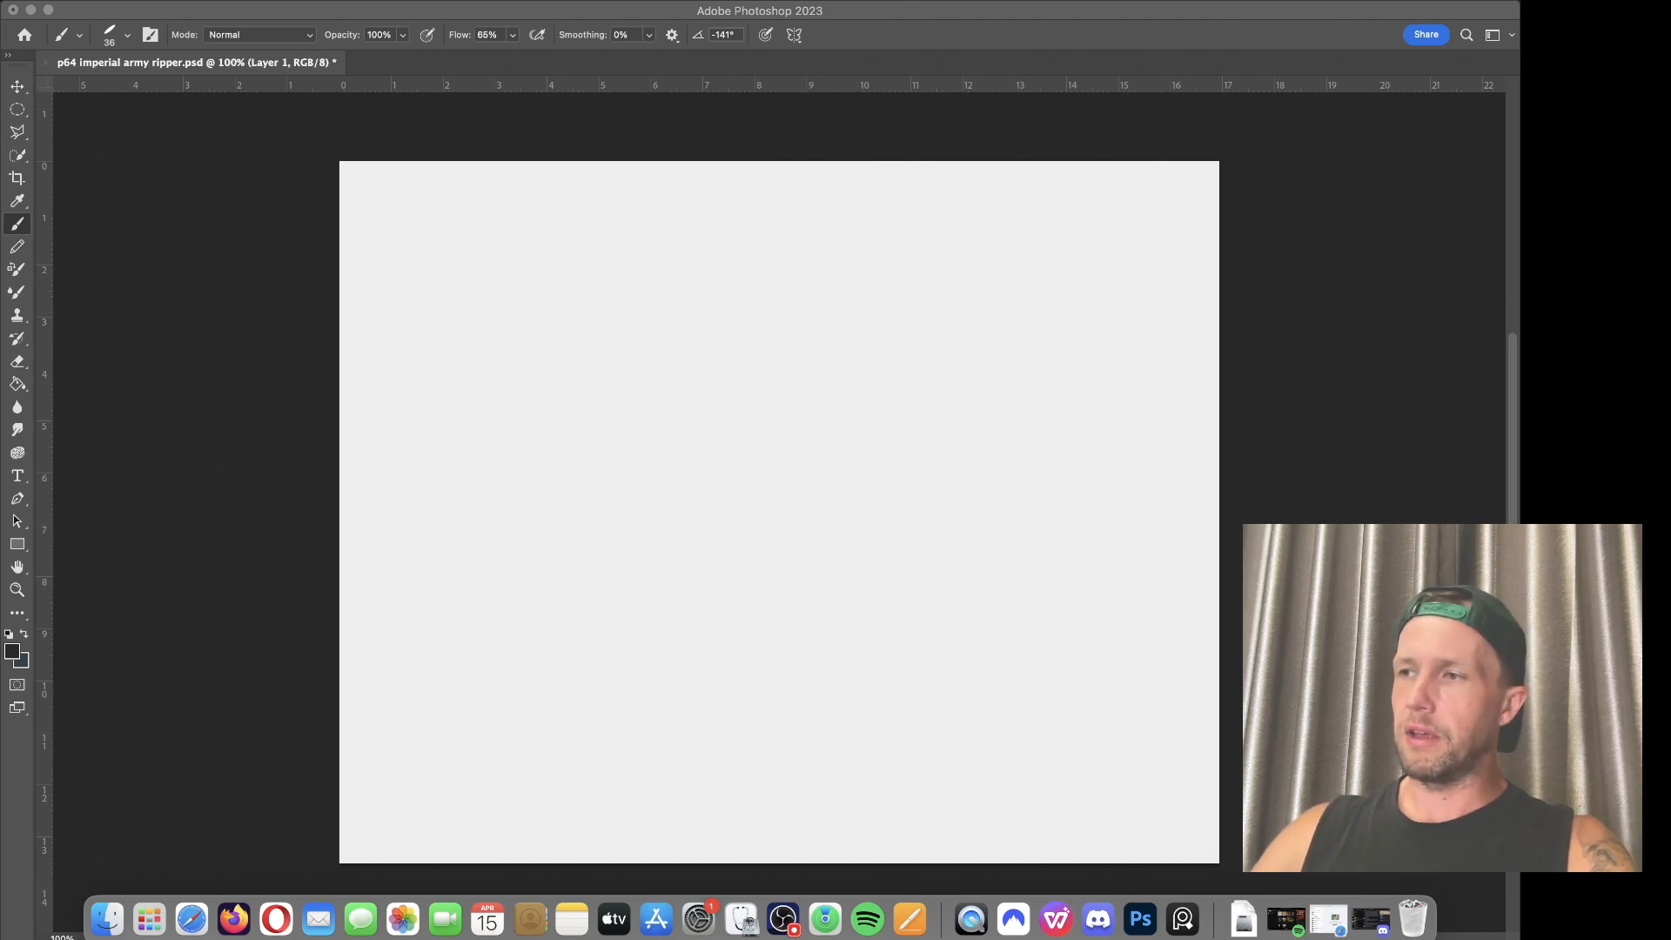
Step: Bring the WPS Office art spec over the canvas and read its Imperial style notes and the P64 – Imperial Army DSW-4 Ripper brief
left_click_drag(1670, 34, 1070, 52)
scroll(1334, 270, "up", 10)
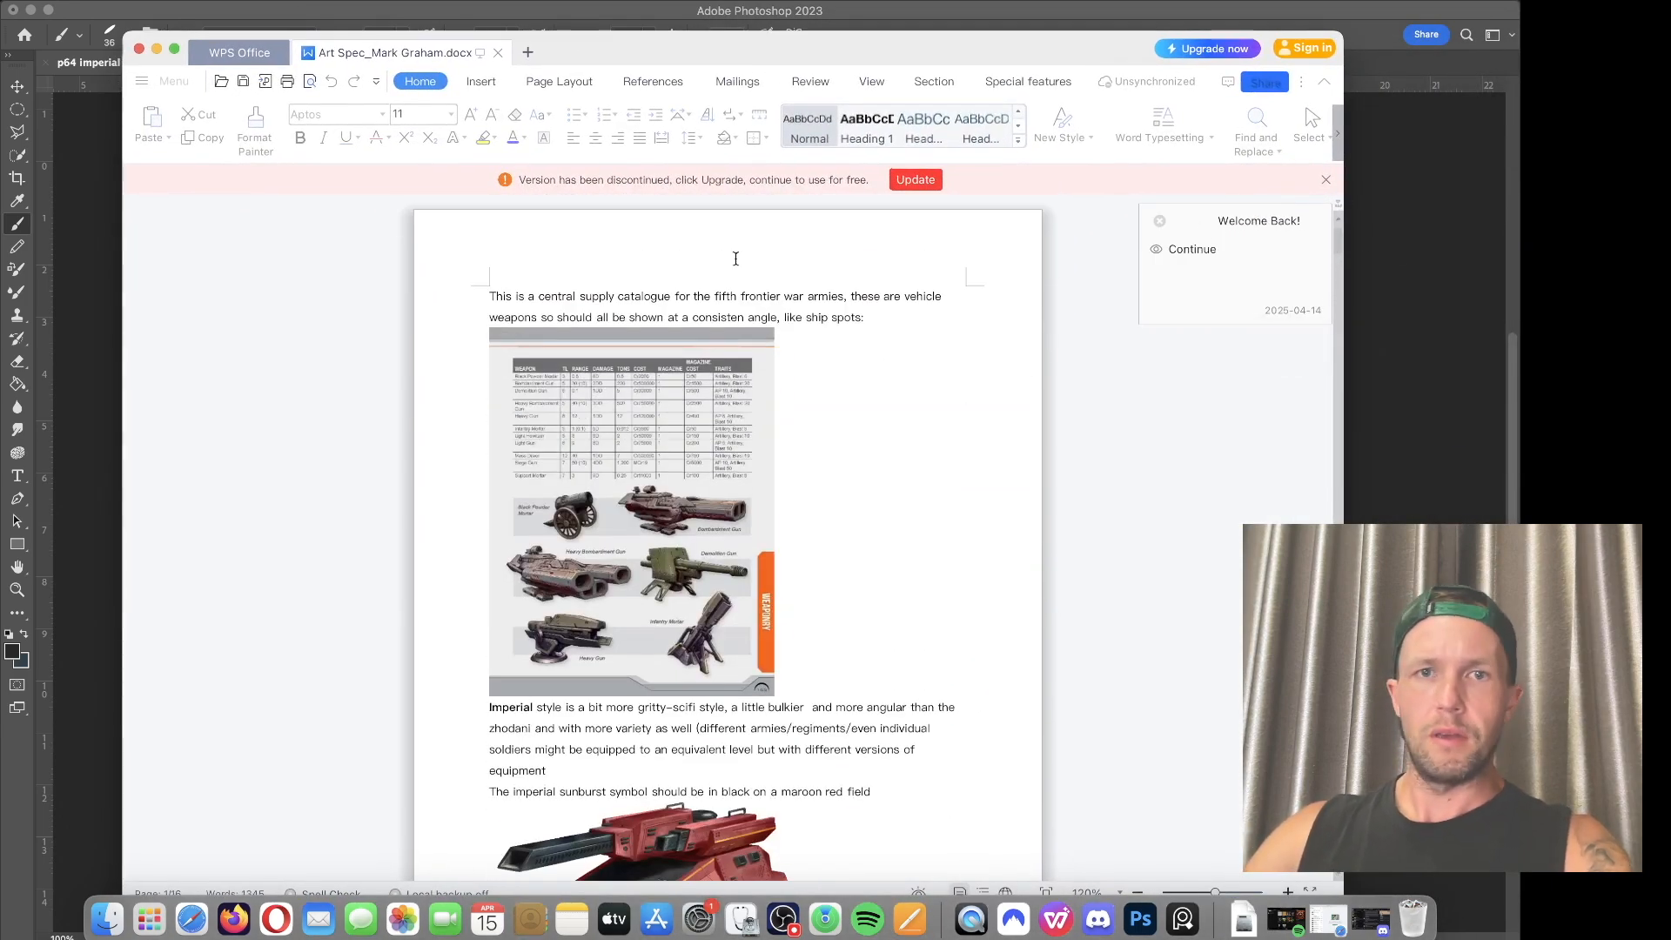
scroll(928, 347, "down", 5)
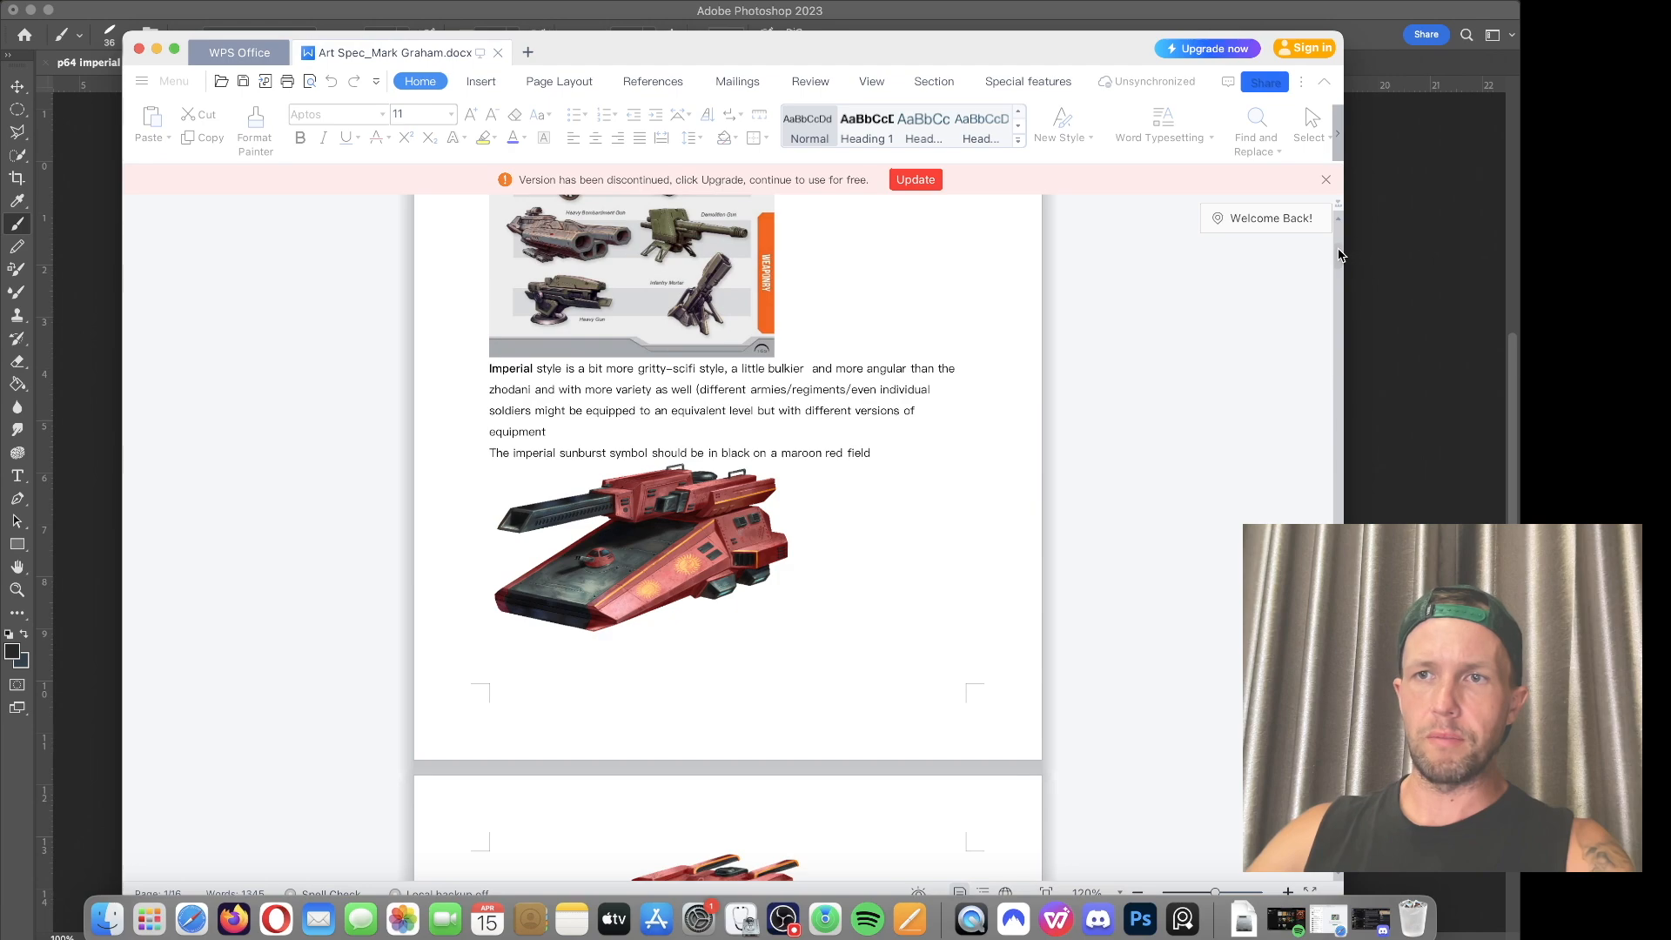
scroll(1333, 259, "down", 1)
scroll(1333, 260, "down", 20)
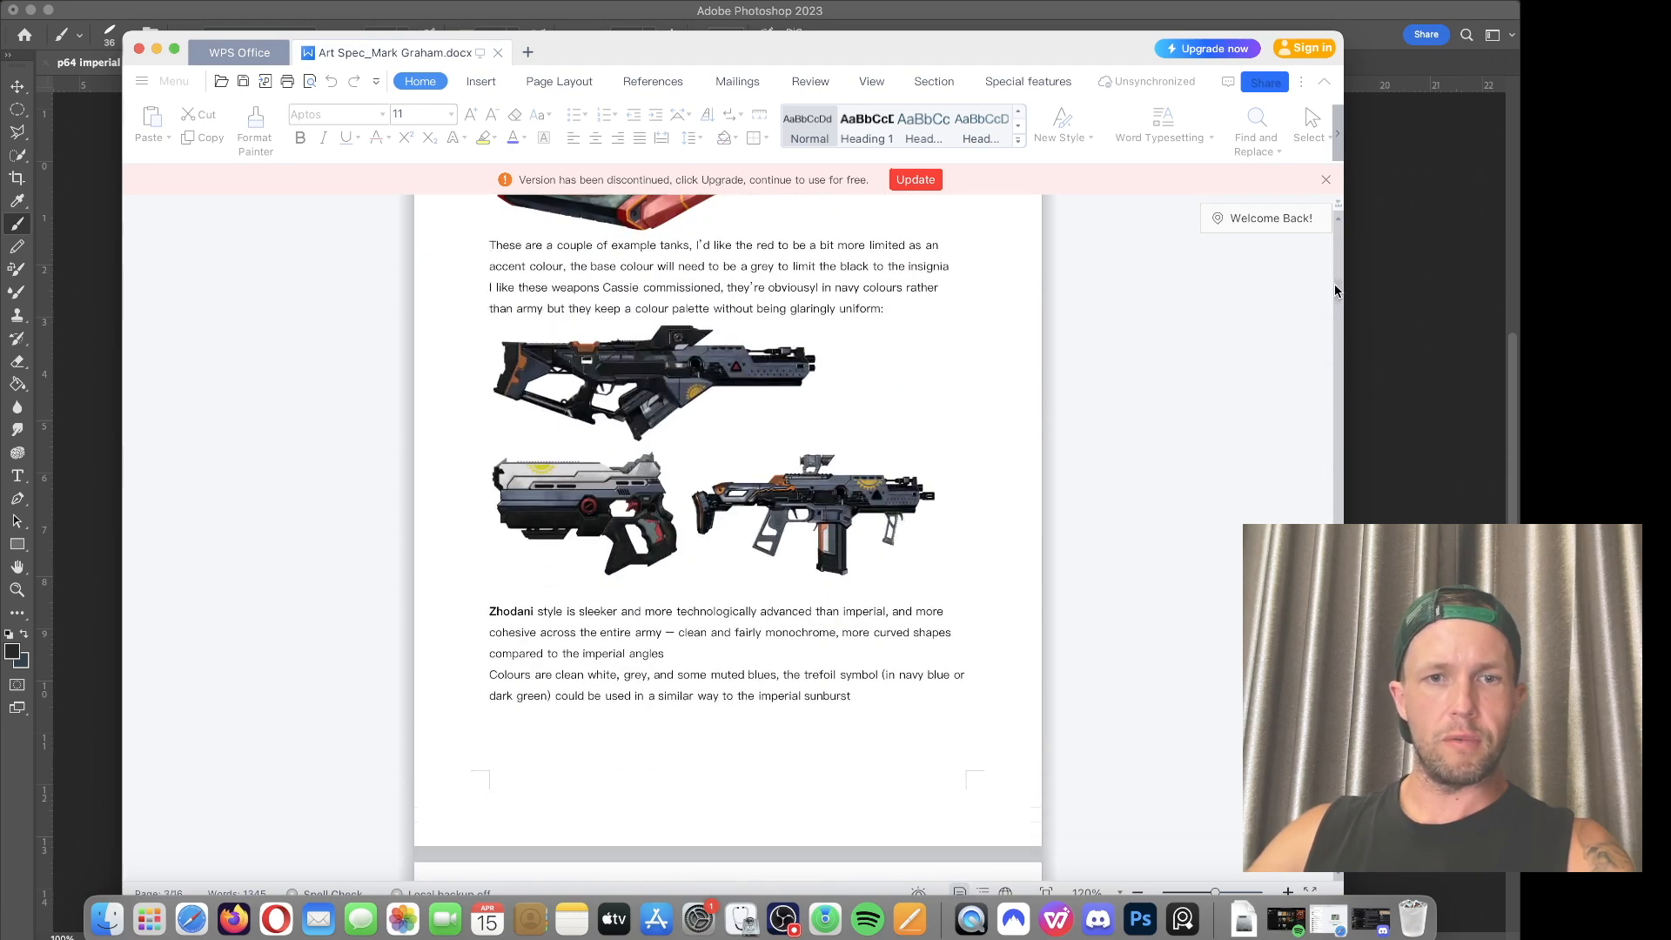
scroll(1328, 317, "down", 6)
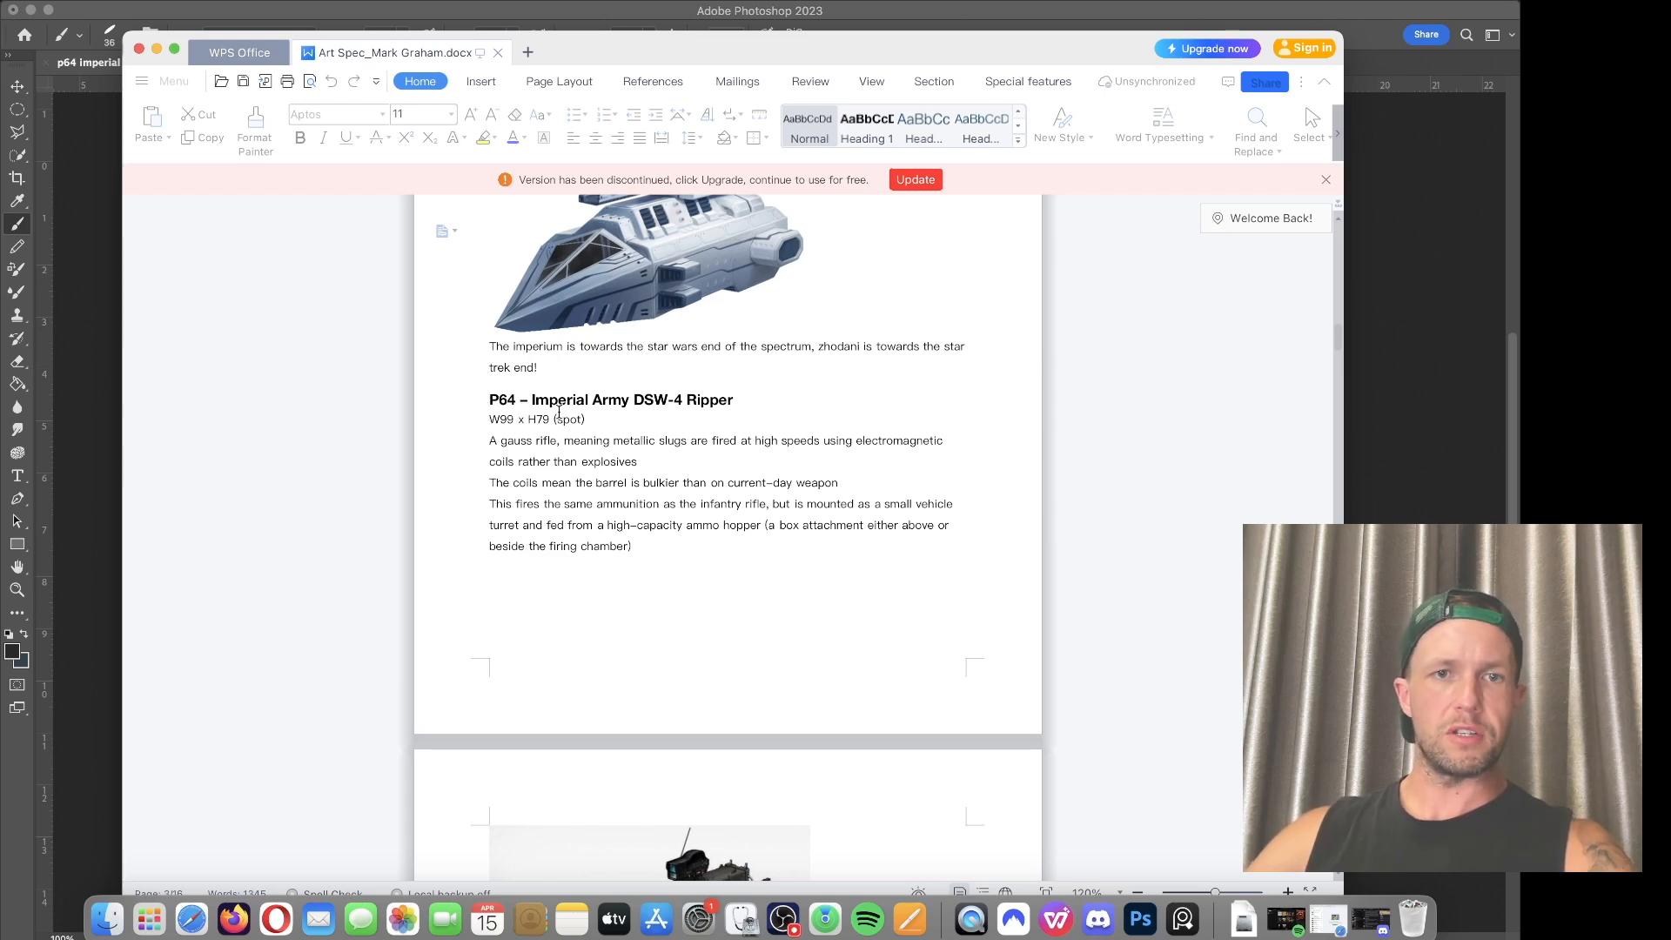
scroll(1288, 339, "down", 2)
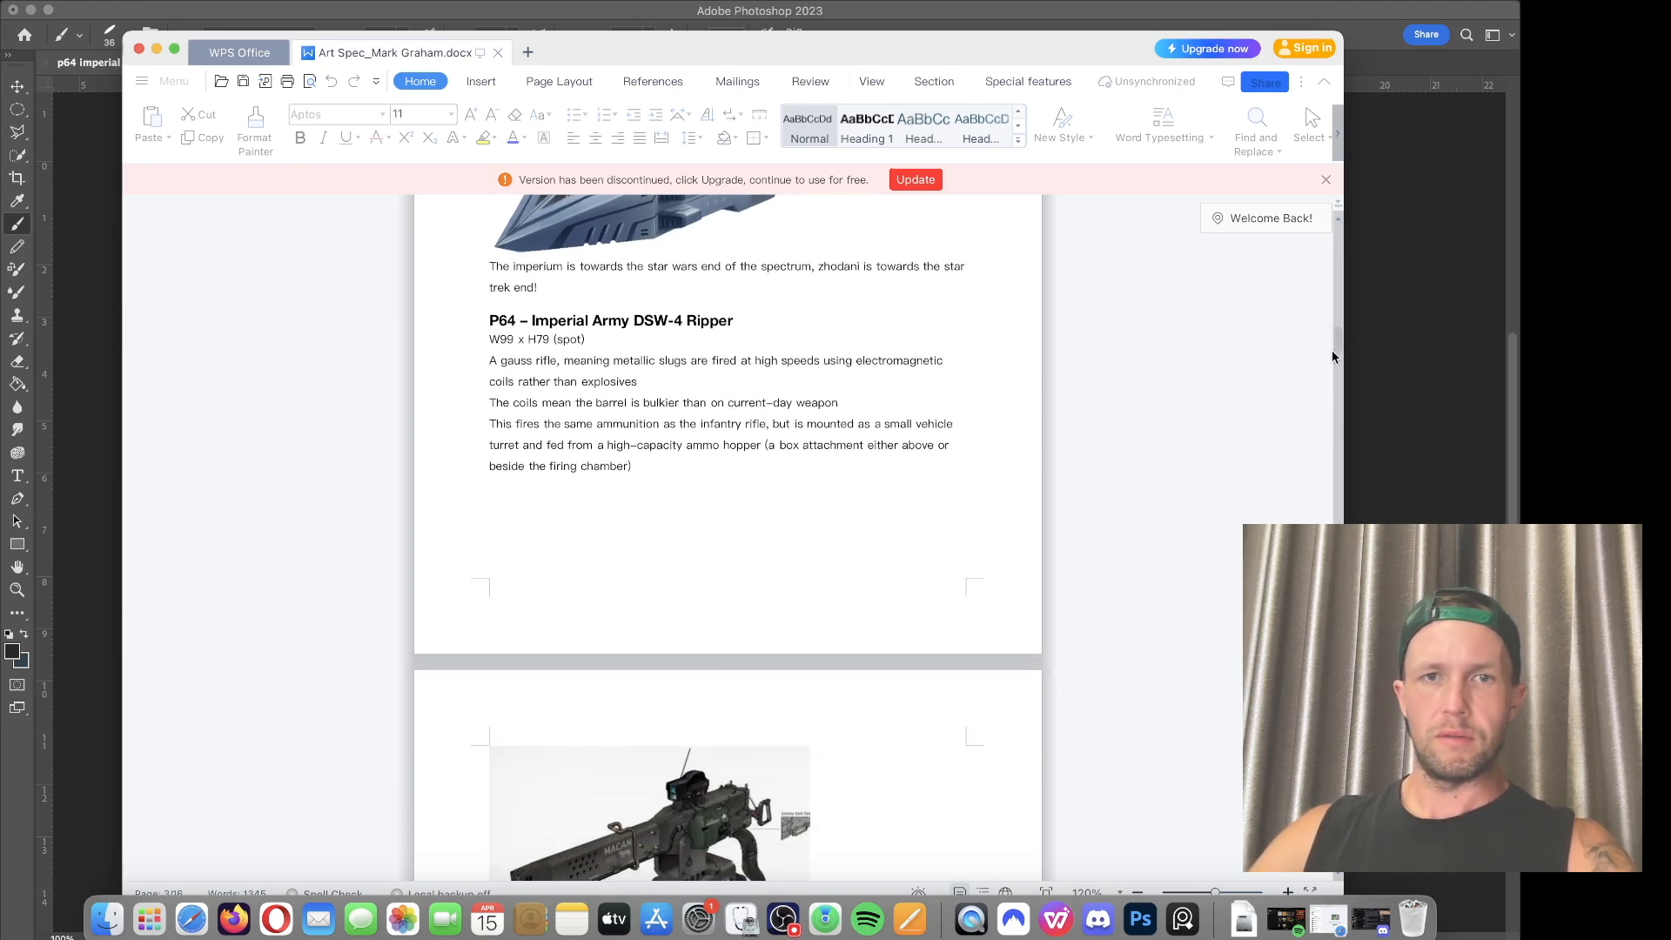
left_click_drag(1338, 343, 1333, 330)
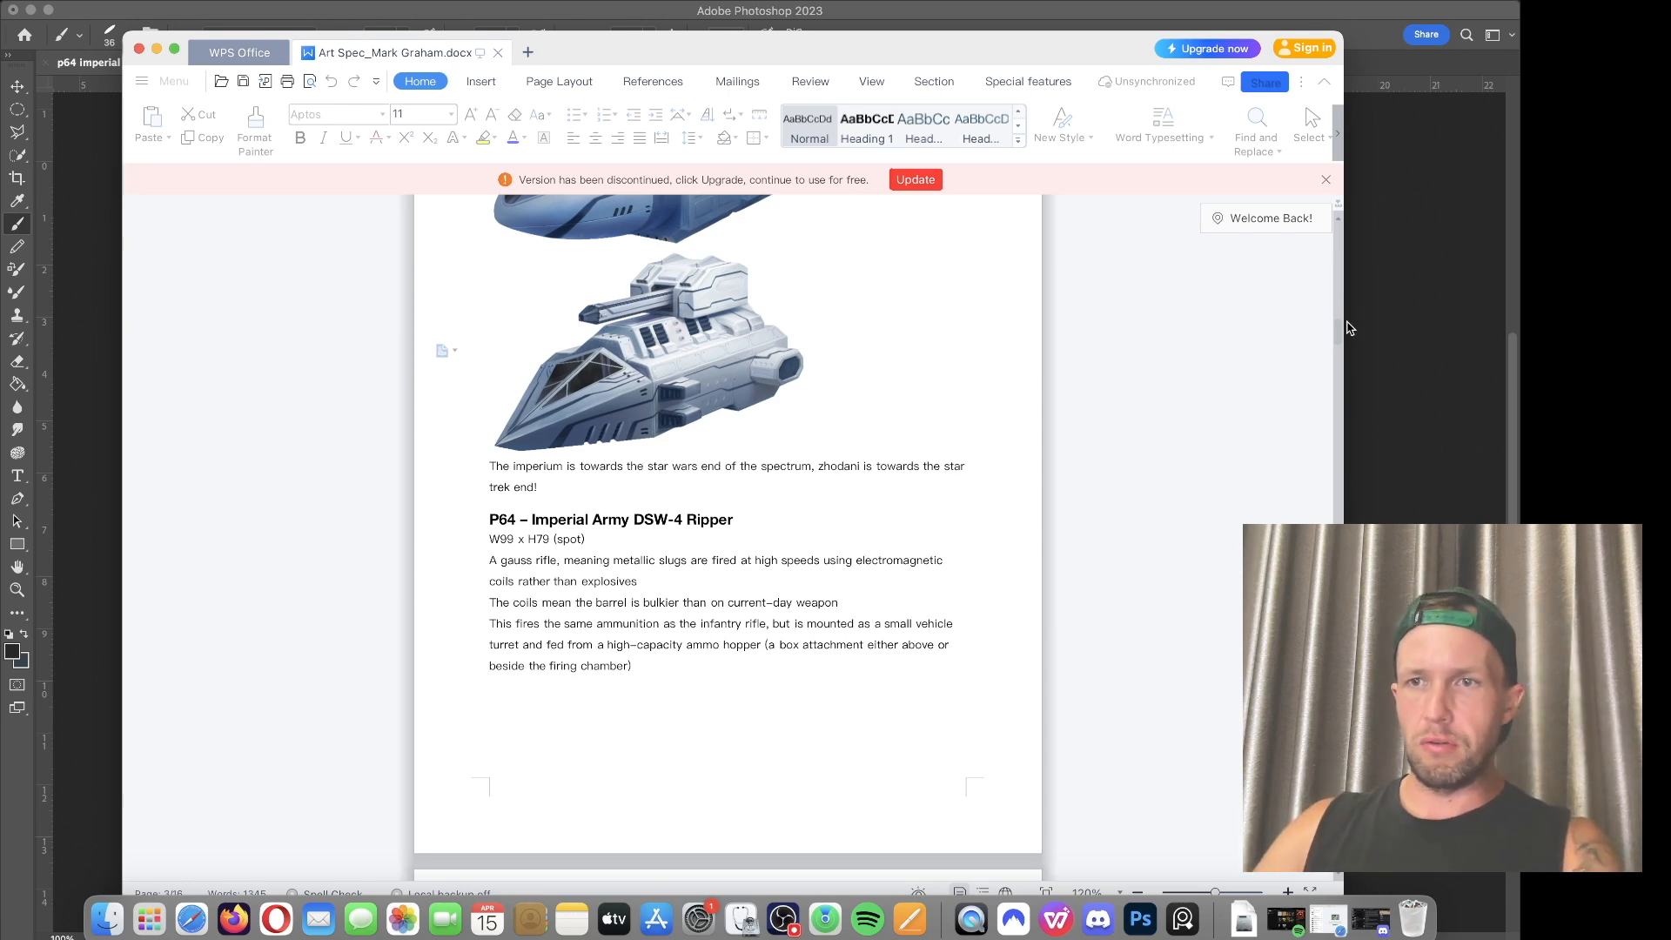
left_click_drag(1333, 329, 1327, 293)
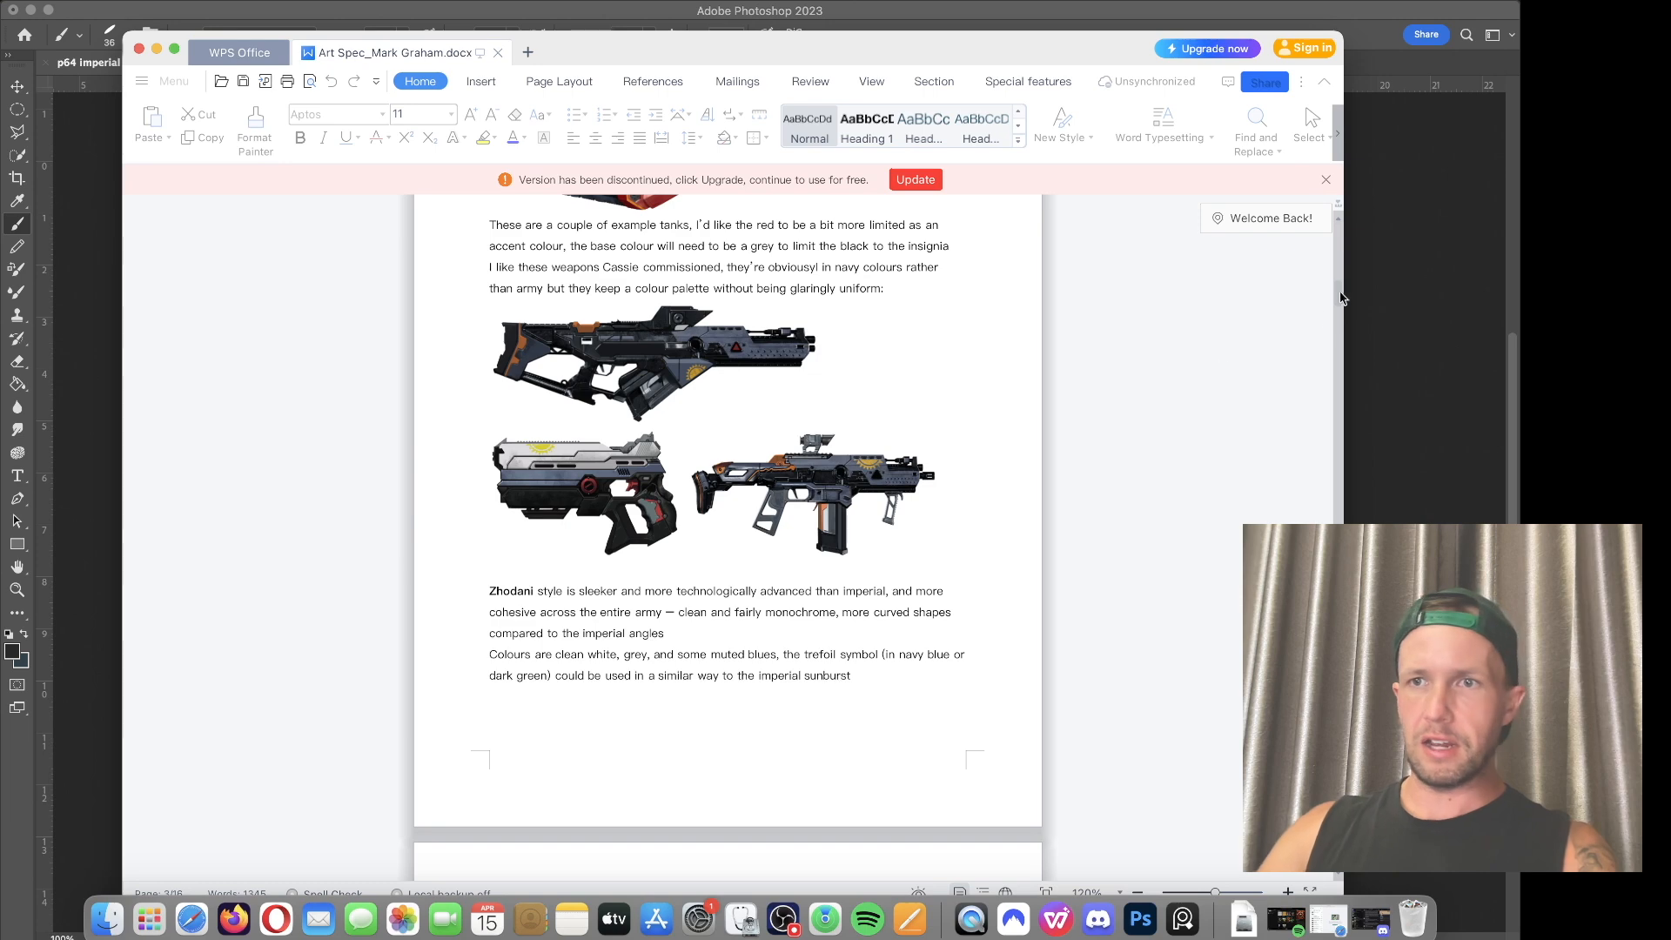
left_click_drag(1327, 289, 1328, 336)
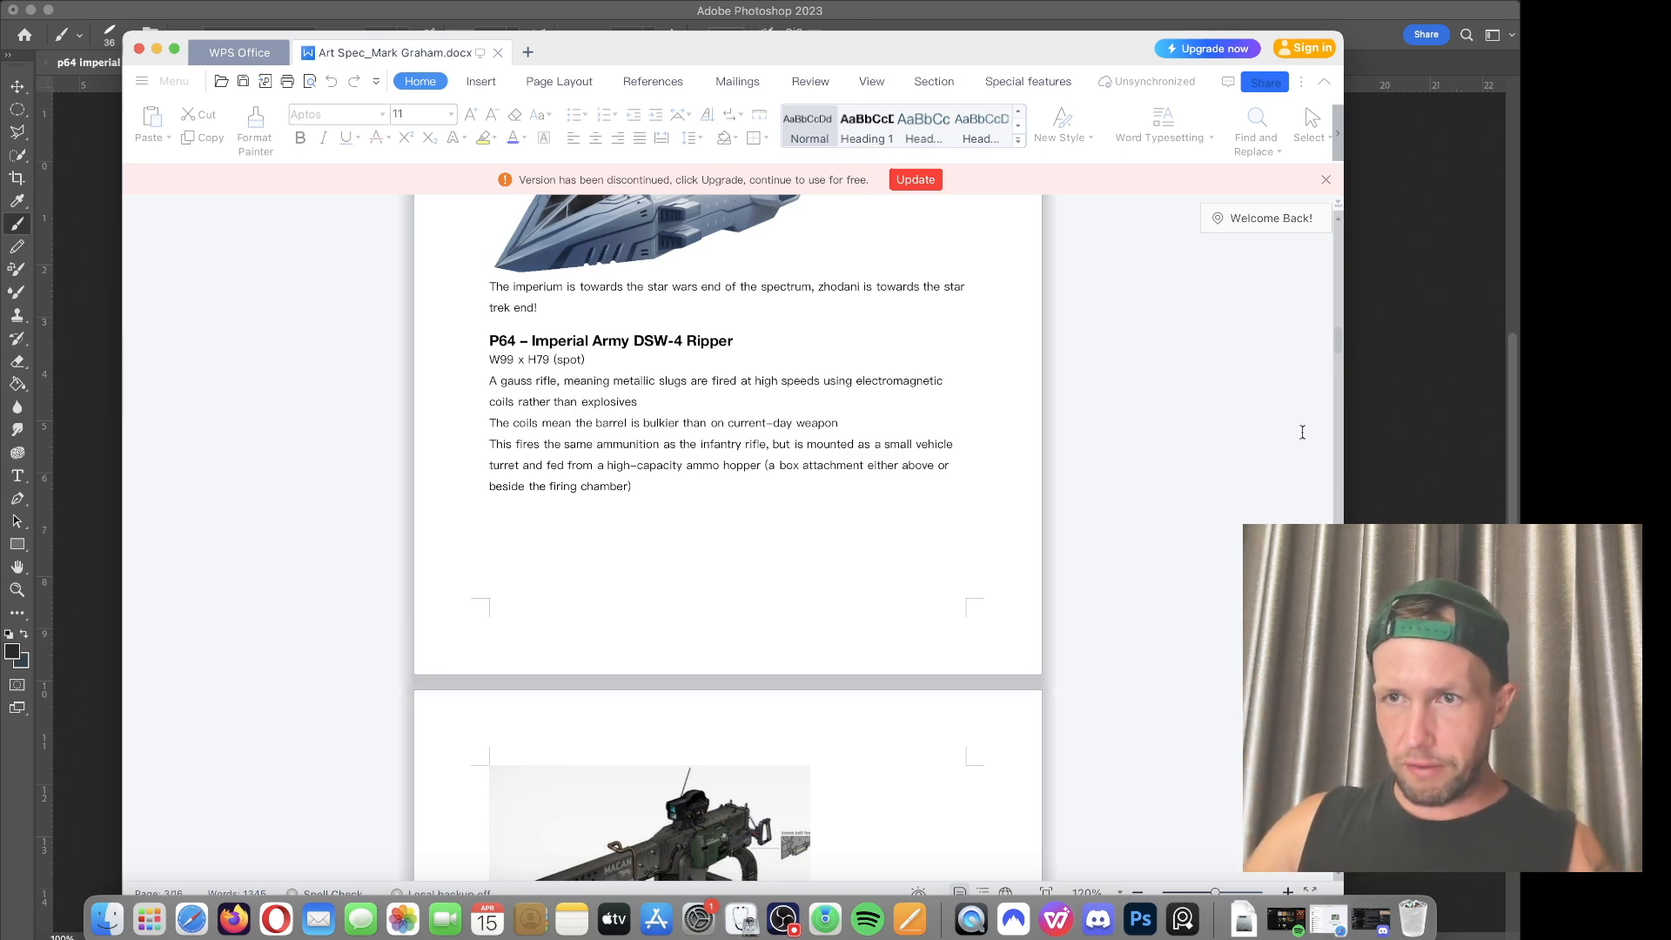
Step: Compare the barrel and hopper + turret reference images with the Ripper description, and move the document away to uncover the Photoshop canvas
scroll(1332, 350, "down", 5)
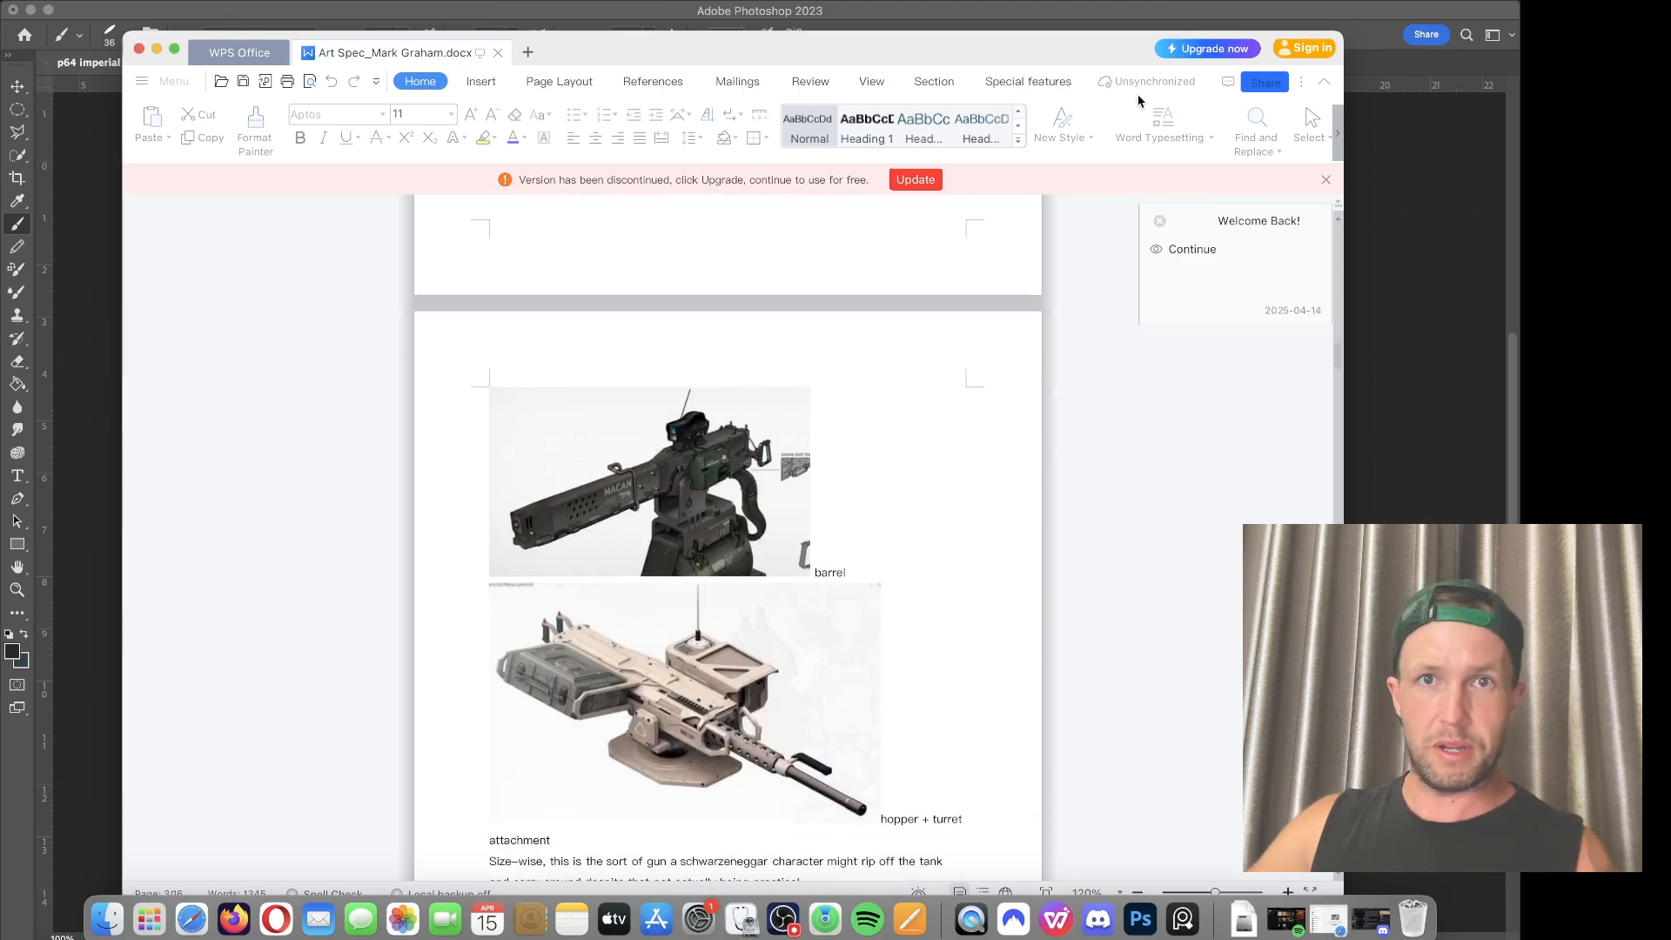
left_click_drag(631, 53, 680, 67)
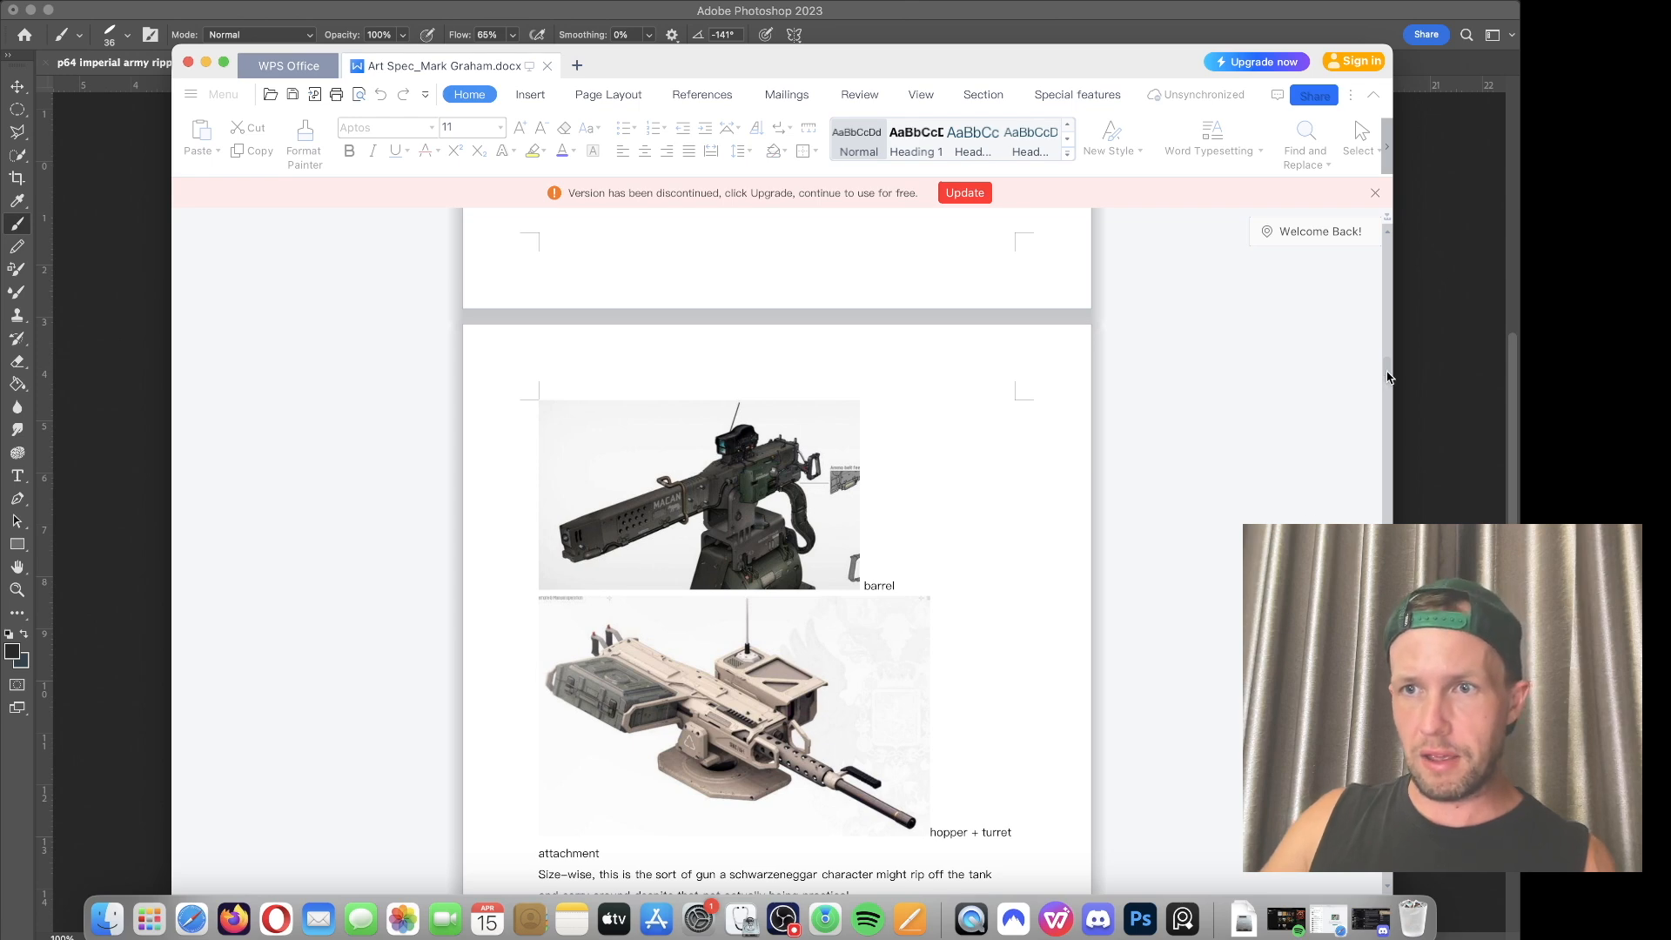
left_click_drag(1388, 376, 1388, 363)
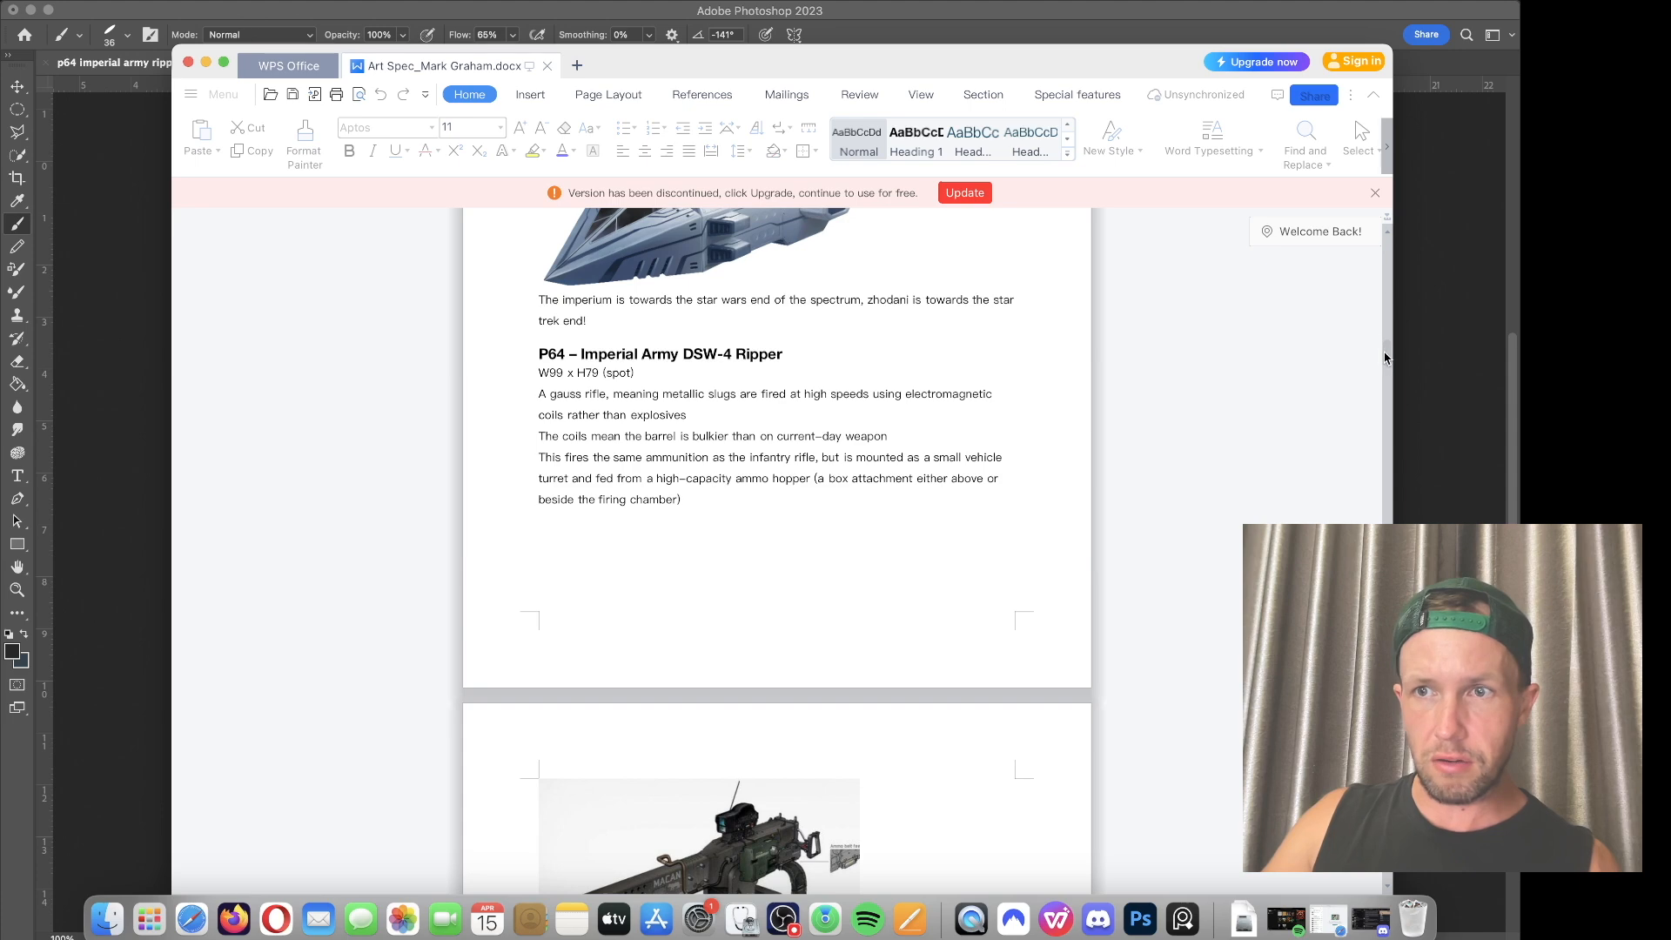
scroll(1279, 354, "down", 5)
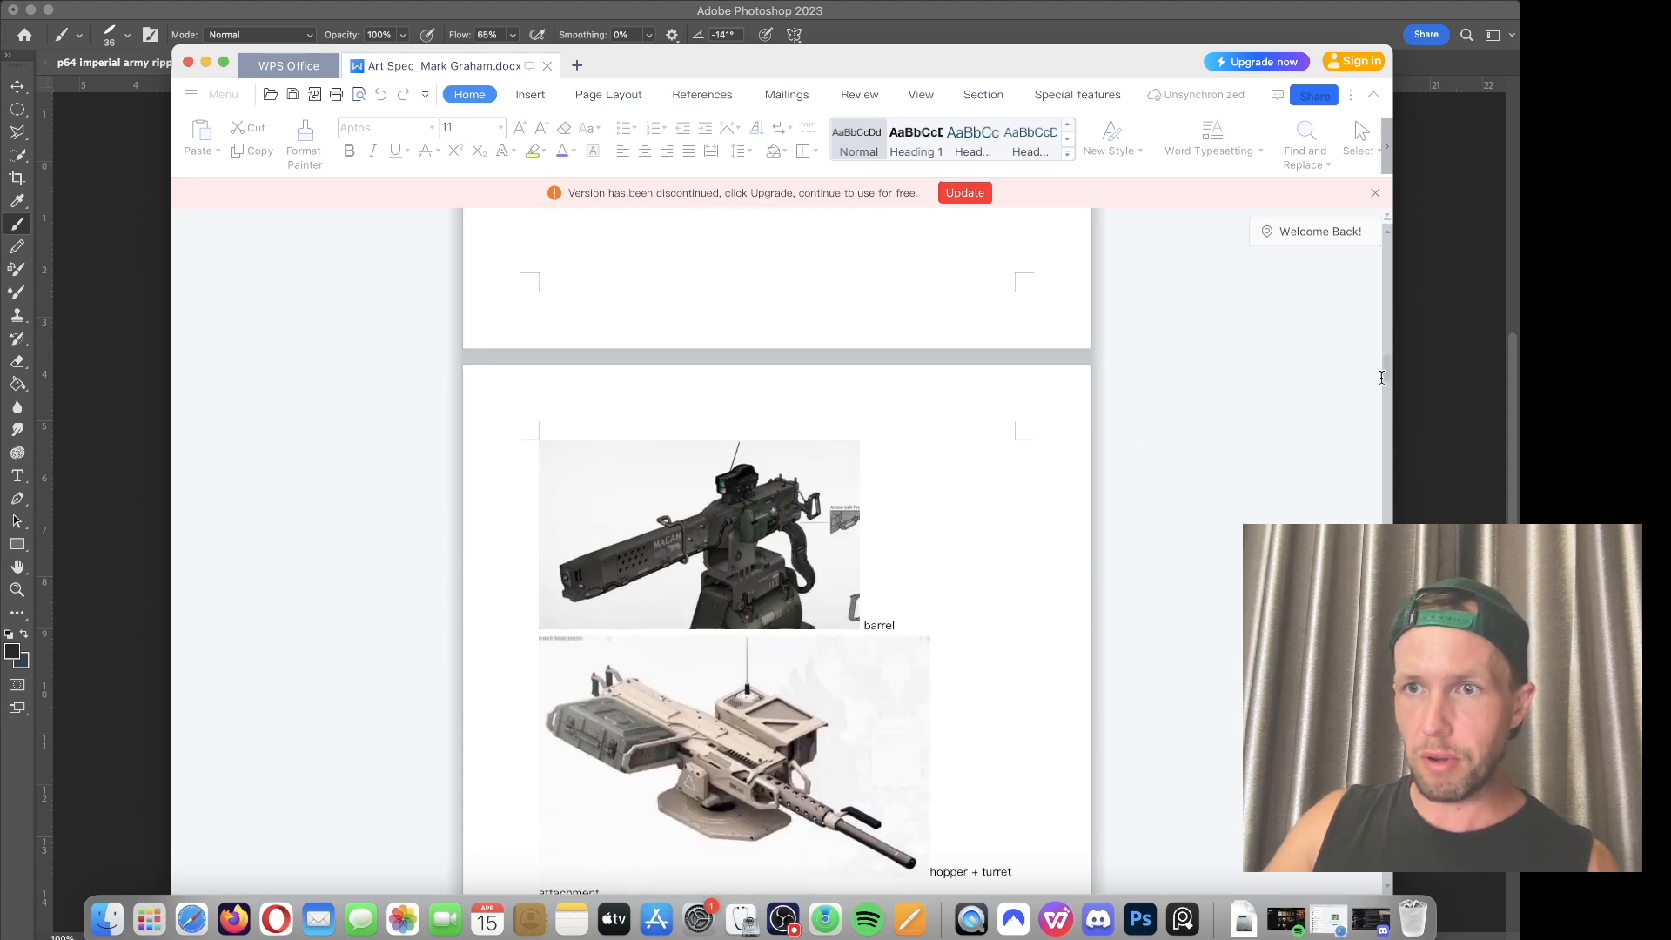
left_click_drag(1387, 377, 1387, 356)
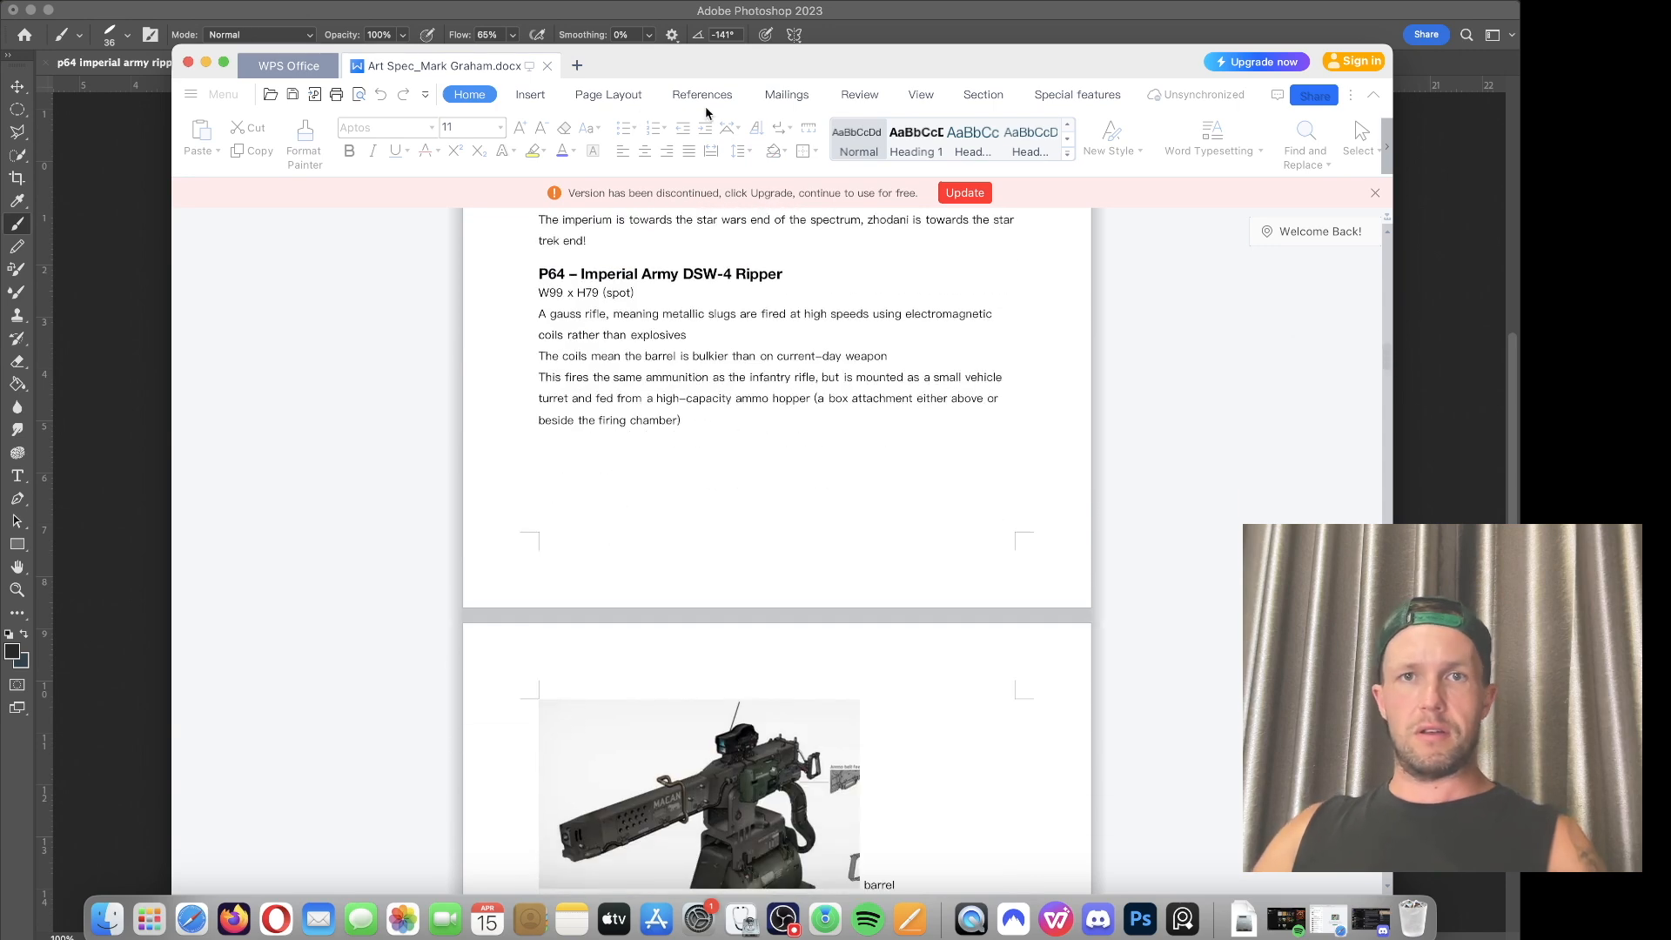
left_click_drag(671, 65, 1517, 68)
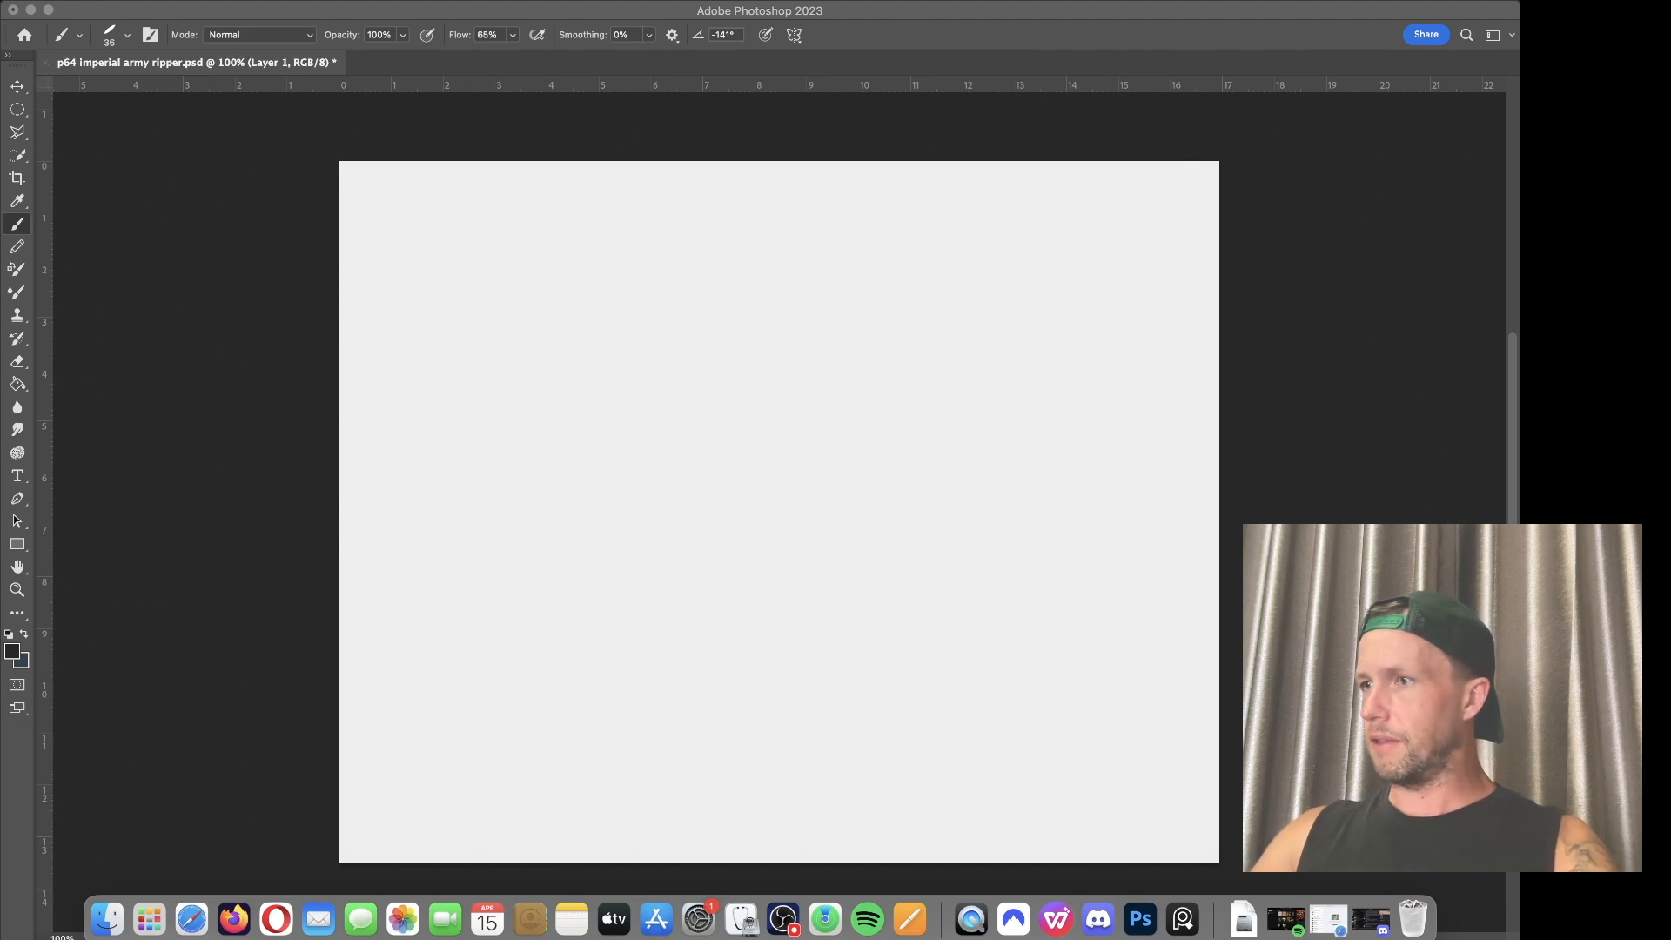
left_click(634, 347)
mouse_move(586, 488)
left_mouse_down()
mouse_move(653, 484)
mouse_move(902, 317)
left_mouse_up()
key("cmd+z")
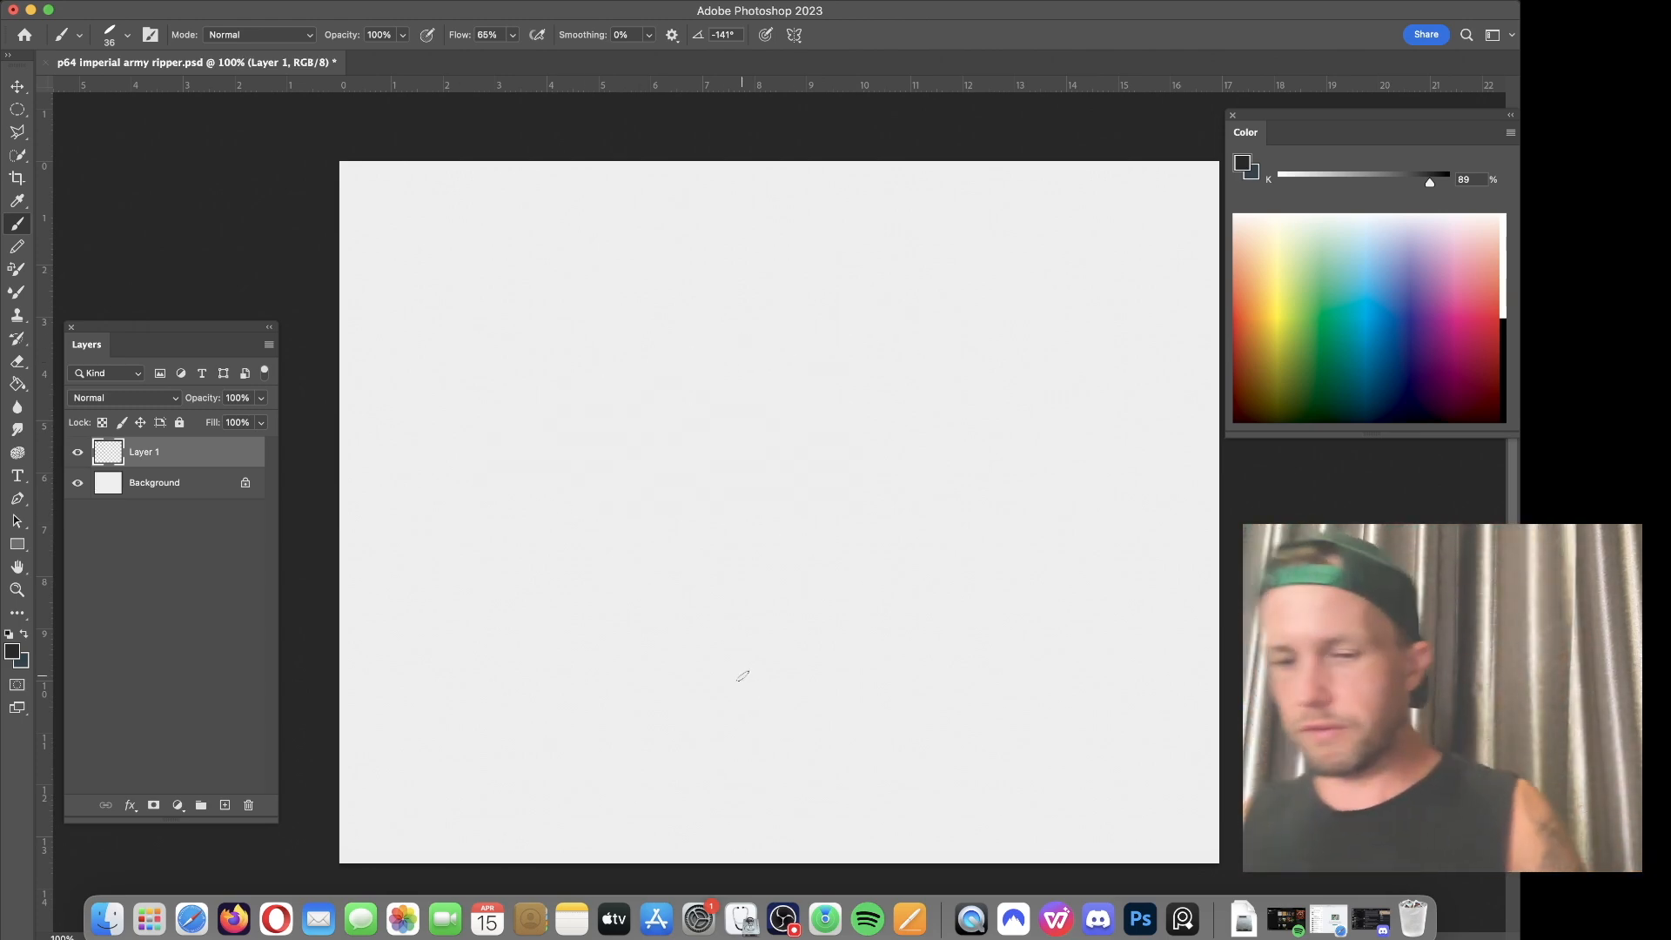
Step: Reduce the brush size to 7 and sketch the gun's long horizontal top line across the upper part of the canvas on Layer 1
key("[")
key("[")
key("[")
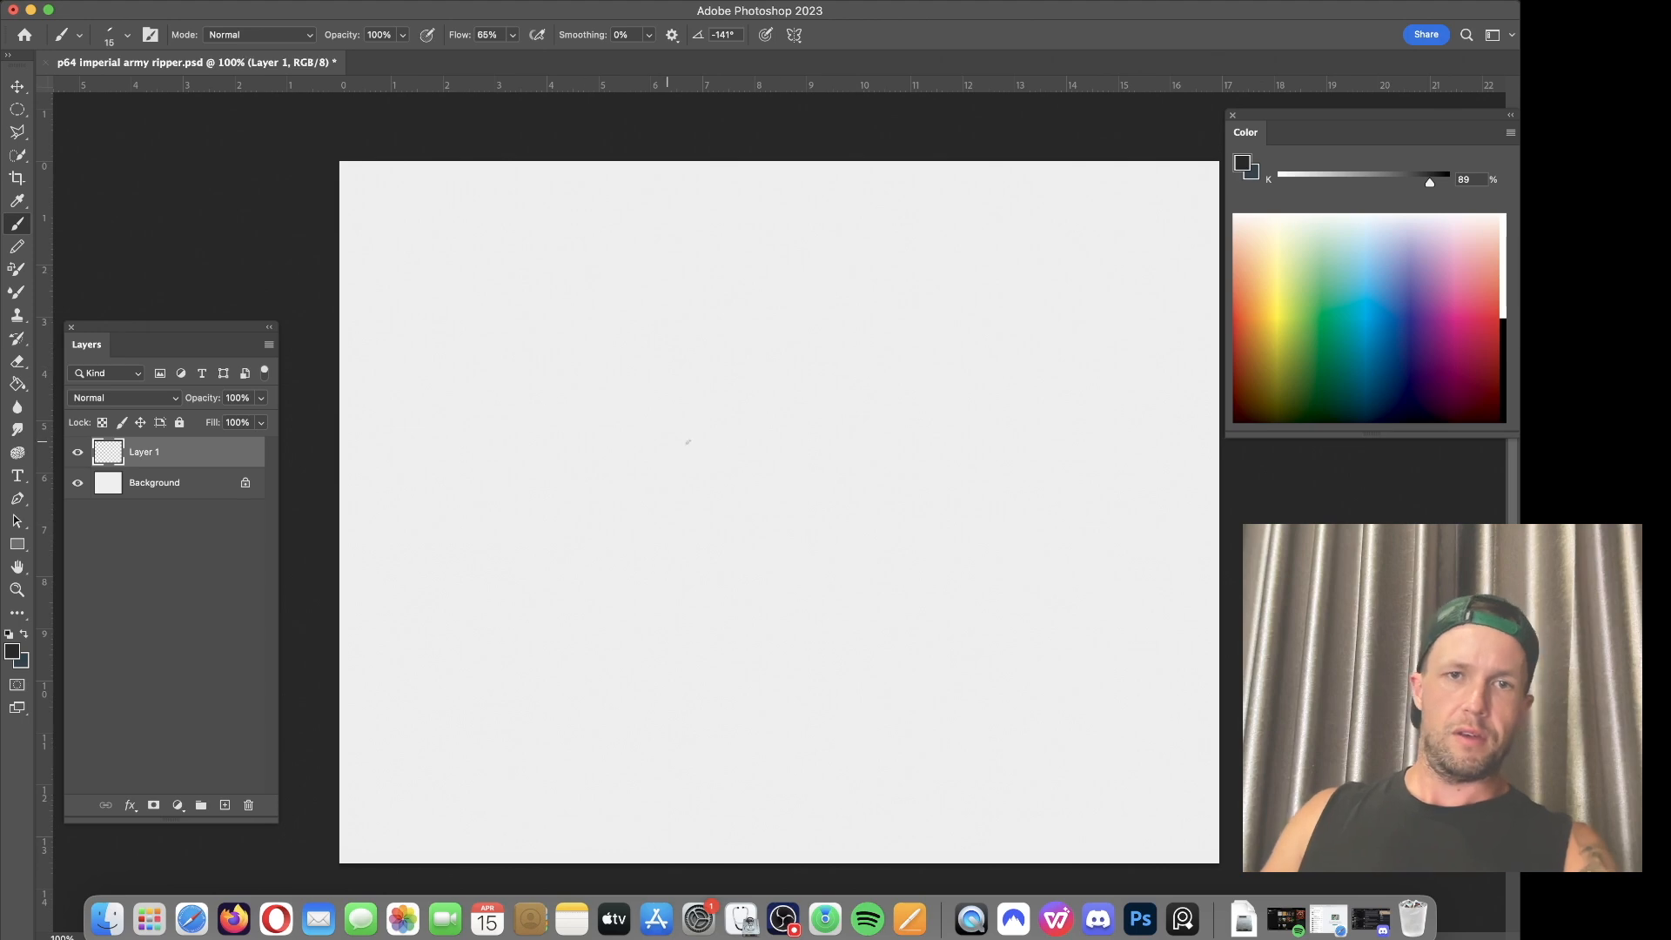
key("bracketleft")
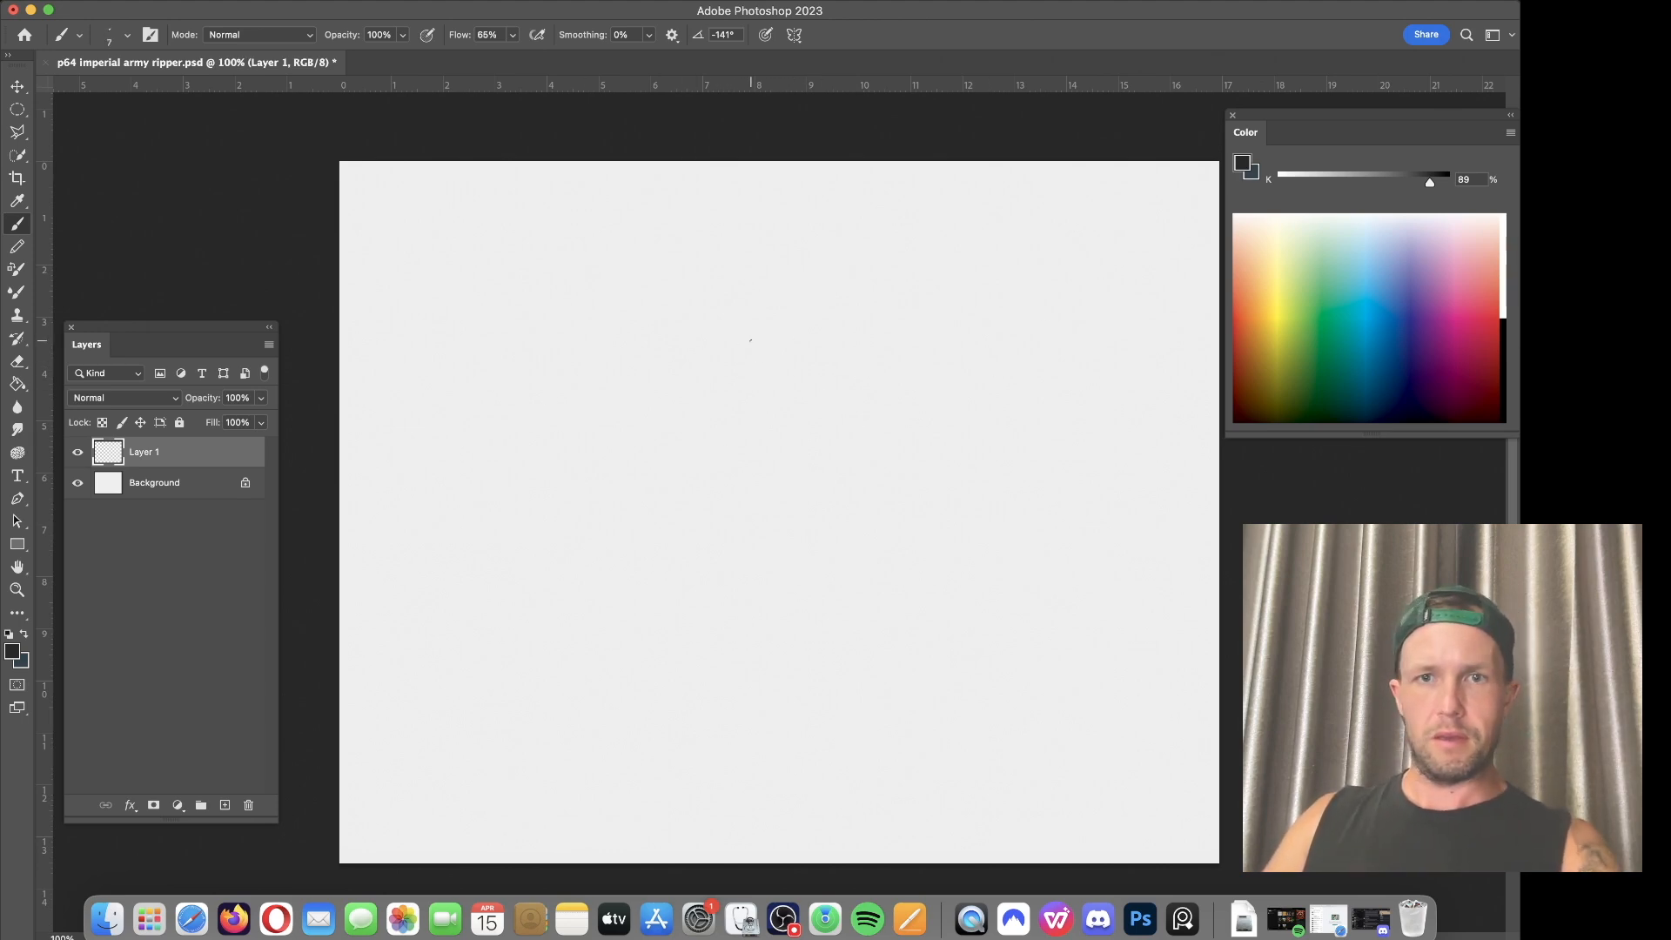
mouse_move(542, 333)
left_mouse_down()
mouse_move(743, 351)
mouse_move(610, 337)
mouse_move(829, 332)
left_mouse_up()
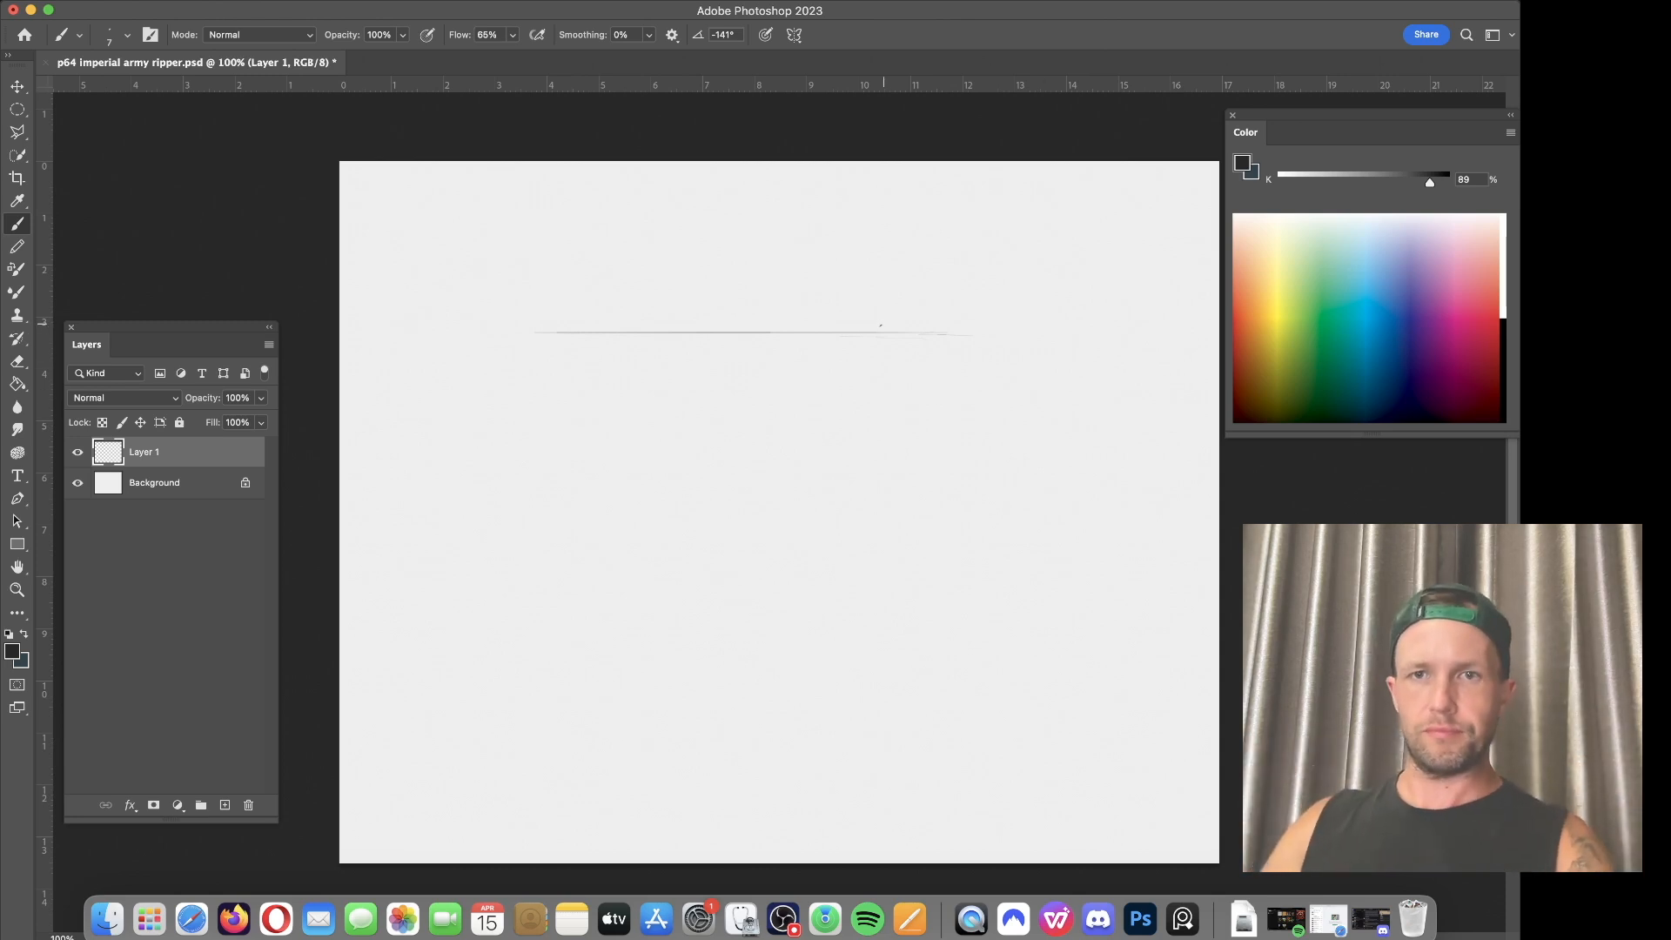
left_click_drag(912, 333, 1098, 335)
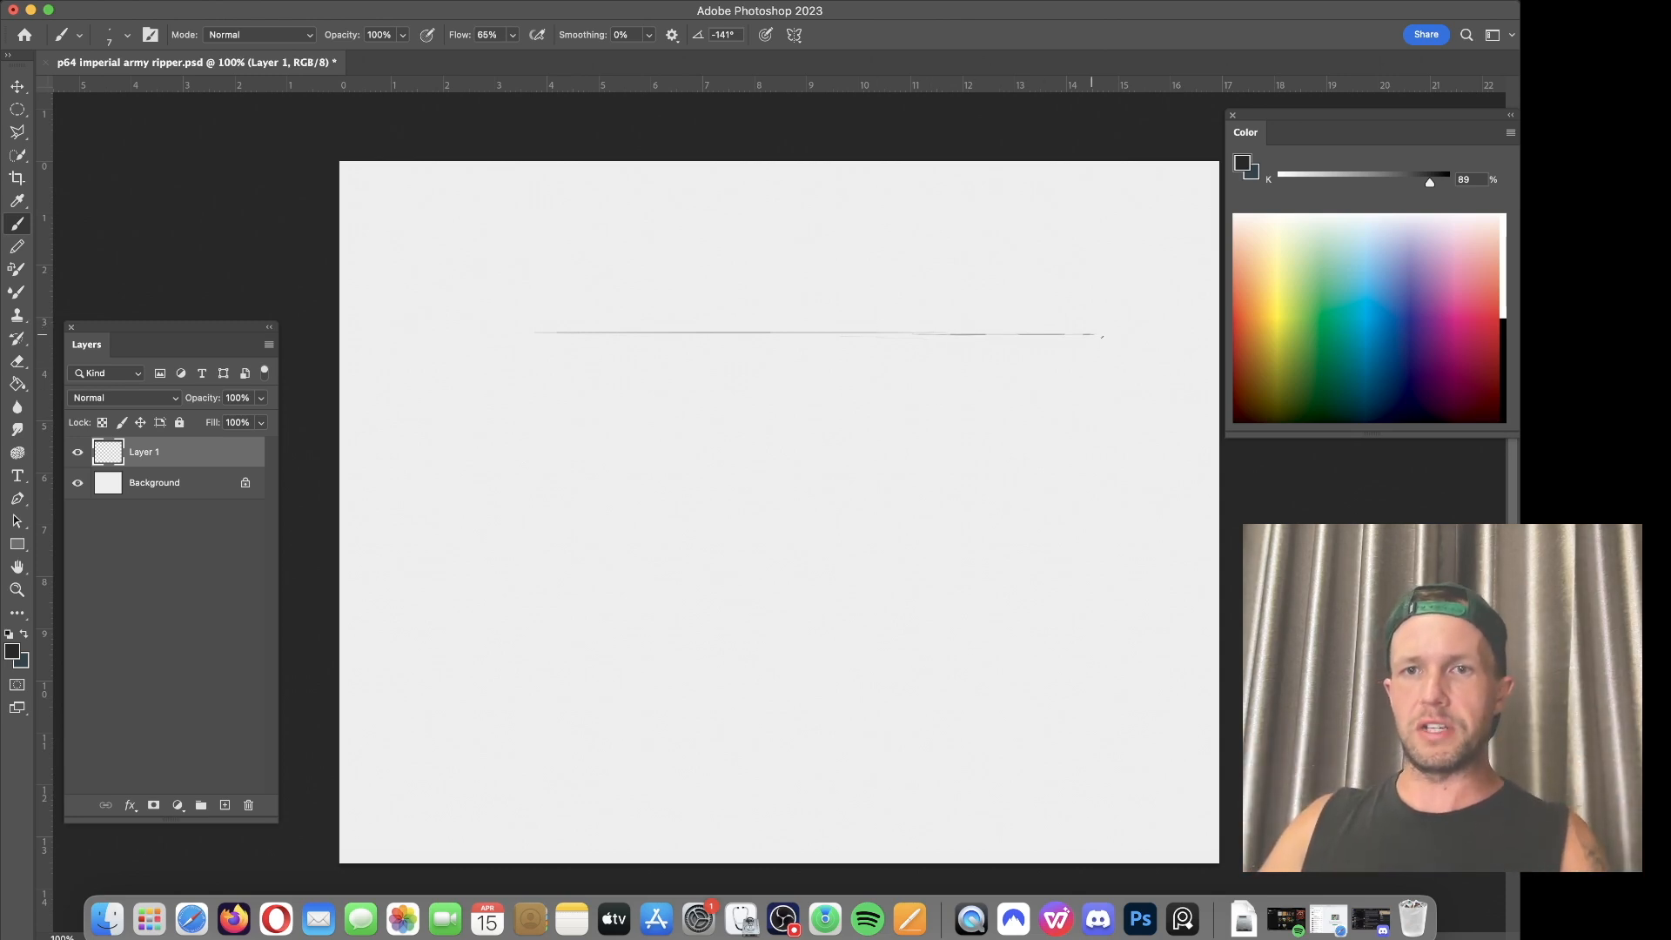
left_click_drag(861, 528, 1112, 431)
mouse_move(976, 463)
left_mouse_down()
mouse_move(1145, 429)
mouse_move(1070, 576)
left_mouse_up()
key("super+z")
key("super+z")
key("super+z")
key("super+z")
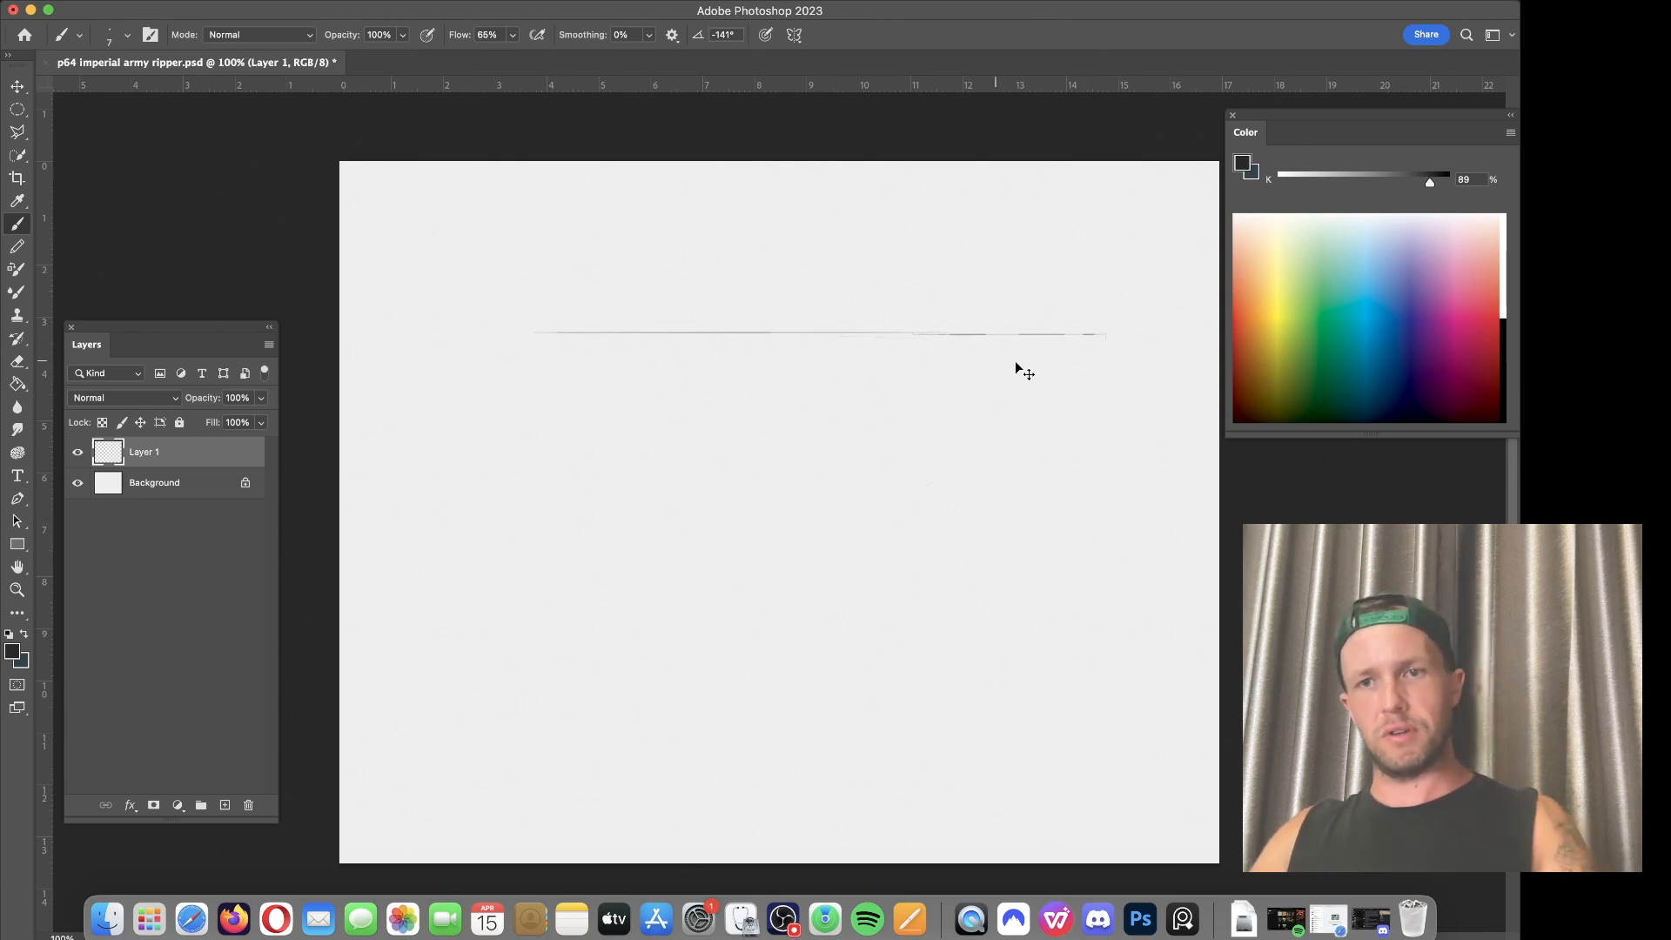
Step: Sketch the barrel's vertical front end, its lower edge and a faint vertical division with a slightly larger brush
key("bracketright")
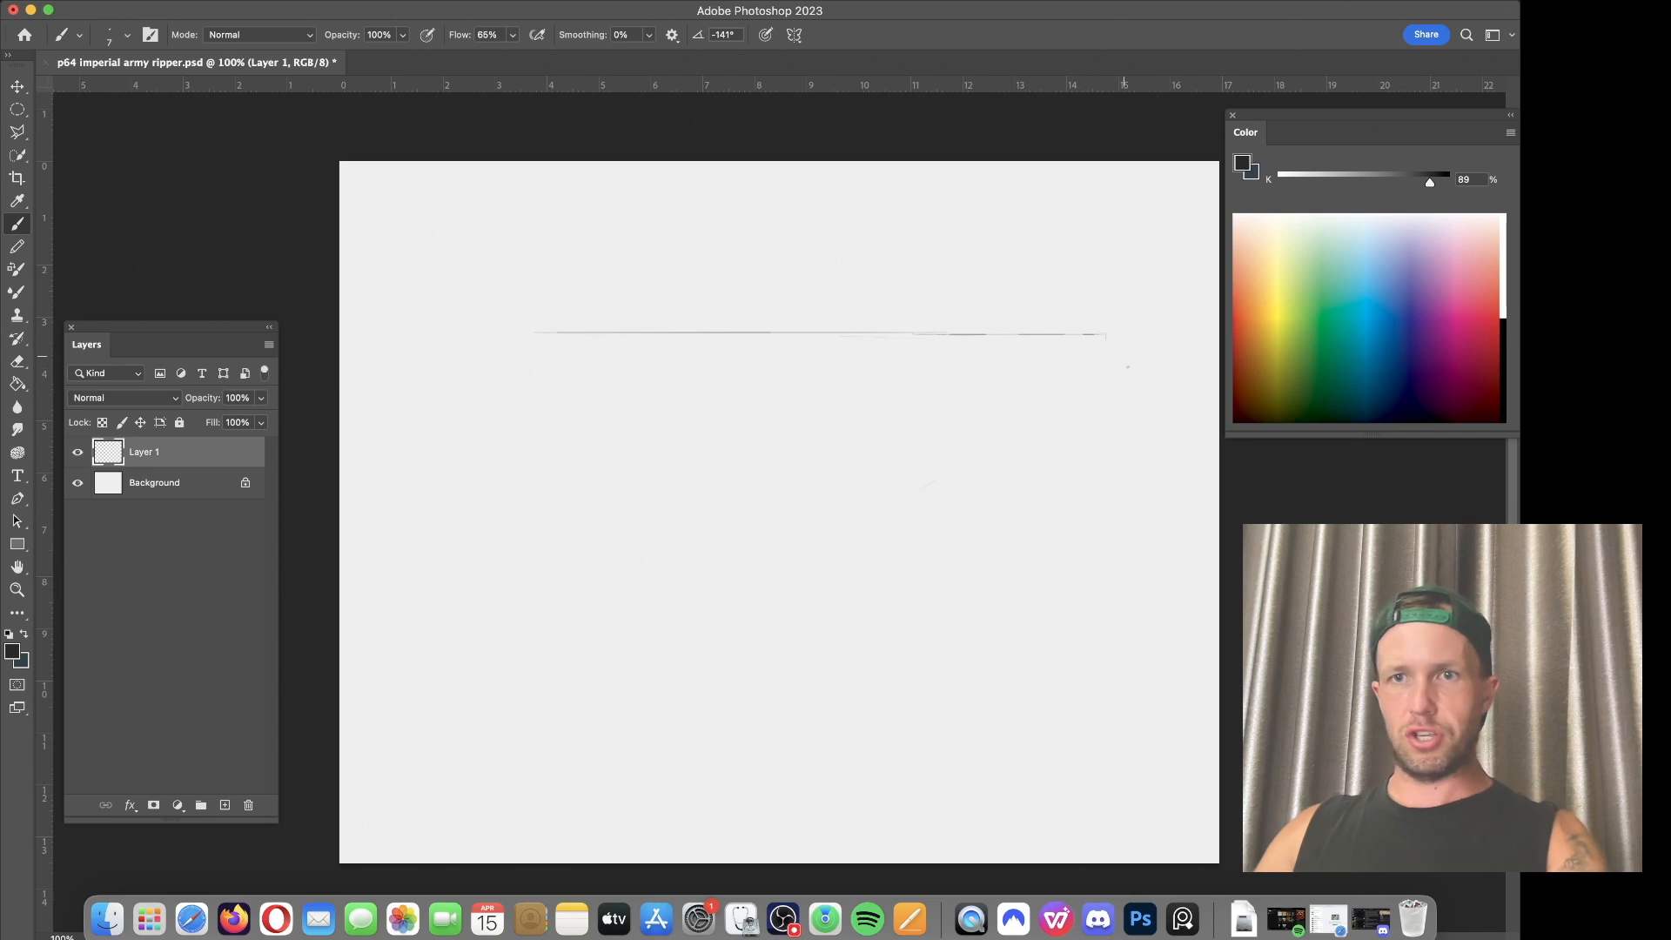
mouse_move(1106, 334)
left_mouse_down()
mouse_move(1105, 445)
mouse_move(806, 445)
left_mouse_up()
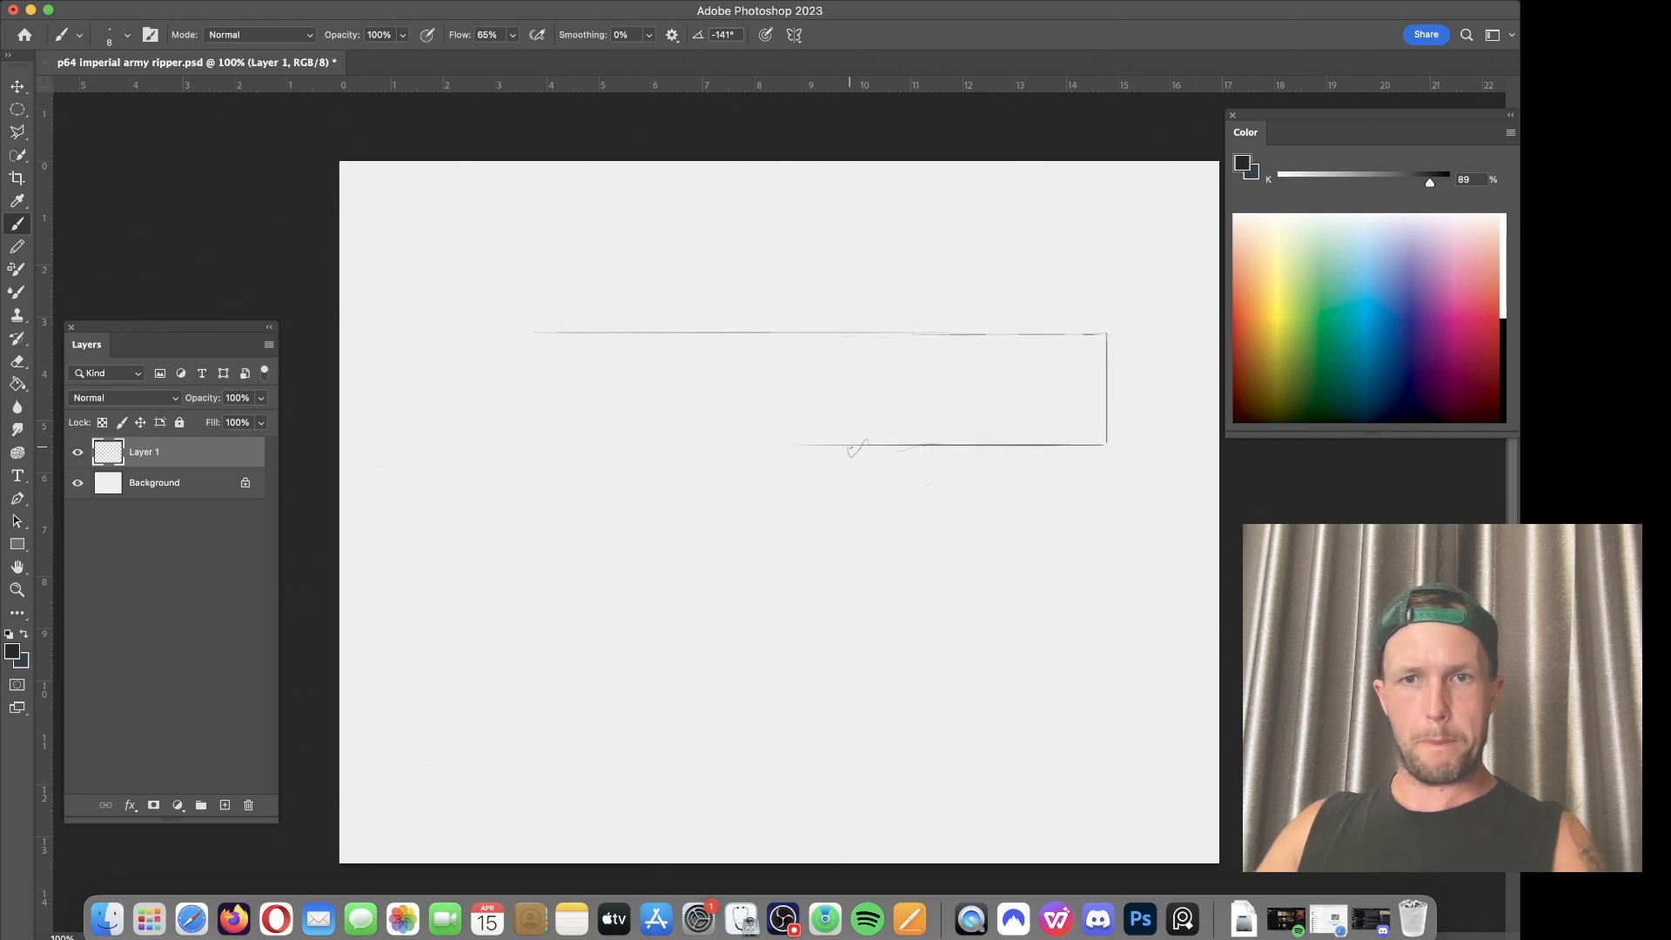
left_click_drag(857, 449, 853, 451)
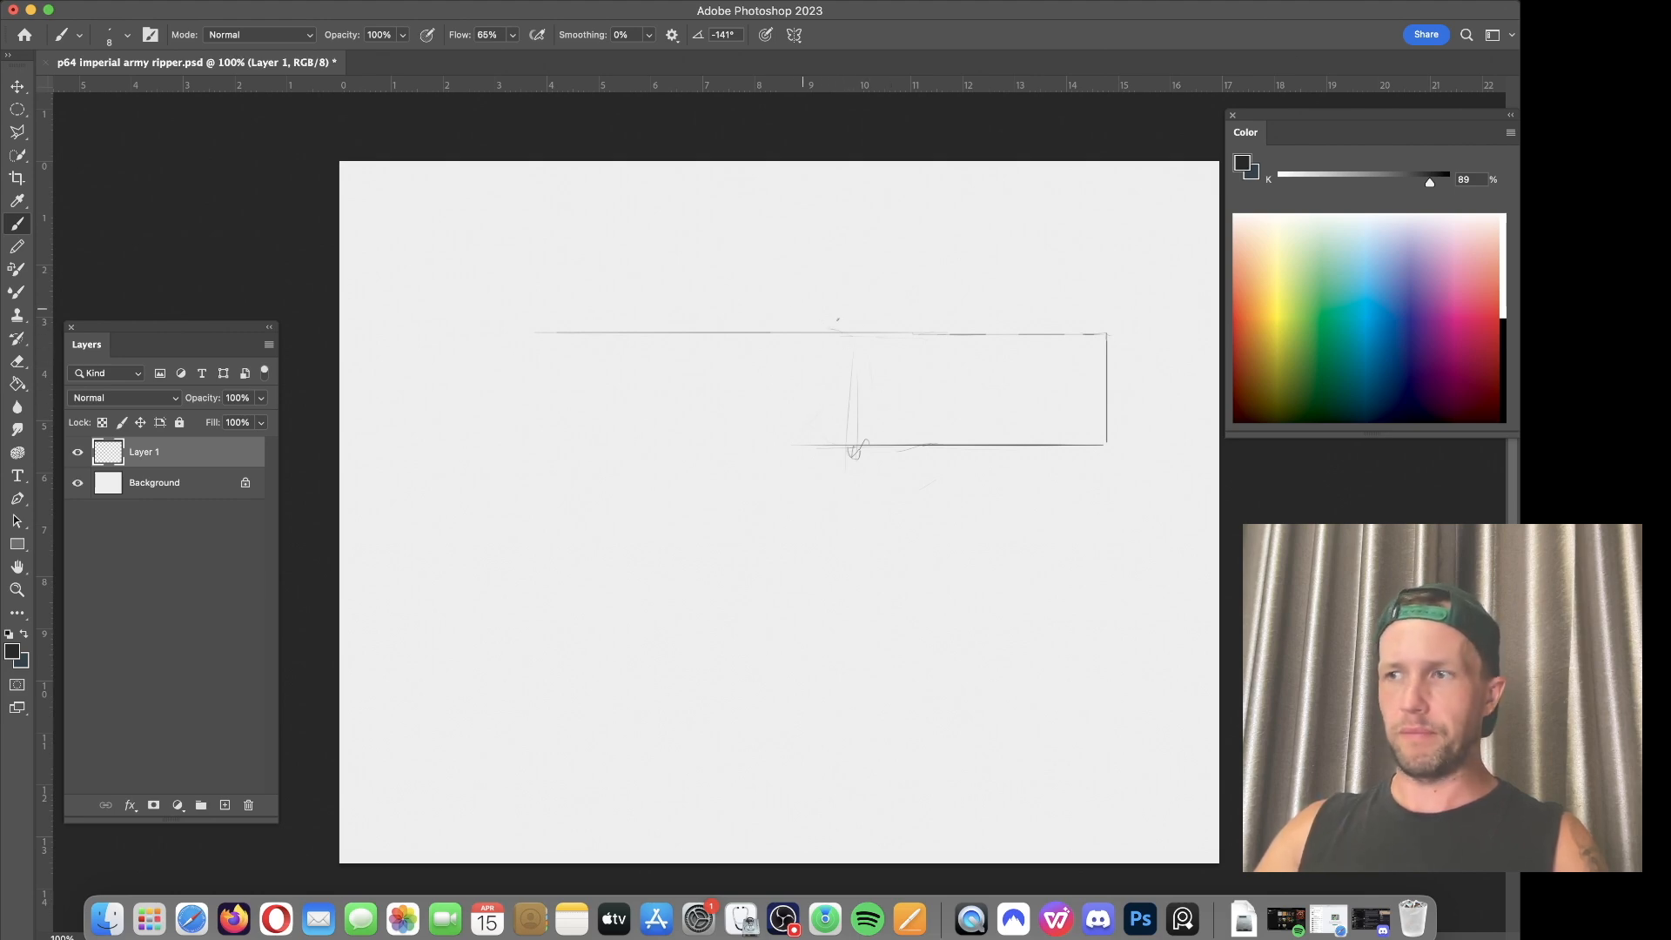
left_click_drag(1072, 338, 890, 338)
Step: Scale the barrel sketch to 87.91% and place it nearer the canvas's right edge
key("super+t")
left_click_drag(1114, 326, 1063, 402)
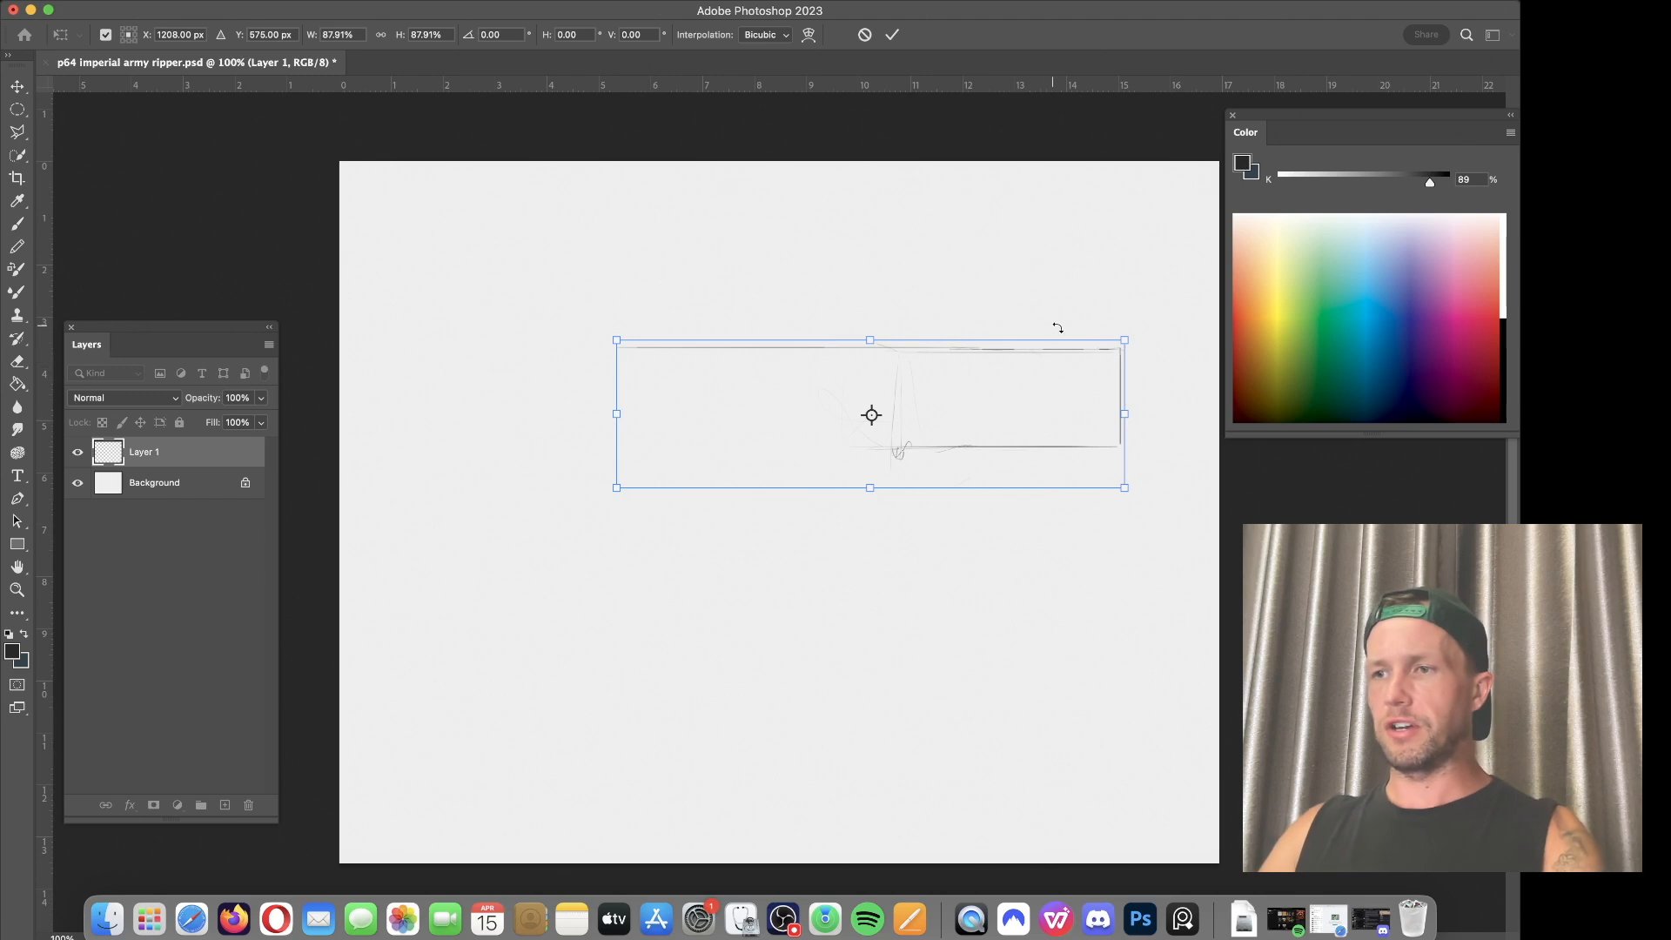
key("Return")
Step: Extend the top line toward the rear, adding the receiver's raised stepped top, vertical back edge and short lower rear lines
left_click_drag(924, 350, 496, 340)
mouse_move(623, 320)
left_mouse_down()
mouse_move(661, 337)
mouse_move(440, 323)
left_mouse_up()
mouse_move(636, 319)
left_mouse_down()
mouse_move(453, 325)
mouse_move(442, 444)
left_mouse_up()
left_click_drag(447, 305, 448, 512)
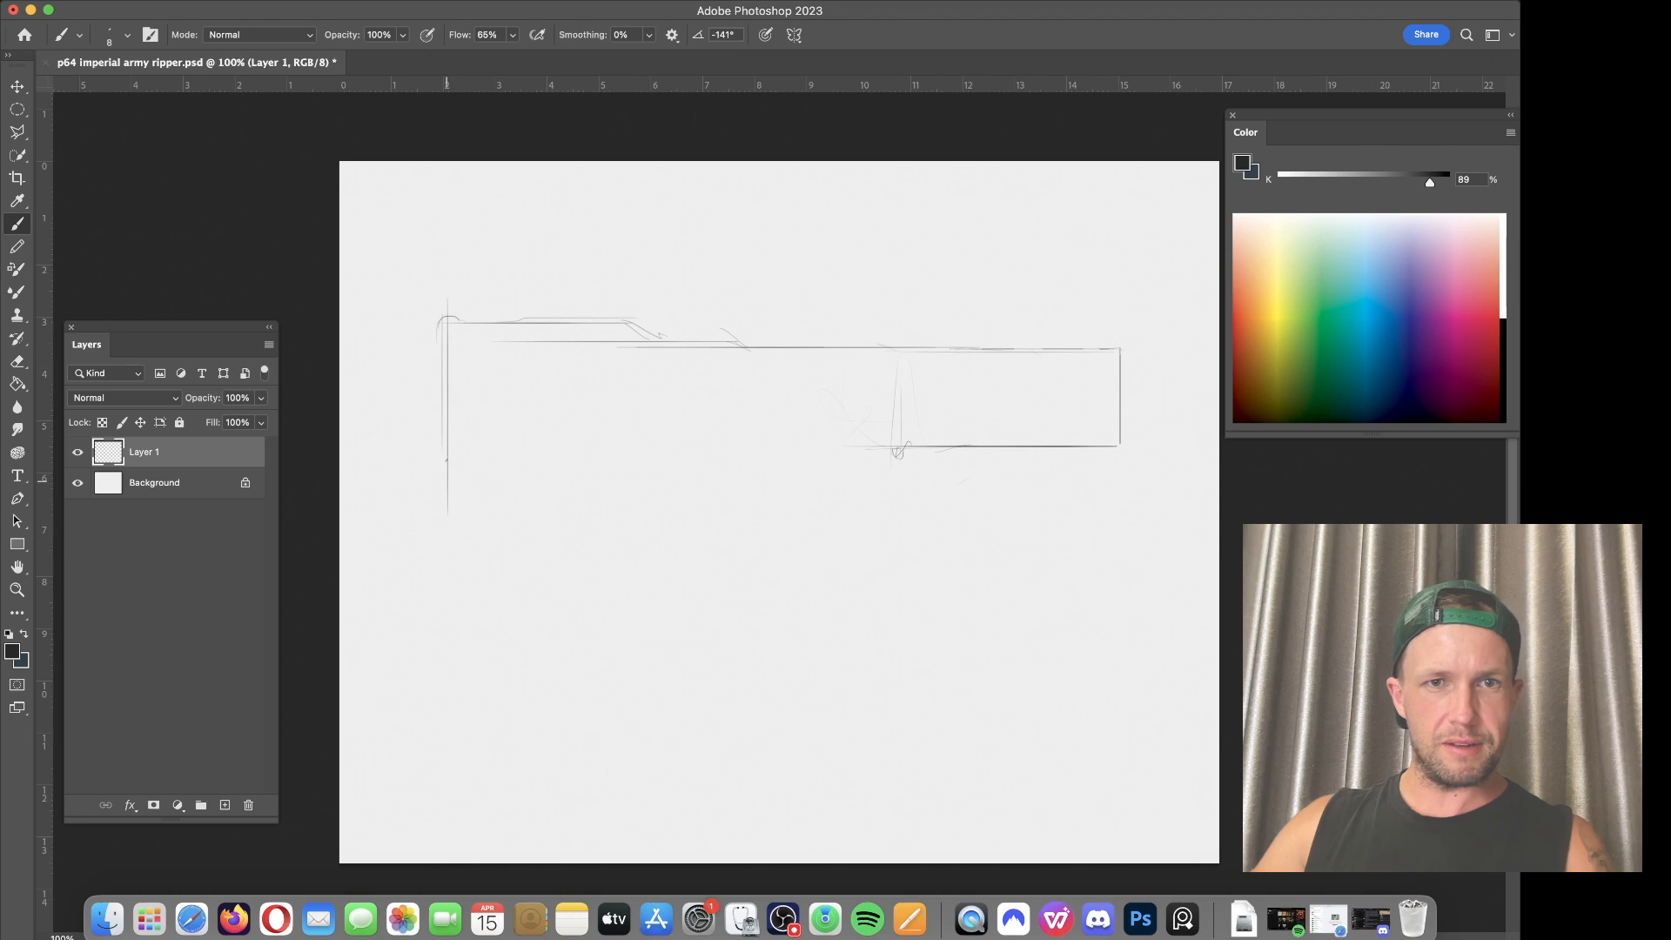
left_click_drag(455, 473, 496, 474)
left_click_drag(452, 484, 501, 486)
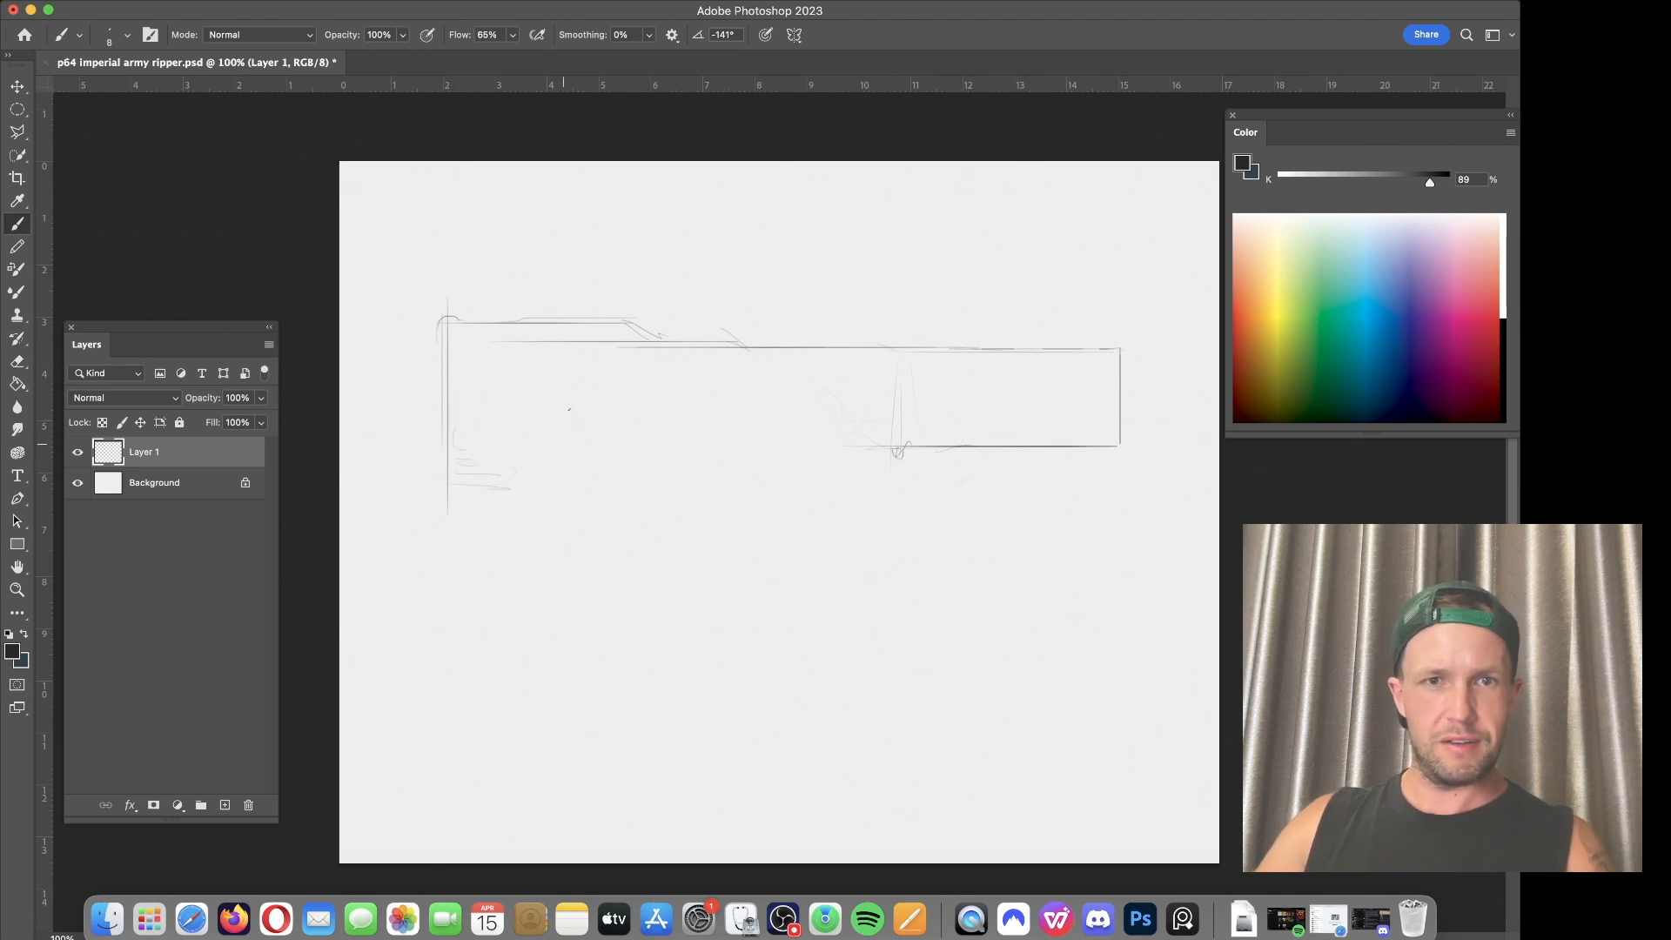
Step: Sketch an upright rectangular mount block below the receiver, with a flared base beneath it
left_click_drag(566, 393, 566, 539)
mouse_move(597, 387)
left_mouse_down()
mouse_move(646, 389)
mouse_move(646, 483)
left_mouse_up()
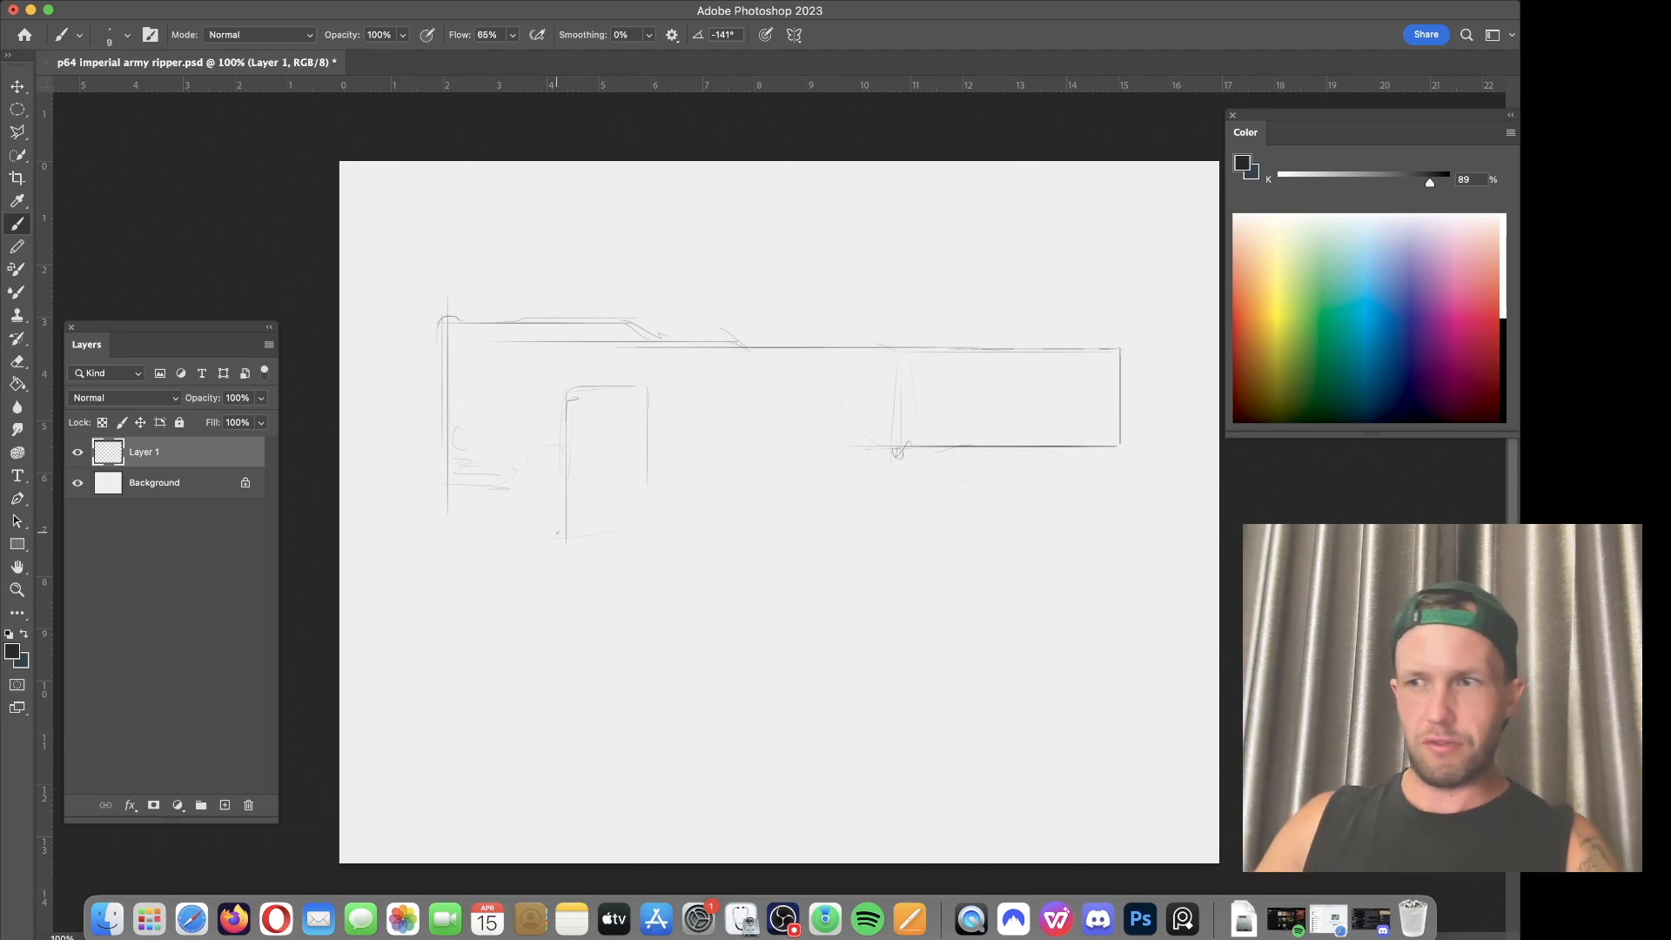
left_click_drag(566, 528, 666, 530)
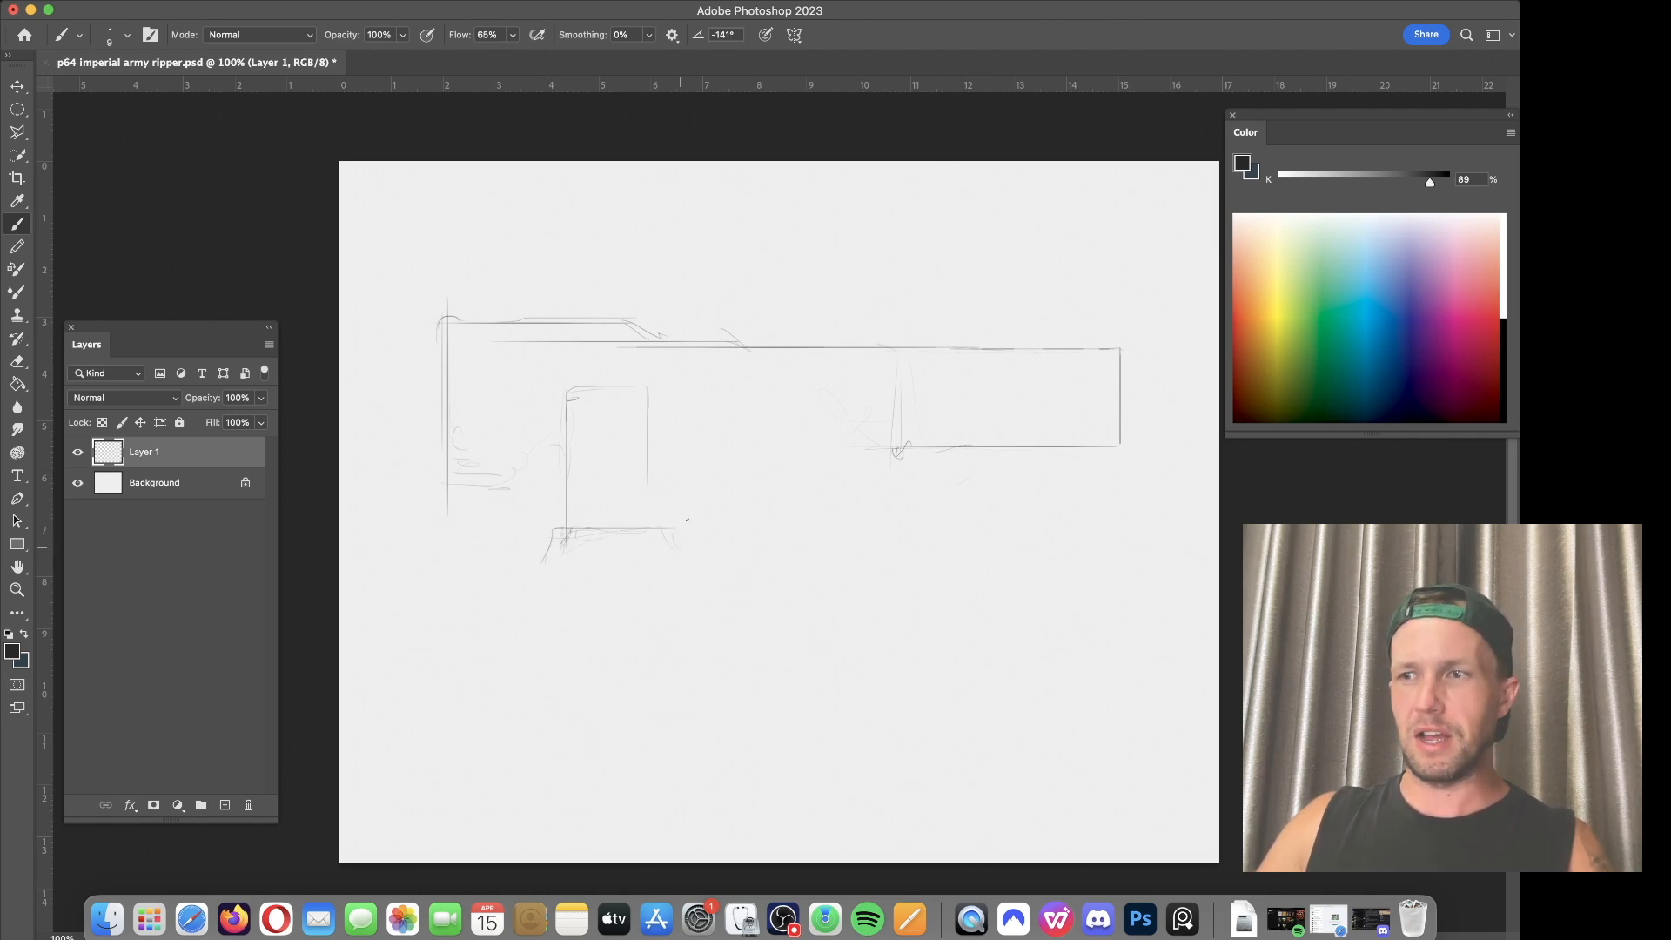
left_click_drag(583, 486, 680, 510)
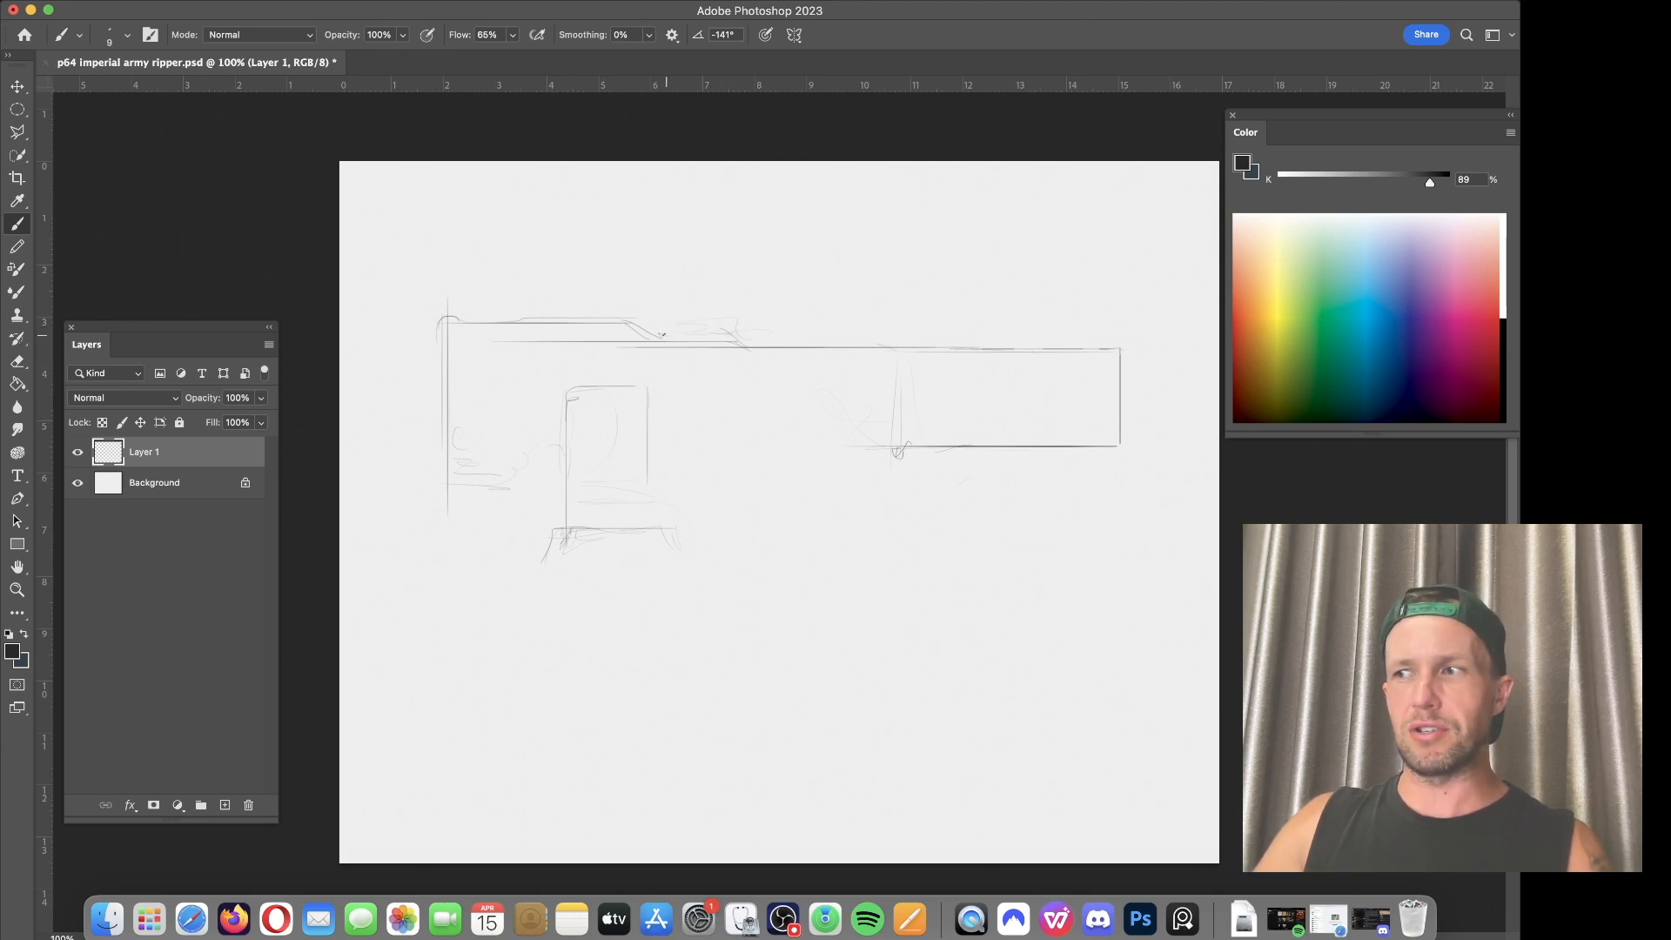
Step: Sketch a low box housing on top of the gun, with a vertical front end and a stepped top edge running toward the rear
left_click_drag(655, 333, 814, 334)
left_click_drag(687, 338, 844, 340)
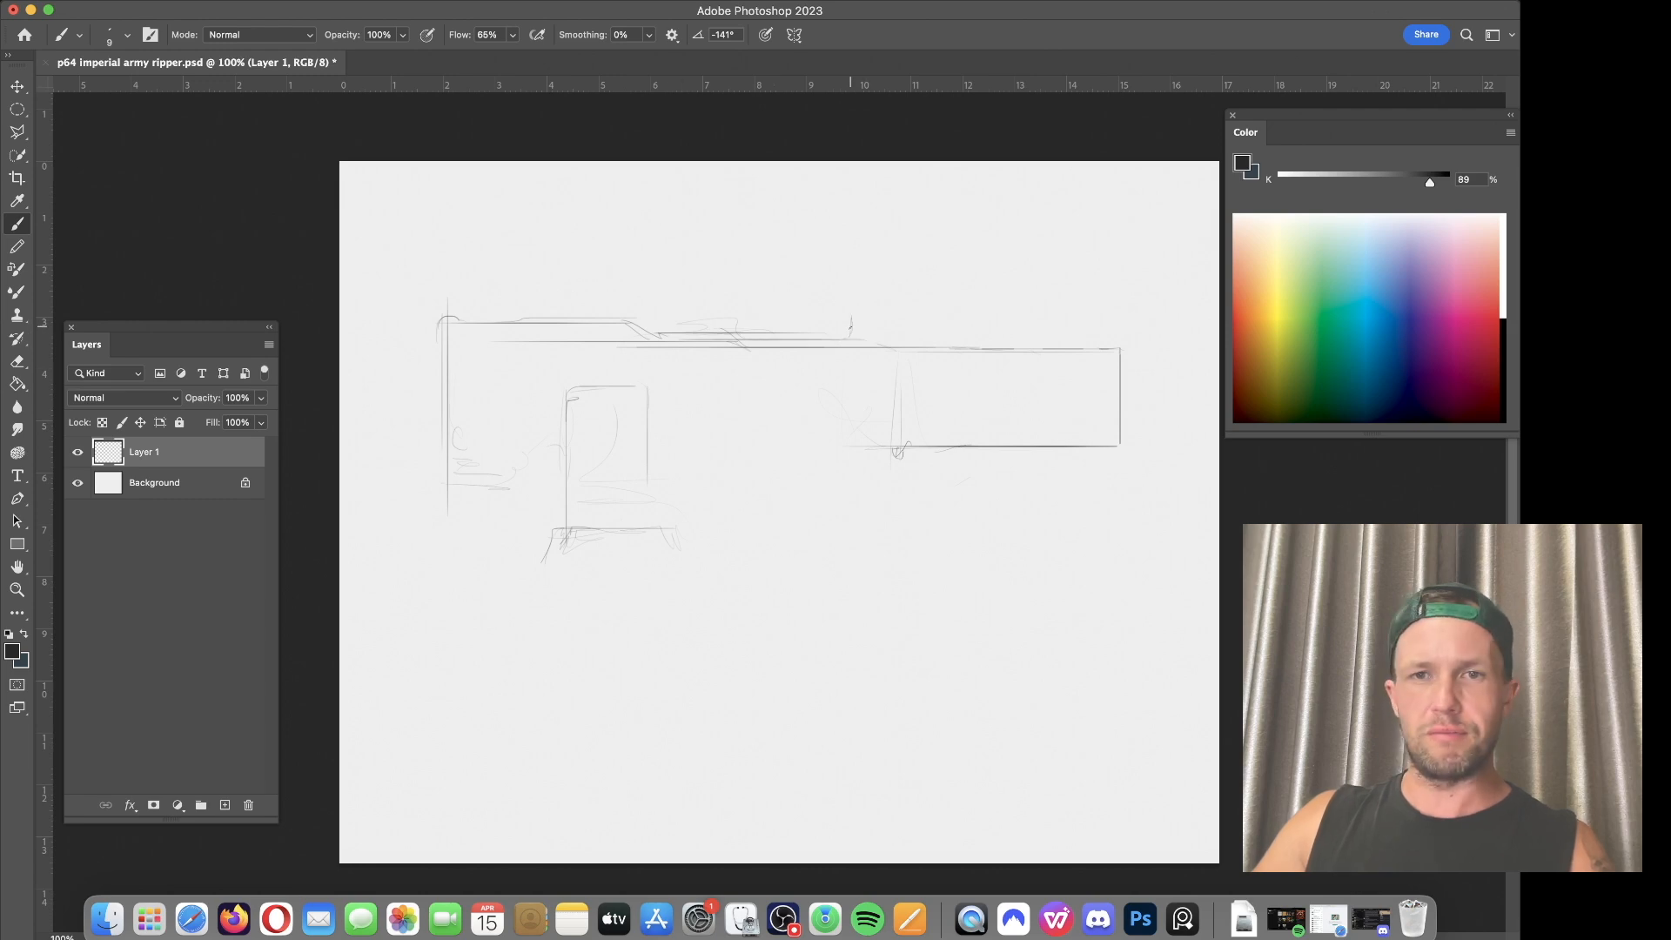
left_click_drag(854, 291, 851, 337)
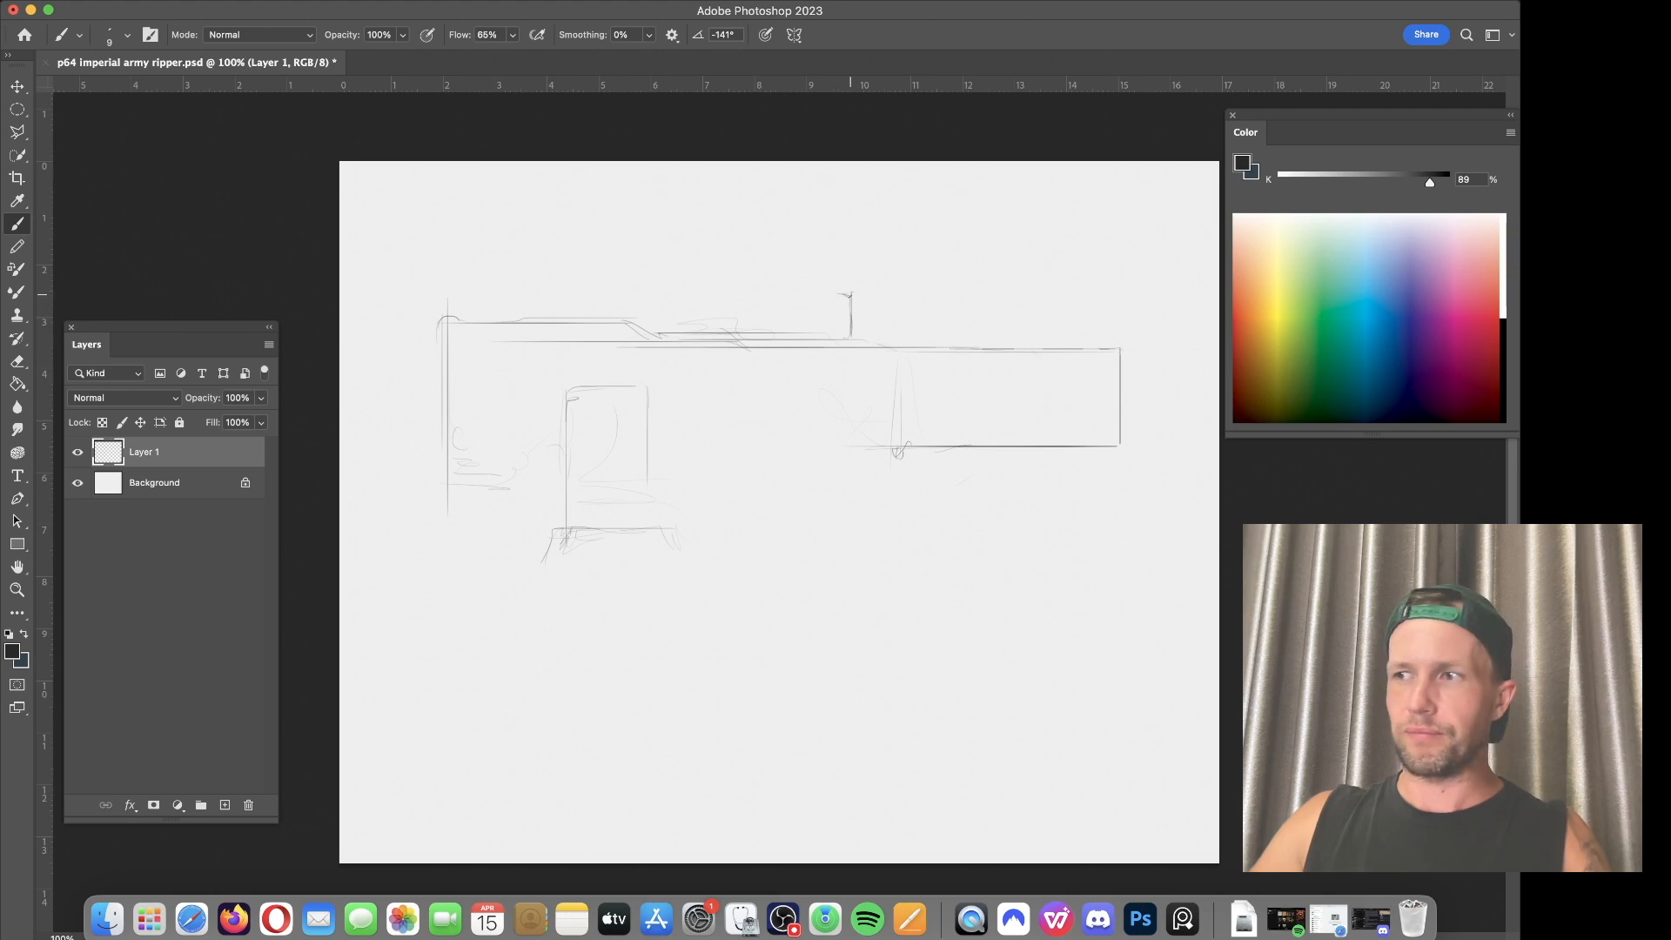
left_click_drag(852, 297, 694, 297)
left_click_drag(836, 296, 658, 297)
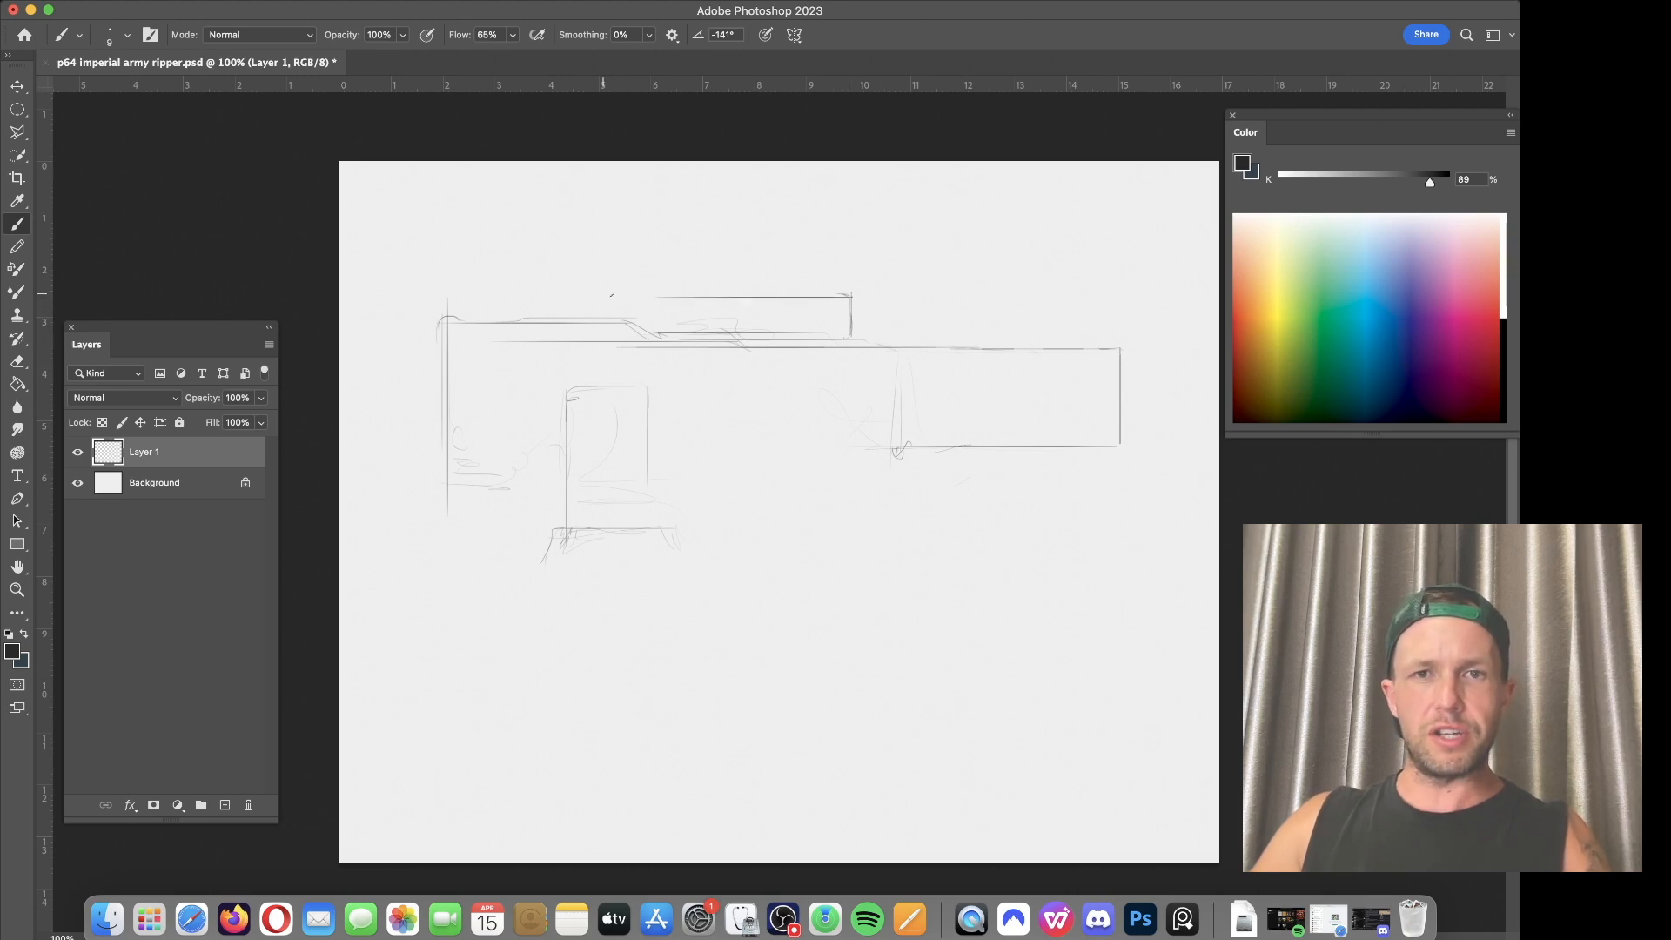
left_click_drag(655, 303, 616, 306)
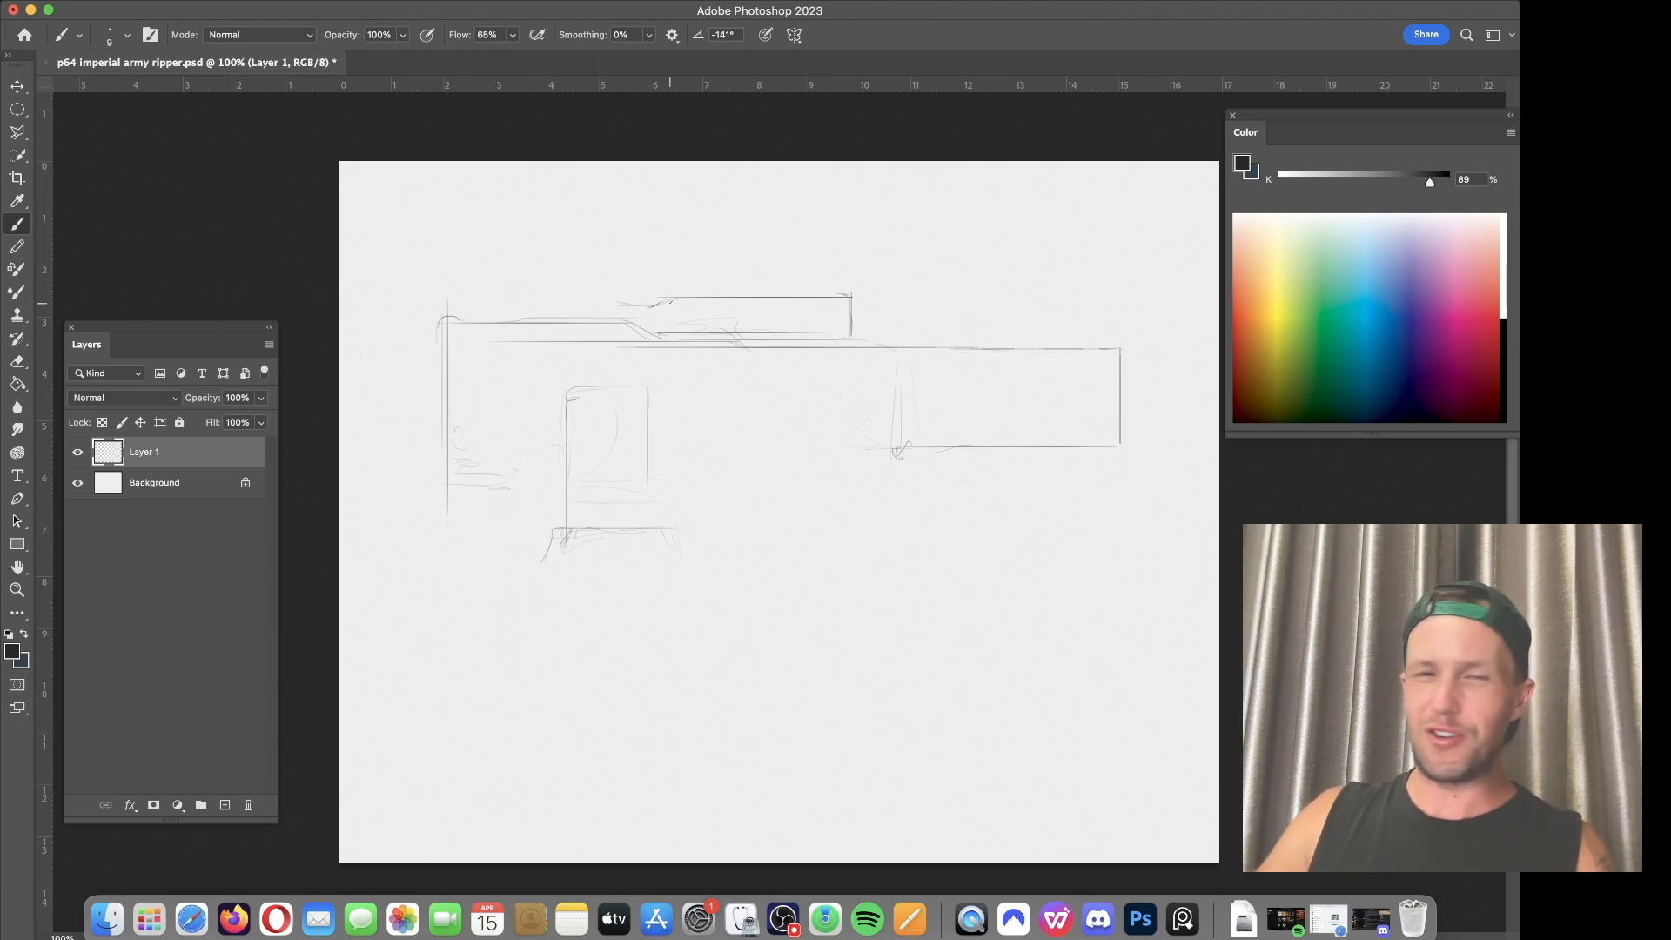
left_click_drag(663, 296, 550, 290)
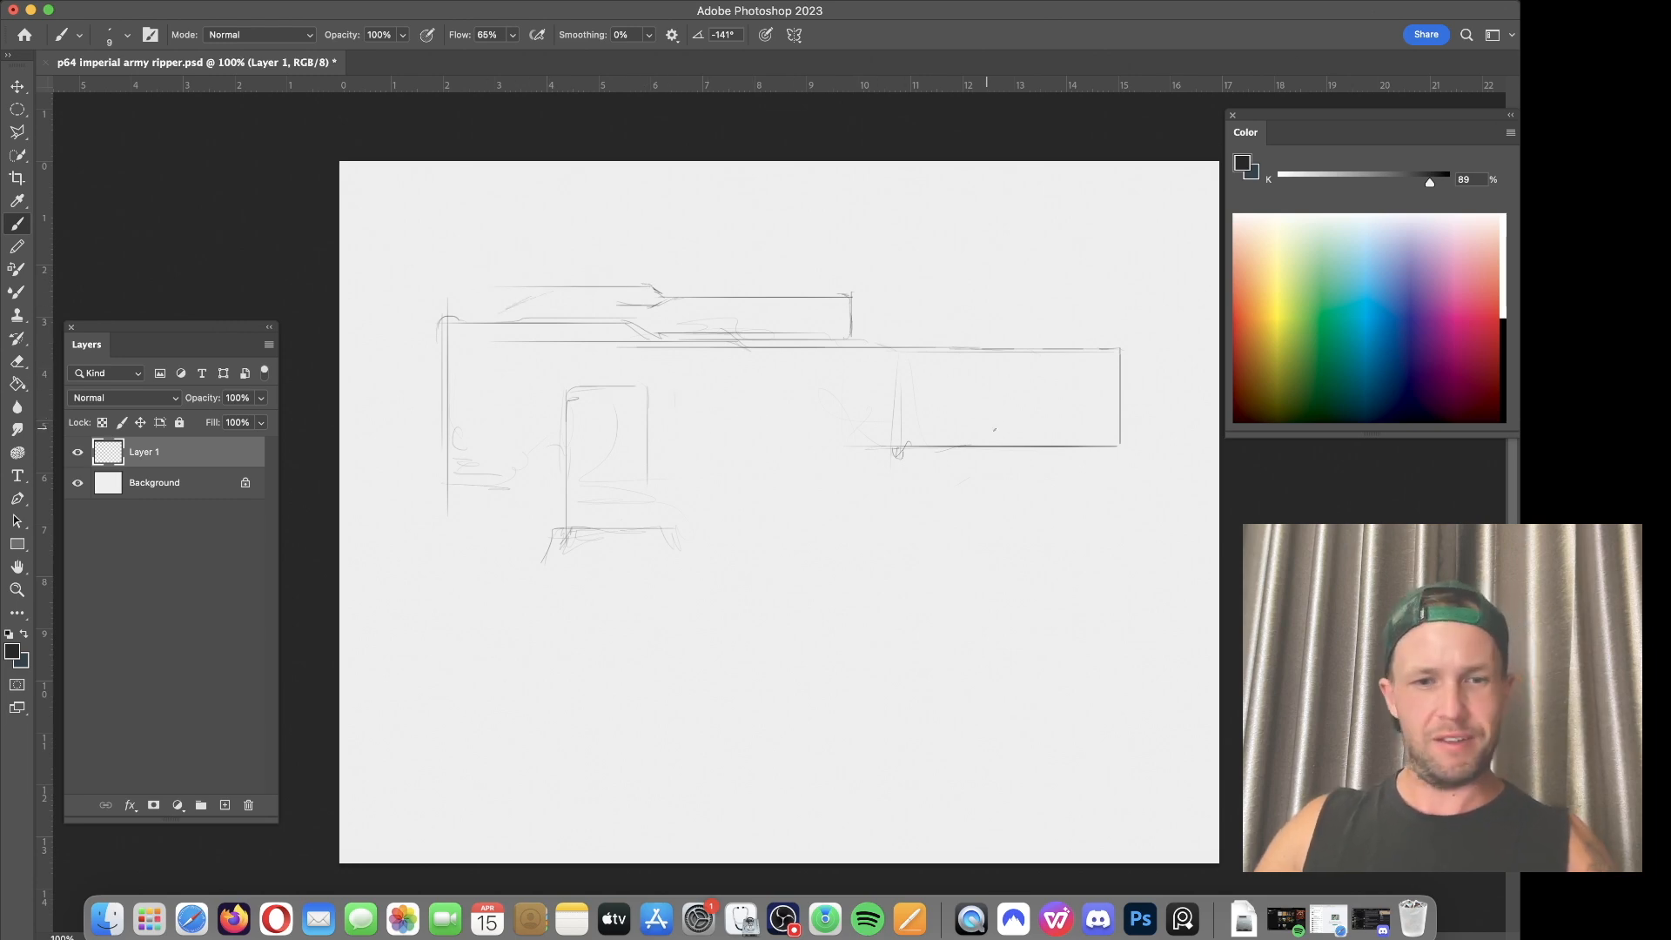
Step: Erase the barrel's lower edge and the bottom end of its front line with the Eraser
key("e")
left_click_drag(1122, 444, 855, 451)
left_click_drag(1112, 449, 1066, 442)
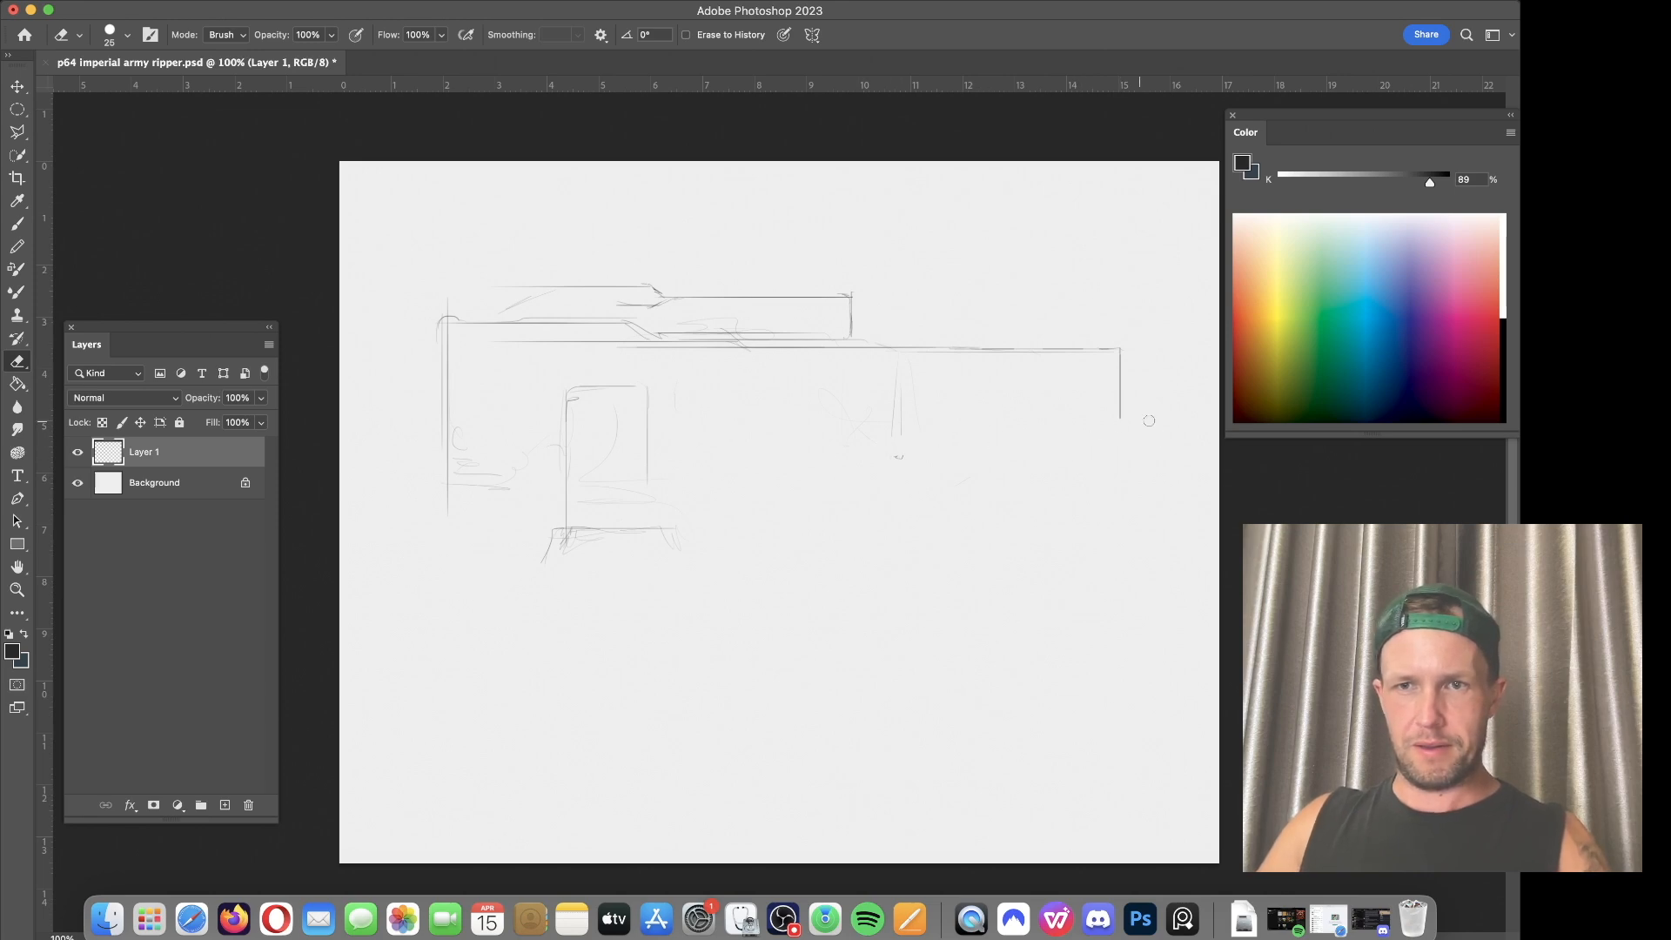
Step: Redraw the barrel's straight lower edge from the muzzle back toward the mount, and sketch short upright lines beneath its rear end
key("b")
left_click_drag(1123, 419, 601, 418)
key("super+z")
left_click_drag(1121, 417, 691, 417)
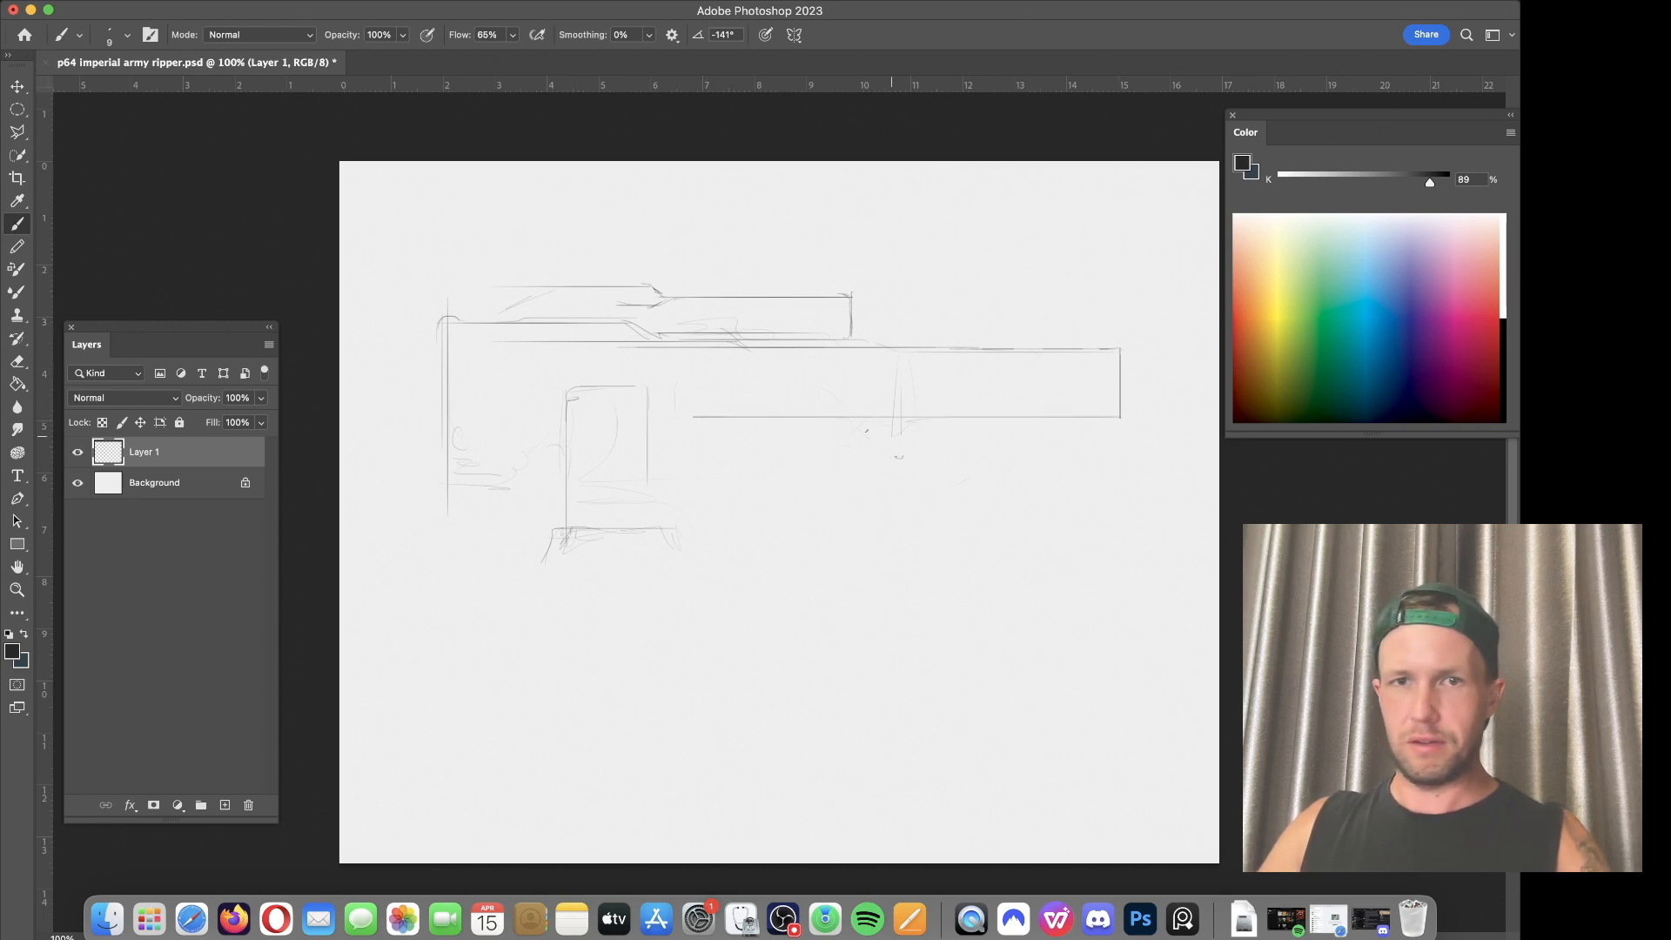
mouse_move(701, 424)
left_mouse_down()
mouse_move(693, 491)
mouse_move(671, 438)
mouse_move(648, 513)
mouse_move(691, 525)
left_mouse_up()
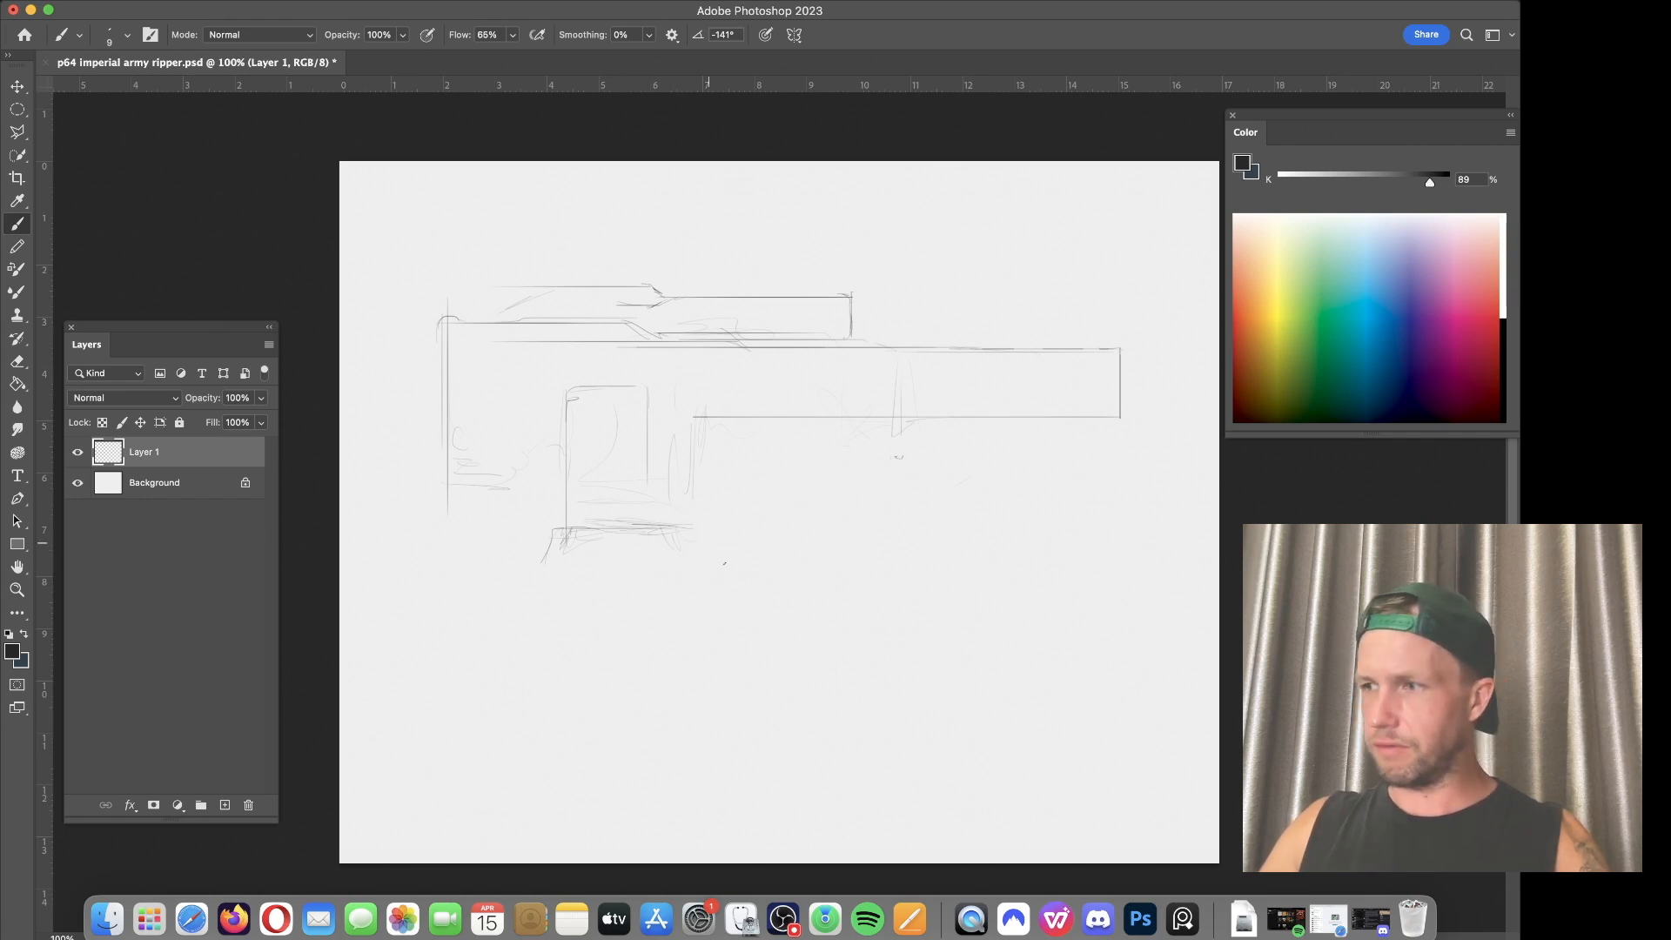
Step: Sketch two splayed support legs with flat feet under the mount block, and darken the block's rounded top edge
left_click_drag(681, 519, 736, 540)
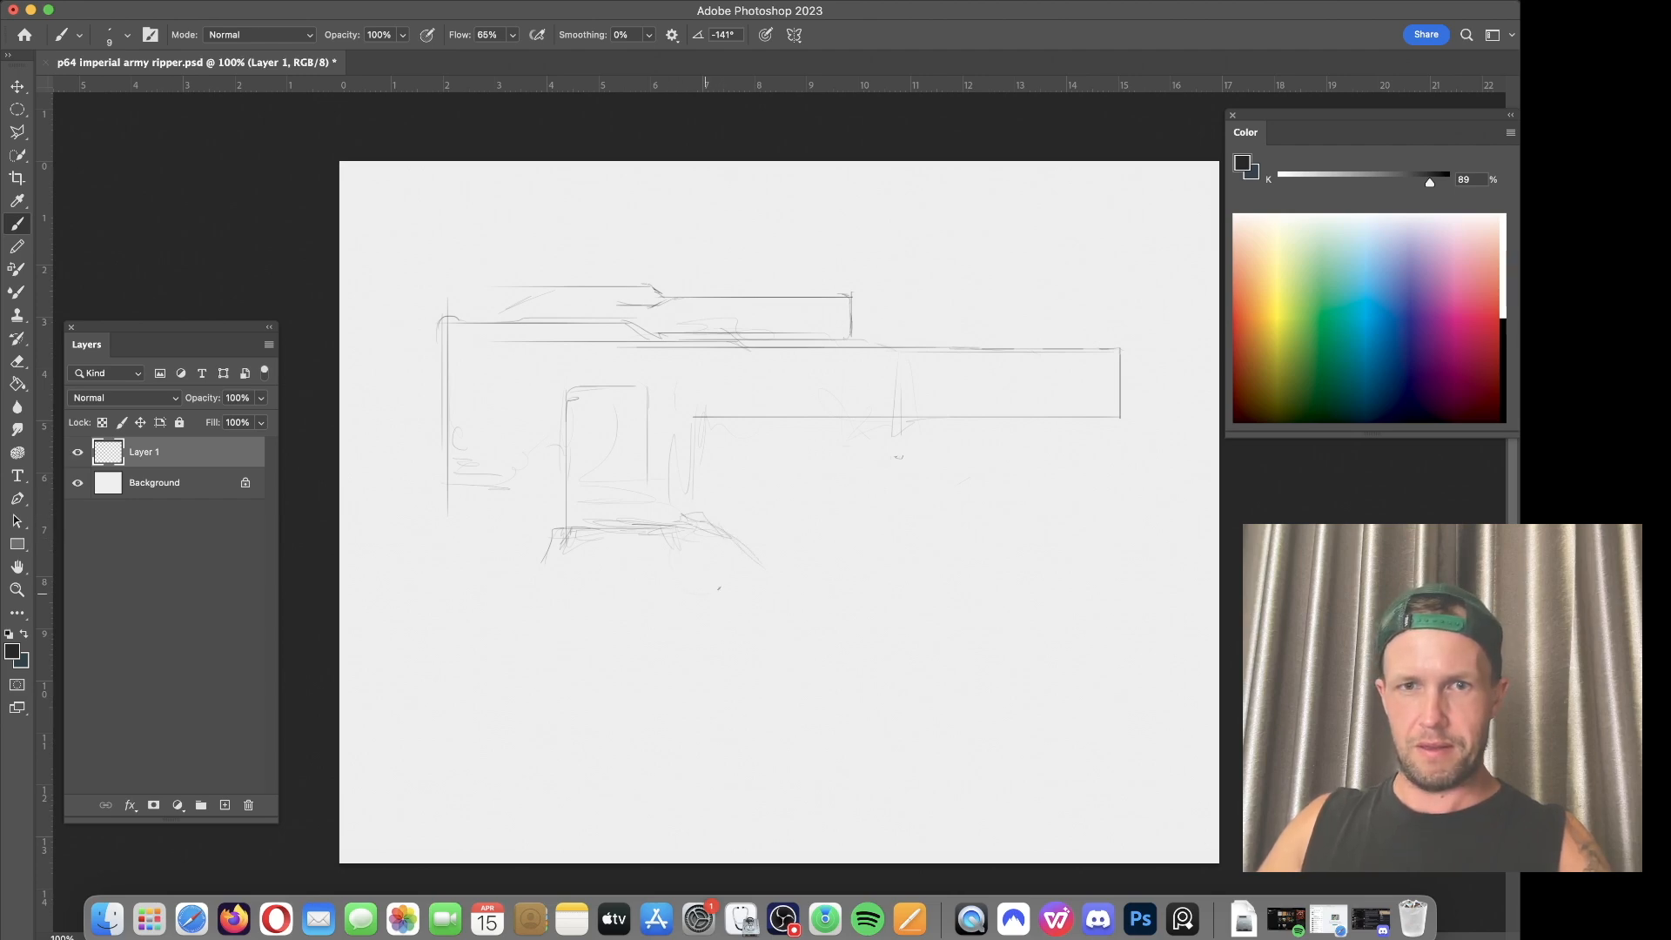
left_click_drag(719, 528, 823, 600)
mouse_move(744, 553)
left_mouse_down()
mouse_move(747, 616)
mouse_move(663, 580)
mouse_move(668, 602)
mouse_move(664, 579)
mouse_move(626, 565)
mouse_move(544, 541)
left_mouse_up()
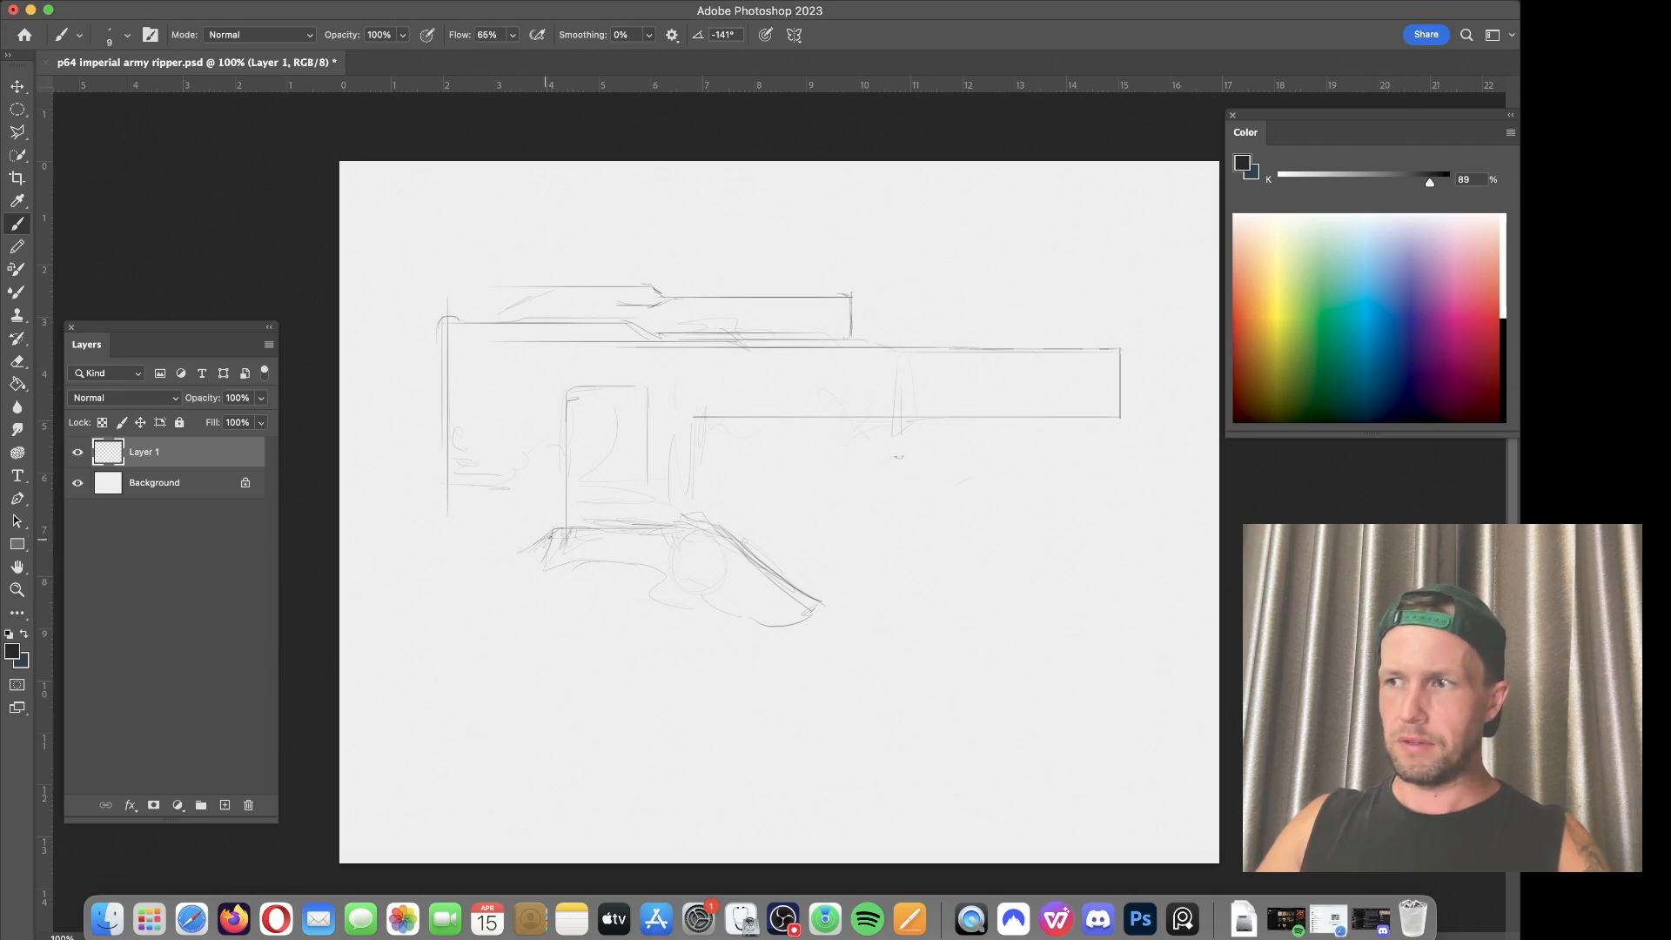
mouse_move(565, 540)
left_mouse_down()
mouse_move(463, 633)
mouse_move(518, 594)
mouse_move(481, 604)
left_mouse_up()
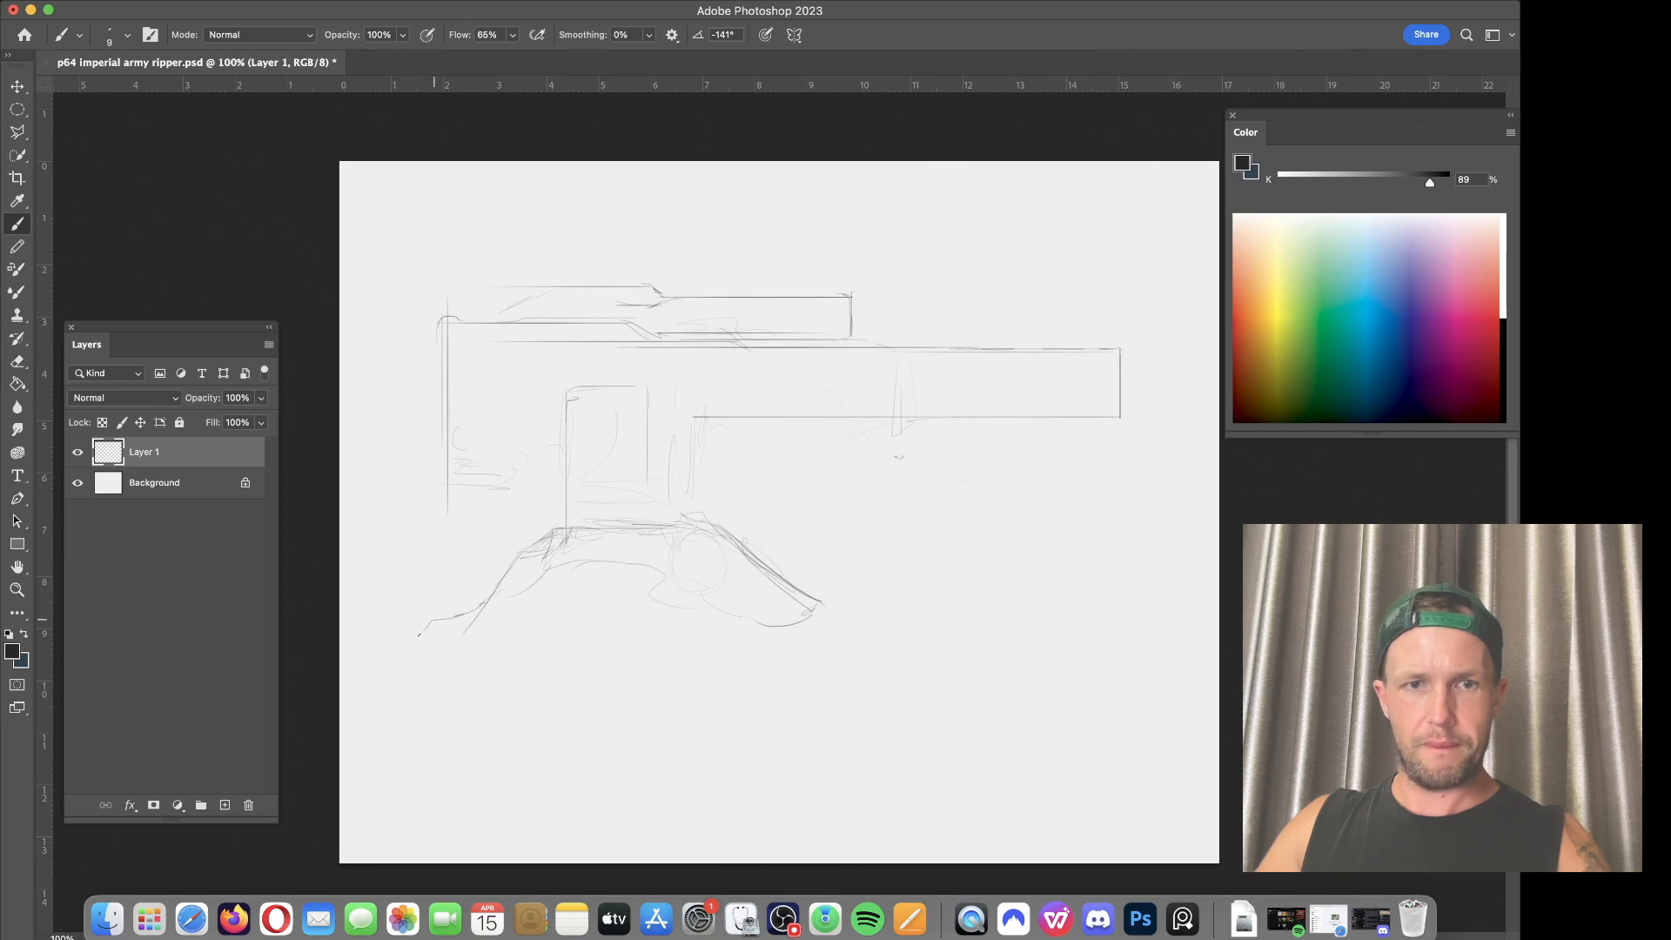
mouse_move(408, 647)
left_mouse_down()
mouse_move(513, 644)
mouse_move(568, 583)
mouse_move(613, 568)
mouse_move(686, 598)
mouse_move(648, 637)
mouse_move(668, 643)
mouse_move(650, 640)
mouse_move(718, 649)
mouse_move(810, 641)
left_mouse_up()
left_click_drag(775, 641, 825, 641)
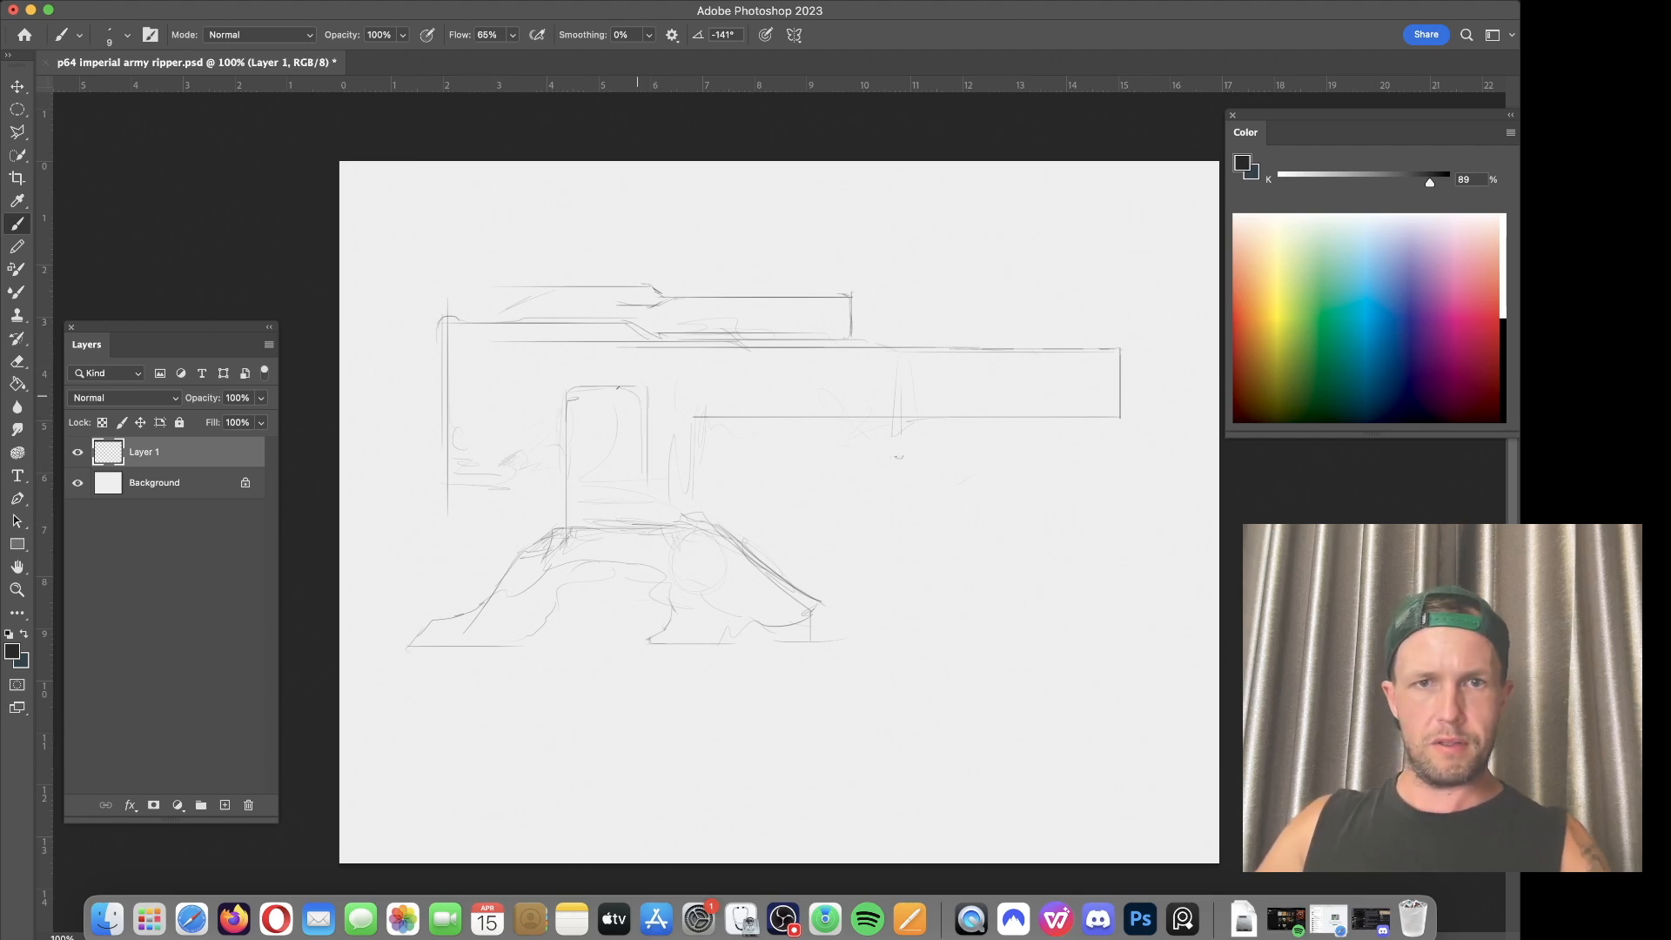
left_click_drag(592, 383, 565, 393)
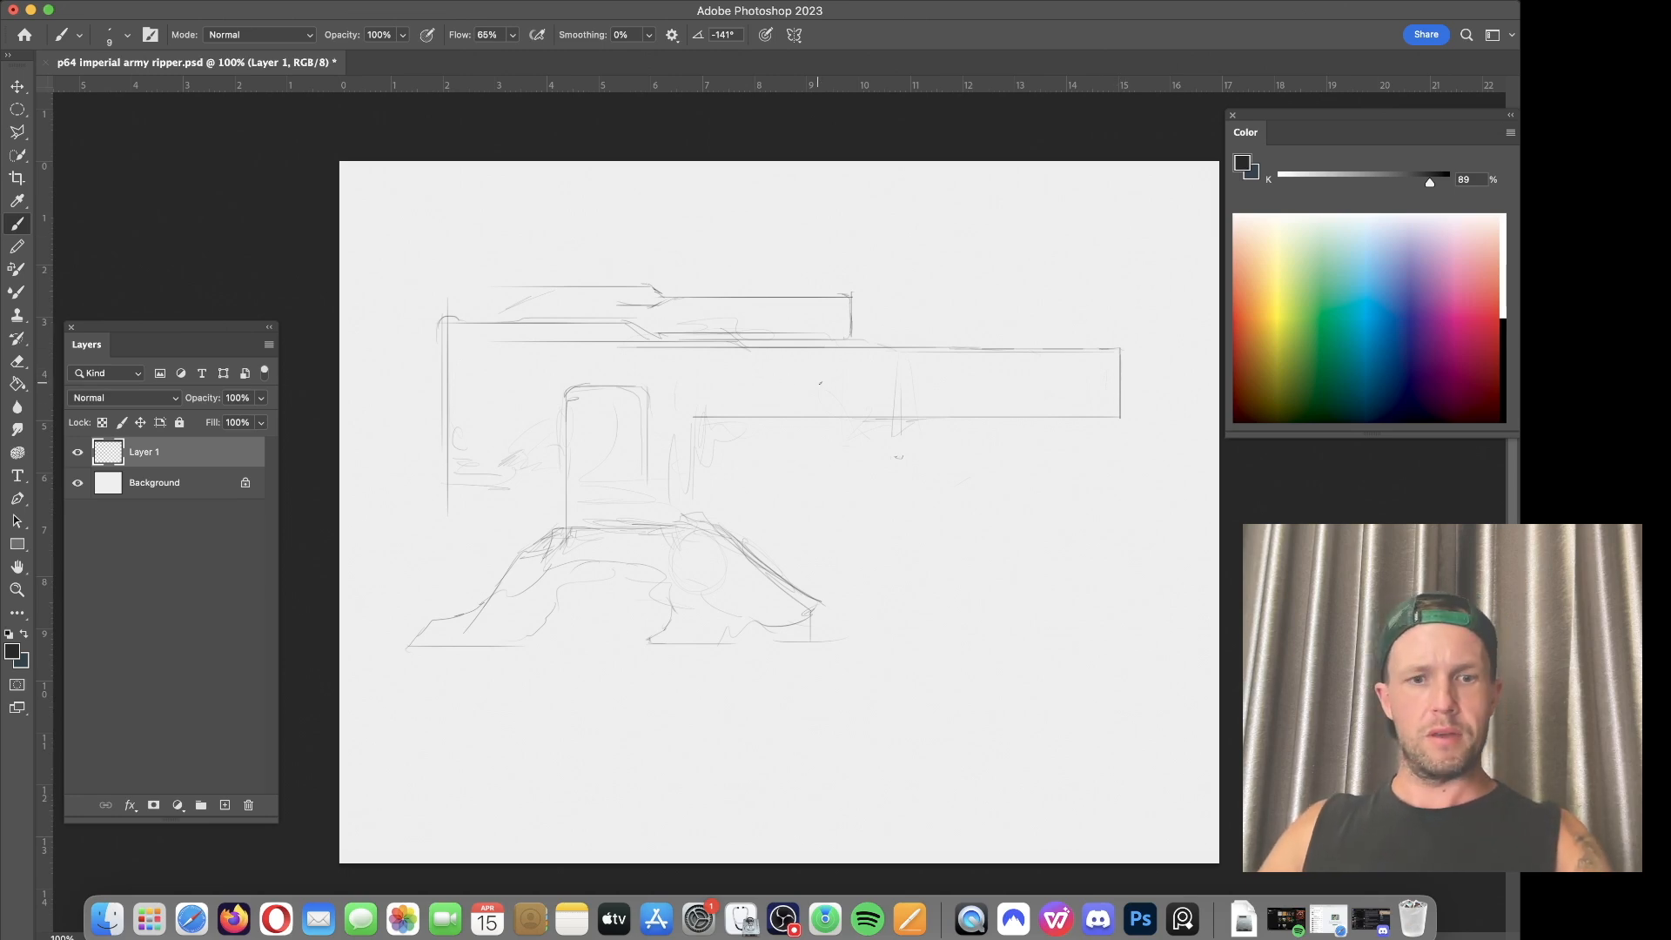
Step: Stretch the whole sketch layer horizontally to about 110% width, keeping its height at 100%
key("super+t")
left_click_drag(1125, 467, 1185, 472)
left_click_drag(1072, 468, 1056, 465)
left_click_drag(1170, 466, 1182, 465)
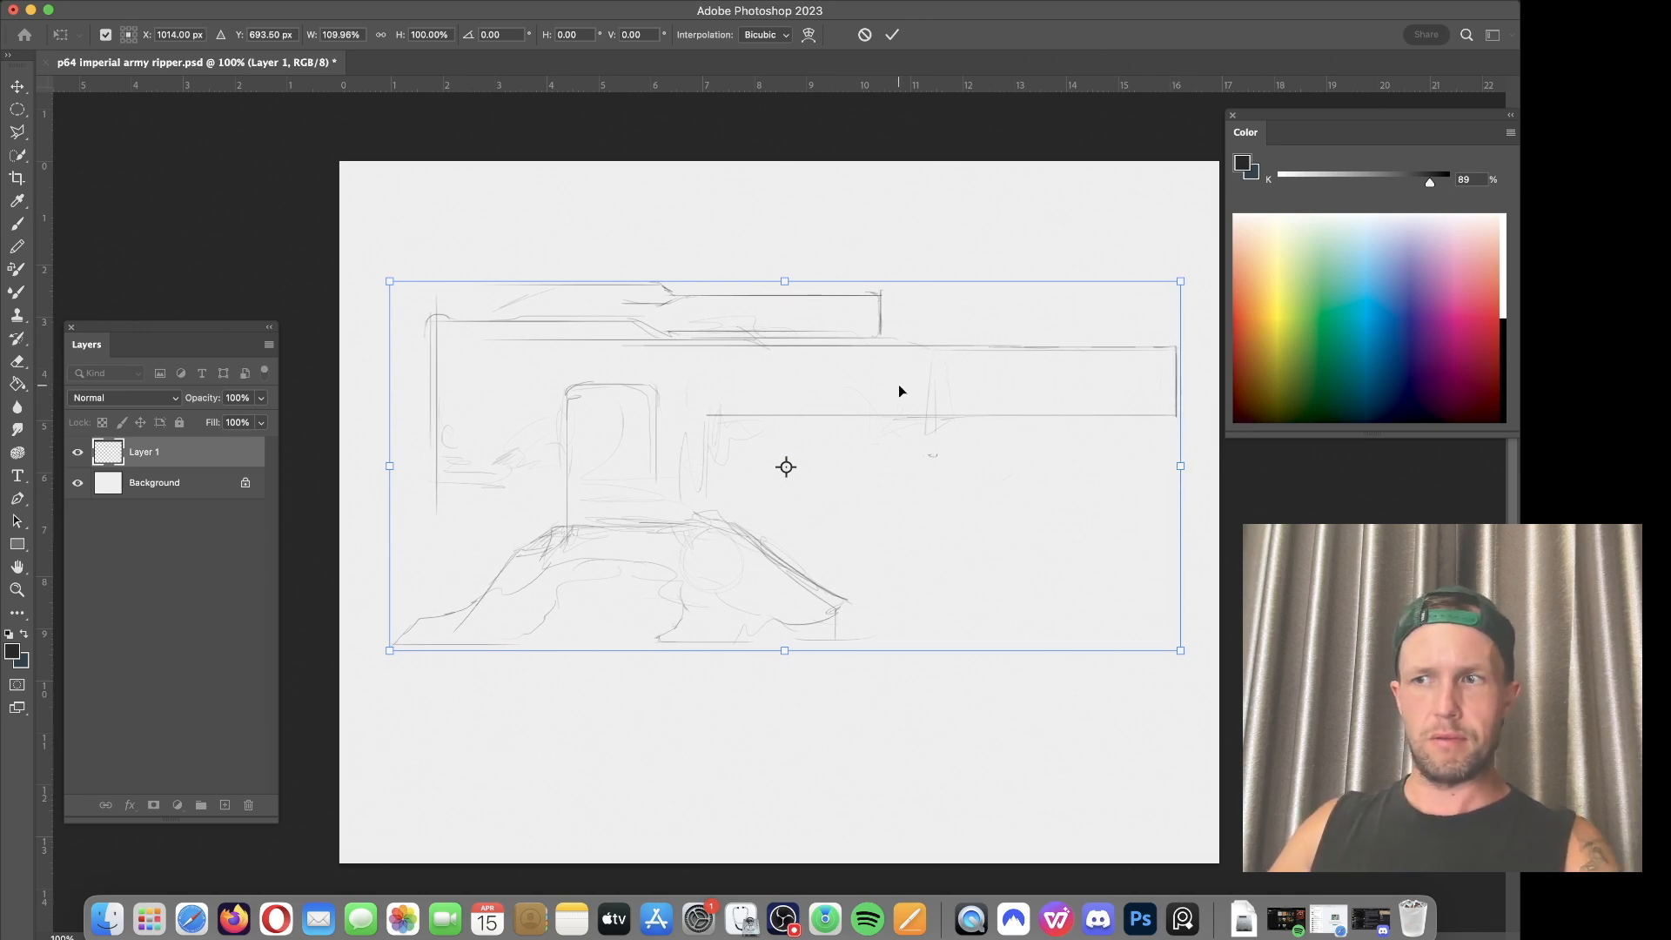
key("Return")
Step: Erase the lower part of the receiver's back edge and the loose lines at its lower rear with a larger Eraser
key("e")
key("bracketright")
key("bracketright")
mouse_move(477, 471)
left_mouse_down()
mouse_move(431, 457)
mouse_move(446, 474)
mouse_move(435, 402)
left_mouse_up()
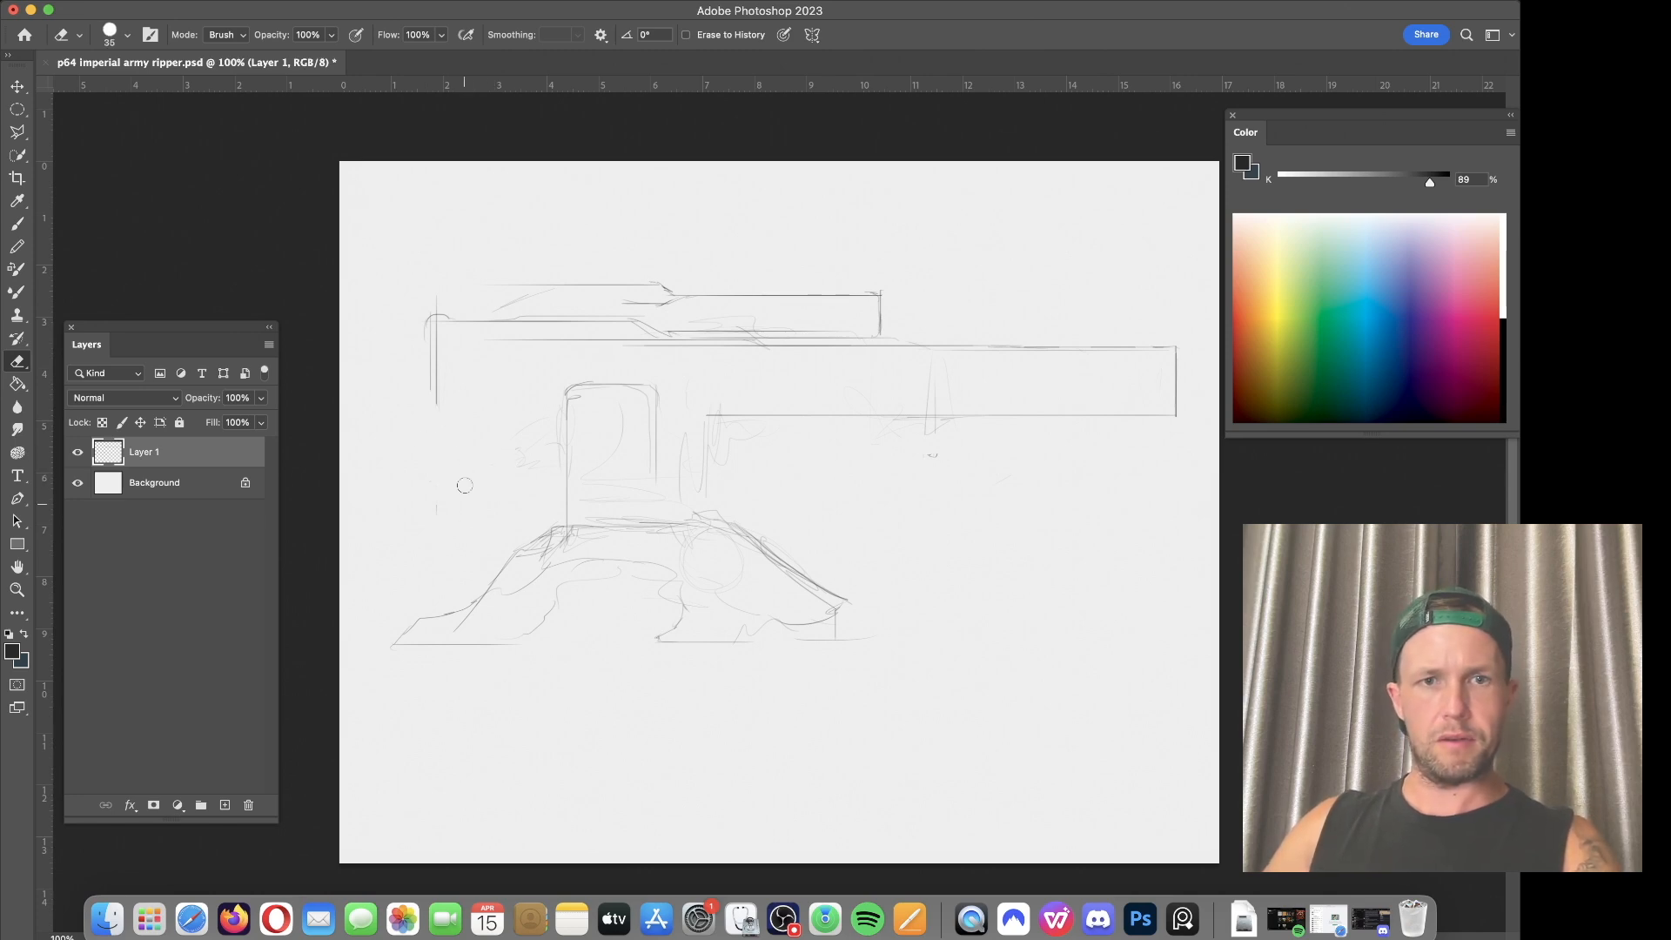
key("b")
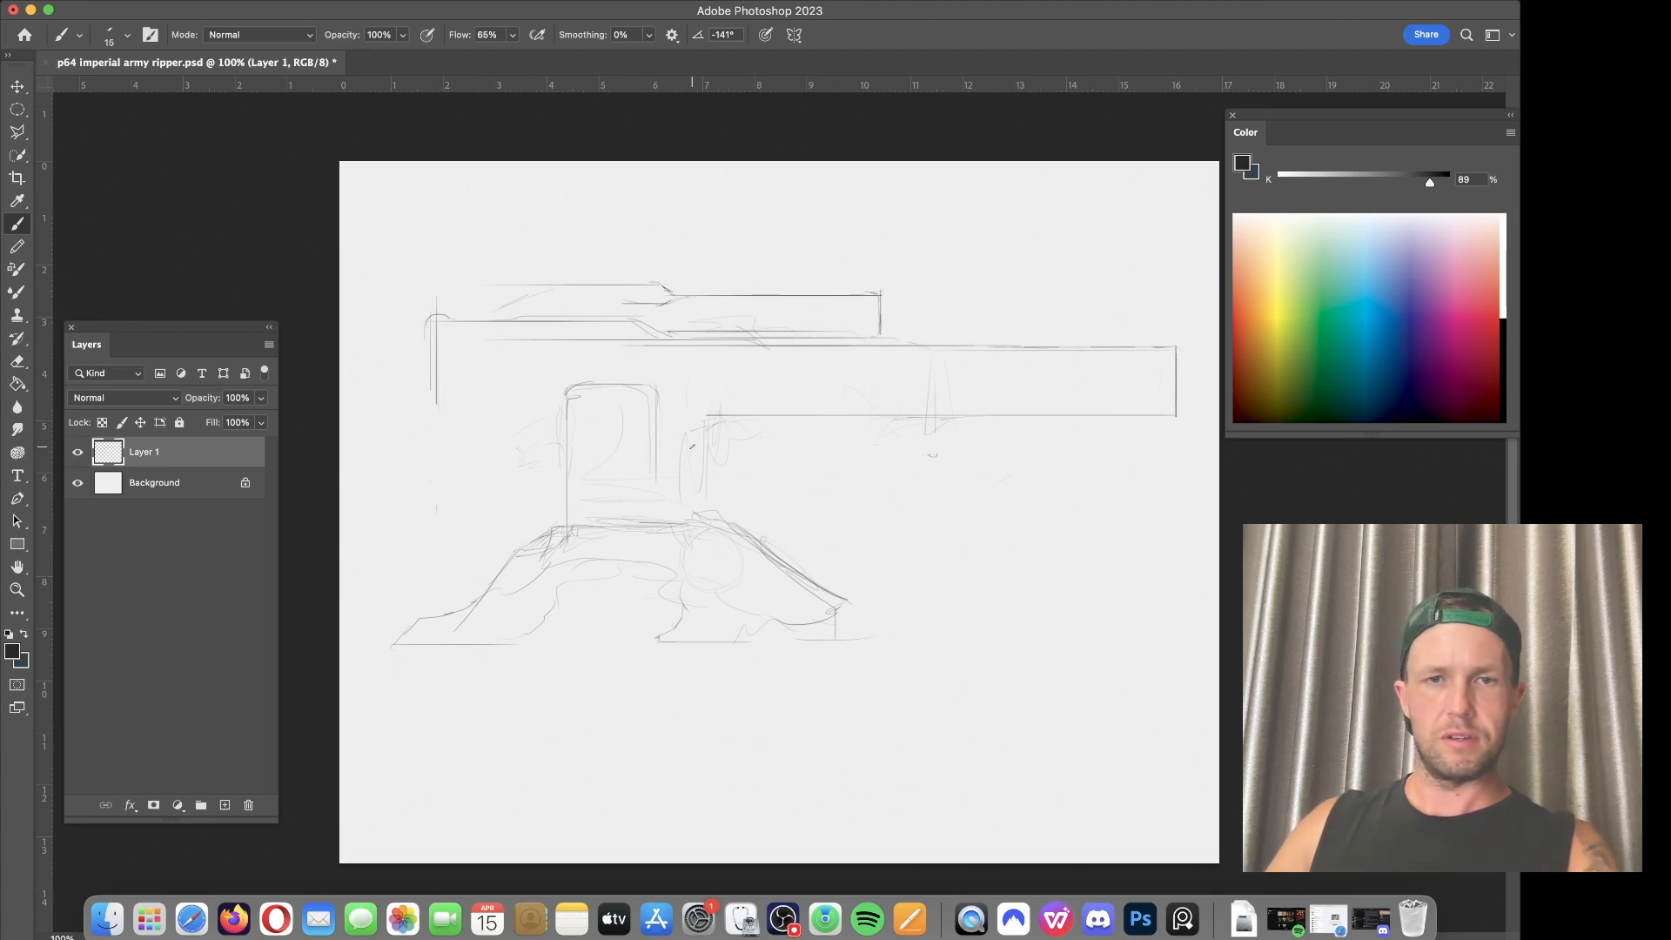
Step: Open the art spec in WPS Office, review the turret references and the P64 Ripper description, and return to Photoshop
left_click(1053, 914)
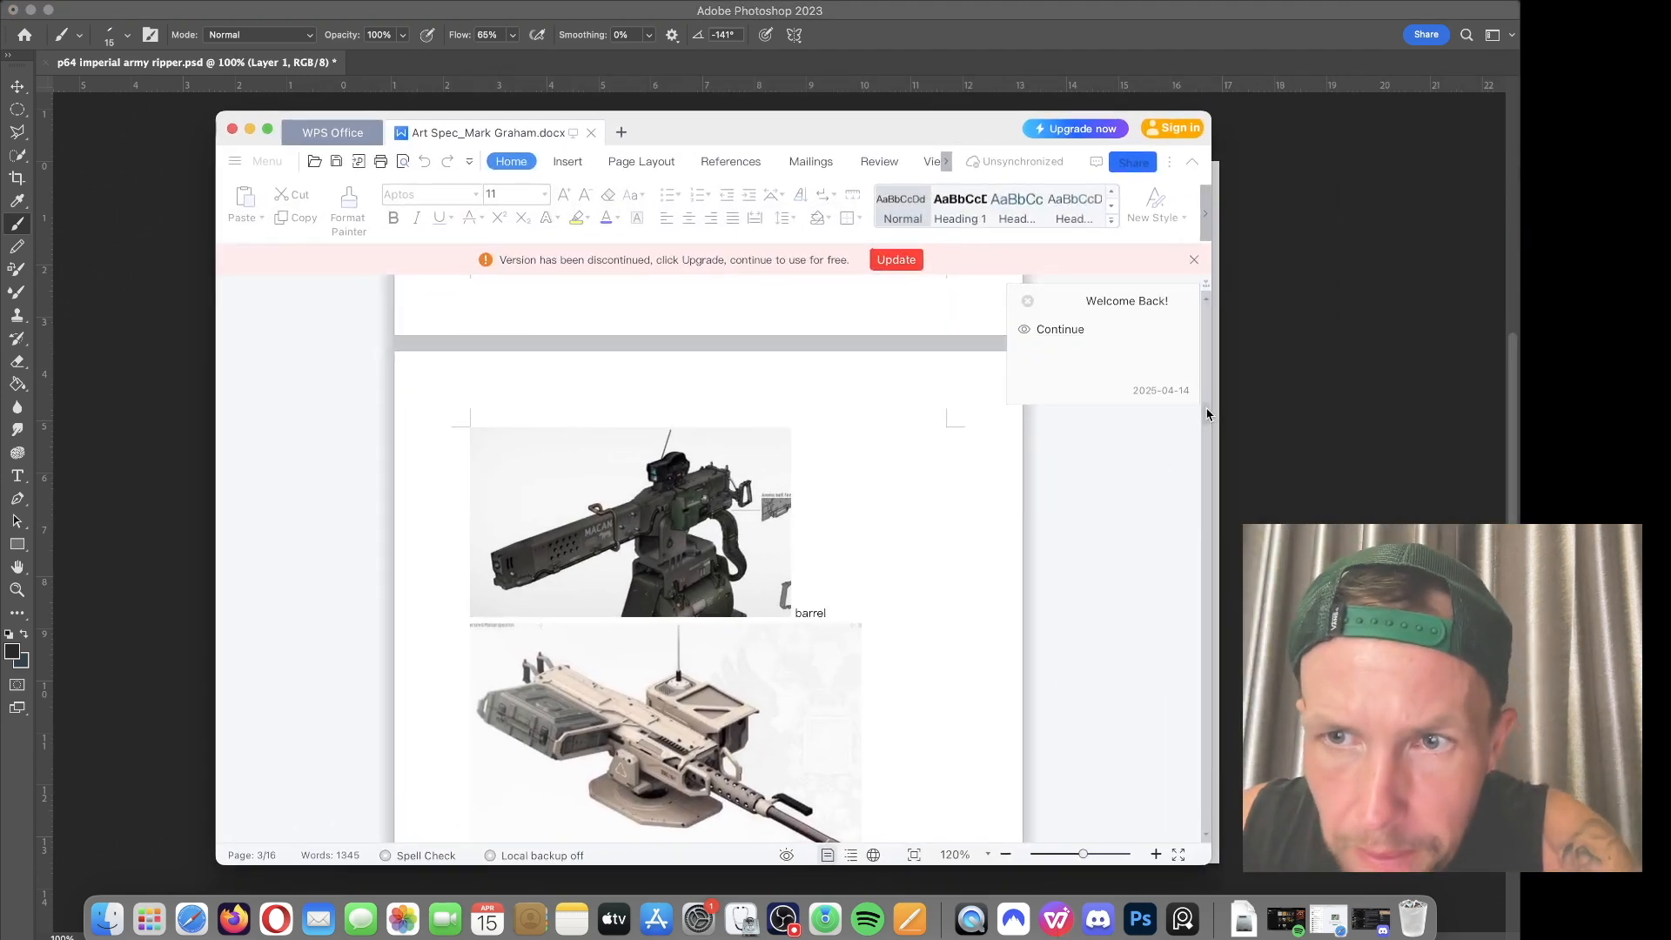
scroll(1172, 439, "down", 10)
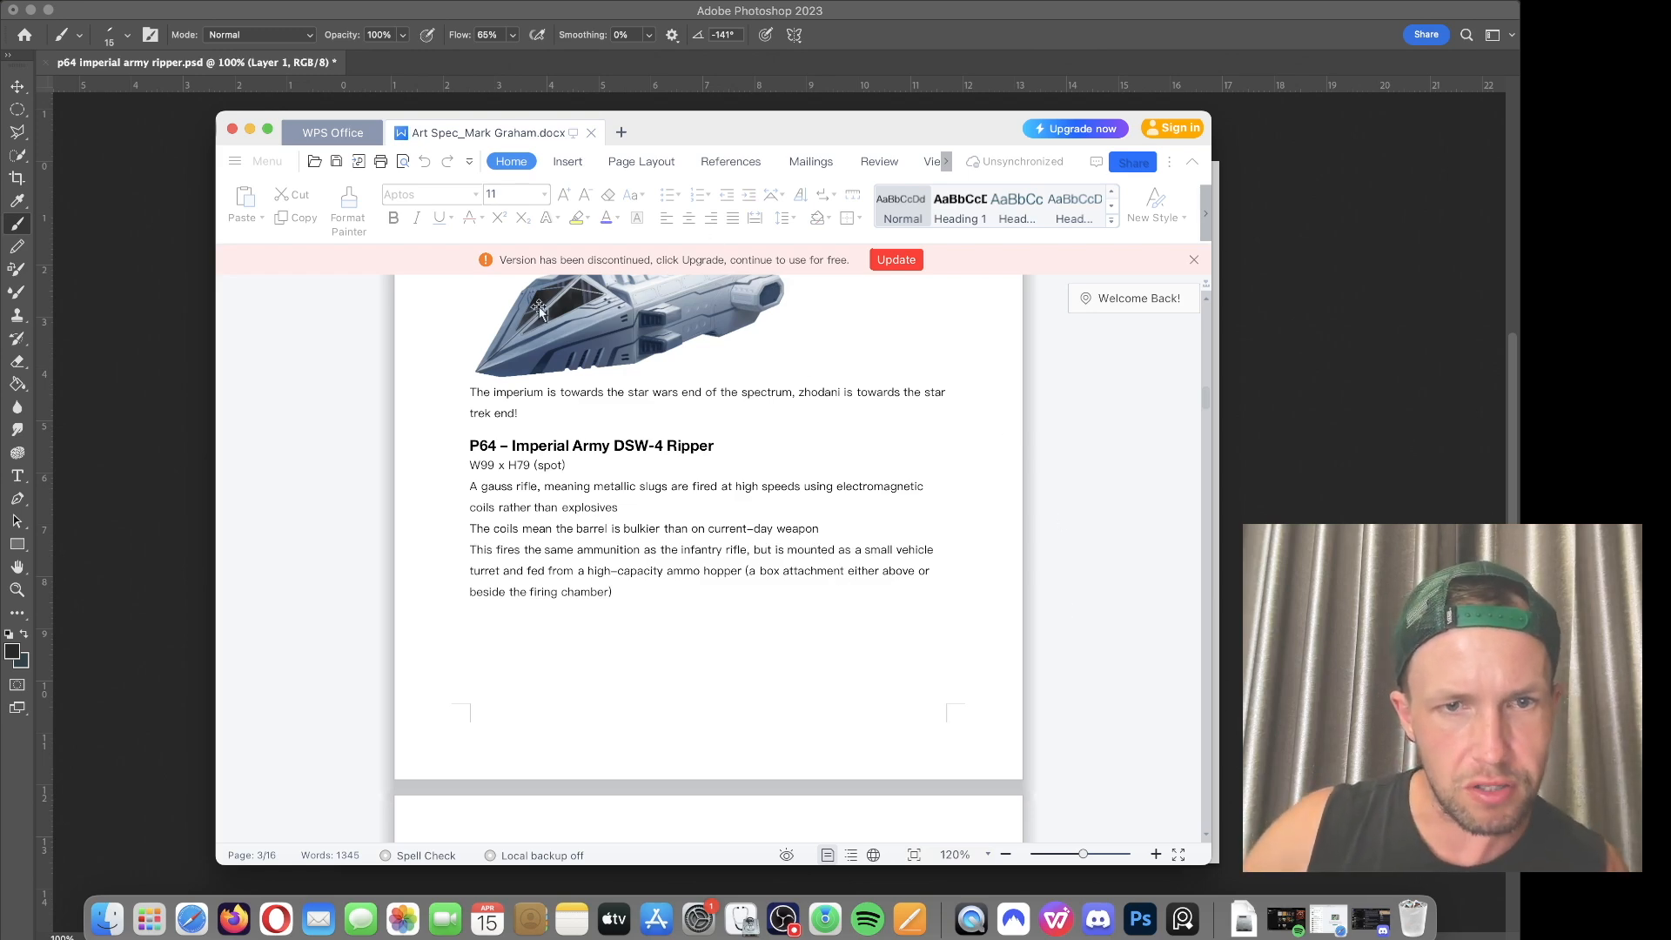
double_click(666, 135)
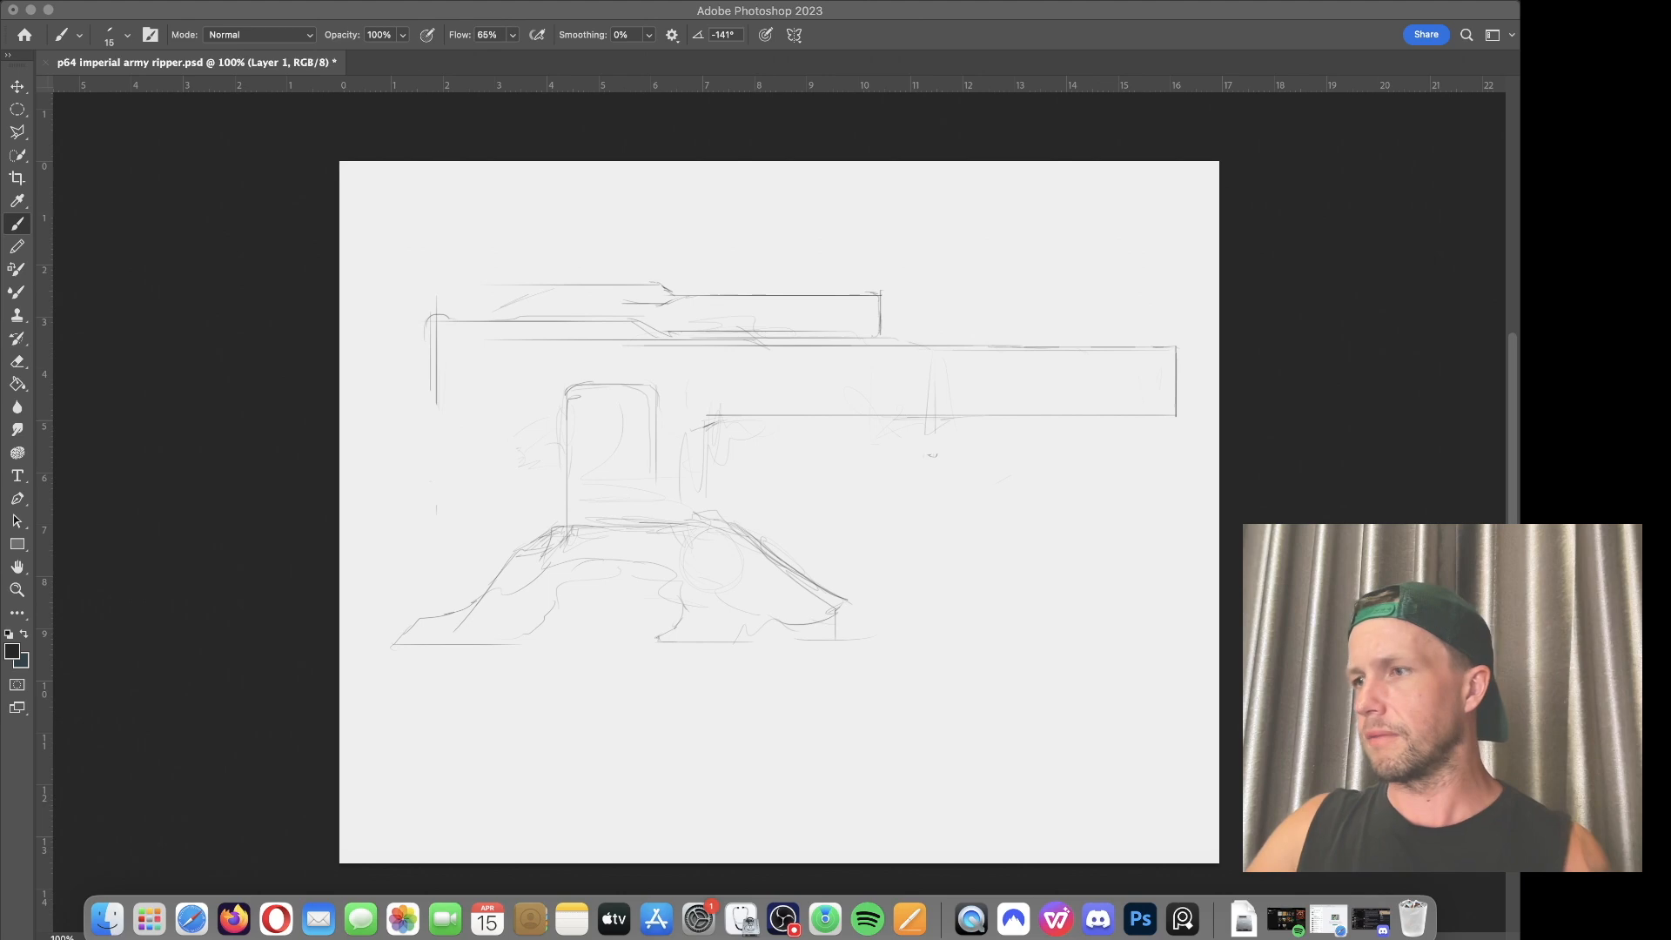
left_click(782, 397)
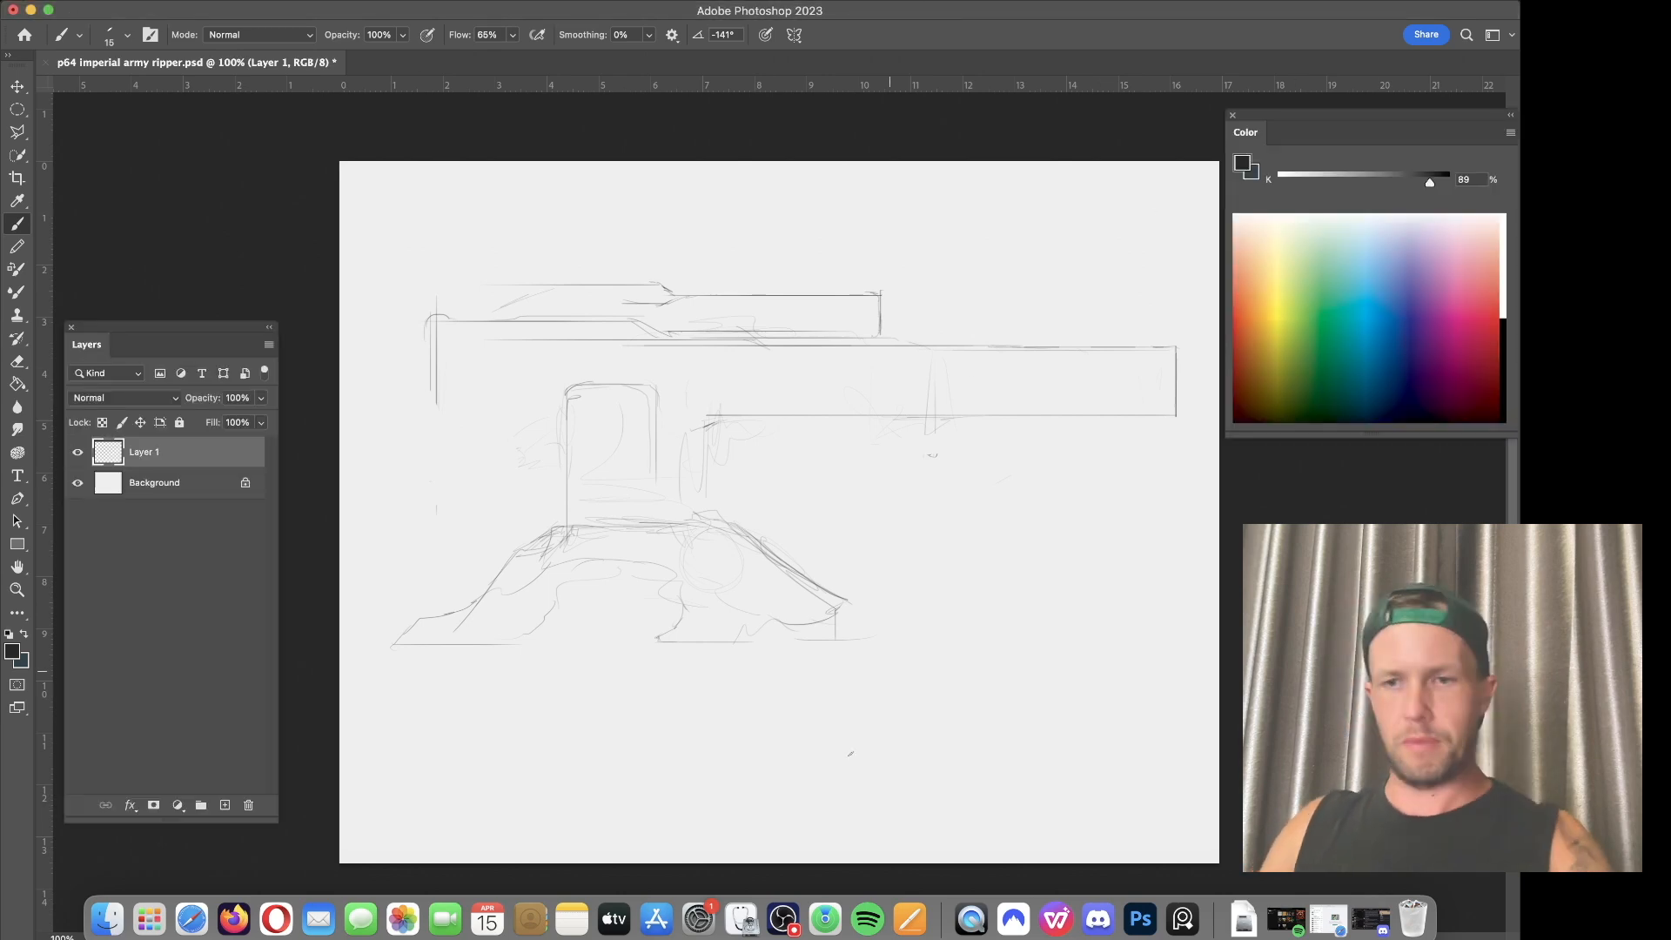
left_click(1056, 918)
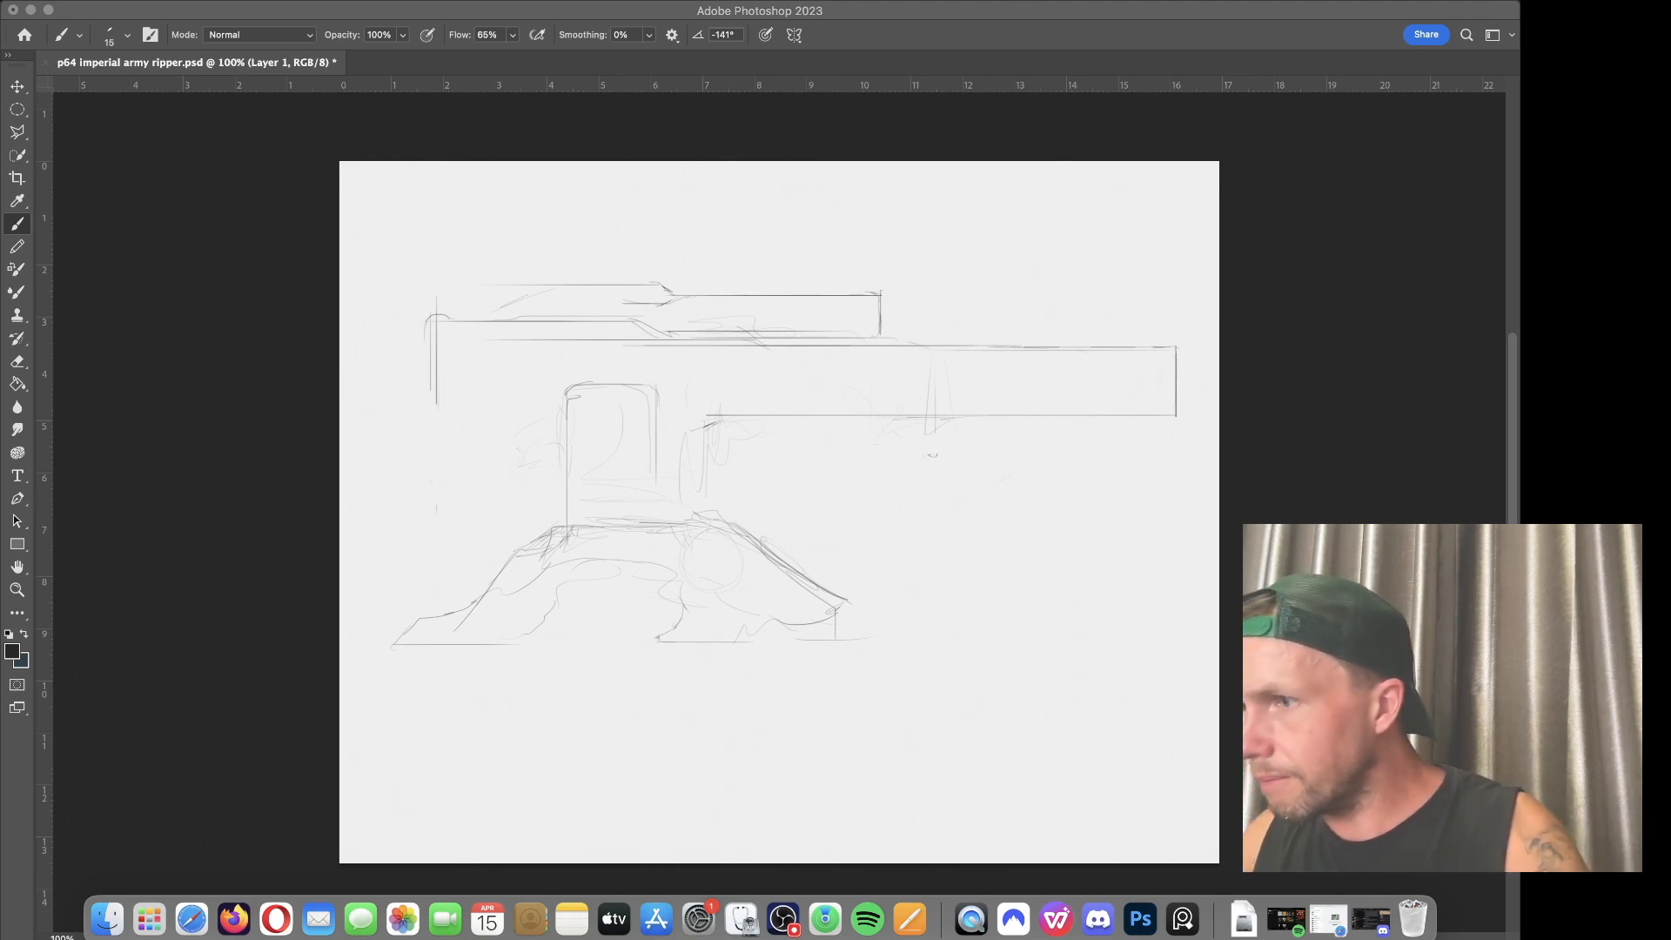
left_click(1000, 544)
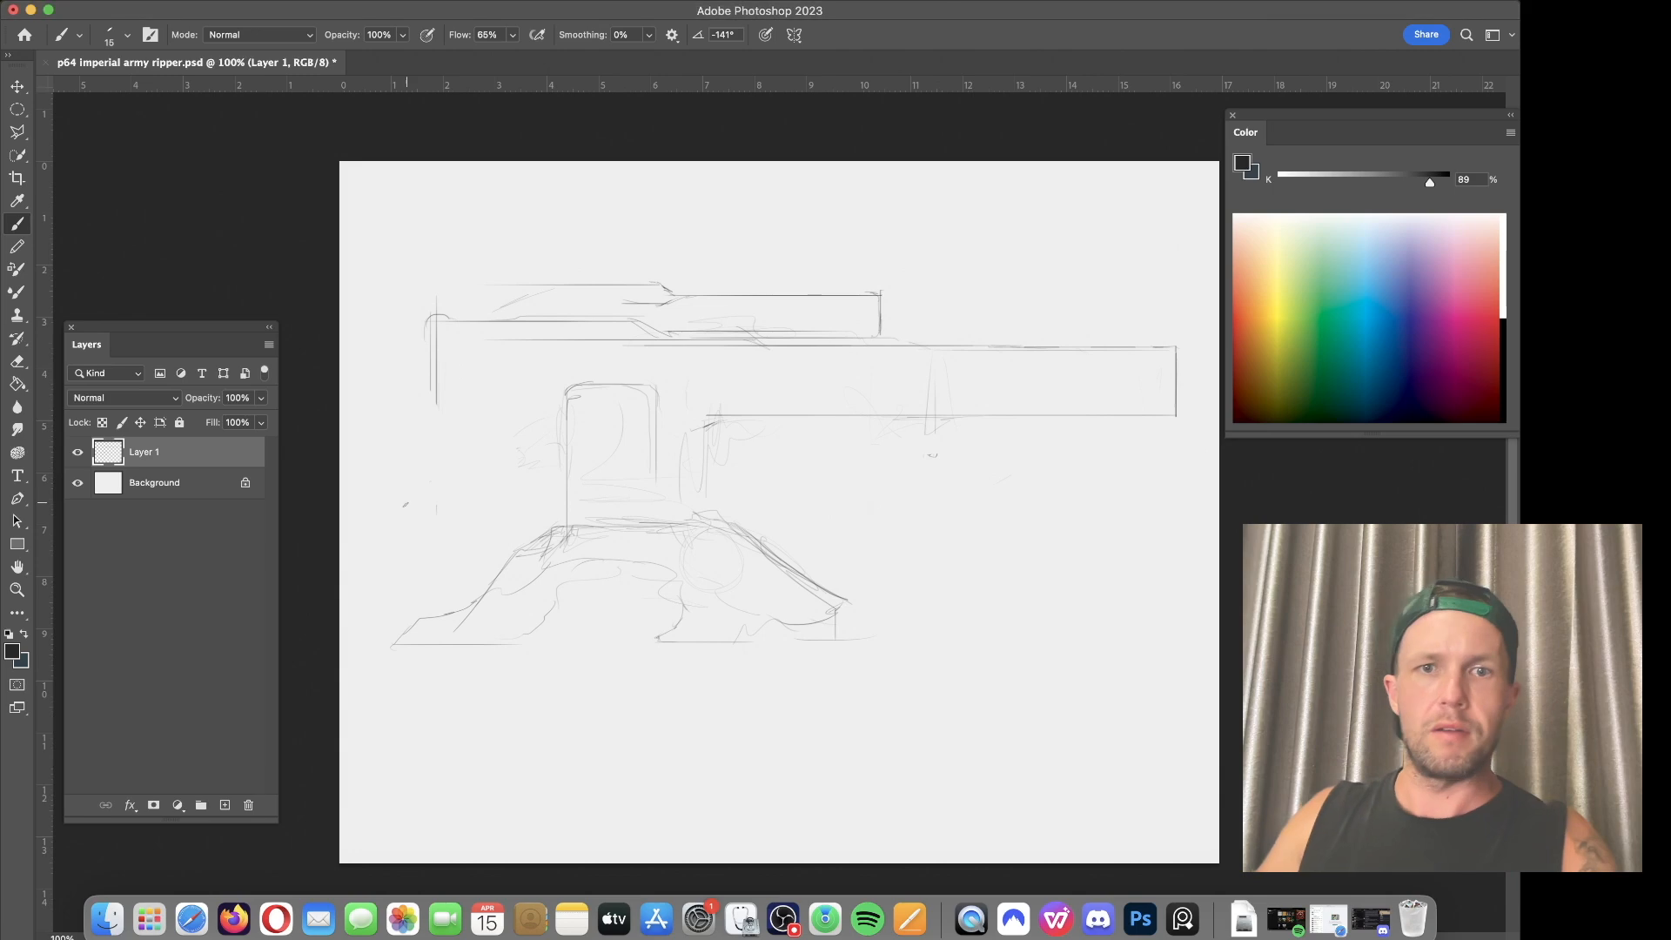
key("bracketright")
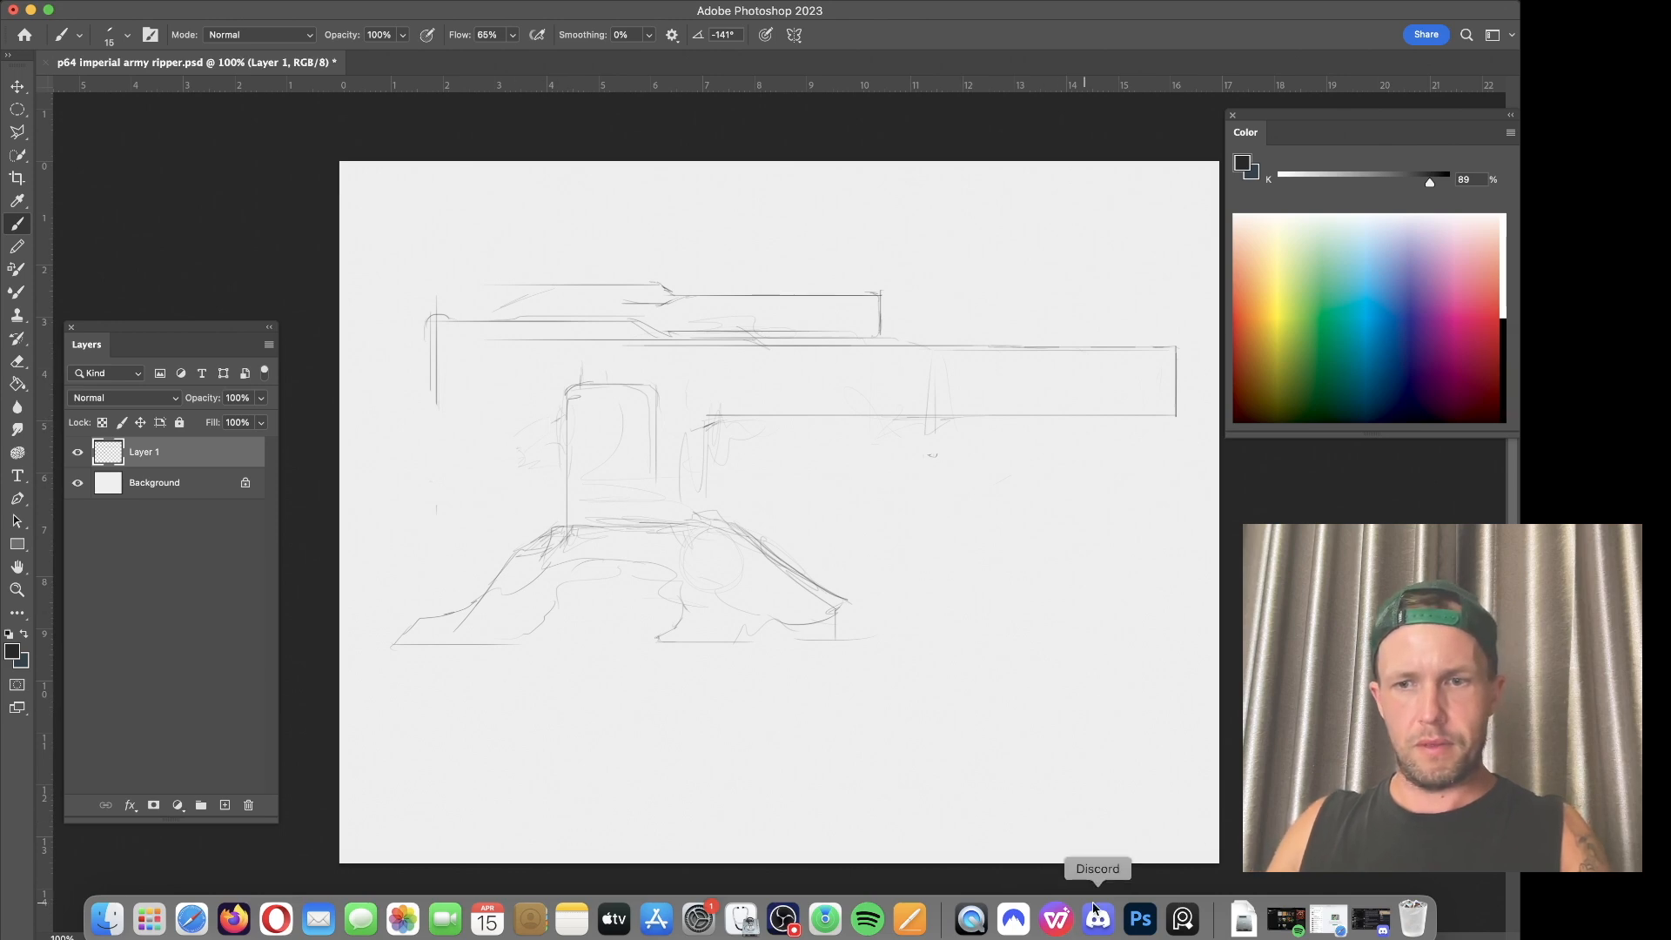
left_click(1181, 920)
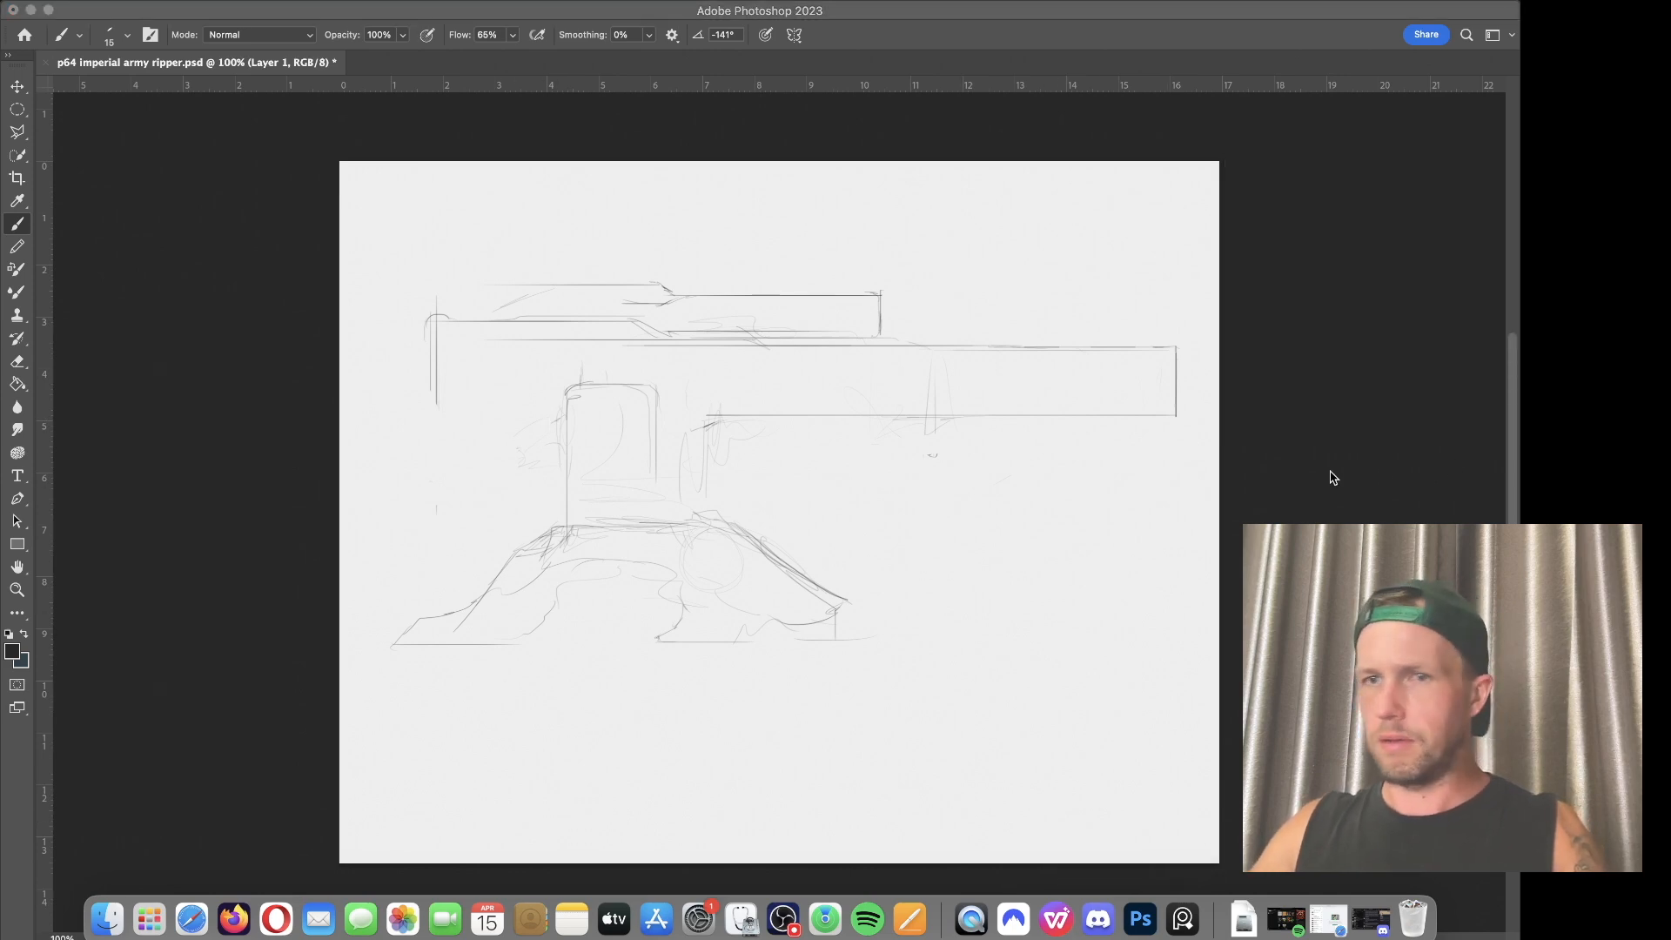
Step: Sketch a stepped underside below the barrel's rear section, and outline the top housing's sloped rear and front ends
left_click(732, 438)
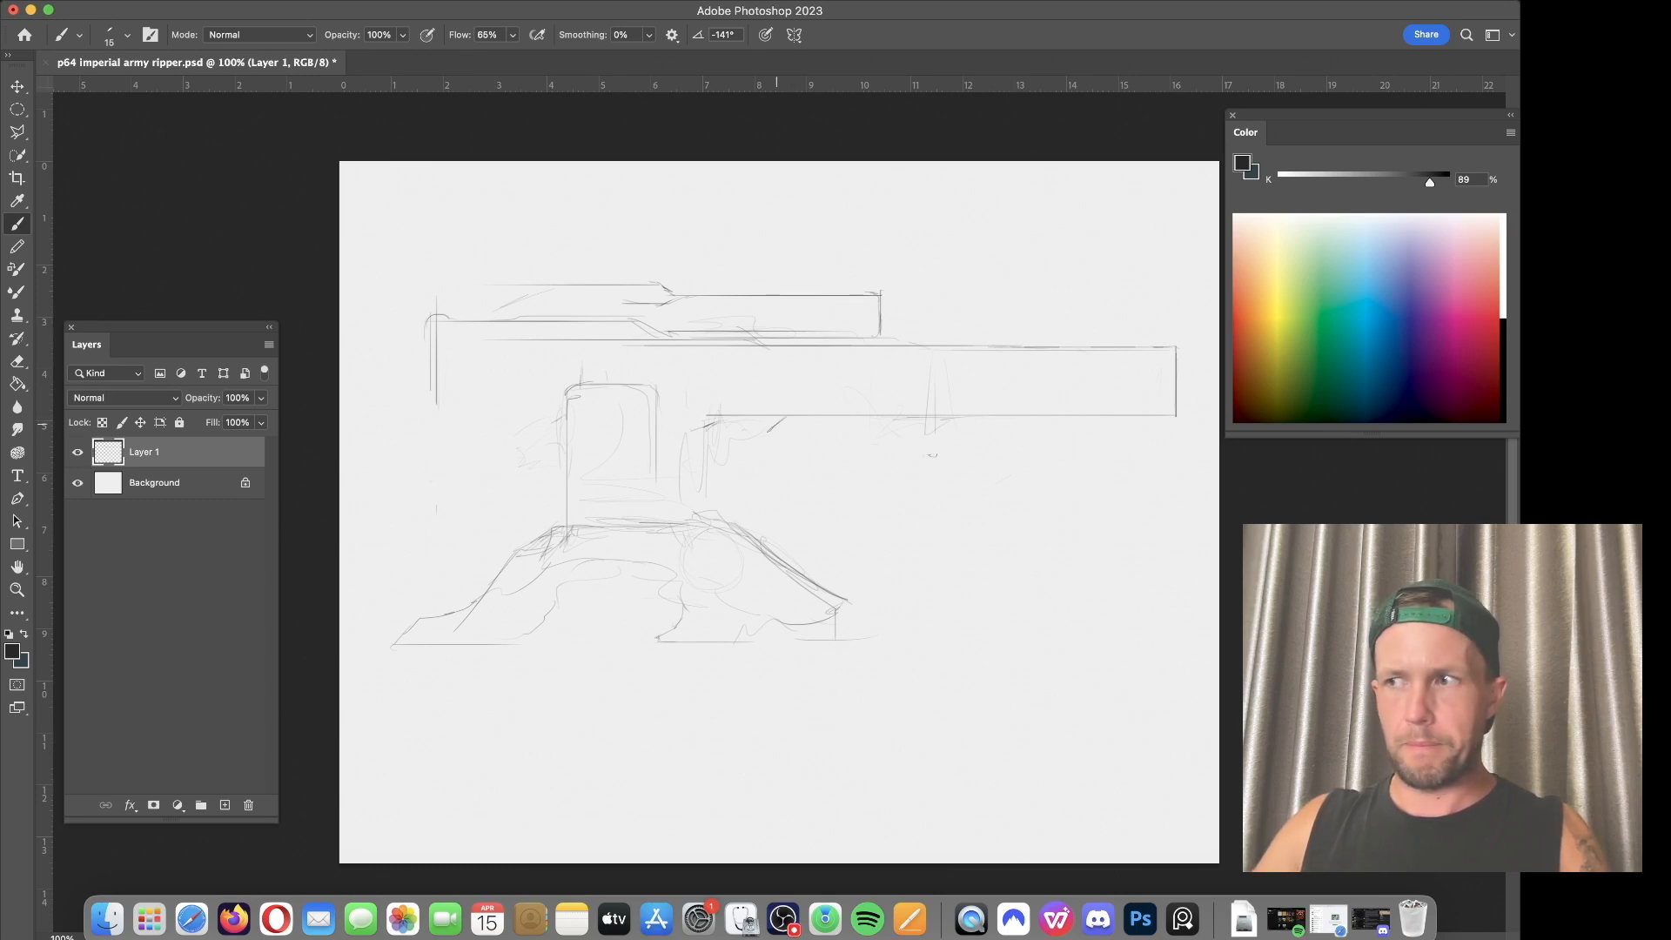
left_click_drag(768, 432, 685, 437)
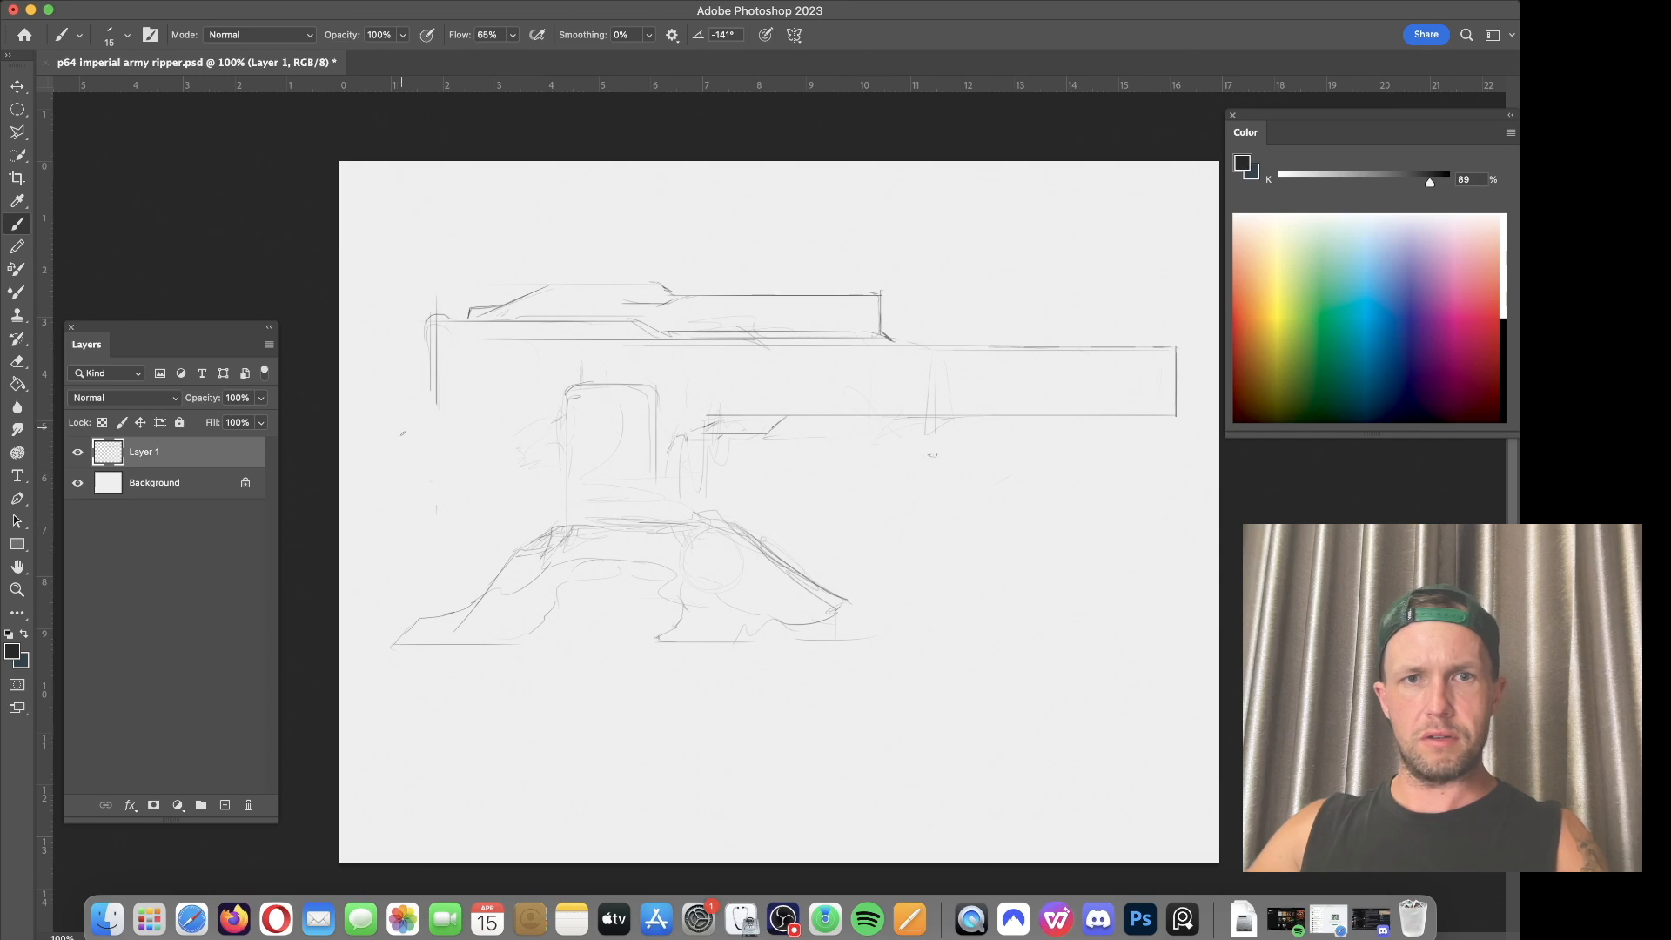
mouse_move(534, 420)
left_mouse_down()
mouse_move(528, 349)
mouse_move(399, 353)
left_mouse_up()
left_click_drag(400, 426, 397, 353)
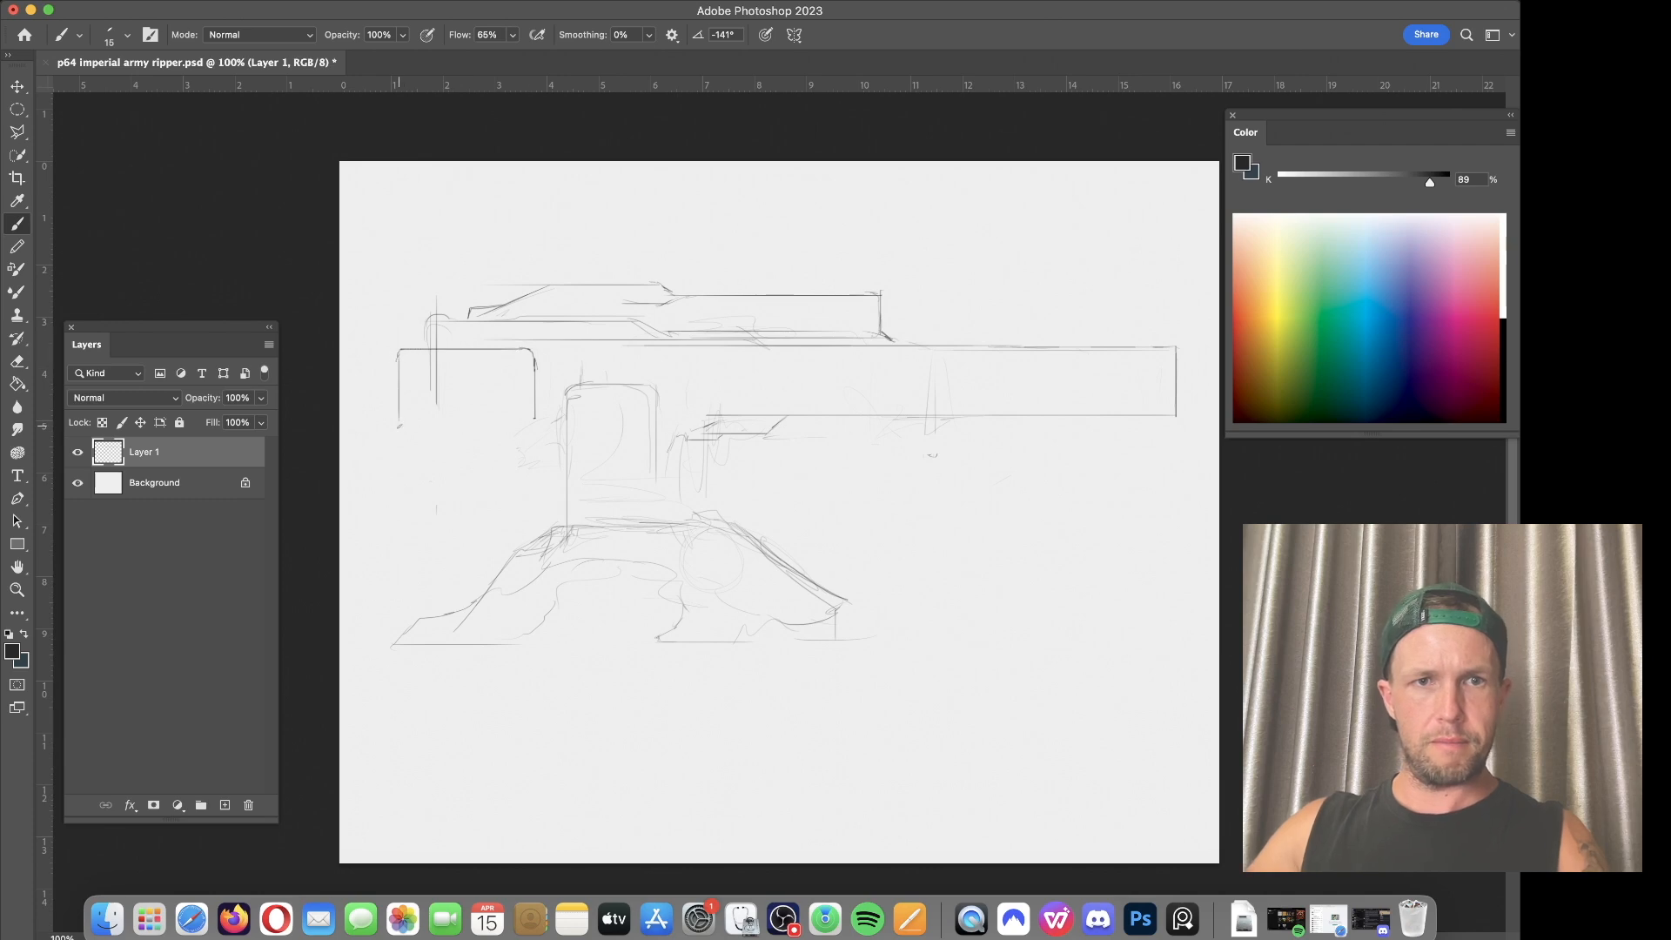
key("ctrl+z")
key("ctrl+z")
key("ctrl+z")
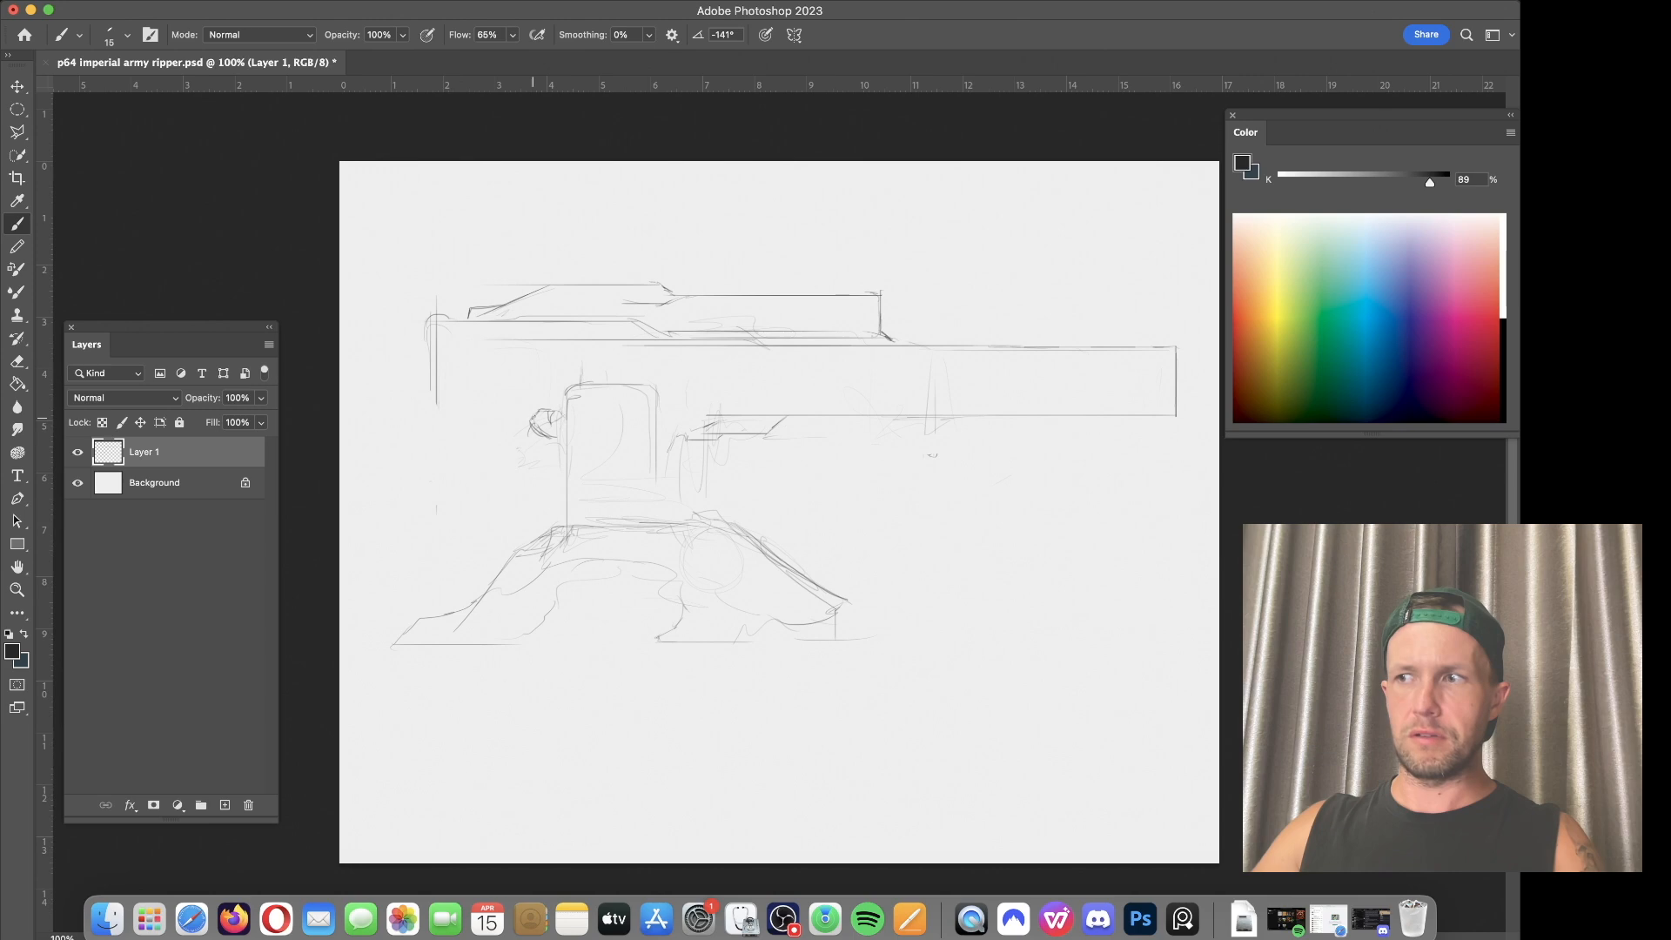
Step: Sketch an angled pistol grip with a trigger guard behind the mount block, redrawing its rear edge
left_click_drag(533, 428, 516, 451)
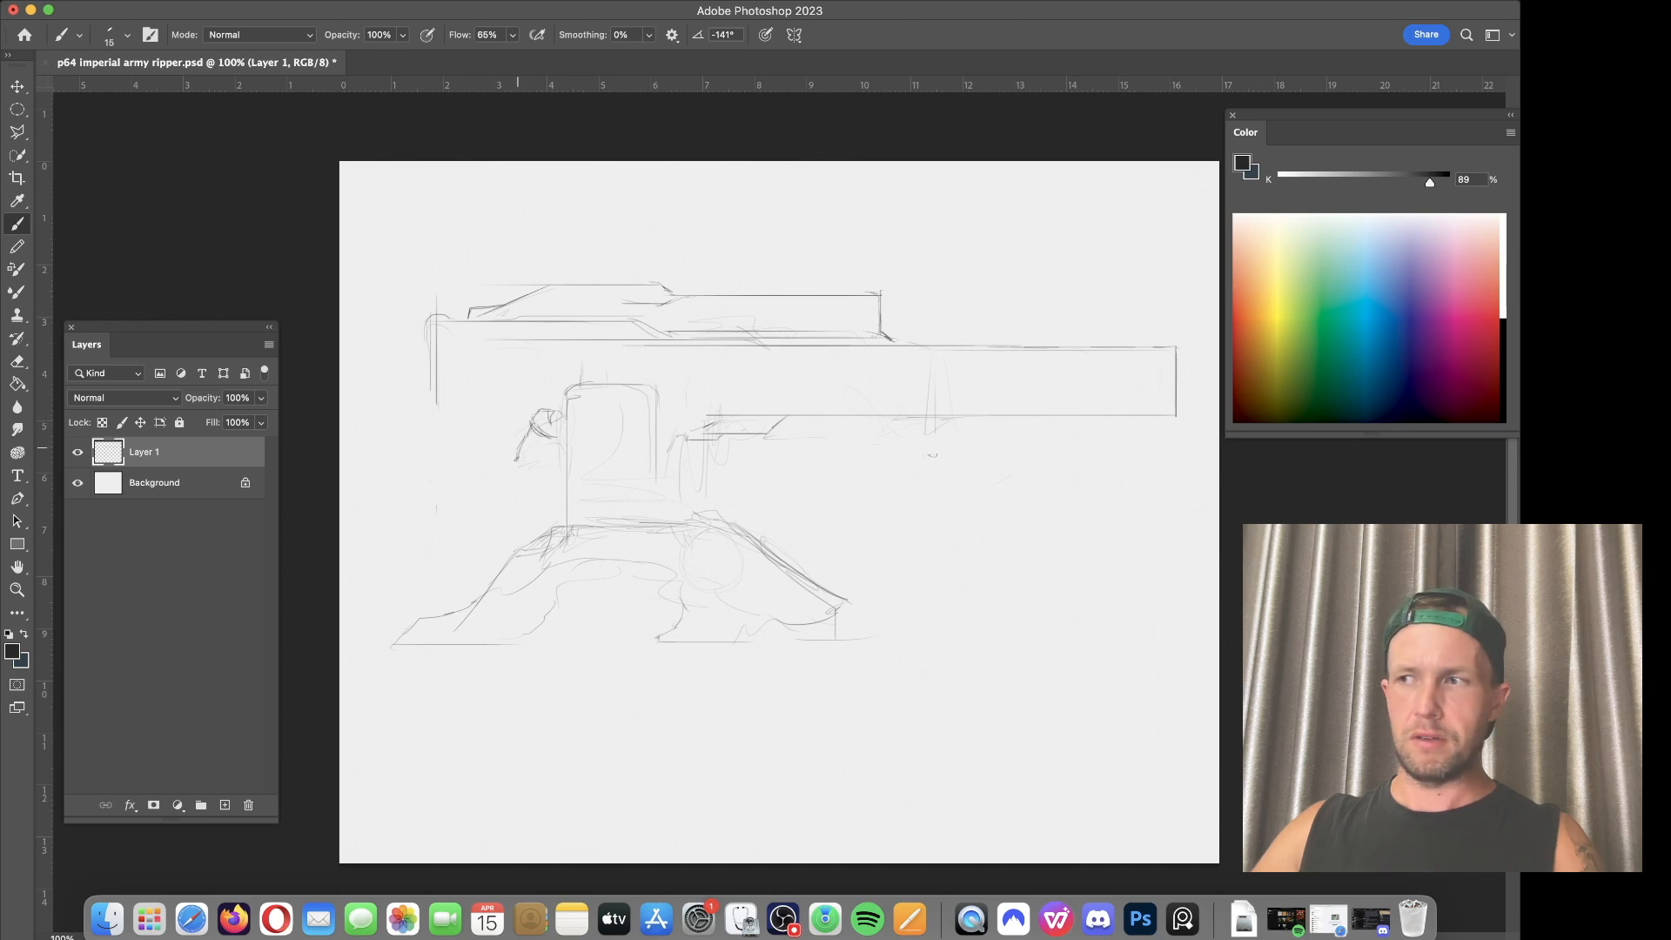
mouse_move(502, 451)
left_mouse_down()
mouse_move(518, 464)
mouse_move(493, 438)
left_mouse_up()
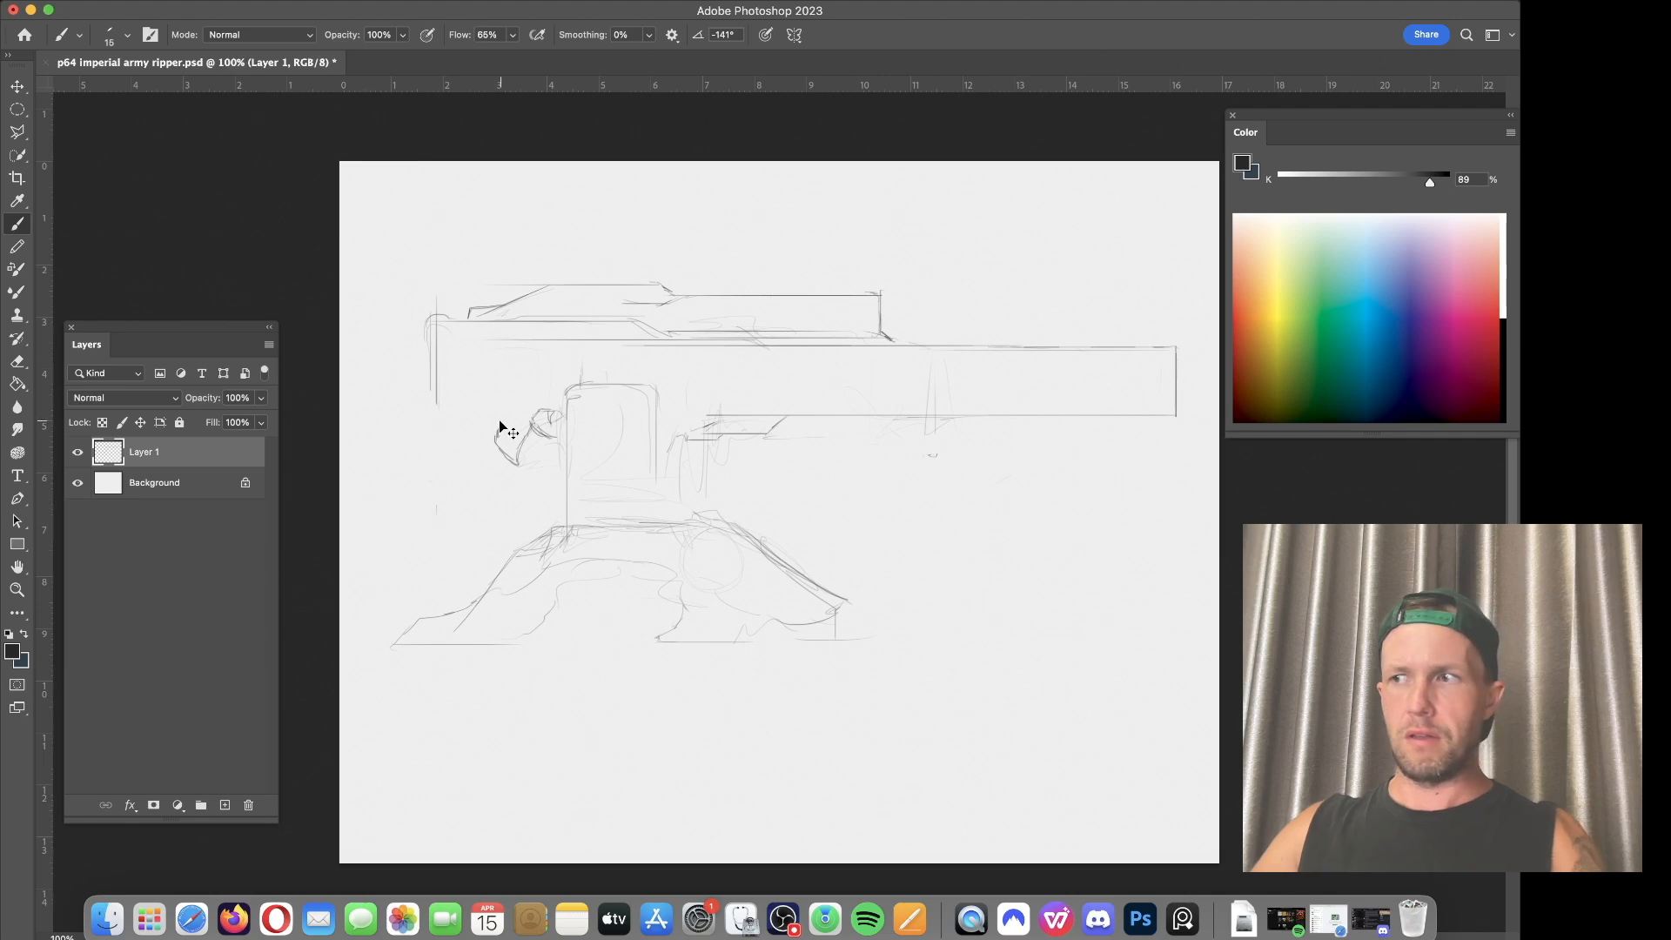
key("super+z")
mouse_move(512, 464)
left_mouse_down()
mouse_move(491, 447)
mouse_move(514, 416)
left_mouse_up()
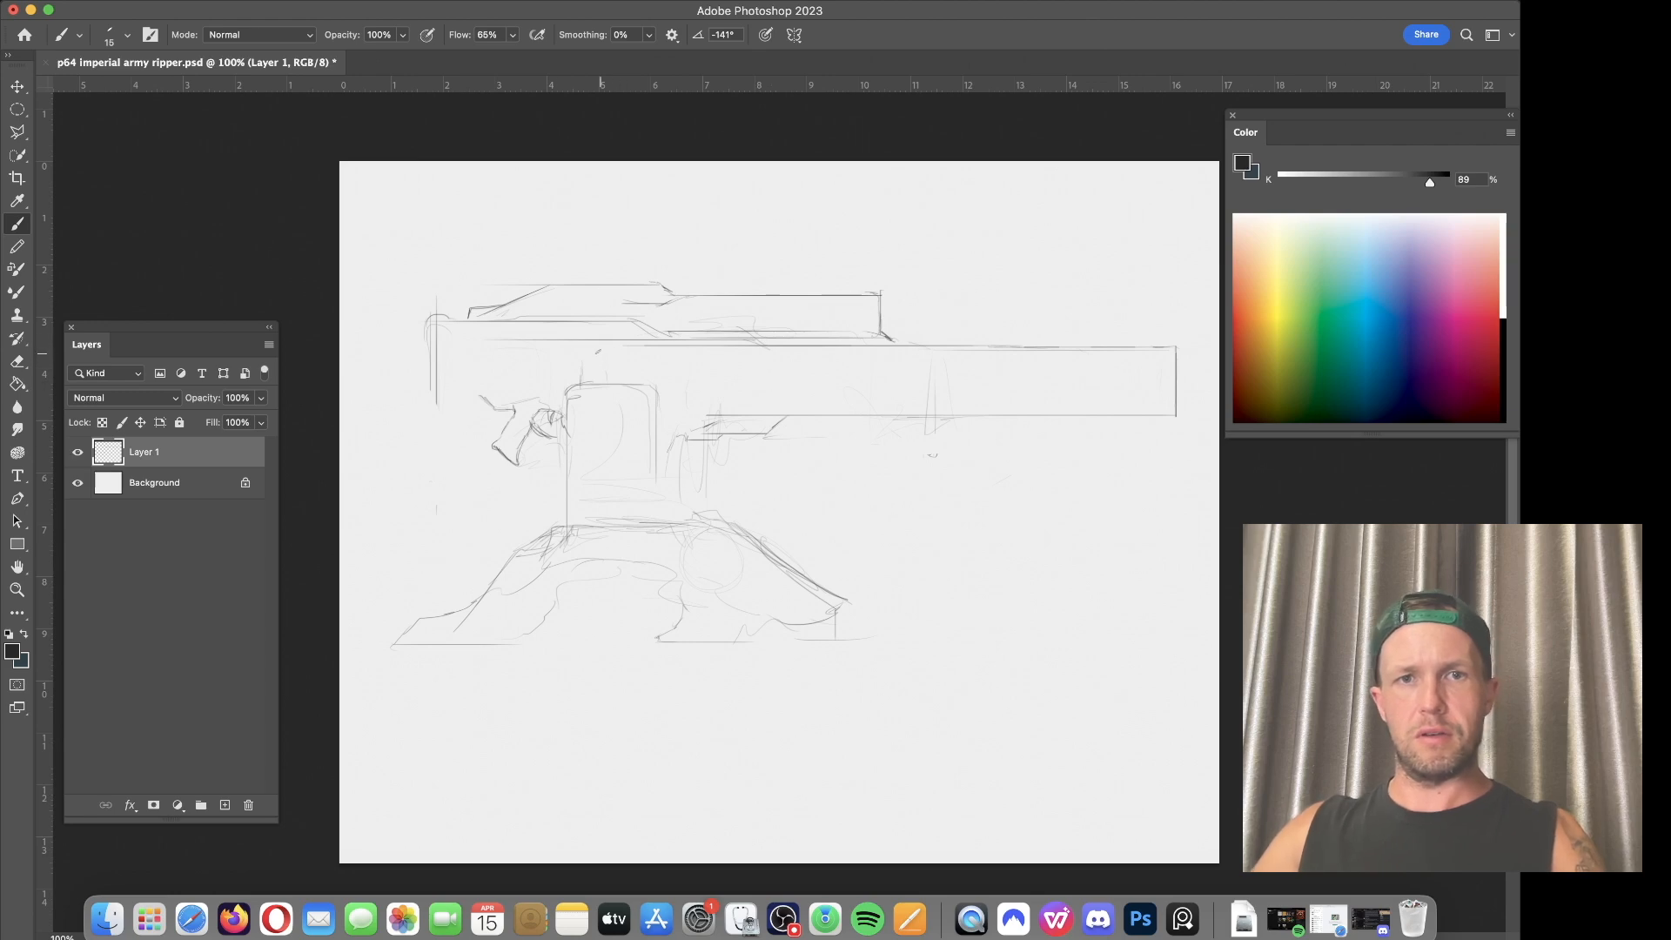
Step: Draw a rounded rectangular ammo box over the rear of the top housing
left_click_drag(590, 348, 590, 269)
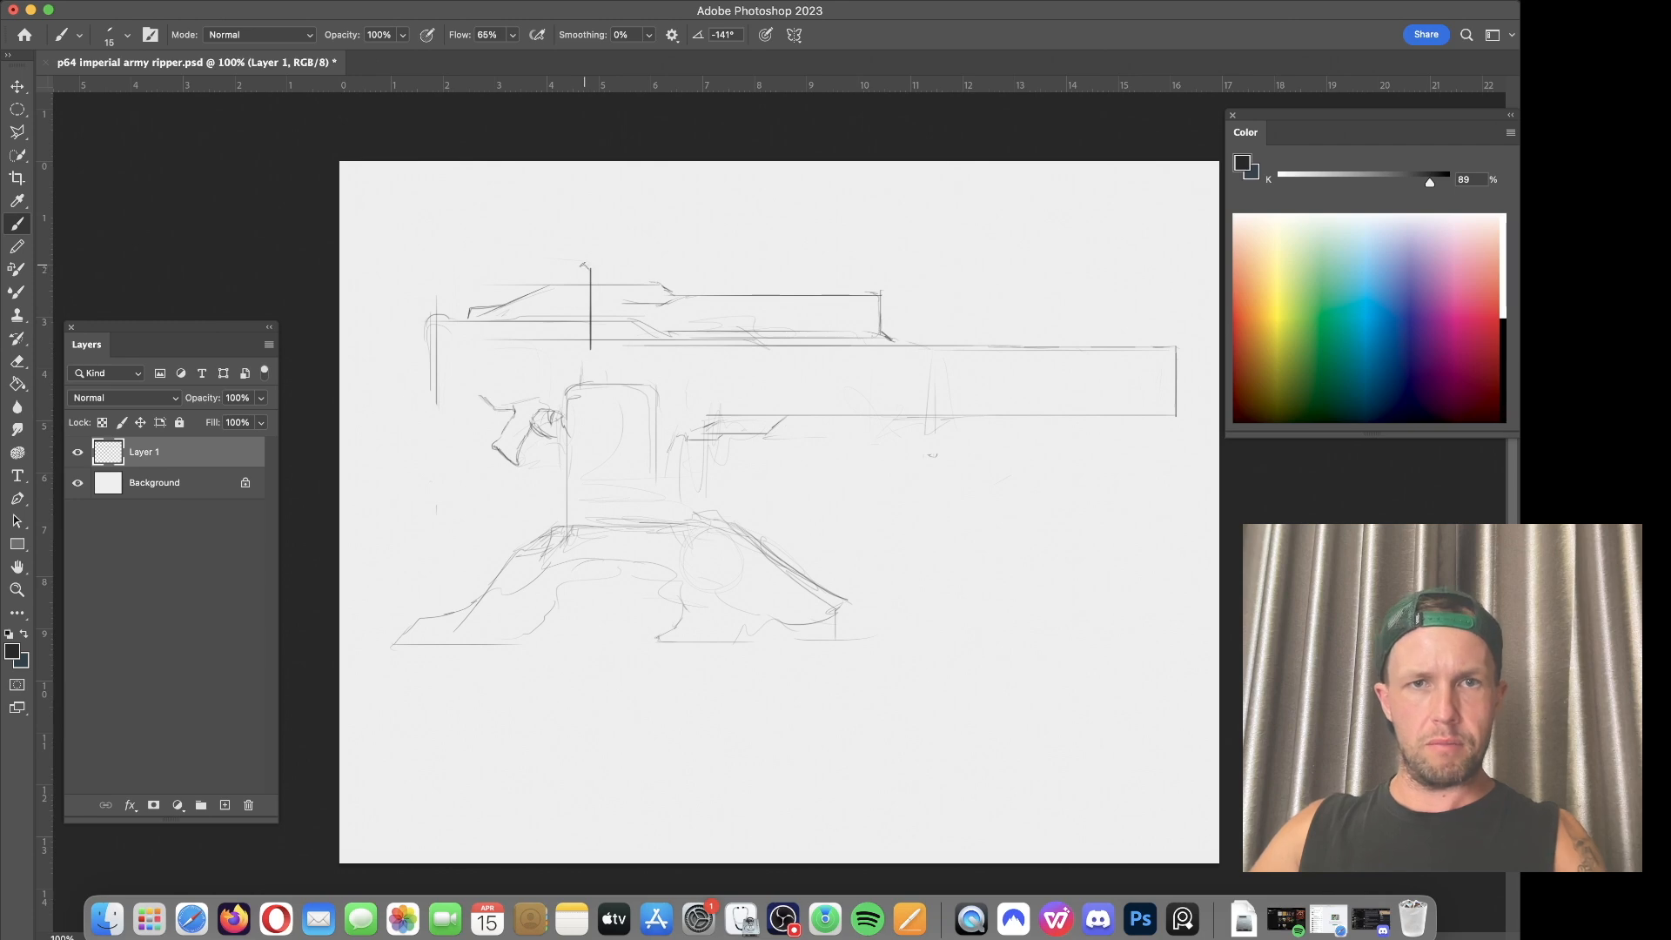
left_click_drag(583, 264, 481, 263)
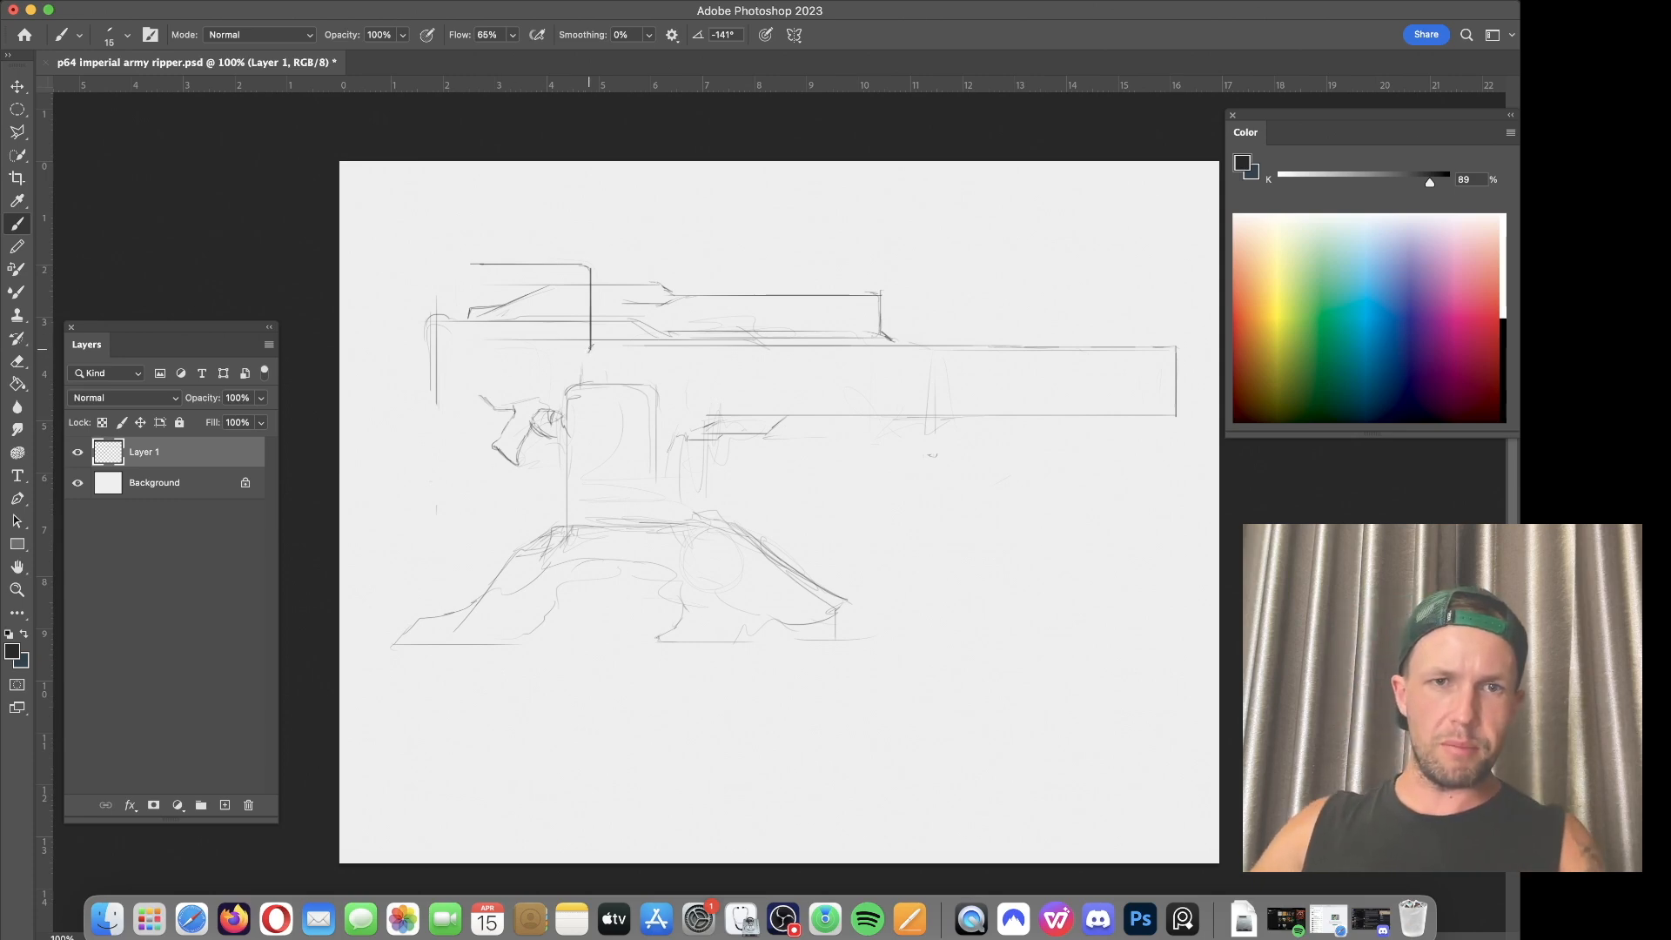
left_click_drag(583, 351, 467, 351)
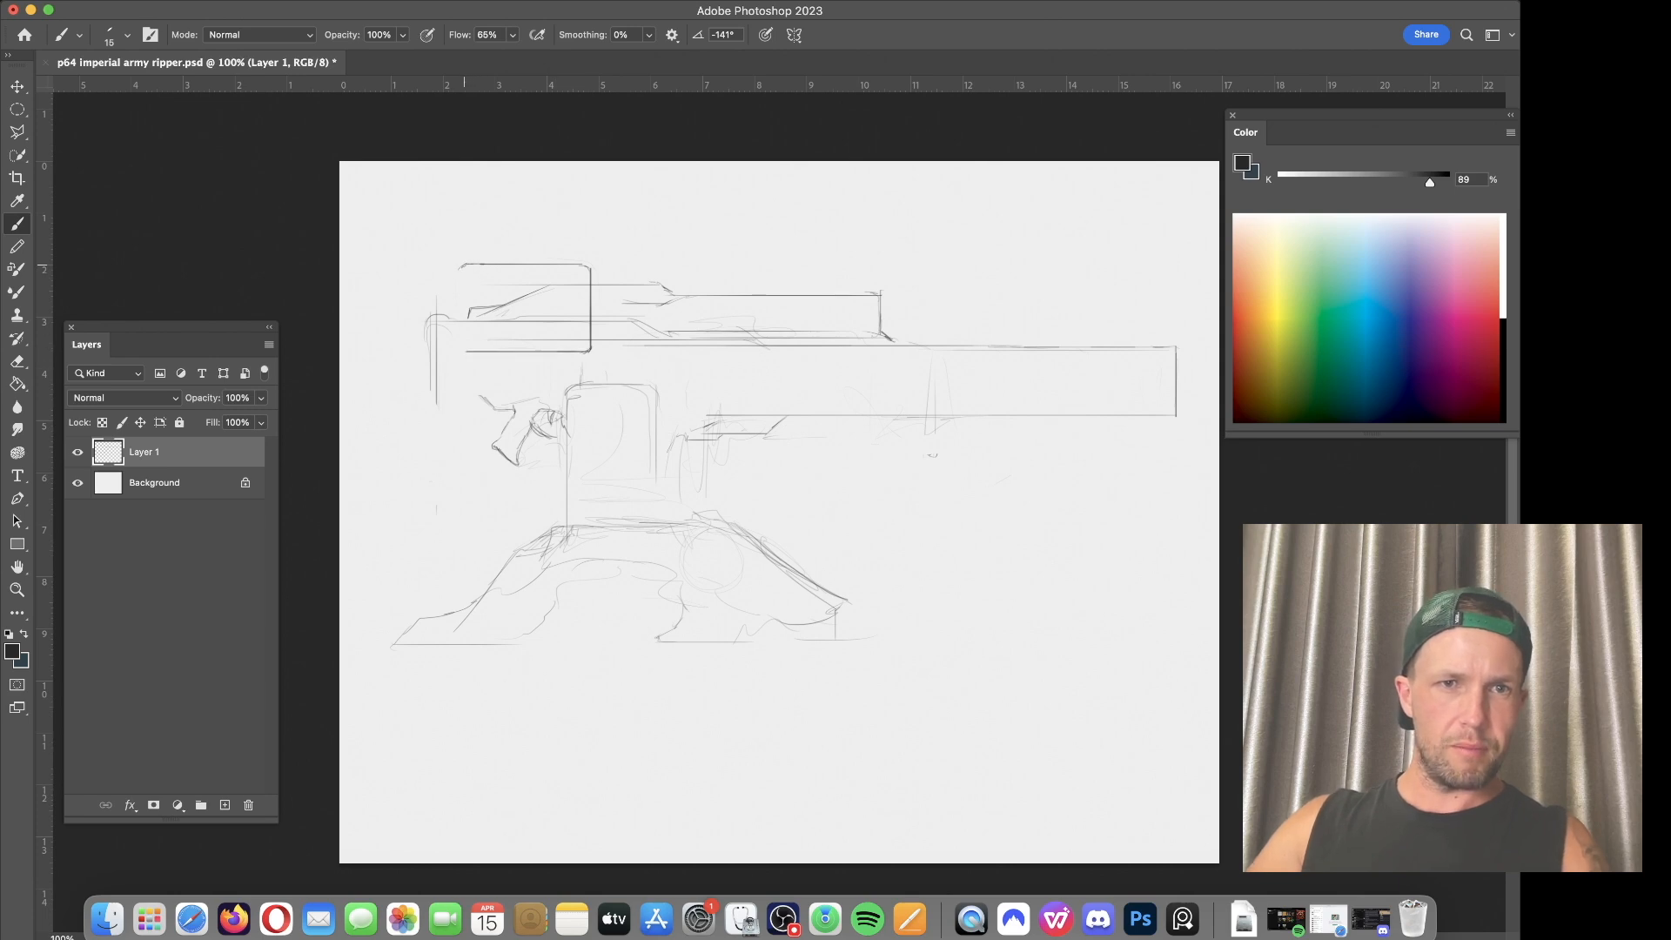
left_click_drag(459, 282, 463, 332)
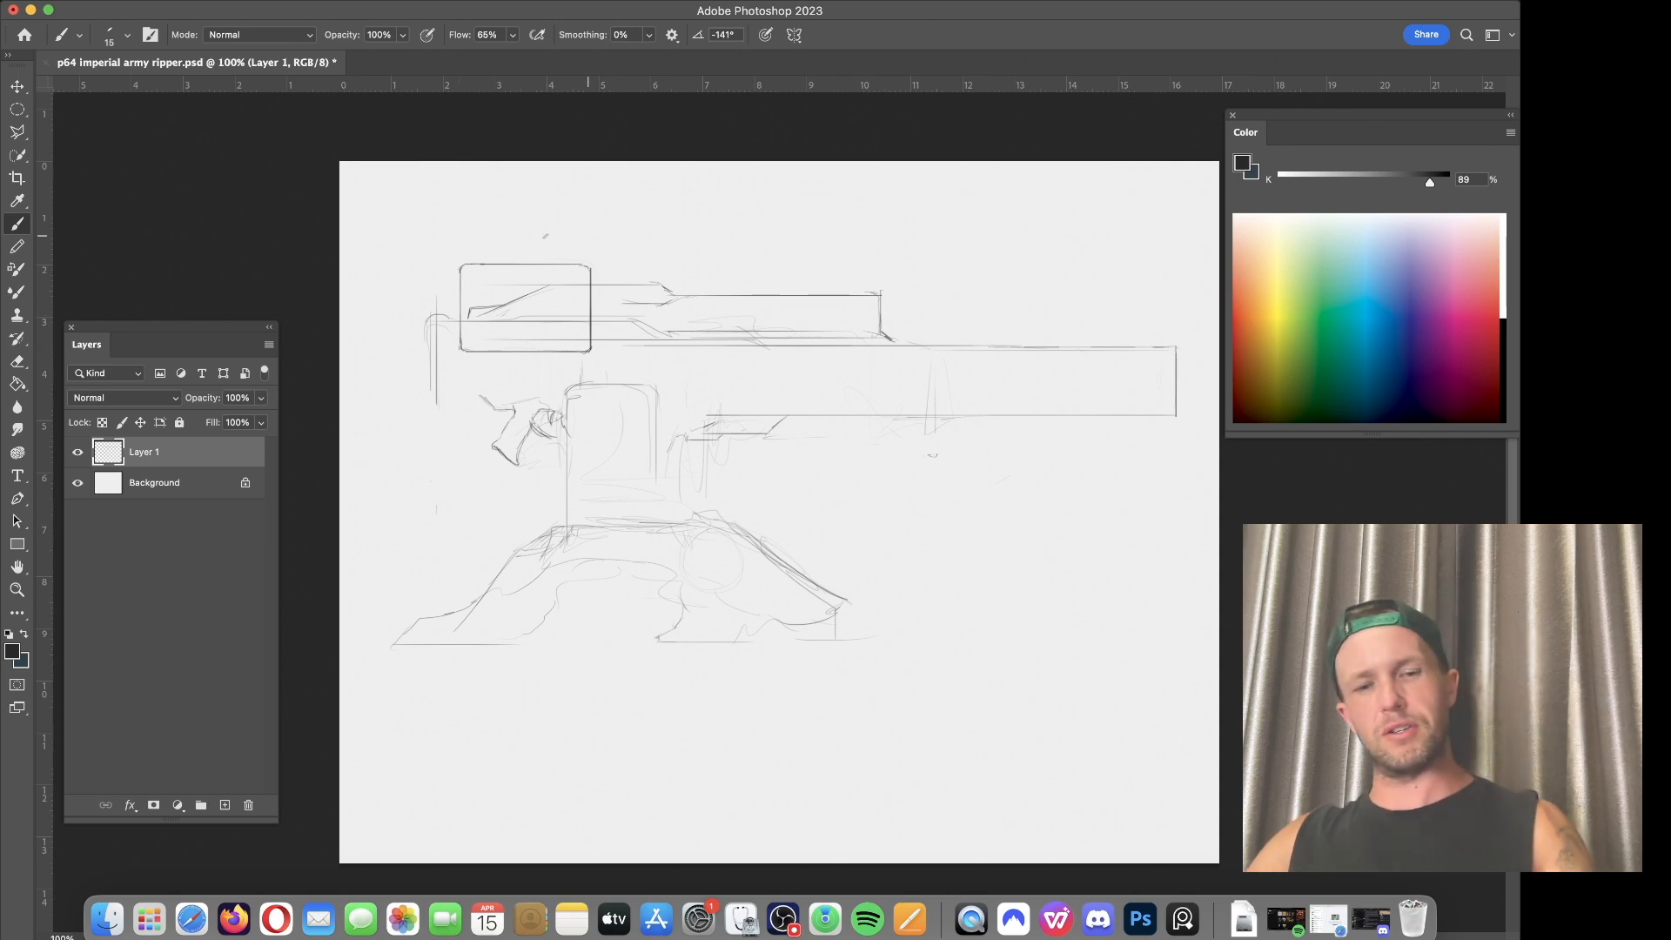
Step: Erase the housing and receiver lines that run through the inside of the ammo box
key("e")
key("bracketright")
mouse_move(526, 306)
left_mouse_down()
mouse_move(529, 344)
mouse_move(476, 311)
mouse_move(574, 281)
mouse_move(571, 315)
mouse_move(496, 332)
mouse_move(576, 312)
left_mouse_up()
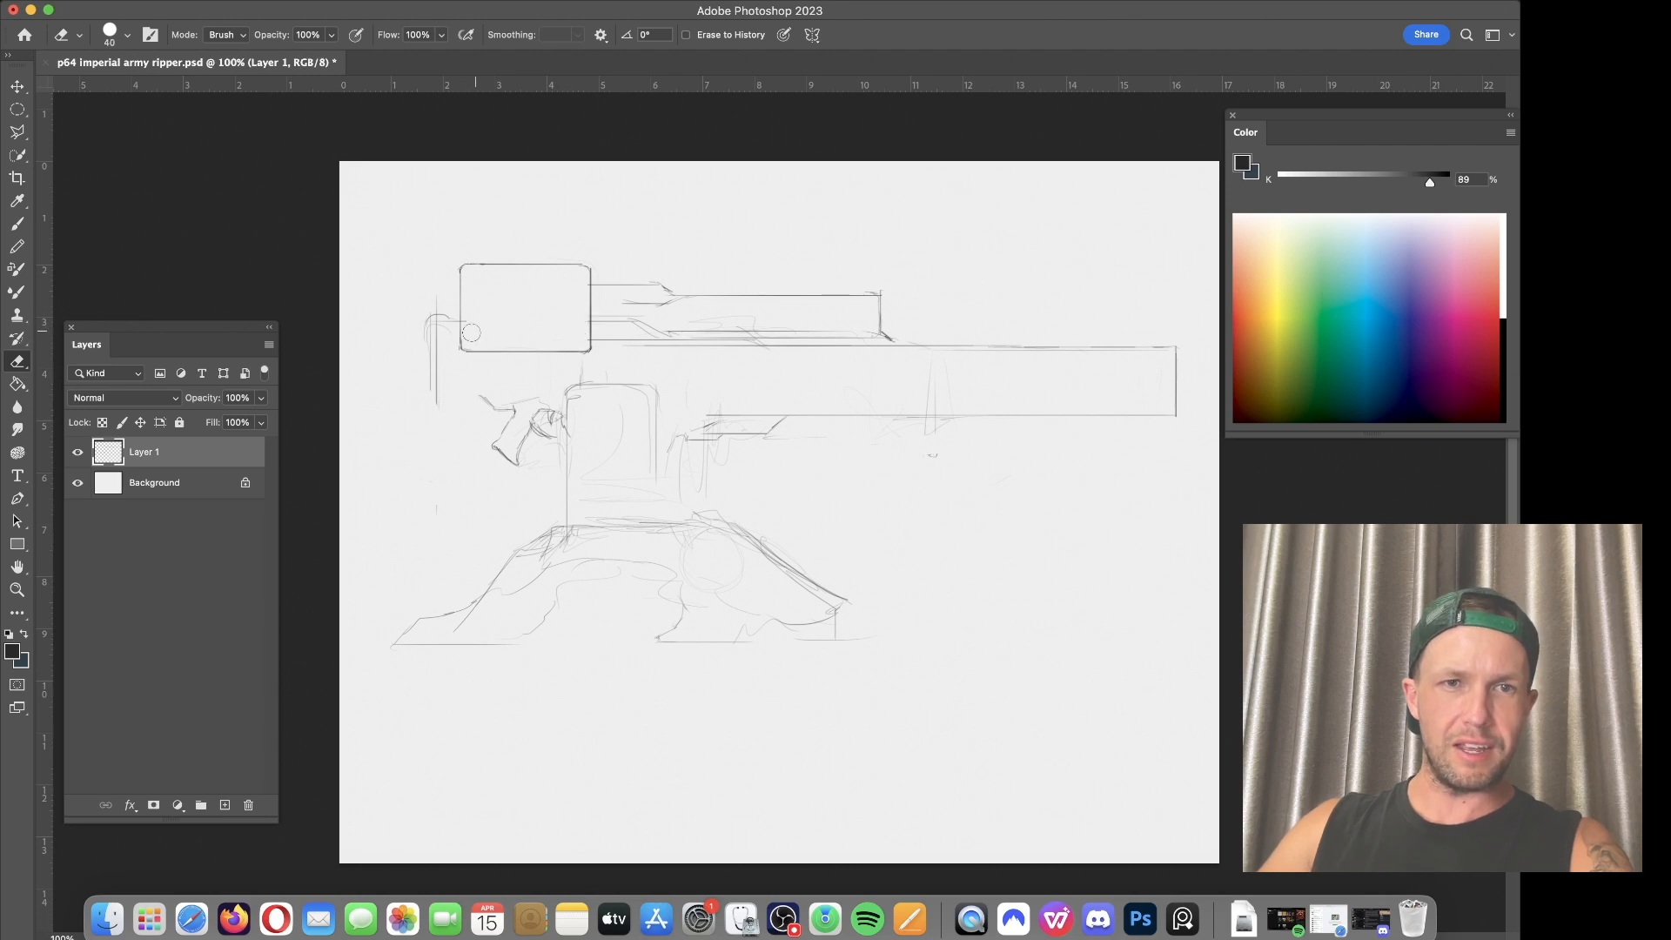
key("bracketleft")
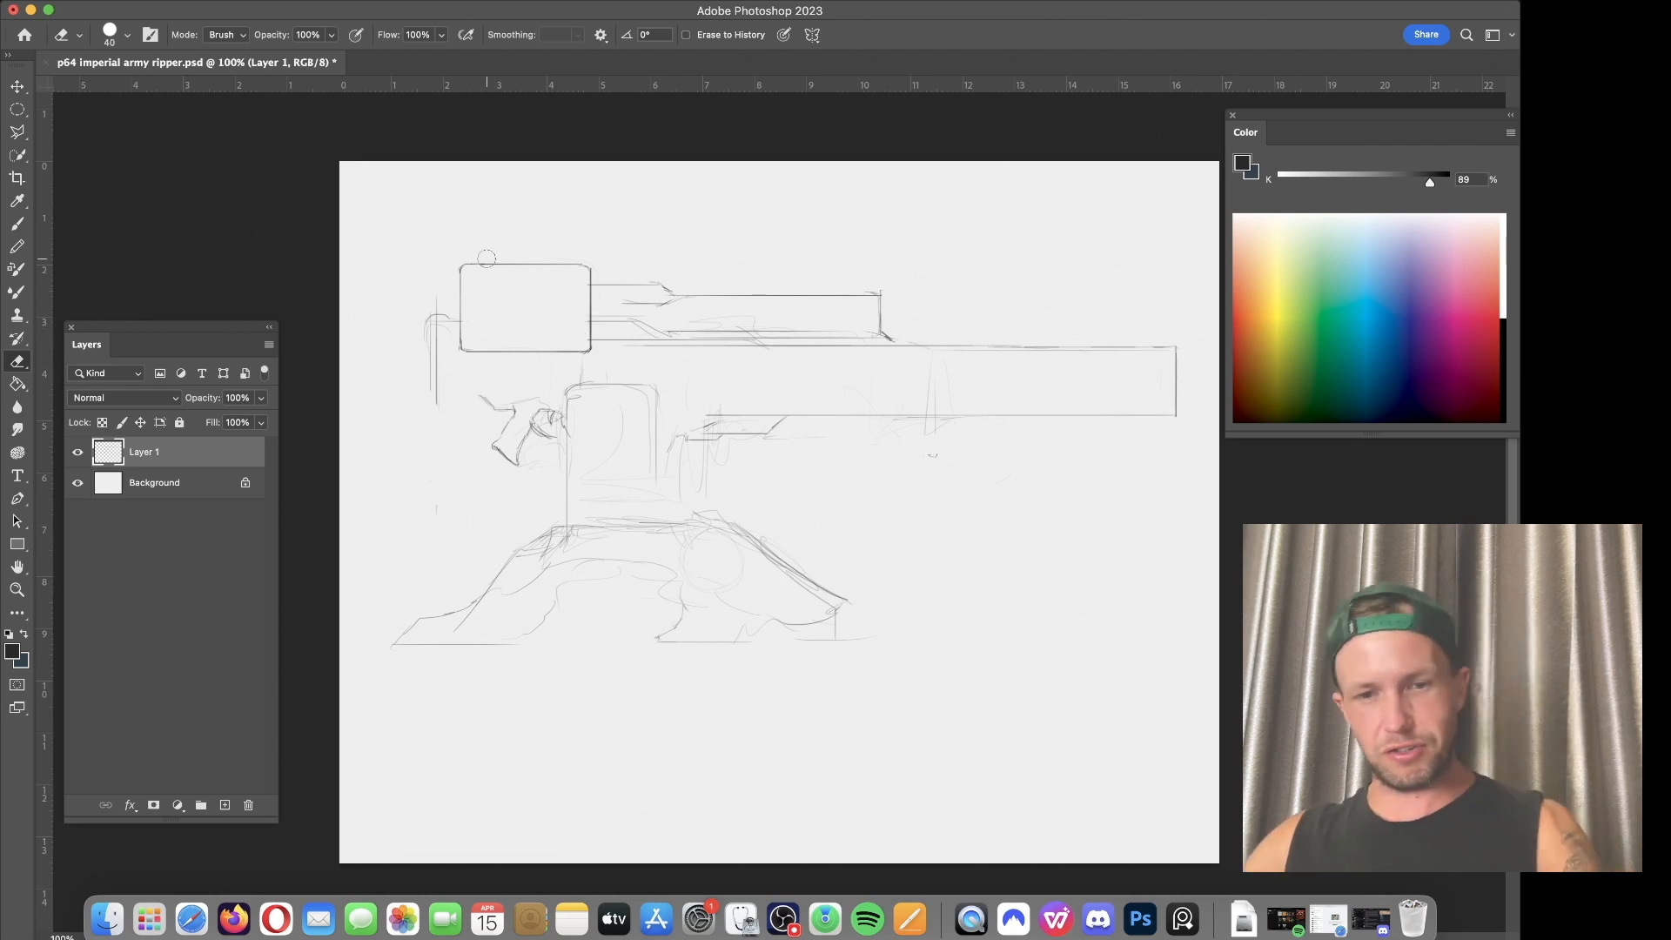
Step: Darken the mount block's rounded outline and add a slanted line from its front edge to the barrel's stepped underside
key("b")
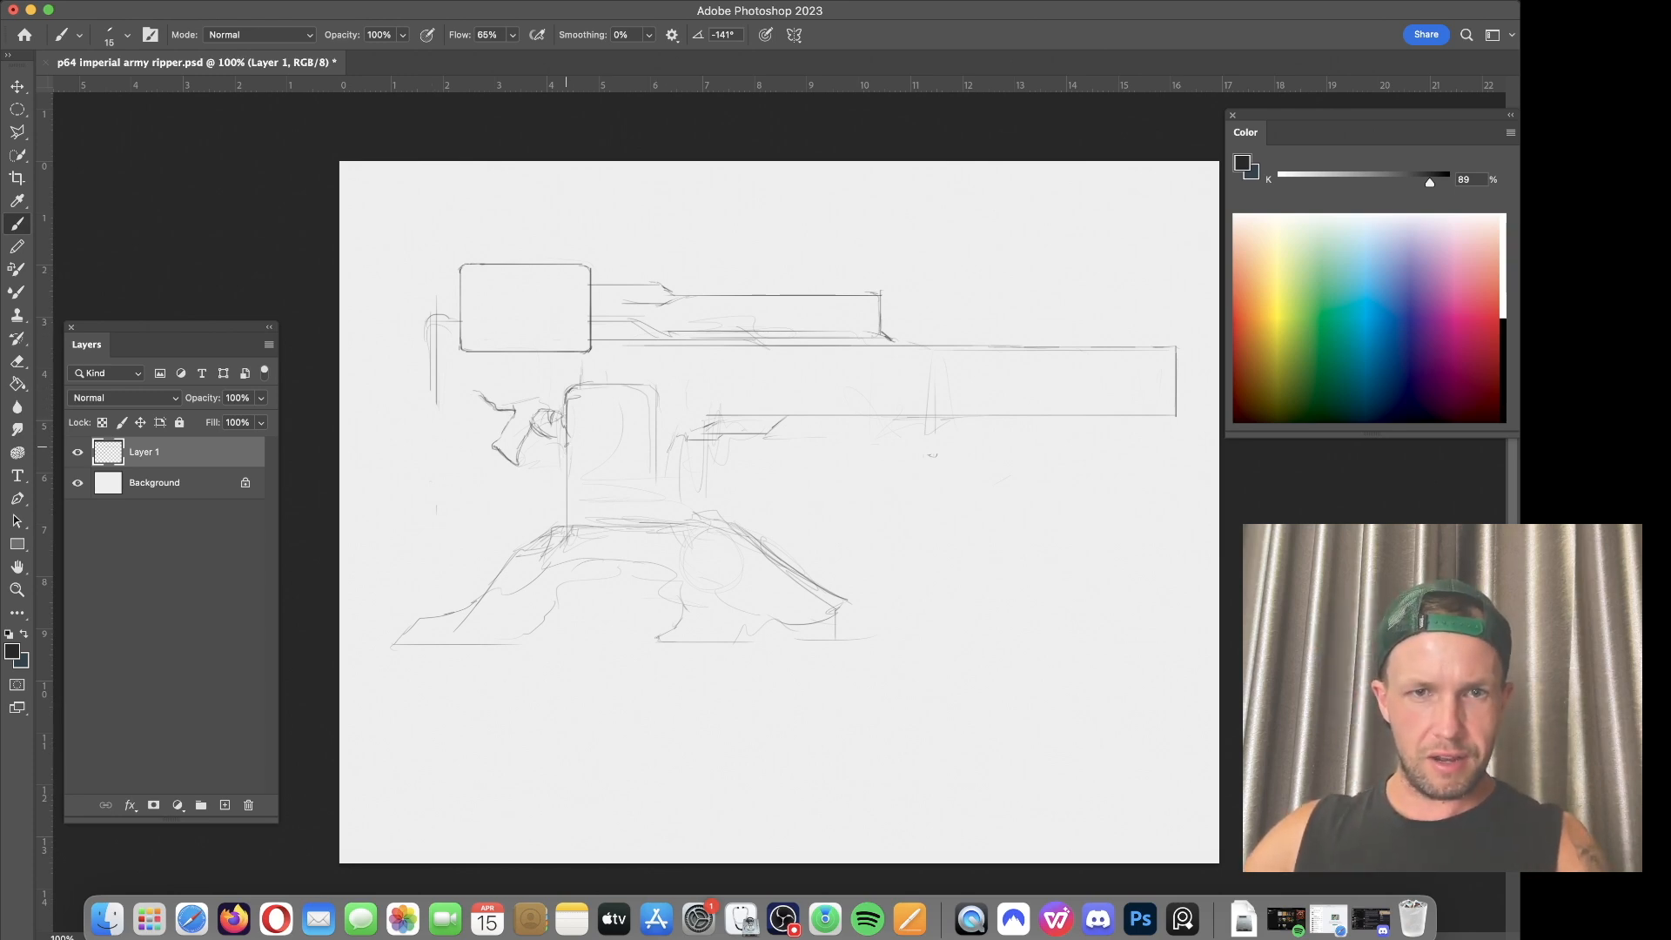
mouse_move(576, 385)
left_mouse_down()
mouse_move(649, 387)
mouse_move(659, 498)
left_mouse_up()
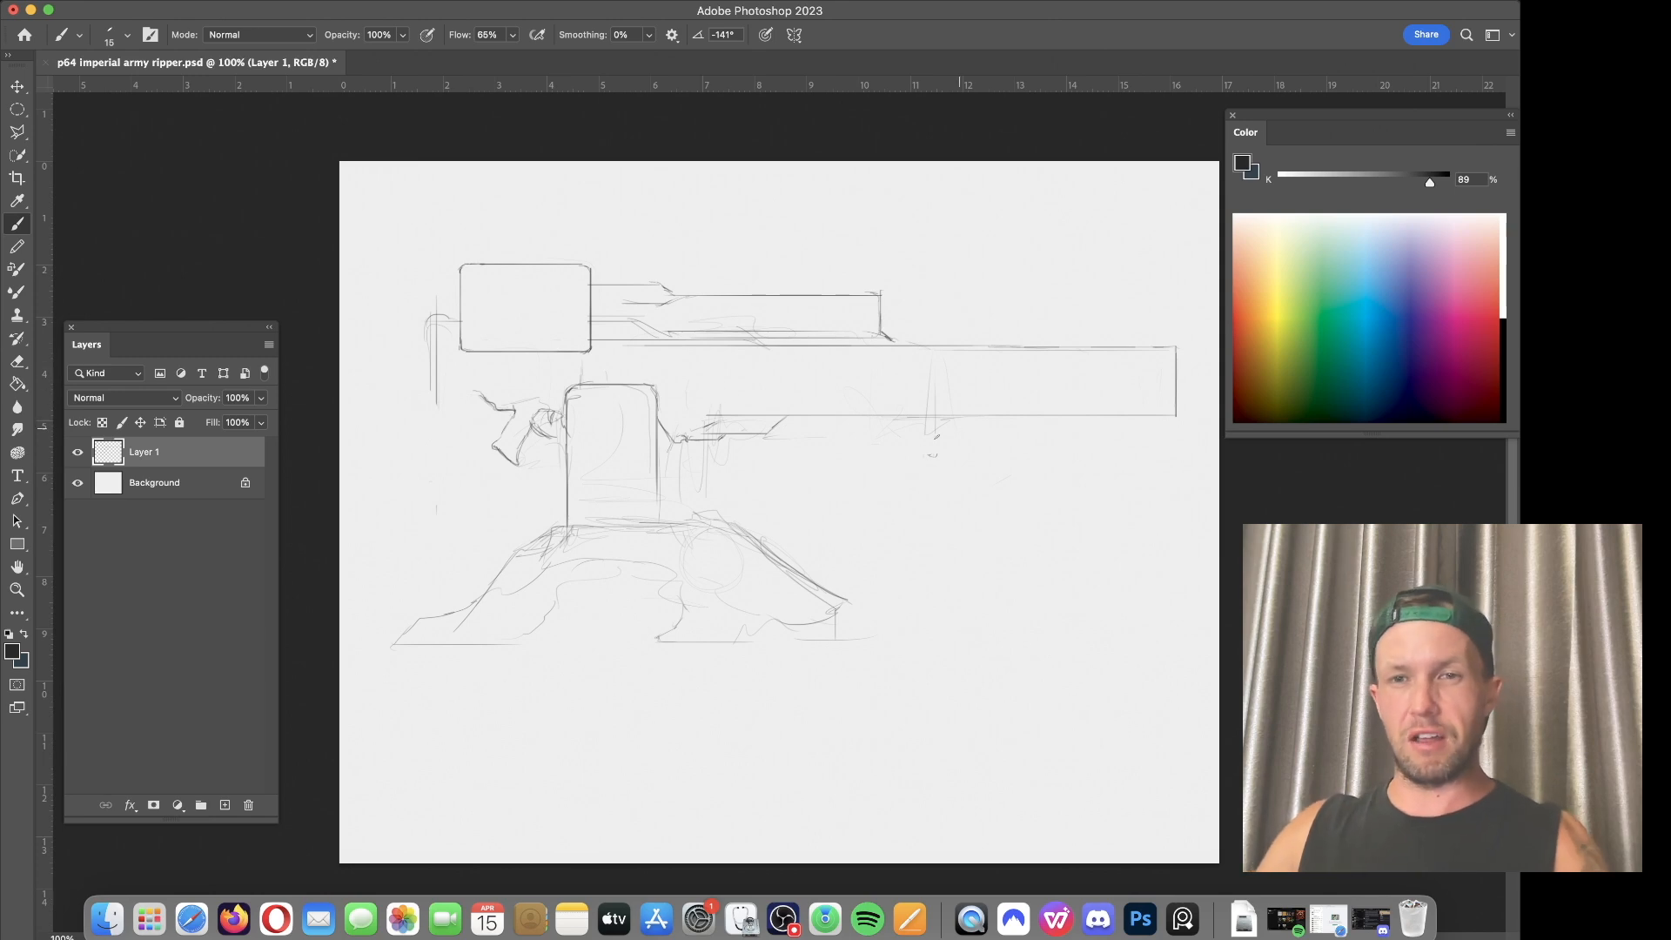
key("e")
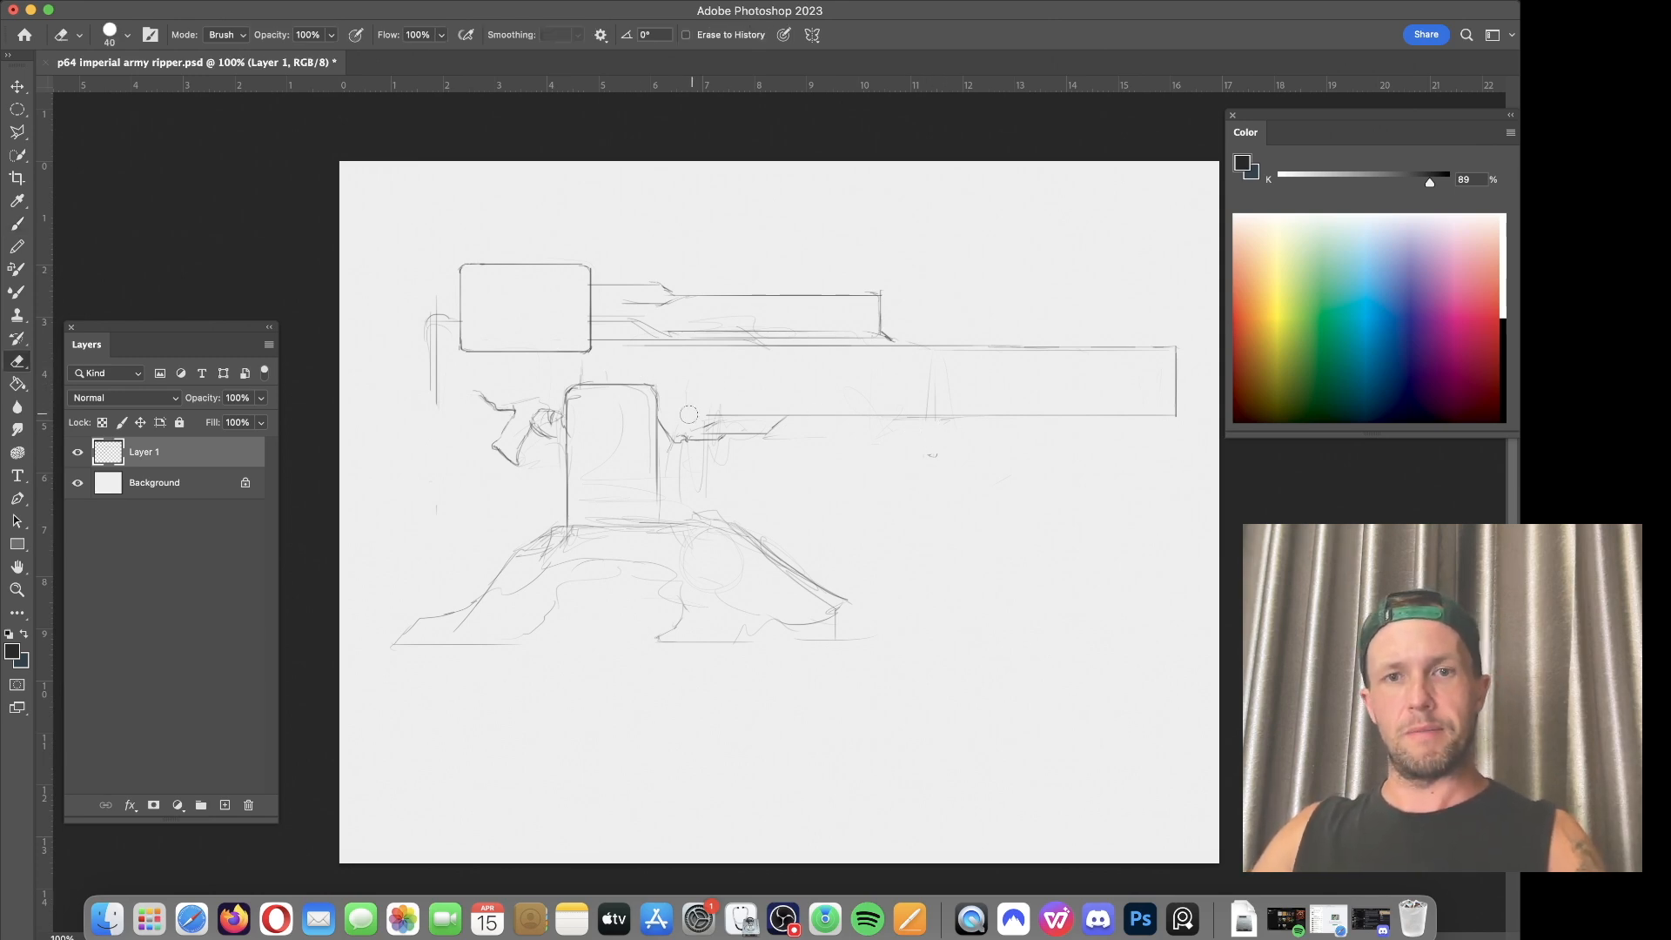
key("b")
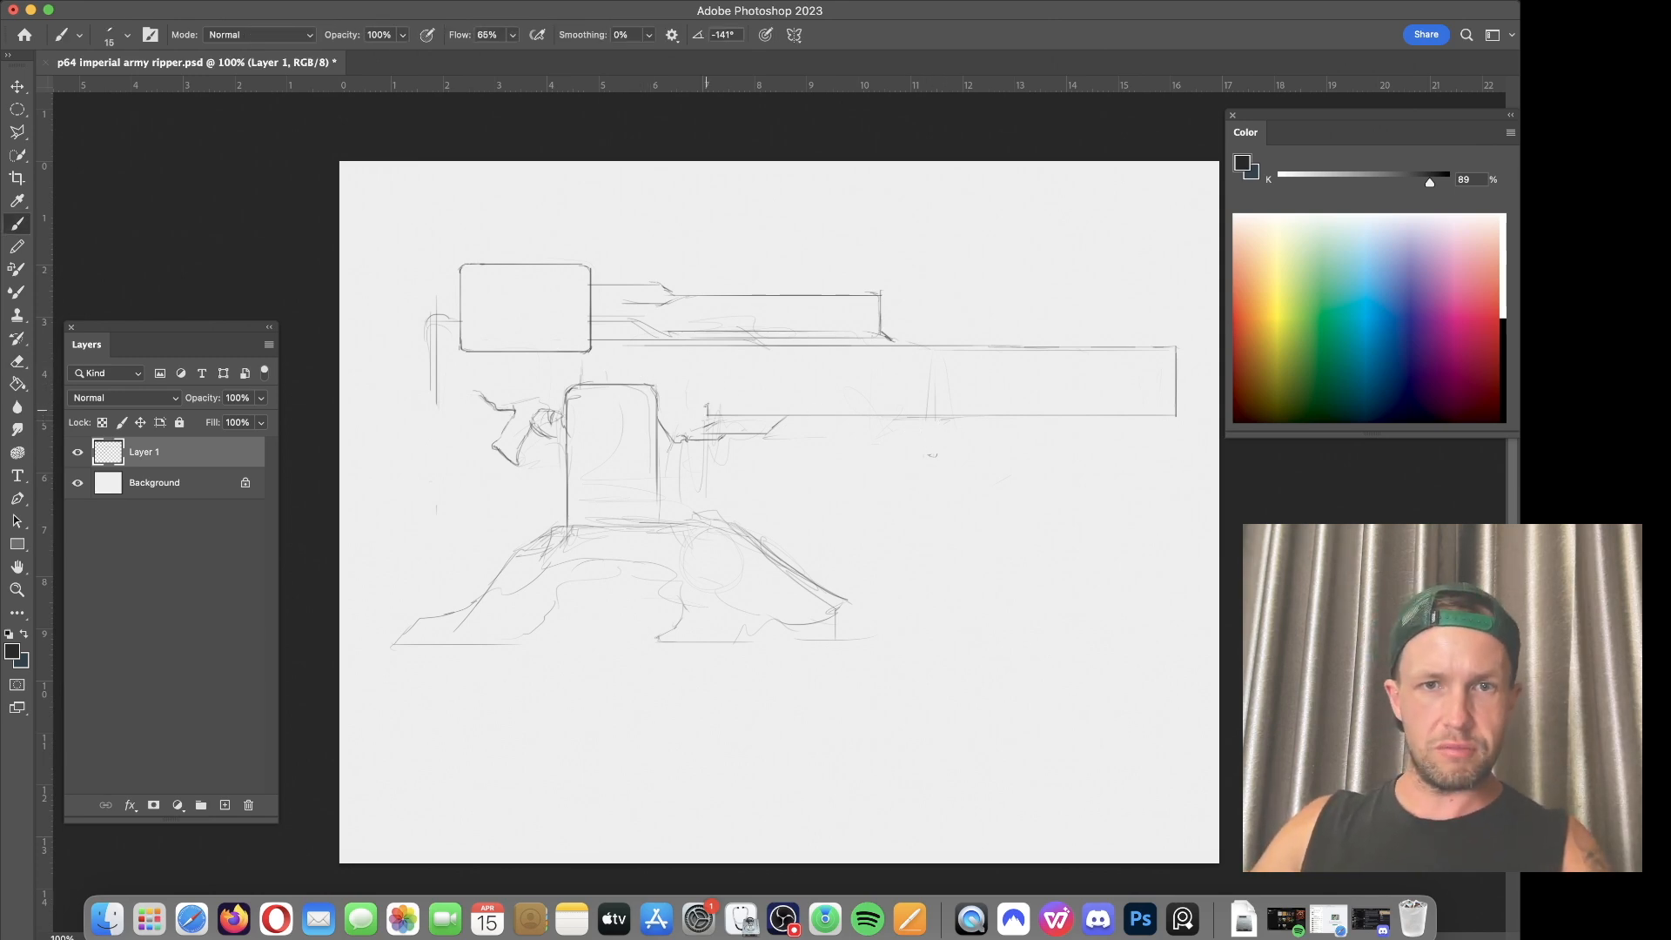
Step: Draw a small rectangular bracket on the front of the mount block and outline the receiver's rear underside with a stepped end
left_click_drag(701, 395, 665, 393)
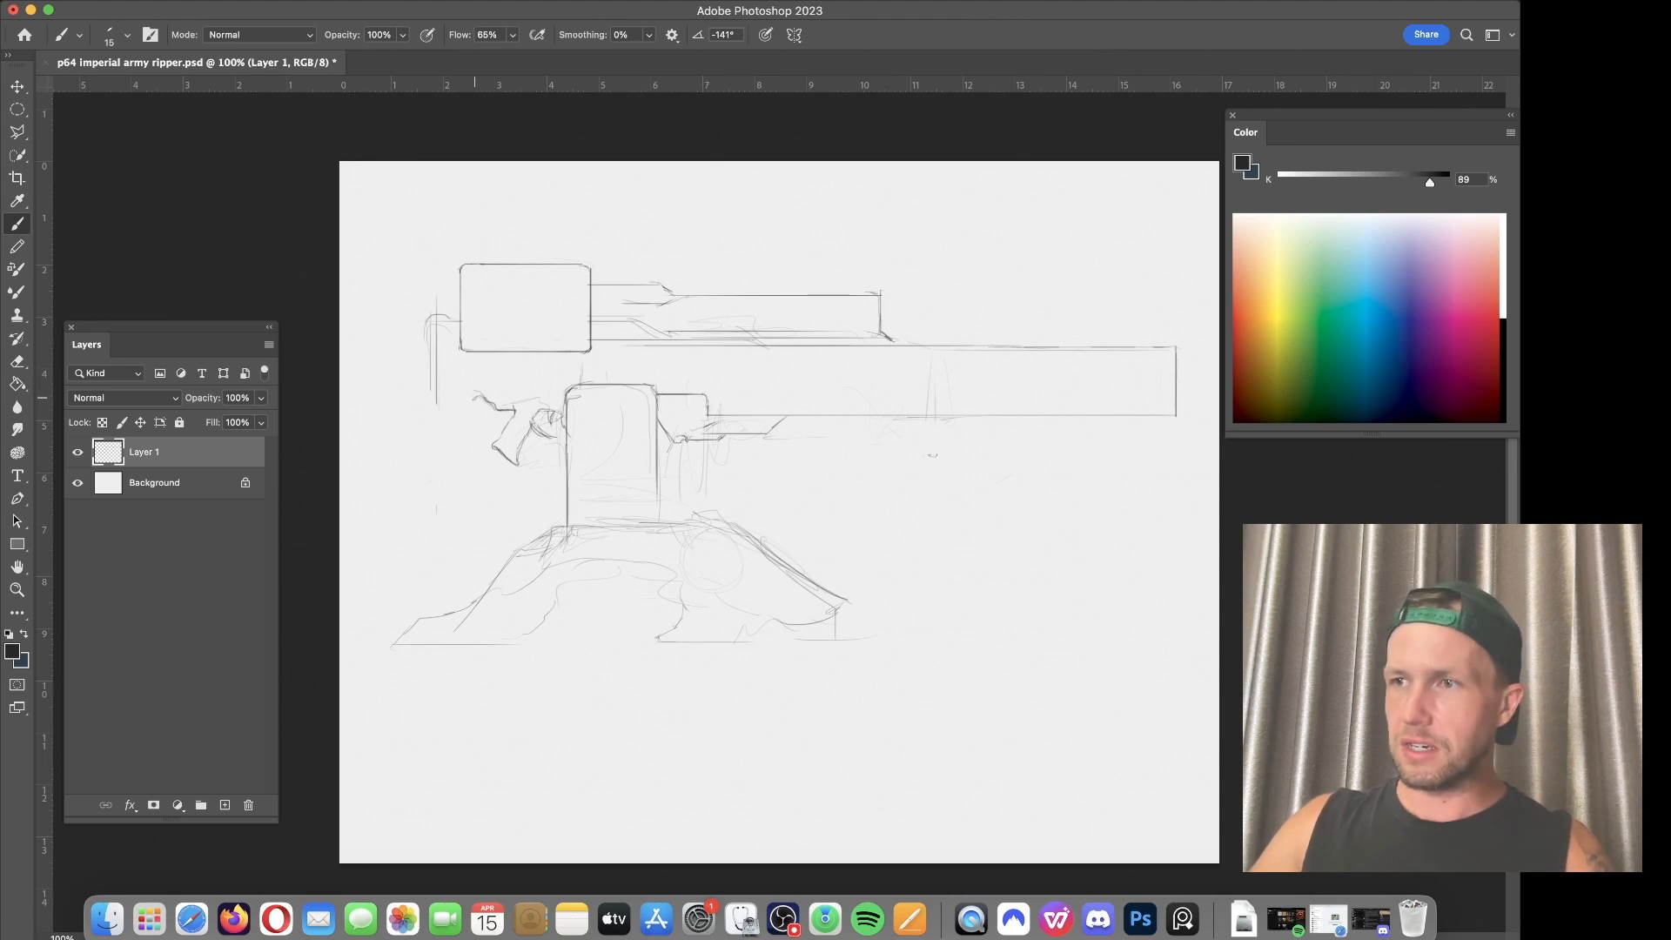
left_click_drag(437, 364, 543, 364)
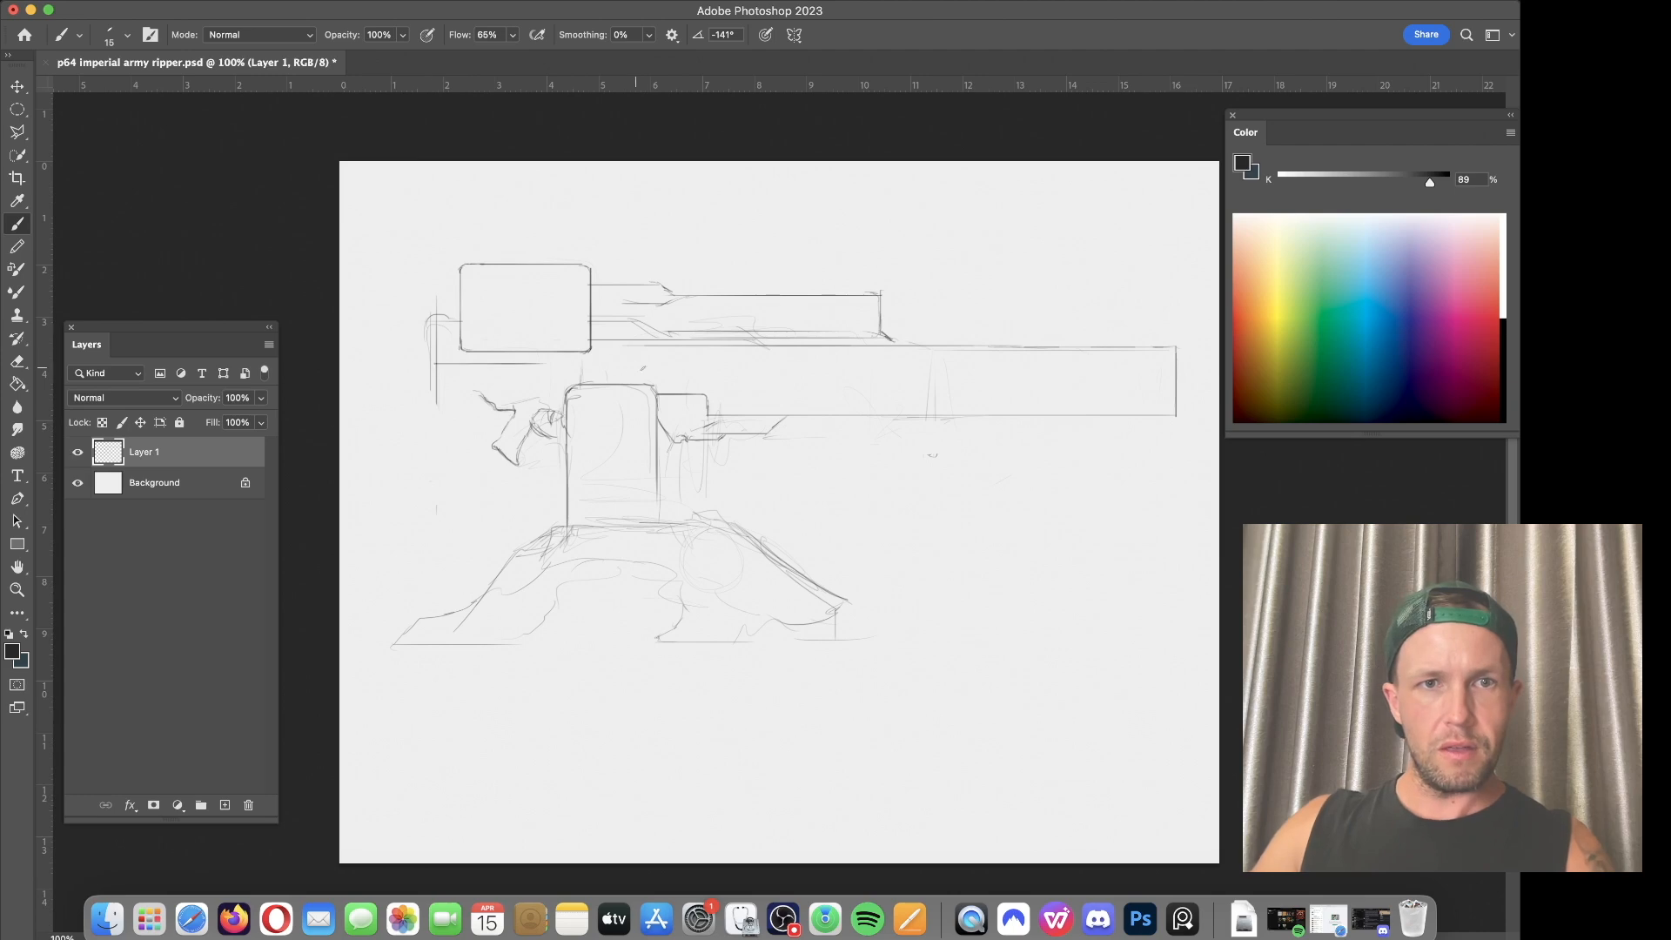
left_click_drag(442, 365, 414, 360)
key("ctrl+z")
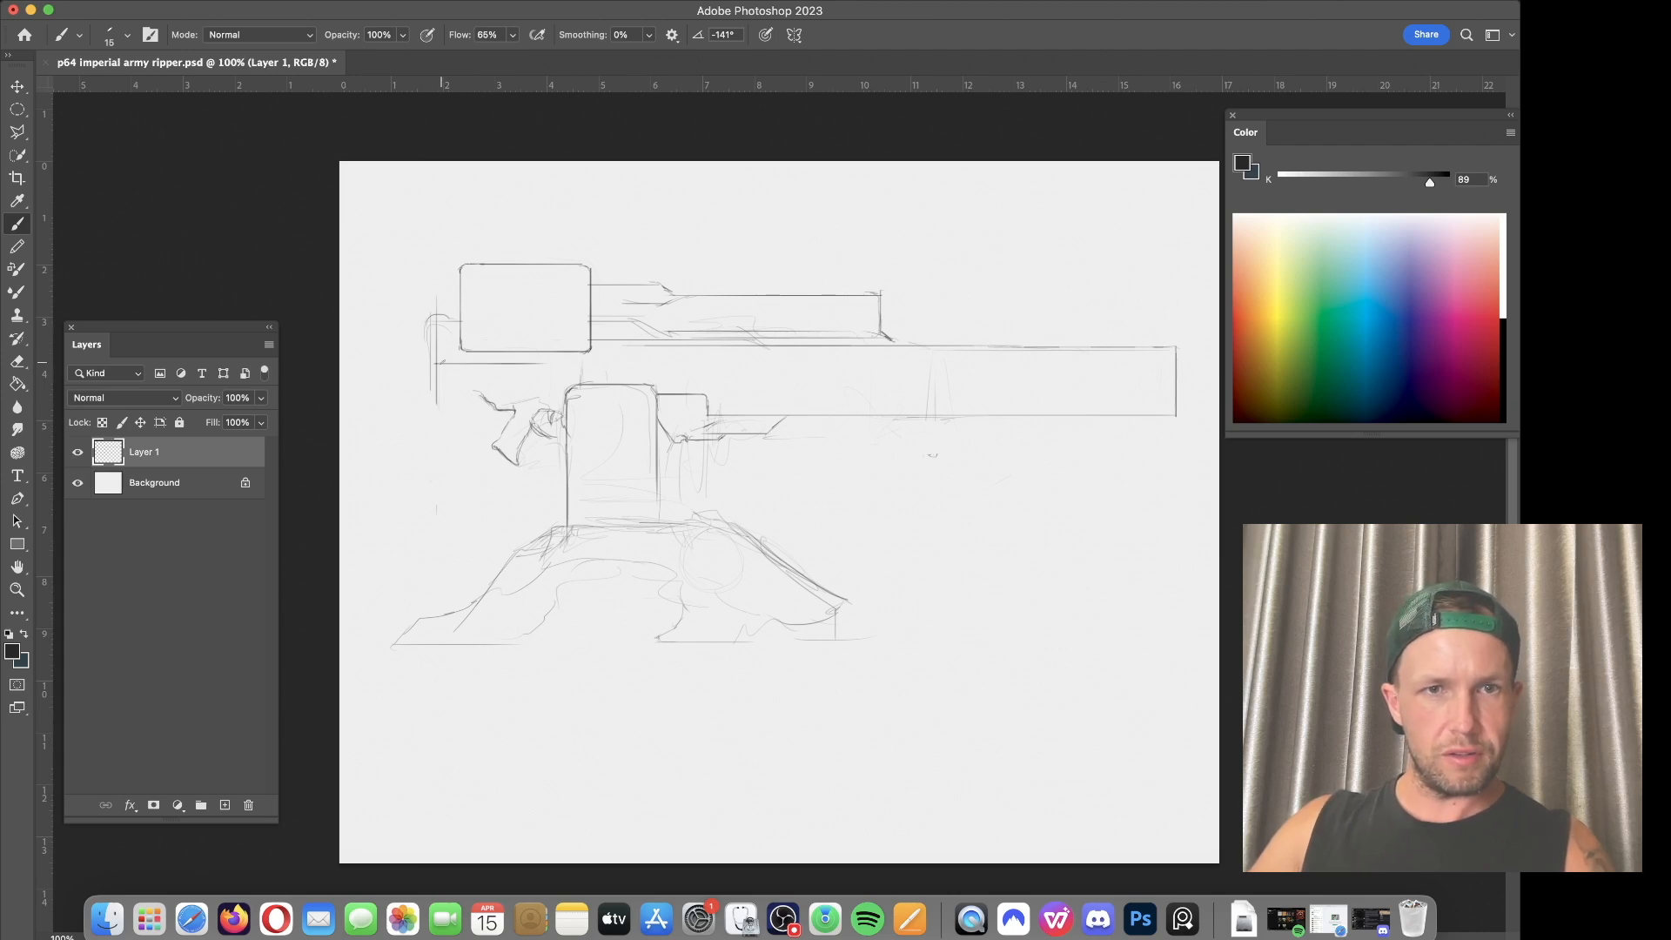
left_click_drag(442, 362, 411, 362)
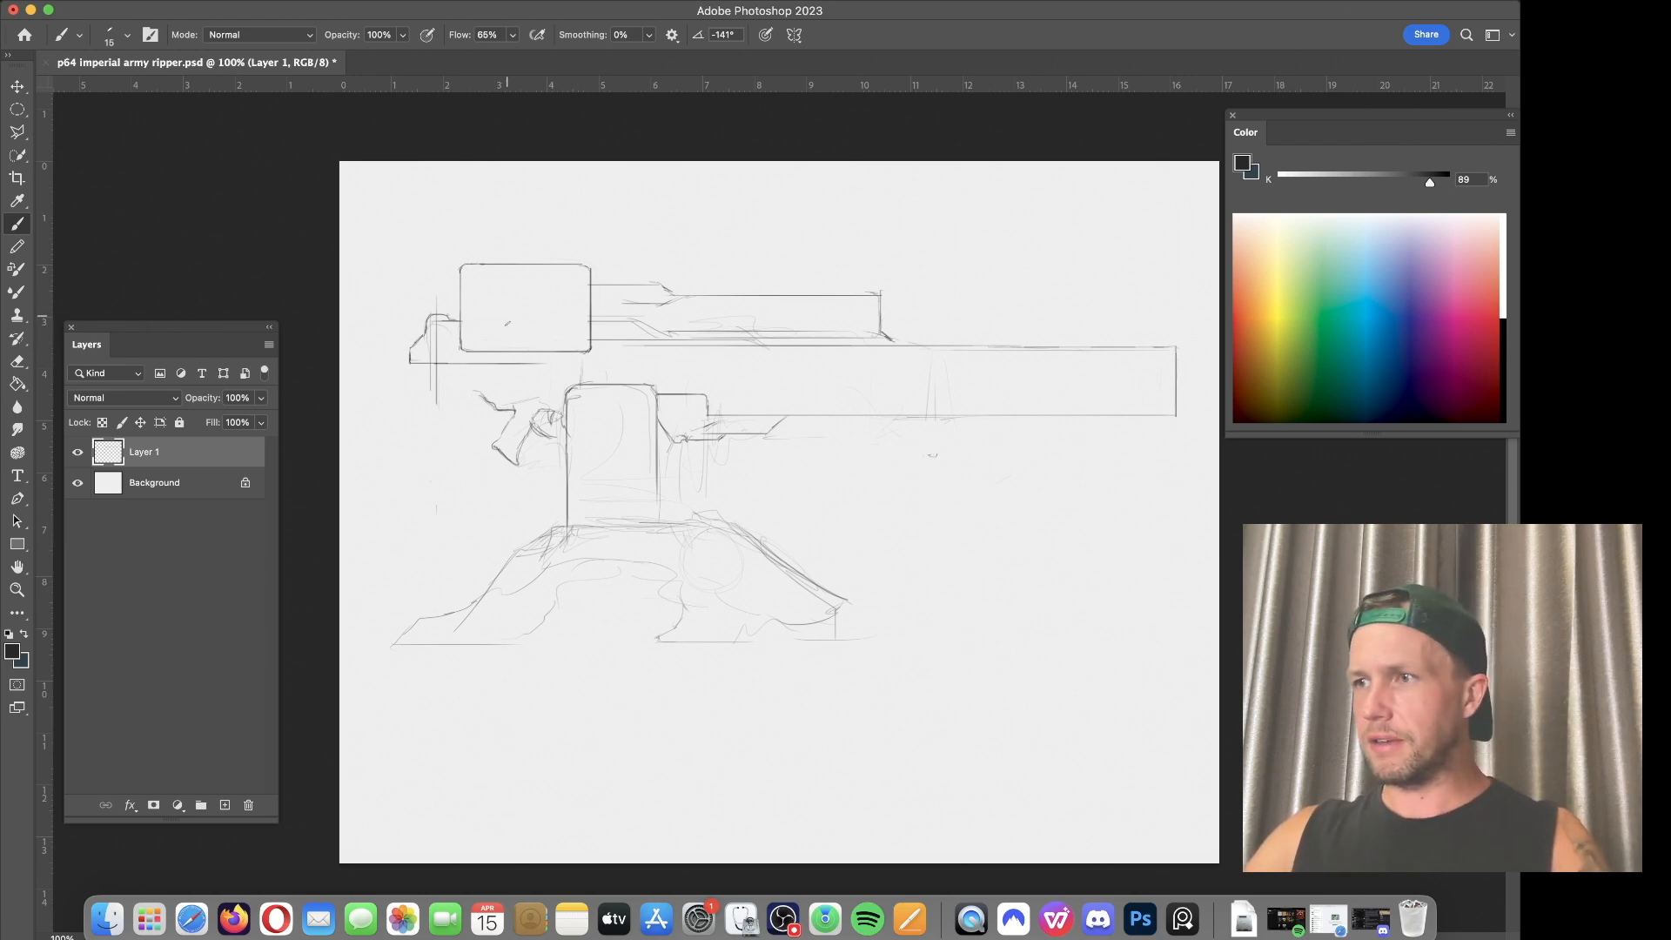
Step: Draw an inset panel with a slanted, stepped upper rear corner inside the ammo box
mouse_move(576, 343)
left_mouse_down()
mouse_move(566, 273)
mouse_move(502, 277)
left_mouse_up()
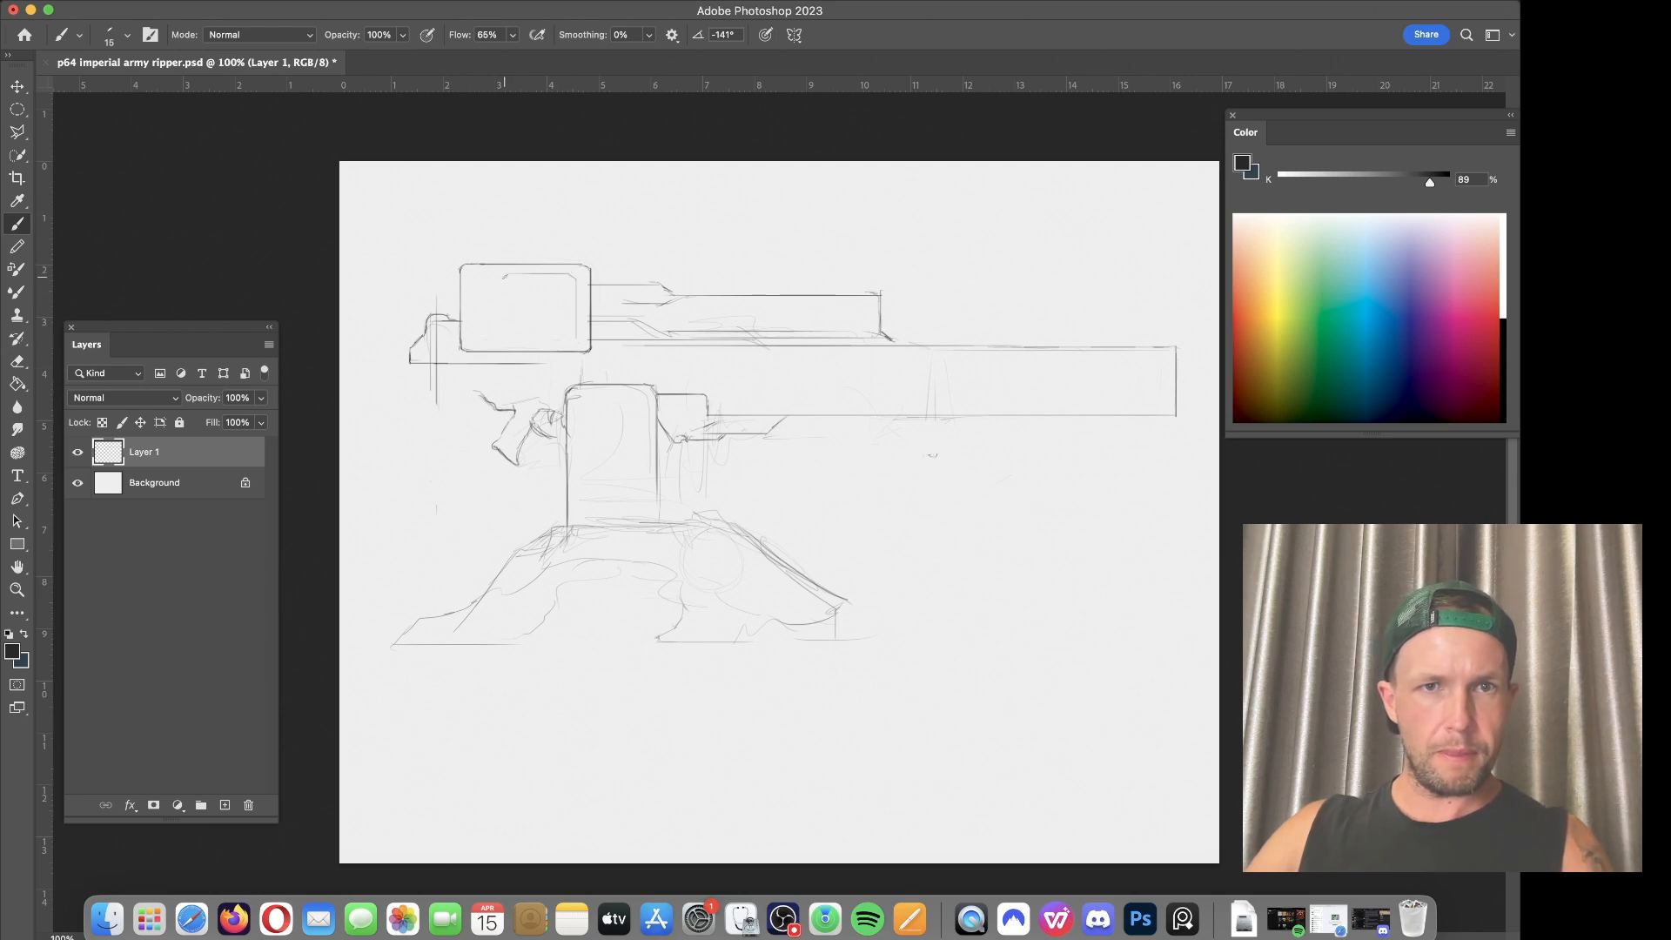
left_click_drag(494, 299, 469, 294)
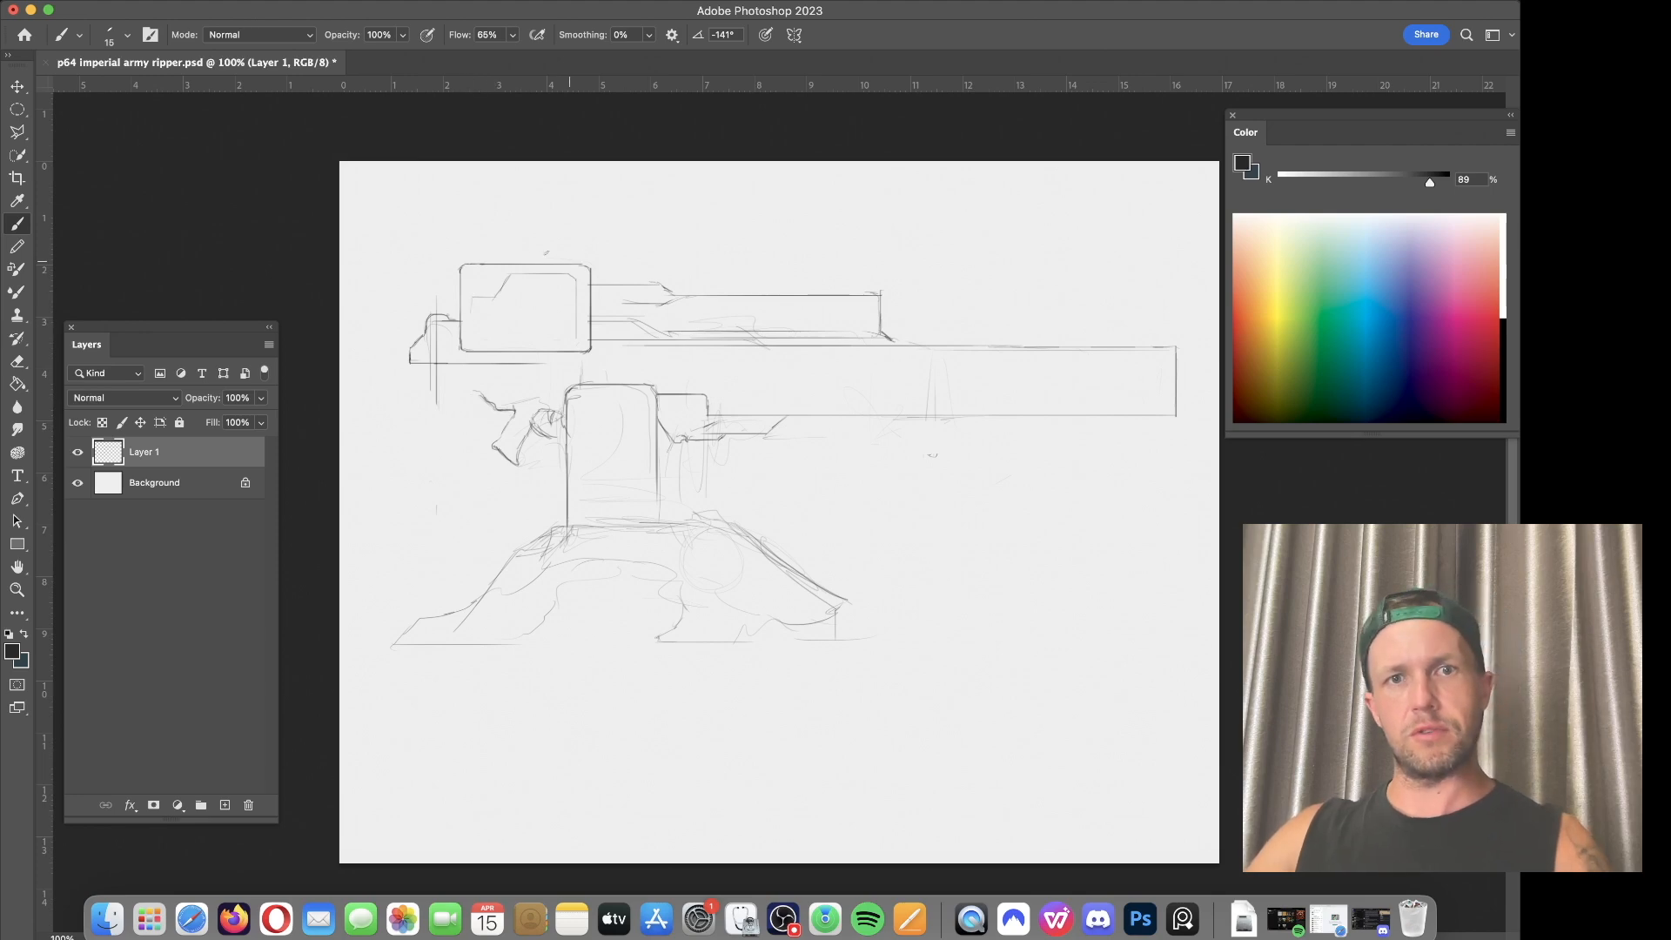
Step: Switch to WPS Office to review the art spec's barrel and hopper references and P64 Ripper description, and return to the Photoshop sketch
left_click(1056, 918)
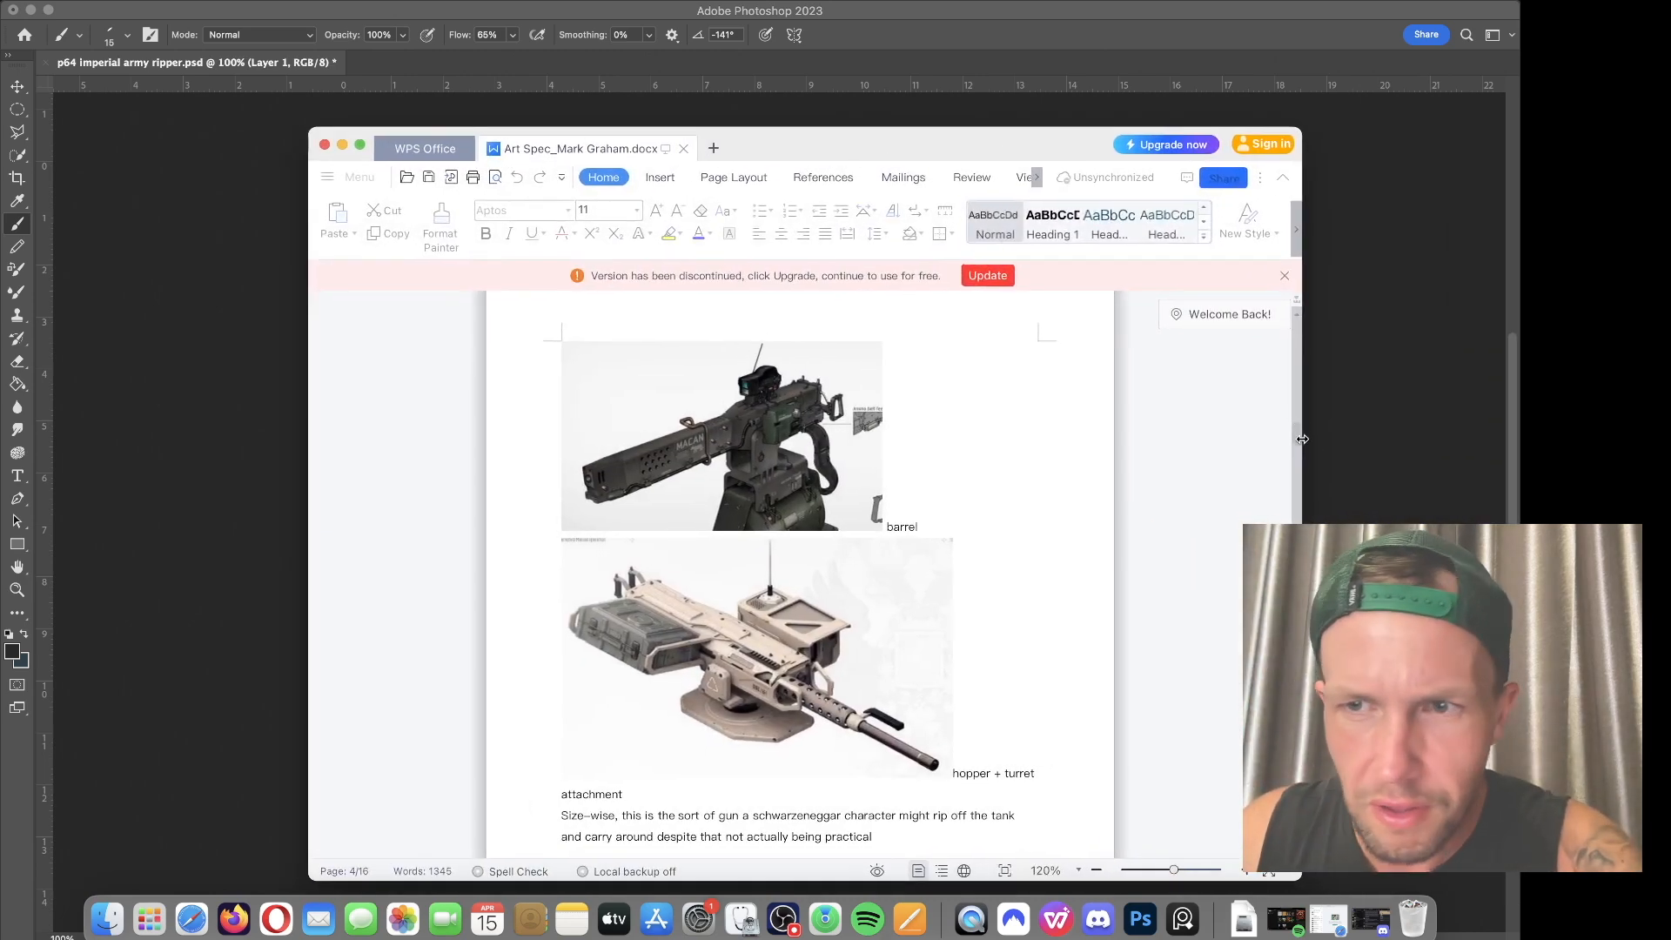
scroll(1292, 423, "up", 5)
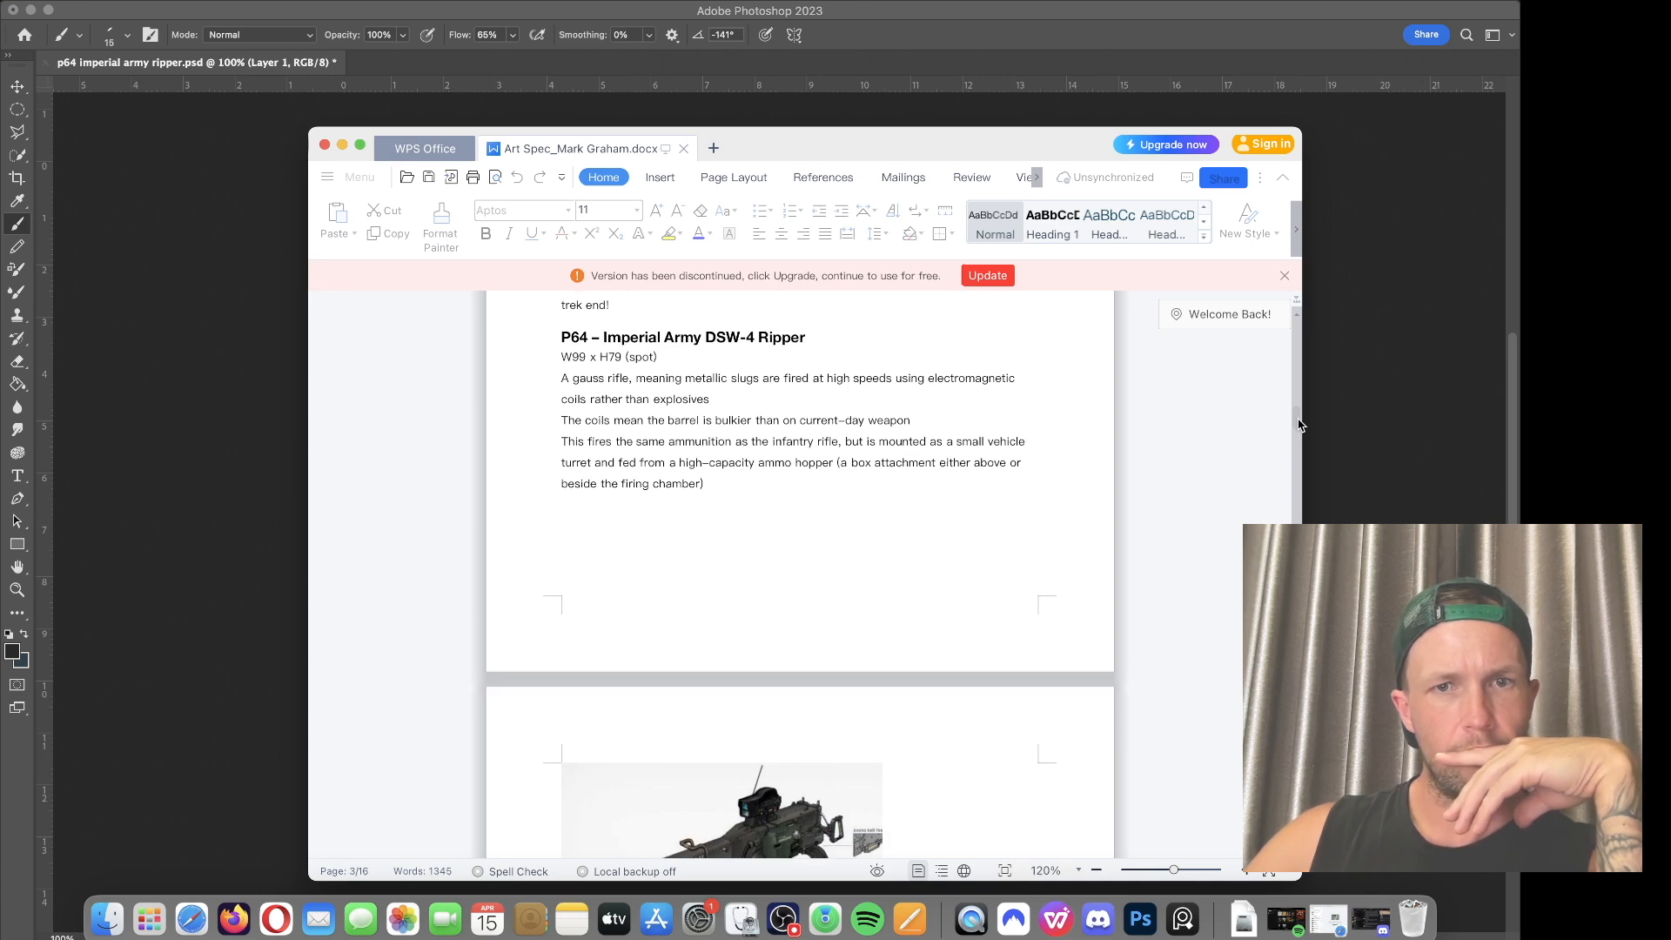
left_click_drag(1298, 424, 1298, 428)
left_click_drag(757, 146, 1670, 174)
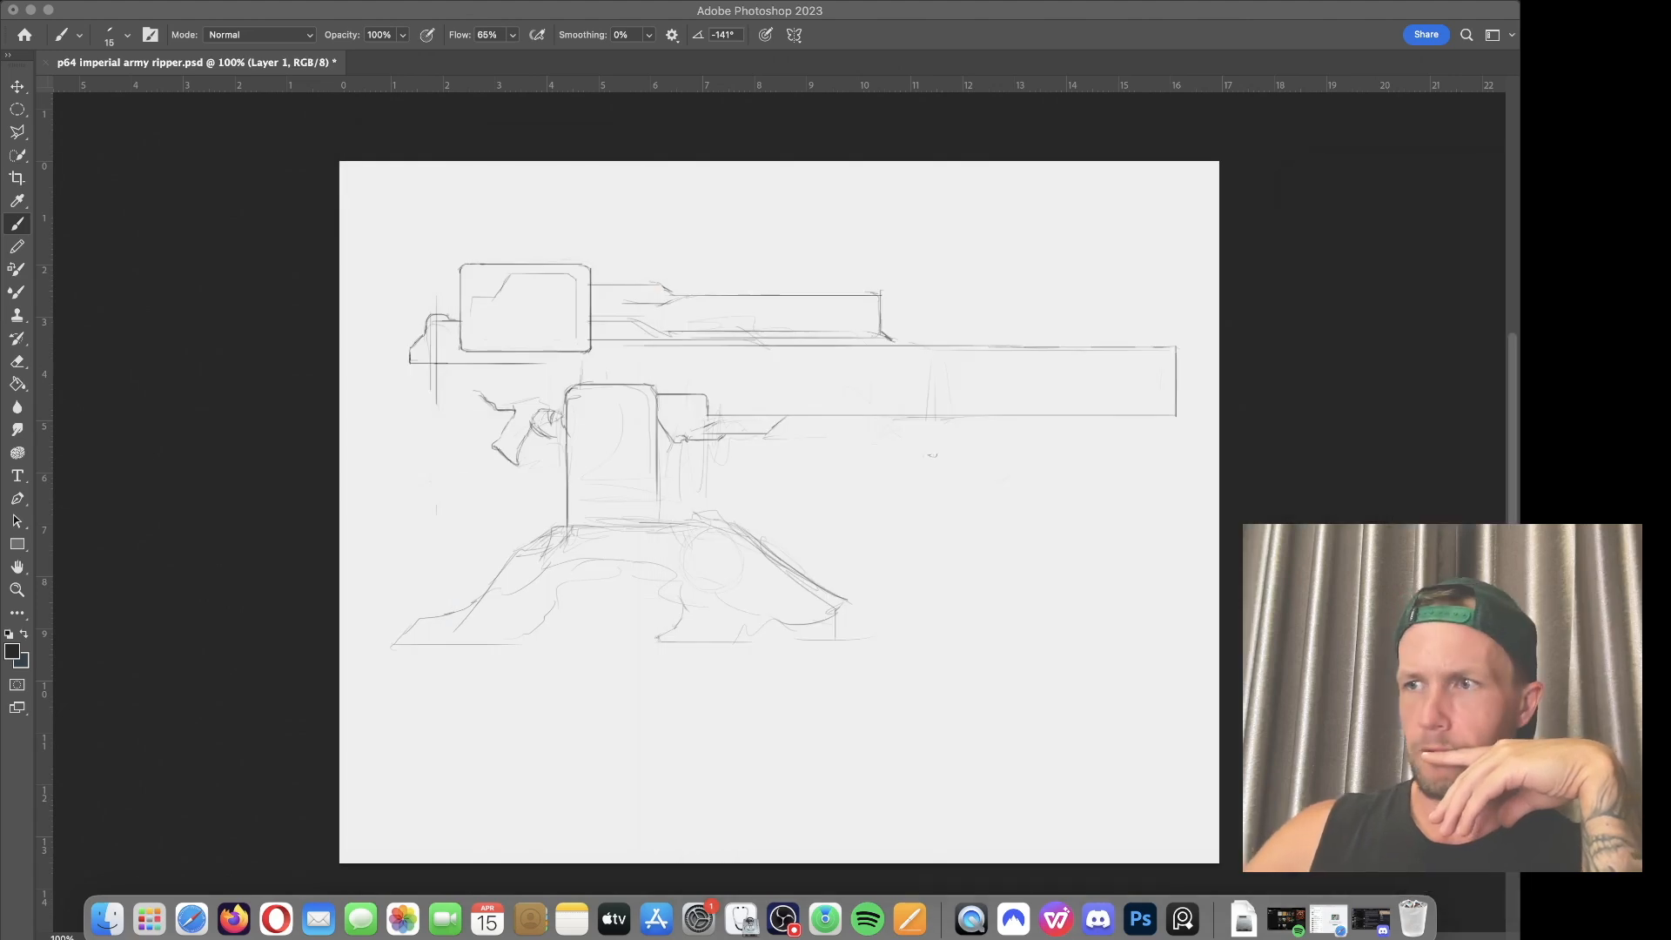
key("Tab")
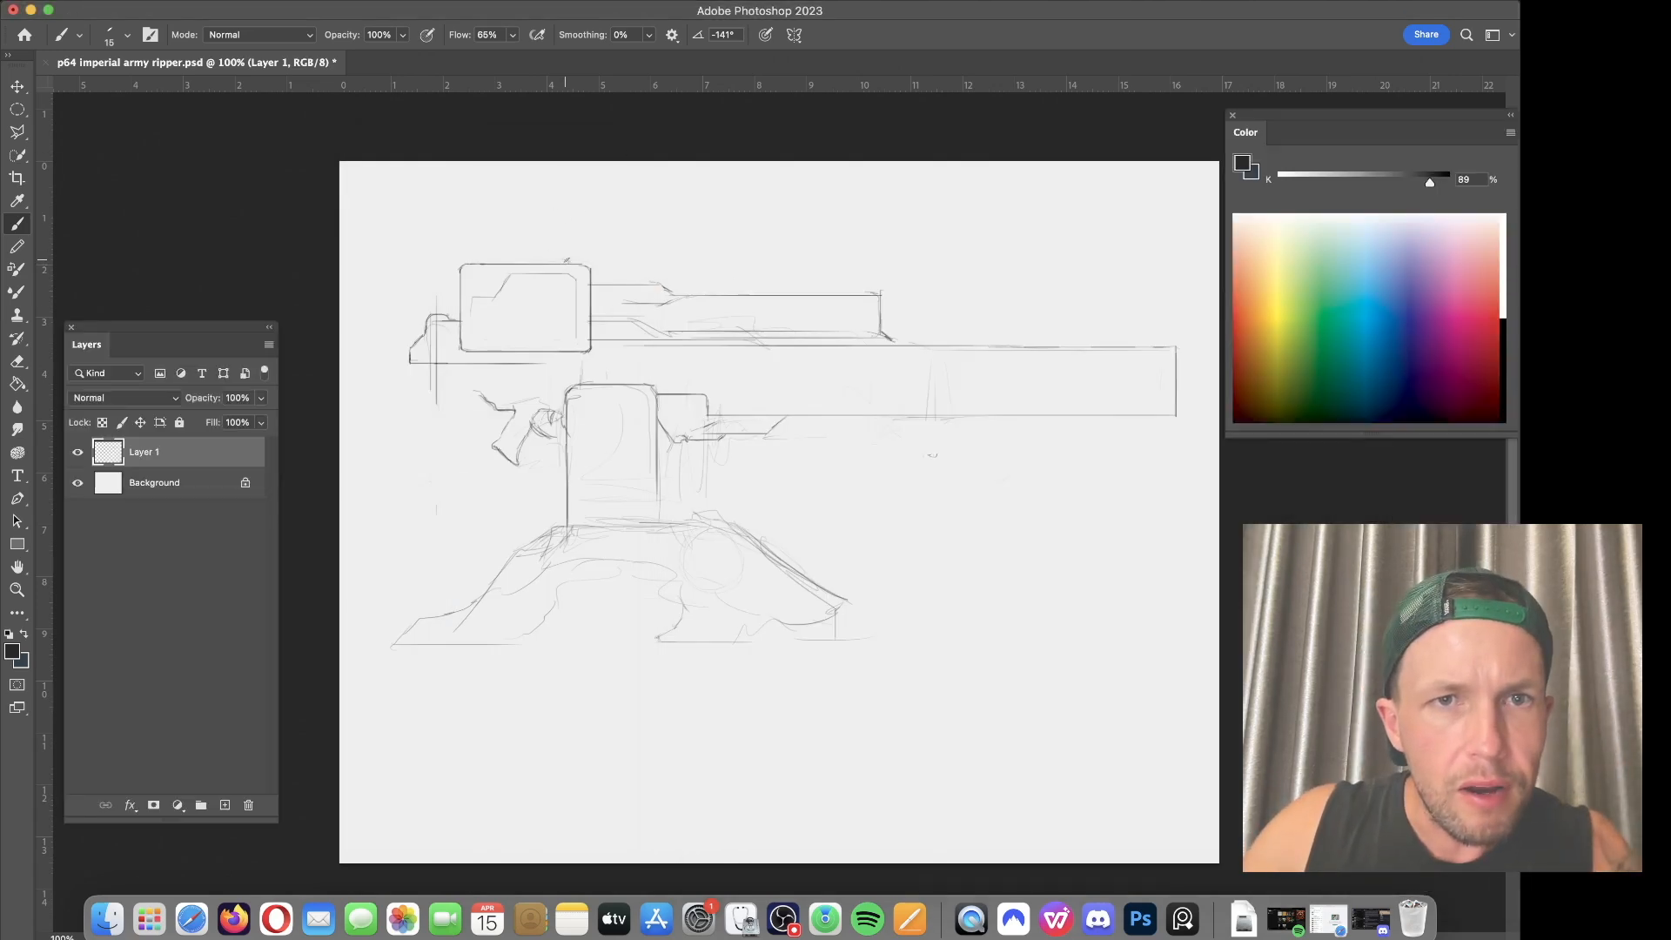
Step: Add a thin raised lid on top of the ammo box and darken the upper edges of the housing and barrel
left_click_drag(565, 259, 493, 258)
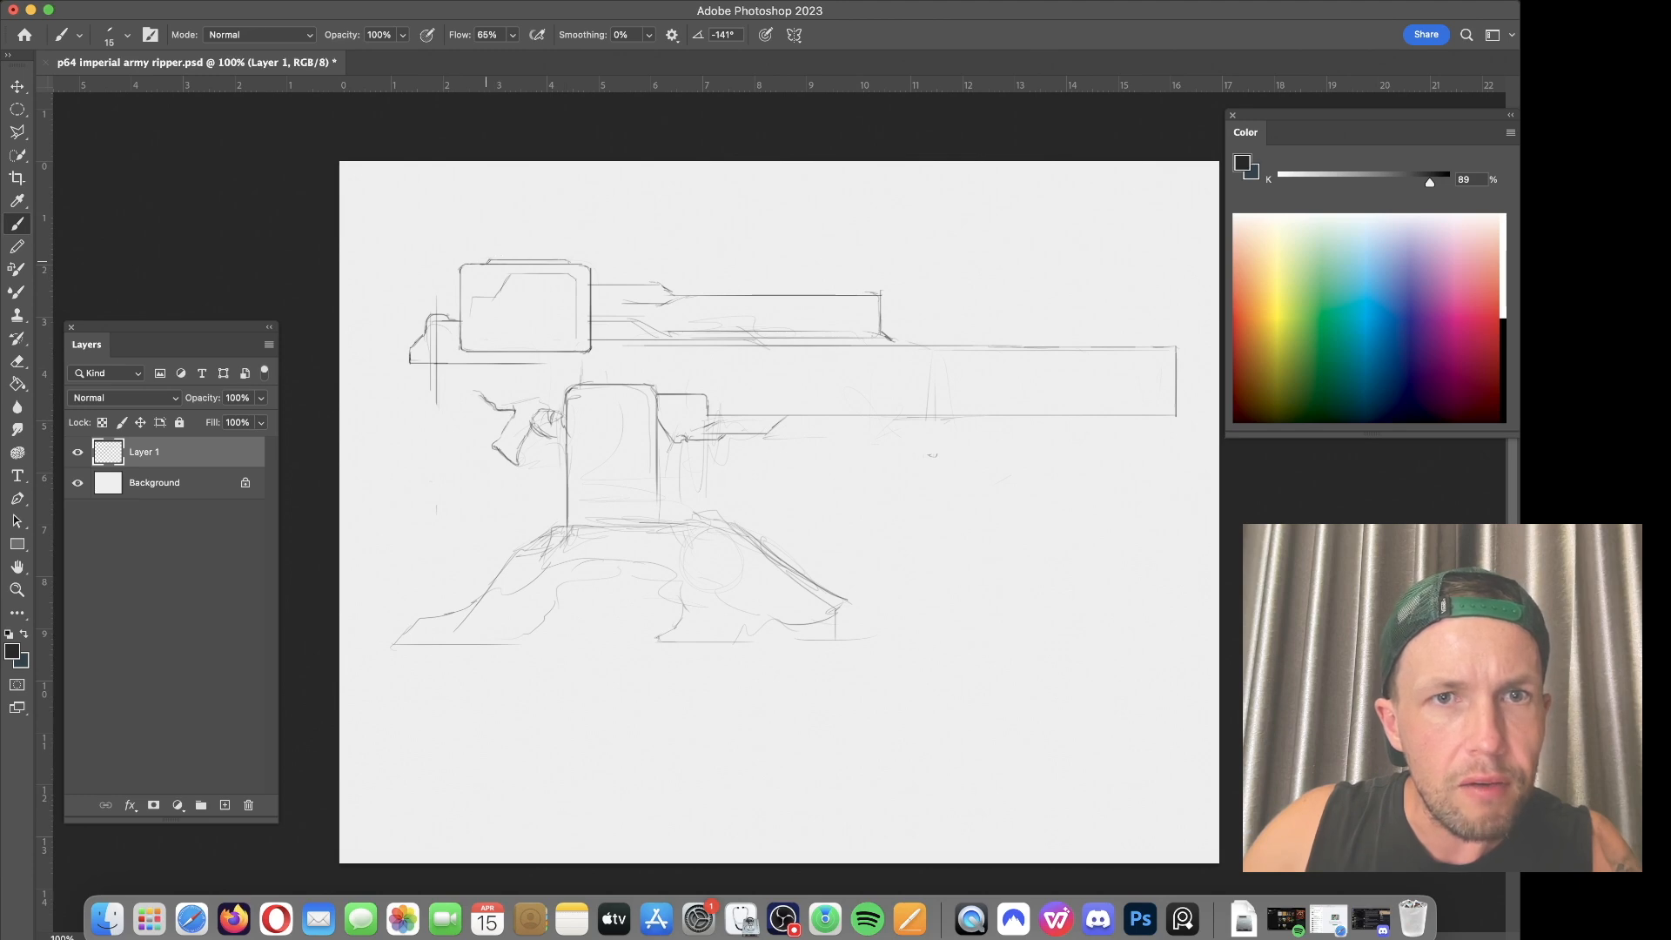
left_click_drag(598, 283, 675, 283)
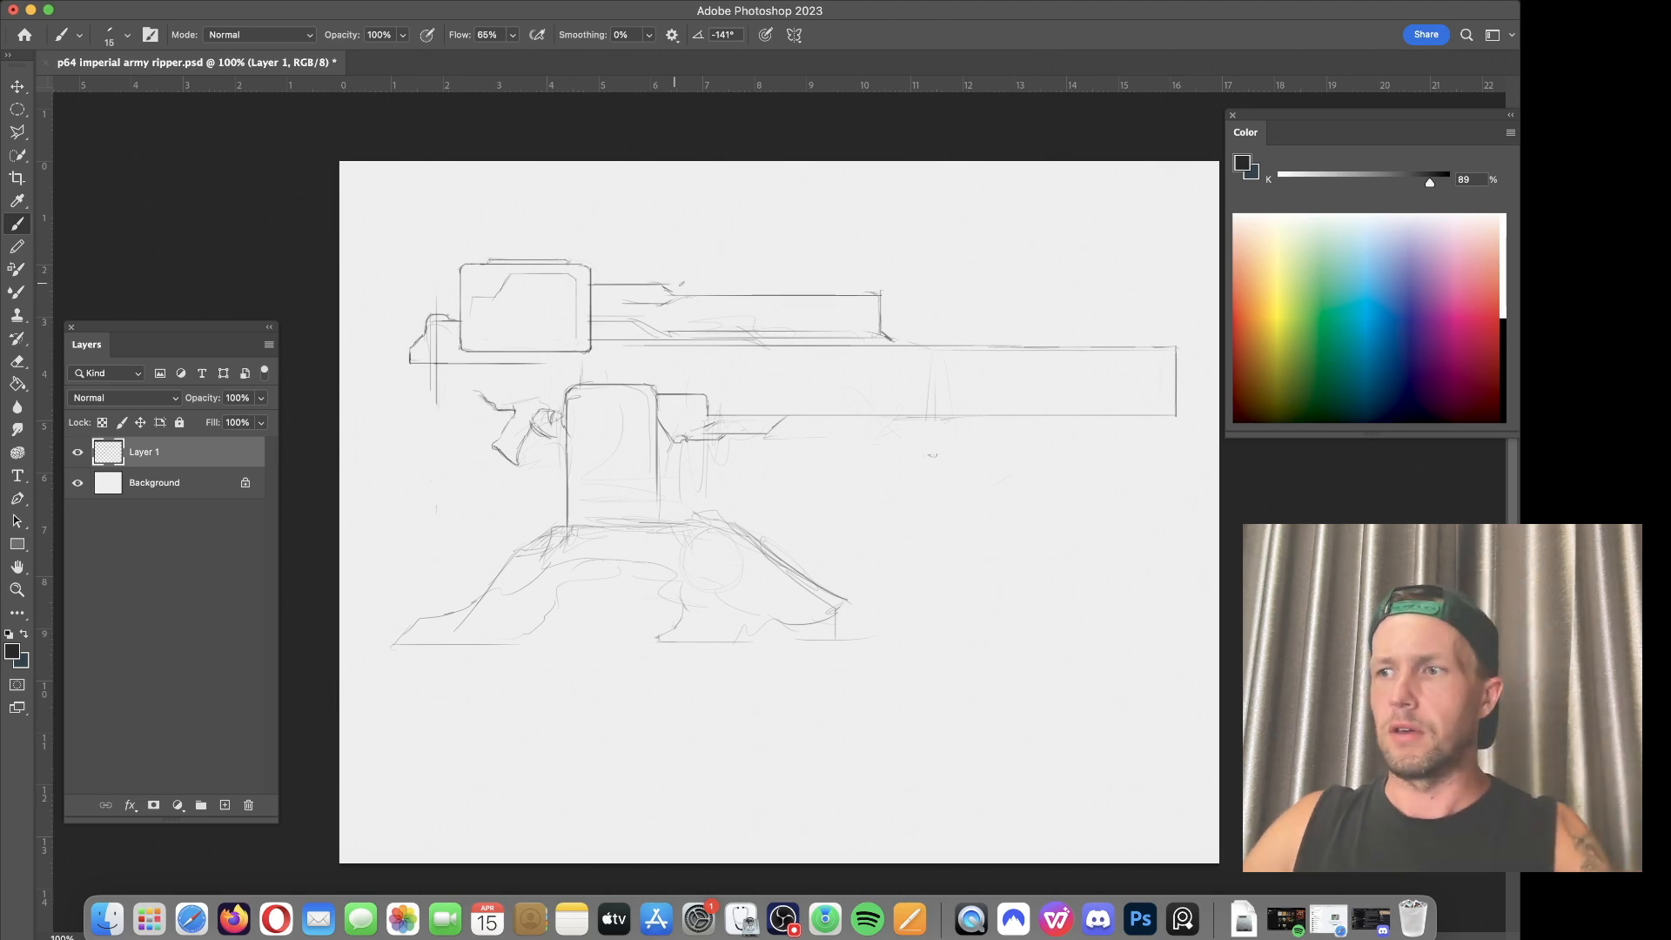
left_click(1182, 918)
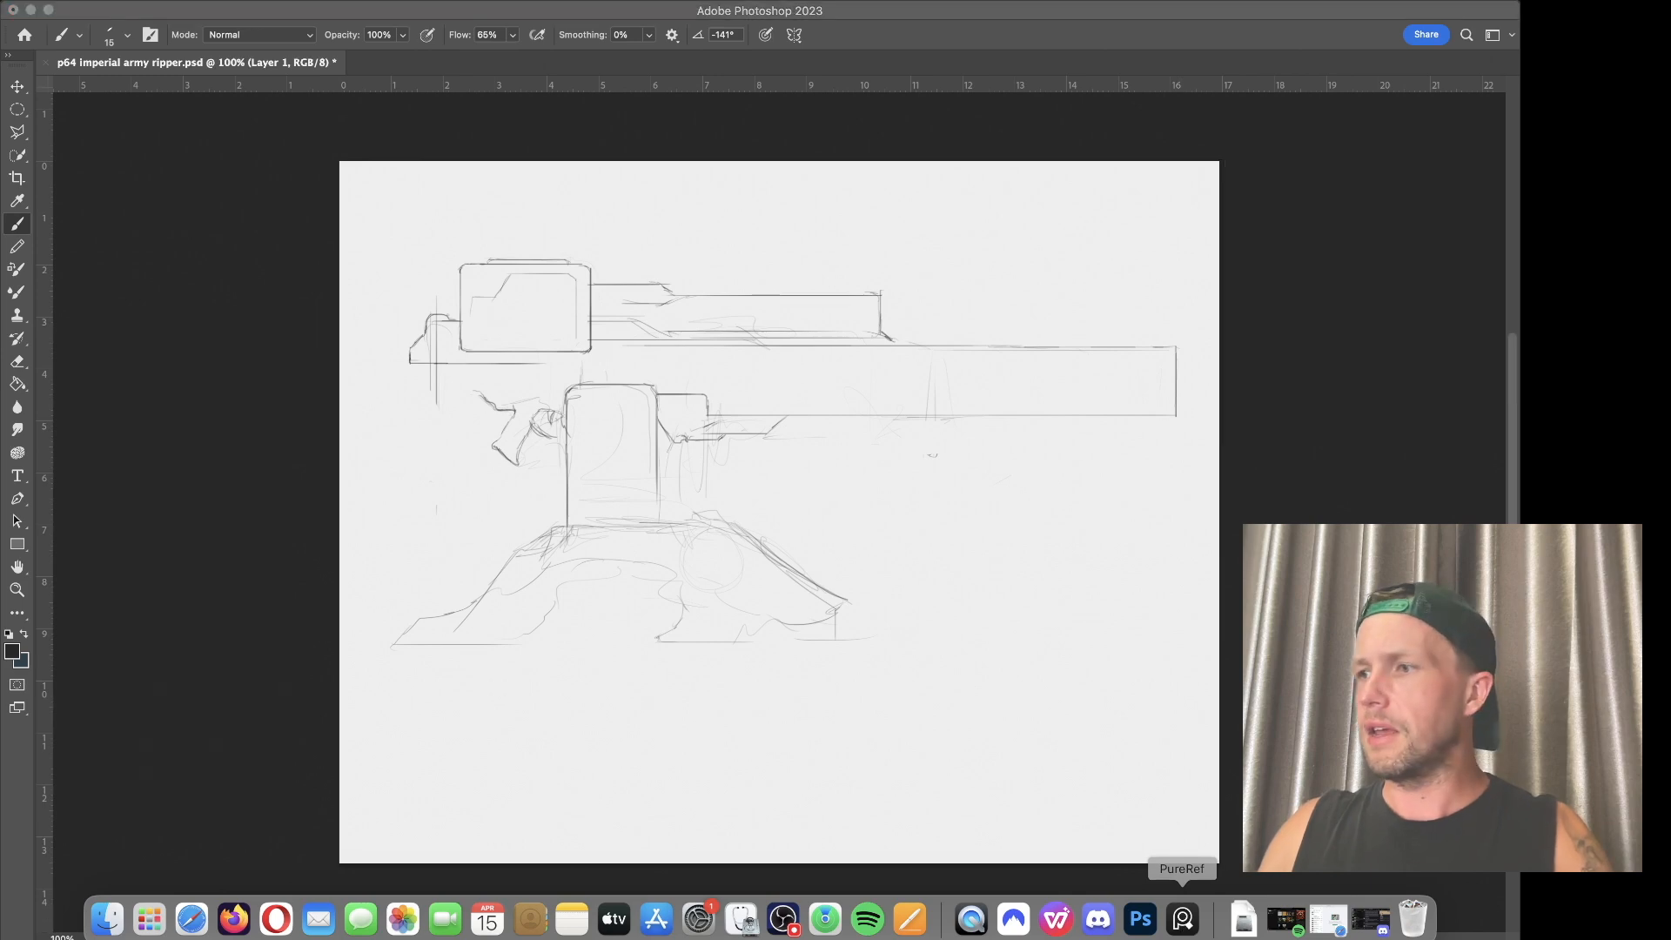
left_click(1092, 455)
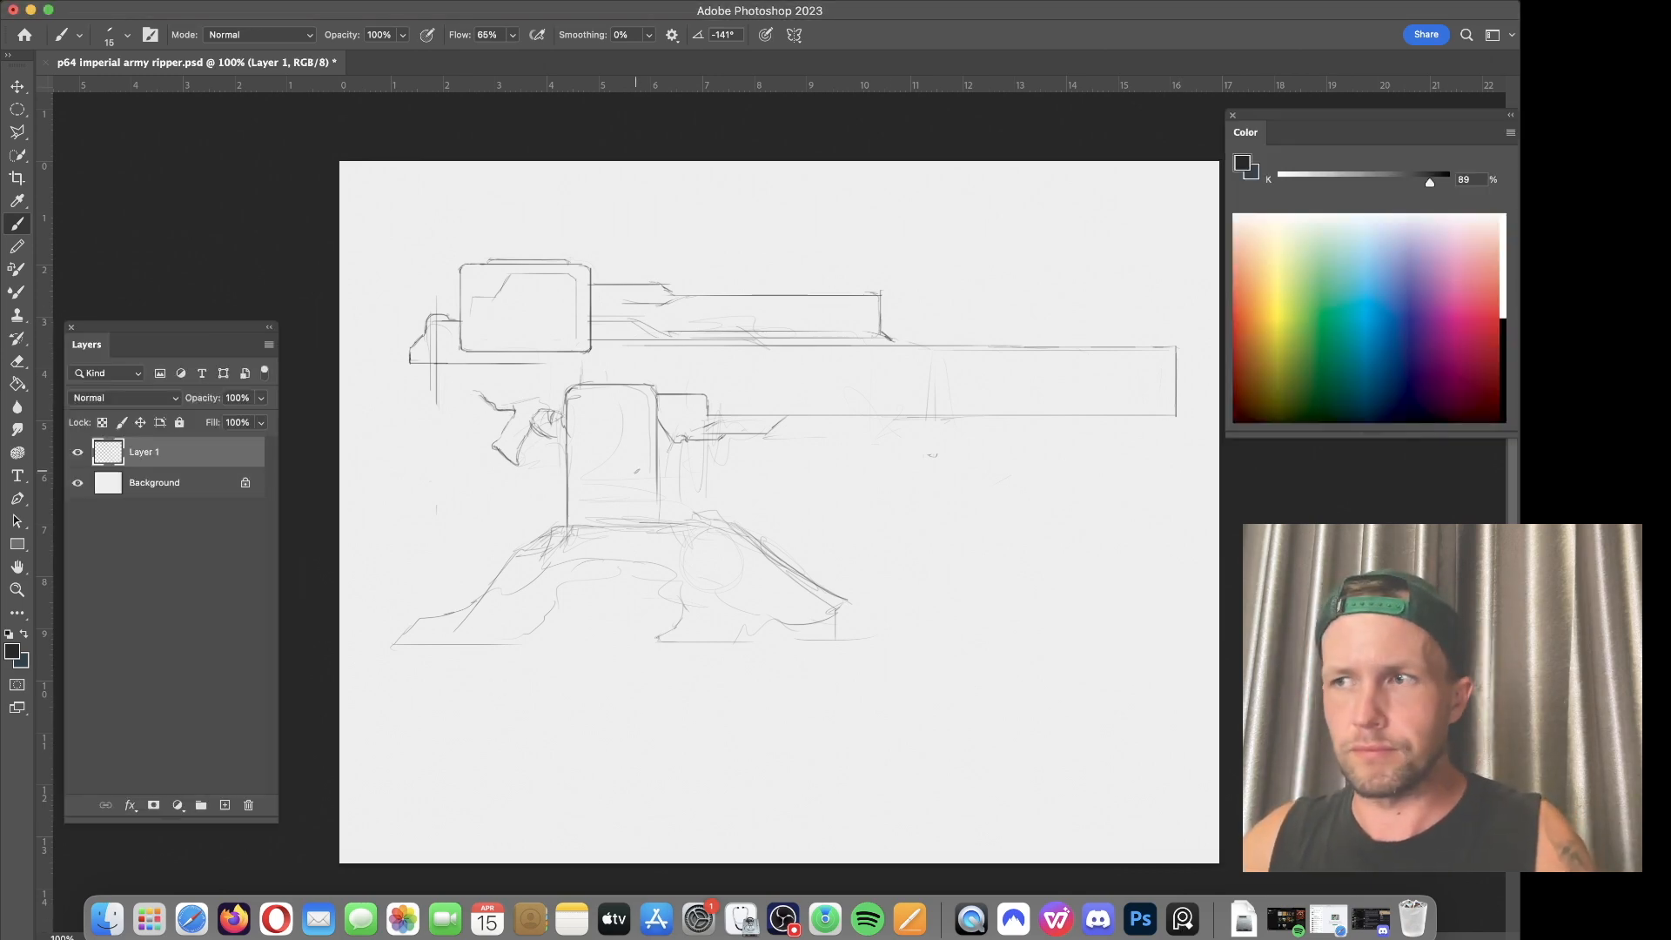
left_click_drag(713, 346, 953, 343)
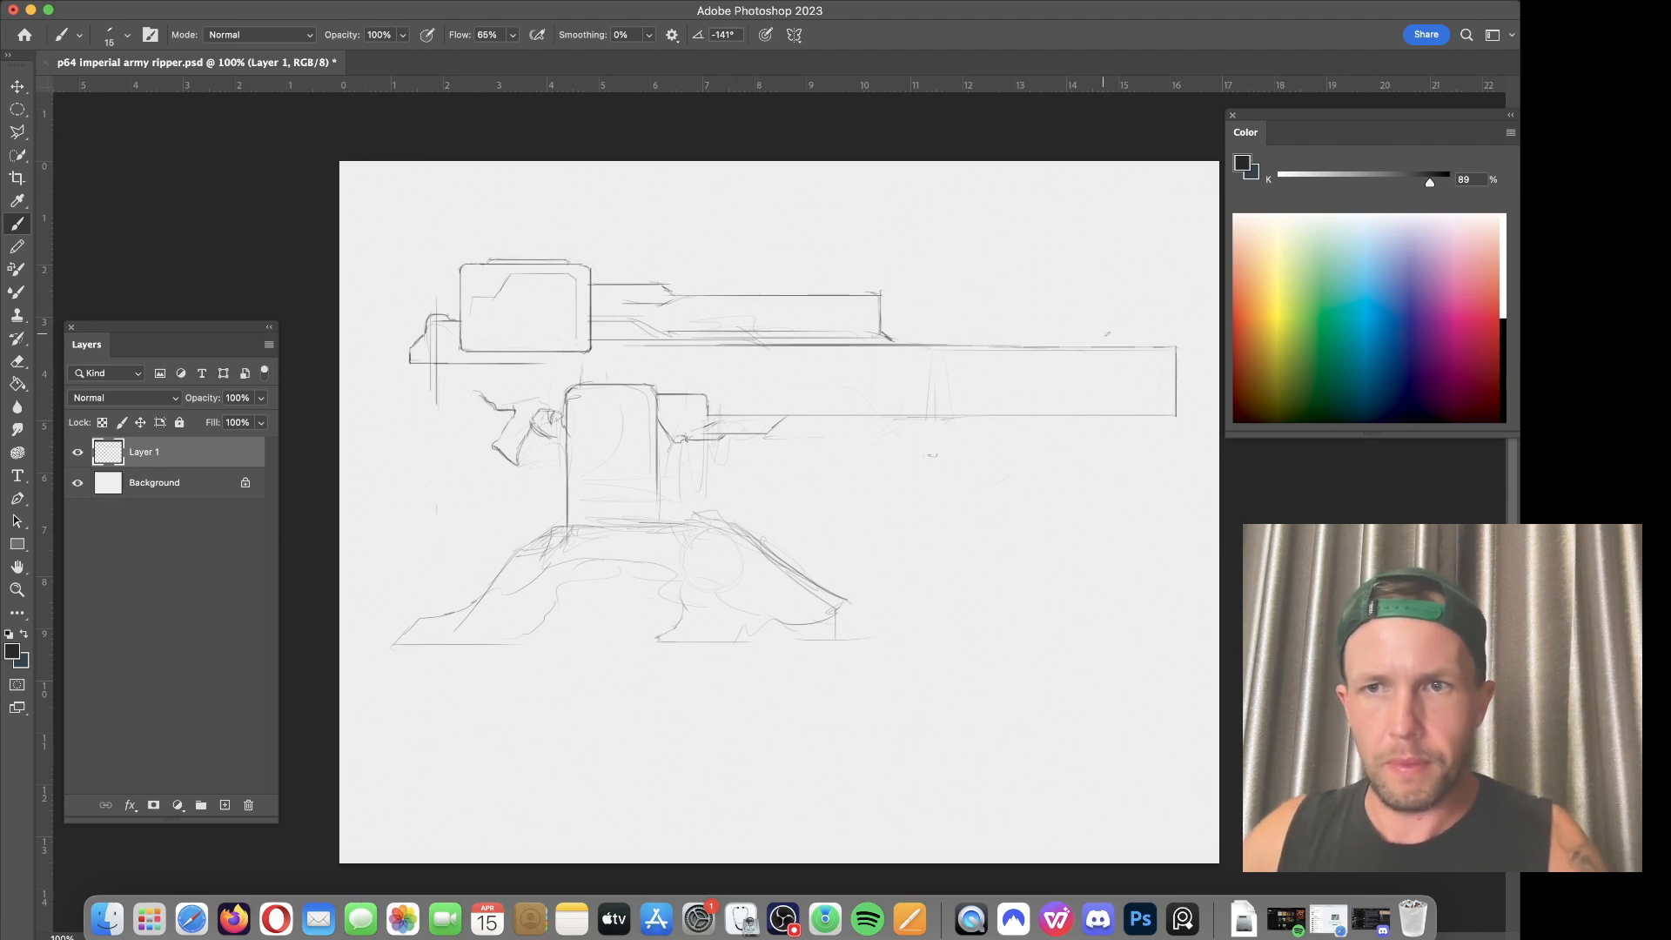
Step: Reduce the brush to 9 px and draw a long panel line with a rounded front corner inside the barrel
left_click(1055, 917)
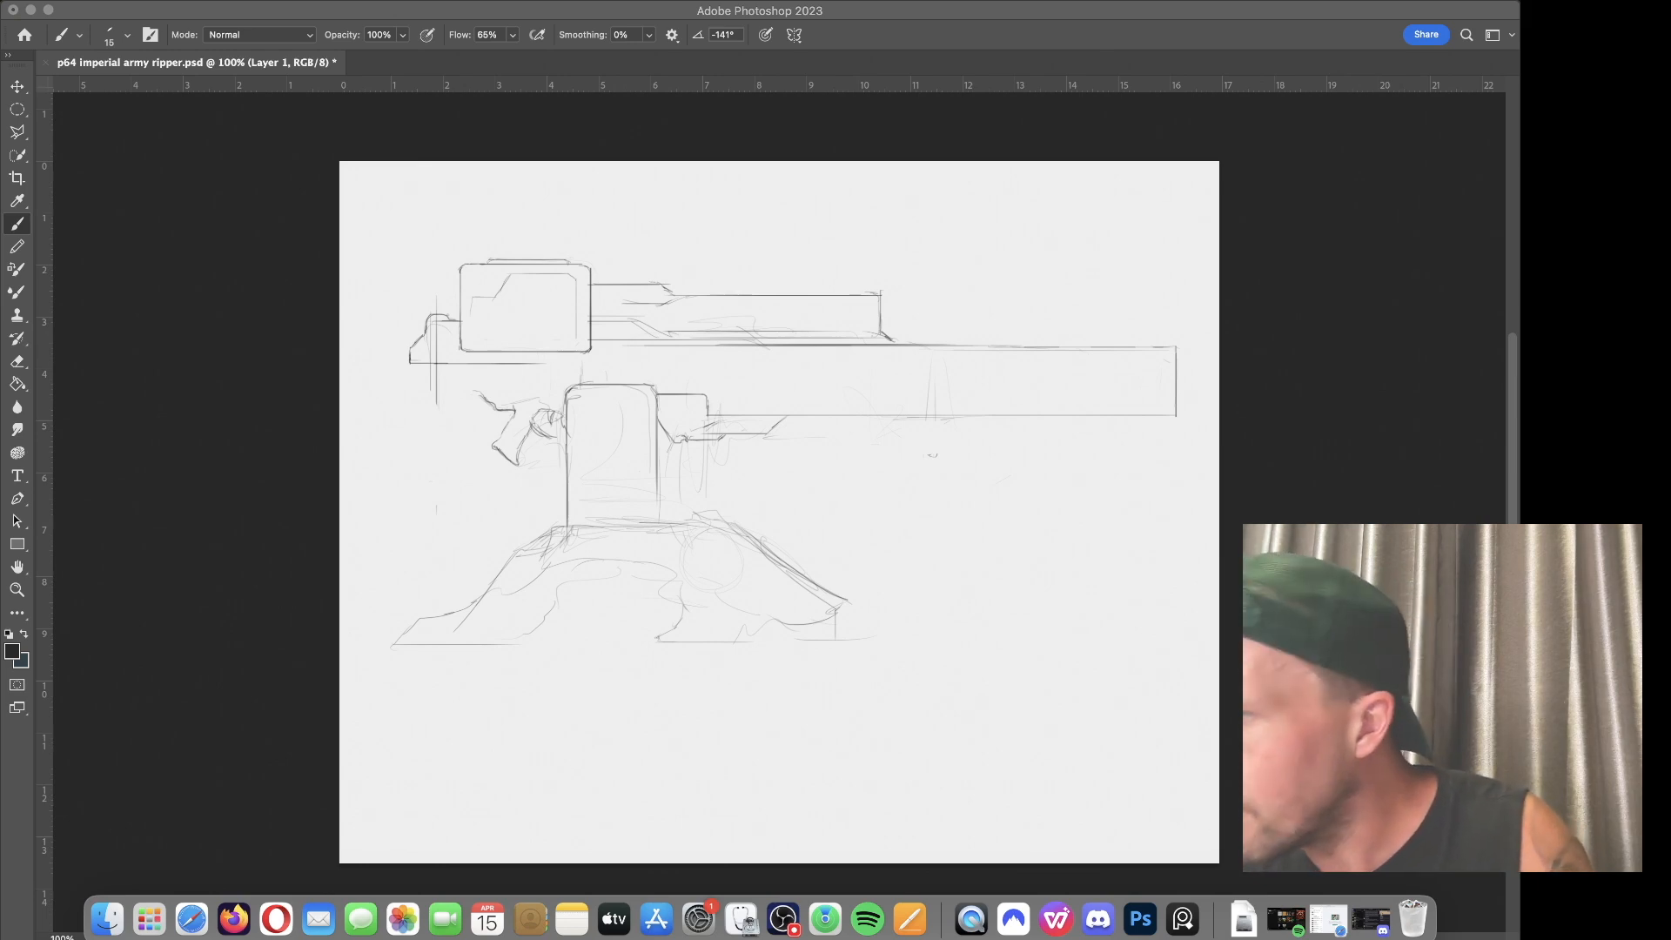
left_click(954, 440)
key("bracketleft")
key("bracketleft")
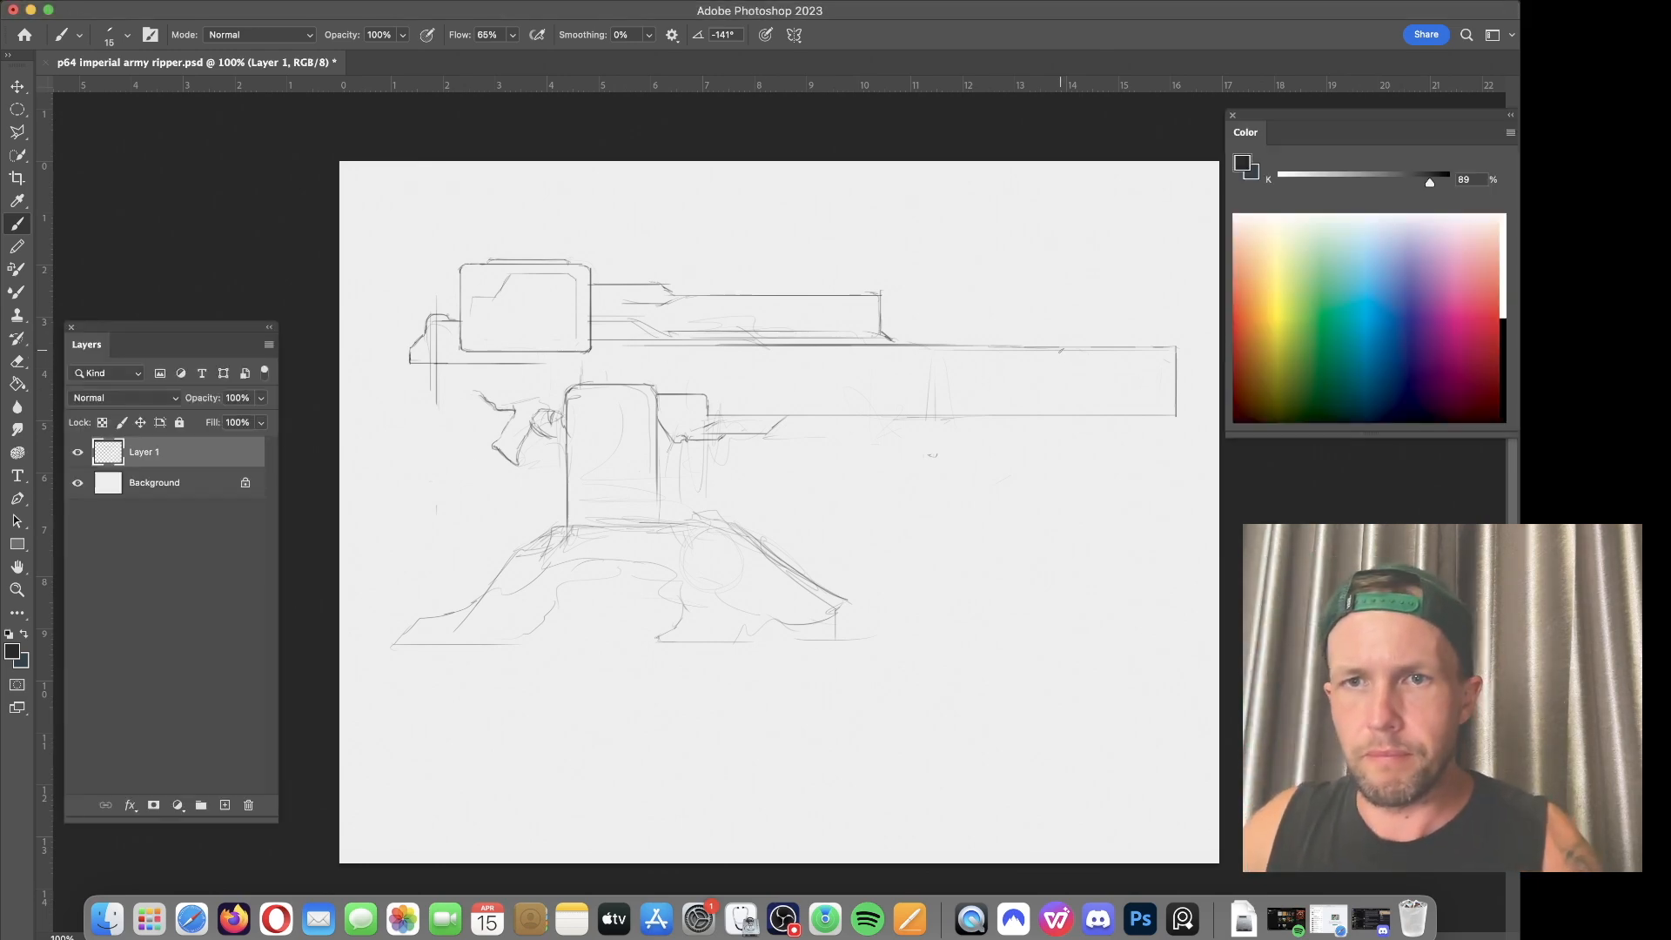
left_click_drag(1062, 347, 1063, 381)
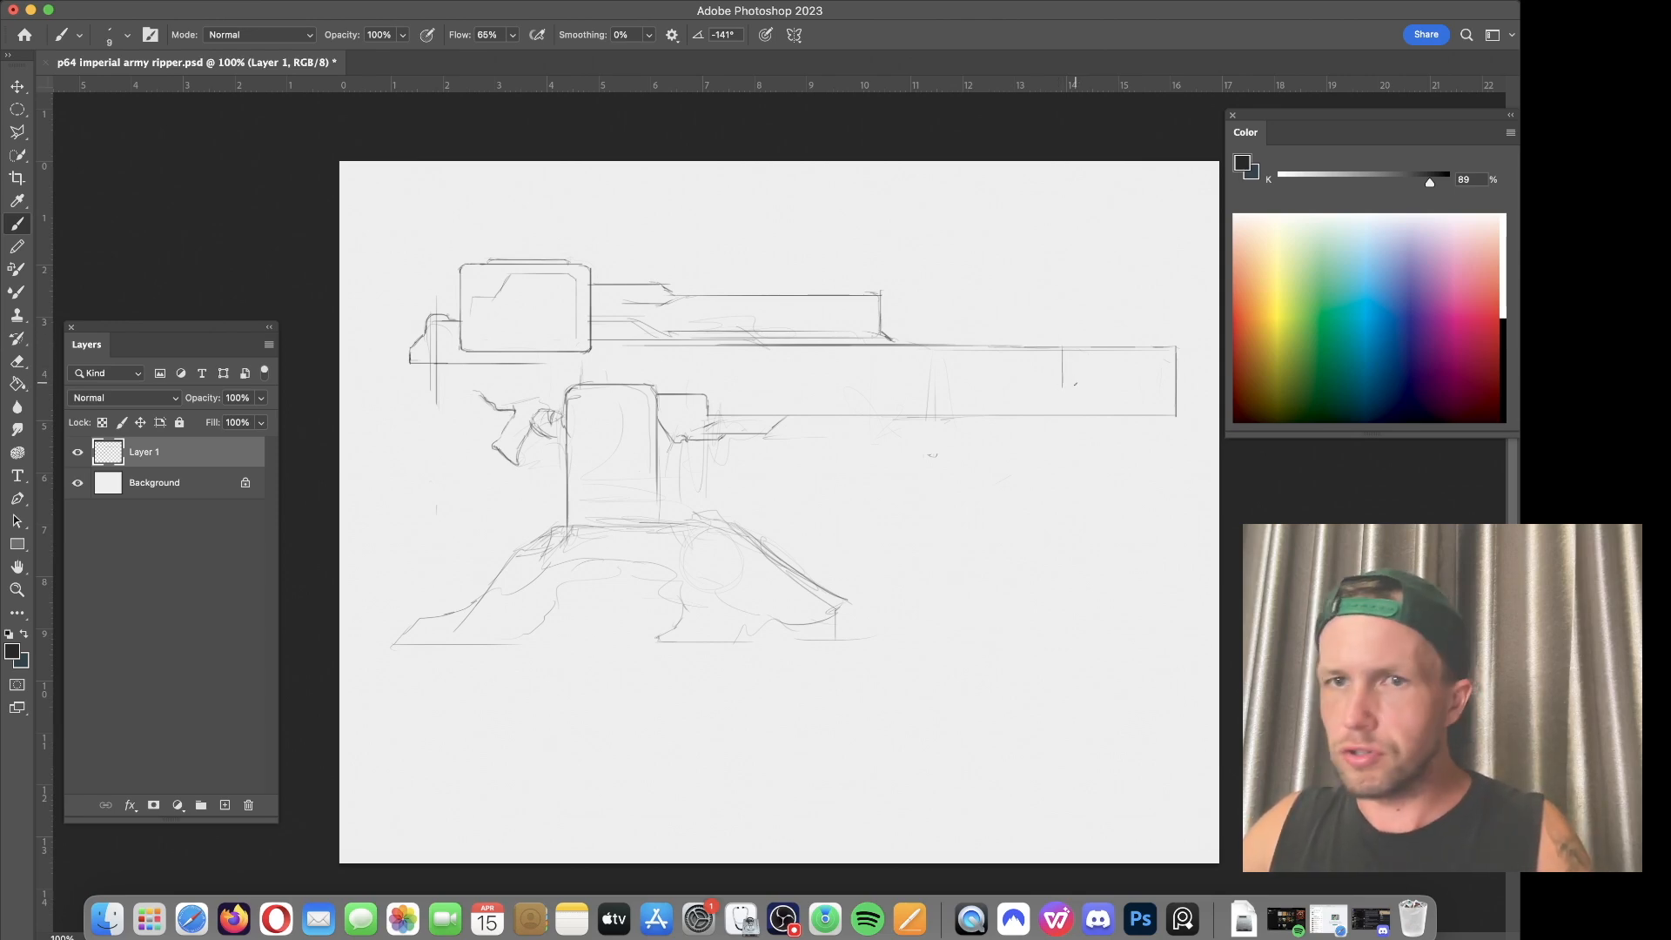
left_click_drag(1058, 392, 911, 392)
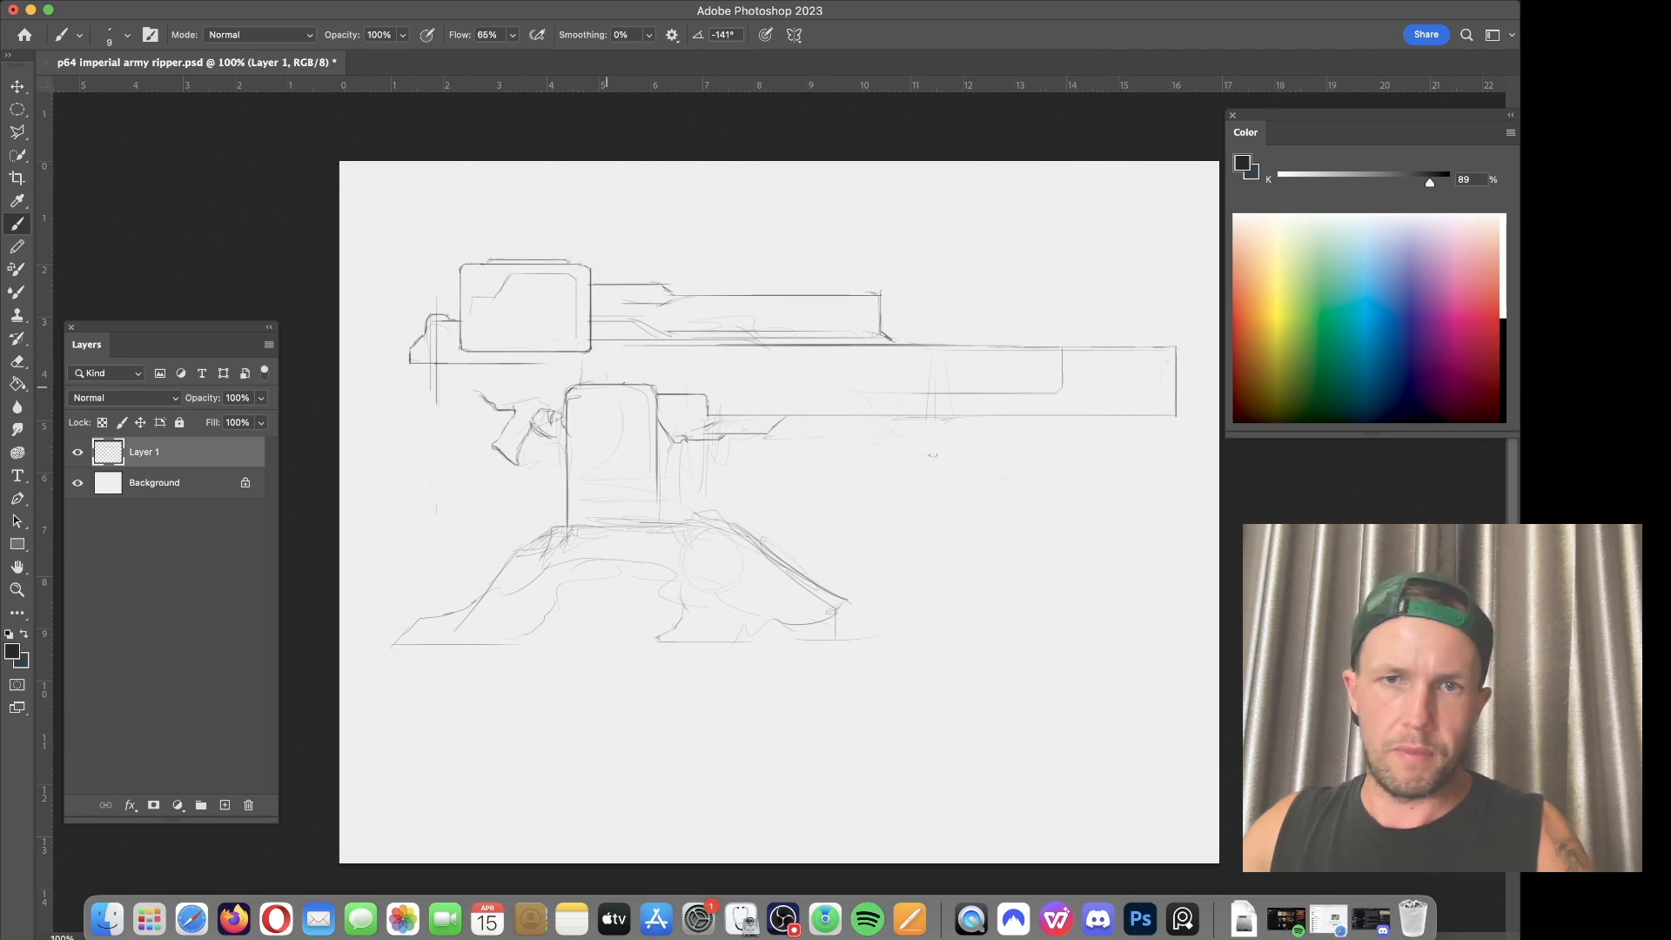
left_click_drag(1045, 392, 781, 393)
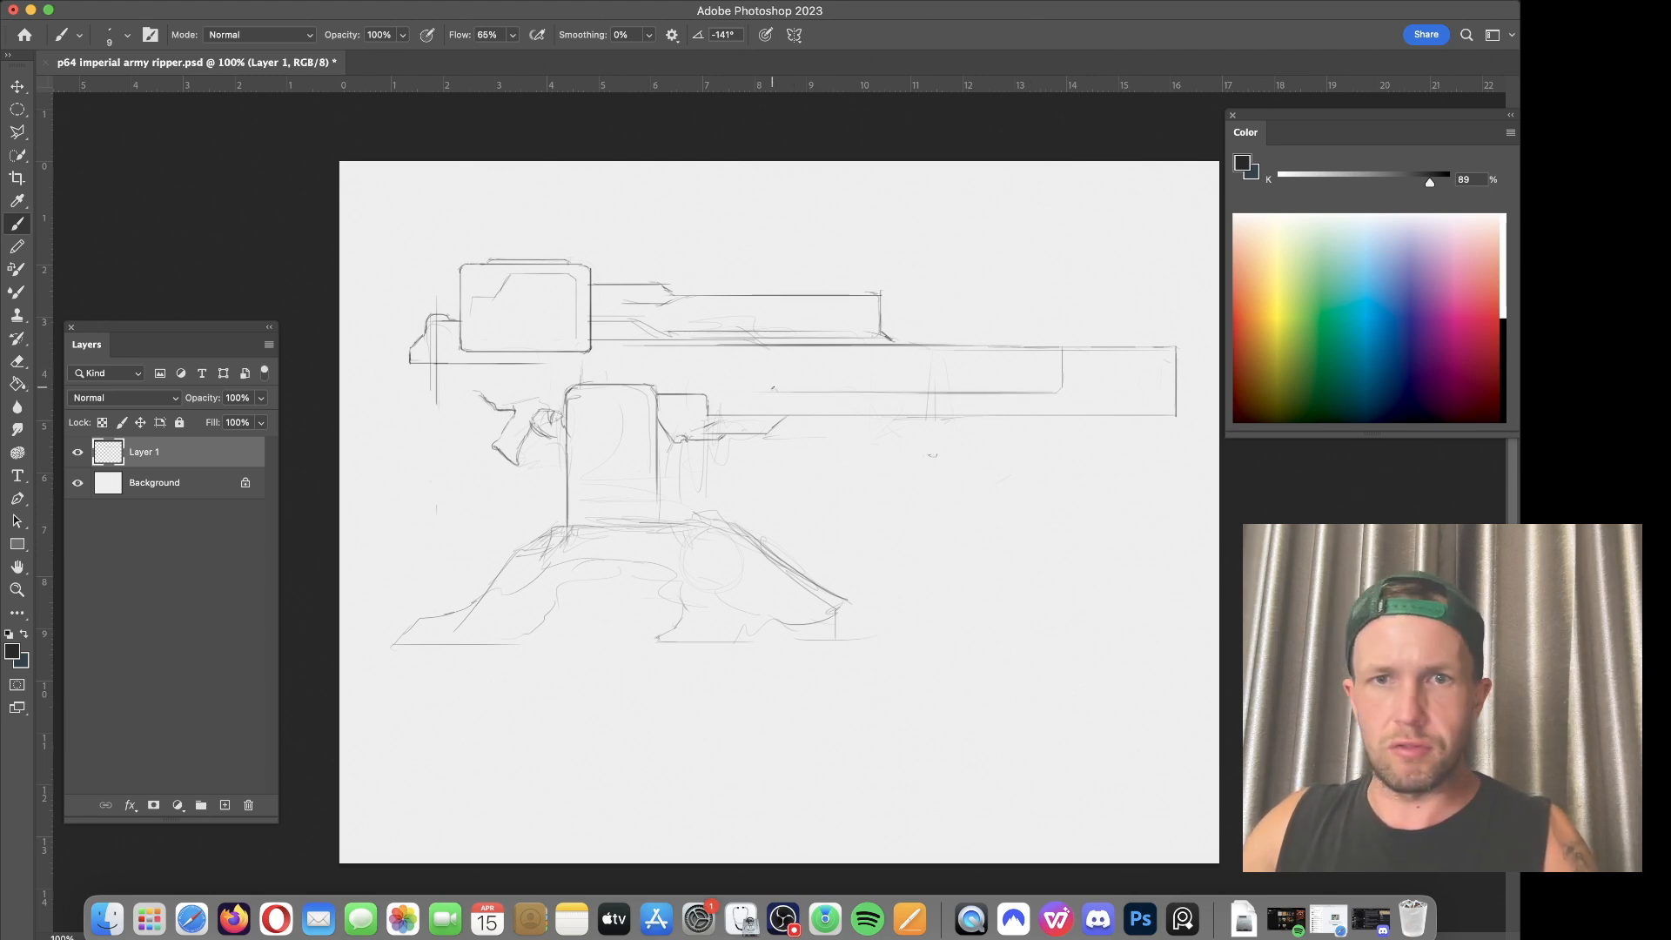
left_click_drag(1068, 237, 833, 233)
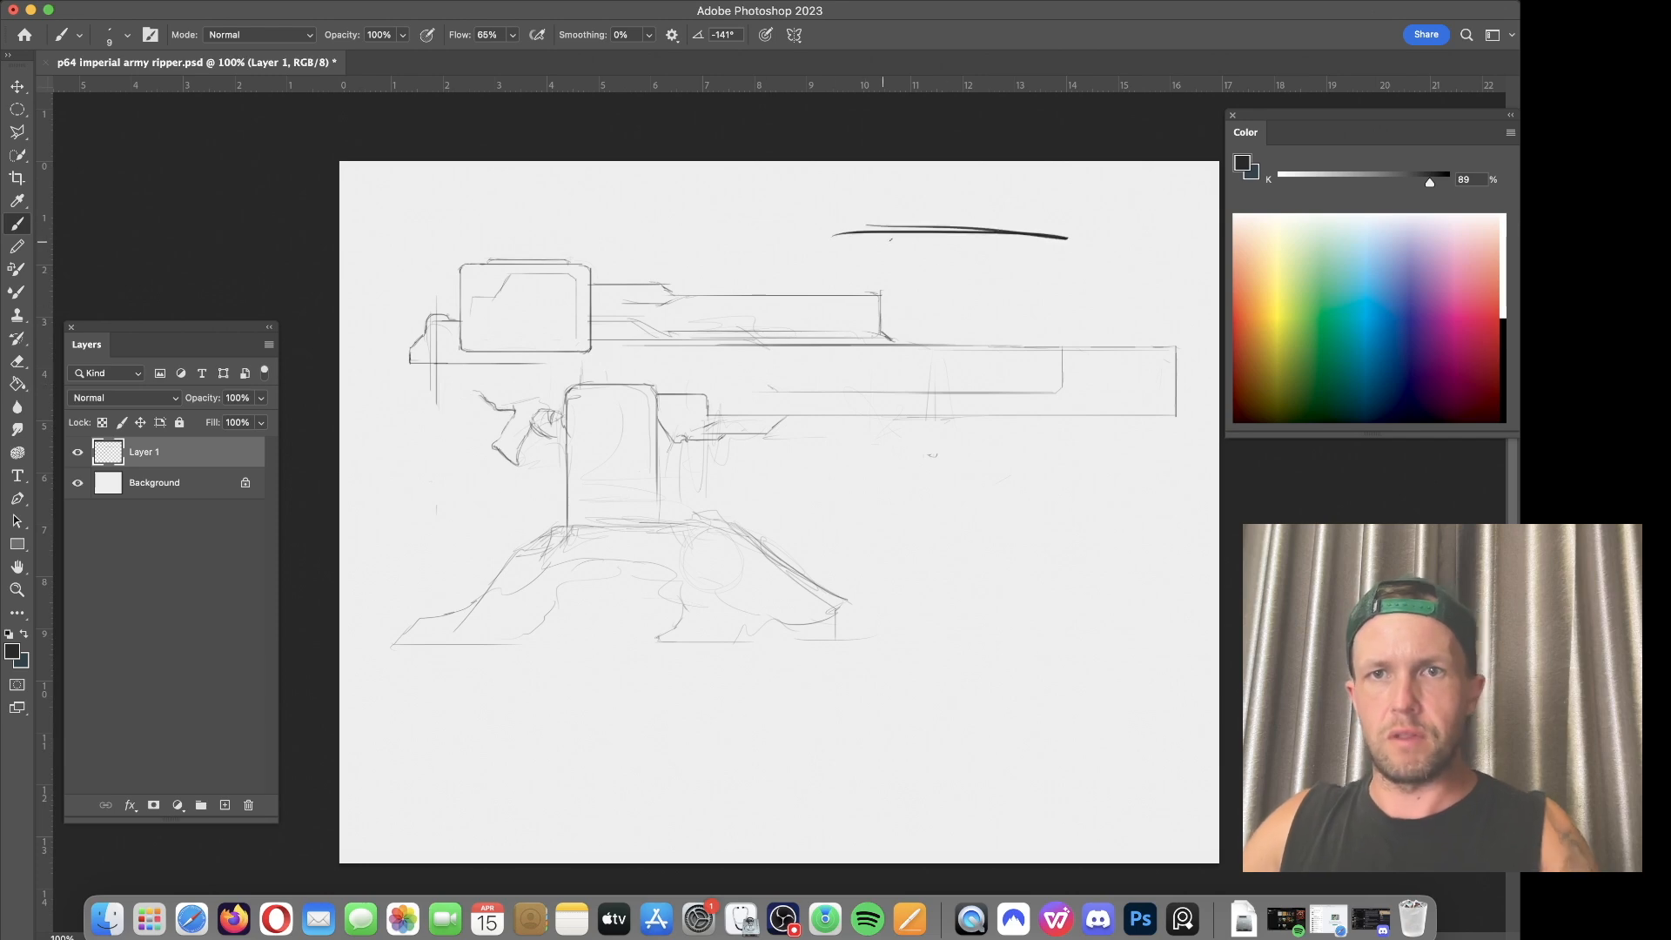
key("super+z")
left_click_drag(1082, 229, 828, 274)
key("super+z")
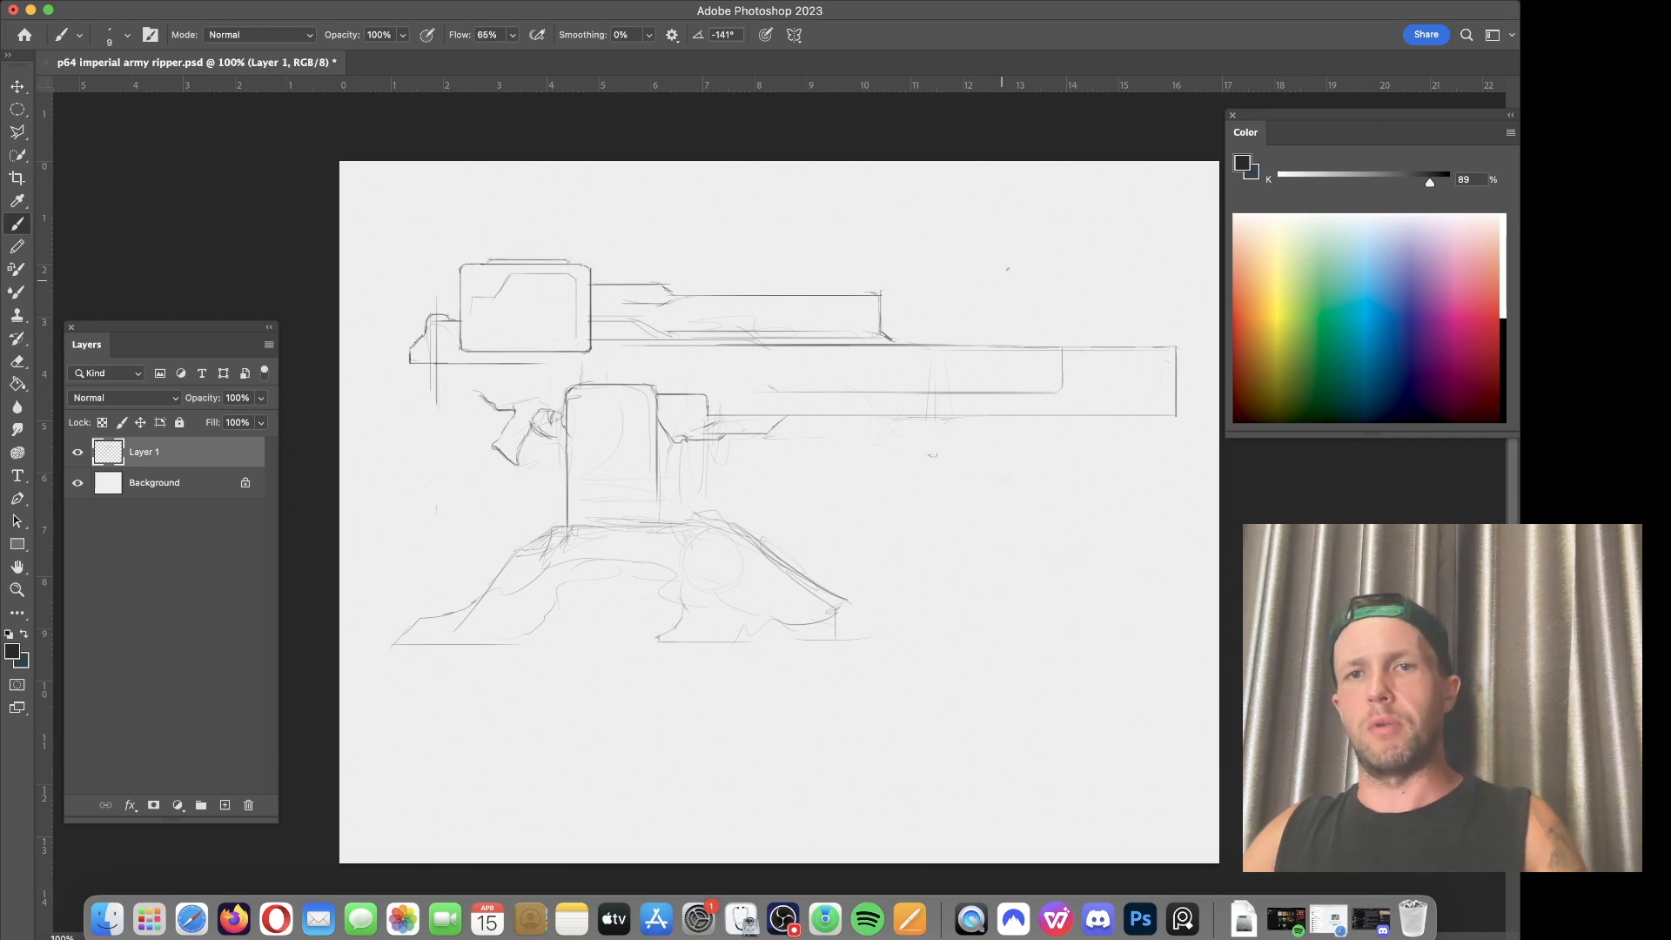
left_click_drag(995, 289, 1001, 193)
key("super+z")
mouse_move(955, 280)
left_mouse_down()
mouse_move(1046, 229)
mouse_move(1087, 249)
mouse_move(1079, 229)
mouse_move(990, 305)
left_mouse_up()
key("super+z")
key("super+z")
key("super+z")
key("super+z")
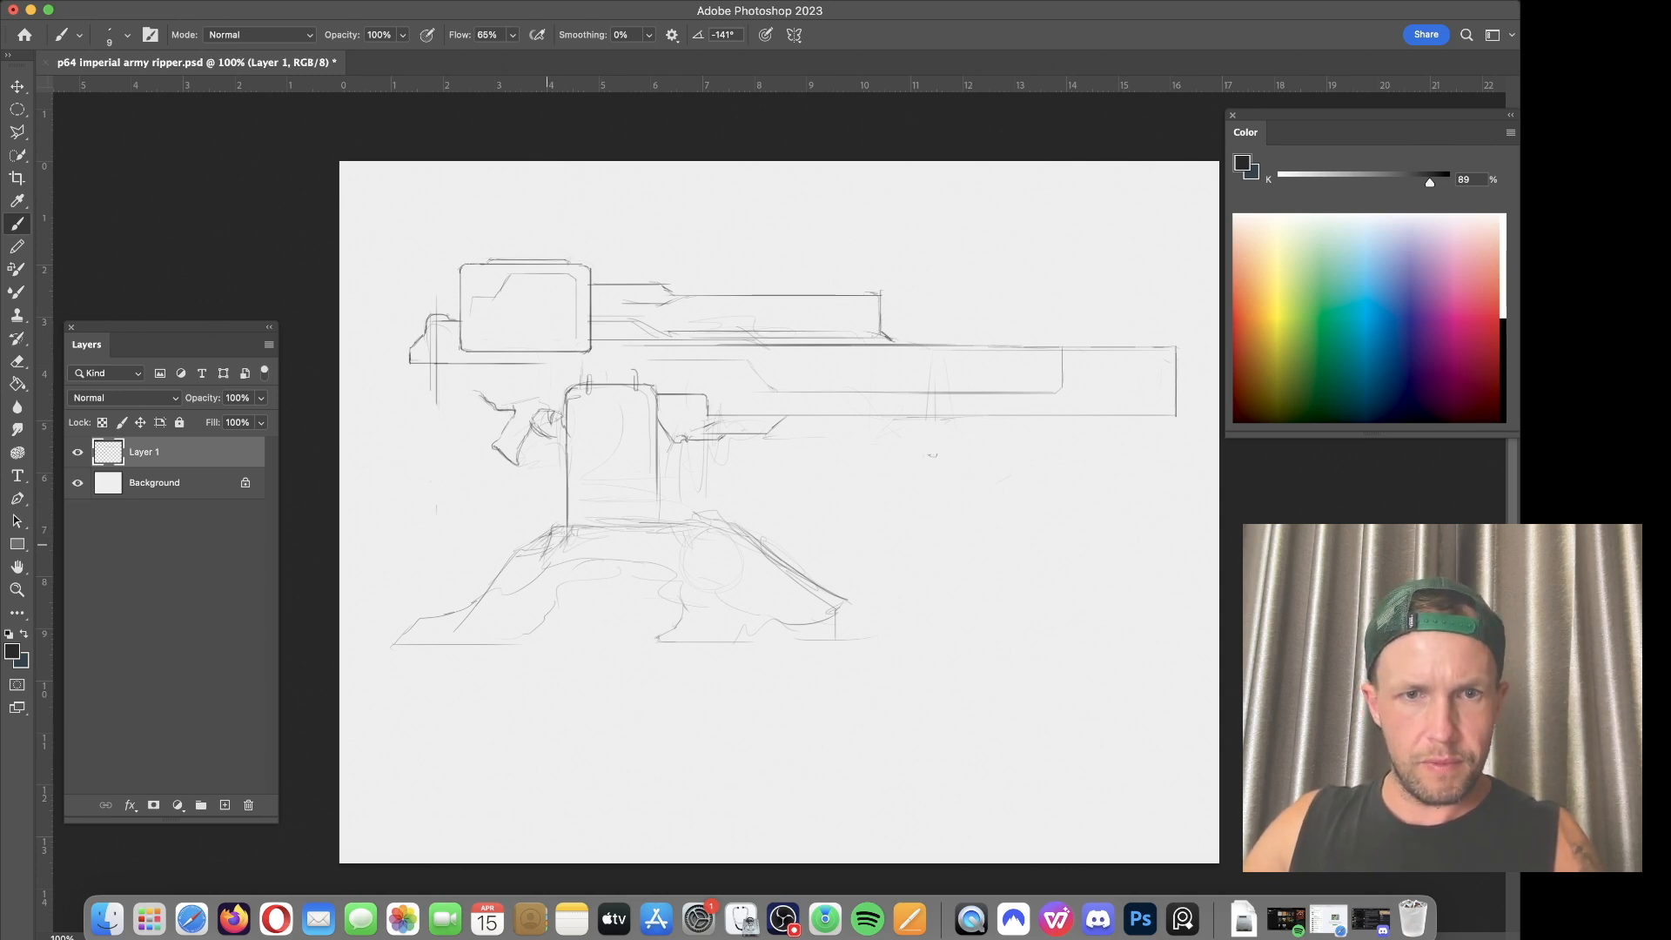
Step: Redraw the rear leg's outer contour with an angled joint plate and a flat foot
mouse_move(551, 565)
left_mouse_down()
mouse_move(517, 597)
mouse_move(462, 607)
mouse_move(470, 588)
mouse_move(459, 611)
mouse_move(418, 615)
left_mouse_up()
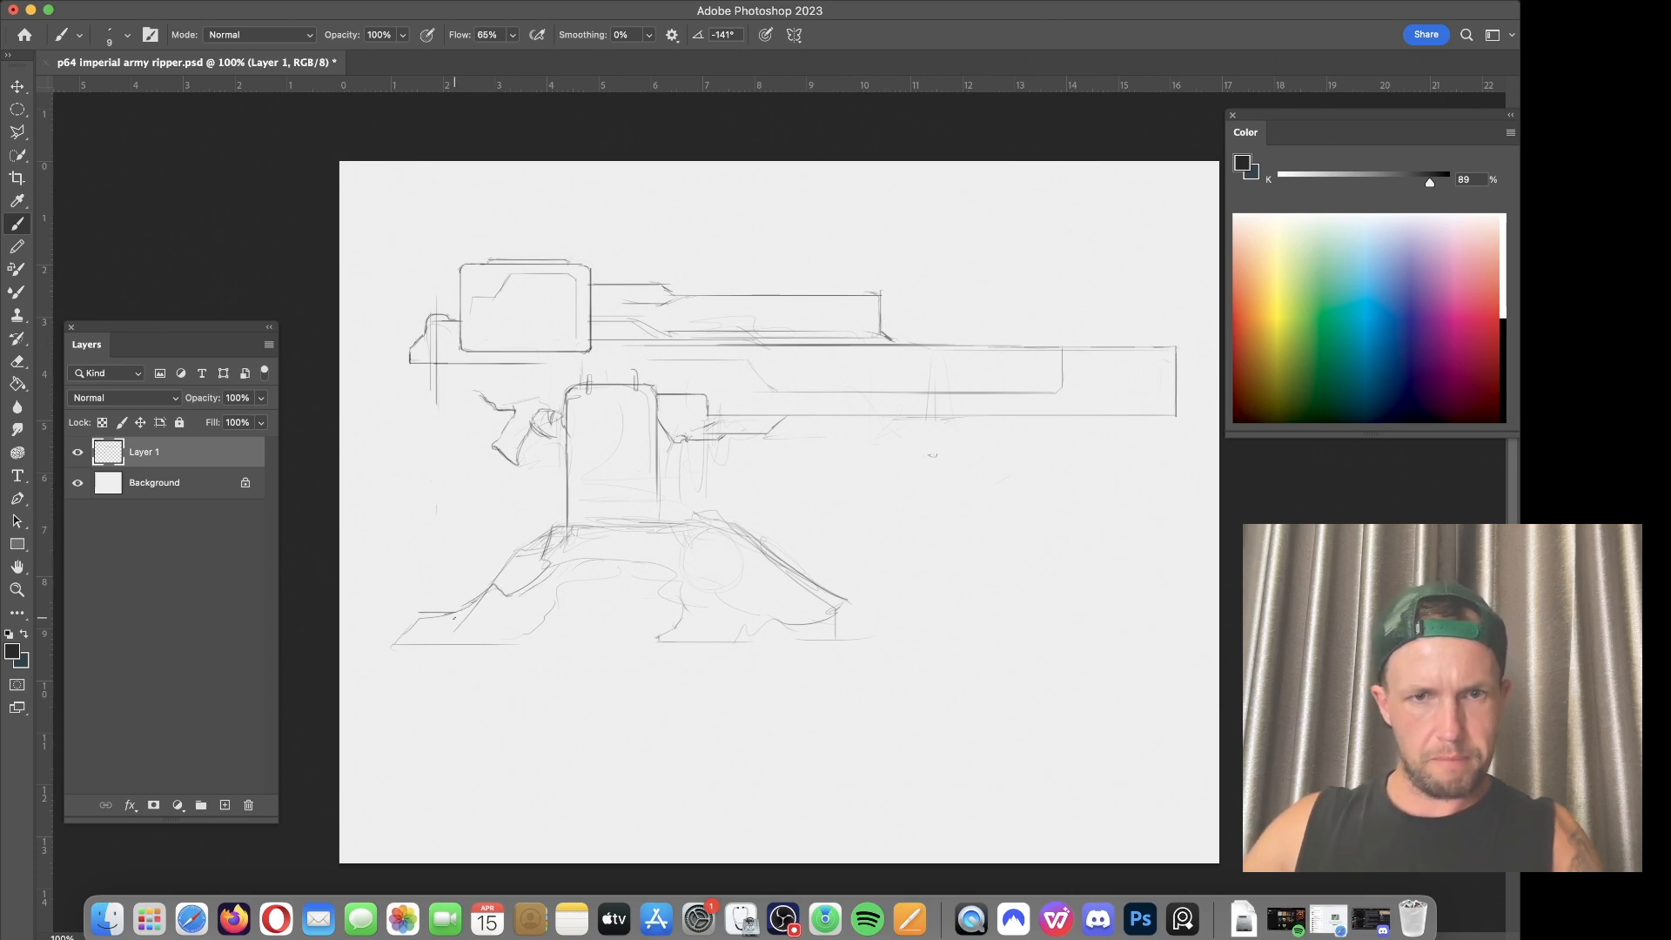
mouse_move(425, 614)
left_mouse_down()
mouse_move(404, 626)
mouse_move(486, 641)
left_mouse_up()
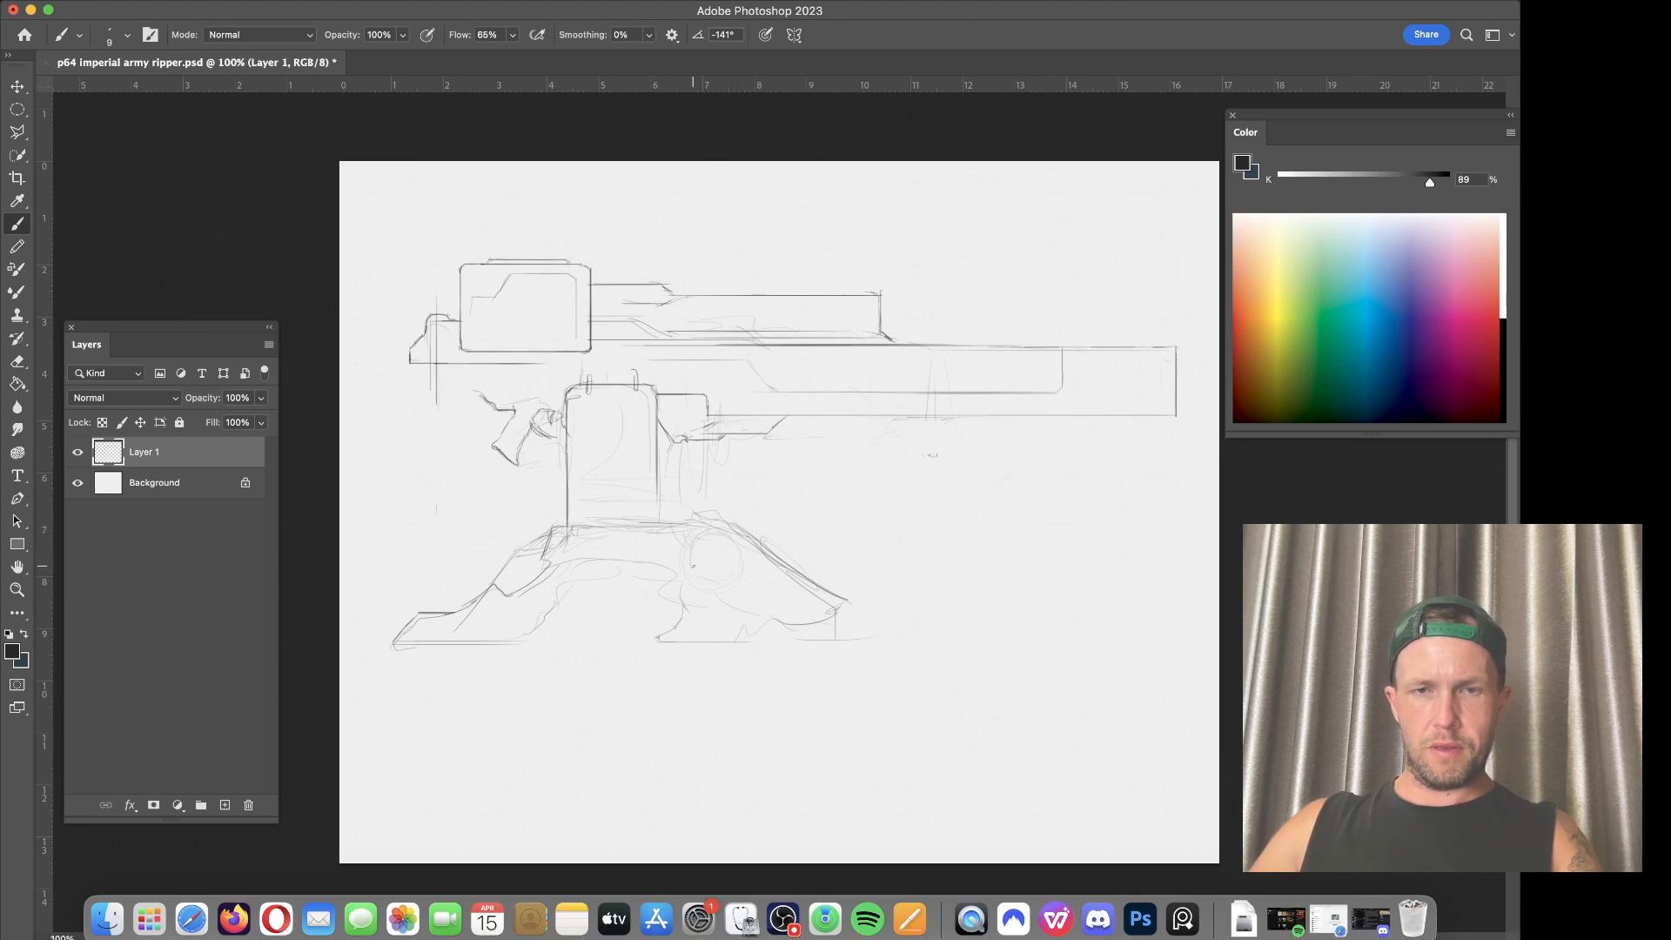
Step: Darken the circular pivot at the top of the front leg with a 10 px brush
right_click(728, 511)
scroll(870, 688, "up", 10)
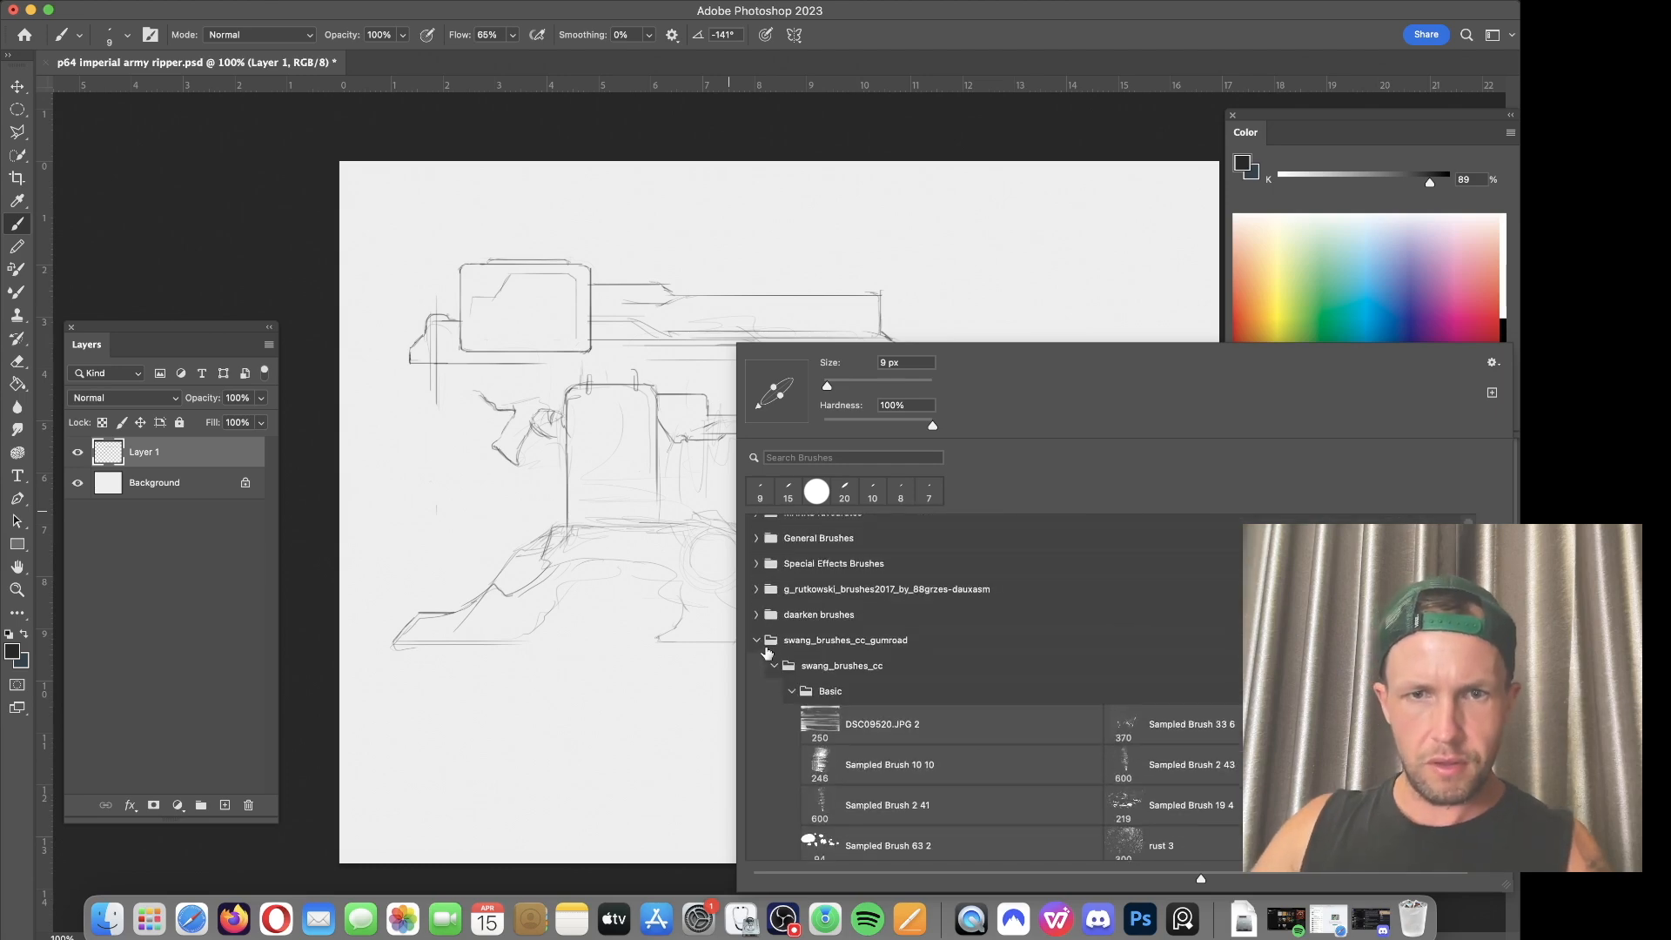
left_click(766, 651)
key("Escape")
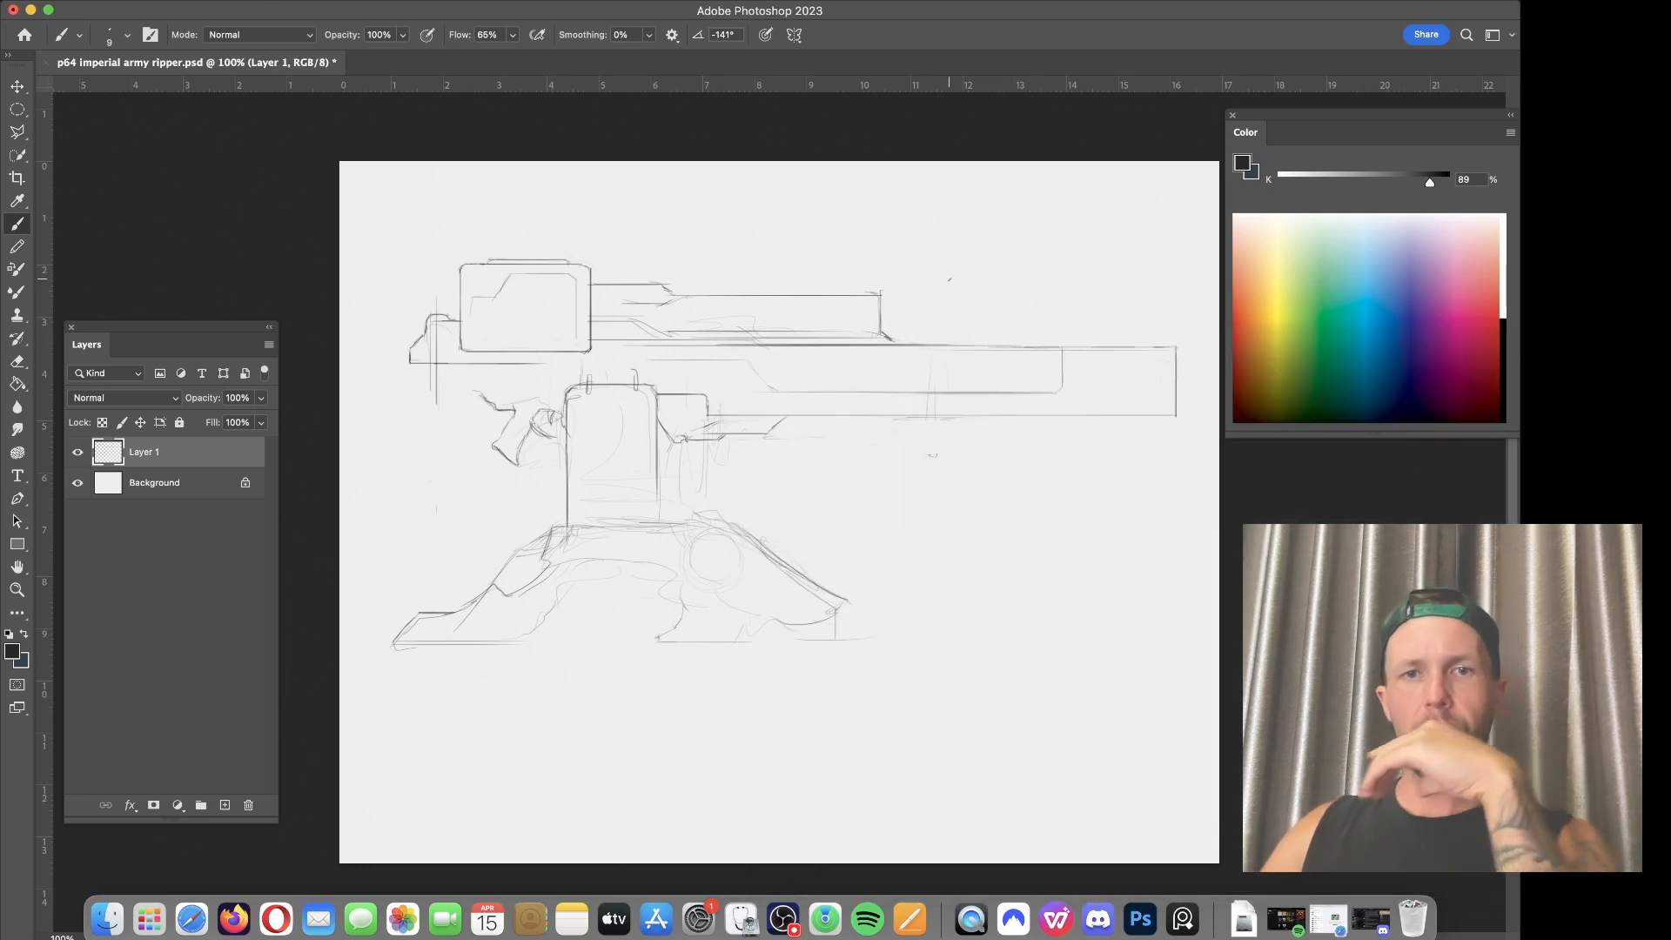
mouse_move(744, 555)
left_mouse_down()
mouse_move(723, 589)
mouse_move(837, 531)
left_mouse_up()
key("super+z")
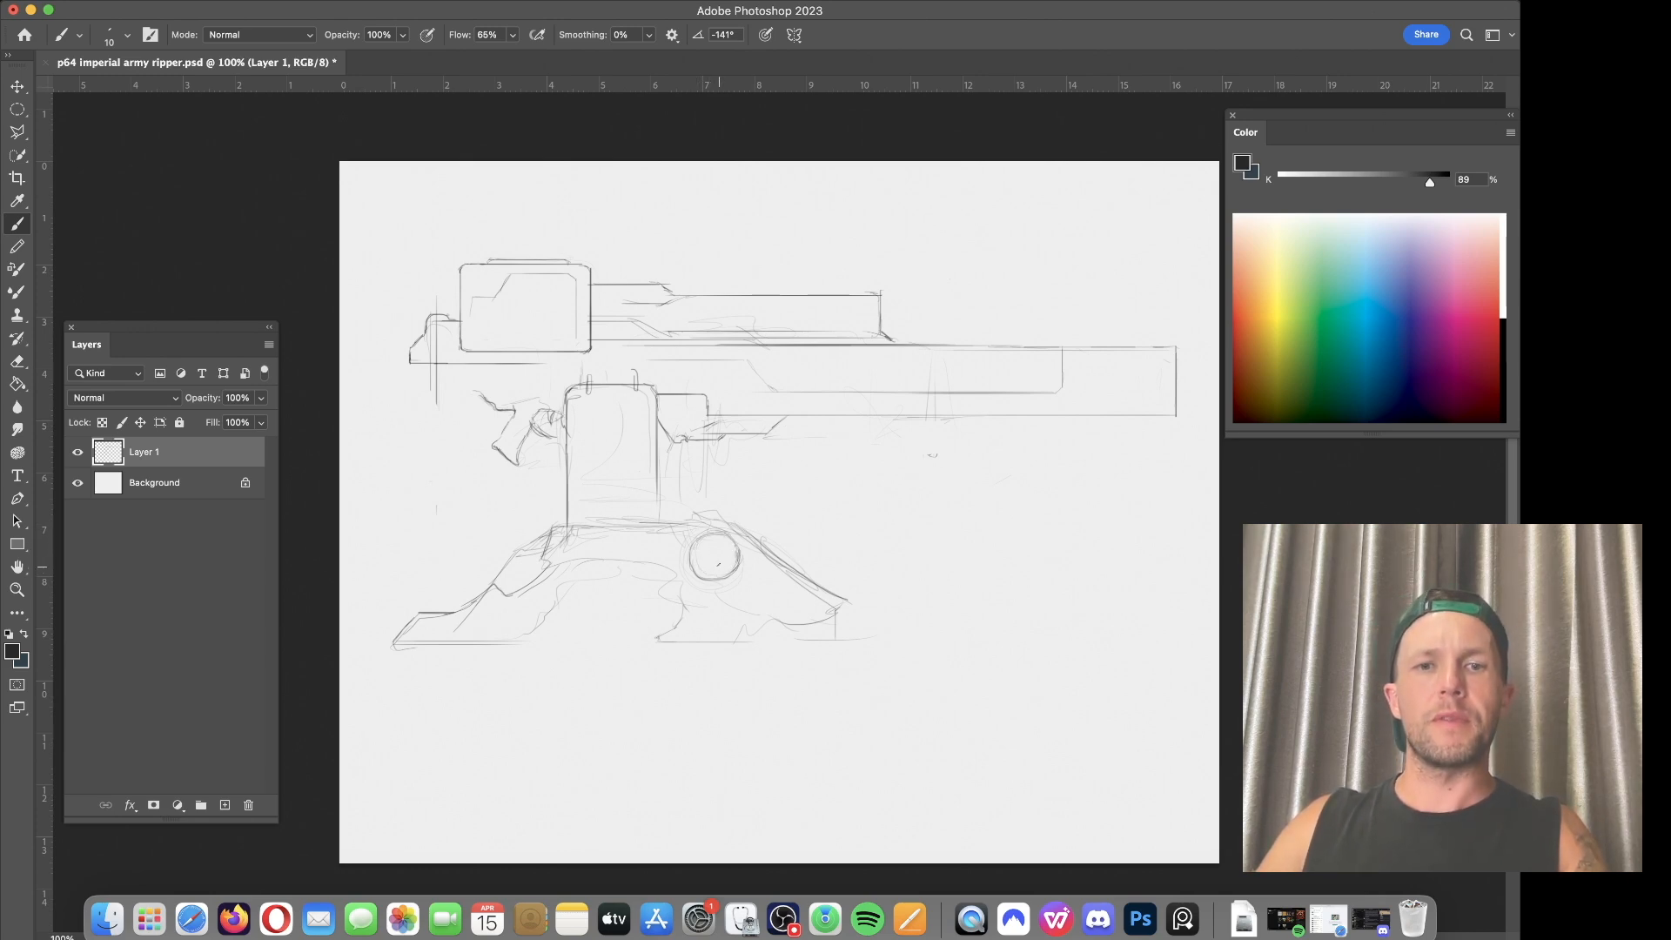
Step: Define the base's horizontal lower edge and outline the front leg assembly with two flat feet
left_click_drag(557, 561, 673, 559)
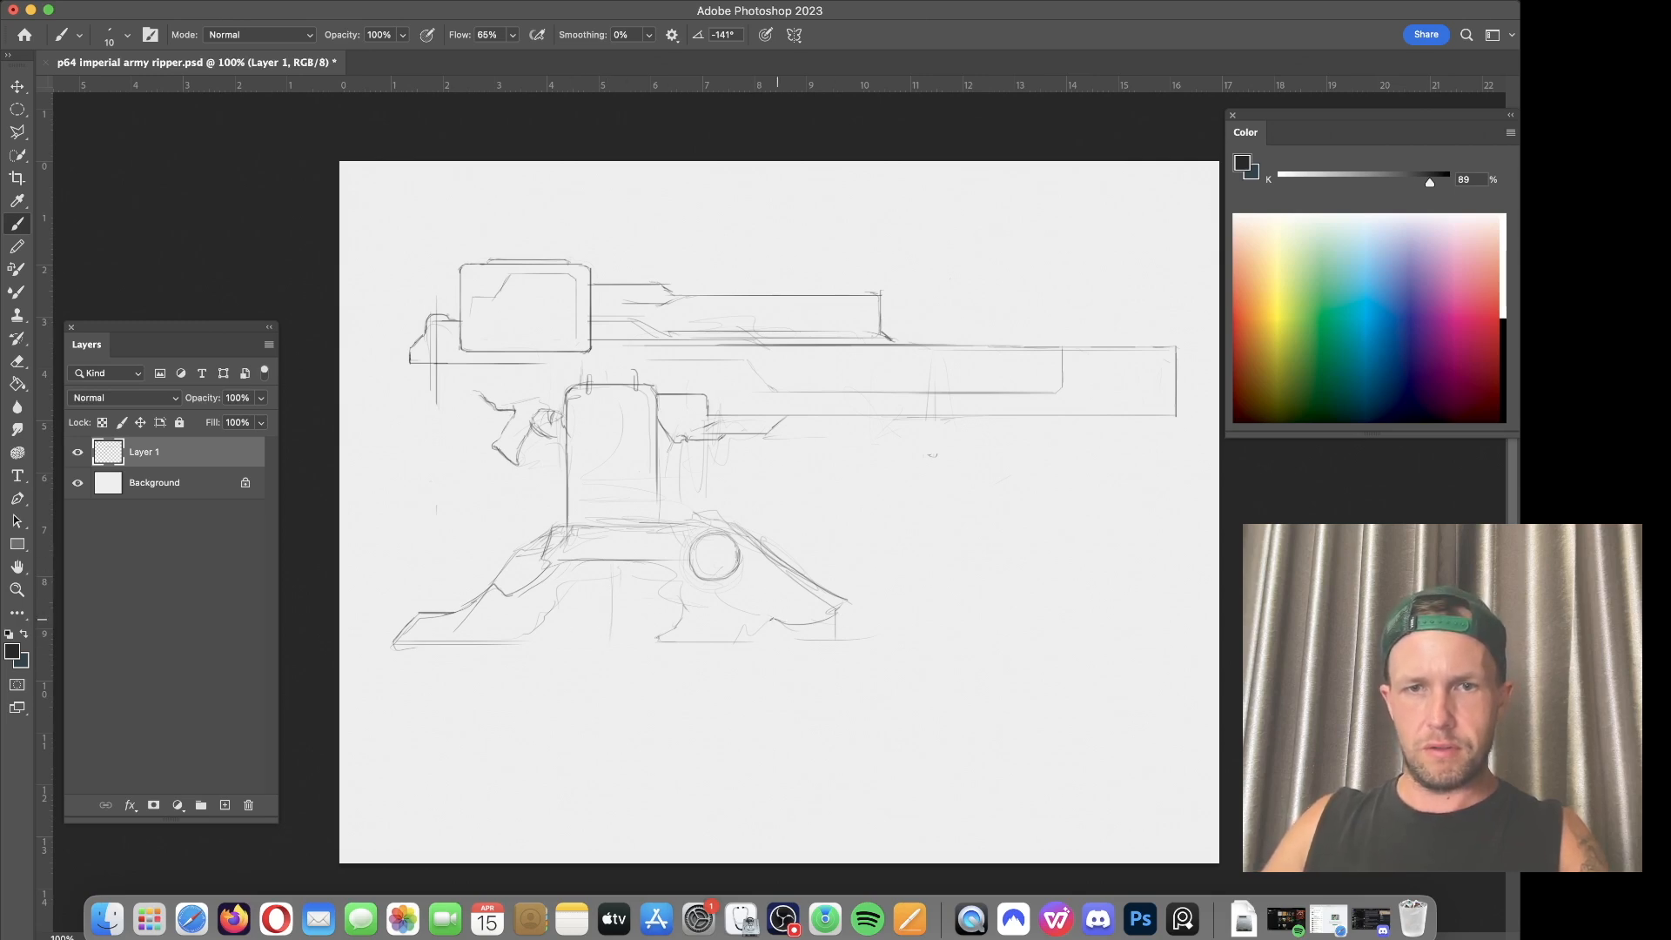
left_click_drag(744, 638, 662, 641)
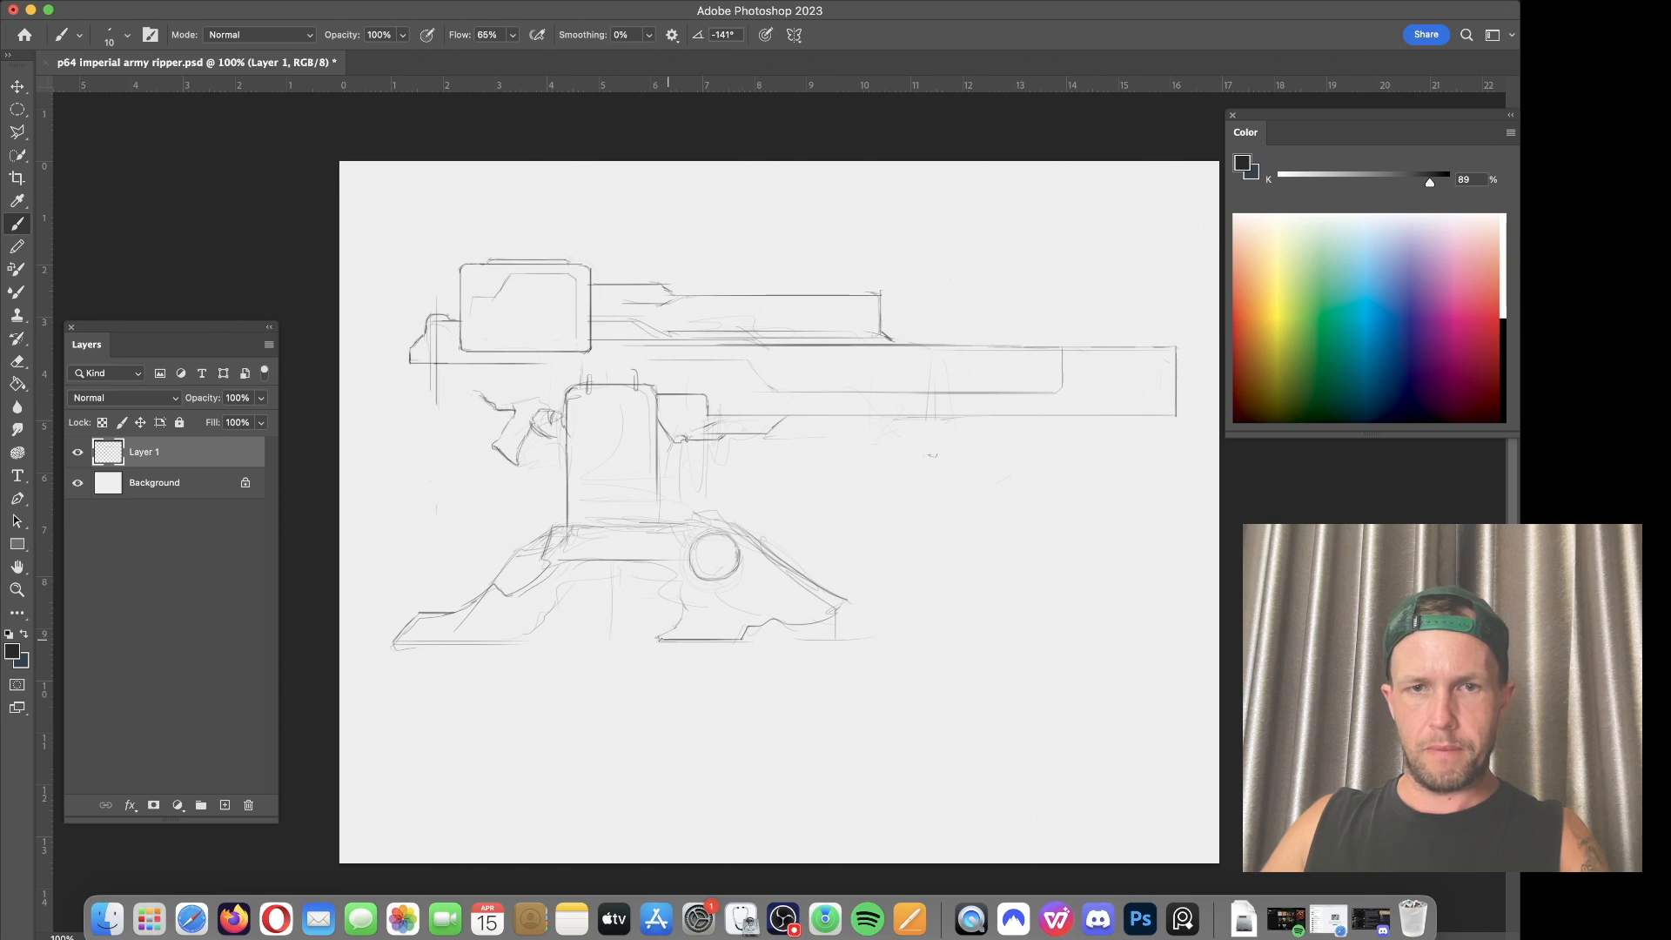
left_click_drag(690, 564, 691, 613)
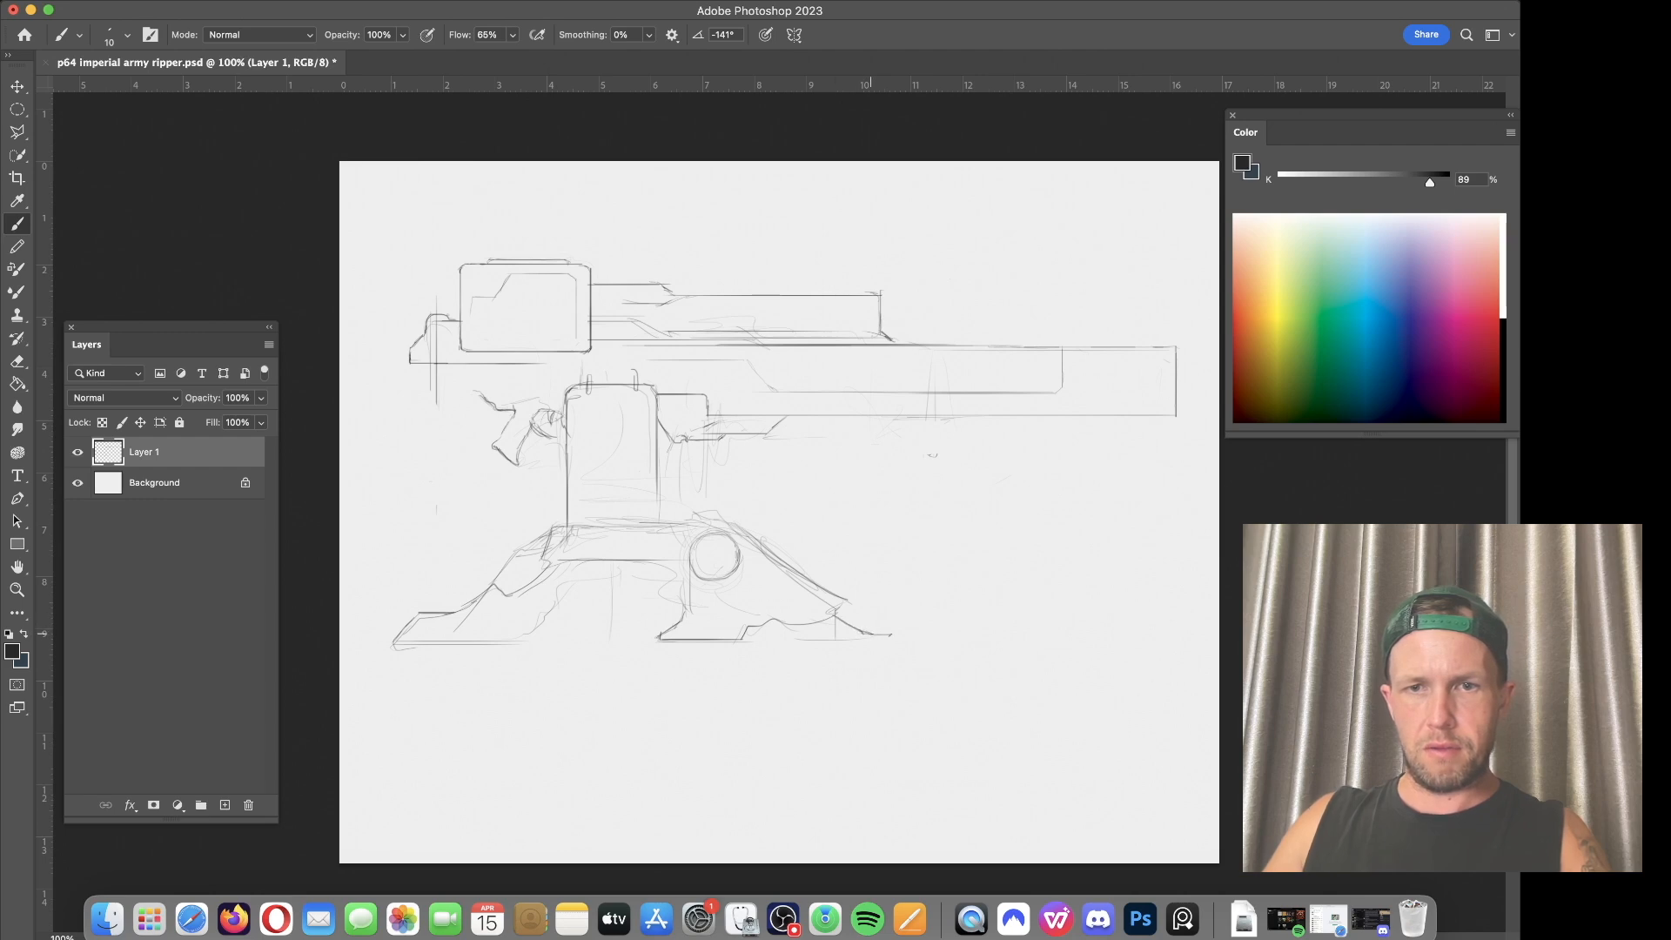
left_click_drag(891, 638, 805, 640)
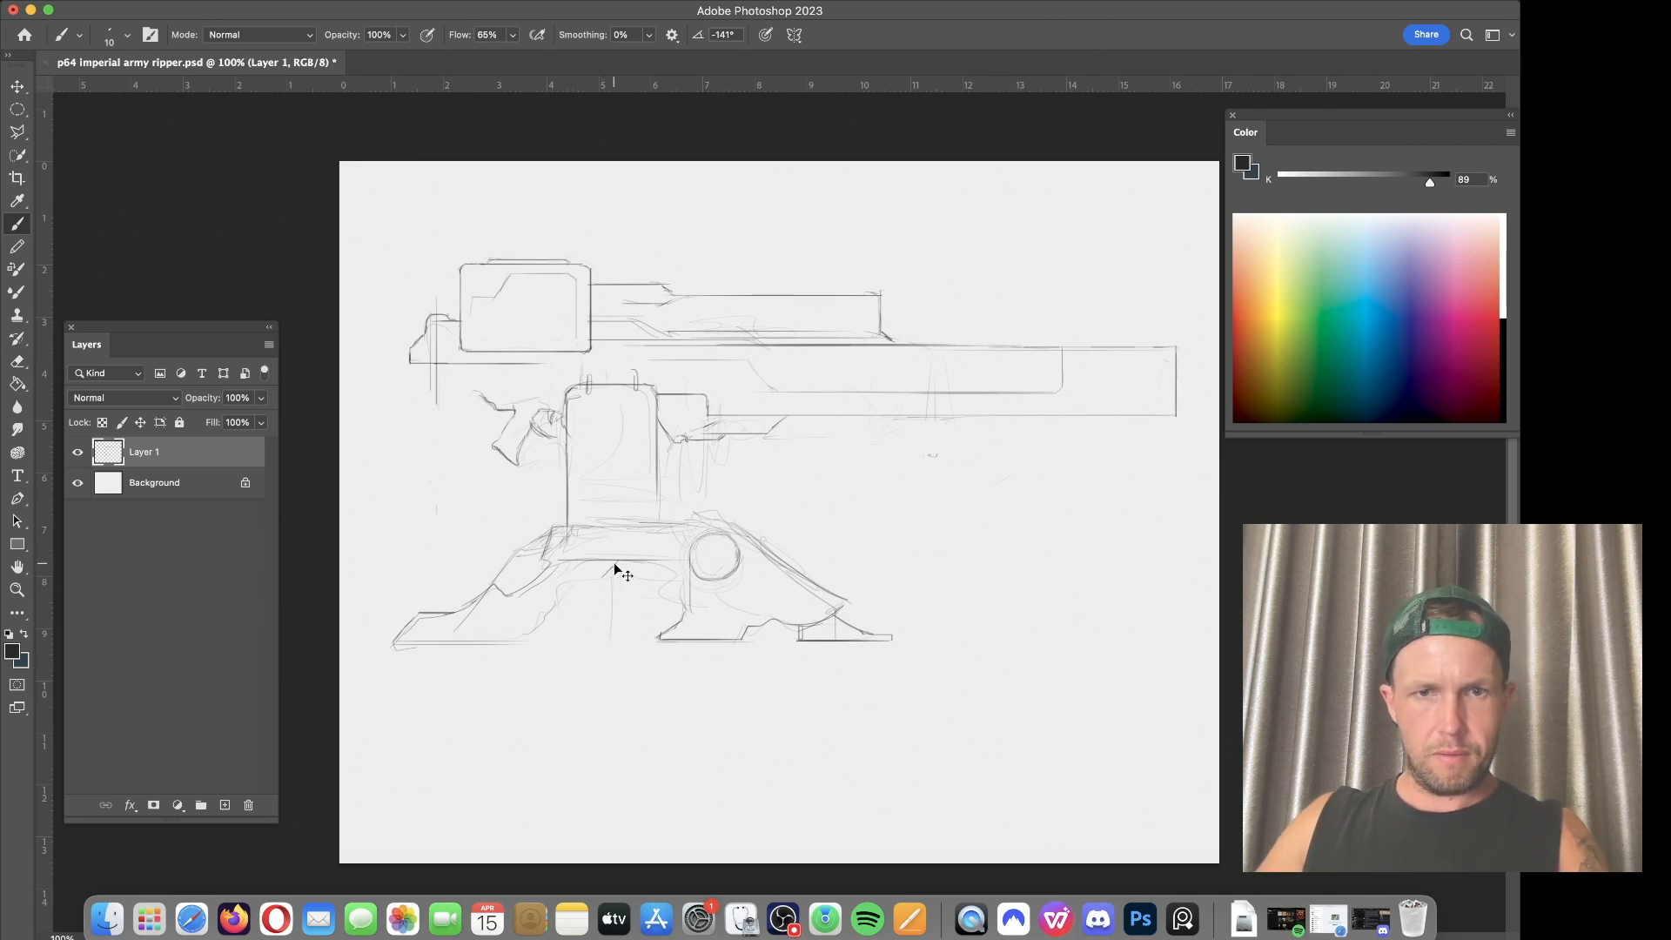
Step: Draw the rear leg's stepped inner edge and a curved contour behind the front leg below the circular pivot
left_click_drag(617, 563, 566, 584)
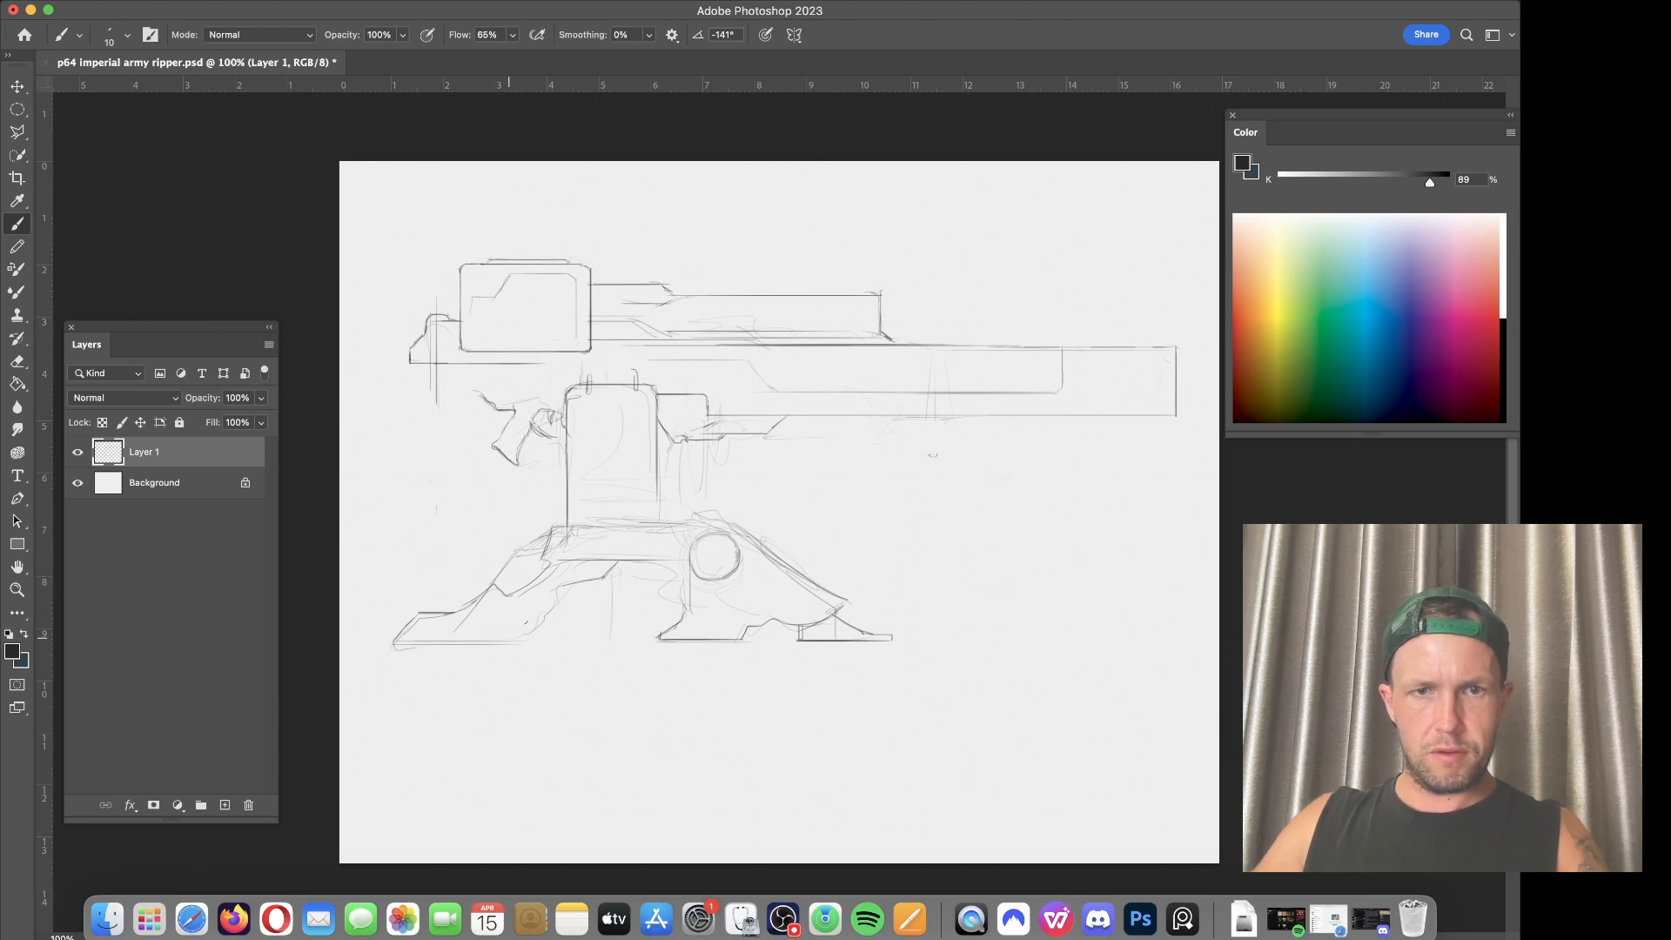
mouse_move(548, 604)
left_mouse_down()
mouse_move(506, 633)
mouse_move(544, 612)
left_mouse_up()
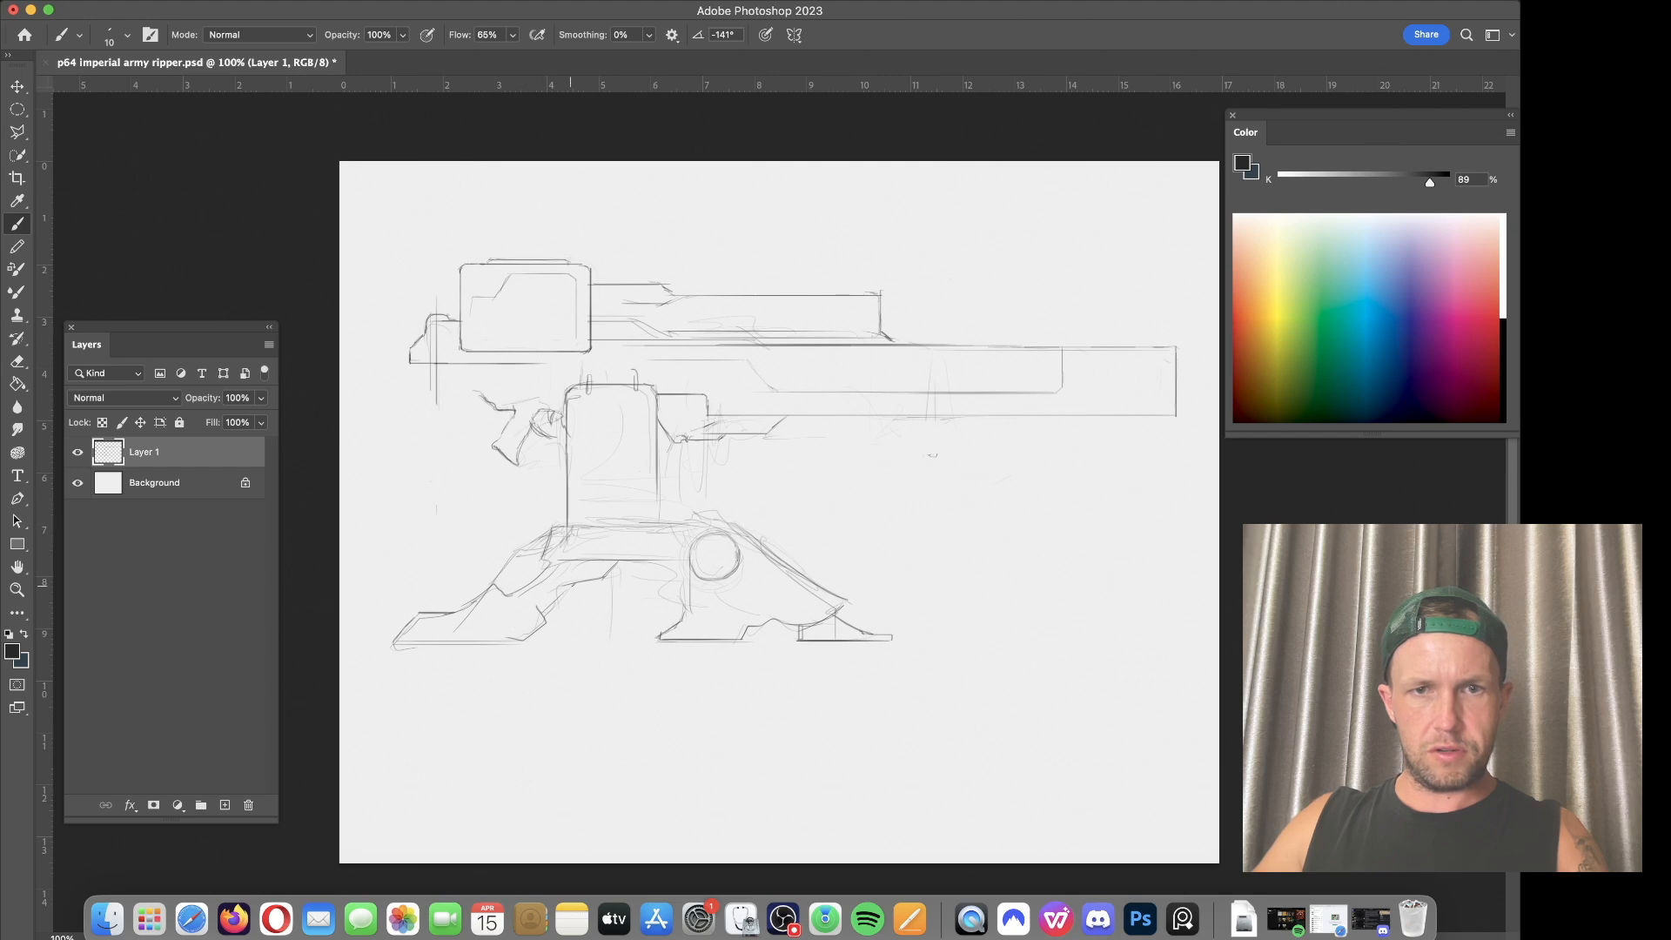
left_click_drag(684, 570, 679, 603)
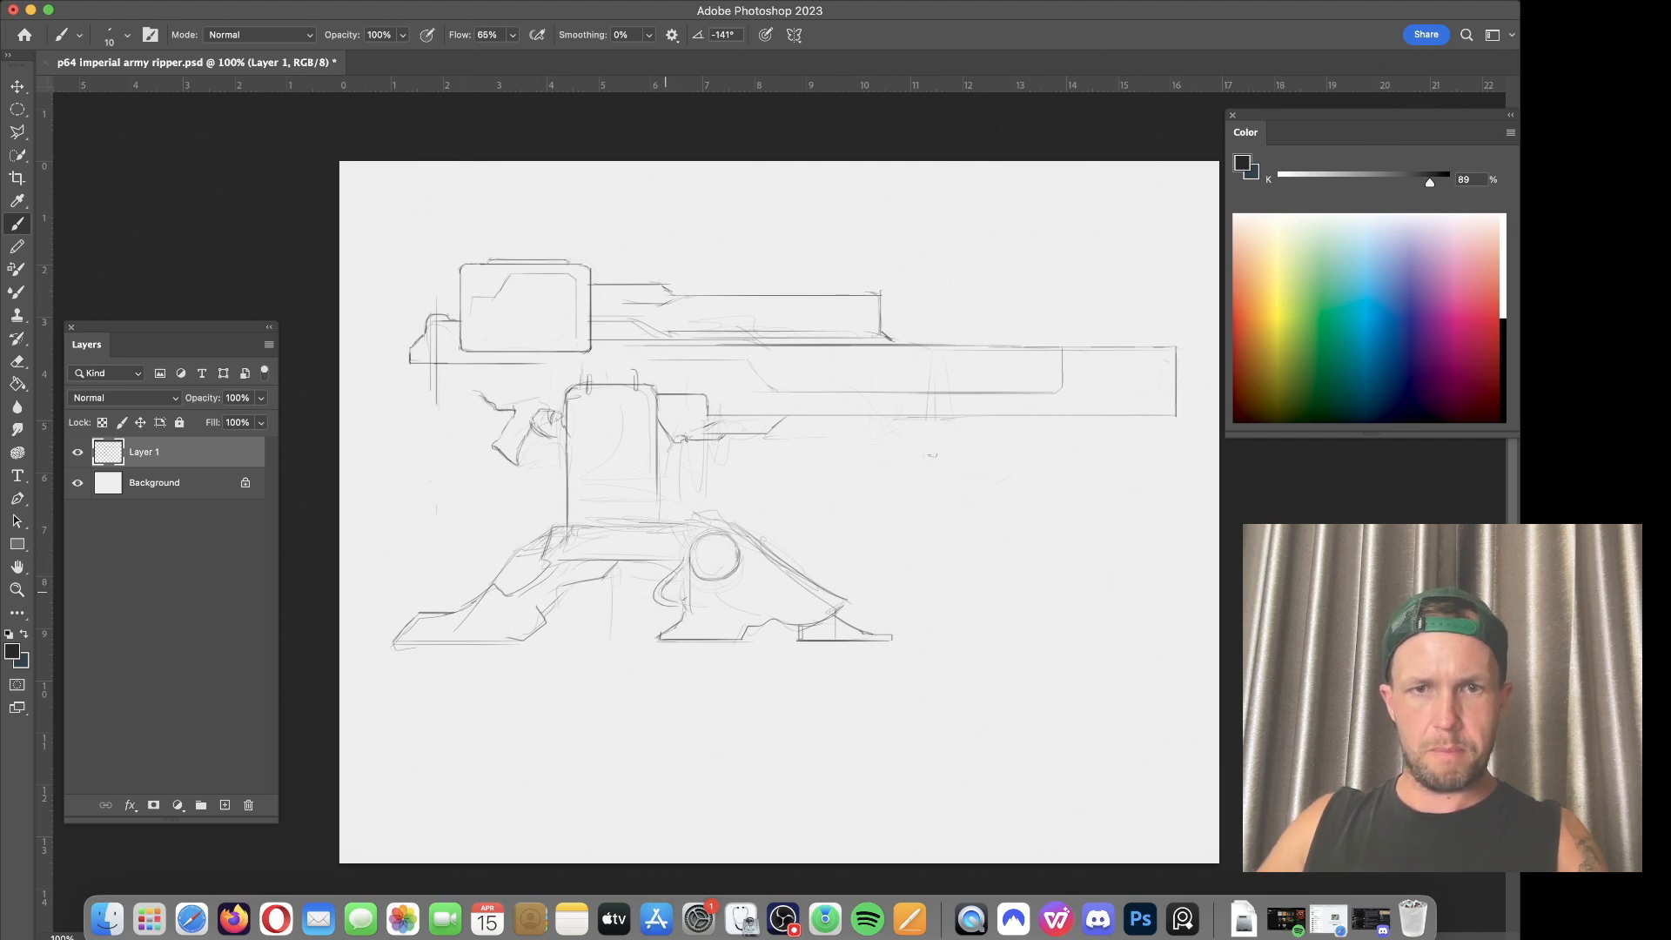
Step: Square off the top of the front leg above the circular pivot and add two small bolts near the column's upper corners
mouse_move(692, 505)
left_mouse_down()
mouse_move(718, 501)
mouse_move(740, 527)
mouse_move(687, 507)
mouse_move(686, 536)
left_mouse_up()
key("super+z")
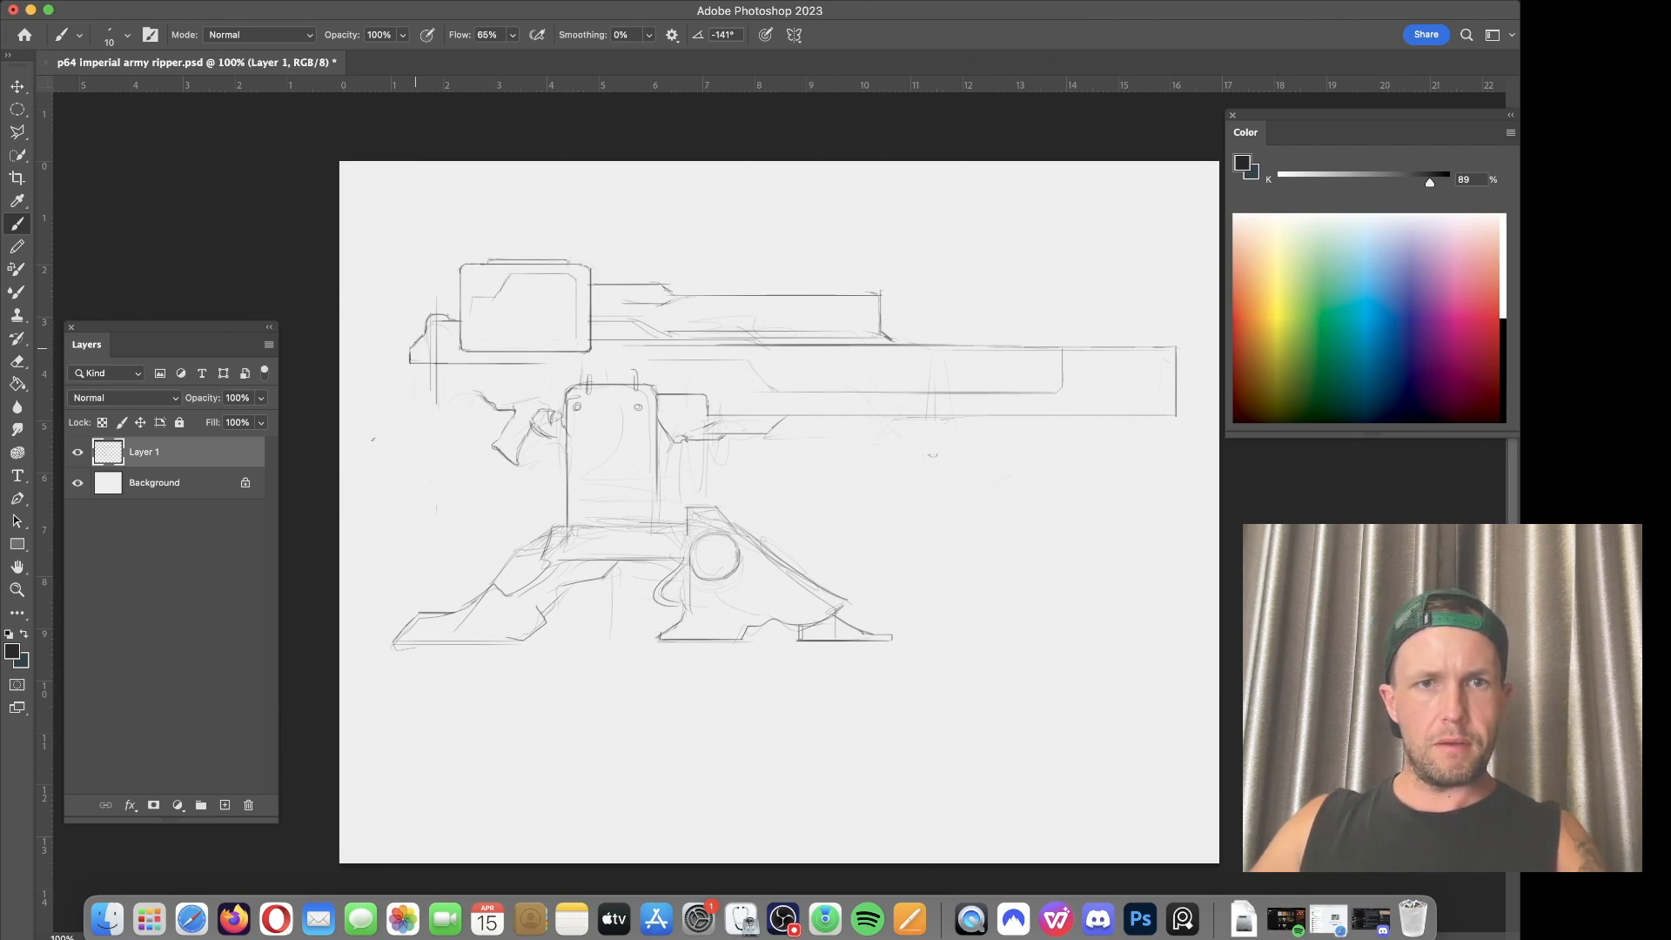
Step: Draw a vertical shoulder stock hanging below the receiver's rear end and extend the receiver's stepped panel line back toward the hopper
left_click_drag(407, 366, 345, 520)
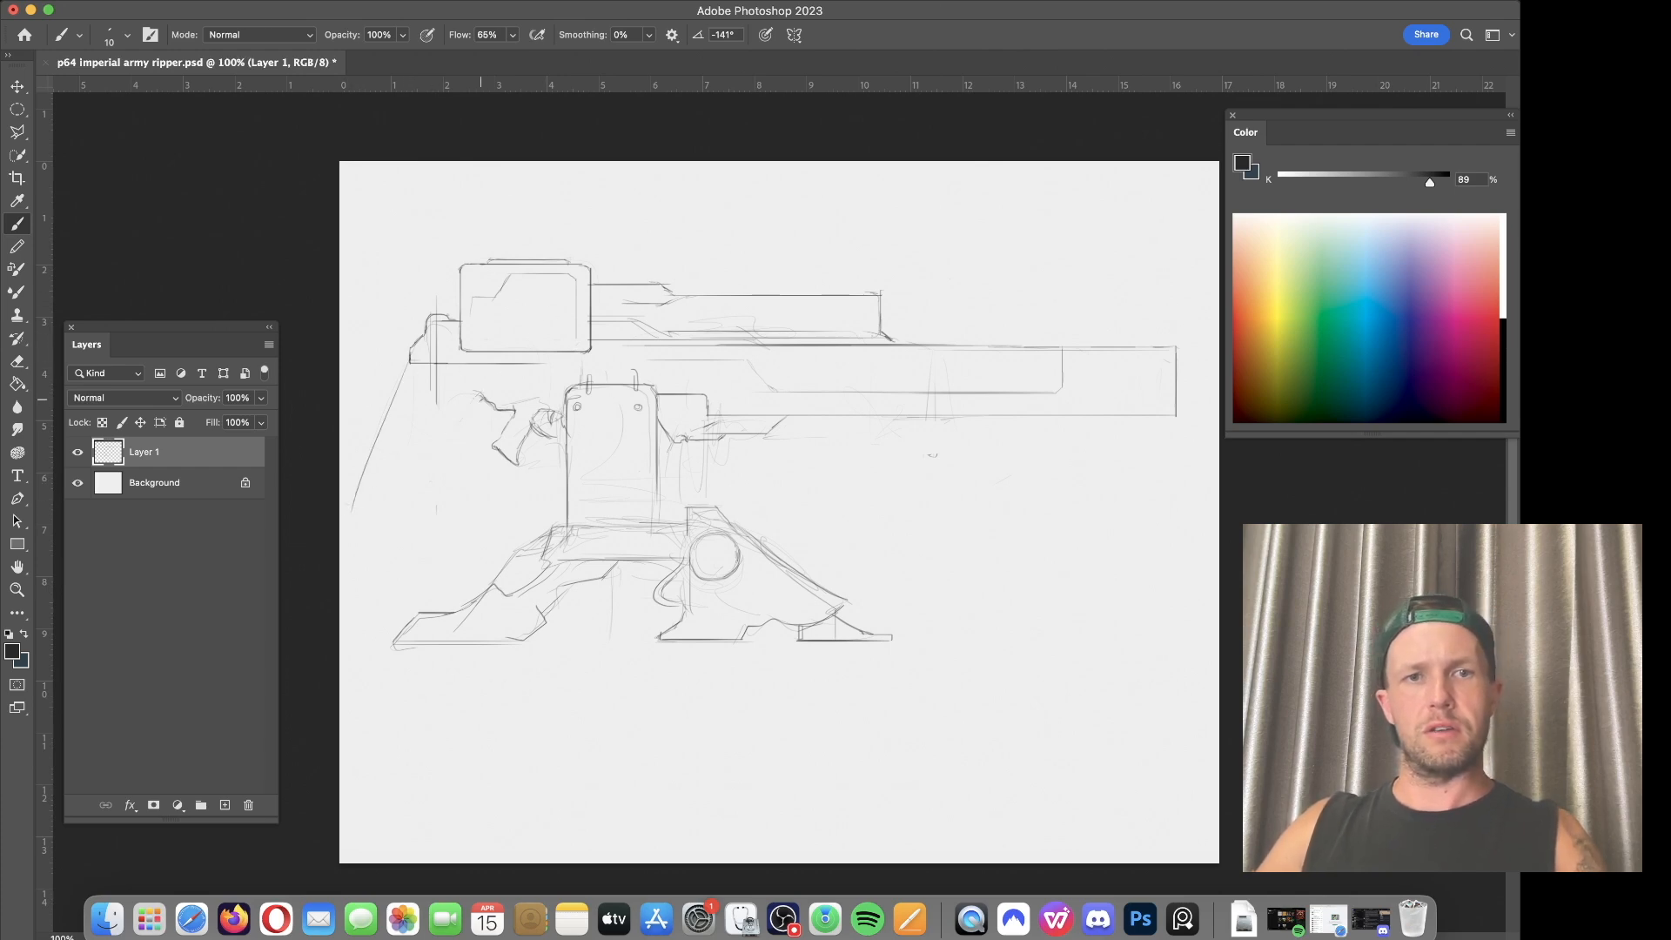
key("super+z")
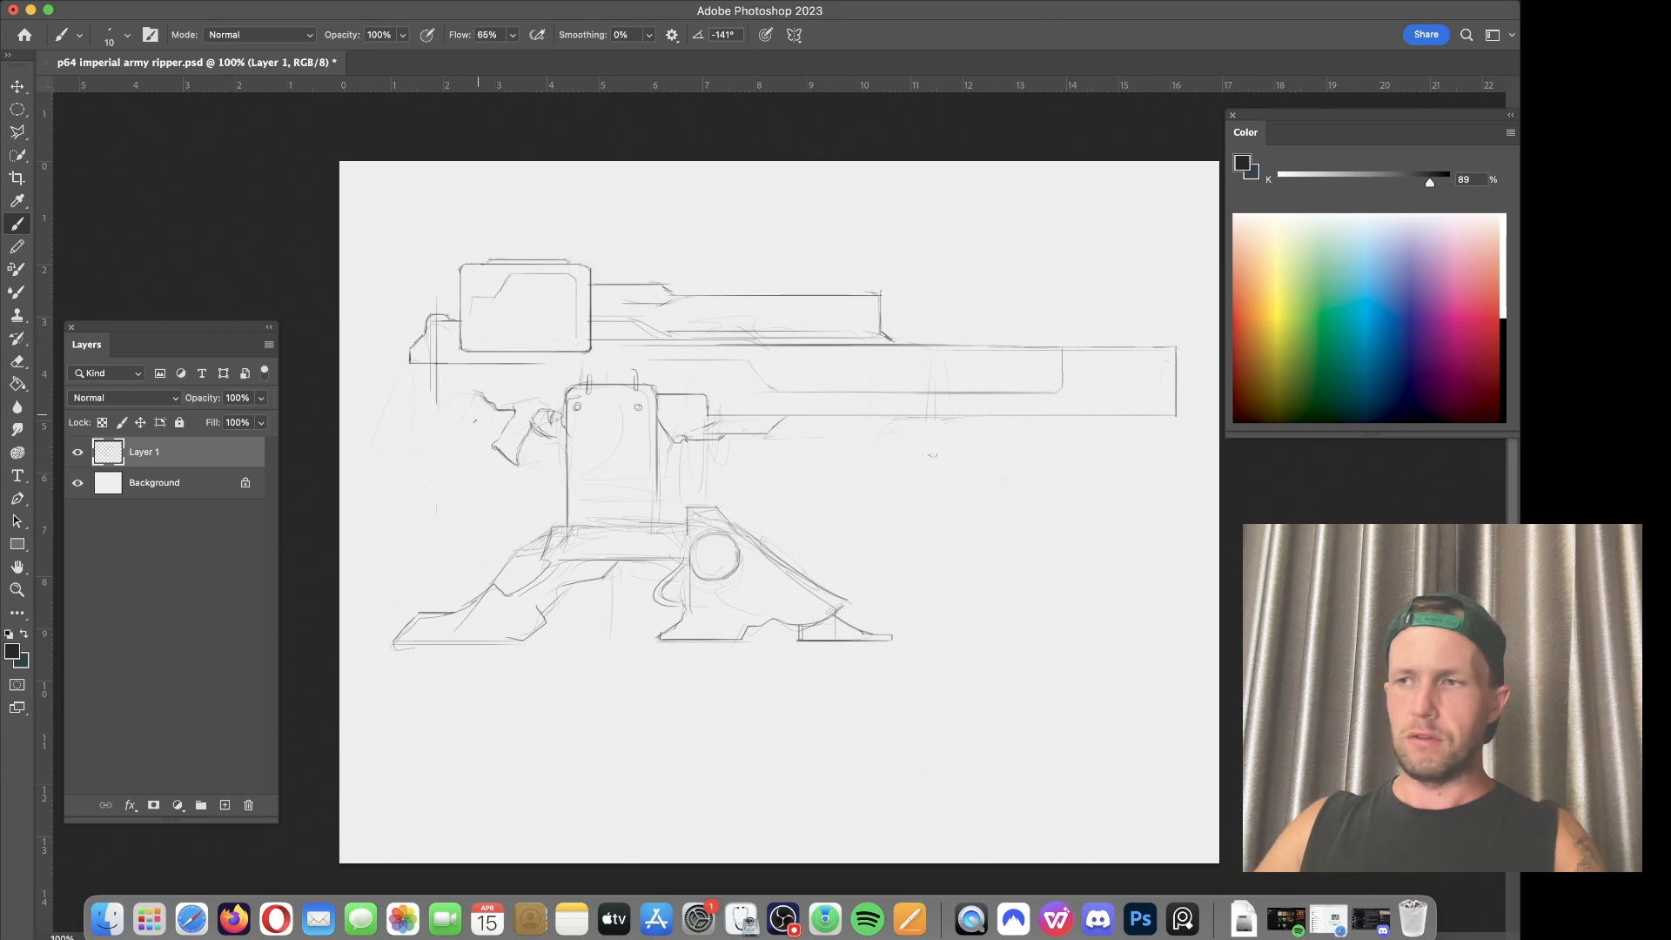
left_click(1182, 918)
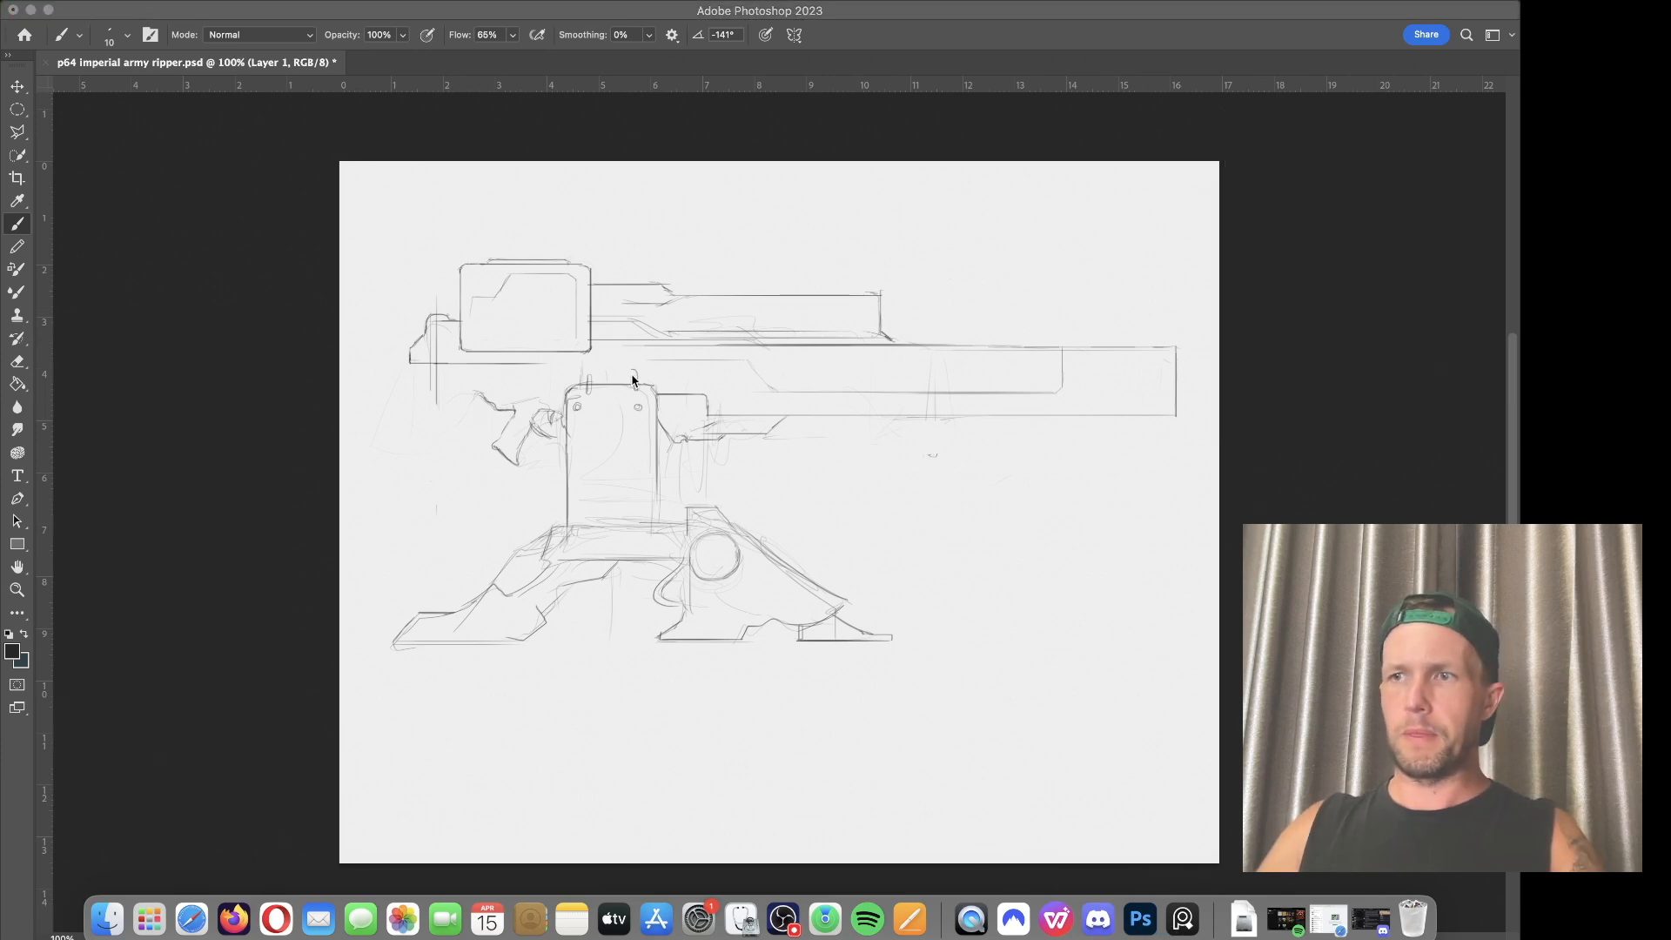
left_click(658, 354)
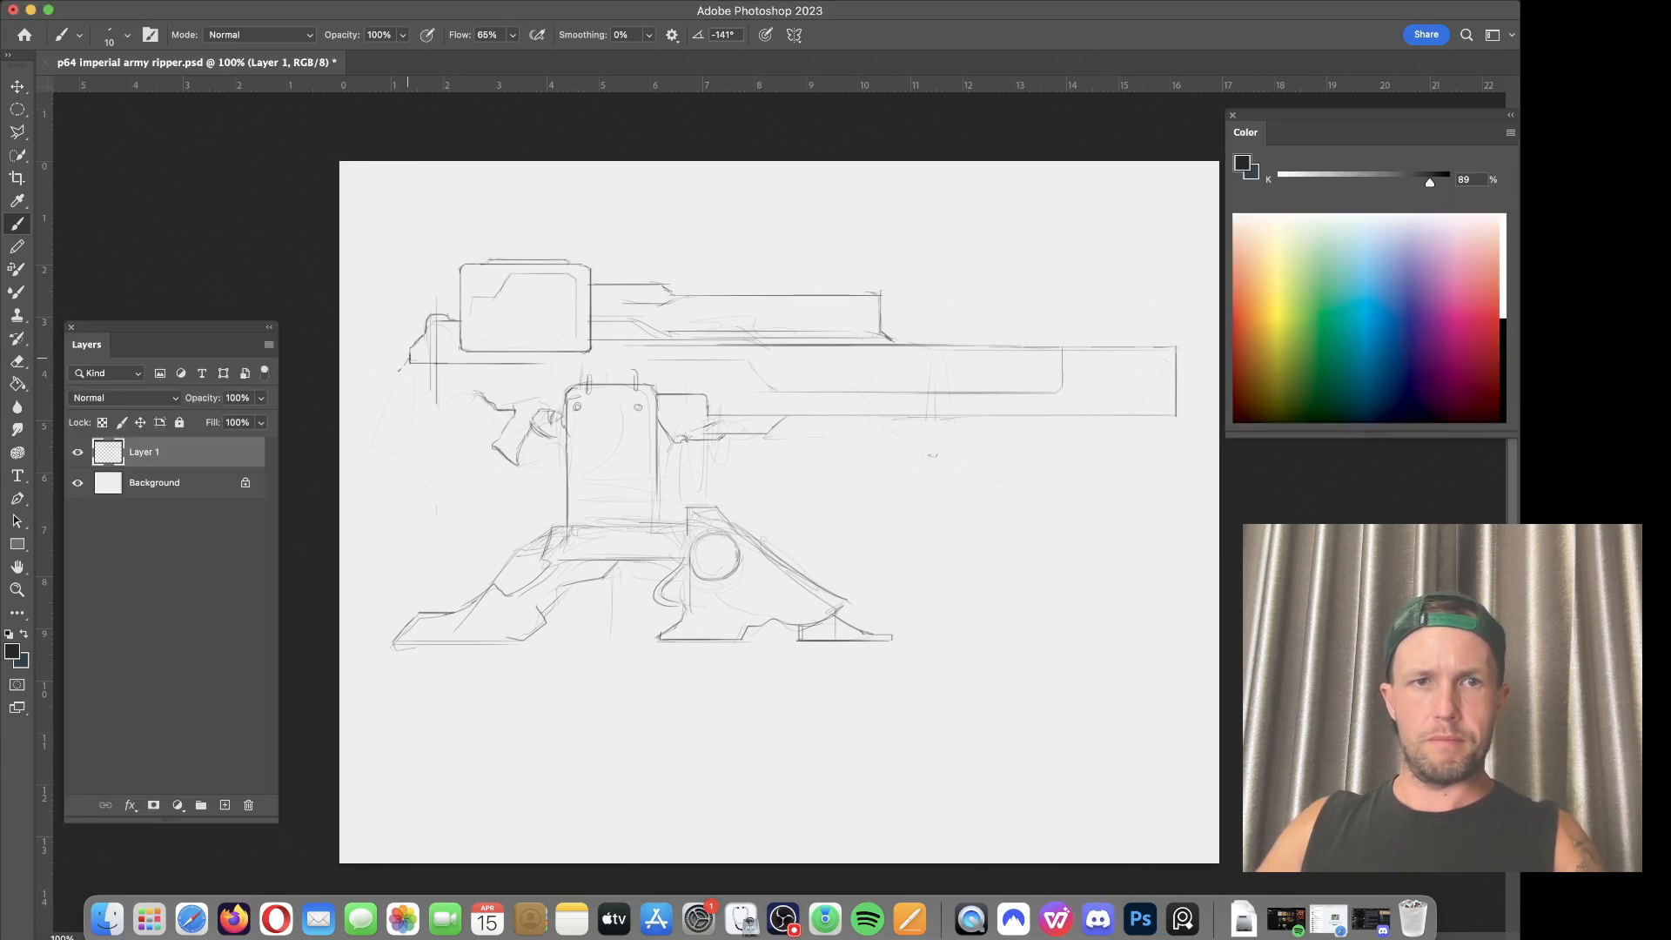
left_click_drag(396, 375, 399, 444)
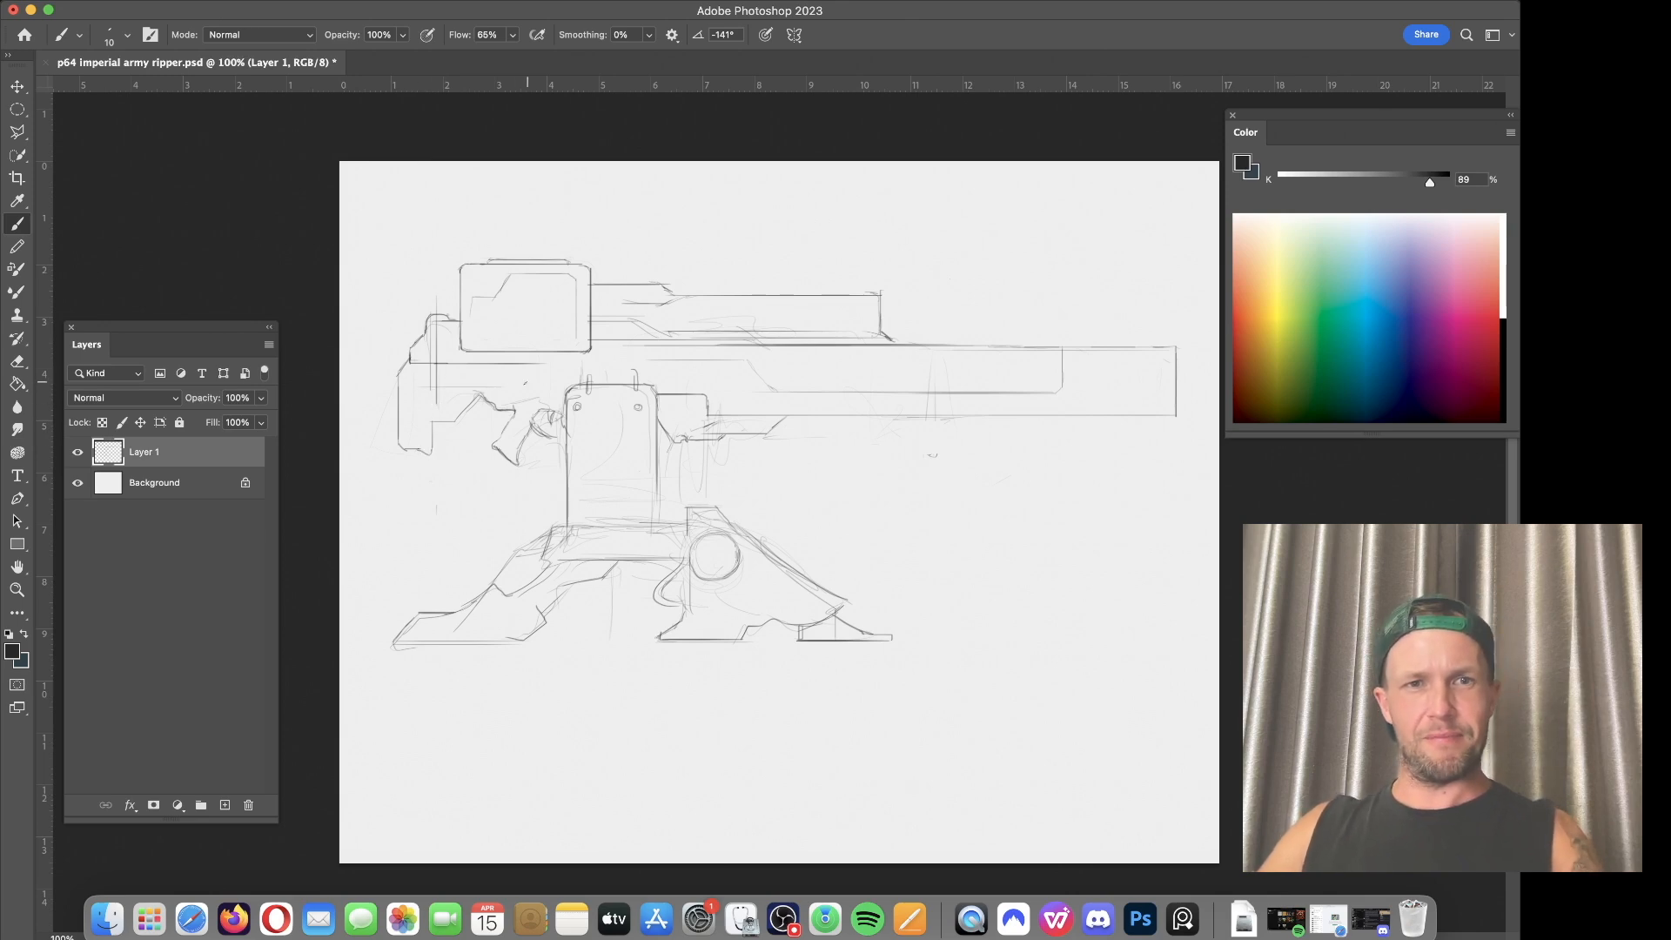
left_click_drag(649, 356, 481, 373)
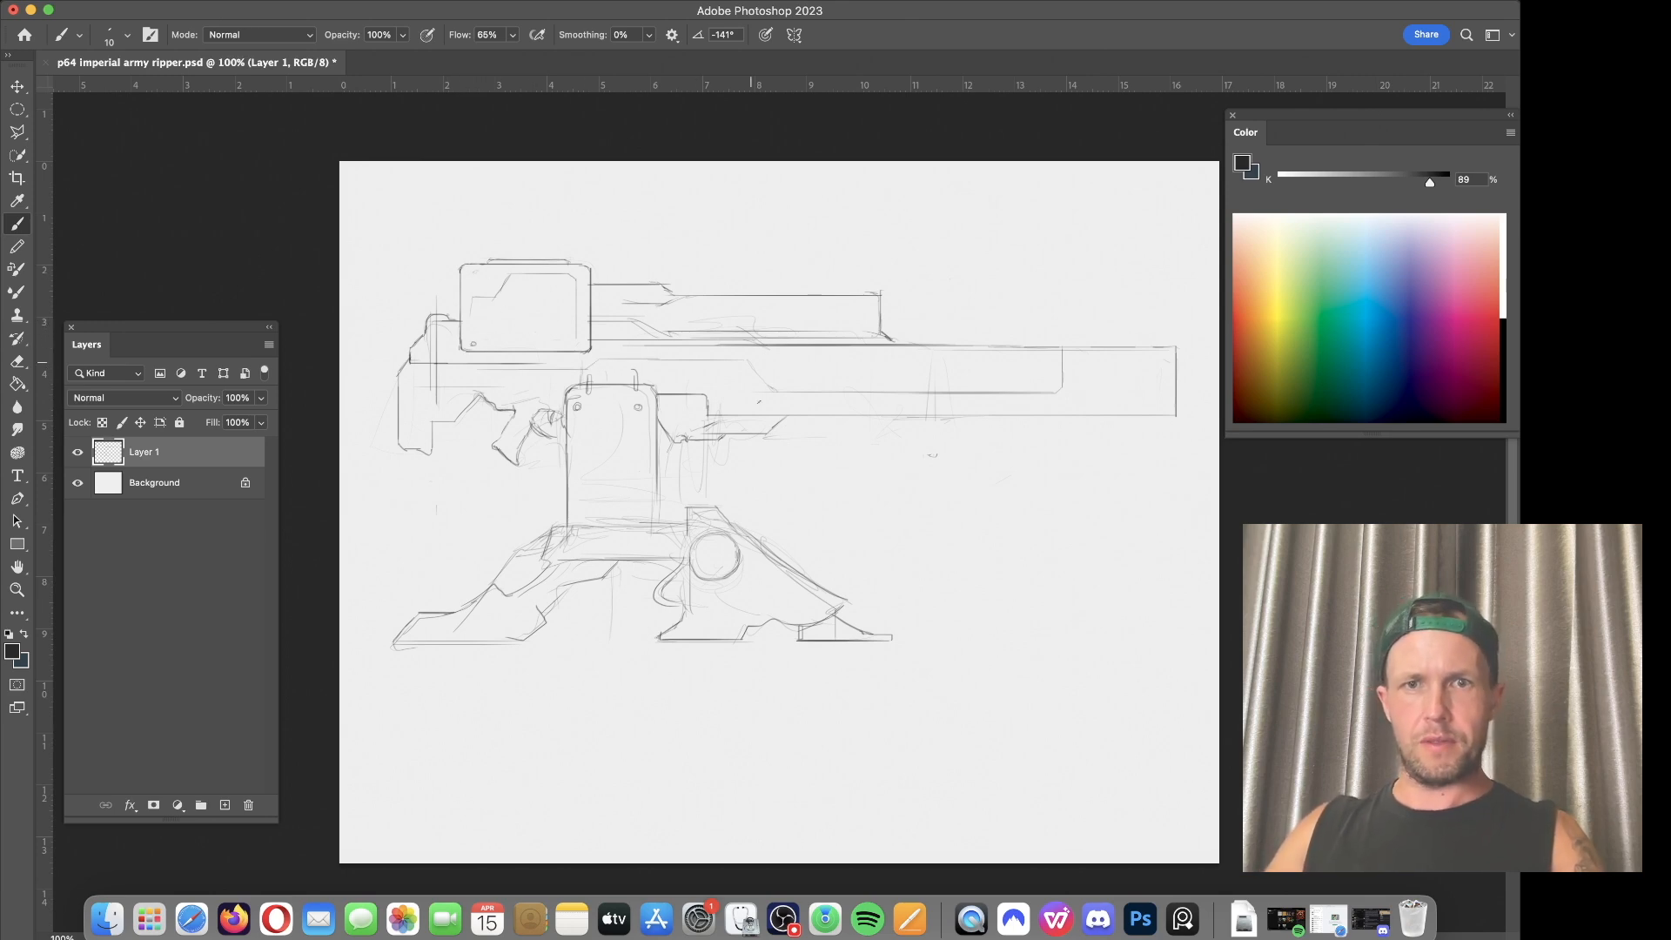
Step: Switch to WPS Office and examine the barrel, hopper and turret attachment reference images in the client's art spec
left_click_drag(707, 416, 1172, 433)
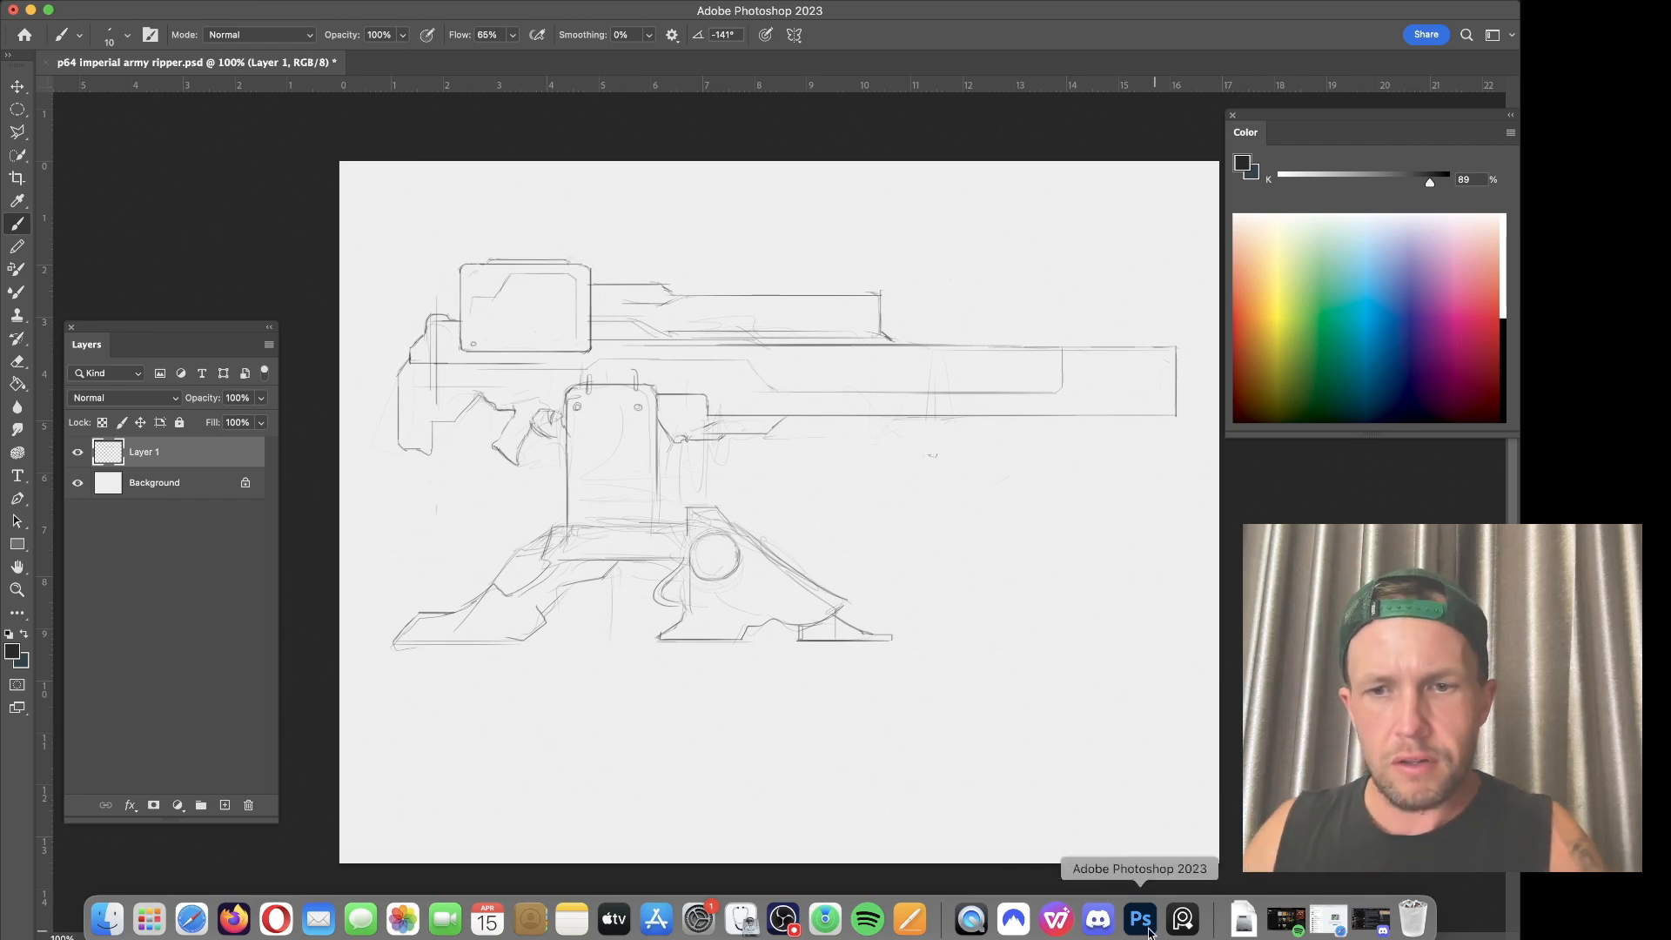
left_click(1056, 919)
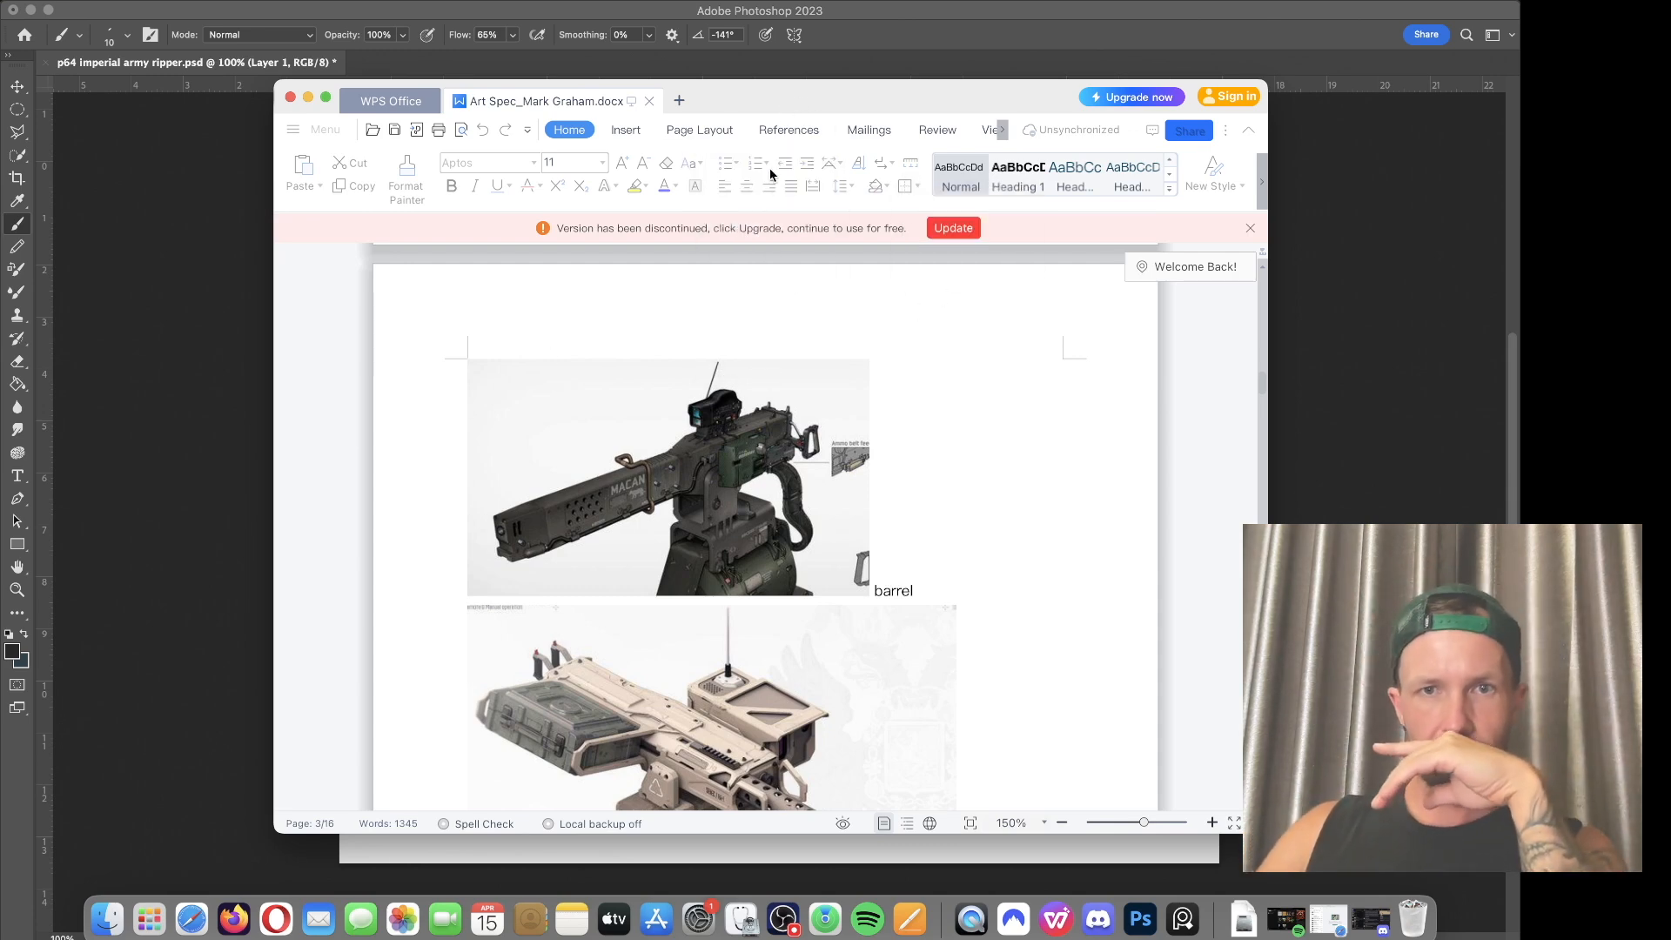
scroll(1256, 385, "up", 1)
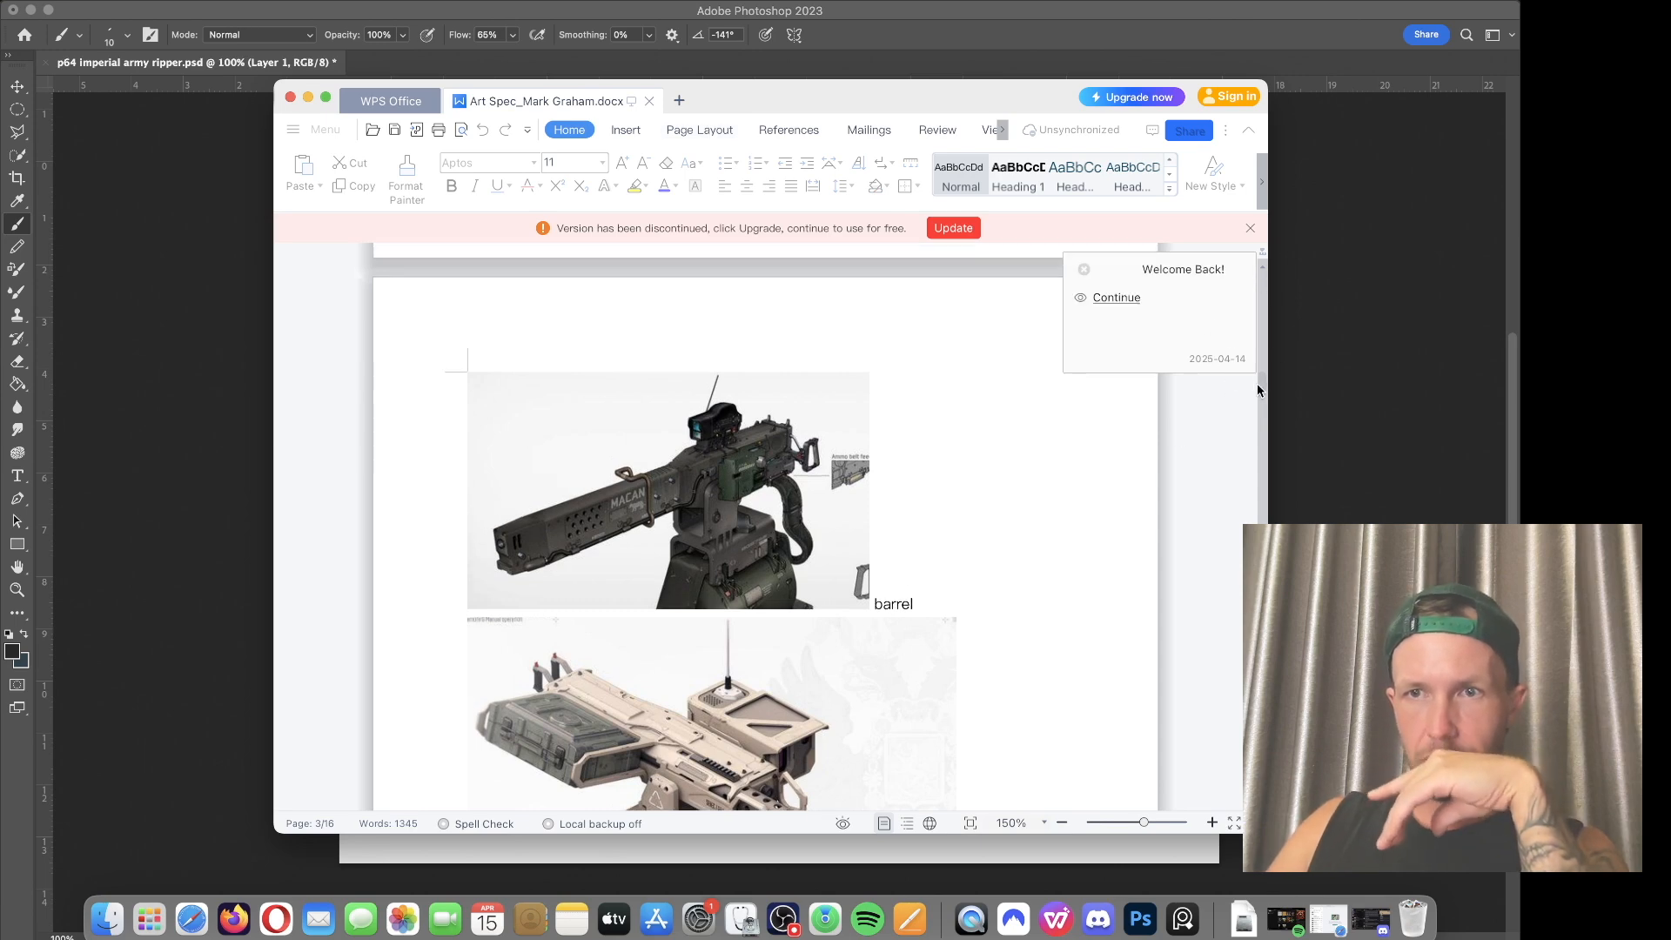
scroll(1257, 386, "down", 5)
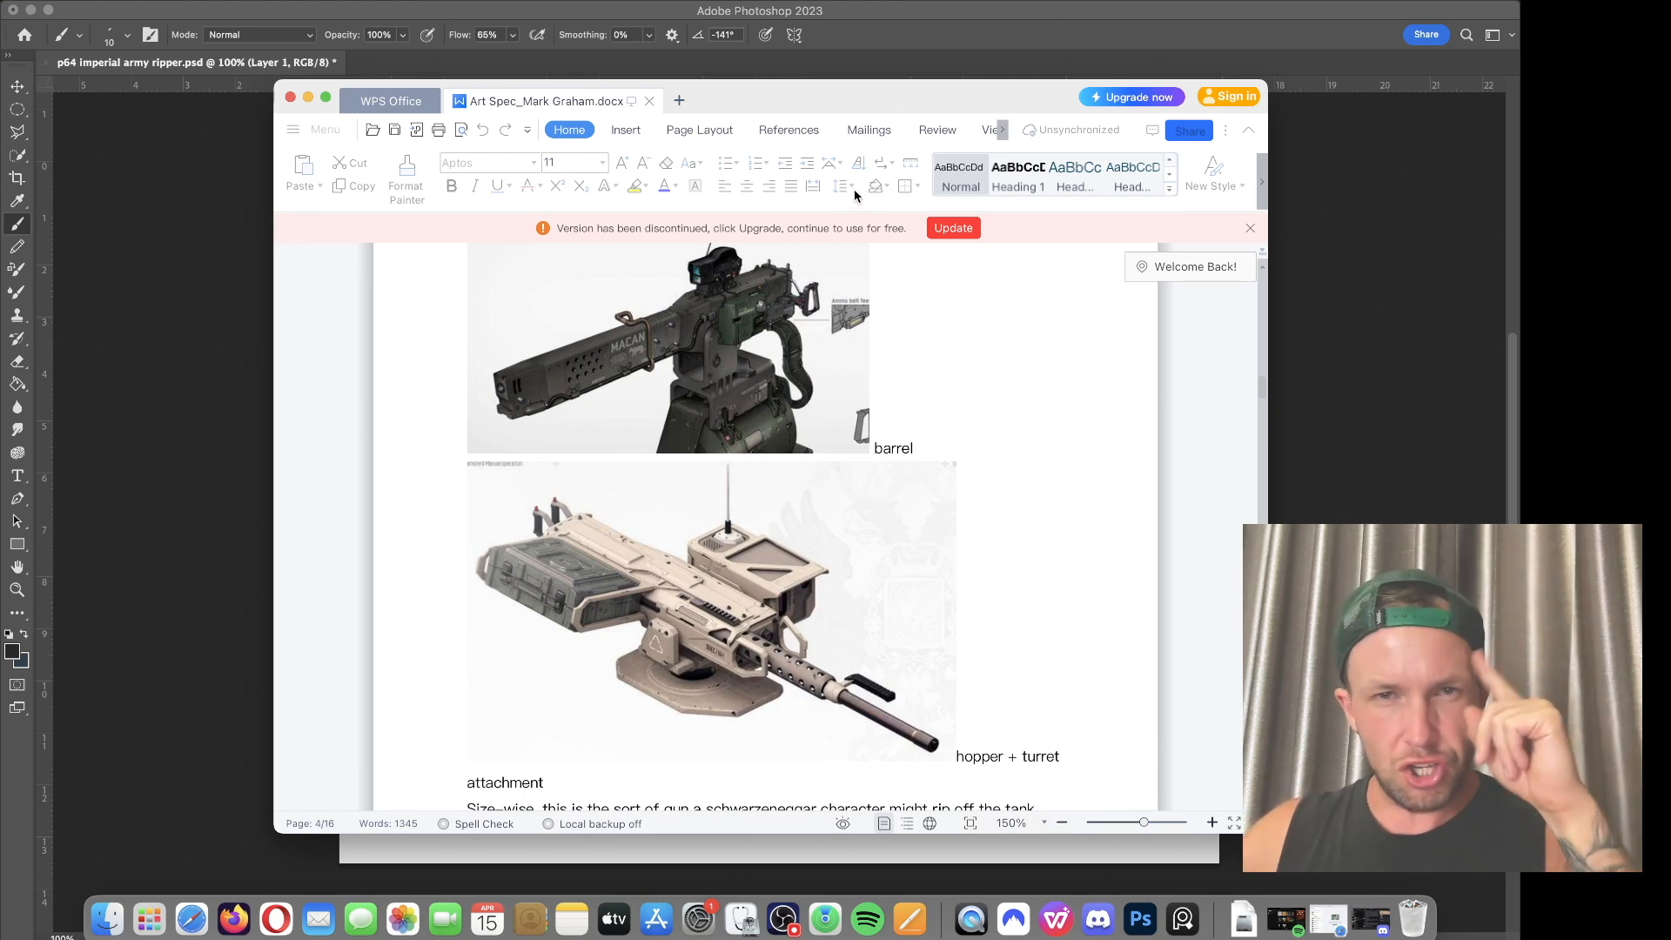
key("super+m")
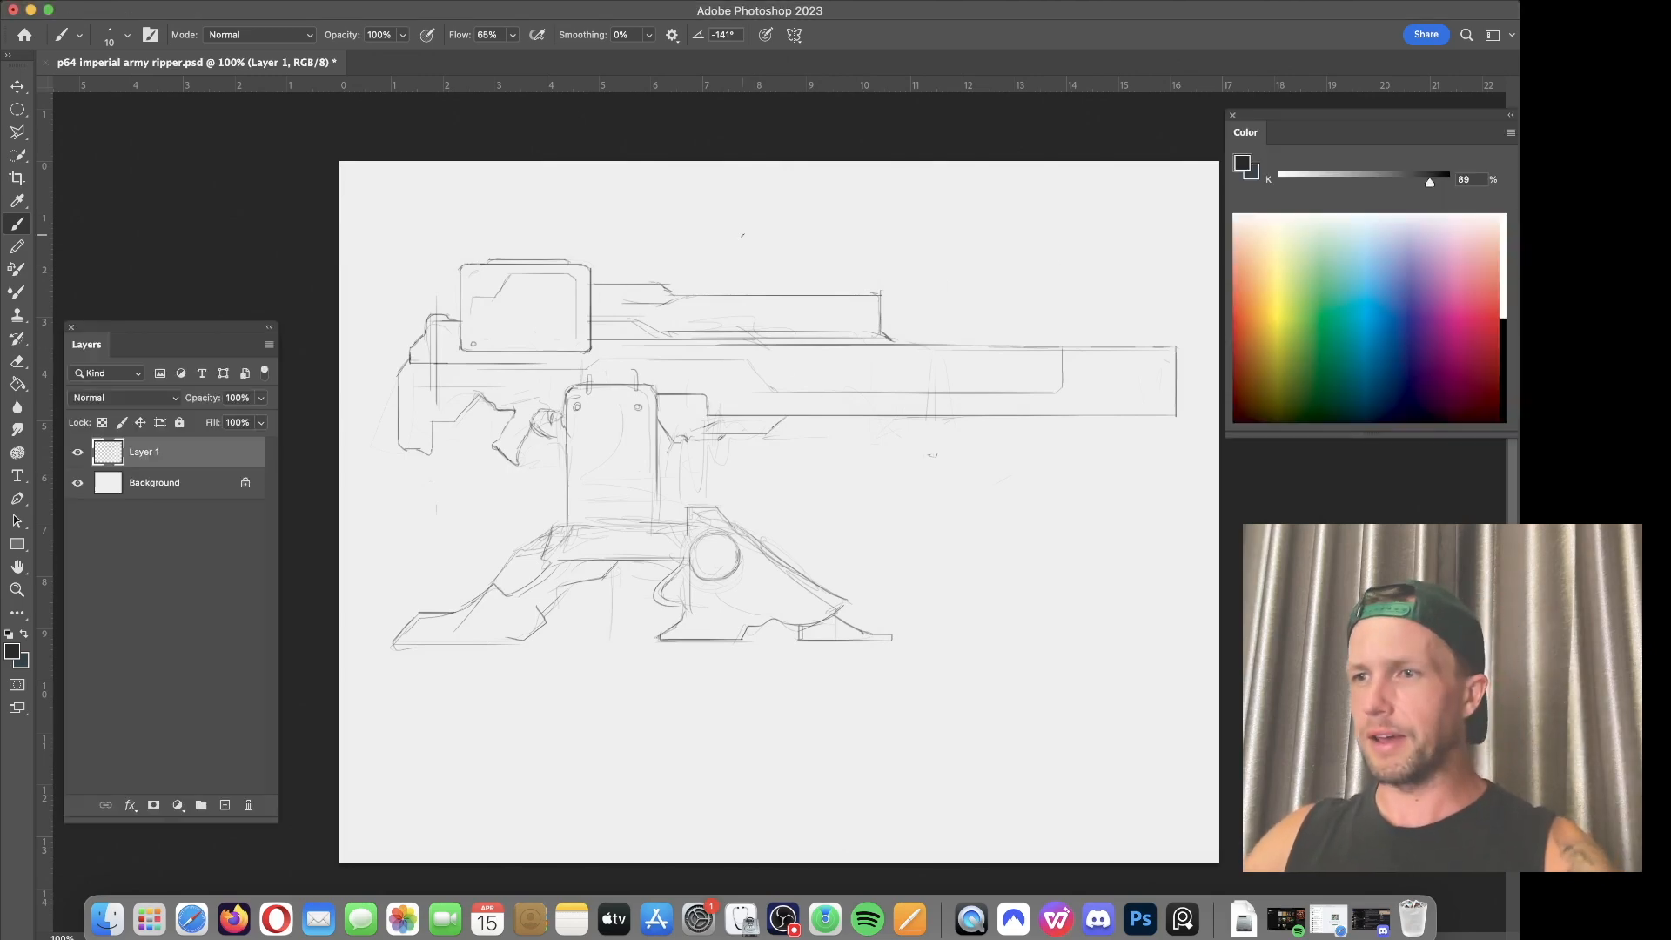
Step: Add a shallow angled lip beneath the muzzle and a thin rail with small notches along the barrel's lower edge
left_click_drag(649, 458, 746, 336)
key("ctrl+z")
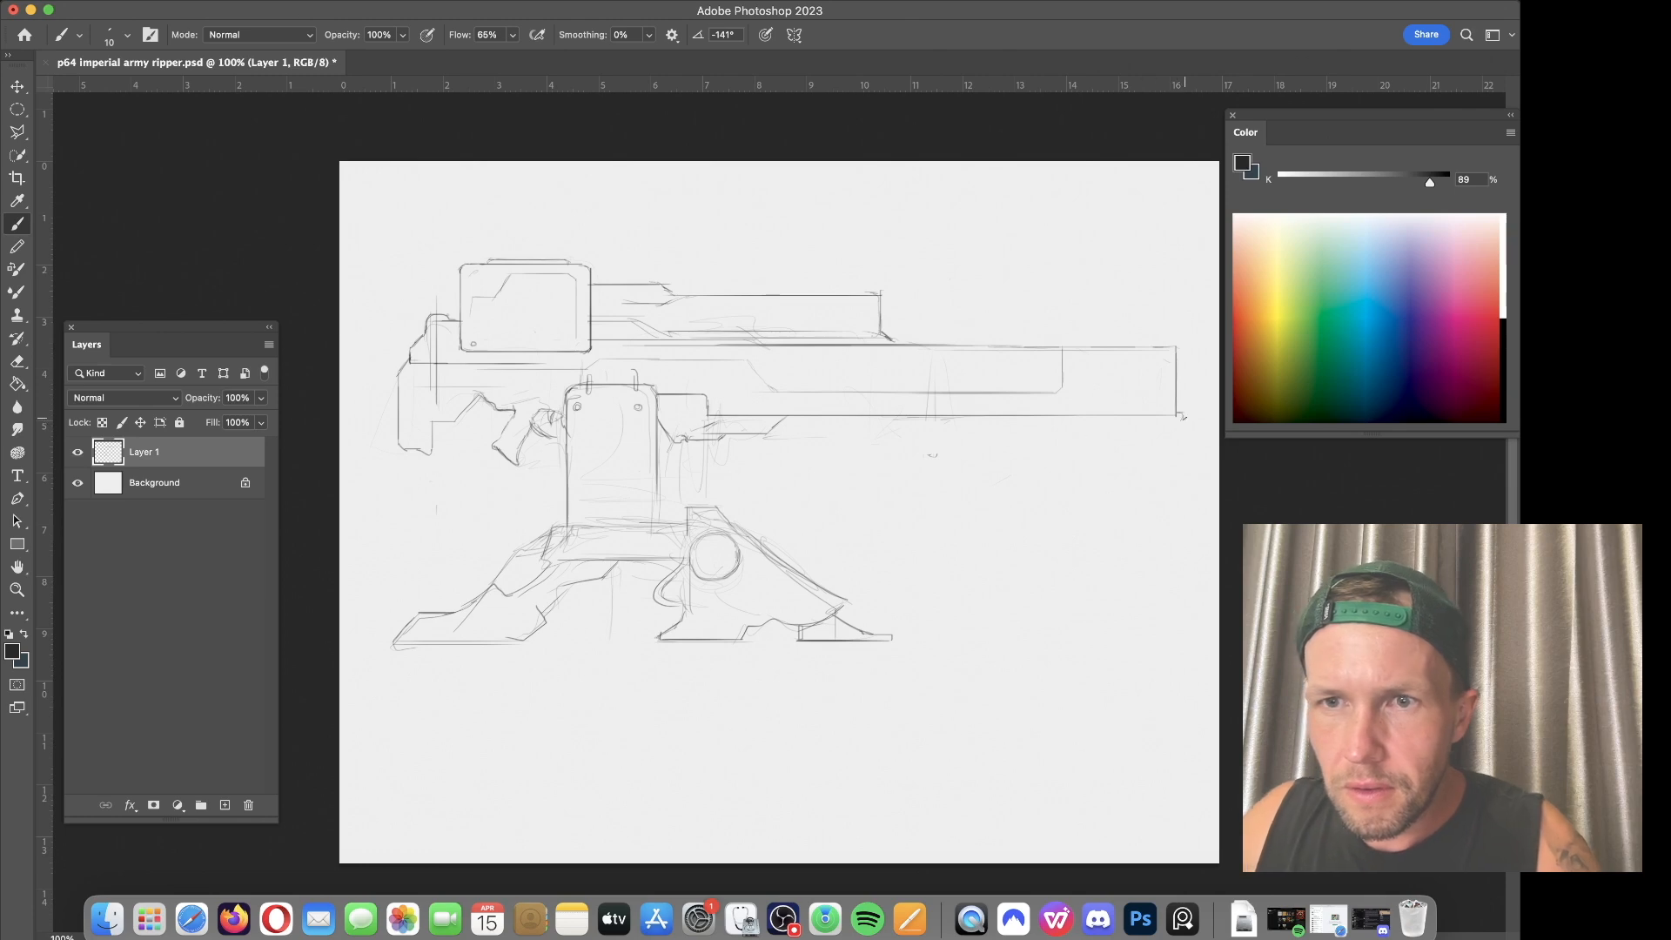
left_click_drag(1146, 423, 1117, 425)
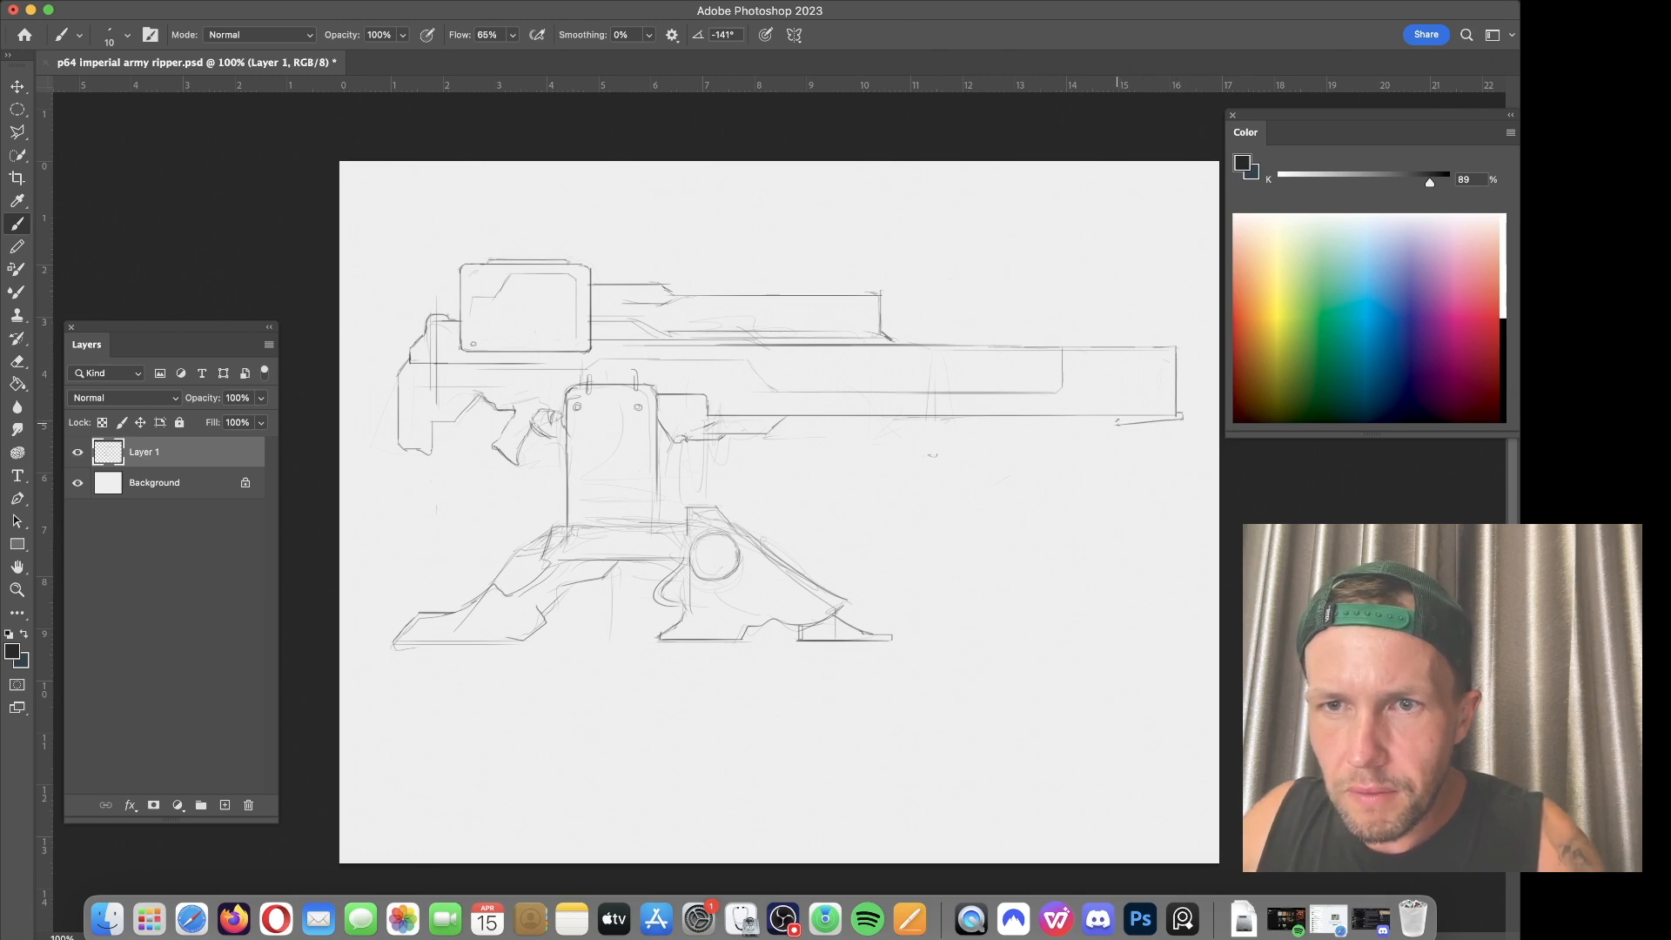
left_click_drag(1107, 422, 883, 418)
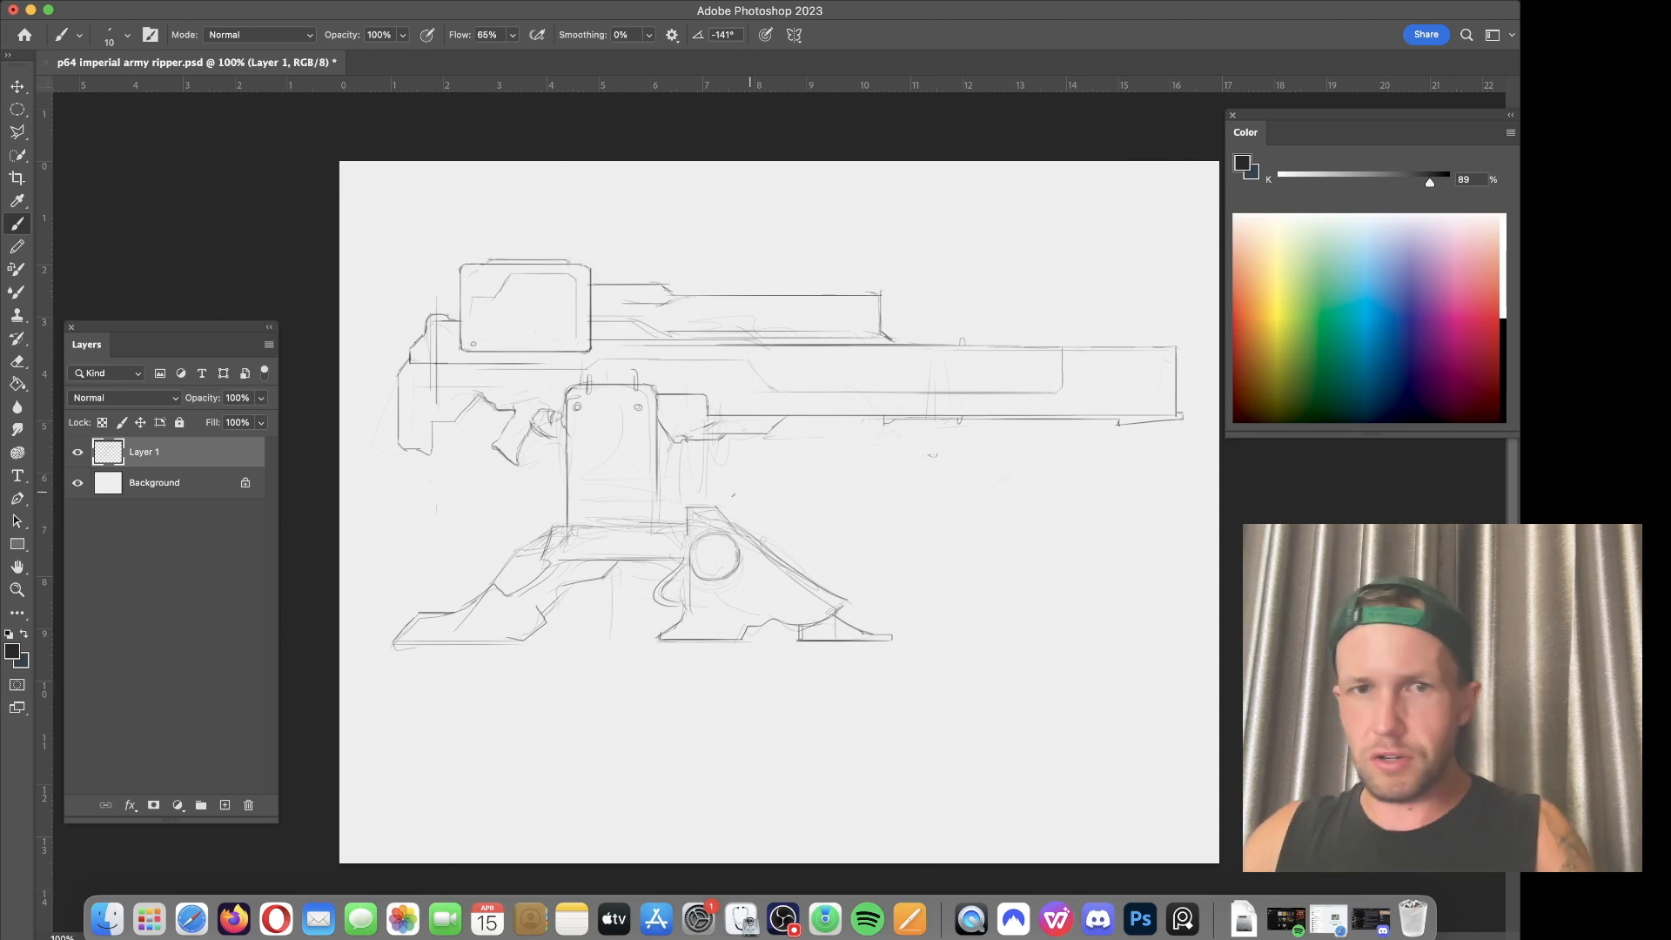
Step: Redraw the front leg's vertical rear edge and sloping front edge, and outline a rounded inset panel on the column
left_click_drag(692, 503, 687, 573)
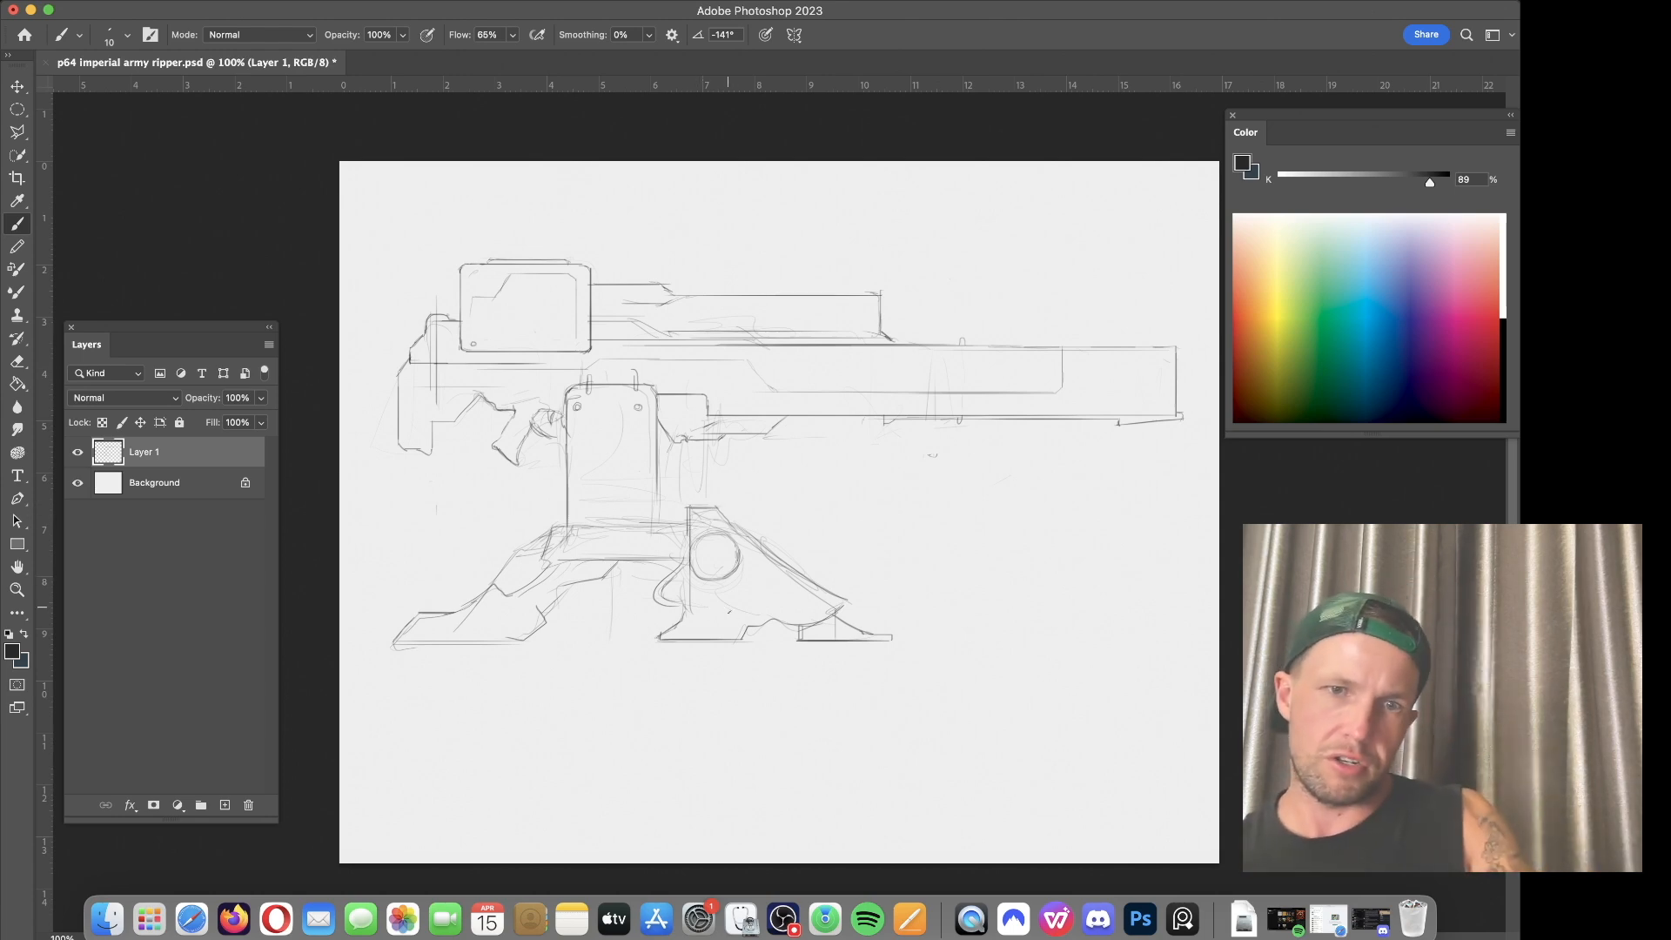
left_click_drag(719, 508, 797, 591)
key("super+z")
left_click_drag(717, 506, 848, 614)
key("super+z")
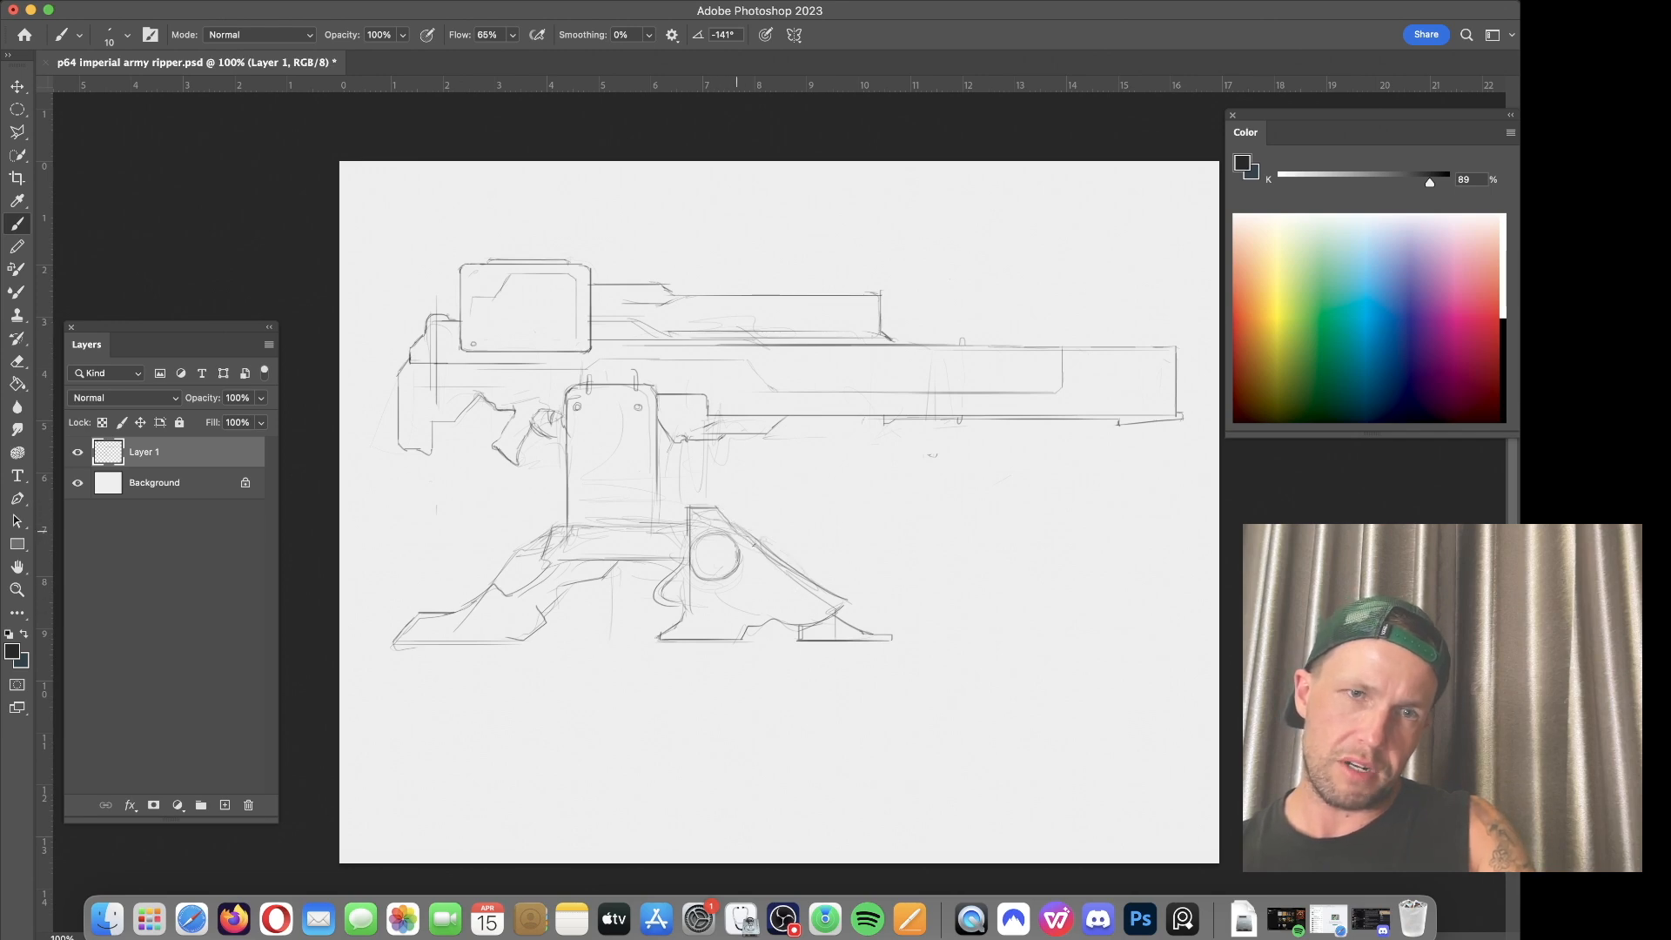
left_click_drag(717, 507, 817, 597)
key("super+z")
left_click_drag(718, 509, 837, 605)
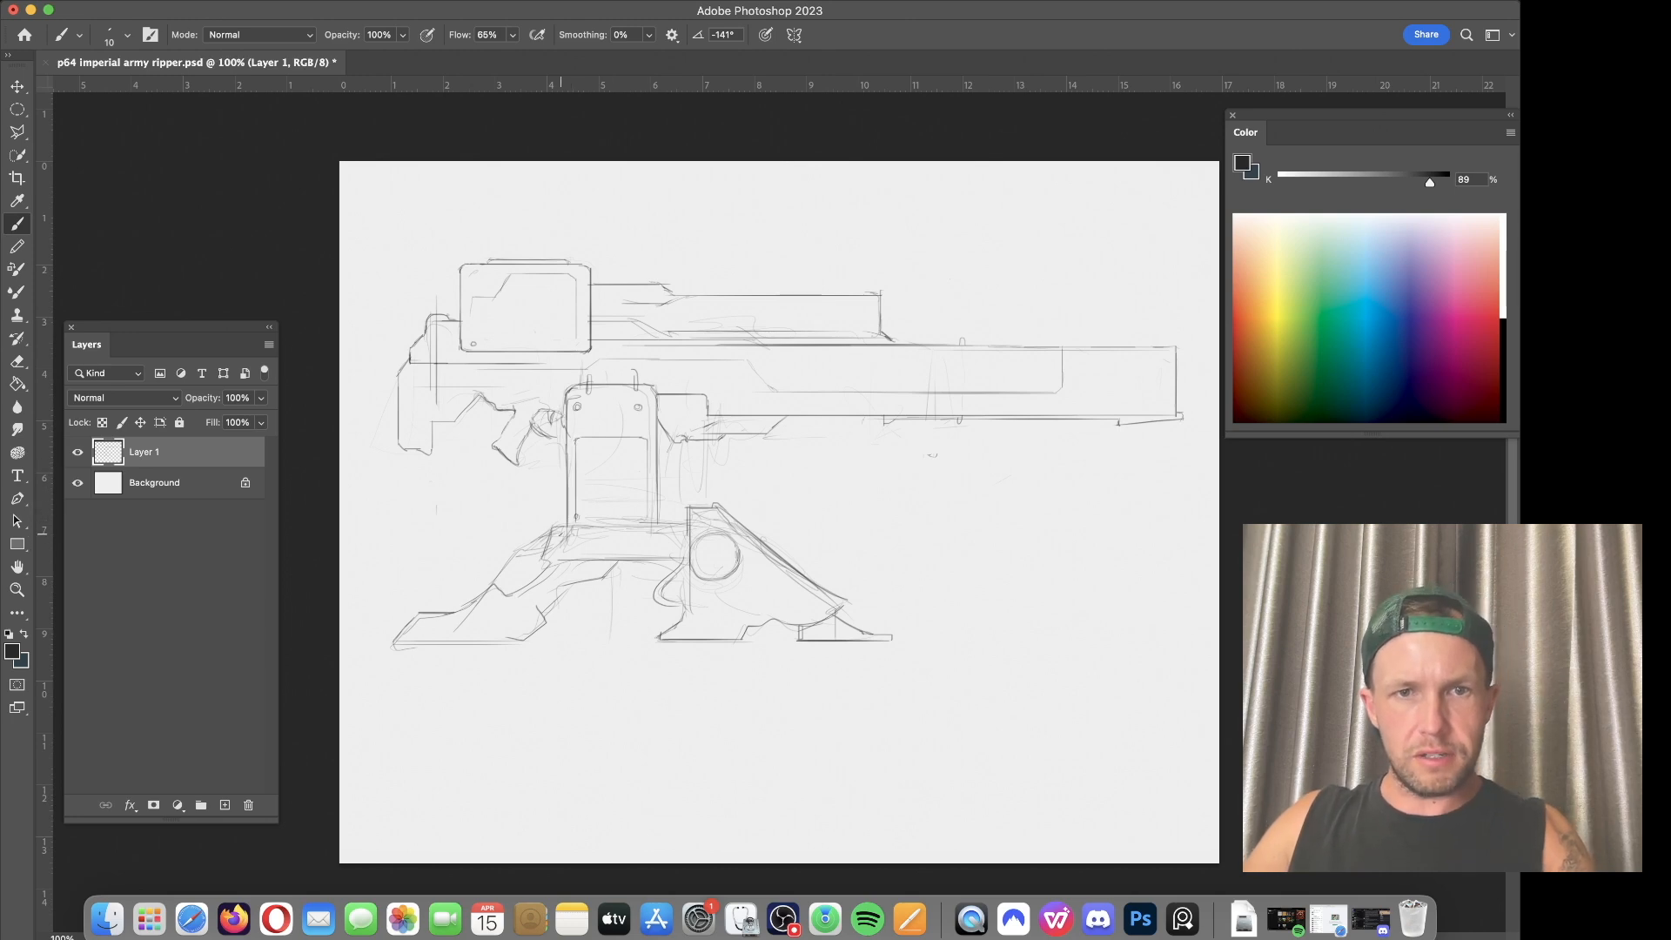
Step: Strengthen the contours of the base block, both legs and the rear foot, and add small pegs beneath the front leg's feet
mouse_move(555, 525)
left_mouse_down()
mouse_move(537, 562)
mouse_move(585, 560)
left_mouse_up()
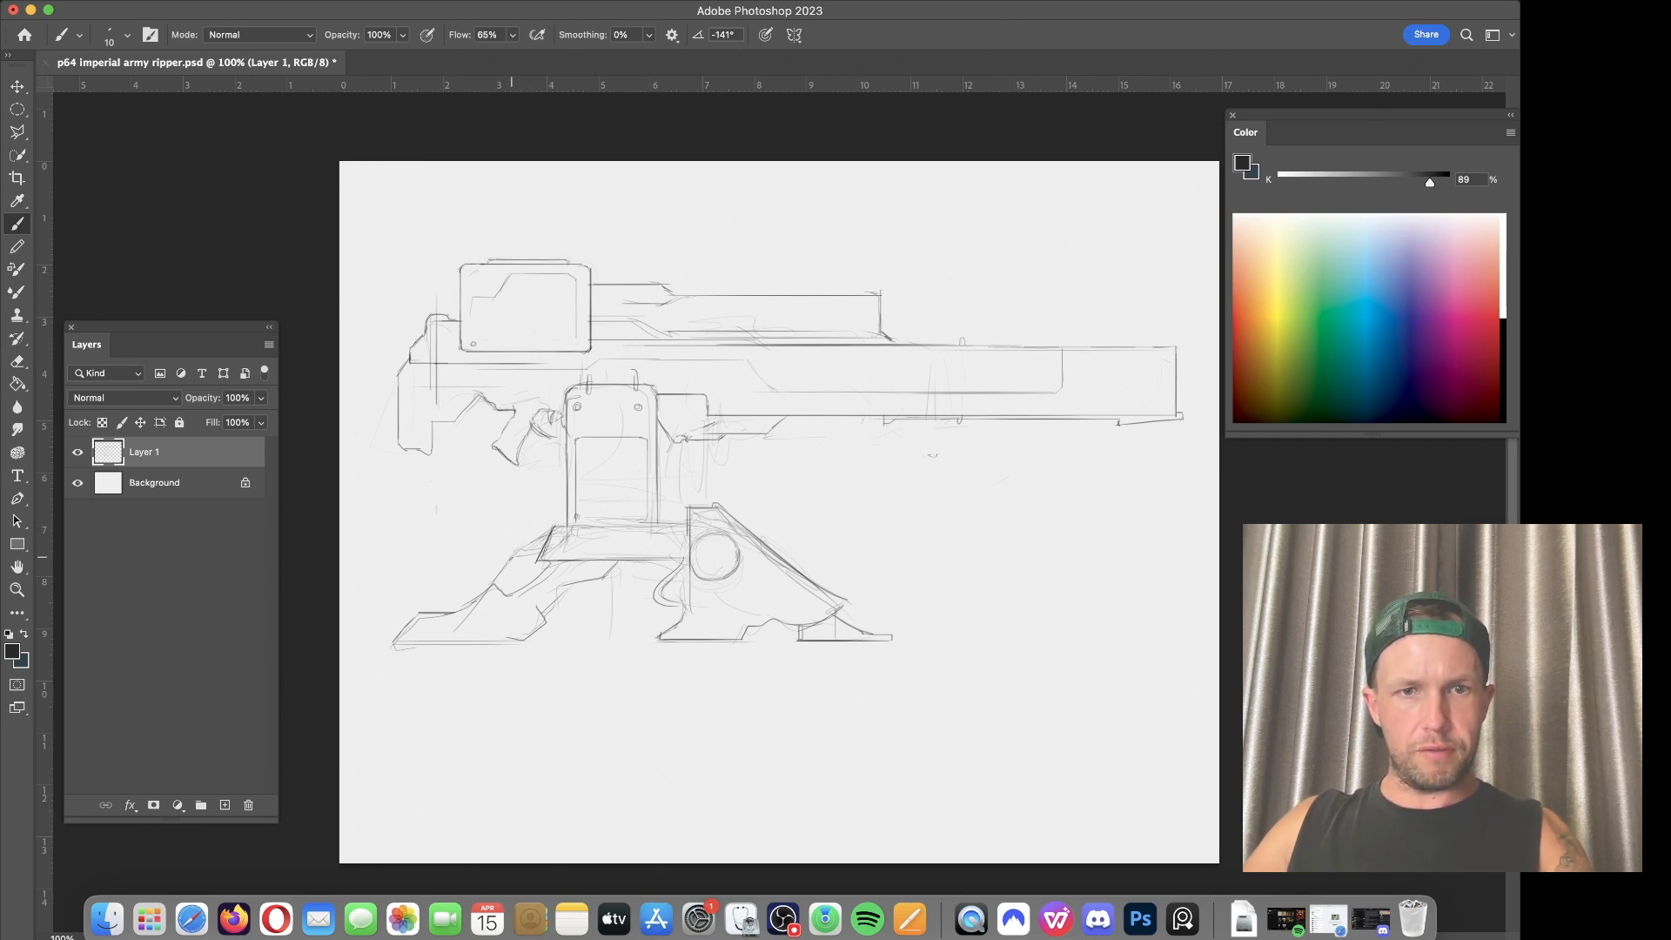
left_click_drag(493, 581, 528, 546)
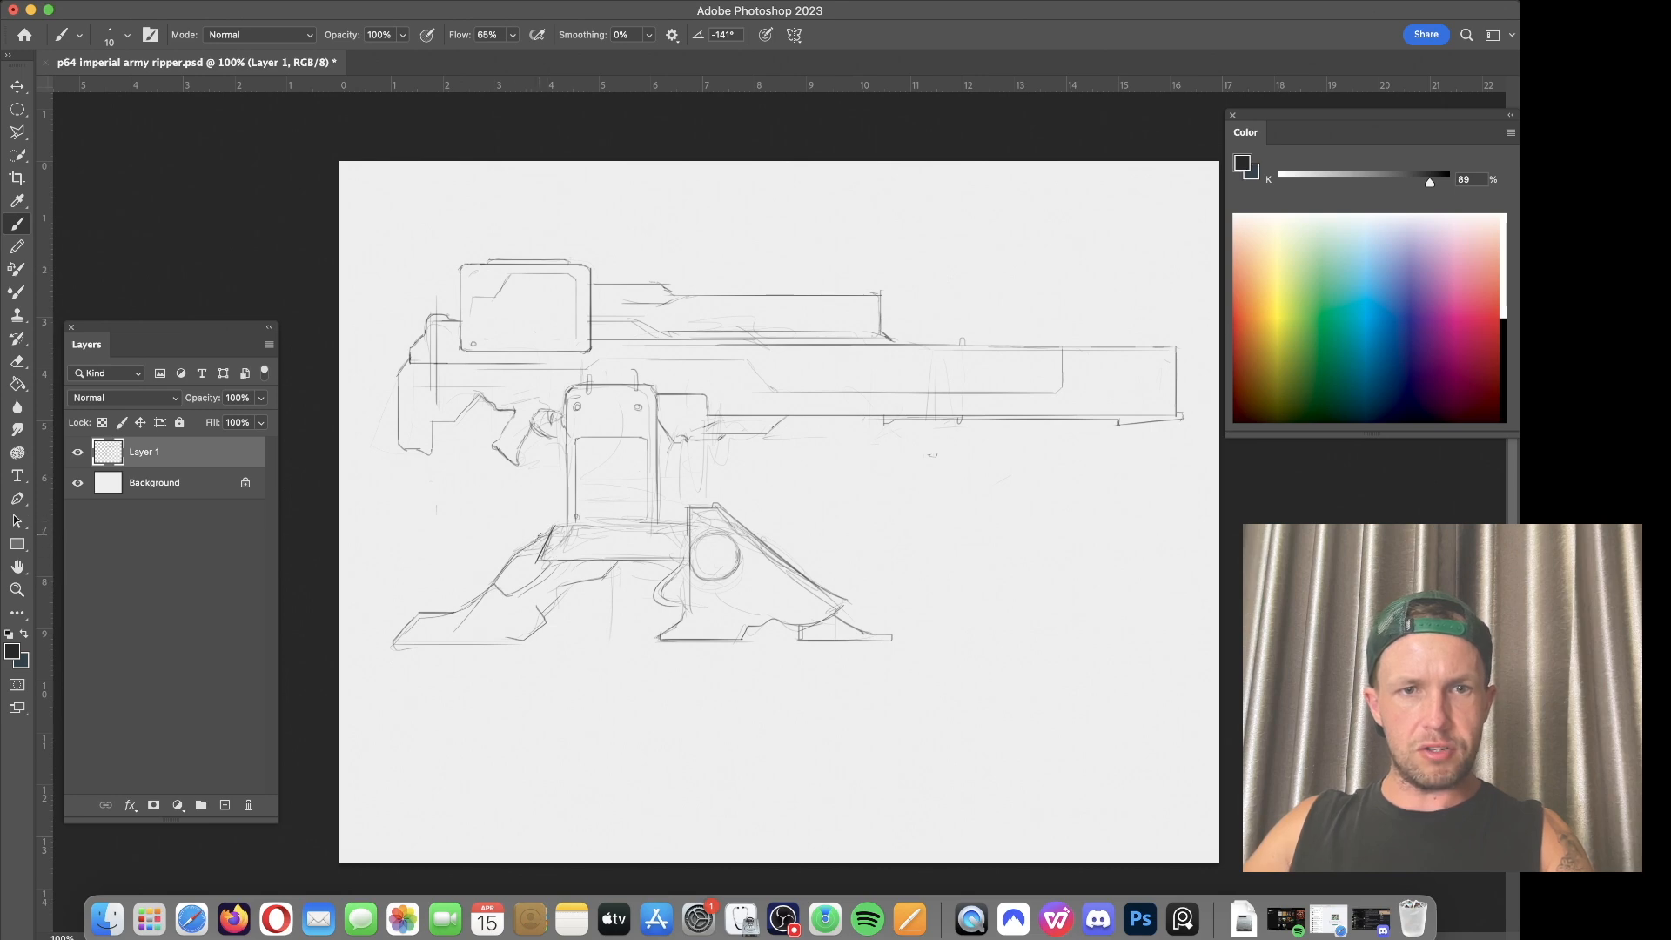
left_click_drag(687, 510, 683, 621)
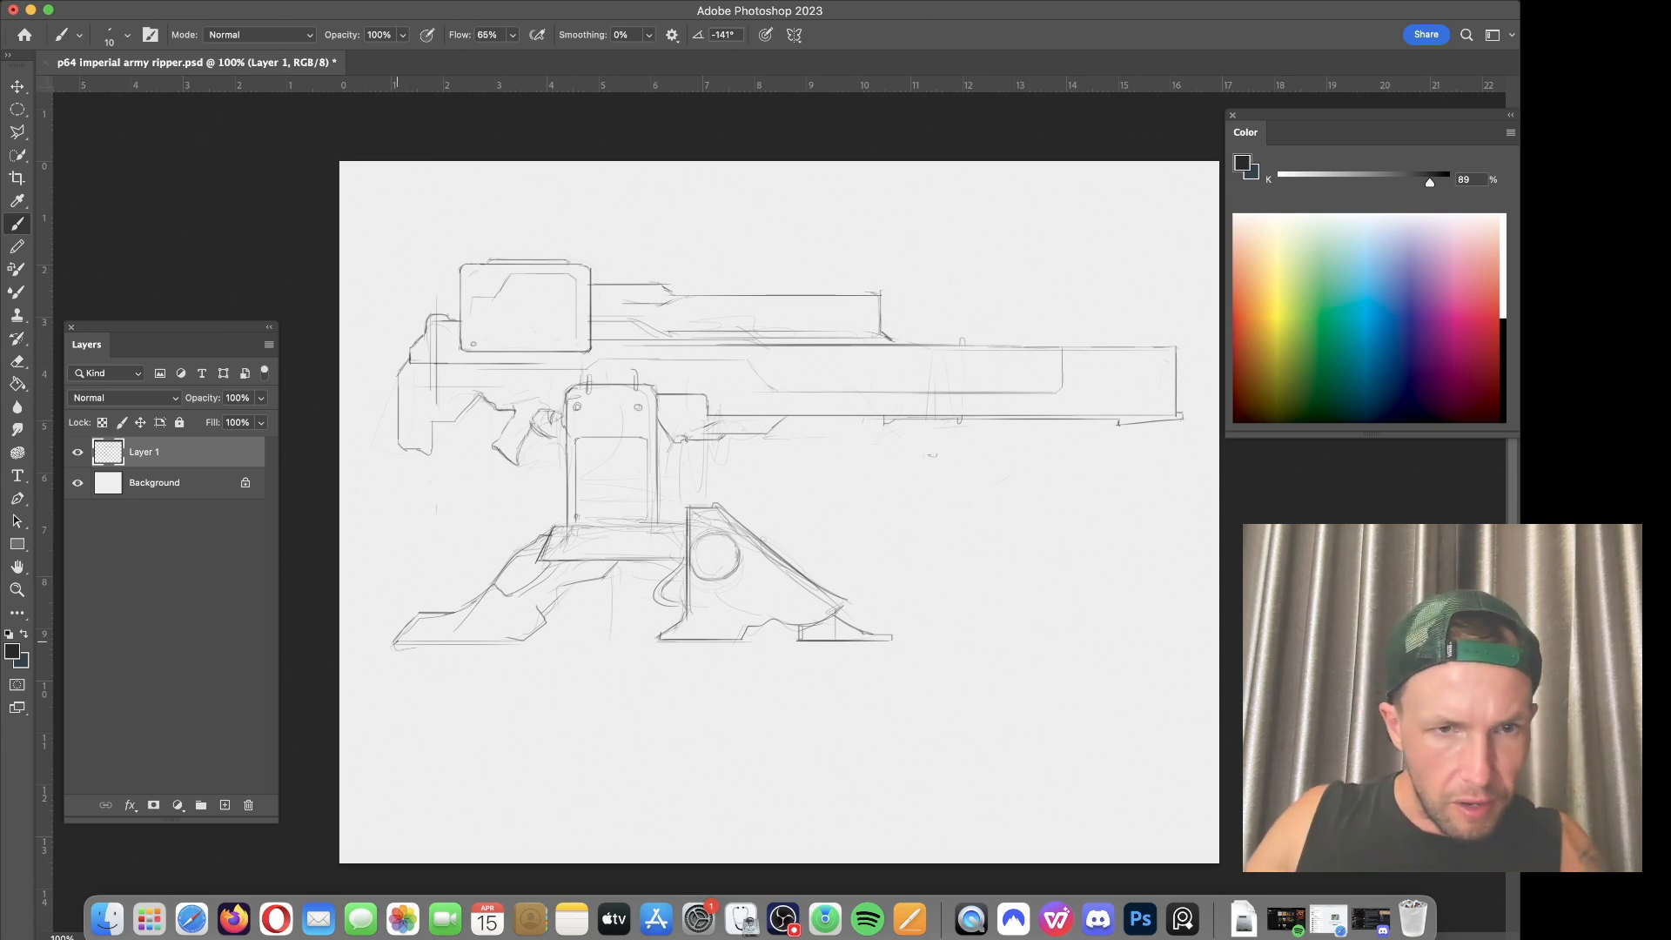
left_click_drag(426, 645, 462, 644)
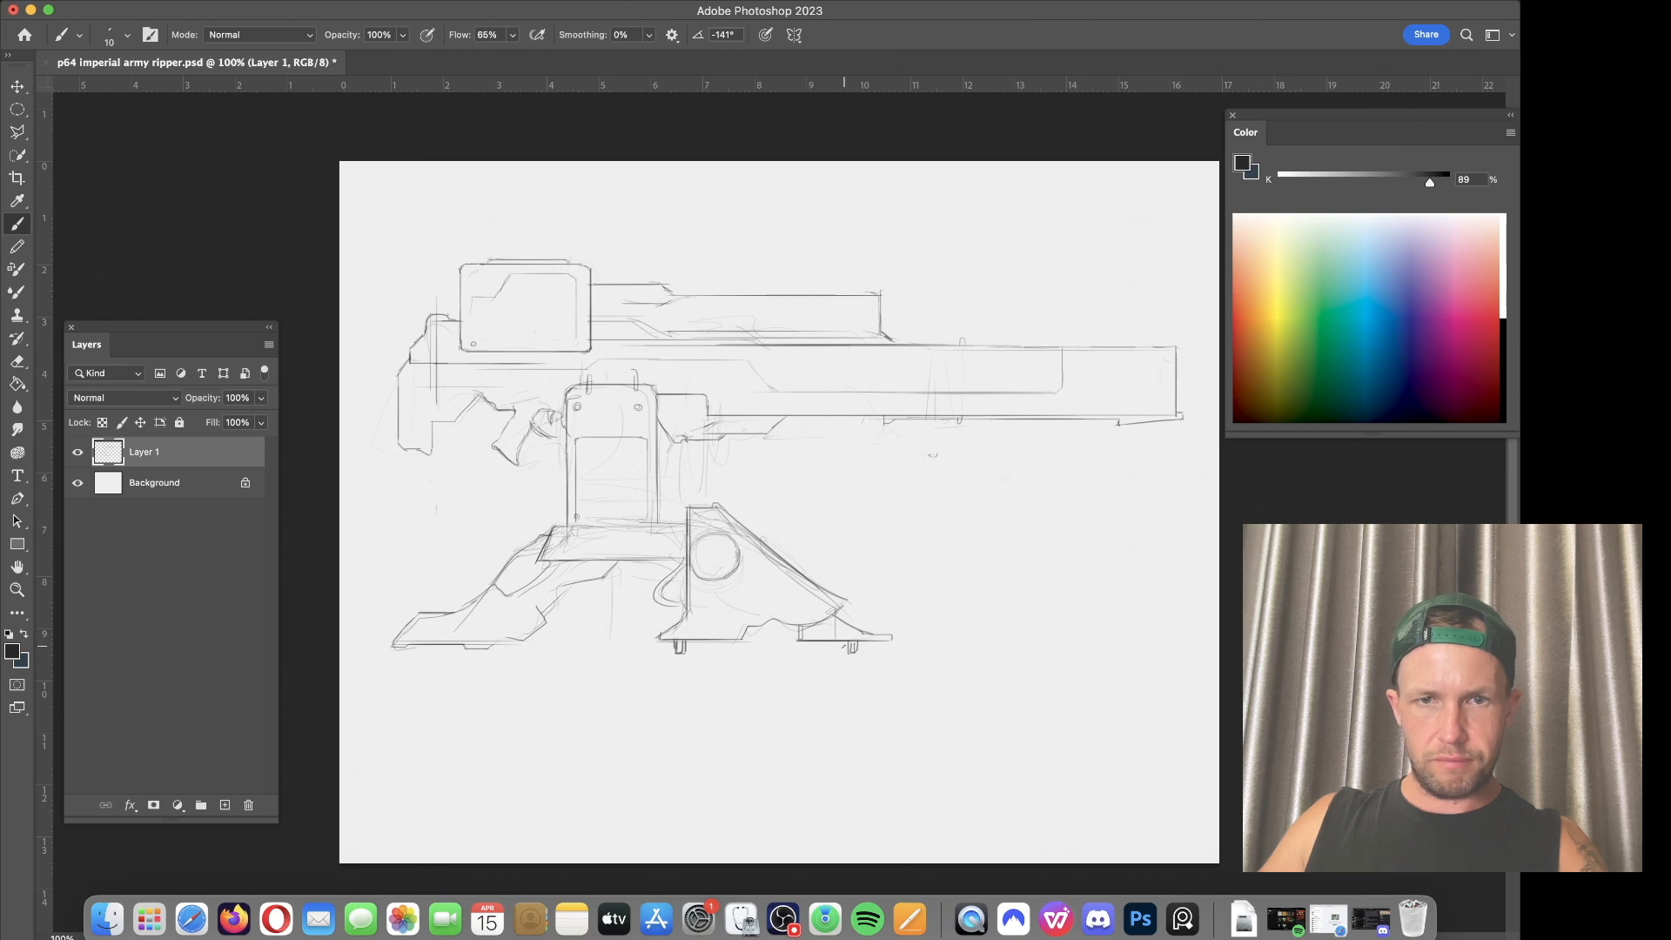
Step: Clone a small peg onto the underside of the rear foot using the Clone Stamp with a 125 px hard round tip
key("e")
left_click(678, 648)
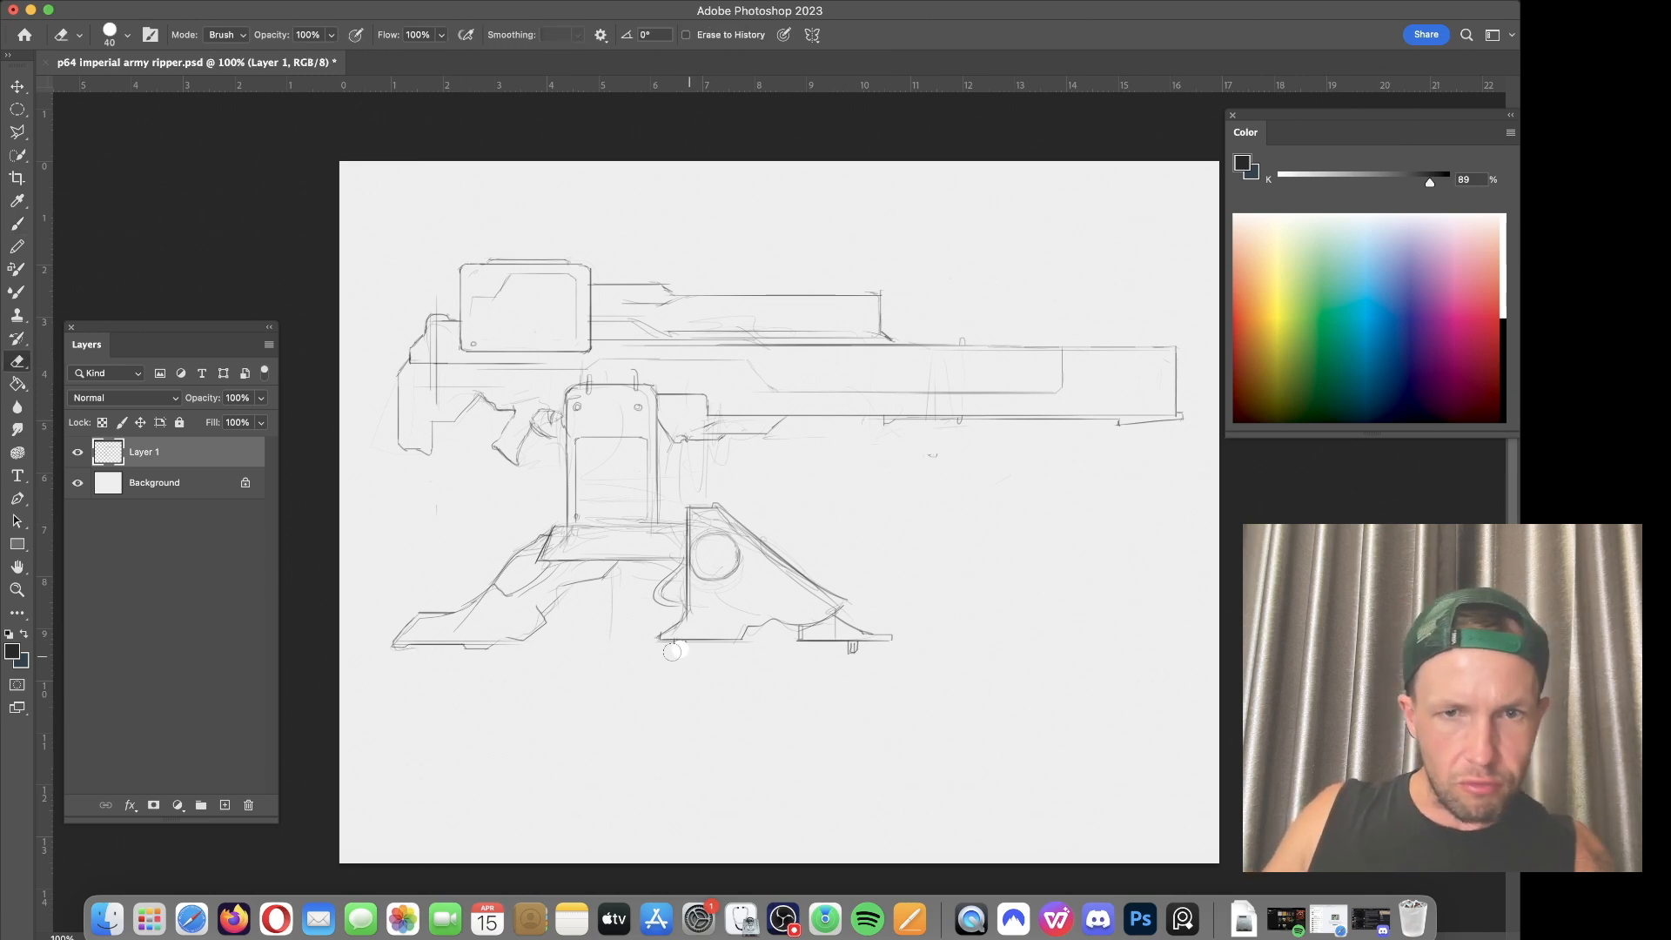
key("s")
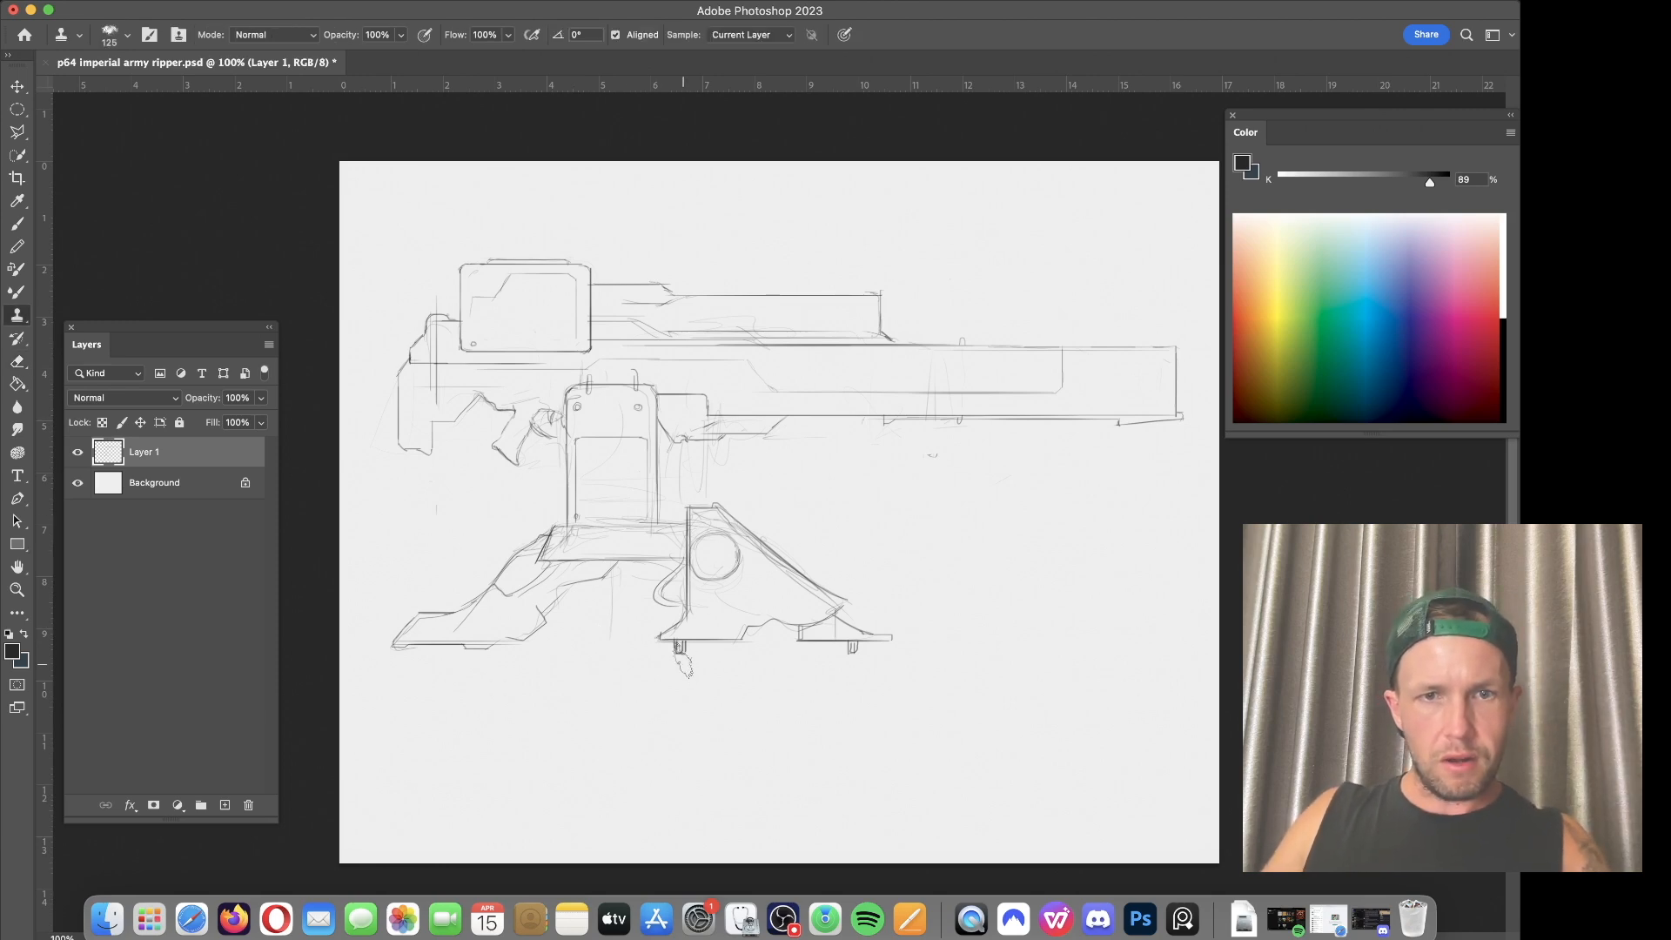
right_click(597, 483)
left_click(636, 492)
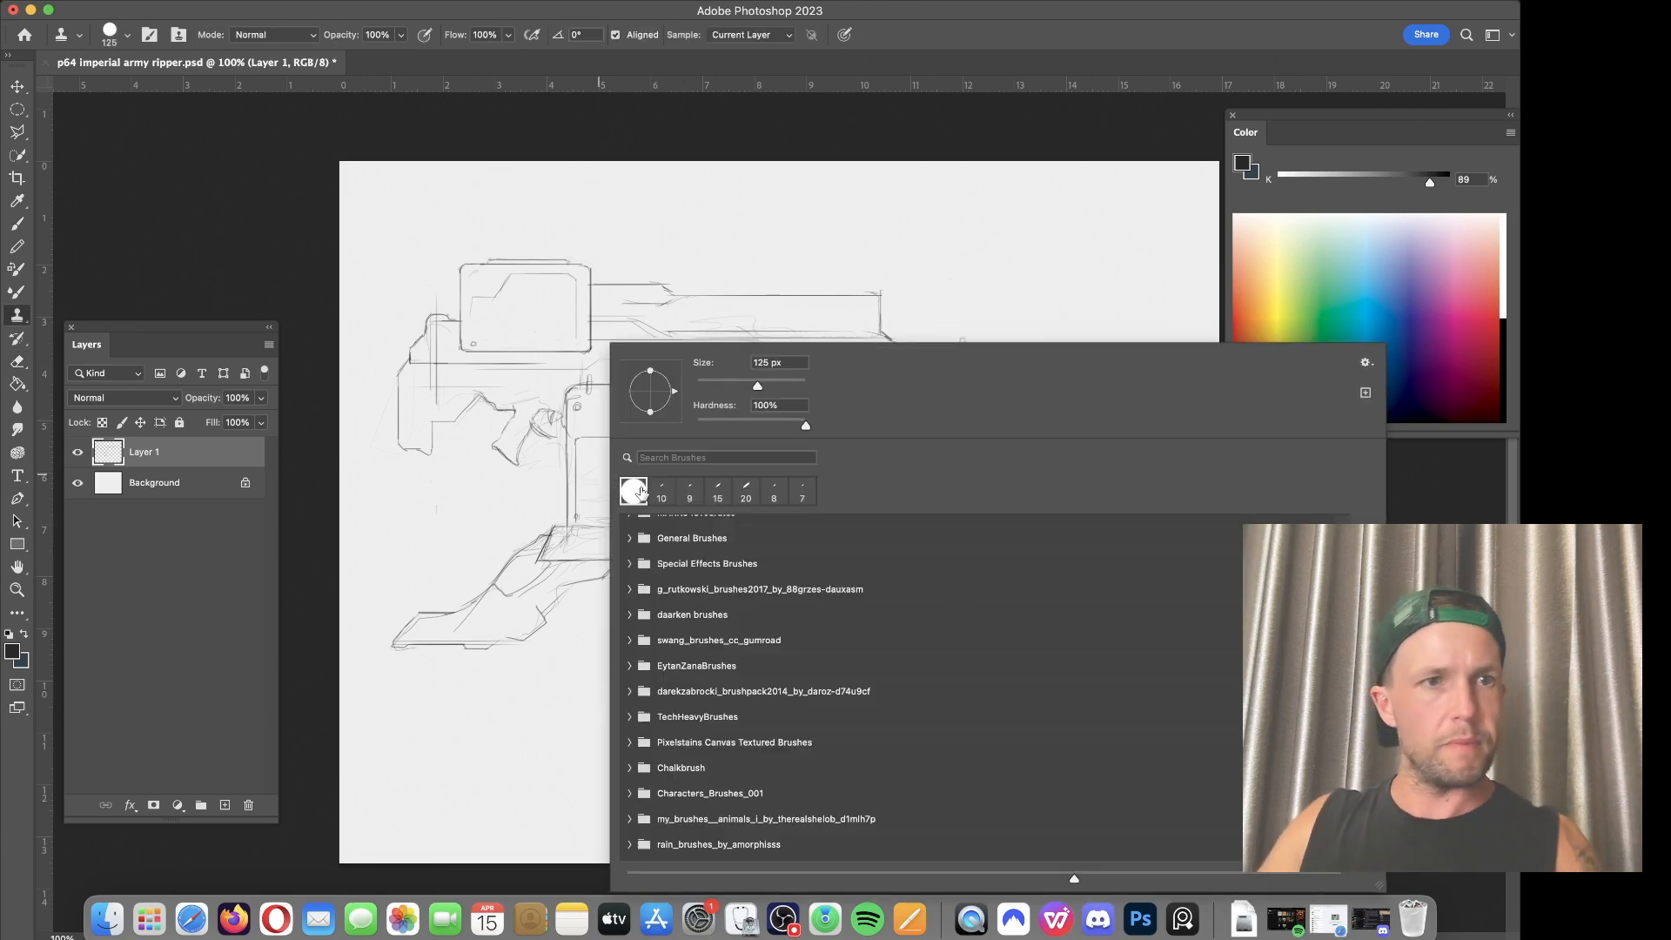
left_click(731, 281)
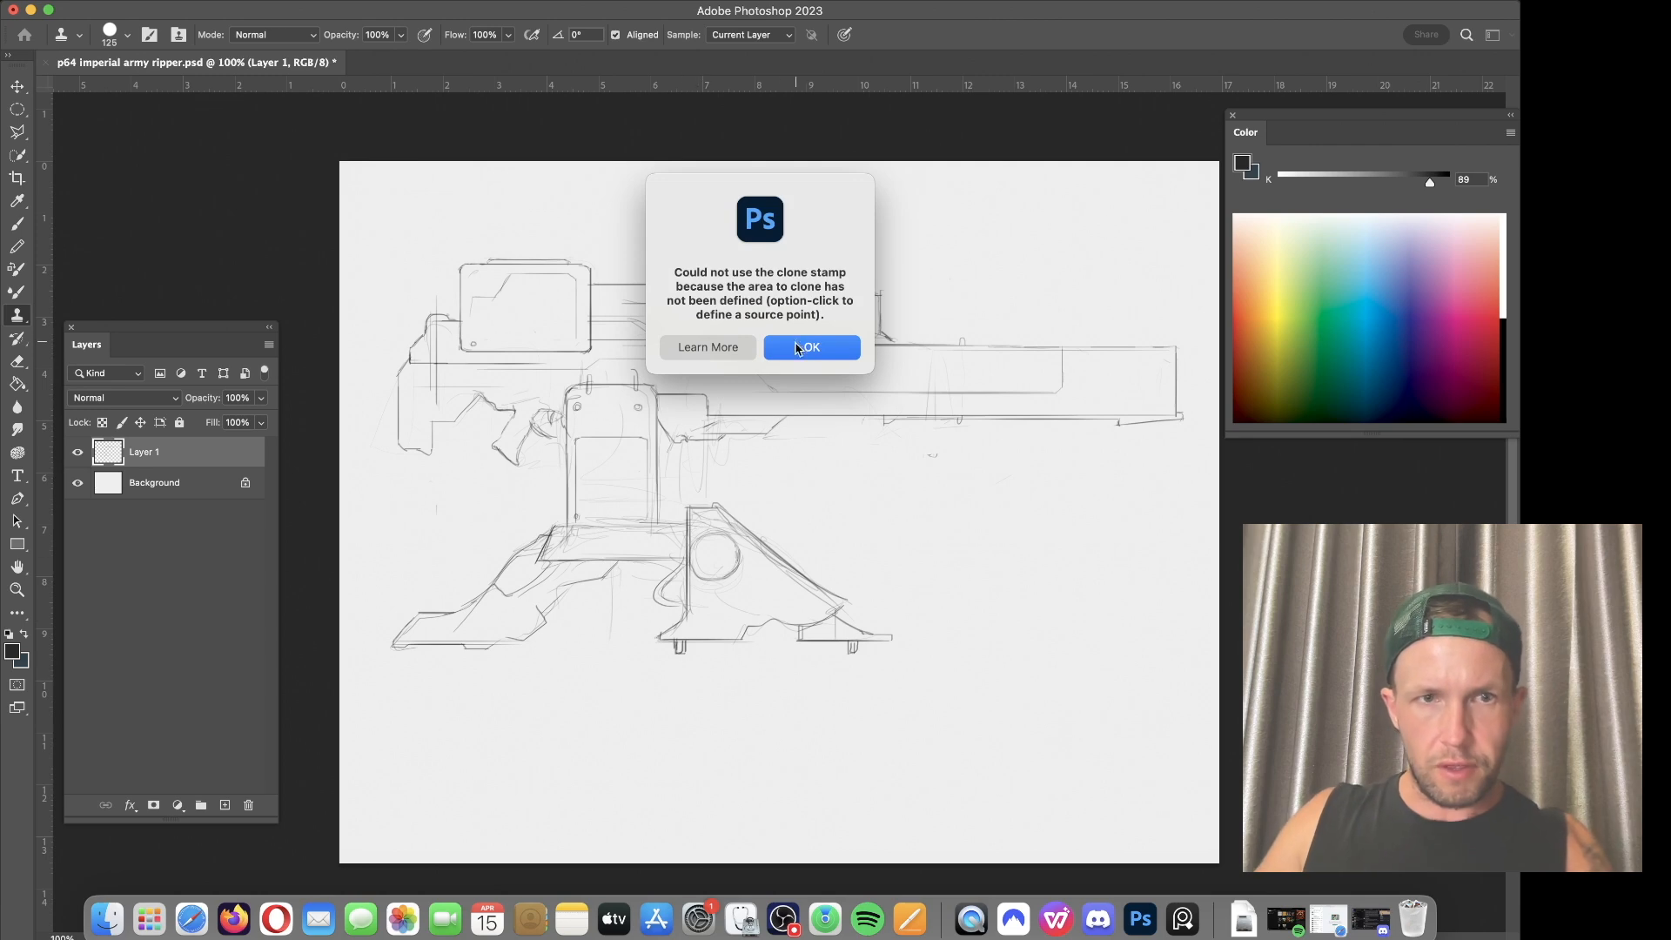
left_click(797, 347)
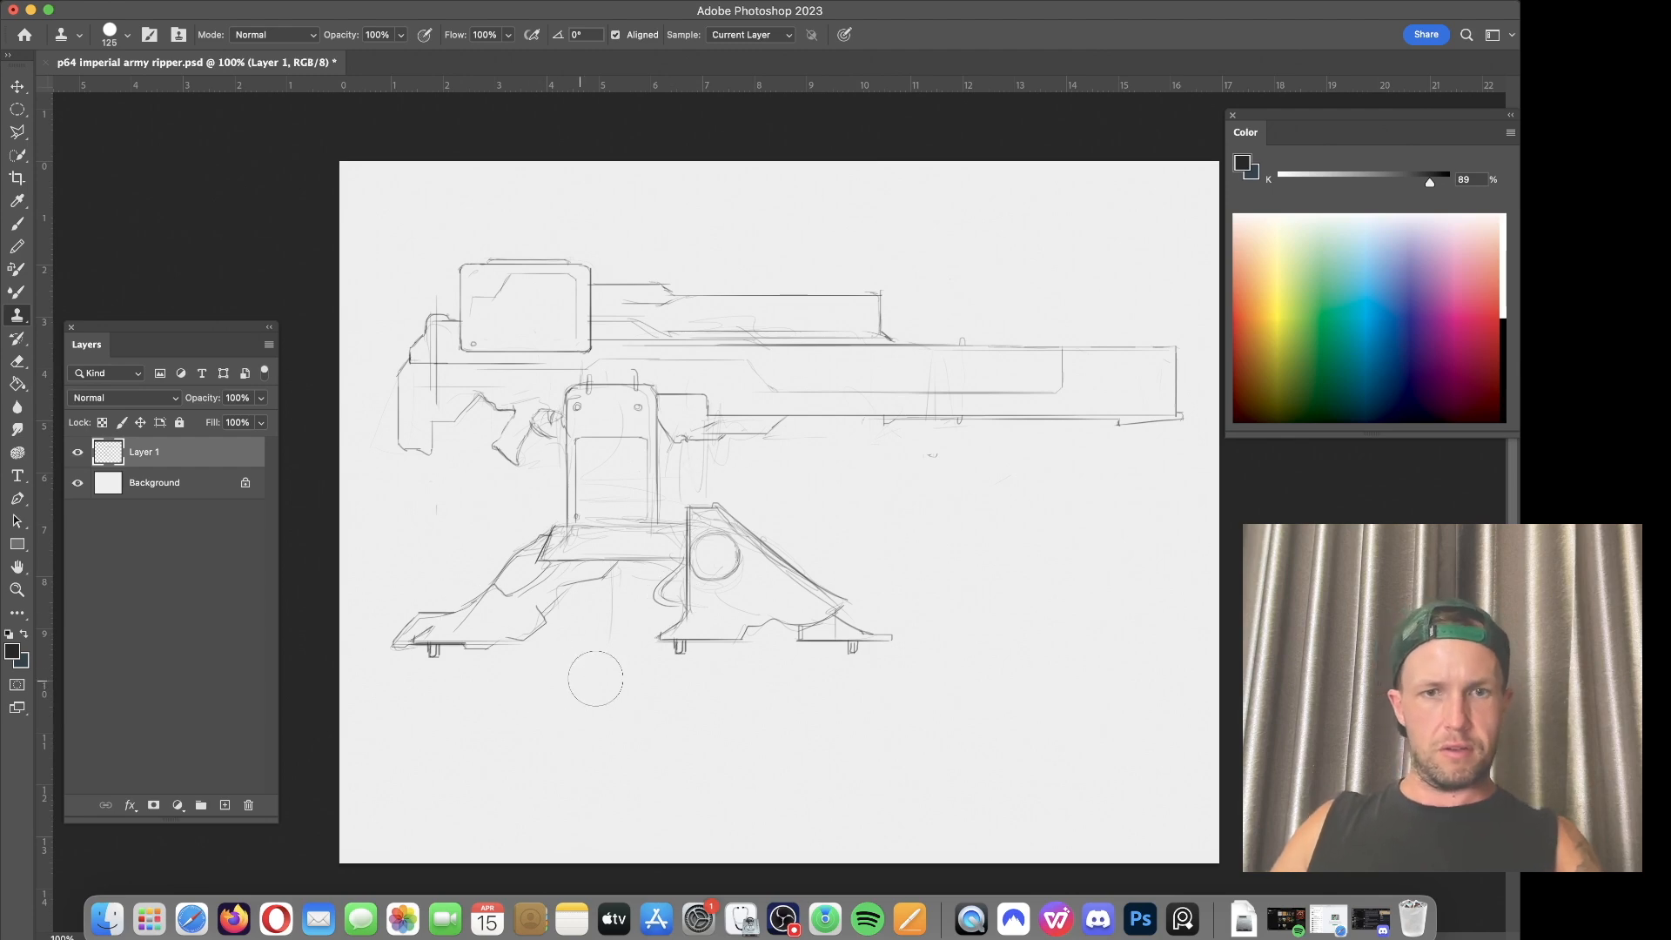
Step: Select the rear foot with the Polygonal Lasso, scale its height to about 97.5%, and clear the selection
key("l")
left_click(412, 680)
left_click(591, 681)
left_click(613, 594)
left_click(359, 598)
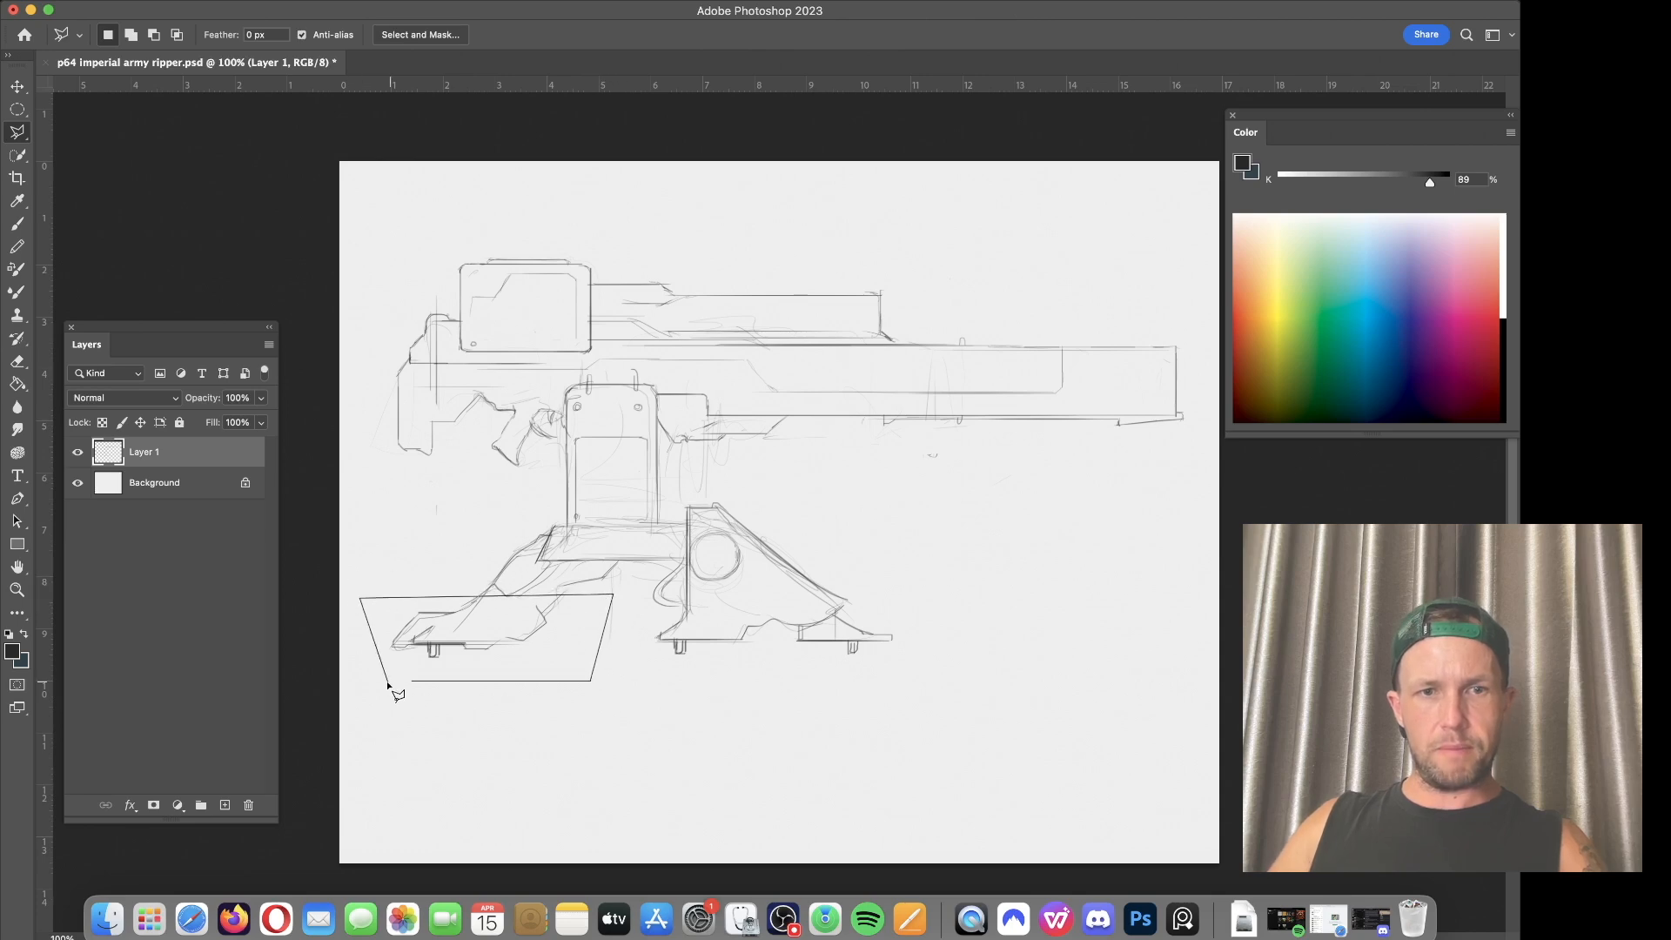
left_click(415, 681)
key("super+t")
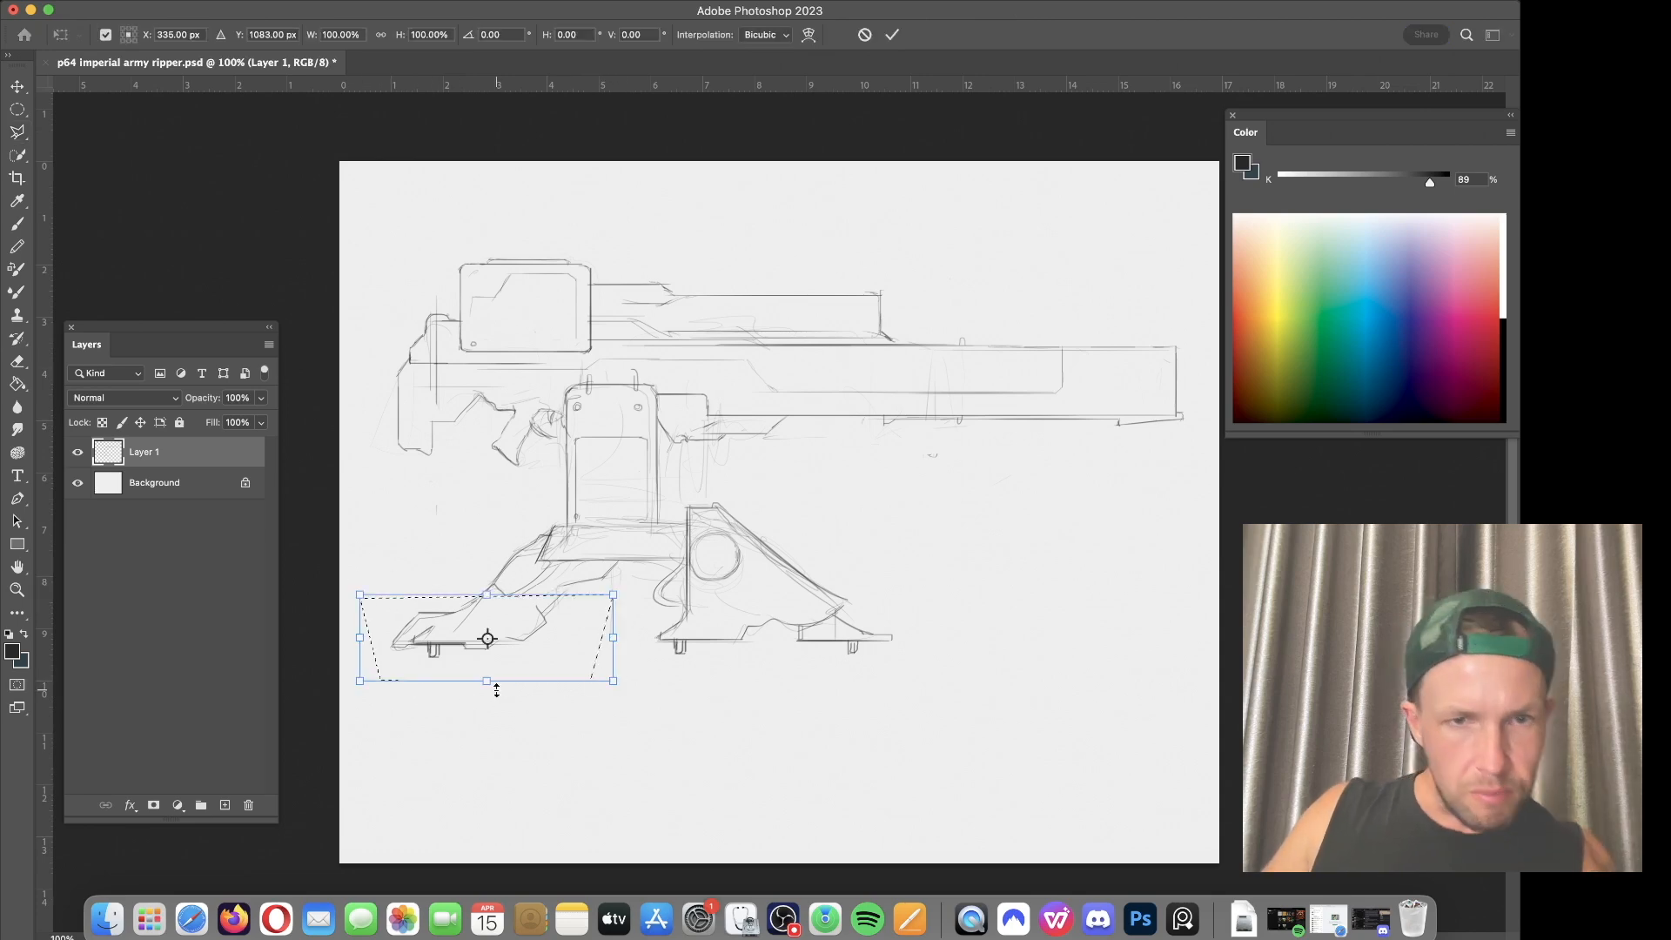
left_click_drag(489, 681, 494, 684)
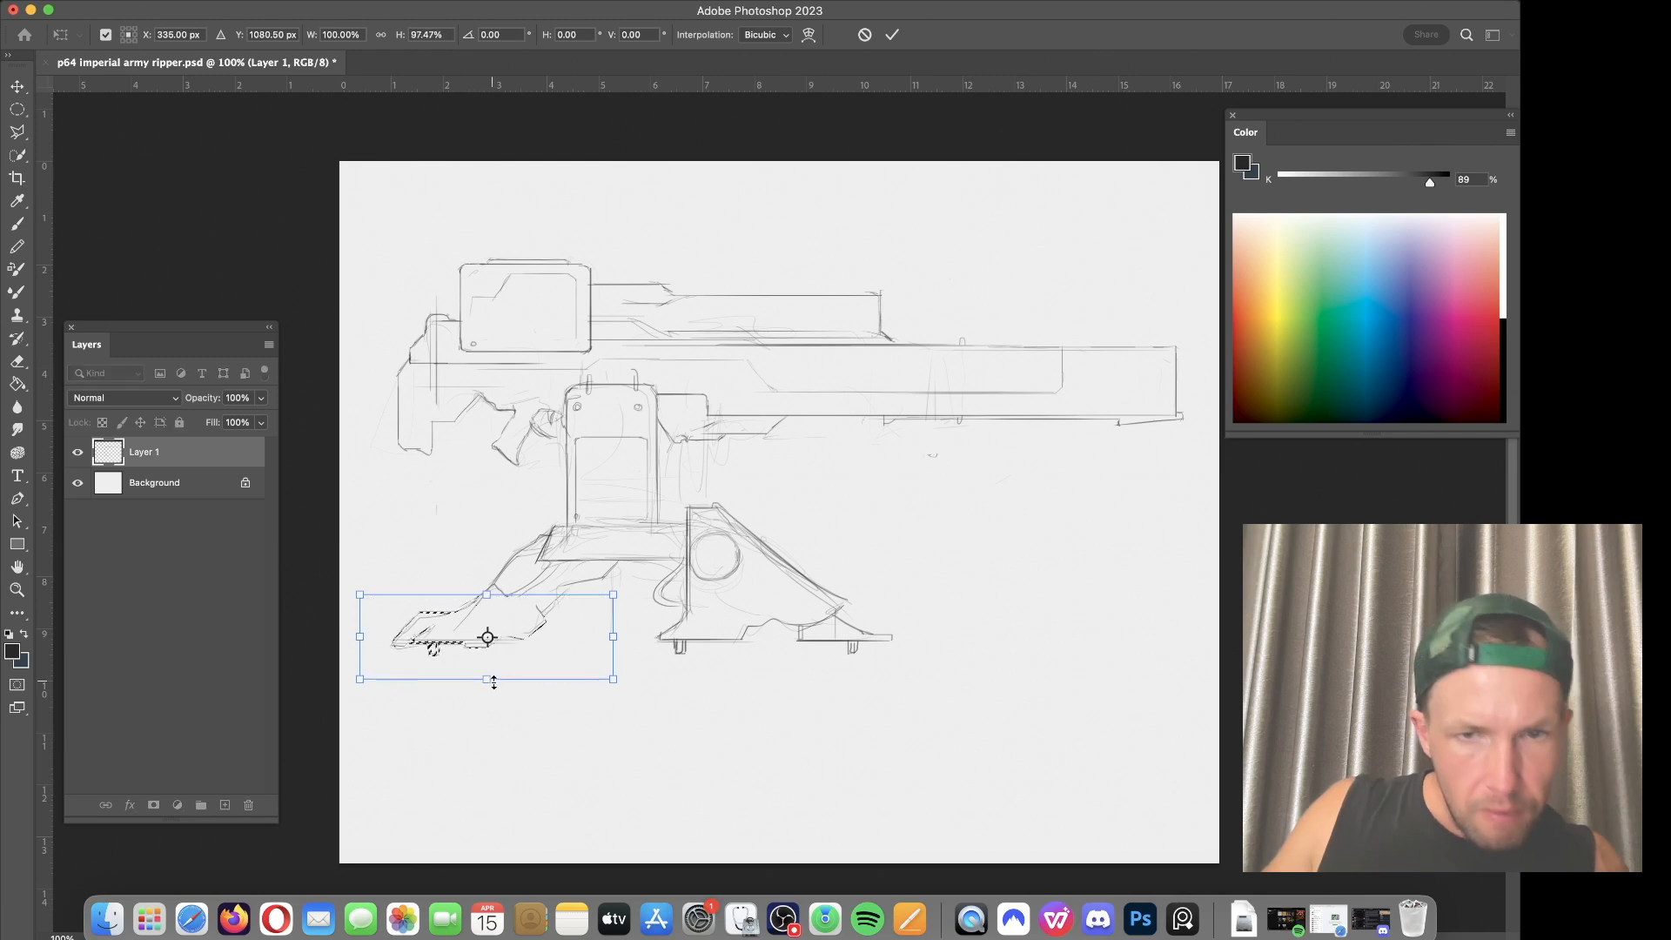
key("Return")
left_click(348, 3)
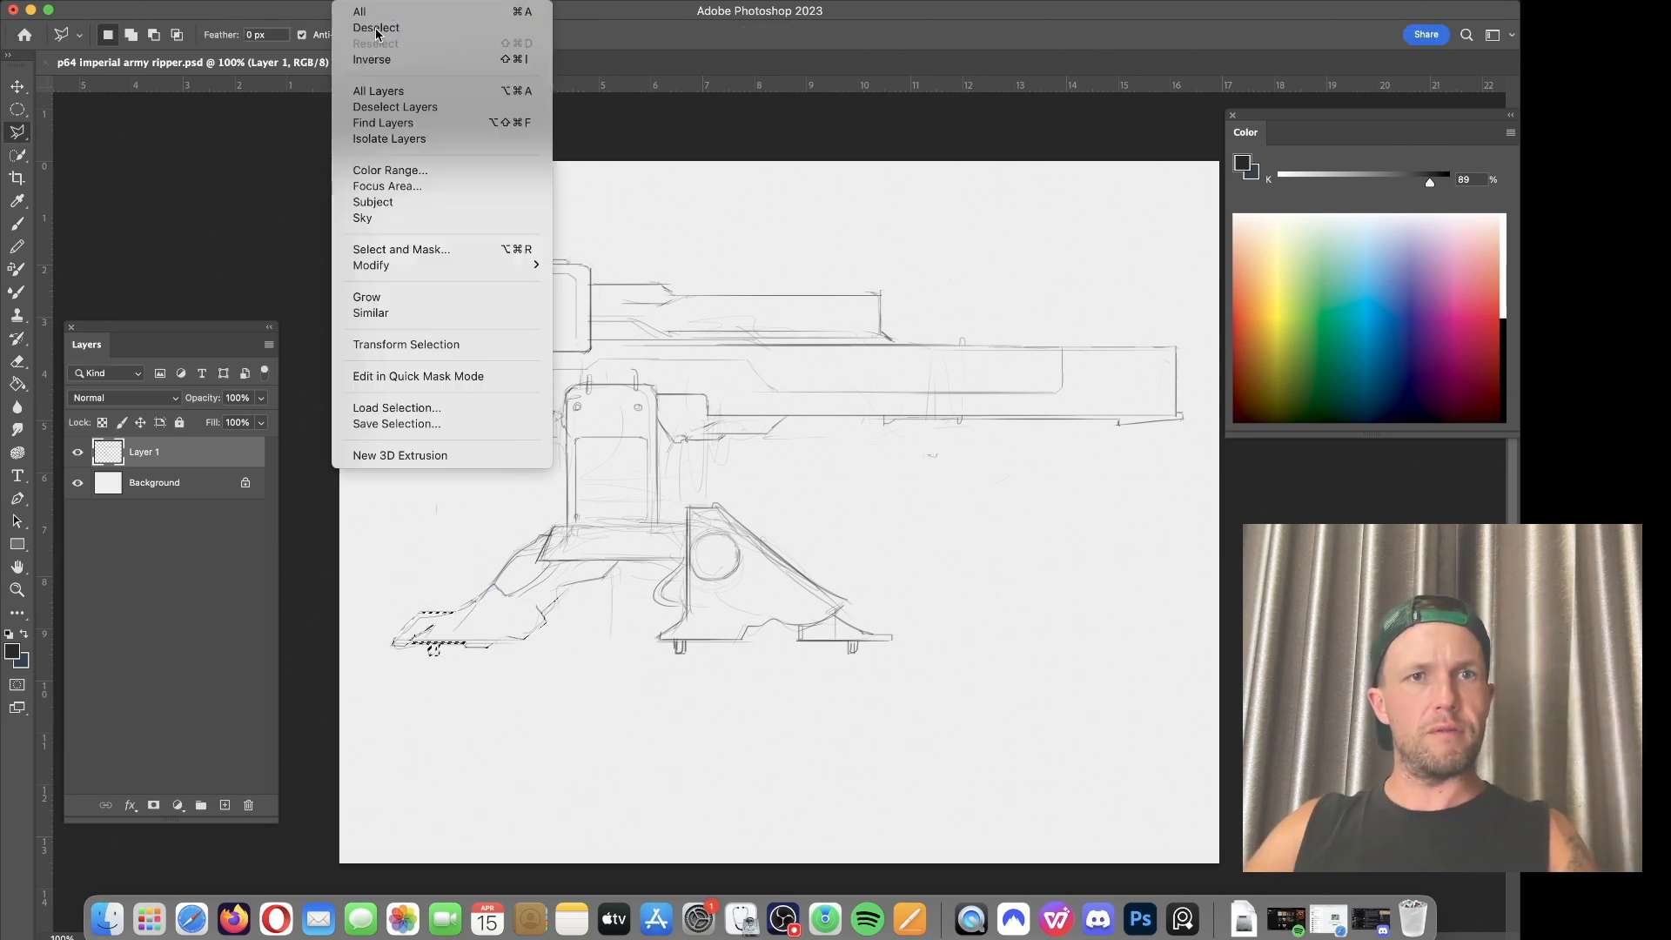
left_click(376, 29)
Step: Add a new layer directly above the background for a trial ground line beneath the feet, and return to Layer 1
left_click(165, 487)
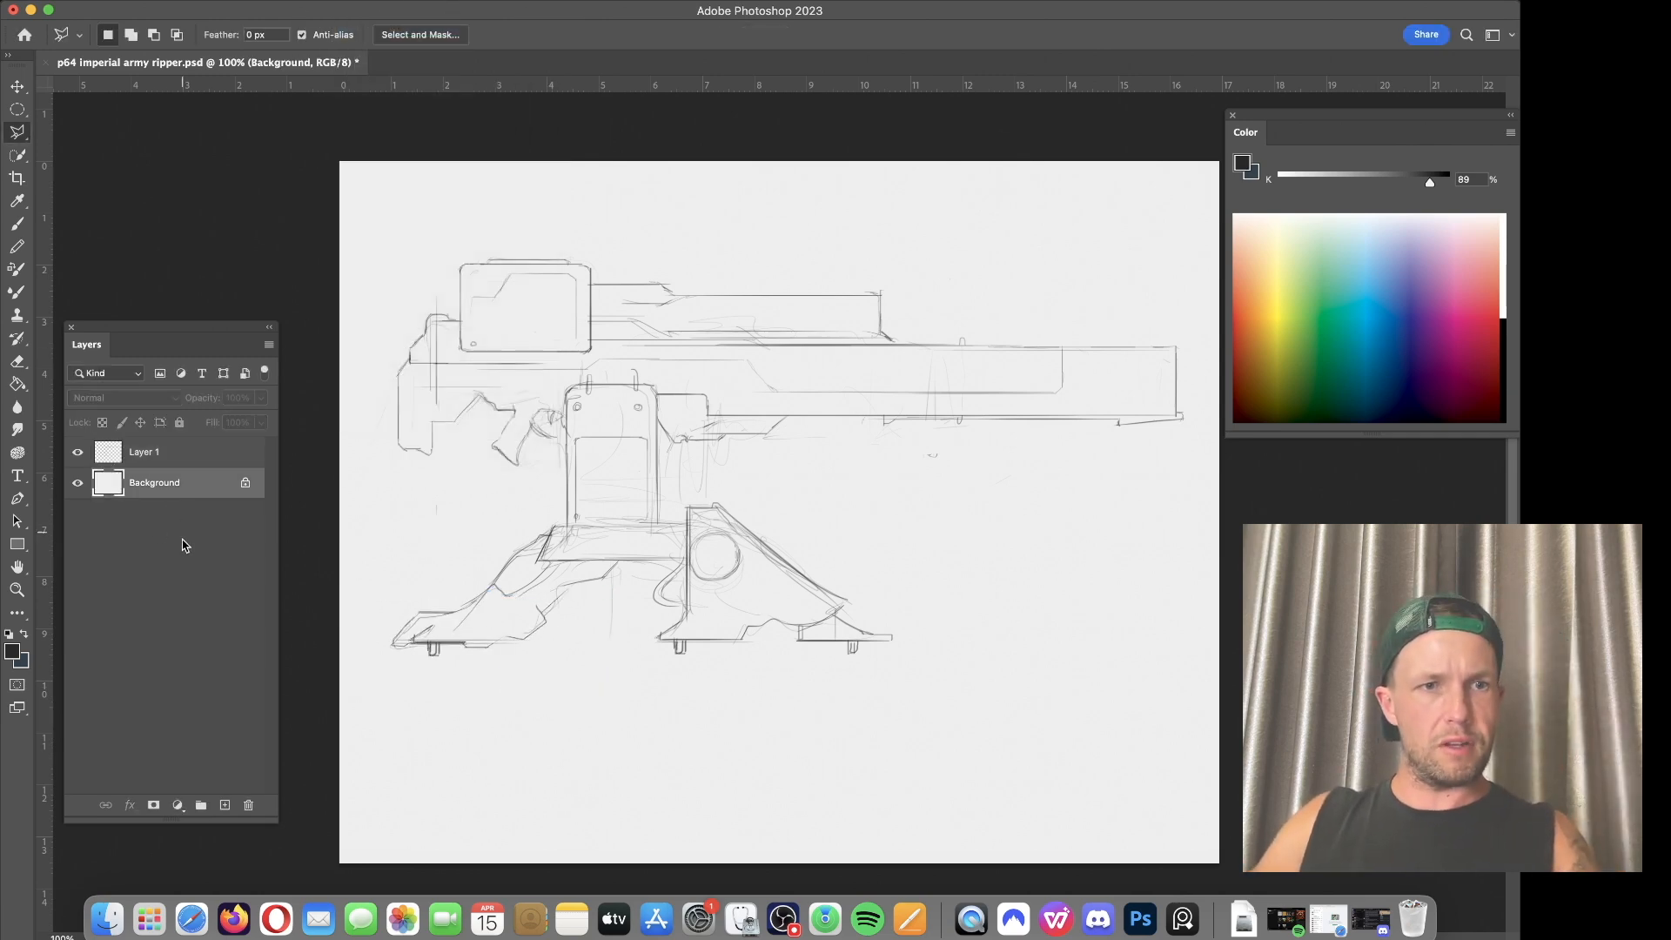
left_click(224, 804)
key("b")
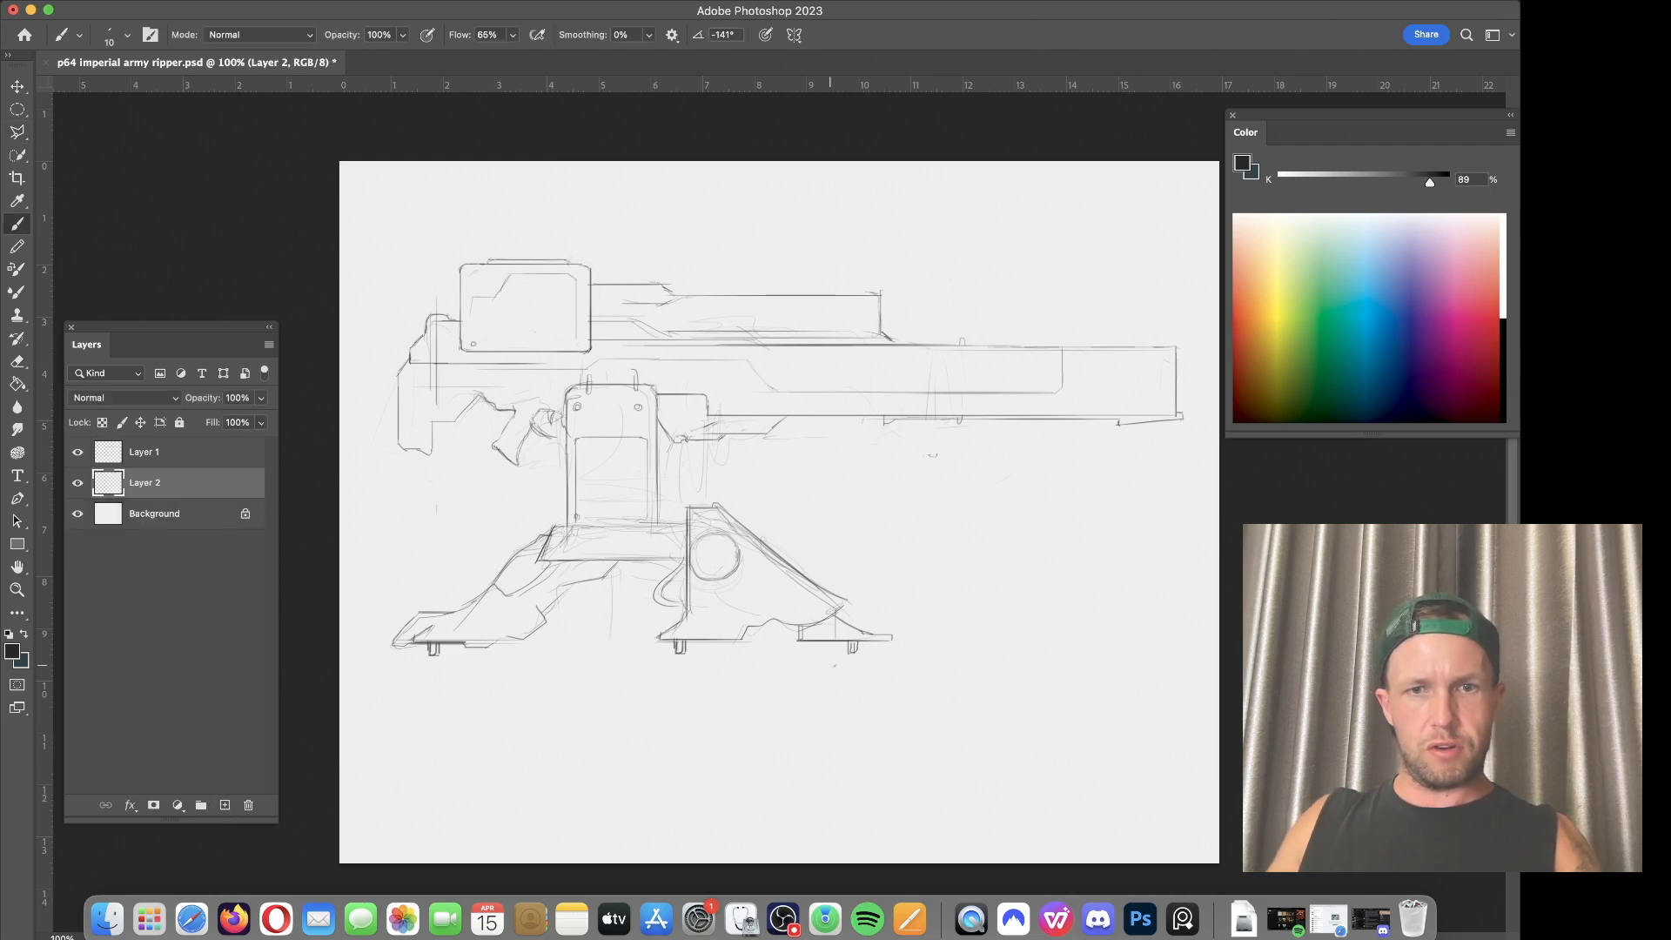
left_click_drag(891, 654, 353, 654)
key("super+z")
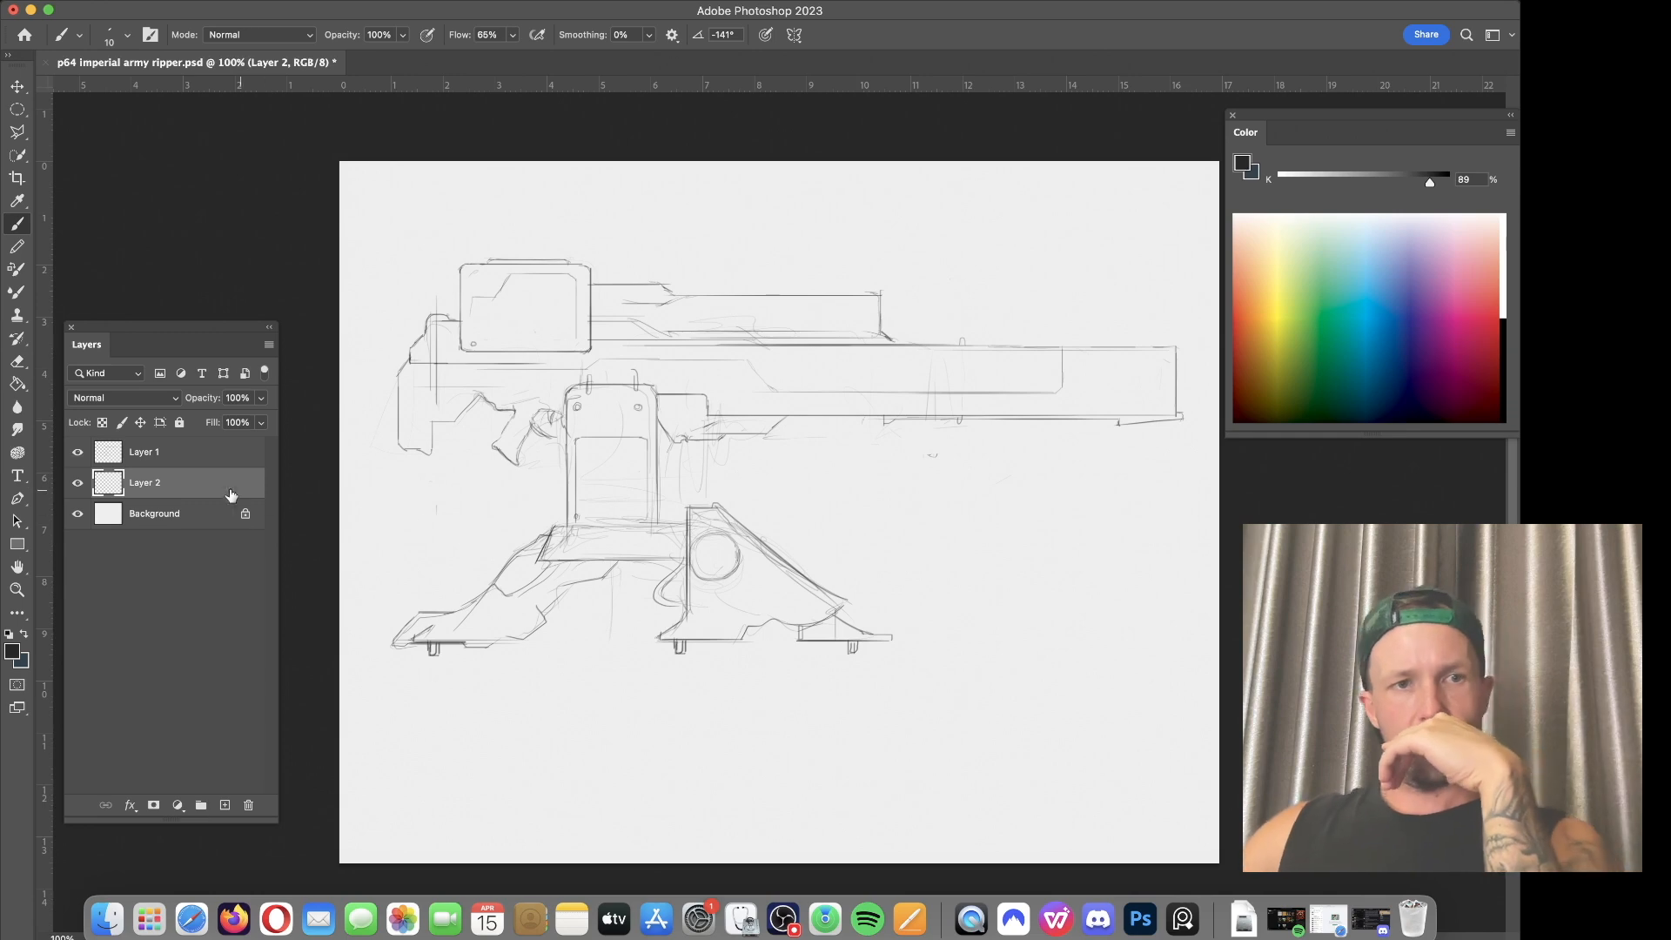
left_click(196, 454)
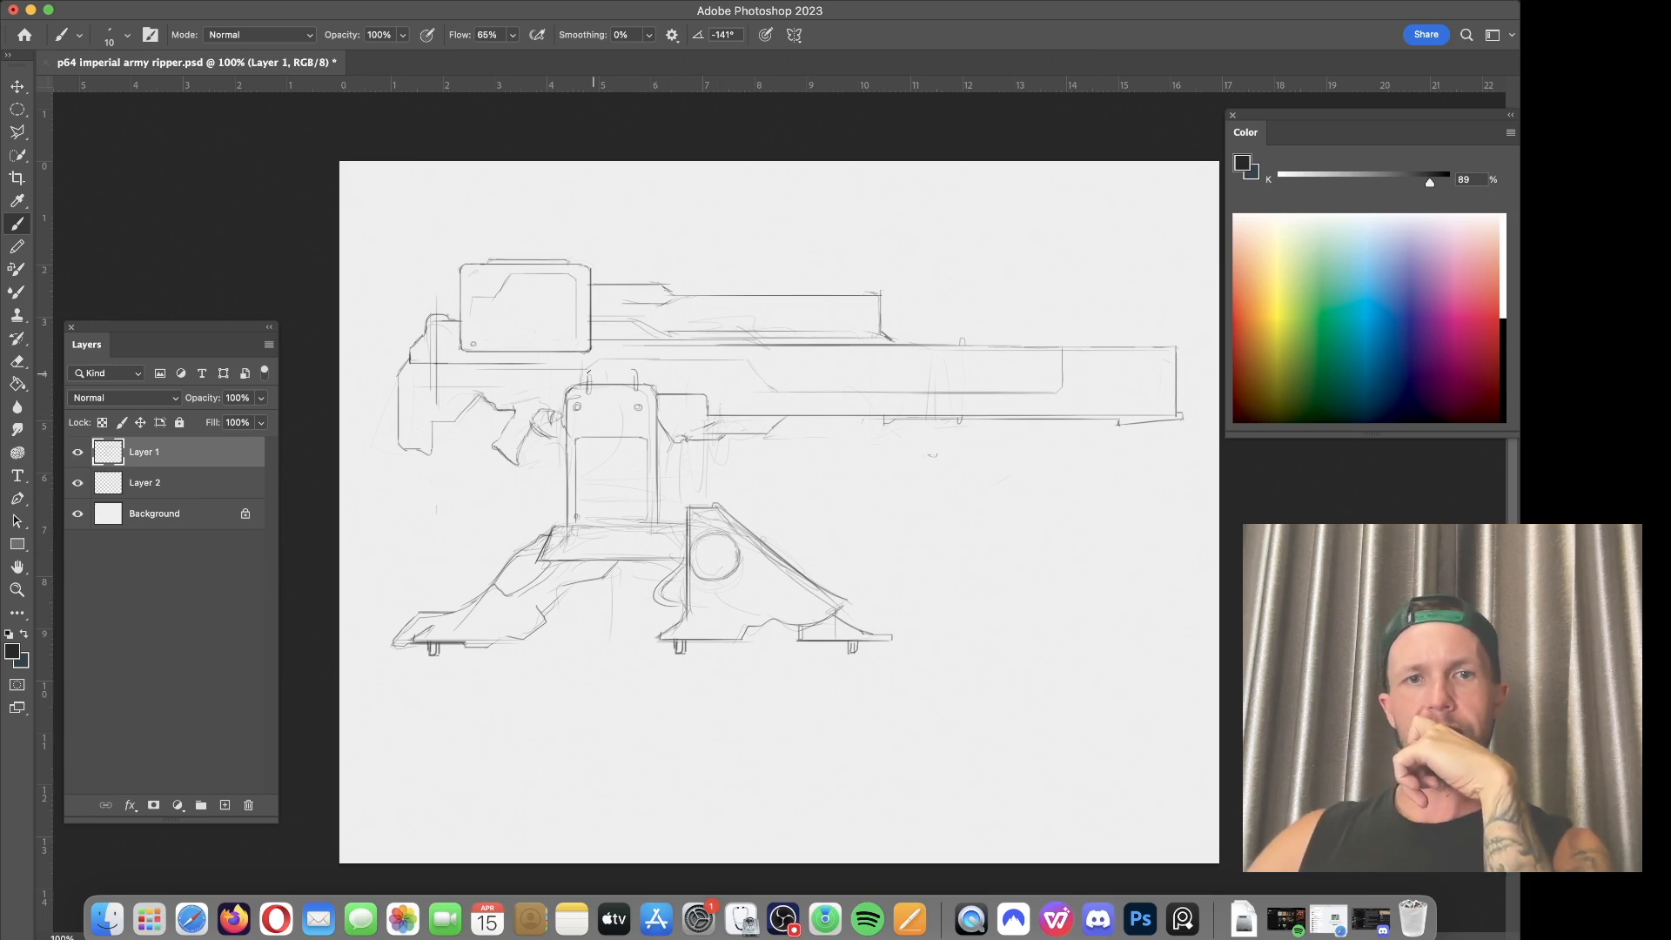
Step: Select the turret column and attached under-barrel parts with the Polygonal Lasso, move them toward the muzzle, and clear the selection
key("l")
left_click(561, 383)
left_click(561, 521)
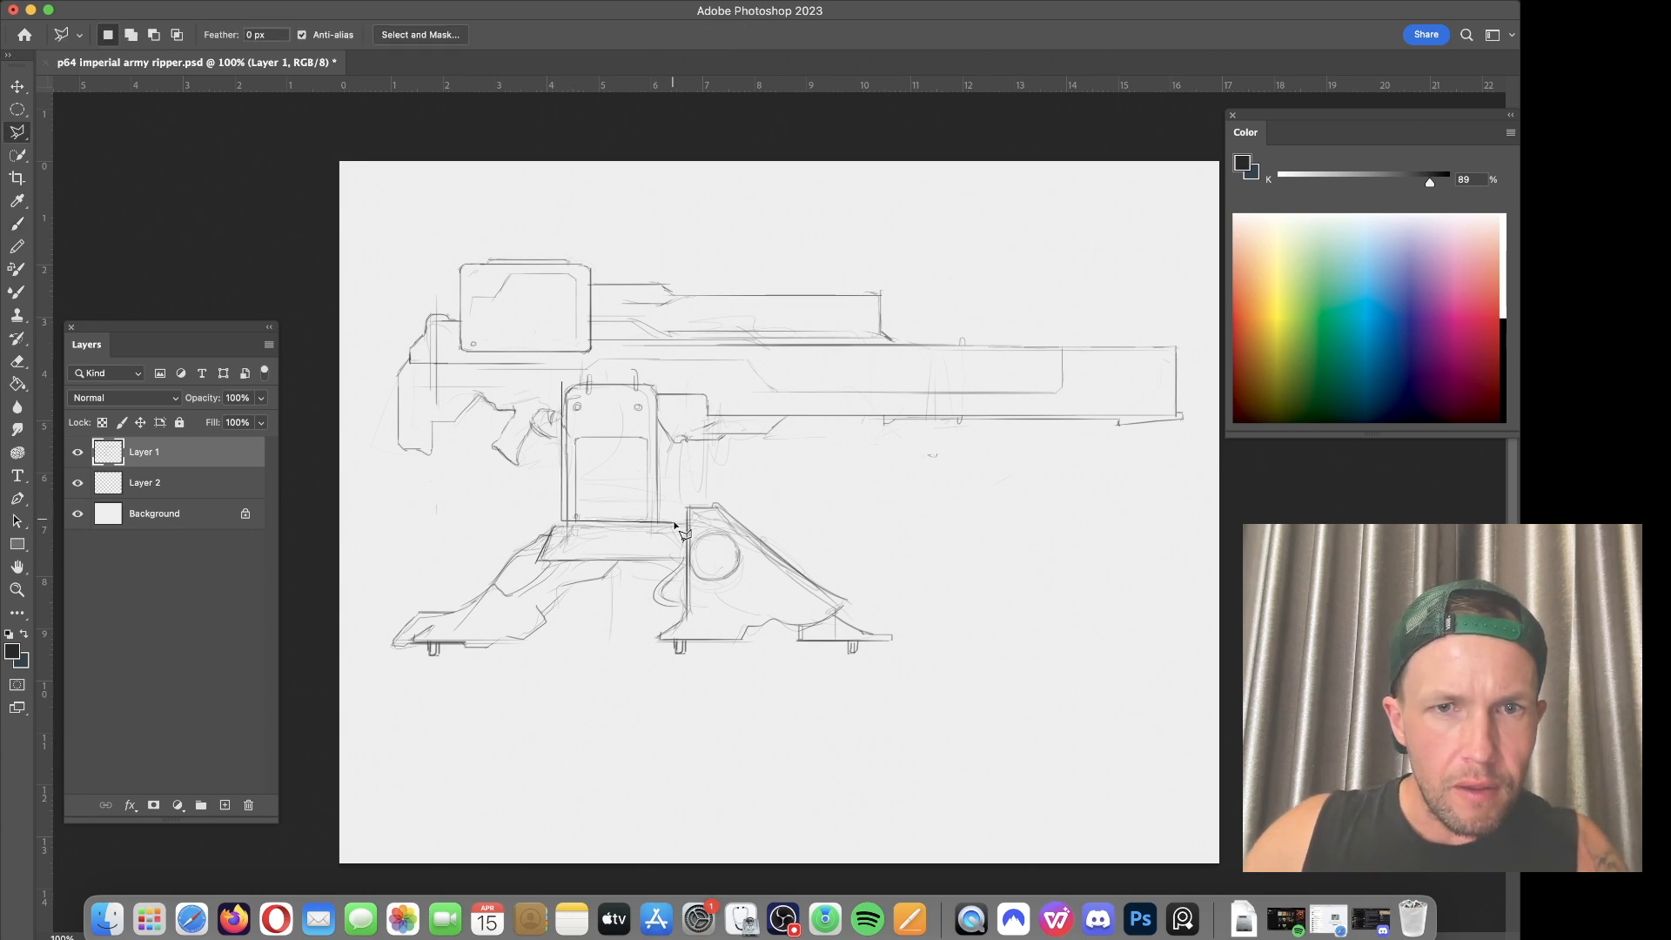
left_click(677, 519)
left_click(707, 470)
left_click(813, 459)
left_click(797, 404)
left_click(723, 371)
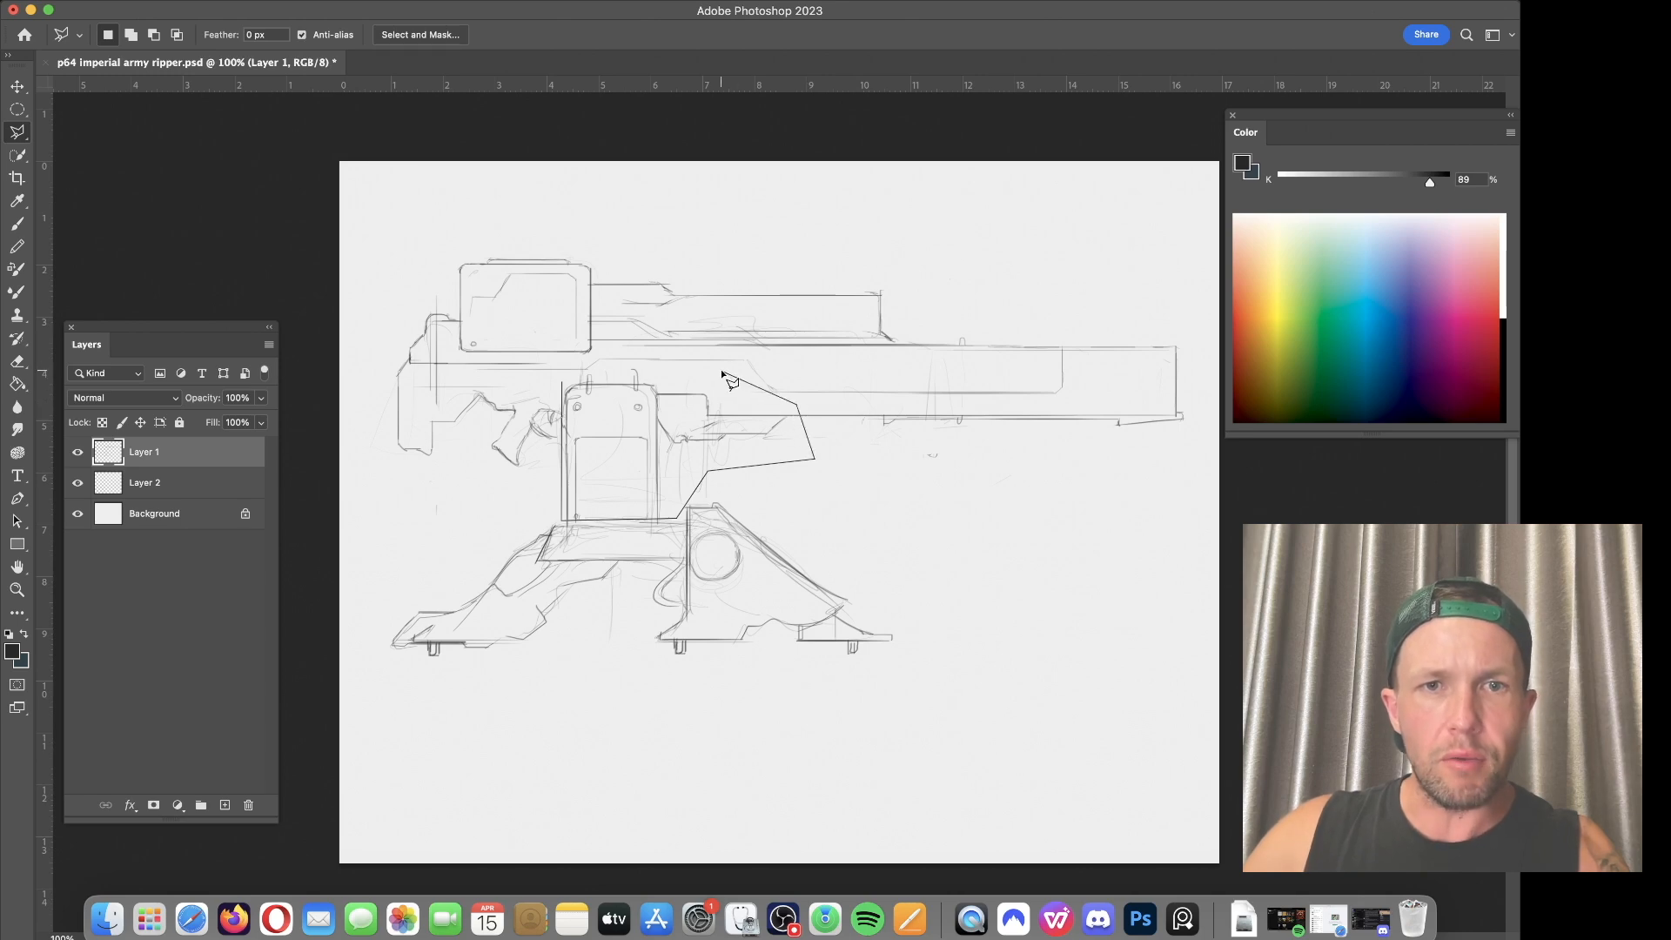
left_click(619, 361)
double_click(577, 373)
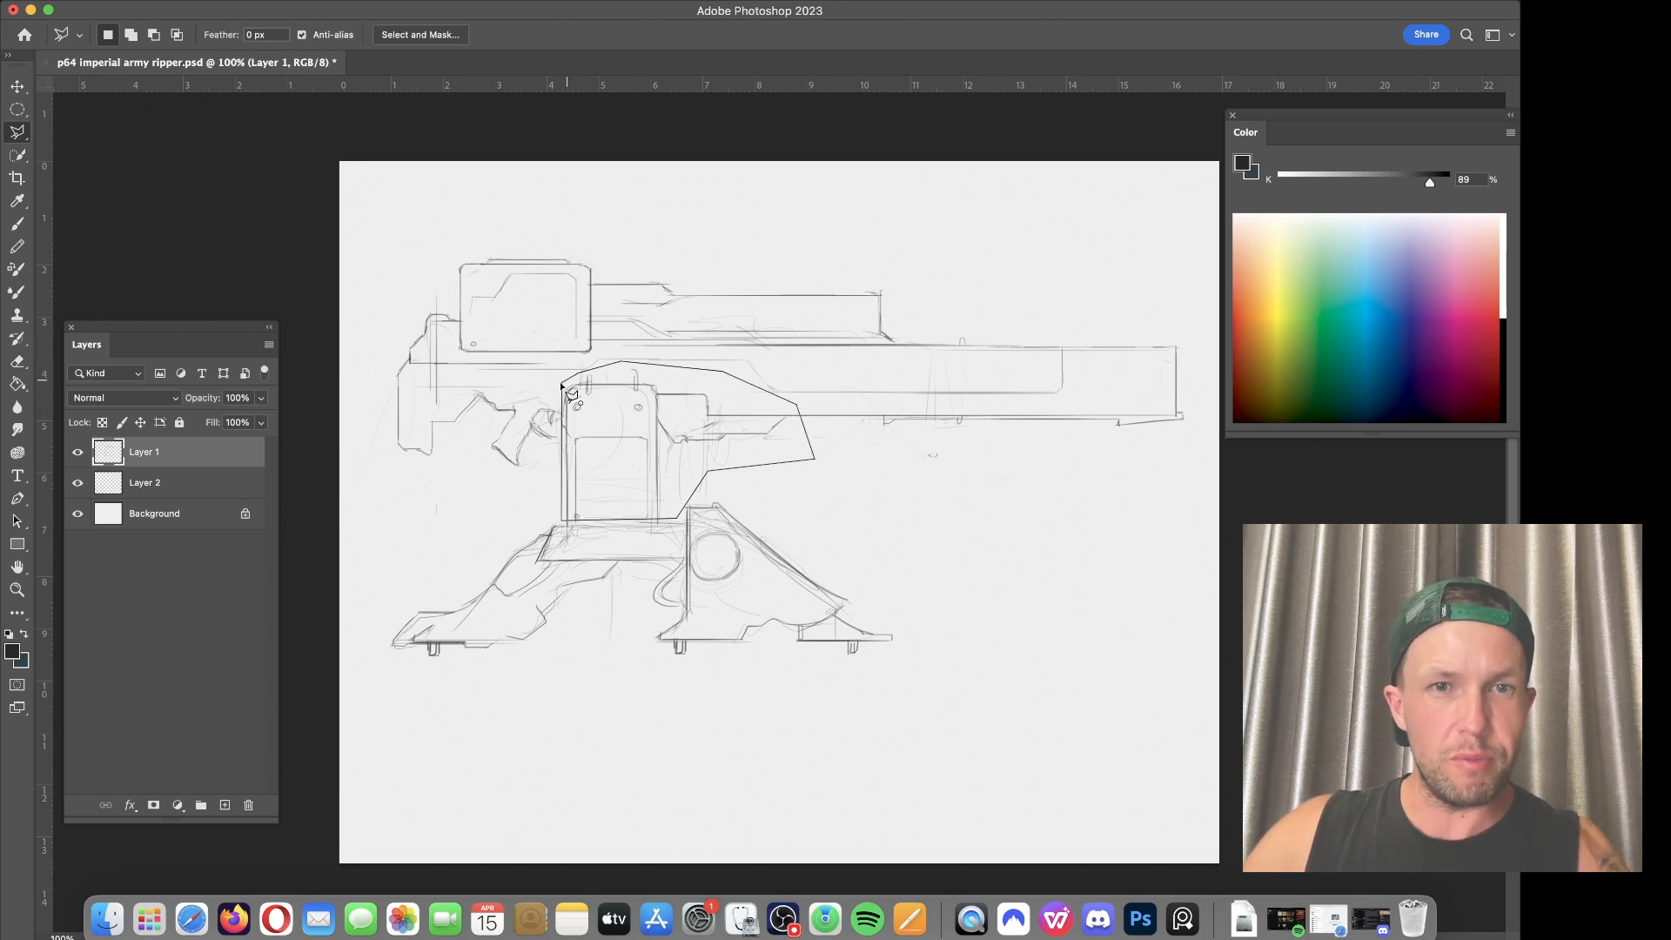
key("ctrl+t")
mouse_move(632, 416)
left_mouse_down()
mouse_move(692, 415)
mouse_move(678, 443)
left_mouse_up()
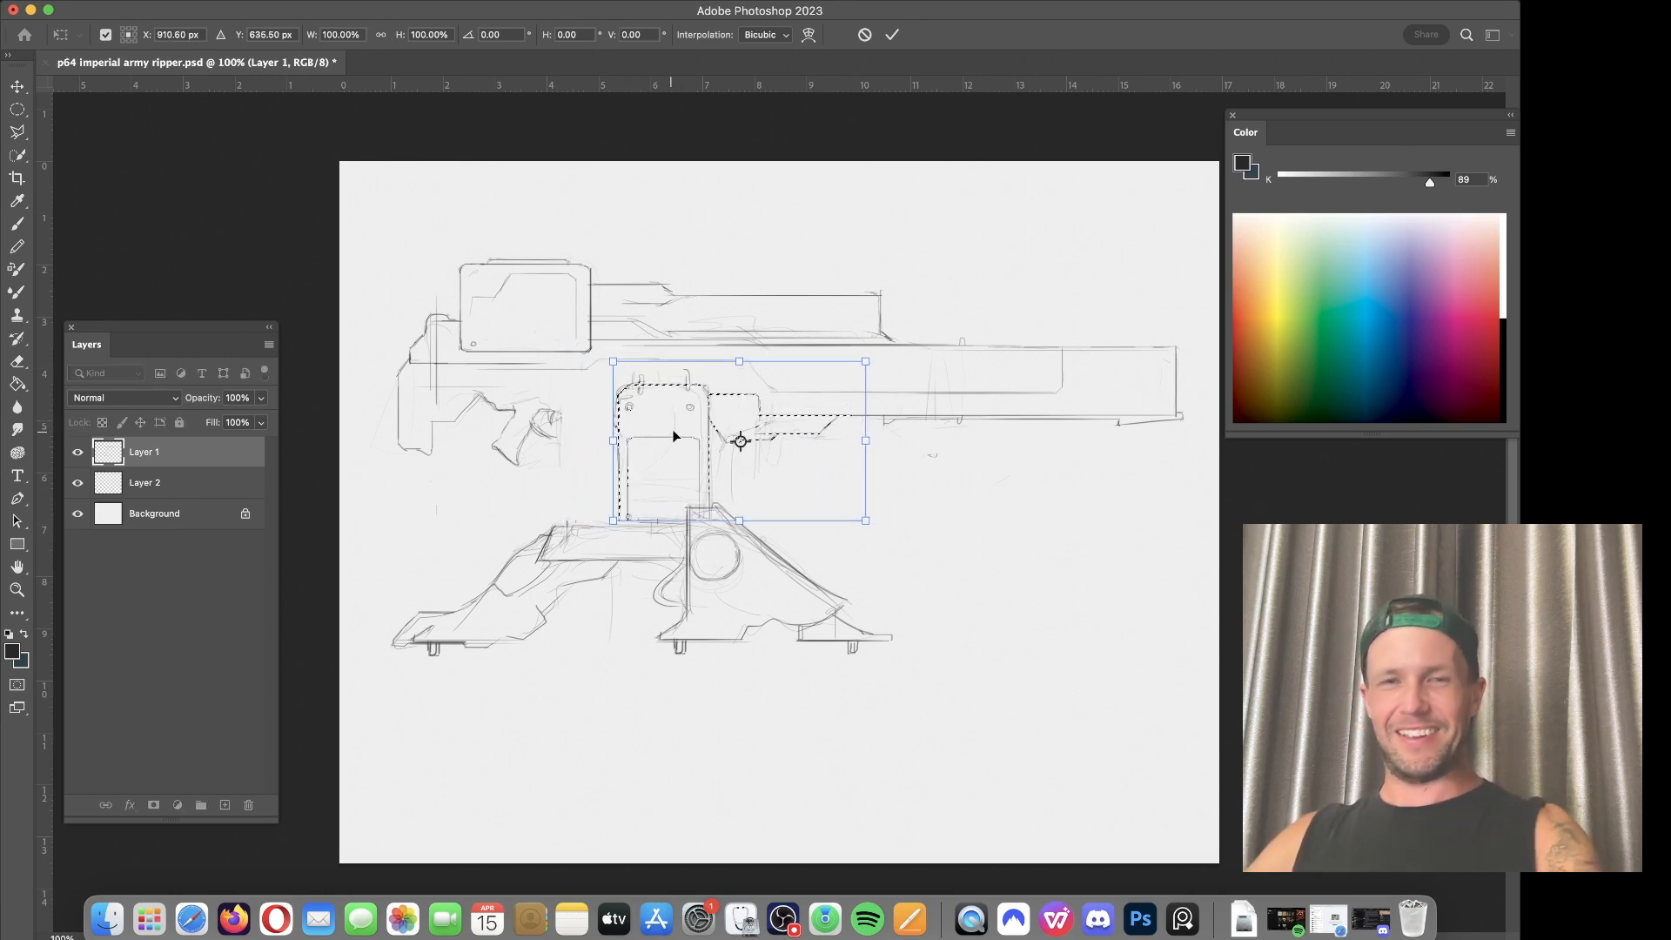
key("Return")
left_click(354, 2)
left_click(376, 28)
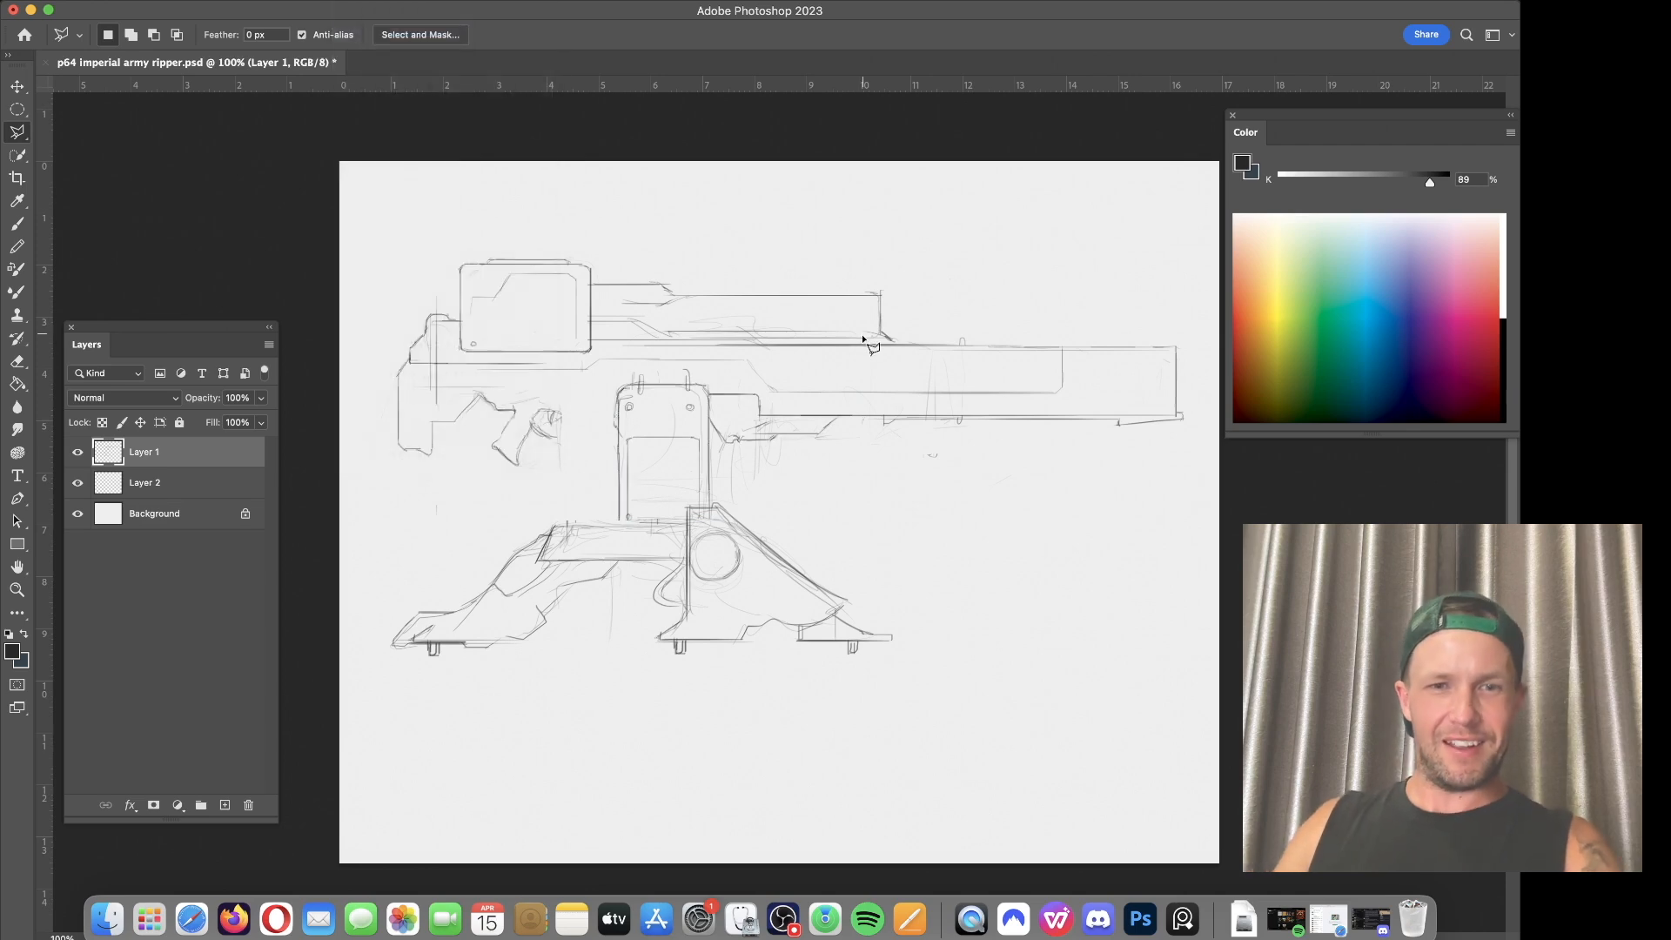
key("b")
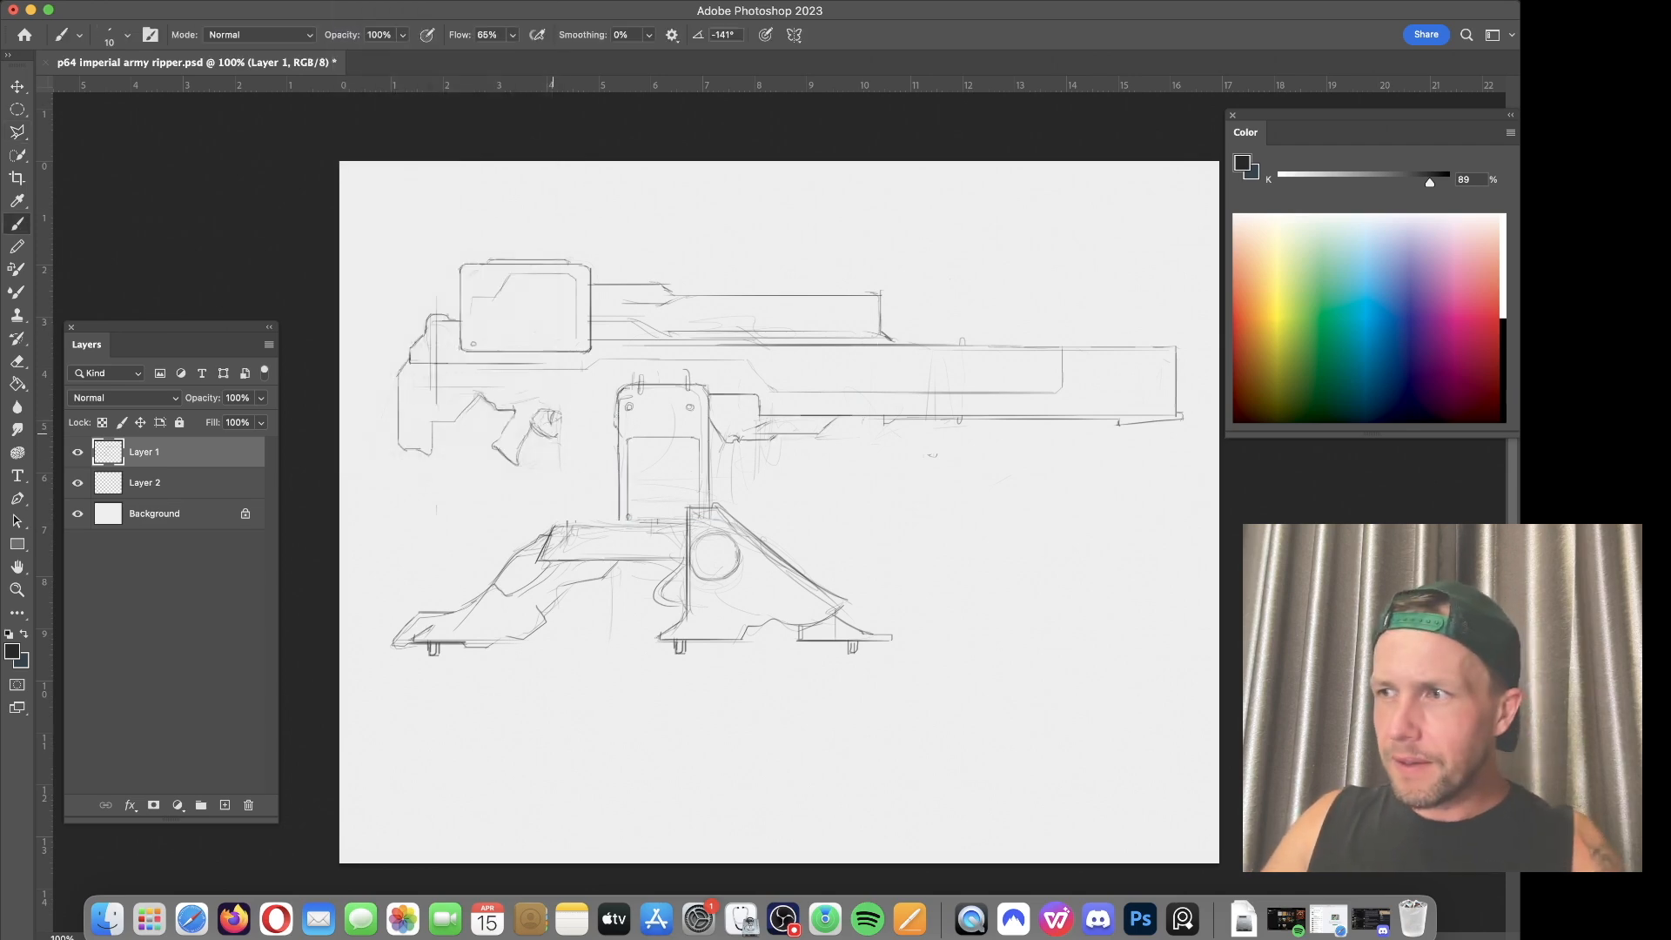
left_click(1099, 917)
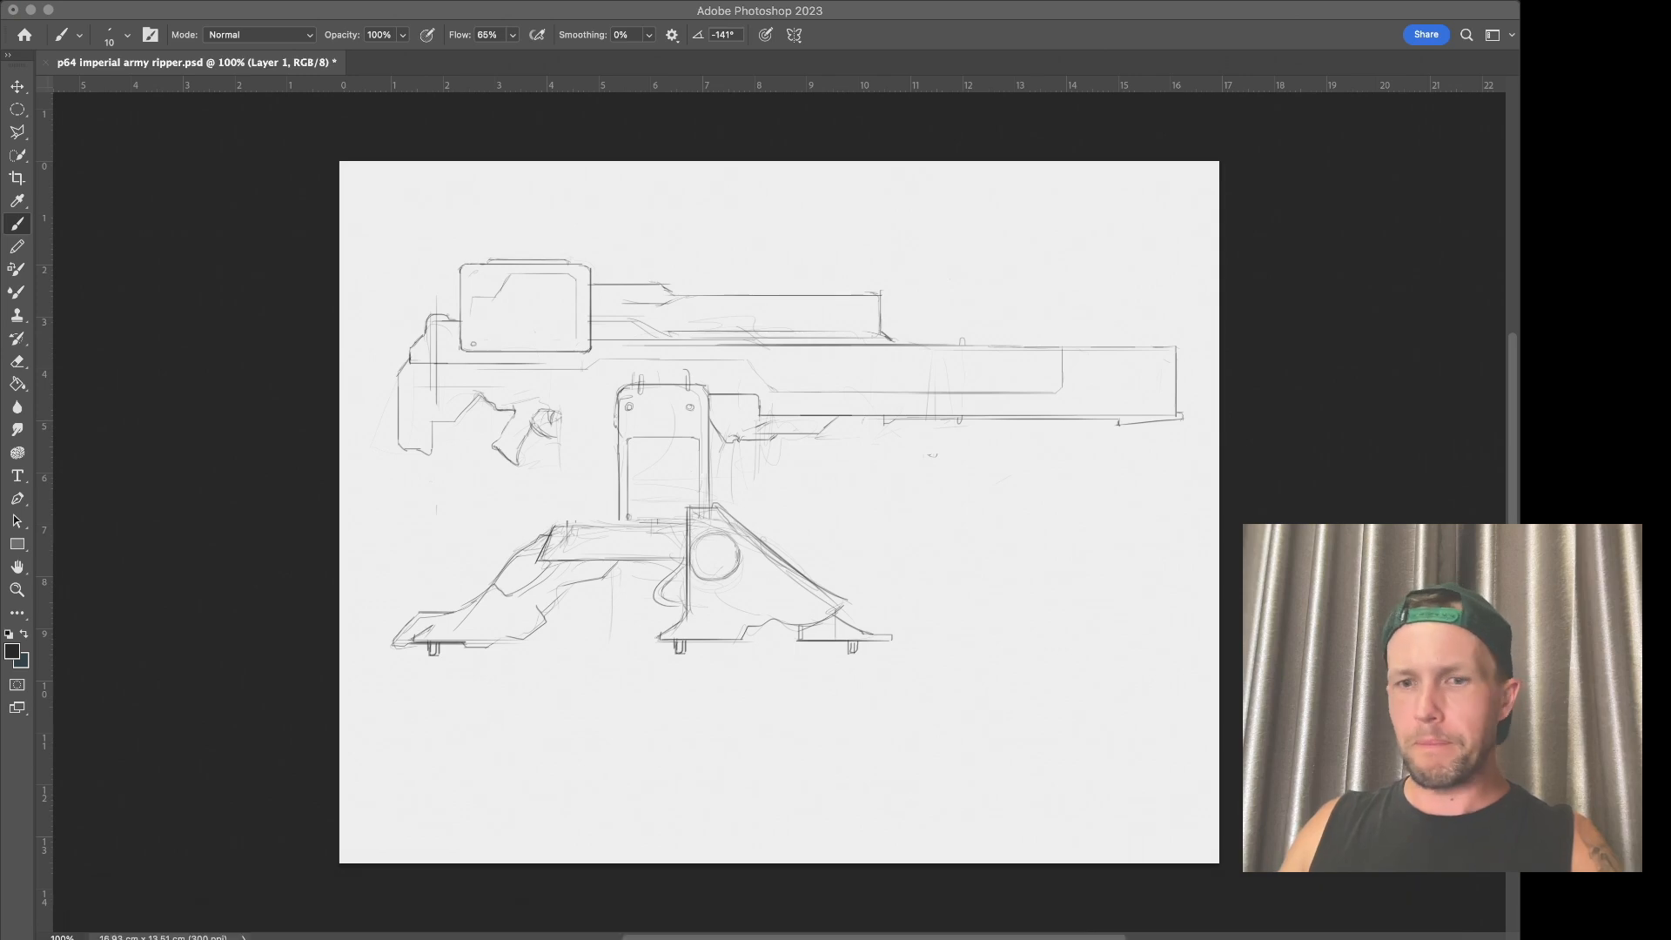
left_click(180, 736)
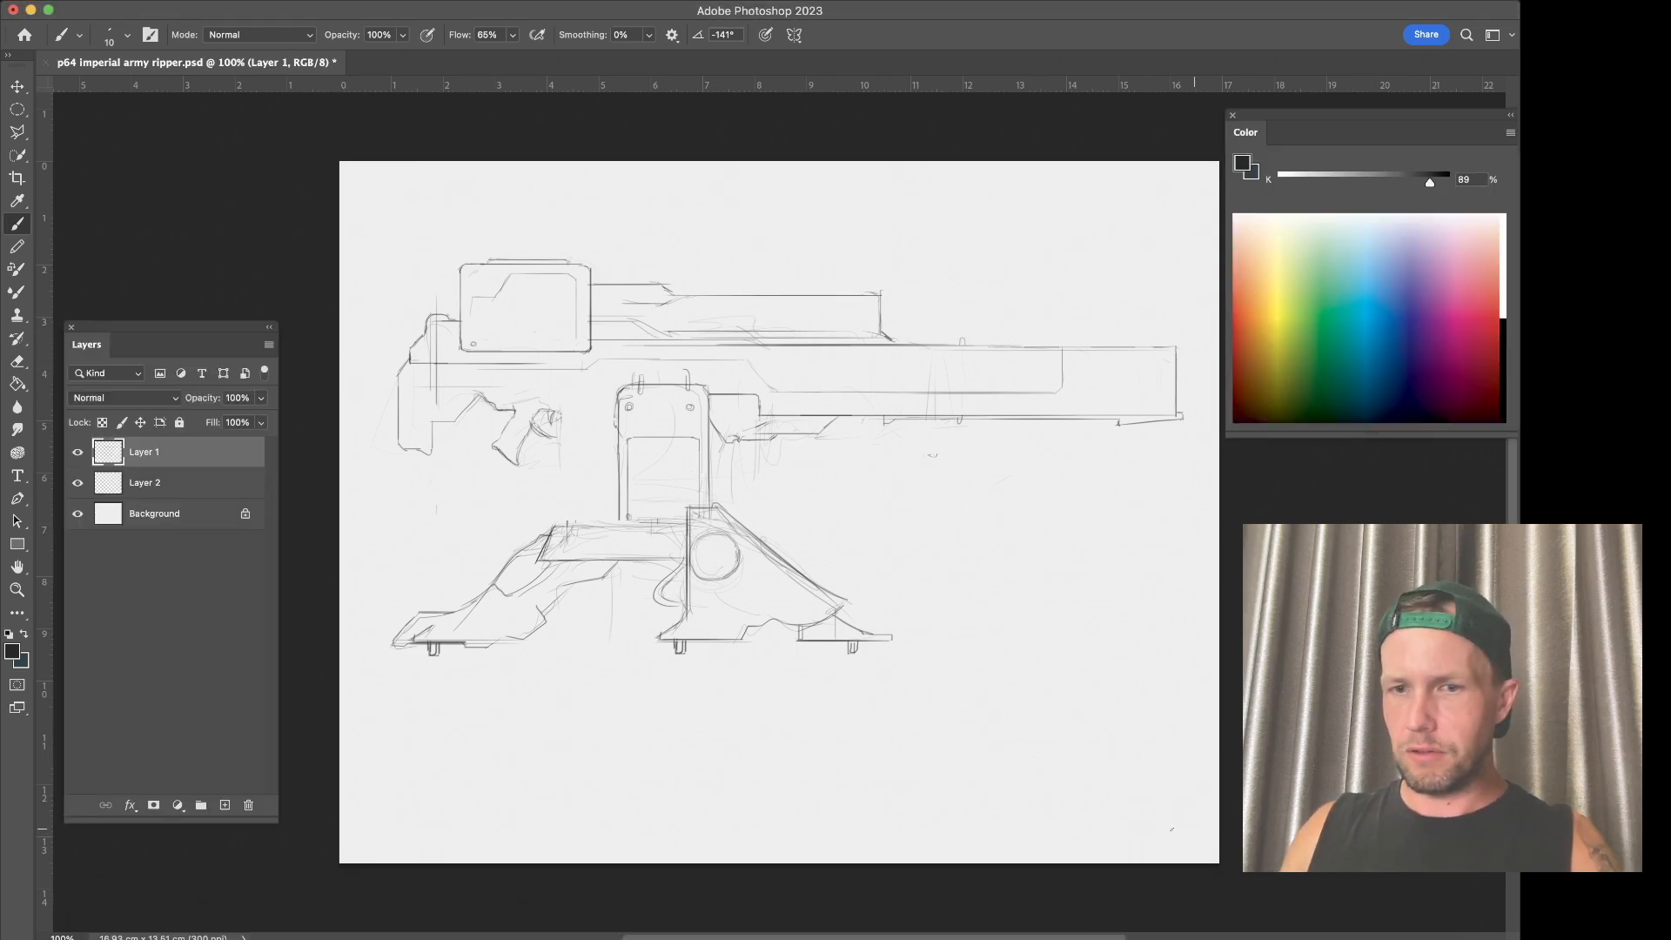
mouse_move(360, 931)
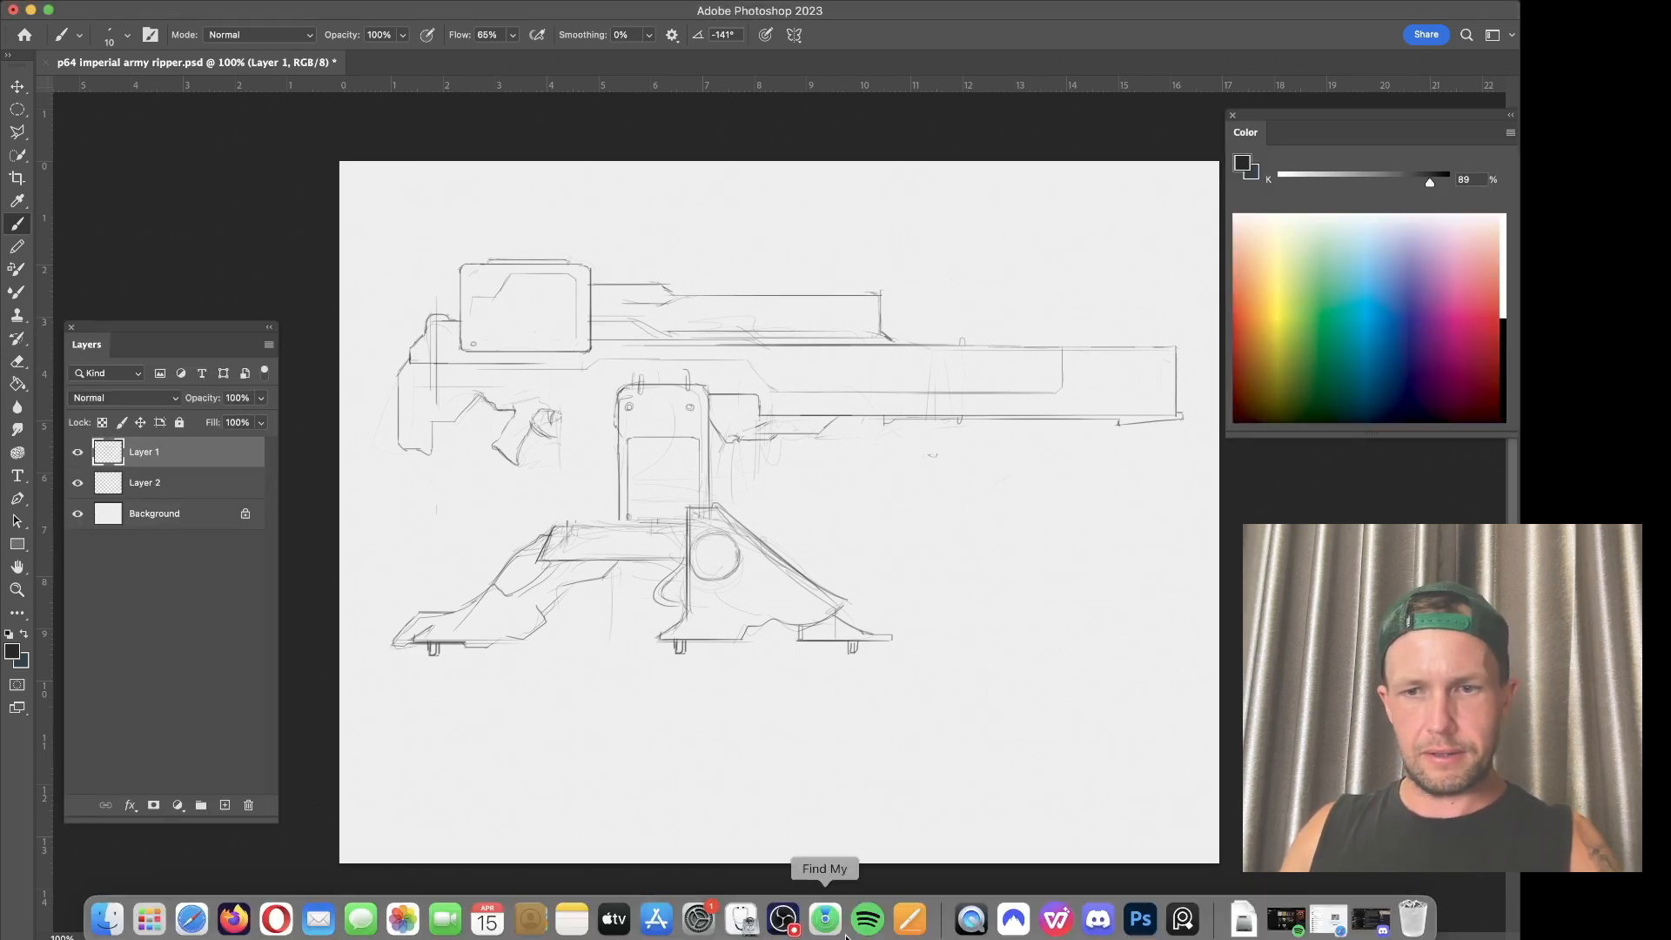
left_click(1181, 917)
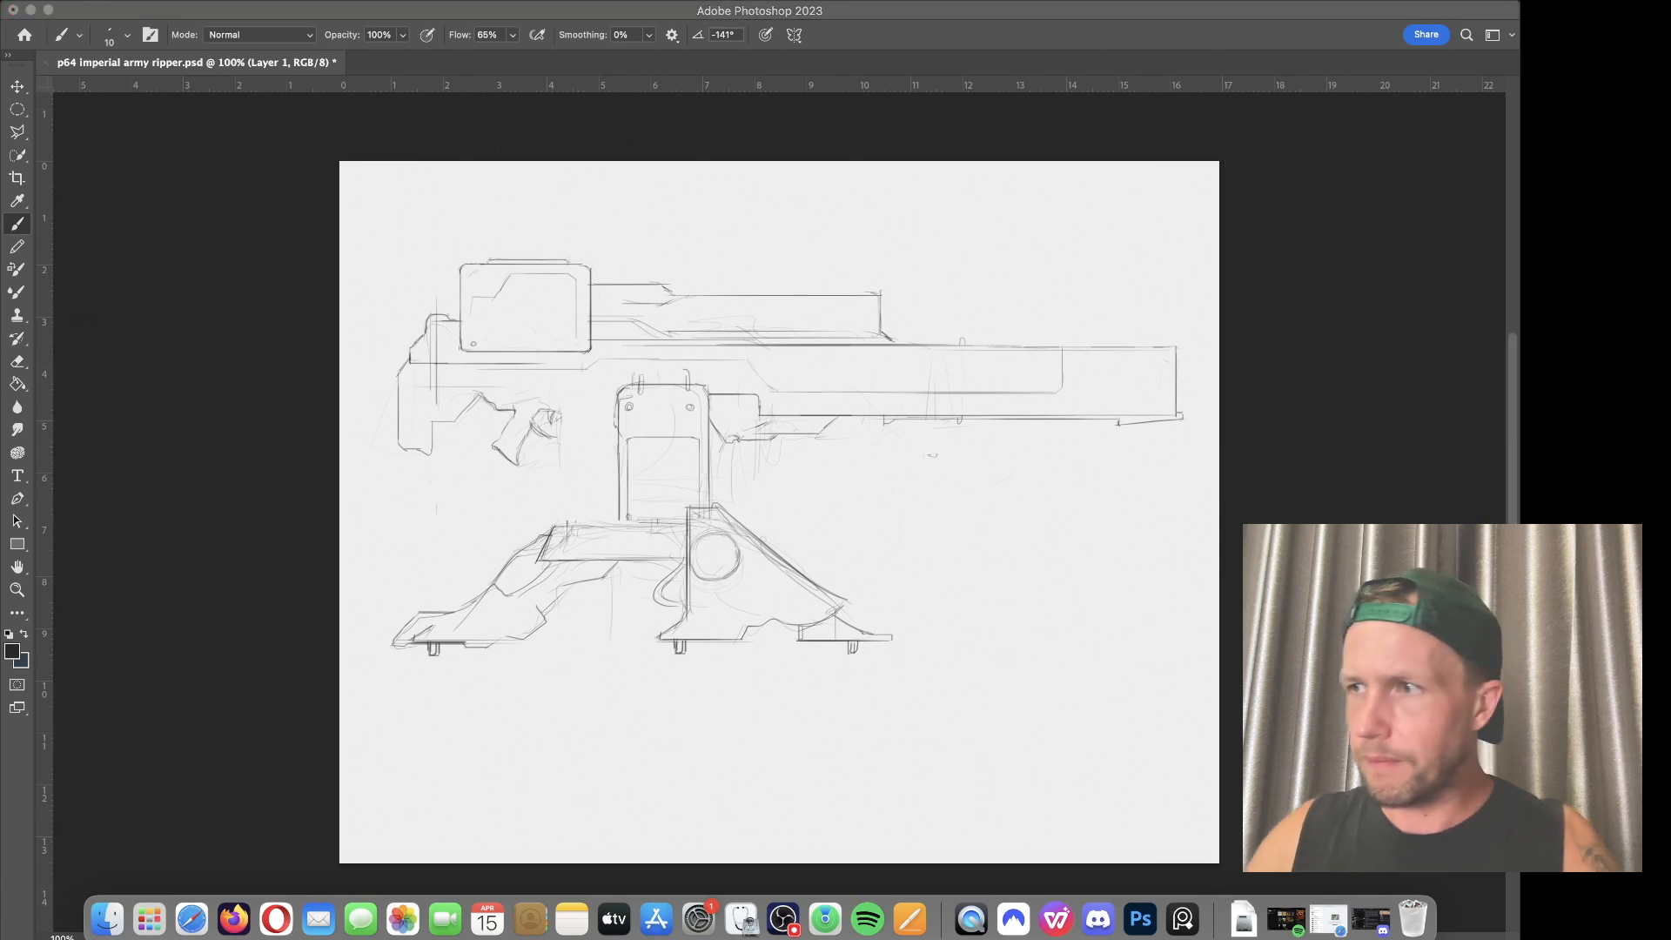
left_click(932, 487)
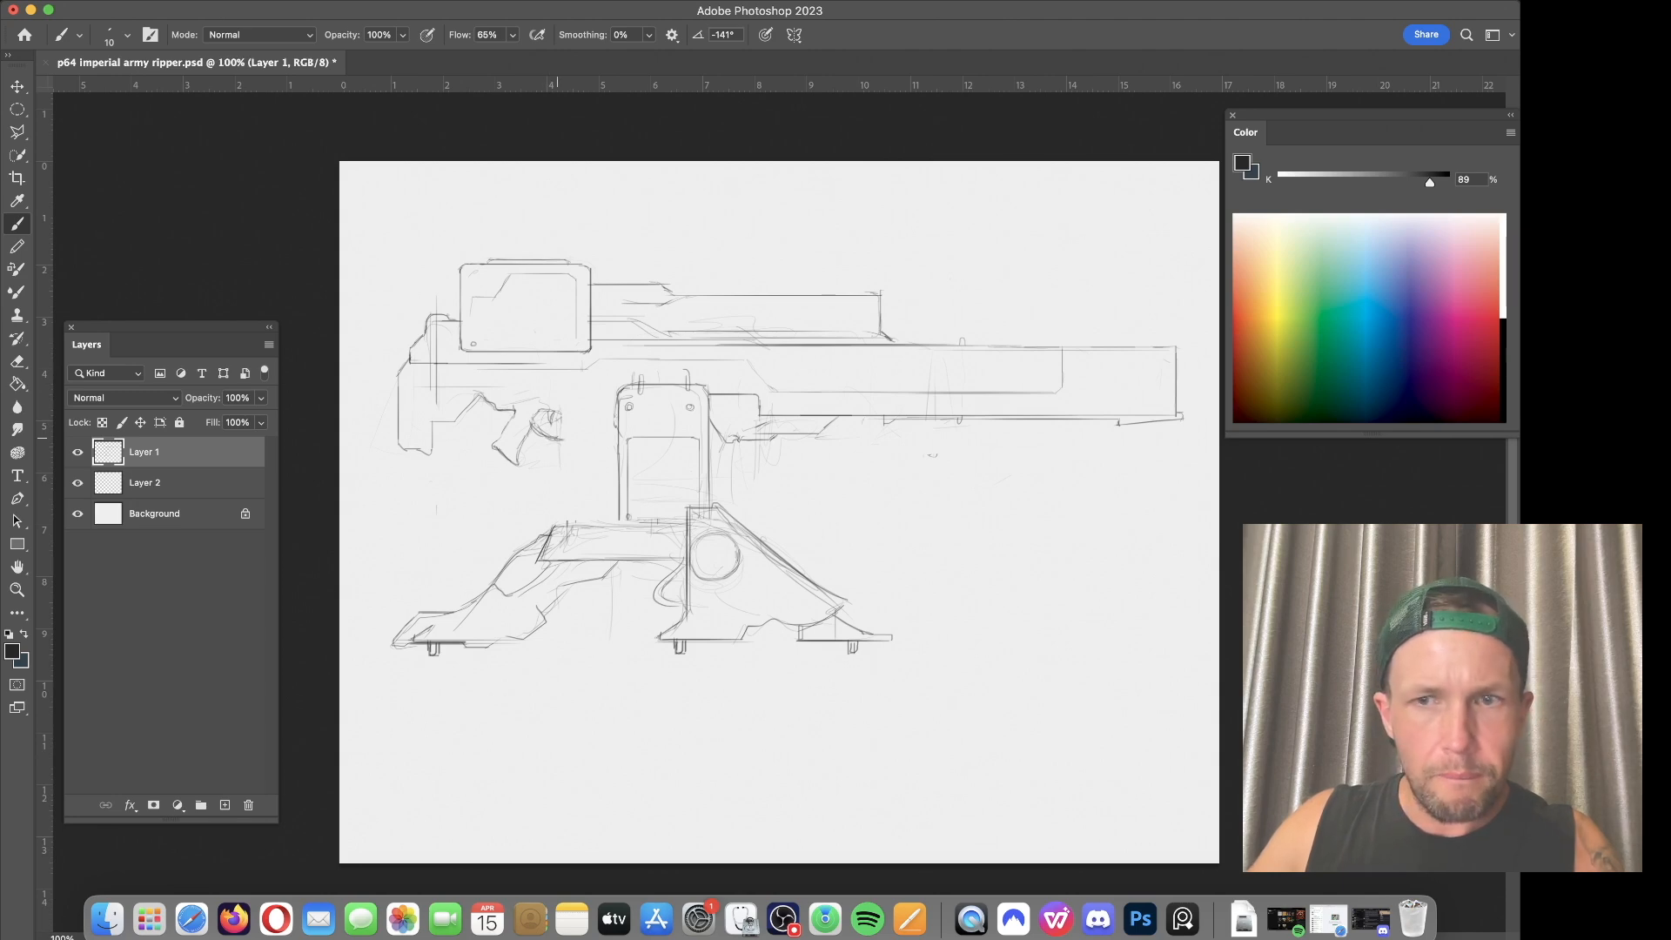
Step: Sketch the front of the trigger guard and the receiver's lower edge running from it to the turret column
left_click_drag(567, 440, 581, 440)
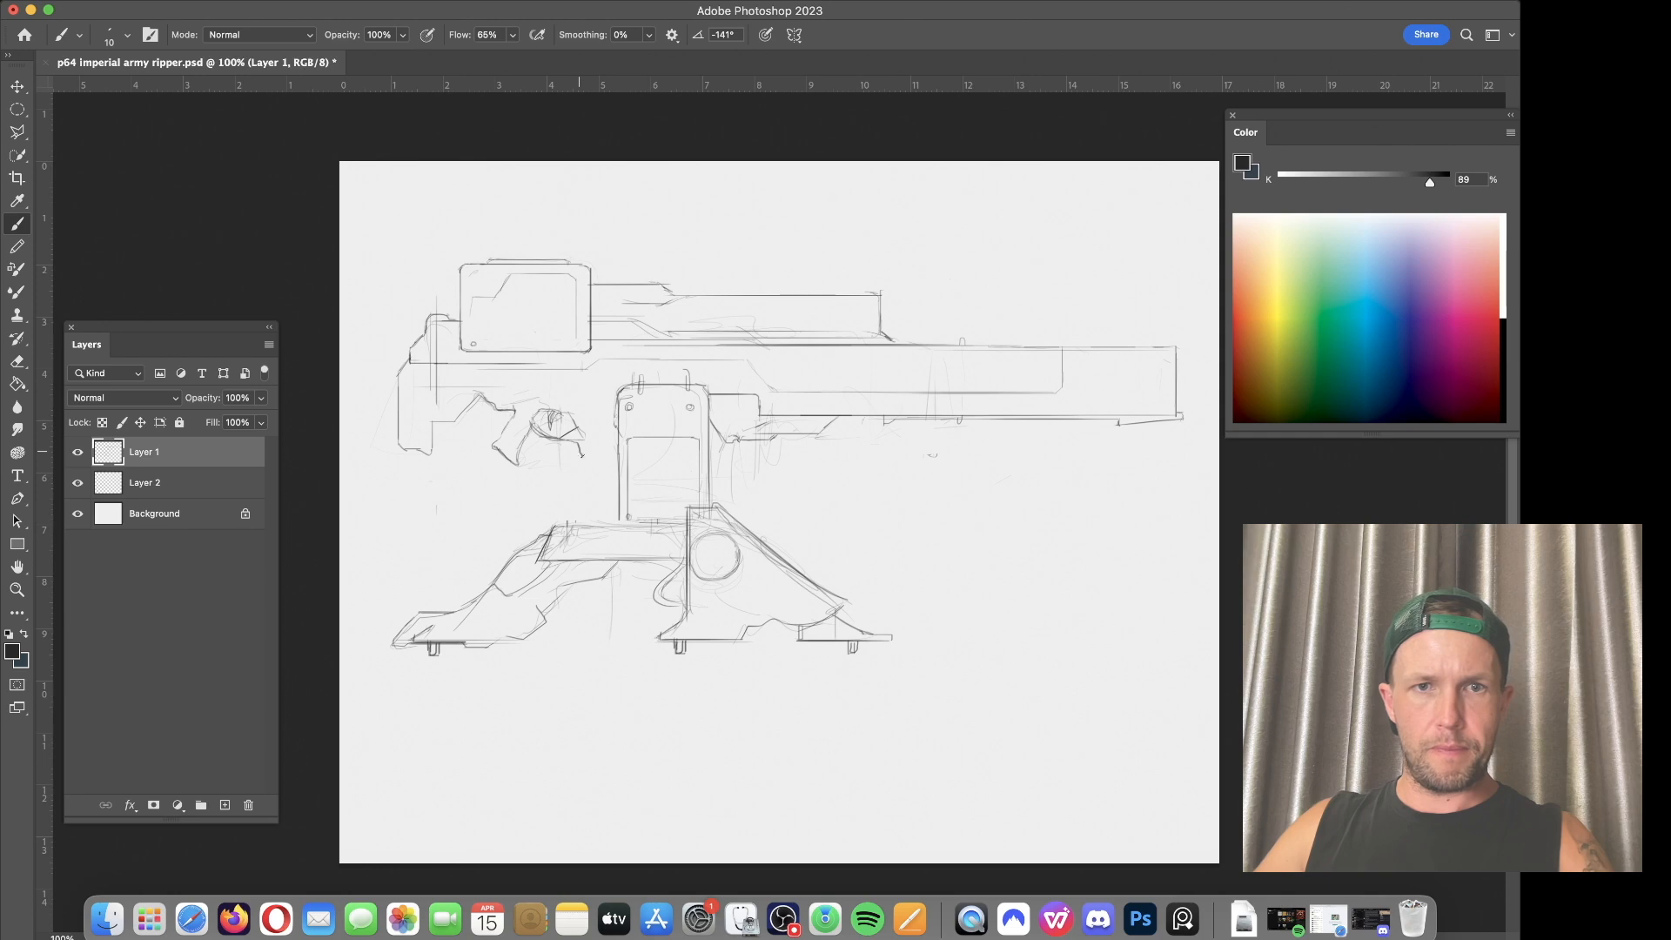
left_click_drag(604, 456, 579, 450)
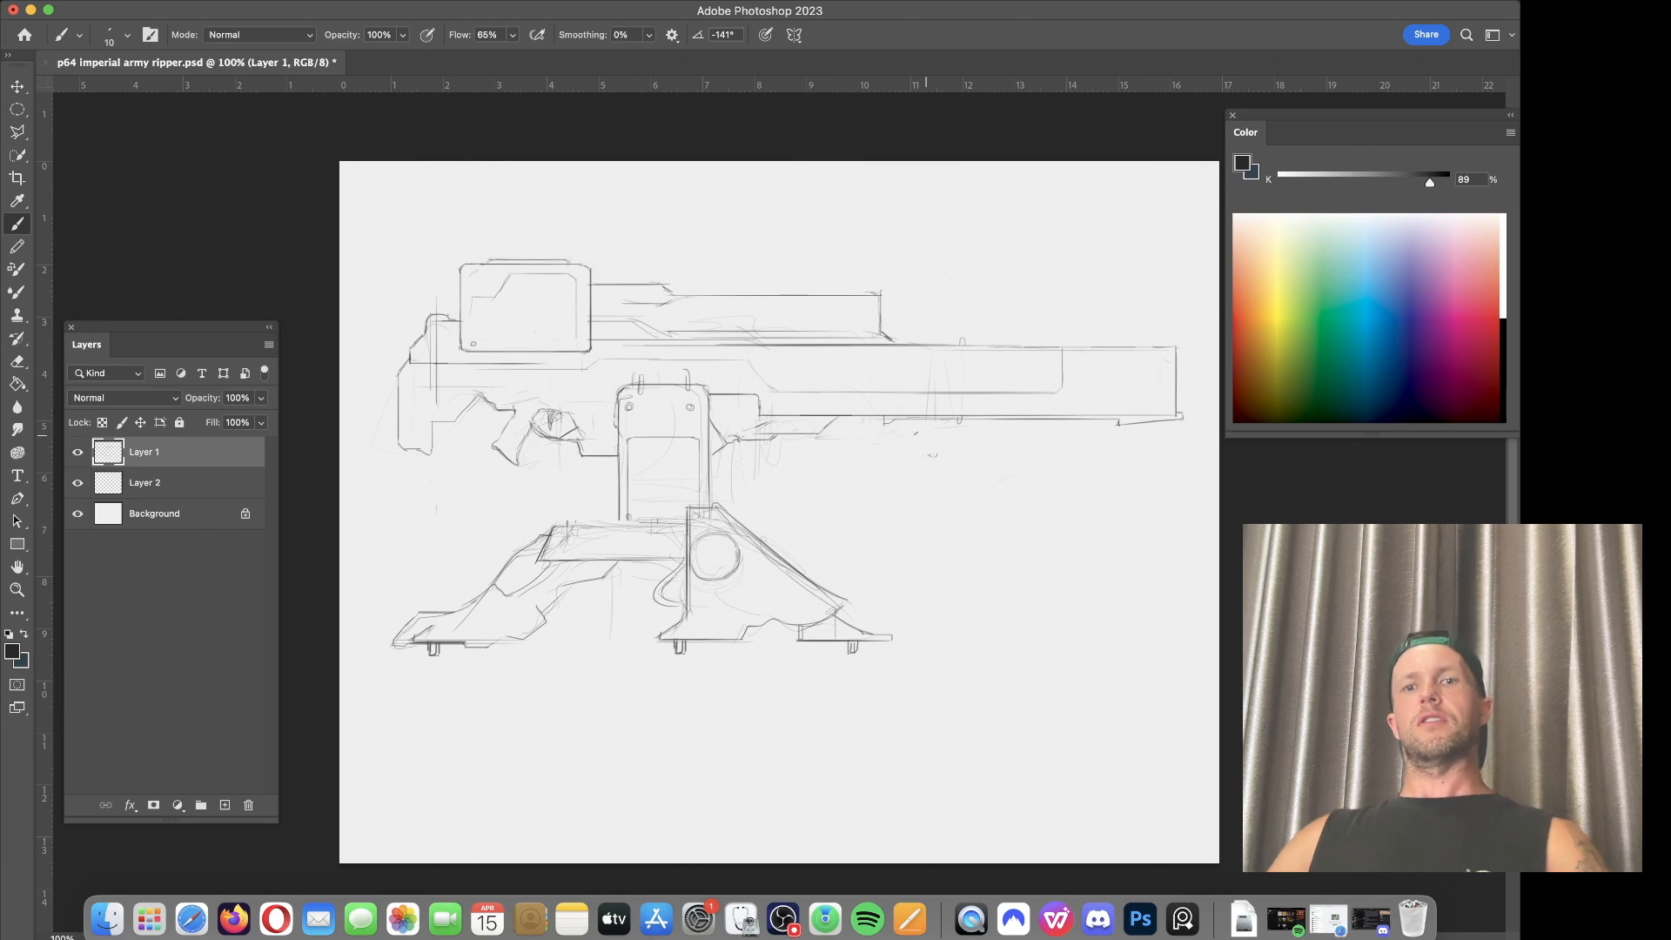
Step: Strengthen the barrel's top edge and the side panel's diagonal corner, adding a low chamfered plate just ahead of the upper housing
left_click_drag(1177, 347, 898, 345)
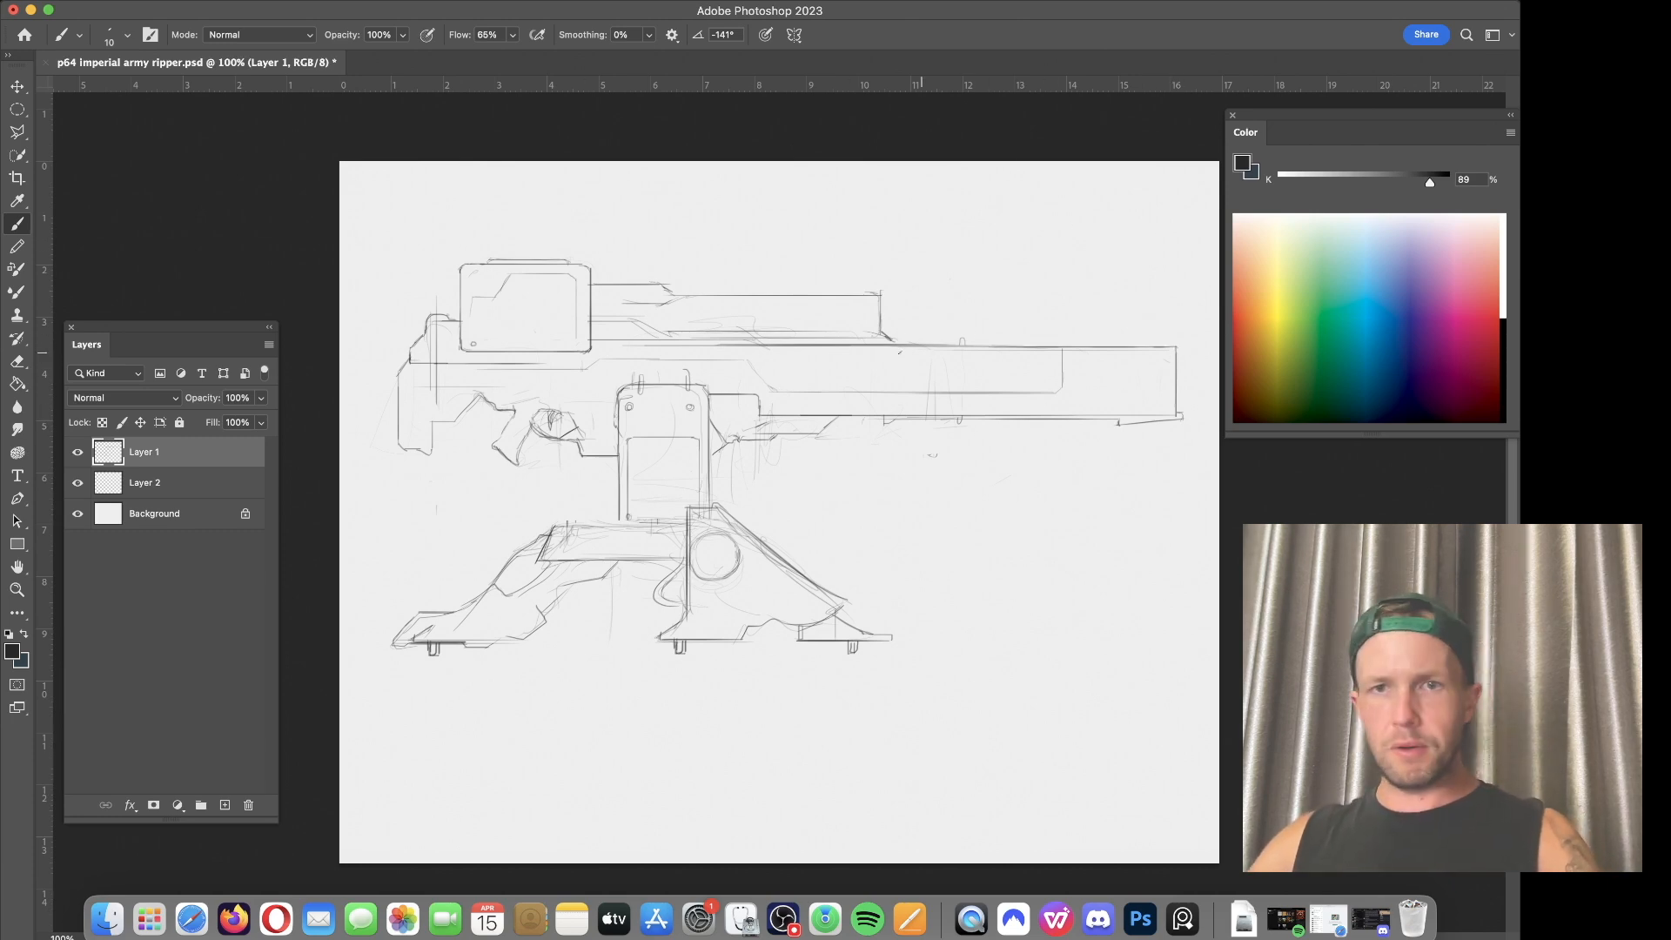
left_click_drag(905, 340, 943, 338)
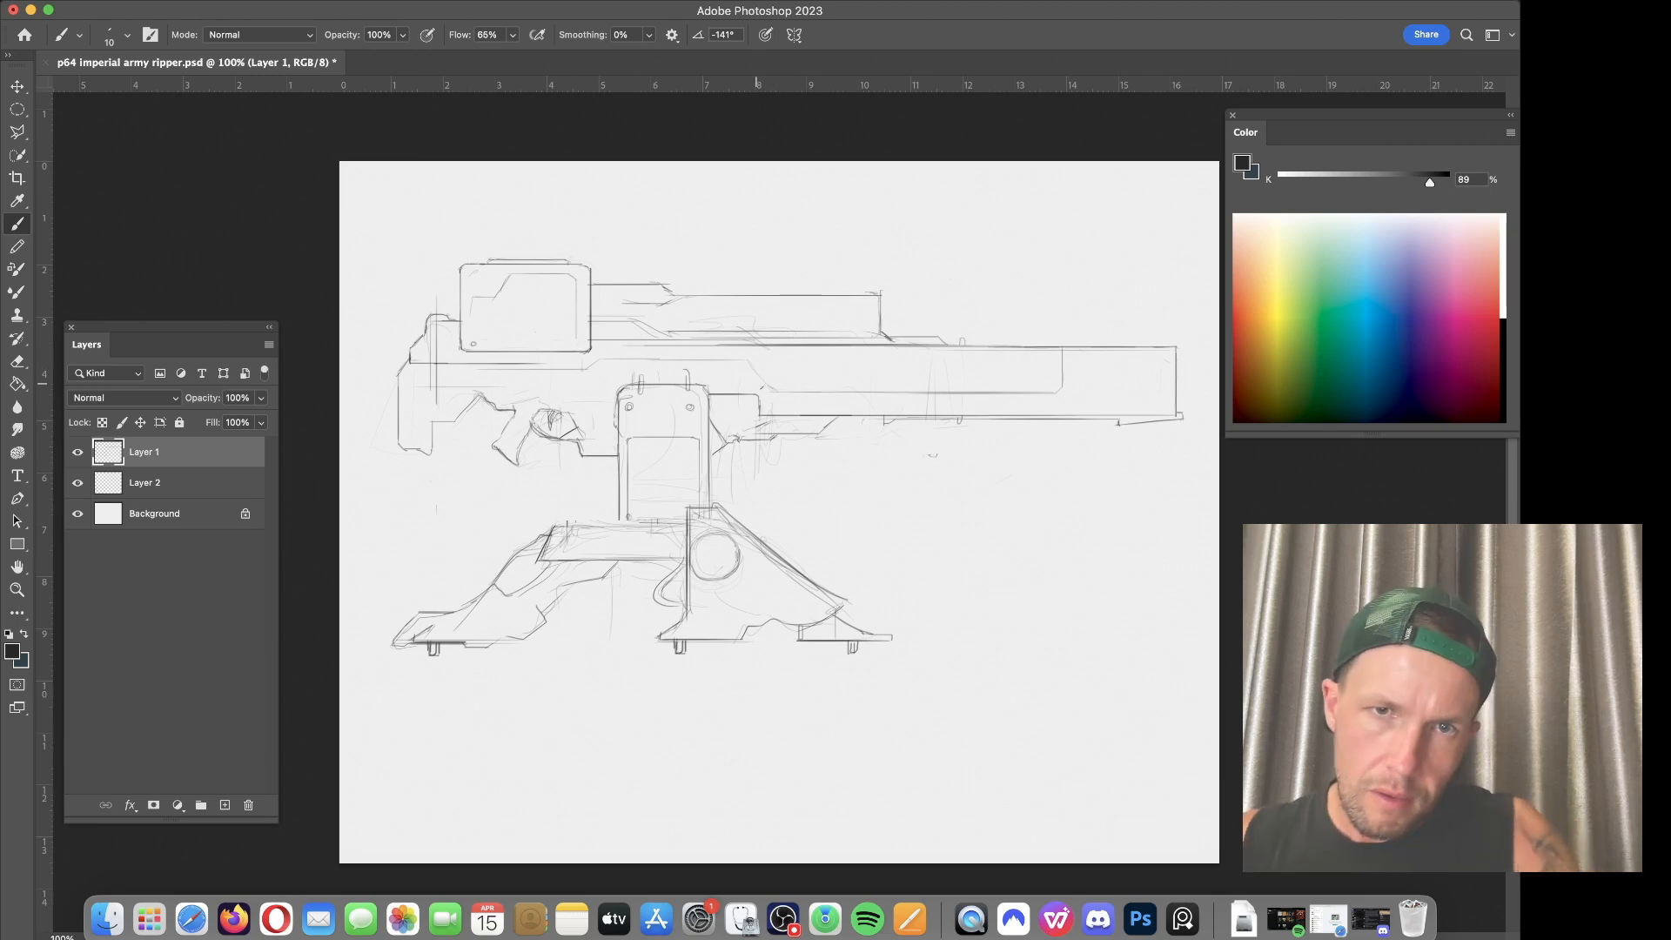
left_click_drag(746, 360, 774, 393)
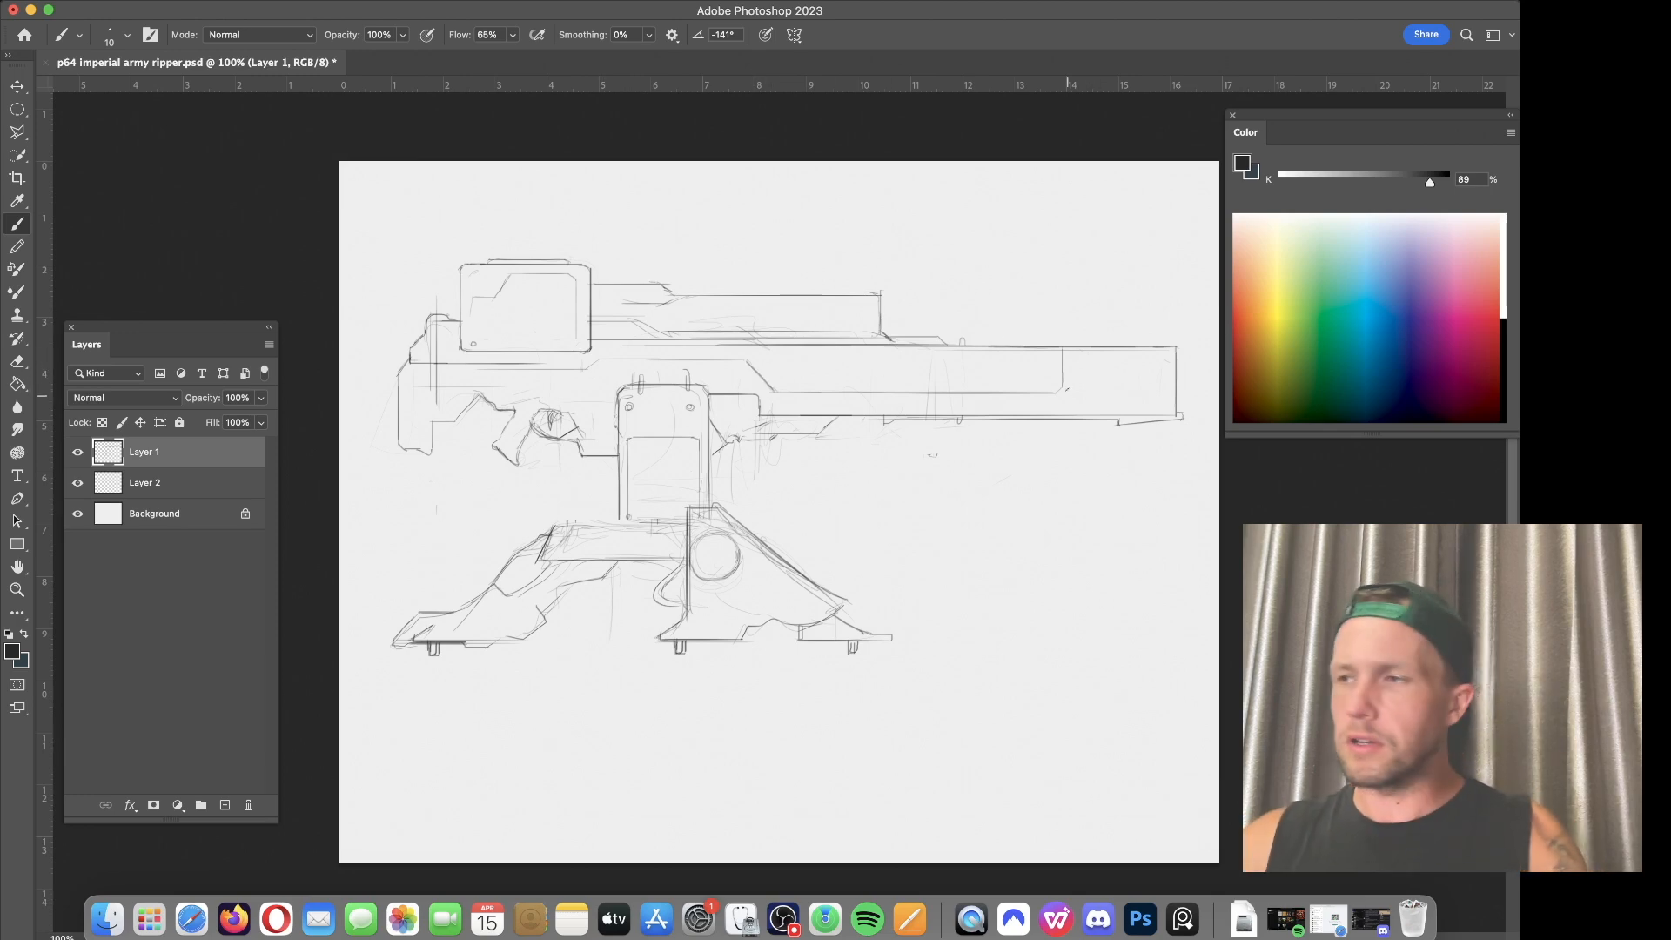
left_click(1056, 918)
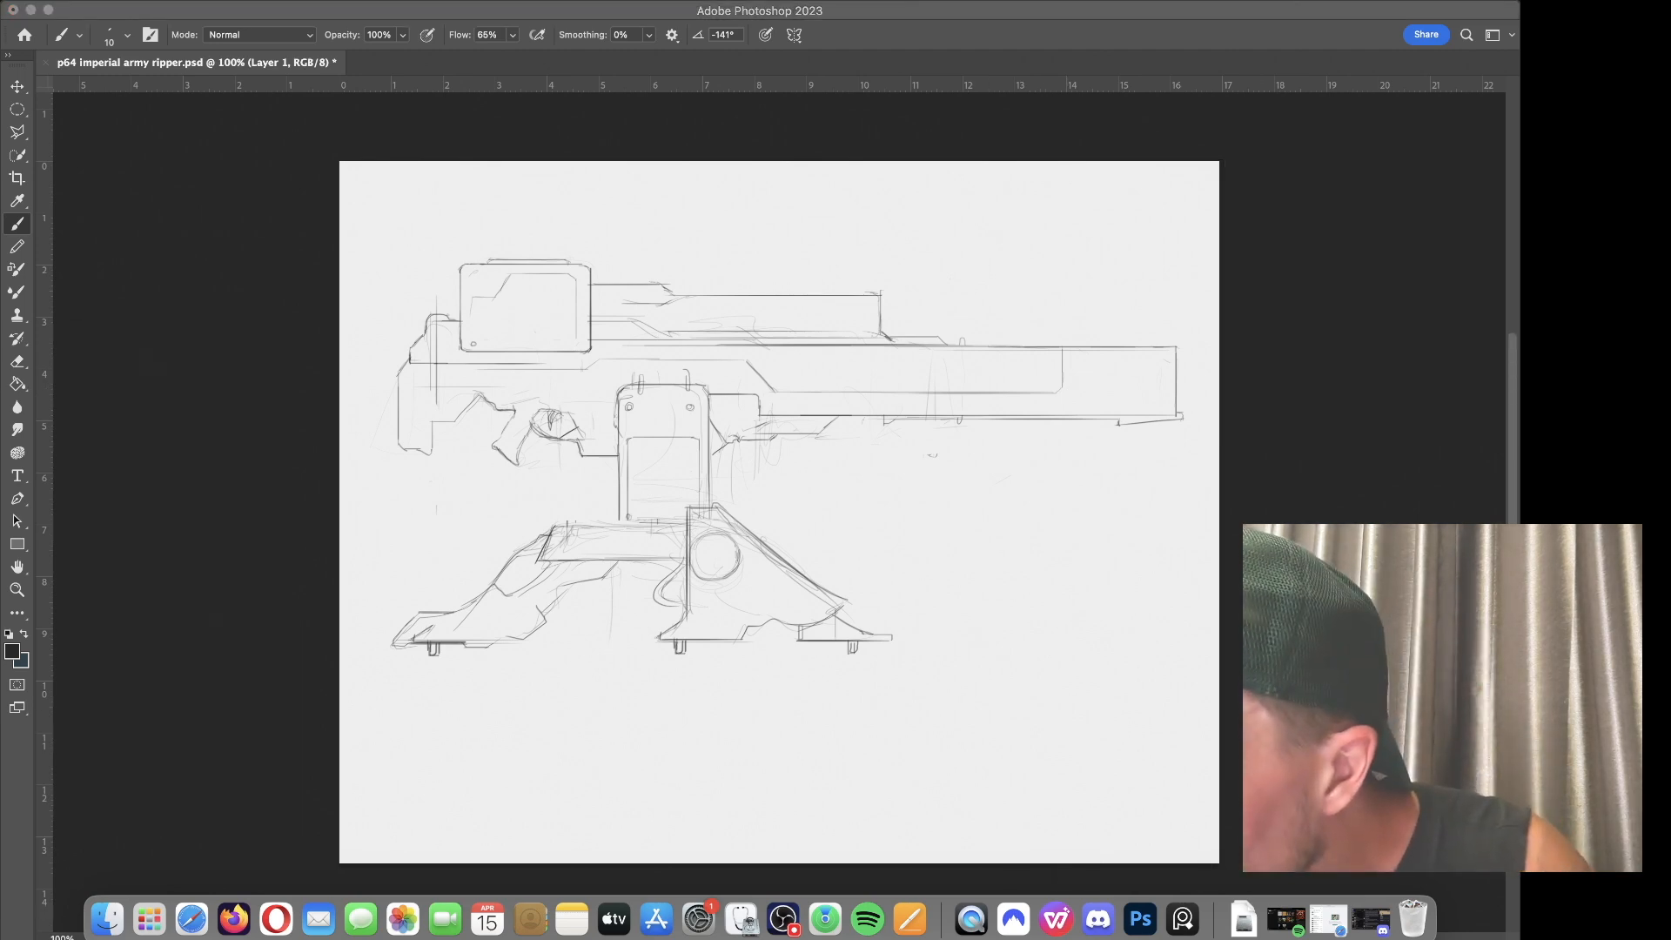
left_click(981, 418)
Step: Reduce the brush to 2 px, add a new layer above Layer 1, and draw one small round vent hole near the side panel's front
key("super+plus")
key("super+plus")
key("super+plus")
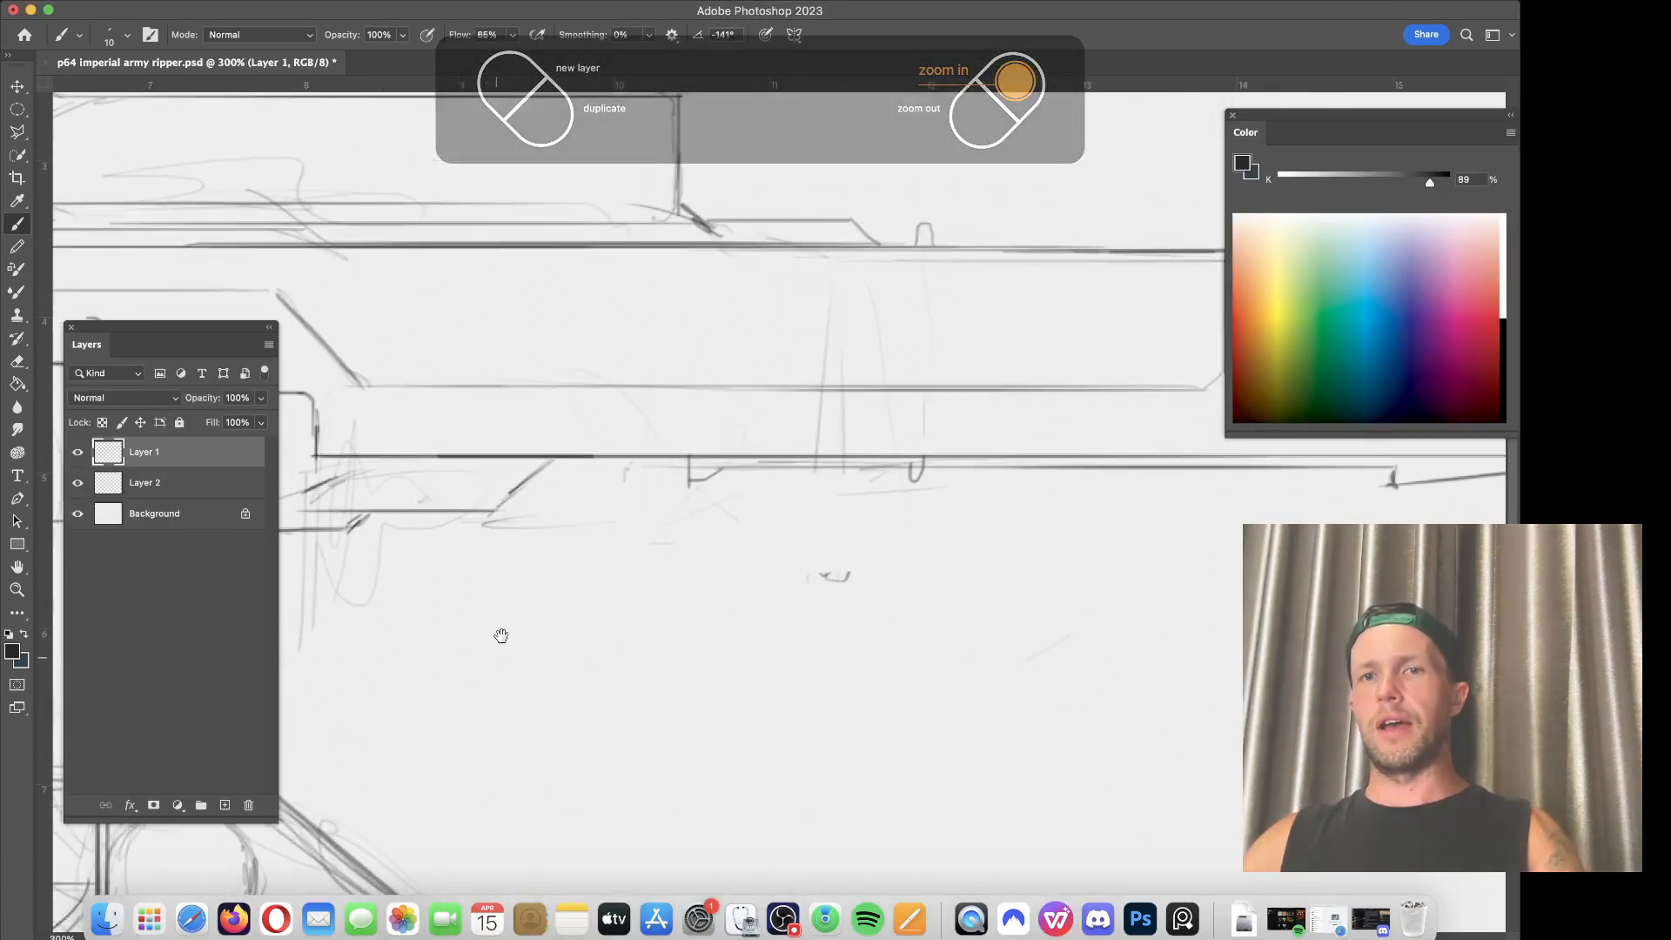
key("bracketleft")
key("bracketleft")
key("bracketleft")
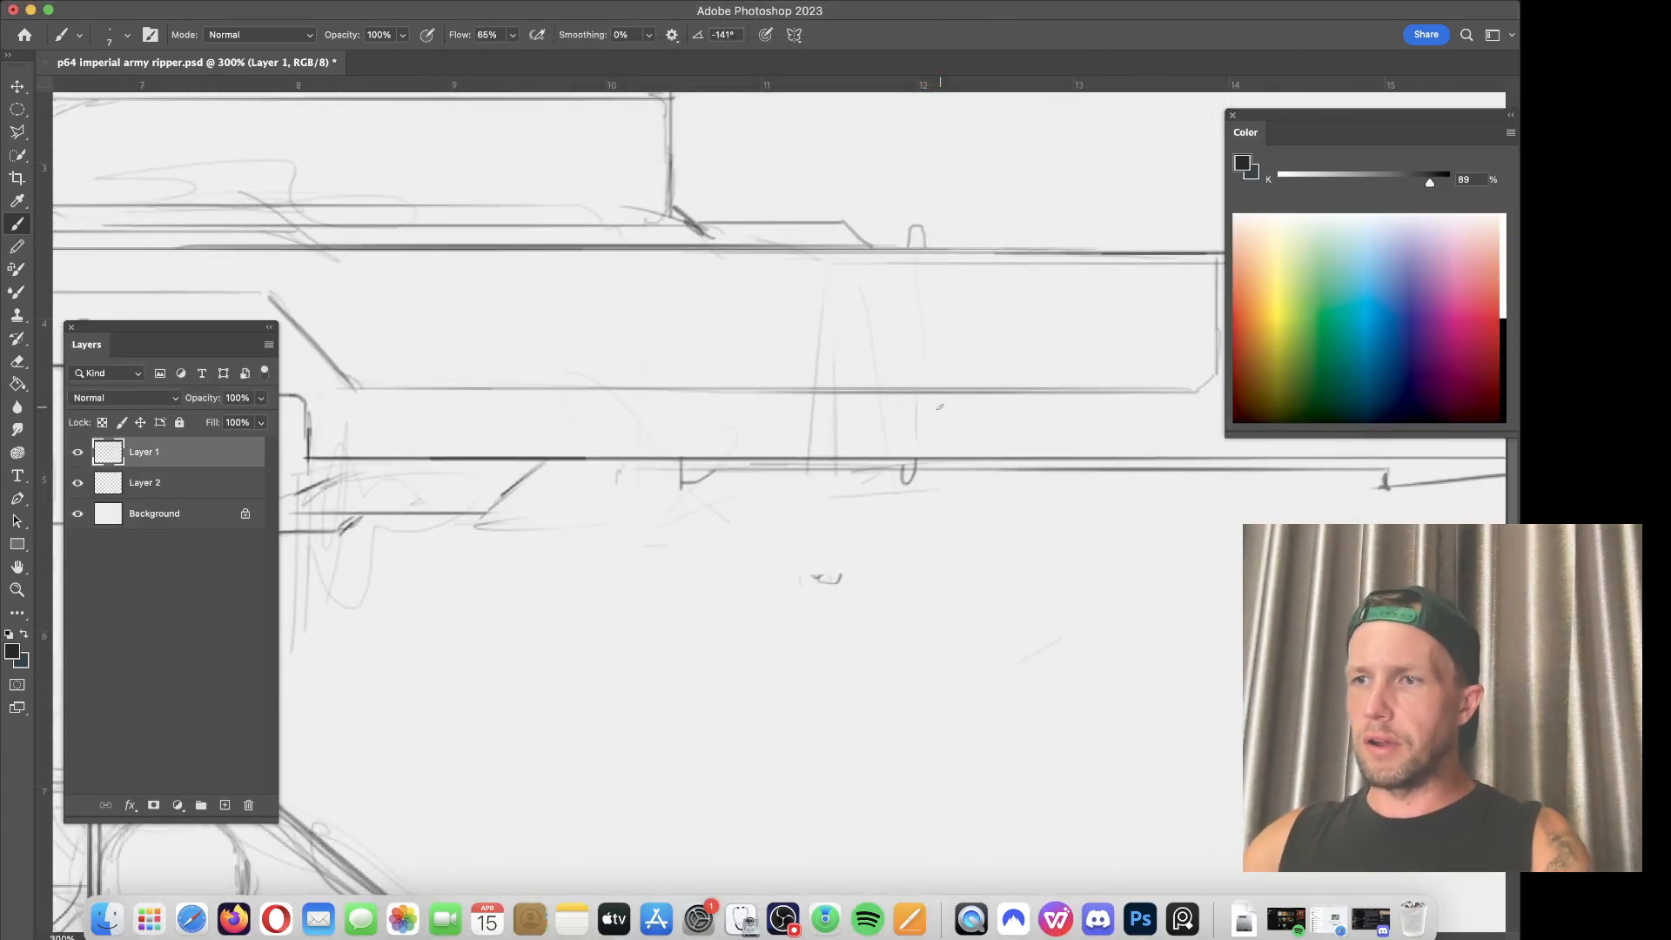
key("super+minus")
left_click_drag(841, 444, 722, 520)
key("super+plus")
key("bracketleft")
key("bracketleft")
key("bracketleft")
key("bracketleft")
key("bracketleft")
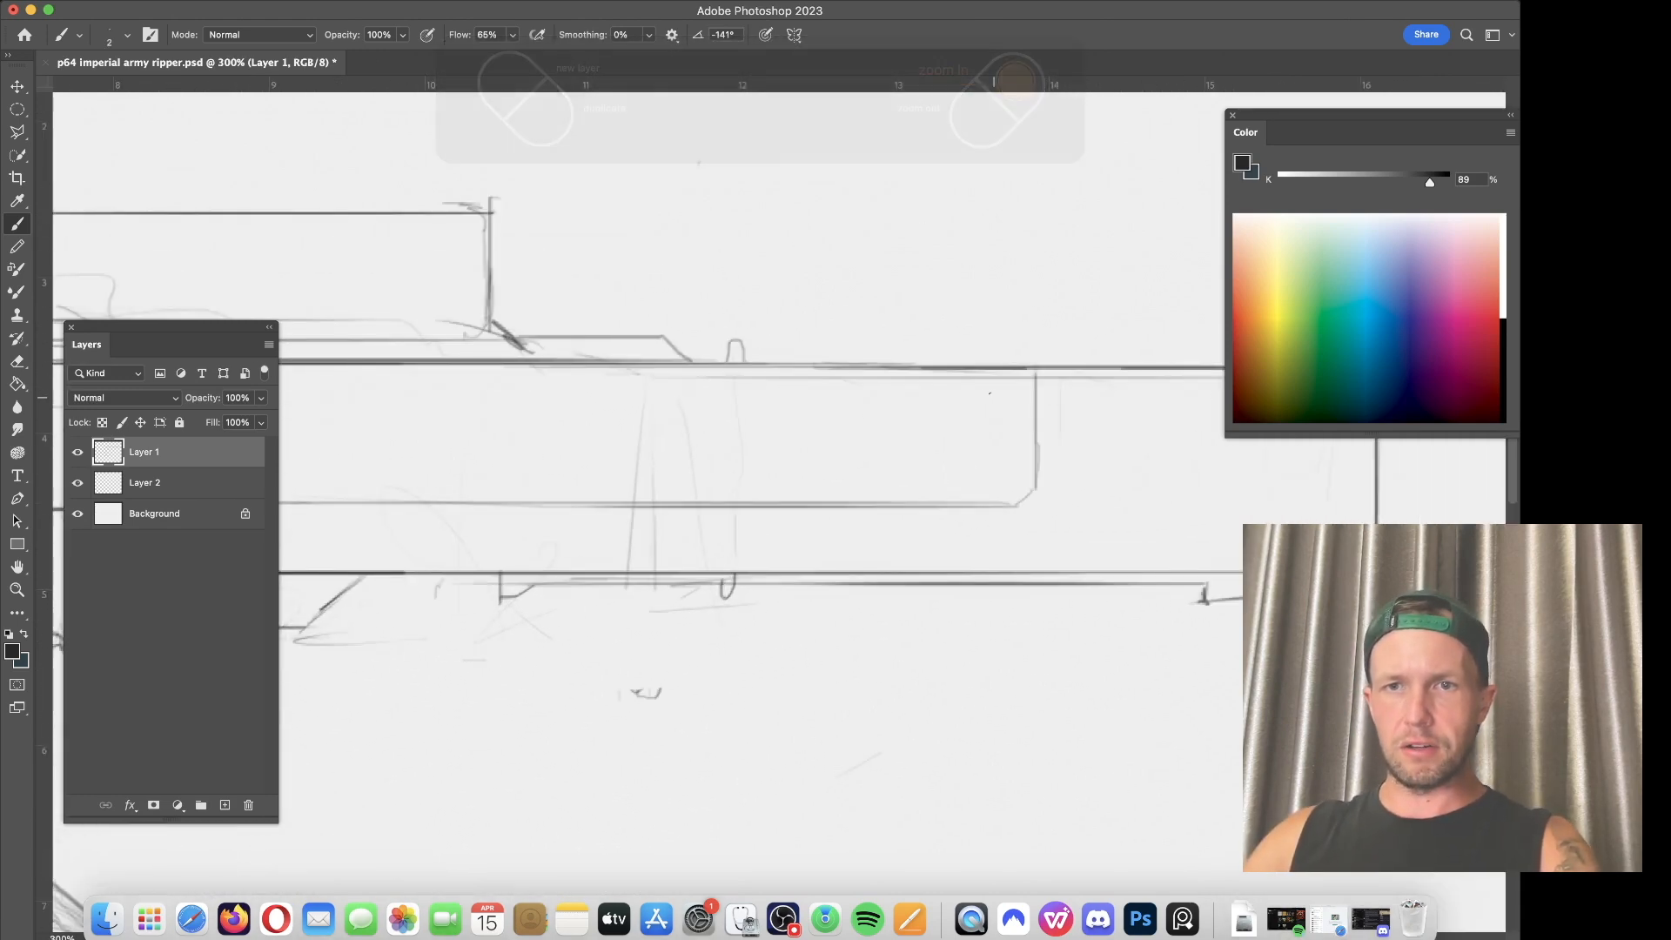
key("super+shift+alt+n")
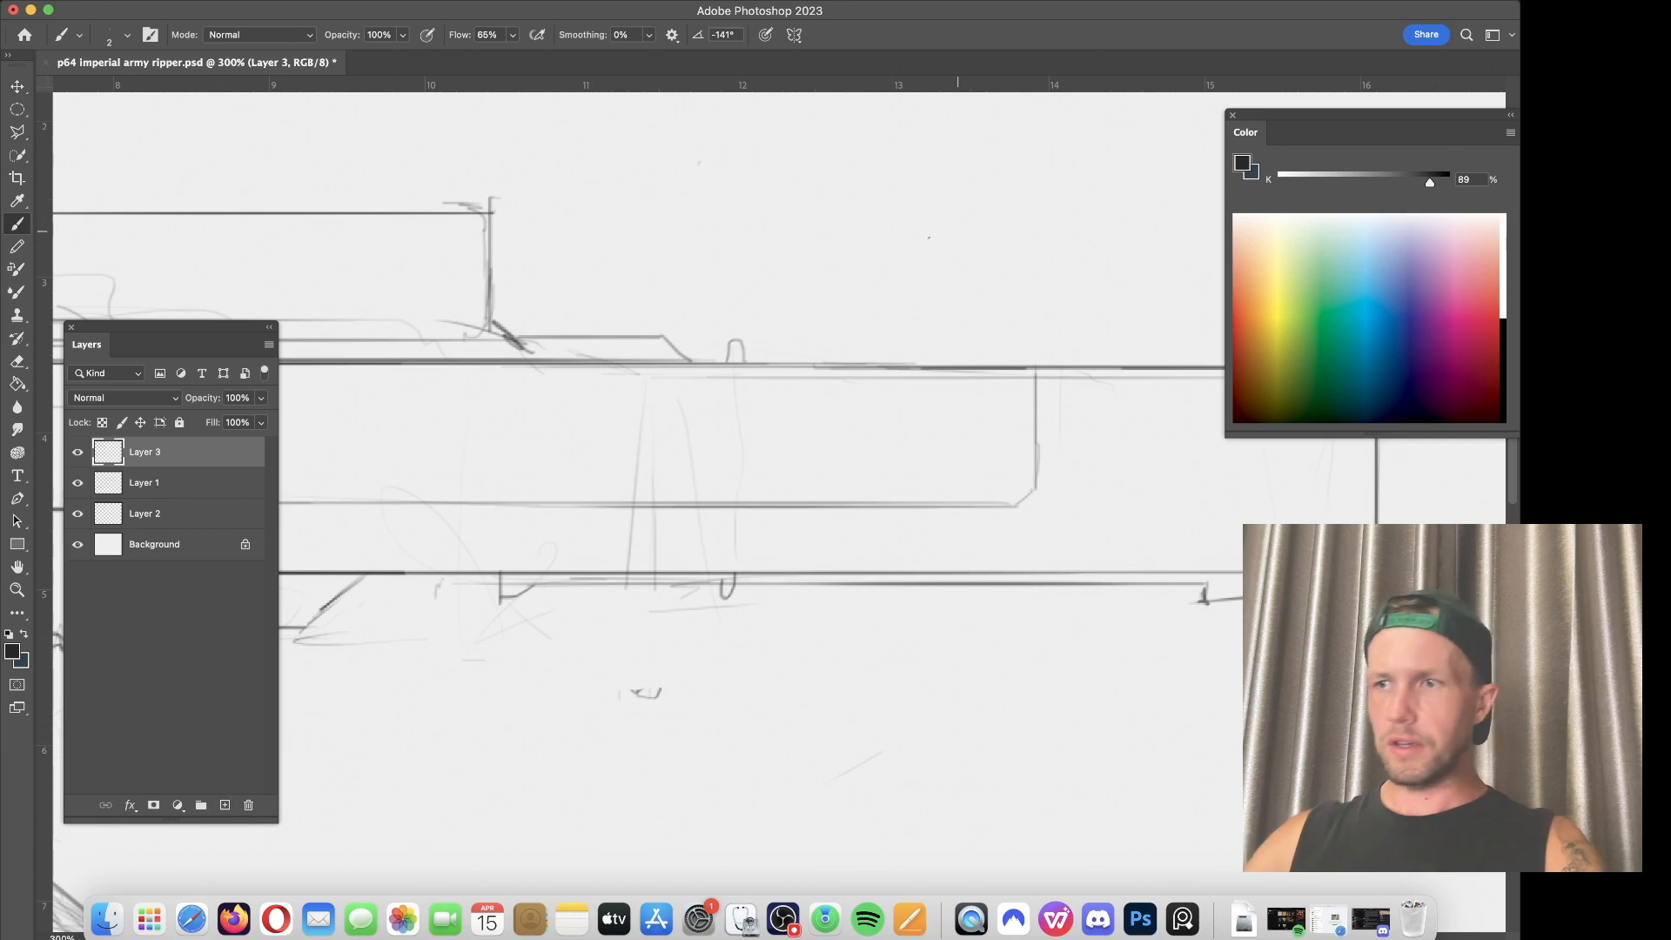
Step: Clone the vent hole six times toward the stock with the Clone Stamp to form an evenly spaced horizontal row
key("s")
left_click(973, 398, "alt")
left_click(926, 398)
key("super+z")
left_click(973, 397, "alt")
left_click(931, 402)
key("super+z")
left_click(929, 398)
left_click(885, 398)
left_click(841, 397)
left_click(798, 398)
left_click(754, 398)
left_click(711, 397)
Step: Clone a second row of six vent holes below the first, staggered between its holes, using a 70 px Clone Stamp tip
left_click(972, 396, "alt")
key("[")
key("[")
key("[")
key("[")
left_click(951, 423)
left_click(907, 423)
left_click(864, 423)
left_click(821, 423)
left_click(777, 423)
left_click(734, 423)
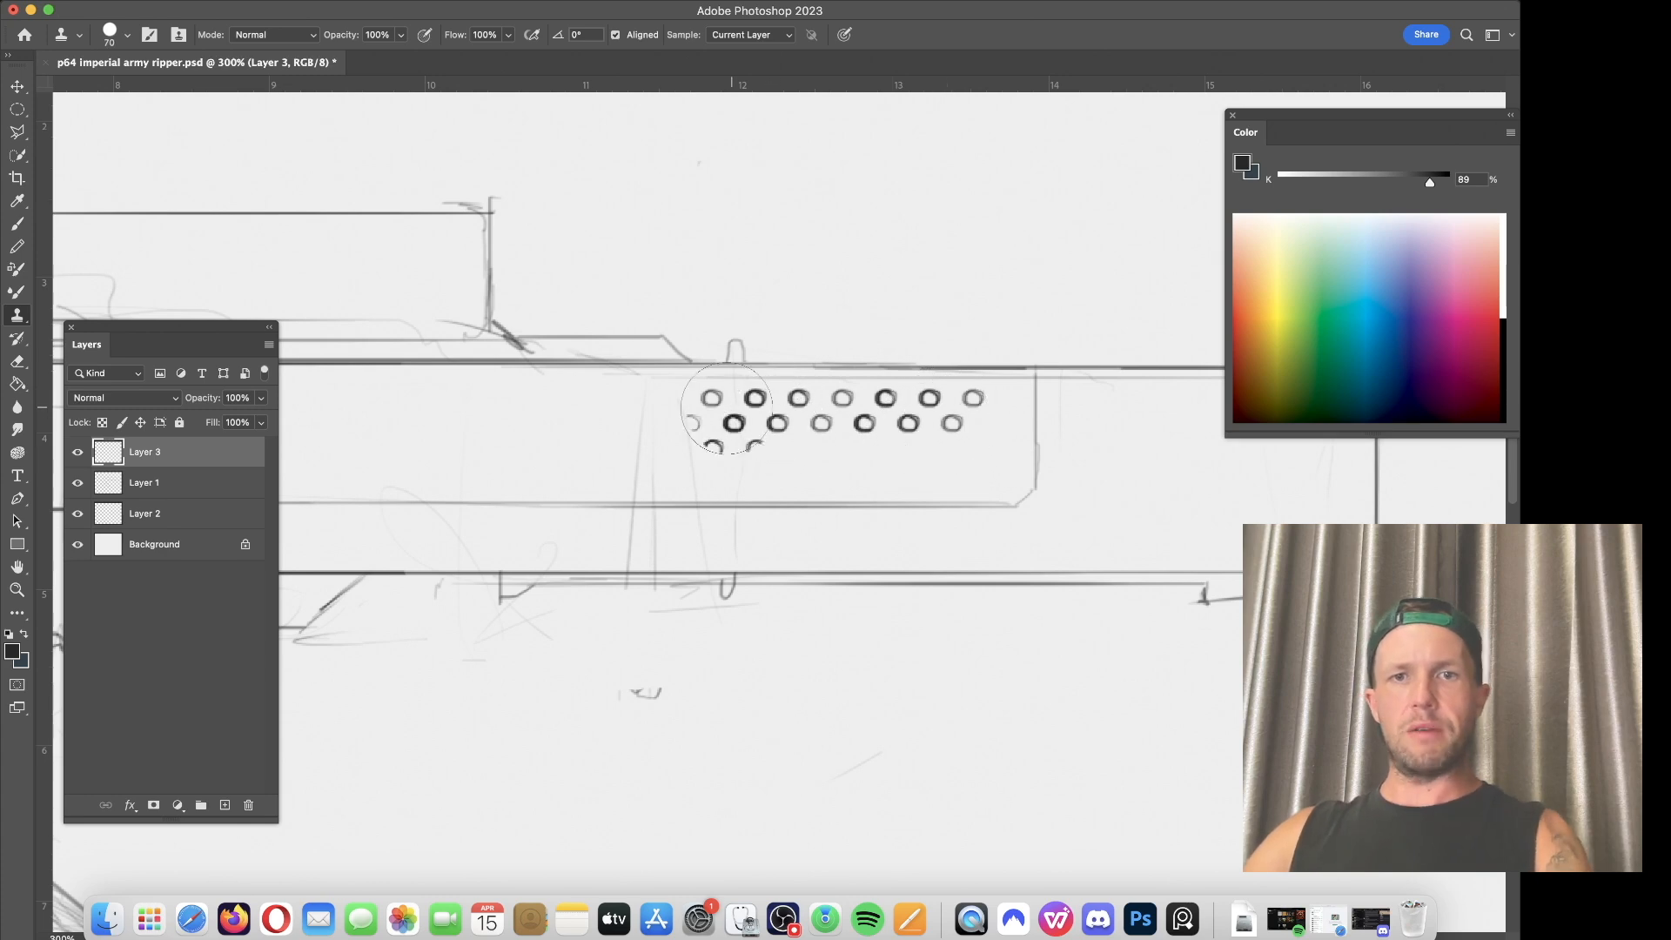
Step: Clone the two rows of vent holes directly beneath themselves to make four staggered rows on the barrel's side panel
left_click(709, 396, "alt")
left_click_drag(708, 447, 957, 447)
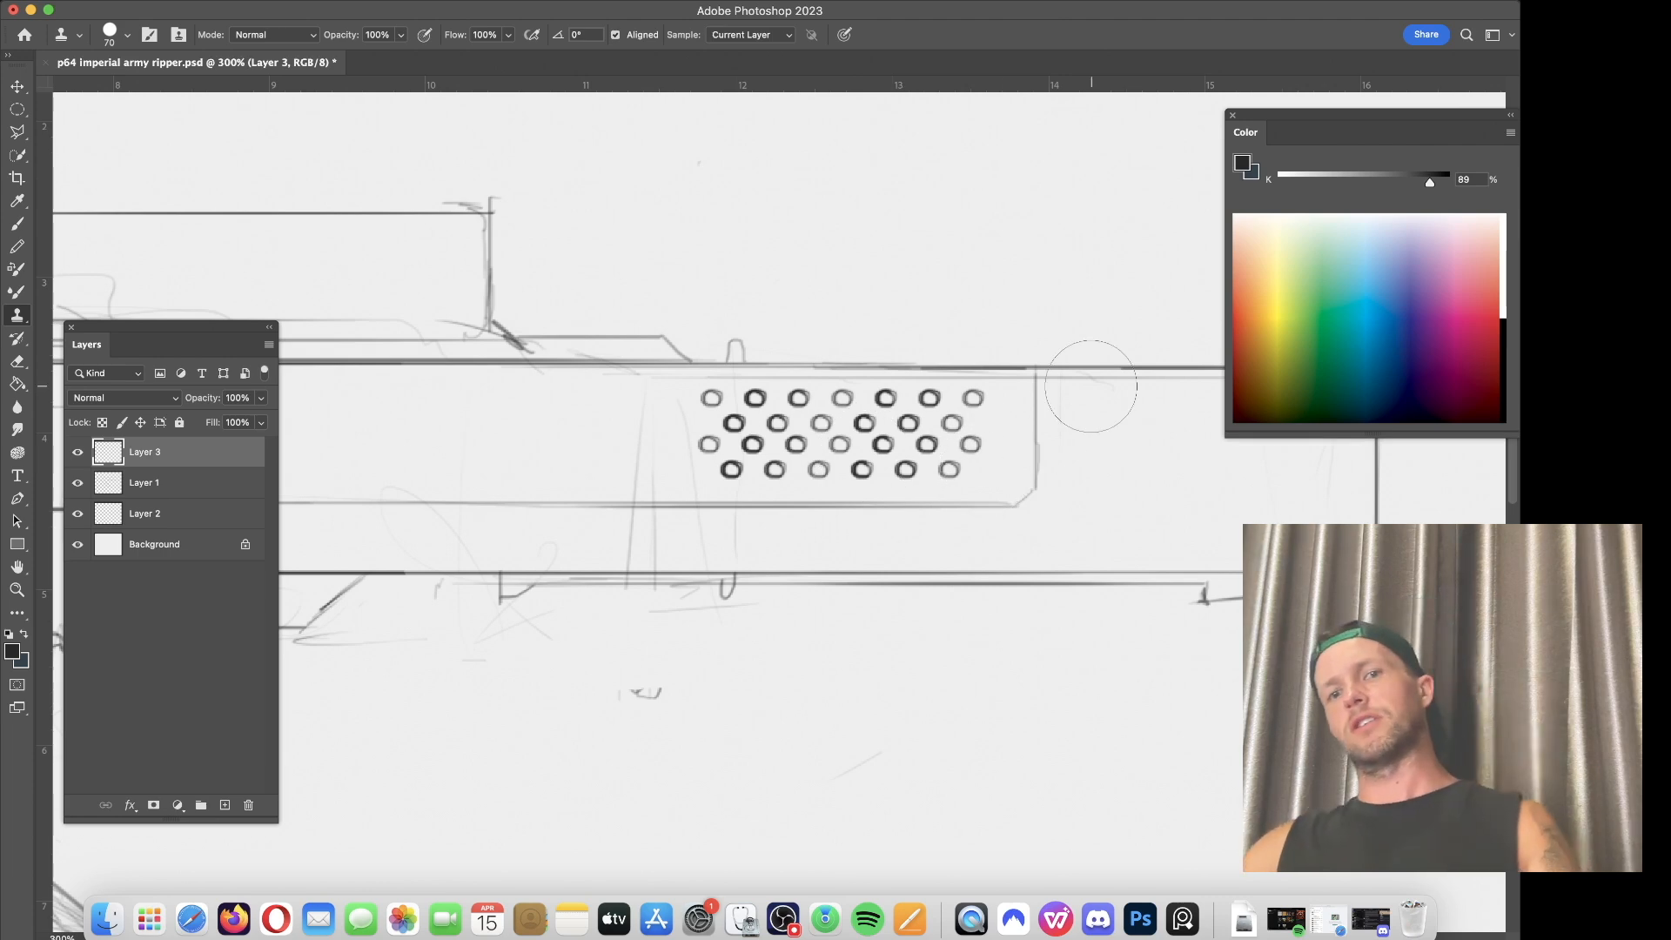
key("super+minus")
key("super+minus")
key("super+minus")
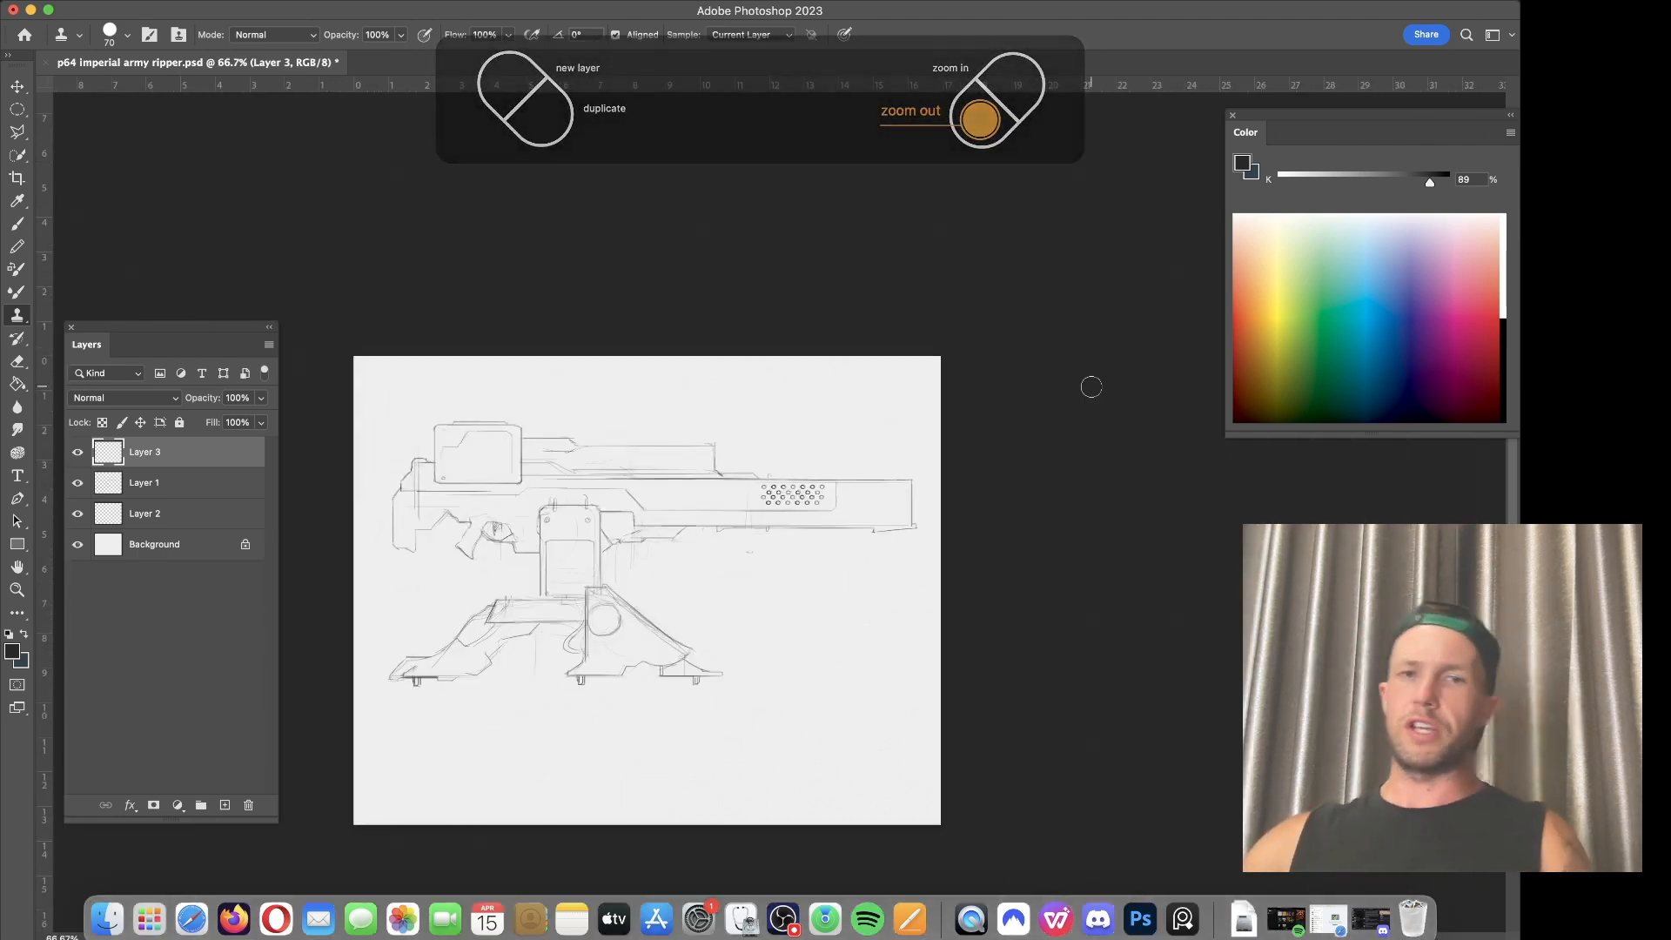
Step: Draw a raised plate with a chamfered rear end on the barrel's top edge above the vent holes, using a 3 px brush
key("super+plus")
key("super+plus")
key("super+plus")
key("super+plus")
key("b")
key("super+z")
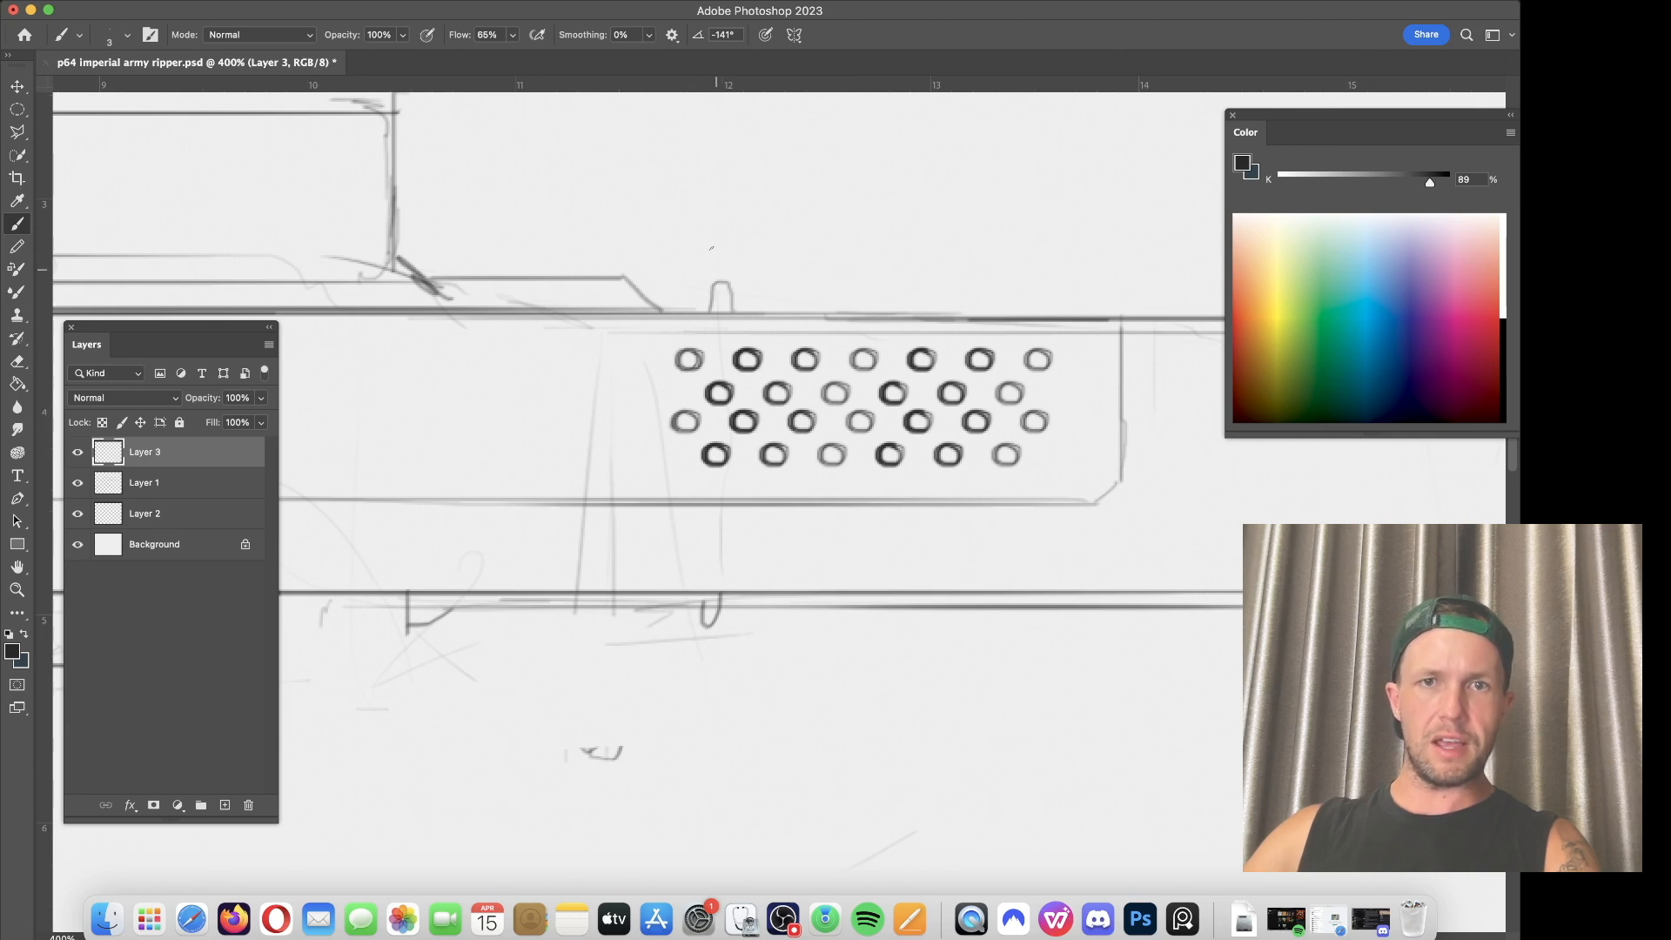
key("]")
mouse_move(727, 317)
left_mouse_down()
mouse_move(758, 301)
mouse_move(665, 357)
left_mouse_up()
key("super+z")
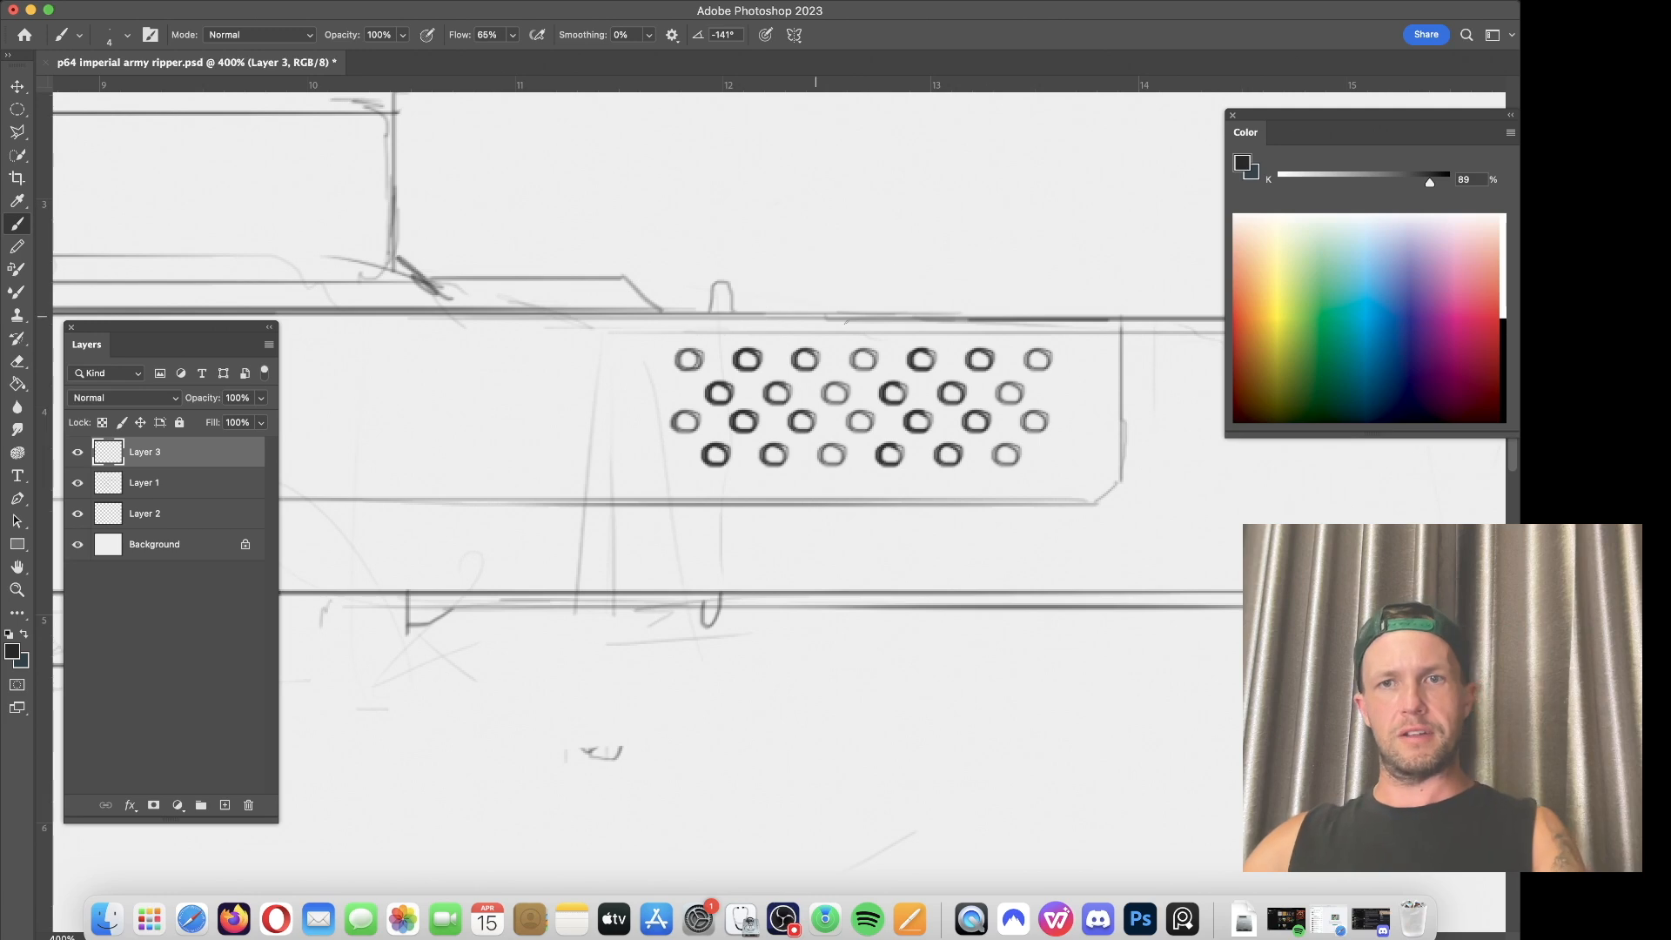
key("[")
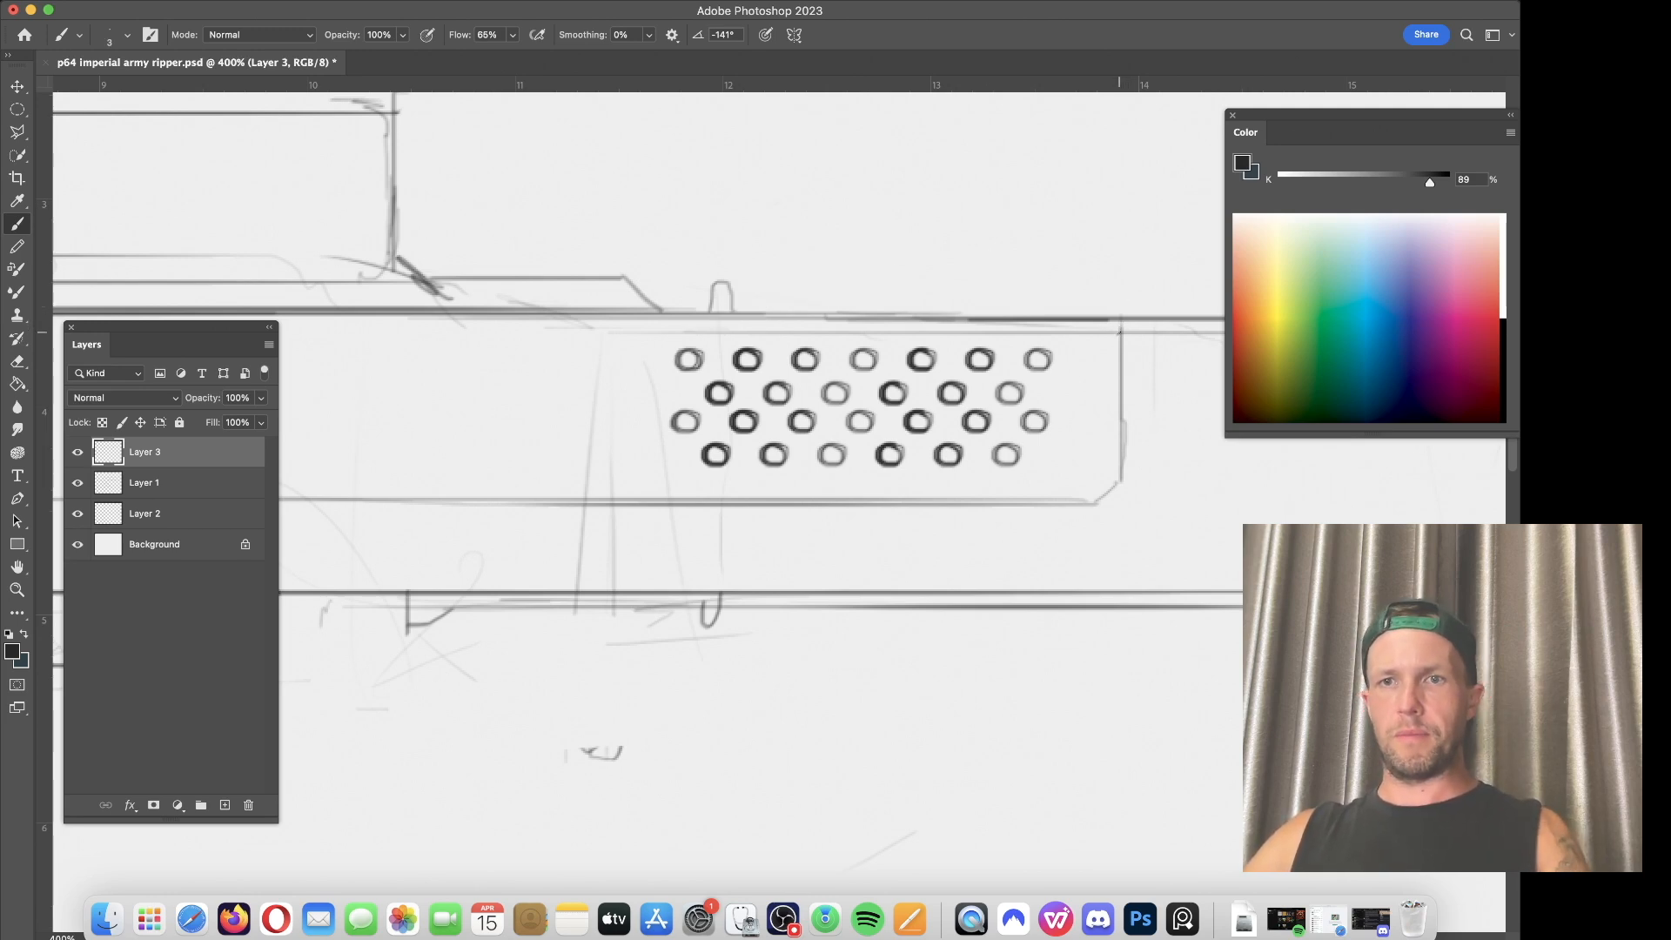
left_click_drag(1120, 323, 1119, 291)
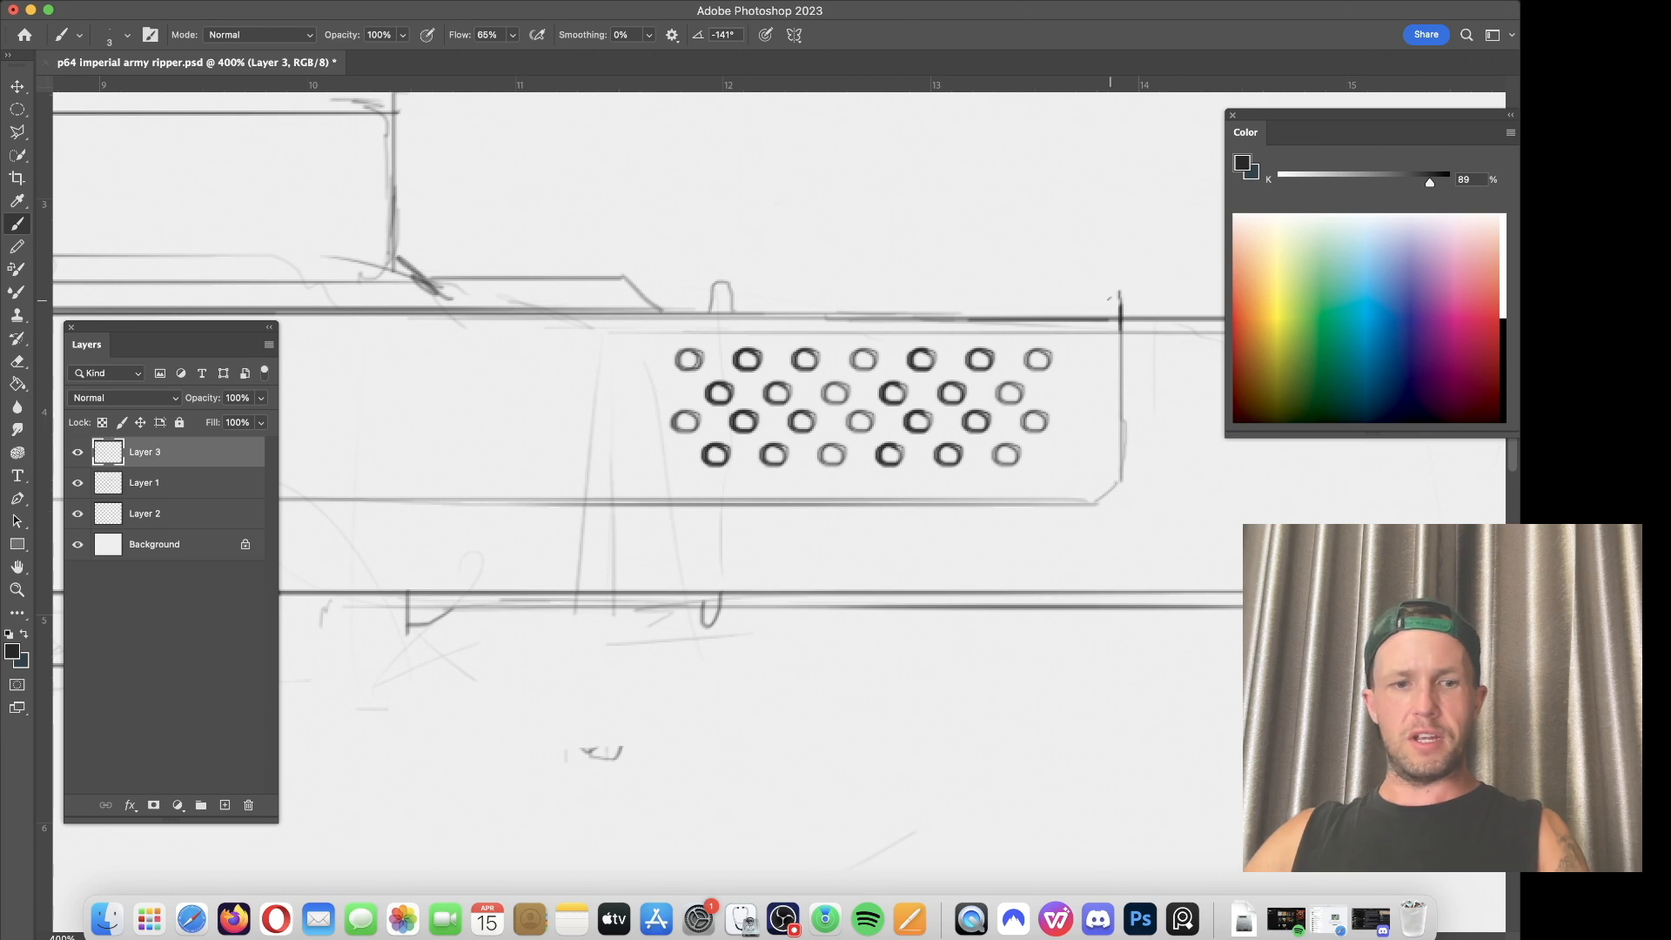
mouse_move(1120, 291)
left_mouse_down()
mouse_move(908, 284)
mouse_move(863, 317)
left_mouse_up()
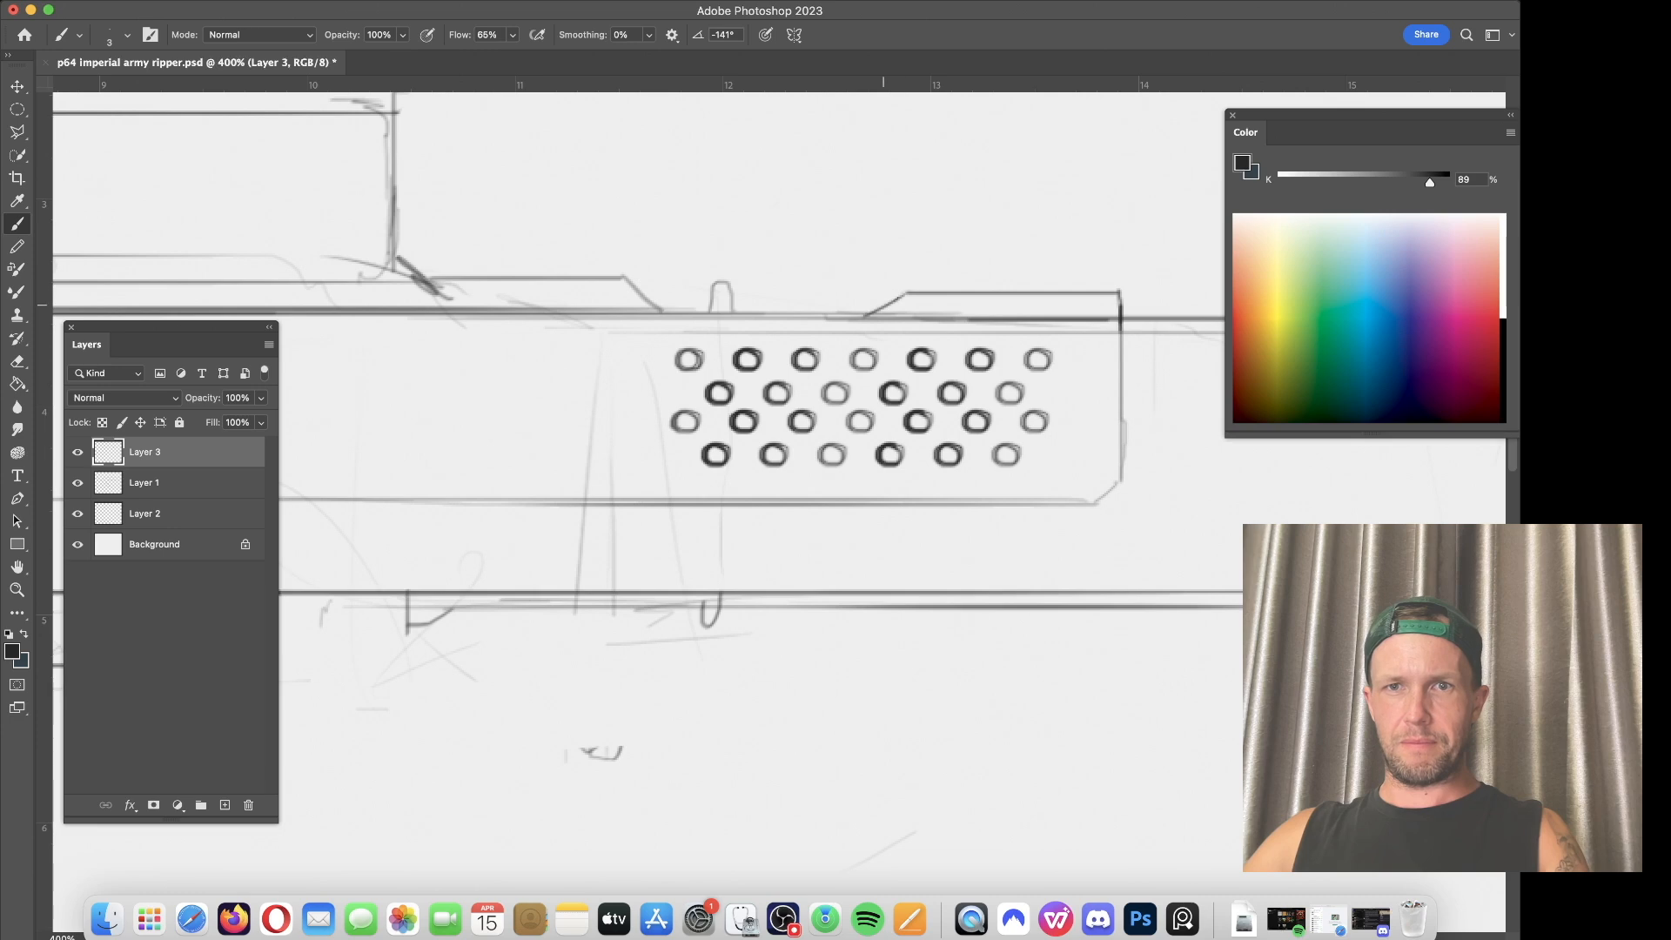
Step: Merge Layer 3 down into Layer 1
key("e")
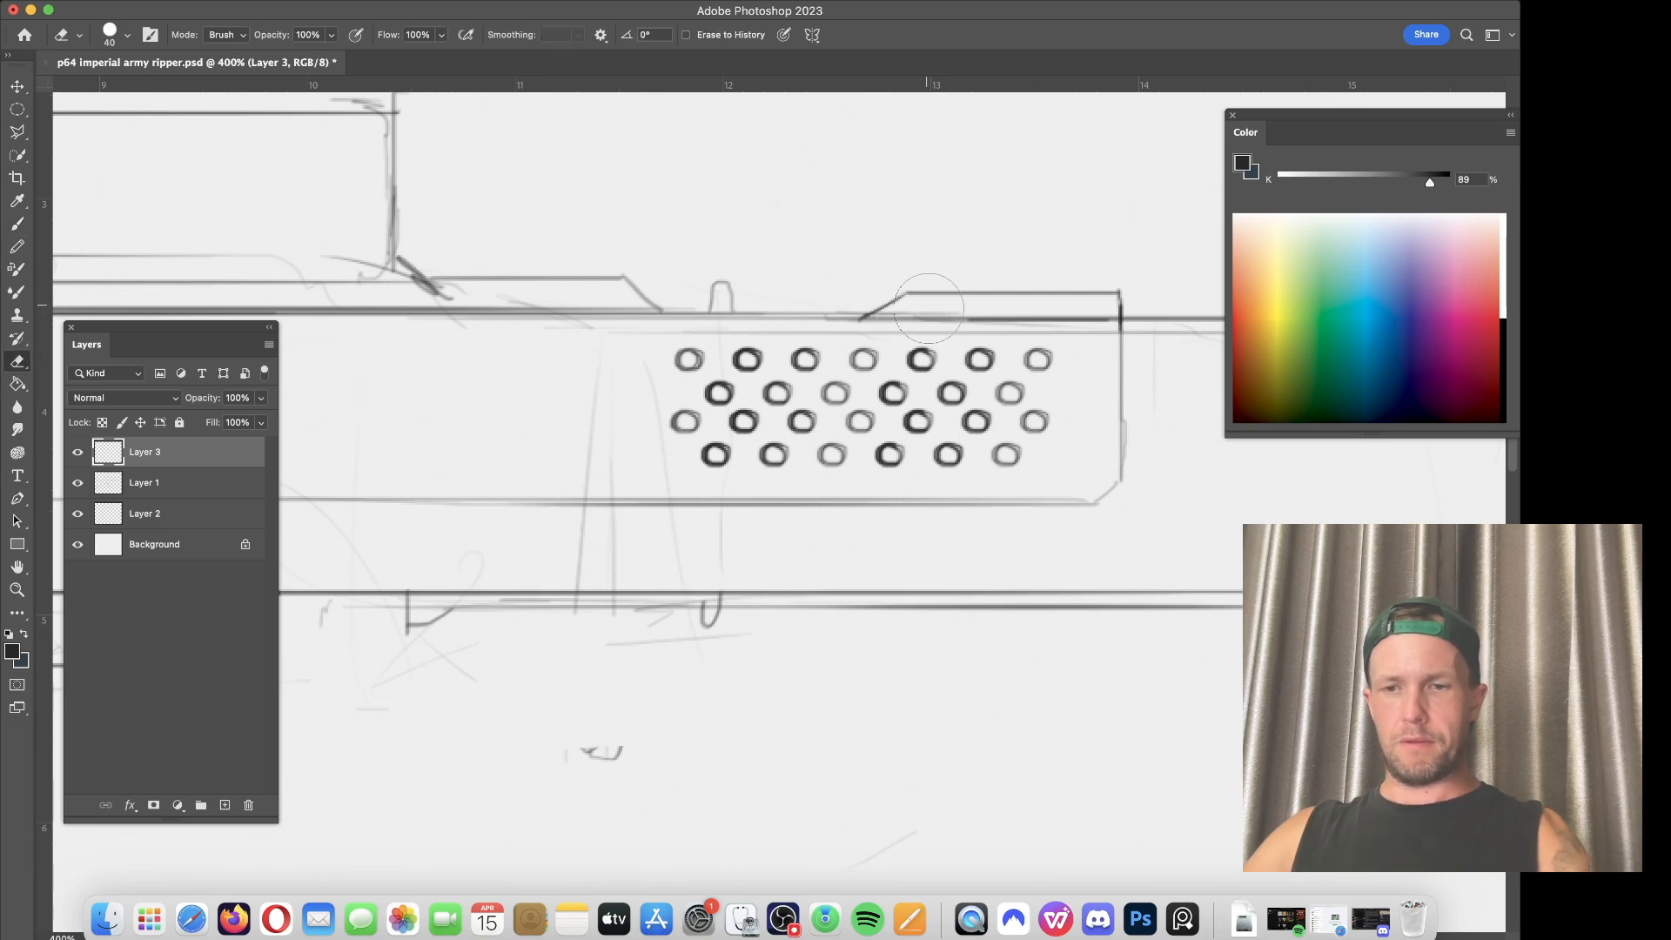
right_click(216, 456)
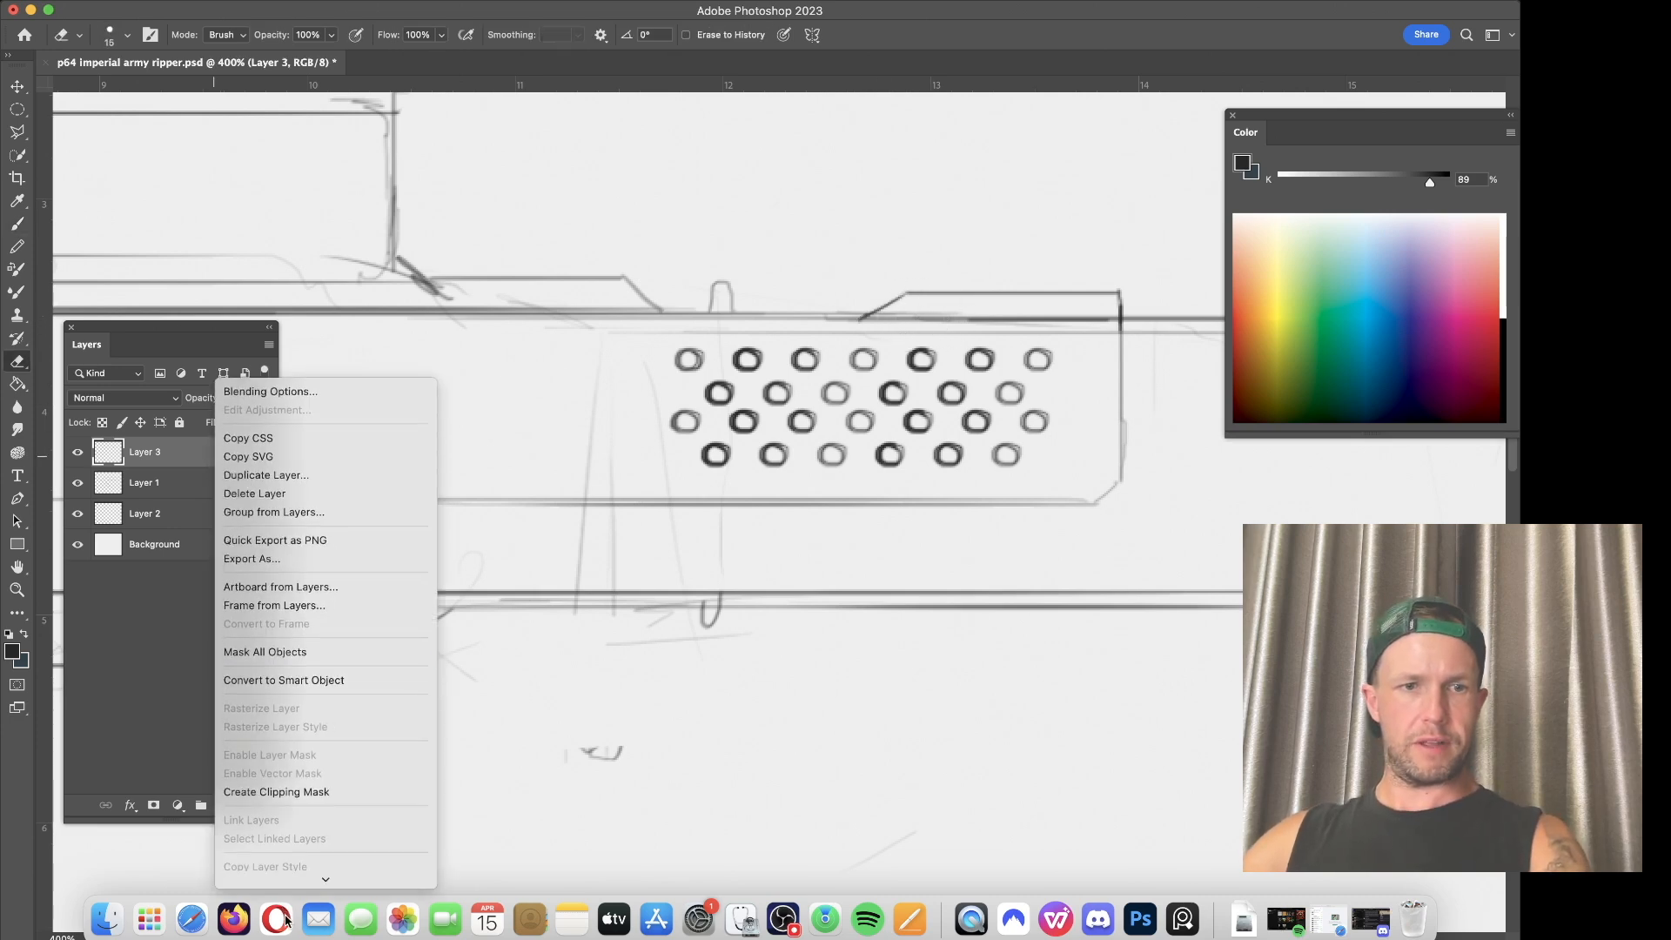
left_click(296, 636)
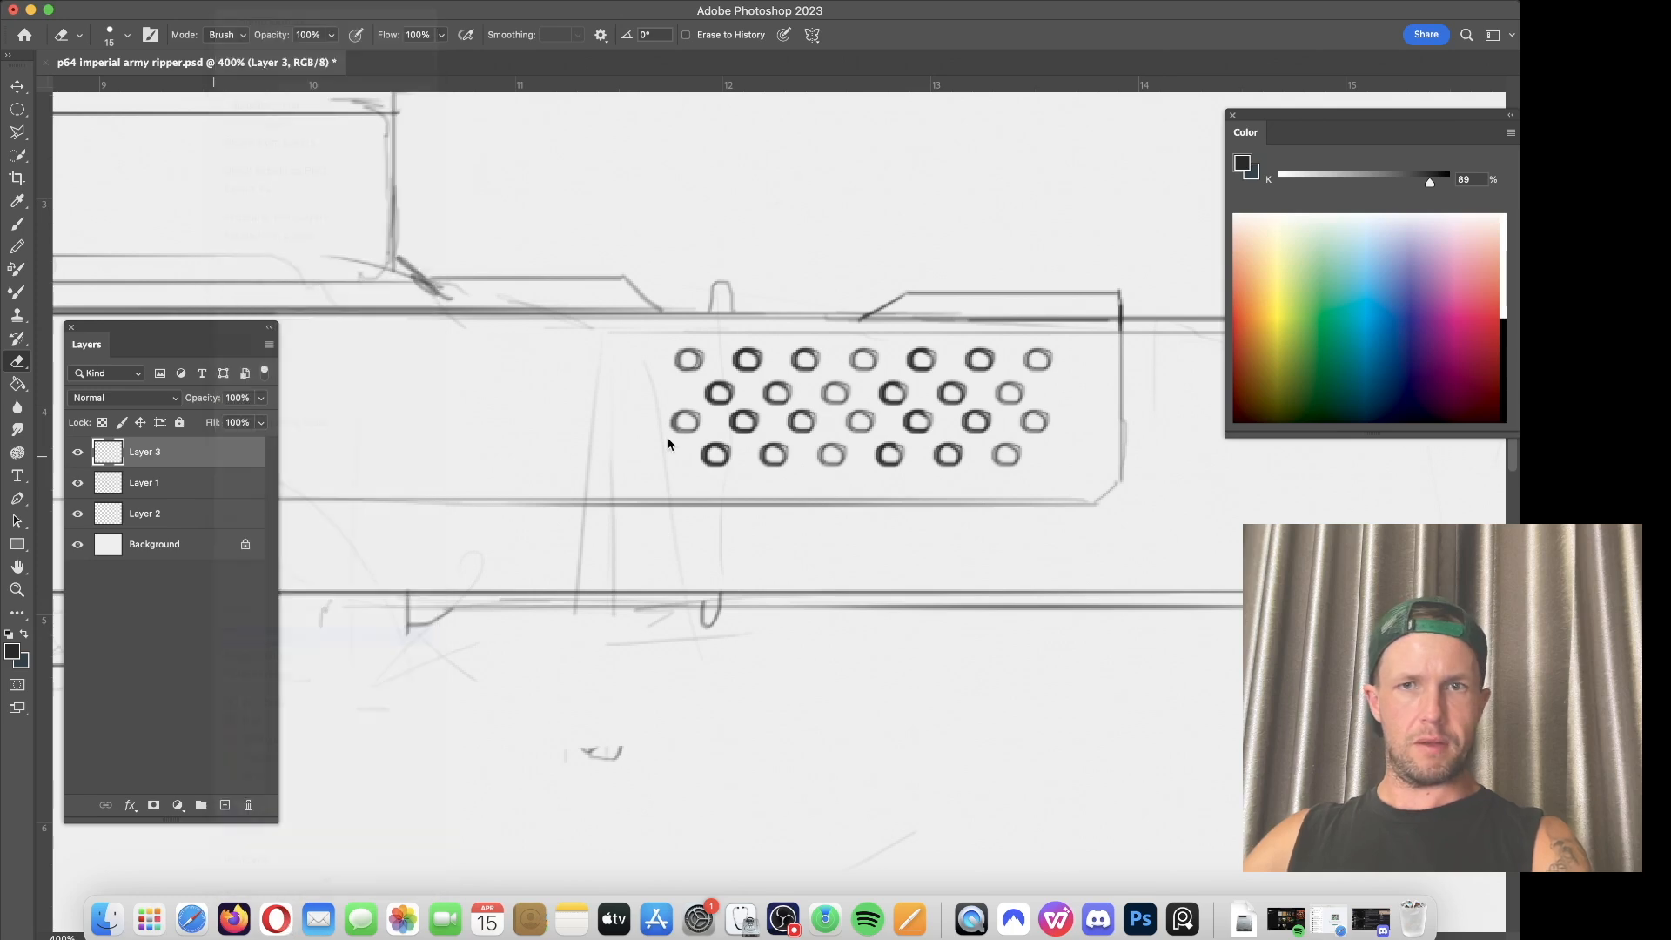
Step: Erase the barrel's top edge line beneath the raised plate with a smaller eraser tip
key("bracketleft")
key("bracketleft")
mouse_move(895, 319)
left_mouse_down()
mouse_move(875, 321)
mouse_move(1110, 319)
left_mouse_up()
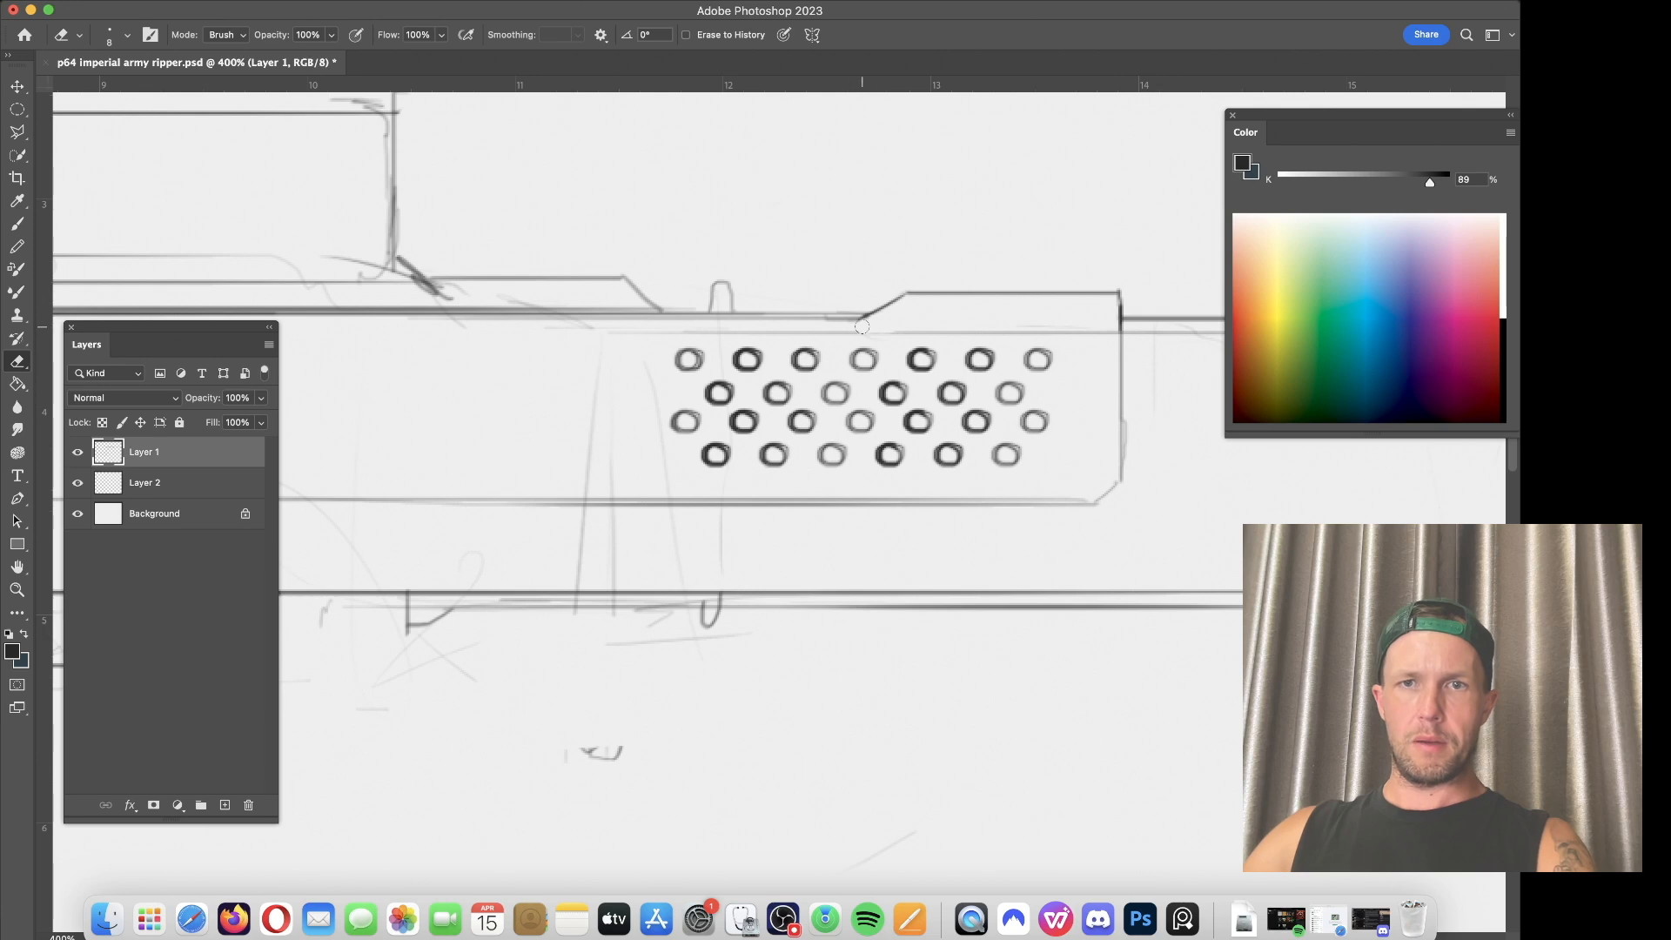
Step: Flip the canvas horizontally to view the whole gun sketch mirrored
key("super+minus")
key("super+minus")
key("super+minus")
key("super+minus")
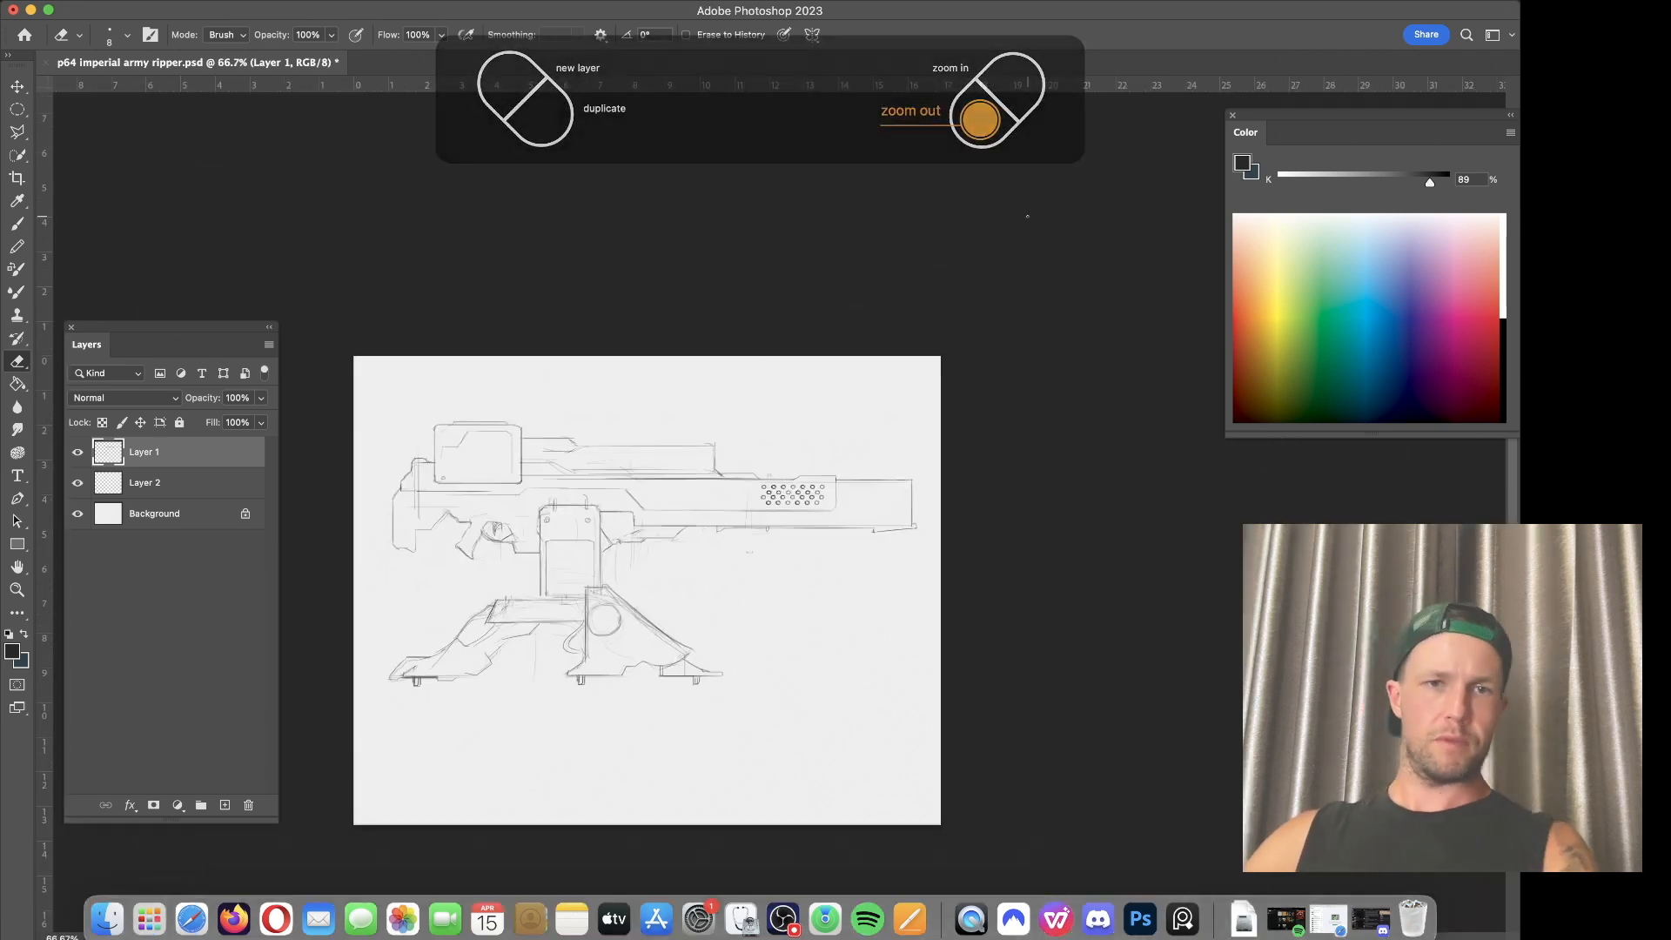
key("super+shift+h")
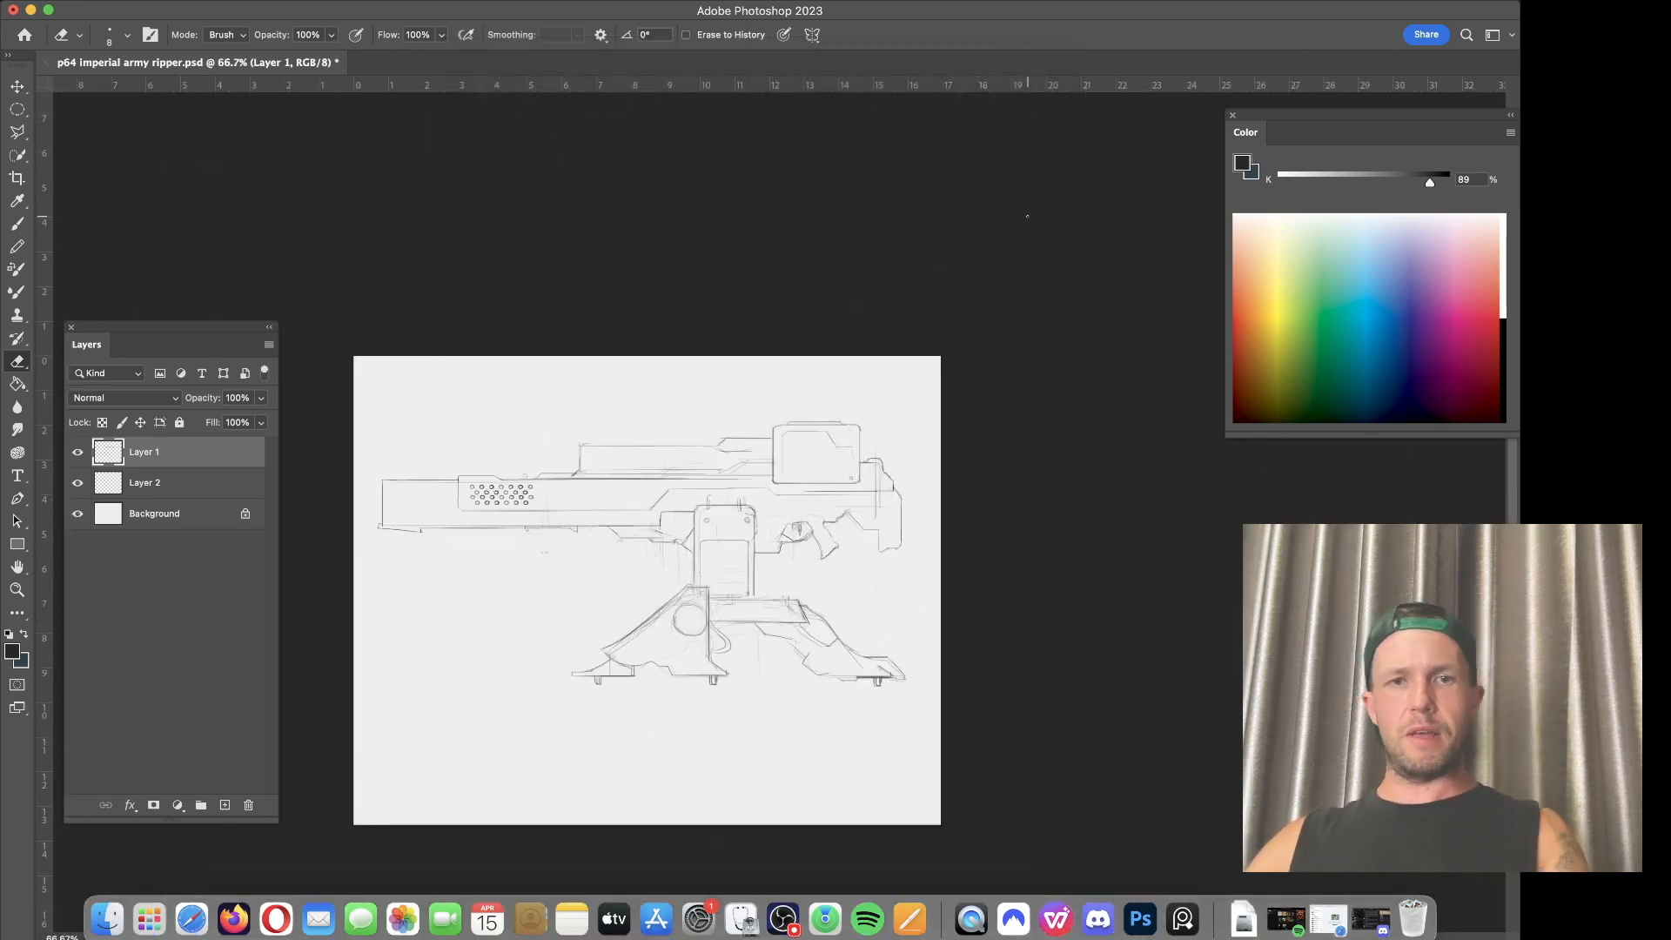
Step: Examine the mirrored sketch's overall proportions and the turret mount and legged base up close
left_click_drag(511, 575, 588, 502)
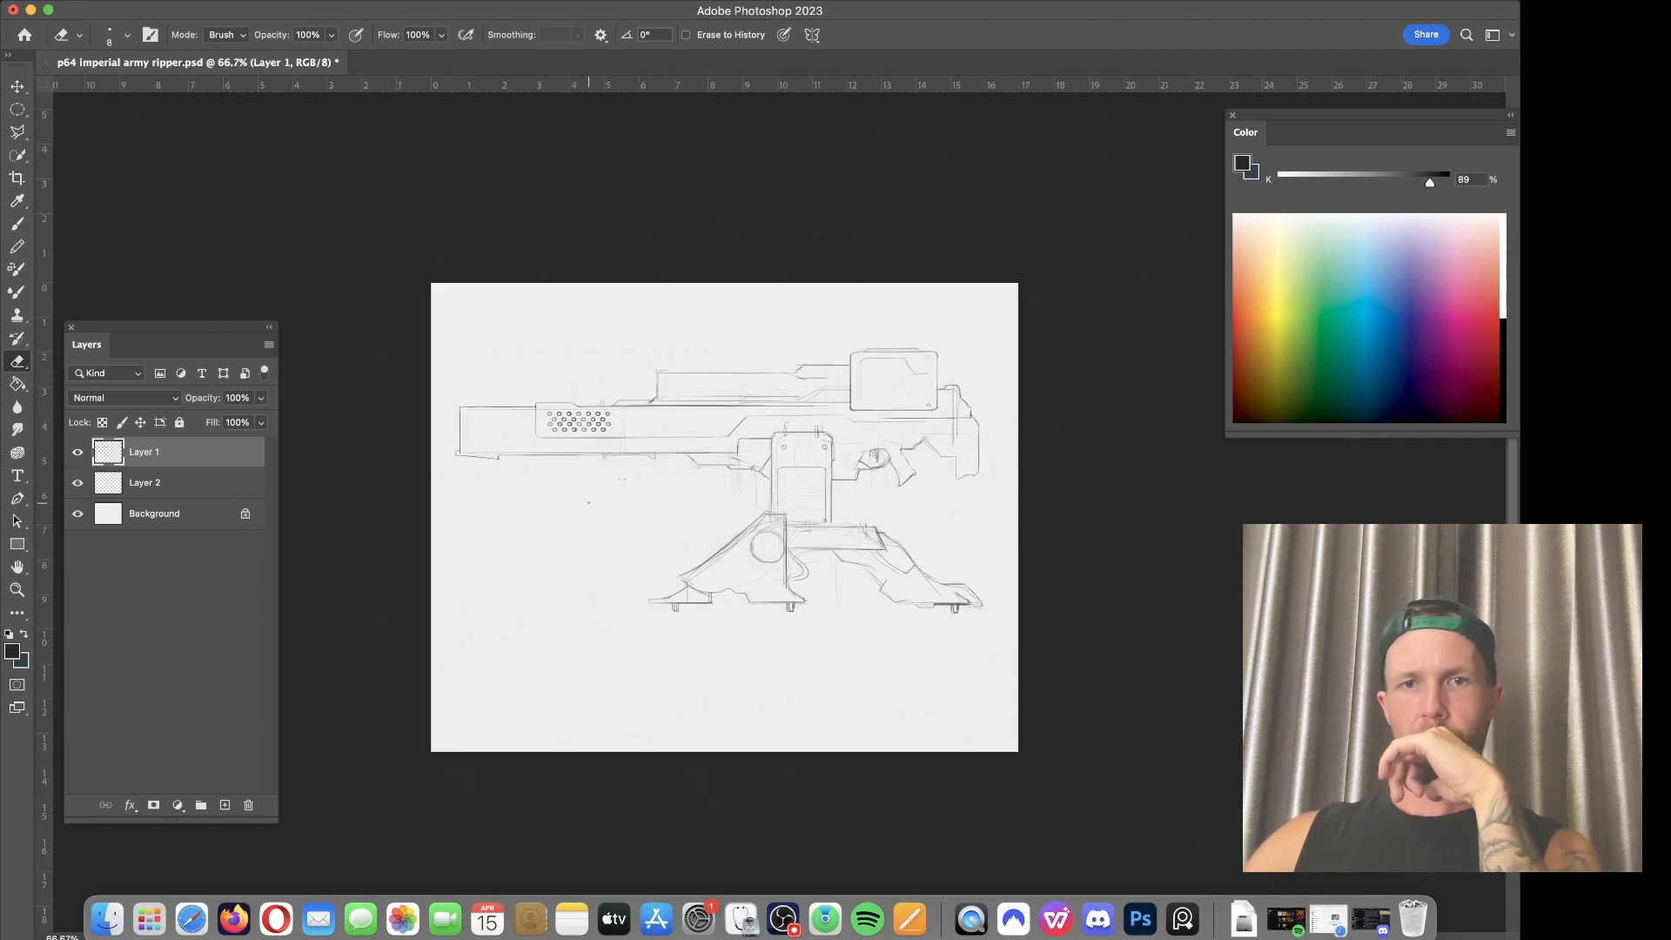
key("super+equal")
key("super+equal")
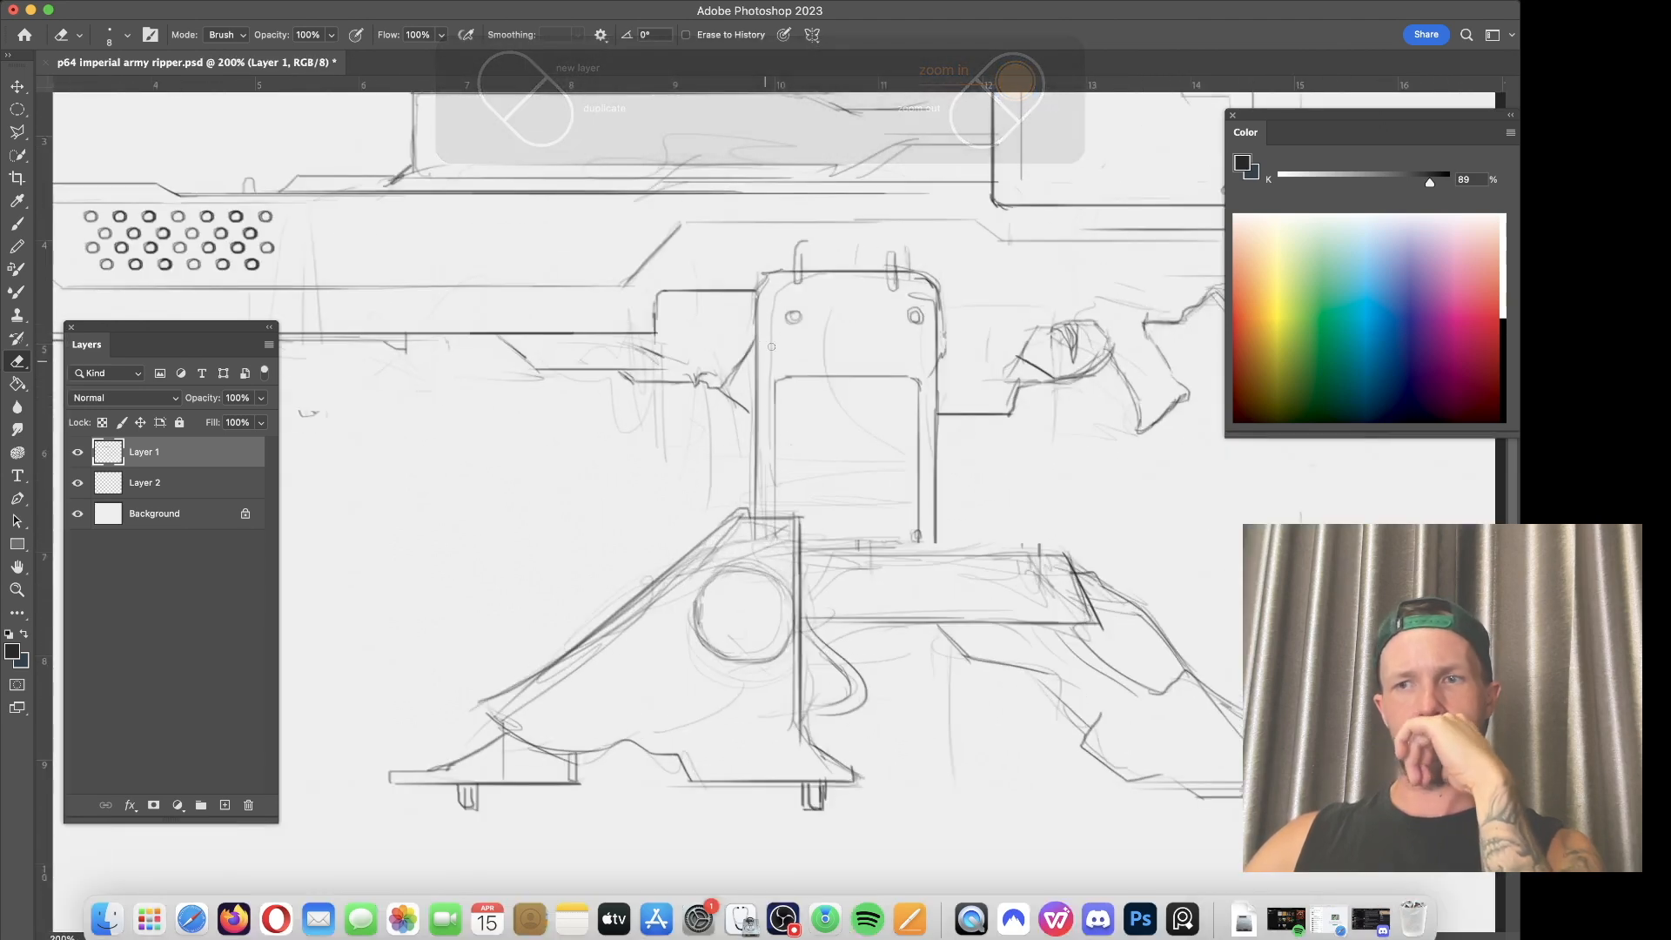
key("super+minus")
key("super+minus")
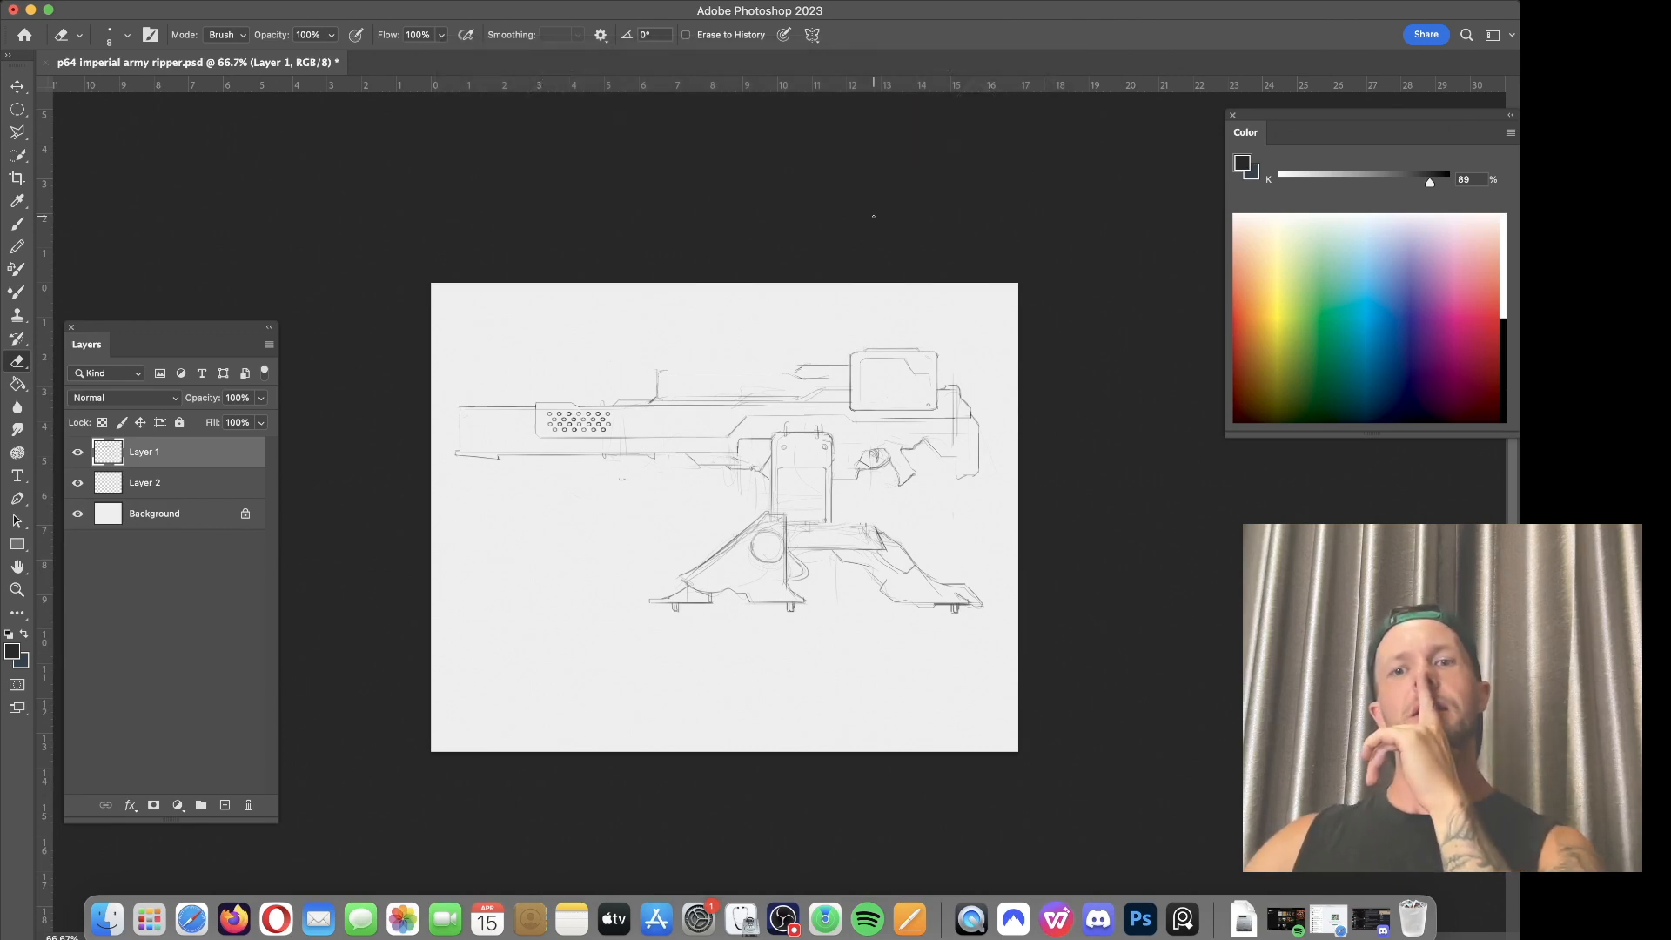
key("super+equal")
key("super+equal")
key("super+minus")
key("super+minus")
Step: Stretch the gun sketch on Layer 1 horizontally to 102% width toward the muzzle
key("super+t")
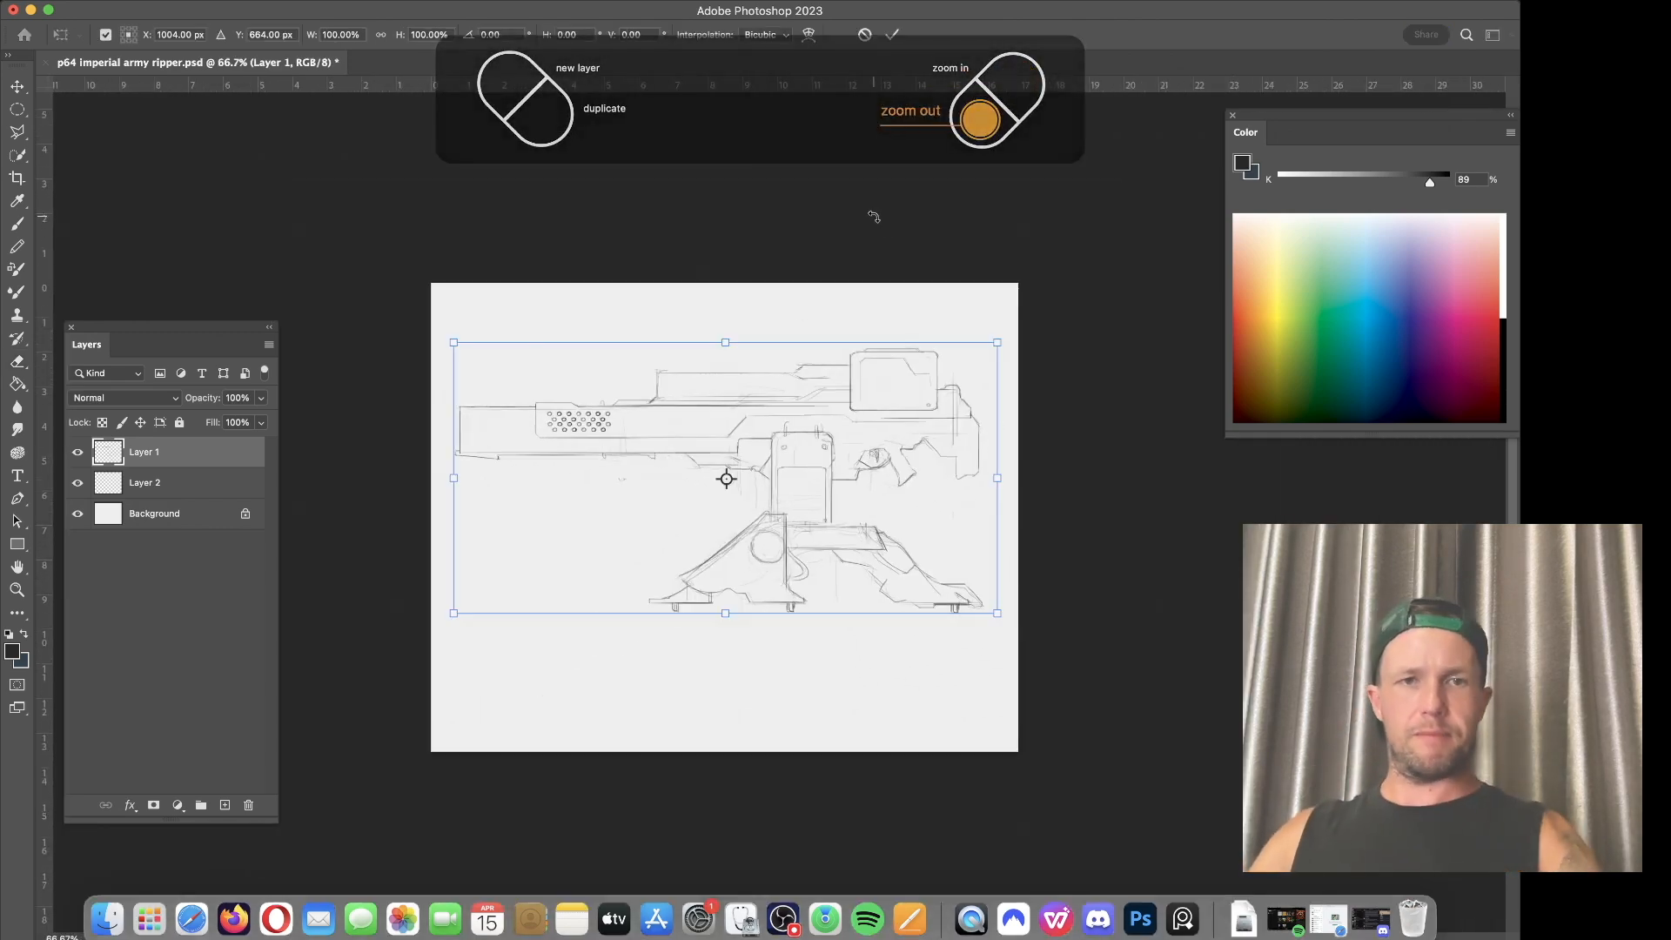
left_click_drag(452, 476, 444, 478)
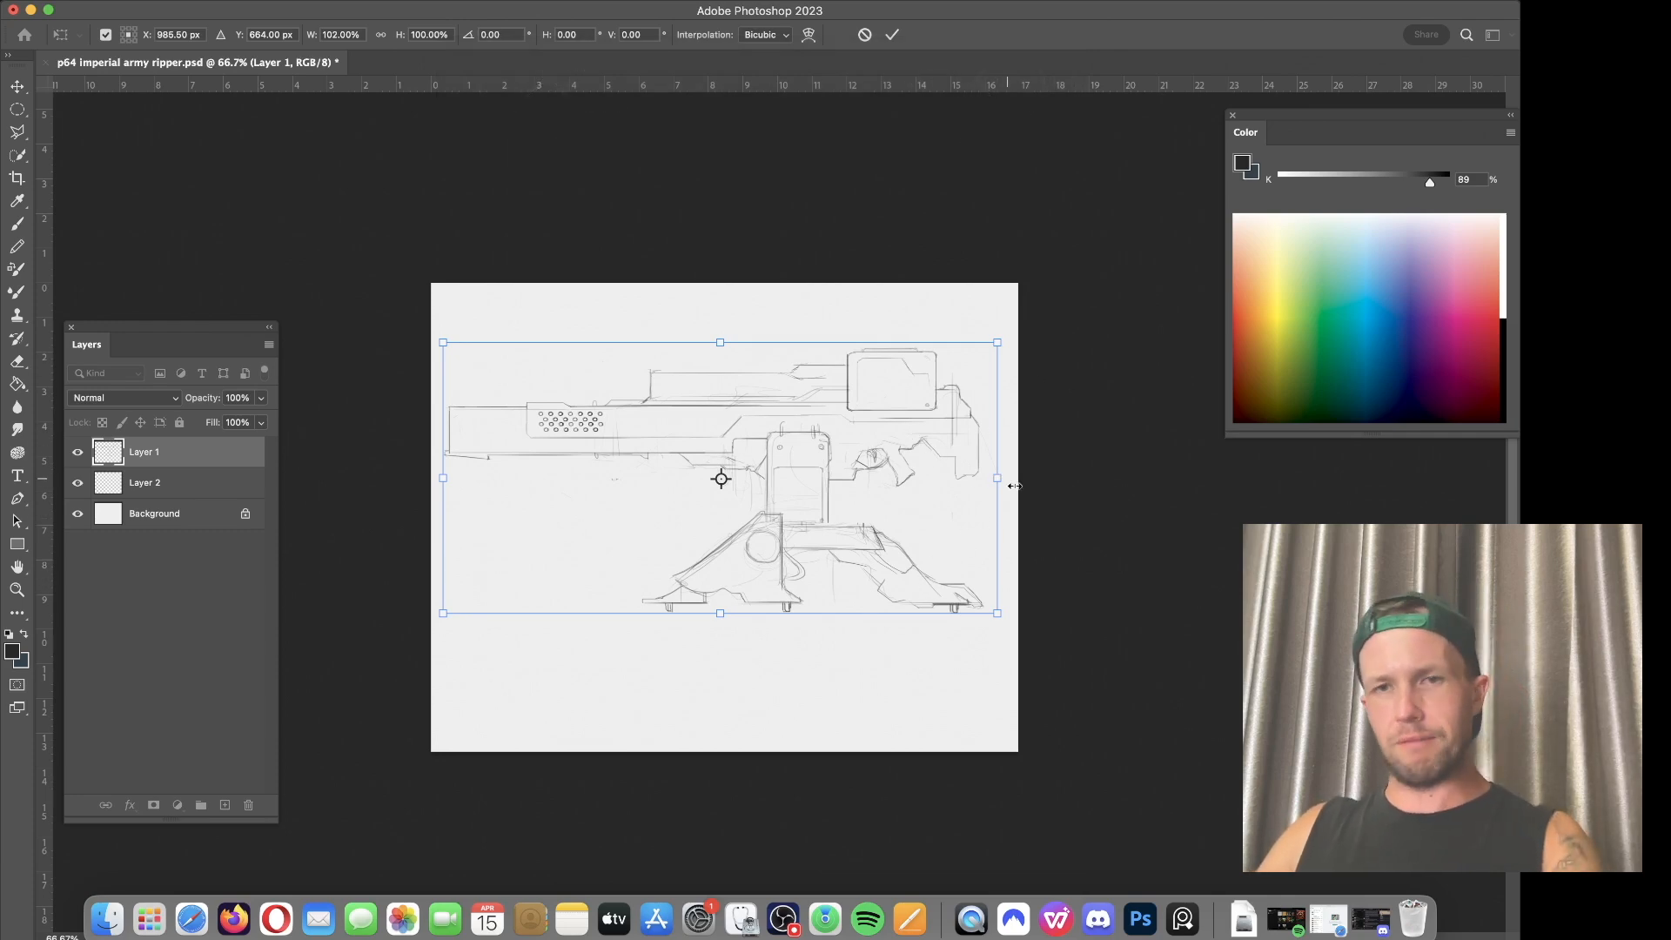
key("Return")
key("e")
key("super+equal")
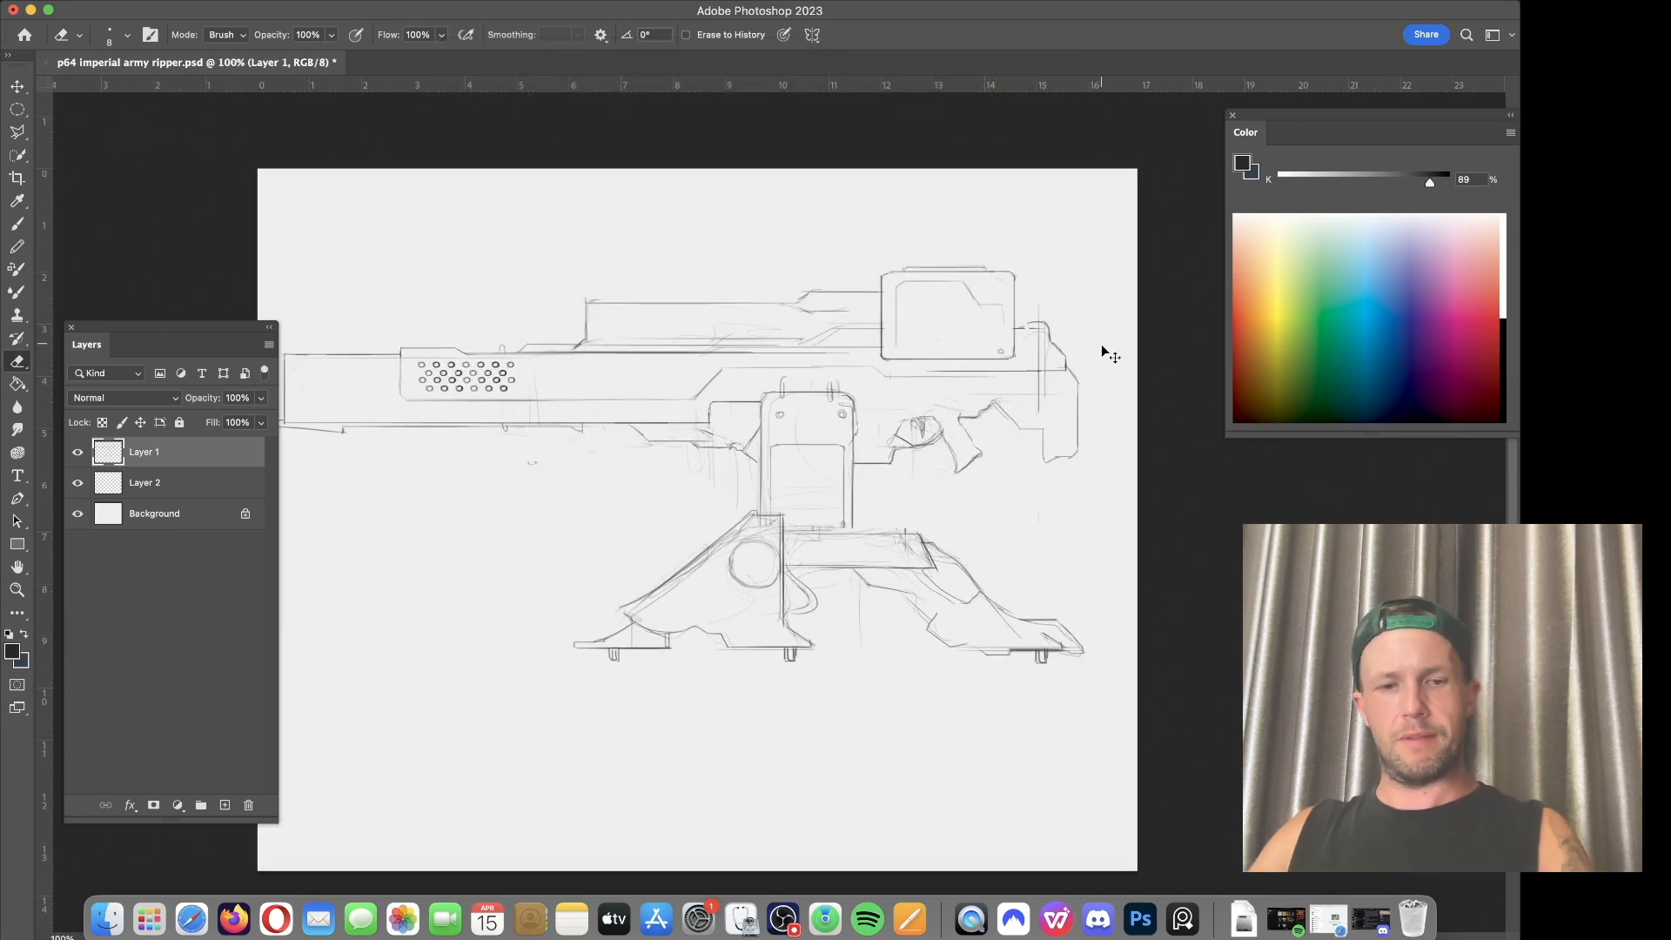
key("b")
mouse_move(1066, 265)
left_mouse_down()
mouse_move(1188, 357)
mouse_move(1079, 528)
mouse_move(1027, 381)
mouse_move(1071, 264)
left_mouse_up()
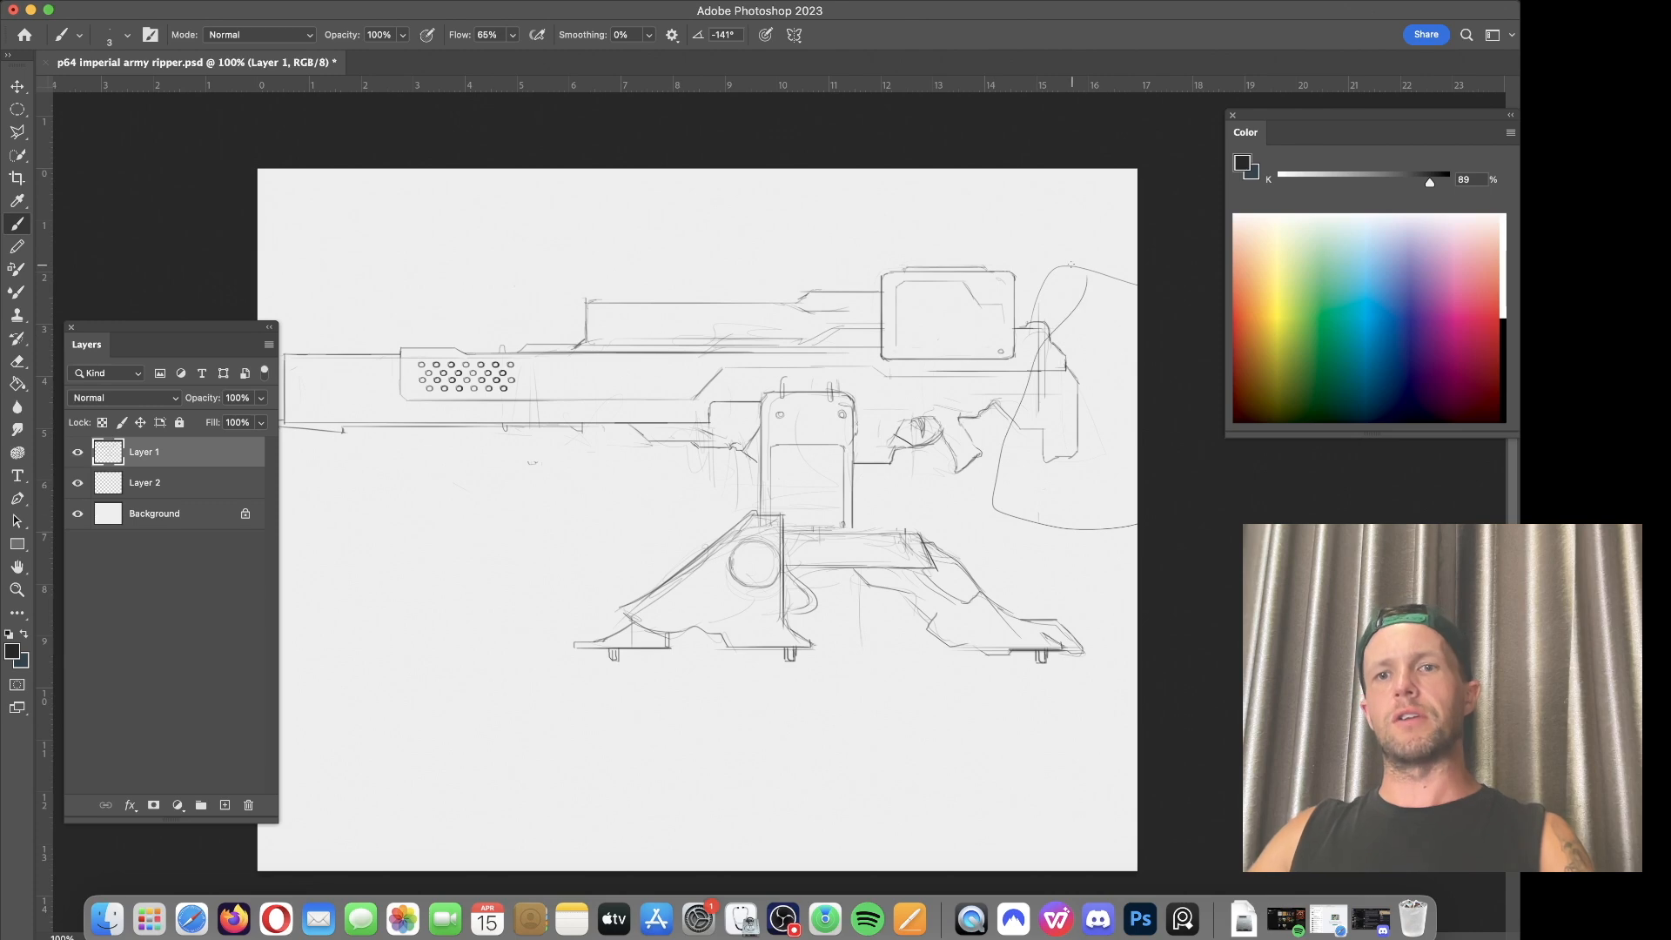
key("super+z")
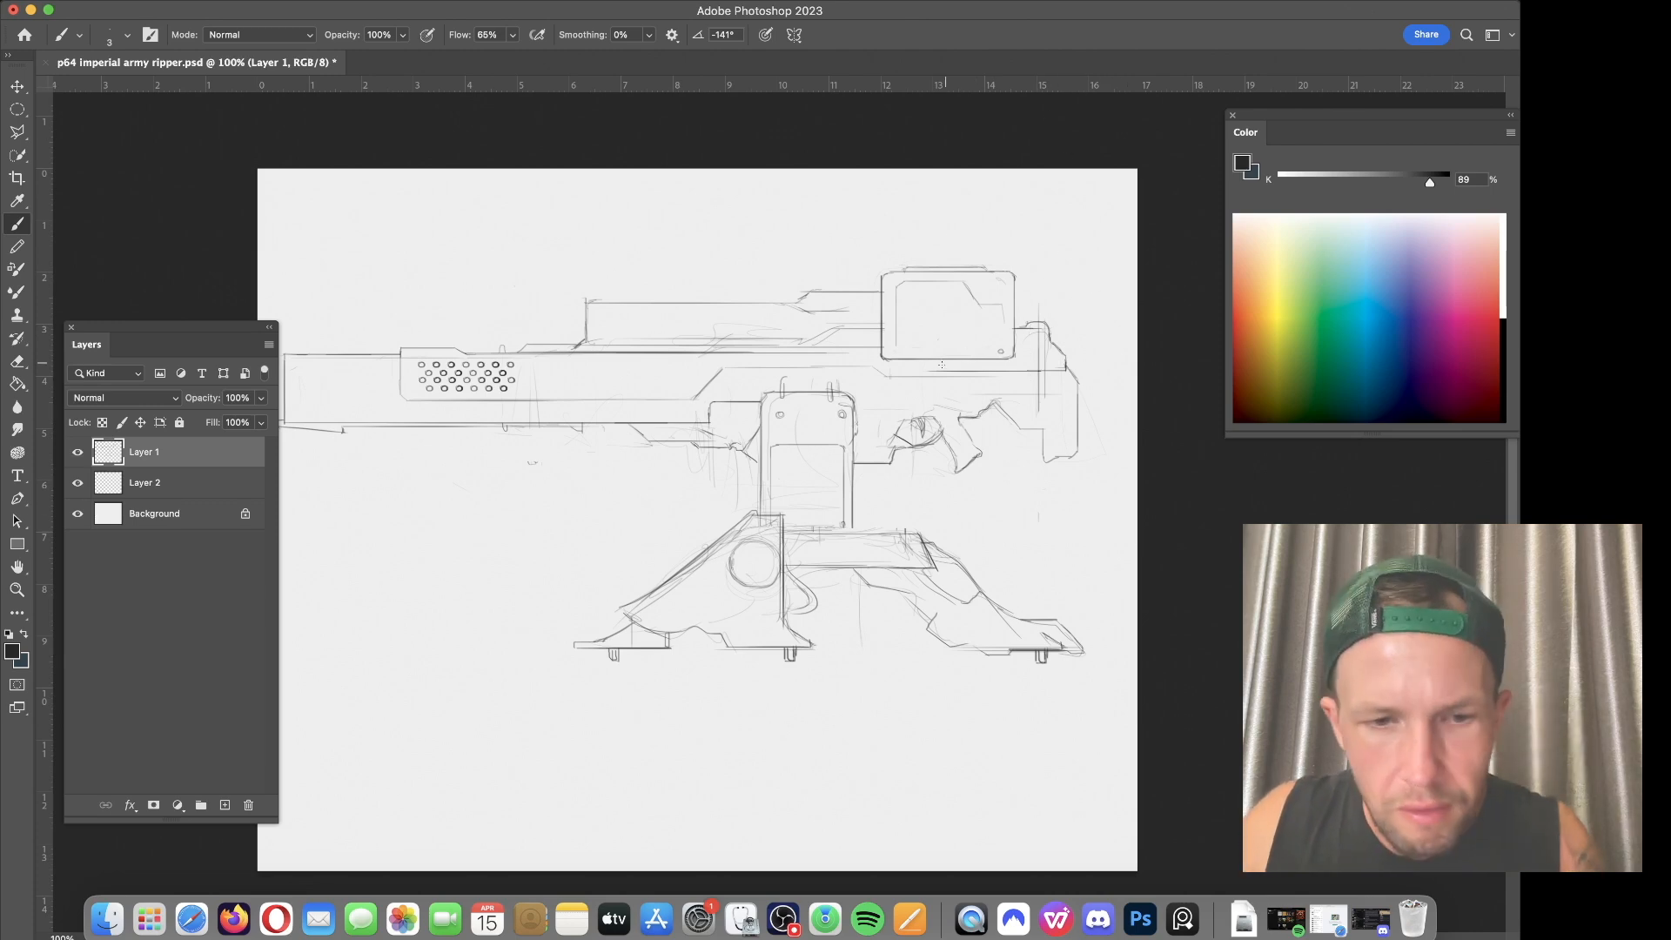
Step: Enlarge the brush tip to 5 px
key("bracketright")
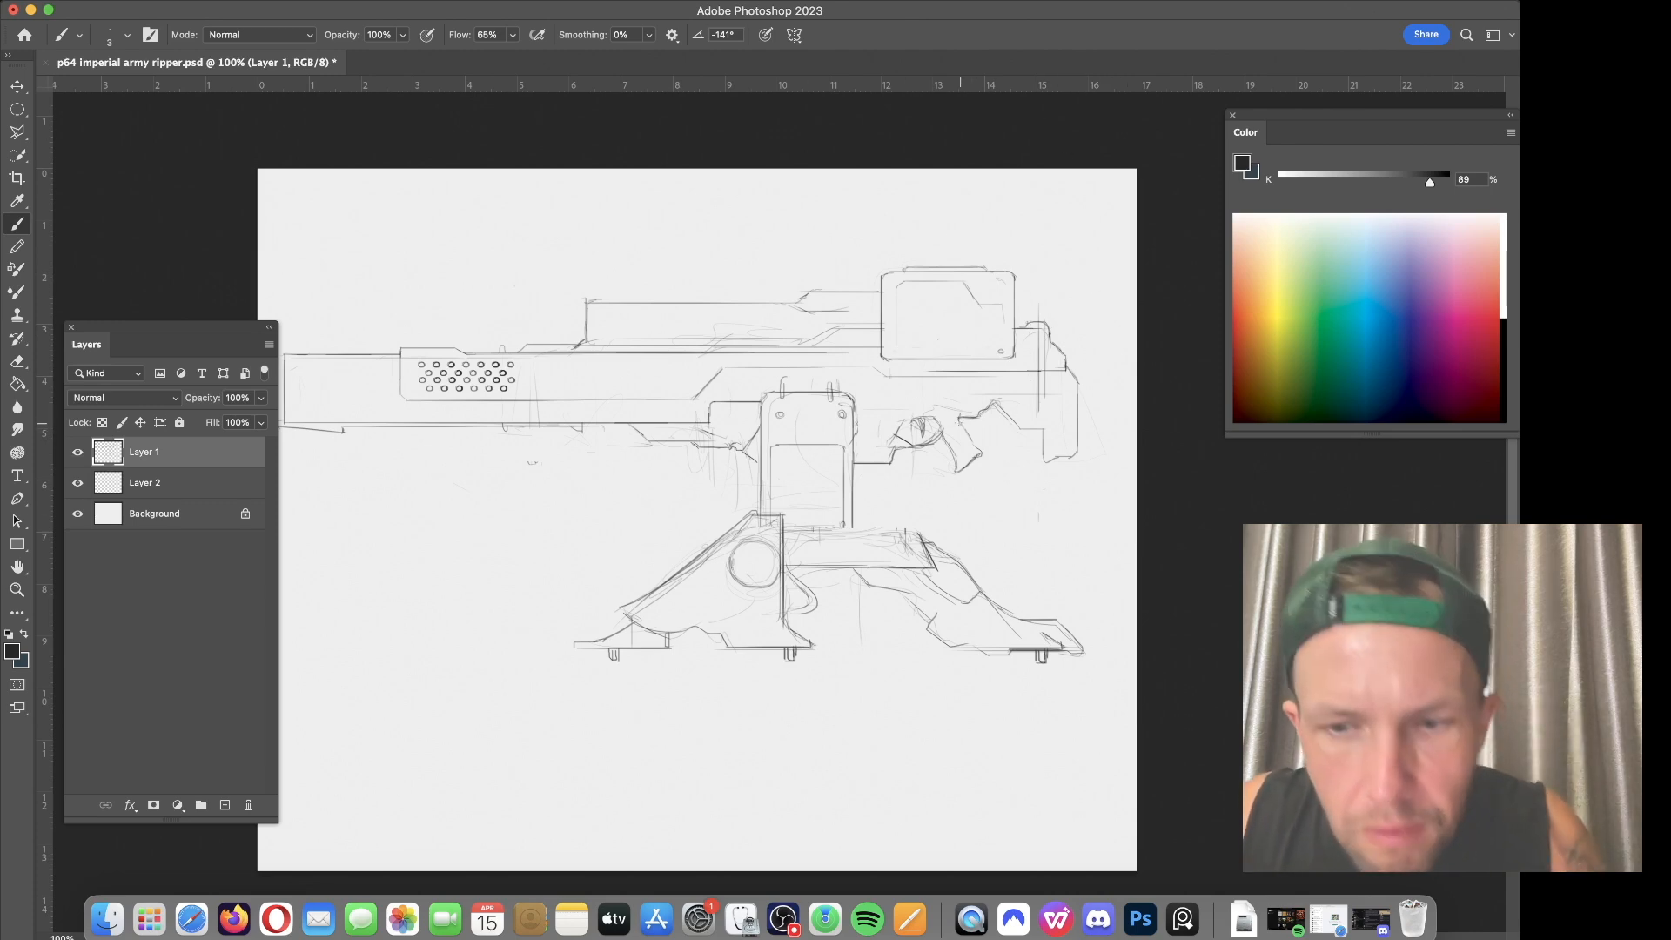
key("bracketright")
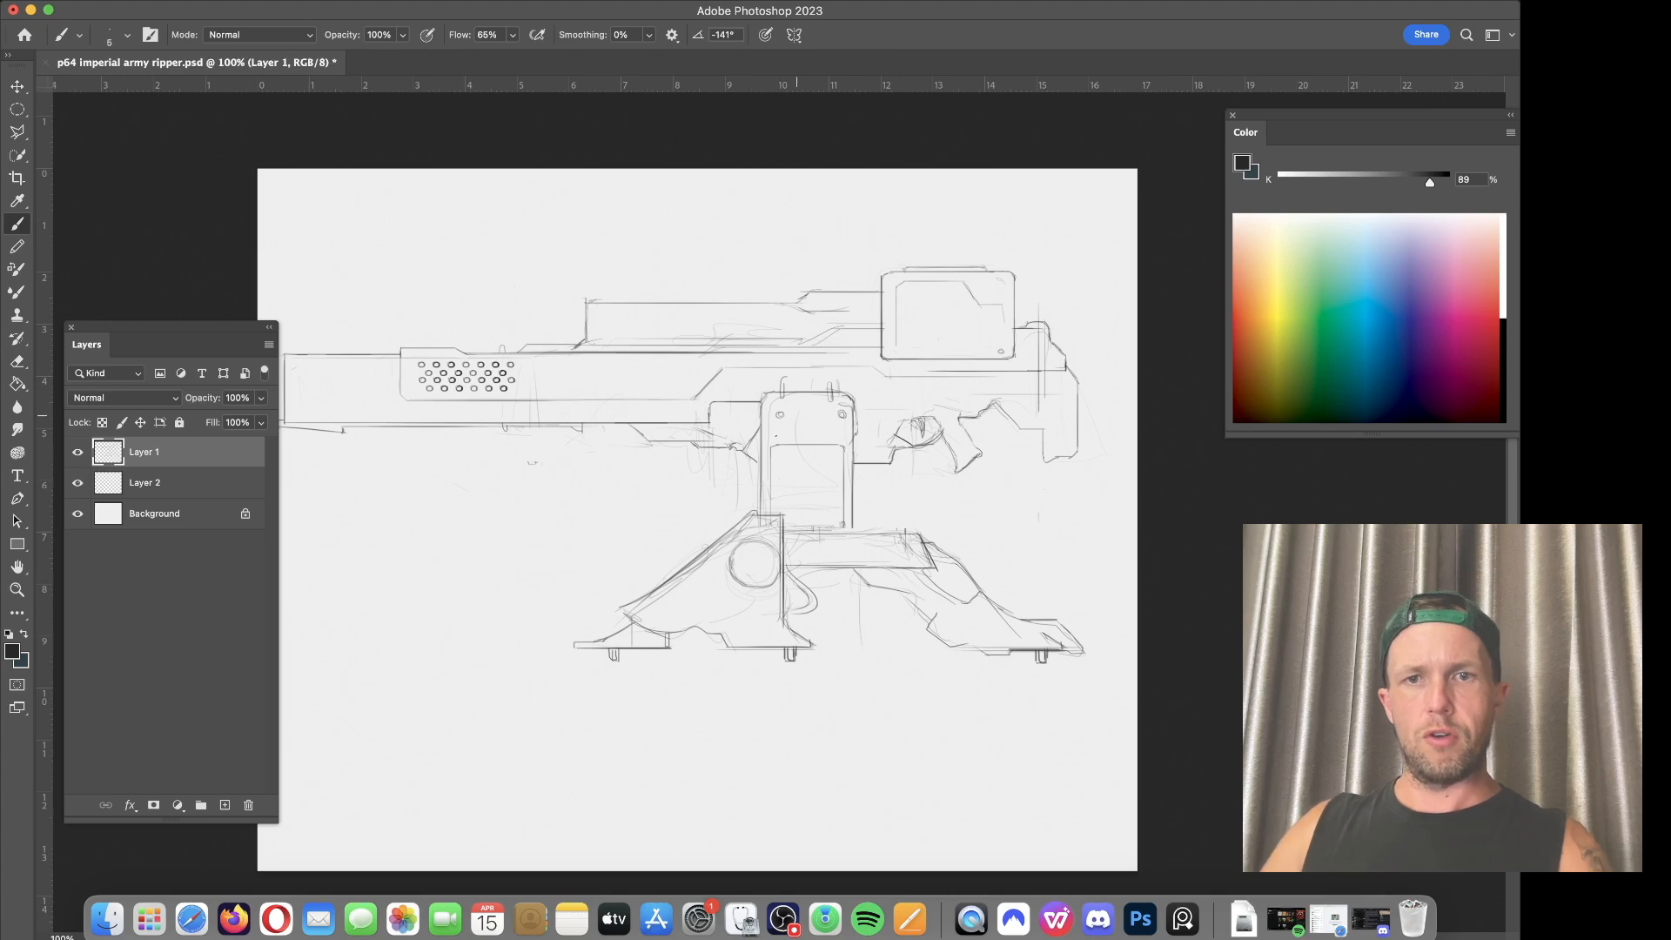
Step: Lasso the turret mount with its legged base, shift it forward along the barrel toward the muzzle, and deselect it
key("l")
mouse_move(862, 403)
left_mouse_down()
mouse_move(769, 392)
mouse_move(765, 472)
mouse_move(740, 514)
mouse_move(615, 578)
mouse_move(480, 717)
mouse_move(1019, 770)
mouse_move(1121, 607)
mouse_move(973, 503)
mouse_move(861, 469)
mouse_move(868, 435)
mouse_move(717, 420)
left_mouse_up()
key("ctrl+t")
key("super+minus")
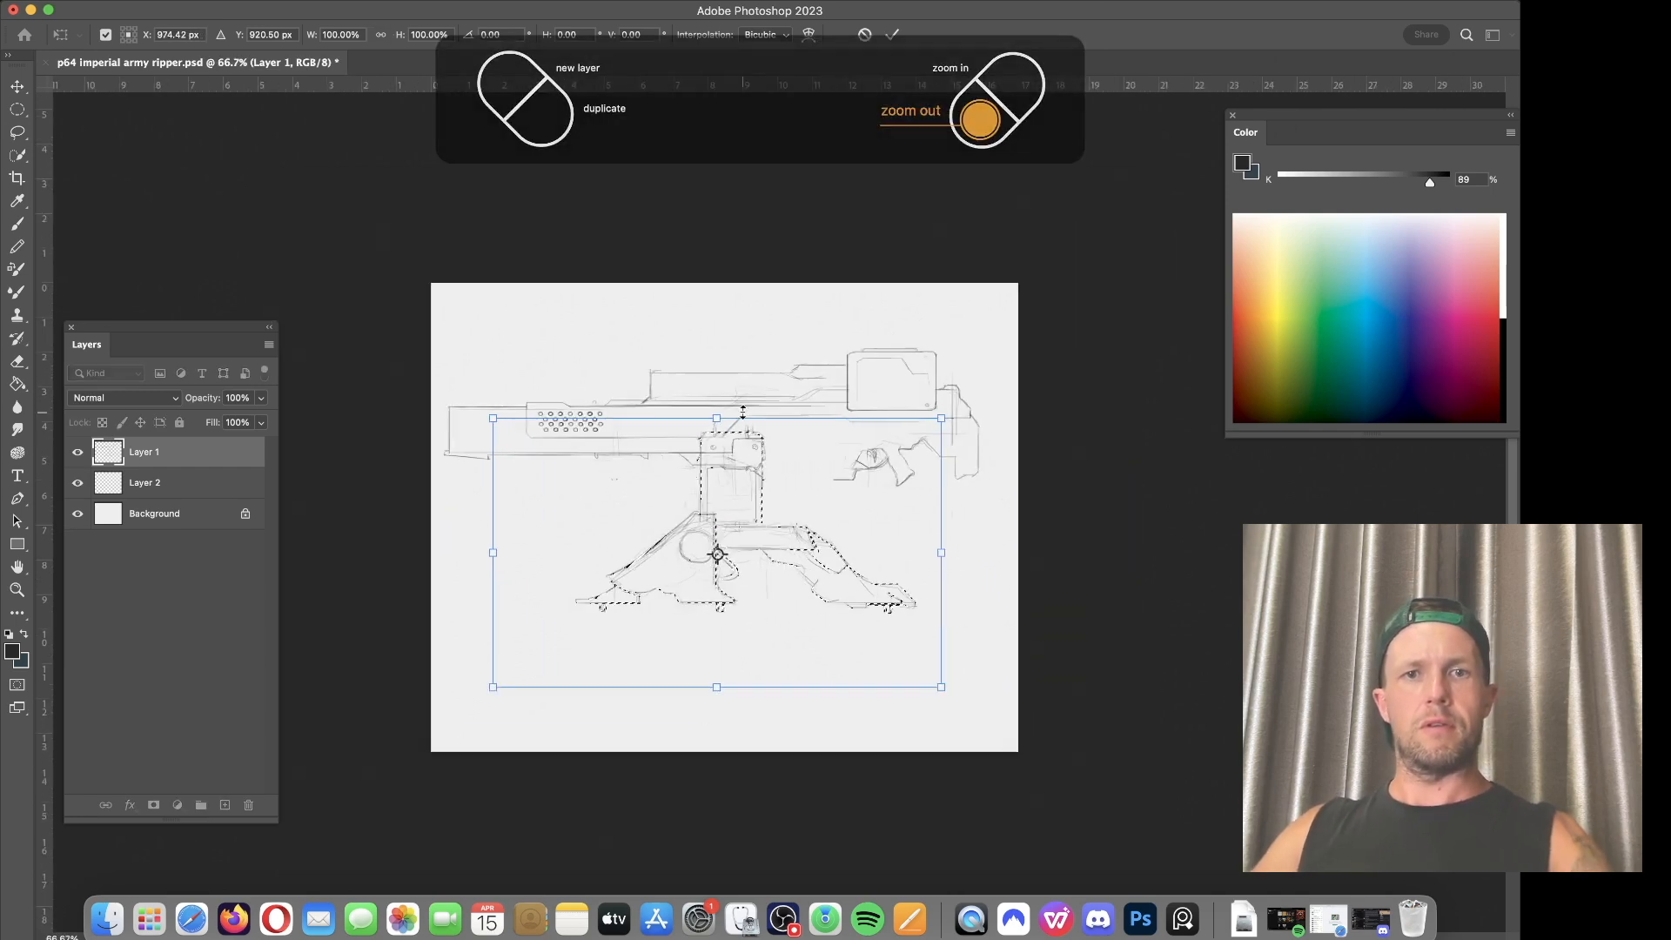
left_click_drag(753, 459, 759, 460)
key("Return")
key("super+plus")
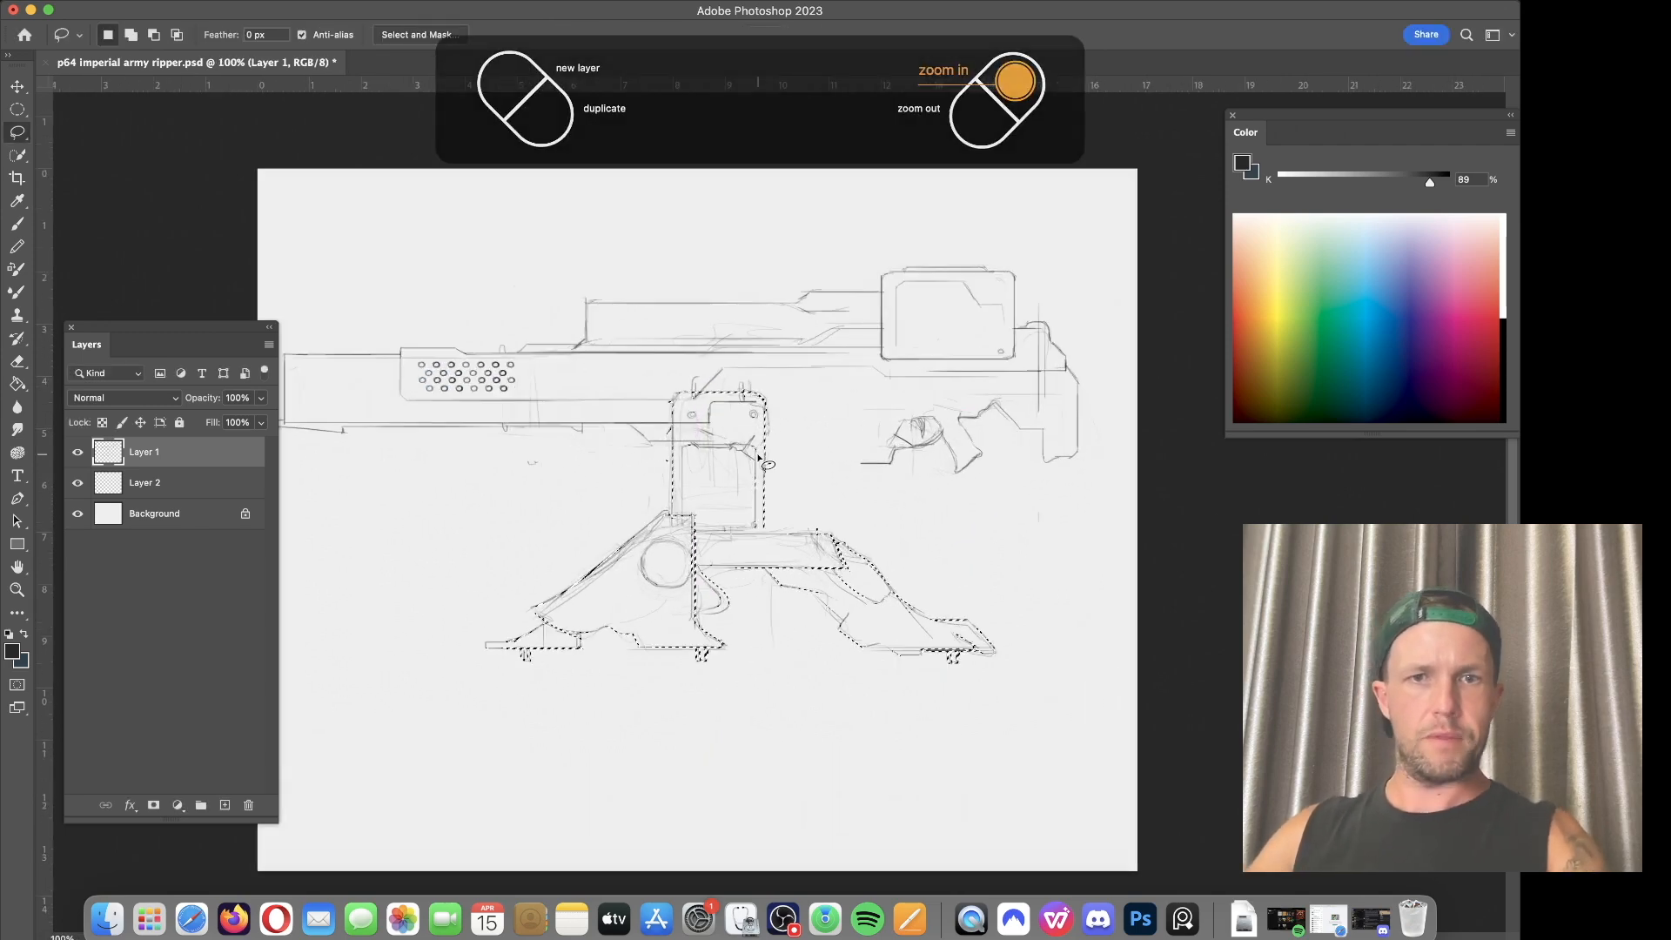
left_click(346, 9)
left_click(369, 47)
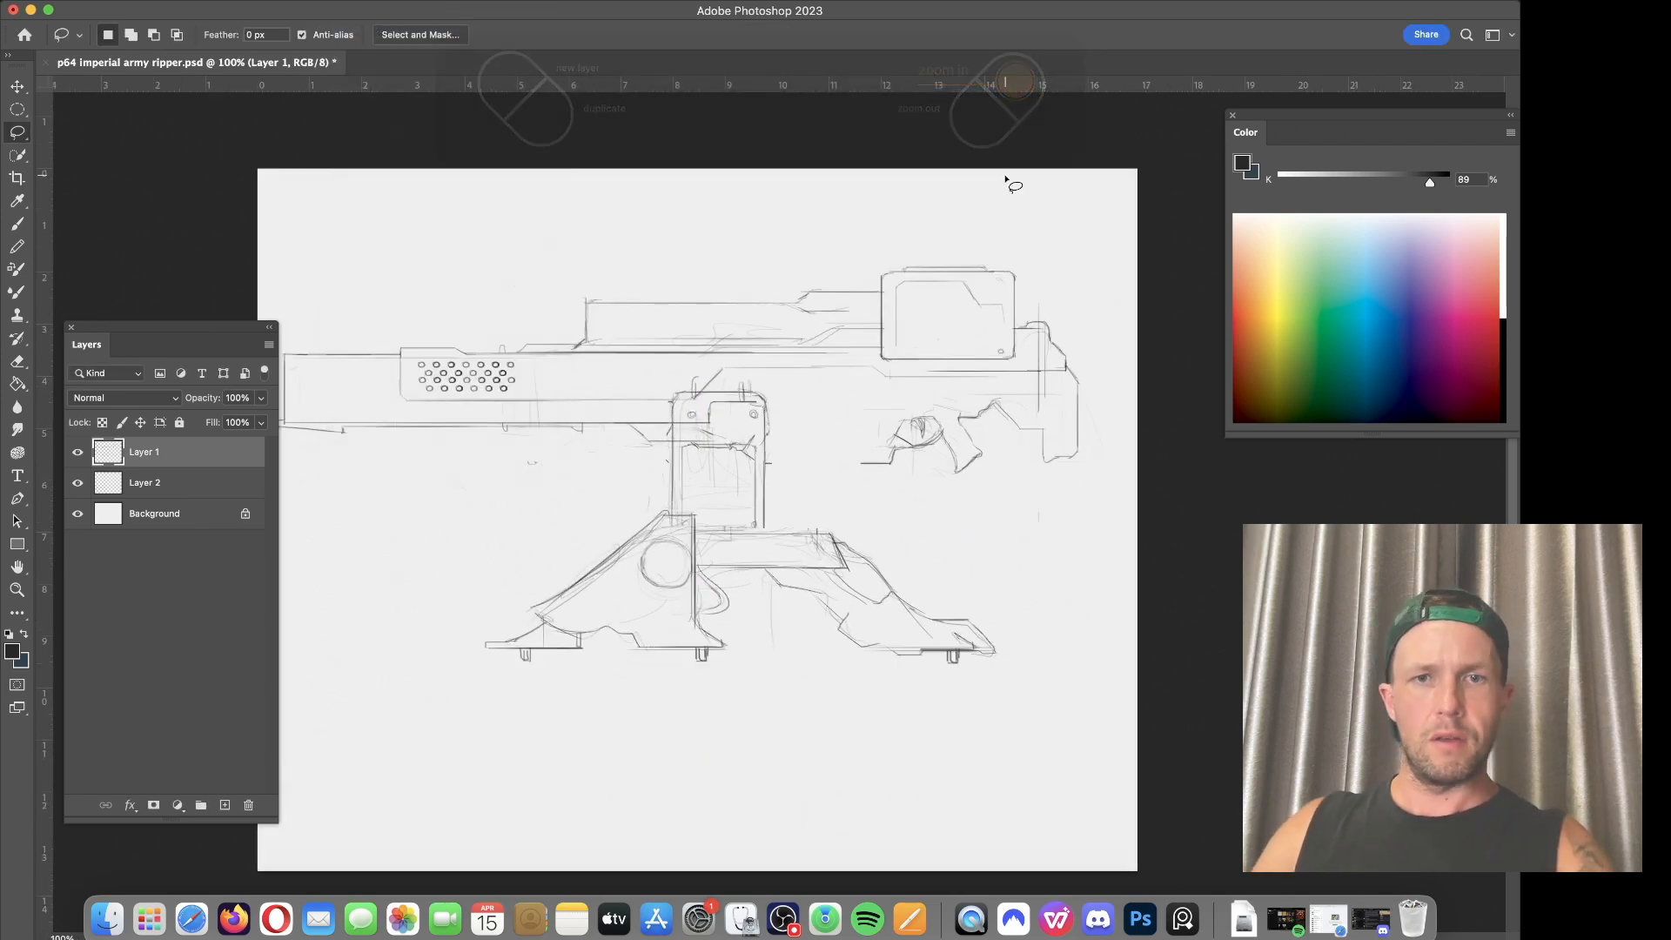
Step: Flip the canvas horizontally and draw the receiver's stepped lower edge from the trigger guard to the turret mount
key("b")
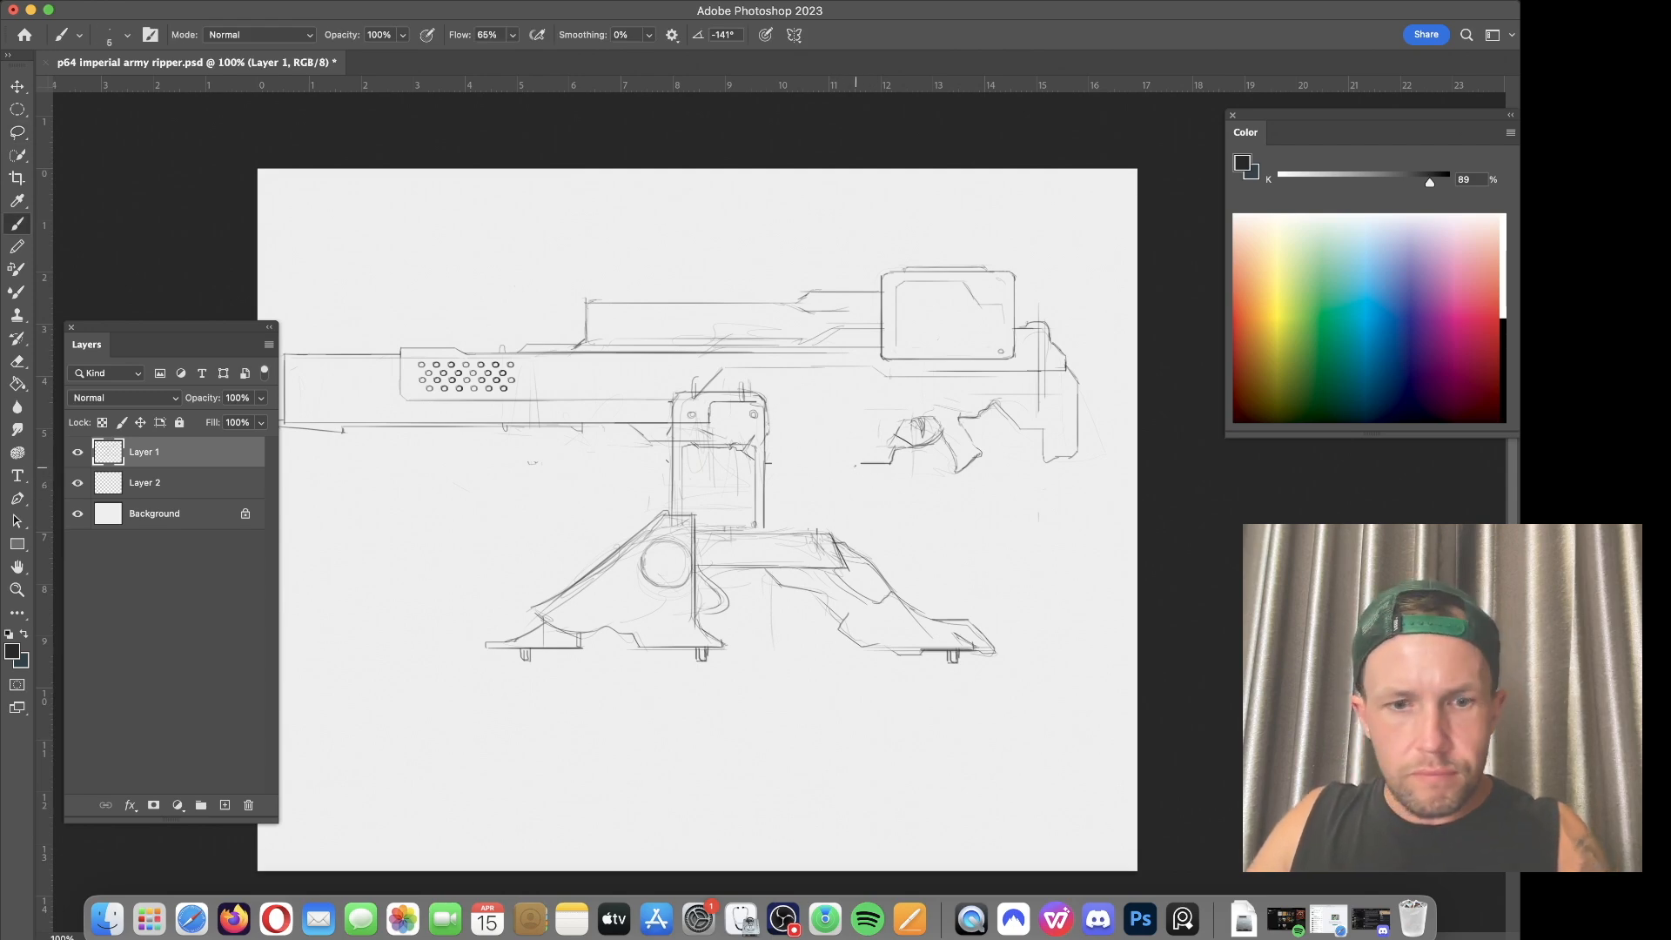
key("super+shift+h")
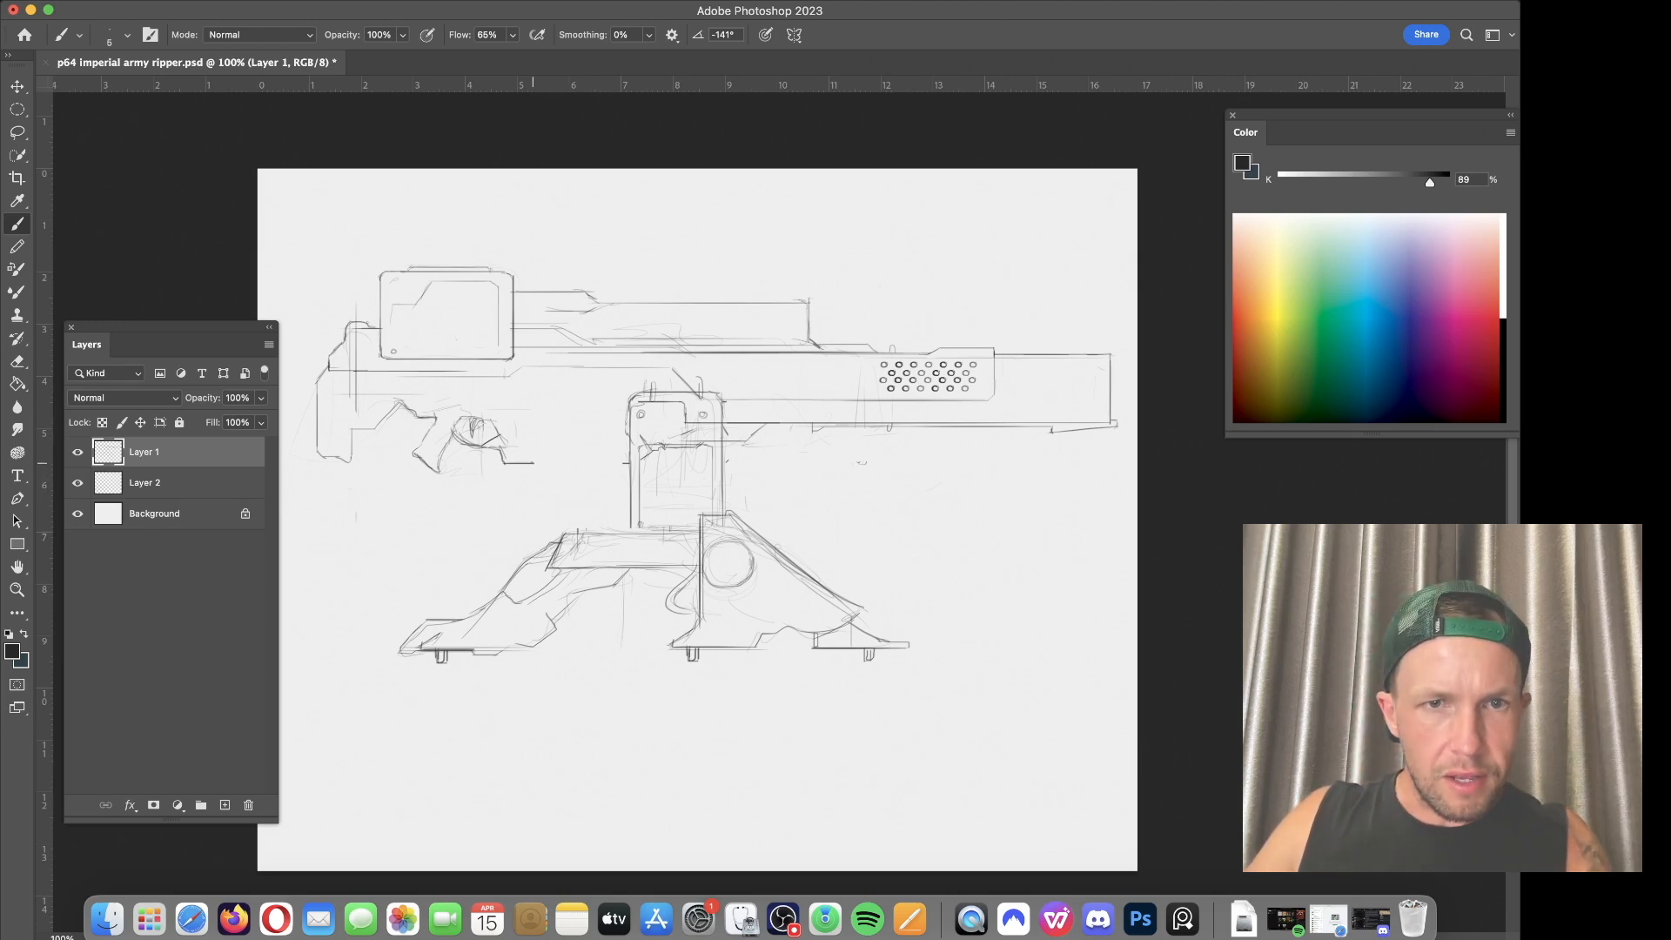
left_click_drag(570, 471, 599, 470)
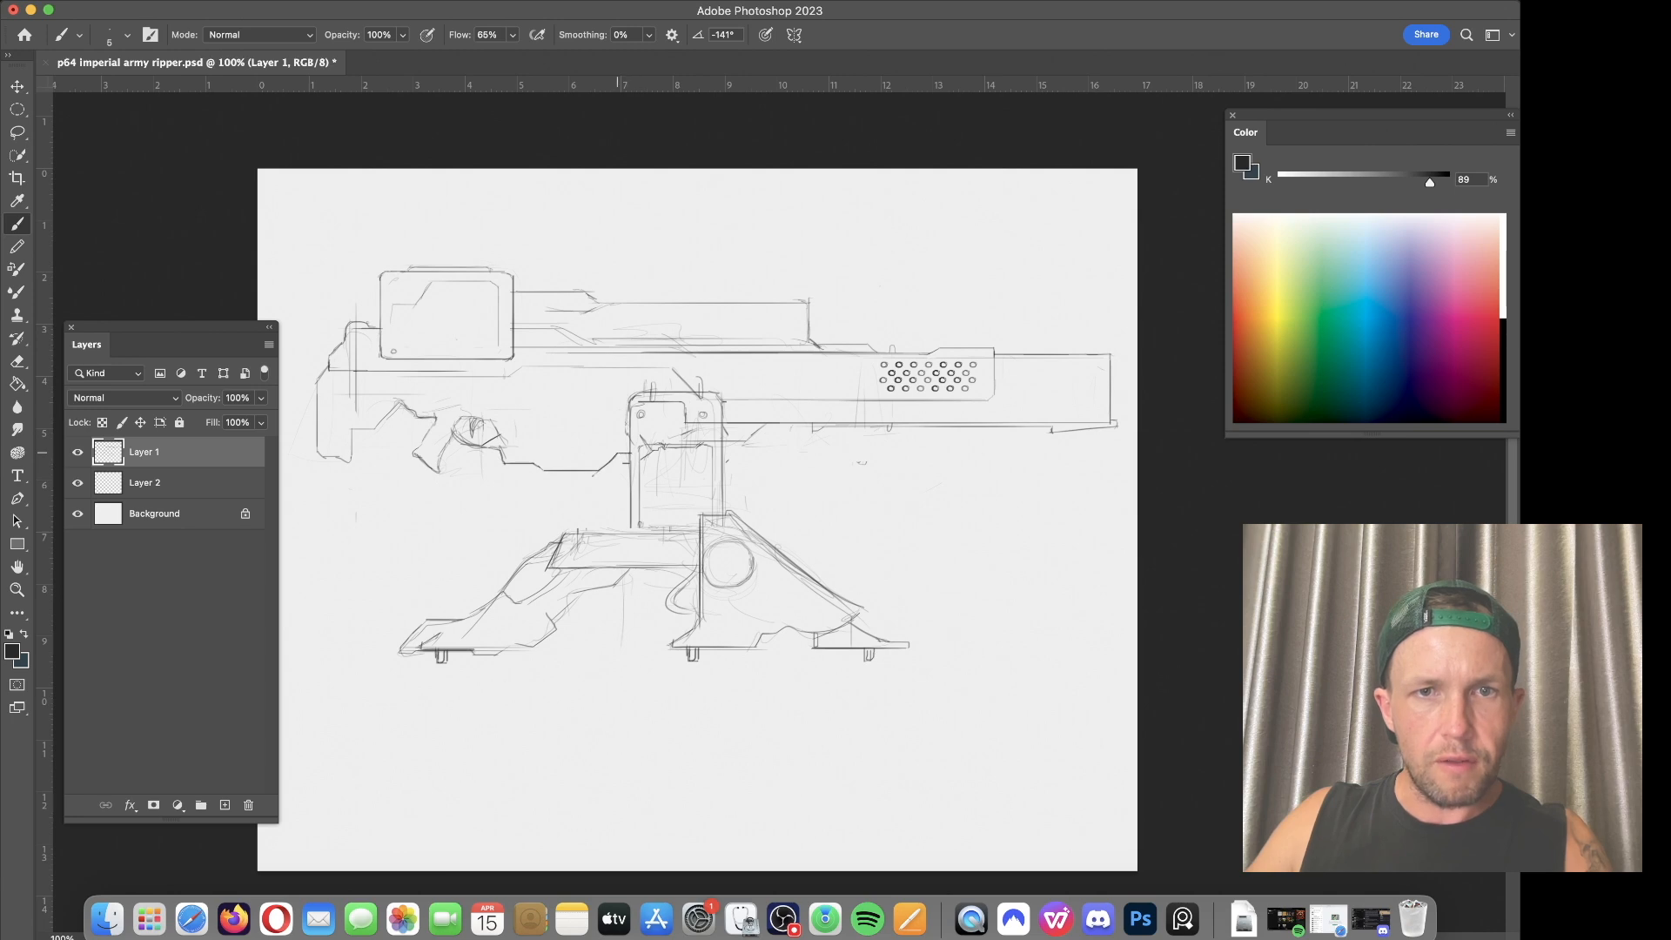
Step: Clean up and redraw the turret mount's outline, and darken the lower and front edges of the vented barrel plate
key("e")
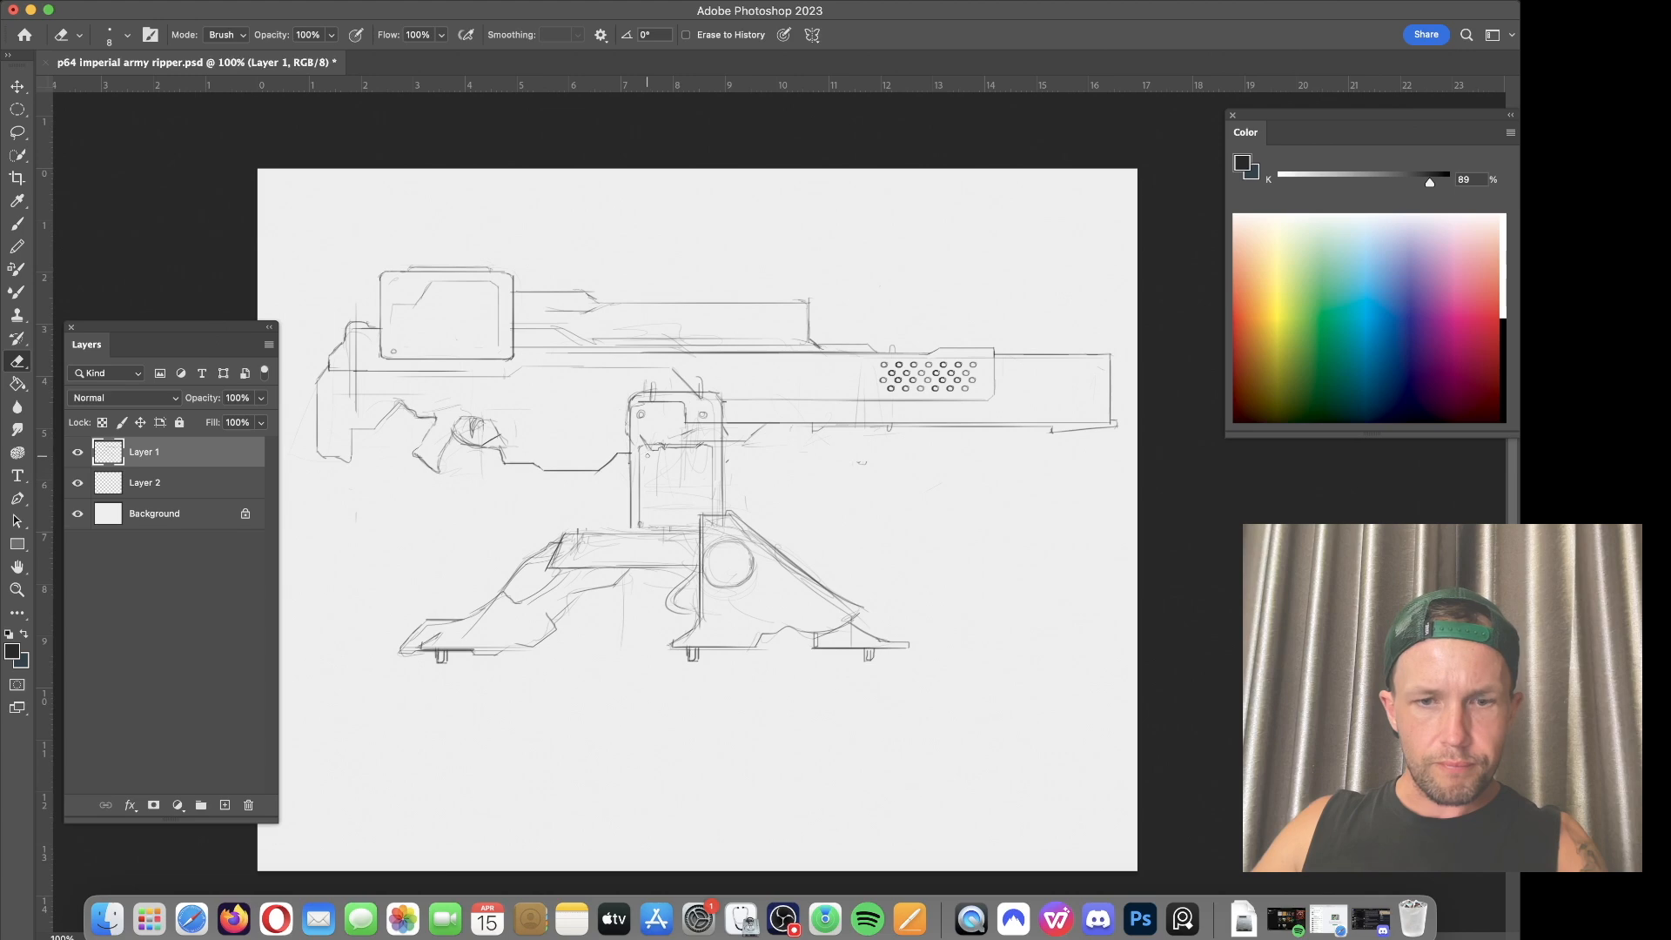
key("b")
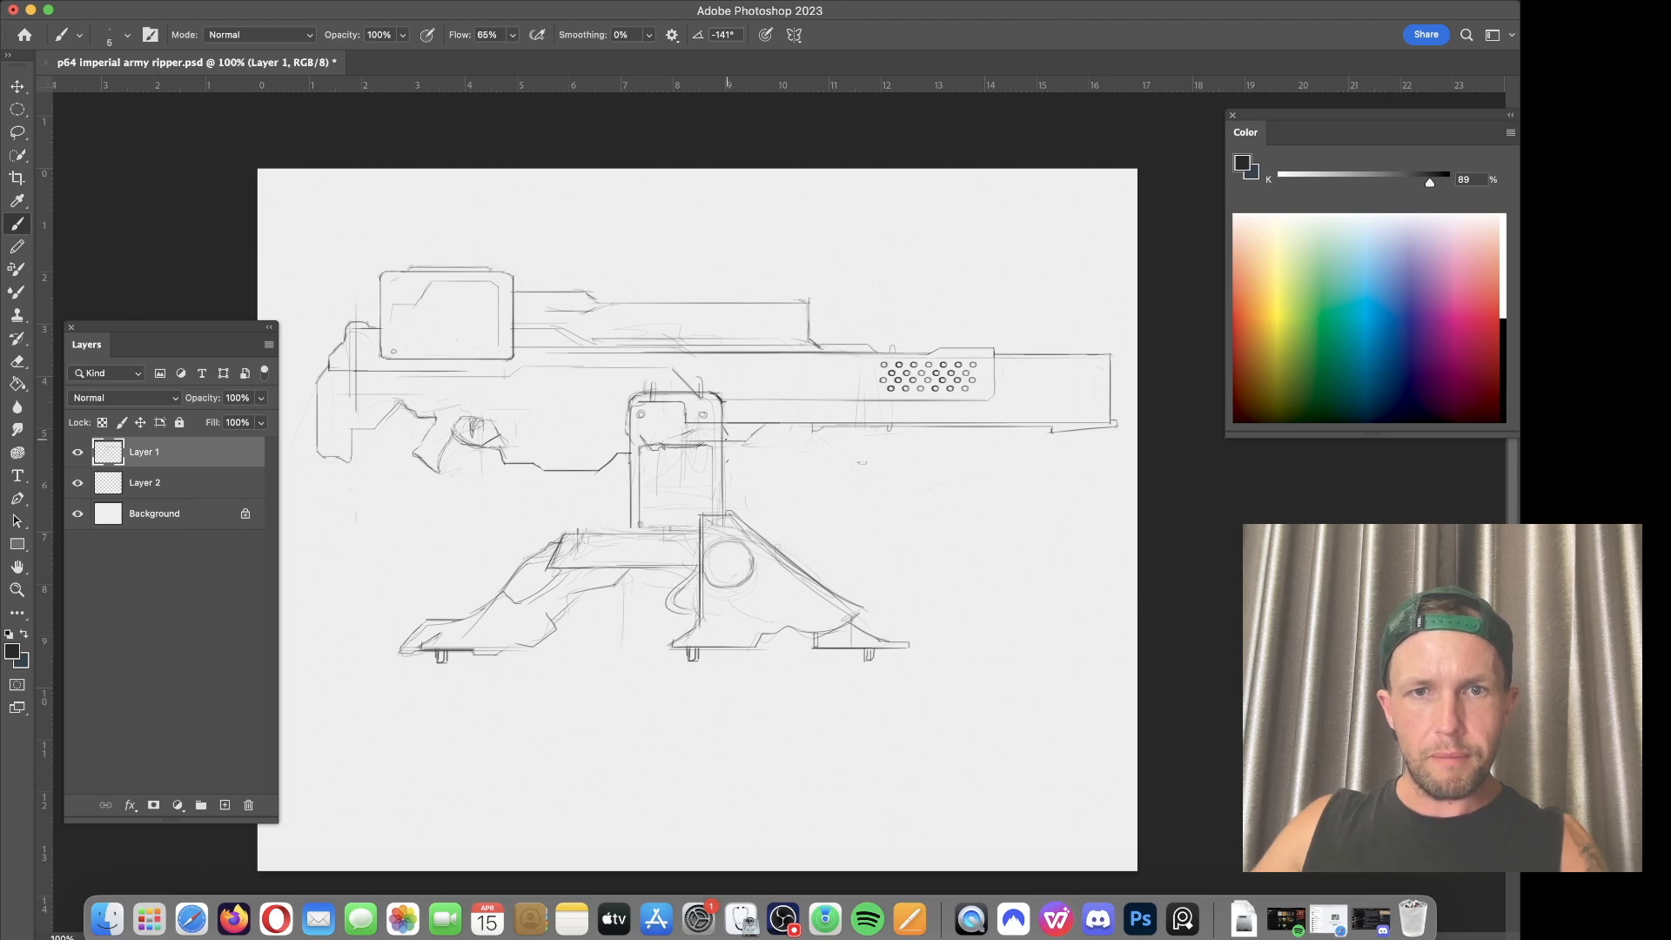
key("e")
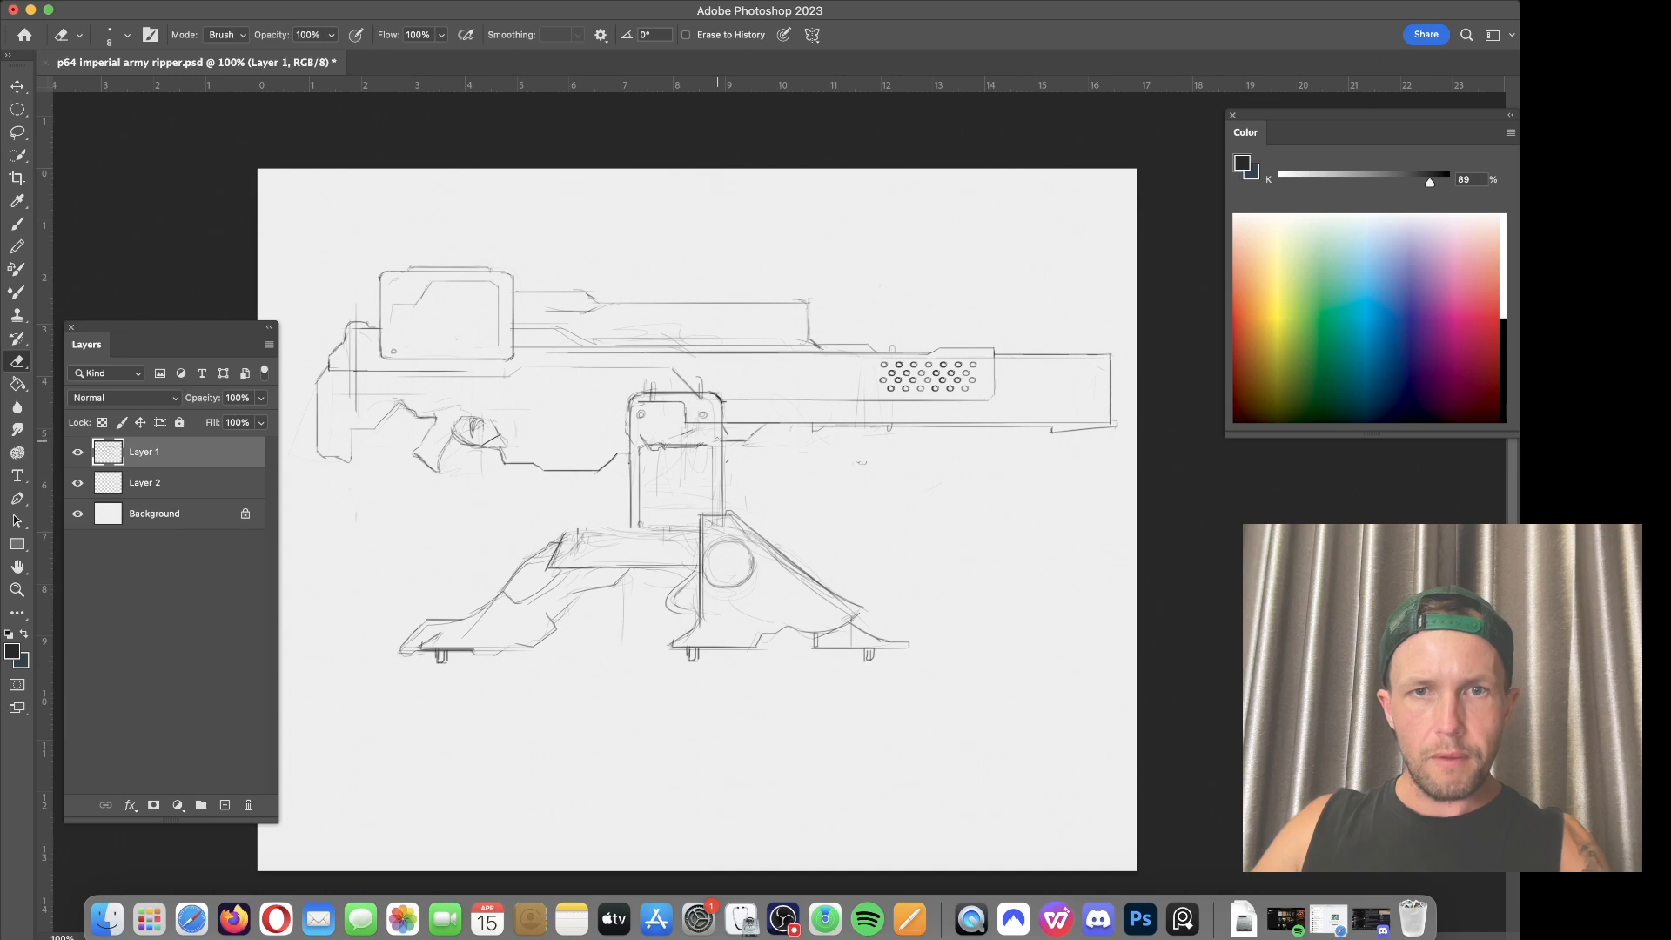
key("b")
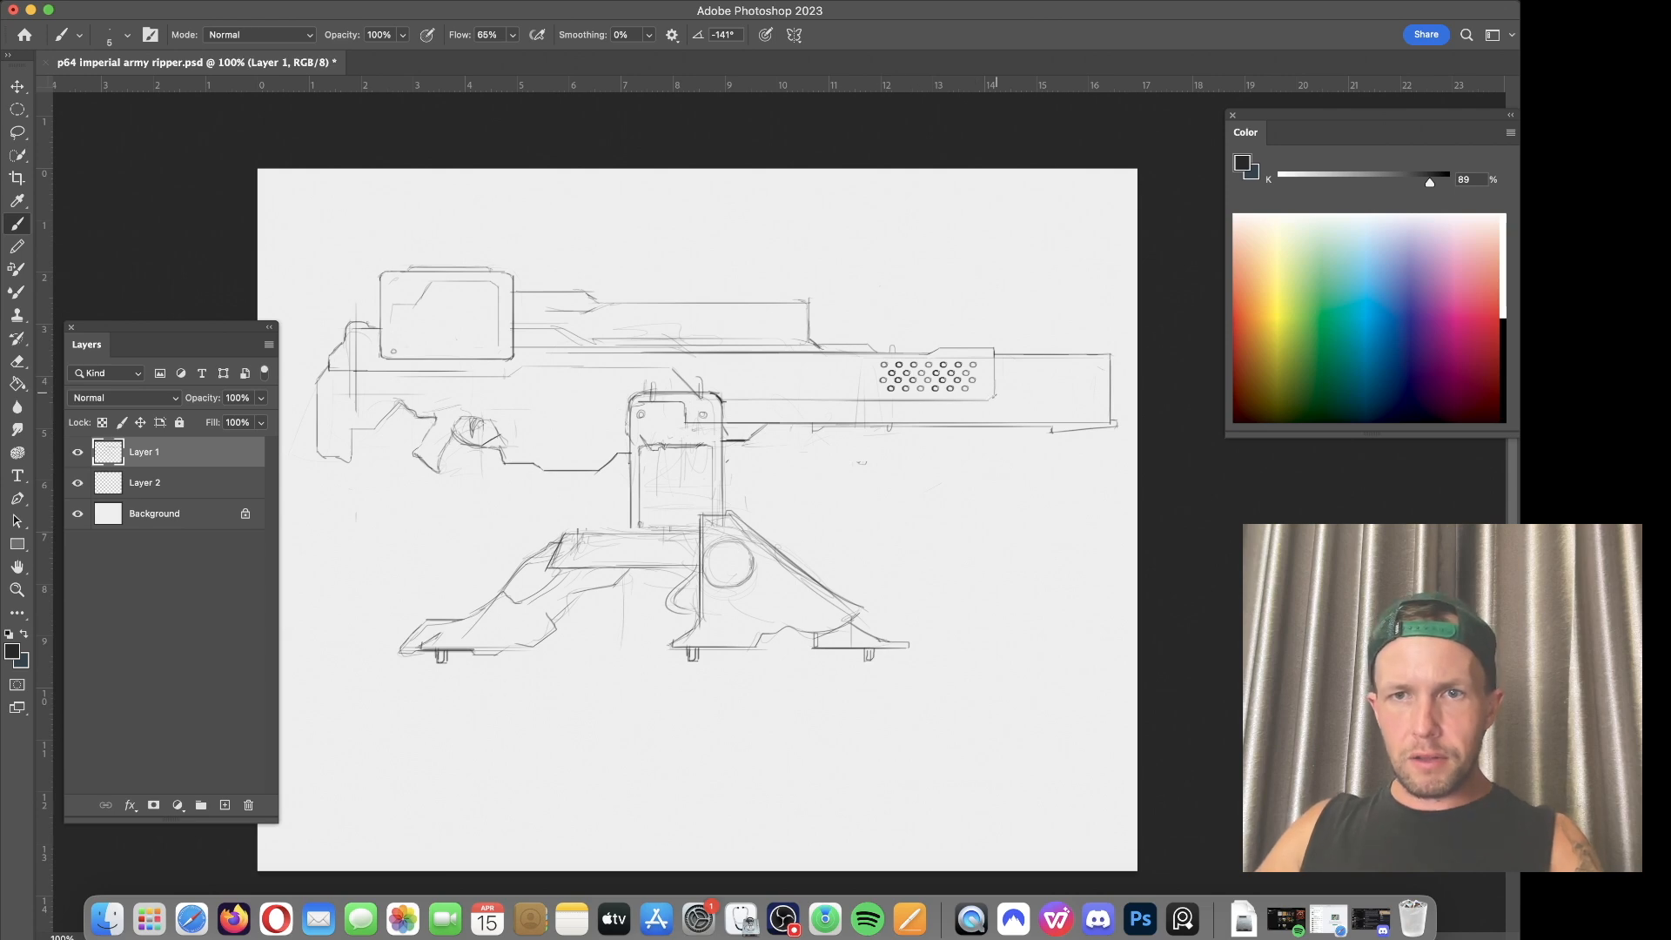
left_click_drag(992, 399, 734, 400)
left_click_drag(995, 396, 996, 355)
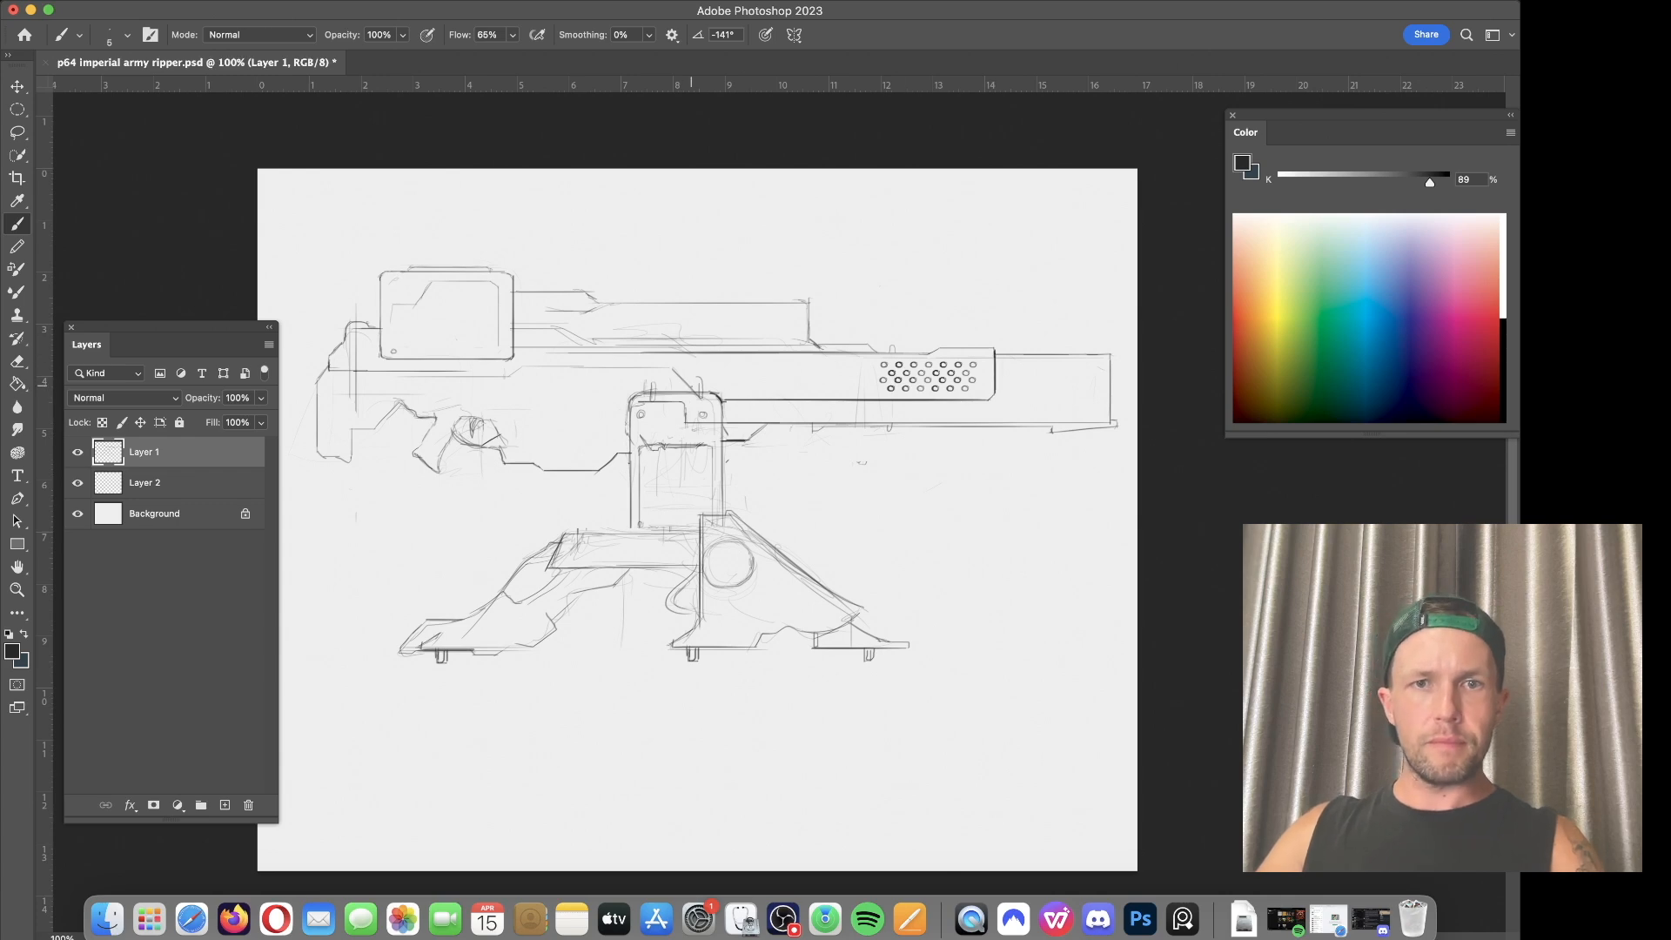
Step: Draw a chamfered panel outline on the receiver behind the turret mount and a small stepped bracket between stock and hopper
left_click_drag(671, 367, 530, 366)
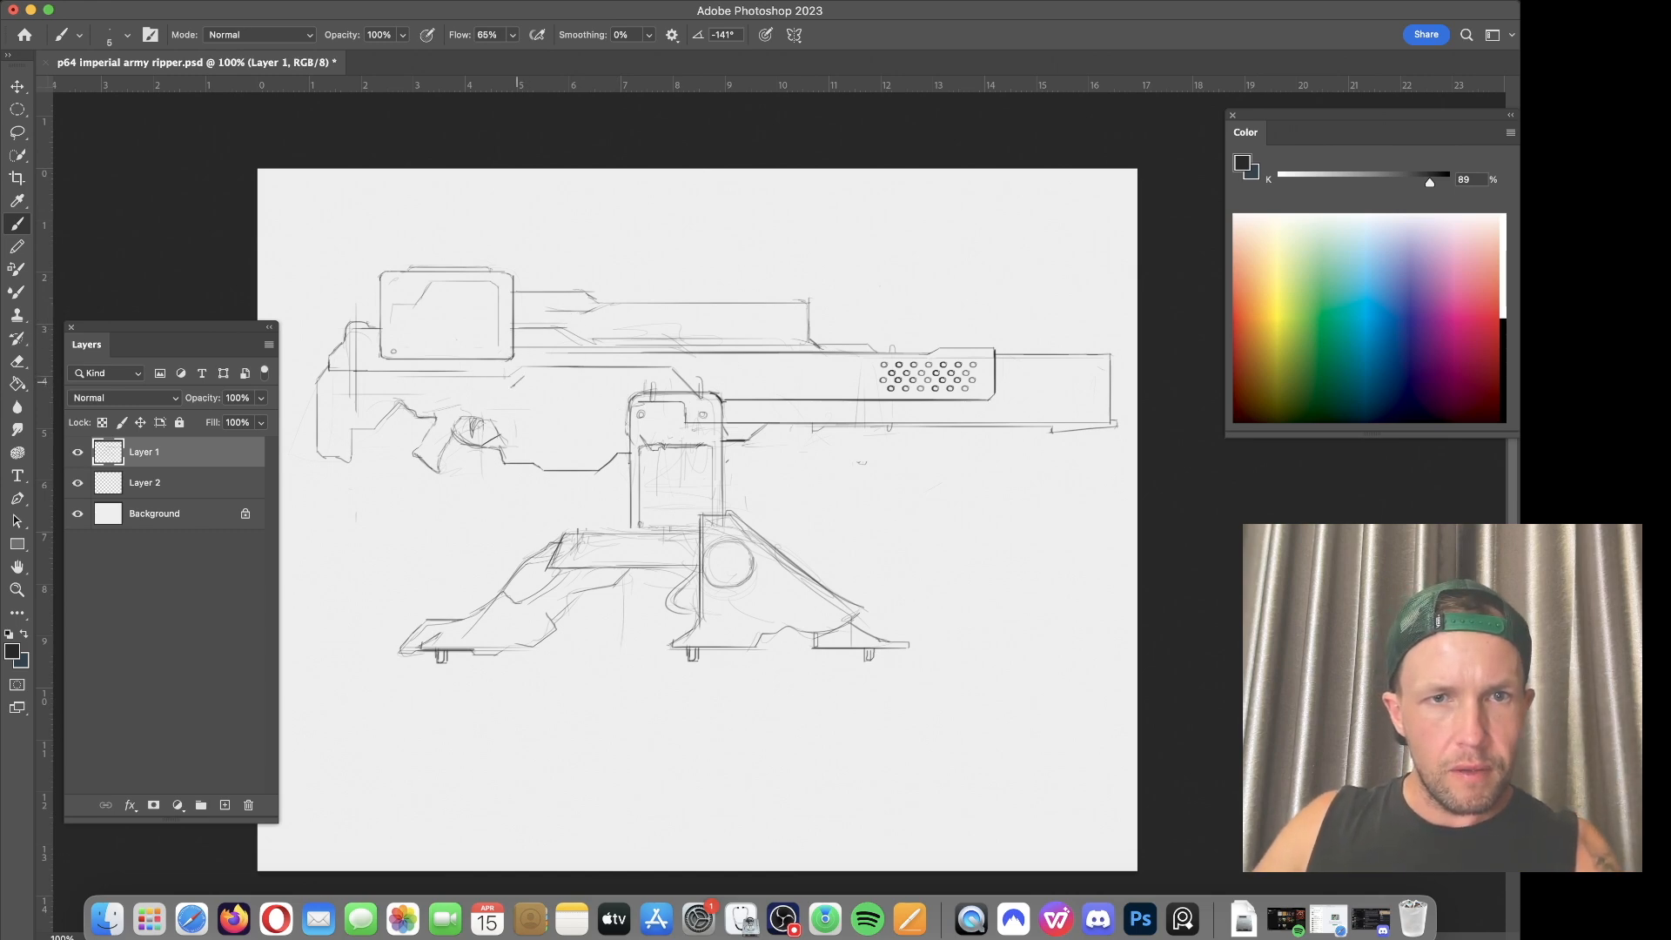
left_click_drag(526, 375, 668, 375)
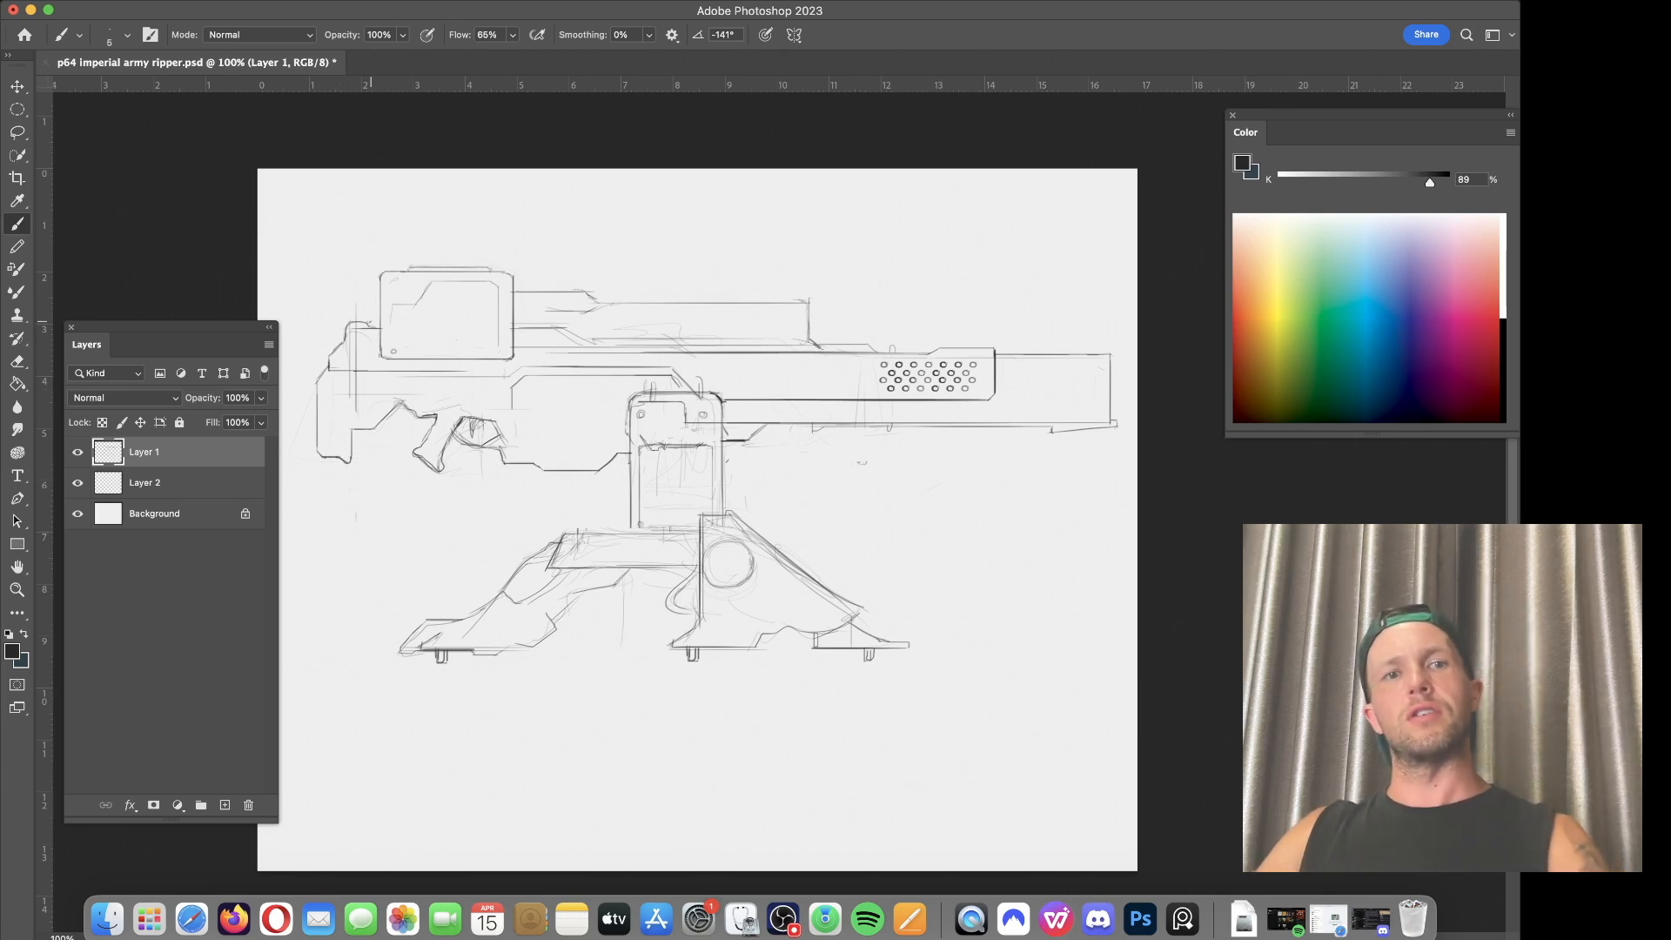
key("e")
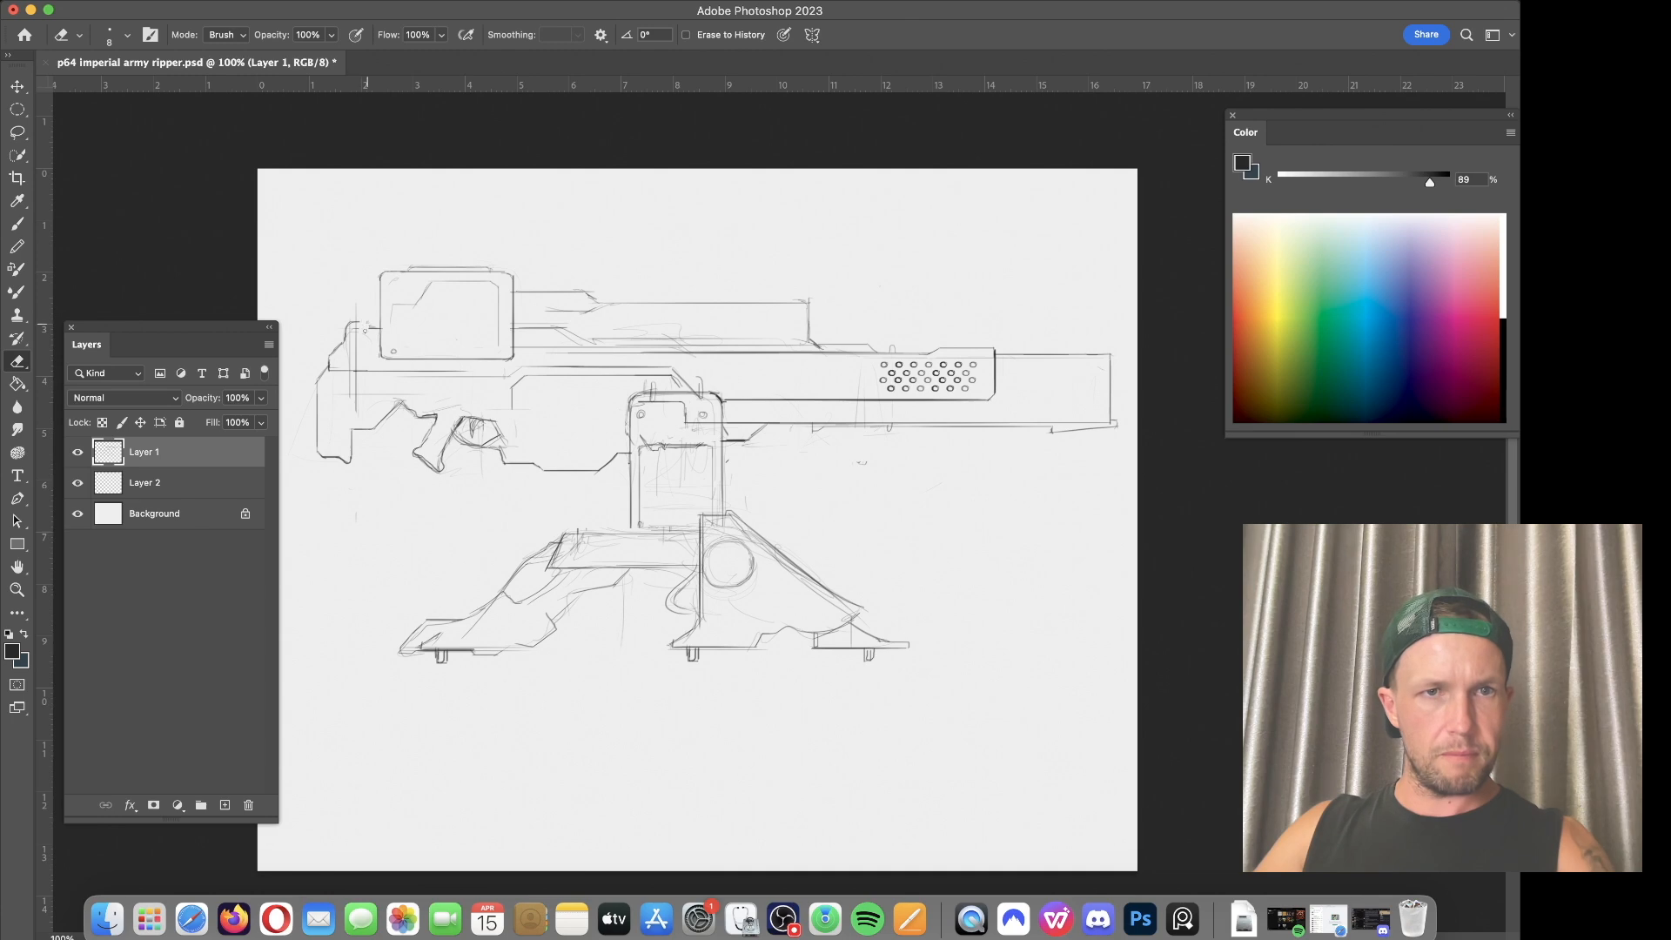
key("b")
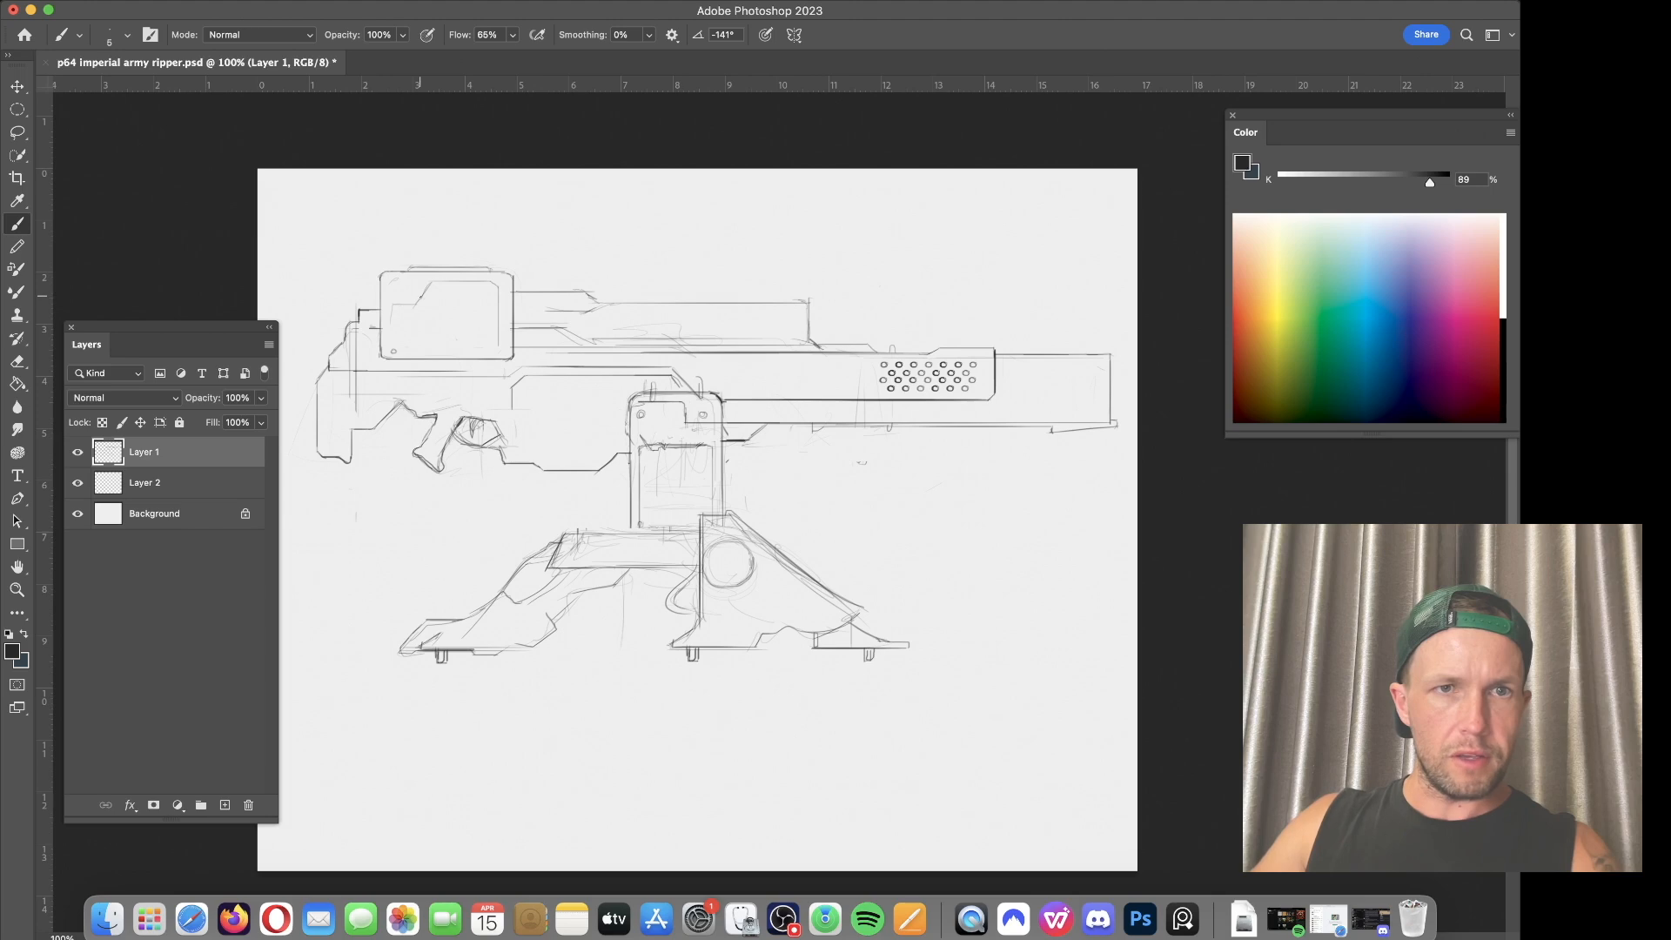
Step: Darken the chamfer and side edges of the ammo hopper's inset panel and close it with a straight bottom line
left_click_drag(432, 282, 413, 304)
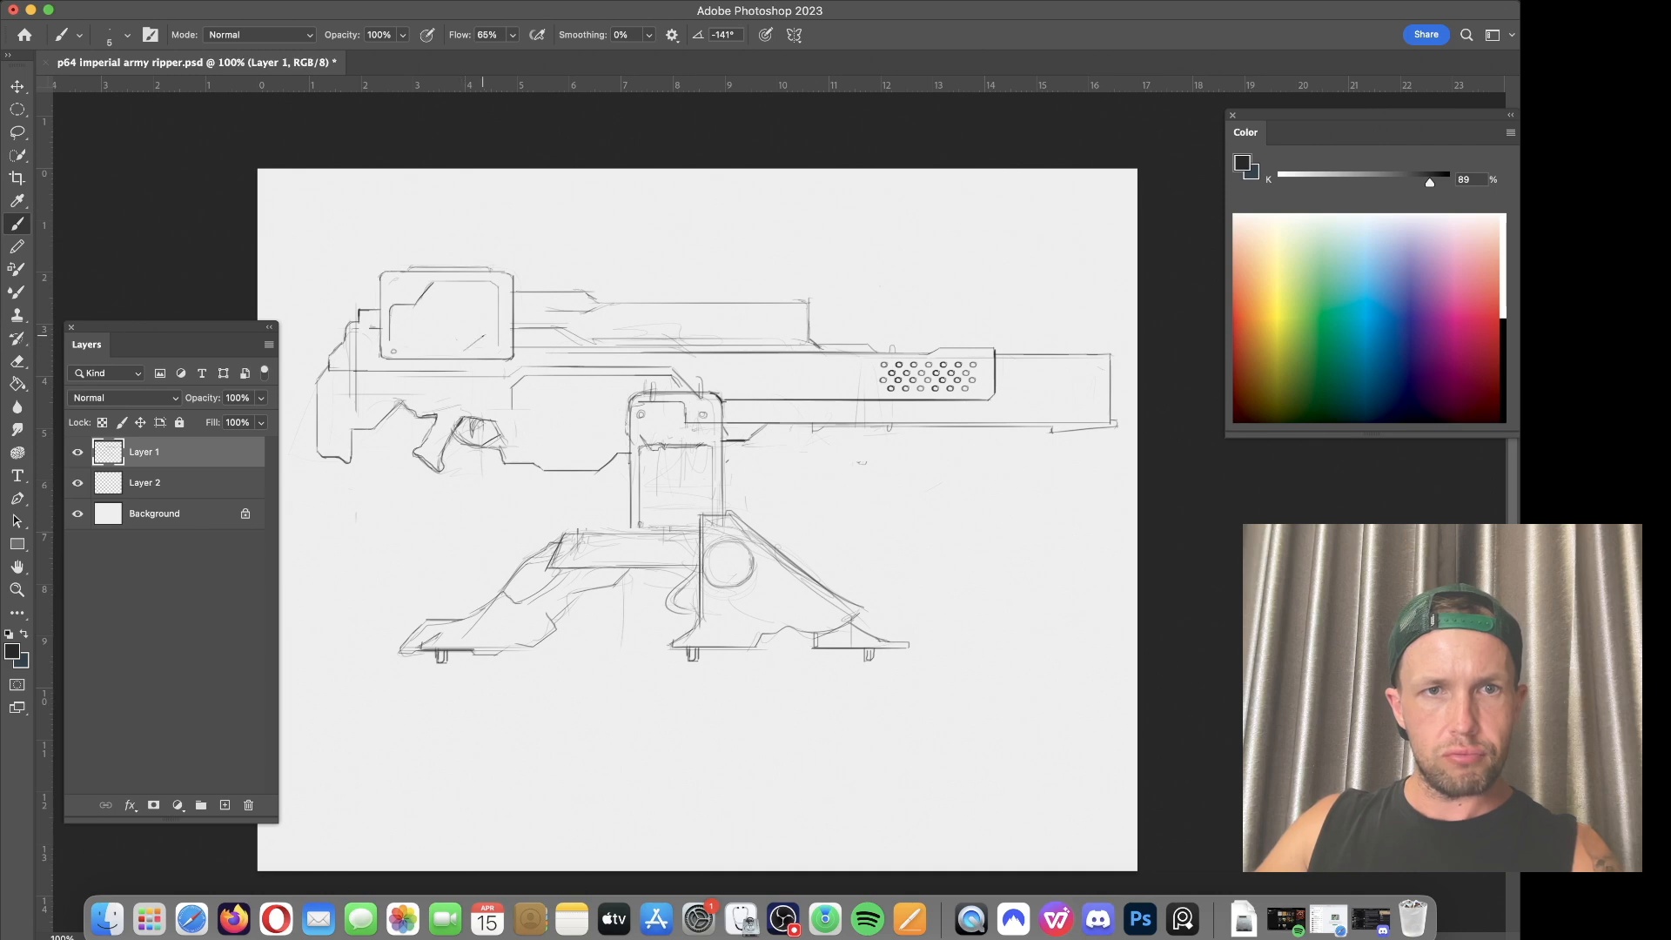
key("super+equal")
left_click_drag(493, 314, 651, 407)
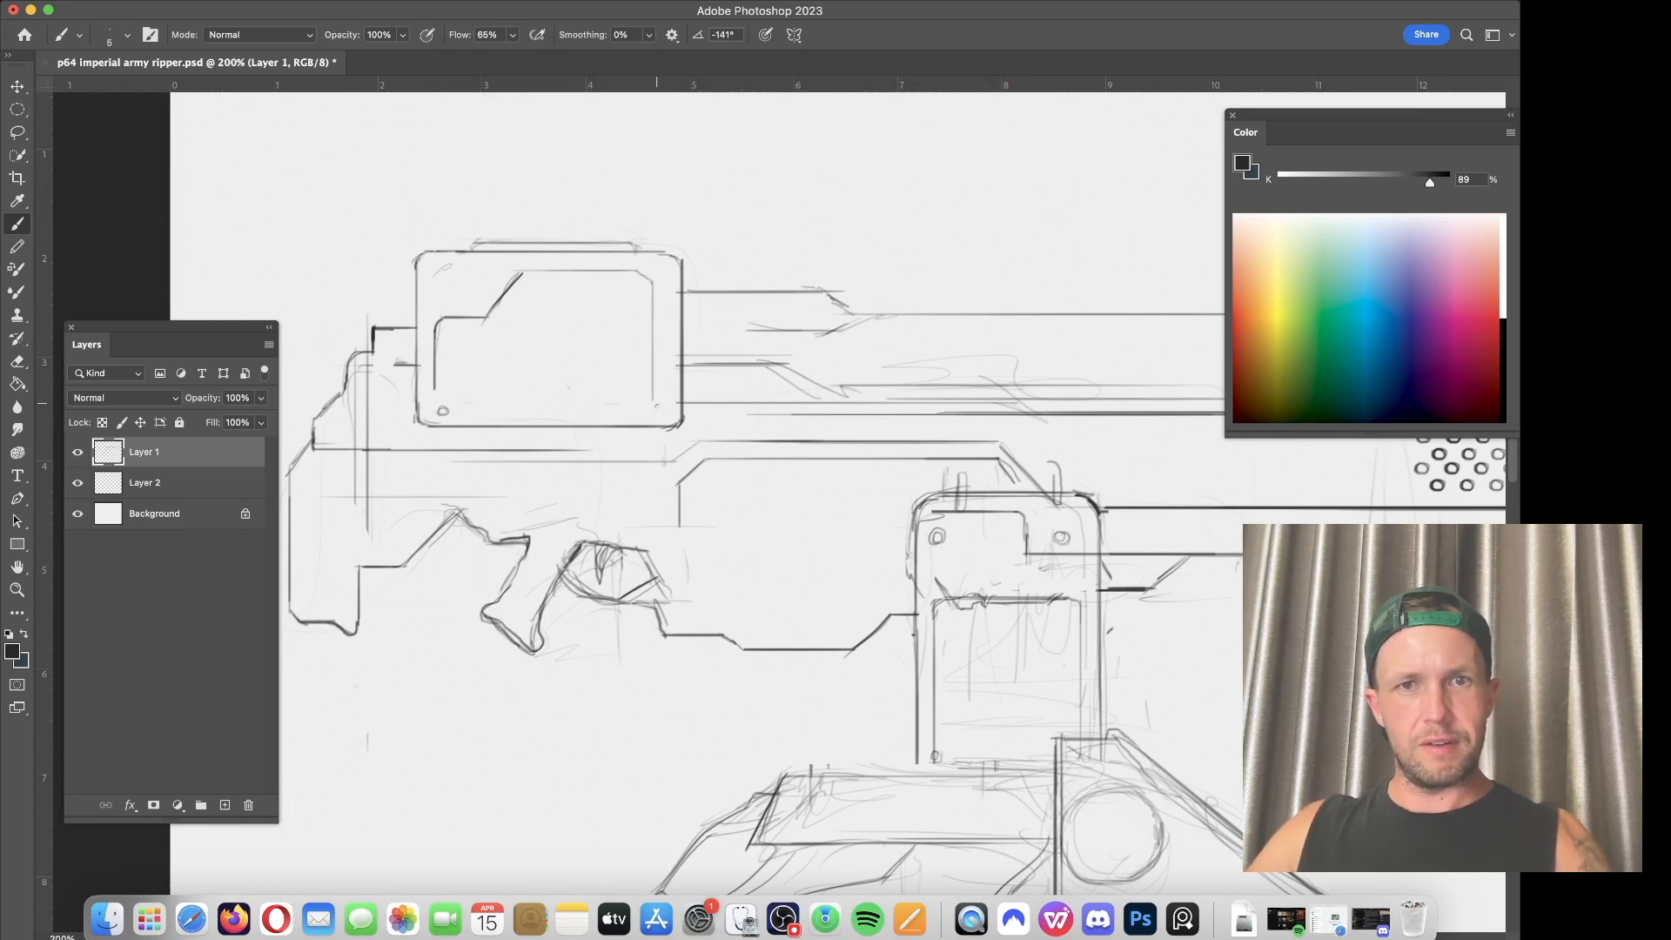
left_click_drag(652, 393, 653, 421)
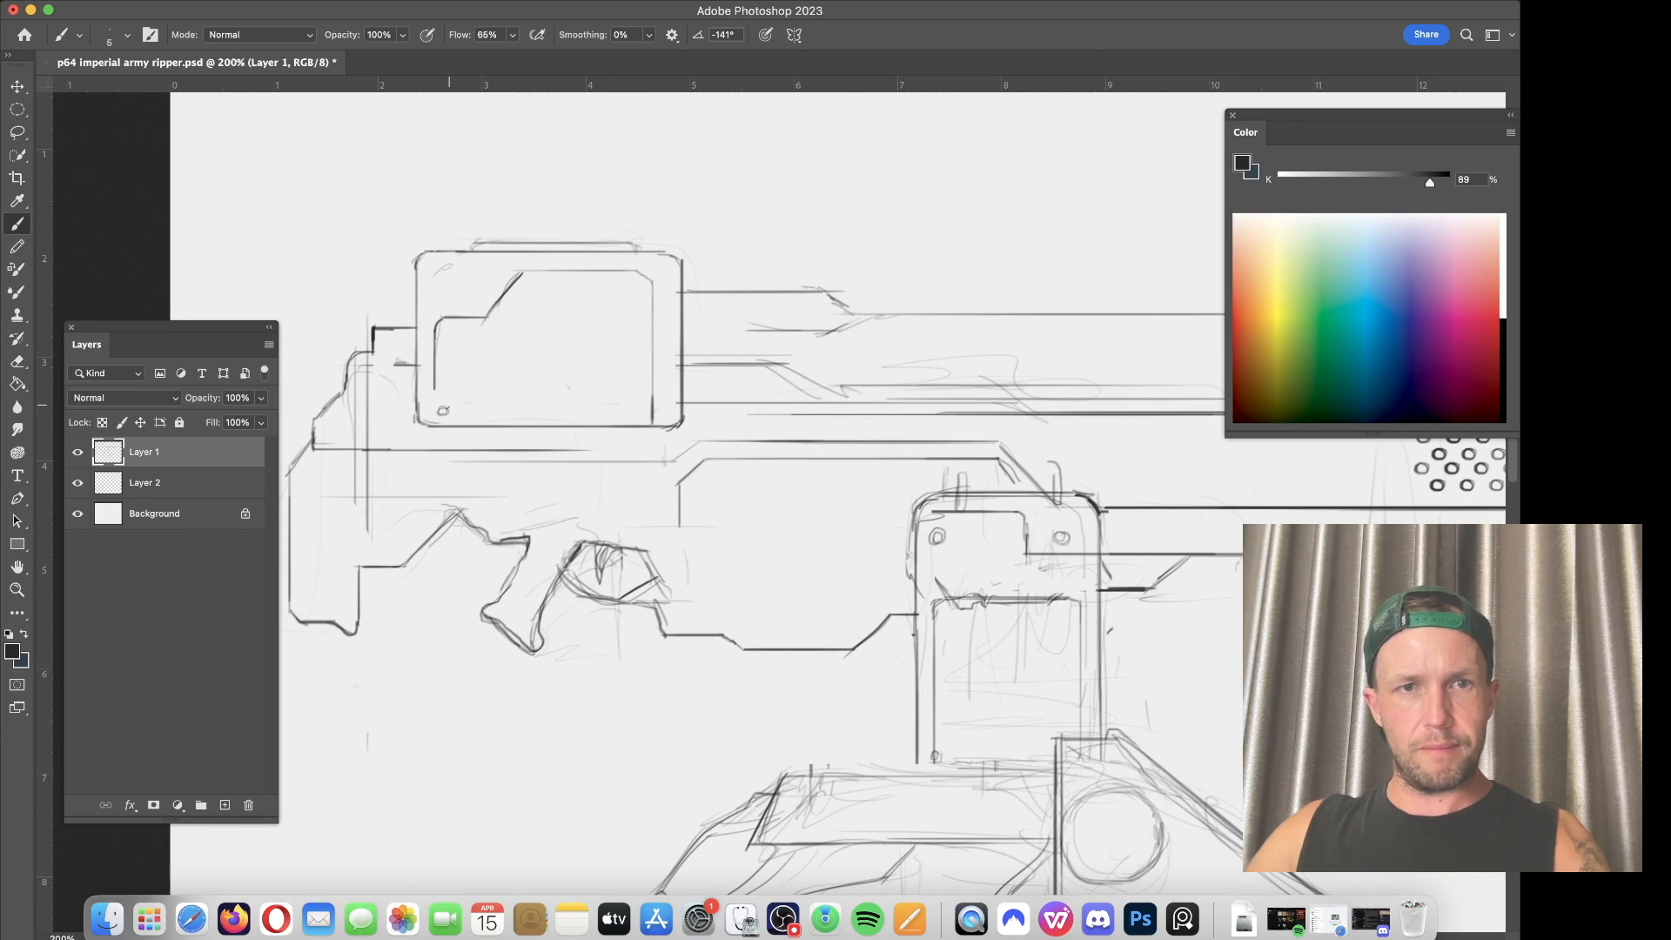
left_click_drag(432, 415, 432, 390)
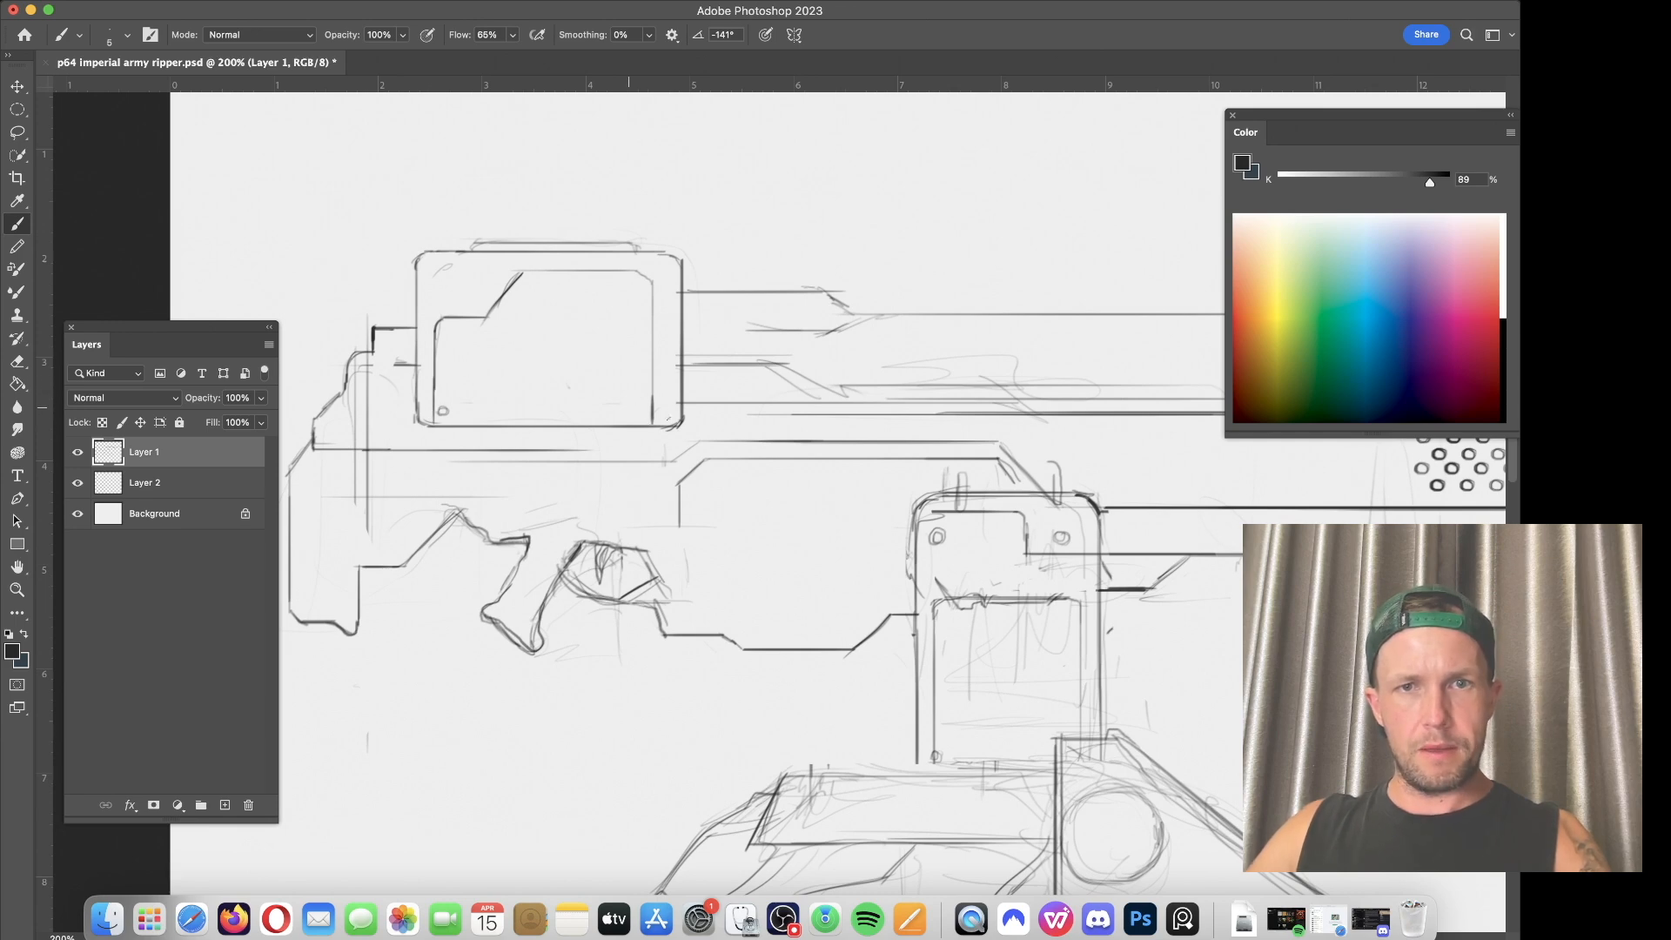
left_click_drag(655, 402, 436, 402)
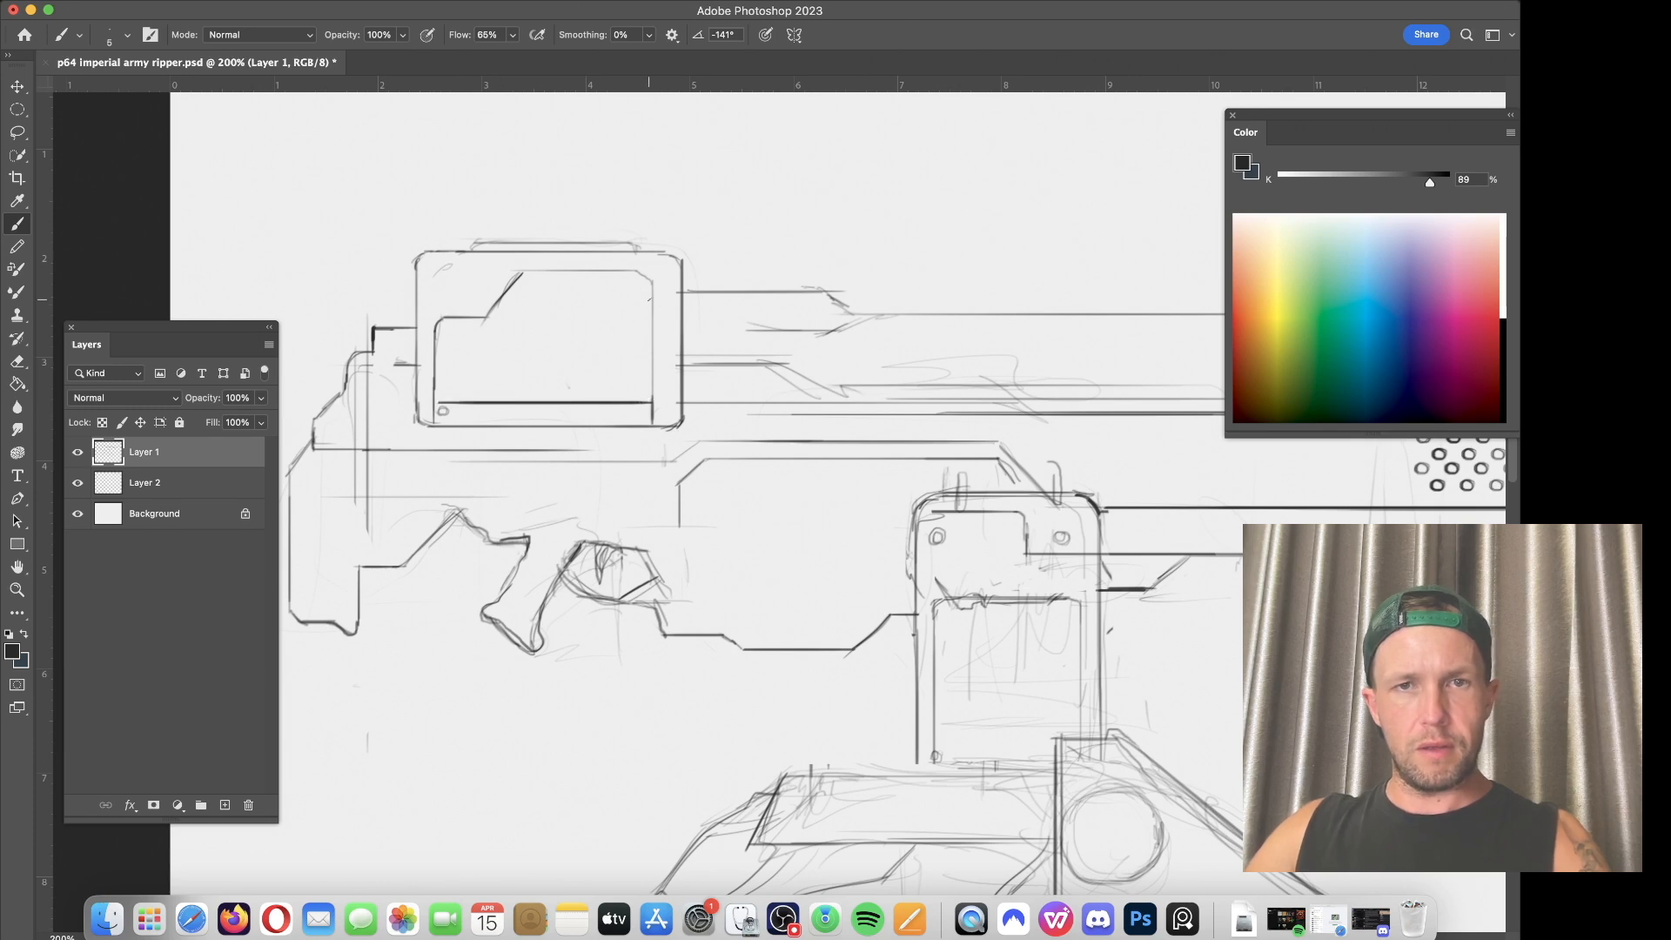
Step: Add a new layer and draw three small rounded horizontal slots along the front edge of the ammo hopper's inset panel
left_click(224, 805)
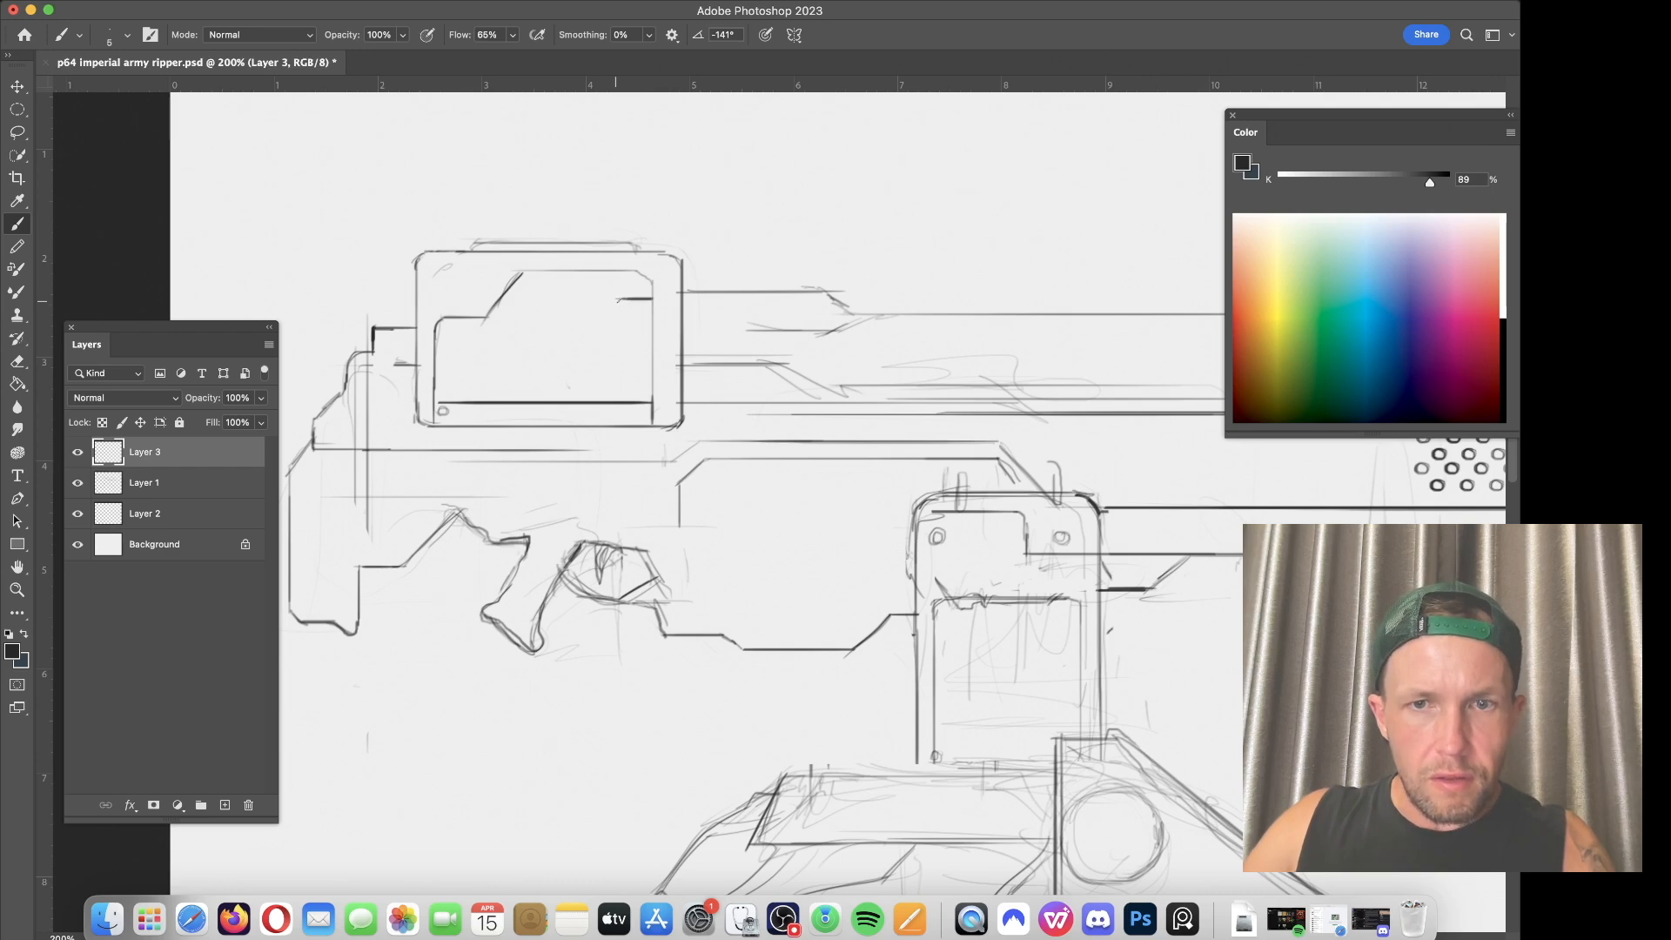
key("bracketleft")
mouse_move(651, 300)
left_mouse_down()
mouse_move(612, 301)
mouse_move(642, 300)
mouse_move(650, 308)
left_mouse_up()
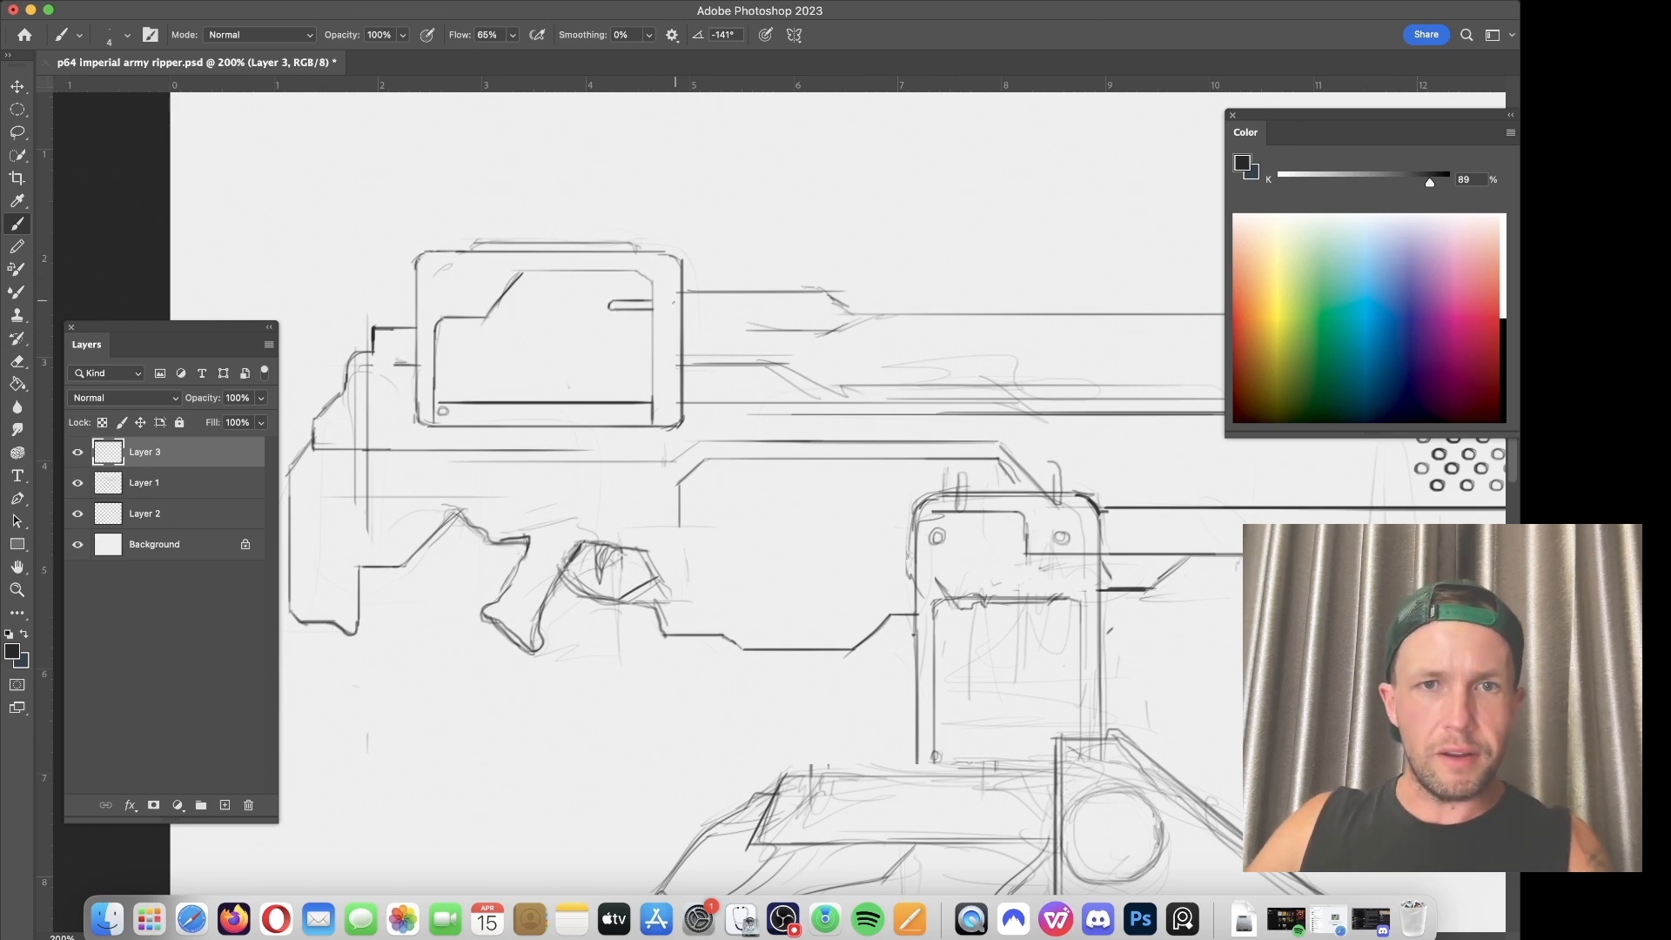
left_click_drag(644, 335, 619, 334)
key("super+z")
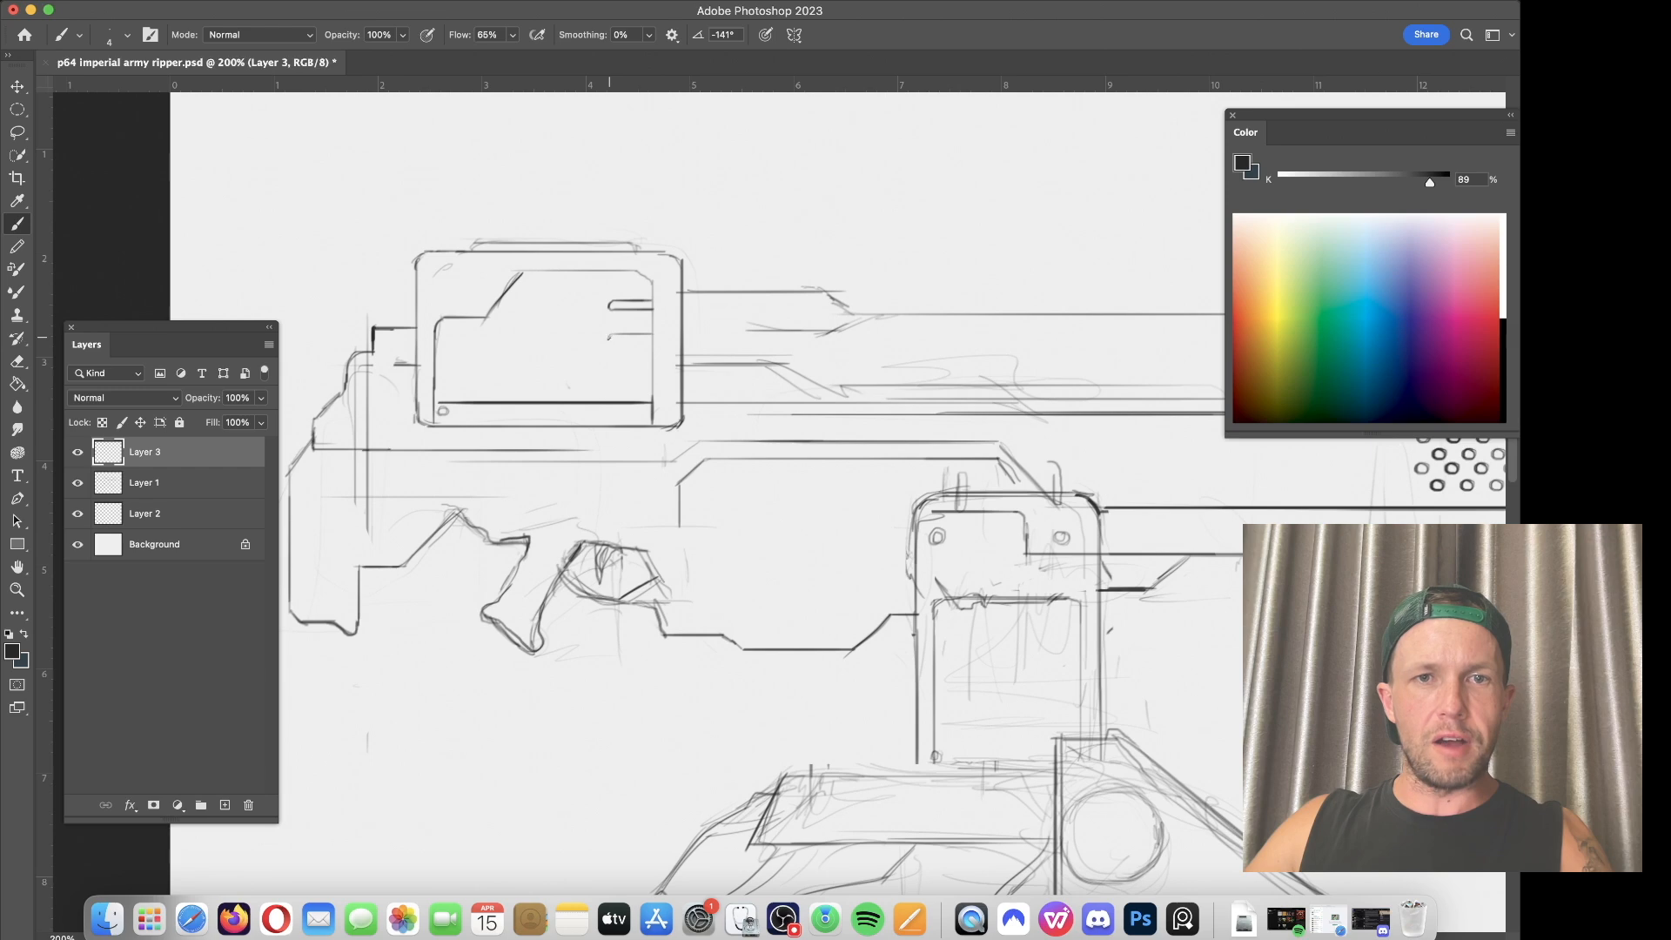
left_click_drag(652, 344, 617, 350)
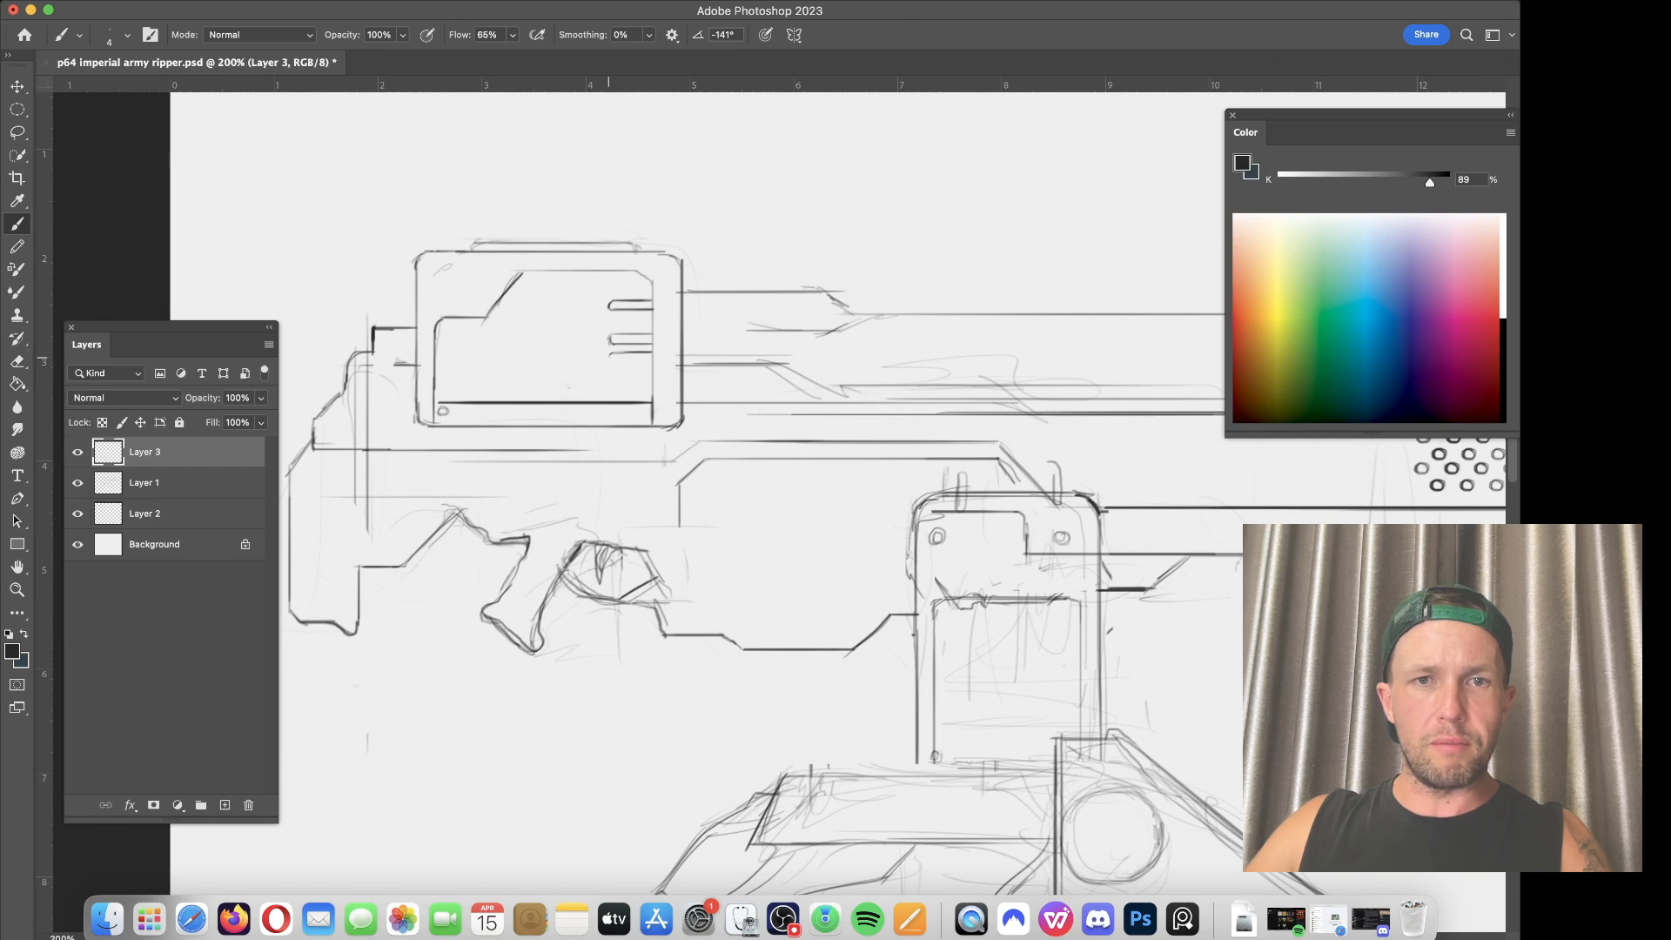
left_click_drag(611, 360, 638, 363)
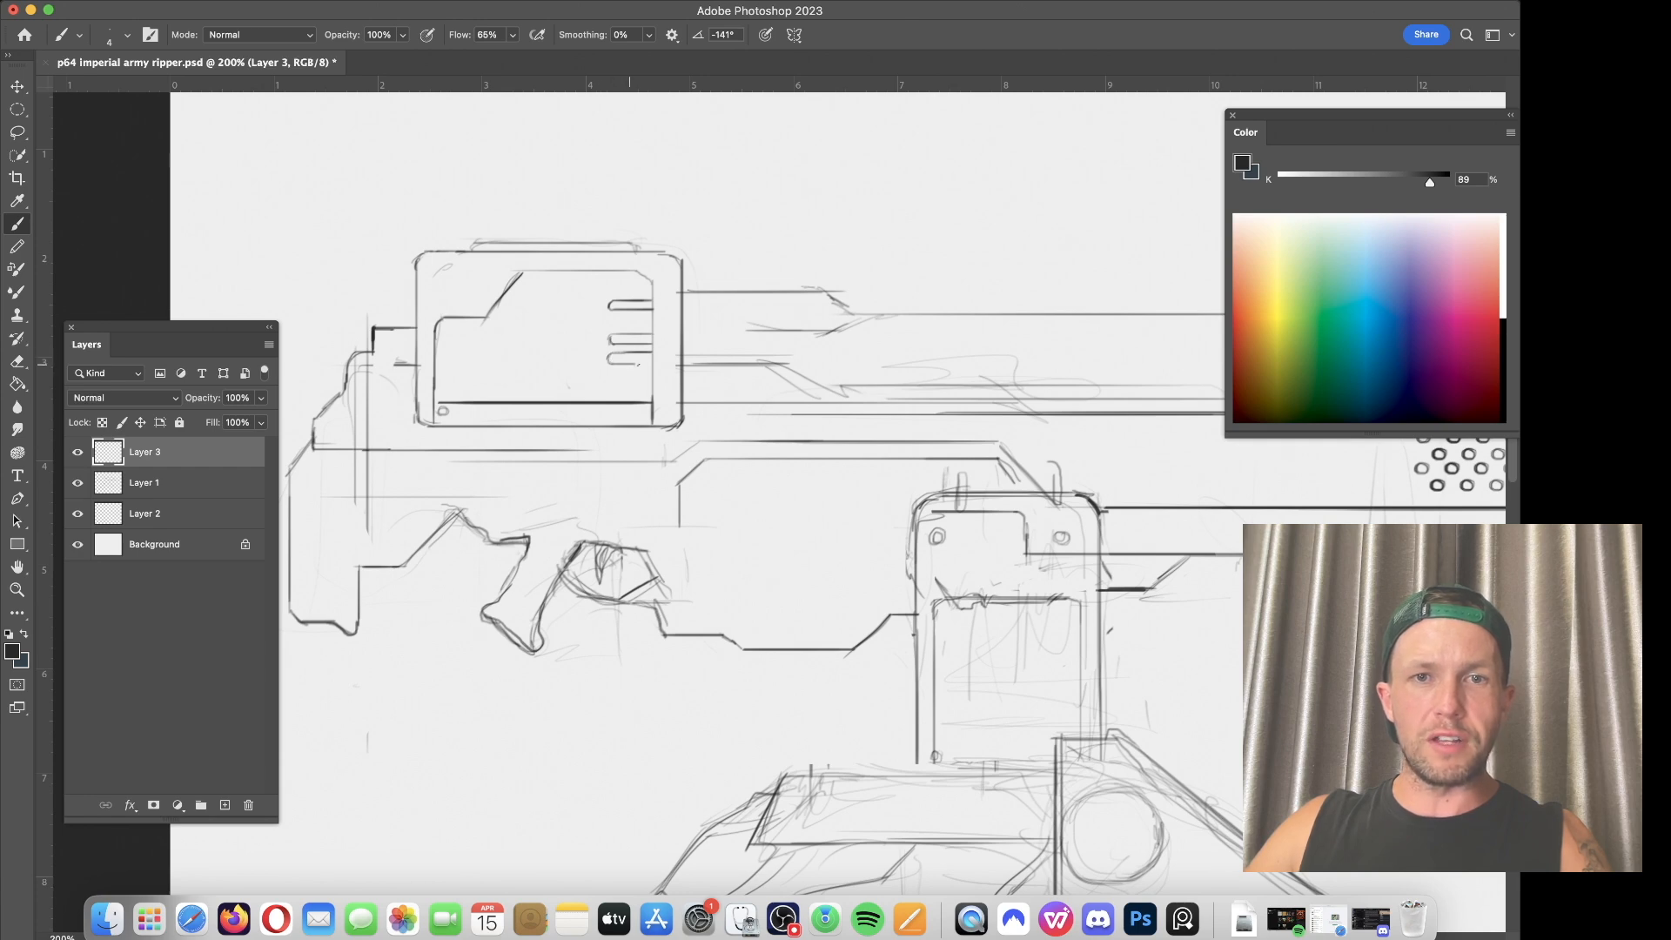
Step: Clone the hopper's slot detail onto the receiver beside the rear edge of the turret mount
key("s")
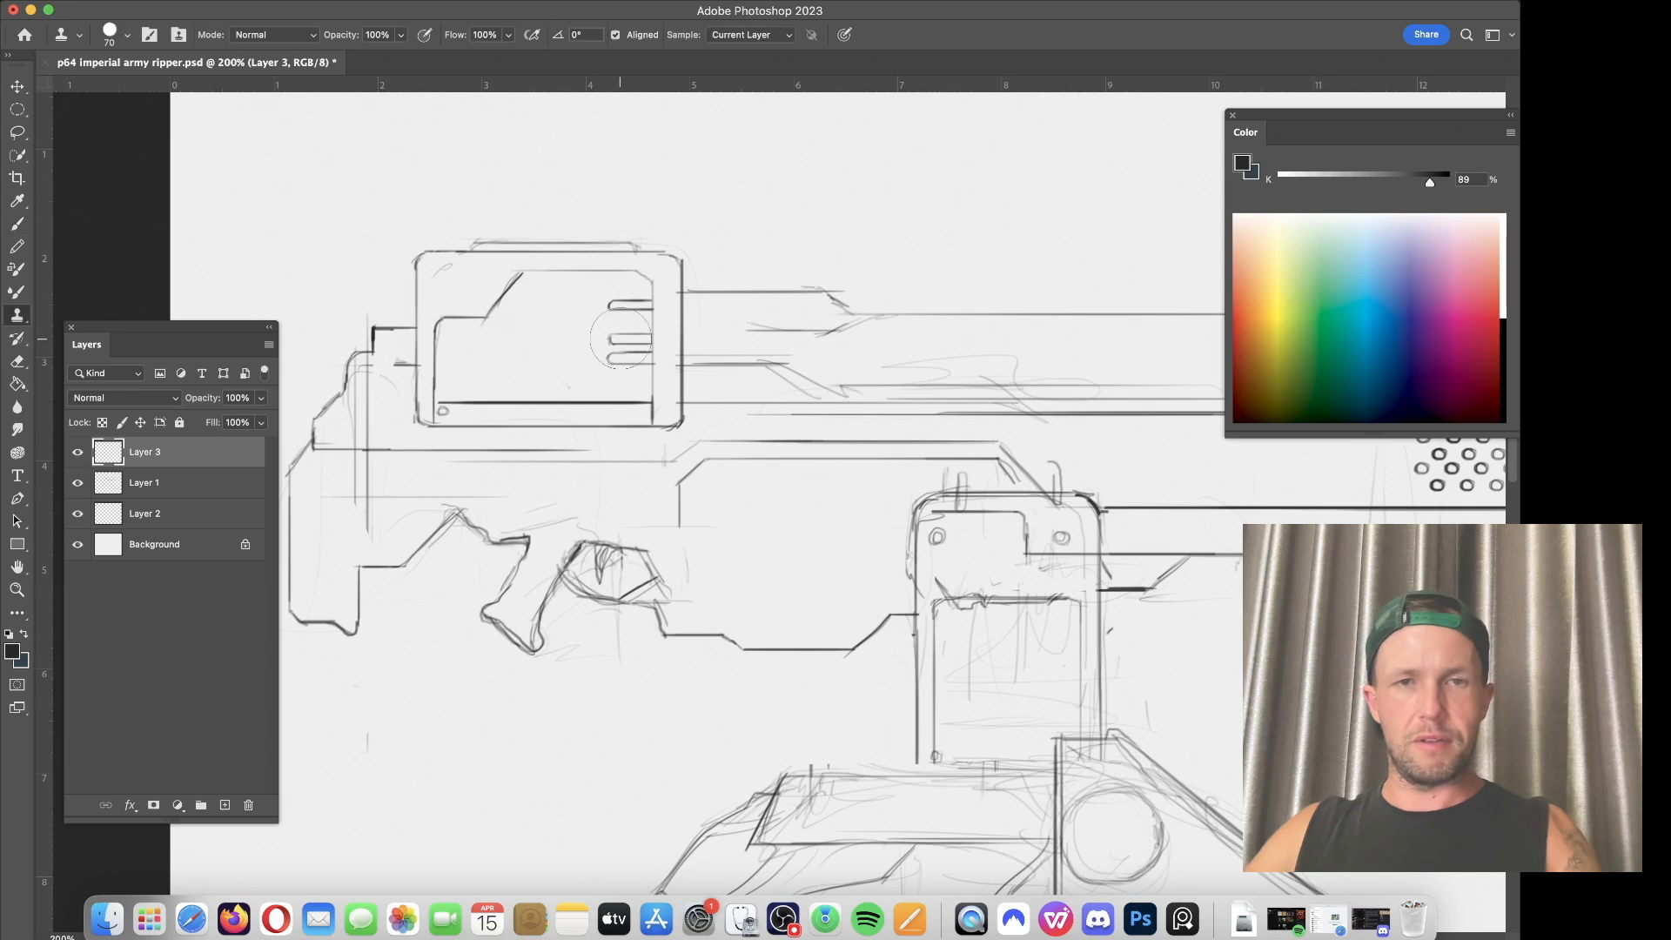
left_click(615, 343, "alt")
key("bracketleft")
key("bracketleft")
key("bracketleft")
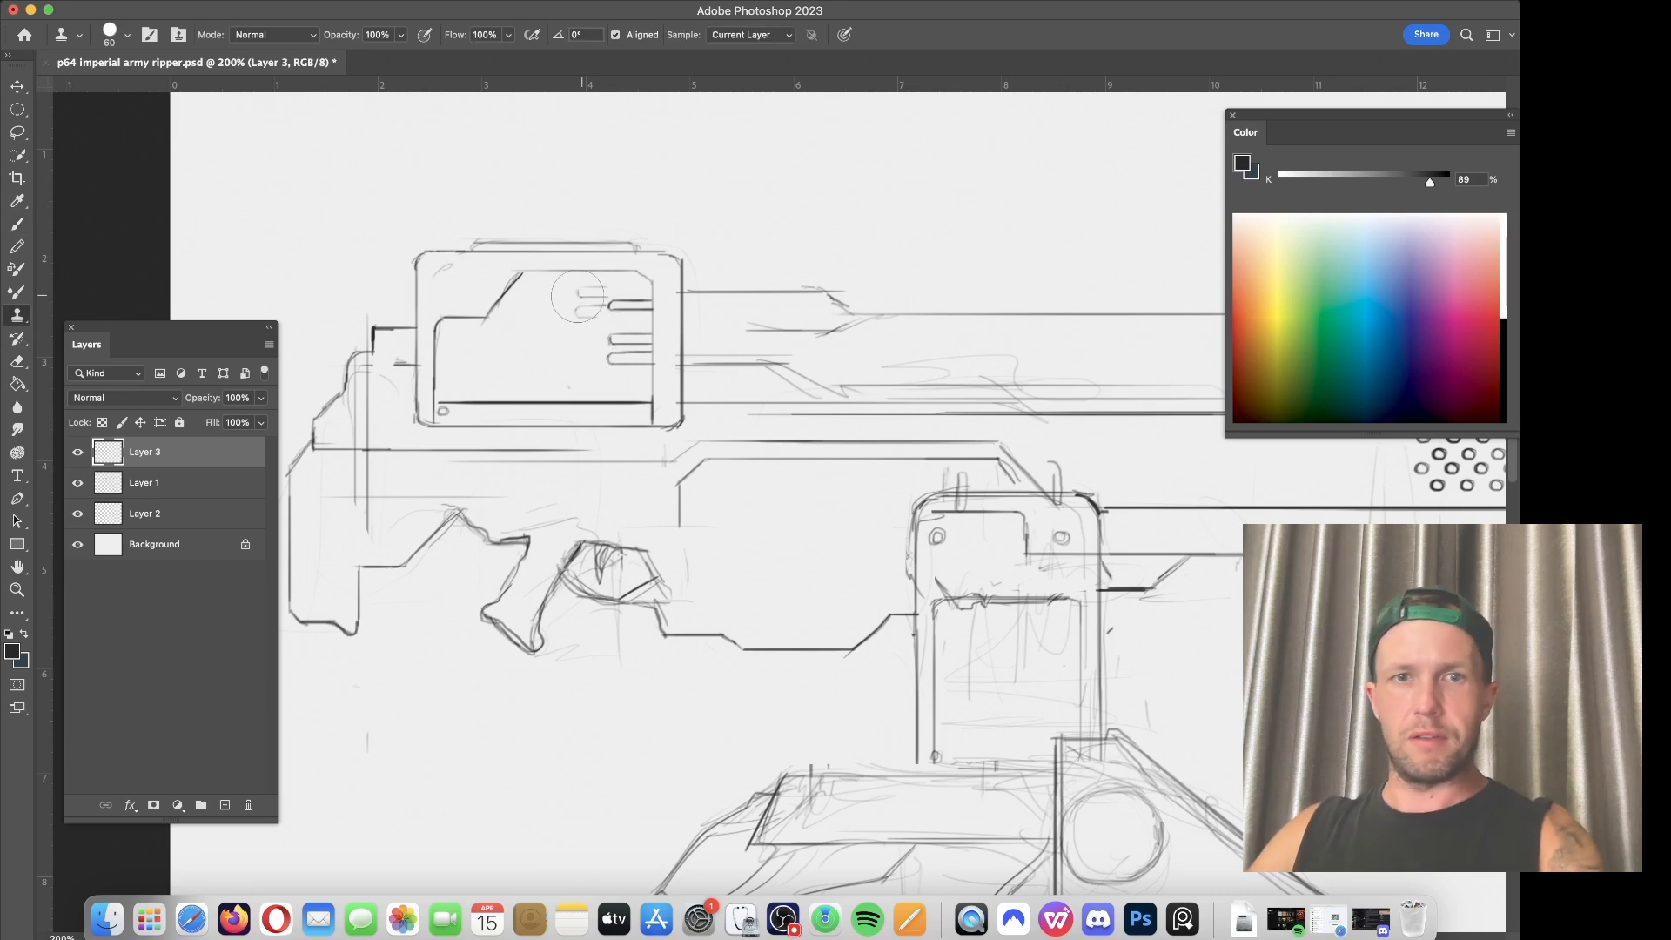
key("bracketright")
key("bracketright")
left_click(887, 544)
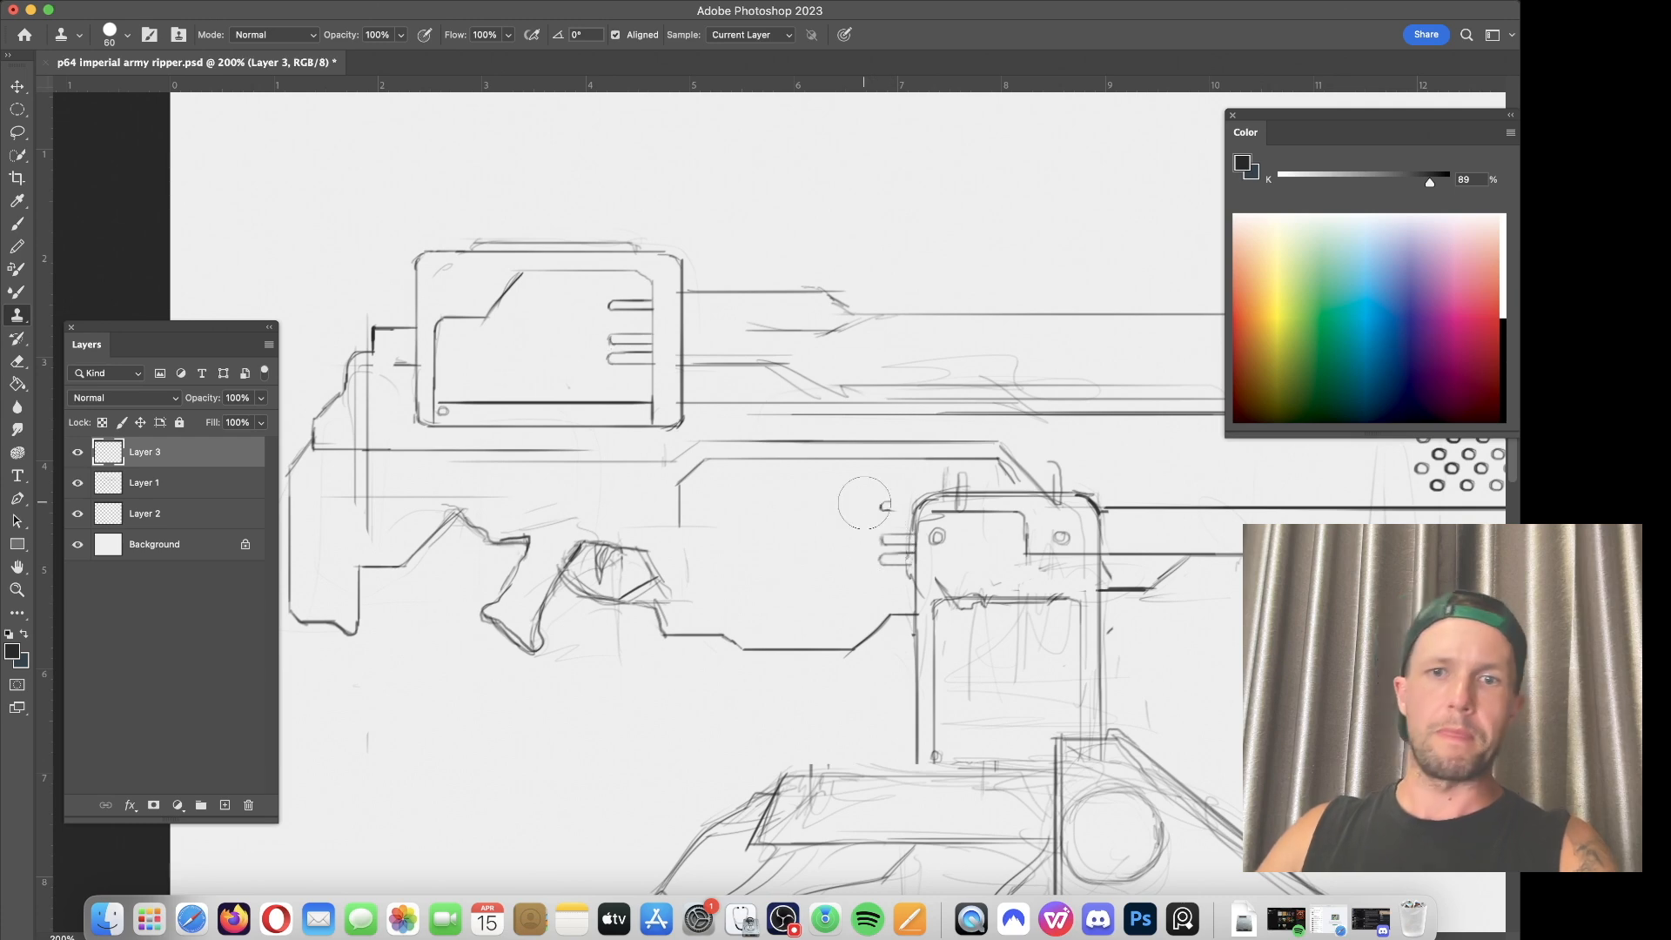
Step: Darken the pistol grip's rear edge and merge Layer 3 down into Layer 1
key("b")
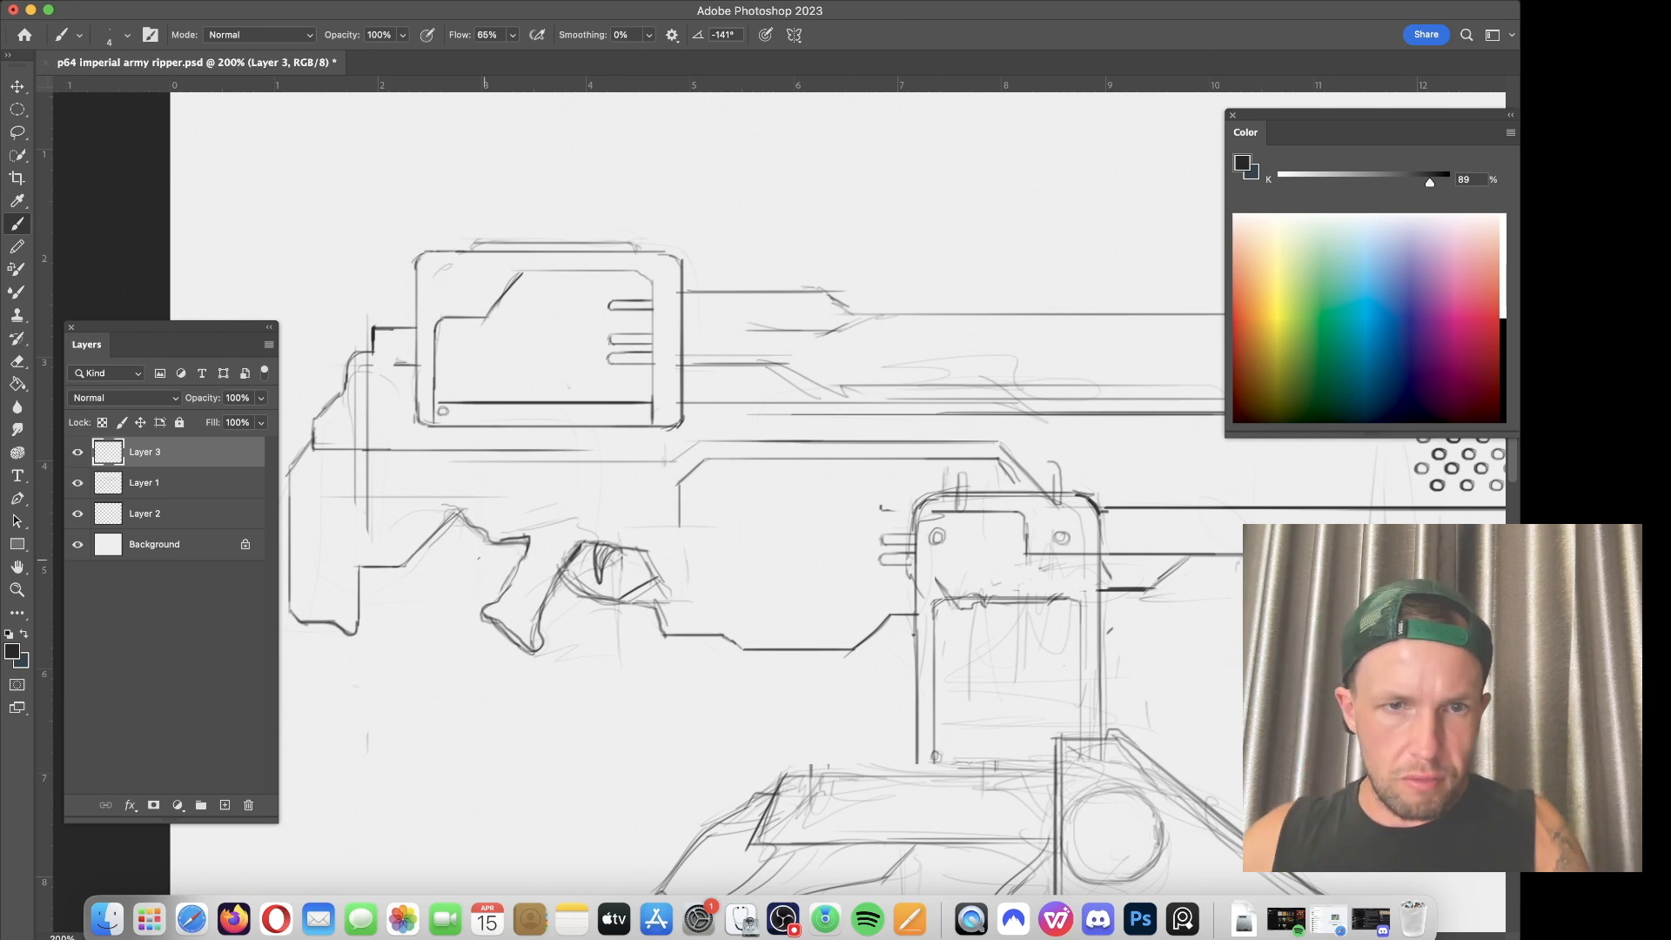
left_click_drag(516, 564, 492, 602)
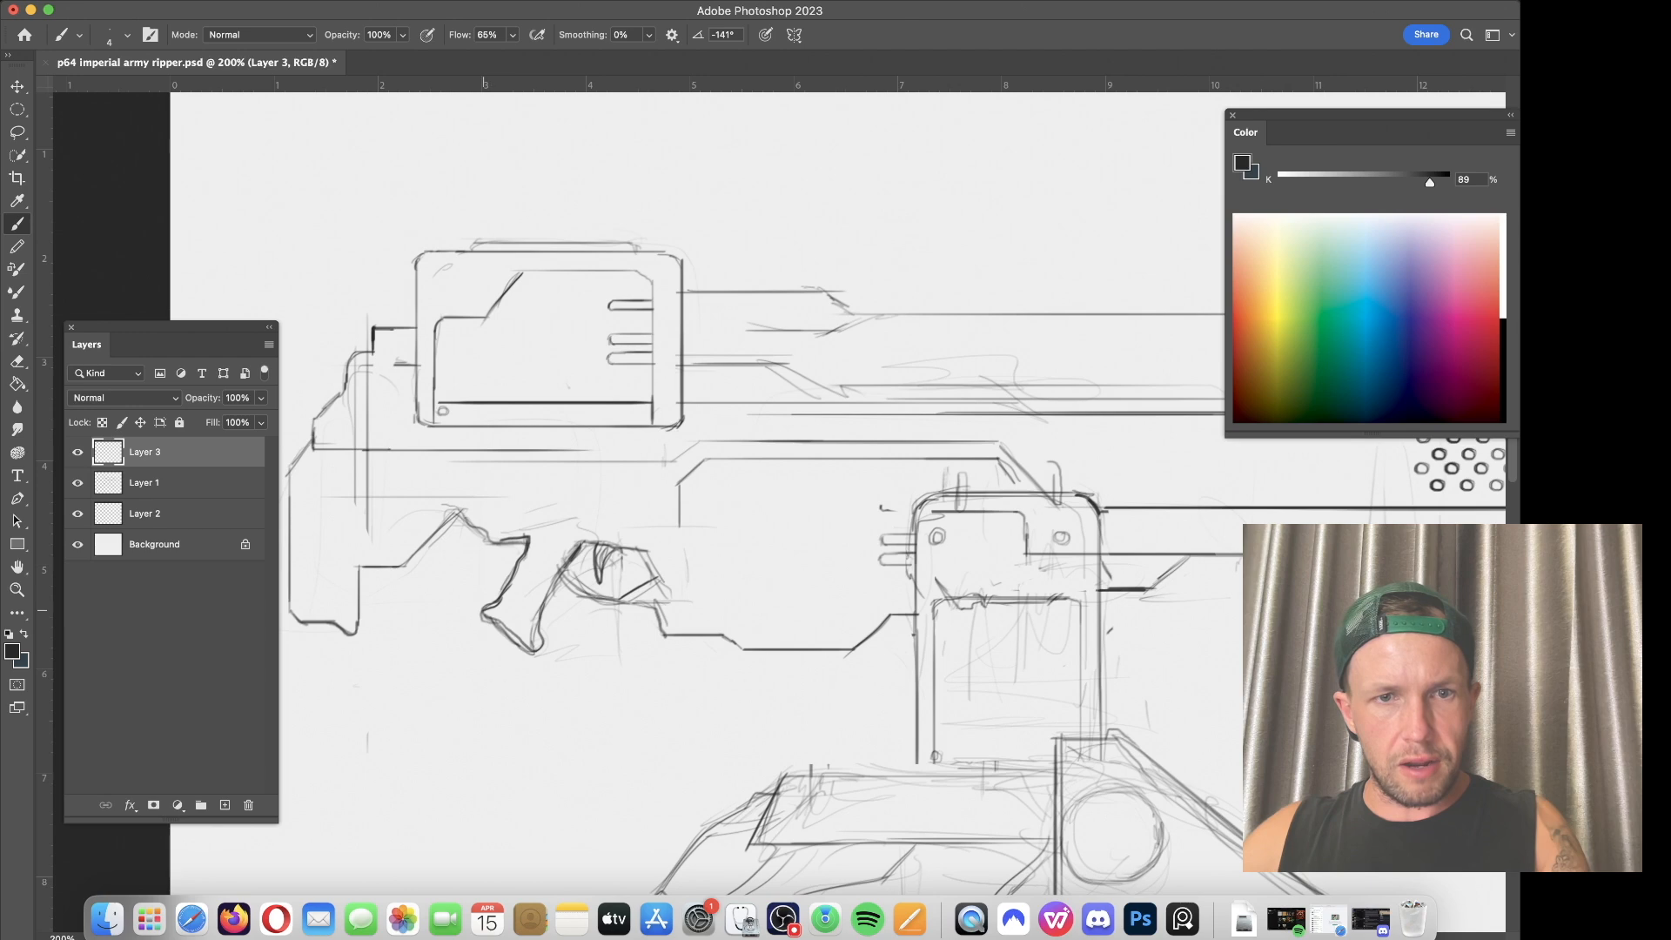
key("e")
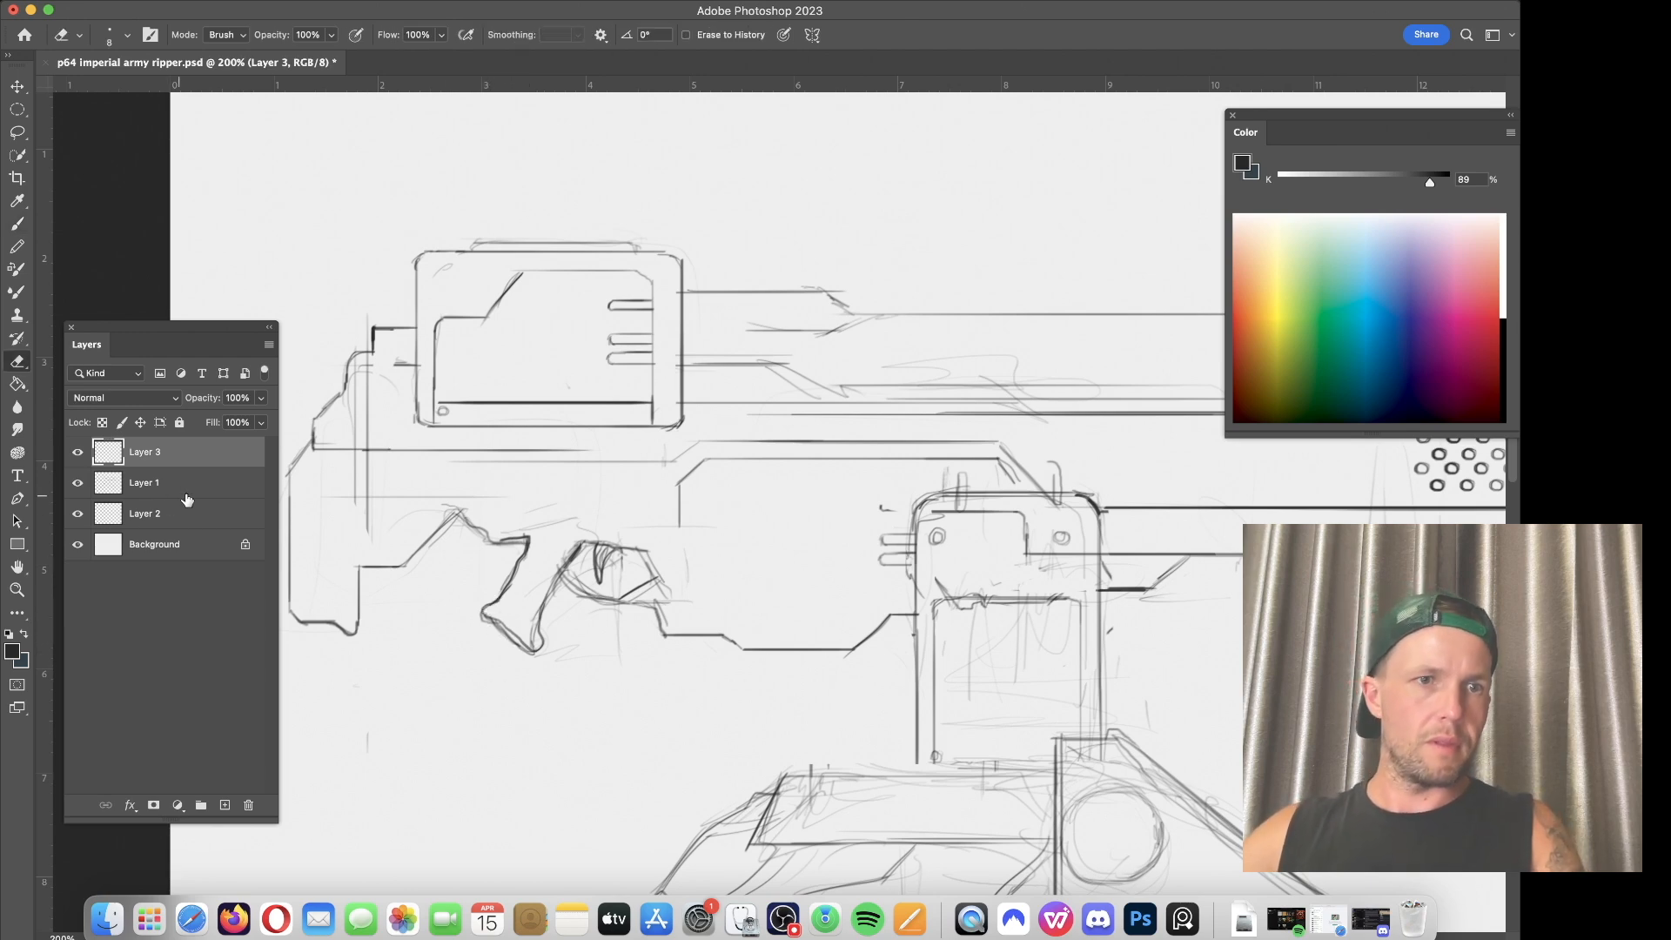
right_click(182, 455)
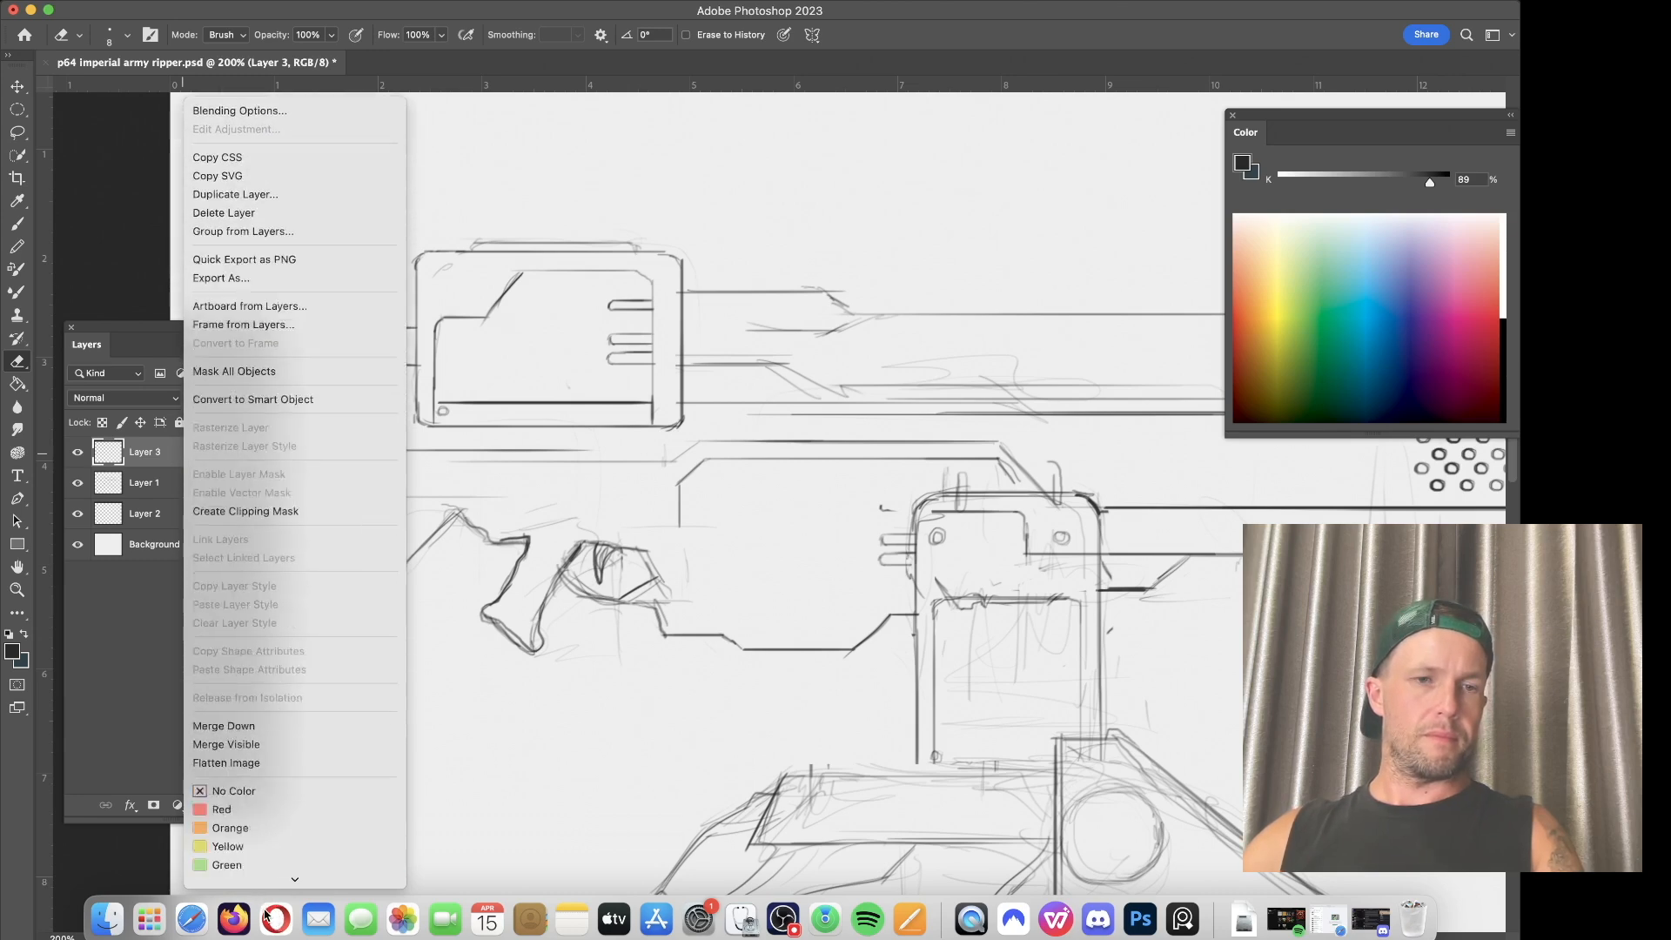
left_click(261, 666)
Step: Erase the pistol grip's lower end and redraw it with a straight angled base and a cleaner front edge
key("bracketright")
key("bracketright")
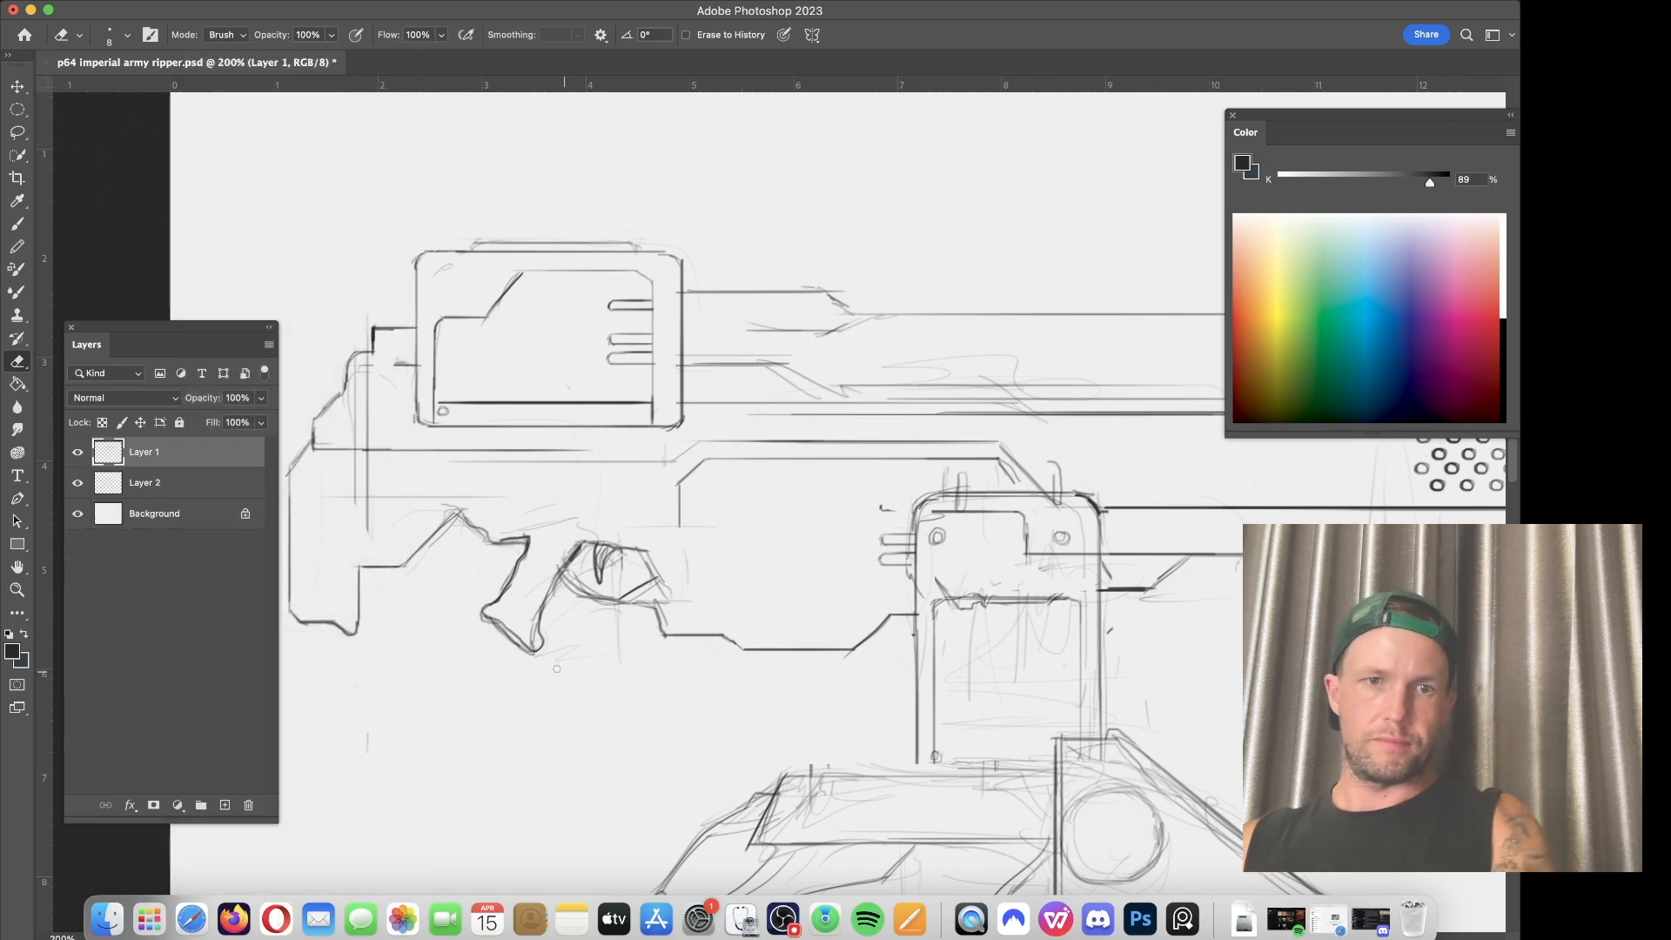
mouse_move(483, 609)
left_mouse_down()
mouse_move(532, 671)
mouse_move(498, 617)
left_mouse_up()
key("b")
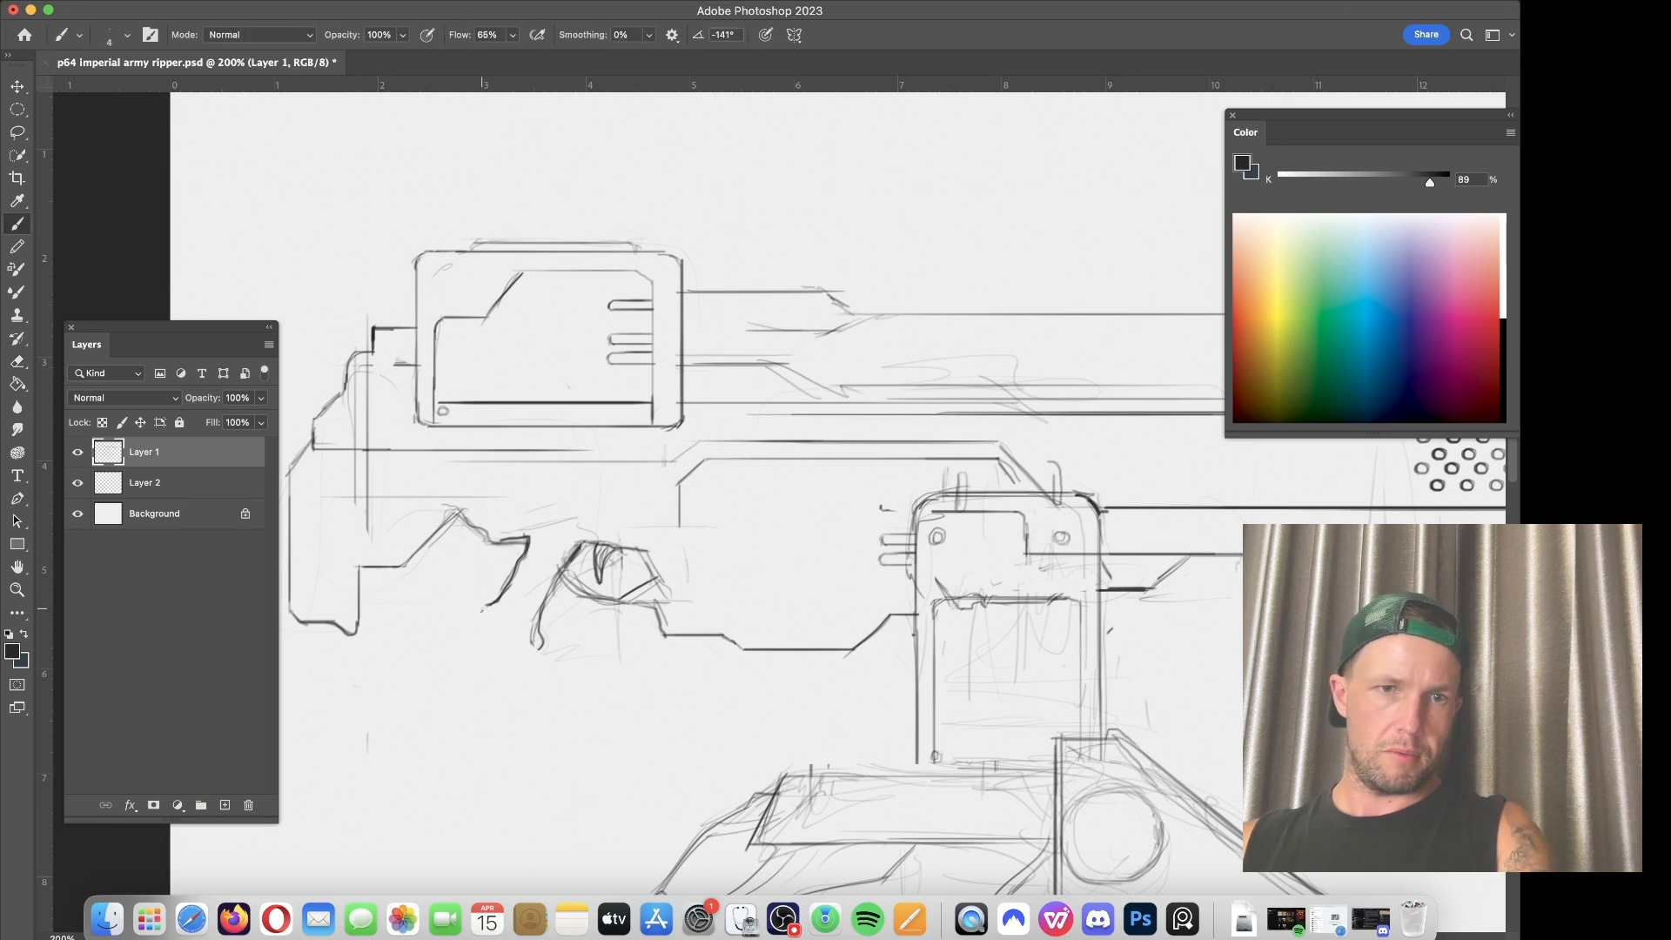
left_click_drag(481, 605, 543, 652)
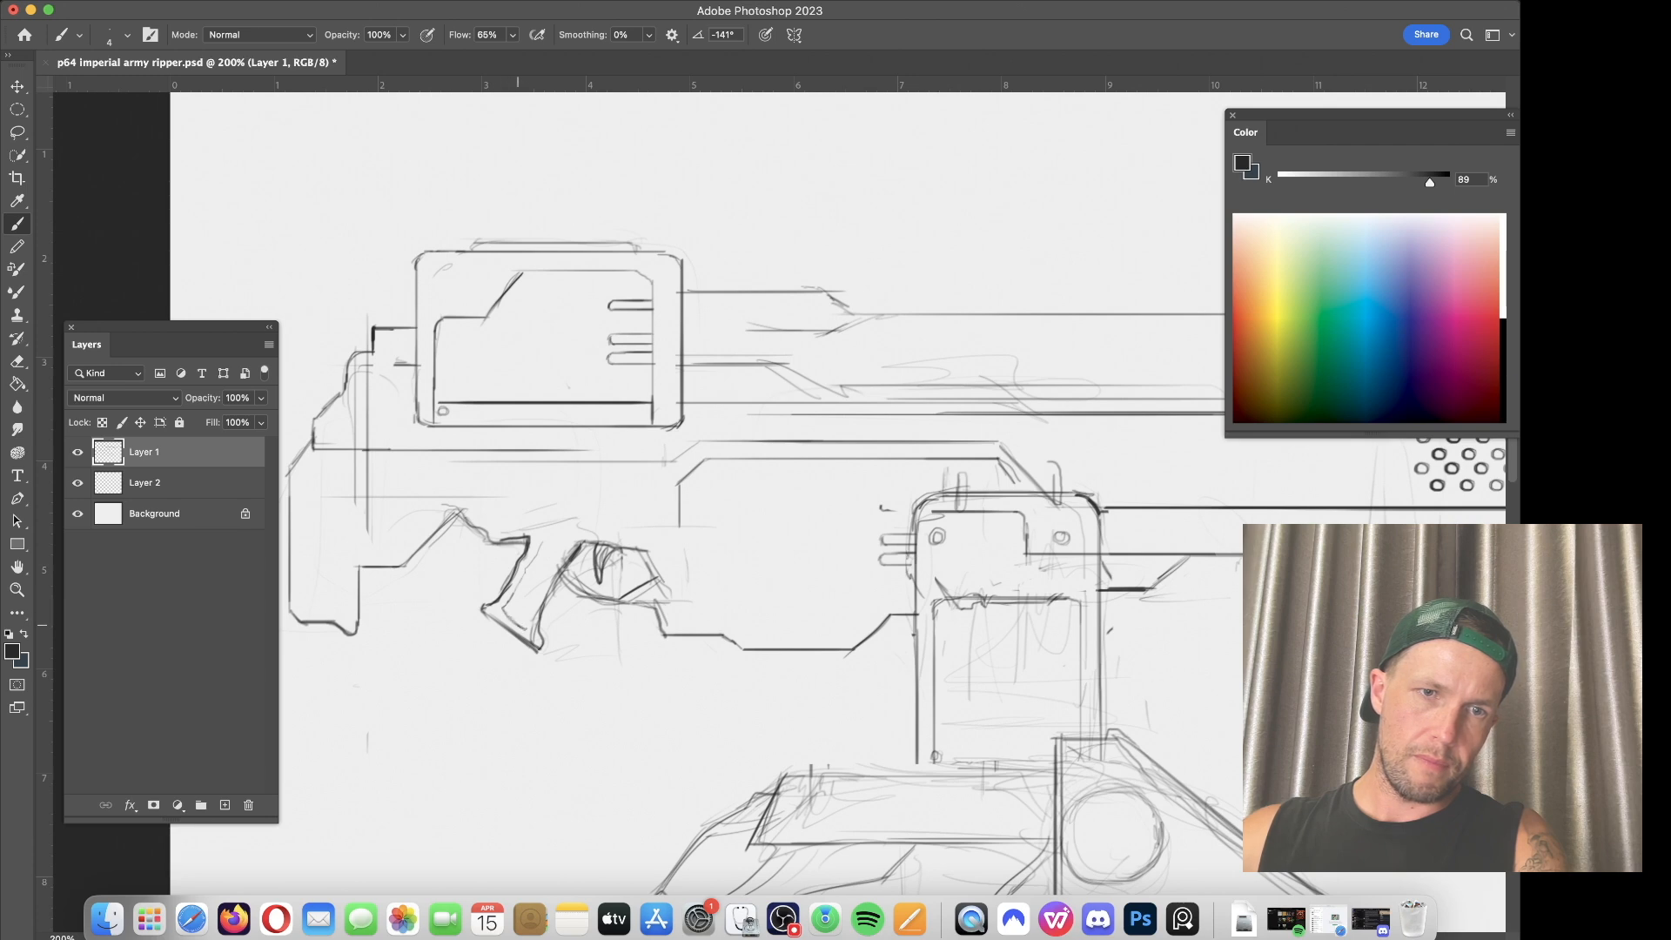
left_click_drag(532, 620, 551, 568)
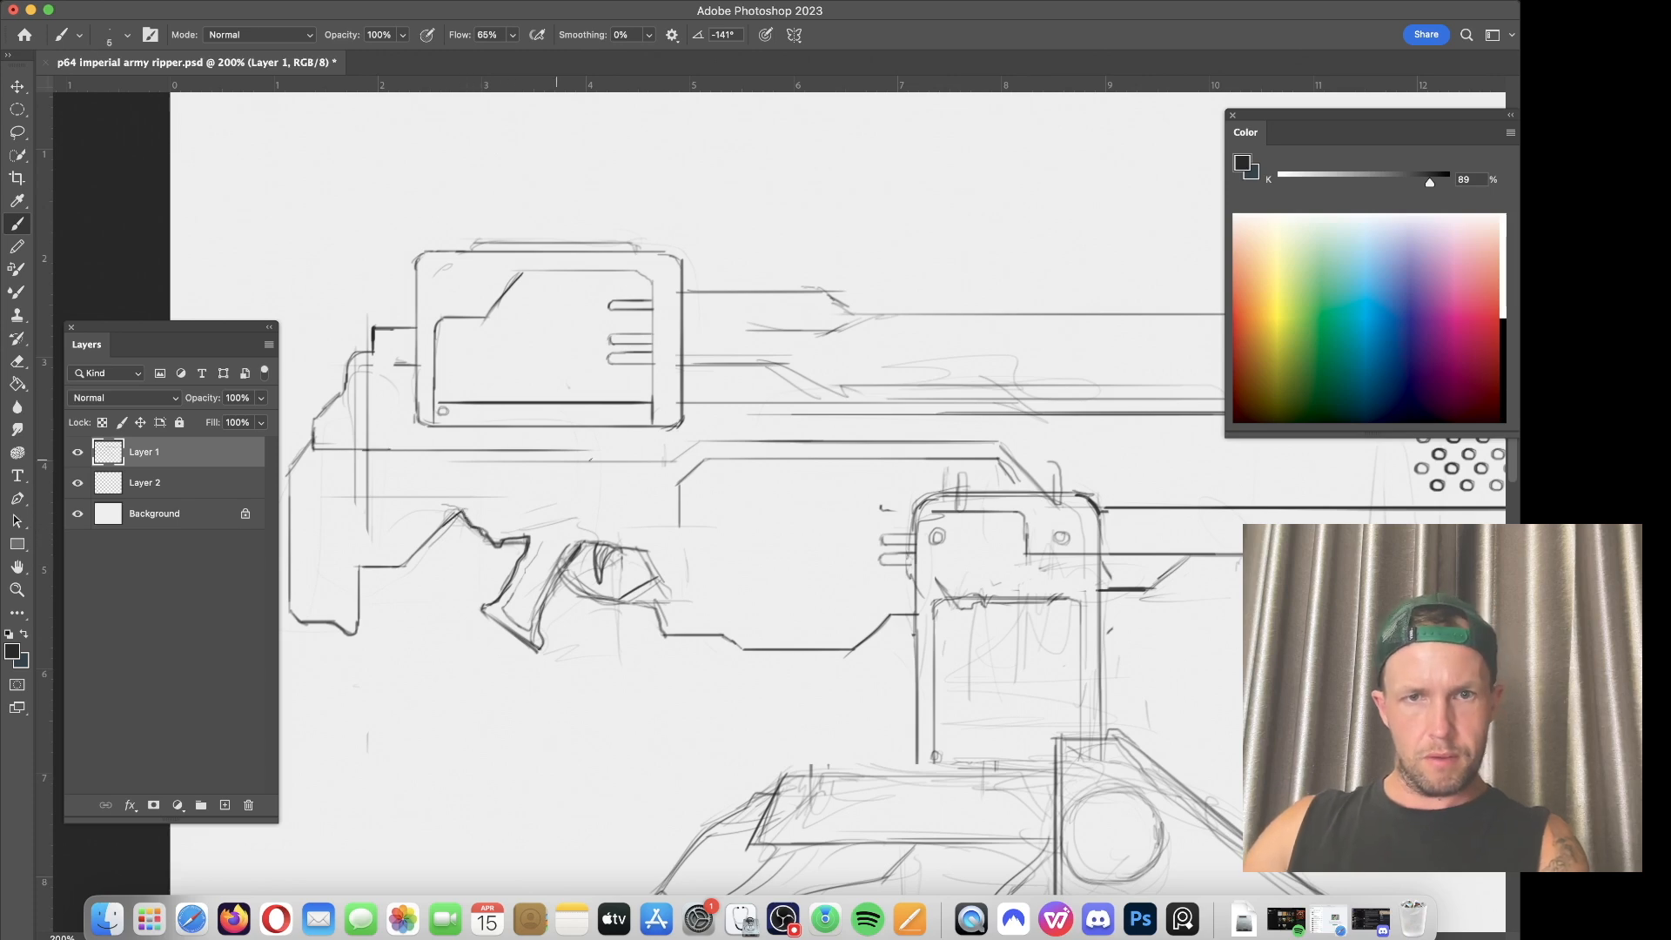
Step: Draw a small rectangular notch below the receiver panel's top edge and clone it forward into a row of three
key("]")
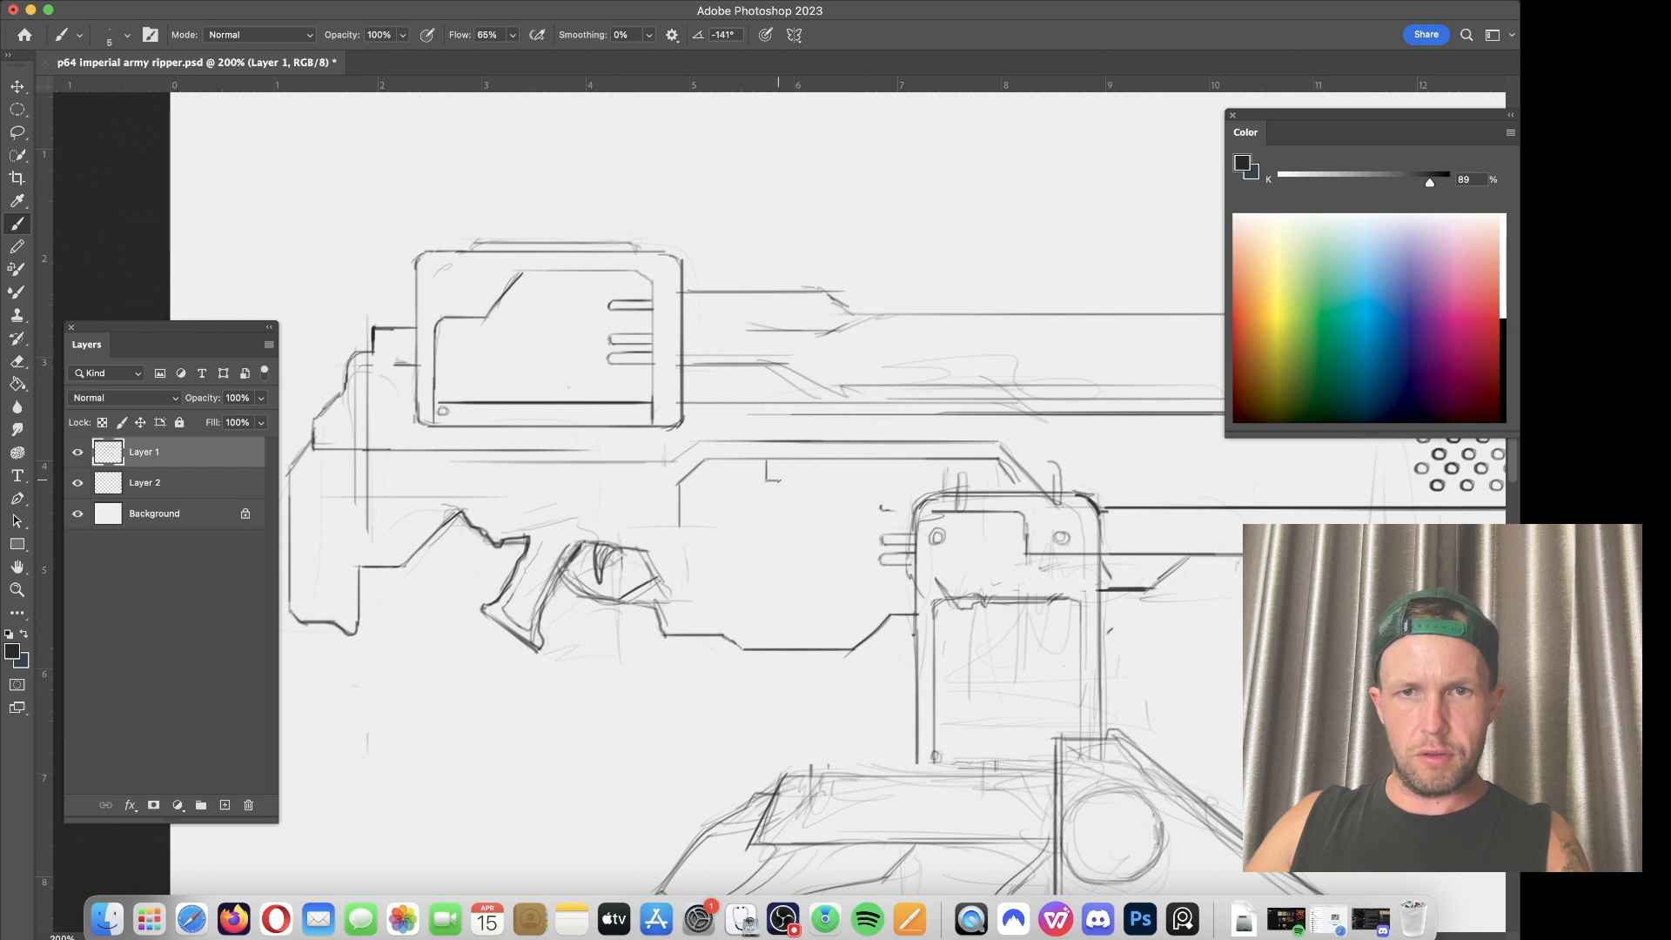
key("s")
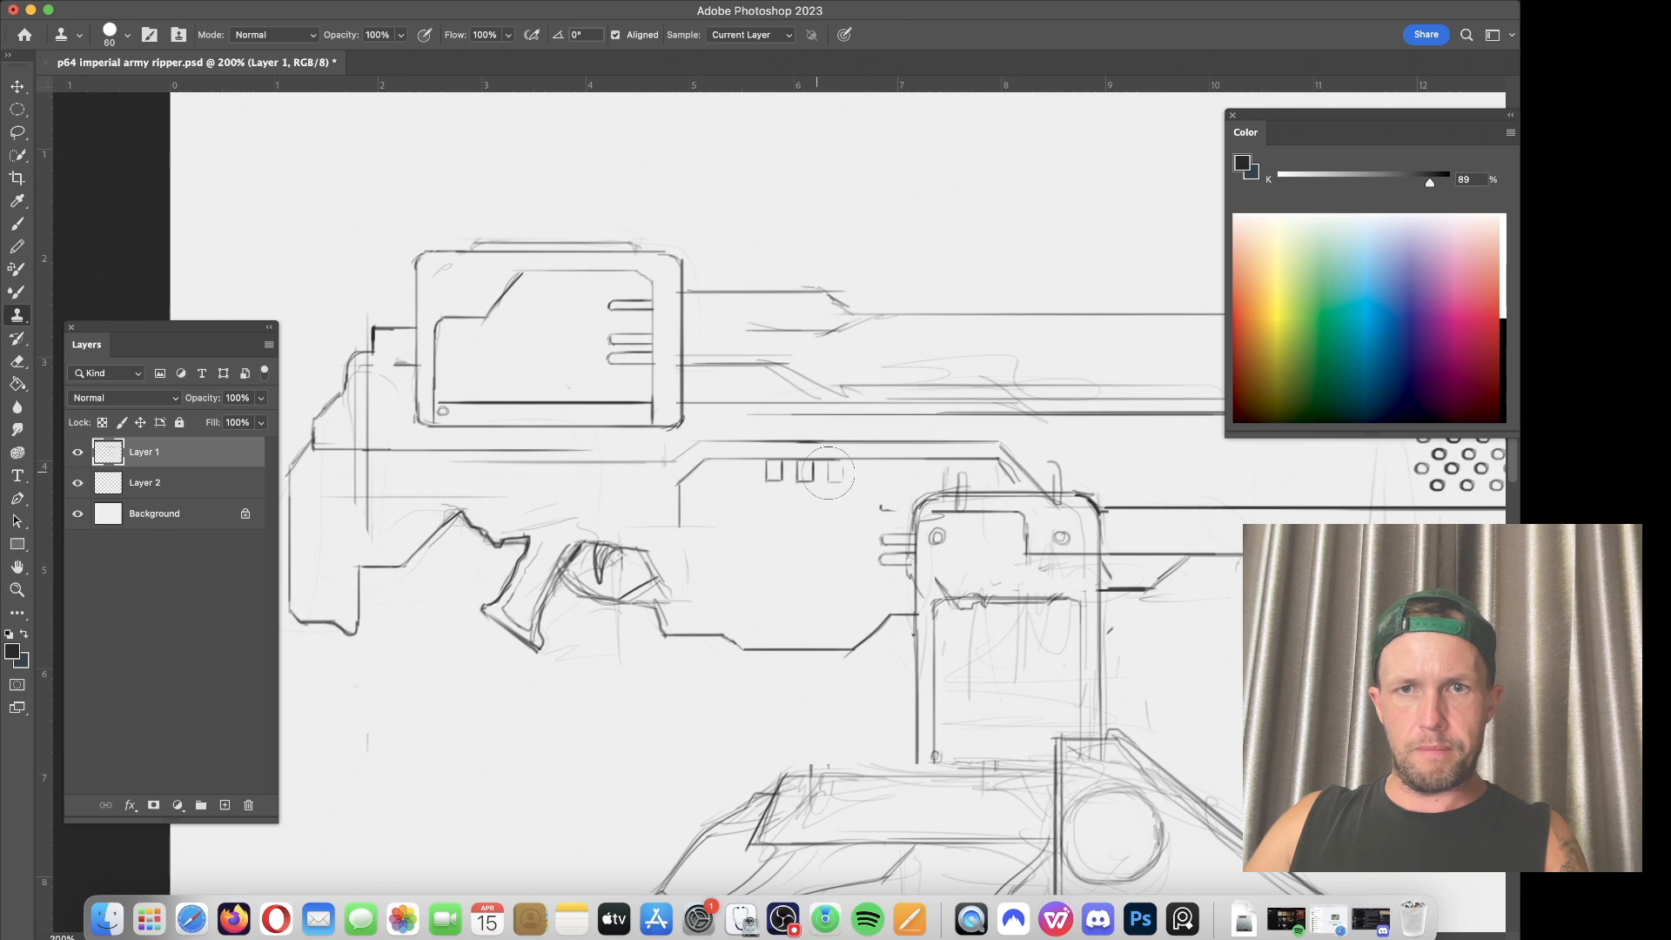
left_click(774, 476, "alt")
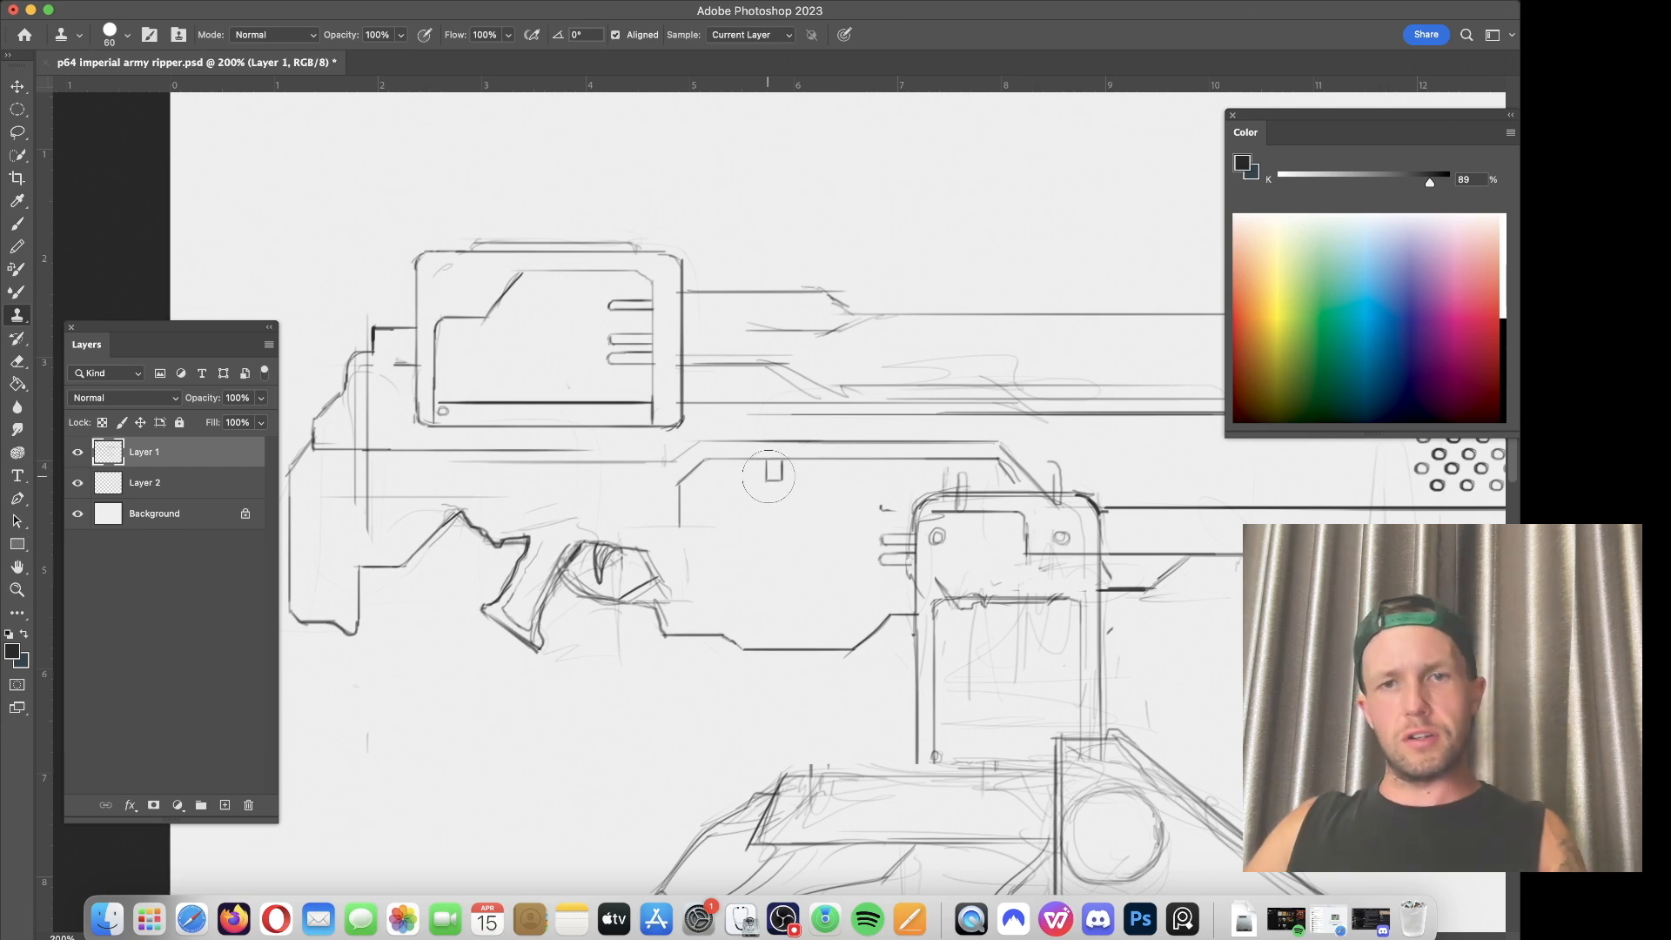
left_click(797, 476)
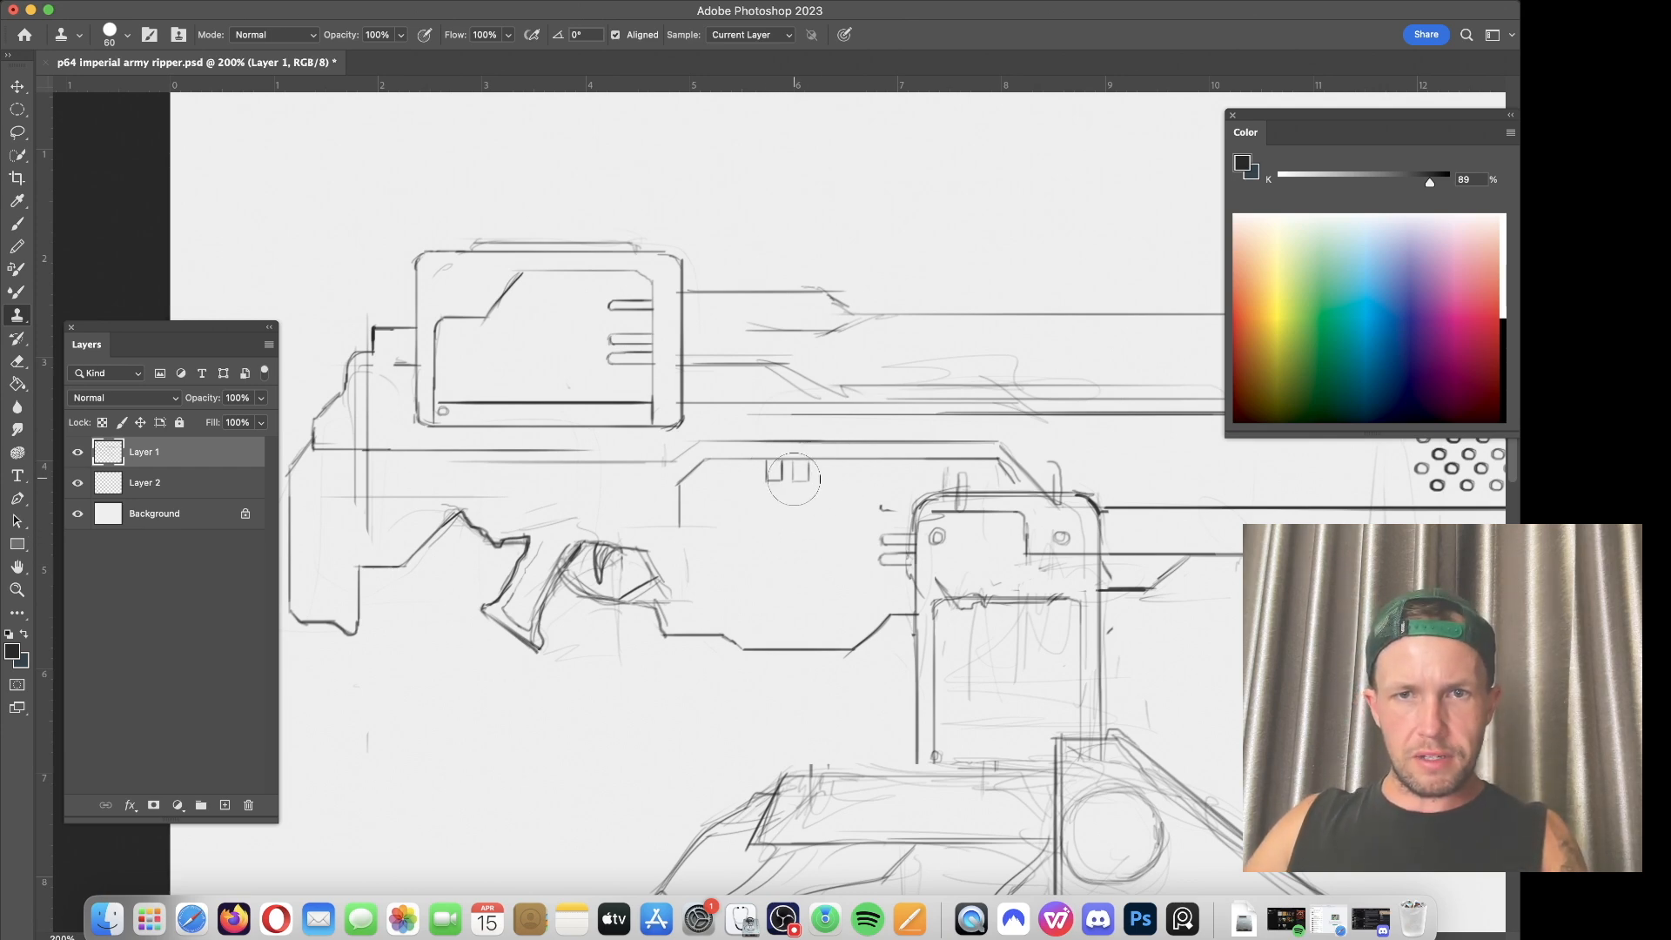
left_click_drag(819, 462, 834, 462)
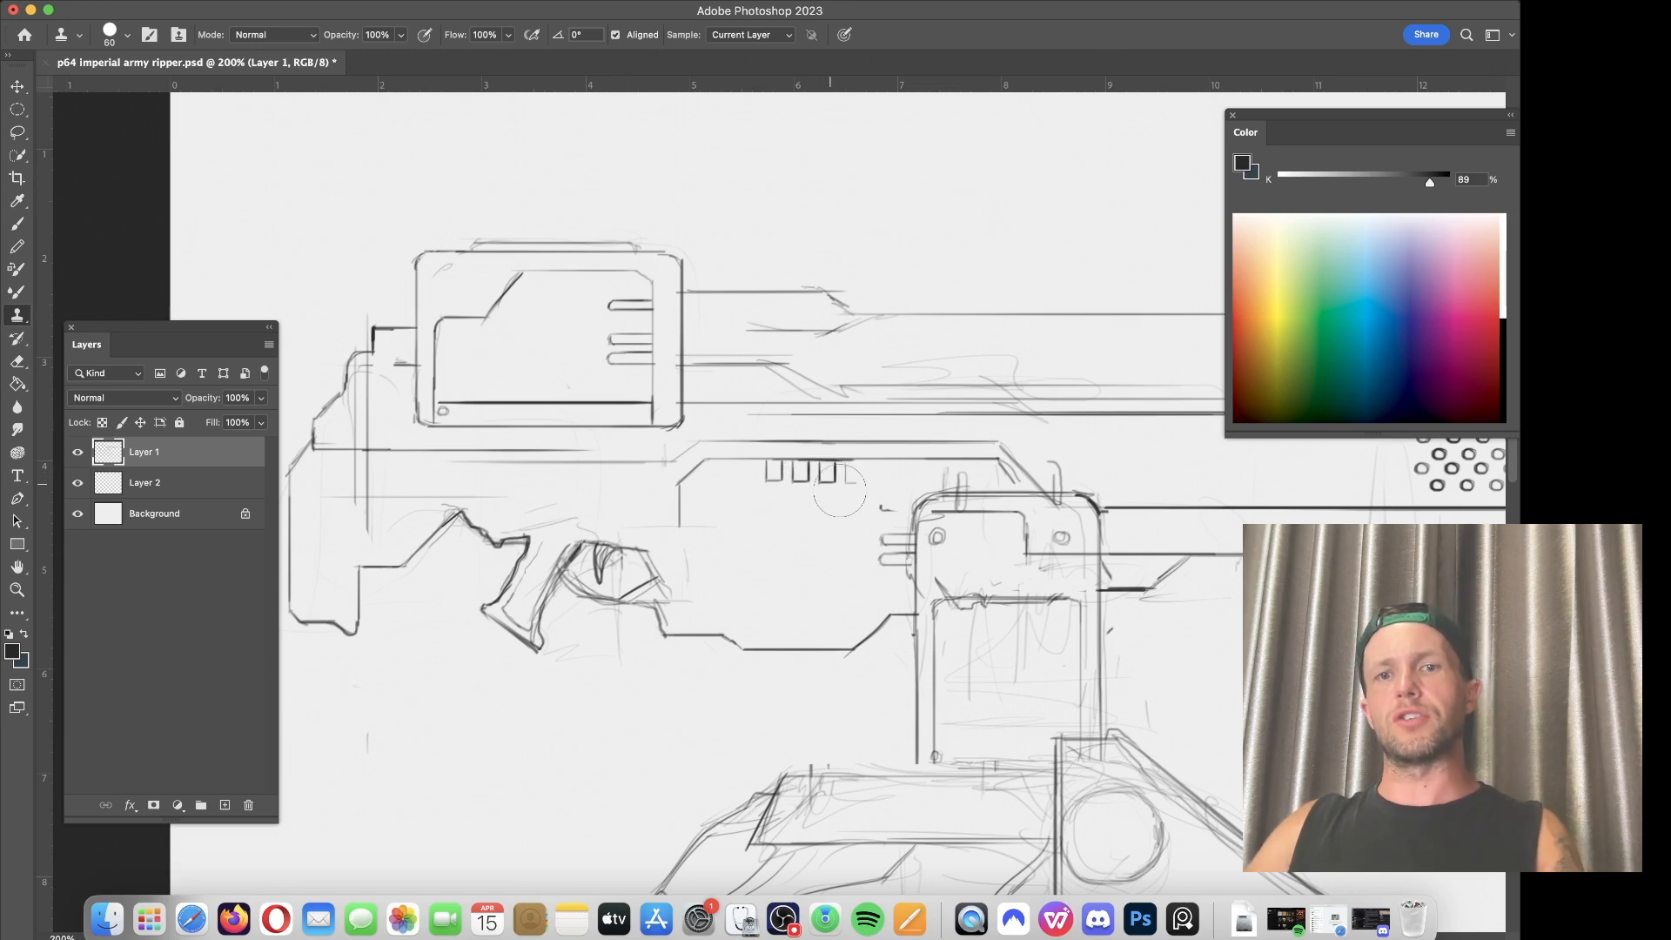
Step: Darken the stepped lower edge of the upper housing ahead of the hopper and chamfer the housing's upper front corner
key("b")
left_click_drag(823, 513, 572, 591)
key("e")
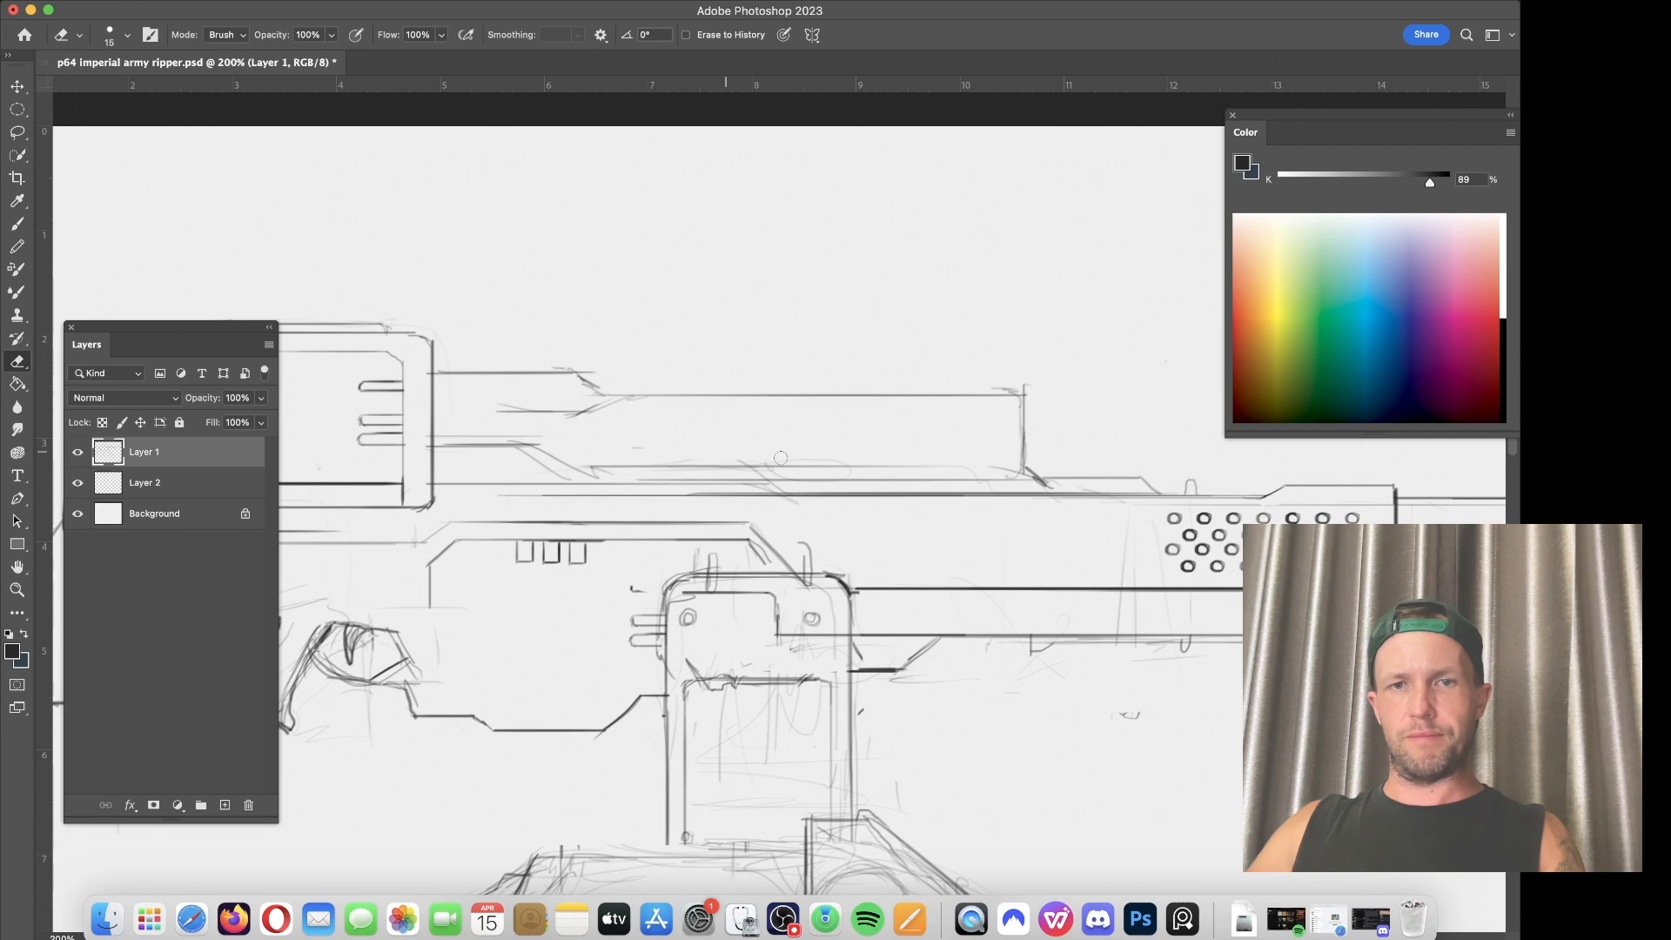
key("b")
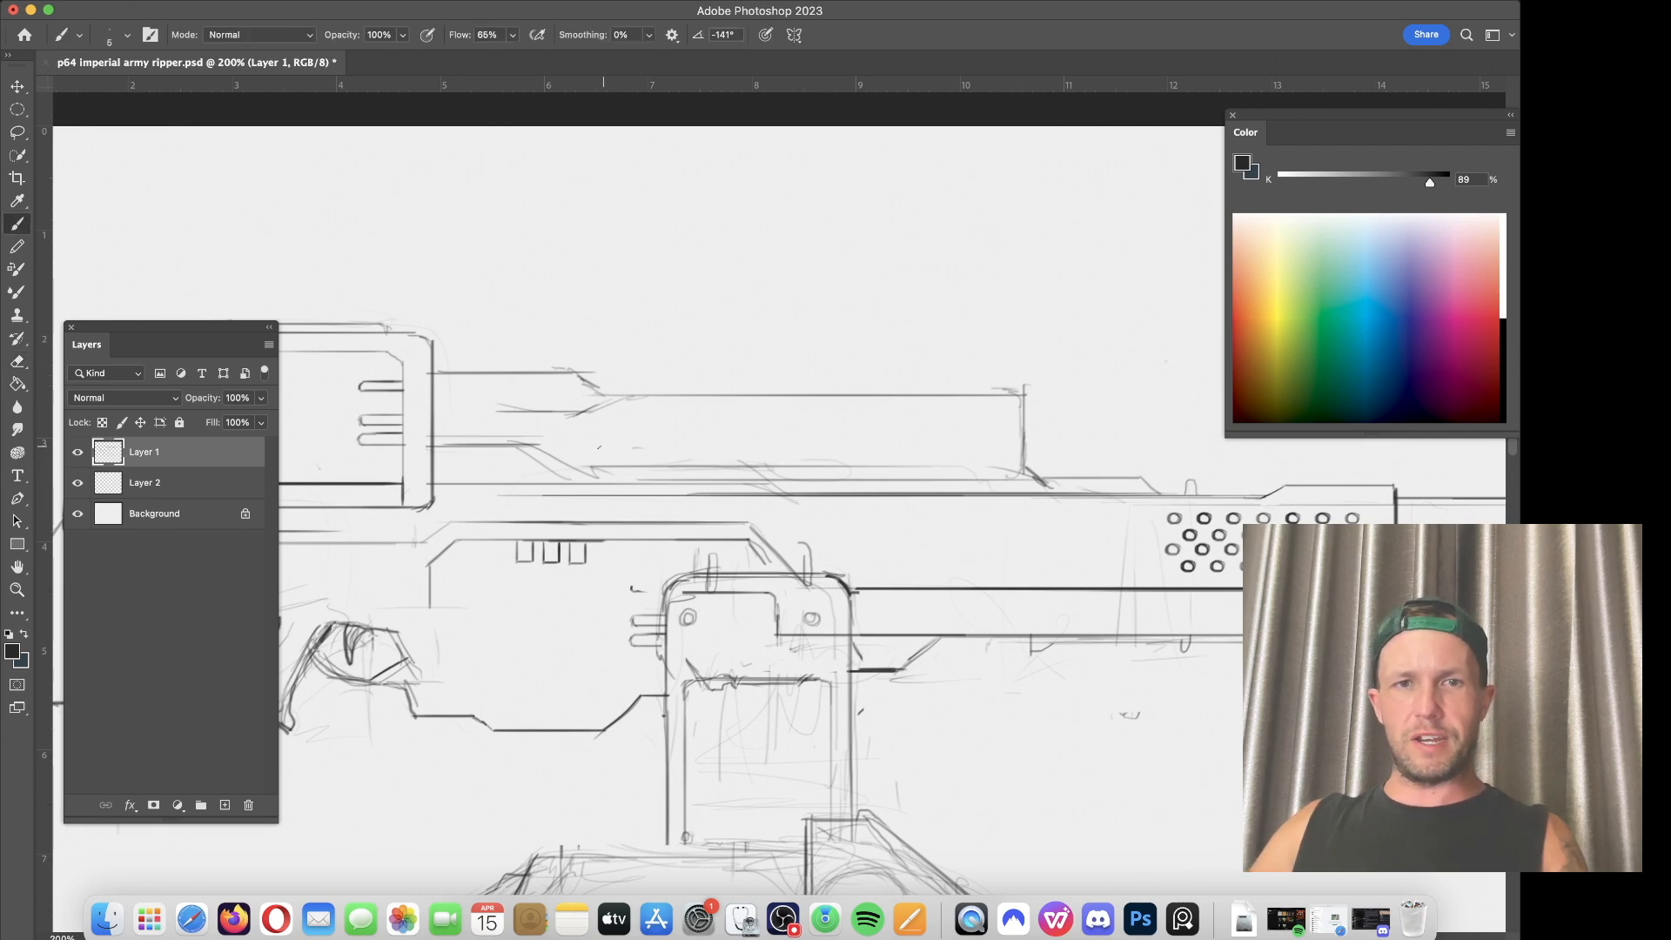
left_click_drag(435, 445, 588, 476)
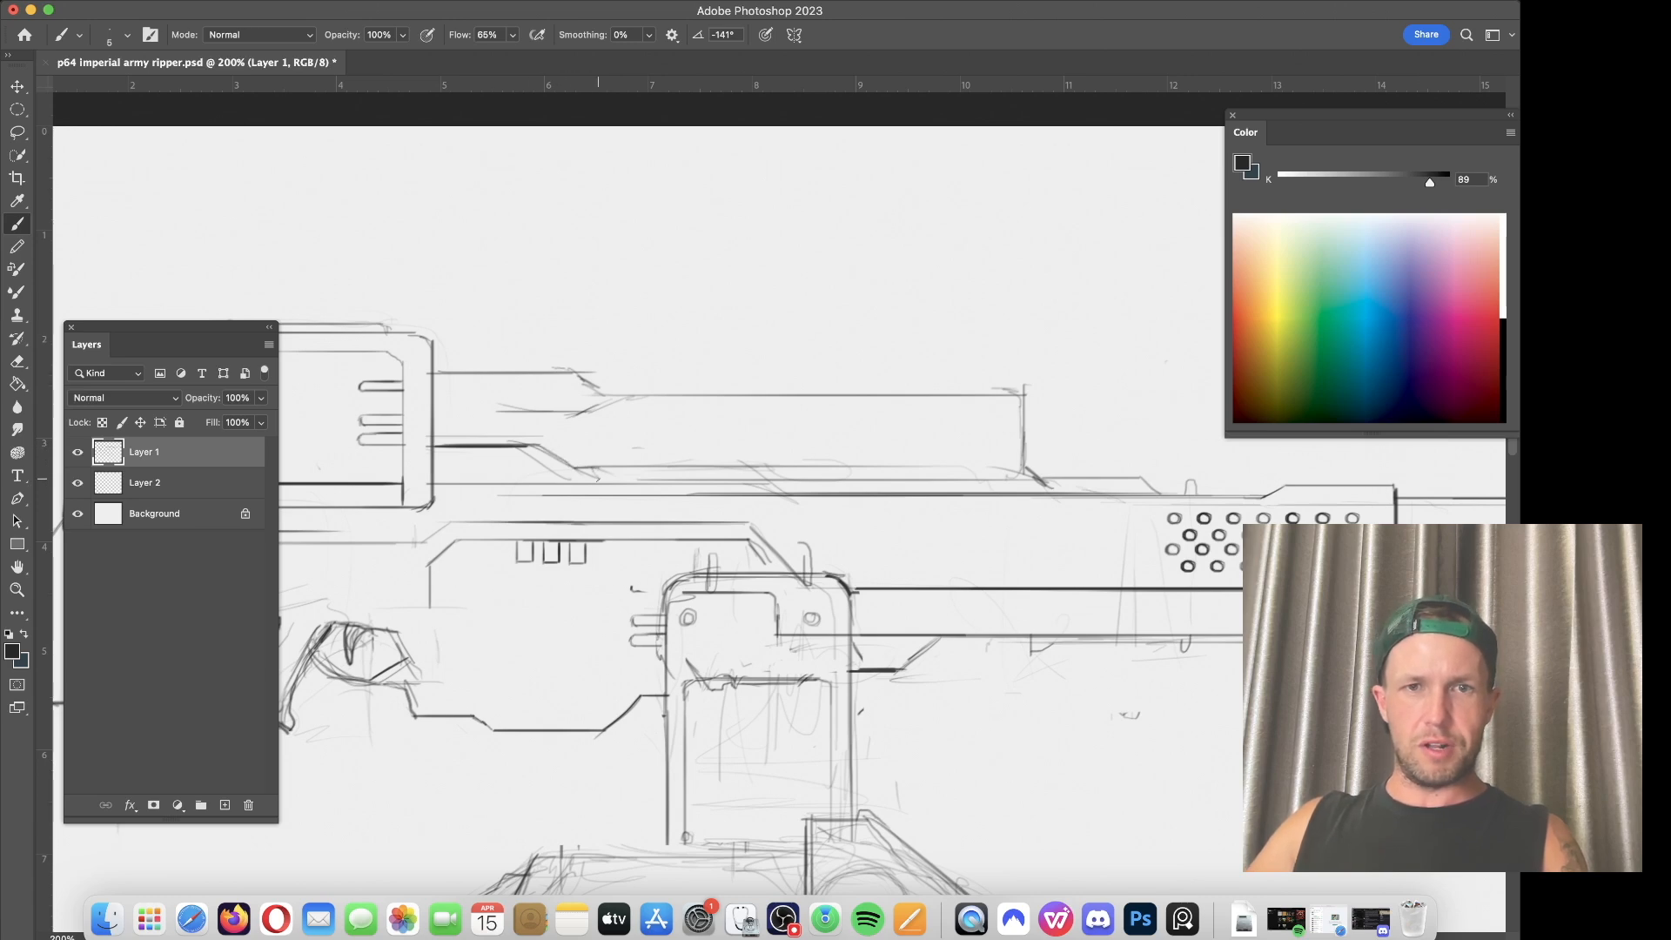
mouse_move(582, 468)
left_mouse_down()
mouse_move(1026, 490)
mouse_move(627, 468)
left_mouse_up()
key("super+z")
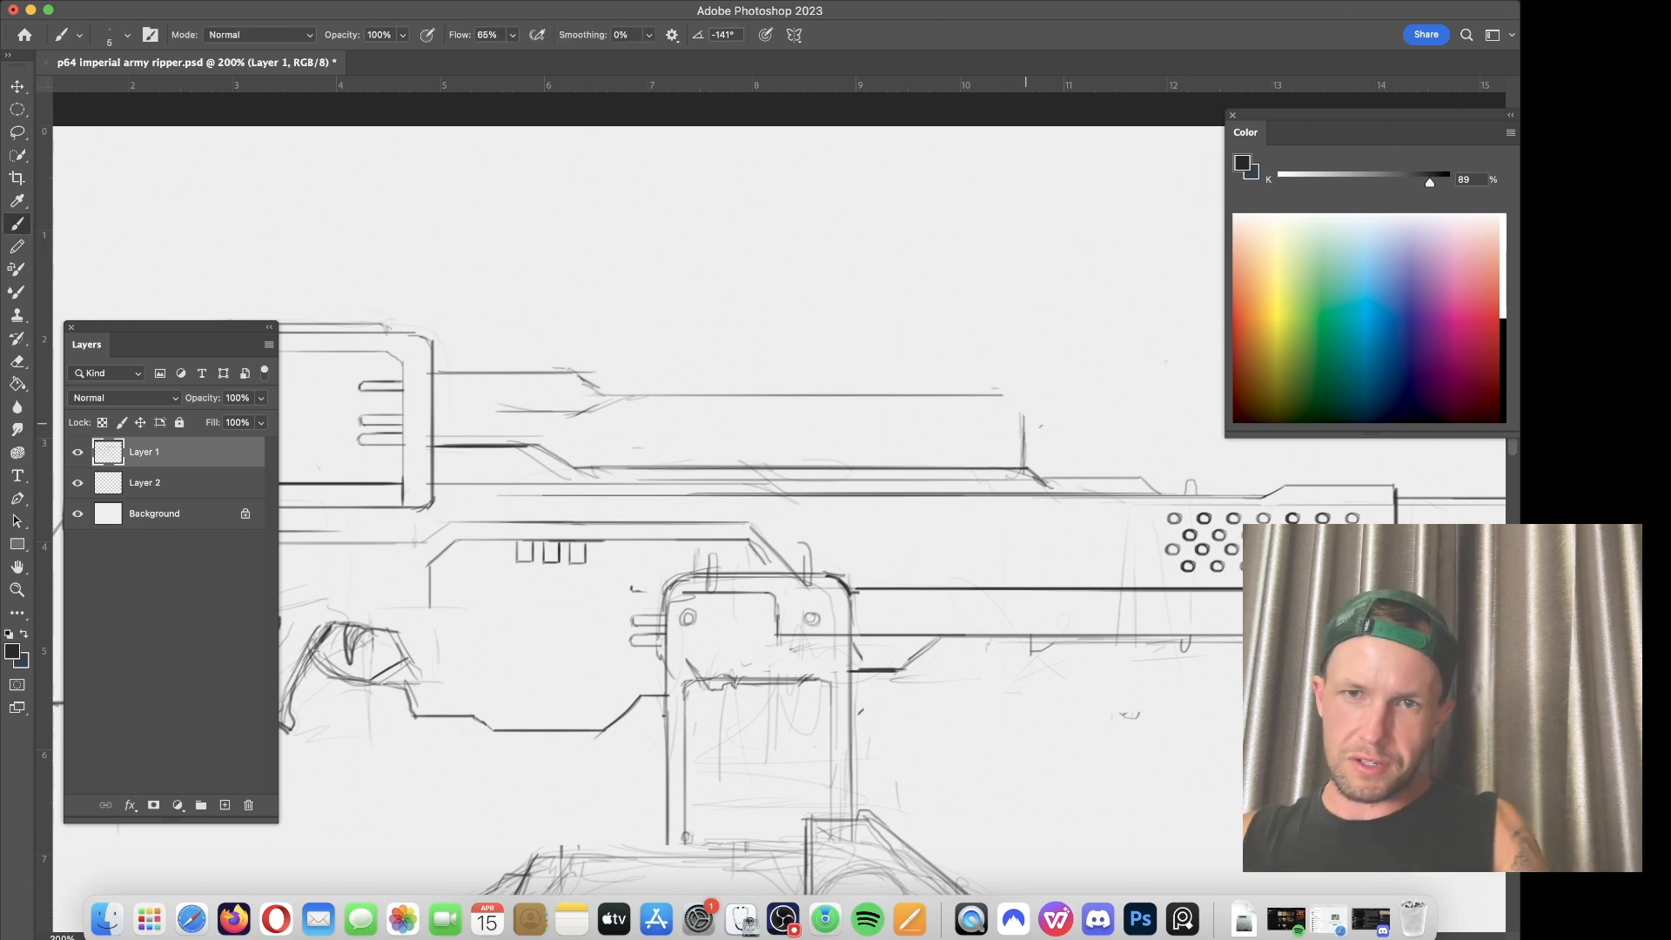
left_click_drag(1001, 392, 1017, 413)
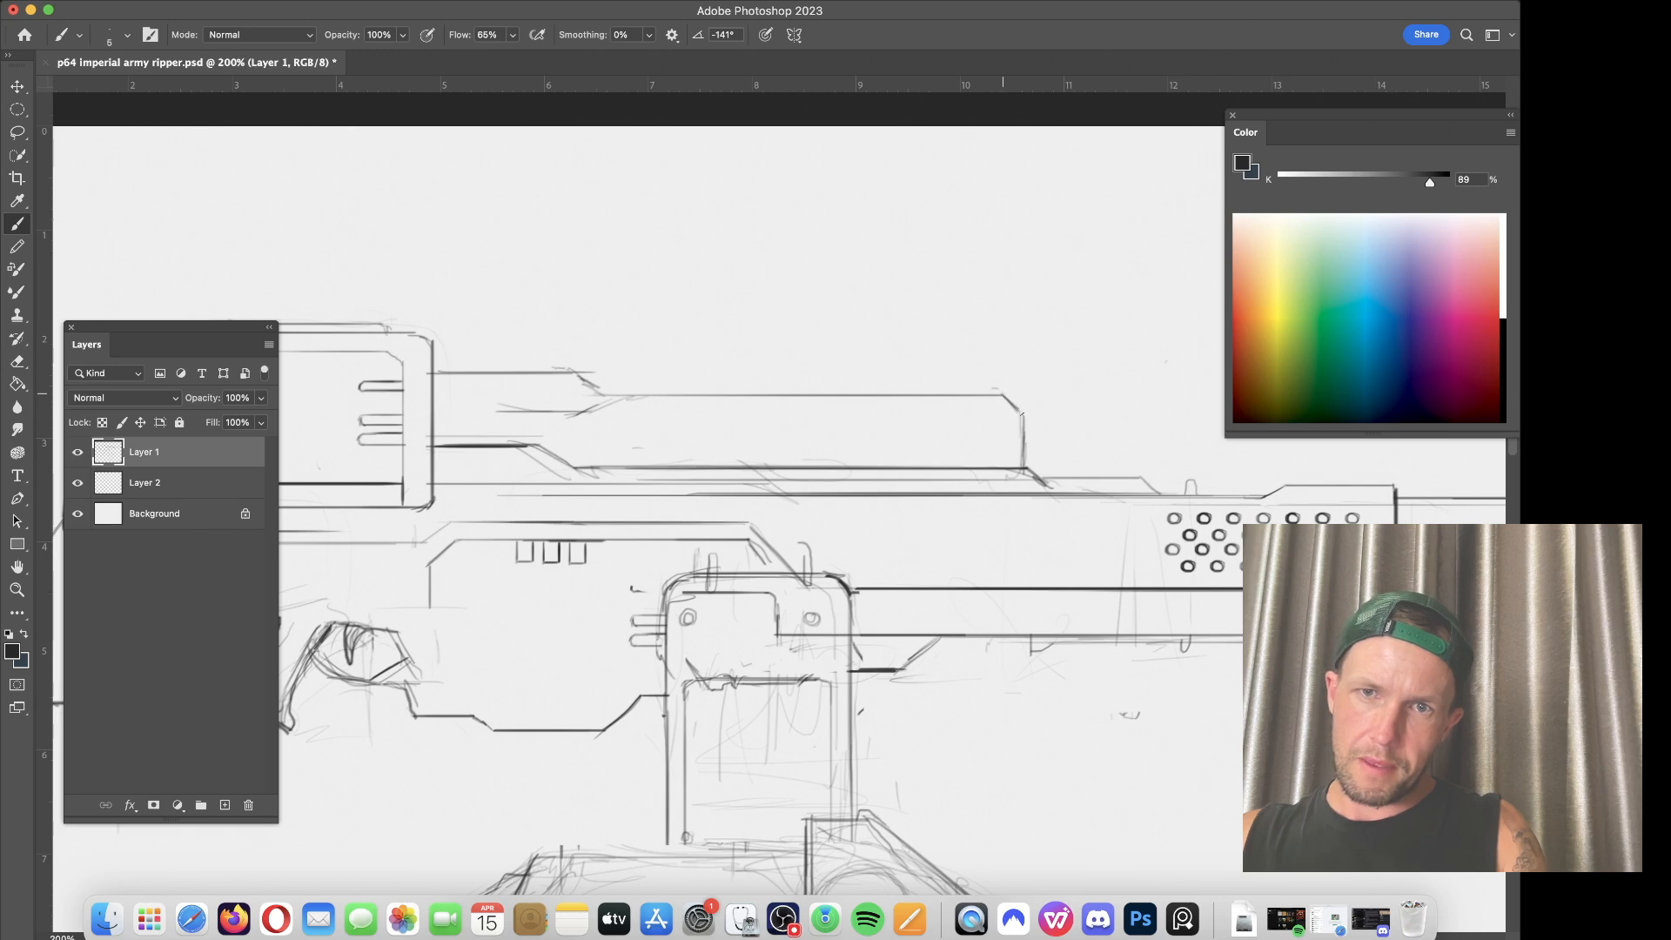
scroll(925, 348, "up", 5)
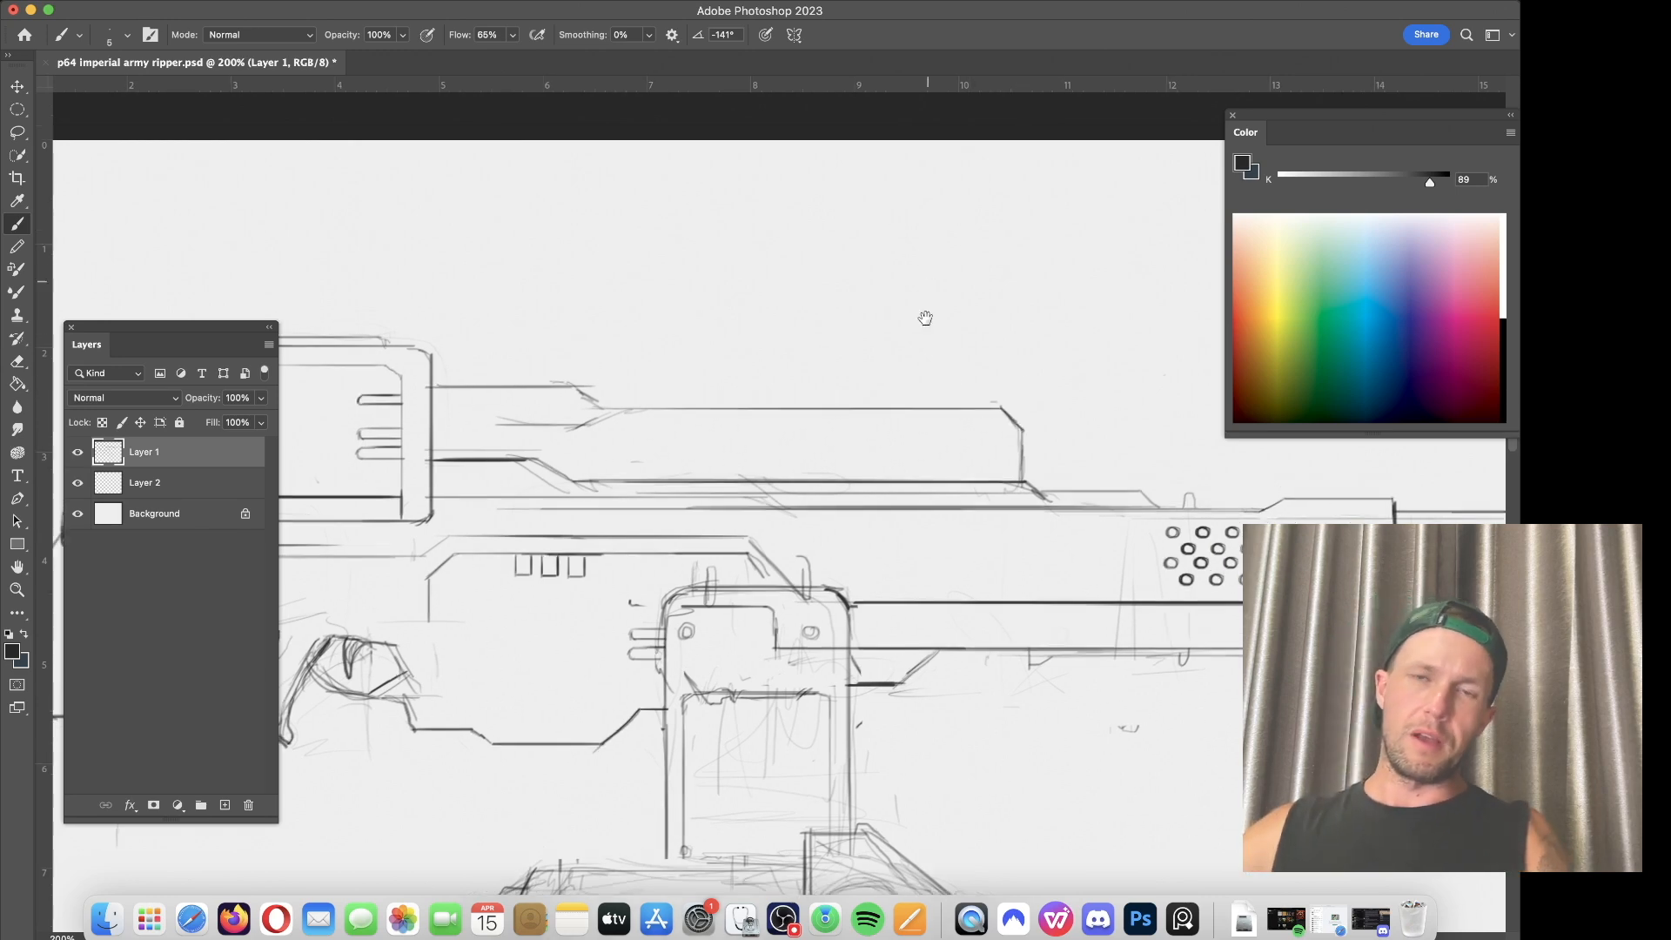
key("super+minus")
left_click_drag(863, 415, 853, 405)
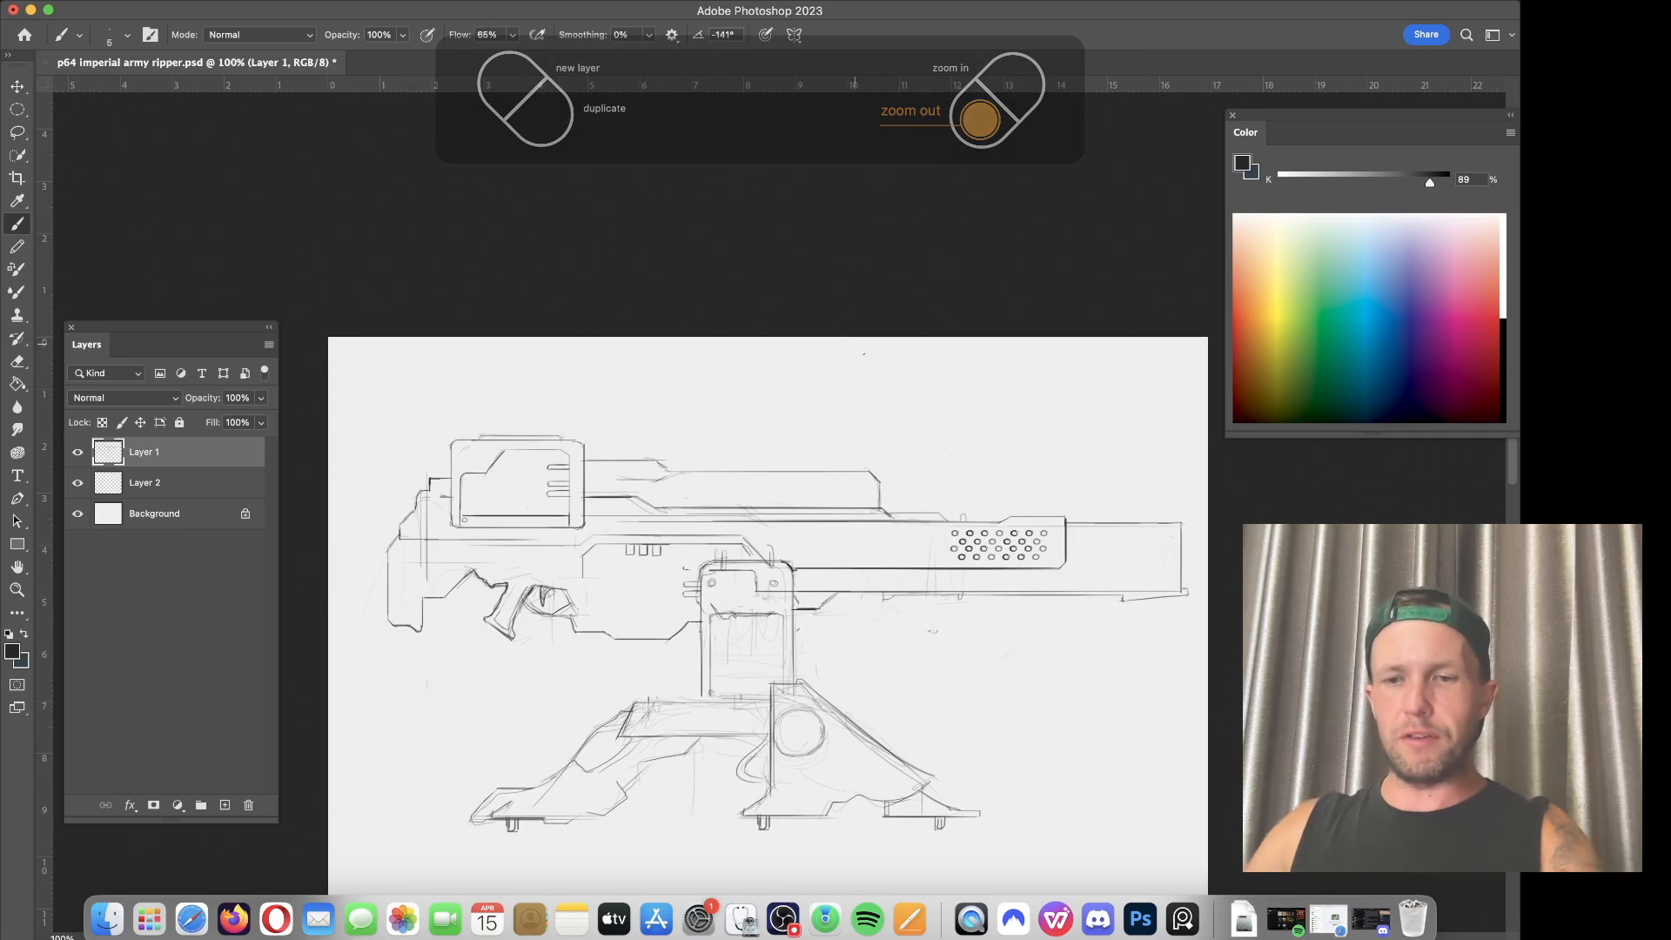
key("bracketright")
mouse_move(990, 442)
left_mouse_down()
mouse_move(1004, 434)
mouse_move(801, 390)
left_mouse_up()
key("super+z")
key("super+z")
mouse_move(835, 417)
left_mouse_down()
mouse_move(976, 377)
mouse_move(963, 449)
mouse_move(920, 390)
mouse_move(889, 451)
left_mouse_up()
left_click(977, 376)
left_click(964, 447)
key("super+z")
key("super+z")
key("super+z")
key("super+z")
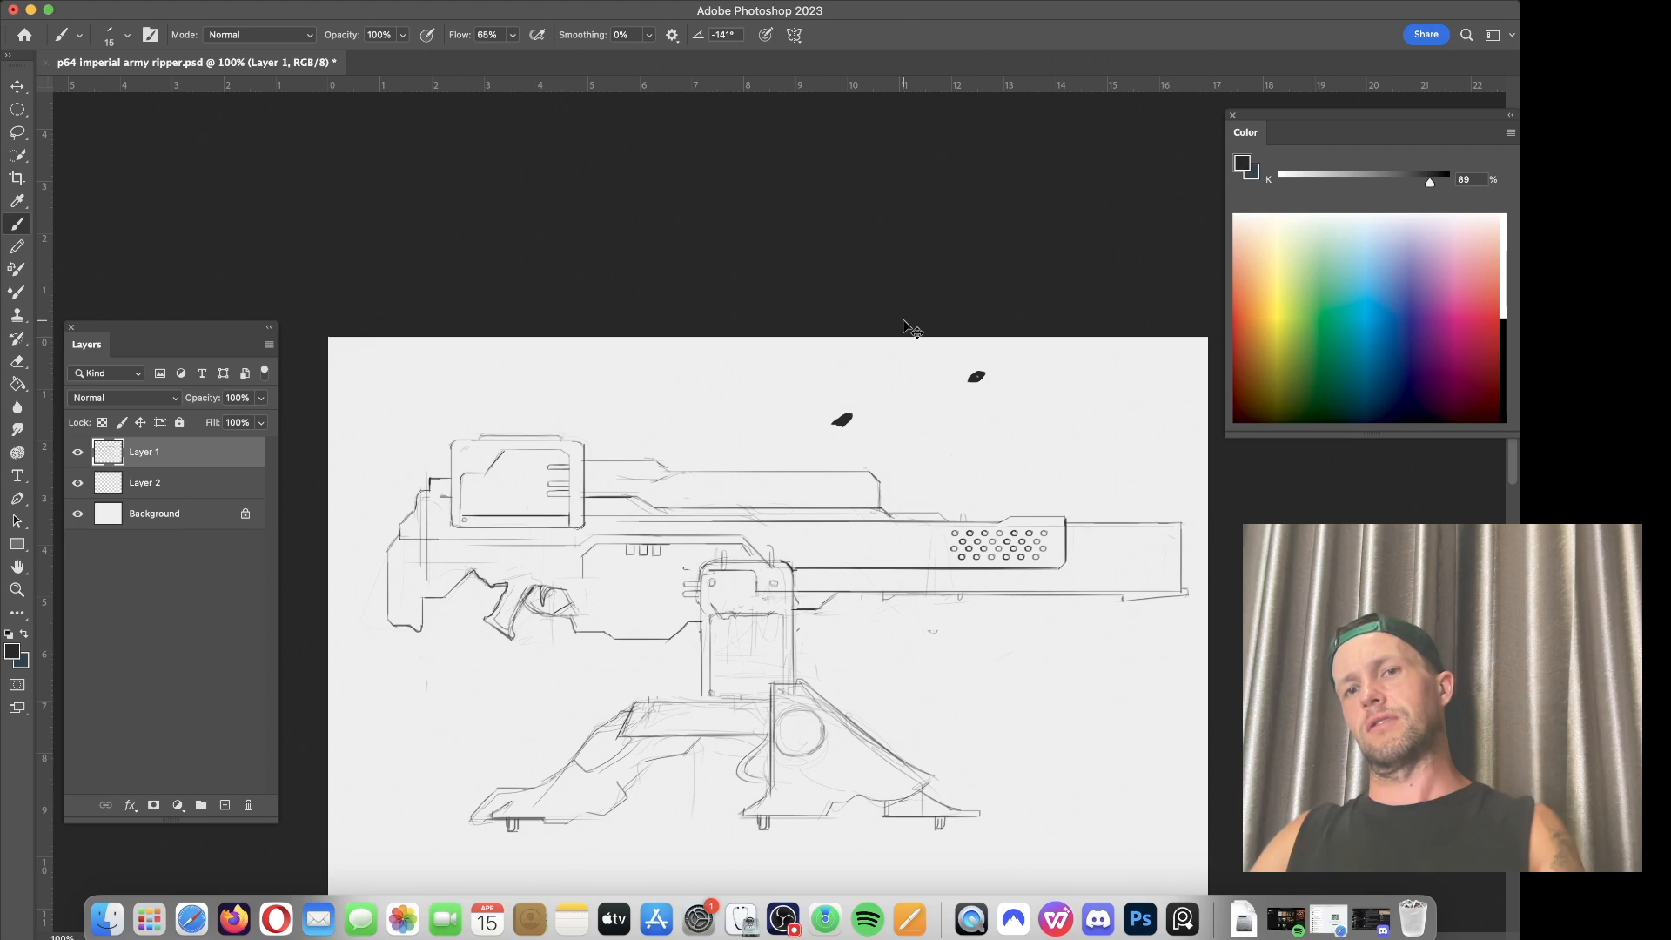
Step: Darken the barrel's long straight lower edge and the vertical muzzle edge, and clean up stray lines
key("super+equal")
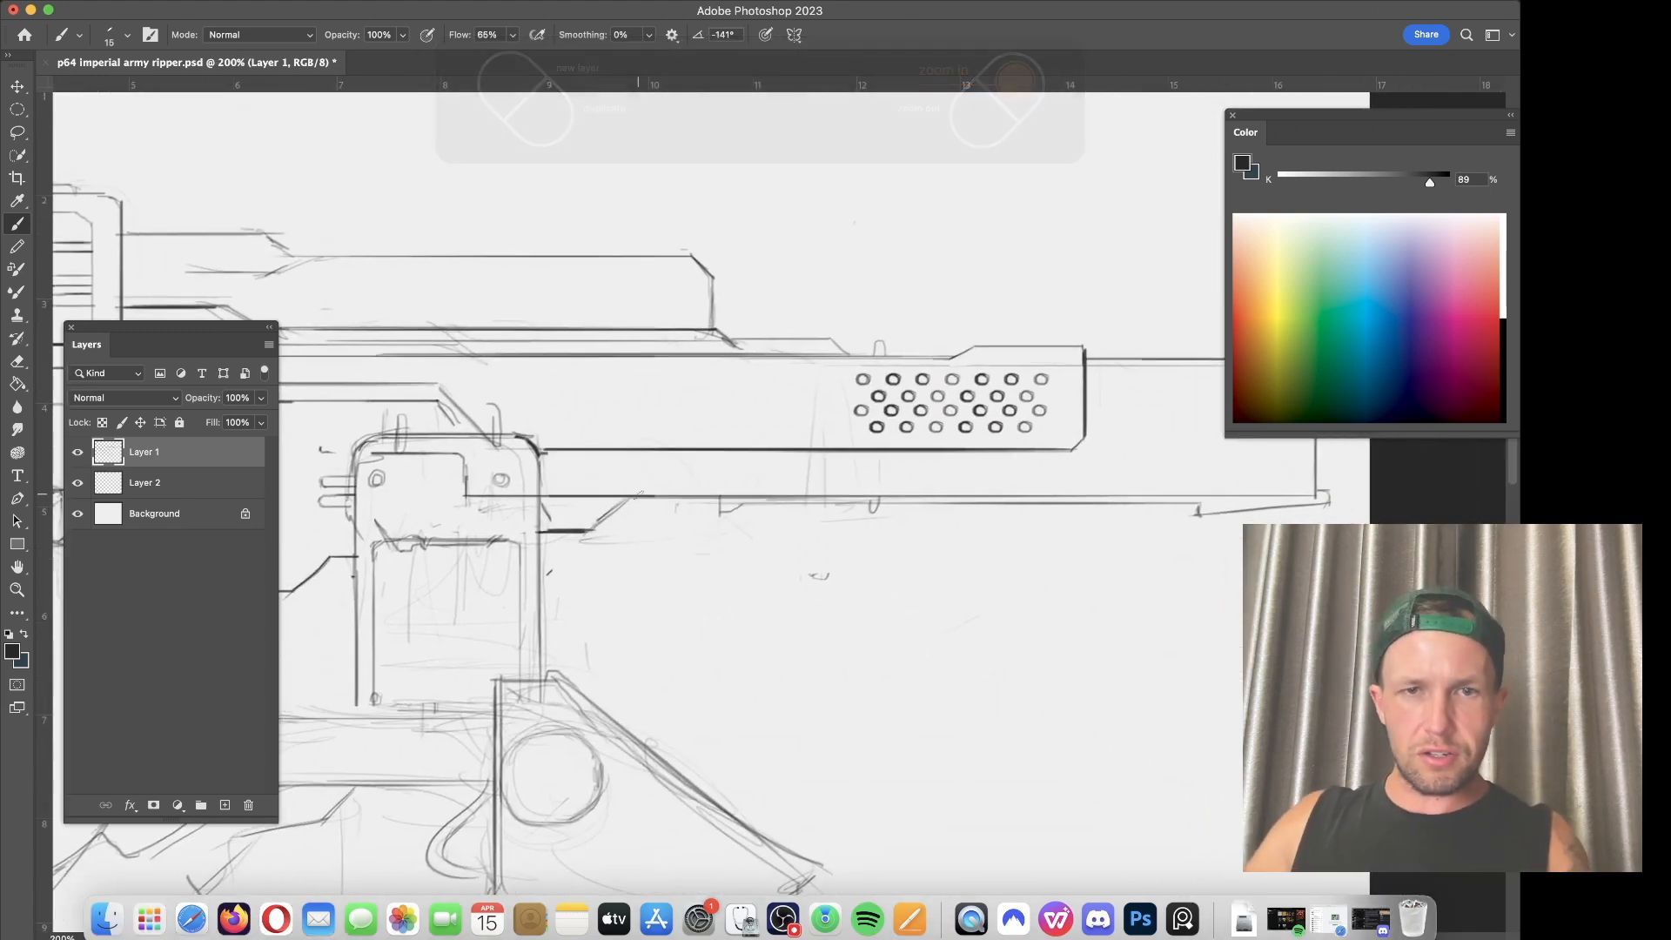
mouse_move(629, 495)
left_mouse_down()
mouse_move(1227, 529)
mouse_move(1316, 498)
left_mouse_up()
scroll(1014, 439, "up", 2)
scroll(1014, 438, "right", 2)
key("e")
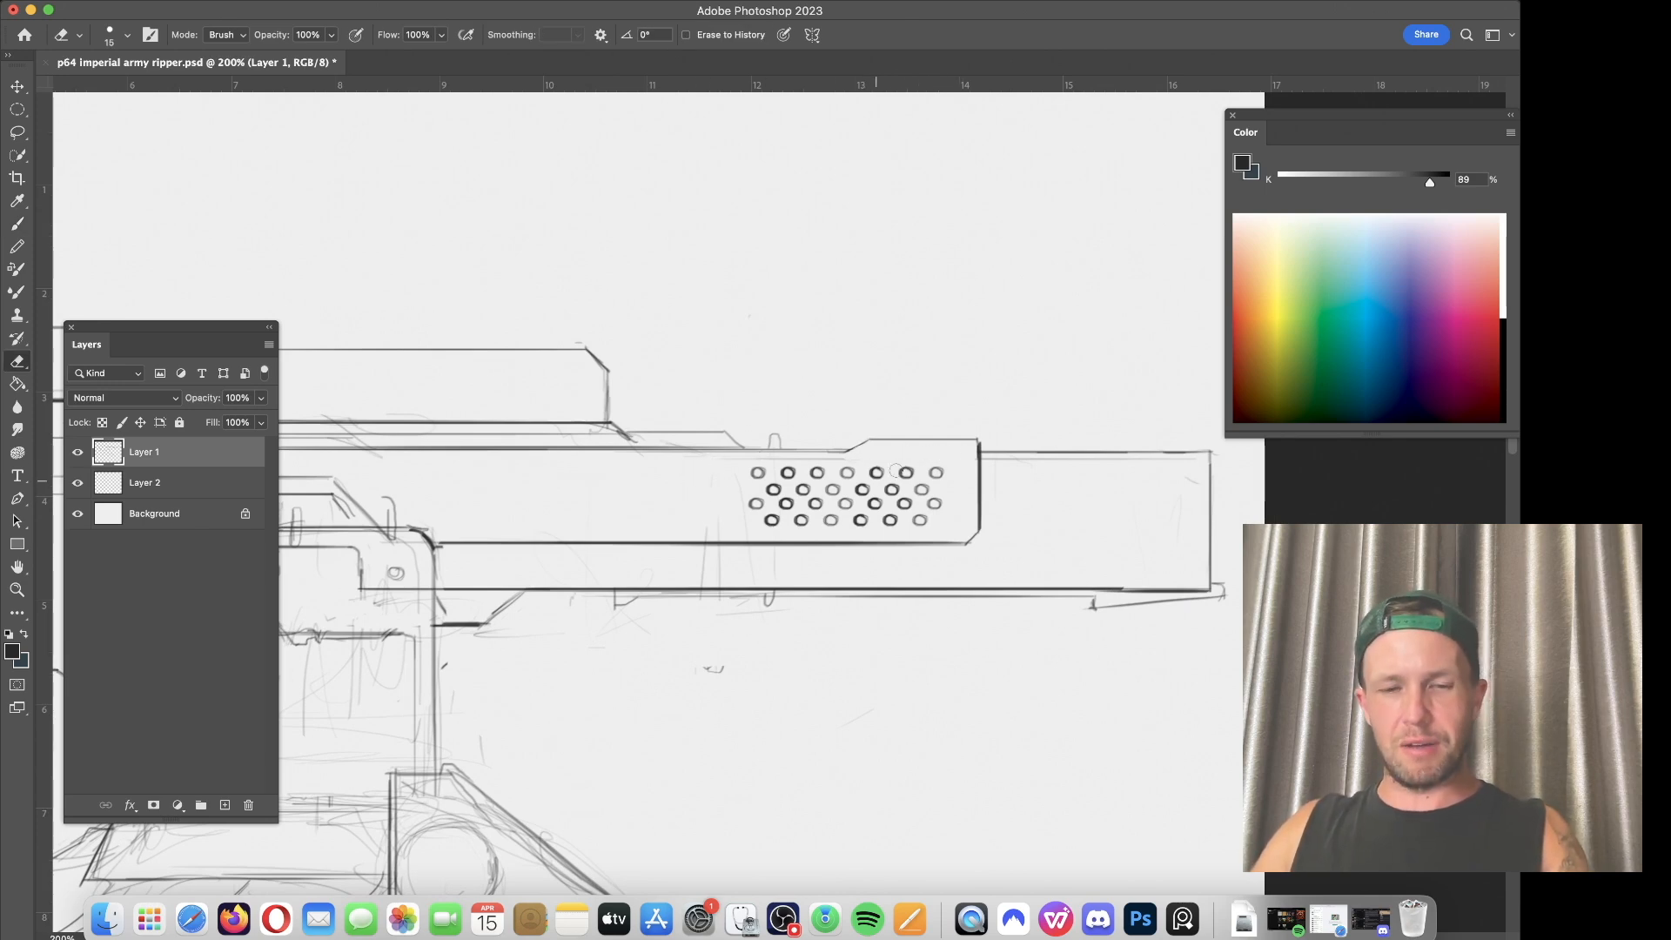
Step: Draw a narrow rounded vertical slot just behind the muzzle edge and clone a second one beside it toward the receiver
key("b")
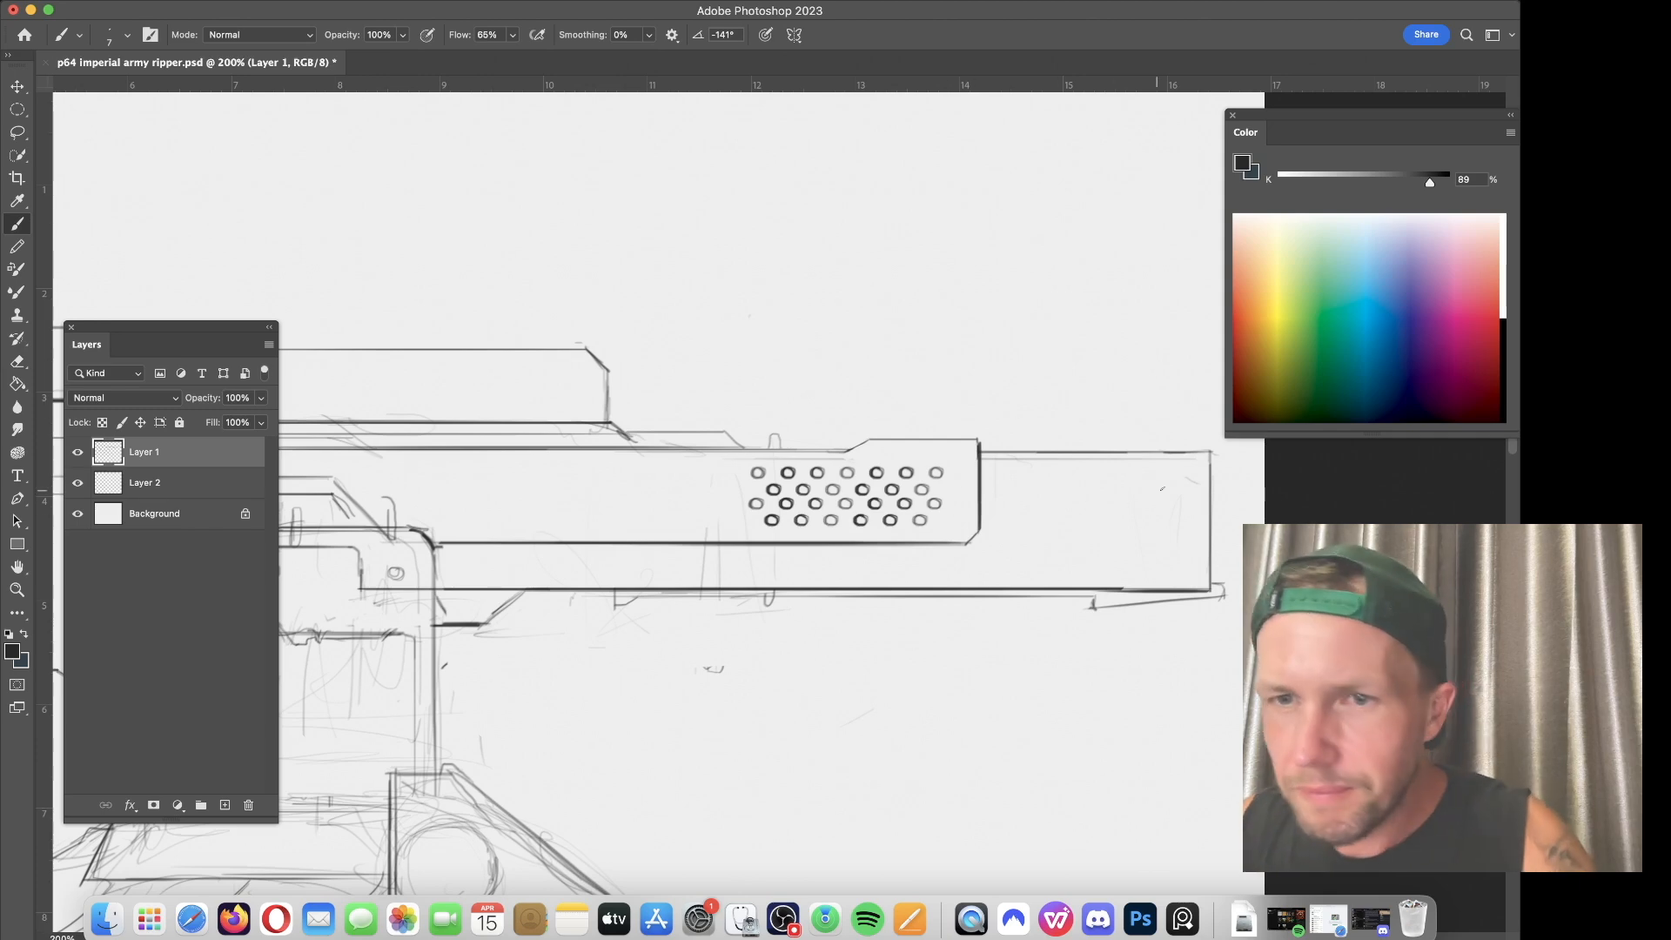
left_click_drag(1193, 467, 1194, 530)
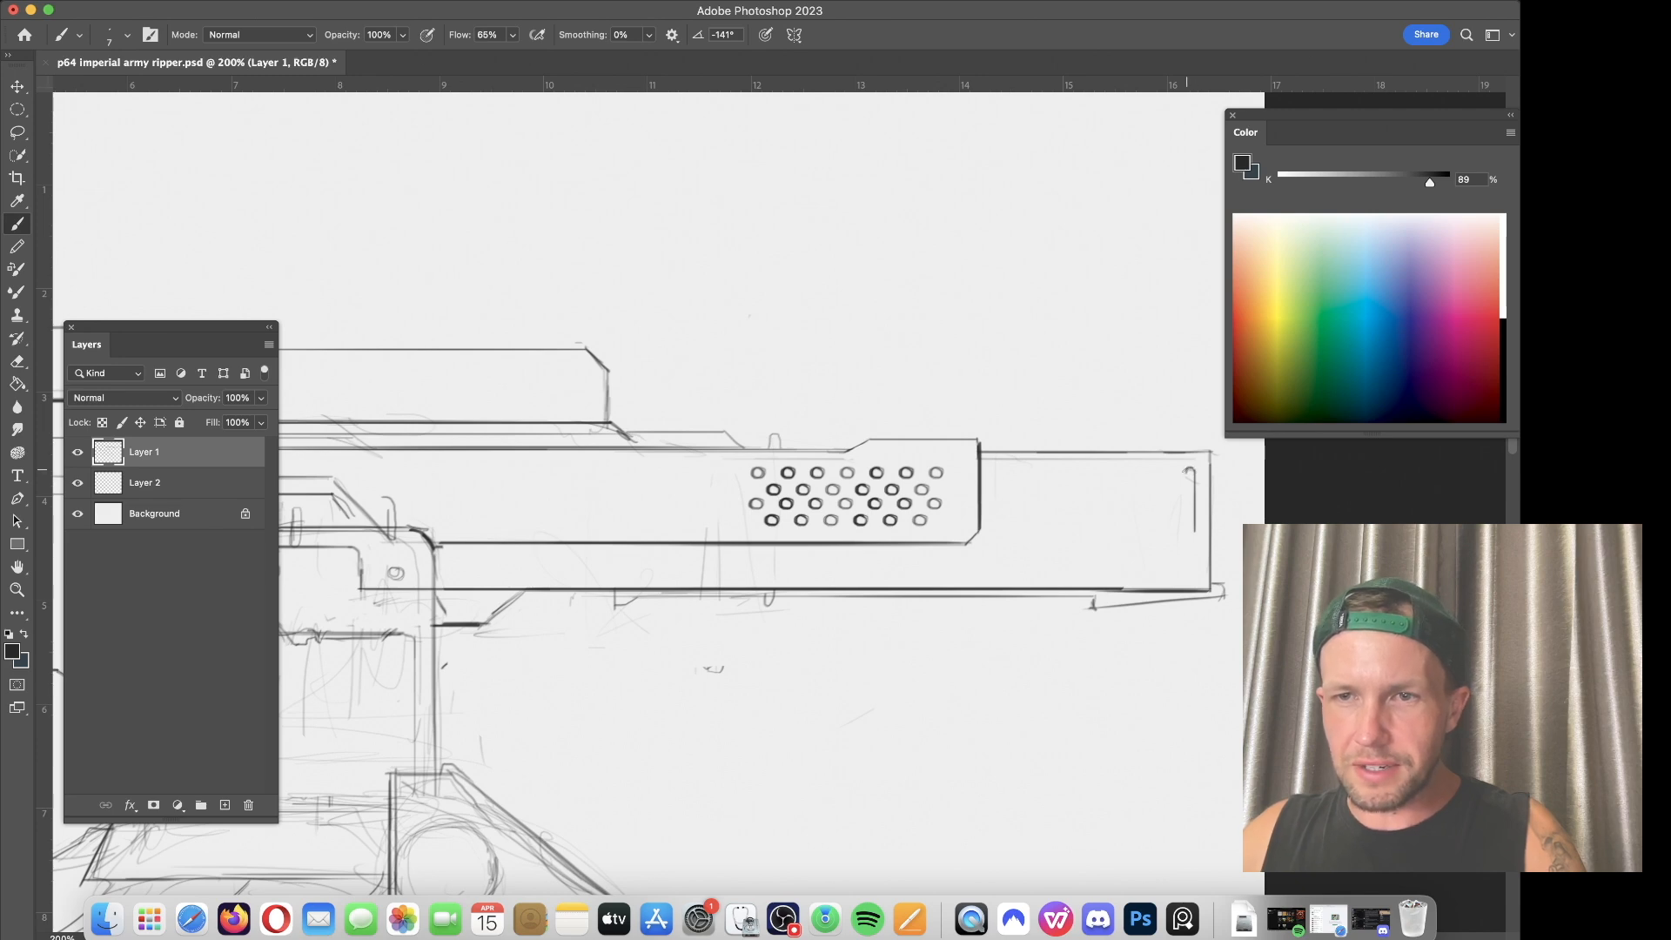
left_click_drag(1185, 473, 1193, 527)
key("s")
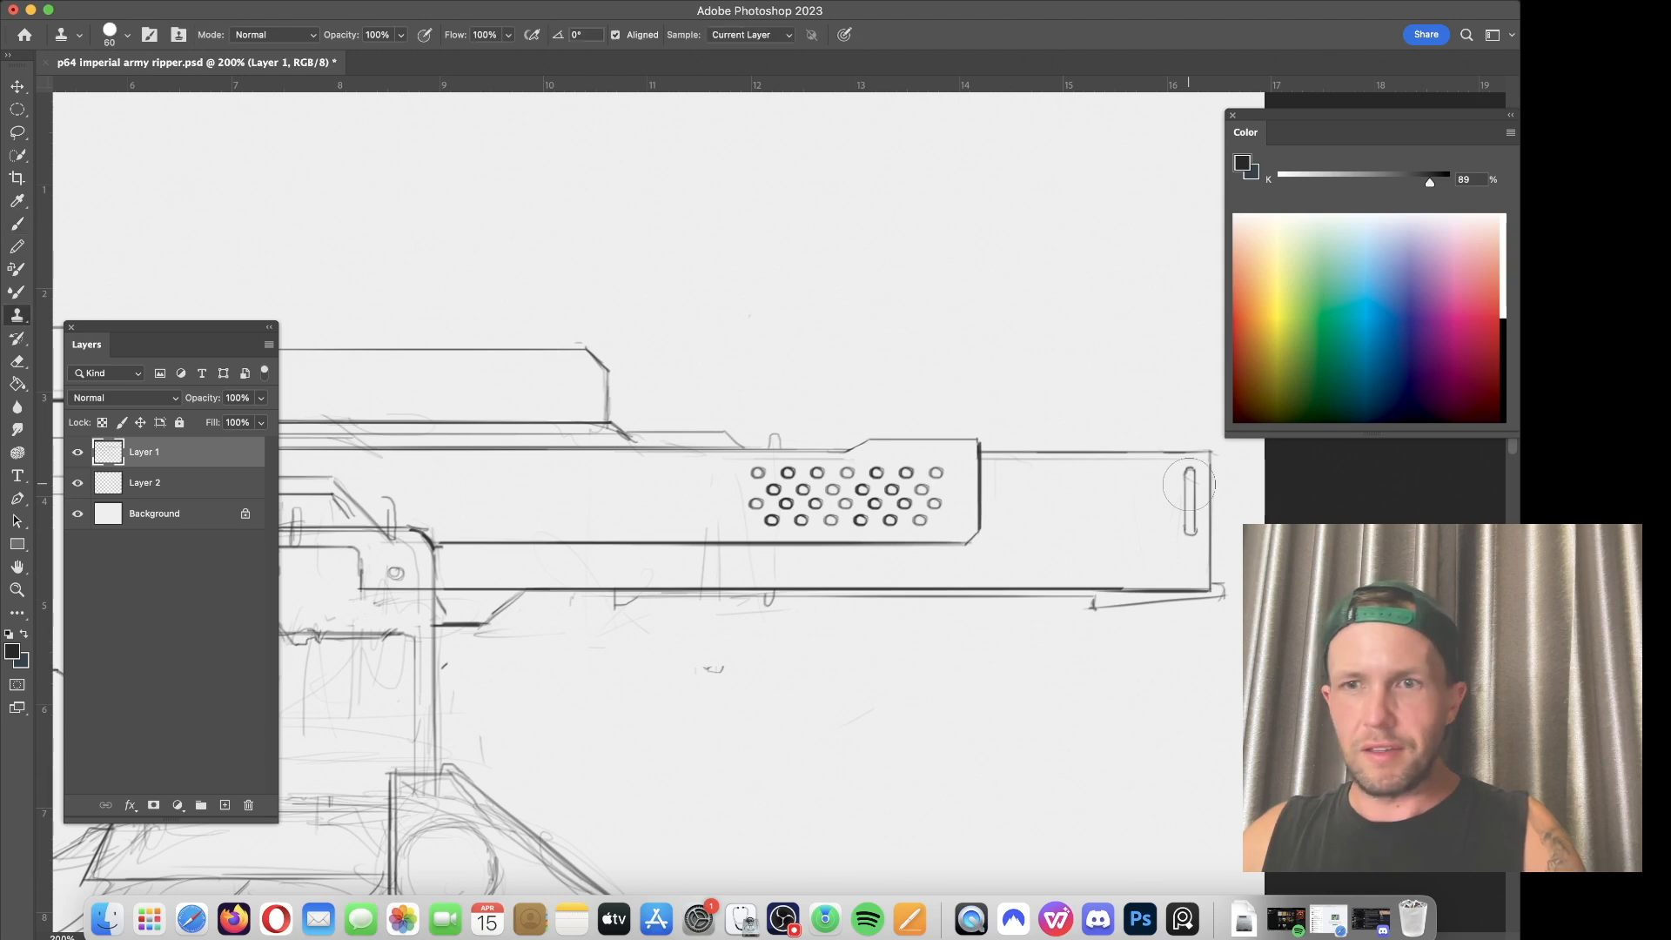
key("bracketleft")
left_click(1189, 470, "alt")
left_click_drag(1169, 470, 1170, 522)
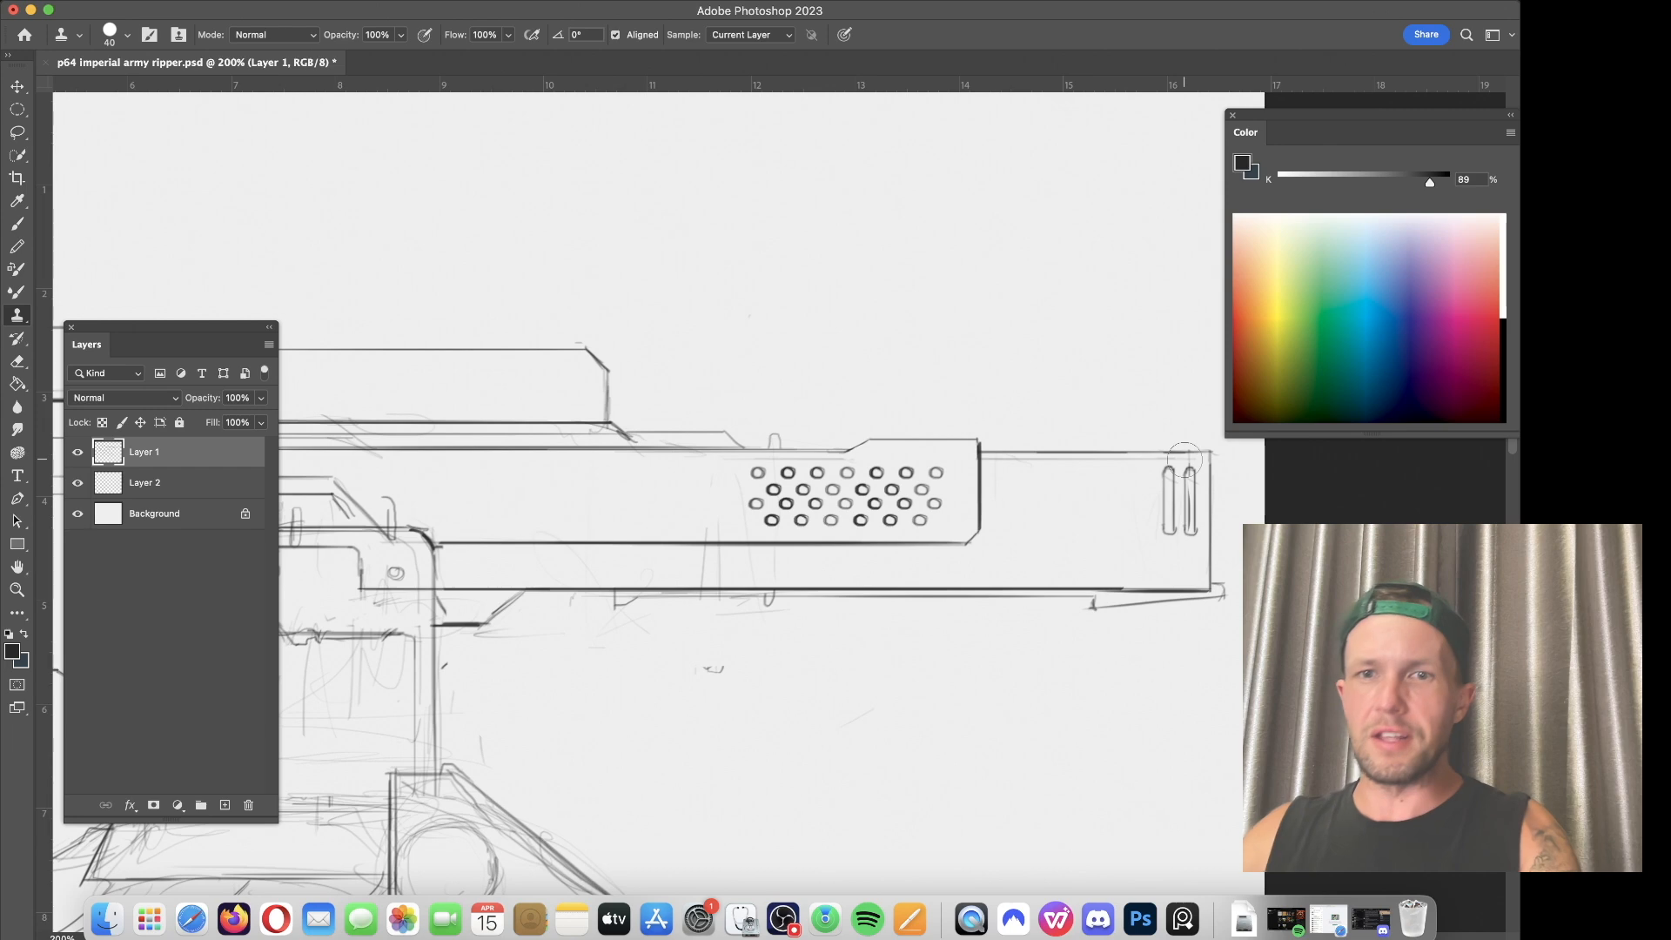
Step: Erase the stray marks inside the foremost muzzle slot with a smaller eraser and redraw the slot's vertical edge
key("e")
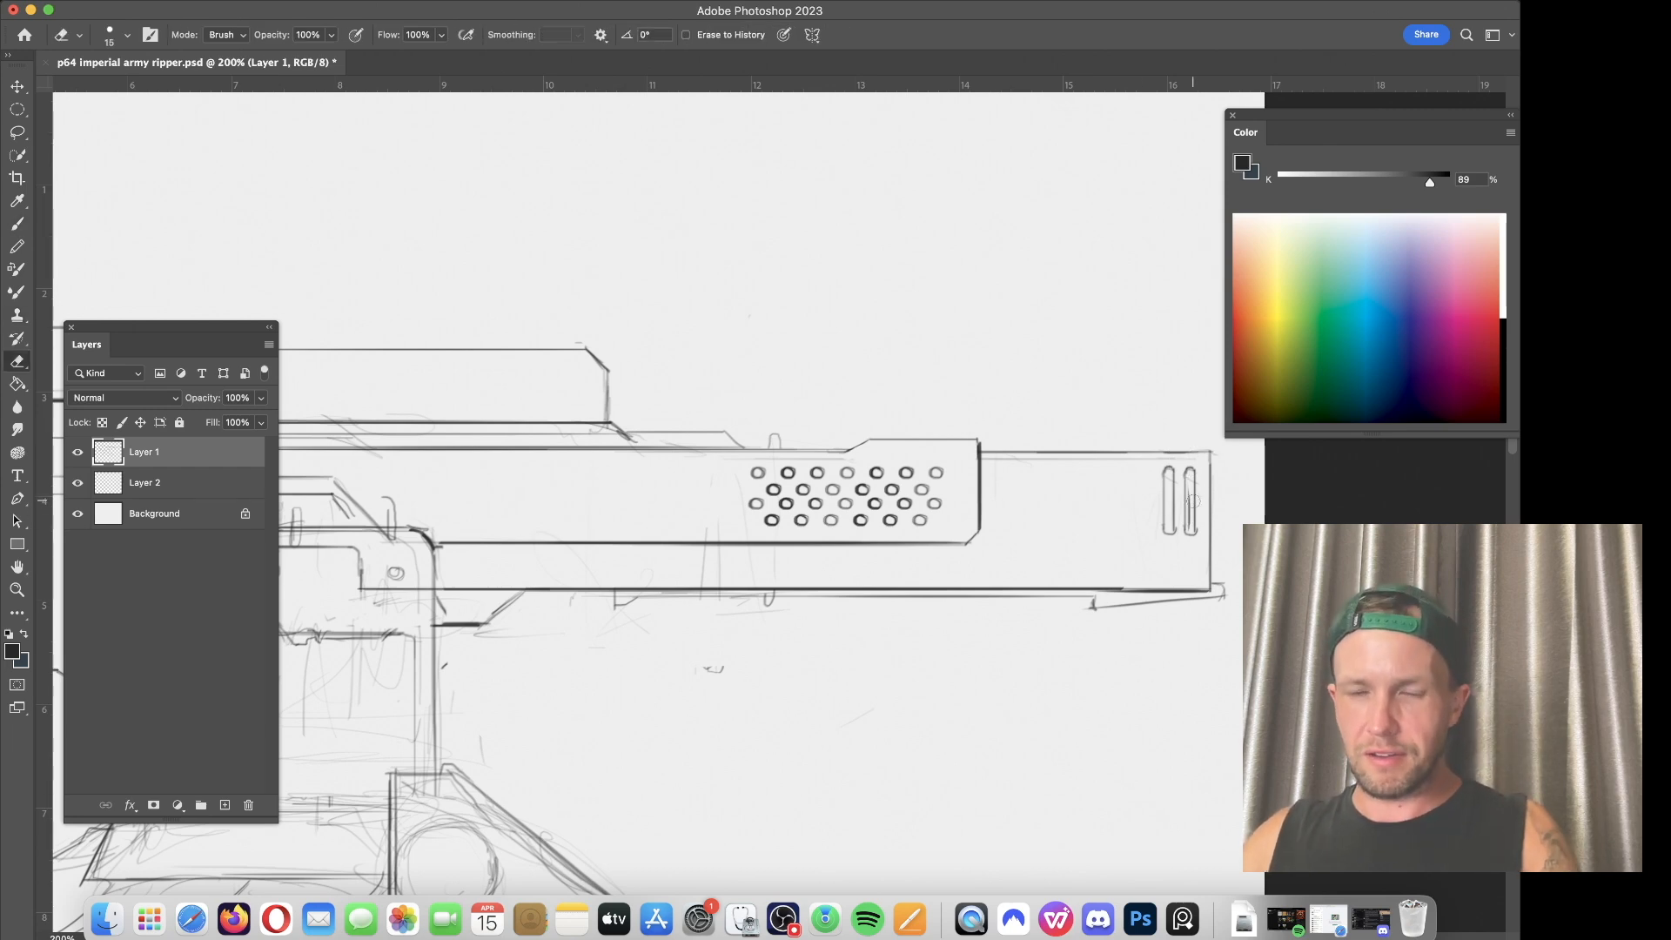
key("bracketleft")
key("bracketleft")
key("bracketleft")
key("bracketleft")
left_click_drag(1189, 492, 1186, 526)
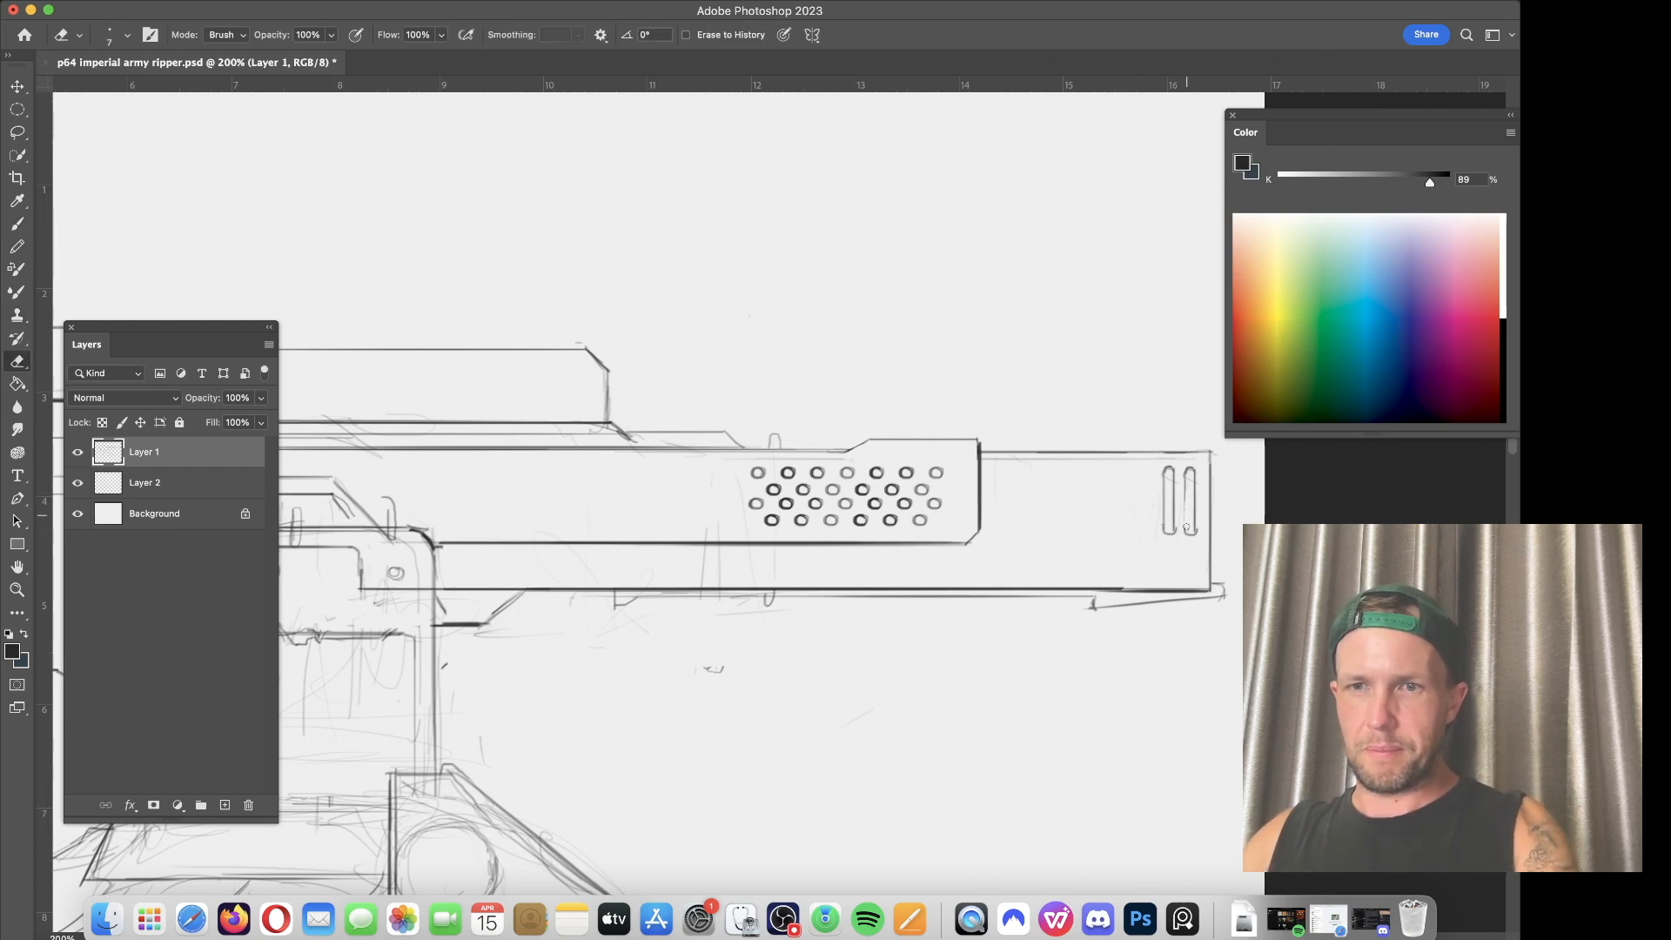
key("b")
left_click_drag(1187, 473, 1186, 520)
key("e")
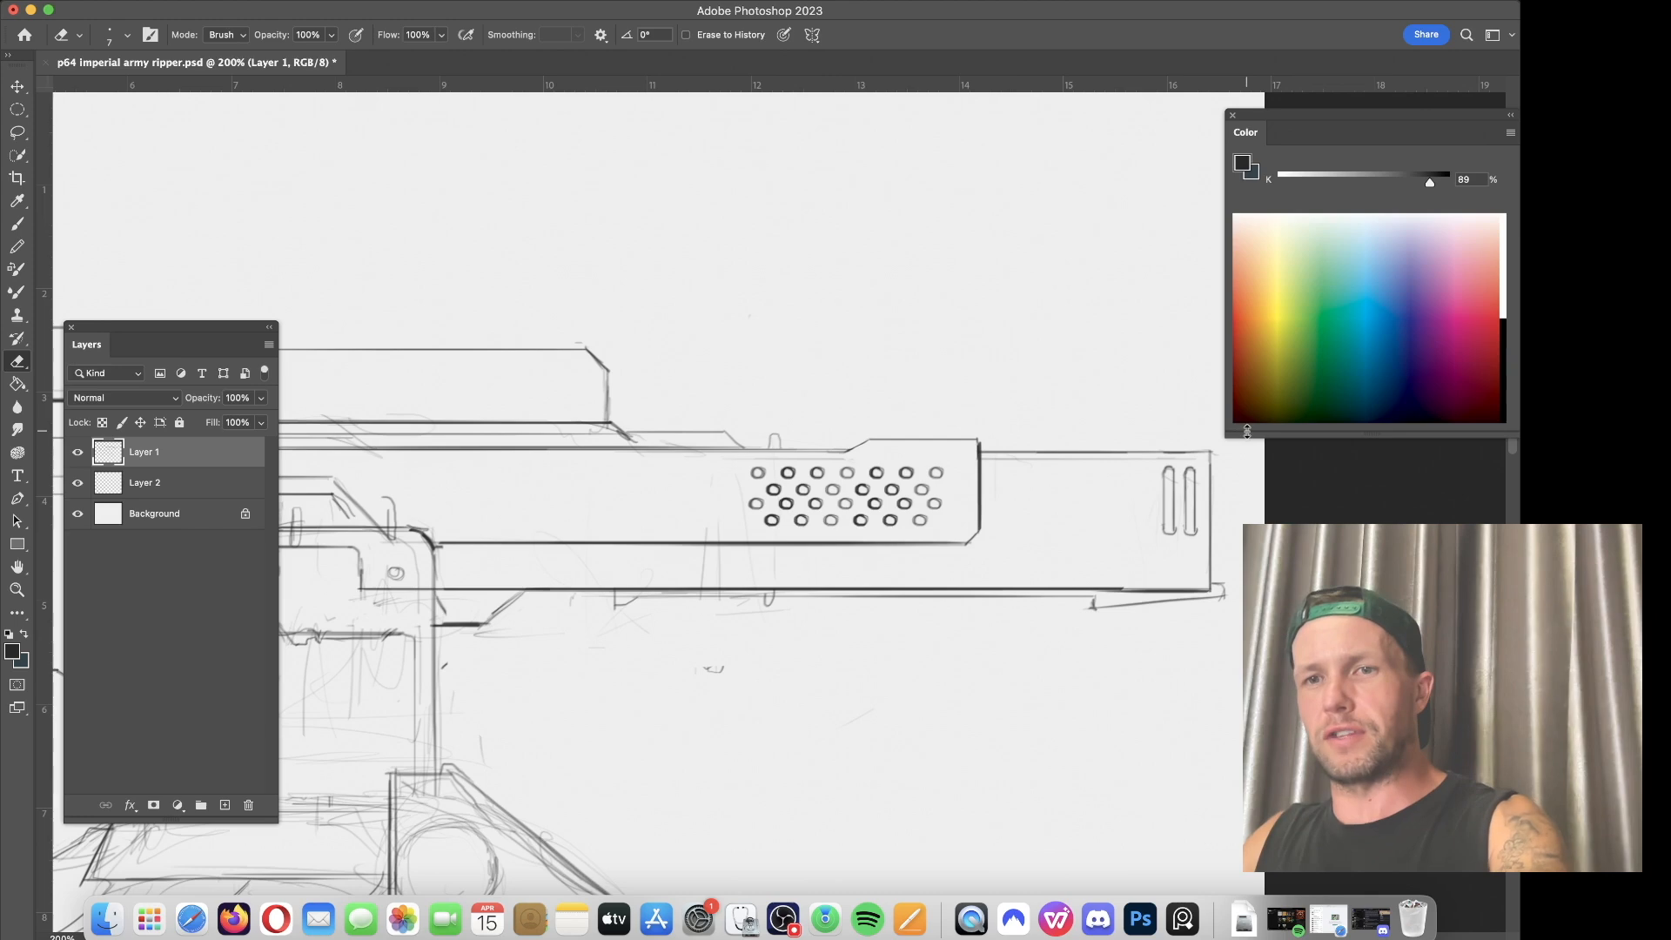
Step: Redraw the small rounded pin above the barrel's upper edge near the vent holes and the matching pin beneath the lower edge
left_click_drag(792, 686, 923, 565)
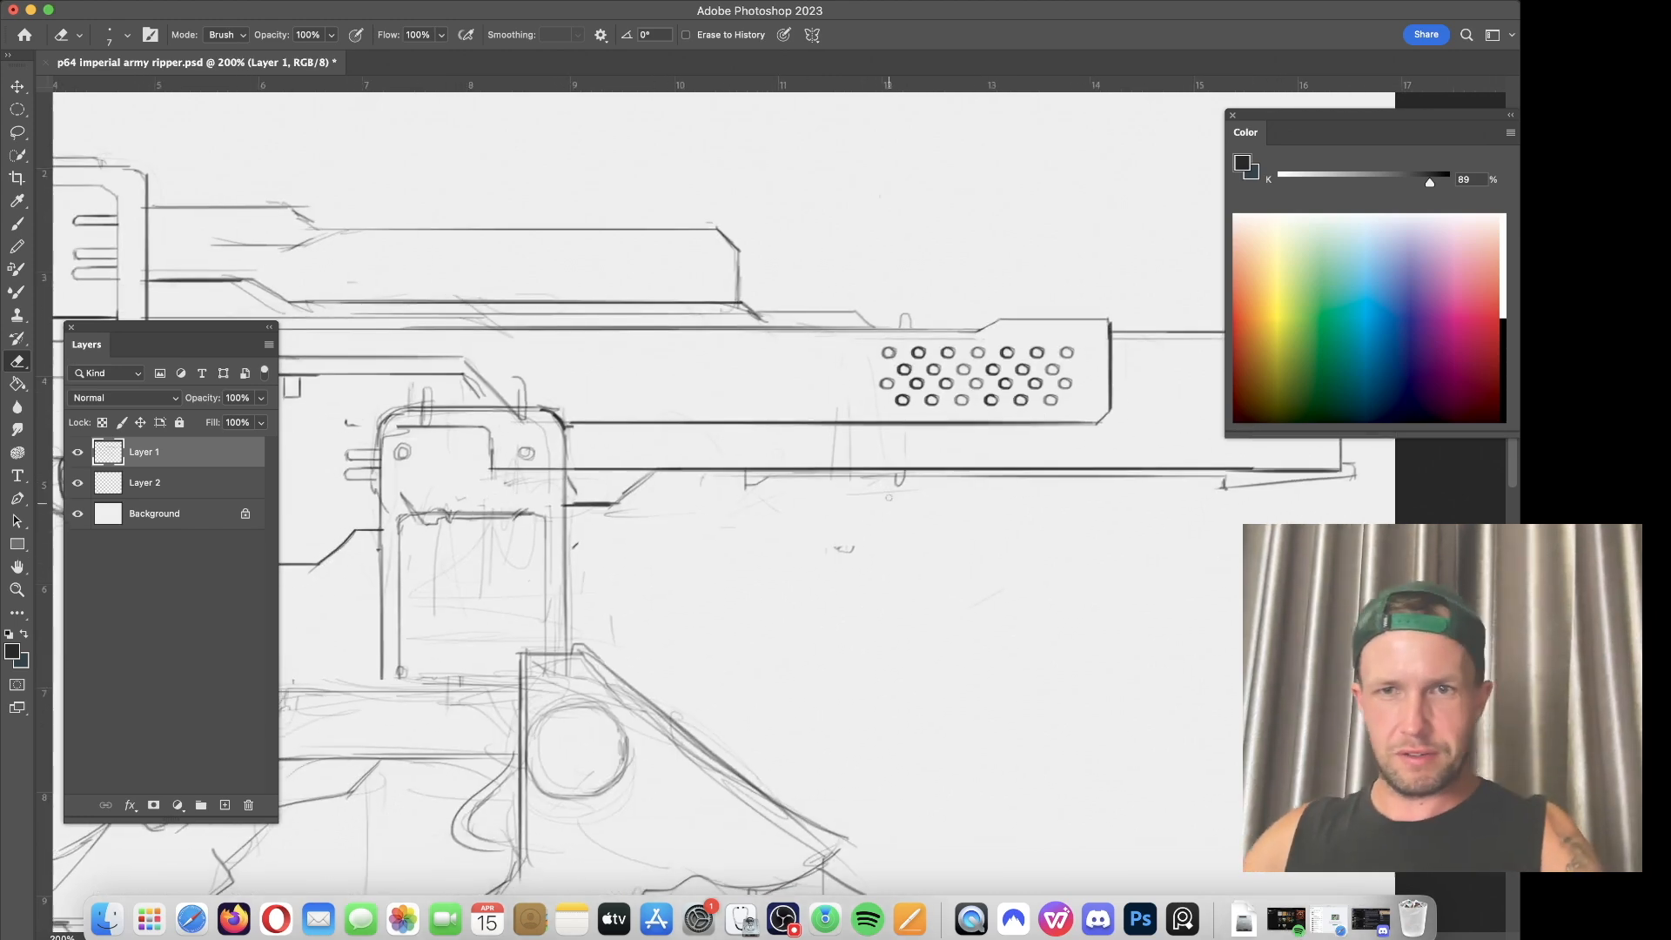
key("b")
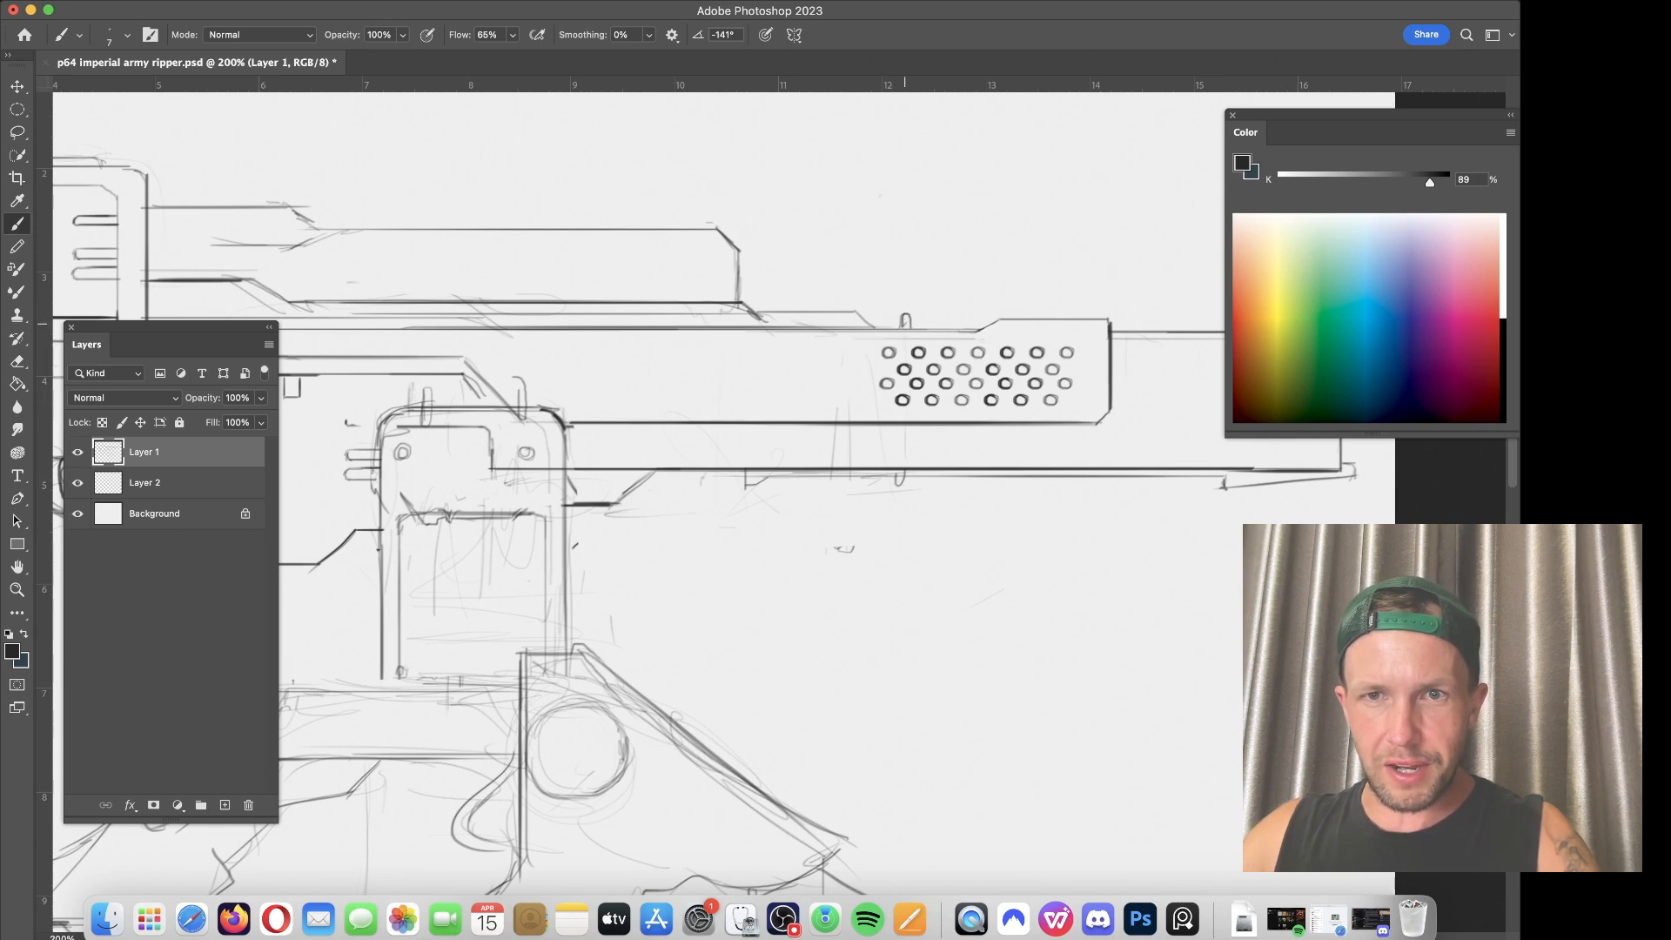
key("e")
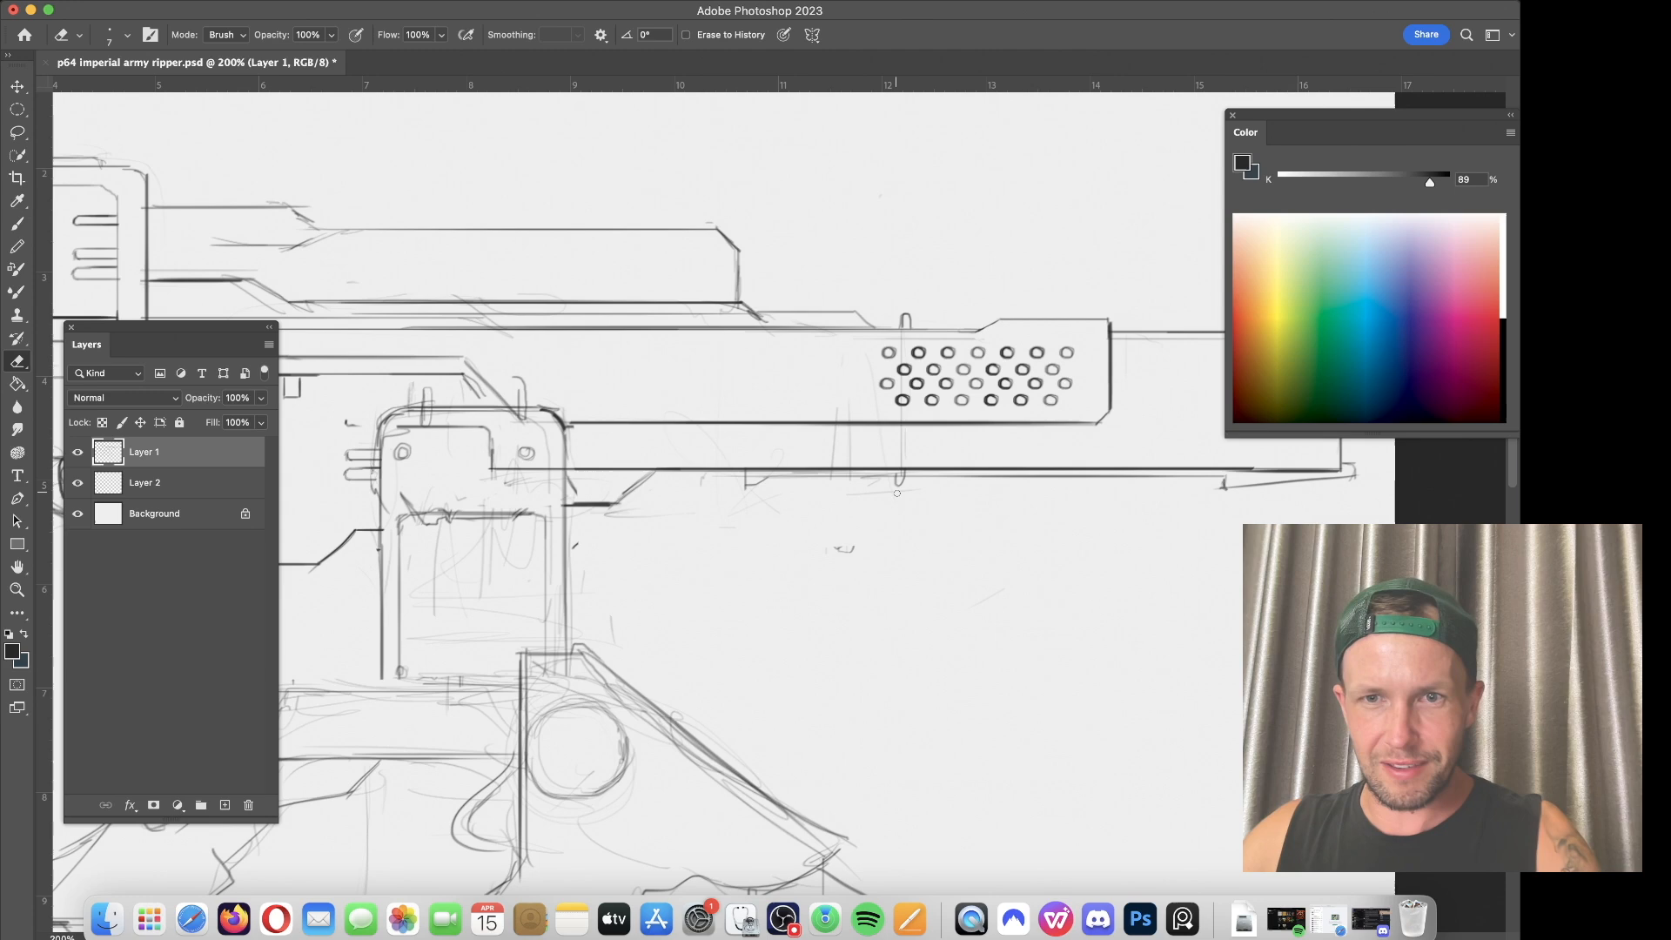
key("b")
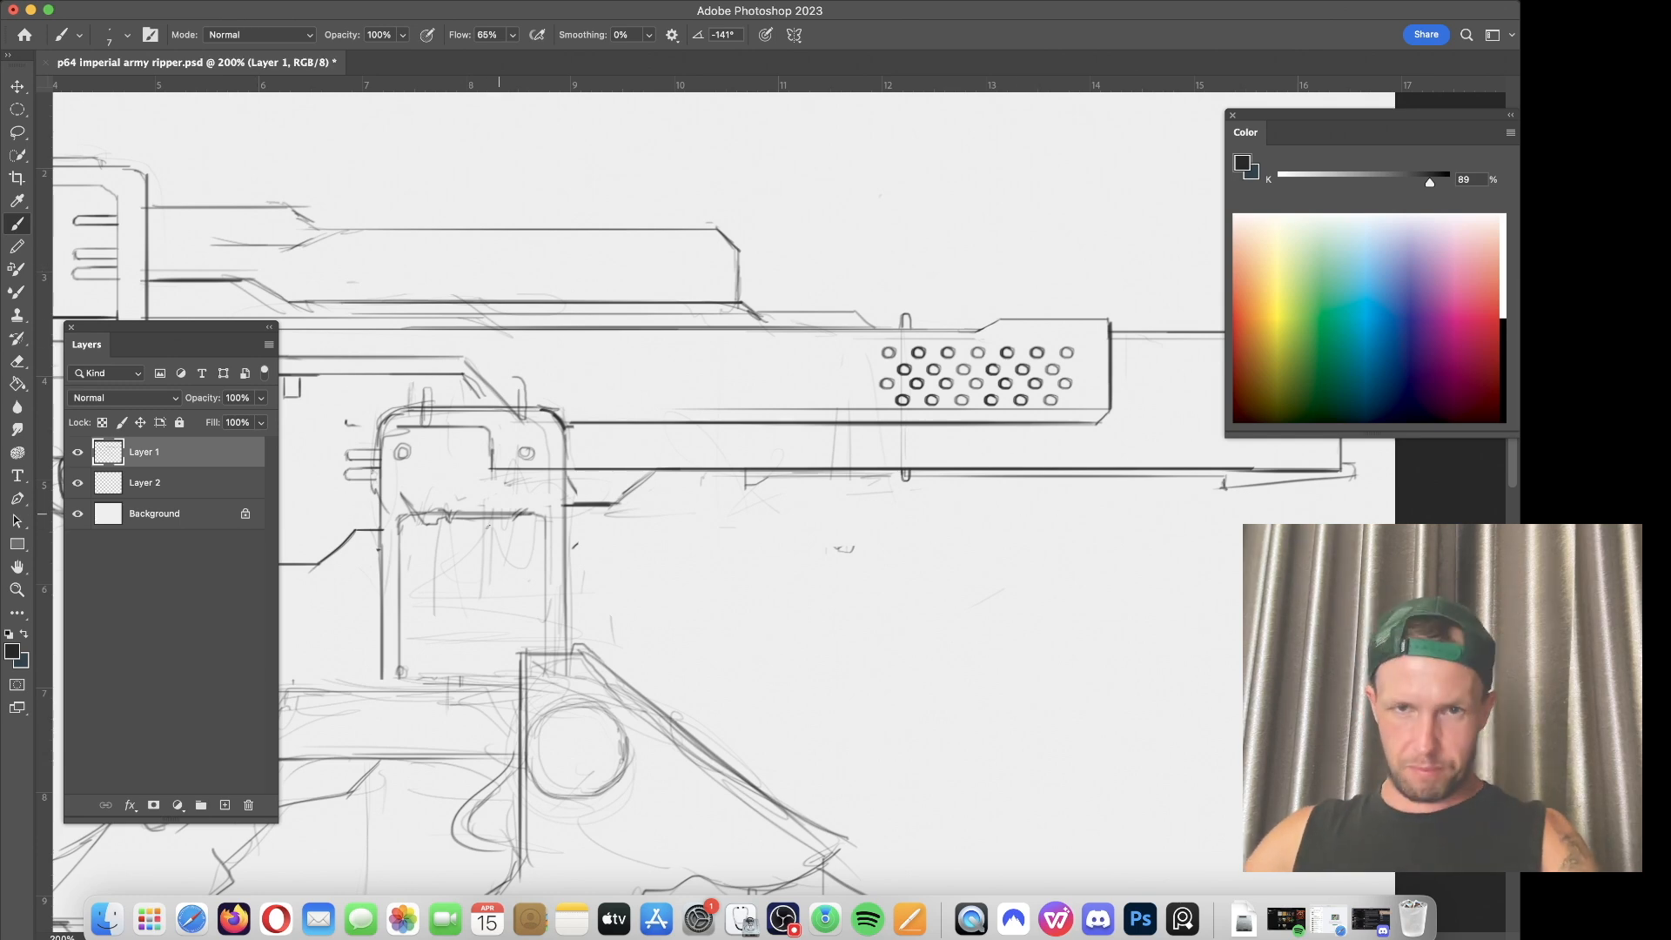
Step: Erase the long front section of the upper housing ahead of the hopper with an enlarged eraser, including its top and front edges
scroll(962, 485, "right", 5)
scroll(963, 485, "up", 1)
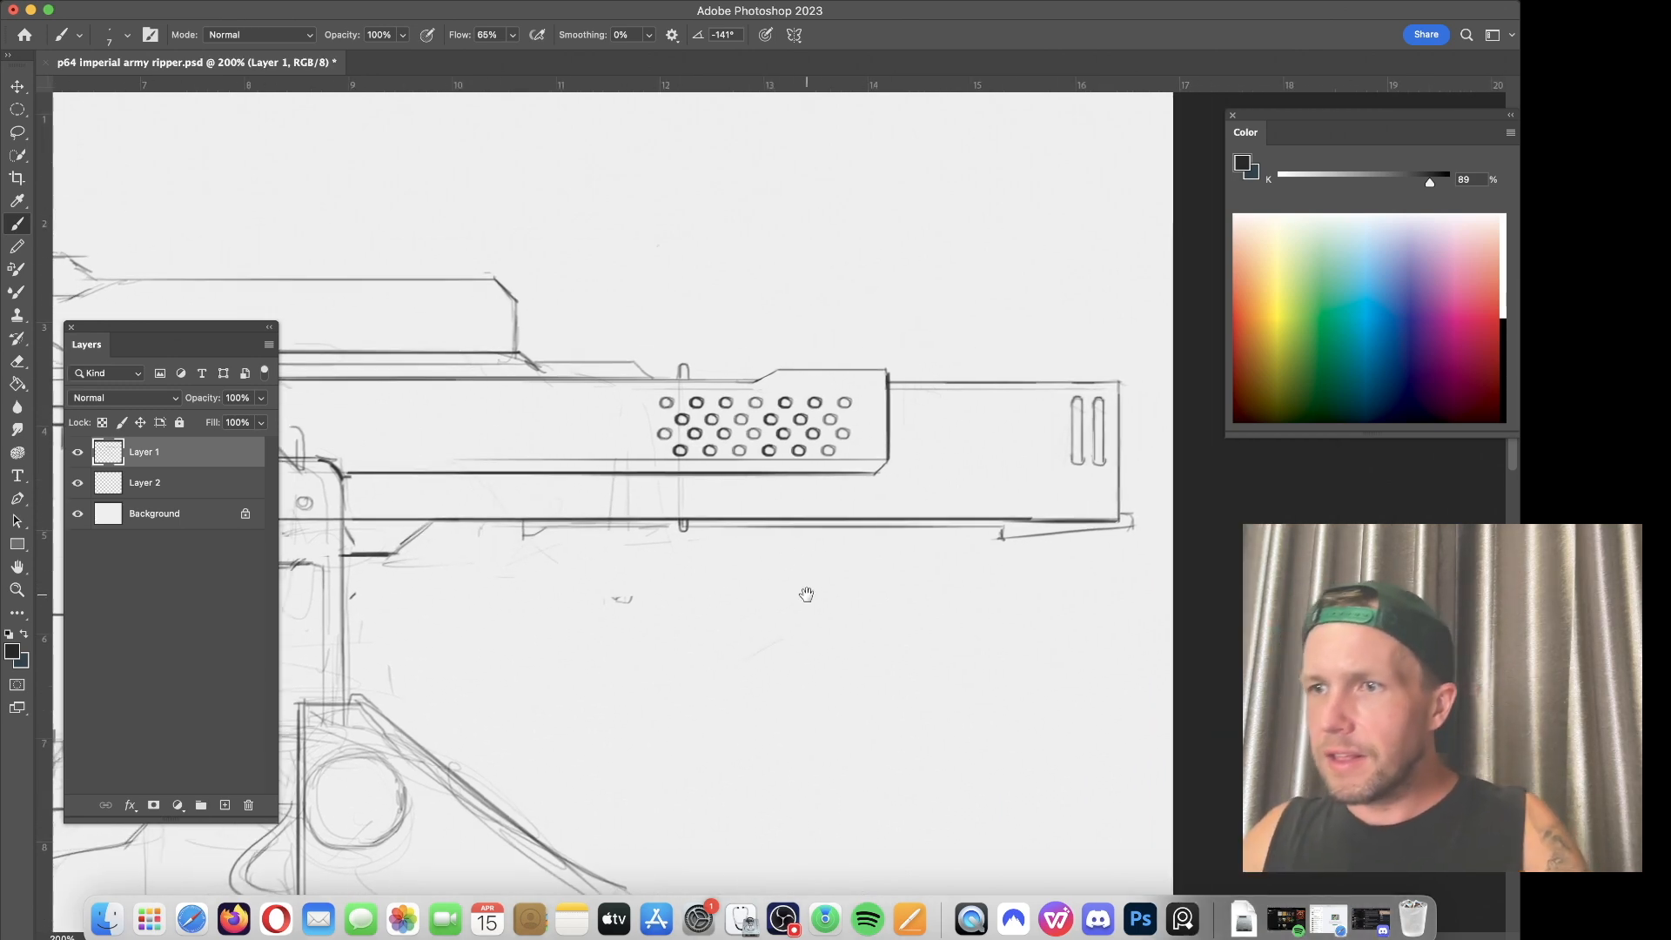
key("super+minus")
key("super+minus")
key("super+minus")
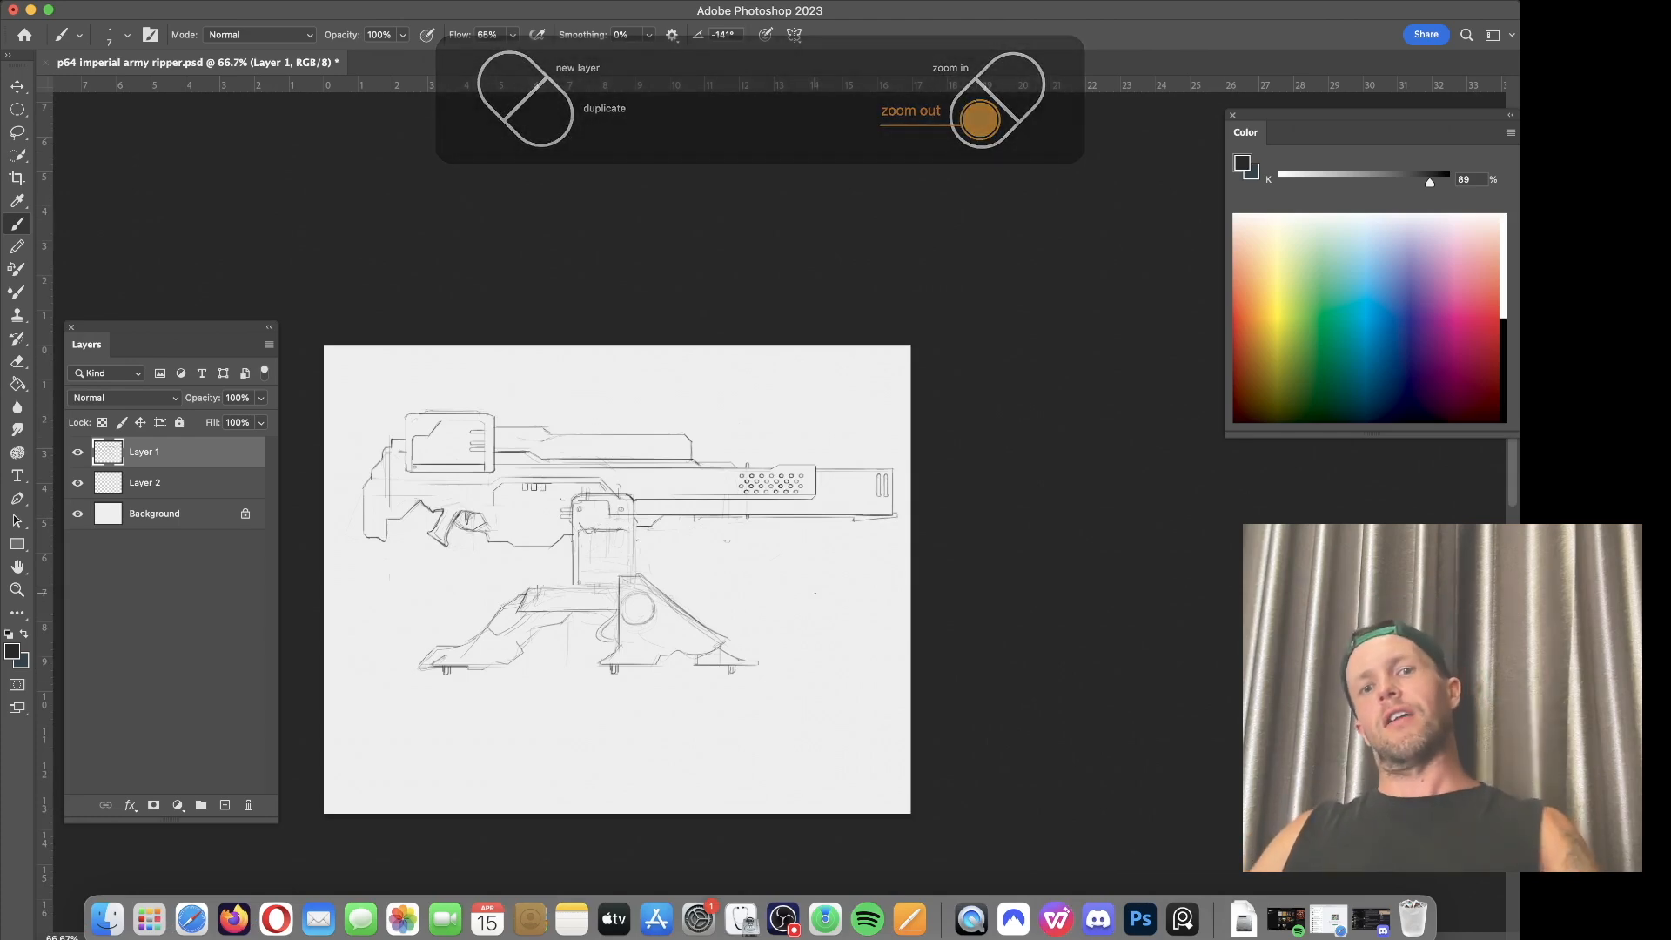
key("super+plus")
key("e")
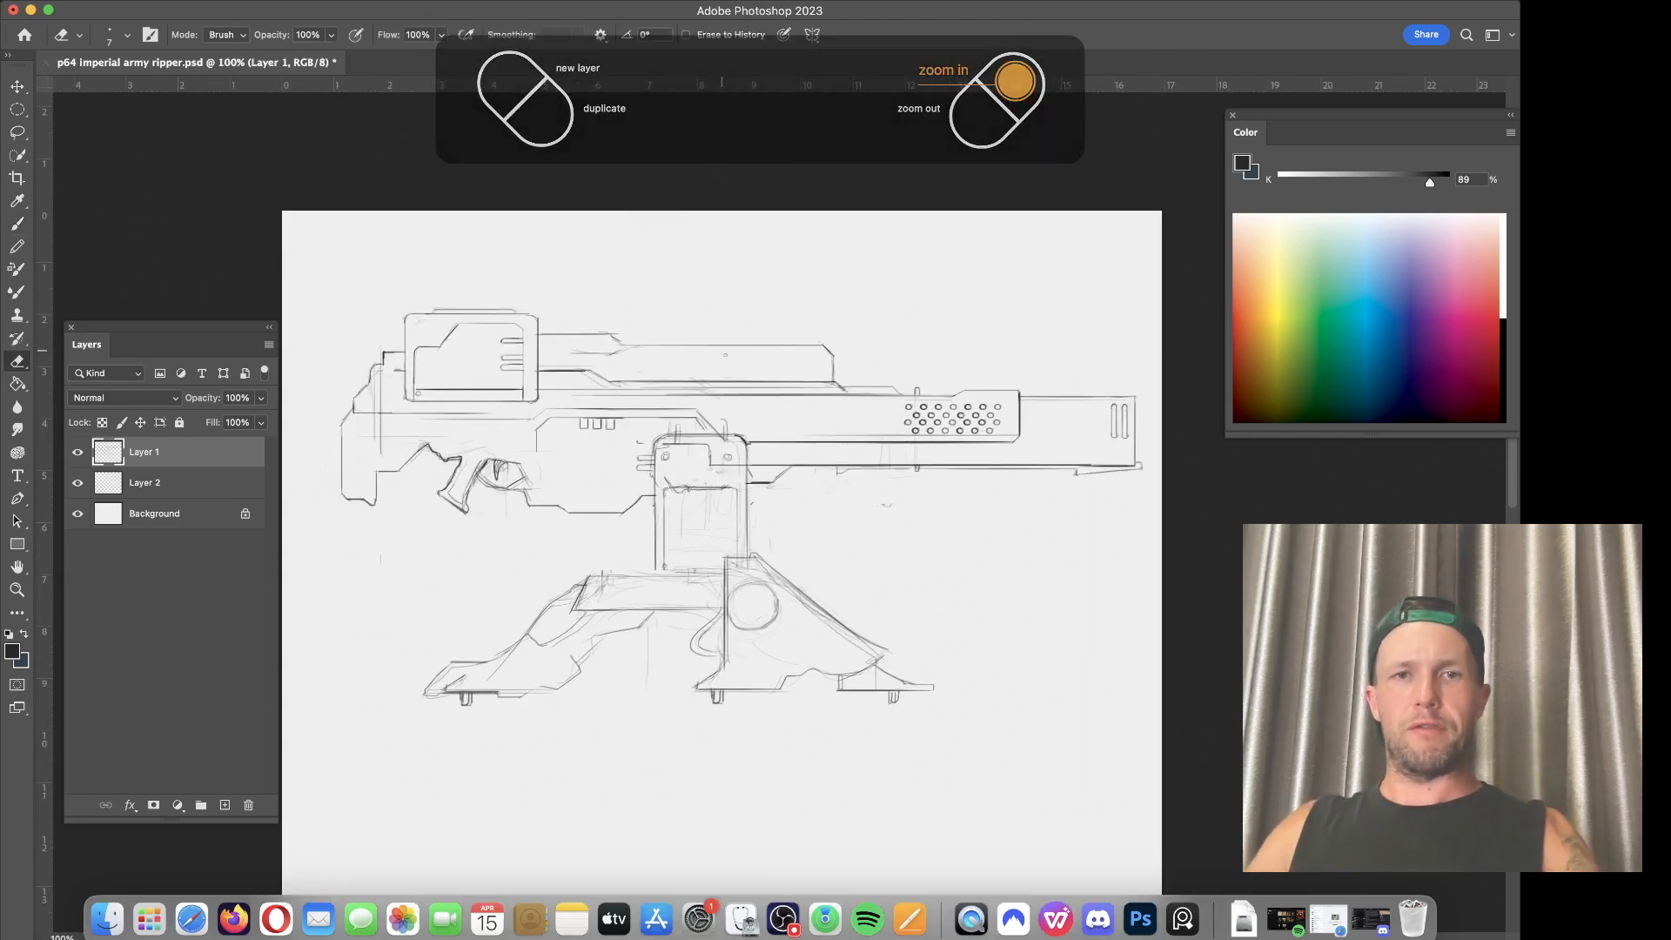
key("bracketright")
key("bracketright")
key("bracketright")
key("bracketright")
key("bracketright")
key("bracketright")
key("bracketright")
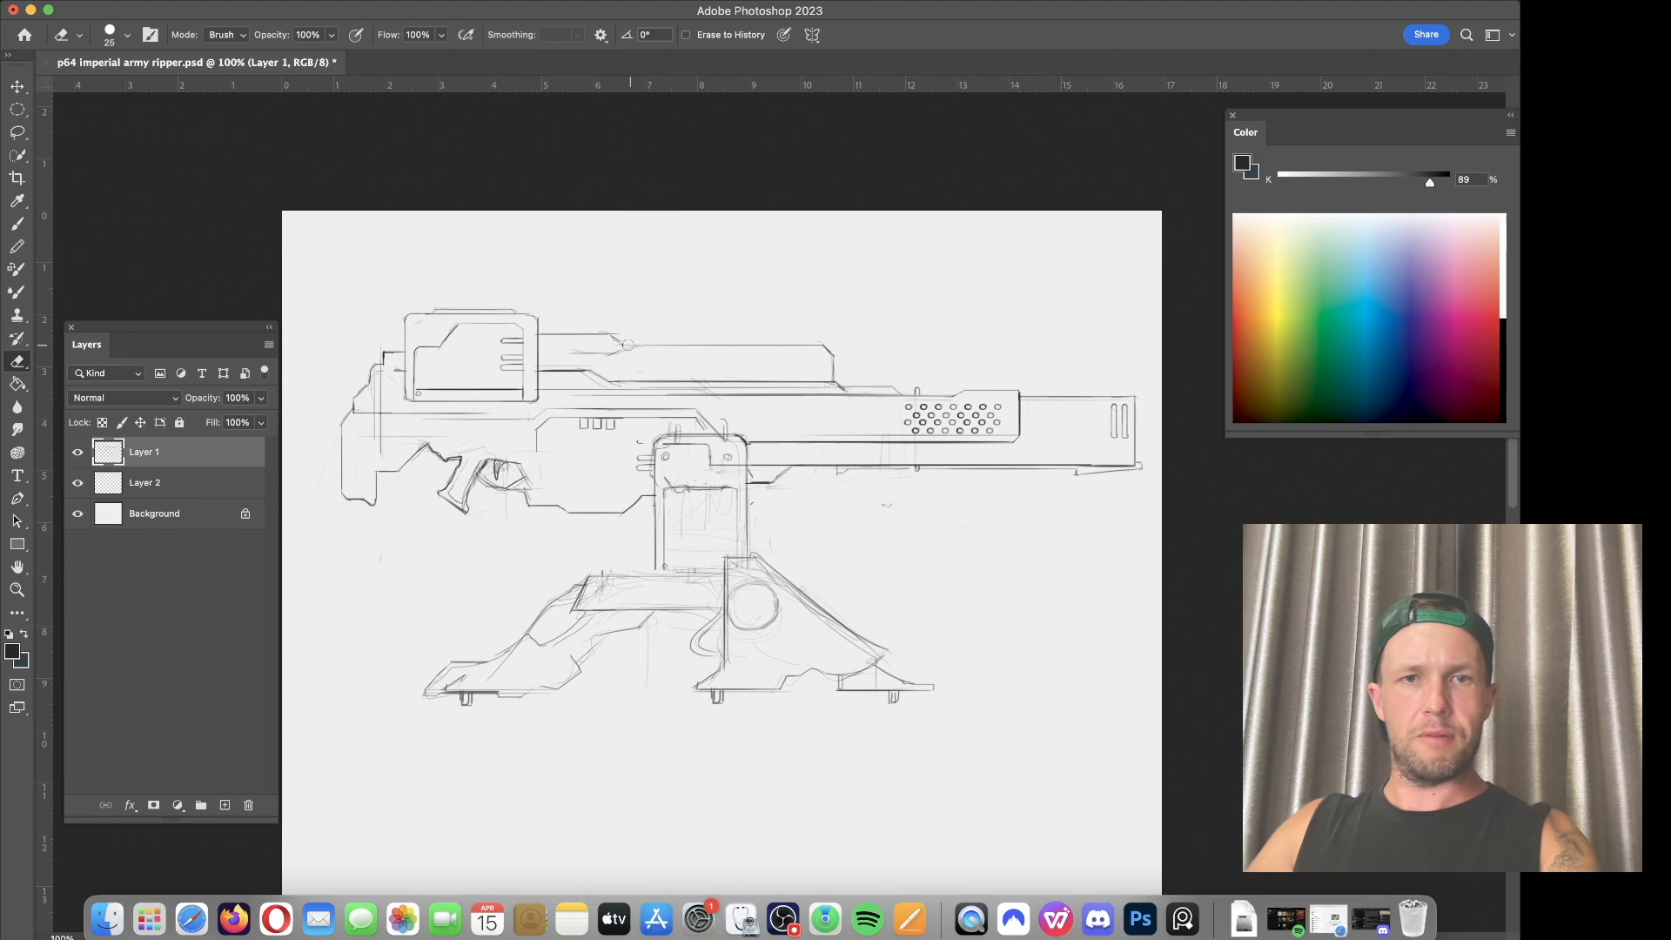
left_click_drag(625, 346, 831, 347)
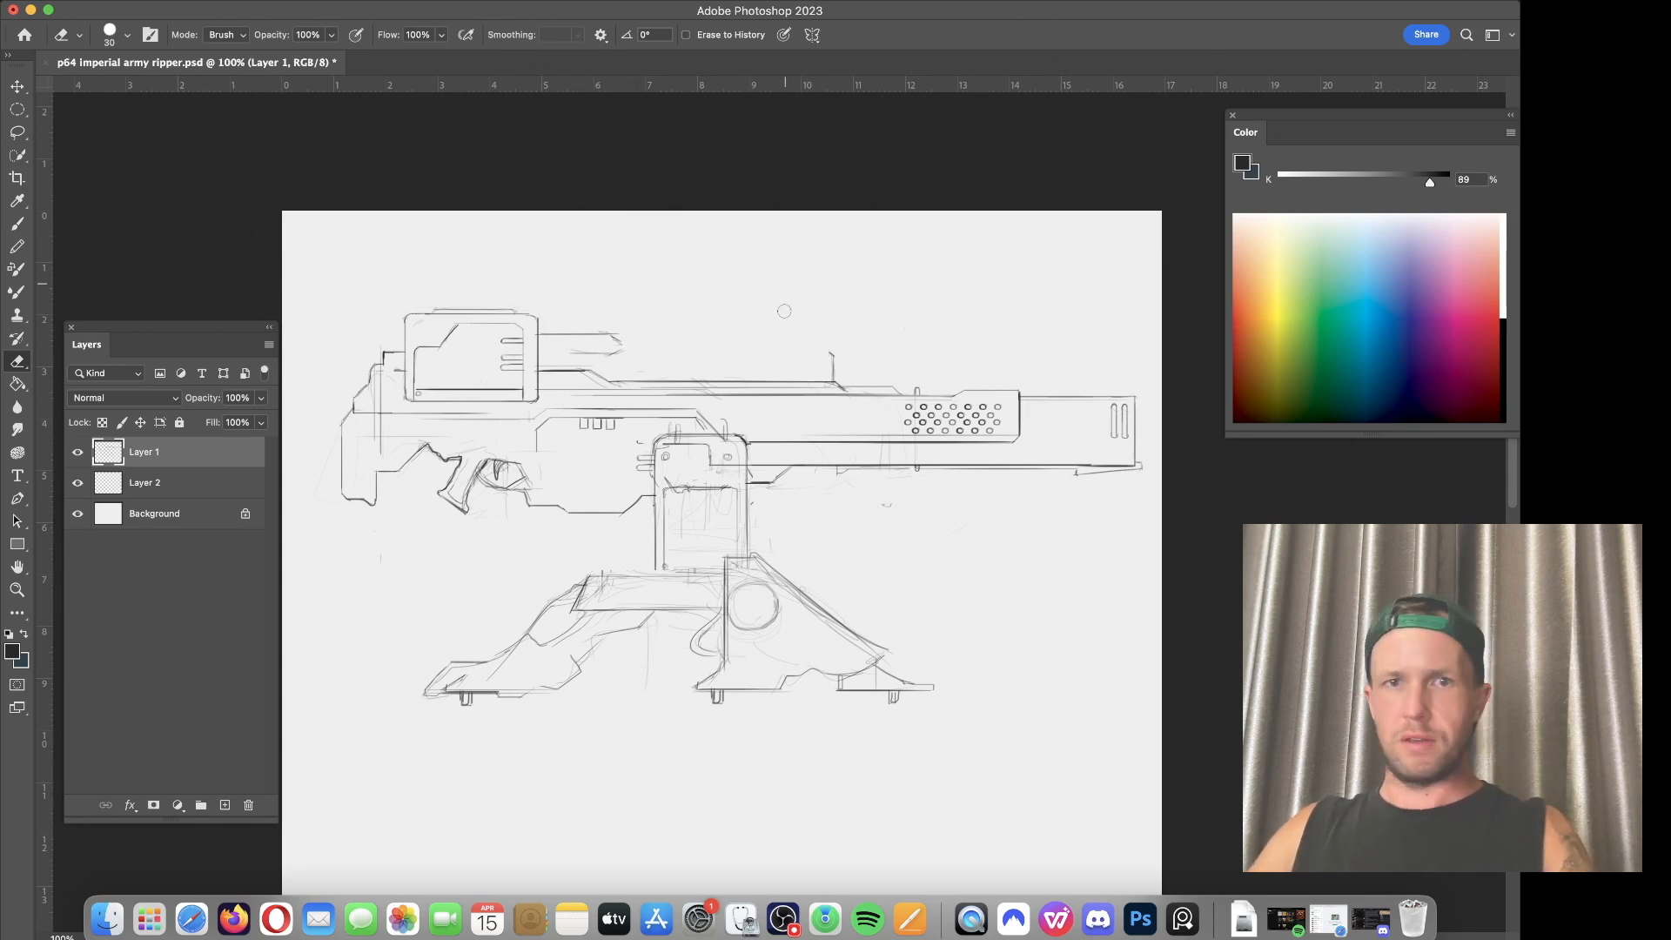
left_click_drag(831, 348, 831, 377)
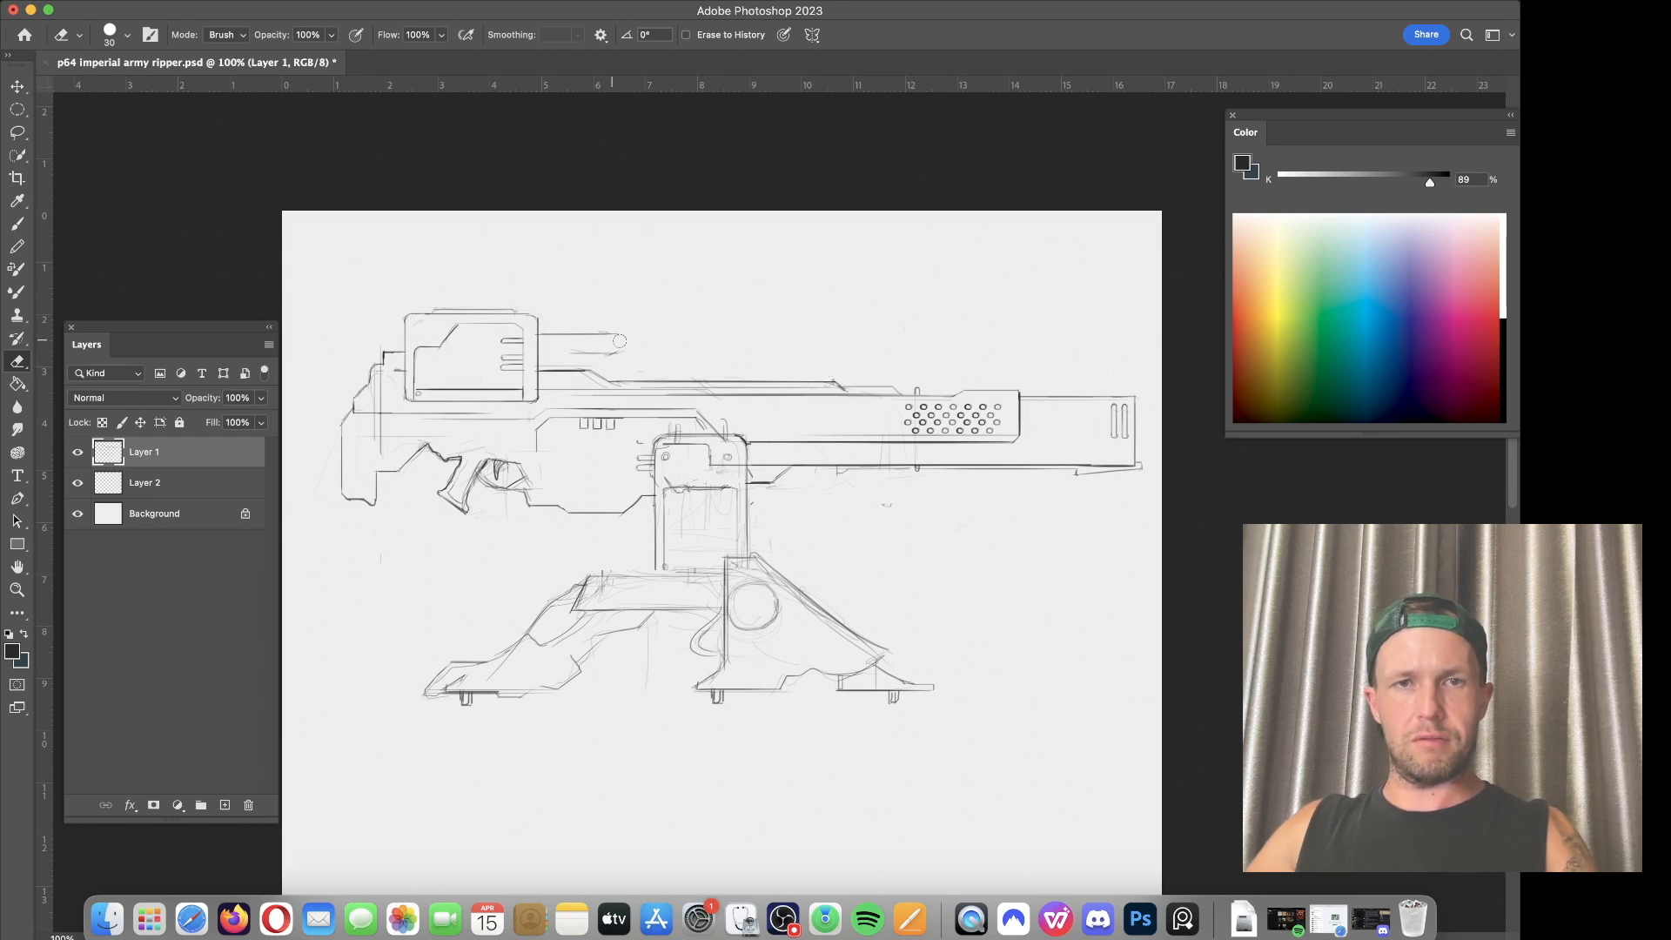
Step: Draw a shorter straight tube ahead of the hopper with a square front end, plus a short support post beneath it
key("b")
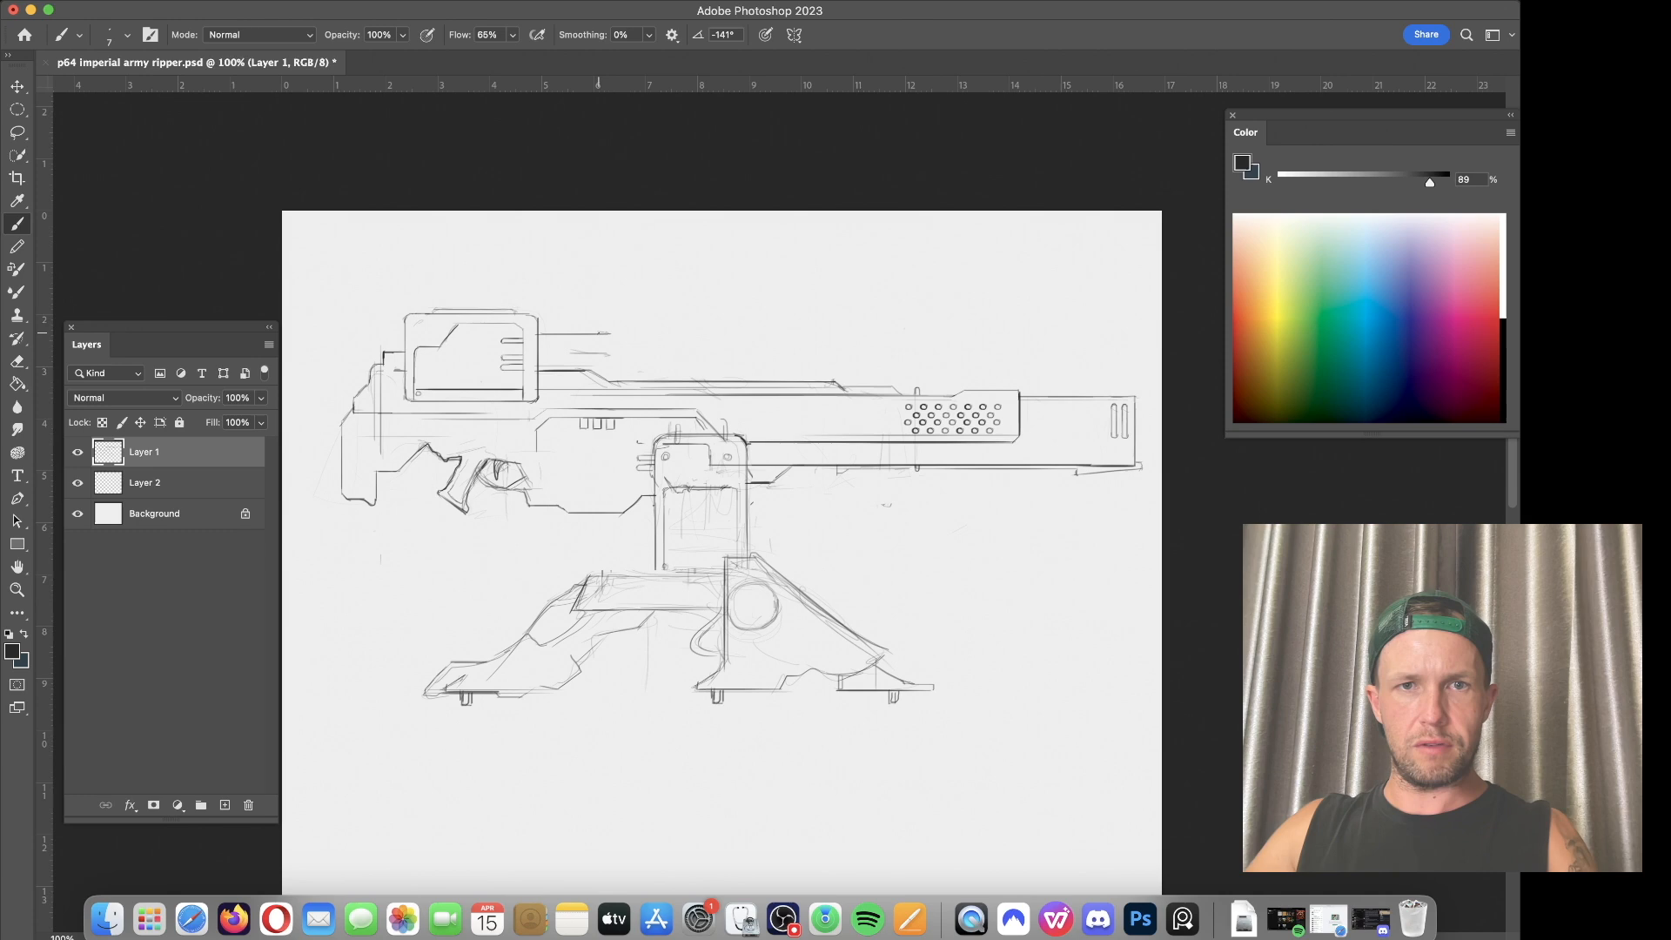
mouse_move(613, 334)
left_mouse_down()
mouse_move(671, 334)
mouse_move(608, 334)
left_mouse_up()
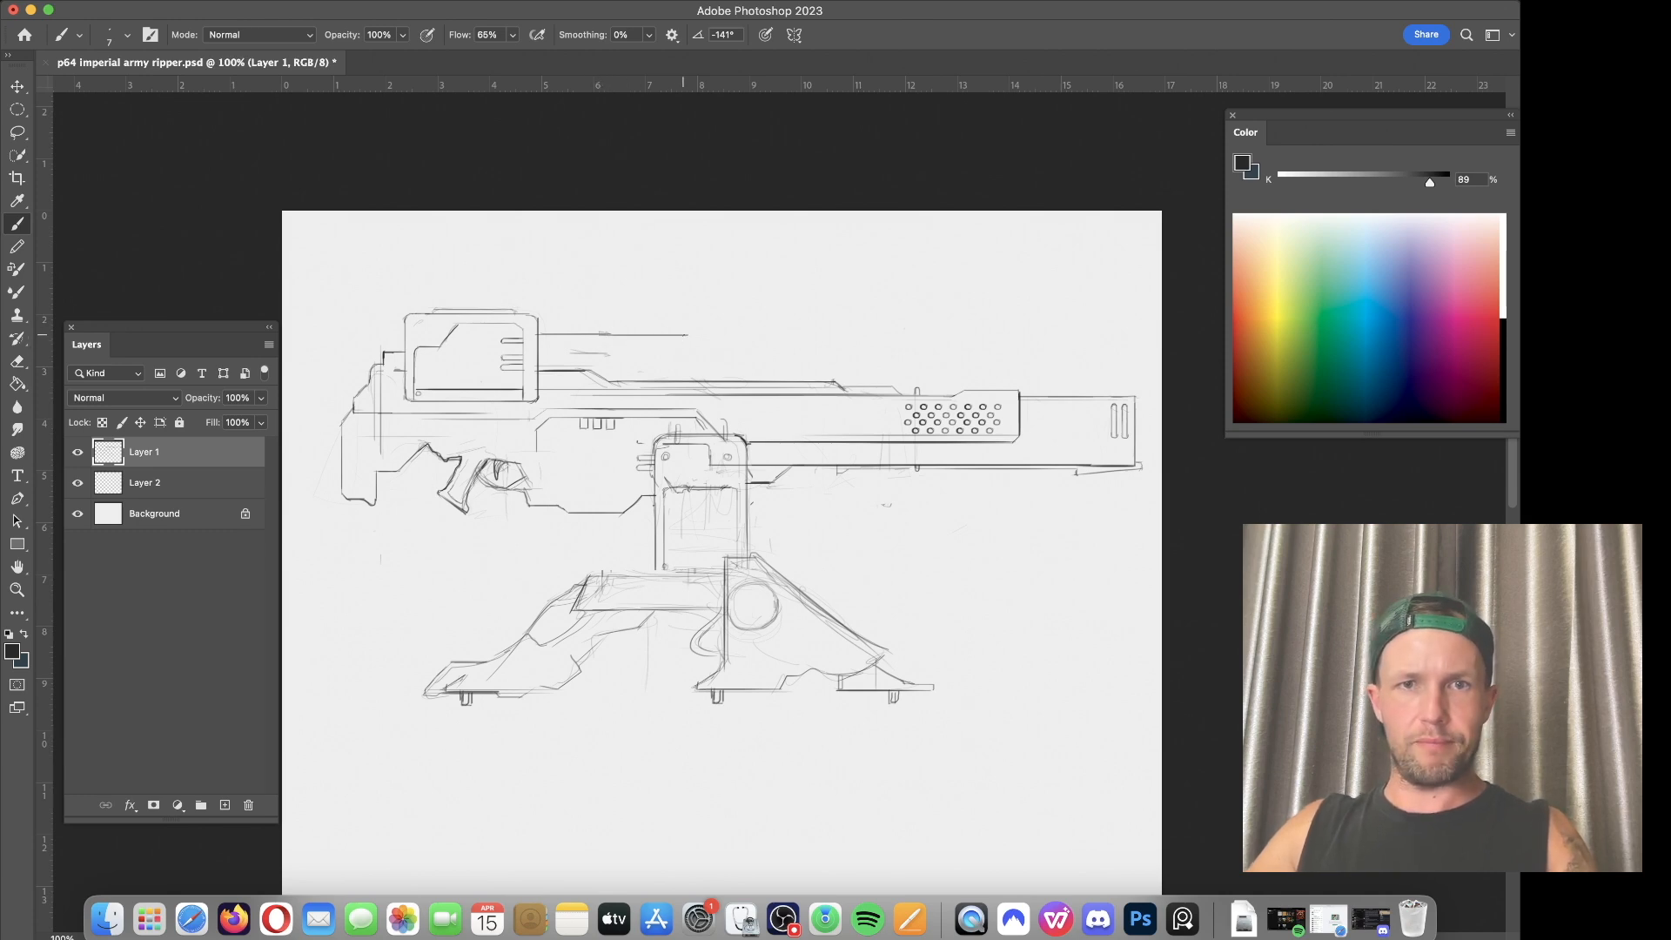
left_click_drag(693, 334, 694, 357)
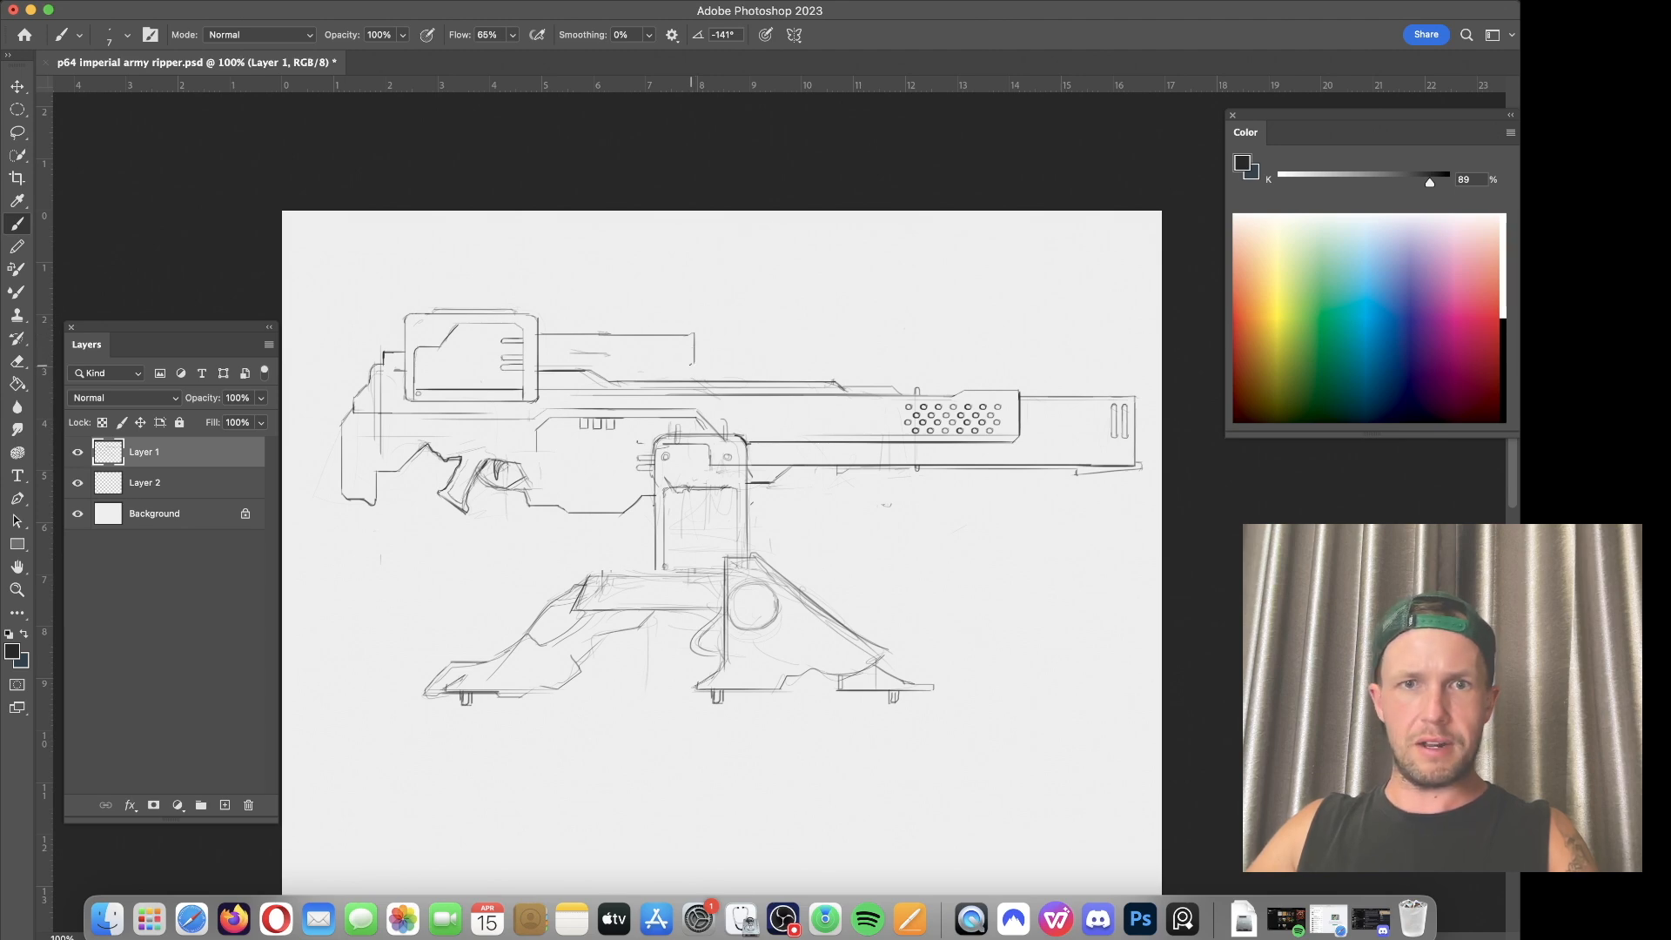
left_click_drag(694, 363, 570, 363)
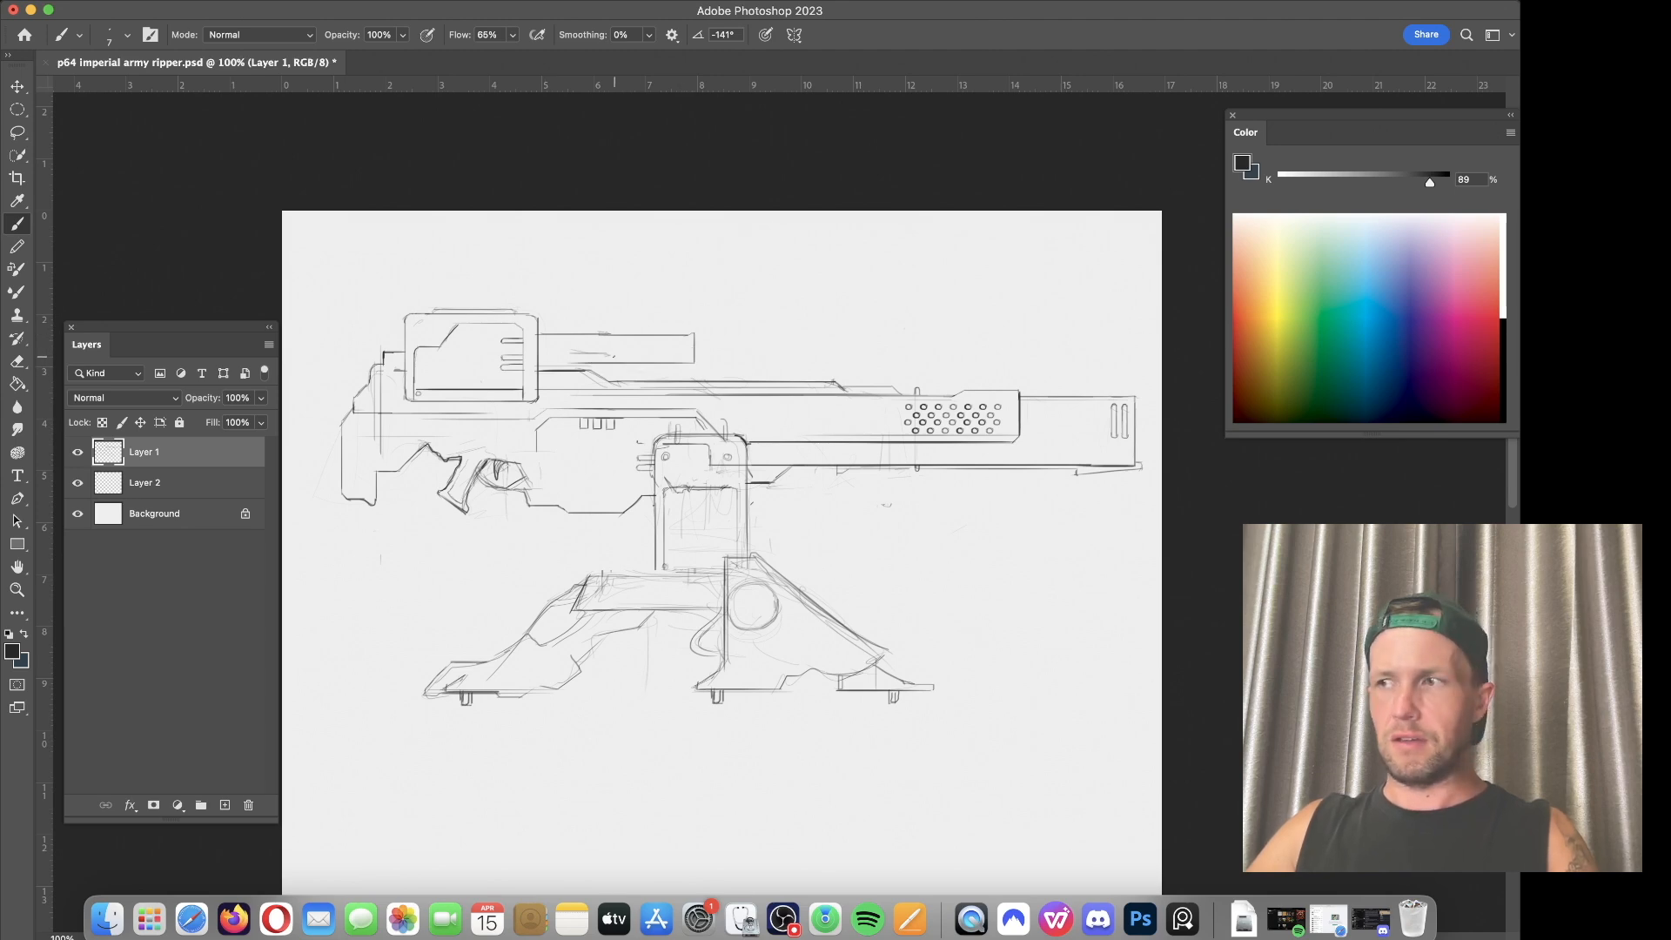
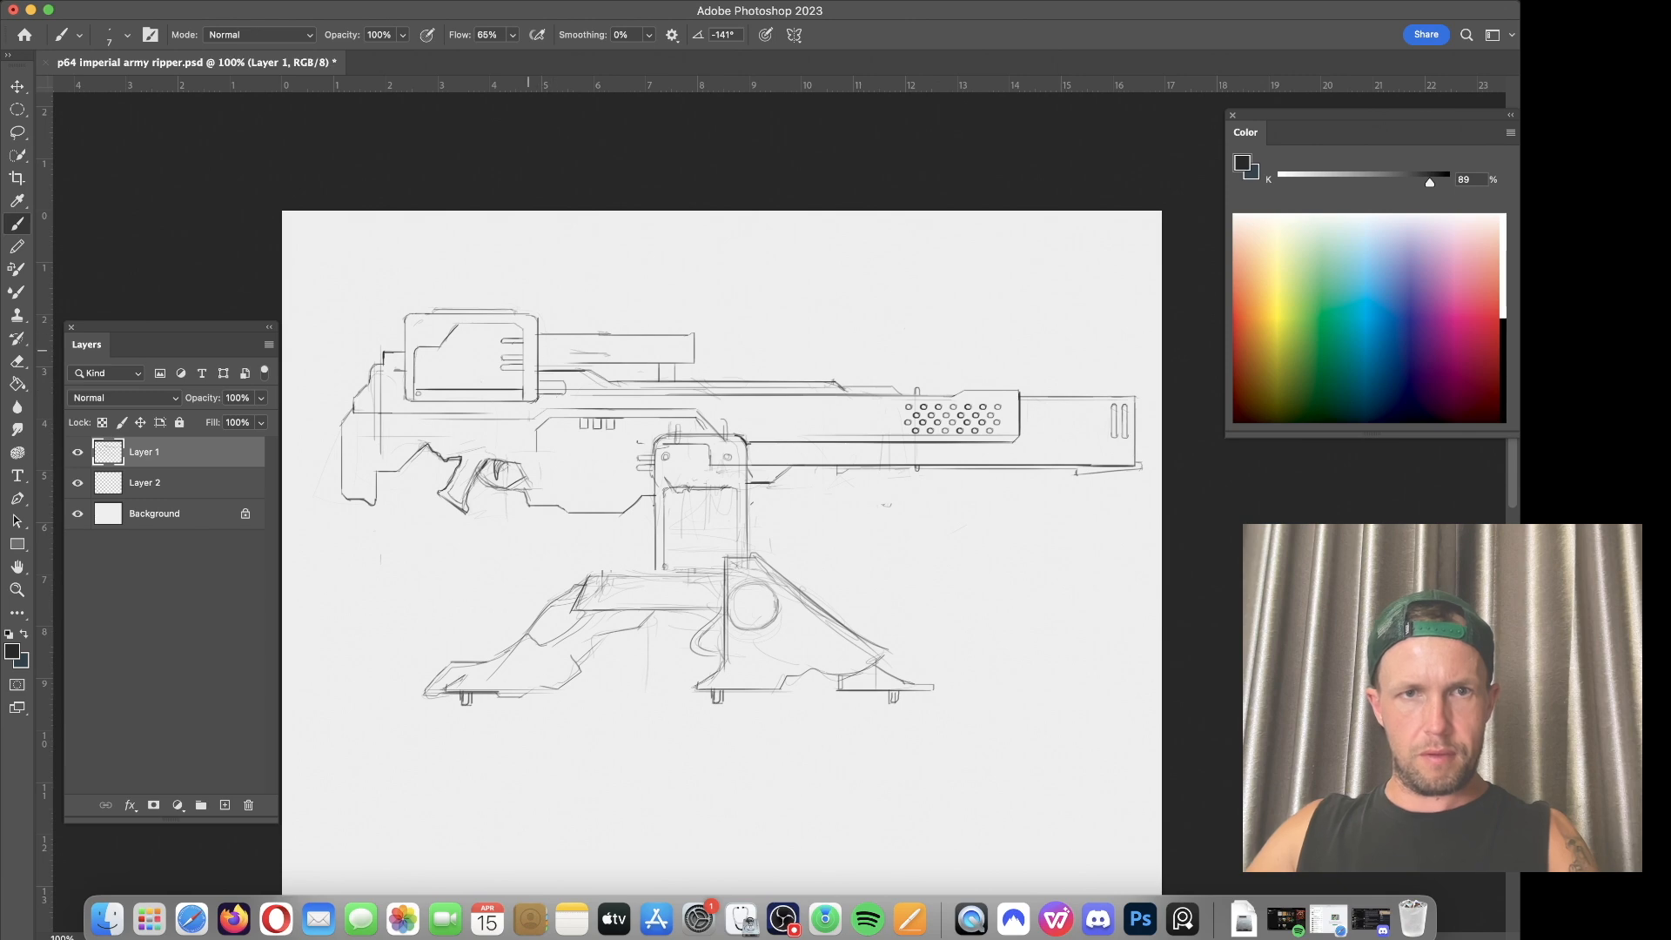
Step: Draw two vertical panel lines down the stock and reinforce the barrel's upper edge behind the vent section
left_click_drag(352, 410, 354, 489)
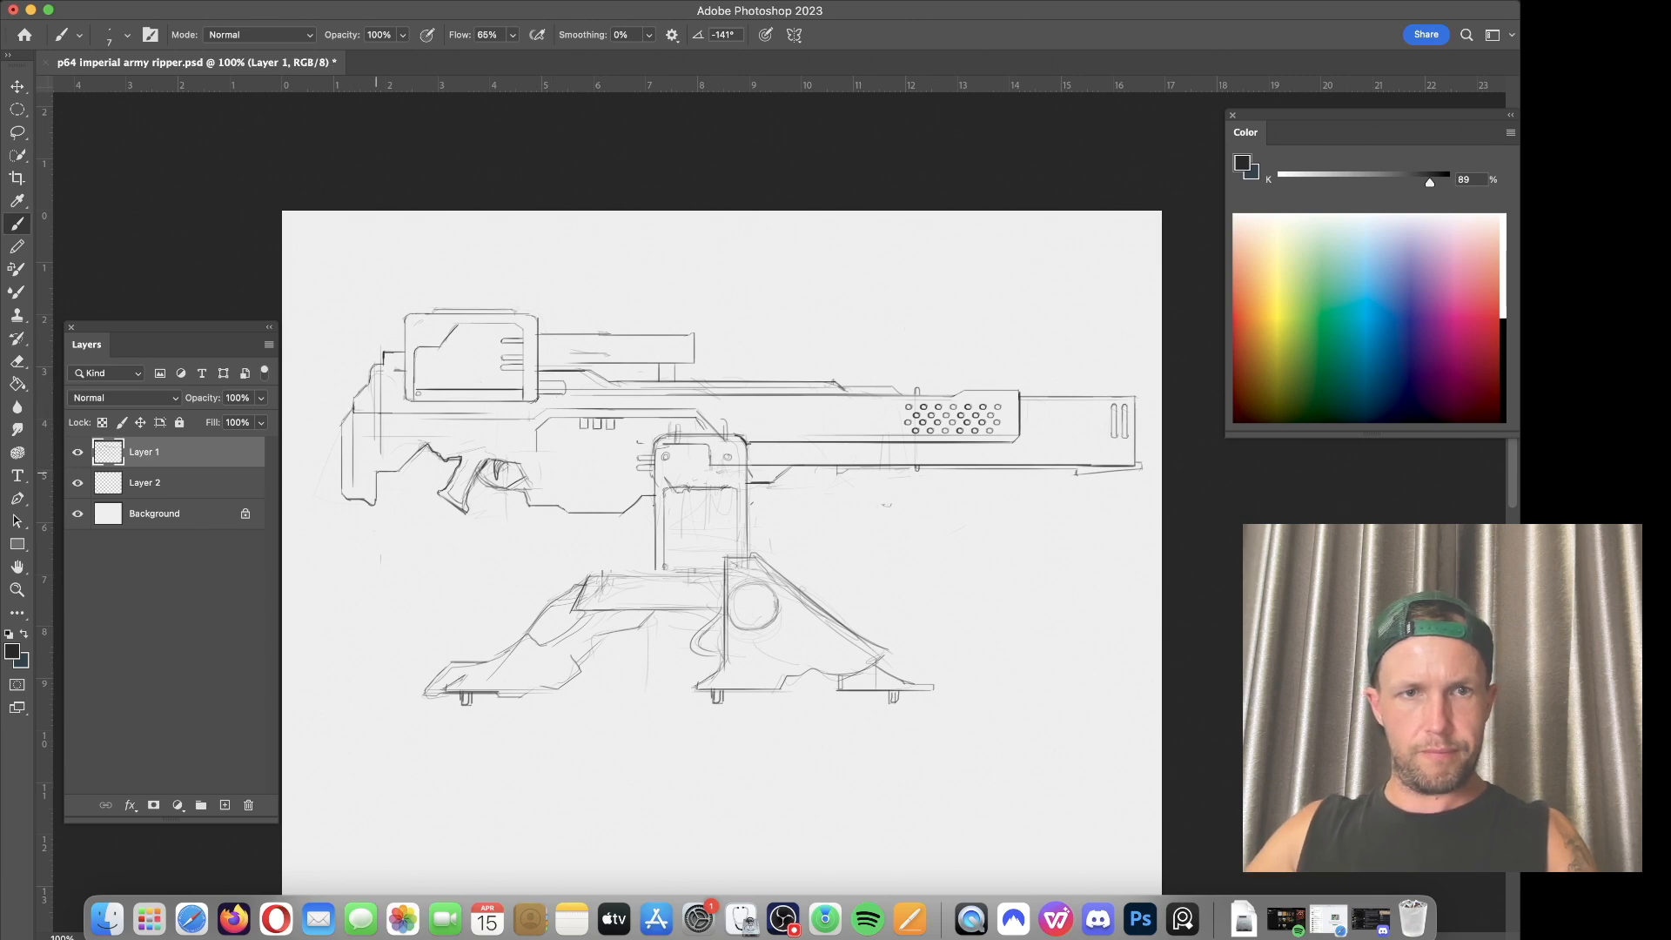
left_click_drag(371, 383, 371, 470)
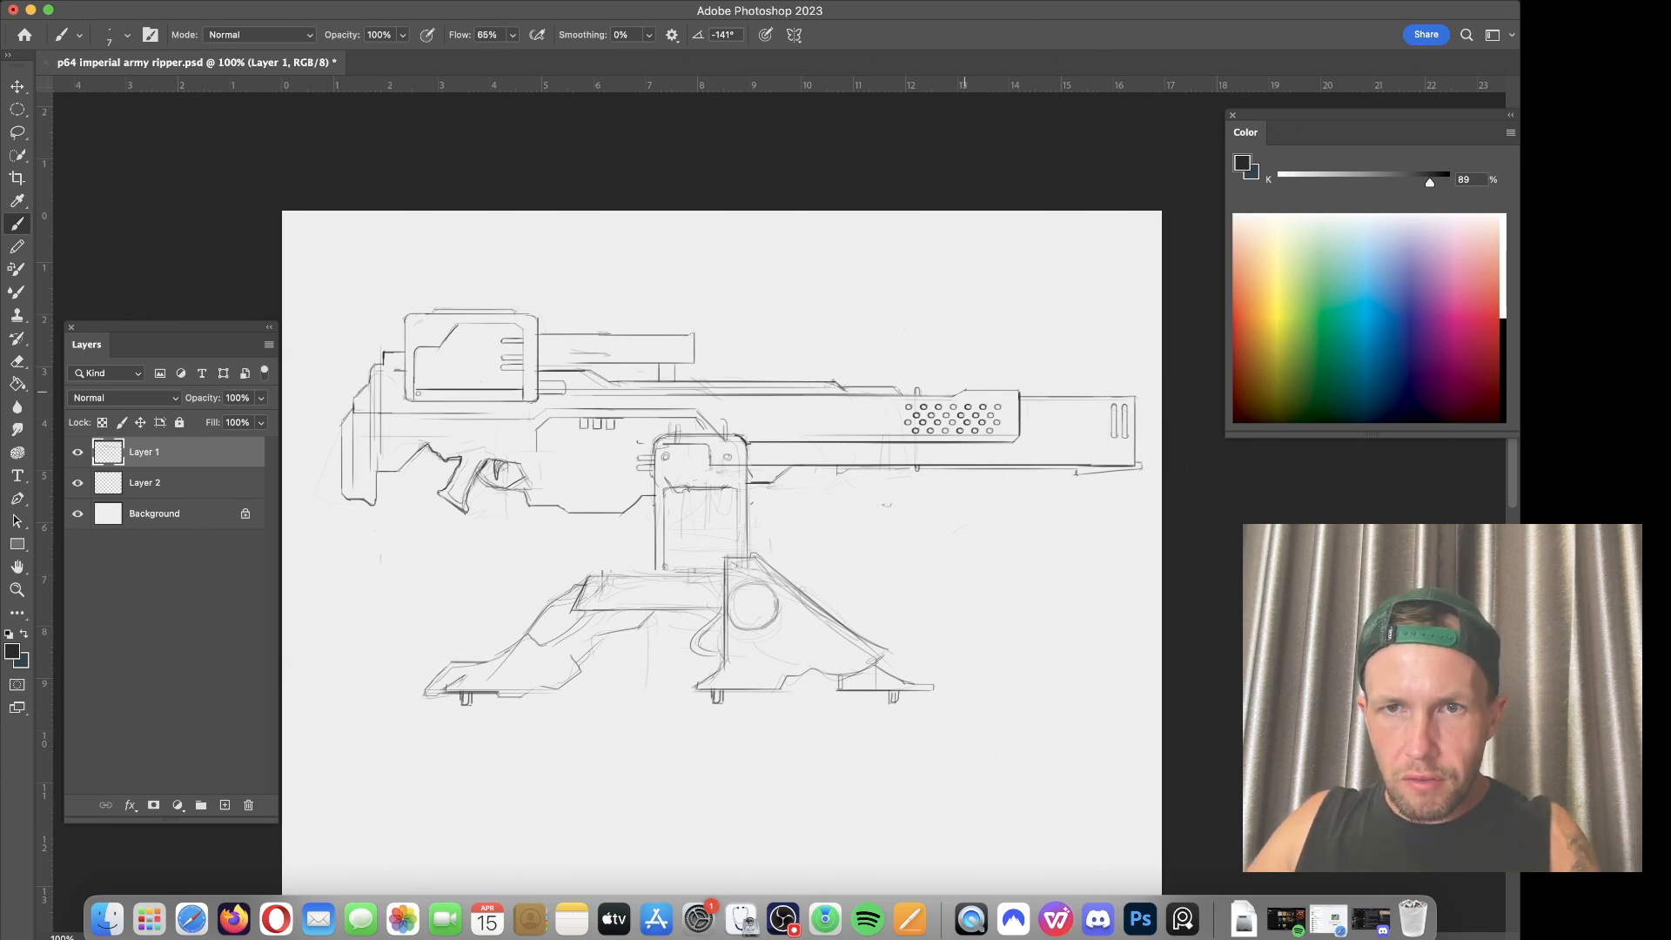
left_click_drag(945, 395, 830, 394)
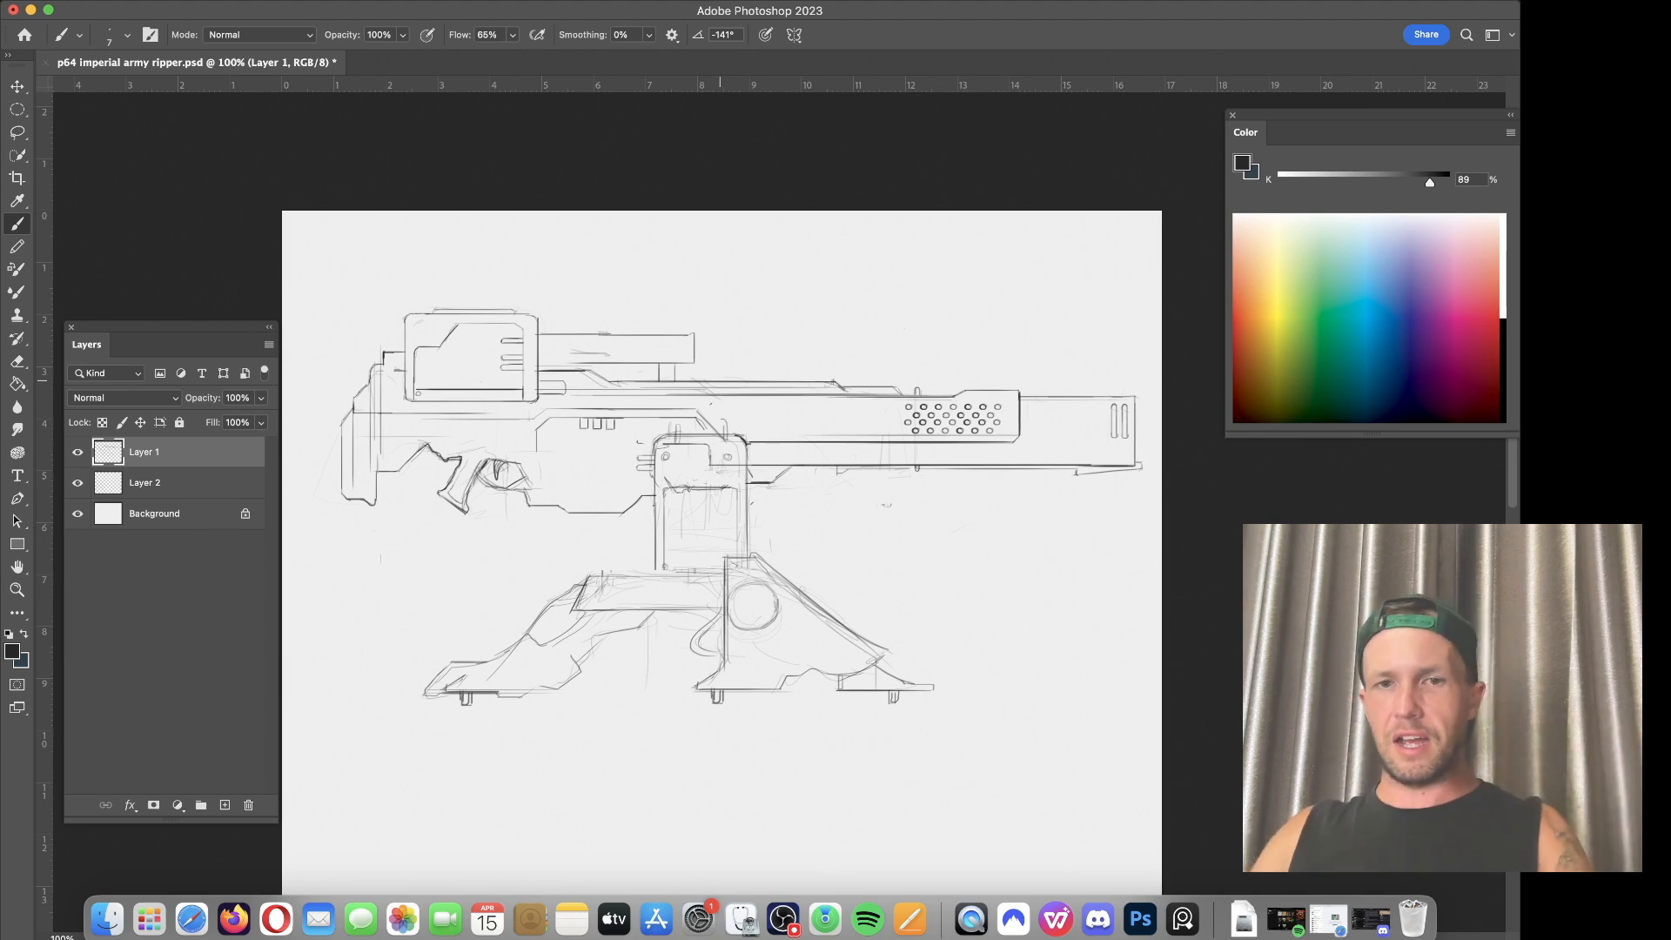
Step: Draw two small upright rectangular lugs at the foot of the support column and darken the base platform's stepped top edge
key("super+equal")
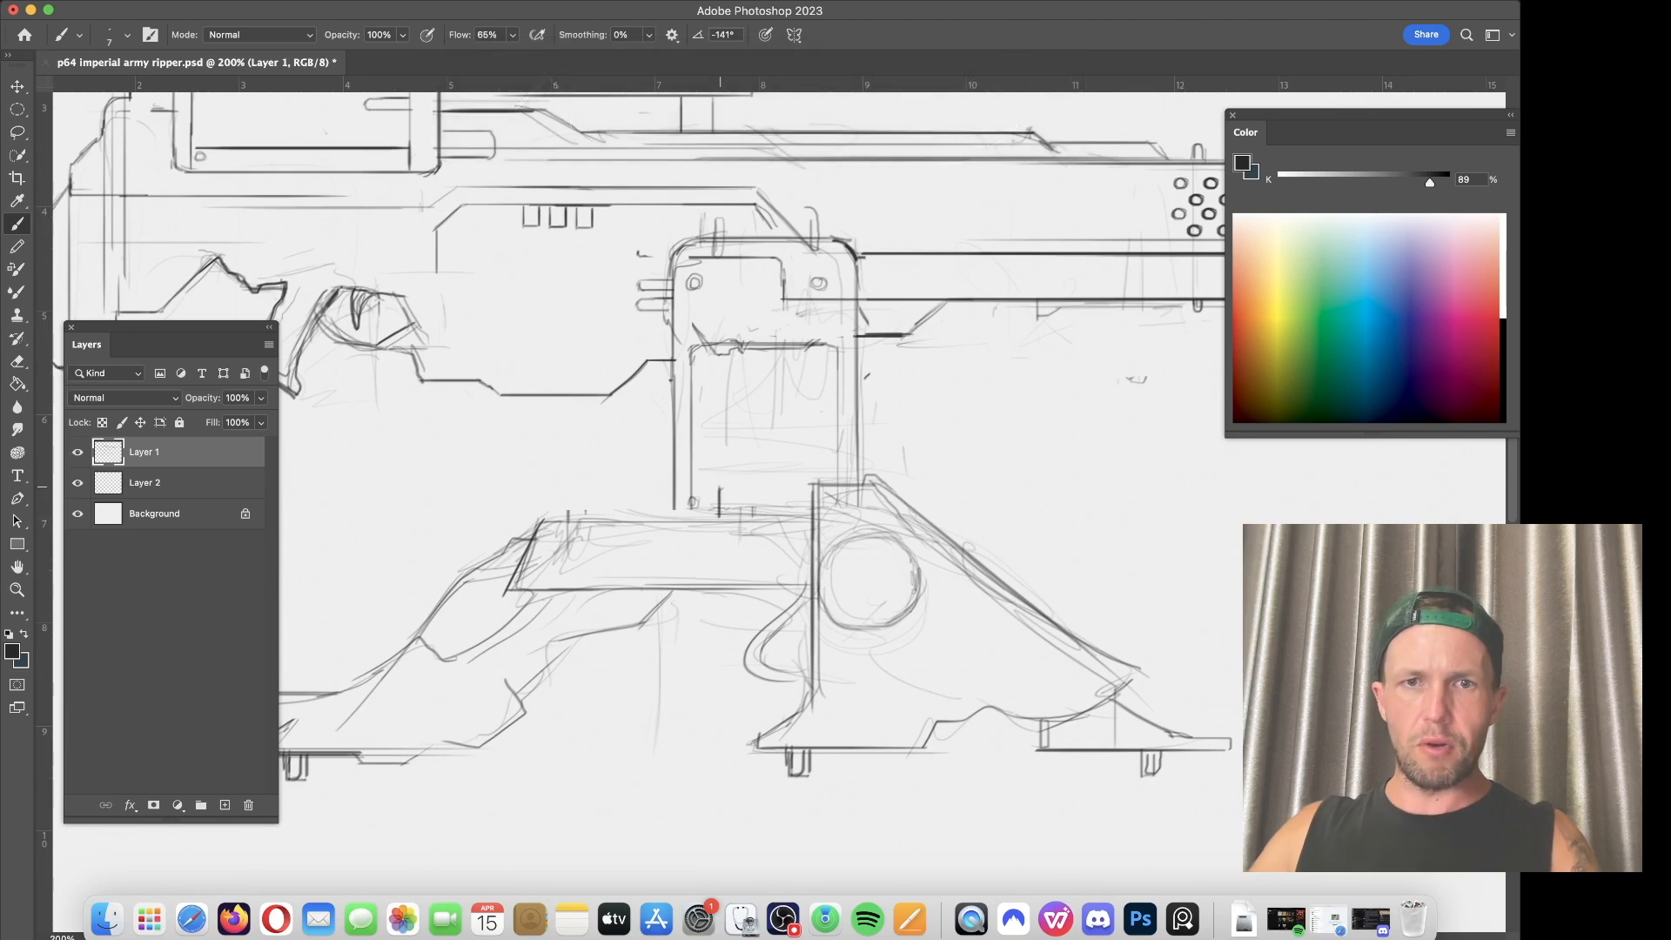
left_click_drag(732, 488, 733, 504)
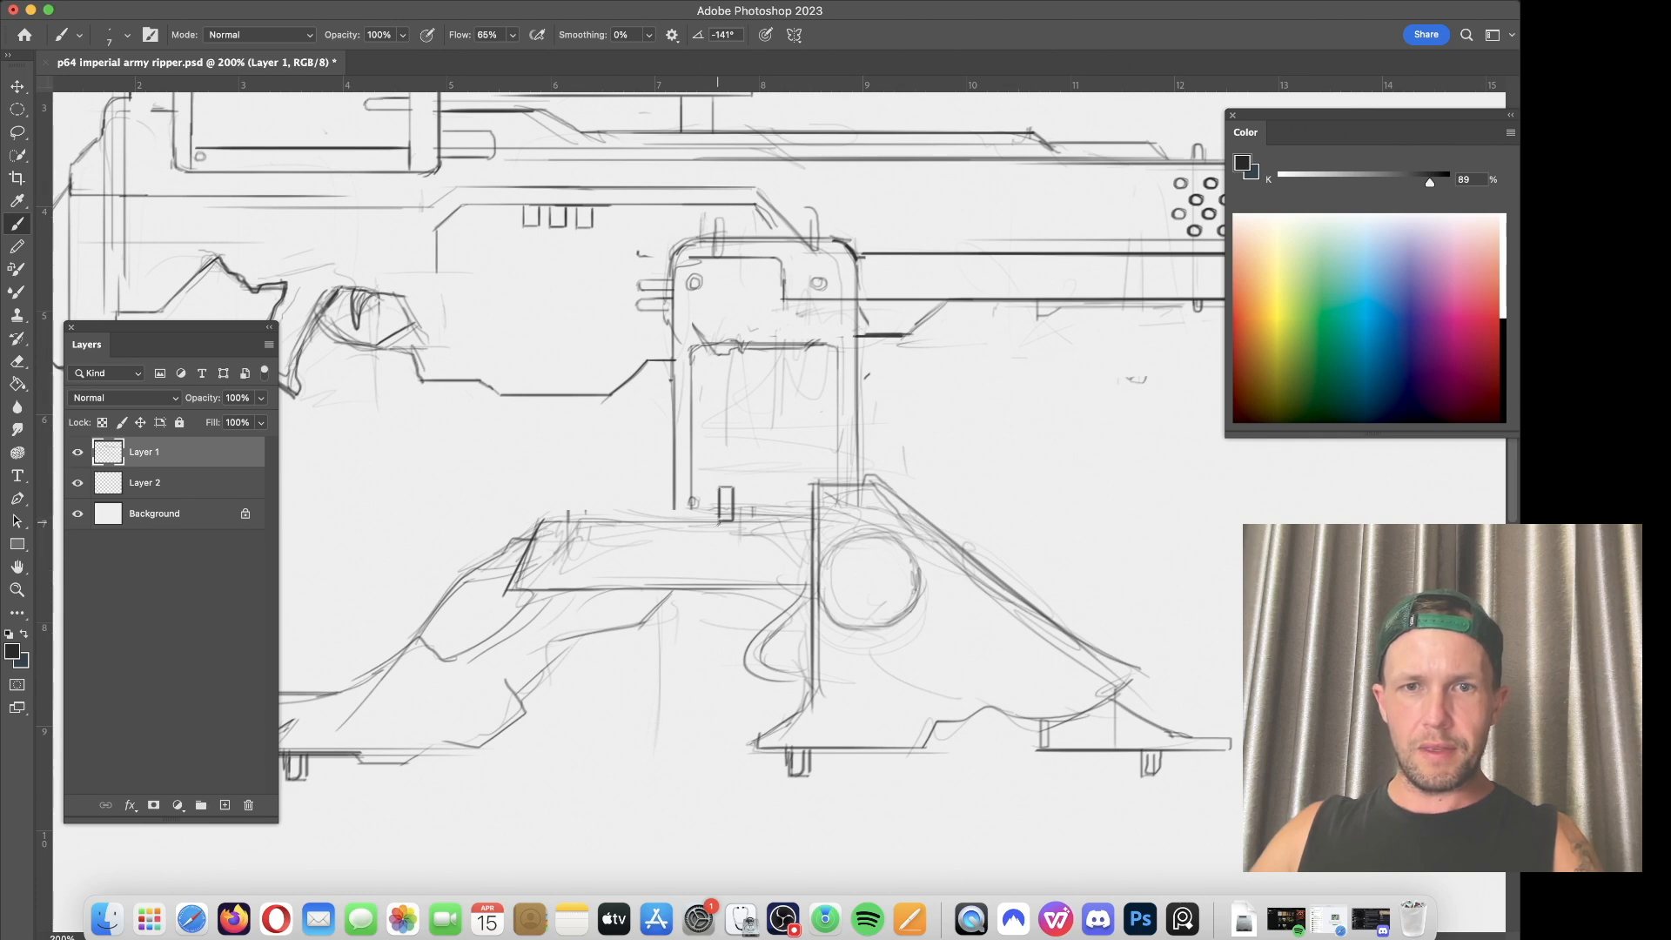
left_click_drag(789, 486, 786, 518)
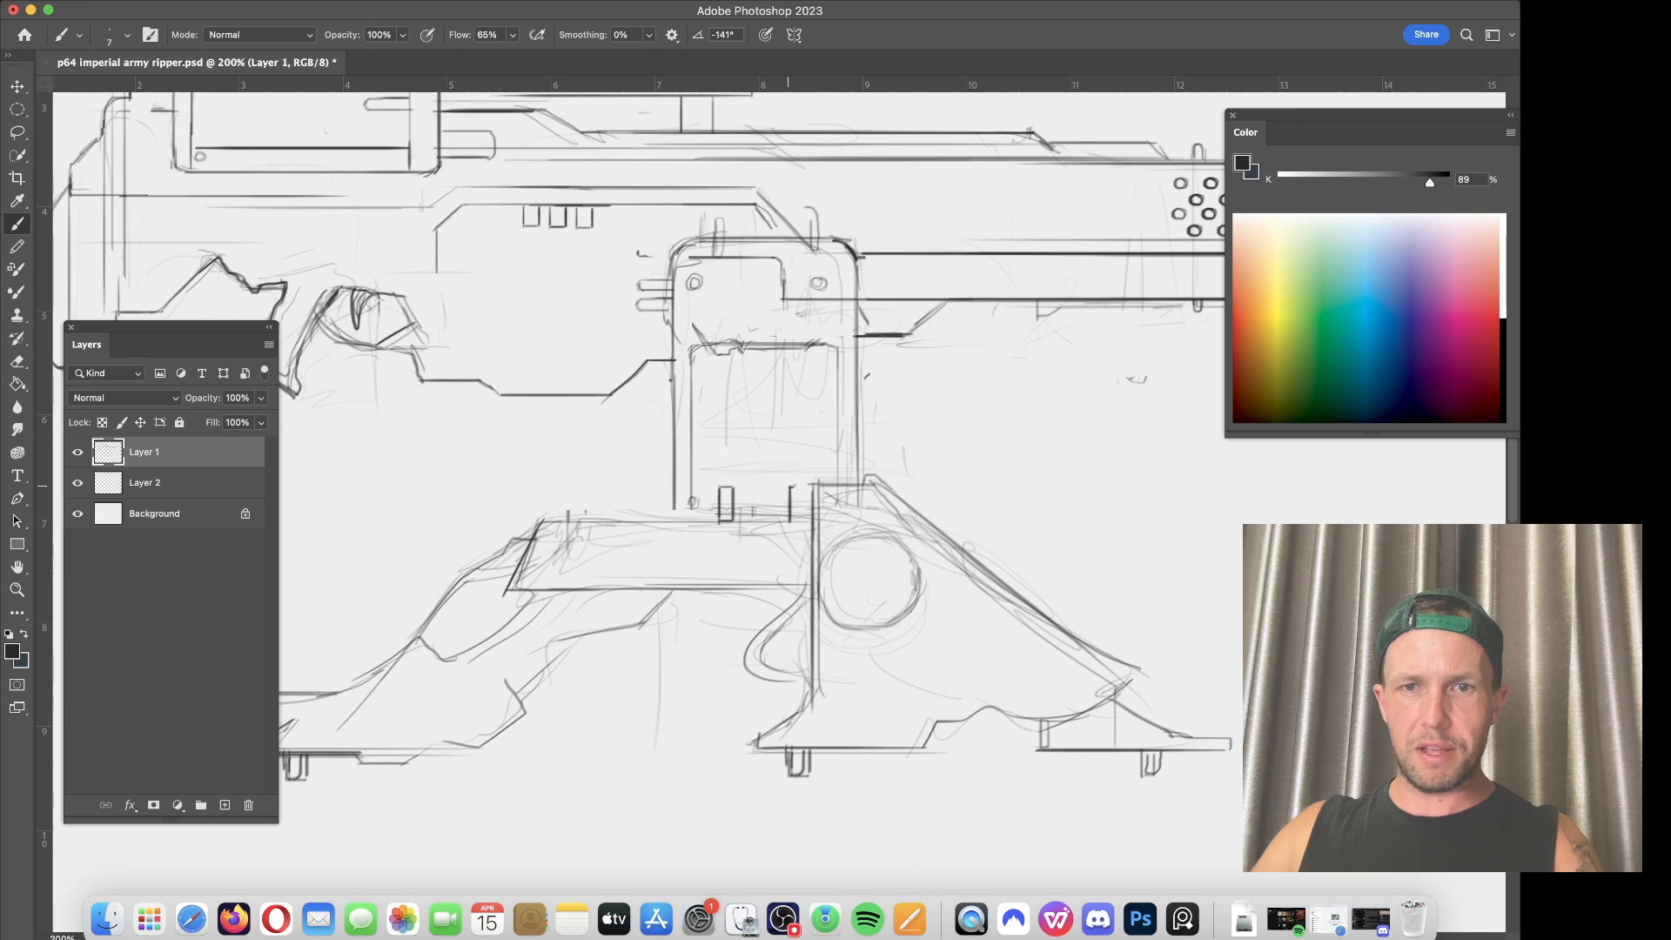
left_click_drag(802, 491, 797, 524)
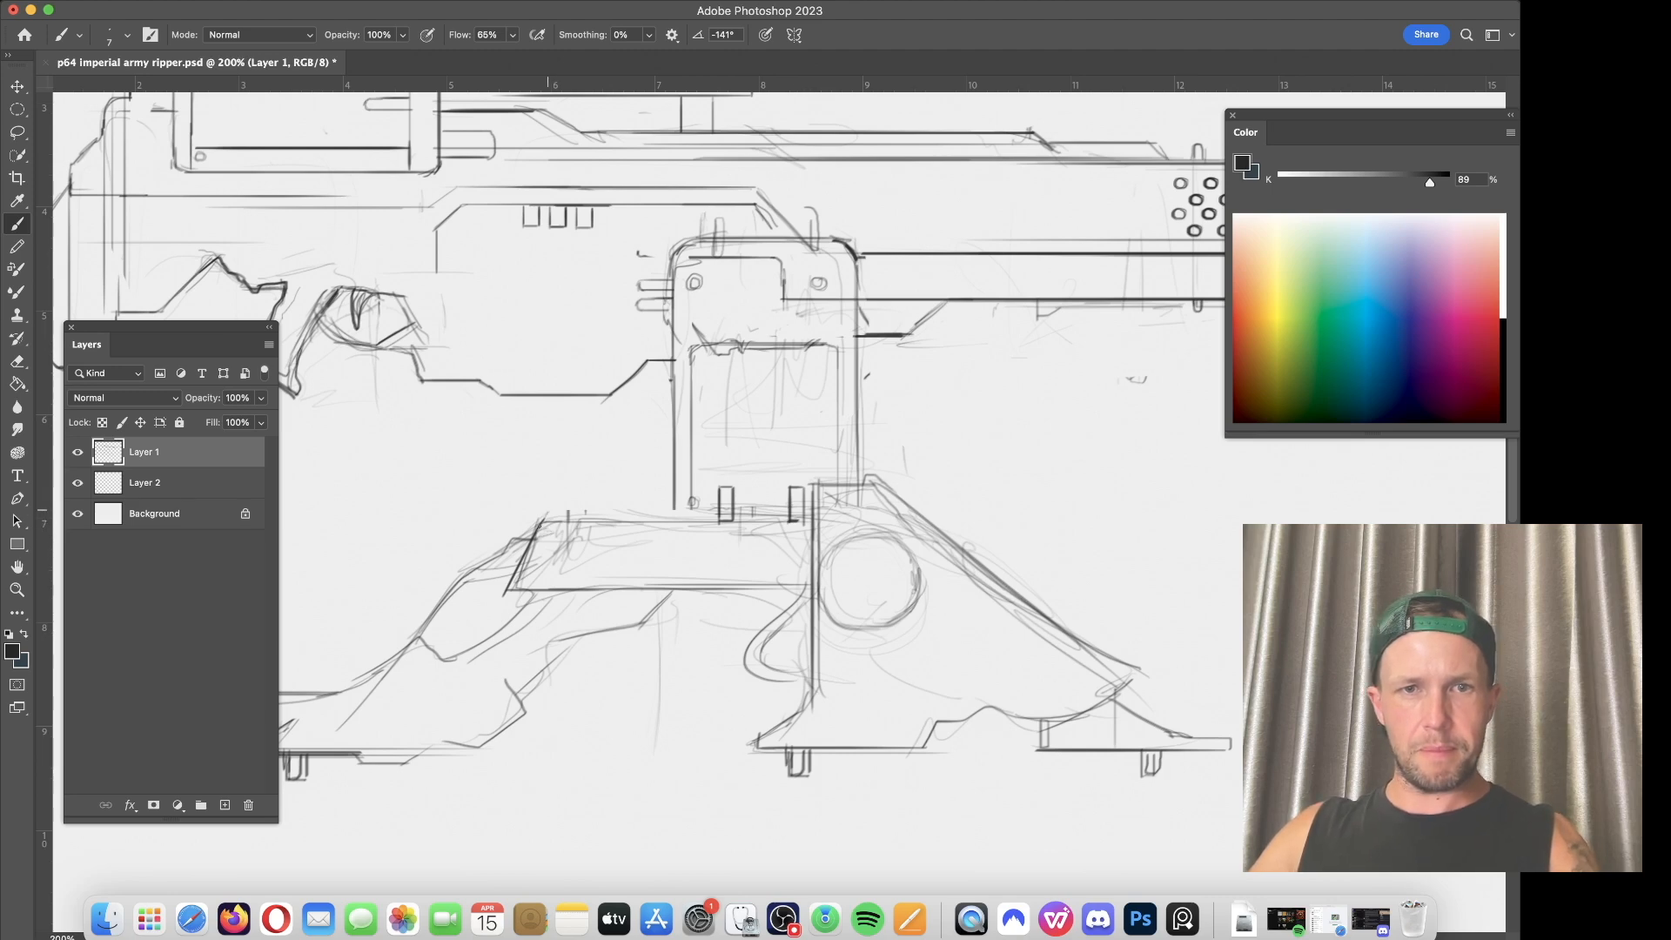
left_click_drag(545, 513, 580, 512)
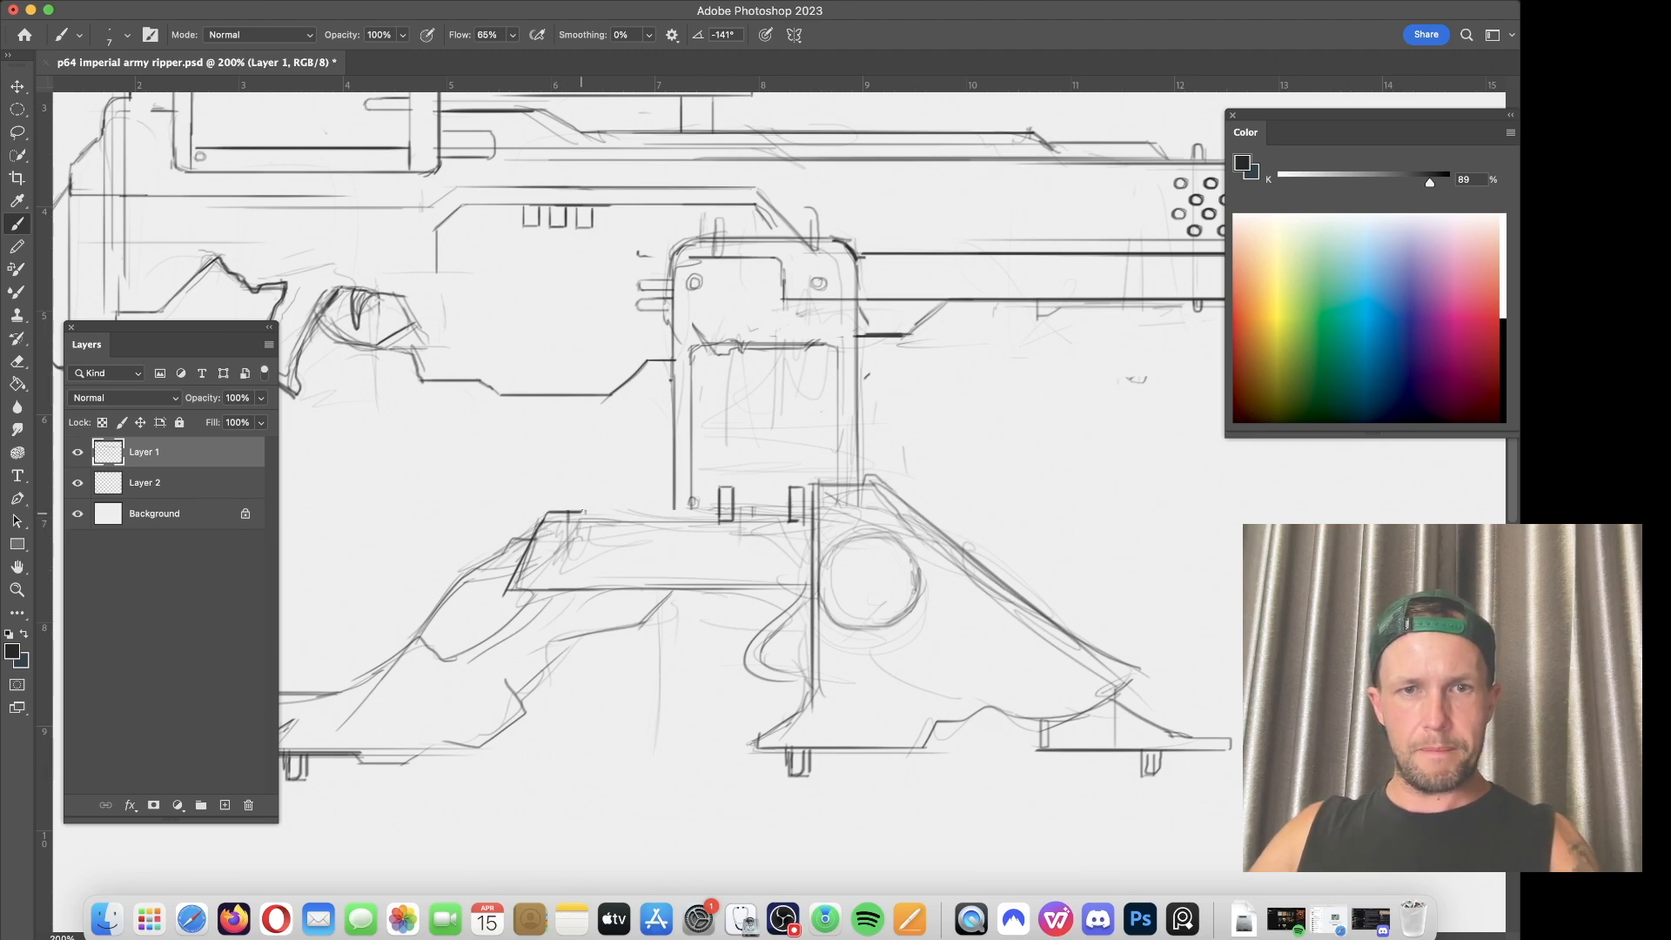
left_click_drag(590, 512, 711, 517)
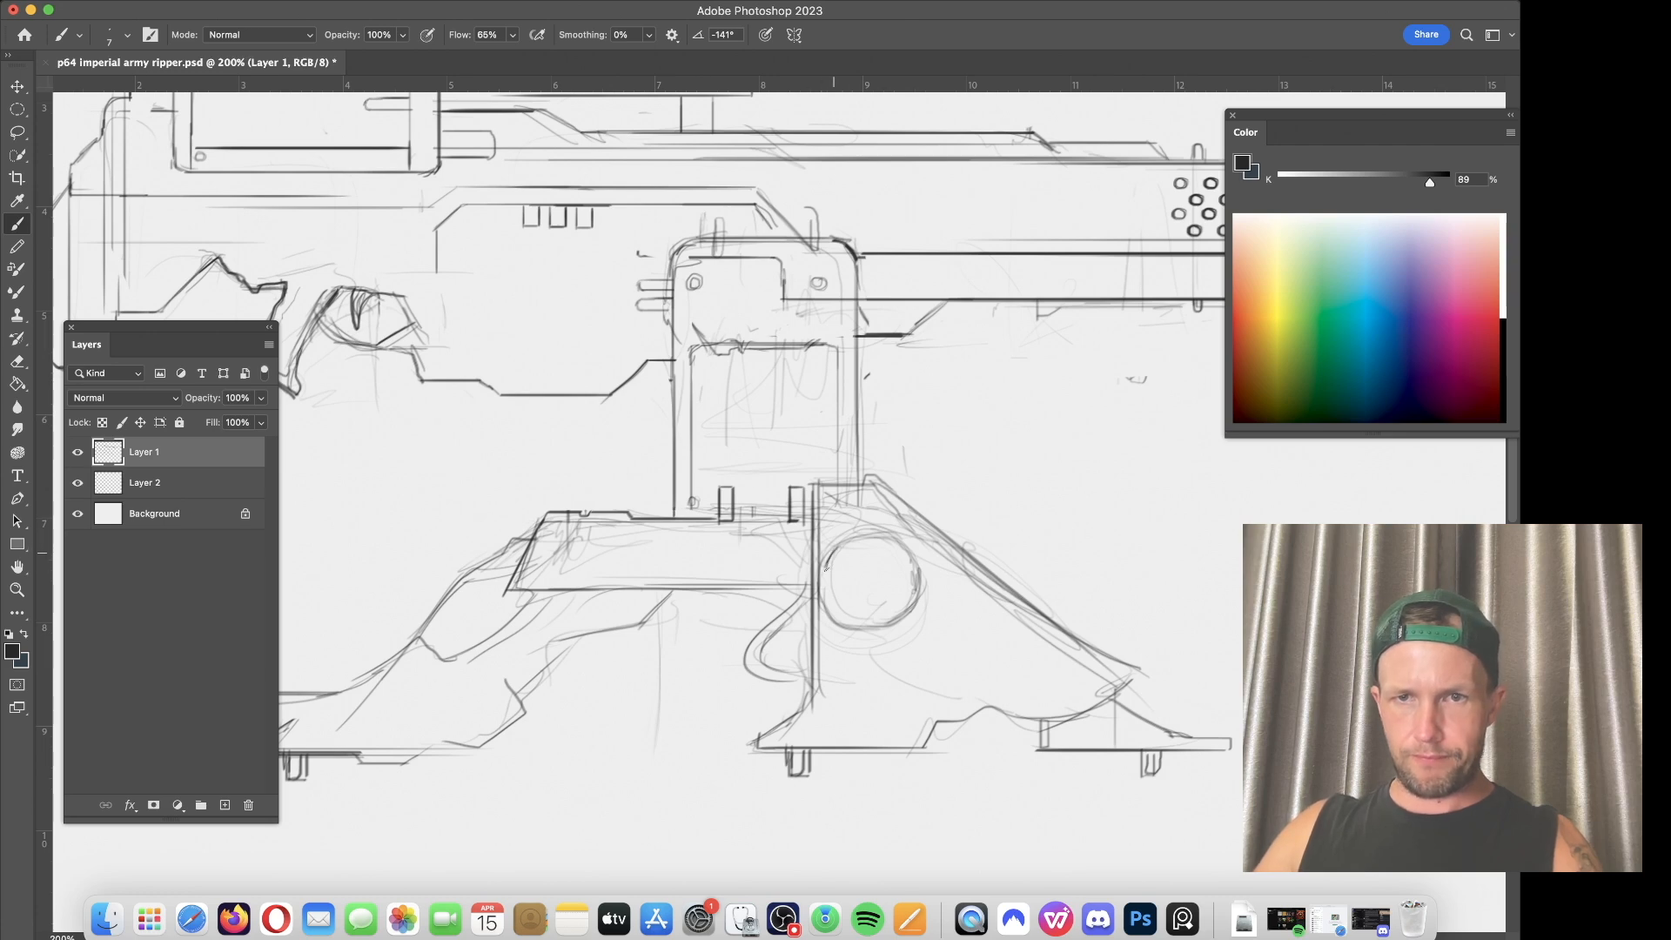
Step: Erase the rough circle on the front leg and select the "SURFACE - circle" brush from the swang_brushes_cc Custom Shapes, undoing the oversized stamp
key("e")
mouse_move(835, 548)
left_mouse_down()
mouse_move(835, 601)
mouse_move(877, 541)
left_mouse_up()
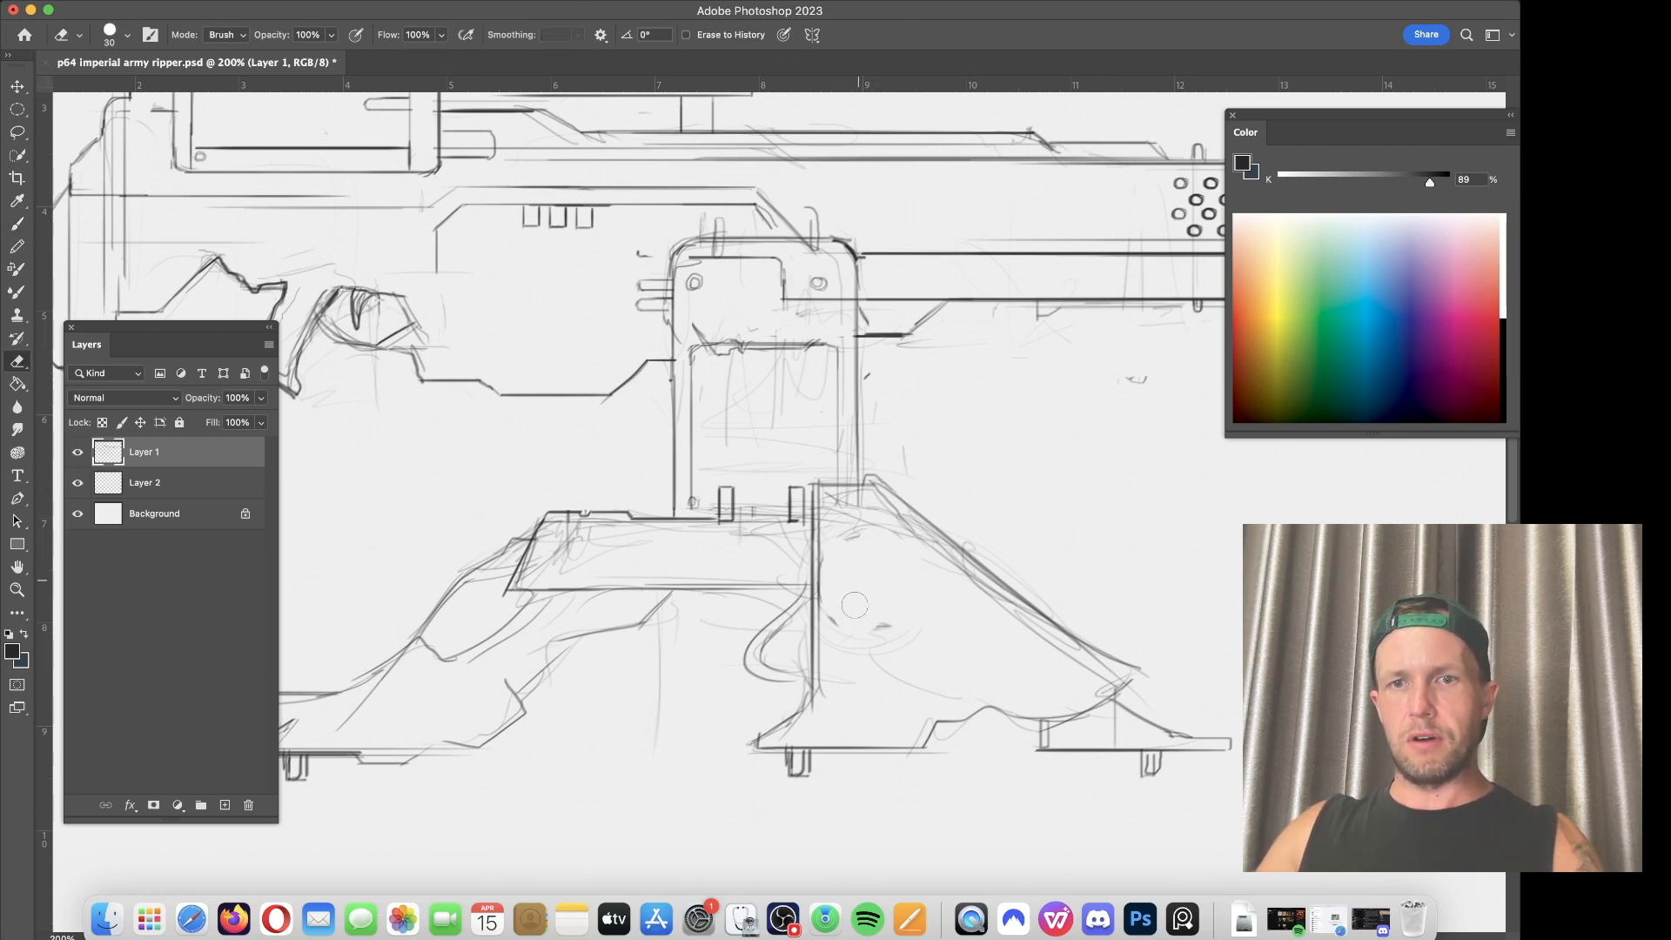
key("b")
right_click(803, 447)
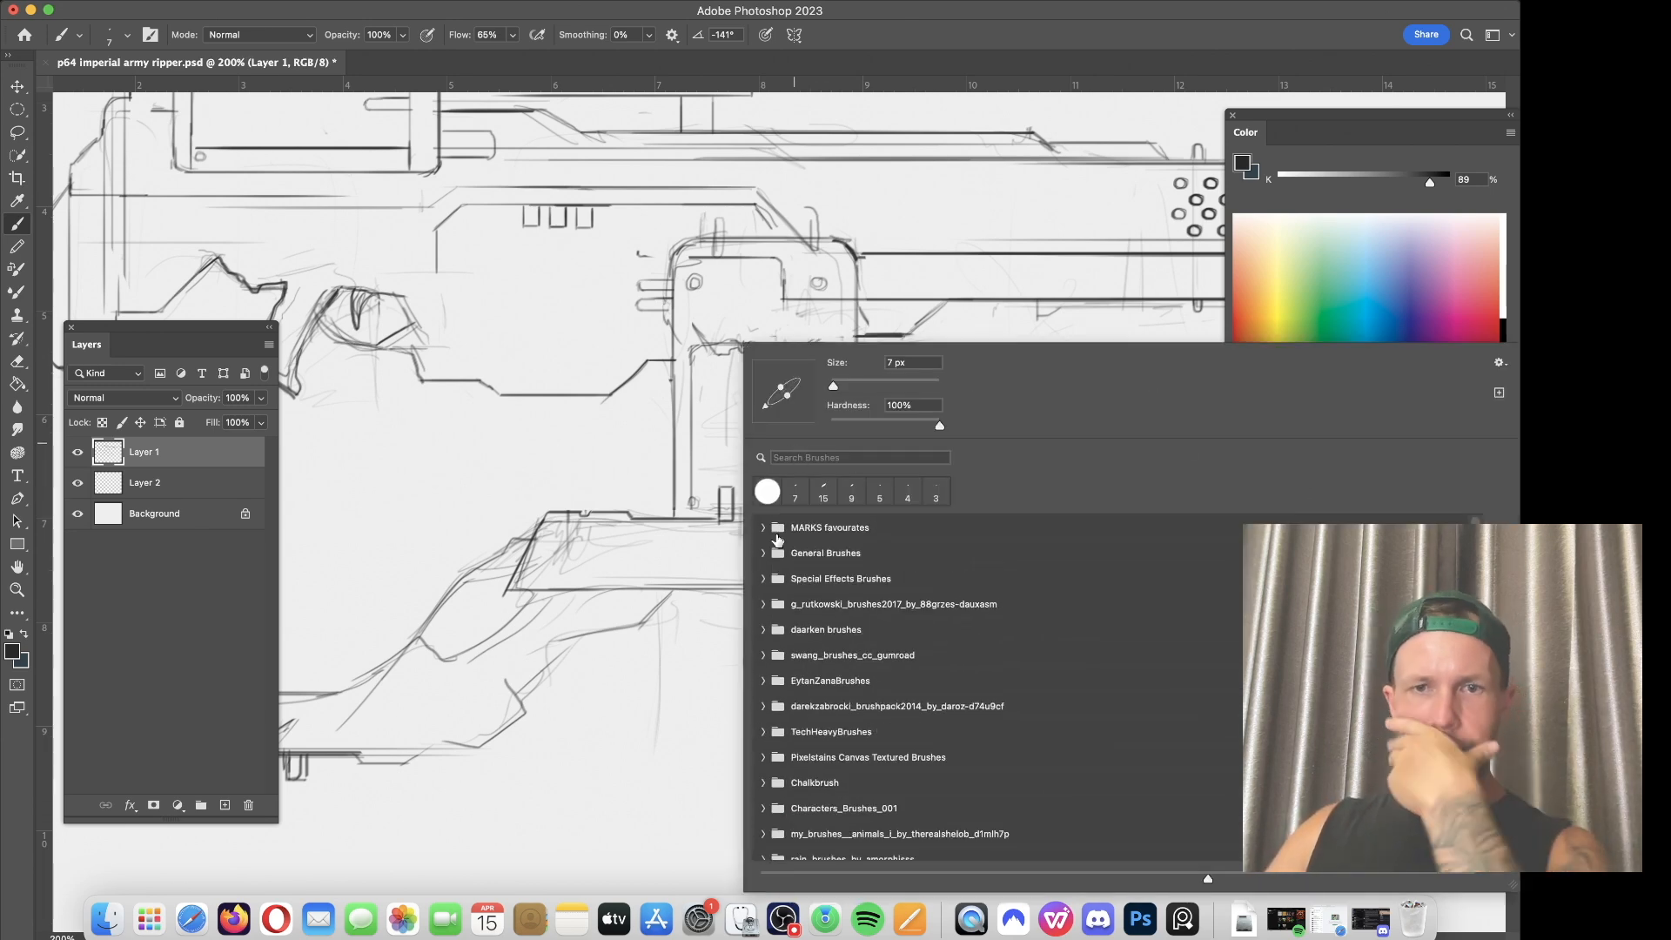
left_click(764, 655)
left_click(798, 707)
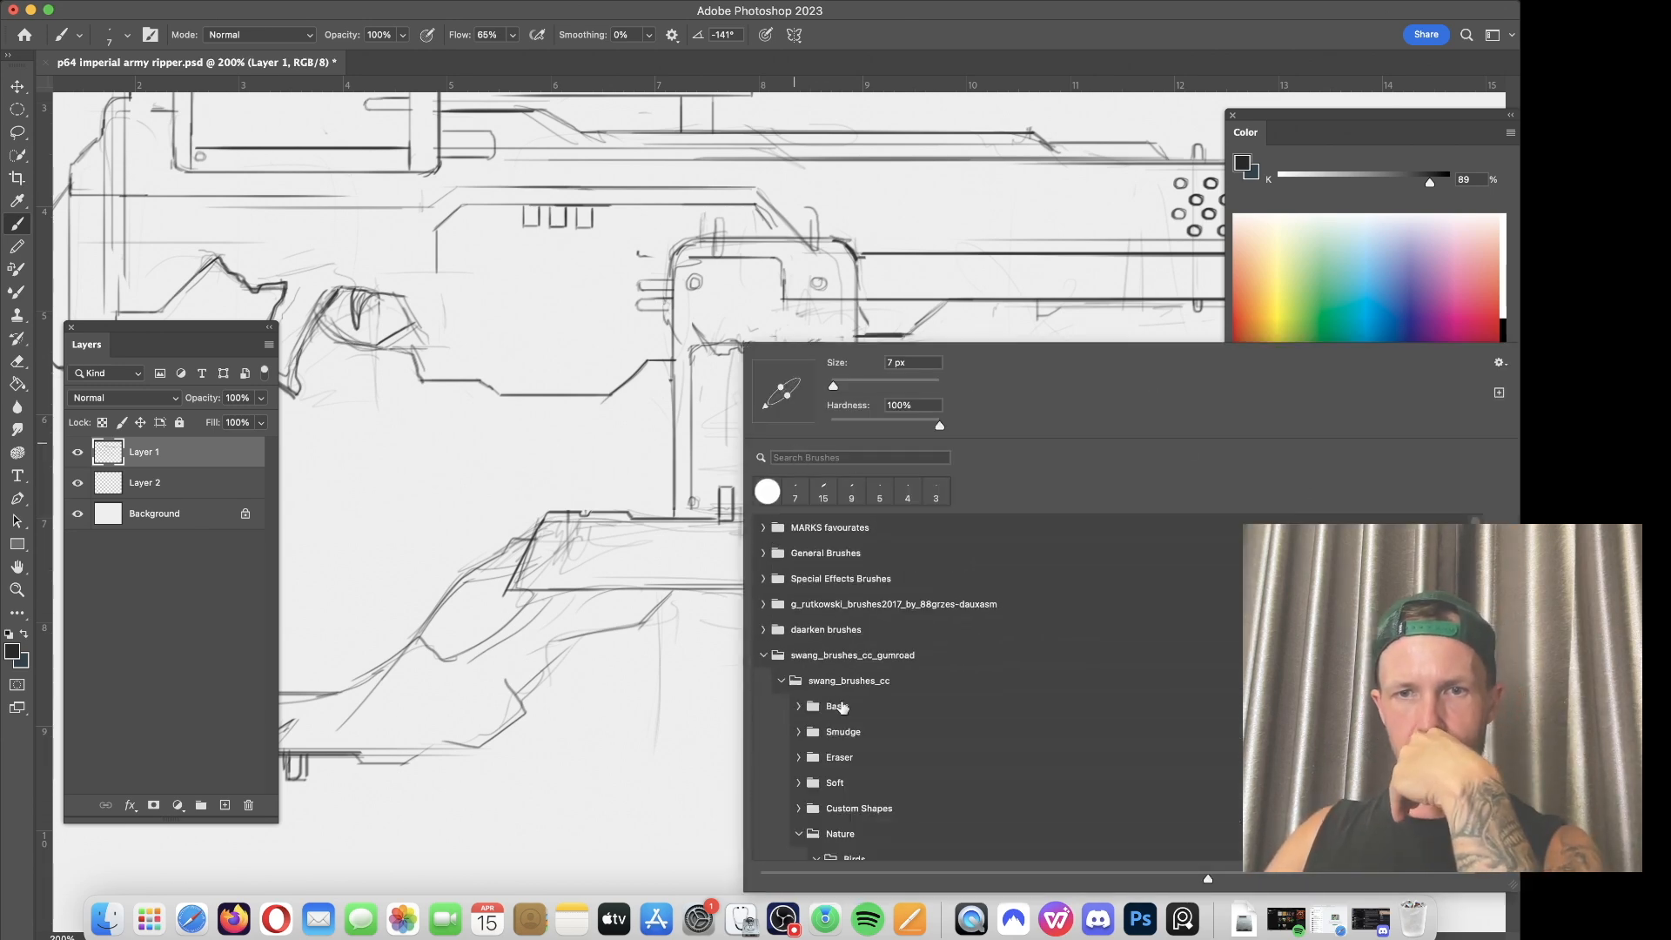
scroll(843, 709, "down", 4)
left_click(800, 665)
left_click(798, 638)
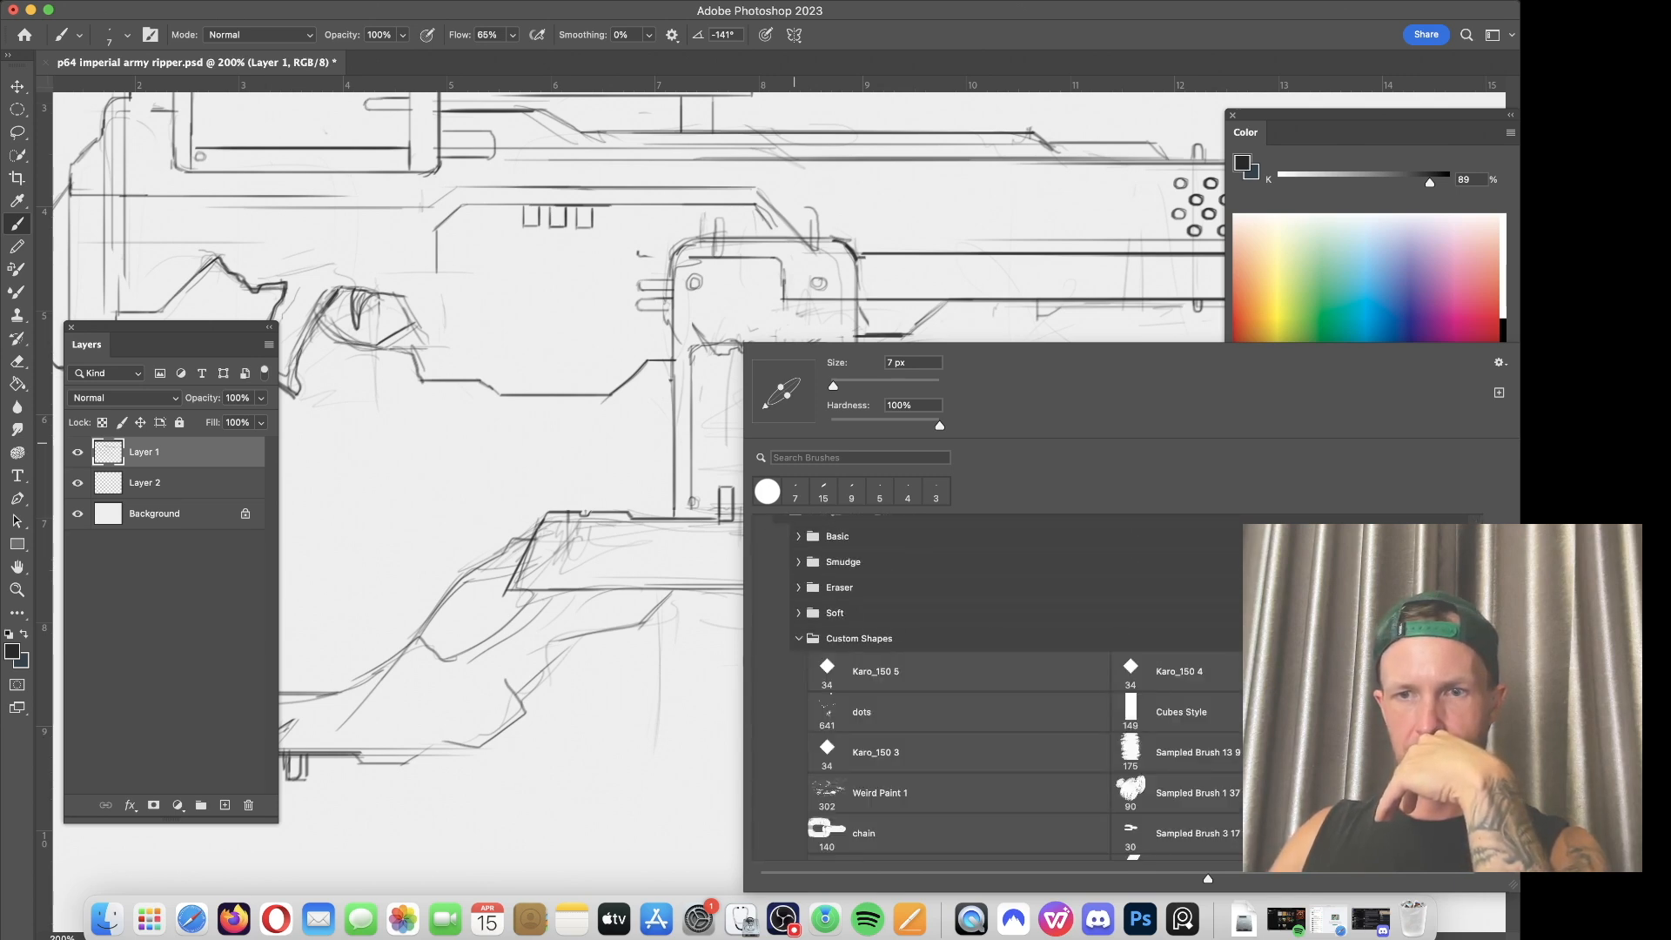
scroll(1075, 706, "down", 10)
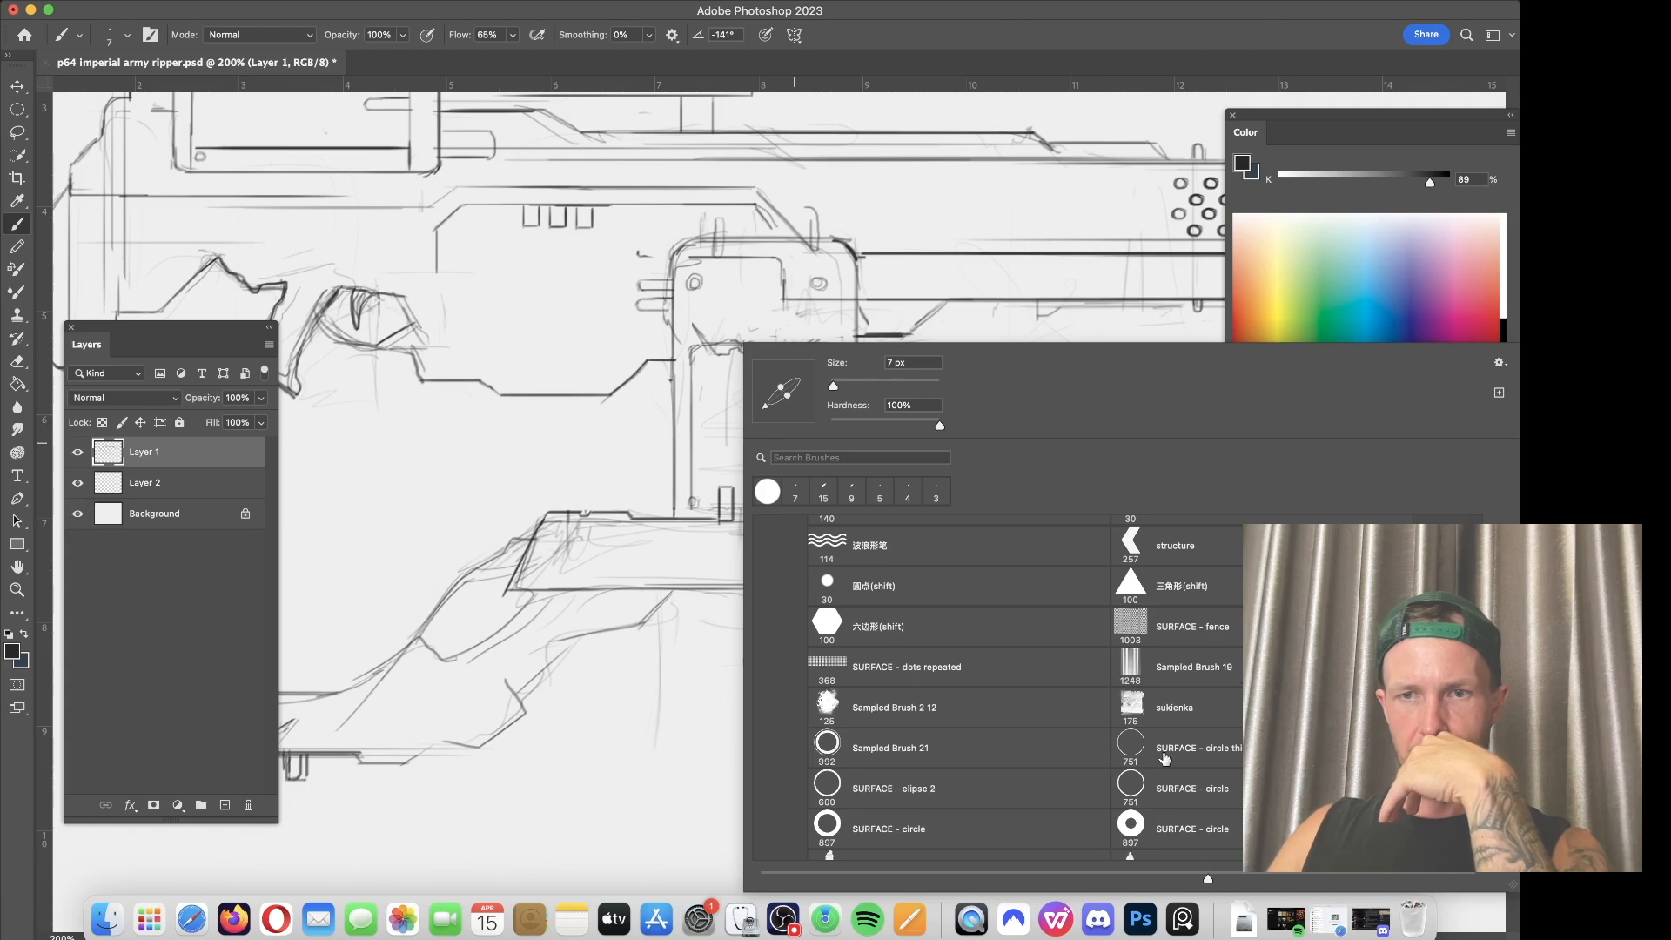
left_click(1207, 790)
left_click(641, 476)
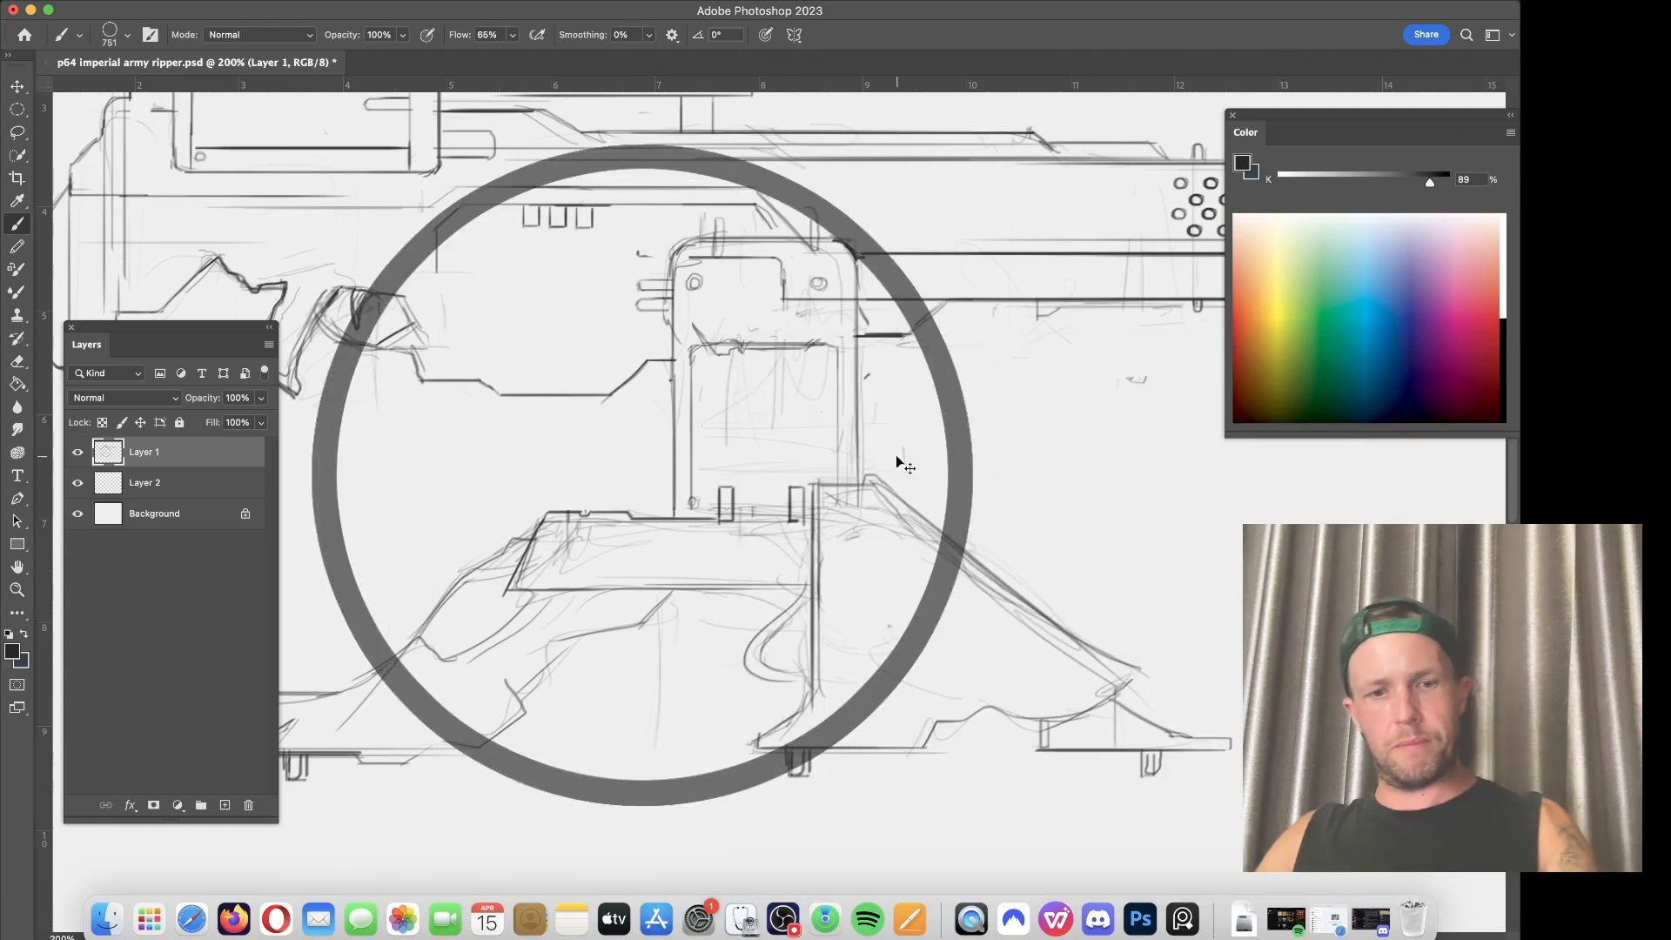
key("super+z")
Step: Reduce the circle brush to 100 px and stamp one ring on the upper part of the front leg
key("bracketleft")
key("bracketleft")
key("bracketleft")
key("bracketleft")
key("bracketleft")
key("bracketleft")
key("bracketleft")
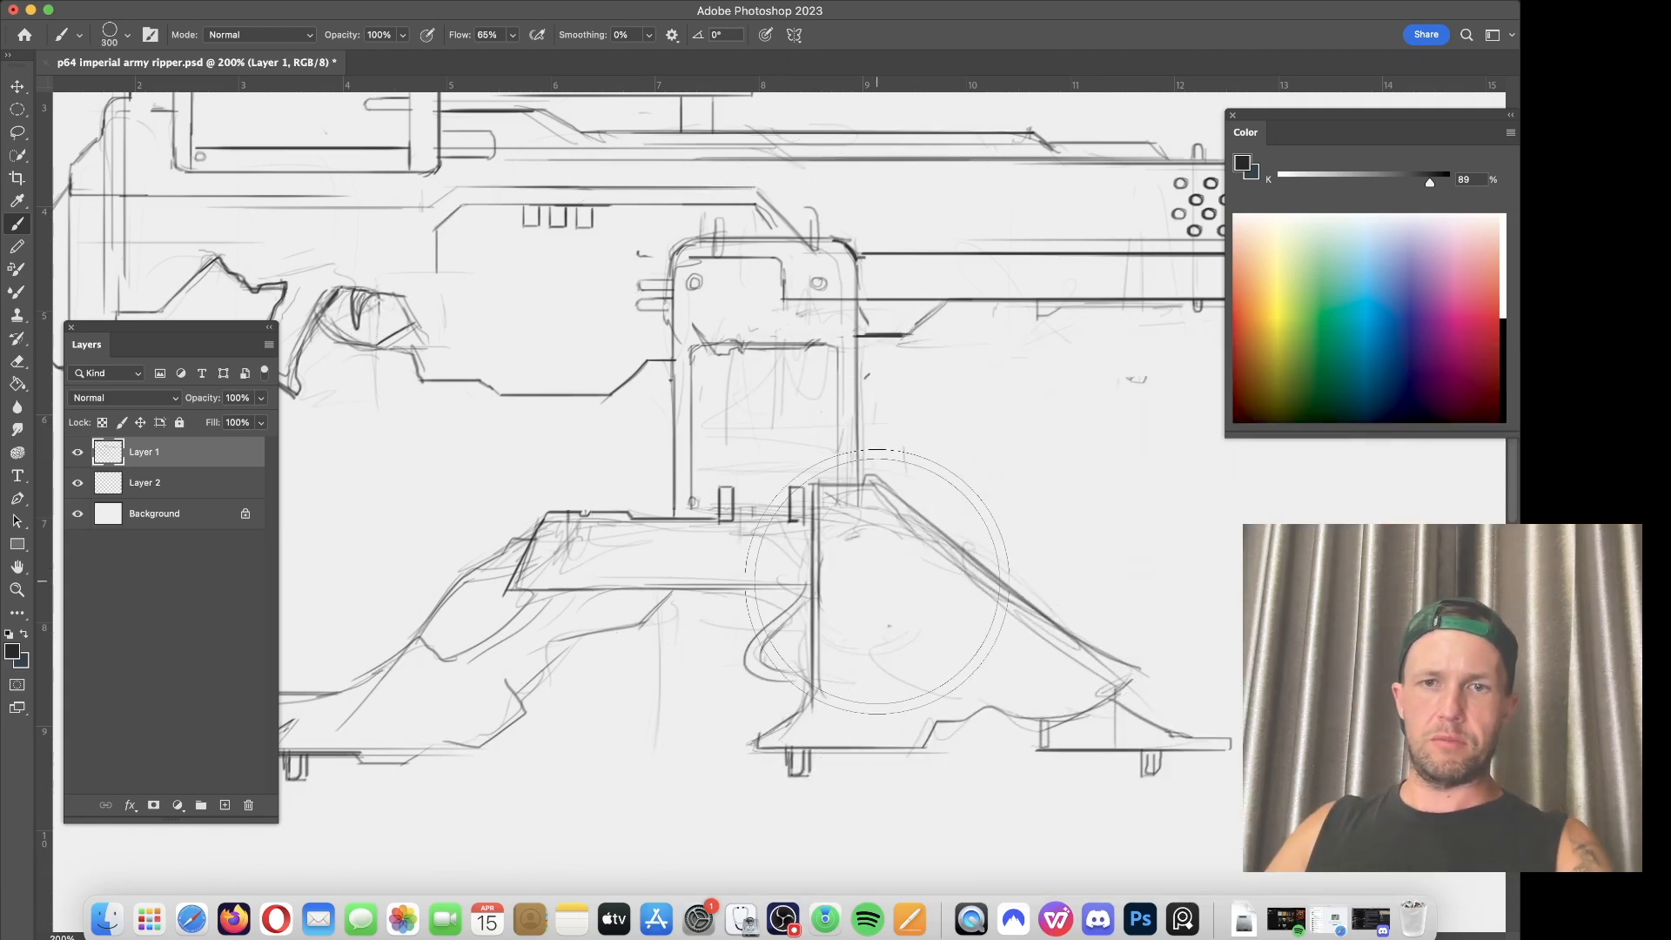
key("bracketleft")
key("bracketleft")
key("bracketleft")
key("bracketleft")
key("bracketleft")
key("bracketleft")
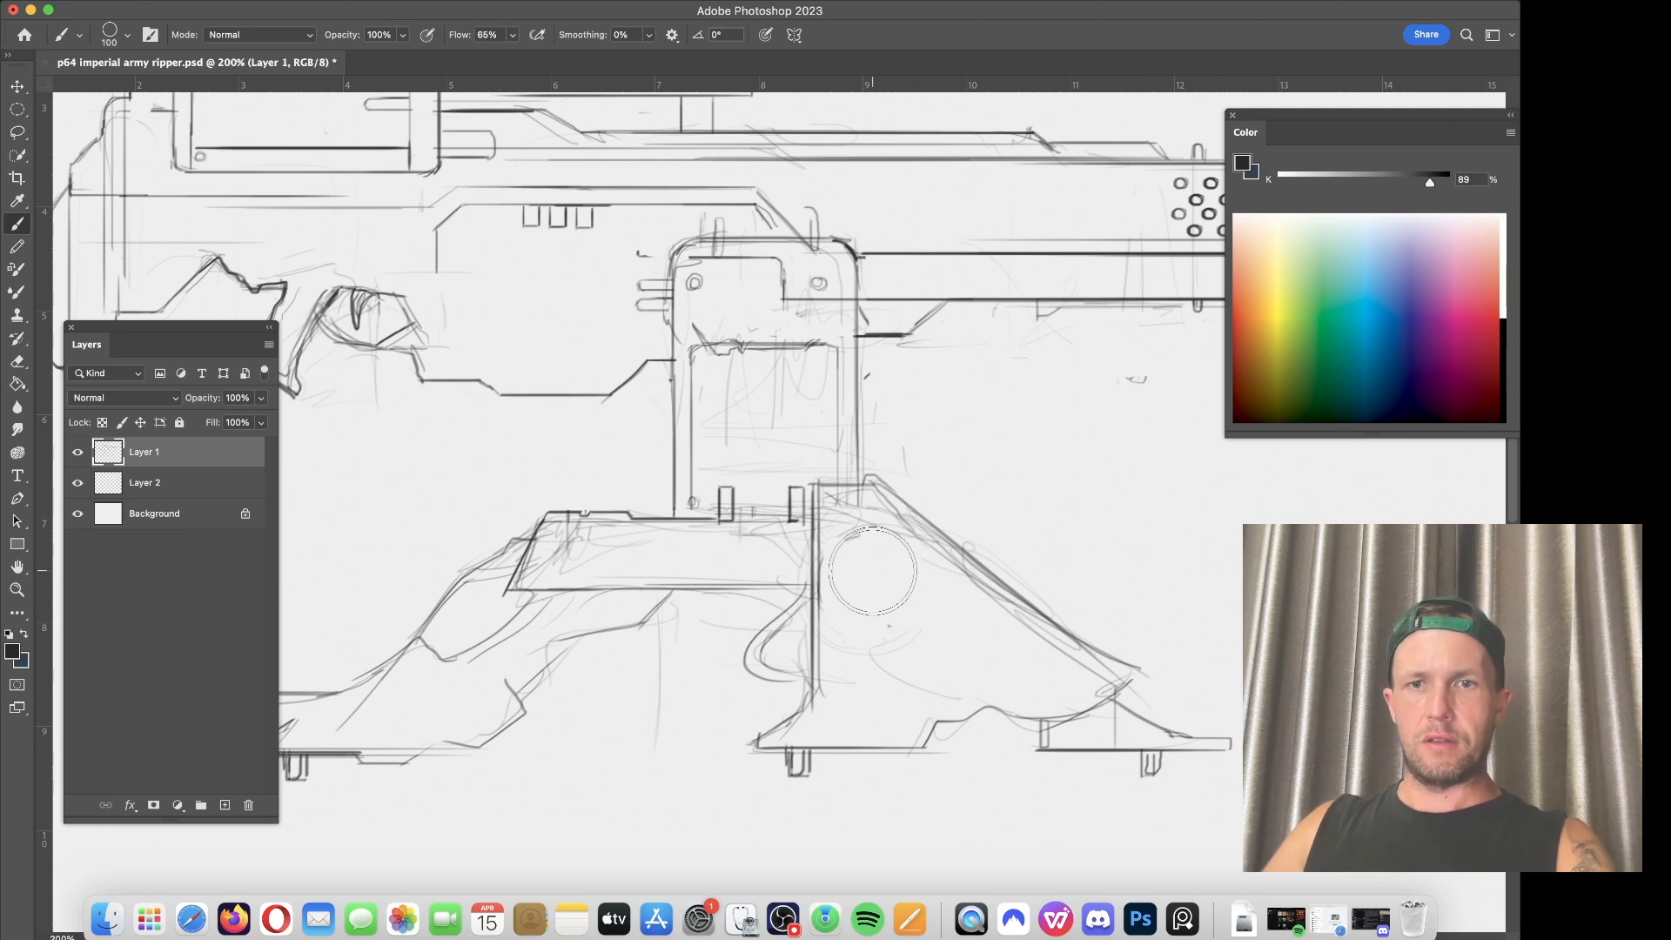
left_click(874, 568)
Step: Reduce the circle brush to 45 px and stamp a smaller concentric ring inside the front leg's pivot ring
key("bracketleft")
key("bracketleft")
key("bracketleft")
key("bracketleft")
key("bracketleft")
key("bracketleft")
left_click(874, 568)
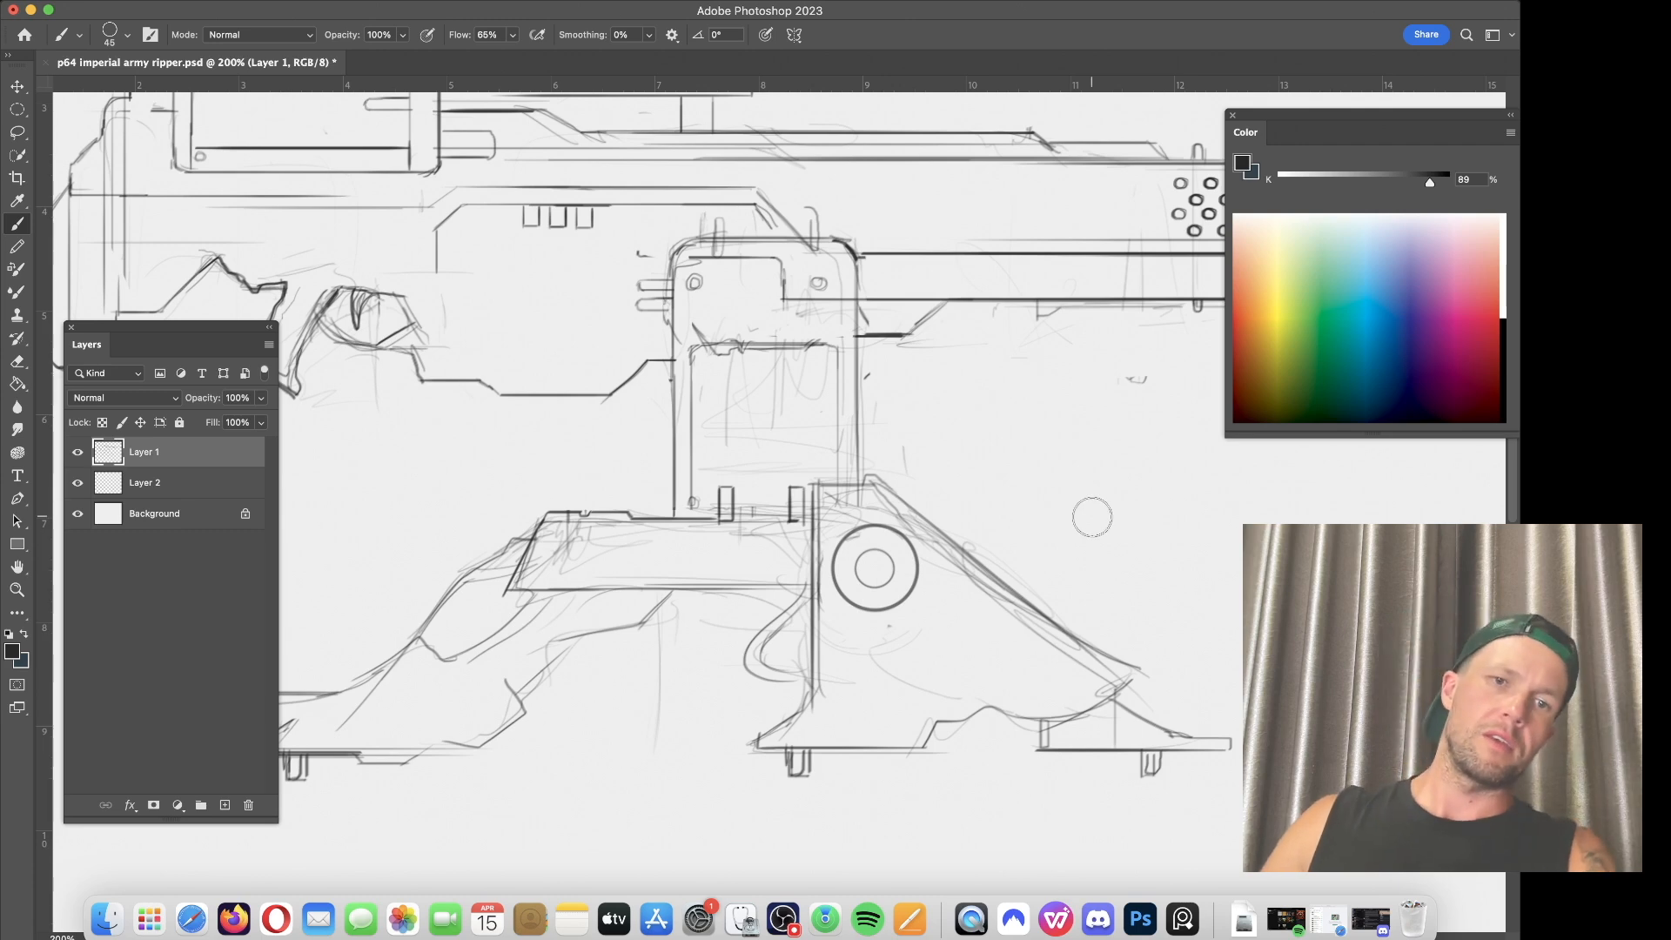
Step: Stamp small rings around the two bolts on the support column's upper plate using a smaller circle brush
key("bracketleft")
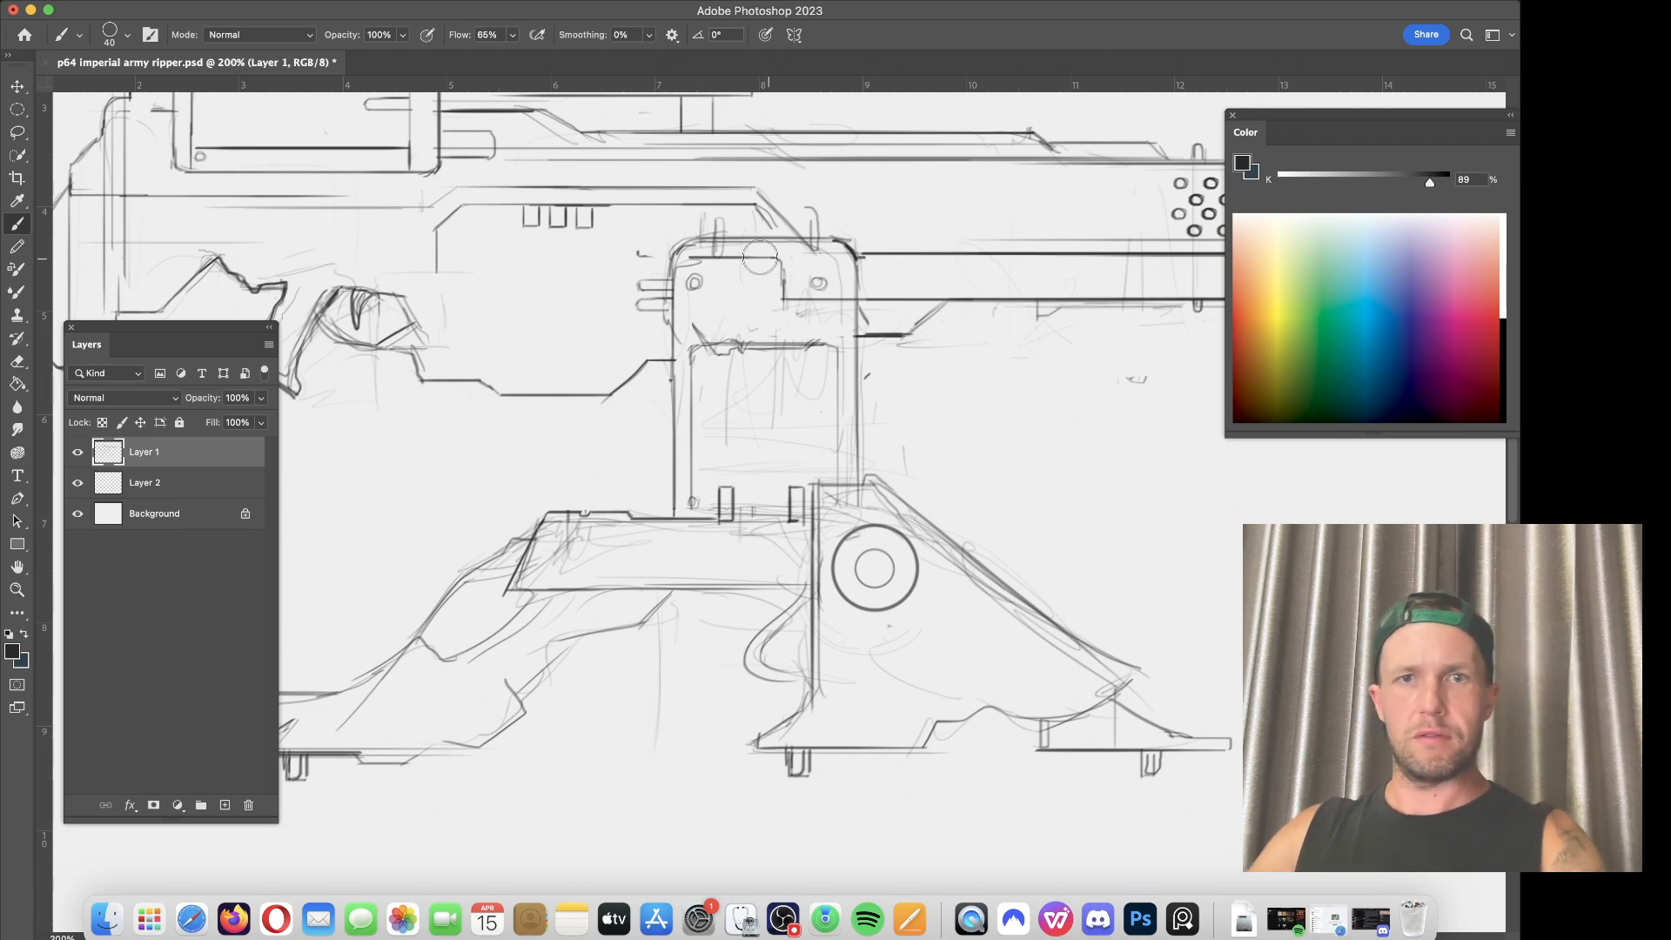
key("bracketleft")
left_click(694, 282)
left_click(818, 282)
key("bracketleft")
Step: Erase the rough upper outline of the rear leg between the foot and the base platform
scroll(751, 357, "down", 4)
scroll(750, 357, "left", 5)
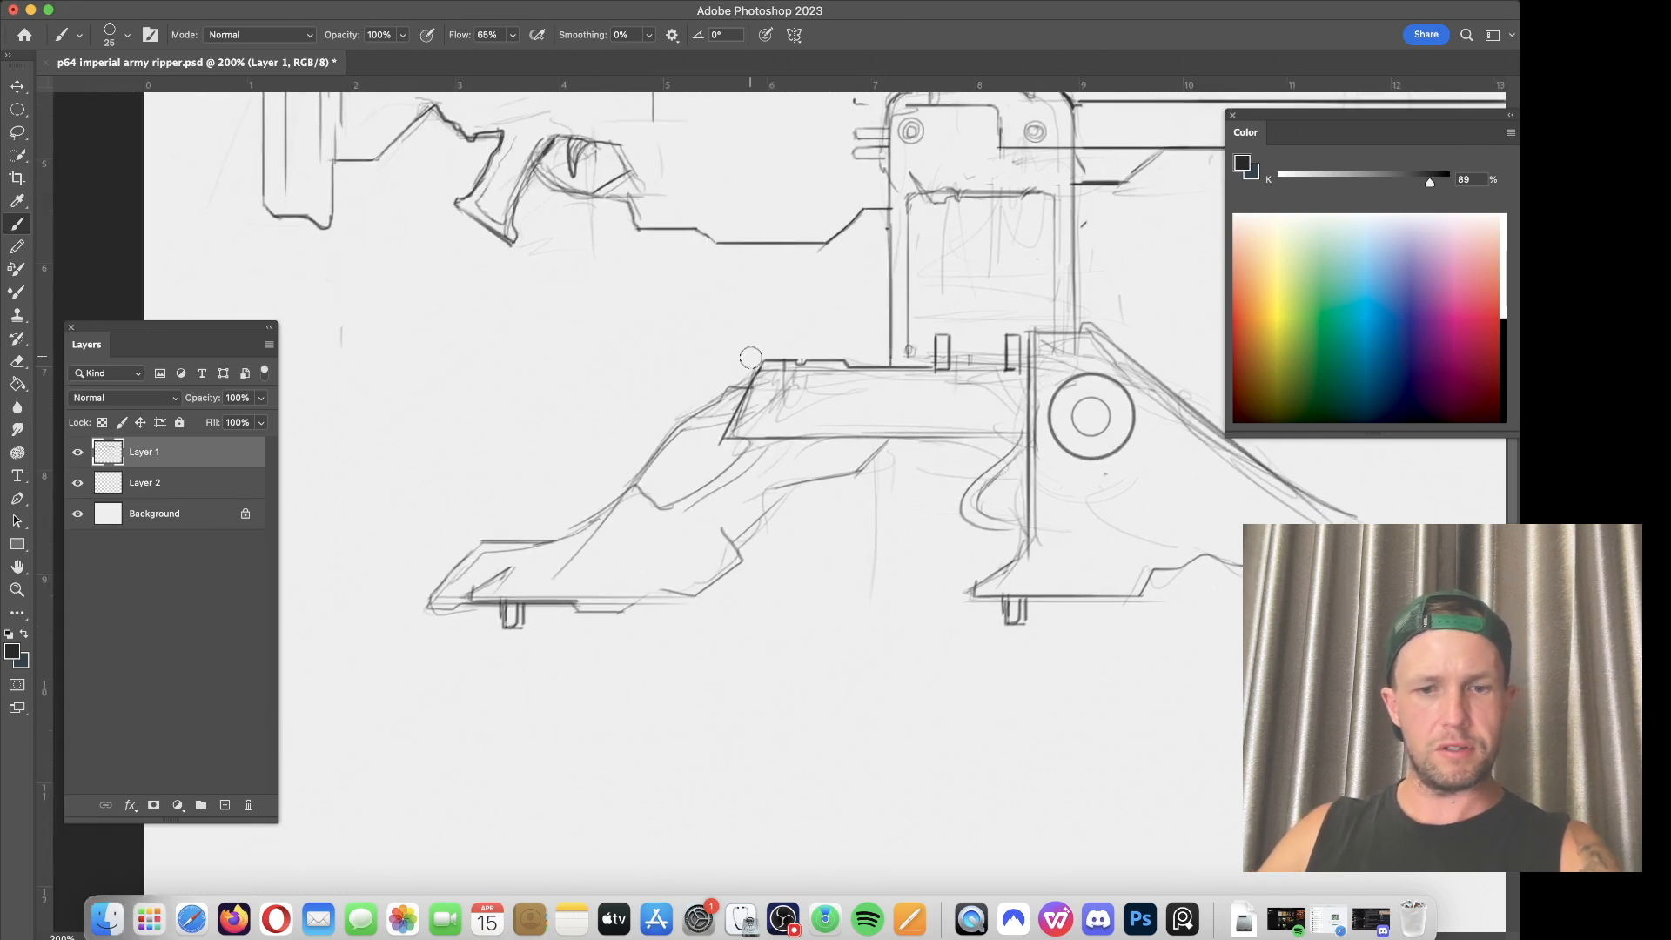
key("e")
left_click_drag(667, 449, 744, 364)
mouse_move(668, 557)
left_mouse_down()
mouse_move(749, 461)
mouse_move(668, 517)
left_mouse_up()
key("b")
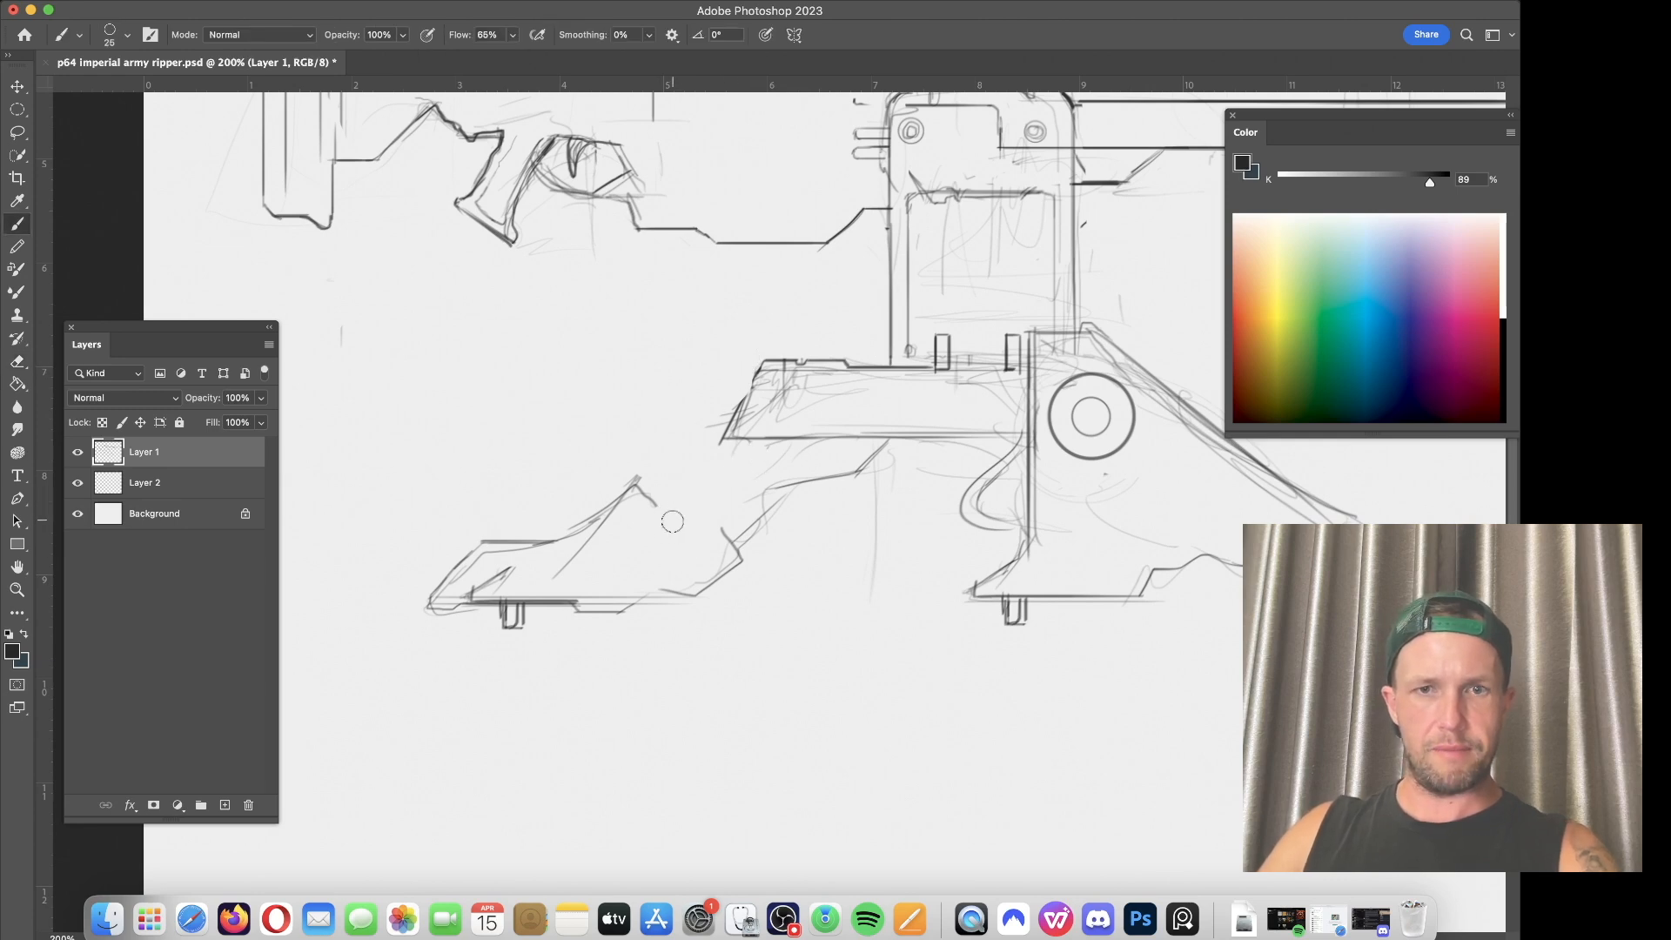
Step: Redraw the rear leg's upper outline from foot to platform with the 8 px sketch brush, adding a small rounded knob at the joint
right_click(609, 361)
left_click(811, 494)
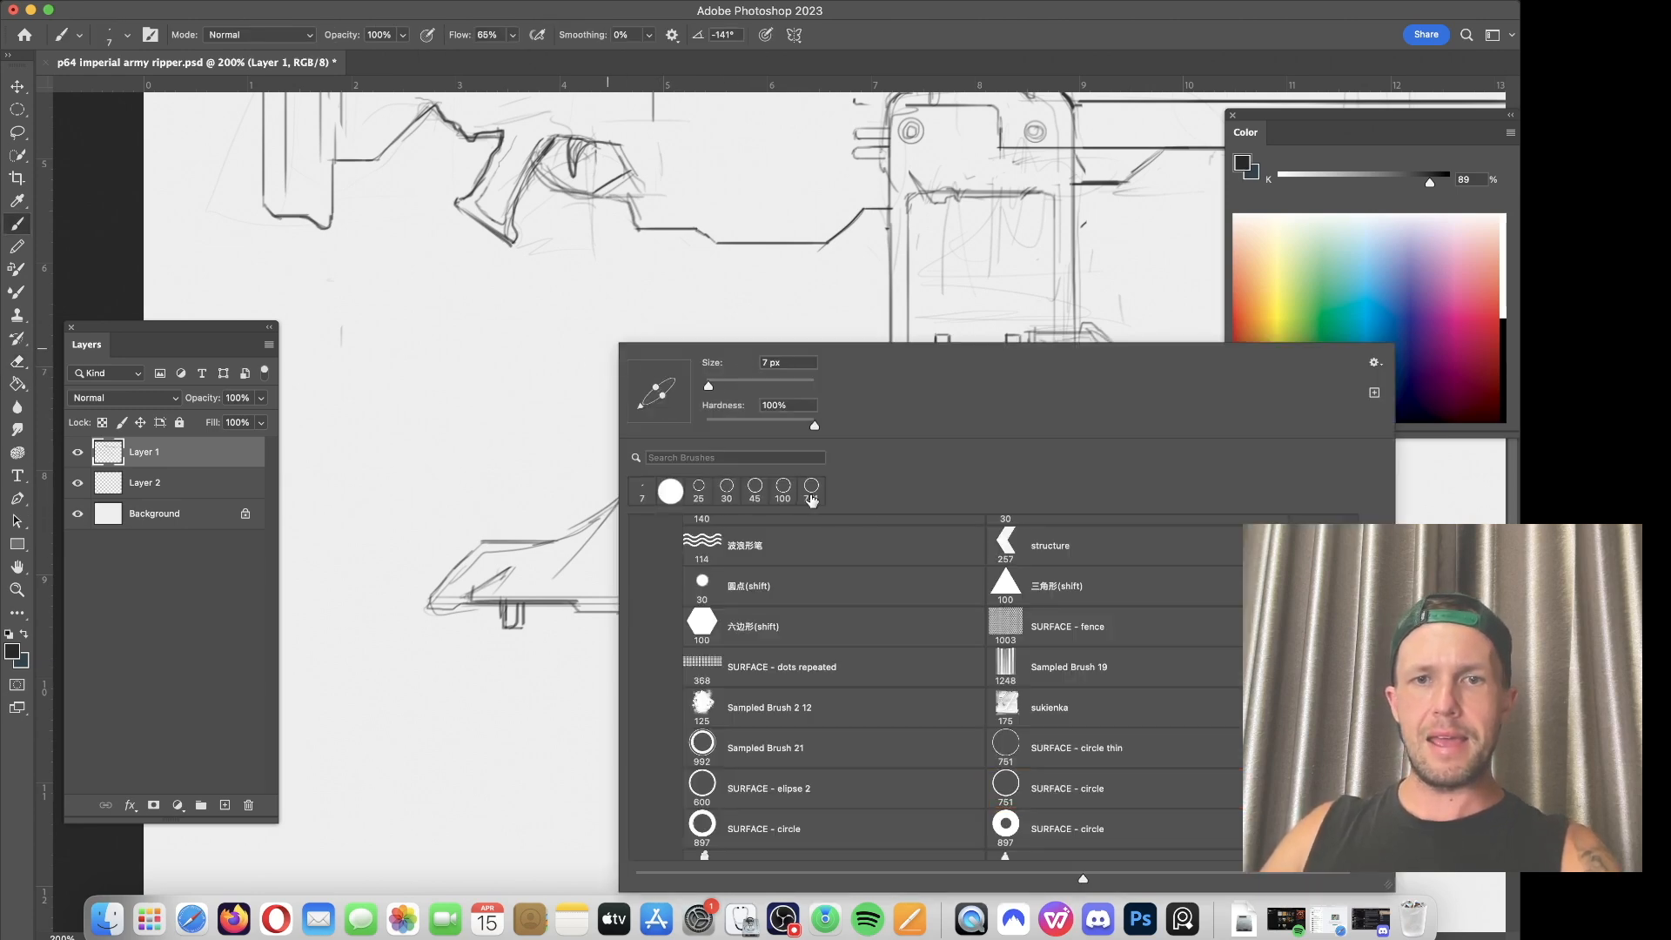
key("Return")
key("]")
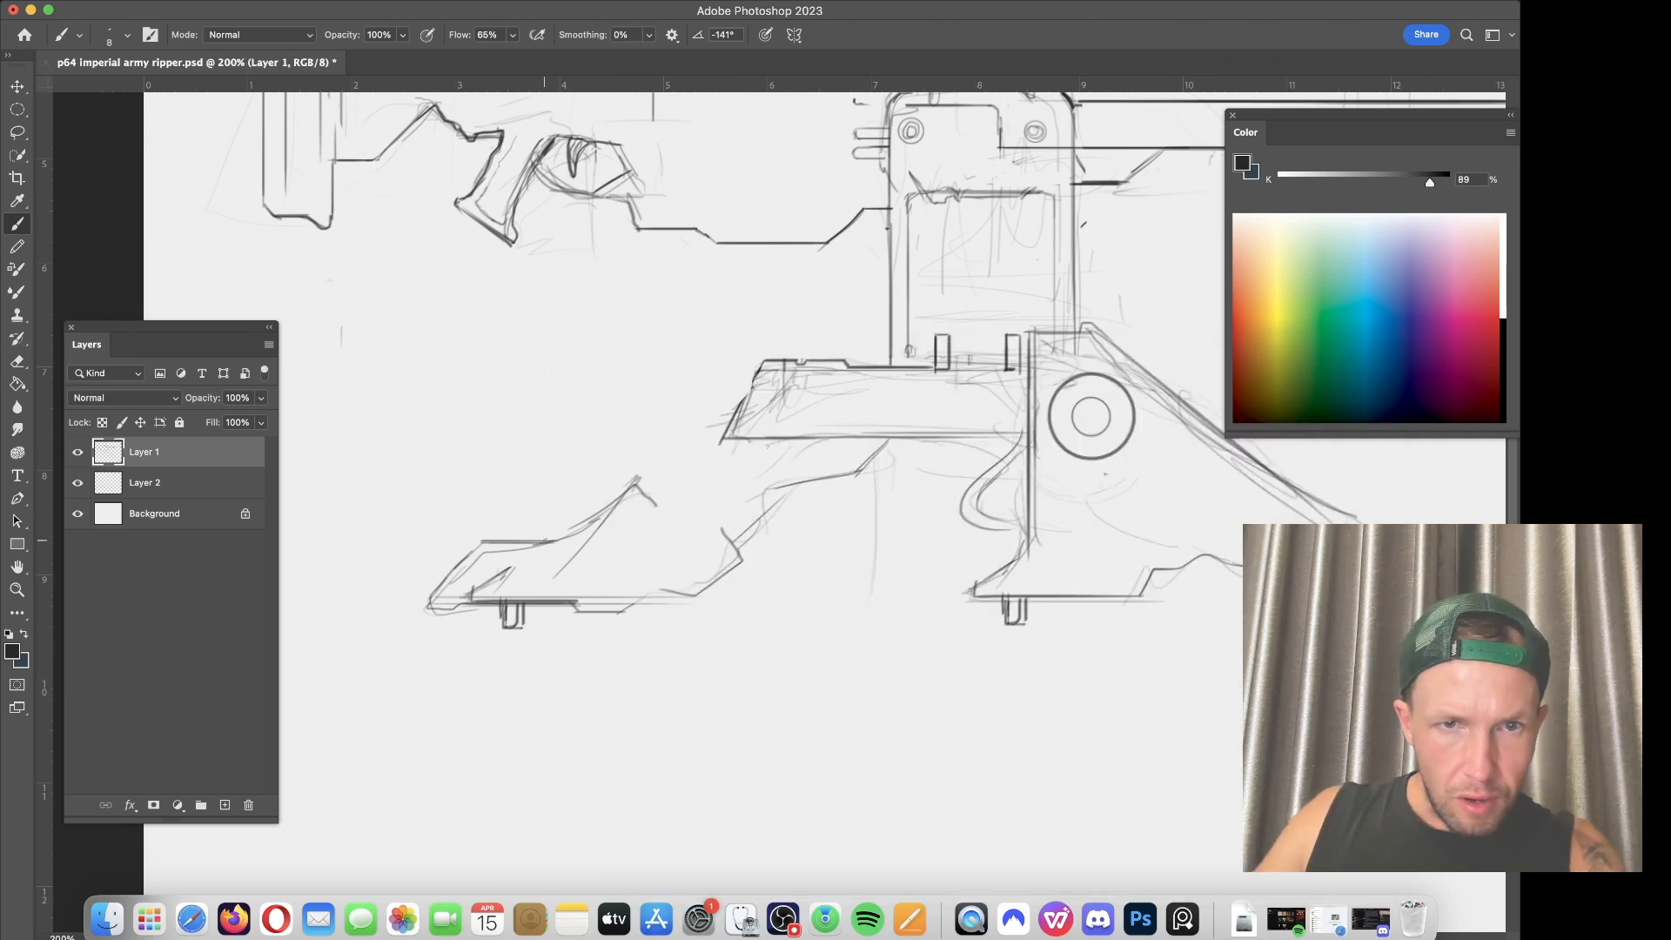
left_click_drag(578, 528, 640, 479)
key("cmd+z")
left_click_drag(576, 529, 642, 481)
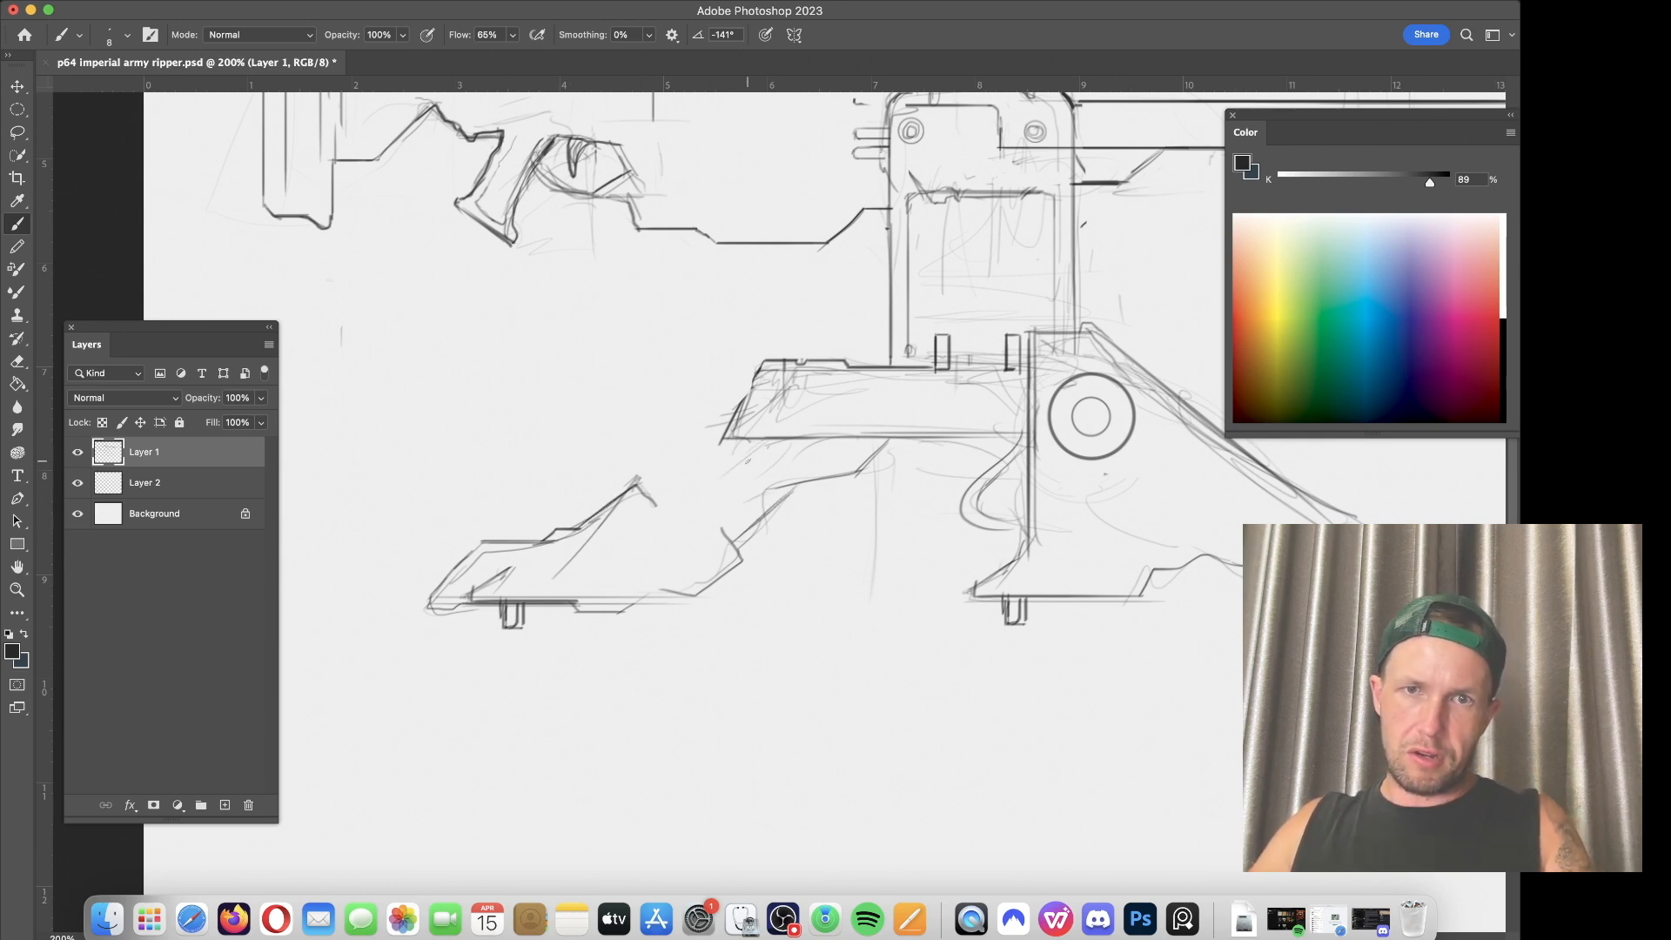
left_click_drag(769, 440, 696, 498)
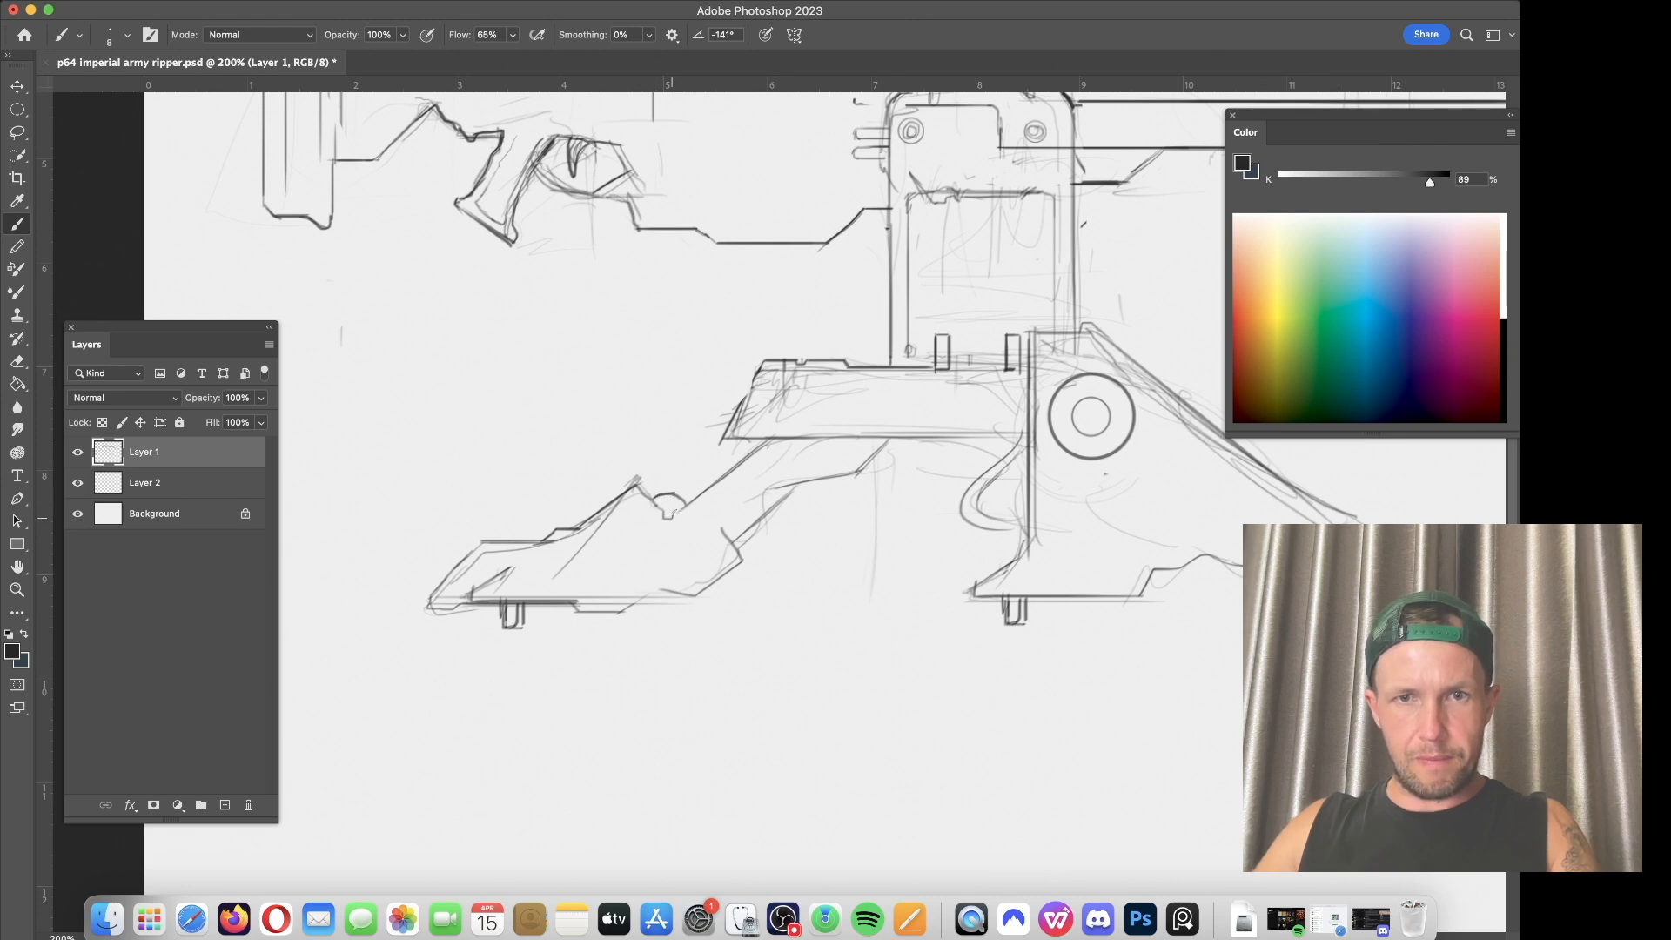
left_click_drag(670, 518, 652, 499)
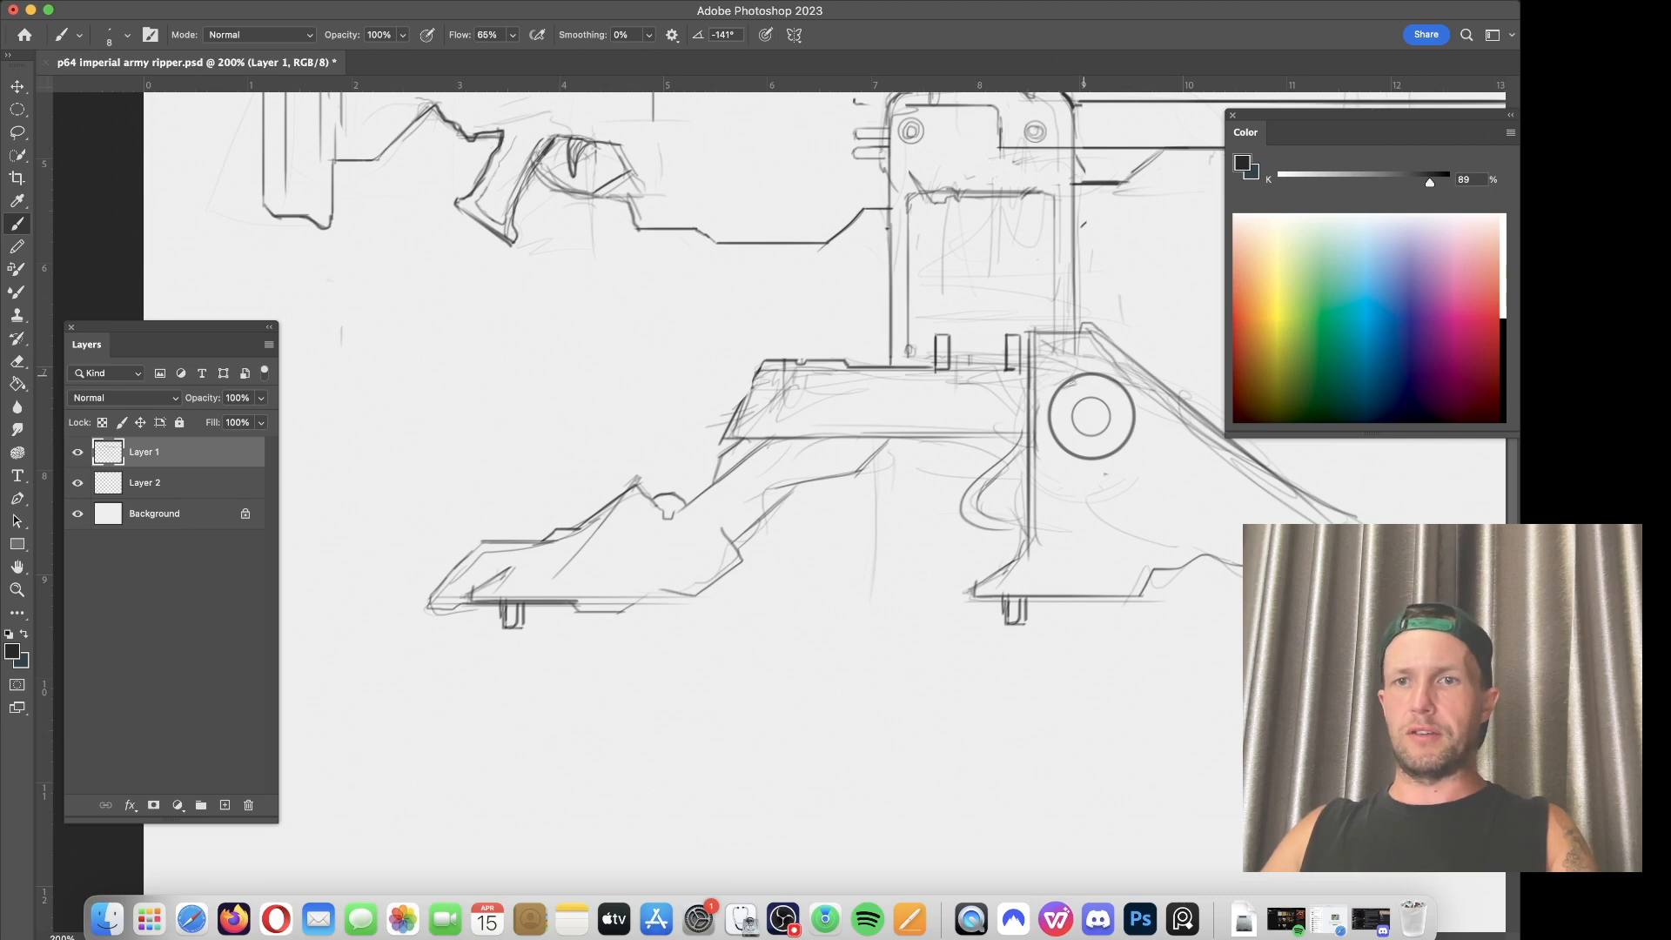
Step: Strengthen the lines along the front leg's rear edge and draw an inset panel outline inside the base platform
left_click_drag(1032, 462, 1032, 542)
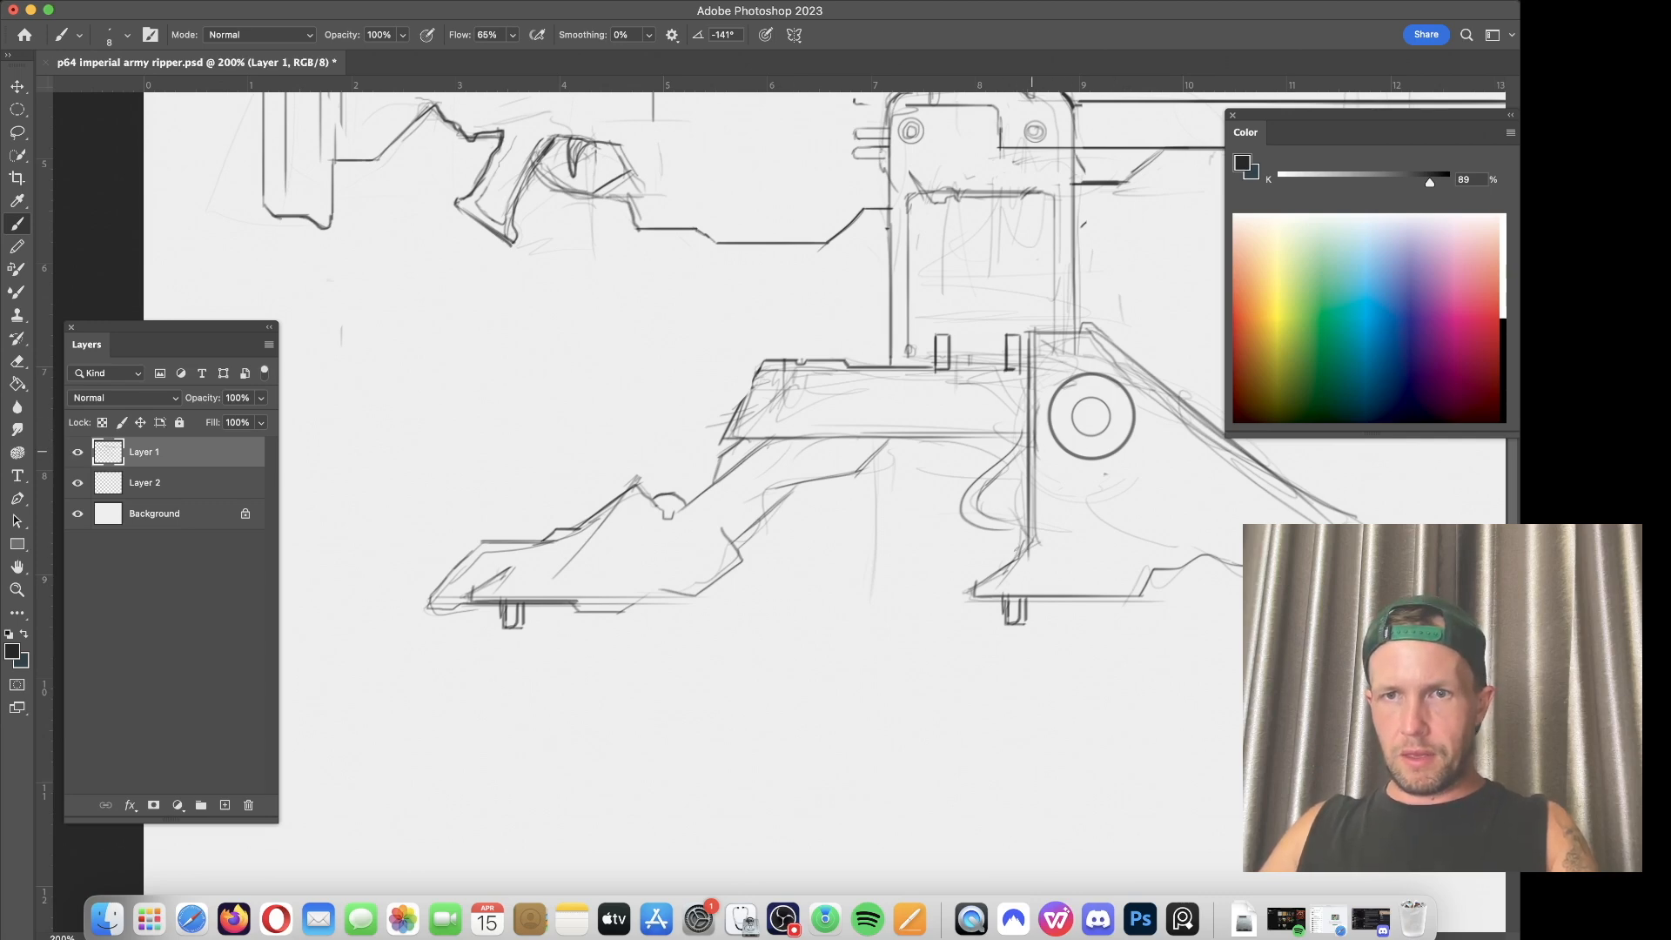
left_click_drag(994, 483, 1022, 504)
mouse_move(988, 434)
left_mouse_down()
mouse_move(999, 480)
mouse_move(994, 449)
mouse_move(814, 433)
left_mouse_up()
mouse_move(772, 373)
left_mouse_down()
mouse_move(743, 427)
mouse_move(755, 406)
mouse_move(940, 371)
left_mouse_up()
mouse_move(755, 409)
left_mouse_down()
mouse_move(746, 425)
mouse_move(960, 421)
mouse_move(1044, 524)
mouse_move(1045, 549)
left_mouse_up()
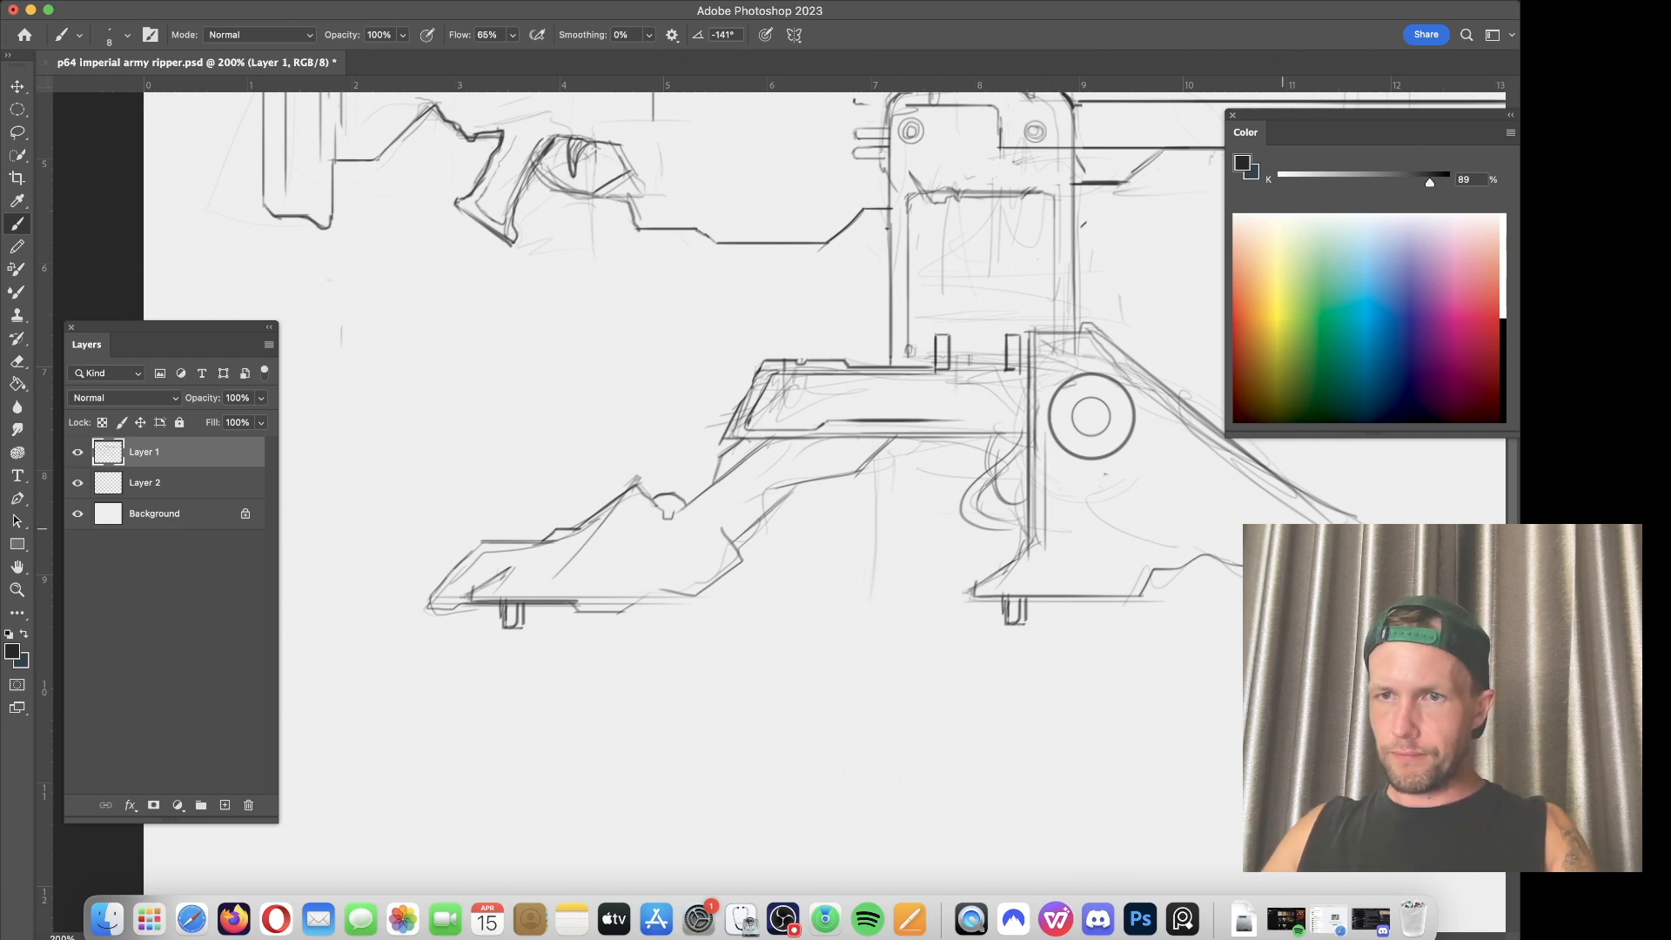
Step: Erase the rough lines at the lower end of the front leg's sloping edge
mouse_move(1282, 506)
left_mouse_down()
mouse_move(985, 501)
mouse_move(1046, 507)
mouse_move(1031, 495)
left_mouse_up()
key("e")
left_click_drag(981, 467, 966, 451)
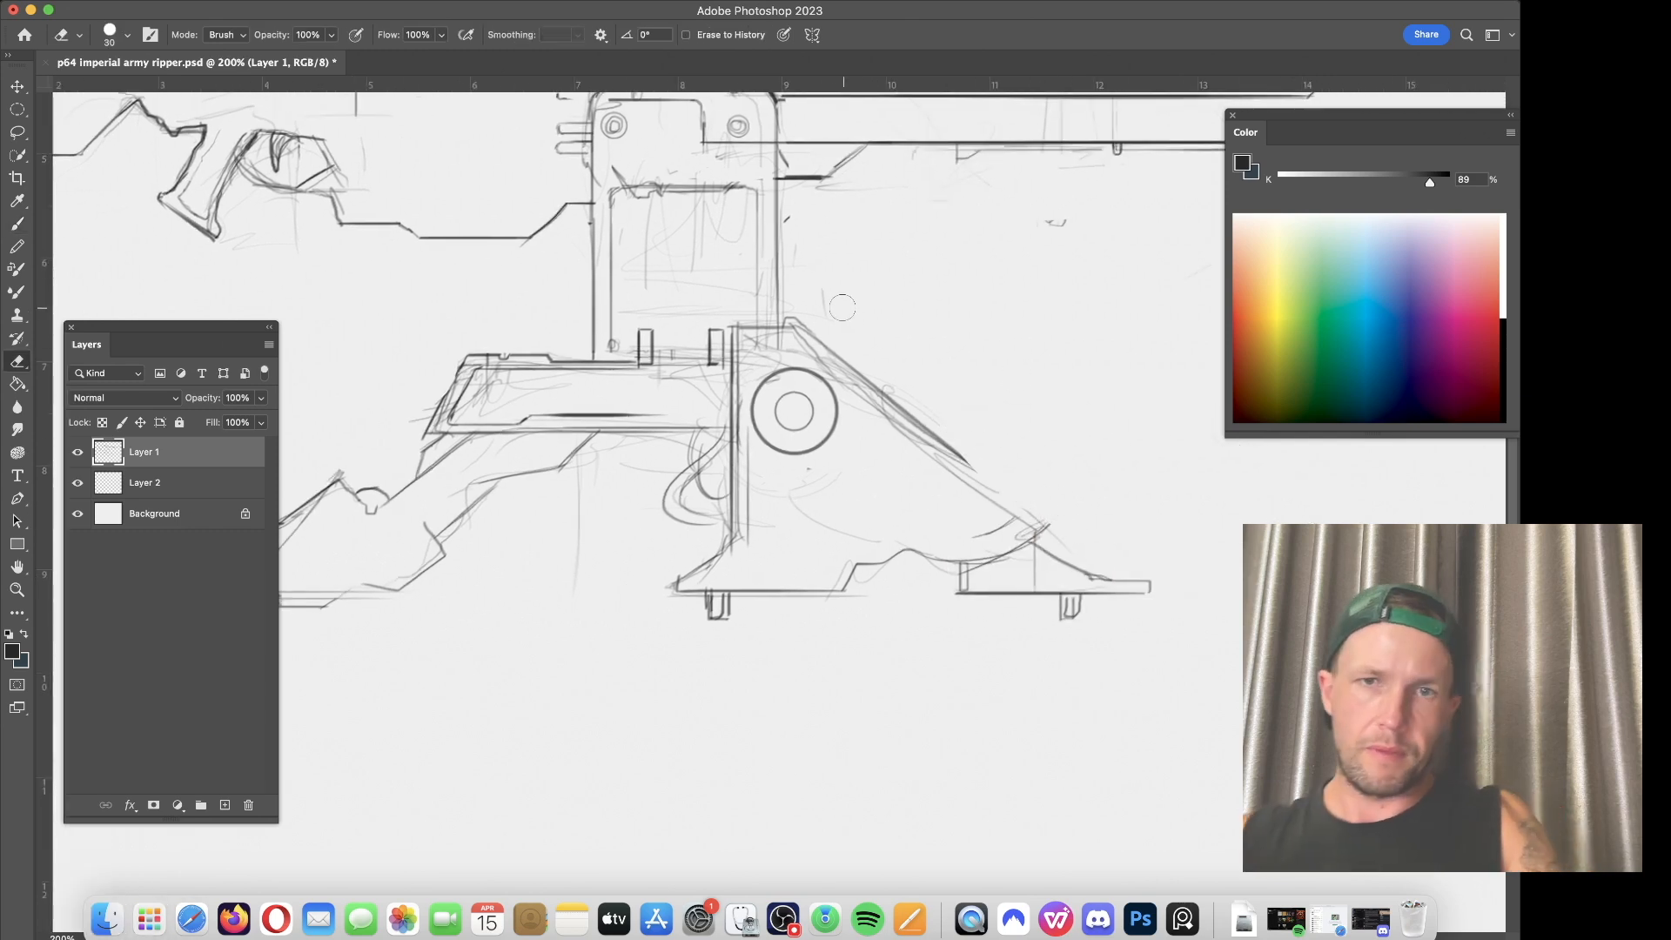
Step: Select a brush from General Brushes and set it to 100% flow and a size of 3 px
key("b")
right_click(1011, 485)
scroll(1398, 491, "up", 10)
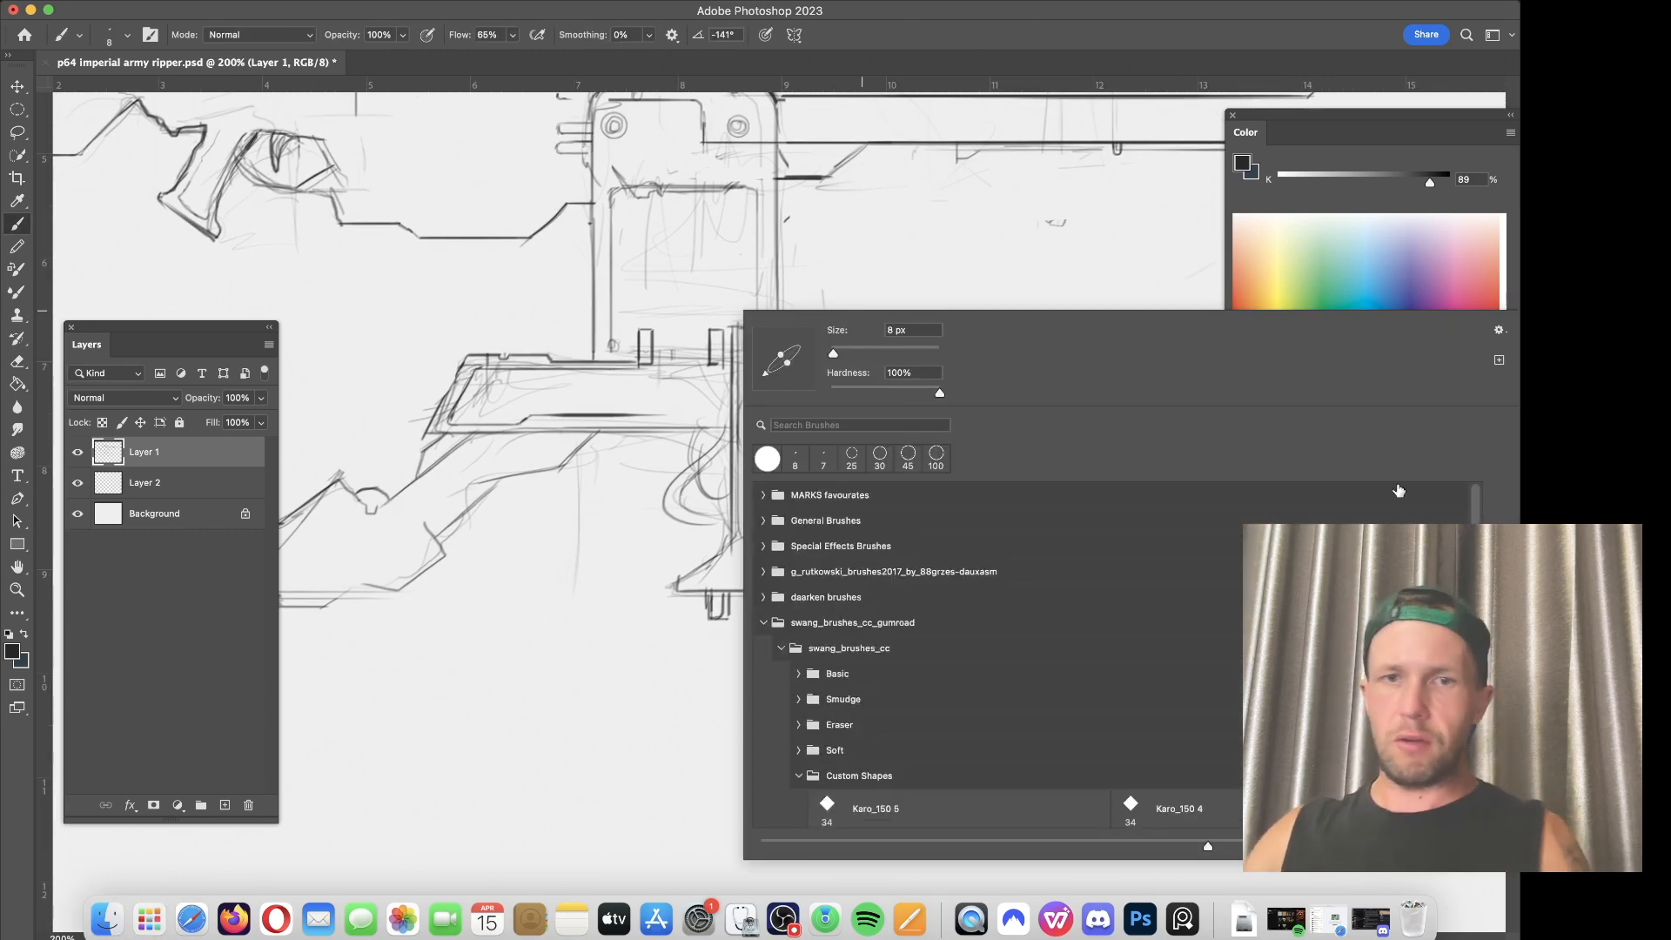
left_click(764, 521)
left_click(841, 553)
left_click(892, 35)
mouse_move(512, 35)
left_mouse_down()
mouse_move(515, 55)
mouse_move(557, 62)
left_mouse_up()
key("bracketleft")
key("bracketleft")
key("bracketleft")
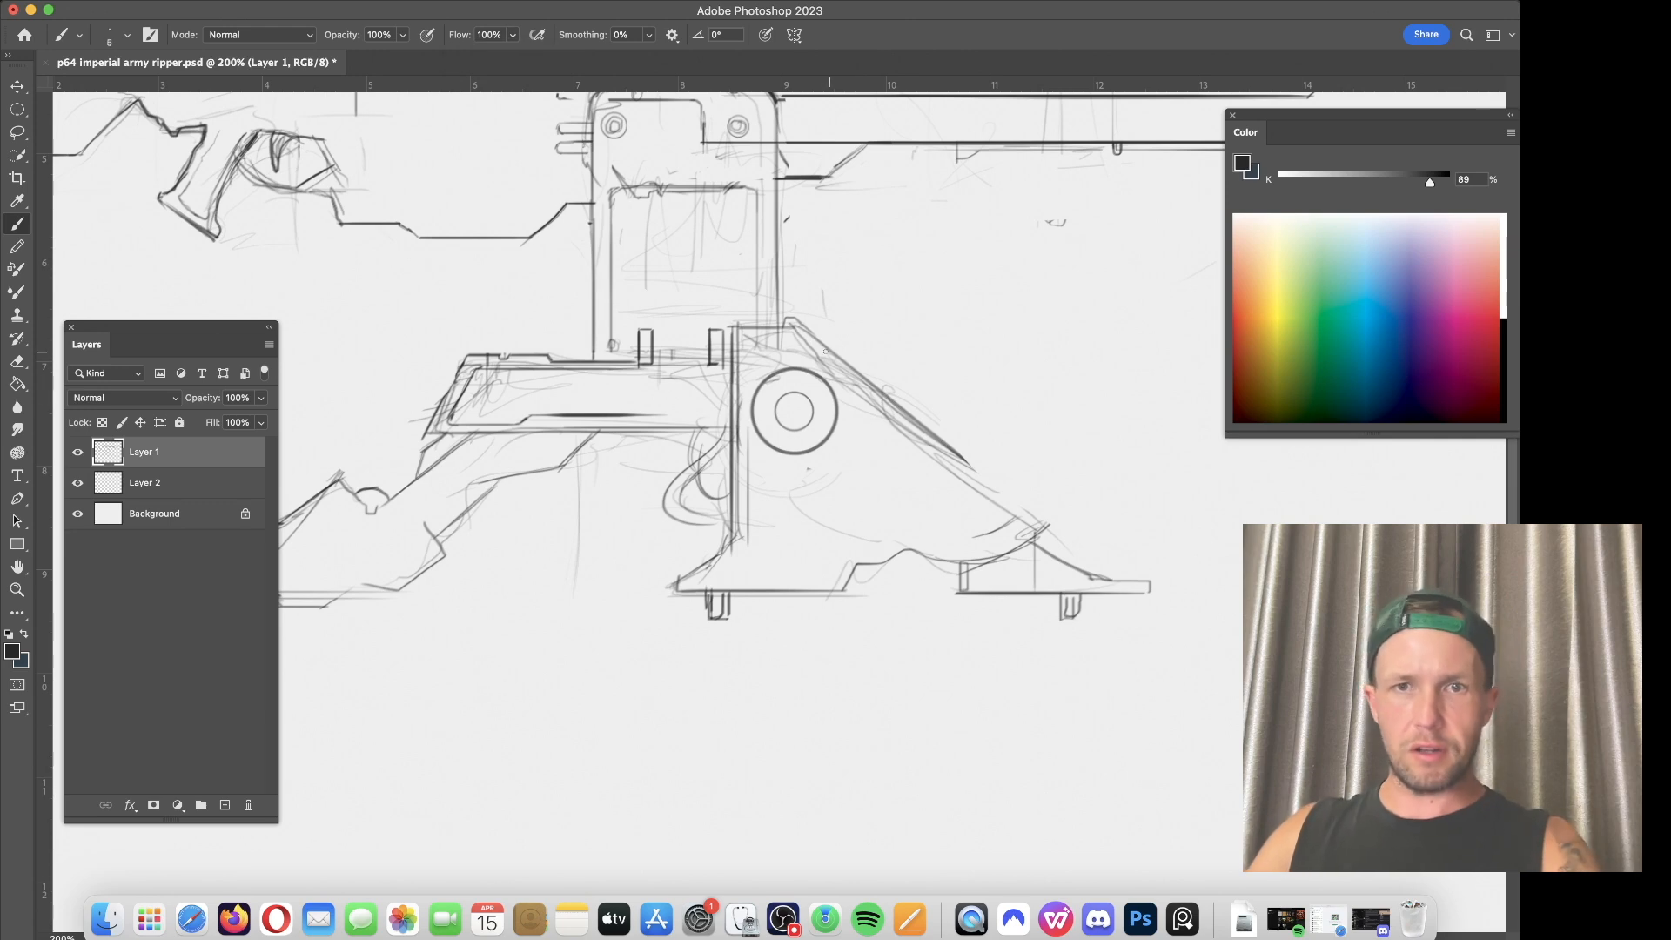
key("bracketleft")
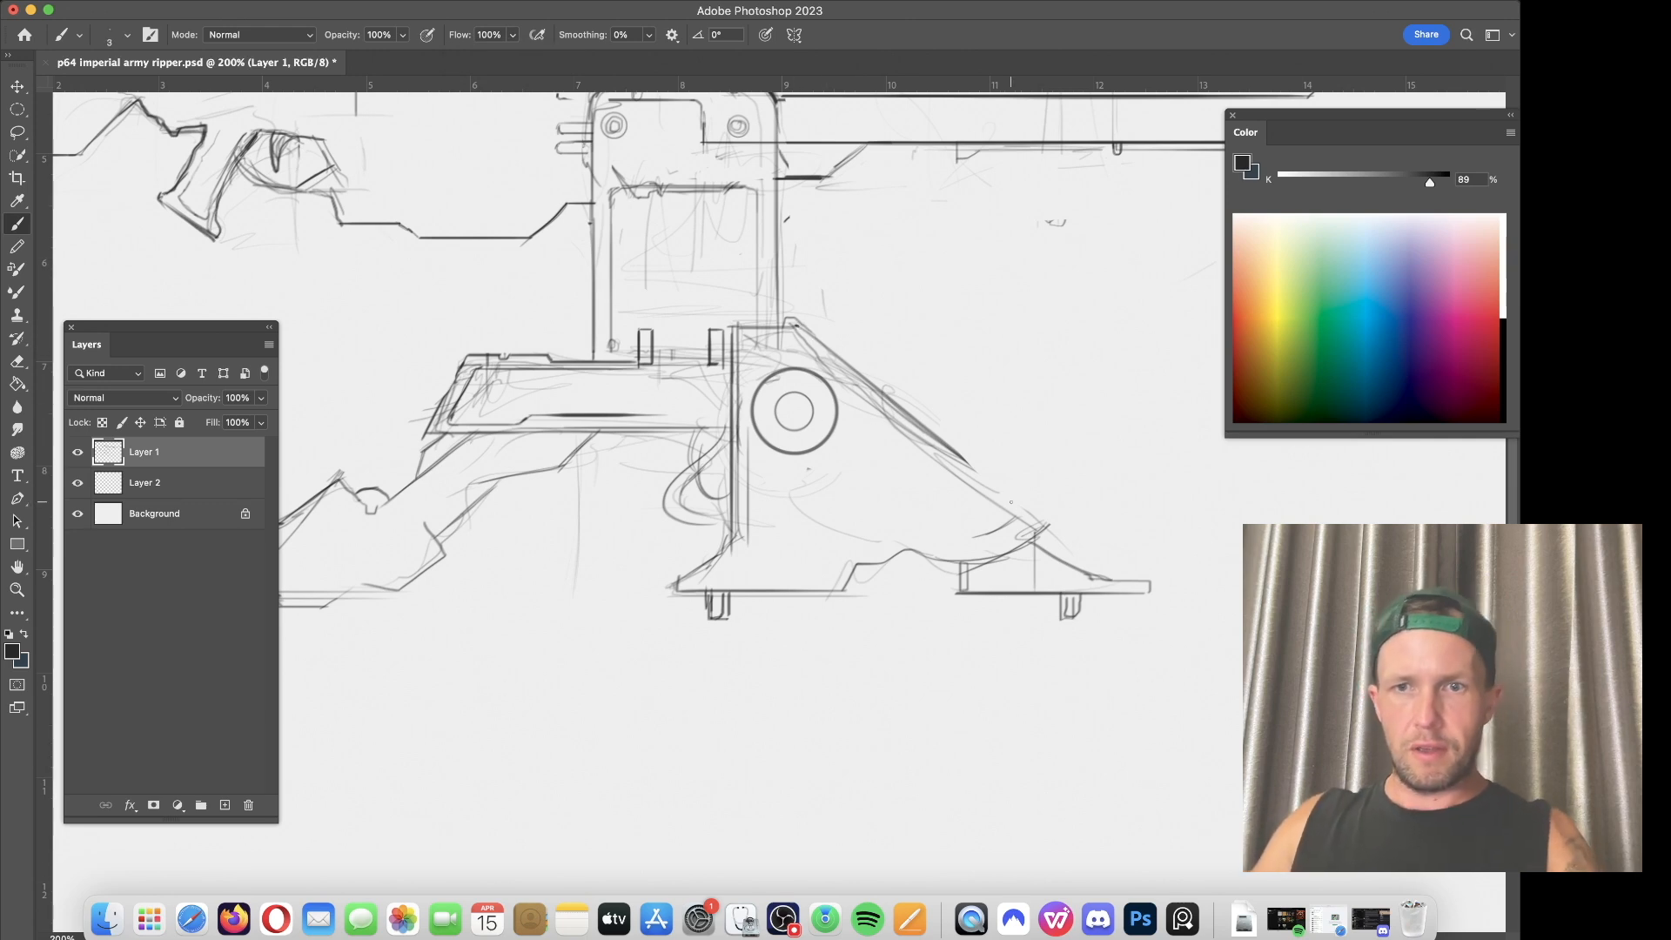
Step: Draw the front leg's long sloping edge as a straight line to its tip and continue the outline back along the underside
left_click_drag(795, 325, 1045, 529)
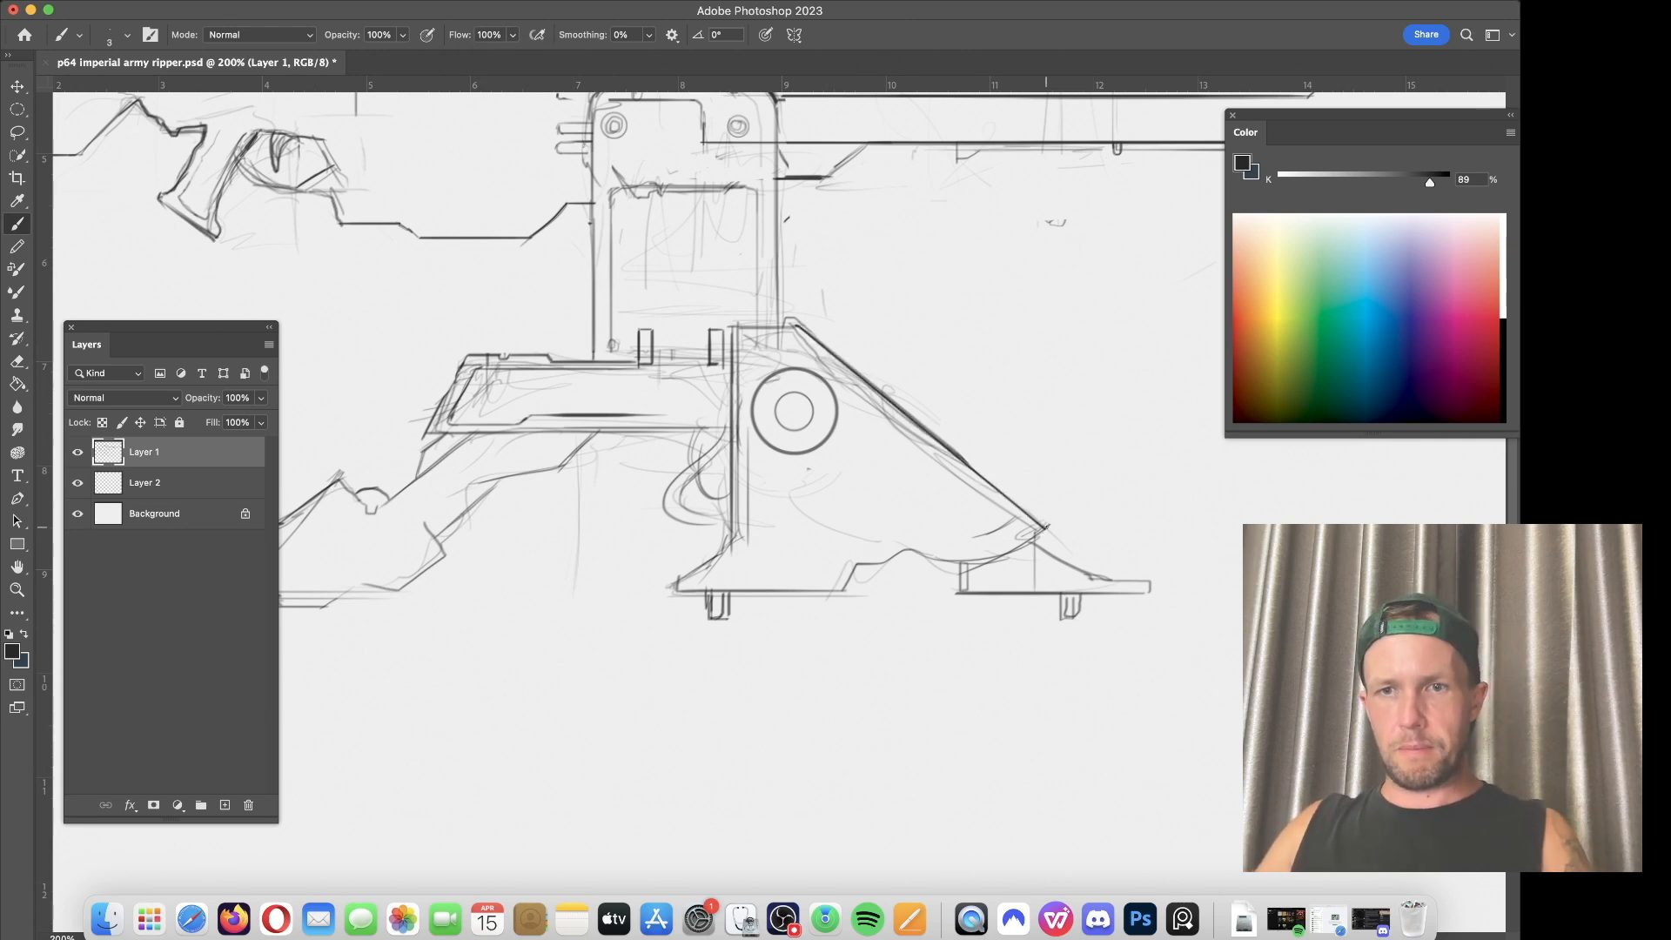
left_click(999, 564, "shift")
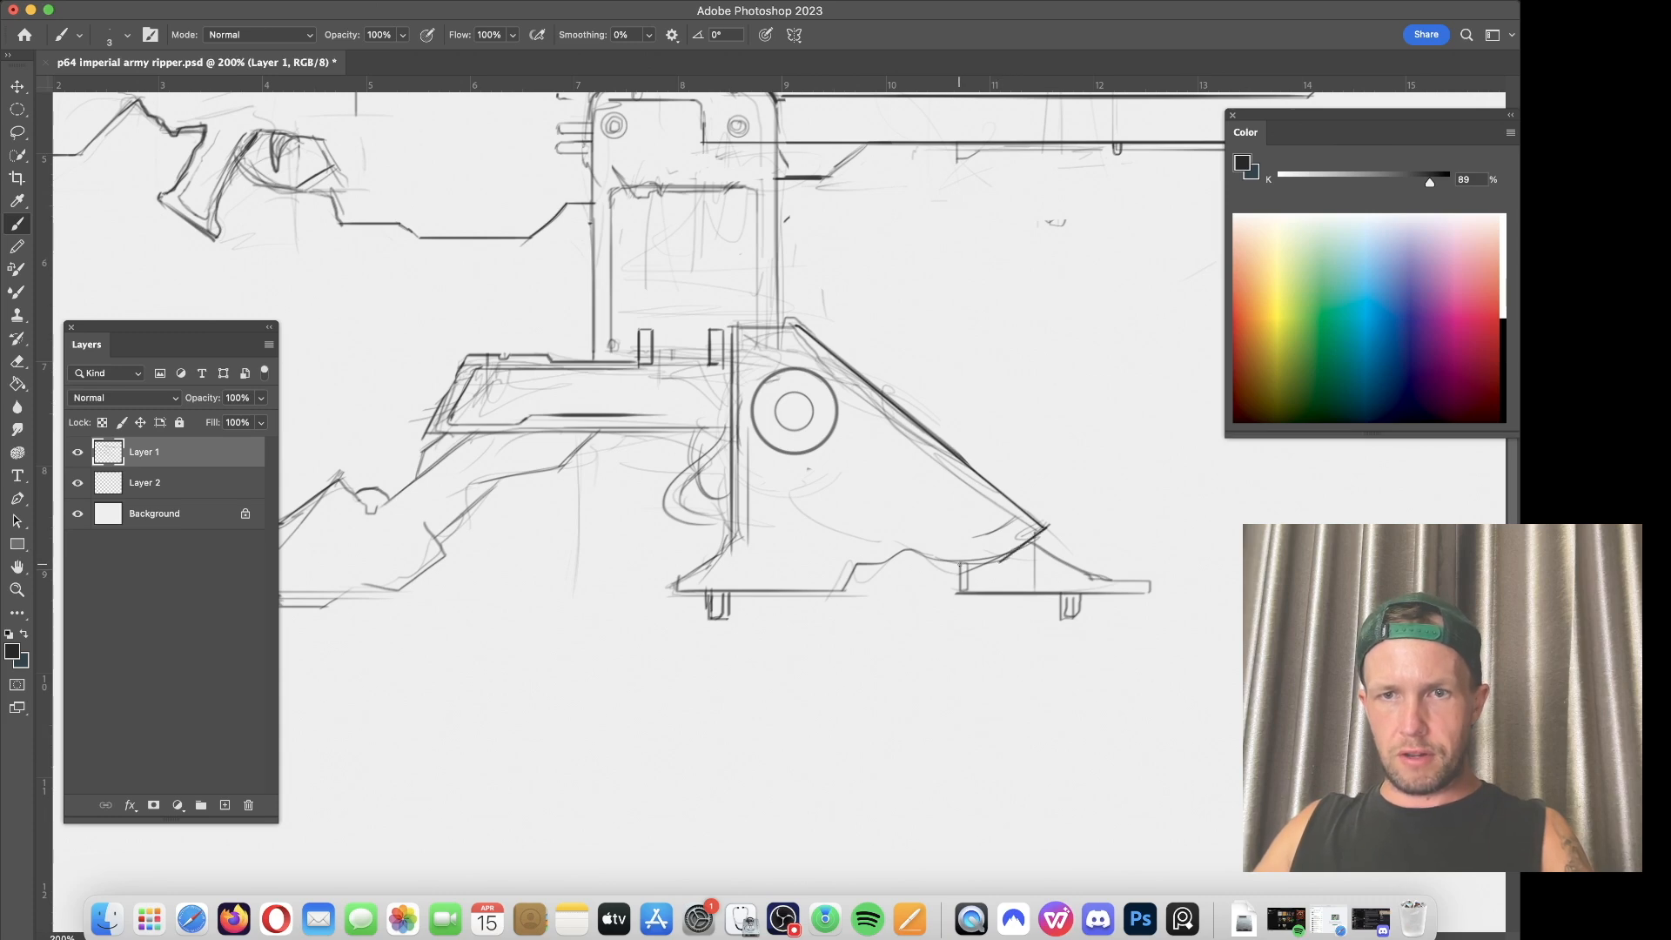
left_click(940, 561, "shift")
left_click(908, 550, "shift")
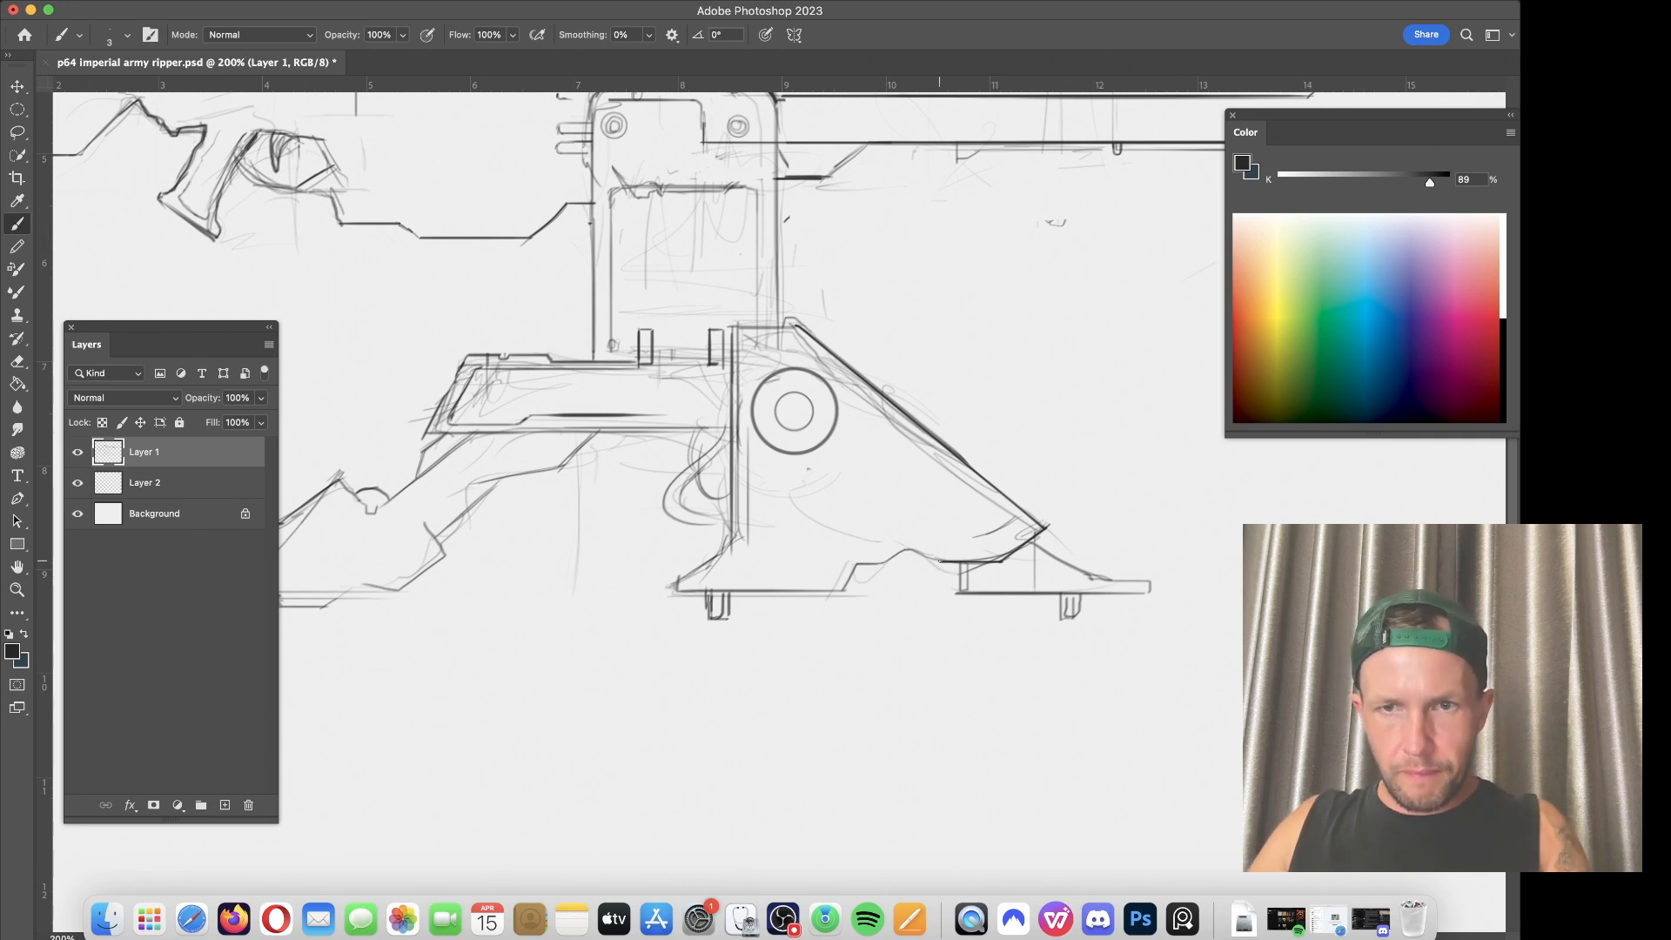
Step: Erase the rough curved hump on the front leg's underside and redraw it as an angular stepped recess
key("e")
left_click_drag(885, 562, 913, 552)
key("b")
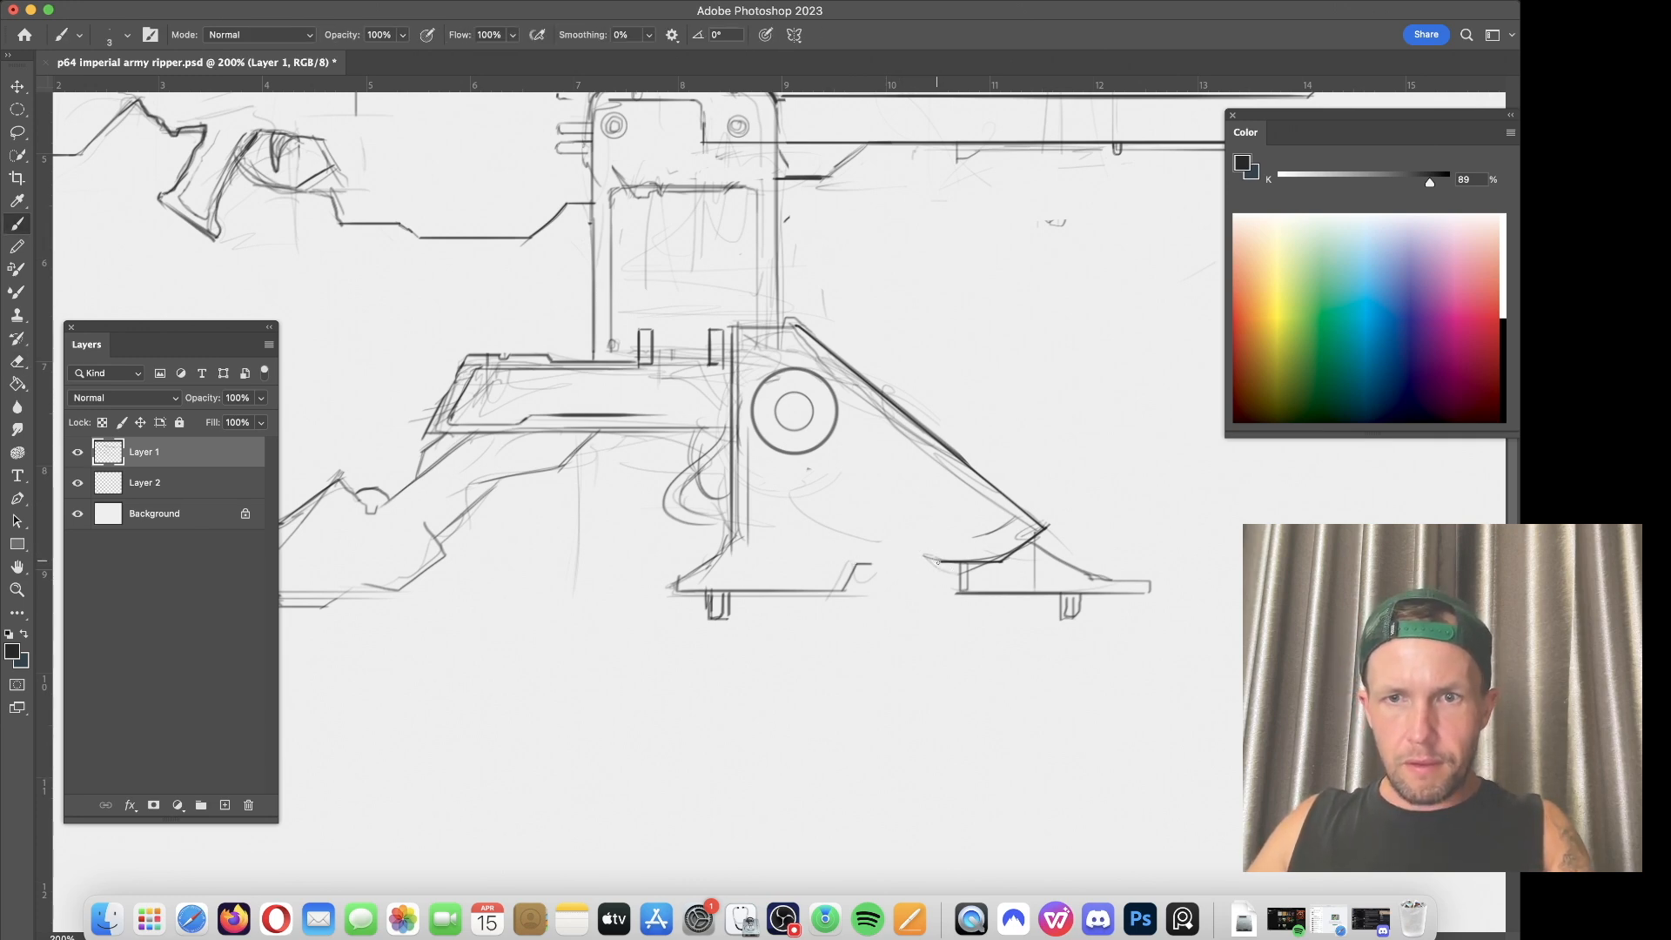
left_click_drag(923, 554, 887, 551)
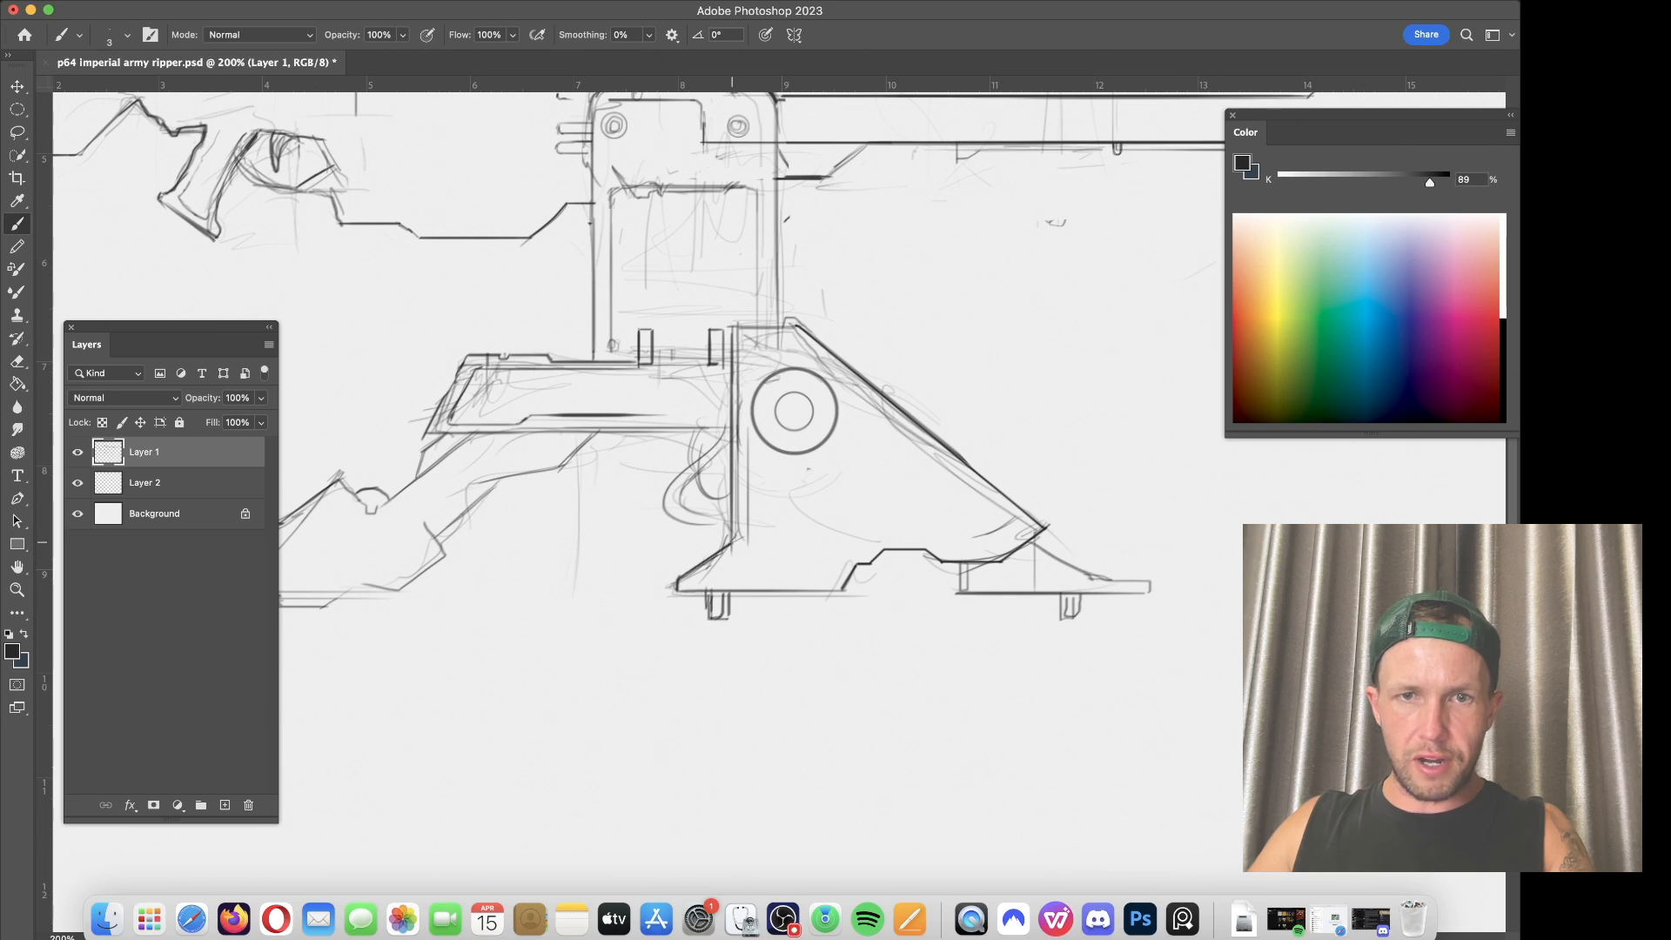
Step: Darken the front leg's vertical rear edge and outline its flat top with a small raised step
left_click_drag(733, 326, 732, 542)
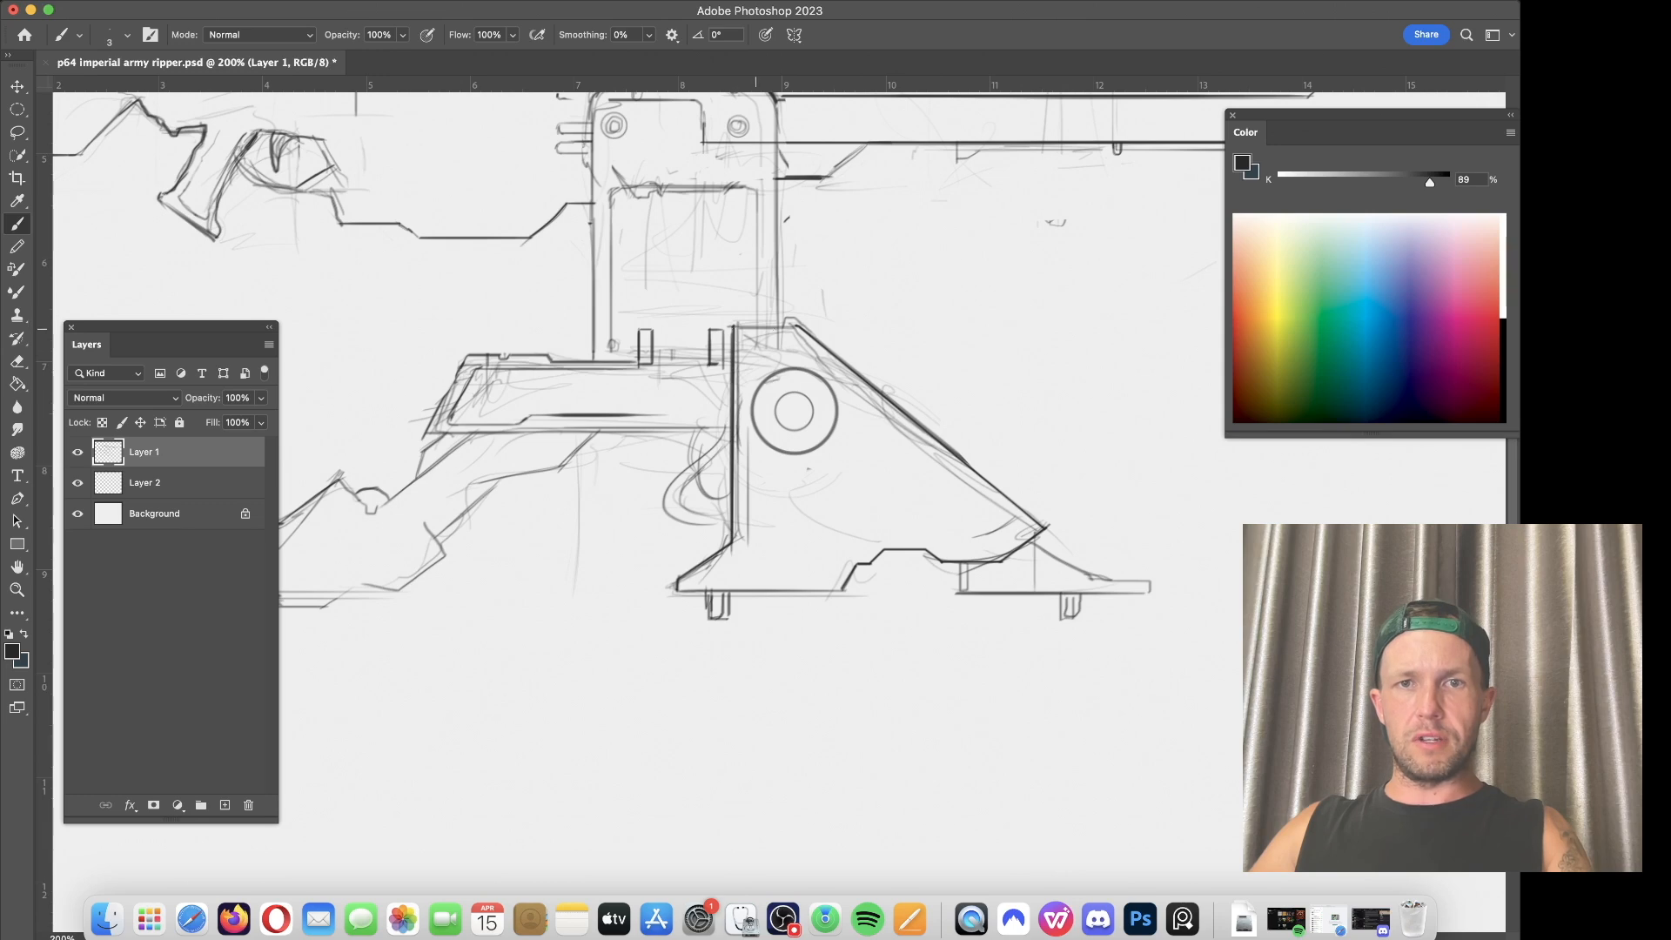
mouse_move(736, 326)
left_mouse_down()
mouse_move(783, 342)
mouse_move(782, 326)
left_mouse_up()
key("super+z")
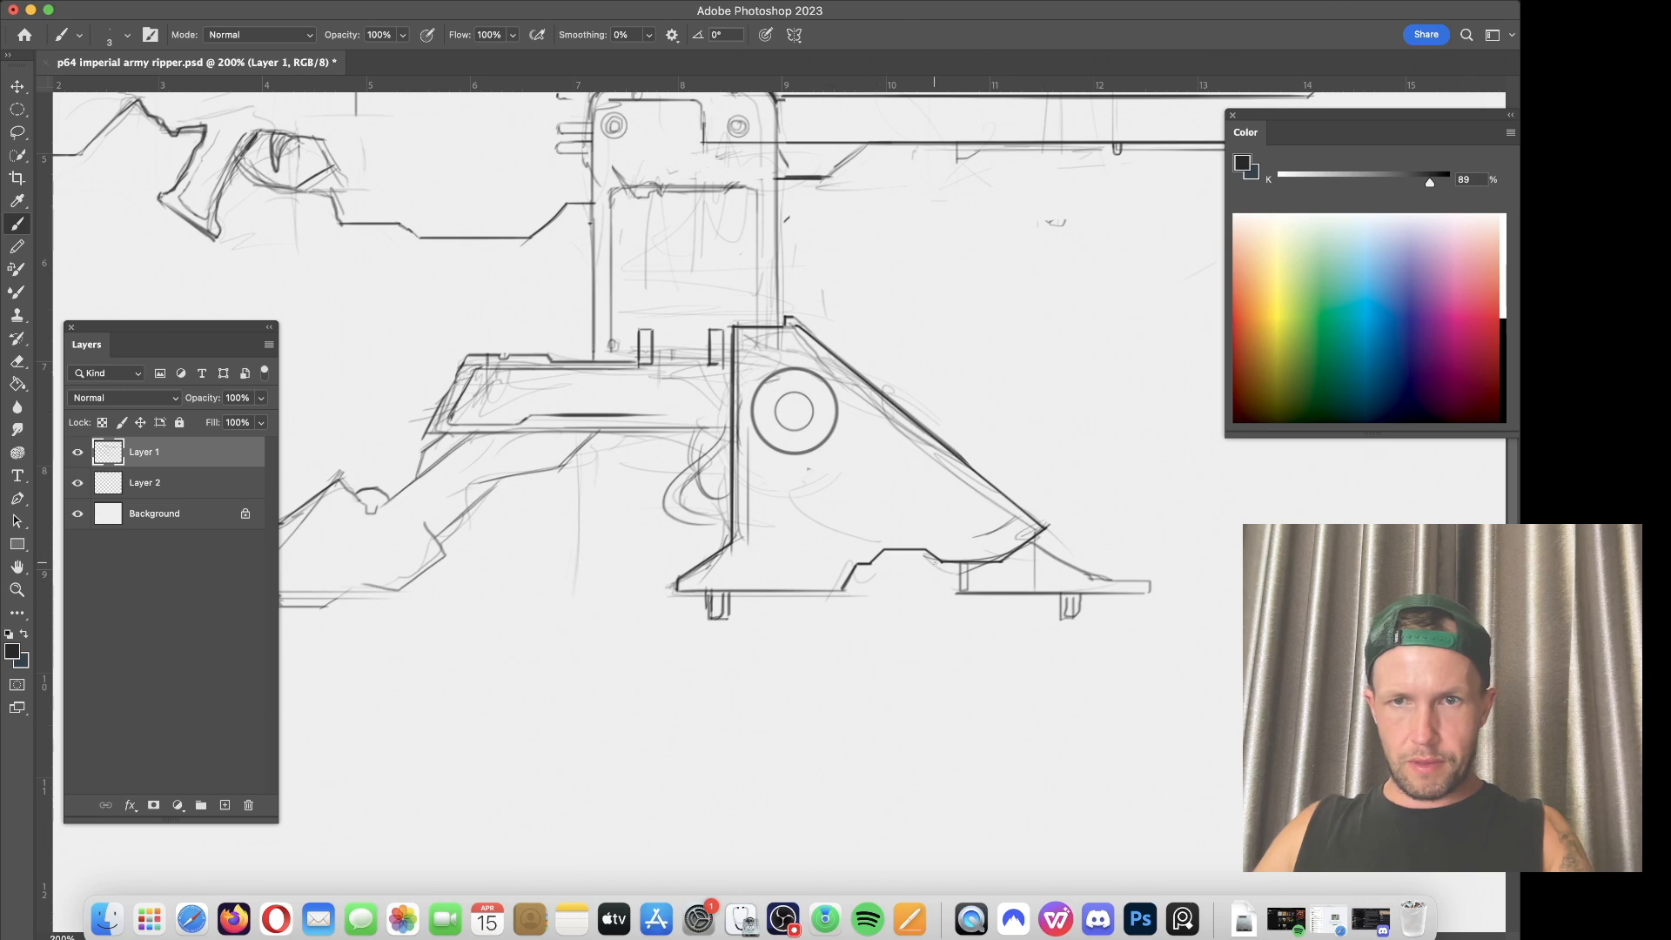
Step: Undo the small angular shape under the front leg's recess and draw a flat secondary edge there instead
left_click_drag(928, 557, 888, 552)
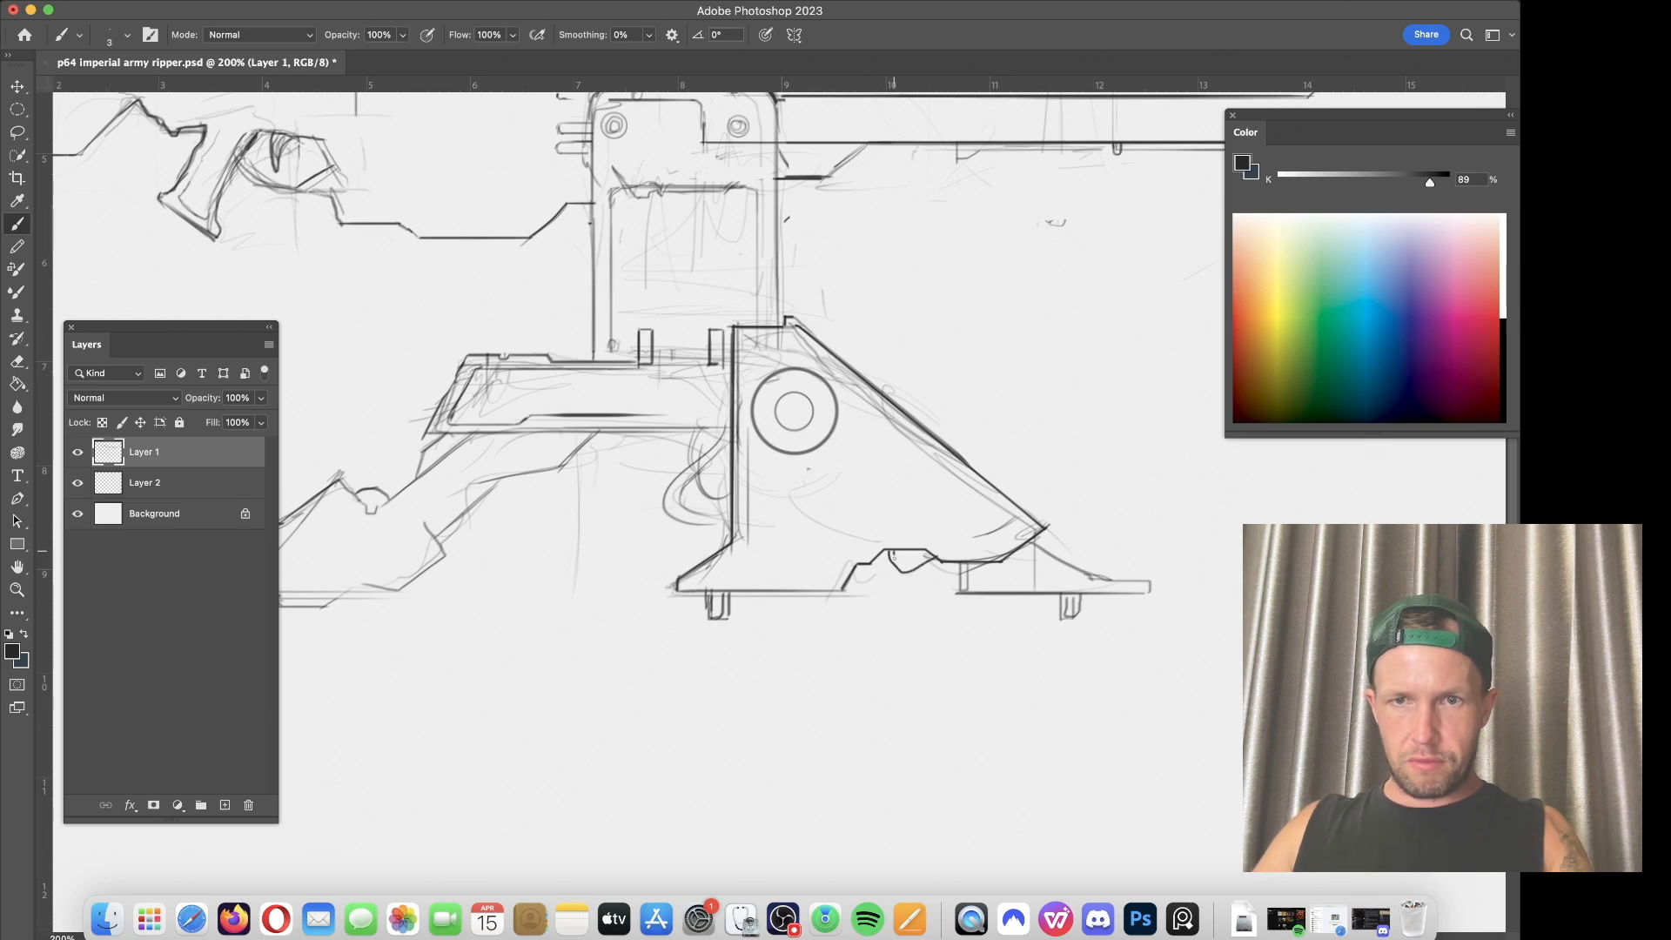
key("super+z")
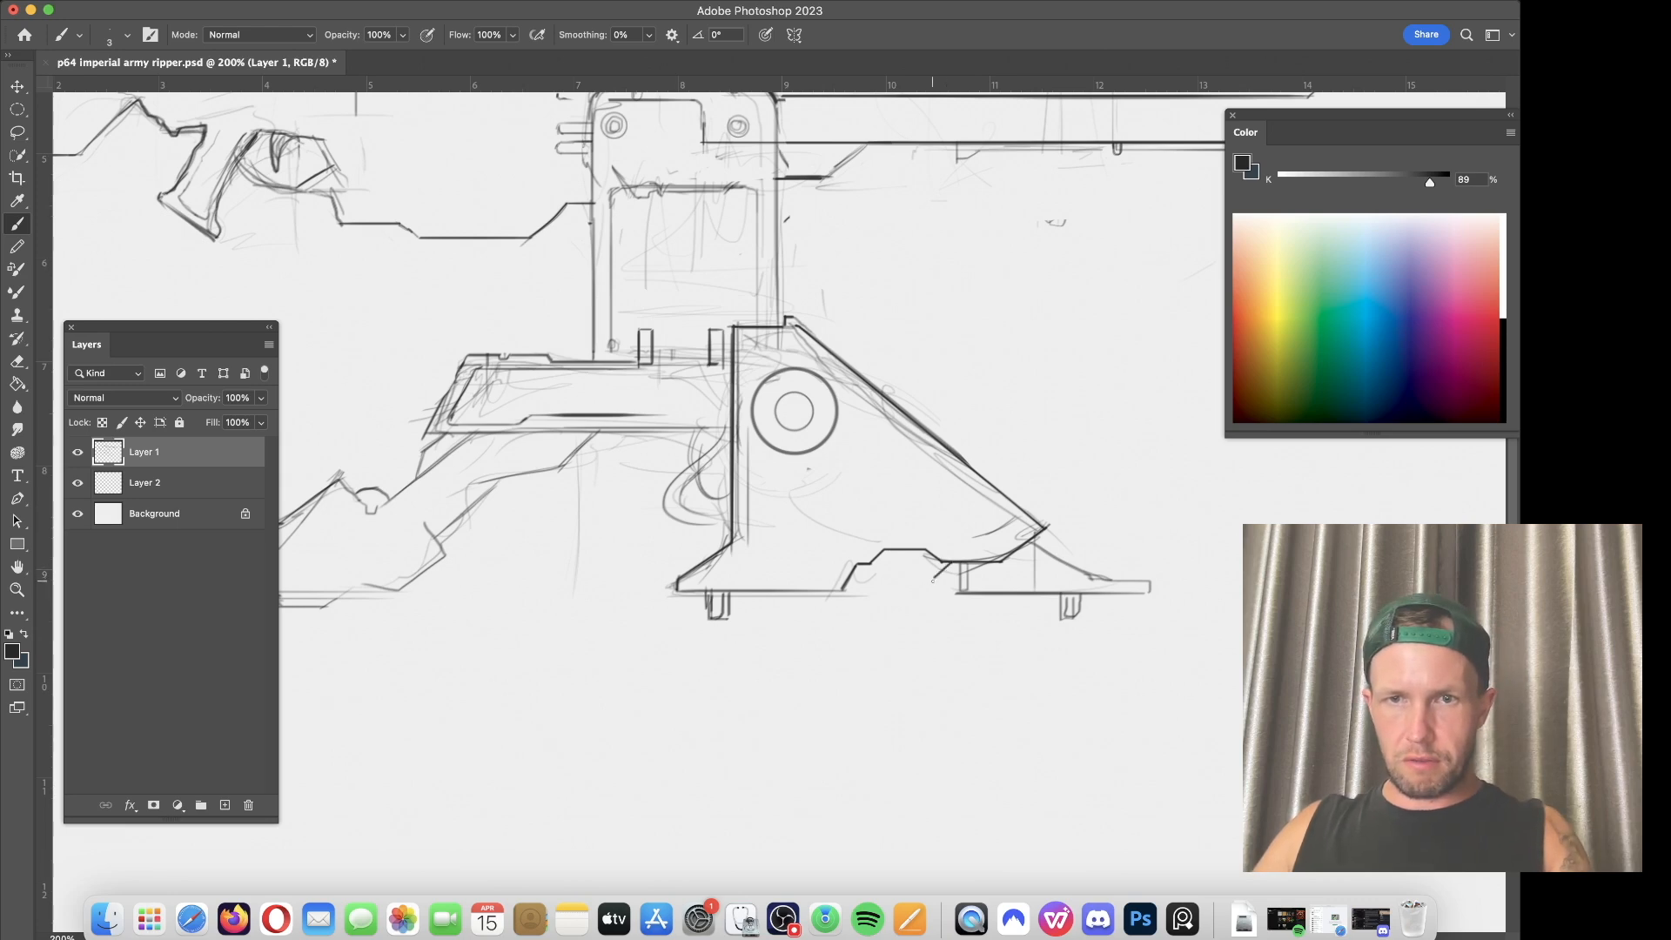
left_click_drag(901, 575, 860, 574)
Step: Draw a straight diagonal edge under the rear leg from the platform to the foot and erase its middle section
scroll(854, 565, "left", 5)
scroll(855, 566, "up", 2)
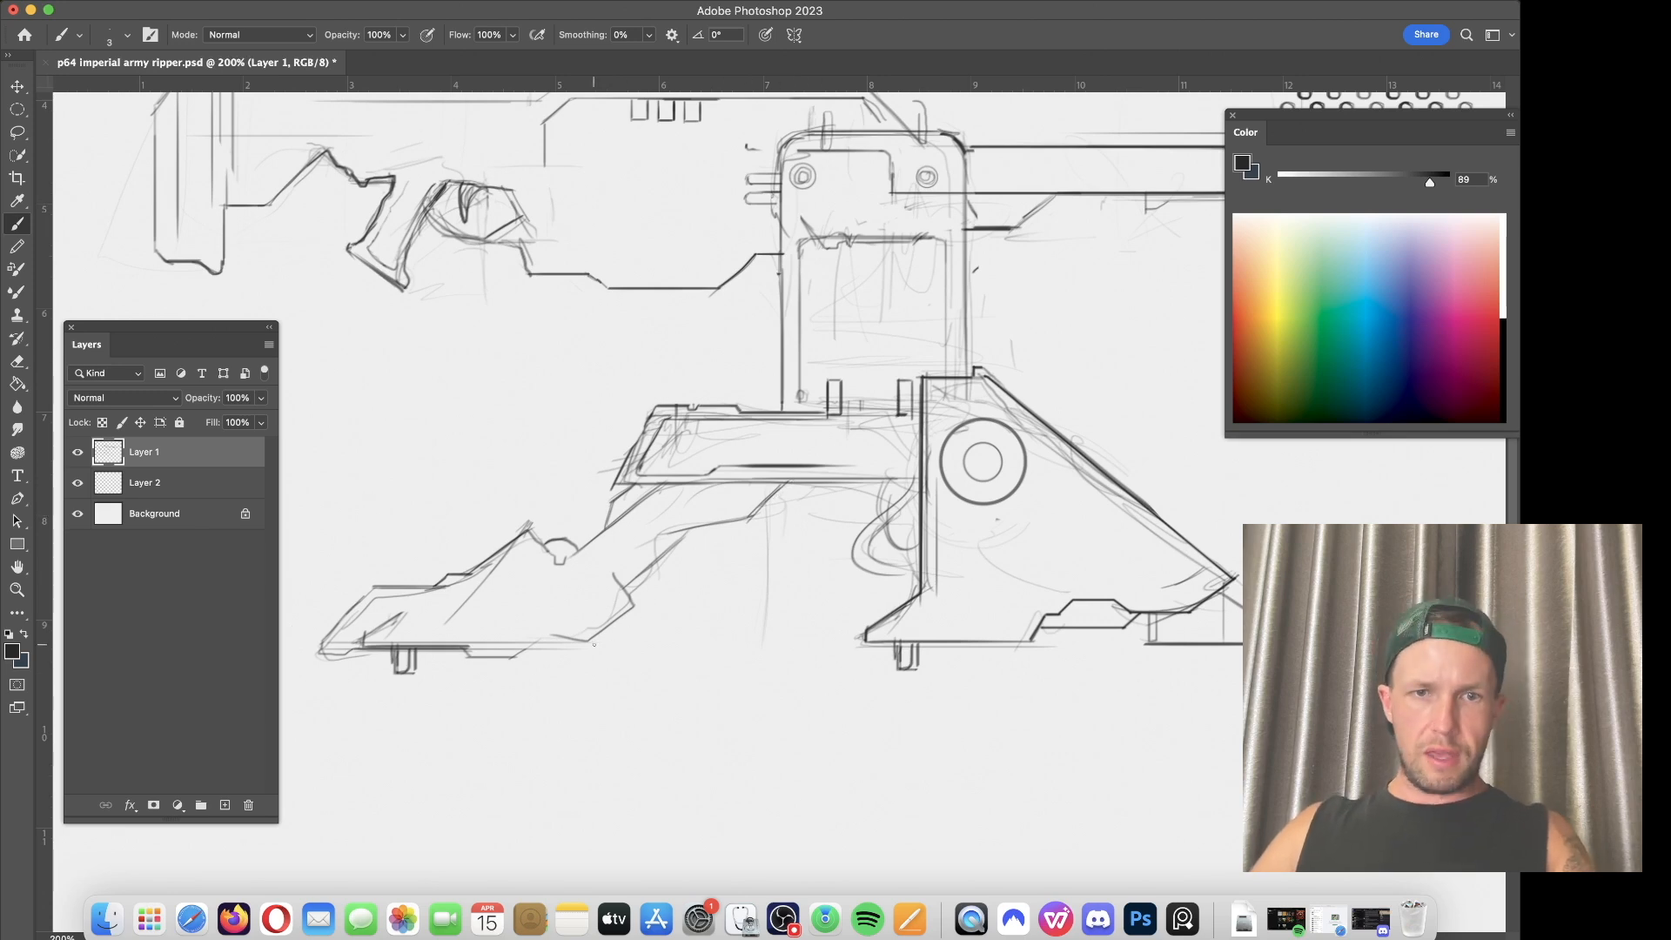
left_click(787, 481)
left_click(589, 643, "shift")
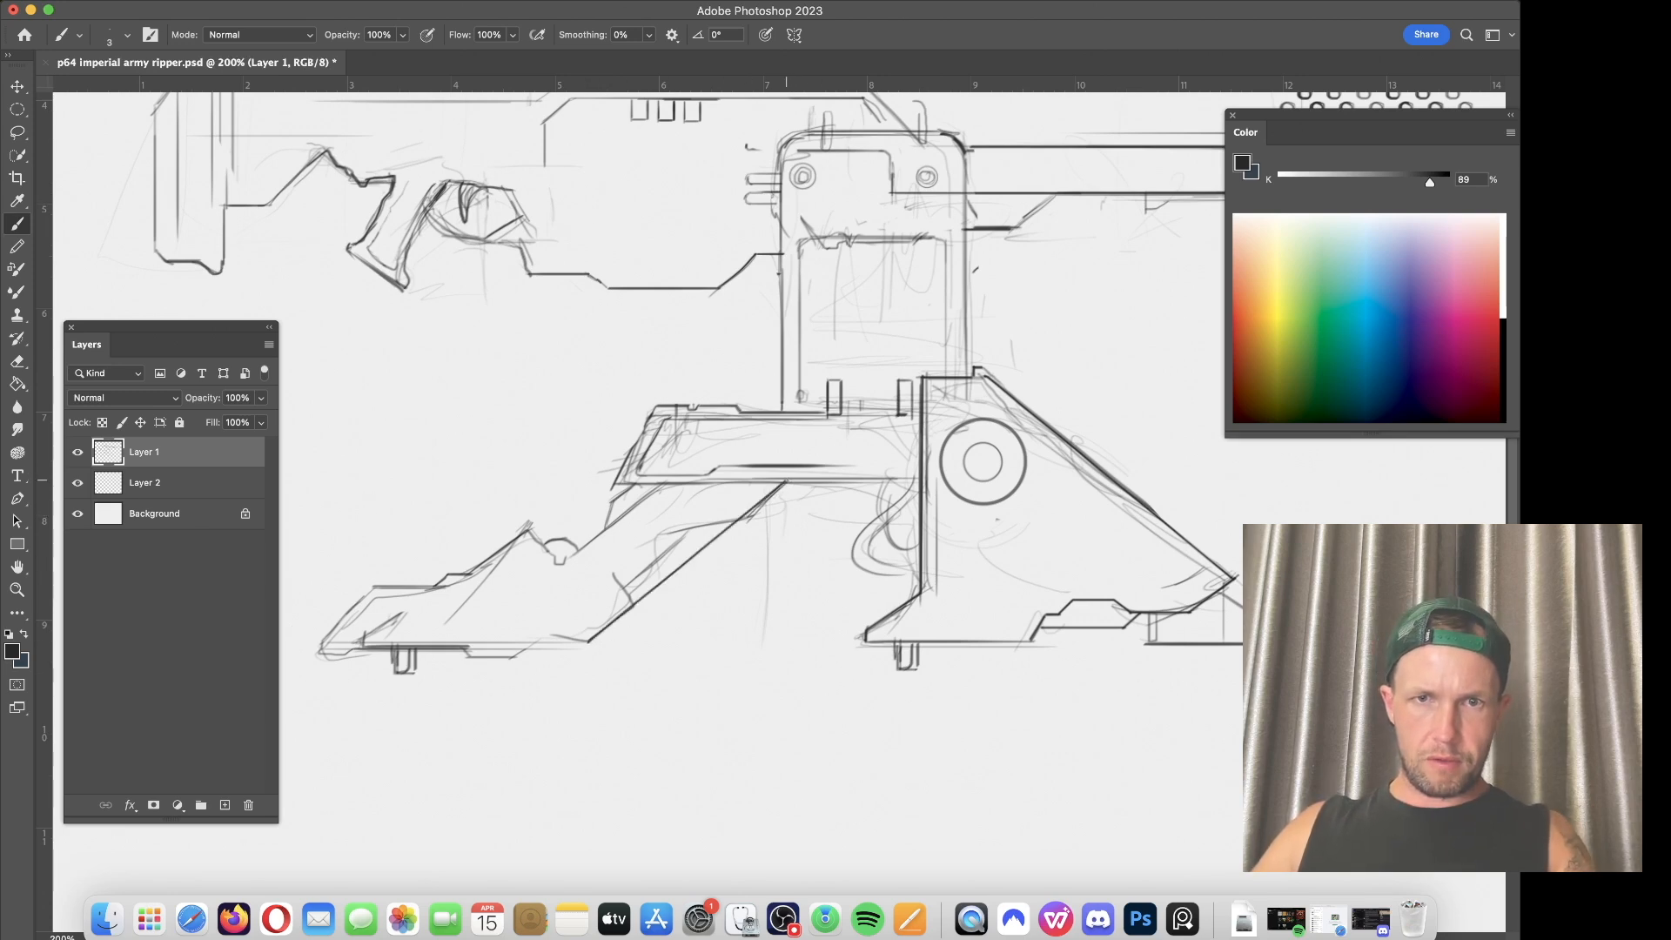
key("e")
left_click_drag(663, 597, 742, 533)
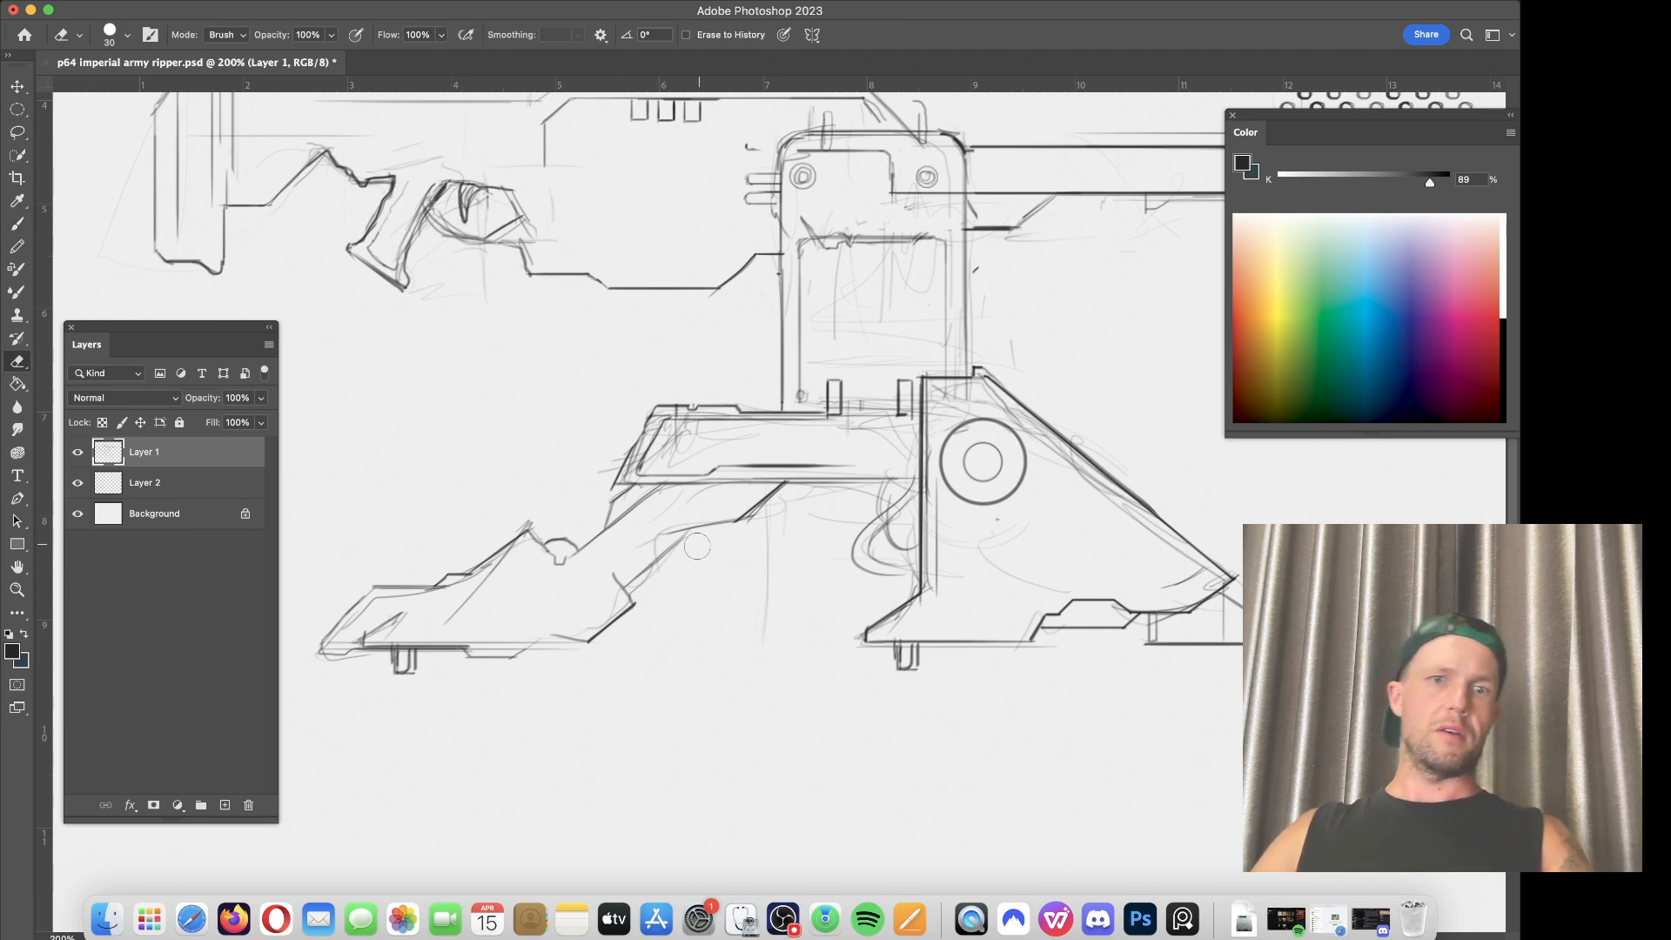
Step: Draw a recessed, angled underside contour on the rear leg down to the foot with a 2 px brush
key("b")
key("bracketleft")
left_click(642, 540, "shift")
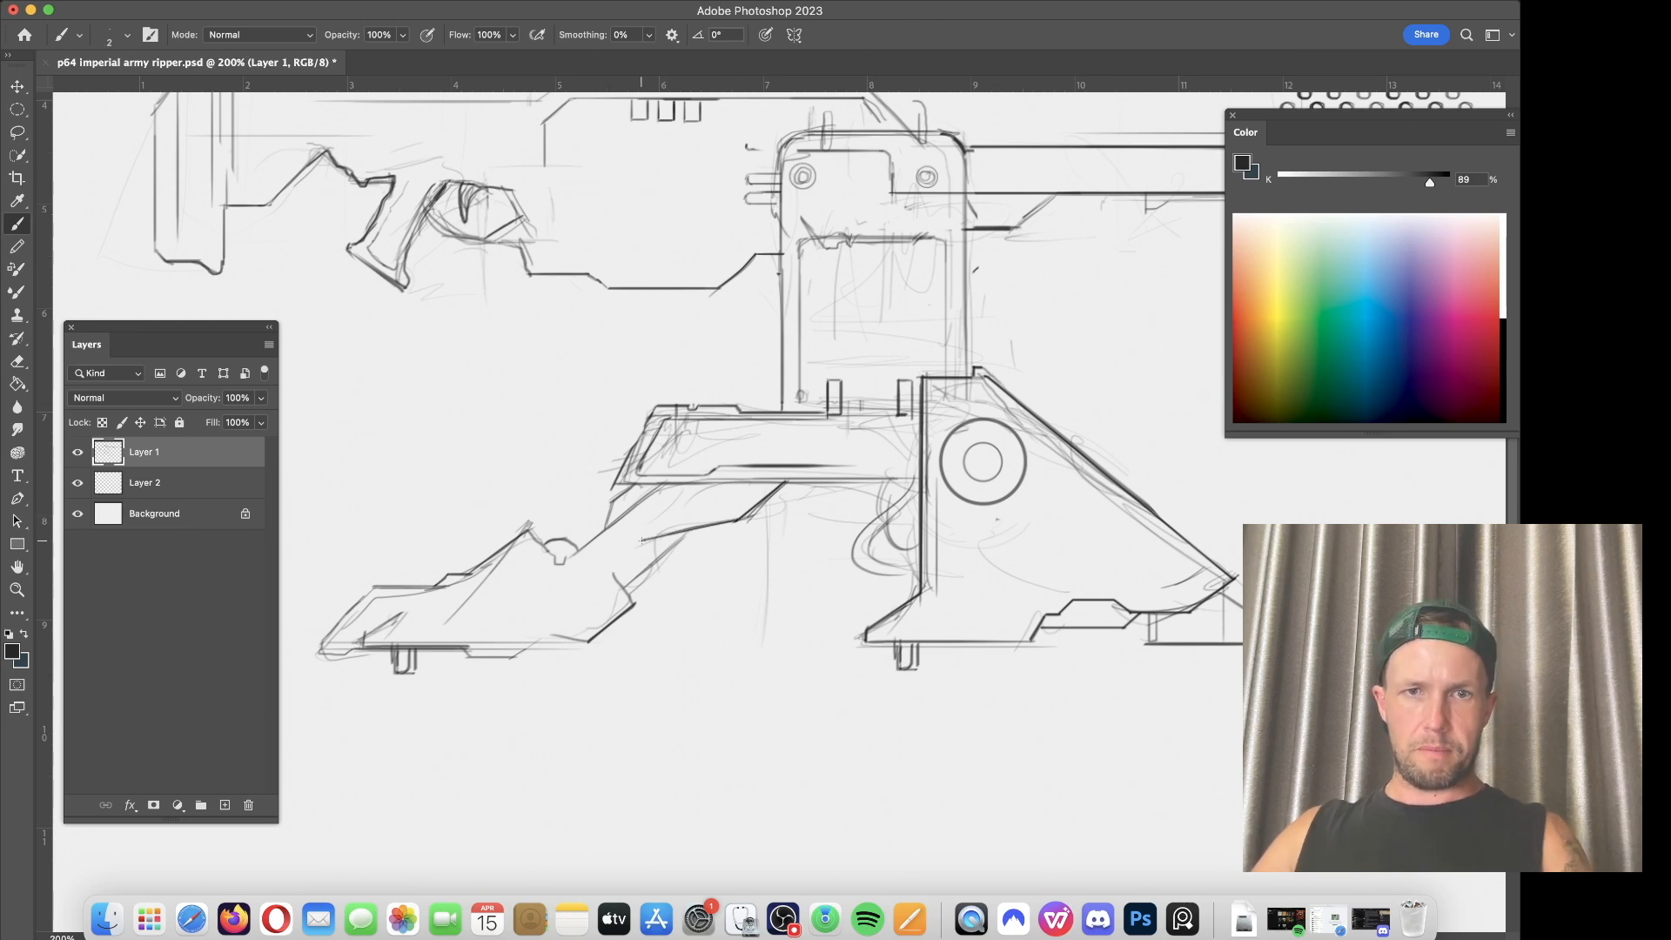
left_click(573, 600, "shift")
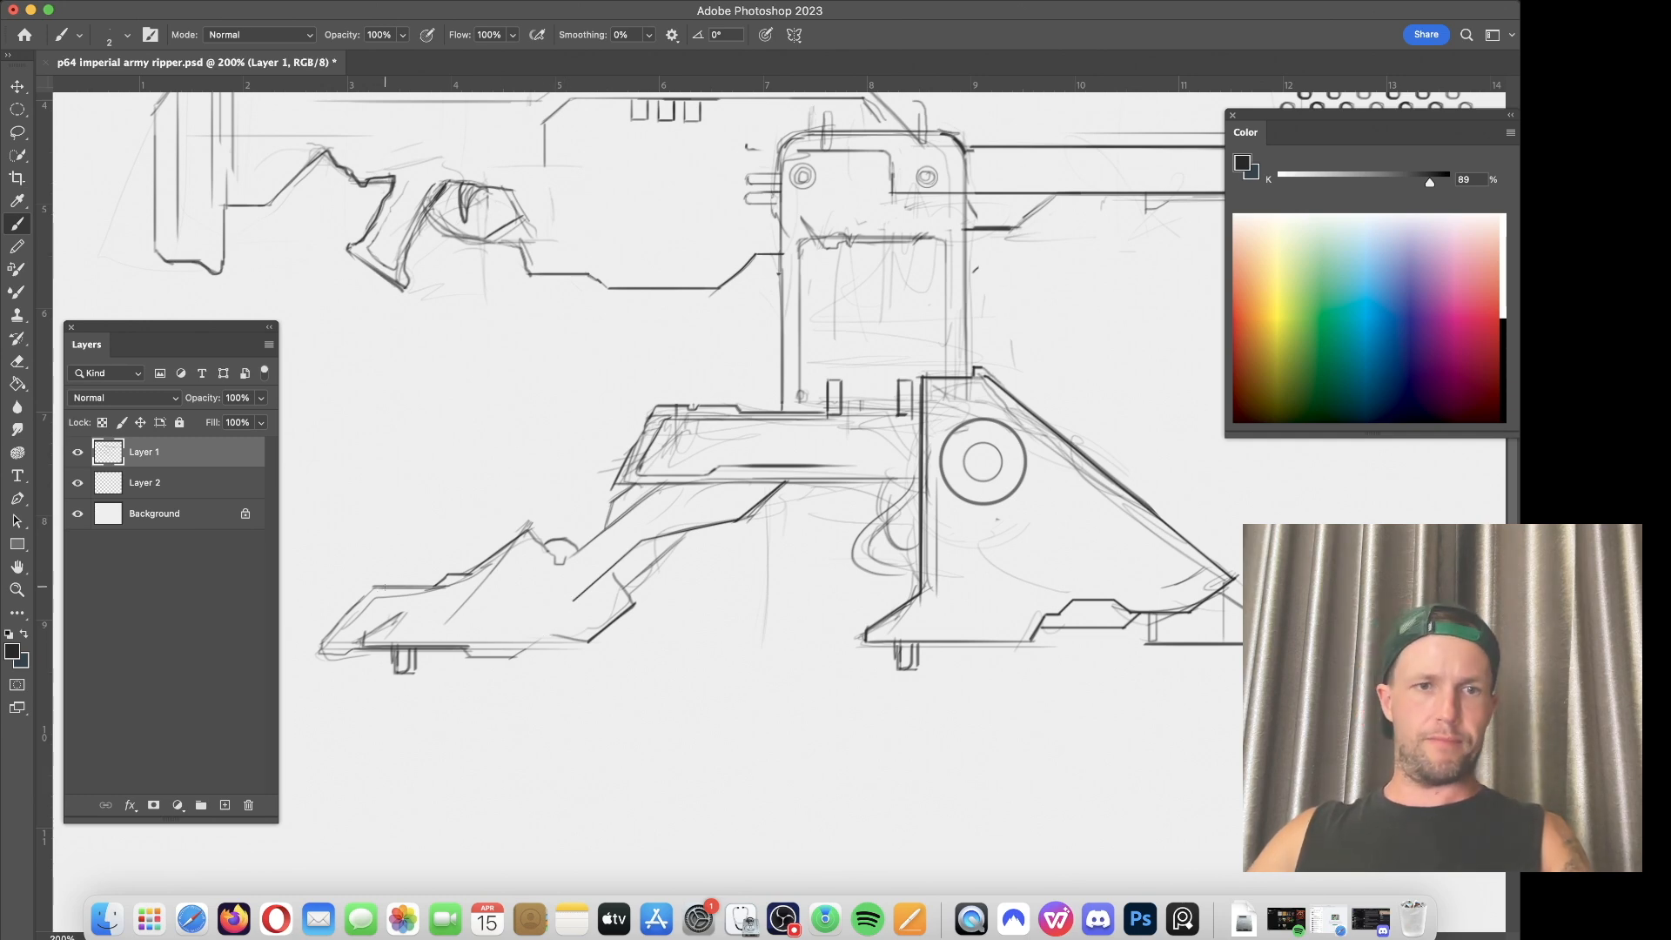
Step: Draw a horizontal panel line across the rear foot and sharpen its sloped toe and lower edge
left_click_drag(574, 601, 370, 602)
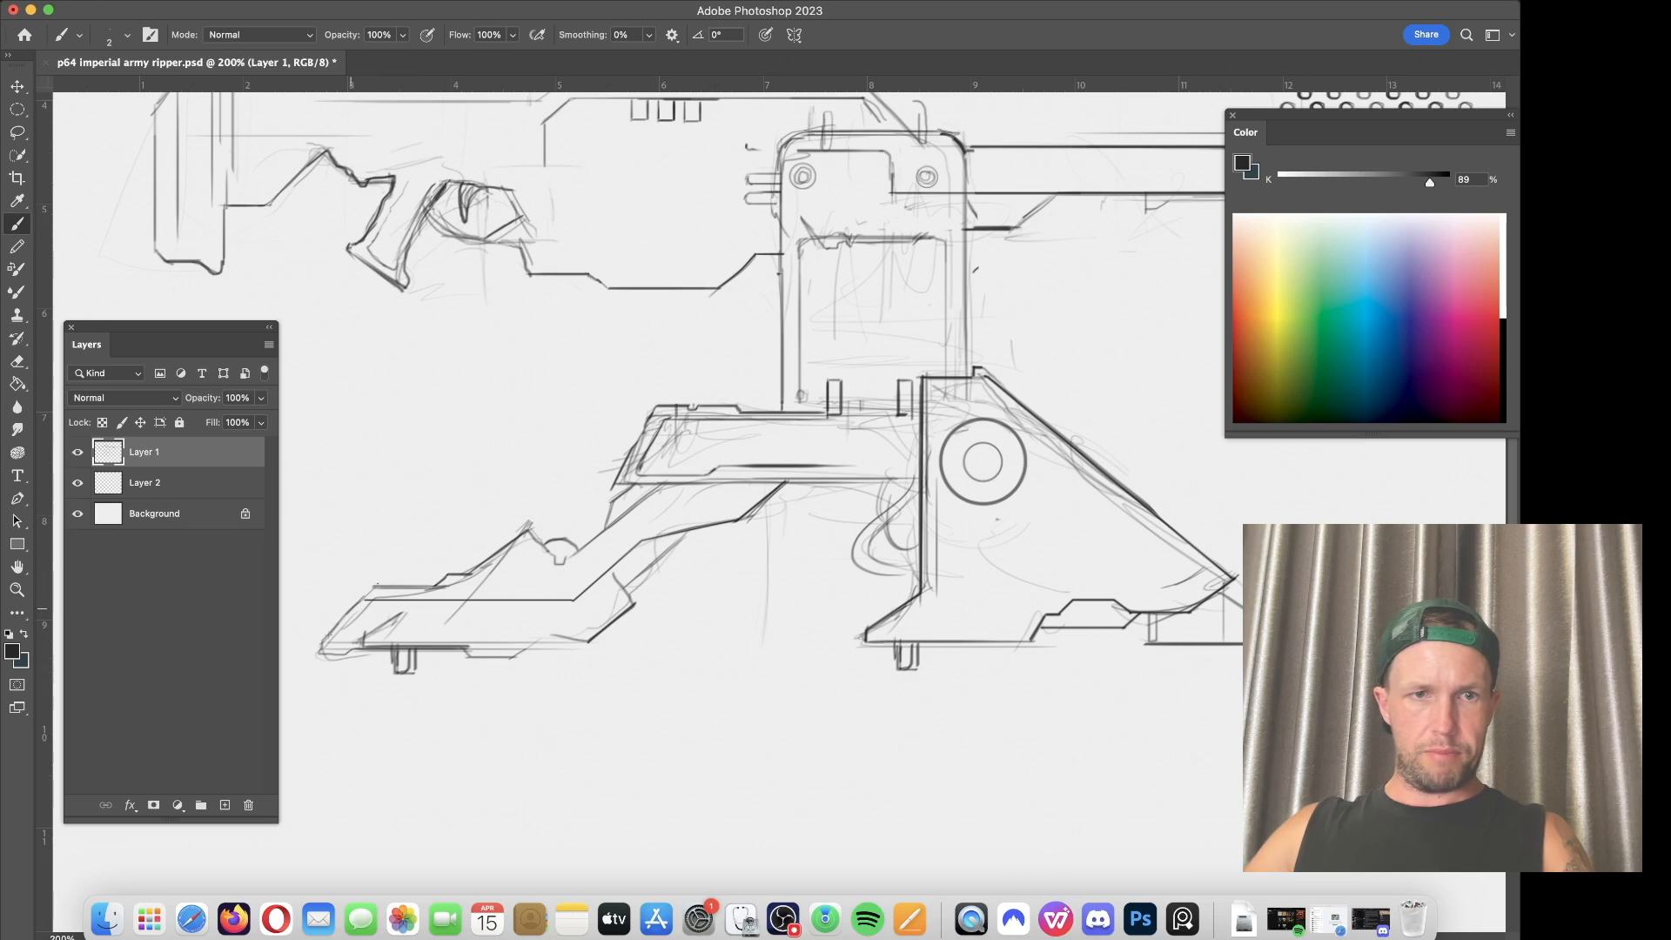
left_click(309, 653, "shift")
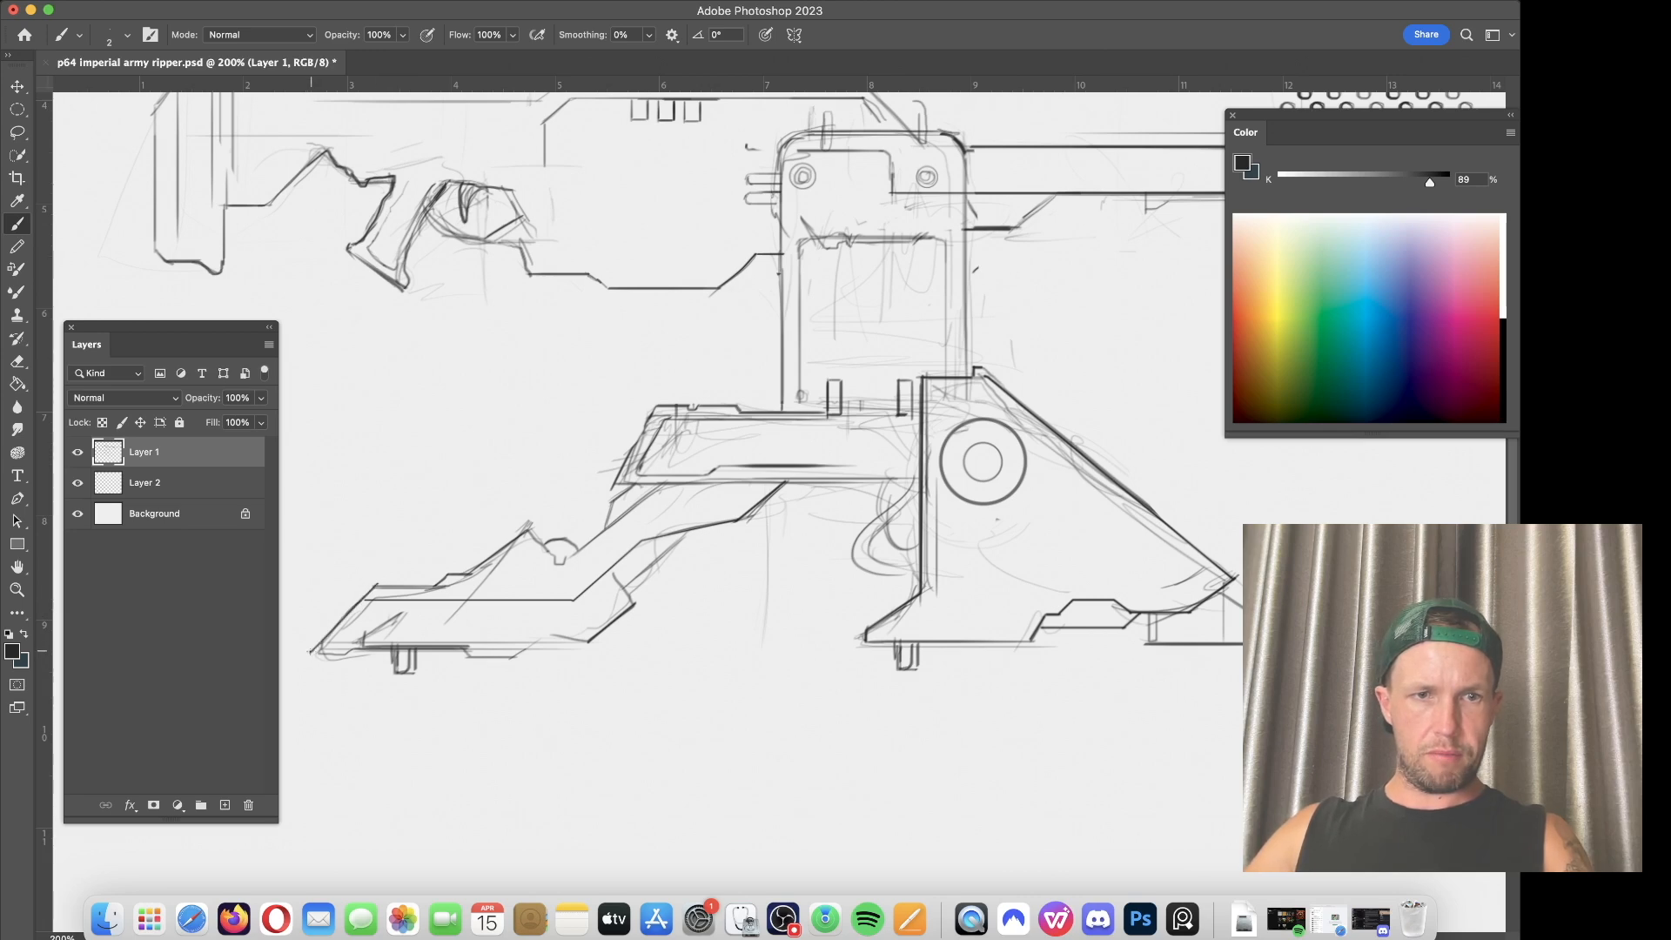
left_click_drag(361, 645, 439, 645)
left_click_drag(637, 324, 649, 550)
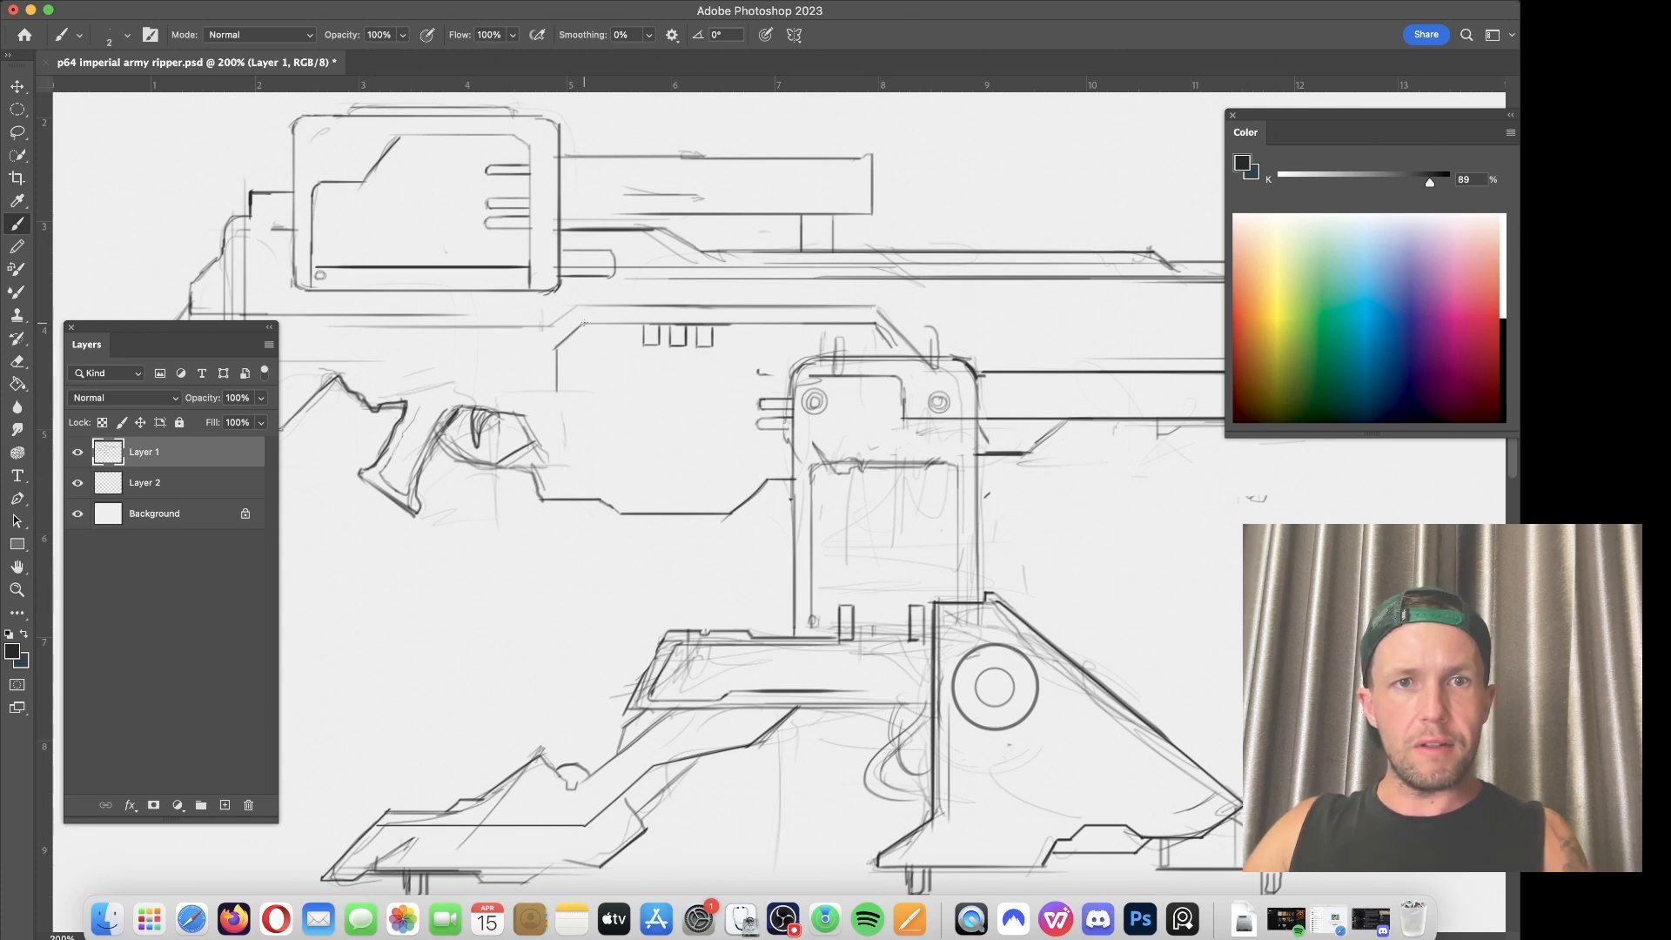
mouse_move(585, 323)
left_mouse_down()
mouse_move(887, 324)
mouse_move(590, 324)
left_mouse_up()
key("super+z")
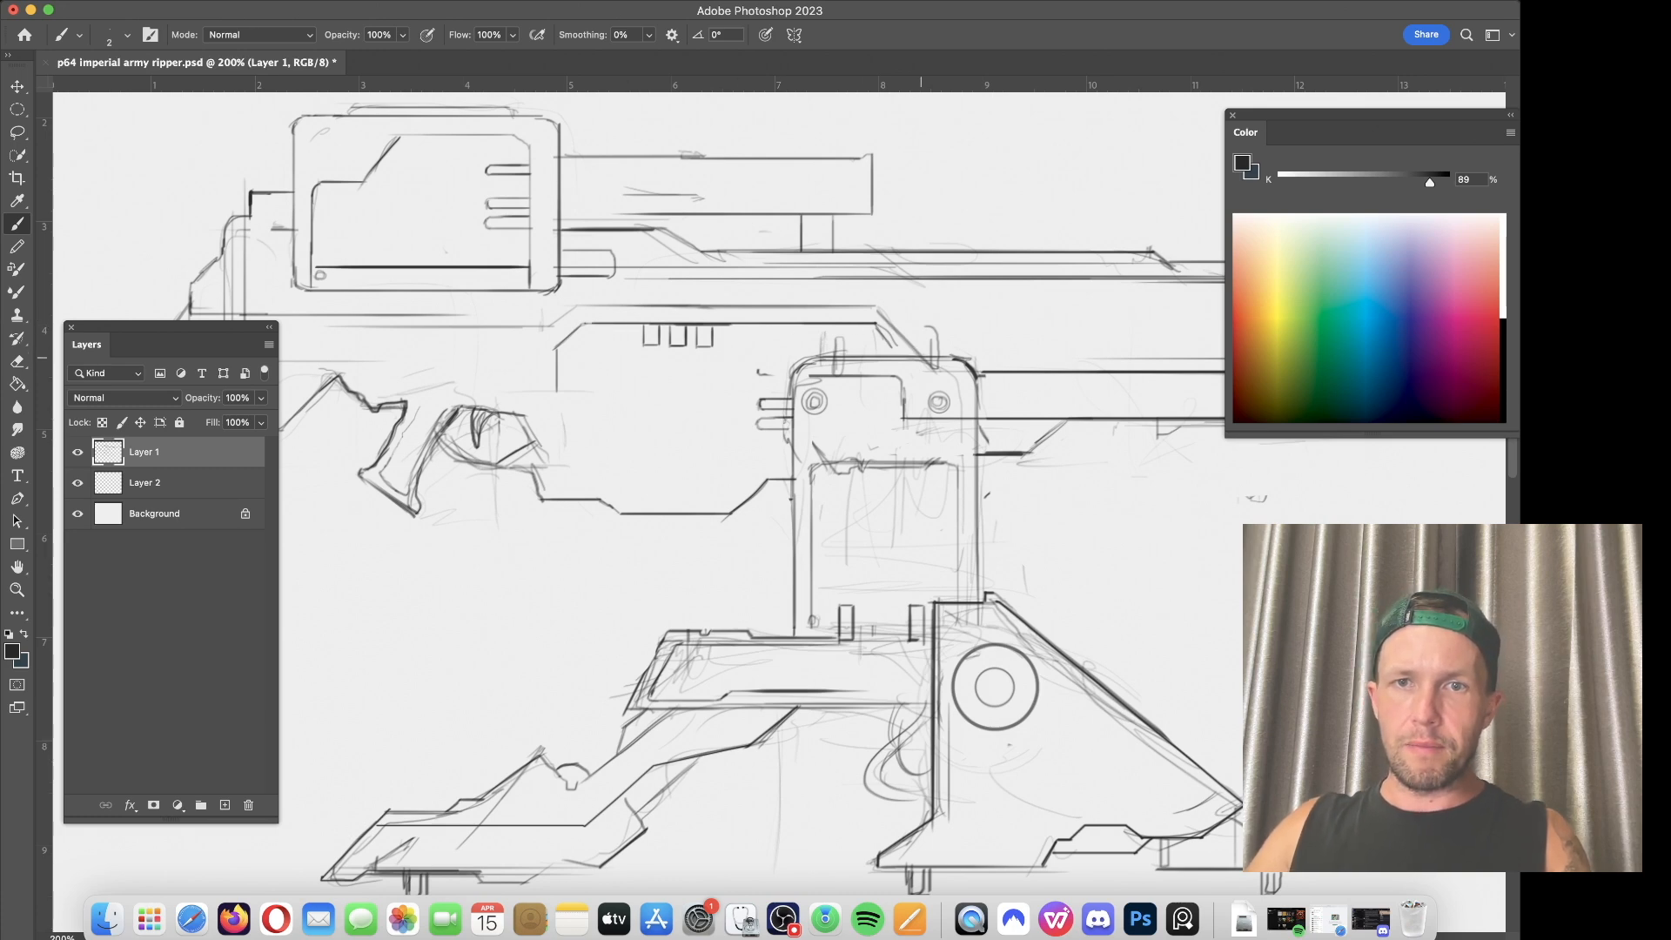
Step: Draw a small rounded rectangular screen on the receiver's side panel and enclose it in a slightly larger rectangular frame
mouse_move(924, 356)
left_mouse_down()
mouse_move(872, 307)
mouse_move(647, 308)
left_mouse_up()
left_click_drag(549, 435, 706, 463)
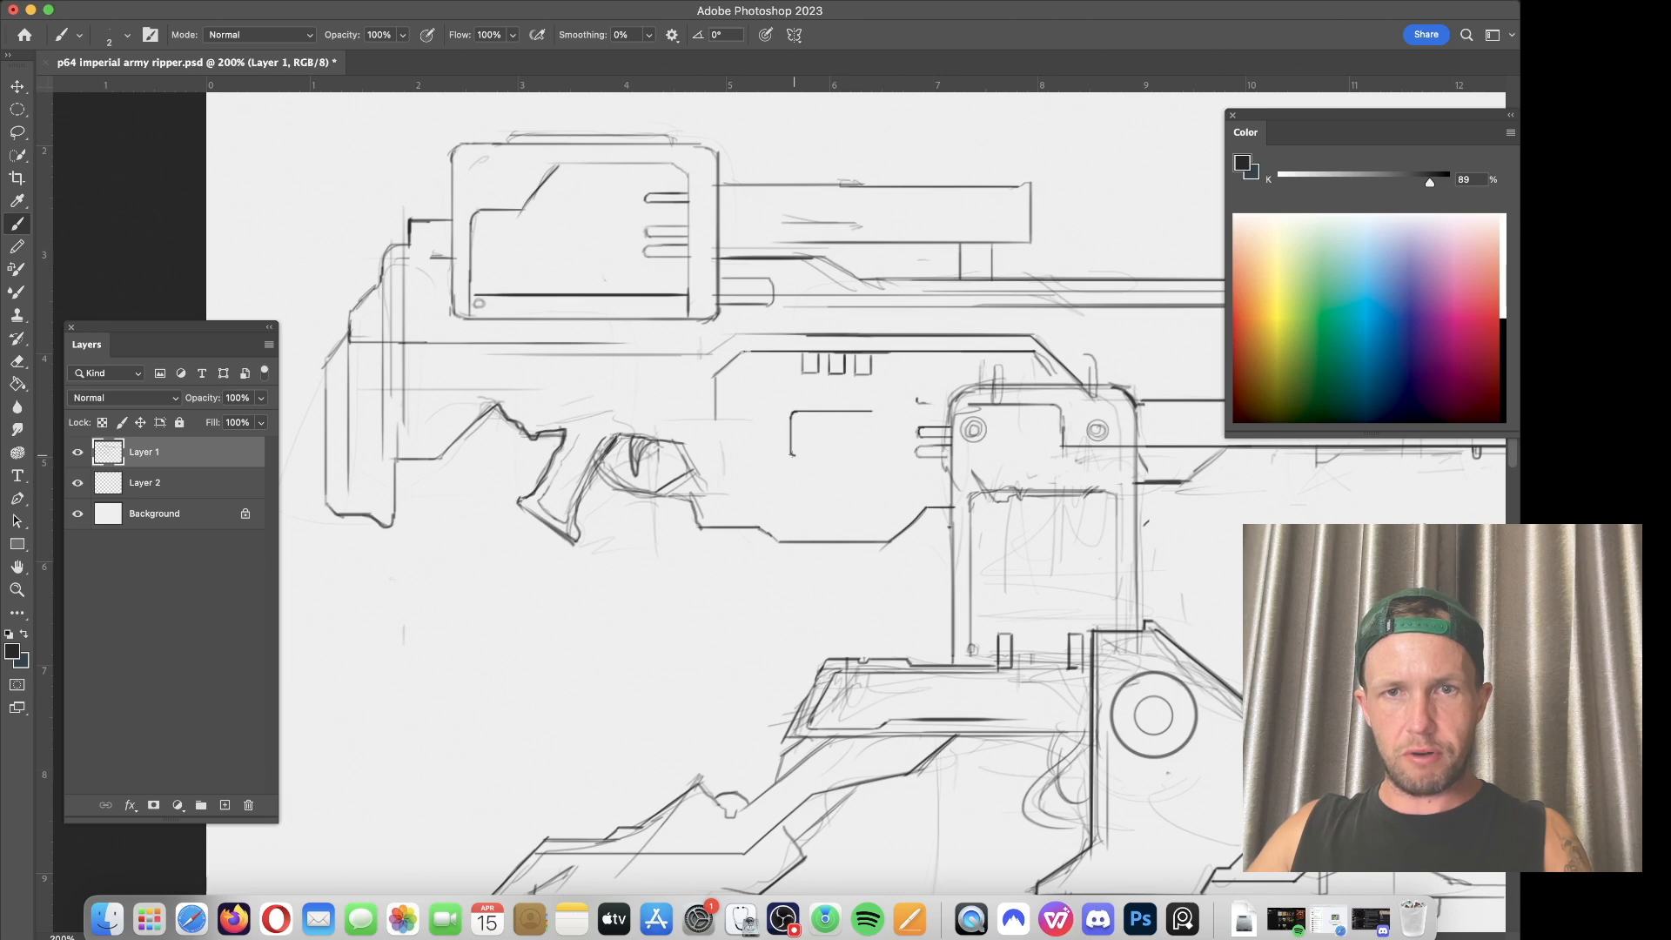
left_click_drag(808, 457, 865, 456)
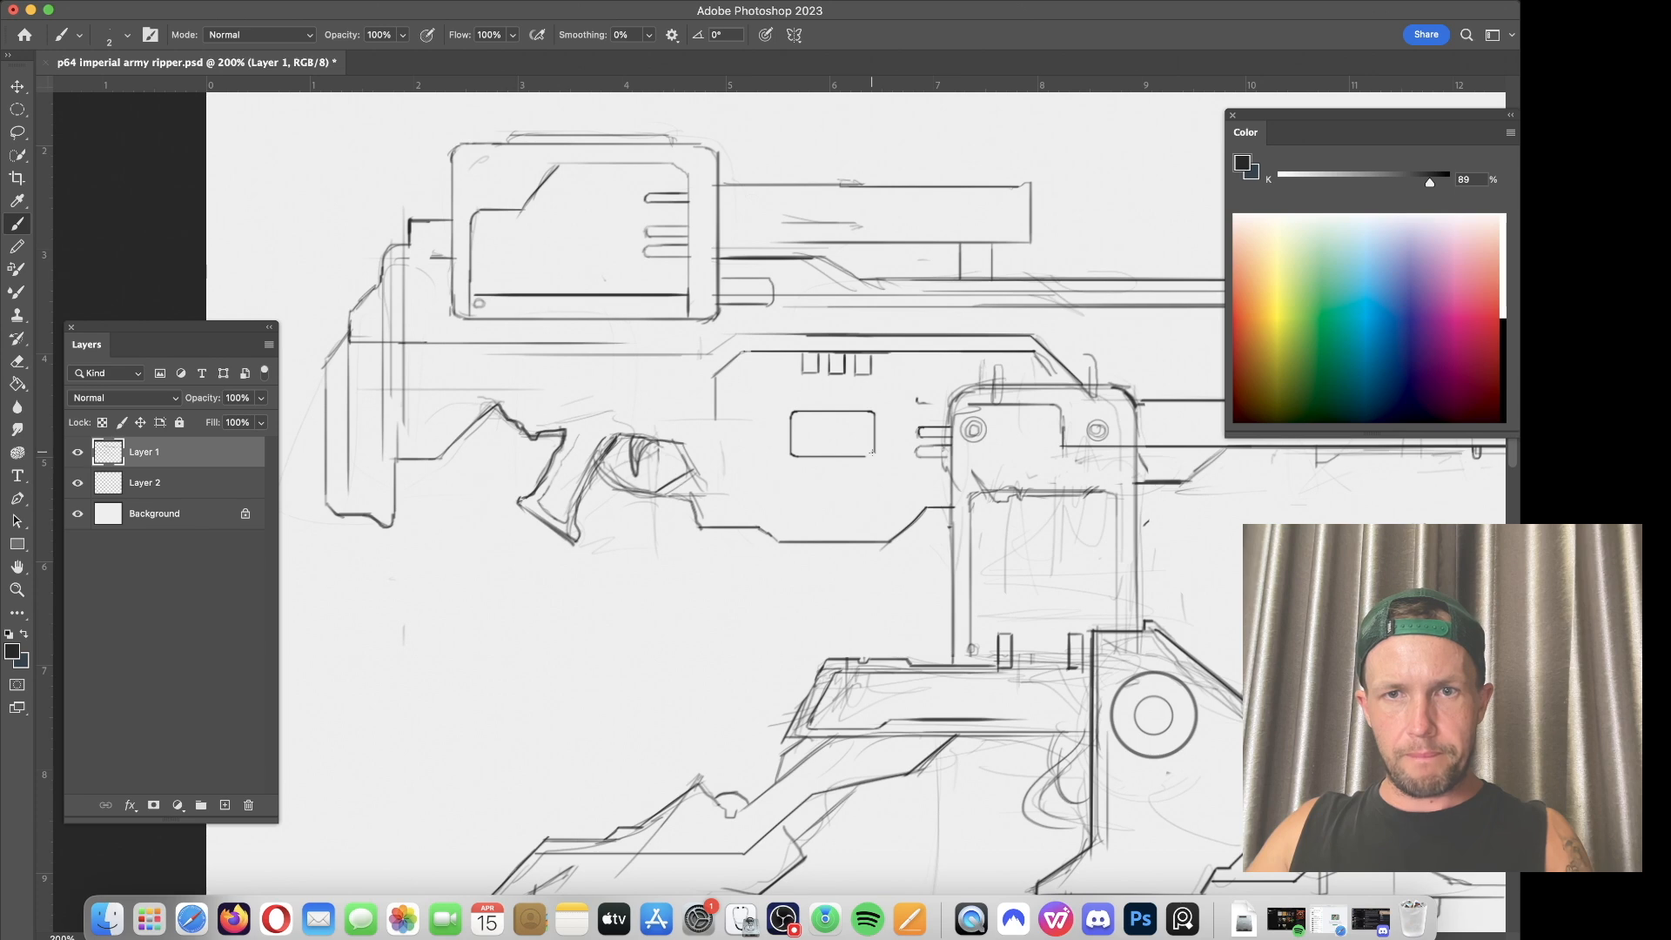
left_click_drag(781, 399, 783, 464)
key("cmd+z")
mouse_move(784, 399)
left_mouse_down()
mouse_move(787, 465)
mouse_move(875, 460)
left_mouse_up()
mouse_move(883, 461)
left_mouse_down()
mouse_move(884, 402)
mouse_move(786, 404)
left_mouse_up()
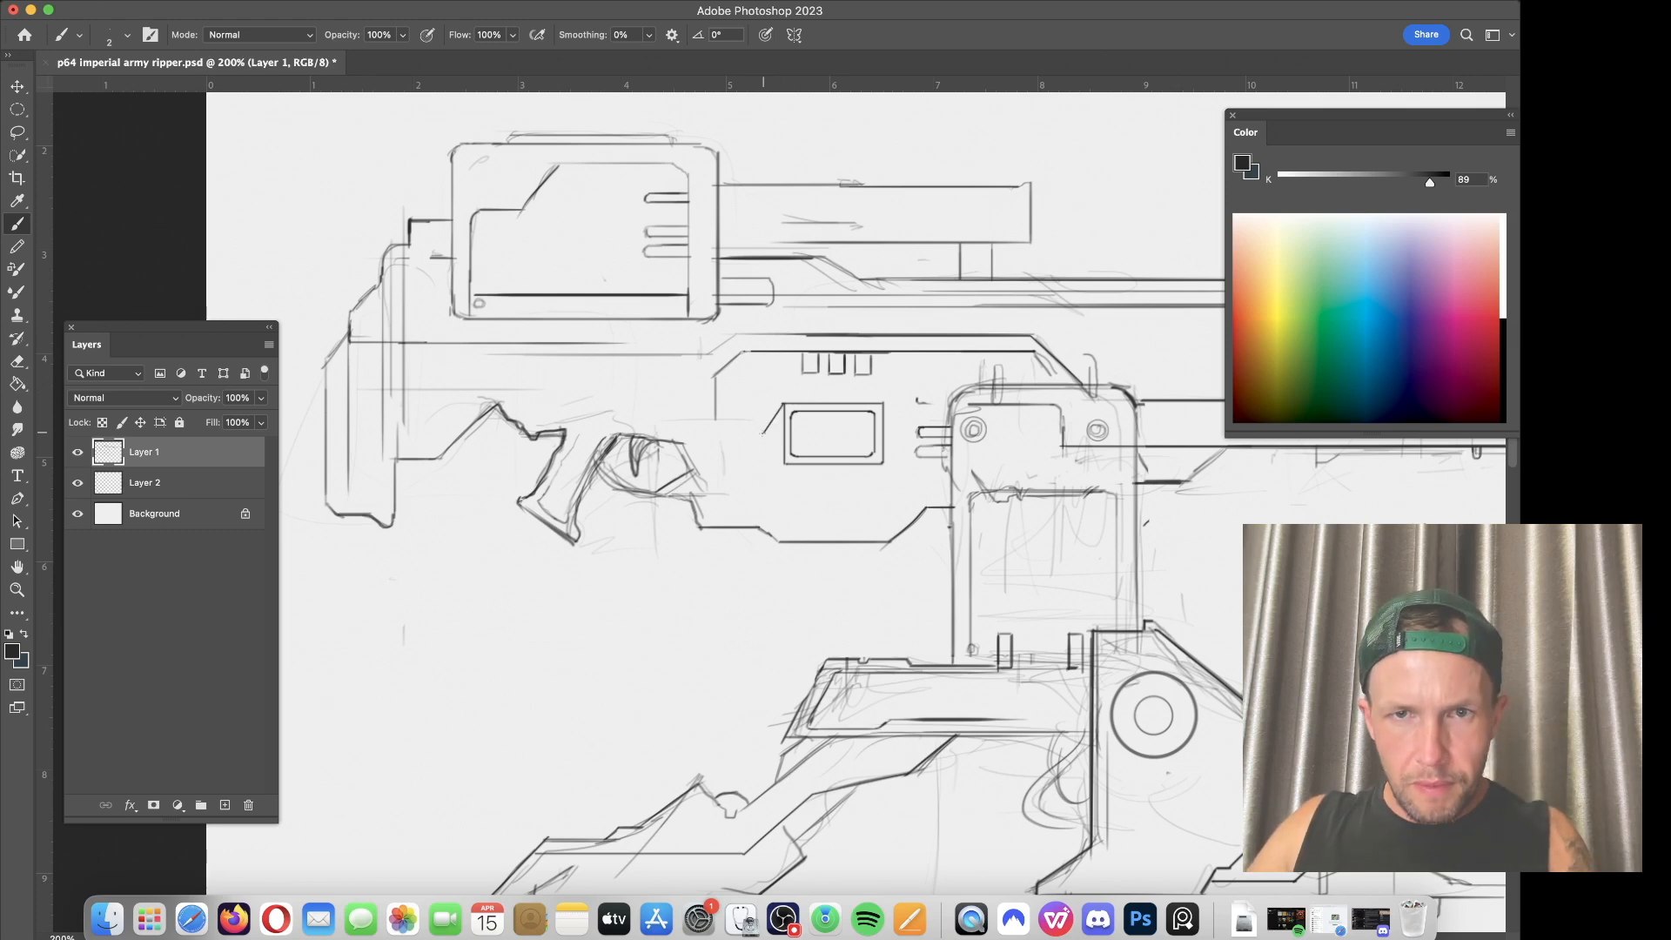
Step: Draw a small rectangular button beside the screen's rear edge and stamp two 15 px outlined circles beneath it
left_click_drag(760, 438, 749, 437)
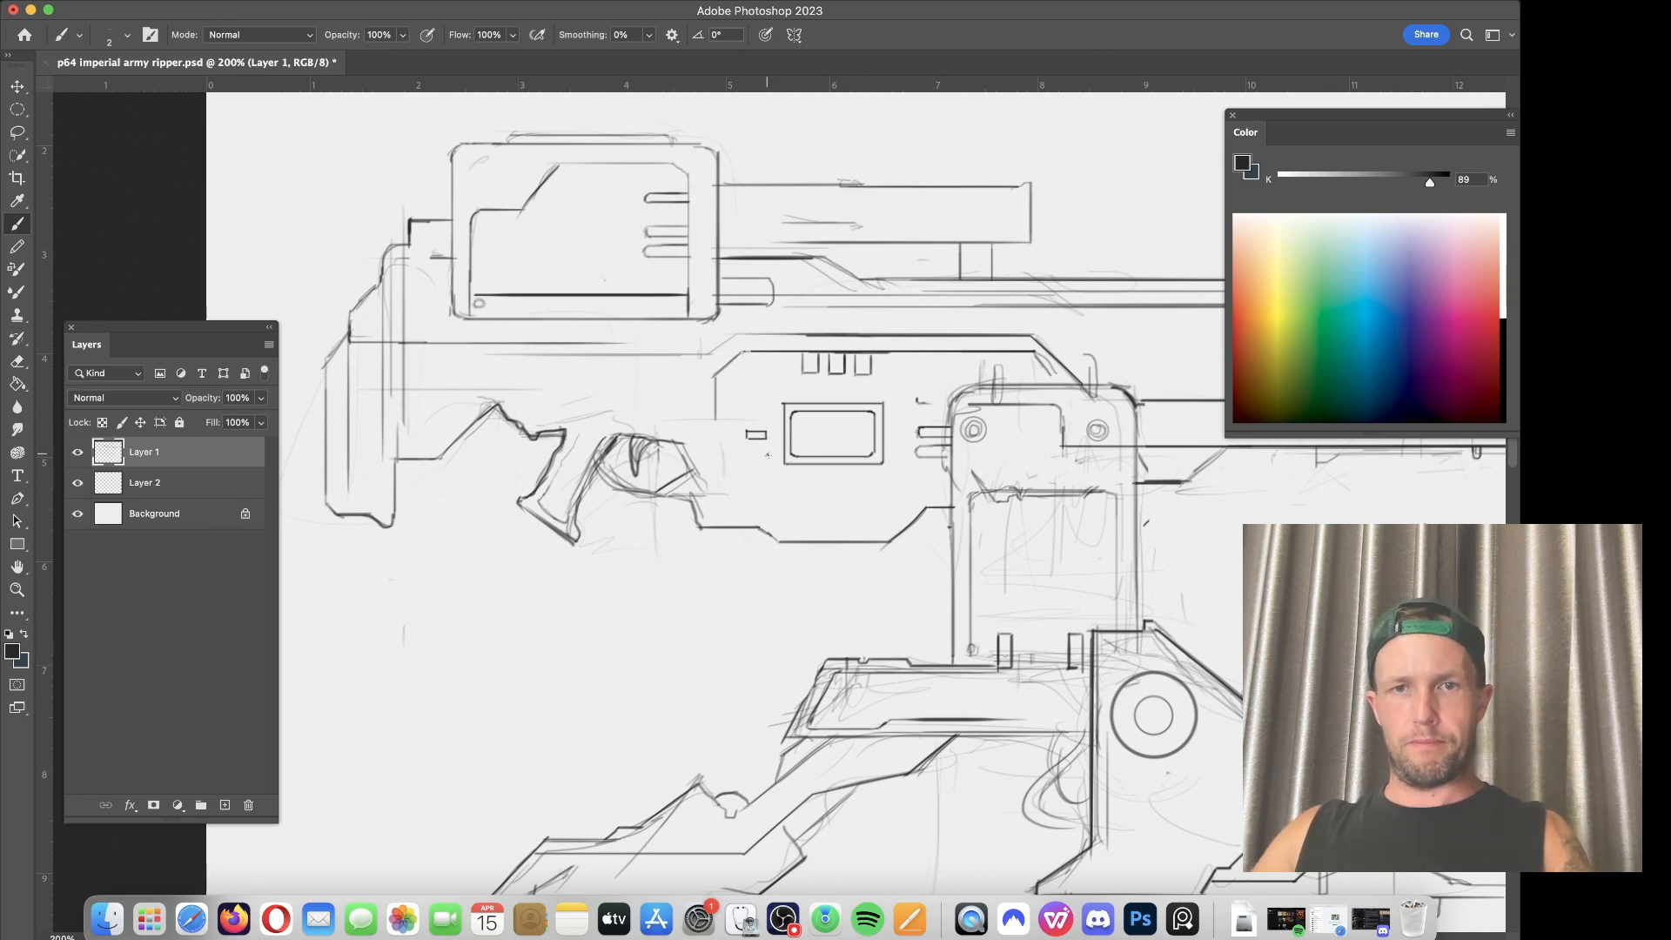
right_click(769, 451)
left_click(920, 490)
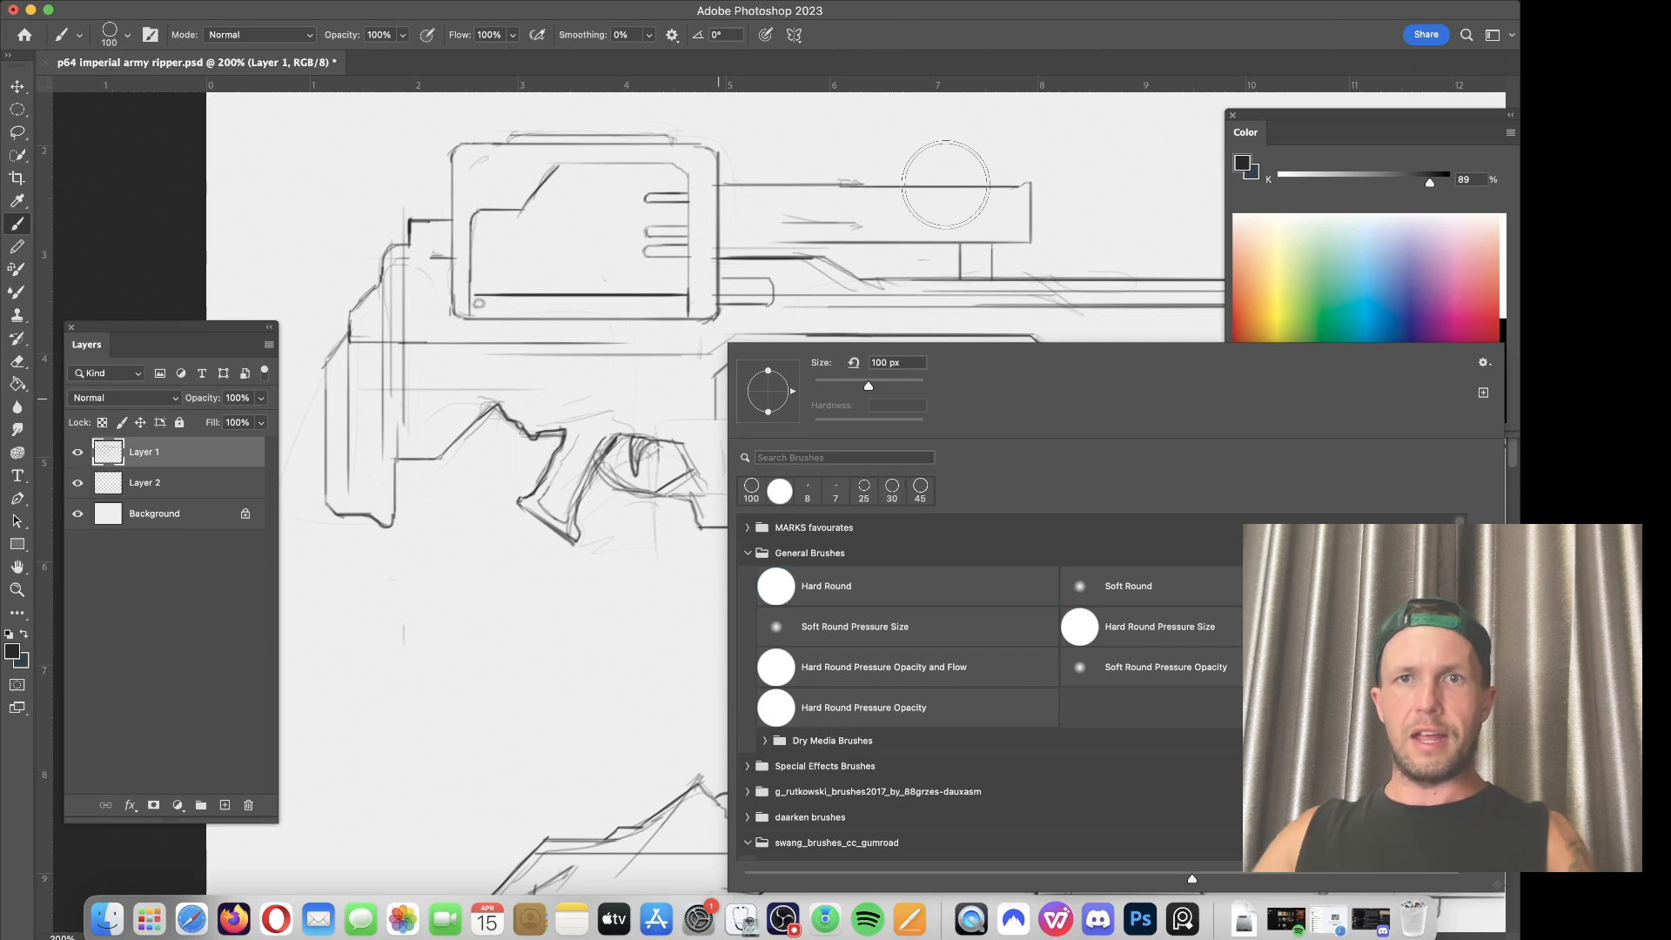
left_click(896, 9)
key("bracketleft")
key("bracketleft")
key("bracketleft")
key("bracketleft")
key("bracketleft")
key("bracketleft")
key("bracketleft")
key("bracketleft")
key("bracketleft")
key("bracketright")
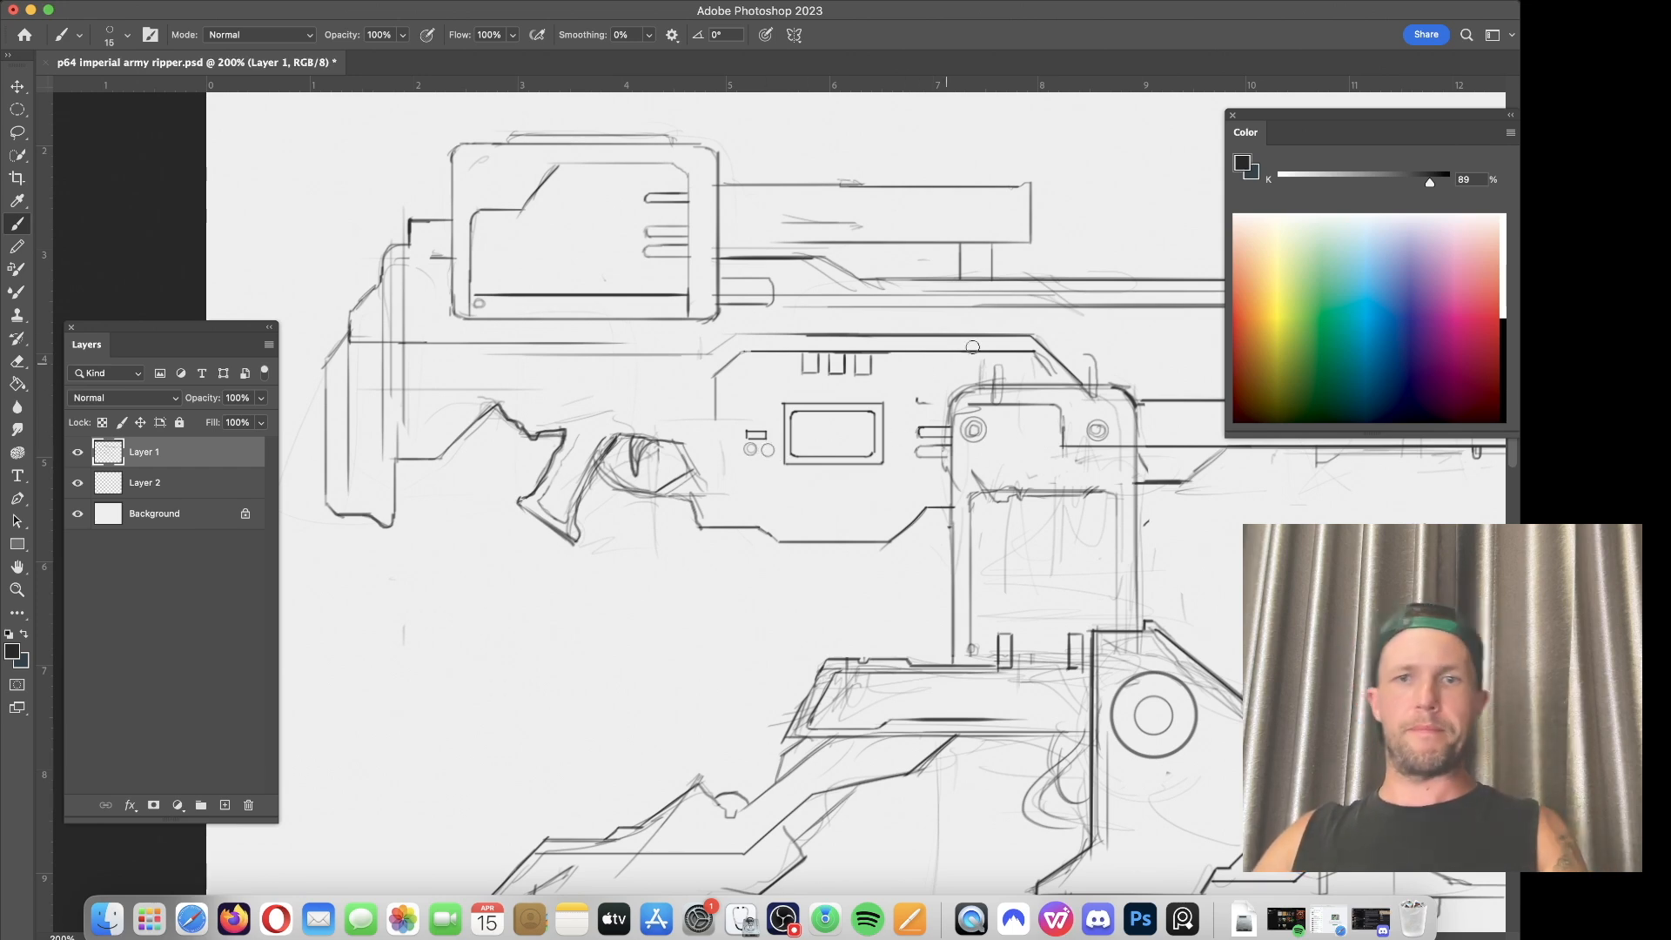
Step: Stamp two 10 px circles at the receiver panel's angled rear corner and two 15 px circles in the turret column panel's upper corners
key("bracketleft")
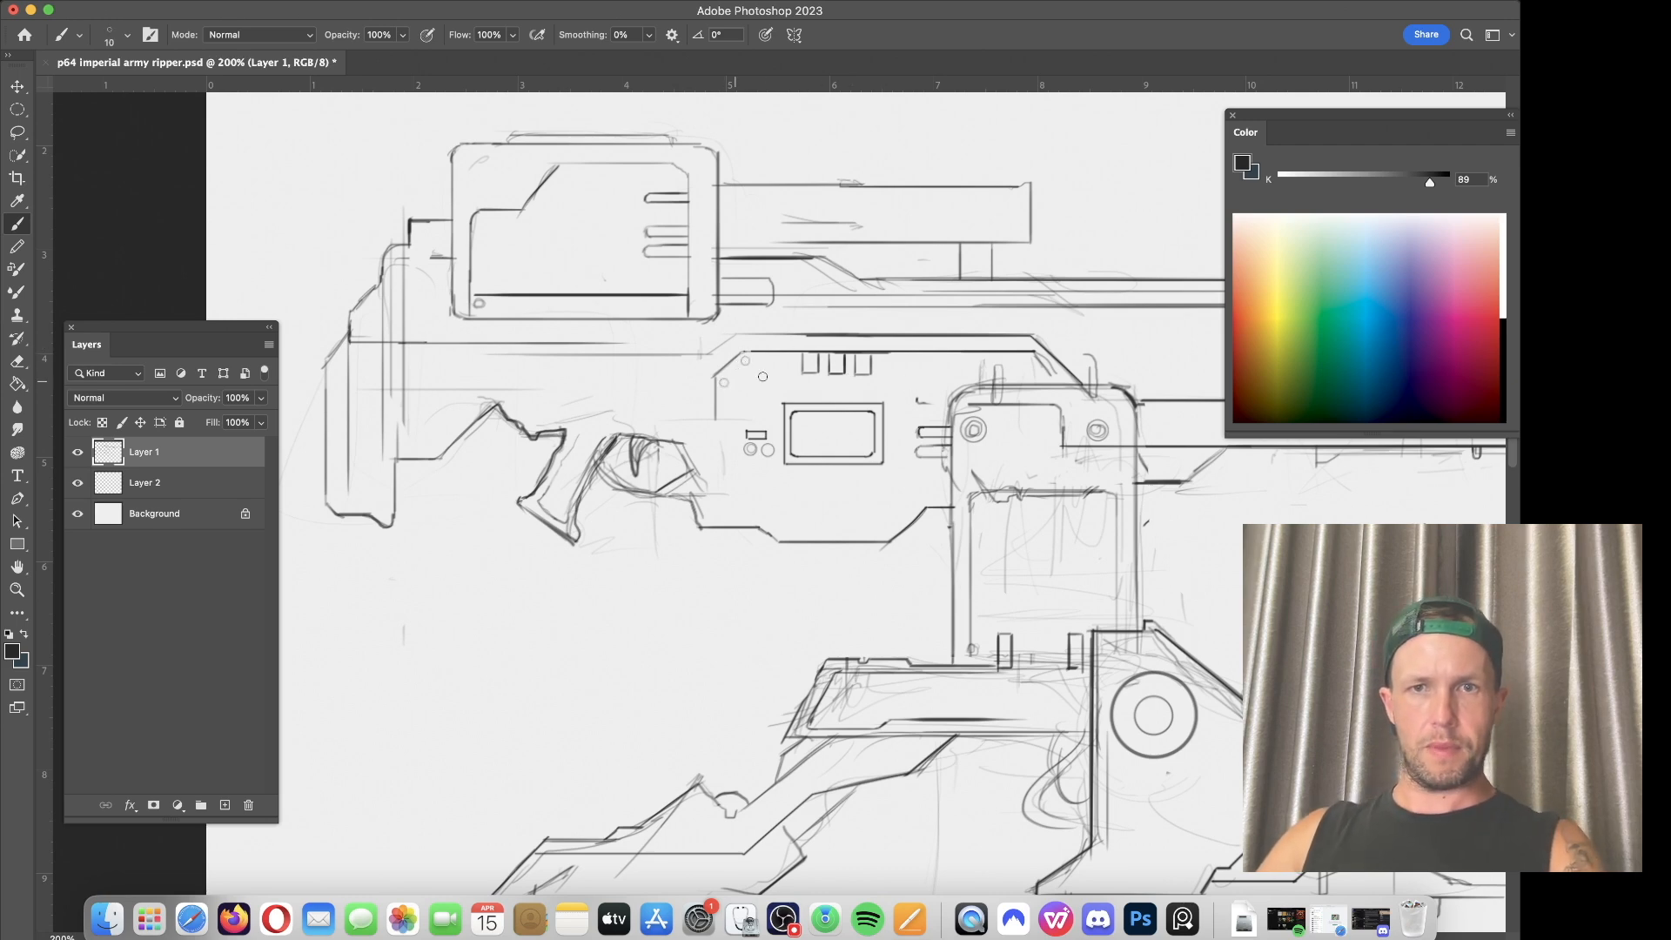
key("bracketright")
key("bracketright")
scroll(766, 400, "right", 5)
scroll(765, 400, "down", 3)
key("bracketleft")
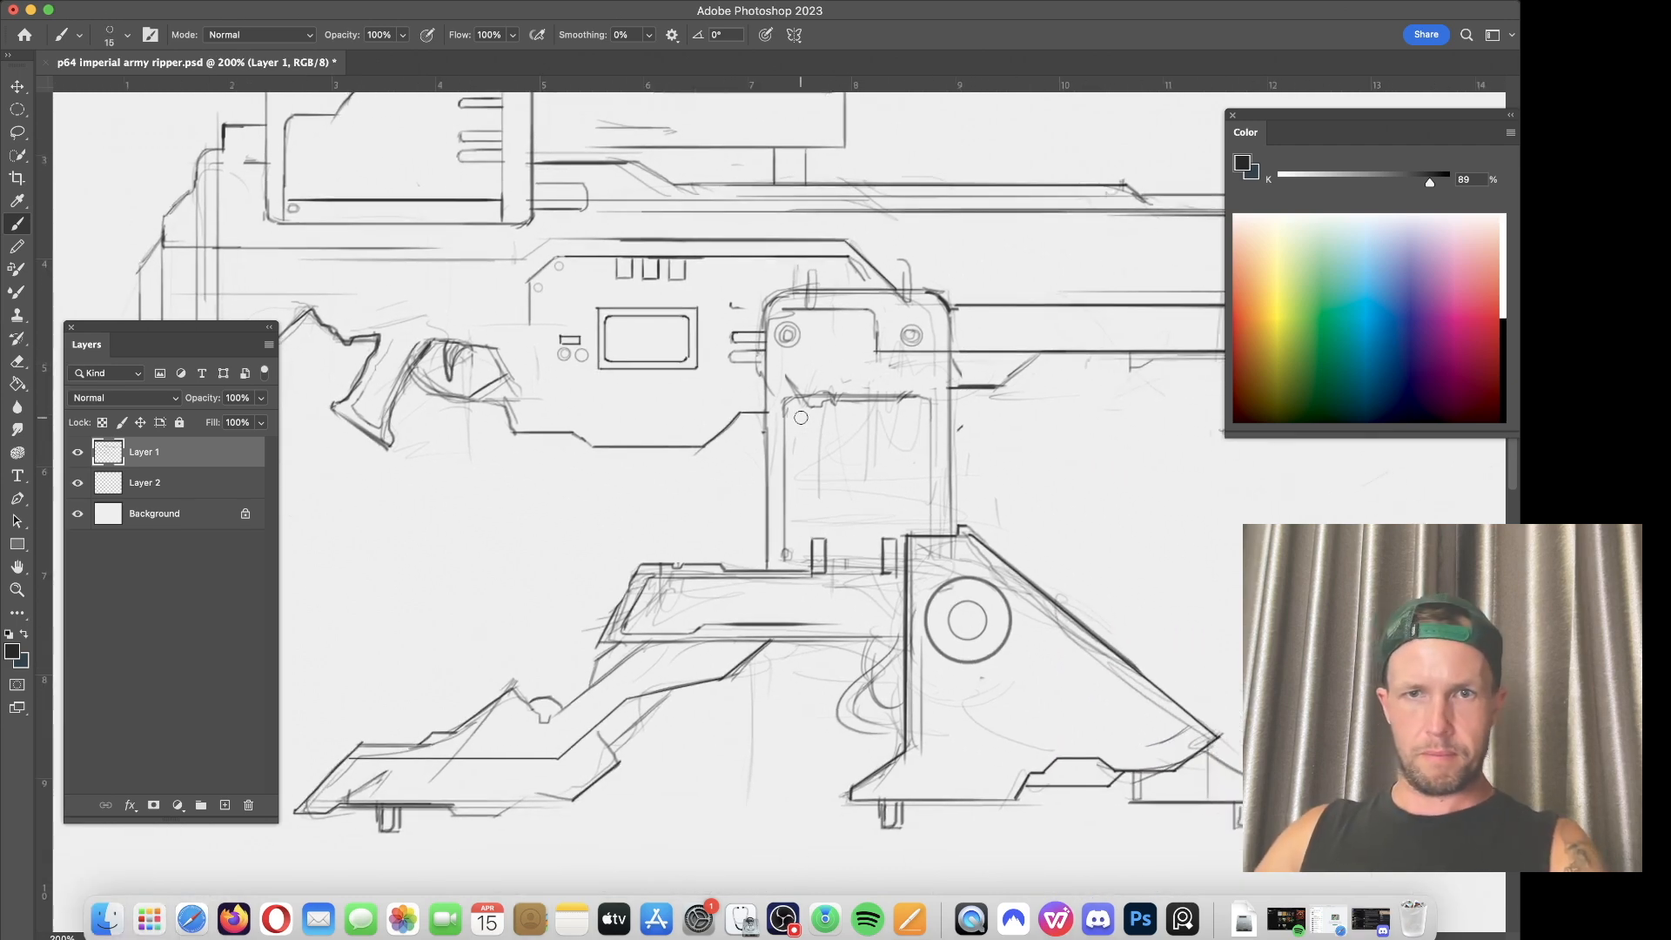
key("bracketleft")
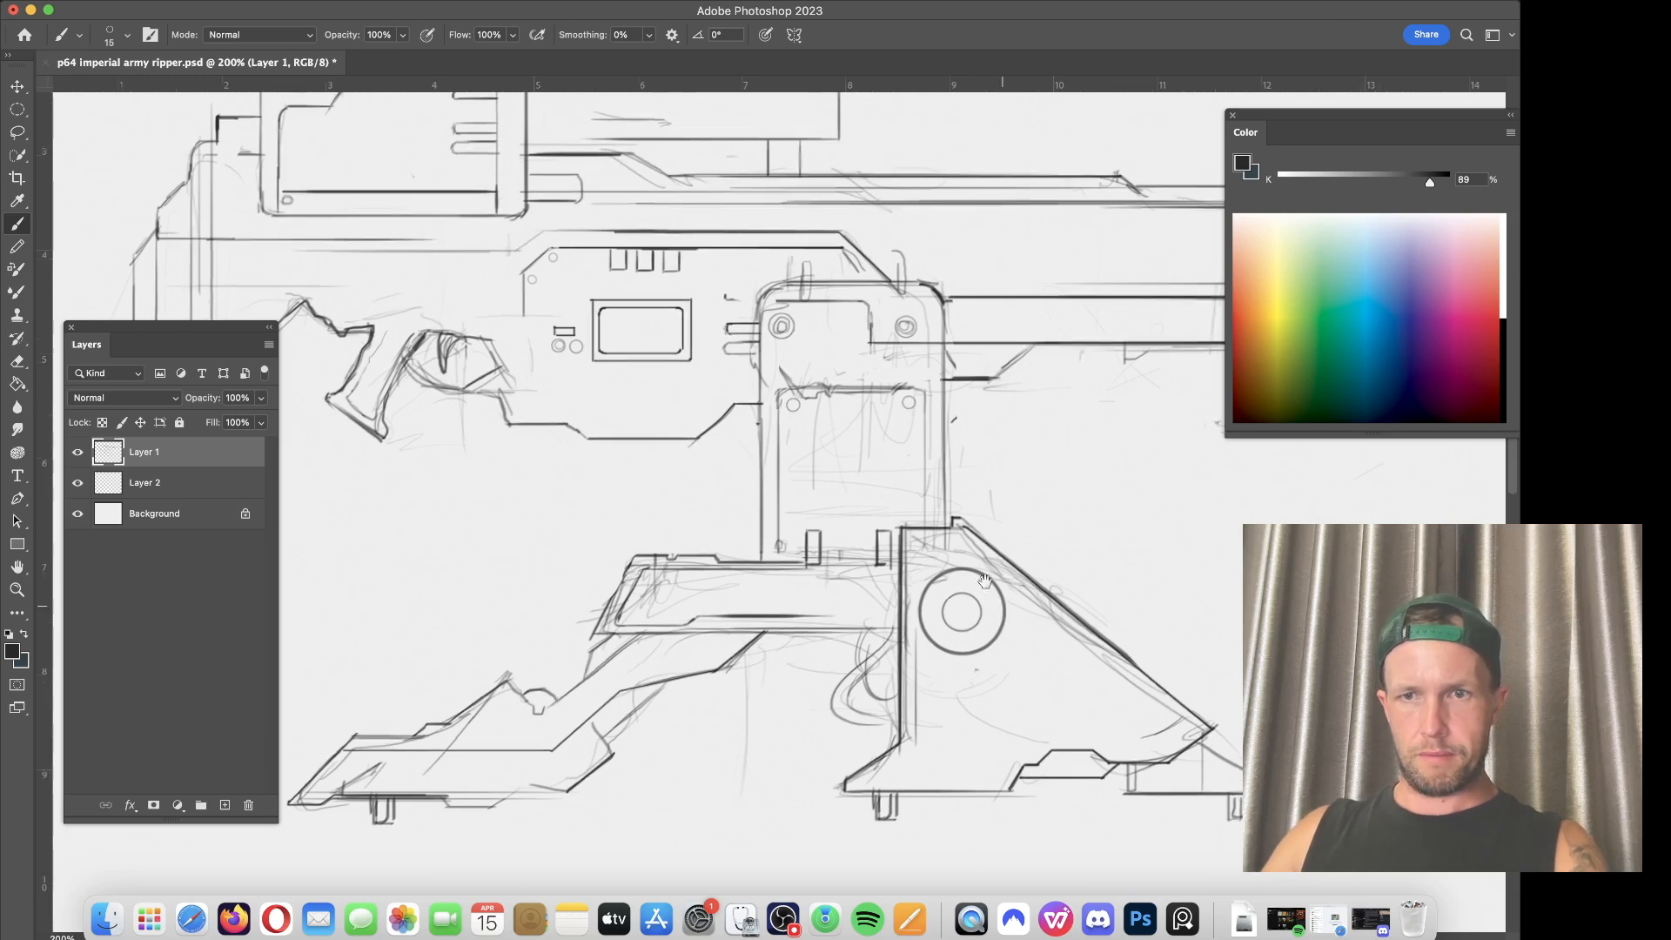
Step: Stamp a 10 px circle at the centre of the round pivot on the front leg
scroll(956, 520, "down", 4)
scroll(956, 519, "right", 3)
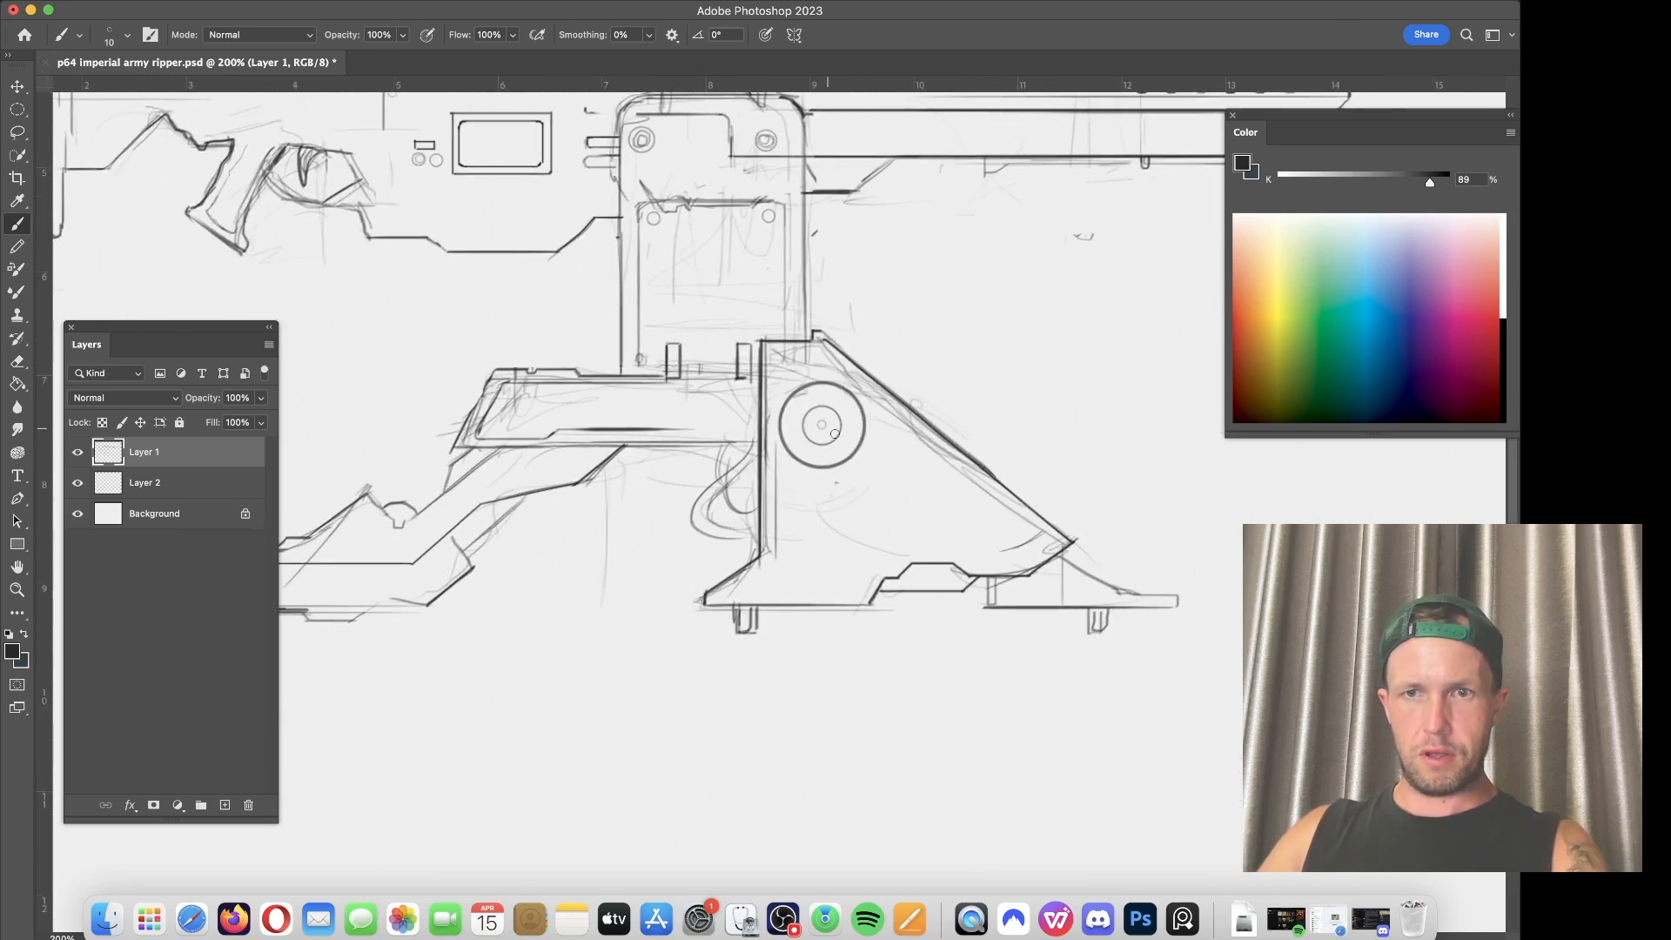
key("bracketright")
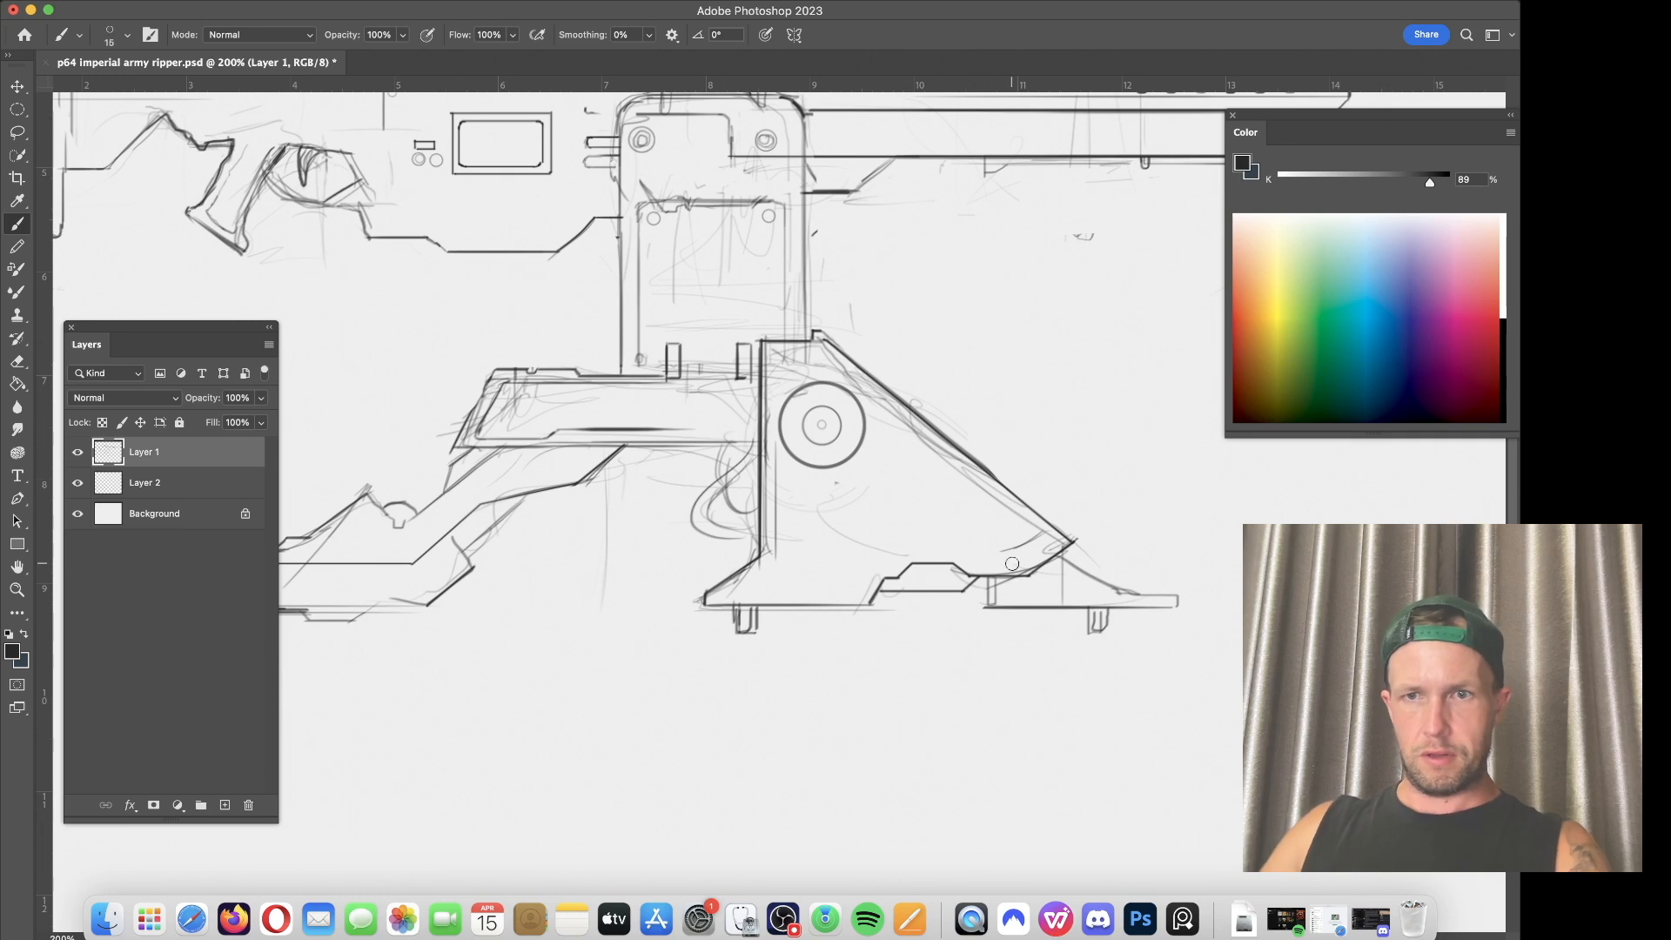
Step: Switch from the circle stamp back to the solid line brush, test one thick stroke over the receiver and undo it
left_click_drag(588, 534, 1063, 525)
left_click_drag(808, 504, 779, 740)
left_click_drag(607, 376, 718, 444)
key("bracketright")
key("bracketright")
key("bracketright")
key("bracketright")
key("bracketright")
key("bracketright")
key("bracketright")
right_click(734, 353)
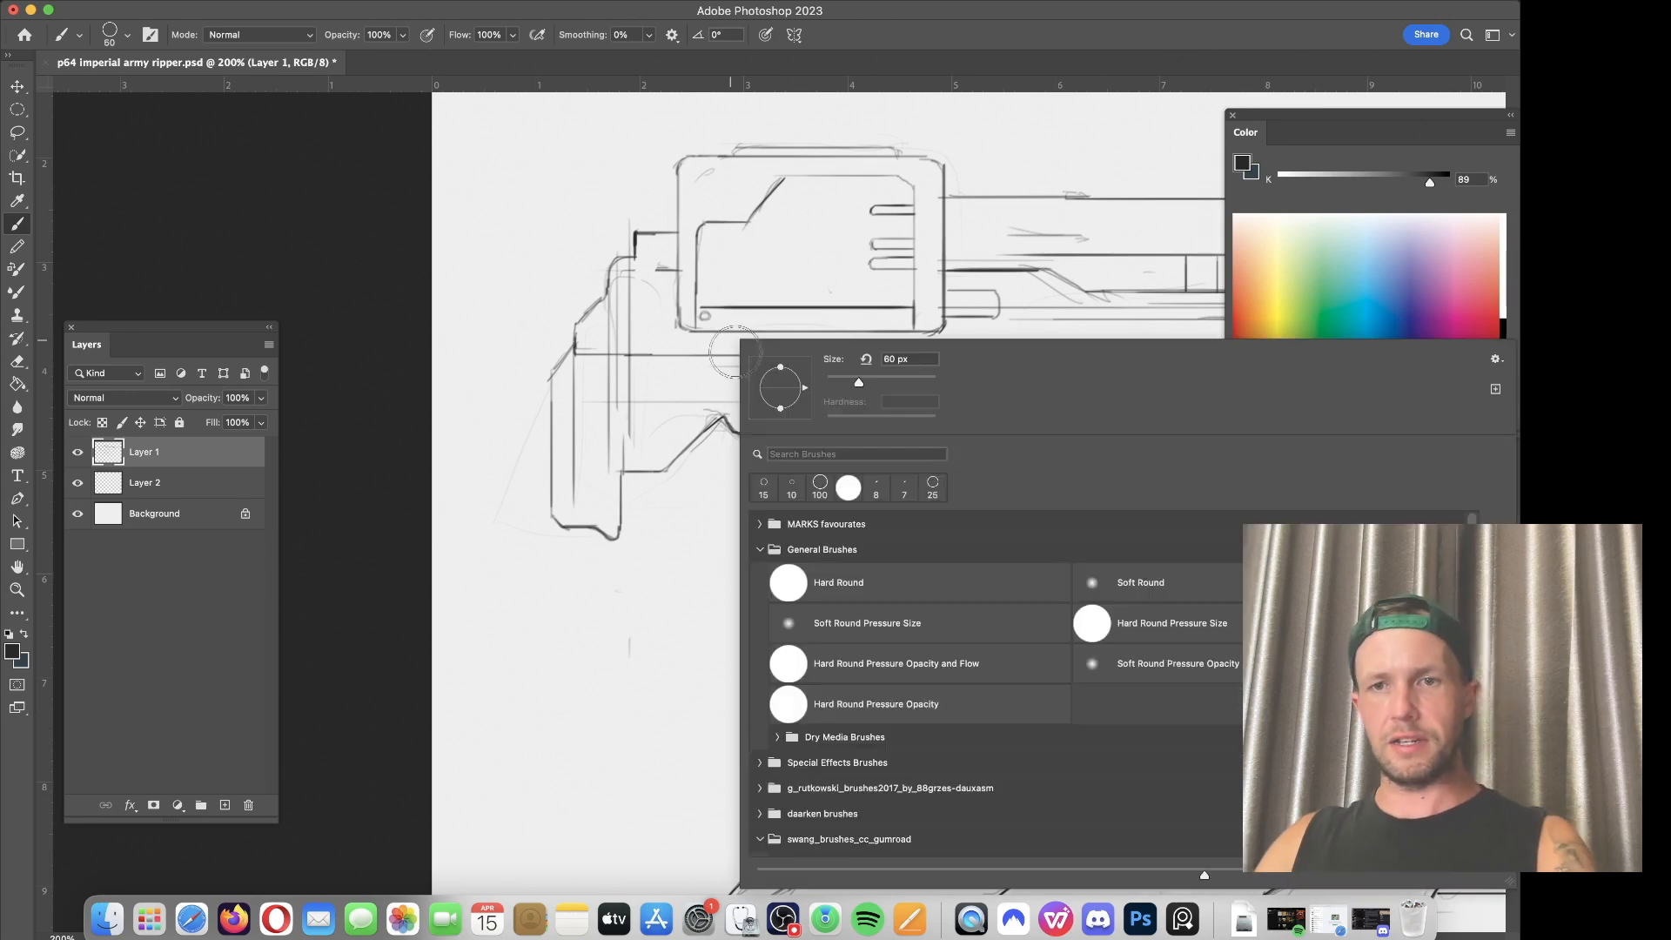
left_click(842, 491)
left_click(845, 15)
left_click_drag(763, 401, 843, 373)
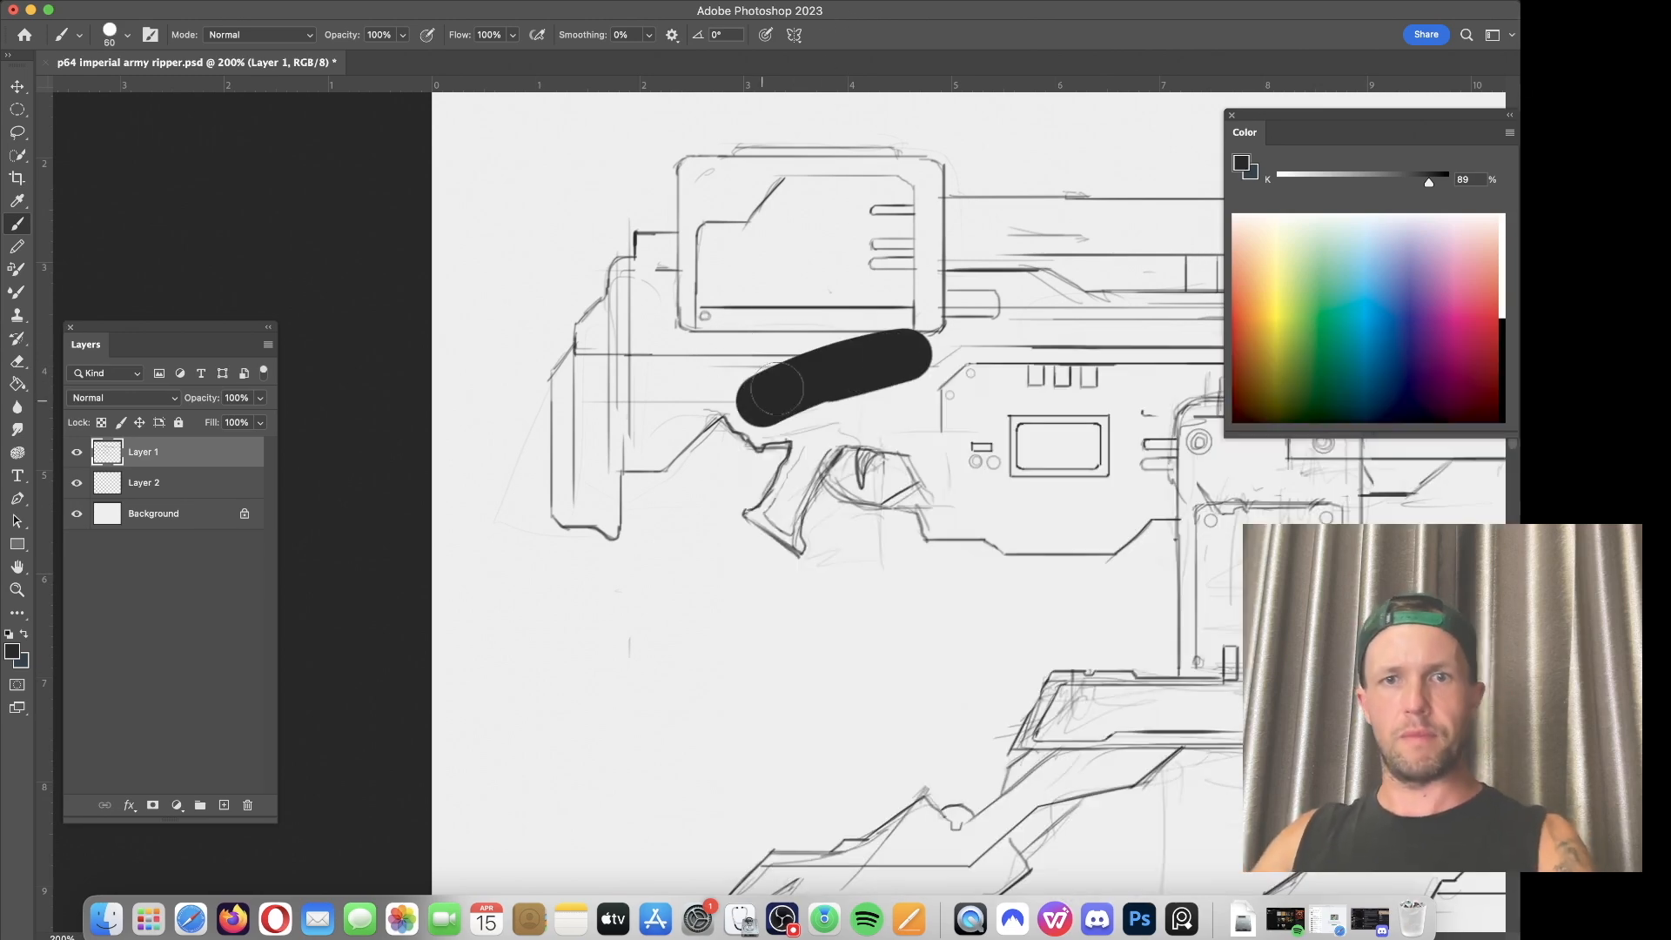
key("super+z")
Step: Reduce the brush to 4 px and darken the diagonal upper edge of the gun's stock
key("bracketleft")
key("bracketleft")
key("bracketleft")
key("bracketleft")
key("bracketleft")
key("bracketleft")
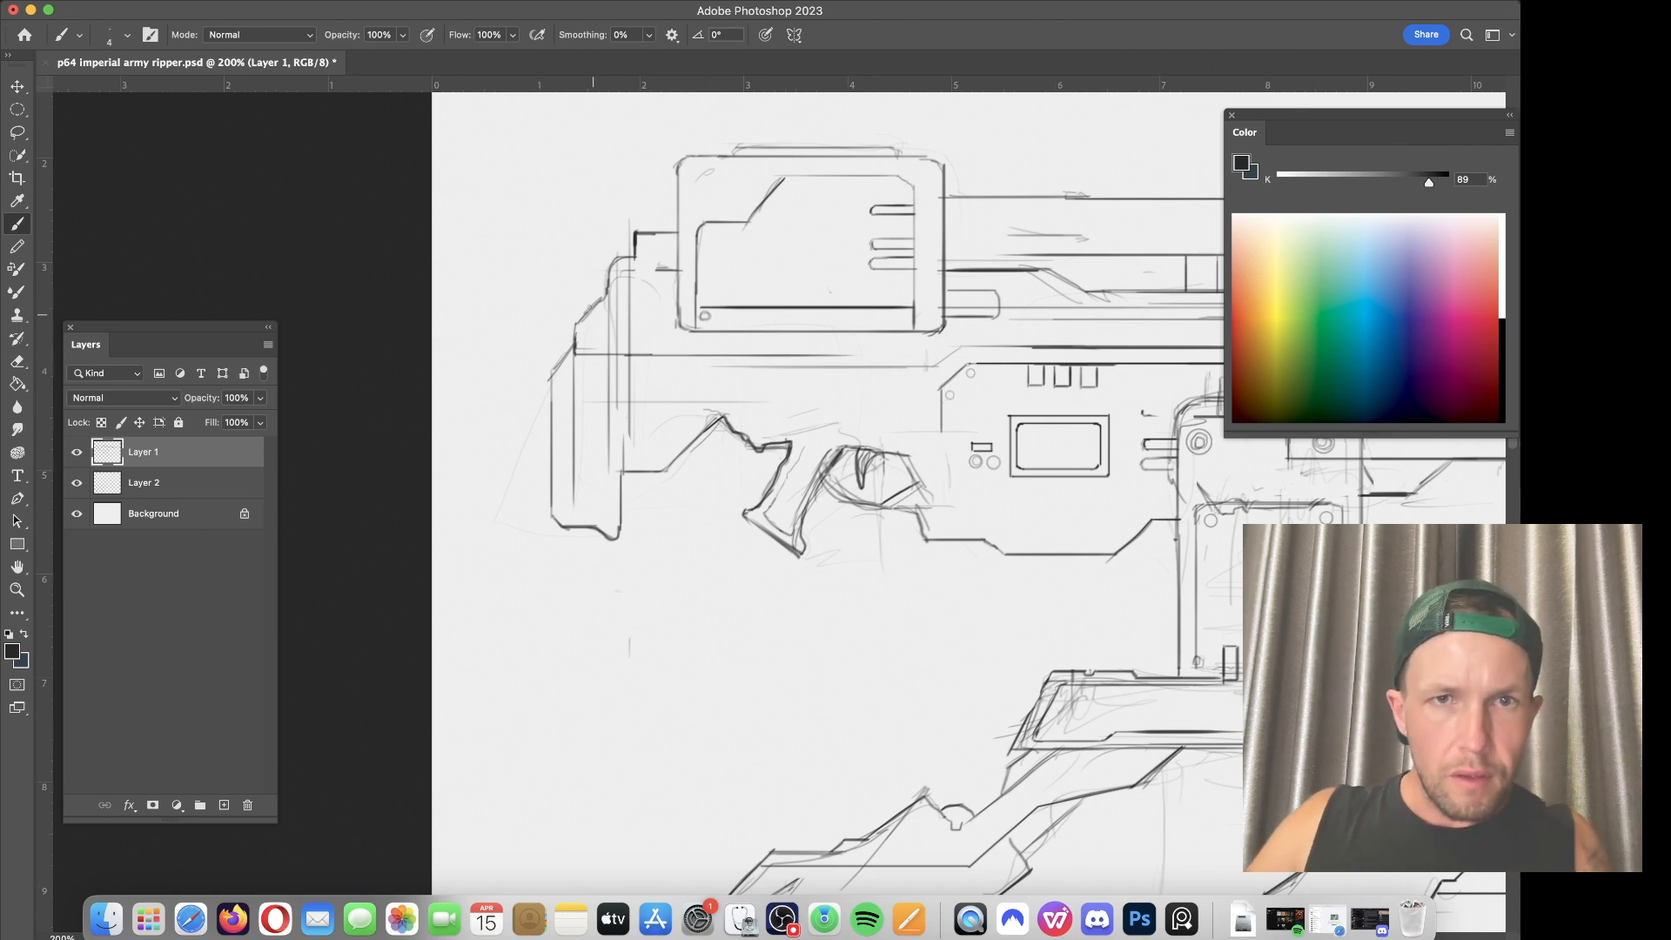
left_click_drag(606, 296, 575, 323)
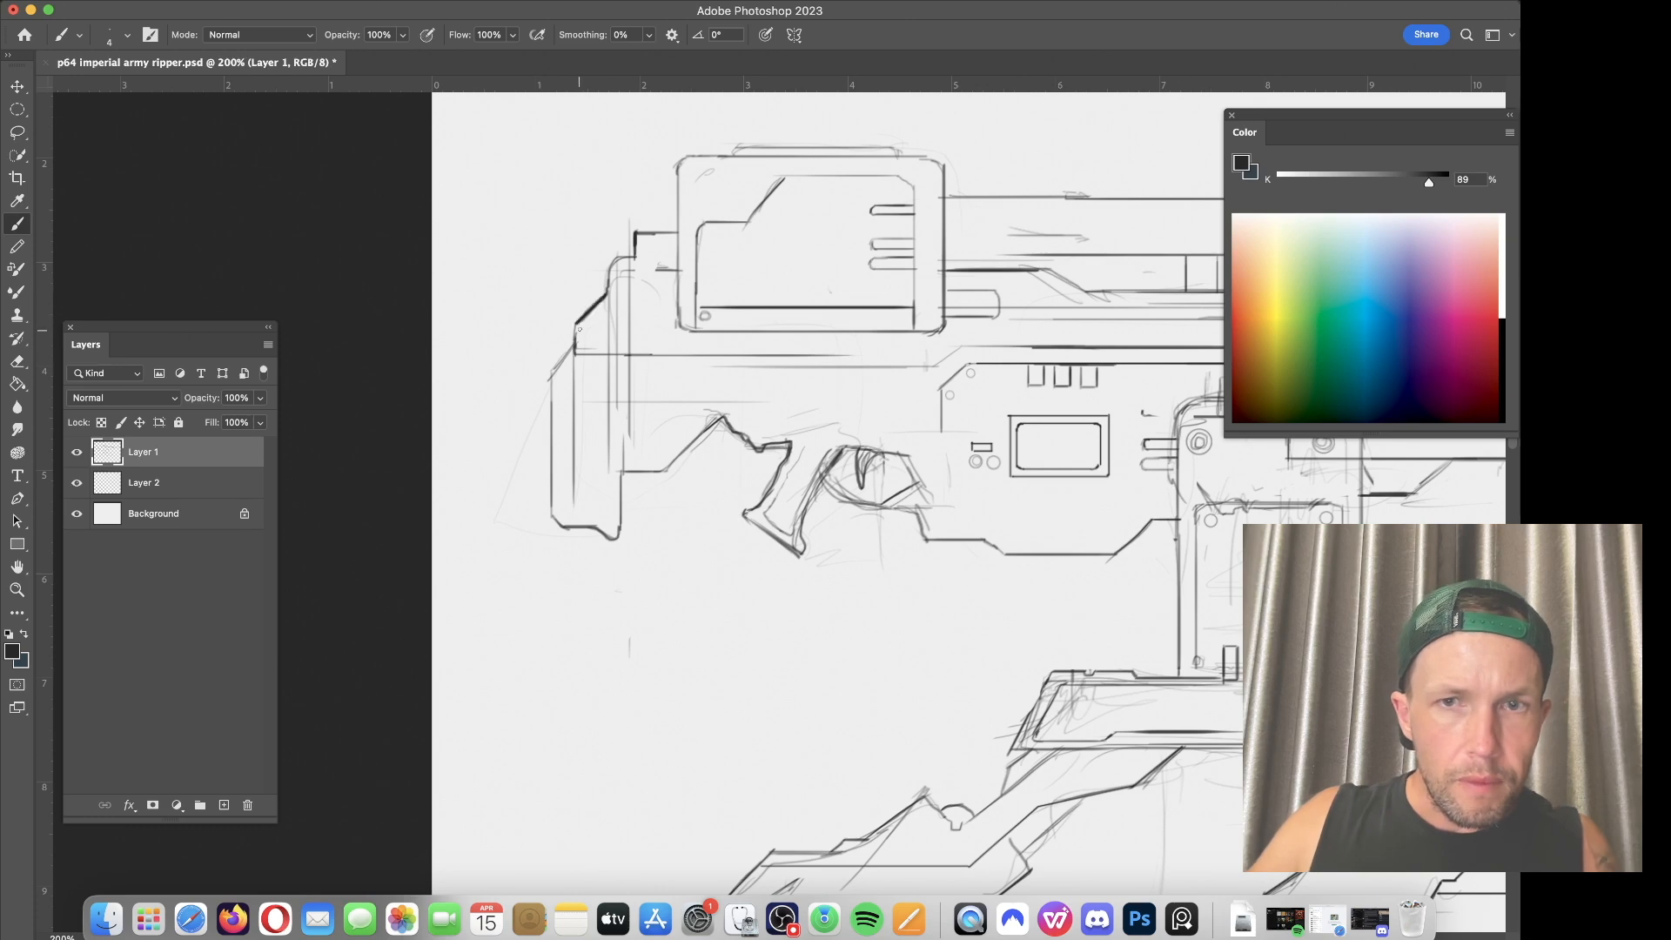
Step: Redraw the stock's rear and lower outline with a 3 px brush, adding a pointed rear bump and a small angular toe at its lower front
key("bracketleft")
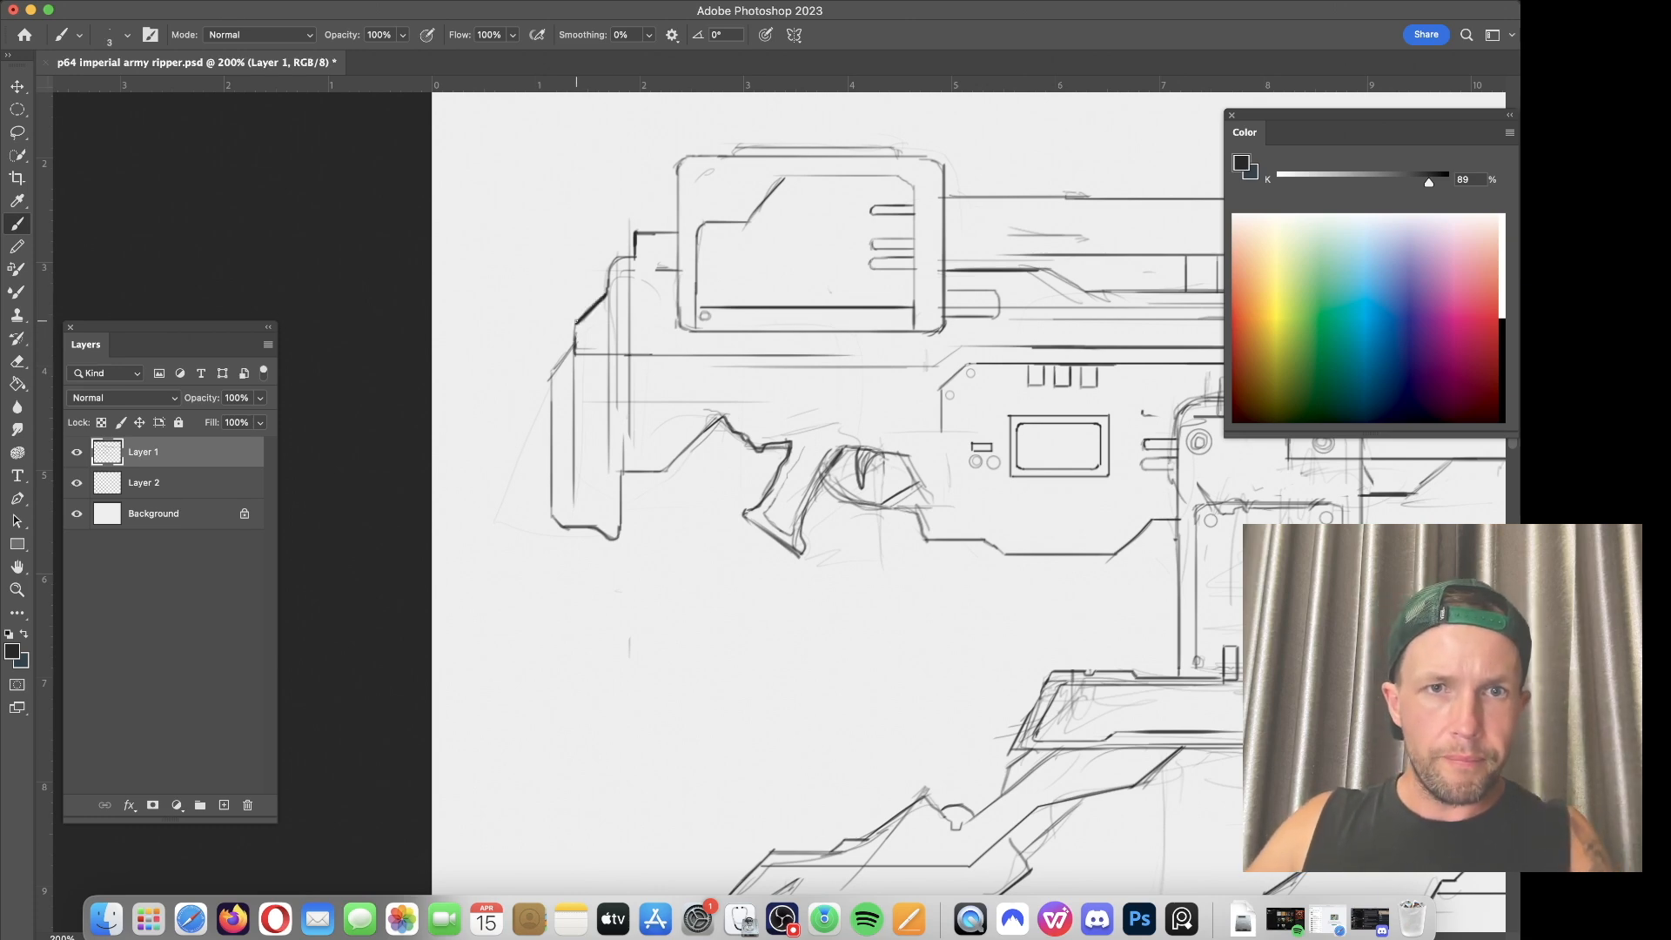
mouse_move(575, 347)
left_mouse_down()
mouse_move(543, 384)
mouse_move(547, 516)
mouse_move(580, 524)
left_mouse_up()
key("super+z")
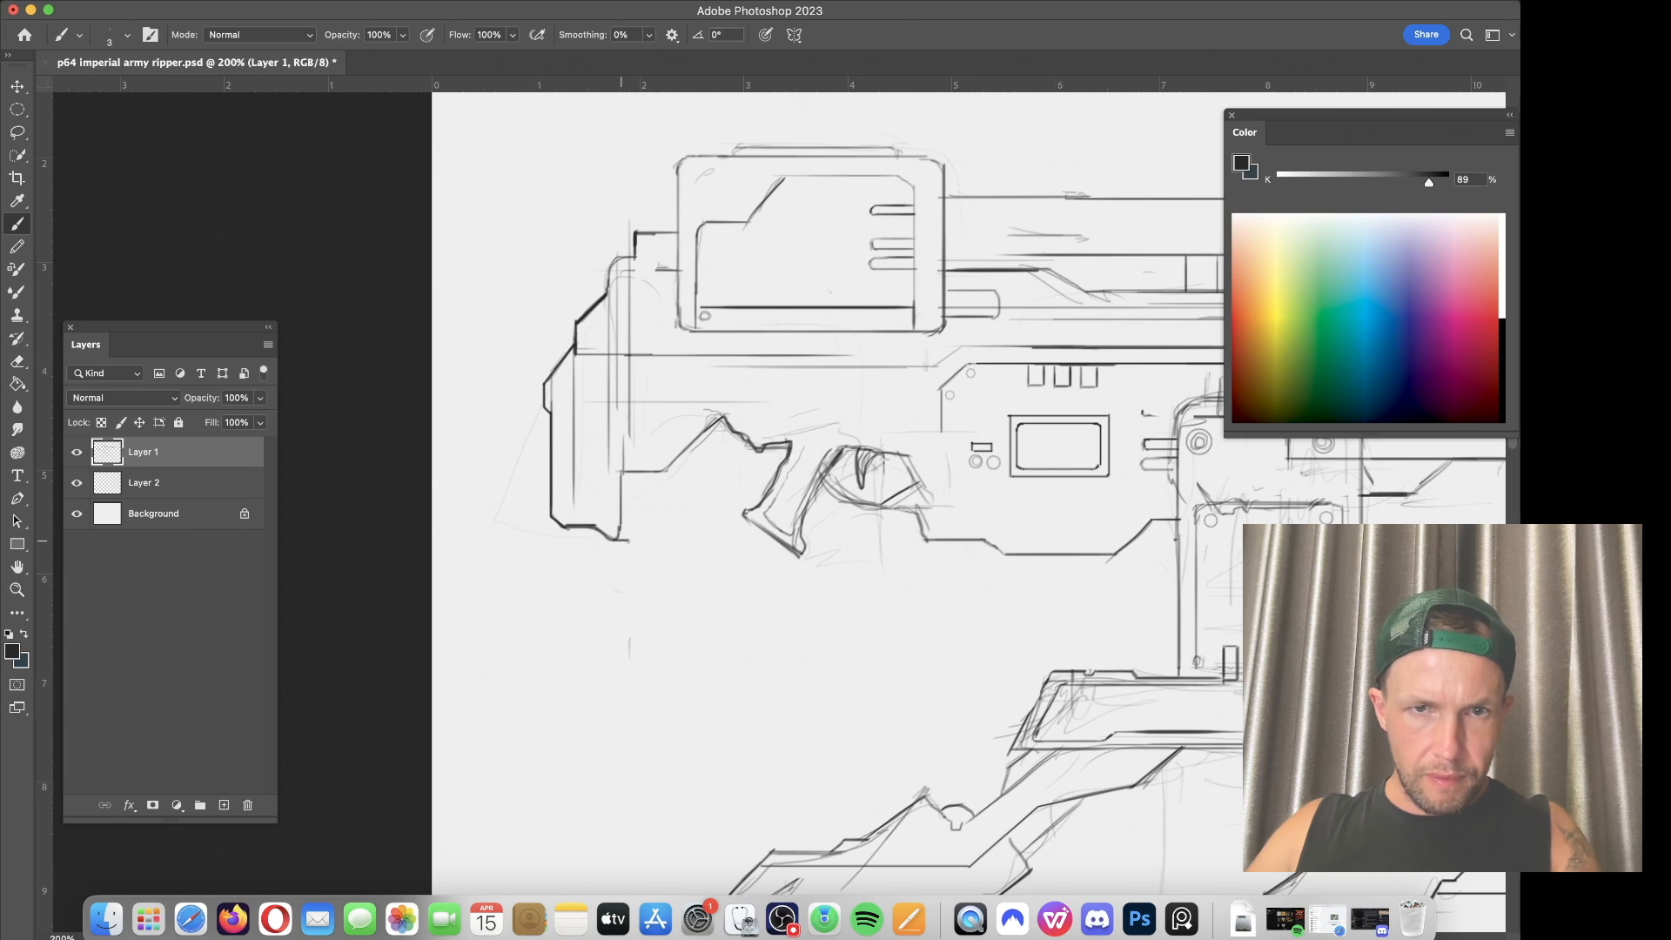
left_click_drag(629, 540, 640, 514)
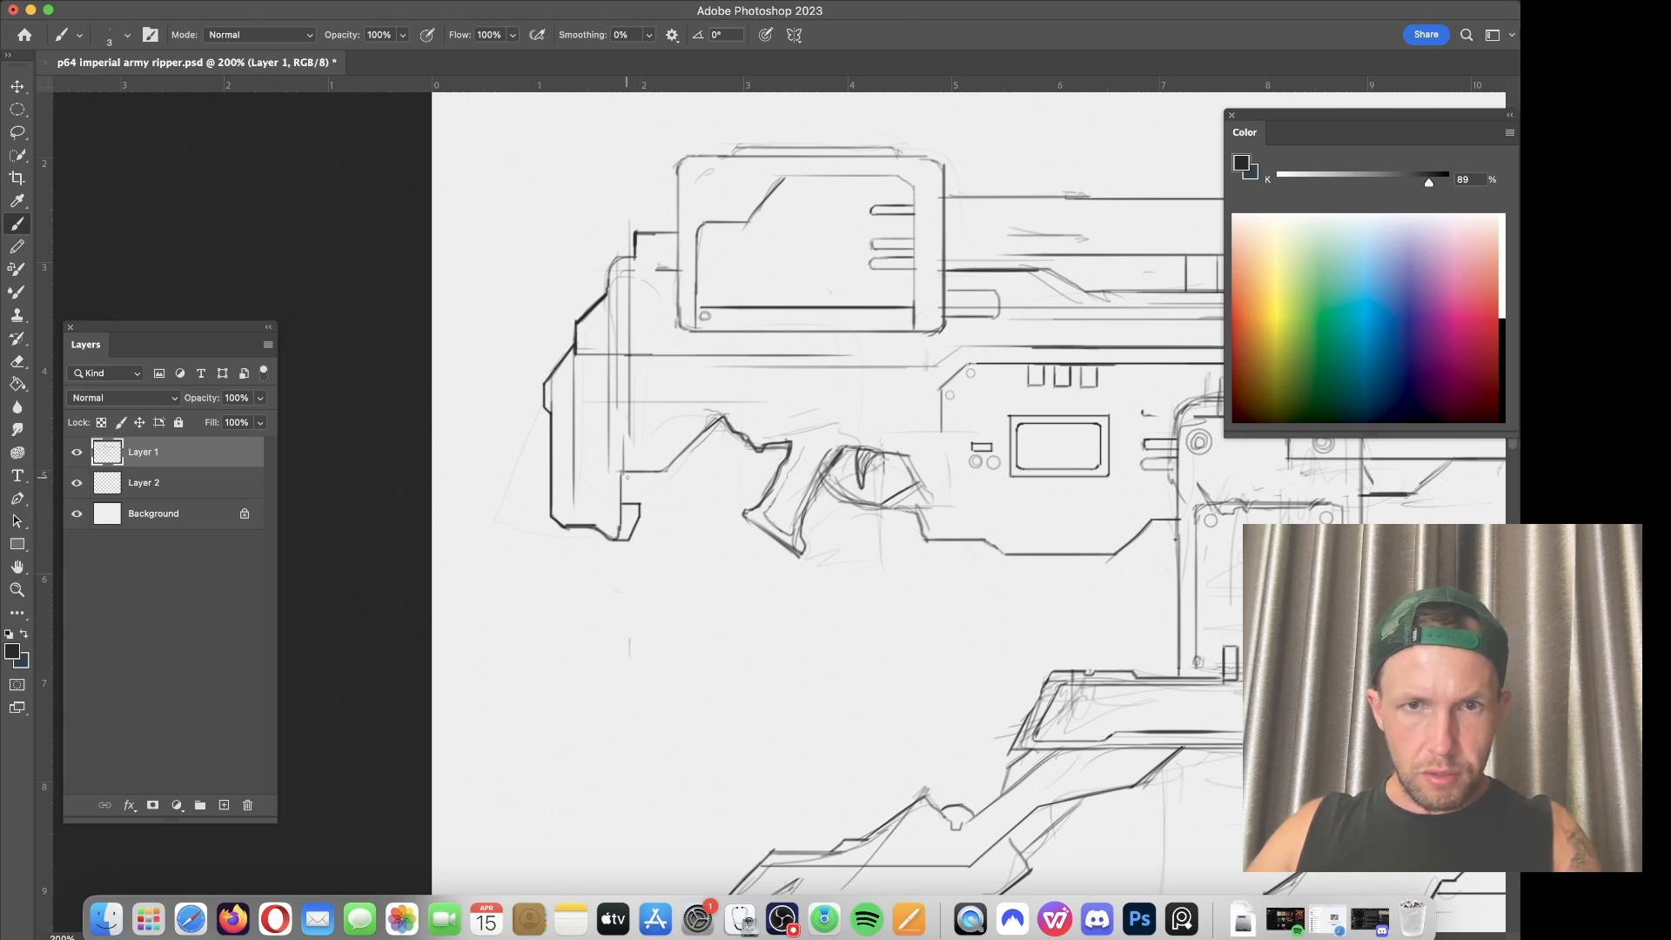
Step: Draw a shallow trapezoidal notch into the upper edge of the top barrel near its muzzle end
scroll(626, 477, "up", 5)
scroll(627, 477, "right", 2)
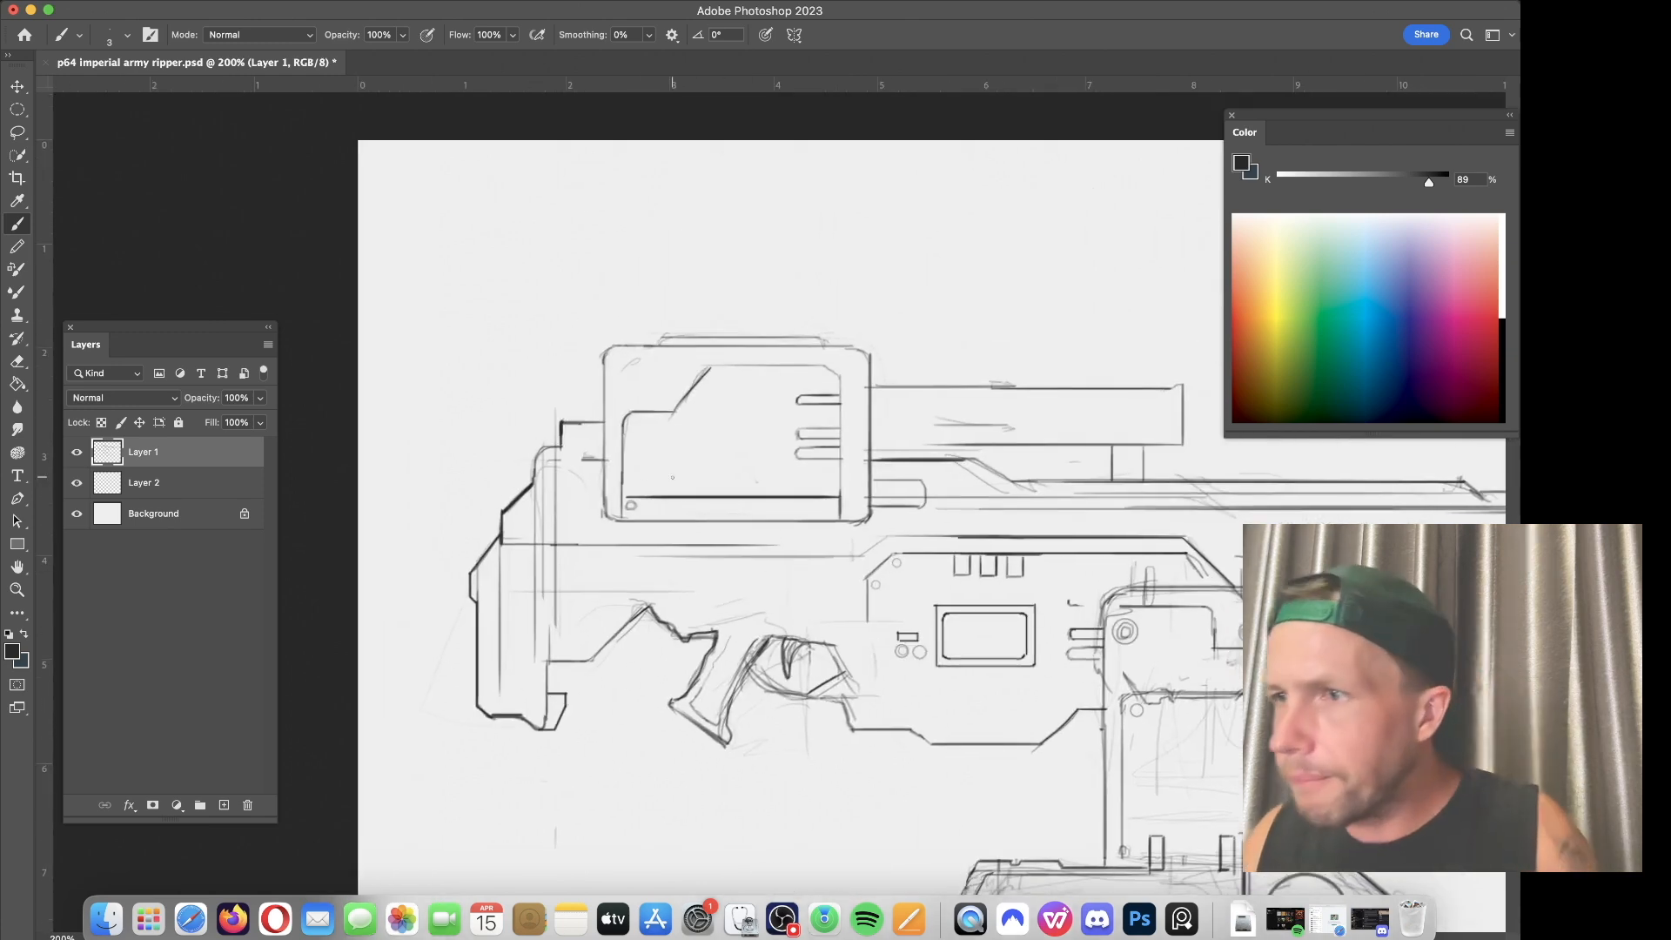
scroll(672, 477, "right", 5)
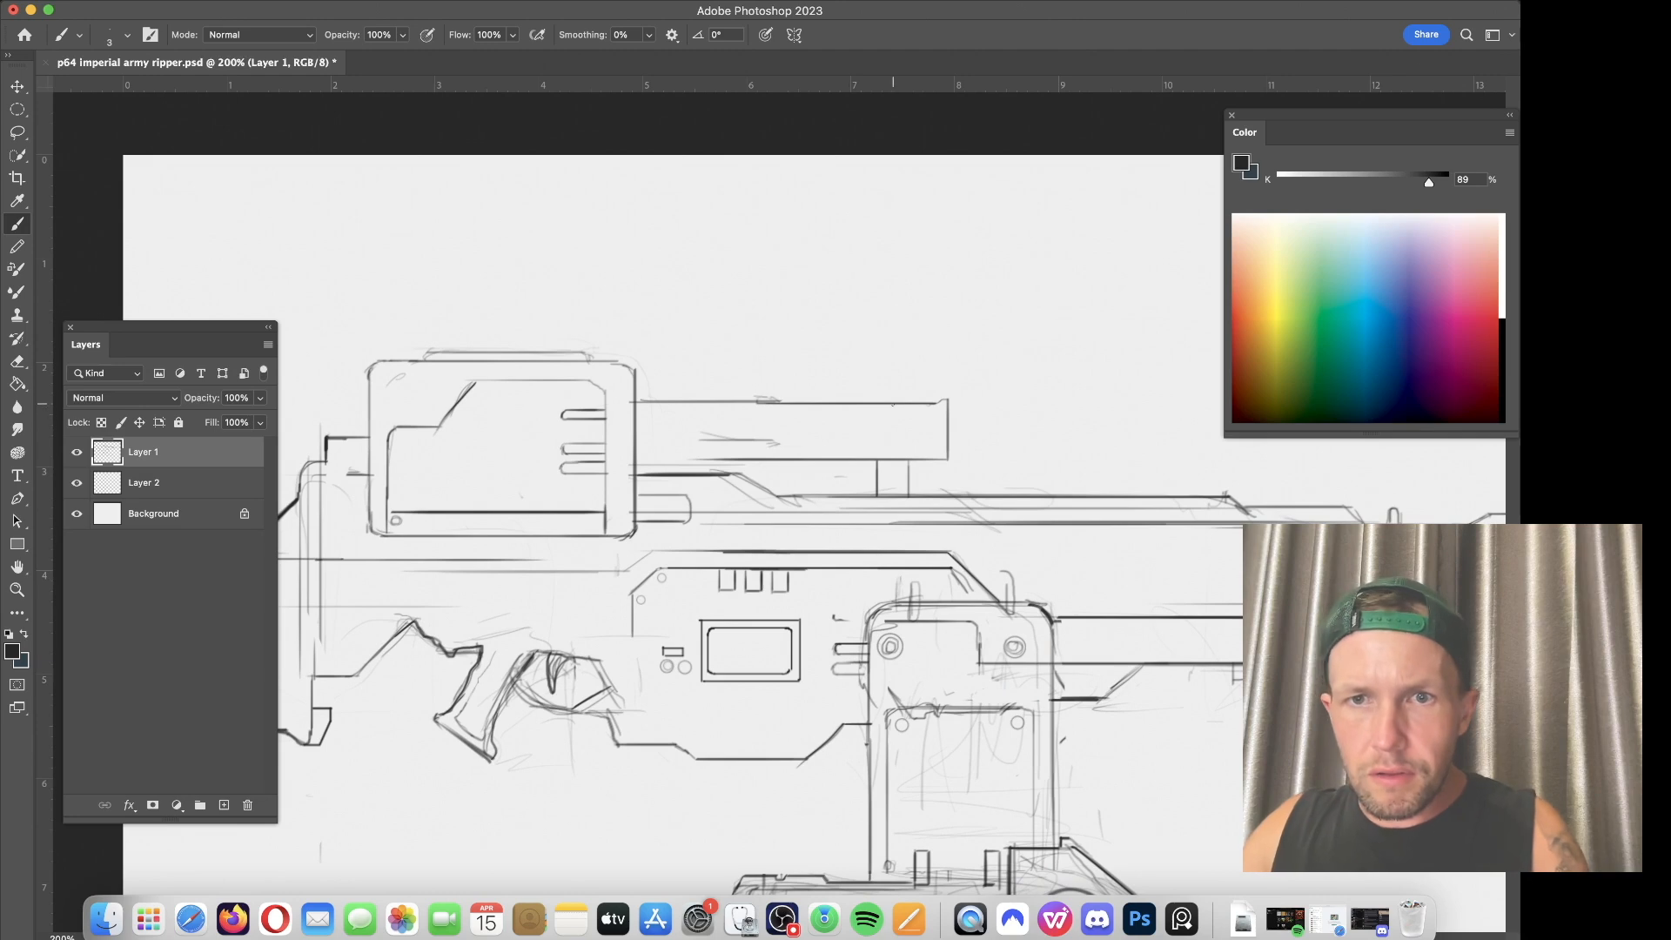
left_click_drag(892, 403, 857, 412)
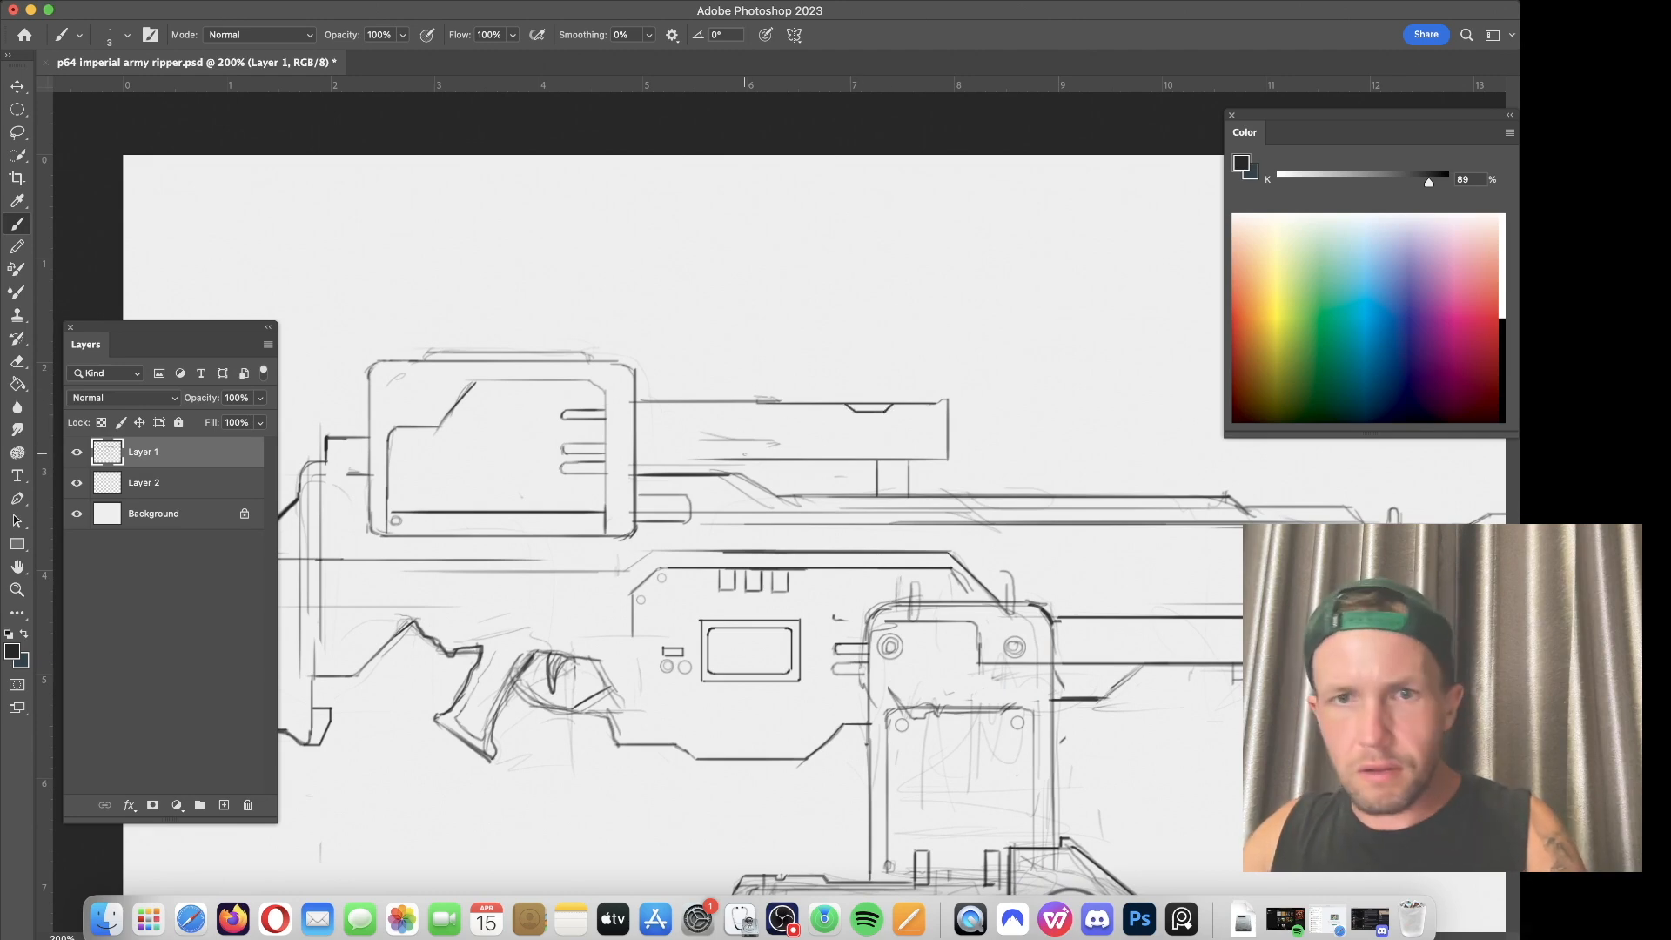
Step: Draw a narrow horizontal slot along the middle of the top barrel with a 2 px brush and darken its edge
key("bracketleft")
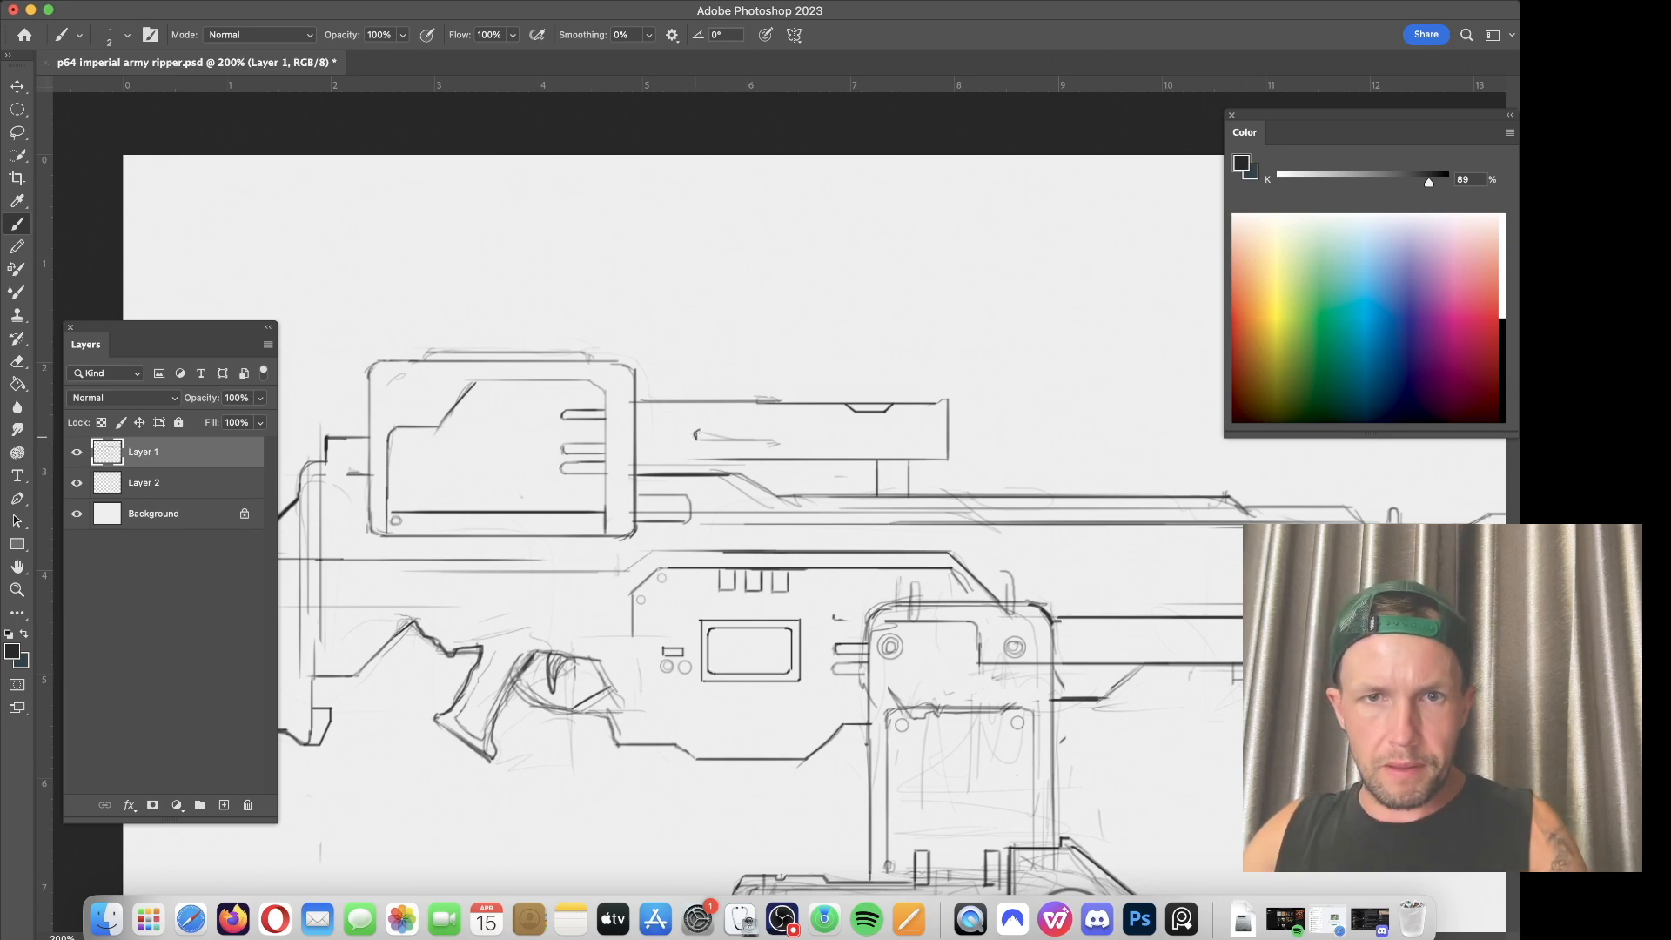
left_click_drag(698, 434, 782, 431)
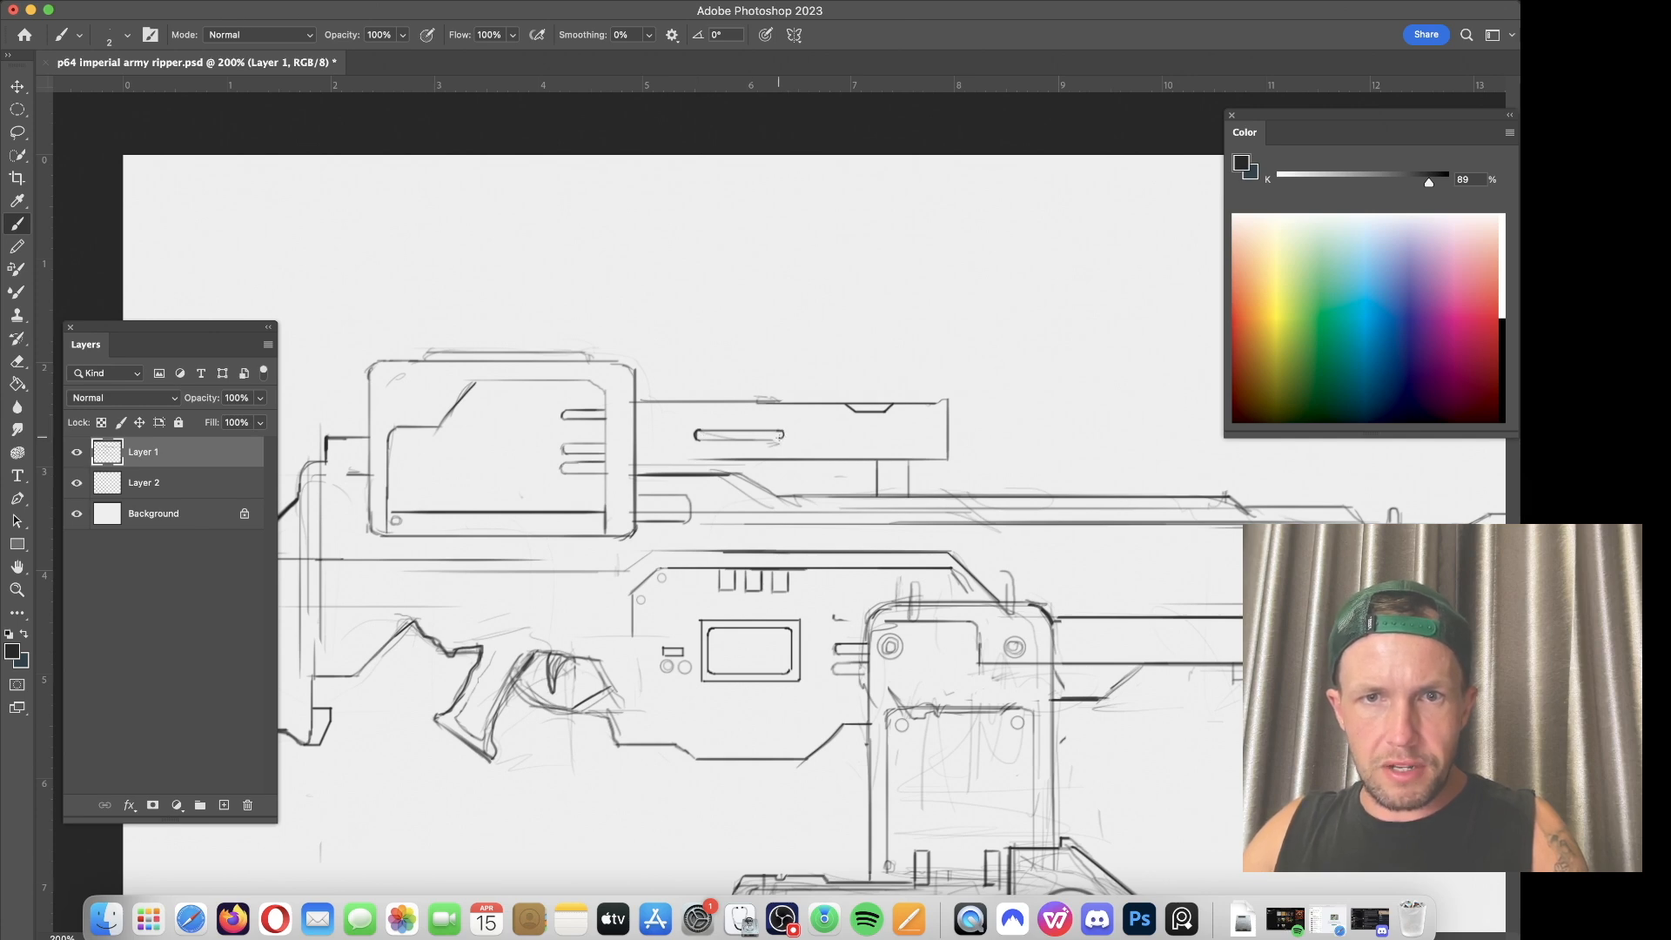
left_click_drag(781, 438, 691, 437)
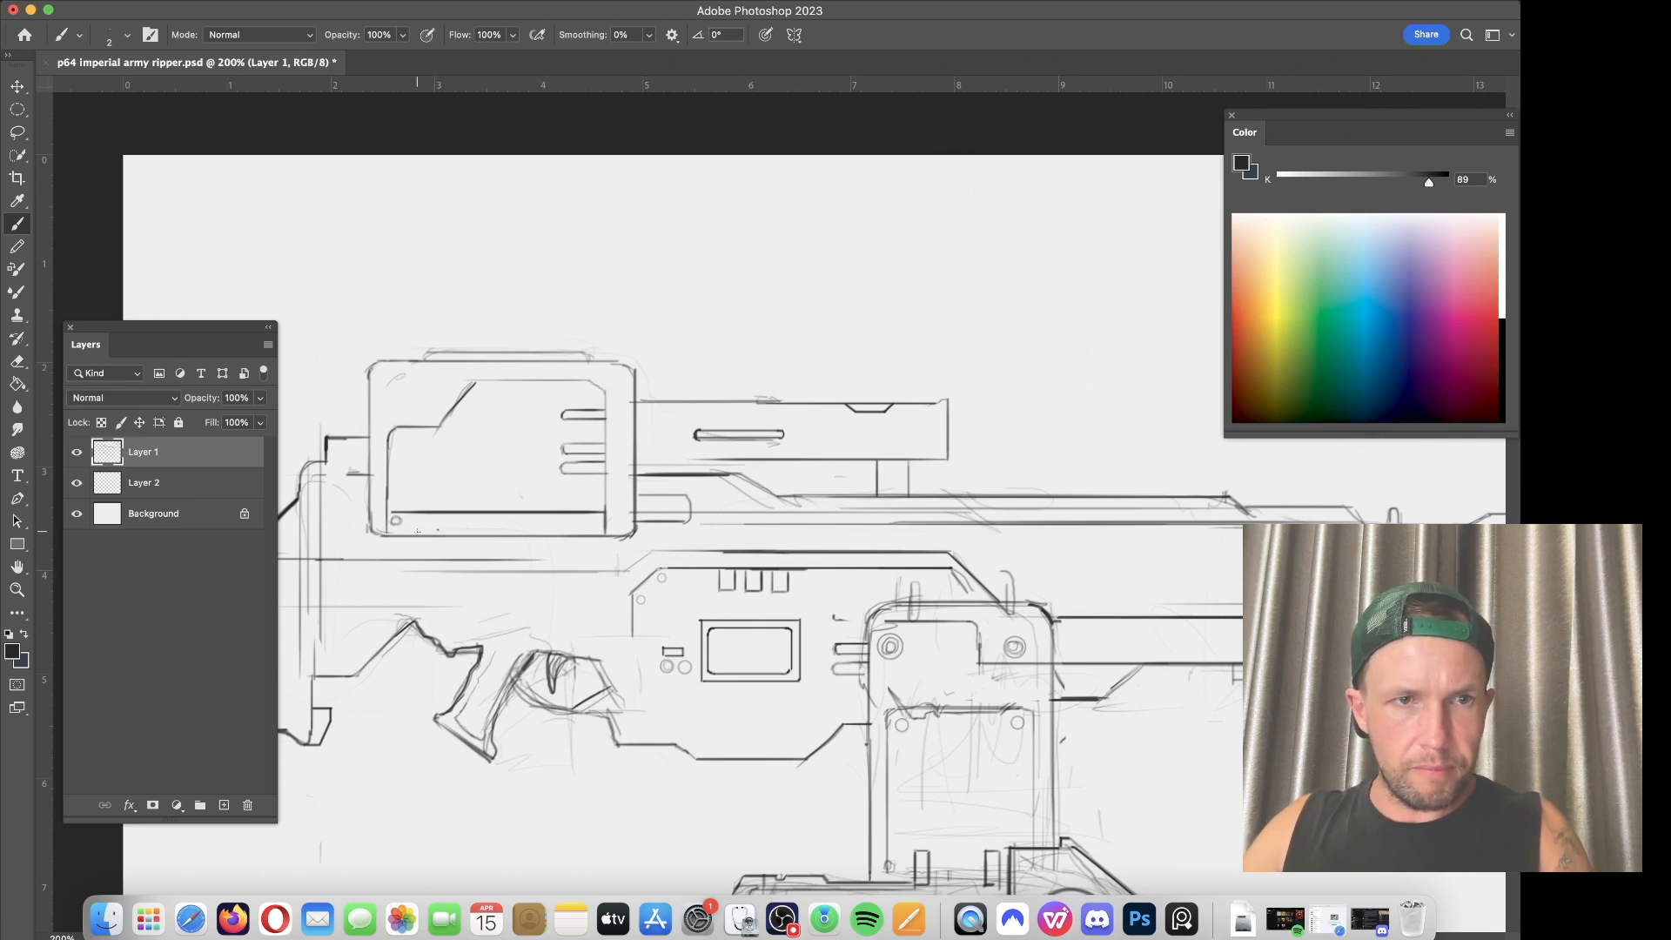
Step: Draw a small rectangular mounting block across the upper housing's lower edge near the rear and erase the lines crossing it
left_click_drag(417, 526, 446, 525)
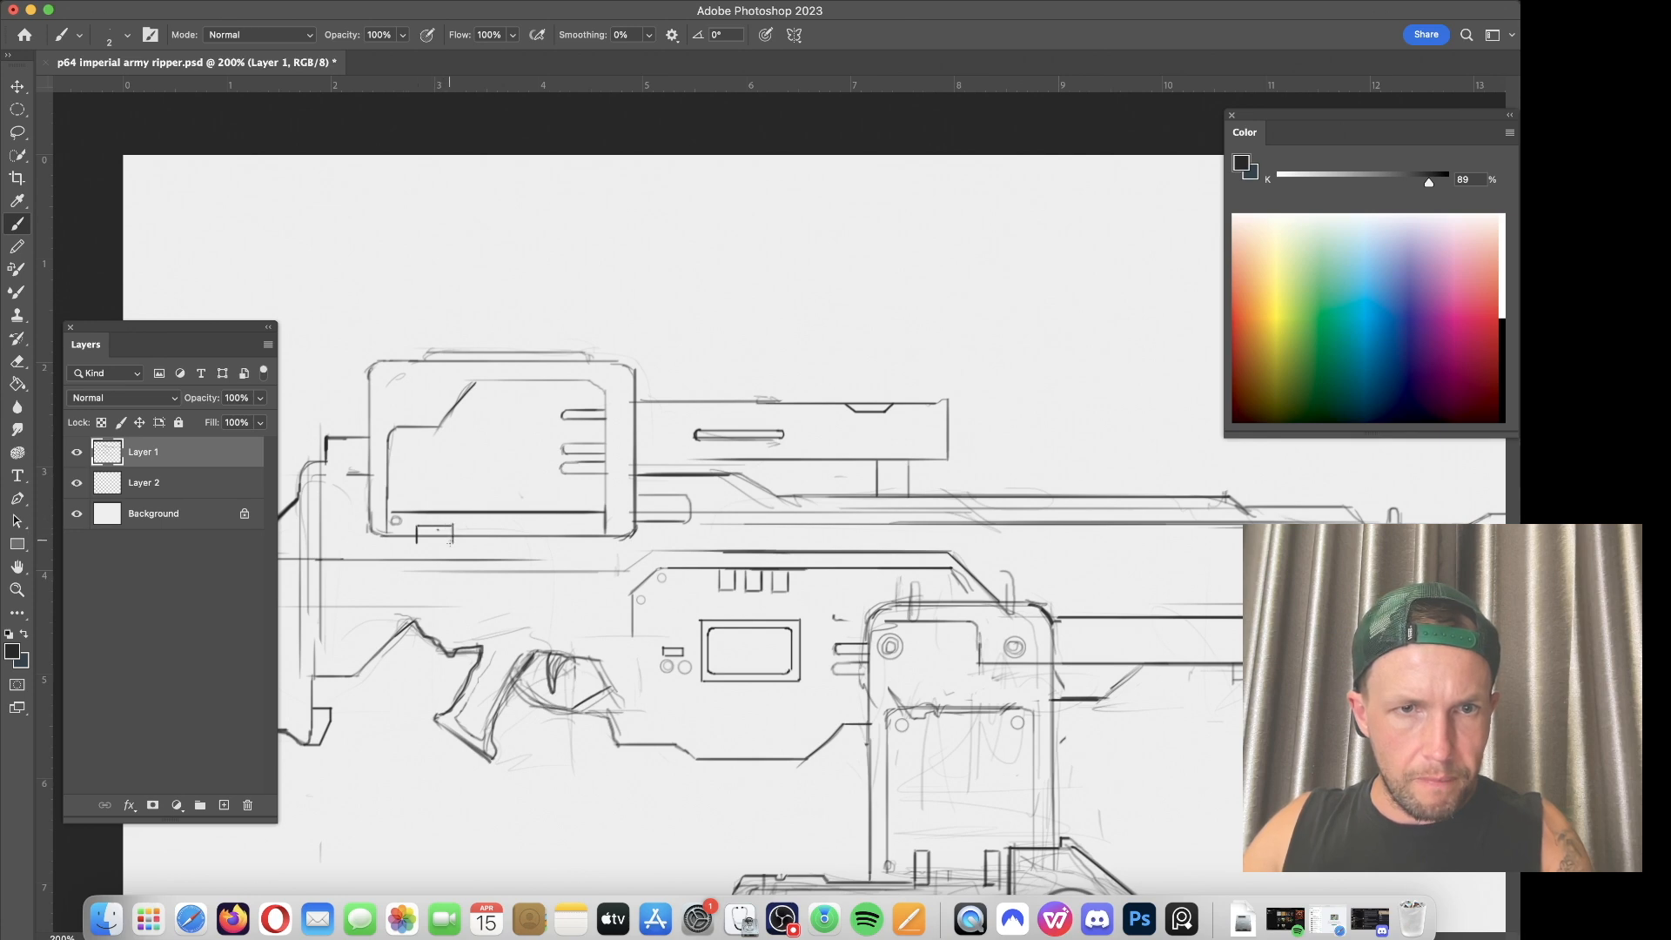
key("super+z")
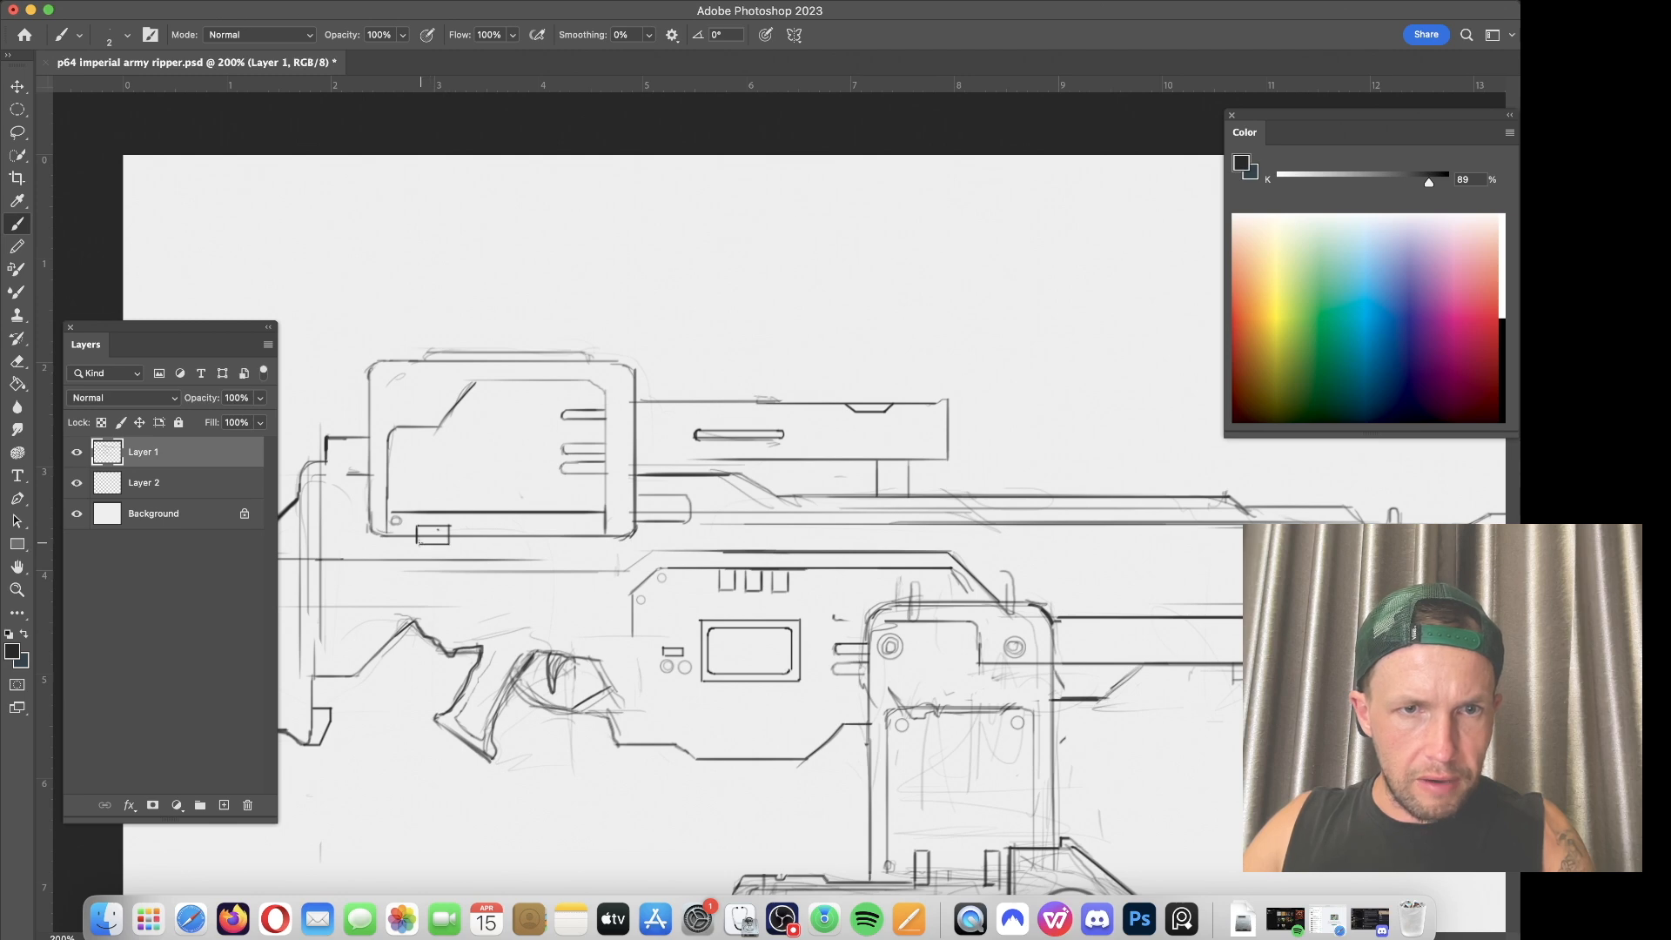
key("e")
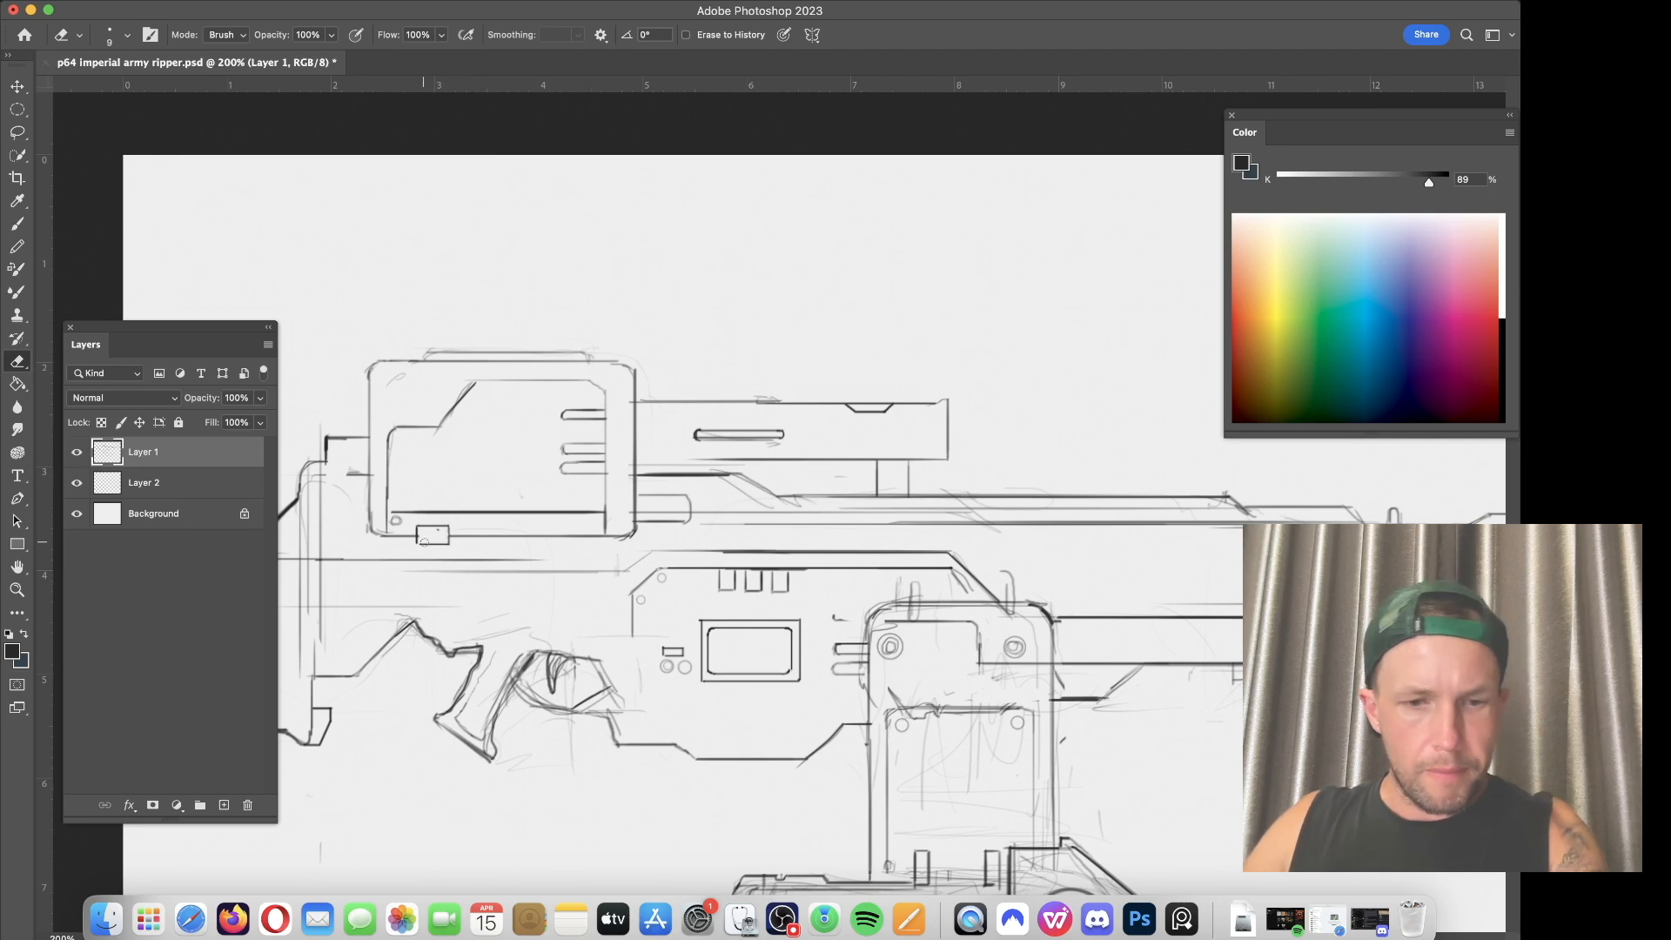
key("b")
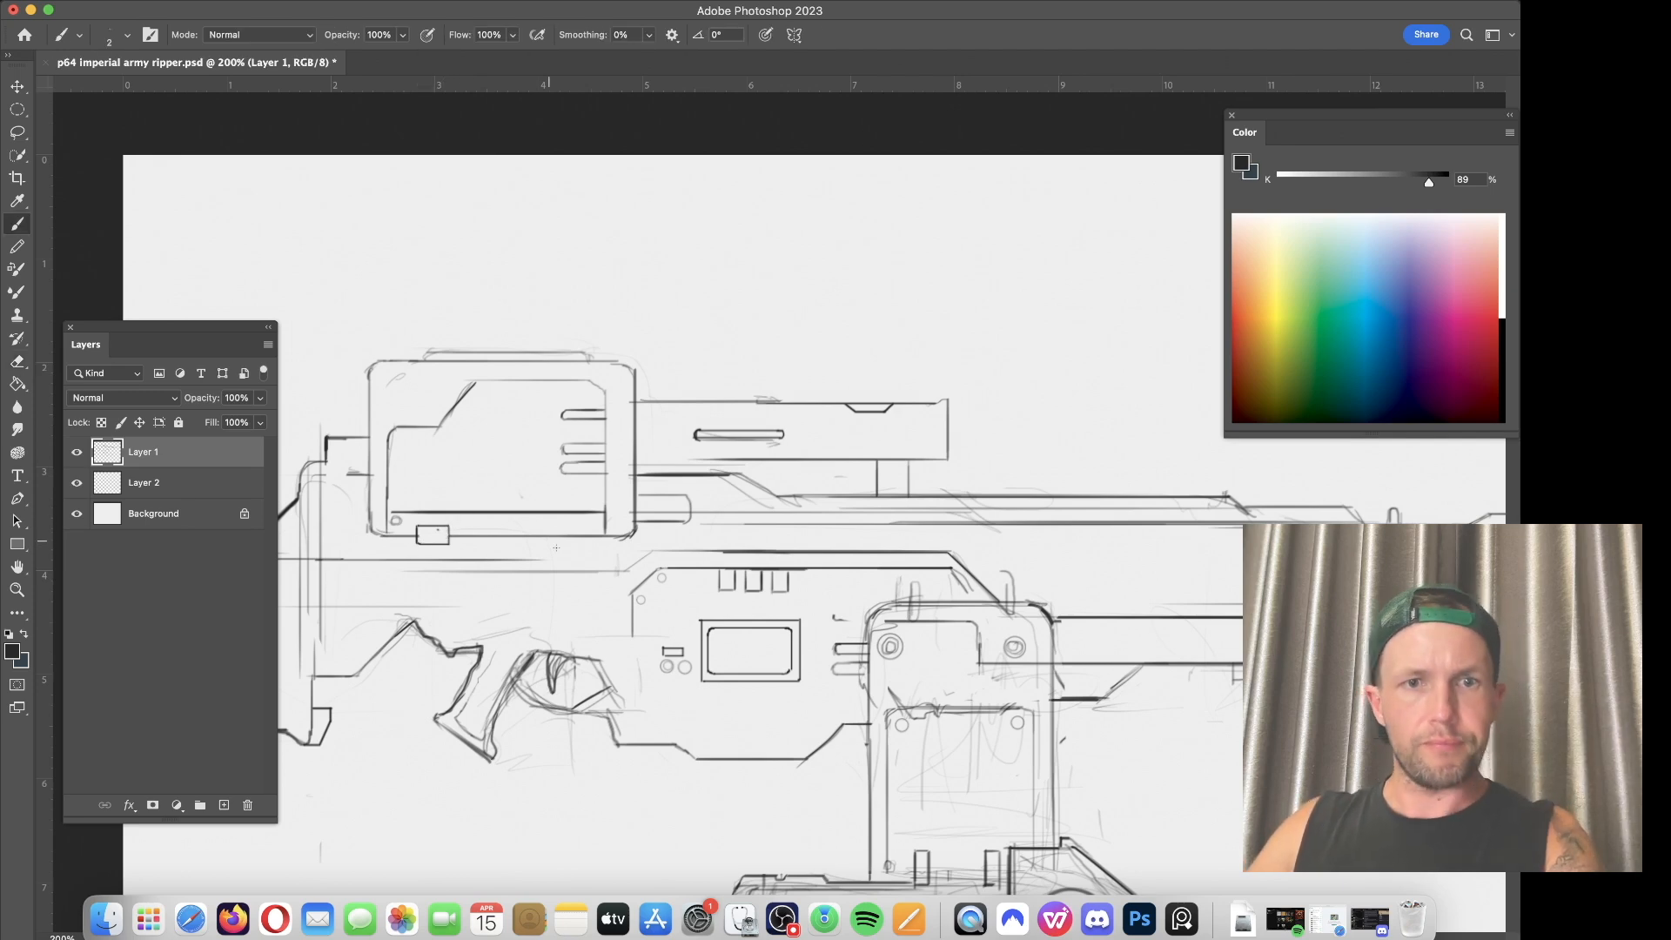
Step: Clean up the mounting block, darken the housing's lower rear corner and add two tiny feet beneath the block
key("s")
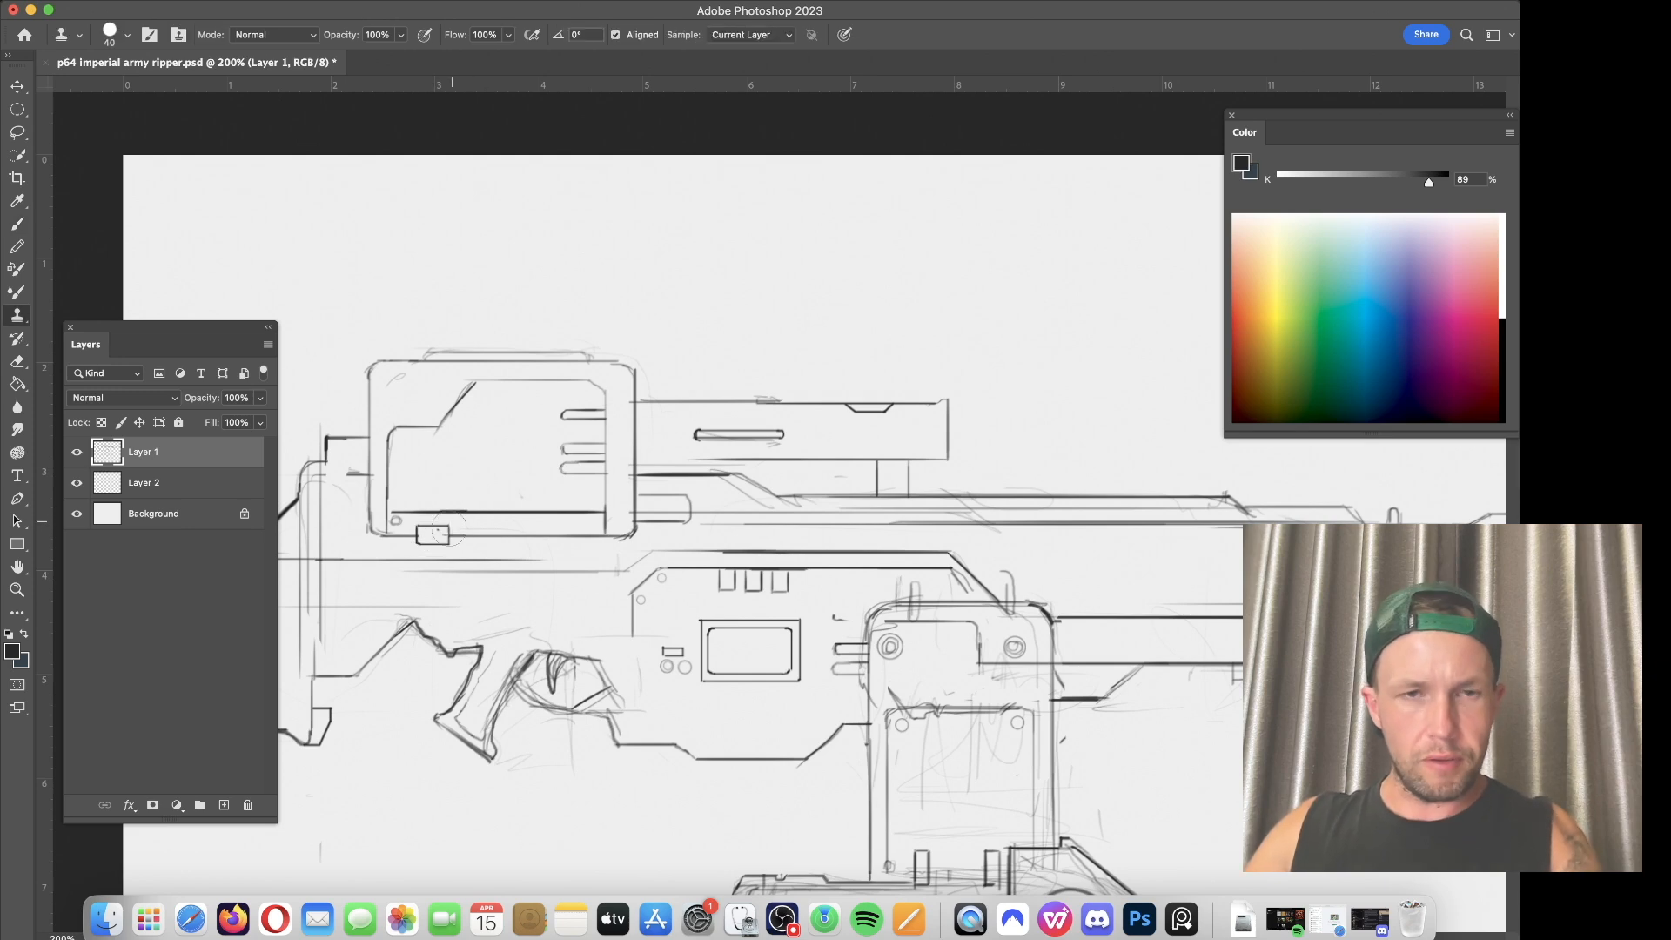
key("b")
key("super+plus")
left_click_drag(435, 530, 800, 465)
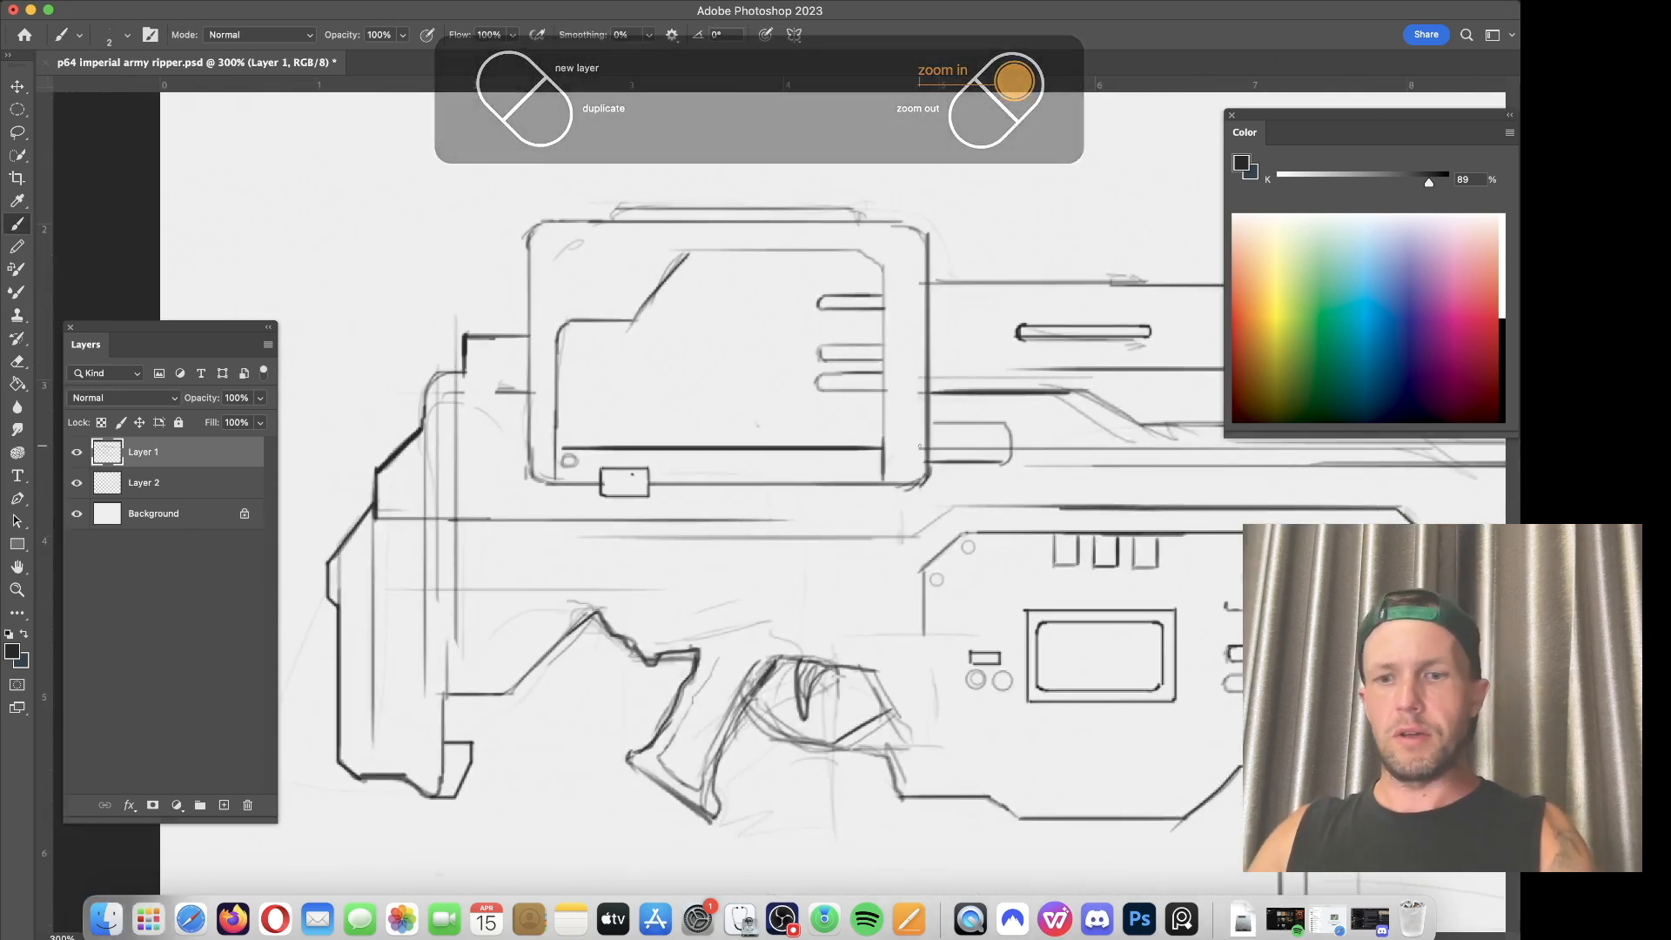
key("e")
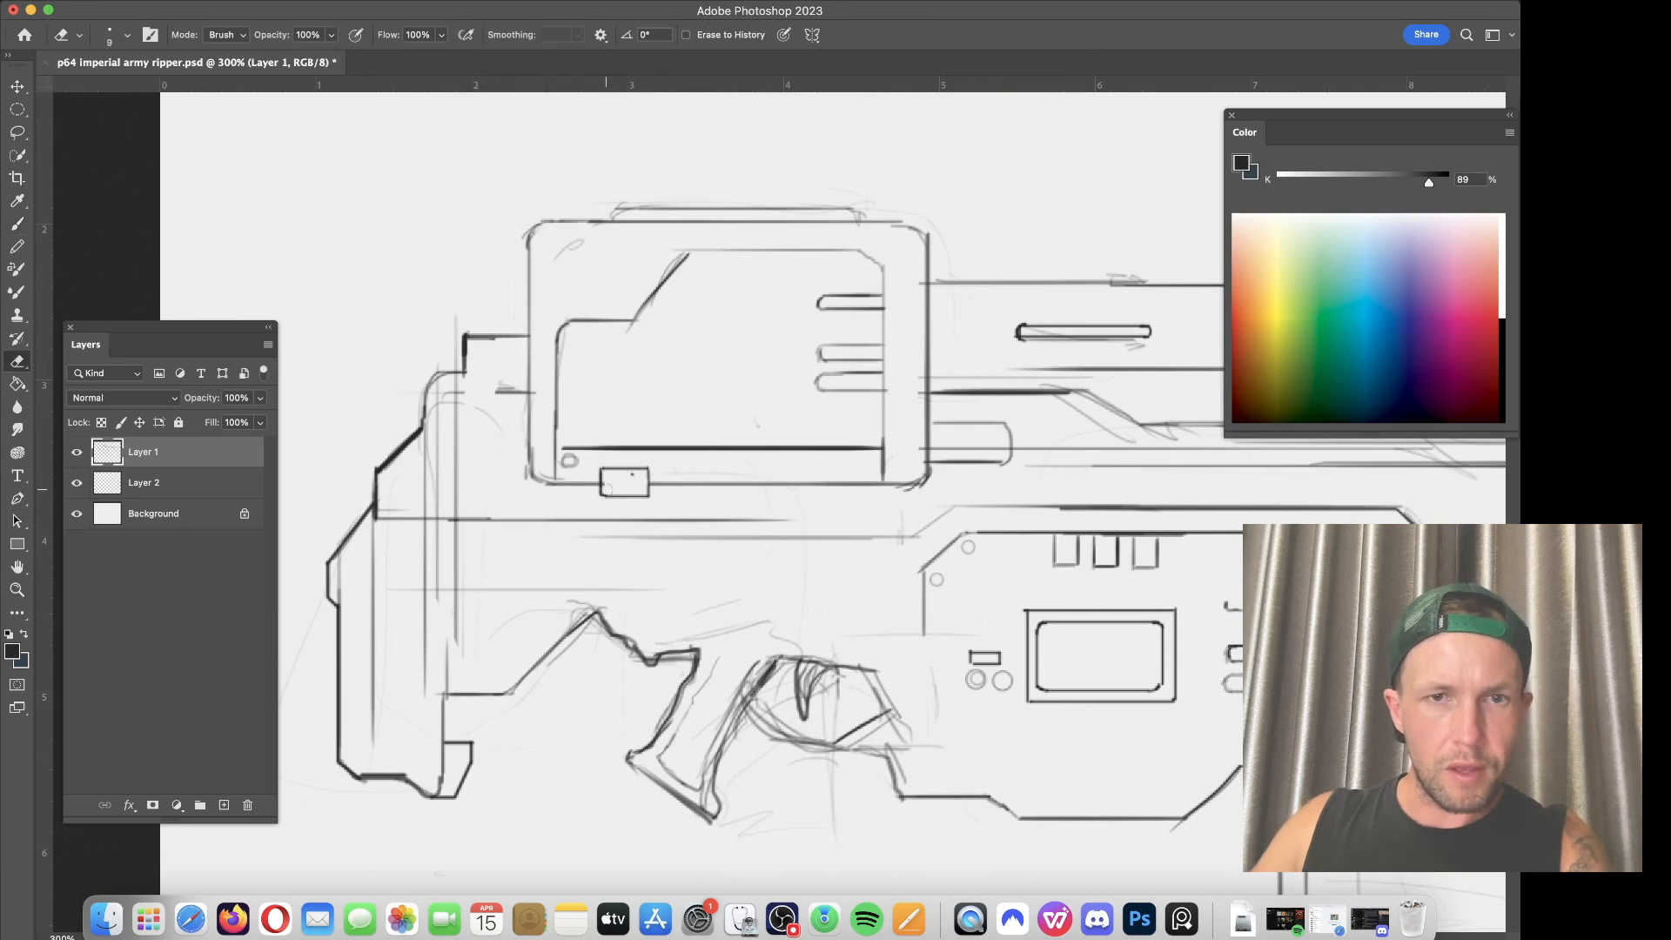
key("b")
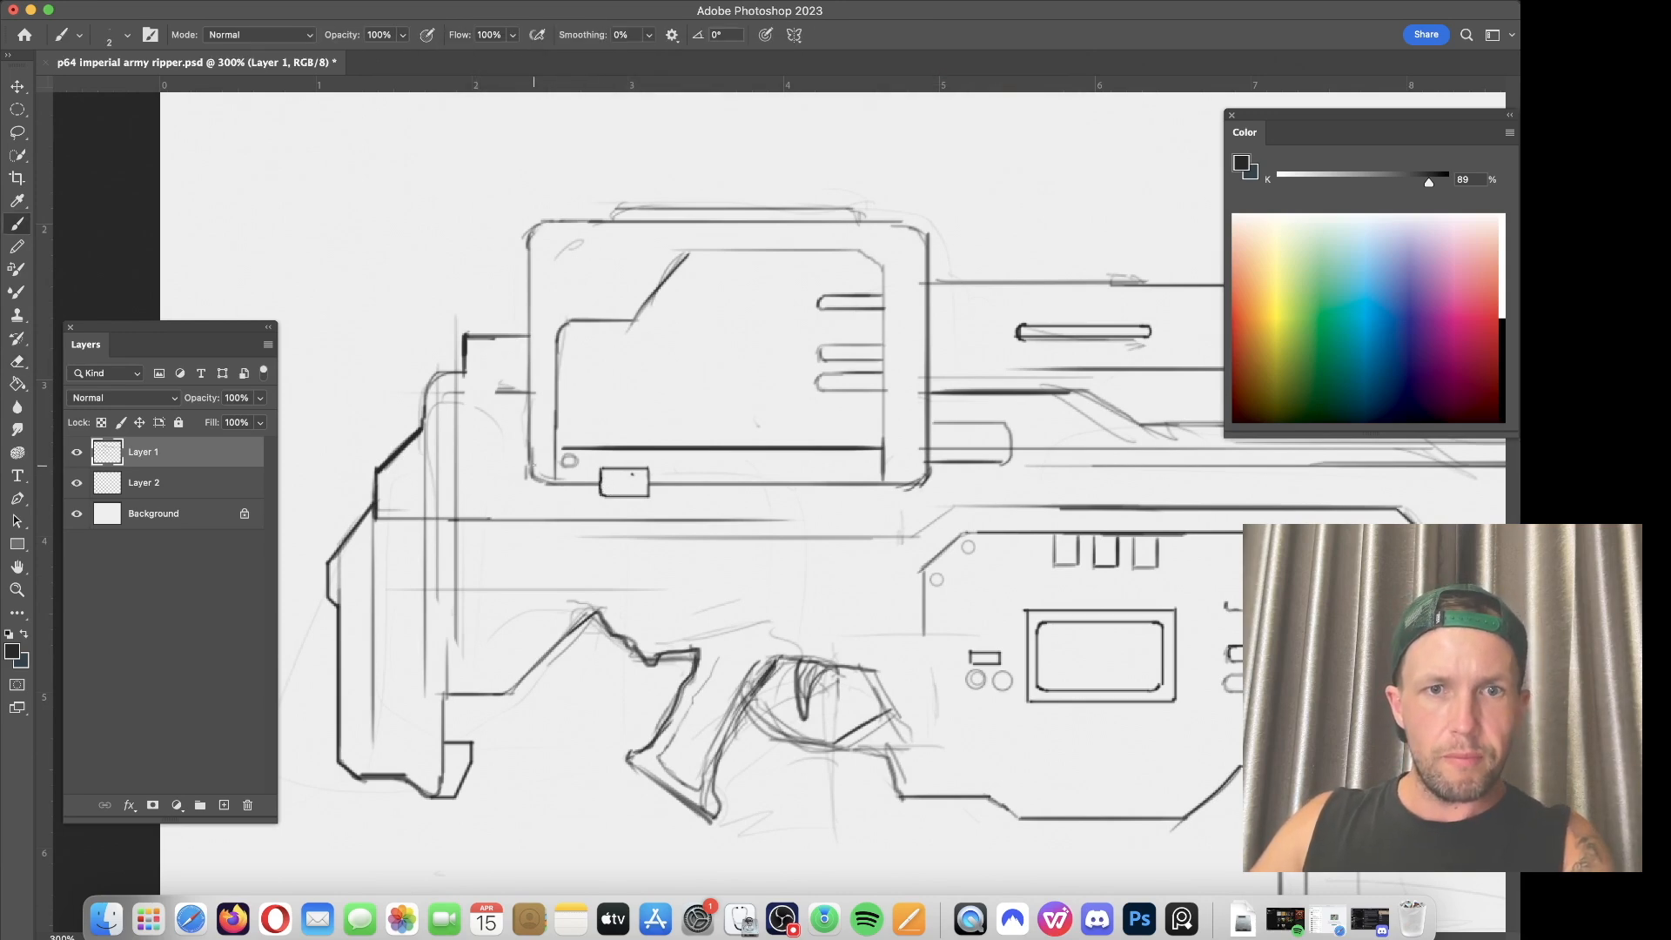
left_click_drag(530, 473, 543, 488)
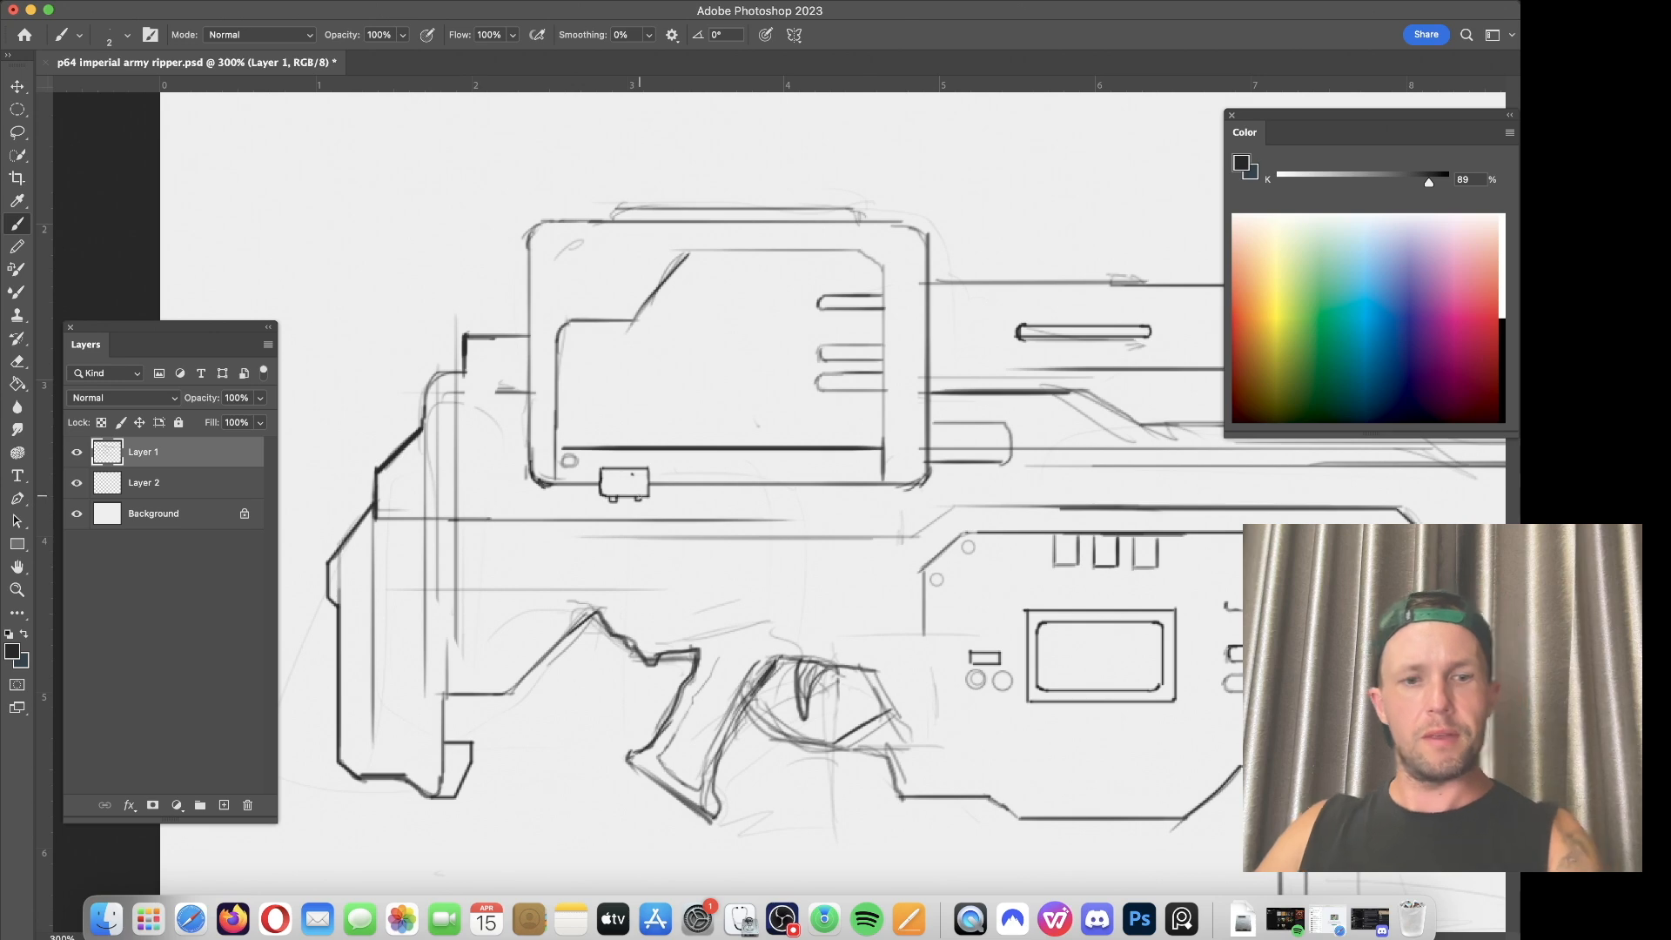
Step: Clone the mounting block to the front end of the housing's lower edge with a 40 px Clone Stamp
key("s")
left_click(624, 485, "alt")
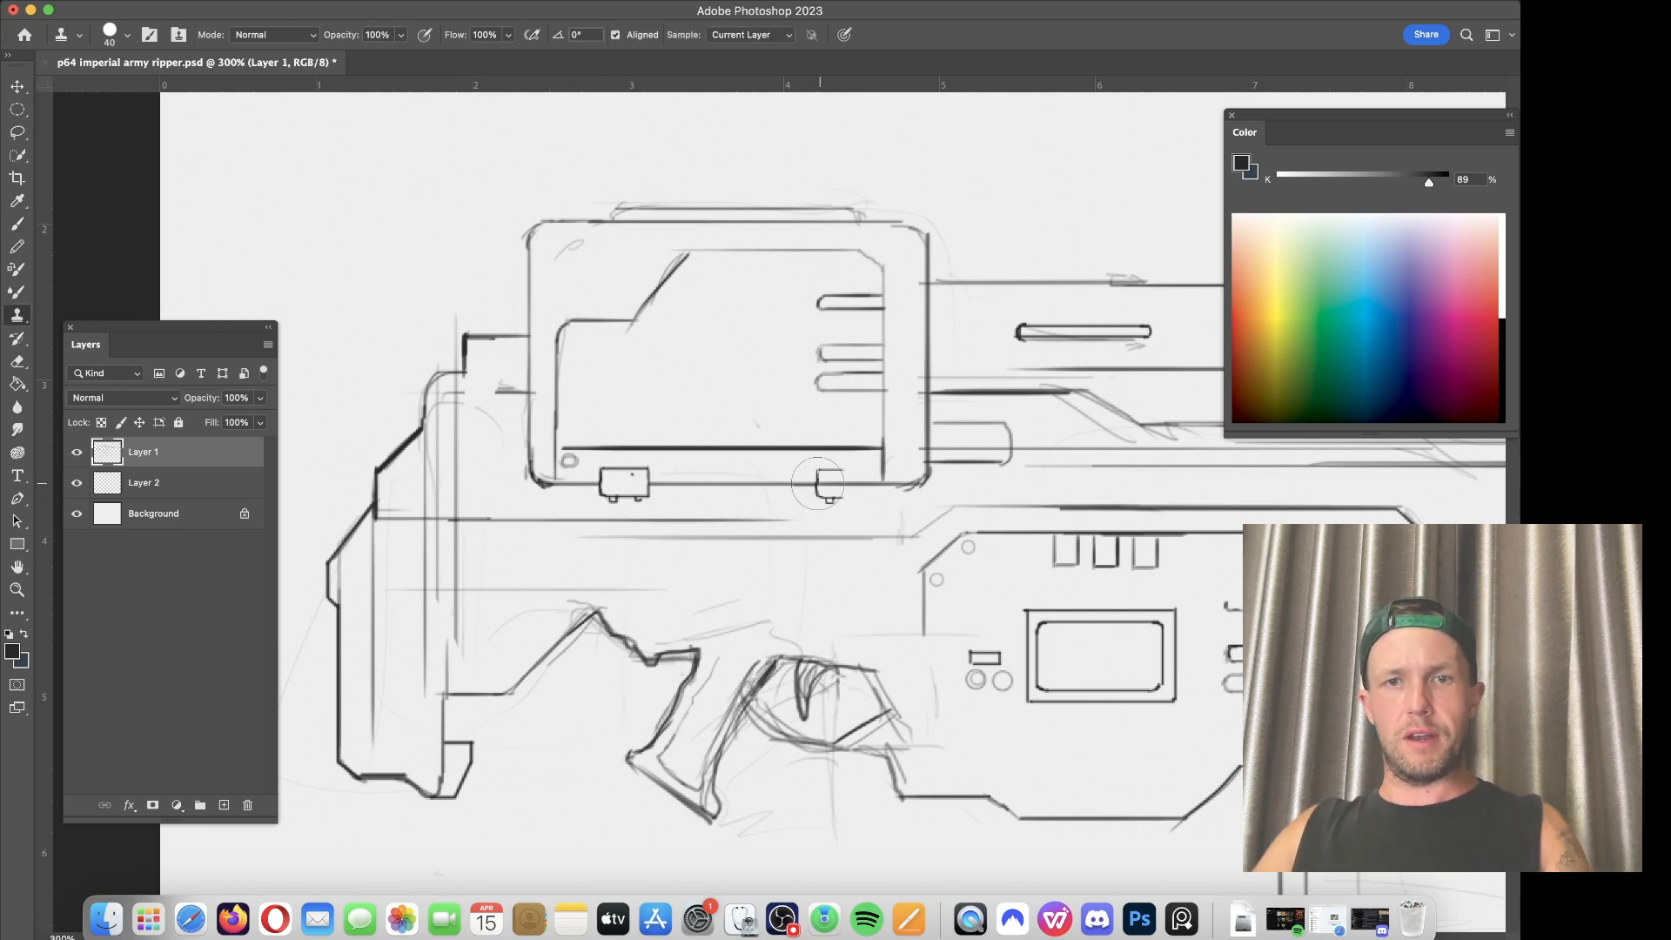
mouse_move(818, 484)
left_mouse_down()
mouse_move(861, 478)
mouse_move(825, 485)
left_mouse_up()
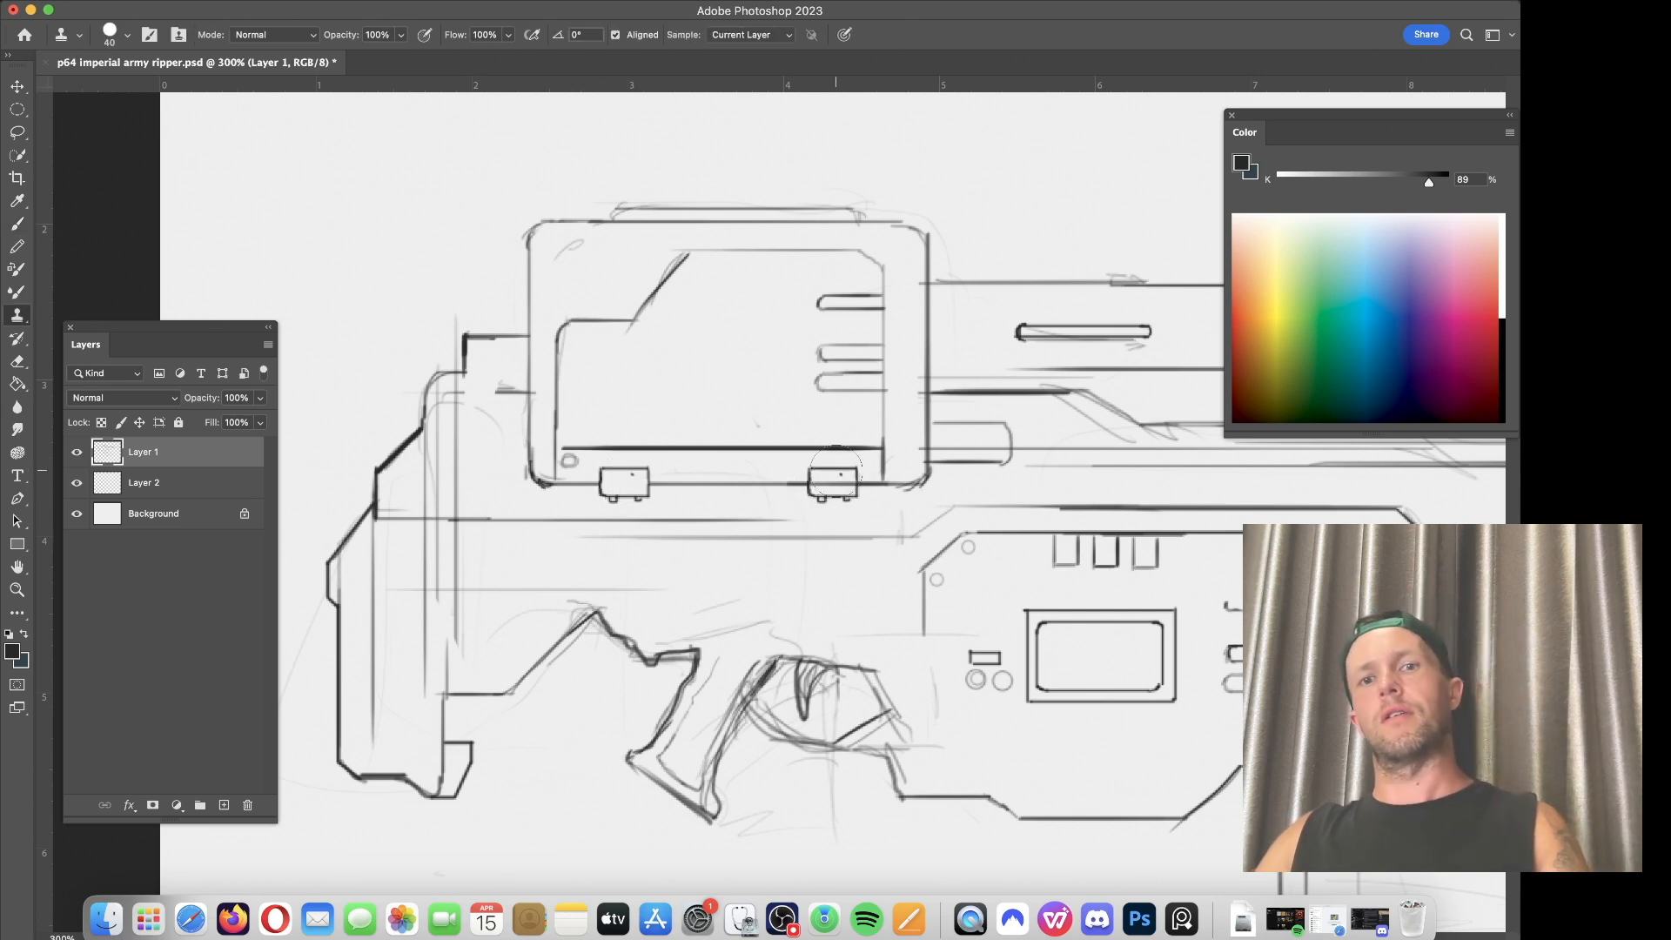
Step: Try to add a small square panel inside the upper housing's top rear corner with the 2 px brush
key("b")
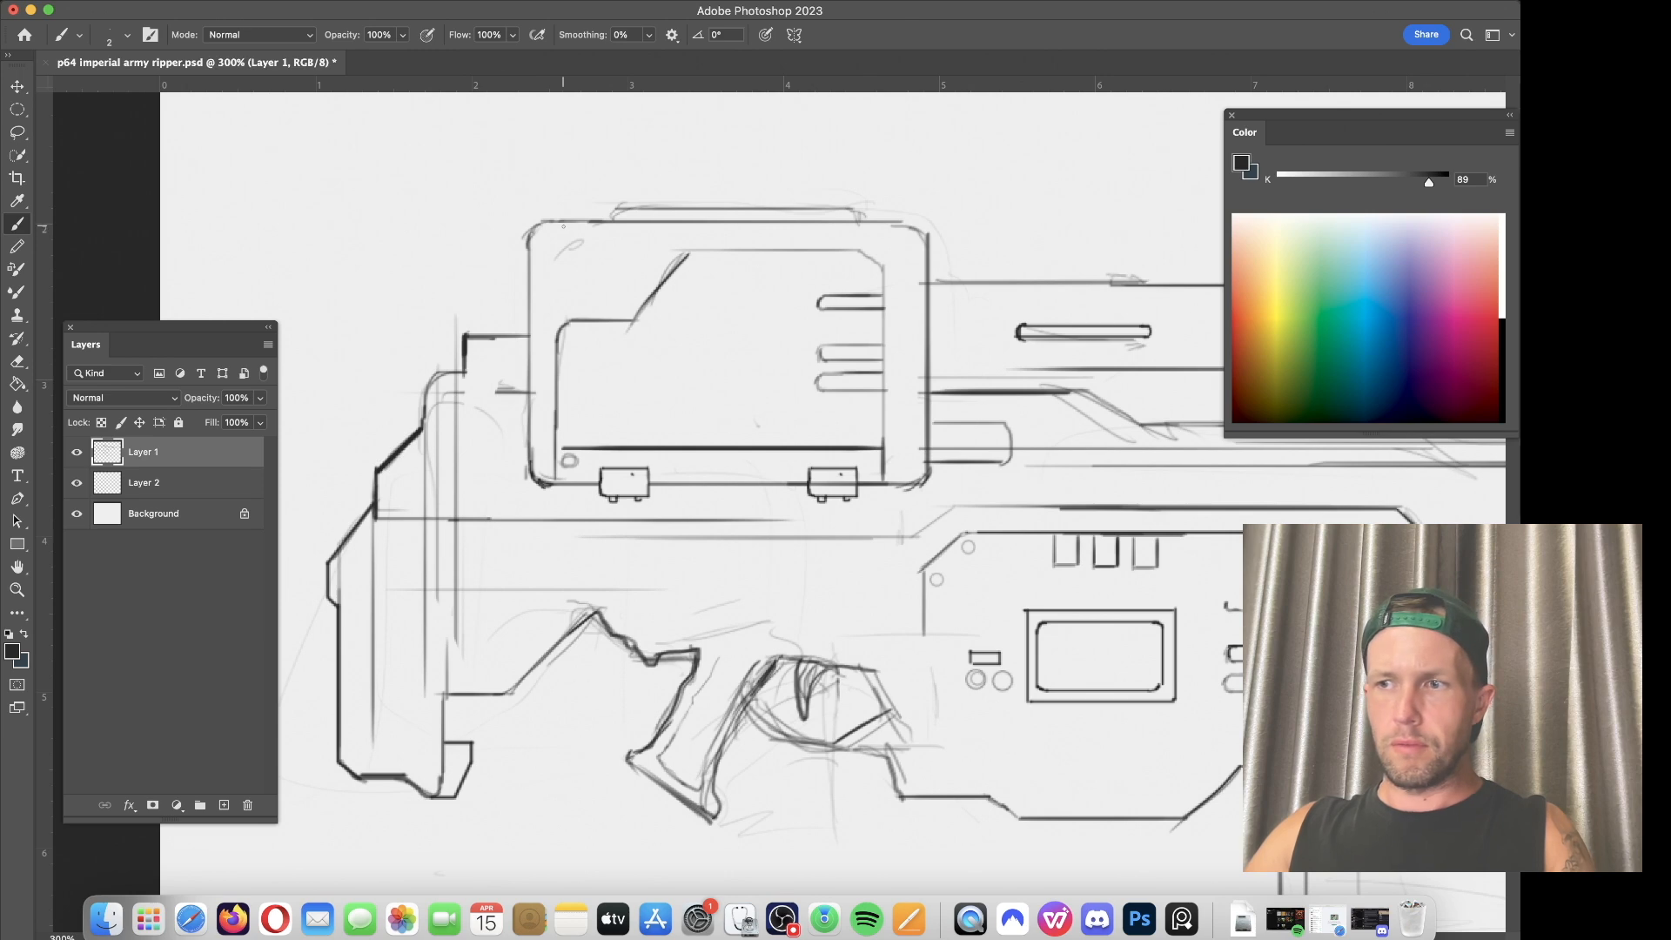
left_click_drag(562, 224, 535, 251)
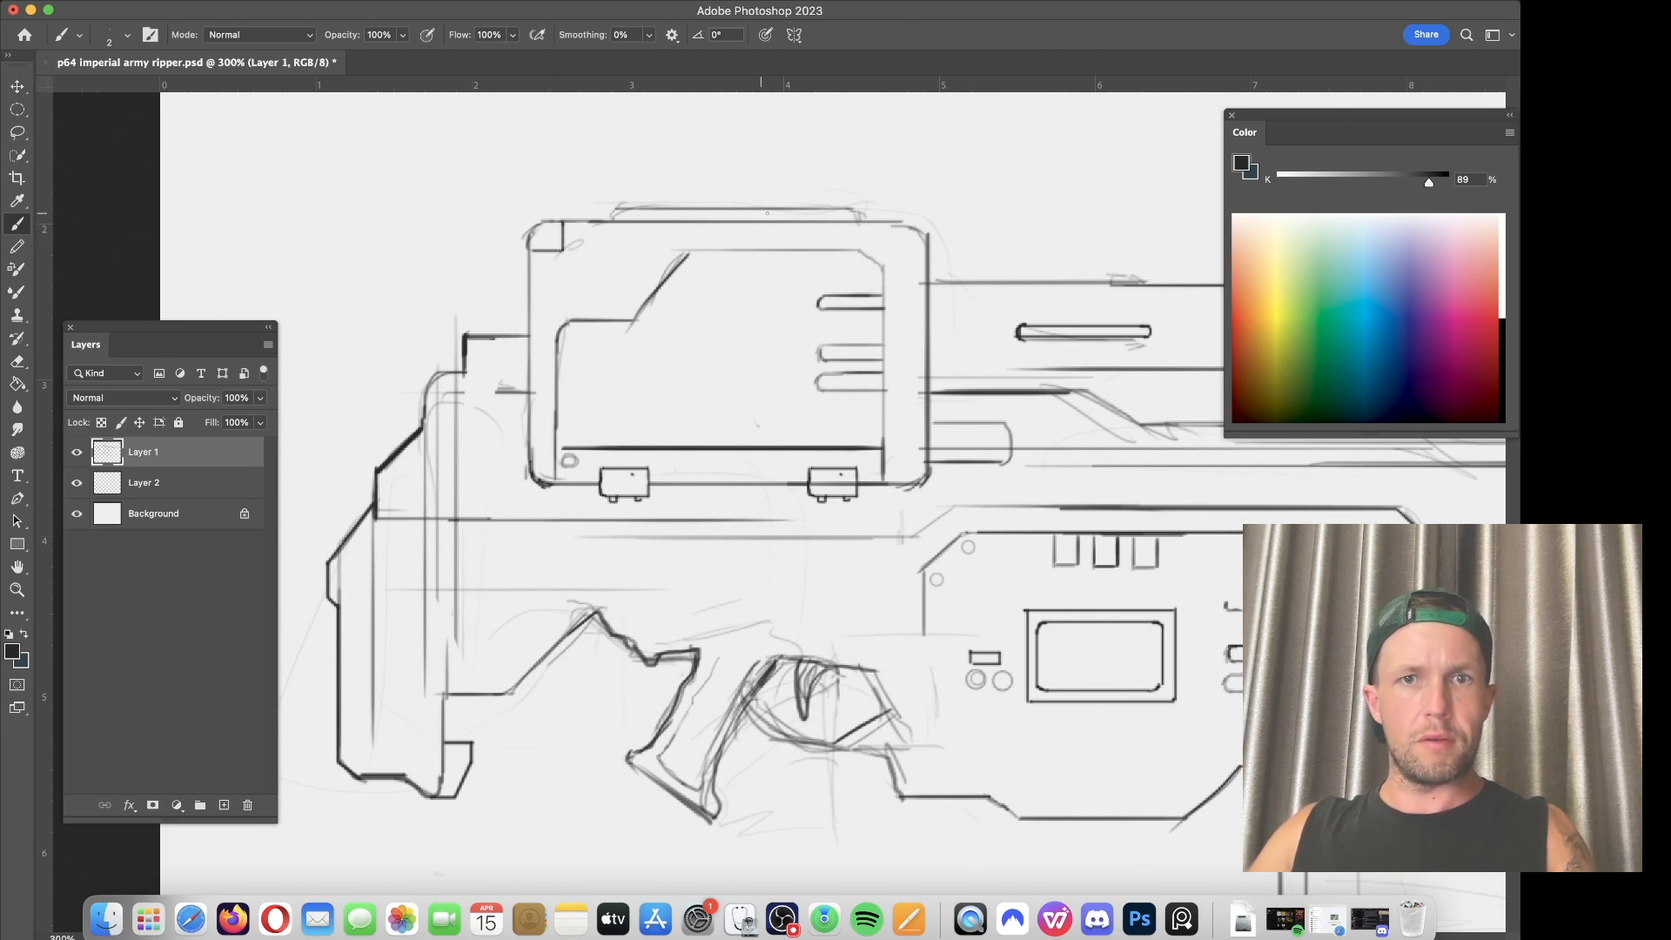
key("super+z")
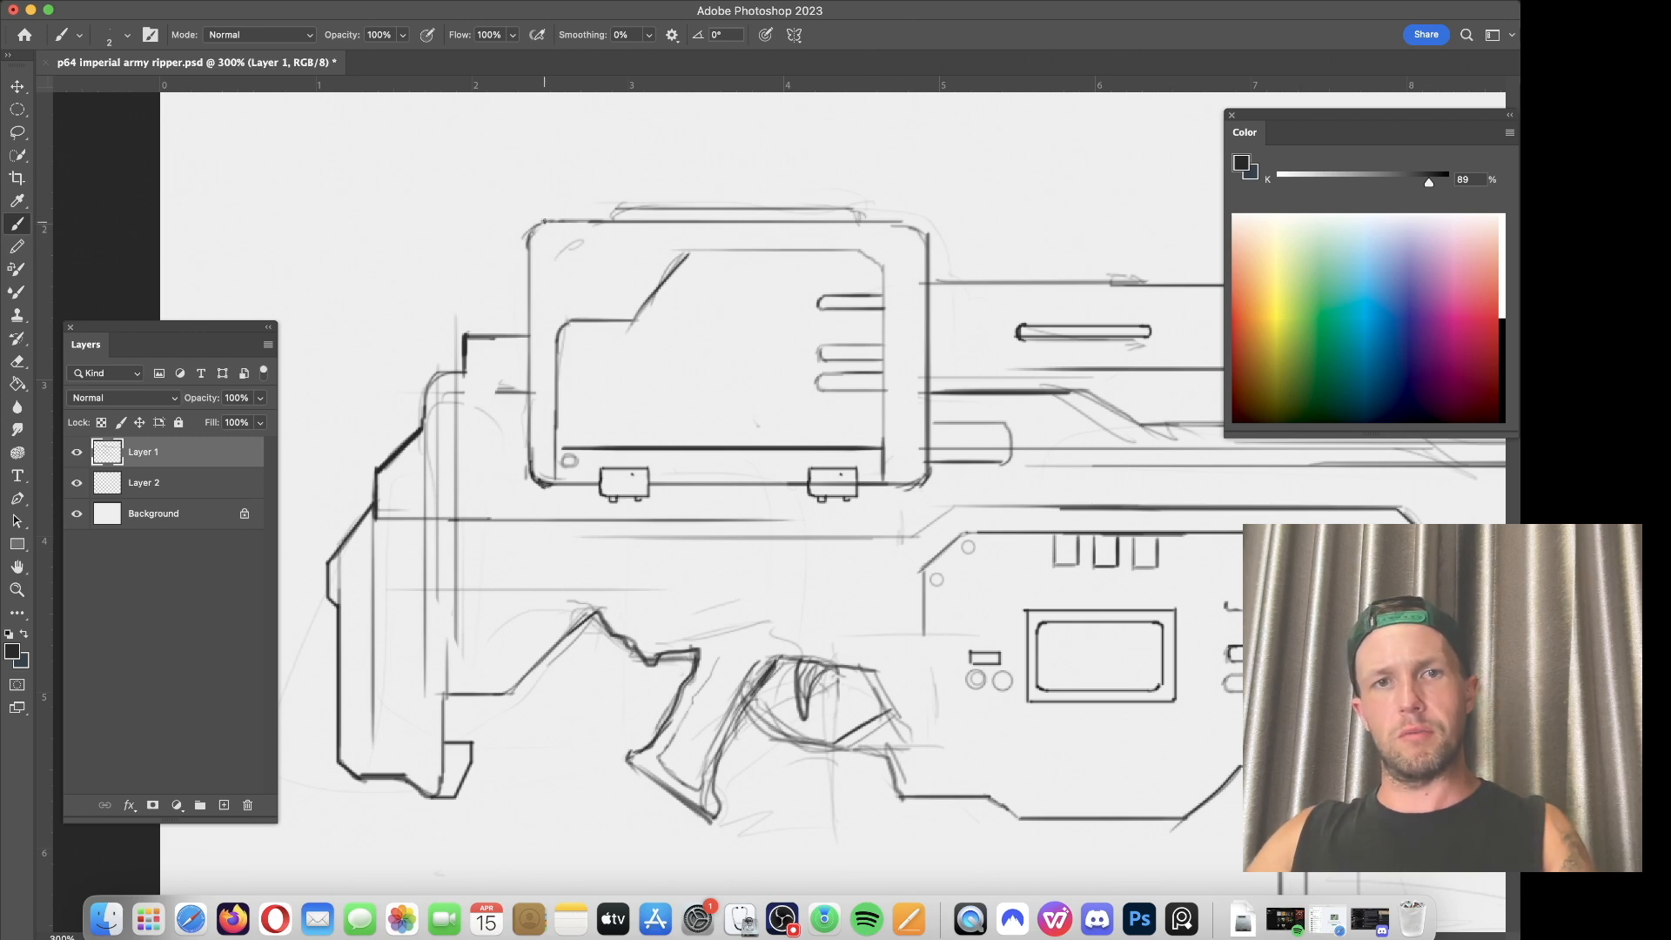
Step: Redraw the upper housing's top edge as one crisp, darker horizontal line between its two corners
left_click_drag(544, 225, 899, 225)
key("super+z")
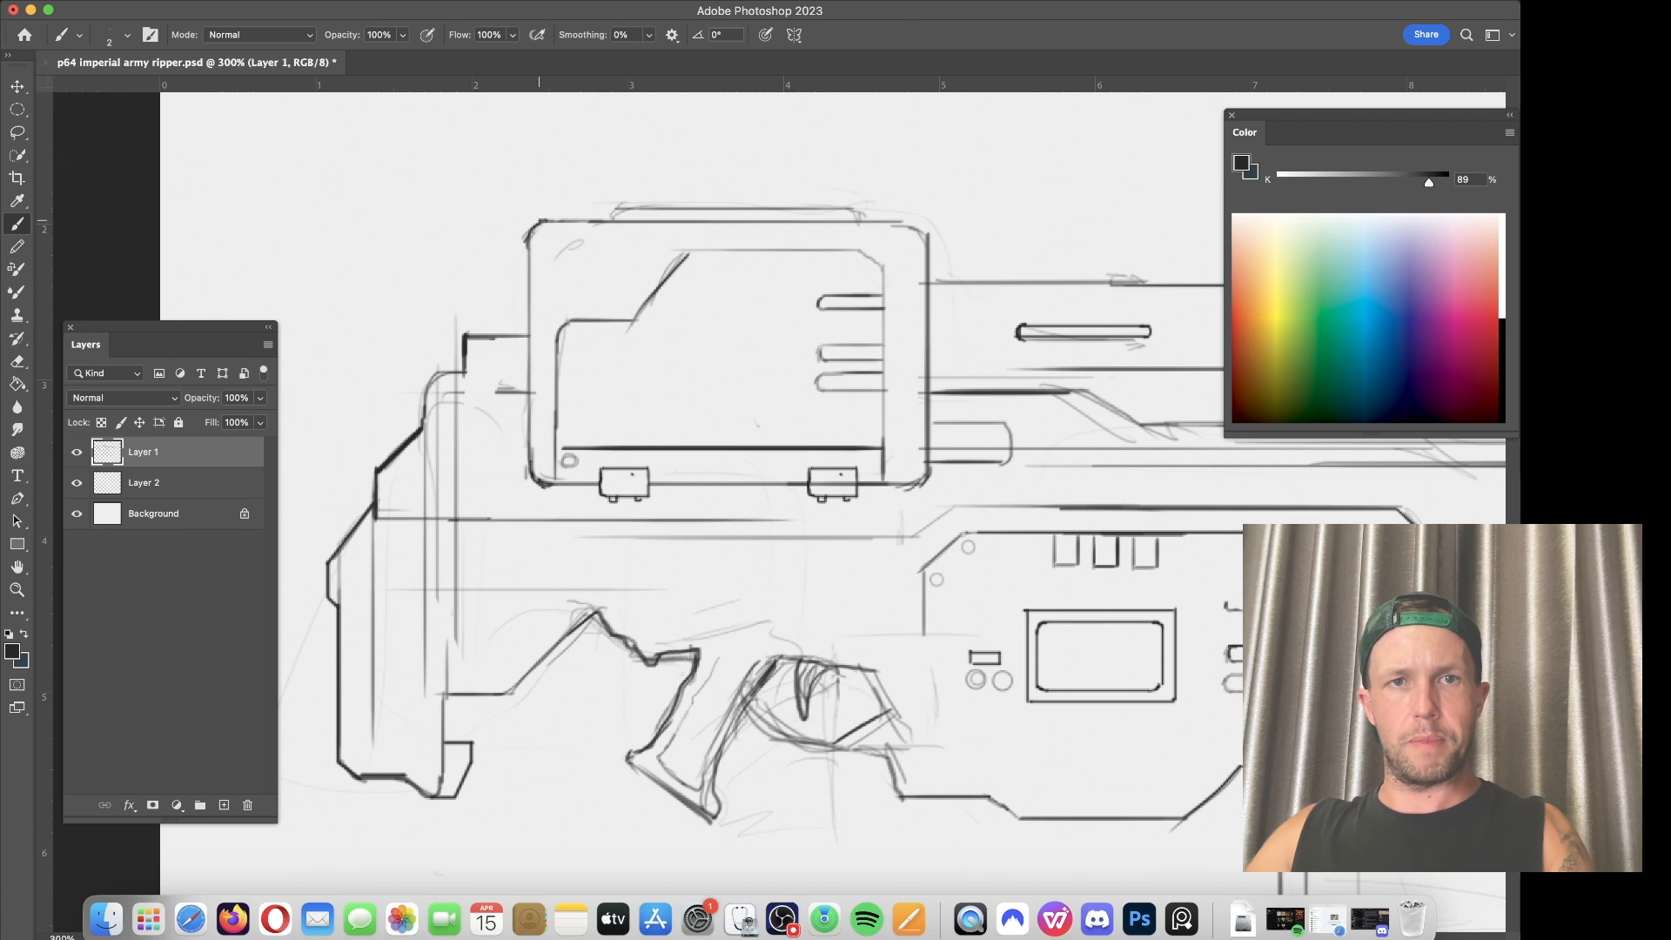
left_click_drag(547, 220, 905, 221)
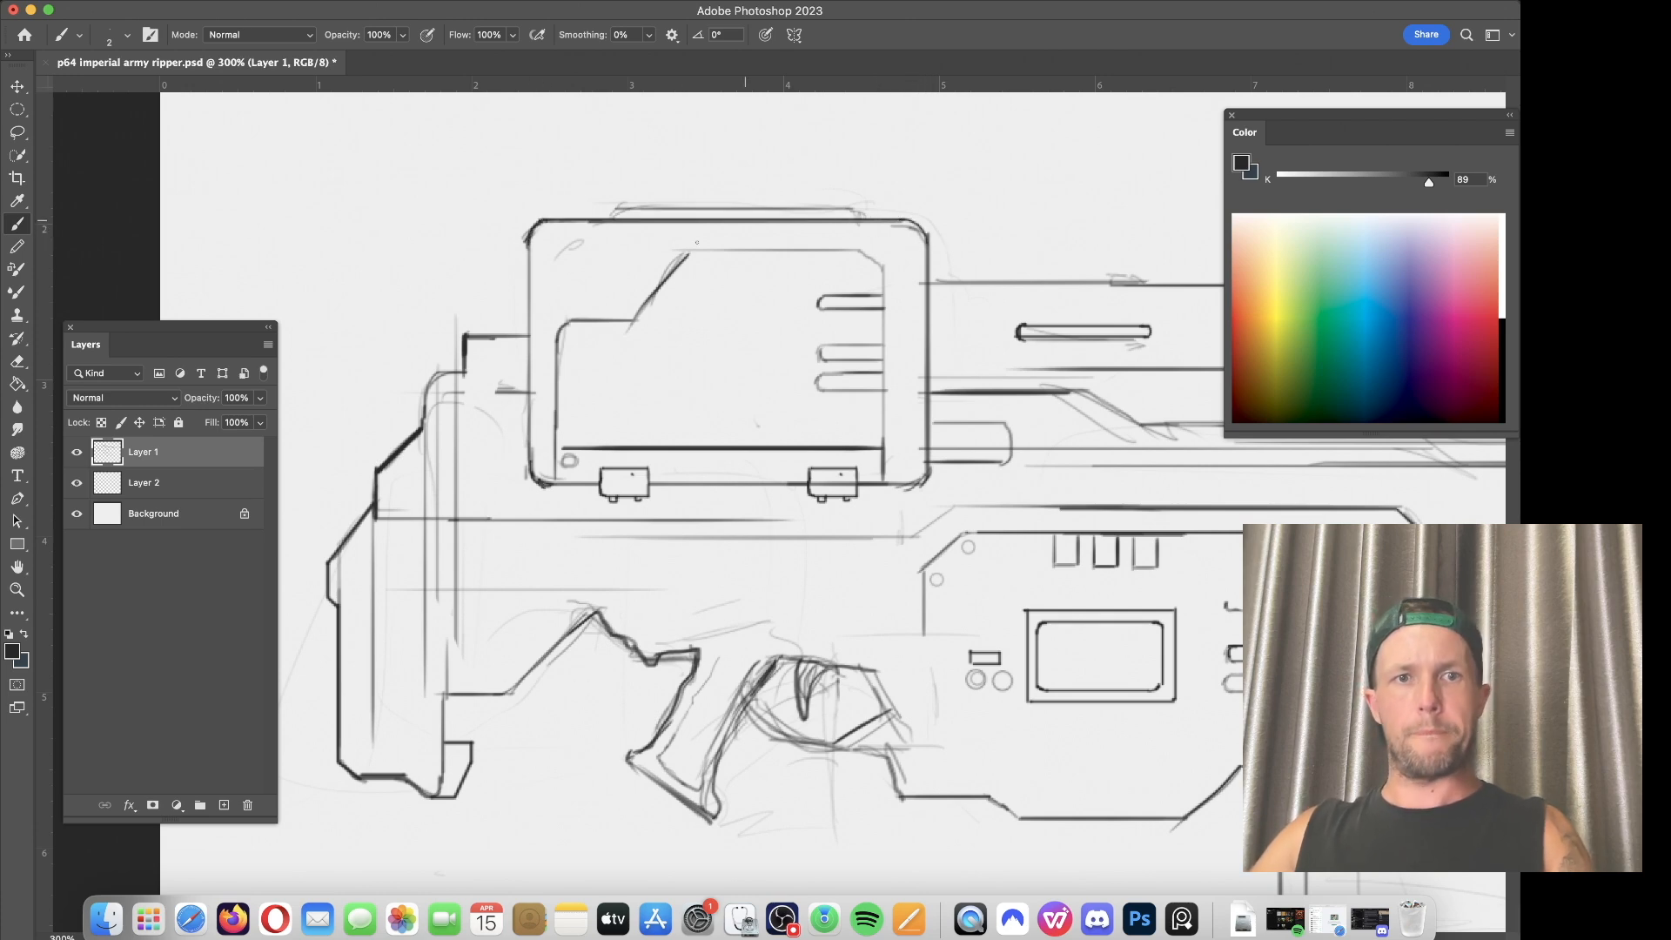
Step: Trim the sharp top corner of the step behind the upper housing and extend the short horizontal line below it rearward
key("e")
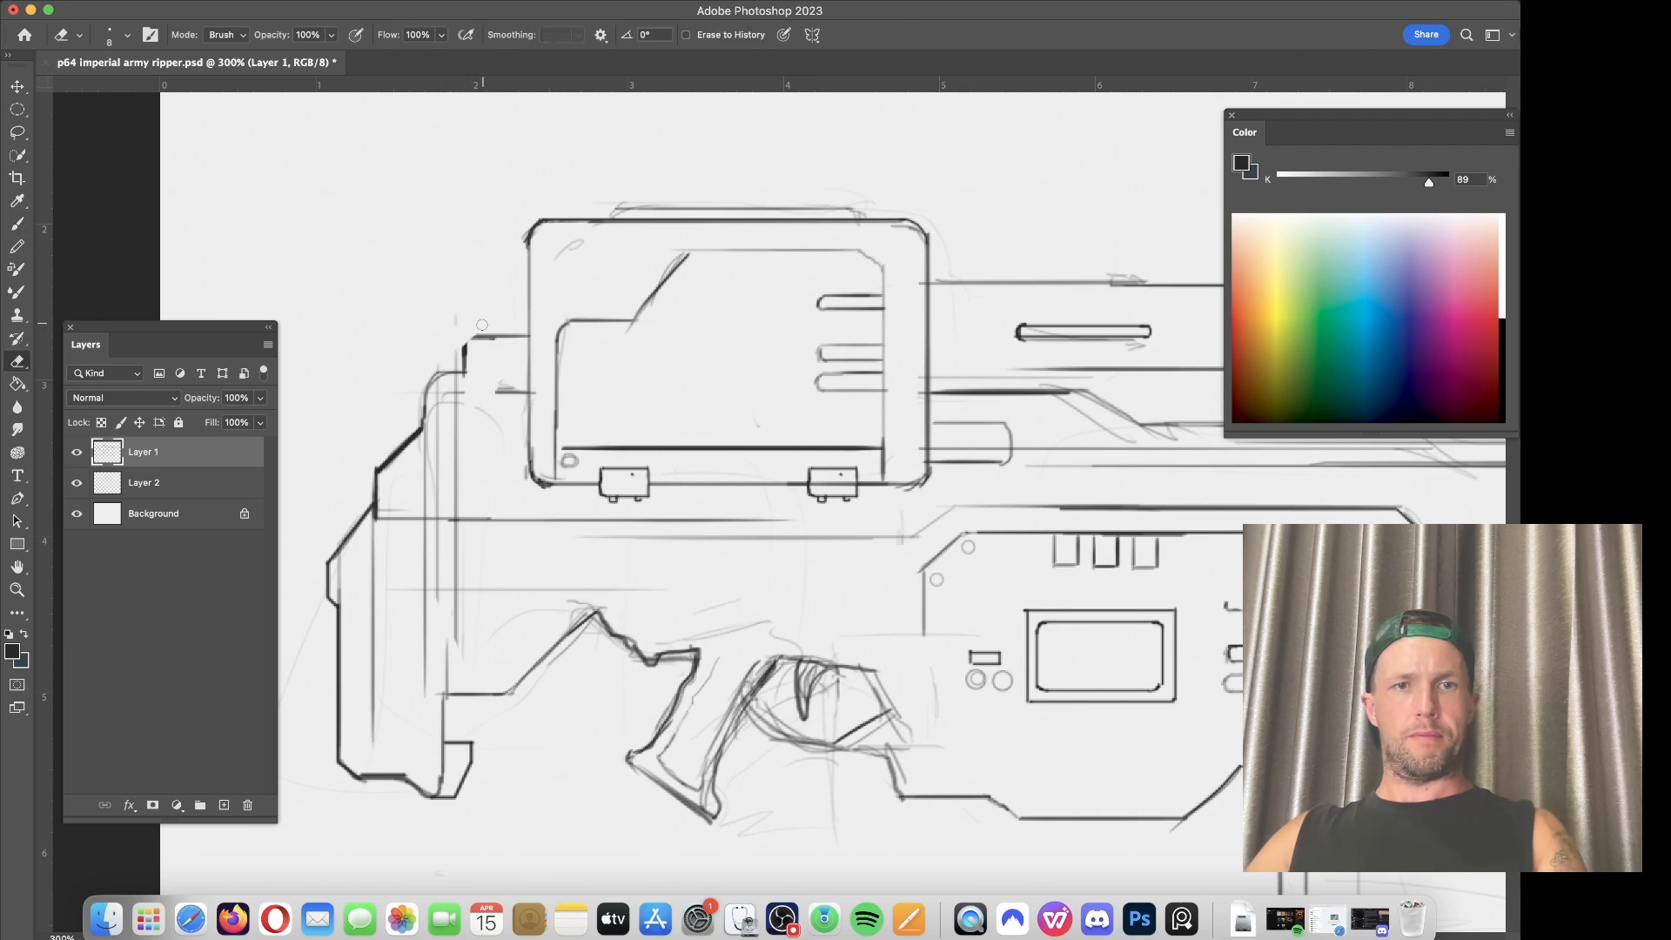
key("b")
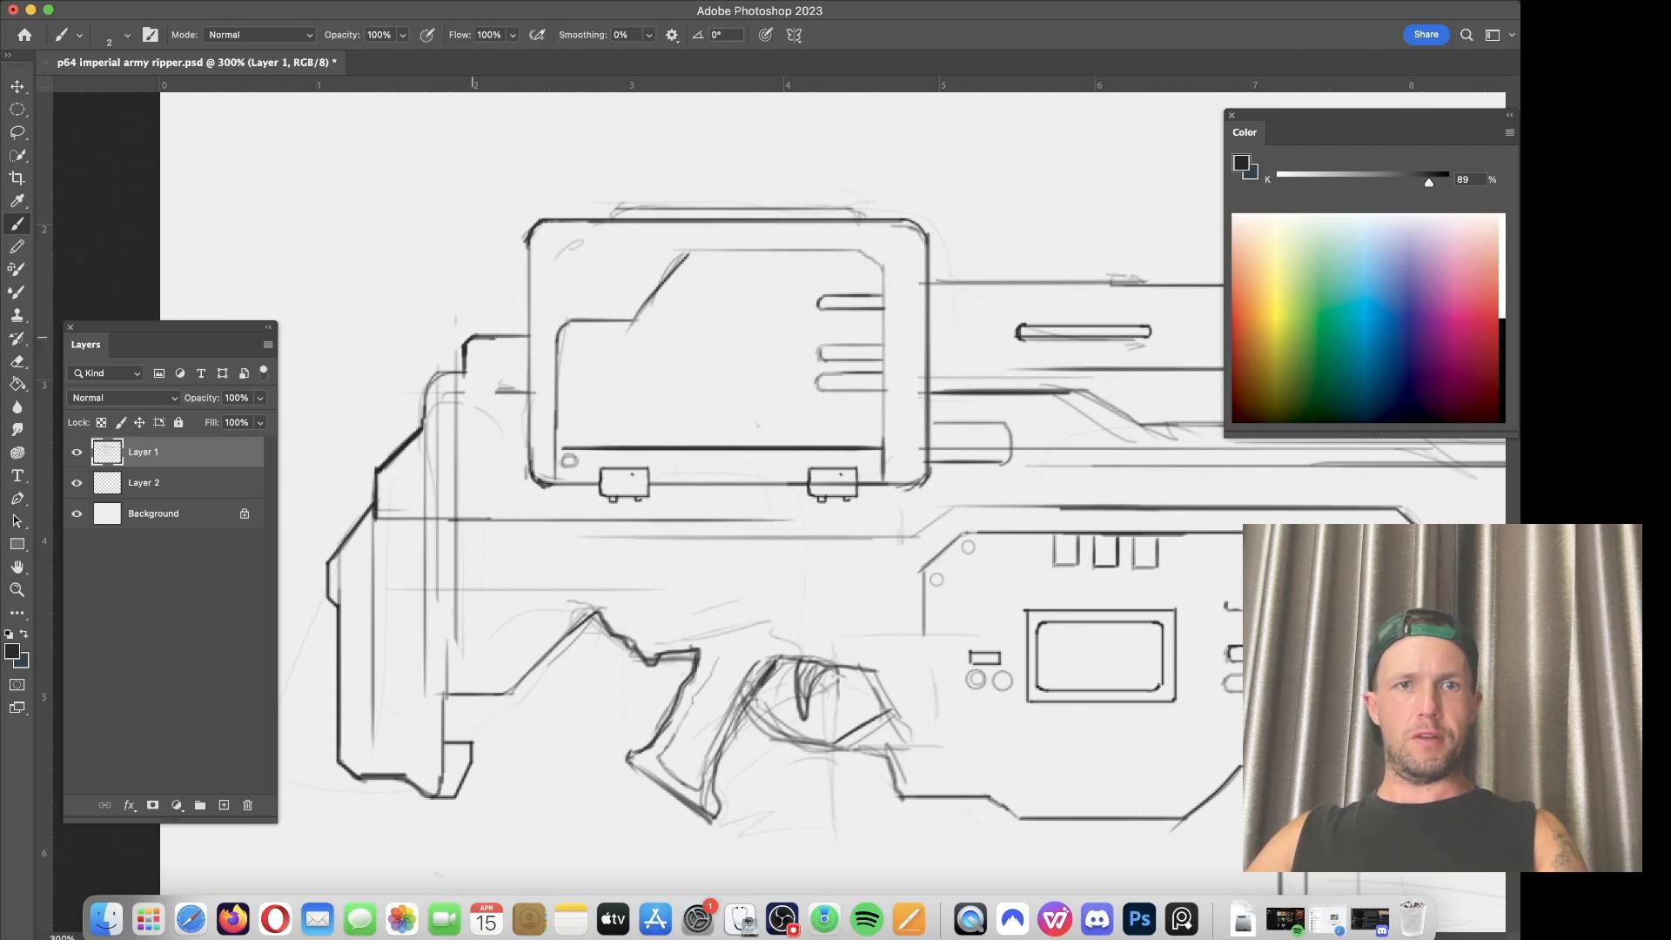
mouse_move(481, 392)
left_mouse_down()
mouse_move(514, 392)
mouse_move(452, 392)
left_mouse_up()
Step: Erase the pointed peak of the underside outline between the stock and the pistol grip
mouse_move(798, 490)
left_mouse_down()
mouse_move(696, 421)
mouse_move(712, 365)
left_mouse_up()
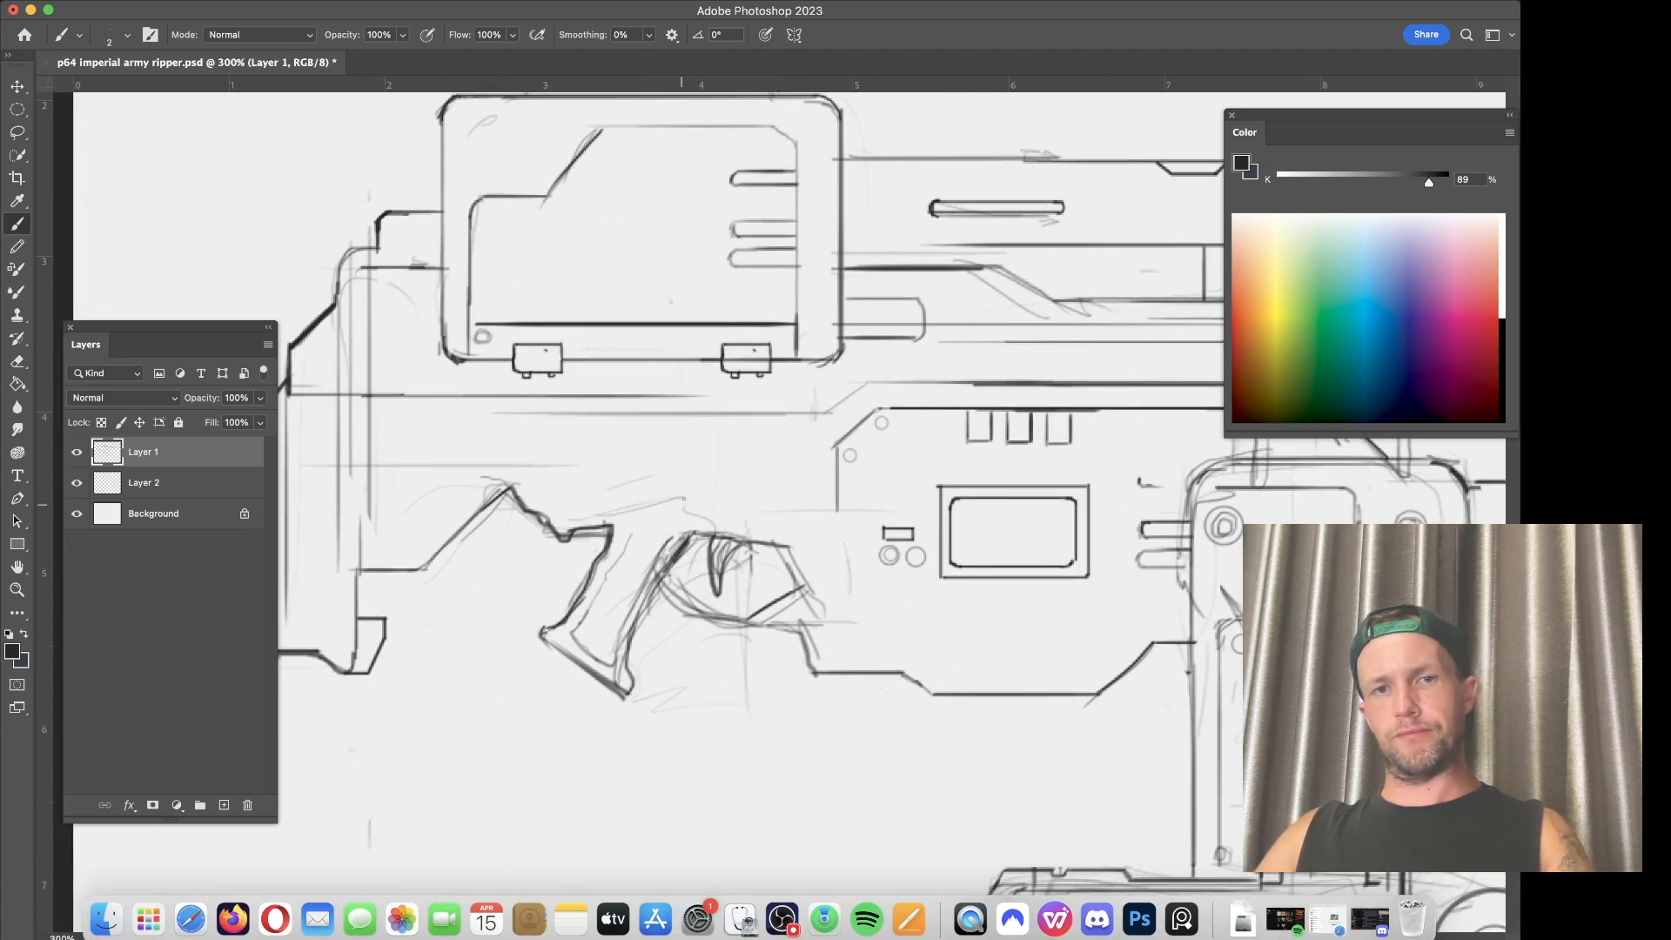
key("e")
left_click_drag(533, 515, 520, 495)
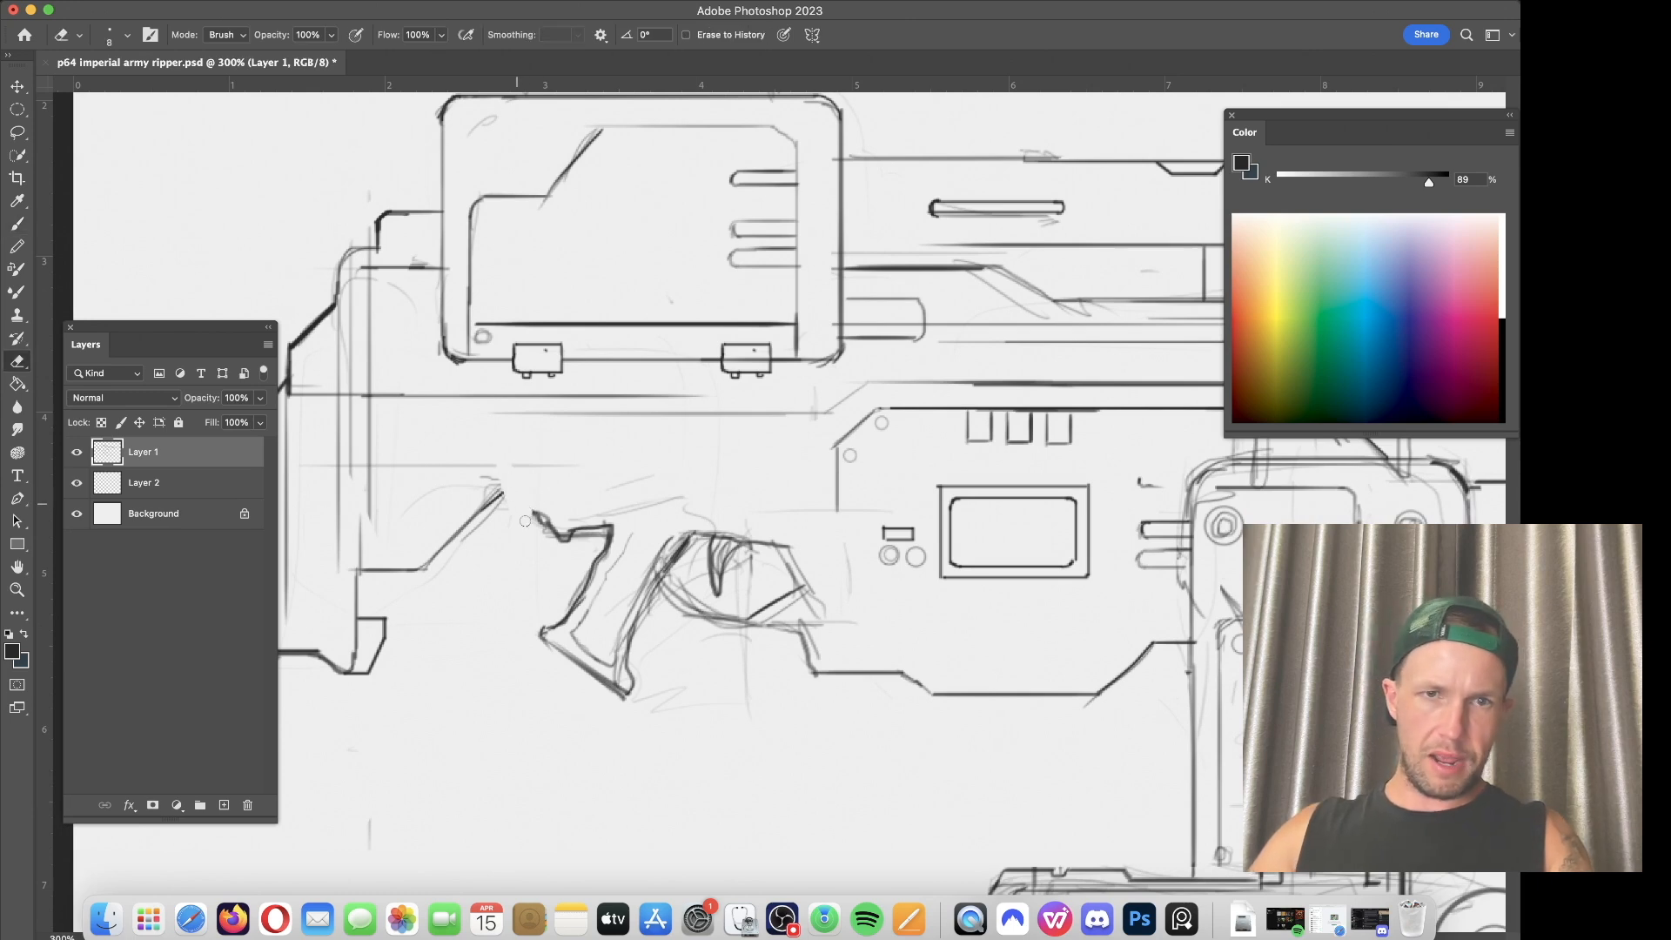
Step: Try to bridge the gap between the stock and the grip with a squared notch outline, then undo its strokes
key("b")
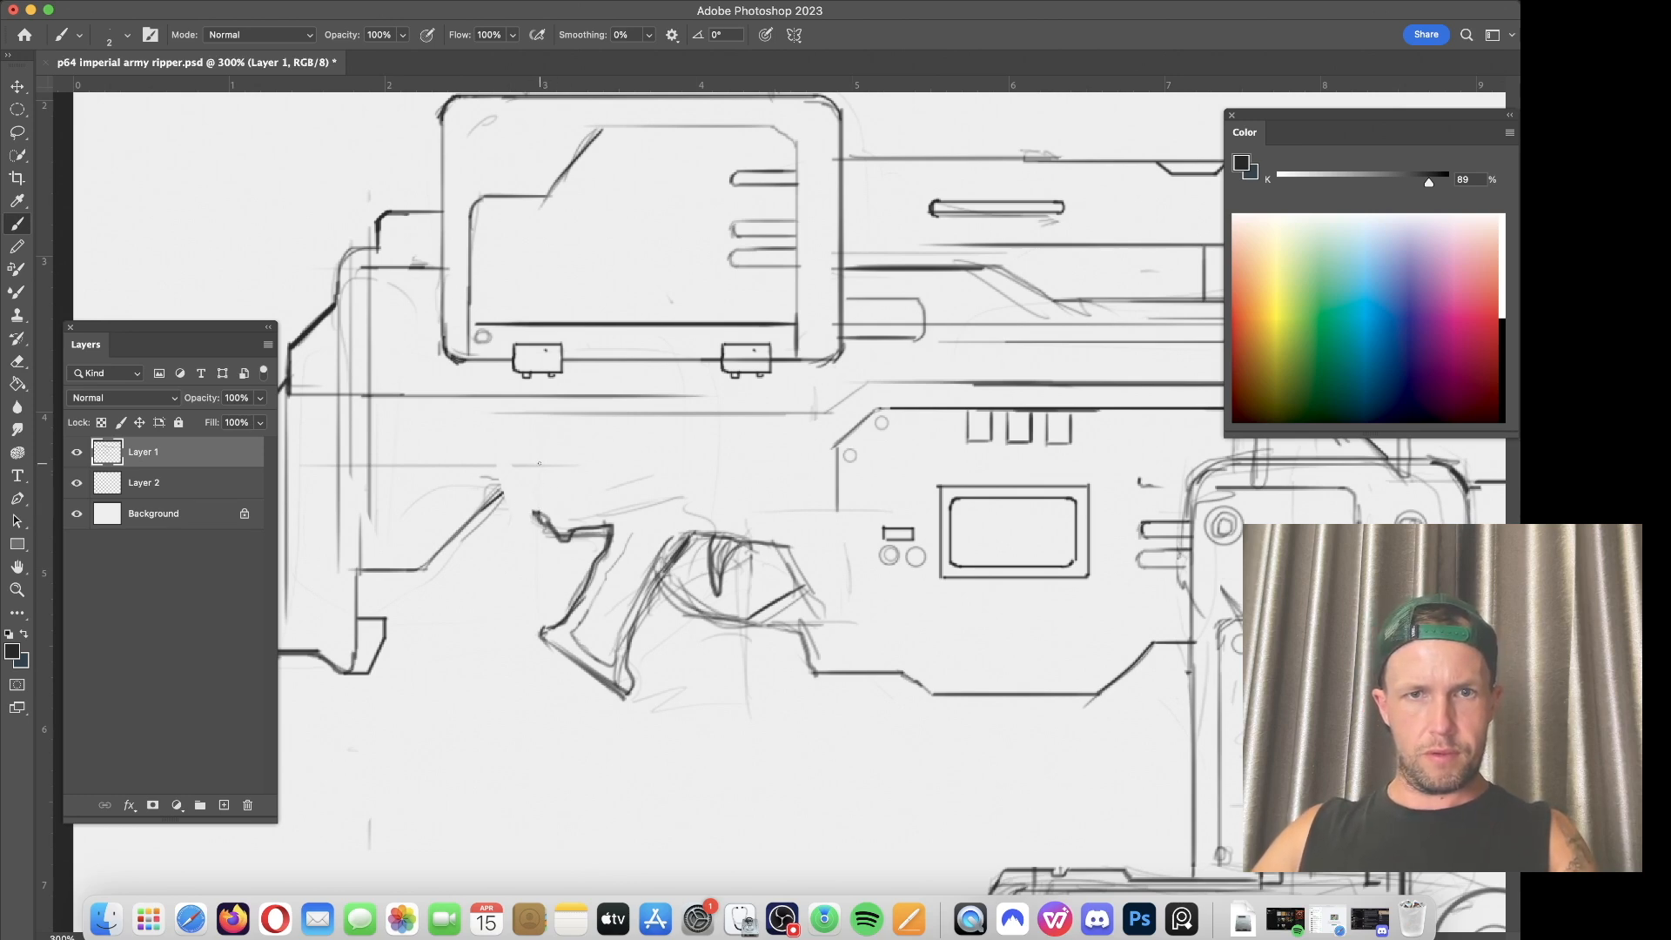
mouse_move(538, 457)
left_mouse_down()
mouse_move(538, 511)
mouse_move(513, 459)
mouse_move(502, 489)
left_mouse_up()
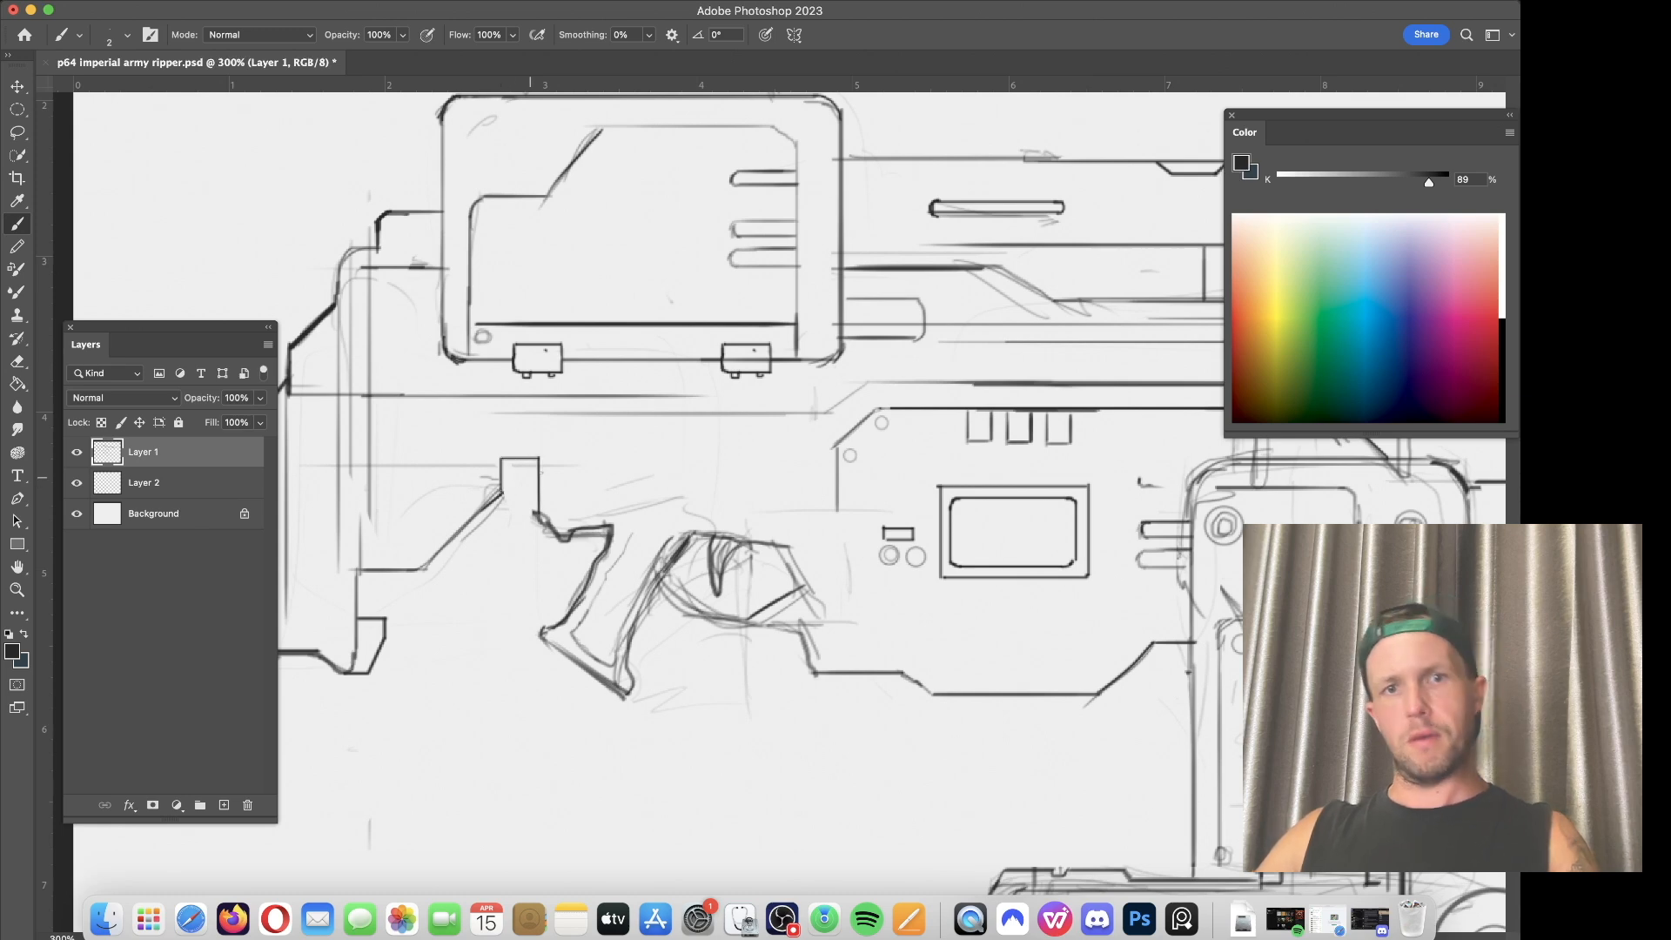
key("super+z")
key("super+z")
key("super+z")
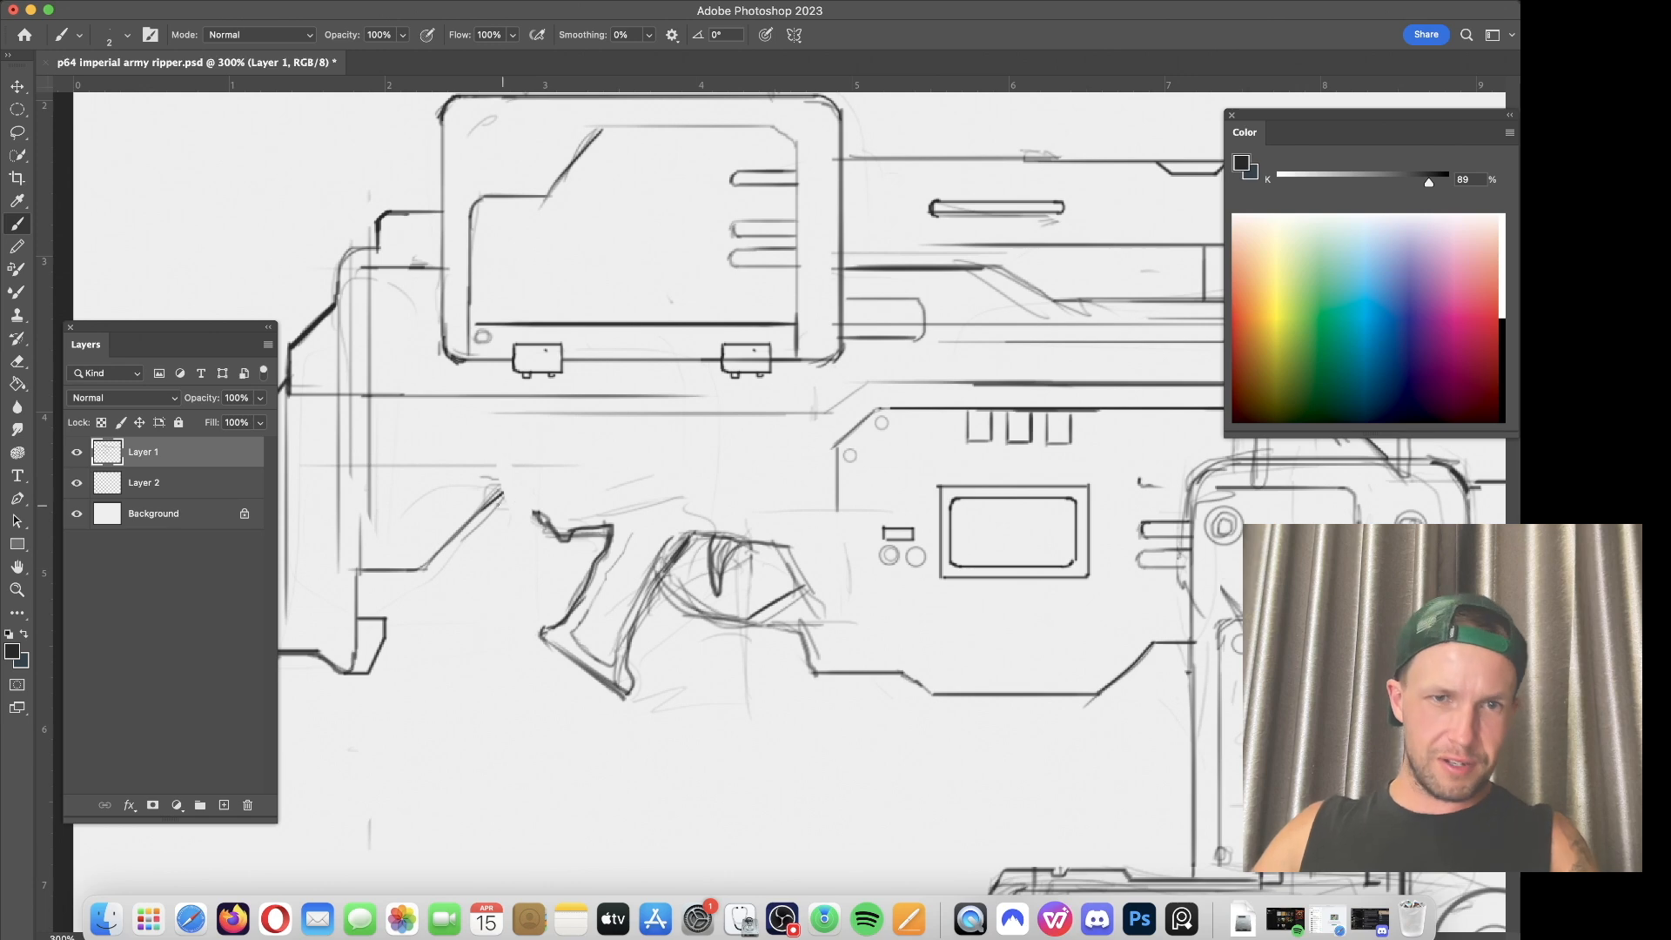
Step: Ink the stock's notched lower edge up to the grip and outline an inset panel inside the stock
mouse_move(422, 567)
left_mouse_down()
mouse_move(510, 484)
mouse_move(555, 537)
left_mouse_up()
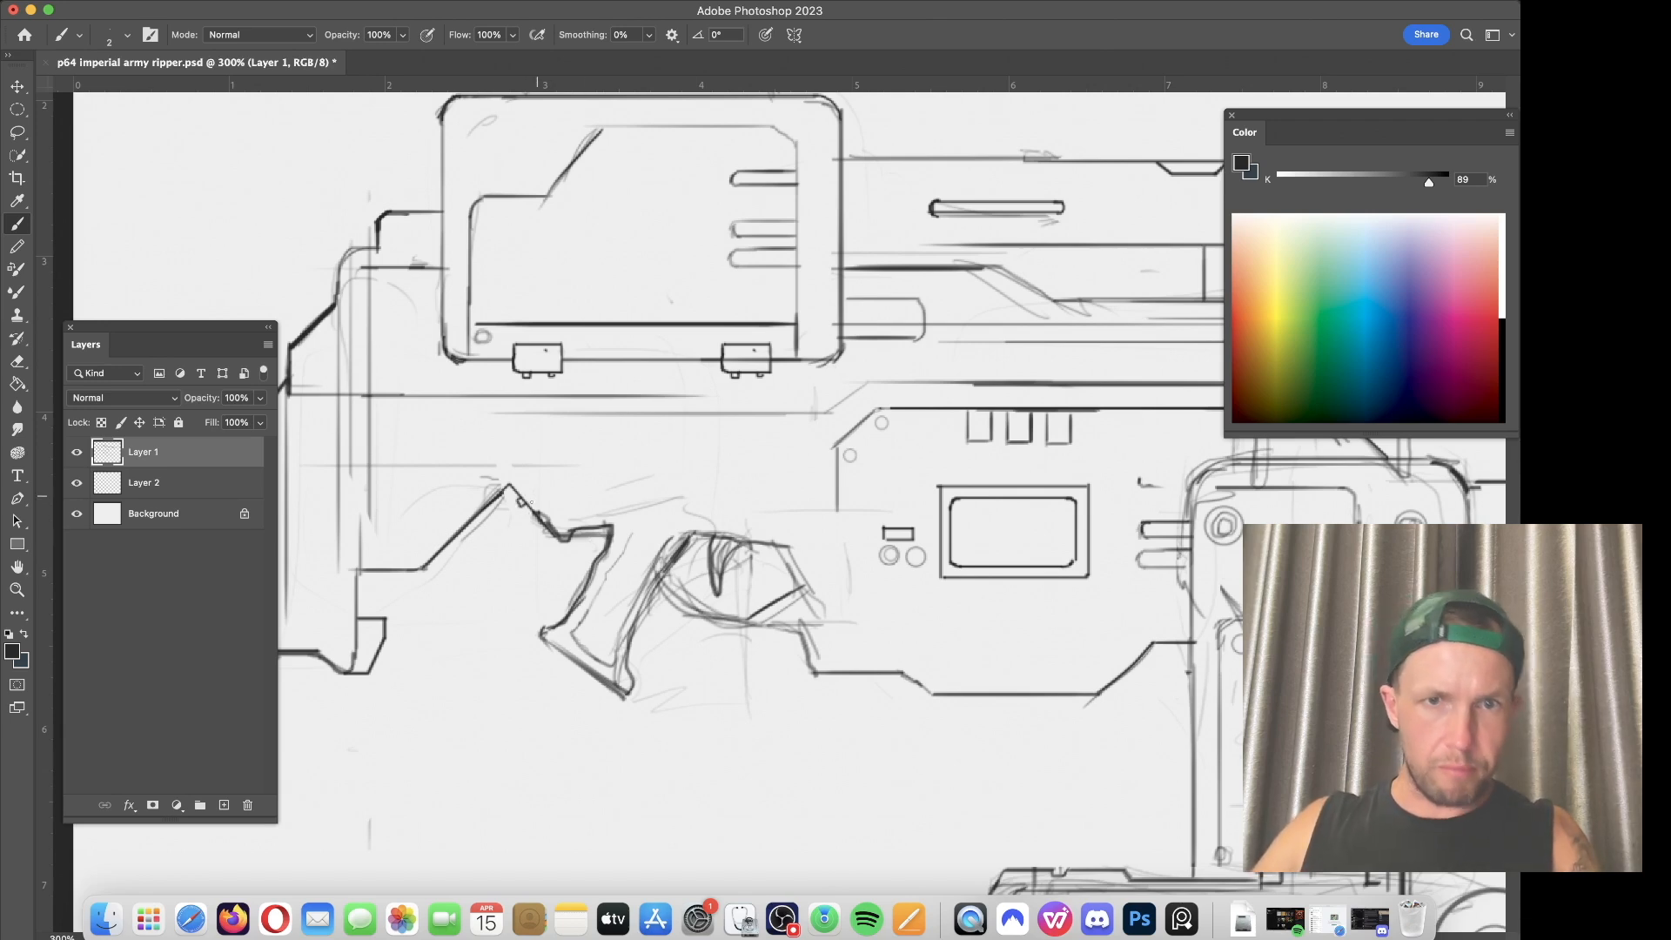
left_click_drag(473, 550, 582, 490)
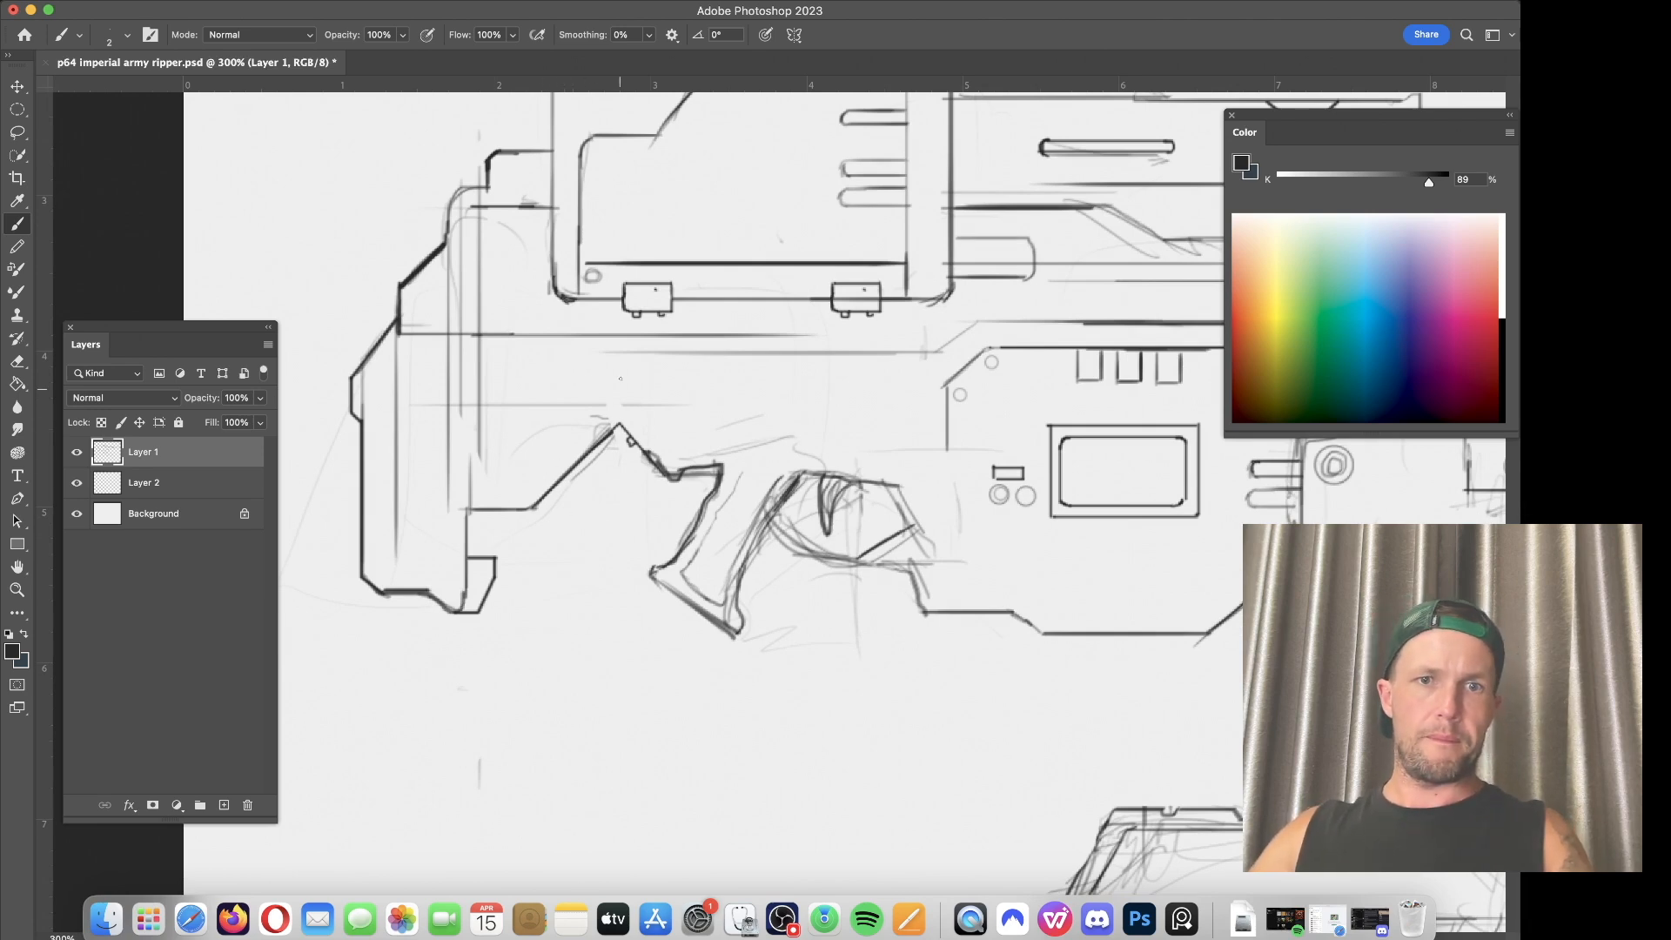
left_click_drag(532, 494, 613, 415)
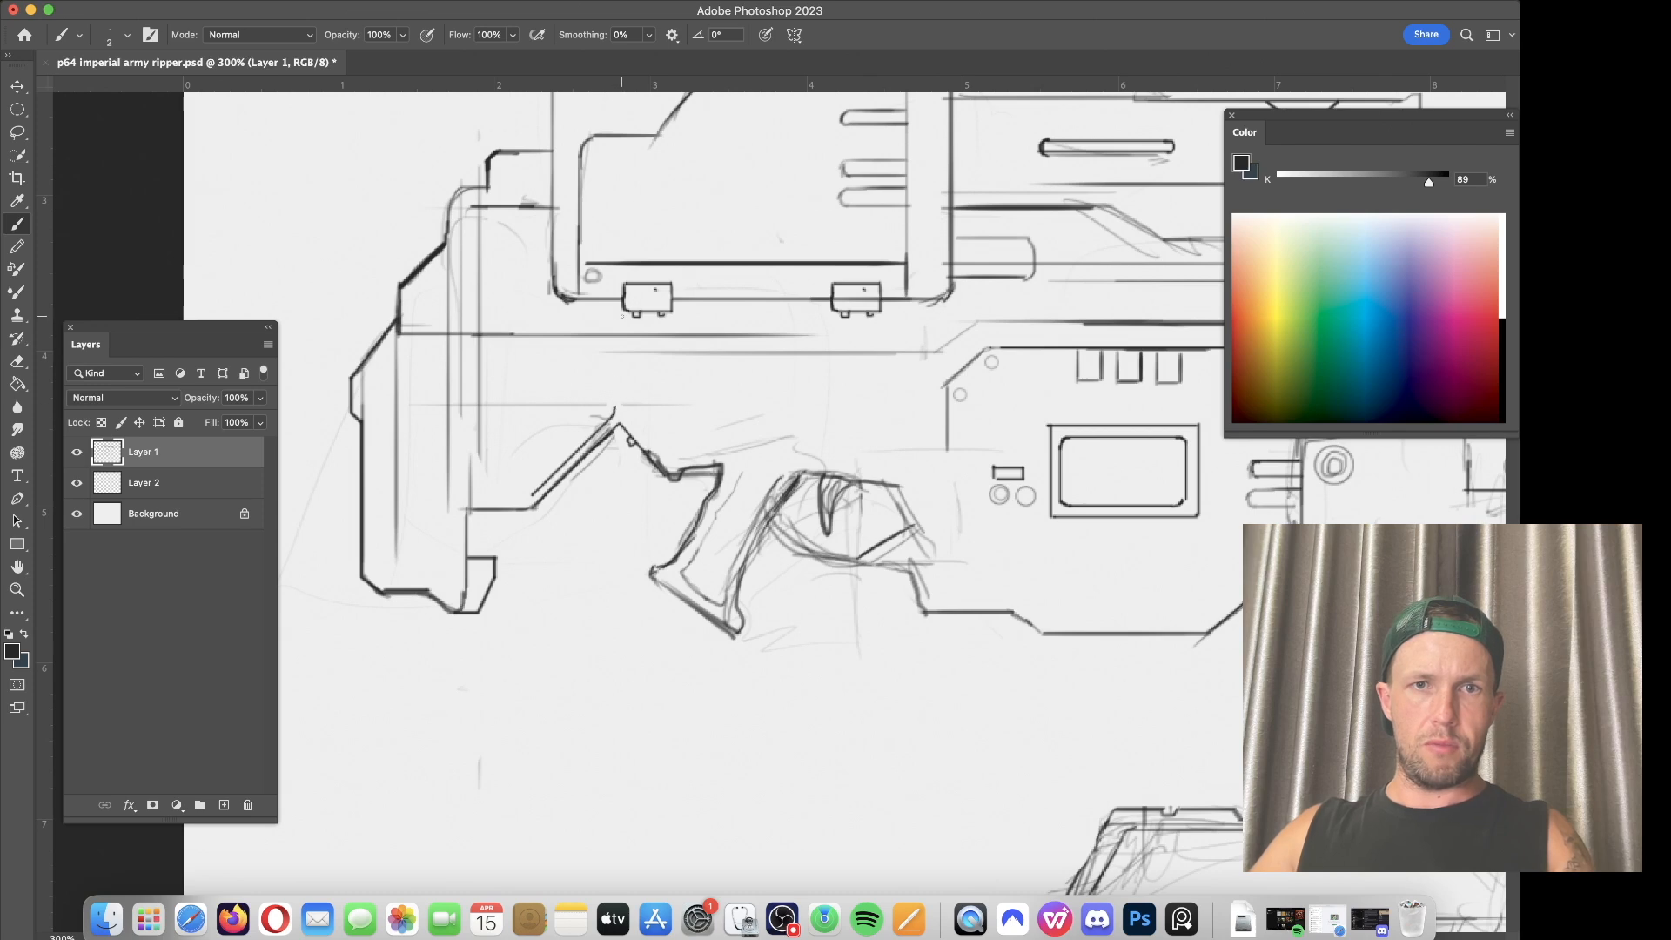
mouse_move(613, 415)
left_mouse_down()
mouse_move(612, 348)
mouse_move(491, 334)
mouse_move(490, 457)
left_mouse_up()
key("cmd+z")
left_click_drag(493, 332, 492, 485)
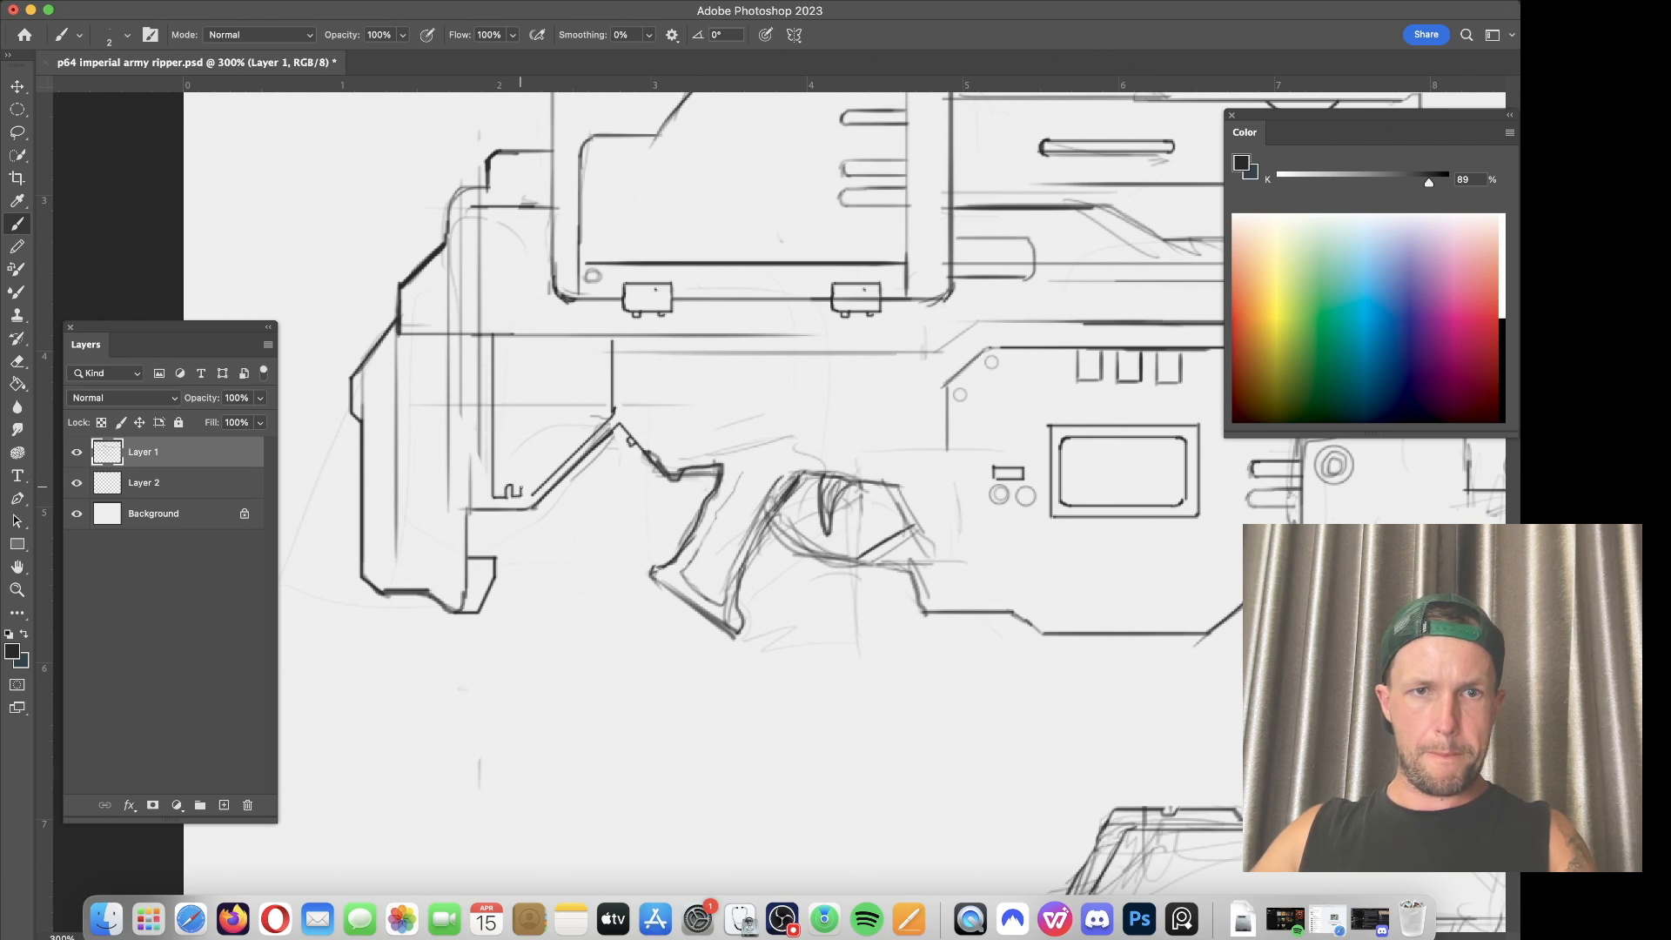
Step: Draw a long rounded rectangular slot on the gun body above the pistol grip
scroll(724, 402, "right", 4)
scroll(724, 402, "up", 1)
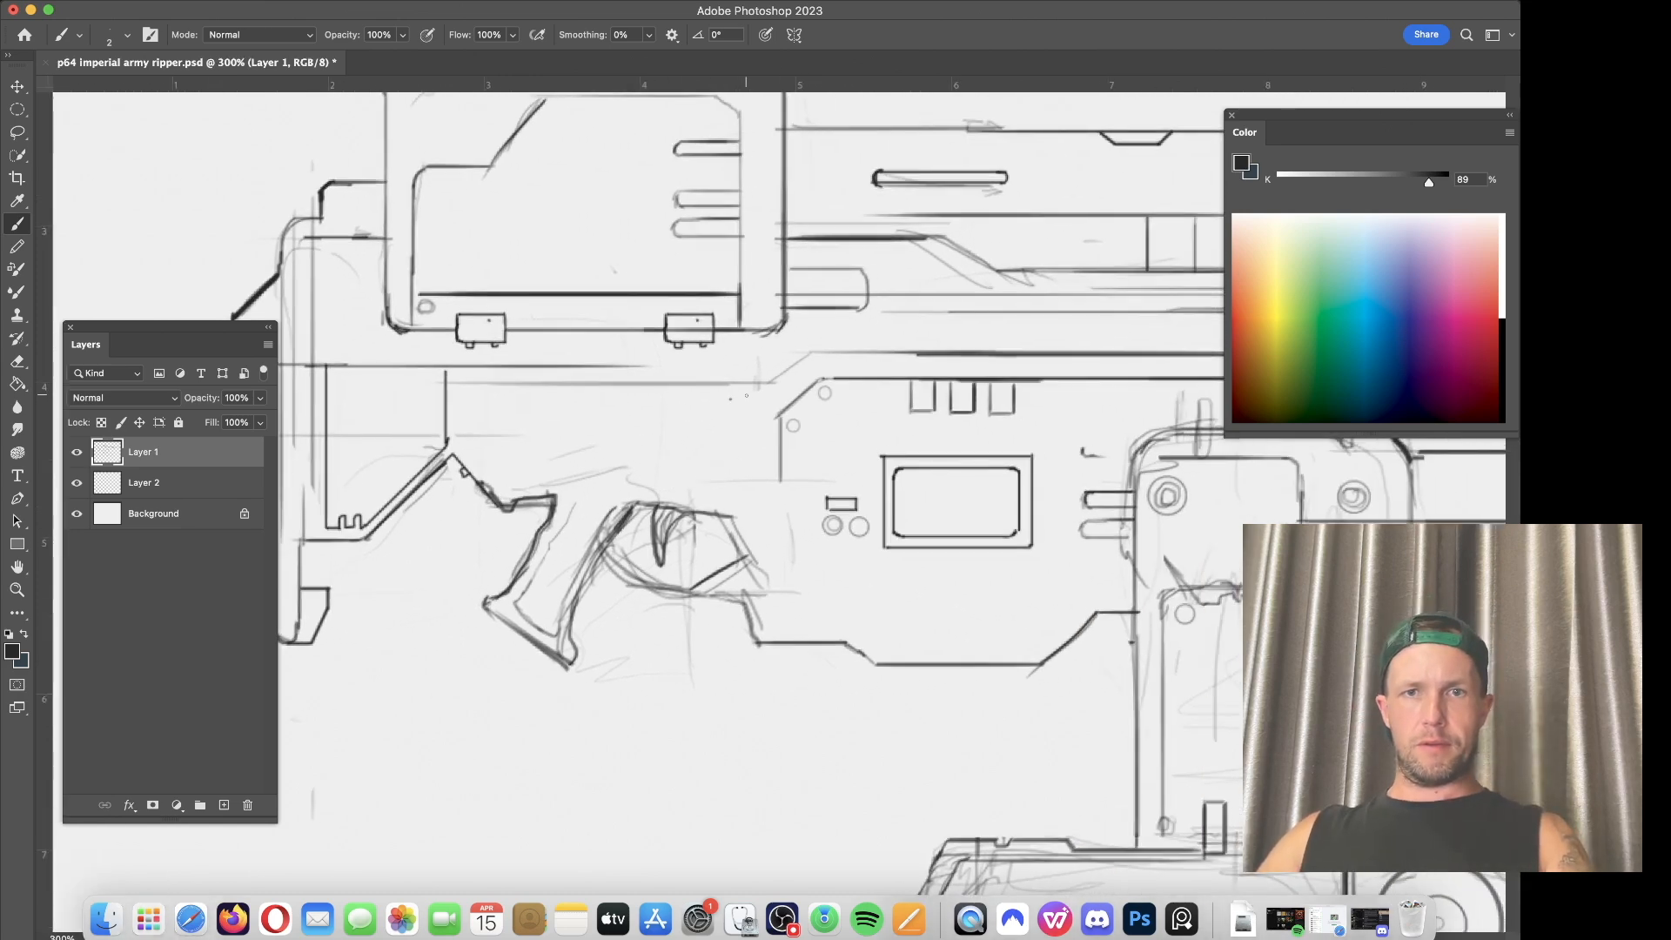
left_click_drag(733, 397, 582, 397)
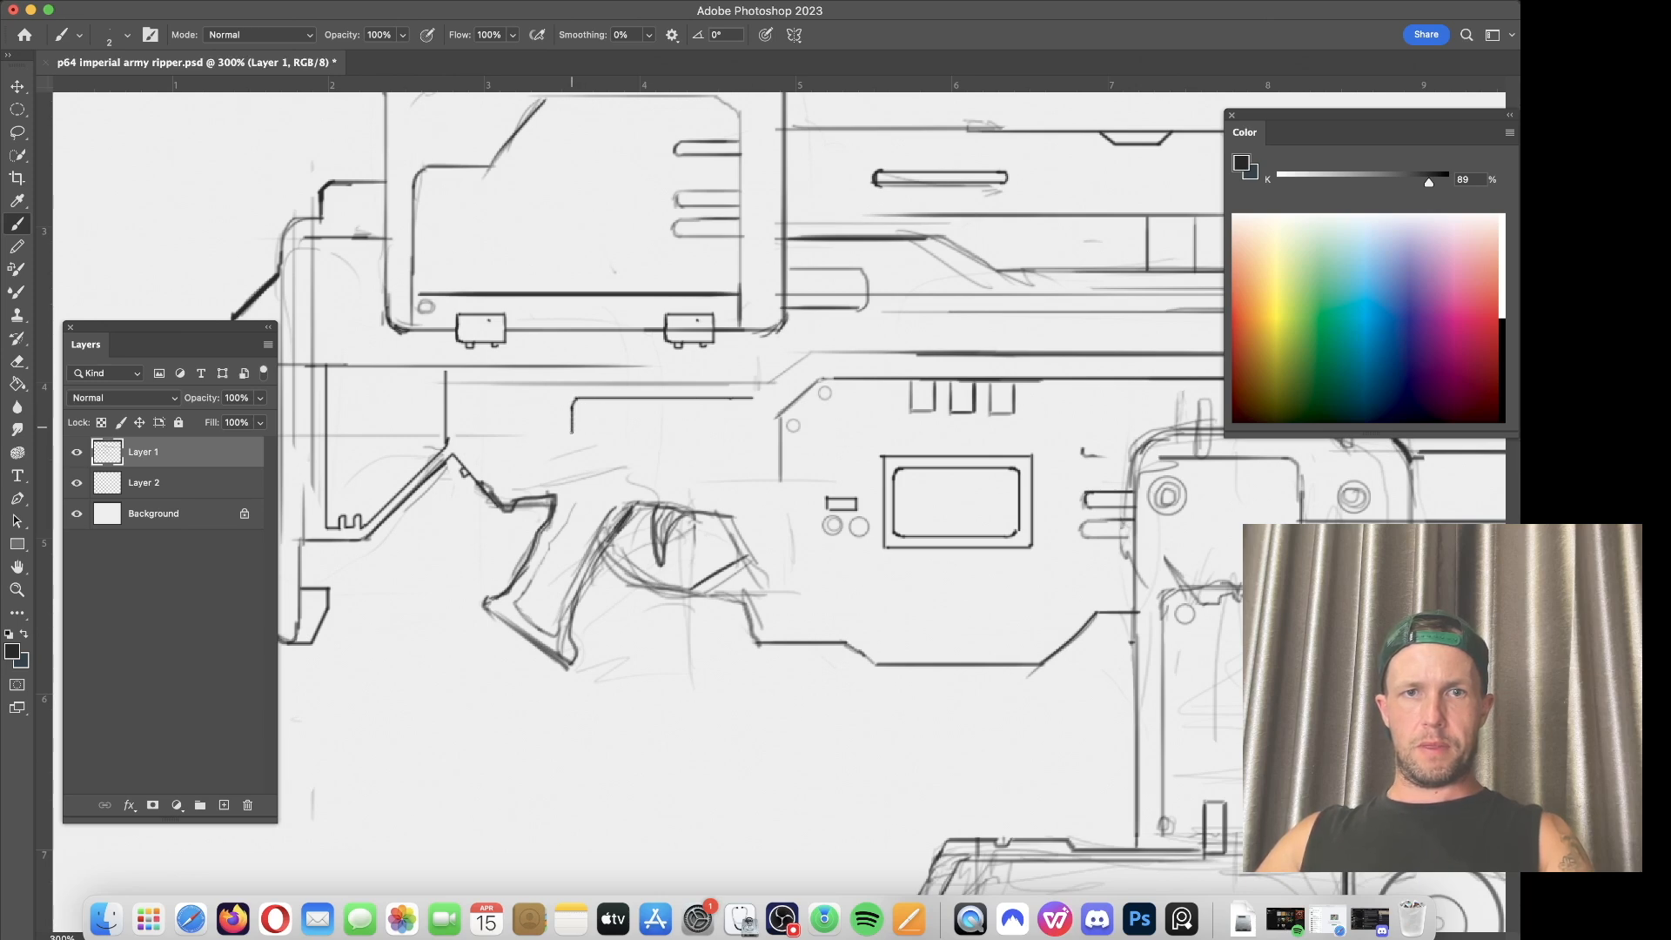
left_click_drag(576, 435, 744, 440)
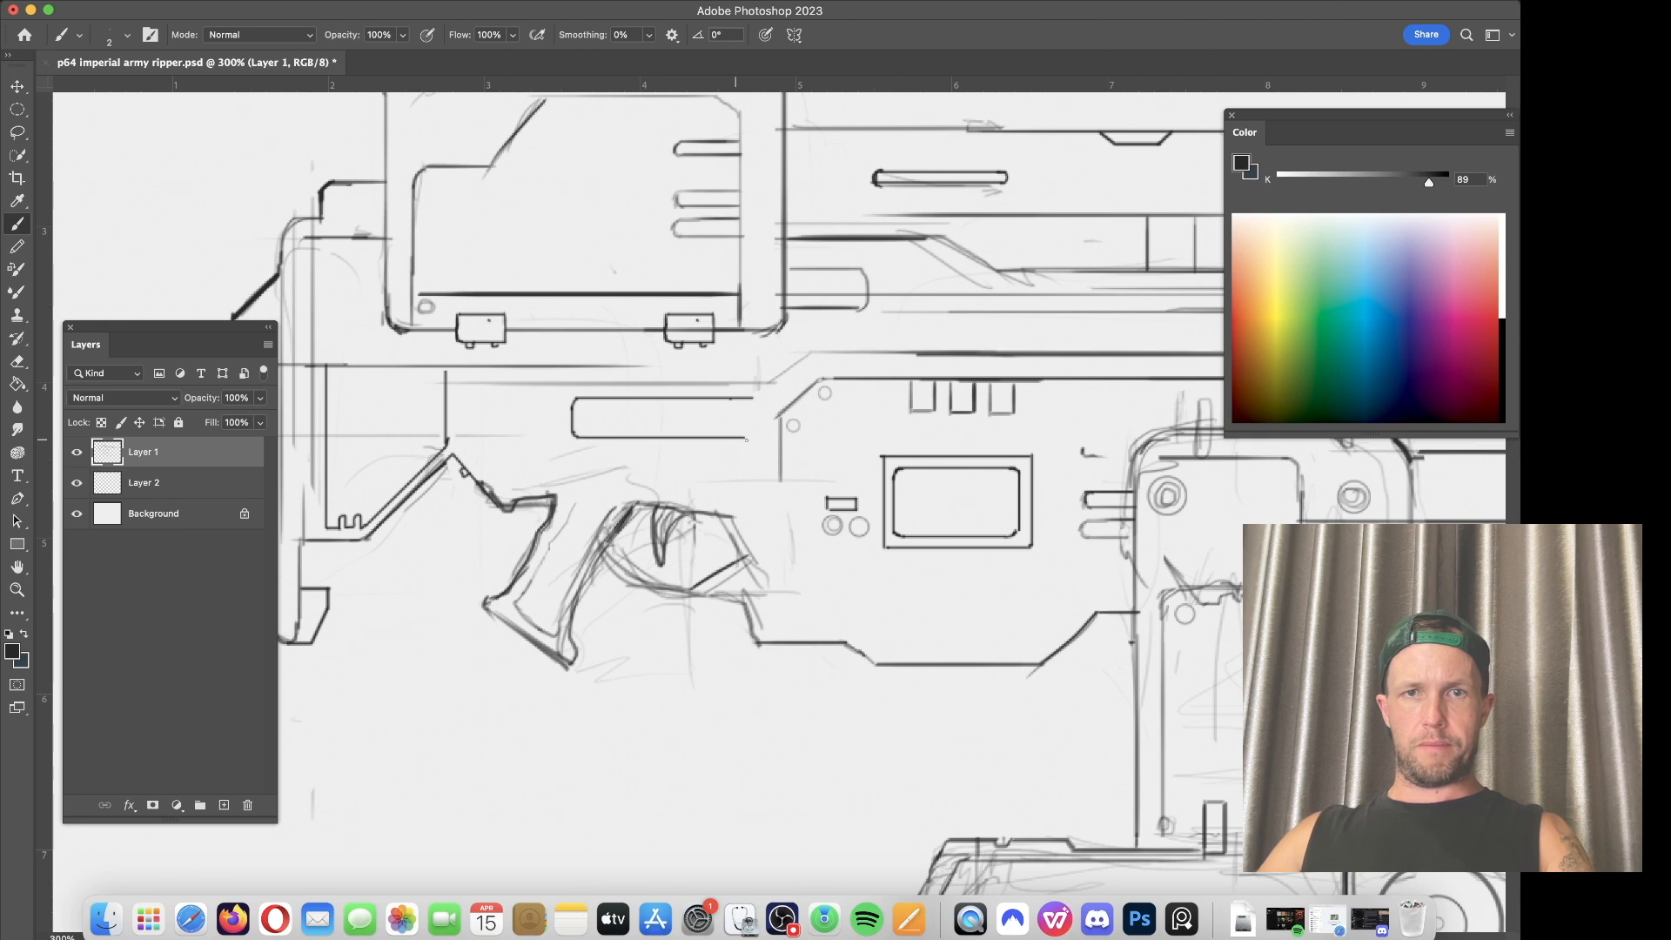
left_click_drag(757, 402, 757, 425)
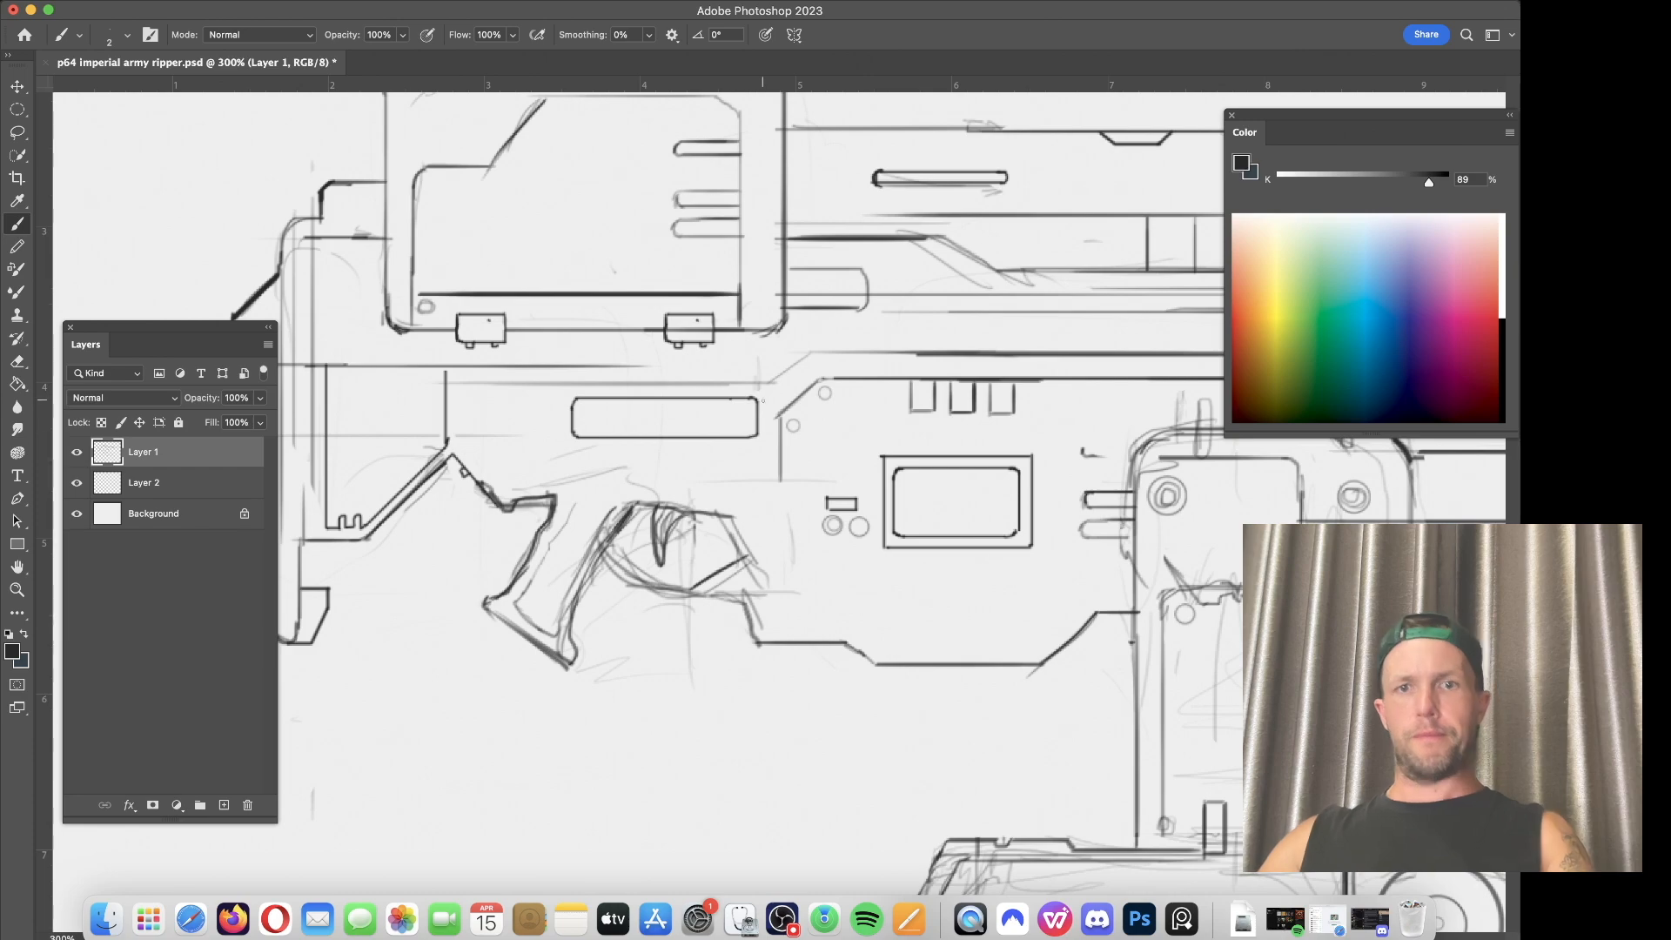
Step: Save the gun drawing
key("super+minus")
key("super+minus")
key("super+minus")
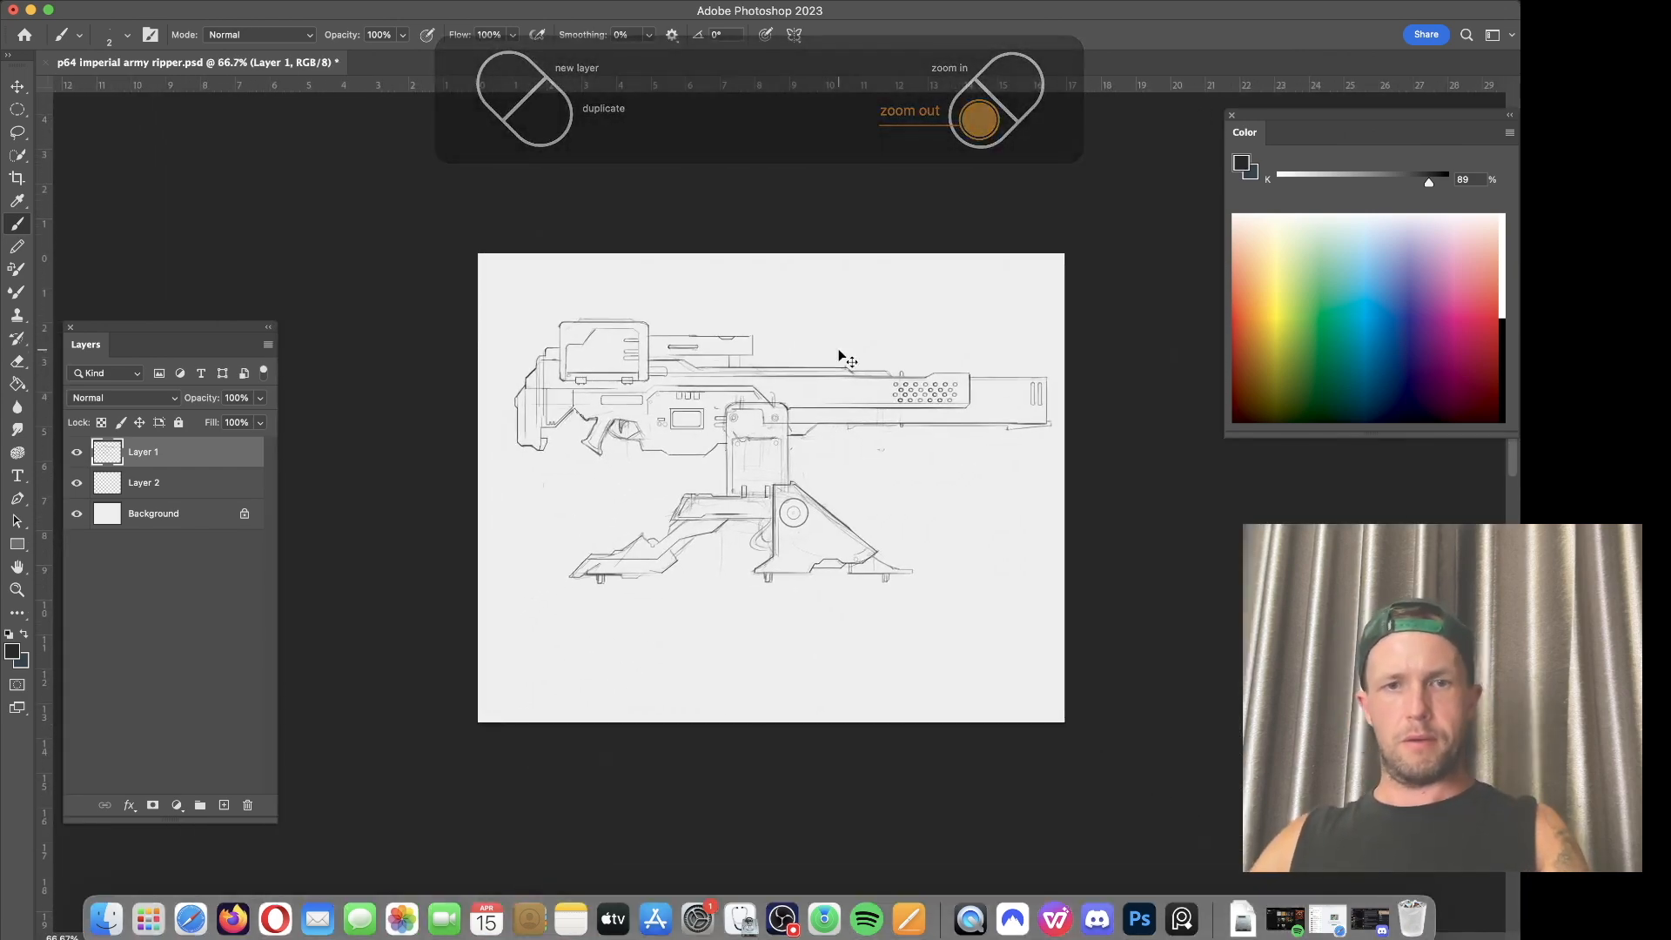
key("super+s")
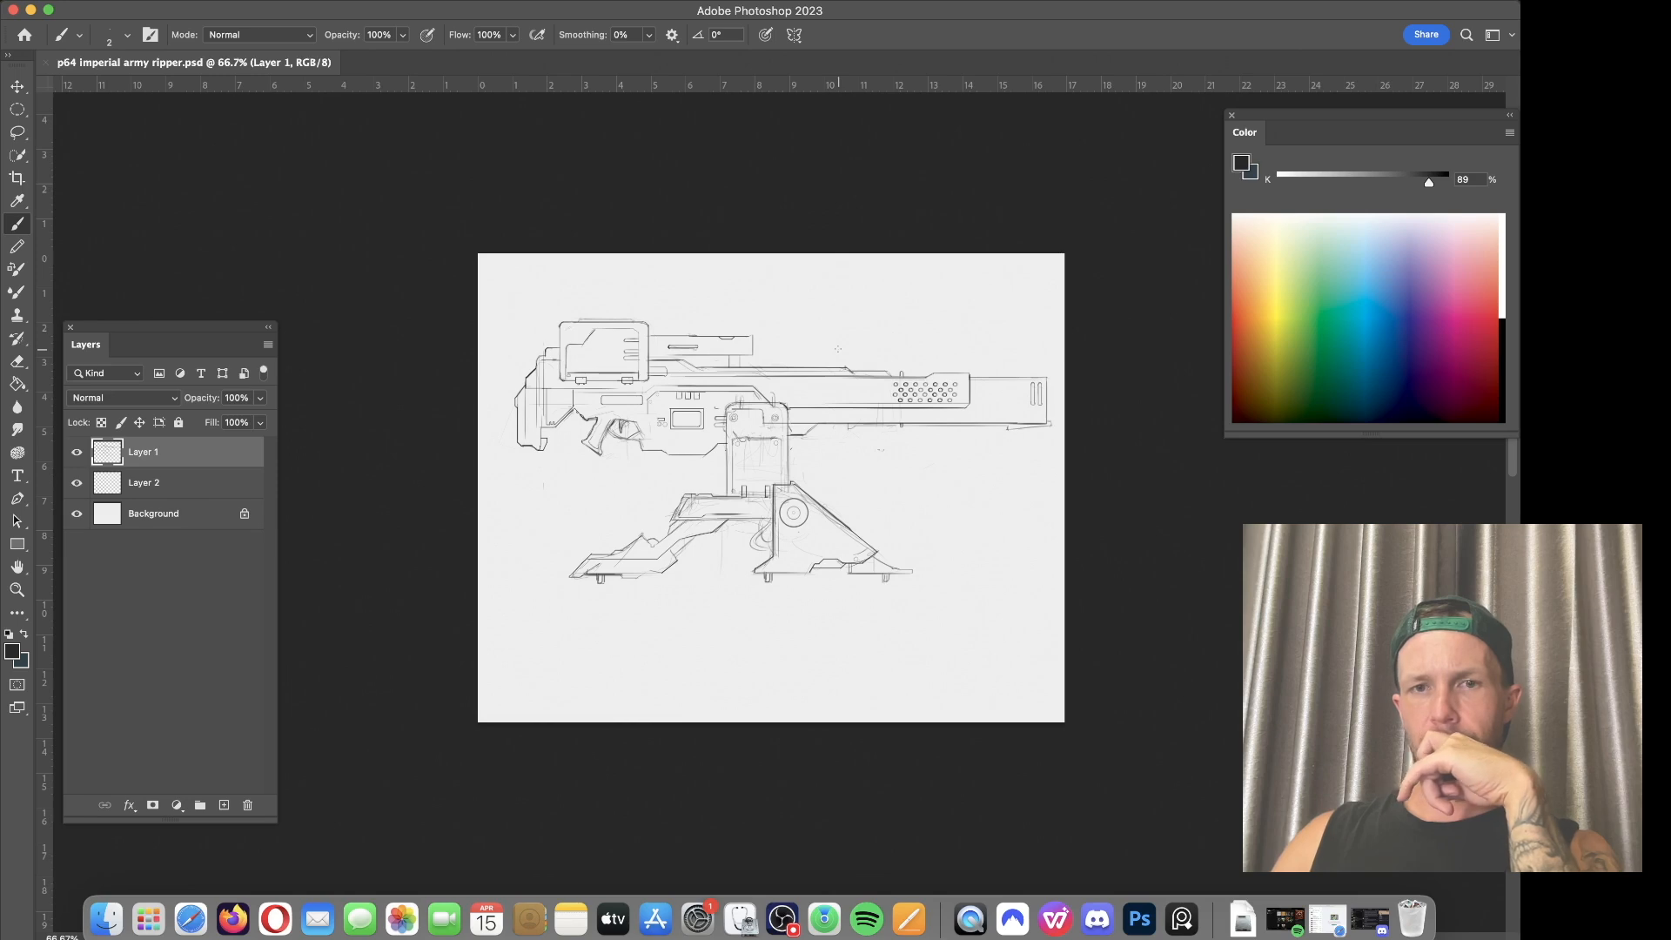
Step: Try to draw a flat platform beneath the stand's feet, with a stepped sloping end and long horizontal edges
key("super+equal")
key("super+equal")
key("super+minus")
key("super+equal")
scroll(1161, 644, "left", 3)
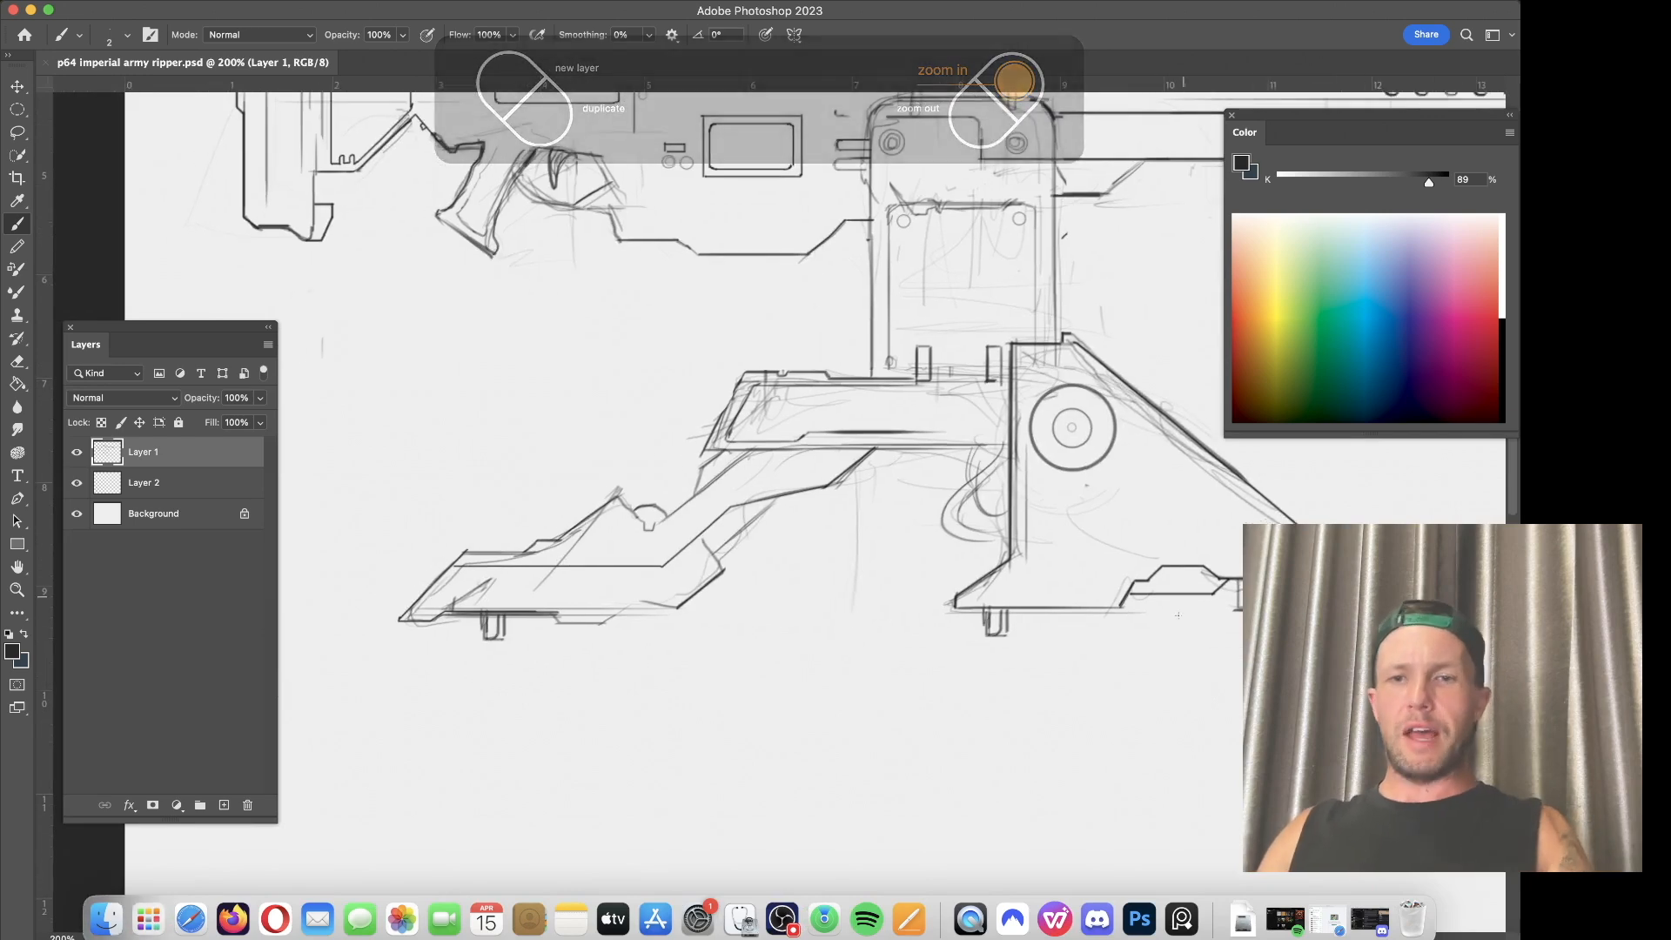
key("bracketleft")
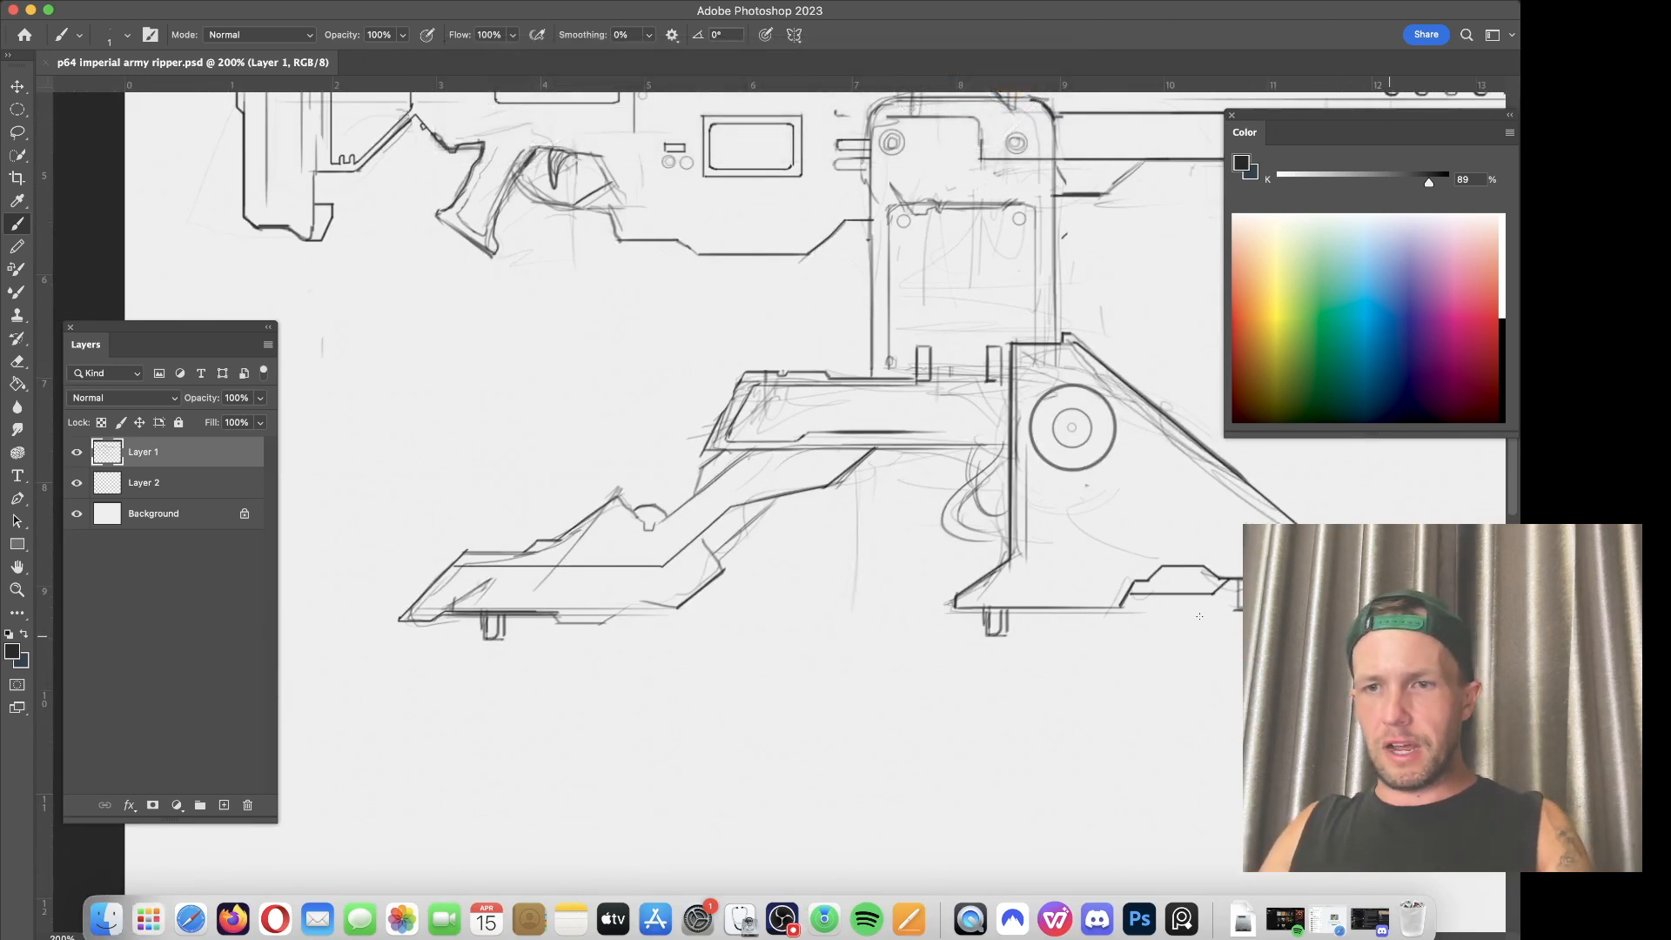
left_click_drag(1243, 636, 777, 611)
key("super+z")
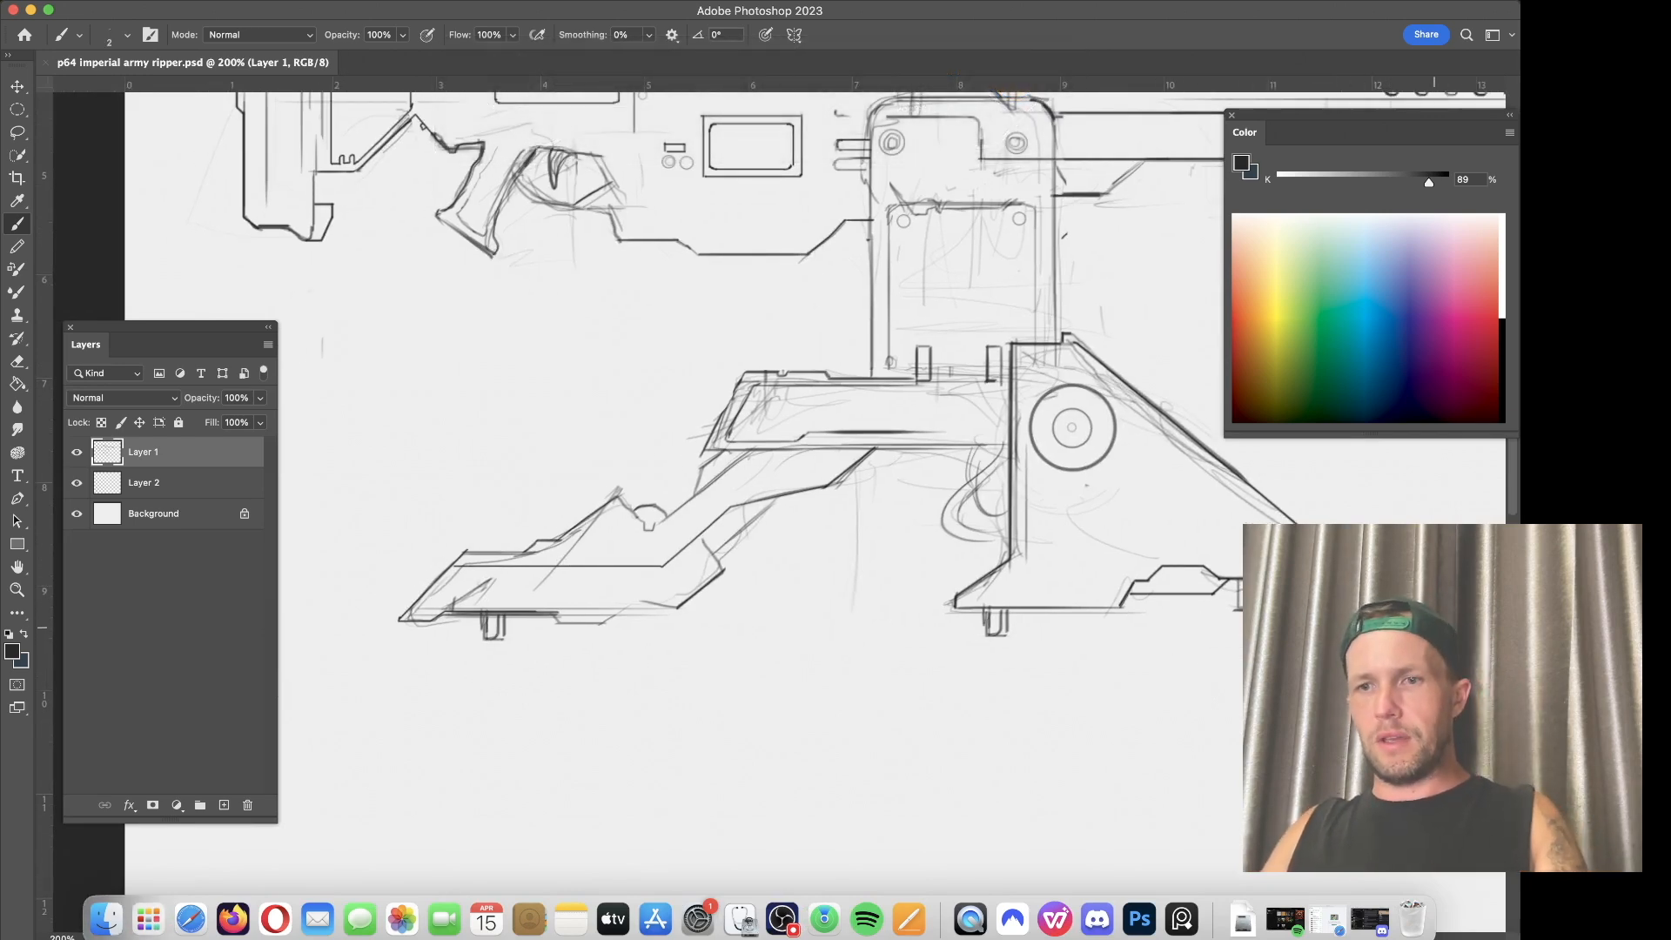
mouse_move(1243, 609)
left_mouse_down()
mouse_move(354, 609)
mouse_move(309, 651)
mouse_move(574, 586)
left_mouse_up()
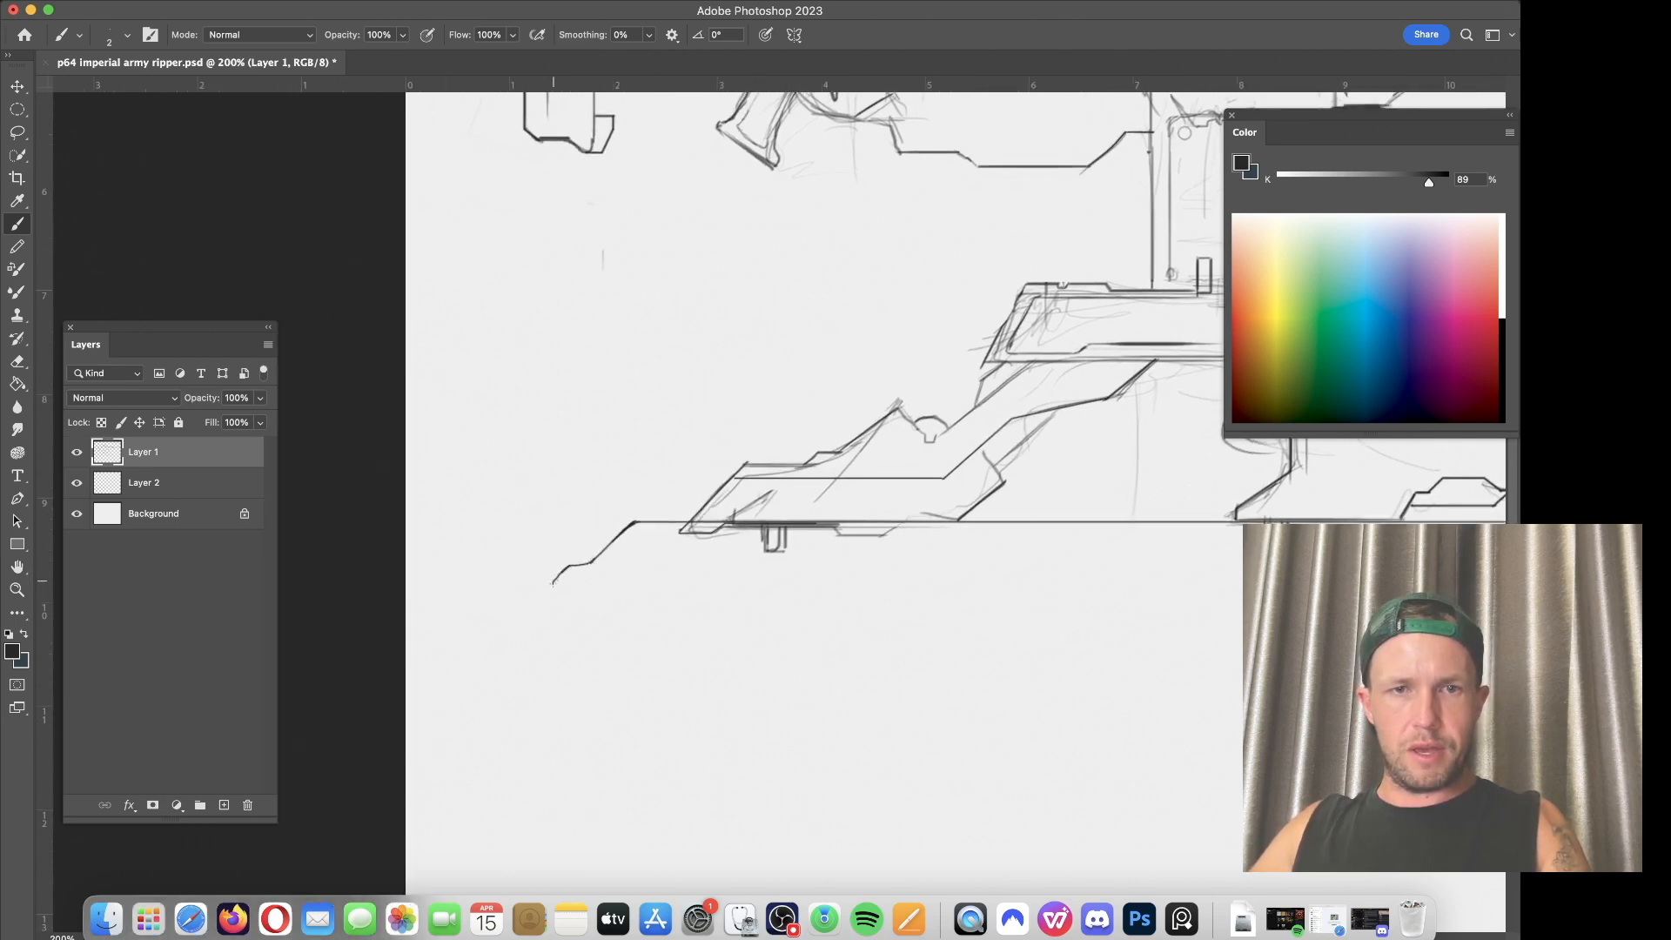
mouse_move(550, 593)
left_mouse_down()
mouse_move(1219, 593)
mouse_move(918, 642)
left_mouse_up()
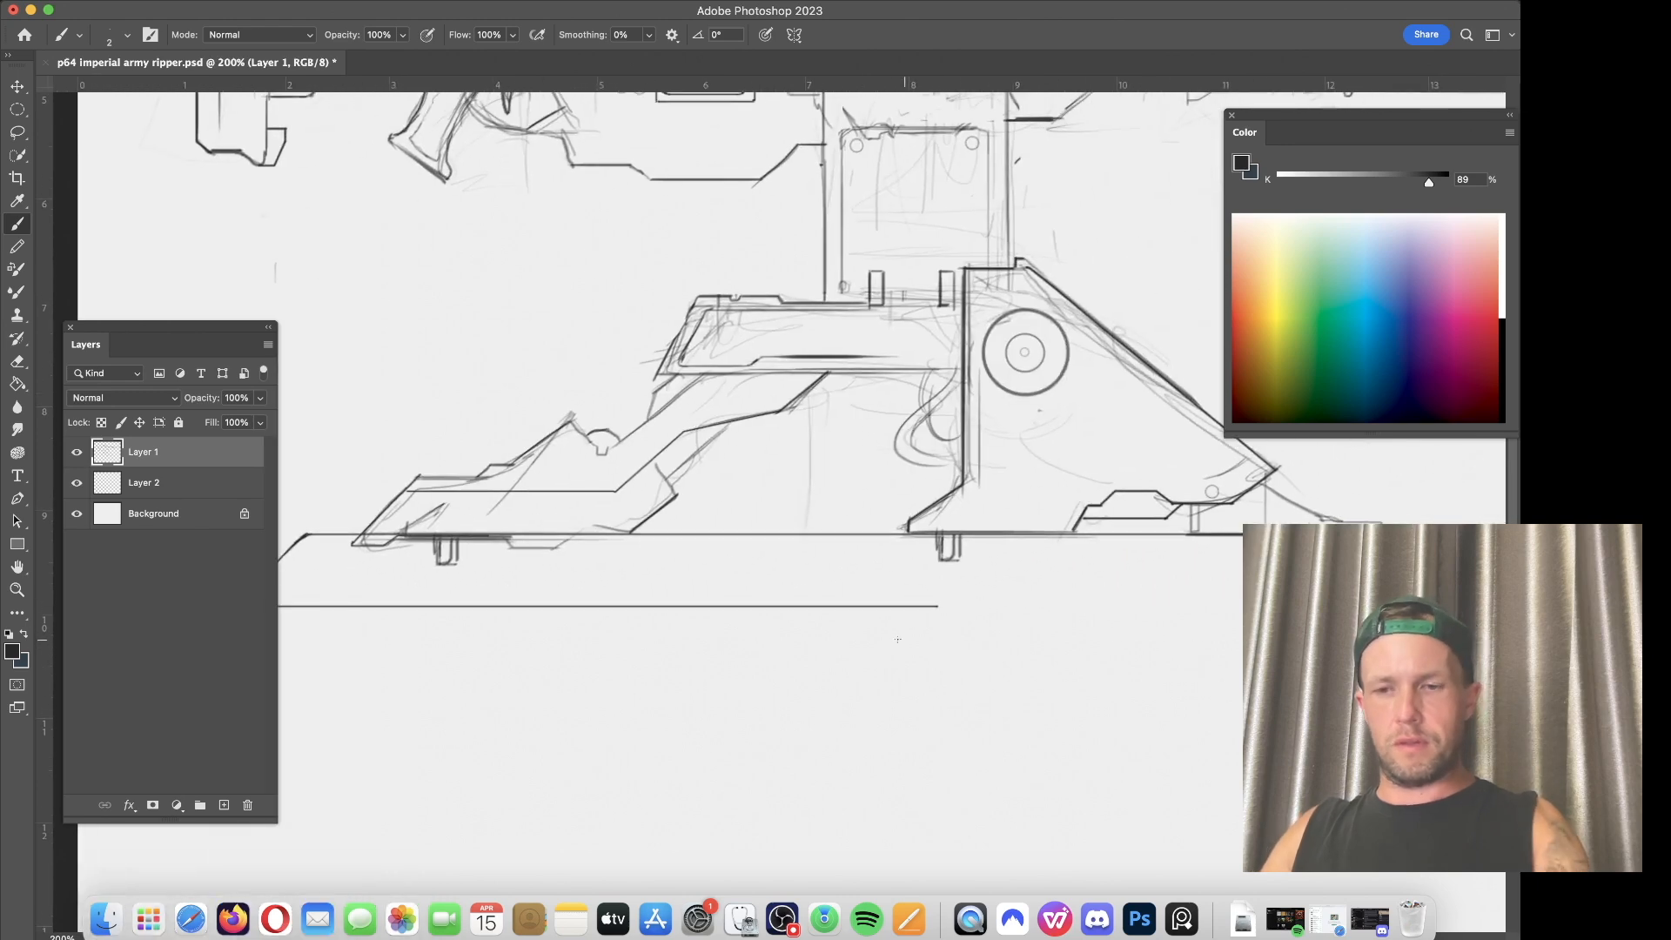
left_click_drag(393, 606, 1361, 607)
left_click_drag(1259, 624, 925, 622)
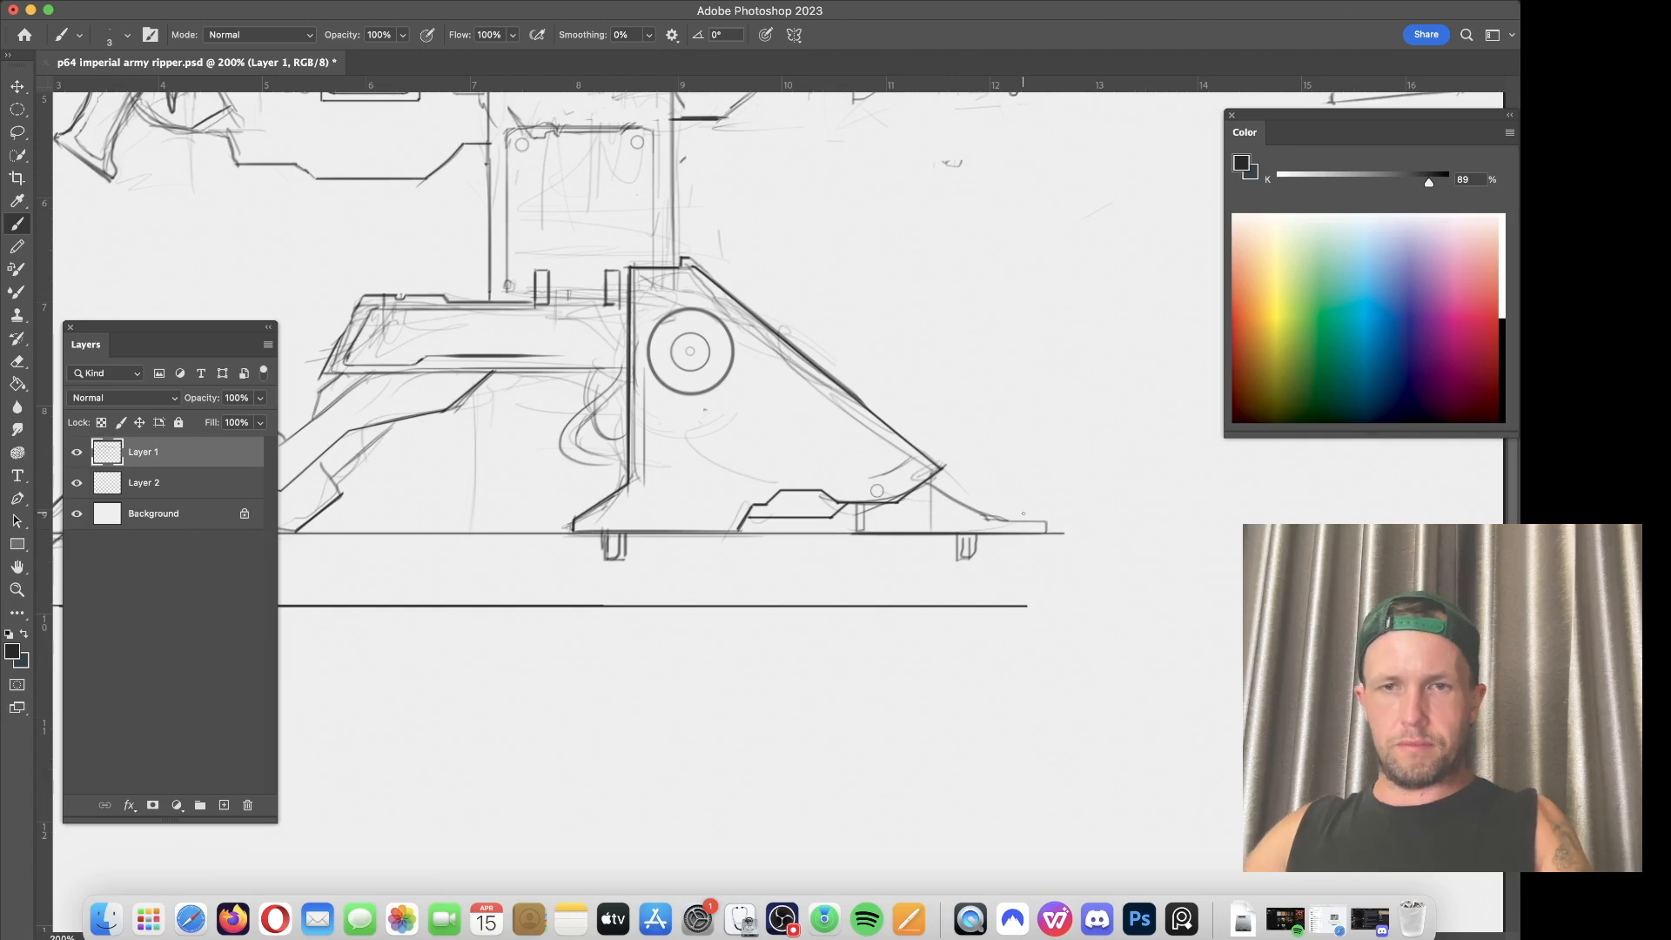
Step: Undo the platform lines beneath the stand
key("super+minus")
key("super+minus")
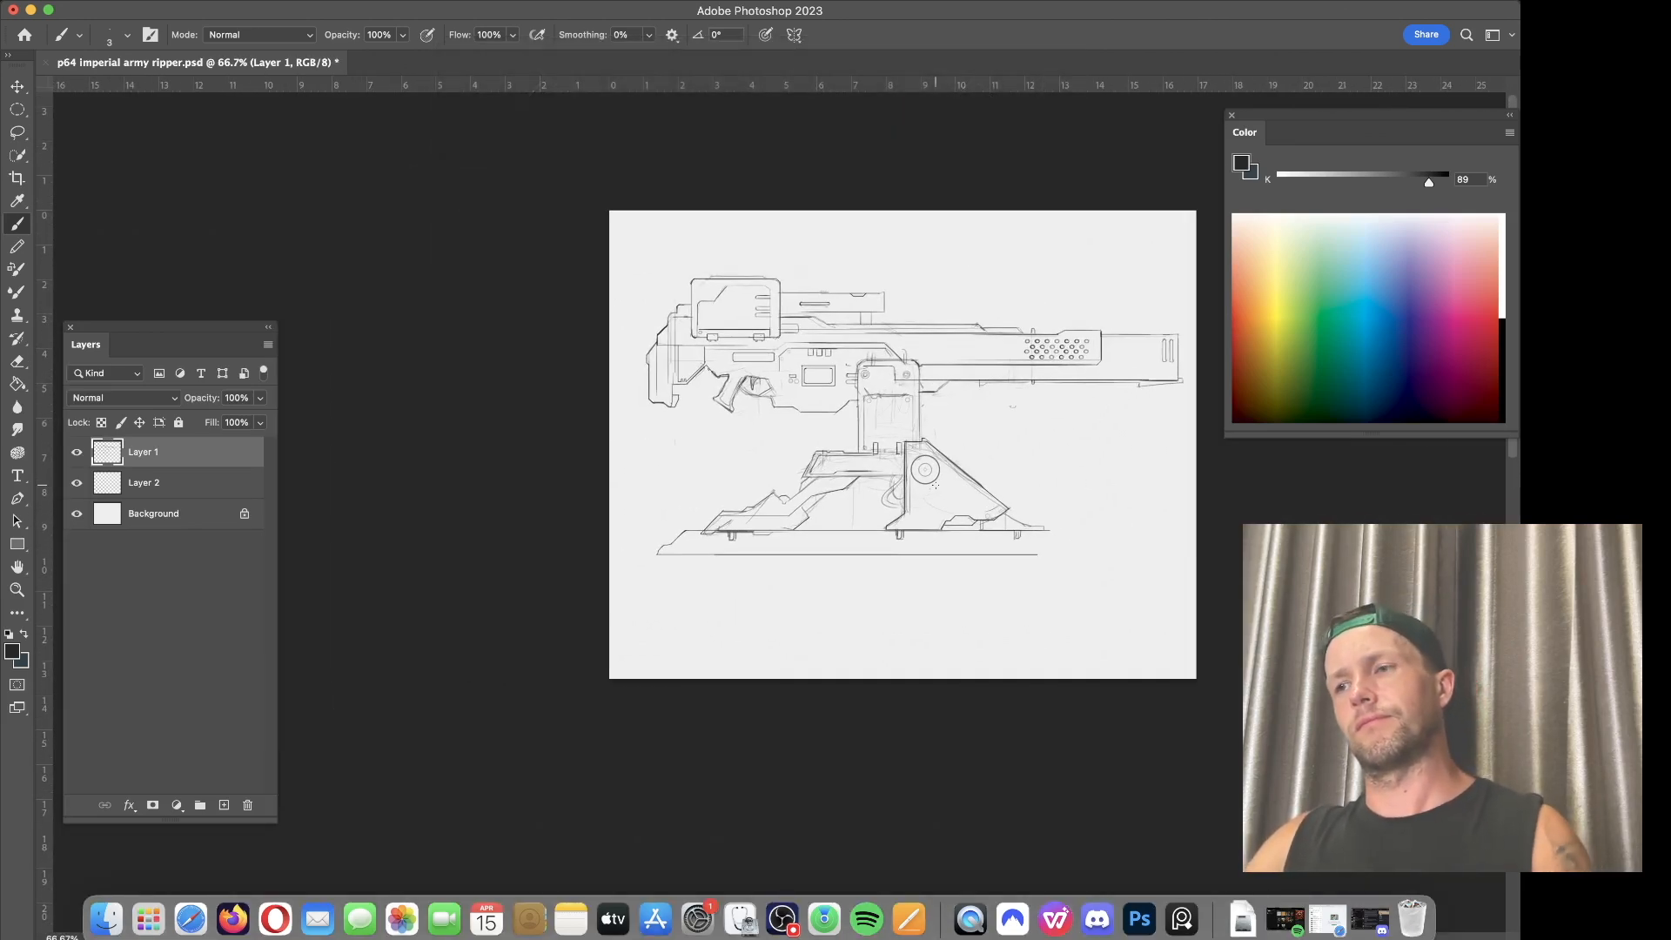
key("super+z")
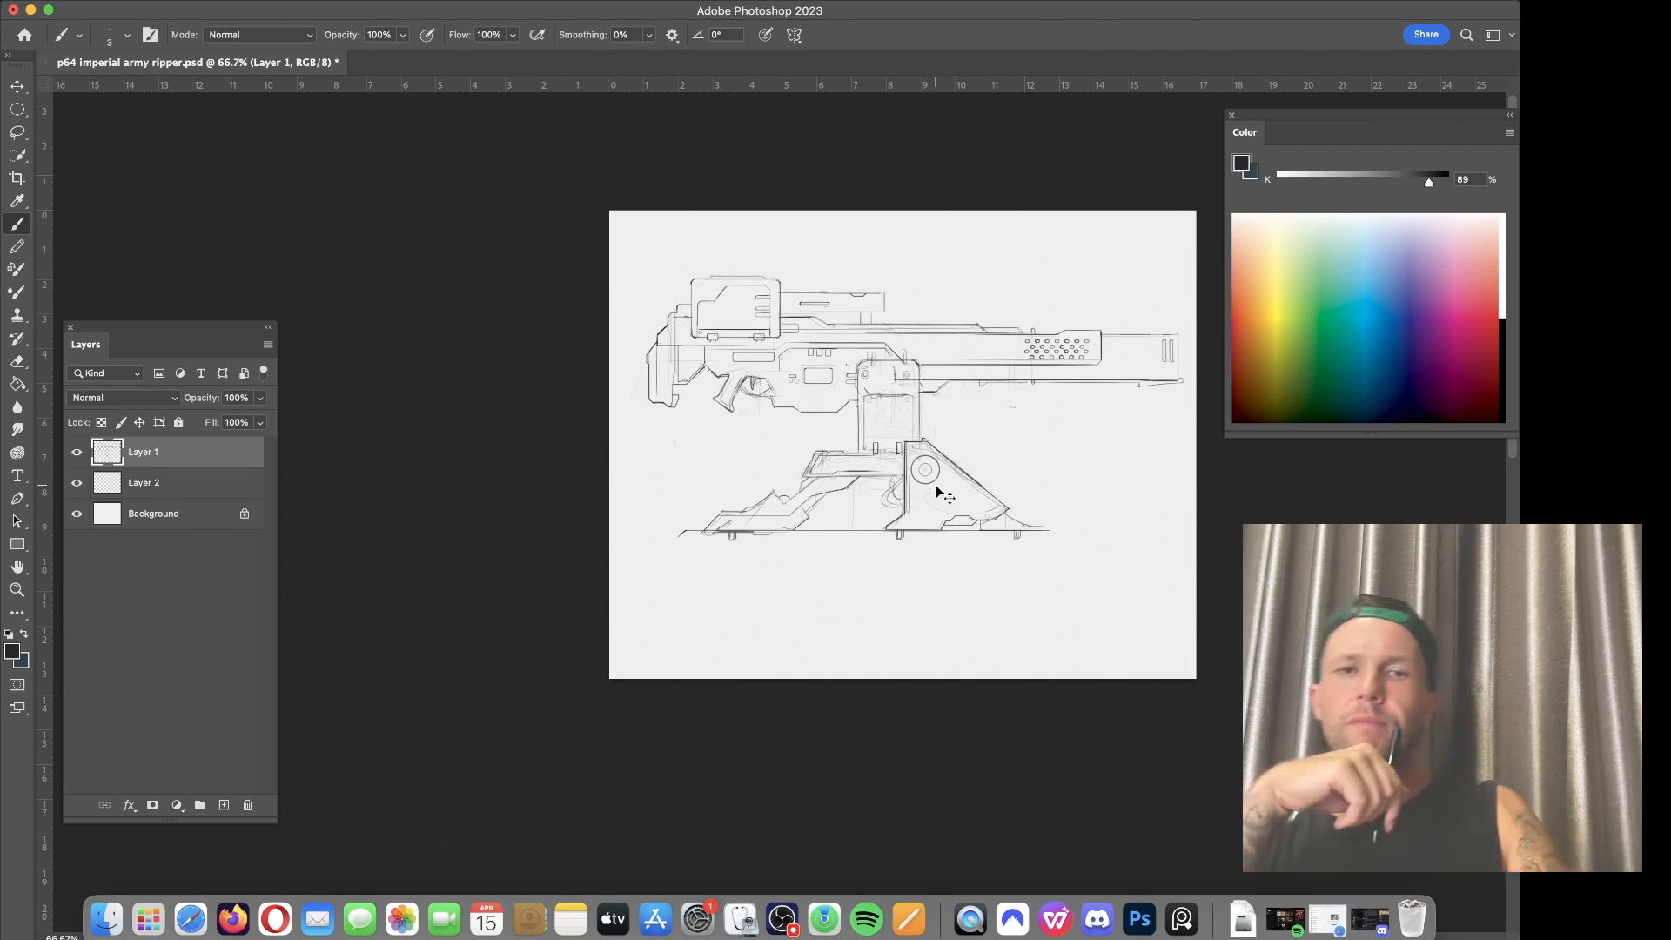
key("super+z")
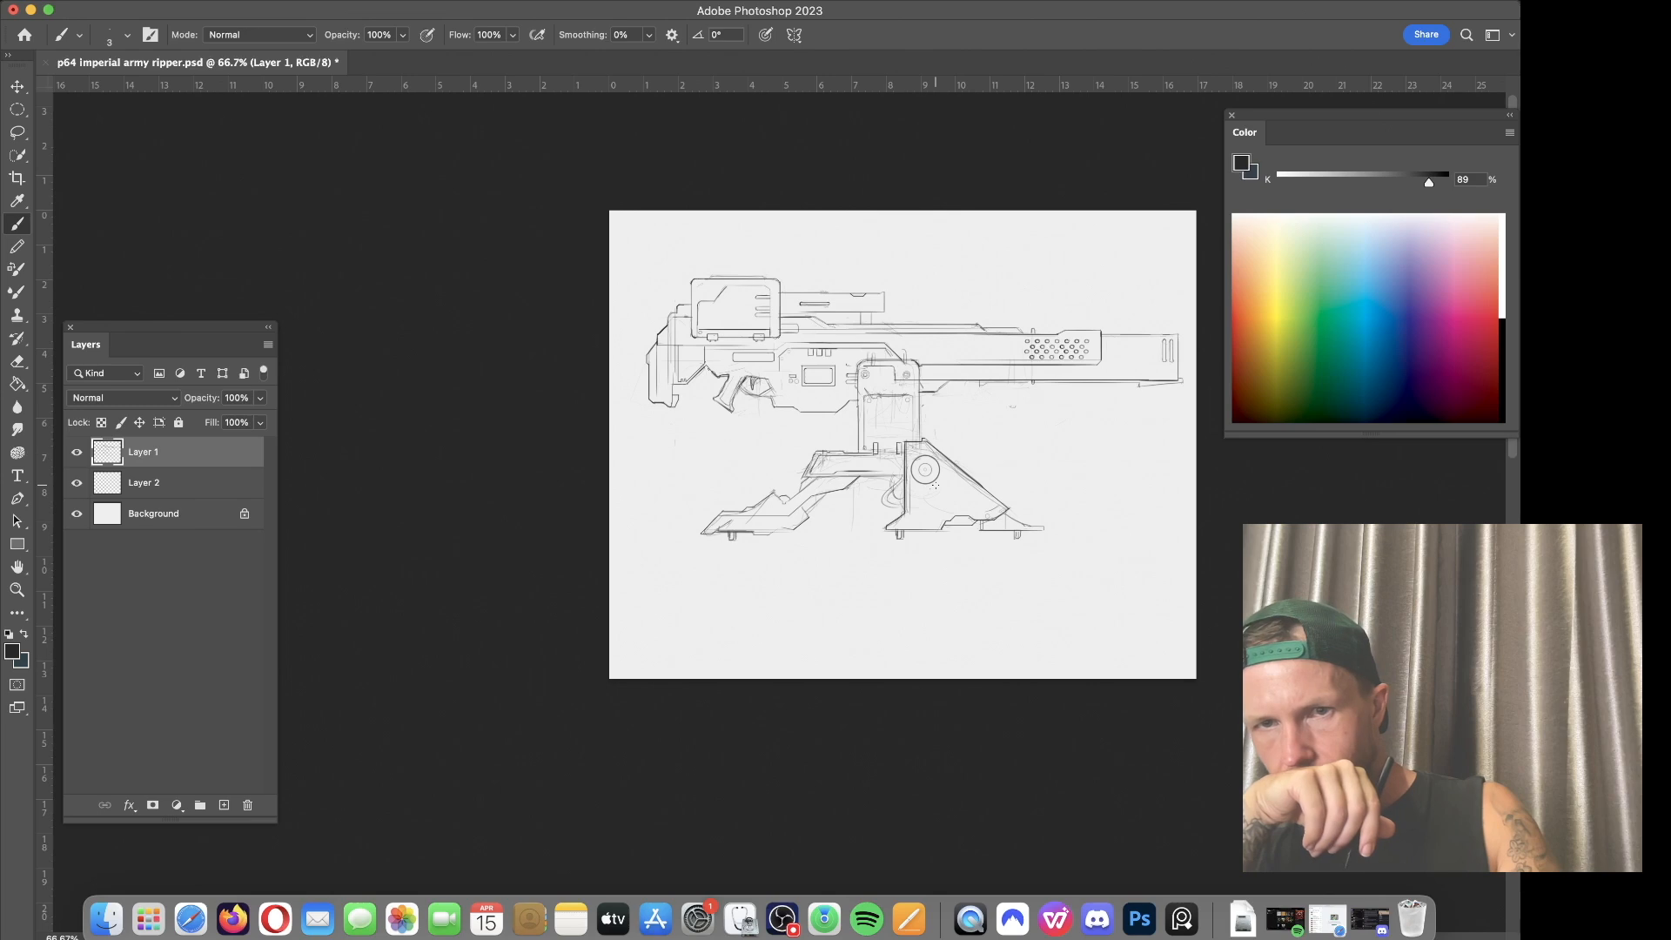
Step: Draw a U-shaped bracket linking the two small posts below the column and chamfer the triangular leg's upper corner
key("super+equal")
key("super+equal")
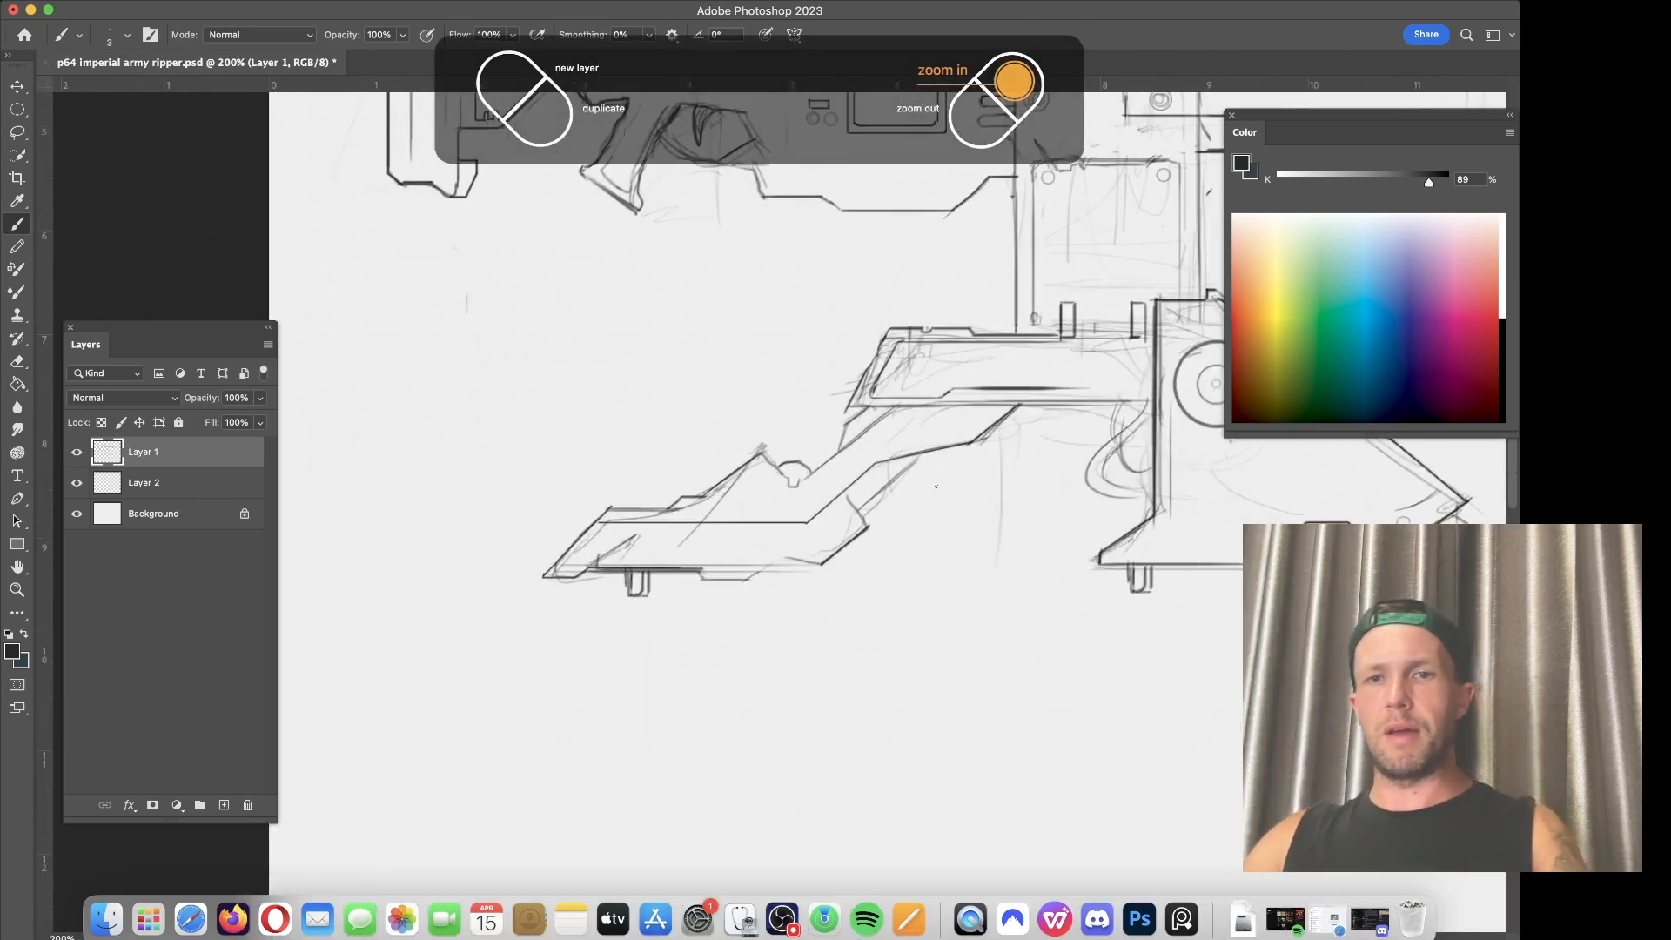
key("super+equal")
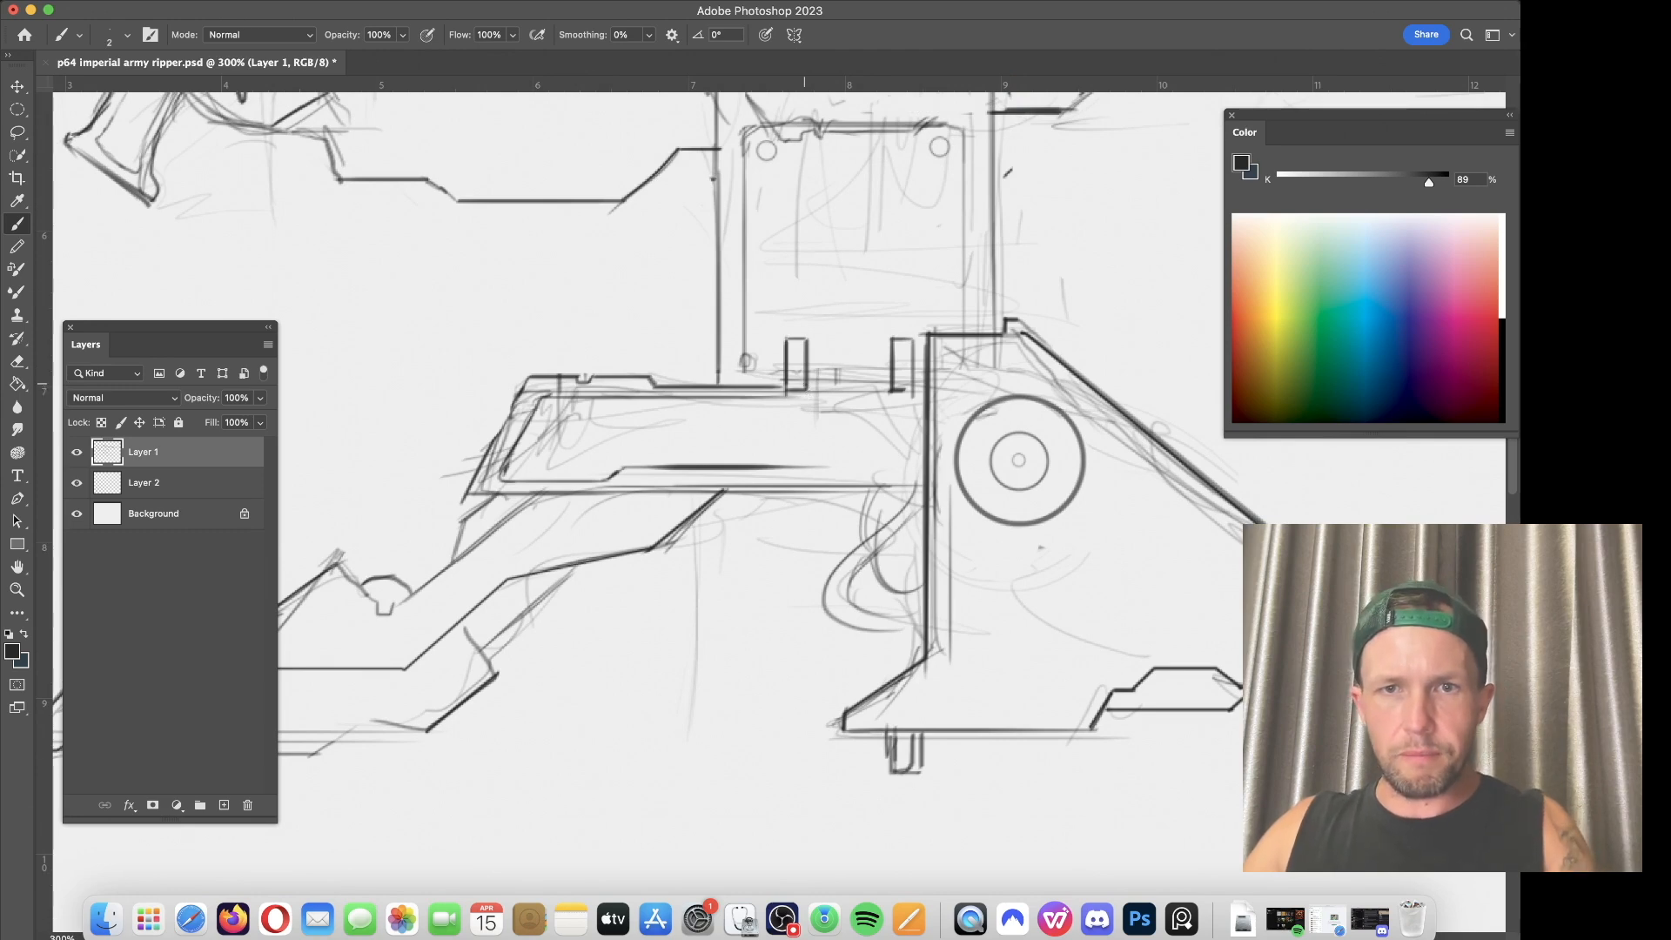
left_click_drag(805, 385, 806, 421)
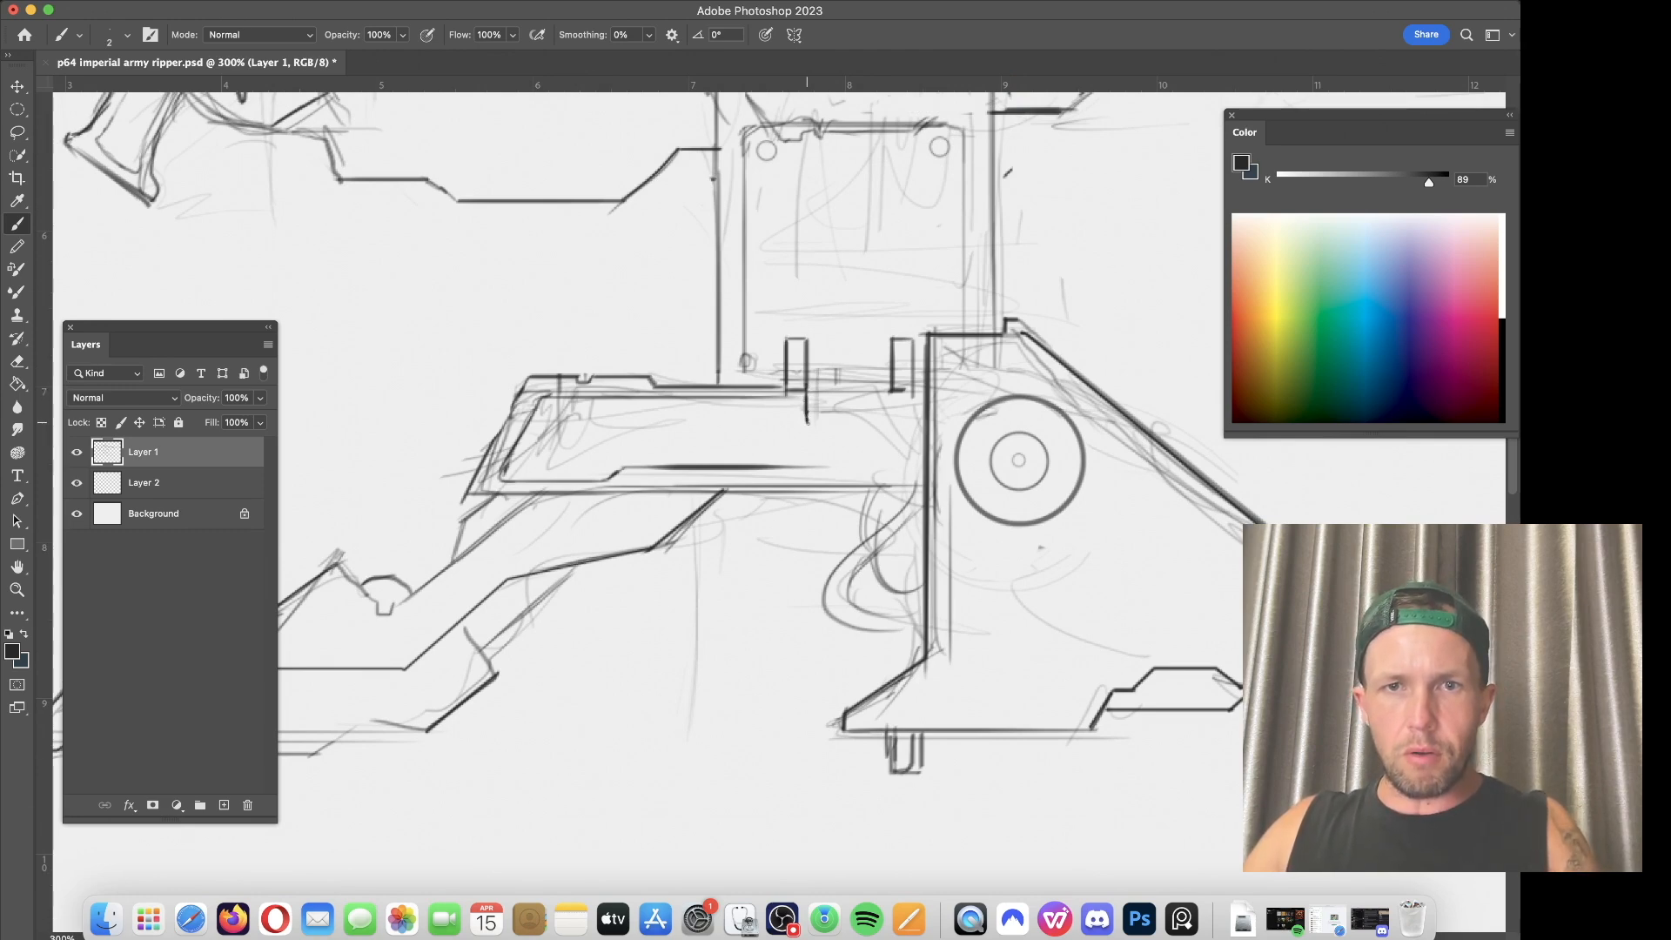
left_click_drag(811, 426, 889, 420)
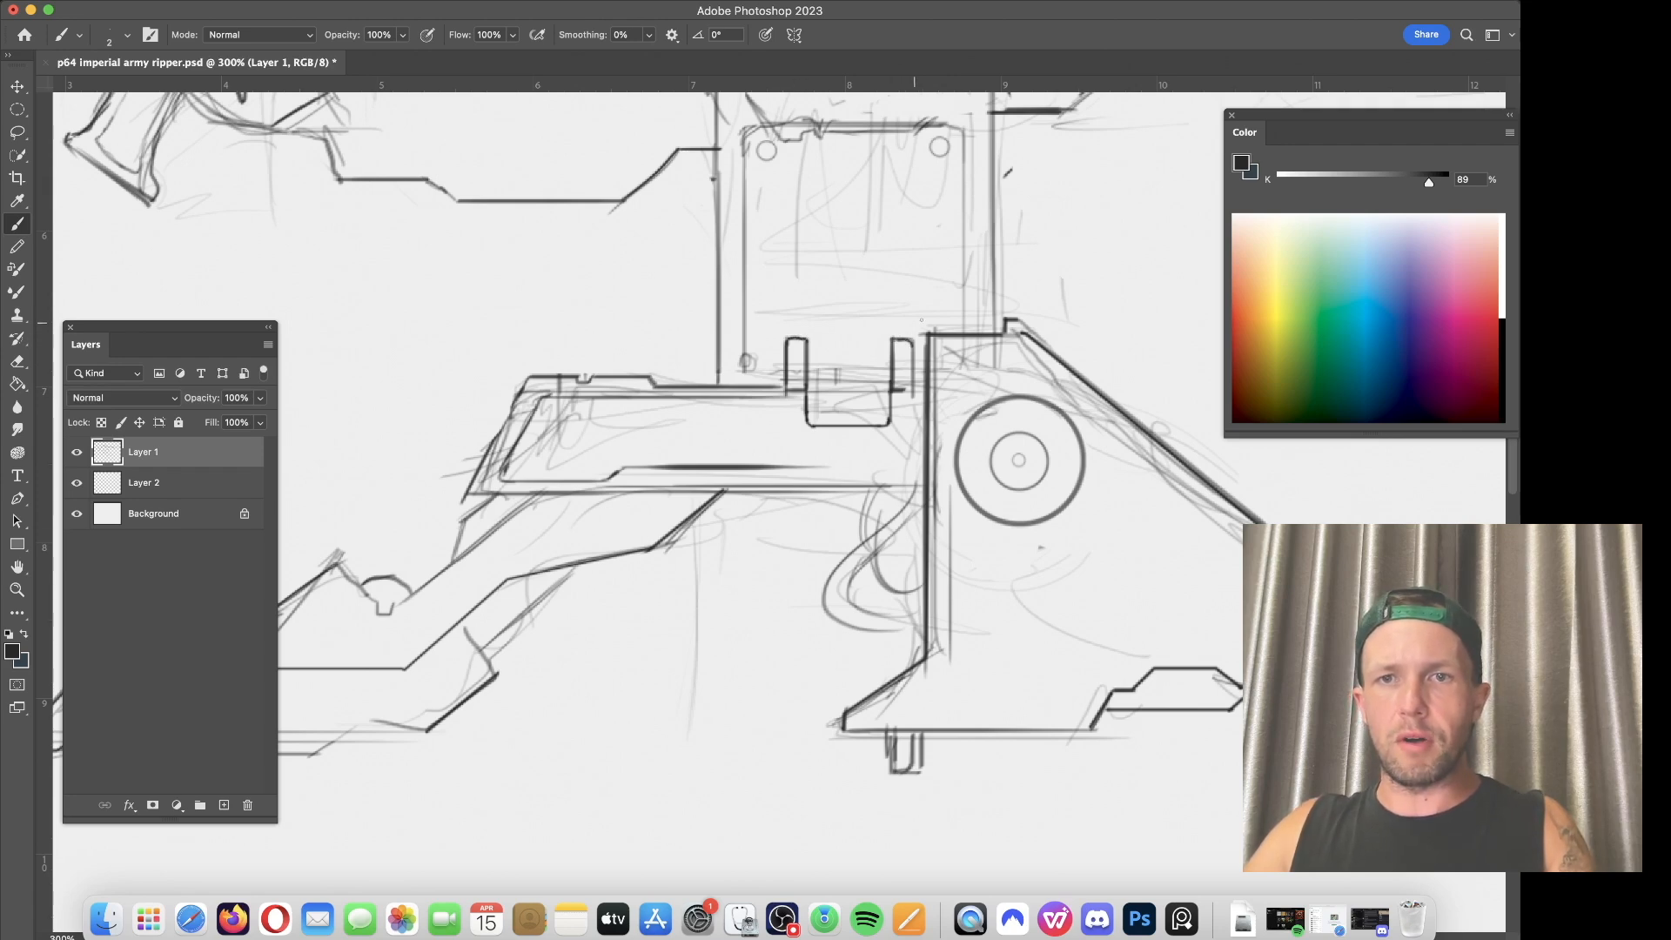
key("e")
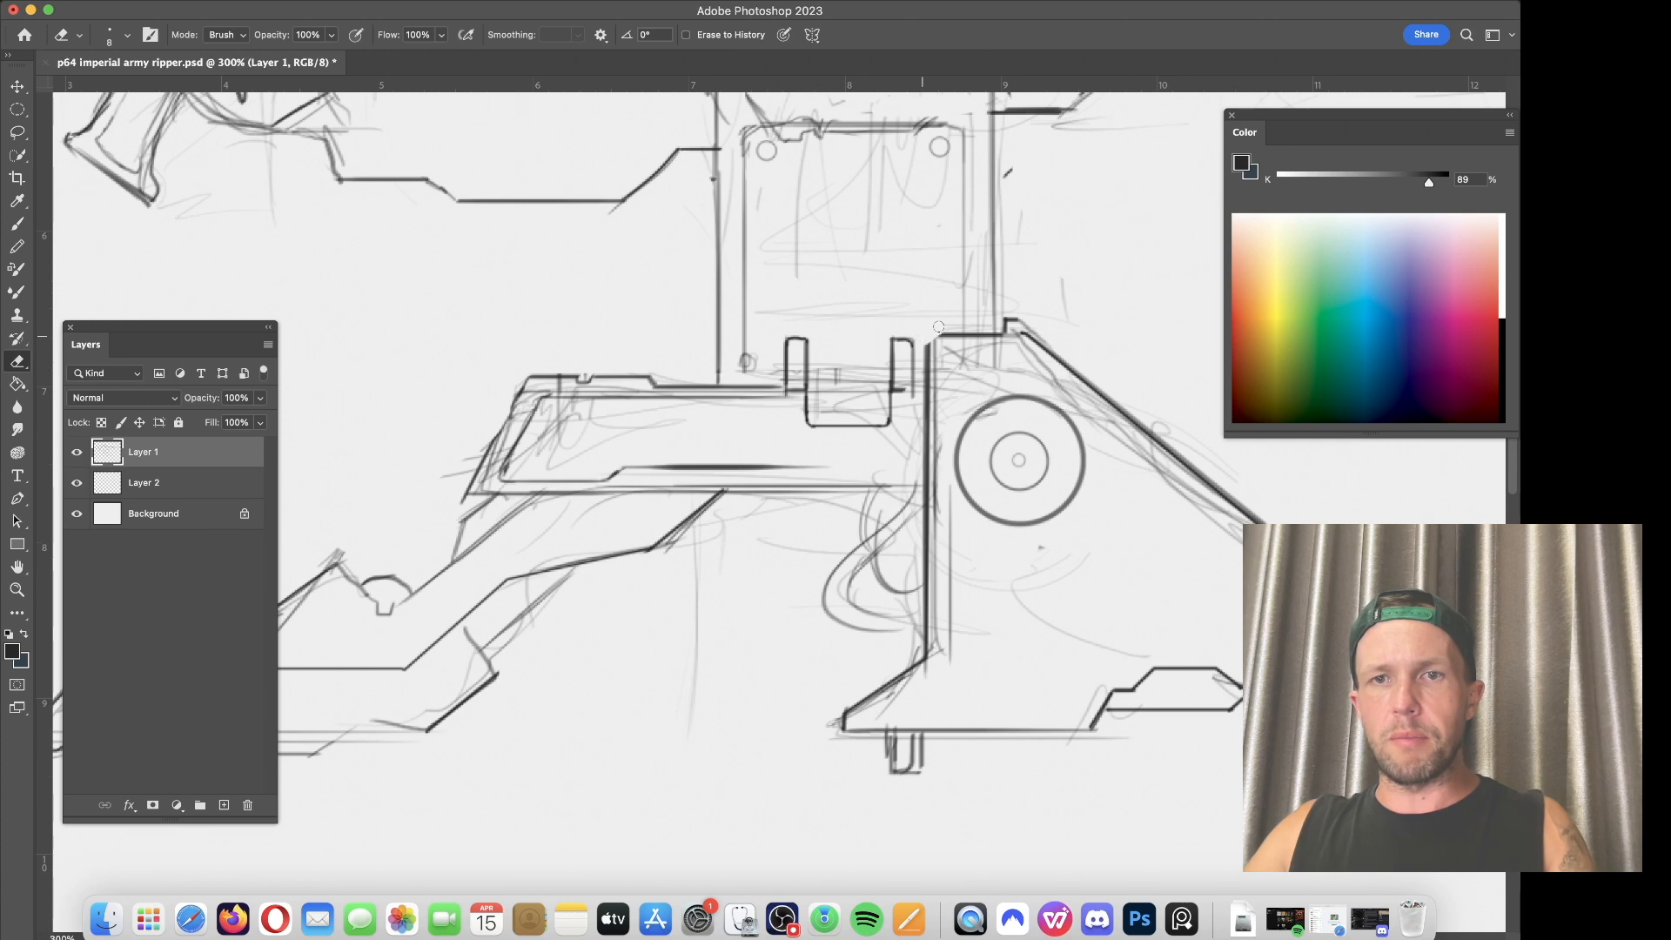
key("b")
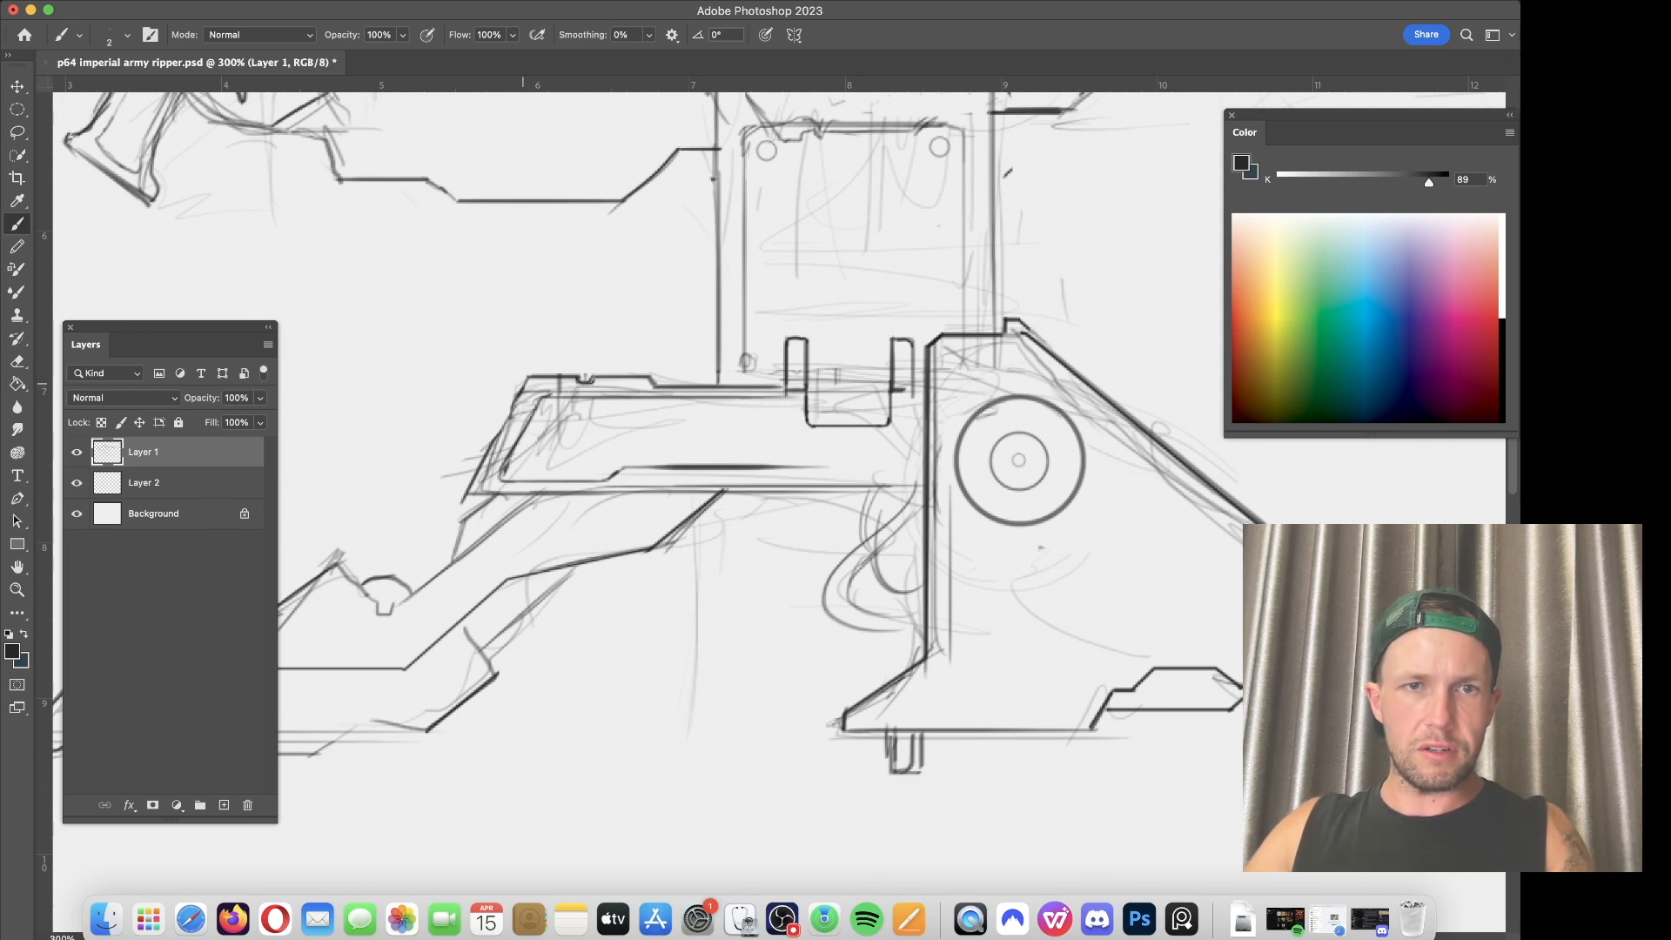
Step: Ink the horizontal support arm's slanted end and lower edge, and erase stray lines by the triangular leg's sloped edge
left_click_drag(526, 376, 464, 493)
left_click_drag(807, 510, 911, 413)
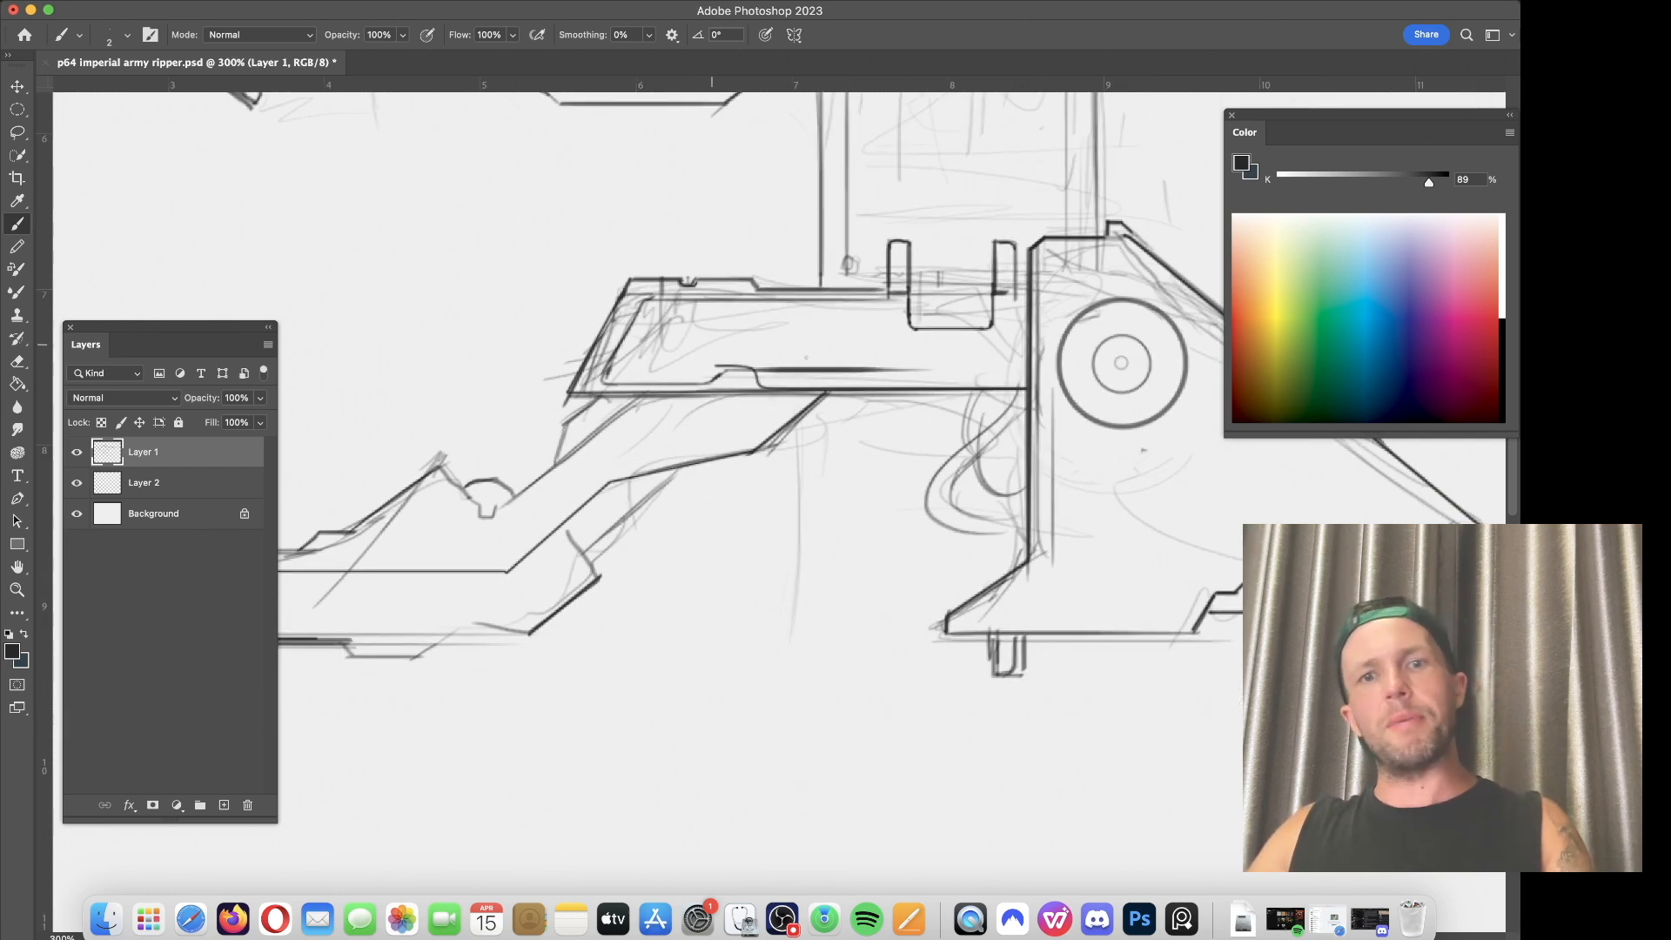
left_click_drag(1037, 387, 852, 387)
left_click_drag(1063, 469, 619, 393)
key("e")
left_click_drag(947, 476, 1007, 445)
key("b")
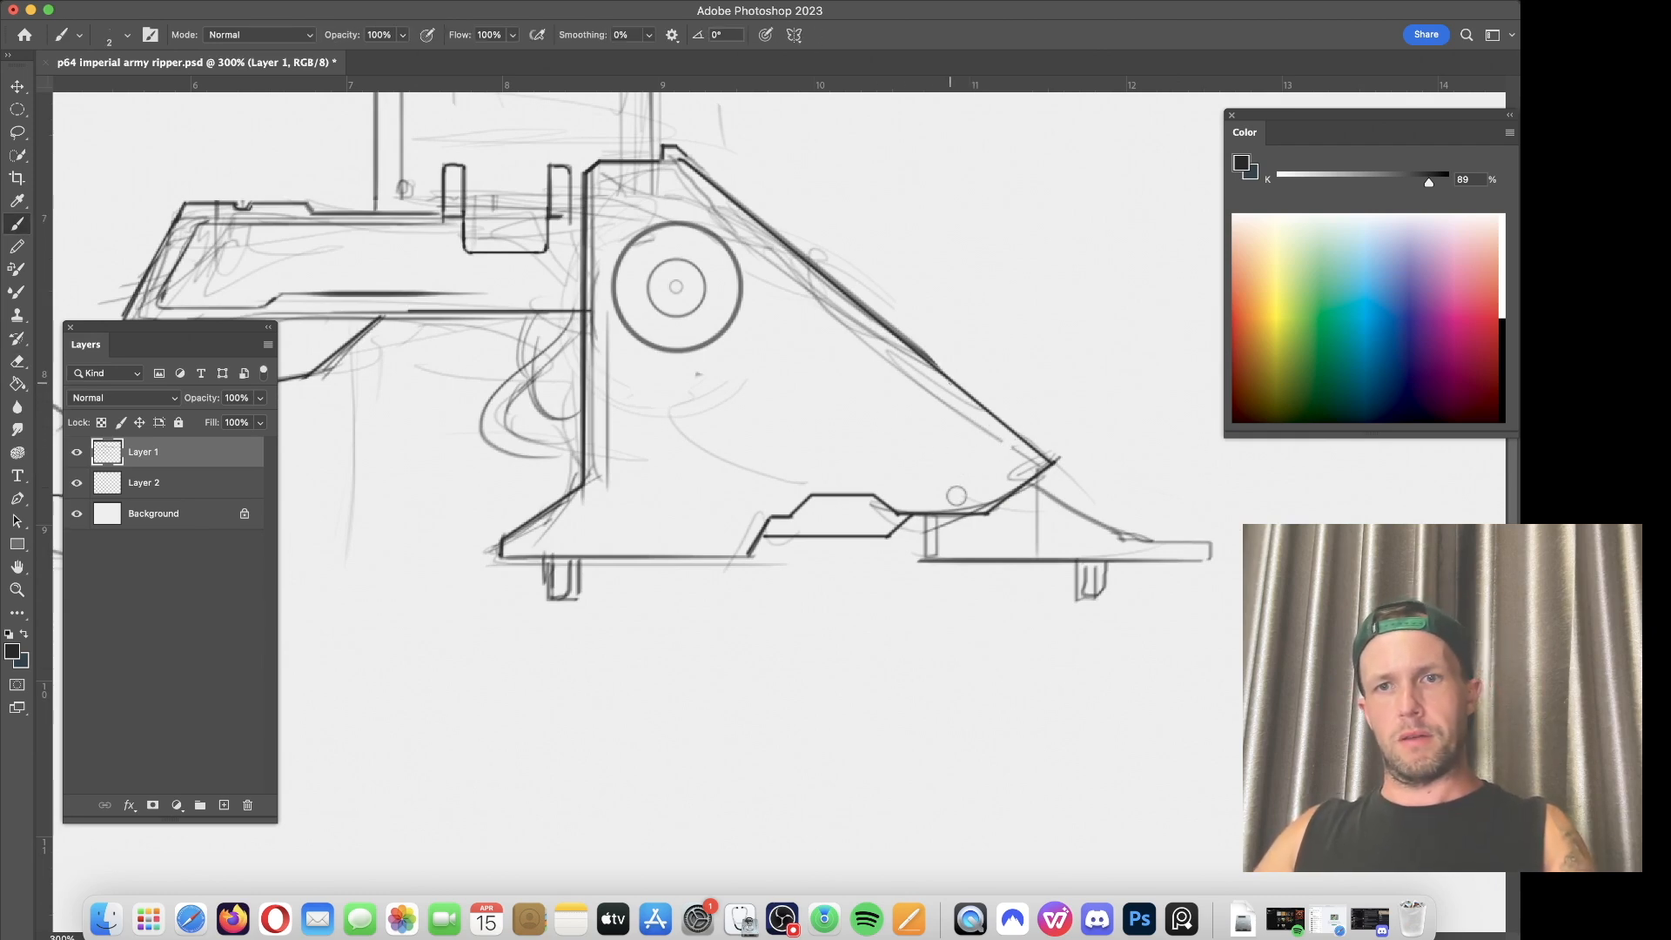
Step: Draw an angled inset panel along the triangular leg's sloped edge and a vertical seam from the circular joint to the base
left_click_drag(954, 382, 883, 388)
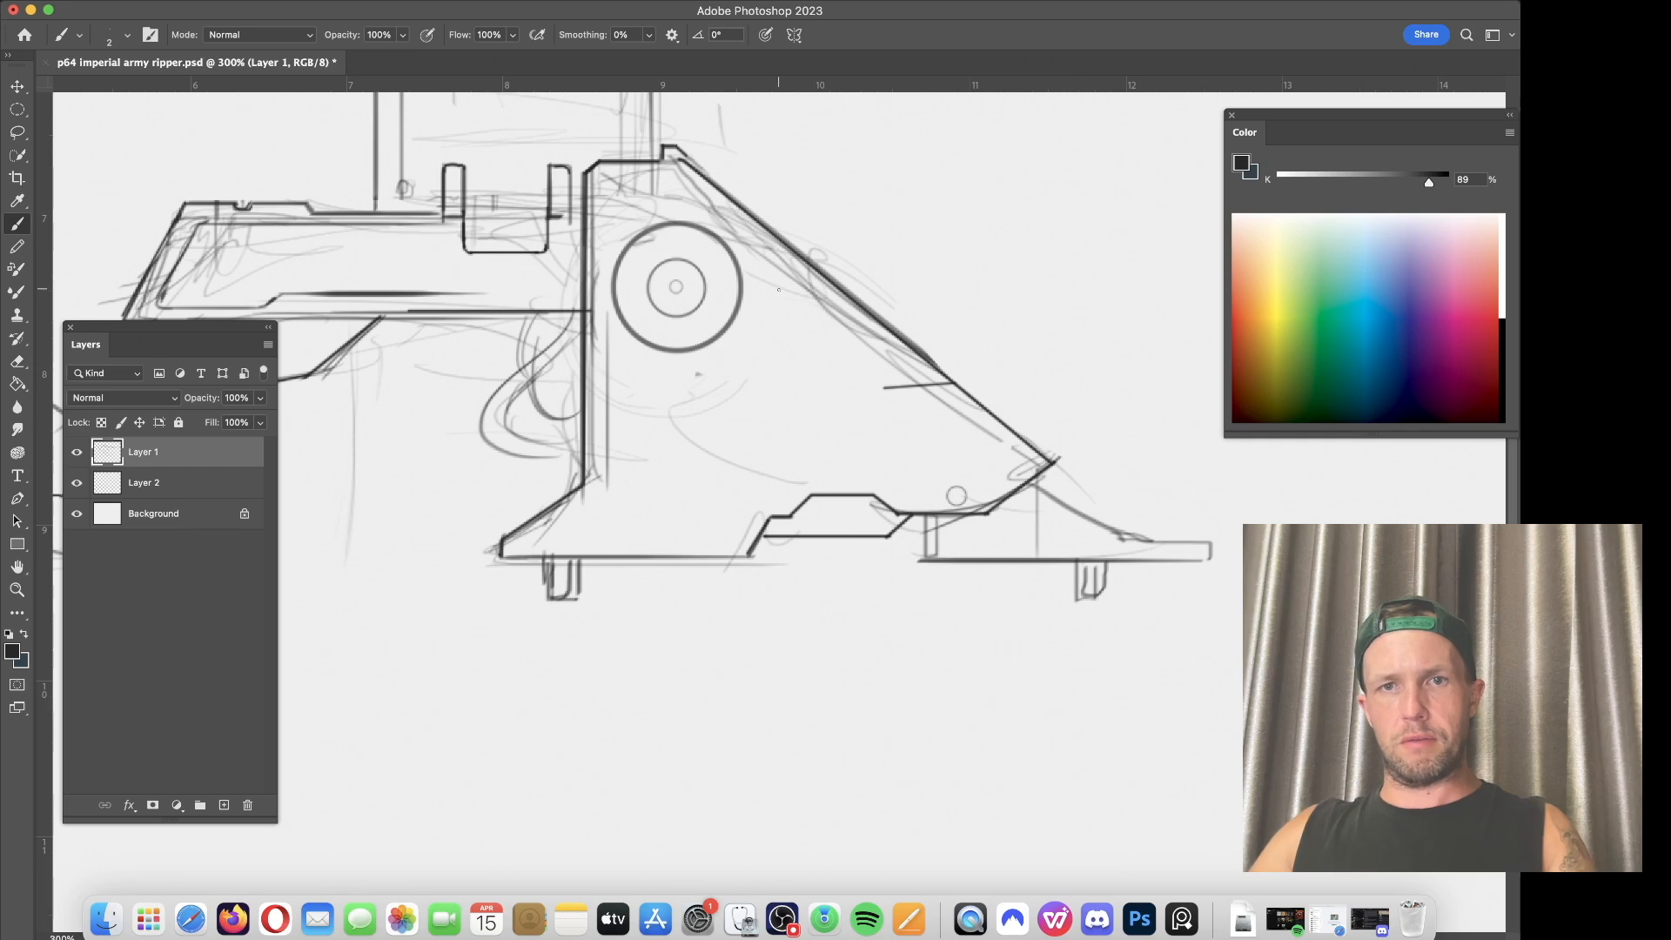
left_click(770, 289, "shift")
key("super+z")
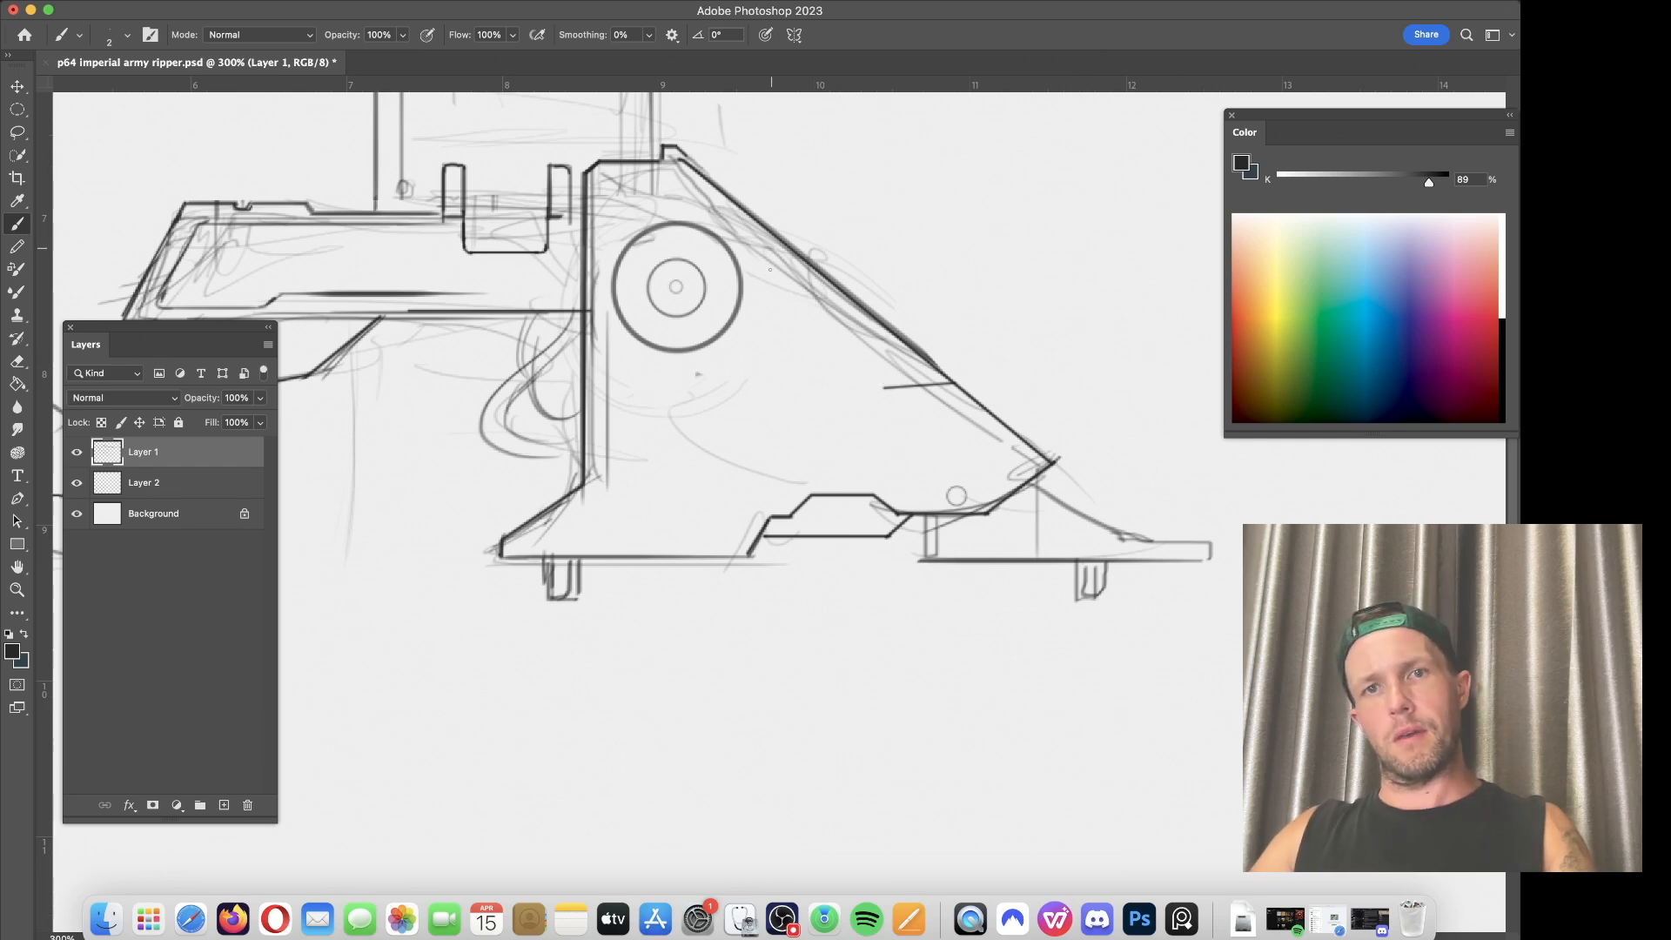
left_click_drag(772, 293, 772, 233)
left_click_drag(772, 292, 884, 386)
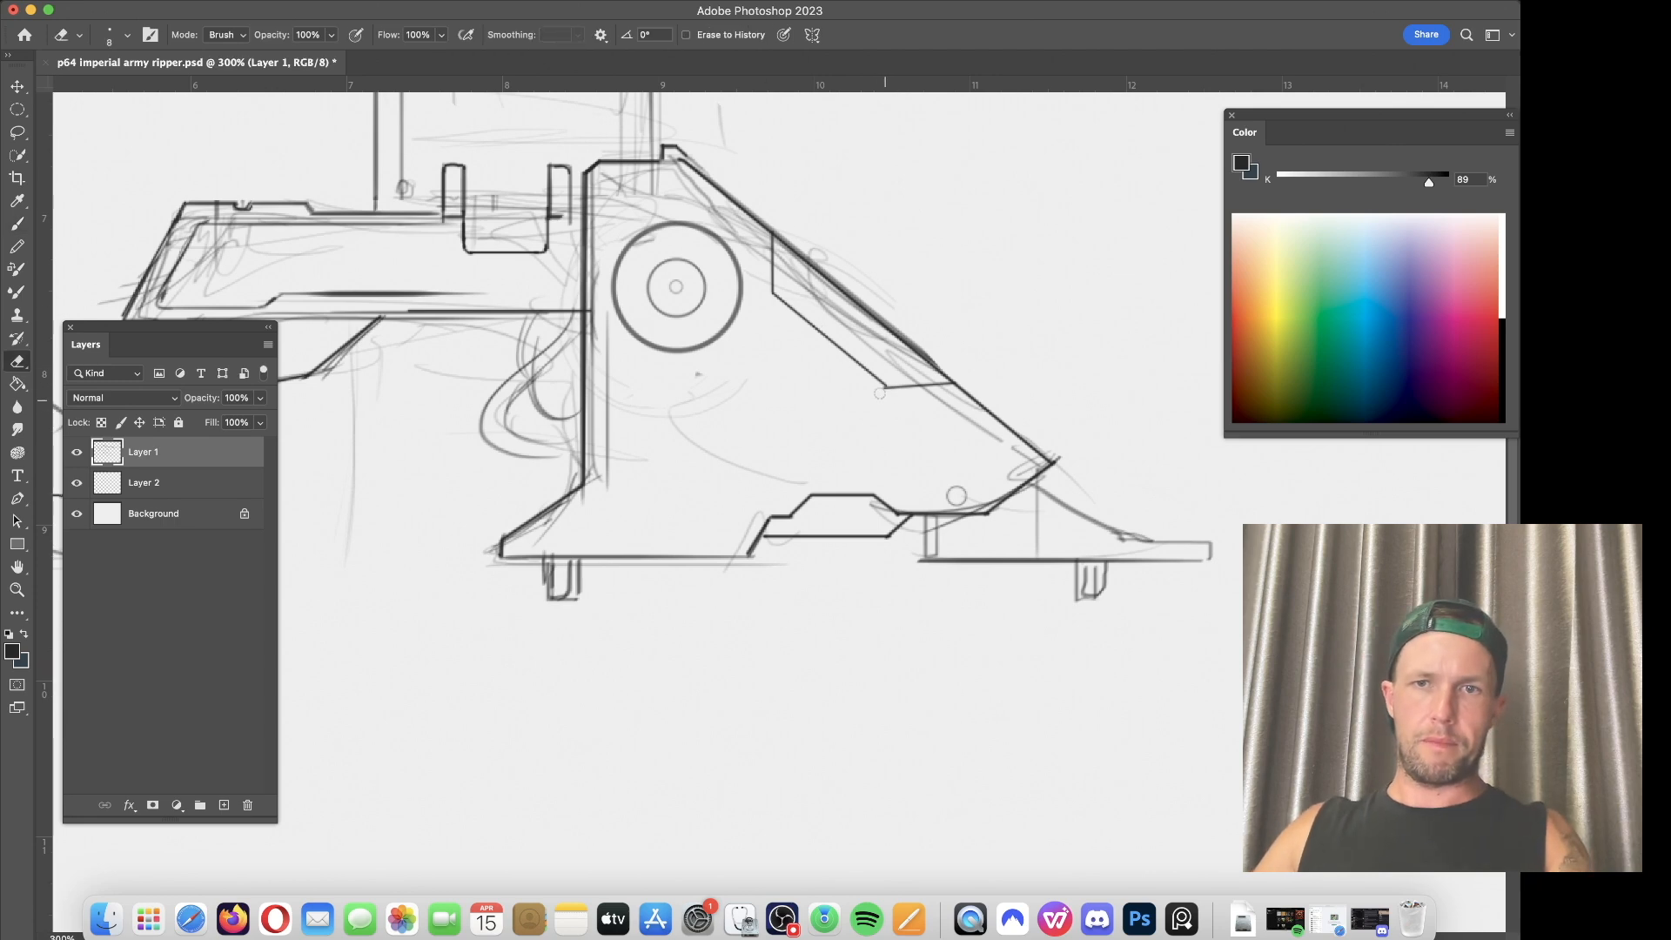
mouse_move(687, 359)
left_mouse_down()
mouse_move(764, 382)
mouse_move(742, 572)
left_mouse_up()
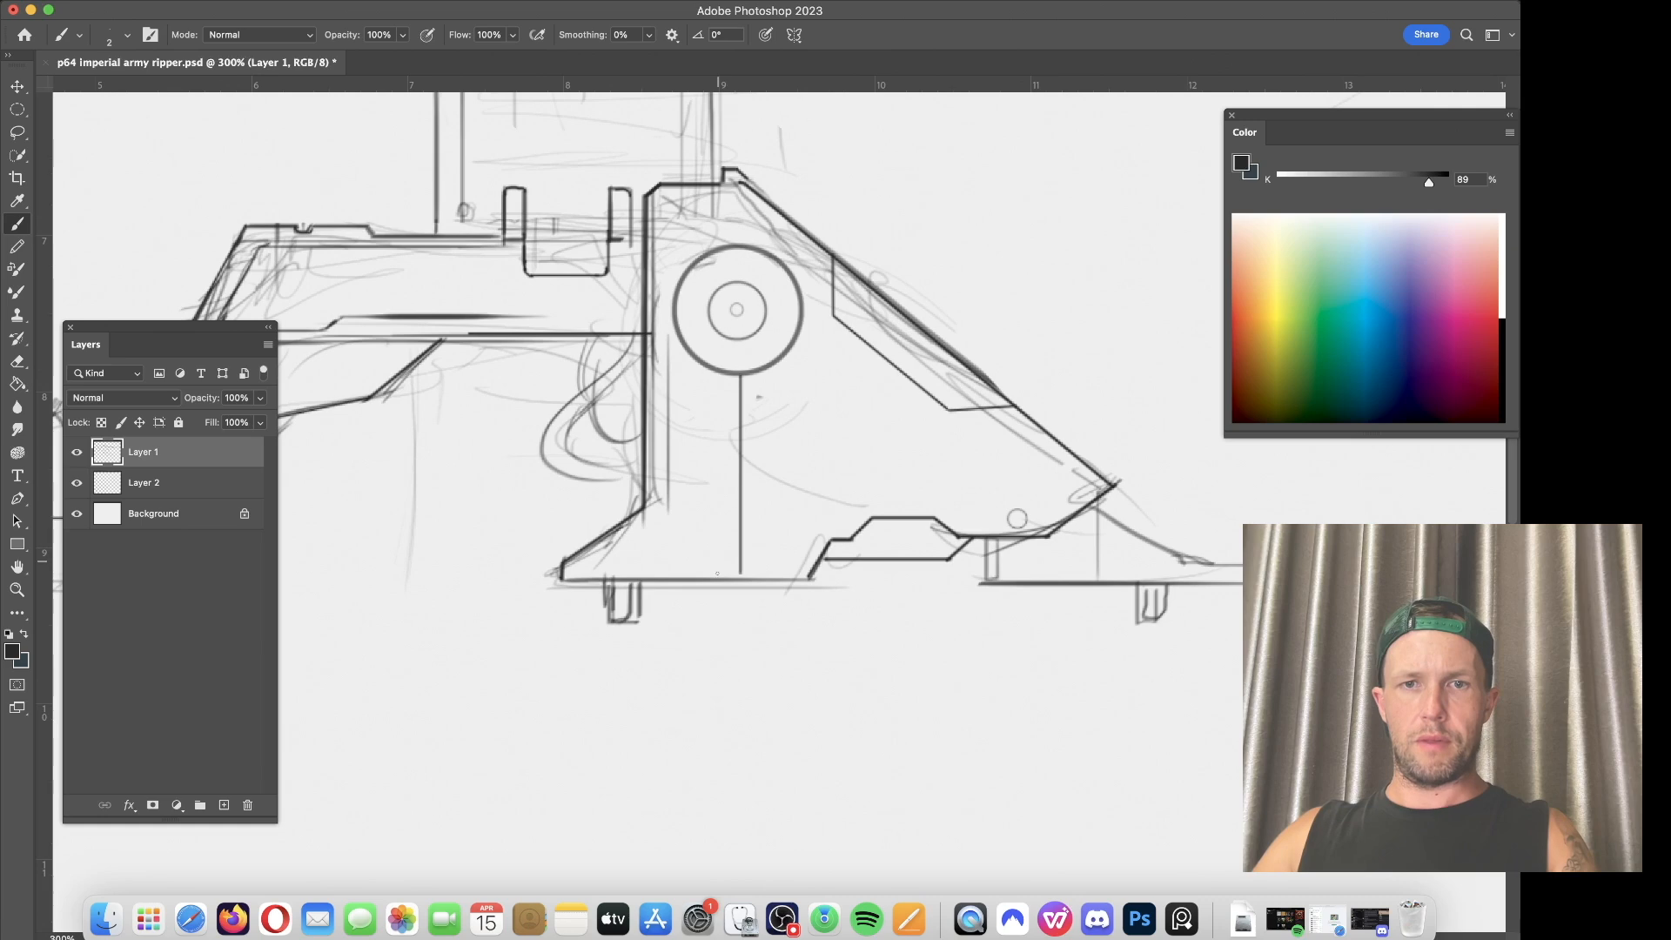
Step: Ink the stepped underside of the rear leg's foot and draw a horizontal line from the base of its peg
scroll(698, 472, "left", 10)
scroll(698, 472, "up", 3)
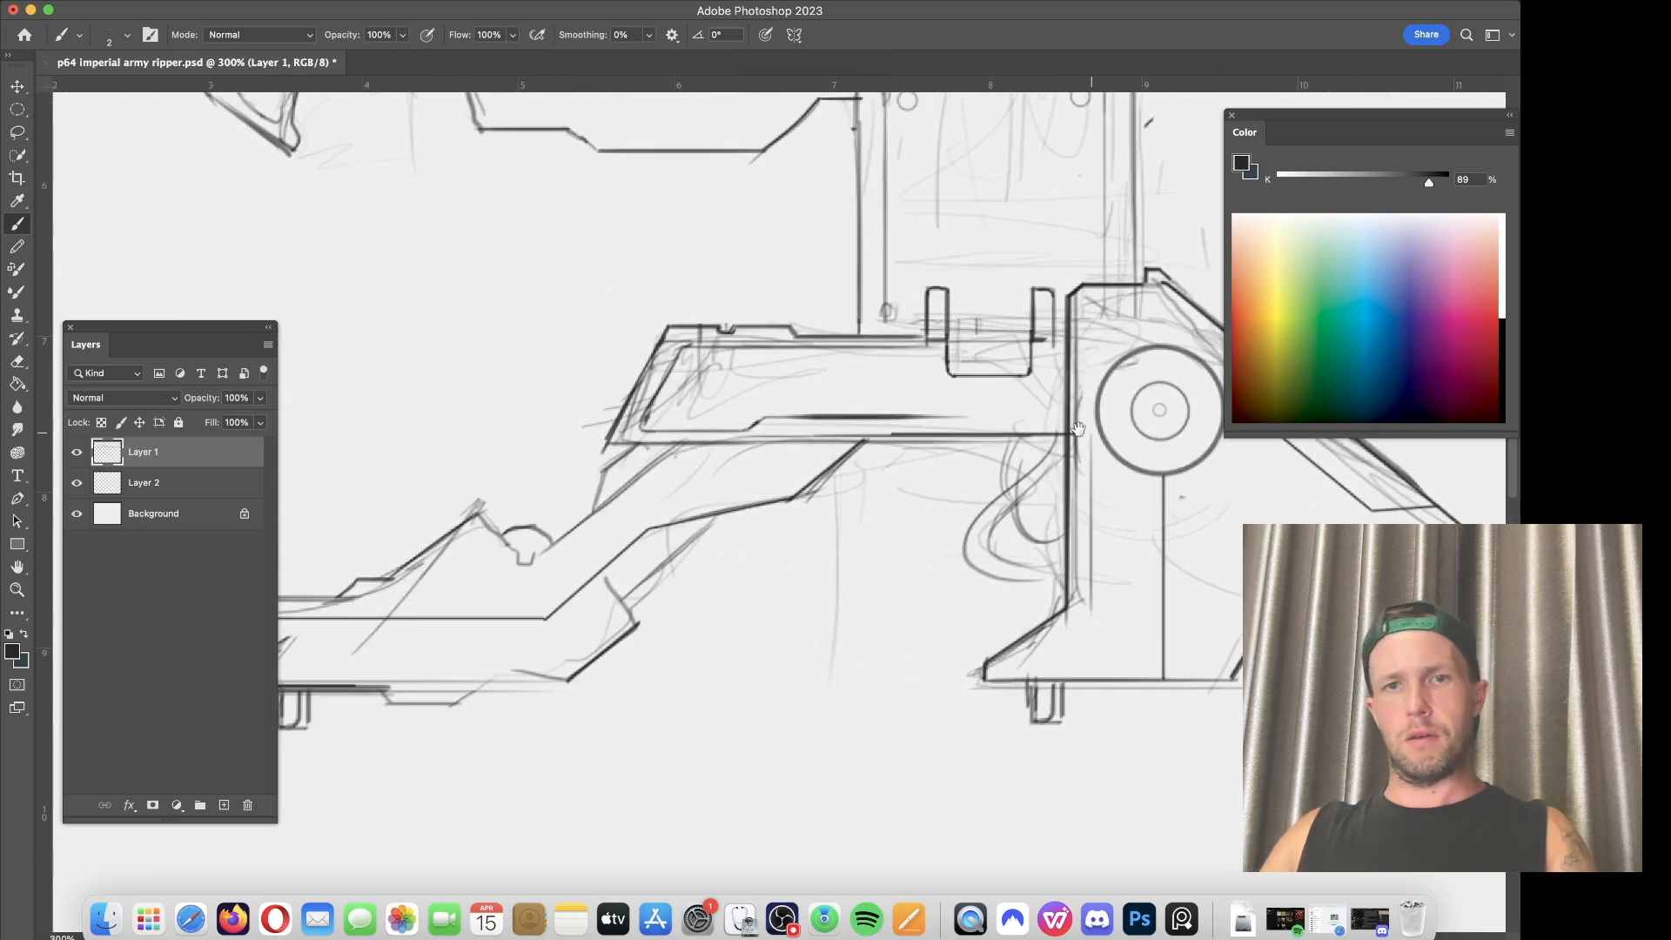
scroll(697, 472, "left", 7)
scroll(698, 473, "down", 4)
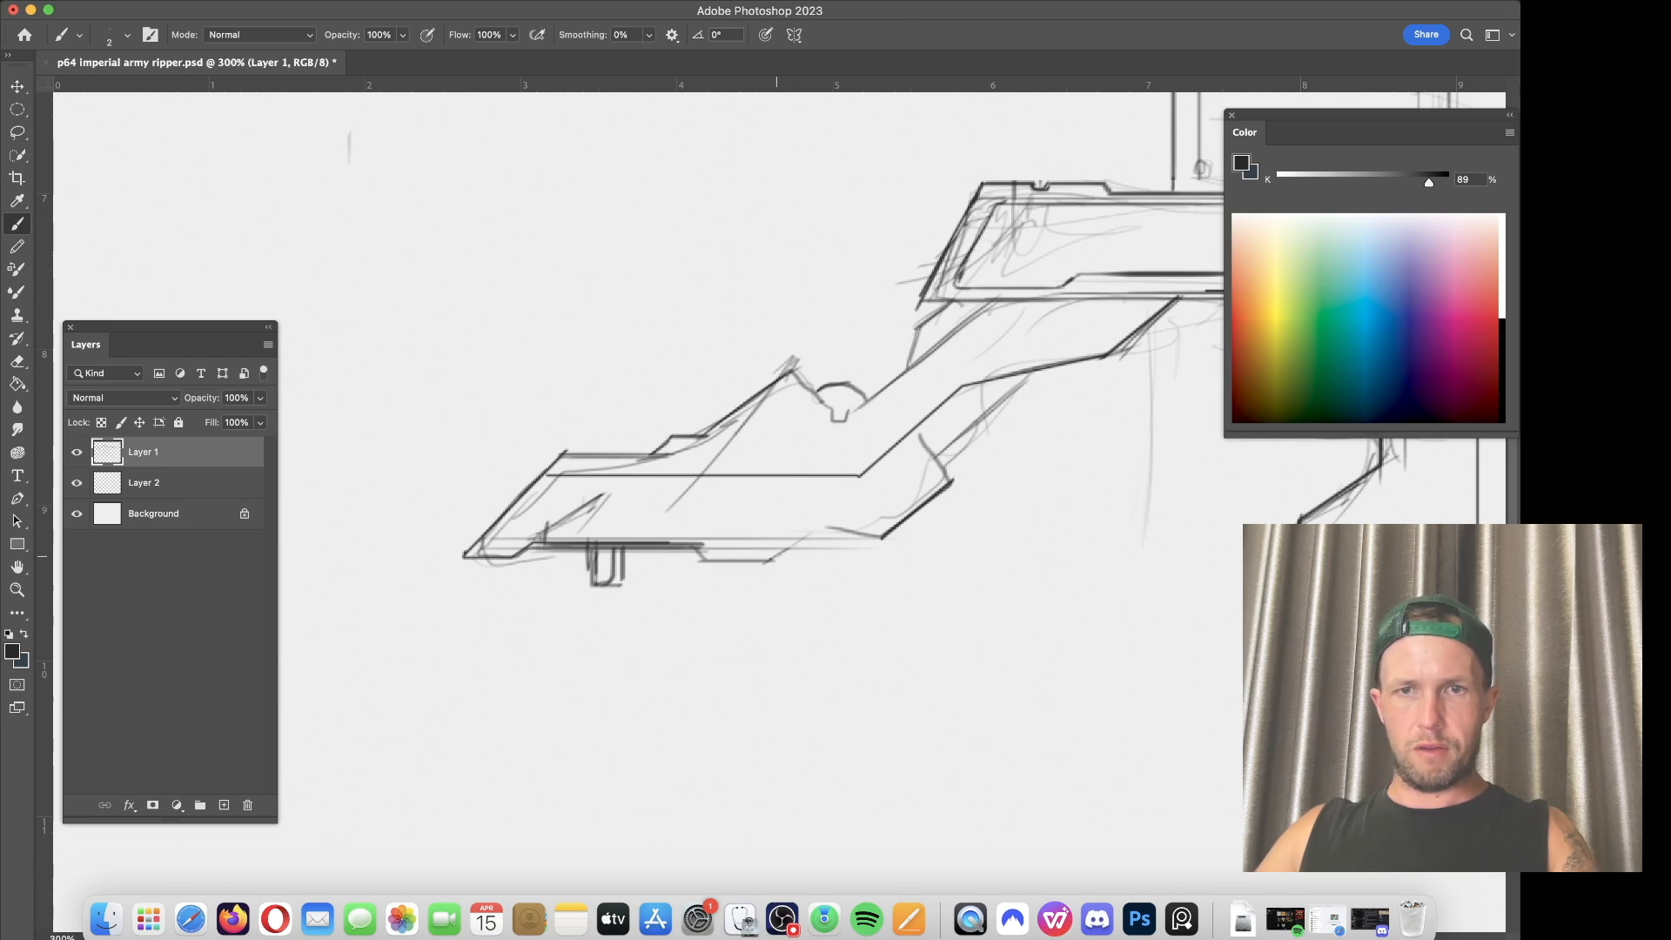
mouse_move(768, 561)
left_mouse_down()
mouse_move(826, 525)
mouse_move(883, 536)
left_mouse_up()
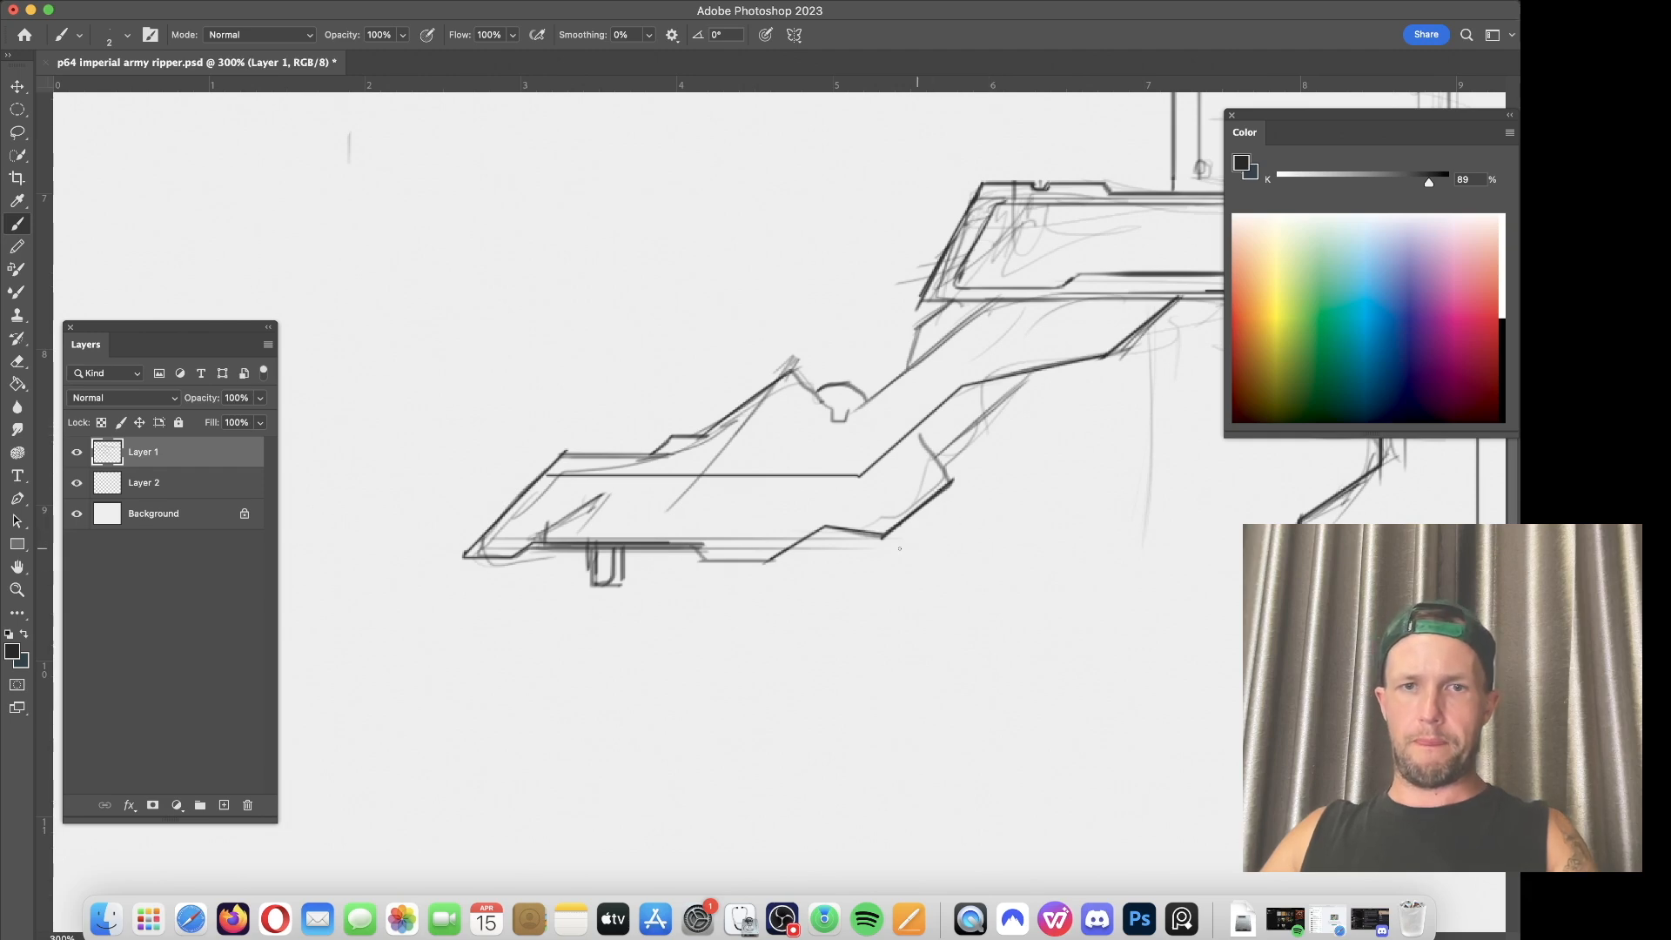
mouse_move(614, 585)
left_mouse_down()
mouse_move(979, 608)
mouse_move(1003, 557)
left_mouse_up()
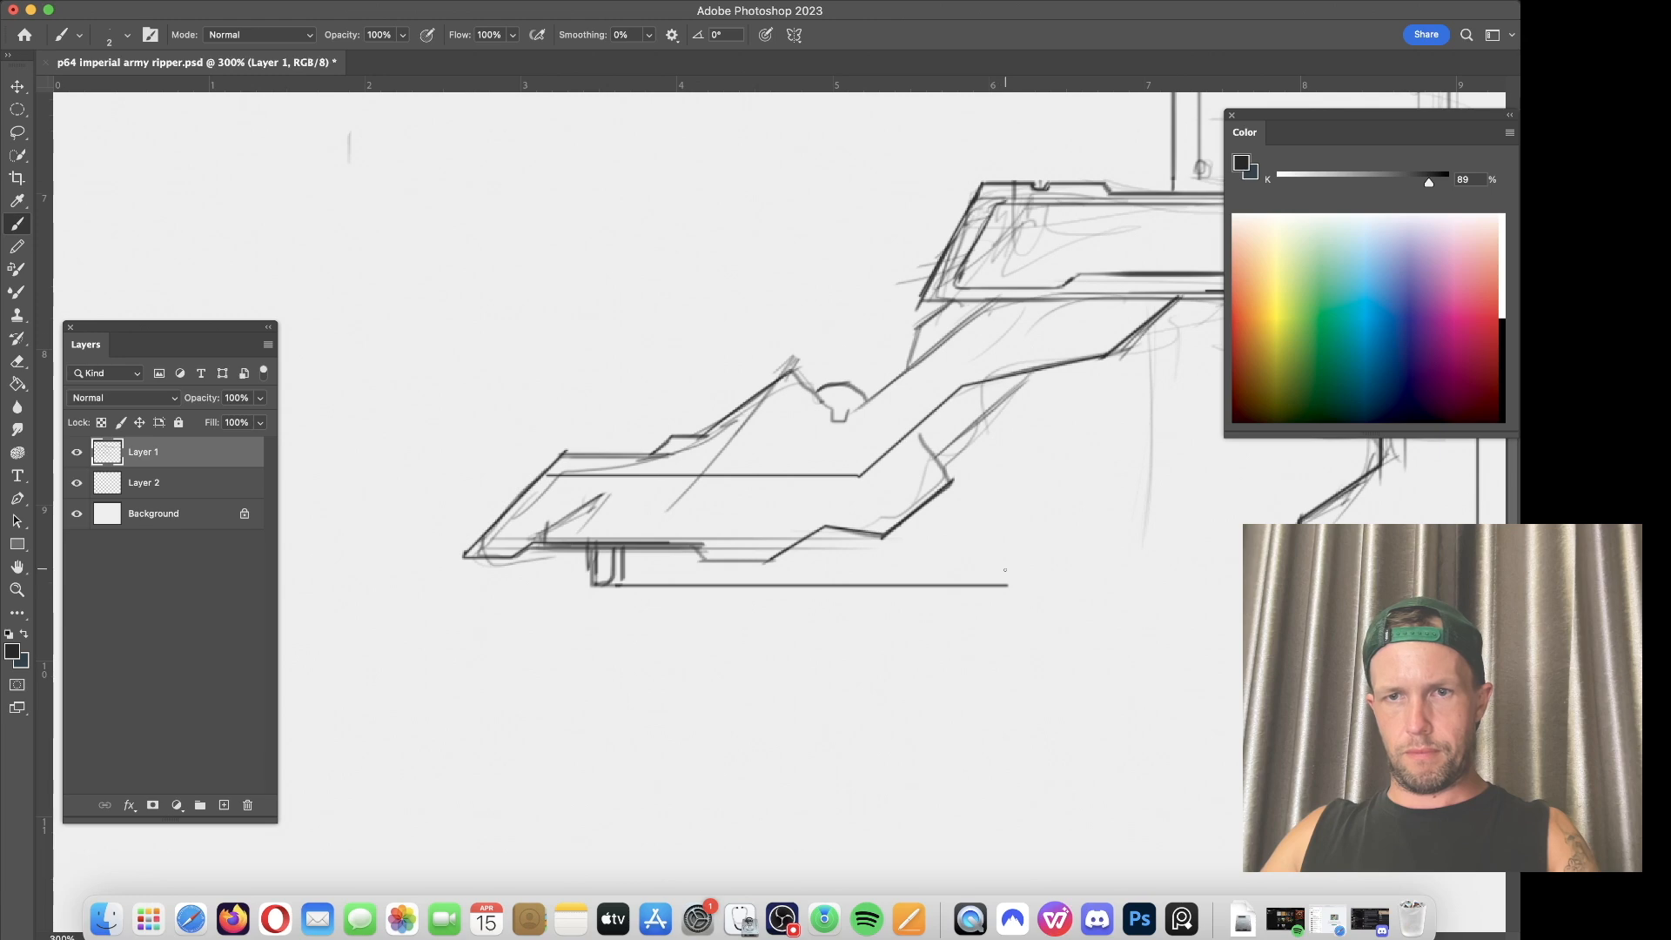
Step: Draw a triangular brace under the rear leg's foot and erase the baseline stretch between the peg and the brace
key("super+minus")
key("super+minus")
key("super+minus")
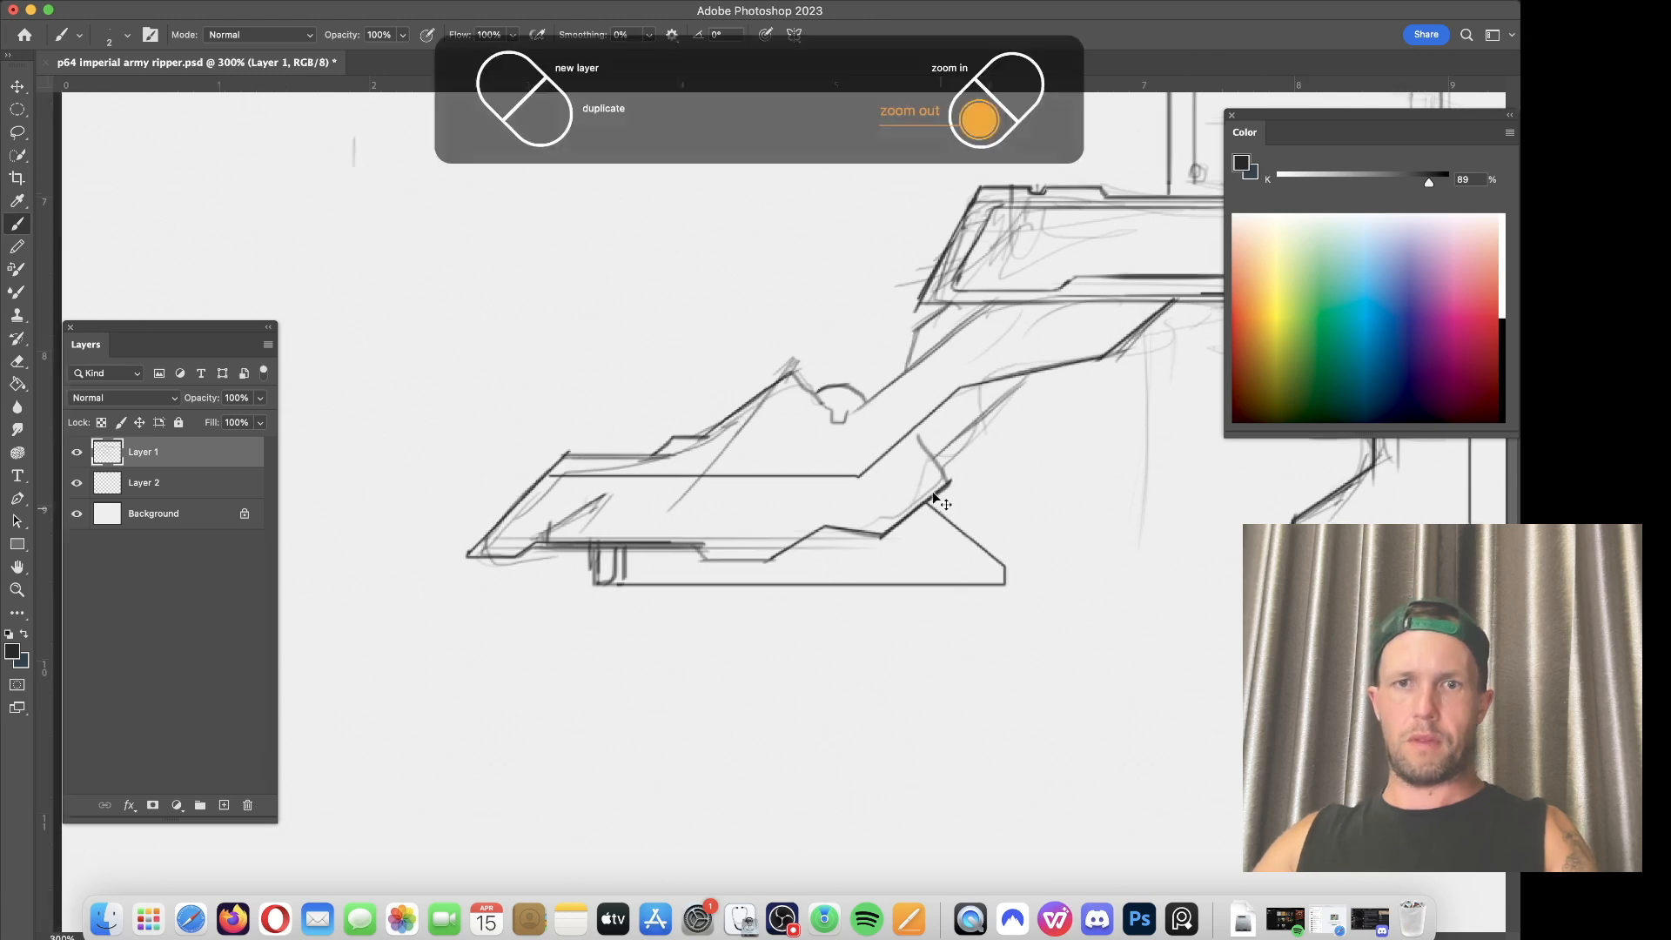
key("super+equal")
key("super+equal")
key("super+equal")
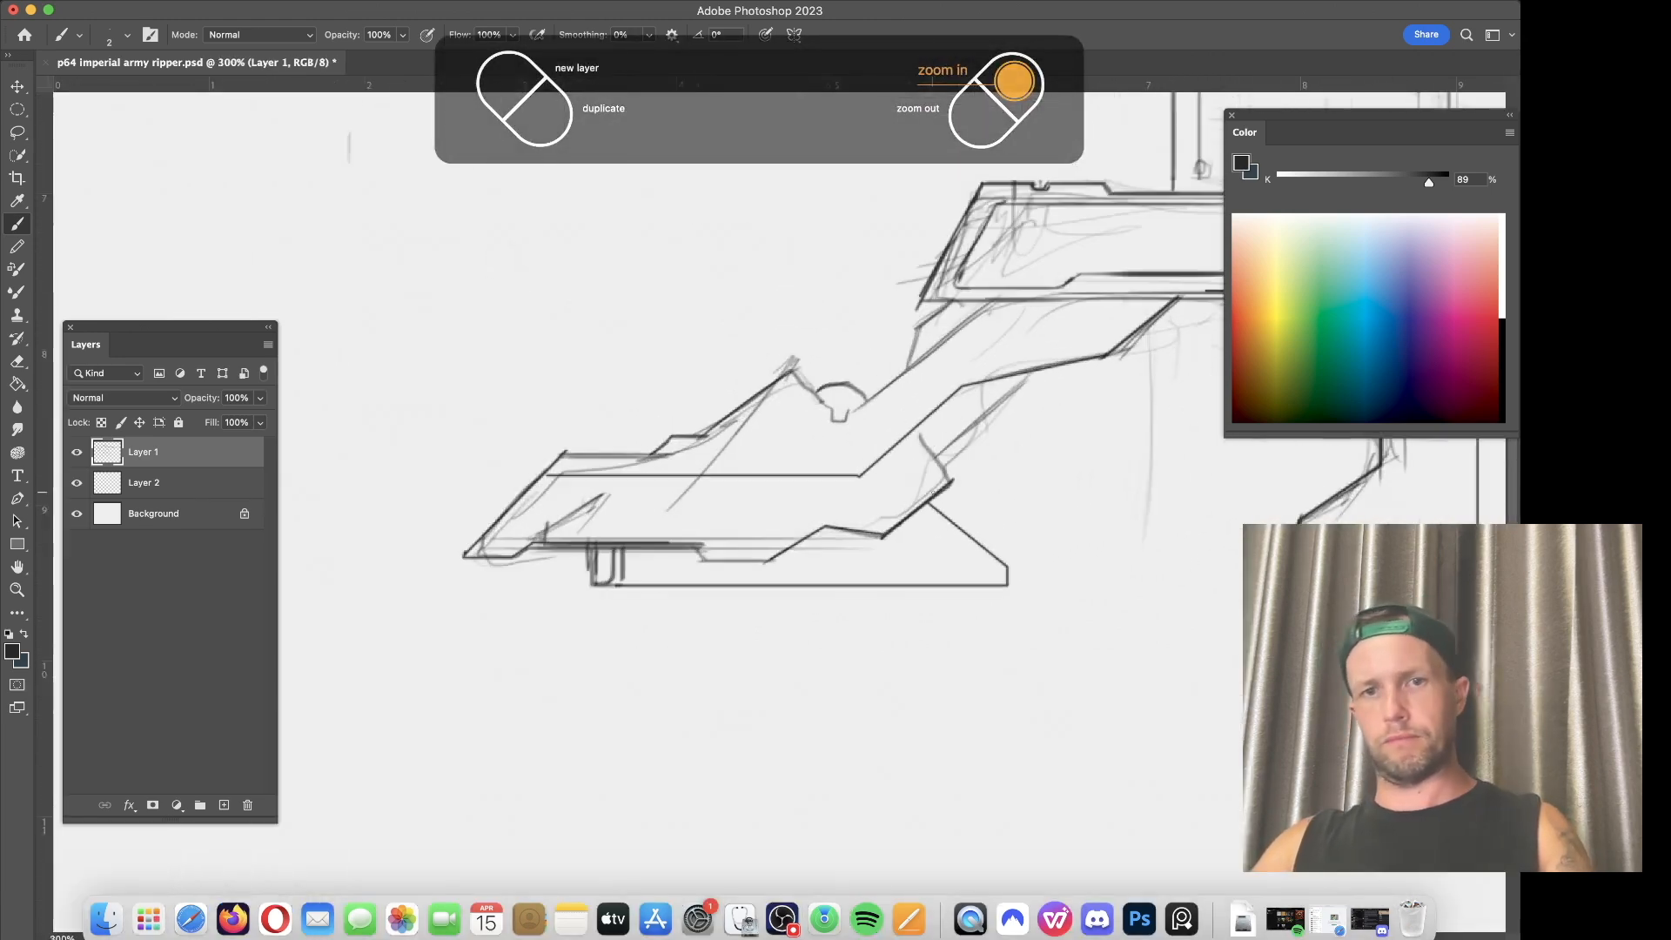
key("e")
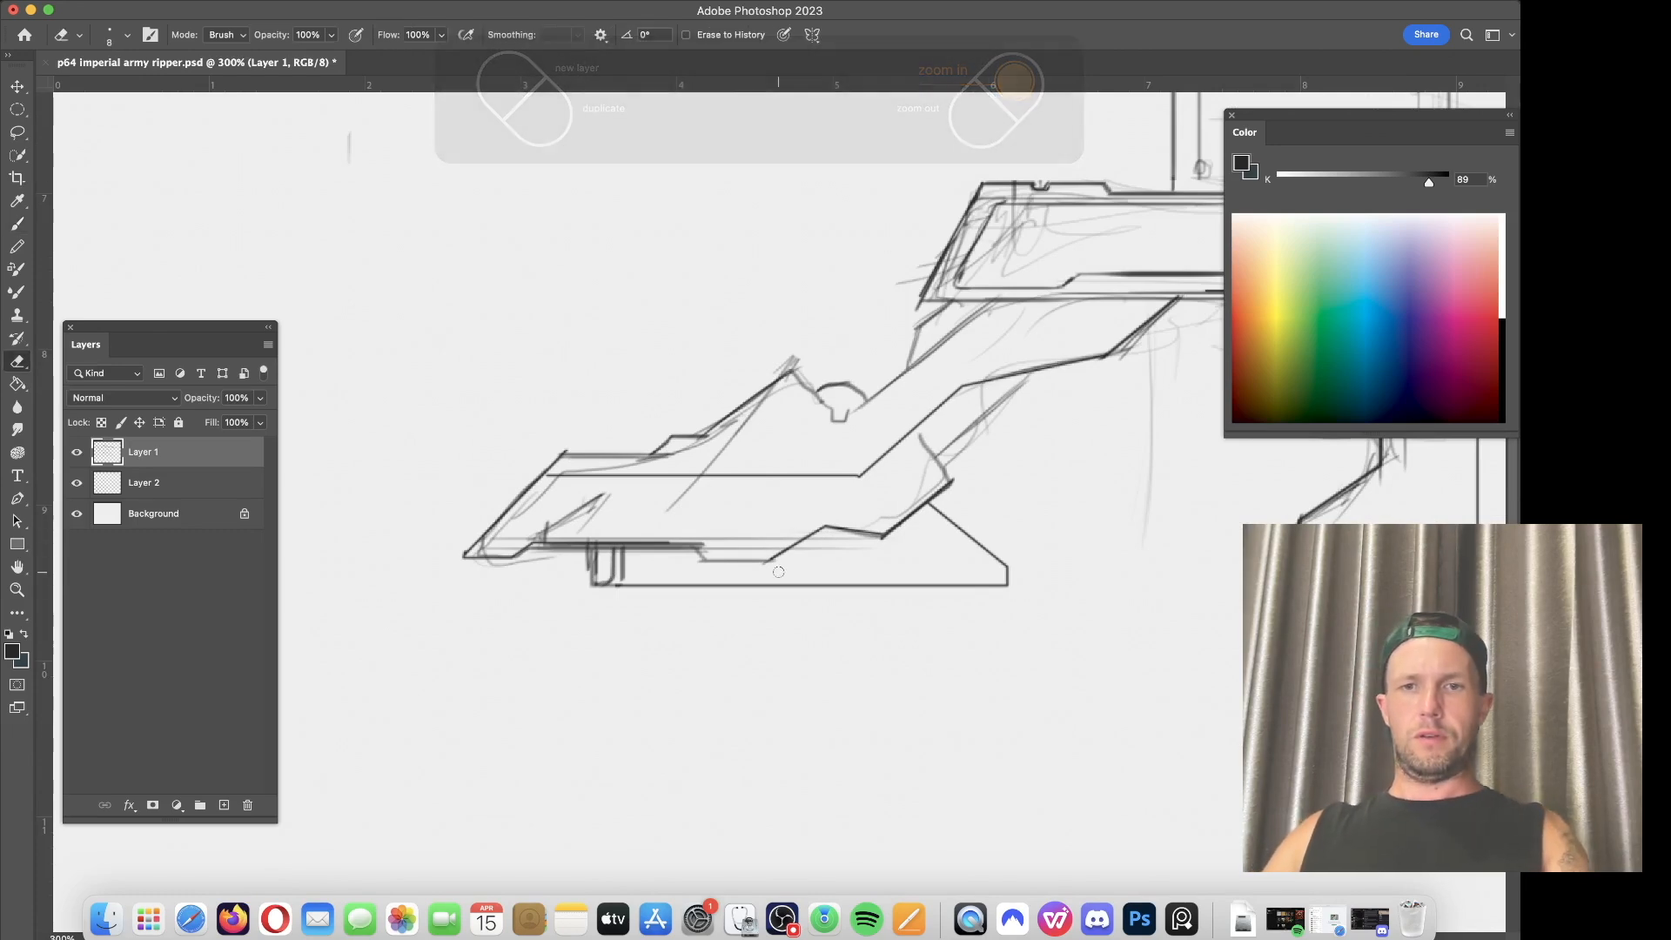
mouse_move(650, 584)
left_mouse_down()
mouse_move(782, 593)
mouse_move(646, 576)
mouse_move(823, 584)
left_mouse_up()
key("b")
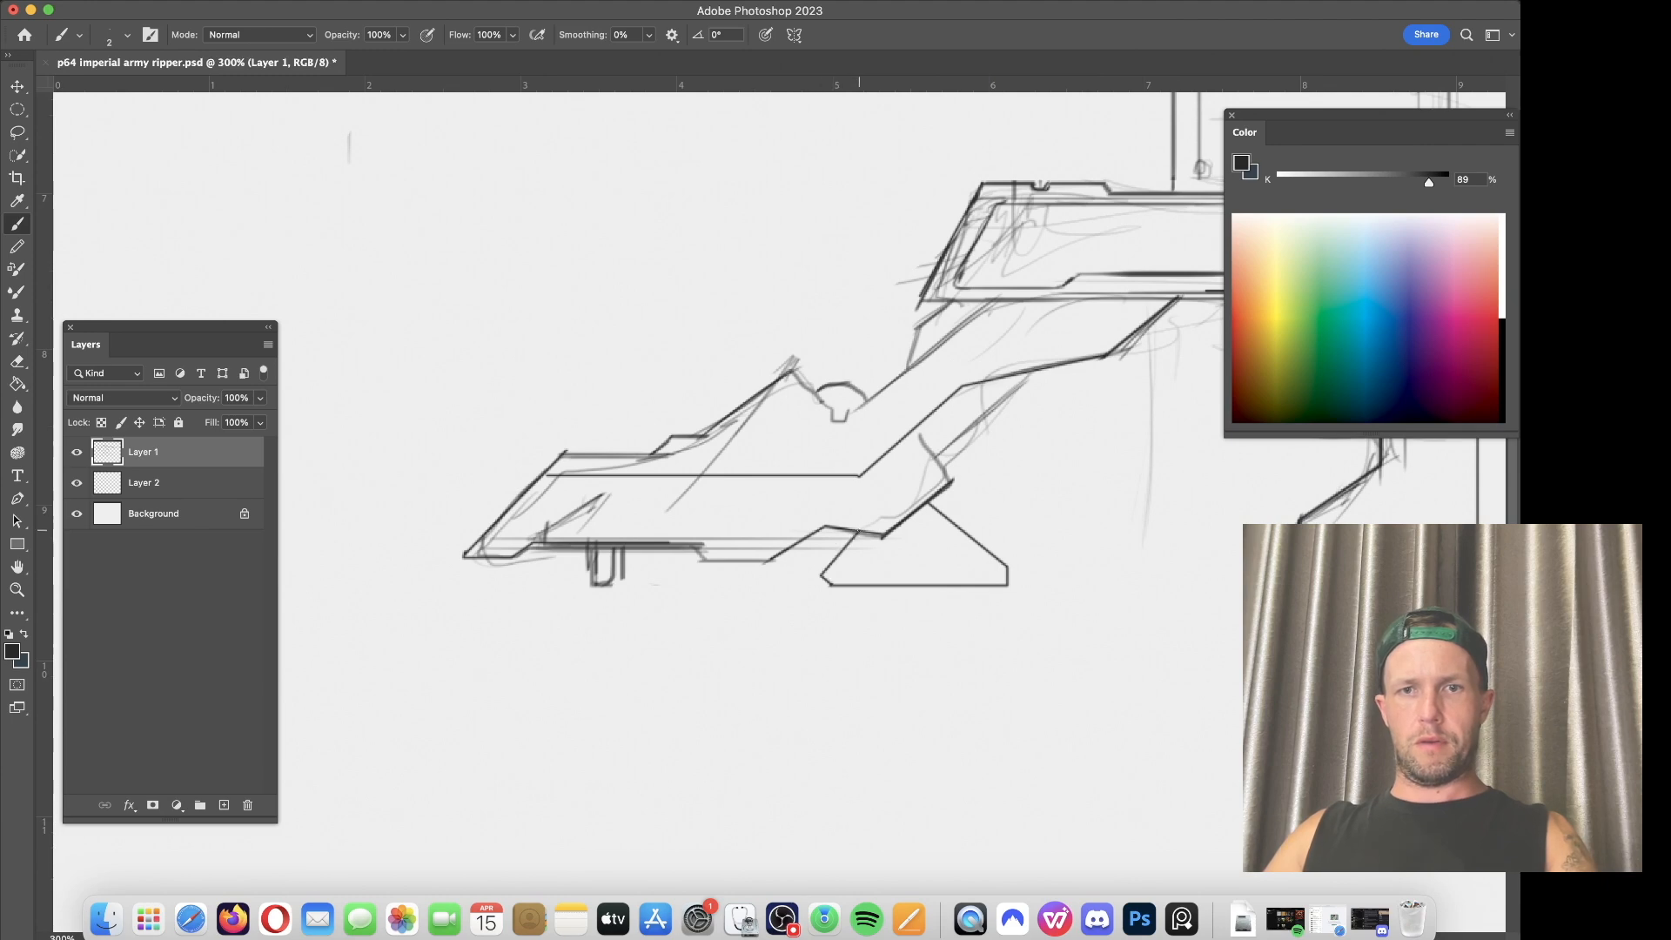
Step: Extend the triangular brace's base into a thin flat toe towards the peg and clean up its slanted edge
key("super+minus")
key("super+minus")
key("super+minus")
key("super+equal")
key("super+equal")
key("super+equal")
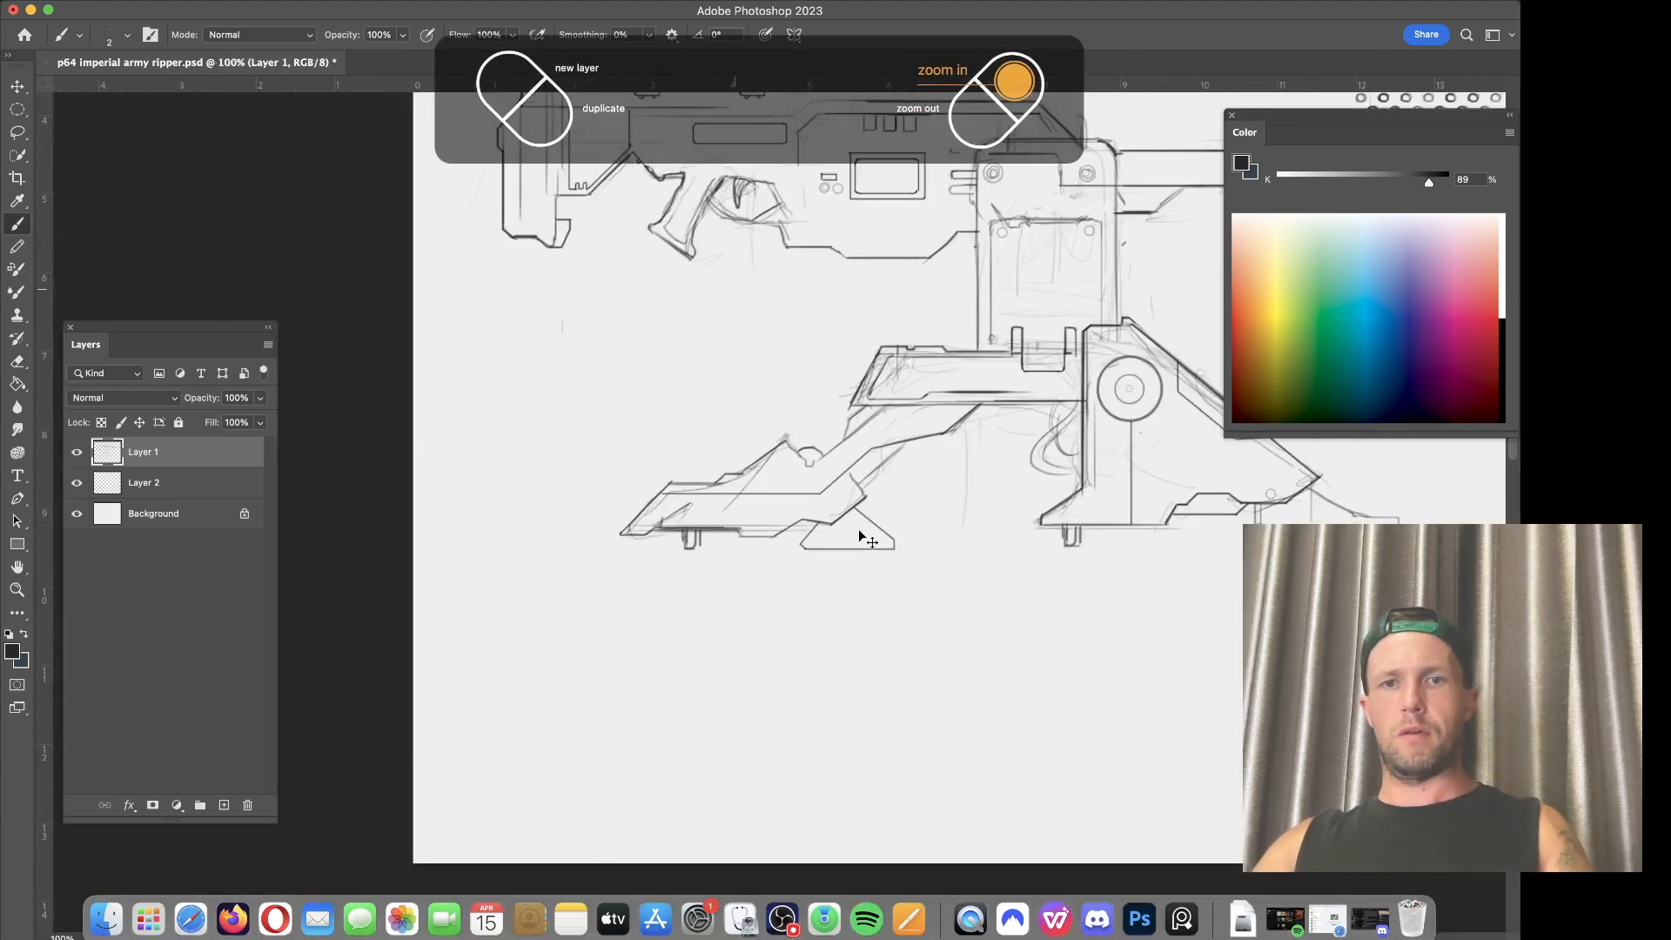
key("e")
mouse_move(822, 568)
left_mouse_down()
mouse_move(842, 585)
mouse_move(731, 585)
left_mouse_up()
key("b")
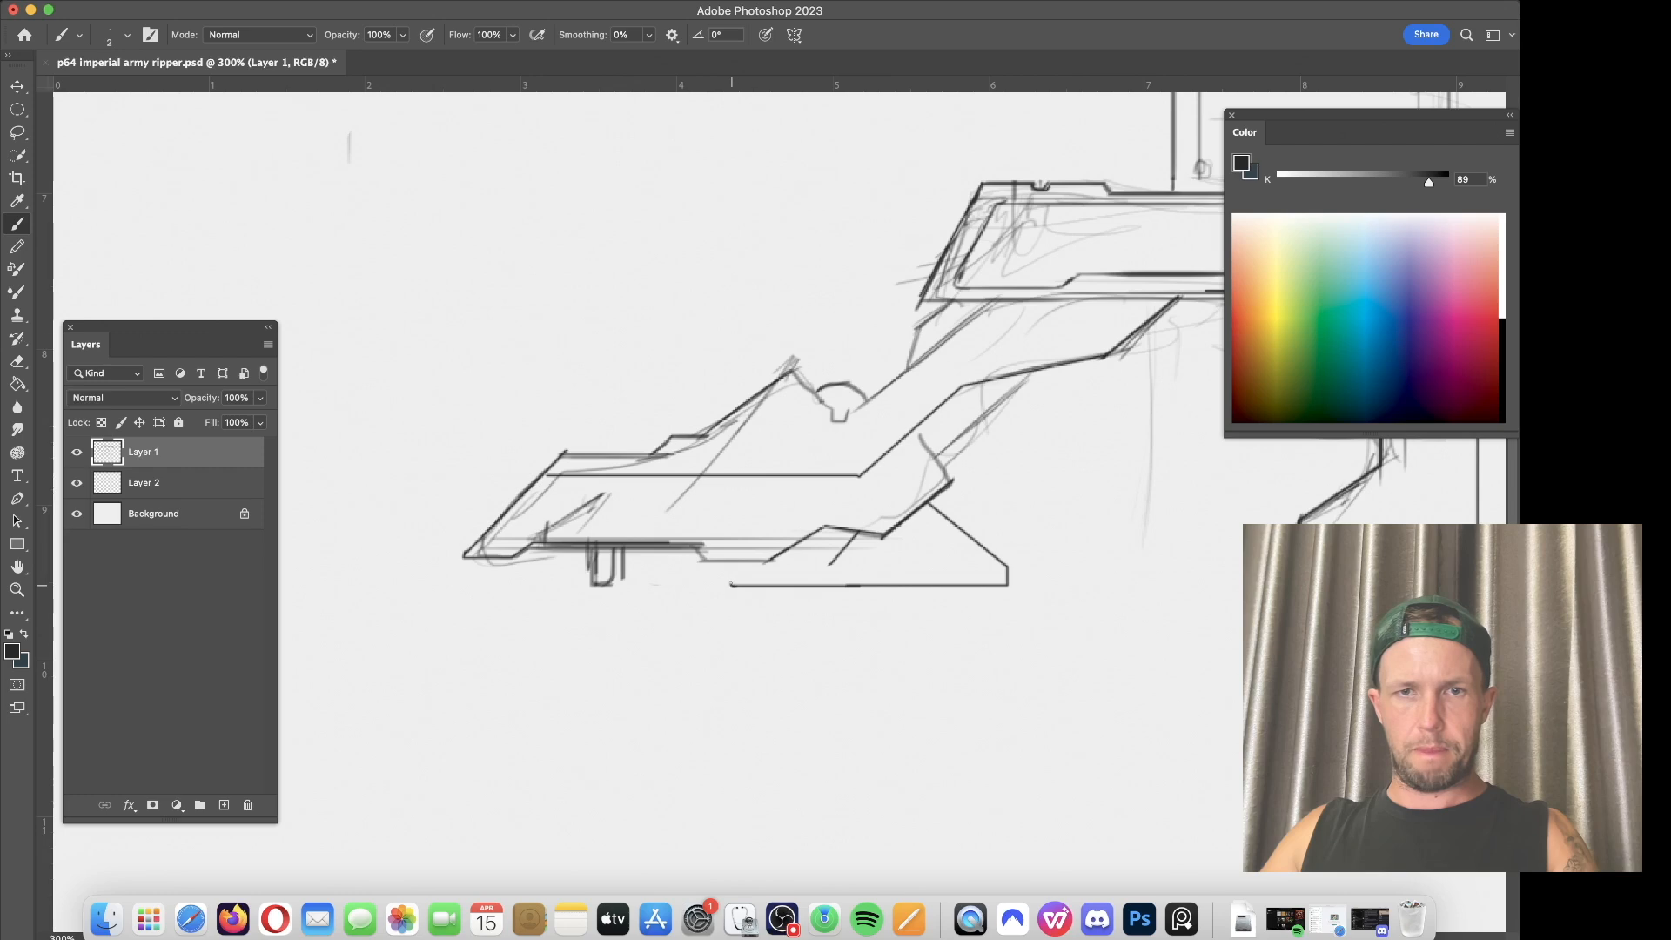
left_click_drag(734, 576, 814, 575)
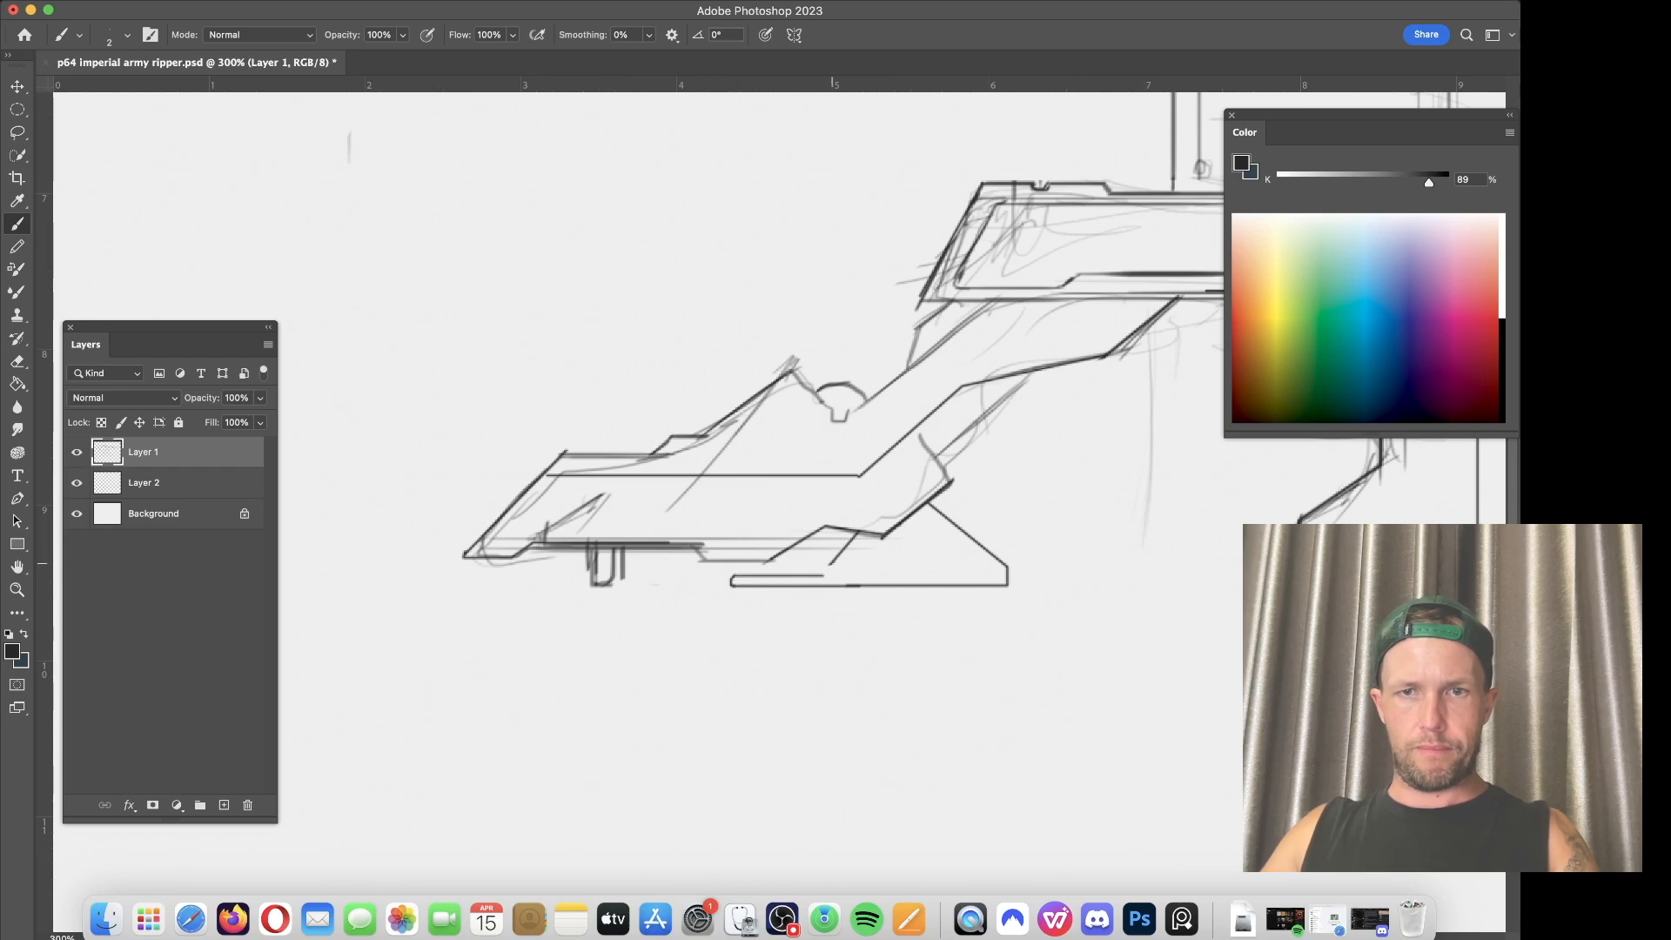
key("e")
left_click_drag(831, 562, 852, 541)
key("b")
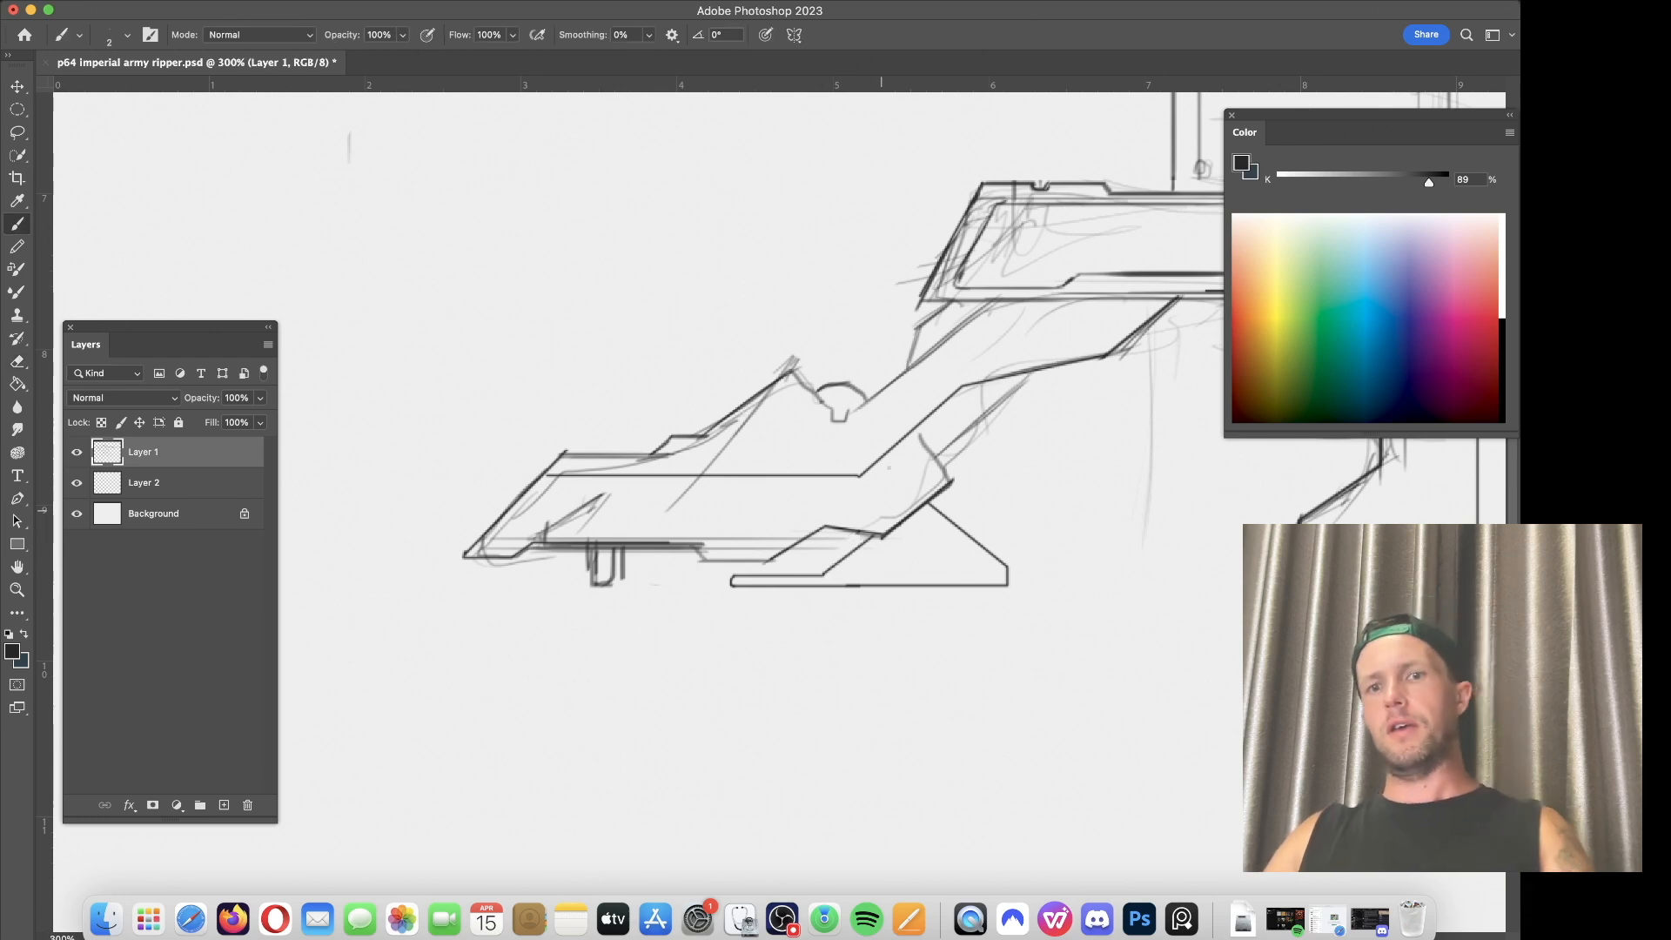
Step: Stamp small circles in the brace's two lower corners and below the rear leg's notch with a circle-shaped brush
right_click(961, 531)
left_click(935, 487)
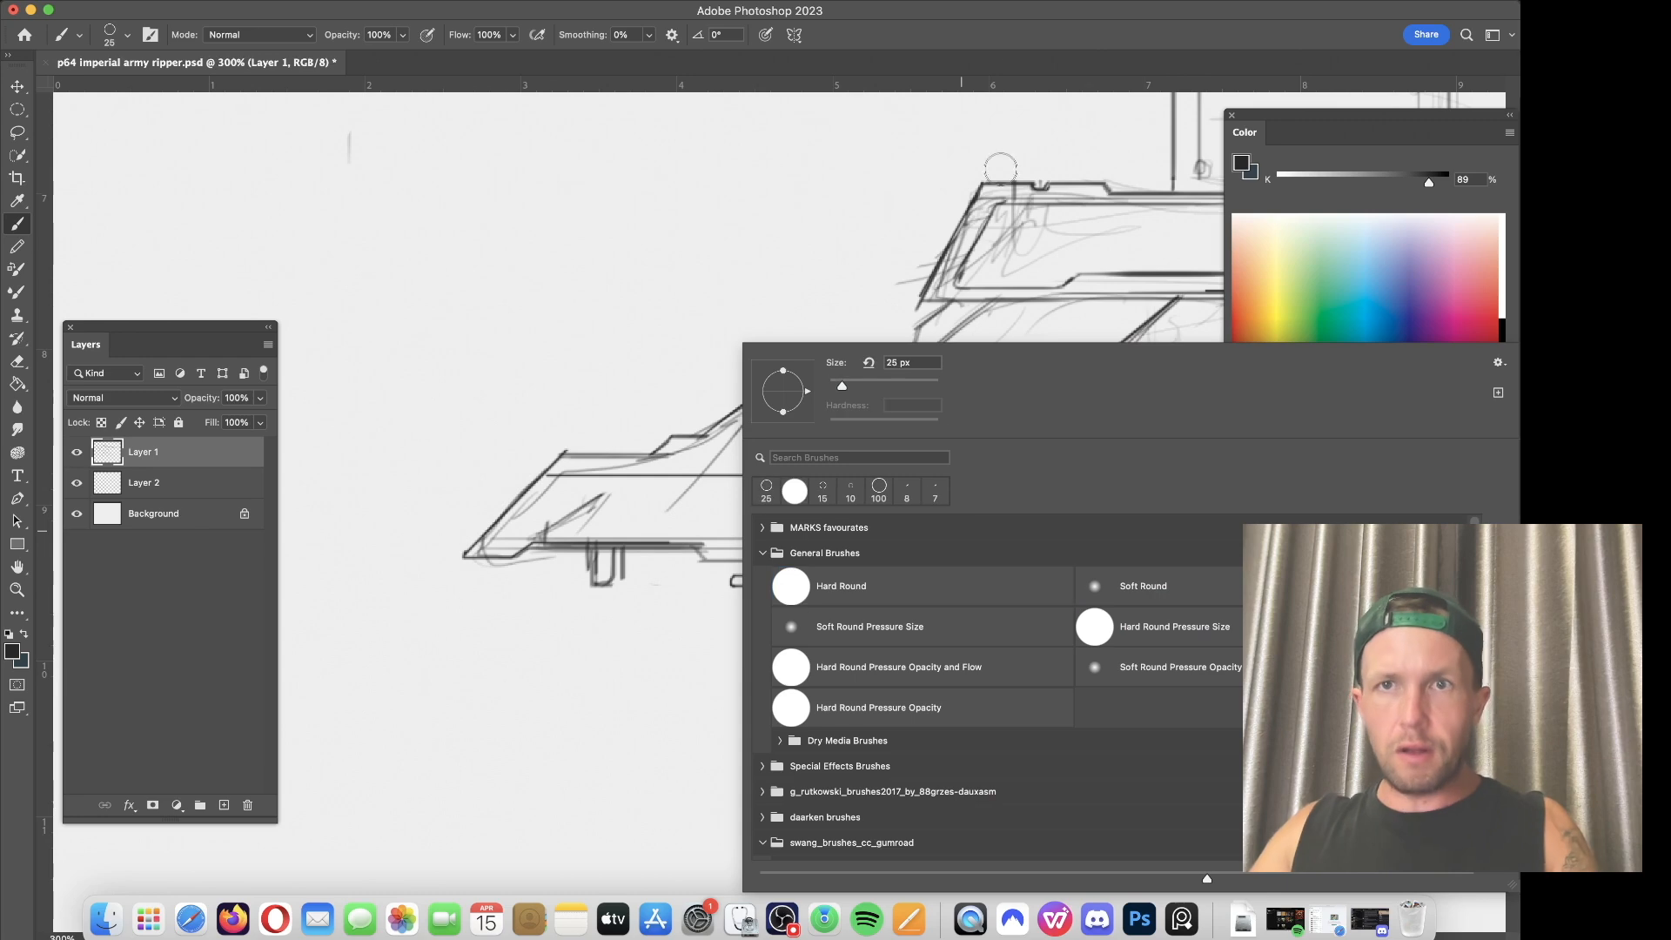
left_click(1009, 44)
key("[")
key("bracketleft")
key("bracketleft")
left_click(987, 572)
left_click(846, 575)
left_click_drag(1021, 399, 804, 563)
key("bracketleft")
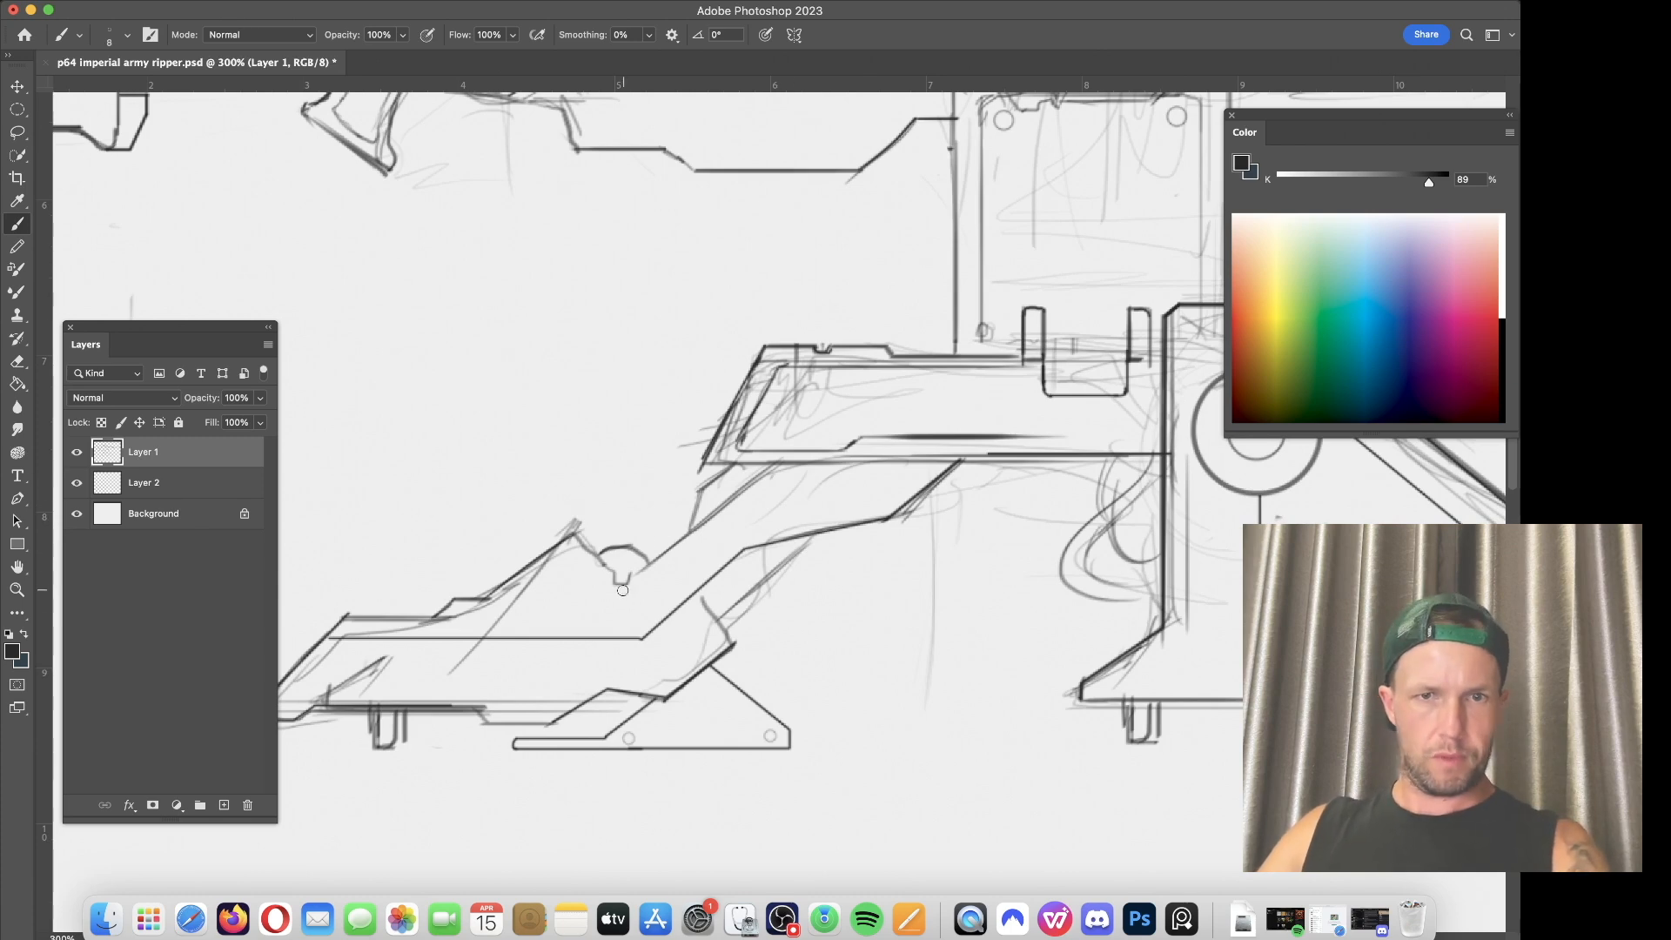
left_click(621, 593)
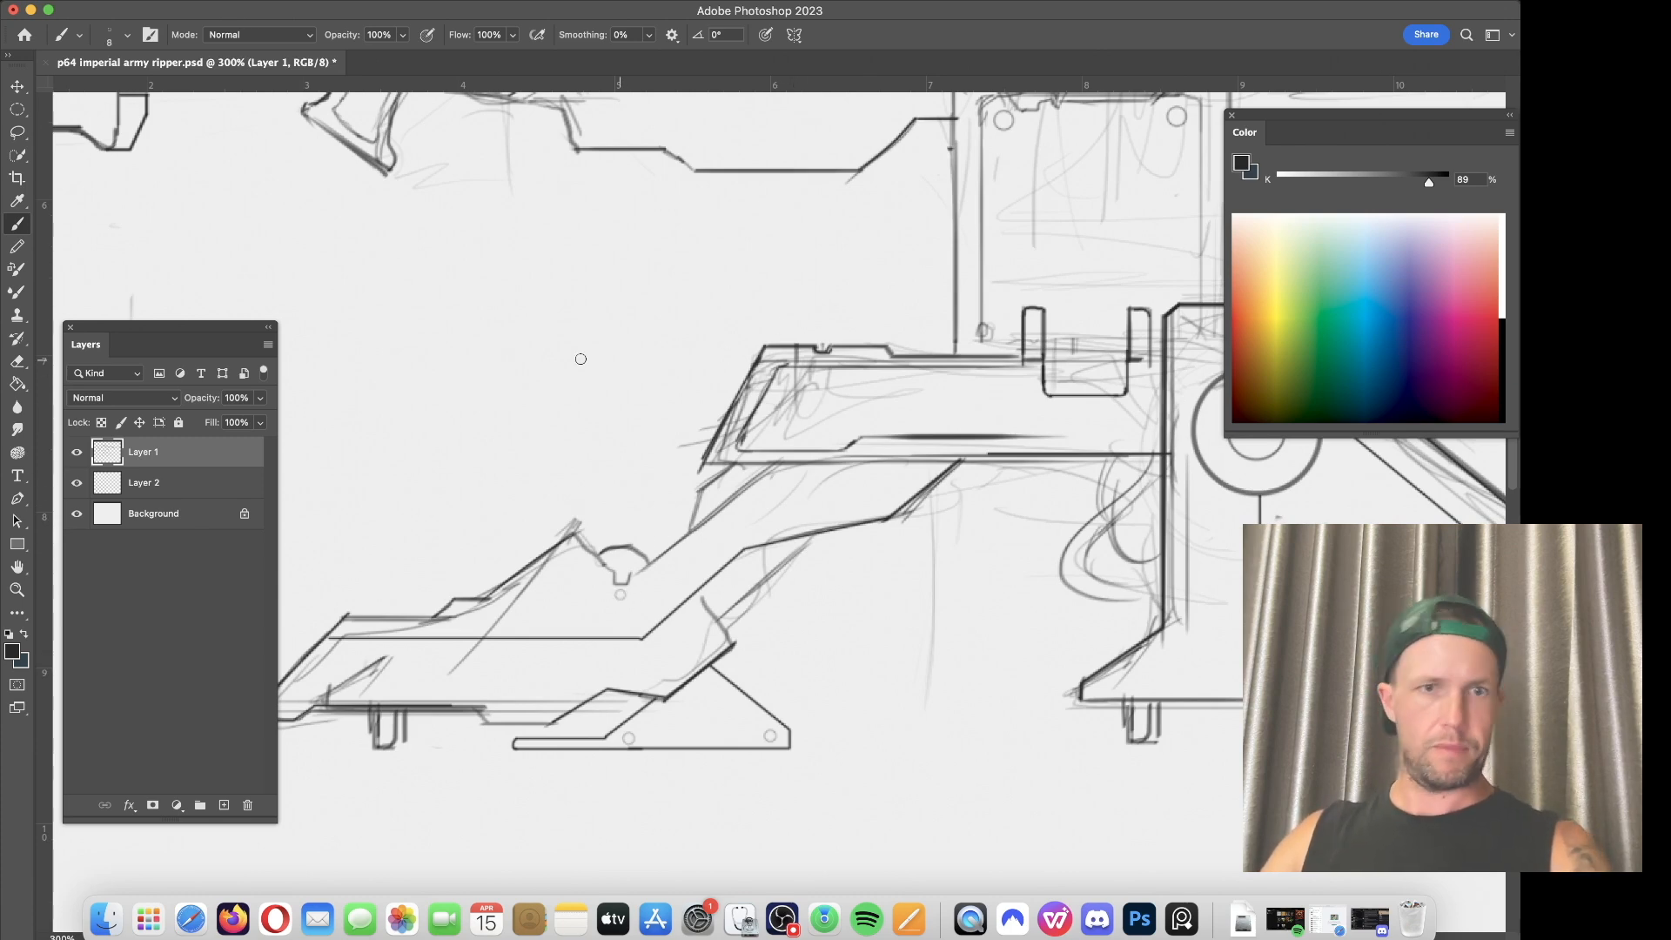
Step: Switch to a 2 px line brush and ink the V-shaped notch and its small square socket on the rear leg
right_click(530, 468)
left_click(642, 500)
left_click(454, 530)
key("bracketleft")
key("bracketleft")
key("bracketleft")
key("bracketleft")
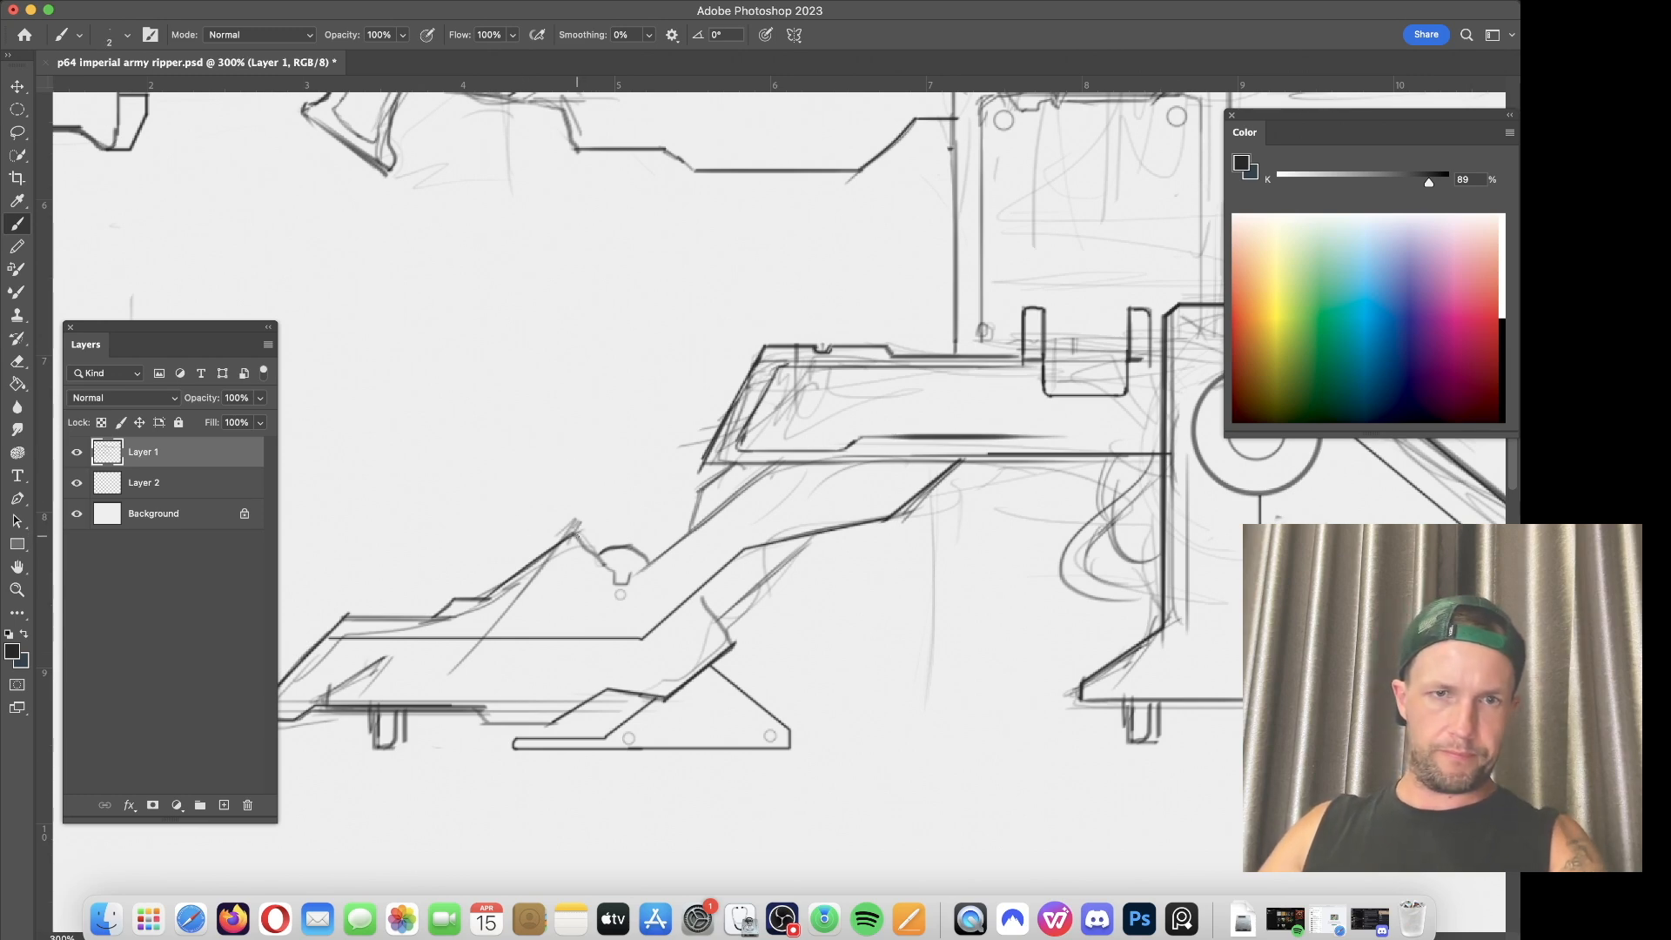
left_click_drag(574, 536, 616, 572)
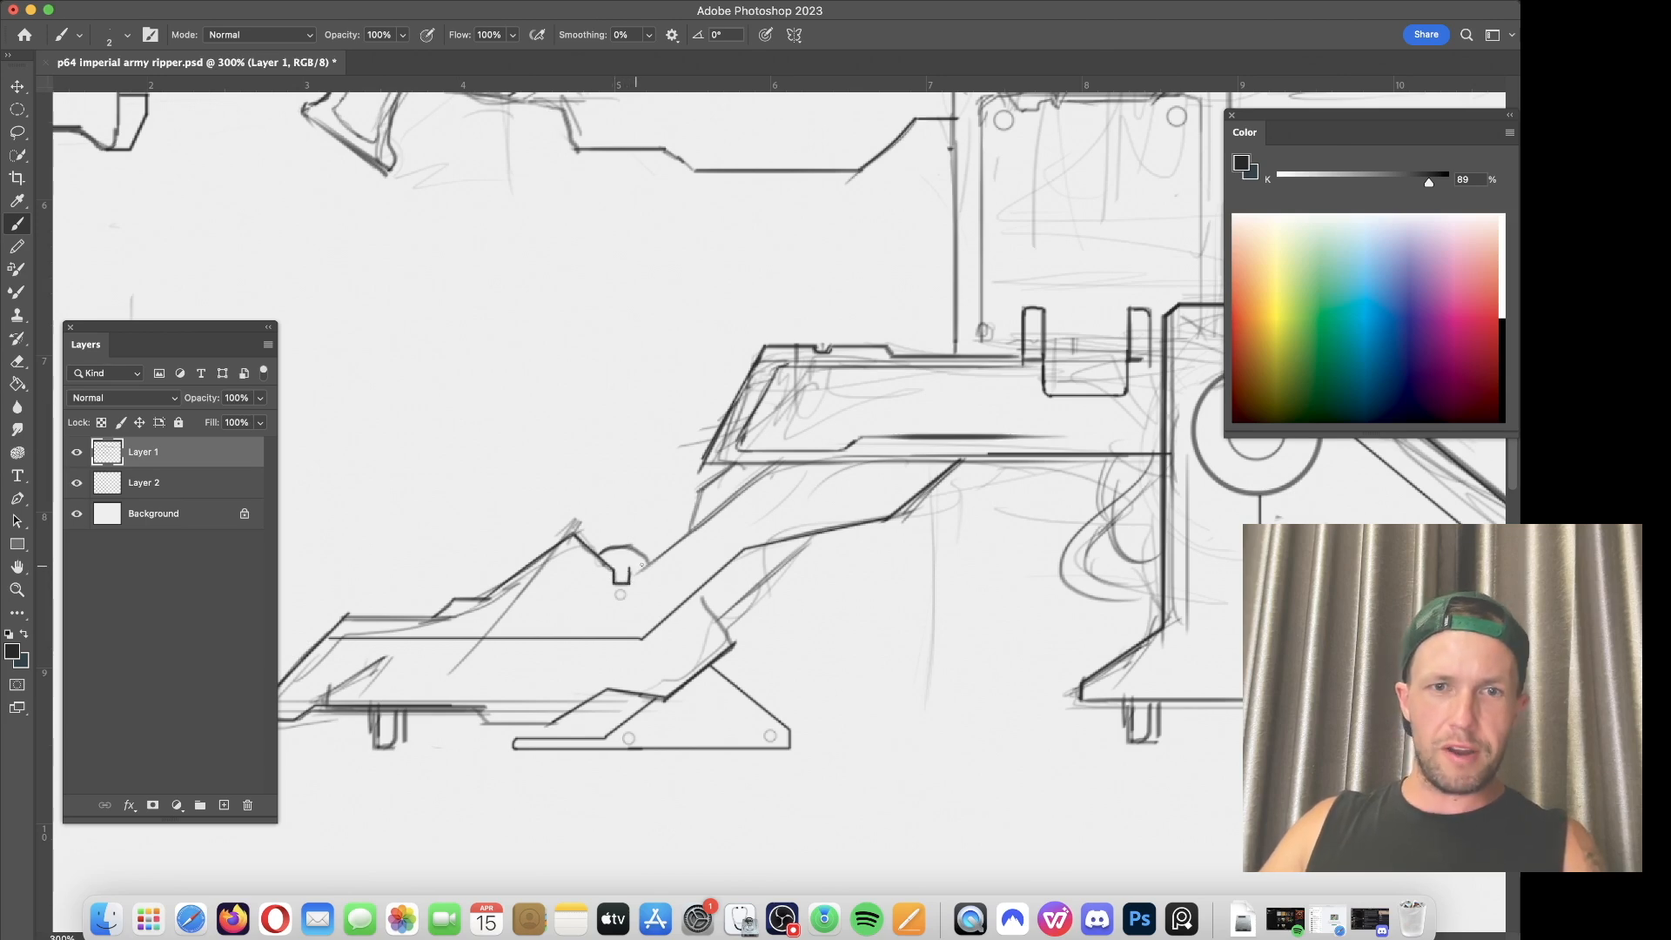
left_click_drag(630, 569, 659, 547)
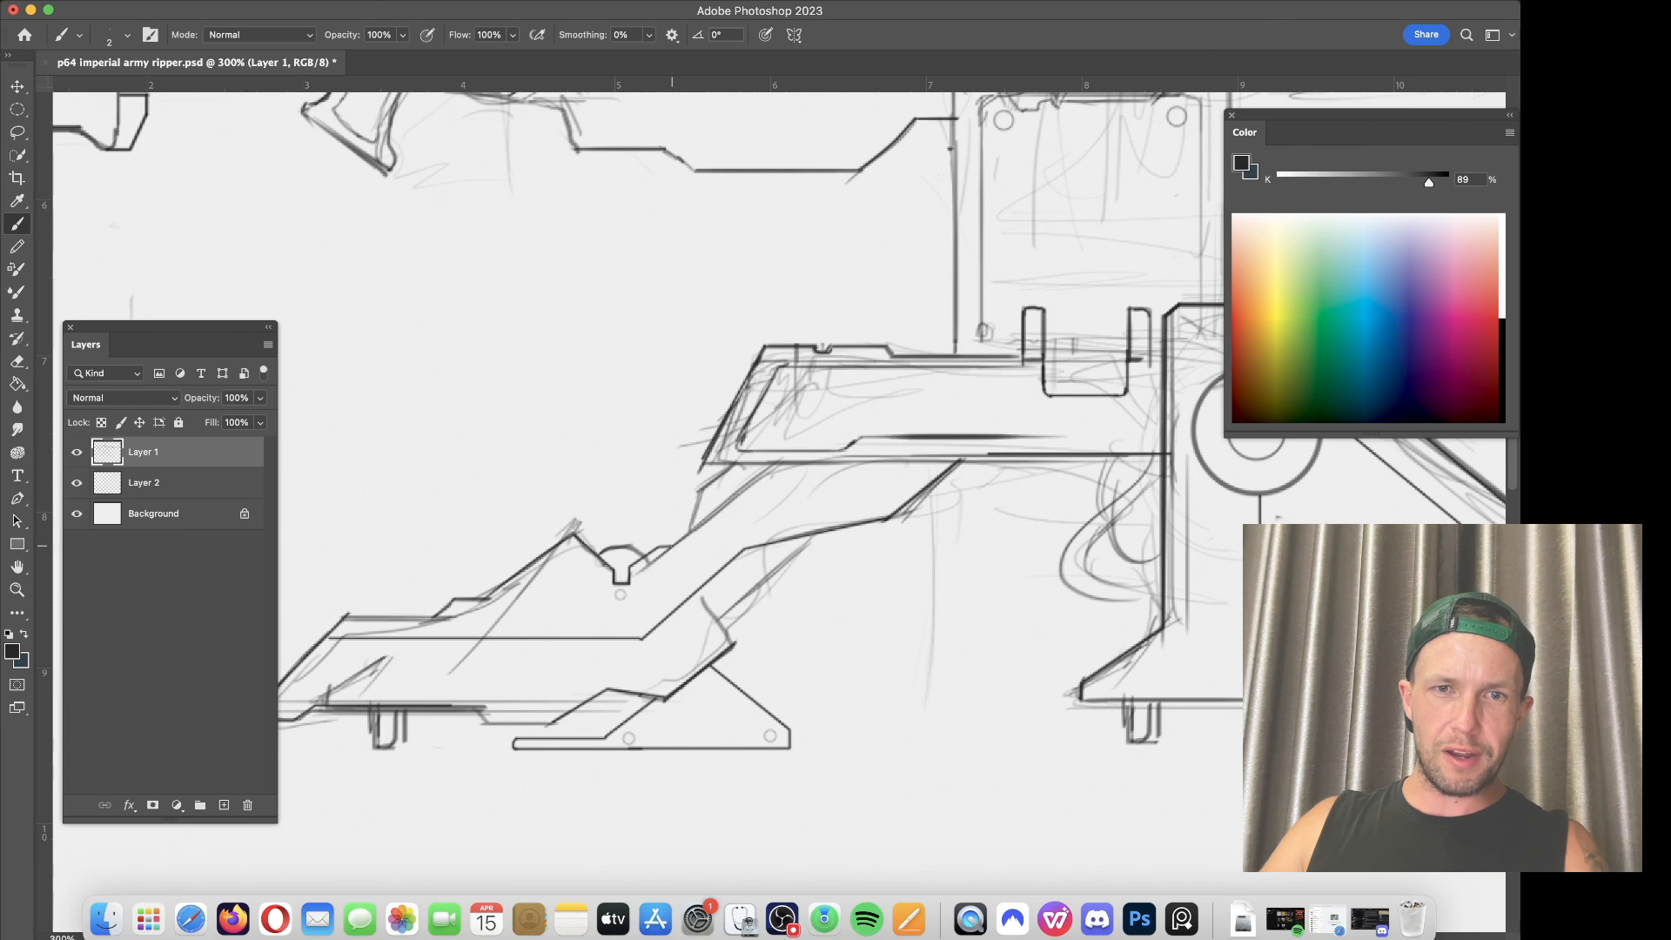
left_click_drag(630, 570, 660, 545)
Step: Erase the stray lines outside the support arm's slanted end and ink the column's left edge
key("e")
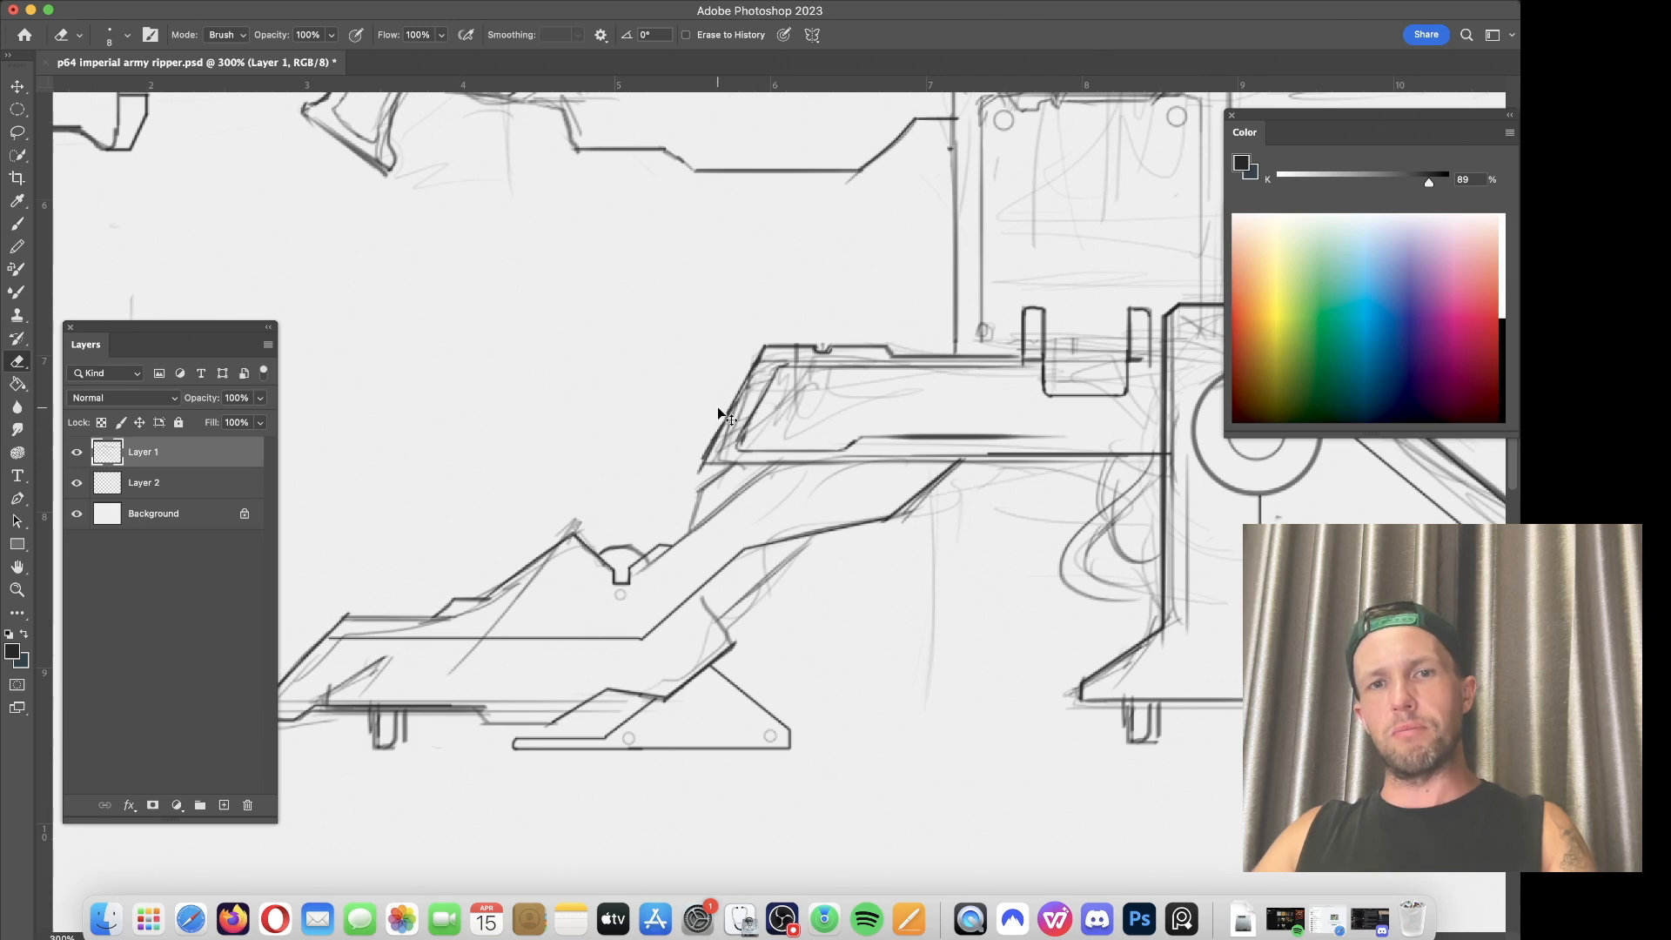
left_click_drag(689, 467, 696, 465)
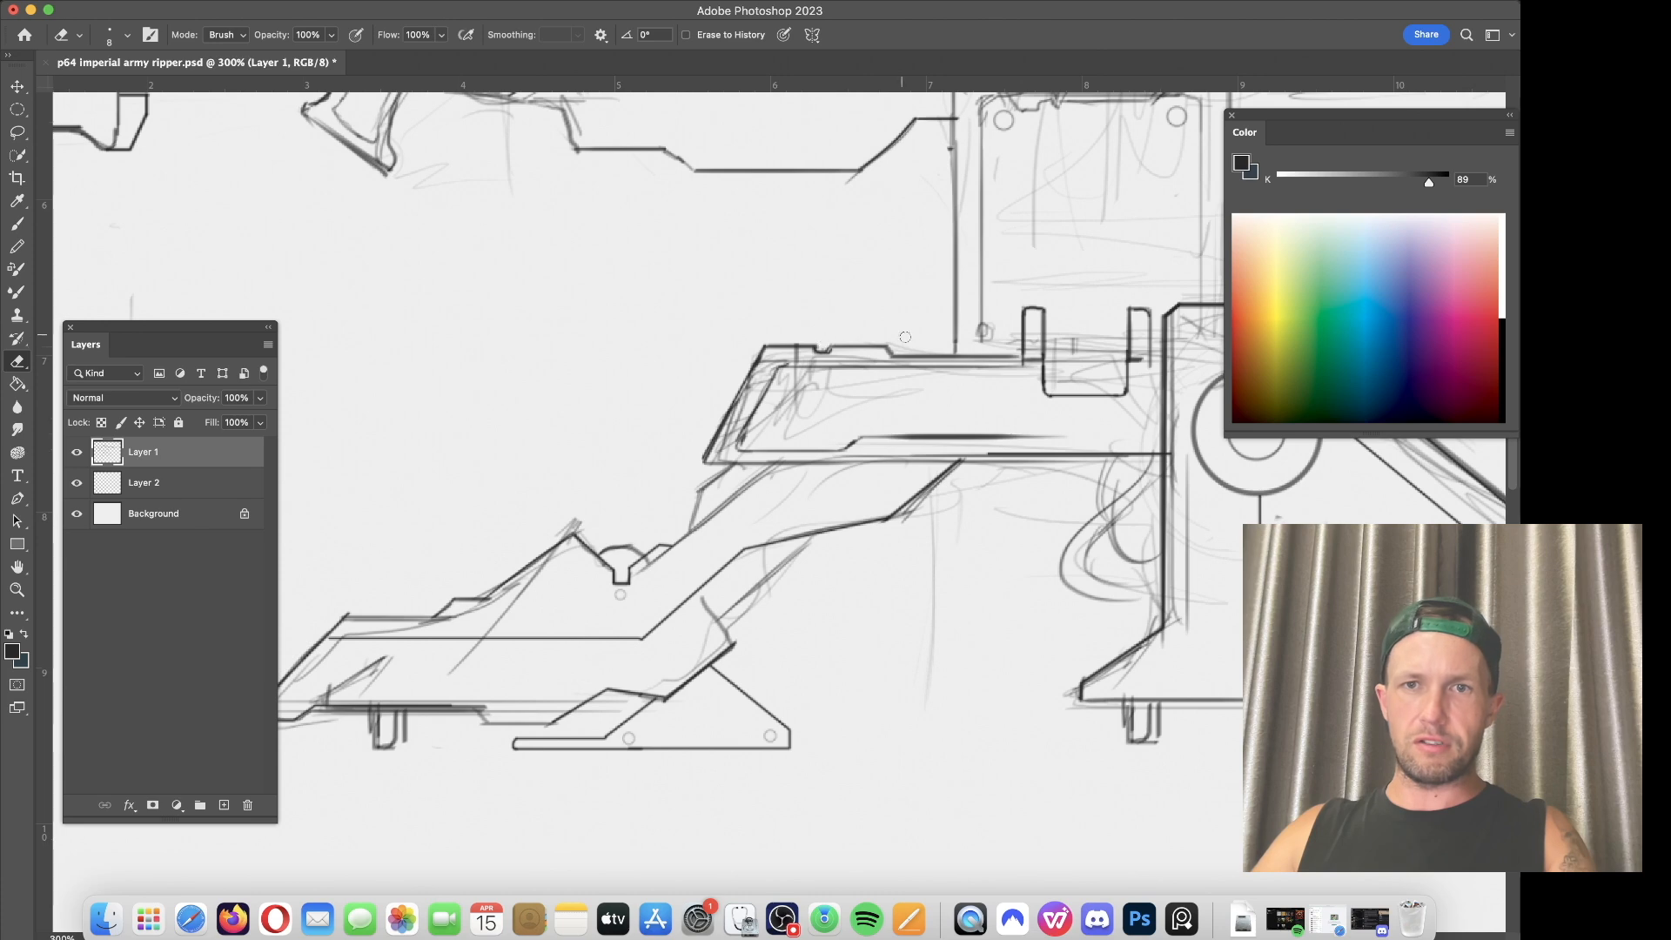
key("b")
mouse_move(954, 350)
left_mouse_down()
mouse_move(830, 364)
mouse_move(831, 264)
left_mouse_up()
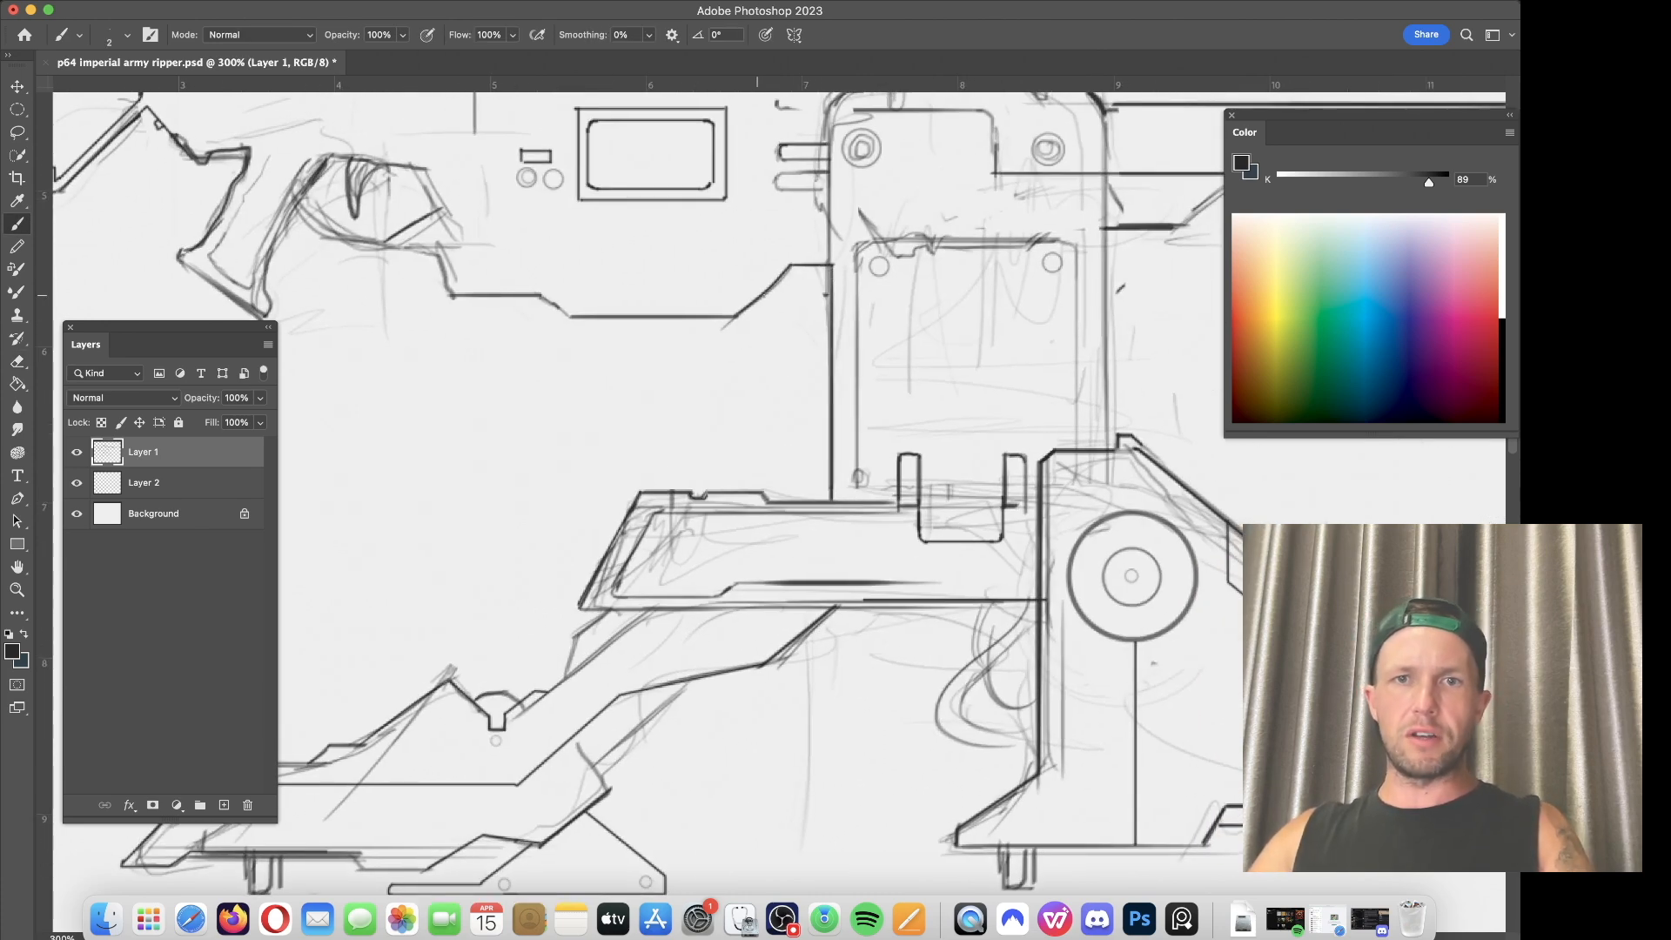
Step: Erase the angled segment of the gun body's lower edge beside the column and redraw it with a shallow downward step
key("e")
left_click_drag(732, 319, 788, 266)
key("b")
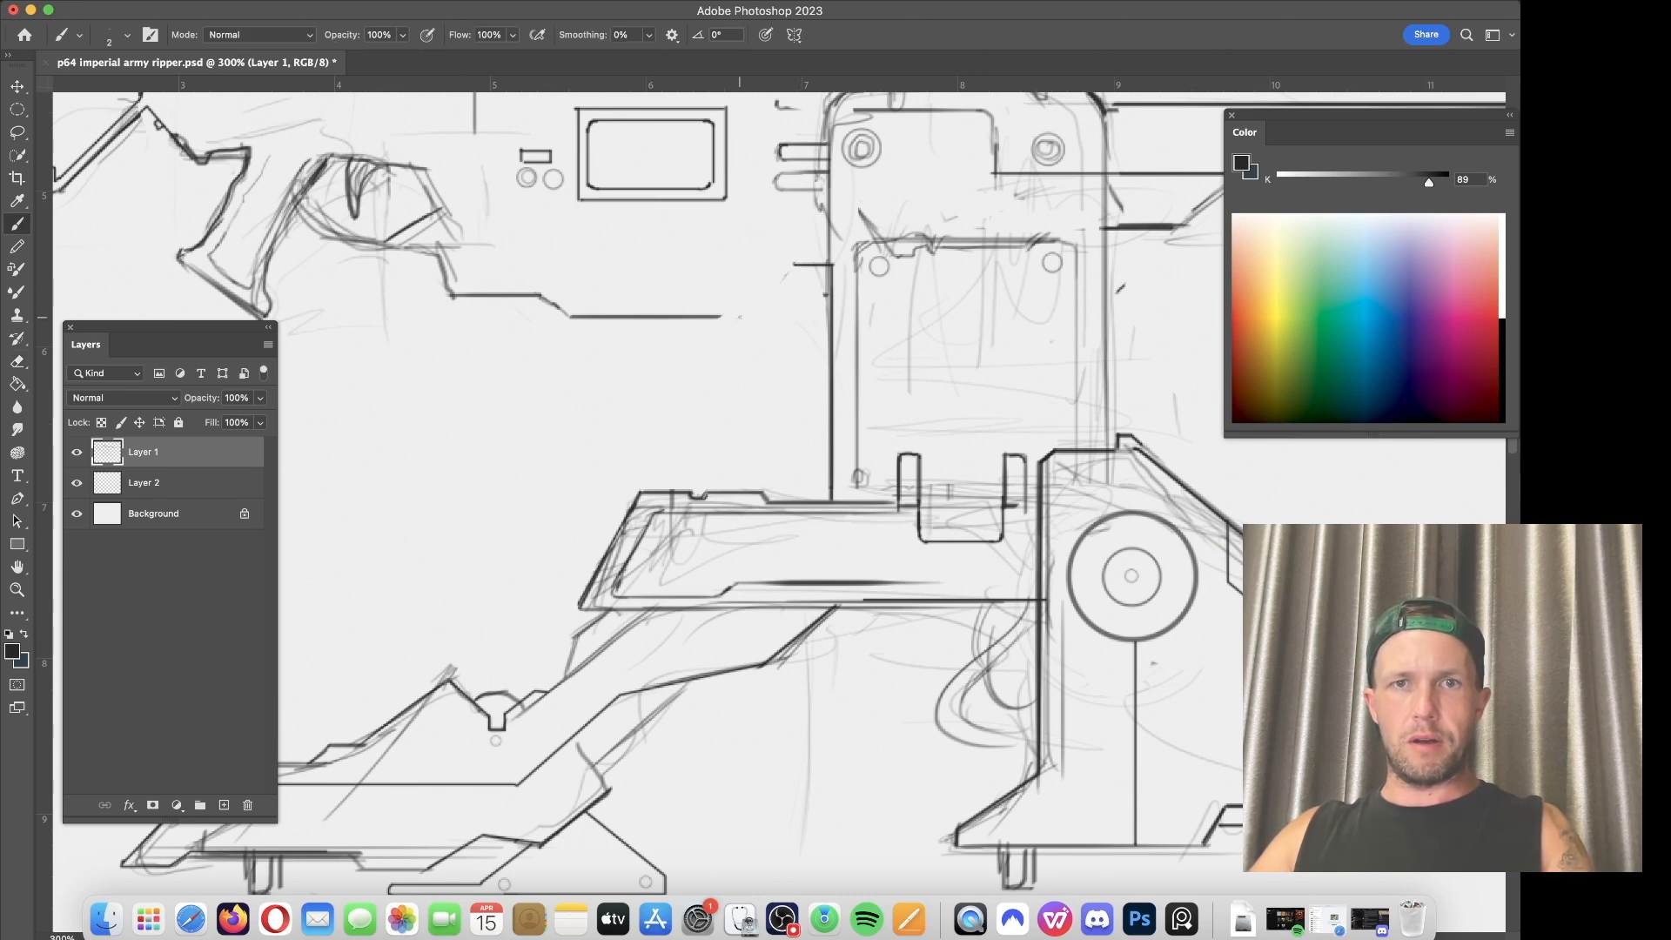
left_click_drag(731, 327, 794, 263)
left_click(669, 328, "shift")
left_click(653, 317, "shift")
left_click_drag(625, 371, 653, 629)
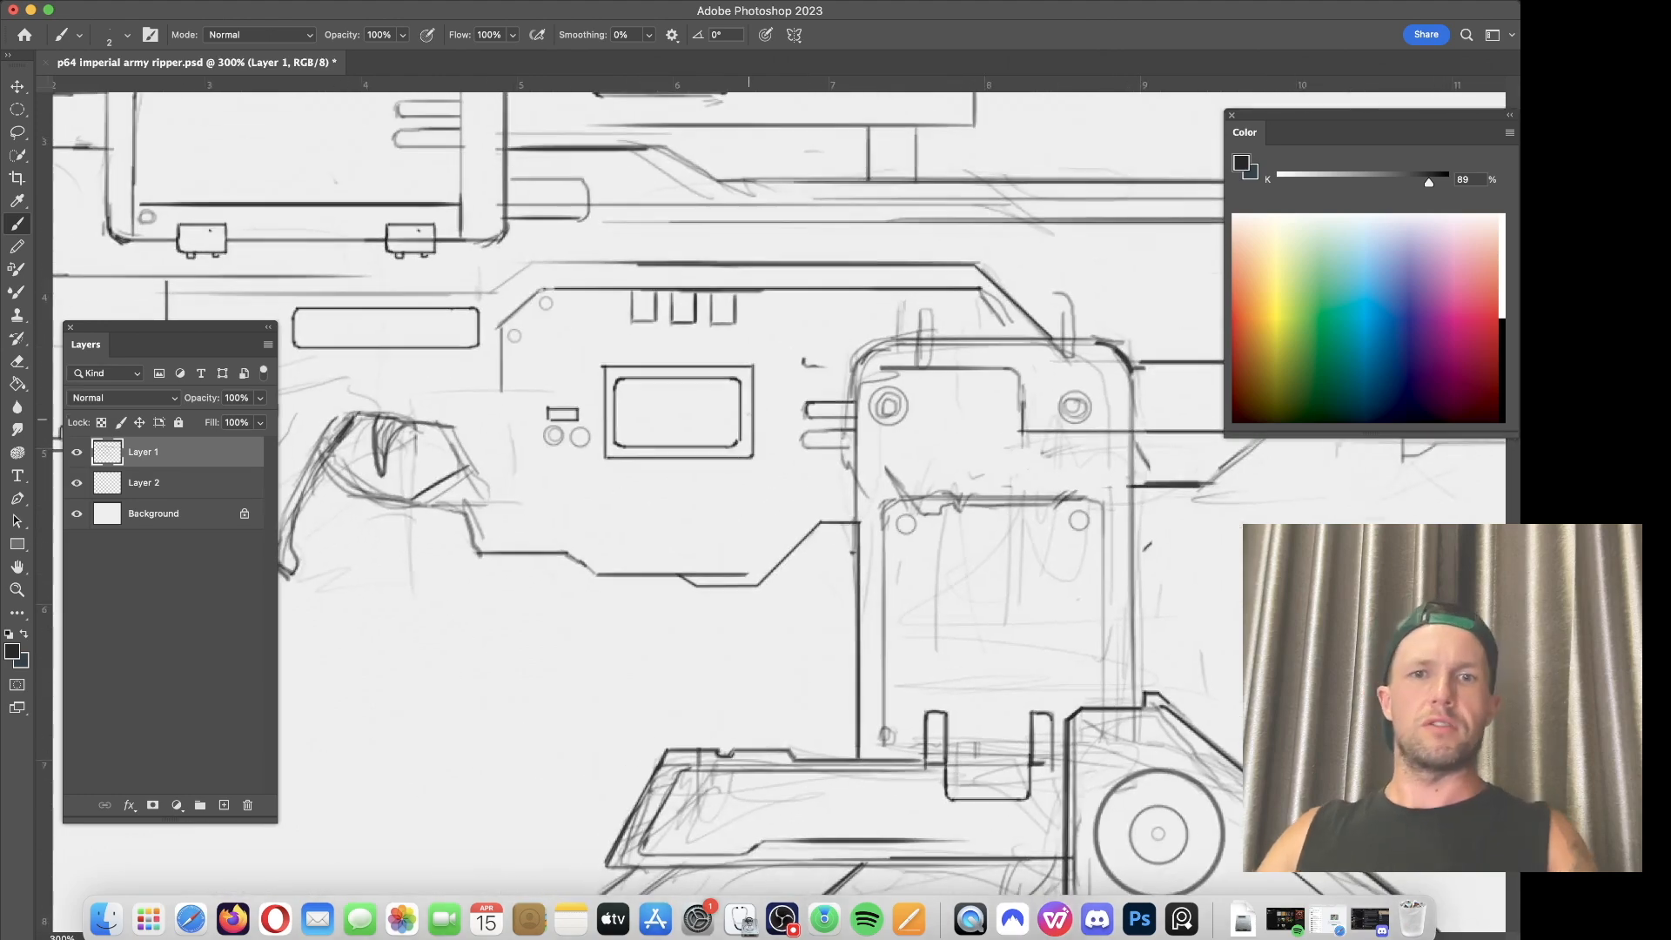
Step: Ink the side panel's vertical rear edge below its chamfered corner
key("e")
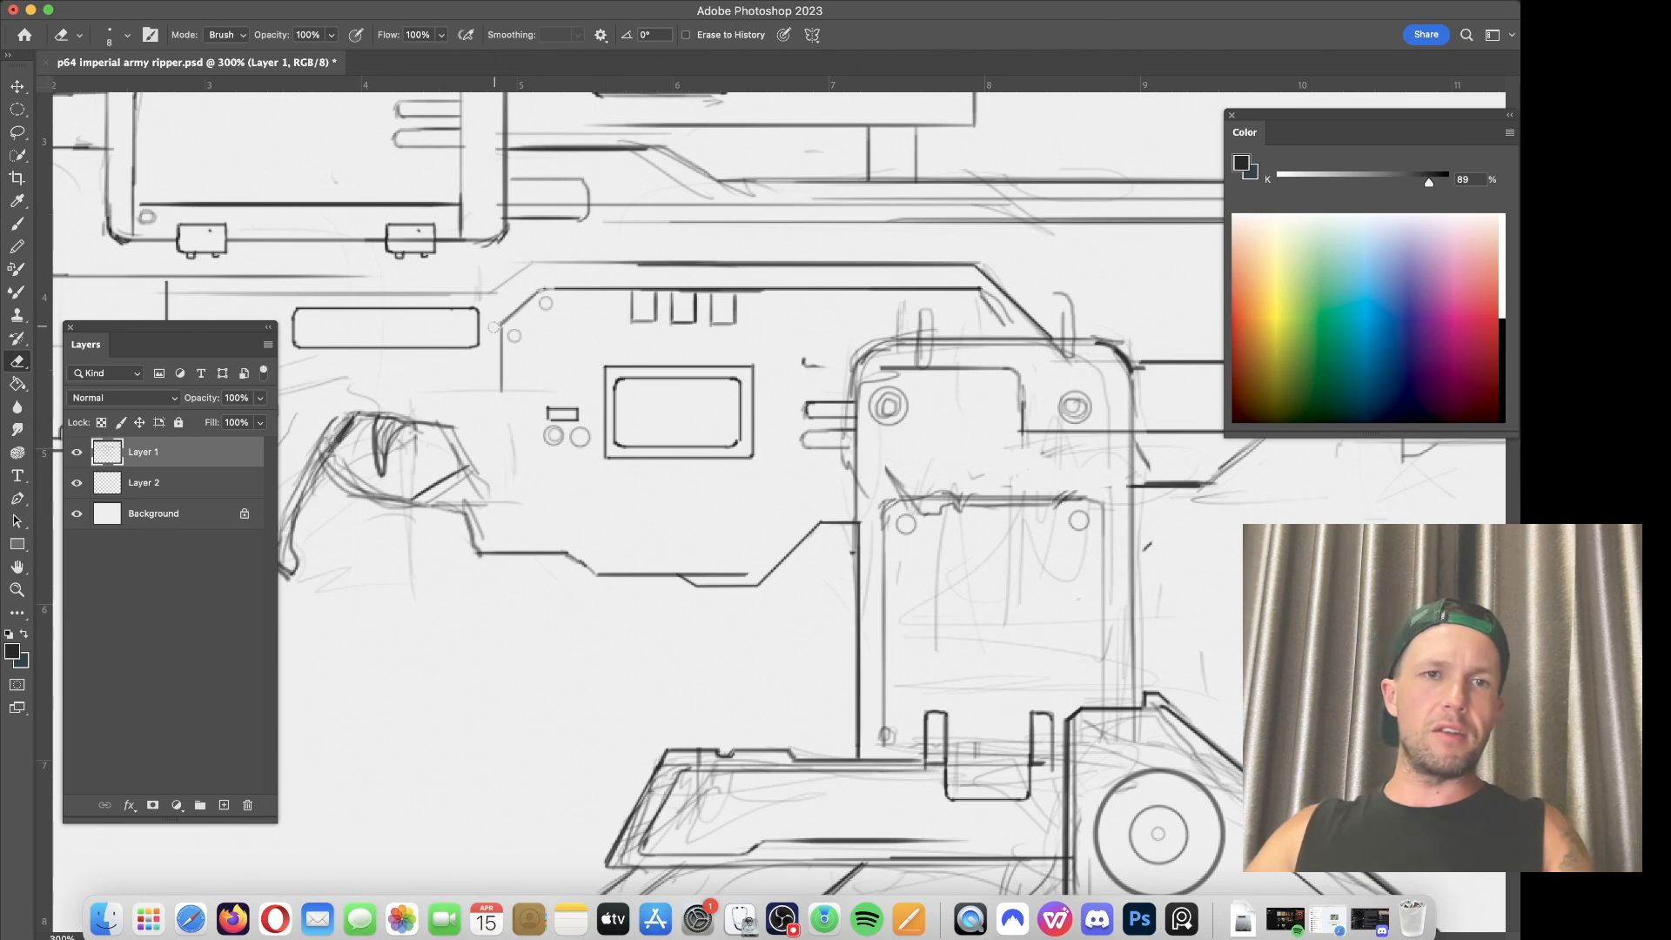
key("b")
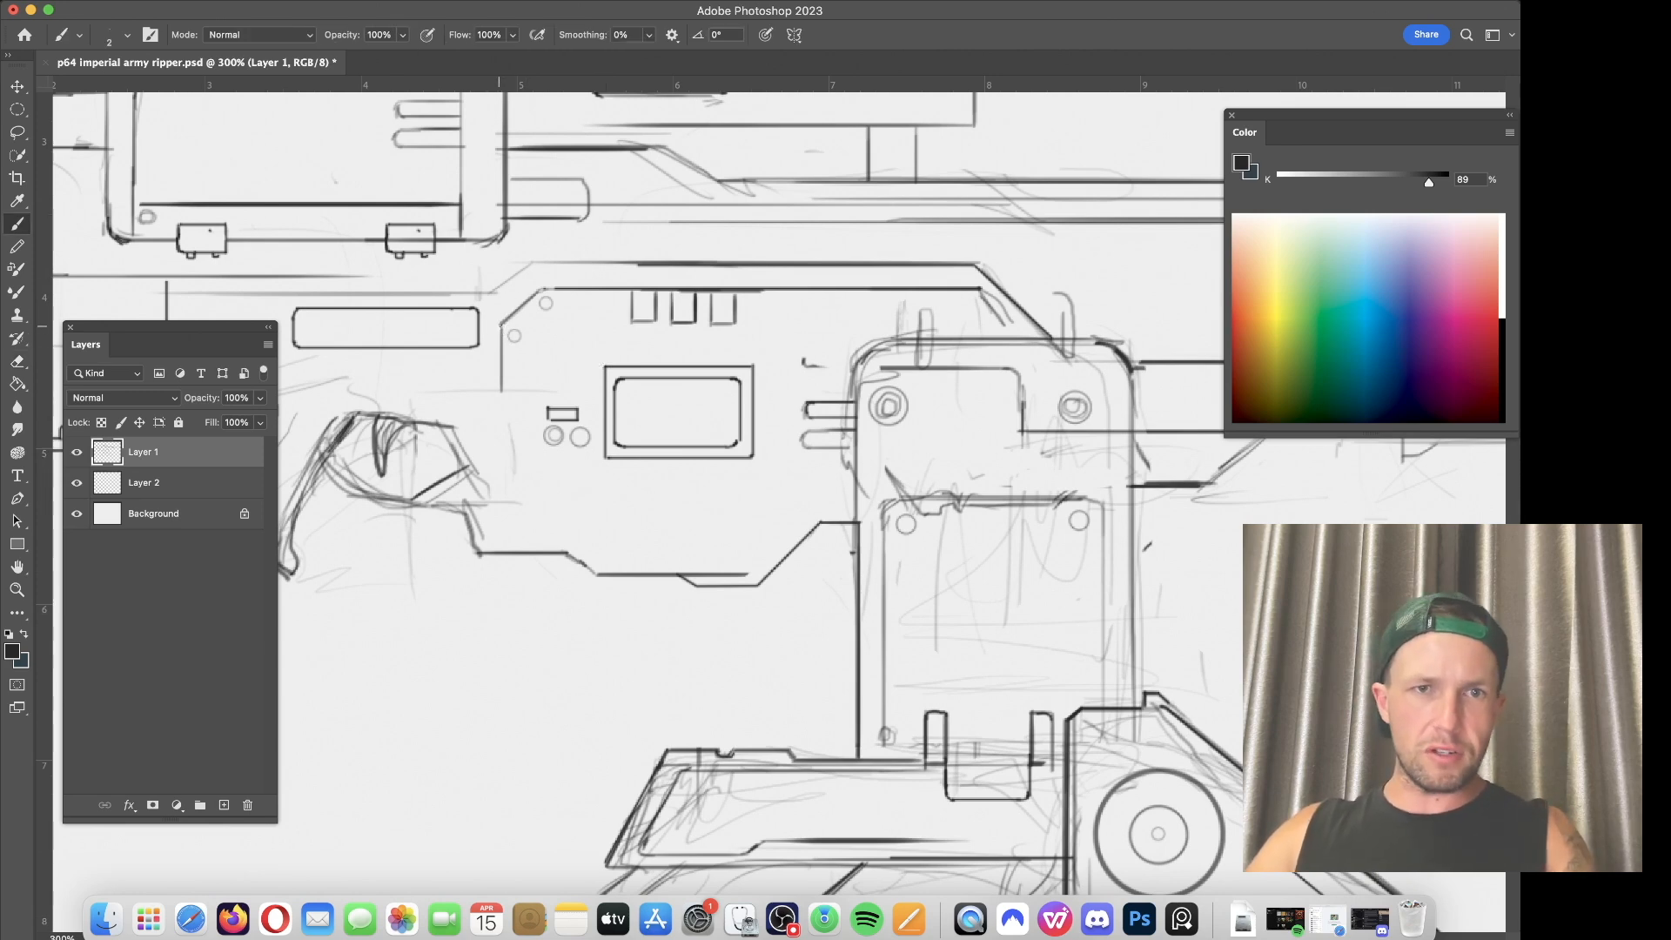
left_click_drag(501, 322, 497, 390)
scroll(496, 396, "left", 6)
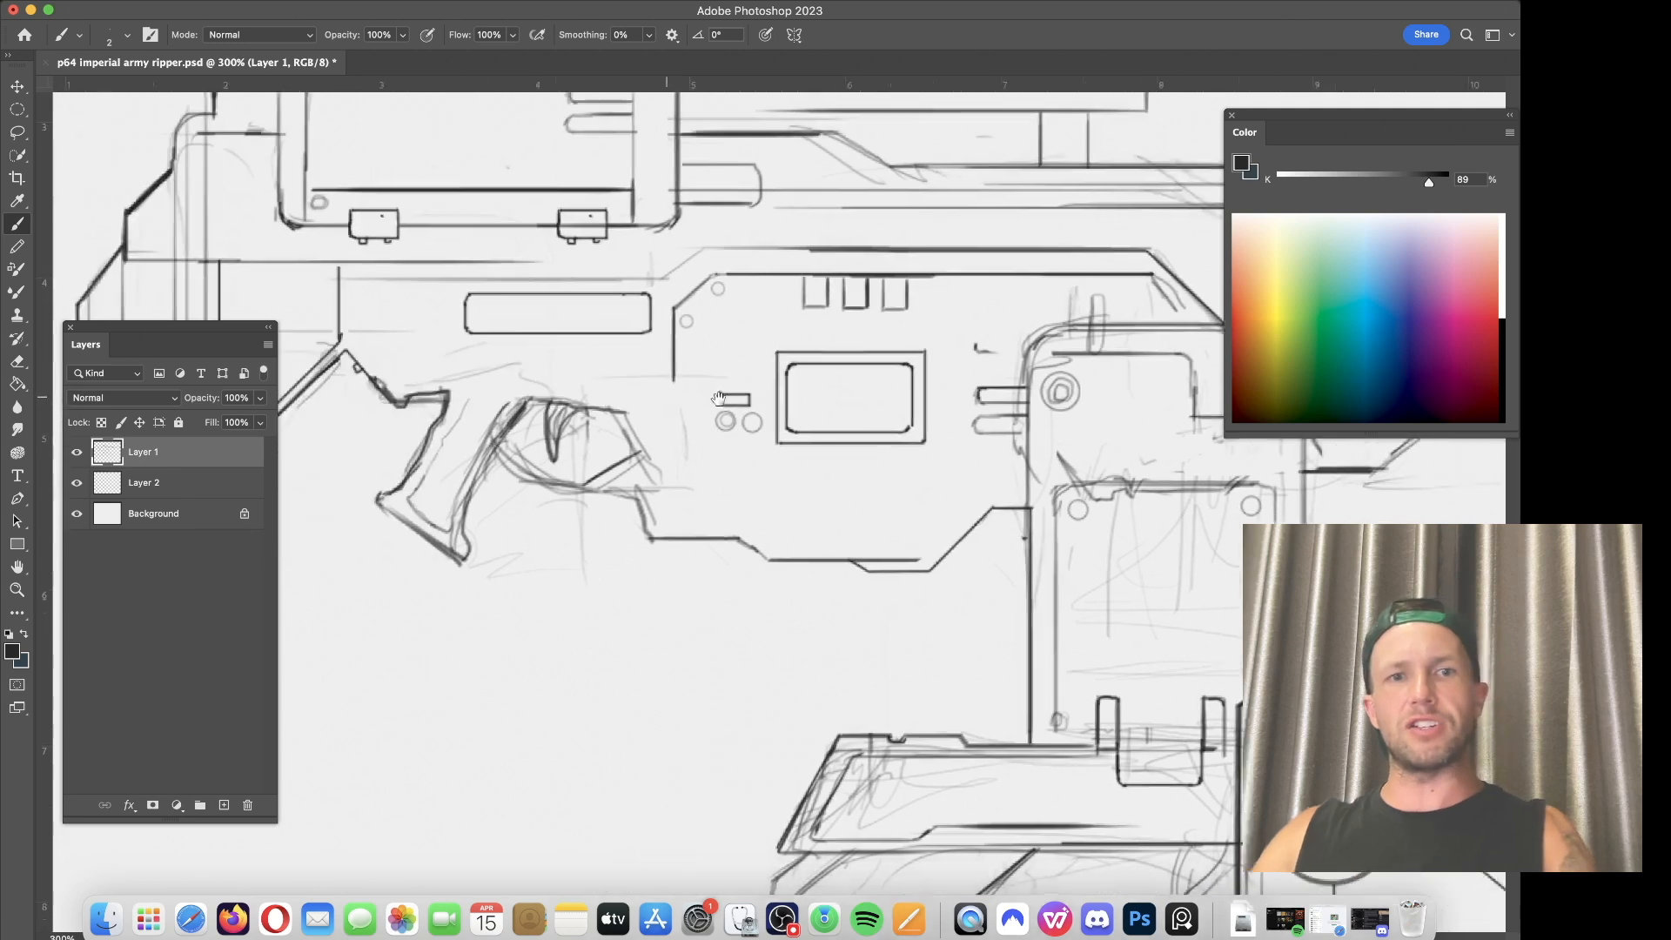
Step: Ink the trigger guard's angular lower edge with a 3 px brush and link it to the gun body with a stepped line
mouse_move(639, 421)
left_mouse_down()
mouse_move(726, 434)
mouse_move(667, 468)
mouse_move(751, 475)
left_mouse_up()
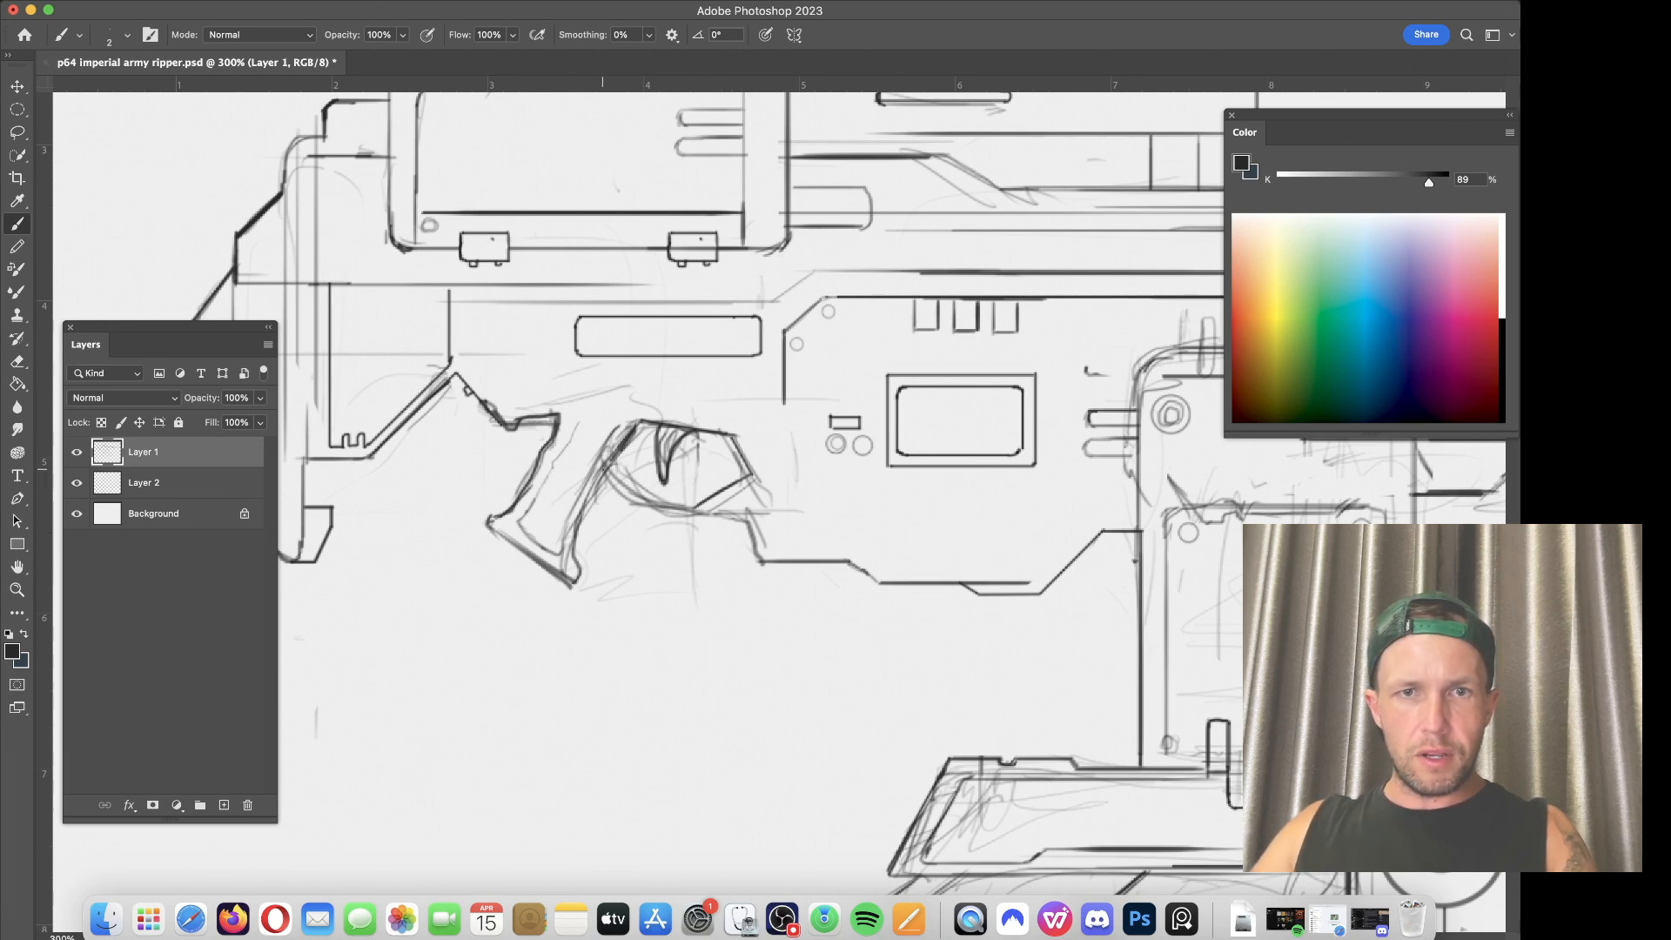
left_click_drag(606, 469, 633, 511)
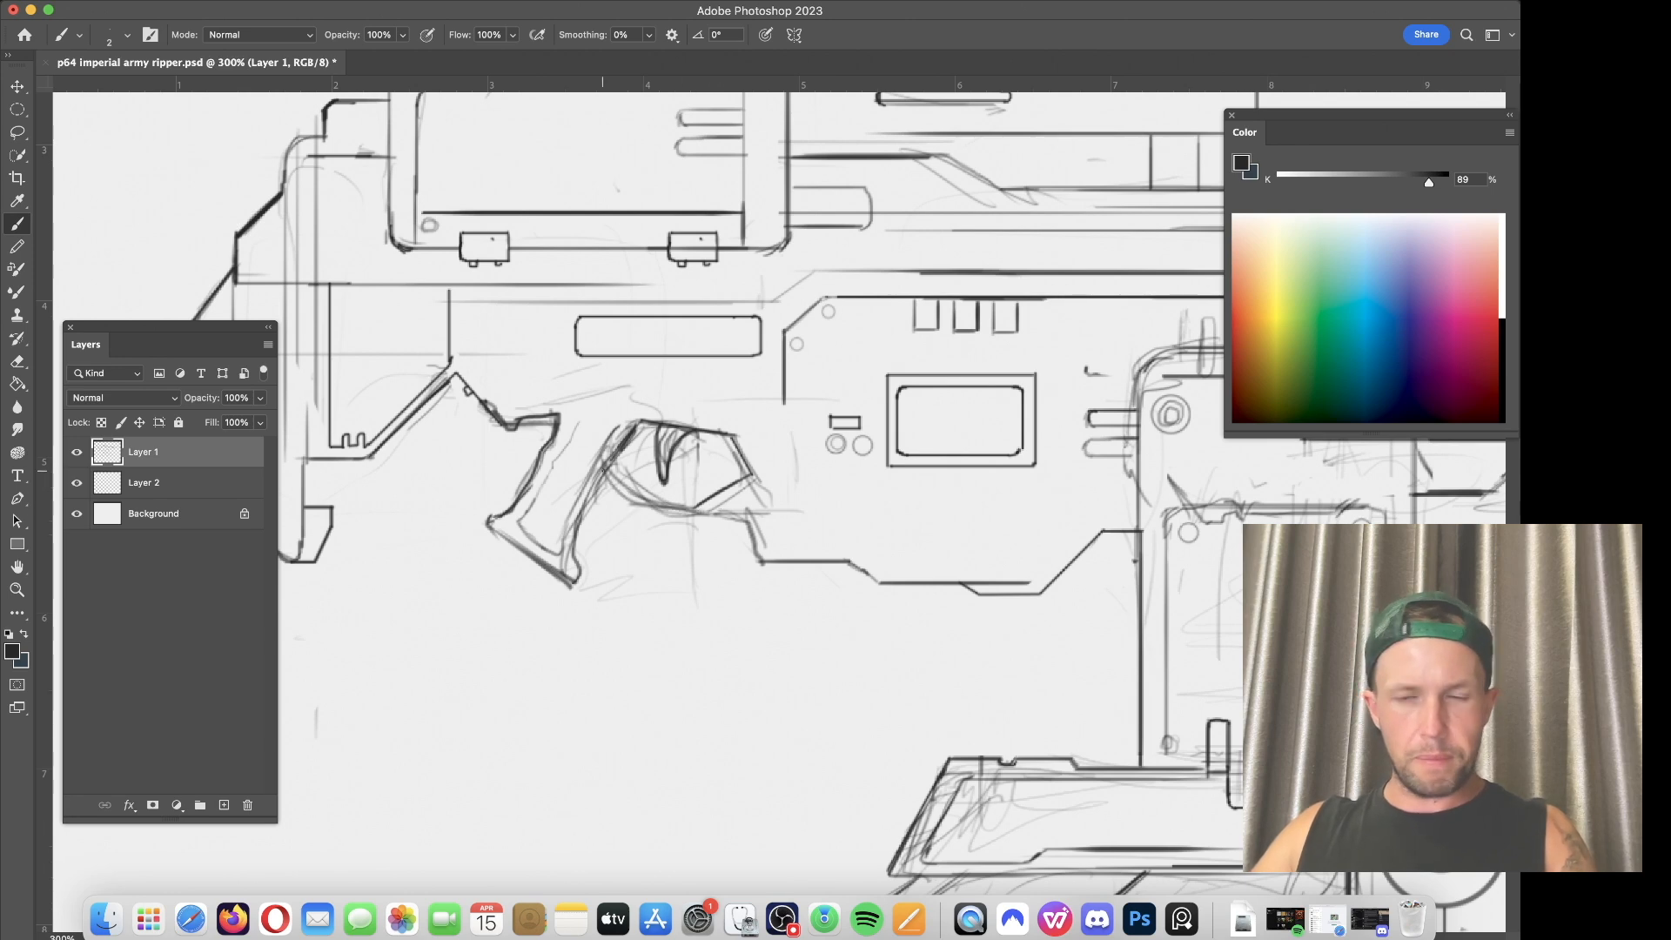
key("bracketright")
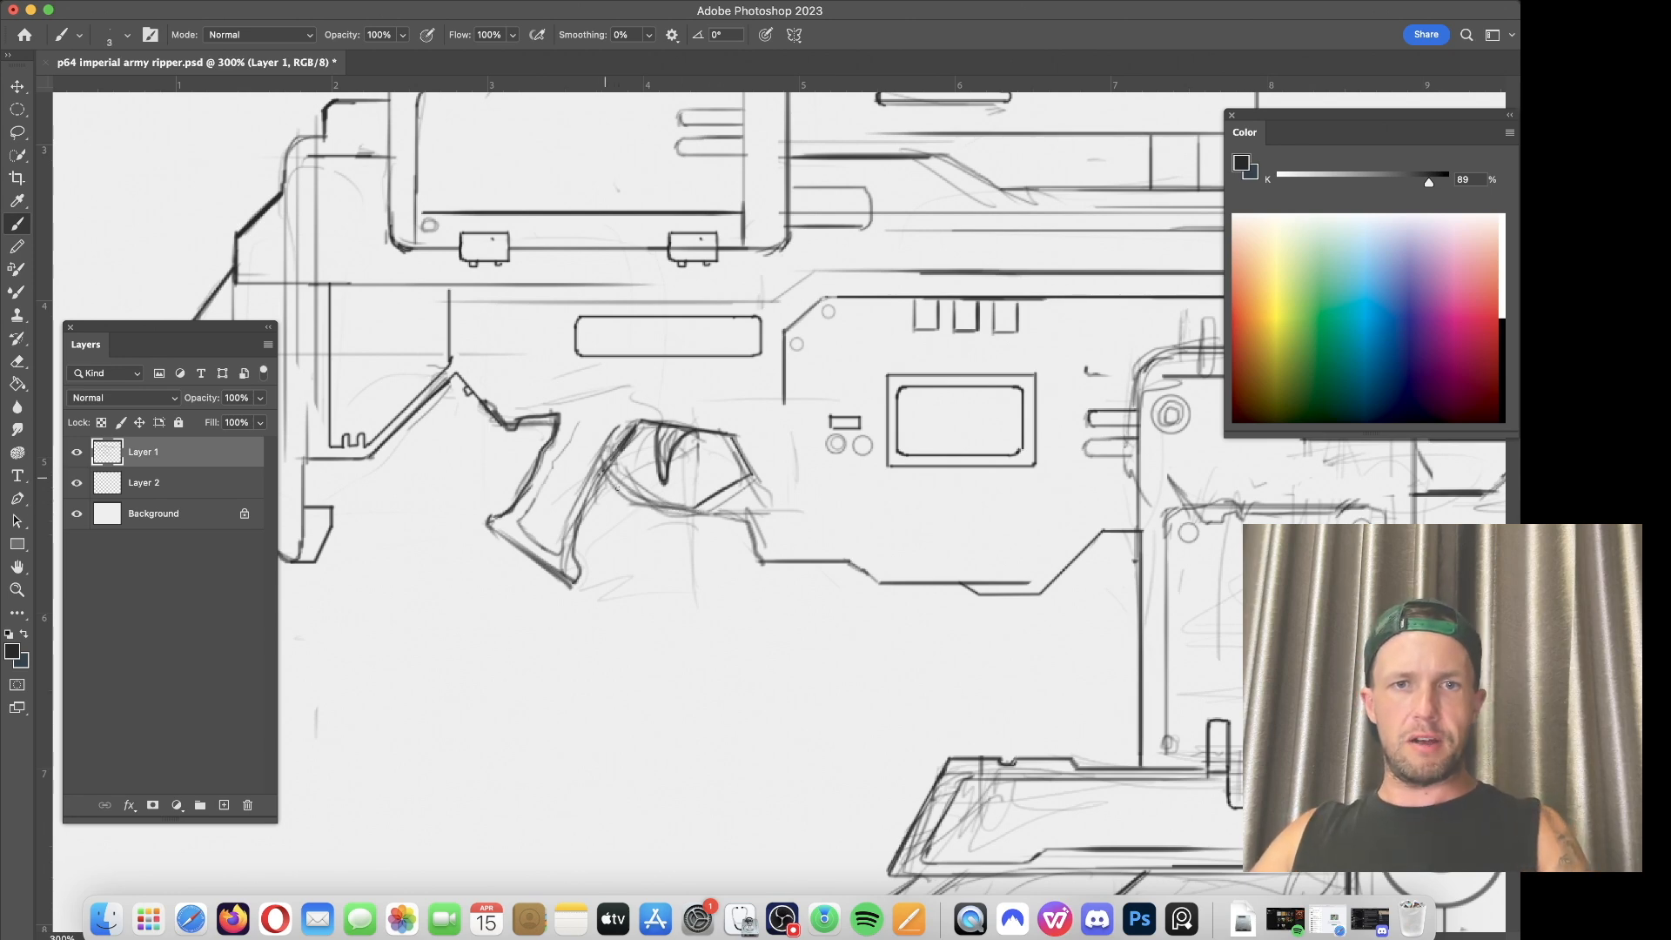
left_click_drag(597, 477, 663, 522)
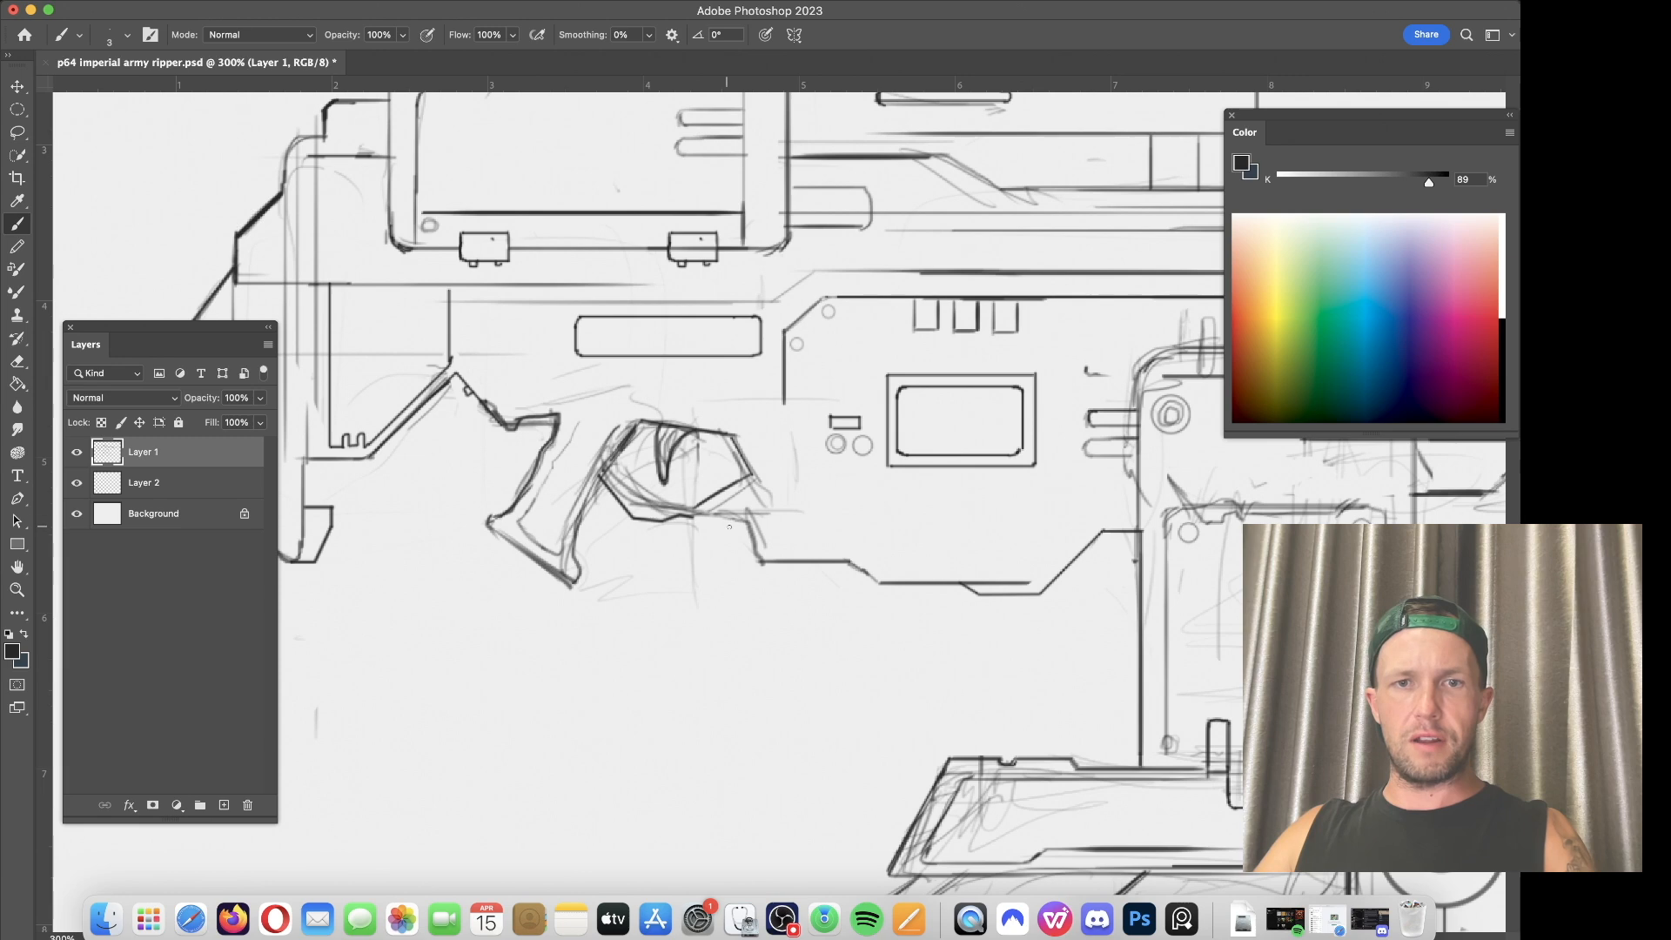
mouse_move(692, 515)
left_mouse_down()
mouse_move(719, 540)
mouse_move(751, 540)
mouse_move(707, 512)
mouse_move(758, 520)
left_mouse_up()
key("e")
key("b")
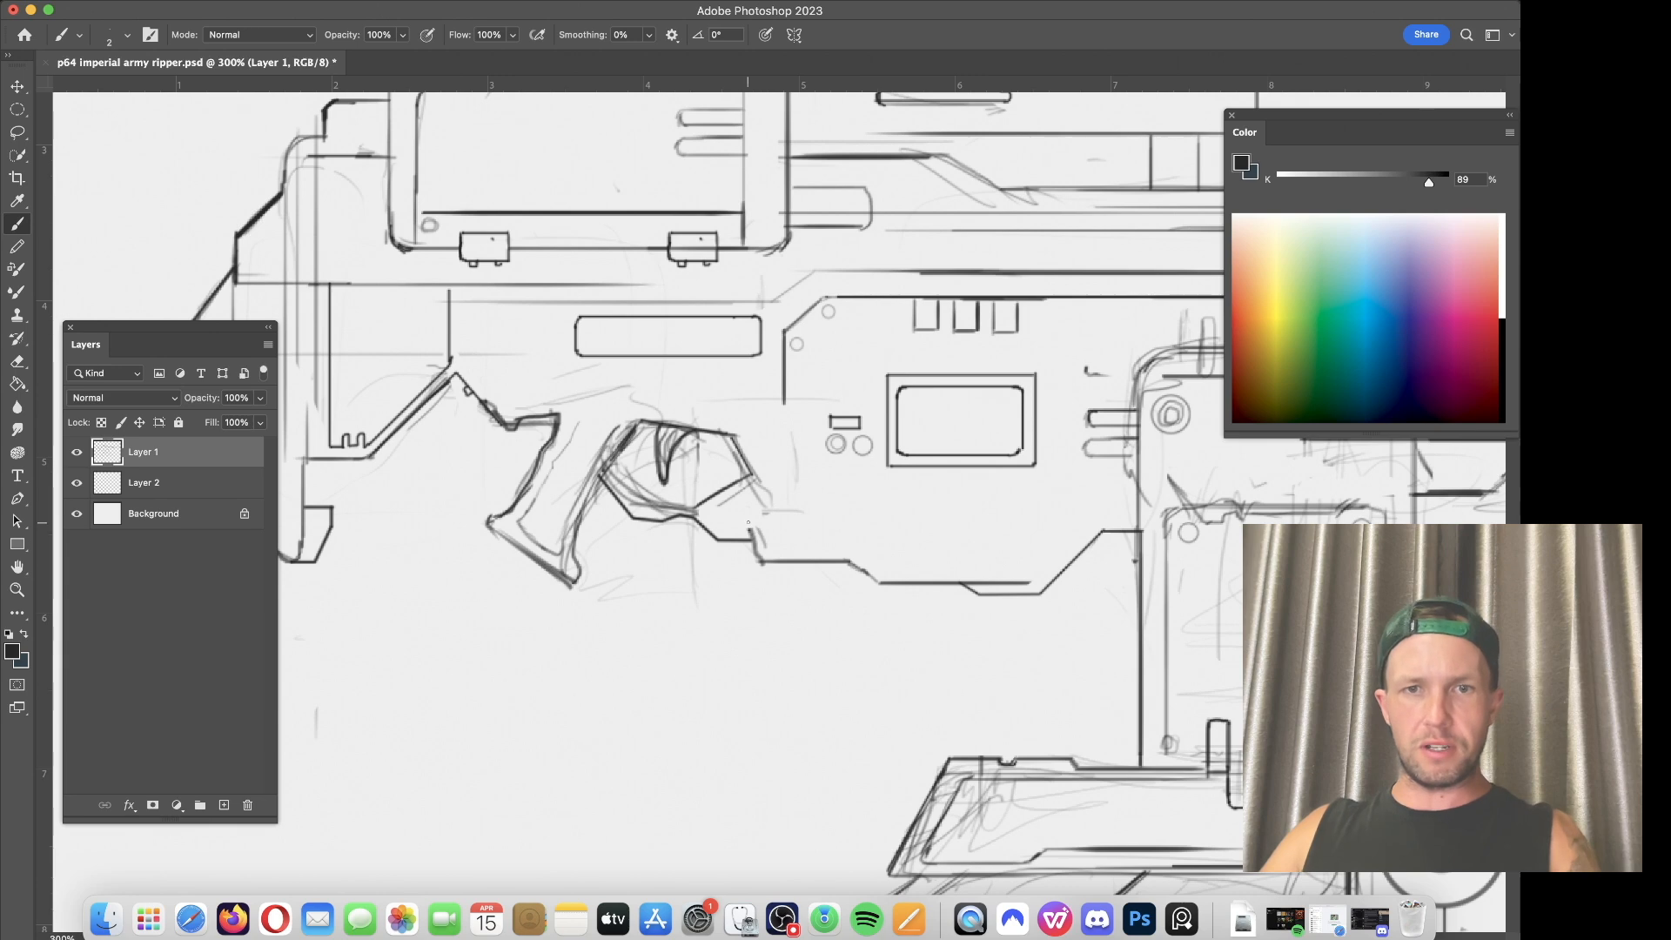
Step: Ink the short vertical edge ahead of the trigger guard and draw a horizontal line along the lower body, angled up at the column
key("e")
key("b")
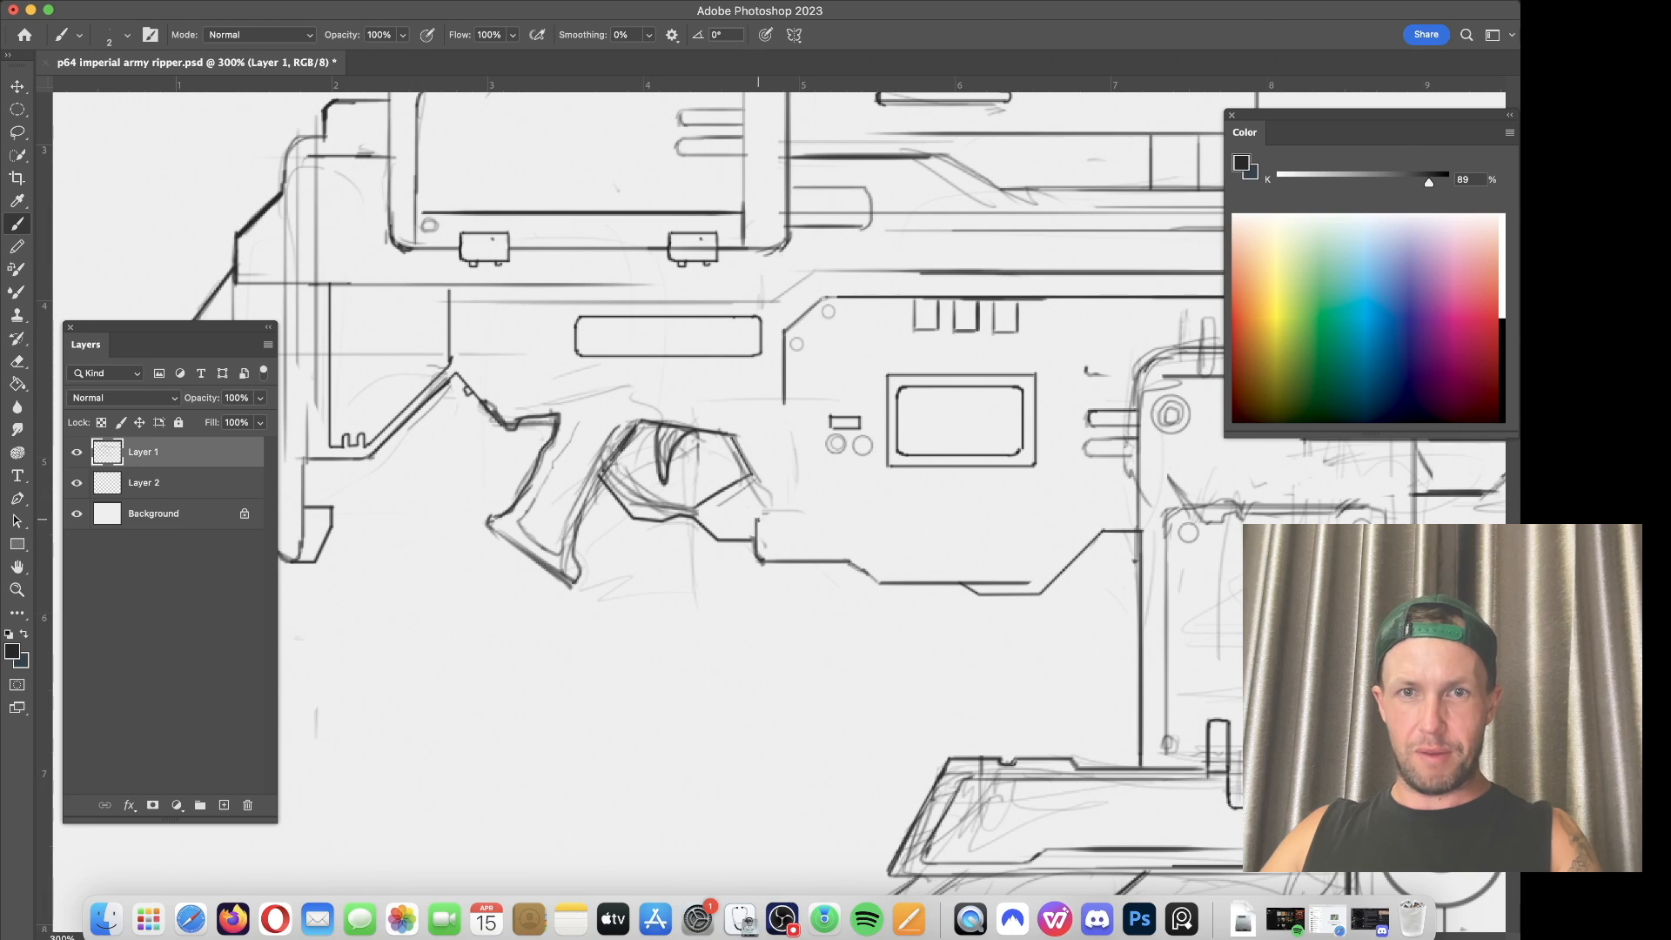
mouse_move(782, 513)
left_mouse_down()
mouse_move(1105, 509)
mouse_move(809, 521)
mouse_move(825, 498)
left_mouse_up()
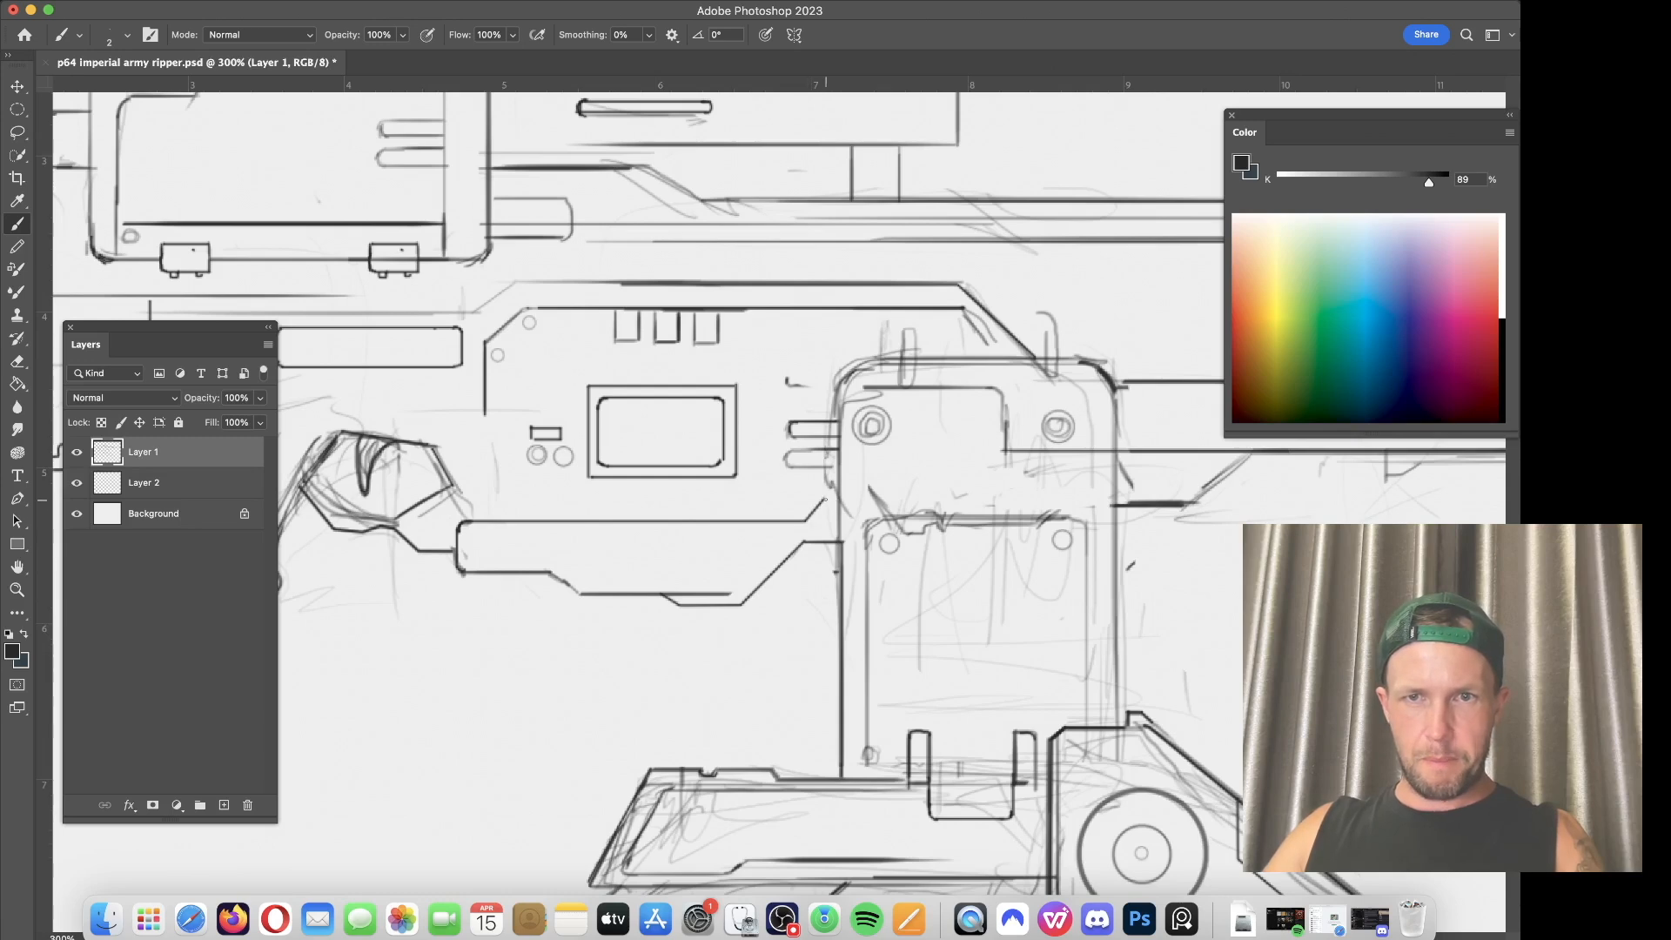
Step: Erase rough sketch strokes around the column's inset panel and ink the panel's top and side edges
key("e")
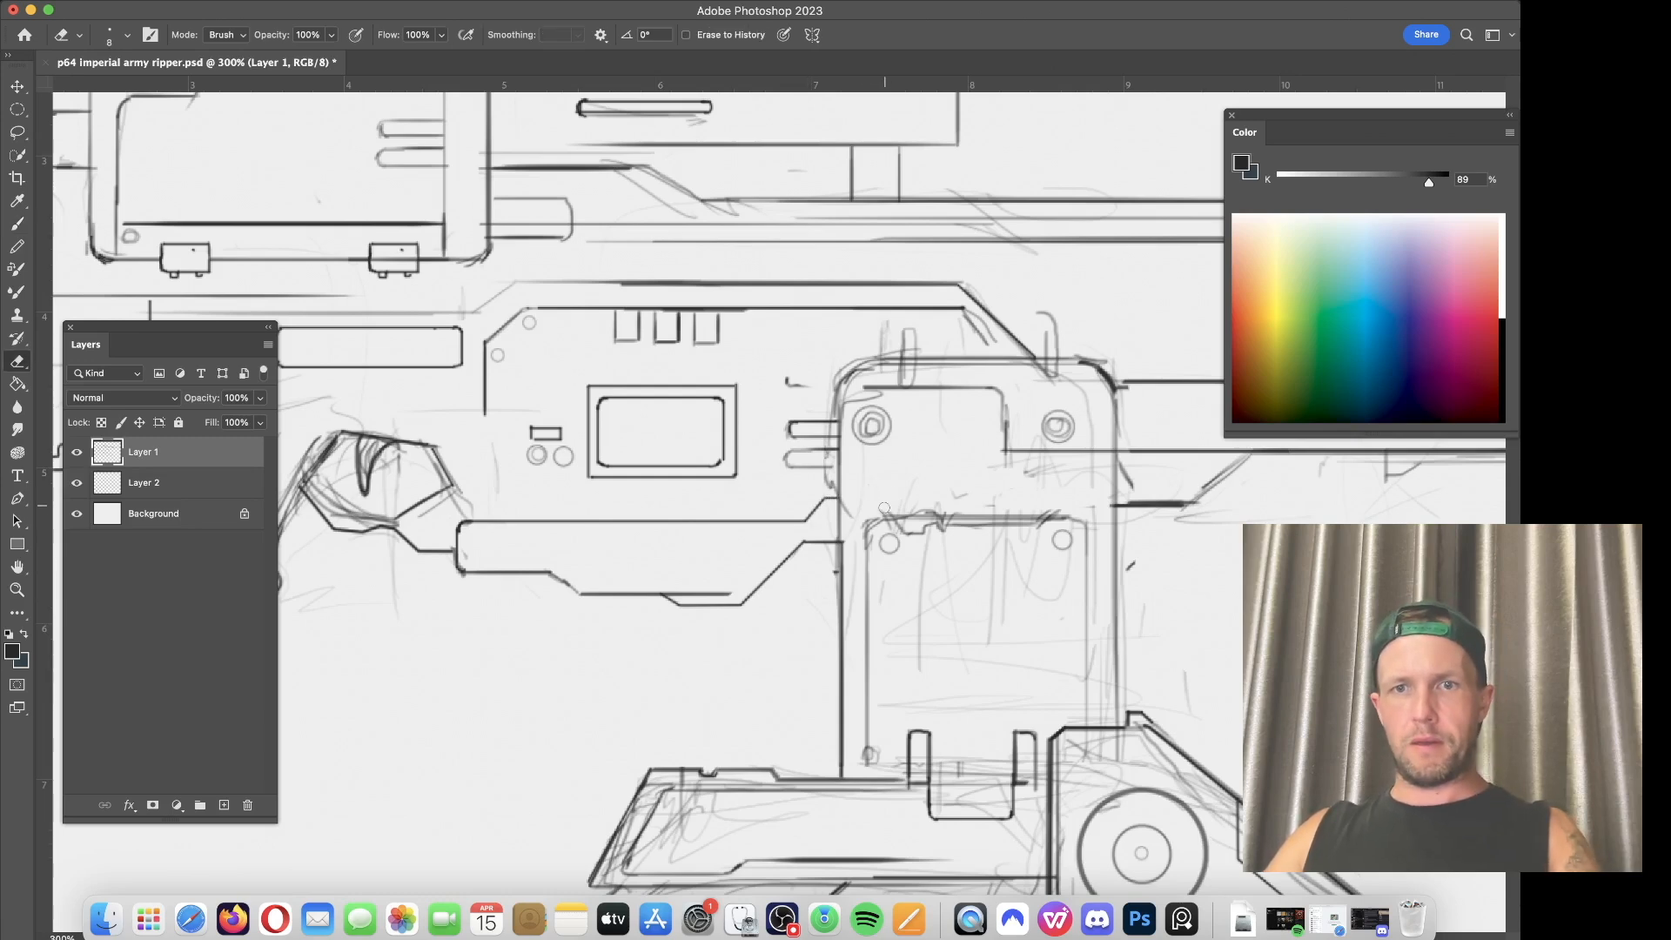
mouse_move(1040, 512)
left_mouse_down()
mouse_move(868, 501)
mouse_move(935, 555)
left_mouse_up()
key("b")
key("e")
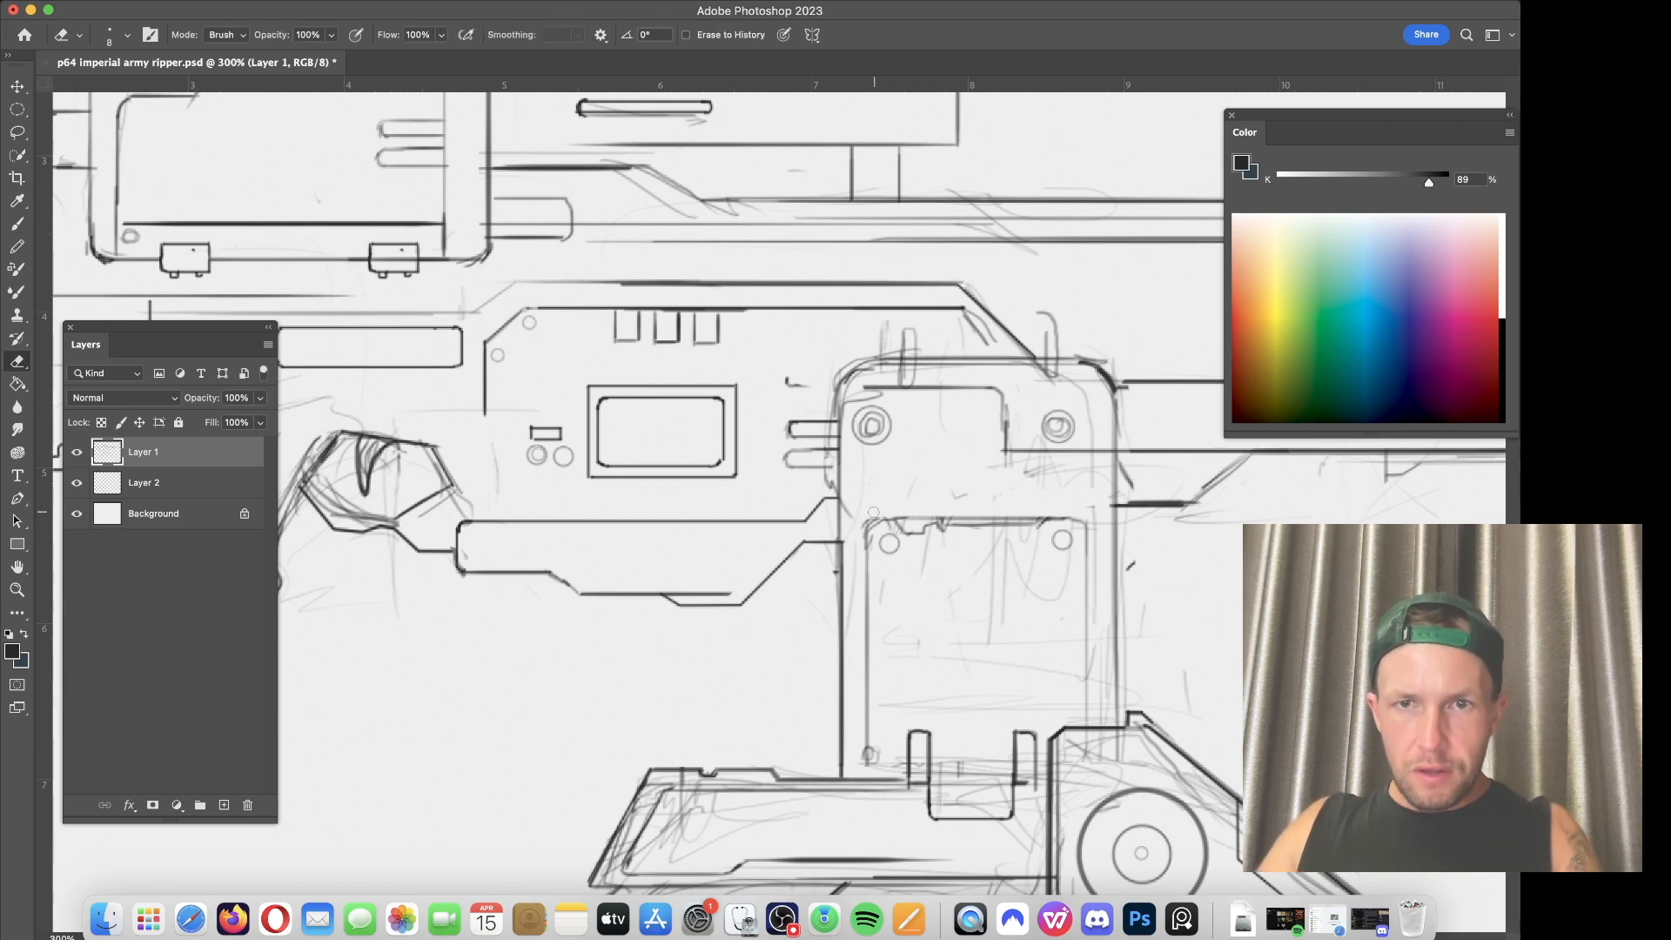
key("b")
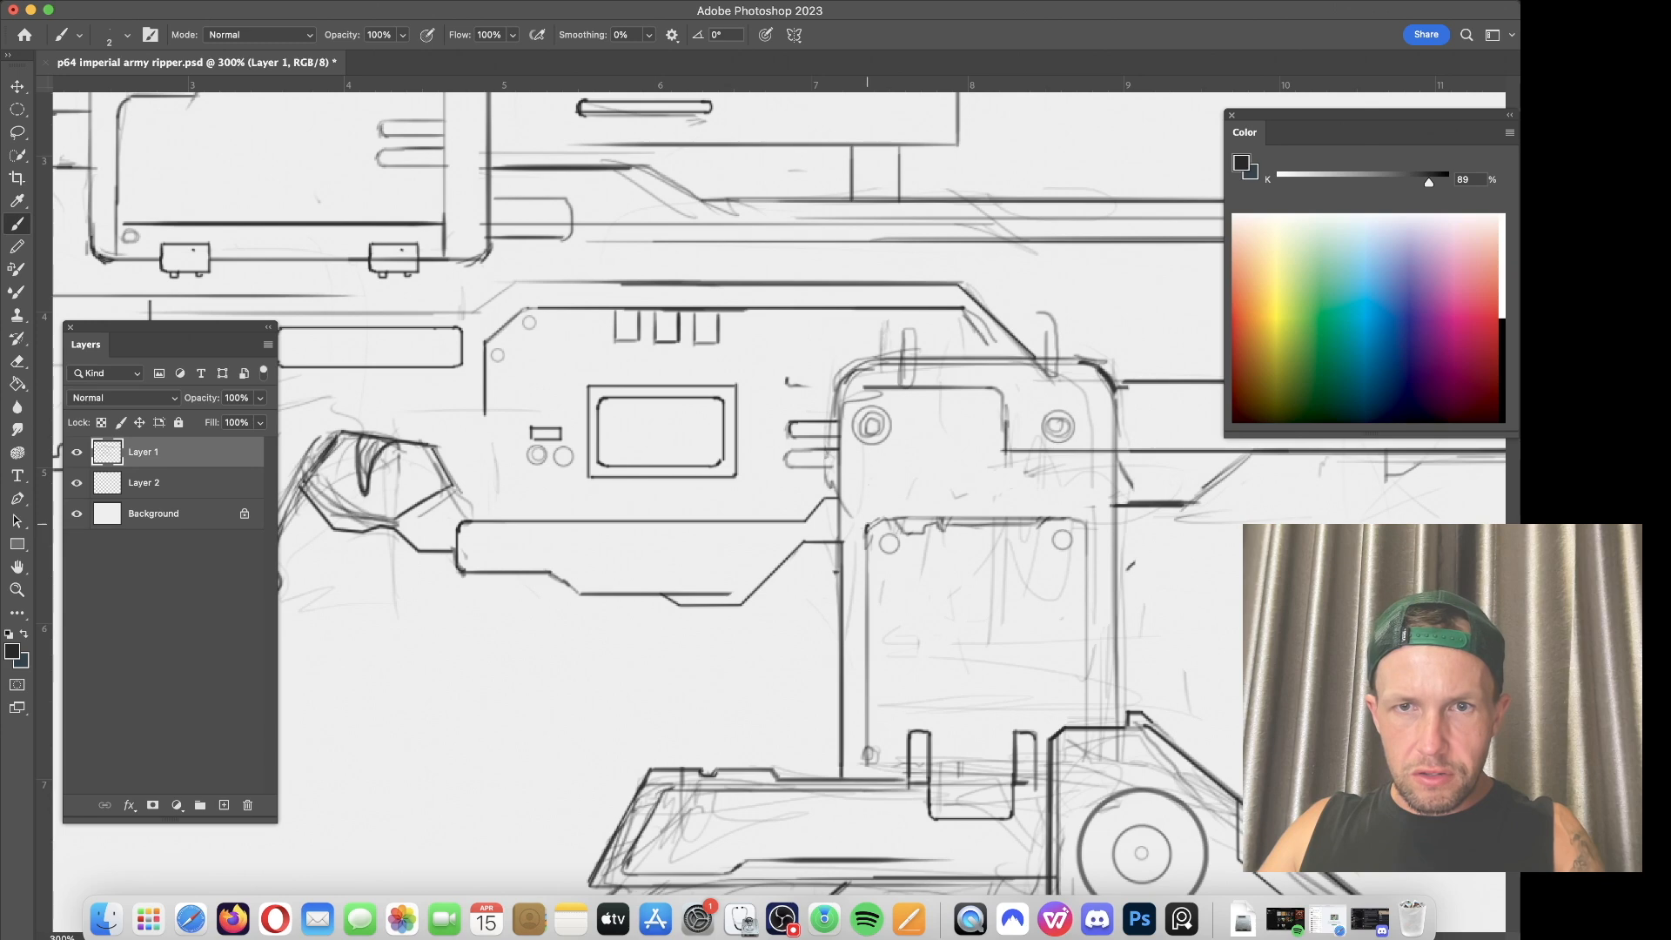
mouse_move(873, 519)
left_mouse_down()
mouse_move(1076, 518)
mouse_move(1086, 709)
left_mouse_up()
scroll(879, 380, "down", 5)
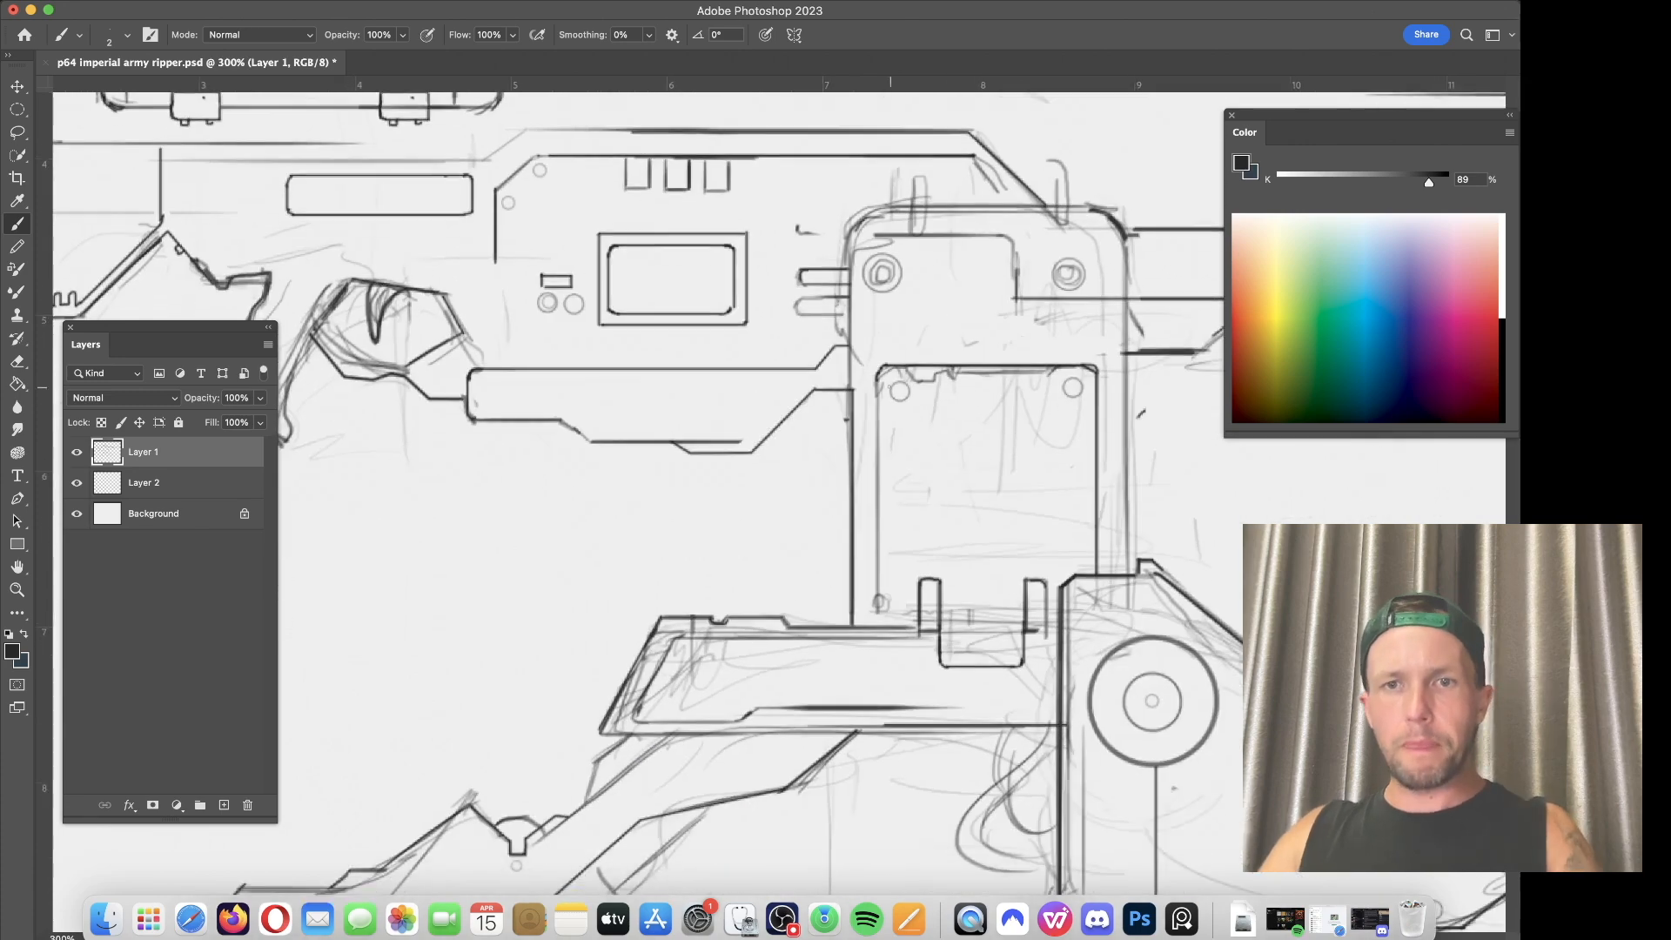
left_click_drag(879, 380, 878, 613)
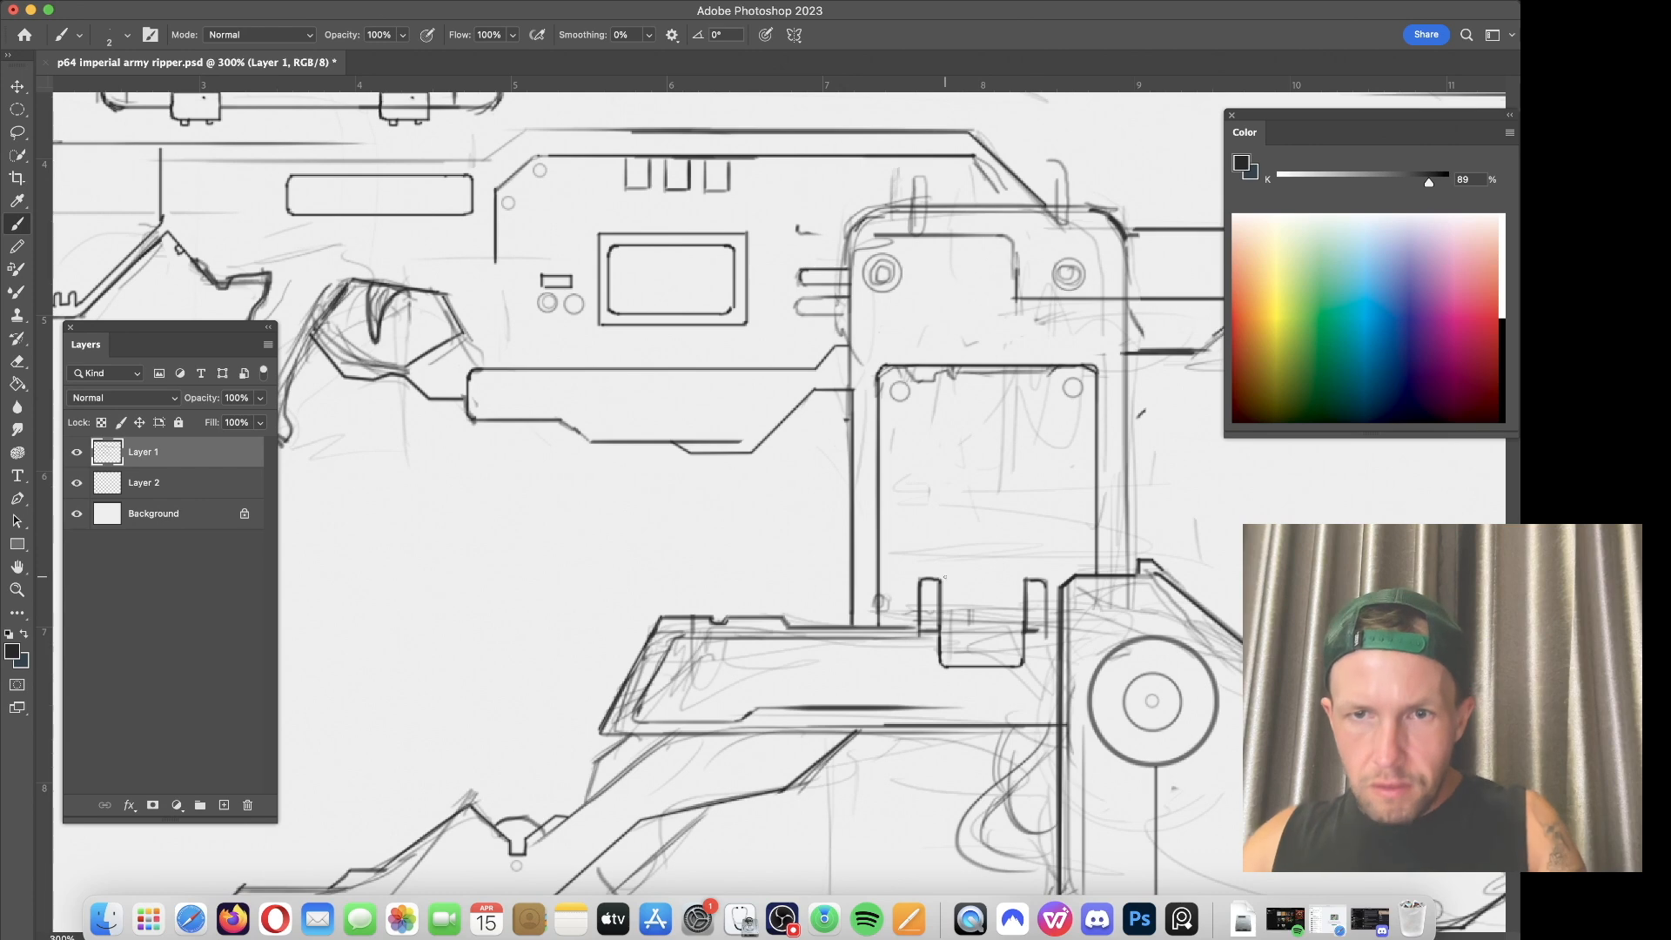
Step: Draw a narrow upright arm and a short crossbar rising from the hinge bracket at the base of the column's inset panel
left_click_drag(941, 605, 941, 532)
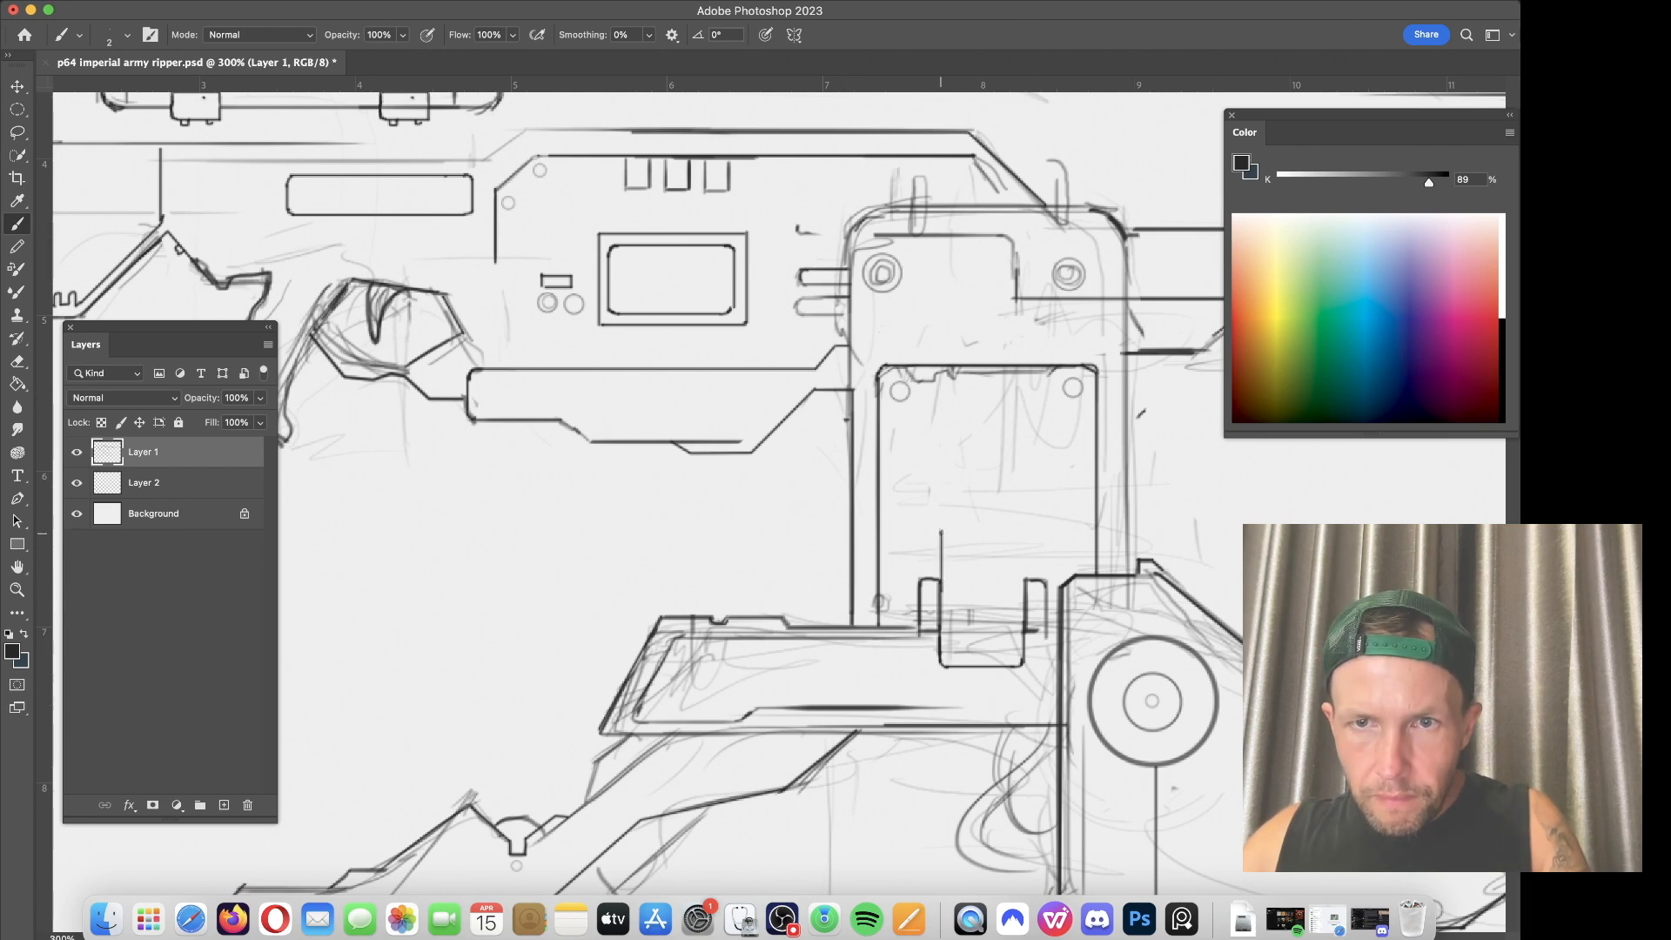
left_click_drag(945, 527, 960, 528)
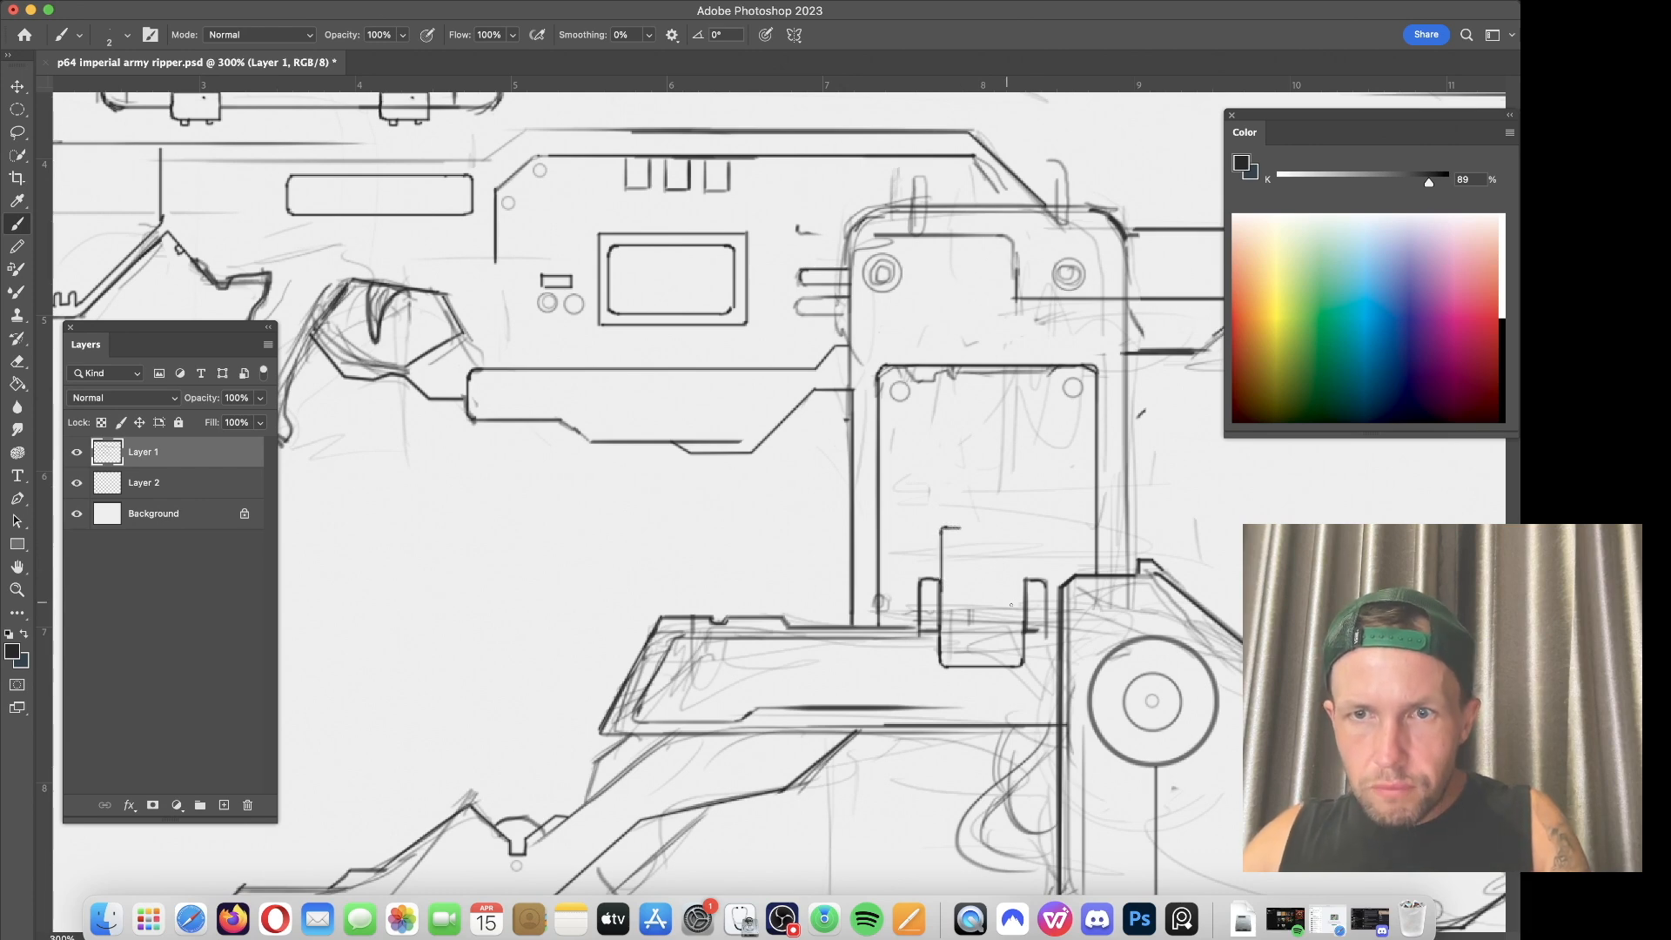
left_click_drag(964, 533, 965, 601)
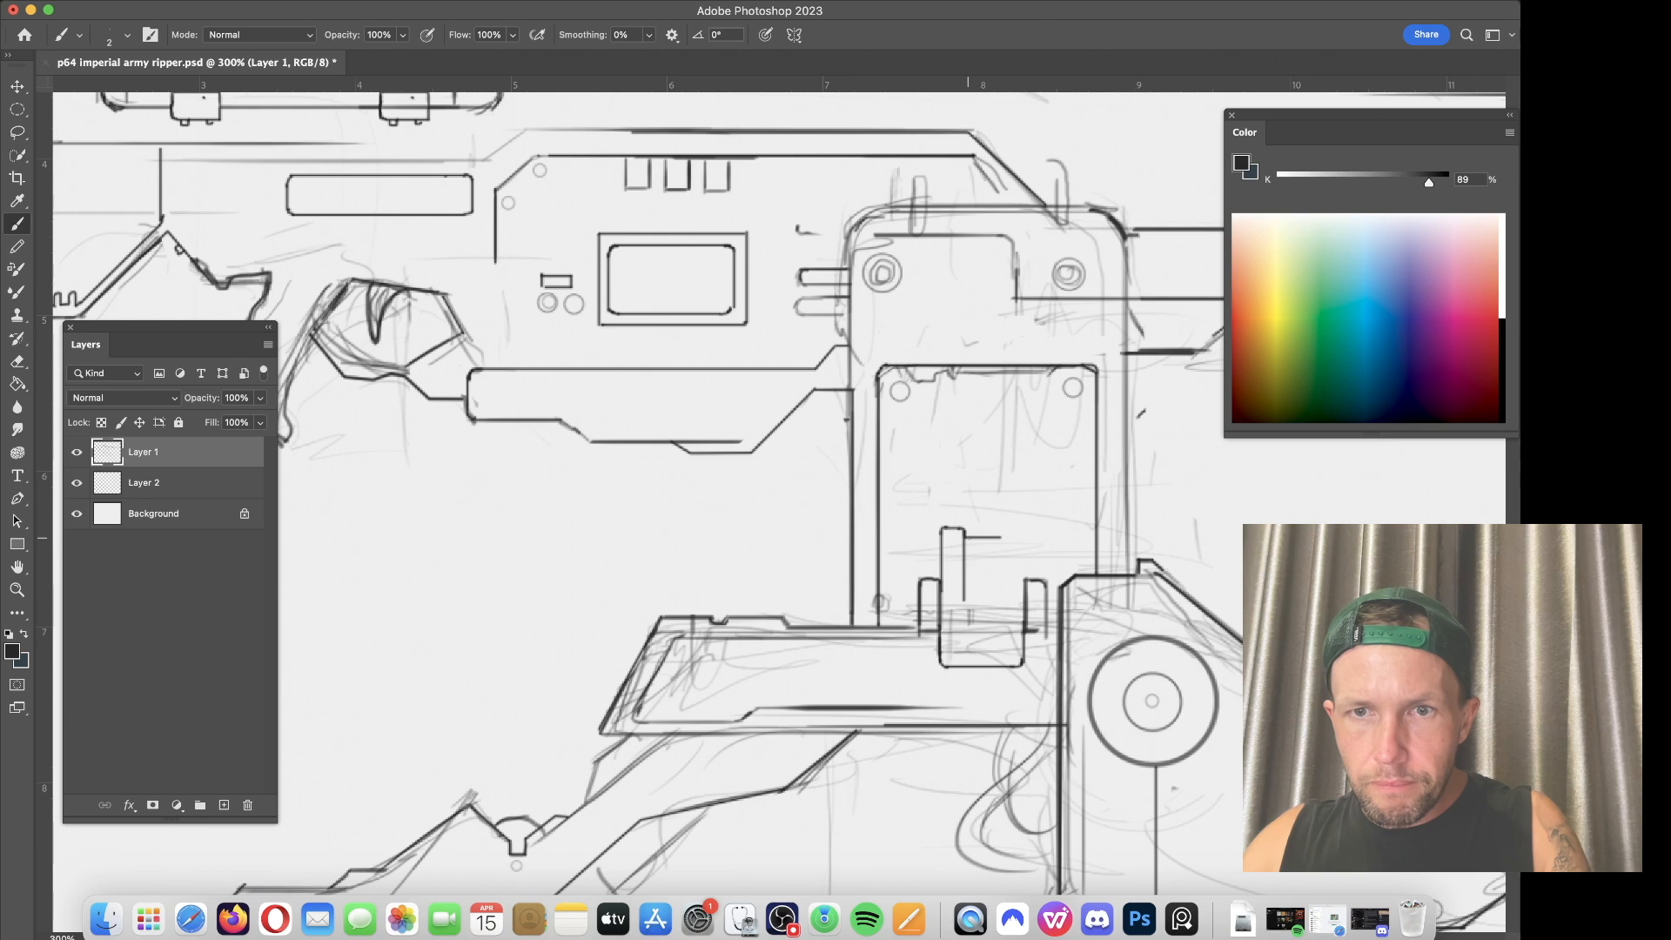
Step: Duplicate the upright arm onto the bracket's other side with a Clone Stamp and erase the overshooting line end
key("s")
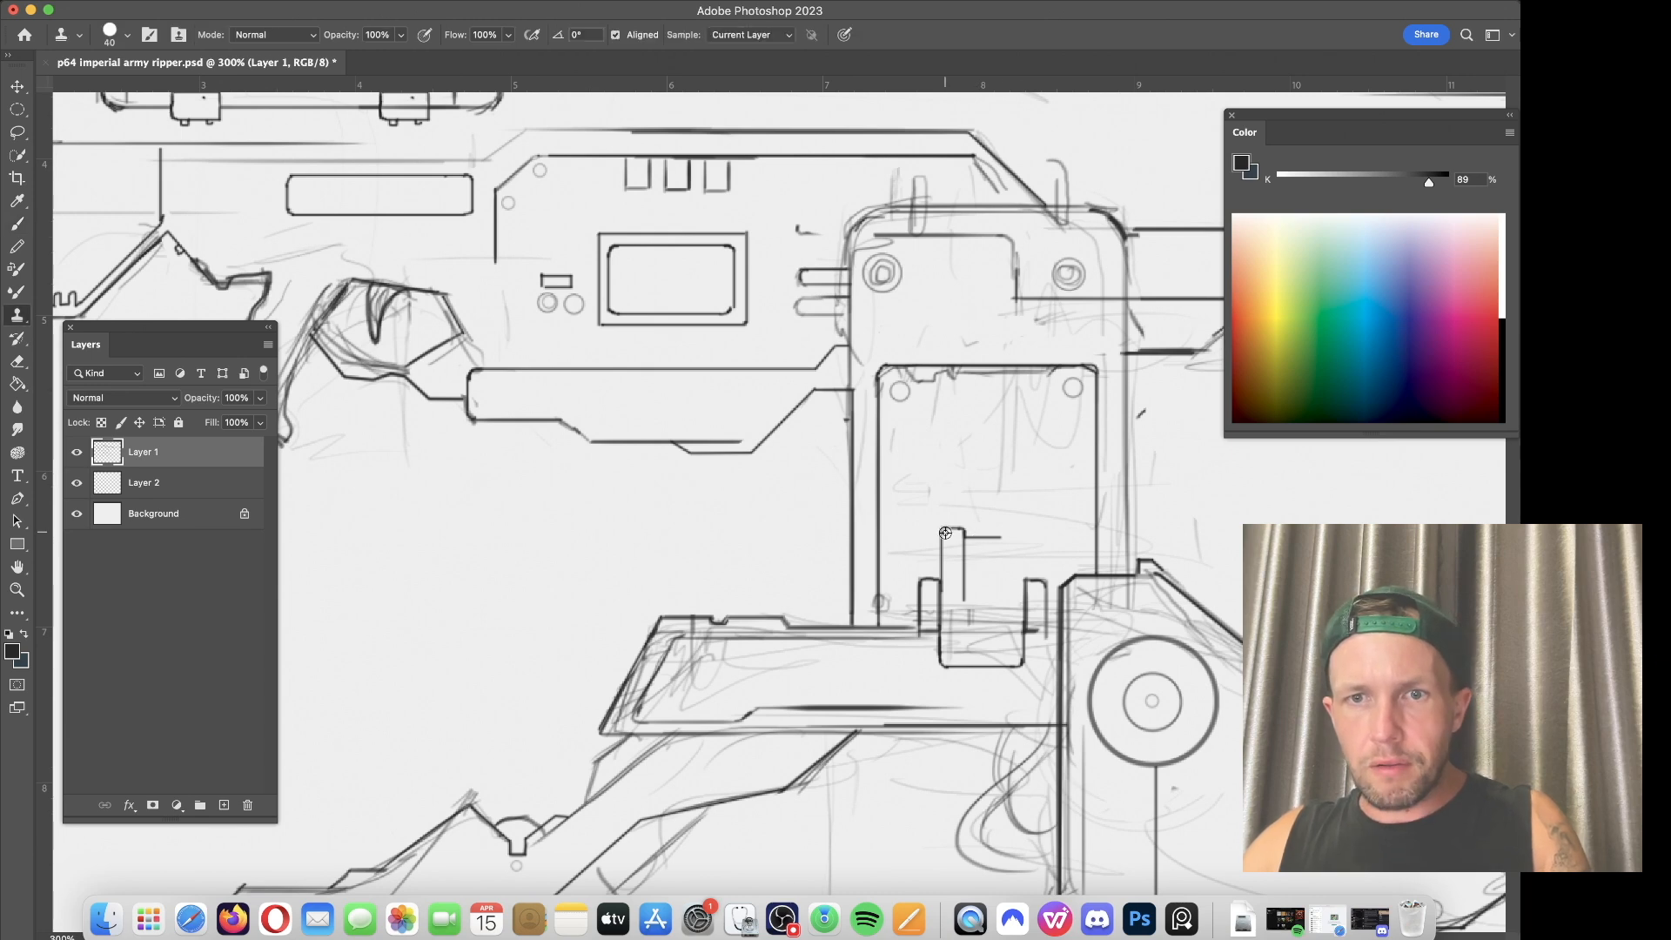
mouse_move(999, 541)
left_mouse_down()
mouse_move(1007, 574)
mouse_move(986, 574)
left_mouse_up()
key("bracketleft")
key("bracketleft")
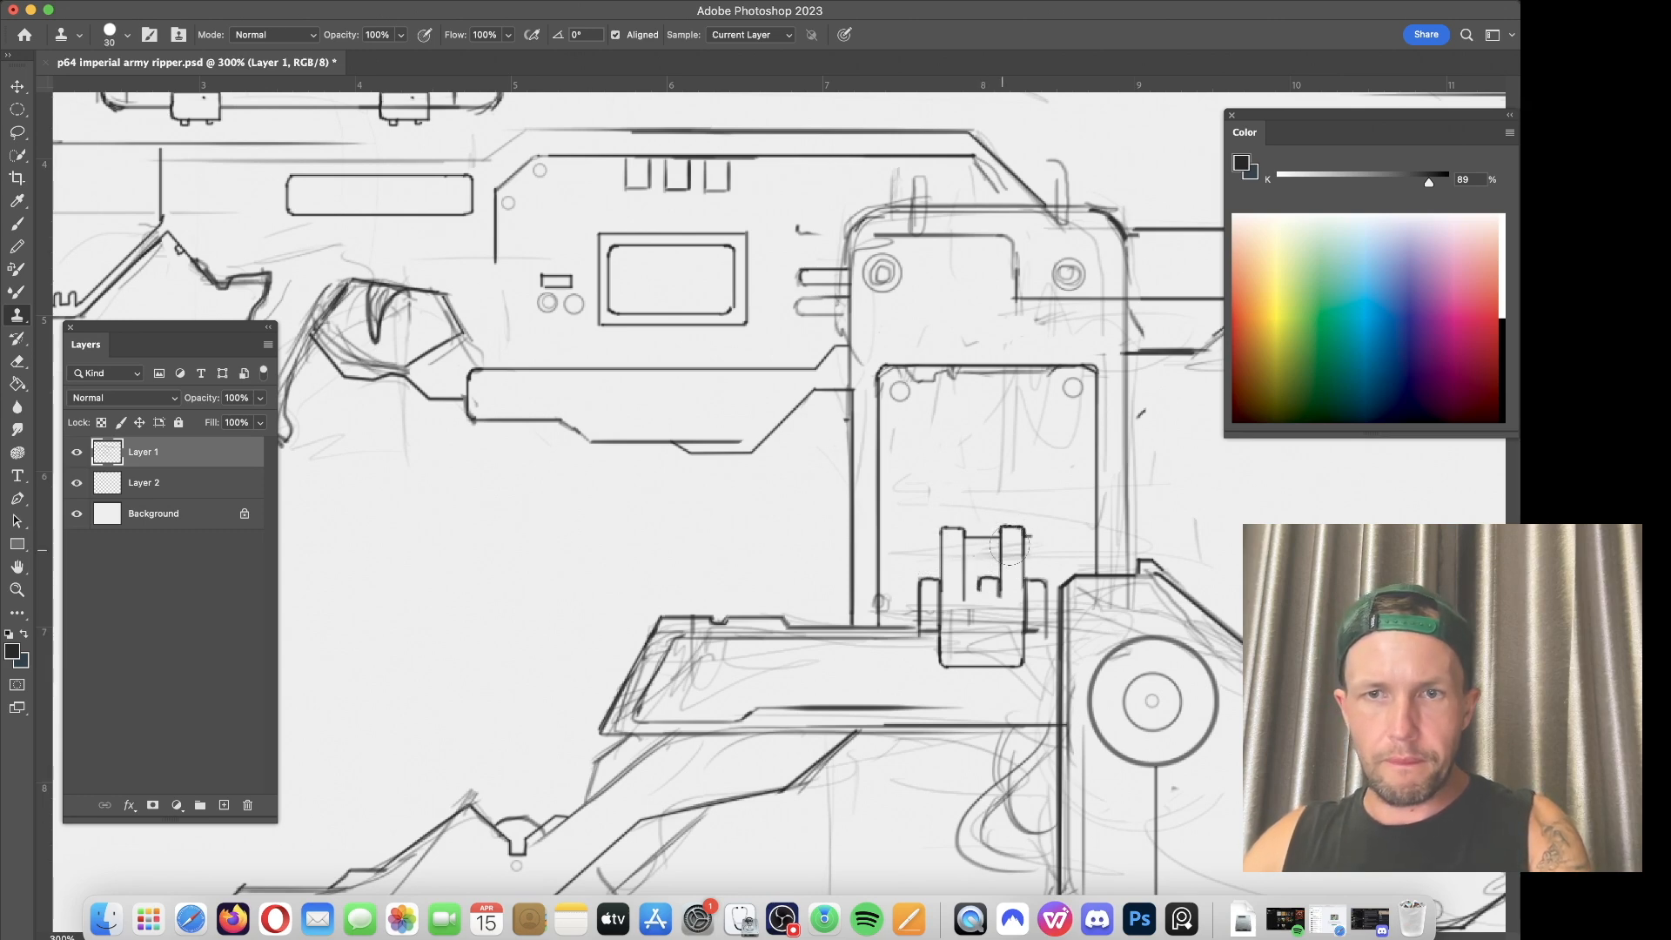
key("e")
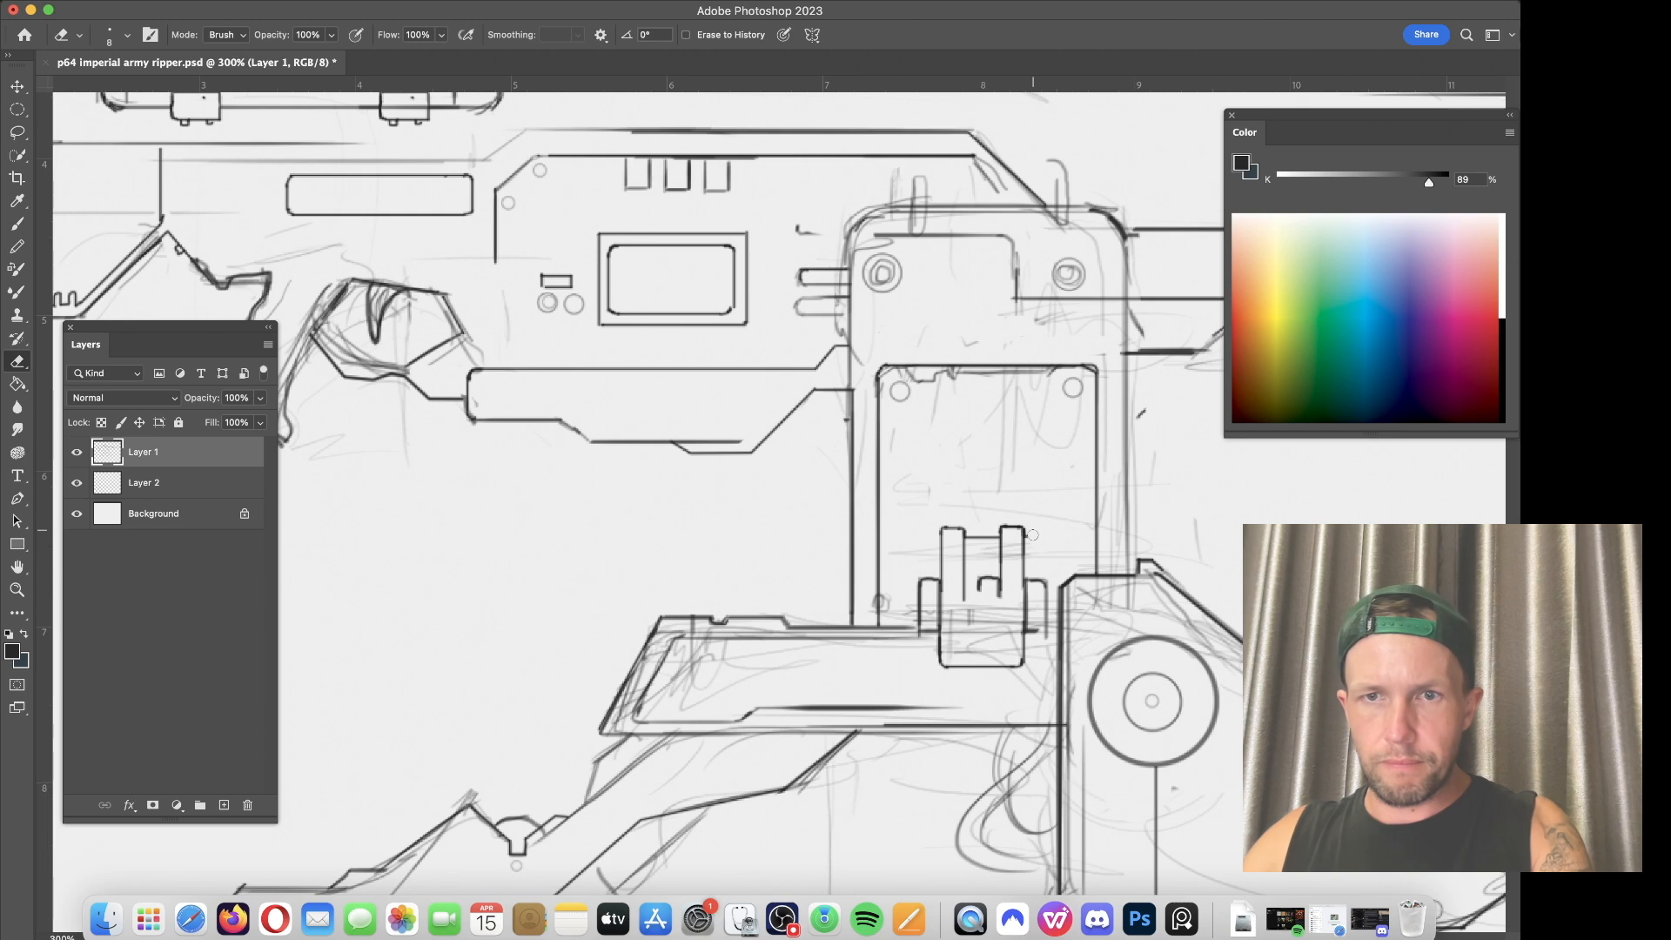
Step: Ink the divided centre block between the bracket arms, add two small rivets below it, and tidy the side lugs
key("b")
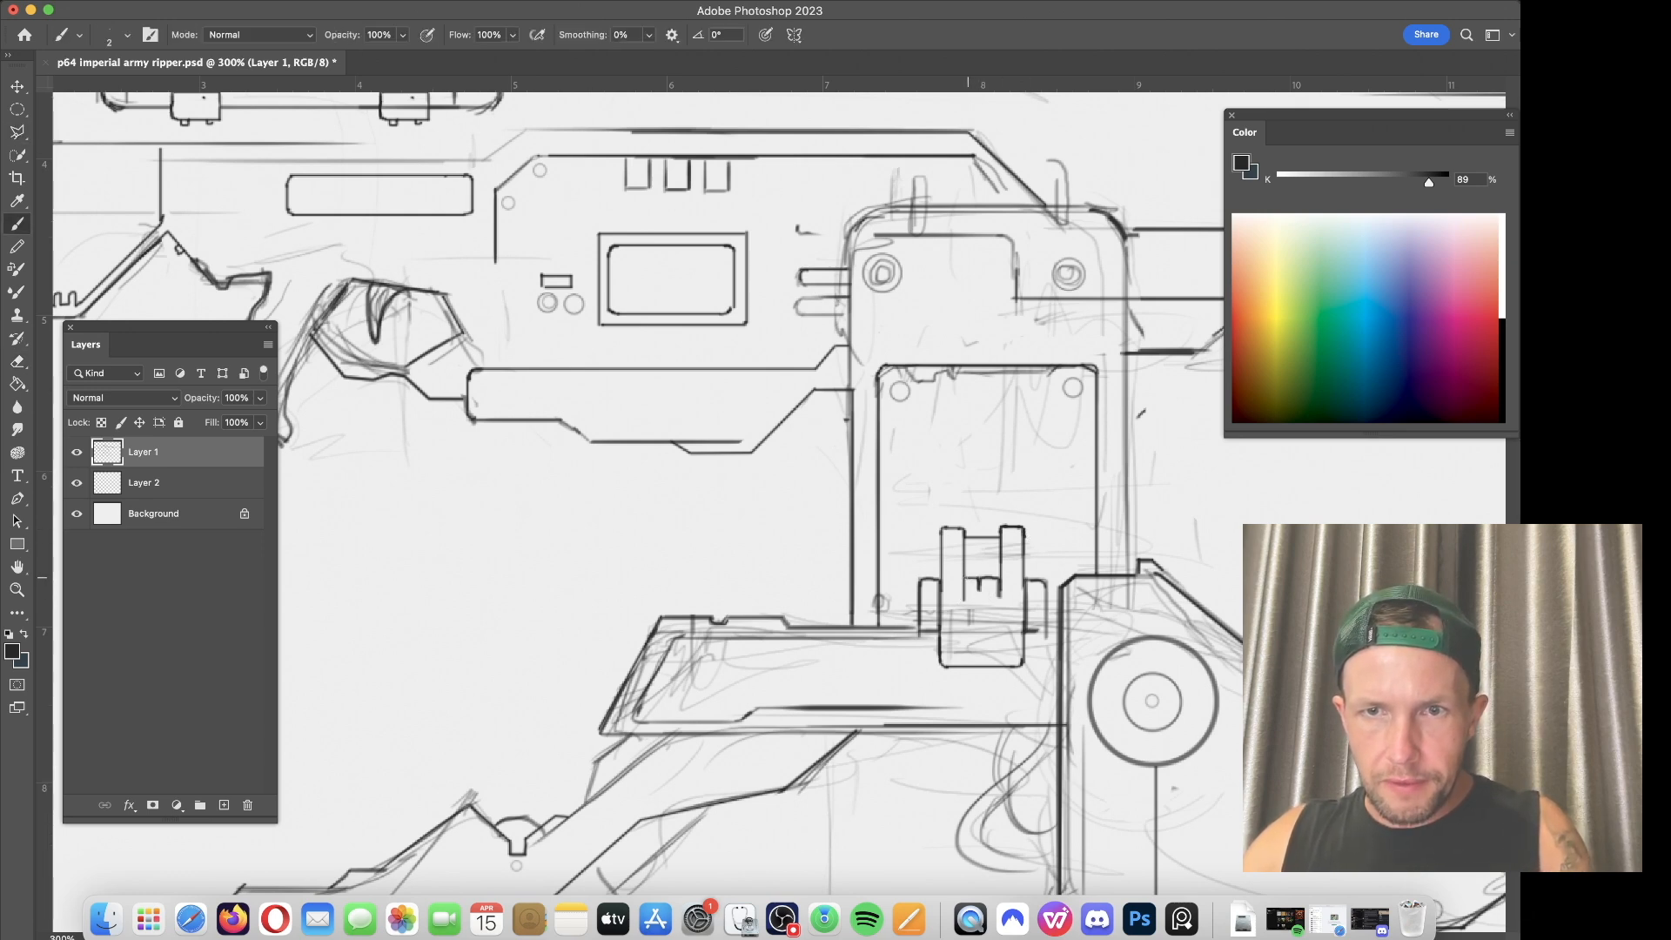
mouse_move(979, 579)
left_mouse_down()
mouse_move(975, 630)
mouse_move(963, 621)
left_mouse_up()
key("super+z")
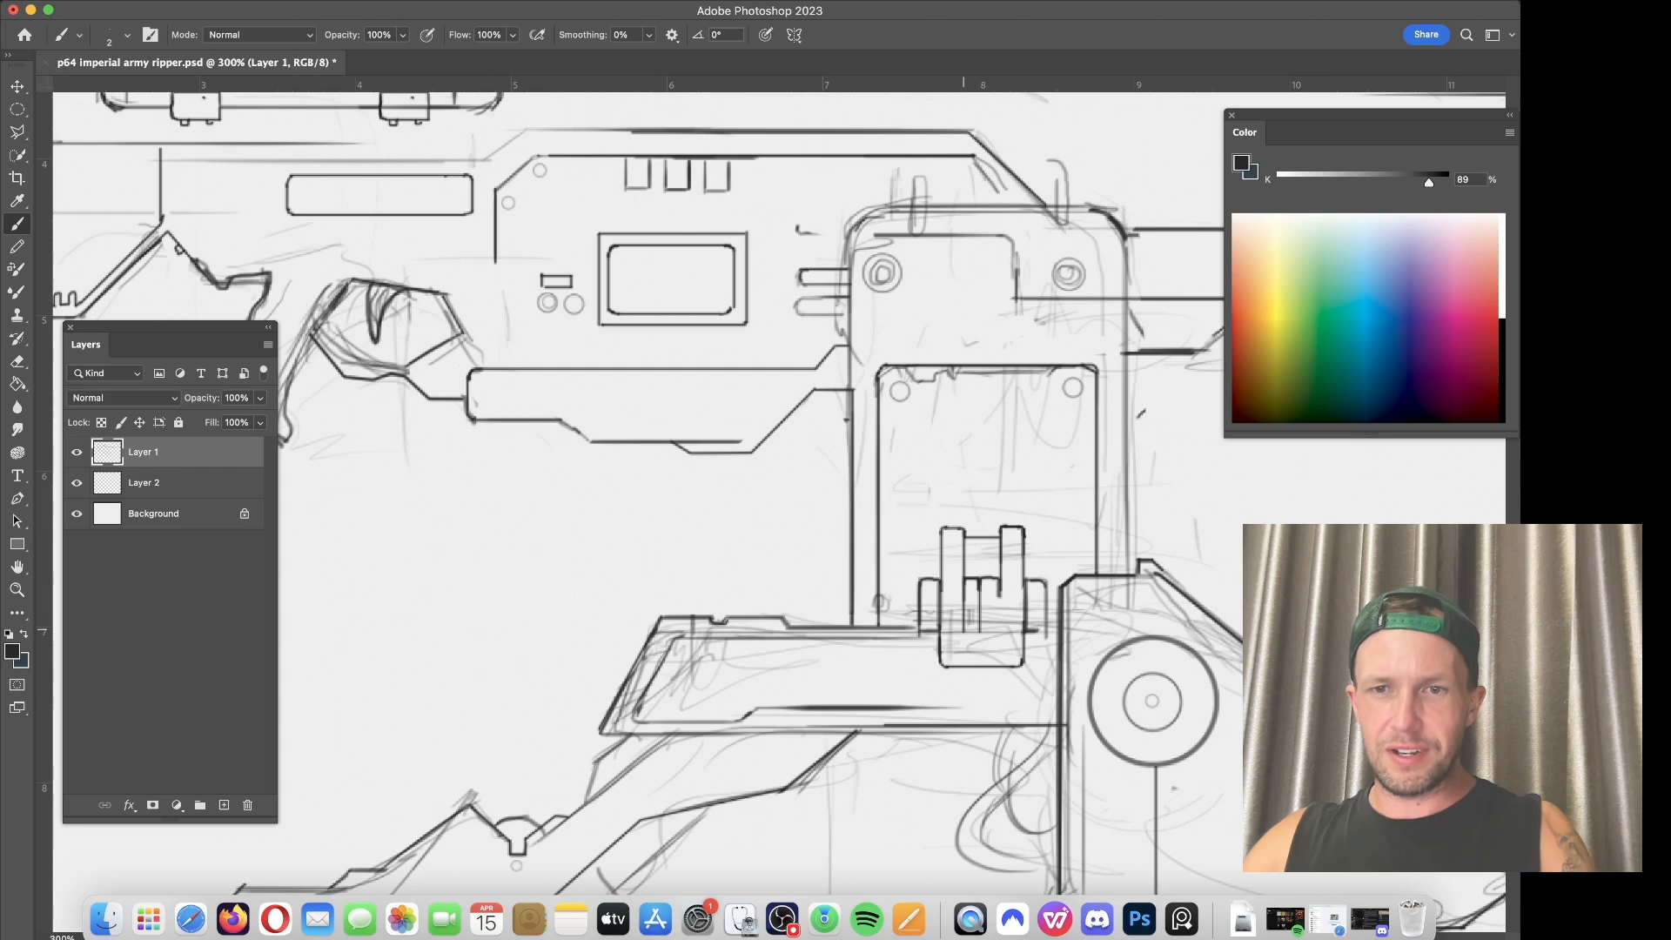
left_click_drag(963, 635, 998, 632)
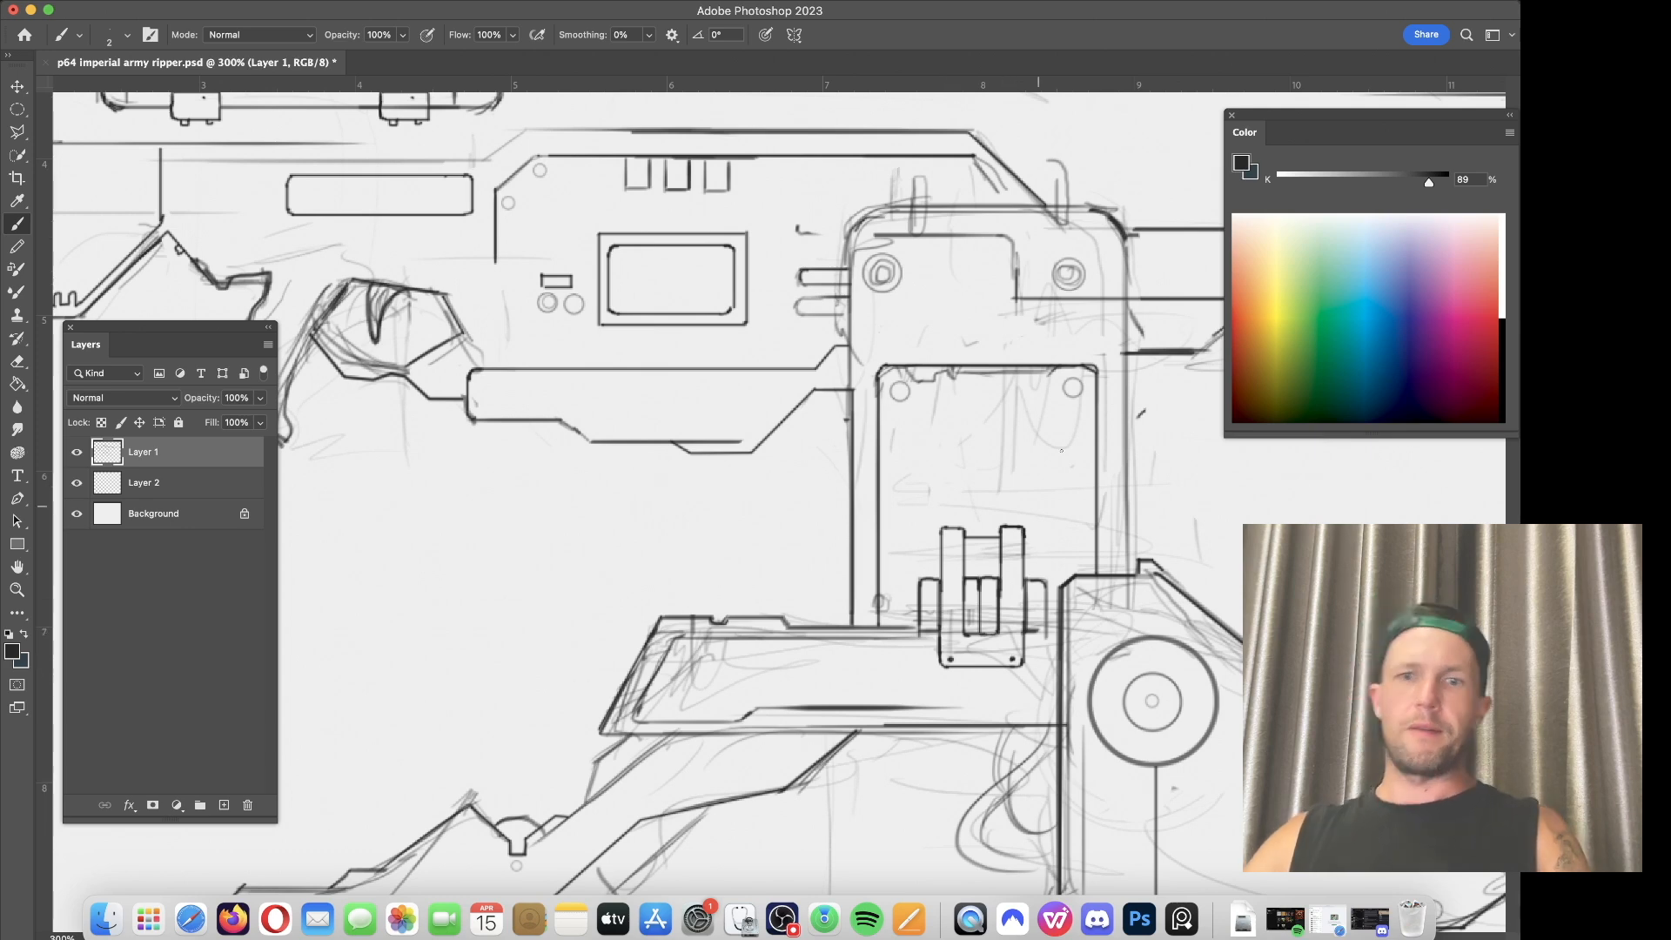
key("e")
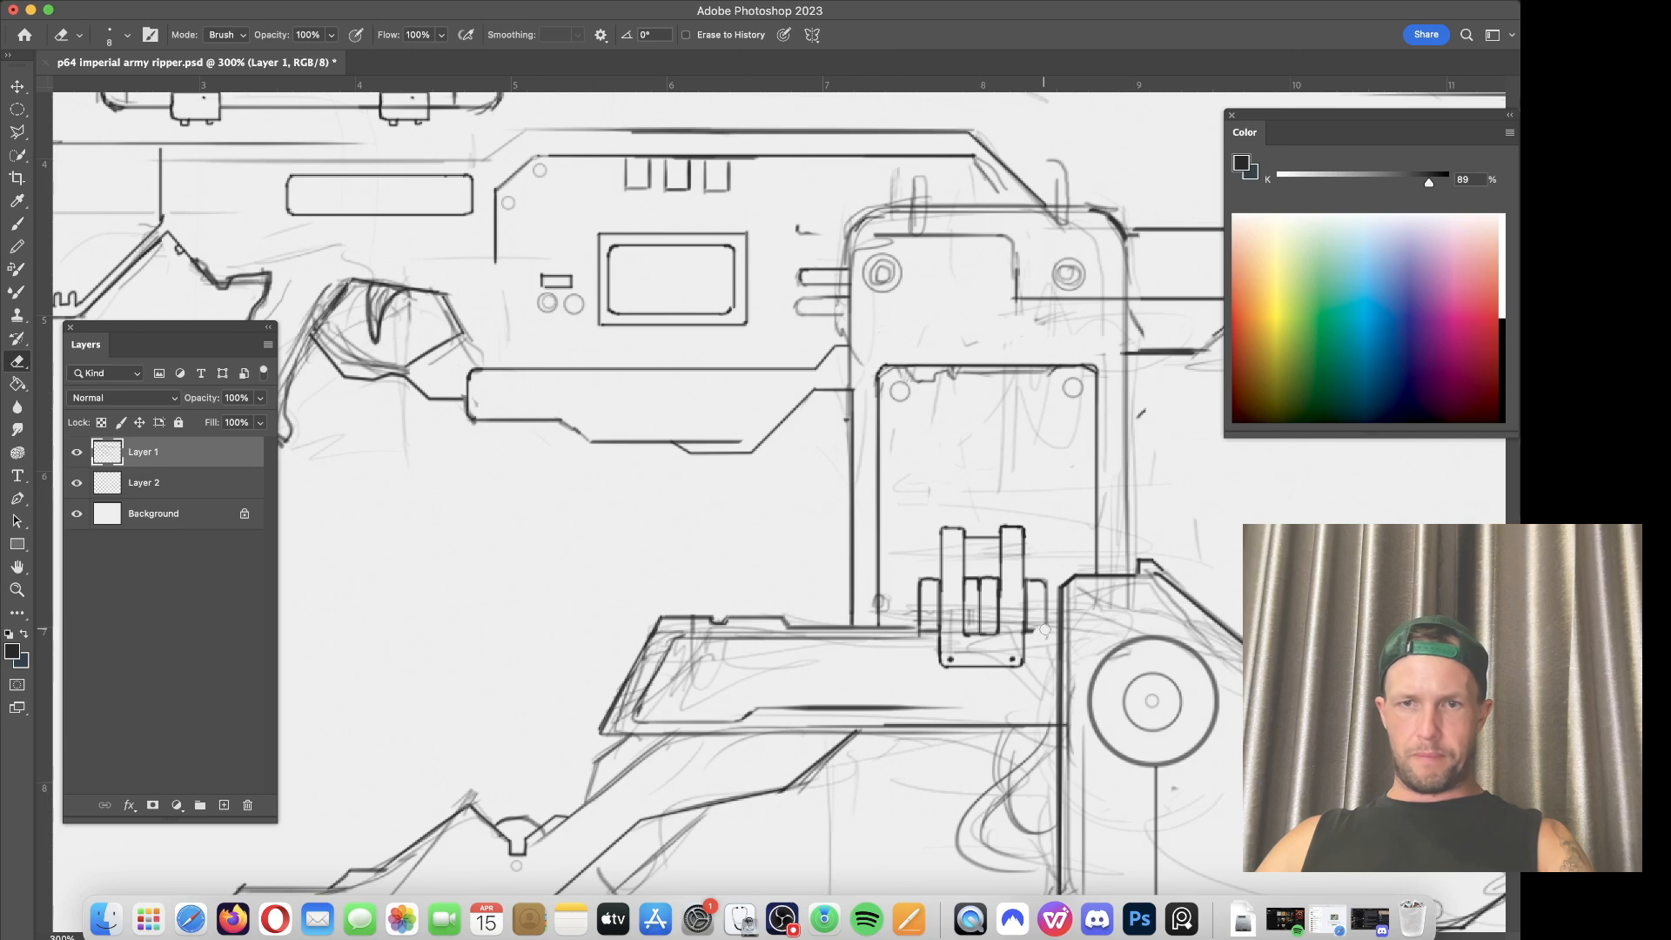
key("b")
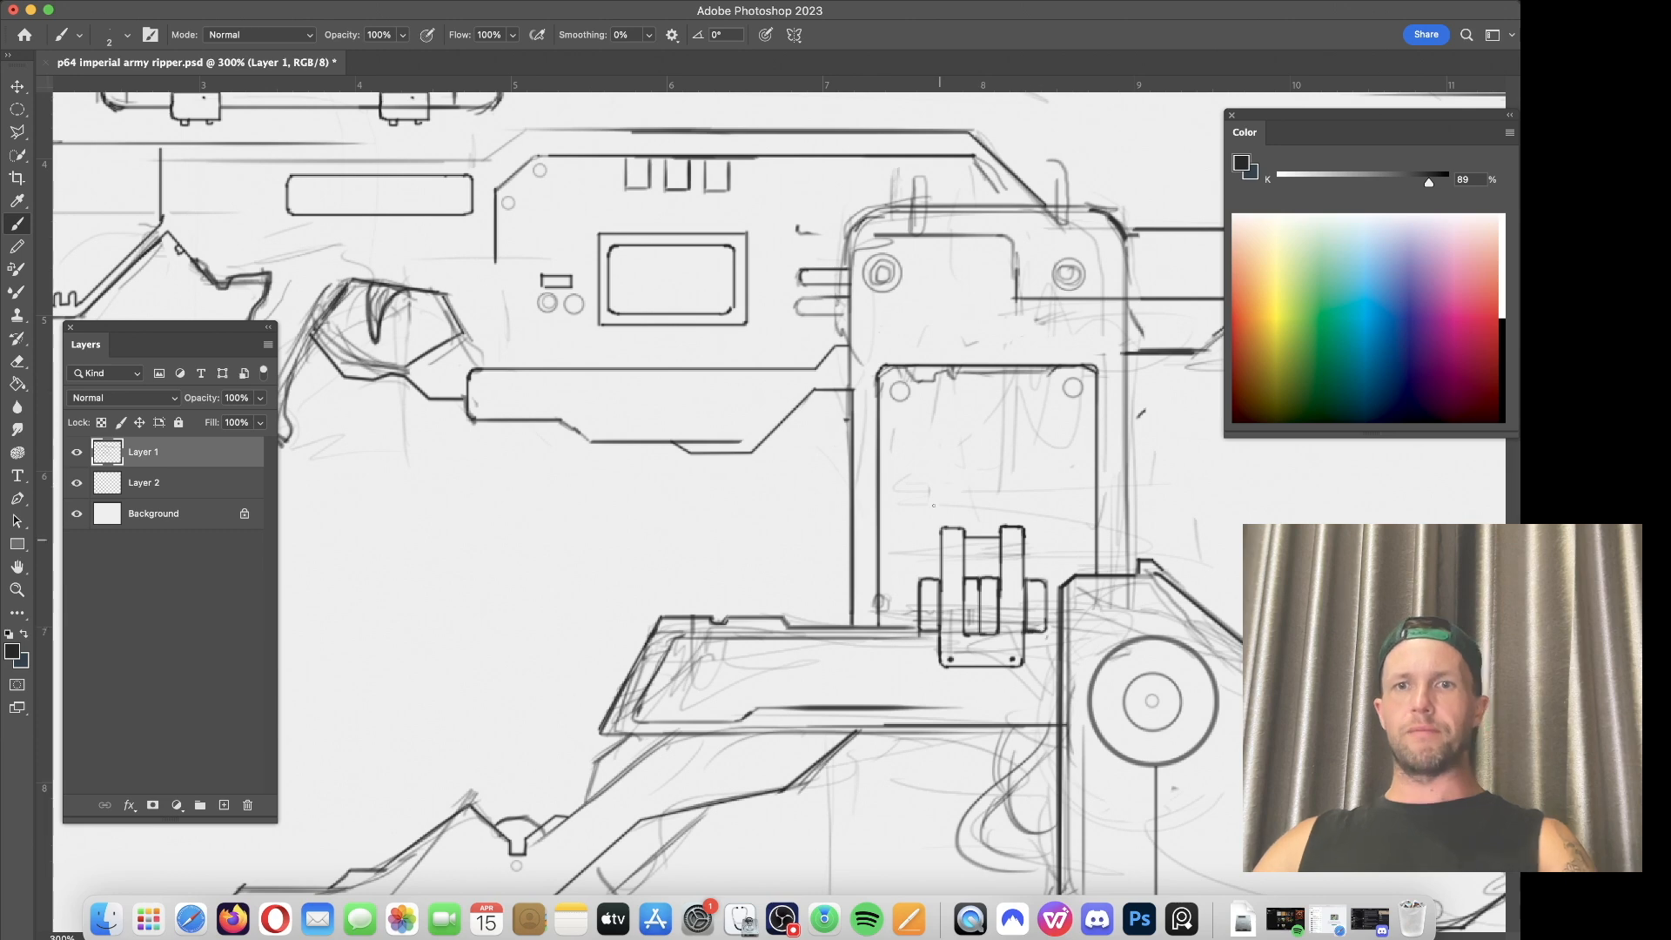
Step: Erase the jagged sketch marks along the top edge of the column's inset panel and tidy its upper corners
key("e")
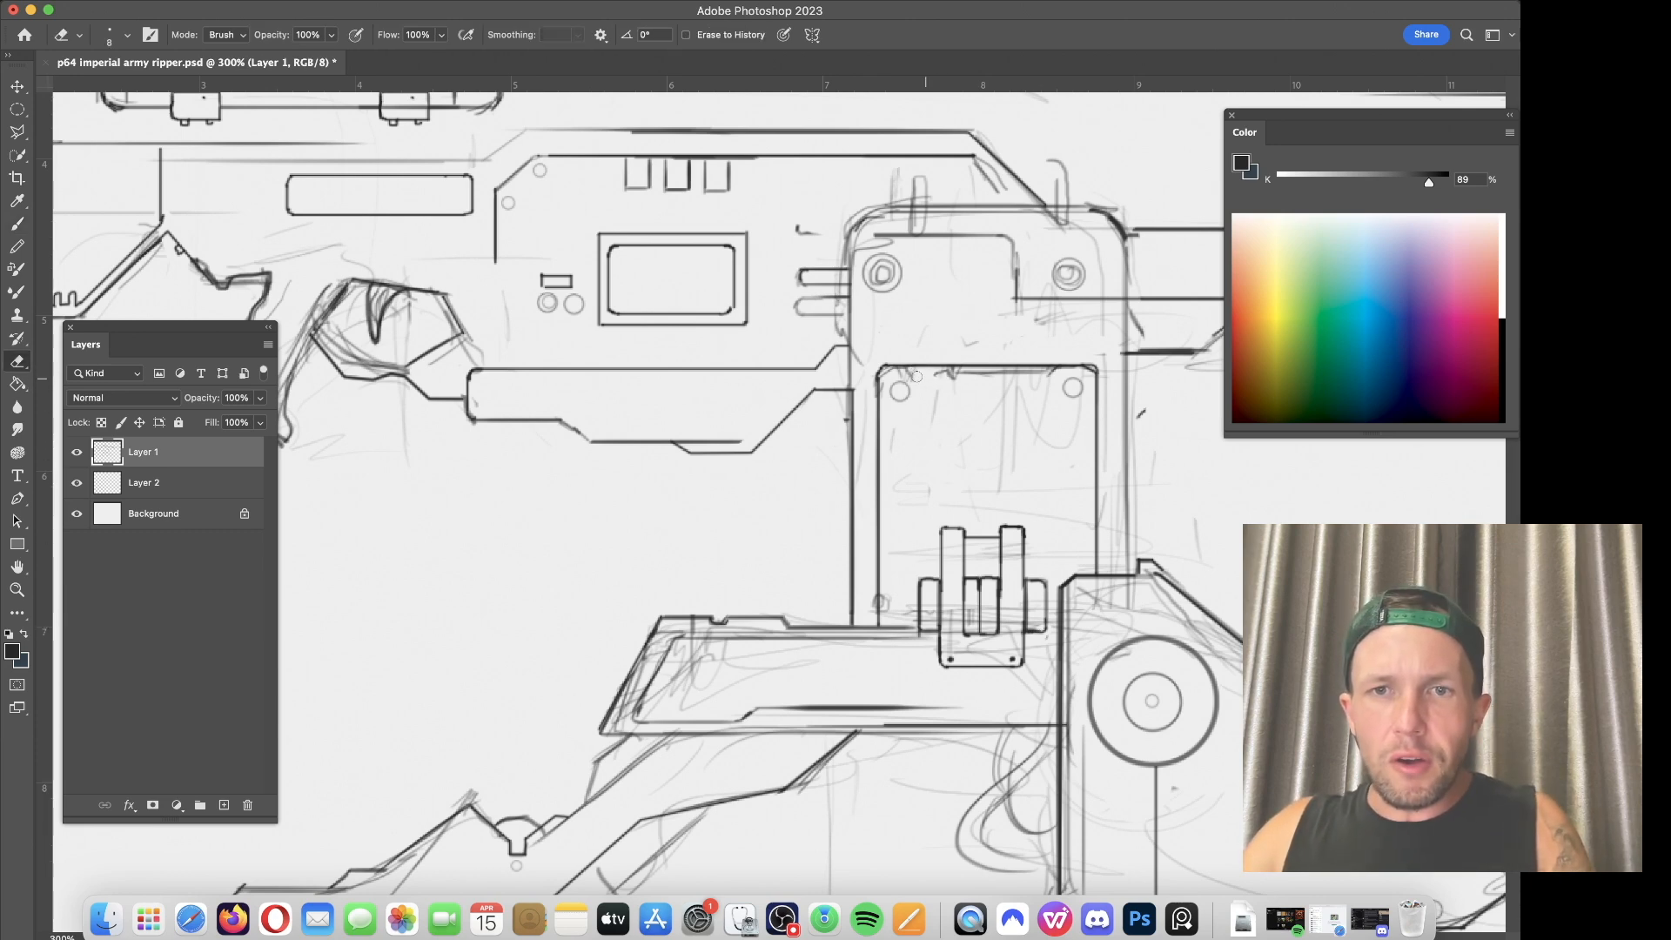
left_click_drag(959, 374, 1052, 378)
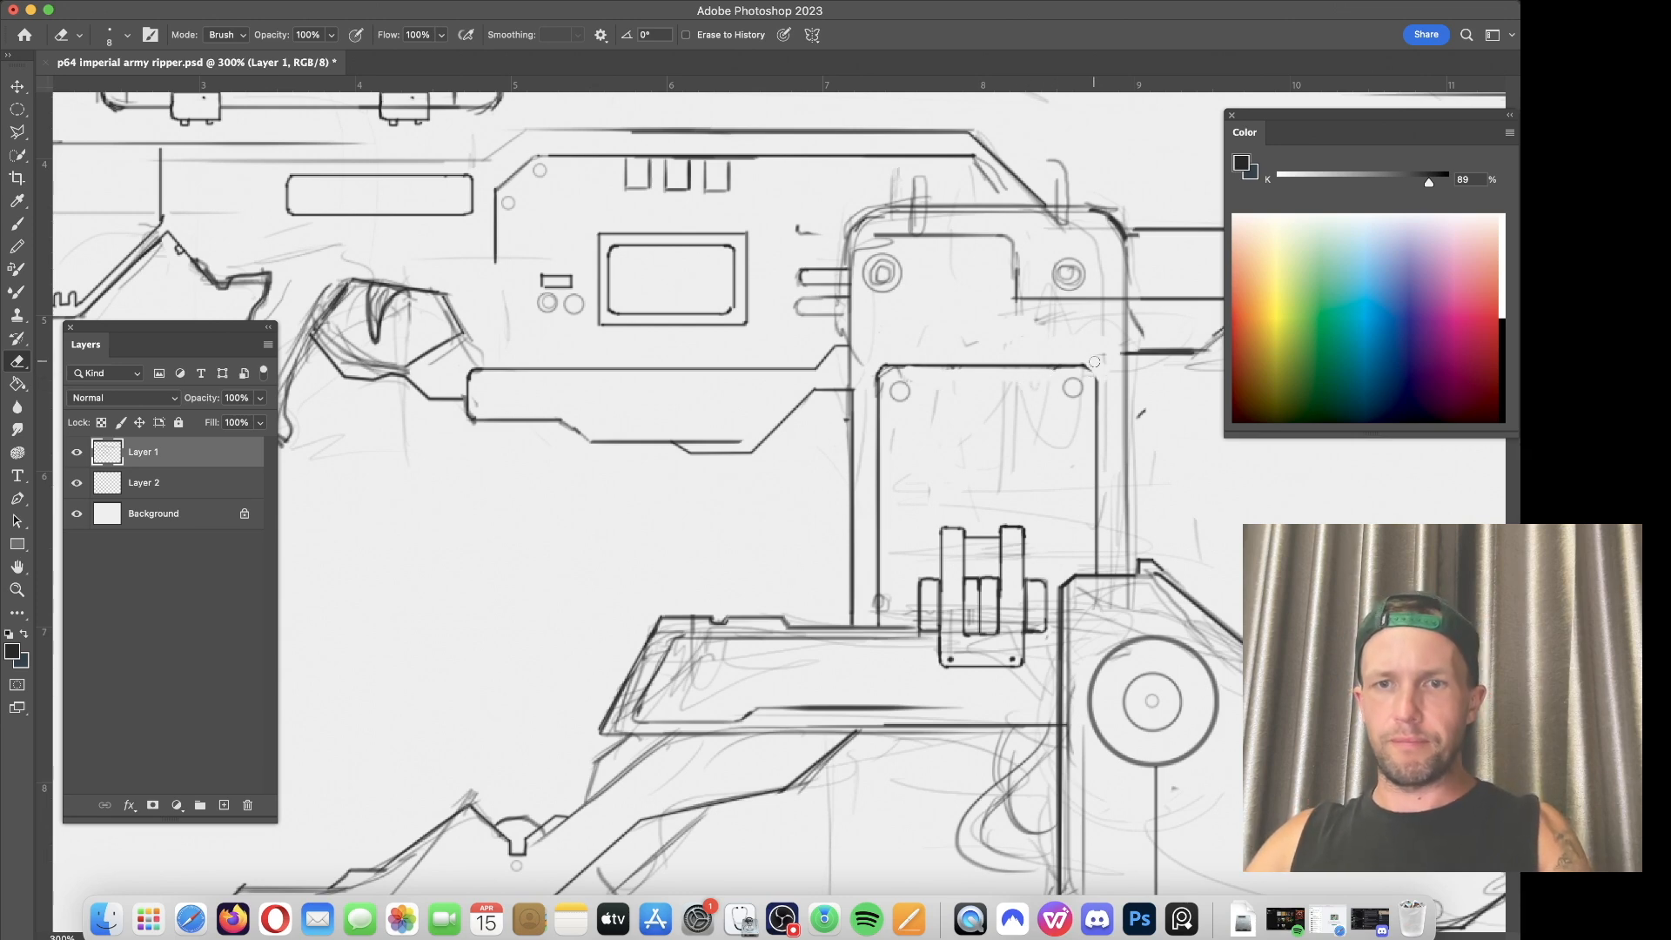
key("b")
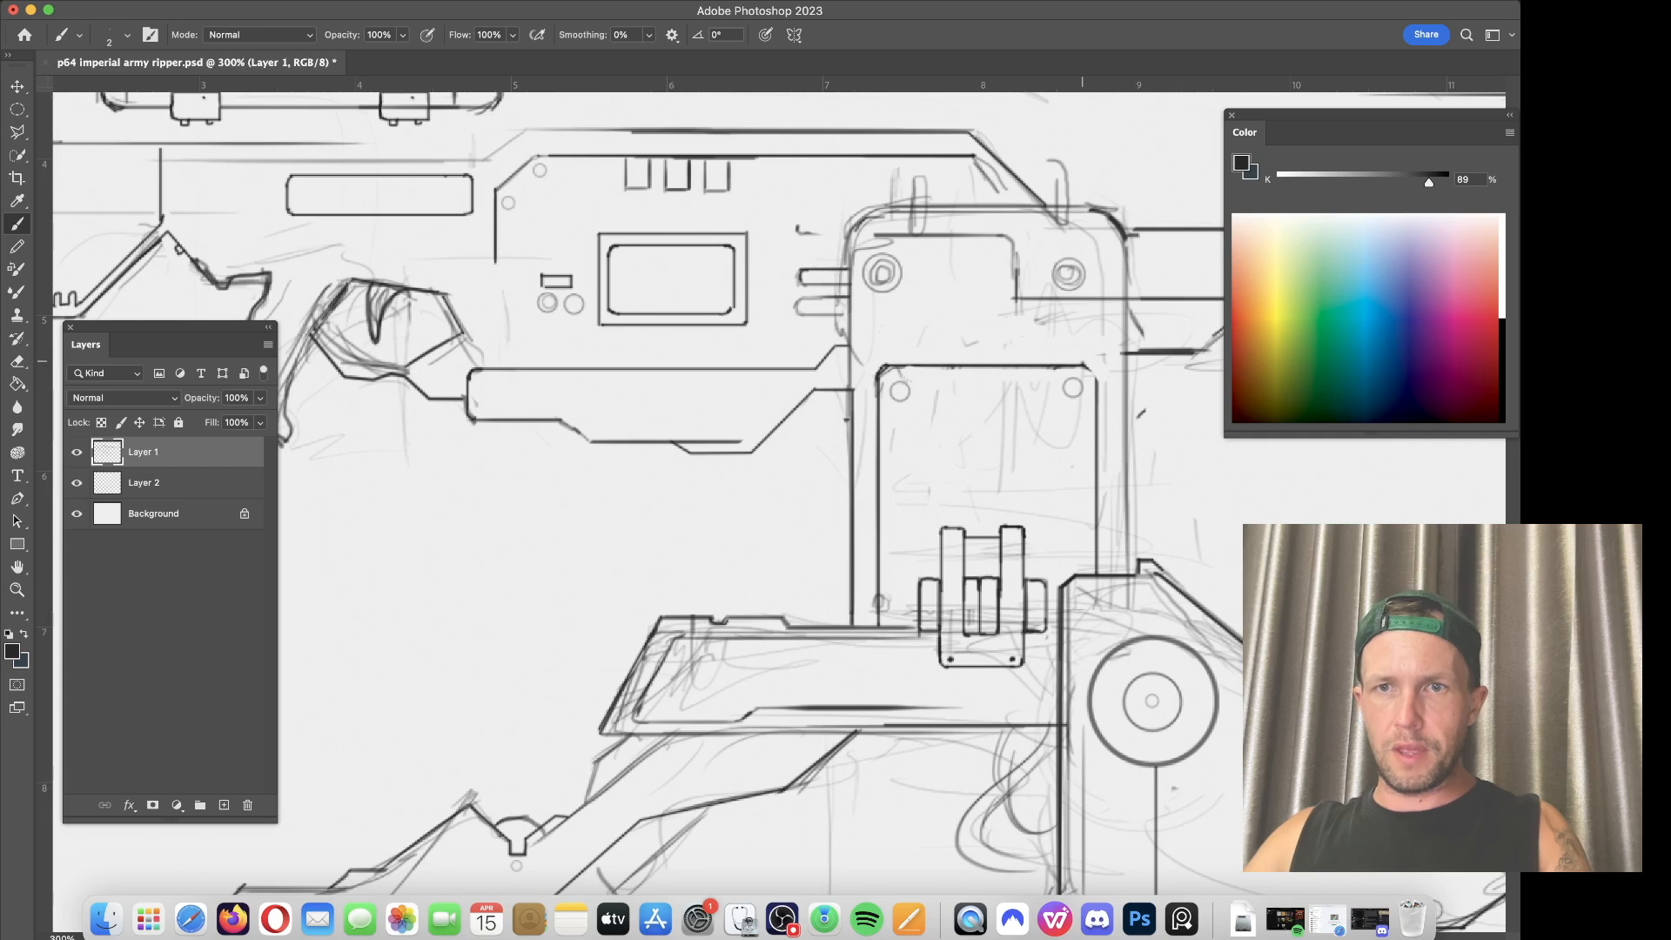
Step: Clean stray sketch strokes beside the column and ink its long vertical front edge down to the stand
key("e")
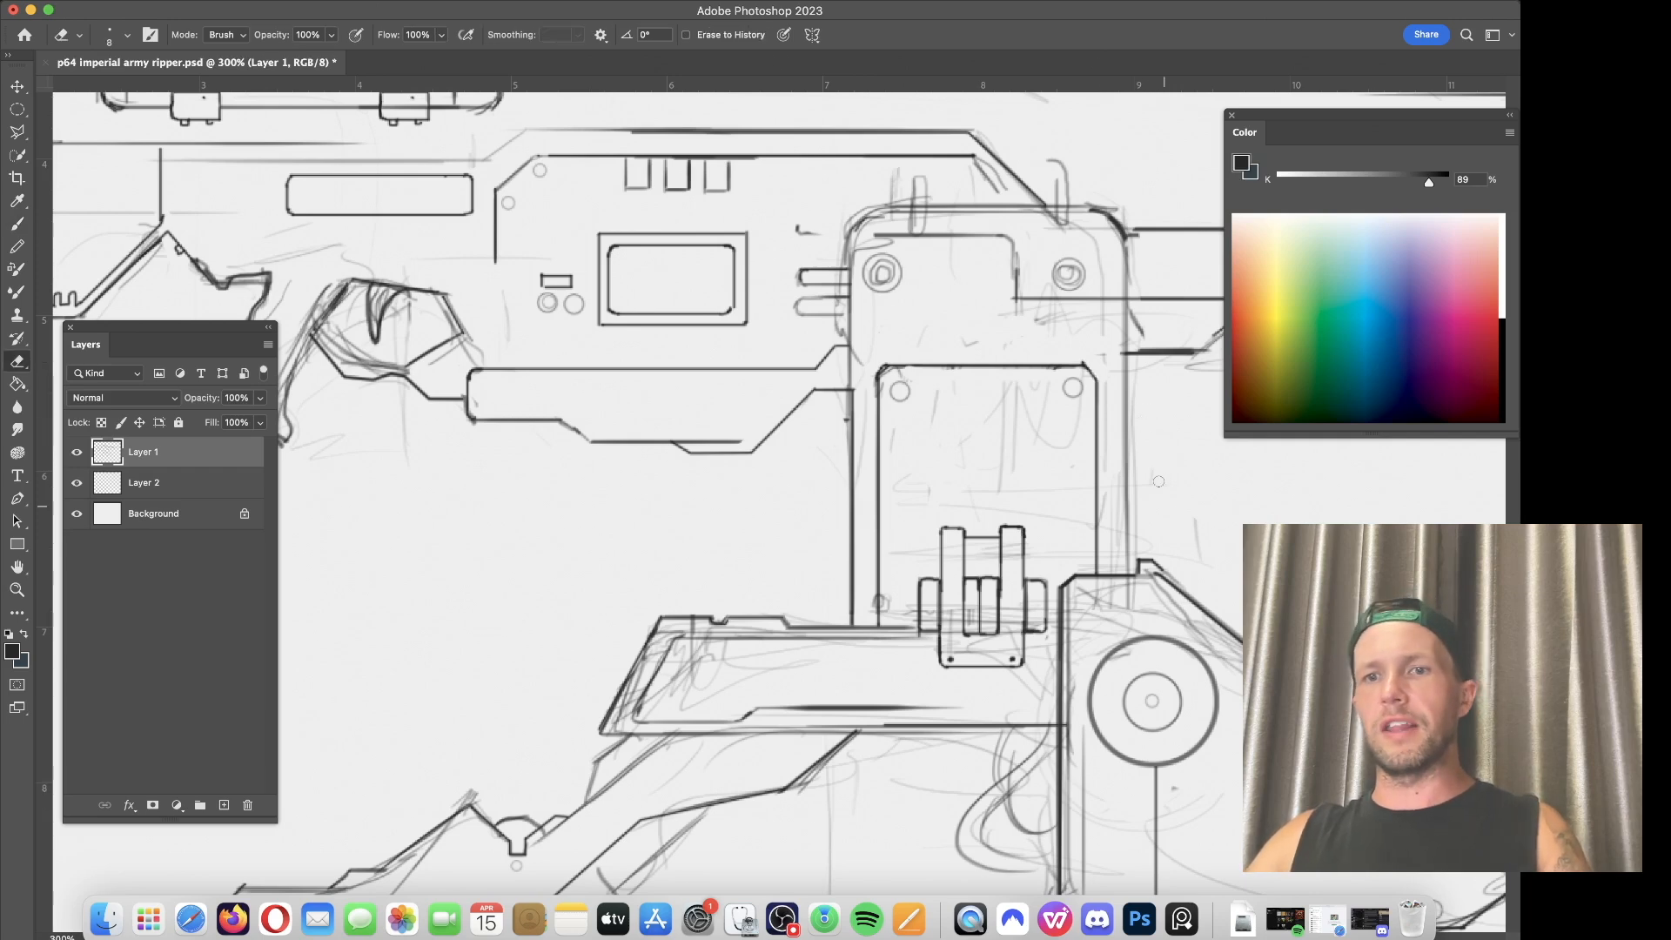
key("b")
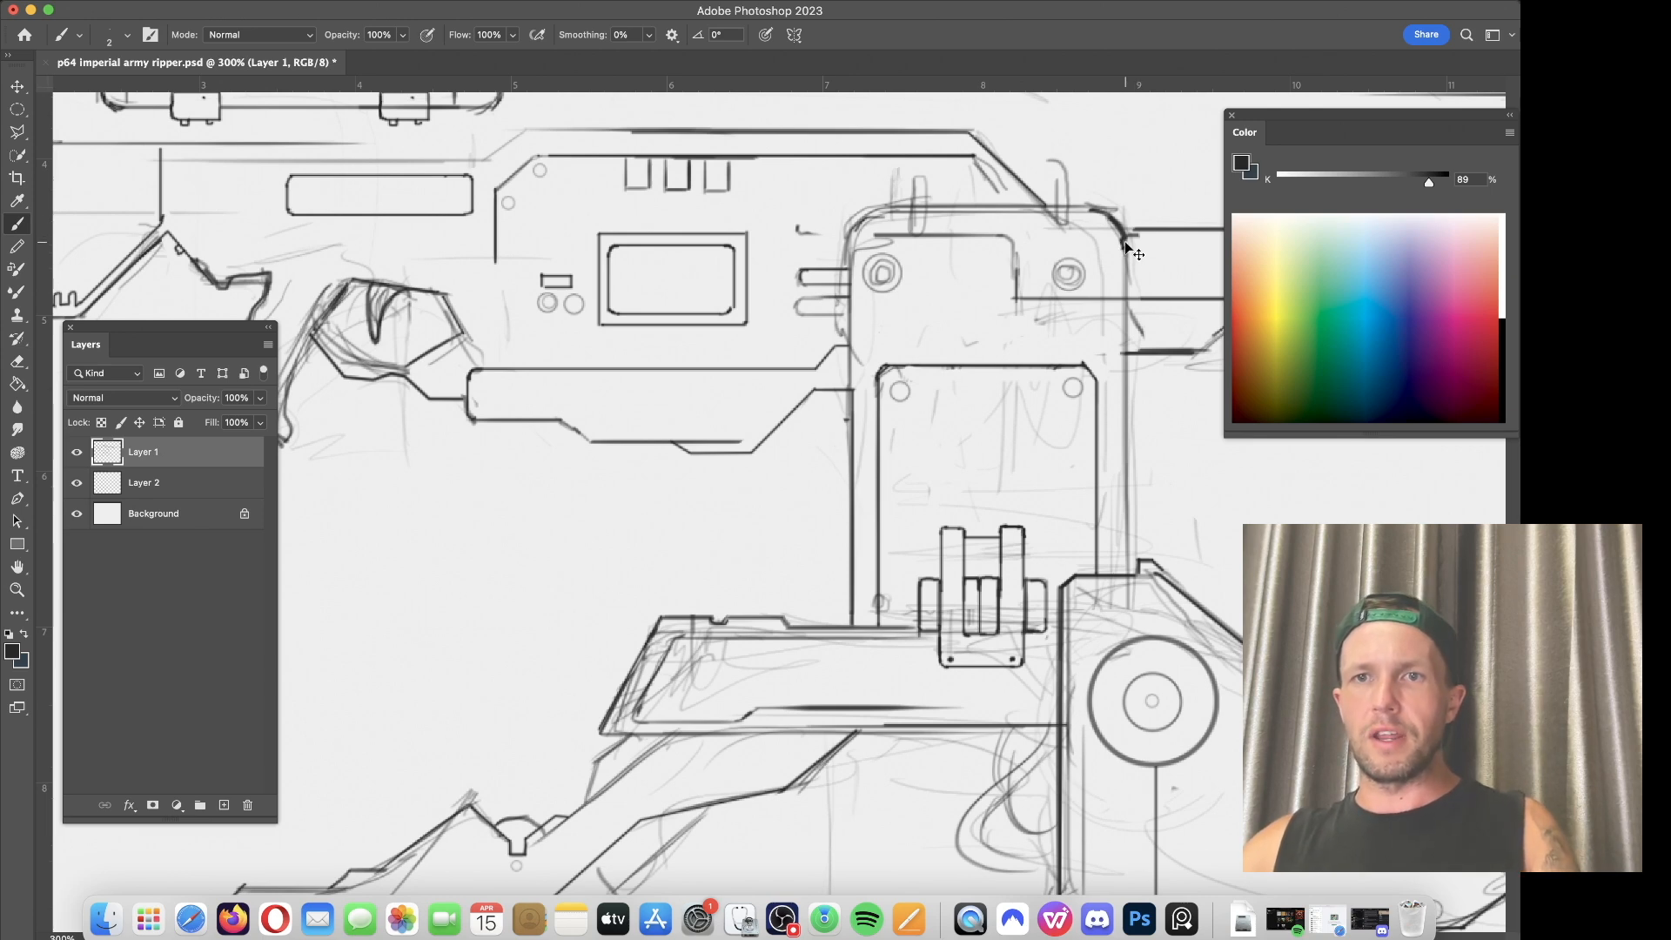
left_click_drag(1125, 248, 1125, 569)
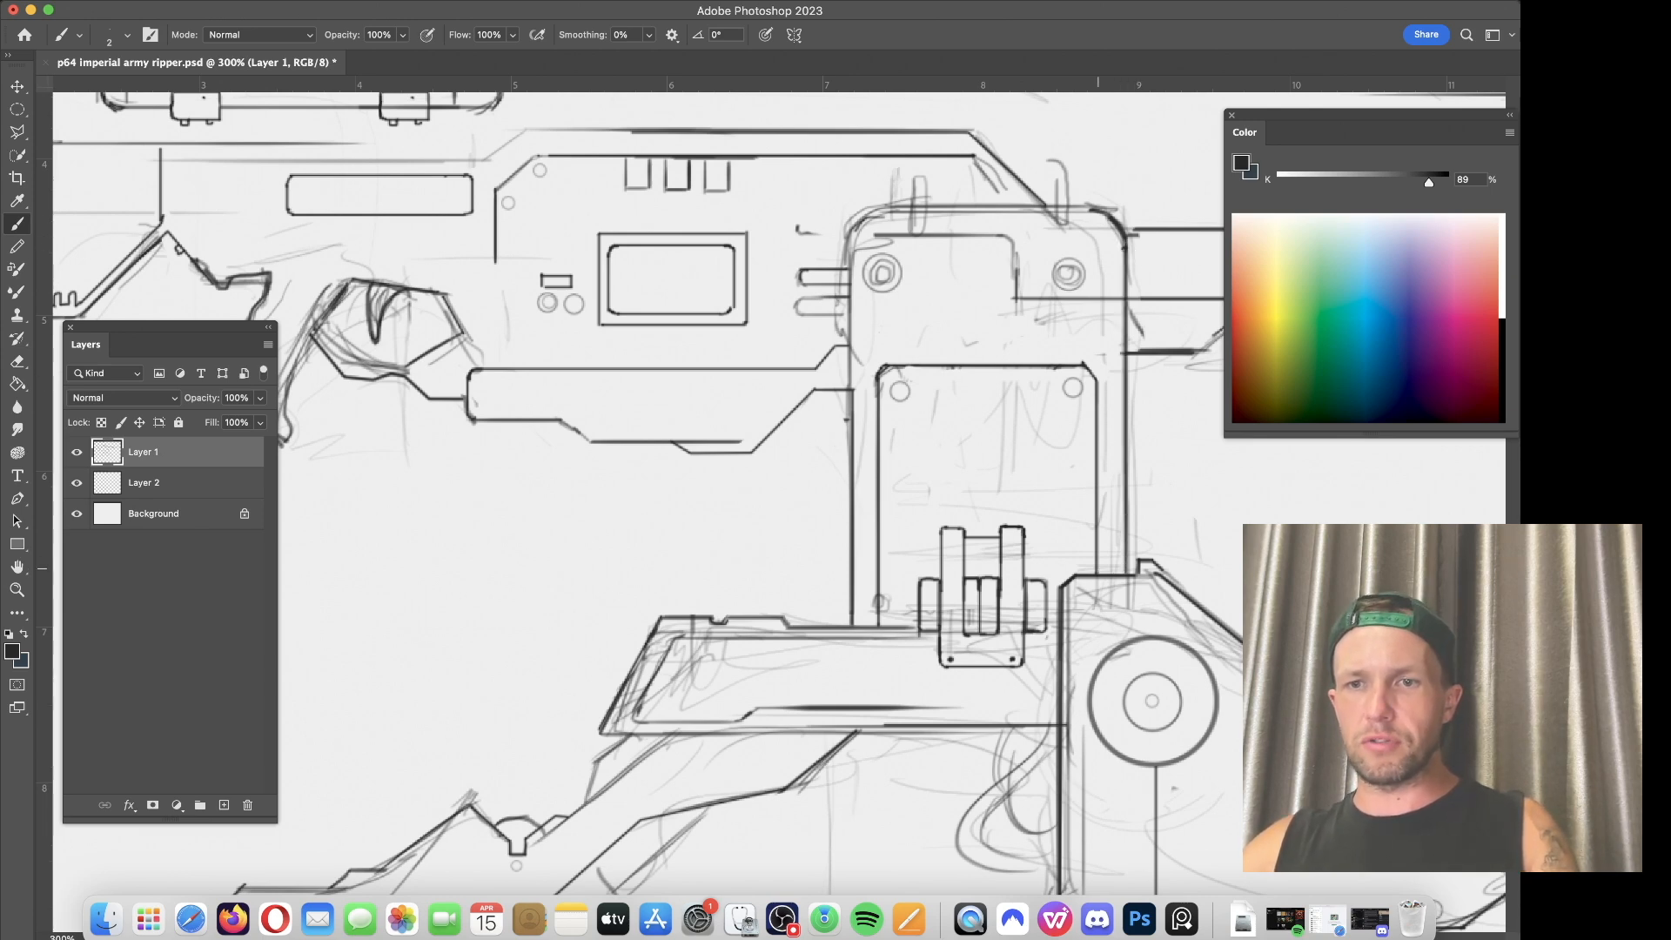
Step: Mark a pin hole in the rounded tab ahead of the box housing and ink the upper barrel's top and stepped lower edges
mouse_move(726, 378)
left_mouse_down()
mouse_move(543, 438)
mouse_move(480, 478)
left_mouse_up()
key("e")
left_click_drag(611, 234, 1011, 385)
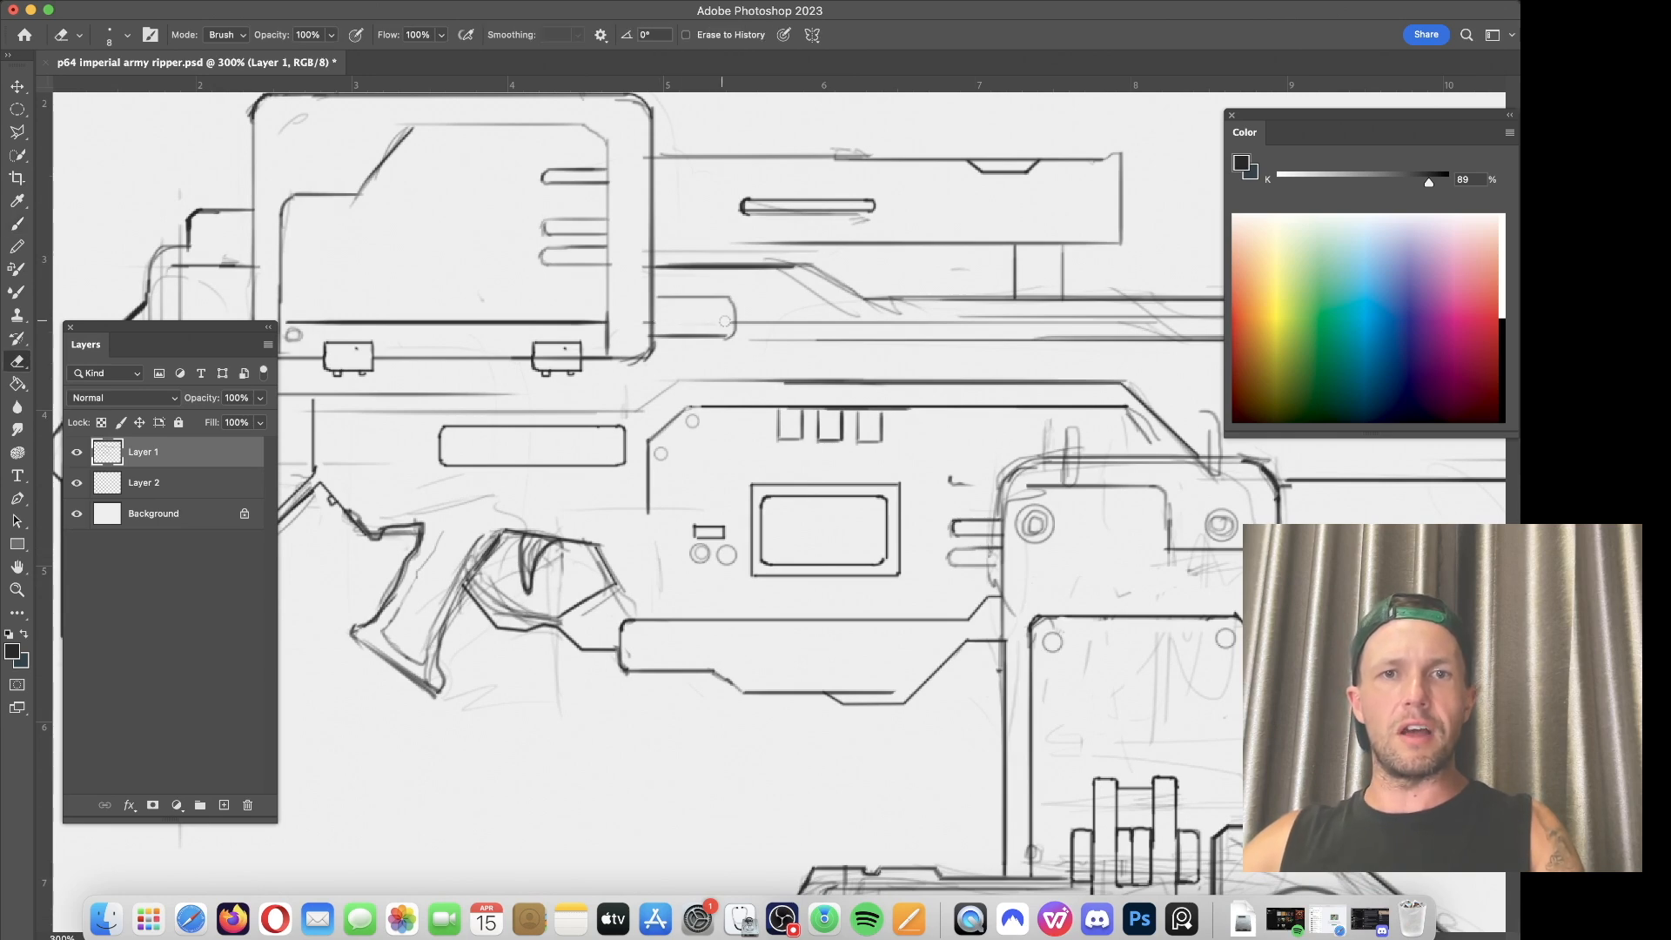
key("b")
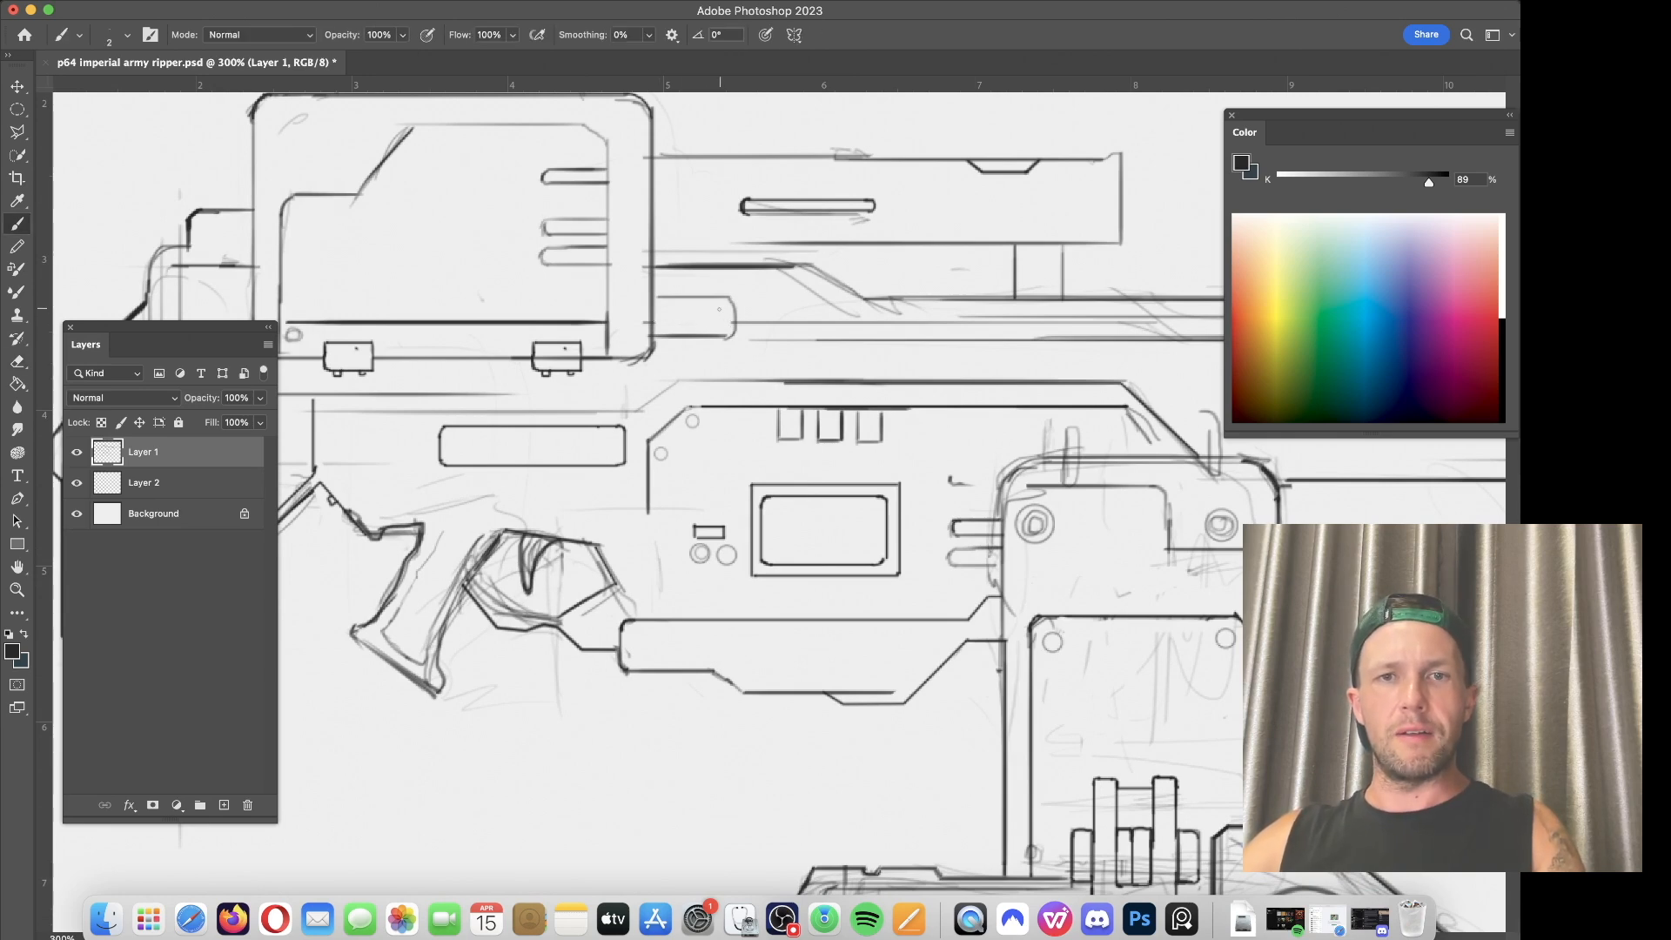
scroll(733, 310, "up", 5)
scroll(733, 310, "right", 3)
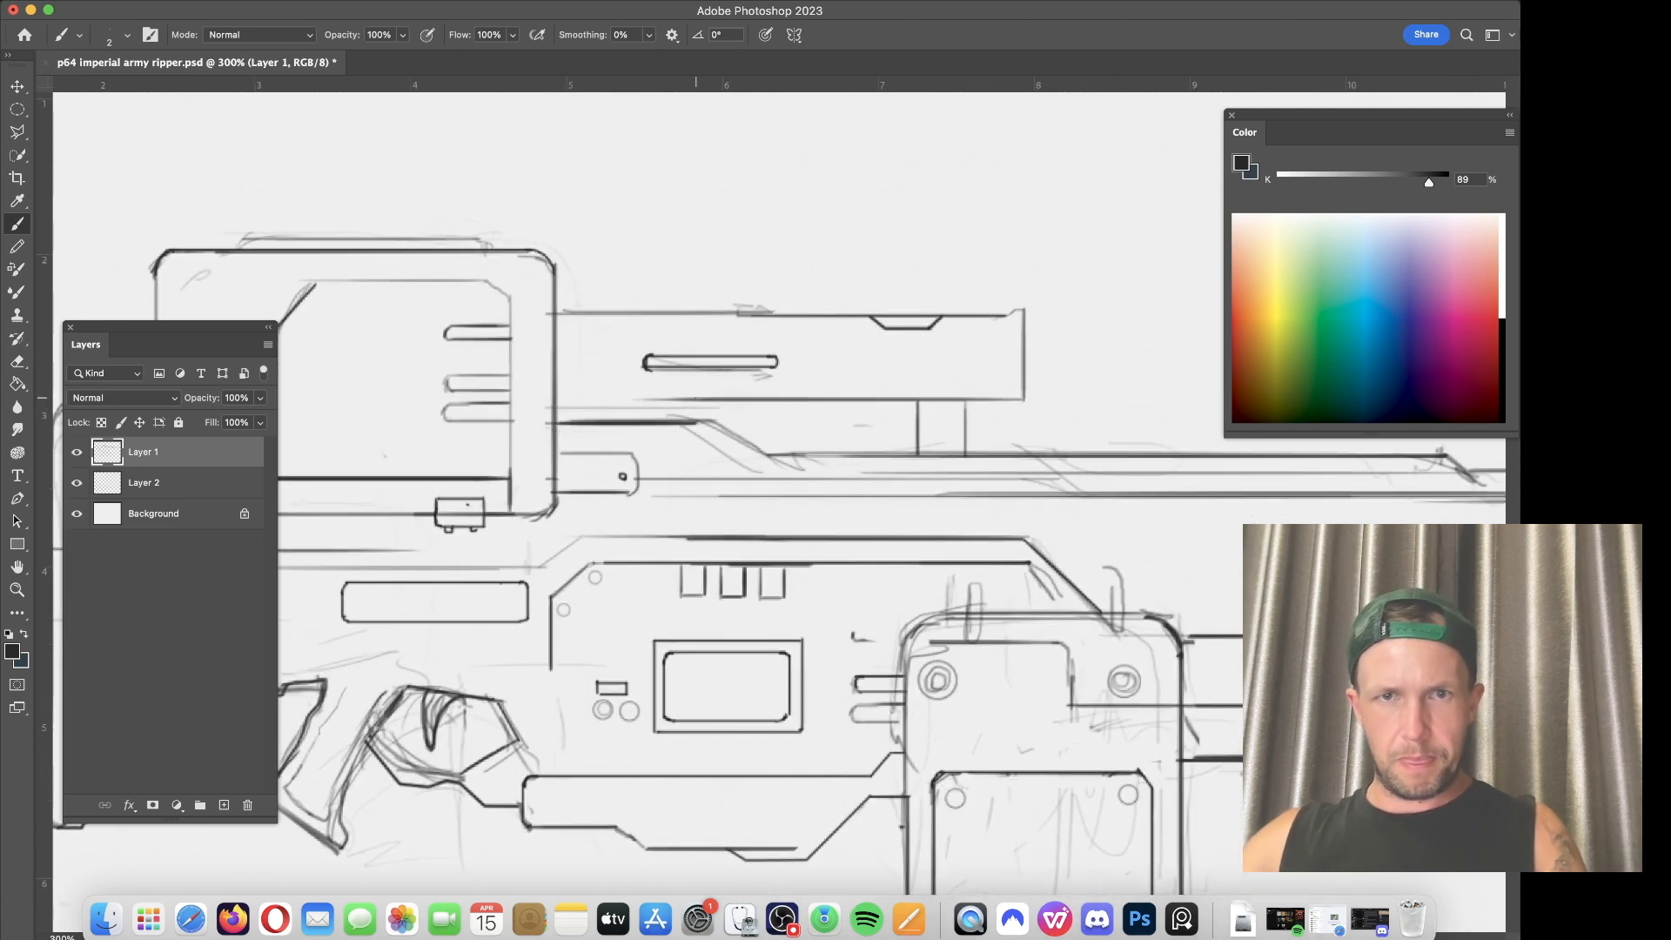
left_click_drag(701, 398, 560, 408)
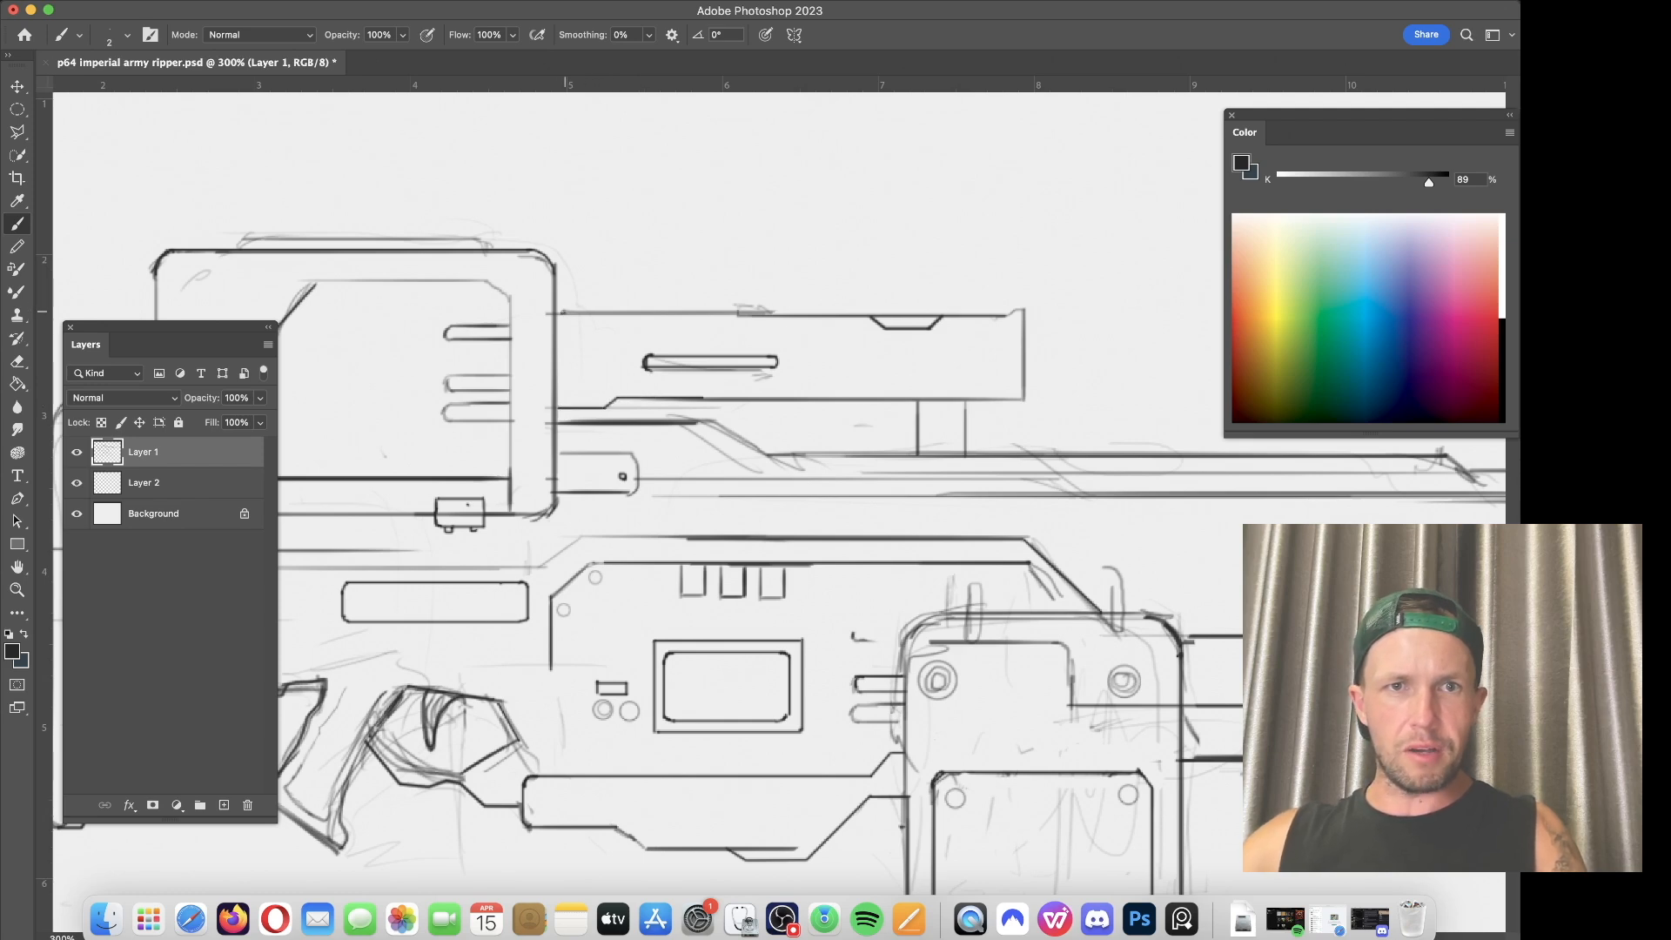
left_click_drag(557, 312, 875, 313)
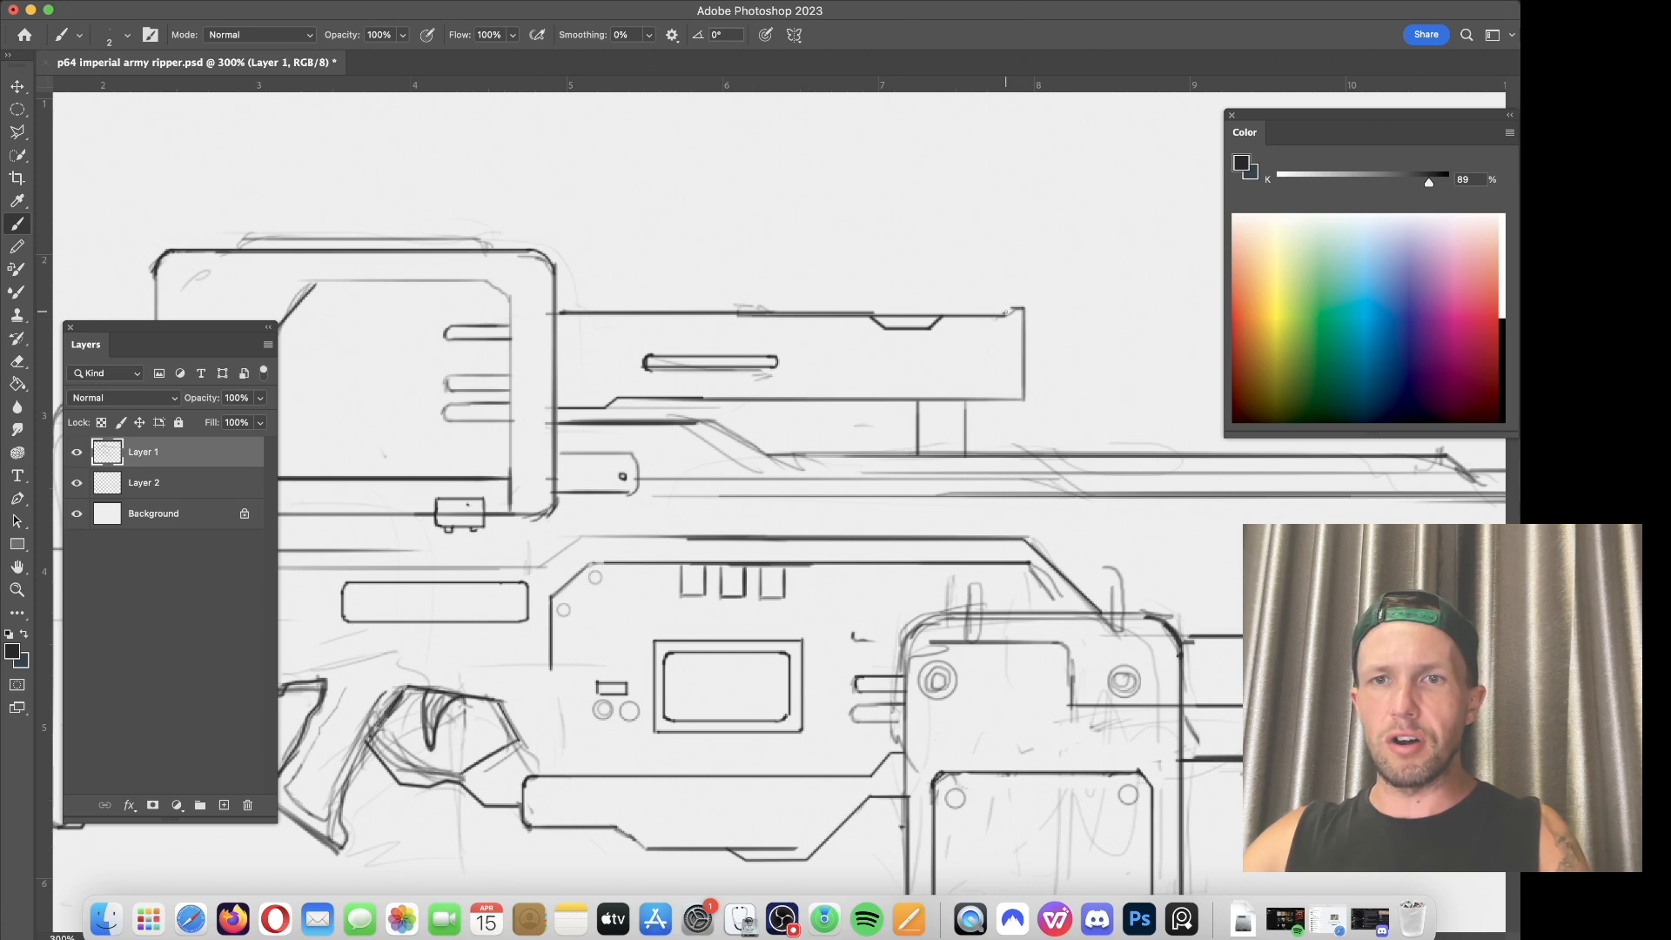
Step: Ink the low raised cap with sloped ends on top of the box housing and erase stray strokes around it
scroll(783, 522, "left", 5)
key("e")
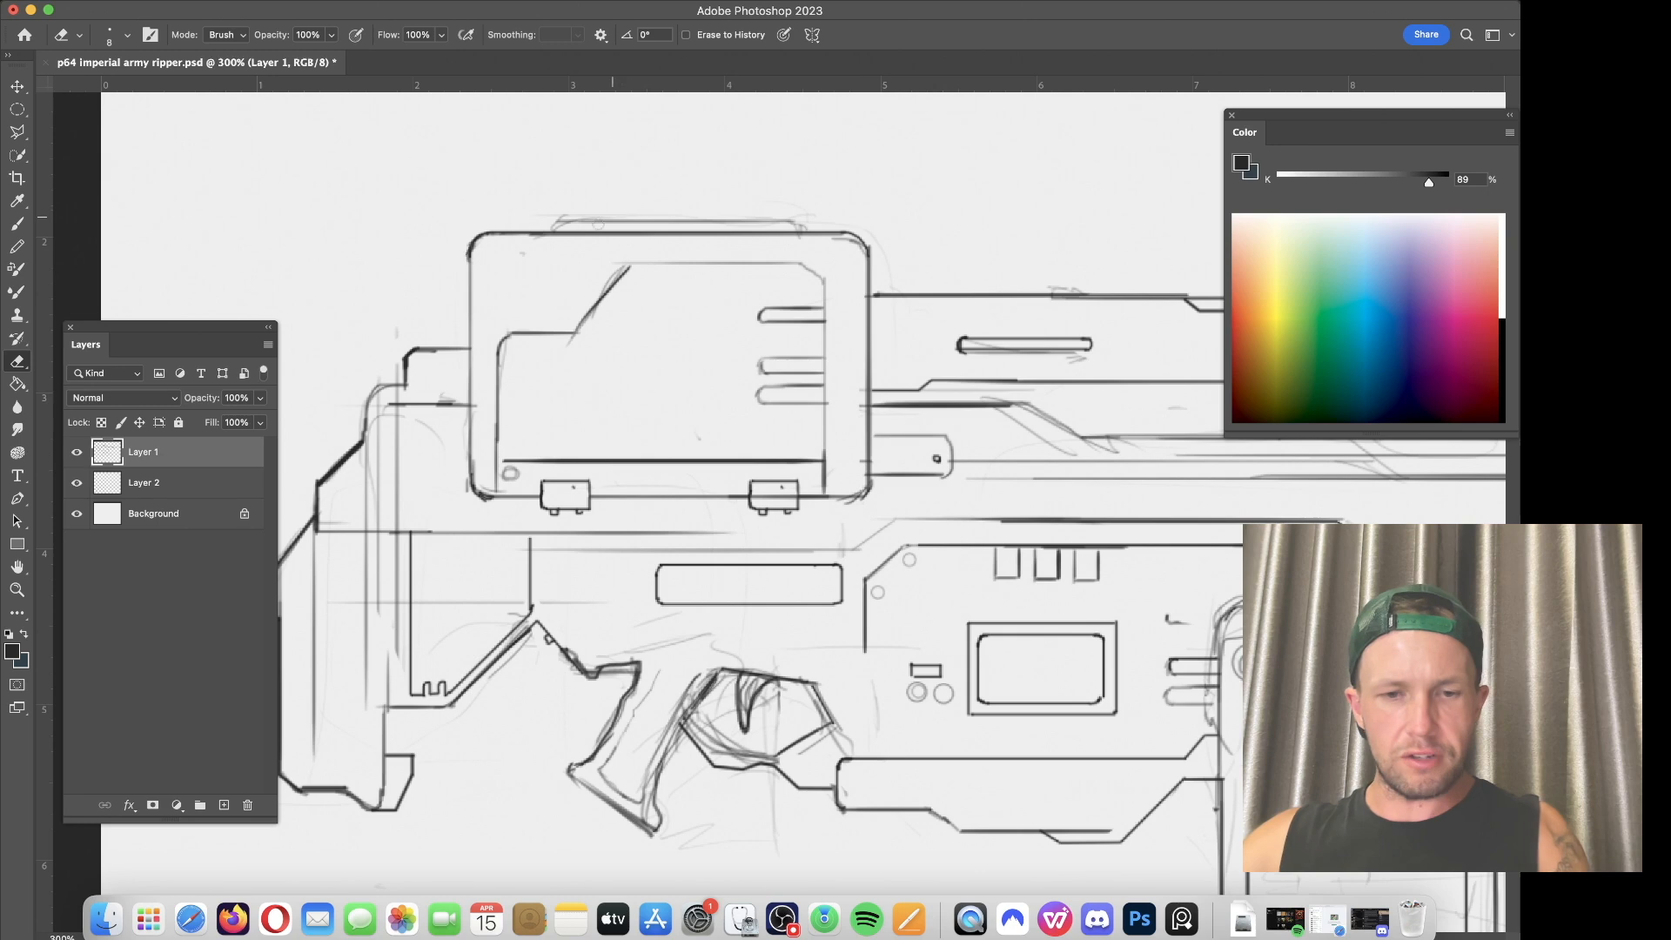
key("b")
mouse_move(544, 235)
left_mouse_down()
mouse_move(559, 219)
mouse_move(804, 234)
left_mouse_up()
key("e")
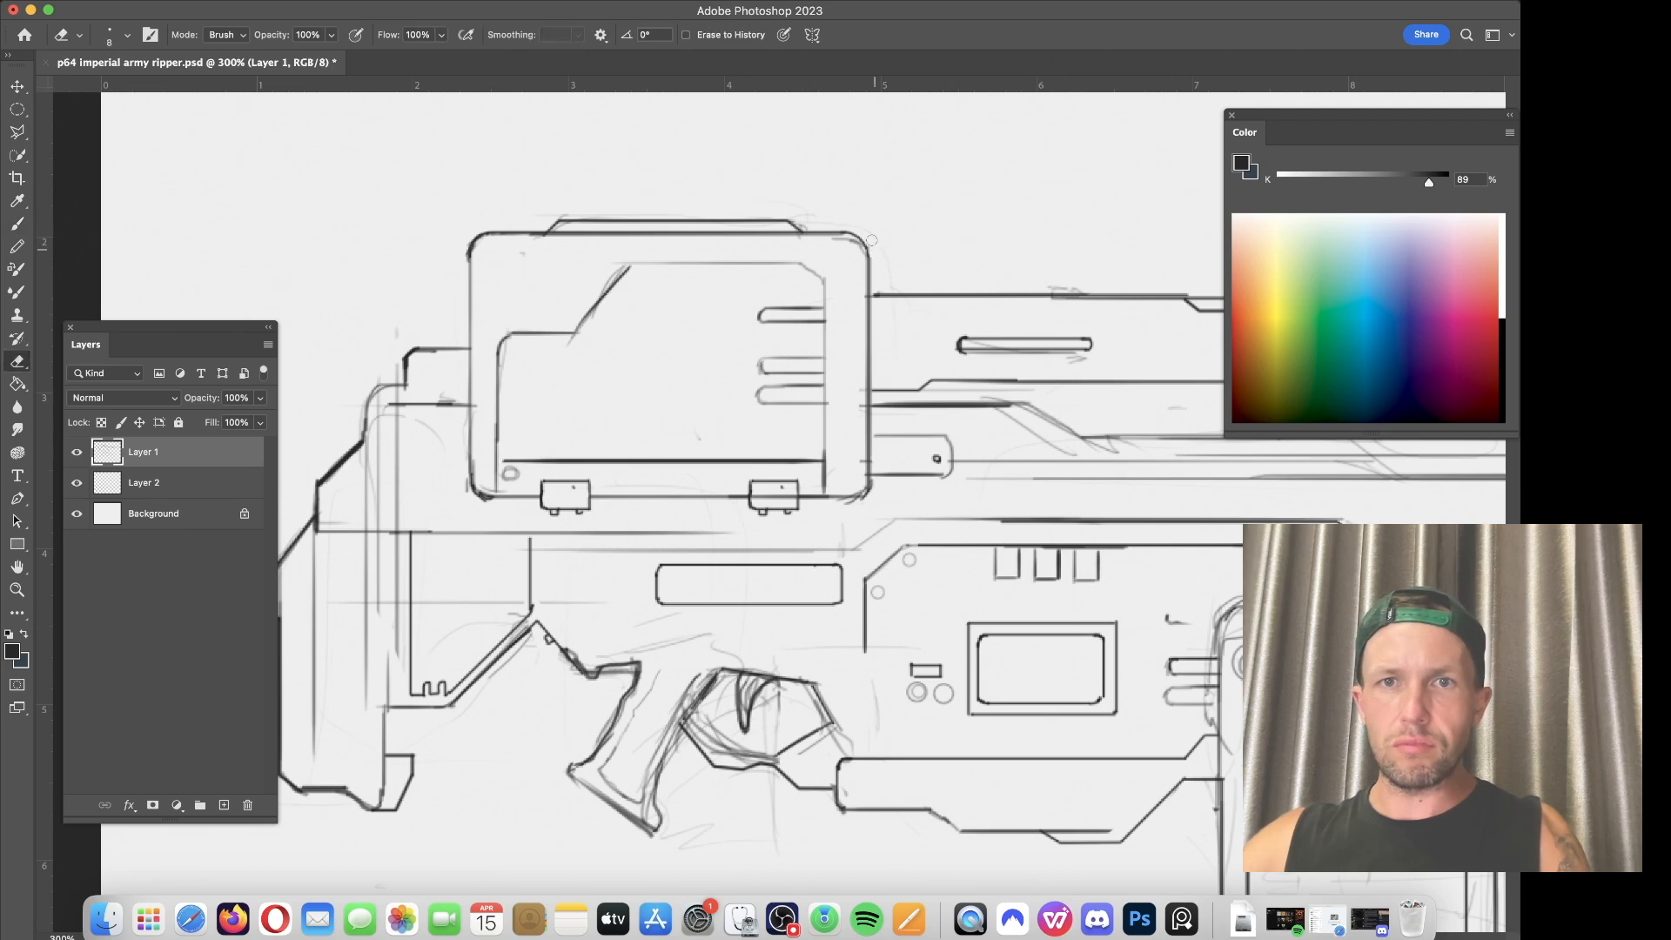
key("b")
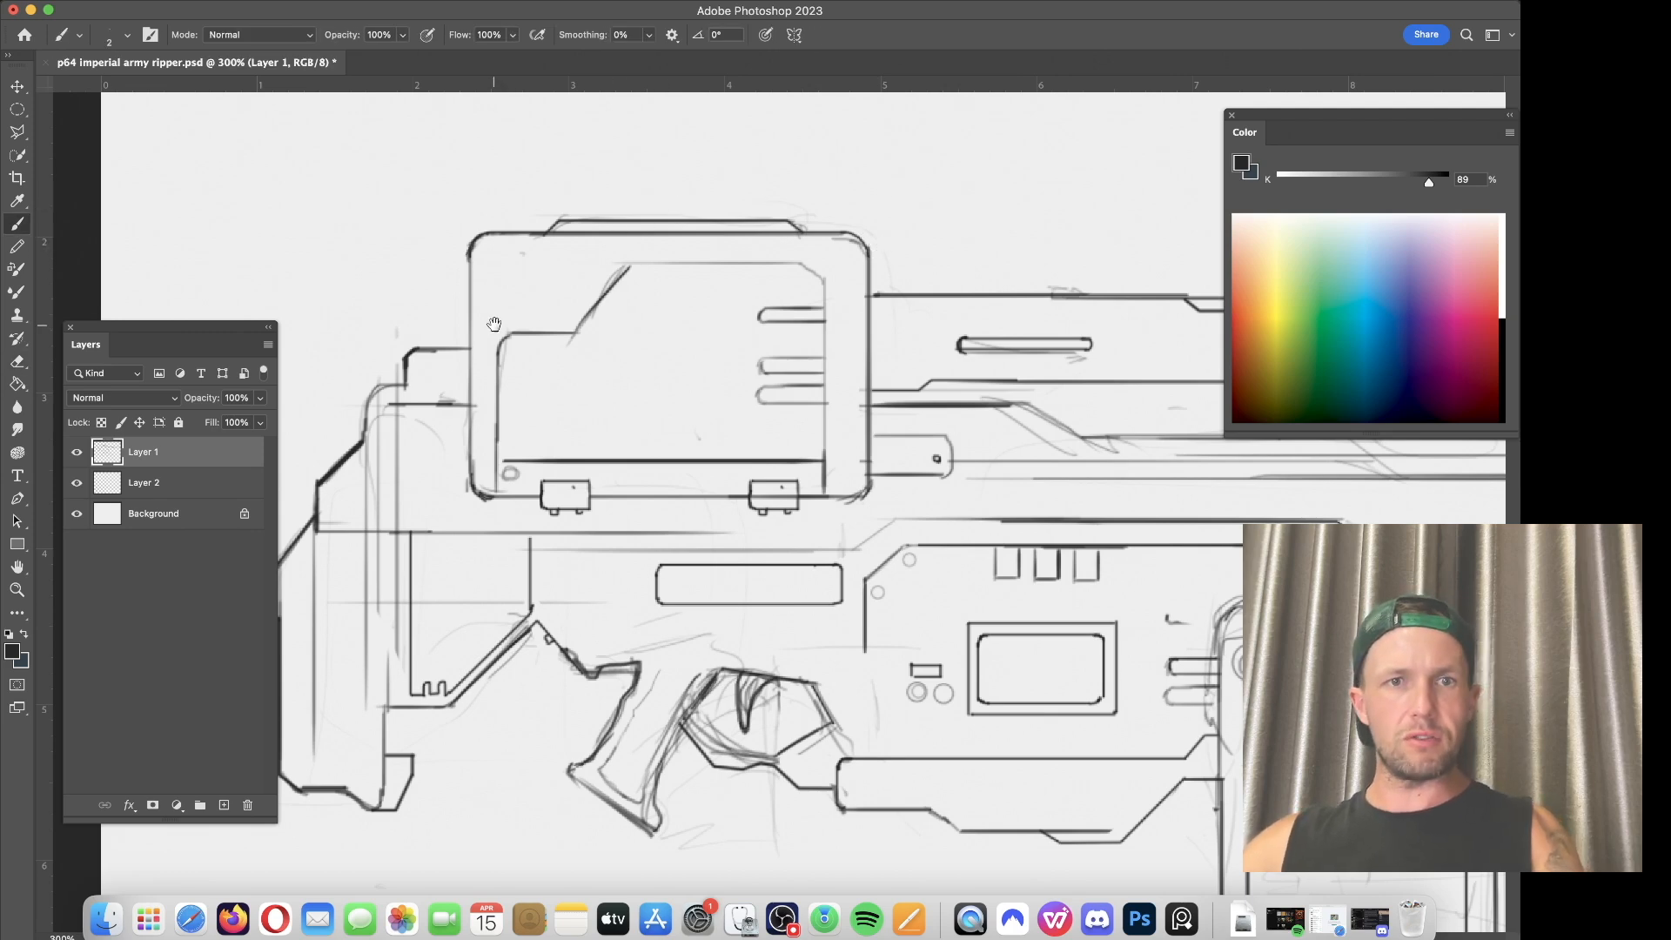
Step: Ink the angular outline of the box housing's inner panel, including its diagonal, top edge, chamfer and vertical front edge
scroll(884, 192, "left", 5)
scroll(884, 192, "down", 1)
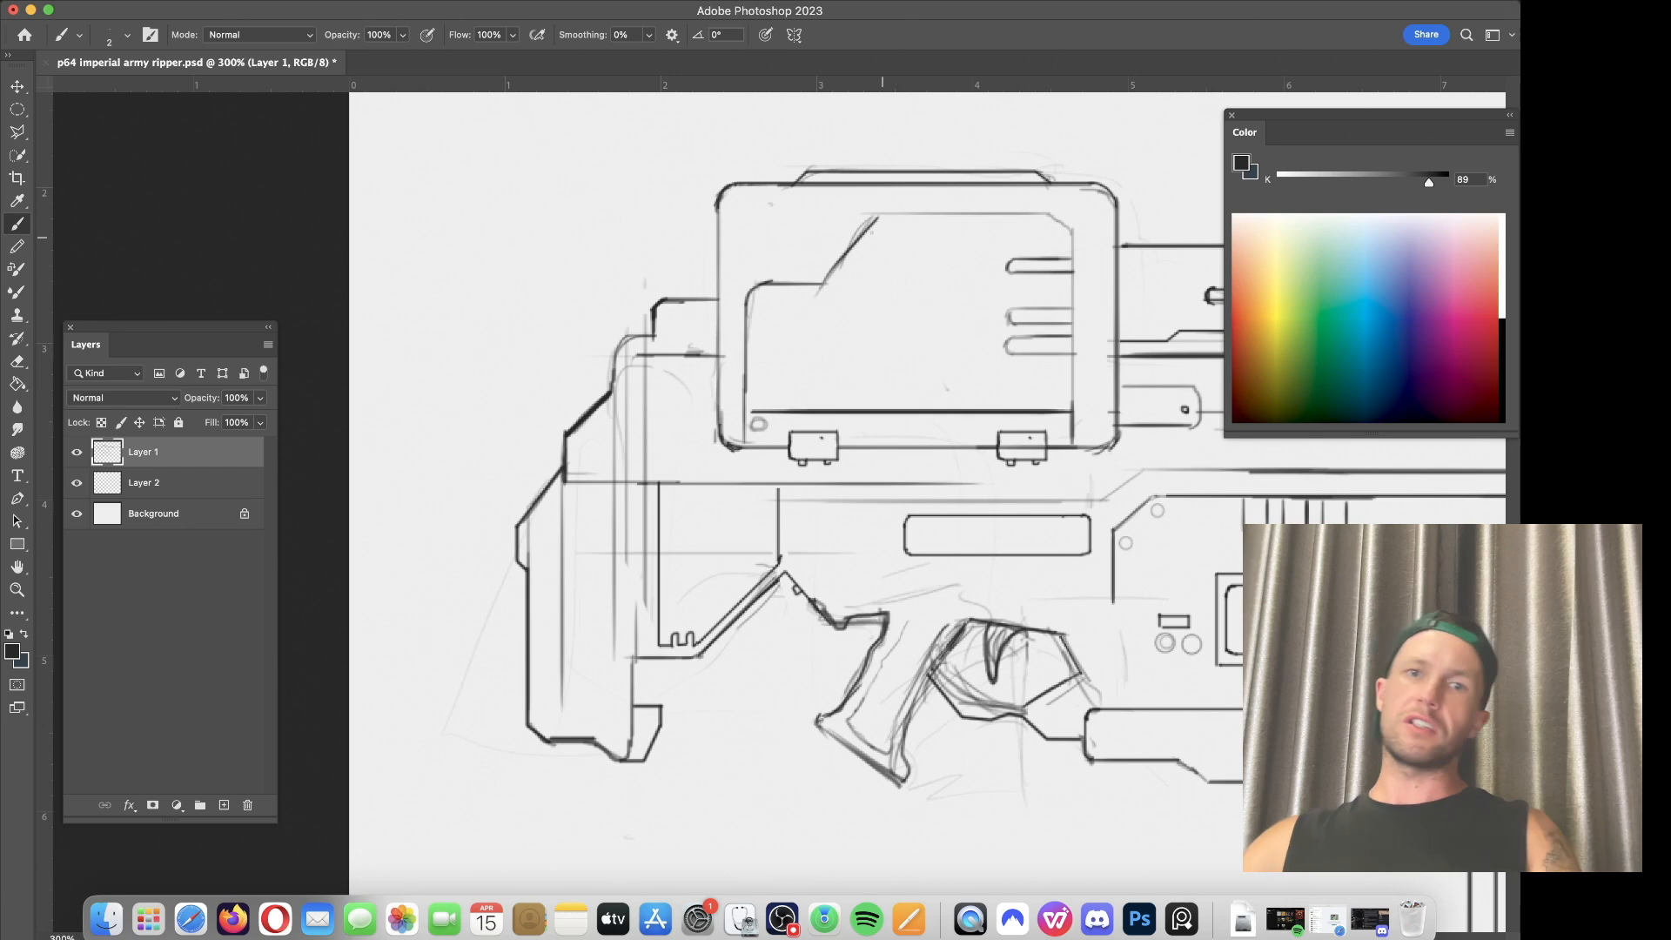
mouse_move(823, 280)
left_mouse_down()
mouse_move(881, 214)
mouse_move(1073, 231)
mouse_move(1073, 438)
left_mouse_up()
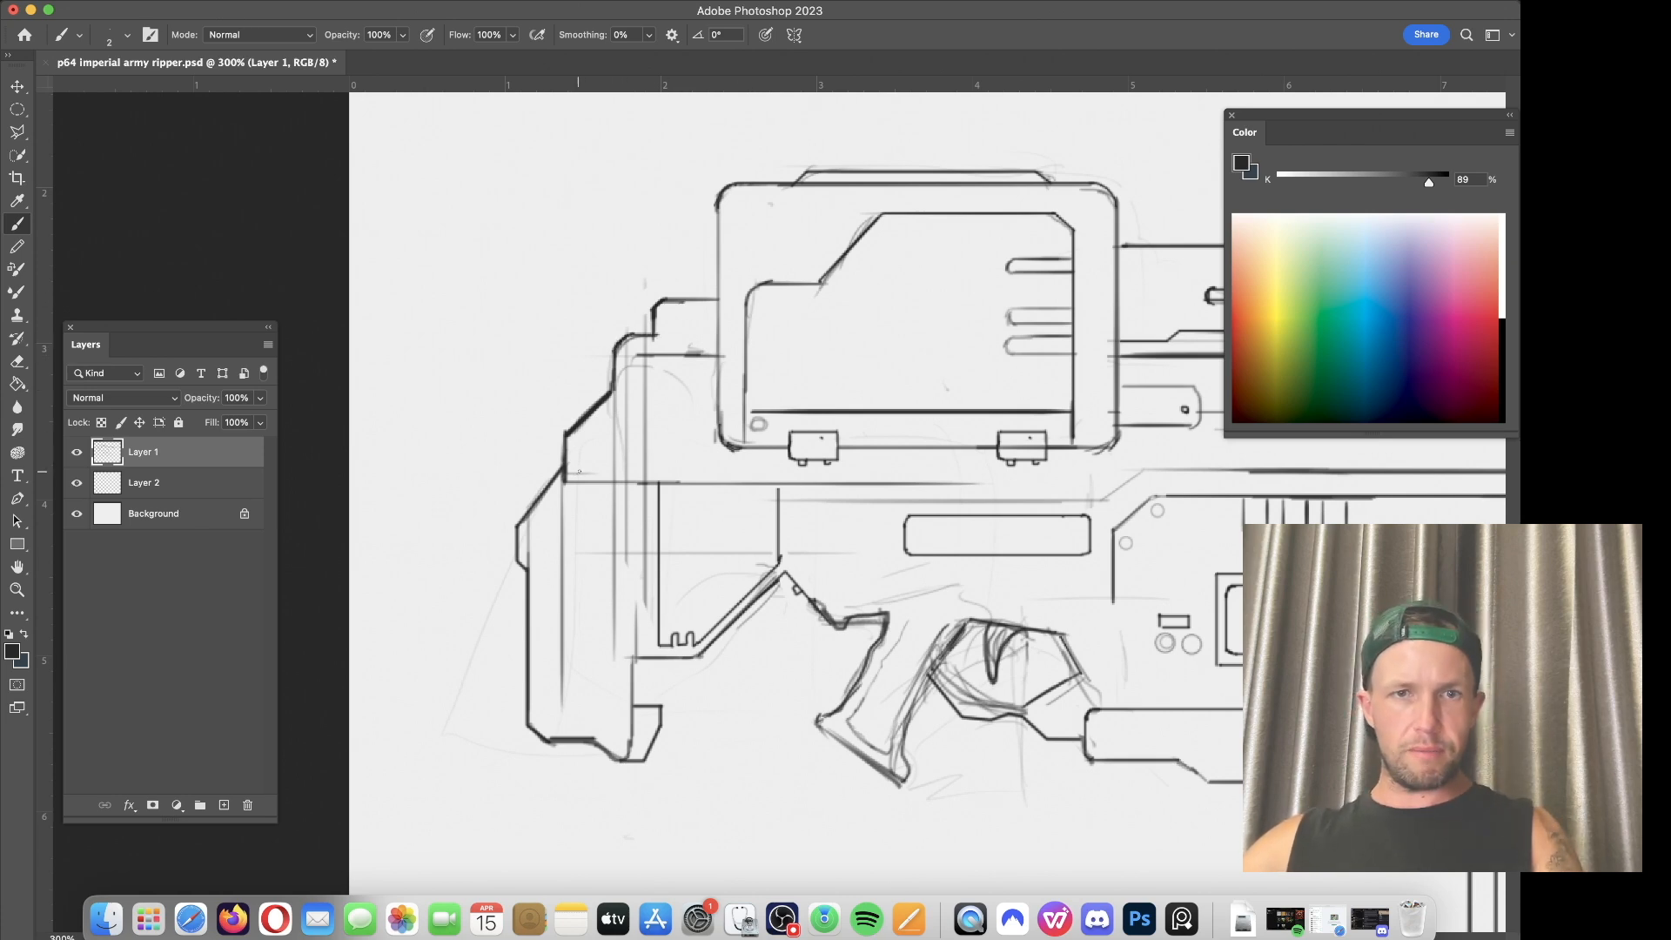
Step: Draw a small inset window with a slanted top inside the stock's sloped rear corner
left_click_drag(575, 474, 607, 415)
mouse_move(610, 413)
left_mouse_down()
mouse_move(611, 468)
mouse_move(585, 474)
left_mouse_up()
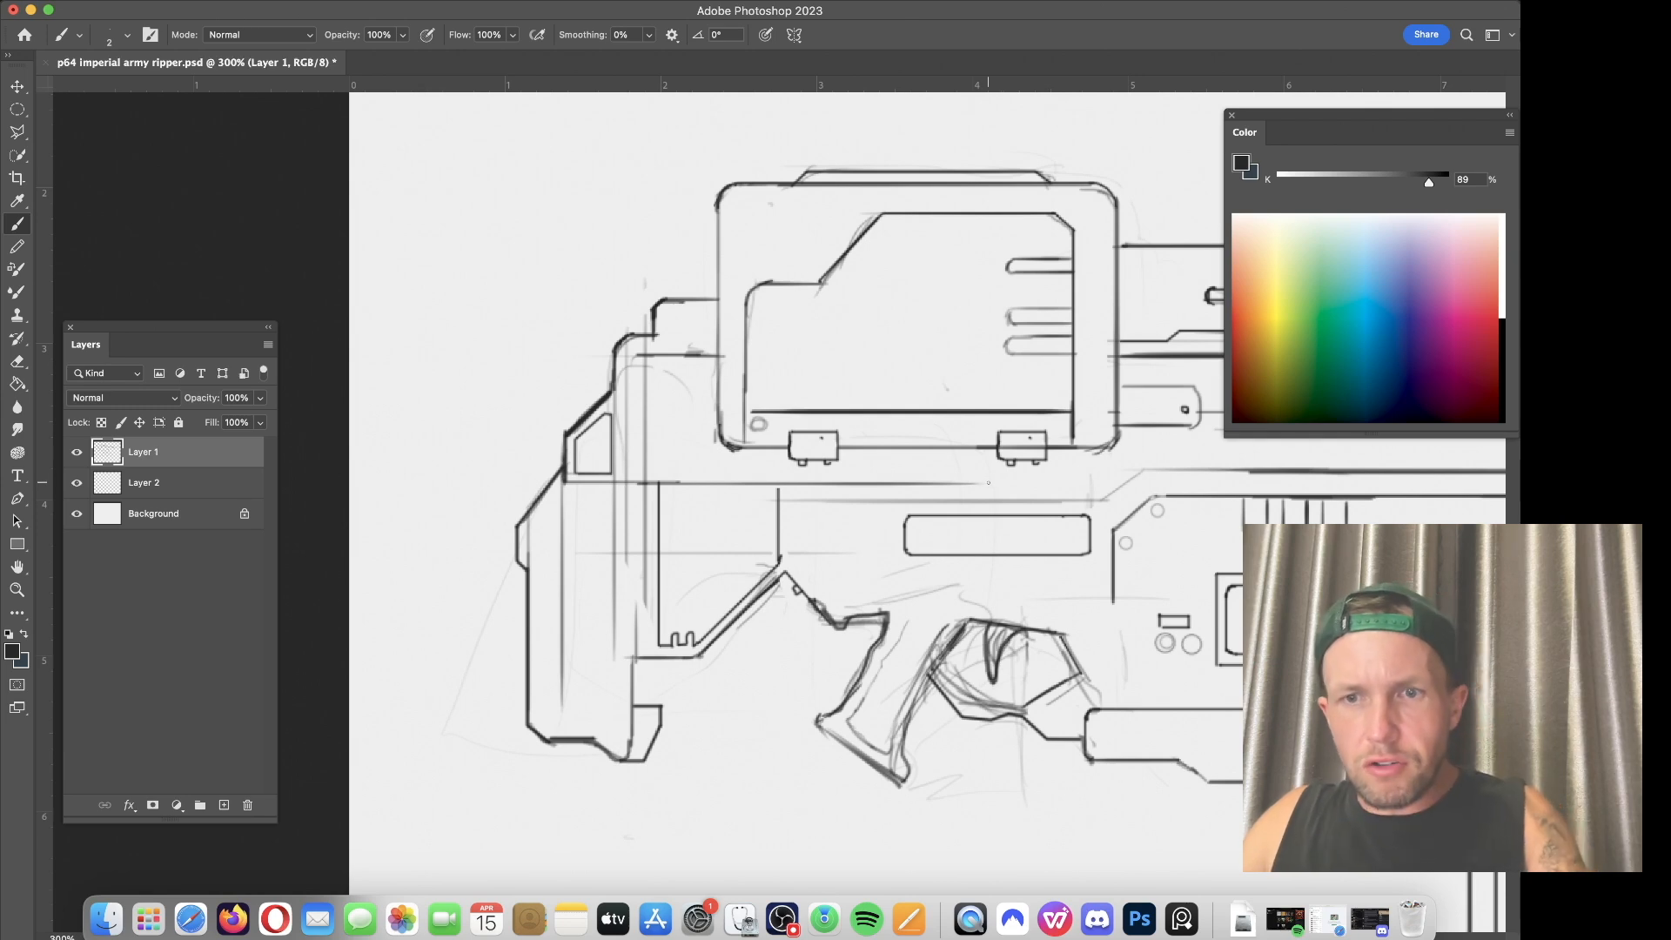
Step: Draw a narrow horizontal slot beneath the housing's forward latch using 1 px and 2 px brushes
left_click_drag(986, 476, 1088, 475)
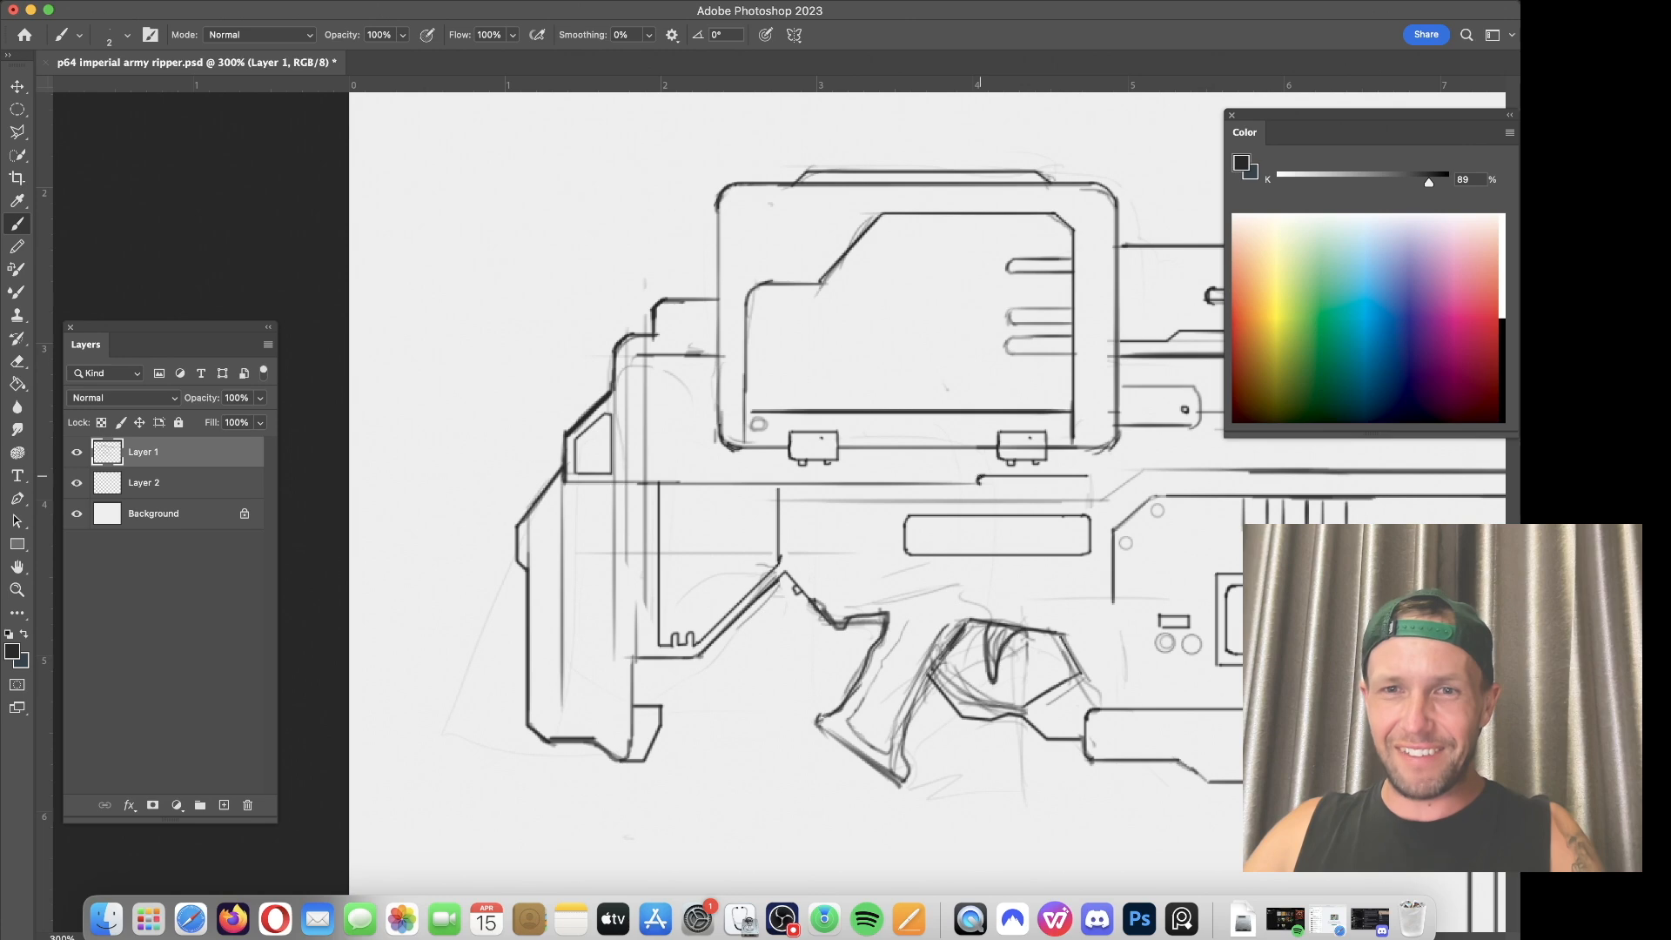
key("bracketleft")
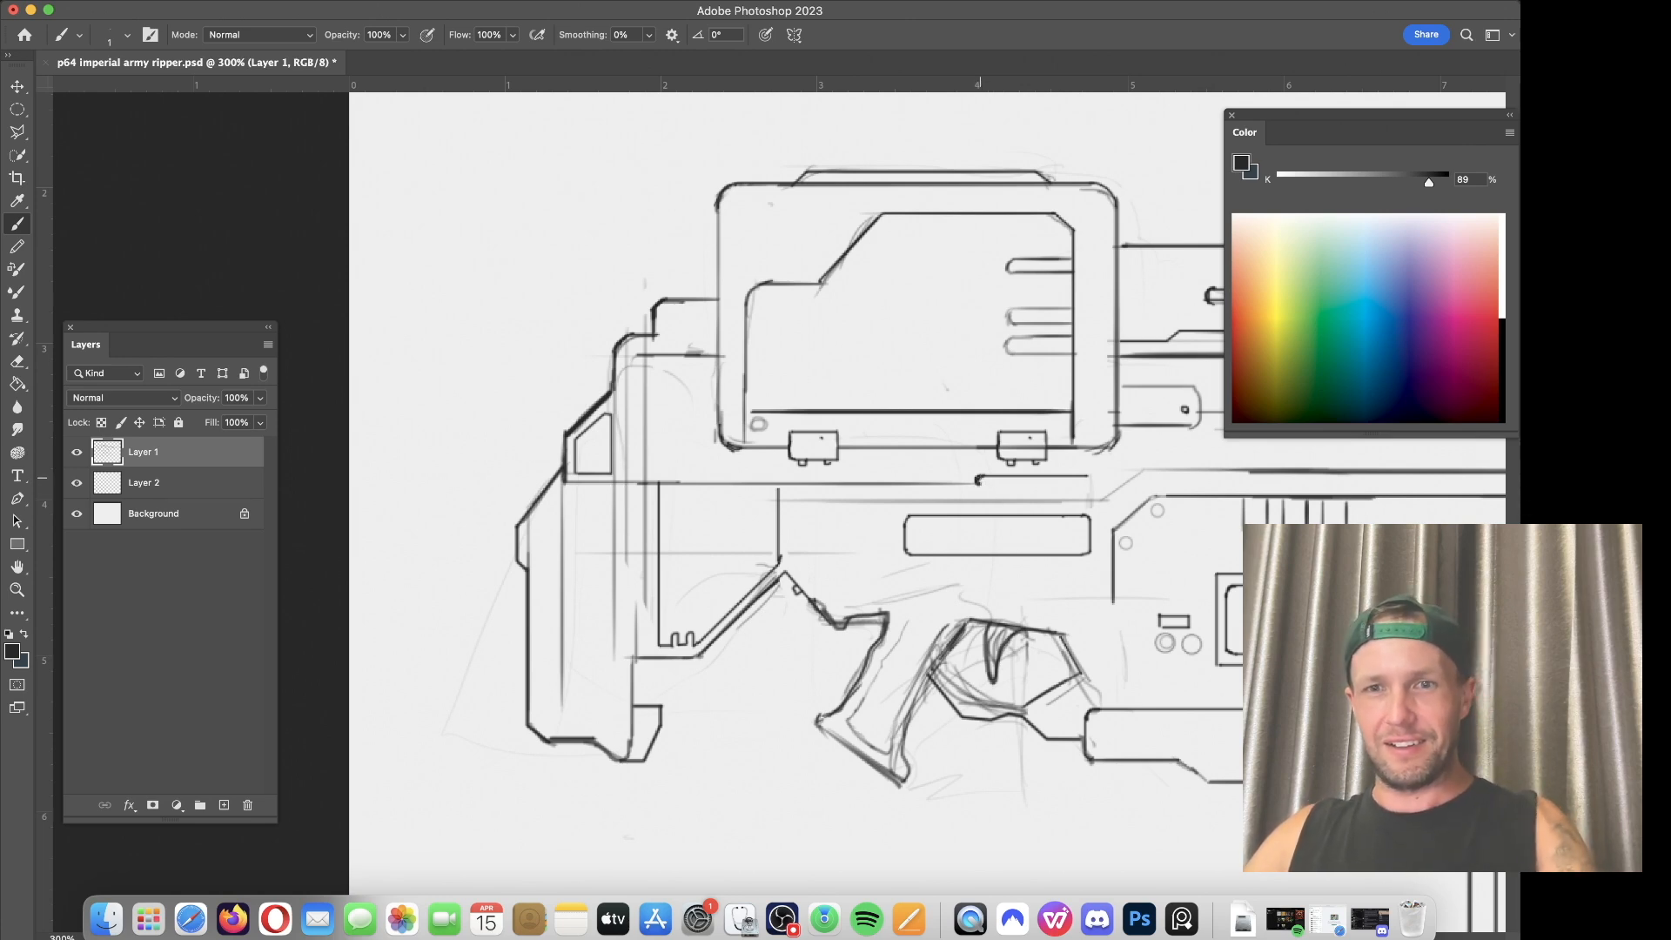
left_click_drag(981, 481, 1055, 484)
key("bracketright")
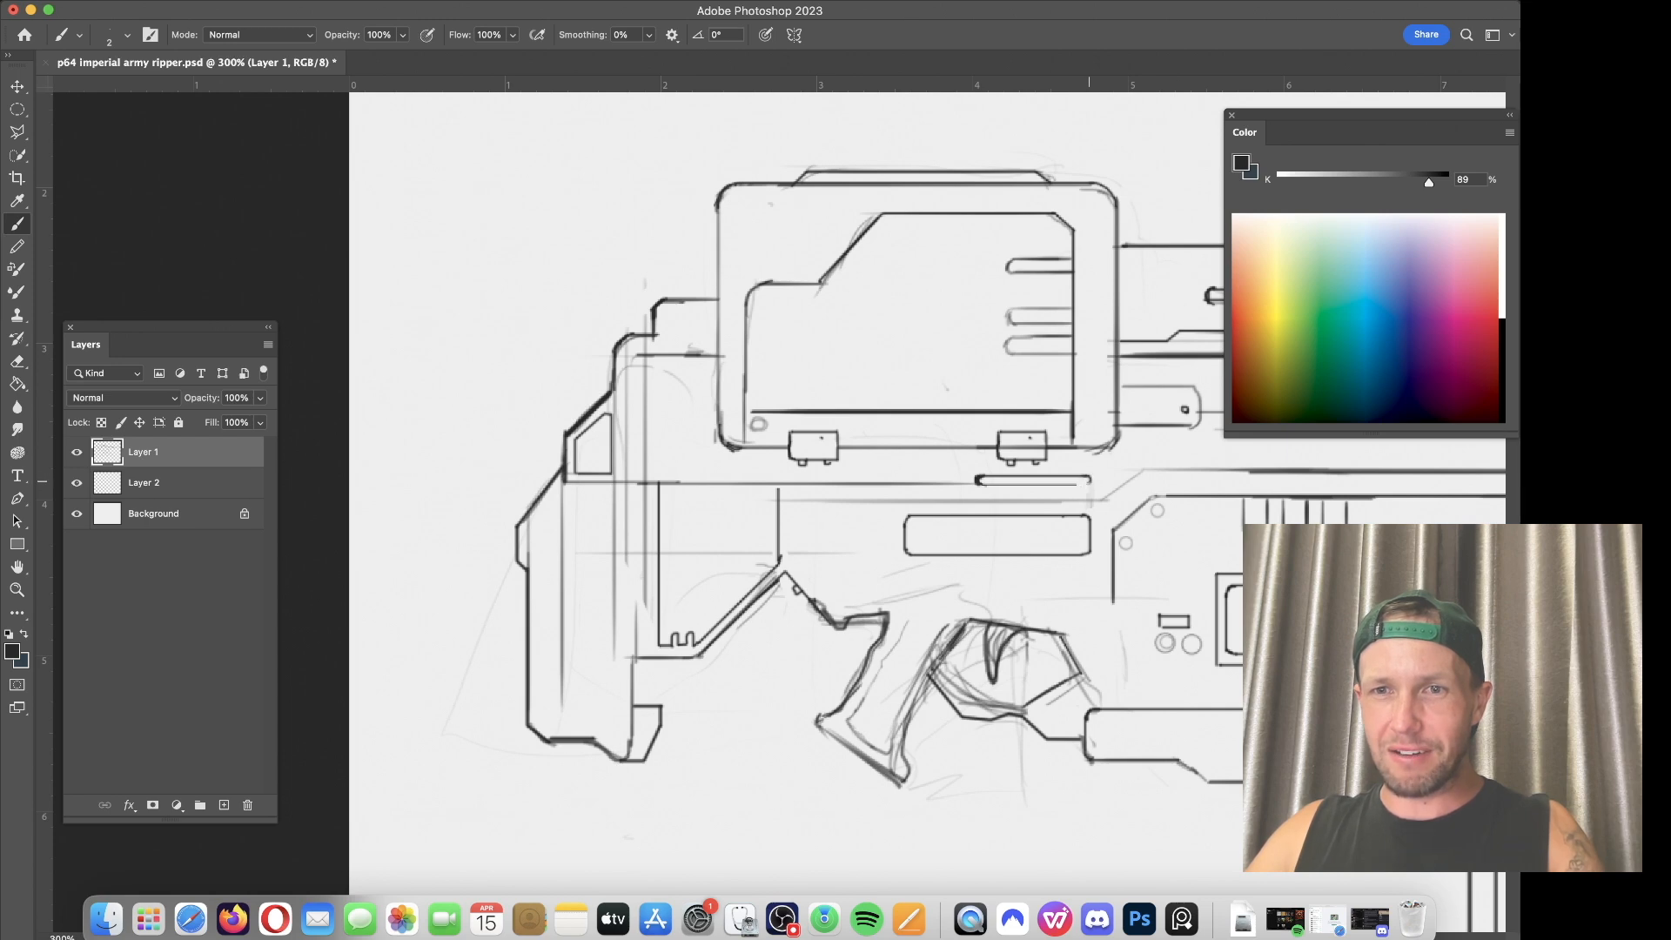
left_click_drag(1086, 483, 1063, 483)
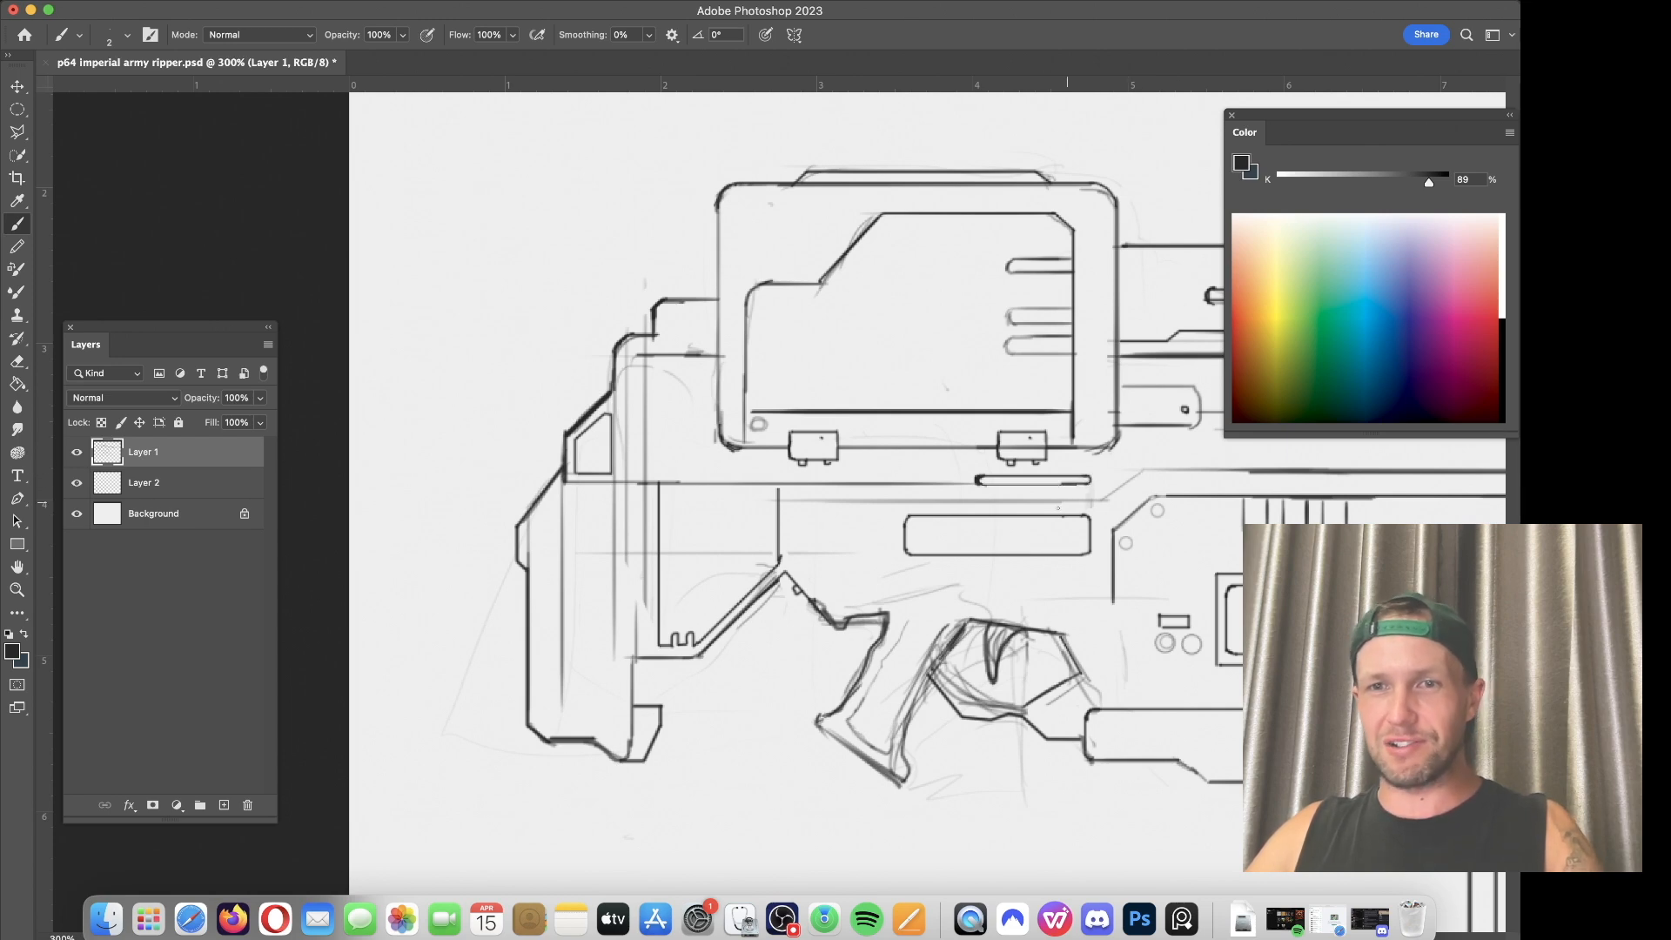
Step: Ink the sloped step in the gun body's upper edge ahead of the narrow slot
mouse_move(780, 499)
left_mouse_down()
mouse_move(1100, 498)
mouse_move(1275, 469)
left_mouse_up()
left_click(1147, 469, "shift")
Step: Ink the forward step of the long top rail and the sloped ends of its two levels
left_click_drag(1204, 420, 682, 546)
left_click_drag(1114, 595, 831, 547)
left_click_drag(1204, 467, 924, 465)
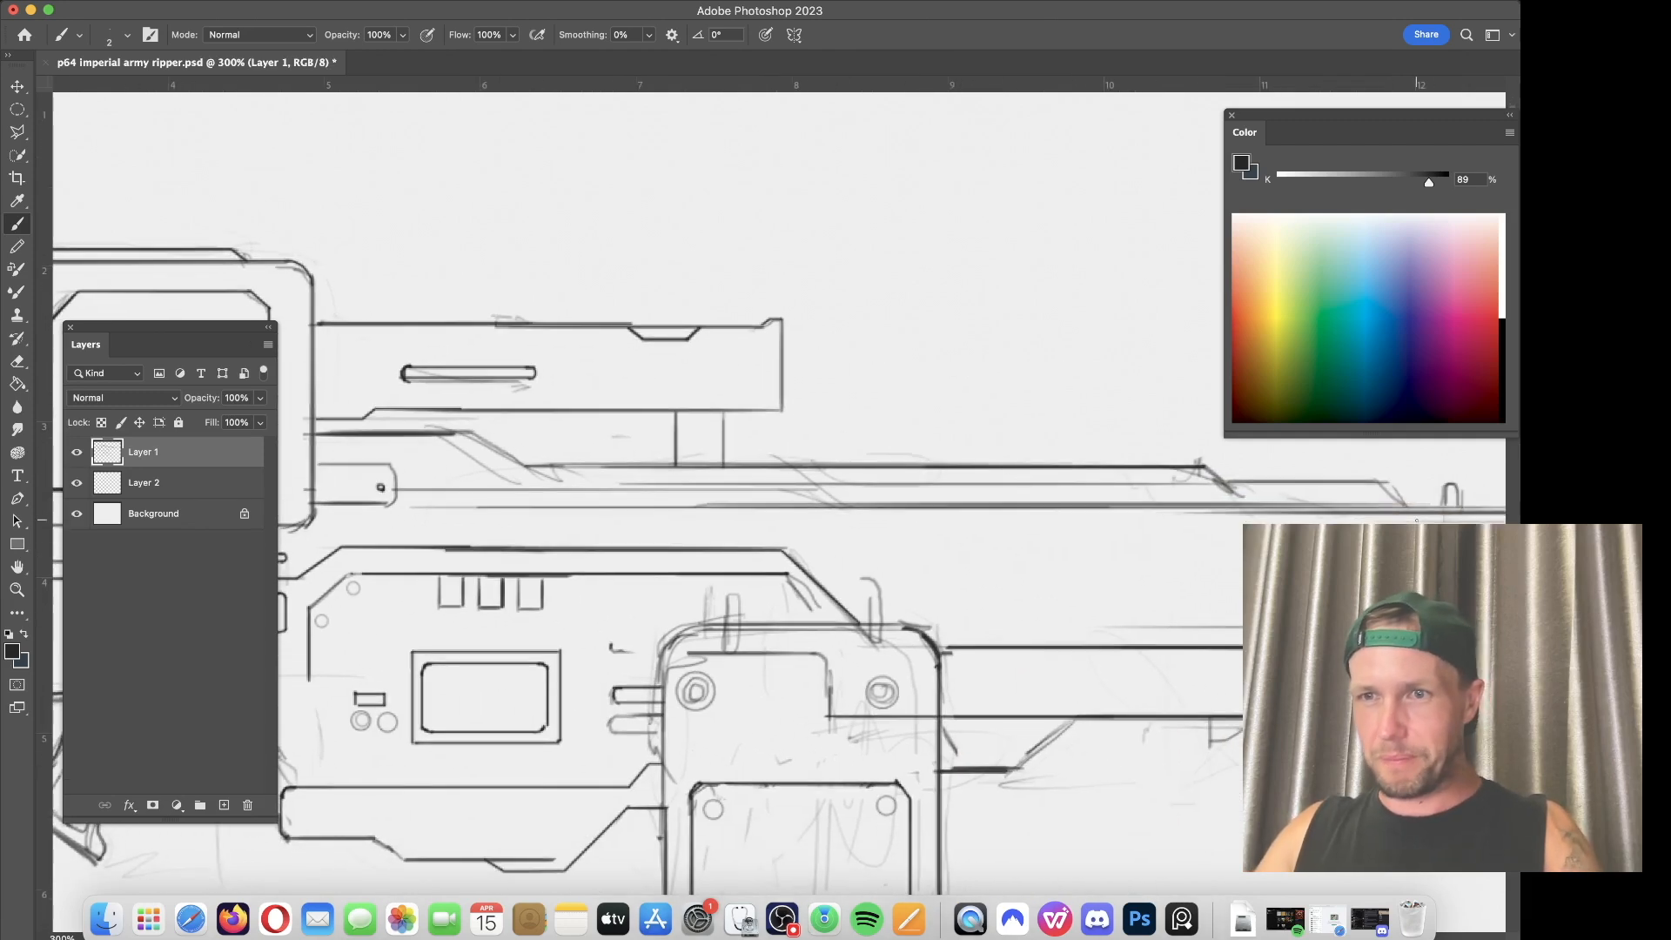
left_click_drag(1382, 482, 1224, 479)
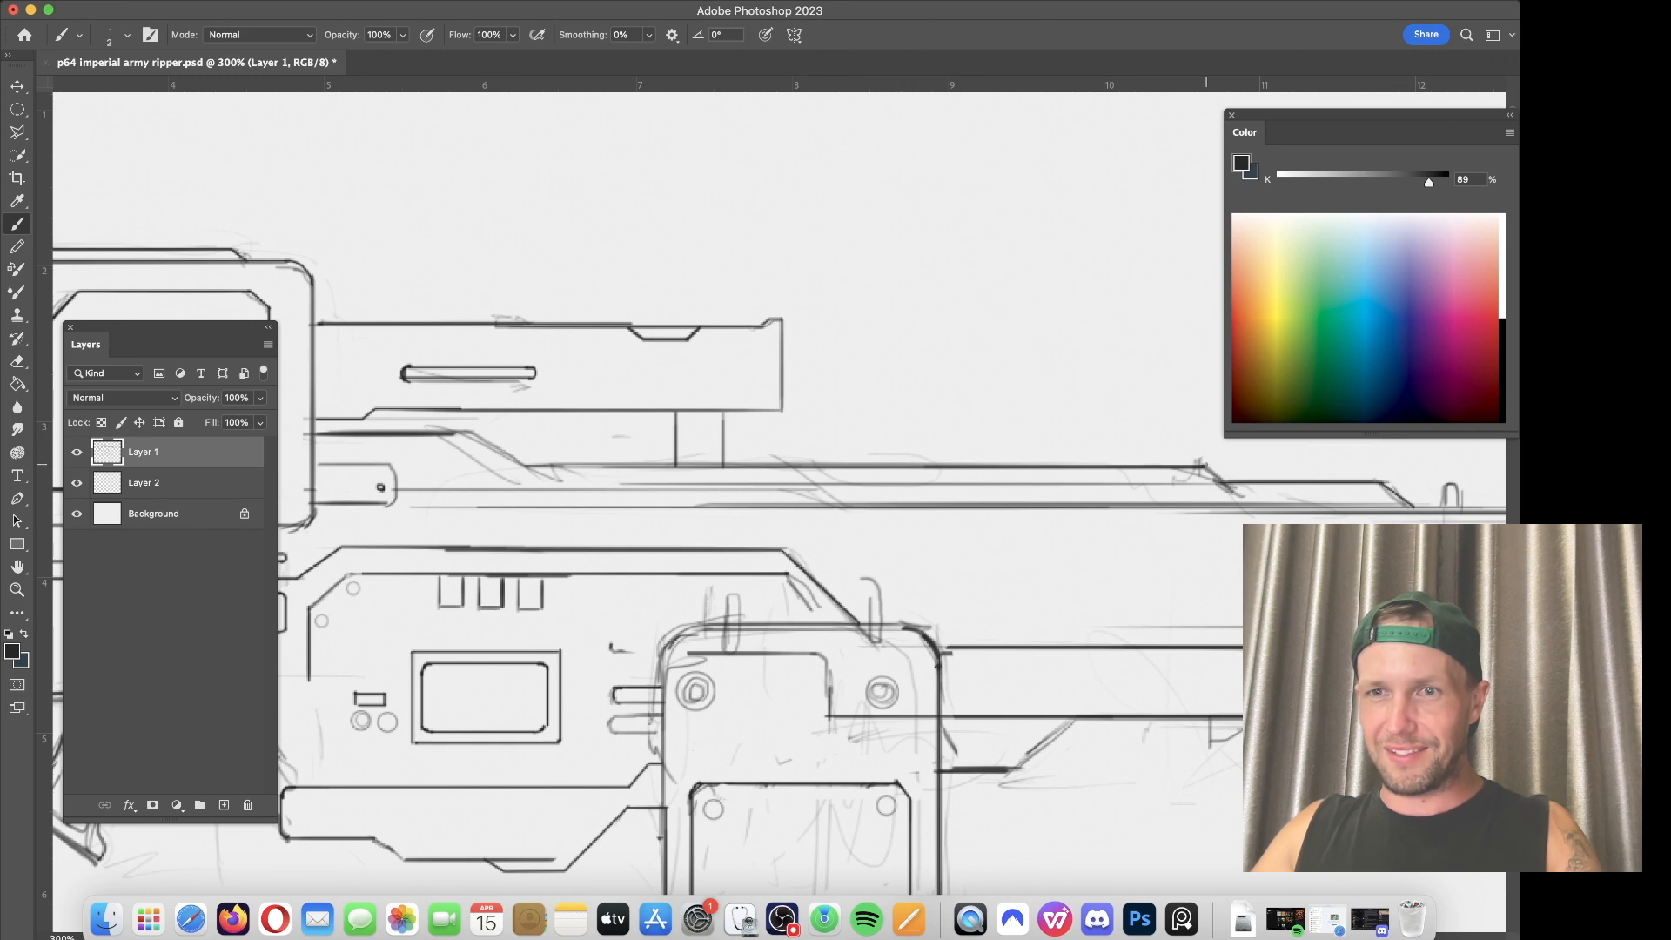
left_click_drag(1250, 502, 1208, 464)
scroll(1132, 522, "right", 3)
scroll(1132, 522, "down", 1)
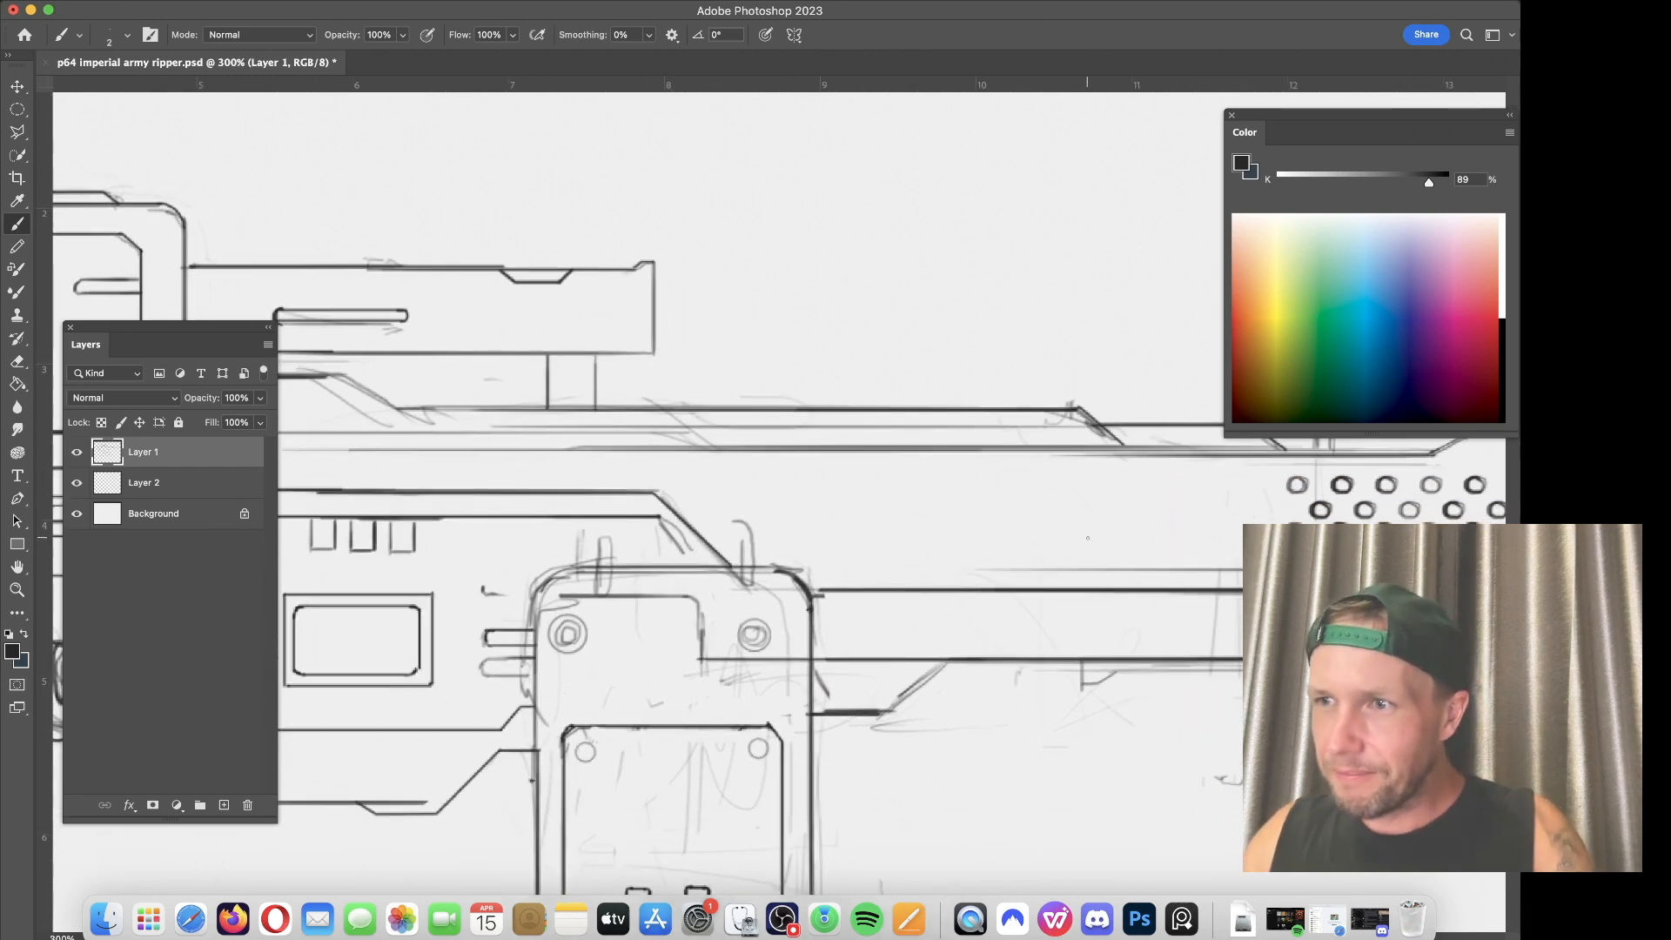
Step: Draw a narrow horizontal slot above the barrel's lower seam and clone it forward into an evenly spaced row of three
mouse_move(862, 574)
left_mouse_down()
mouse_move(1053, 571)
mouse_move(958, 573)
mouse_move(1010, 573)
left_mouse_up()
key("s")
left_click(861, 573, "alt")
key("super+z")
left_click_drag(1122, 572, 1065, 575)
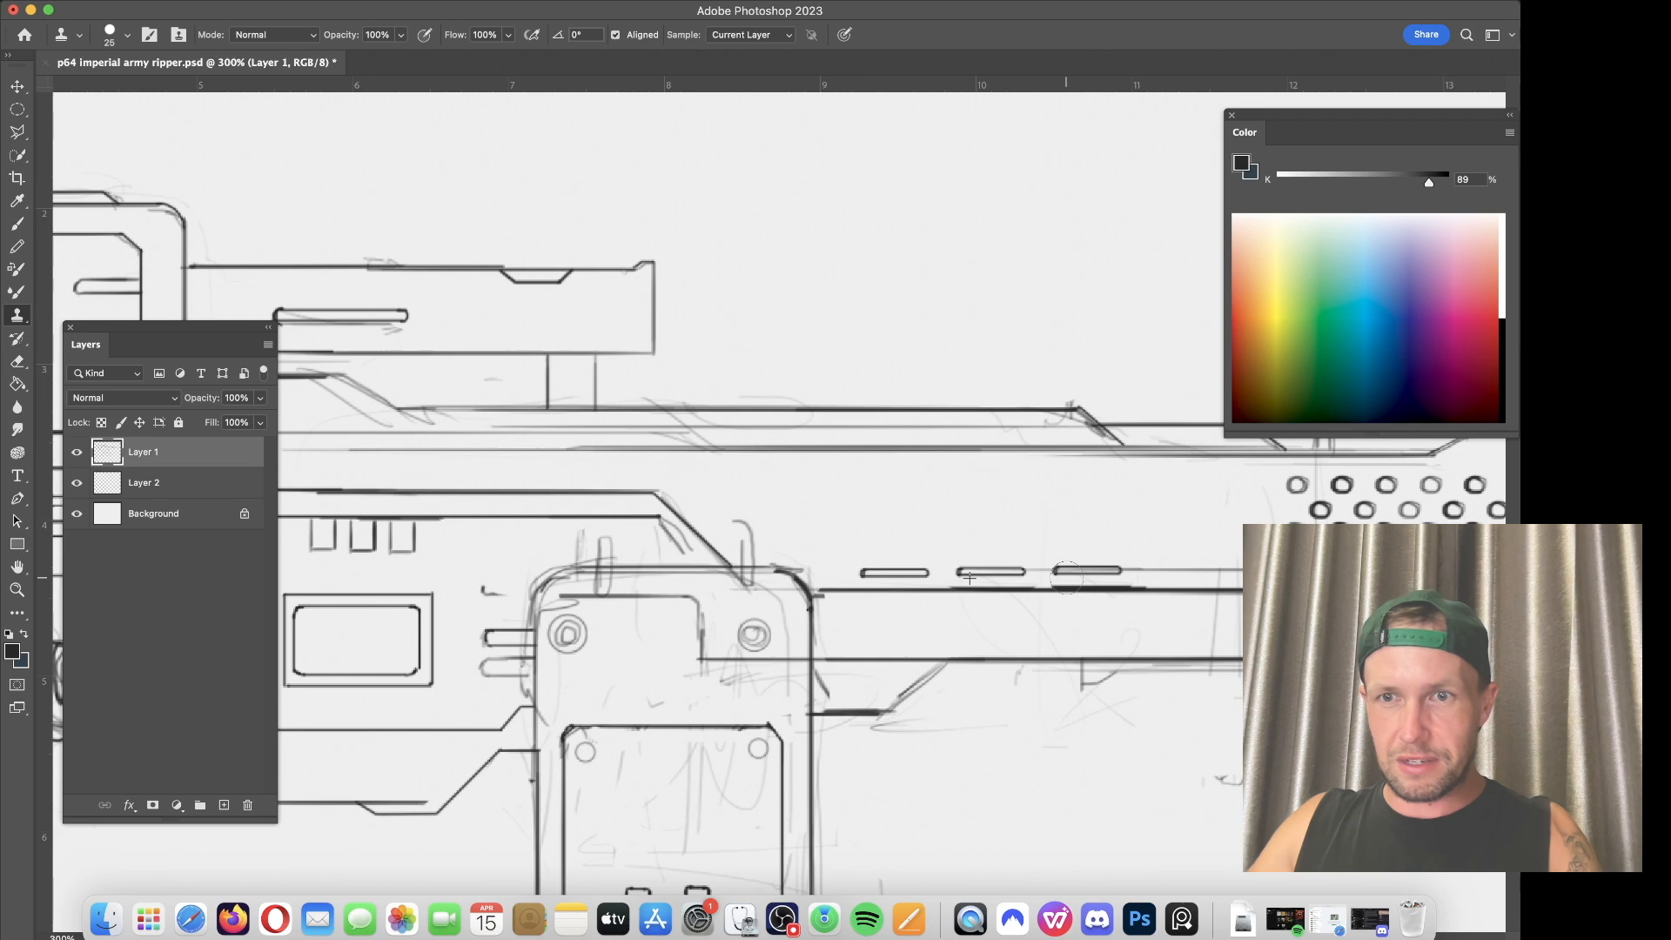
Step: Outline a panel with rounded upper corners around the barrel's perforated holes using a 1 px brush
scroll(957, 567, "right", 5)
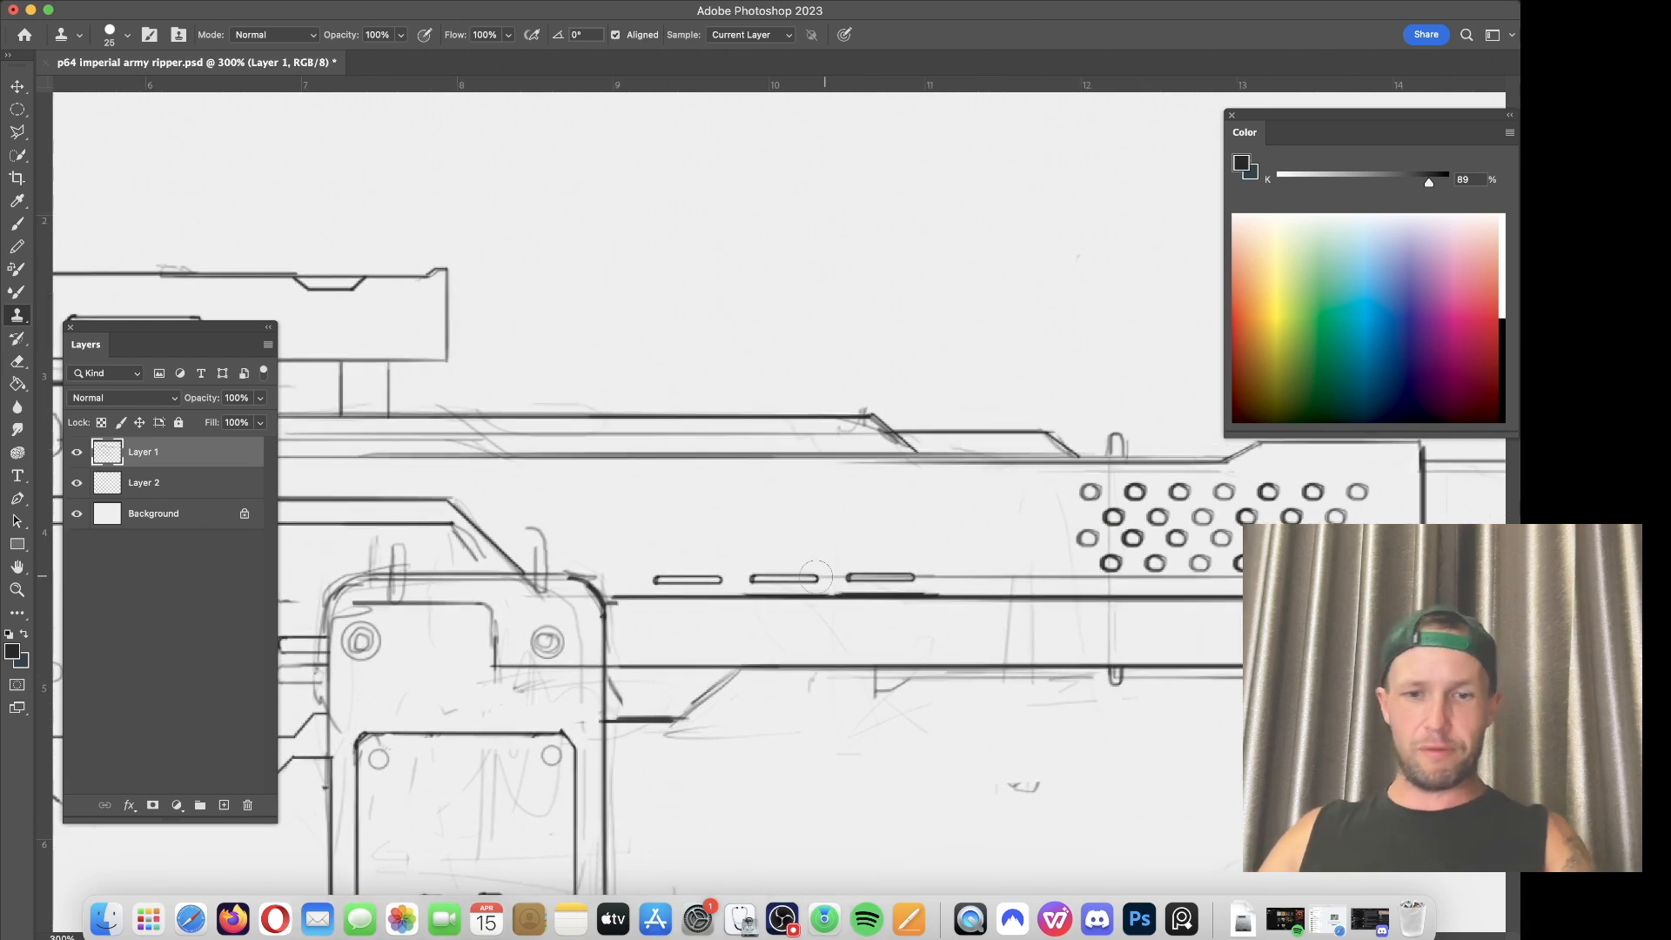
key("b")
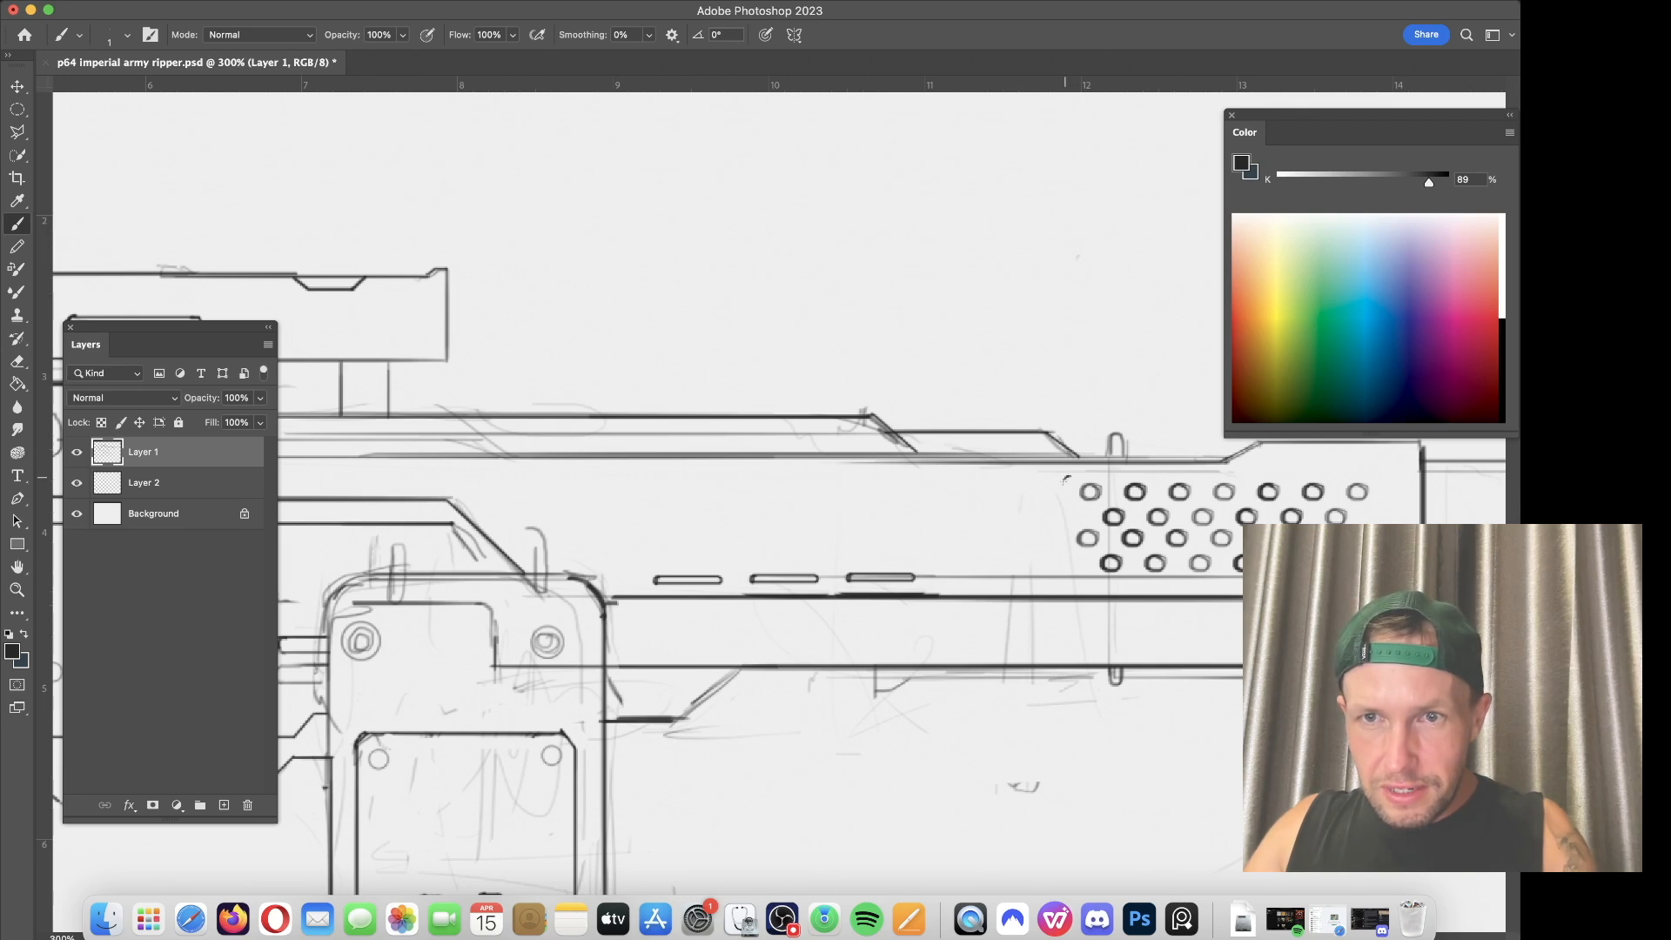
left_click_drag(1064, 480, 1063, 564)
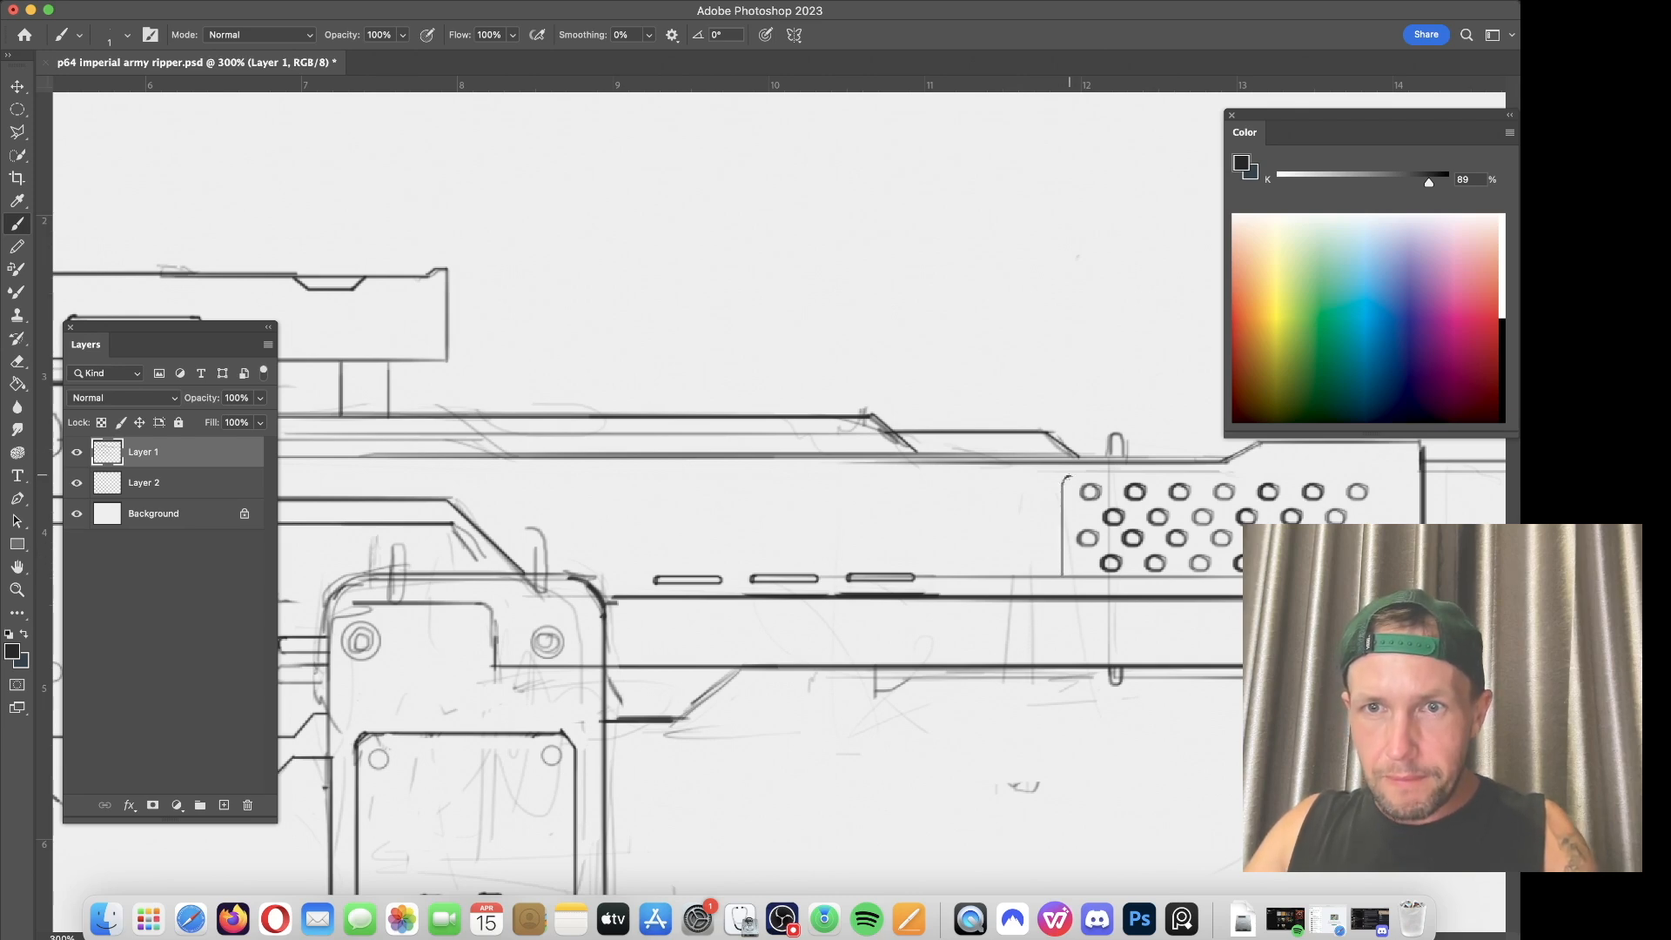
left_click_drag(1067, 476, 1366, 472)
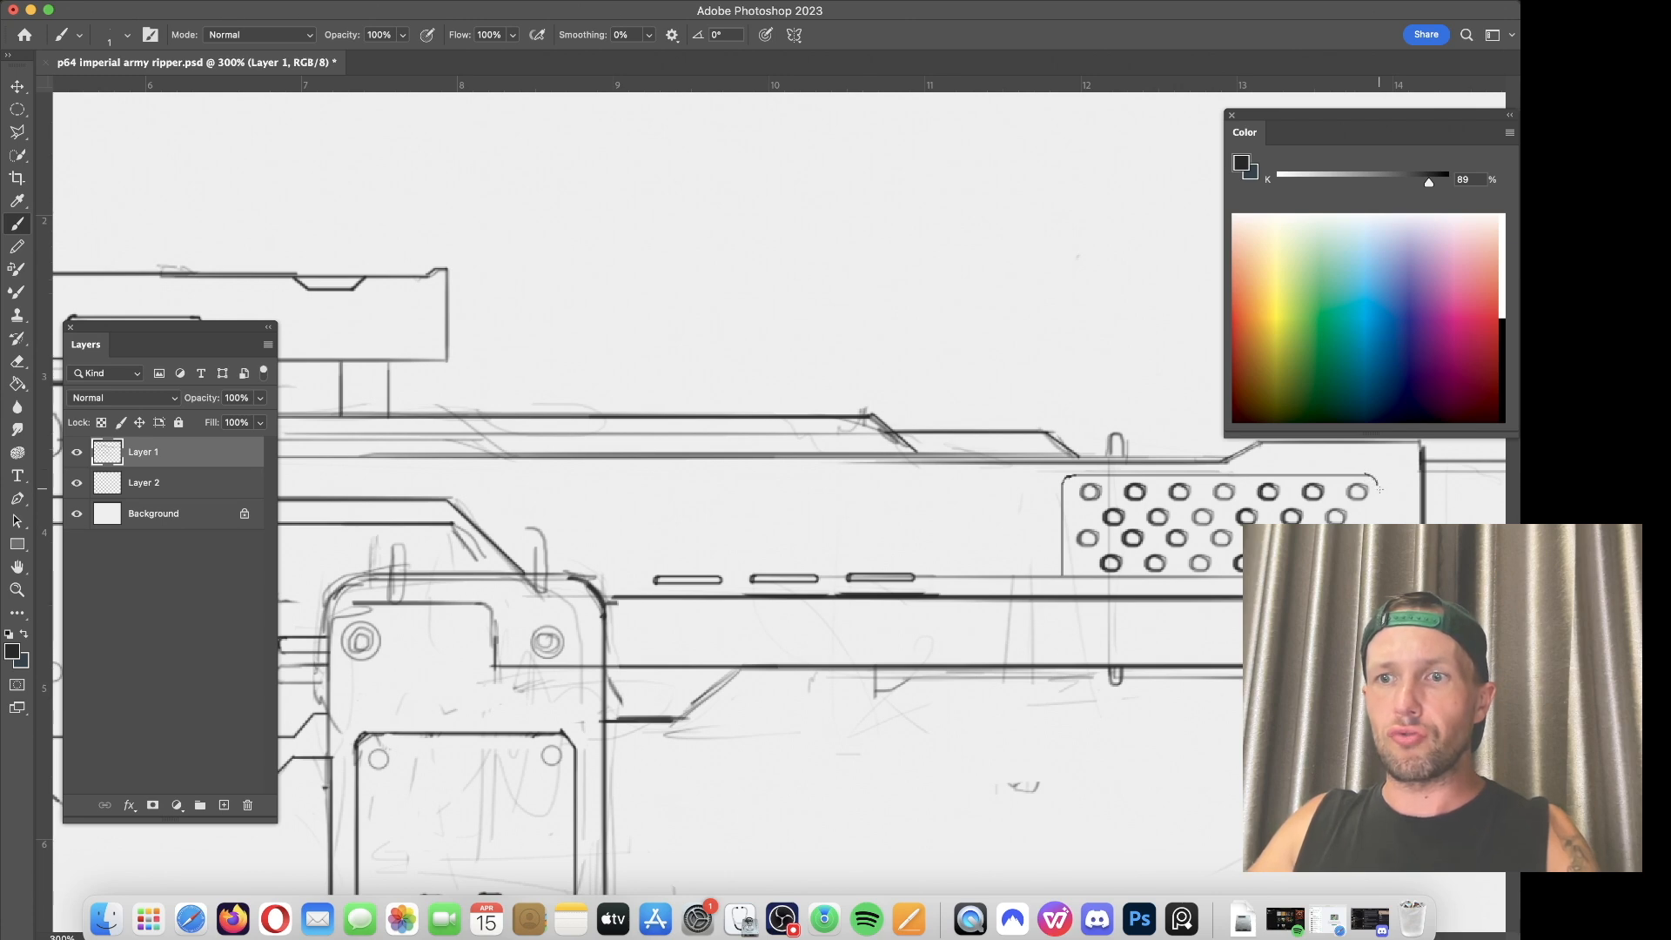
key("super+z")
left_click_drag(1376, 477, 1378, 524)
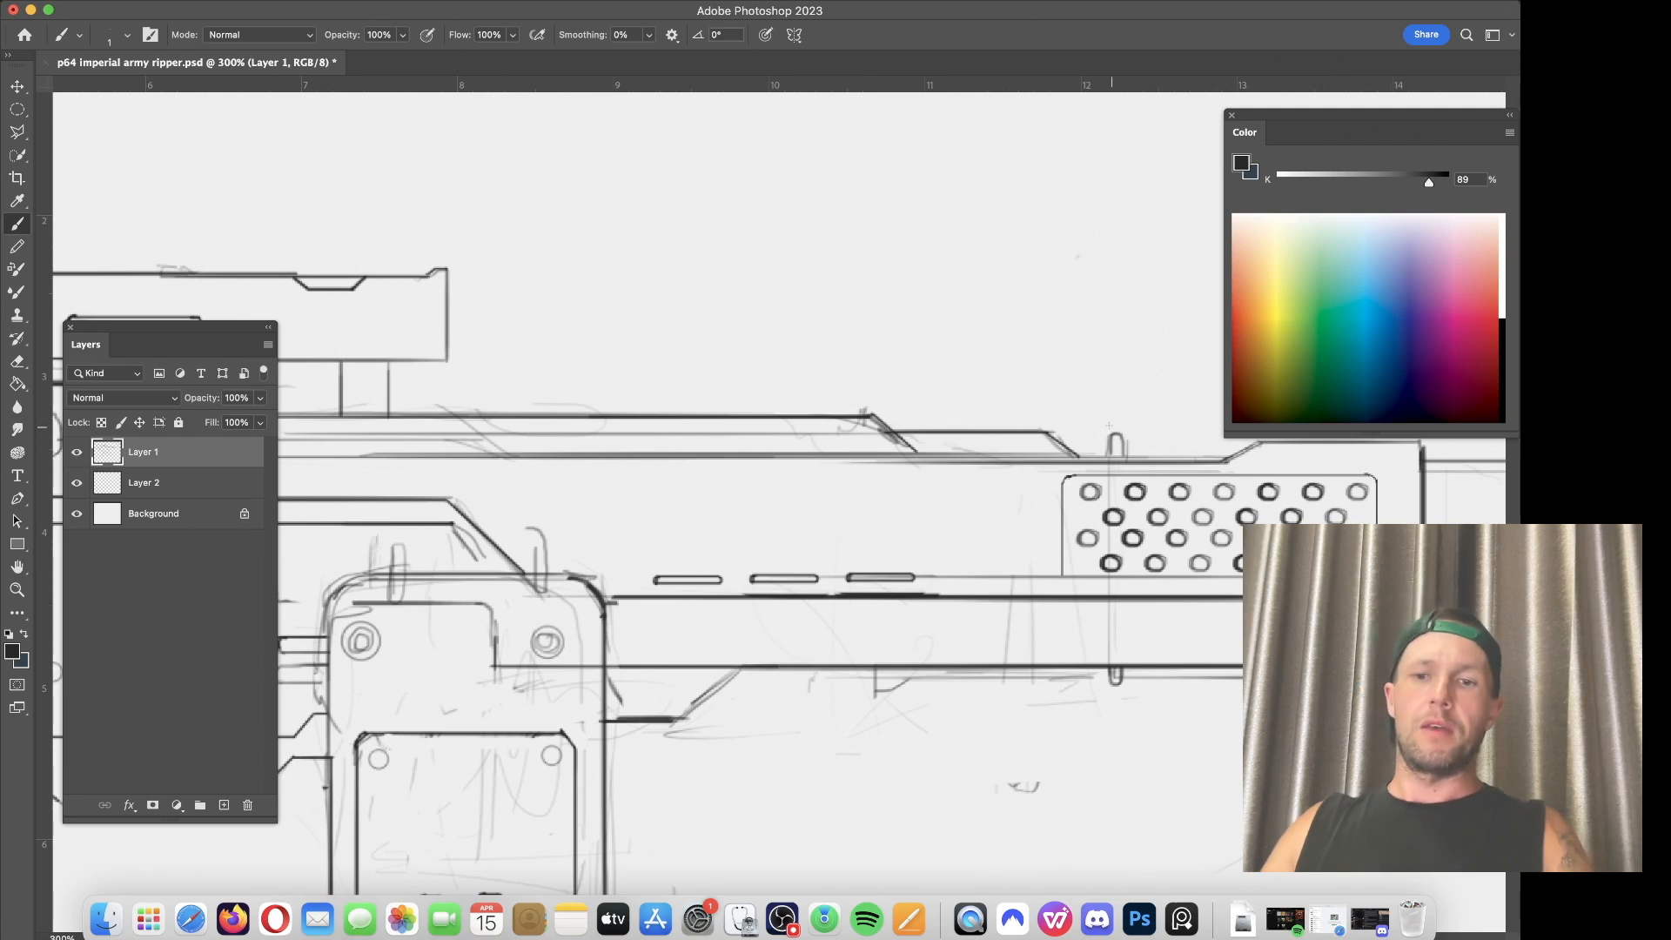
left_click(783, 919)
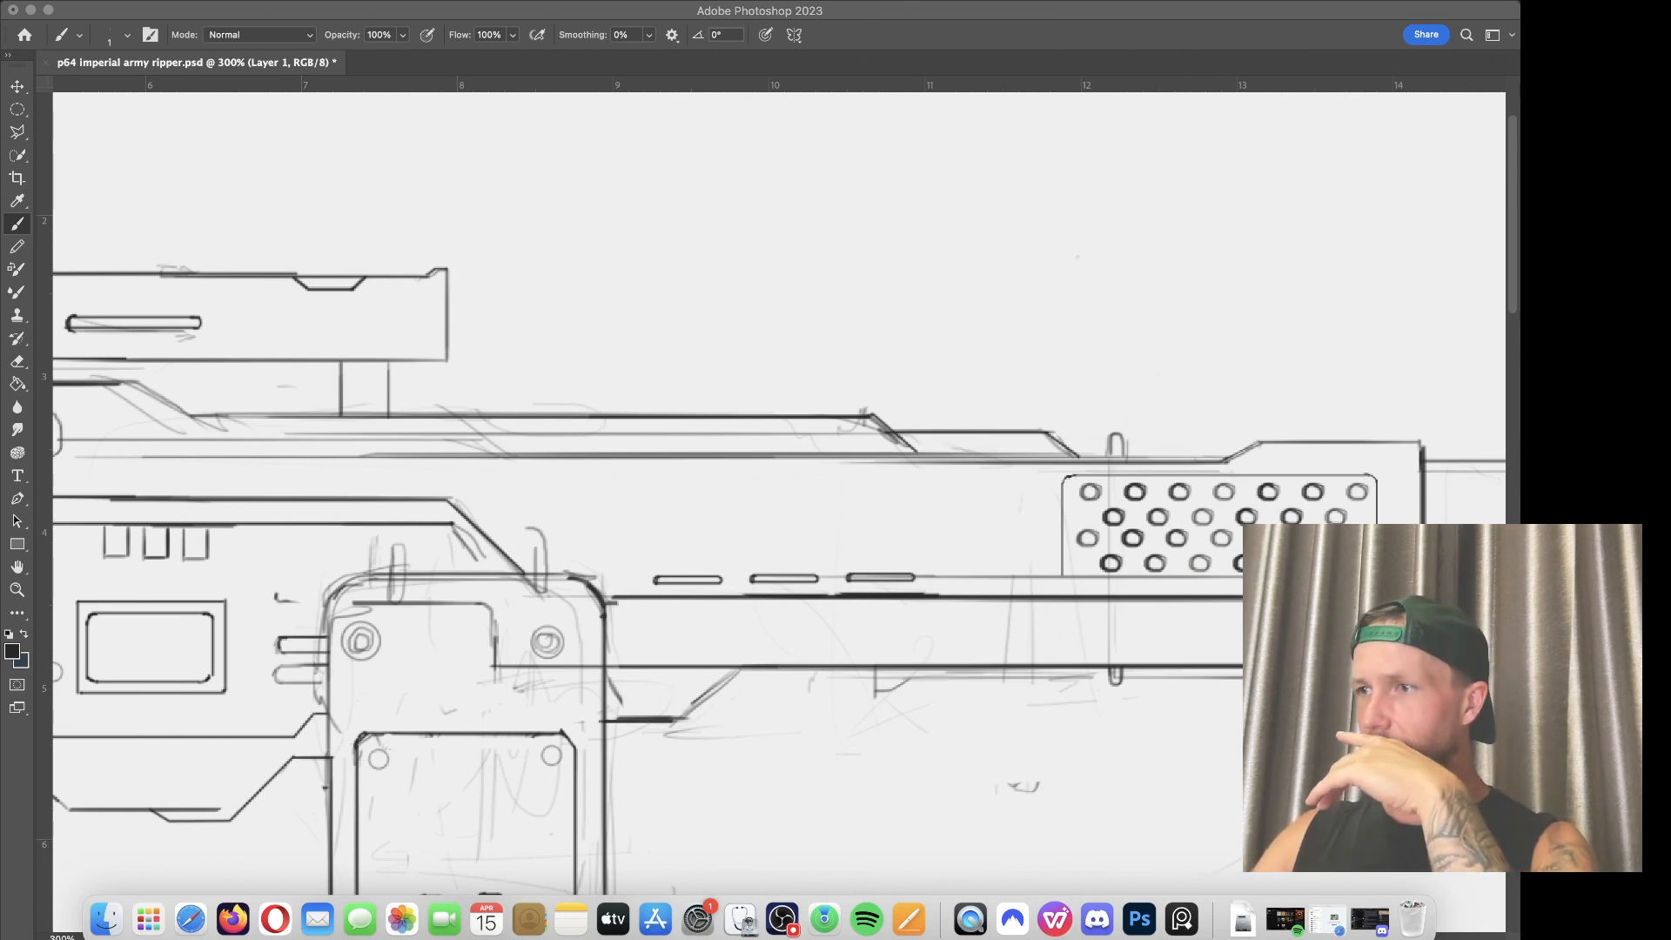
left_click(1171, 397)
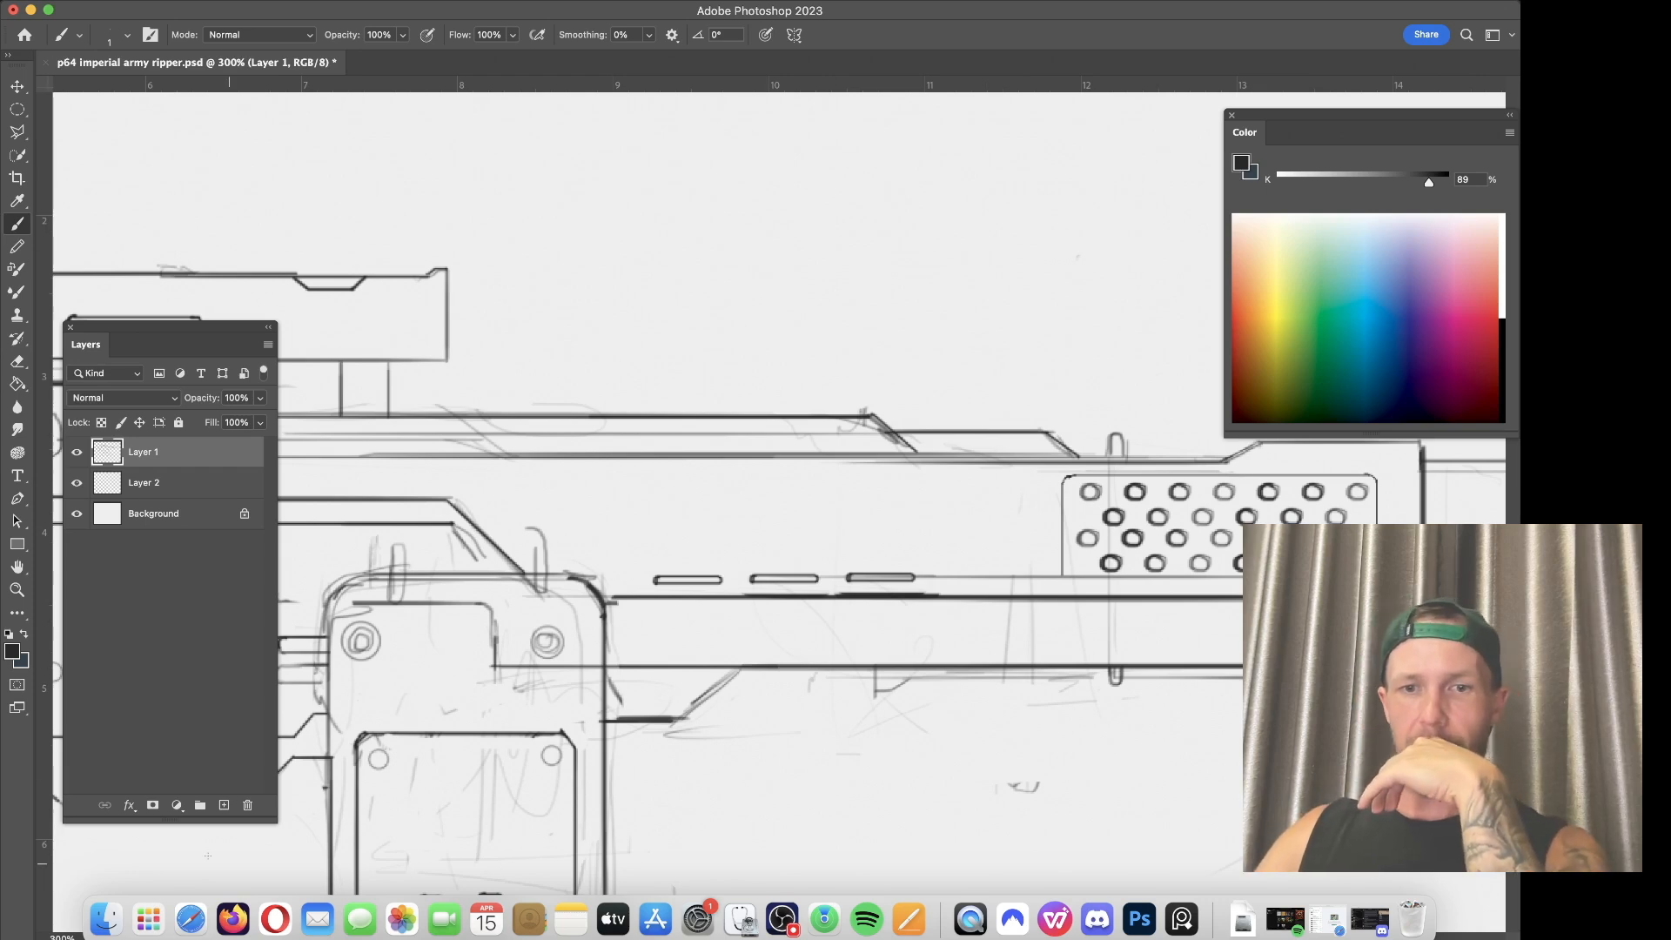
left_click(781, 918)
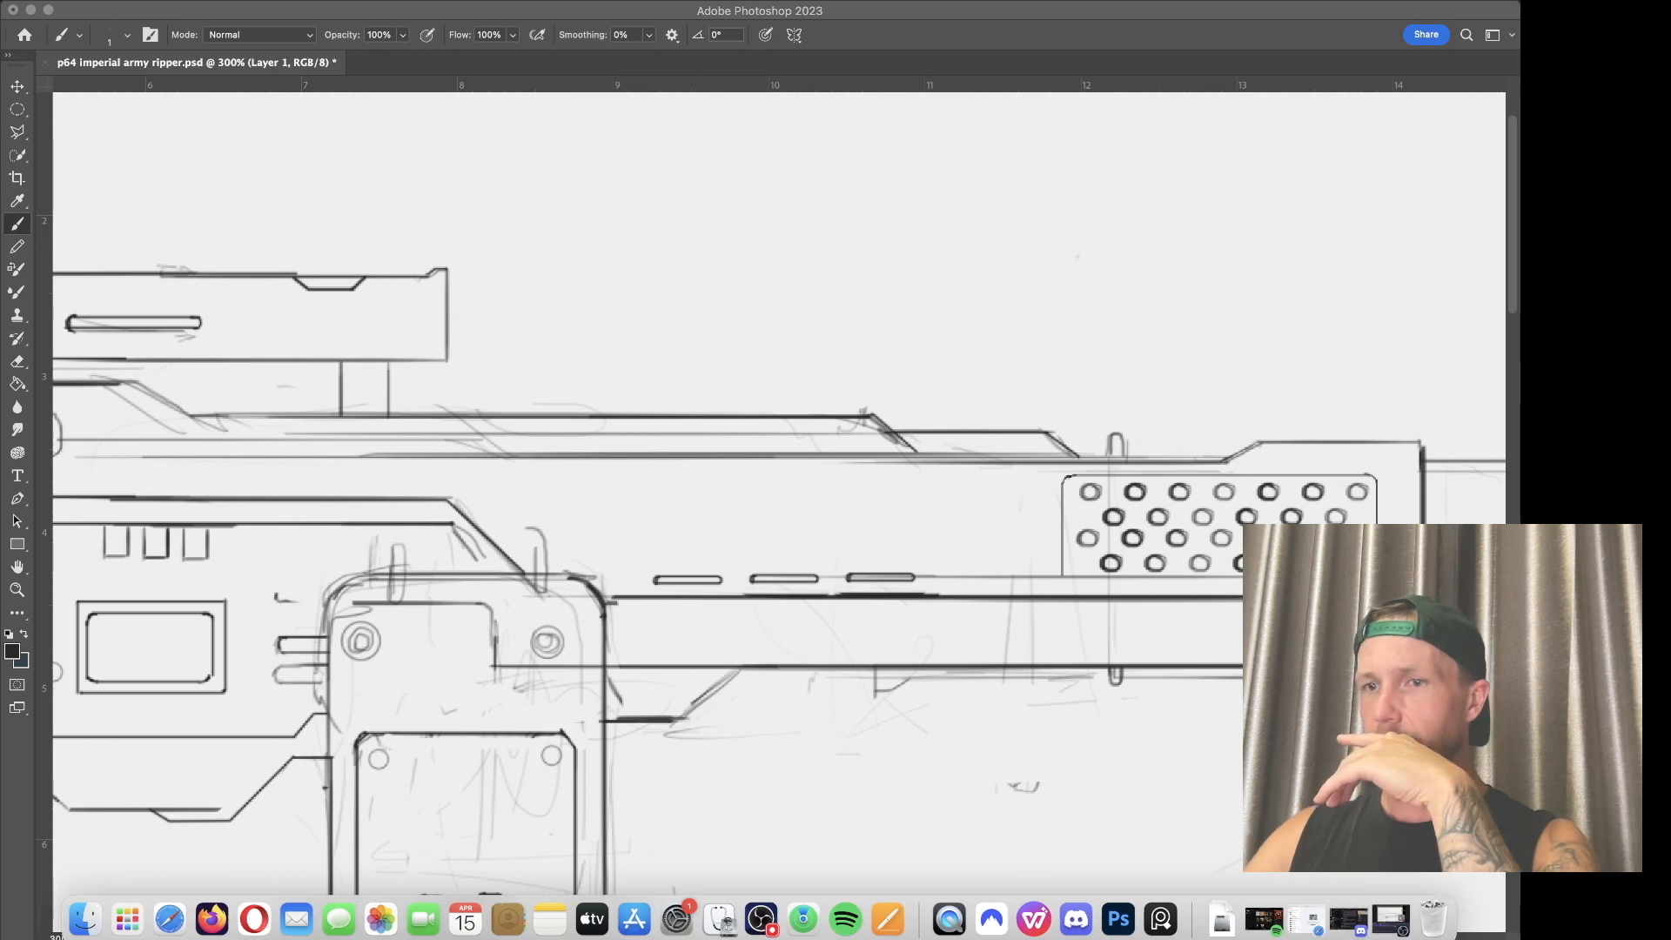
left_click(1089, 364)
key("e")
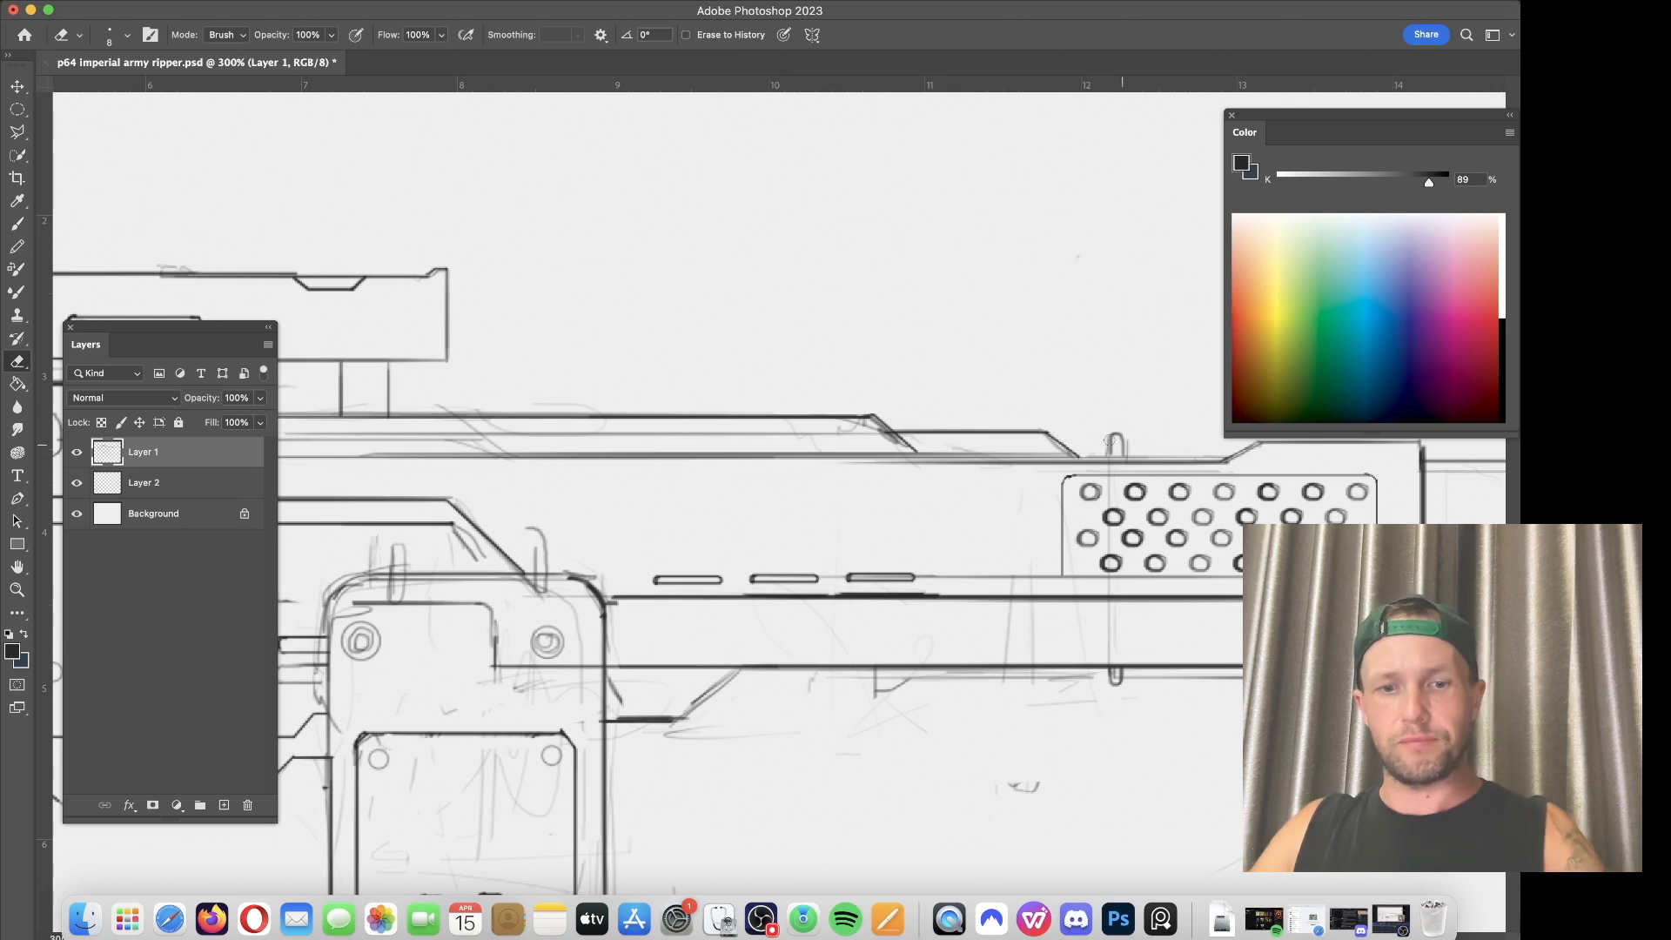
key("b")
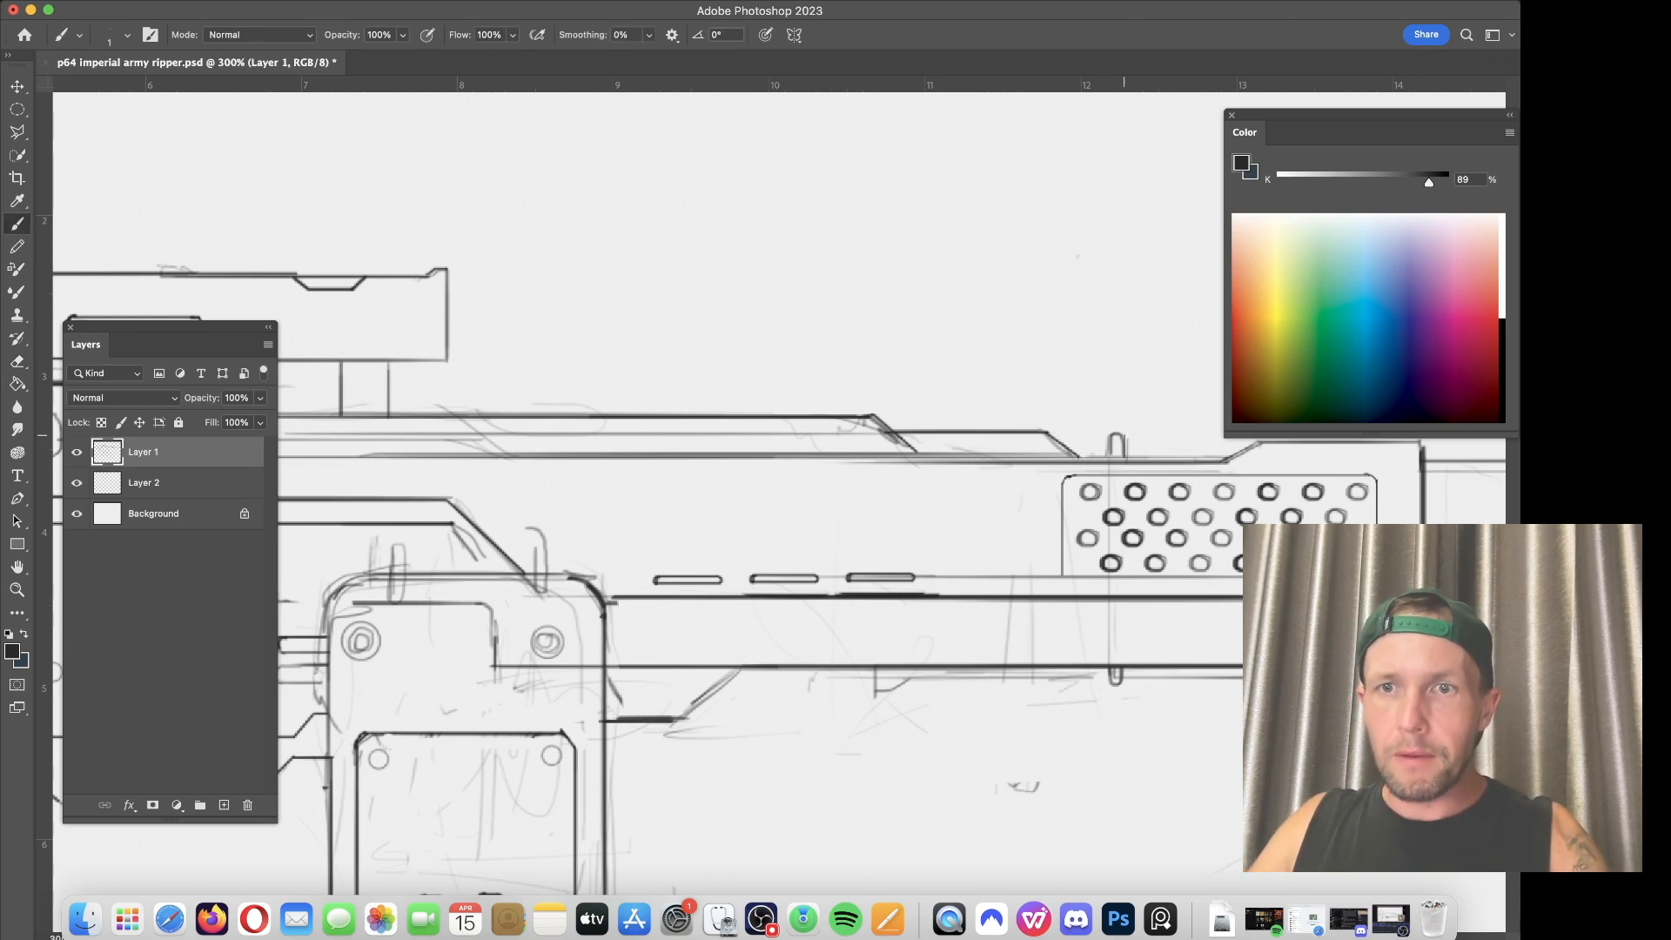
Step: Draw a shallow trapezoidal notch on the barrel's lower edge and a thin vertical plate on the muzzle face with a 1 px brush
scroll(1033, 481, "right", 5)
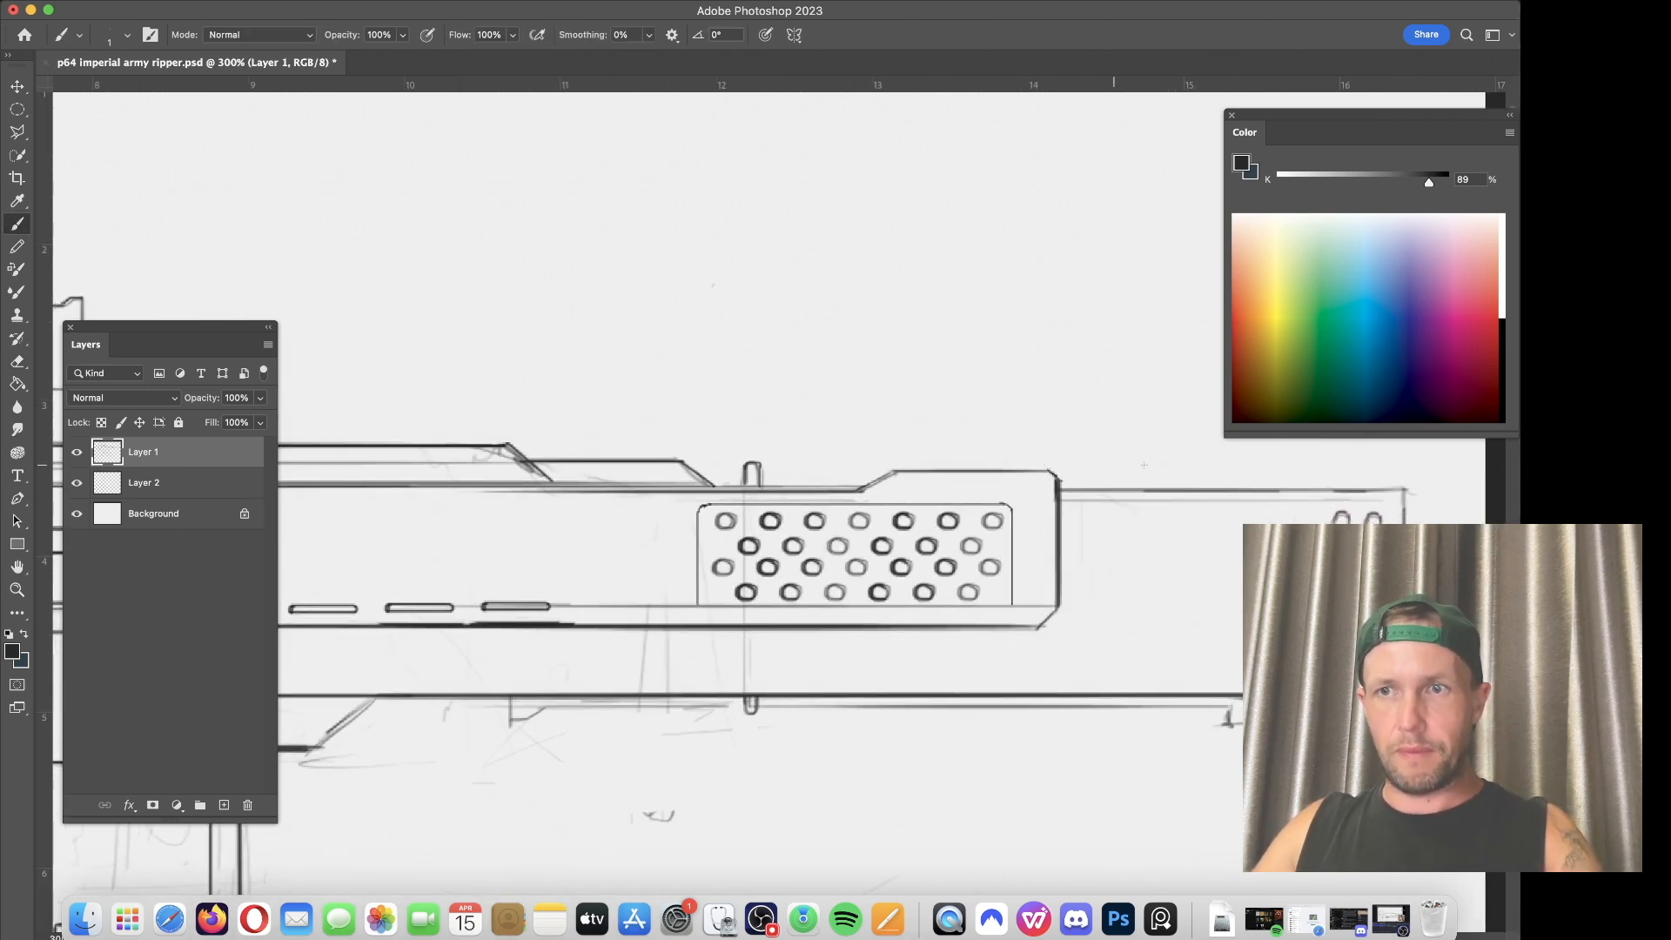
scroll(1050, 474, "right", 5)
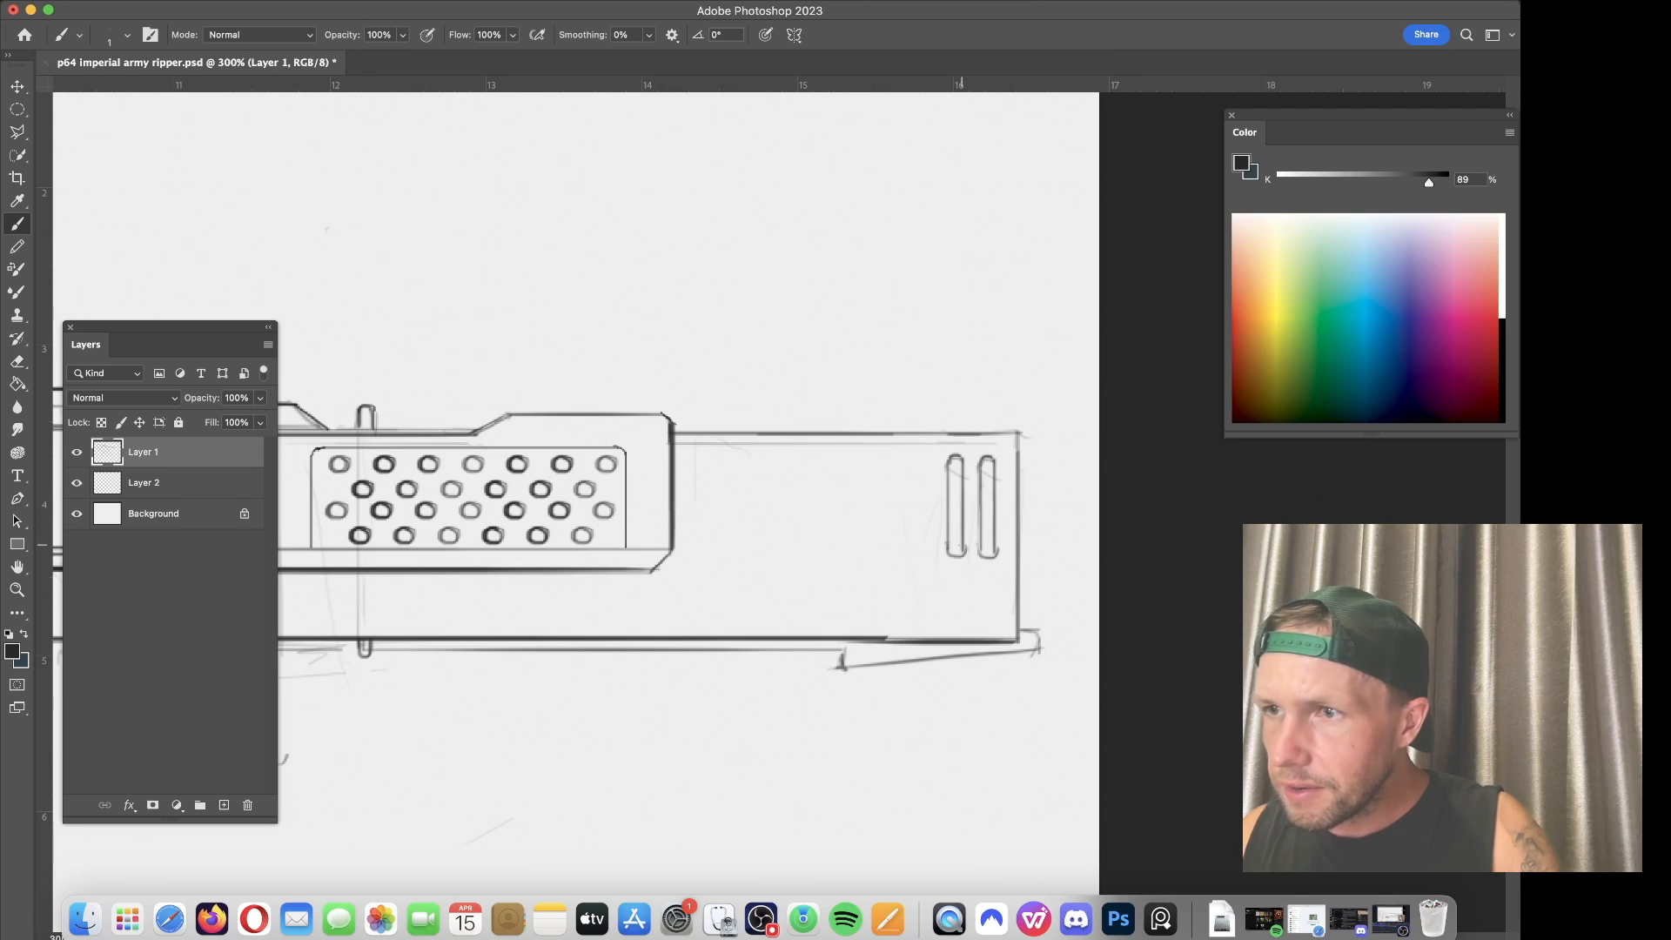
mouse_move(835, 637)
left_mouse_down()
mouse_move(815, 621)
mouse_move(666, 620)
mouse_move(645, 637)
left_mouse_up()
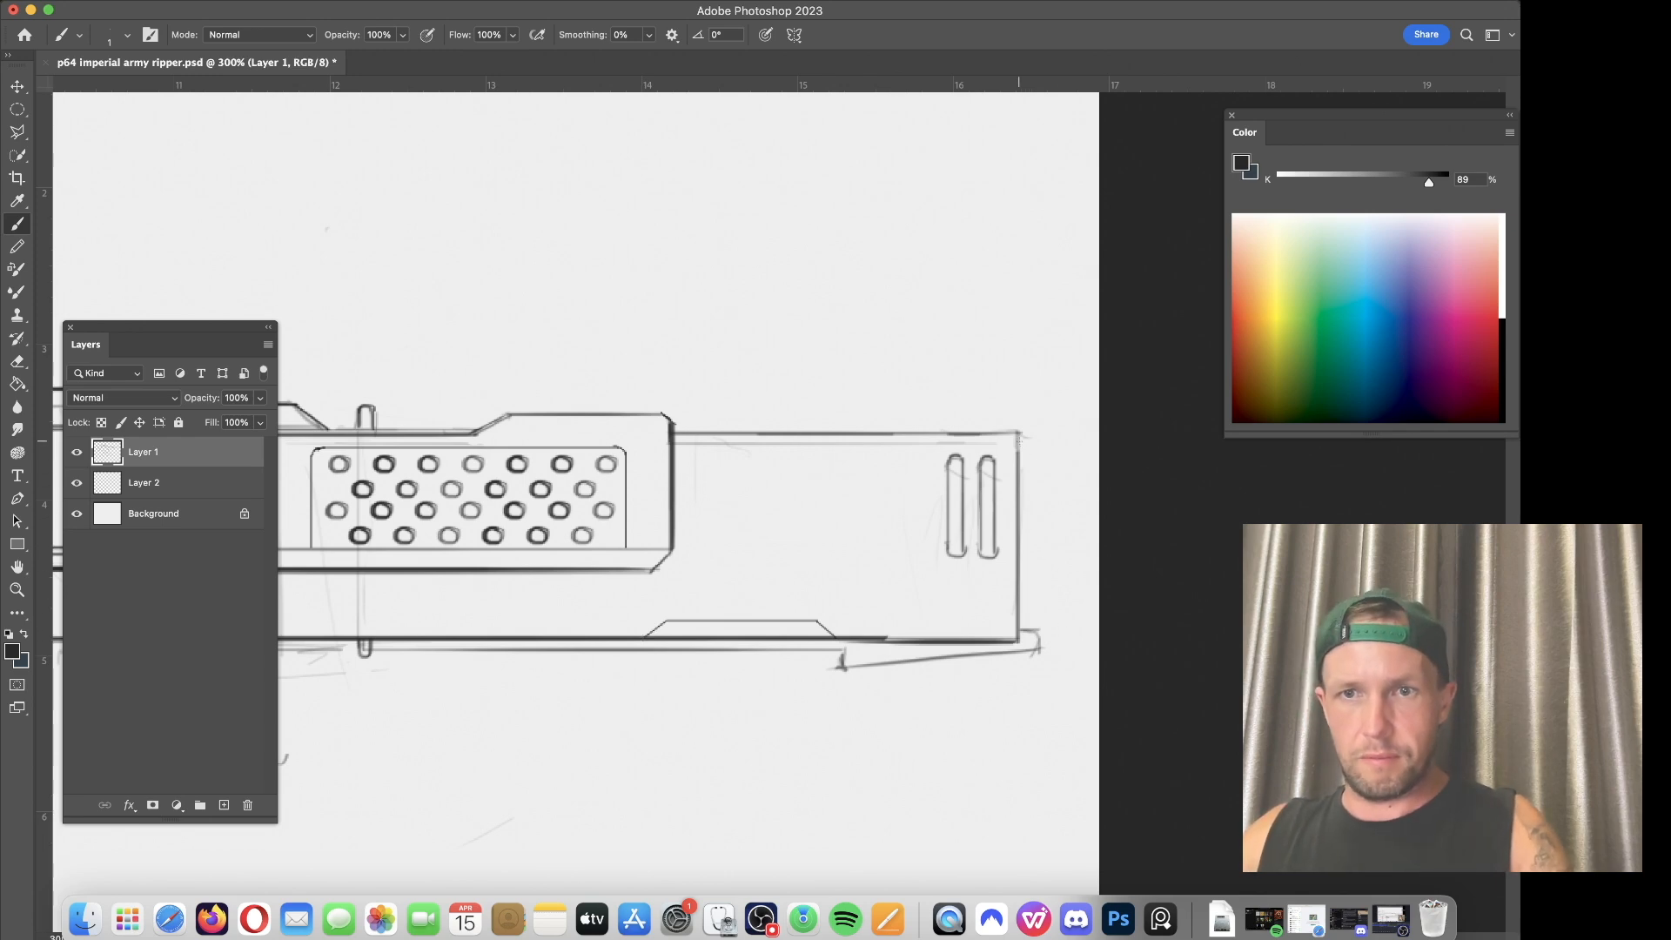
left_click_drag(1025, 435, 1026, 619)
Step: Ink the wedge-shaped lip beneath the muzzle with a 3 px brush and continue its line rearward along the barrel's underside
key("bracketright")
key("bracketright")
left_click_drag(1018, 628, 1045, 630)
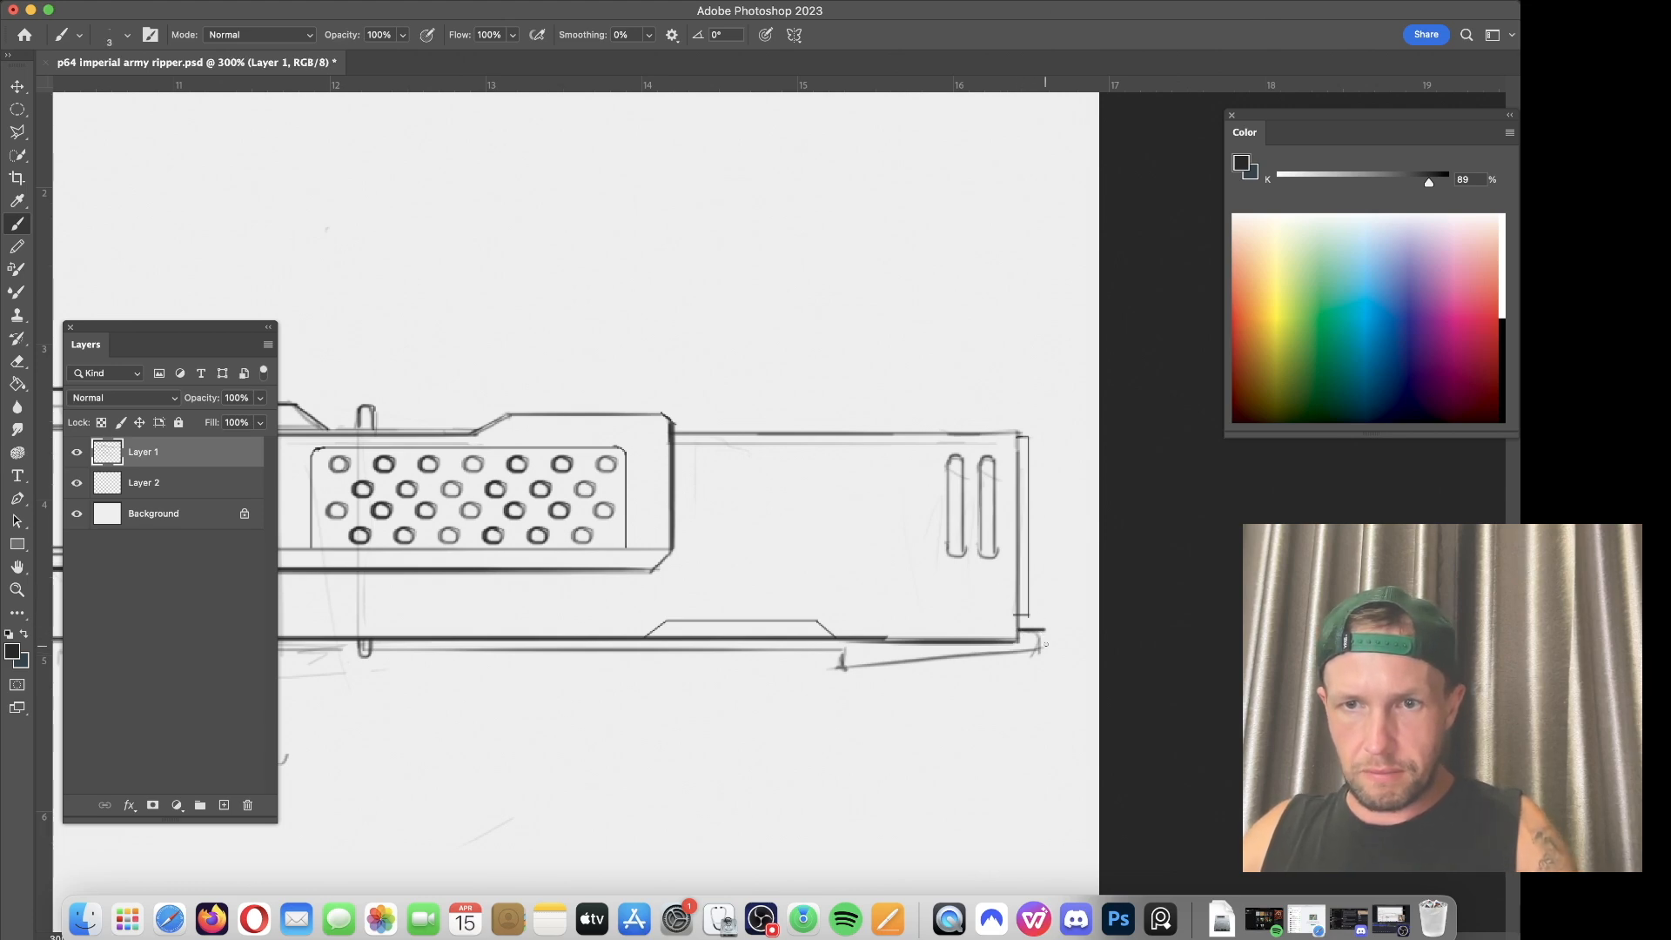
left_click(1045, 649, "shift")
left_click(841, 668, "shift")
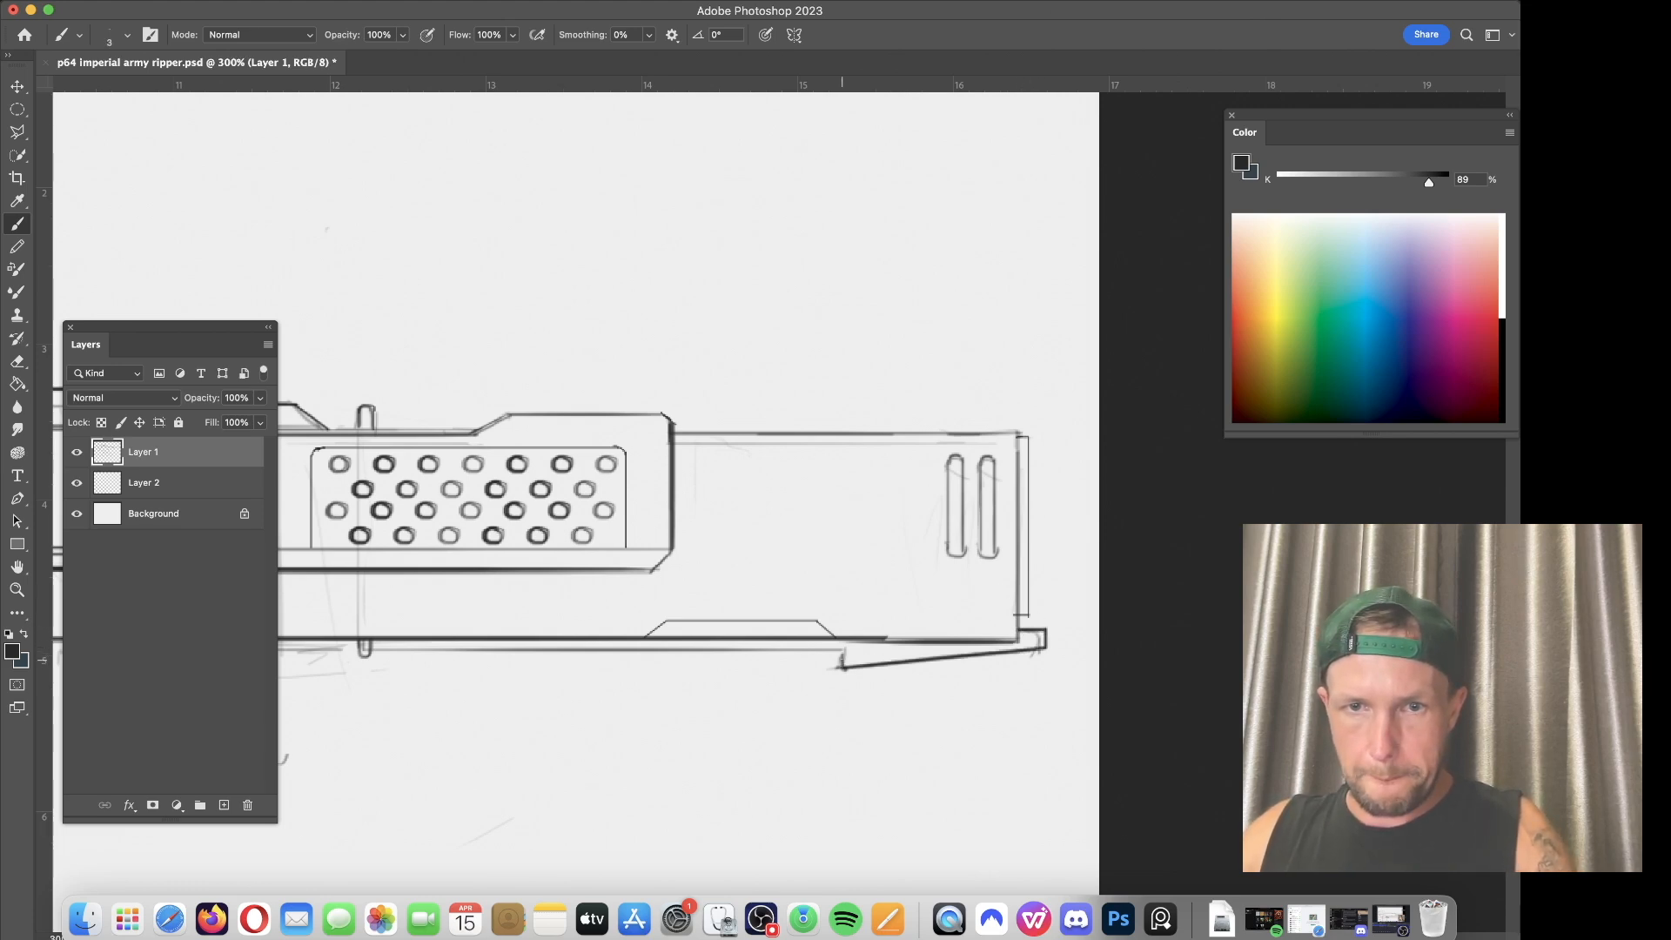
left_click(844, 649, "shift")
left_click(566, 649, "shift")
Step: Draw a small flat rectangular block under the barrel around the lower end of the vertical pin
left_click_drag(838, 569, 1241, 492)
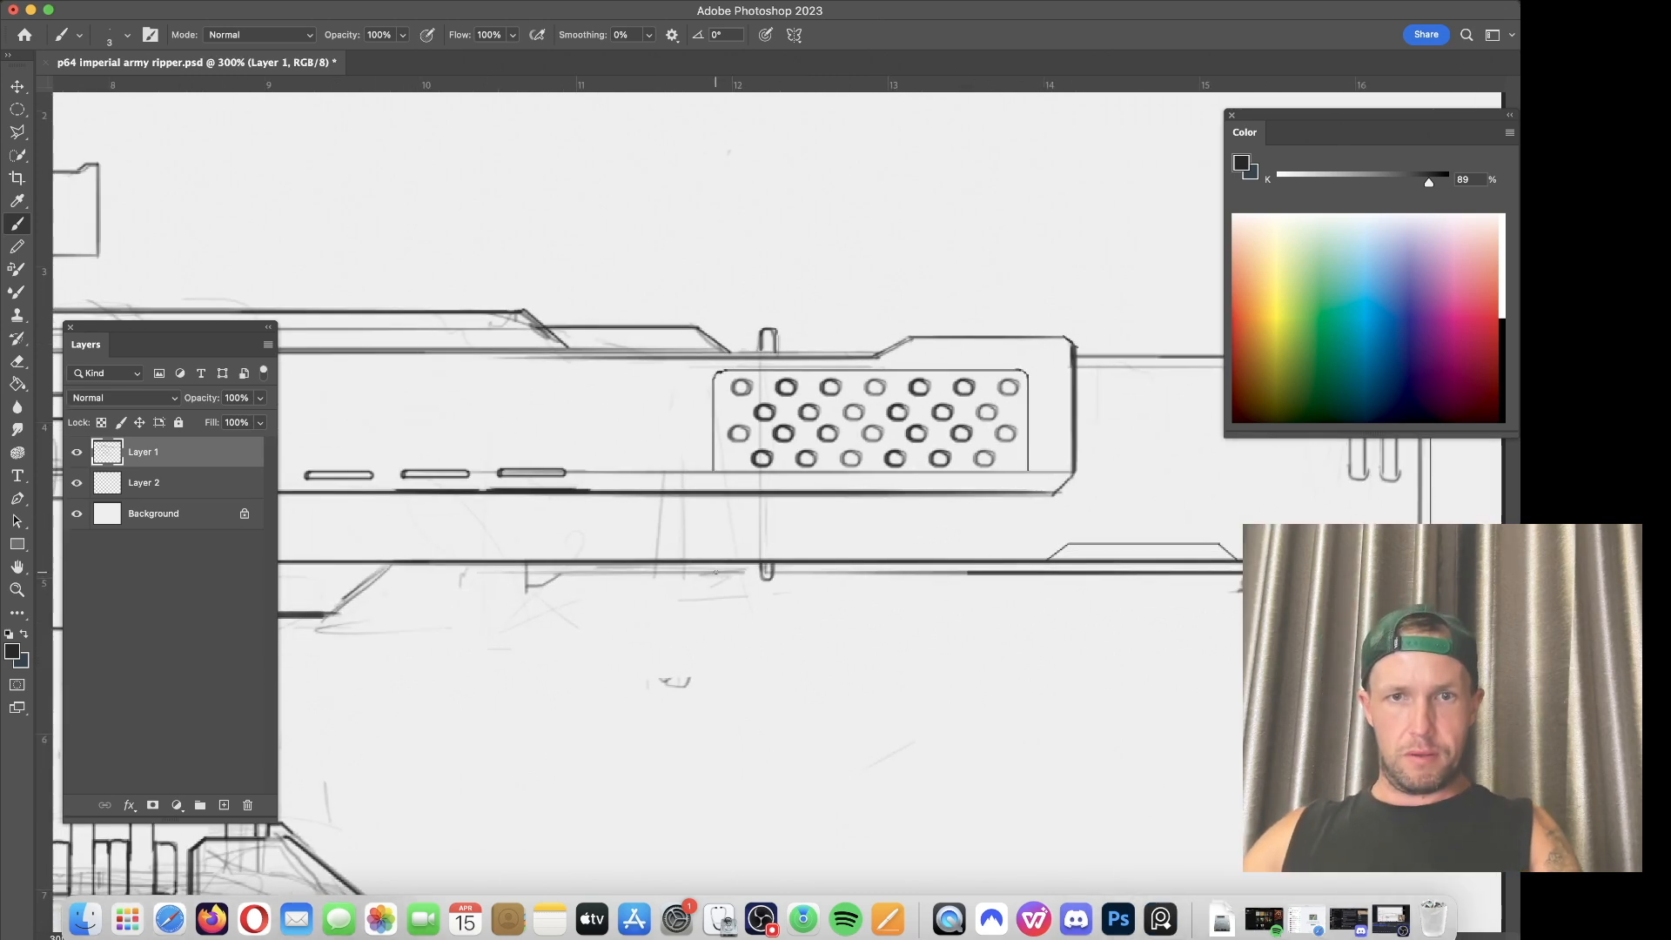
left_click_drag(715, 583, 815, 571)
key("super+z")
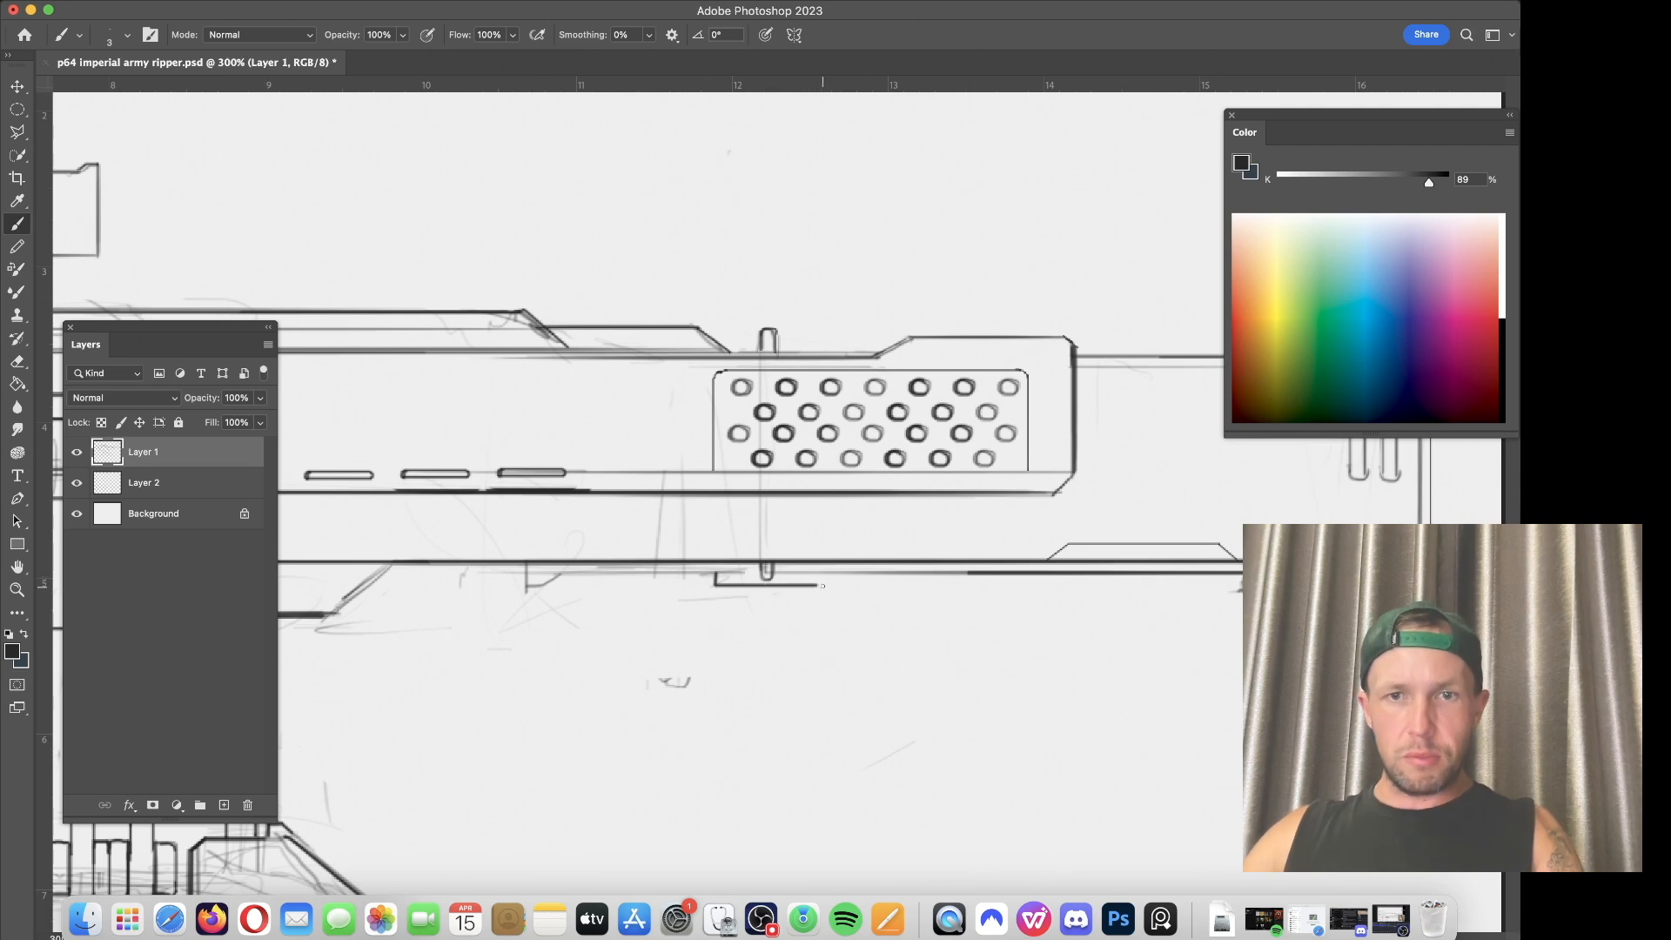
Step: Ink the sloped bracket edge ahead of the column and the stepped block with a slanted front beneath the barrel
left_click_drag(625, 486, 935, 452)
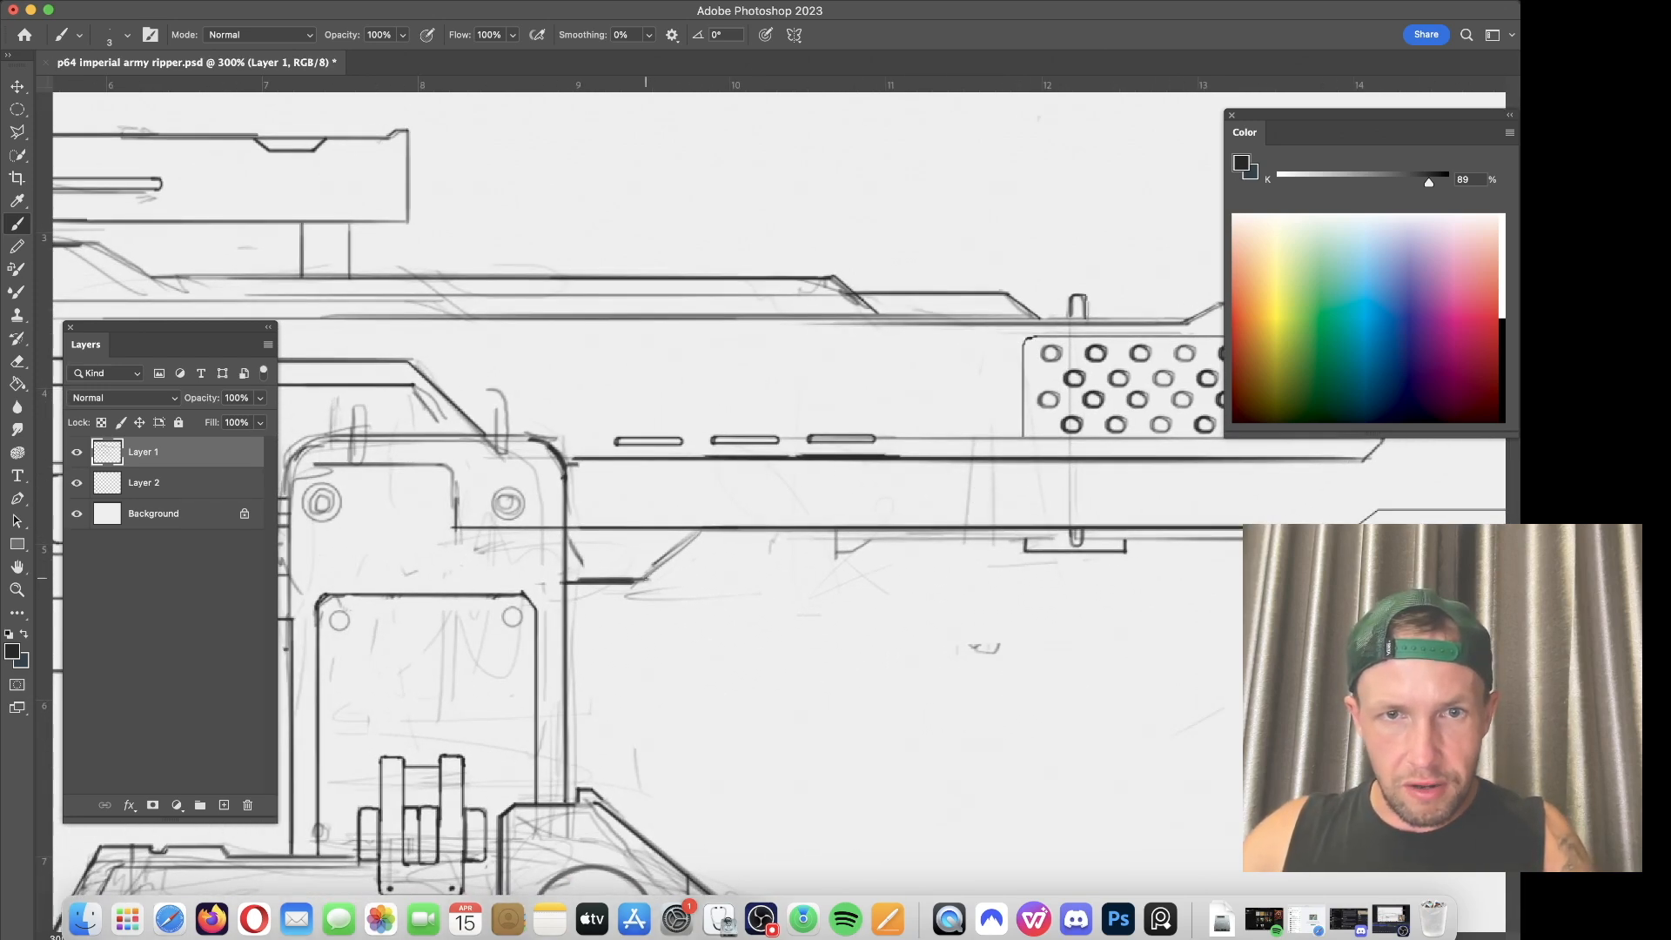
left_click_drag(709, 528, 645, 580)
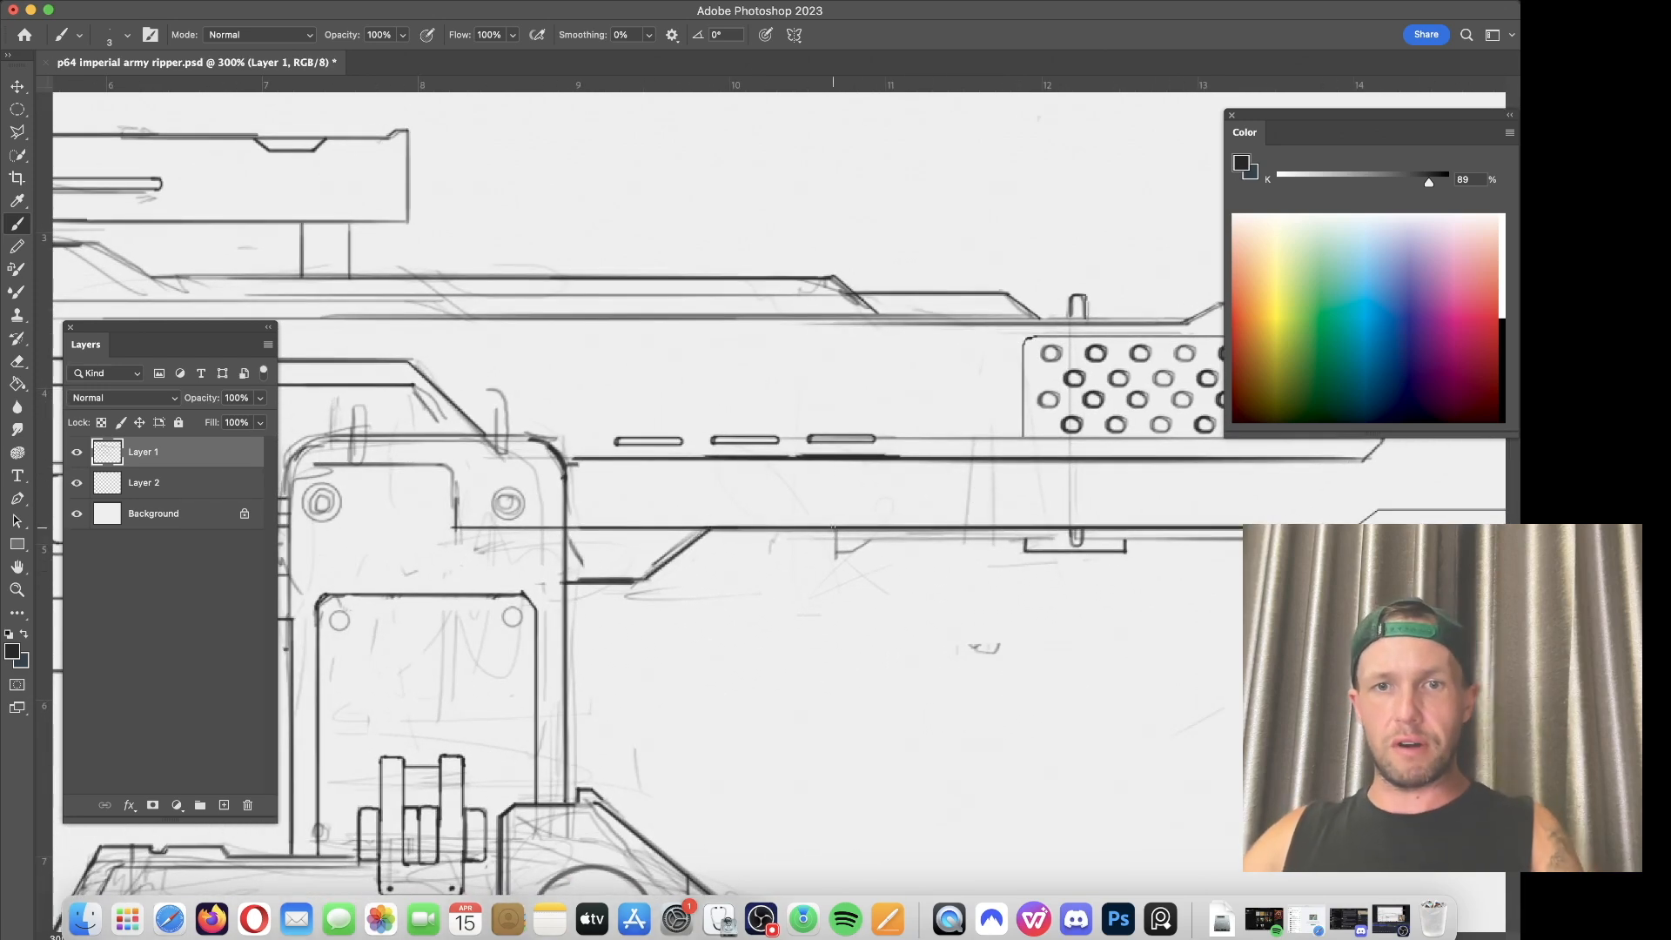
mouse_move(837, 540)
left_mouse_down()
mouse_move(933, 529)
mouse_move(918, 534)
mouse_move(1020, 537)
left_mouse_up()
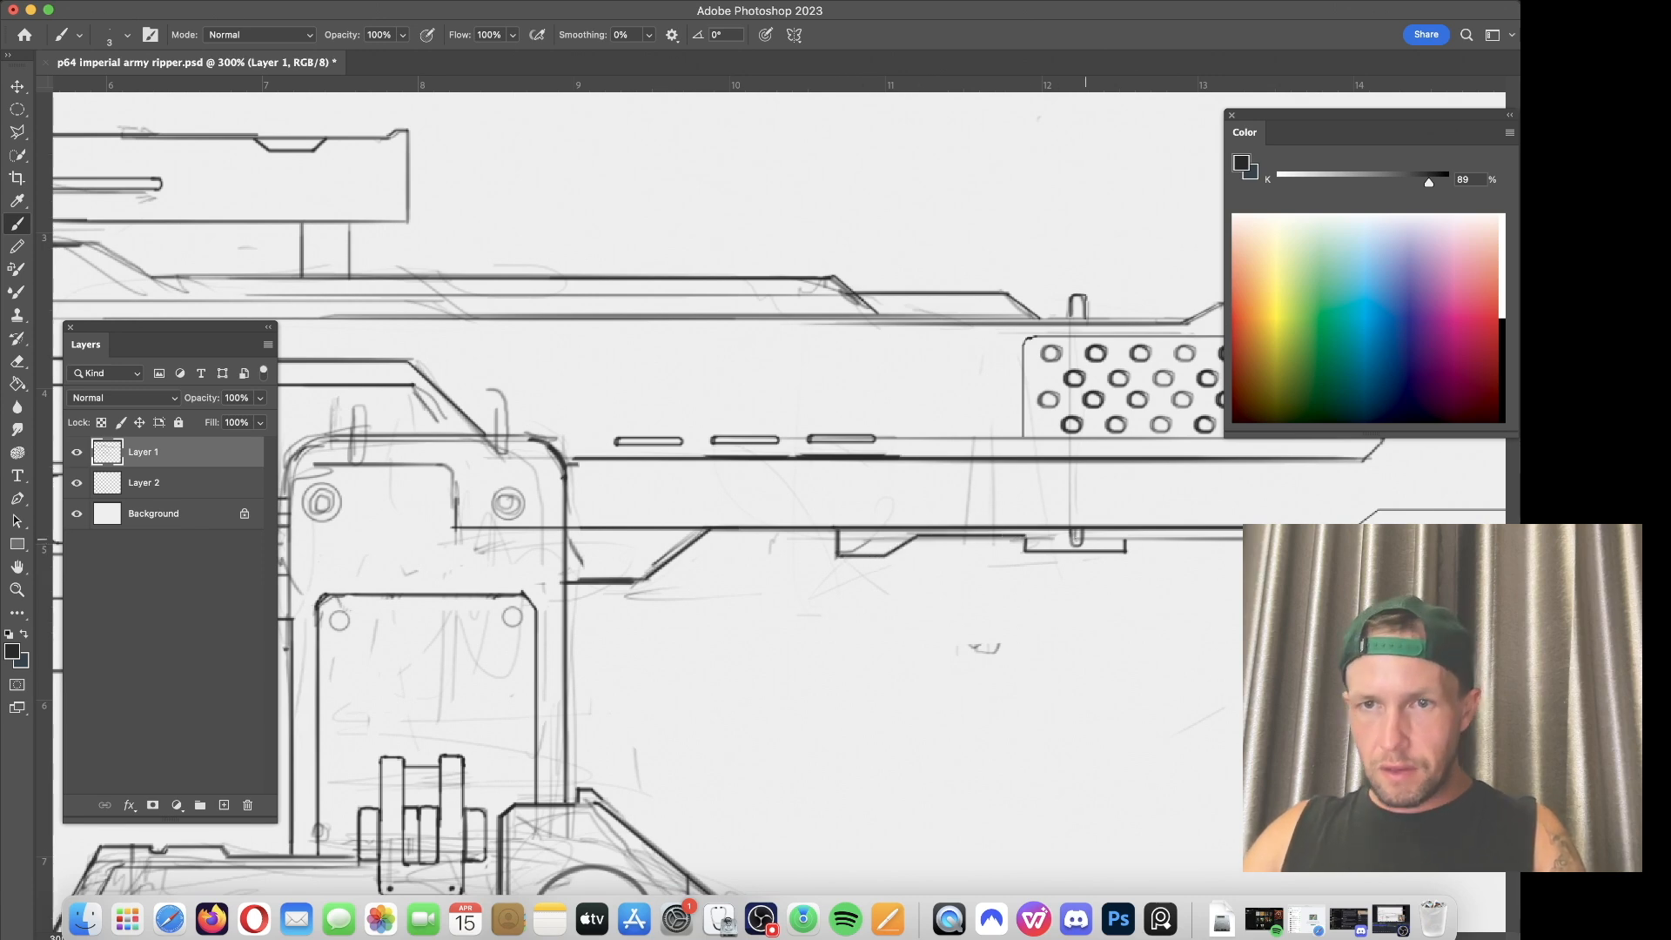
Step: Draw a tall rectangular recess rising from the hinge inside the column's front plate, using a 2 px brush
scroll(698, 554, "left", 8)
scroll(698, 554, "down", 2)
key("bracketleft")
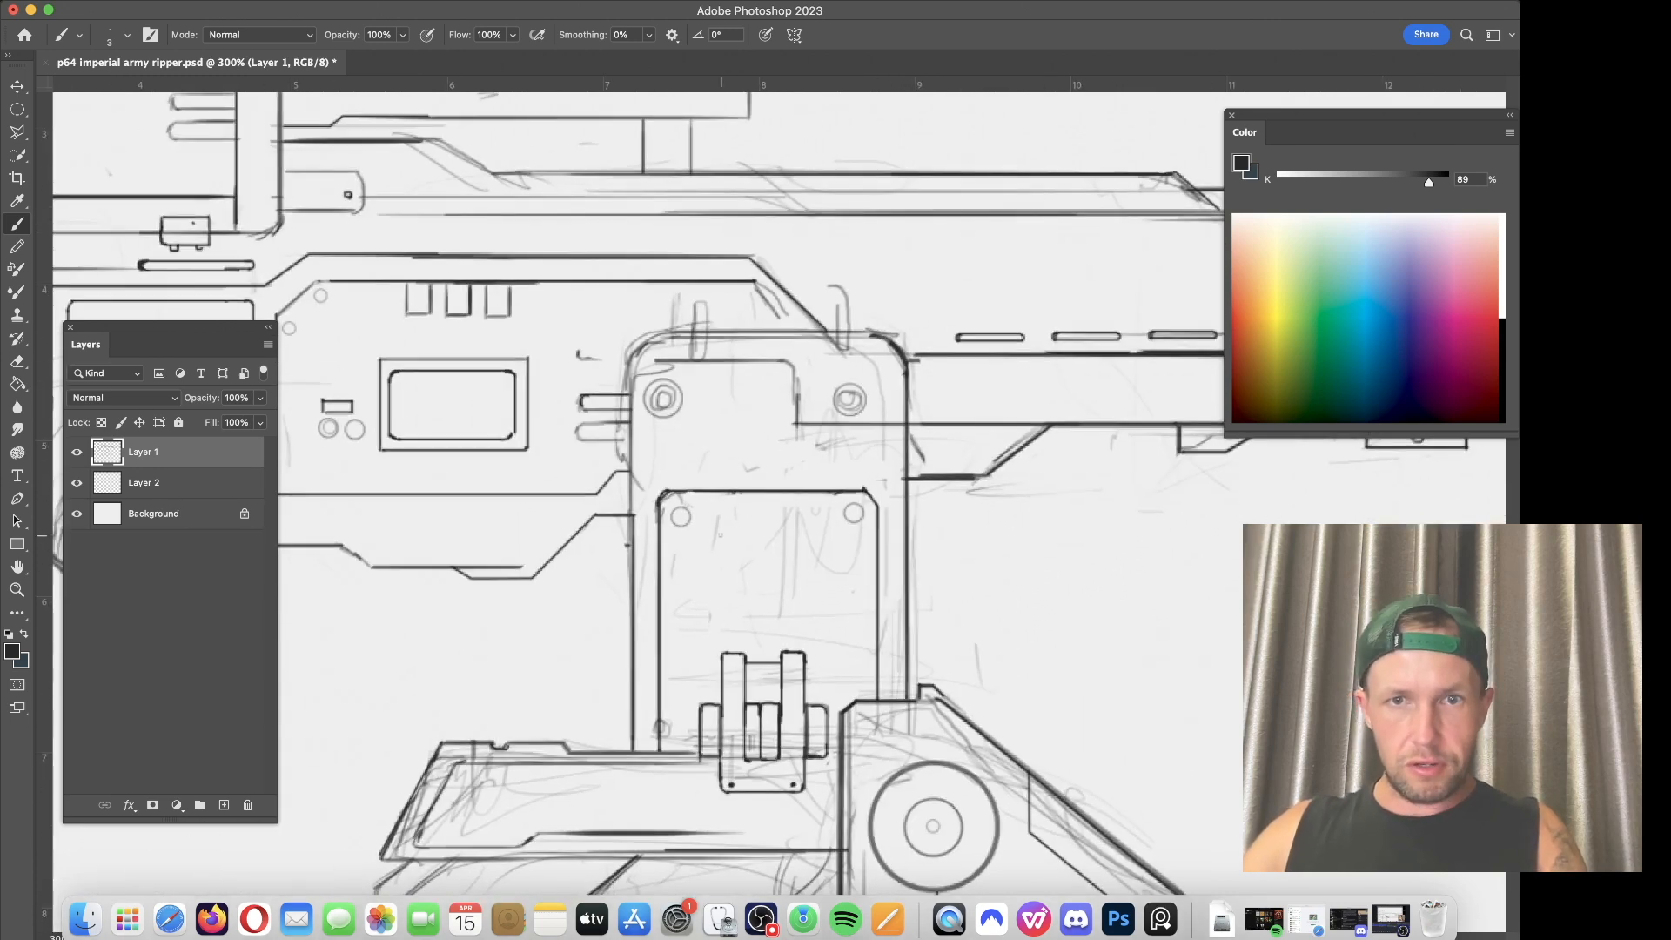
left_click_drag(825, 707, 826, 513)
key("super+z")
mouse_move(818, 707)
left_mouse_down()
mouse_move(819, 515)
mouse_move(721, 513)
left_mouse_up()
left_click_drag(707, 703, 707, 525)
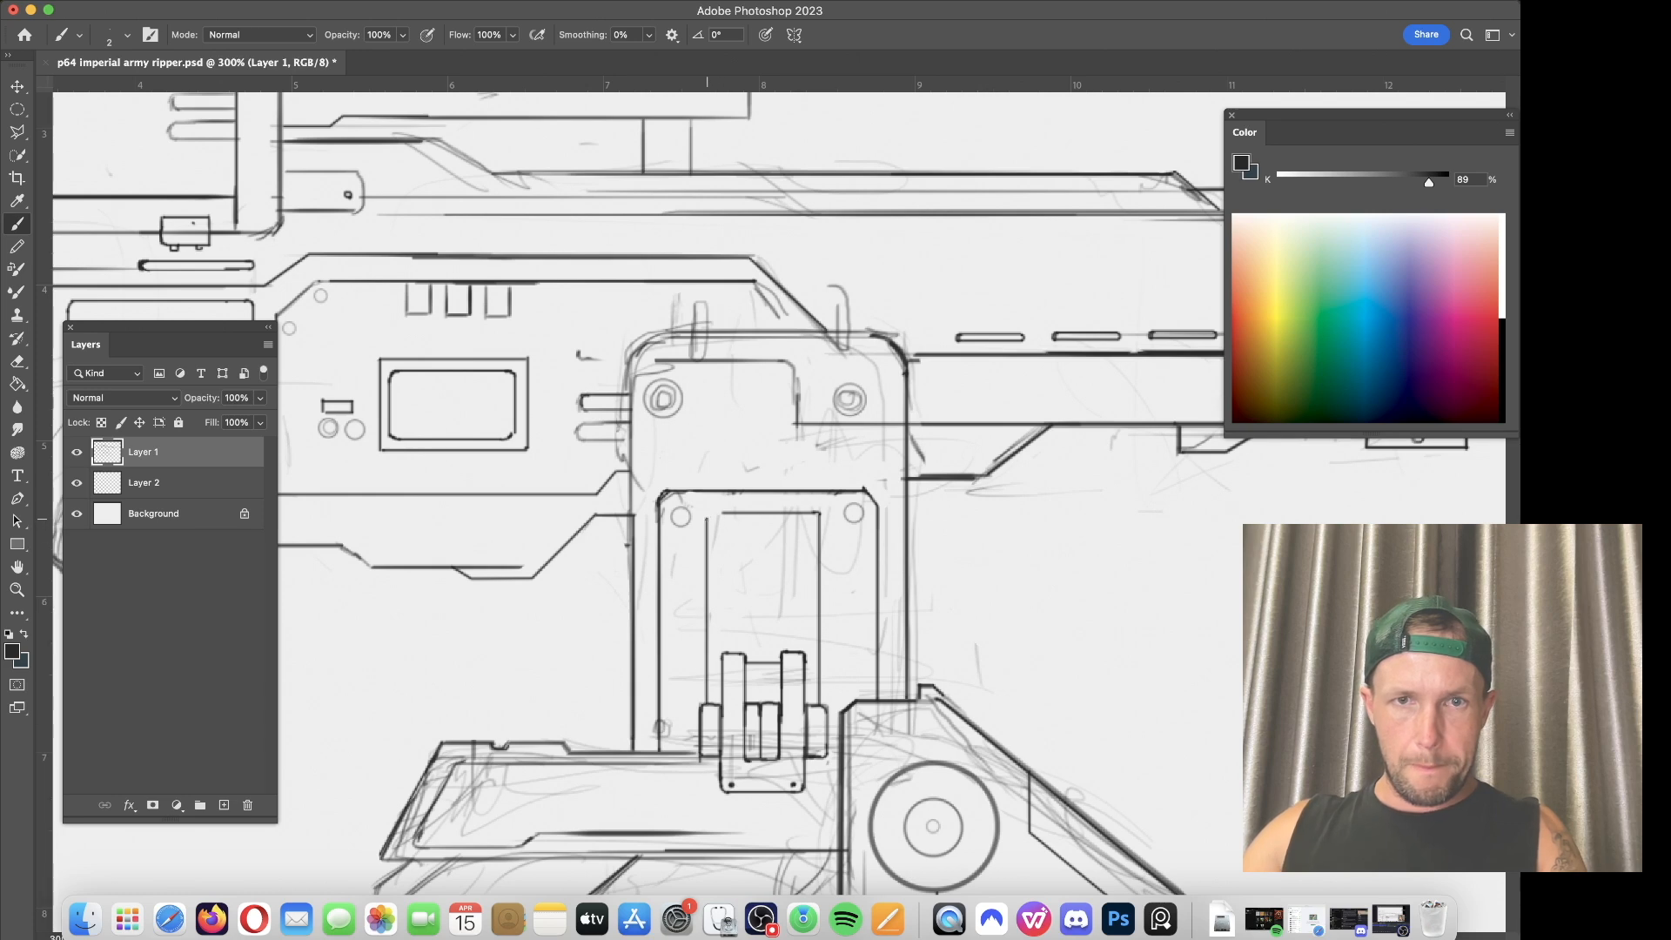
left_click_drag(712, 517, 739, 513)
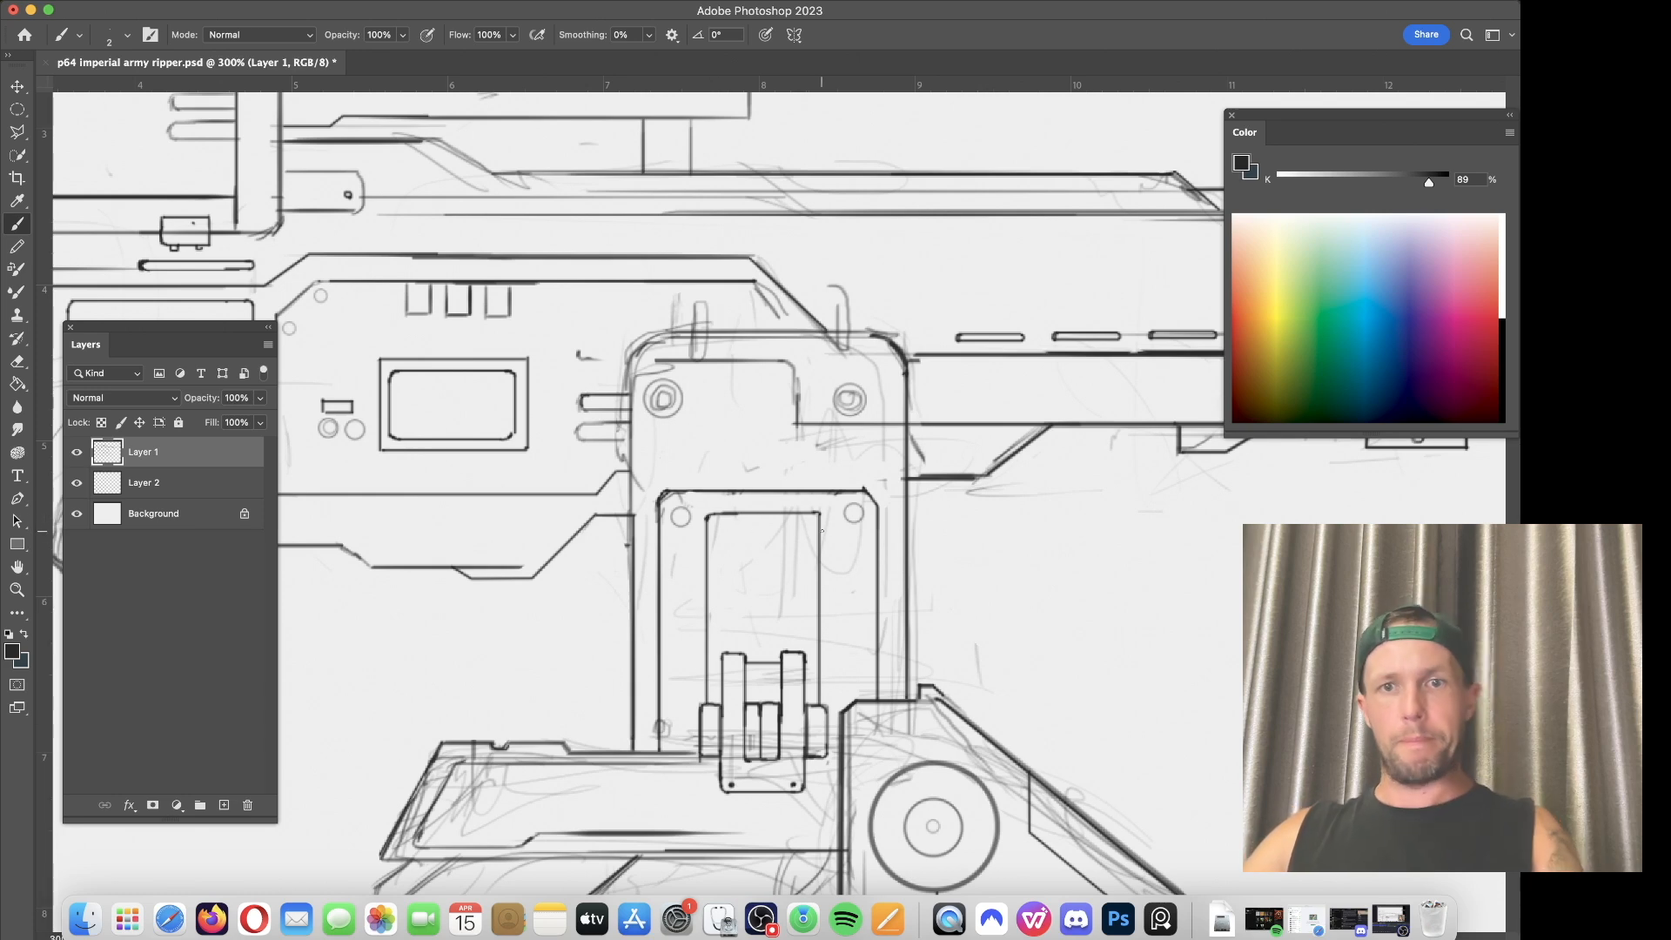
key("e")
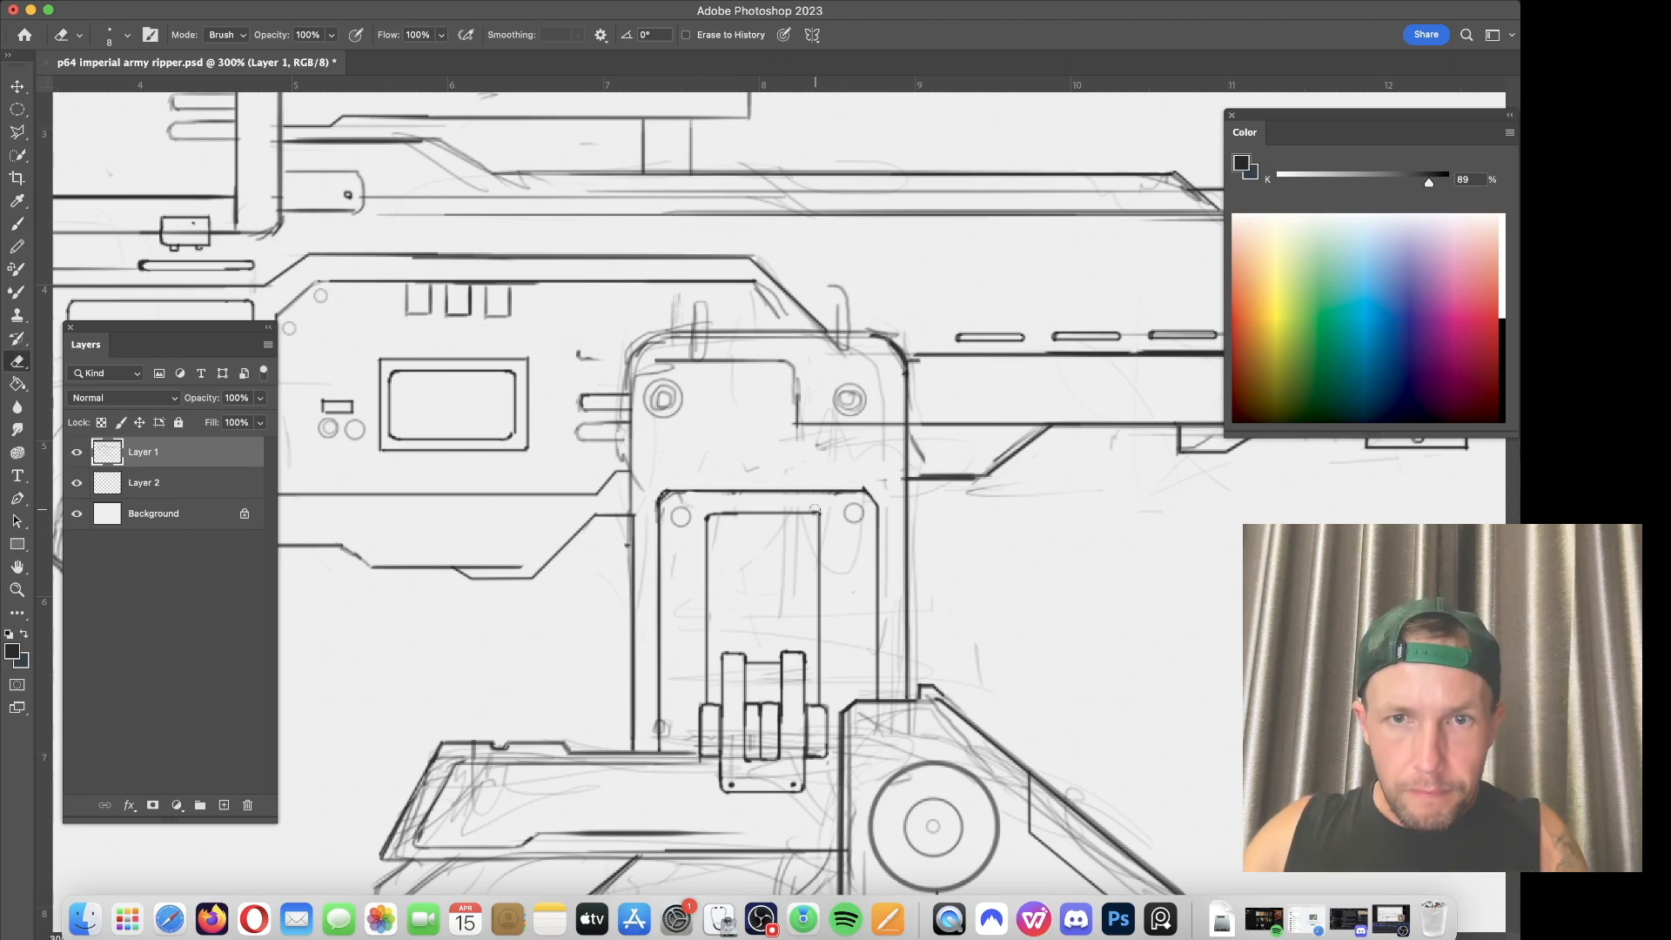
key("b")
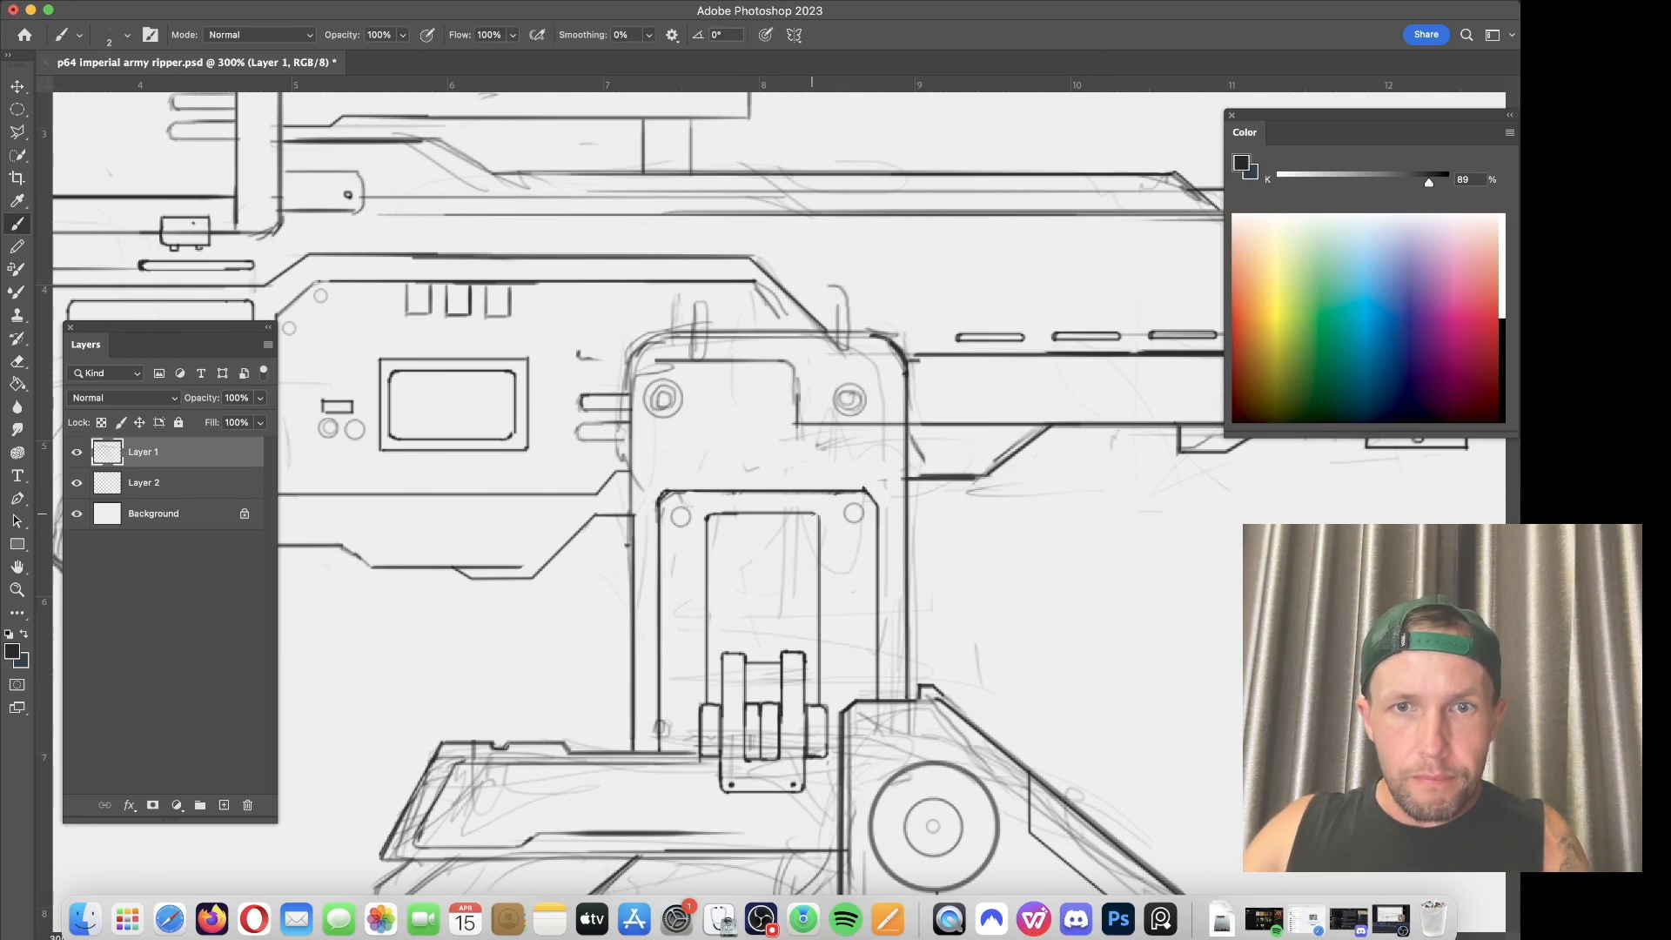
Step: Free-transform the Layer 1 drawing to slightly reduce its height and move it lower on the canvas, and save the file
left_click_drag(456, 533, 872, 505)
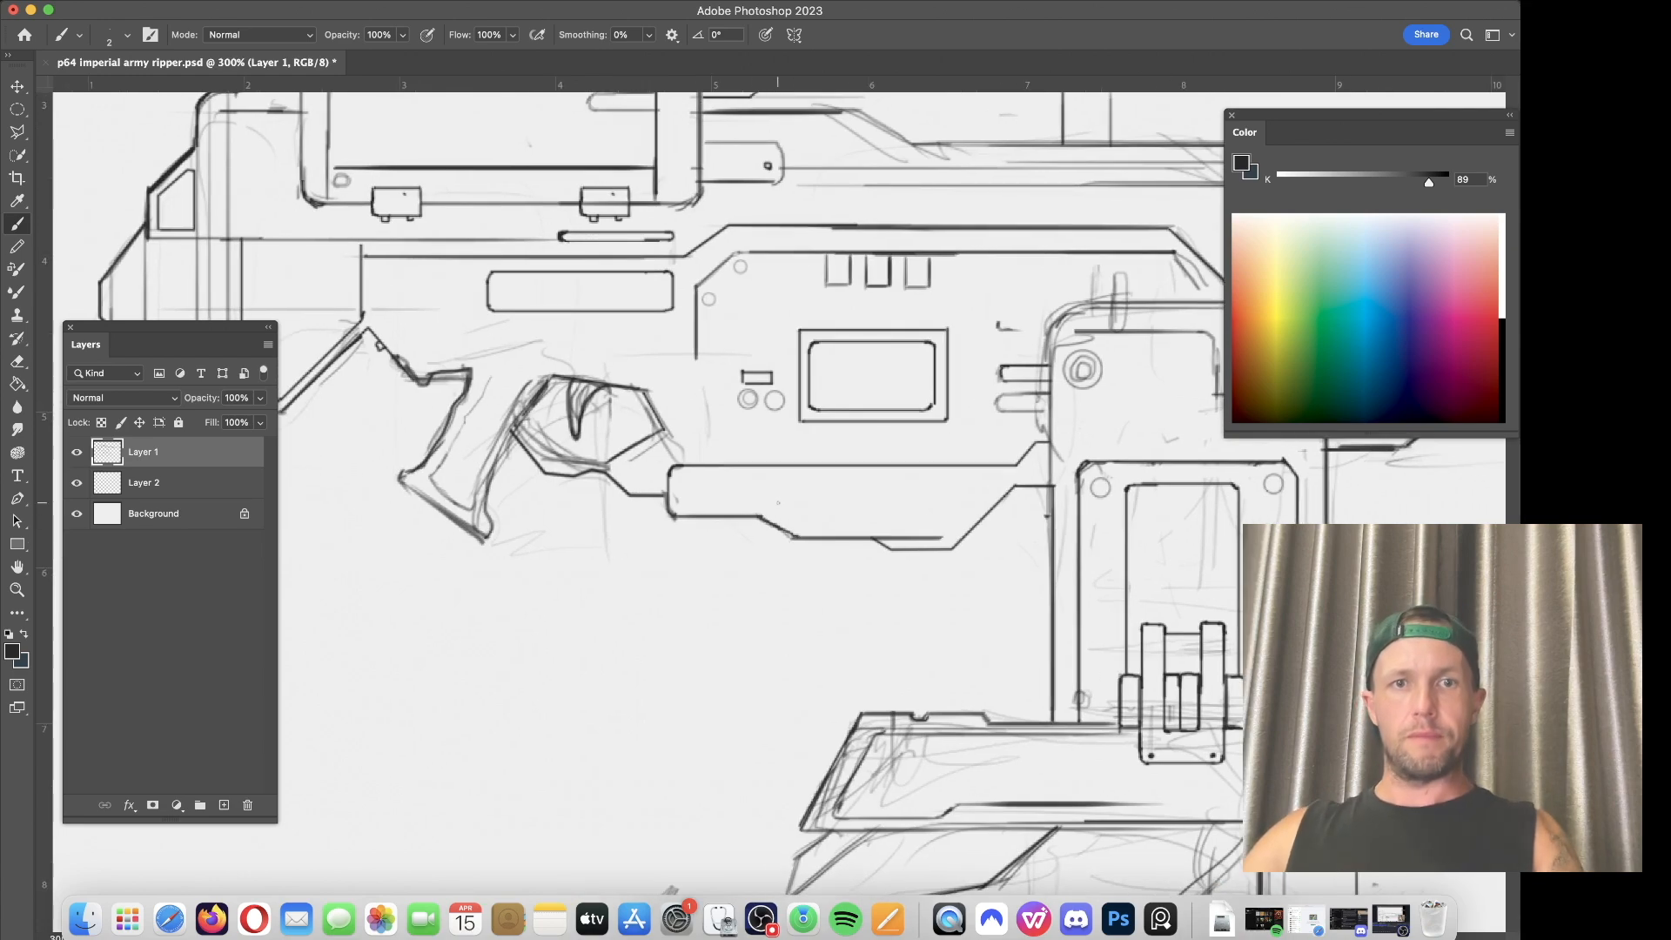
key("super+minus")
key("super+minus")
key("super+minus")
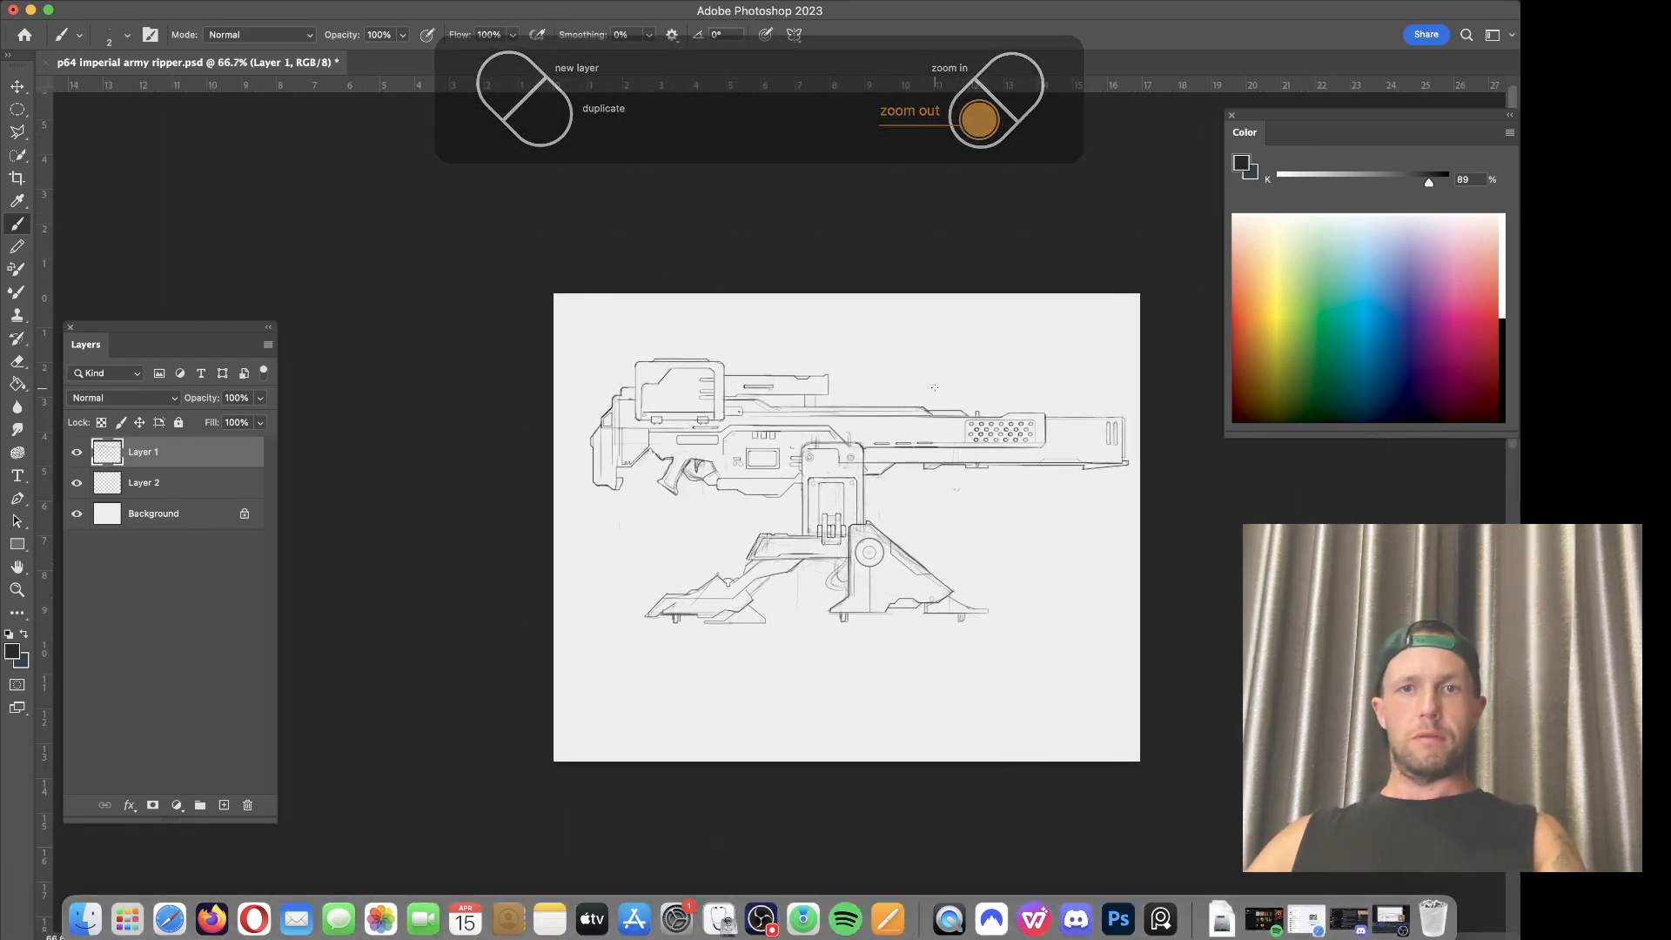
key("super+t")
left_click_drag(851, 627, 853, 694)
key("super+z")
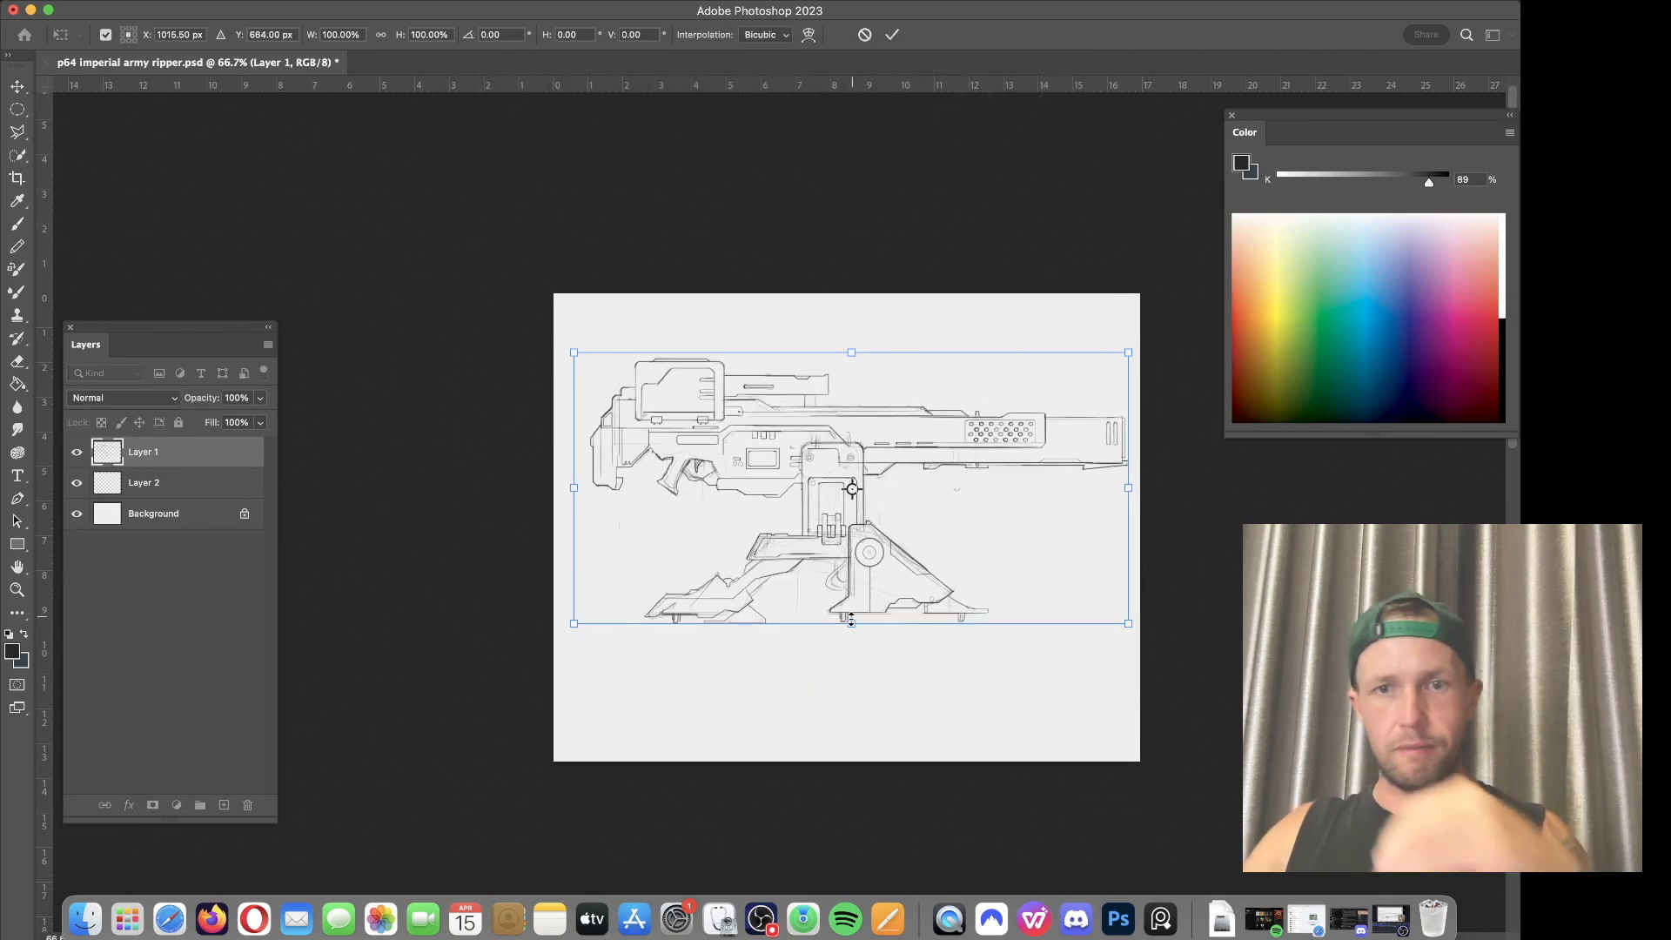
left_click_drag(853, 627, 853, 617)
mouse_move(877, 509)
left_mouse_down()
mouse_move(896, 479)
mouse_move(891, 492)
left_mouse_up()
key("Return")
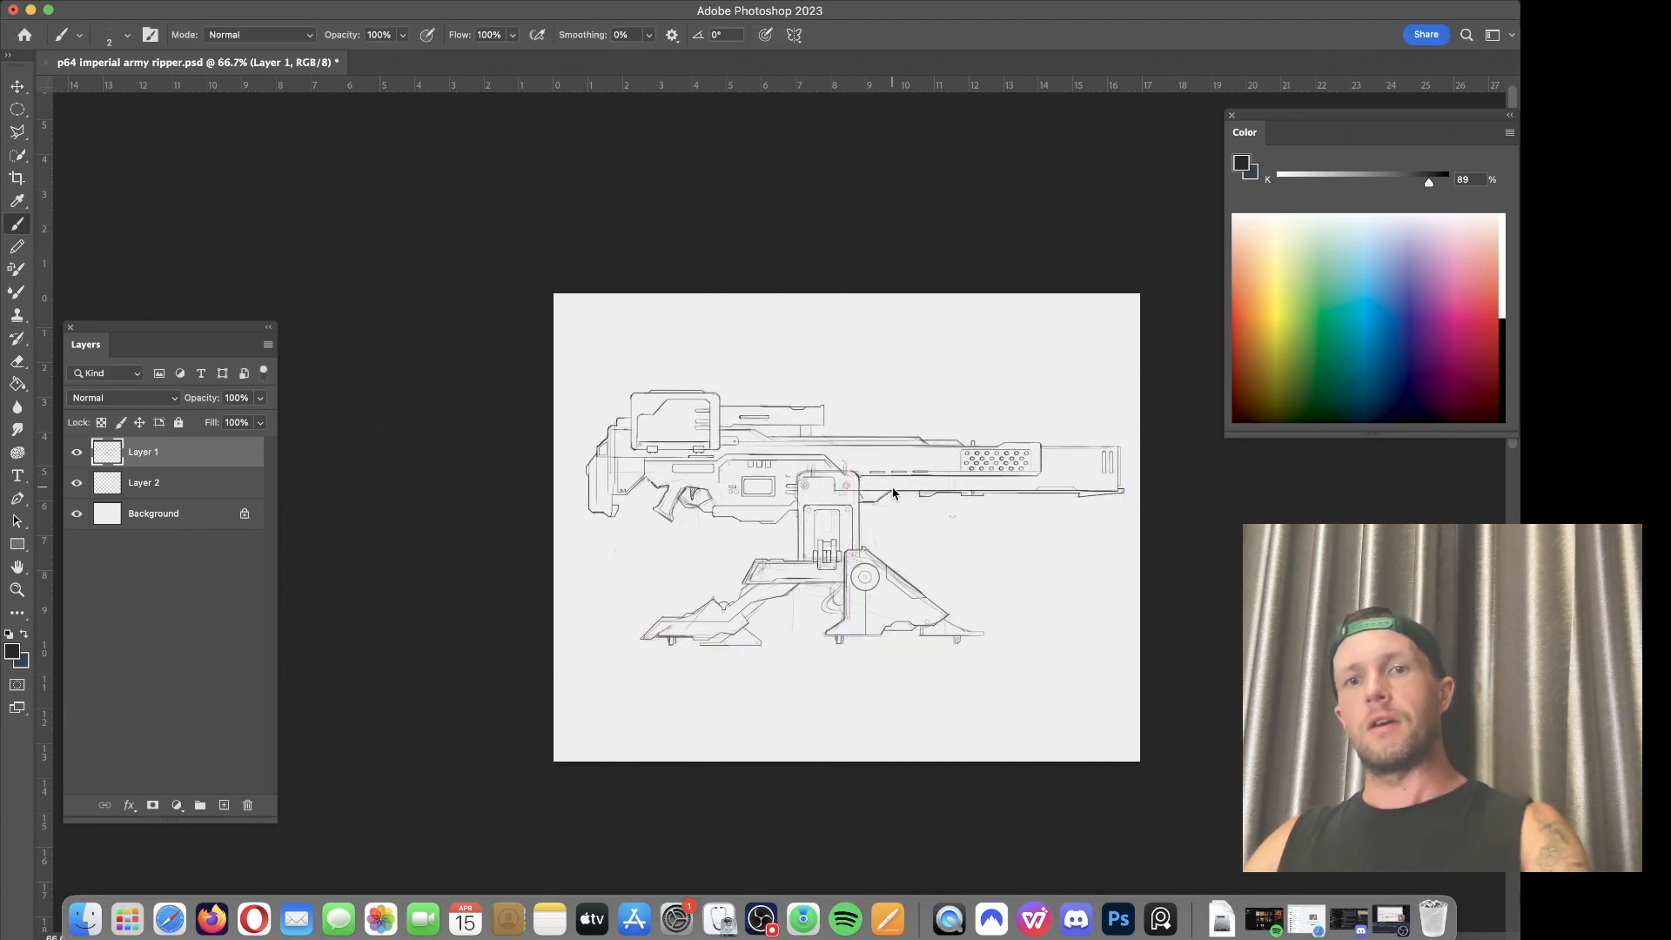
key("super+s")
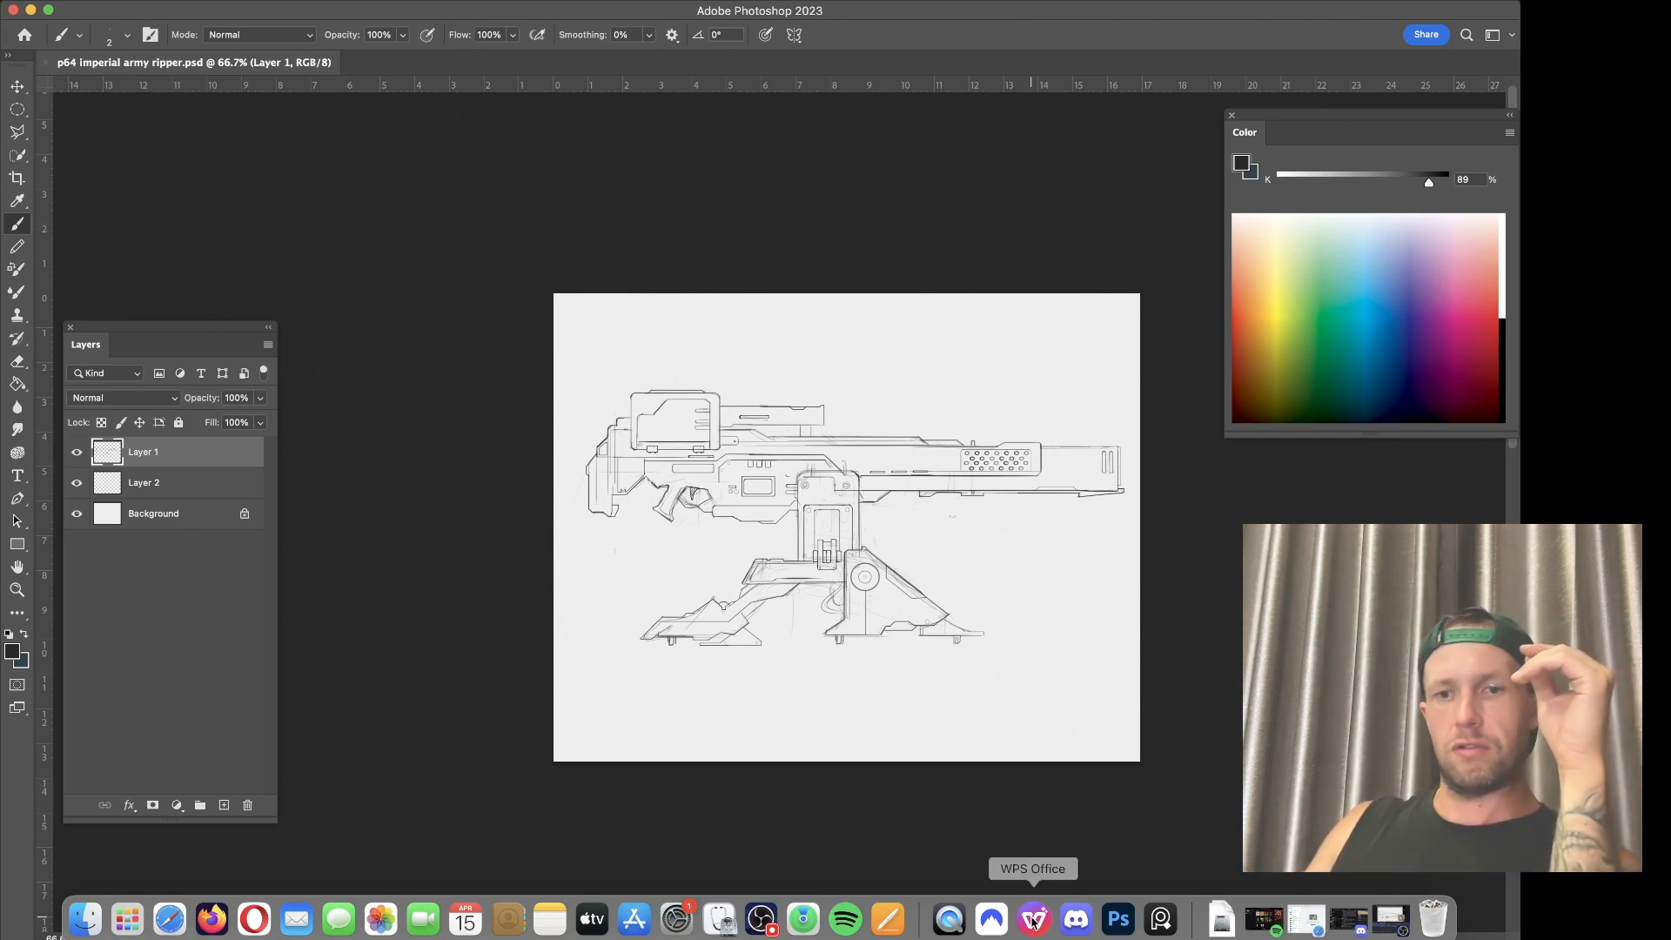
Step: Switch to WPS Office, shrink the art spec window beside the drawing, and review the "P64 – Imperial Army DSW-4 Ripper" brief and reference images
left_click(1034, 918)
left_click_drag(1518, 134, 625, 127)
left_click_drag(1025, 111, 722, 212)
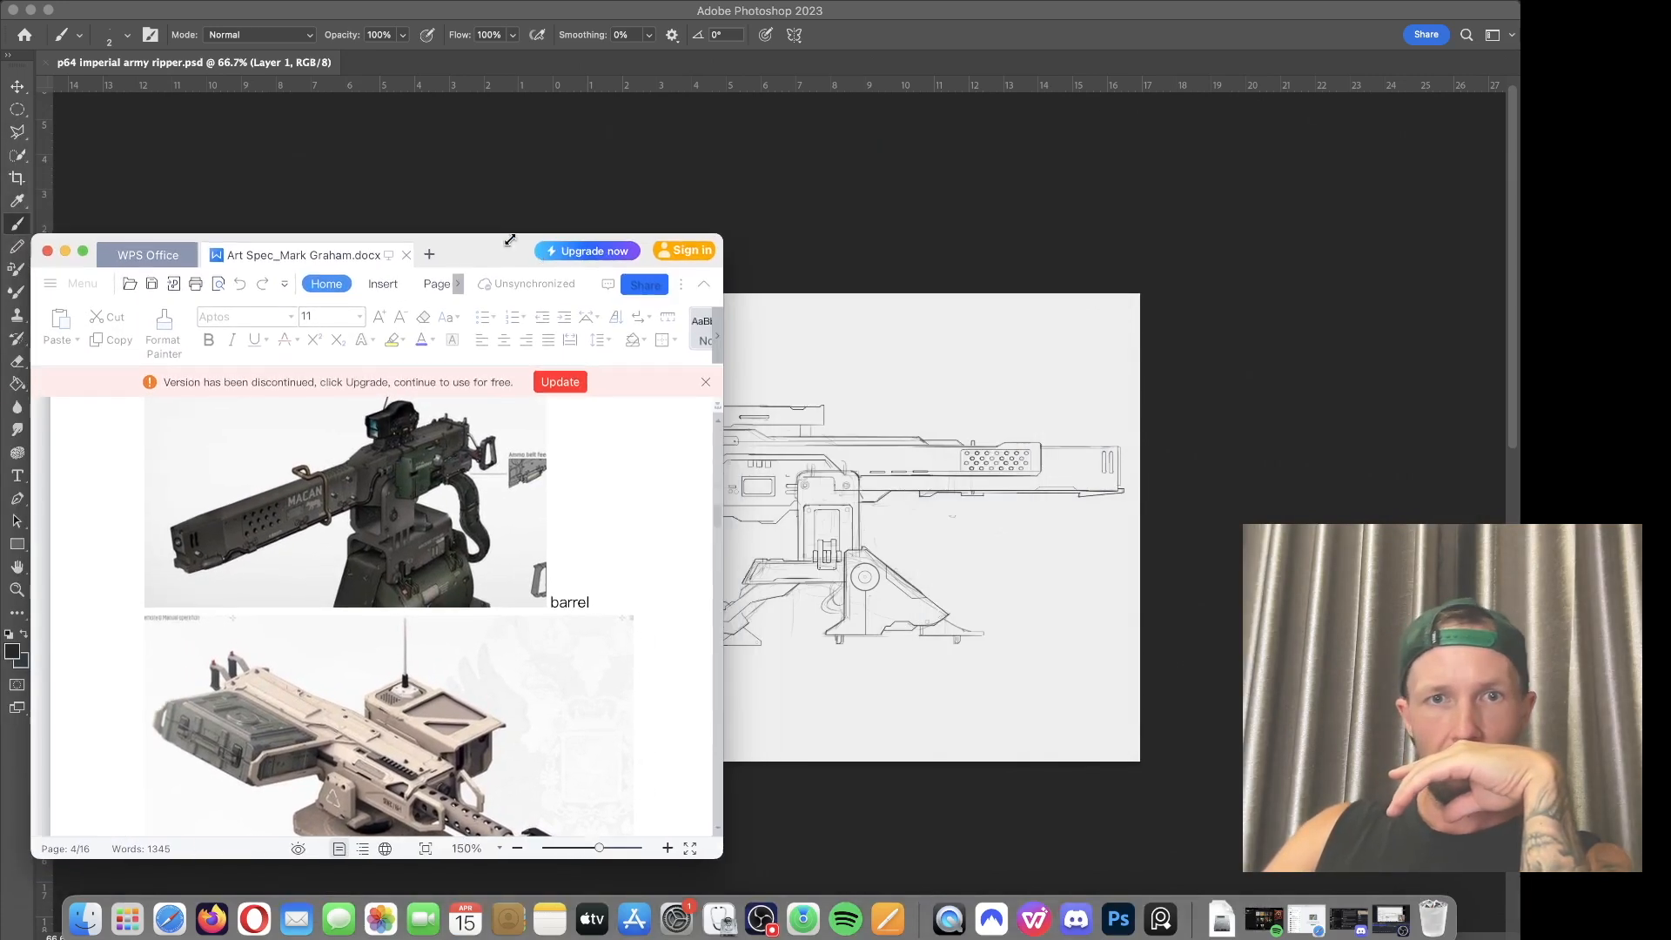
scroll(536, 440, "up", 10)
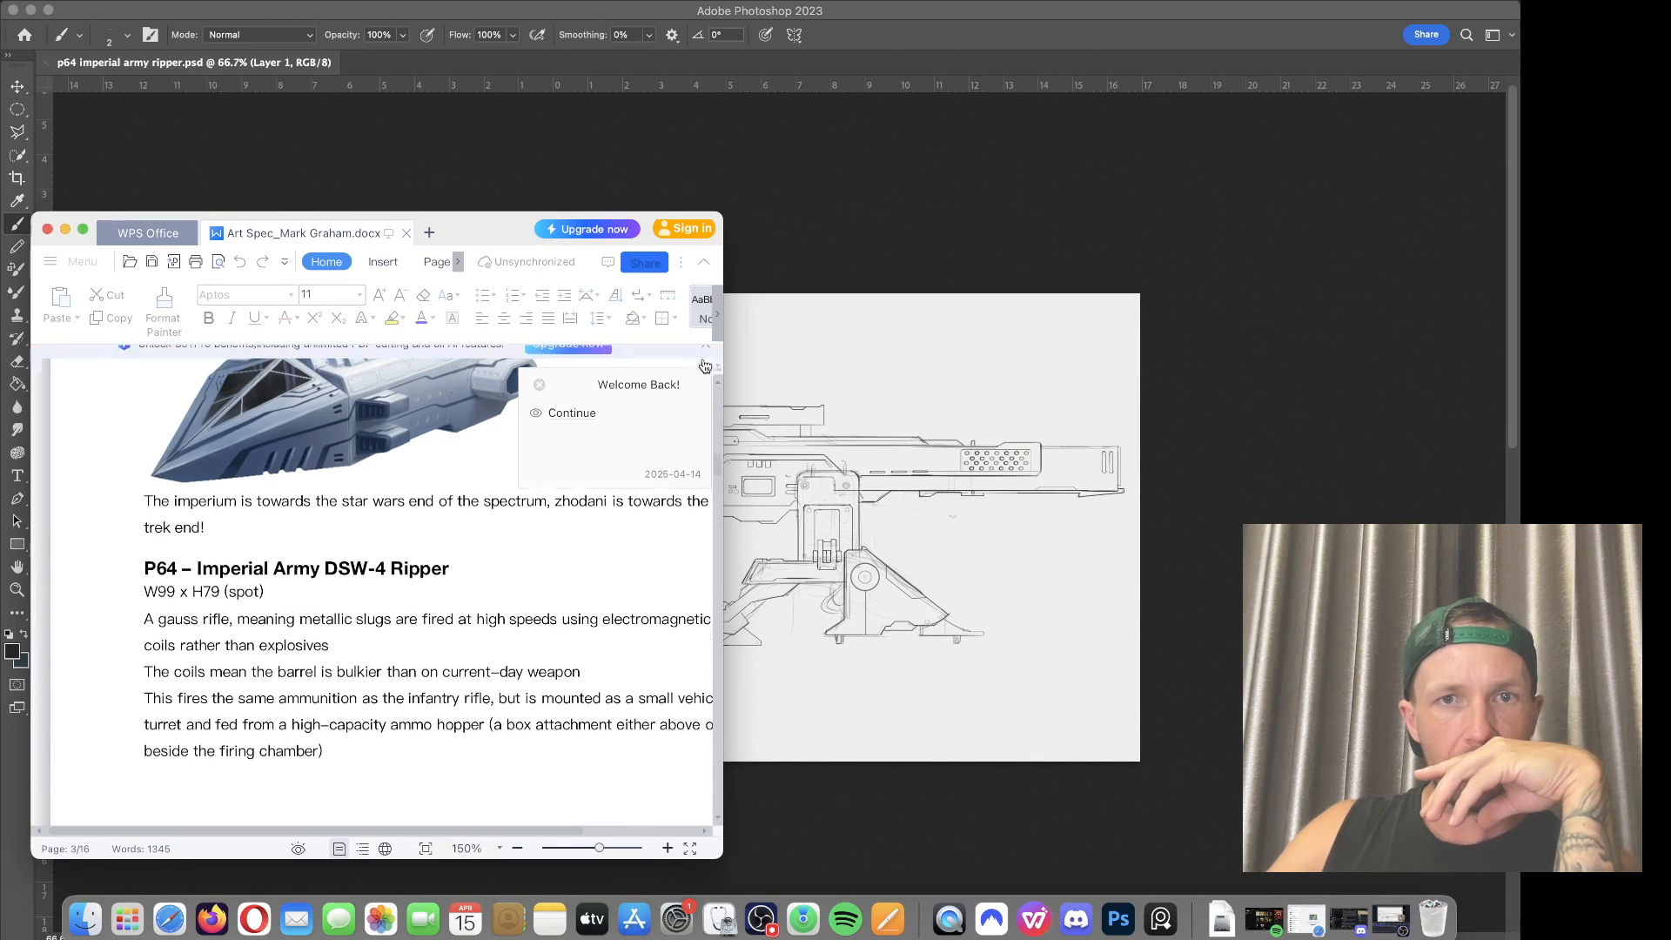
scroll(687, 498, "down", 10)
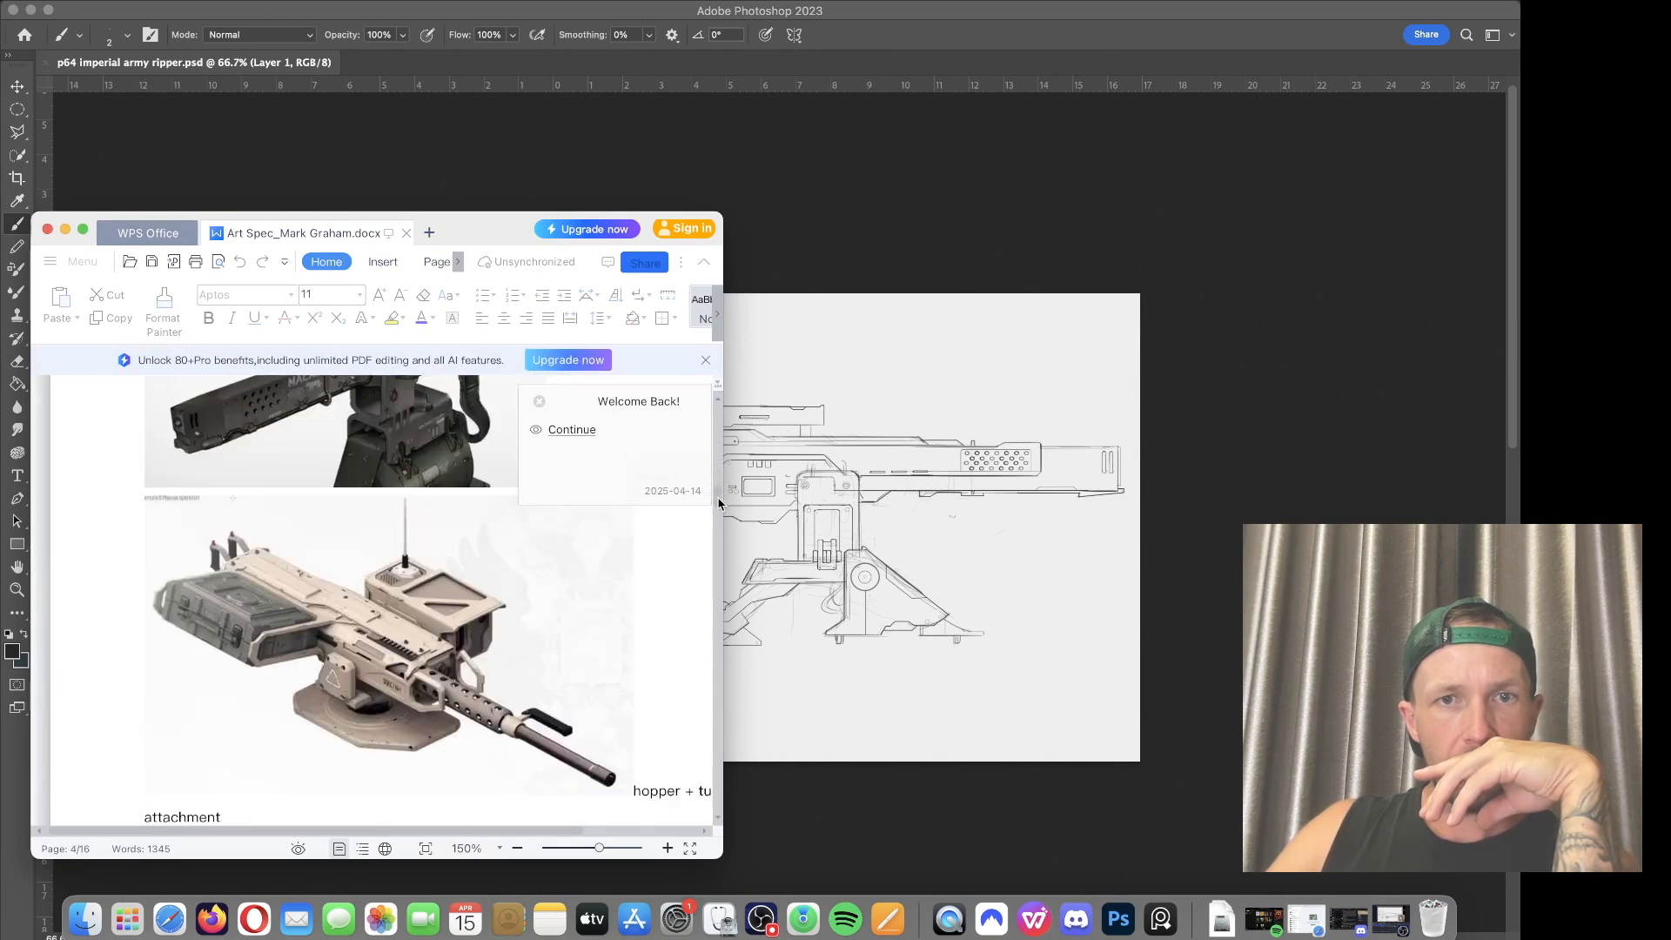
scroll(692, 494, "up", 8)
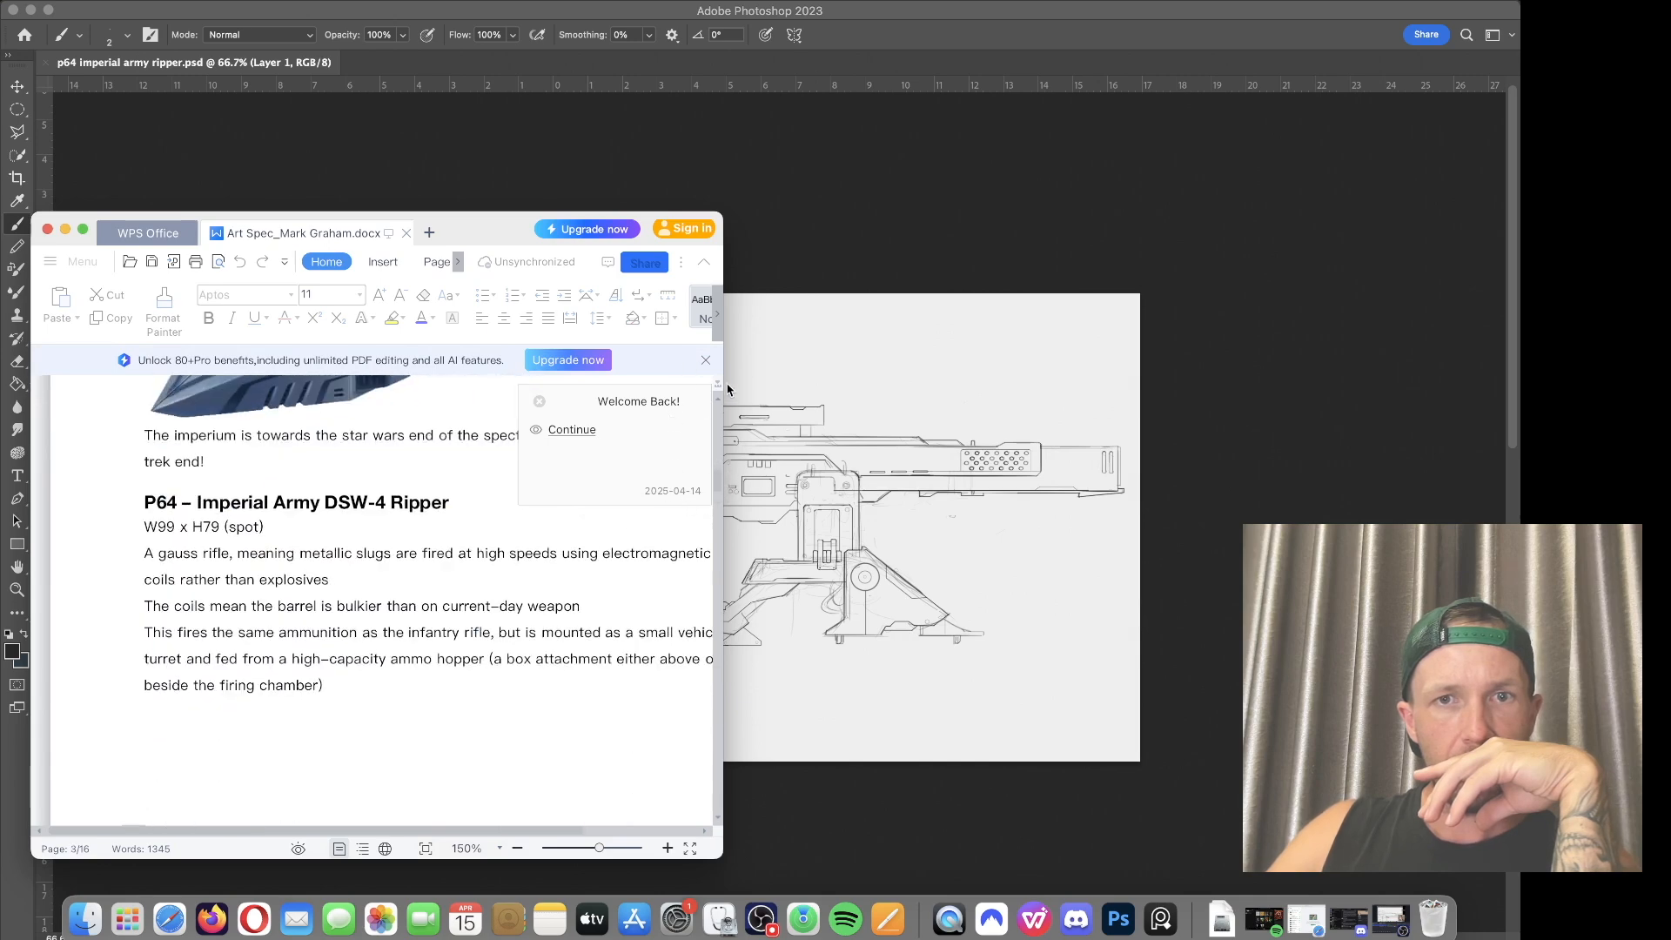
Step: Widen the art spec window, close the reading-position prompt and sign-in banner, browse the other weapon entries, and shrink the window again
left_click_drag(724, 381, 1111, 380)
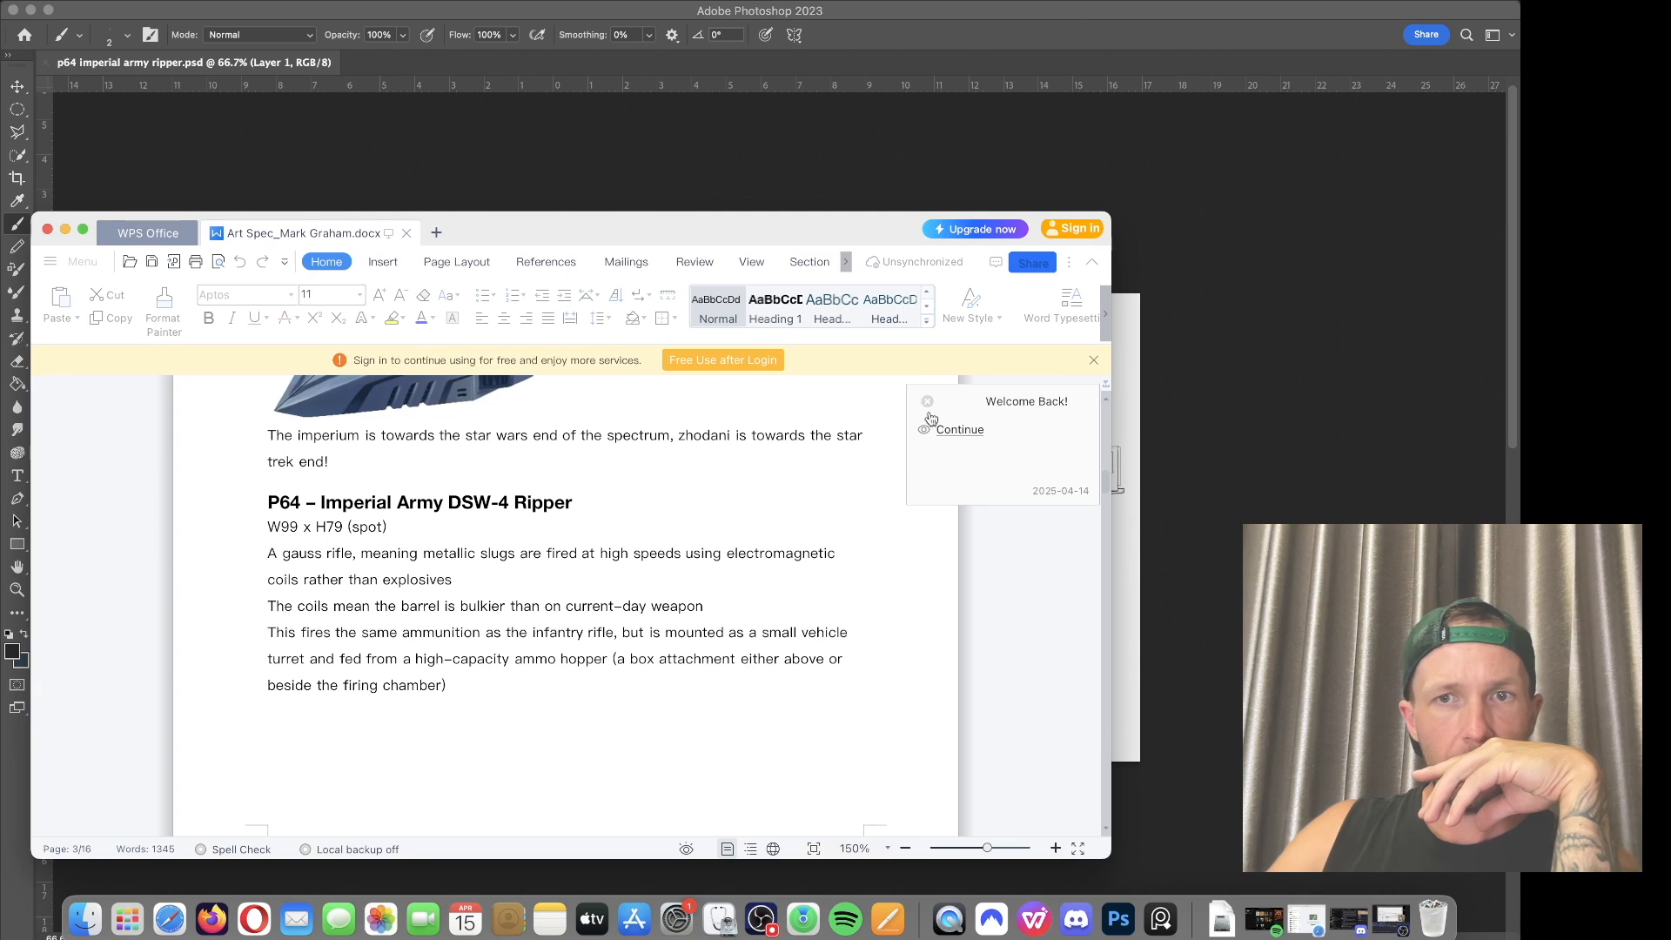
left_click(965, 431)
left_click(1094, 360)
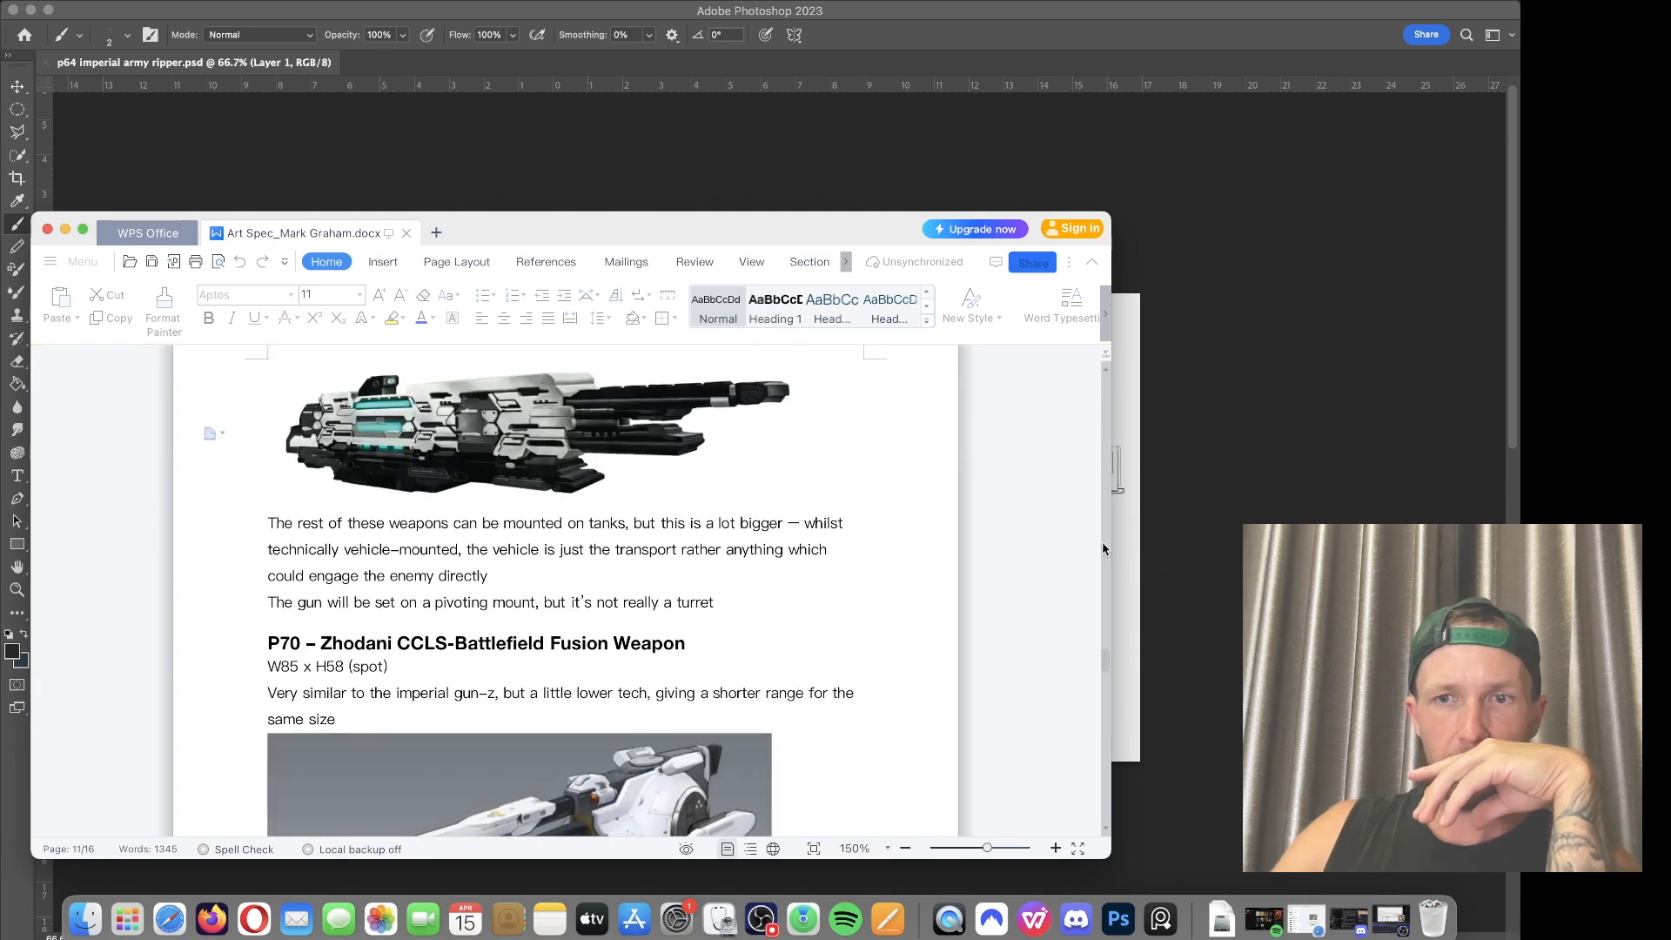
left_click_drag(1103, 659, 1123, 397)
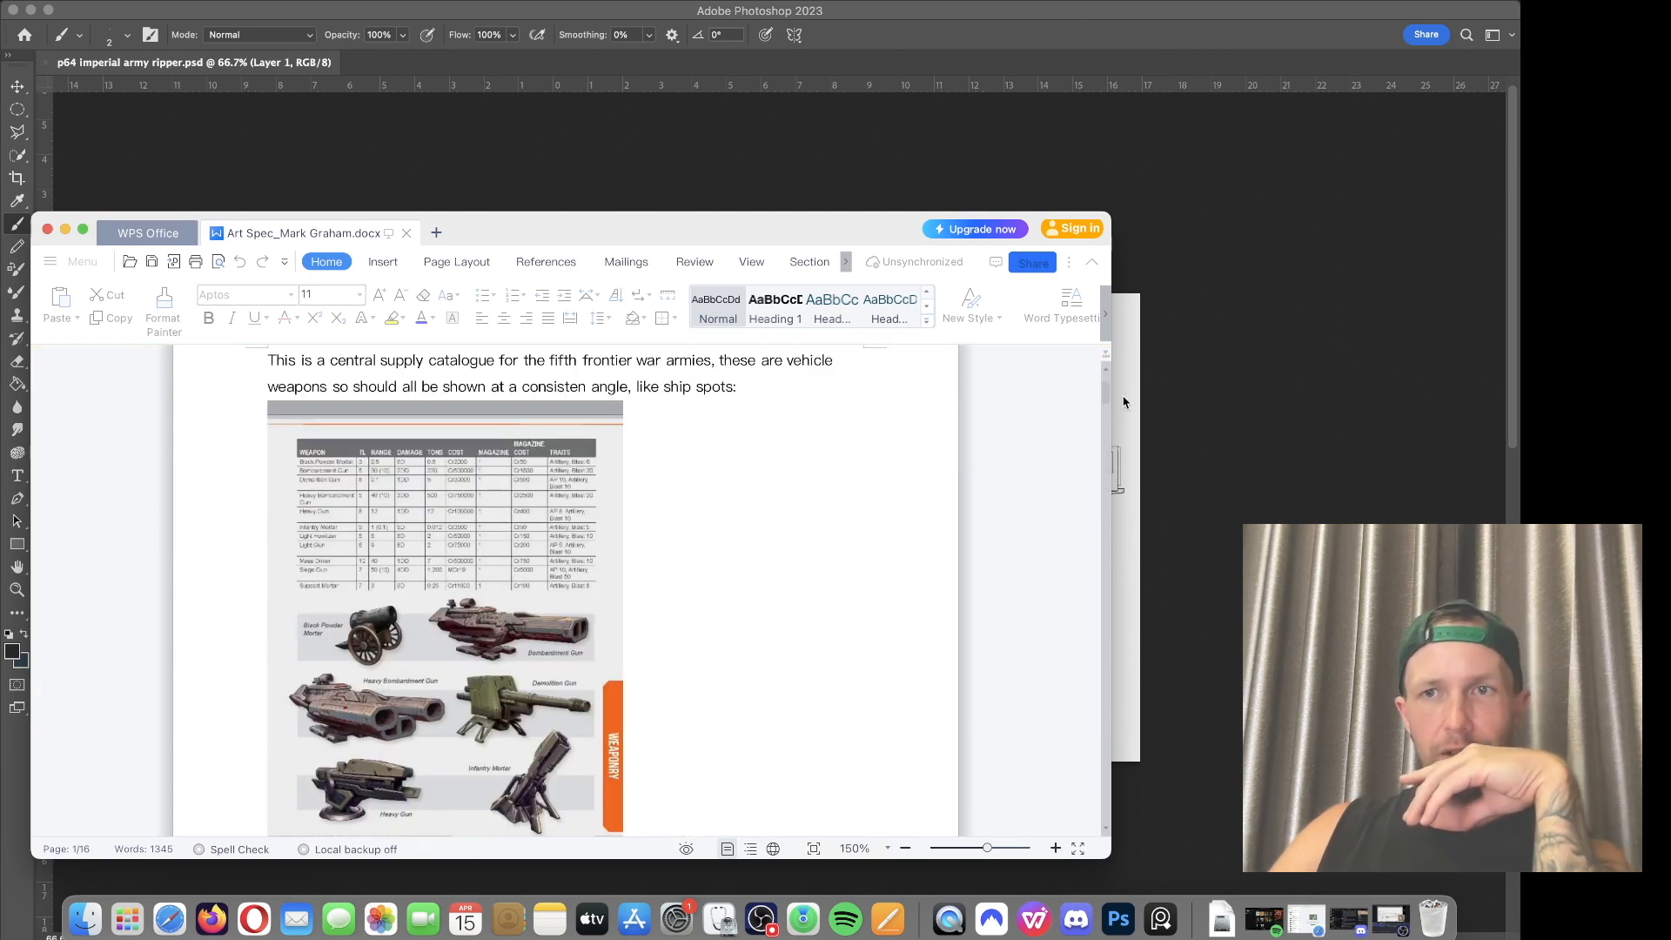
left_click_drag(1110, 274, 723, 274)
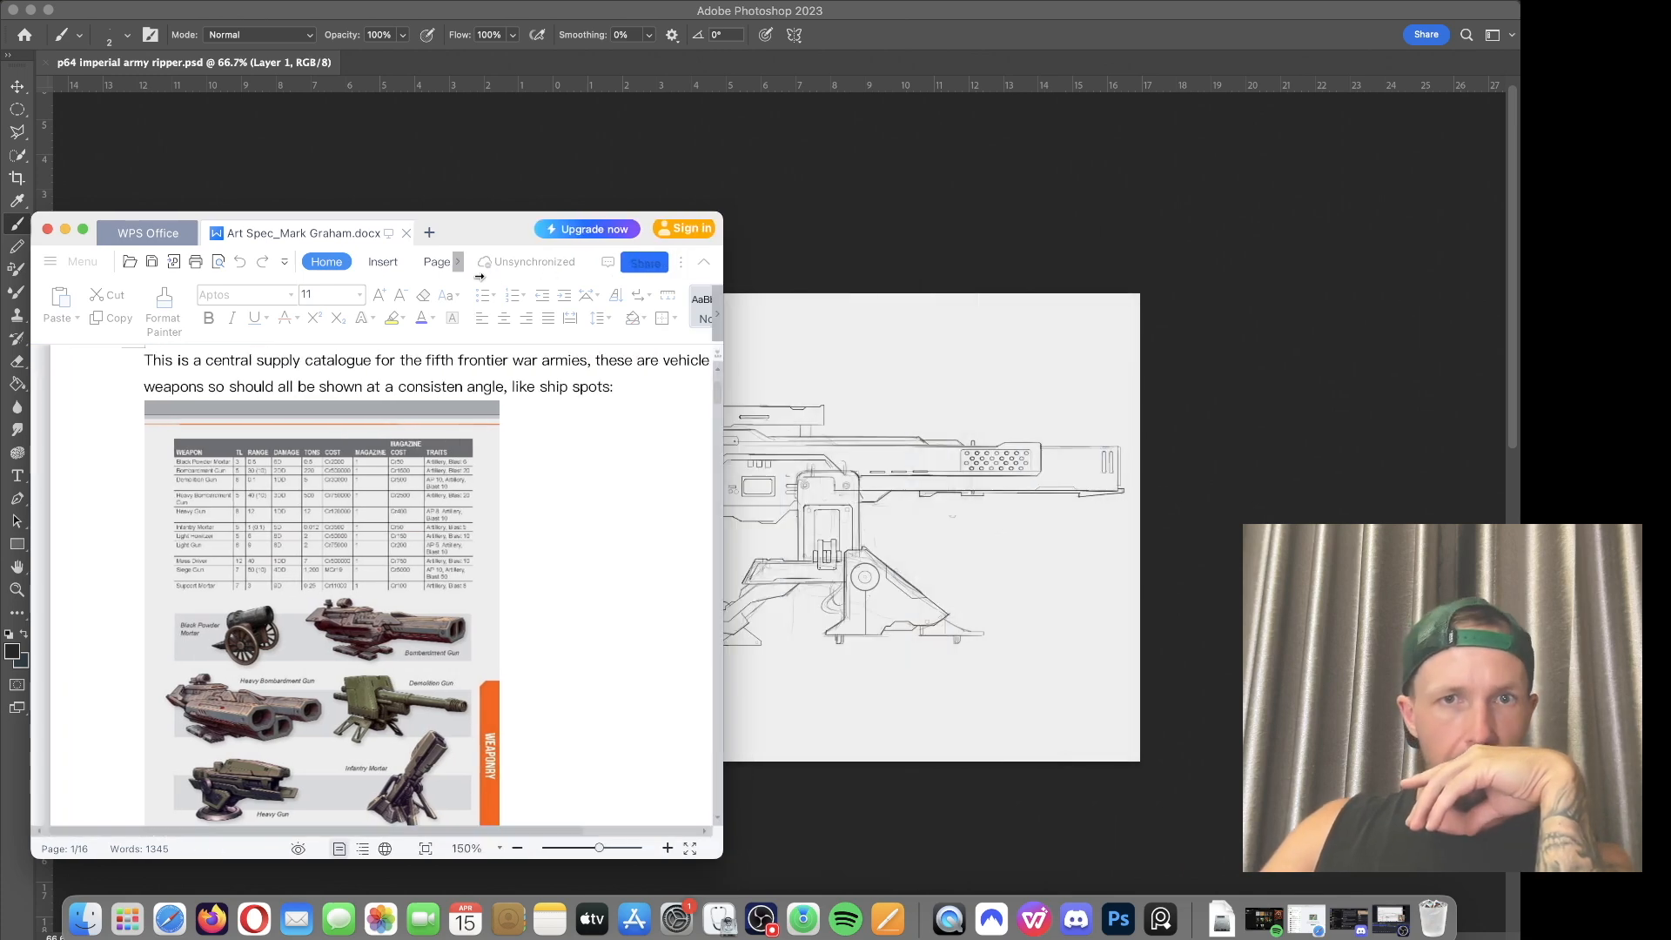
left_click_drag(398, 234, 387, 133)
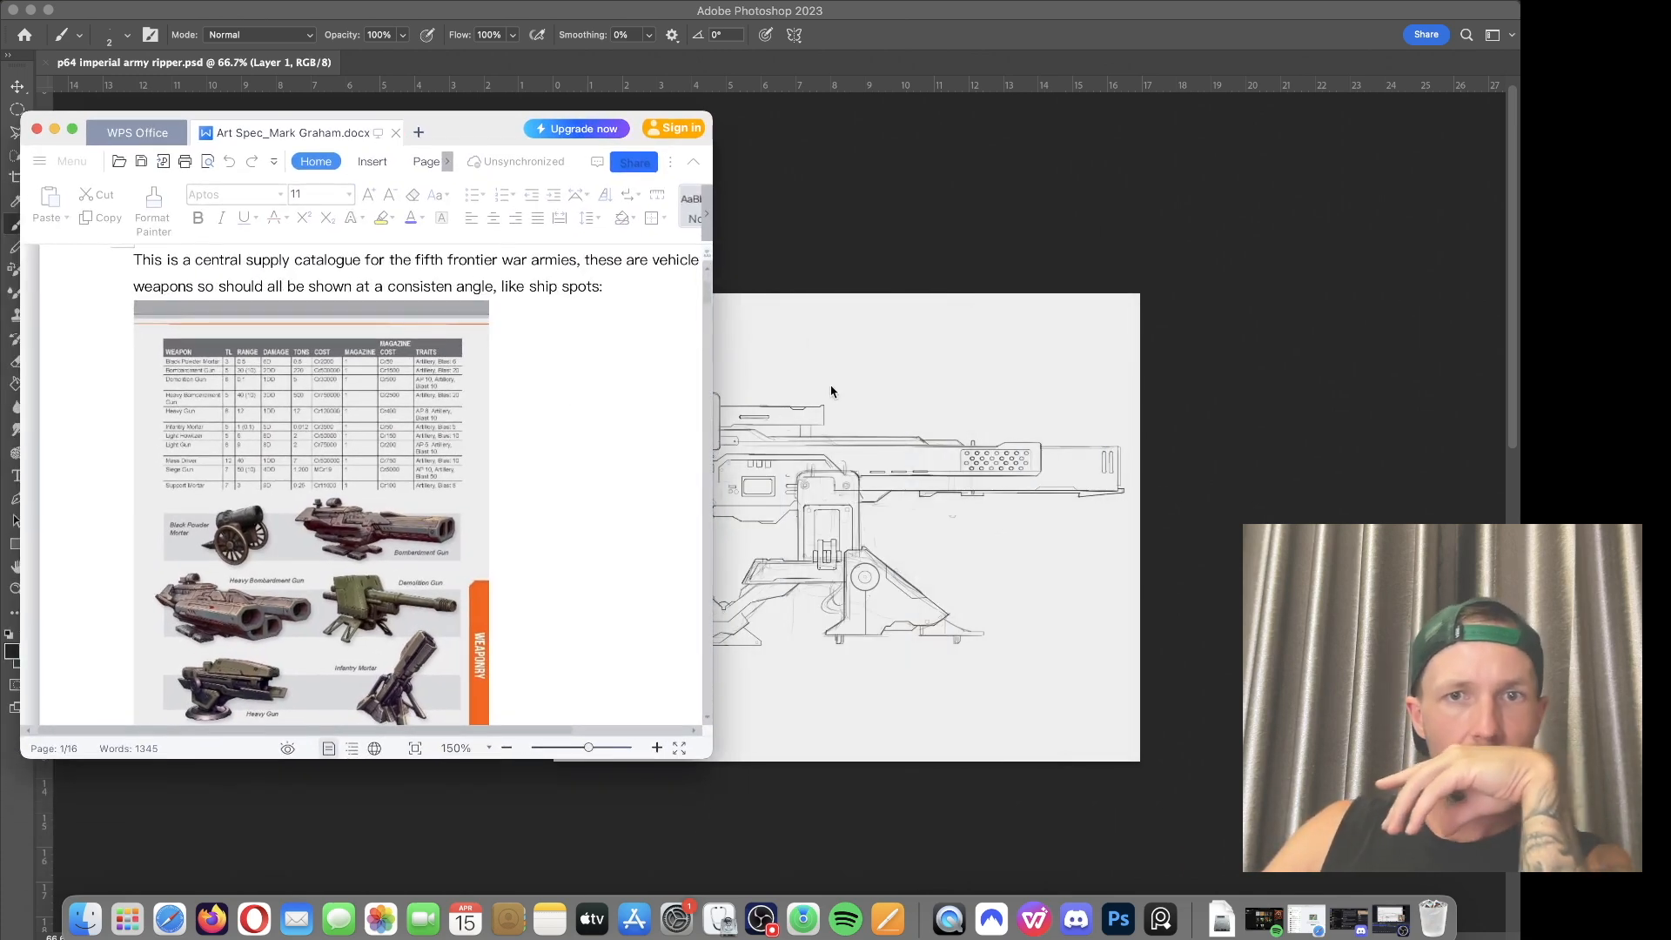
Step: Reposition the art spec beside the drawing and compare the gun with the P64 Ripper brief and its barrel and hopper + turret references
left_click_drag(467, 124, 354, 180)
left_click_drag(592, 348, 667, 455)
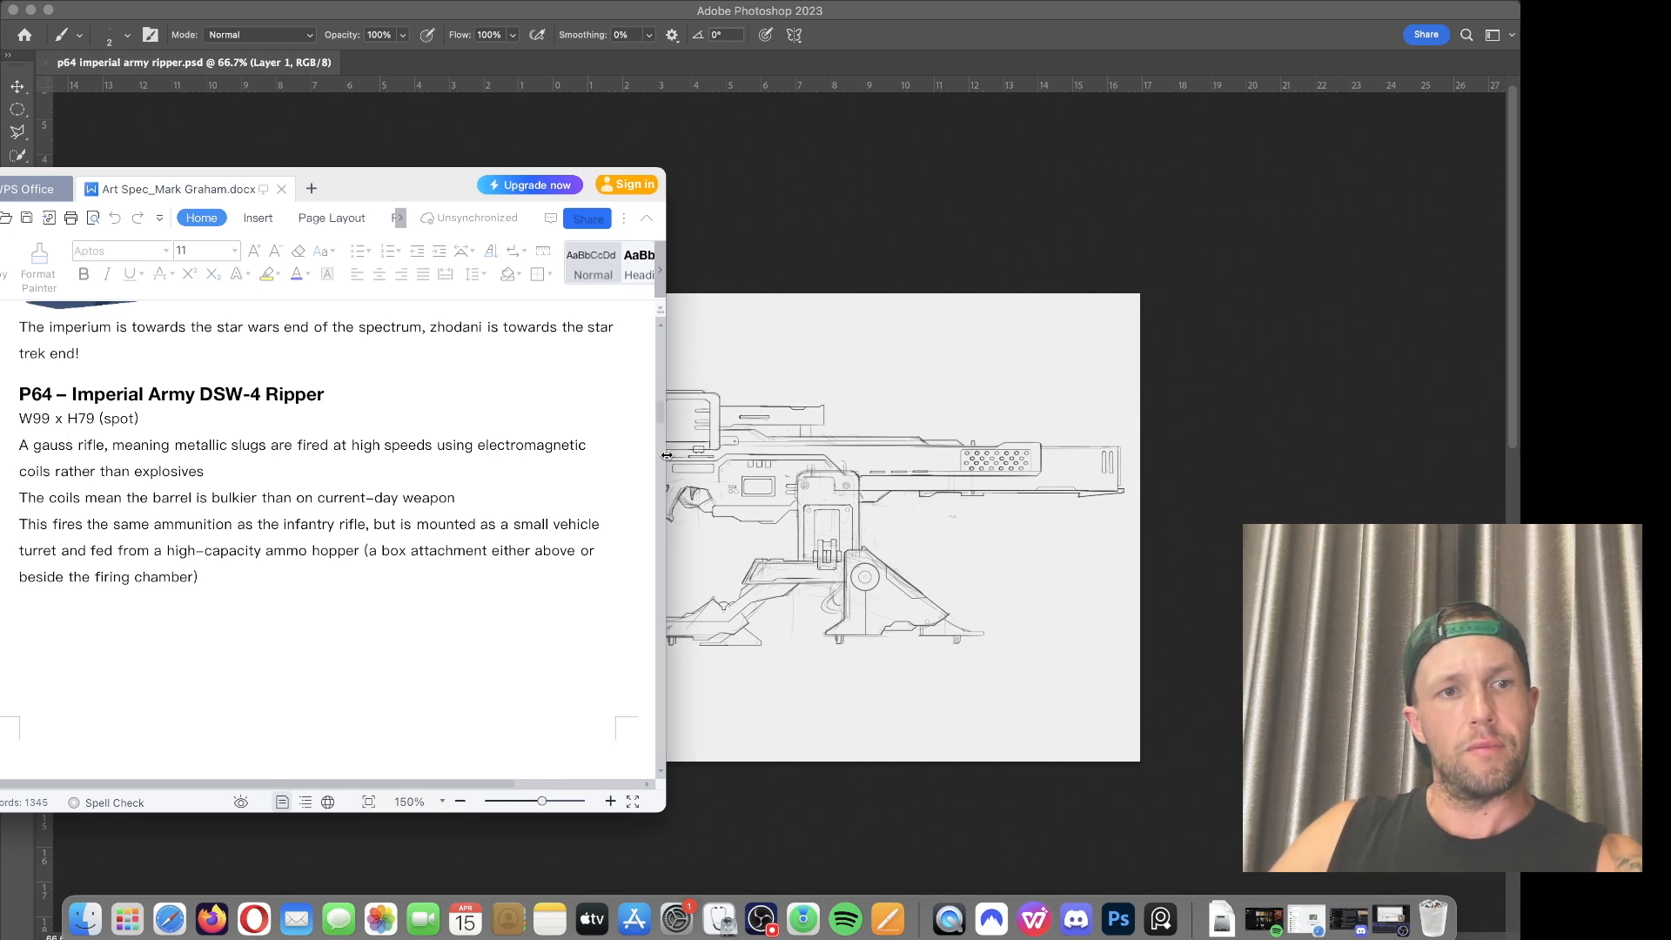
left_click_drag(667, 455, 659, 455)
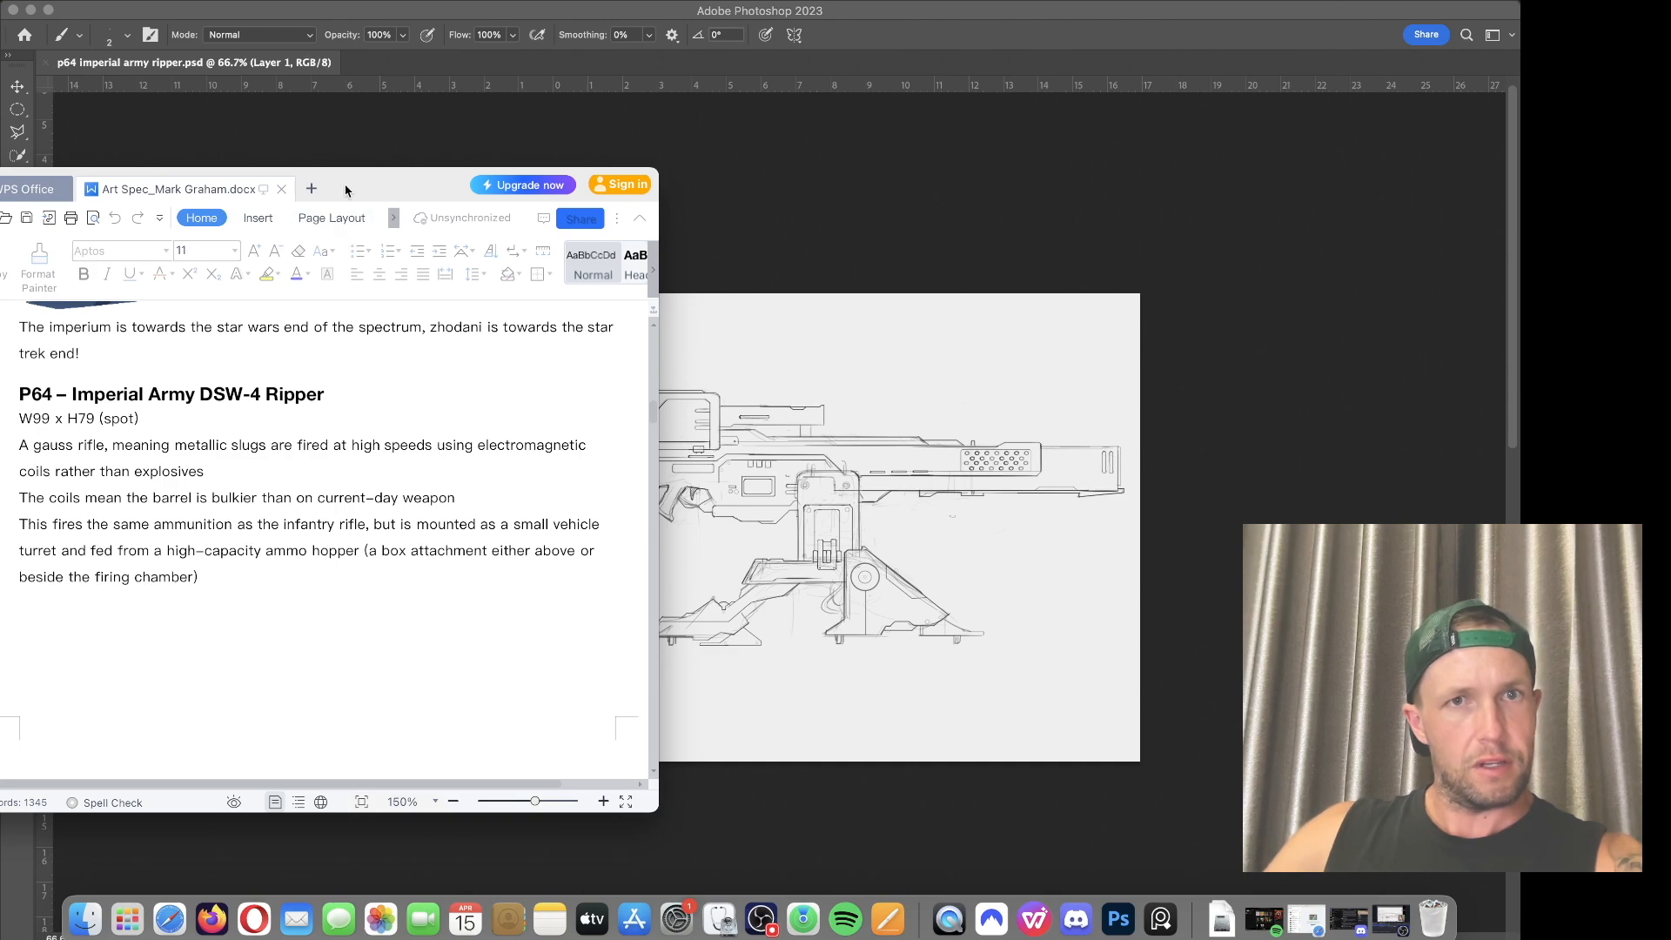
left_click_drag(347, 190, 404, 223)
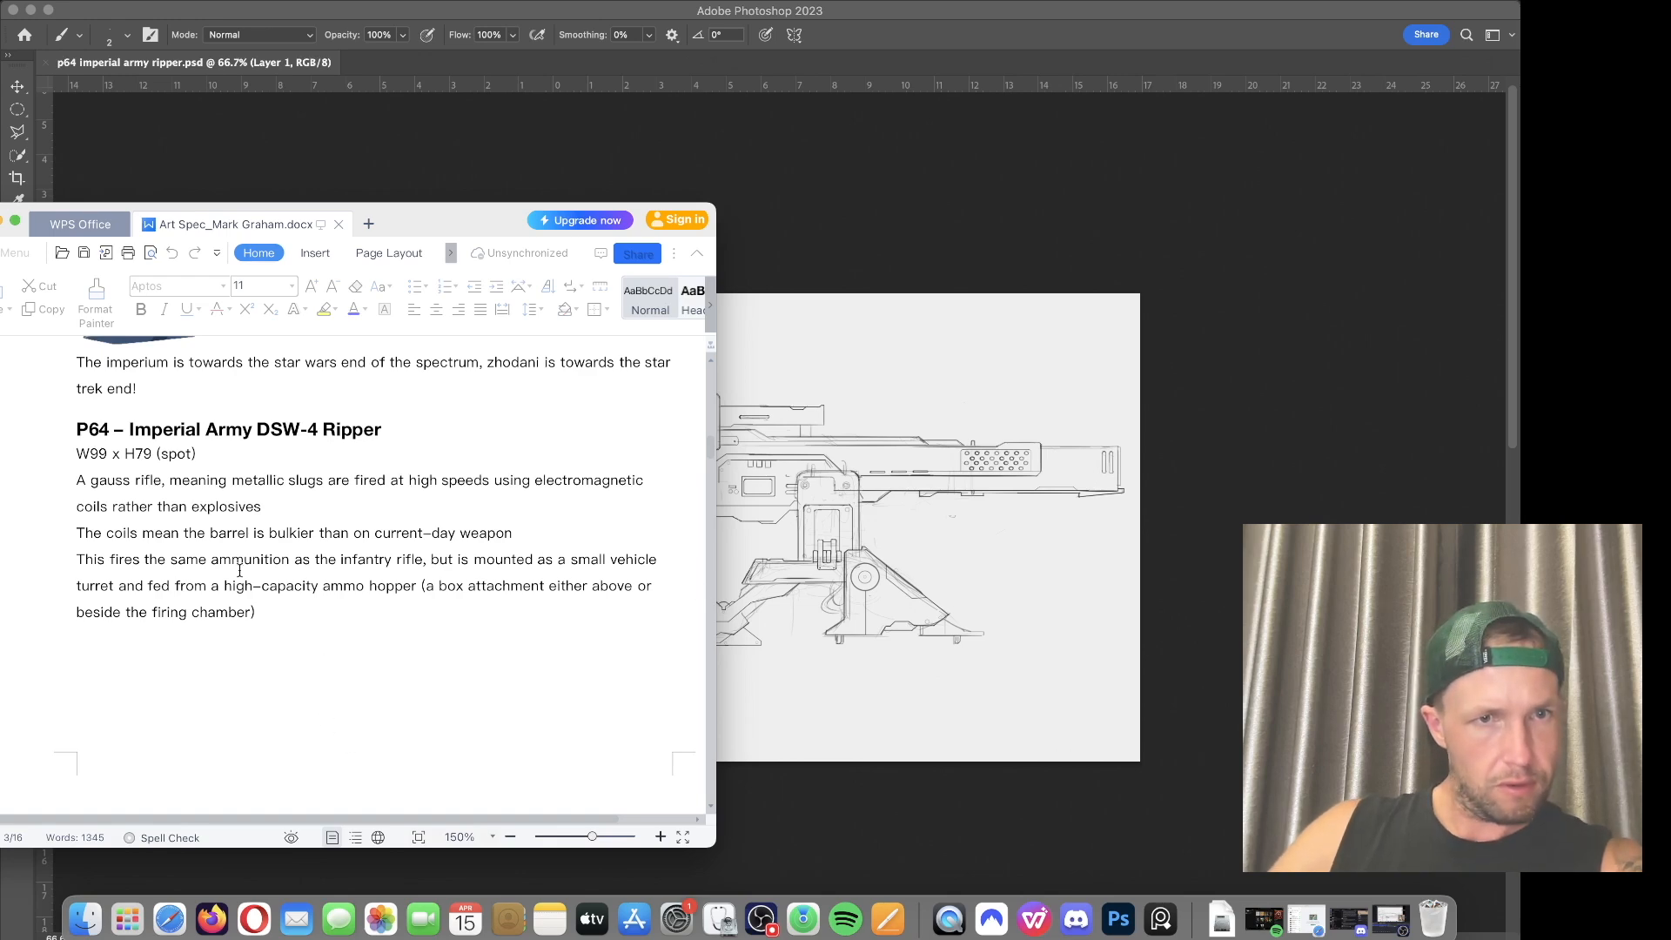
mouse_move(405, 214)
left_mouse_down()
mouse_move(1131, 205)
mouse_move(1220, 322)
mouse_move(1323, 138)
mouse_move(375, 314)
mouse_move(314, 359)
left_mouse_up()
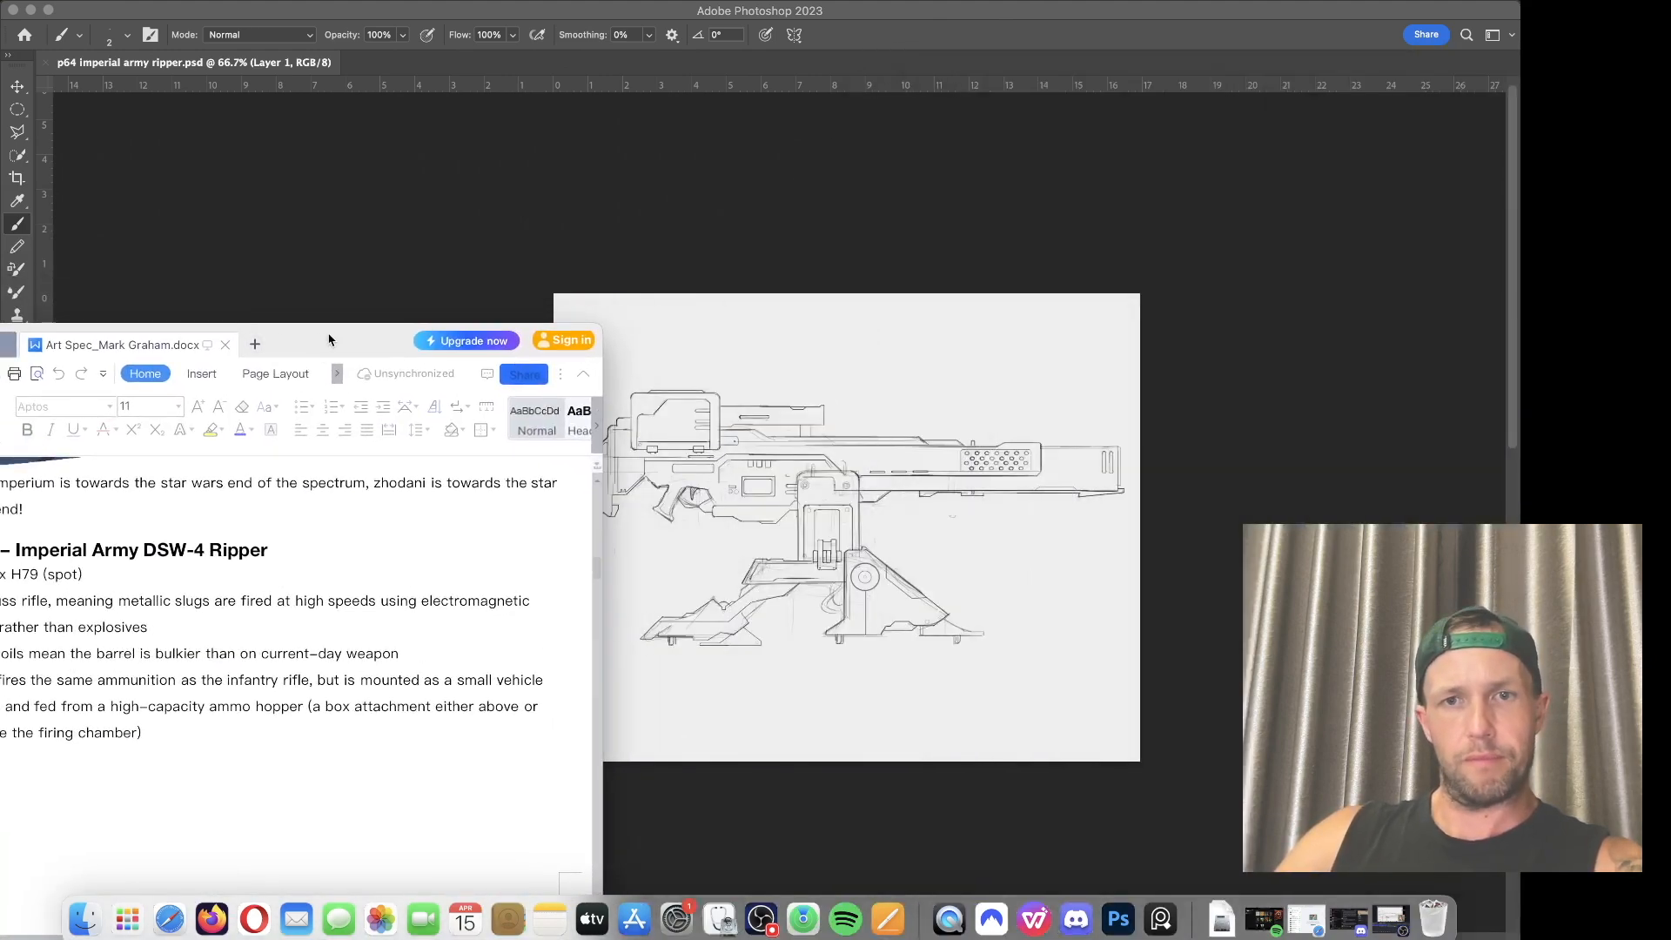
left_click_drag(348, 334, 714, 281)
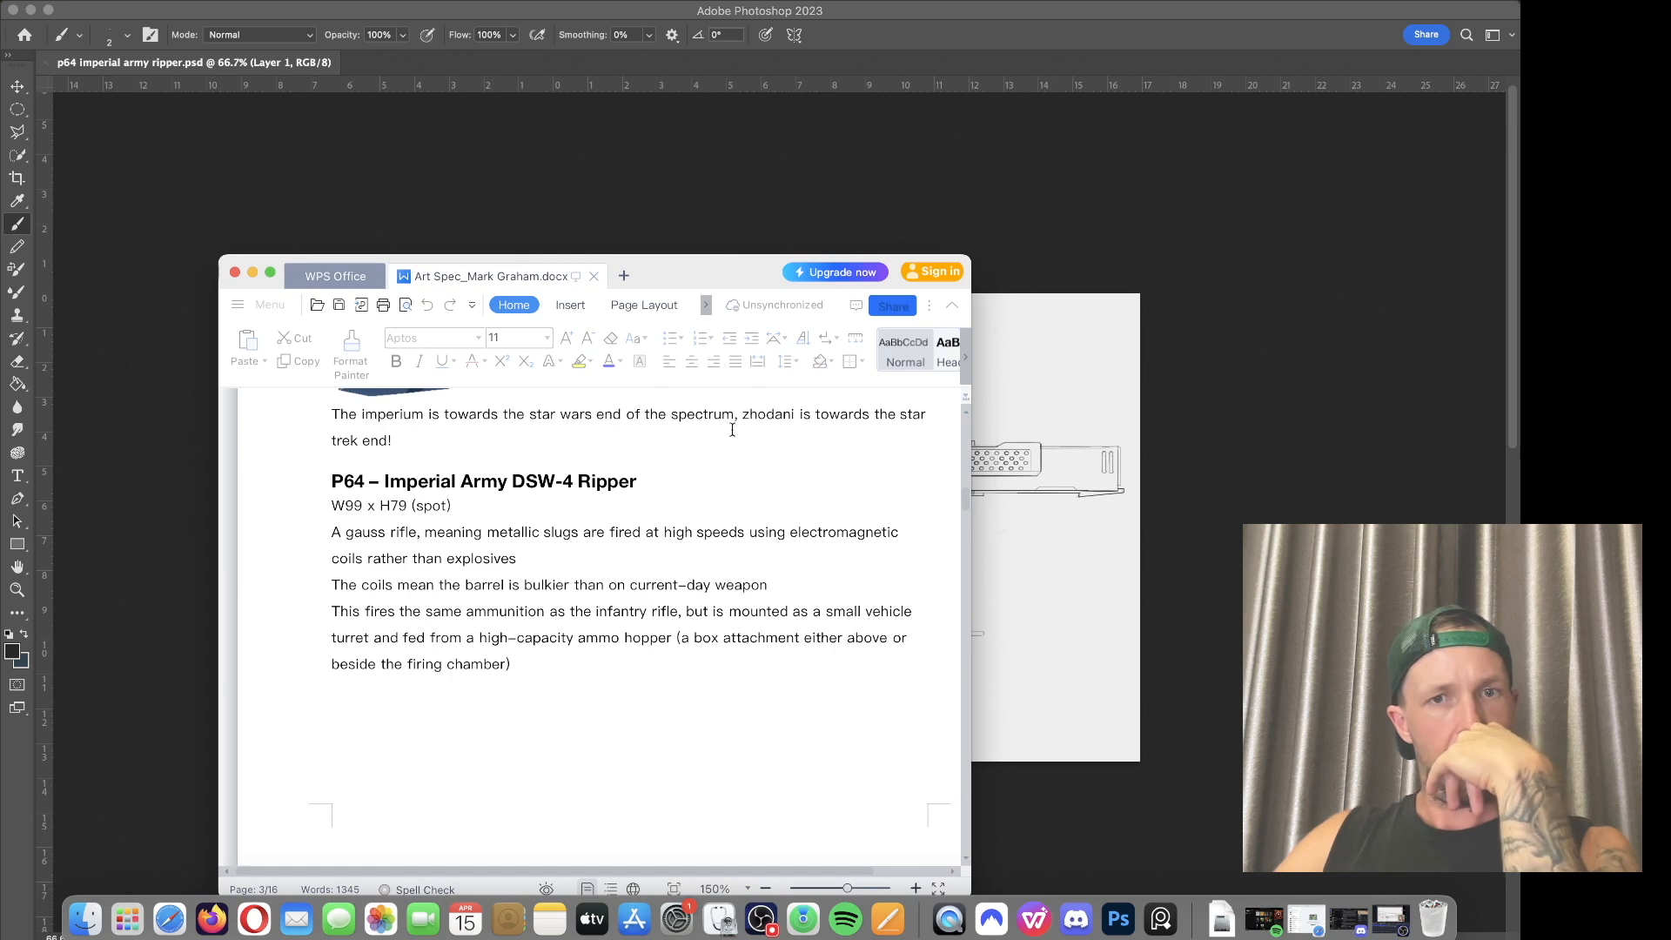
scroll(968, 492, "down", 10)
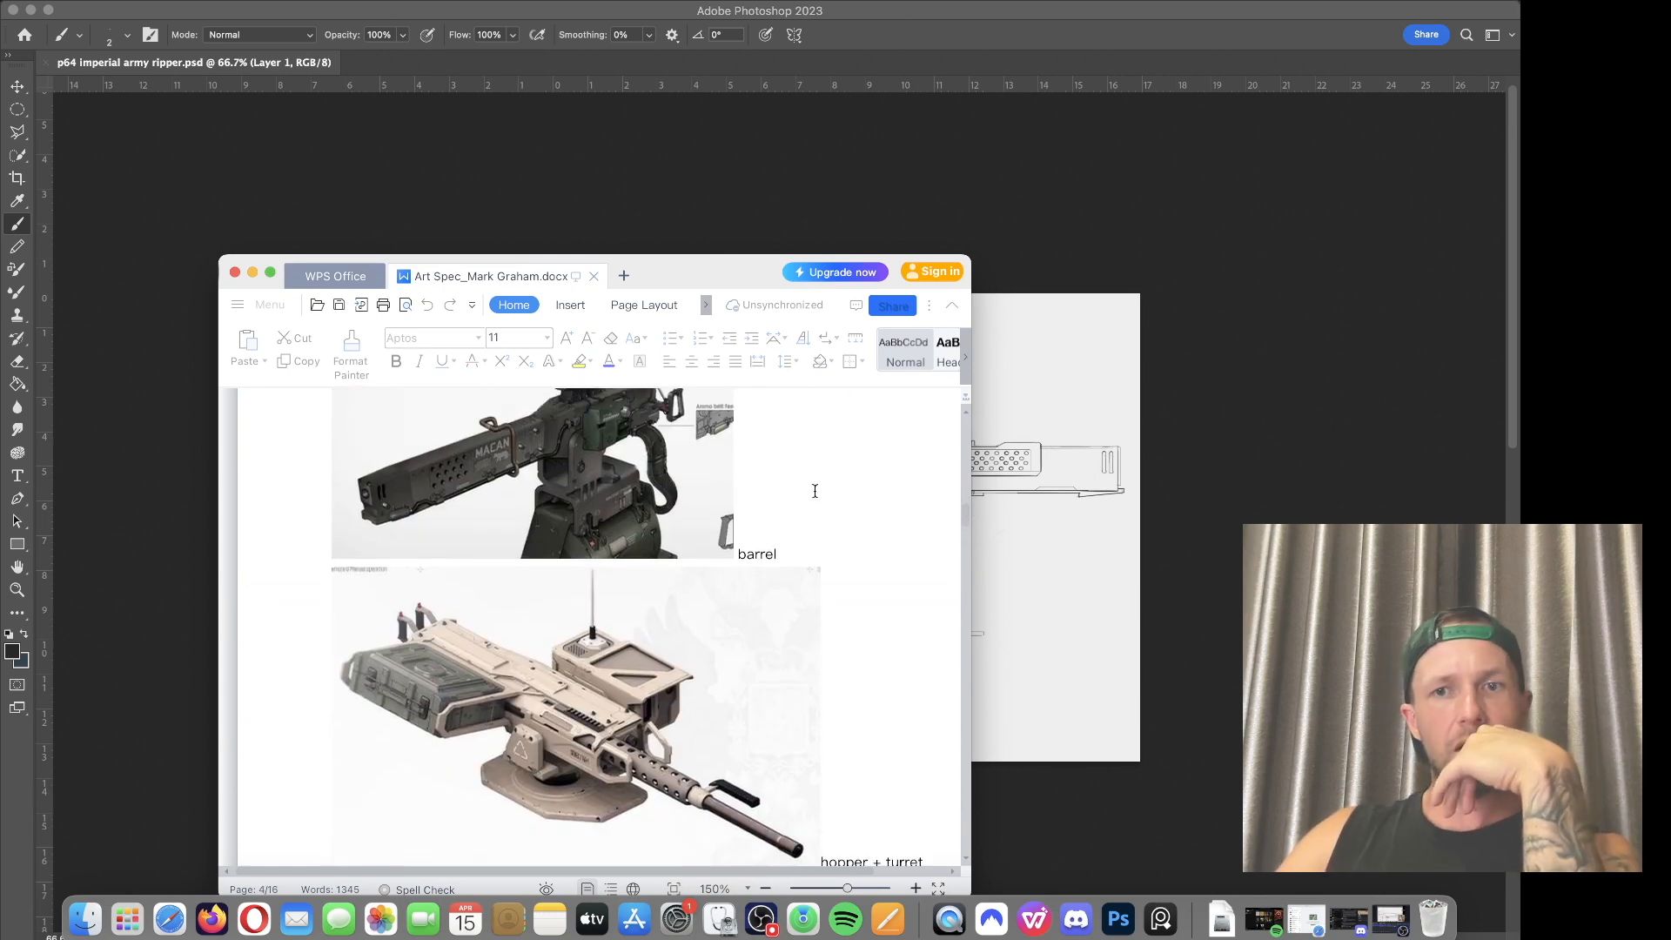
scroll(968, 510, "up", 3)
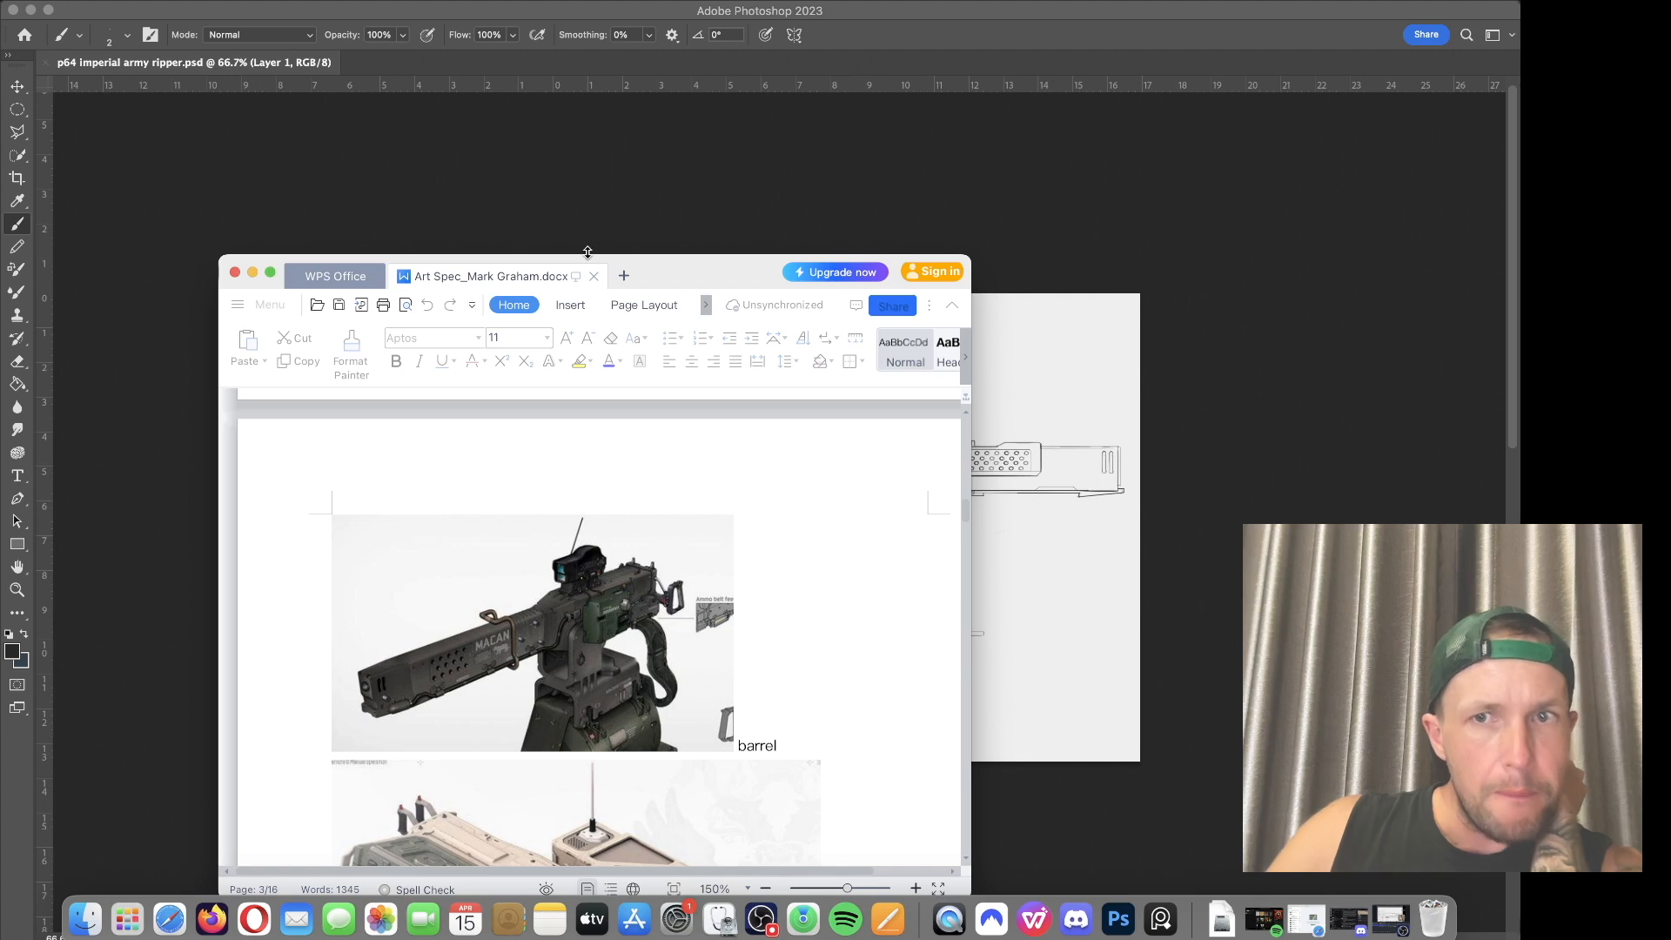
Step: Switch back to Photoshop and draw a small tab under the scope between its front support posts, using a 3 px brush
left_click(619, 212)
key("super+plus")
key("super+plus")
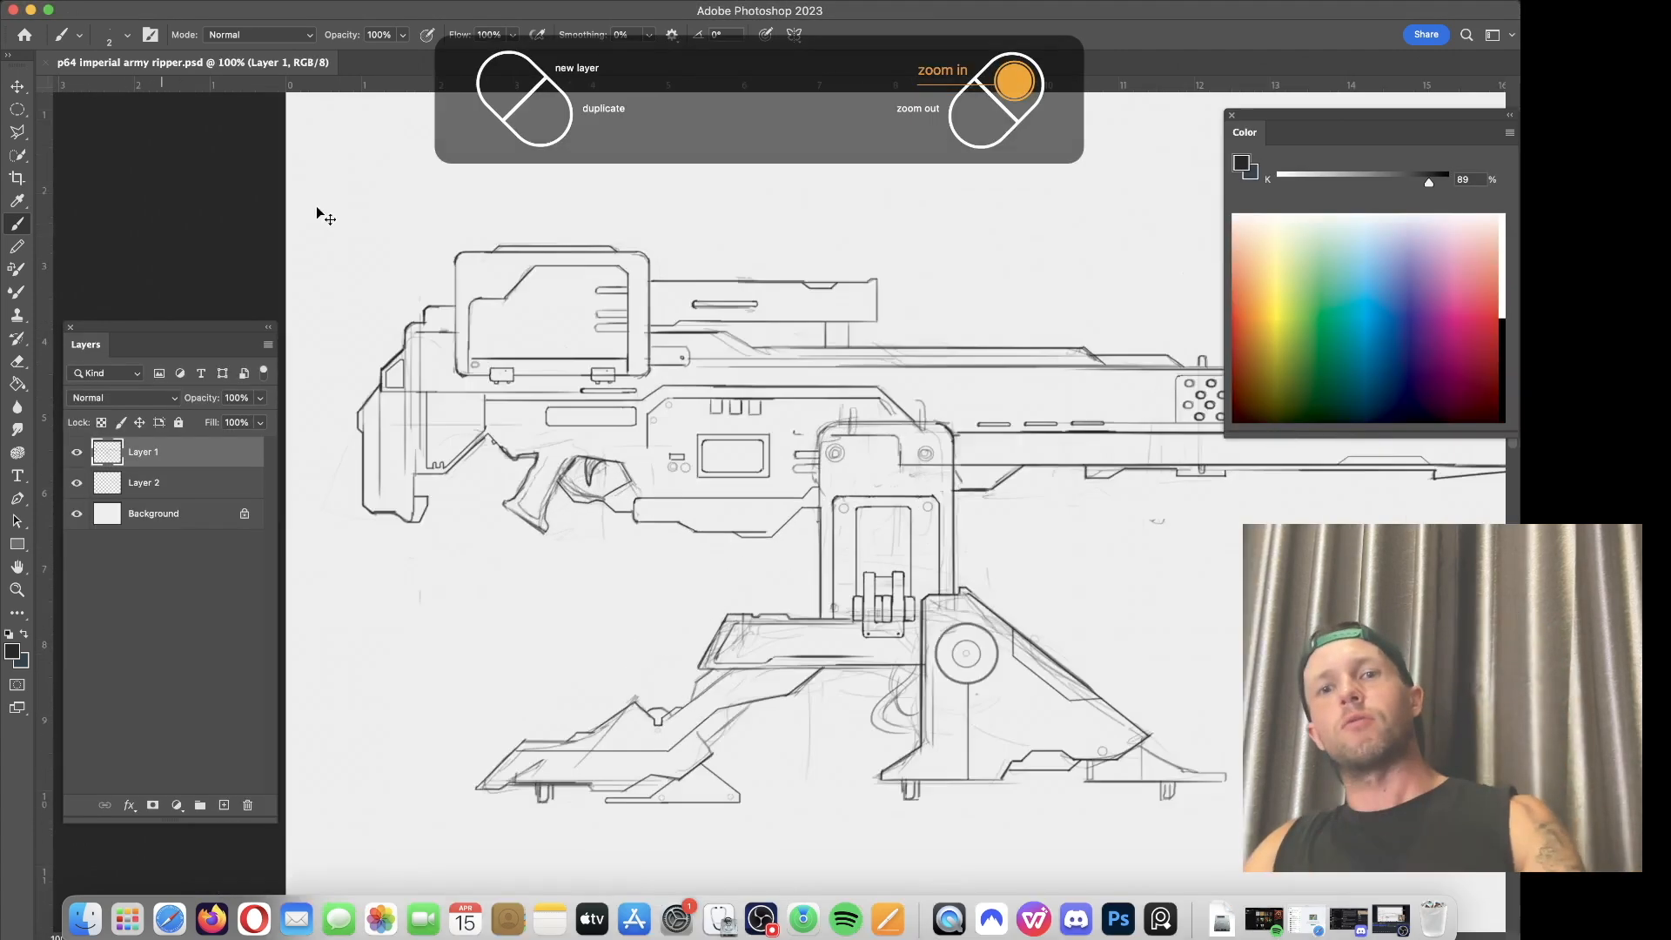
left_click_drag(809, 375, 679, 470)
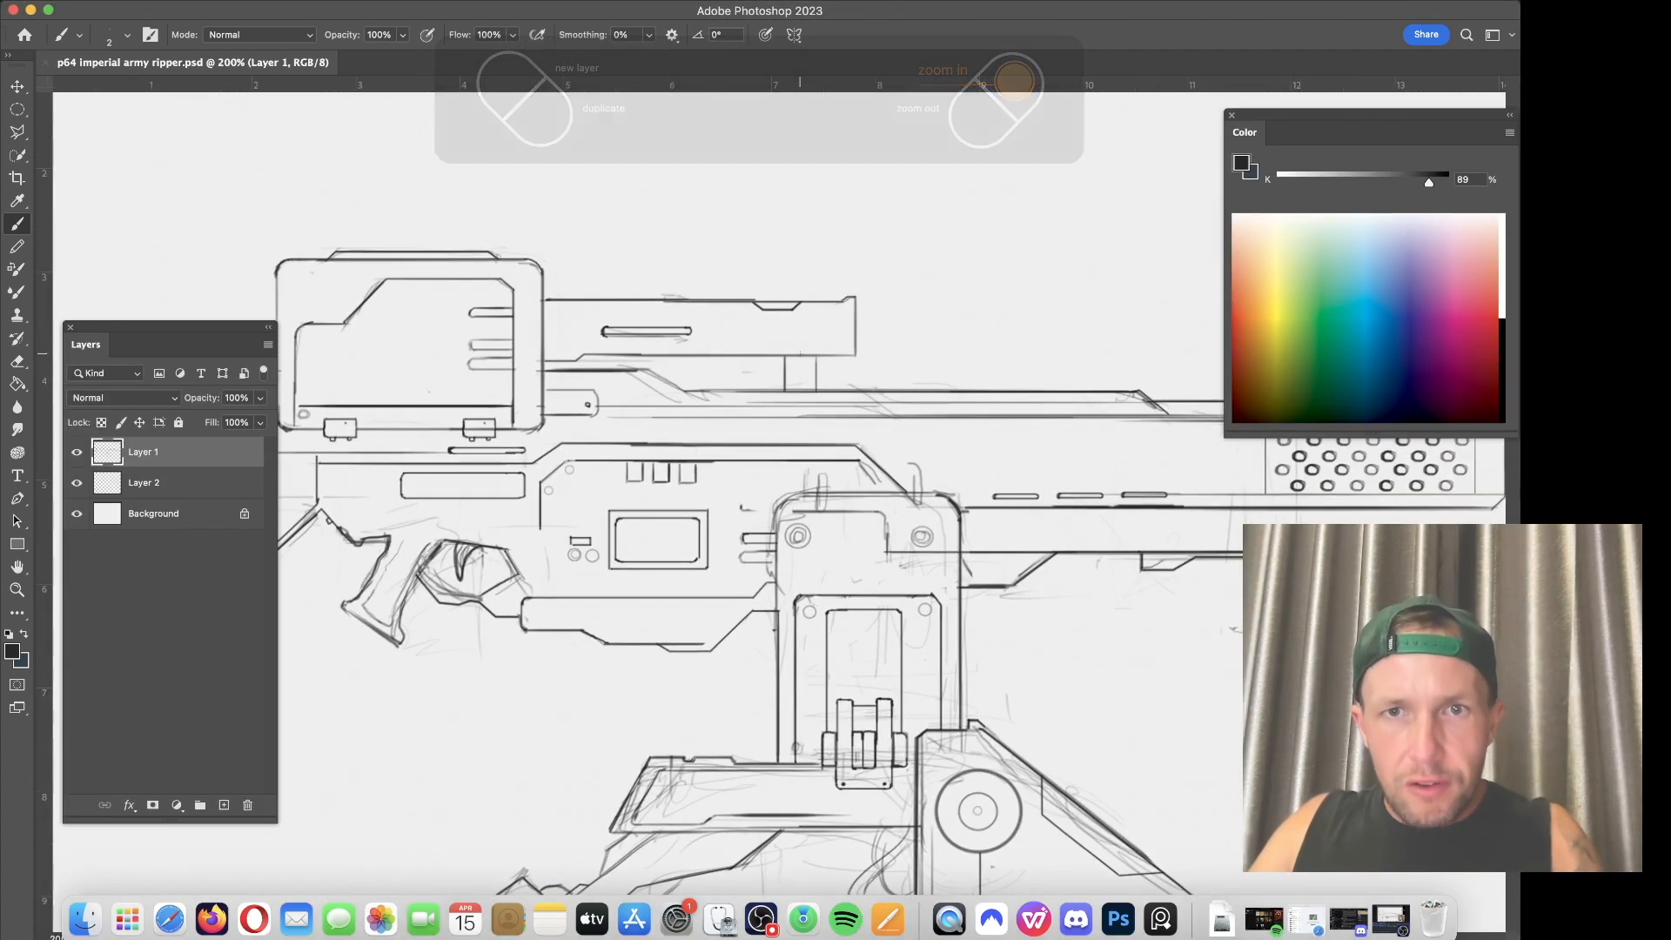
key("super+plus")
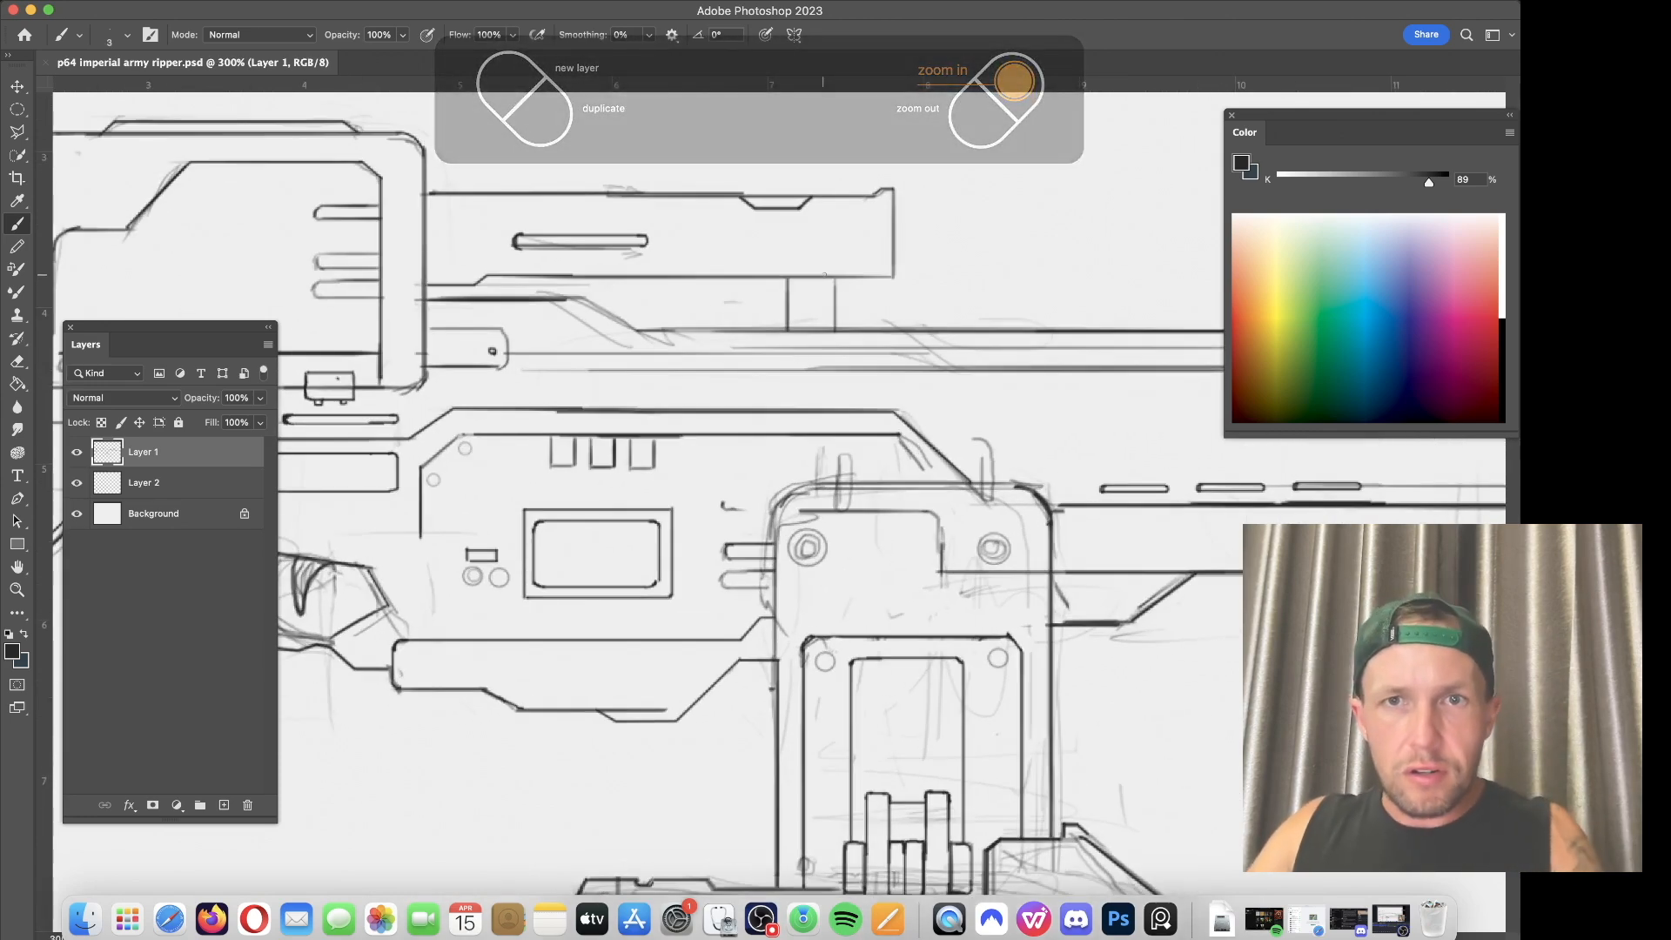
left_click_drag(827, 276, 825, 289)
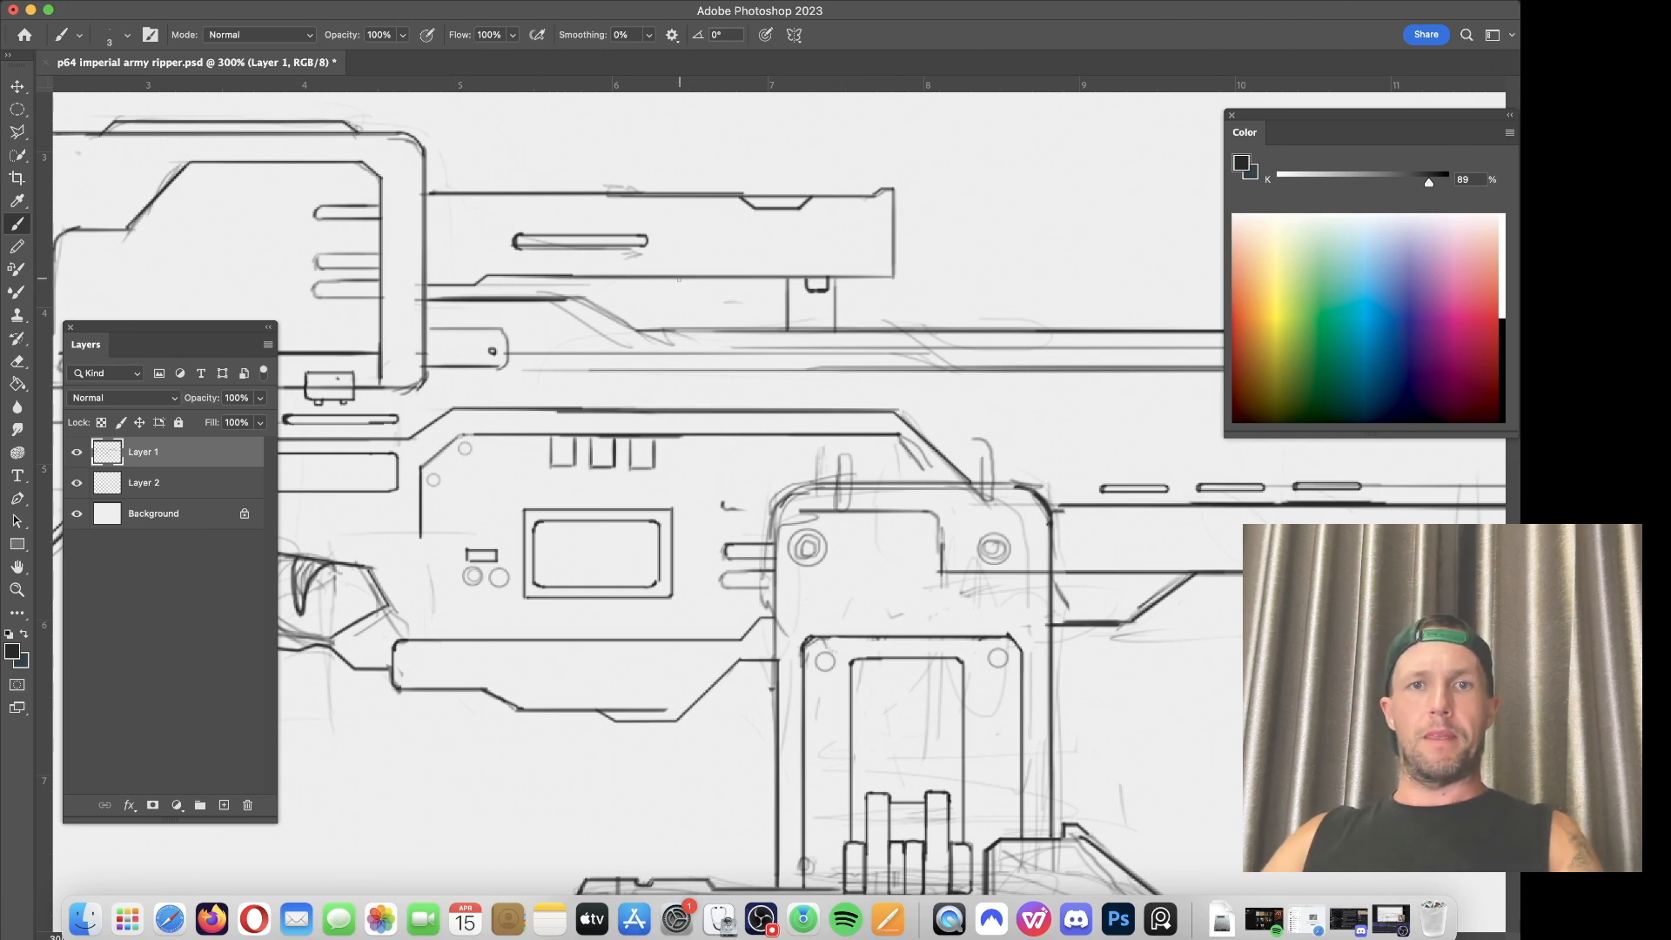
Step: Try a diagonal brace line from the scope's underside down to the receiver's sloped top rail
left_click(609, 311, "shift")
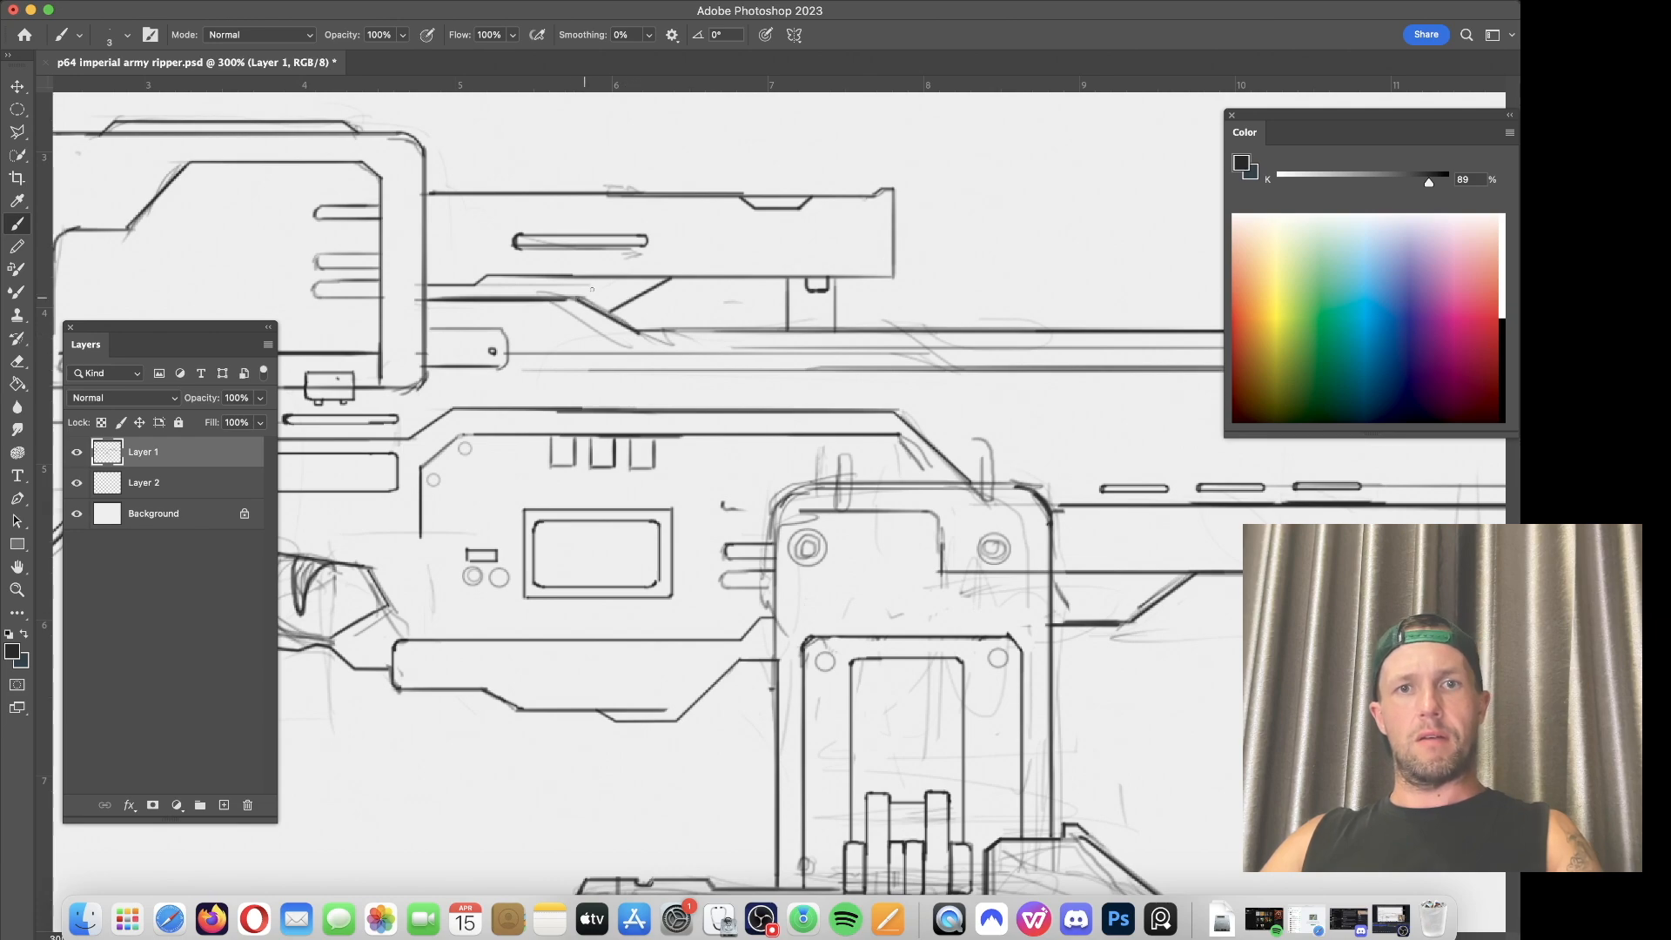
key("ctrl+minus")
key("ctrl+minus")
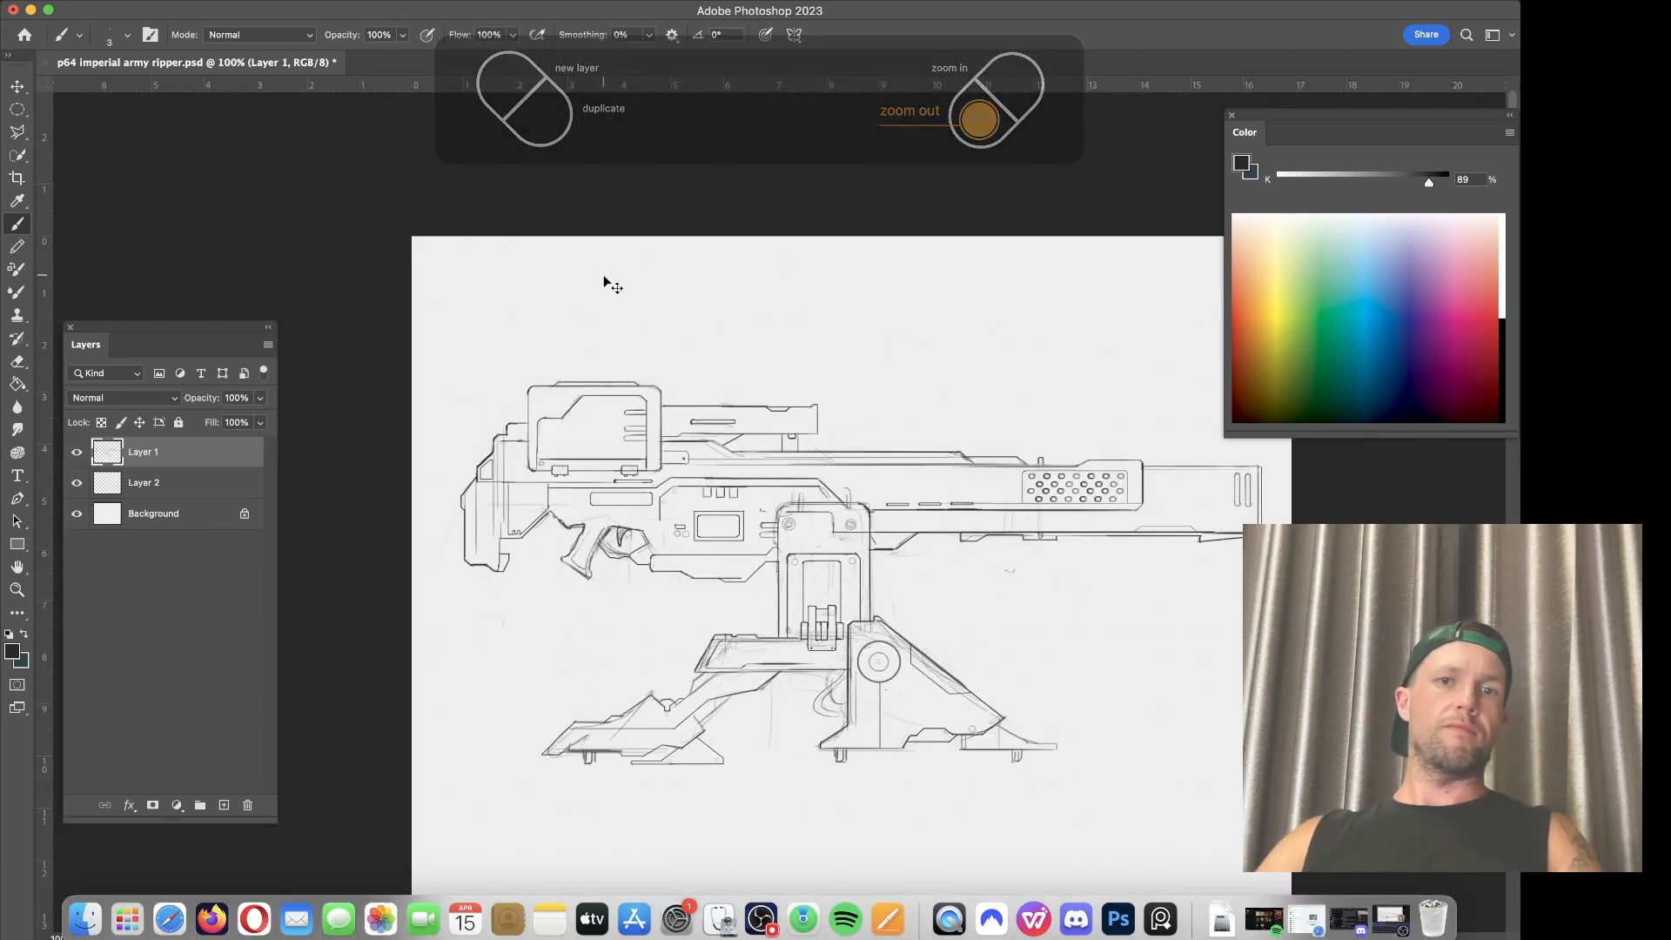
key("ctrl+plus")
key("ctrl+plus")
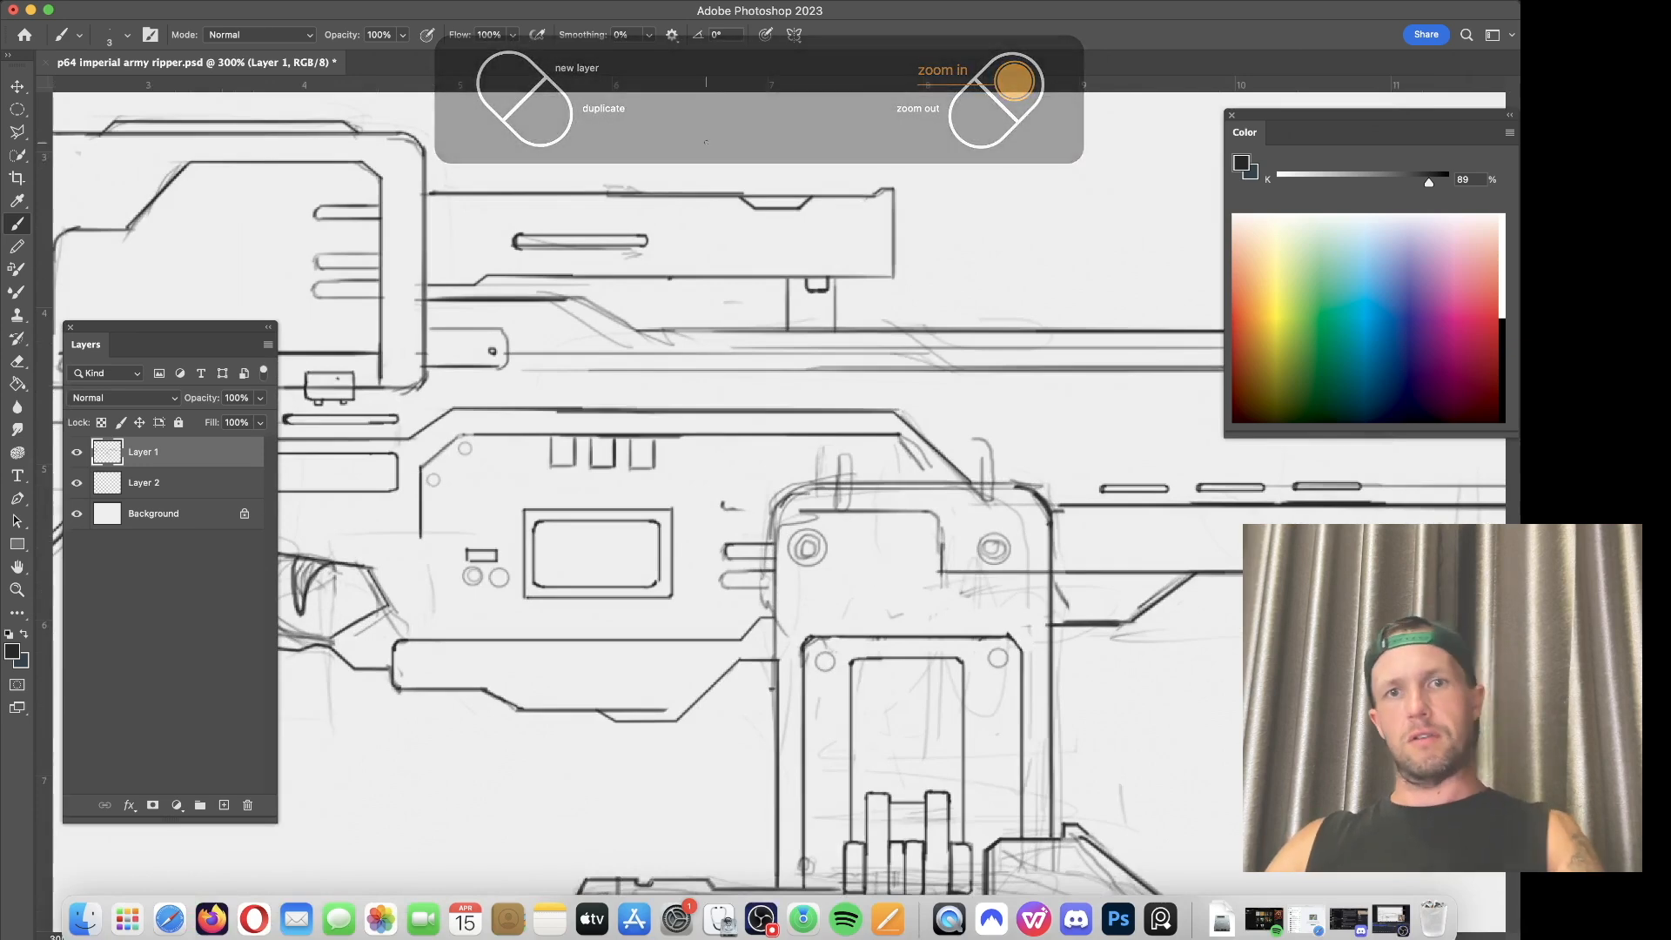
Step: Draw thin stepped plates beneath the scope's rear half with a 2 px brush, and reinforce the receiver's top rail line
key("bracketleft")
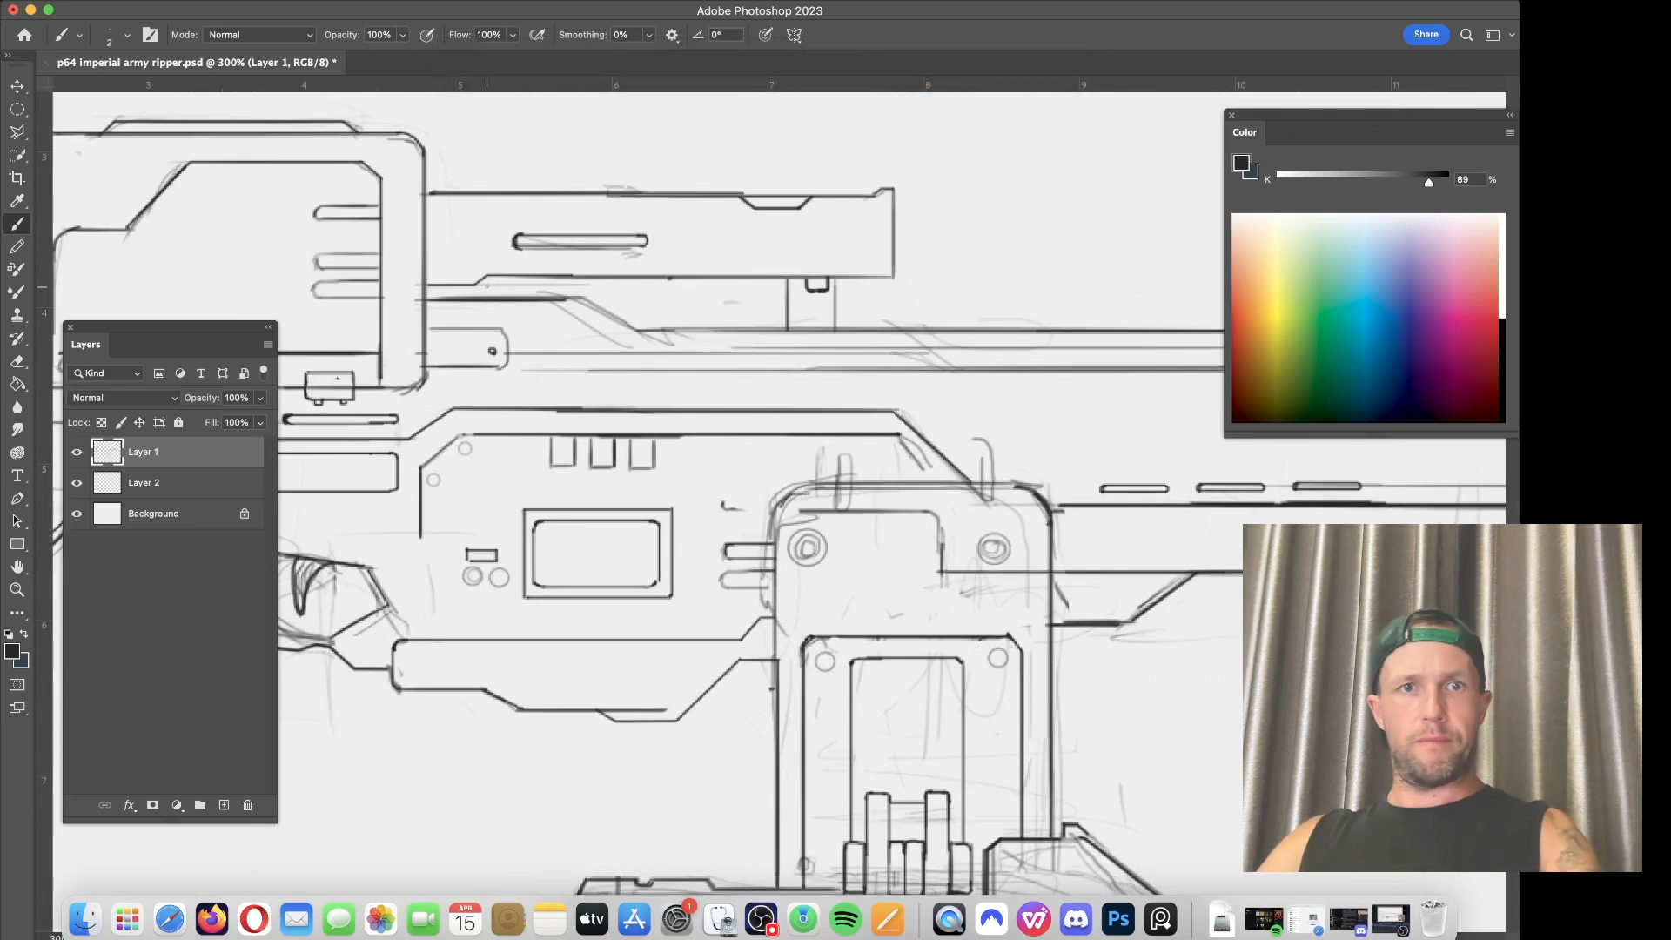
mouse_move(485, 281)
left_mouse_down()
mouse_move(656, 282)
mouse_move(684, 305)
left_mouse_up()
key("super+z")
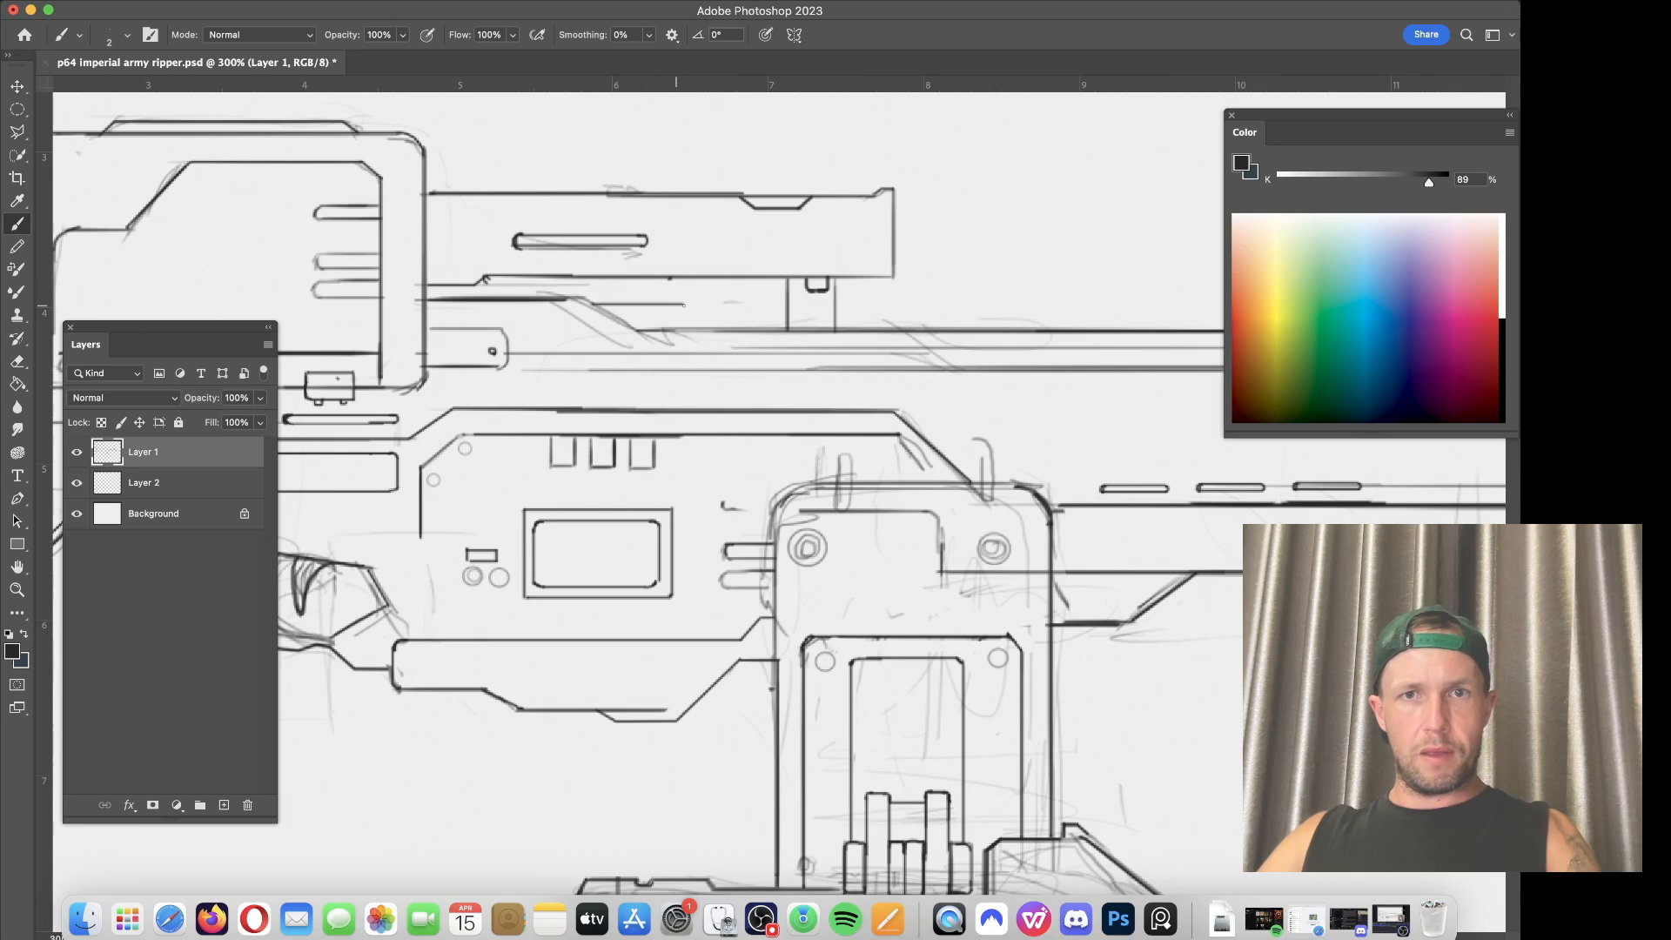
left_click_drag(676, 299, 609, 295)
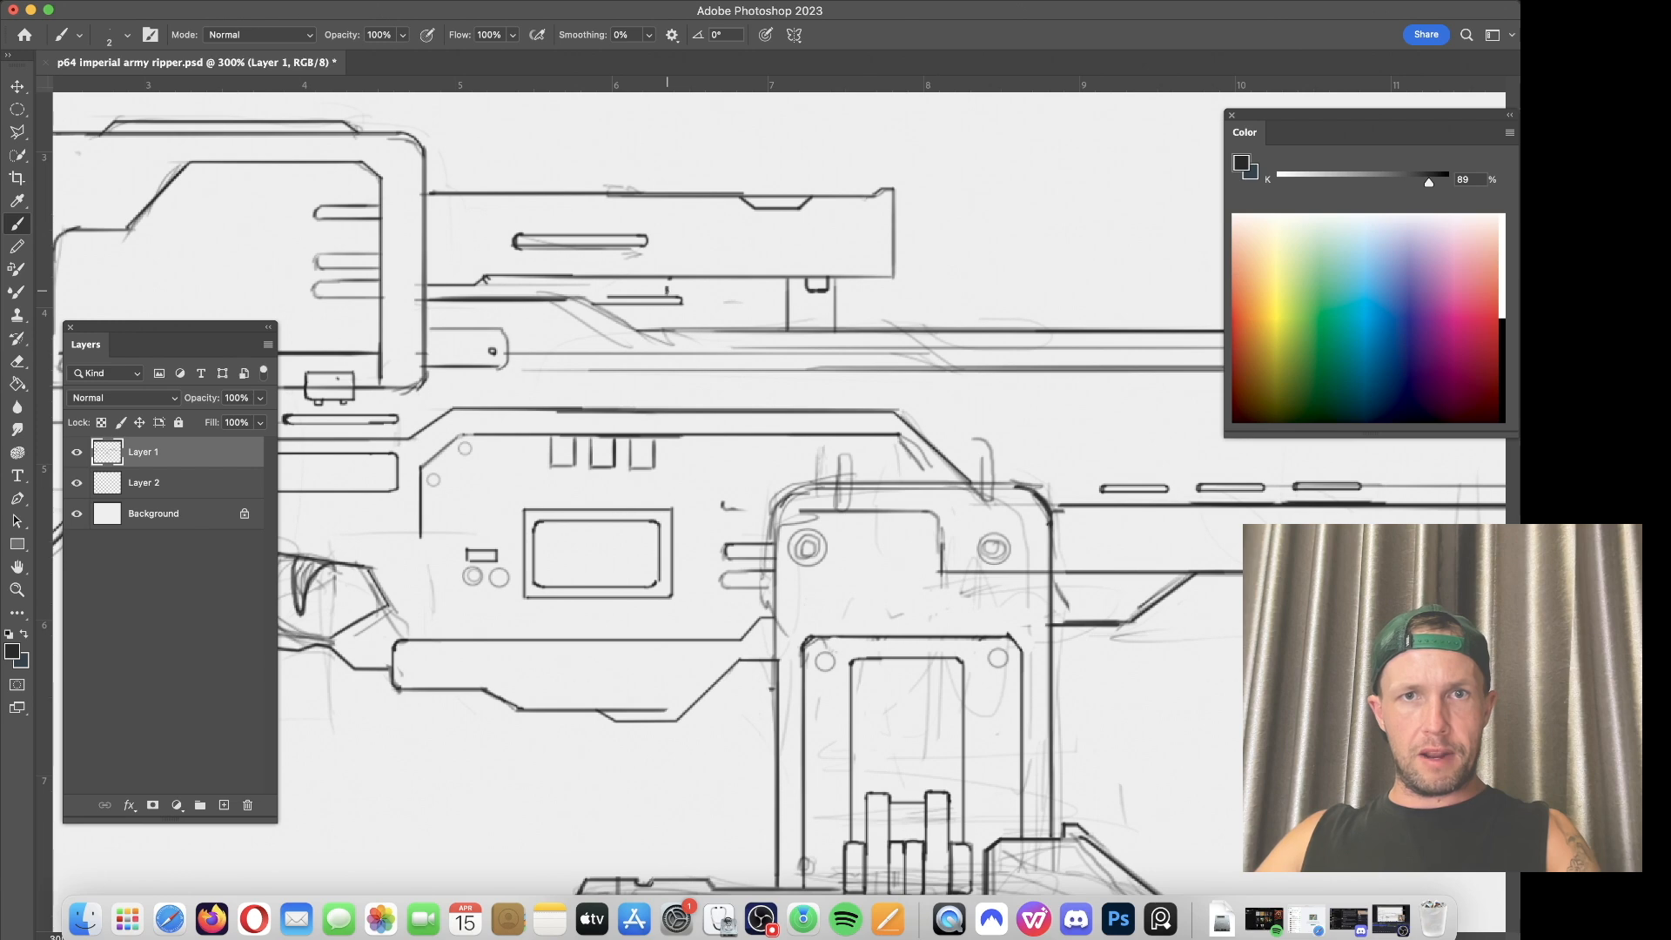
mouse_move(670, 289)
left_mouse_down()
mouse_move(600, 287)
mouse_move(665, 288)
left_mouse_up()
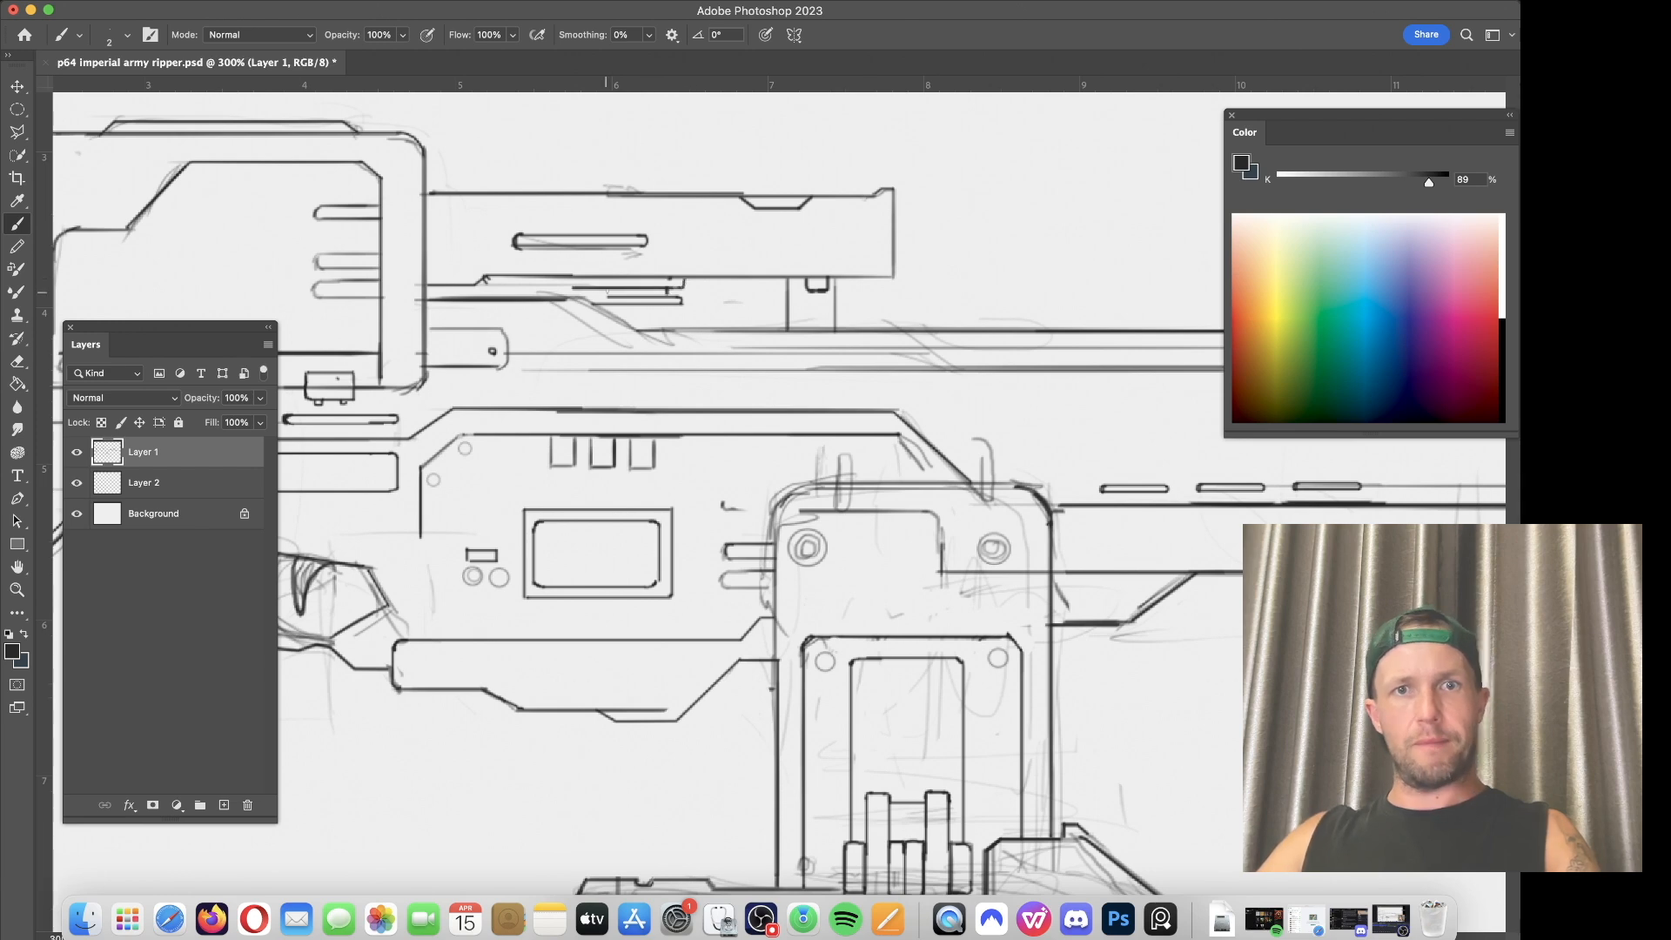
left_click_drag(580, 287, 487, 285)
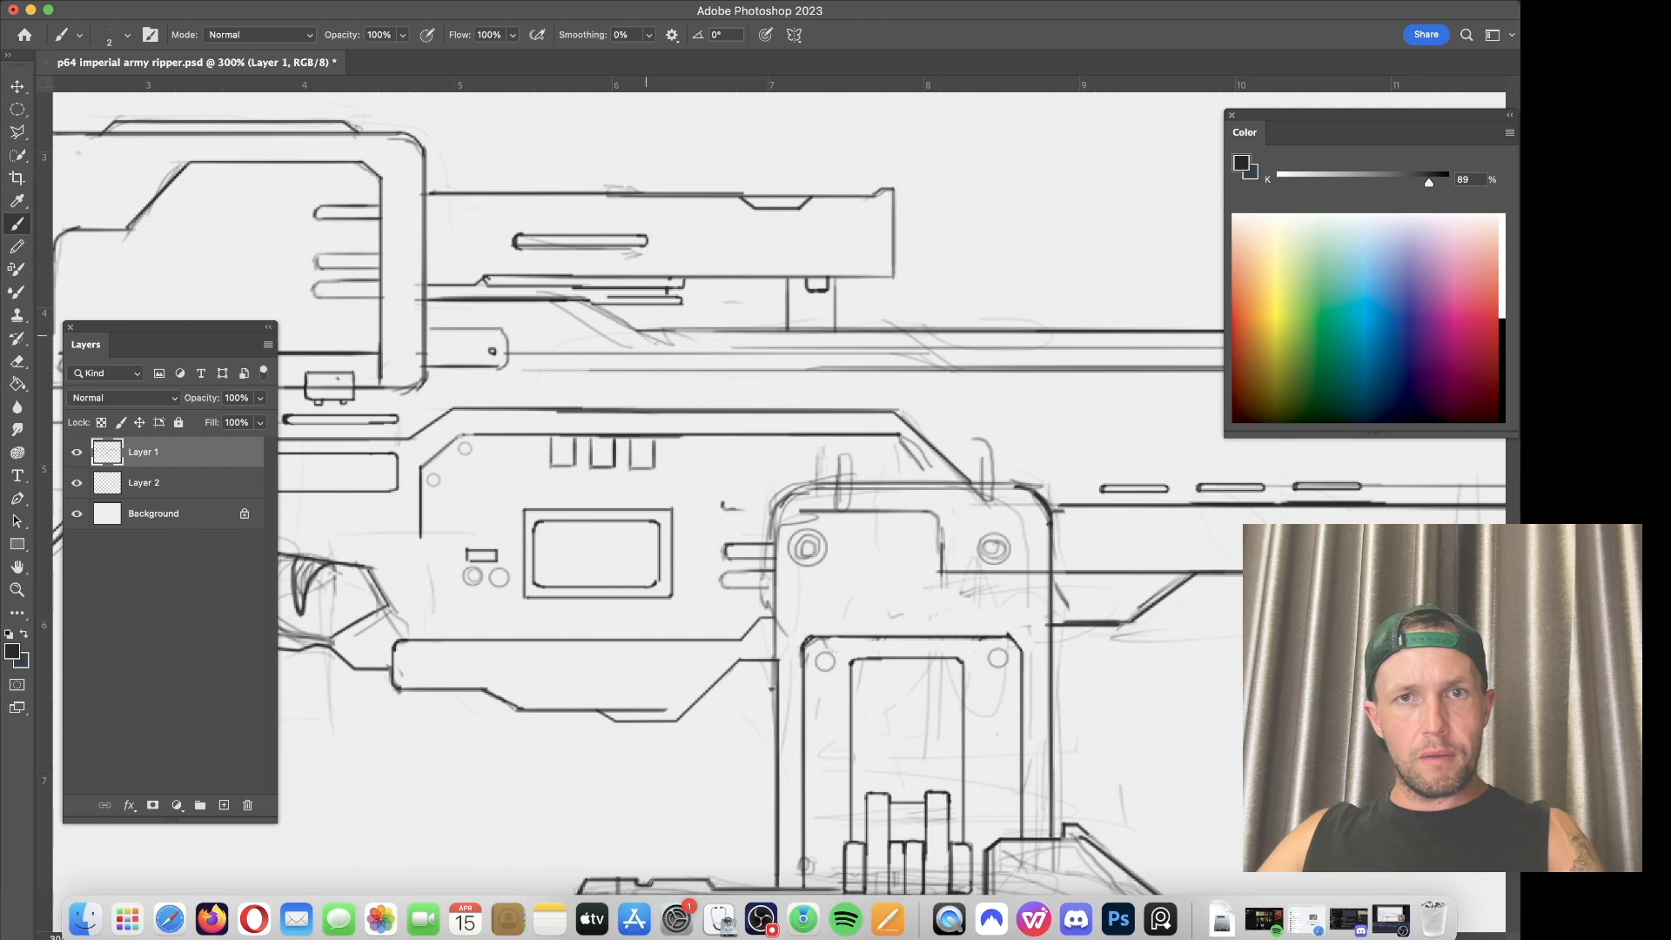
left_click_drag(637, 330, 875, 330)
Step: Erase the small step beneath the muzzle and replace it with a deeper block whose slanted front meets the lower muzzle edge
left_click_drag(1102, 354, 275, 348)
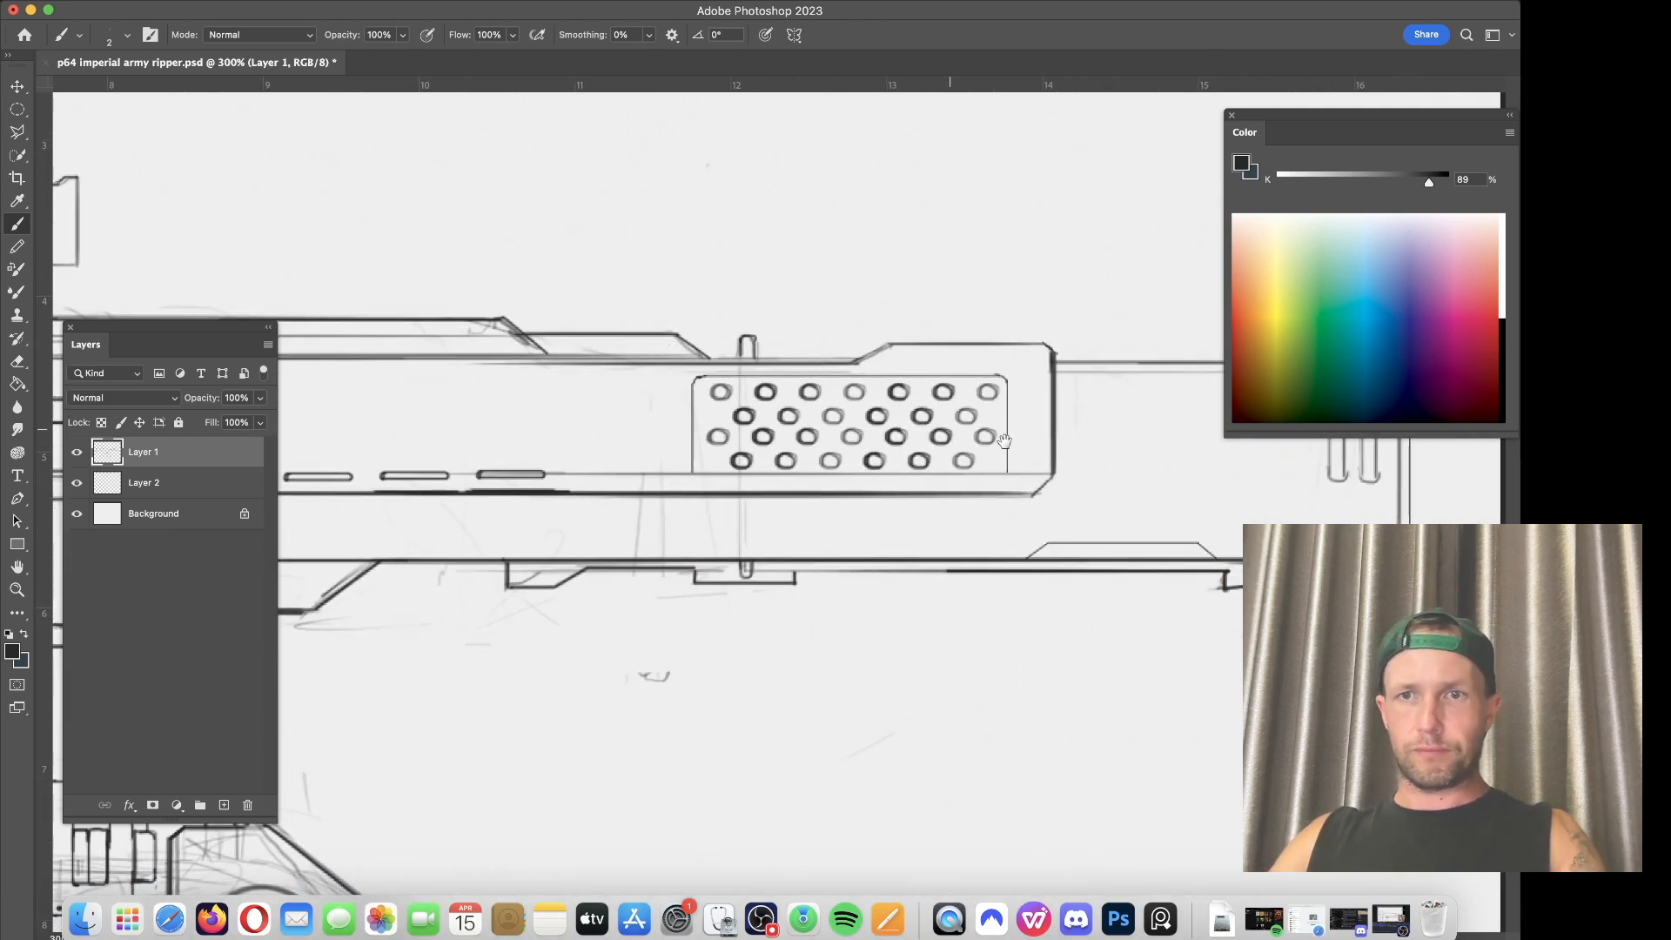
left_click_drag(1008, 450, 573, 398)
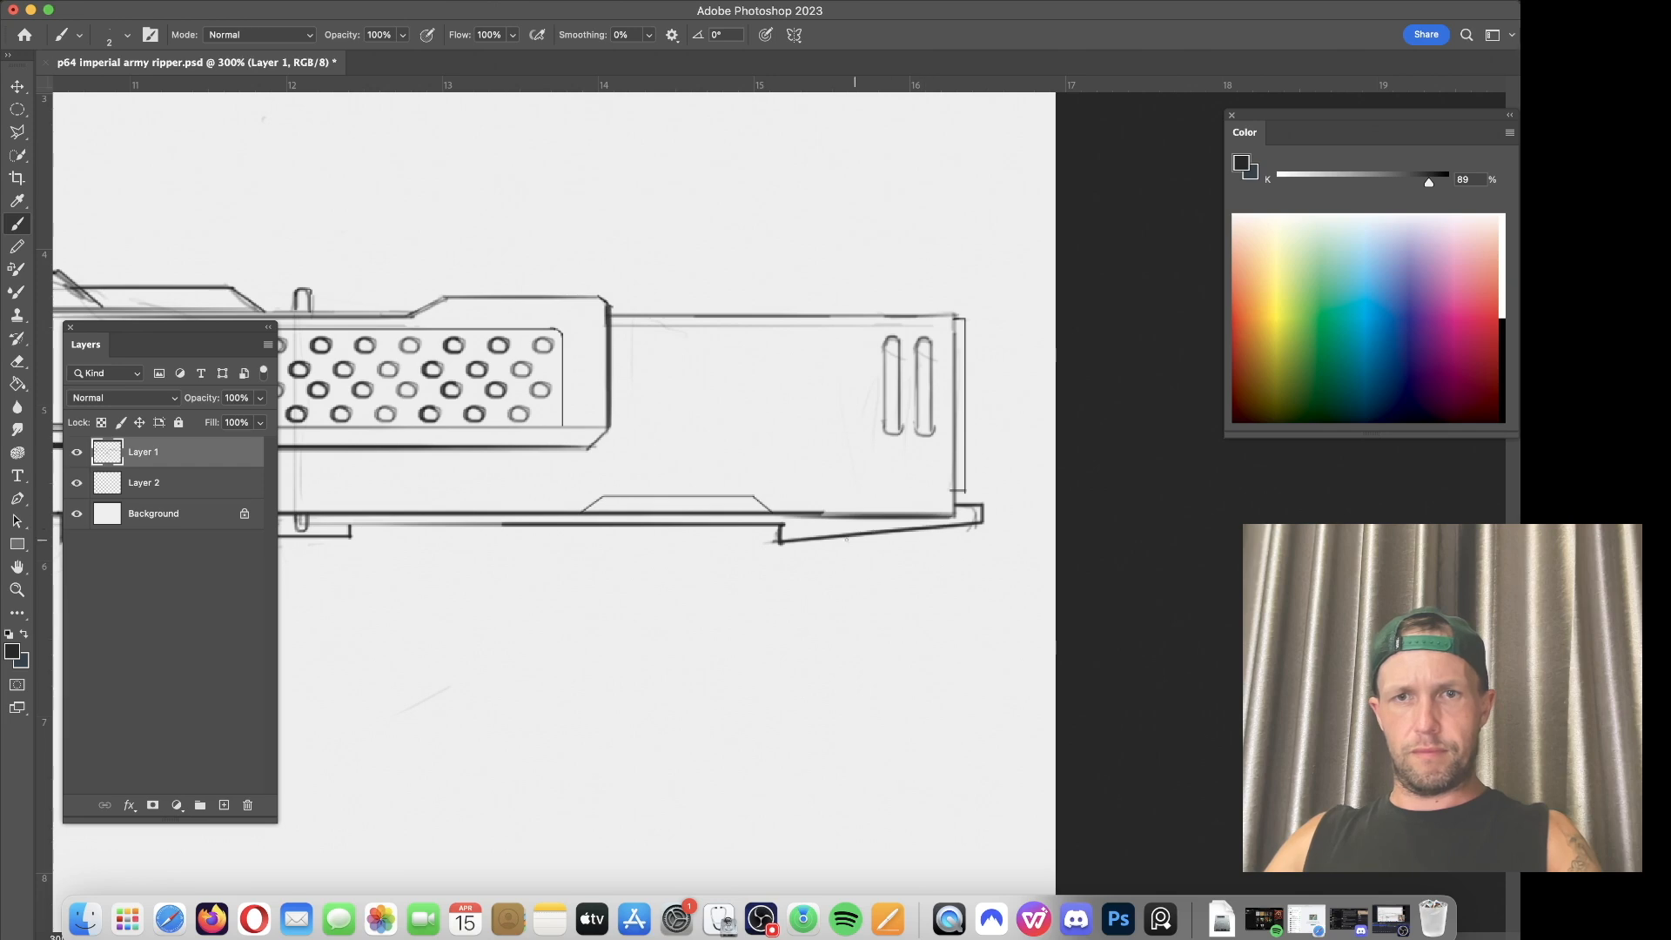
key("e")
left_click_drag(792, 540, 782, 528)
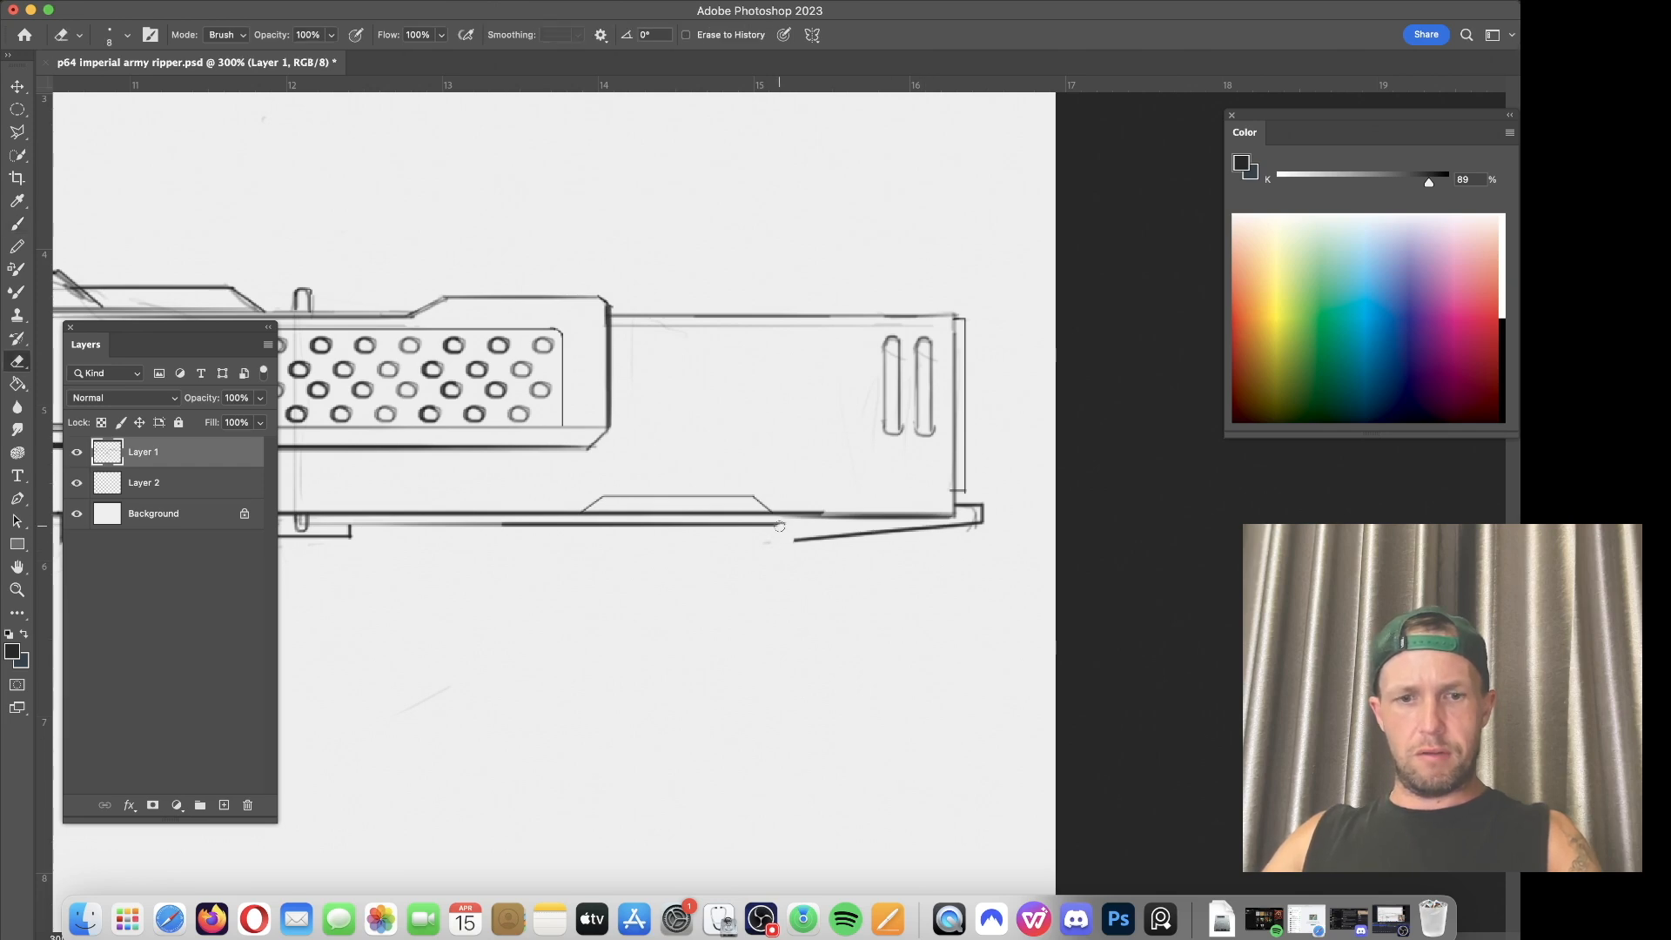
key("b")
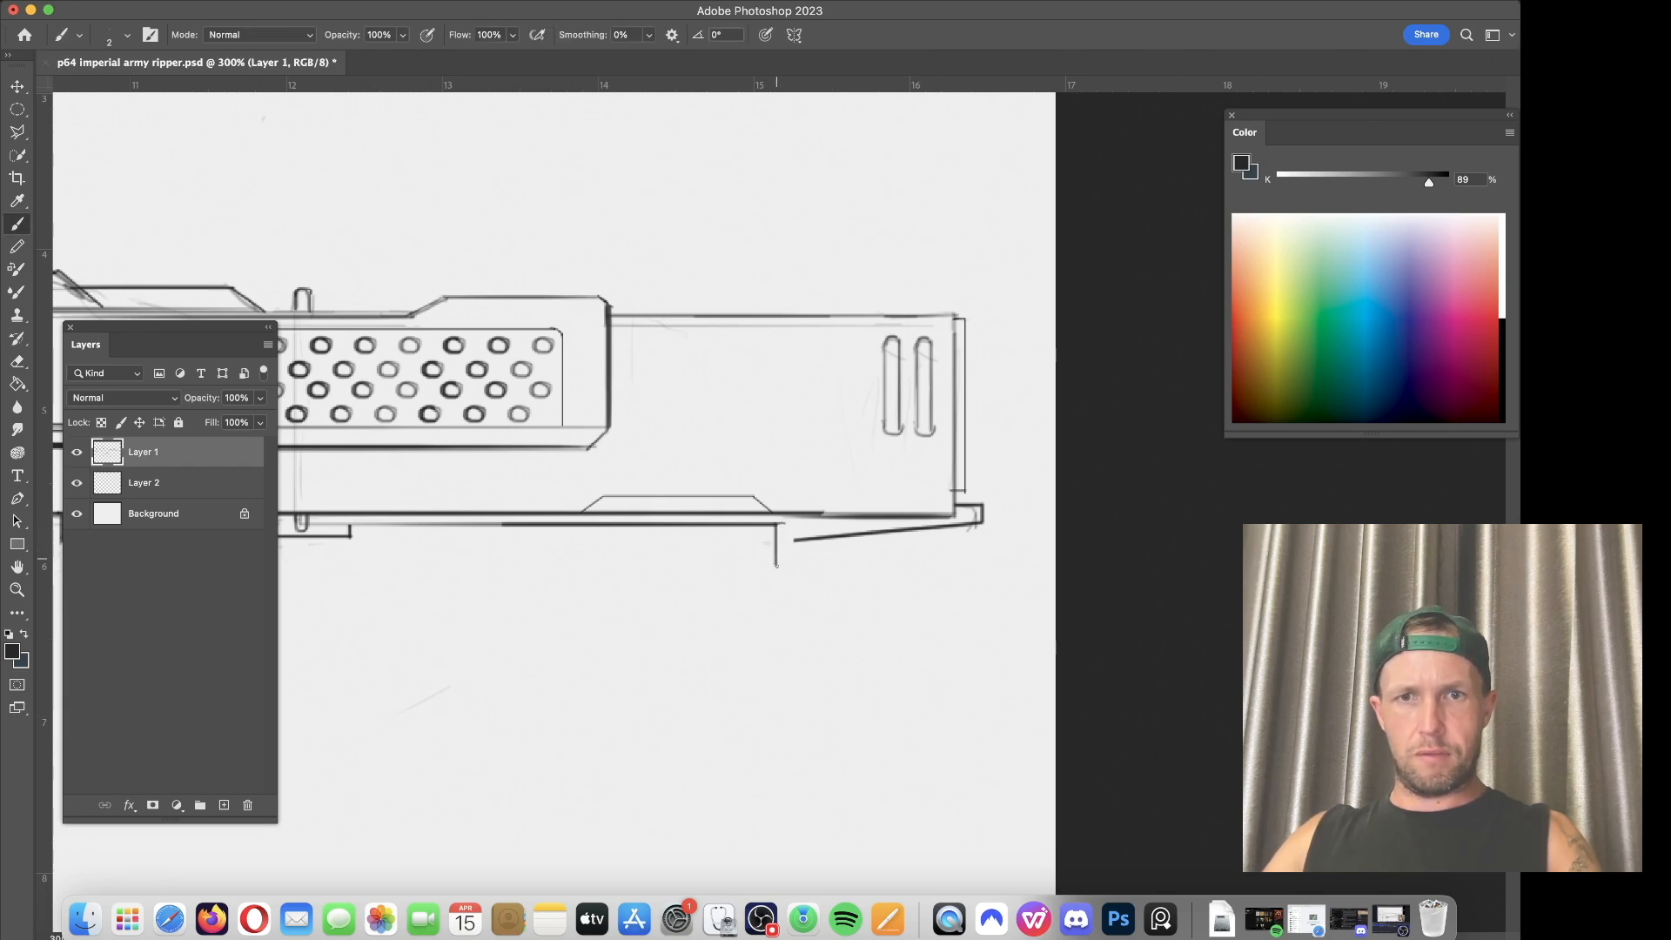
left_click(827, 566, "shift")
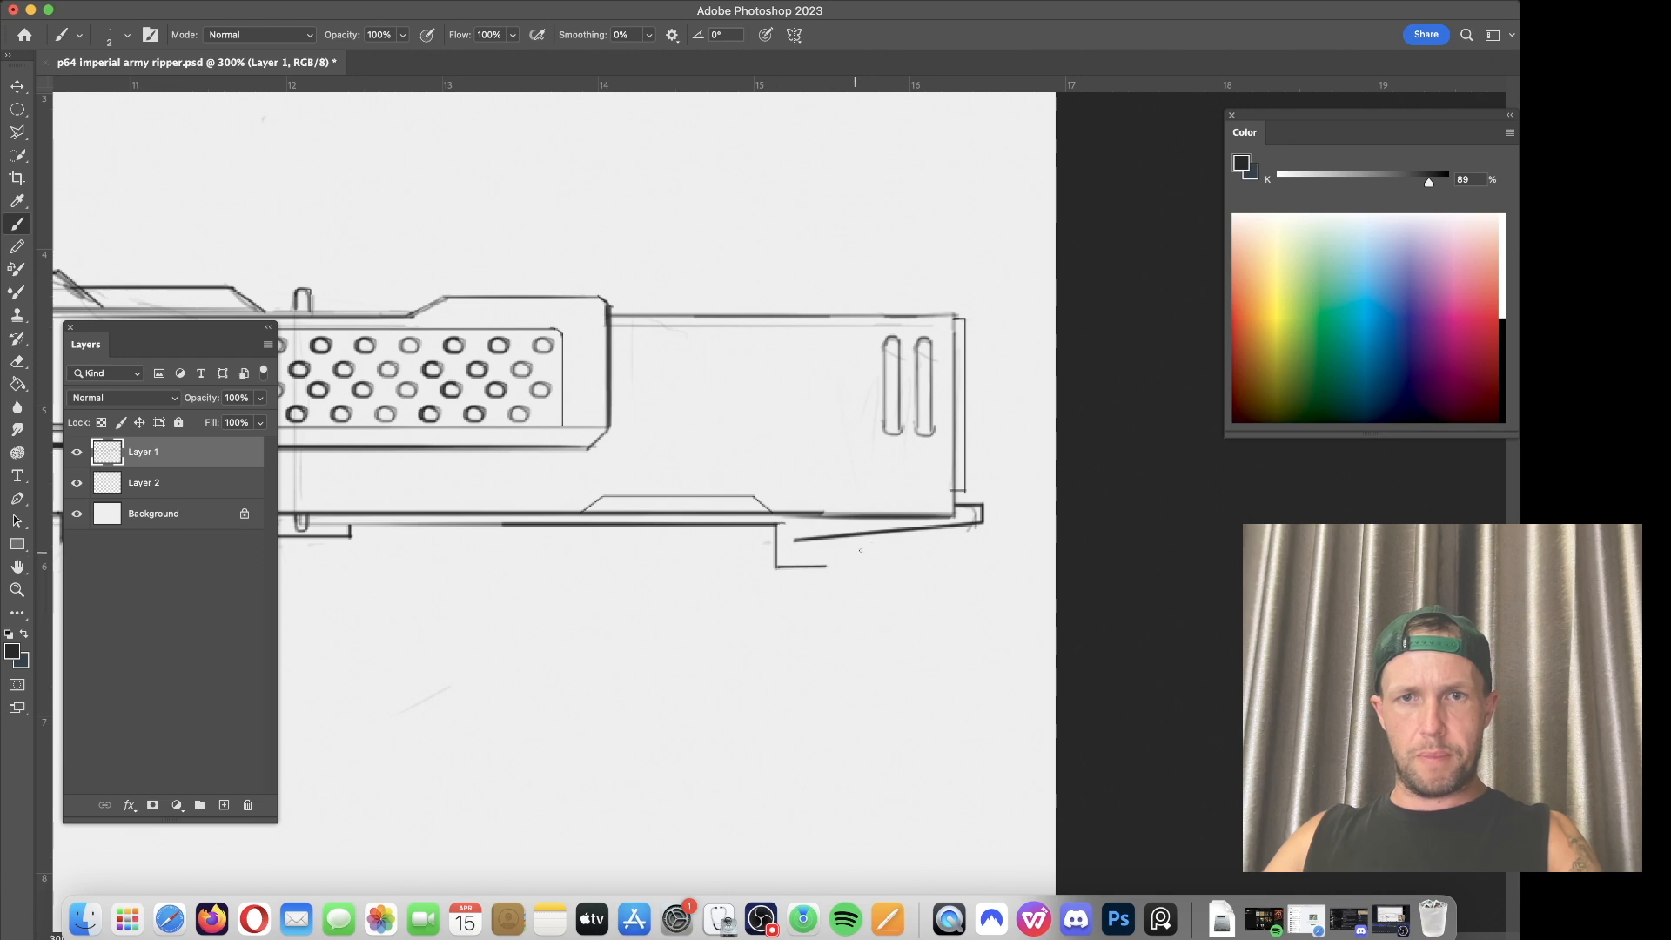
left_click(853, 534, "shift")
key("e")
mouse_move(823, 540)
left_mouse_down()
mouse_move(799, 539)
mouse_move(834, 538)
left_mouse_up()
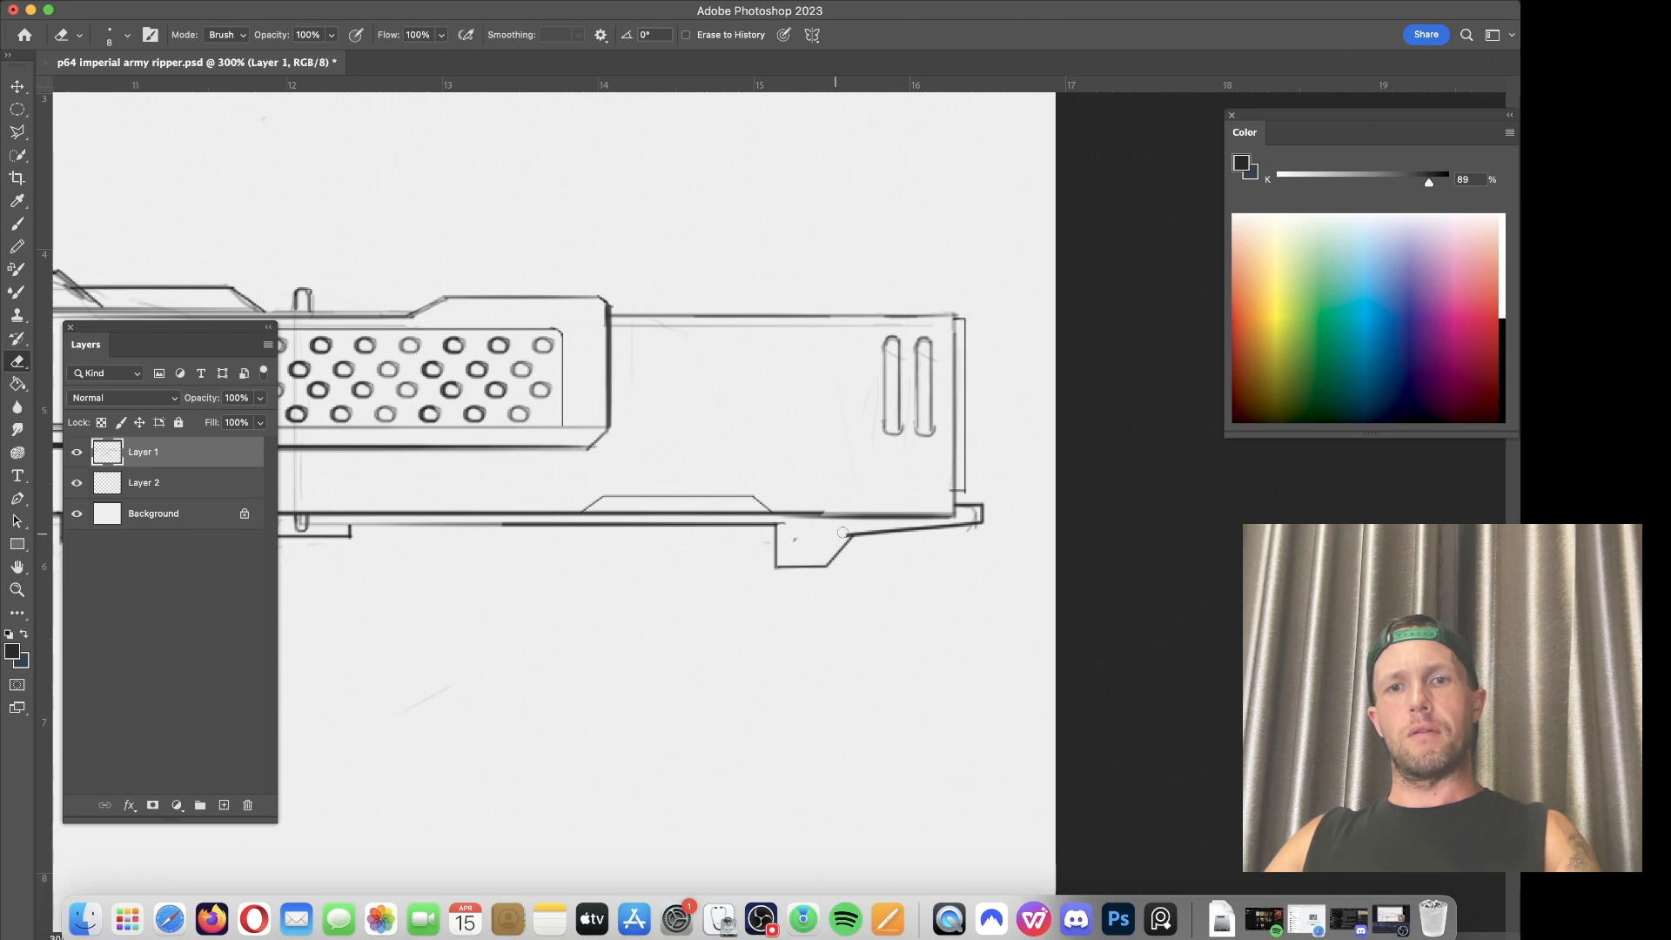
key("super+minus")
key("super+minus")
key("super+minus")
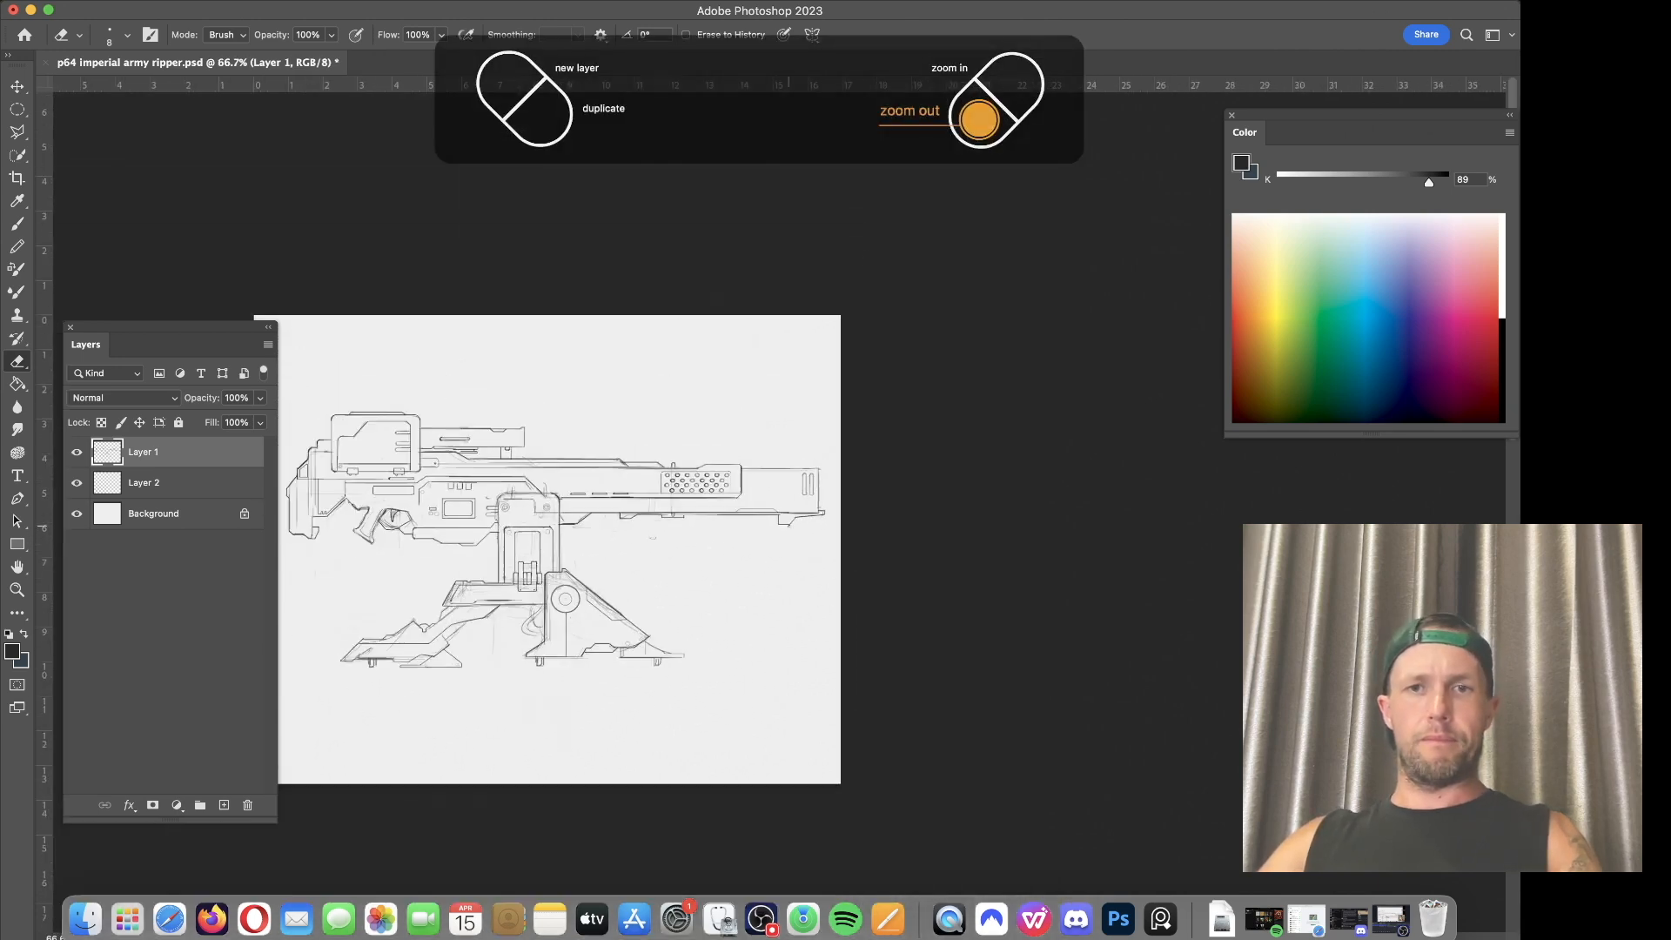
Step: Bevel the underside block's rear corner into the barrel line, and ink the muzzle's front edge with a thin bar projecting ahead
key("super+equal")
key("super+equal")
key("super+equal")
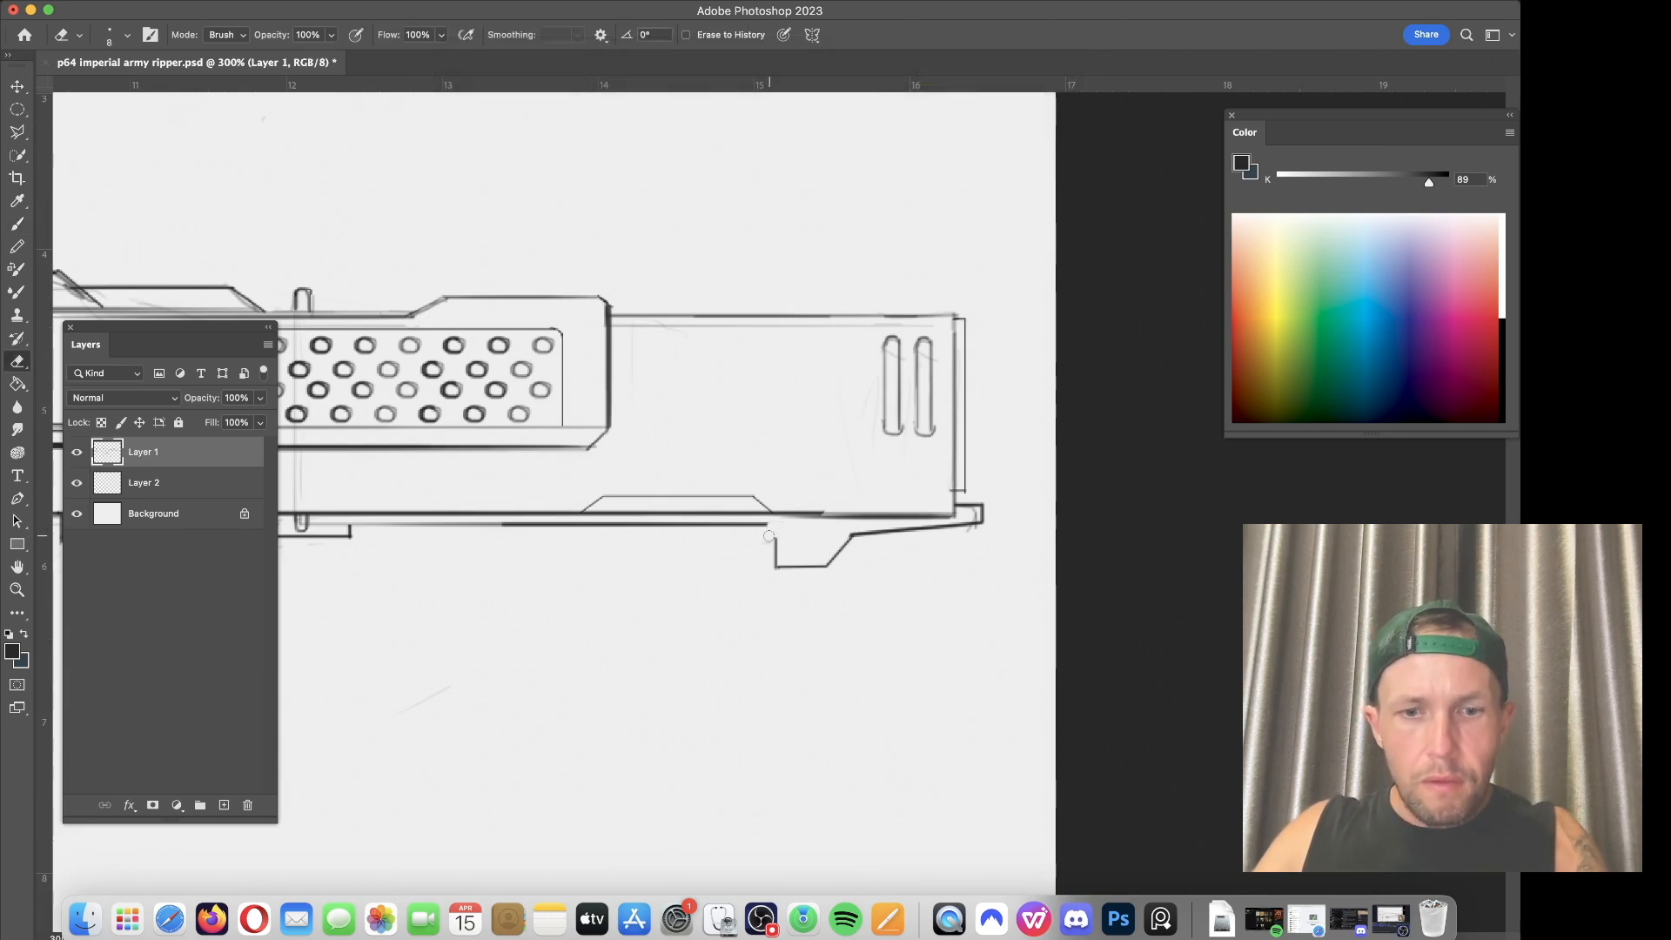
key("b")
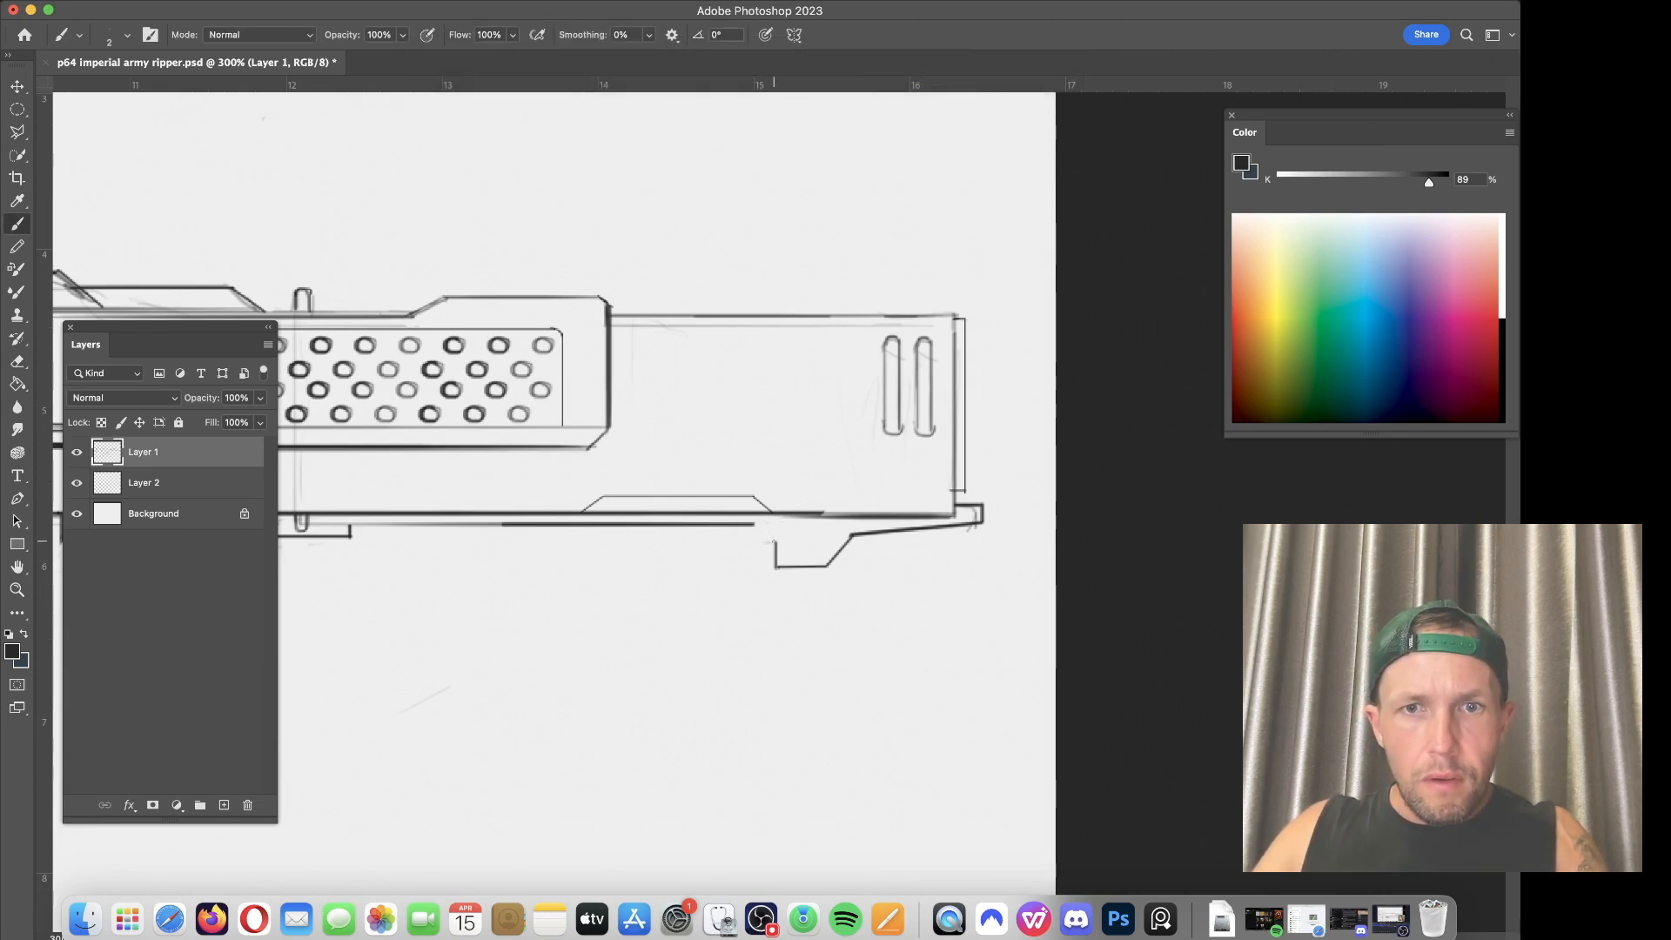
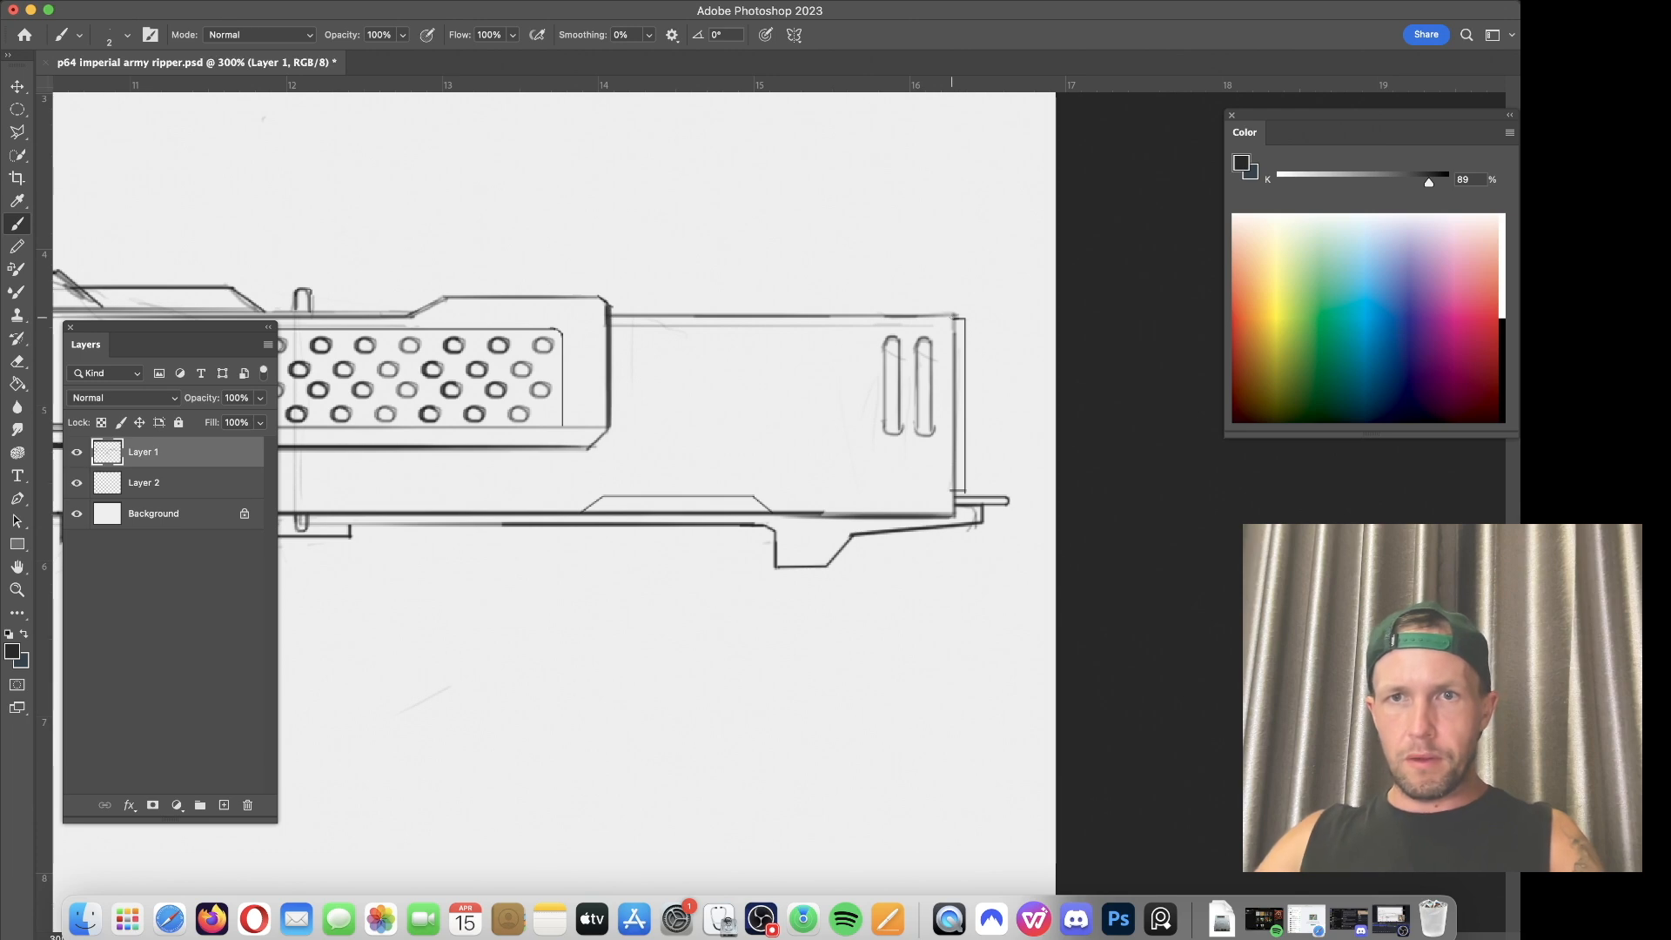
left_click_drag(952, 517, 955, 348)
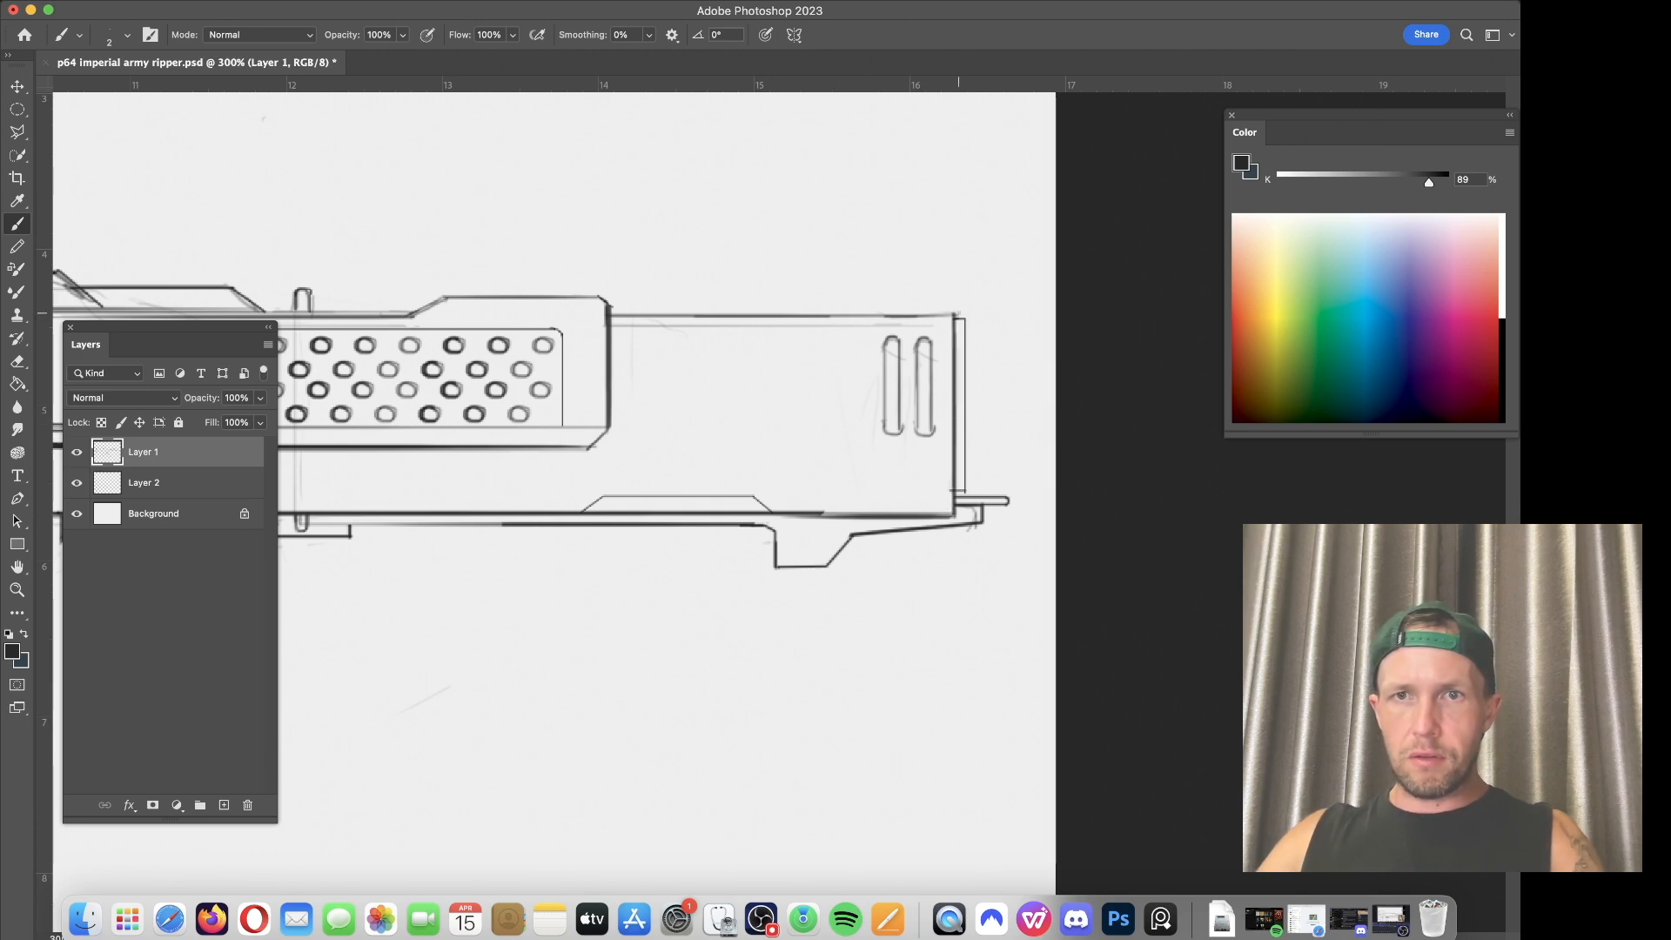
Step: Ink the barrel's top edge between the shroud and muzzle, and clone a third vertical vent slot behind the existing two
left_click_drag(952, 316, 611, 316)
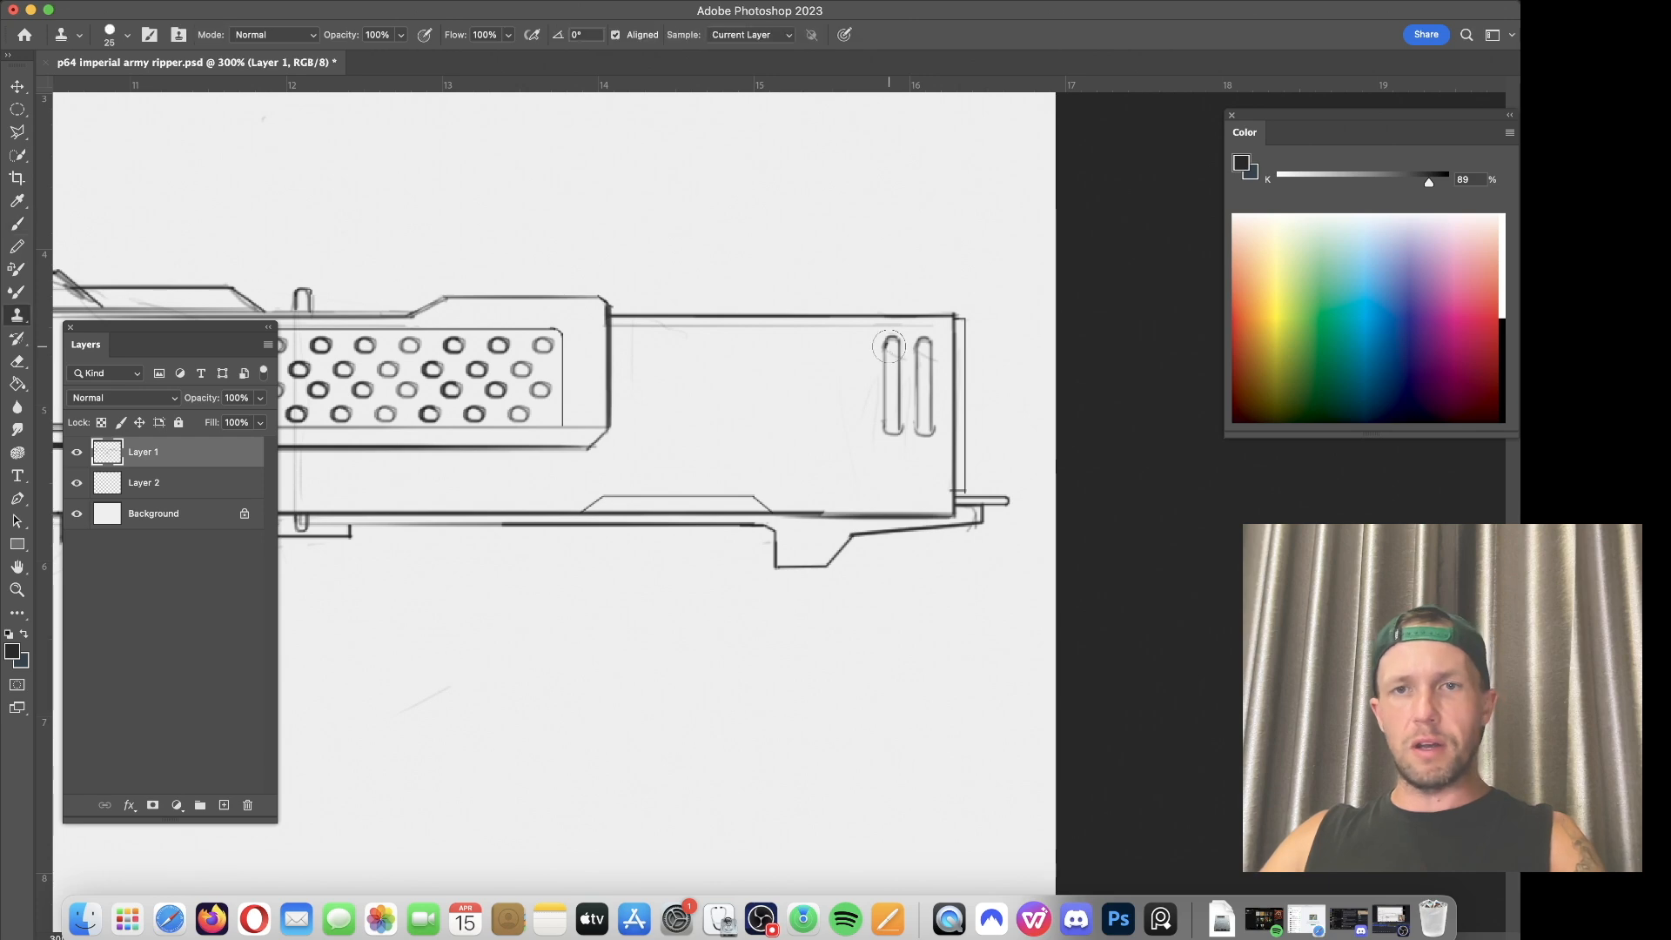
key("s")
left_click_drag(866, 342, 854, 424)
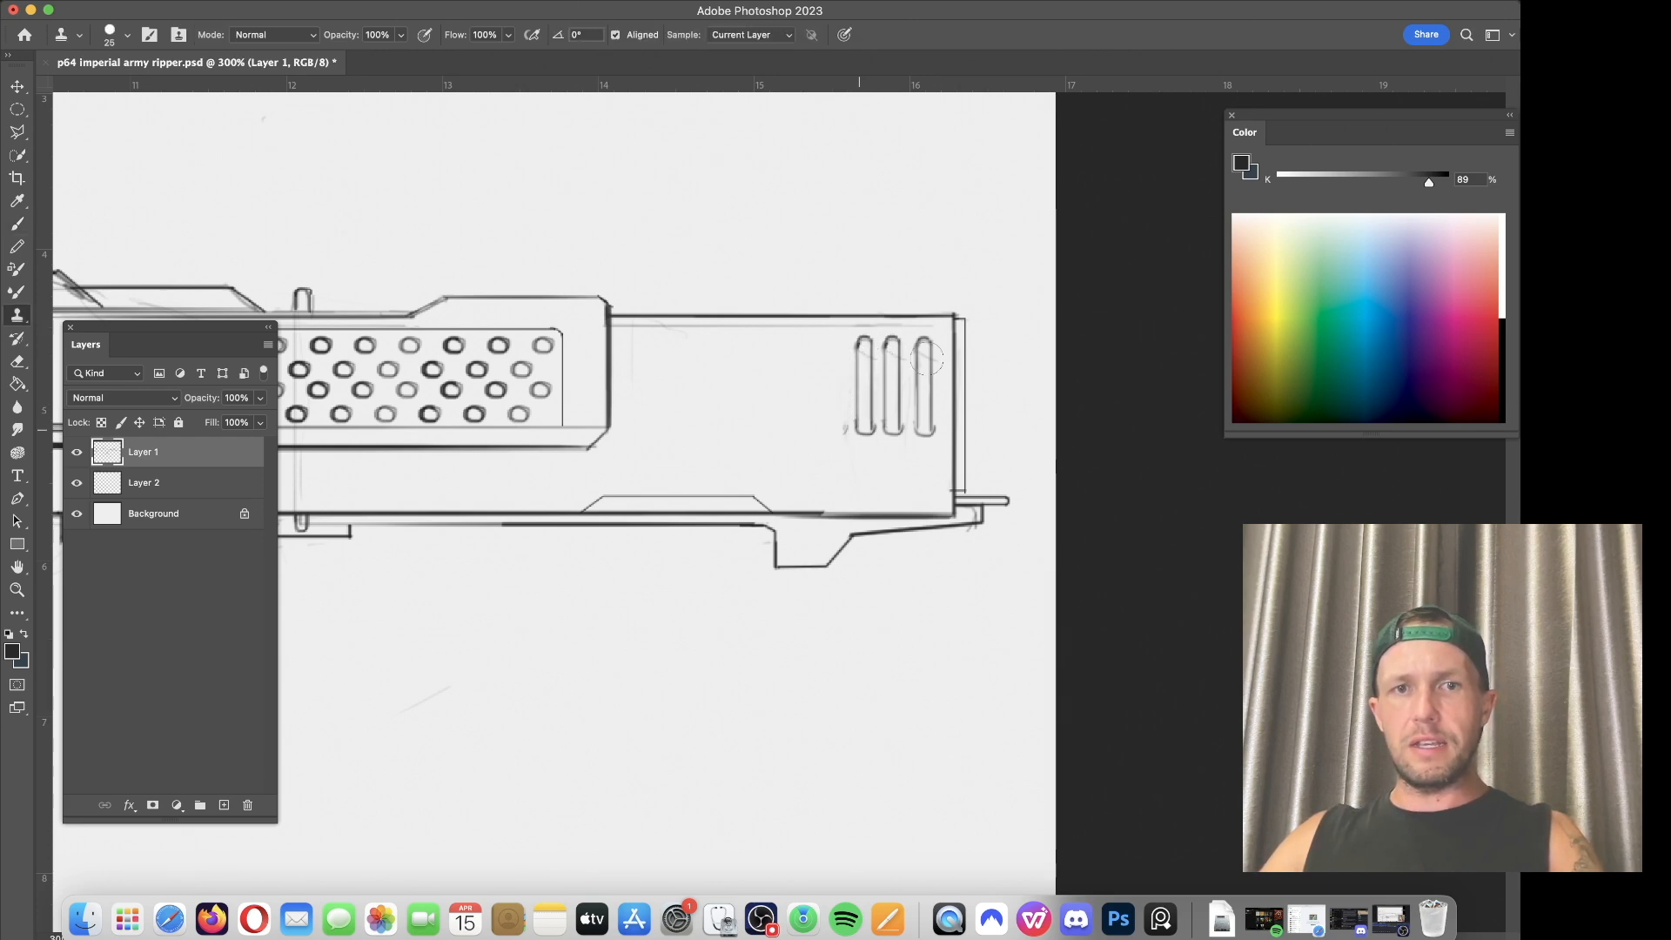
Step: Outline a thin inset panel around the muzzle vents back to the shroud with a 1 px brush, adding a small notch in its upper line
key("b")
key("bracketleft")
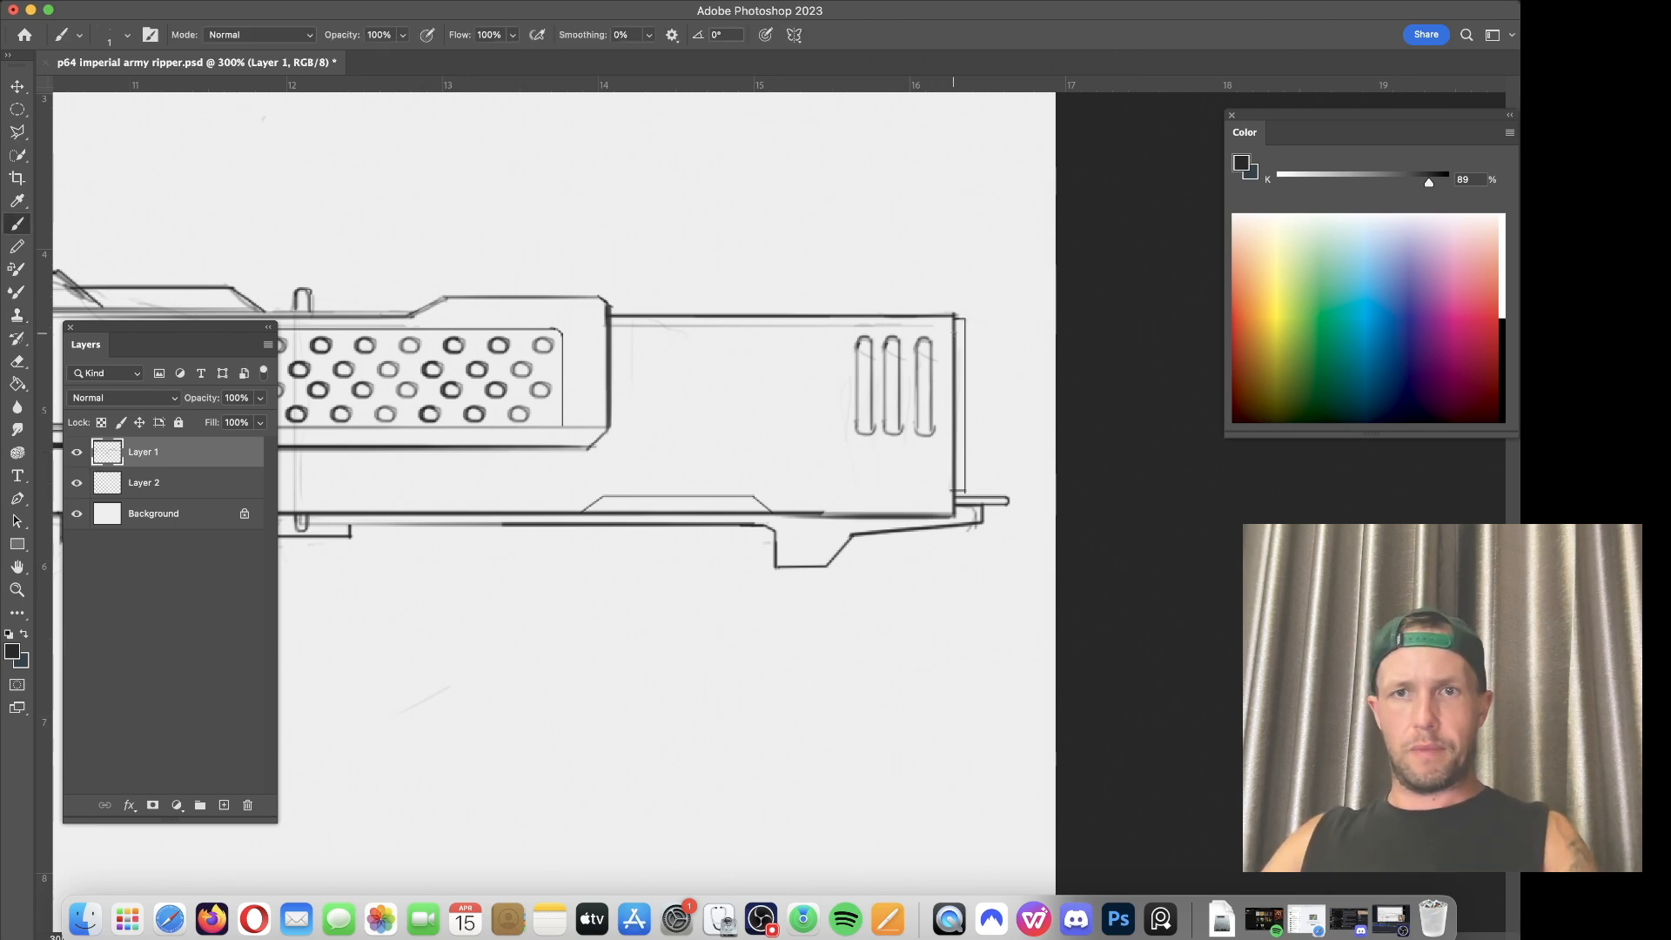
left_click_drag(939, 331, 751, 328)
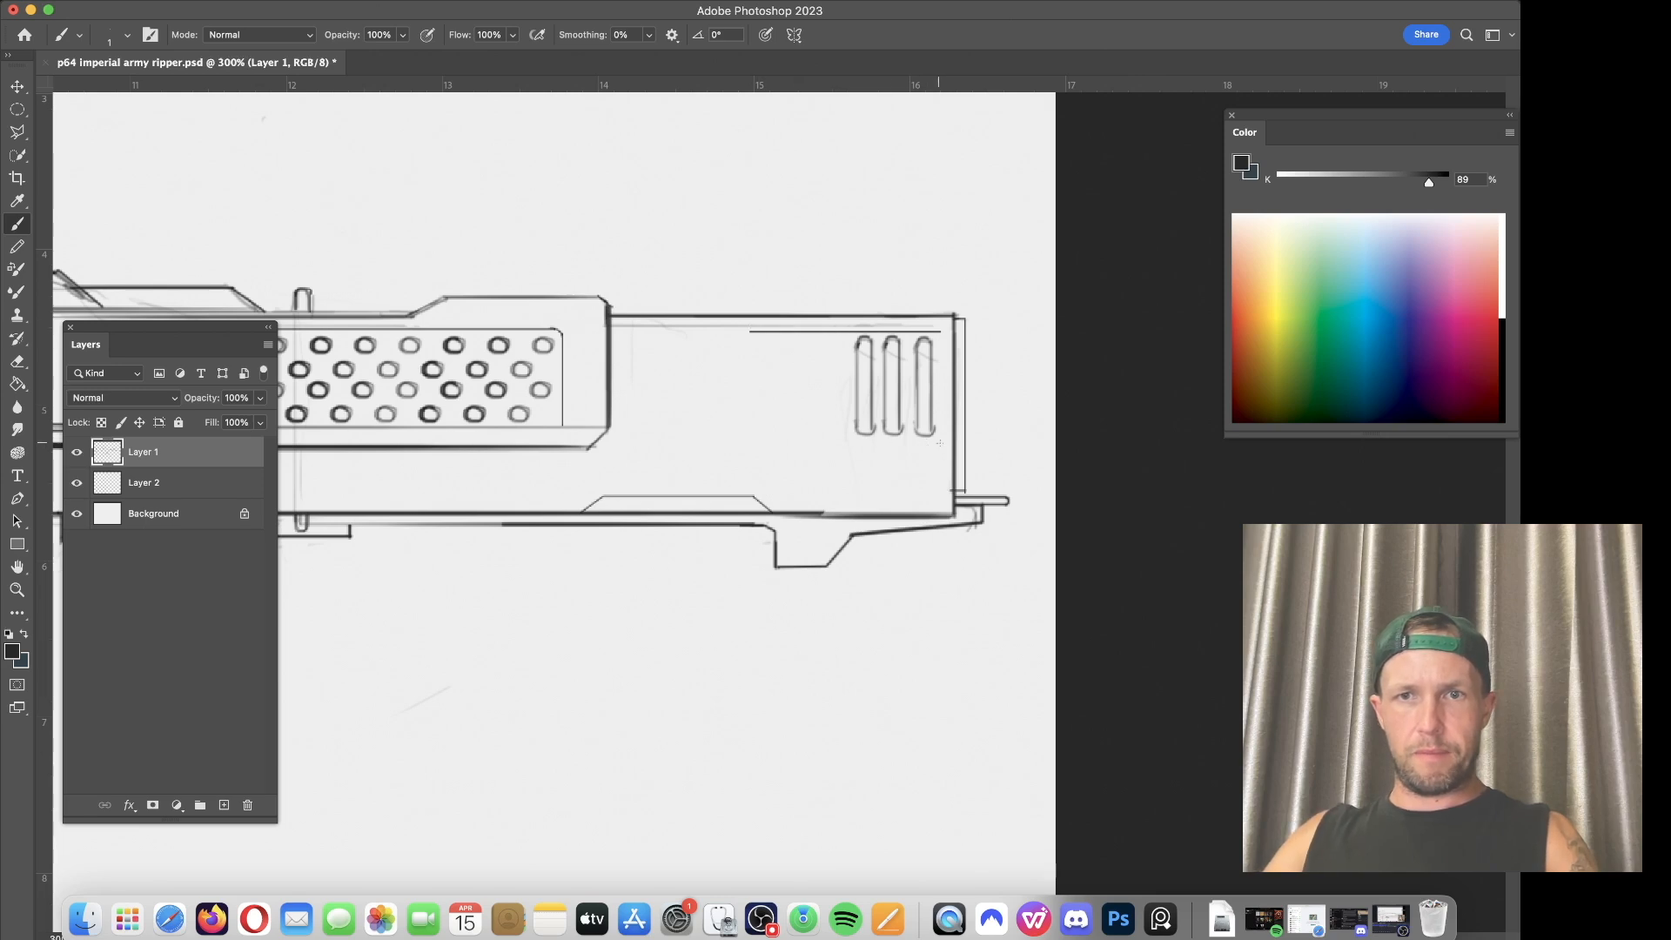
left_click_drag(940, 442, 623, 435)
left_click_drag(755, 331, 616, 331)
key("super+z")
key("super+z")
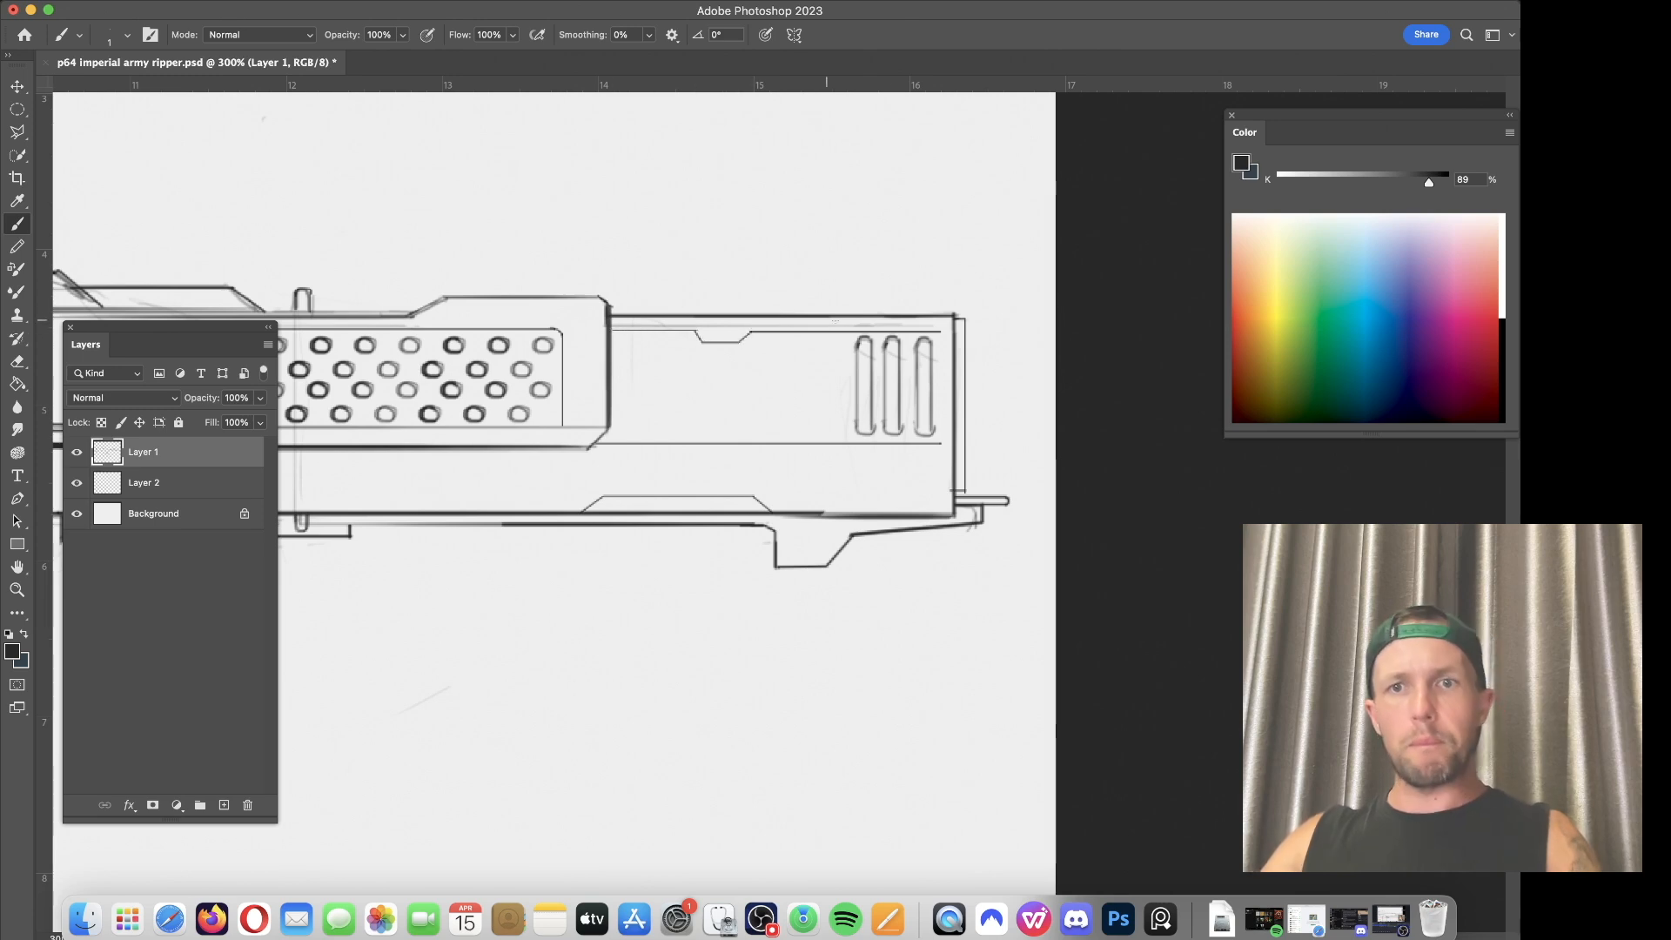
left_click_drag(940, 331, 938, 435)
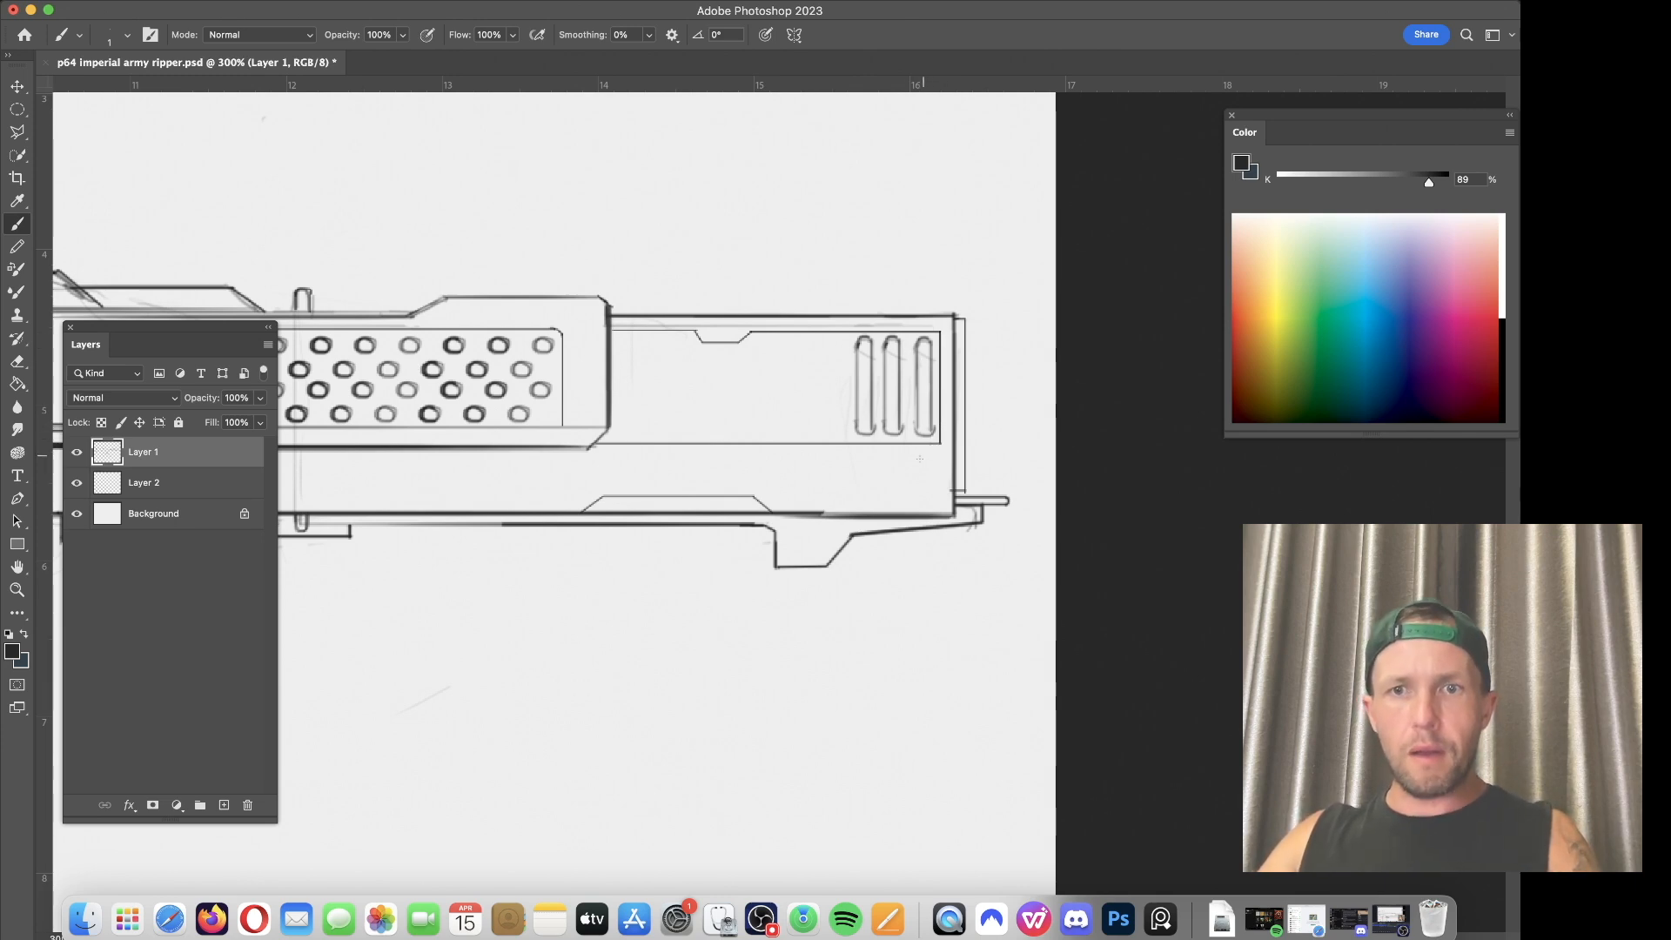
Step: Draw small angular tabs under the shroud's lower edge with a 2 px brush, one near its front corner and one below the foremost slot
mouse_move(690, 479)
left_mouse_down()
mouse_move(833, 453)
mouse_move(897, 493)
left_mouse_up()
key("bracketright")
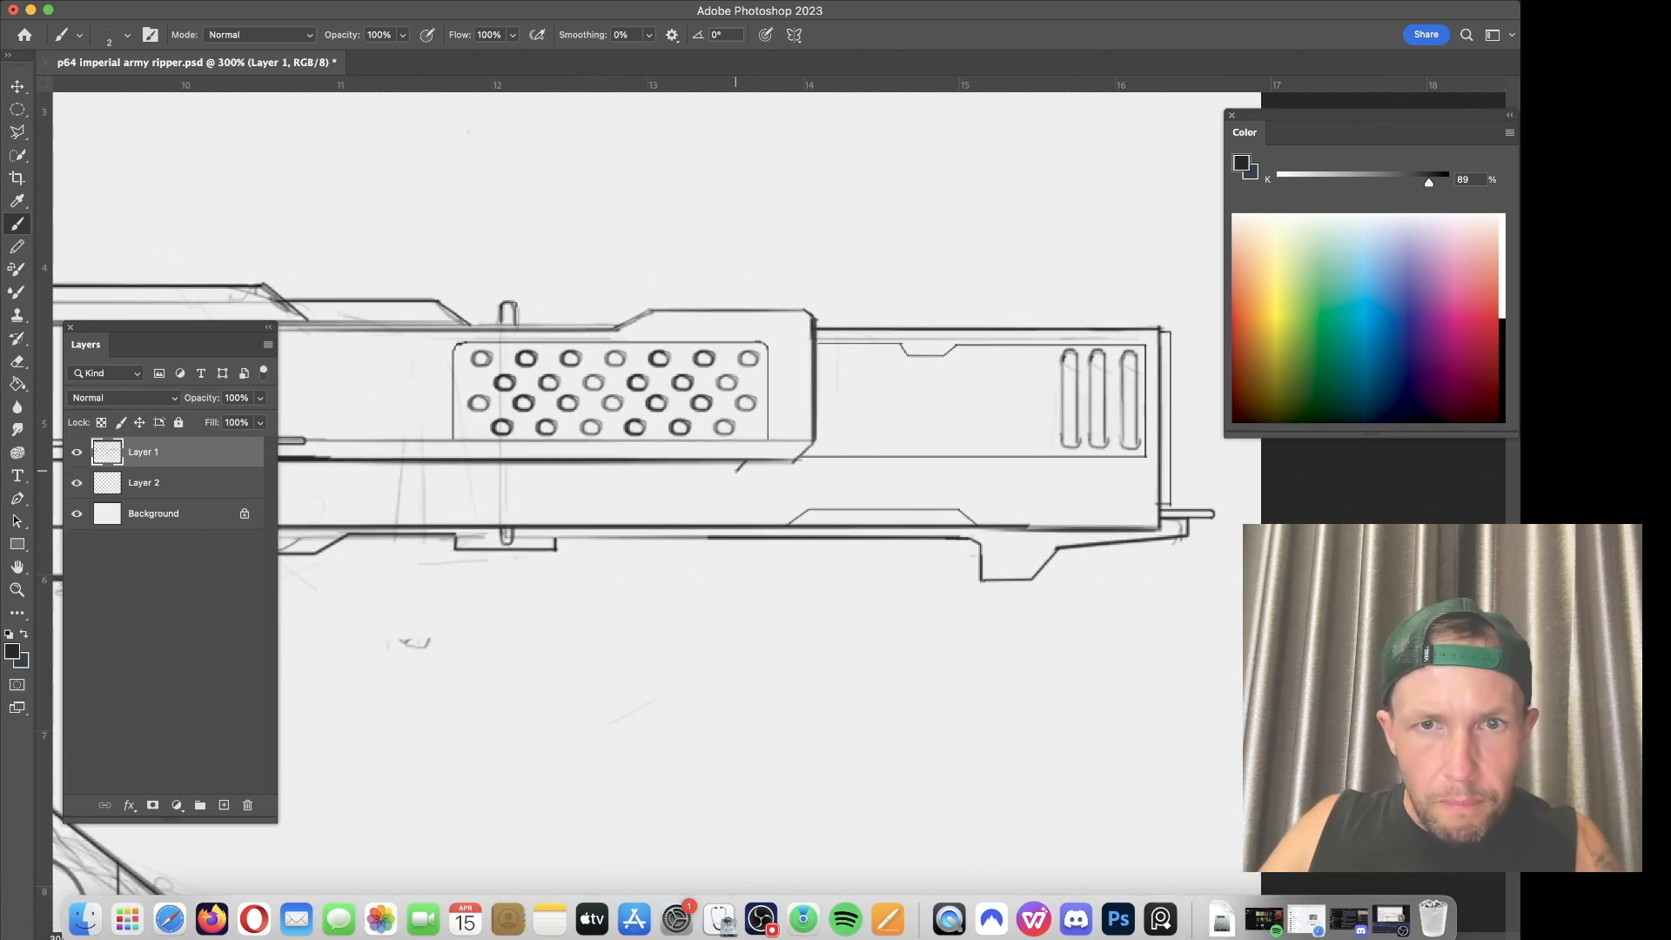
scroll(708, 459, "left", 10)
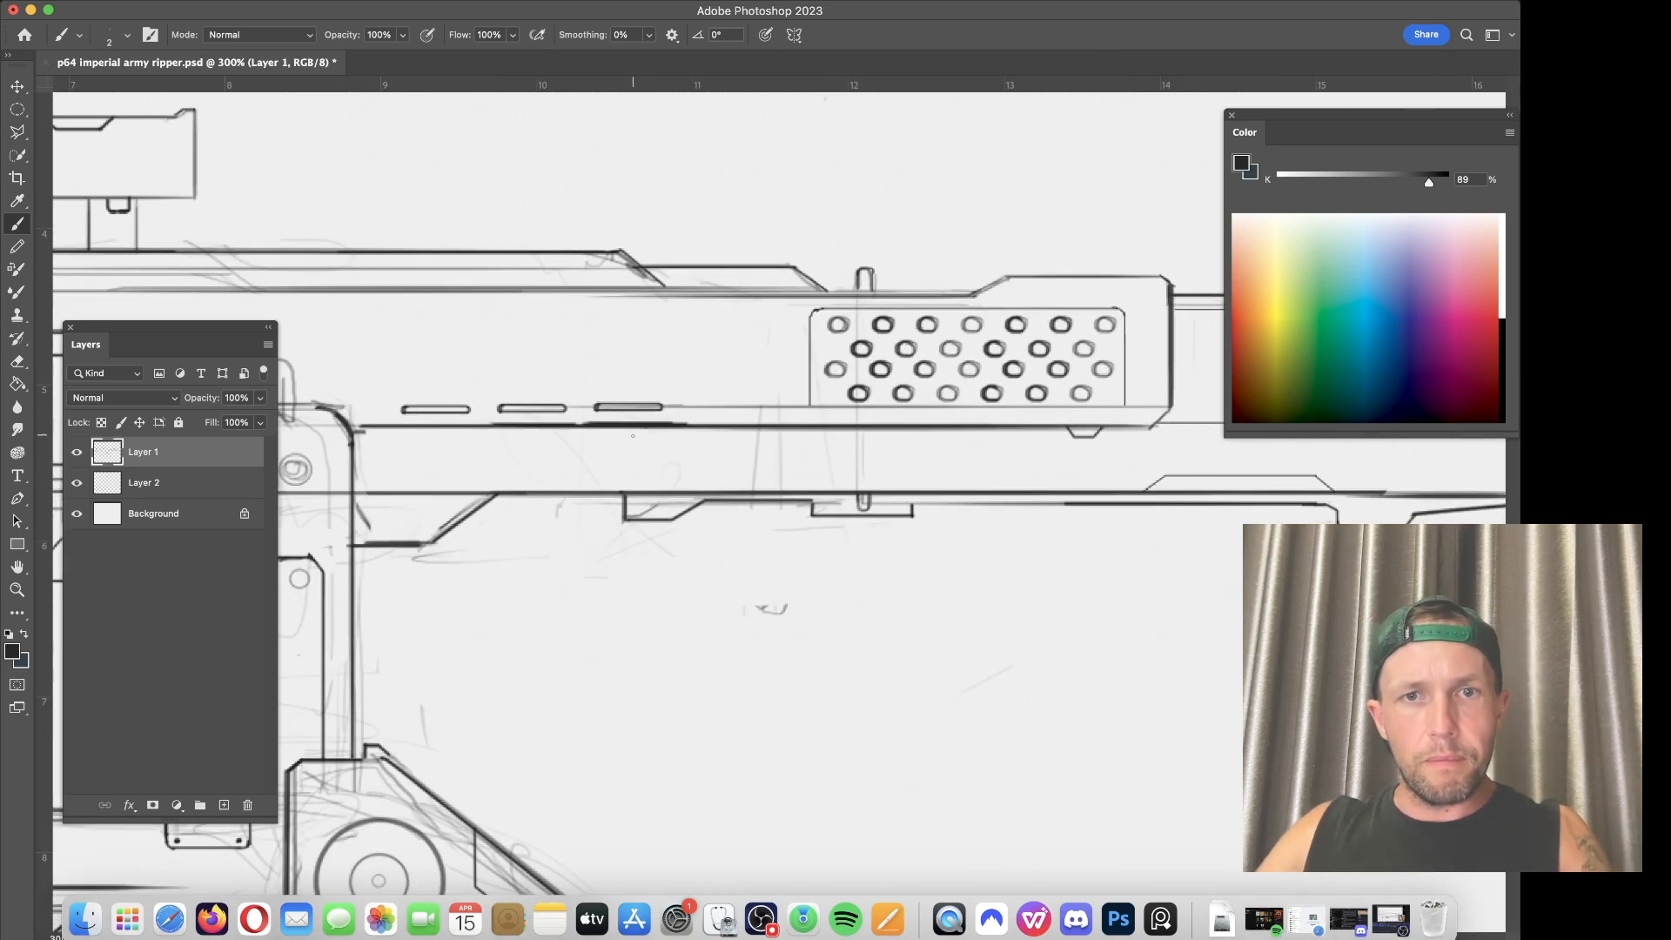
left_click_drag(641, 434, 623, 436)
key("super+z")
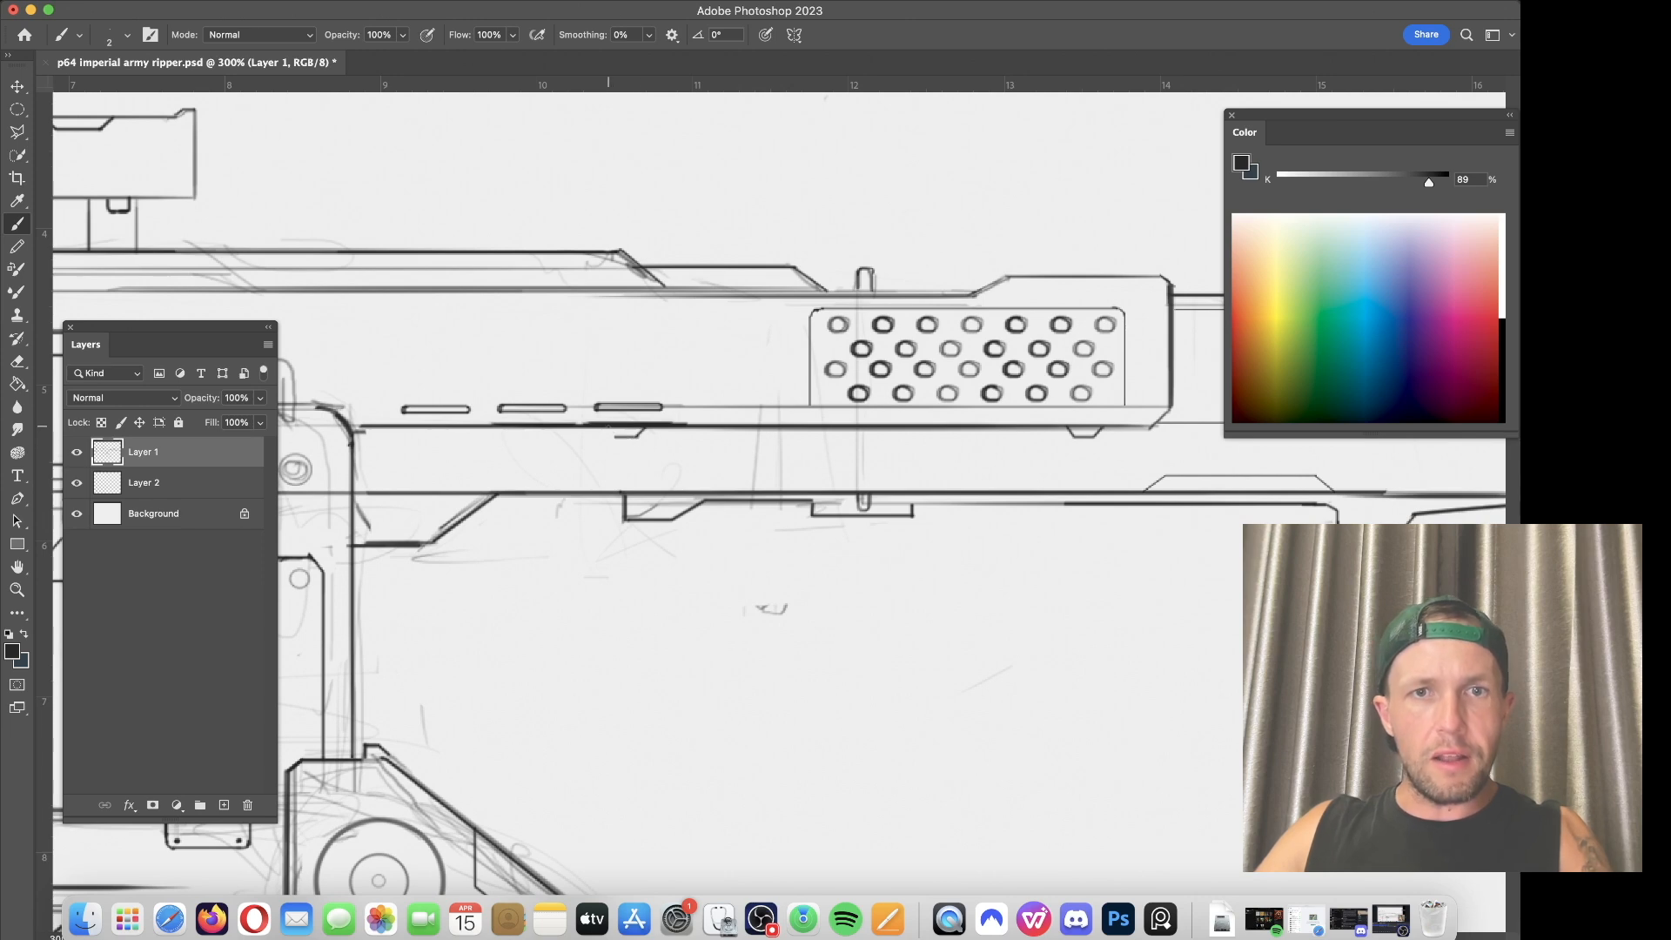
Step: Clone the small angular tab along the lower edge so one sits beneath the middle slot and one beneath the rear slot
key("s")
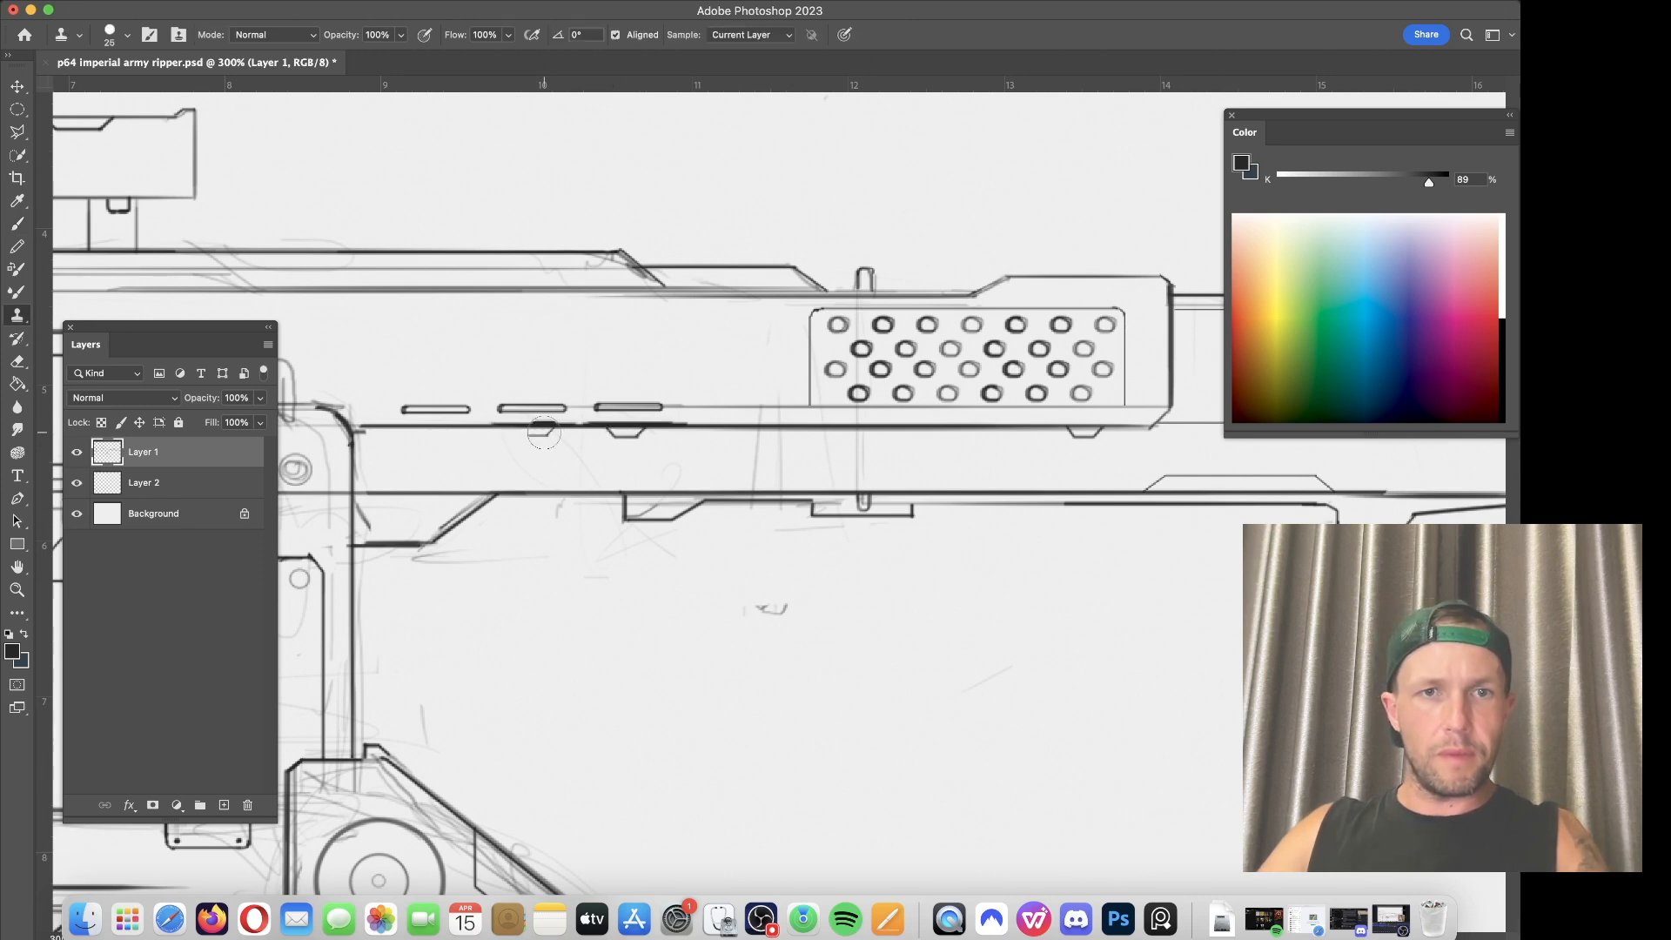
left_click_drag(546, 438, 521, 438)
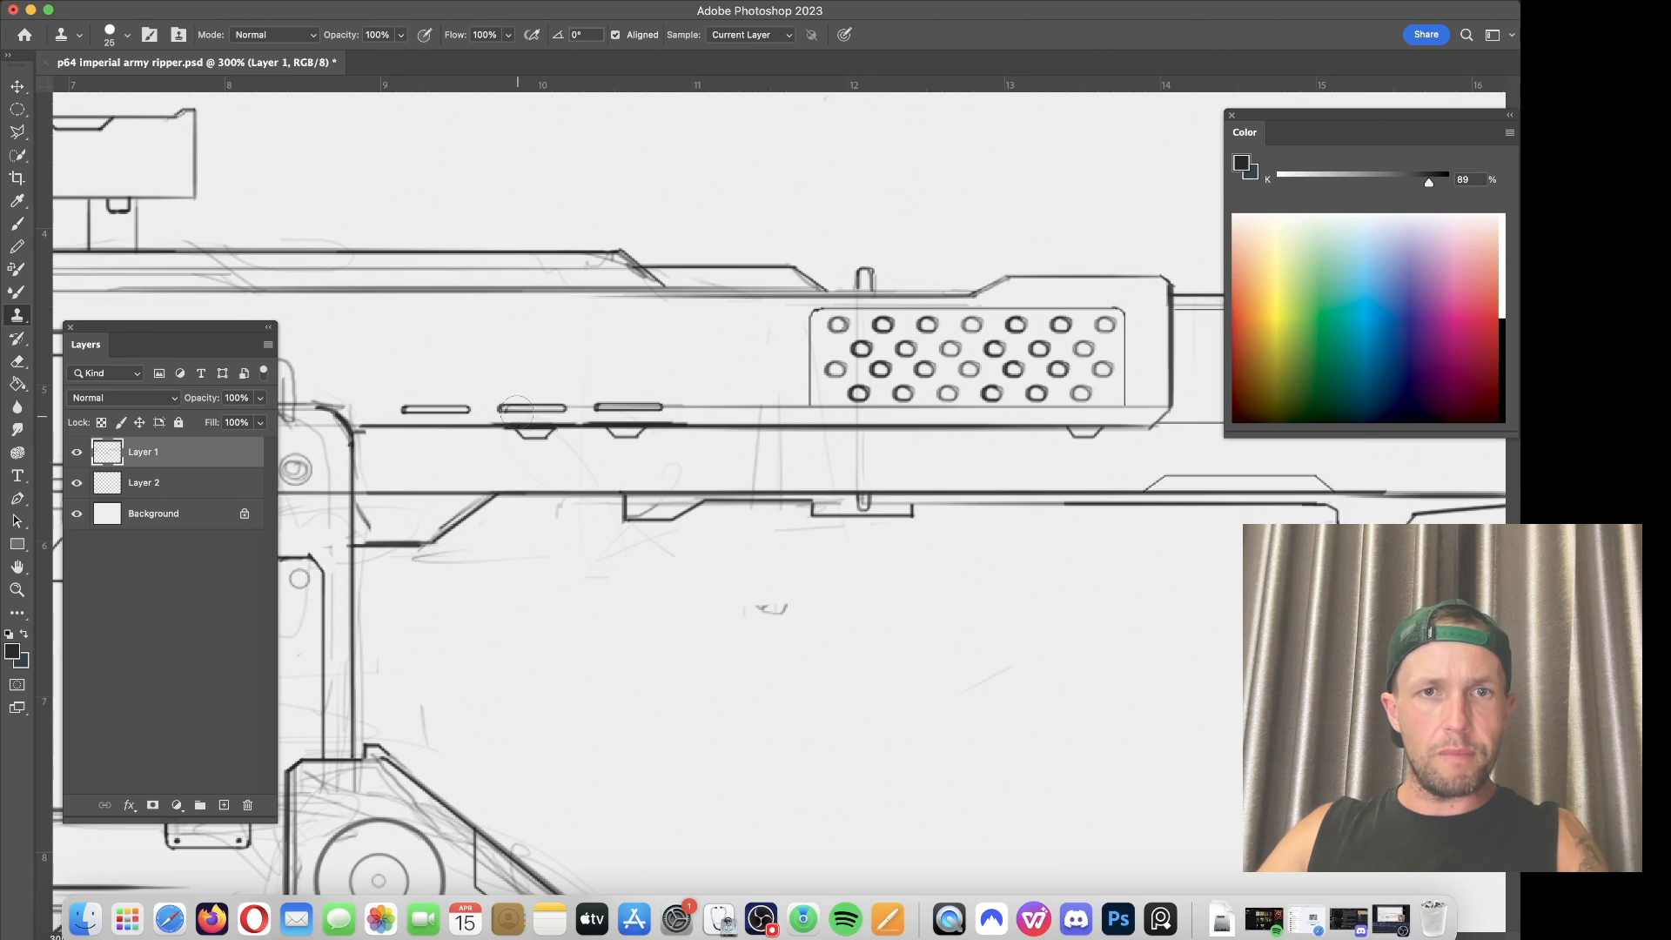
left_click(550, 431, "alt")
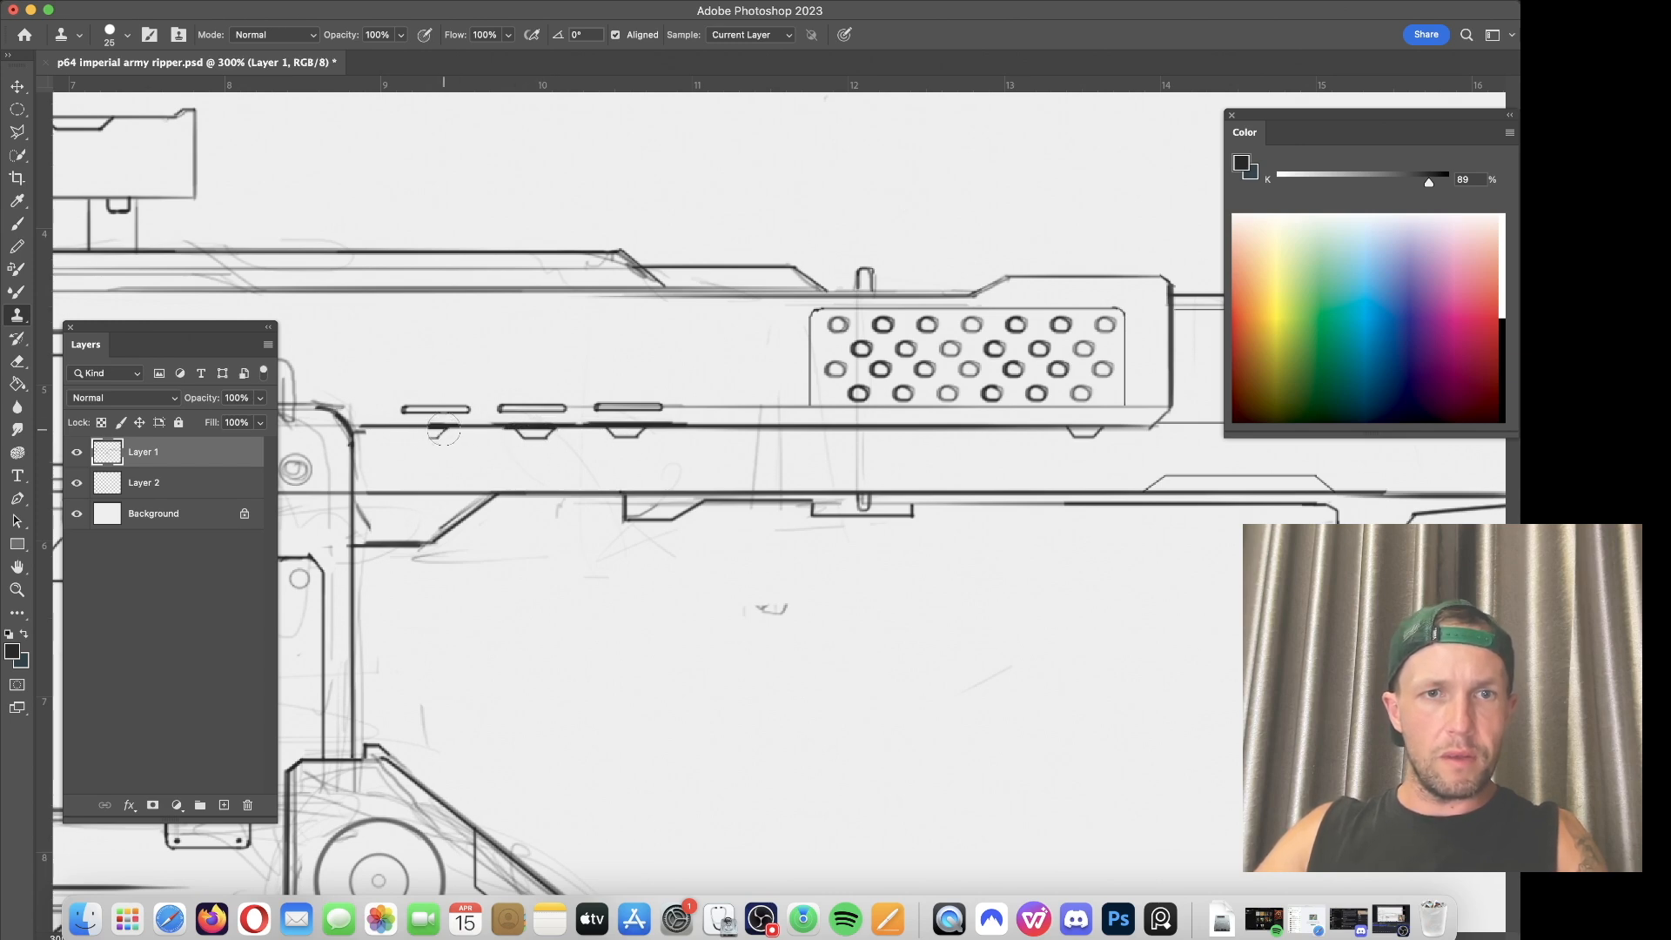
mouse_move(442, 430)
left_mouse_down()
mouse_move(404, 428)
mouse_move(440, 422)
left_mouse_up()
Step: Erase the excess ink along the shroud's lower edge, the marks above the top rail and the stray scribble below the barrel
key("e")
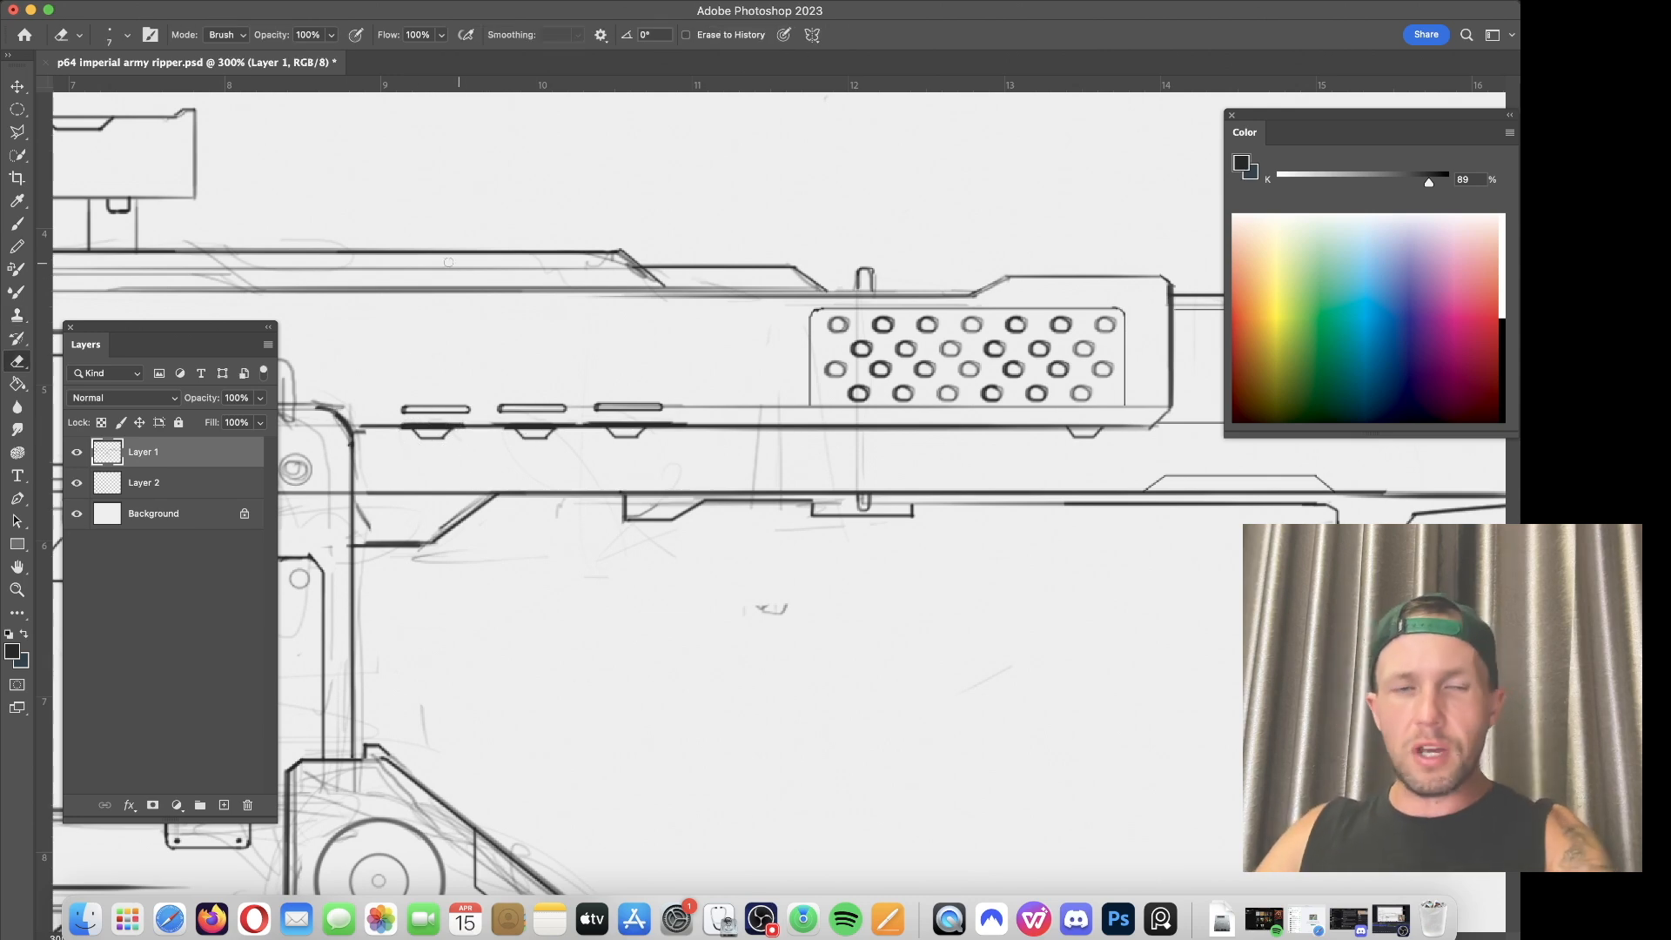
left_click_drag(399, 421, 848, 426)
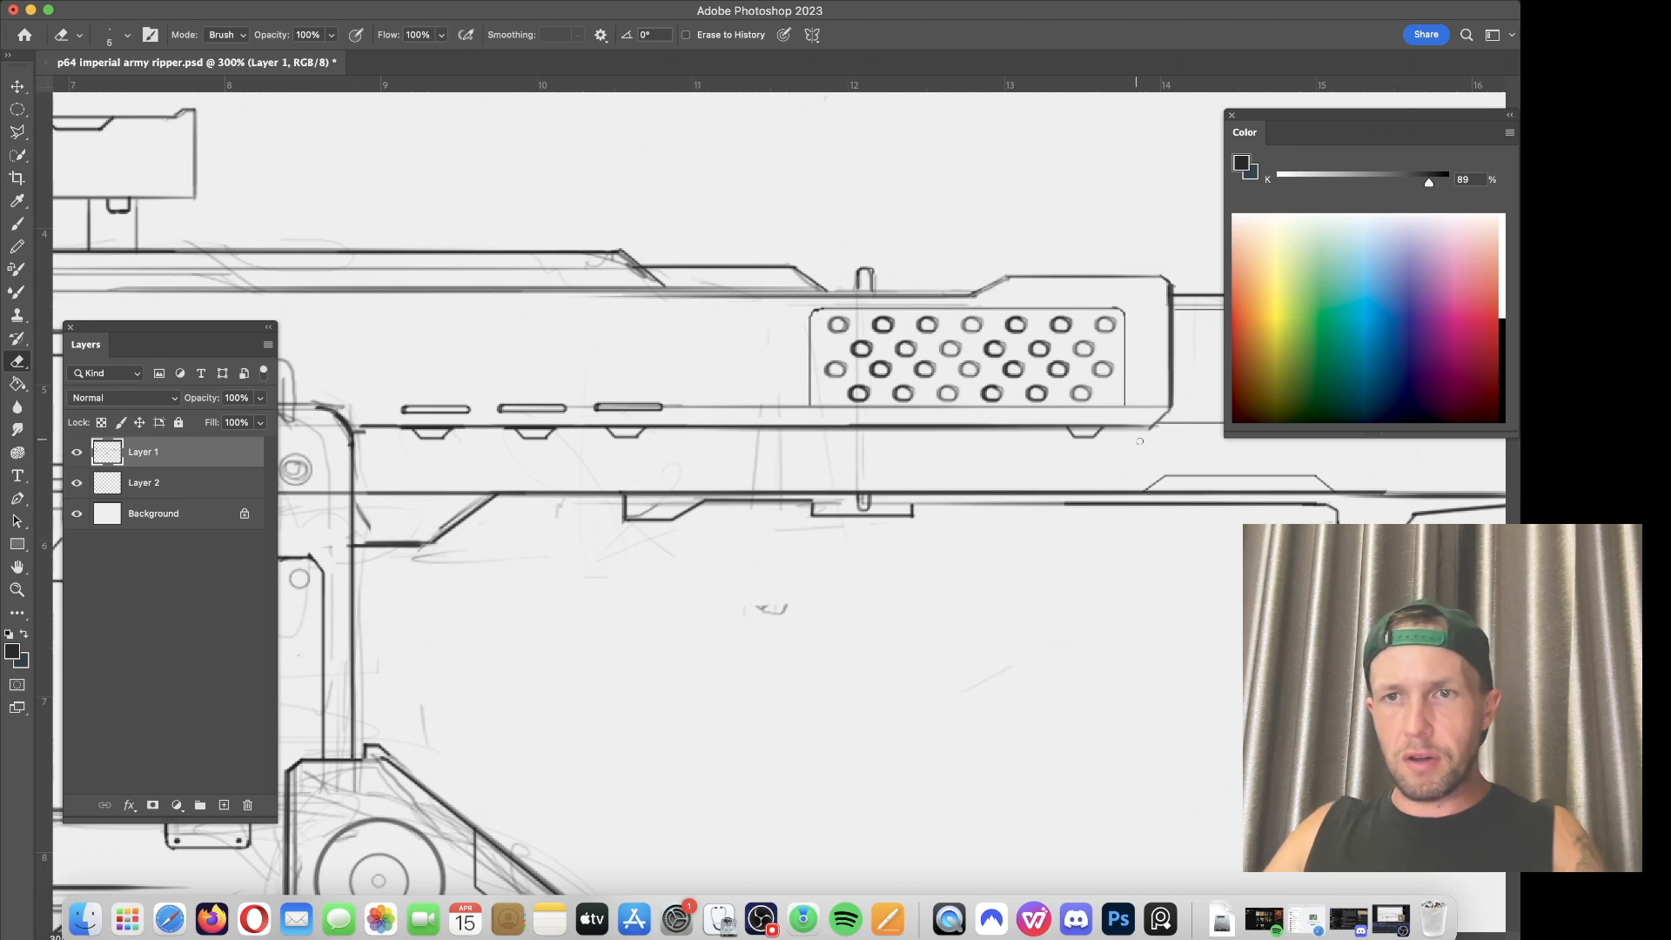
left_click_drag(1158, 431, 1106, 432)
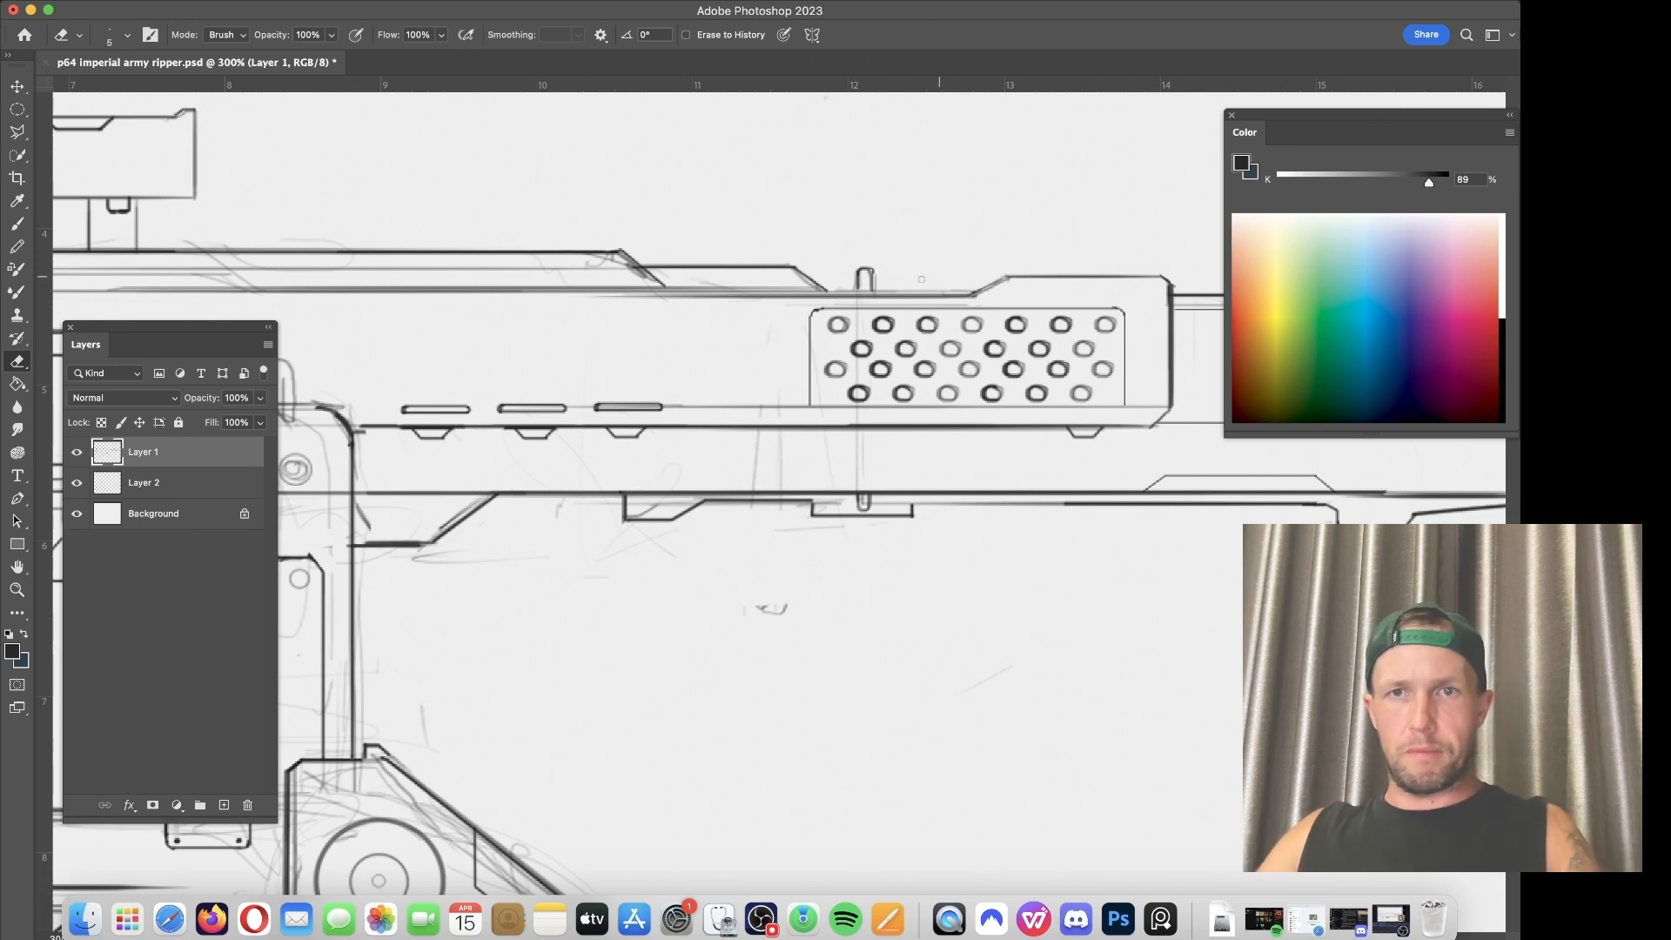
left_click_drag(885, 290, 954, 286)
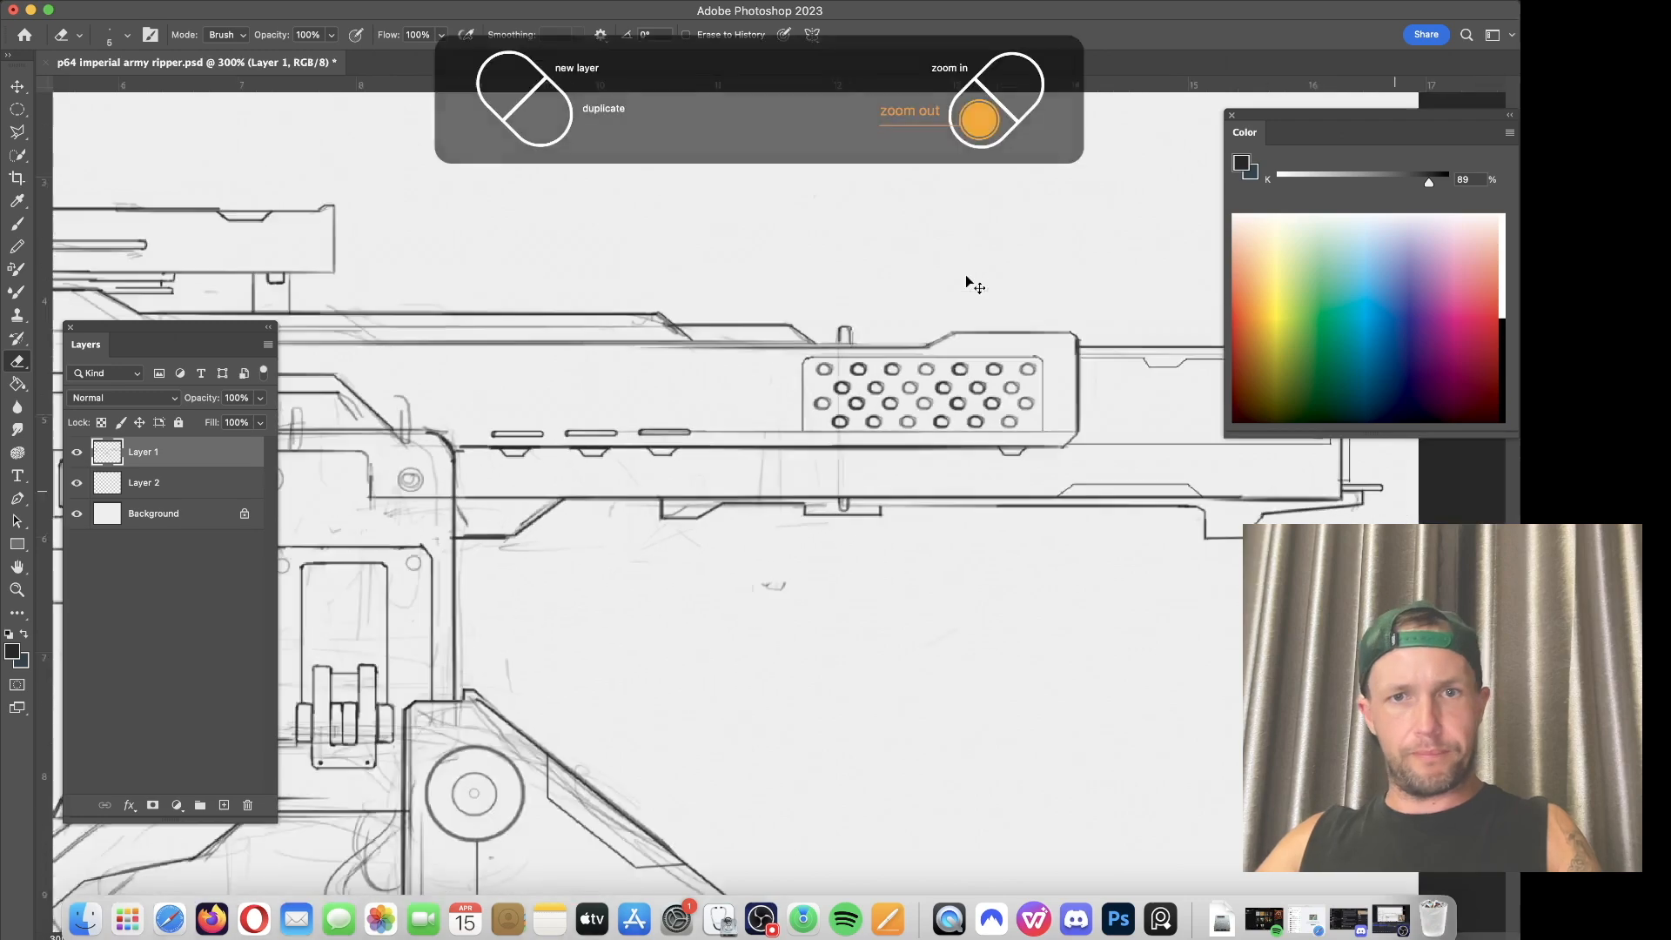
key("super+minus")
key("super+minus")
key("super+minus")
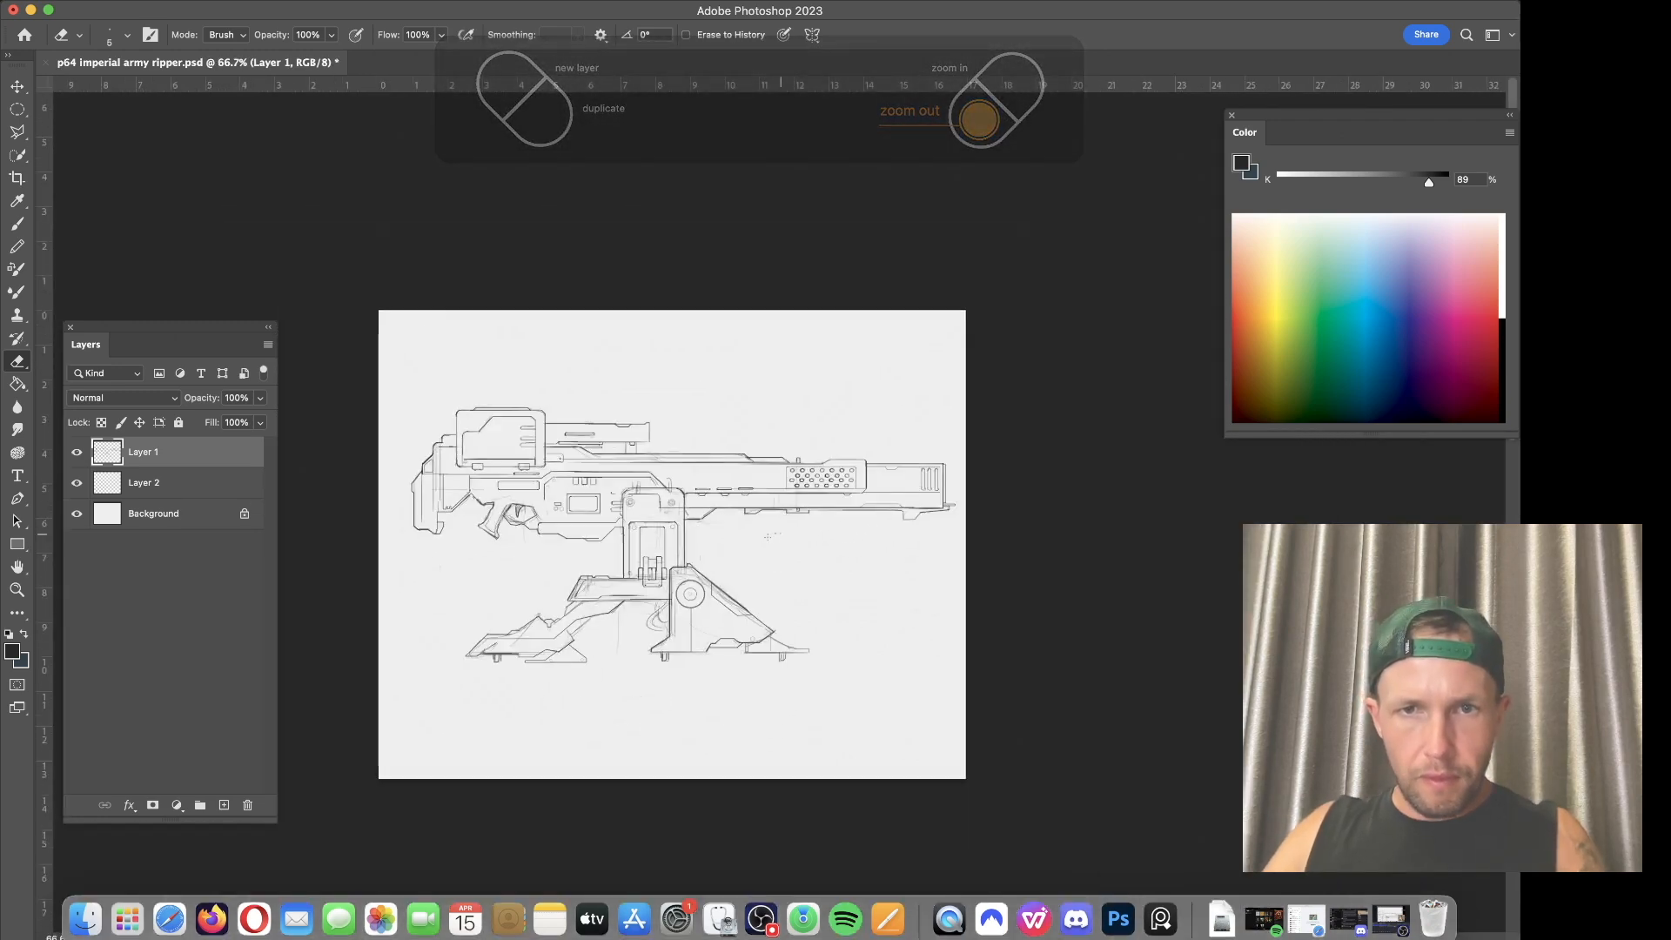
key("super+equal")
key("super+equal")
key("super+equal")
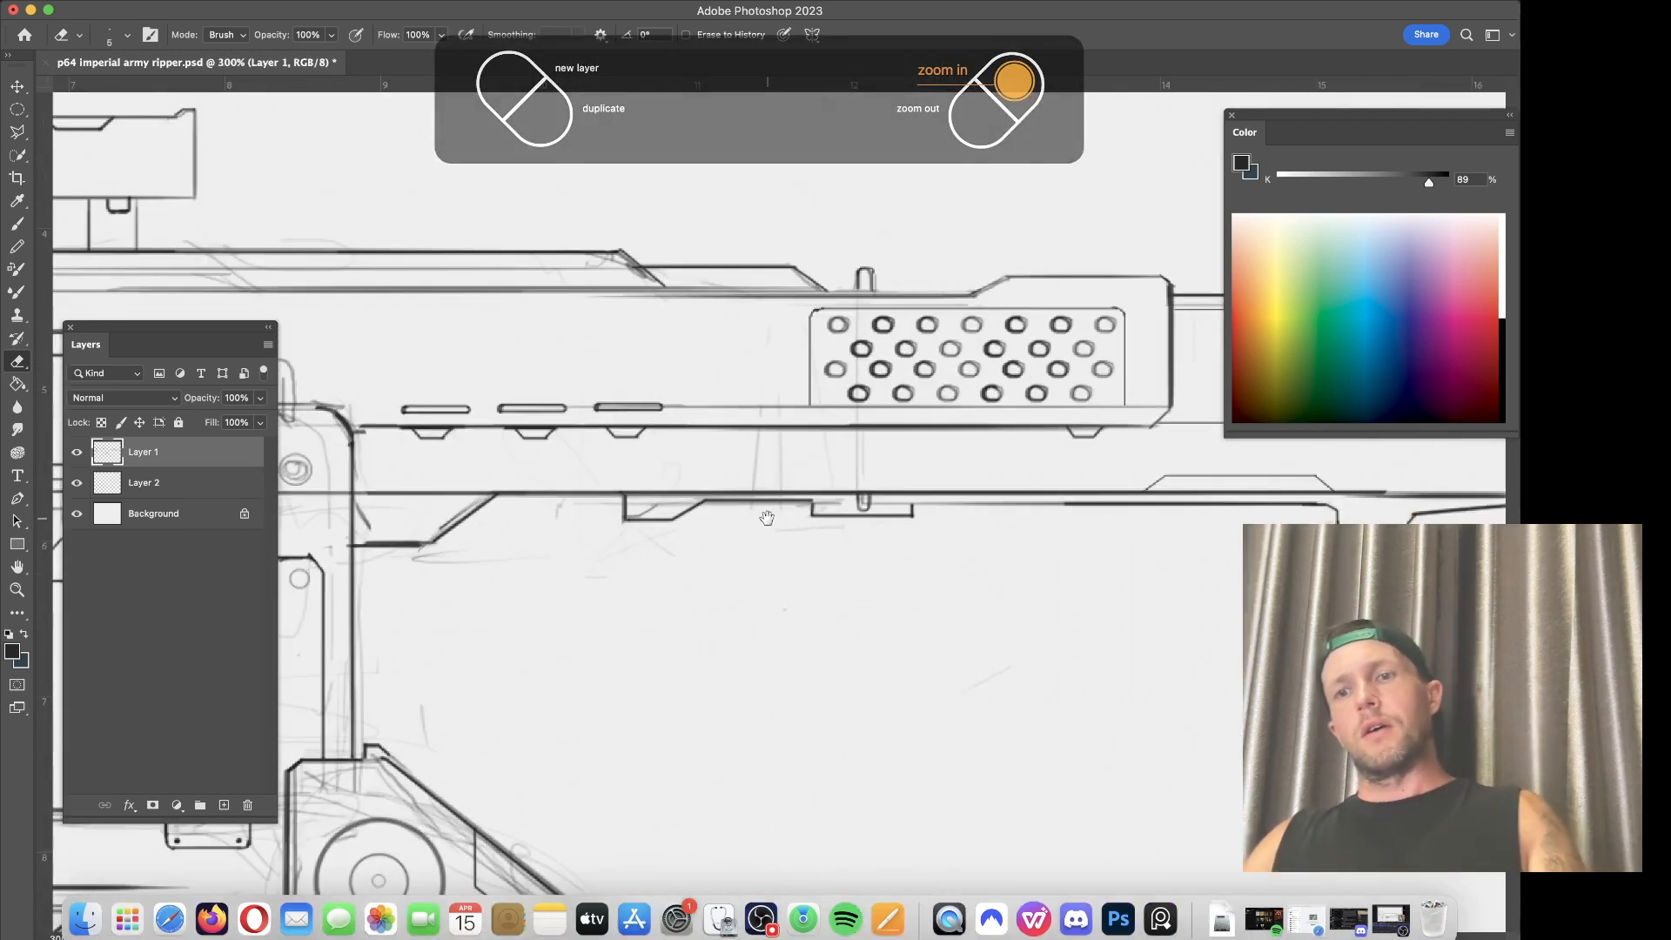
Step: Erase a gap in the barrel's lower line above the underside block and draw a raised trapezoidal tab in it
scroll(893, 493, "right", 5)
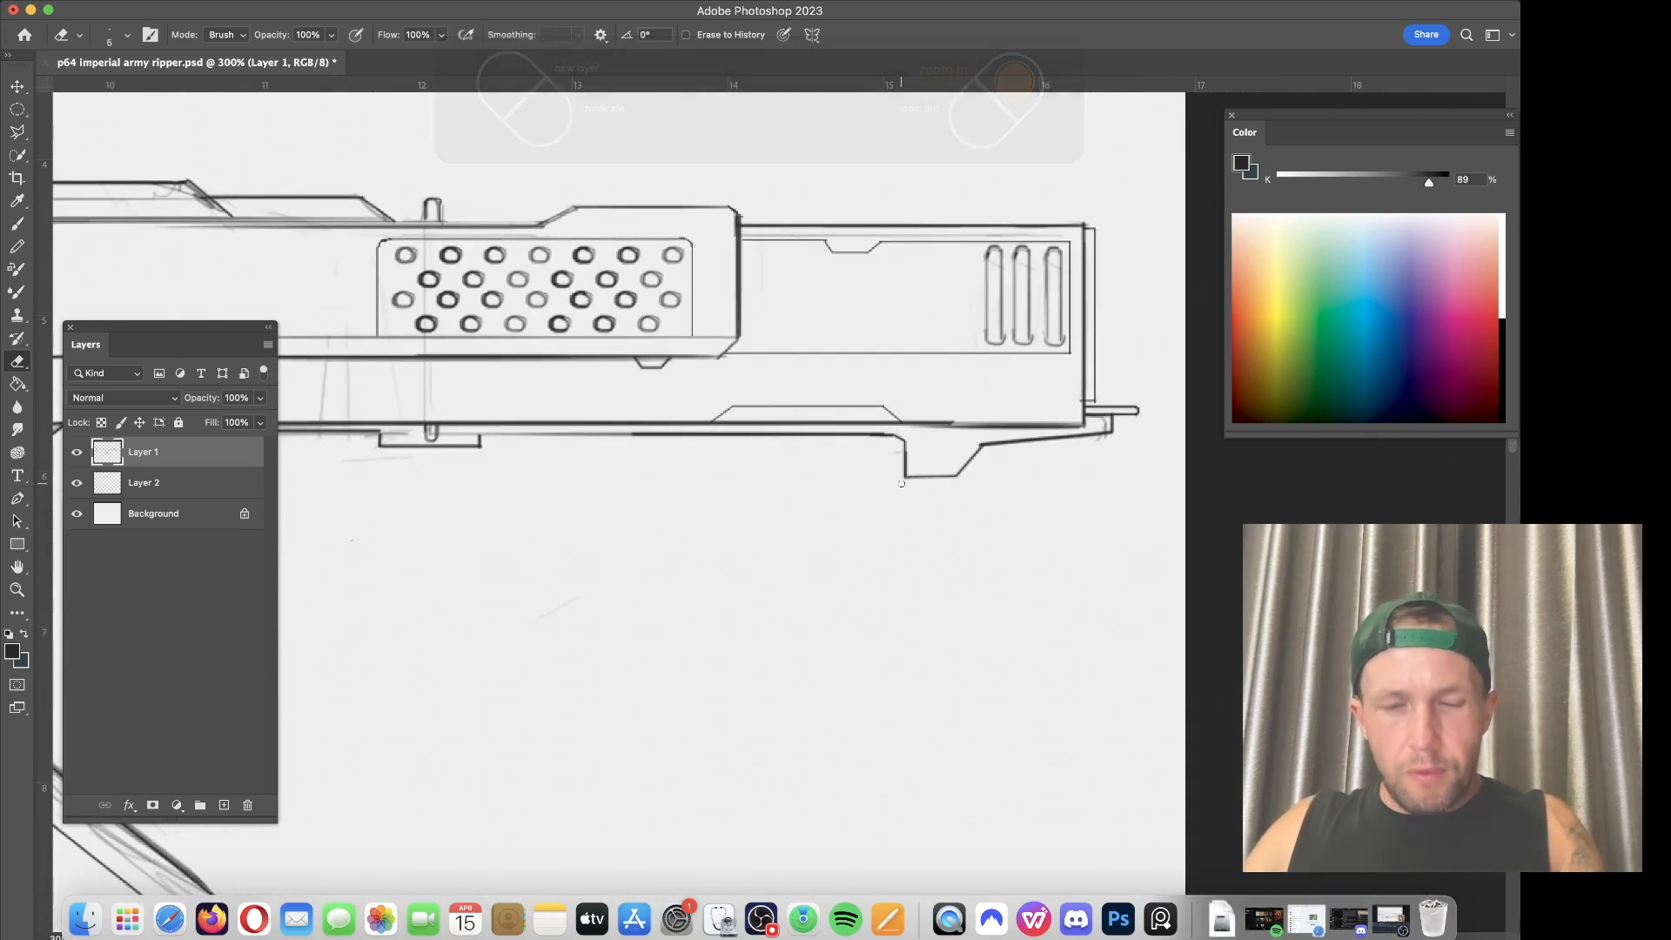
key("b")
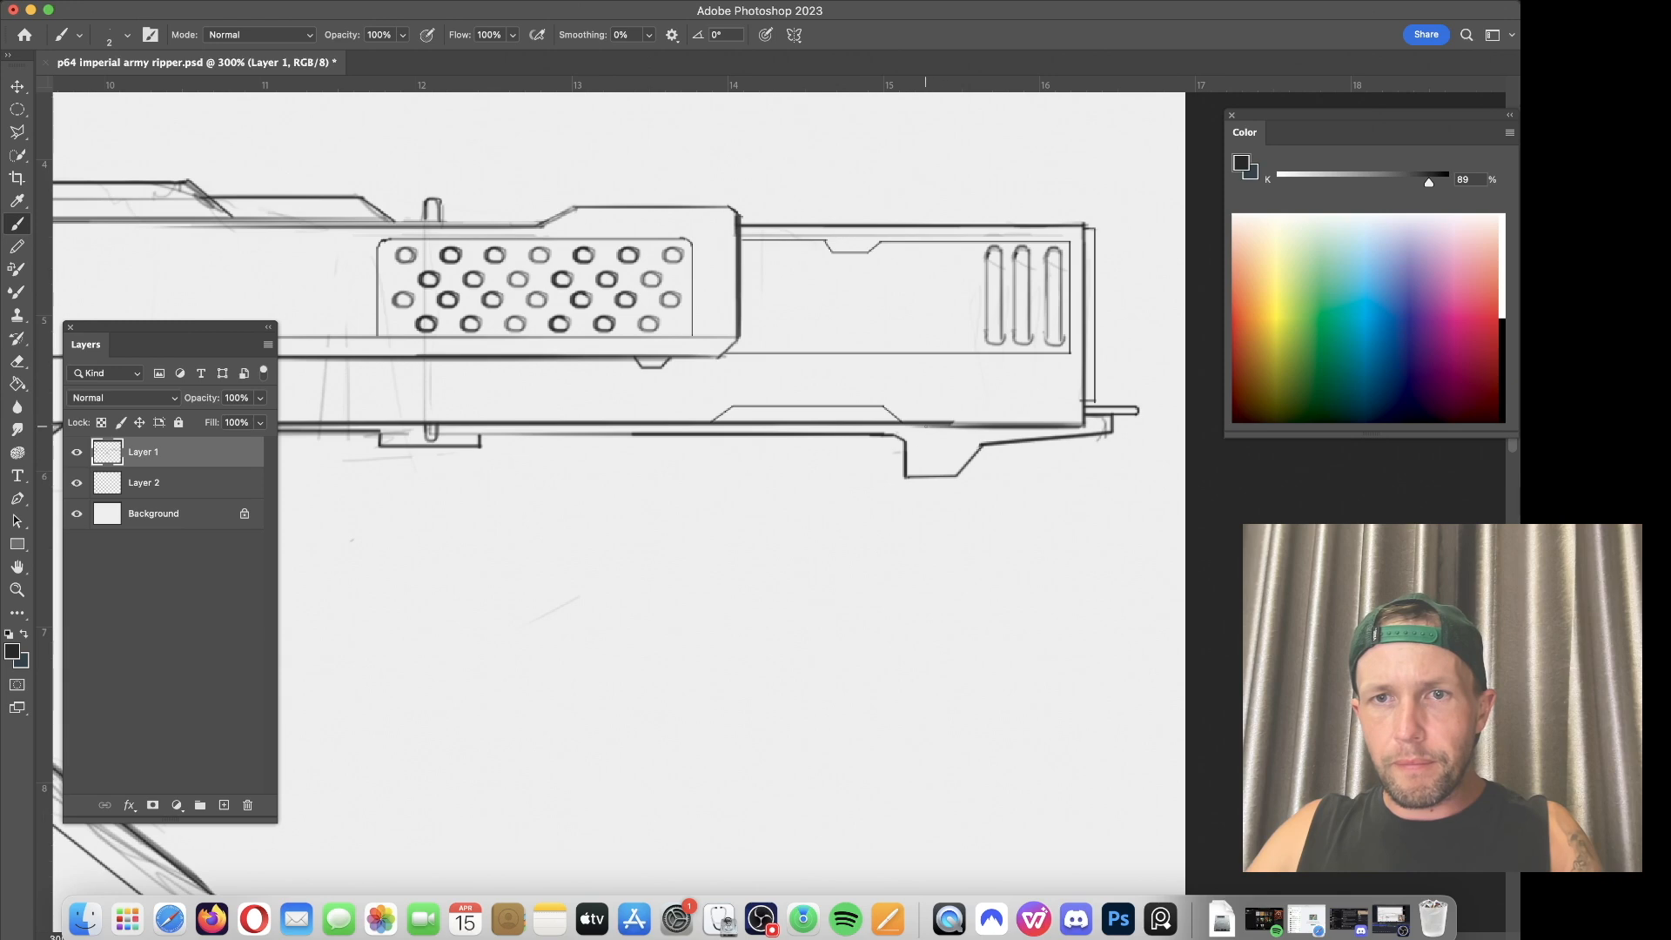
key("e")
left_click_drag(958, 425, 940, 425)
key("b")
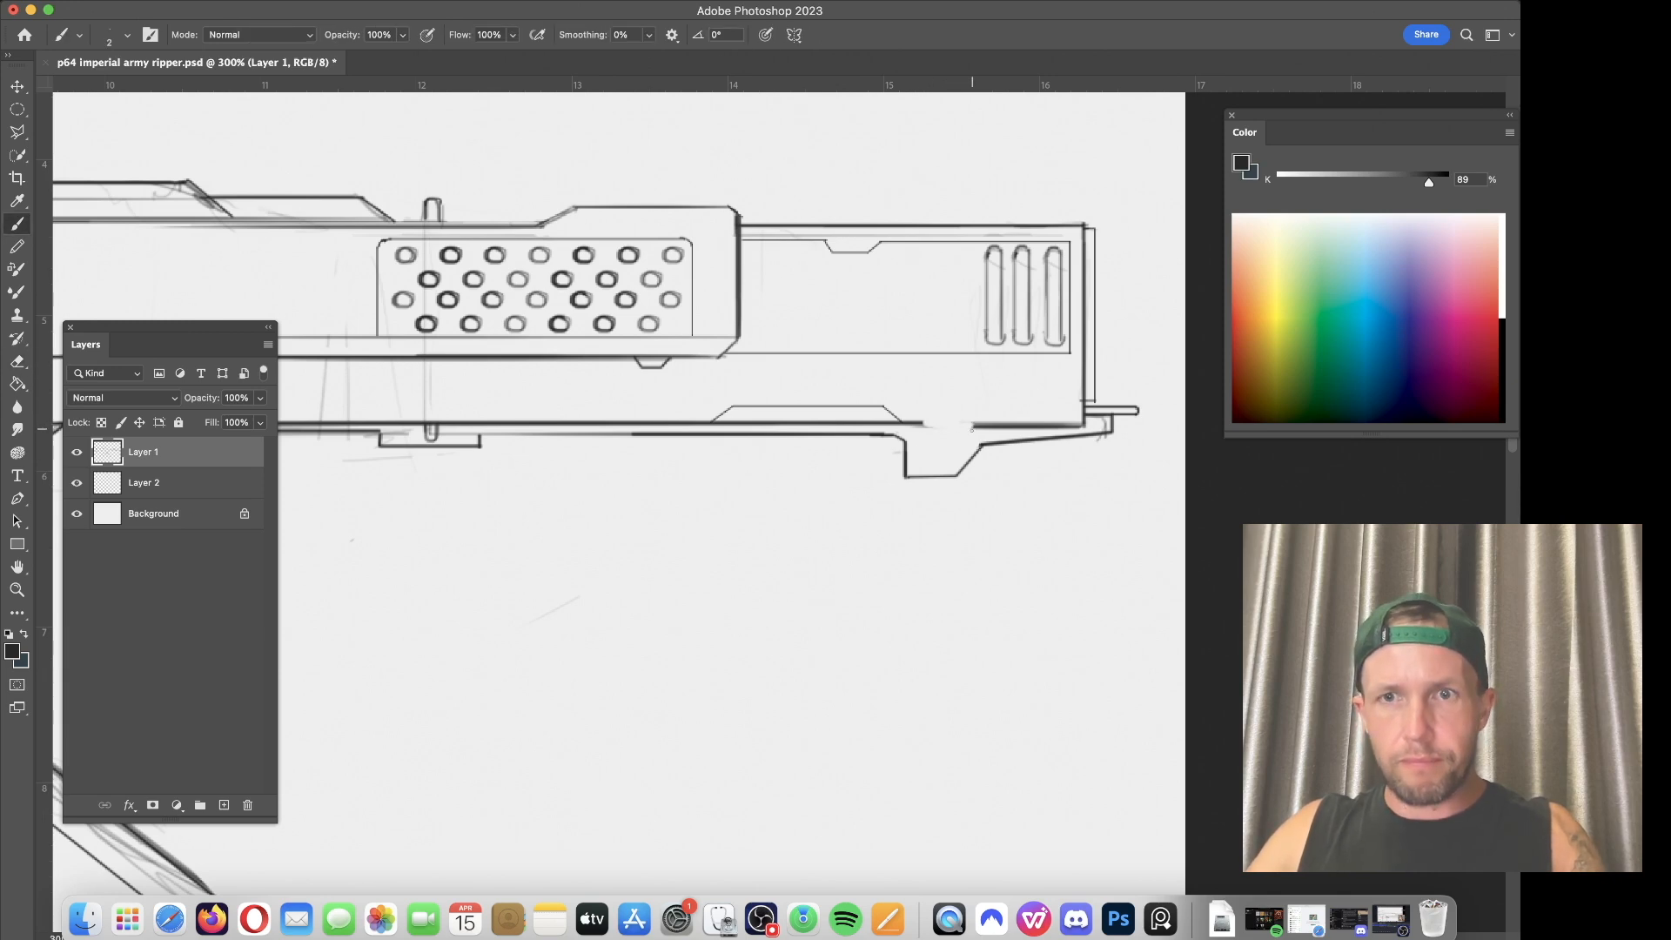
left_click_drag(974, 426, 936, 410)
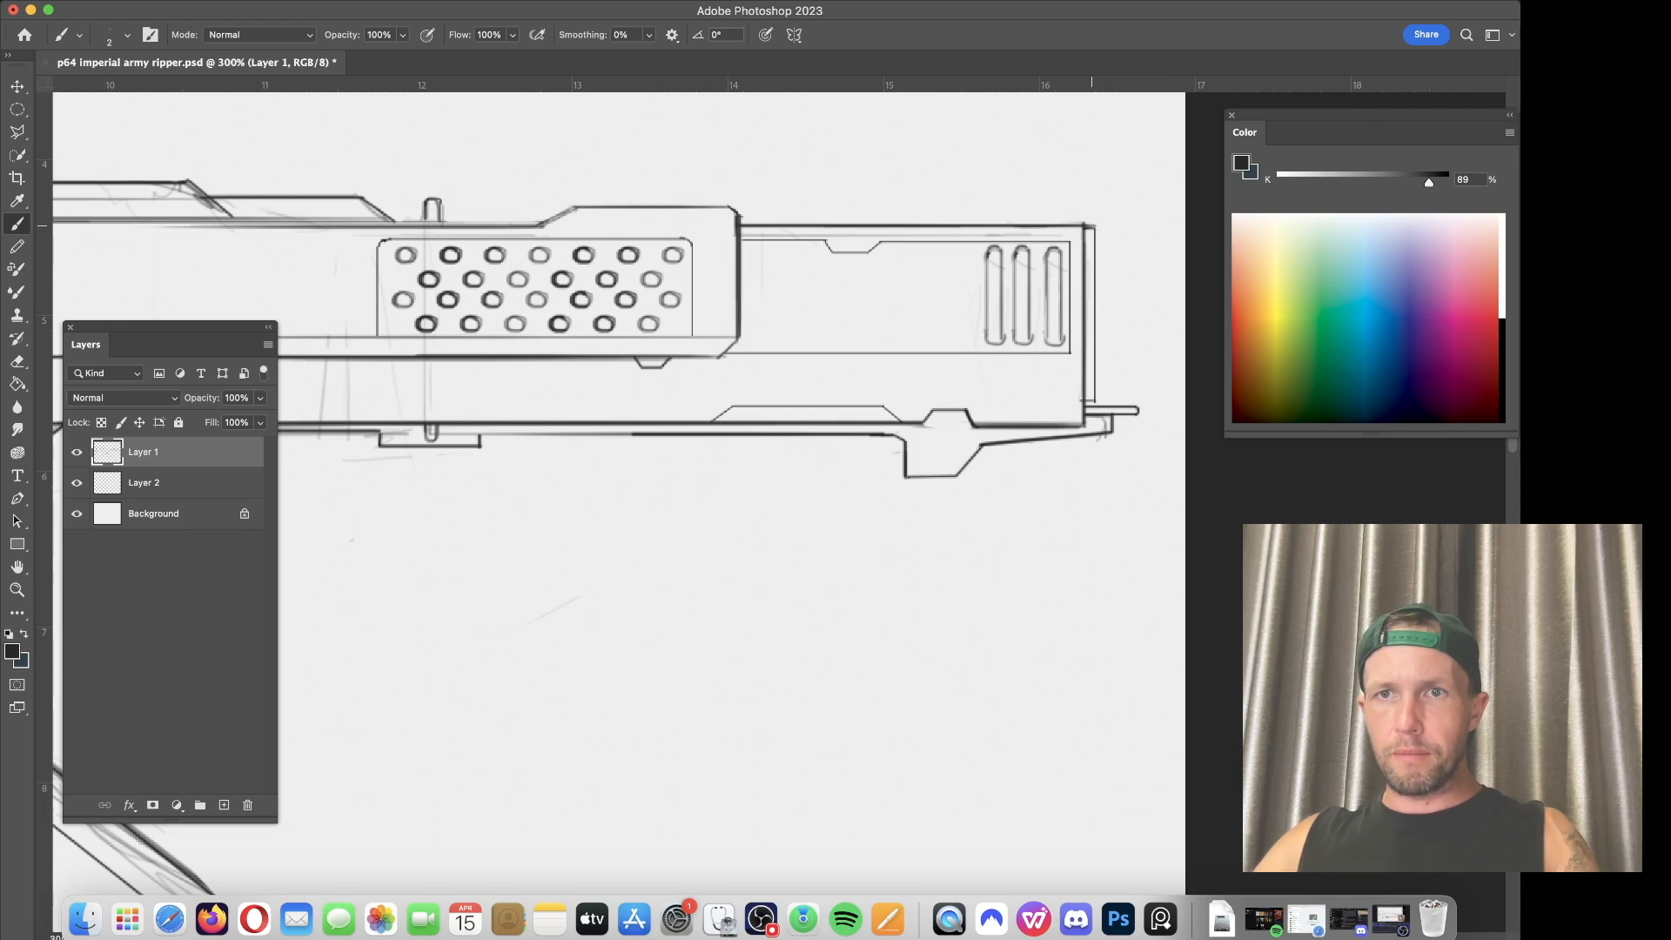
Step: Ink the muzzle's outer front edge, and draw a diagonal line inside the inset panel that levels out toward the shroud
left_click_drag(1097, 227, 1097, 396)
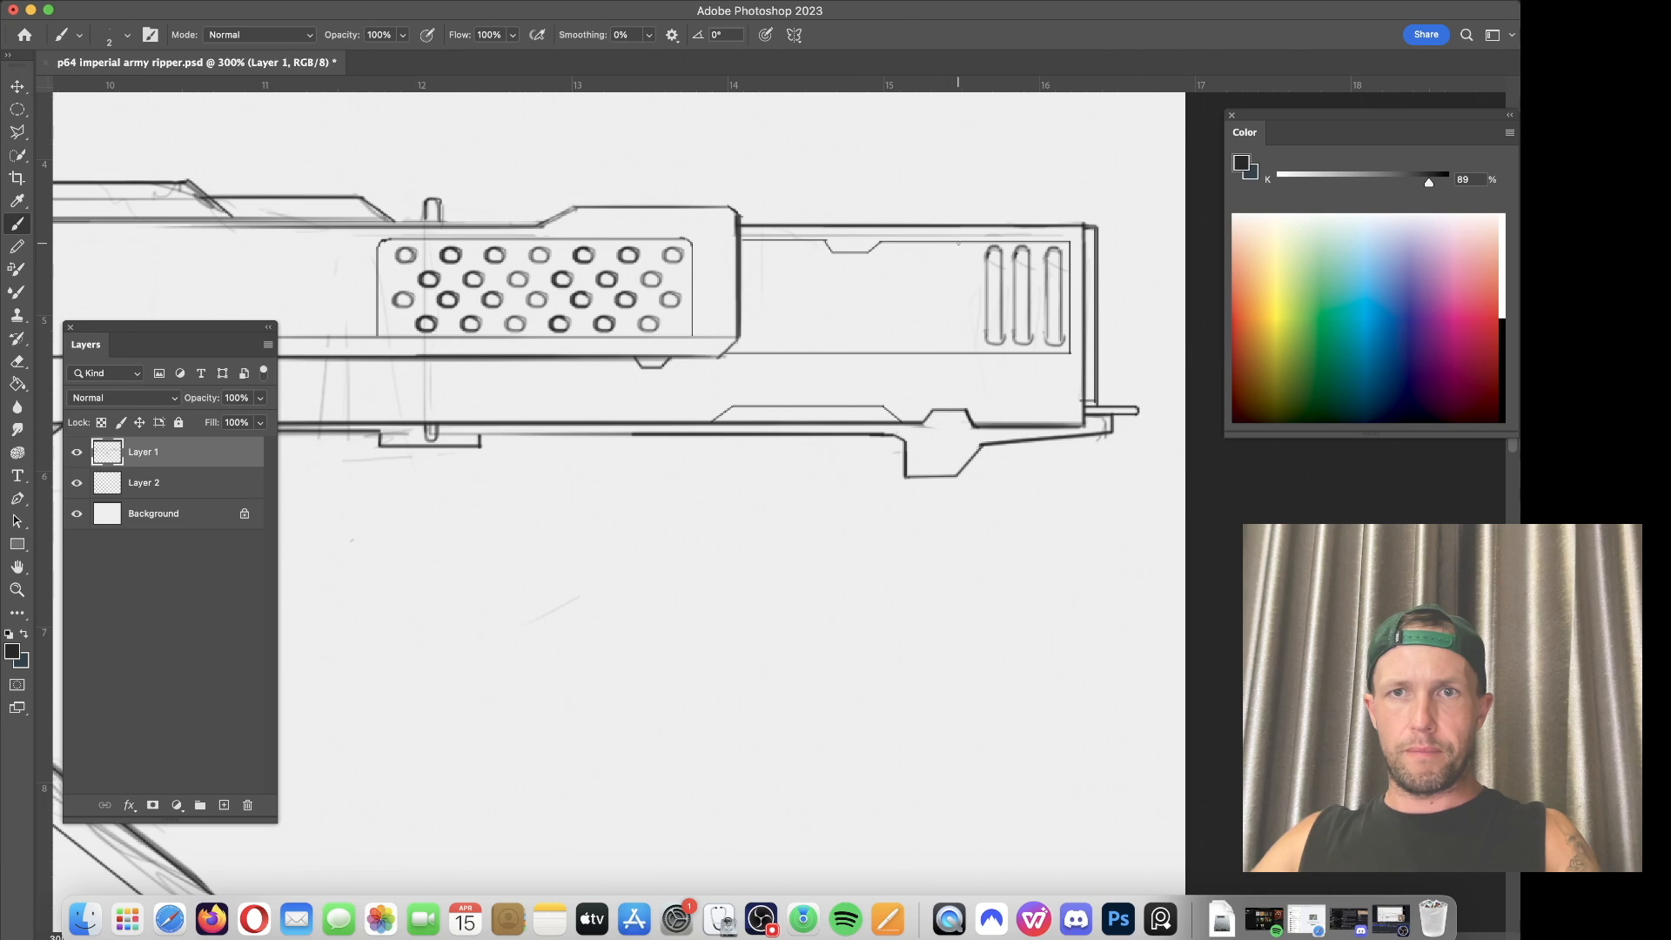
left_click_drag(961, 242, 865, 306)
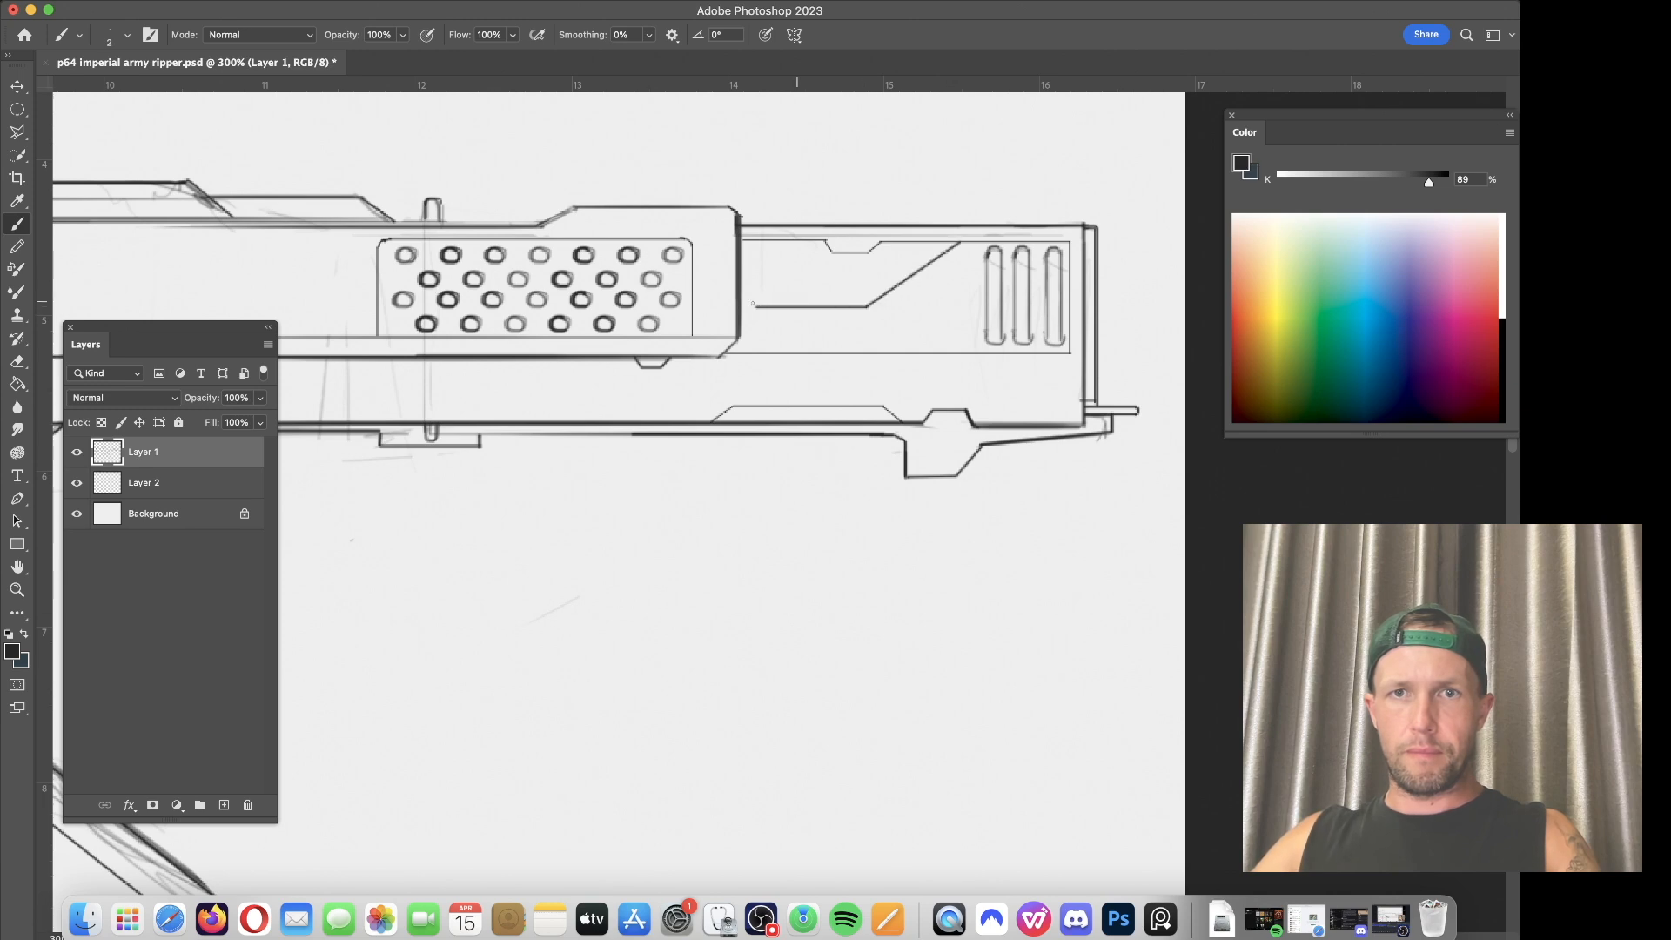
Step: Erase the stepped inner line and rough sketch marks inside the upper part of the mount bracket, using a larger eraser
left_click_drag(630, 418, 1184, 441)
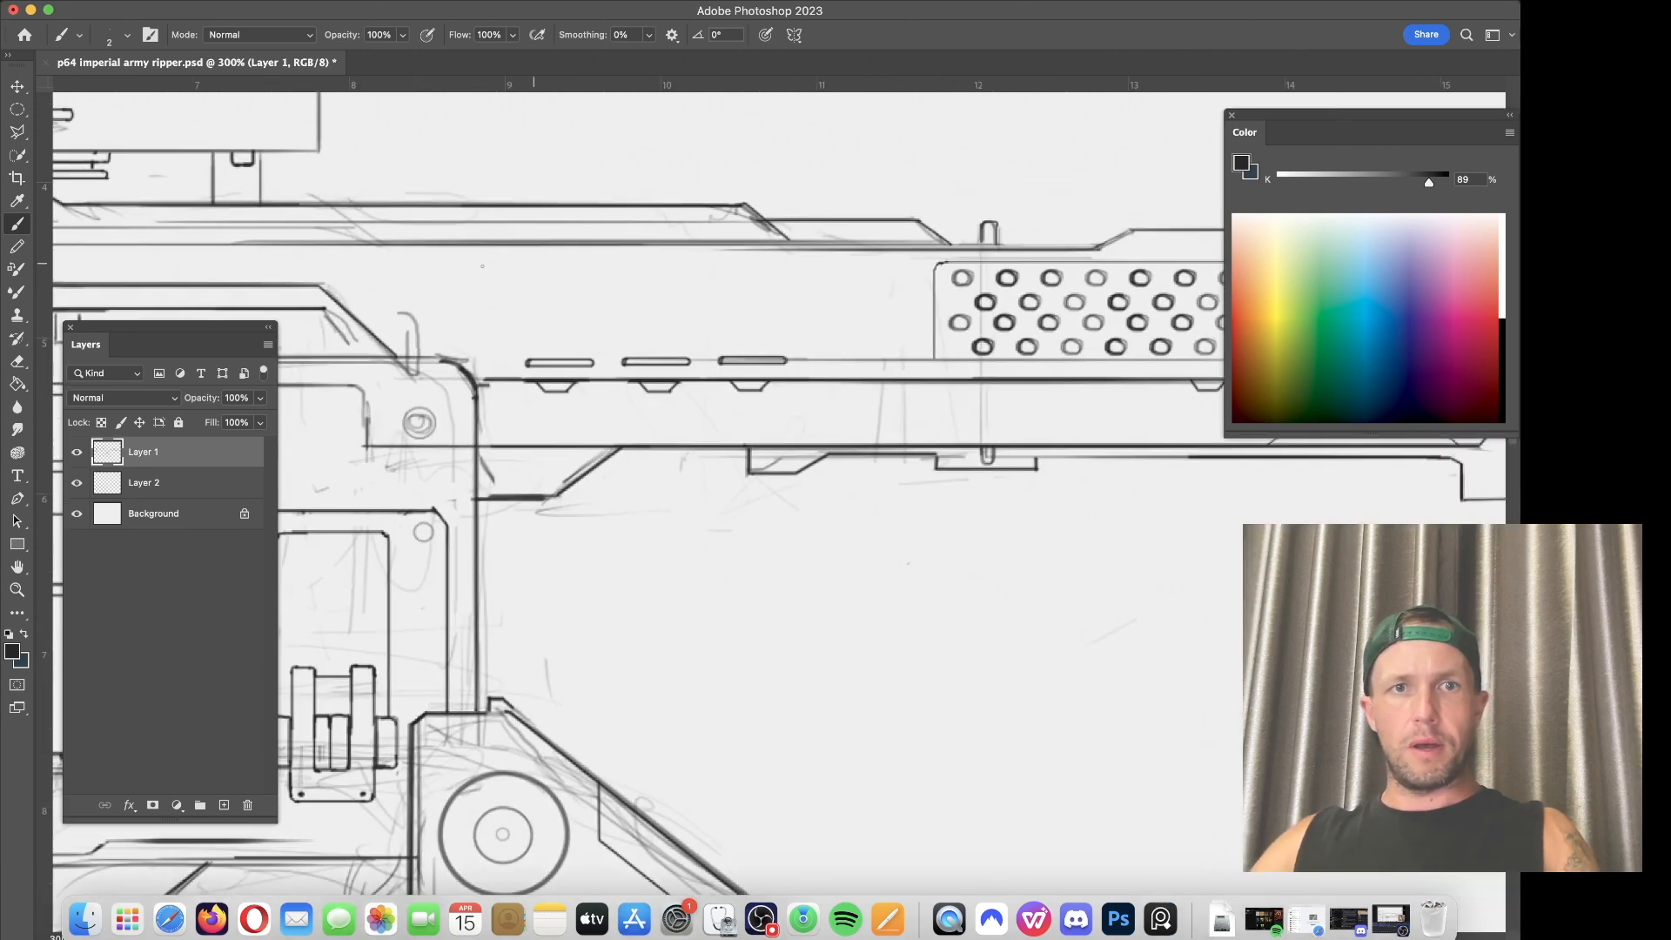
mouse_move(495, 324)
left_mouse_down()
mouse_move(1073, 406)
mouse_move(563, 404)
left_mouse_up()
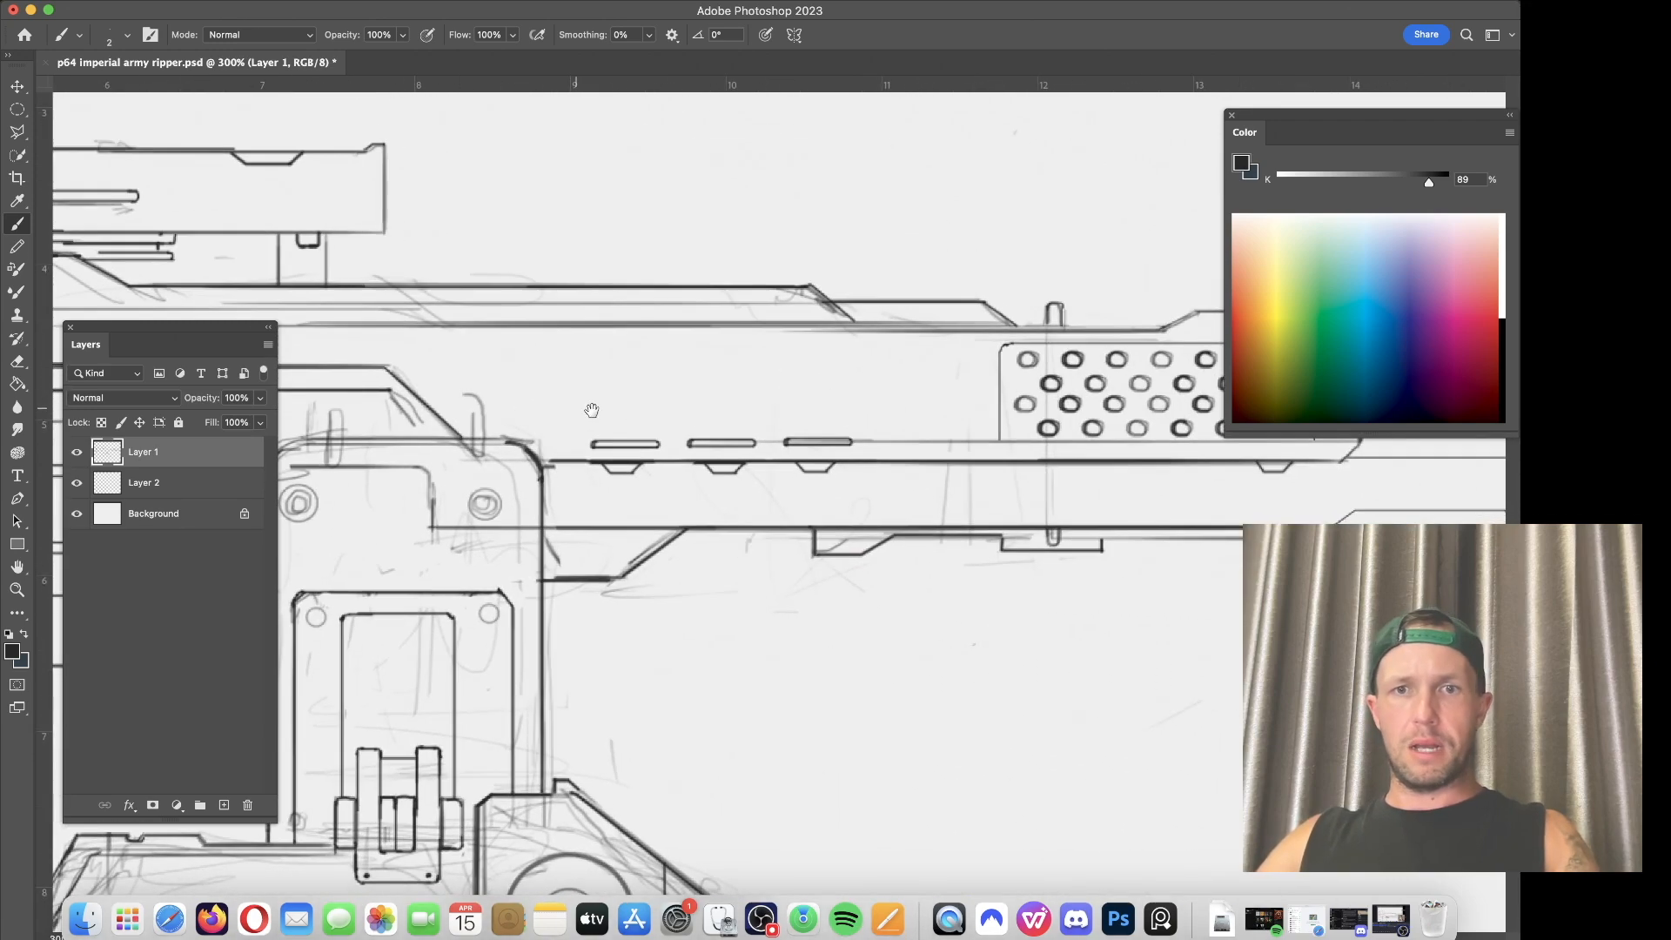
key("e")
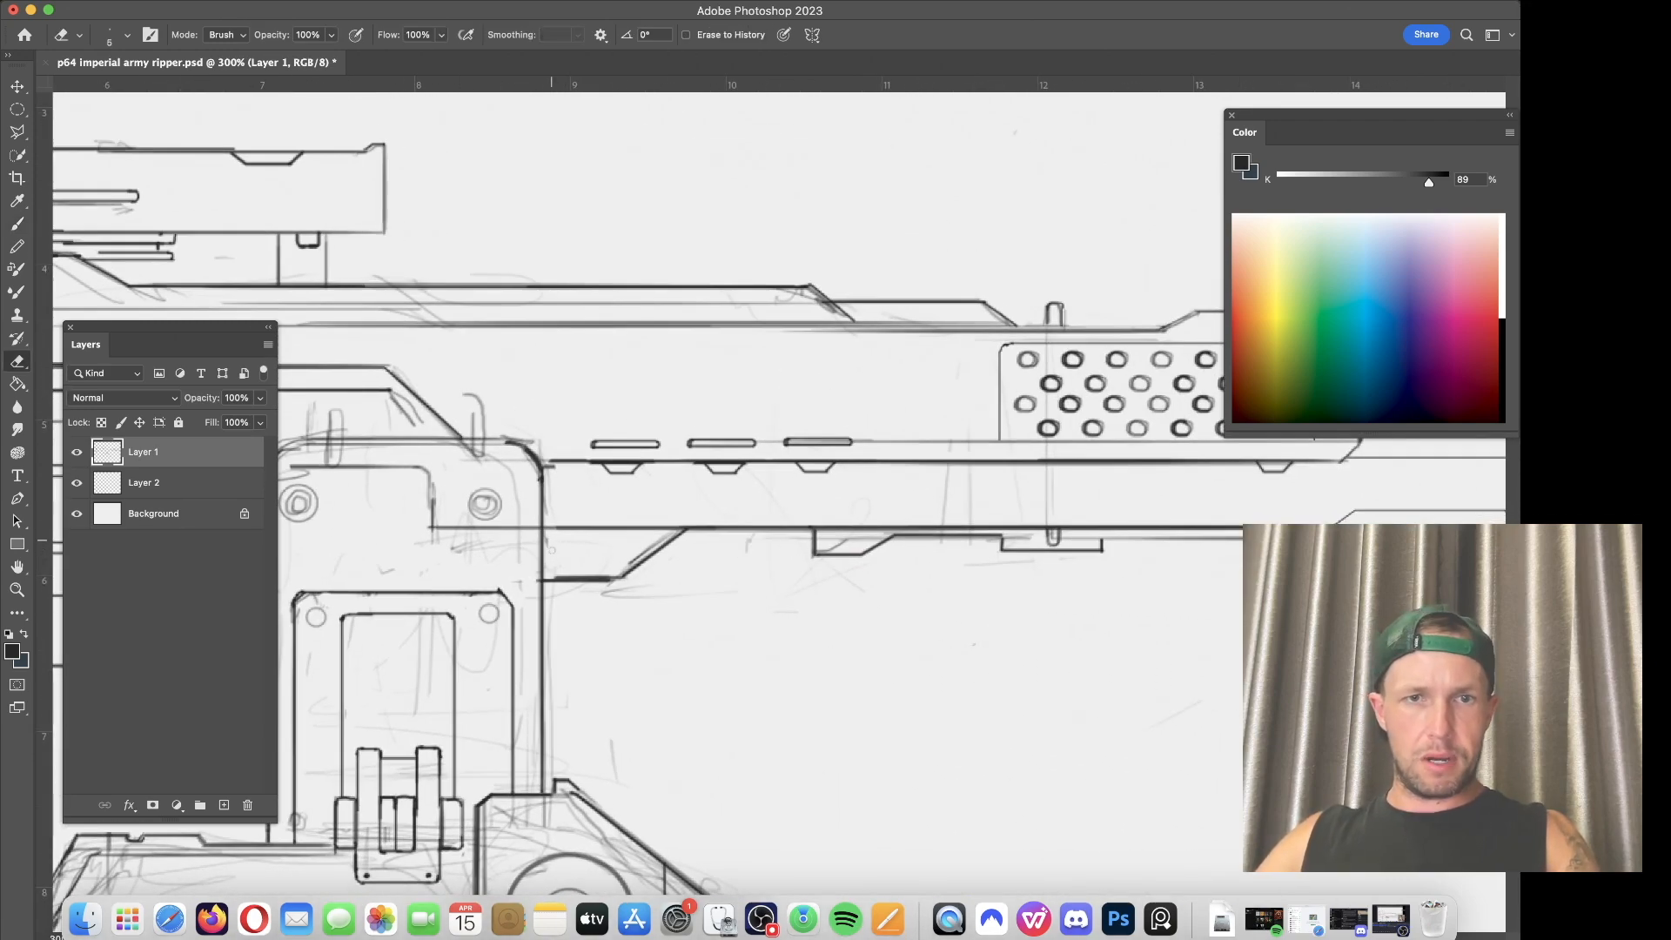
key("b")
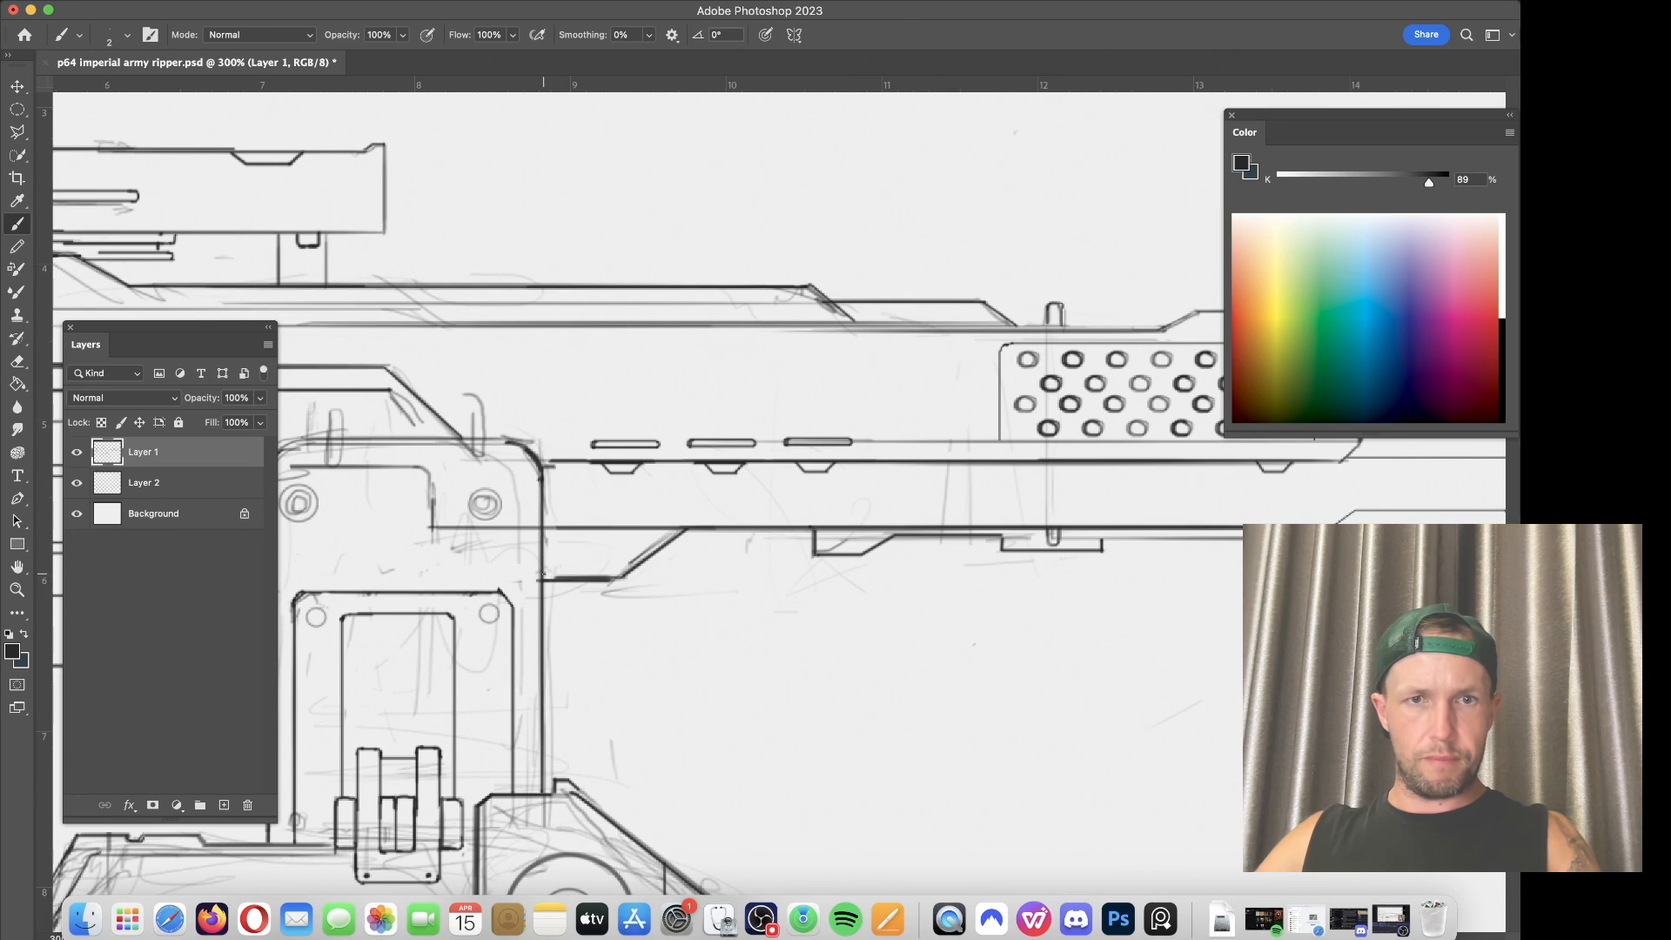
left_click_drag(536, 501, 870, 452)
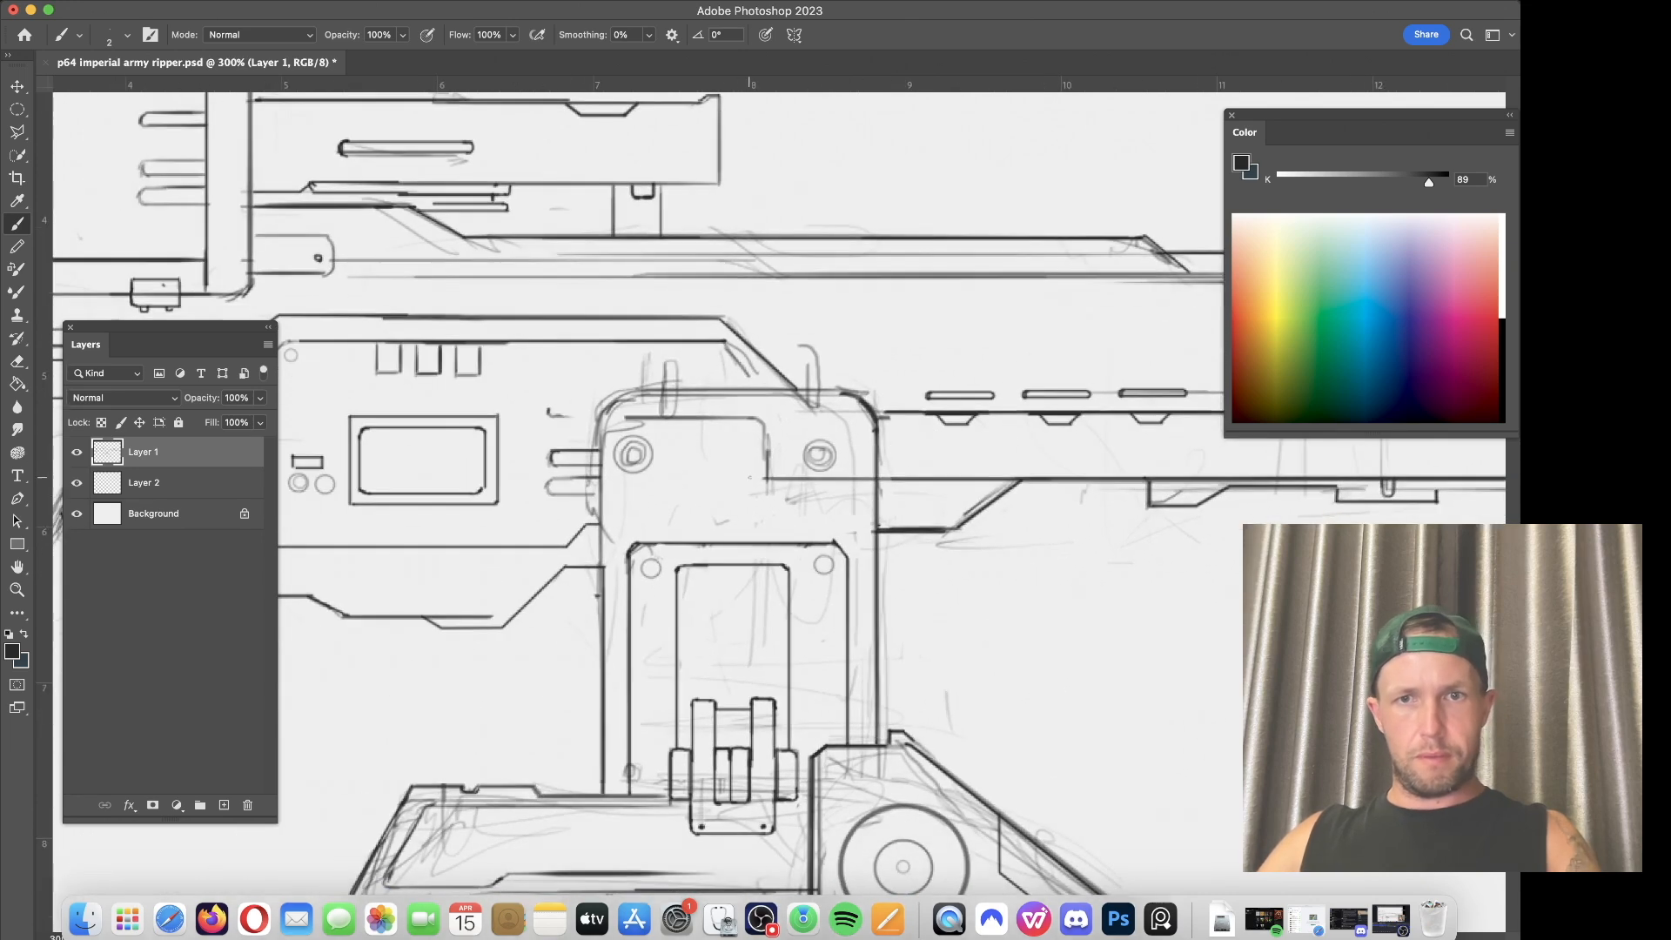
key("e")
mouse_move(627, 418)
left_mouse_down()
mouse_move(734, 419)
mouse_move(765, 437)
mouse_move(776, 485)
mouse_move(773, 440)
mouse_move(784, 491)
mouse_move(866, 477)
left_mouse_up()
key("bracketright")
key("bracketright")
key("bracketright")
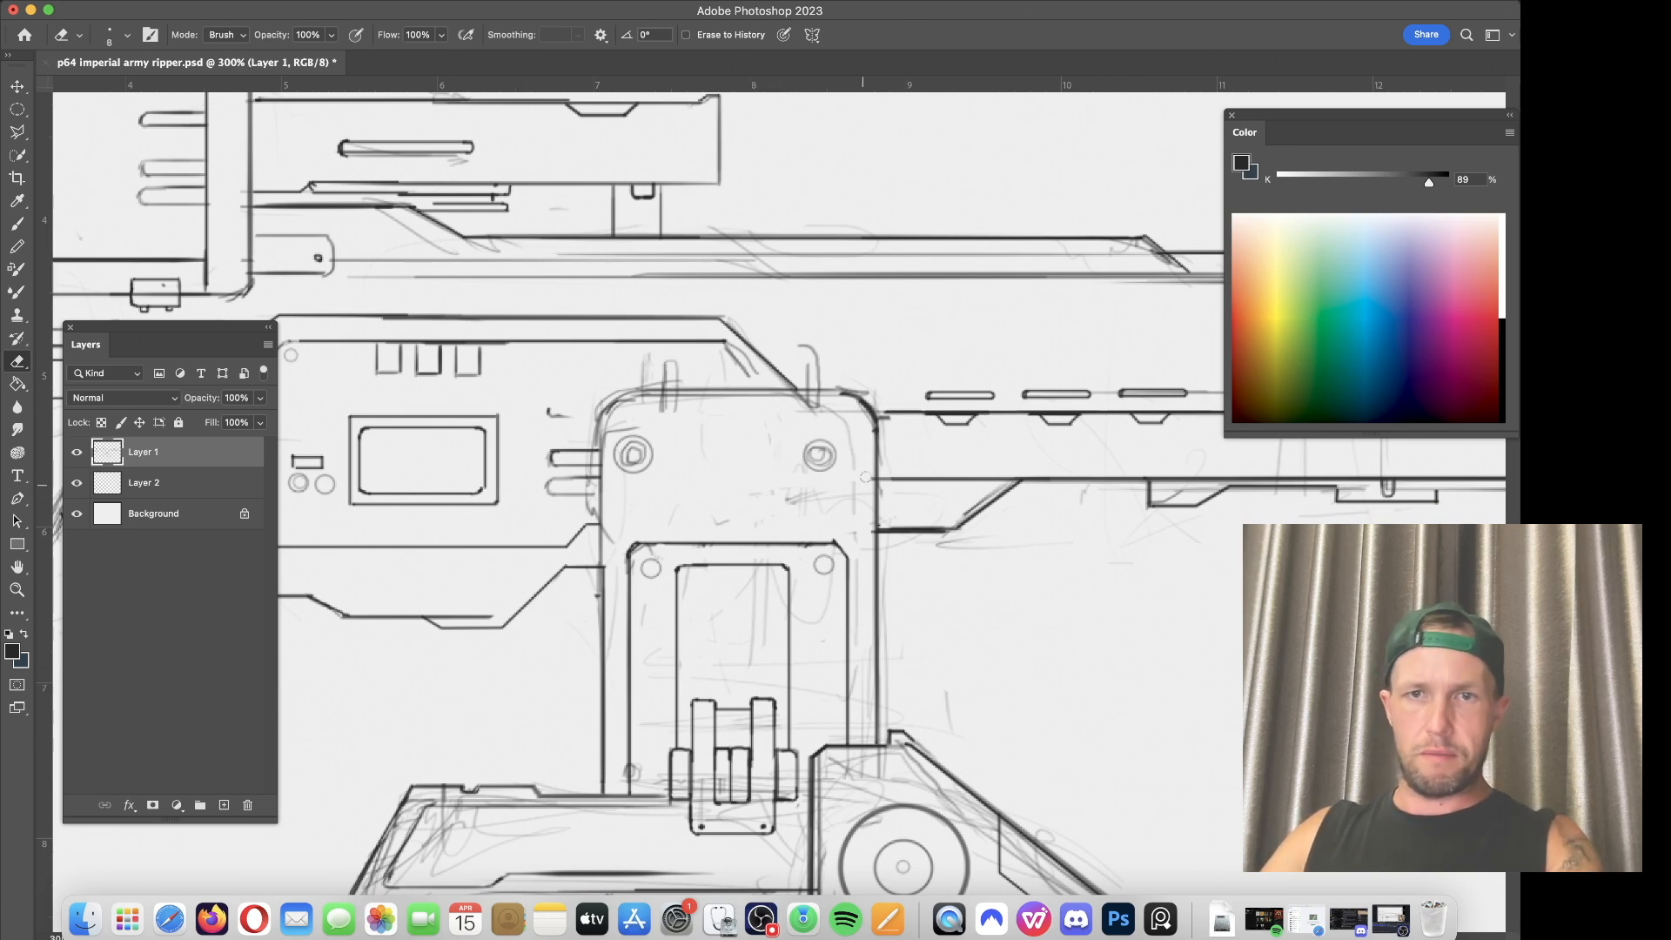
Step: Ink the mount bracket's rear edge and top edge with darker 2 px lines
key("b")
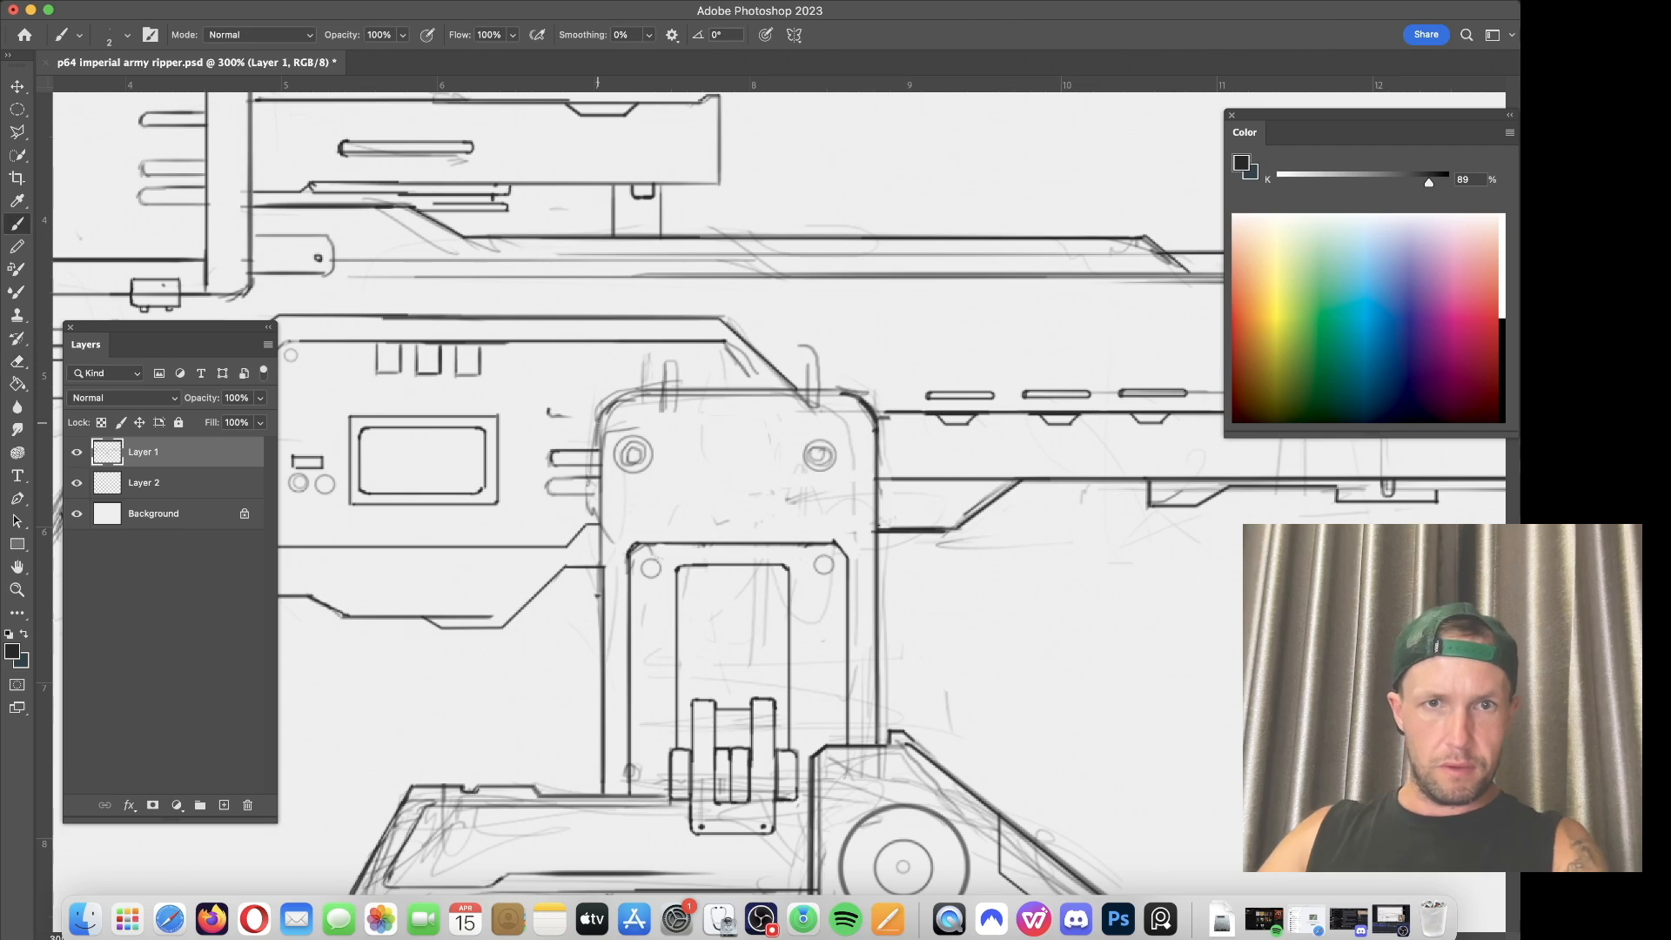
mouse_move(600, 414)
left_mouse_down()
mouse_move(627, 390)
mouse_move(599, 430)
mouse_move(598, 595)
left_mouse_up()
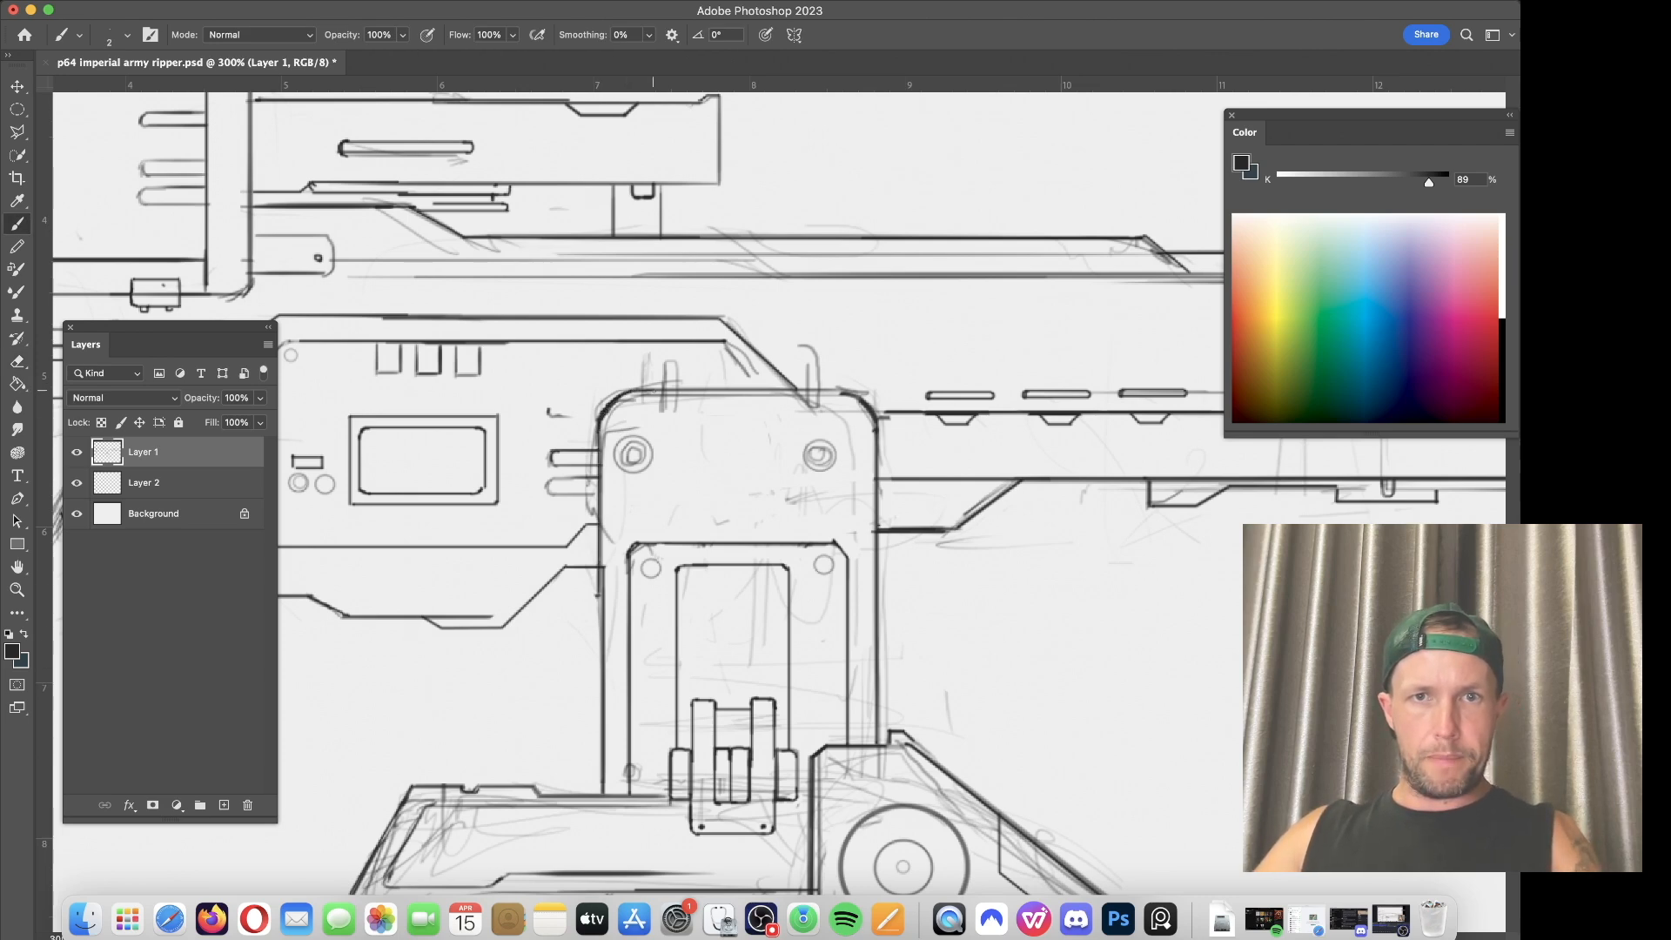
left_click_drag(677, 392, 787, 392)
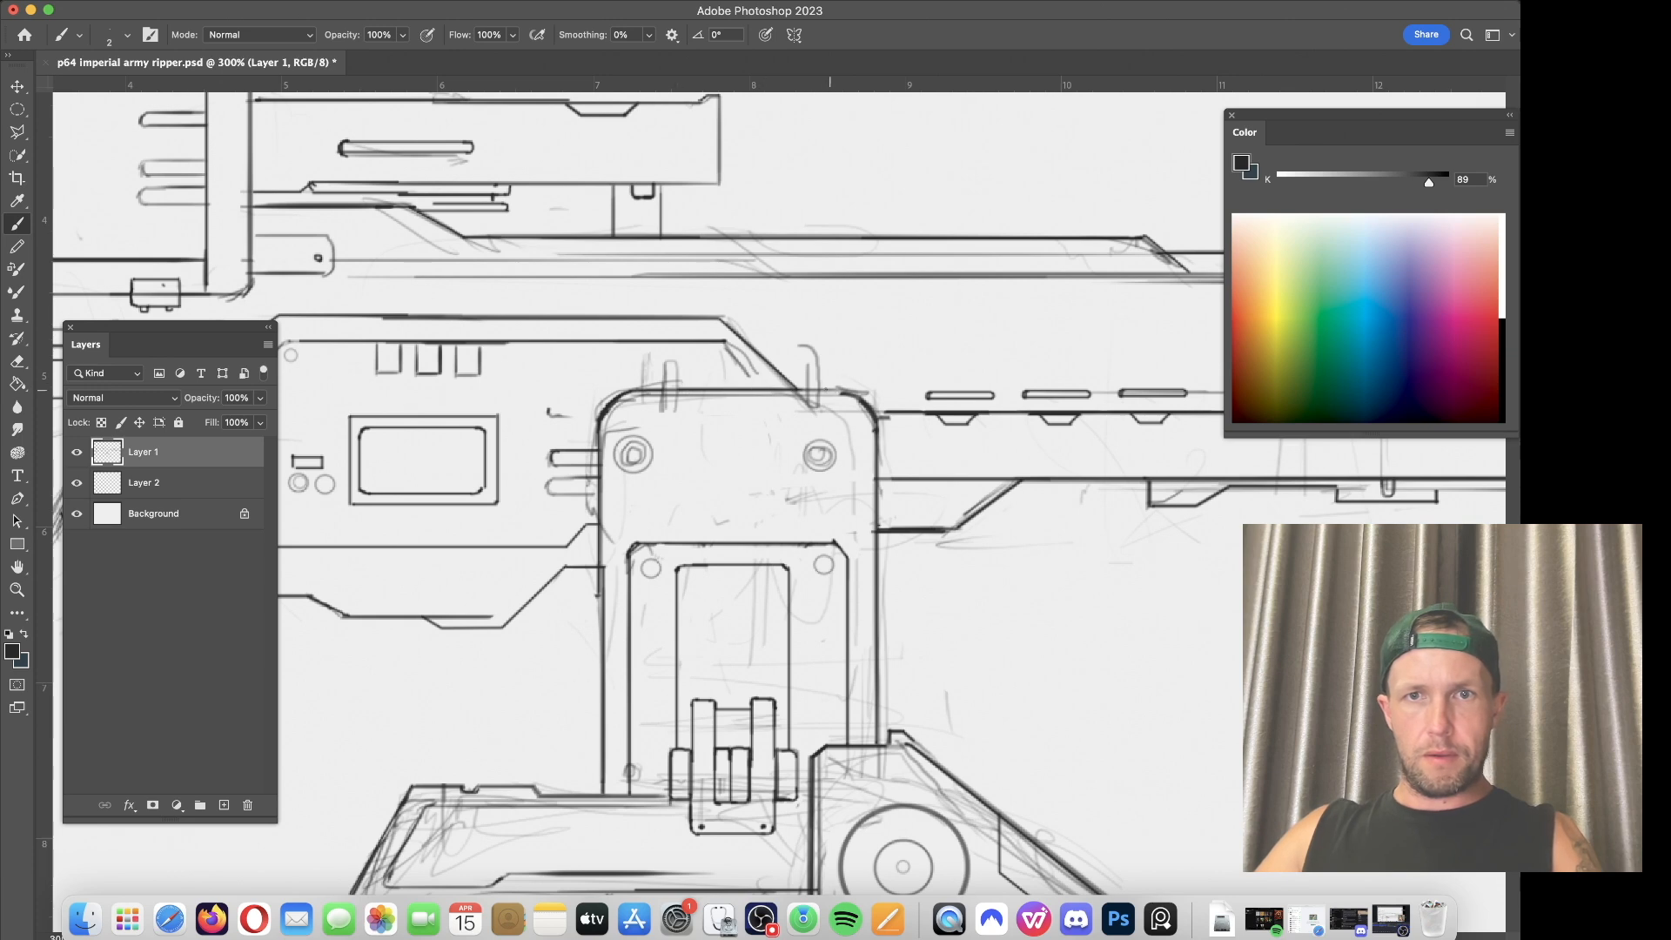
Step: Add a new layer and draw a narrow rounded vertical pin across the rear part of the mount bracket's top edge
key("w")
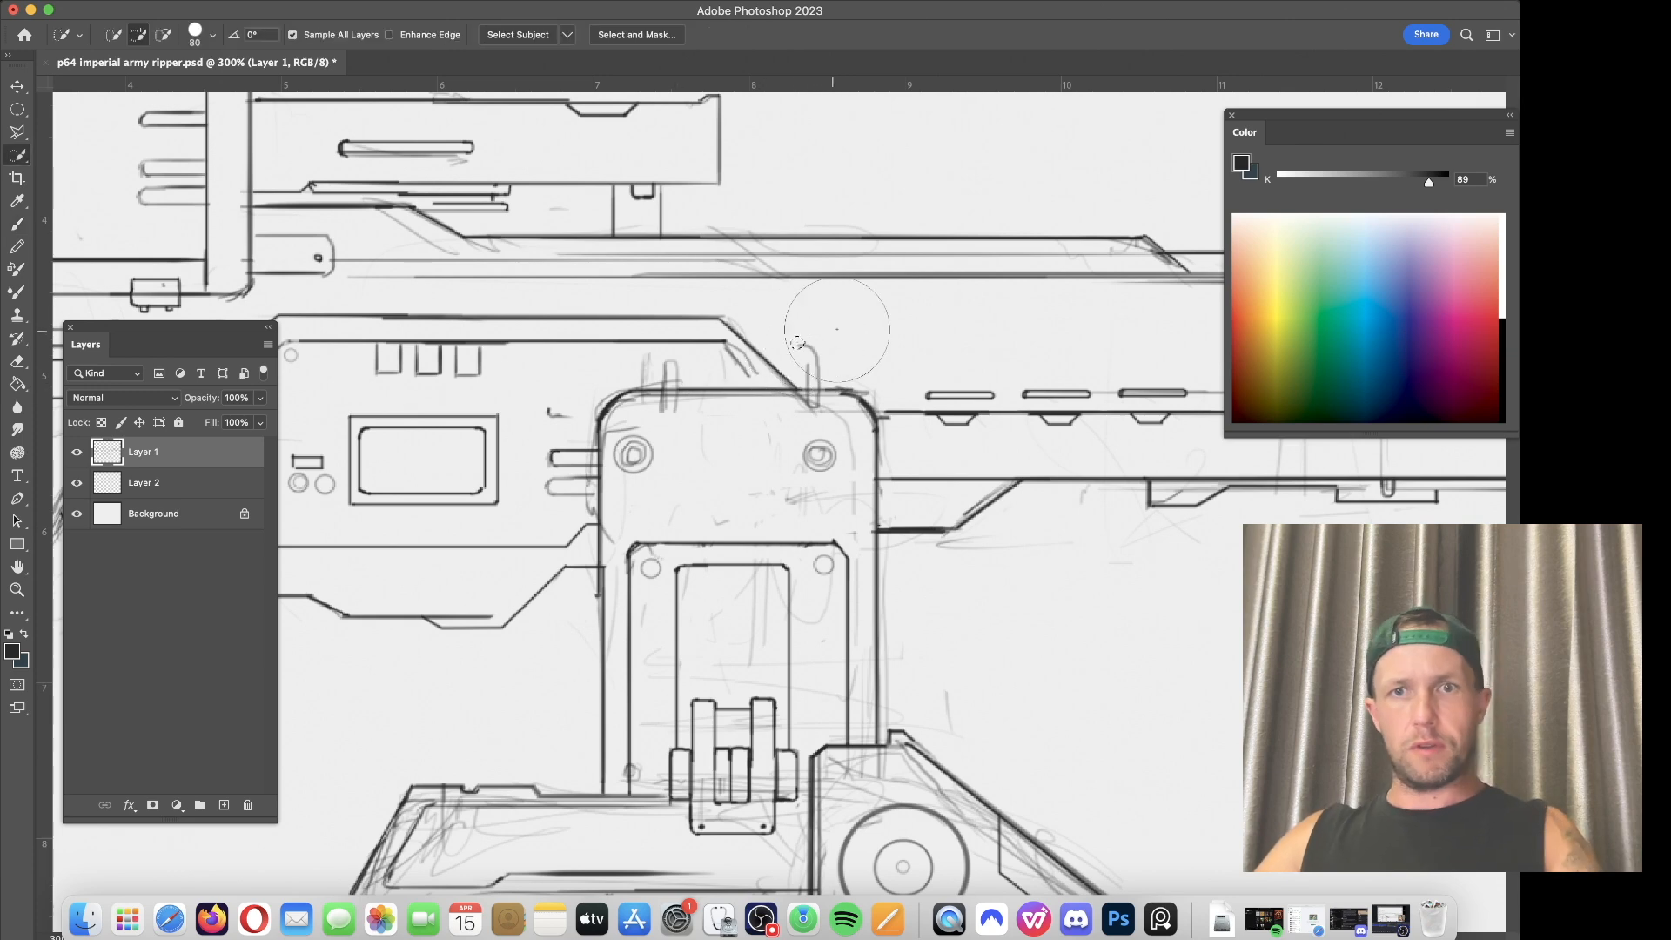
key("e")
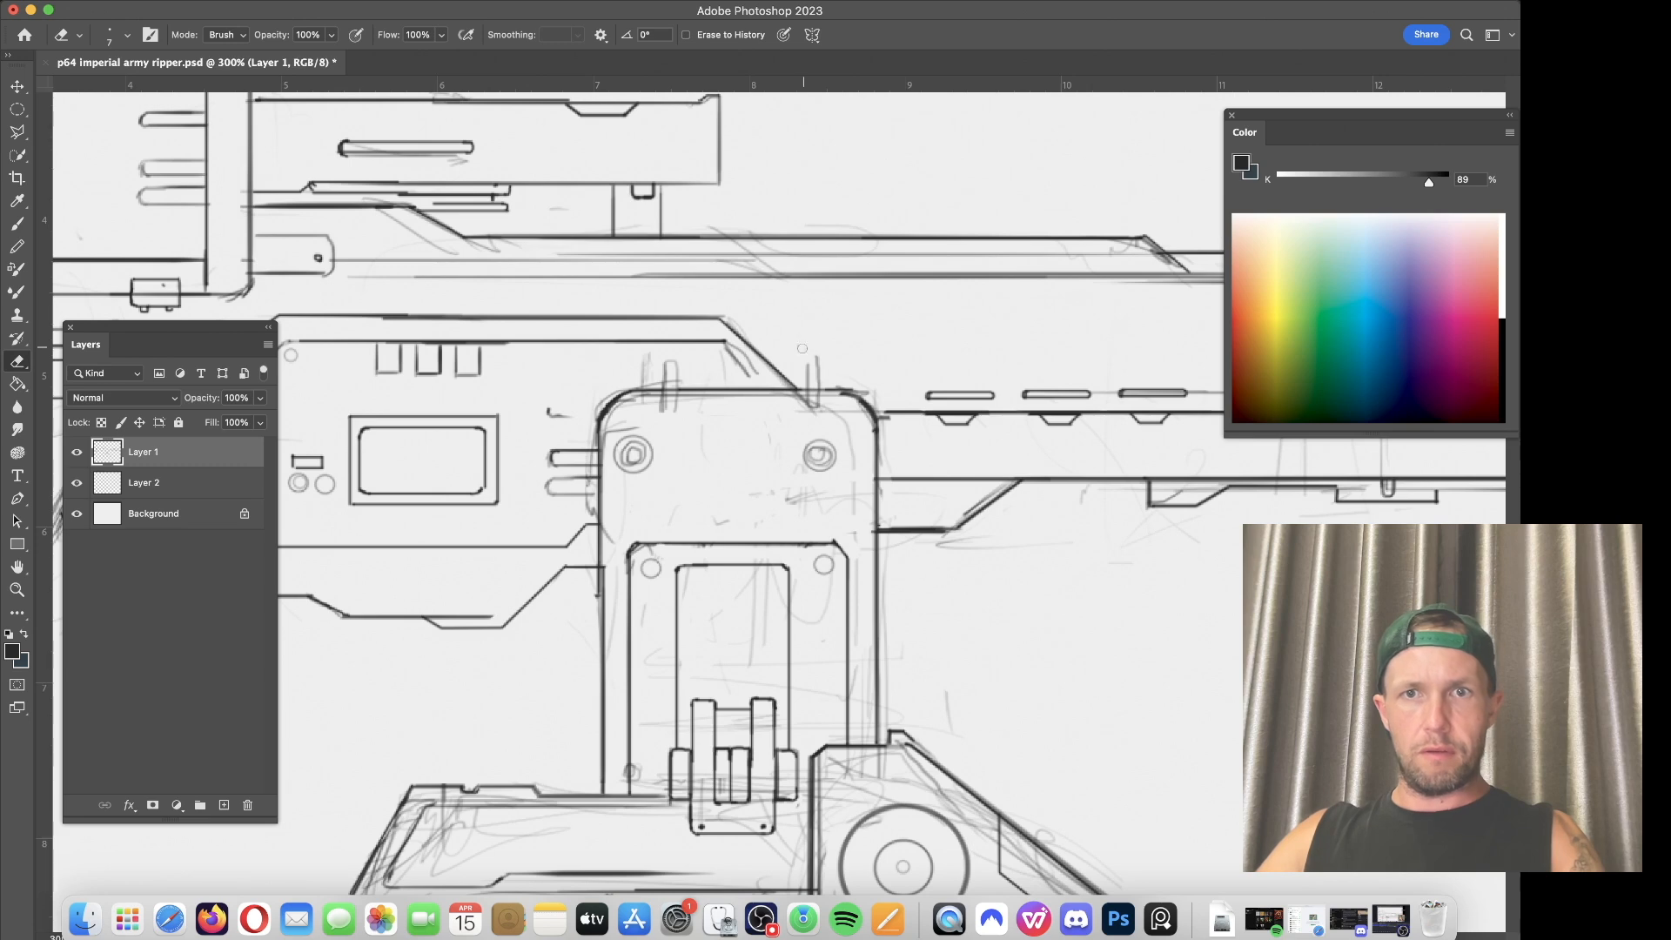
key("b")
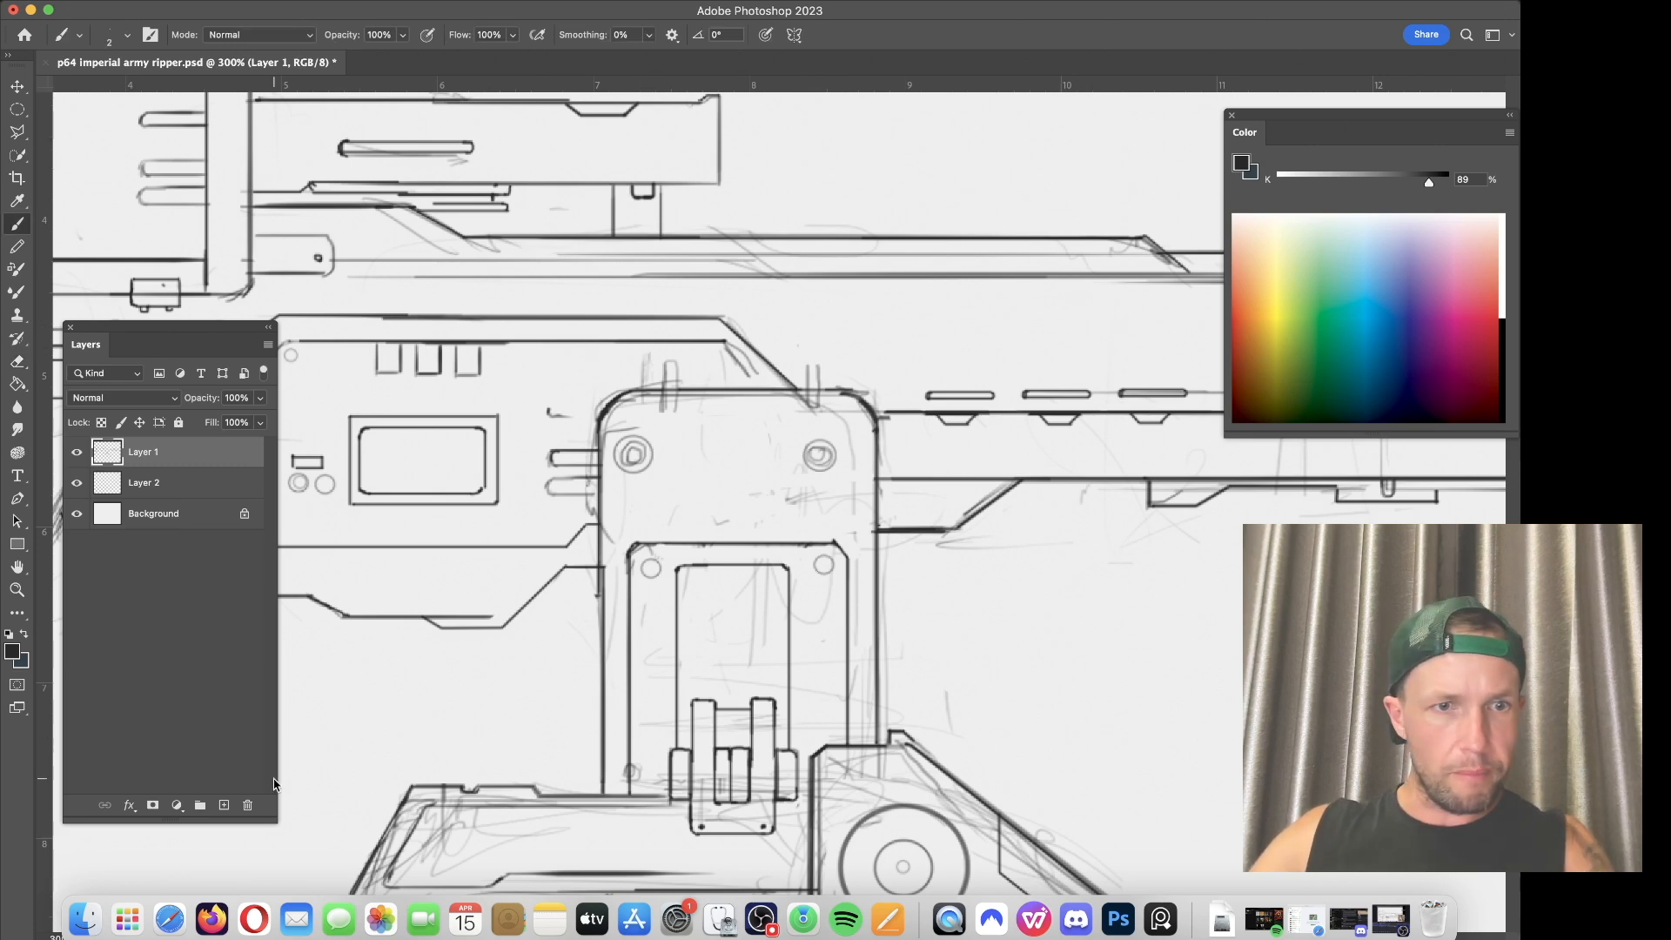
left_click(224, 805)
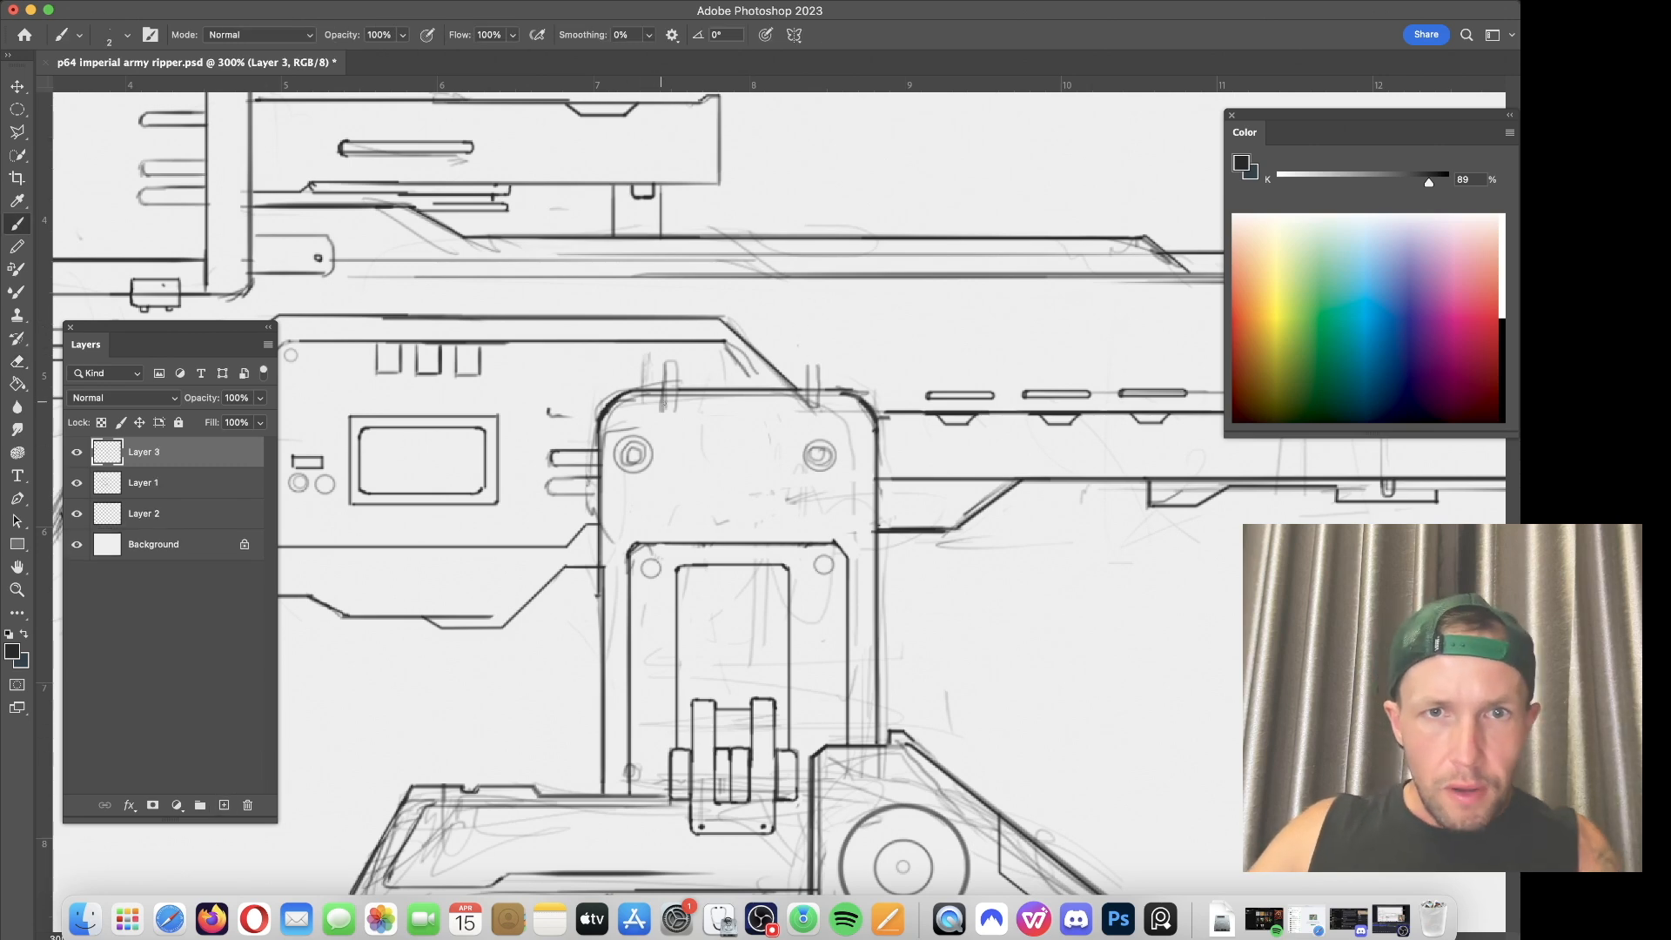
left_click_drag(660, 414, 660, 375)
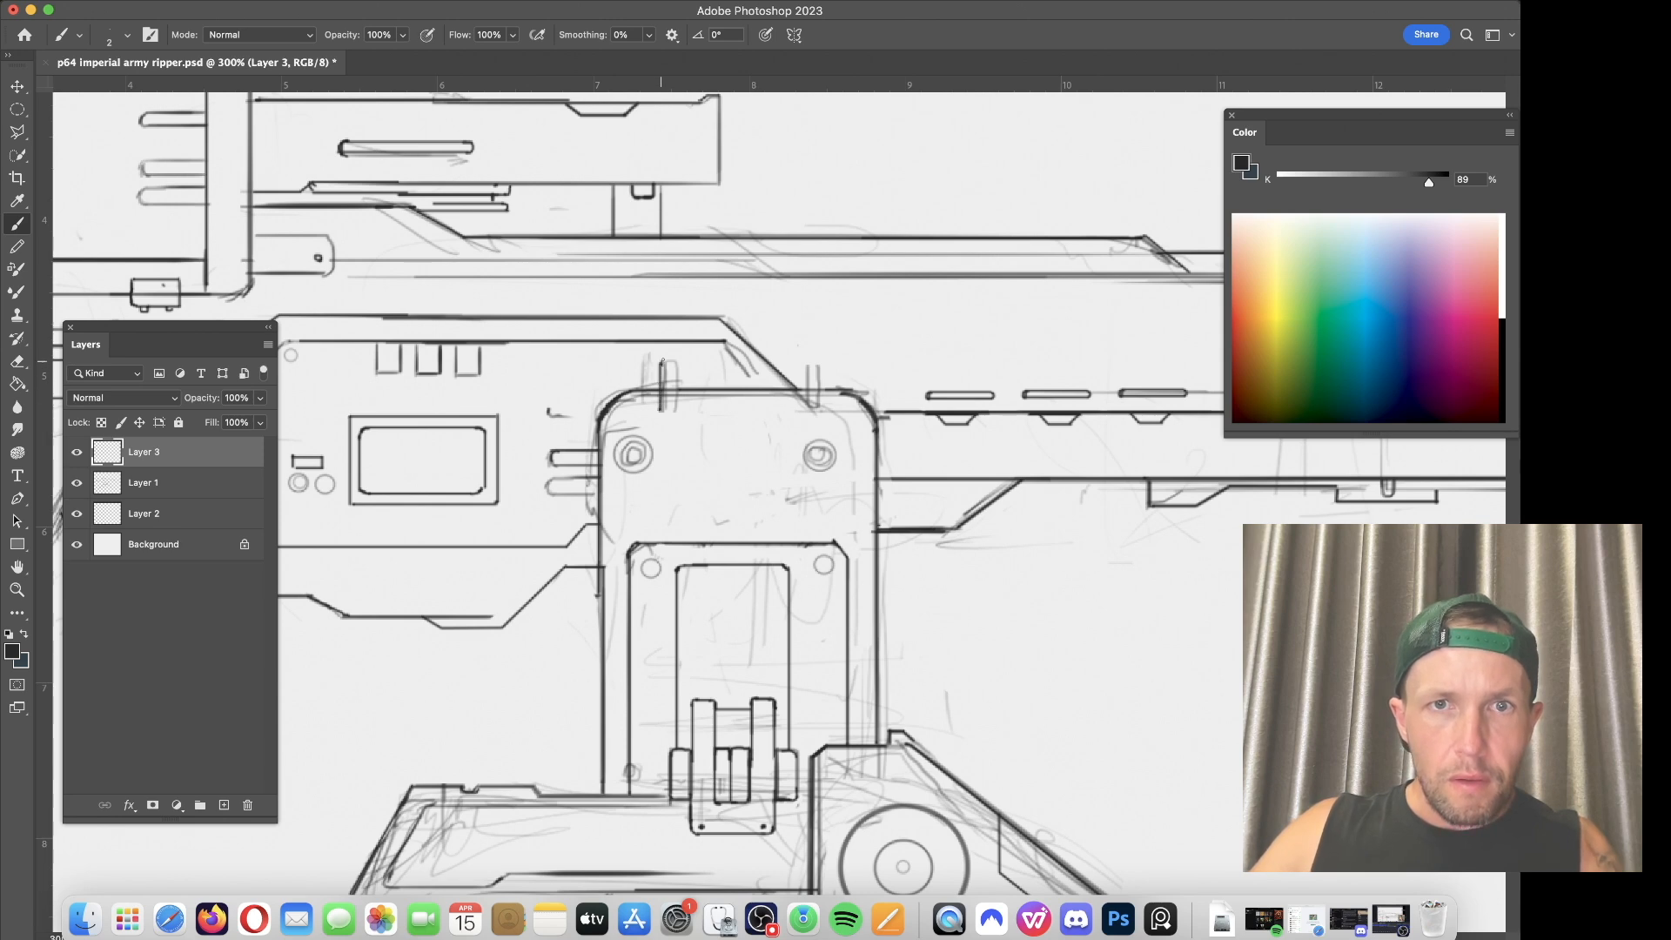
left_click_drag(674, 360, 675, 396)
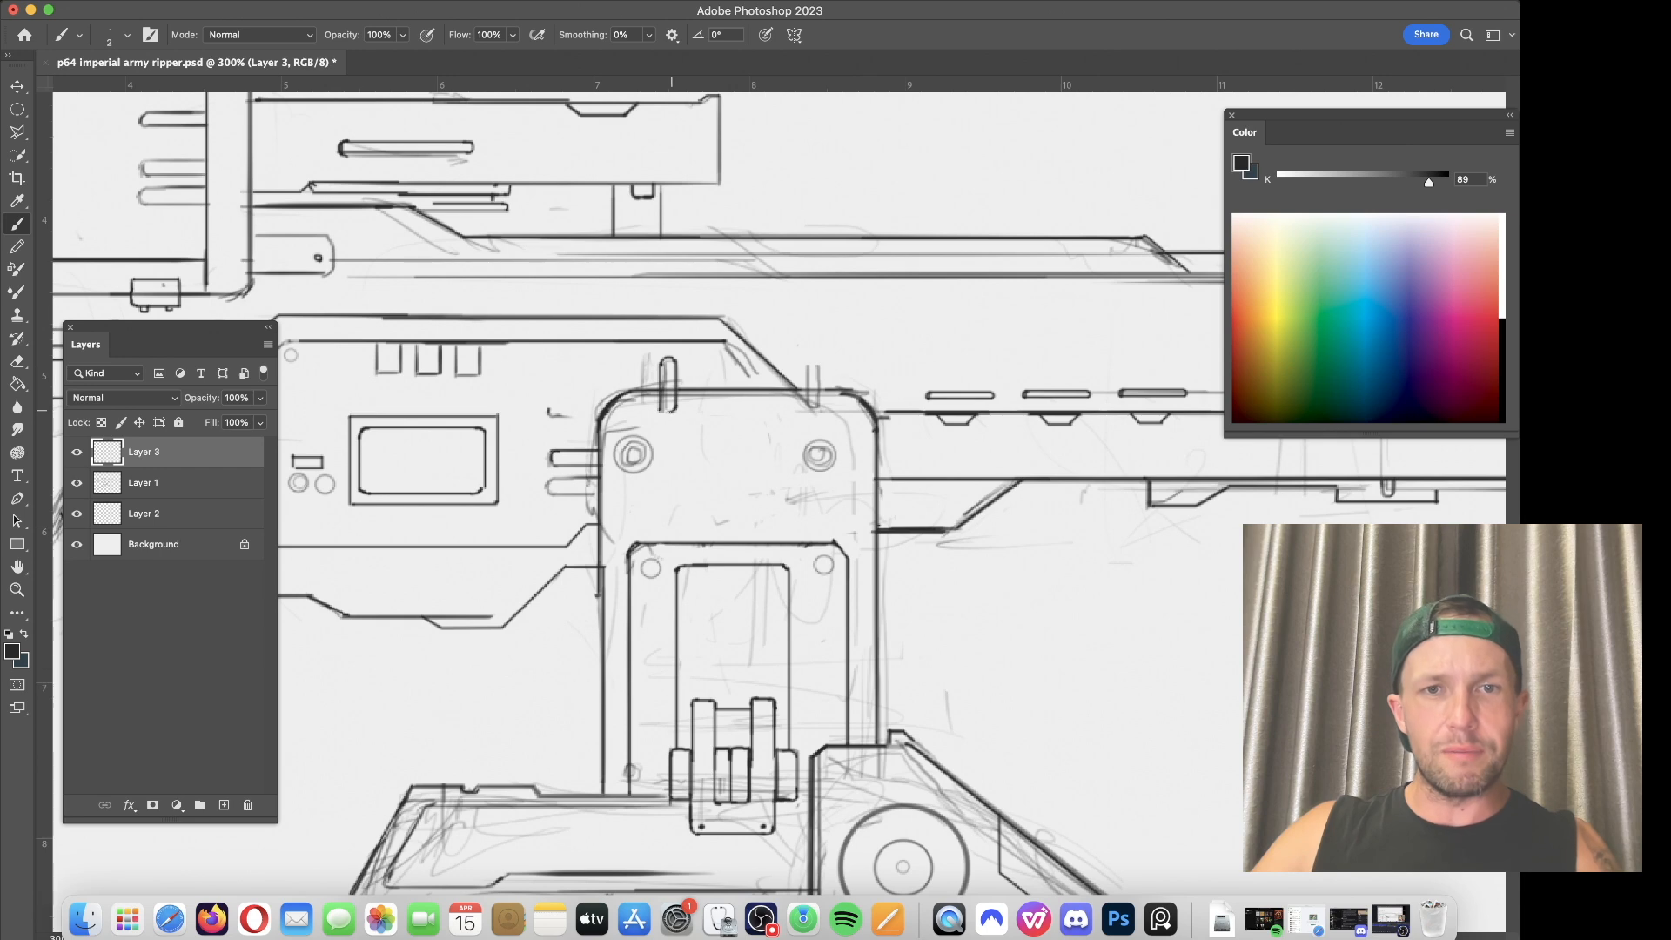
Step: Clone the pin with the Clone Stamp onto the front part of the bracket's top edge, and merge Layer 3 down into Layer 1
key("s")
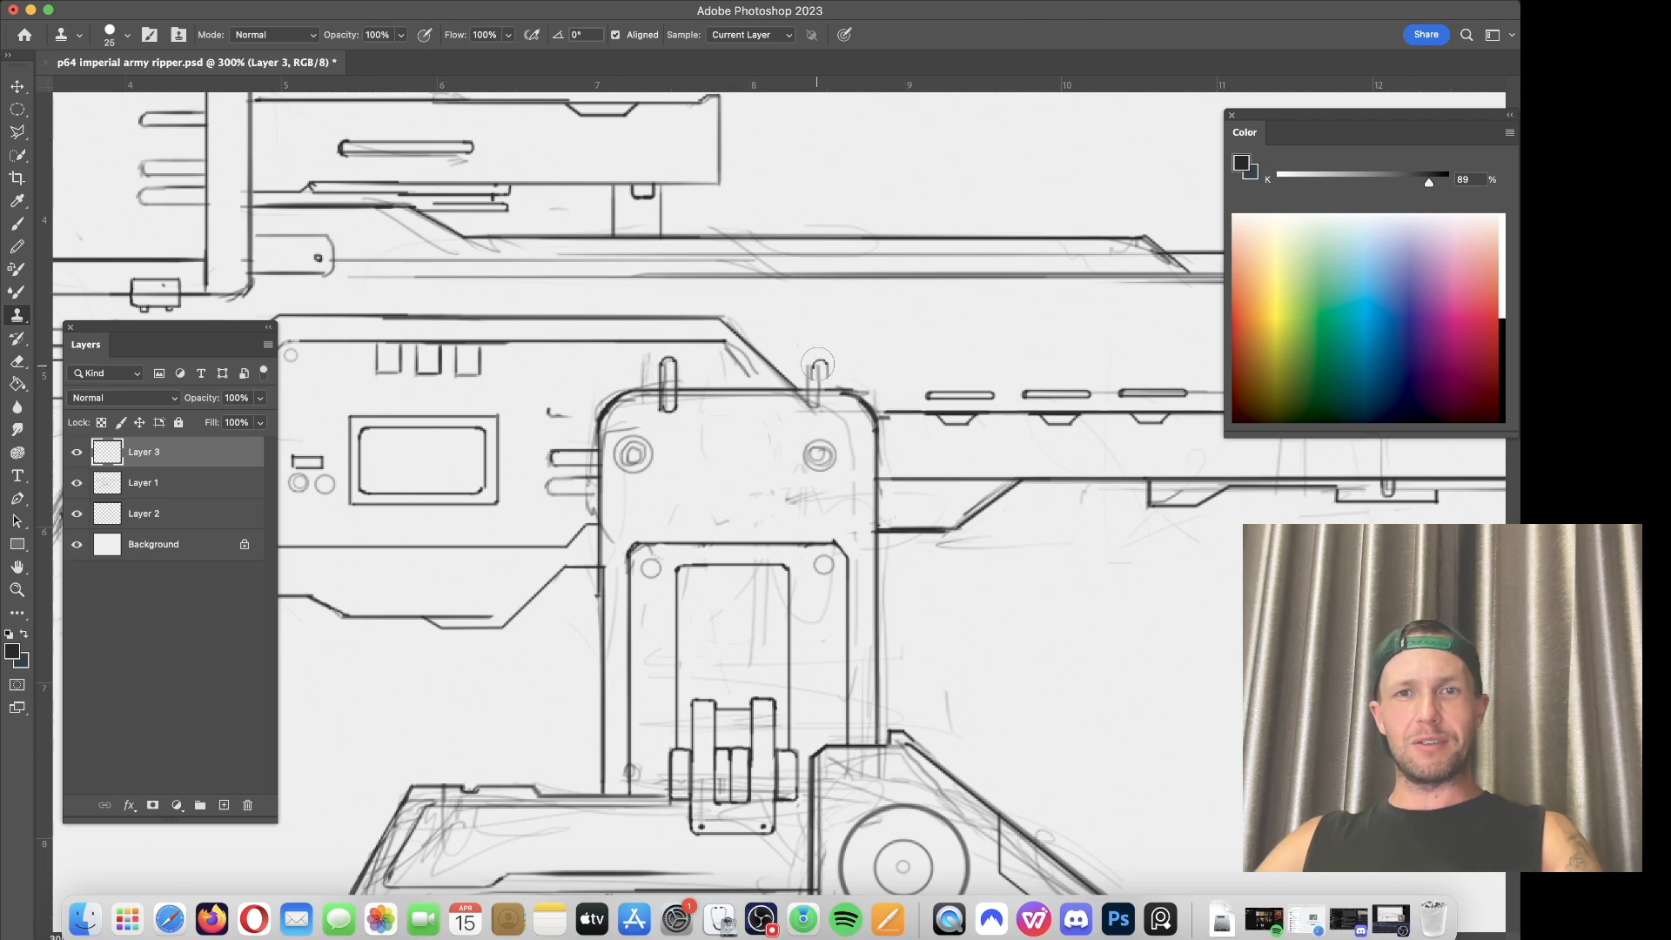
left_click_drag(810, 358, 811, 410)
key("super+z")
left_click(668, 360, "alt")
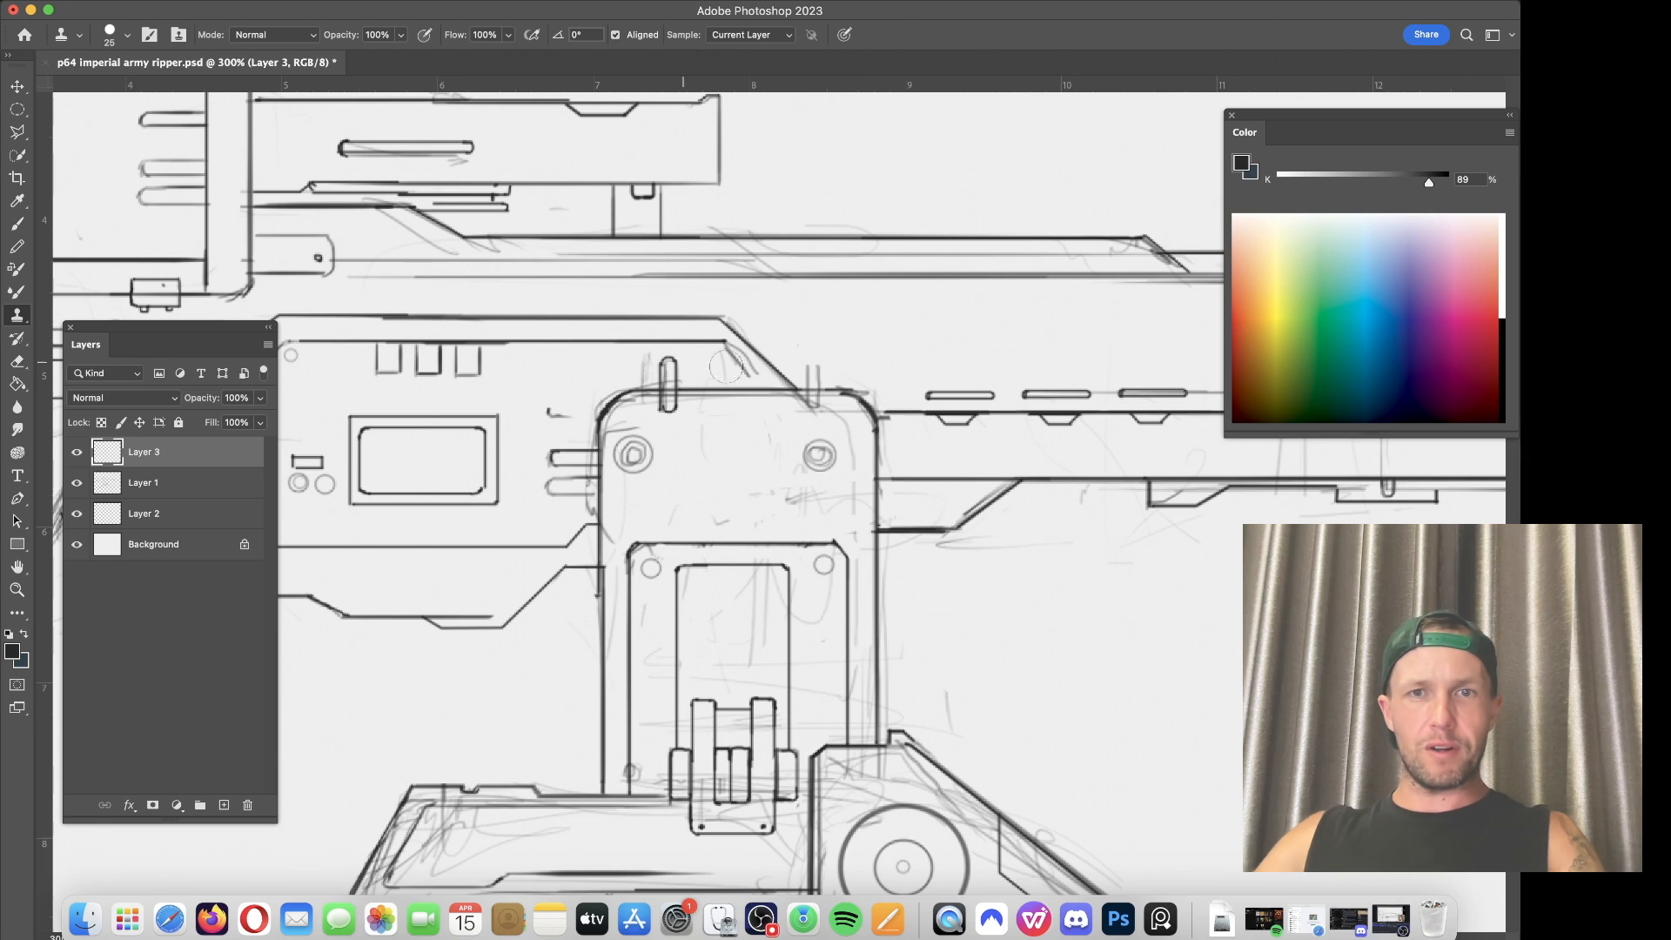
left_click_drag(815, 362, 814, 409)
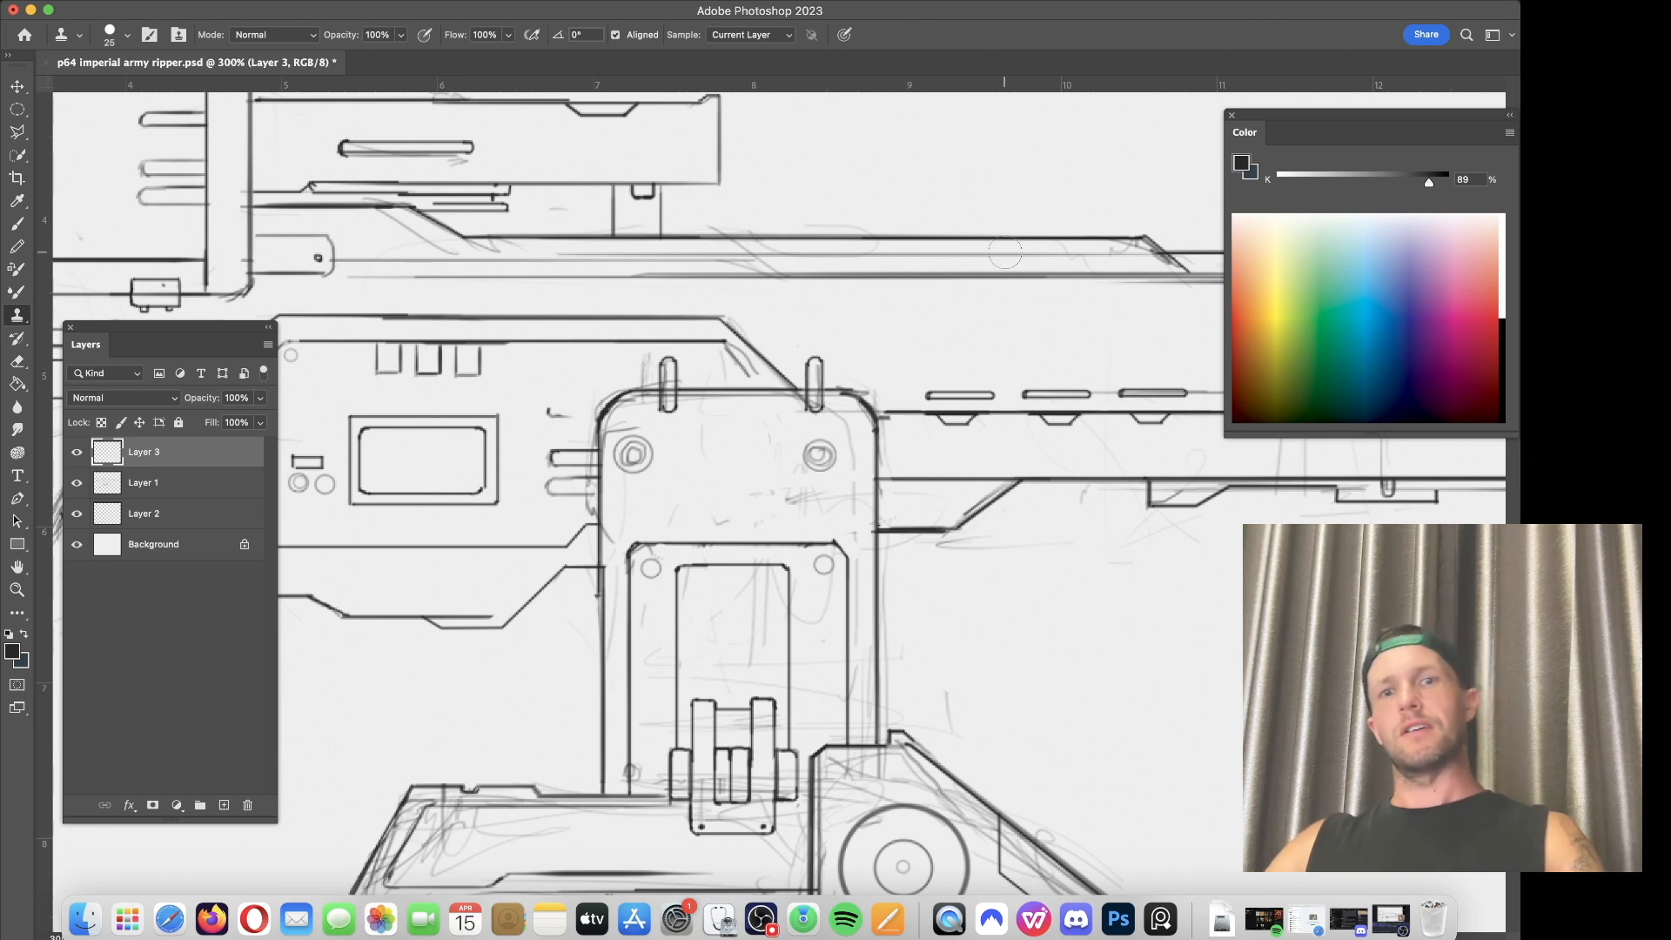
key("e")
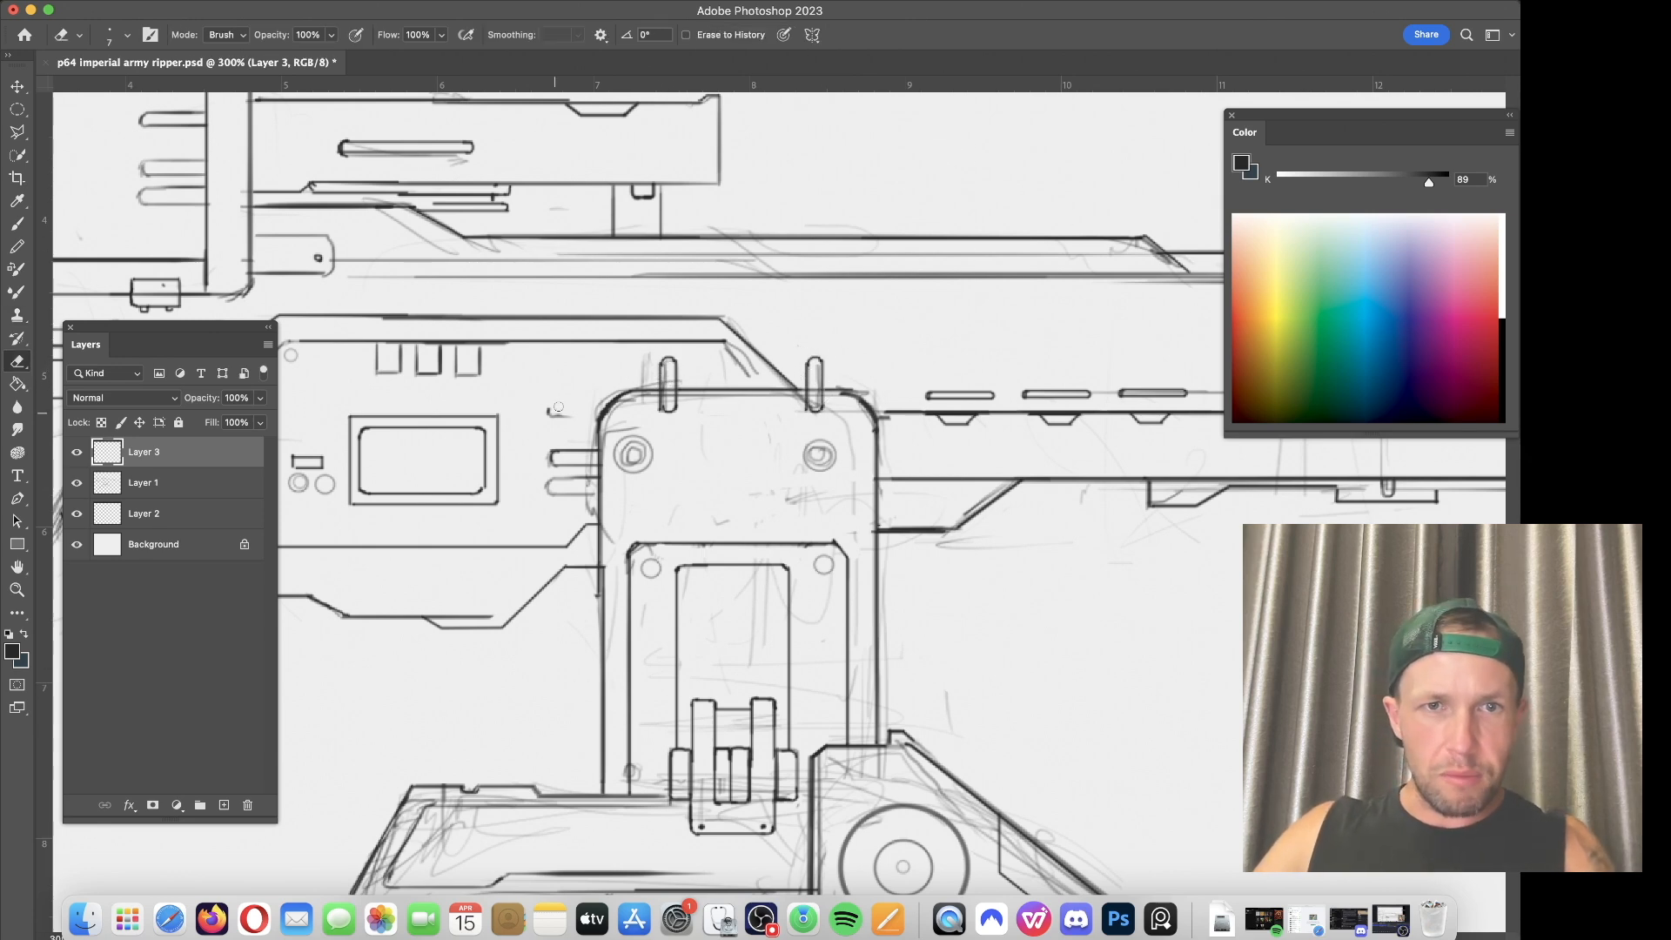
right_click(146, 451)
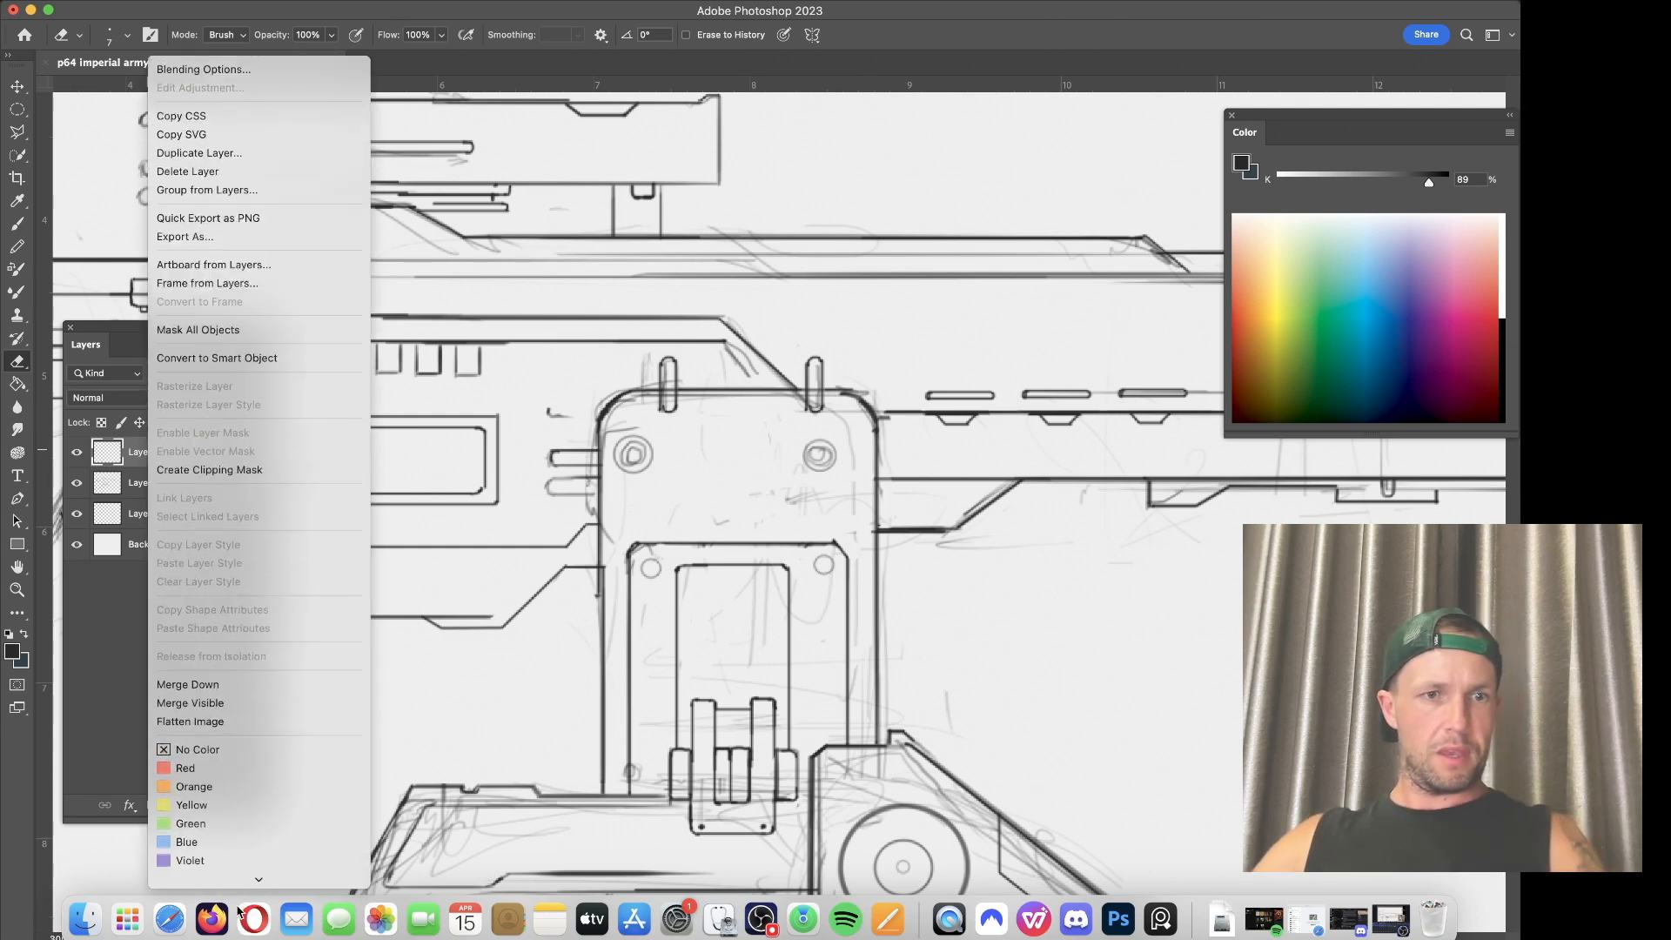
left_click(226, 627)
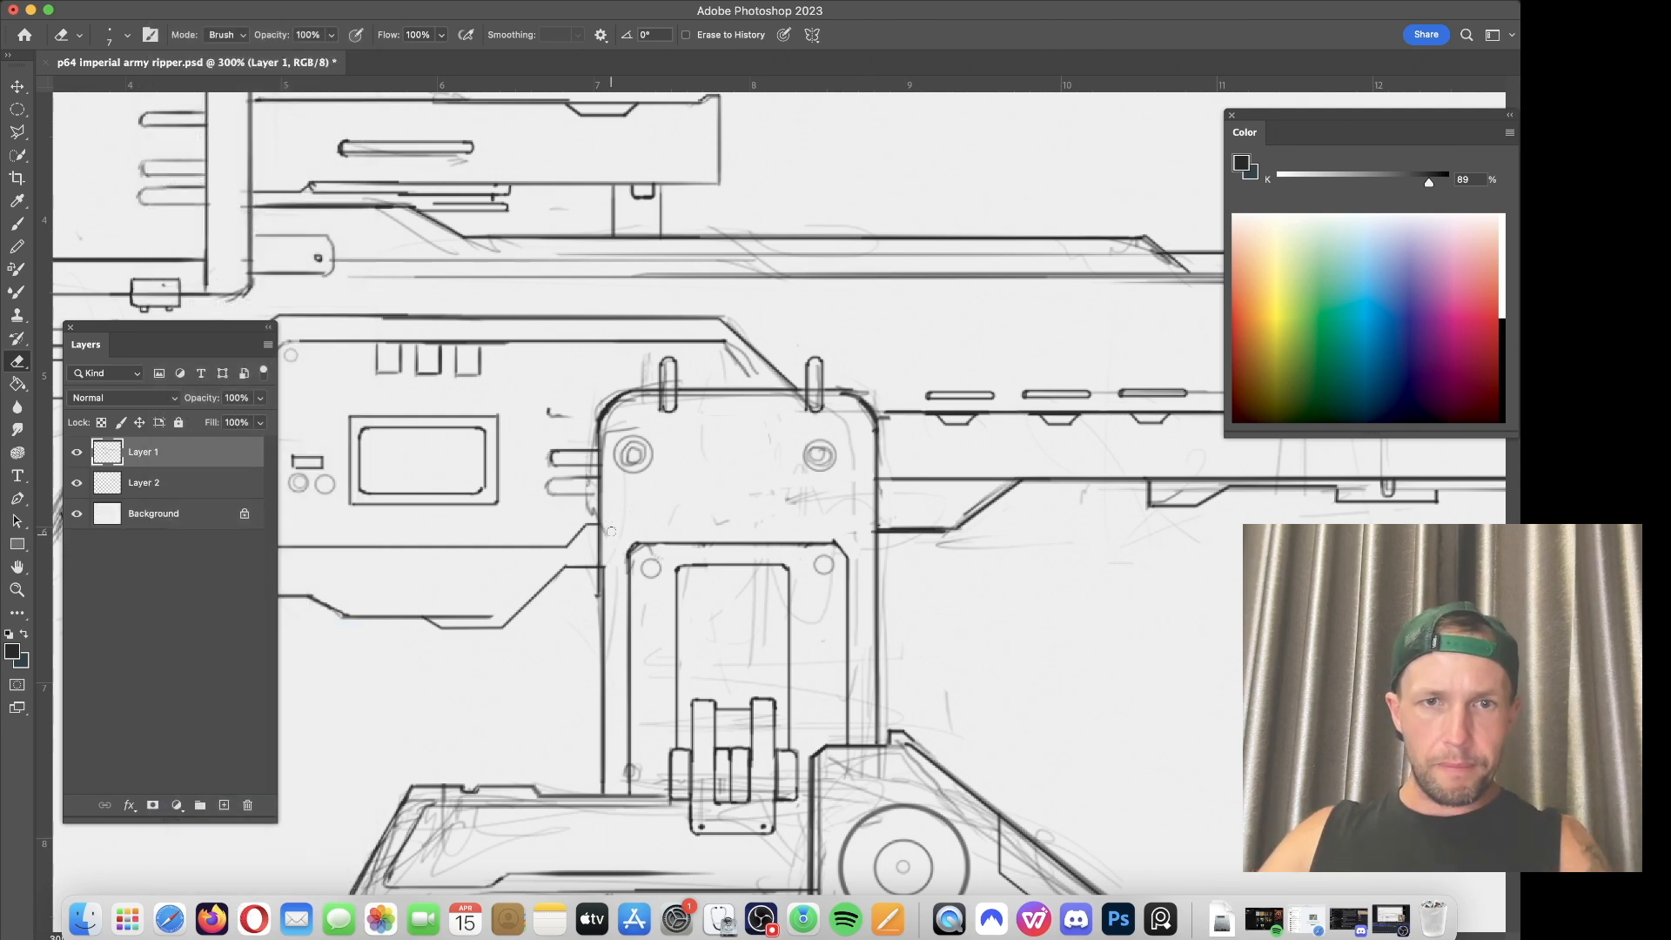
Step: Erase the stray mark behind the bracket's upper corner and draw a thin 1 px L-shaped panel line with a cut corner there
mouse_move(566, 399)
left_mouse_down()
mouse_move(551, 413)
mouse_move(565, 414)
left_mouse_up()
key("b")
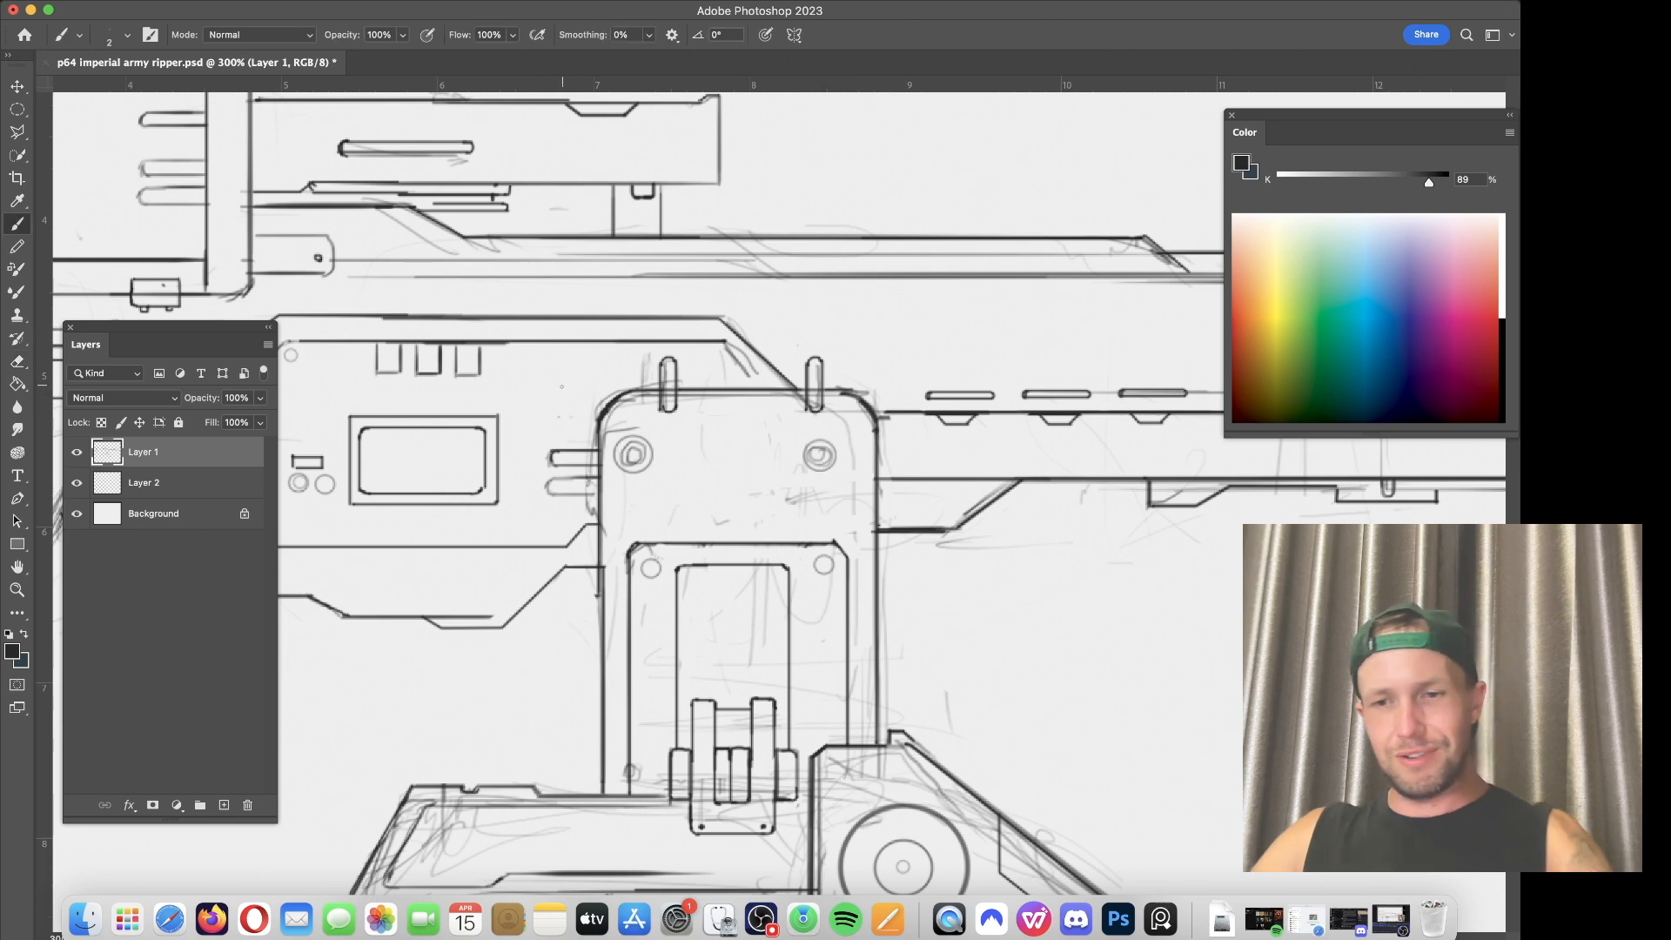
left_click_drag(573, 423, 534, 419)
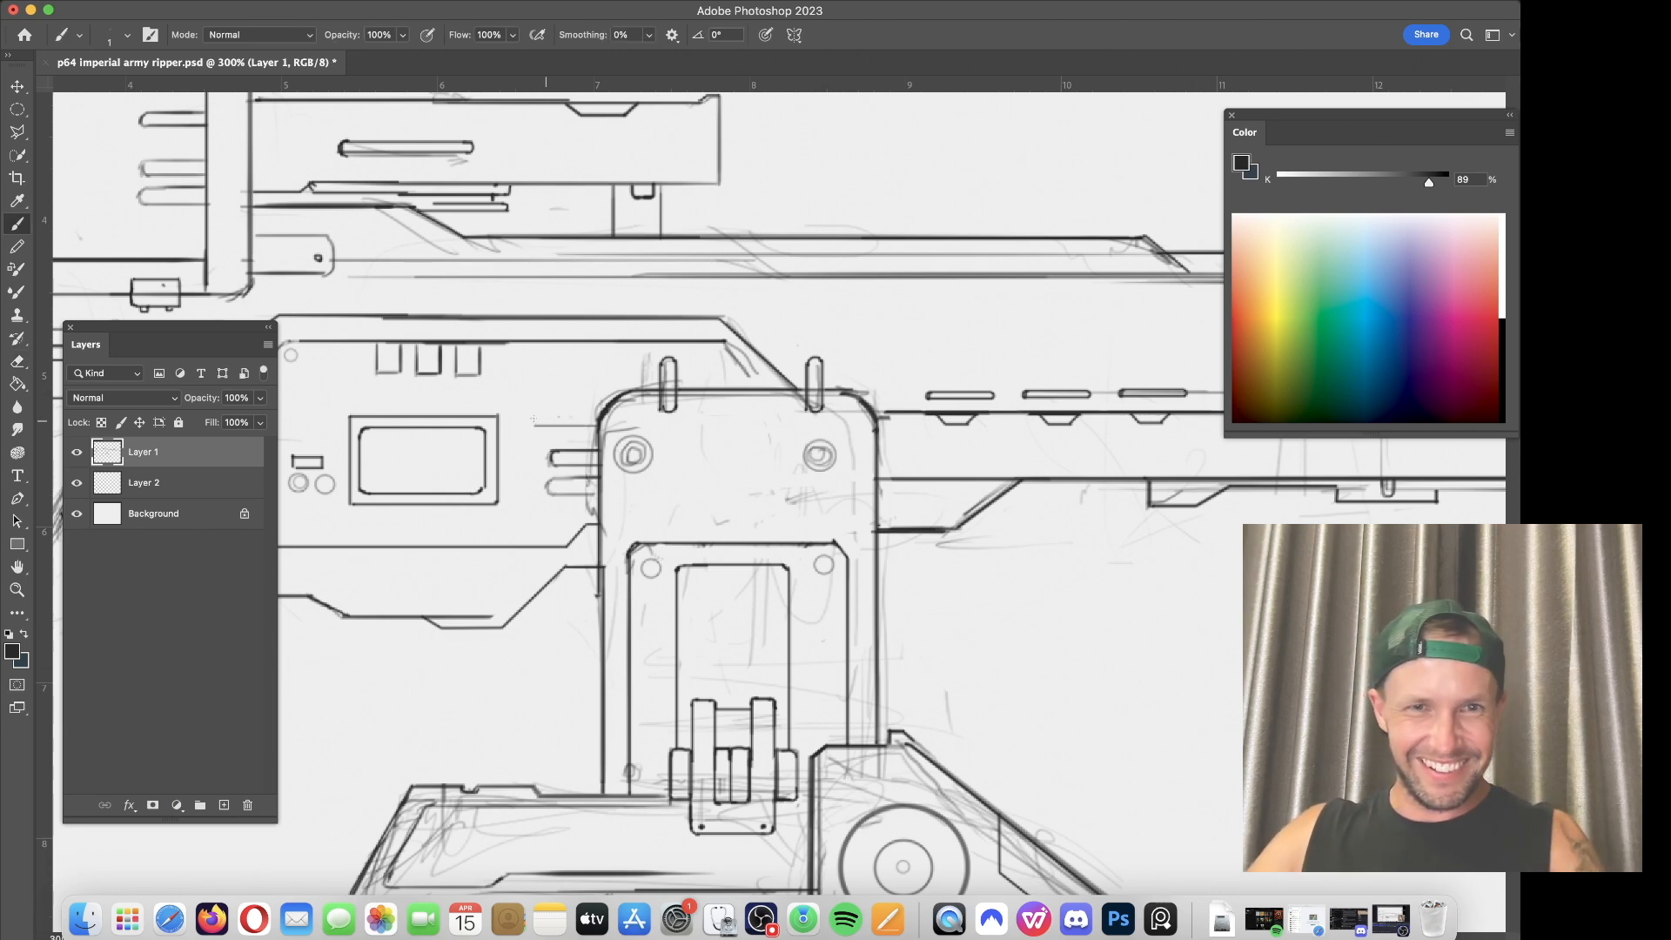
key("ctrl+z")
mouse_move(597, 423)
left_mouse_down()
mouse_move(535, 426)
mouse_move(521, 347)
left_mouse_up()
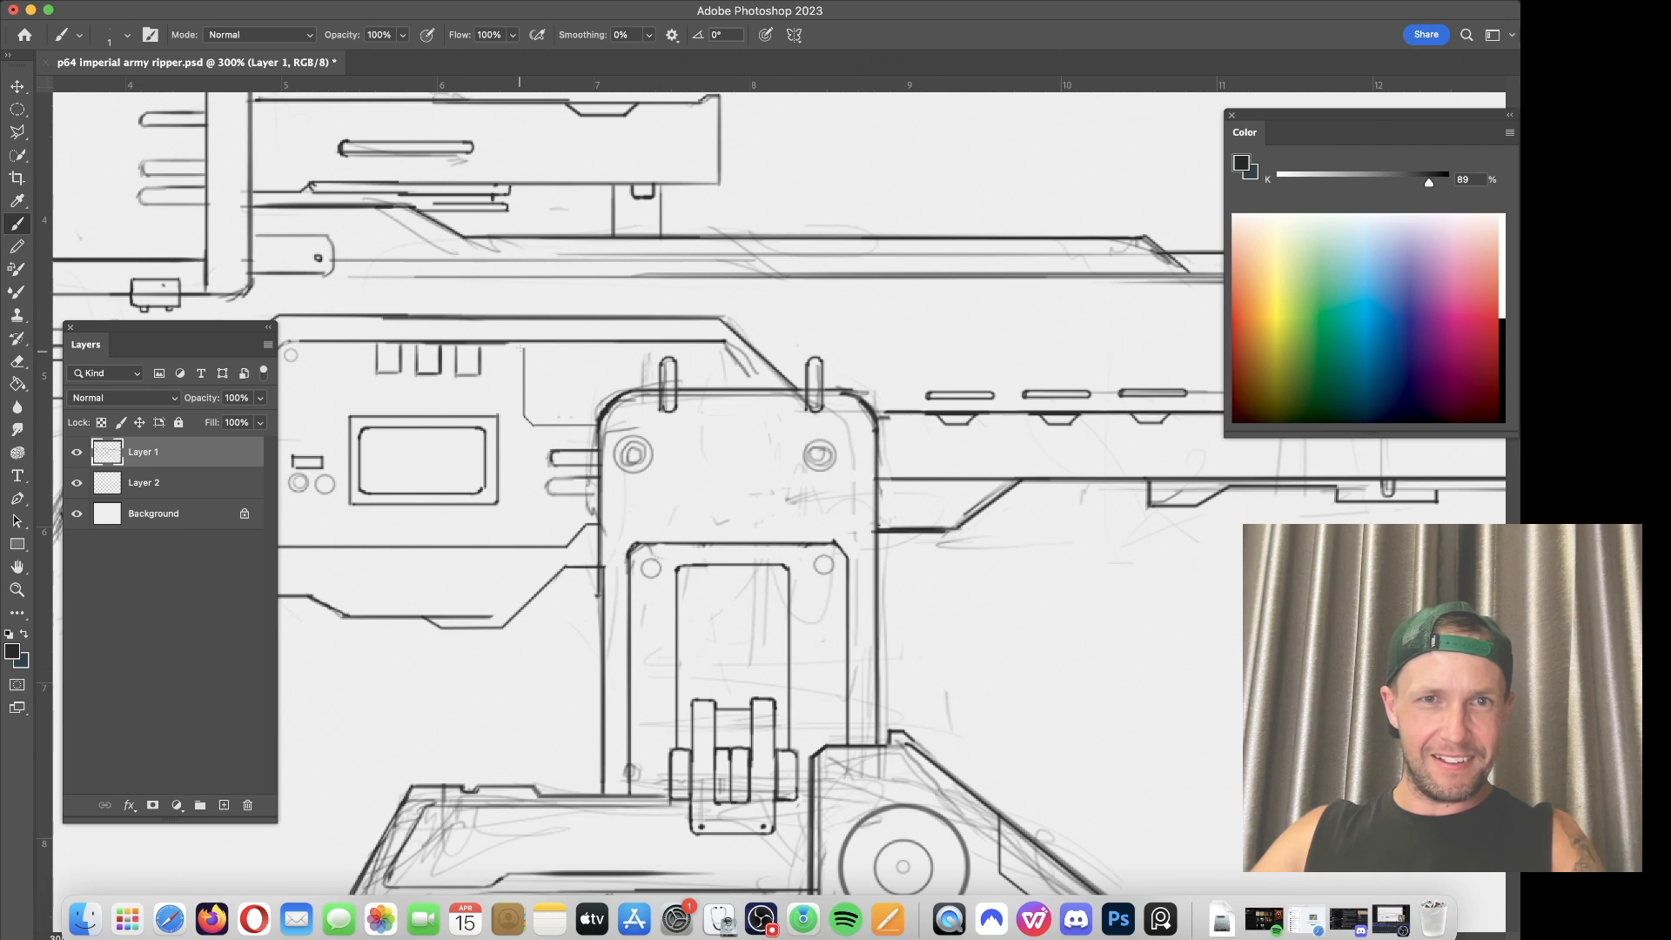
scroll(611, 263, "right", 5)
scroll(611, 264, "up", 2)
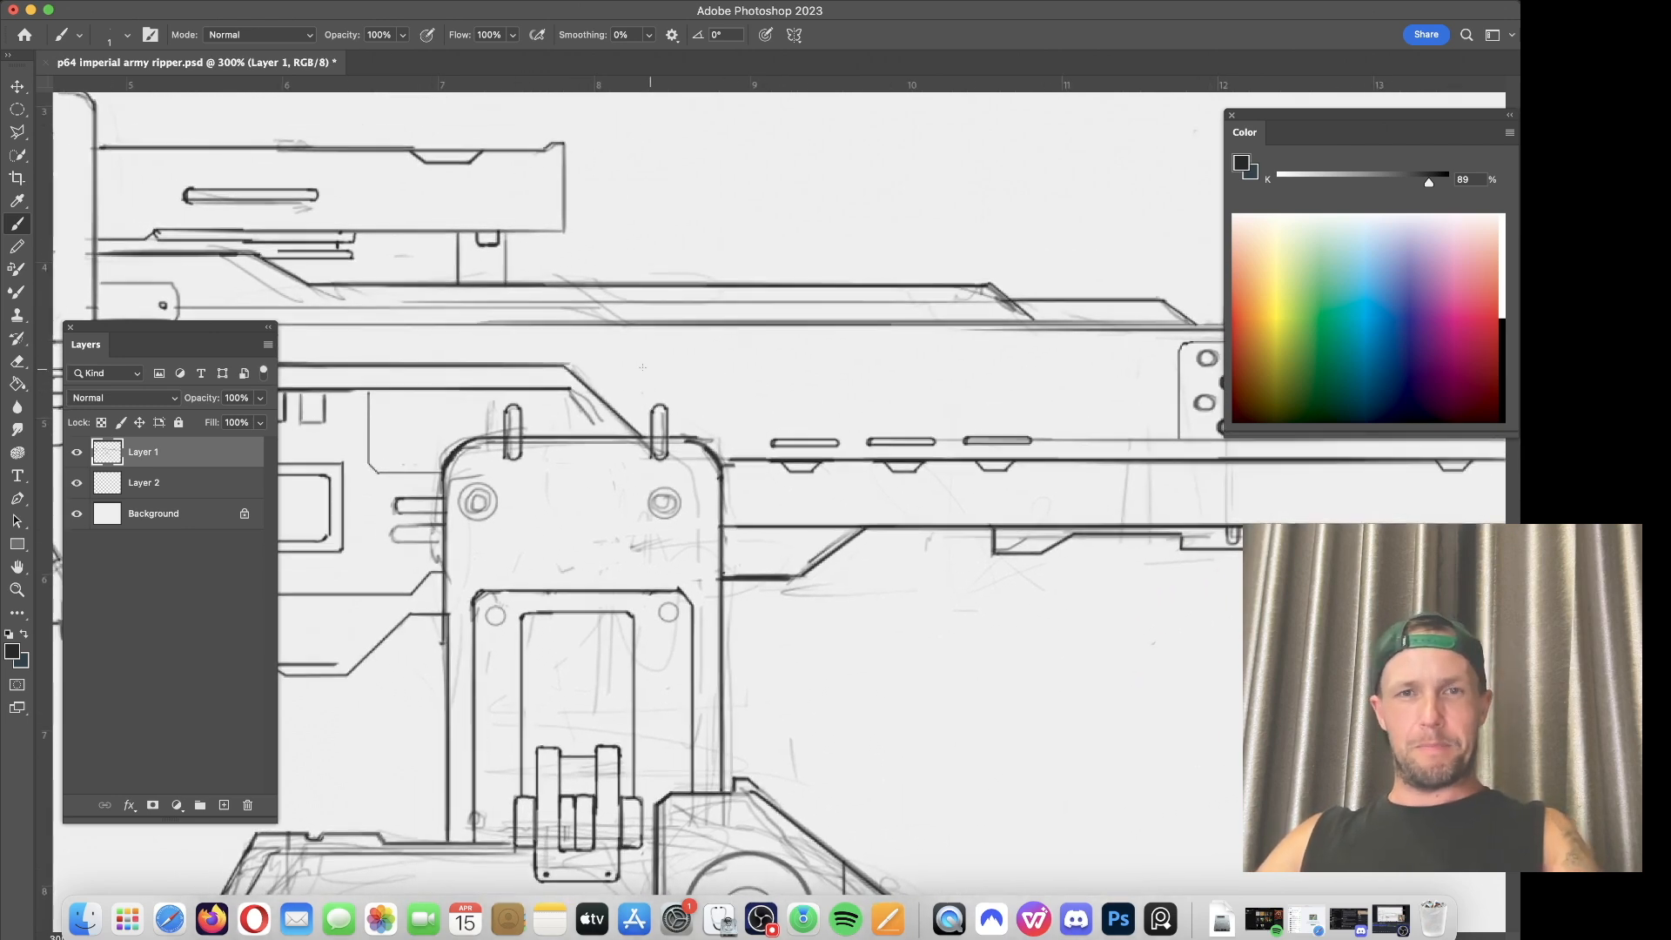
left_click_drag(1083, 340, 861, 342)
key("super+z")
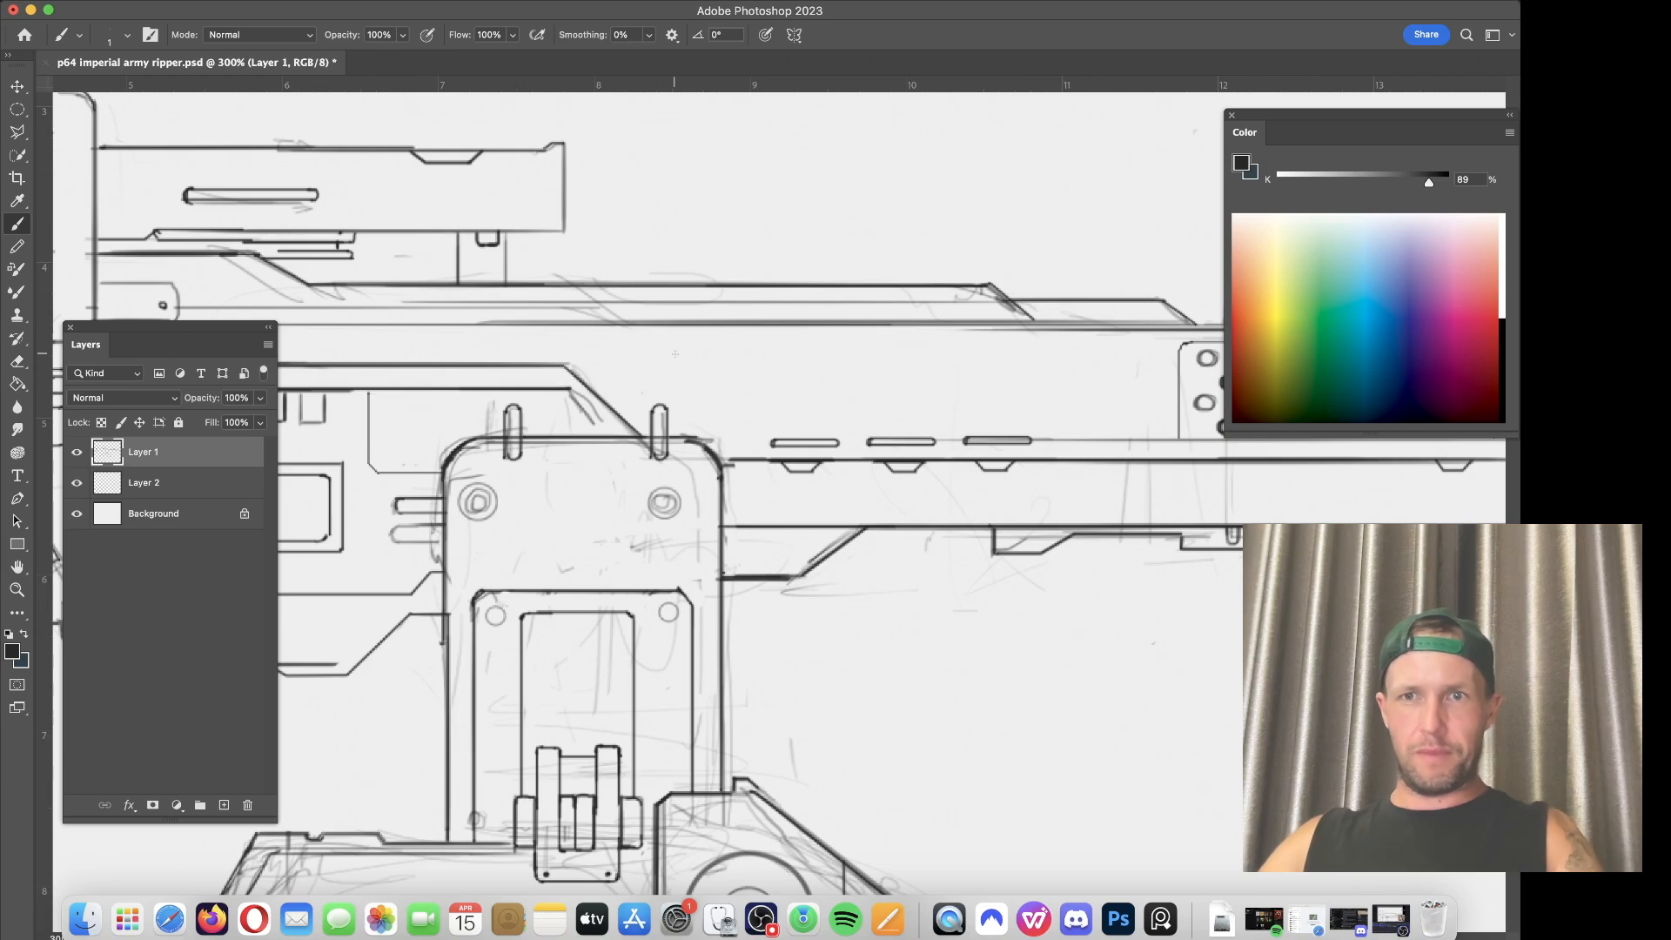
Step: Save the drawing, and draw a thin bevelled strip with 1 px lines under the top edge of the upper housing's inset panel
key("super+minus")
key("super+minus")
key("super+minus")
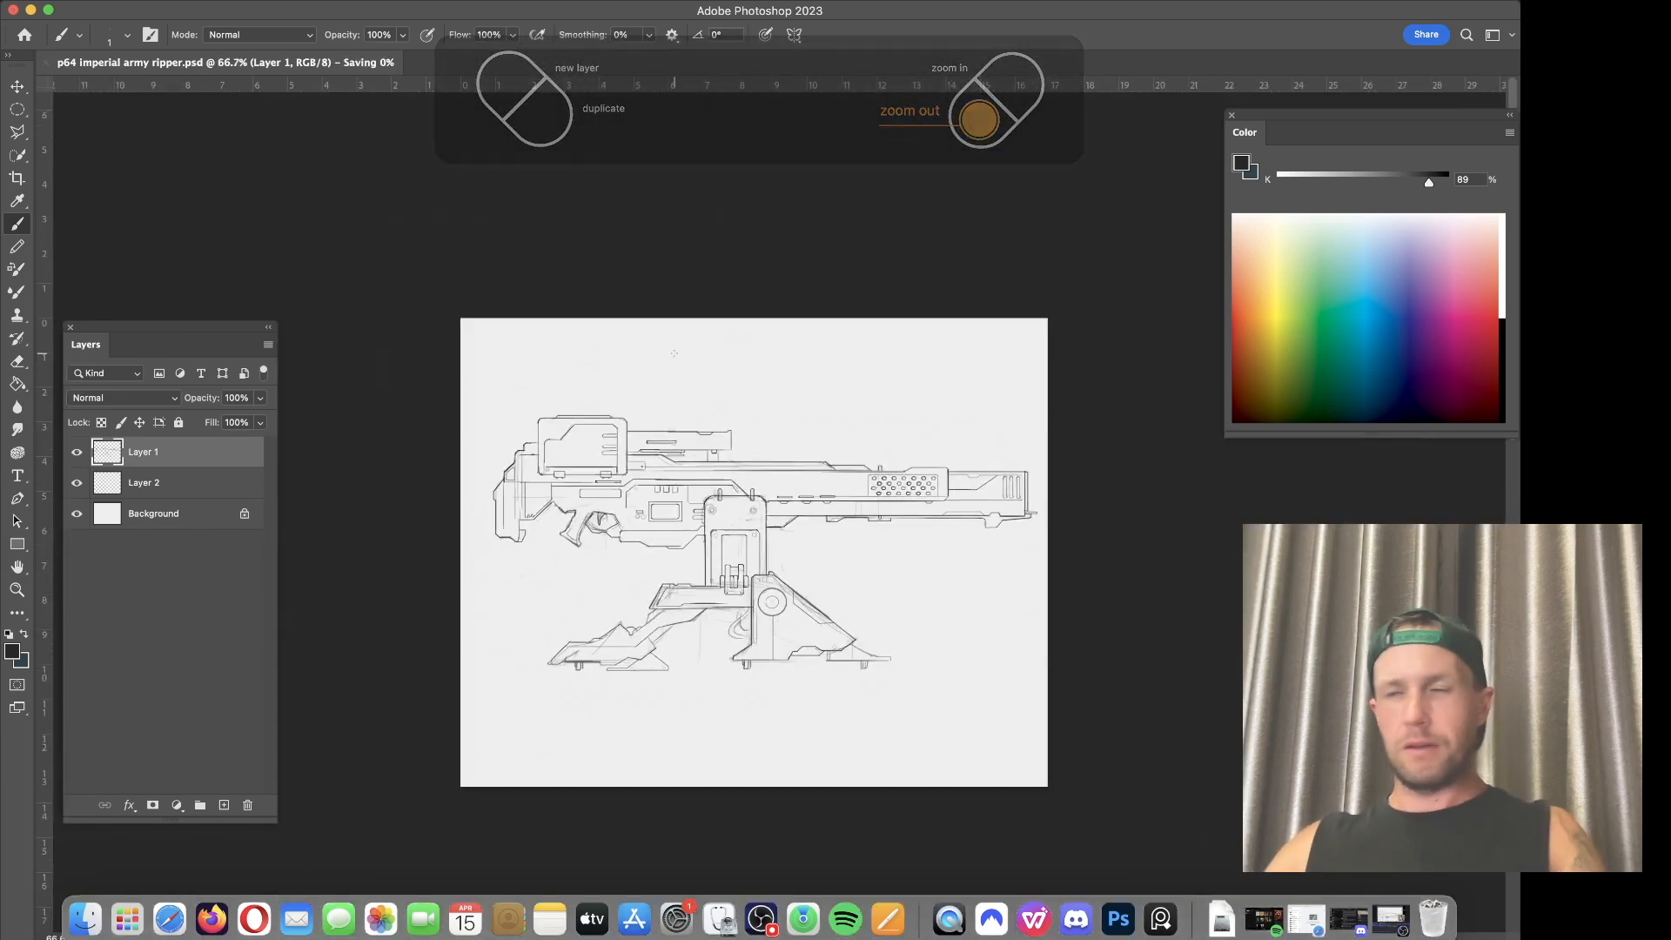
key("super+equal")
key("super+equal")
key("super+equal")
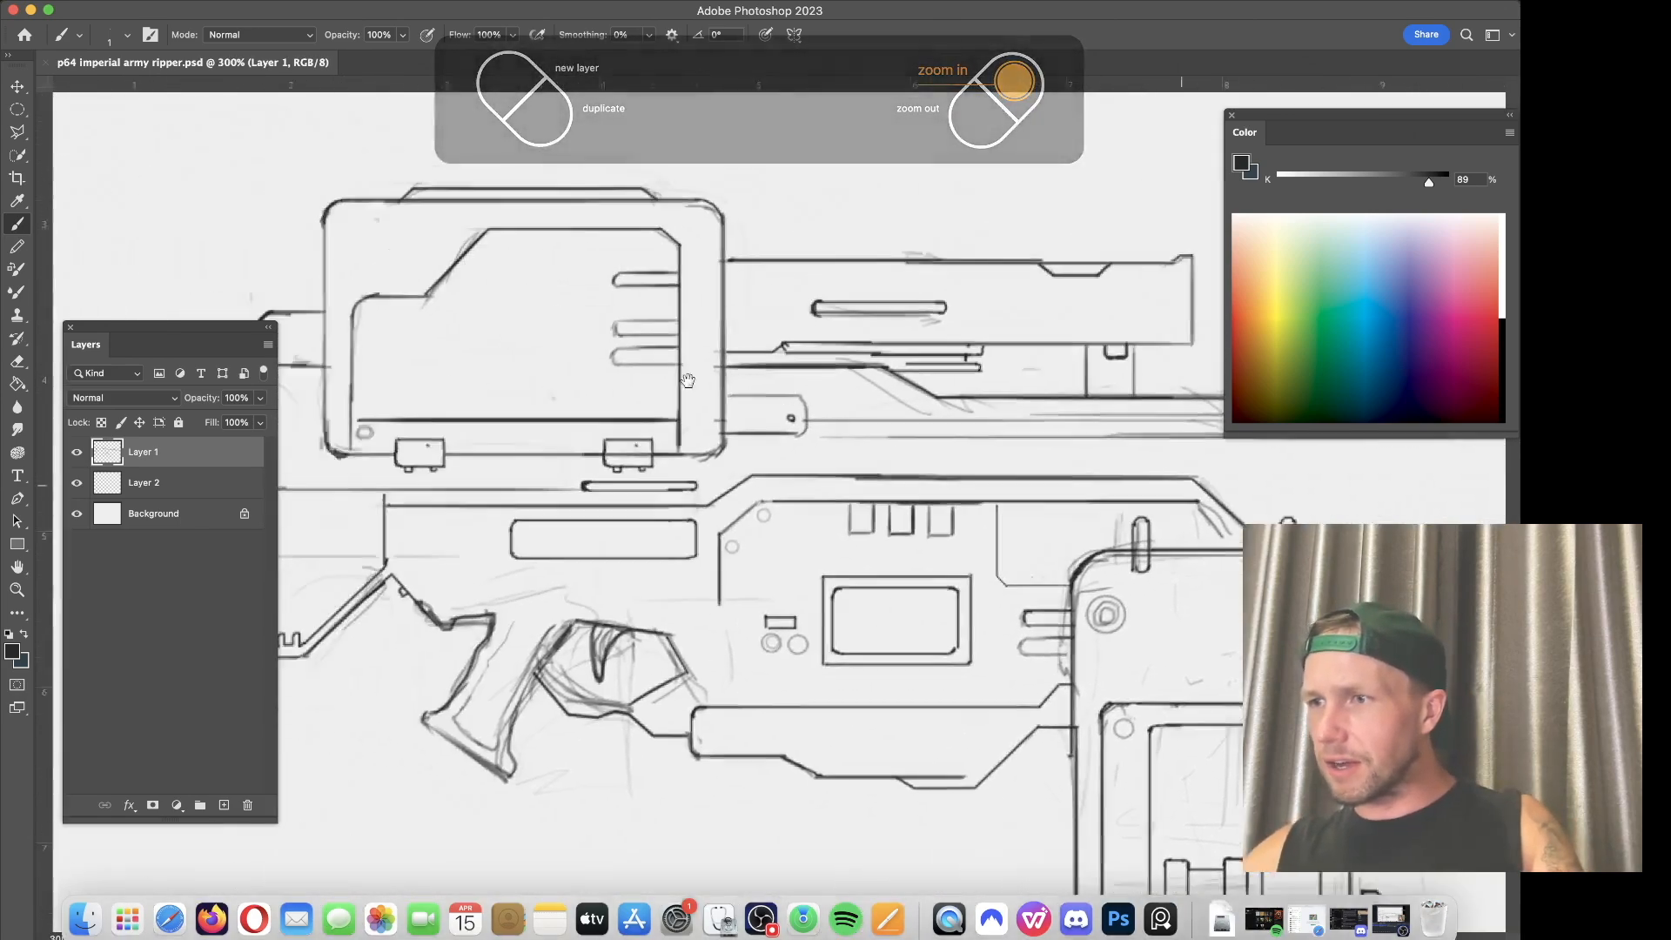
left_click_drag(687, 380, 934, 367)
left_click_drag(663, 354, 760, 548)
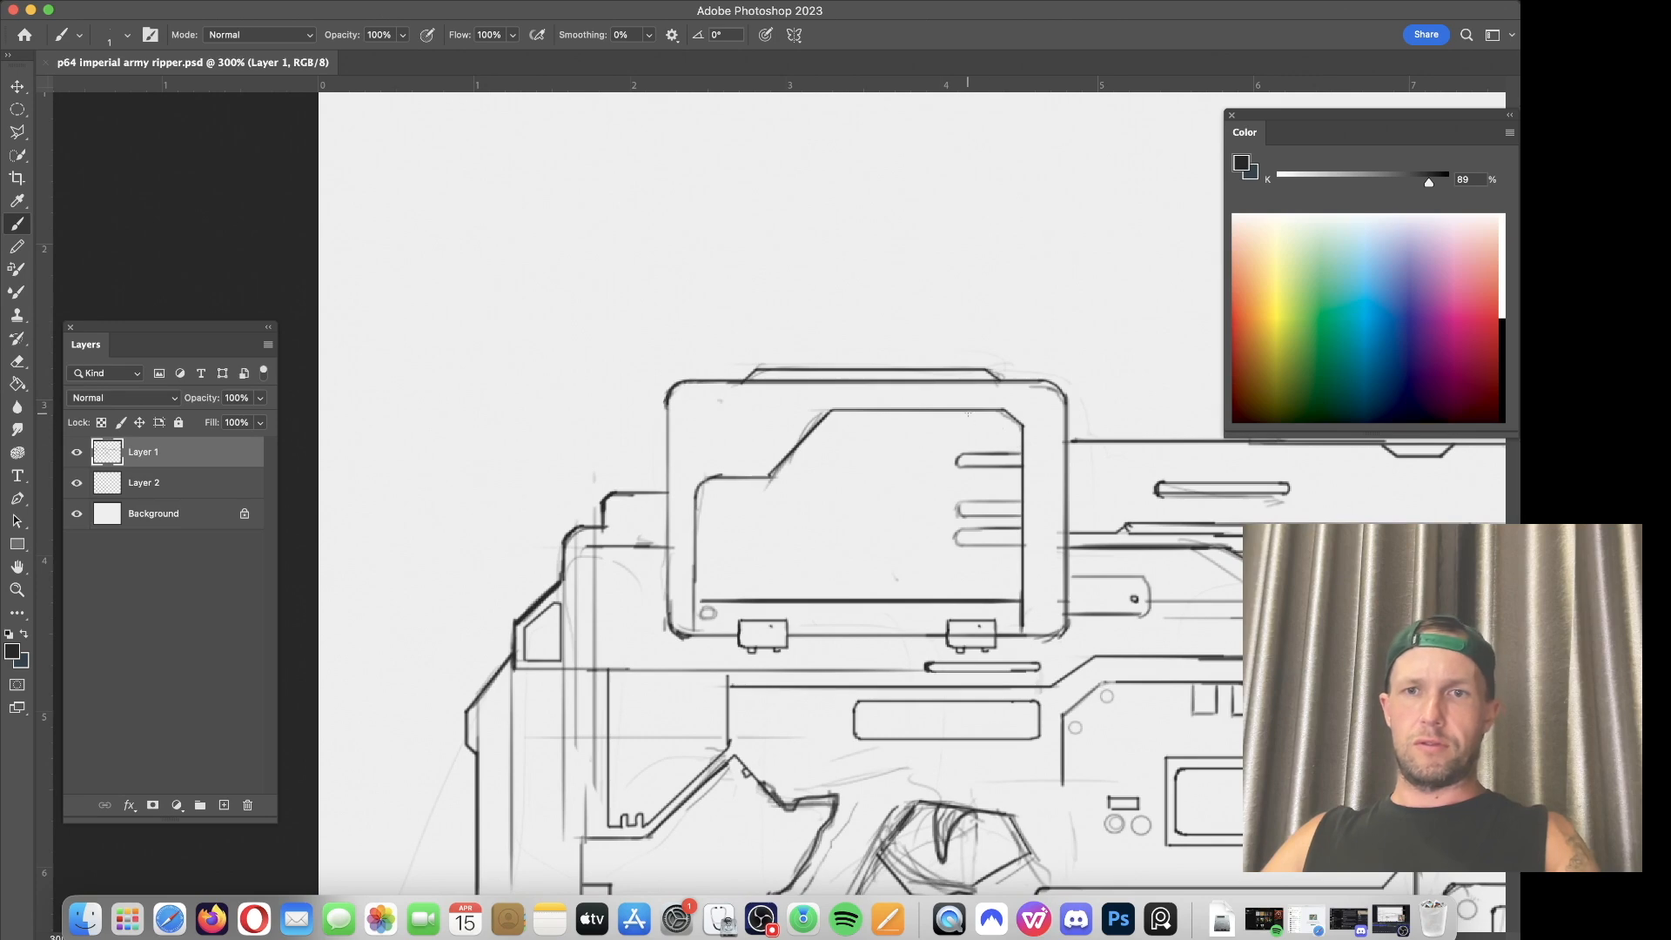
mouse_move(963, 410)
left_mouse_down()
mouse_move(947, 429)
mouse_move(825, 416)
left_mouse_up()
left_click_drag(950, 420, 828, 419)
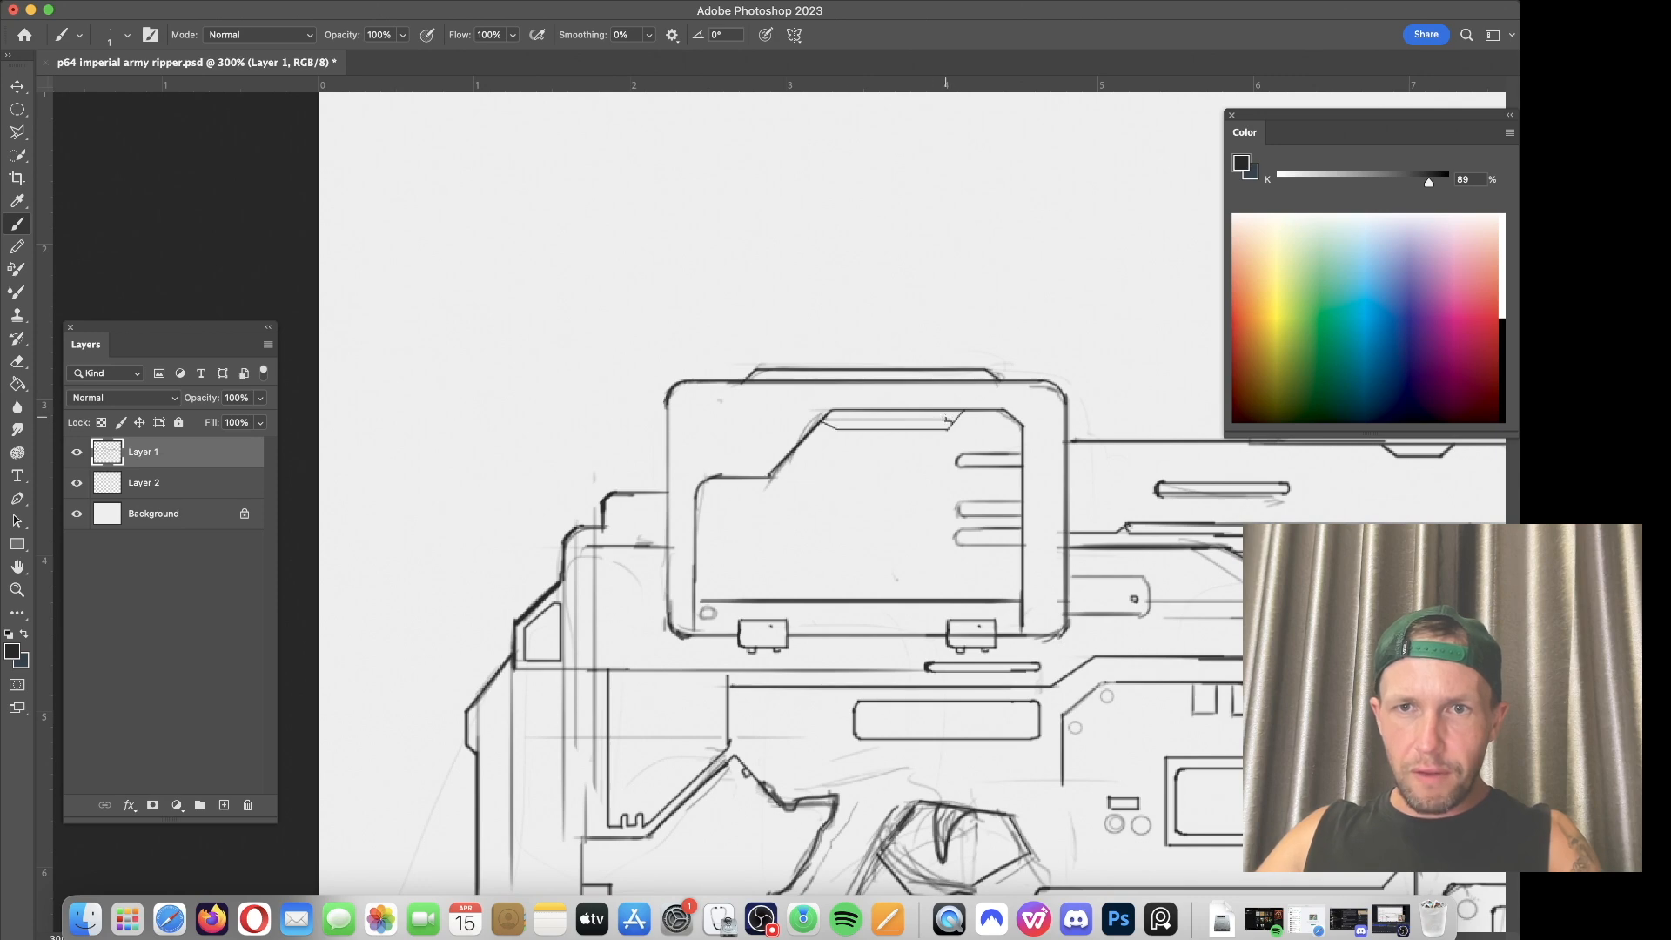
left_click_drag(945, 418, 823, 419)
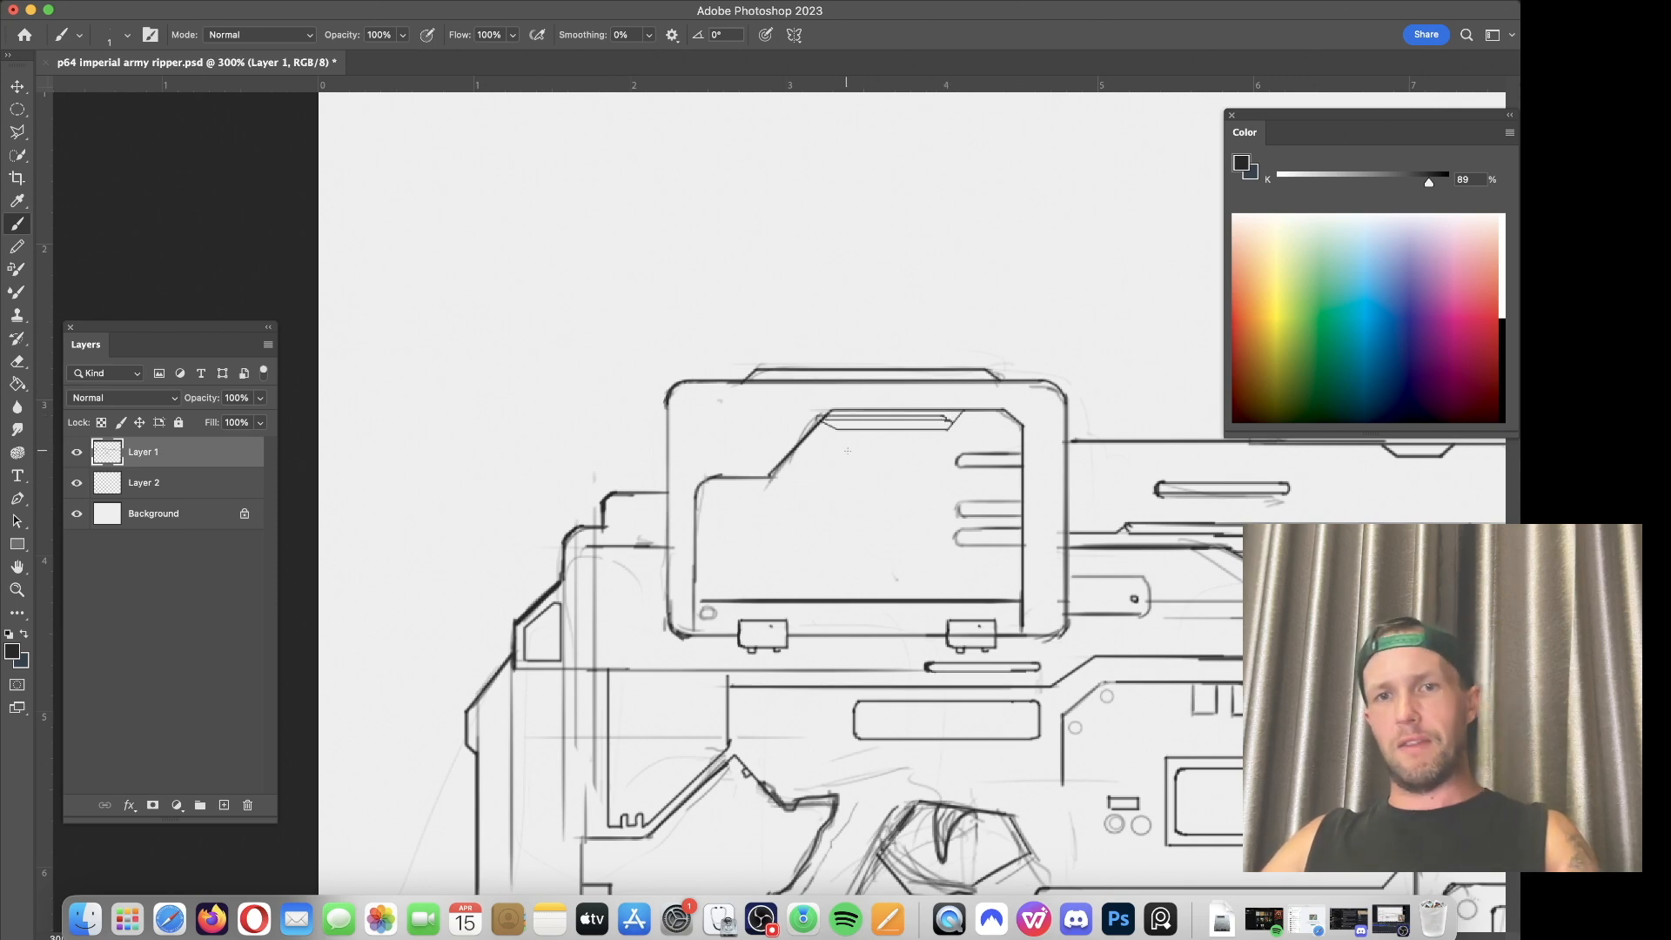
left_click_drag(855, 430, 854, 546)
key("super+z")
Step: Ink the butt pad's inner vertical line with a short diagonal to its lower corner, and the stock's vertical line ahead of it, at 2 px
key("bracketright")
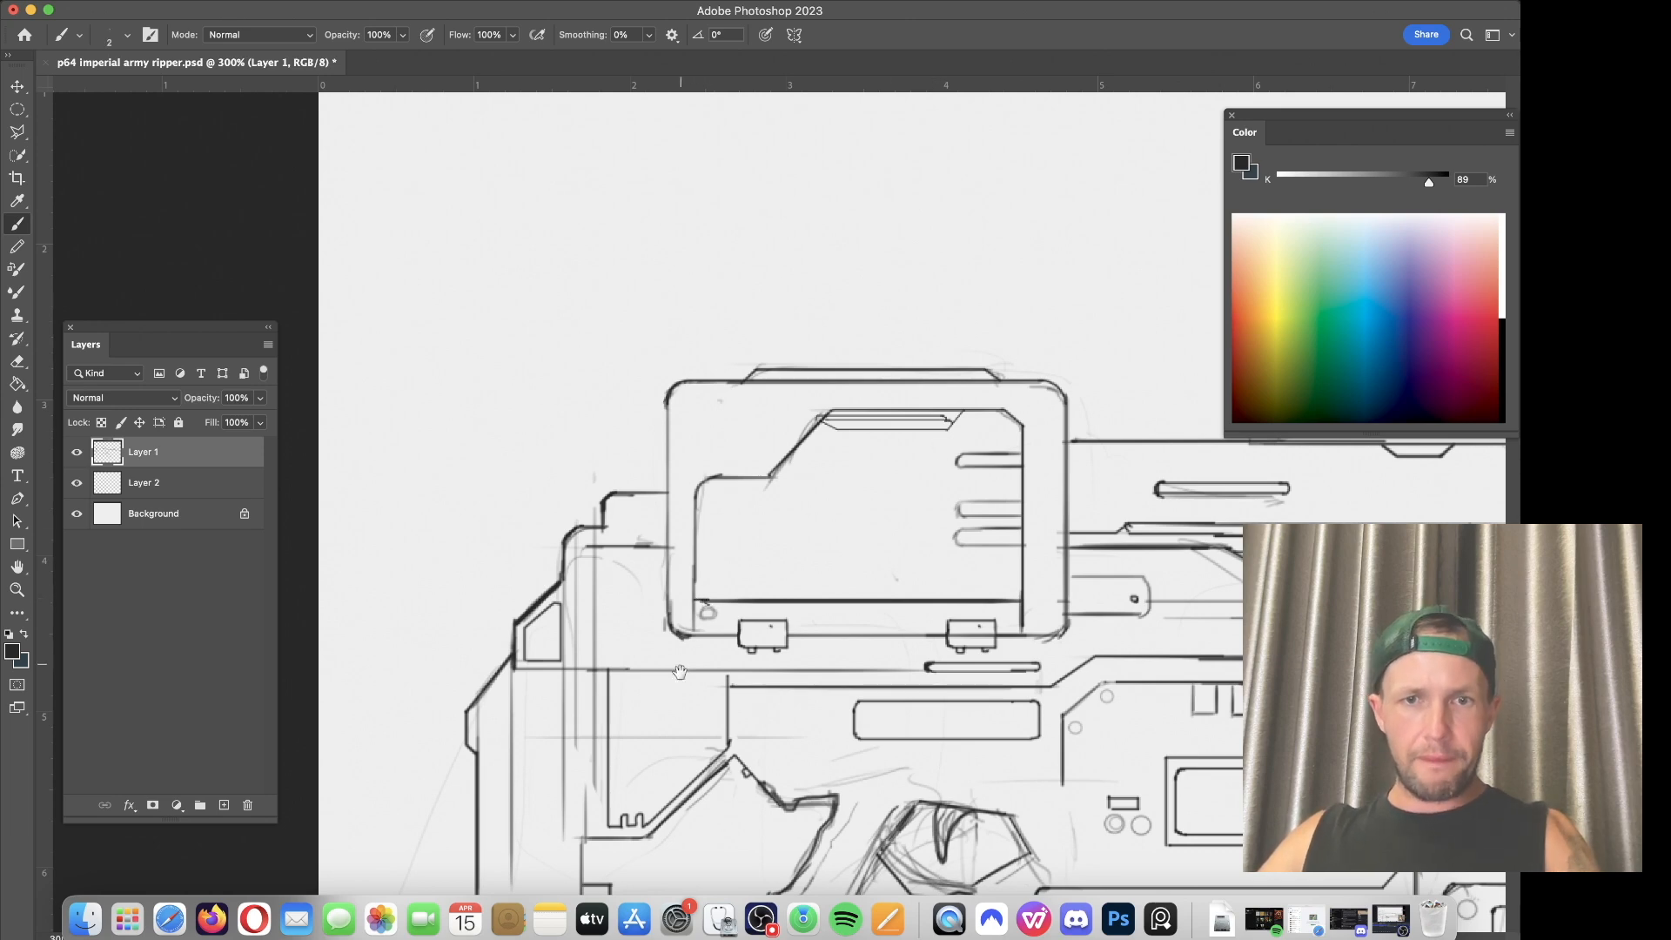
scroll(700, 600, "down", 5)
scroll(701, 600, "left", 3)
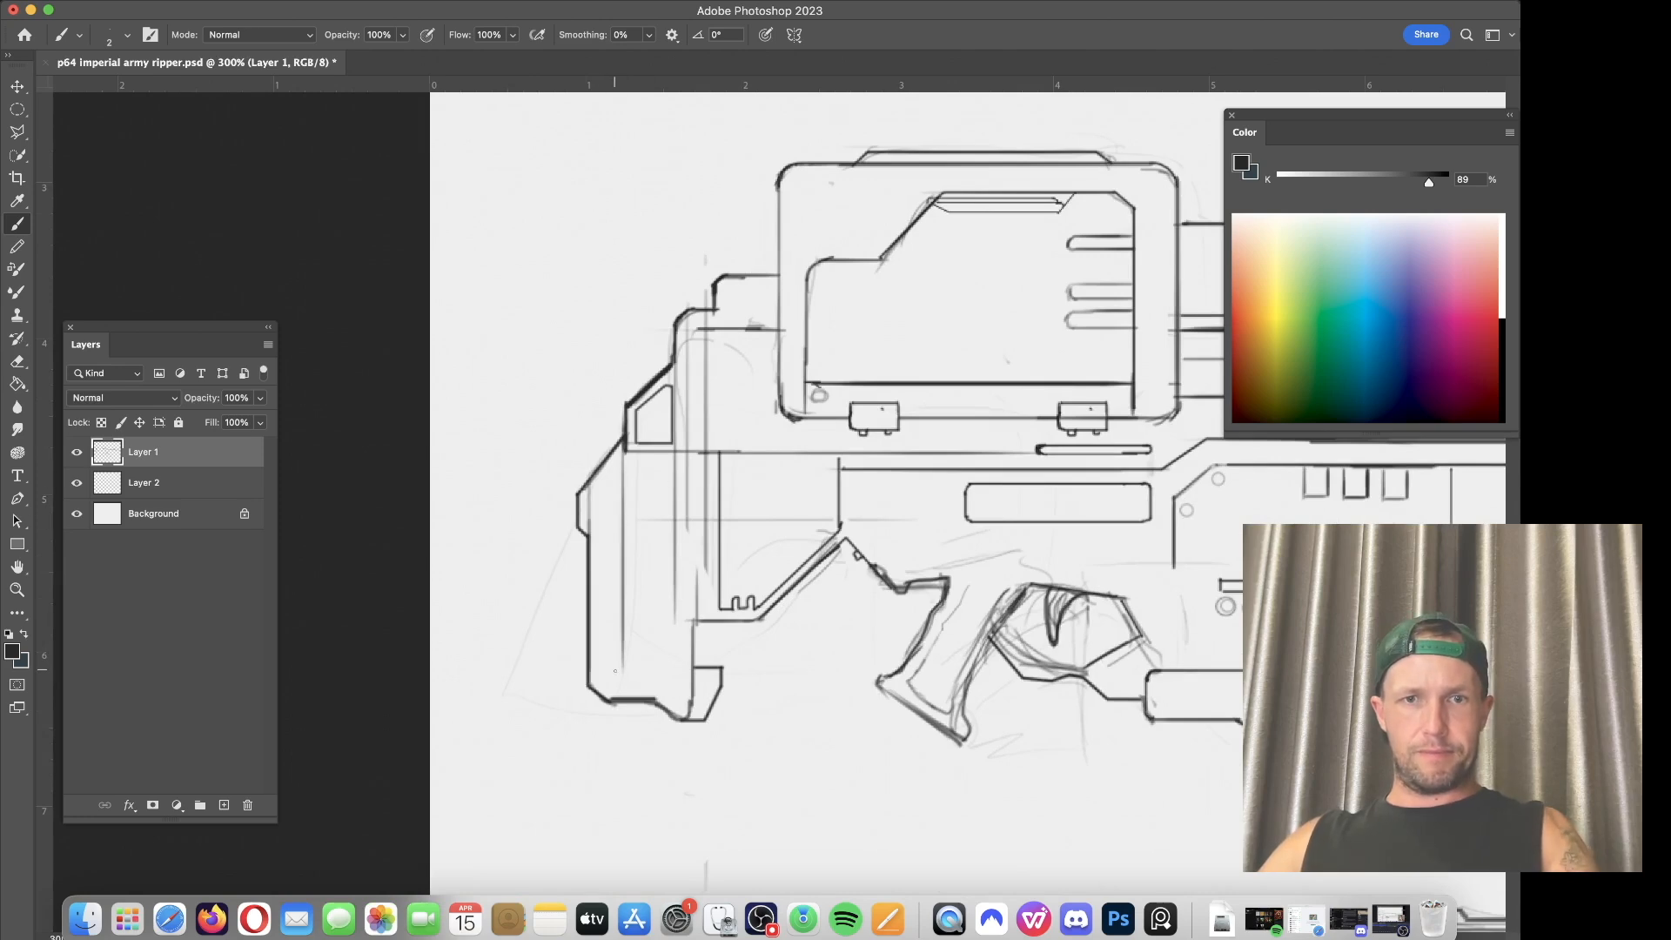
left_click_drag(605, 699, 623, 665)
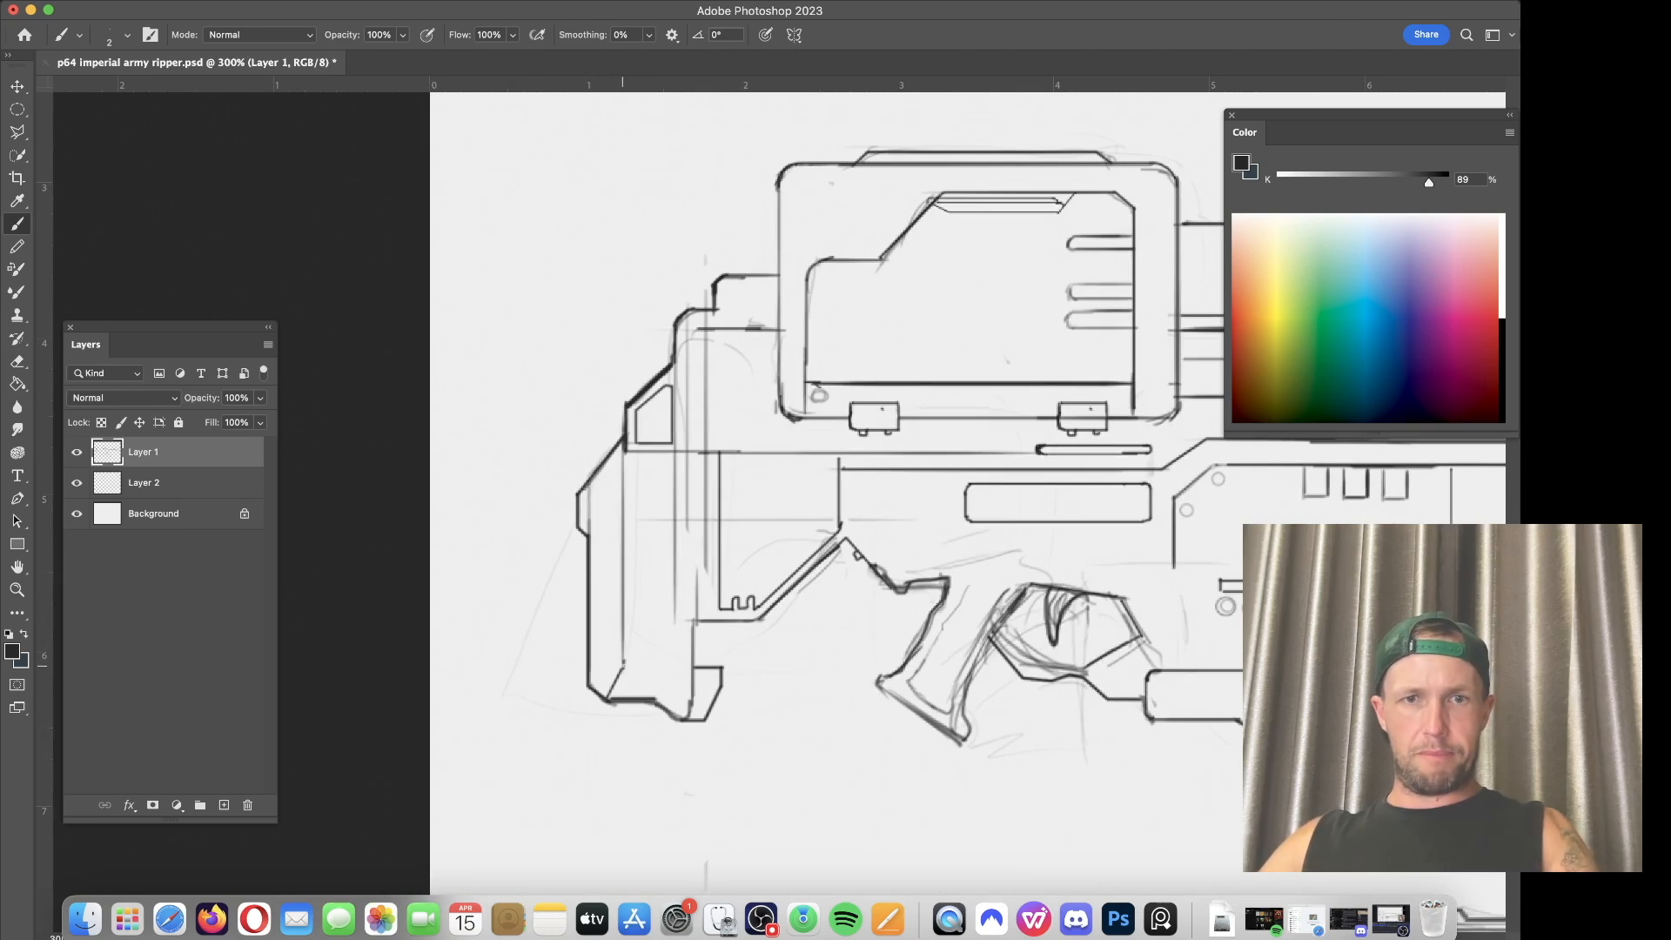
left_click_drag(624, 438, 622, 662)
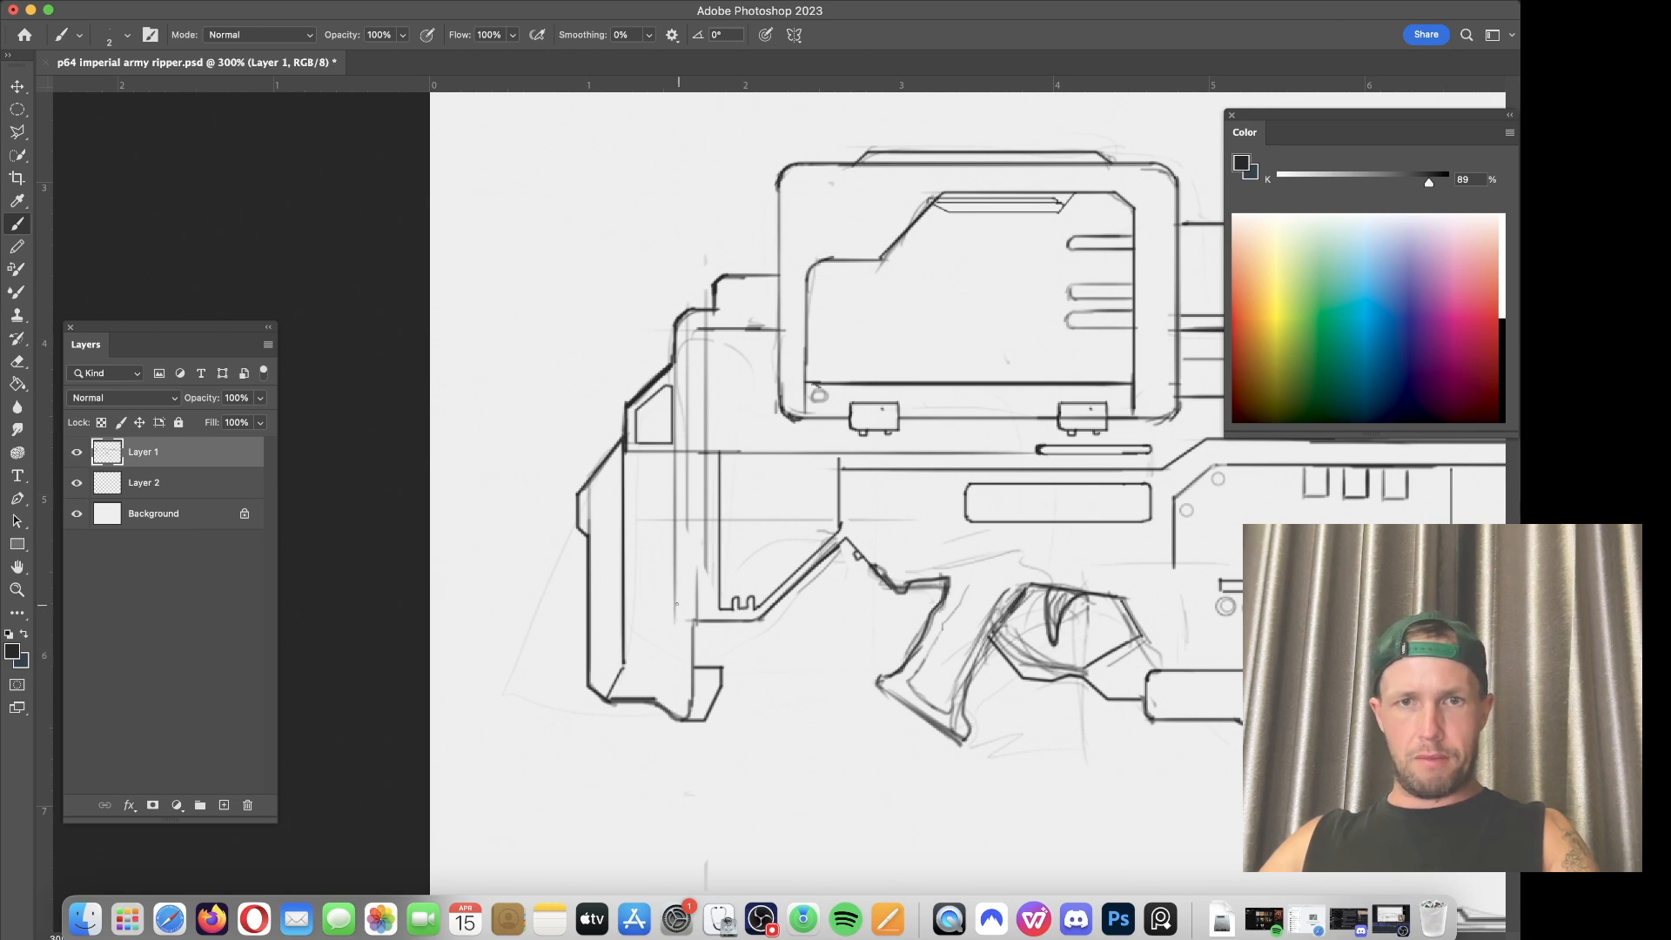
left_click_drag(676, 604, 677, 453)
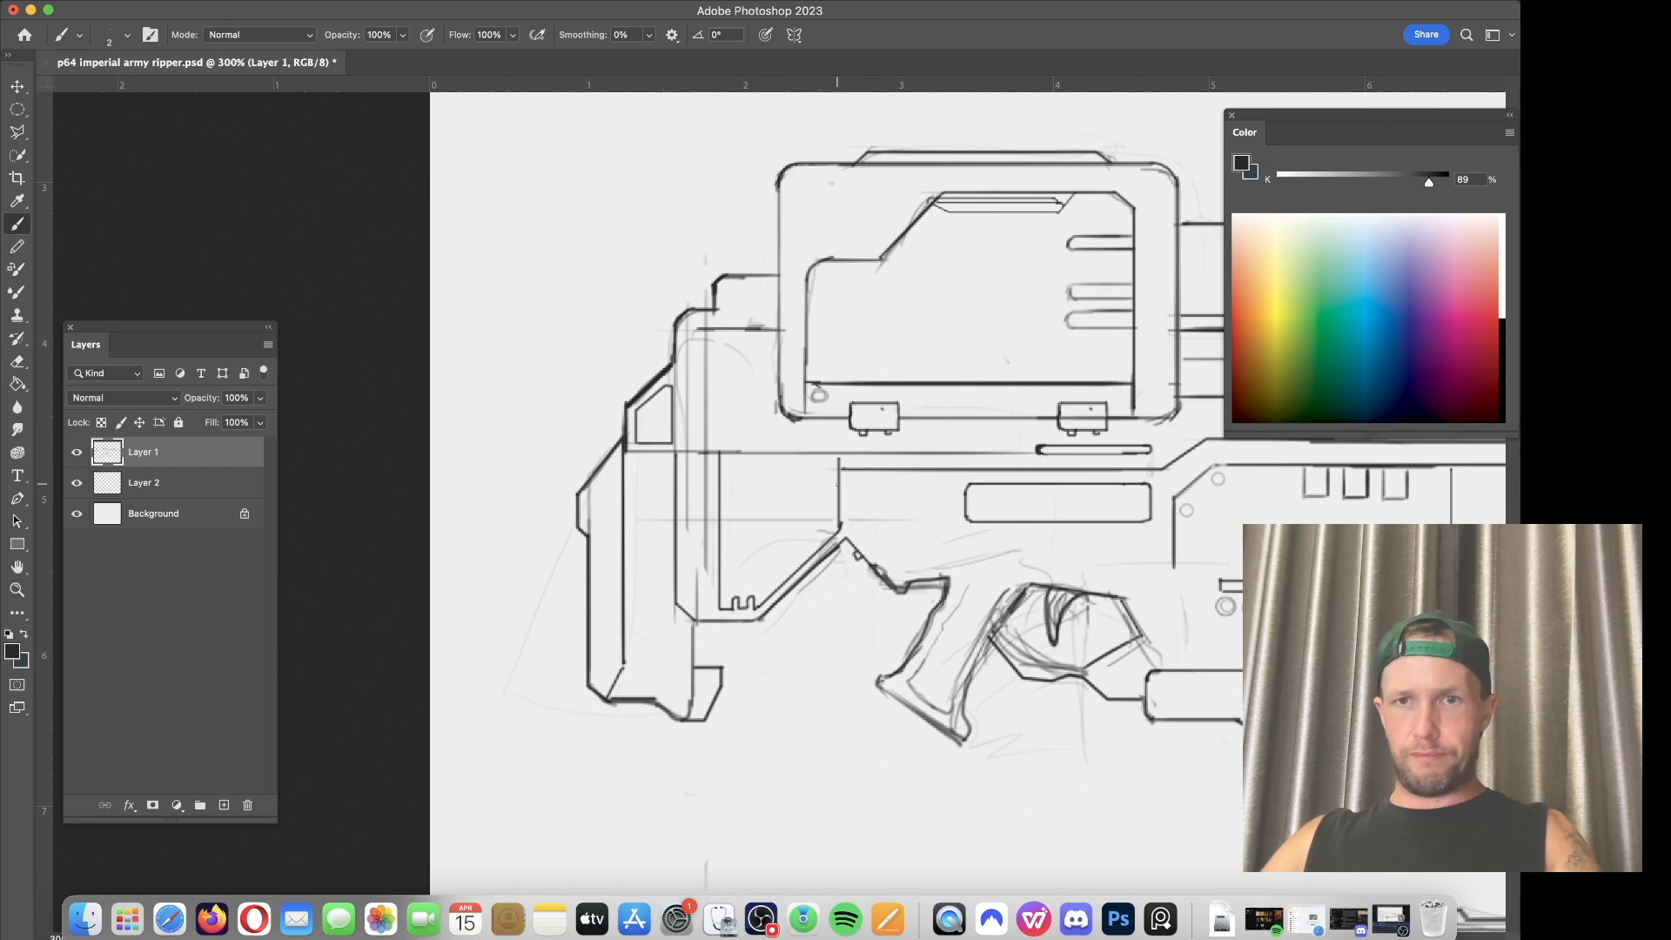
Step: Draw a narrow round-ended slot extending rearward from the rounded rectangular panel above the grip
scroll(838, 484, "right", 5)
left_click_drag(765, 486, 685, 486)
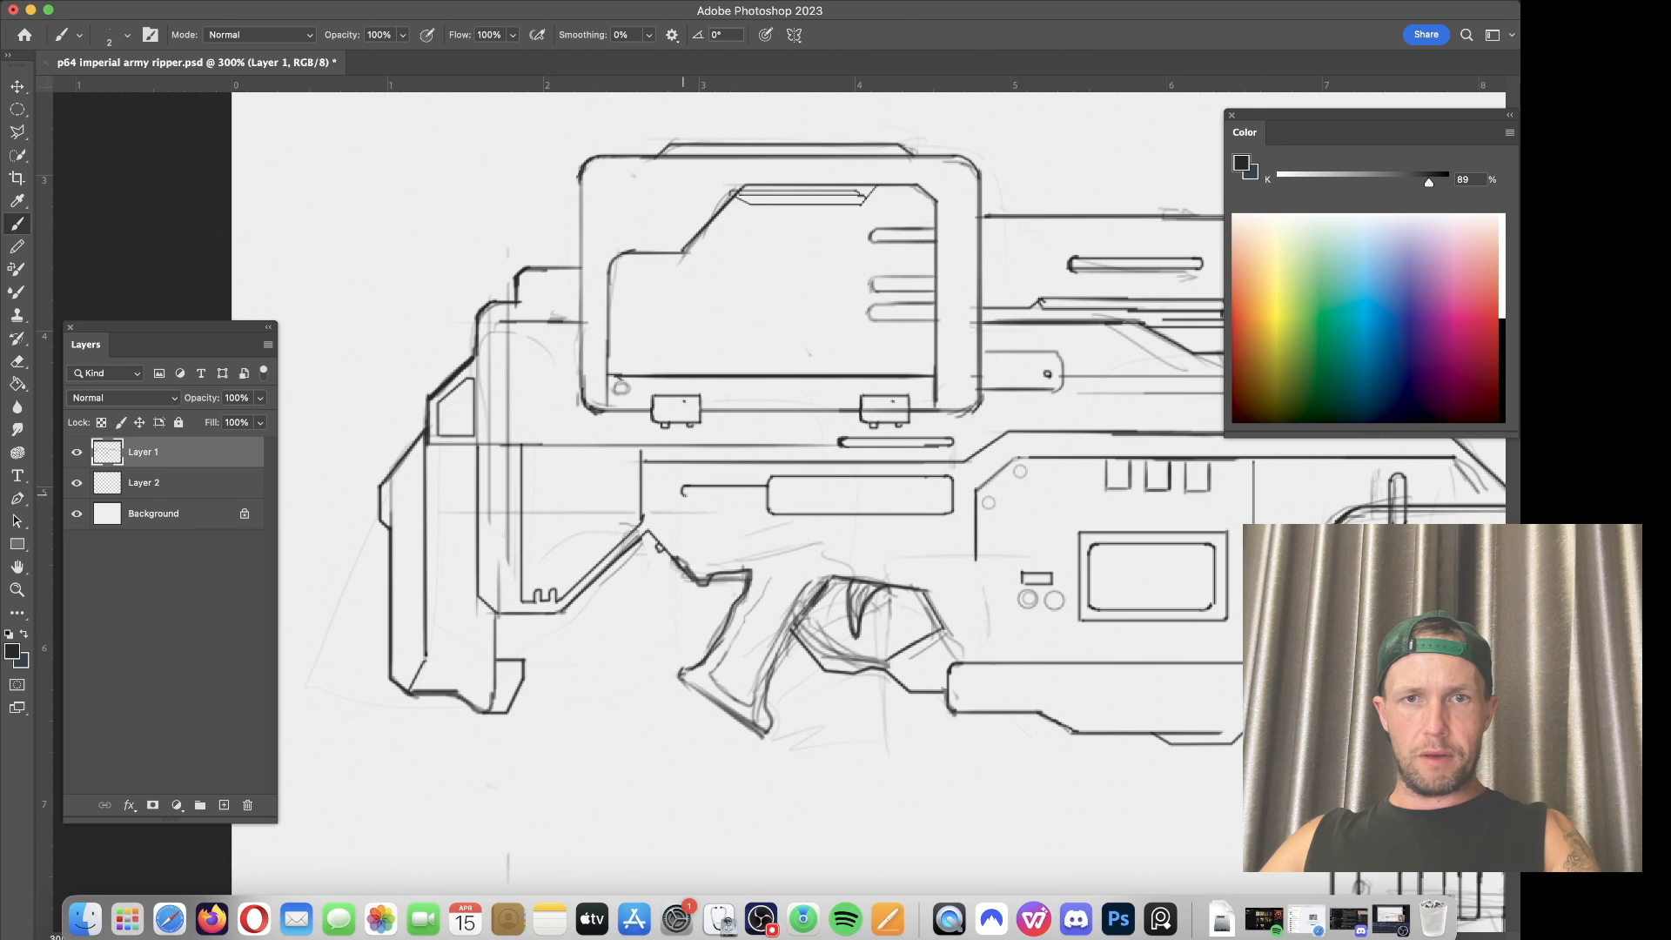
left_click_drag(680, 494, 746, 500)
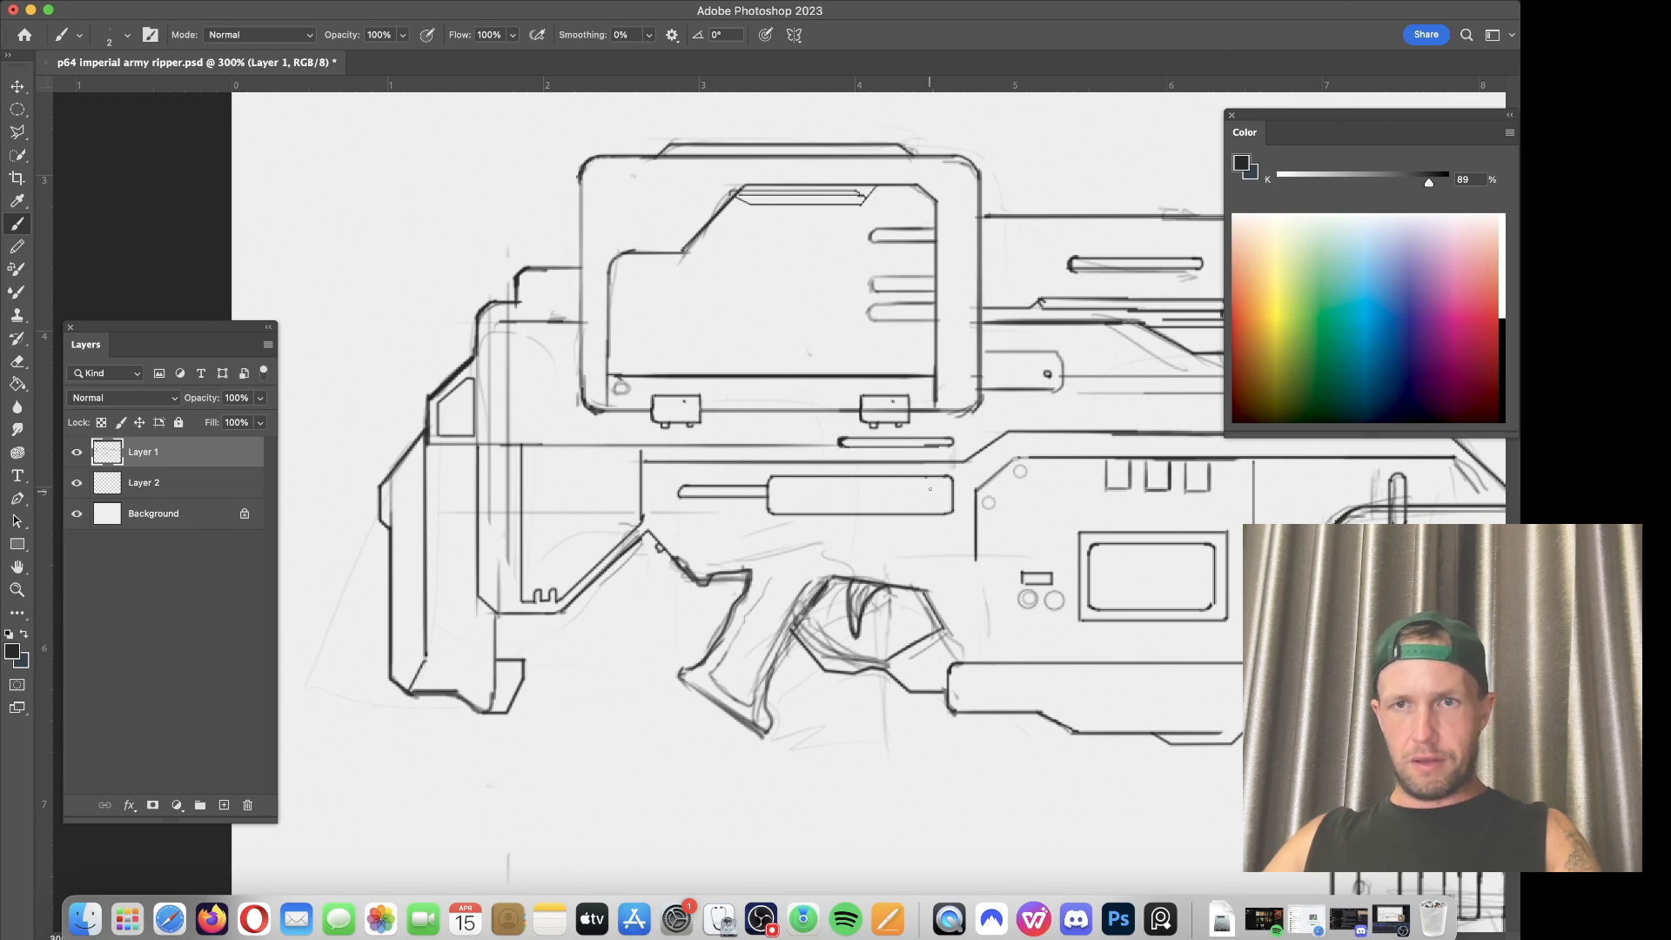
Step: Draw a small rectangle near the front end of the rounded panel above the grip, with a thin 1 px slot line running rearward from it
mouse_move(936, 486)
left_mouse_down()
mouse_move(898, 483)
mouse_move(900, 502)
mouse_move(935, 502)
left_mouse_up()
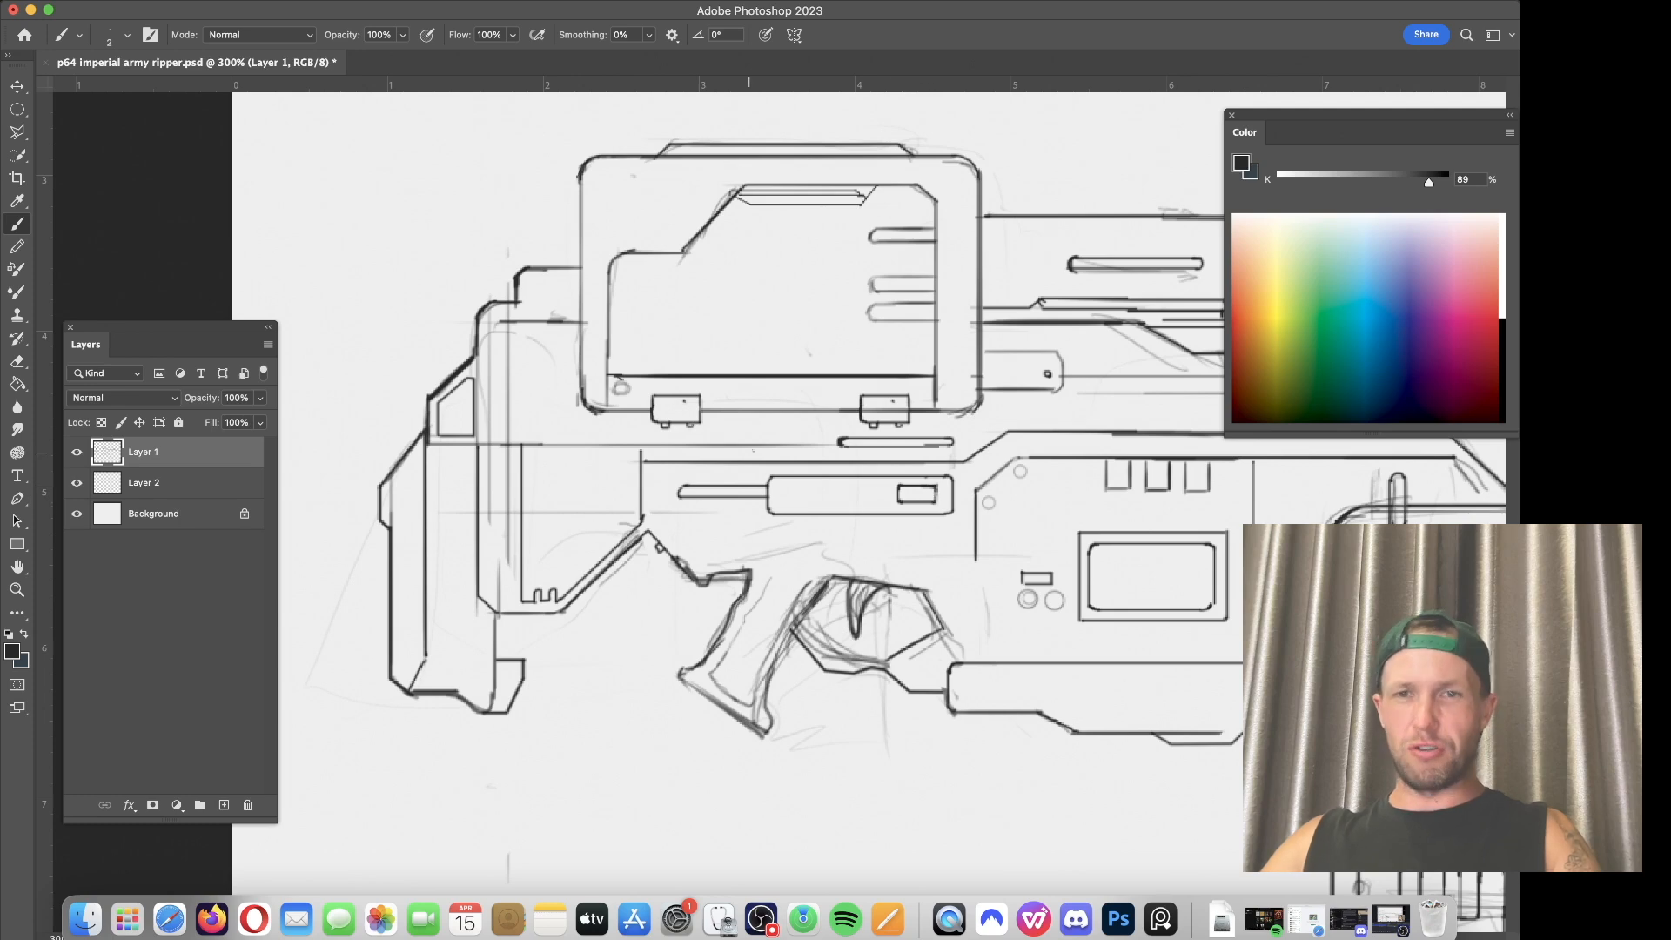
key("[")
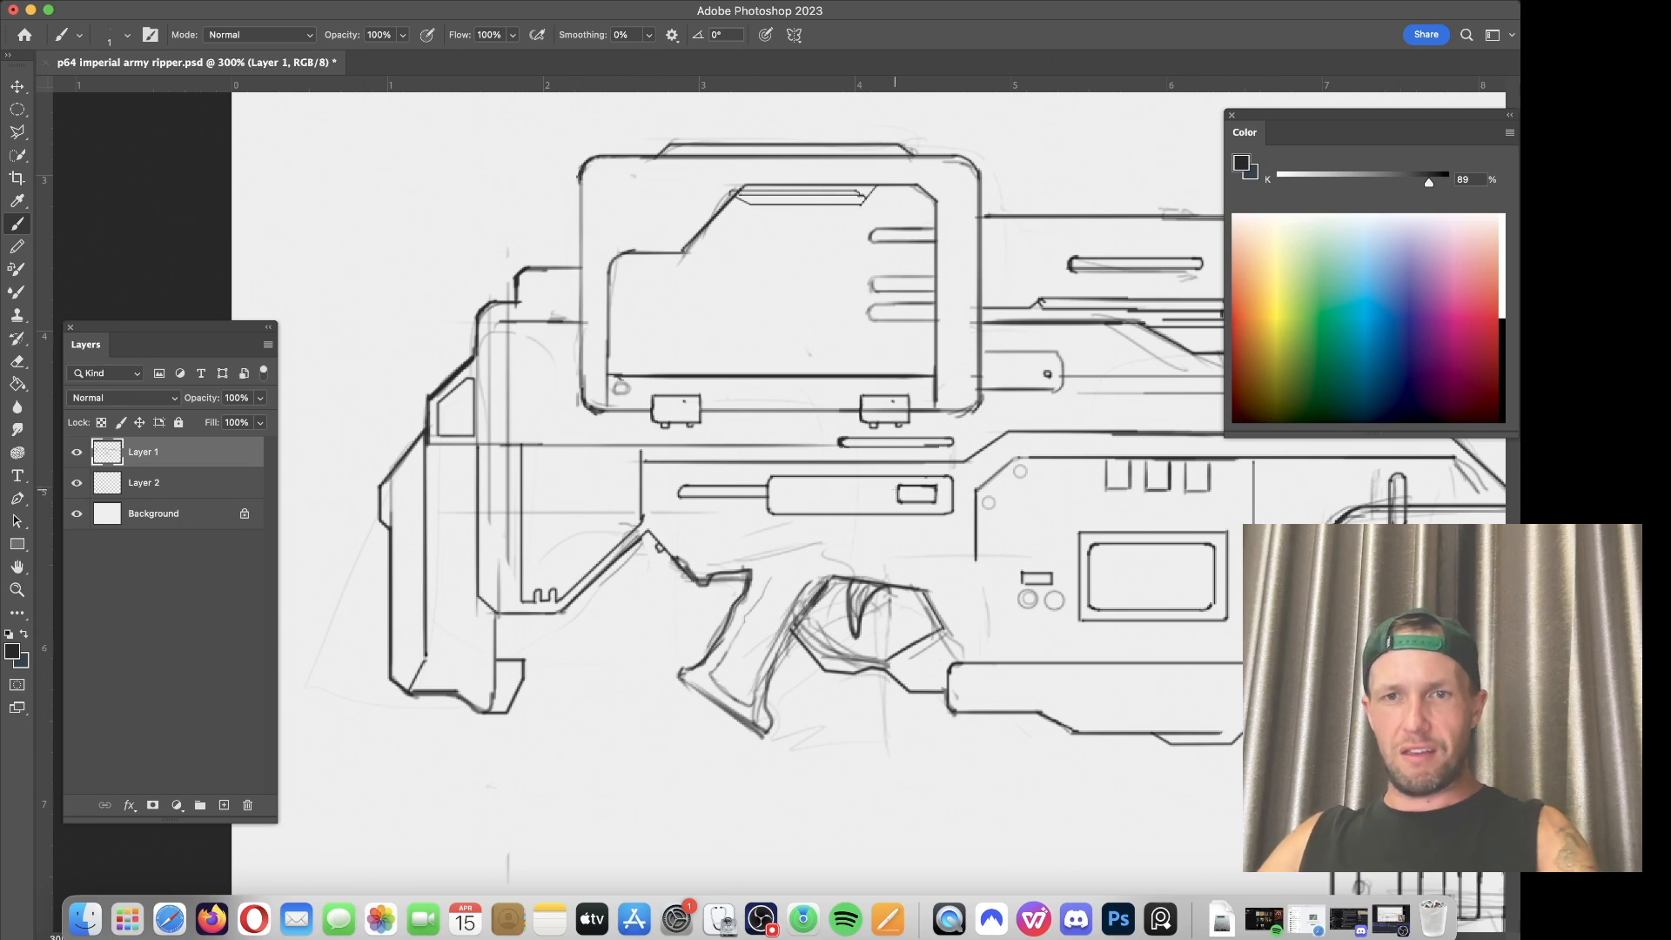
left_click_drag(901, 490, 803, 489)
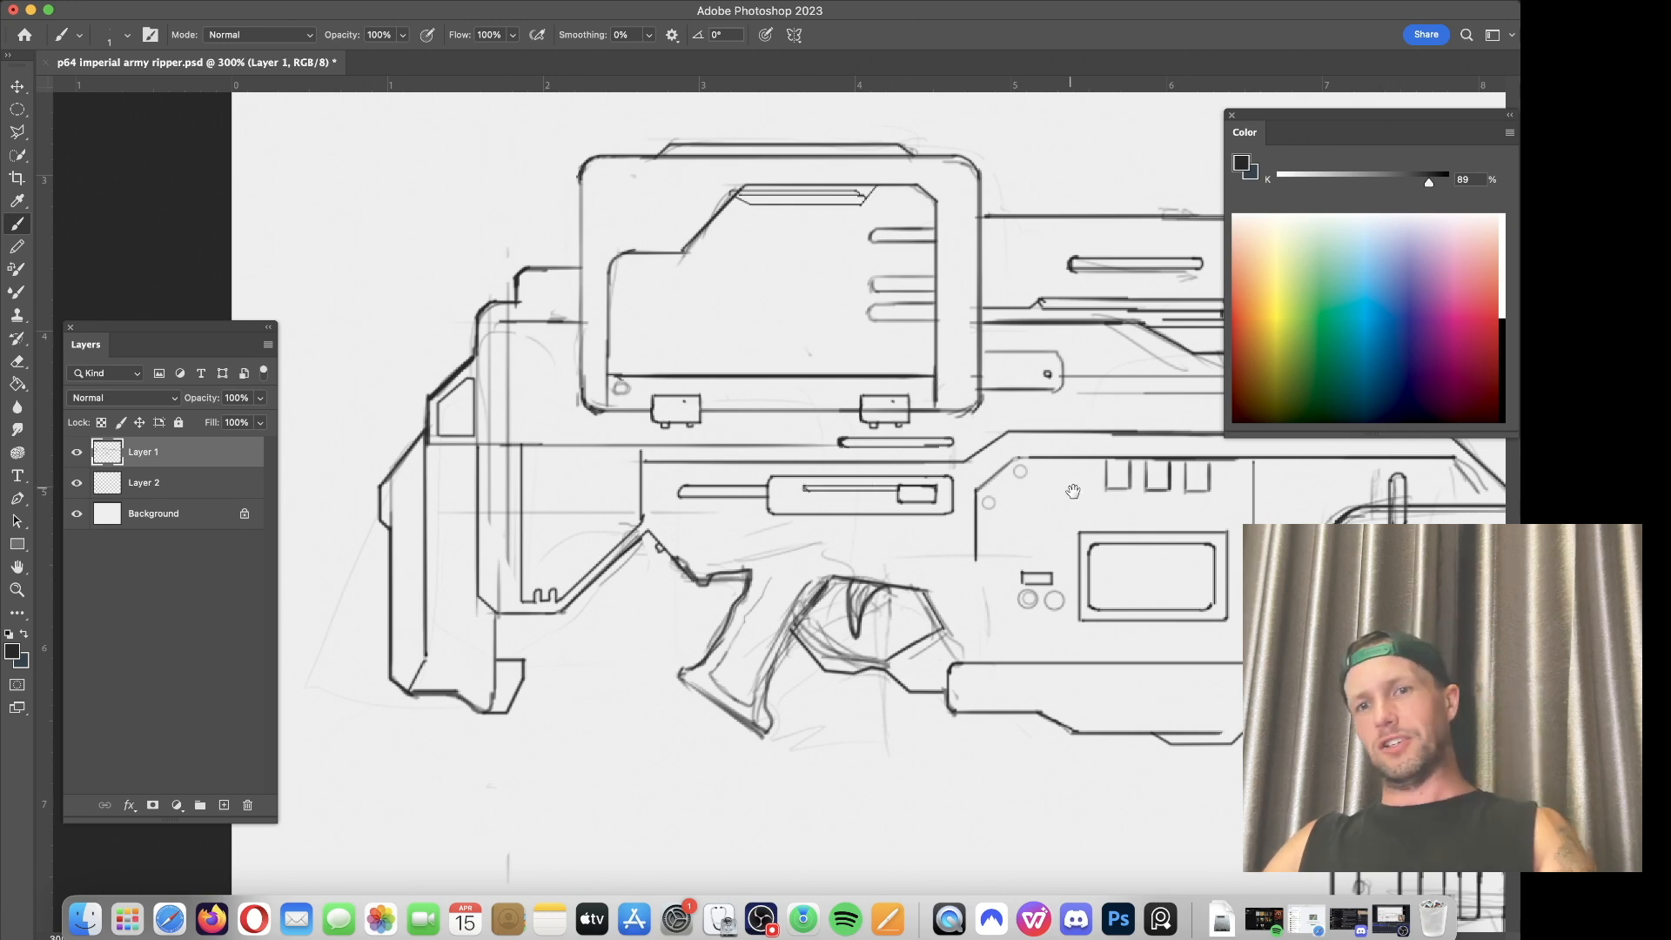
Step: Draw a straight 2 px diagonal line from the trigger guard's lower front corner up toward the receiver panel's vertical rear edge
left_click_drag(1062, 491, 633, 529)
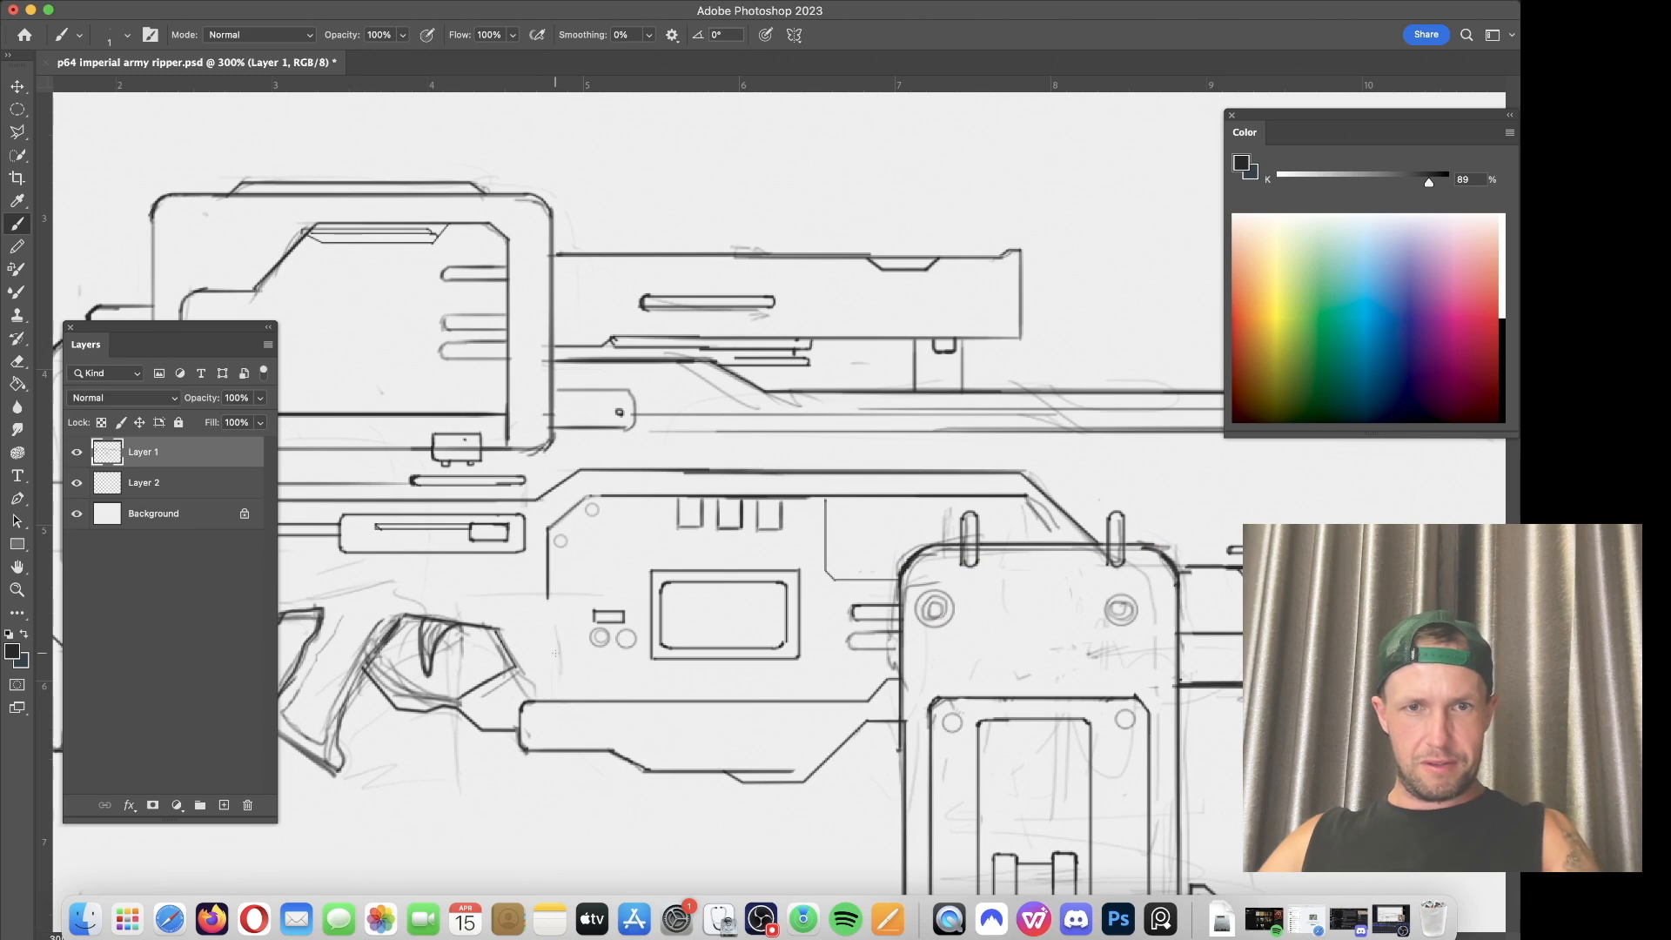
key("bracketright")
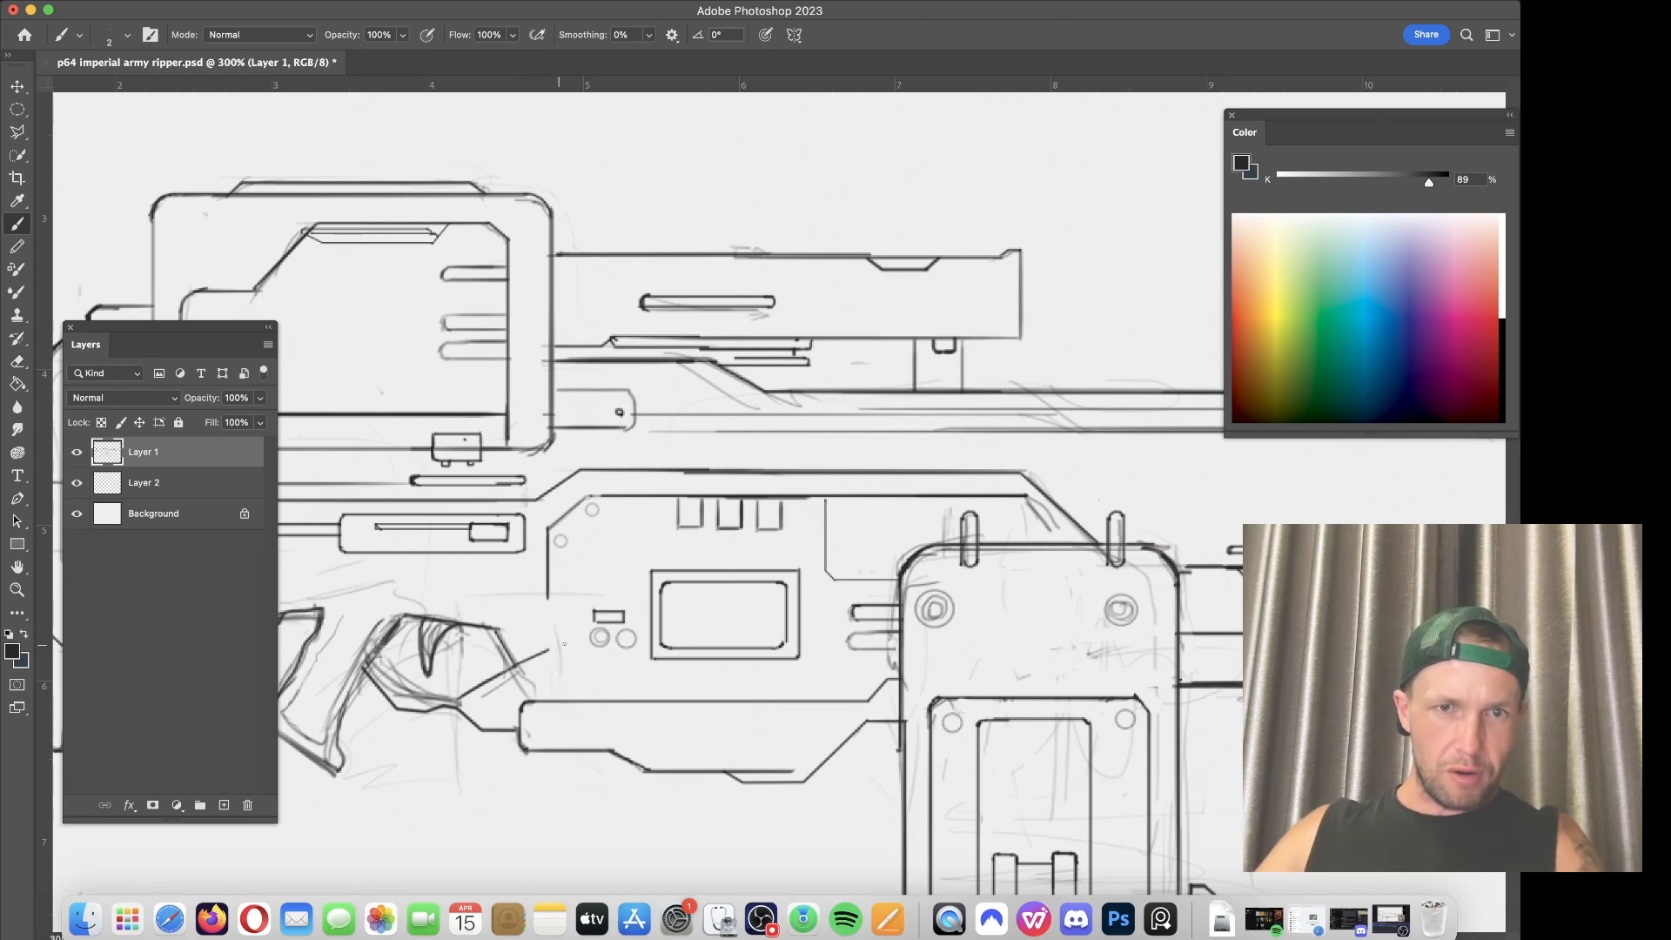
left_click(548, 646, "shift")
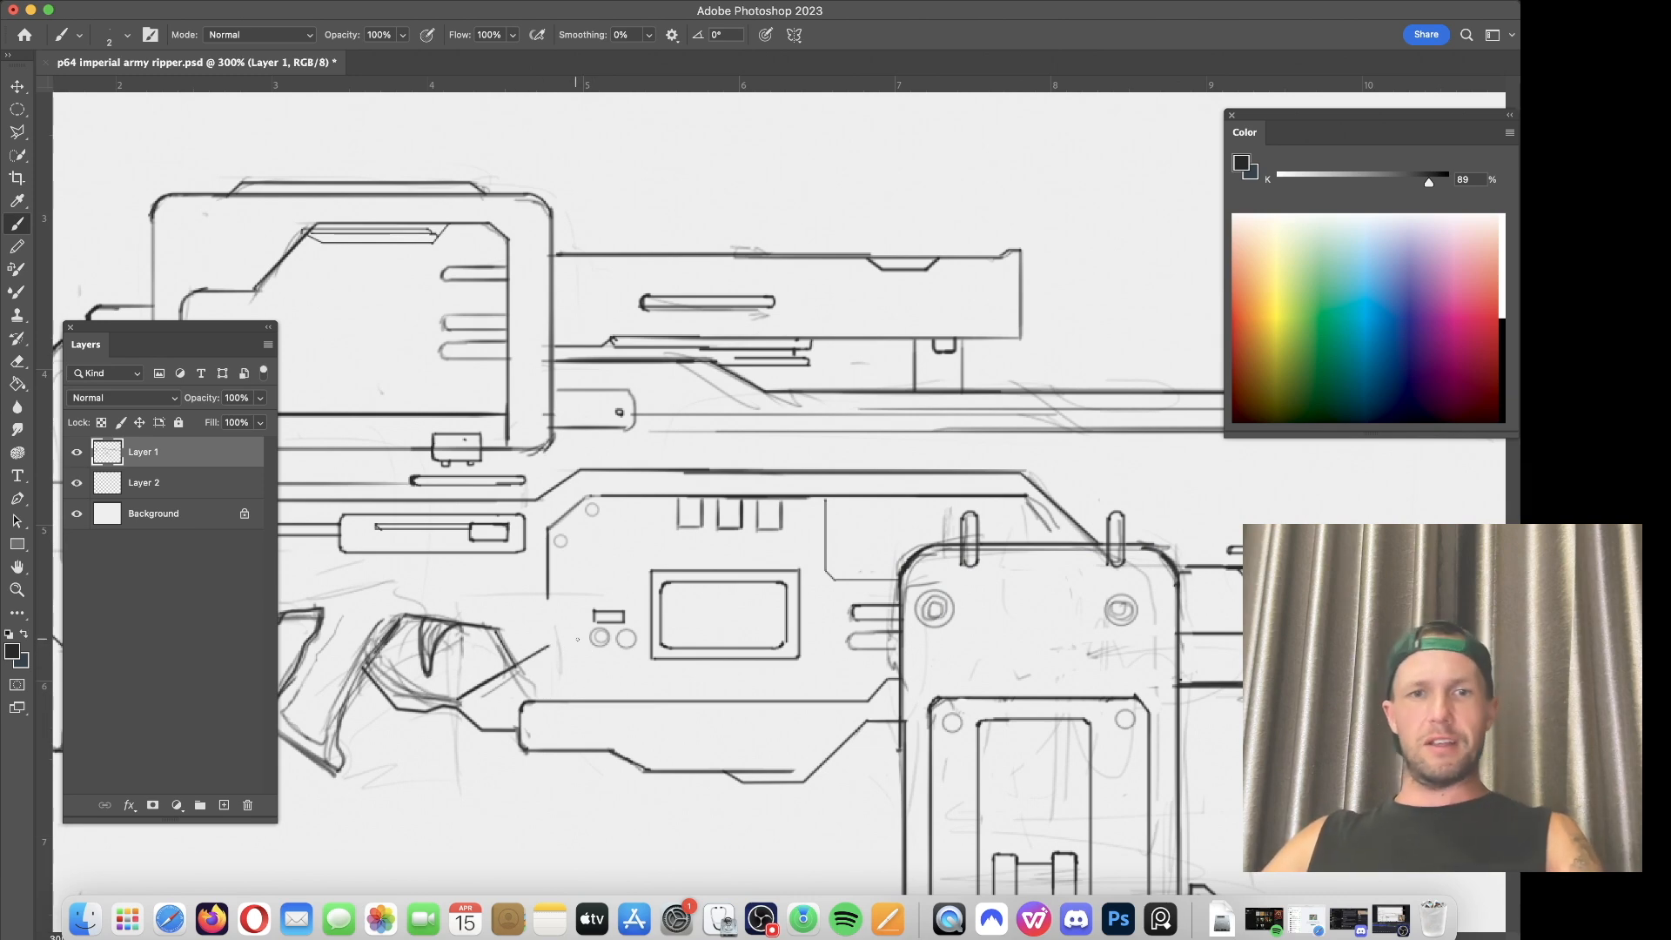
Step: Erase the two small circles below the receiver's small rectangle and ink a 2 px horizontal lower edge and the bracket's lower pin
key("e")
left_click_drag(597, 649, 629, 634)
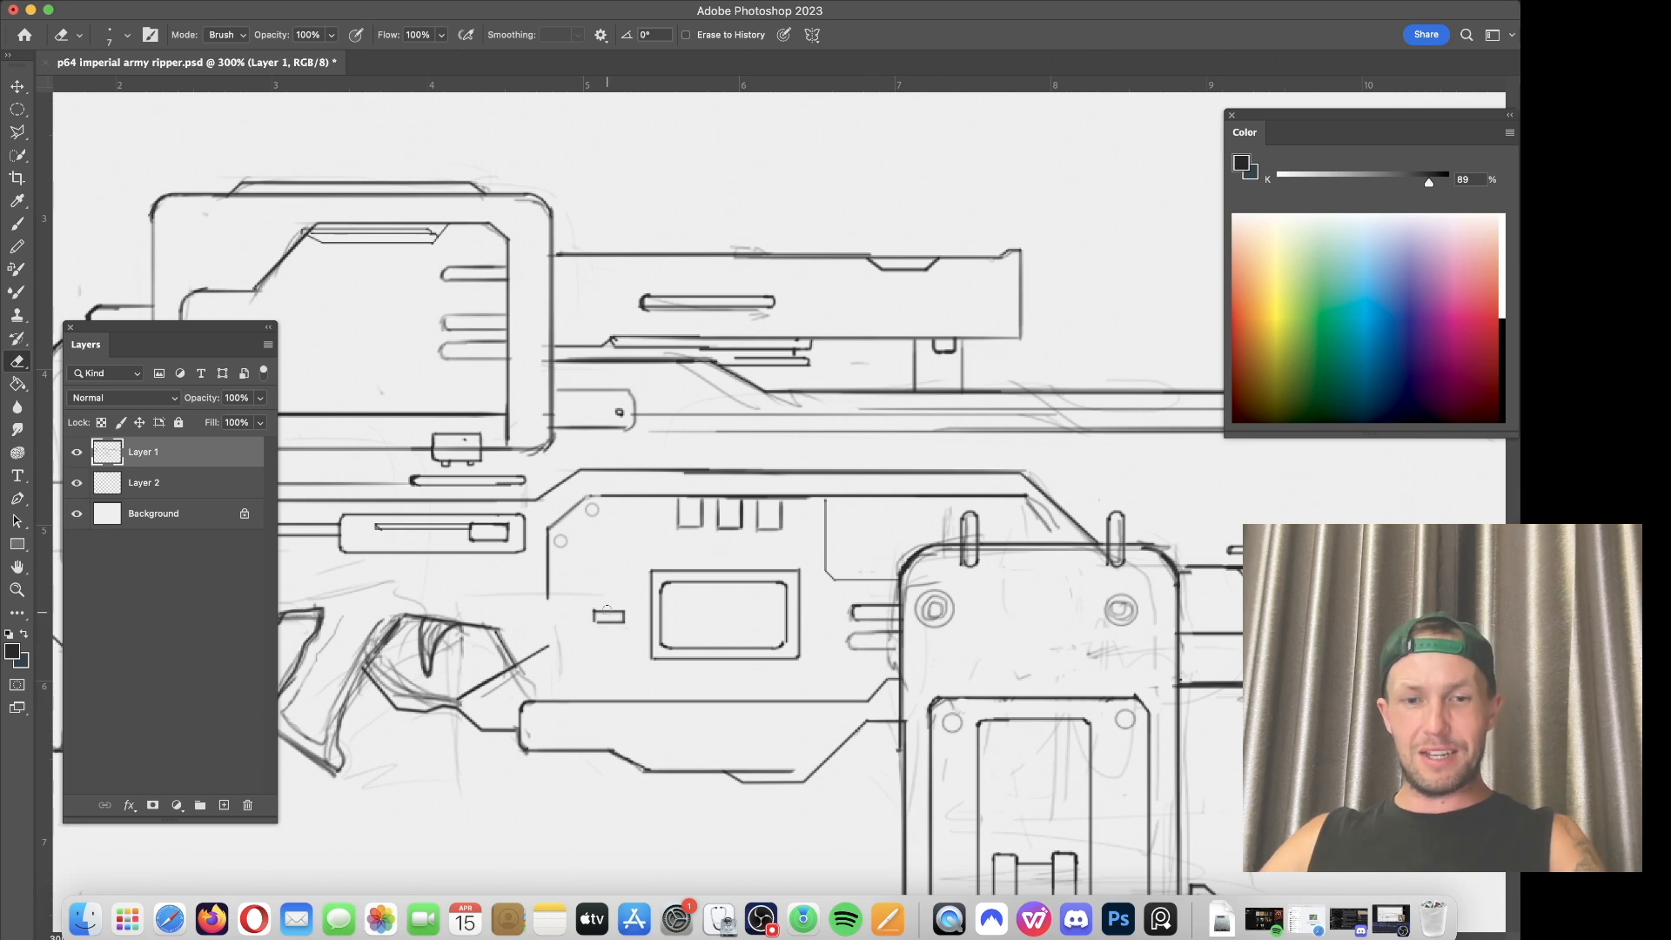
key("b")
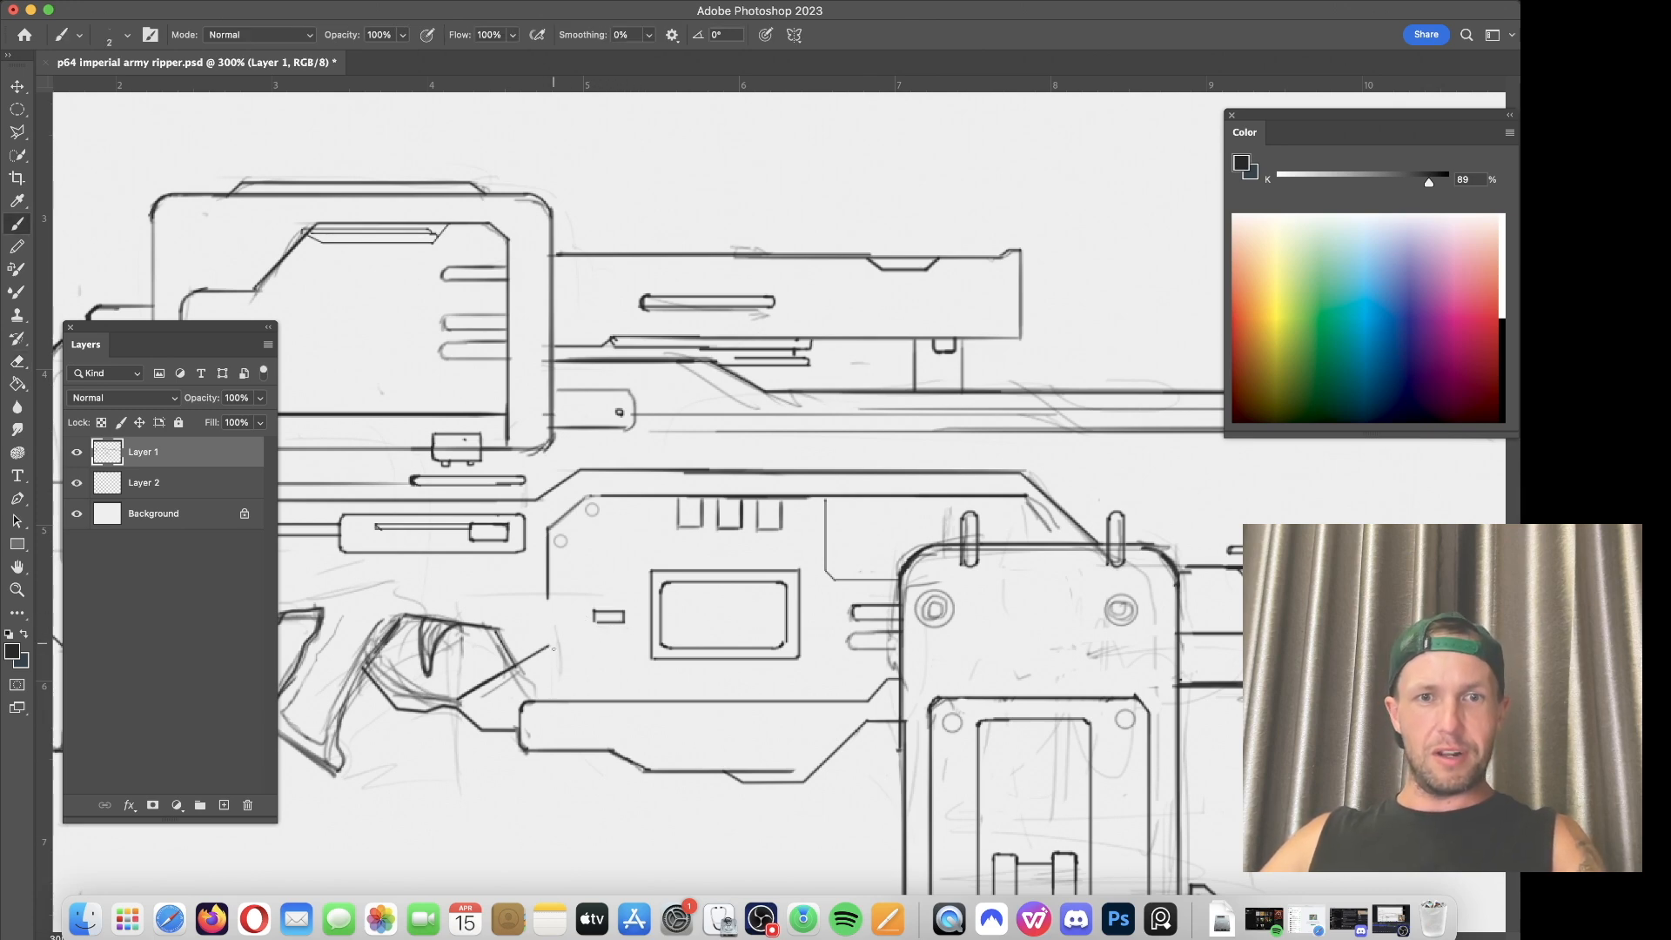
left_click_drag(548, 648, 647, 641)
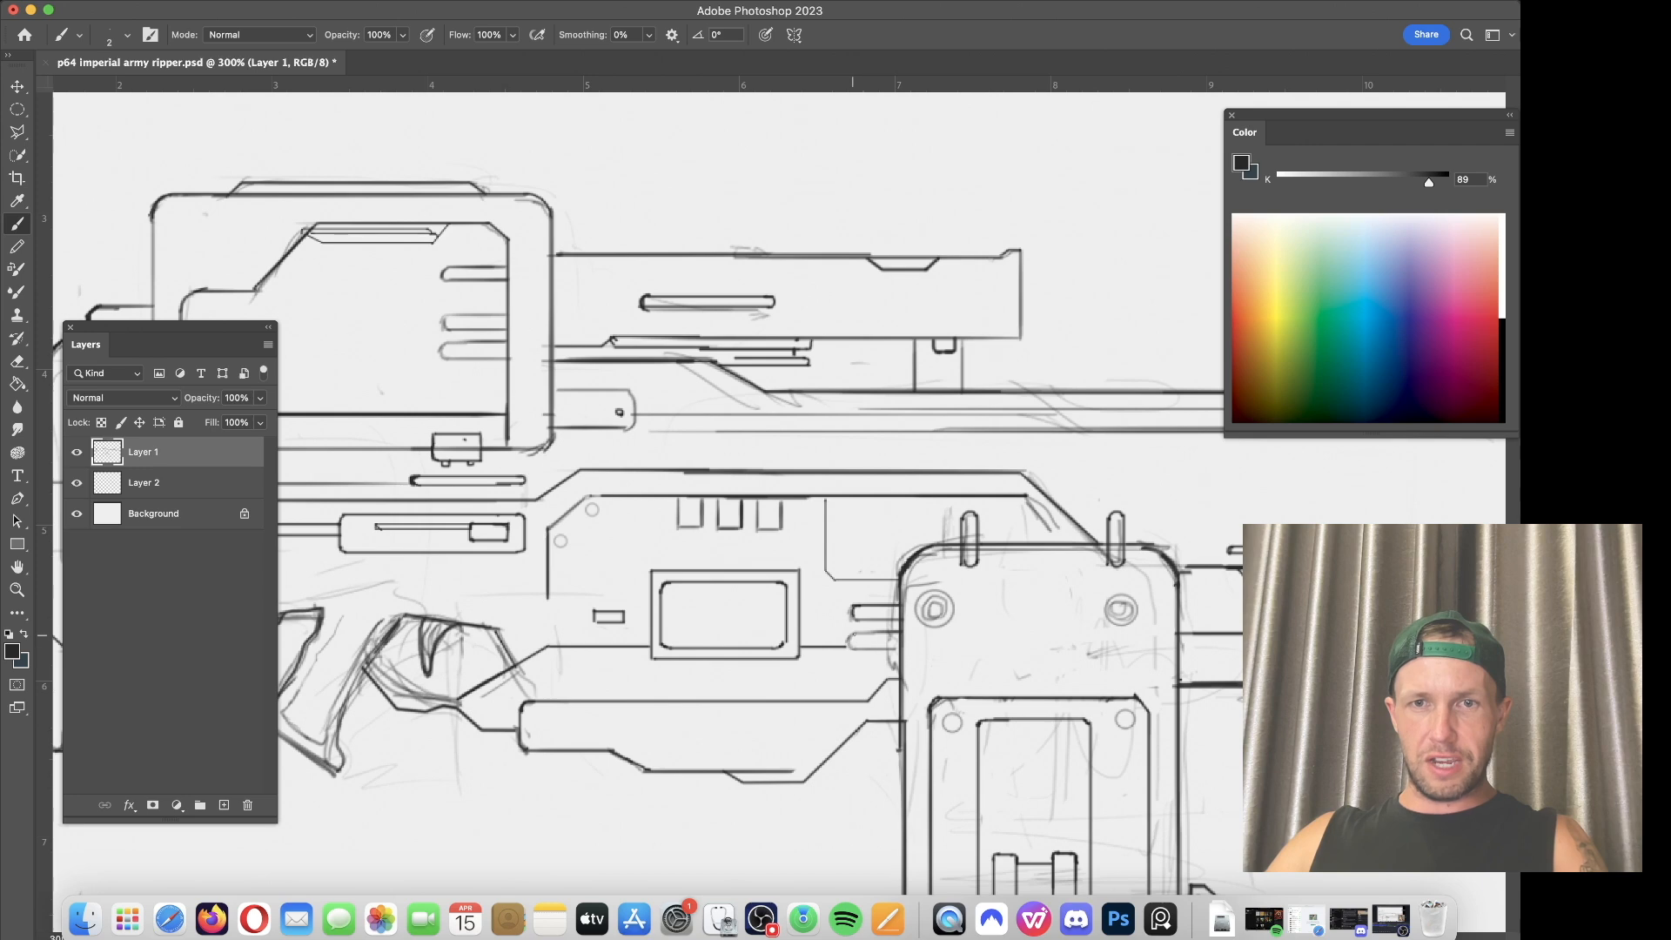
left_click_drag(854, 648, 885, 648)
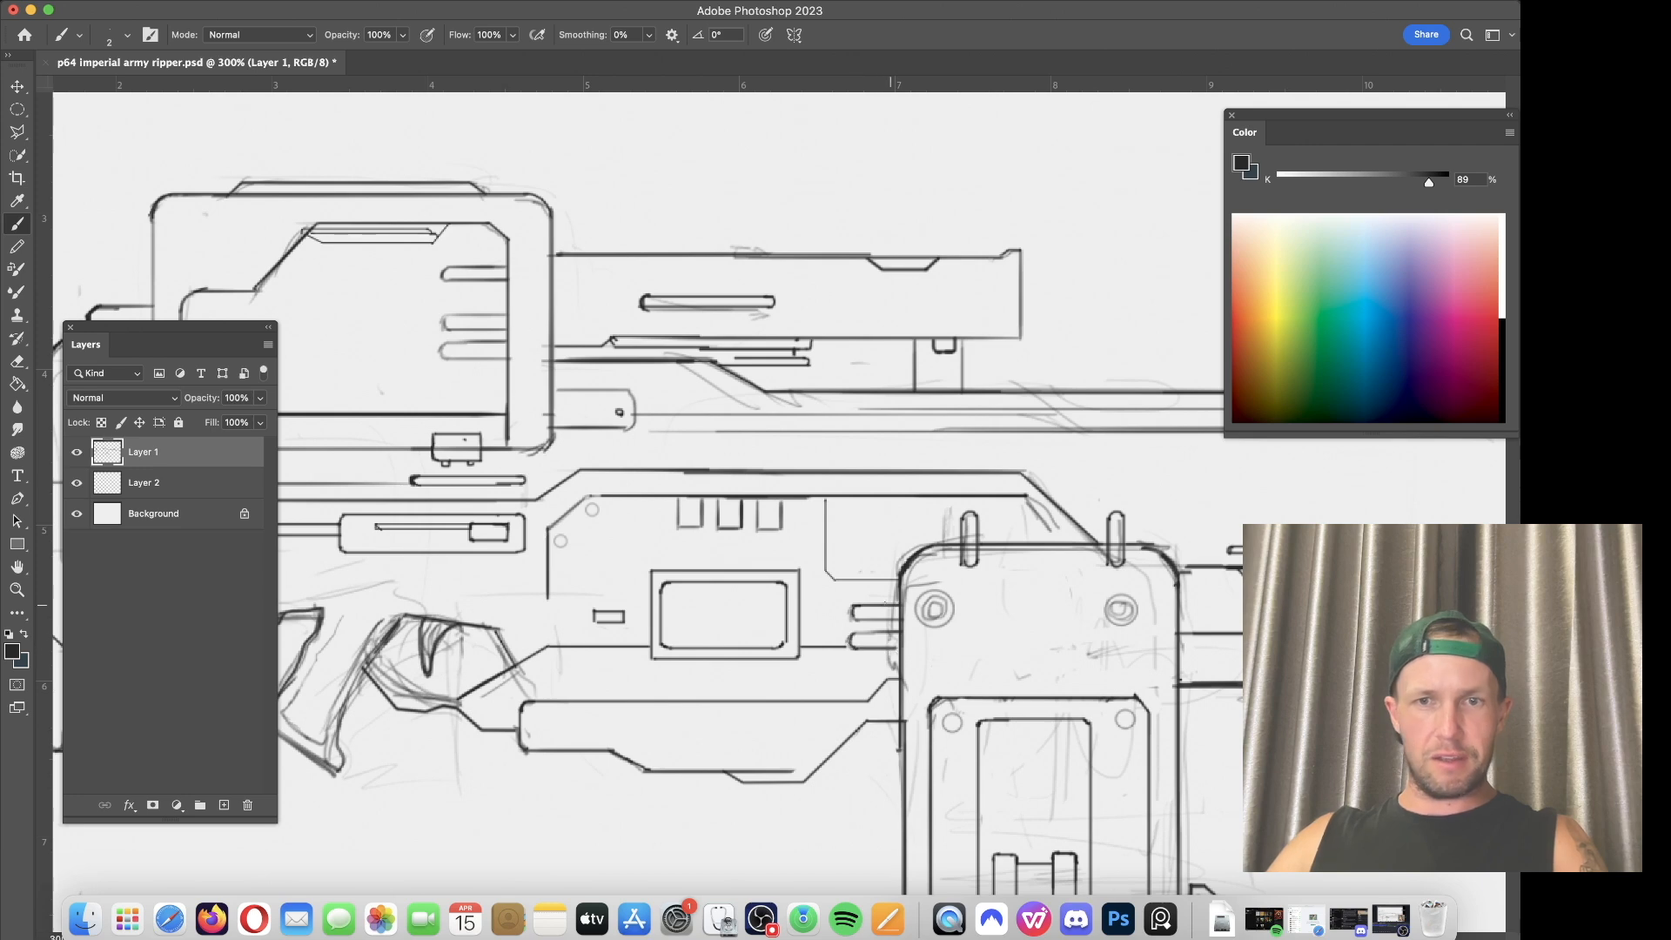
Step: Erase the stray lines at the trigger guard's front and extend the receiver panel's vertical rear edge down to the lower diagonal
key("e")
left_click_drag(514, 687, 487, 686)
key("b")
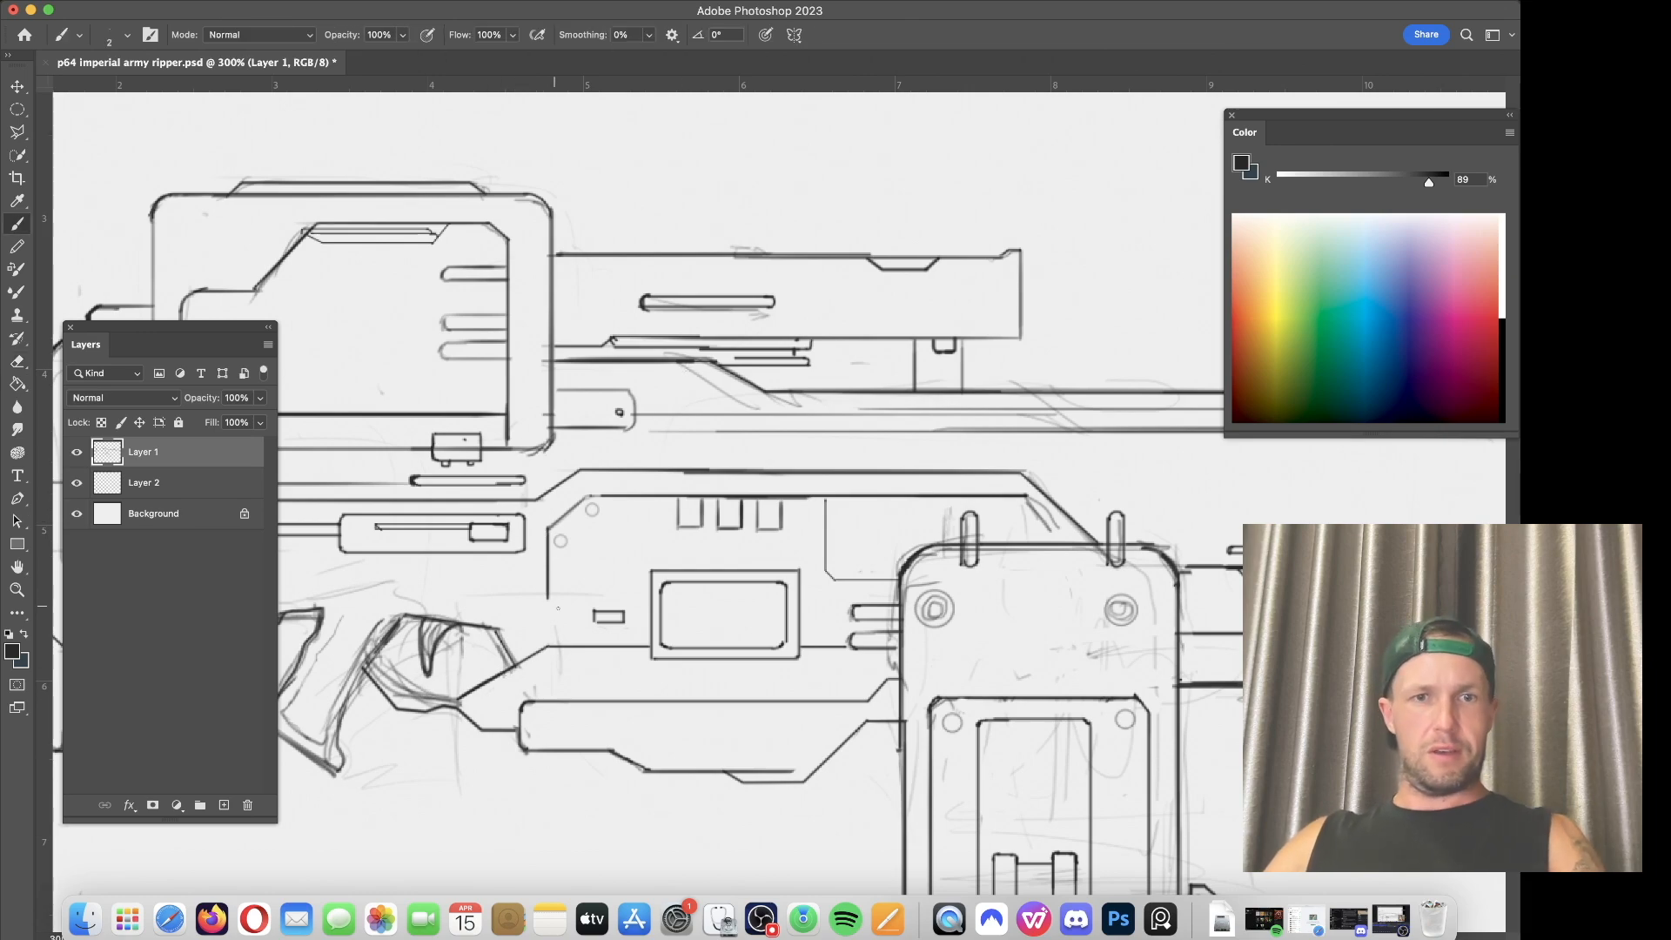
mouse_move(549, 602)
left_mouse_down()
mouse_move(801, 437)
mouse_move(801, 466)
left_mouse_up()
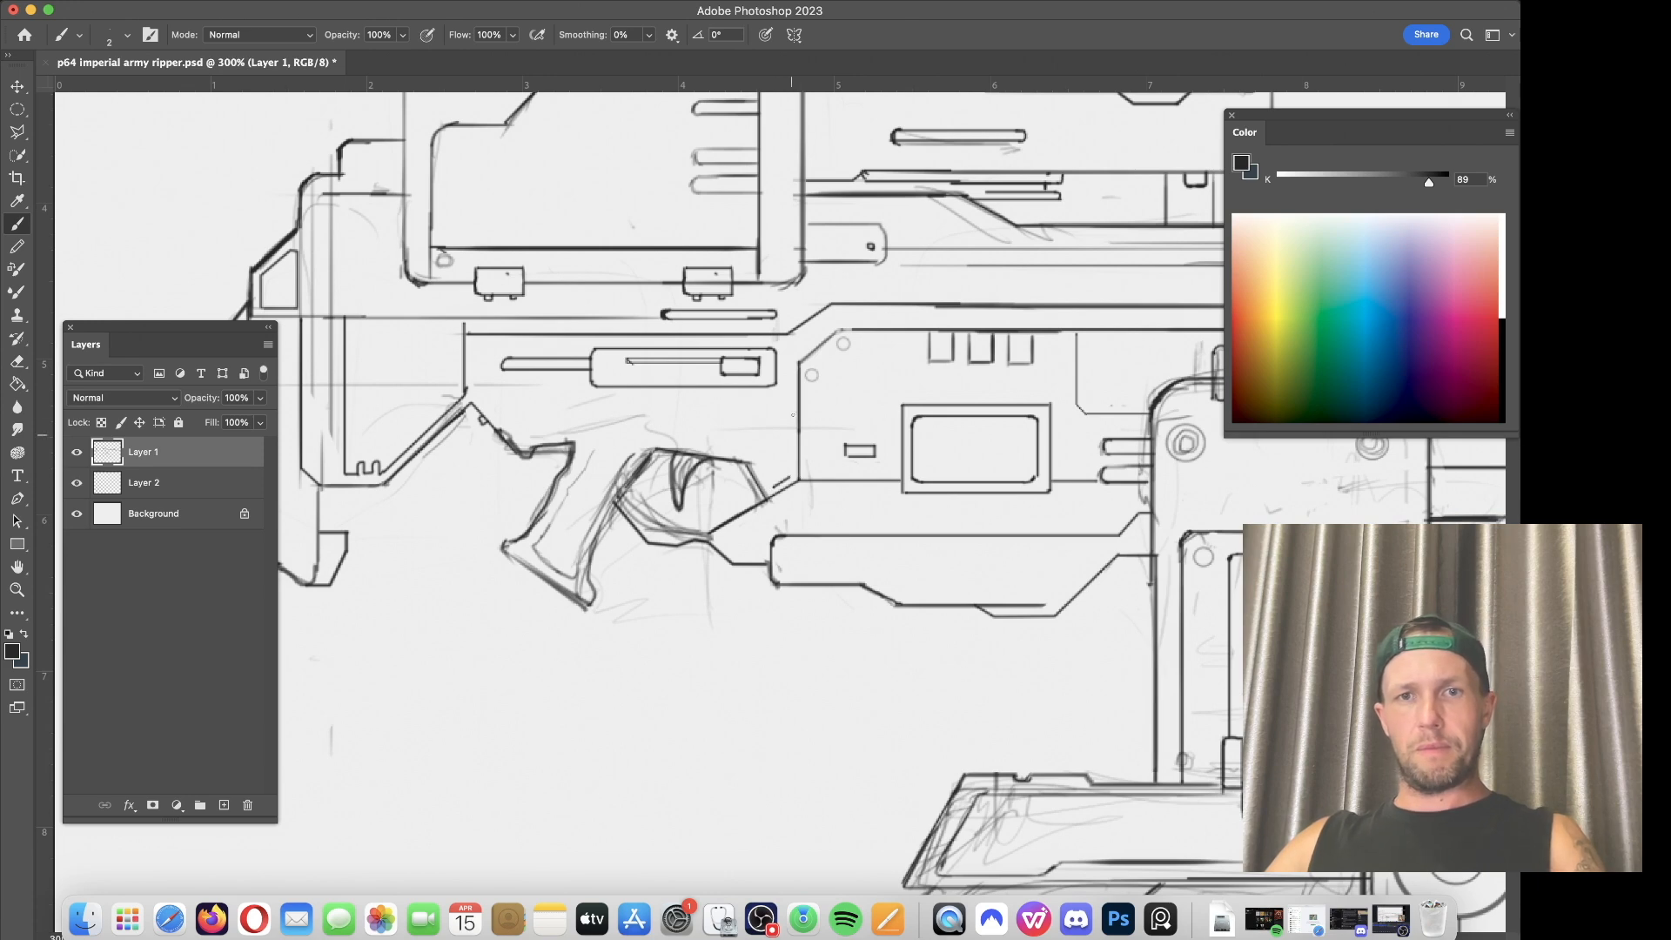
Step: Draw an angular panel above the trigger guard with a vertical front edge, flat top, slanted rear edge and sloping lower edge
left_click_drag(790, 391, 787, 478)
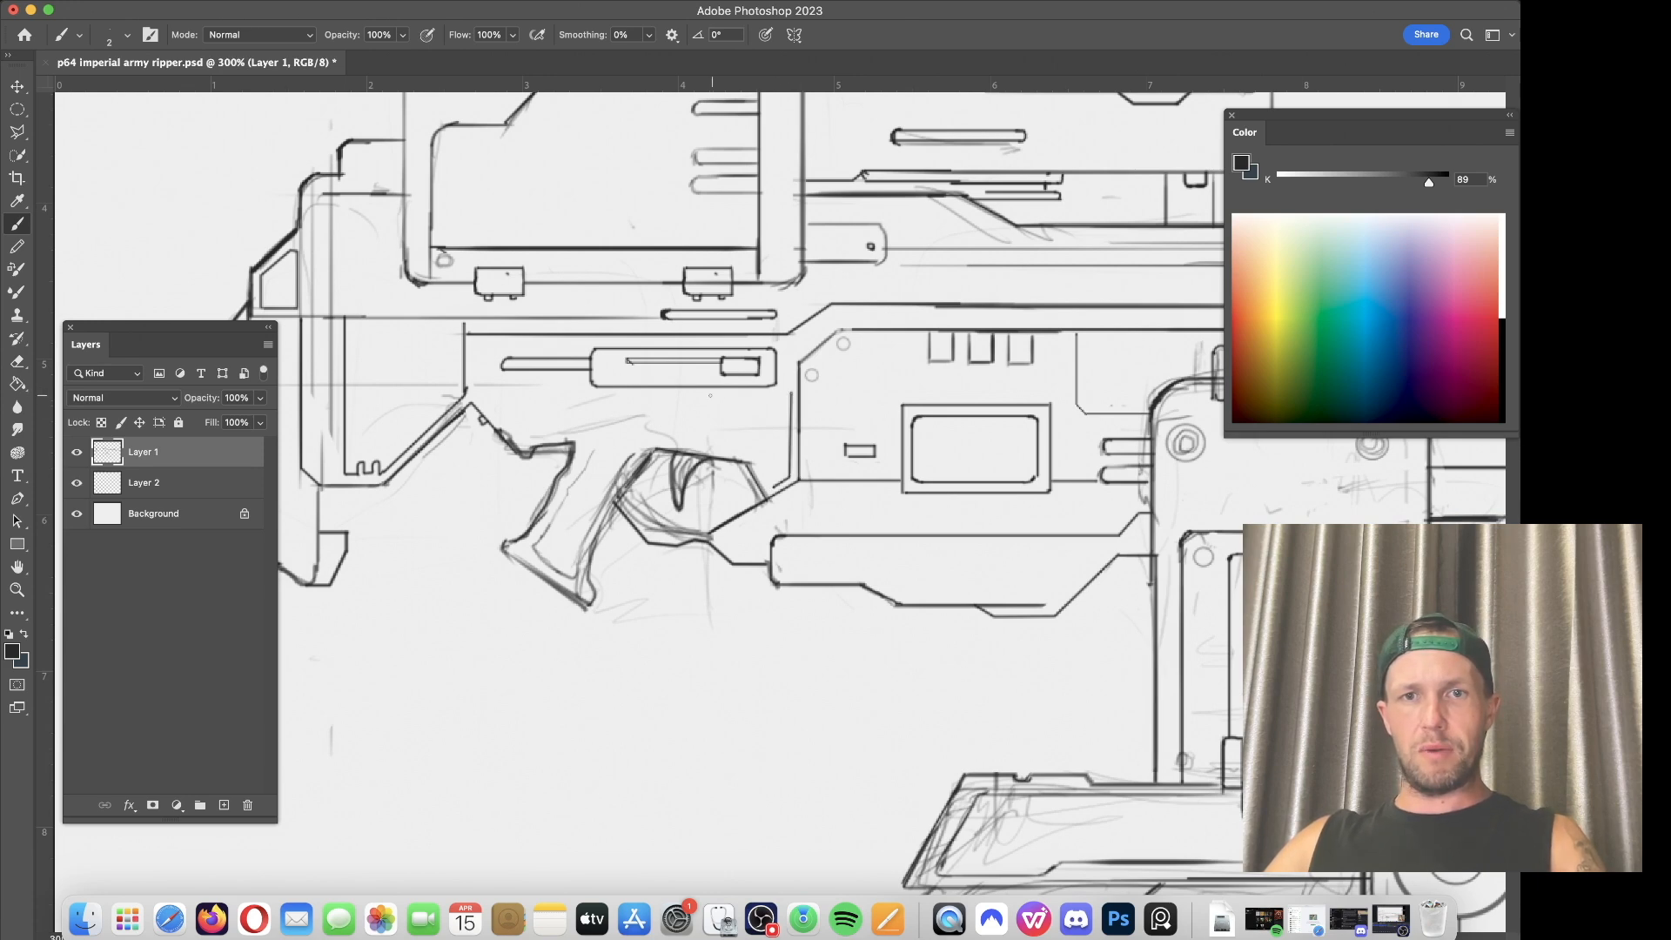
left_click_drag(788, 393, 683, 394)
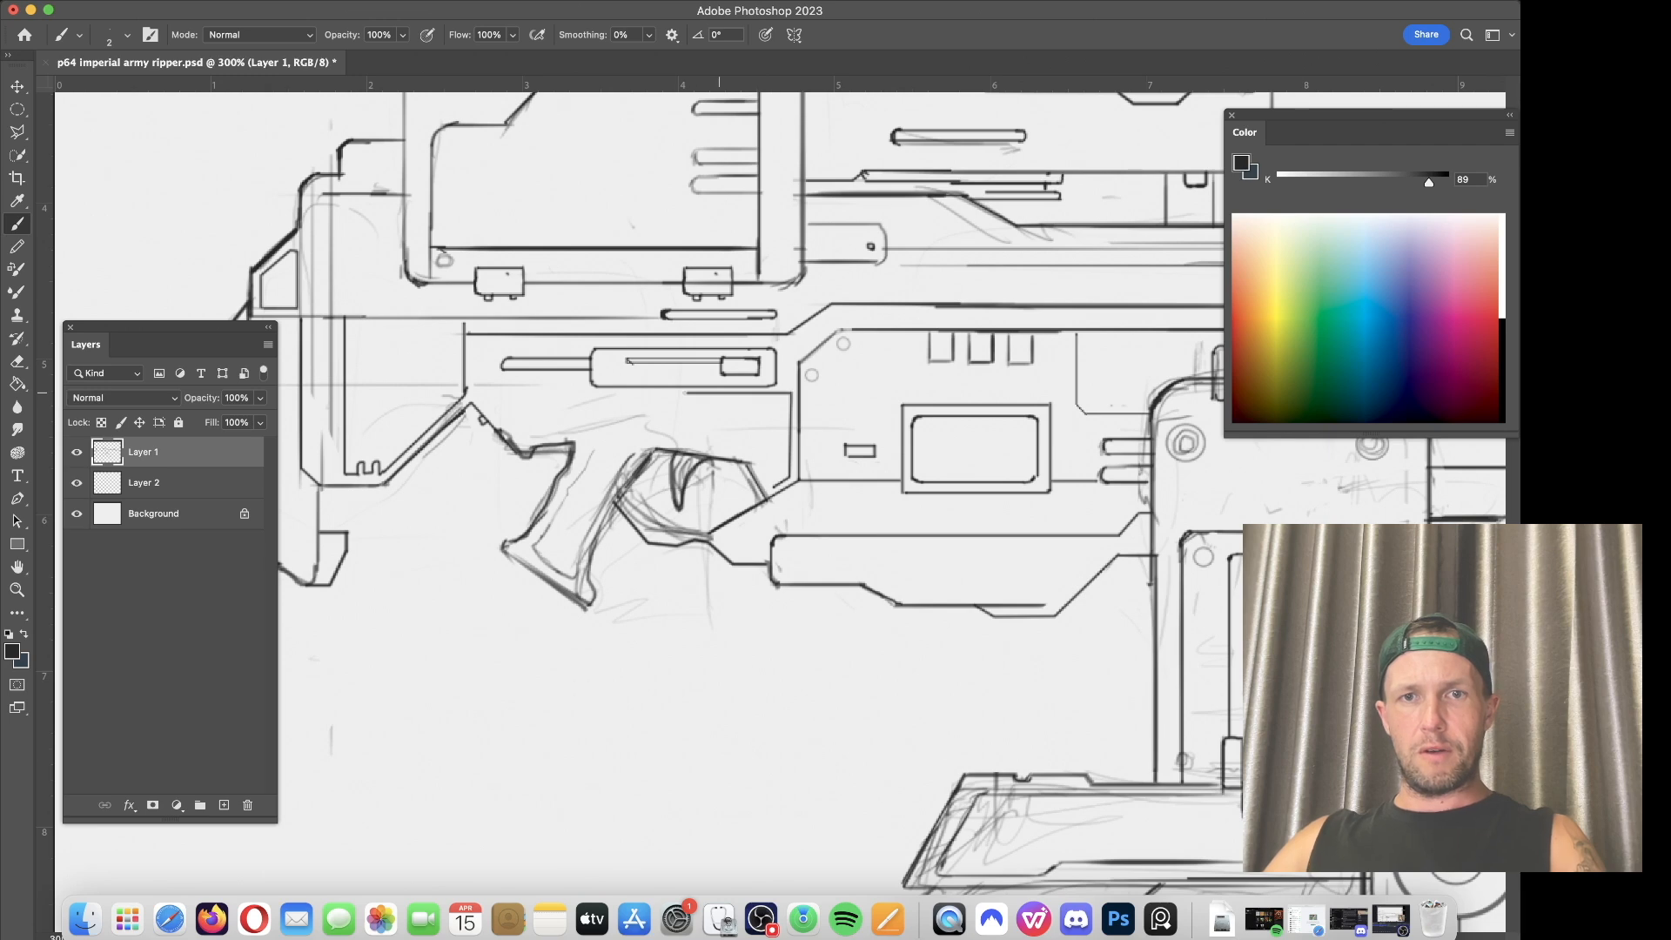
left_click(661, 439, "shift")
left_click(753, 455, "shift")
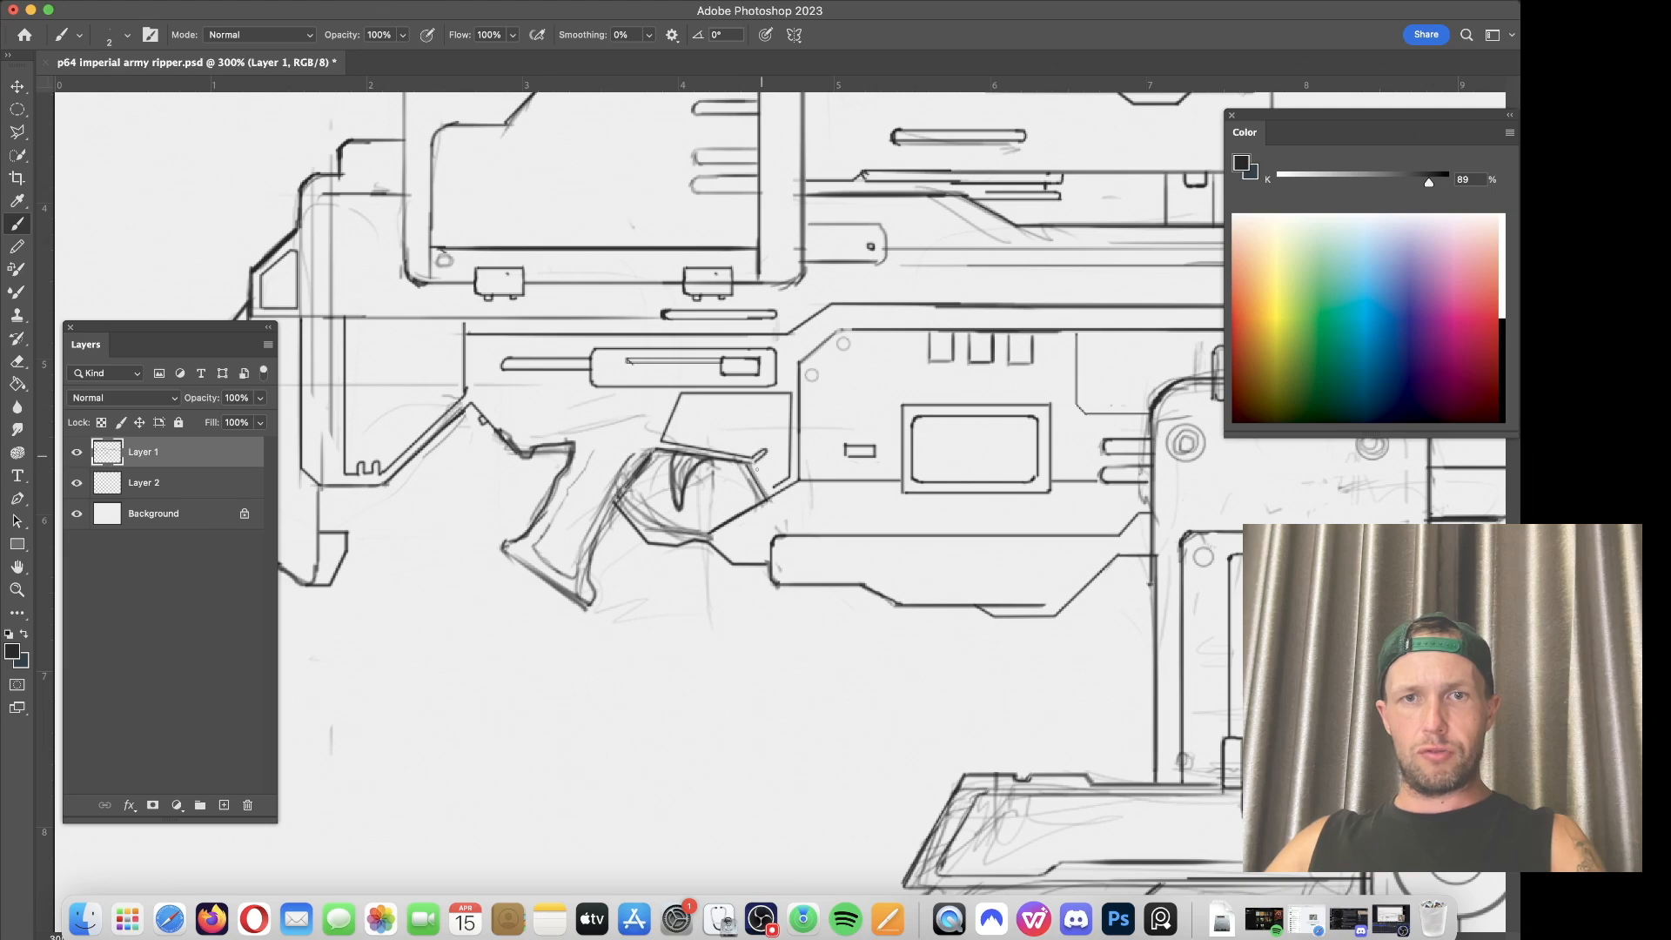
key("ctrl+minus")
key("ctrl+minus")
key("ctrl+minus")
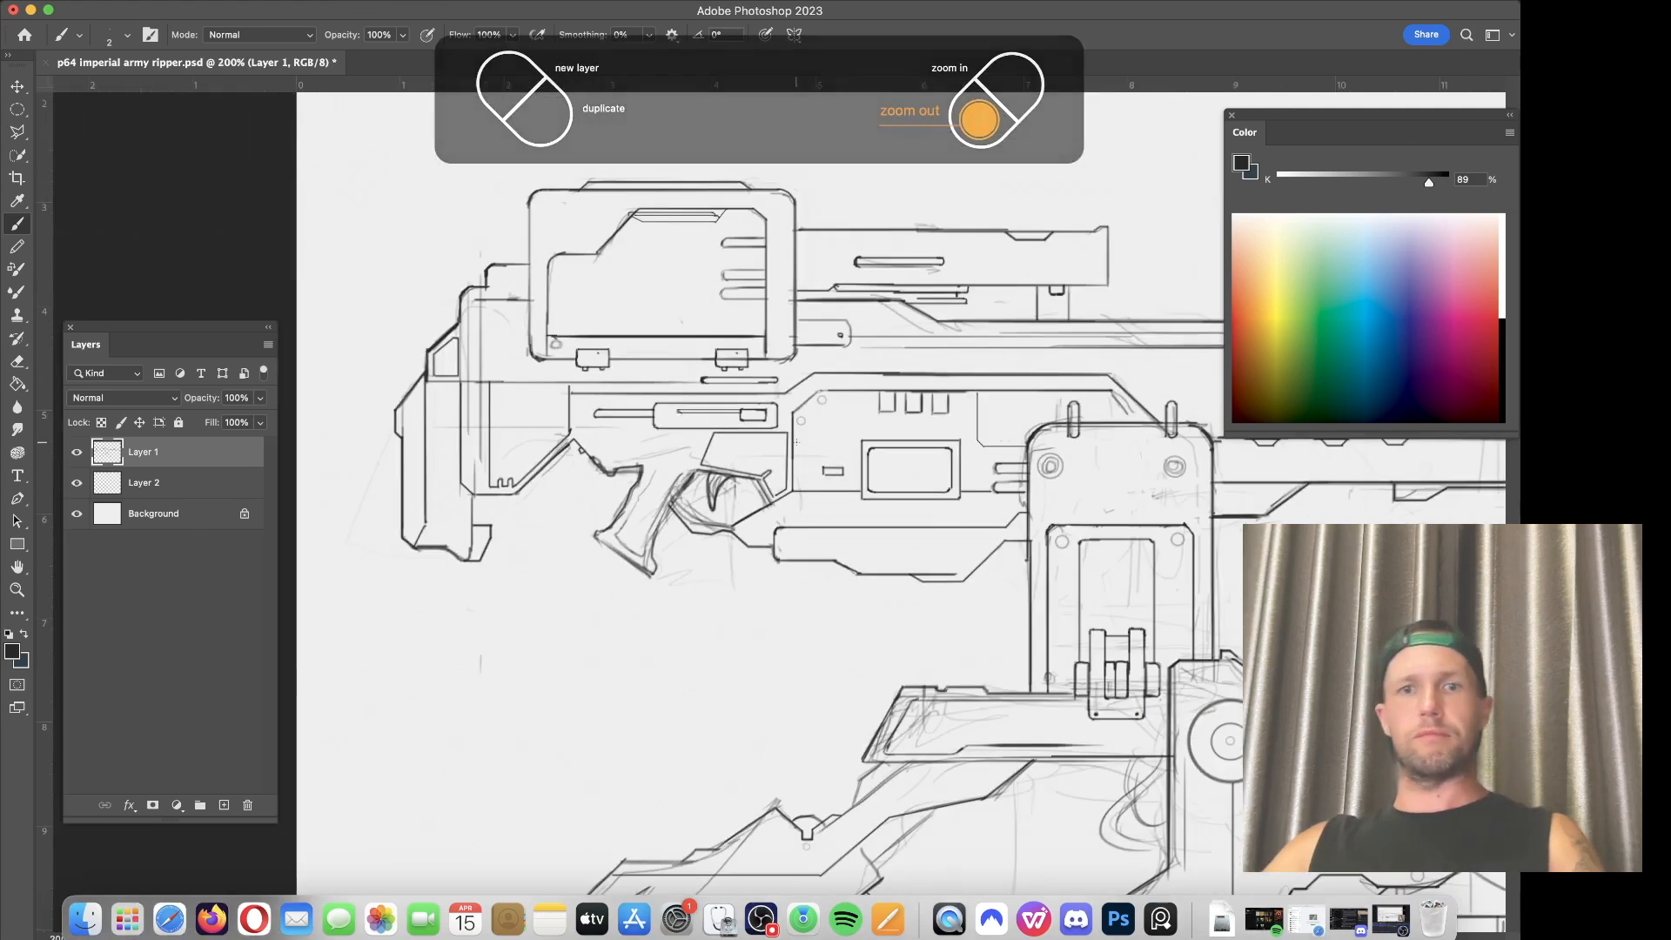
Step: Ink the trigger guard's inner lower and rear edges, and add small round details to the trigger
key("ctrl+plus")
key("ctrl+plus")
key("ctrl+plus")
key("ctrl+plus")
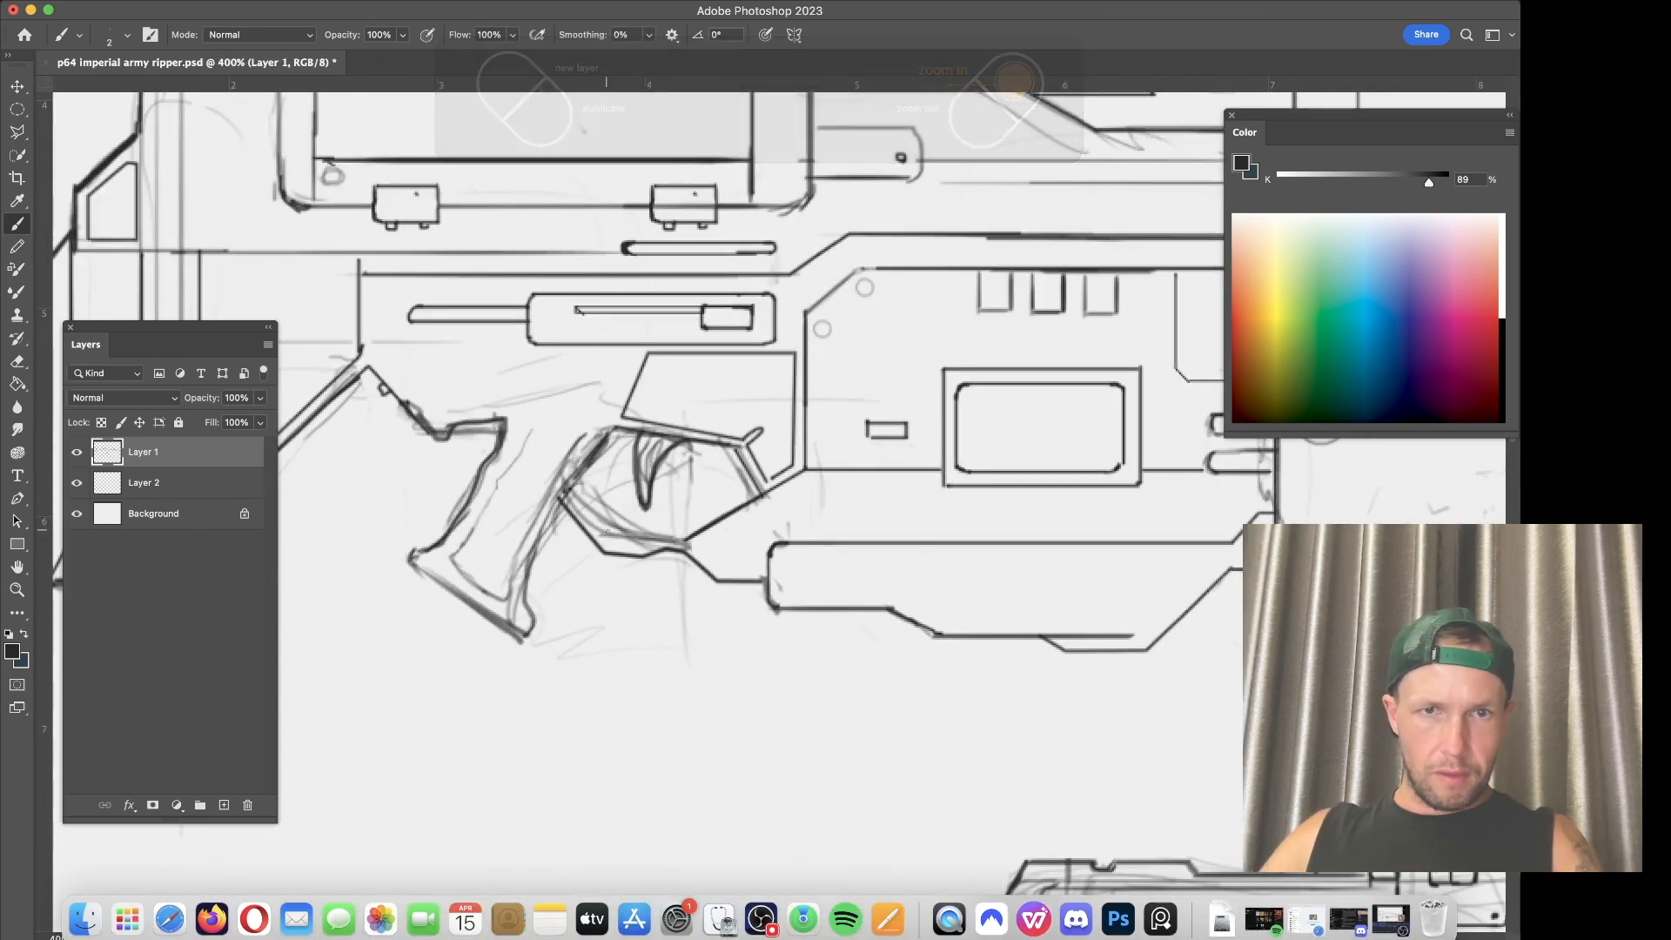
mouse_move(616, 537)
left_mouse_down()
mouse_move(570, 492)
mouse_move(685, 541)
left_mouse_up()
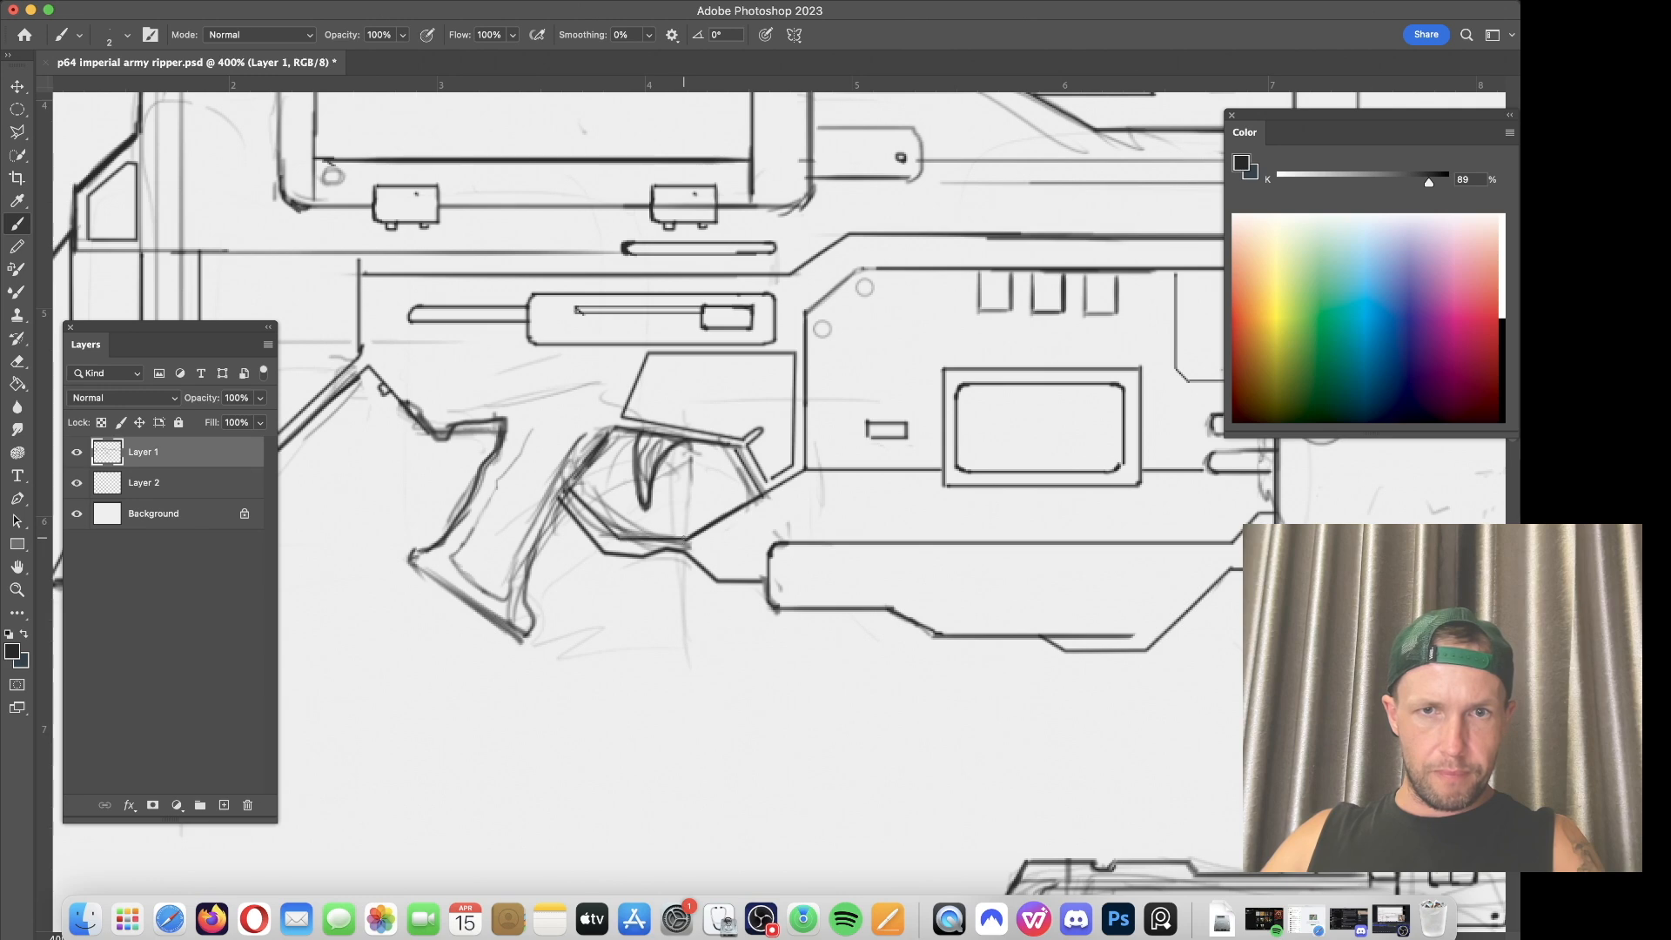
left_click_drag(757, 498, 686, 540)
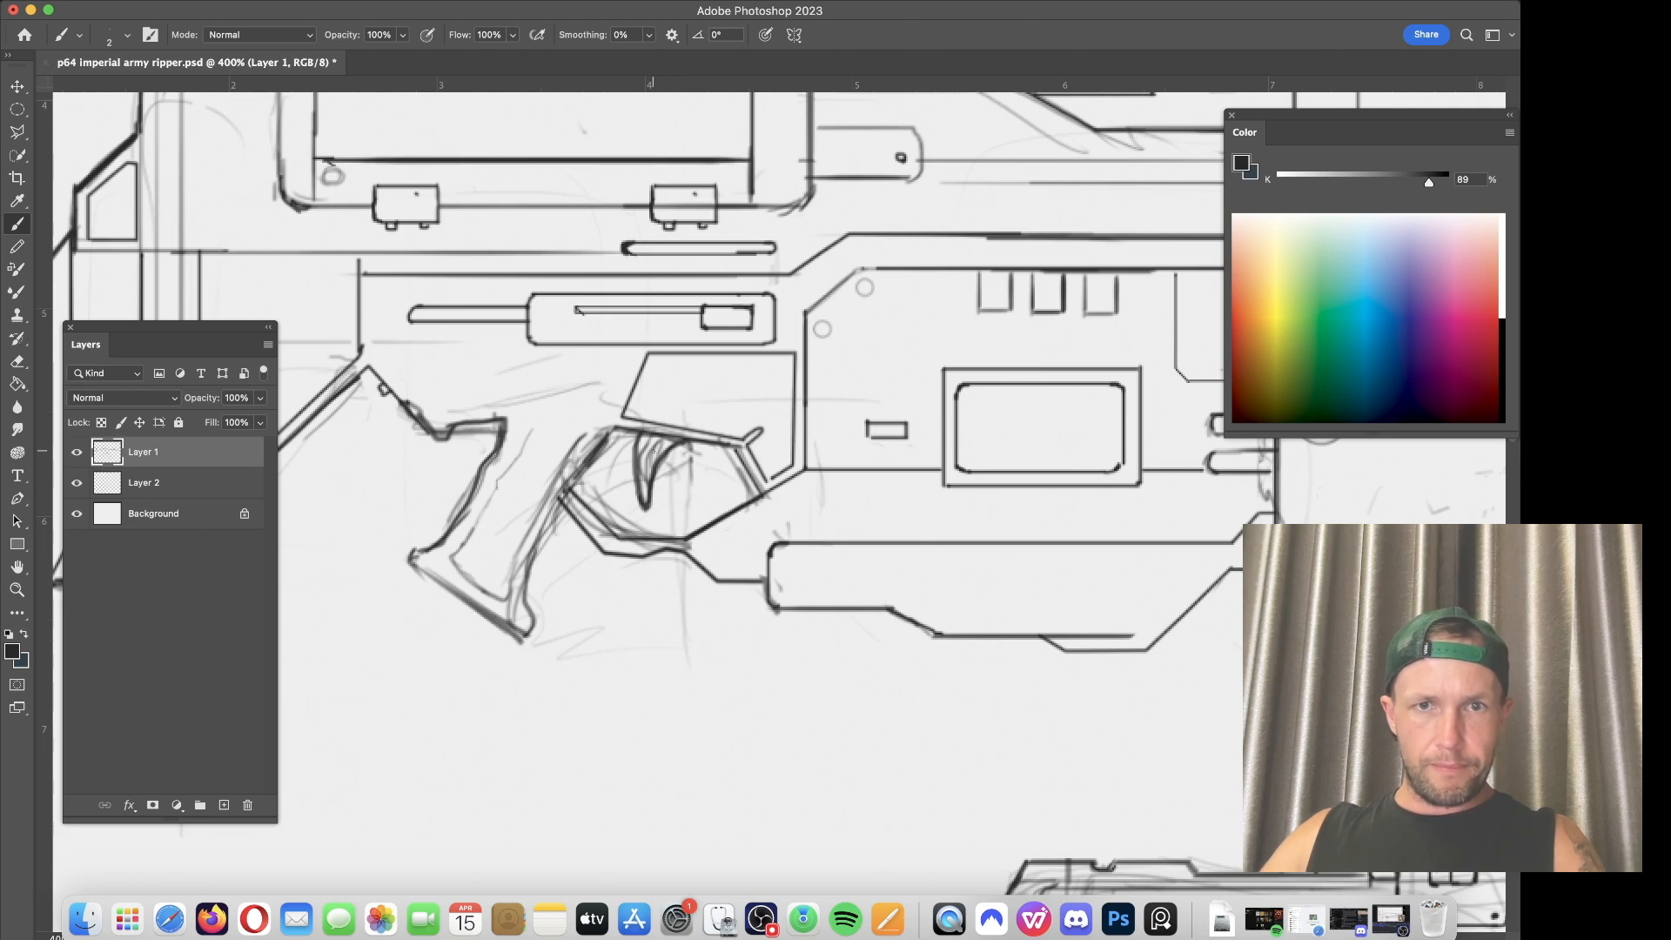
mouse_move(666, 450)
left_mouse_down()
mouse_move(646, 477)
mouse_move(578, 494)
left_mouse_up()
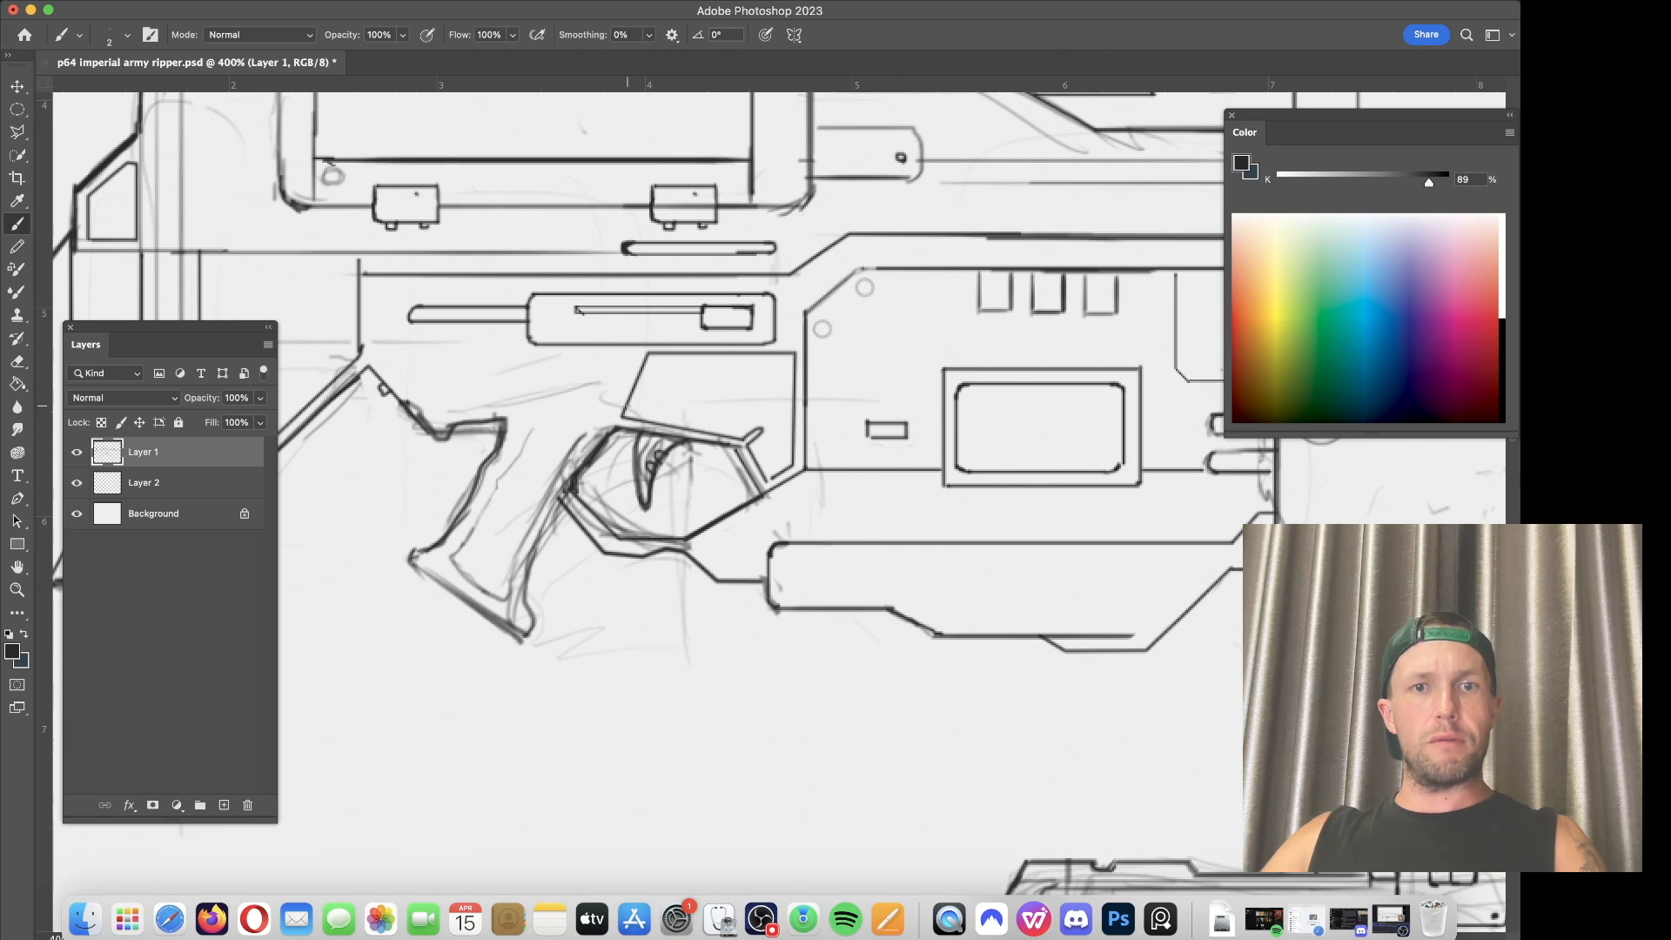
Step: Try an angled contour across the top of the grip, from the rear notch to the panel above the trigger guard
mouse_move(624, 405)
left_mouse_down()
mouse_move(594, 380)
mouse_move(565, 389)
left_mouse_up()
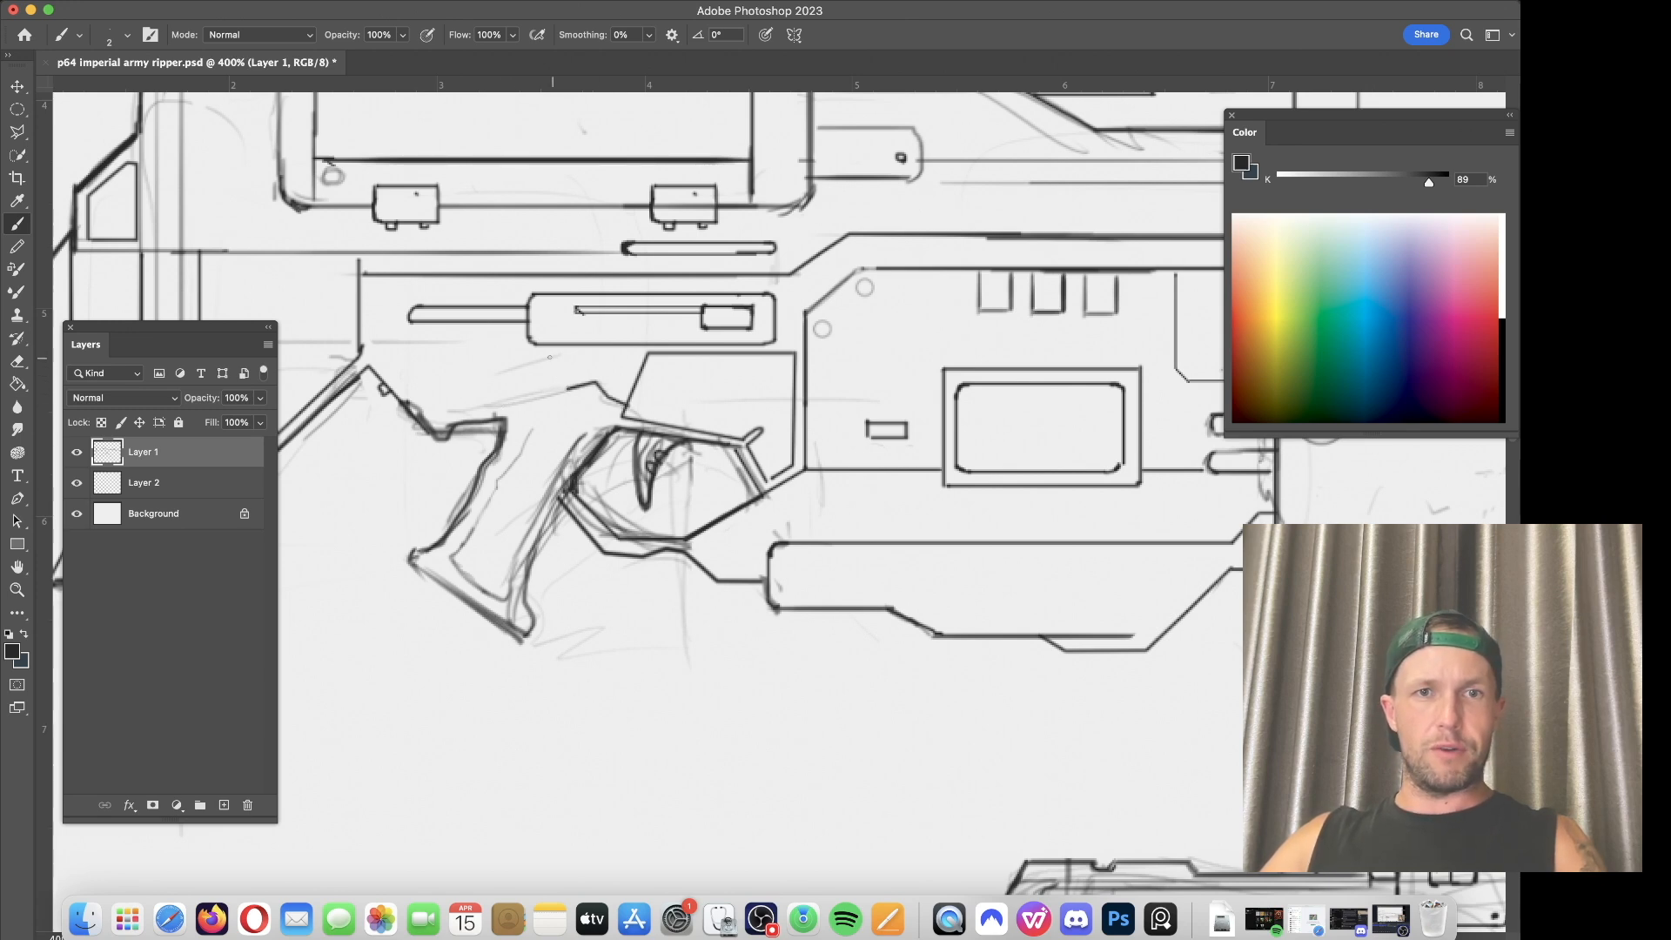
left_click_drag(567, 389, 533, 376)
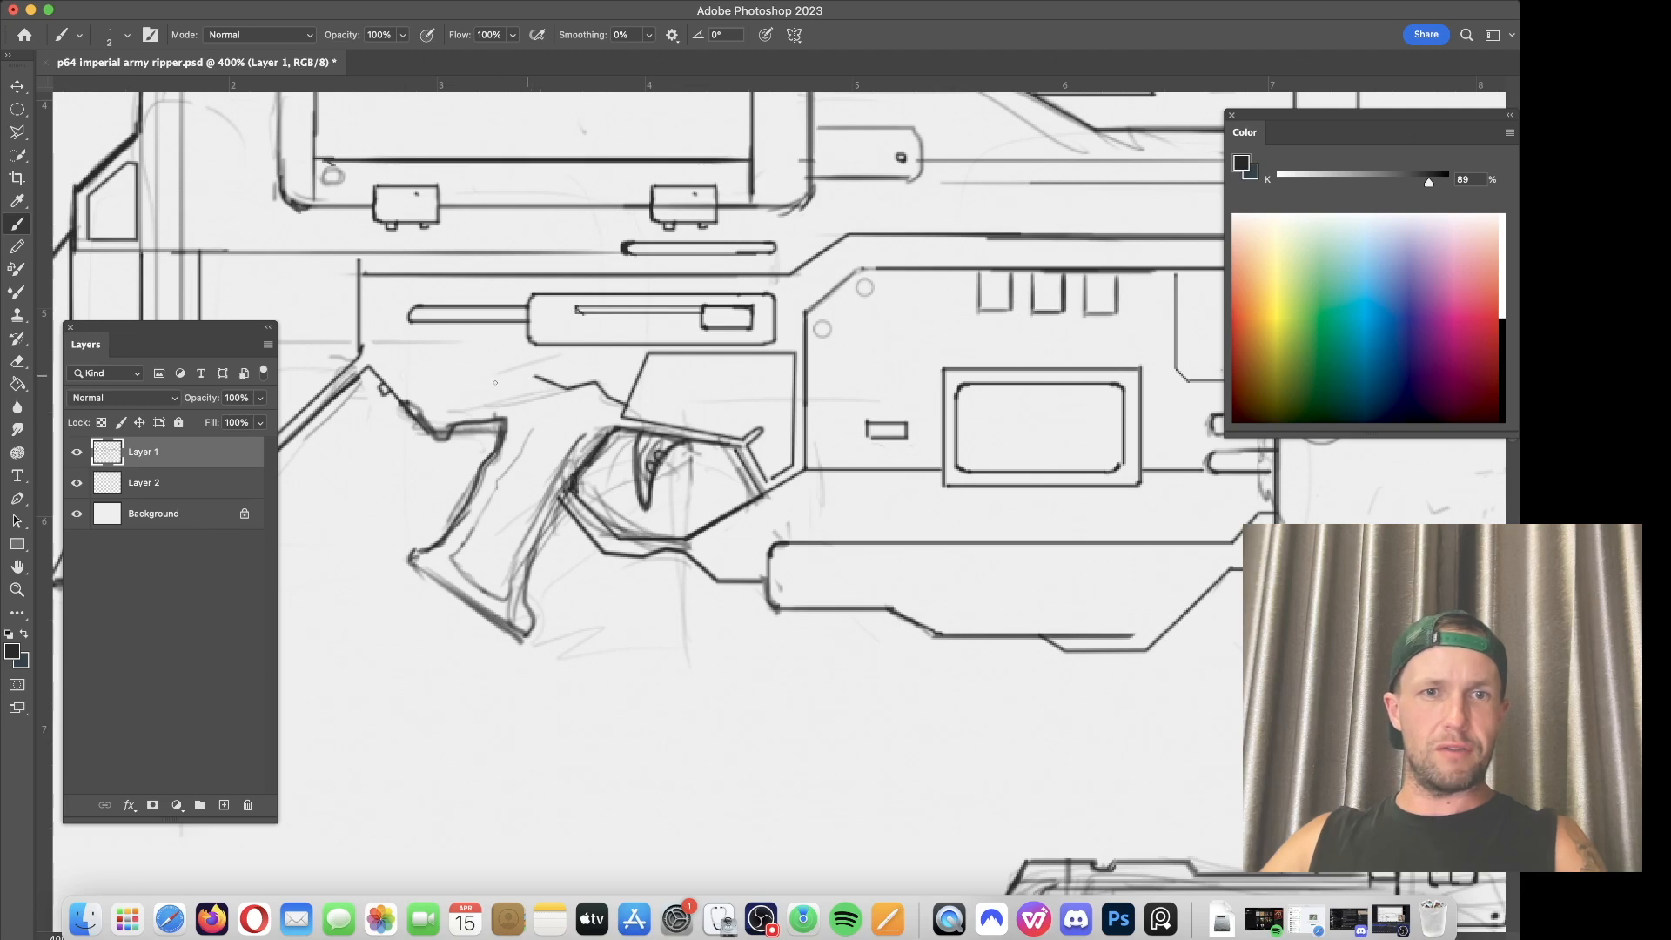
left_click(409, 405, "shift")
key("super+minus")
key("super+minus")
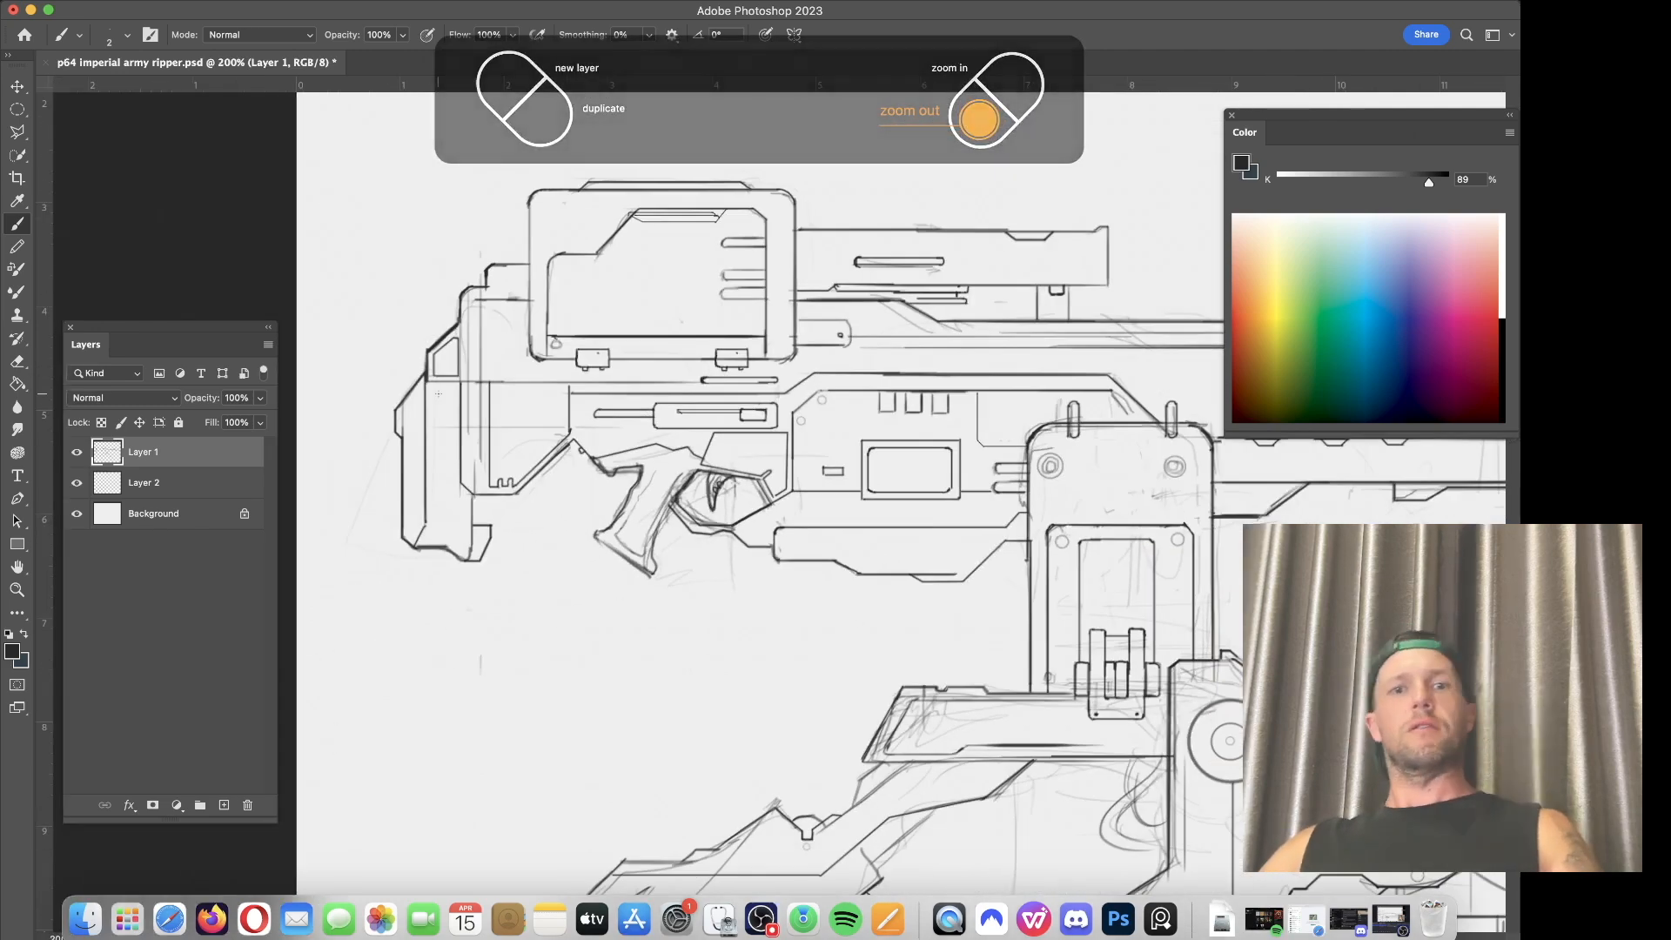
key("super+equal")
key("super+equal")
key("e")
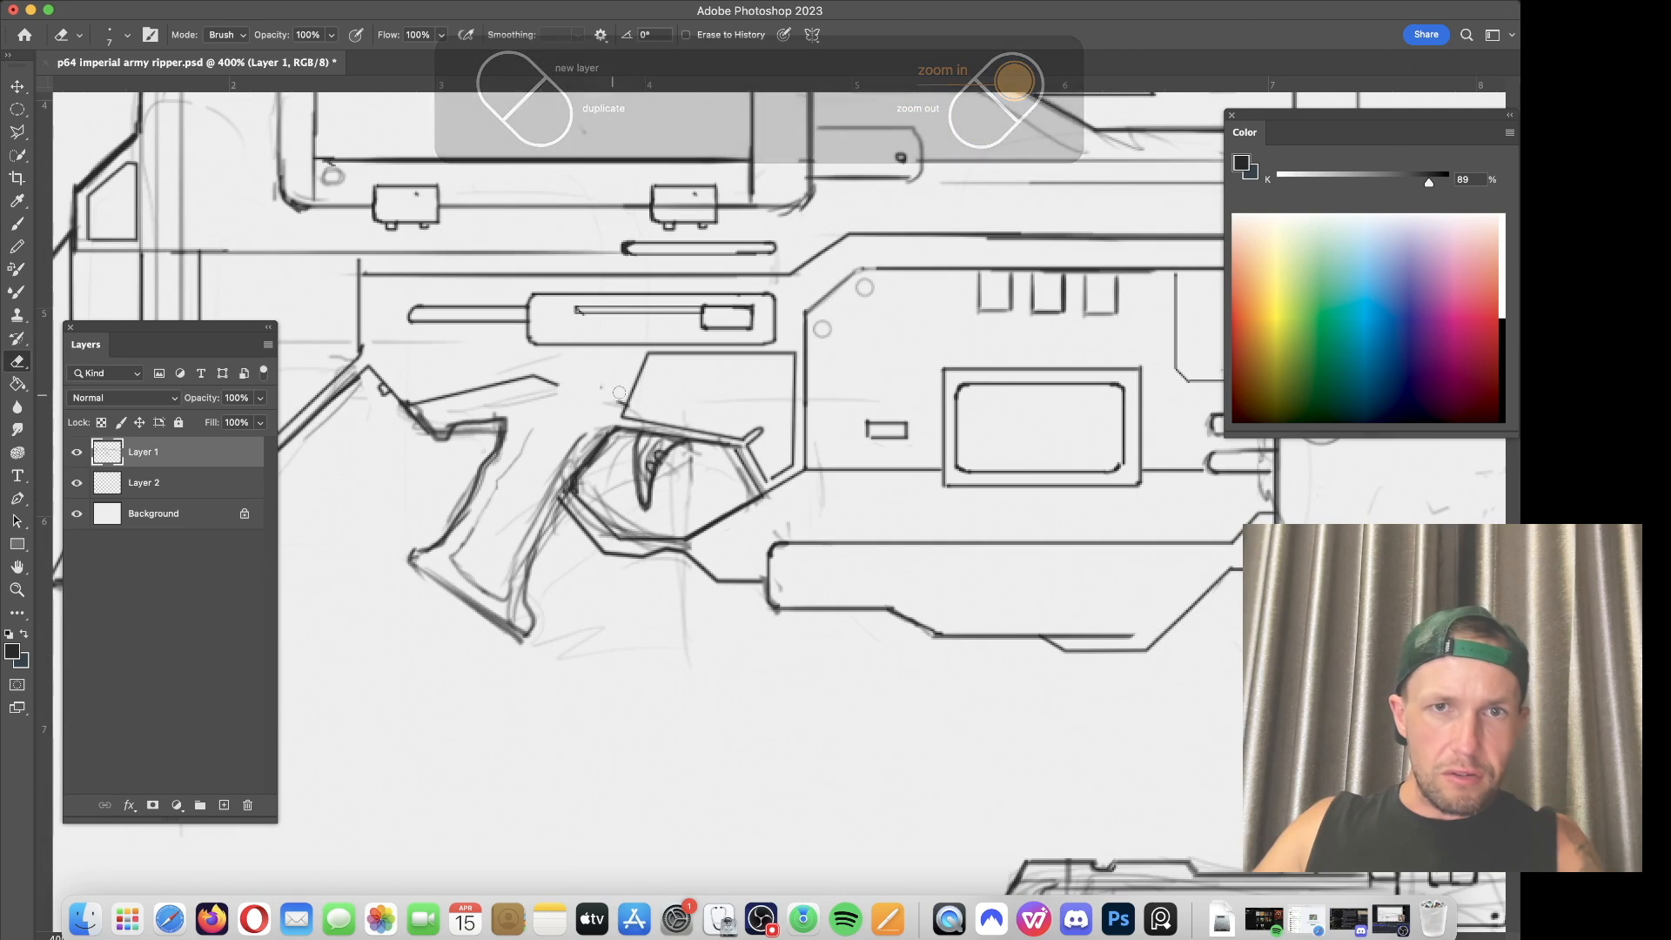
key("b")
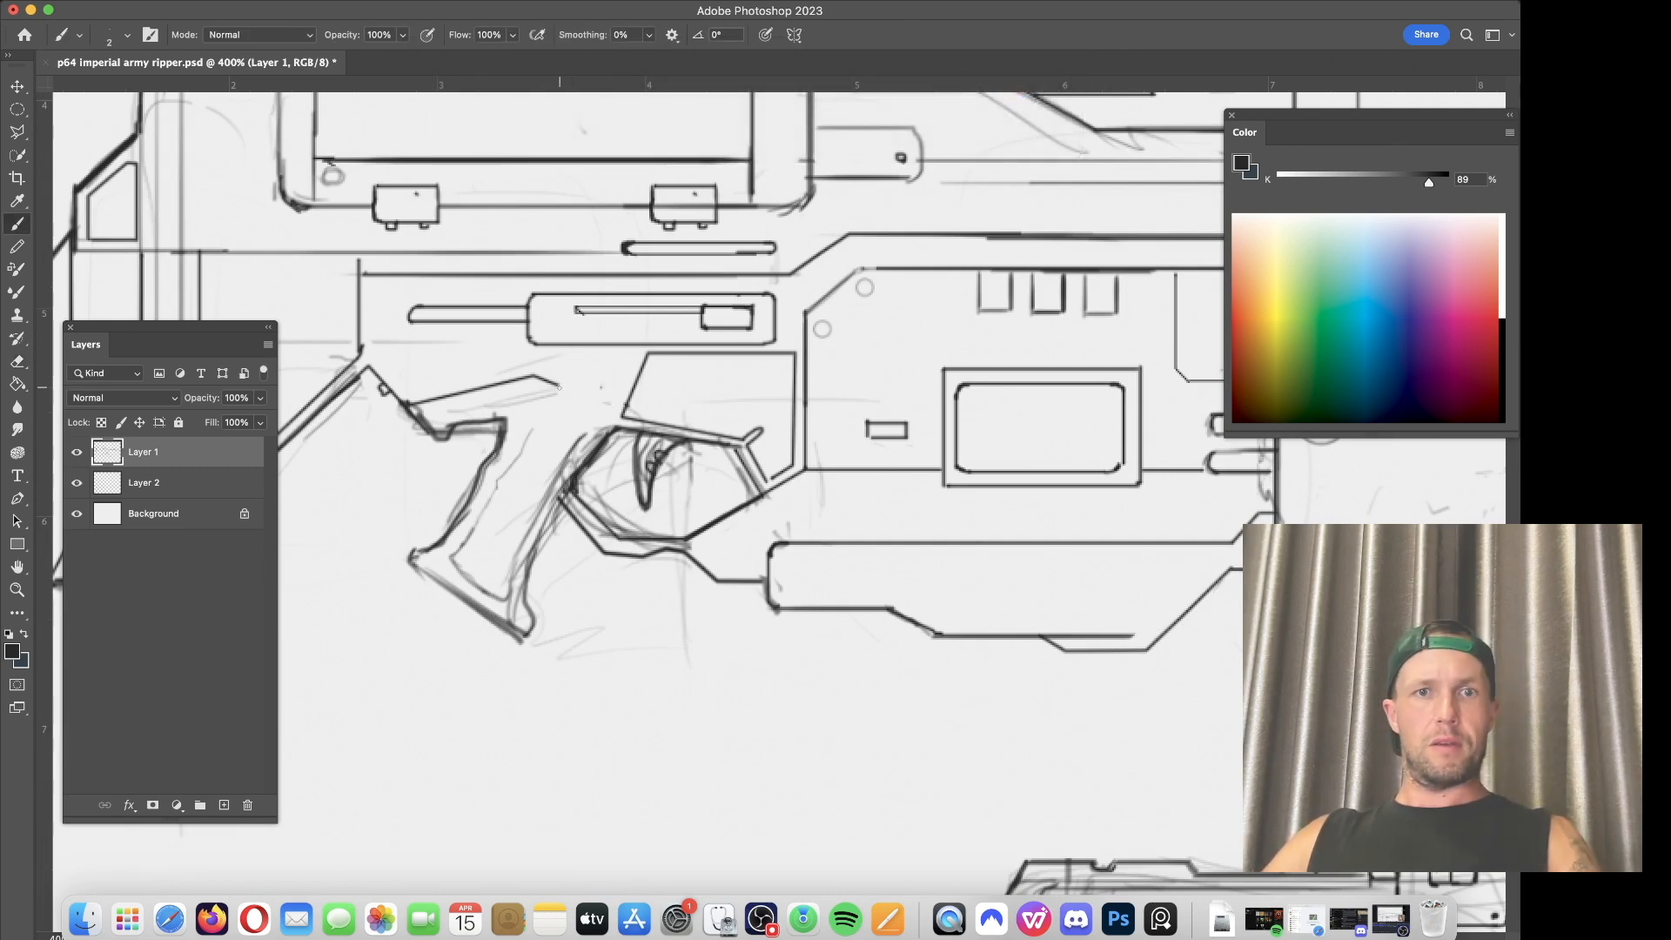
mouse_move(557, 384)
left_mouse_down()
mouse_move(635, 383)
mouse_move(592, 386)
left_mouse_up()
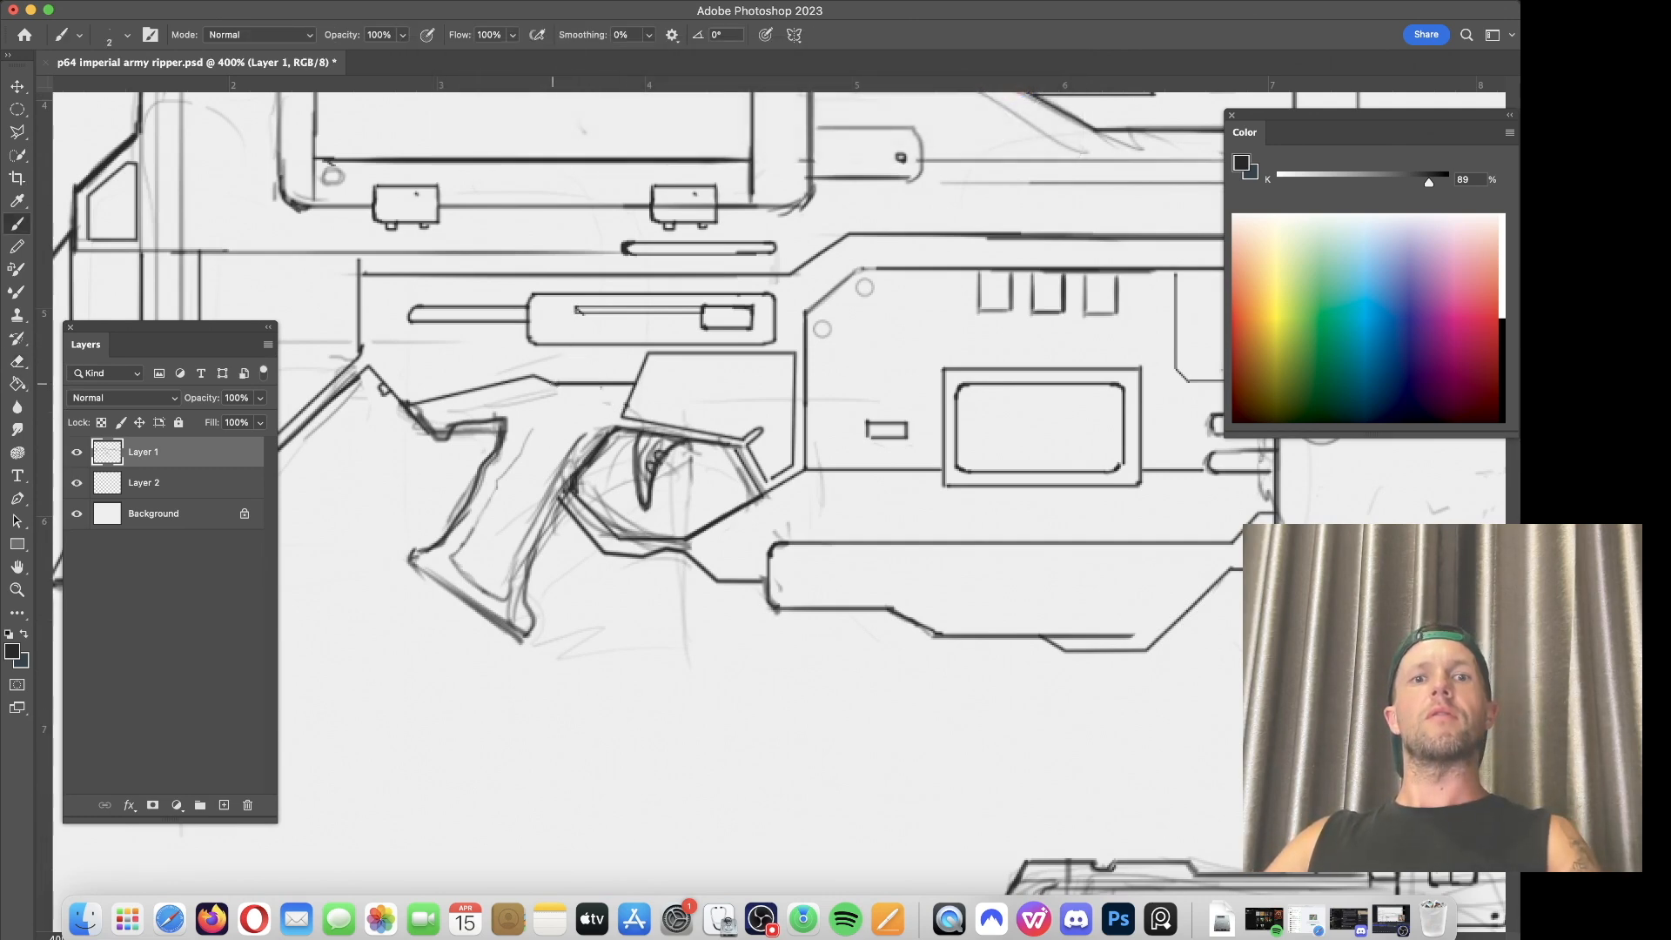
Step: Replace the grip's angled top contour with a straight horizontal line from the stock's notch to the panel above the trigger guard
key("super+z")
key("super+minus")
key("super+minus")
key("super+equal")
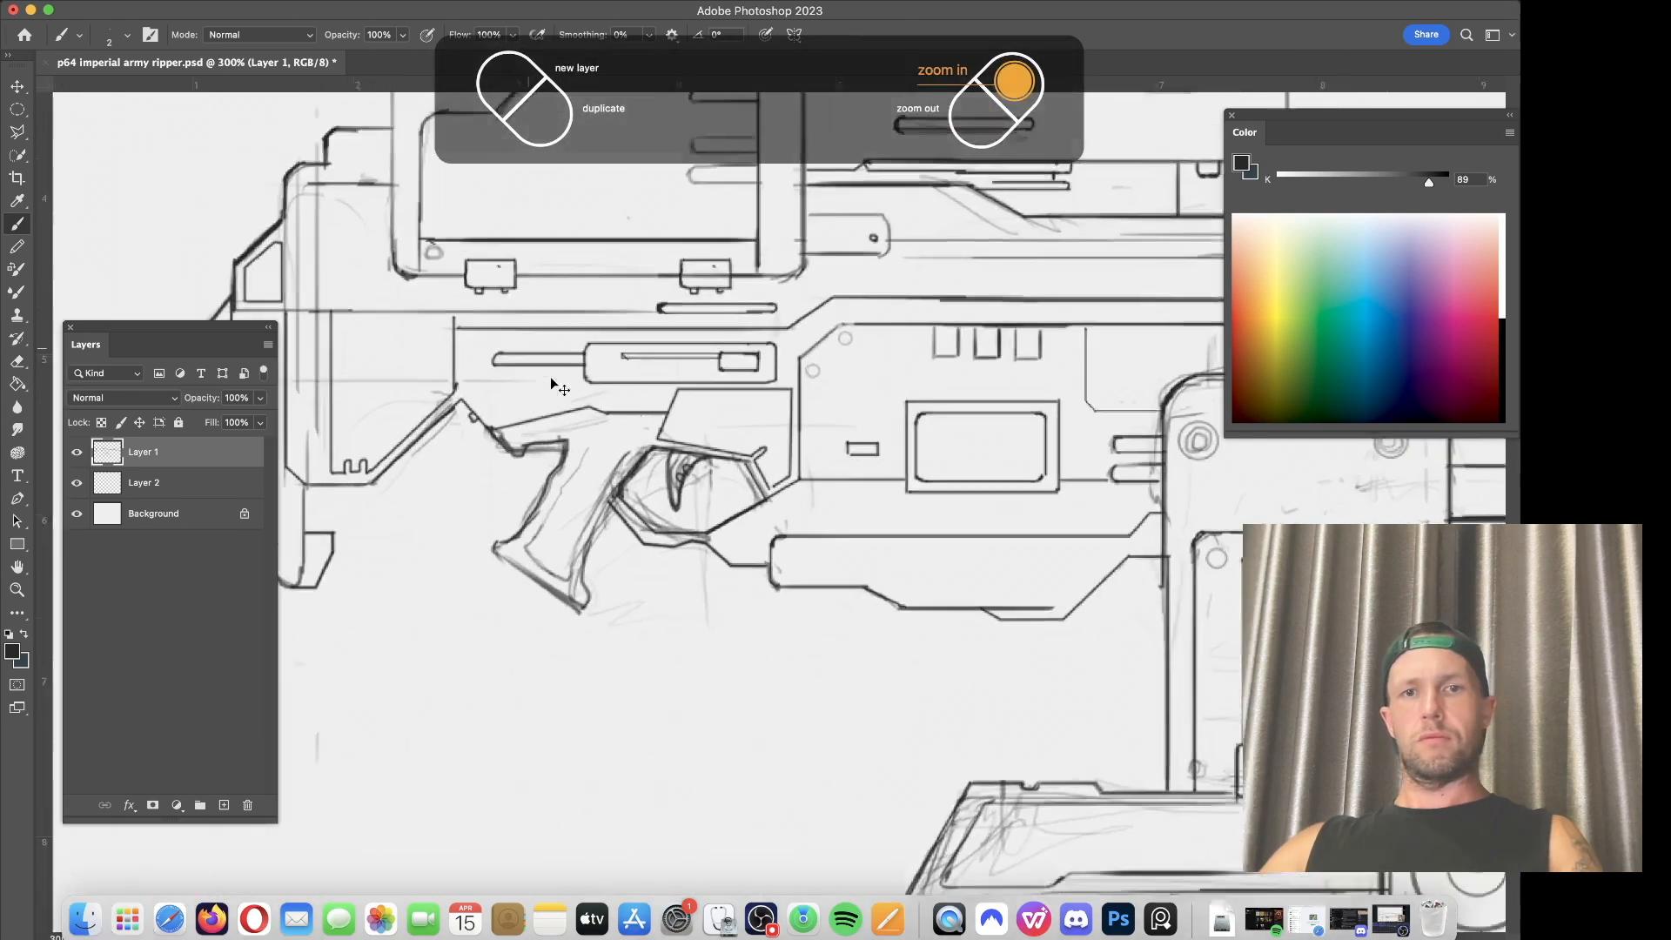
key("super+equal")
key("super+z")
key("super+z")
key("super+z")
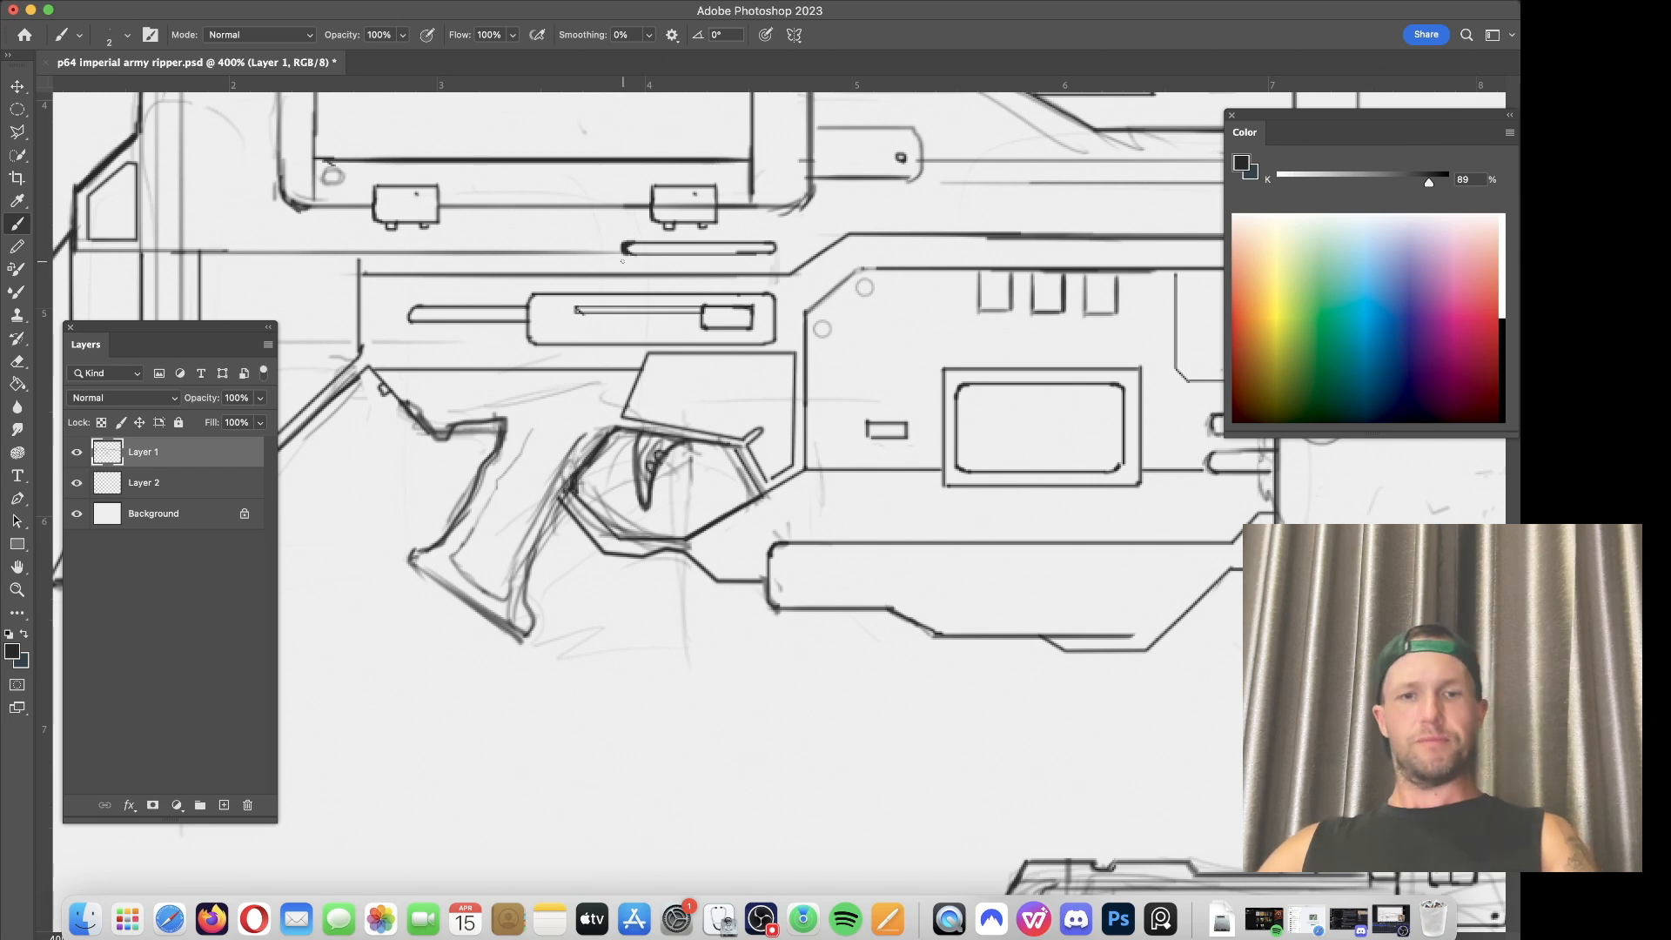
Step: With a 1 px brush, ink the grip's inner panel outline with a small pin at its top, and add screws to the angular panel's upper corners
key("bracketleft")
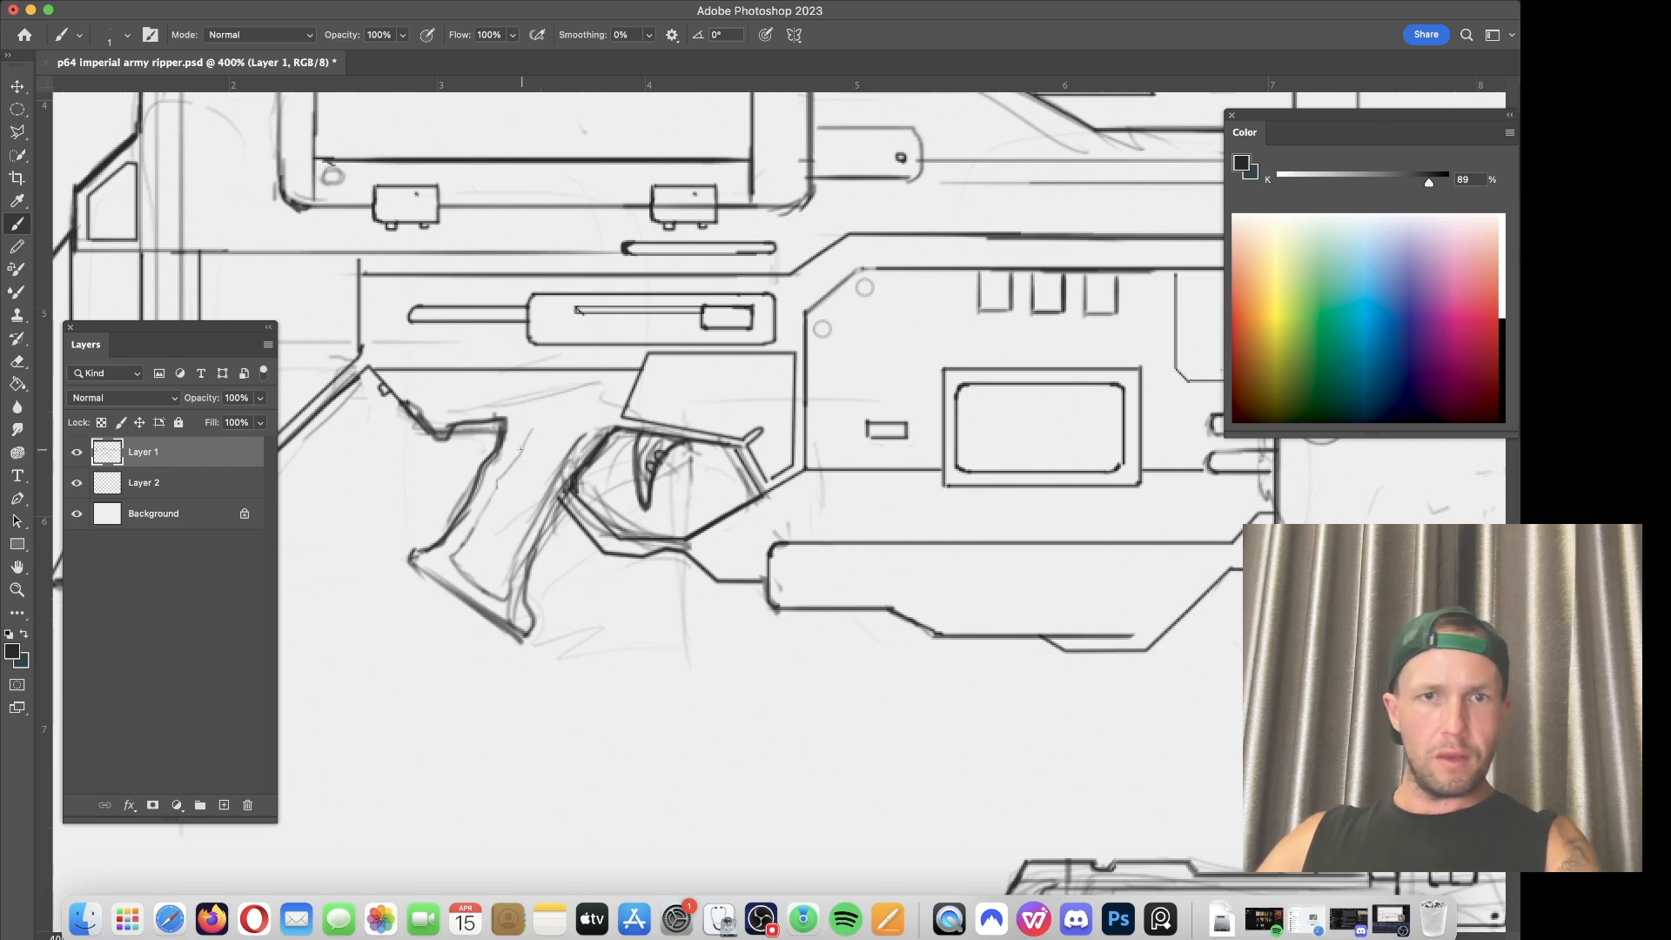
mouse_move(491, 494)
left_mouse_down()
mouse_move(442, 555)
mouse_move(449, 576)
mouse_move(477, 570)
mouse_move(486, 497)
mouse_move(527, 422)
mouse_move(591, 414)
mouse_move(513, 575)
left_mouse_up()
left_click_drag(559, 505, 520, 606)
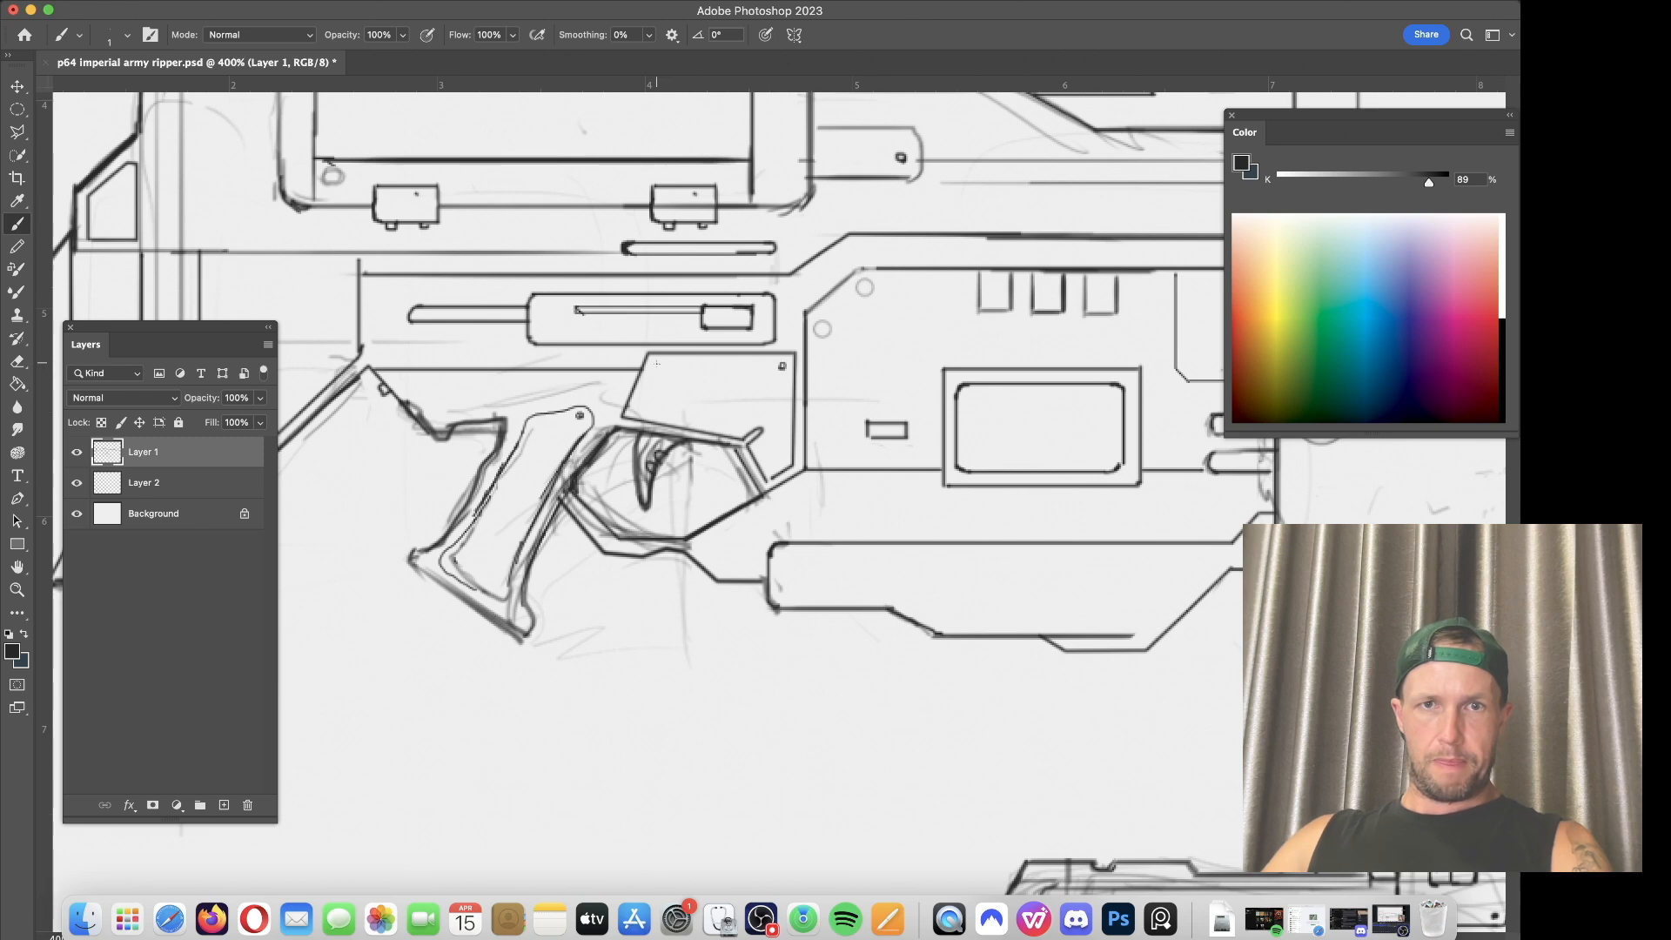
Step: Ink the rounded end and upper edge of the tab in front of the large upper box, erasing the stray sketch lines around it
scroll(686, 299, "up", 5)
scroll(686, 298, "right", 5)
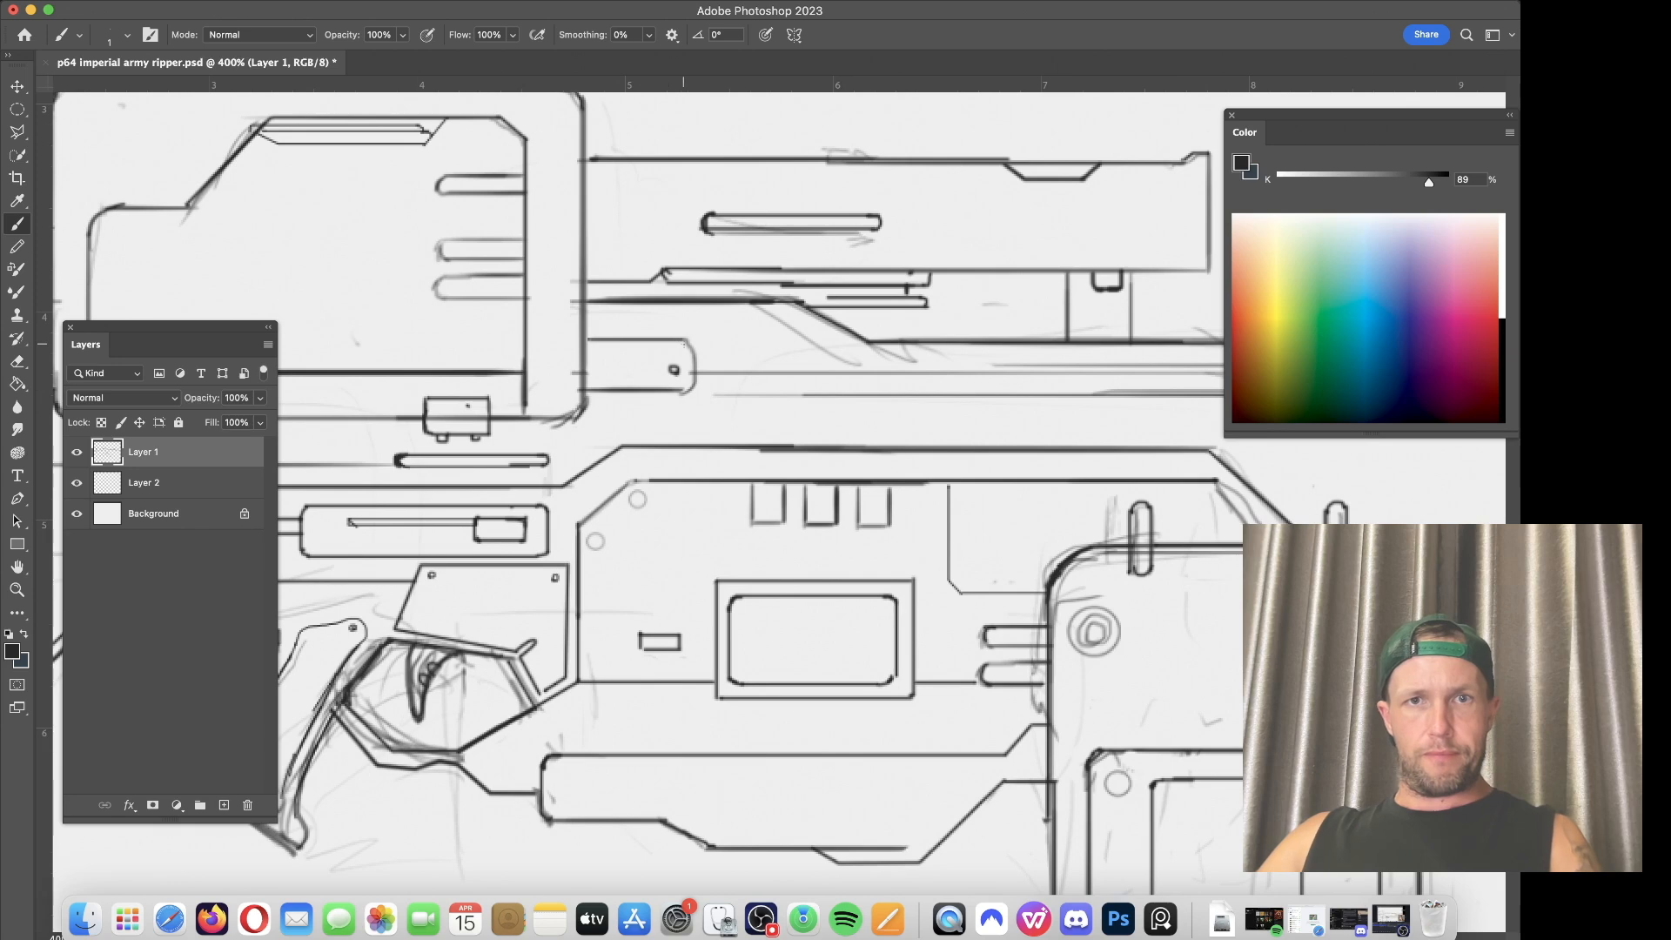
left_click_drag(688, 347, 692, 376)
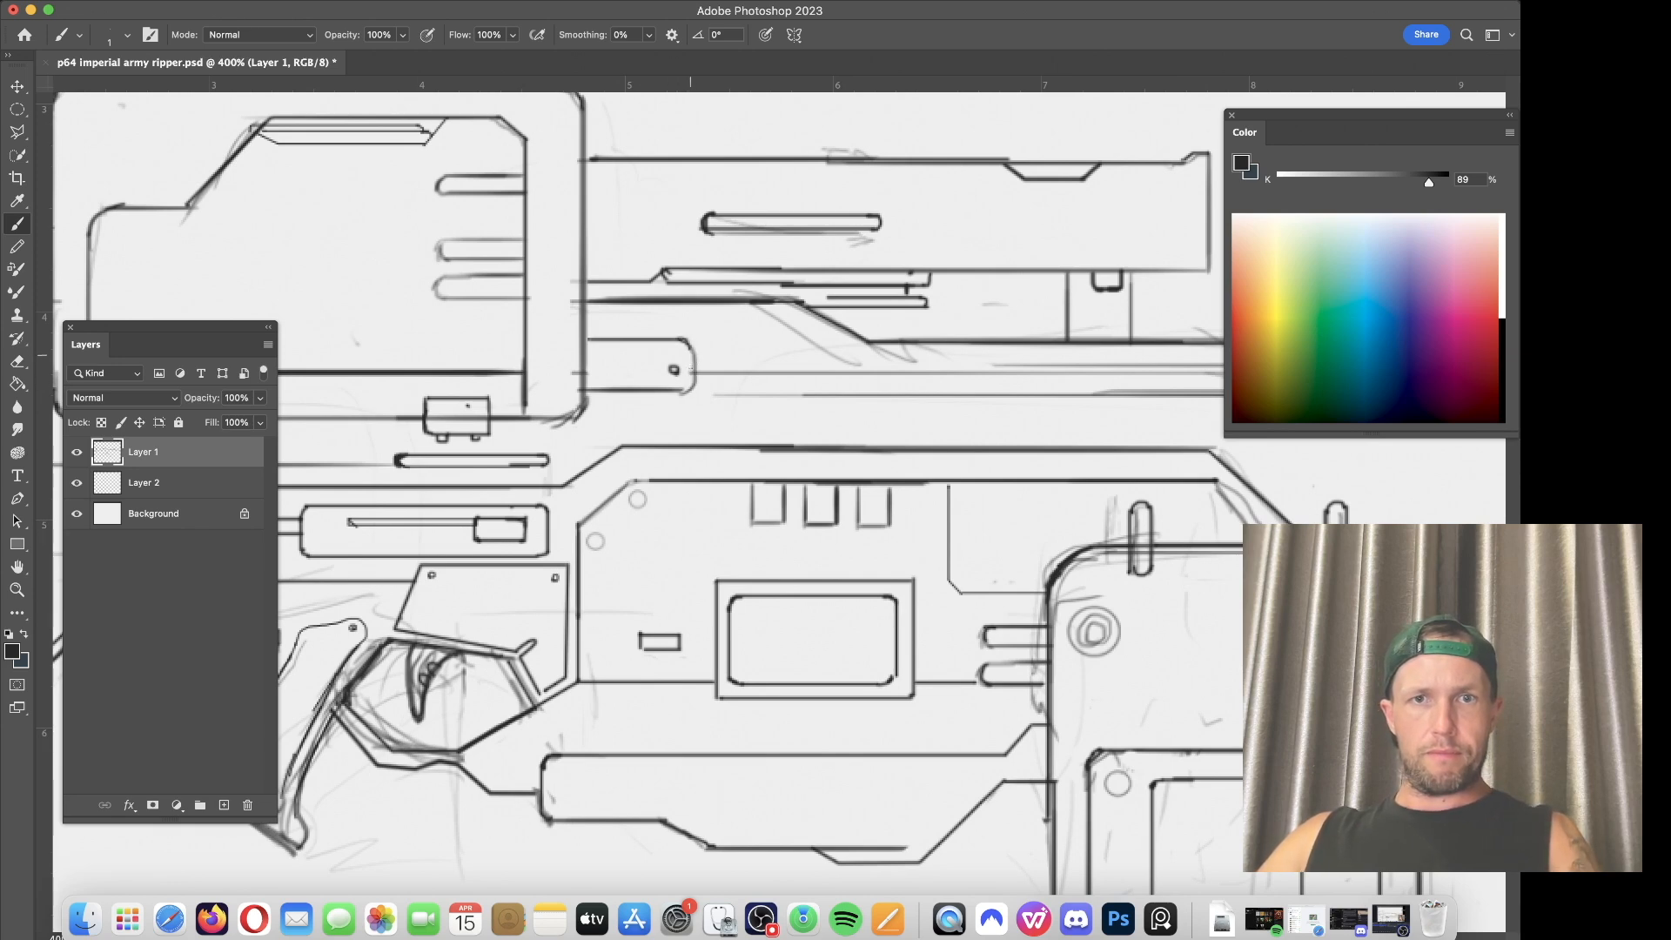
key("e")
left_click_drag(684, 389, 701, 372)
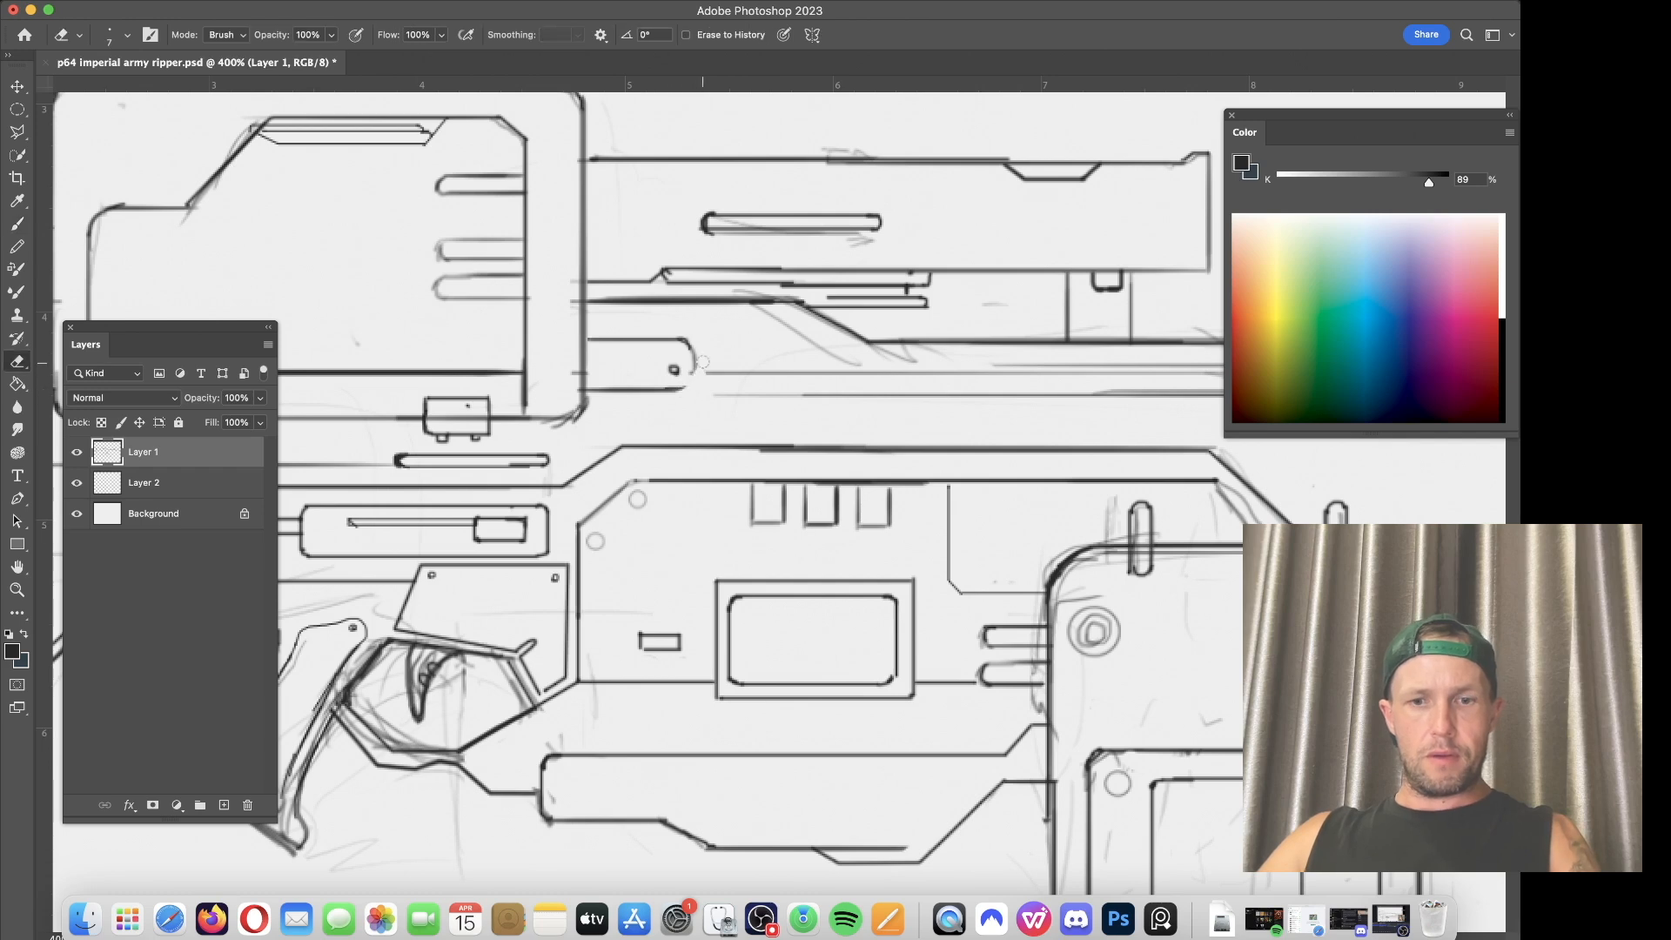
key("b")
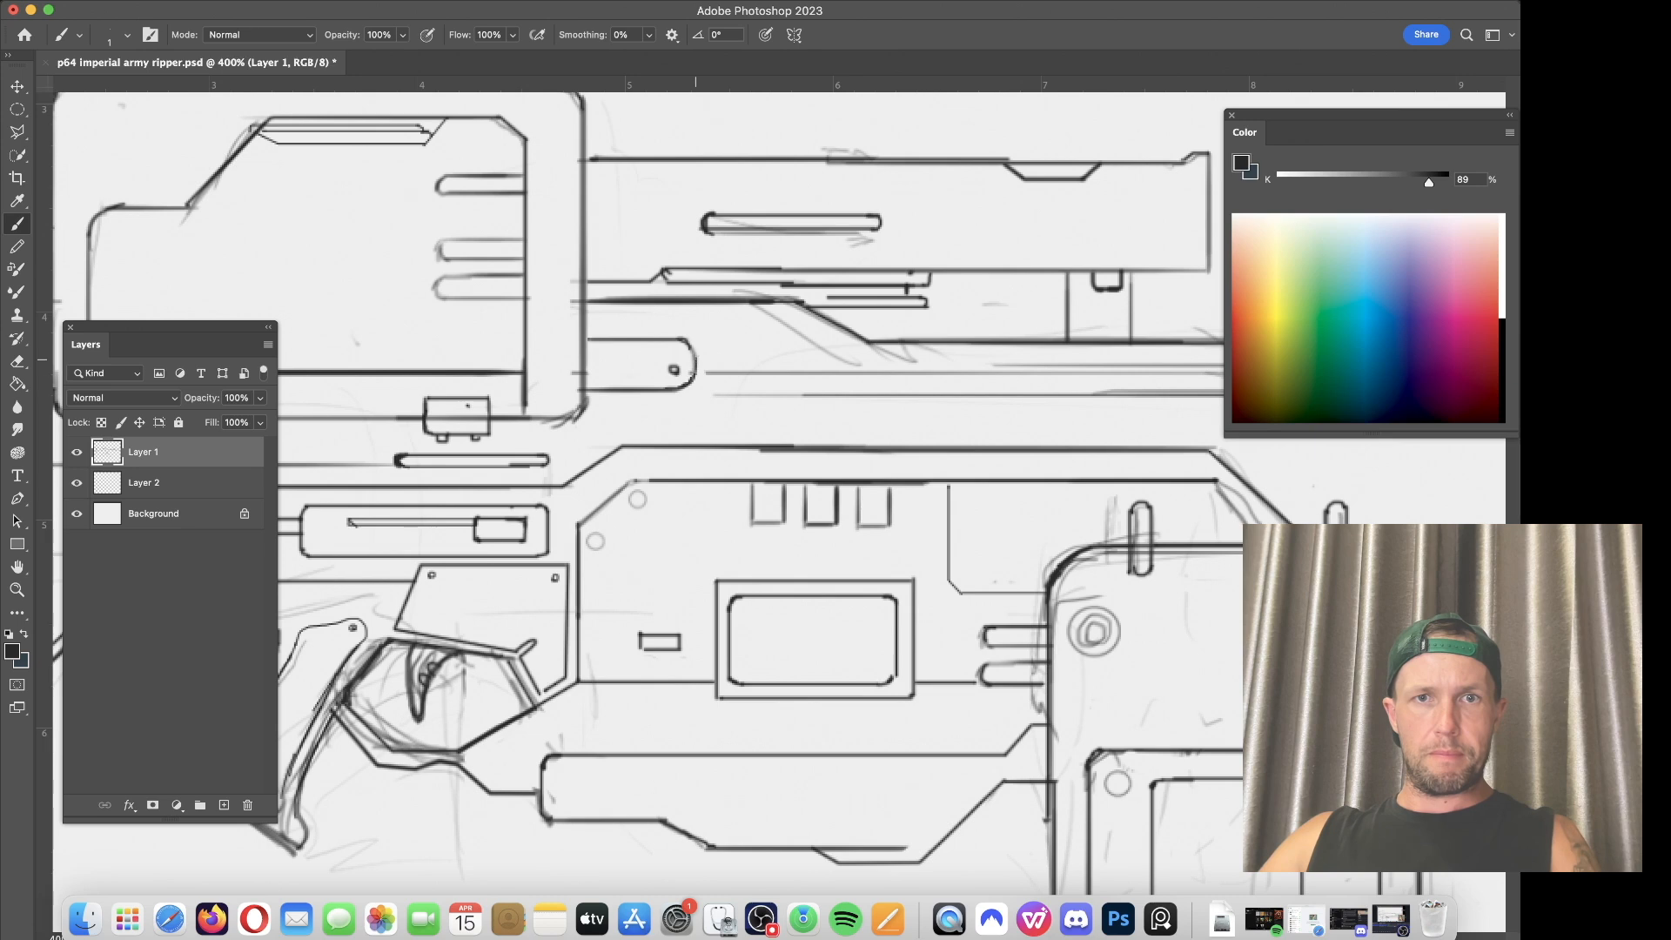
left_click_drag(588, 337, 652, 338)
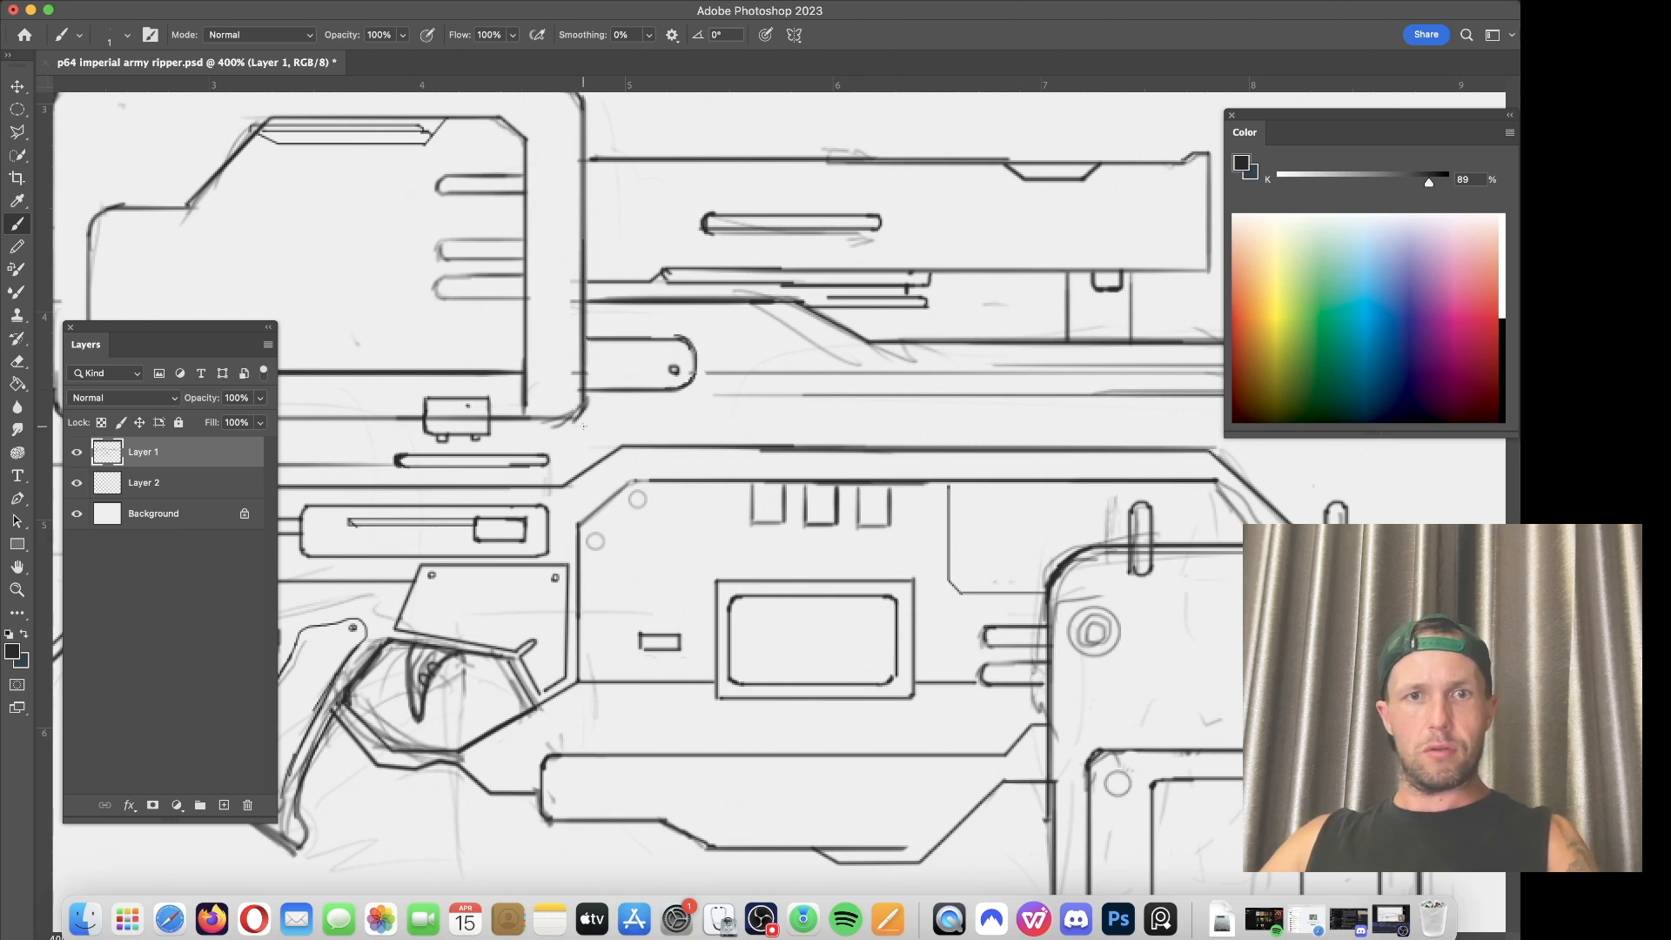
Step: Erase the rough lower front corner of the large upper box and redraw it as a clean rounded corner at 2 px
key("e")
left_click_drag(577, 422, 551, 426)
key("b")
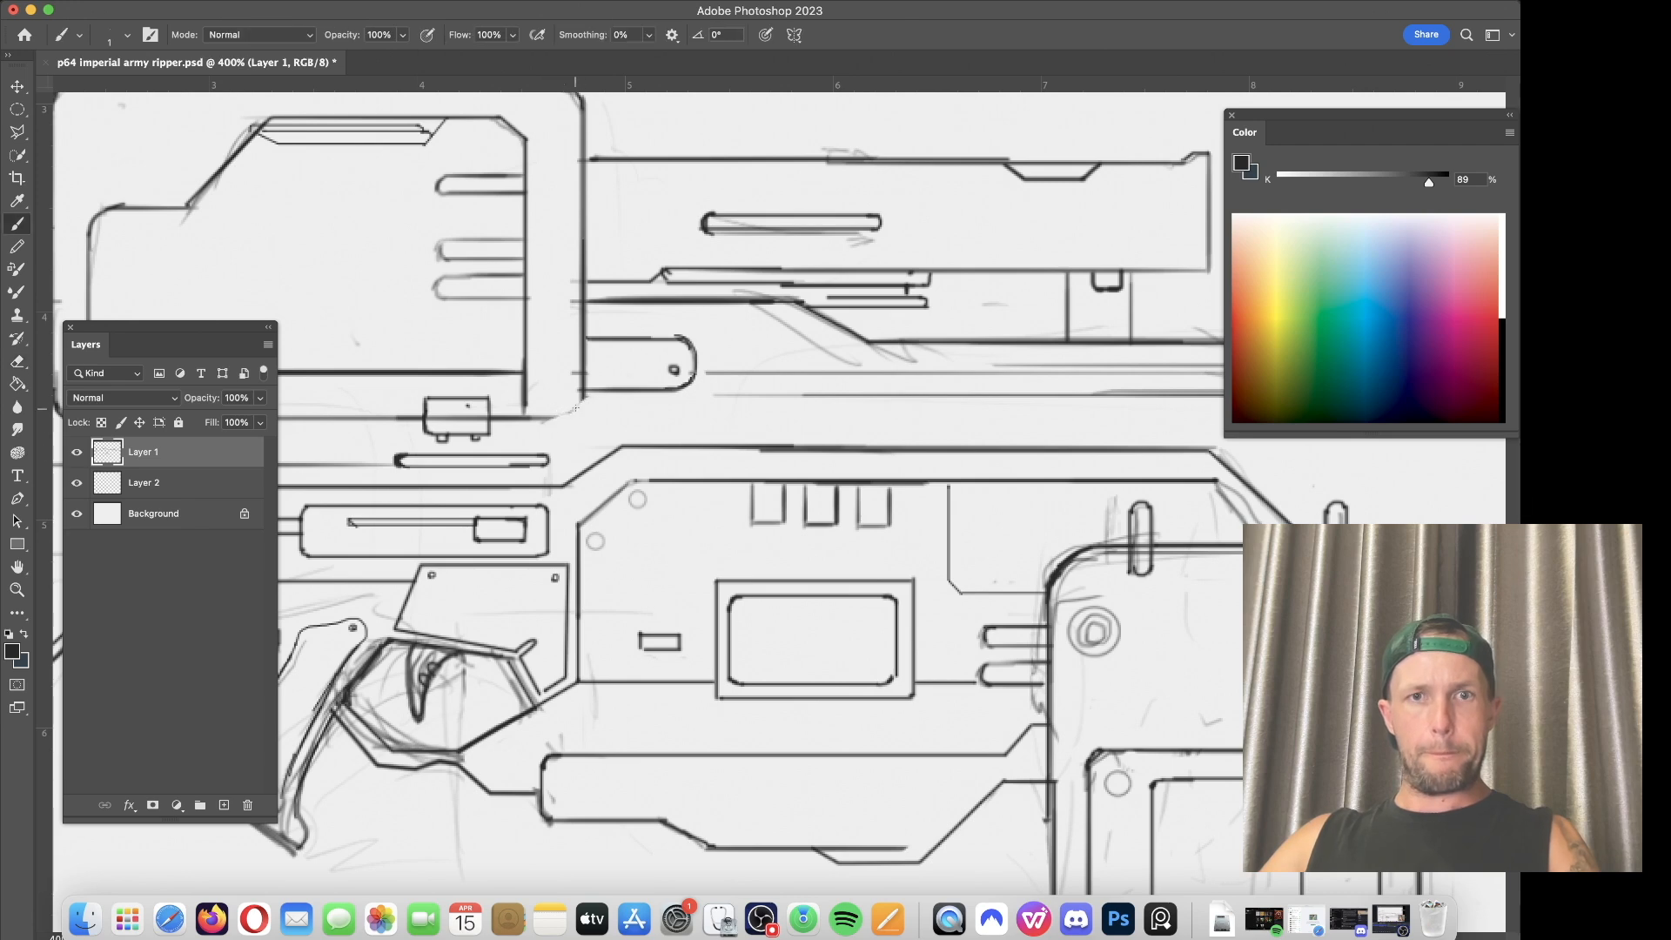
key("bracketright")
left_click_drag(579, 398, 557, 421)
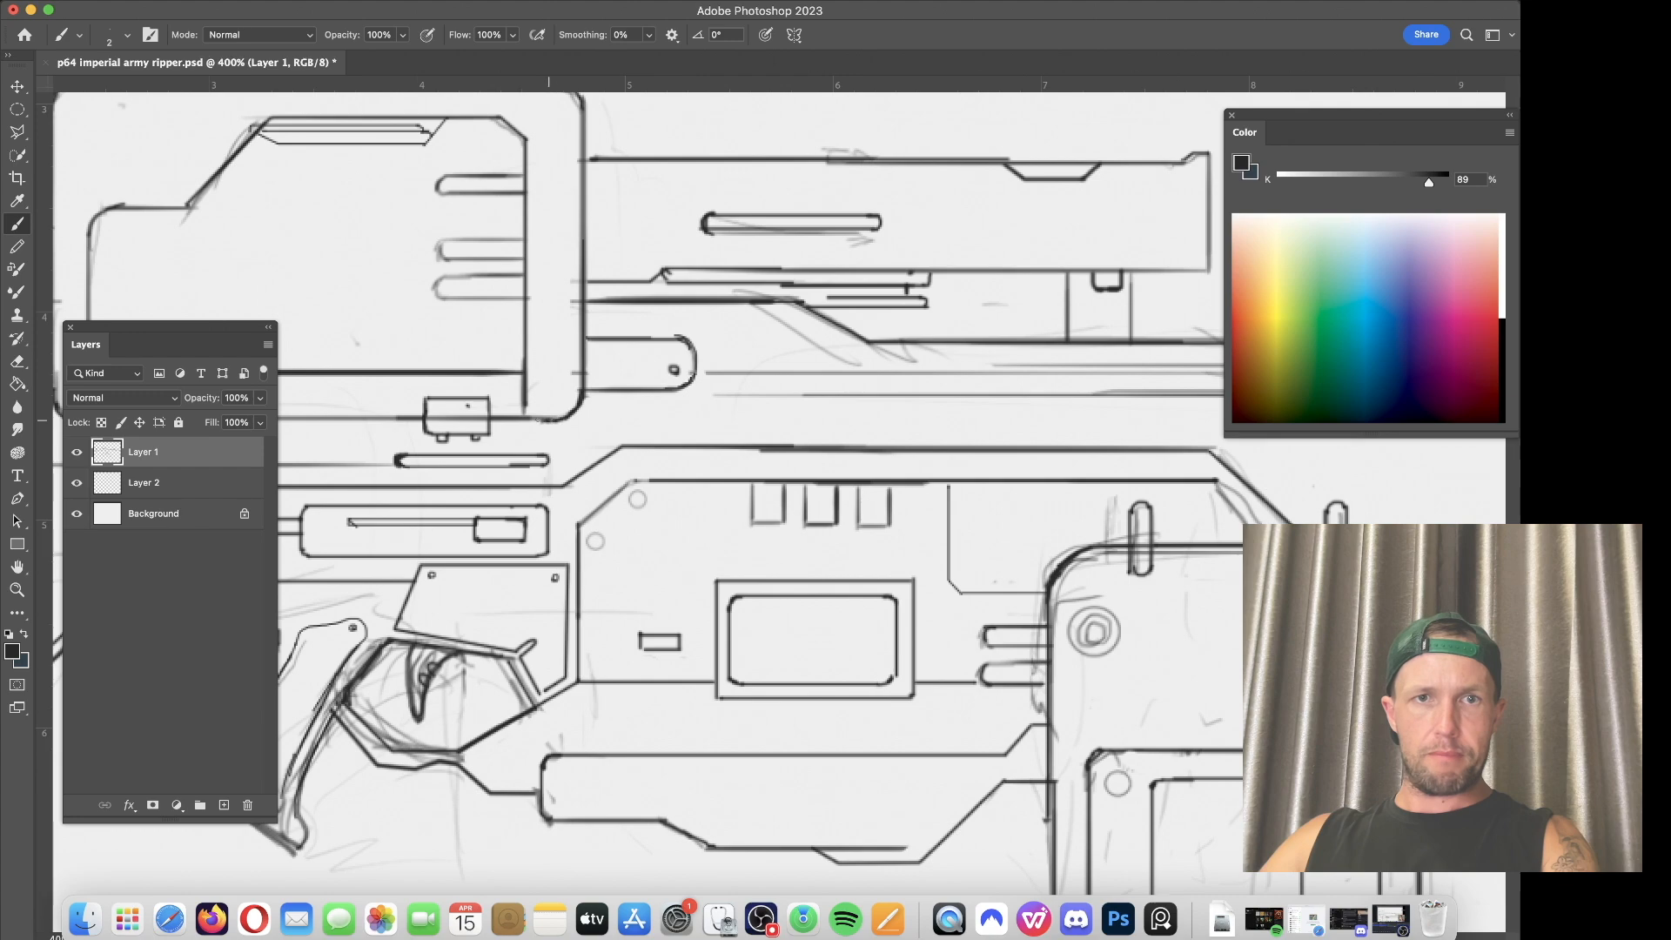
Step: Save the gun drawing
key("super+minus")
key("super+minus")
key("super+minus")
key("super+minus")
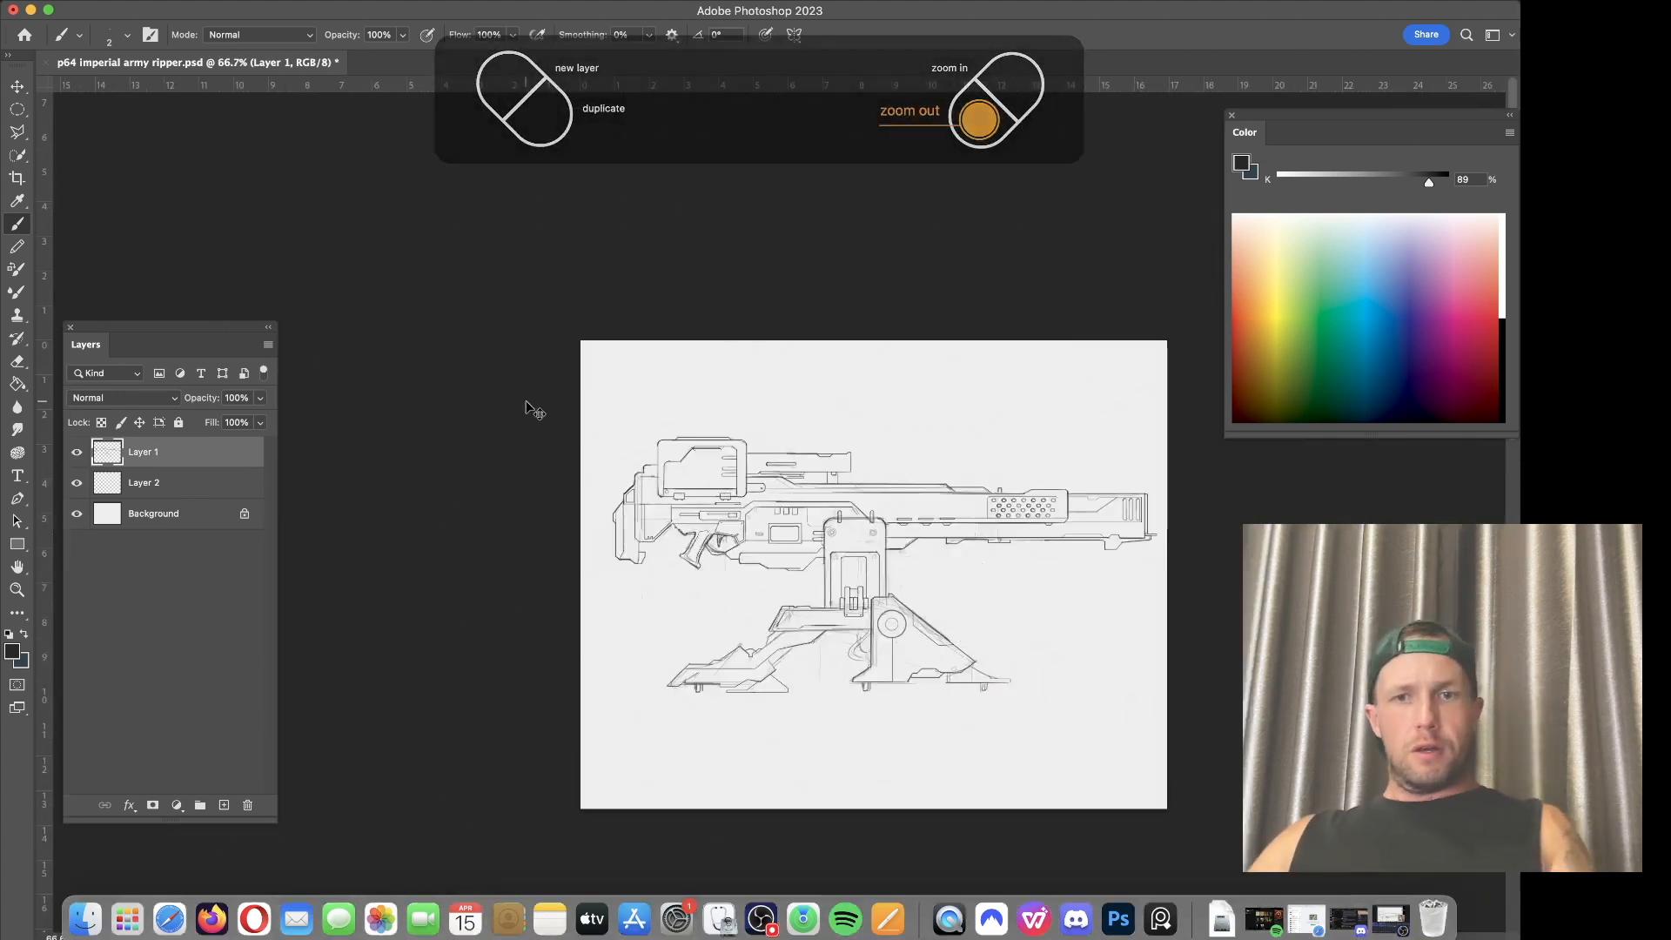
key("super+s")
left_click_drag(806, 512, 747, 424)
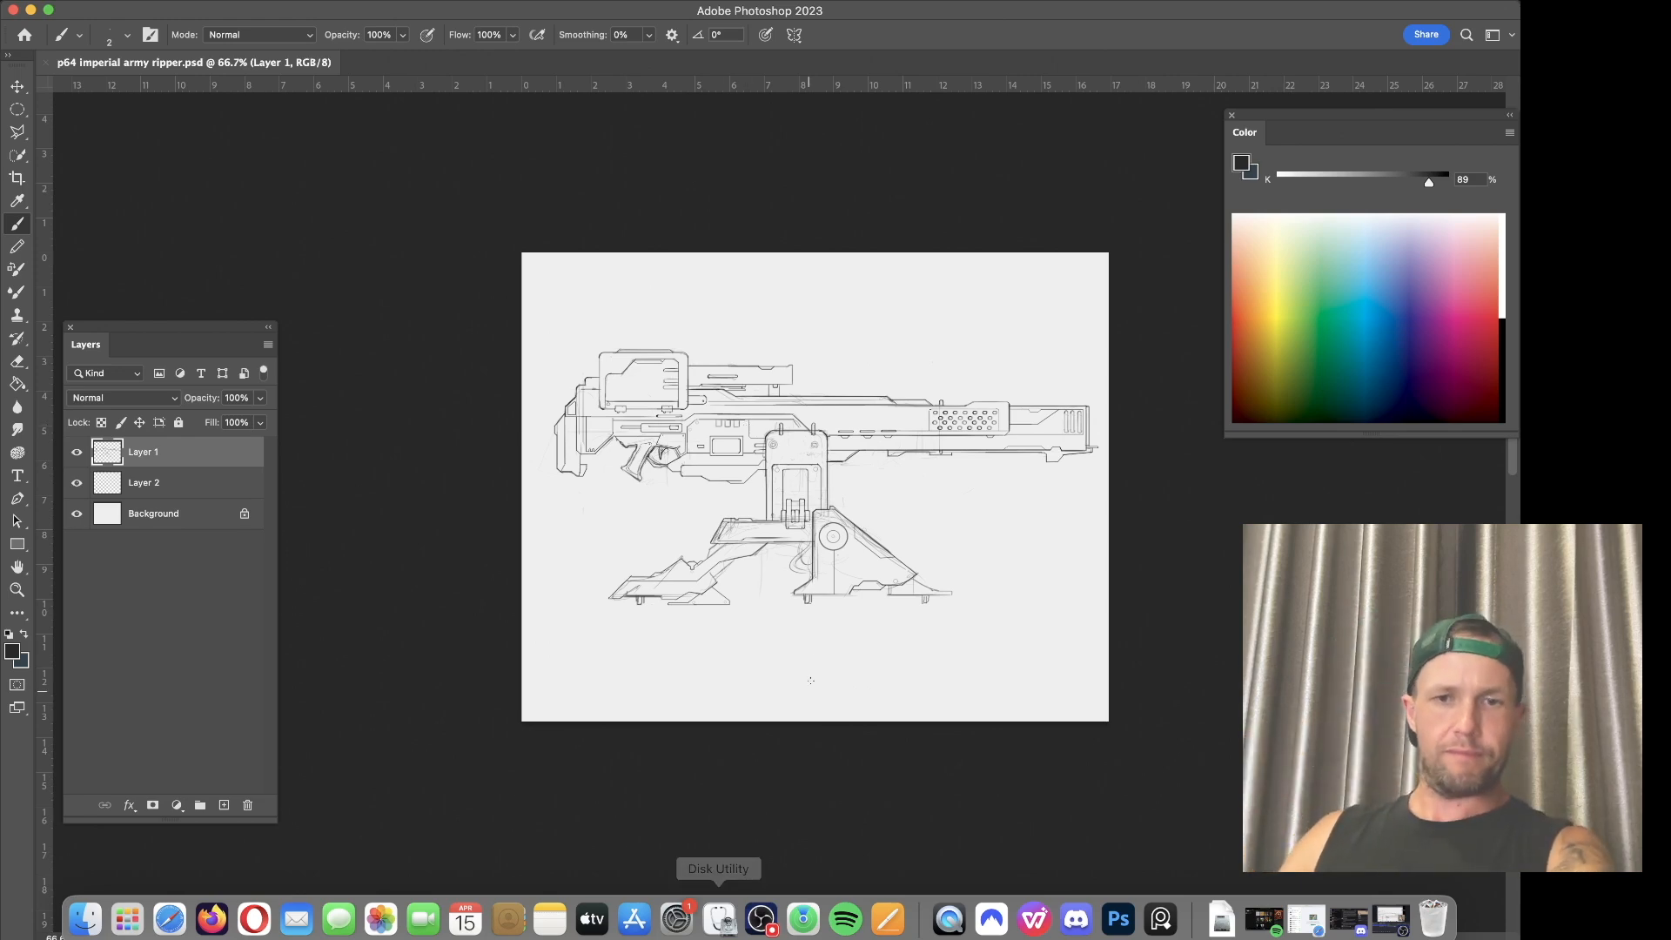
left_click(762, 918)
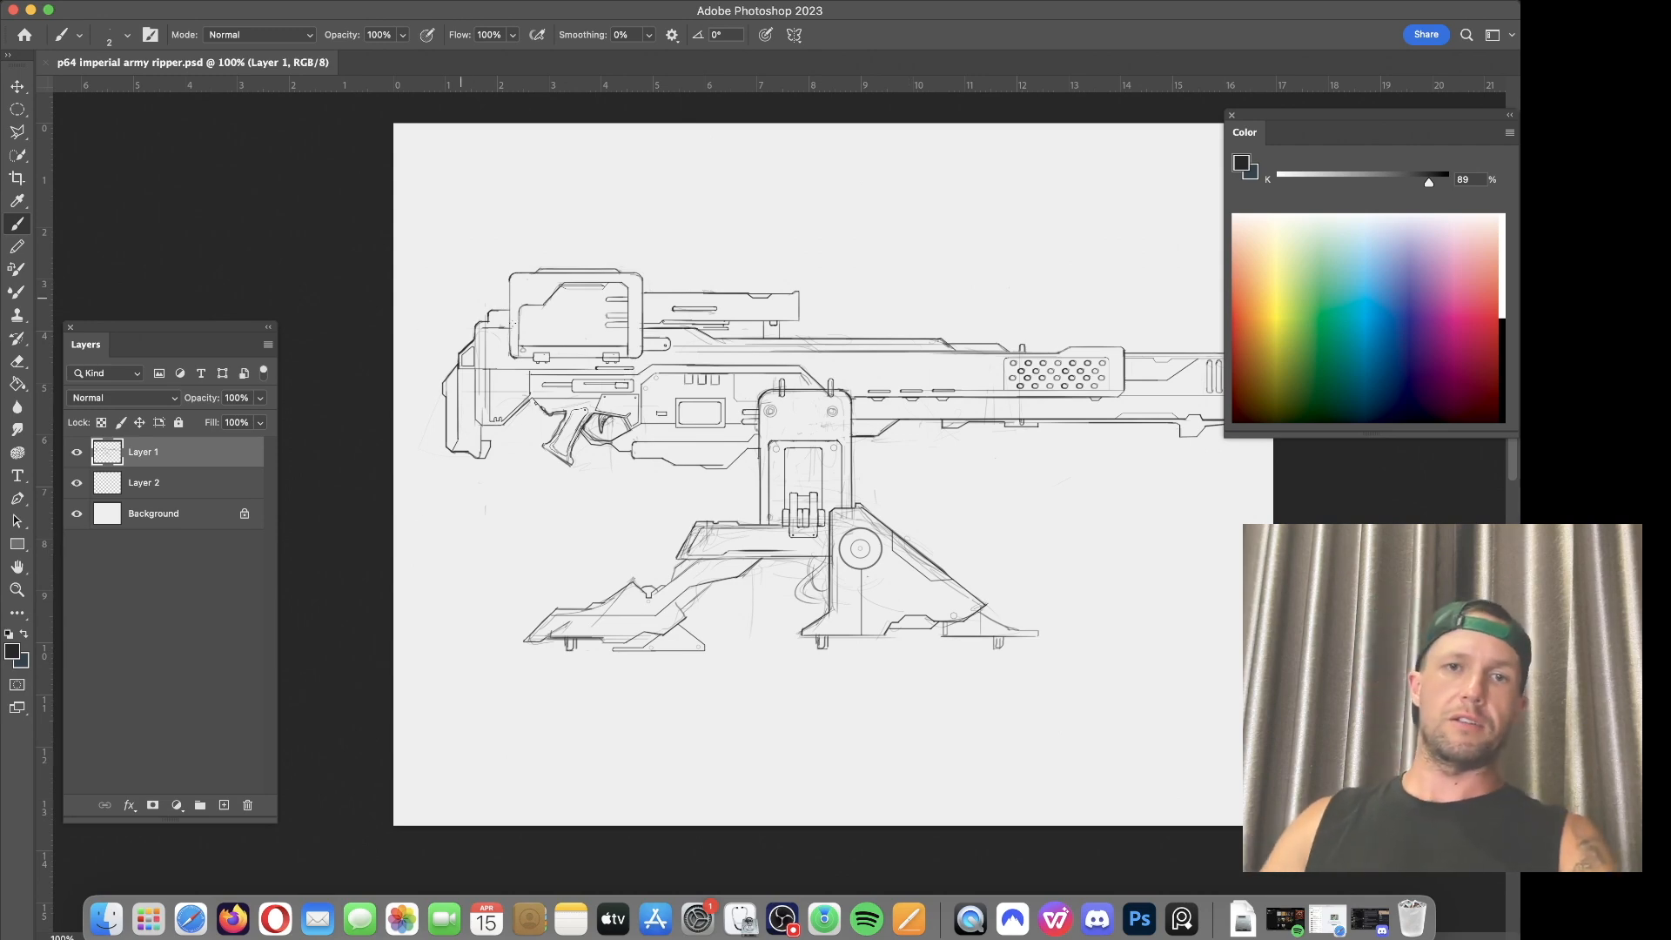
mouse_move(616, 317)
left_mouse_down()
mouse_move(687, 266)
mouse_move(529, 302)
mouse_move(585, 246)
mouse_move(483, 300)
left_mouse_up()
key("super+z")
key("super+z")
key("super+=")
left_click_drag(433, 413, 811, 710)
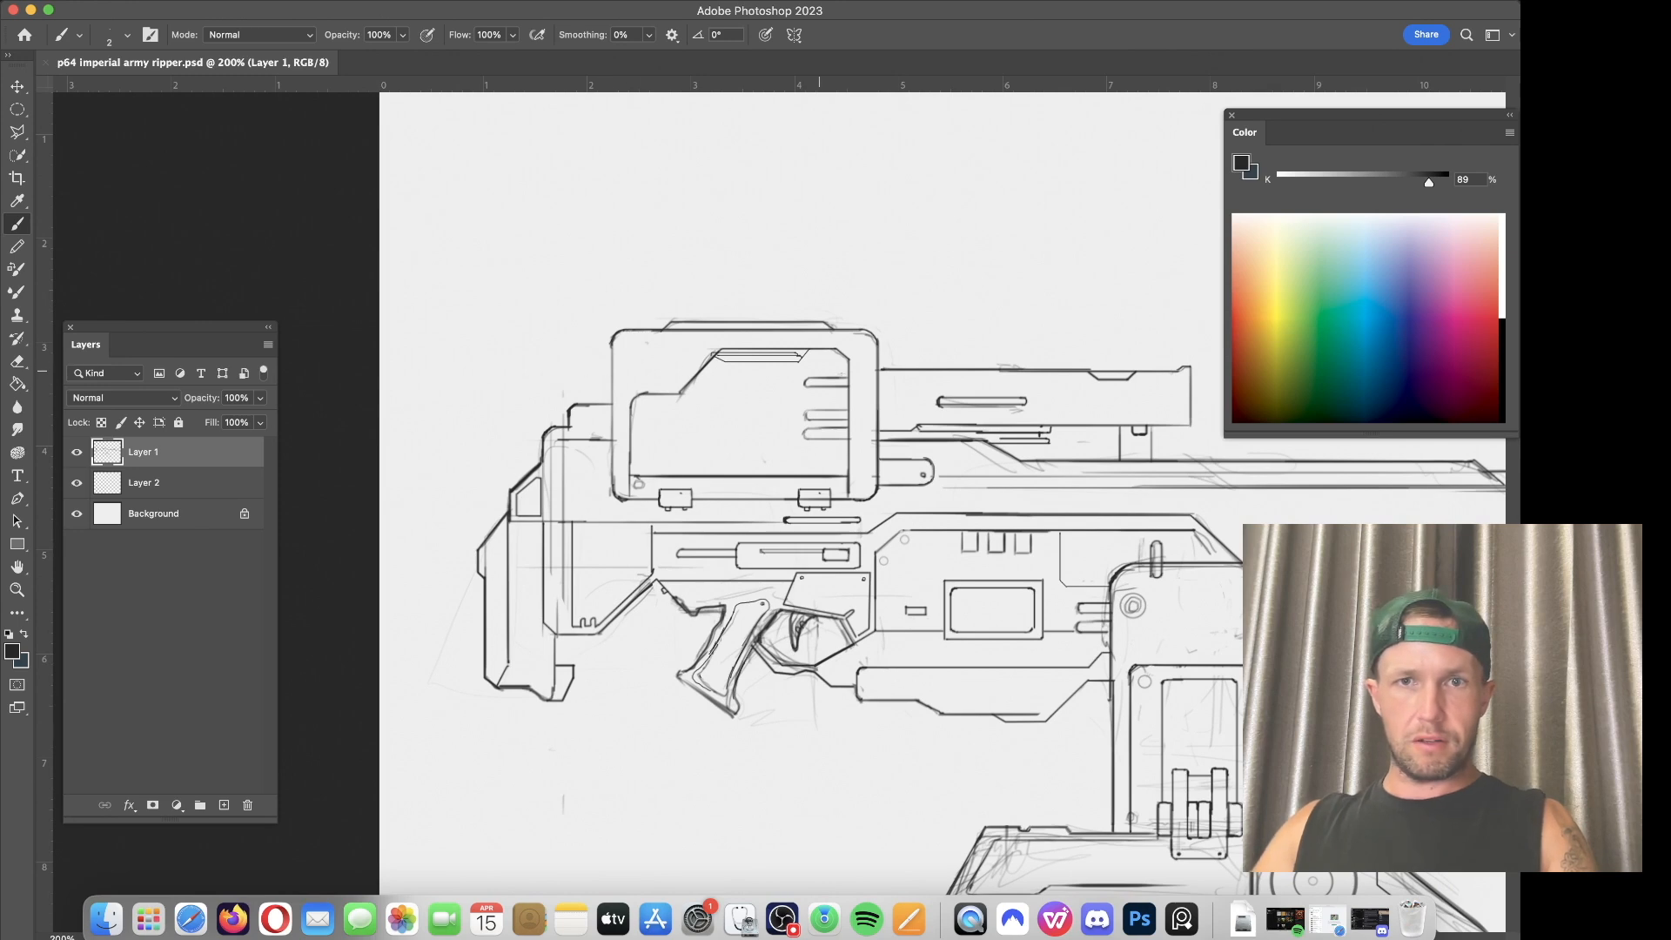
Step: Extend the scope's upper edge line back past the large upper box and erase the part that crosses the box
mouse_move(882, 371)
left_mouse_down()
mouse_move(543, 370)
mouse_move(661, 374)
left_mouse_up()
key("e")
left_click(629, 369)
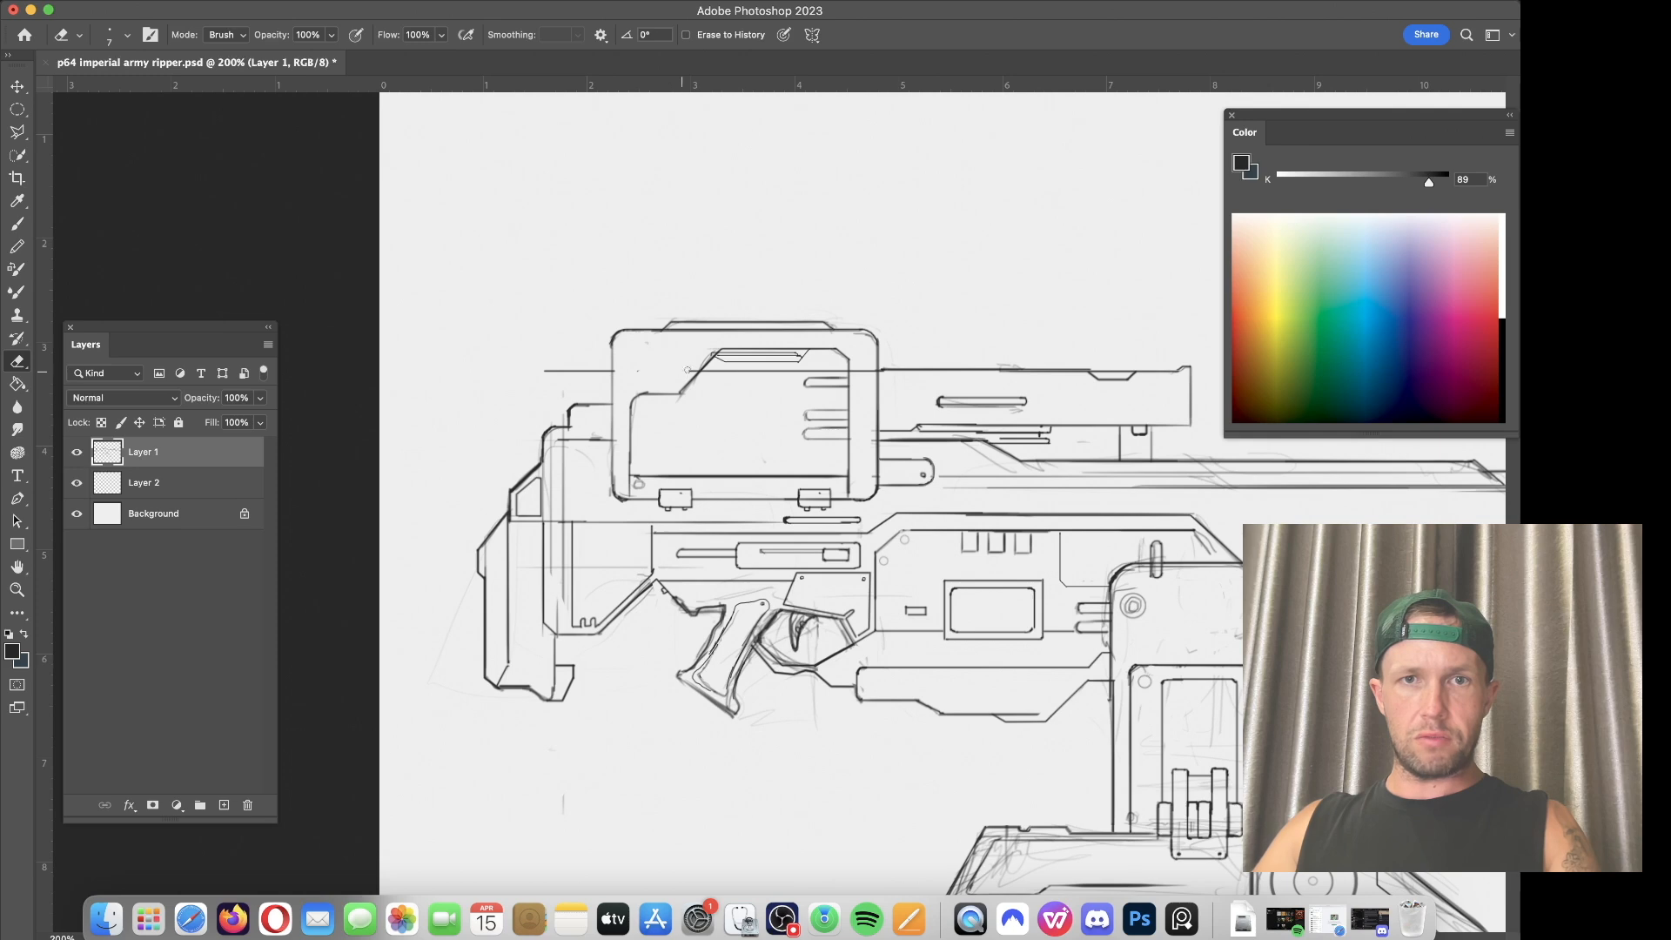
left_click_drag(706, 372, 808, 372)
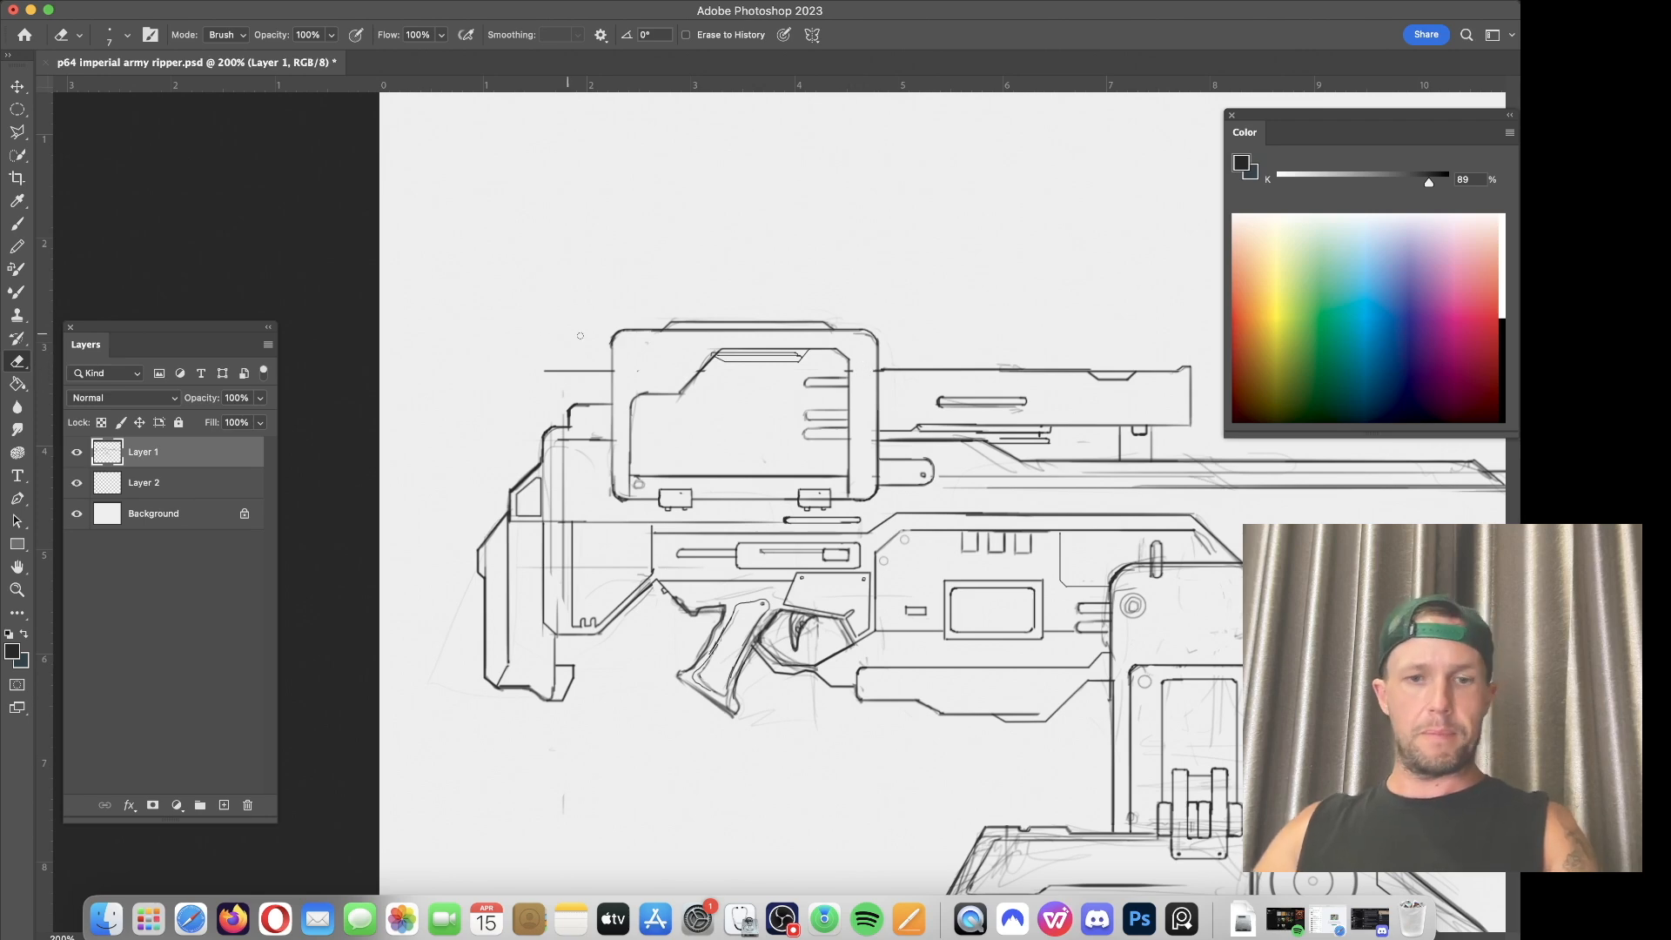
Step: Draw the rear scope tube and its flared, slanted eyepiece behind the large upper box with a 3 px brush
key("b")
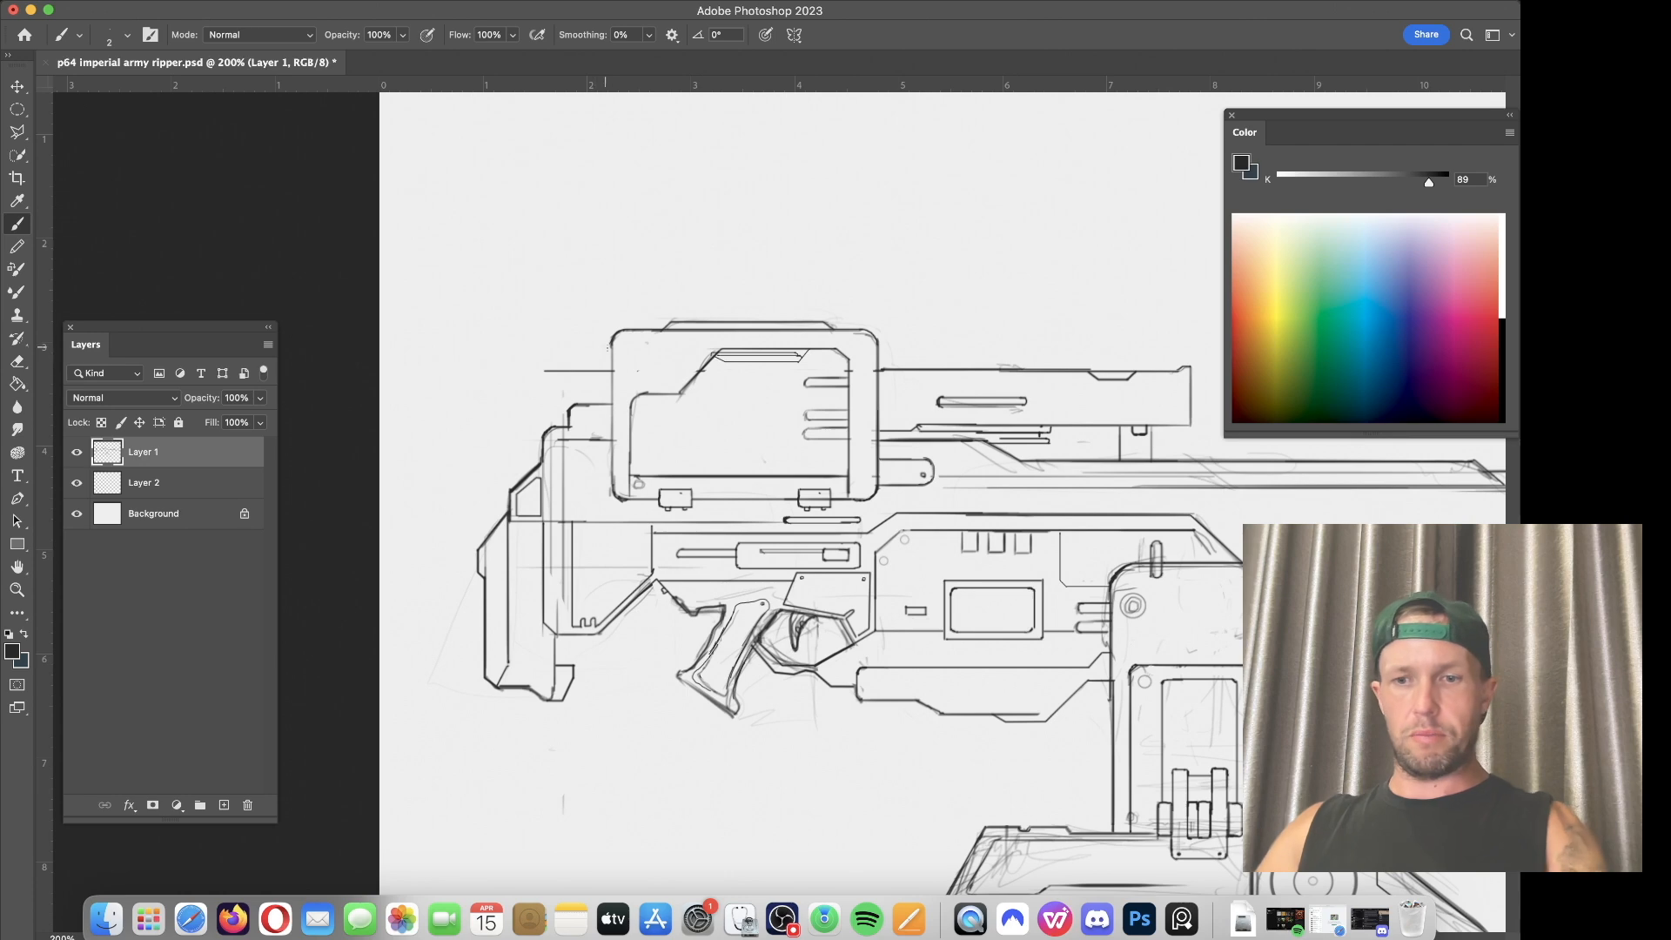
key("bracketright")
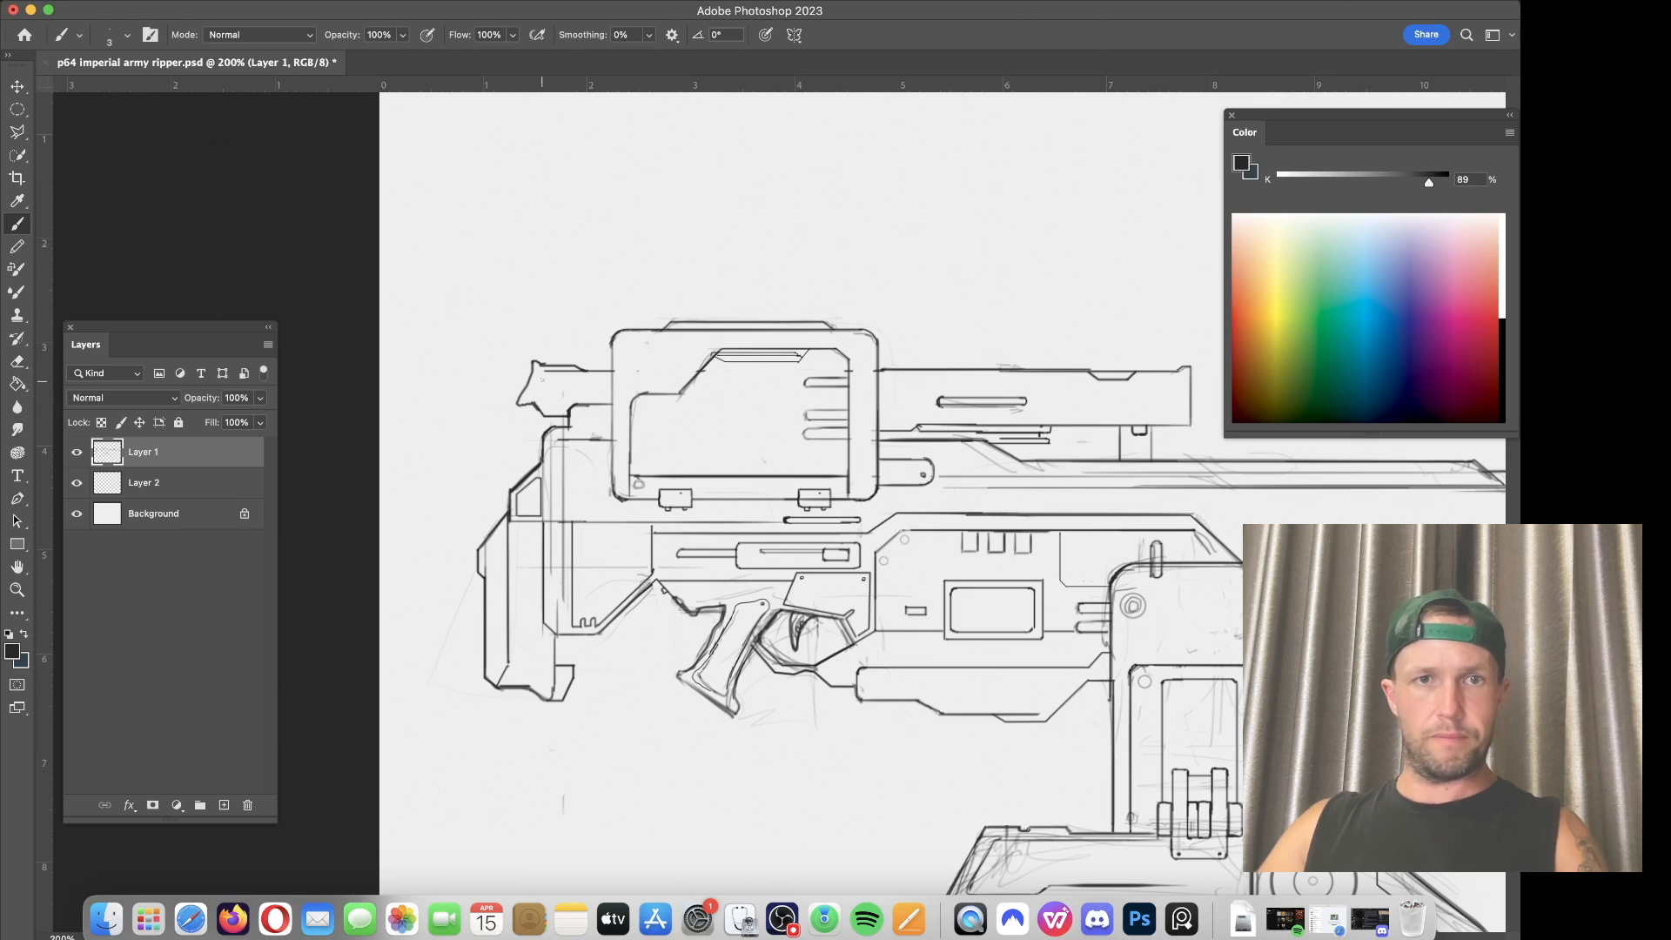
left_click_drag(540, 364, 532, 394)
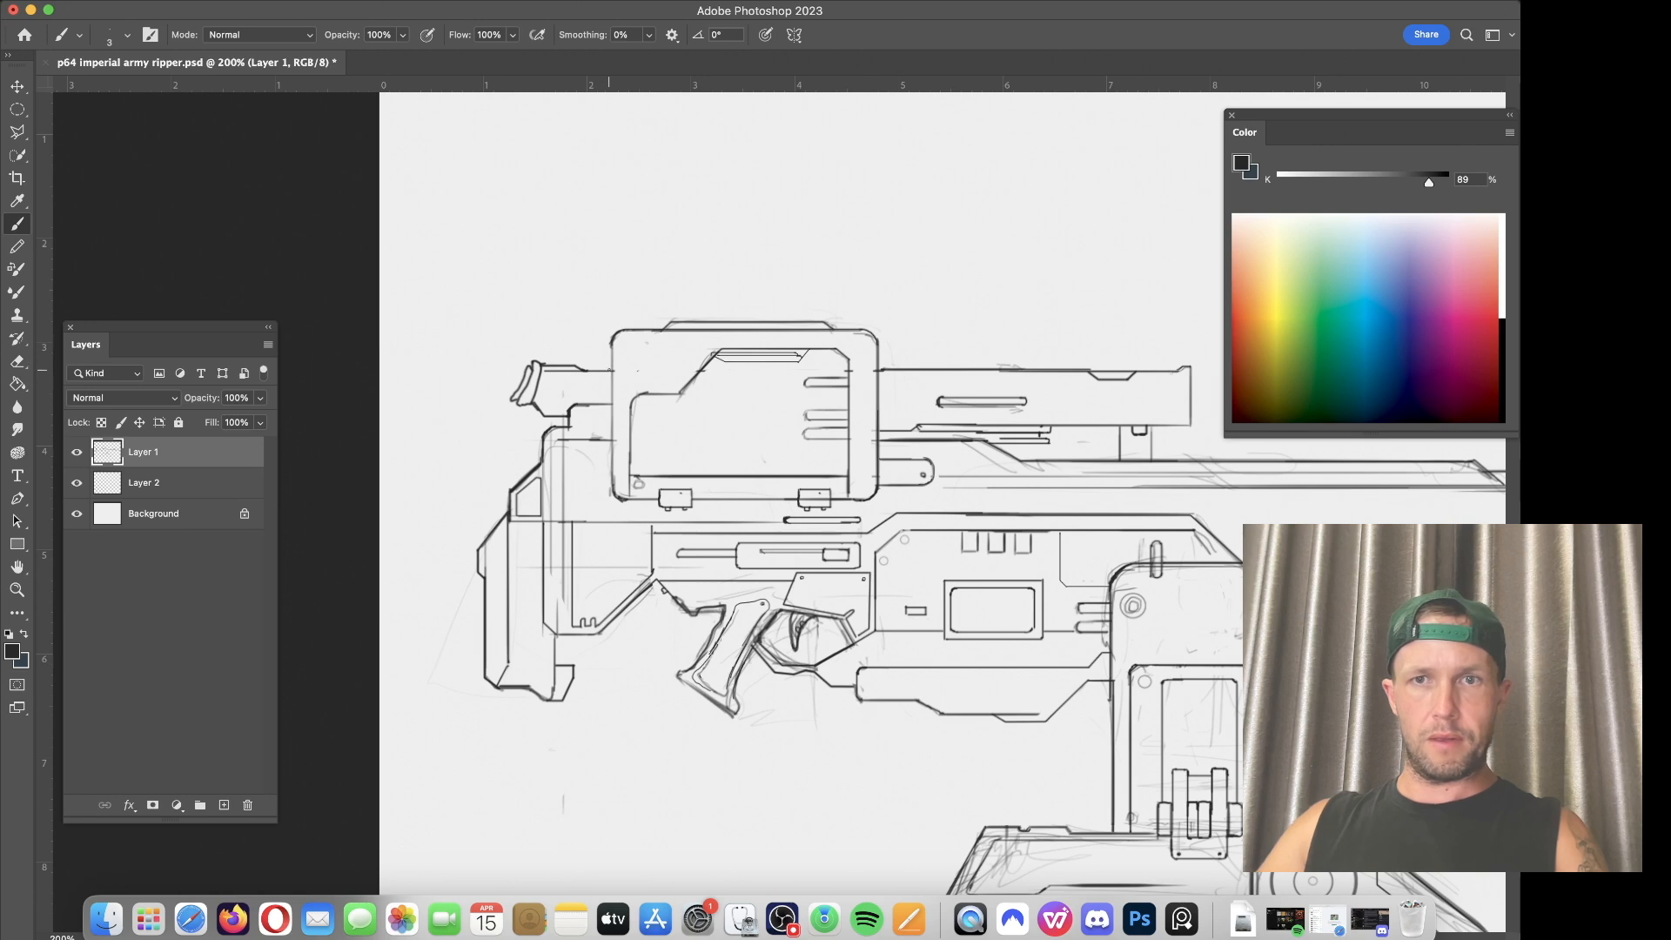
Step: Ink a straight horizontal panel line along the upper side of the front scope tube, starting at the large upper box
scroll(608, 370, "right", 5)
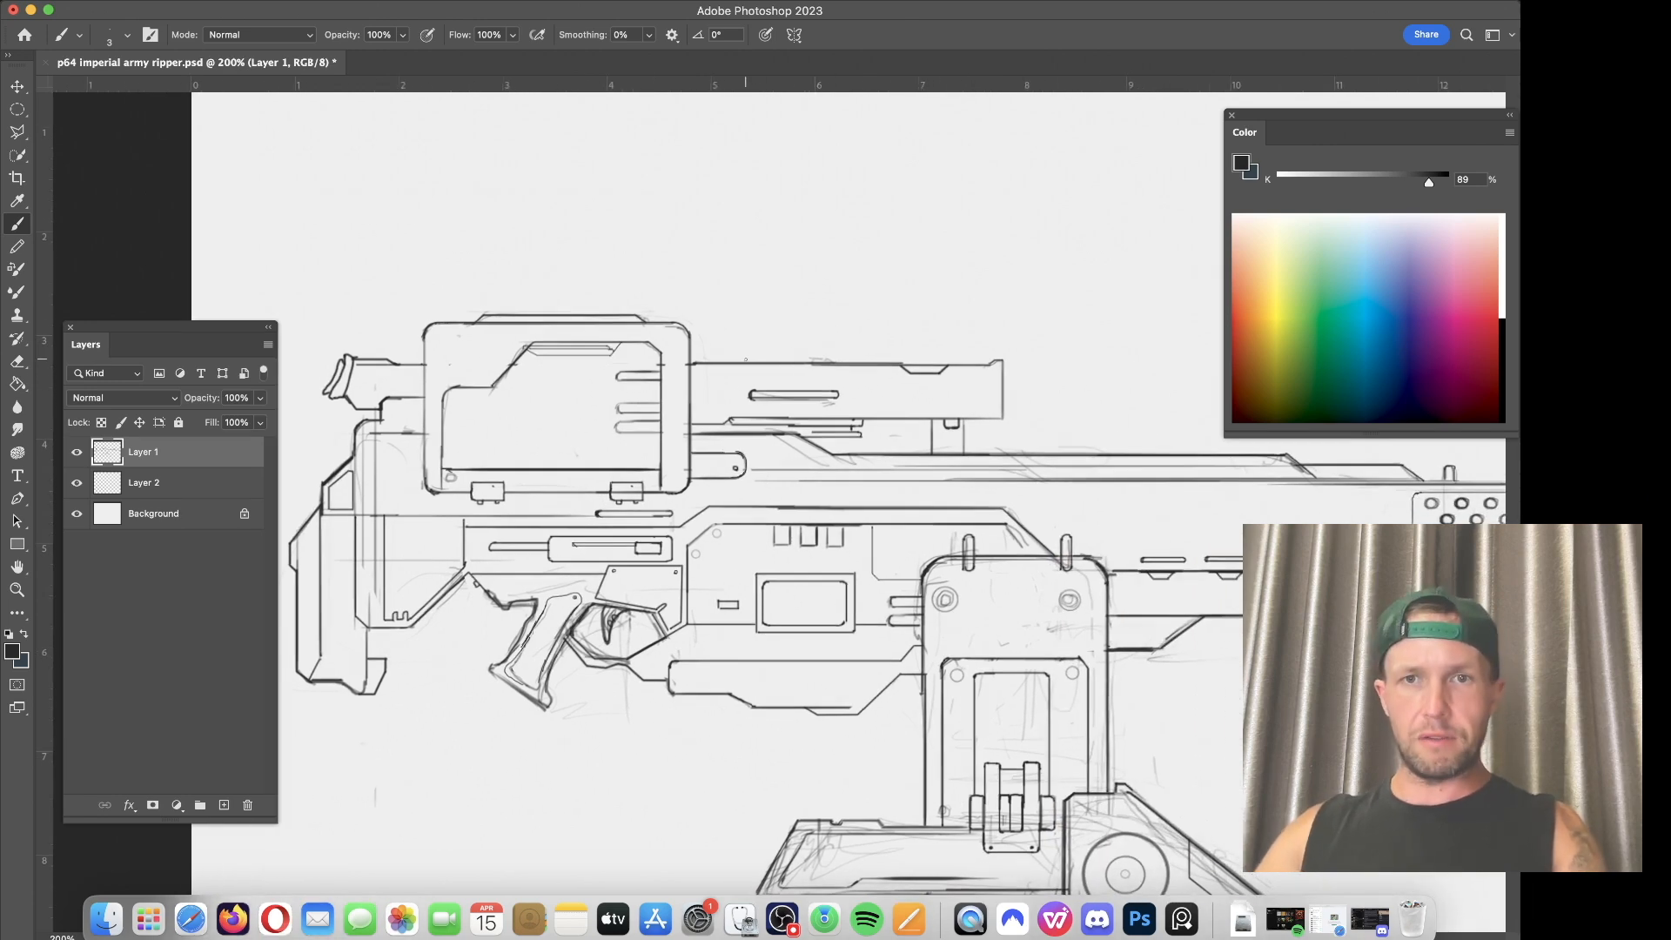
key("super+plus")
left_click_drag(964, 419, 874, 492)
key("[")
left_click_drag(552, 384, 825, 384)
key("bracketright")
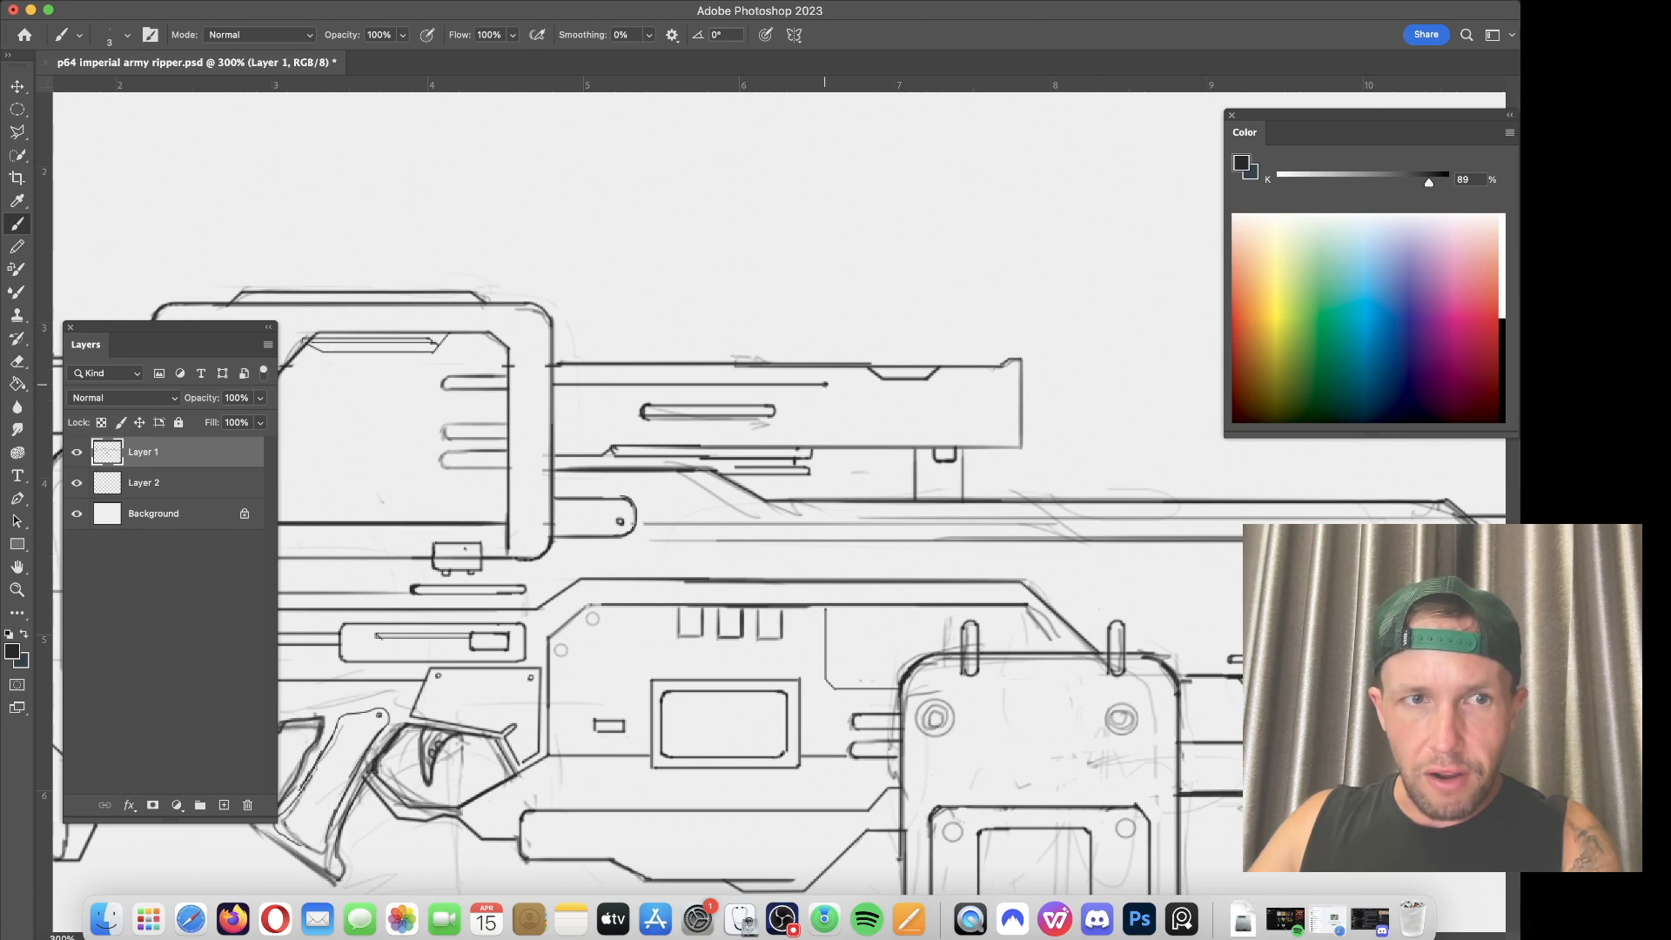
key("bracketleft")
Step: Continue the scope tube's panel line at 2 px with an angular dip below the top notch, ending at the tube's front end
left_click_drag(827, 384, 876, 410)
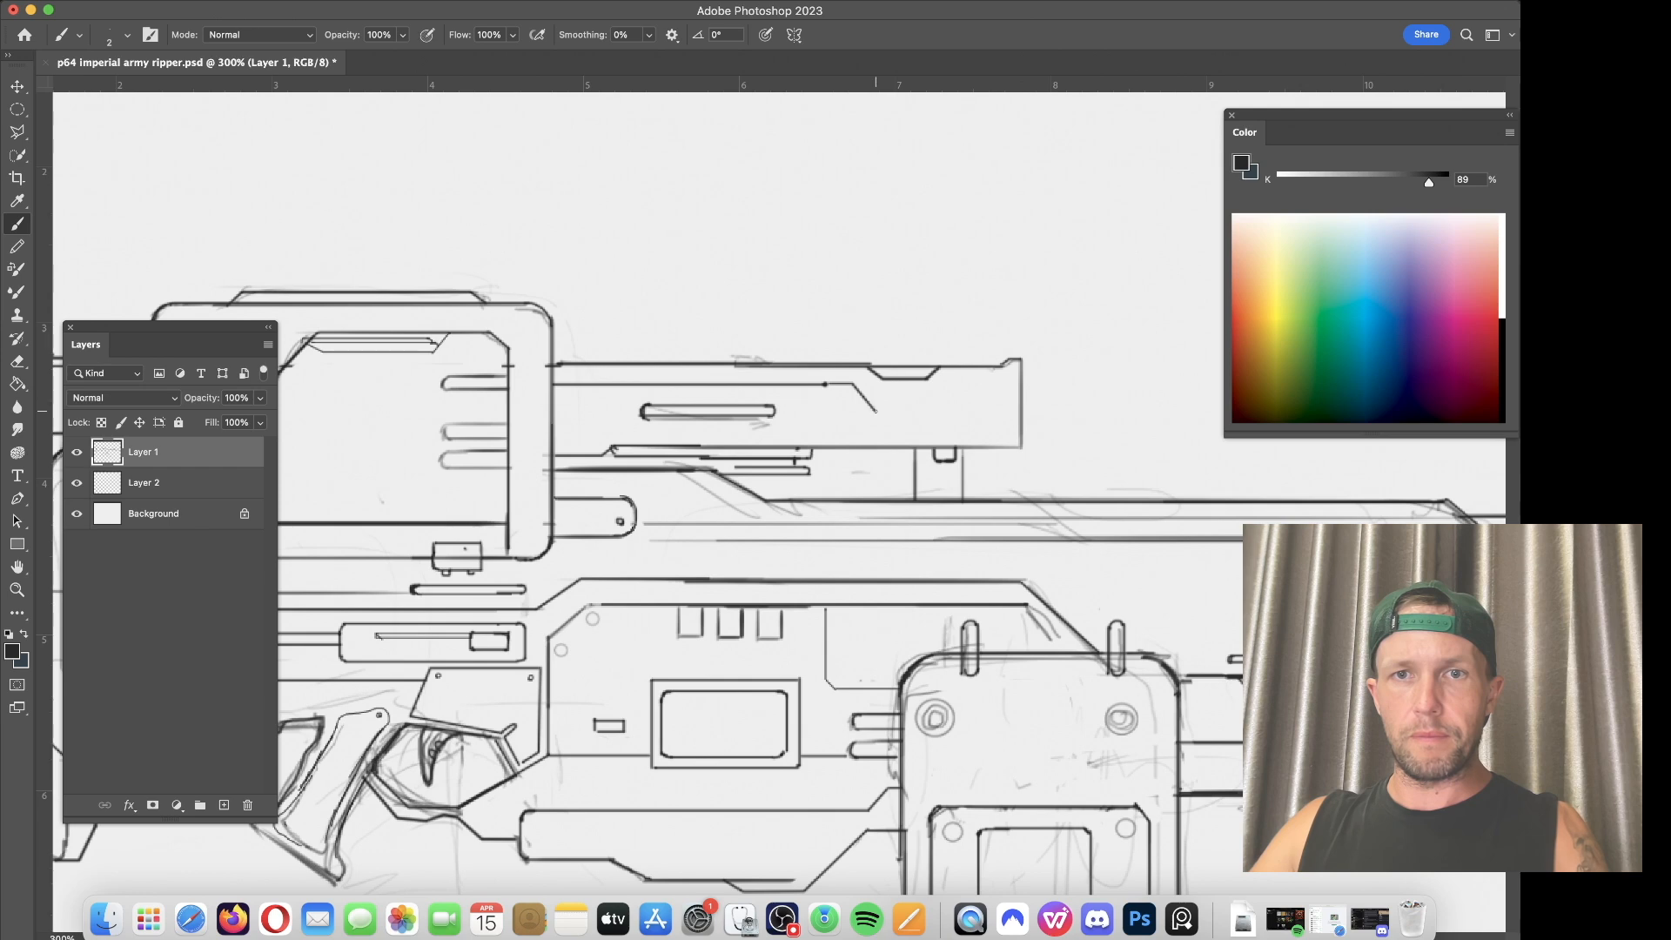
key("super+z")
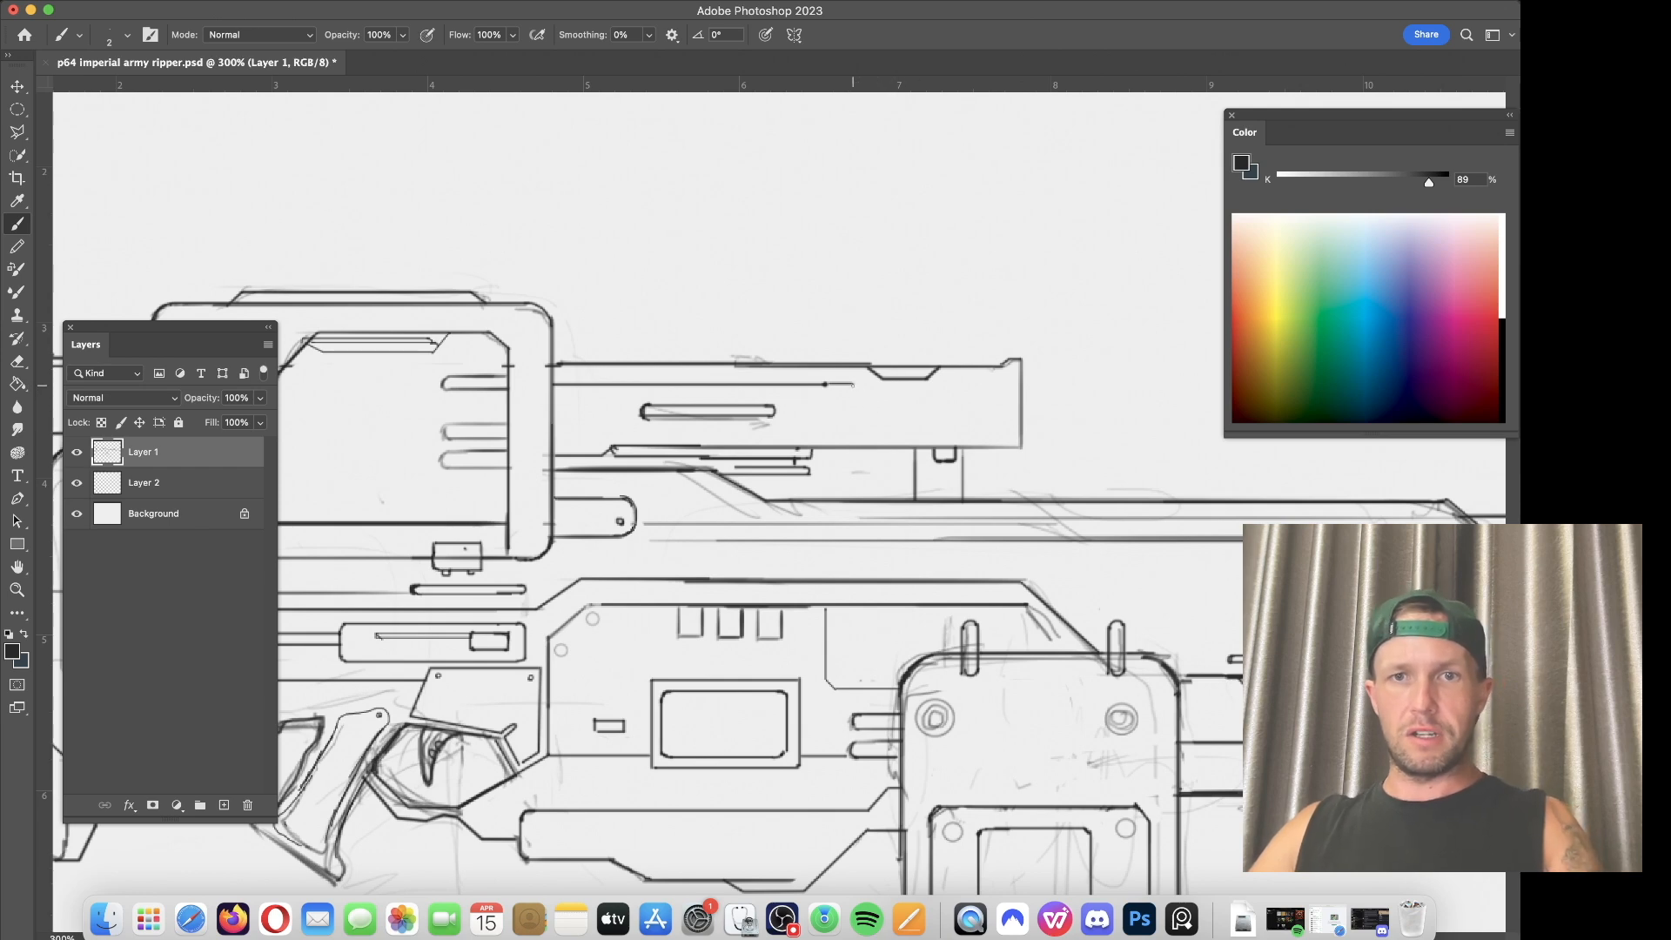
left_click(877, 402, "shift")
left_click_drag(876, 403, 929, 406)
left_click(954, 387, "shift")
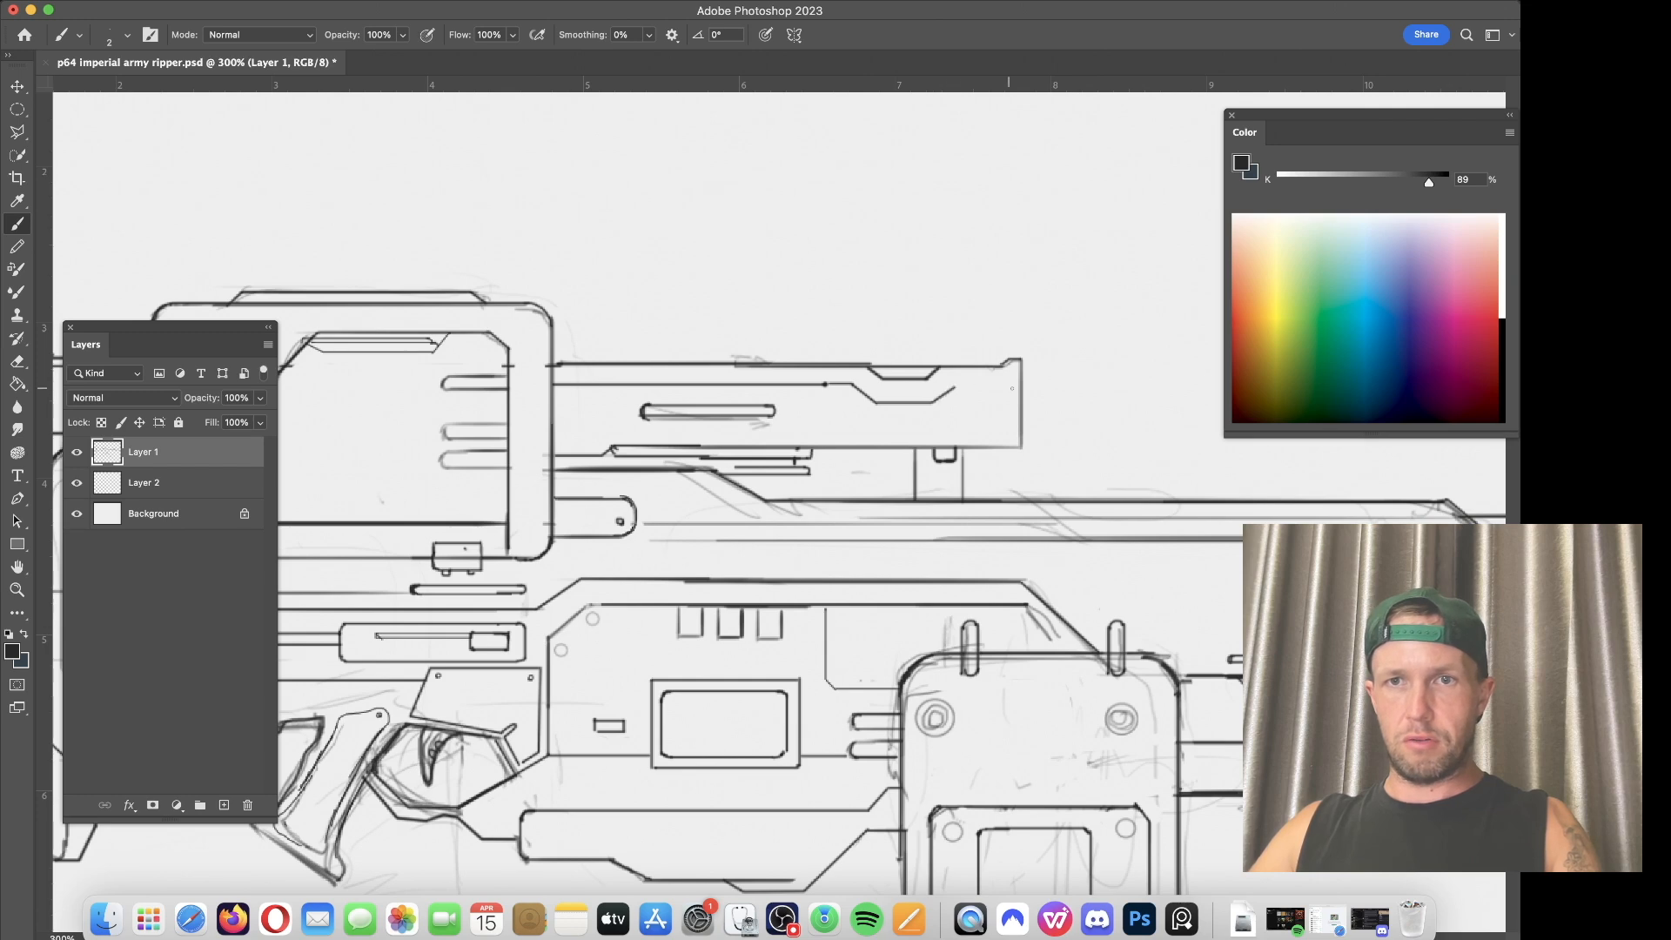
left_click(1018, 386, "shift")
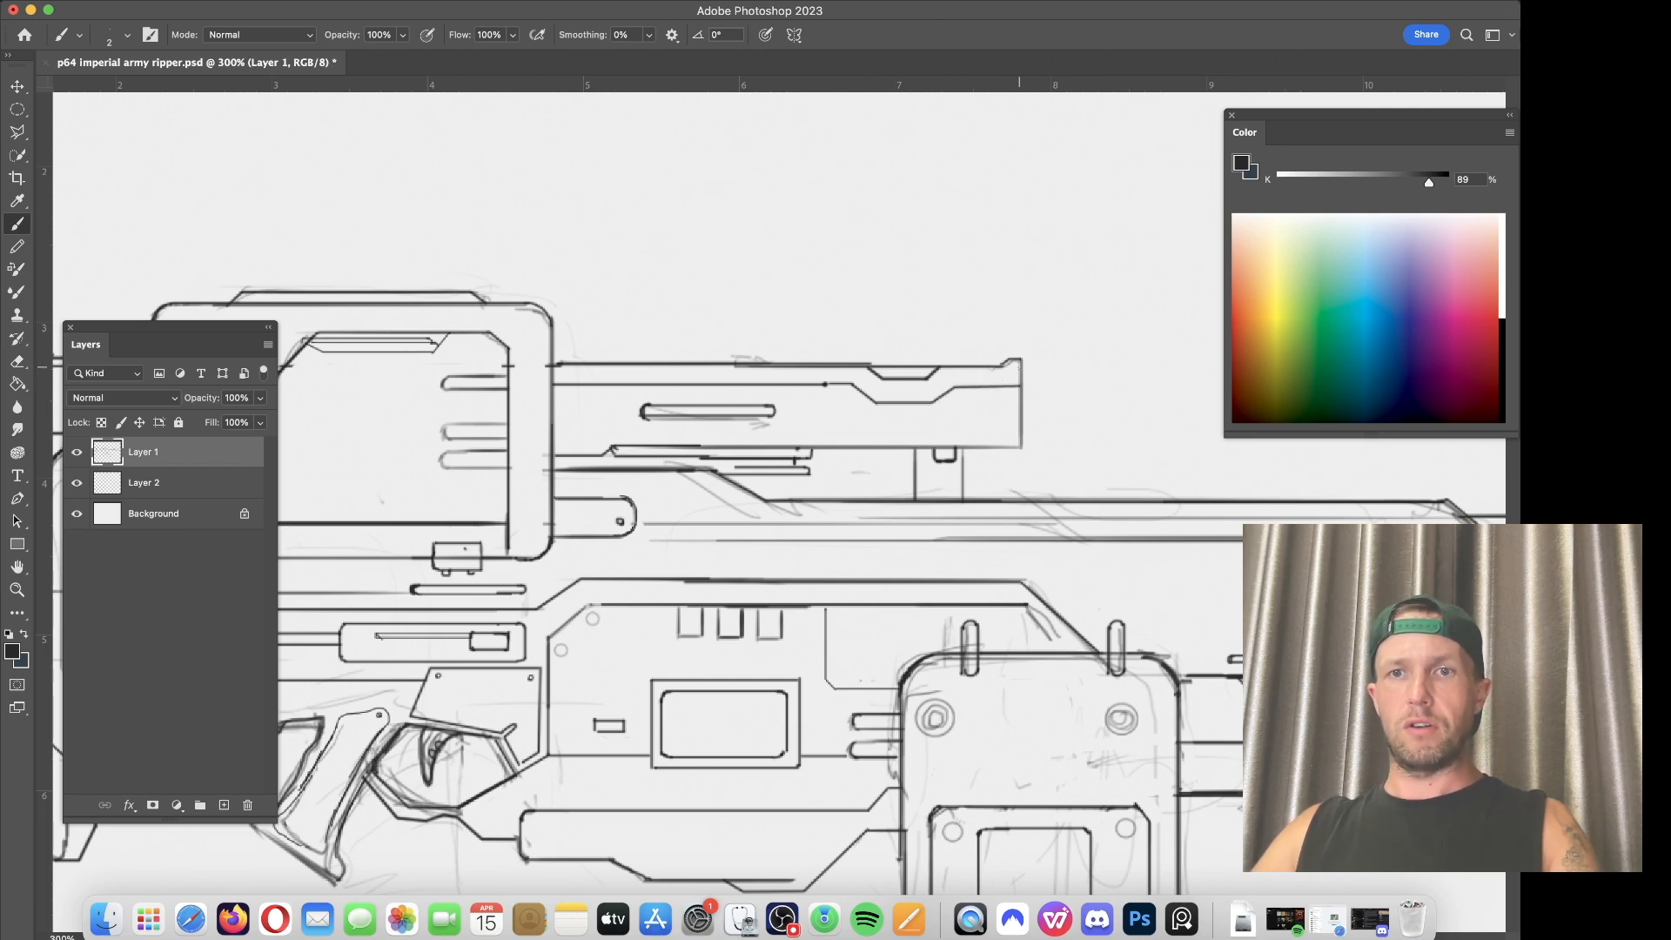
Step: Draw a thin vertical lip on the scope tube's front end and darken the outline of the long slot in its side
left_click_drag(1028, 358, 1026, 432)
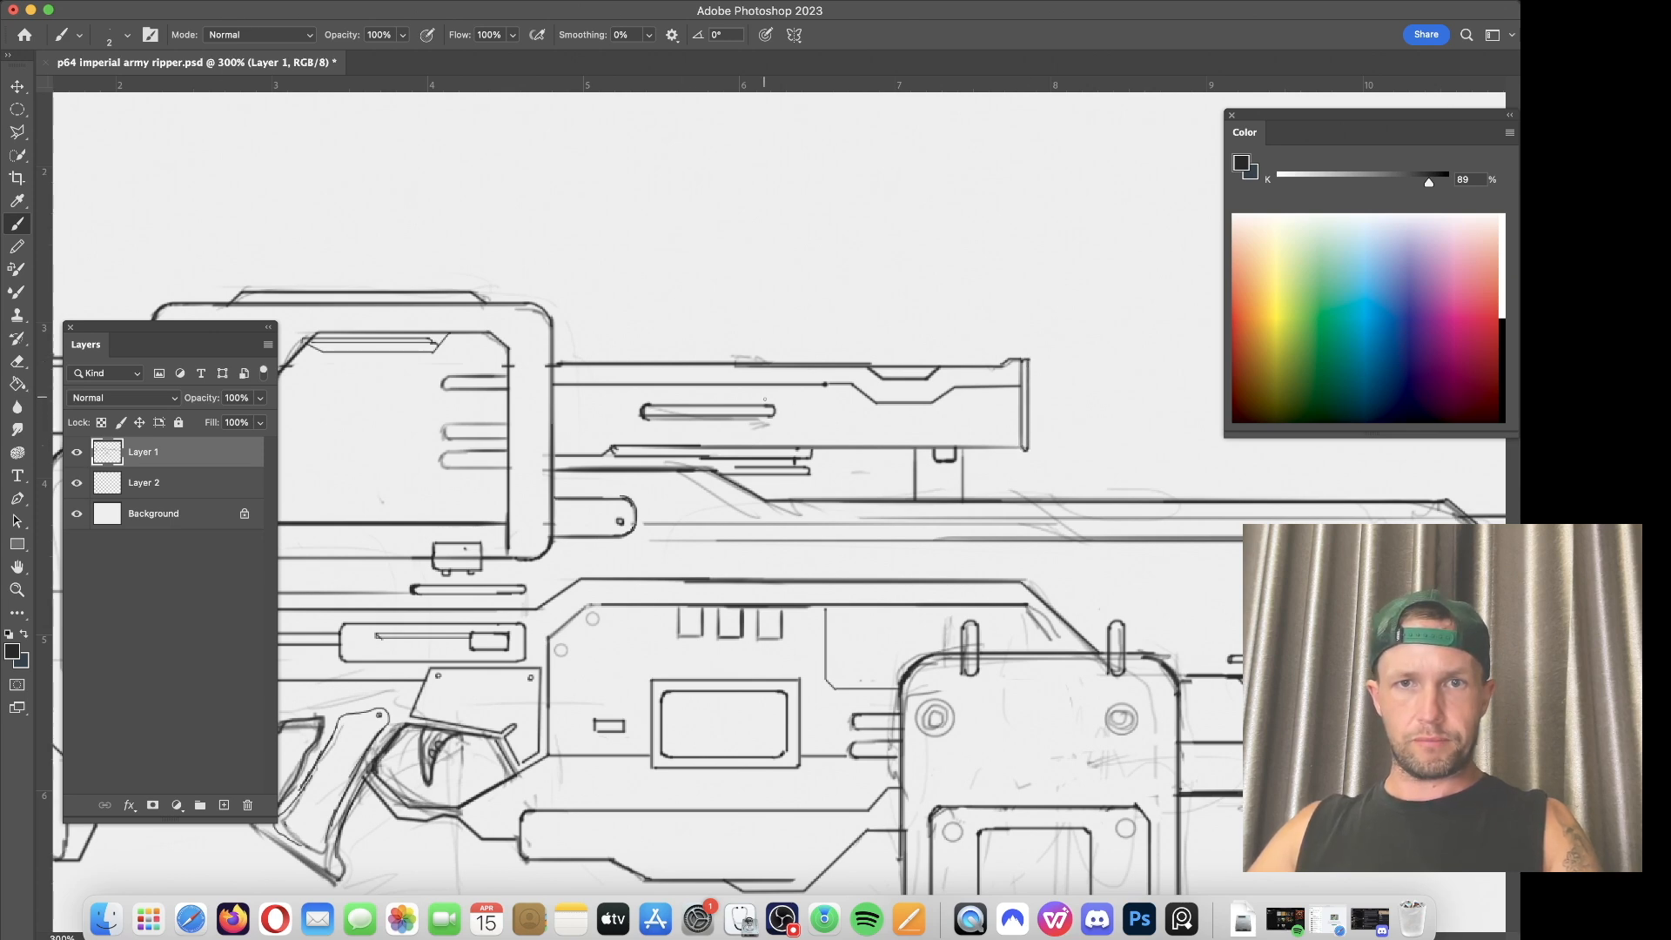
left_click_drag(645, 404, 776, 407)
left_click_drag(641, 416, 759, 422)
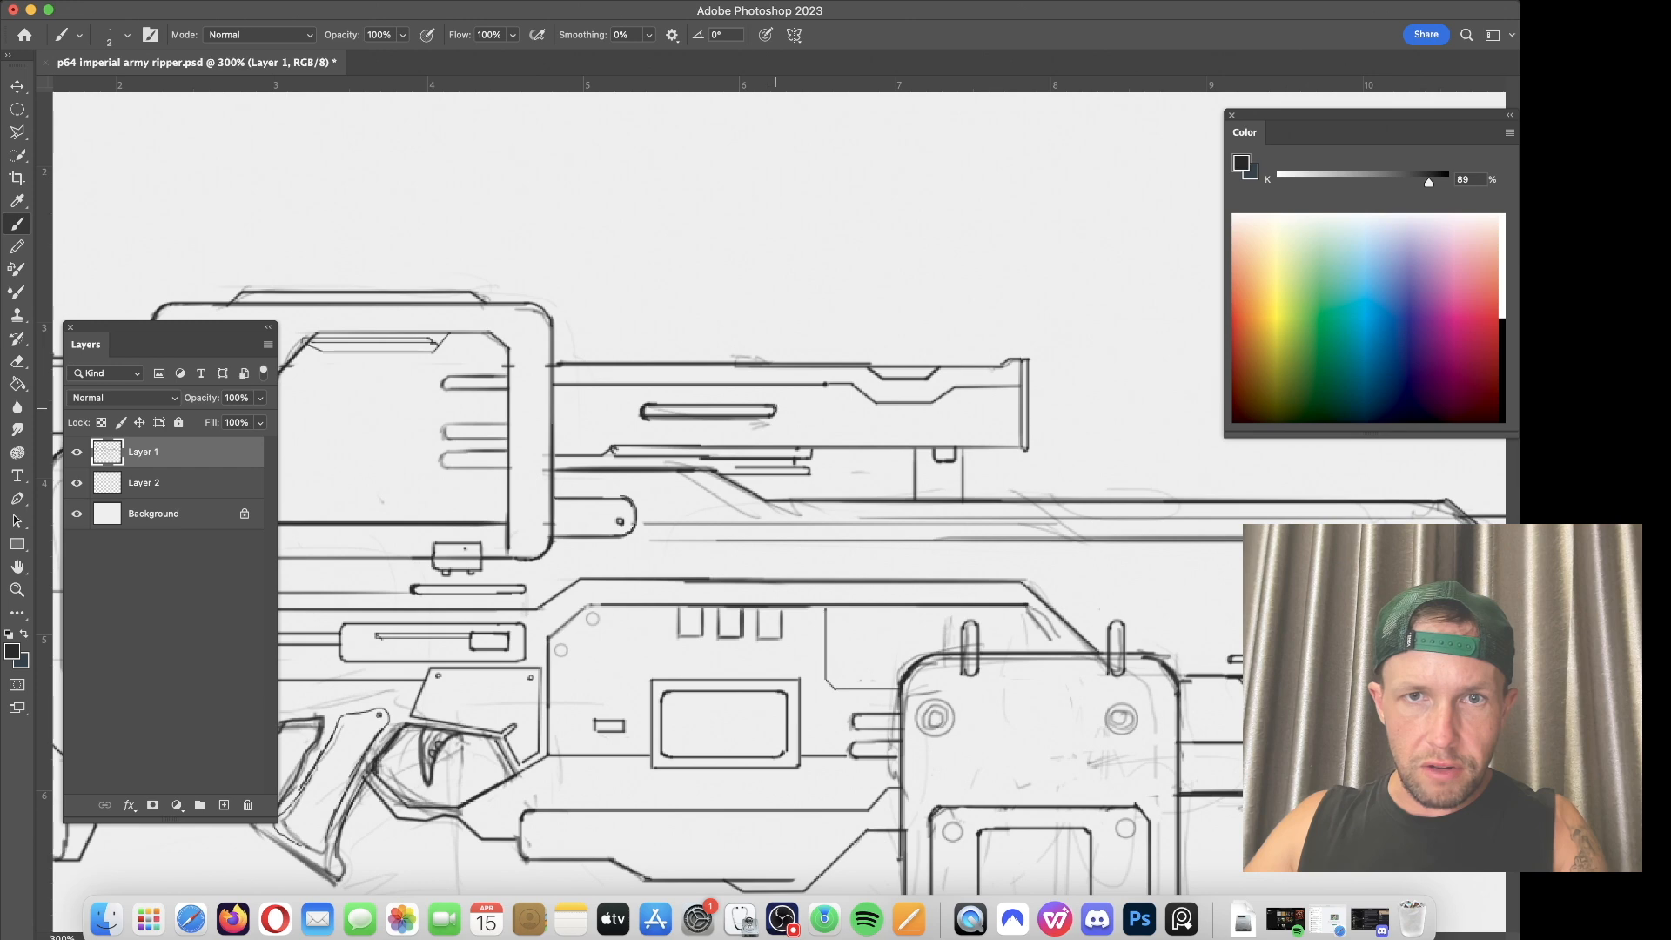
Step: Accent the bends of the scope tube's dipped panel line with small dots using a 4 px brush
key("bracketright")
key("bracketright")
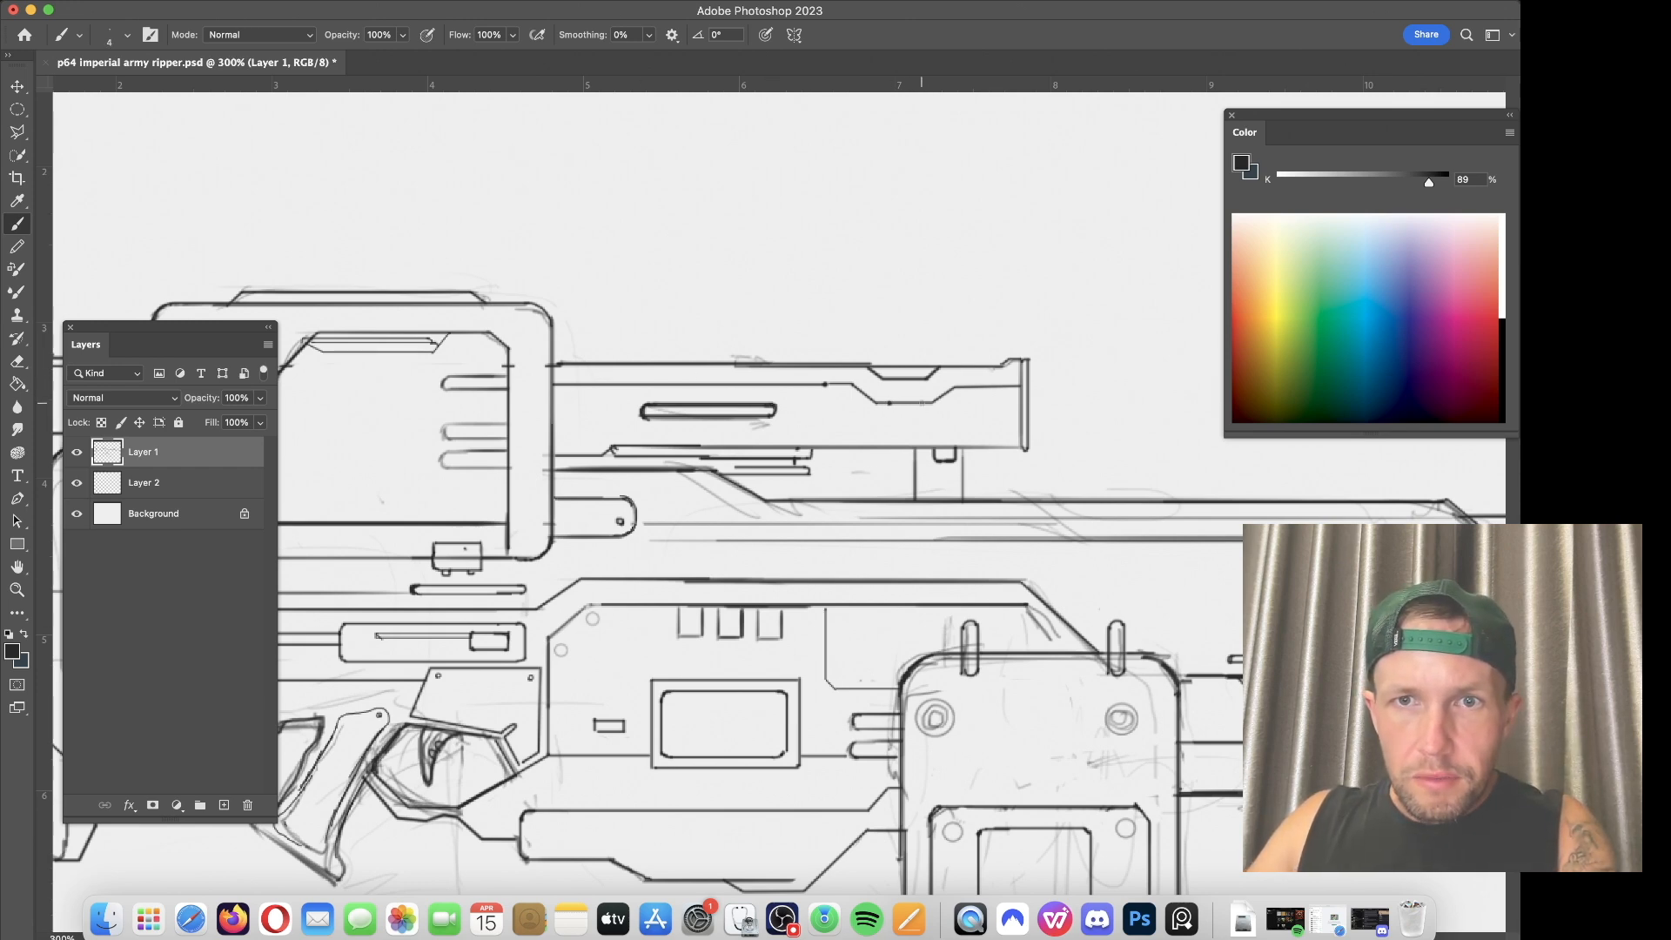
key("bracketright")
key("bracketleft")
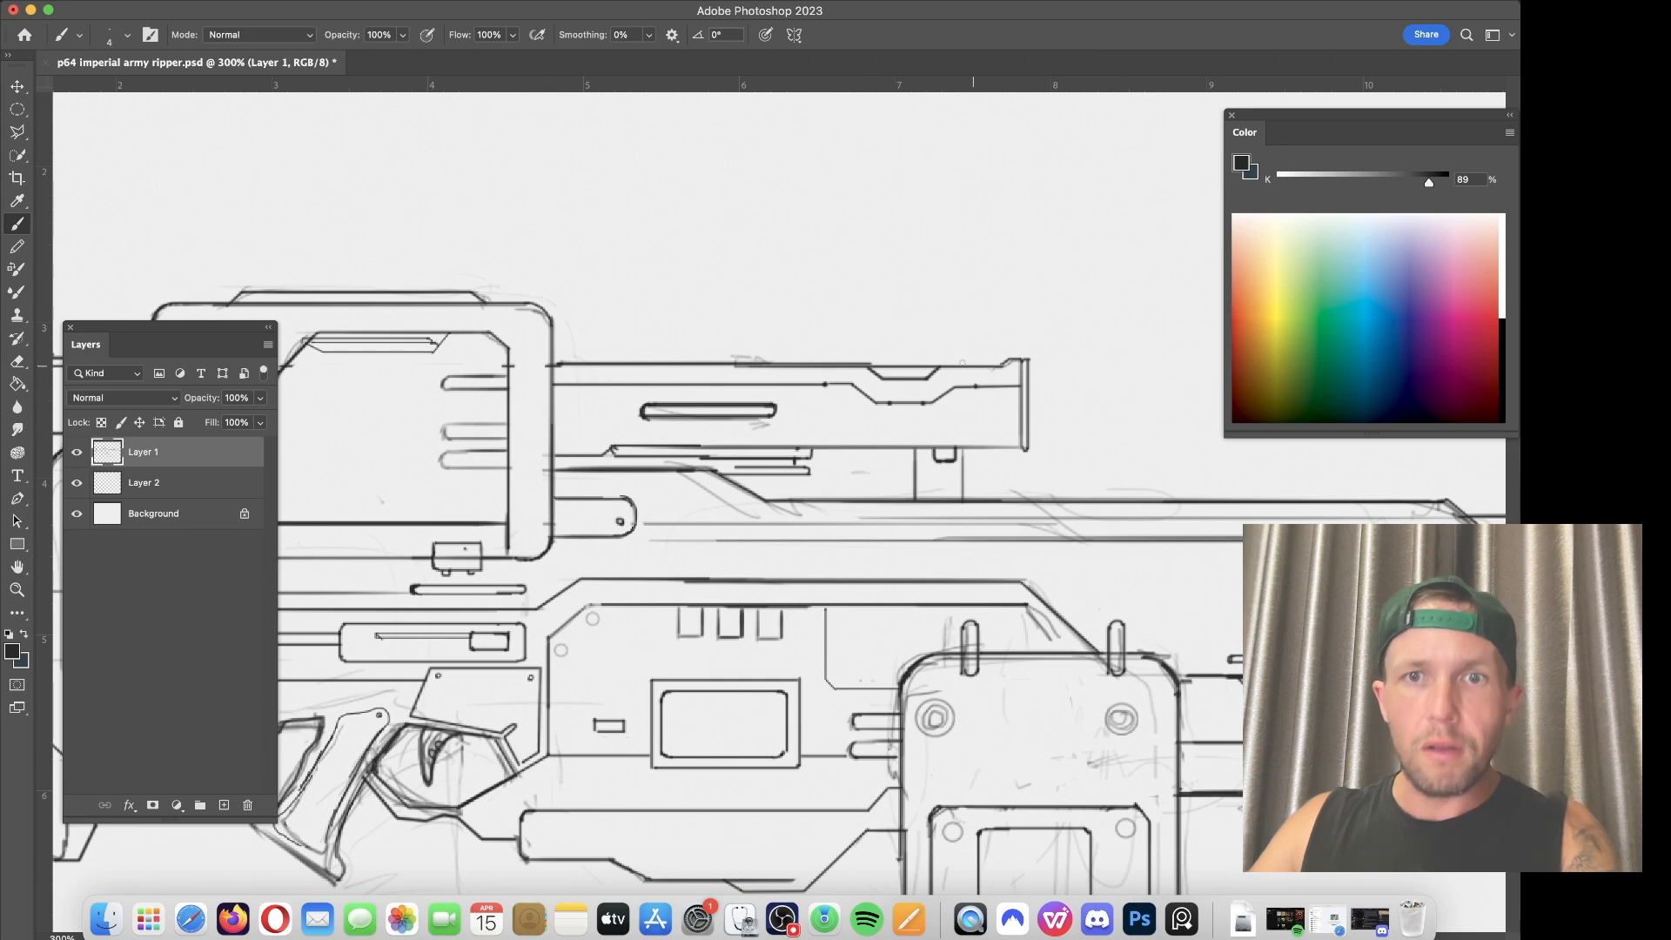
Step: Erase the line across the scope's top notch and draw a raised knob with angled sides there at 2 px
key("e")
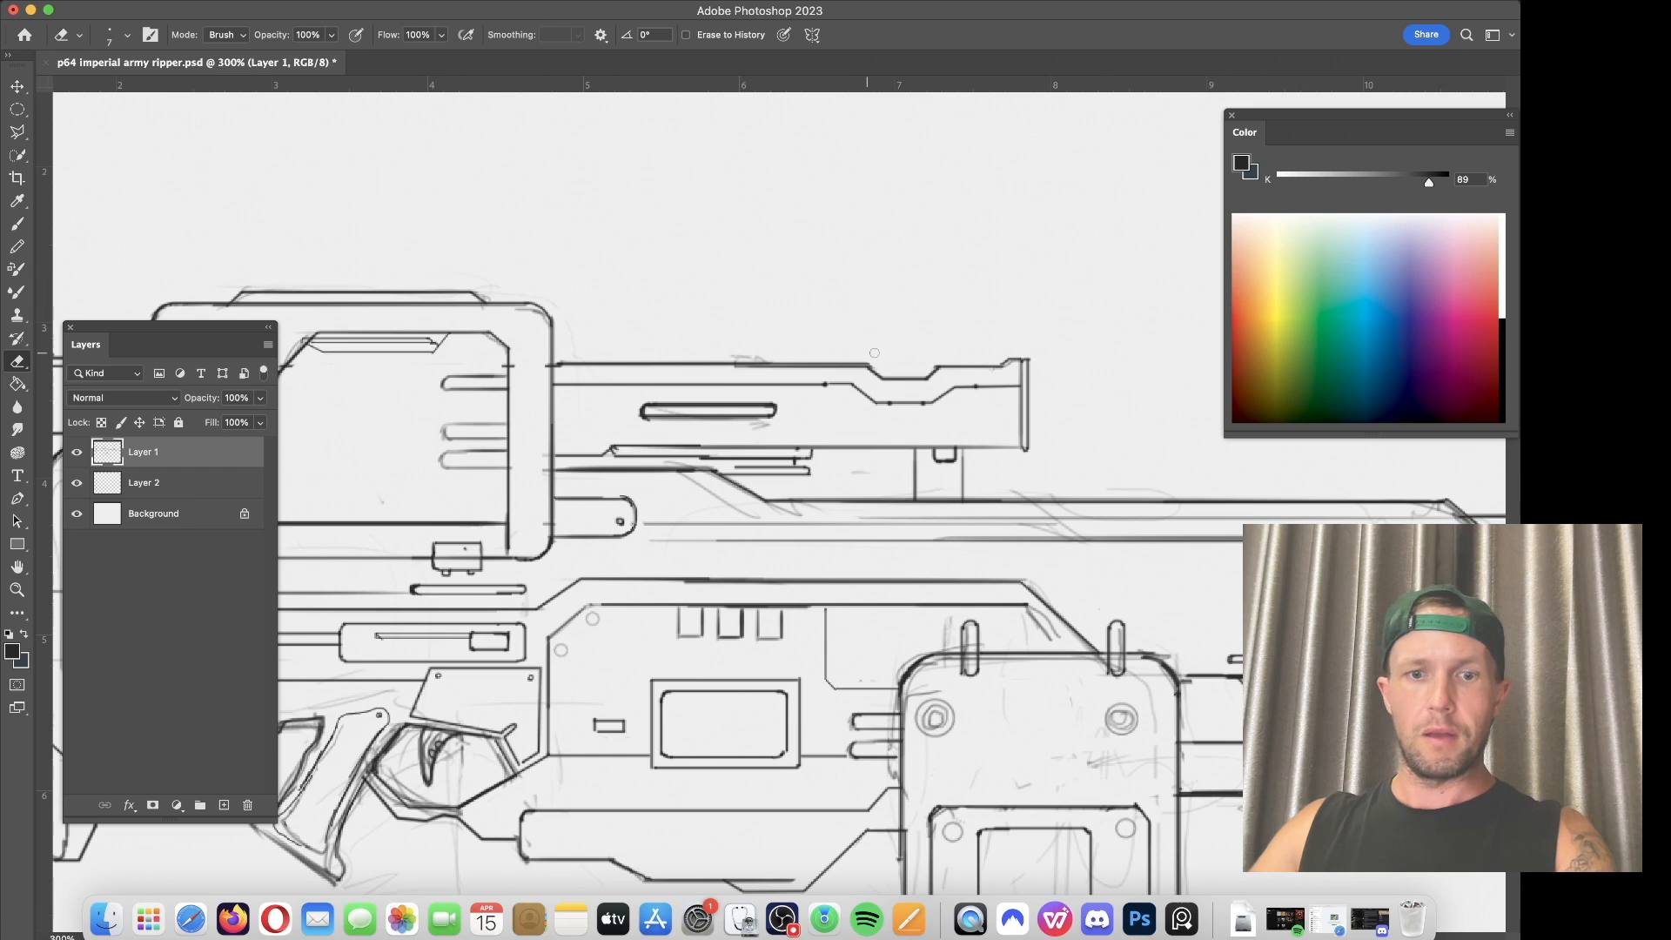
key("b")
key("bracketleft")
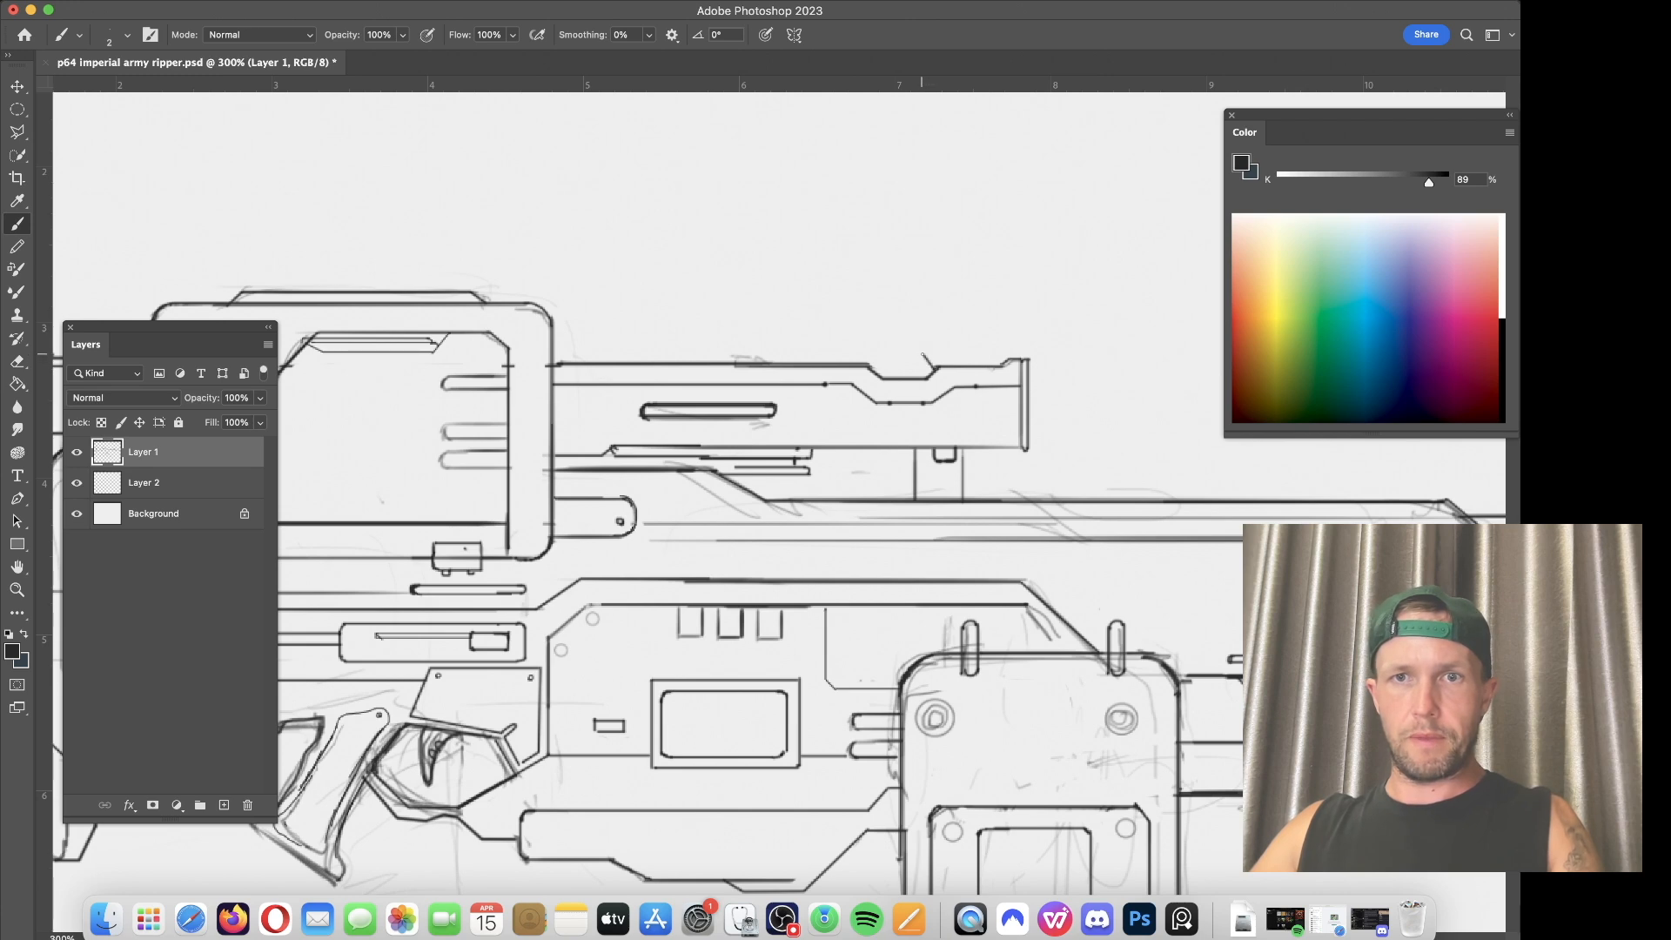
left_click_drag(917, 354, 888, 354)
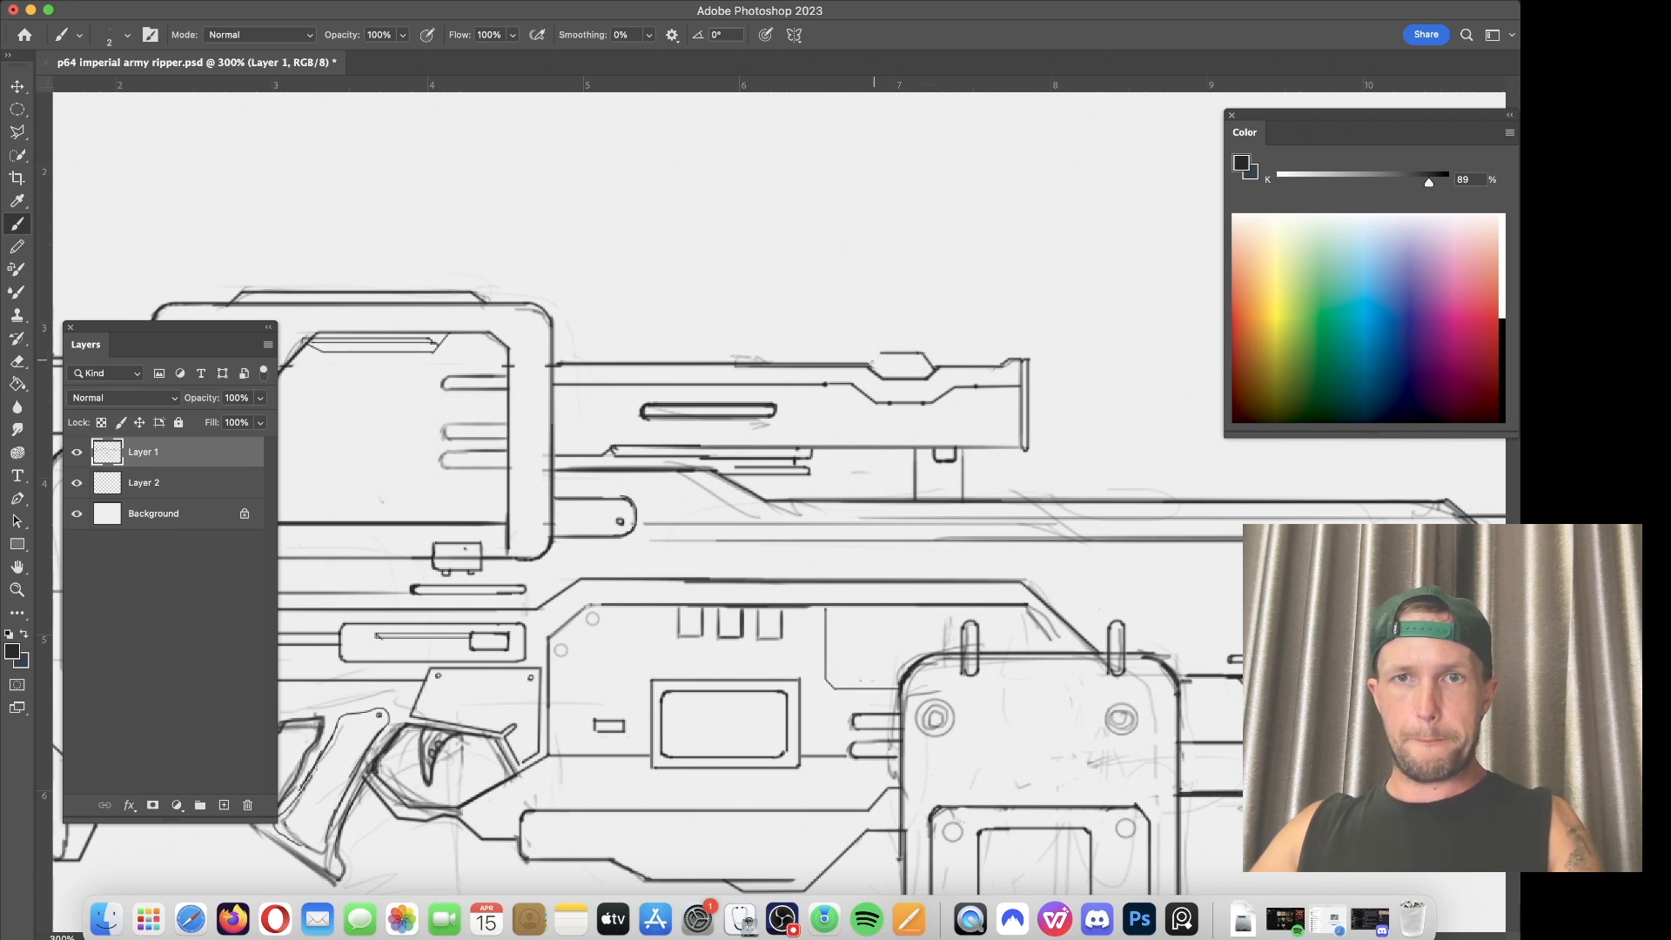
Step: Ink the rear vertical edge of the large upper box at 2 px
scroll(779, 487, "left", 5)
scroll(779, 488, "up", 1)
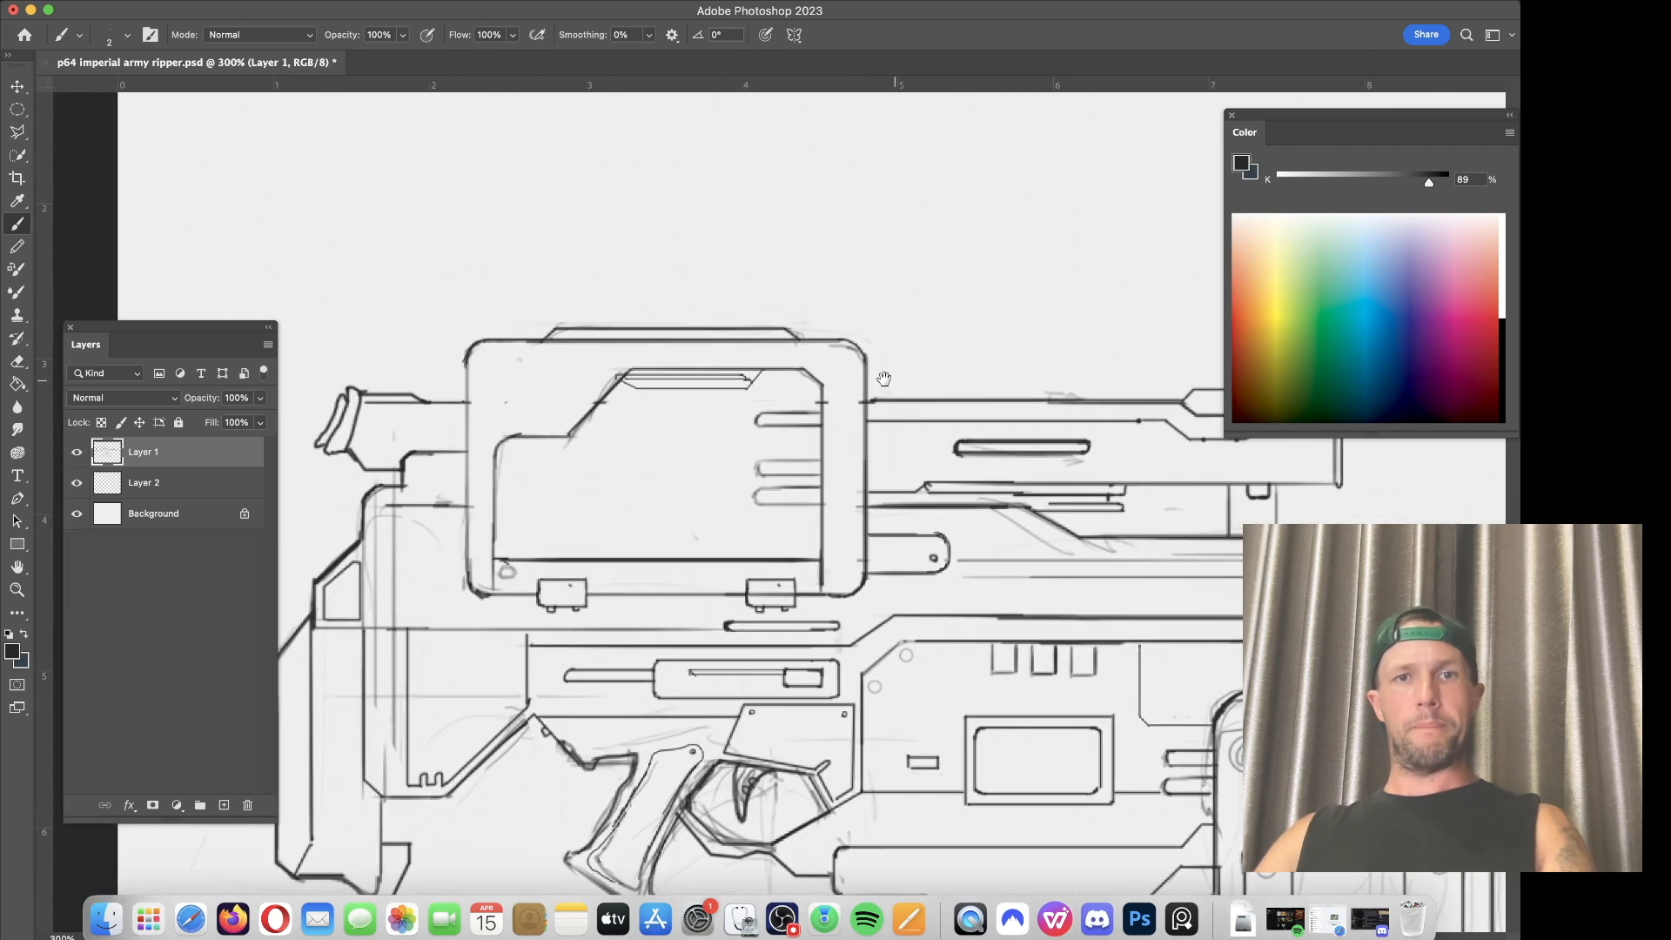
left_click_drag(465, 358, 463, 585)
key("e")
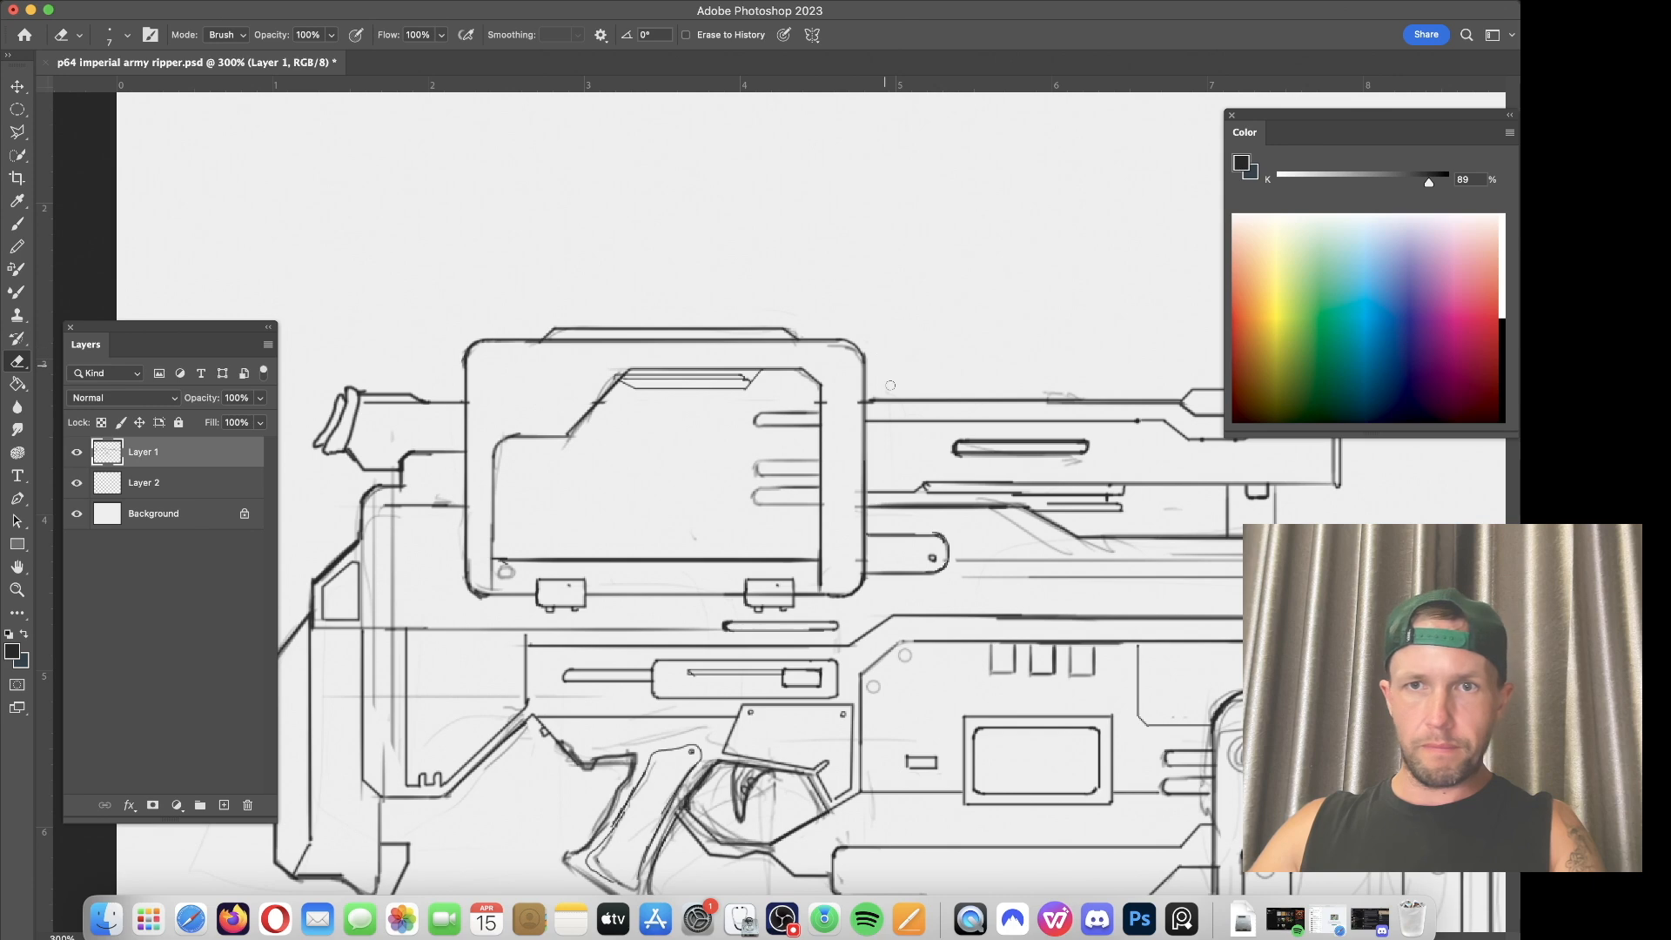
scroll(972, 487, "right", 10)
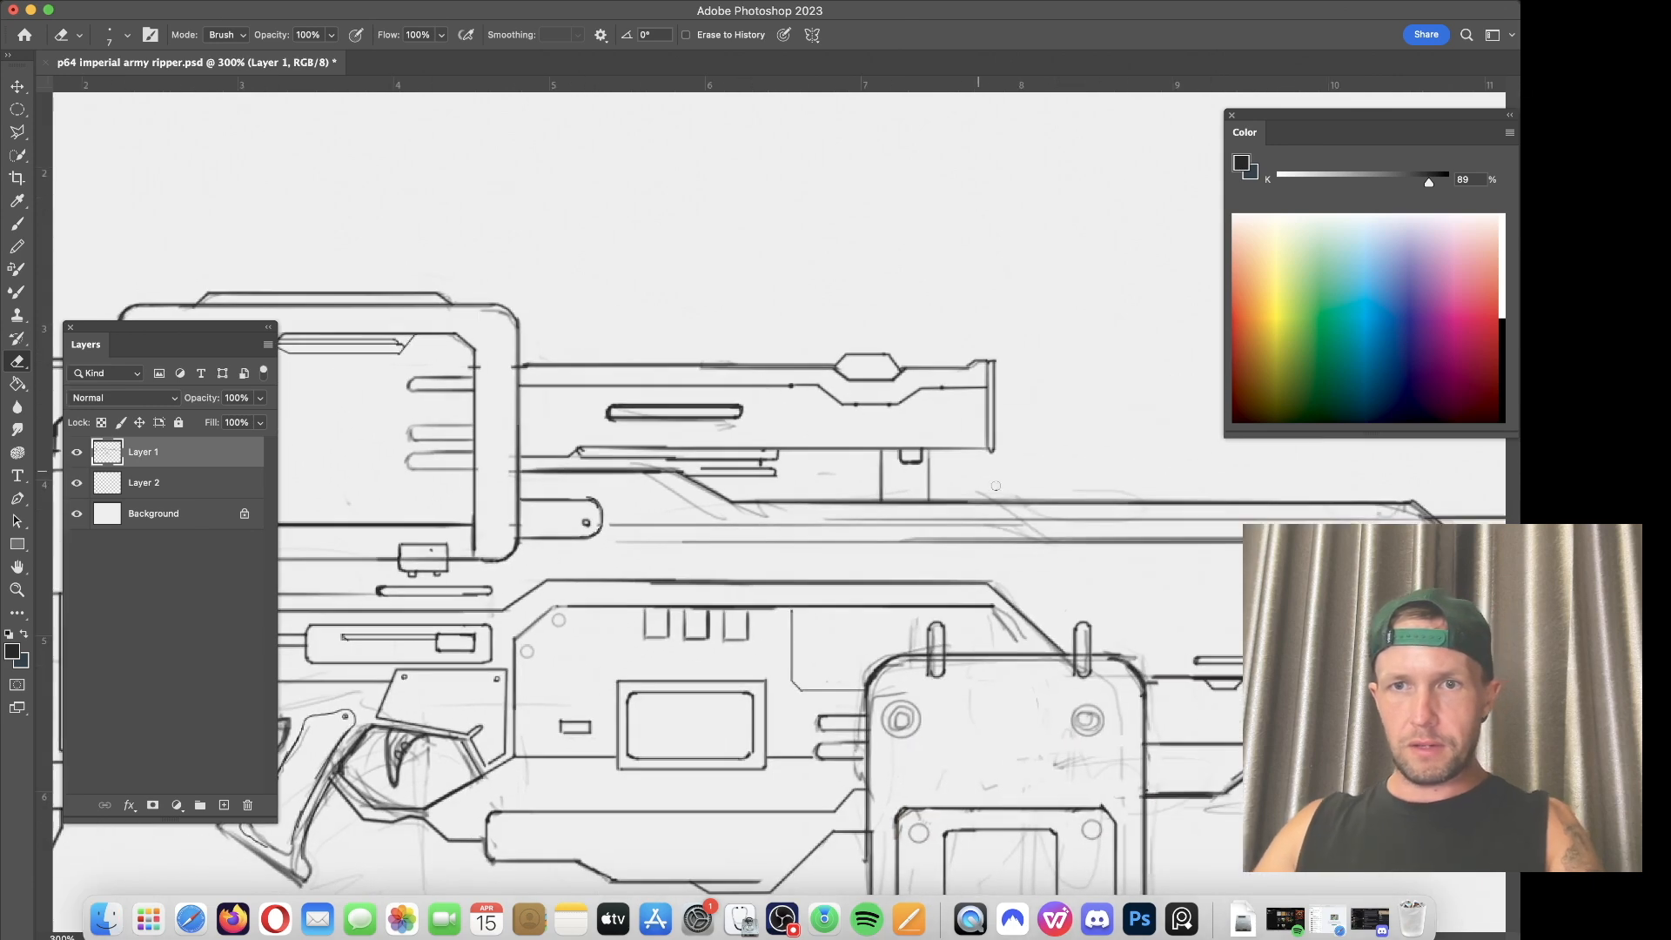
scroll(1029, 398, "right", 11)
scroll(1030, 398, "down", 3)
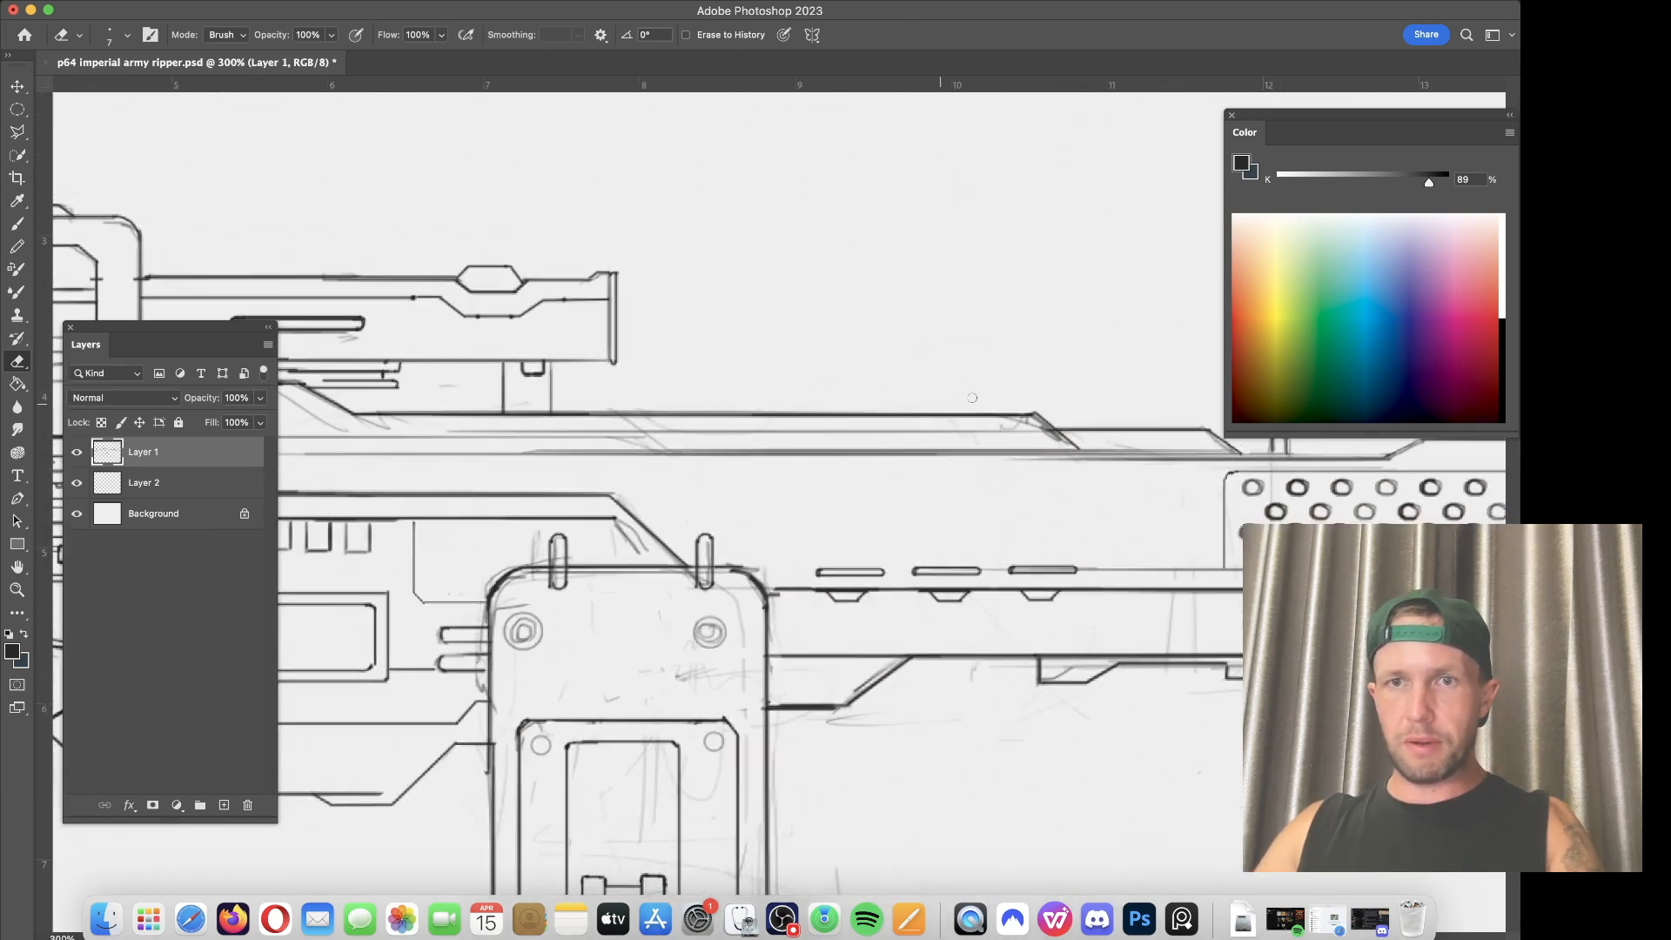
key("super+z")
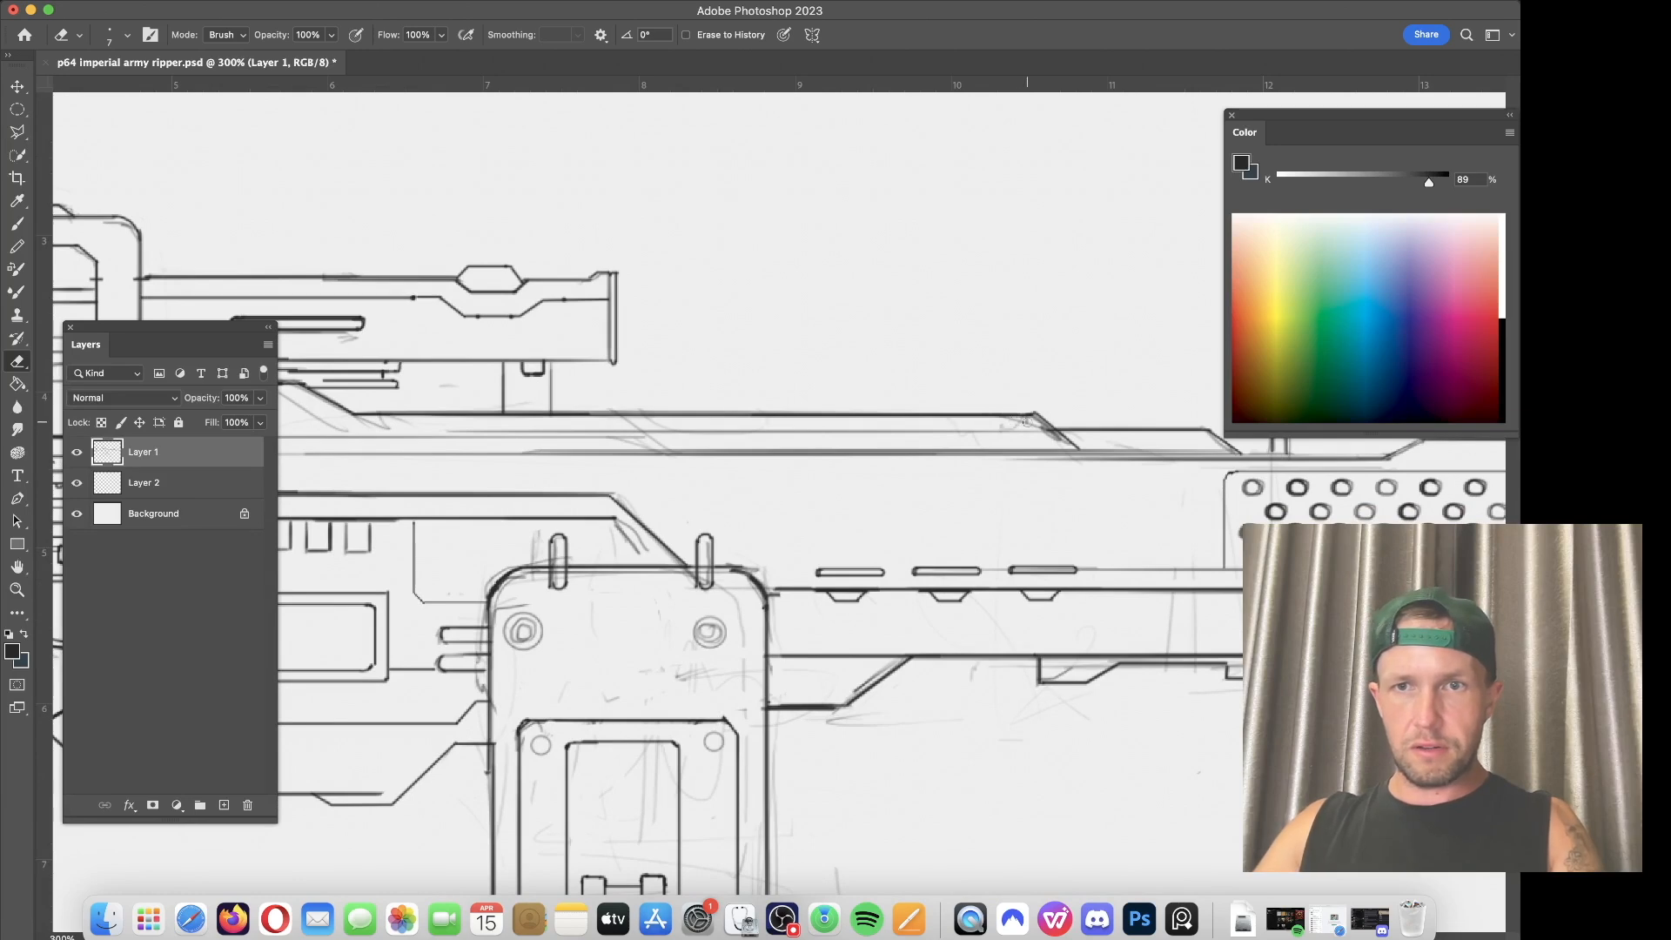
Step: Ink a long narrow panel with angled ends along the receiver below the scope, using a 2 px brush
scroll(523, 418, "left", 6)
scroll(523, 419, "down", 1)
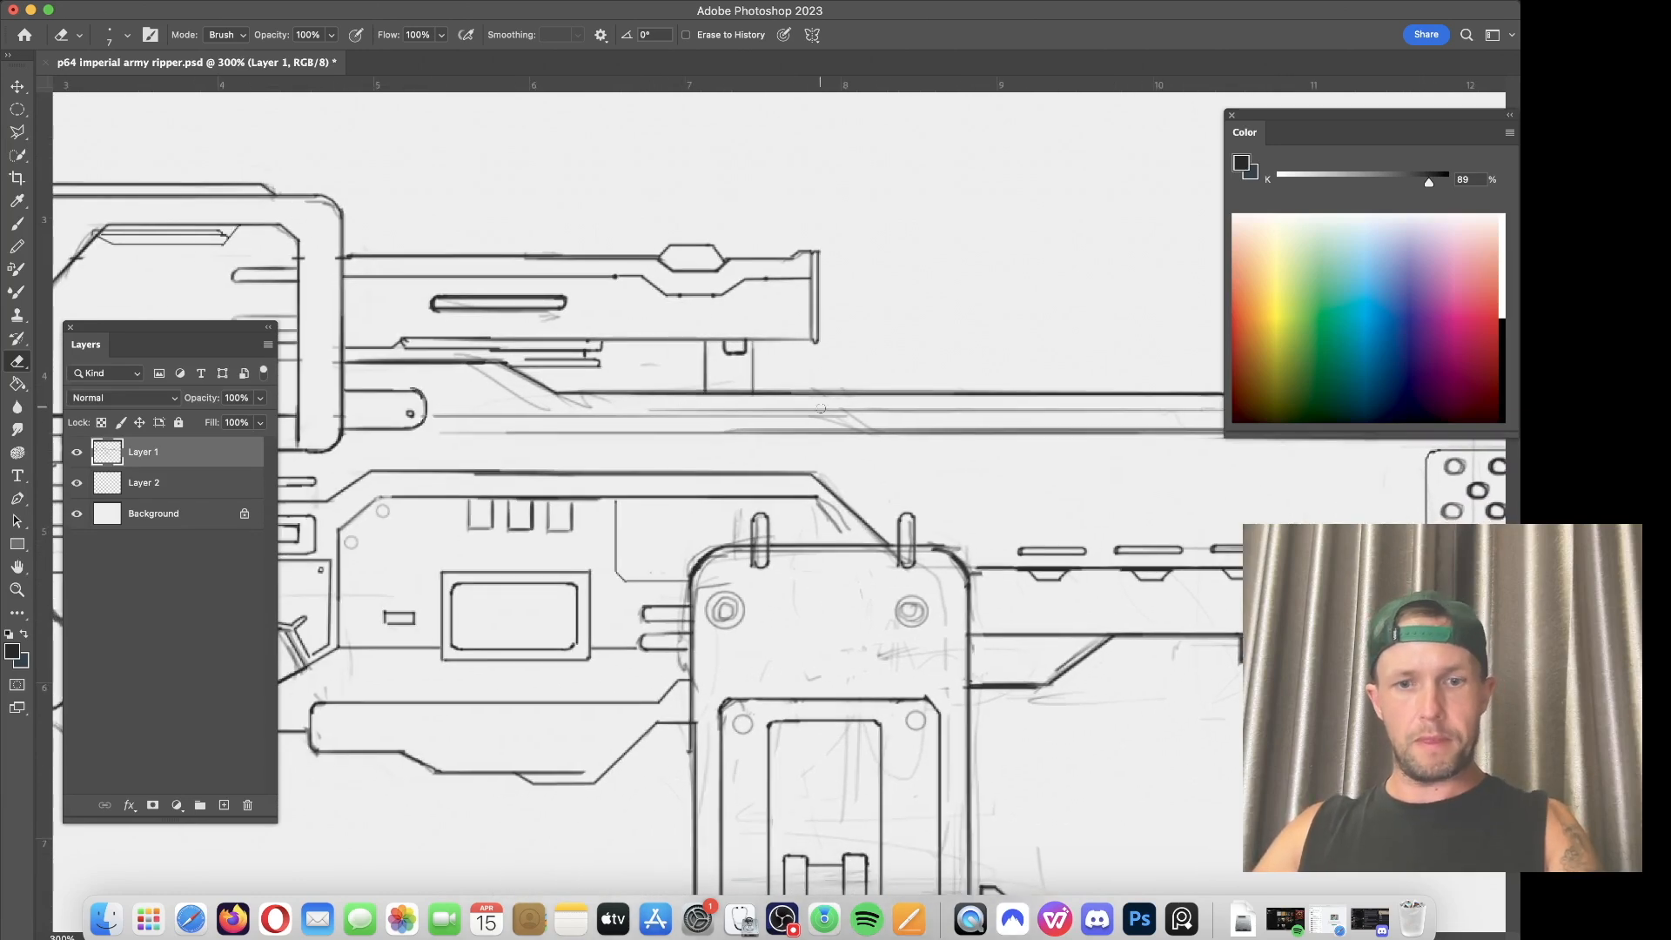
key("b")
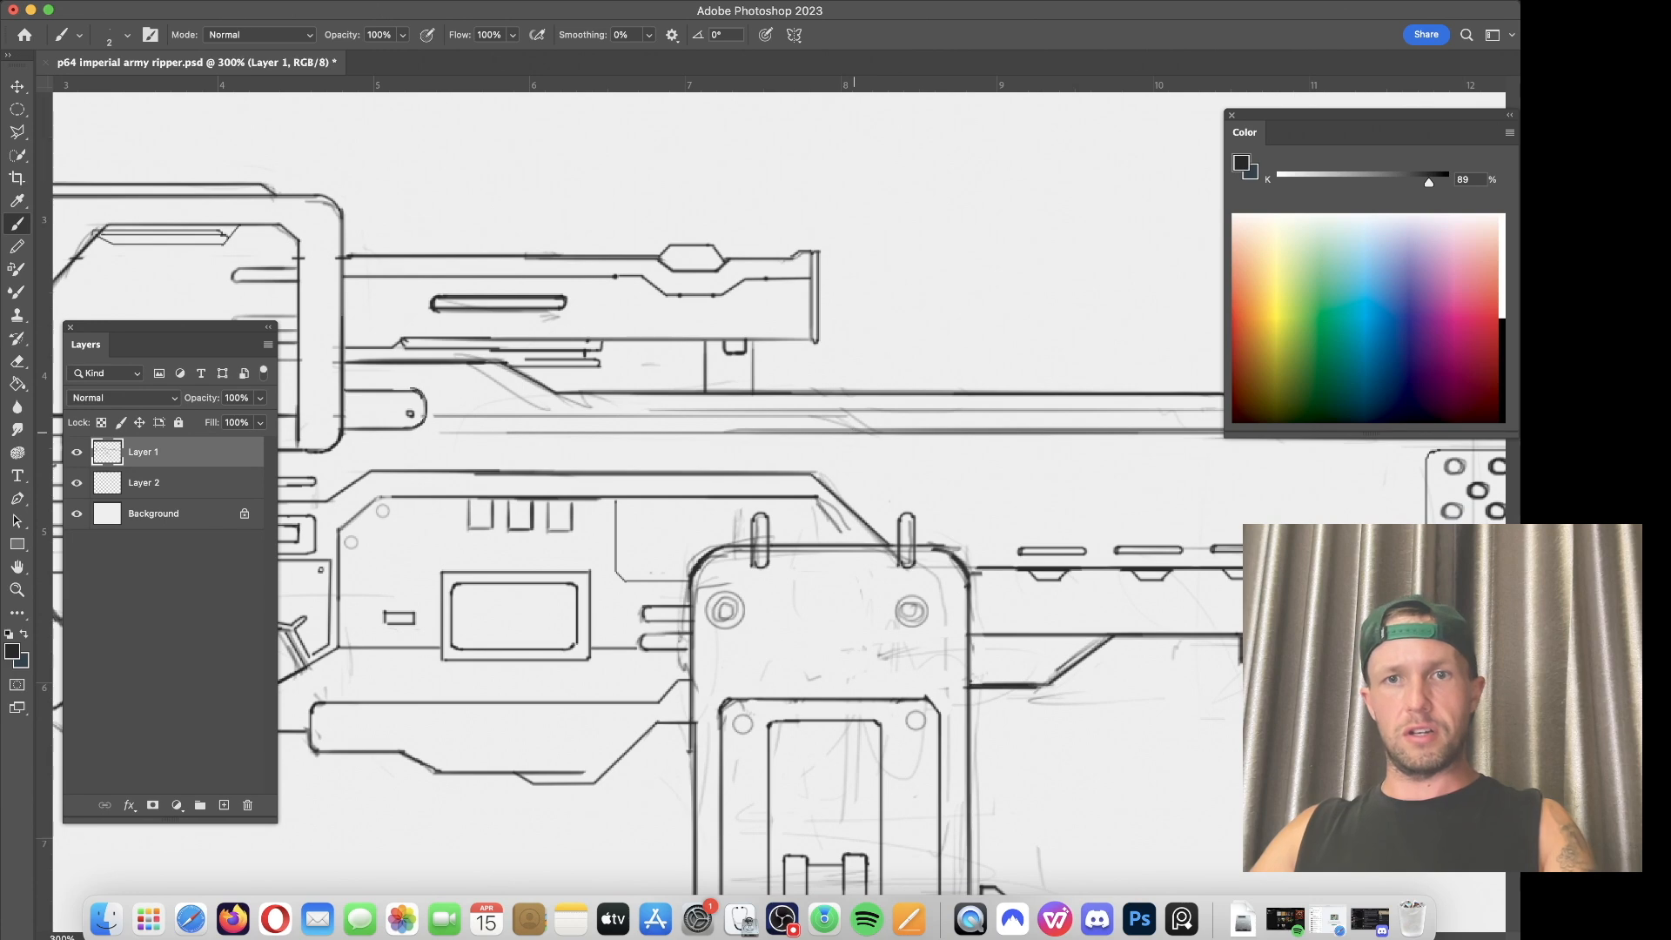
mouse_move(873, 430)
left_mouse_down()
mouse_move(842, 408)
mouse_move(437, 408)
mouse_move(635, 426)
left_mouse_up()
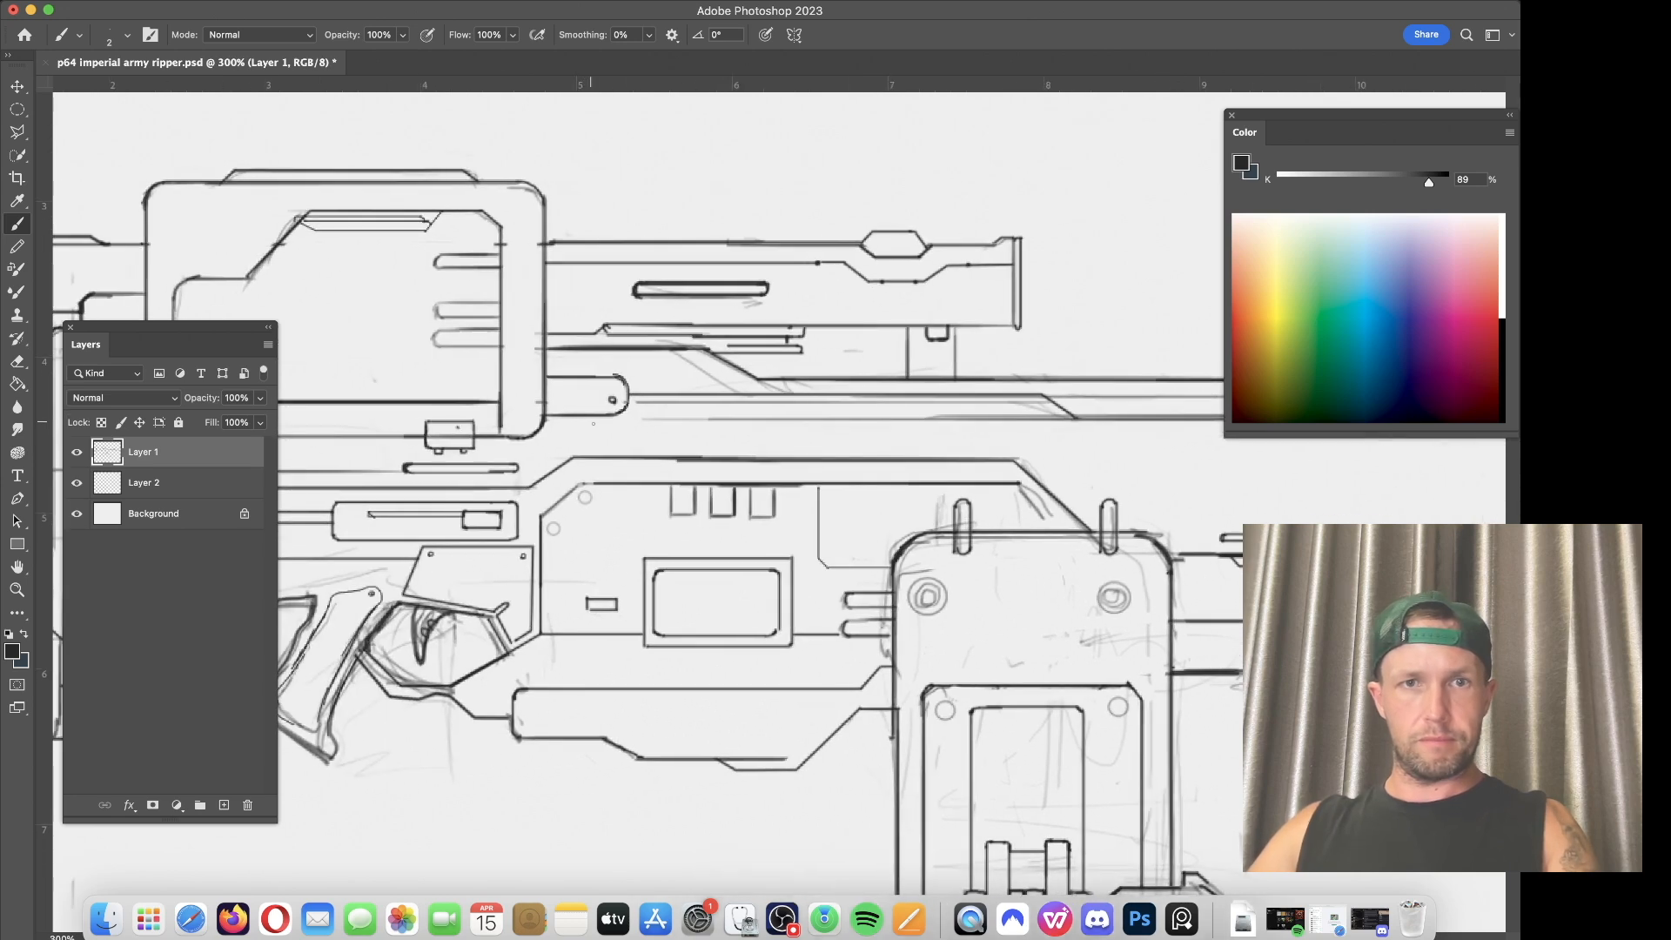
left_click_drag(581, 416, 1037, 430)
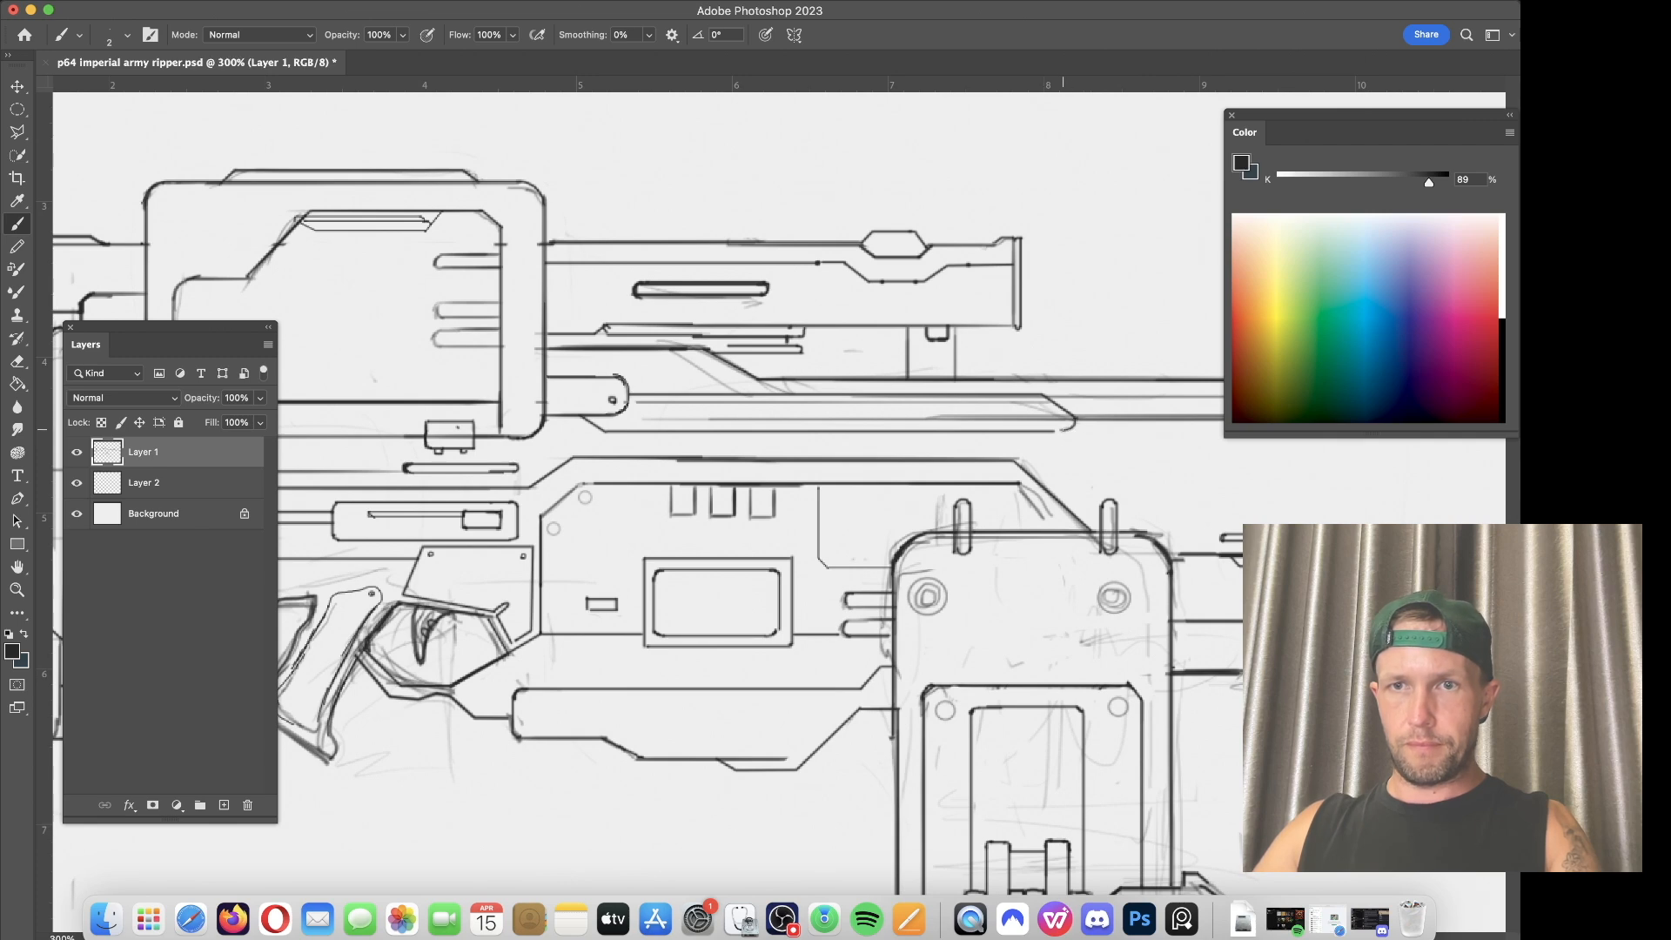
key("super+z")
key("super+z")
Step: Clean up the long narrow panel by erasing the sketch line inside it, and add a small screw at its front tip
key("e")
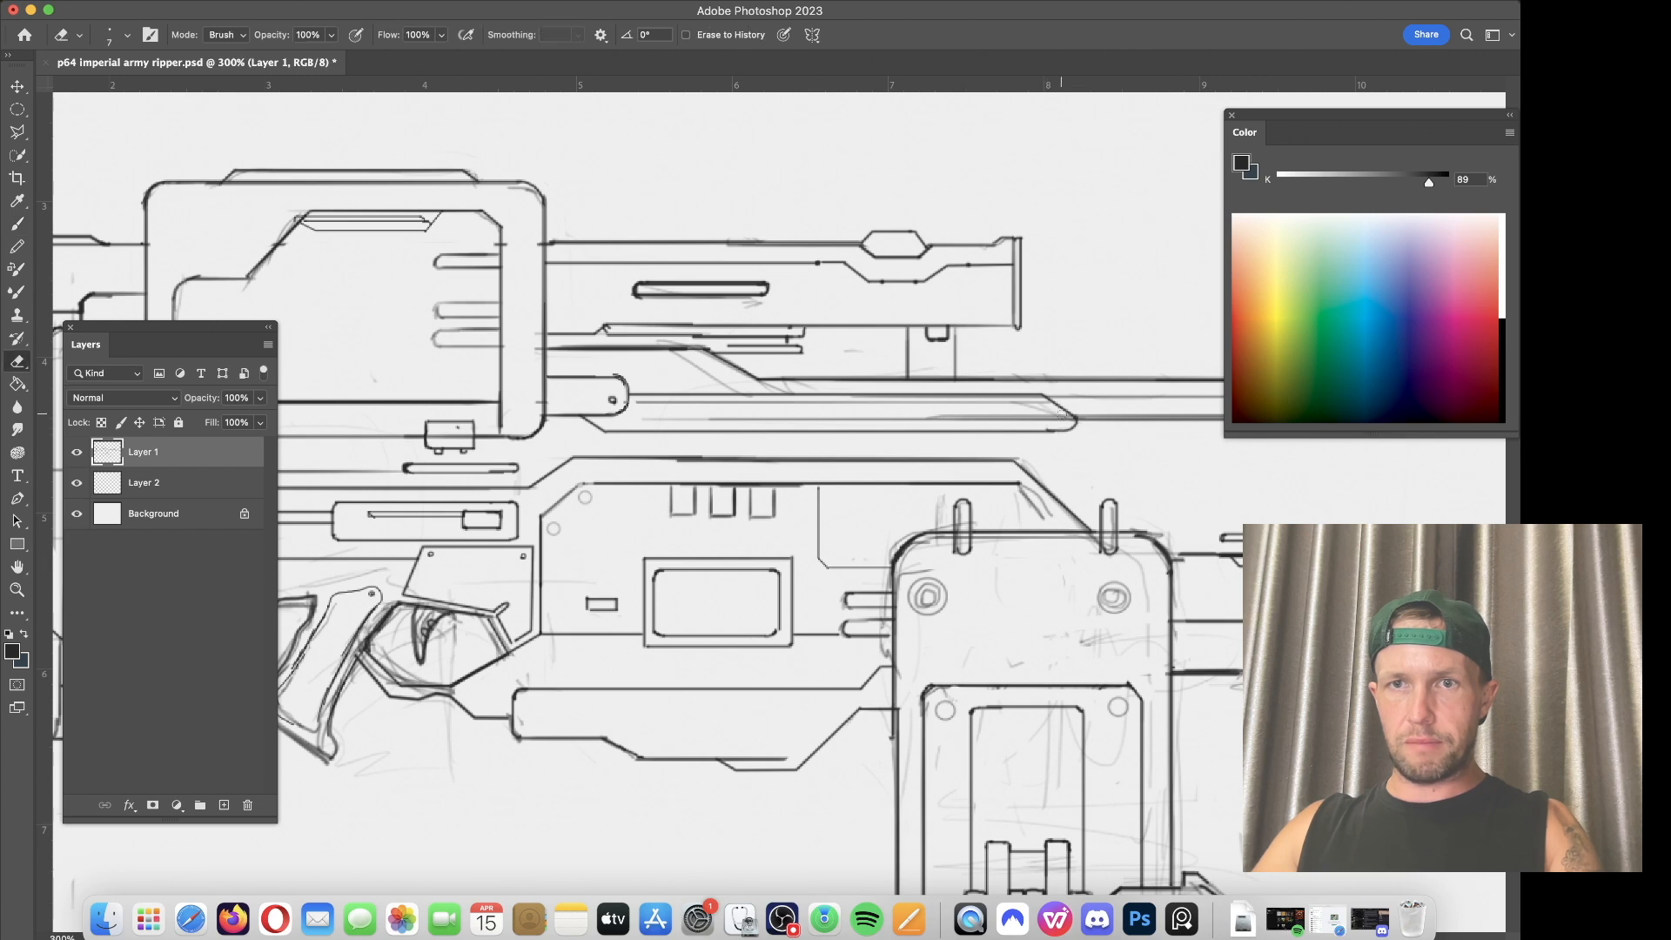
left_click_drag(1067, 420, 652, 418)
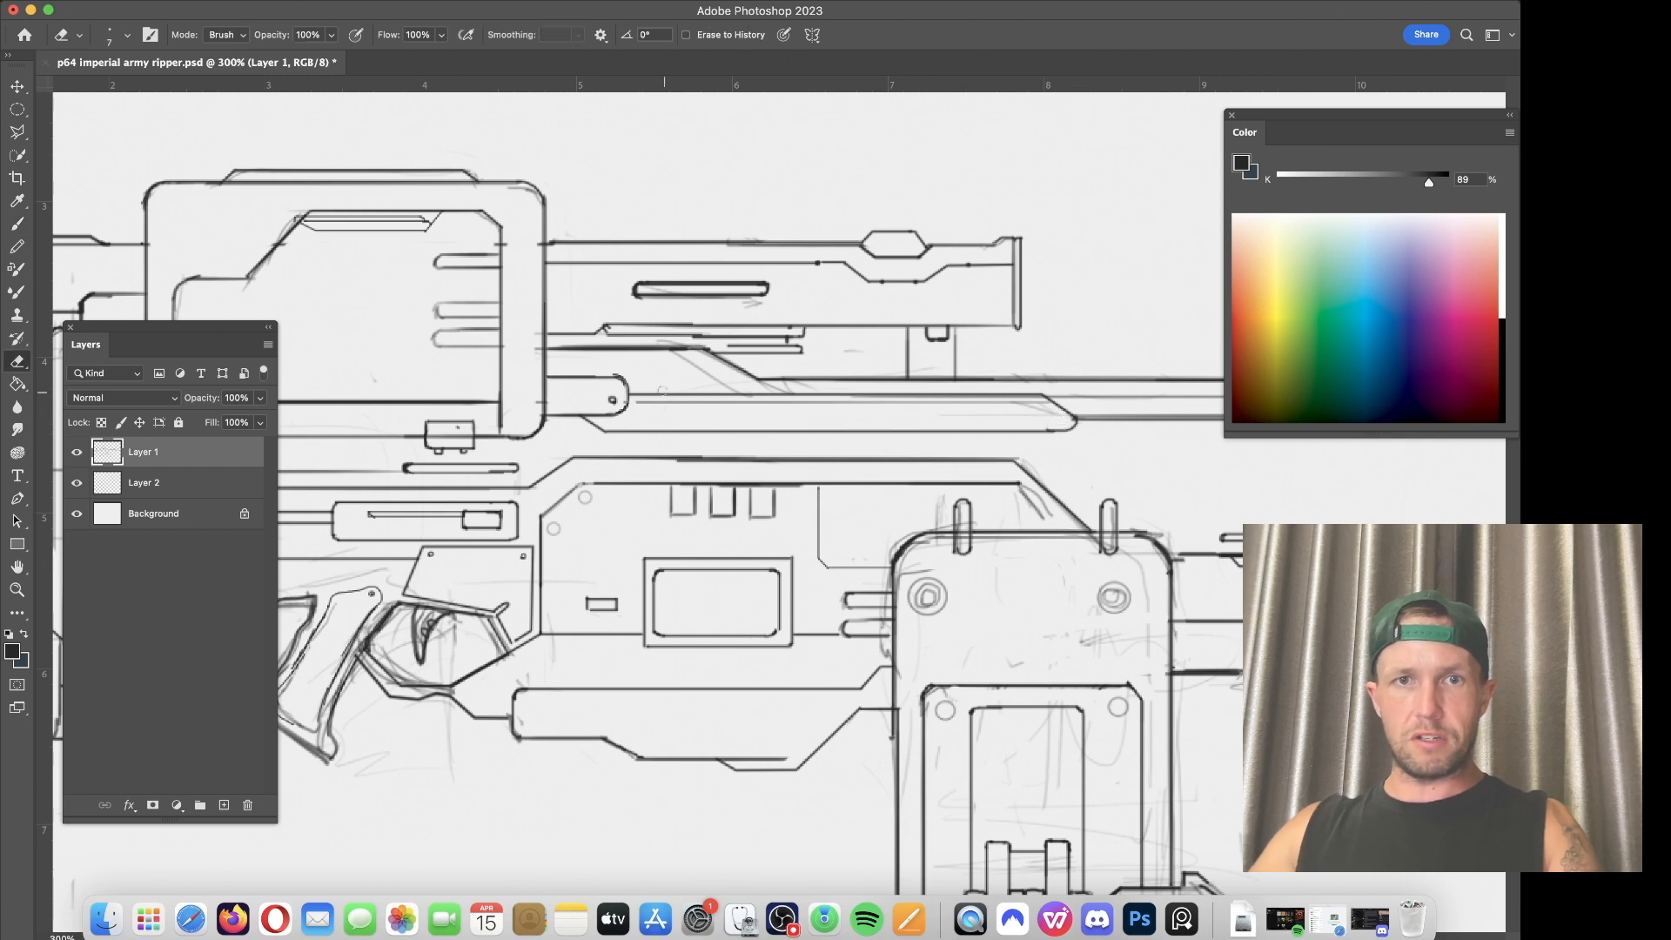
key("b")
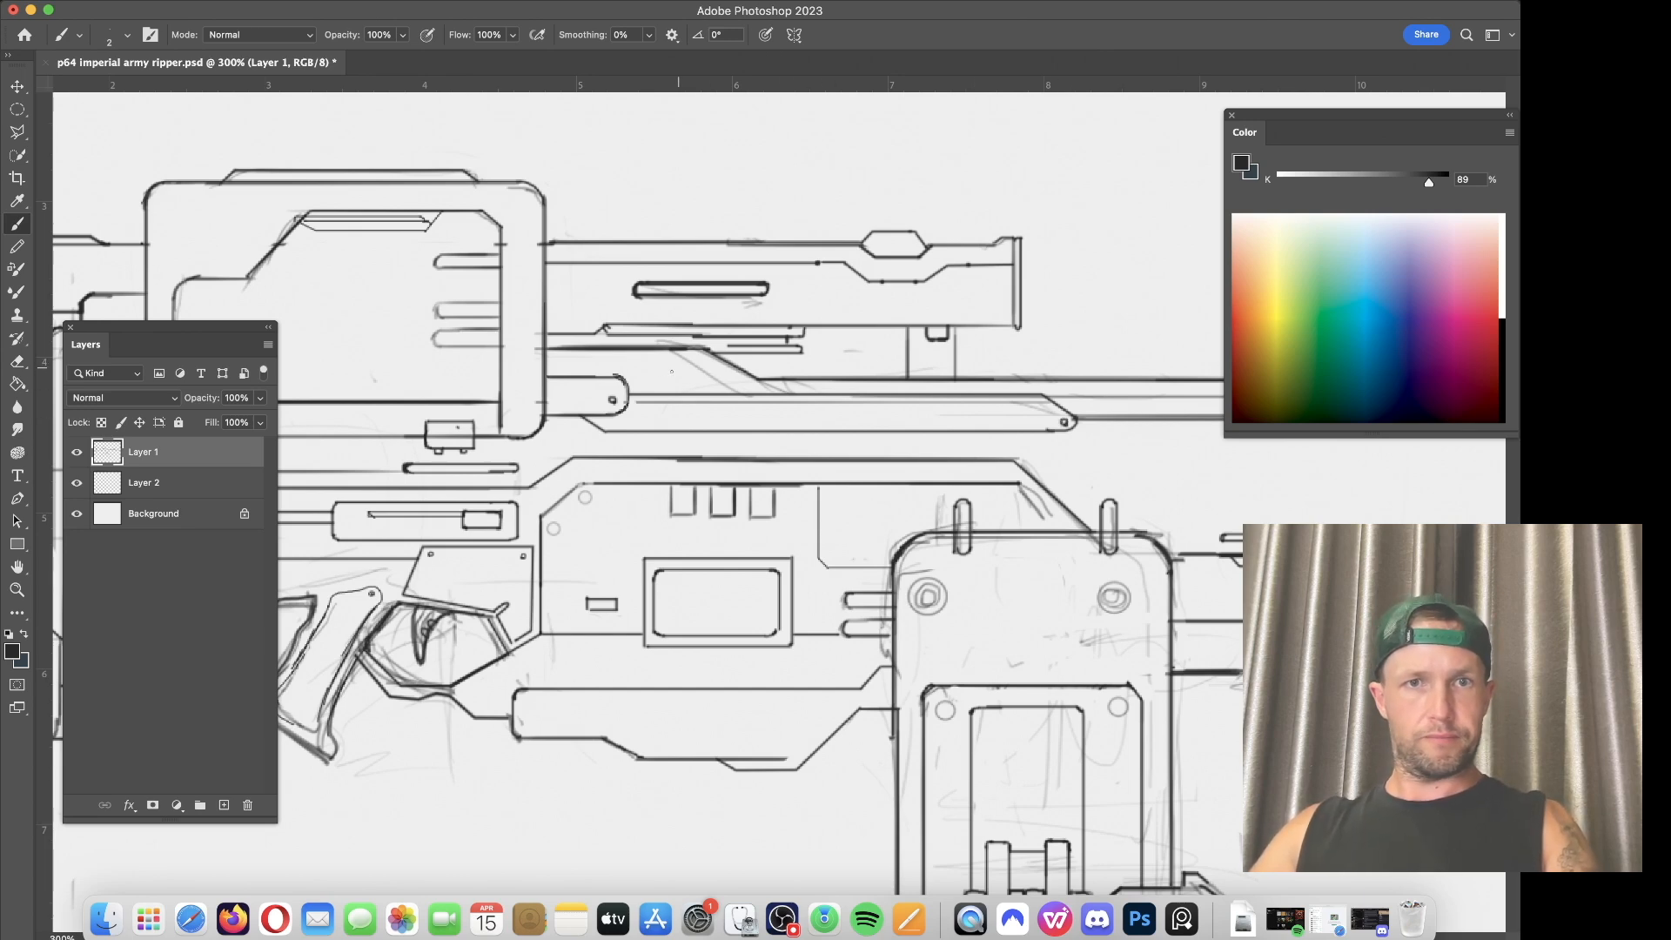
Step: Ink a small slanted slot parallel to the diagonal edge just below the scope, using a 2 px brush
key("super+equal")
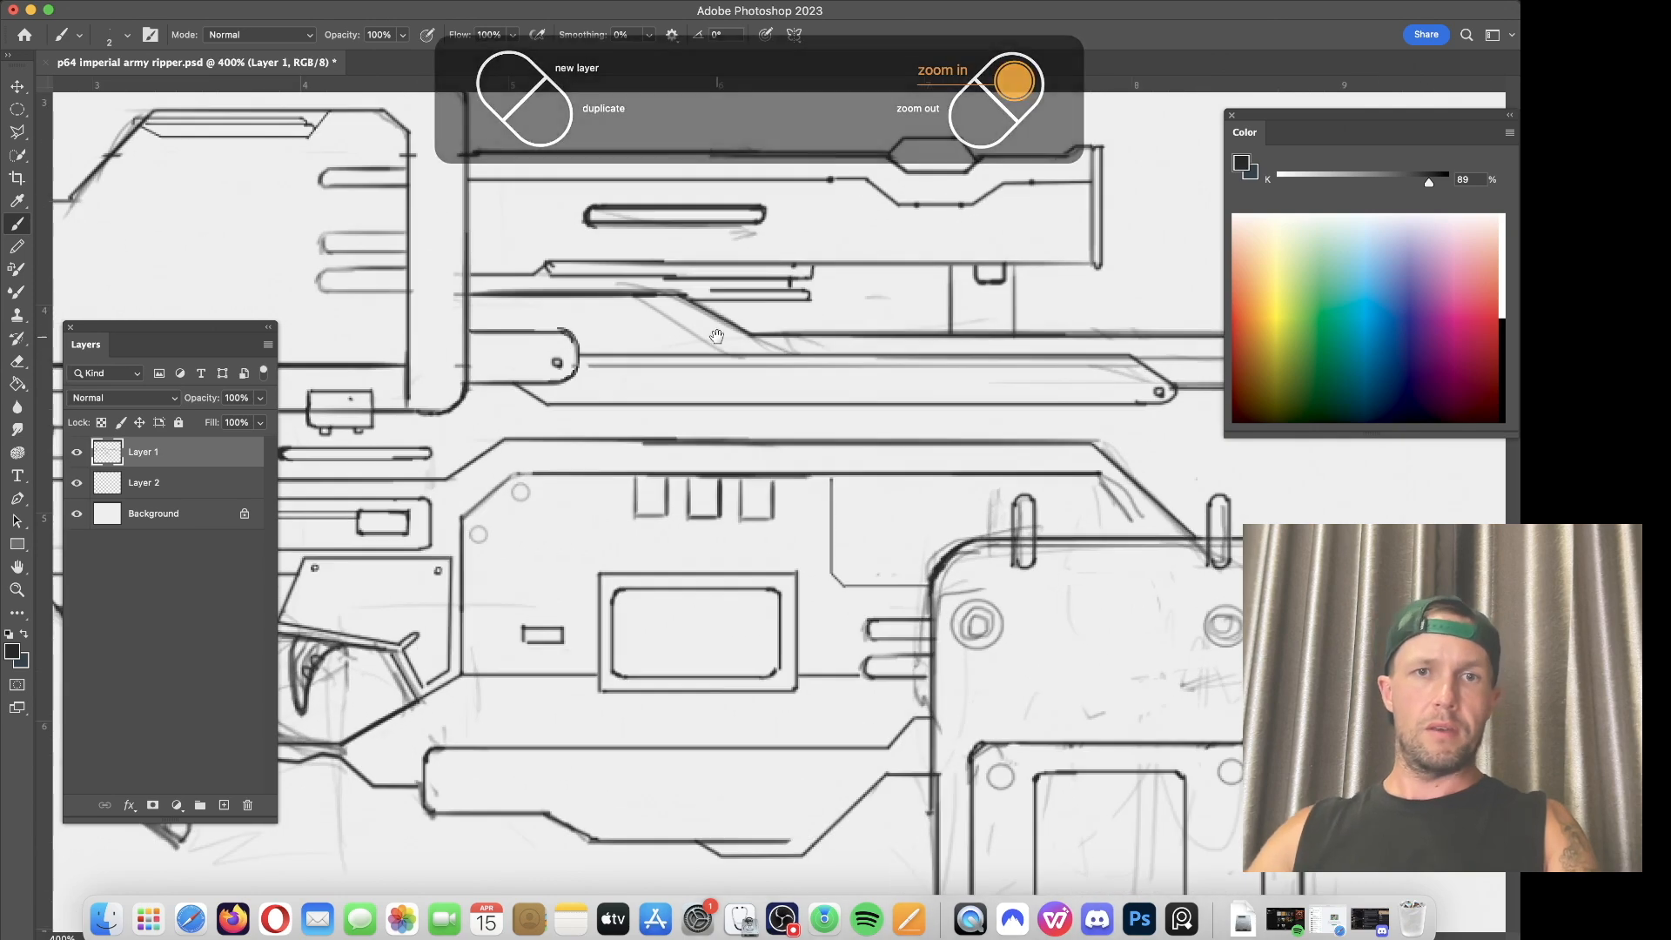
key("]")
left_click(822, 340)
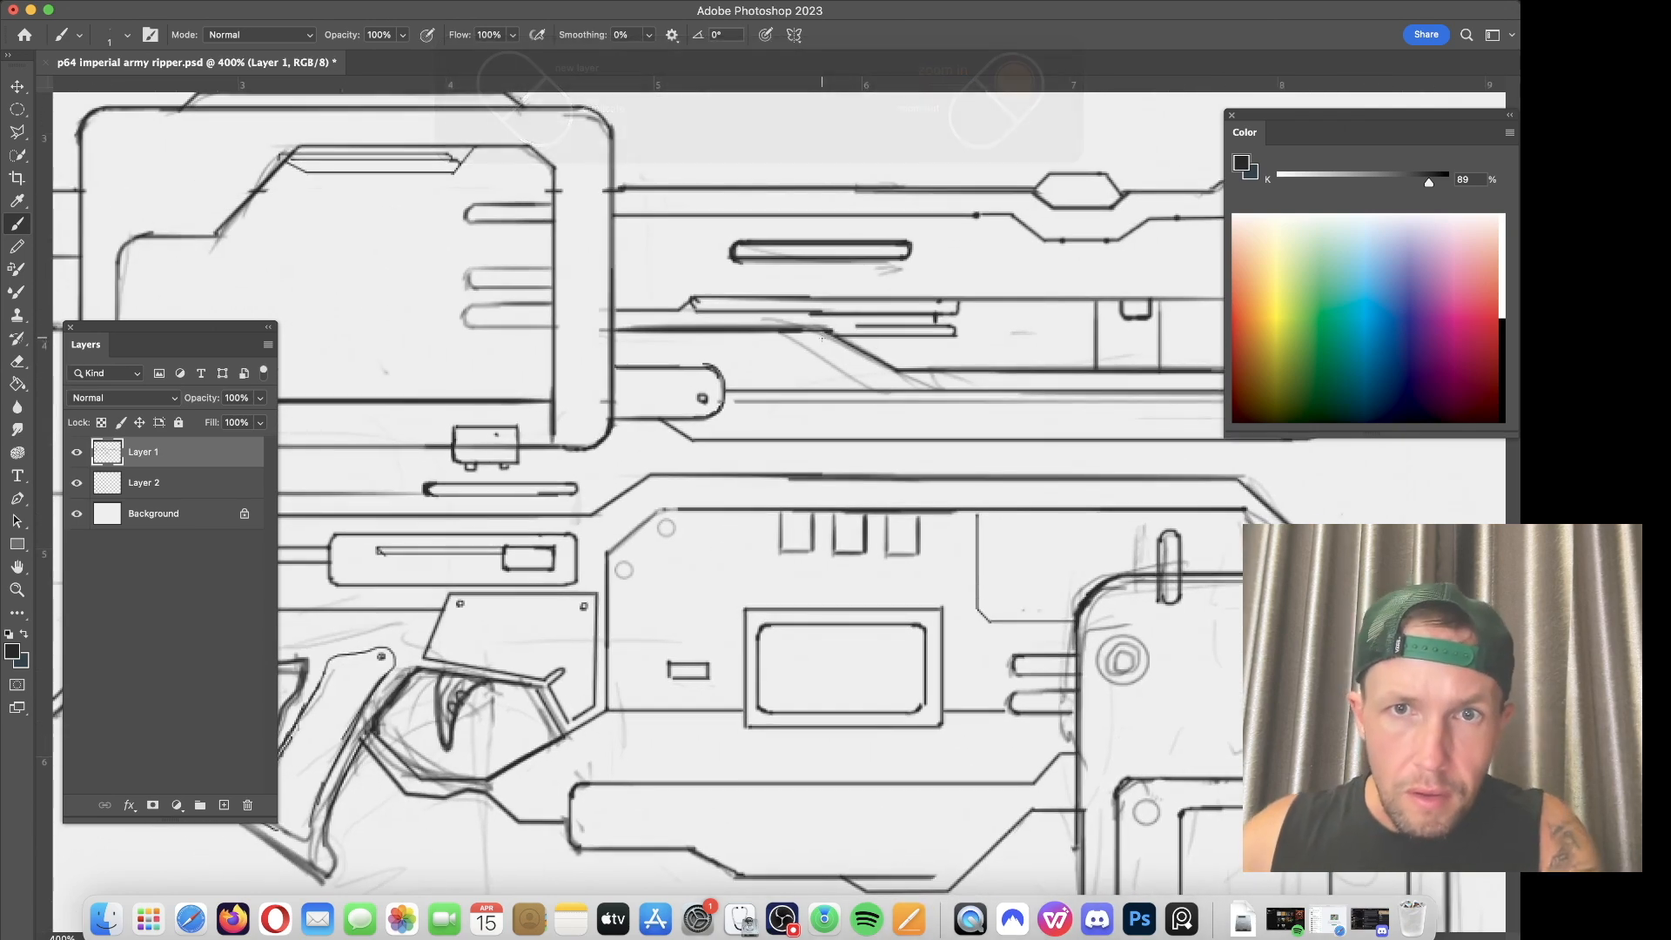
left_click(860, 363, "shift")
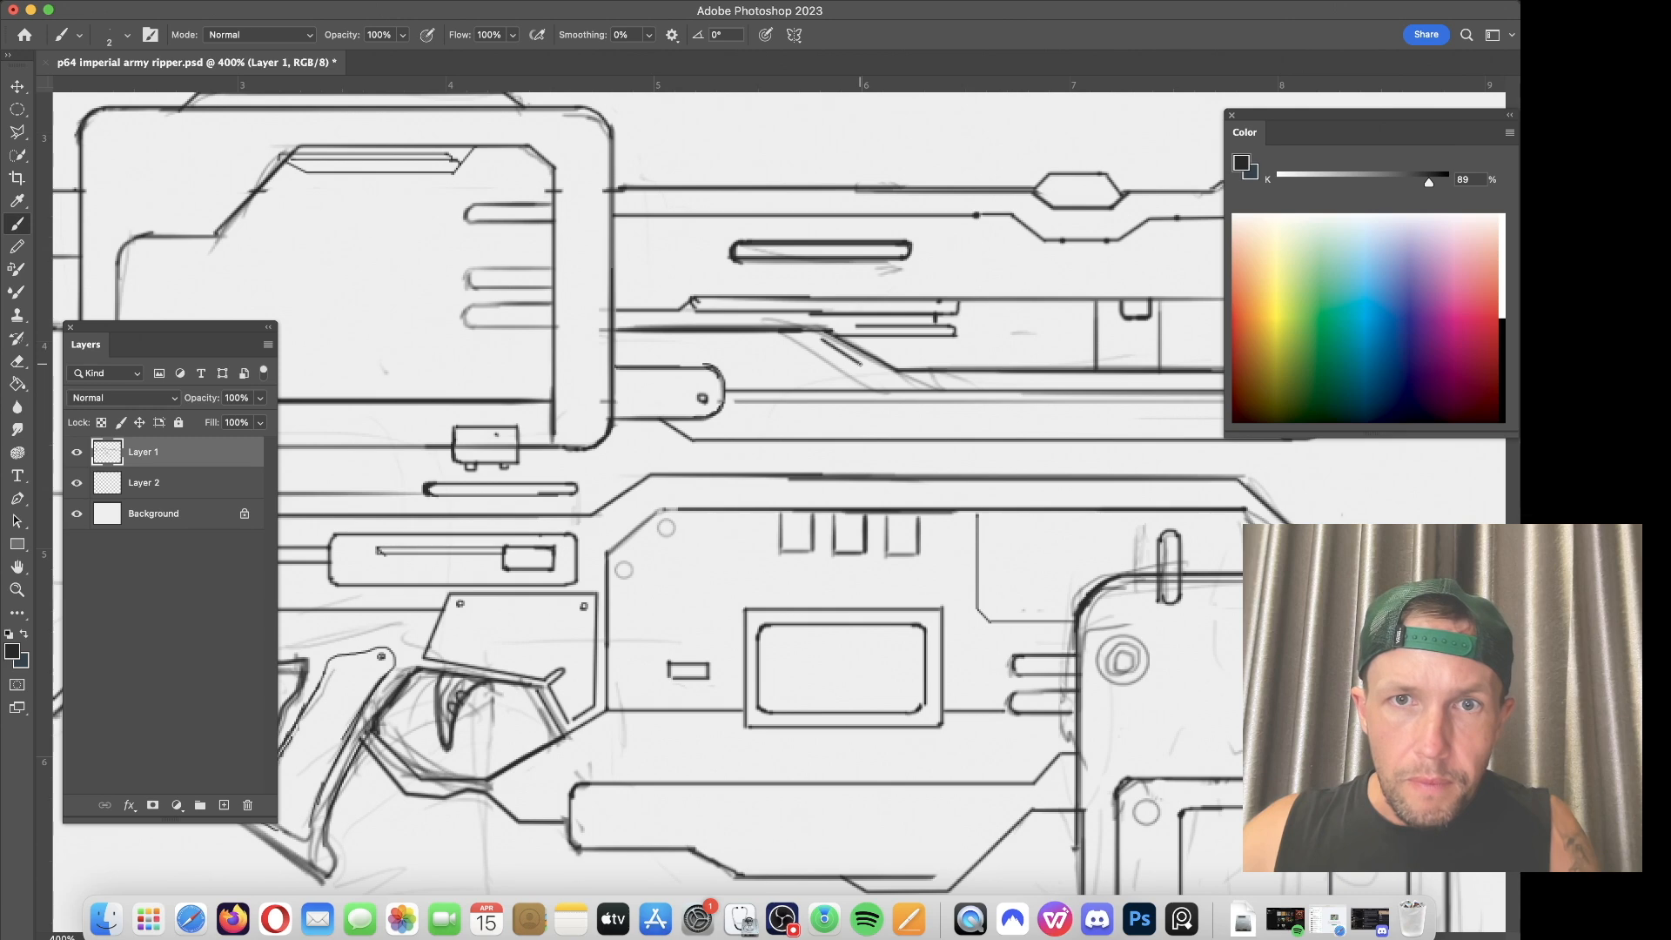
key("super+z")
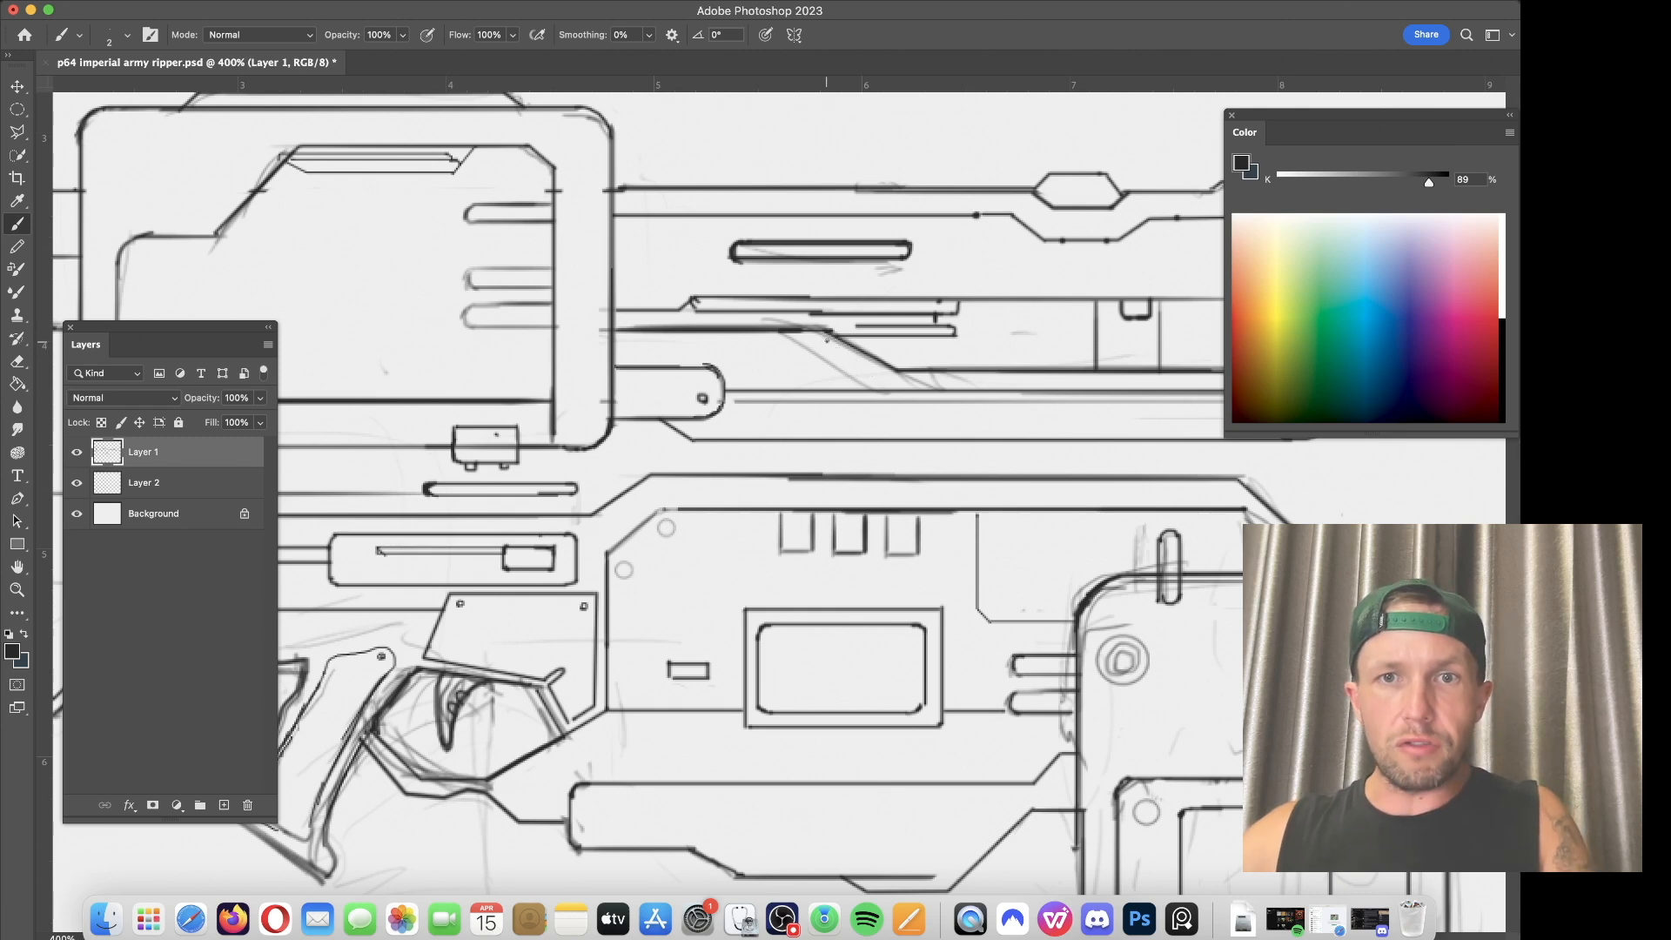
left_click(867, 369, "shift")
key("super+z")
left_click(864, 367)
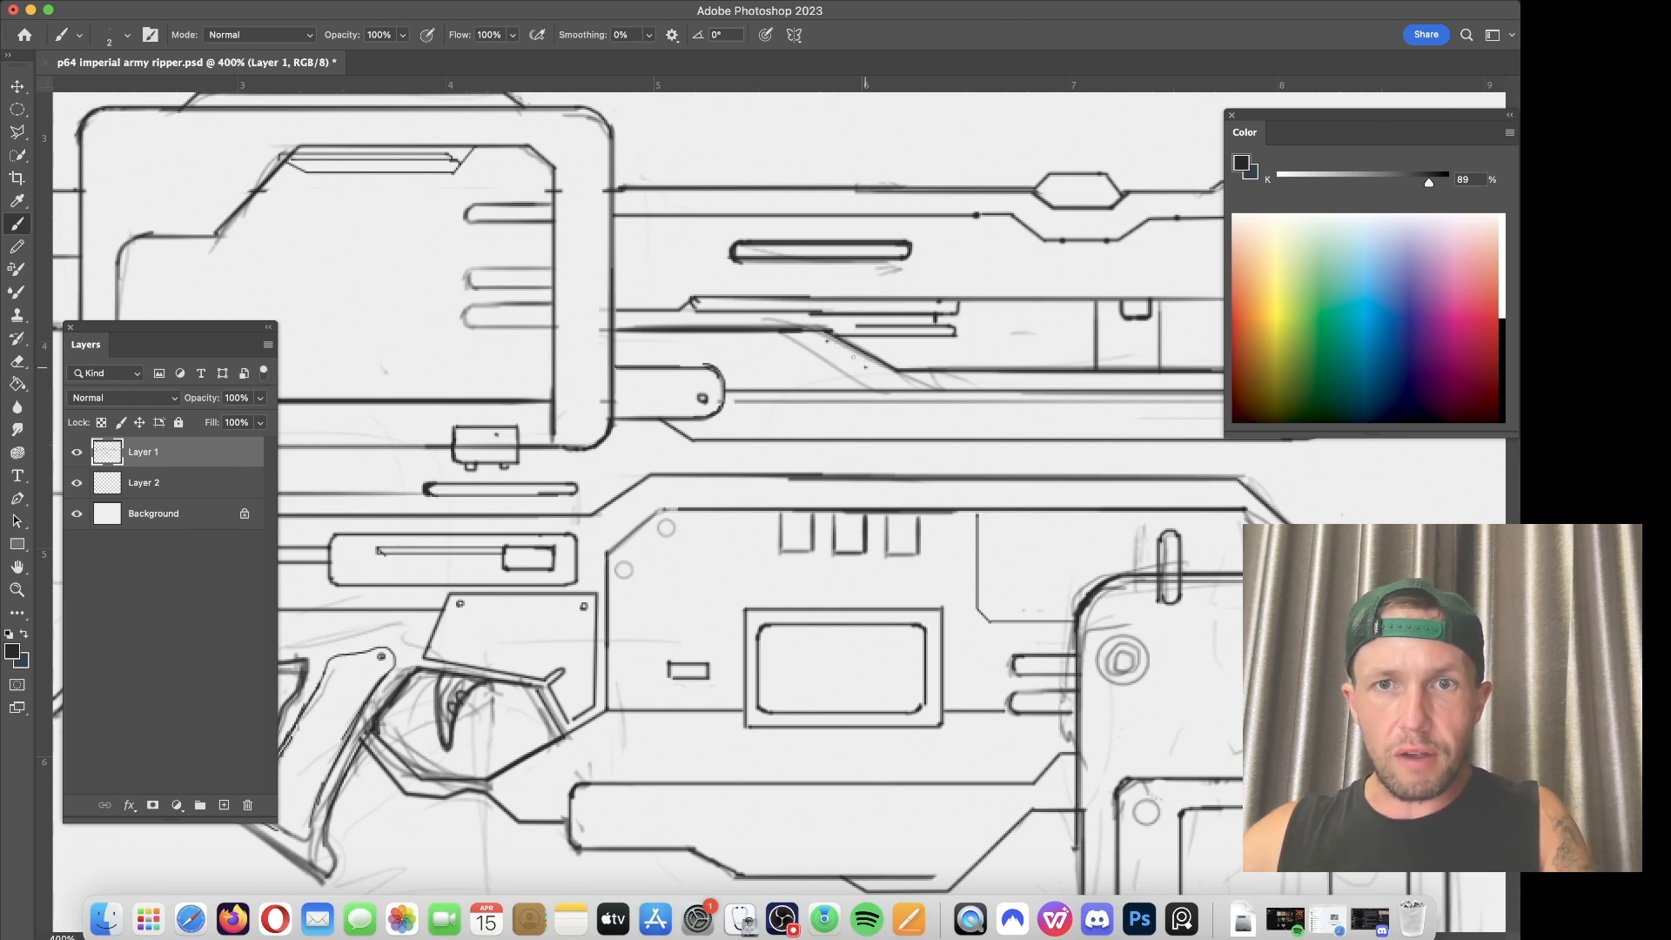
left_click(820, 338, "shift")
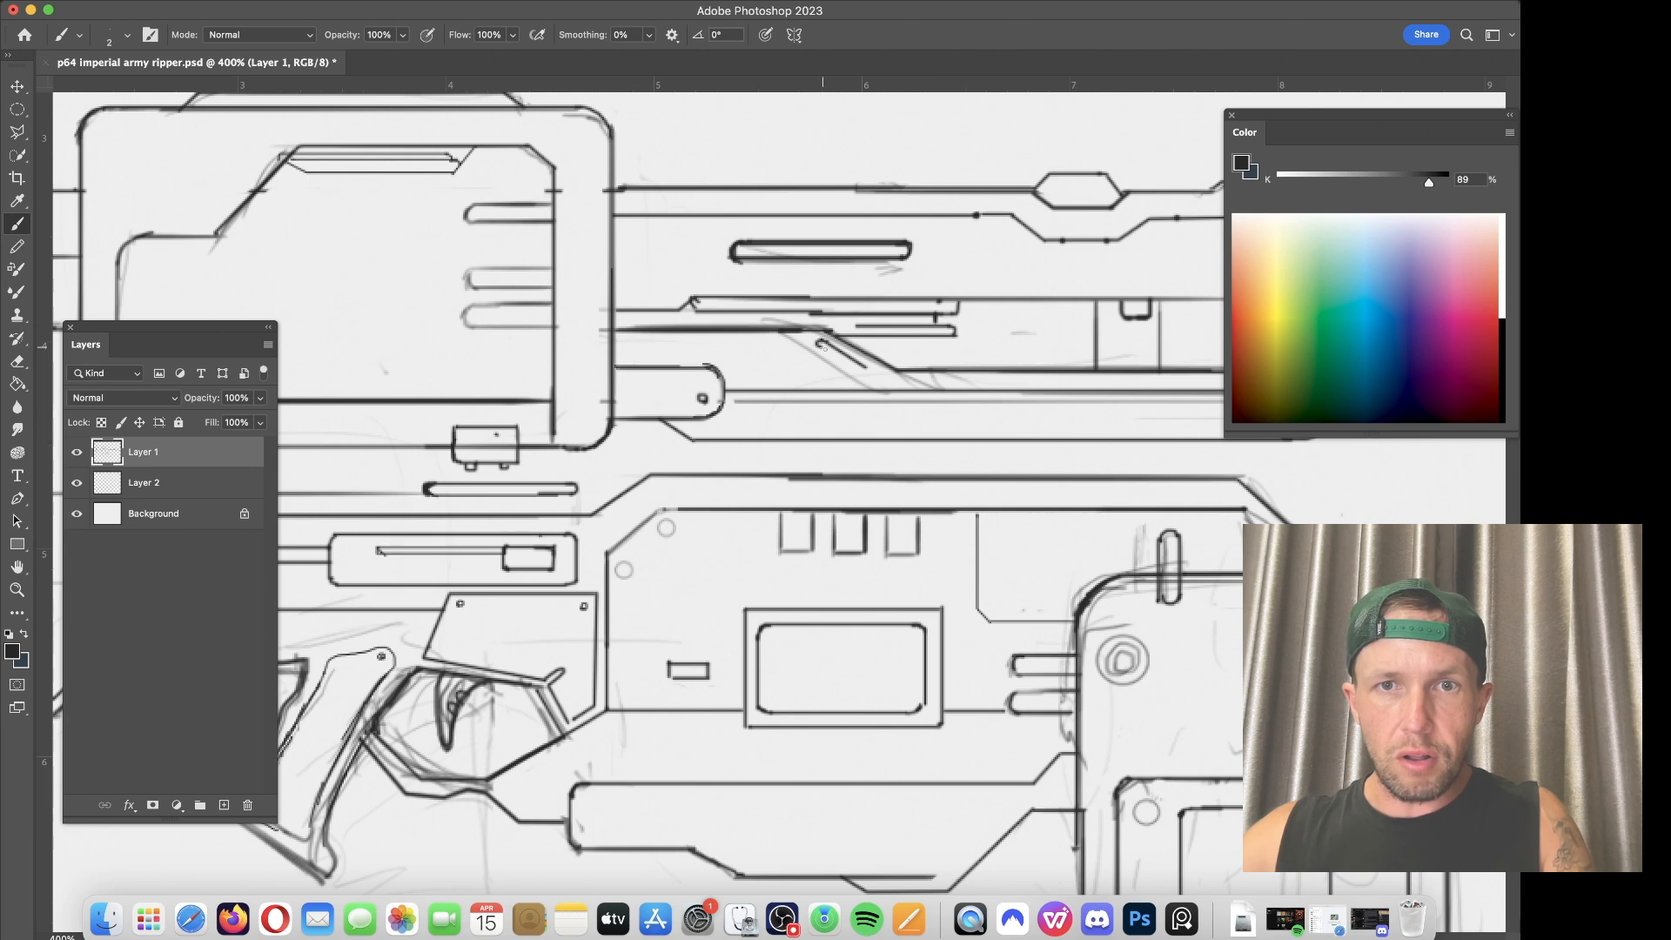
left_click(856, 370, "shift")
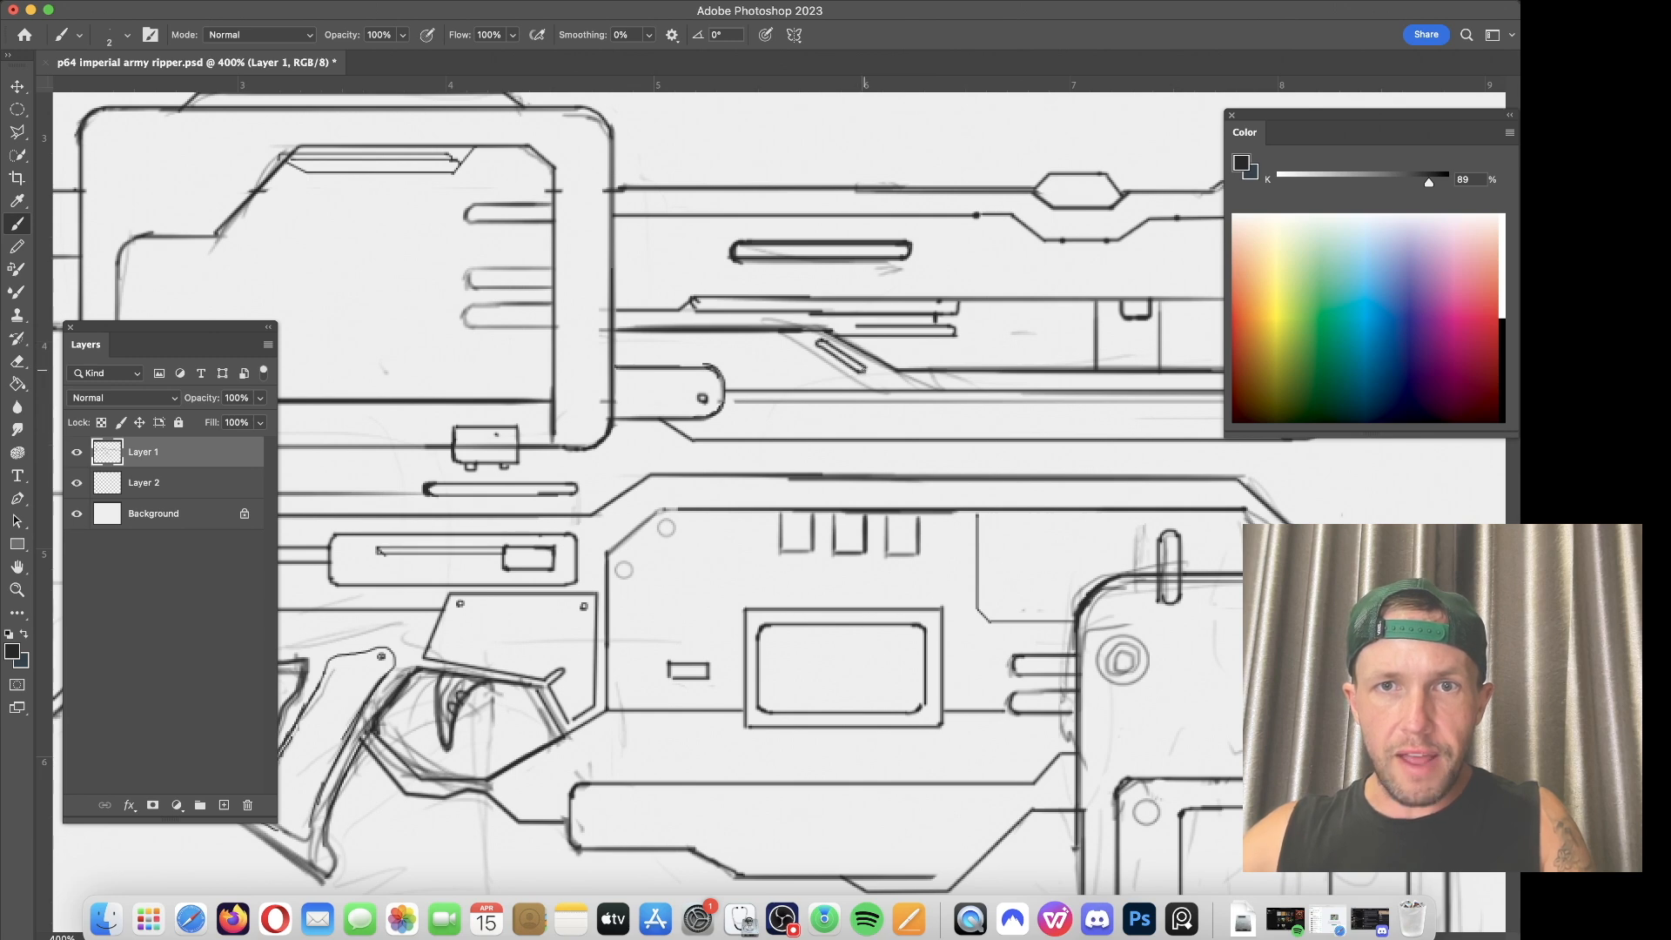
Step: Clone the slanted slot rearward with the Clone Stamp to form a row of parallel slots
key("s")
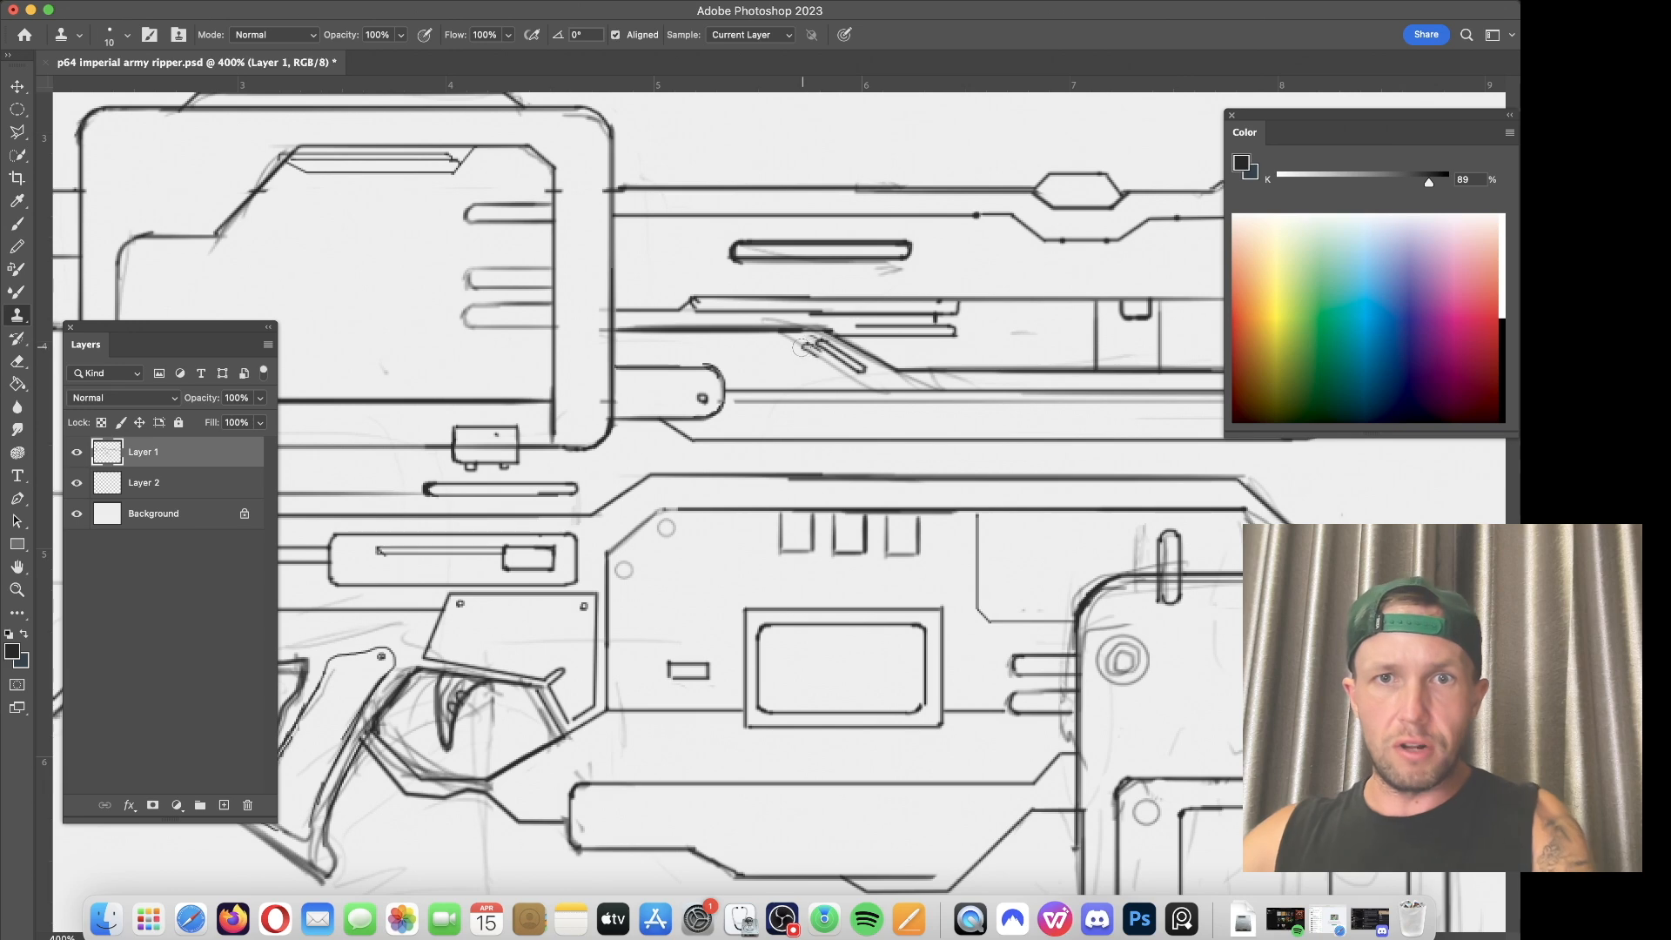
key("[")
mouse_move(805, 346)
left_mouse_down()
mouse_move(840, 372)
mouse_move(766, 350)
left_mouse_up()
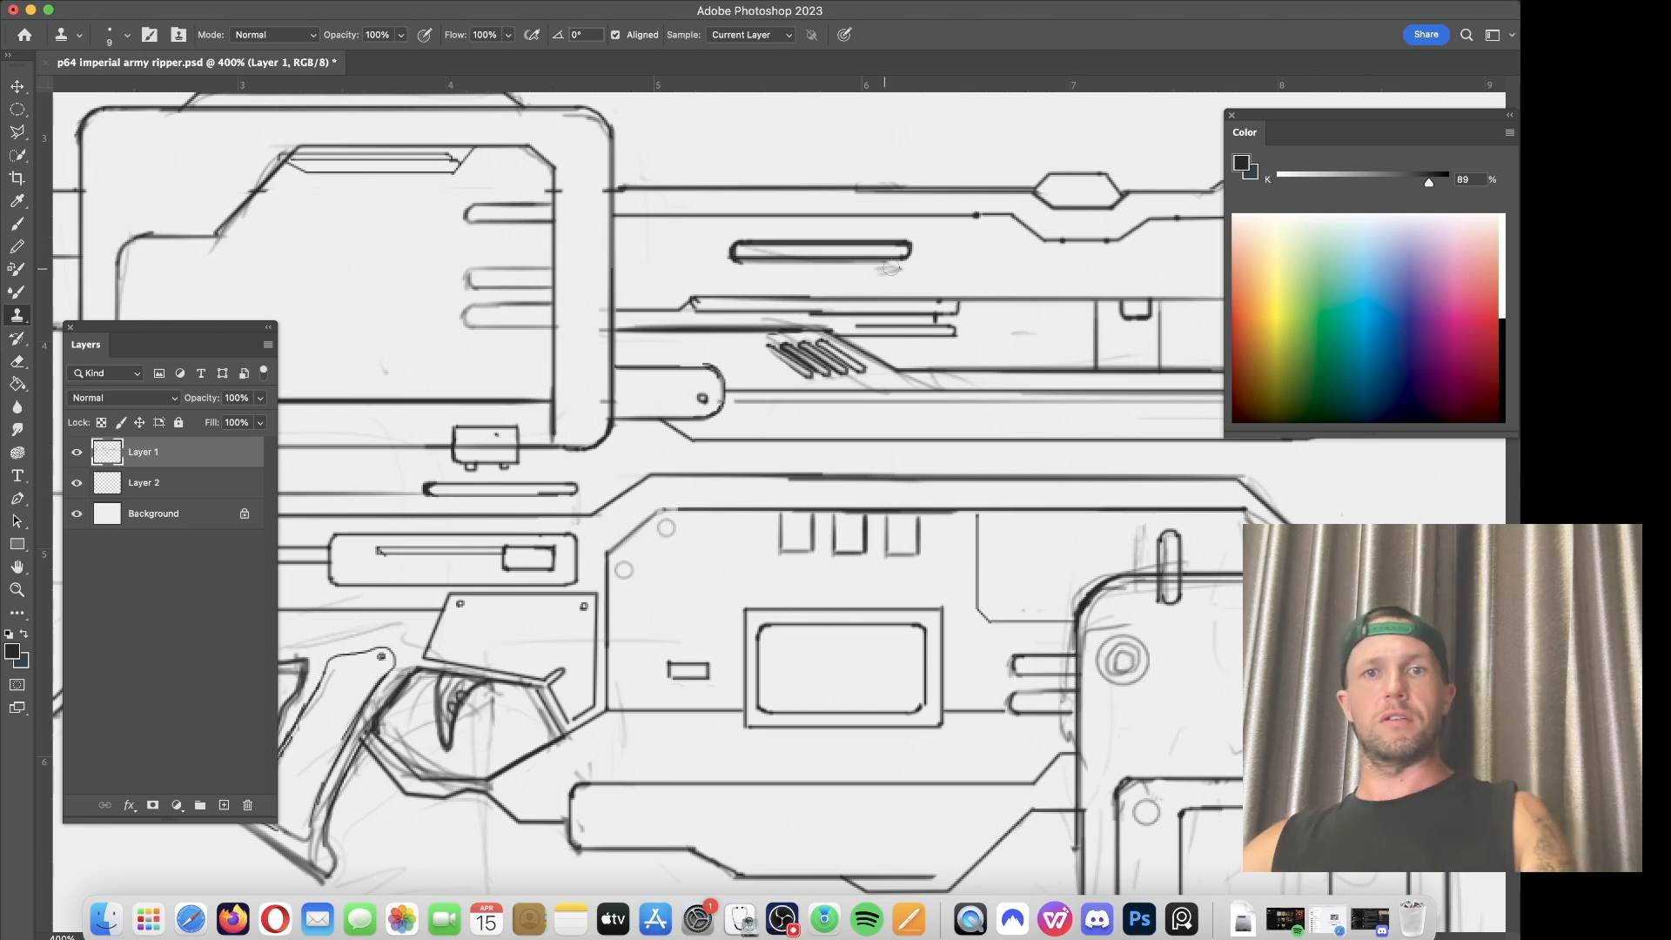
Step: Erase the stray marks around the slanted slots and thin the horizontal line above them with a 5 px eraser
key("e")
left_click_drag(764, 358, 769, 348)
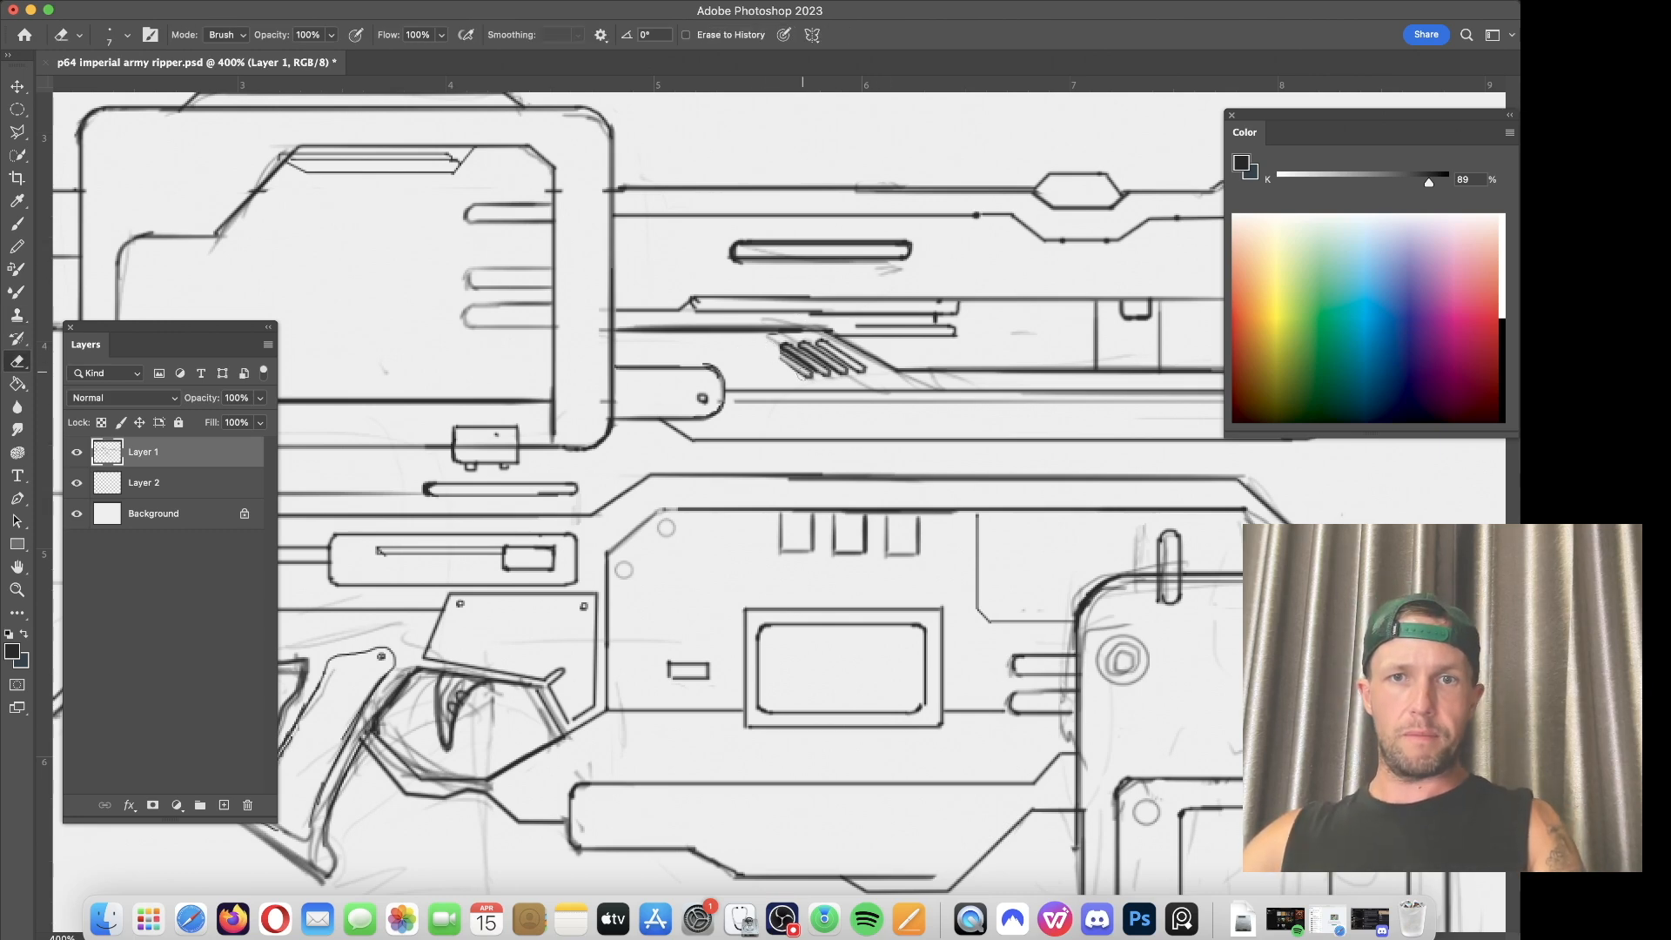
key("bracketleft")
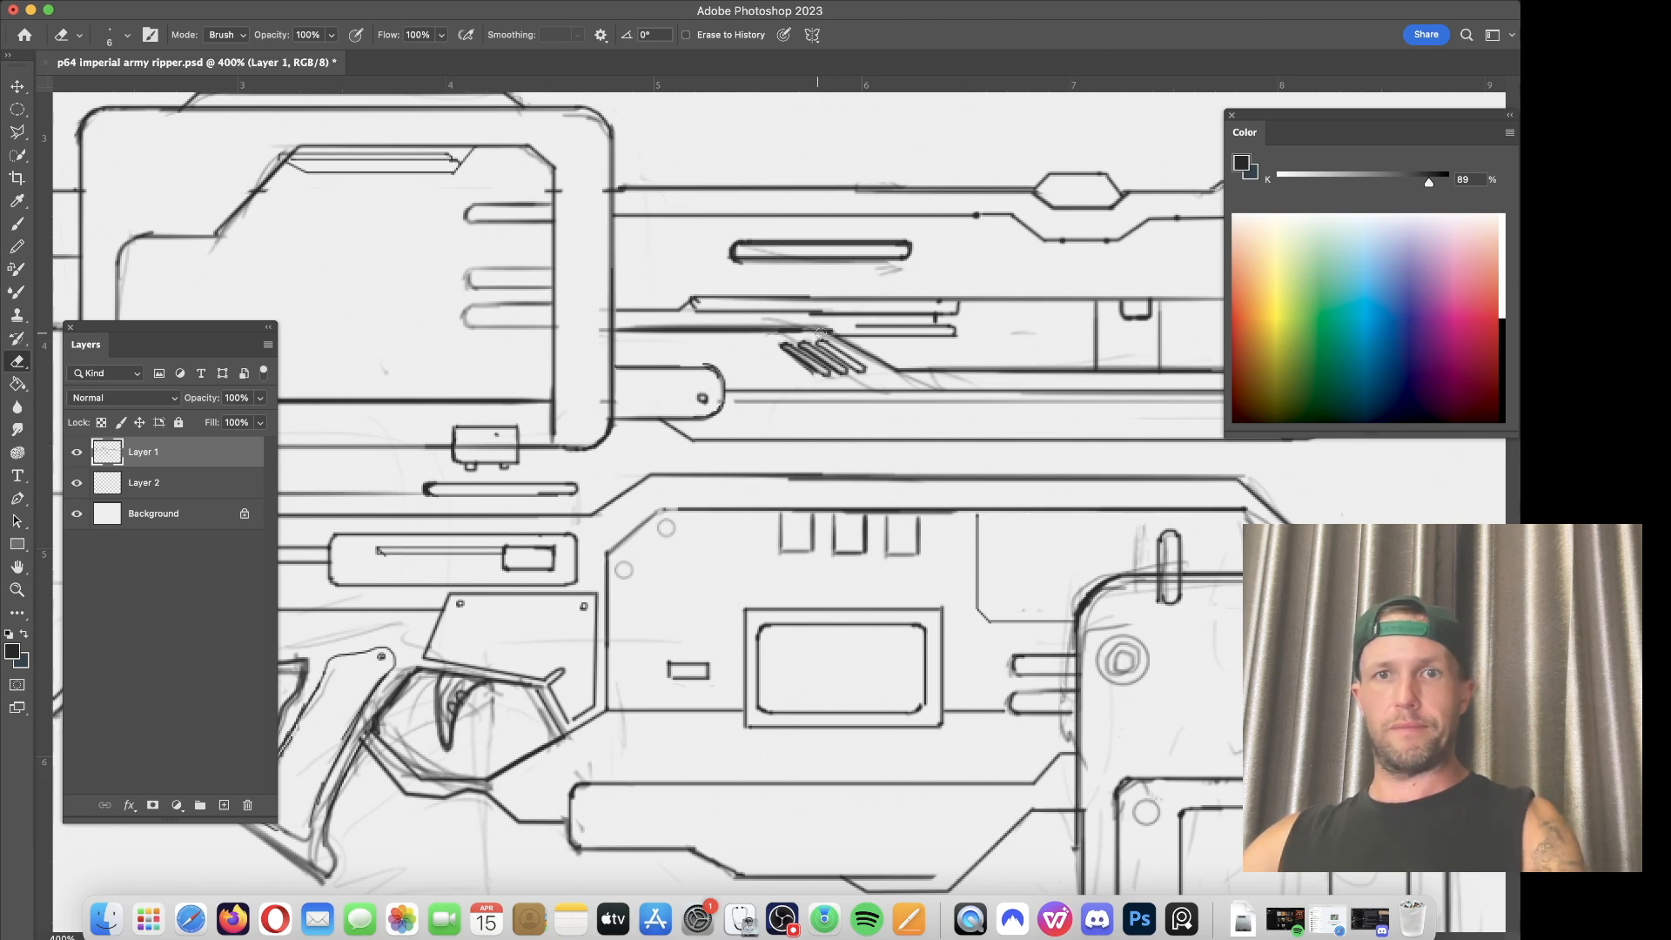
key("bracketleft")
left_click_drag(825, 324, 621, 327)
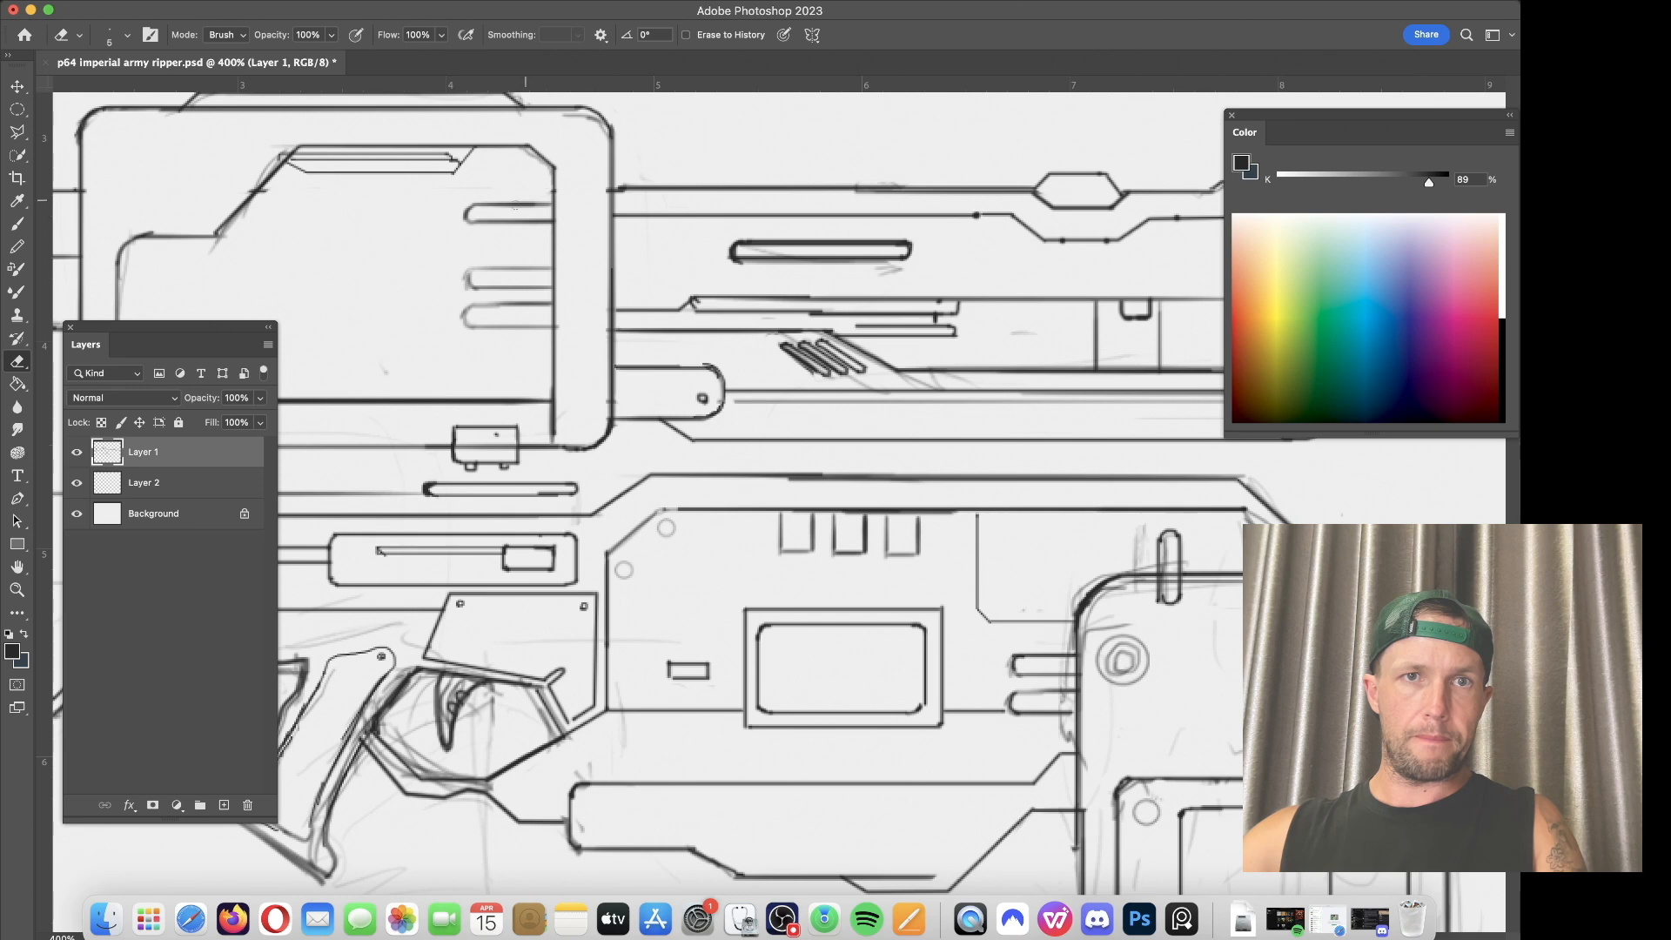
Step: Ink the two lower horizontal slots at the front of the large upper box at 2 px
key("b")
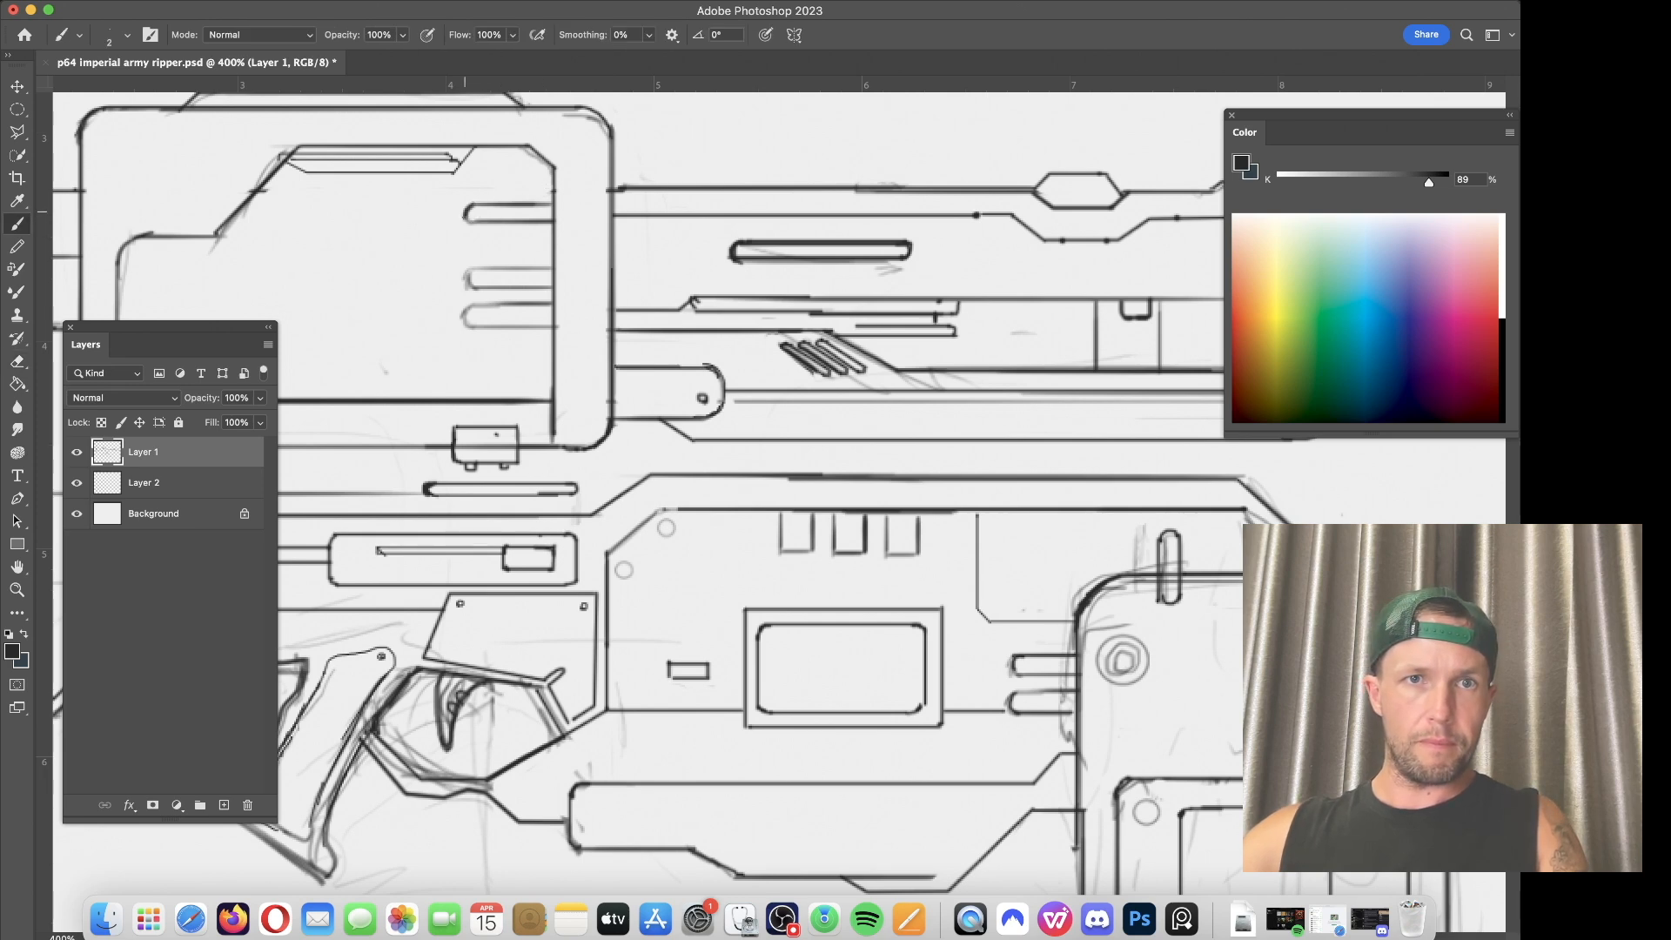
mouse_move(474, 222)
left_mouse_down()
mouse_move(518, 222)
mouse_move(550, 266)
mouse_move(468, 269)
mouse_move(549, 285)
mouse_move(470, 307)
mouse_move(546, 324)
left_mouse_up()
key("ctrl+z")
mouse_move(292, 446)
left_mouse_down()
mouse_move(622, 390)
mouse_move(739, 491)
left_mouse_up()
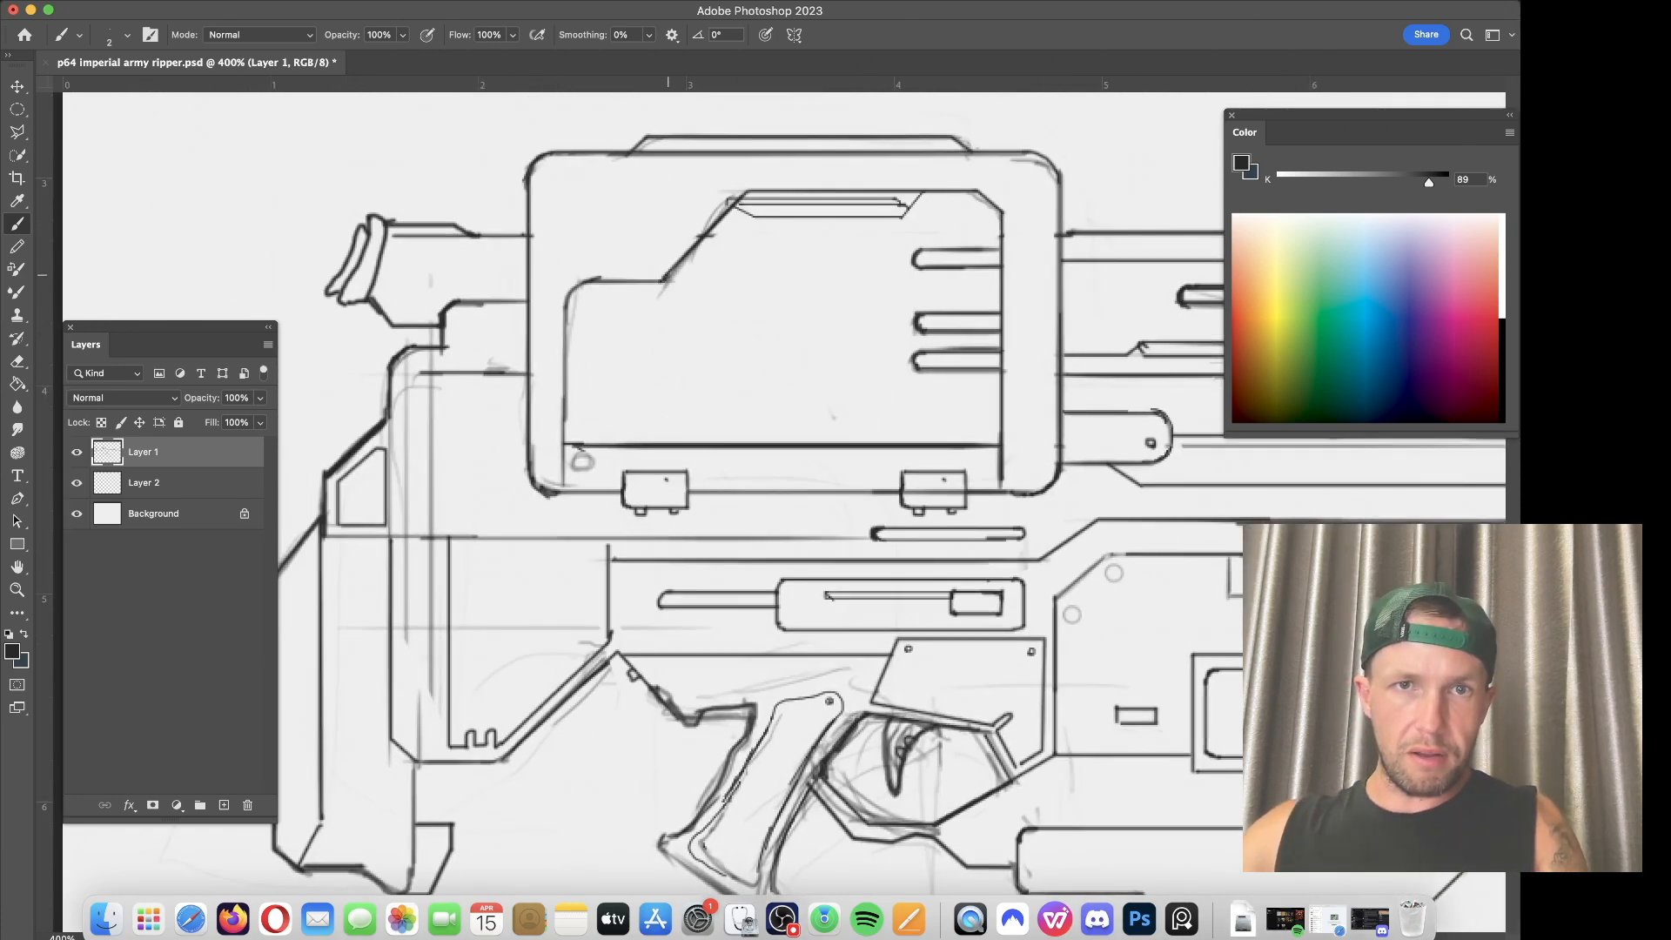
Step: Clean up the outlines of the large upper box and its inner panel by erasing sketch strokes and re-inking at 2 px
key("e")
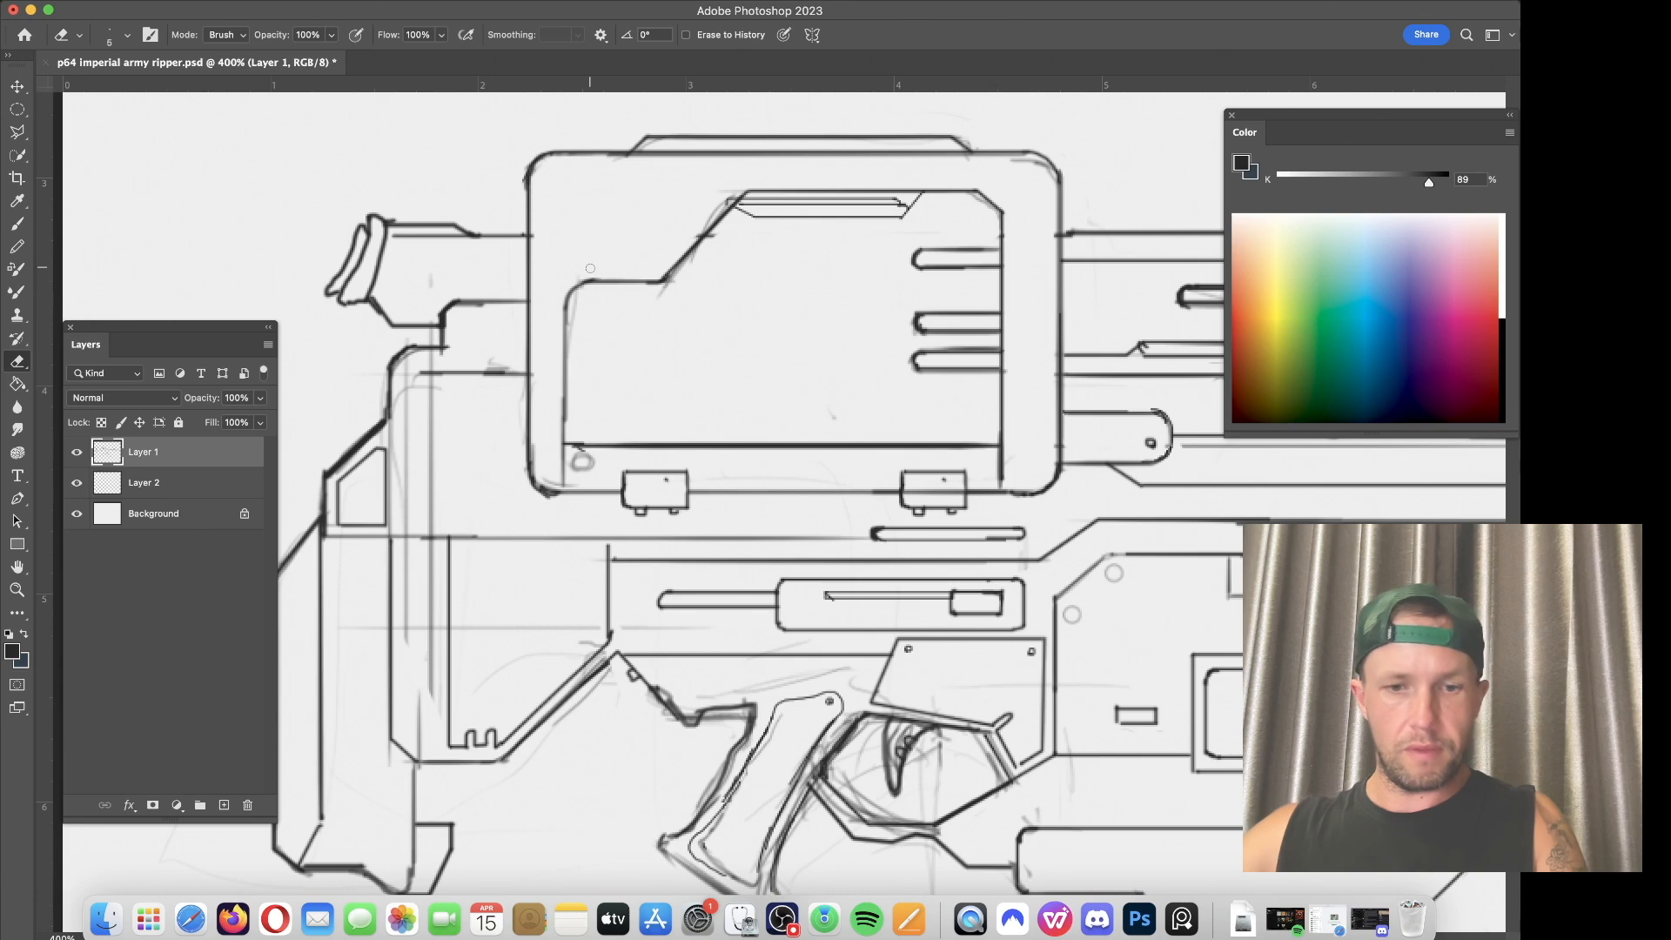
key("b")
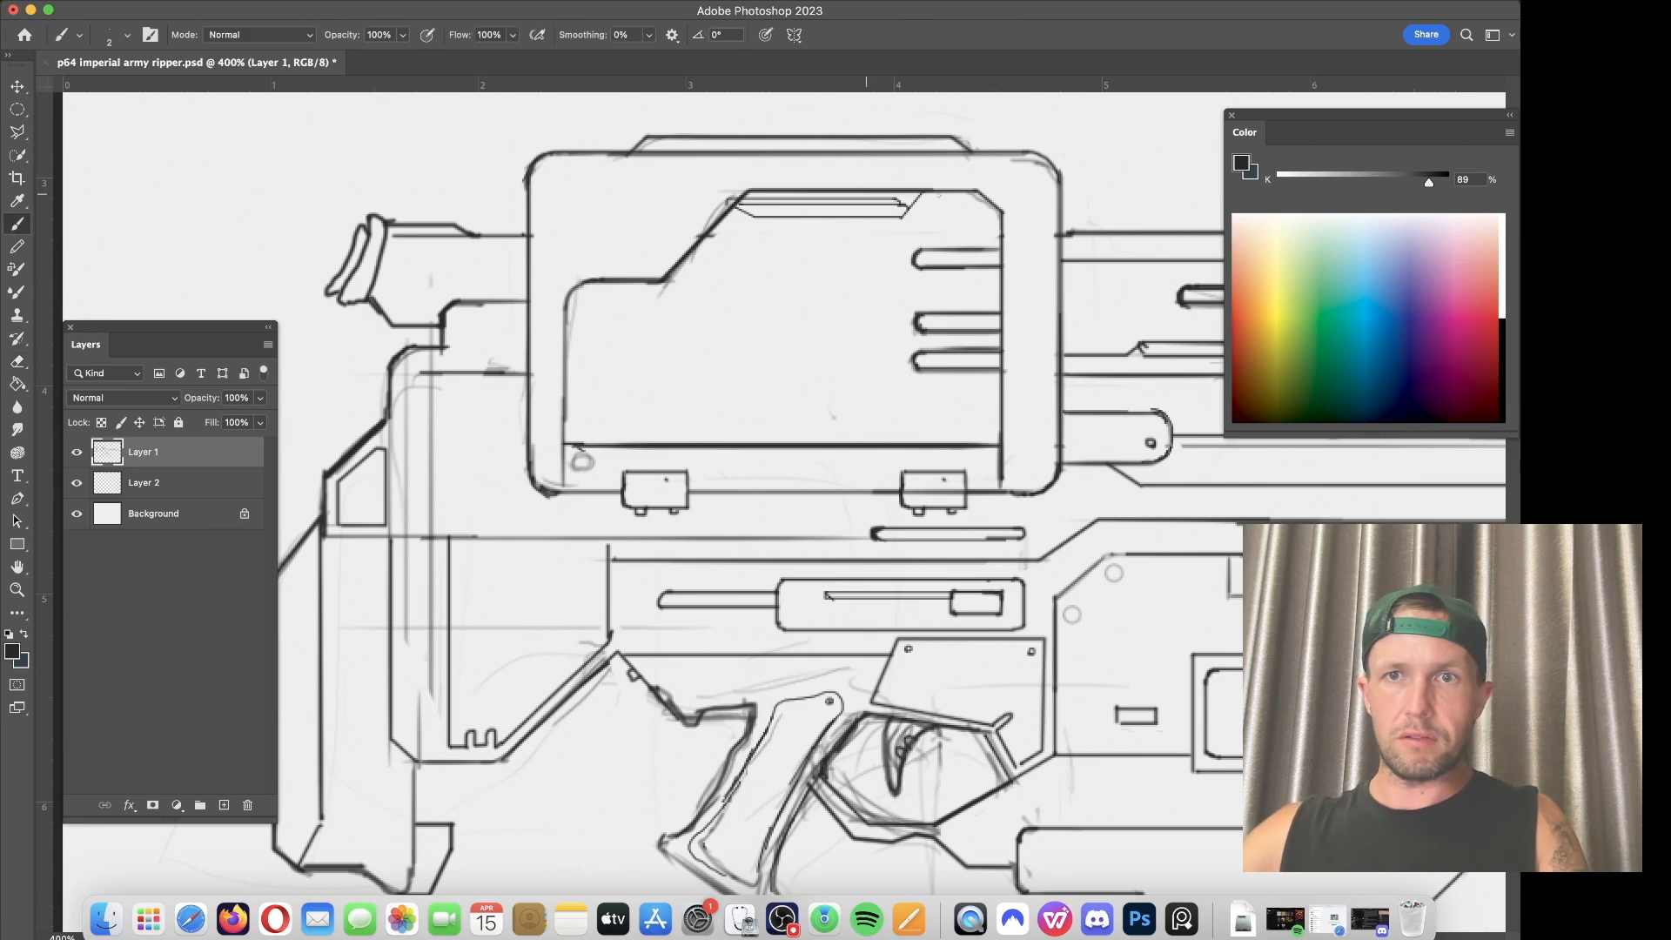
key("e")
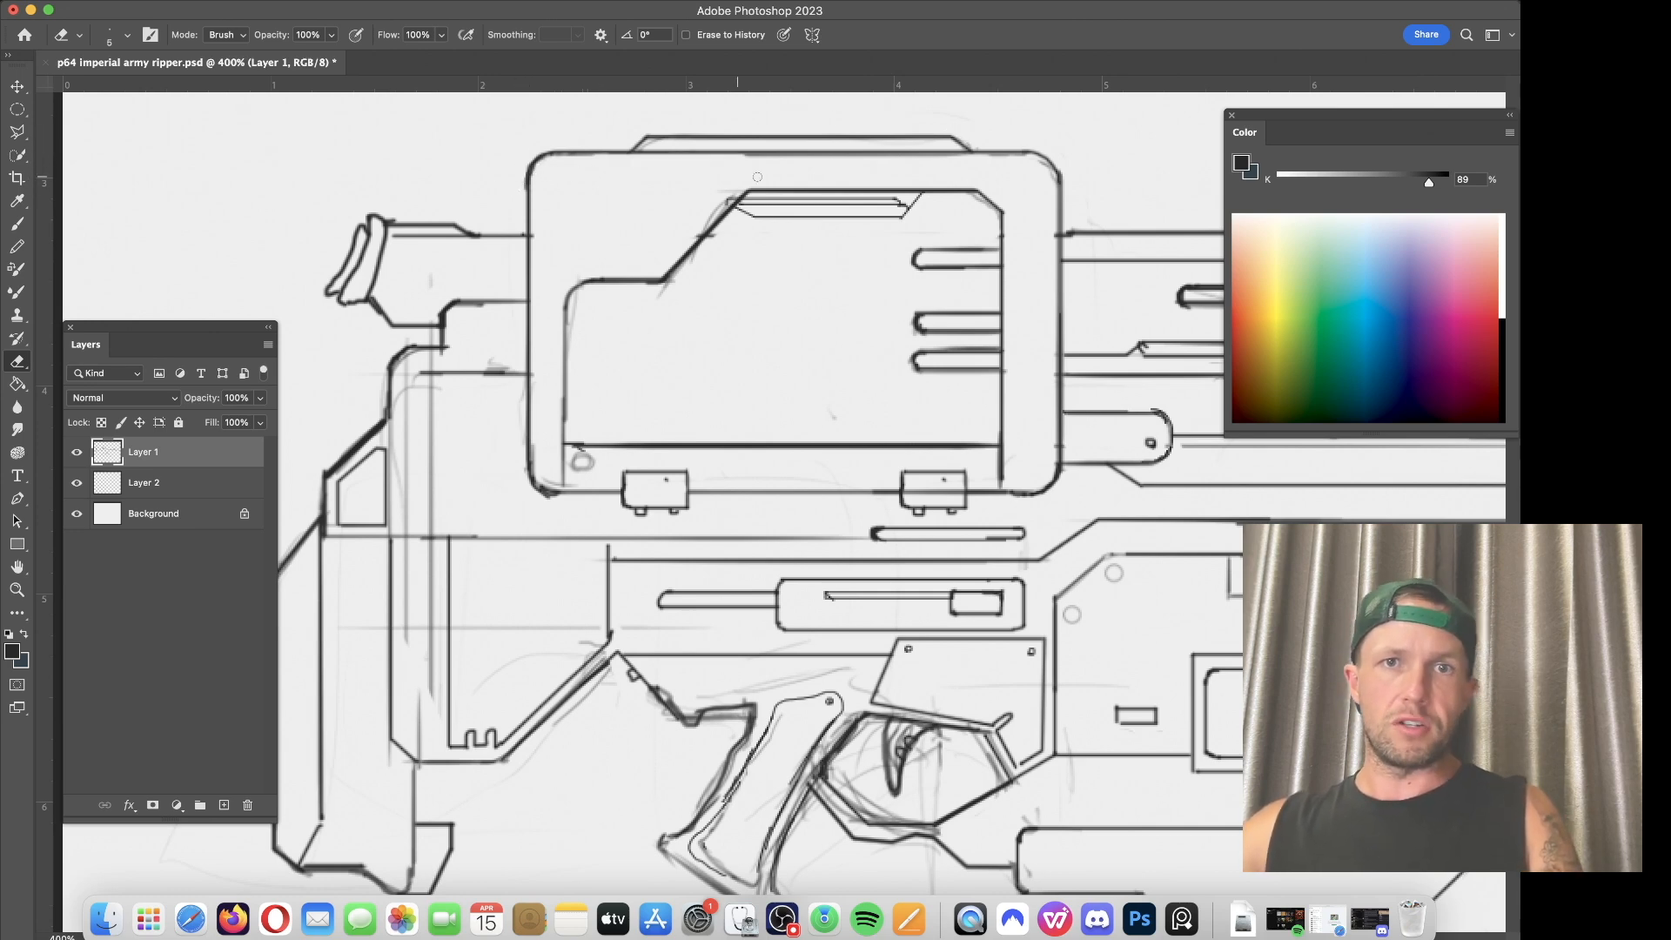
left_click_drag(440, 277, 629, 246)
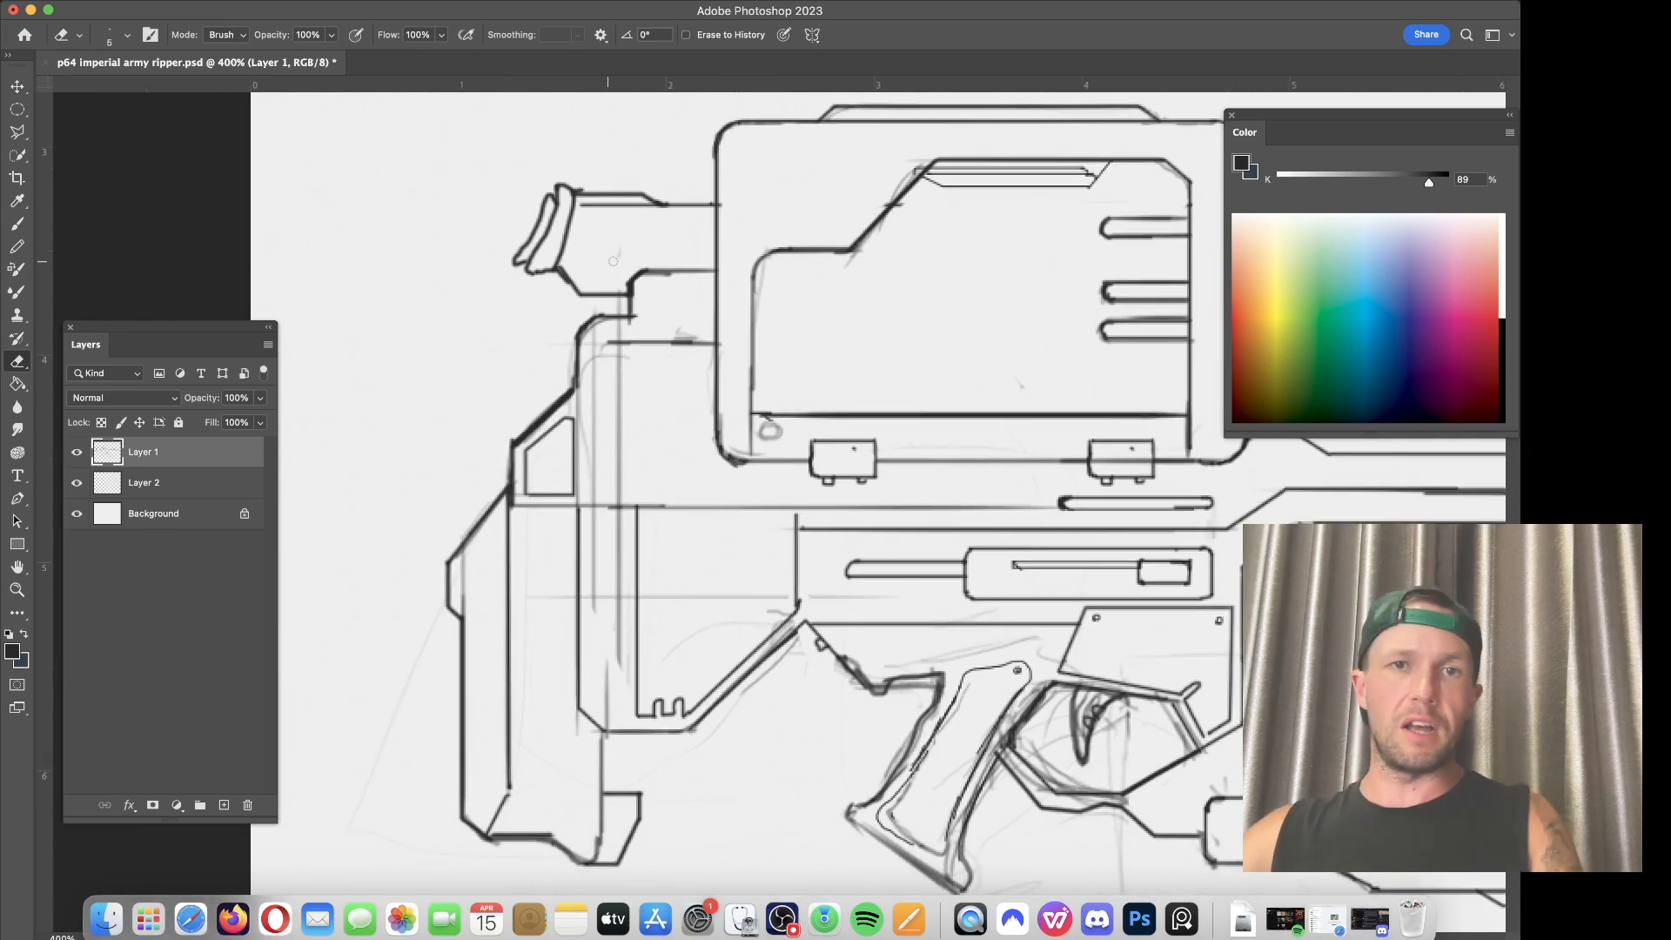
key("b")
left_click_drag(901, 299, 339, 391)
left_click_drag(641, 354, 854, 365)
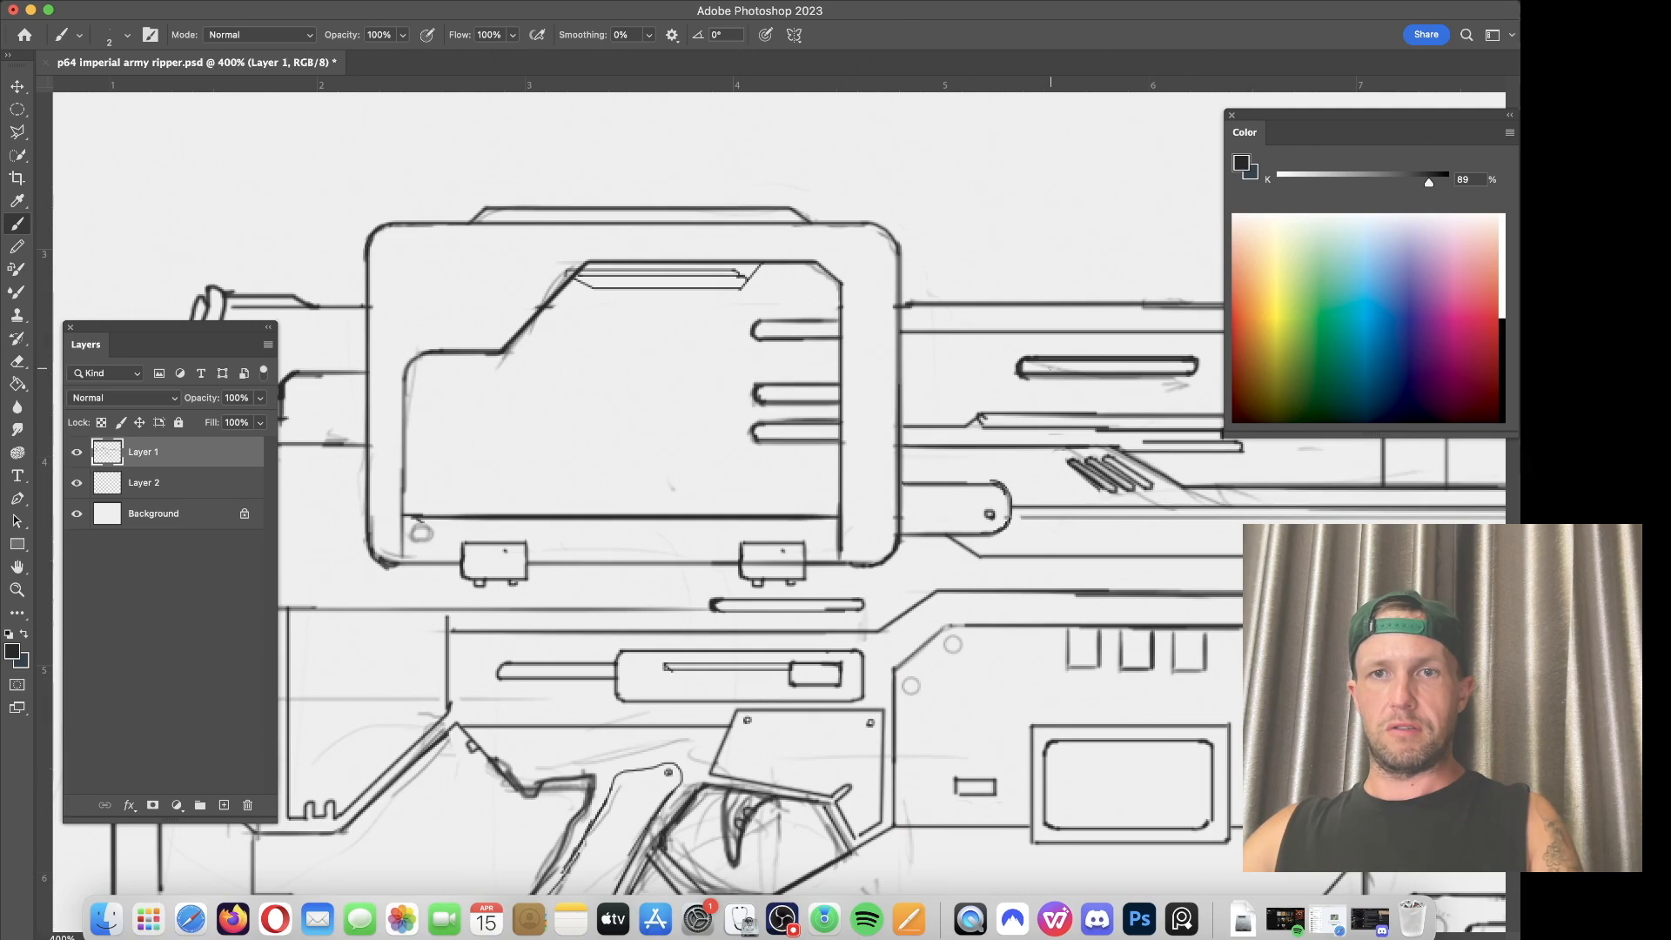
Step: Clone the end of the scope's long slot onto the rear scope section, against the large upper box
key("s")
scroll(697, 357, "left", 10)
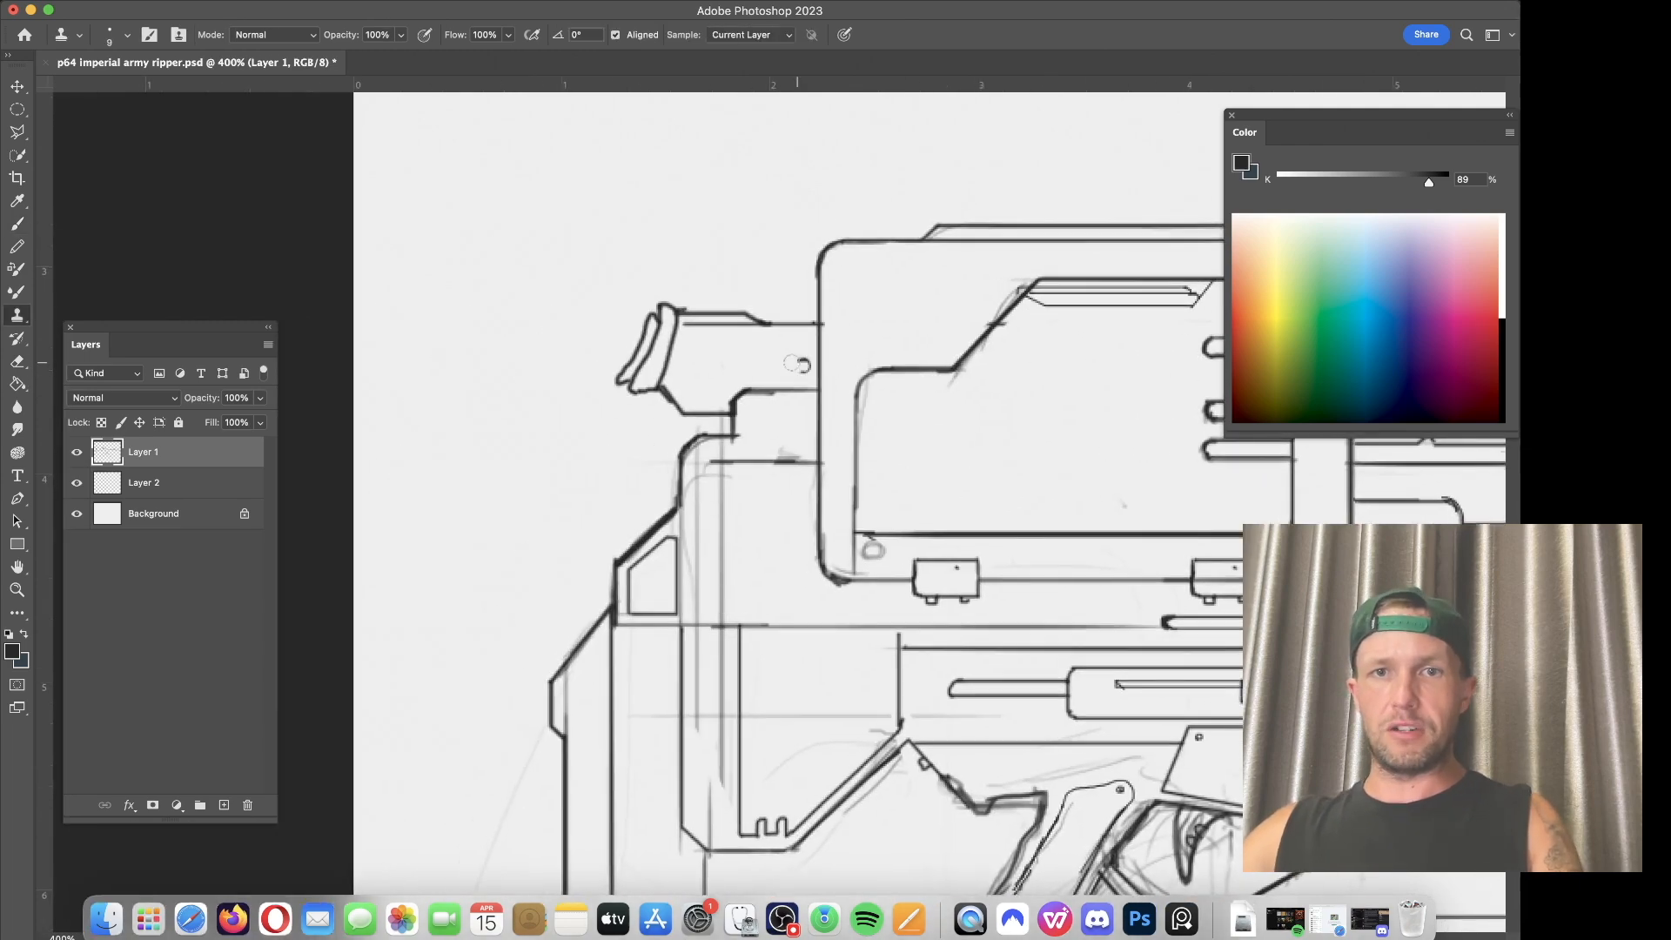
scroll(1094, 361, "right", 15)
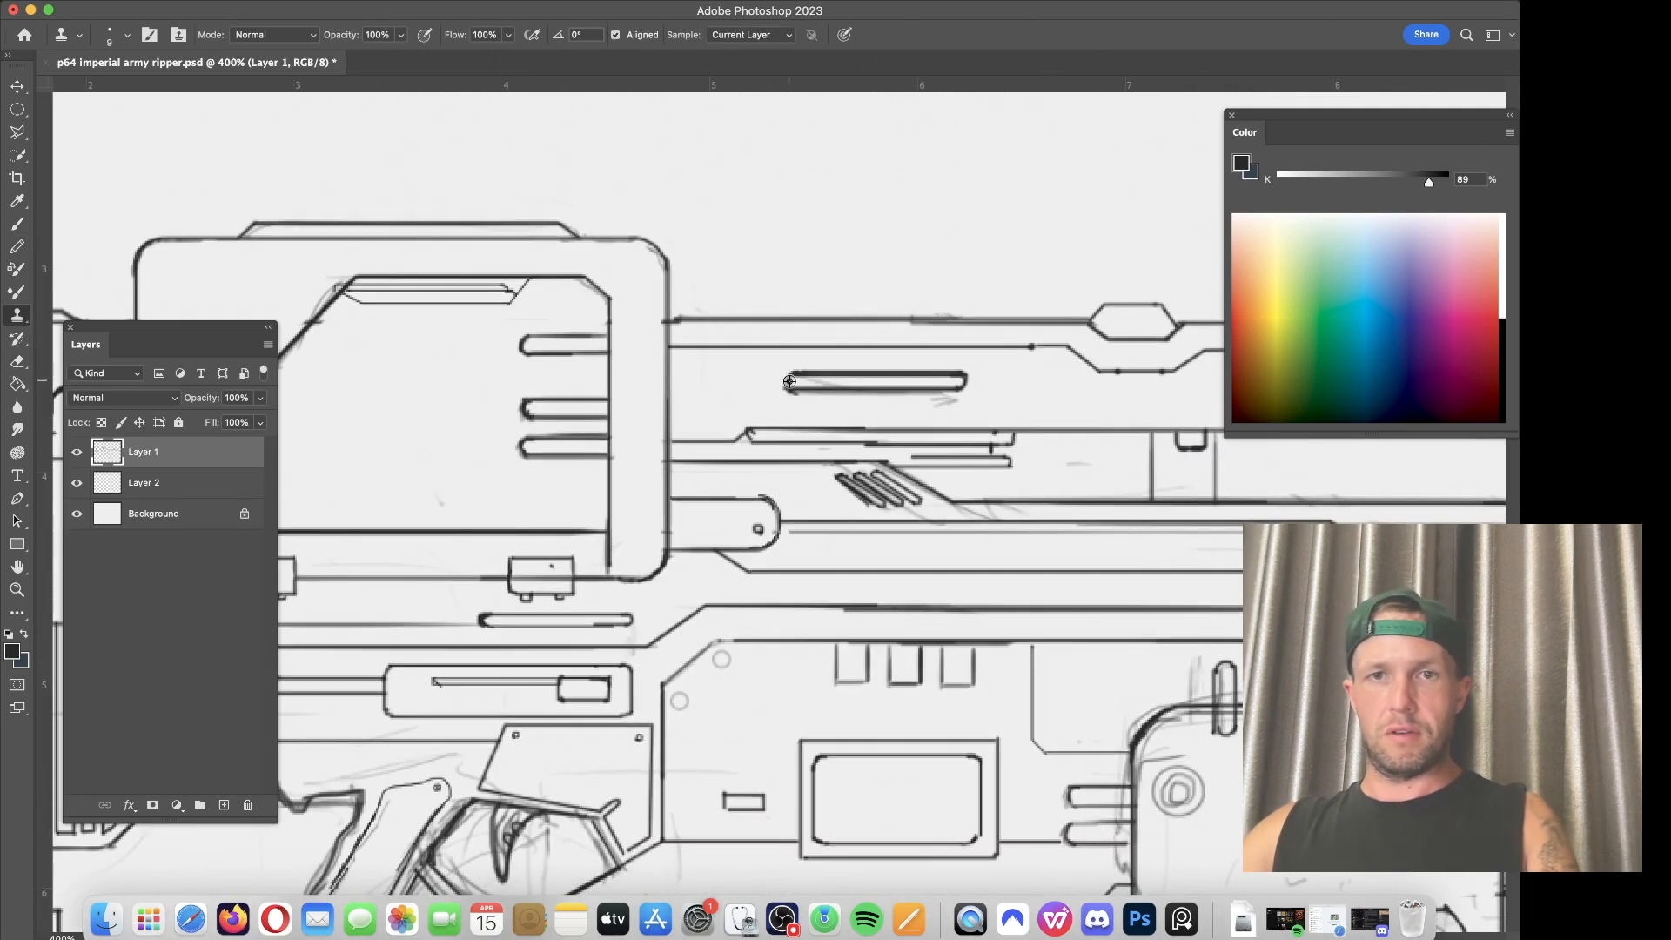
scroll(957, 383, "left", 14)
key("super+minus")
scroll(1131, 391, "right", 6)
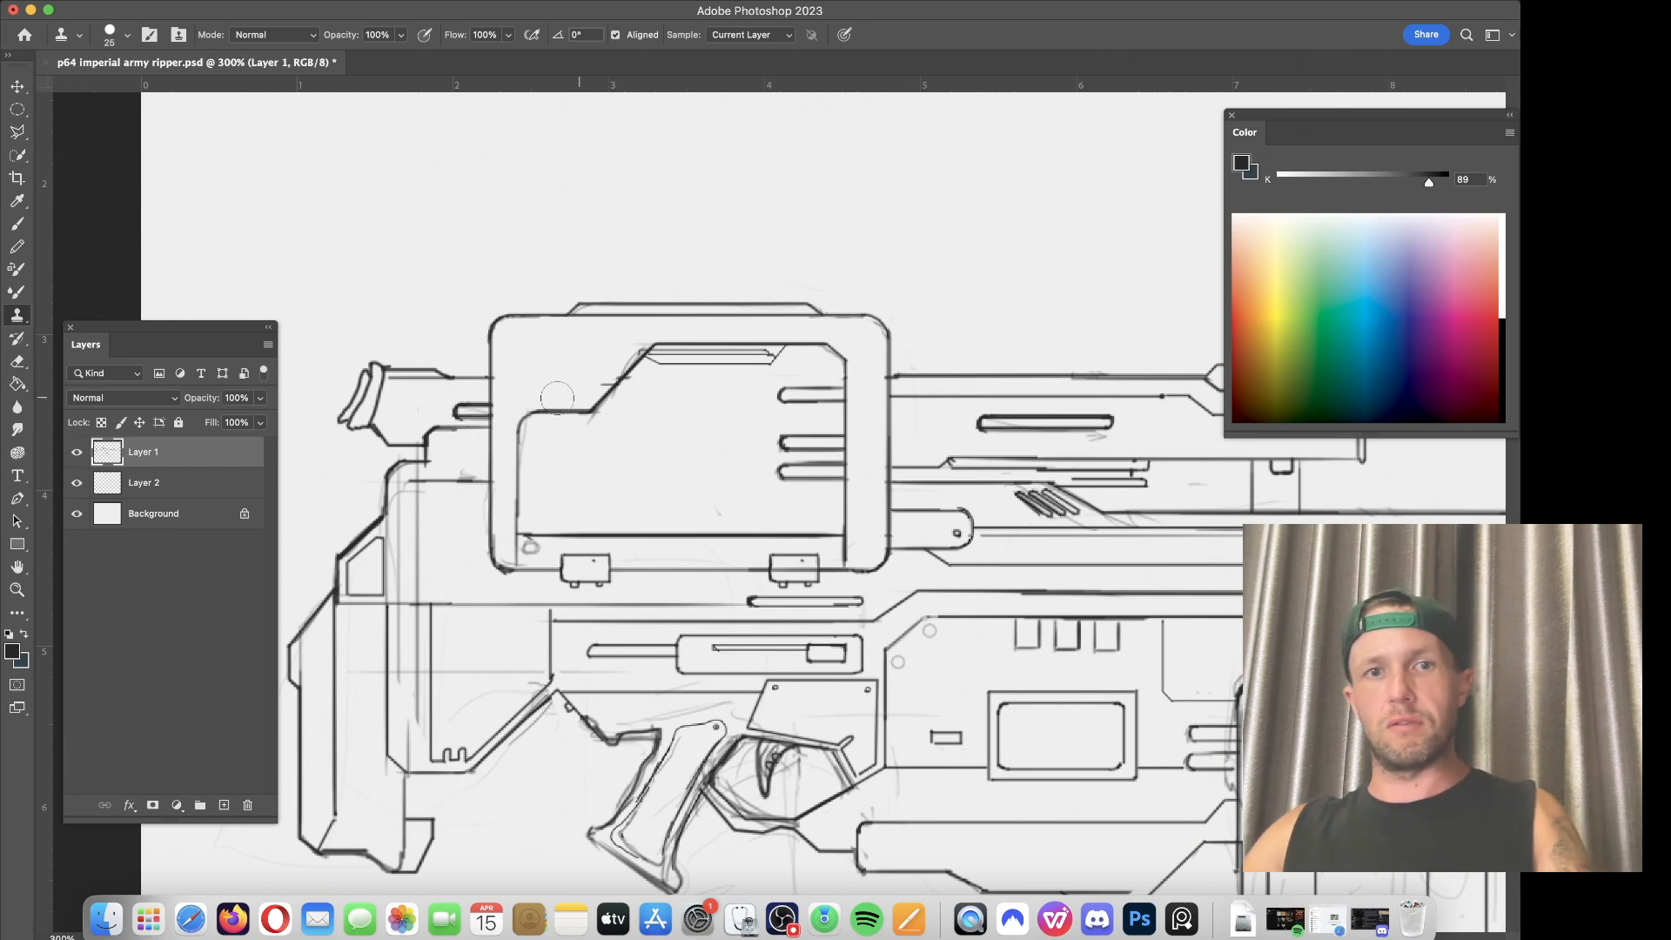
Step: Erase and re-ink the scope's top line where it meets the front edge of the large upper box
key("e")
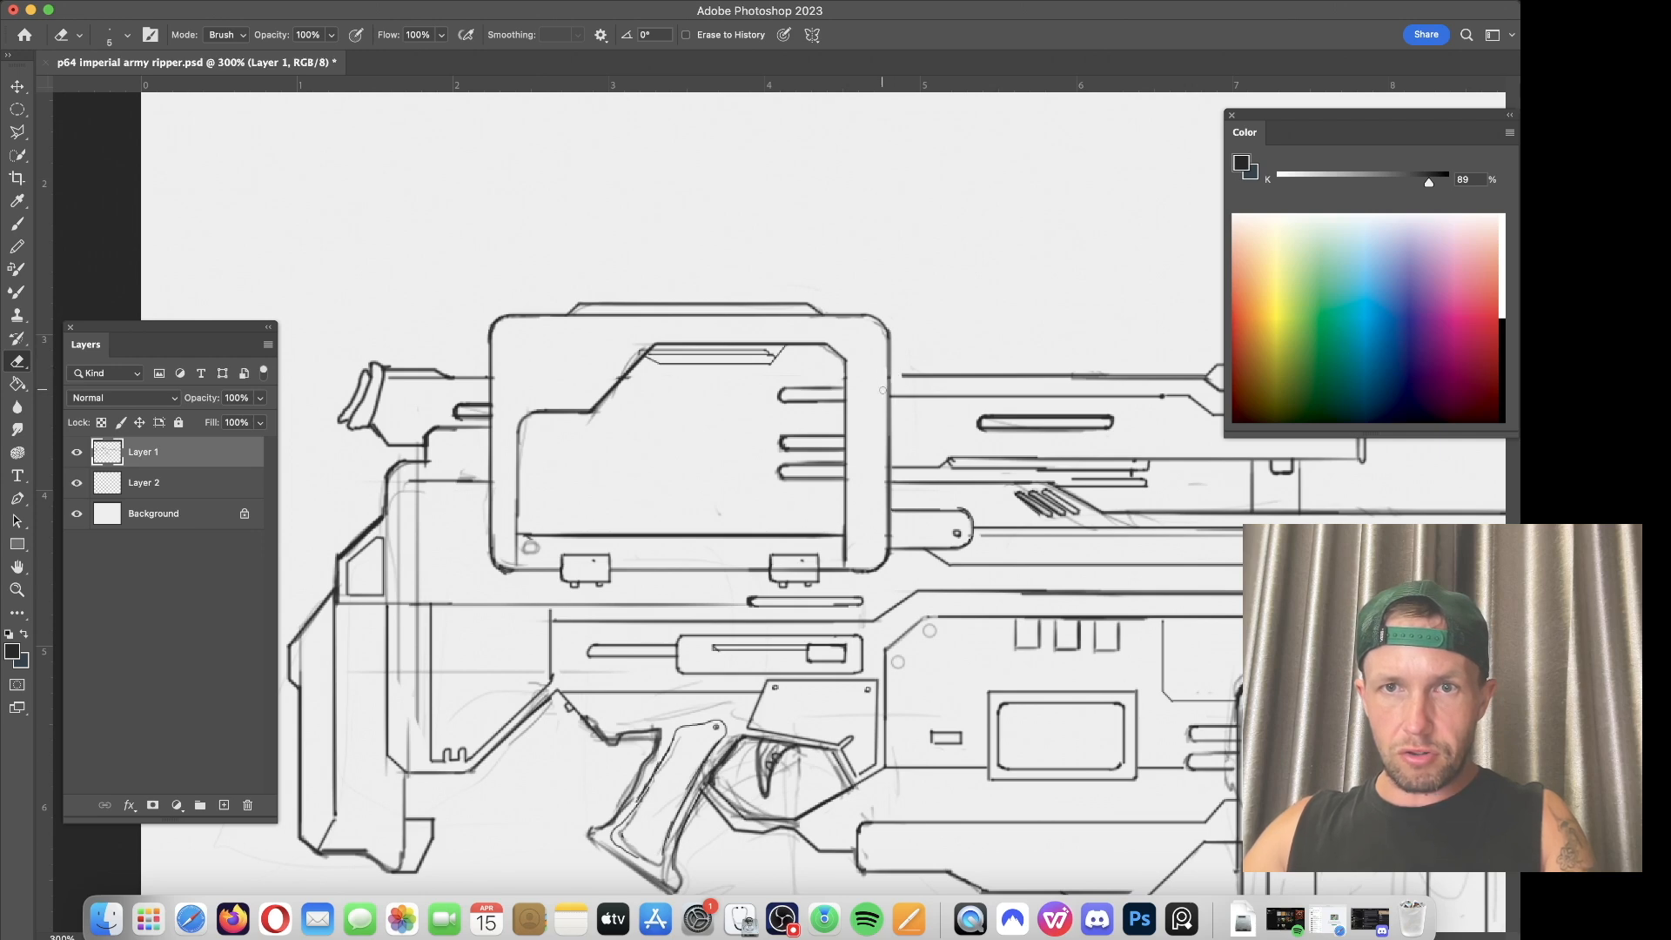
key("b")
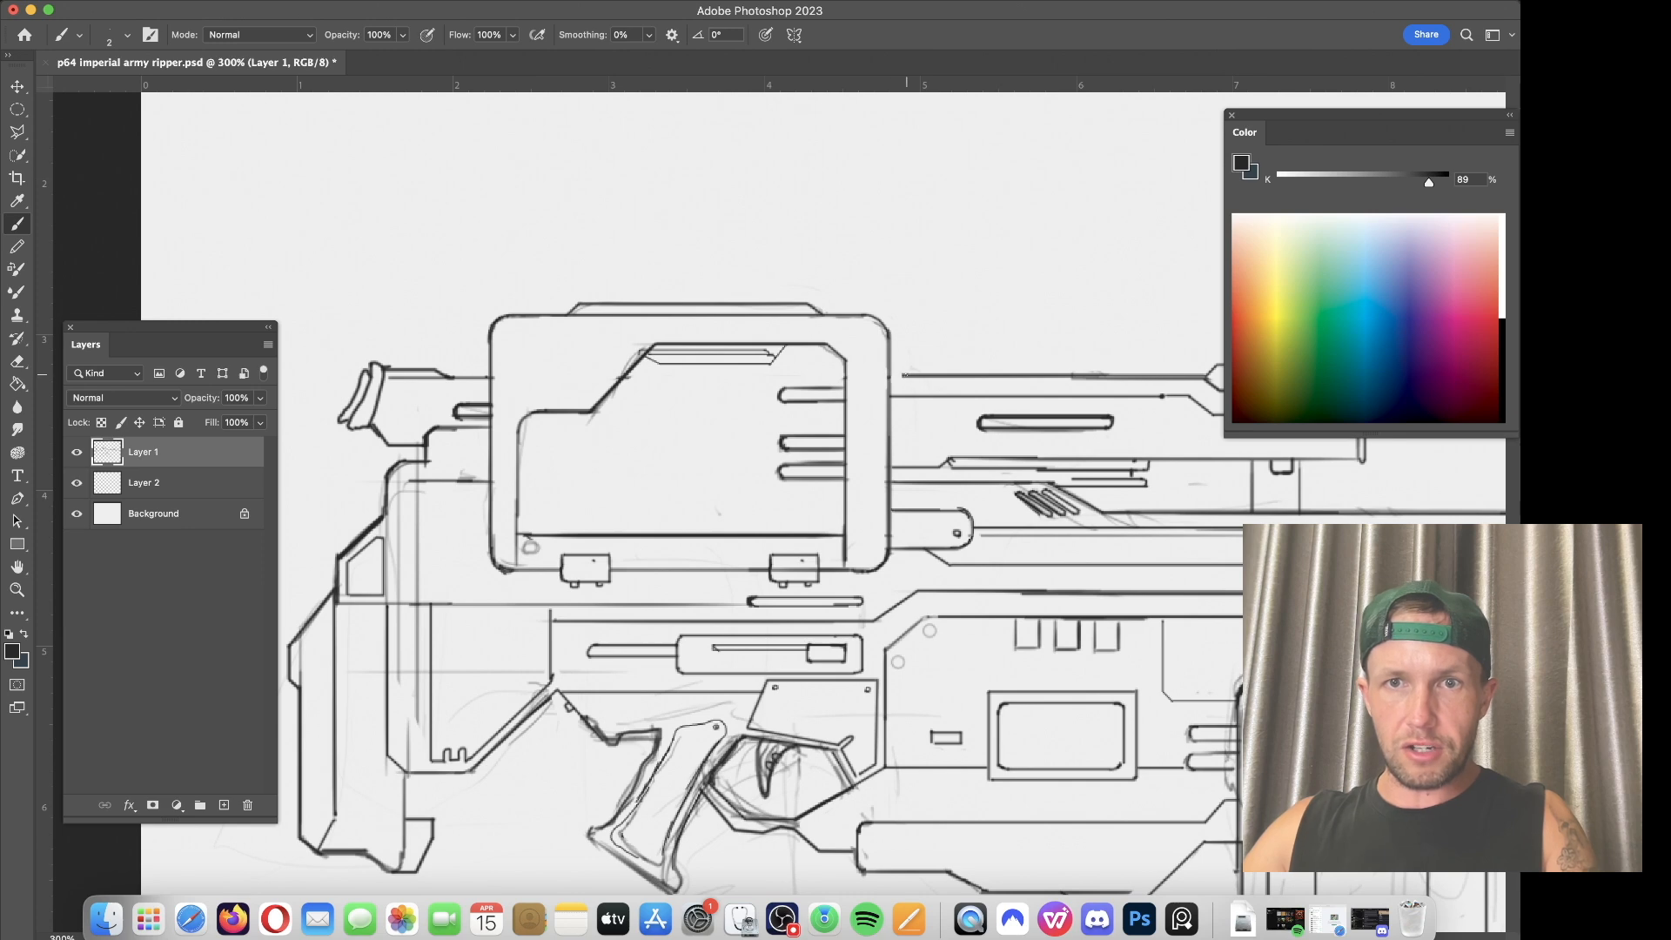
left_click_drag(889, 376, 939, 375)
Step: Erase the inner line along the top of the eyepiece and the stray strokes on the inner panel's slanted edge
left_click_drag(733, 361, 1004, 342)
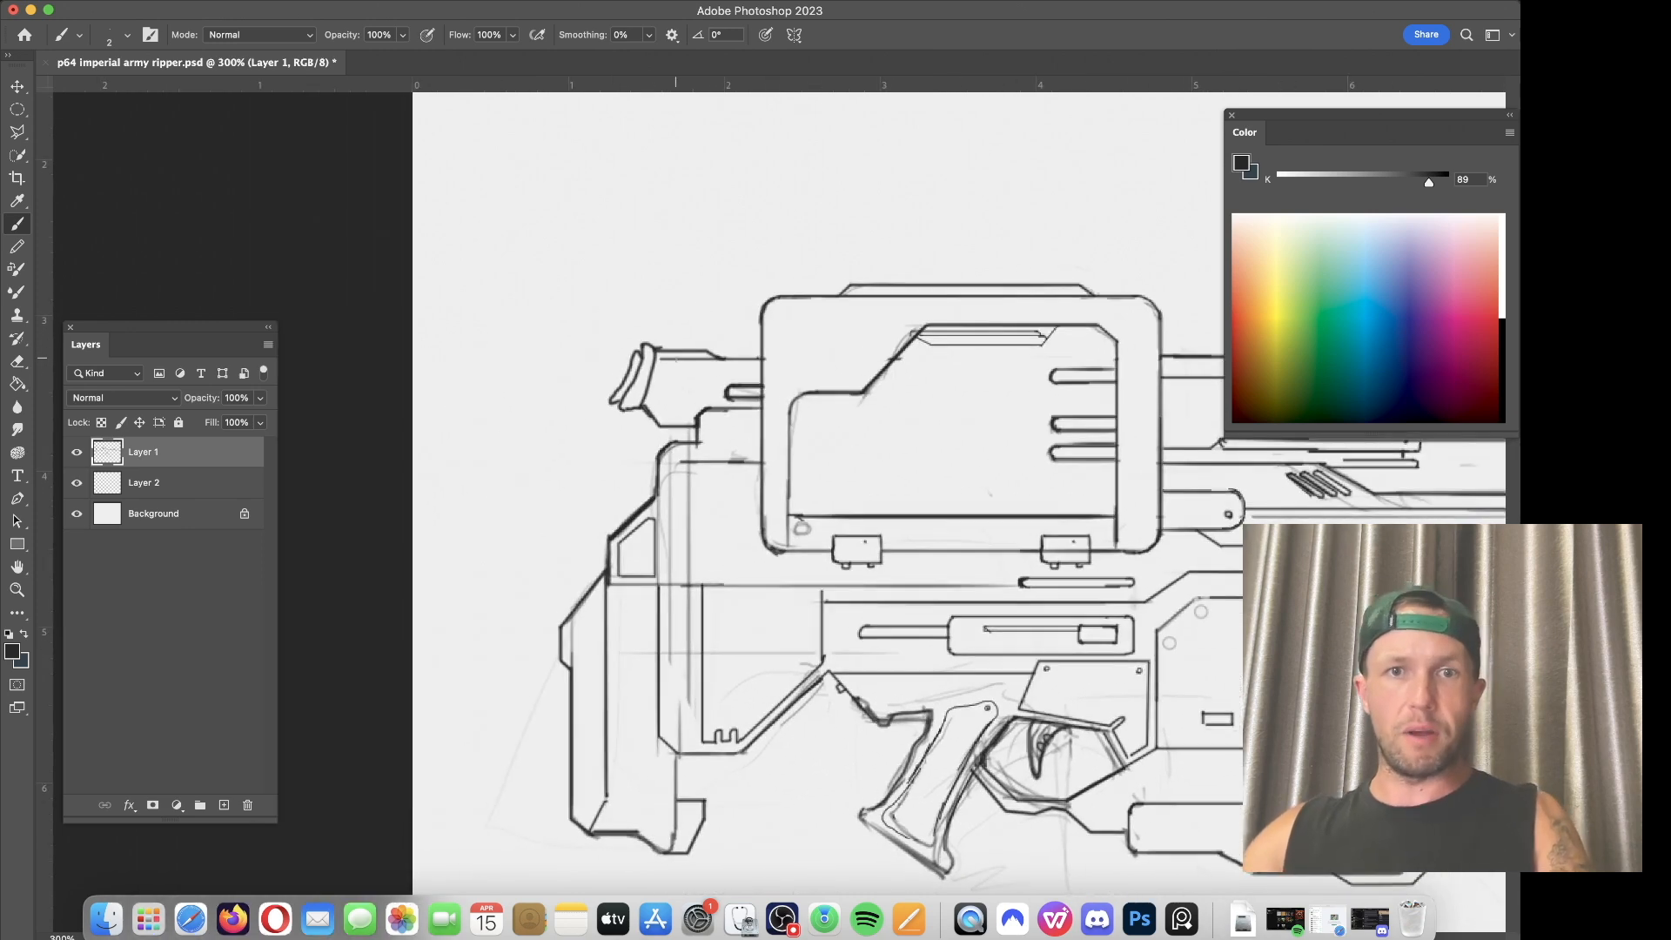
key("e")
left_click_drag(663, 360, 693, 360)
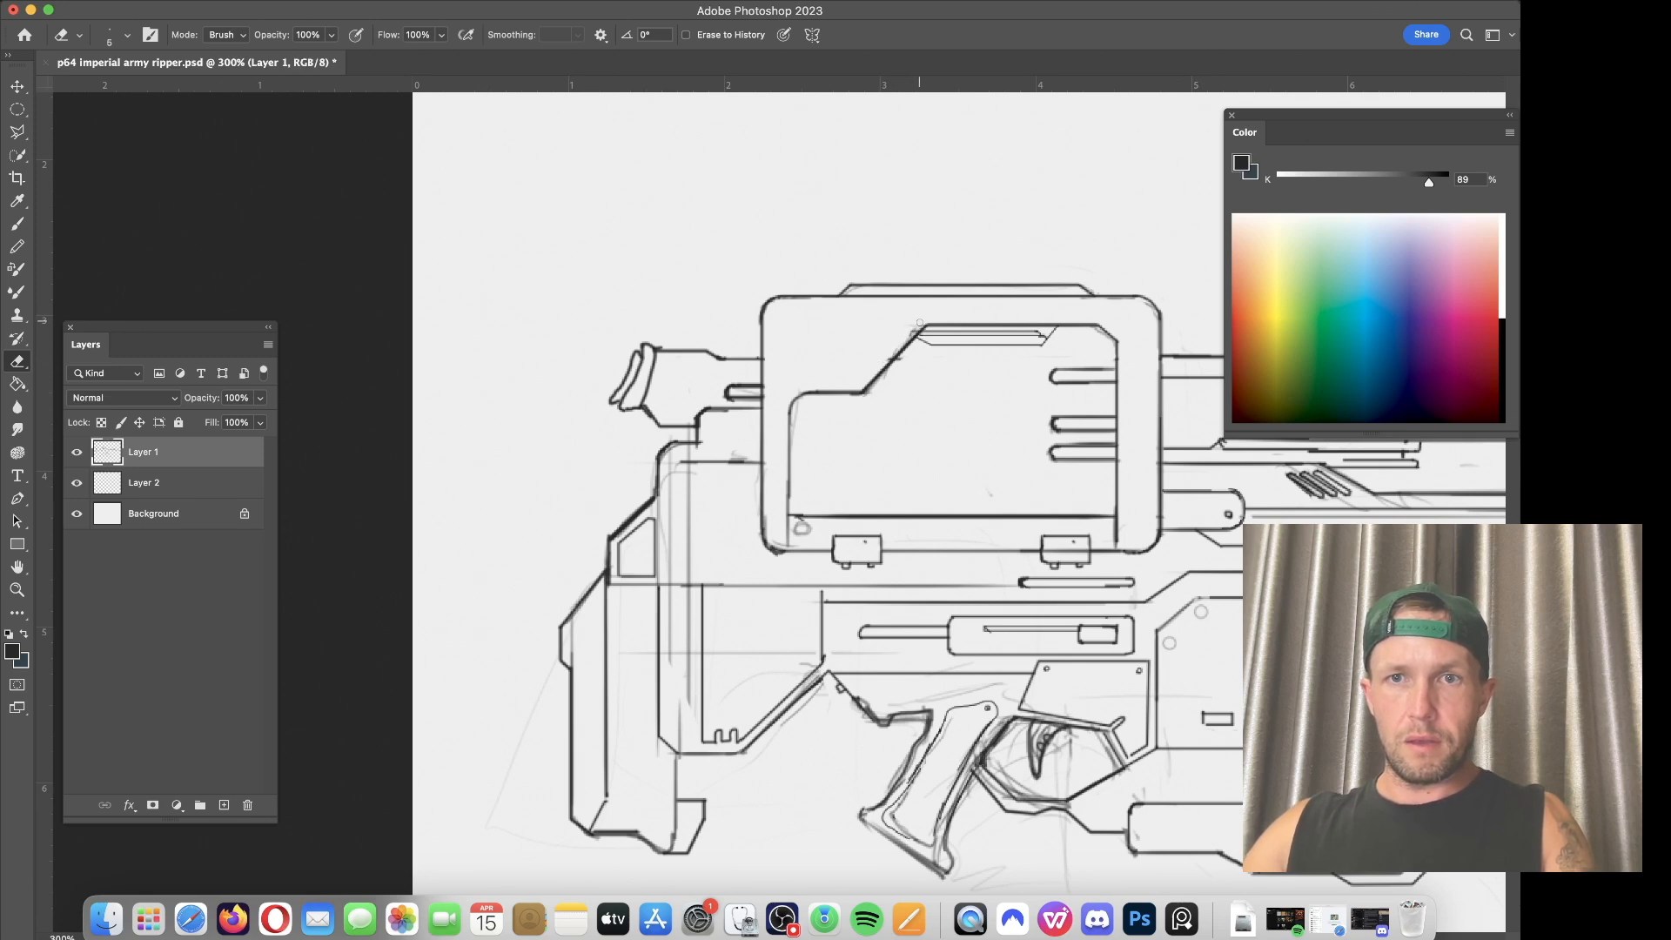
mouse_move(884, 363)
left_mouse_down()
mouse_move(916, 331)
mouse_move(863, 396)
left_mouse_up()
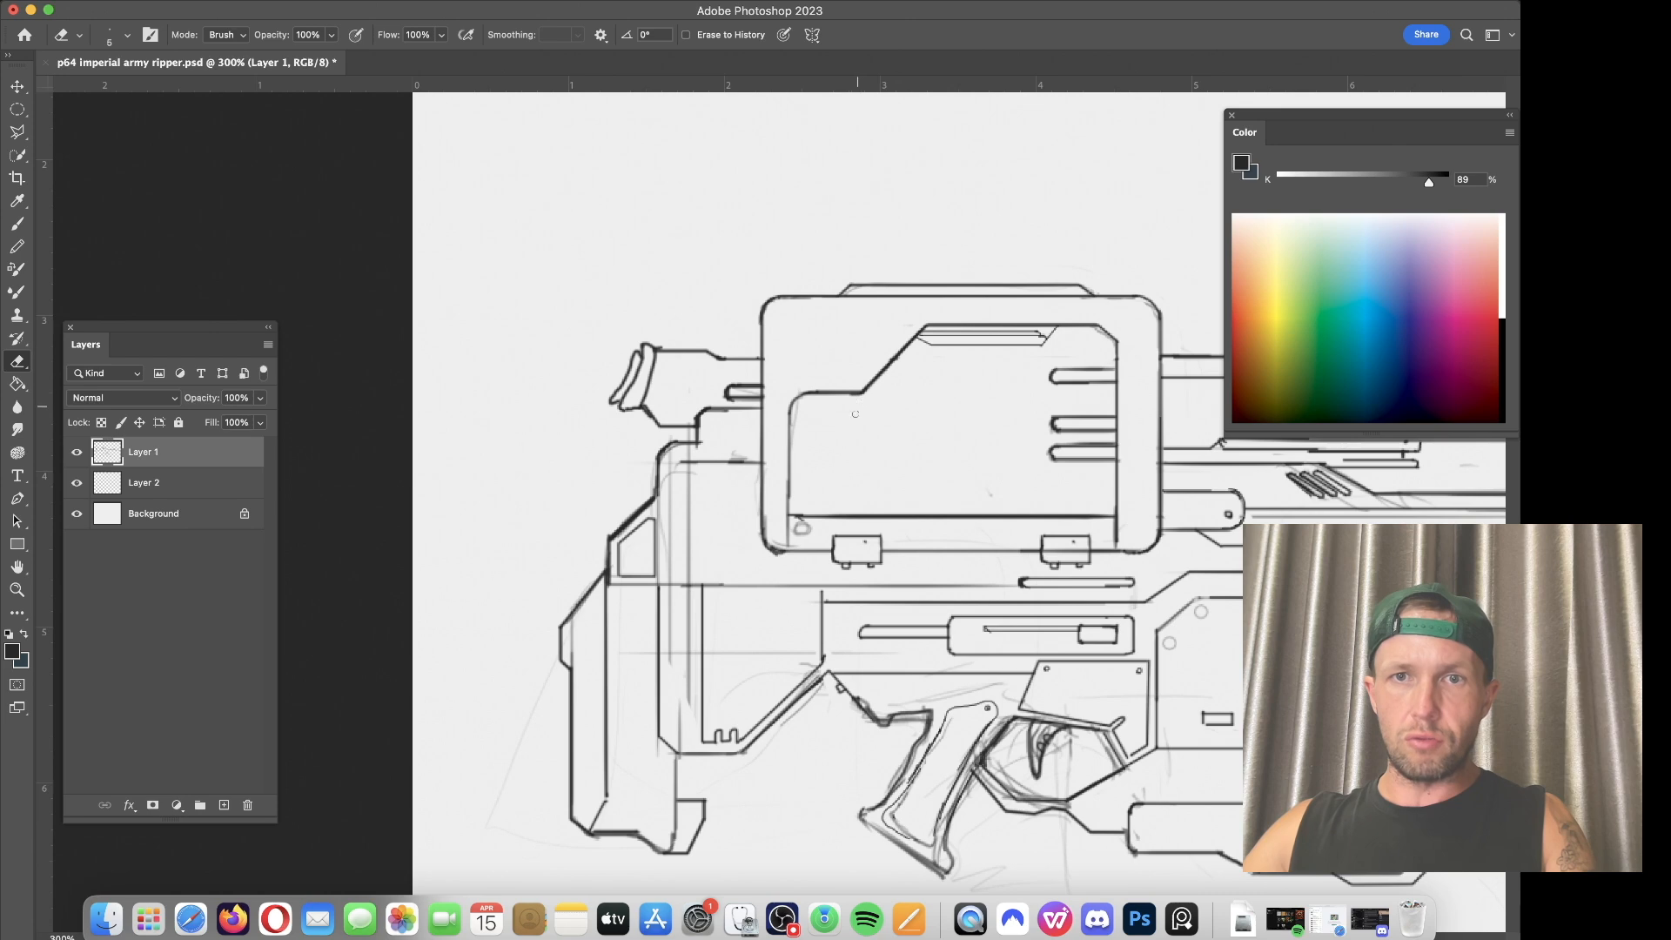
Step: Ink a panel with one slanted edge in the upper rear corner of the large upper box at 2 px
key("b")
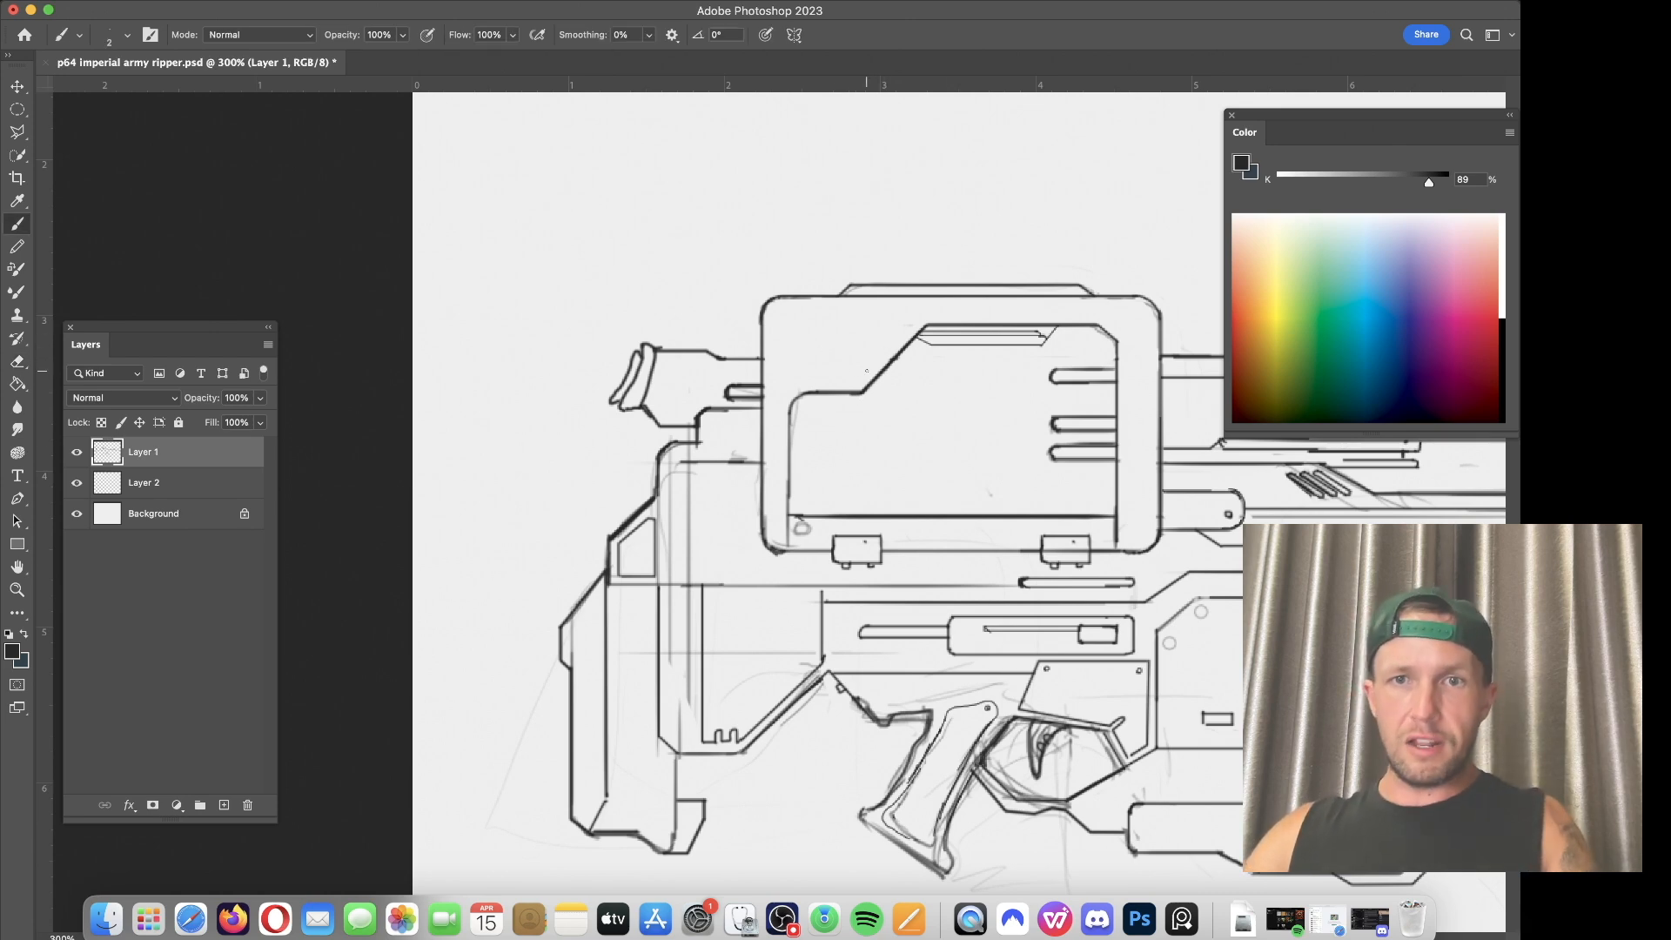
left_click_drag(919, 320, 858, 382)
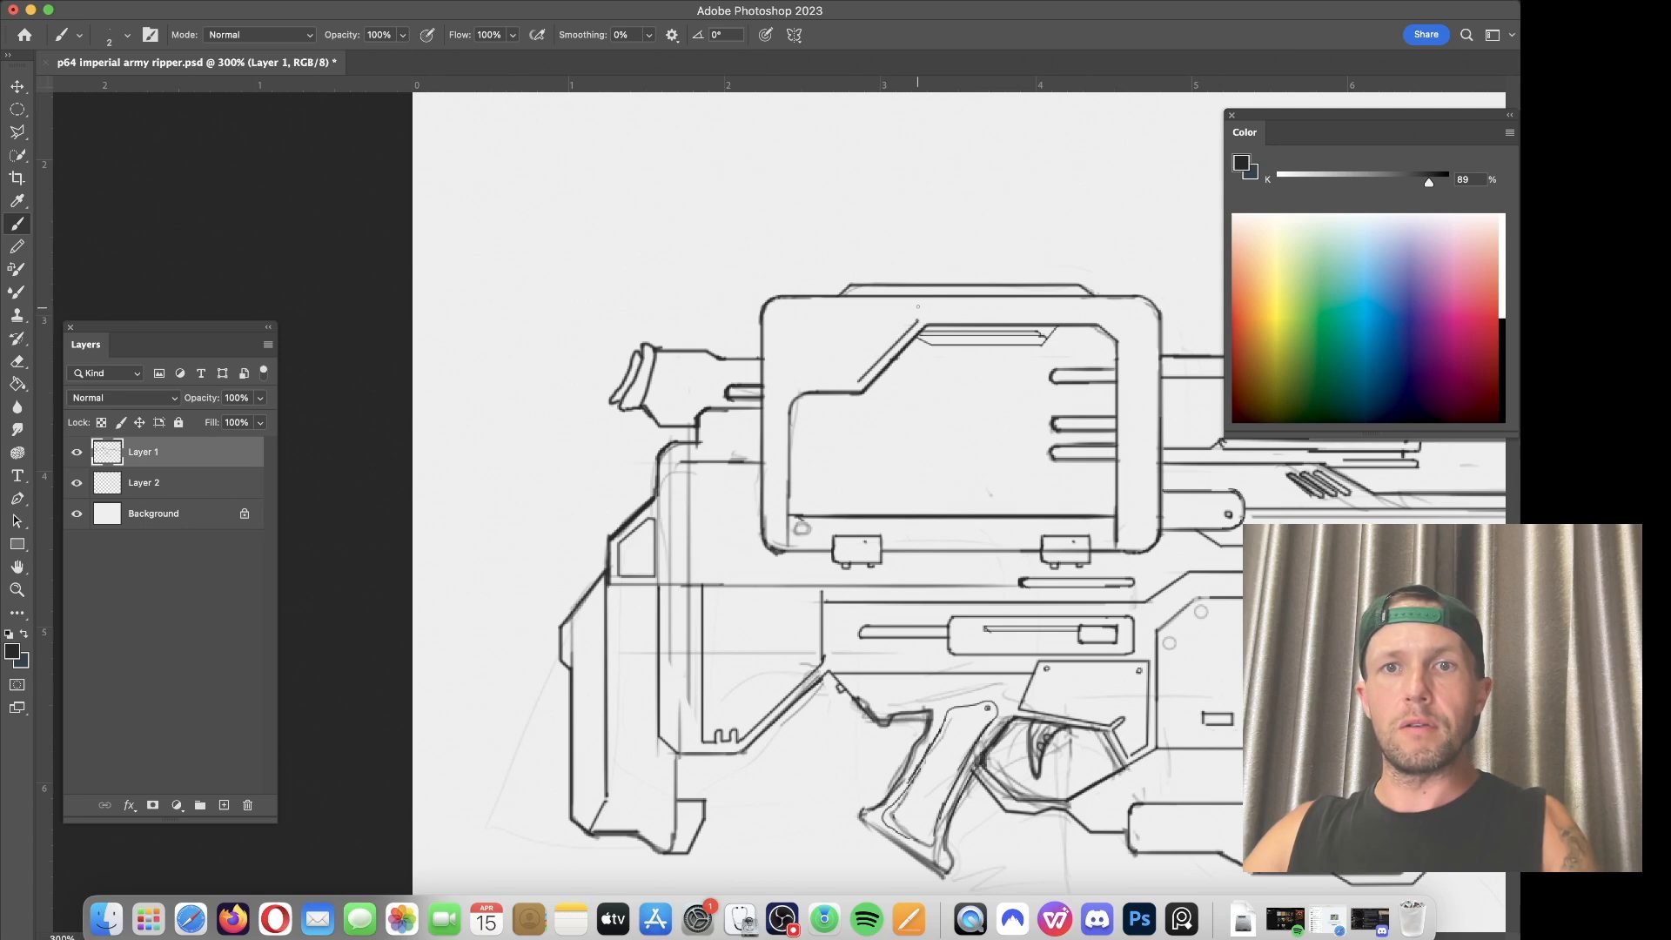
left_click_drag(918, 306, 794, 307)
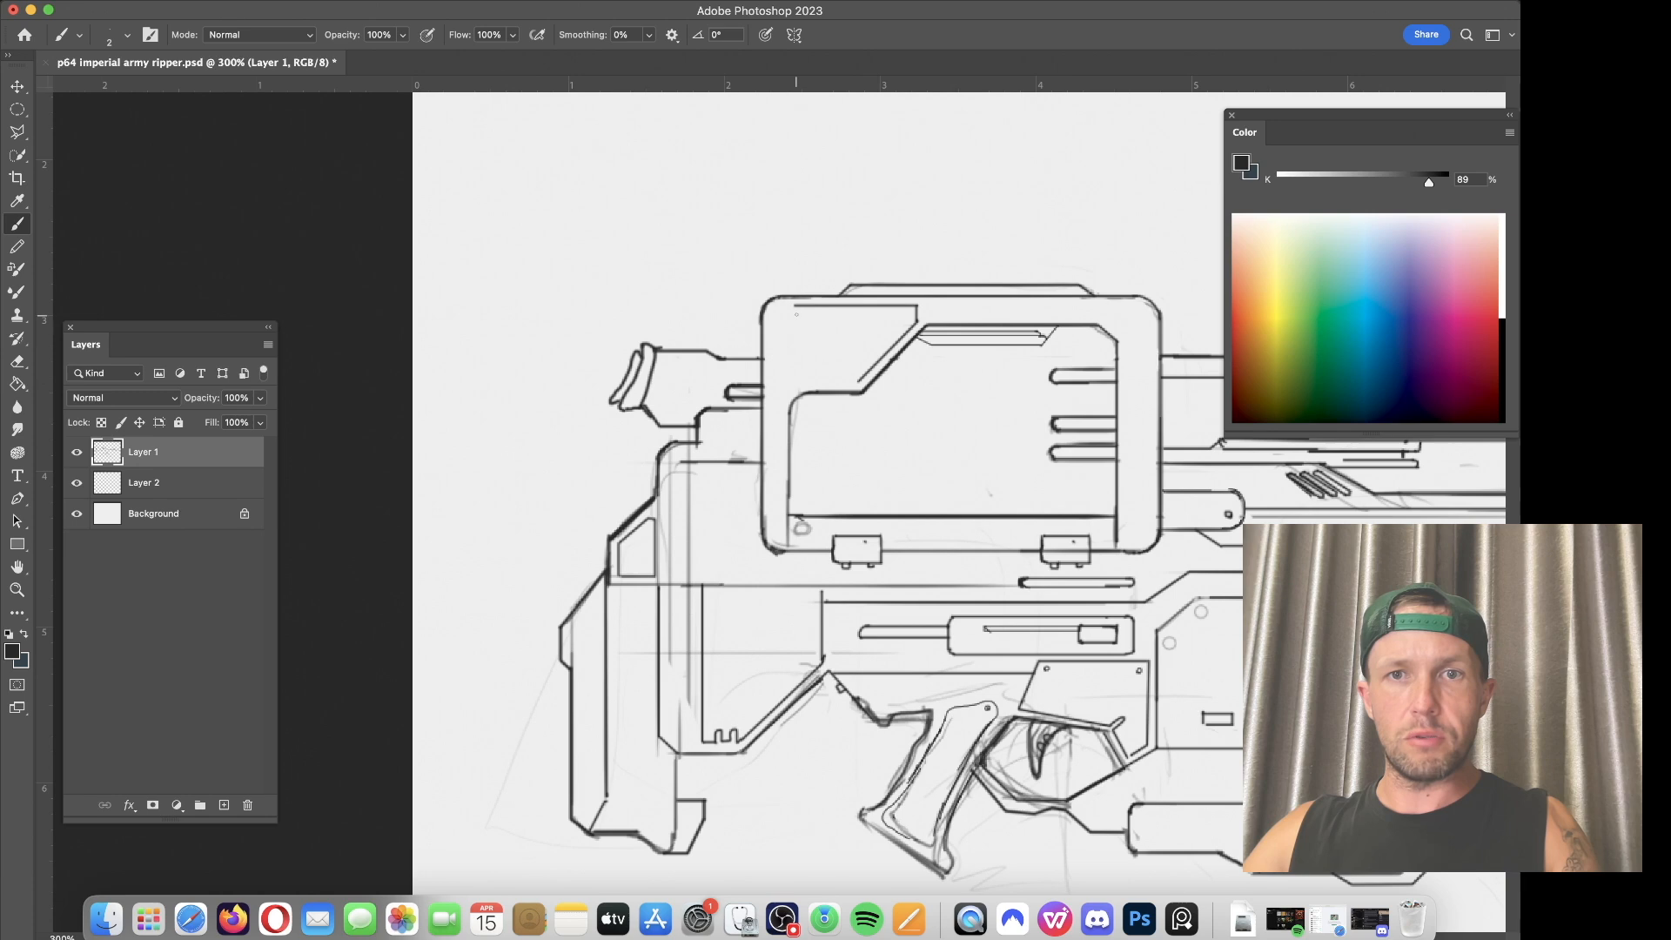
left_click_drag(792, 307, 792, 361)
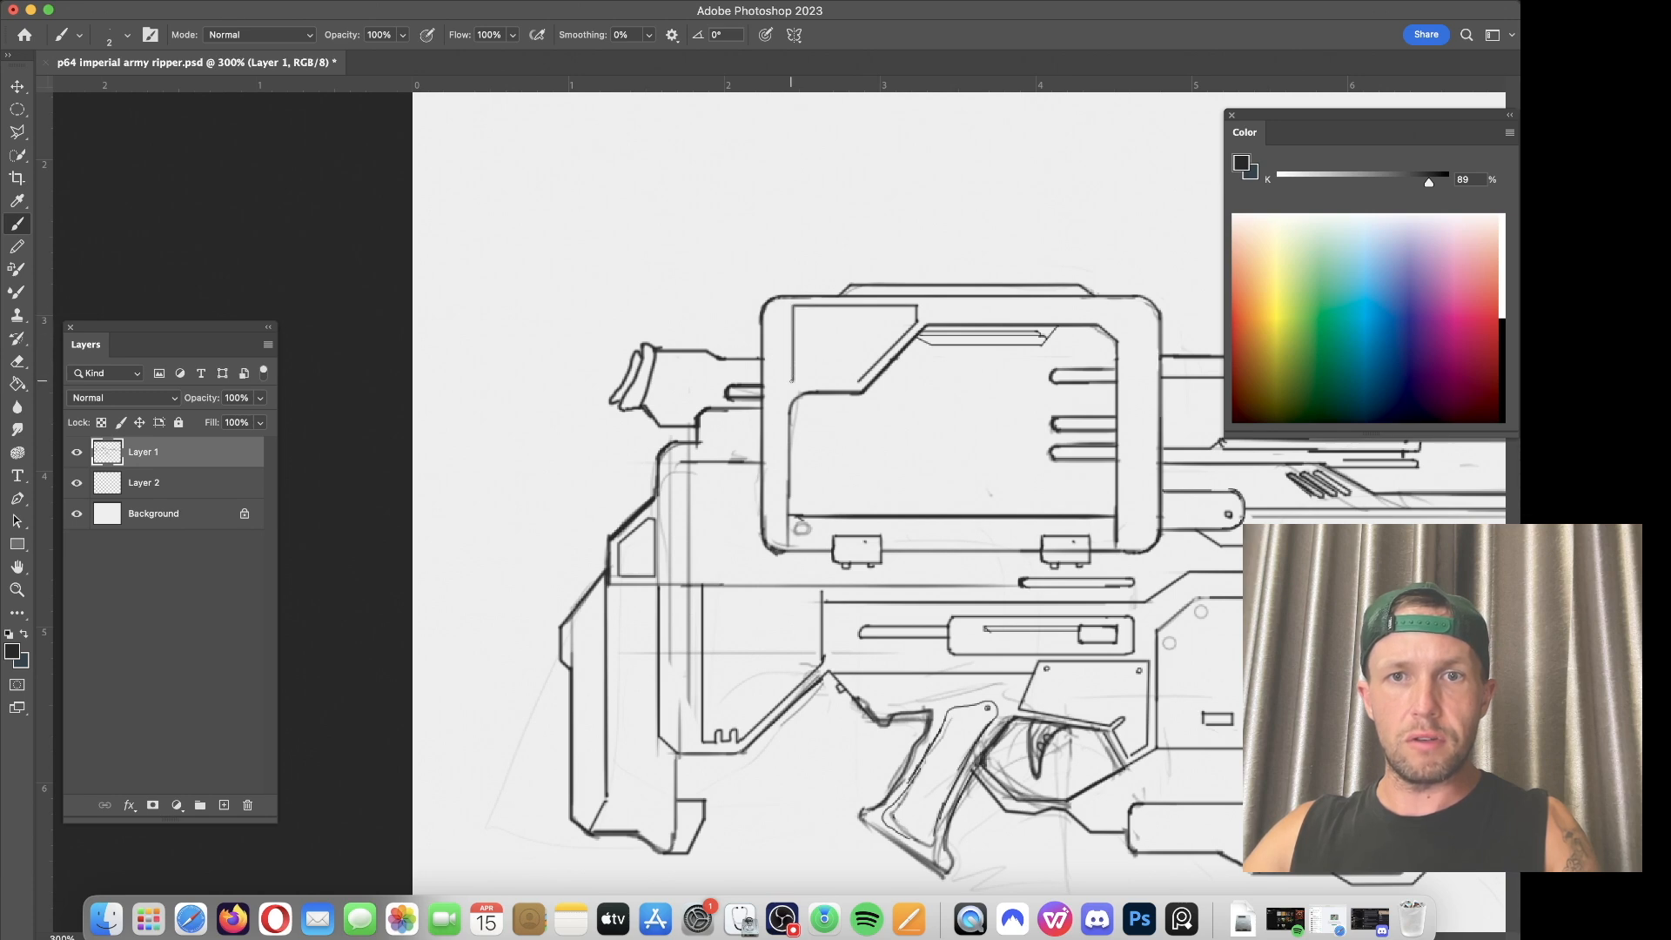
left_click_drag(793, 383, 843, 382)
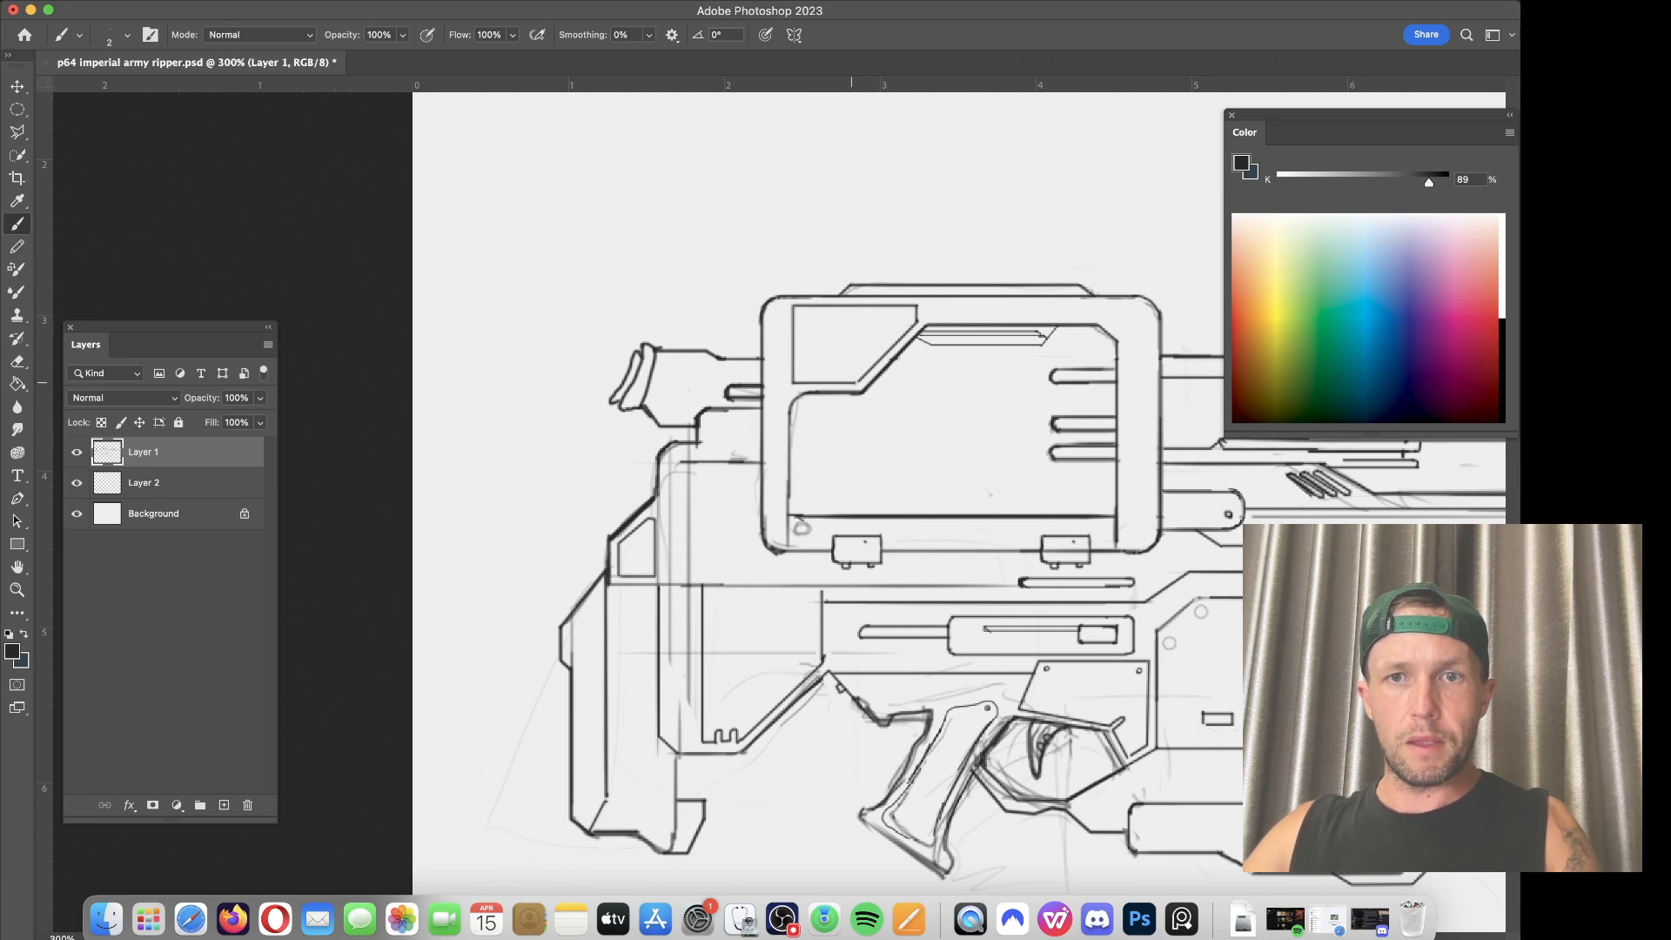
Step: Replace the slanted line at the stock butt's lower corner with a curved one at 2 px, and ink a short horizontal line above
key("super+minus")
key("super+minus")
key("super+minus")
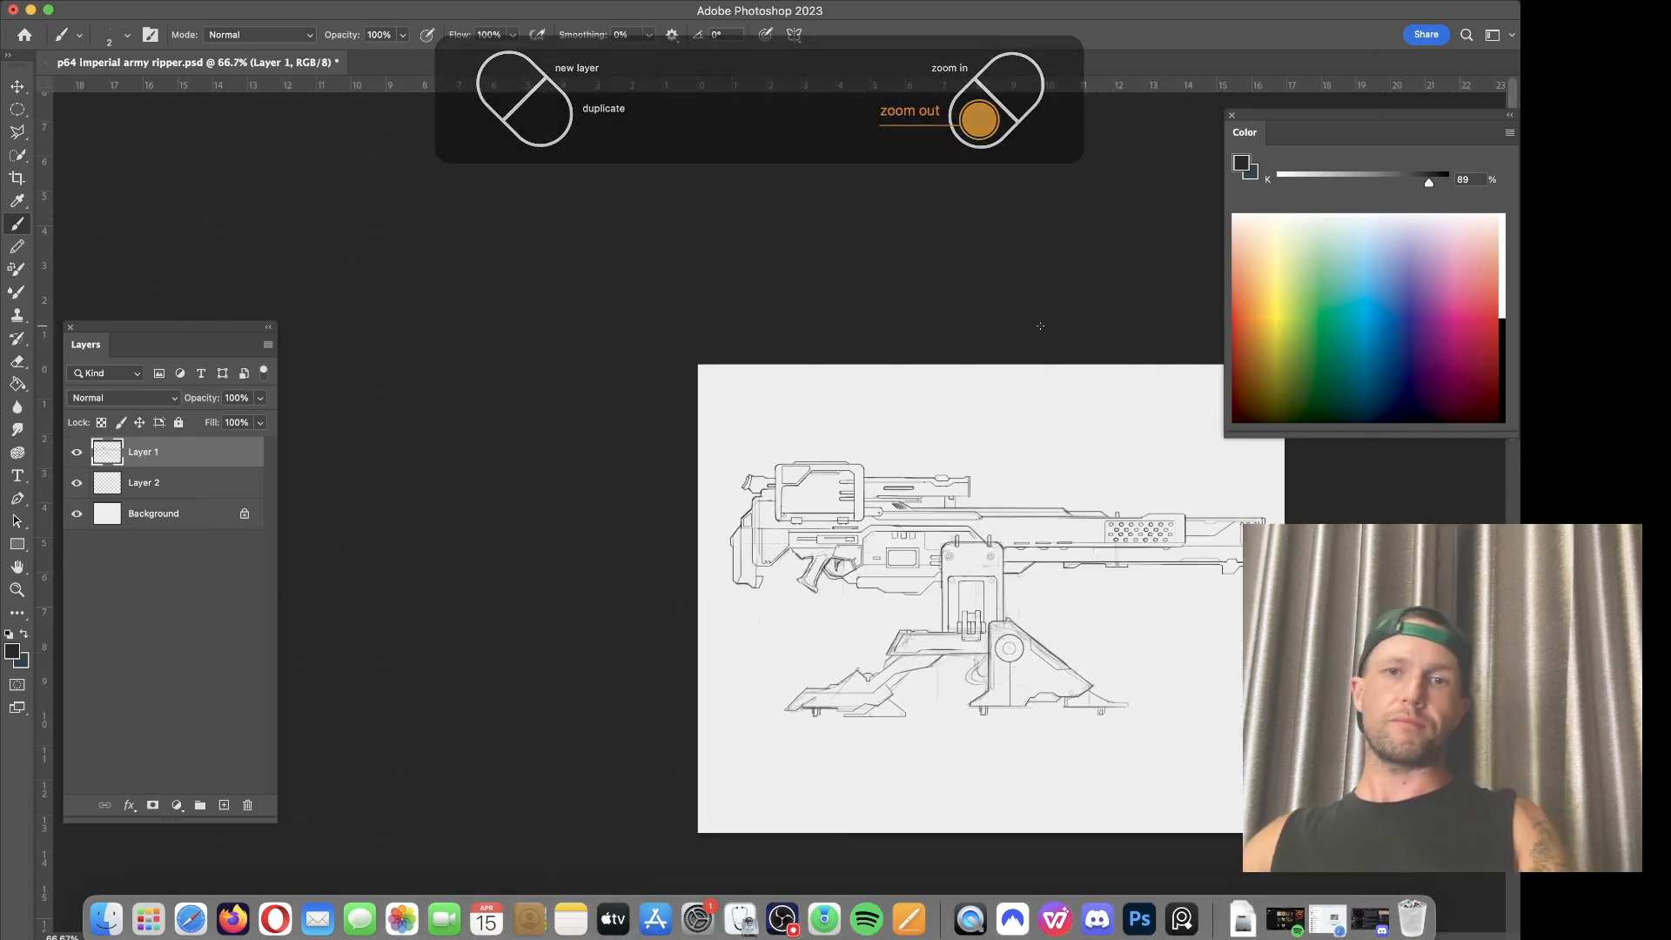
key("super+plus")
key("super+plus")
key("super+plus")
left_click_drag(1040, 325, 1033, 195)
key("e")
mouse_move(590, 680)
left_mouse_down()
mouse_move(600, 663)
mouse_move(585, 697)
left_mouse_up()
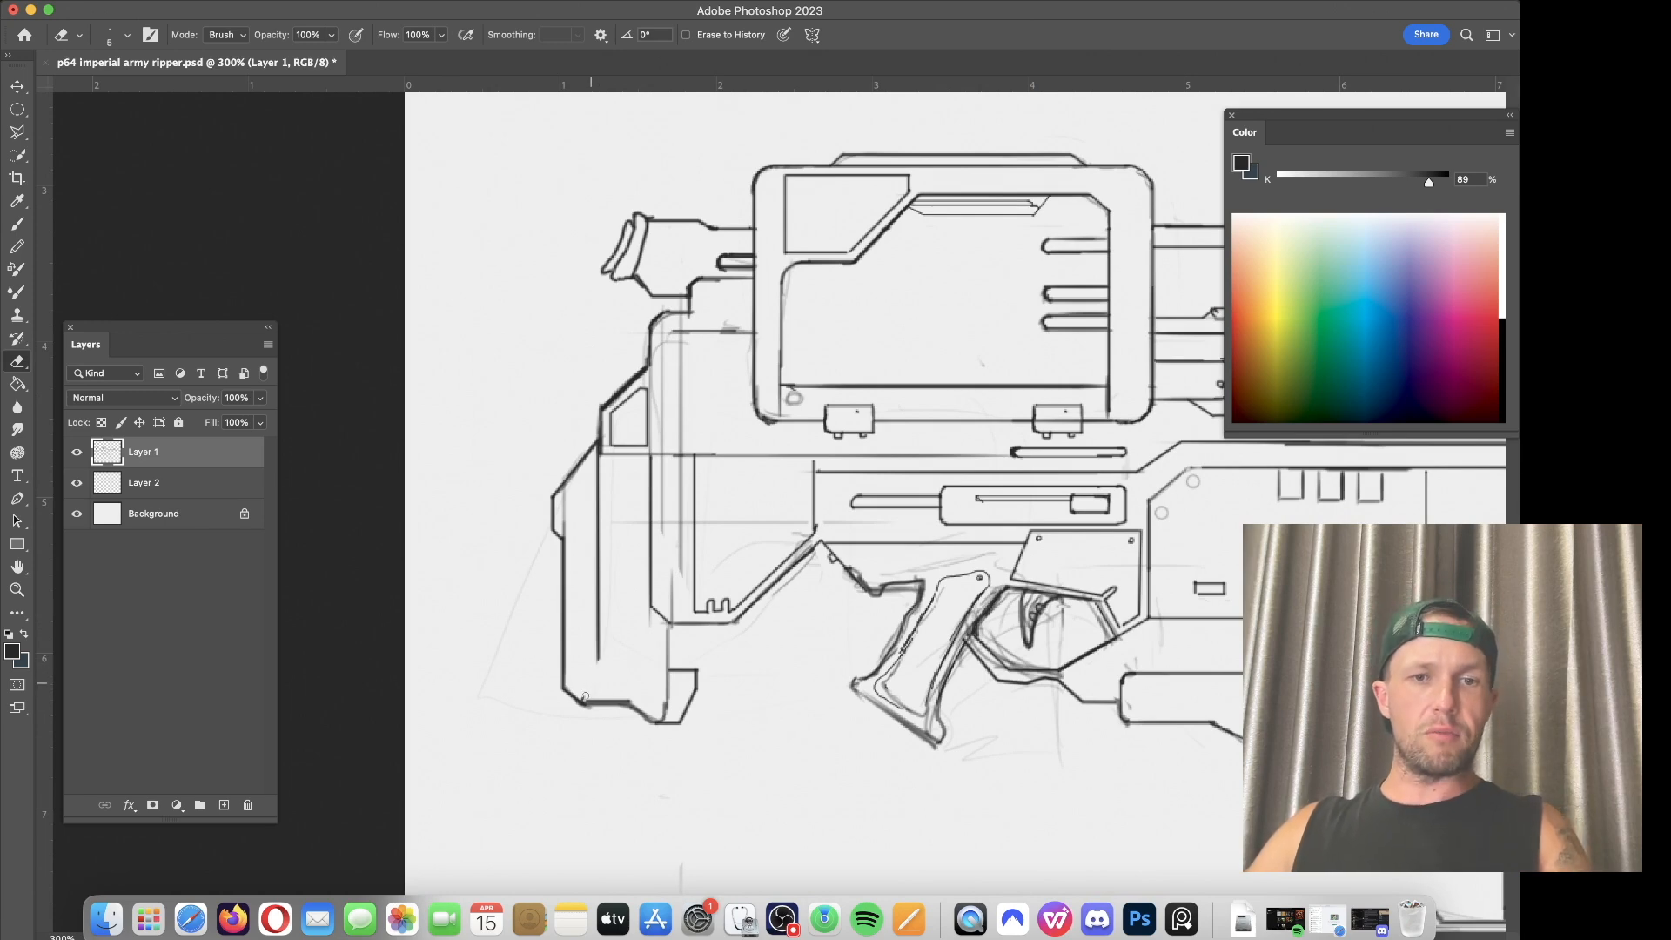
key("b")
mouse_move(596, 674)
left_mouse_down()
mouse_move(586, 699)
mouse_move(613, 678)
mouse_move(582, 696)
left_mouse_up()
key("super+z")
key("super+z")
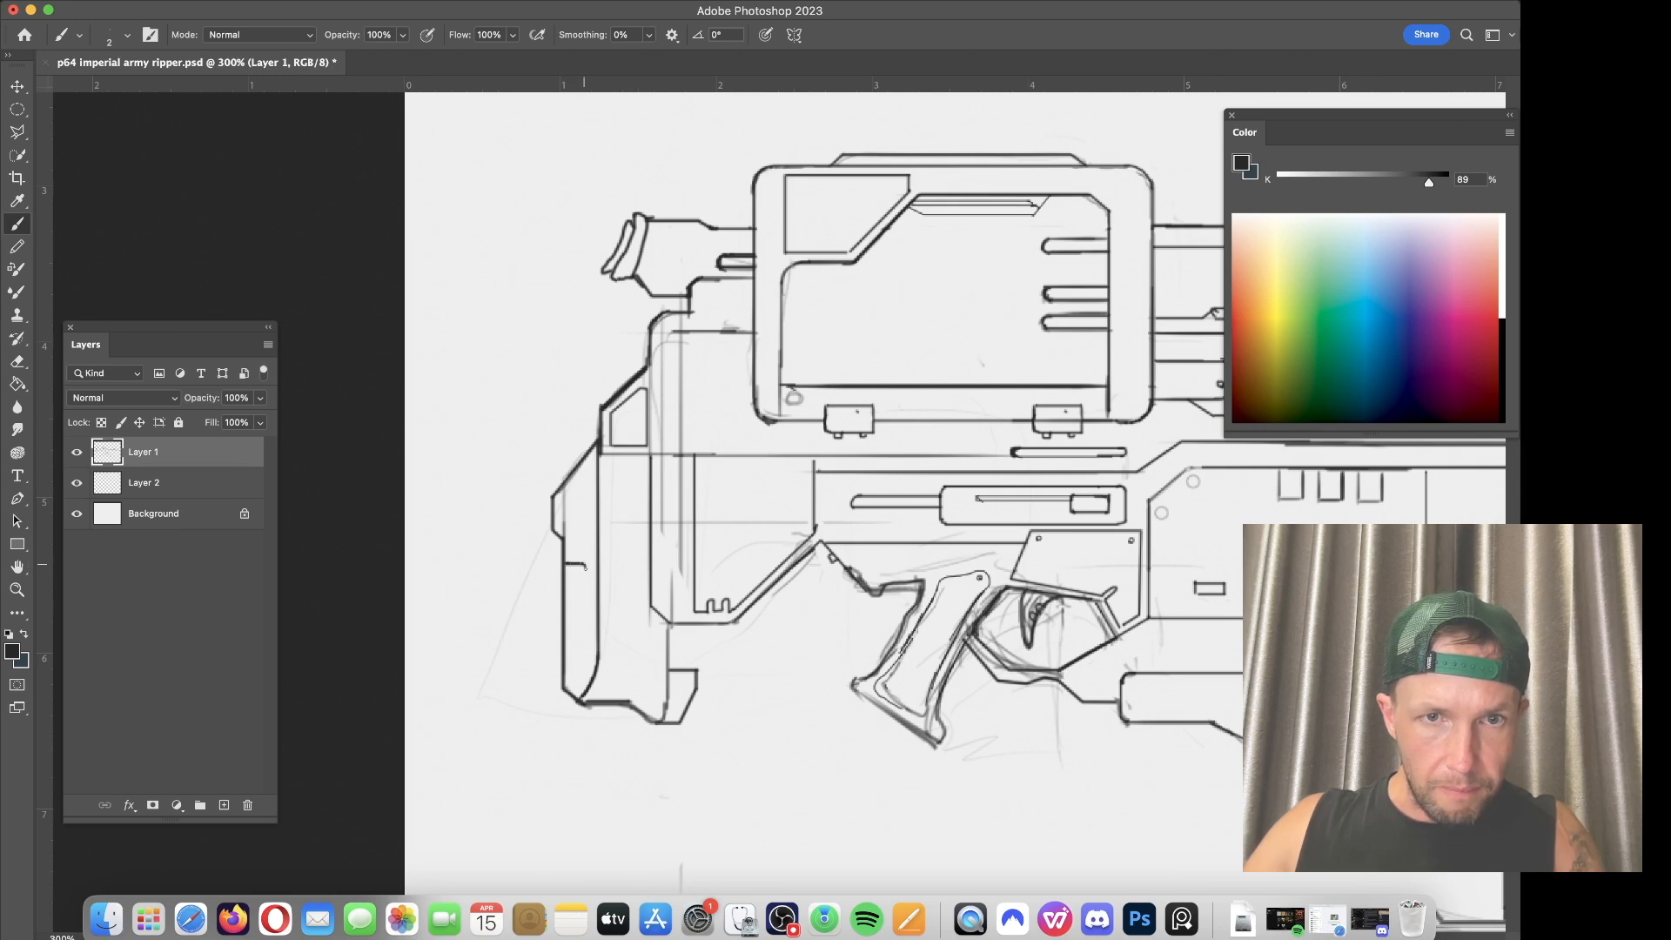
Step: Clone the short horizontal notch repeatedly down the stock butt's rear edge with the Clone Stamp to form a row of ridges
key("s")
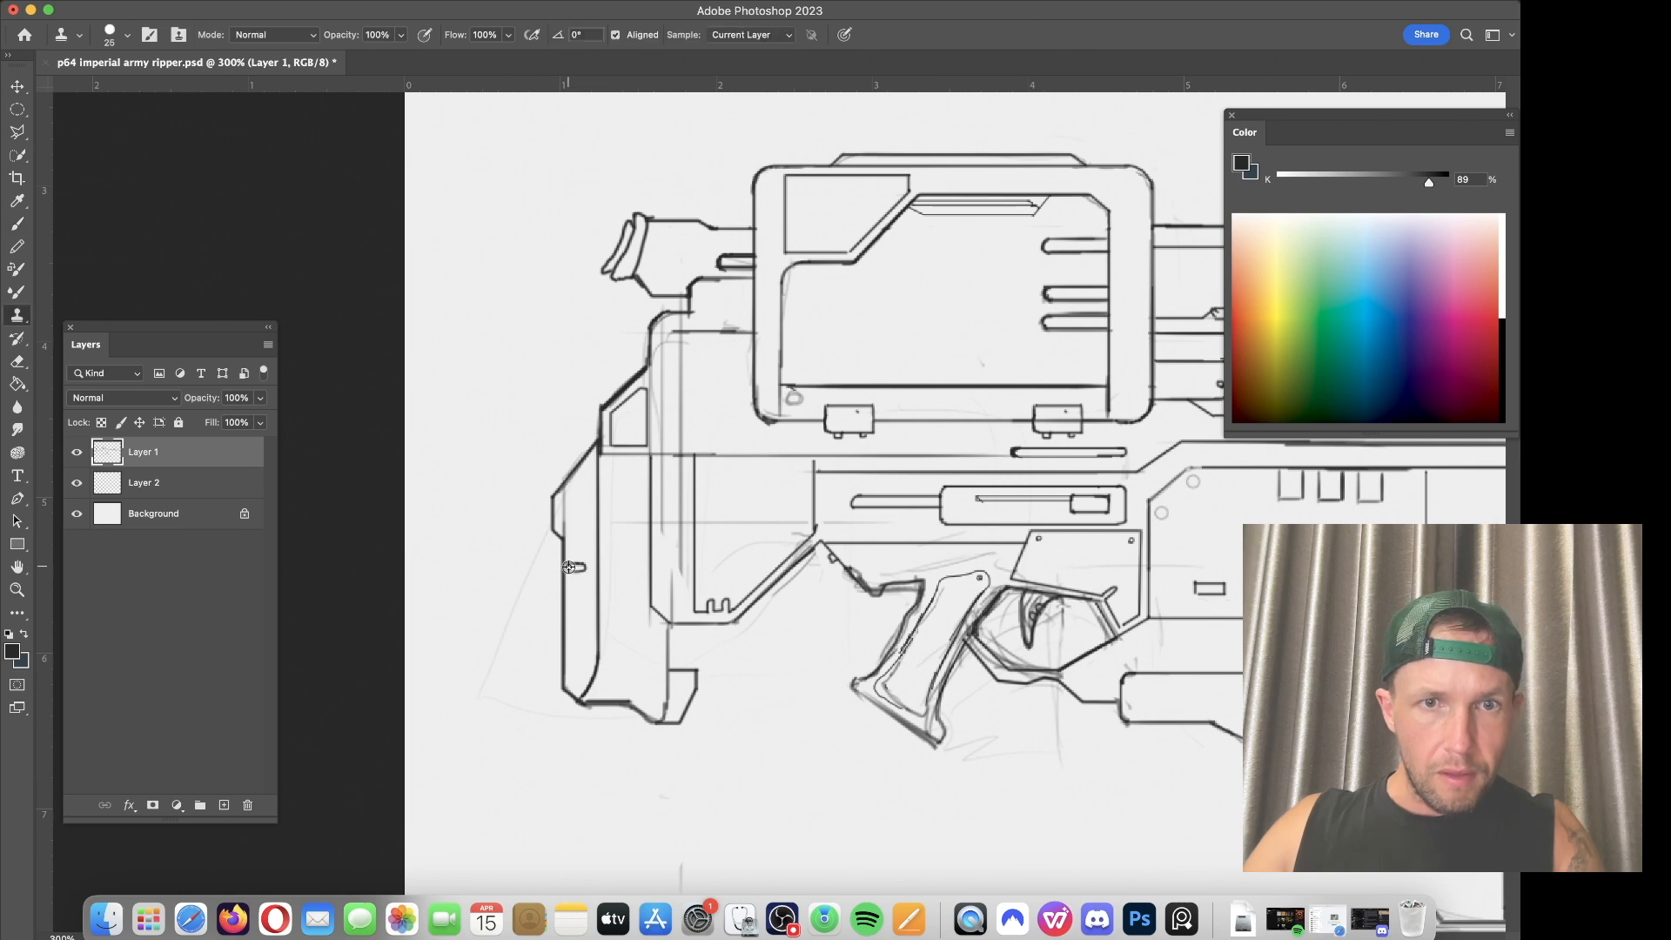
left_click_drag(569, 584, 568, 678)
key("b")
key("super+minus")
key("super+minus")
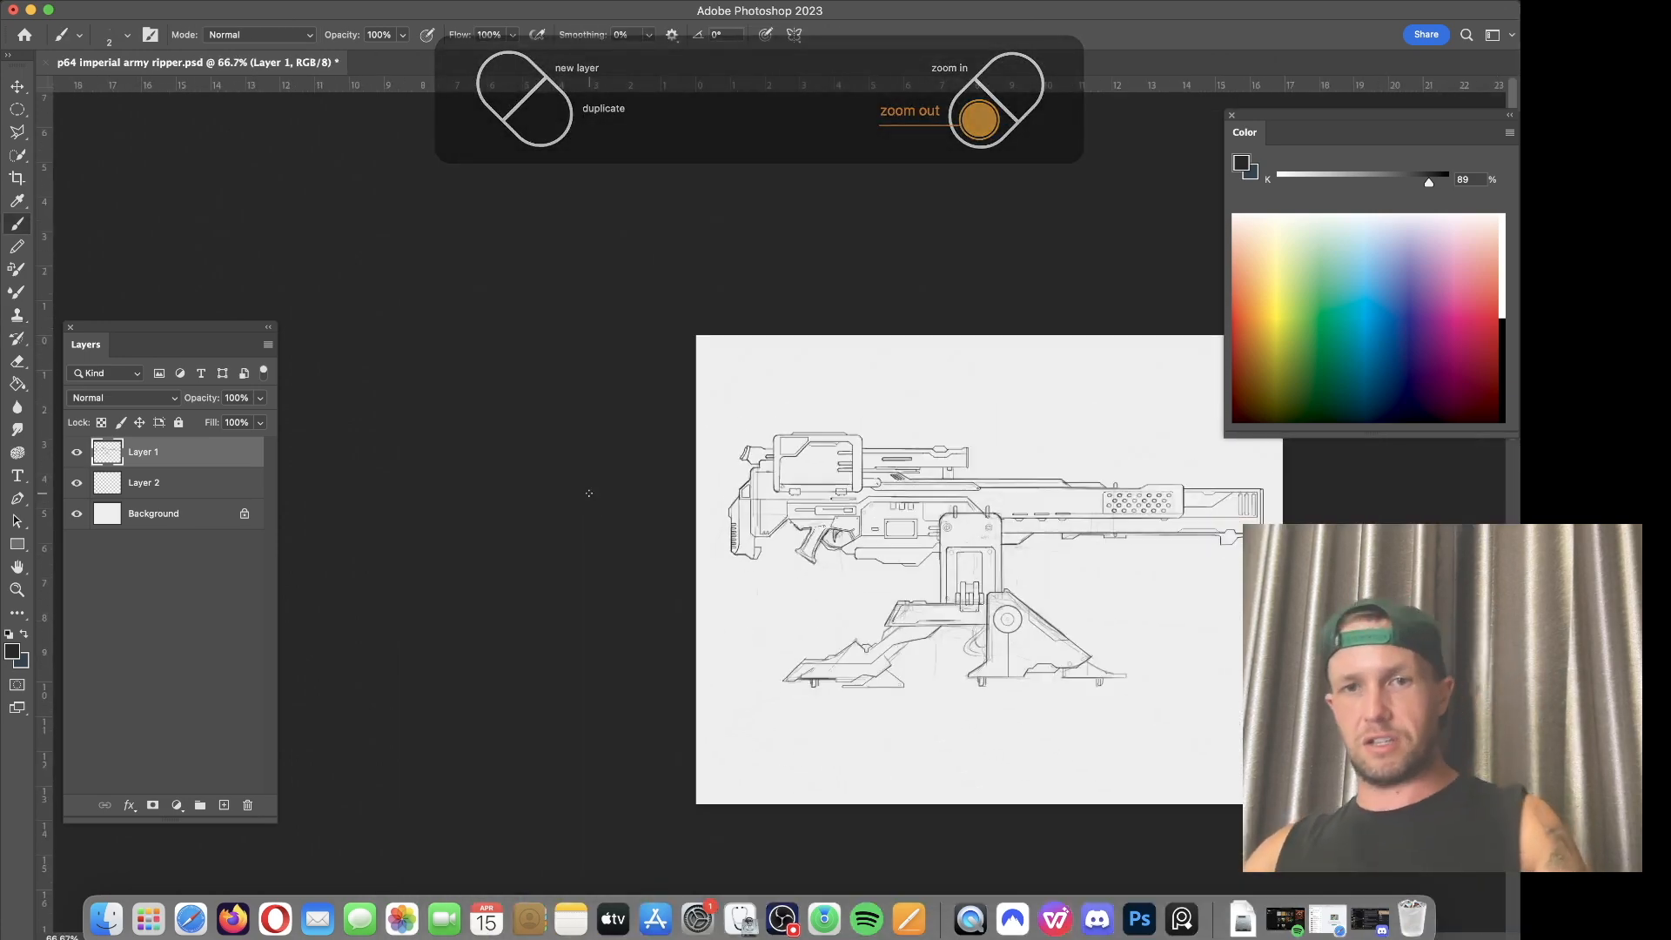
Step: Re-ink the pistol grip's rear and lower edges at 2 px, and ink a small four-sided shape and a narrow rectangular slot above it
key("super+equal")
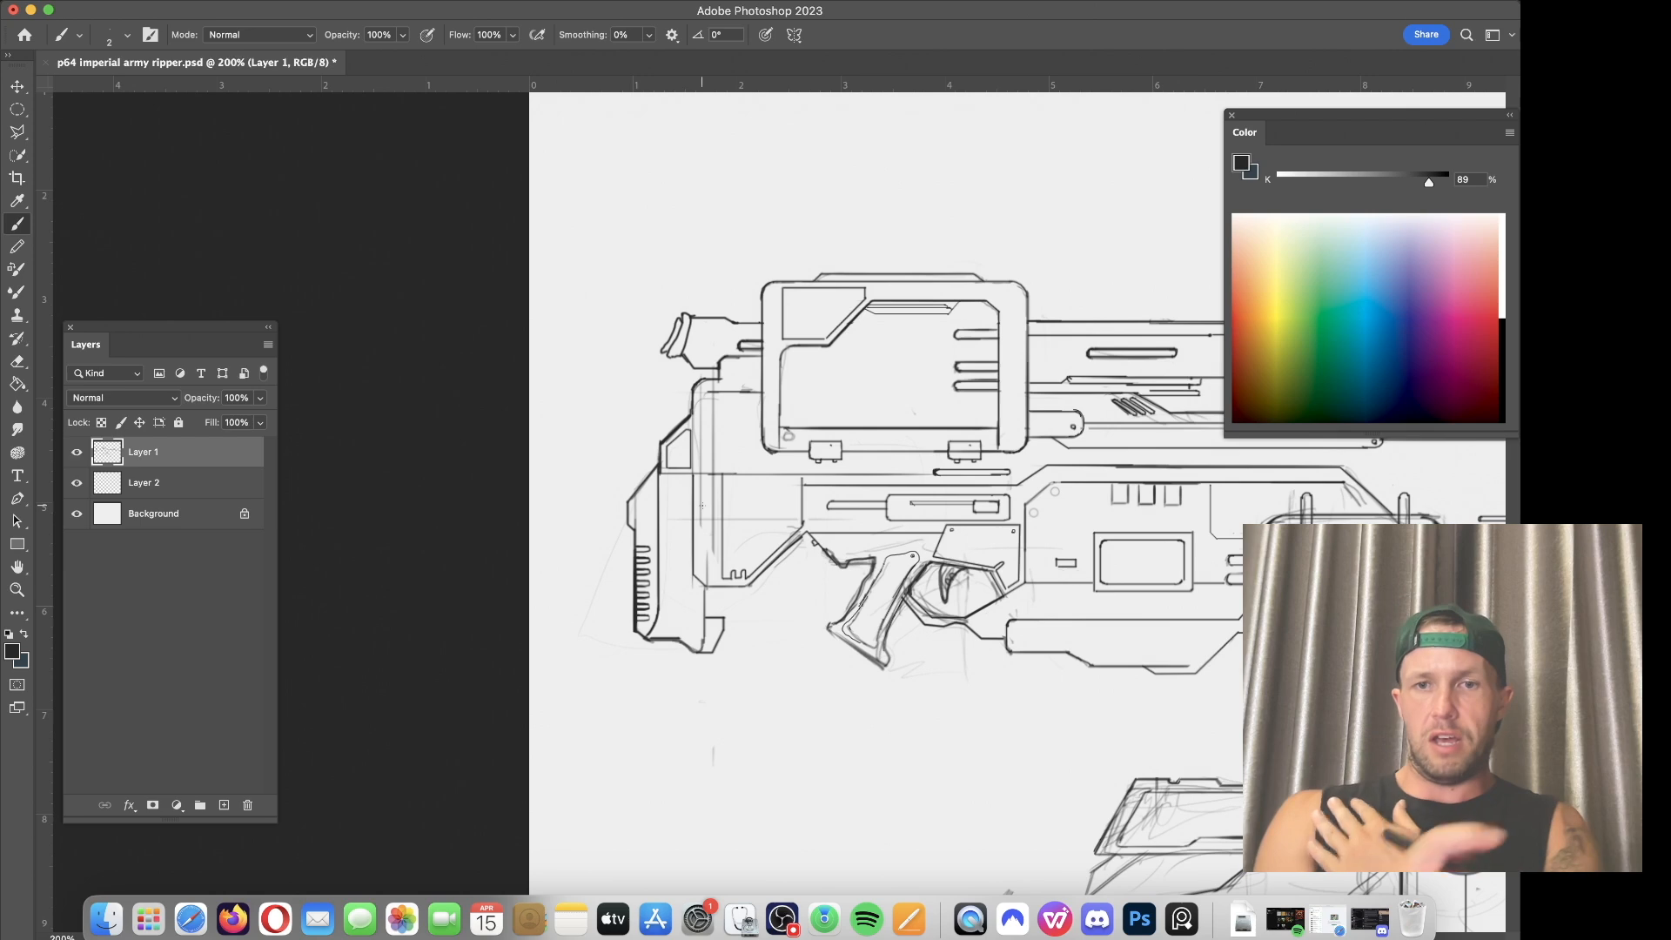
key("super+equal")
key("super+equal")
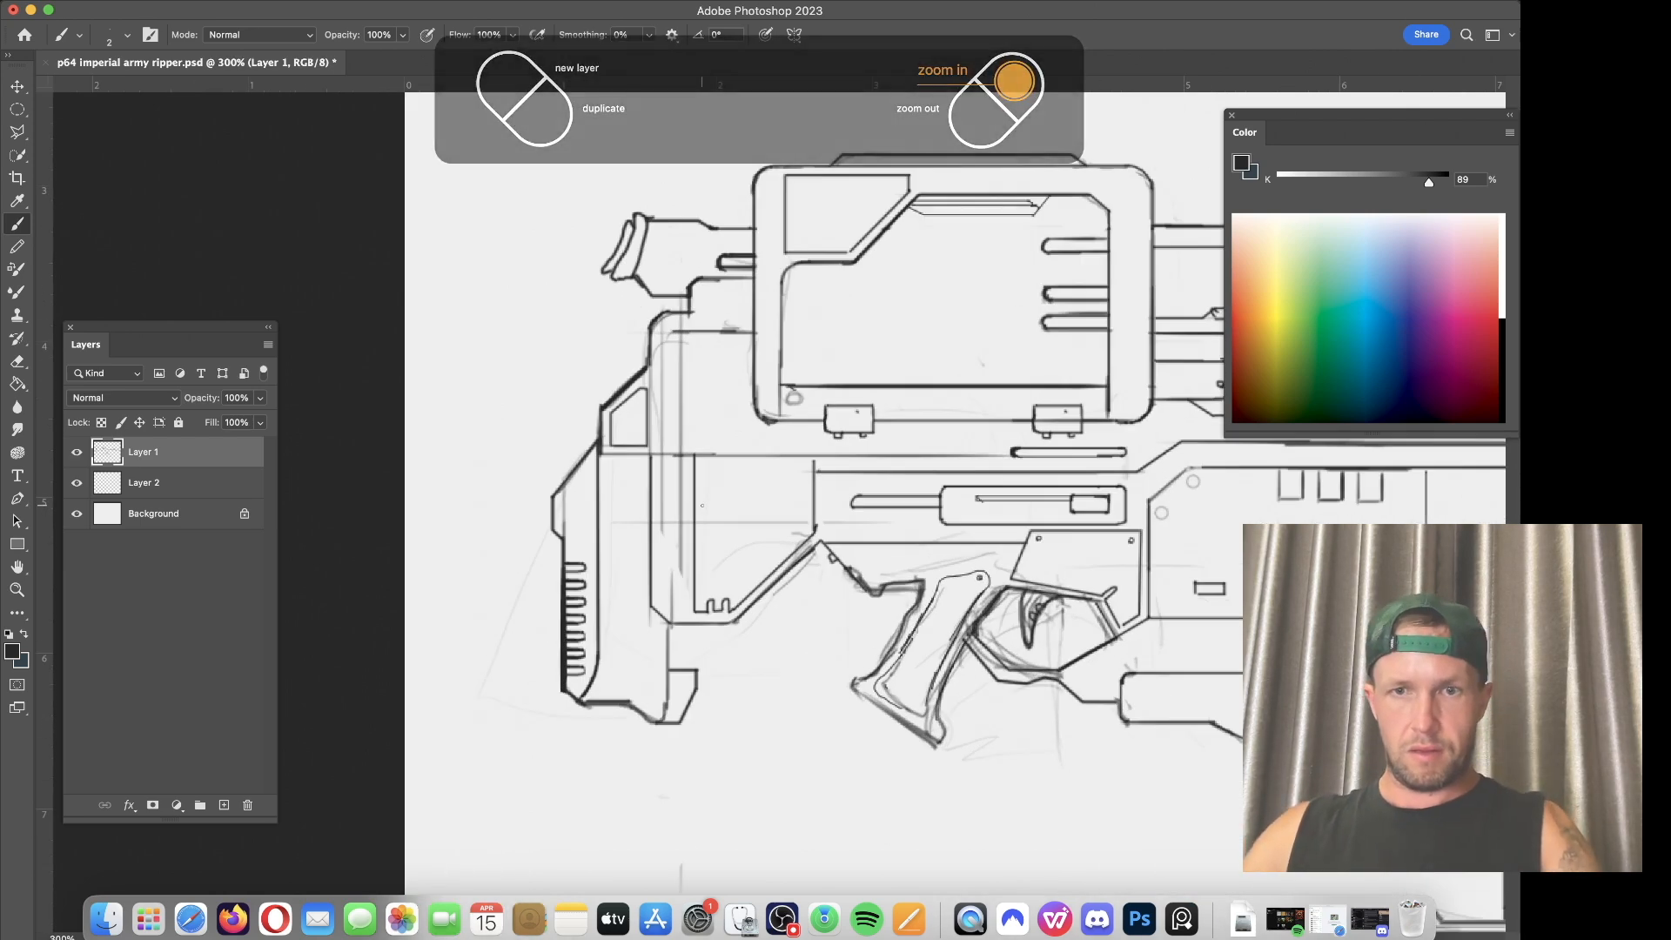
left_click_drag(856, 397, 700, 407)
key("e")
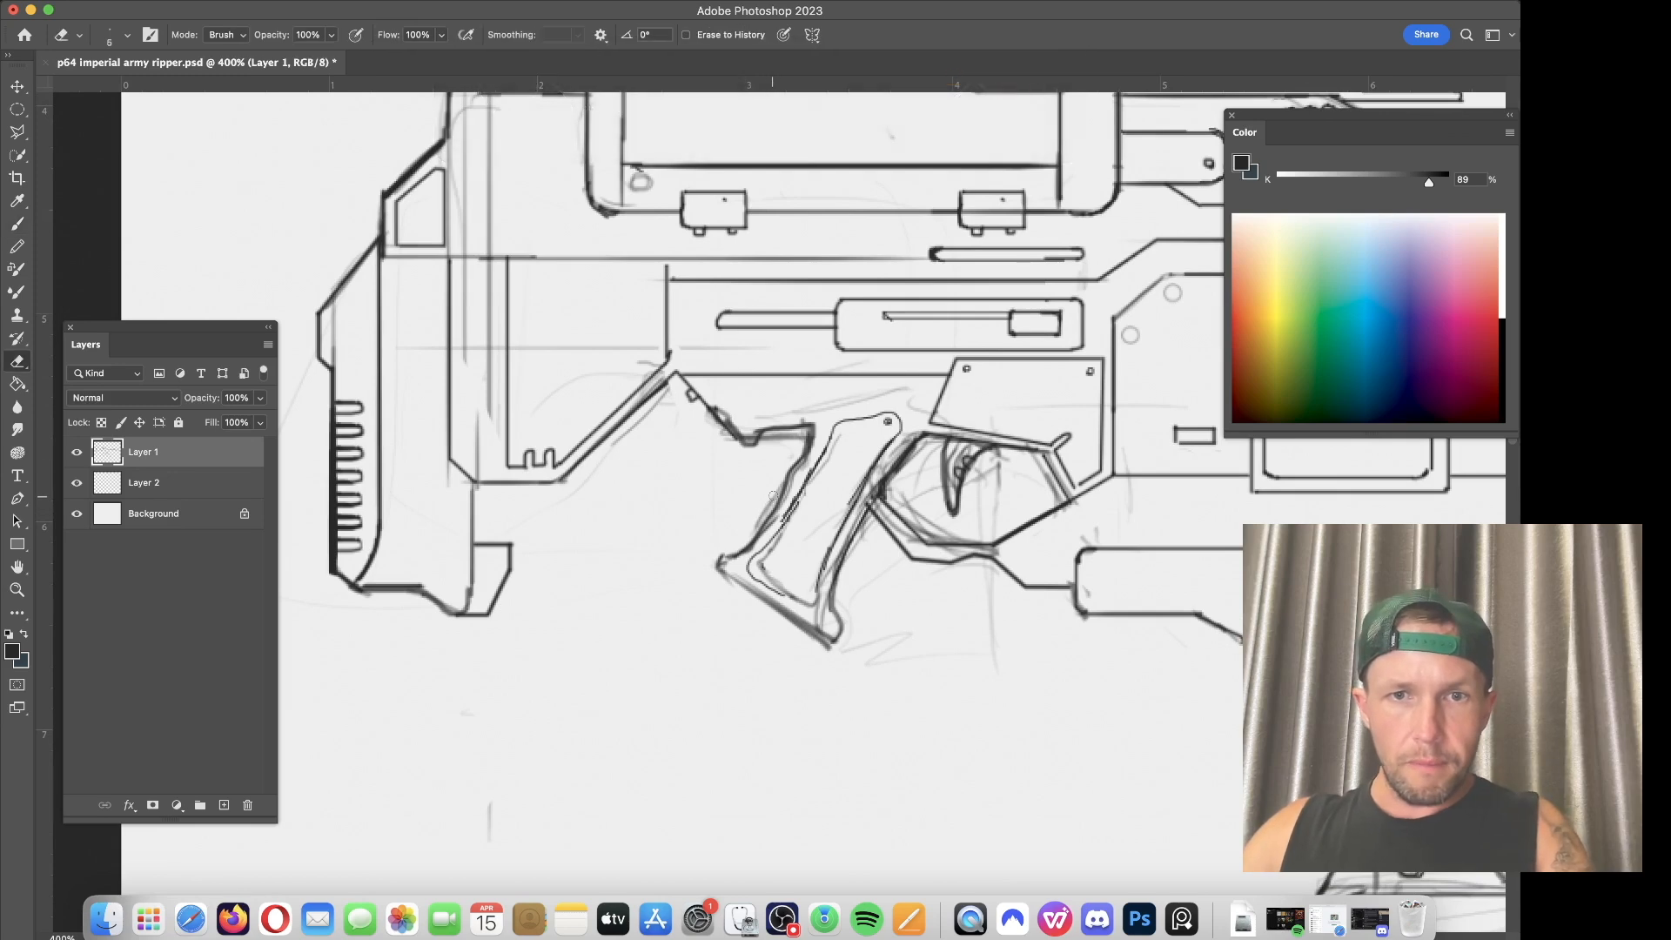
key("b")
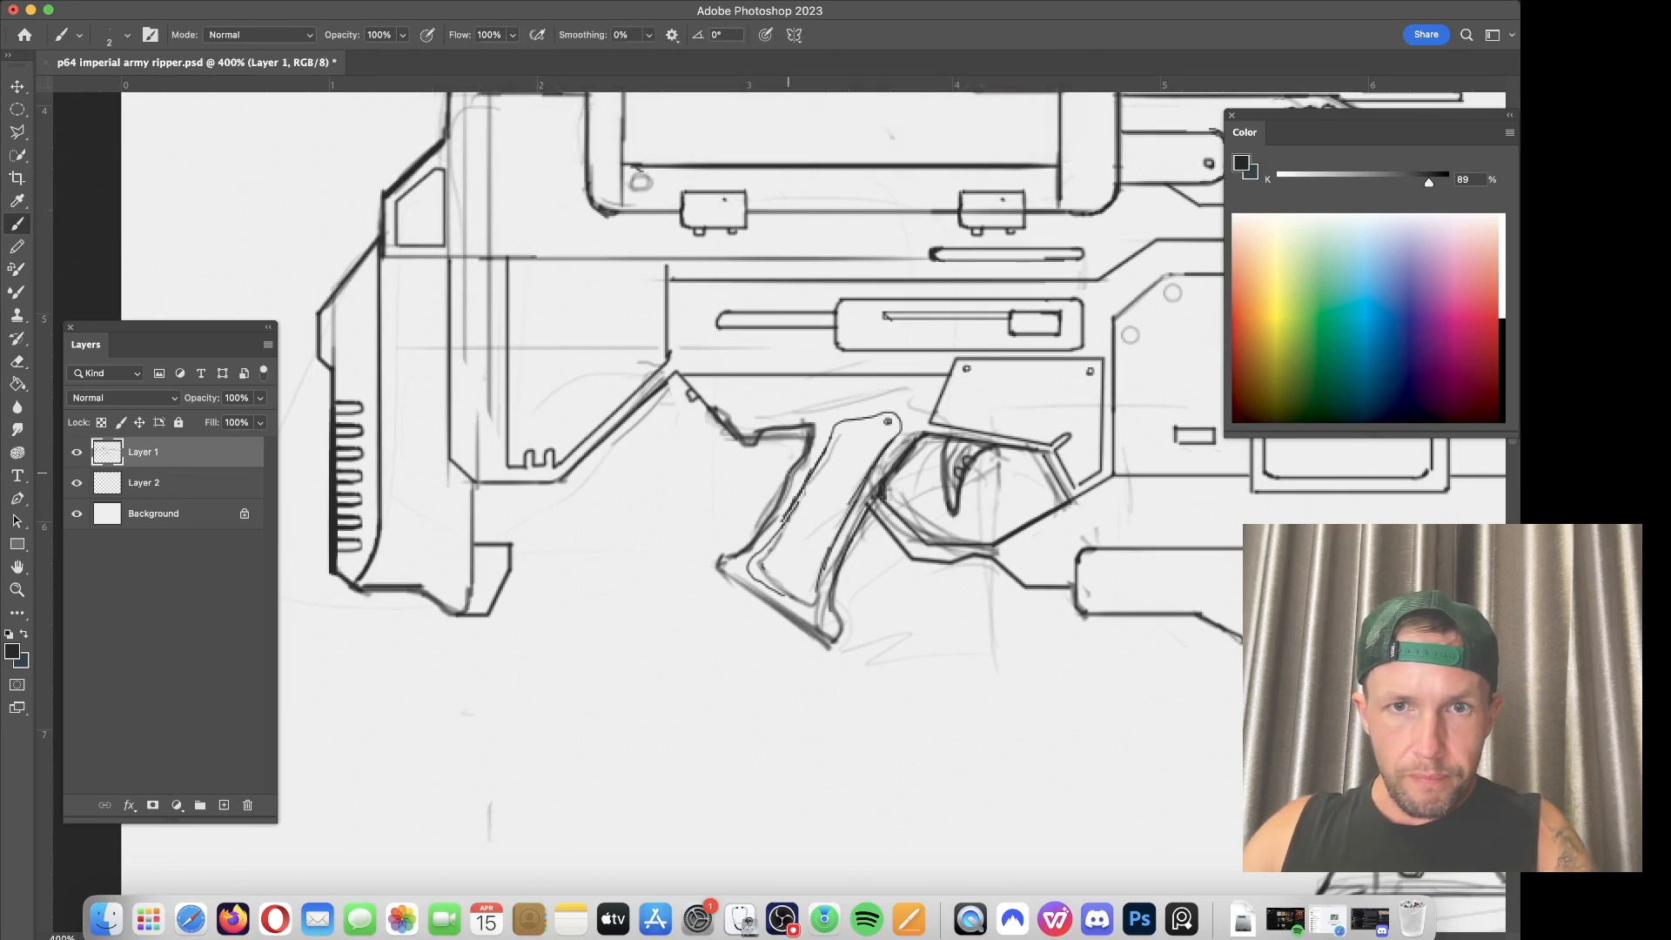
left_click_drag(779, 505, 748, 550)
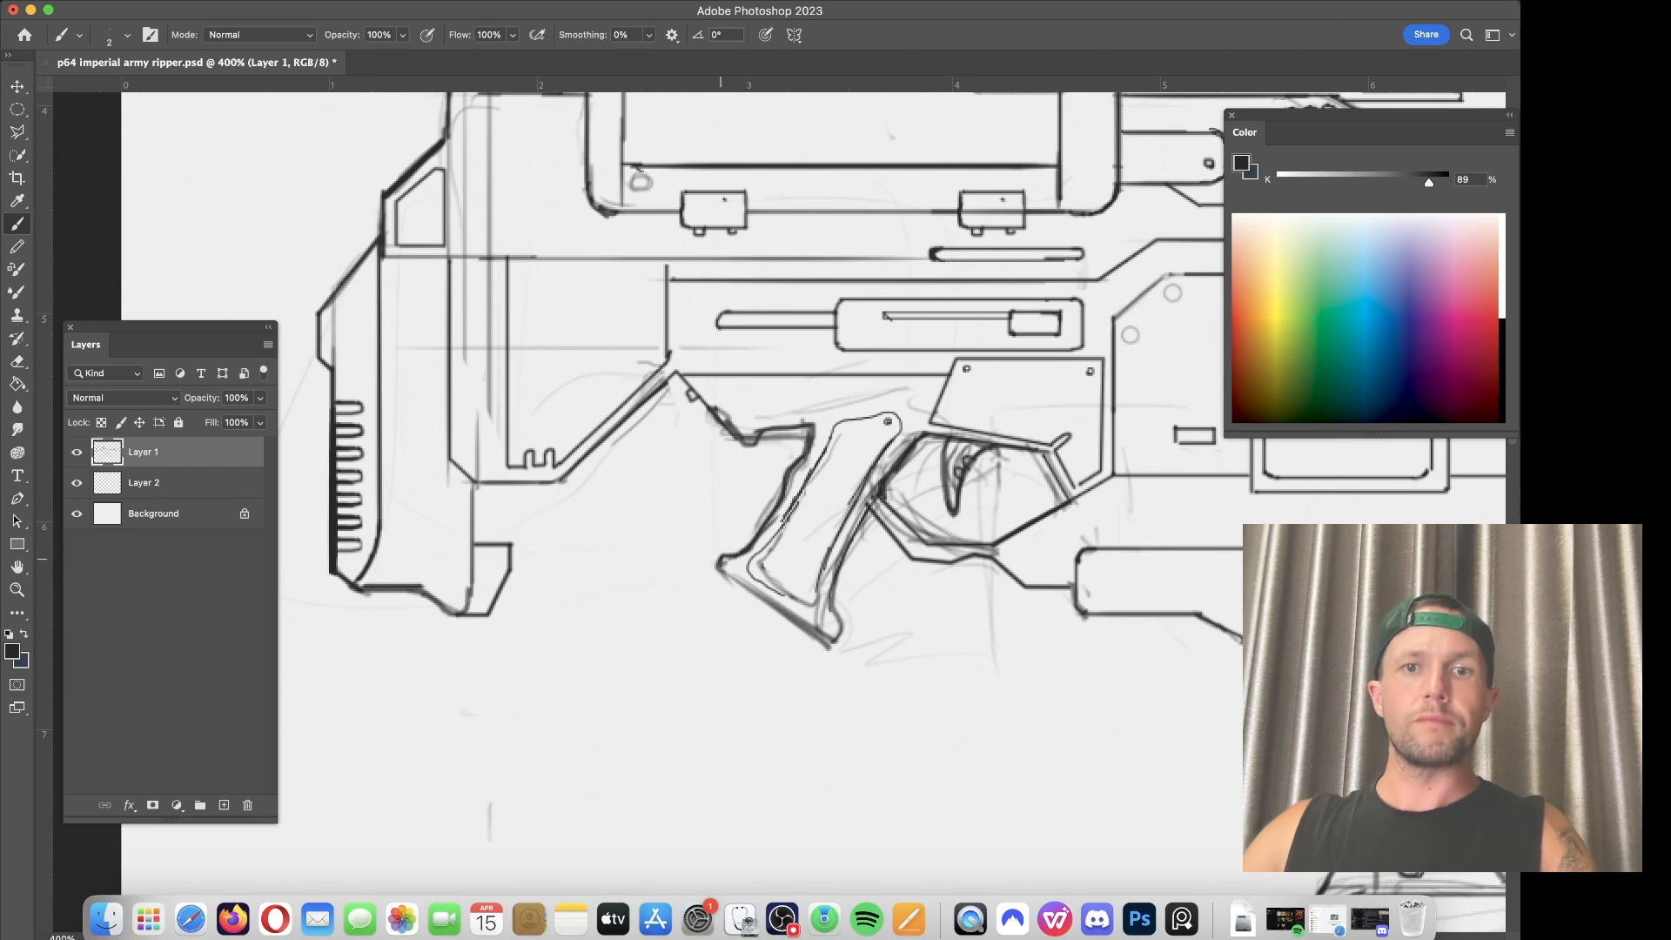
left_click_drag(723, 567, 831, 640)
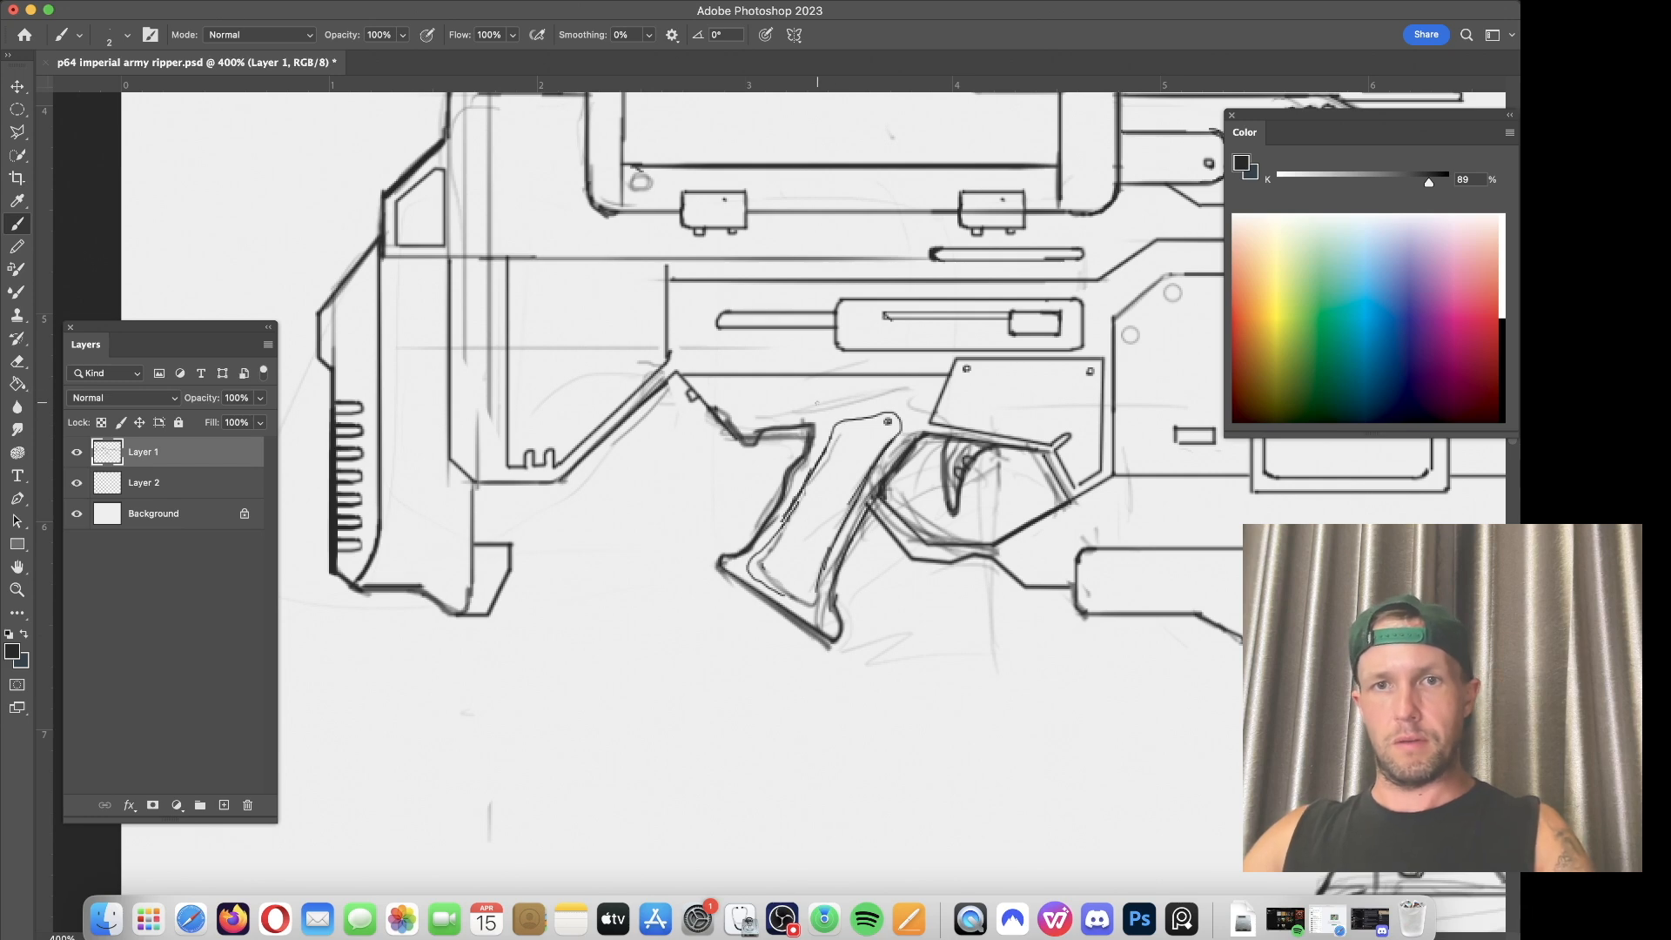
left_click_drag(814, 405, 789, 385)
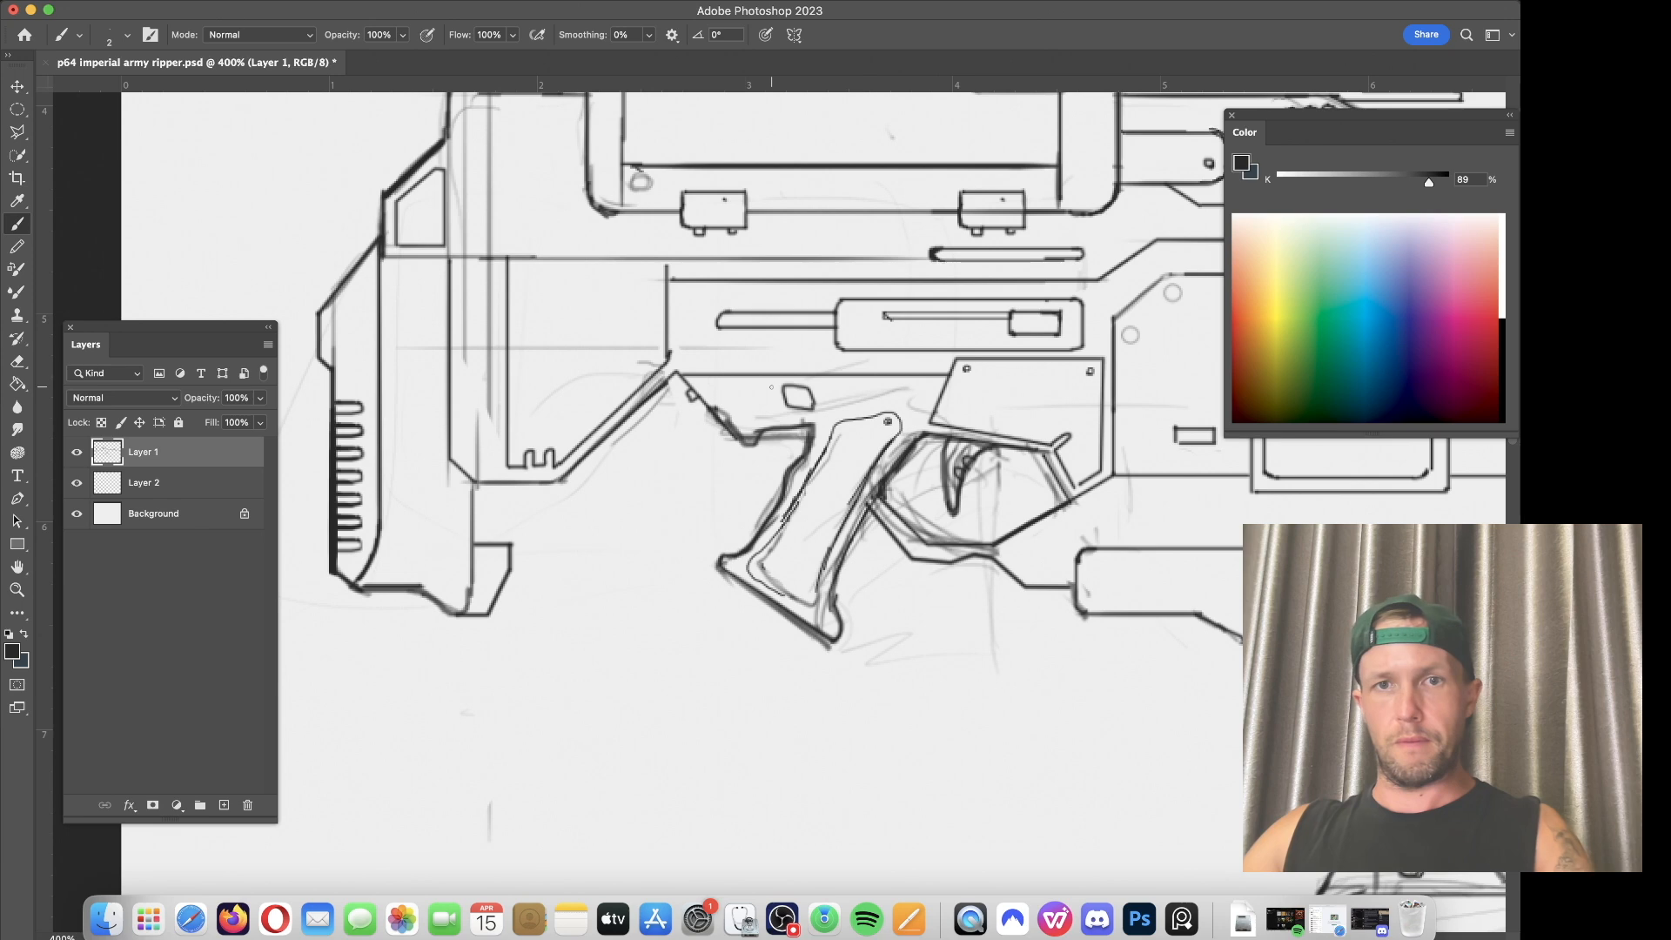
left_click_drag(771, 387, 729, 397)
Step: Erase the faint sketch lines inside the trigger guard, just in front of the trigger
left_click_drag(959, 429, 594, 505)
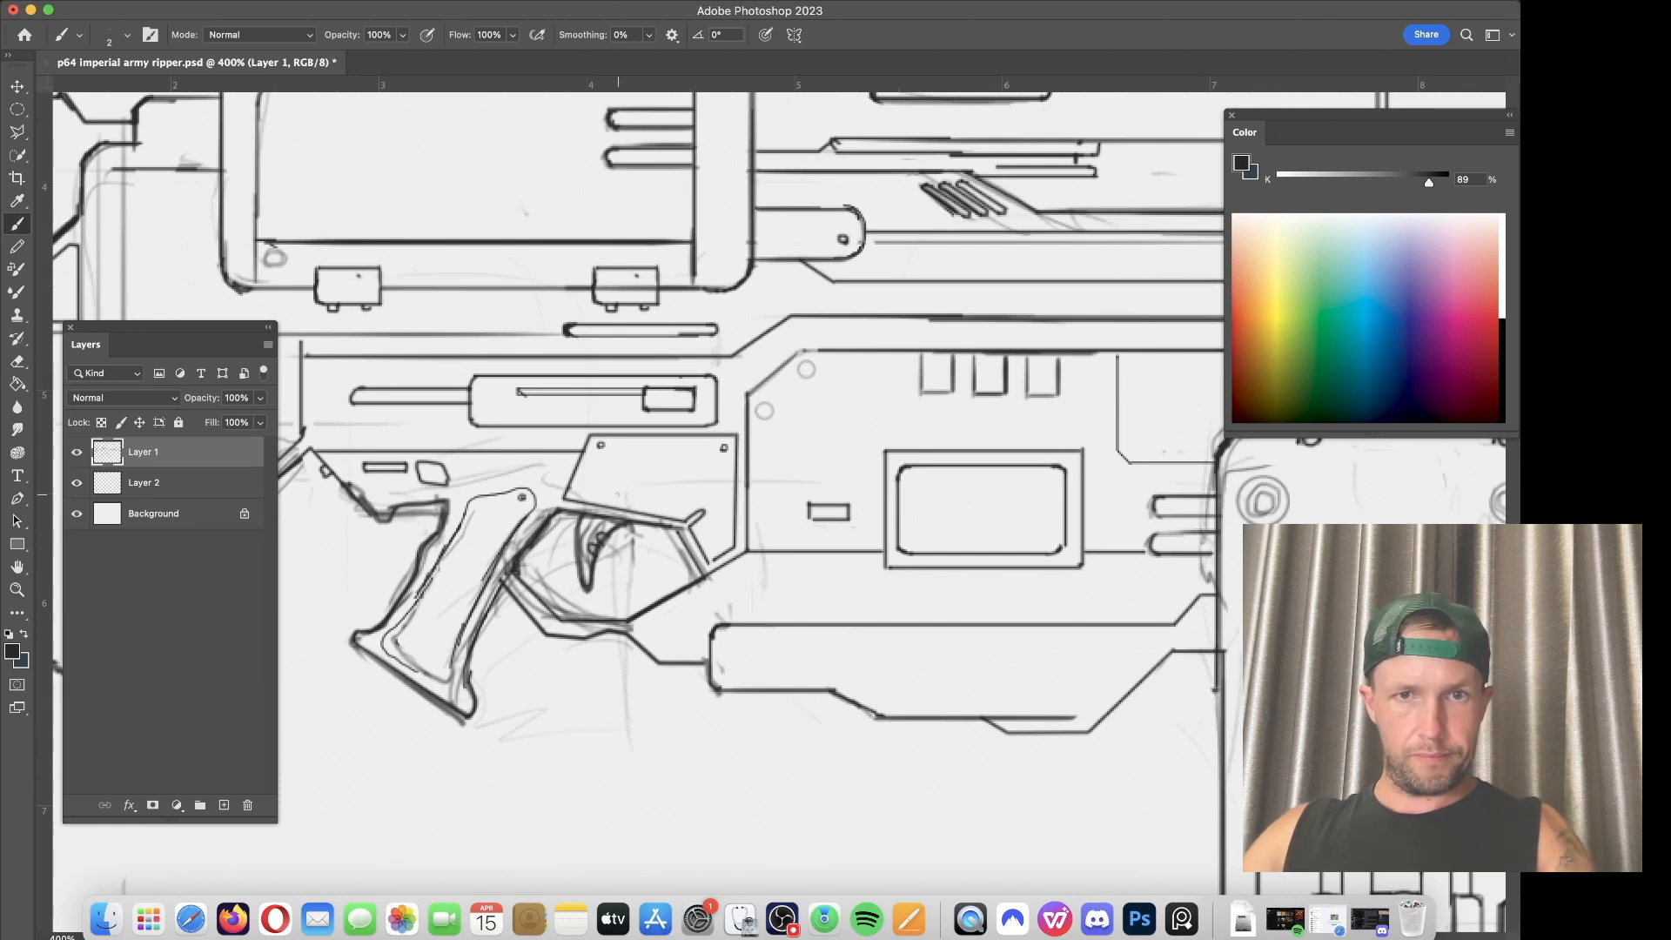
key("e")
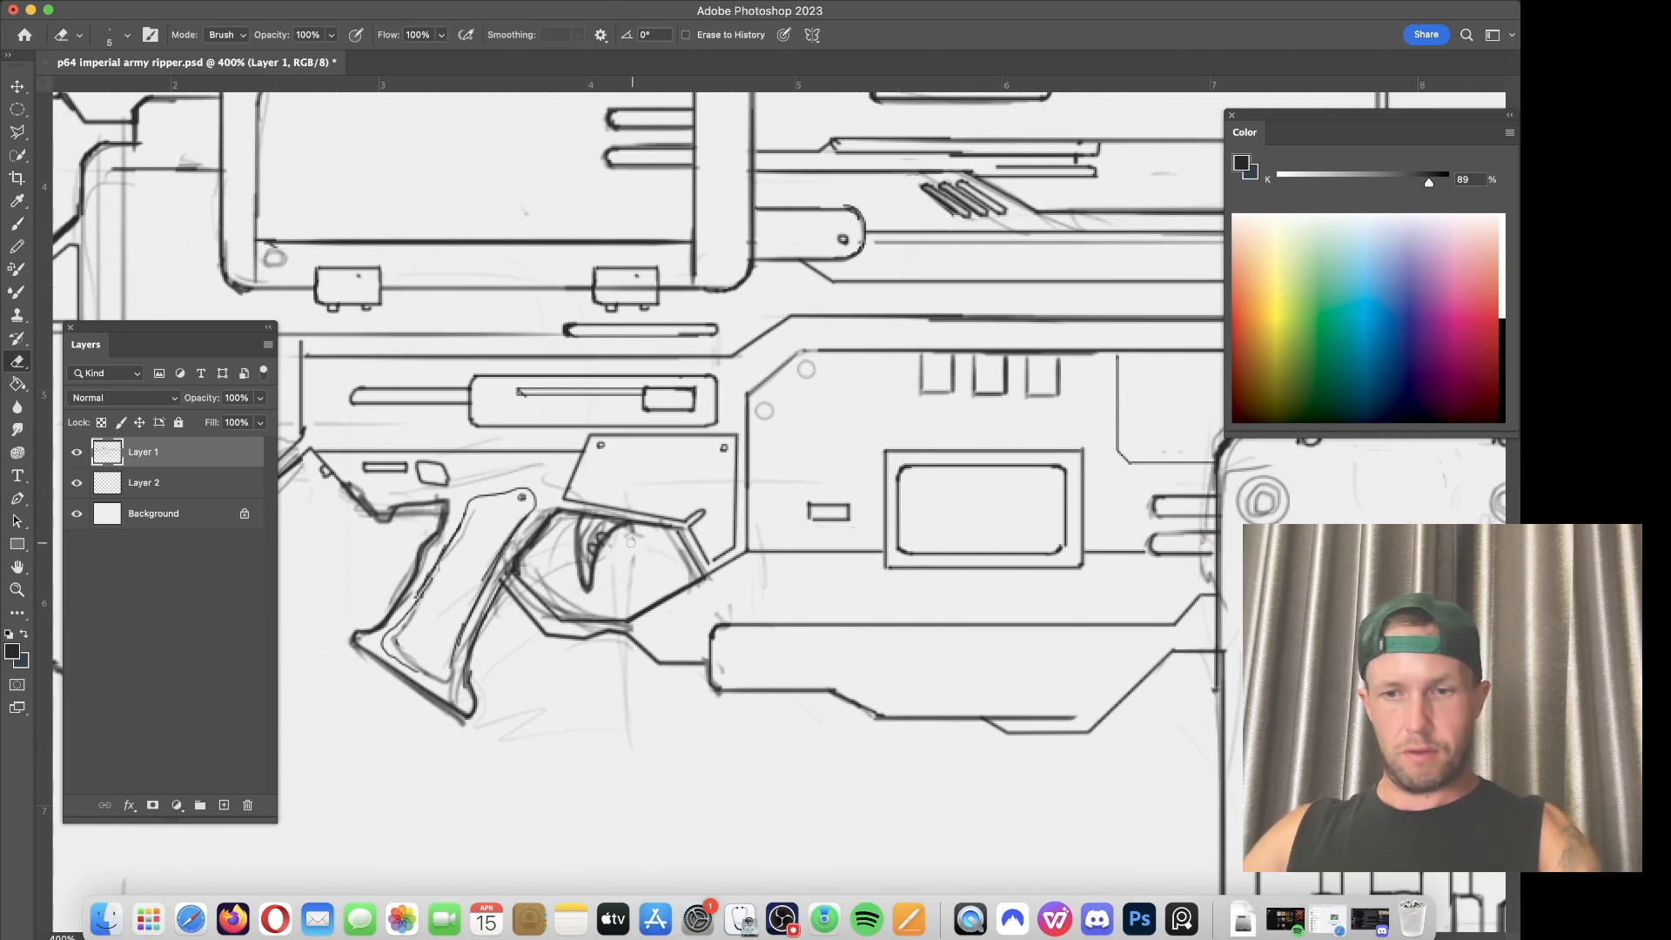
mouse_move(609, 567)
left_mouse_down()
mouse_move(640, 559)
mouse_move(618, 602)
left_mouse_up()
Step: Enlarge the eraser and erase the stray sketch strokes around the pistol grip and below the trigger guard
key("bracketright")
key("bracketright")
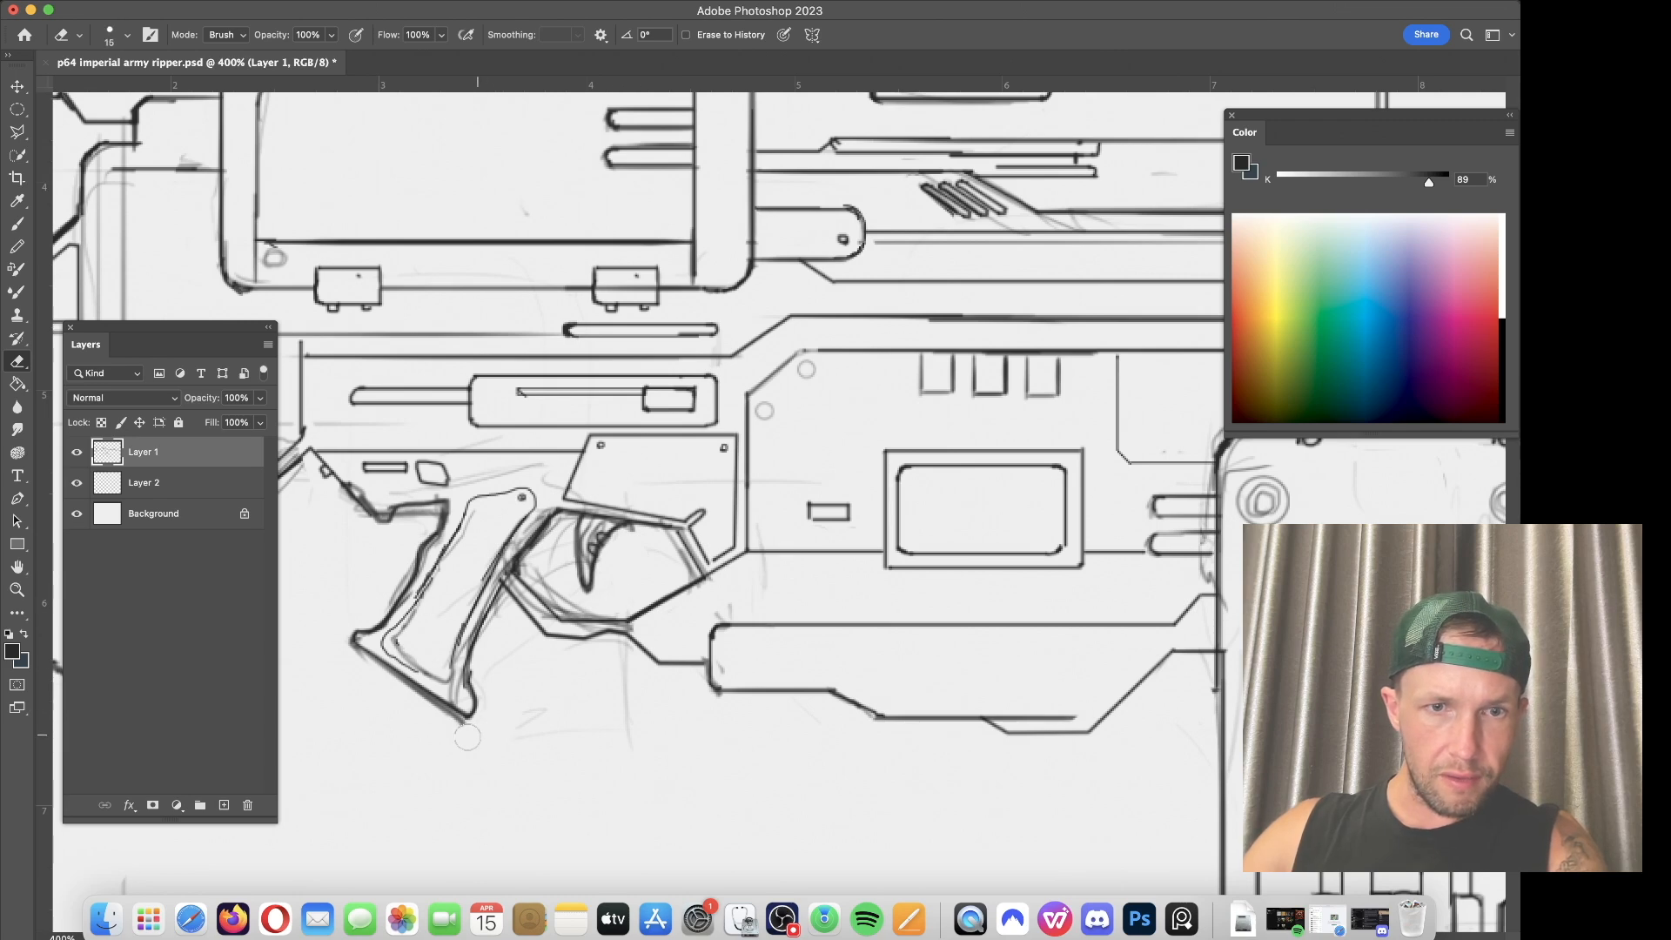
key("bracketright")
left_click_drag(341, 660, 459, 731)
left_click_drag(374, 597, 402, 553)
left_click_drag(519, 722, 506, 716)
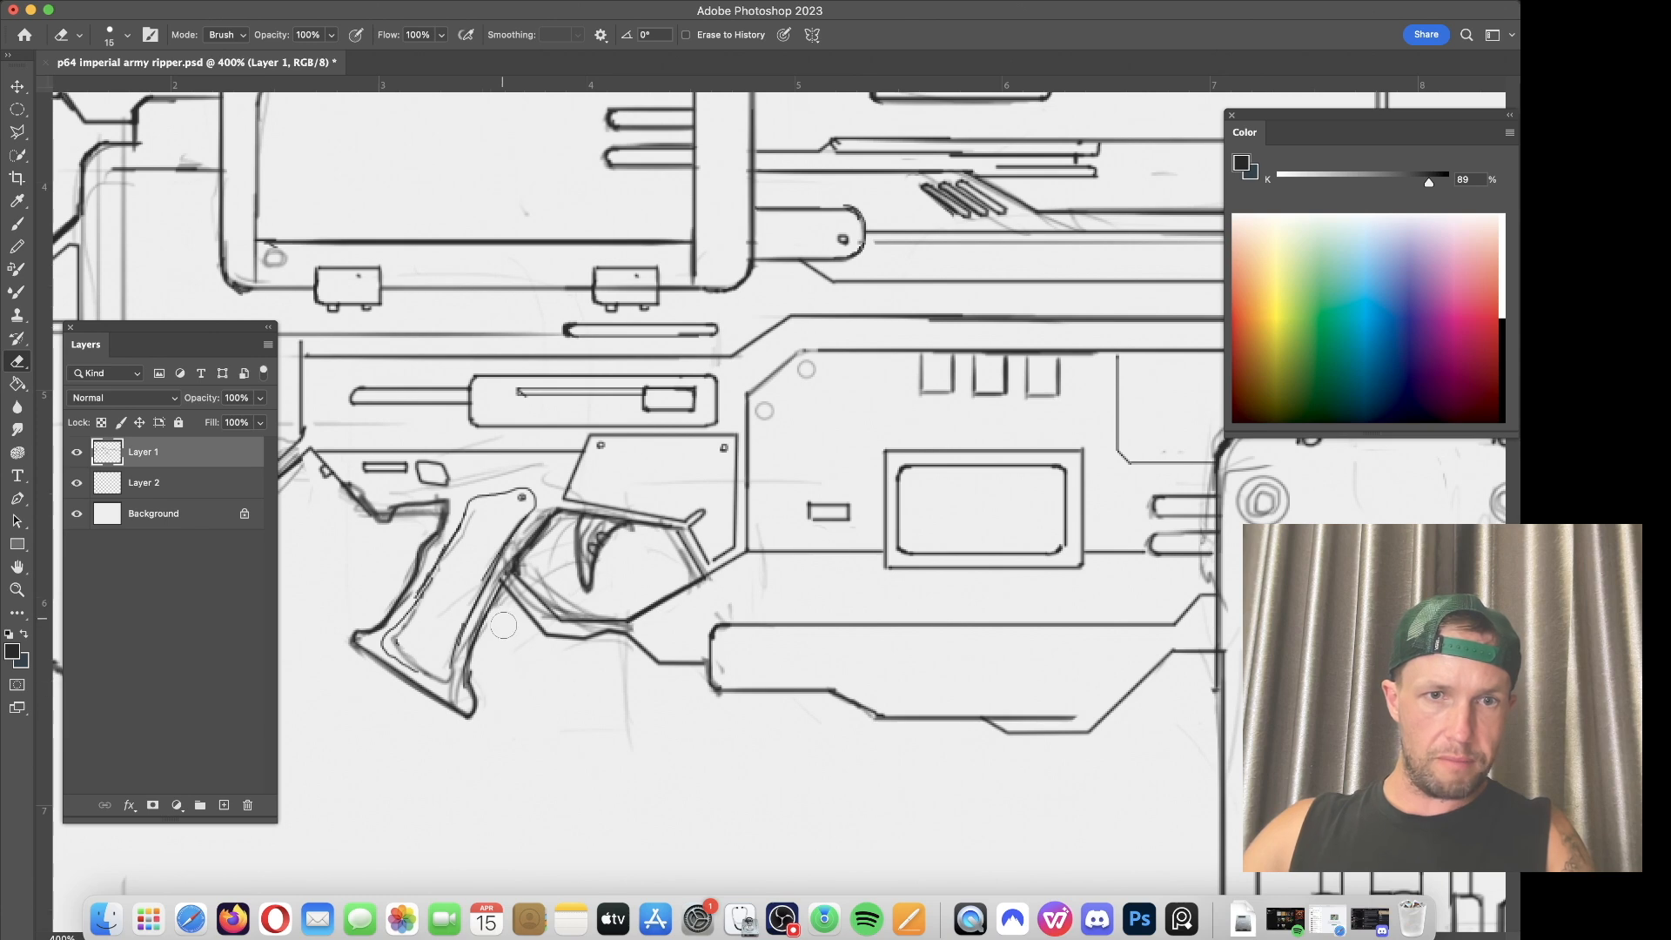
left_click_drag(618, 656, 625, 729)
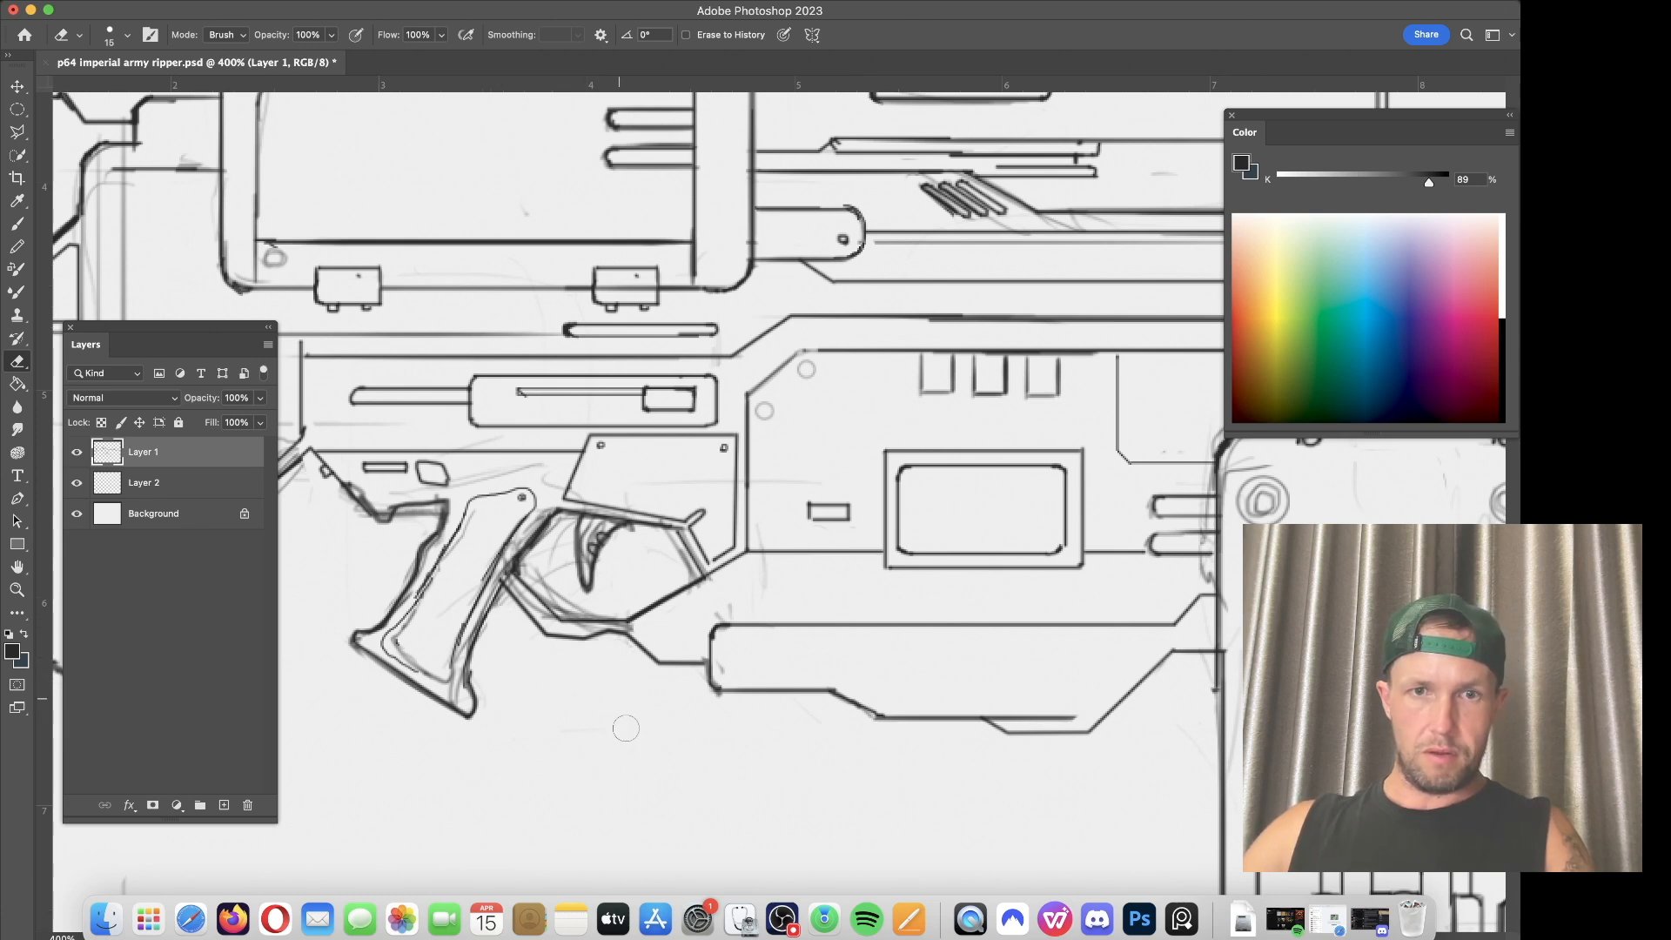
Step: Erase a small gap in the thin line running along the upper rail, behind the perforated barrel vent
left_click_drag(716, 604, 762, 577)
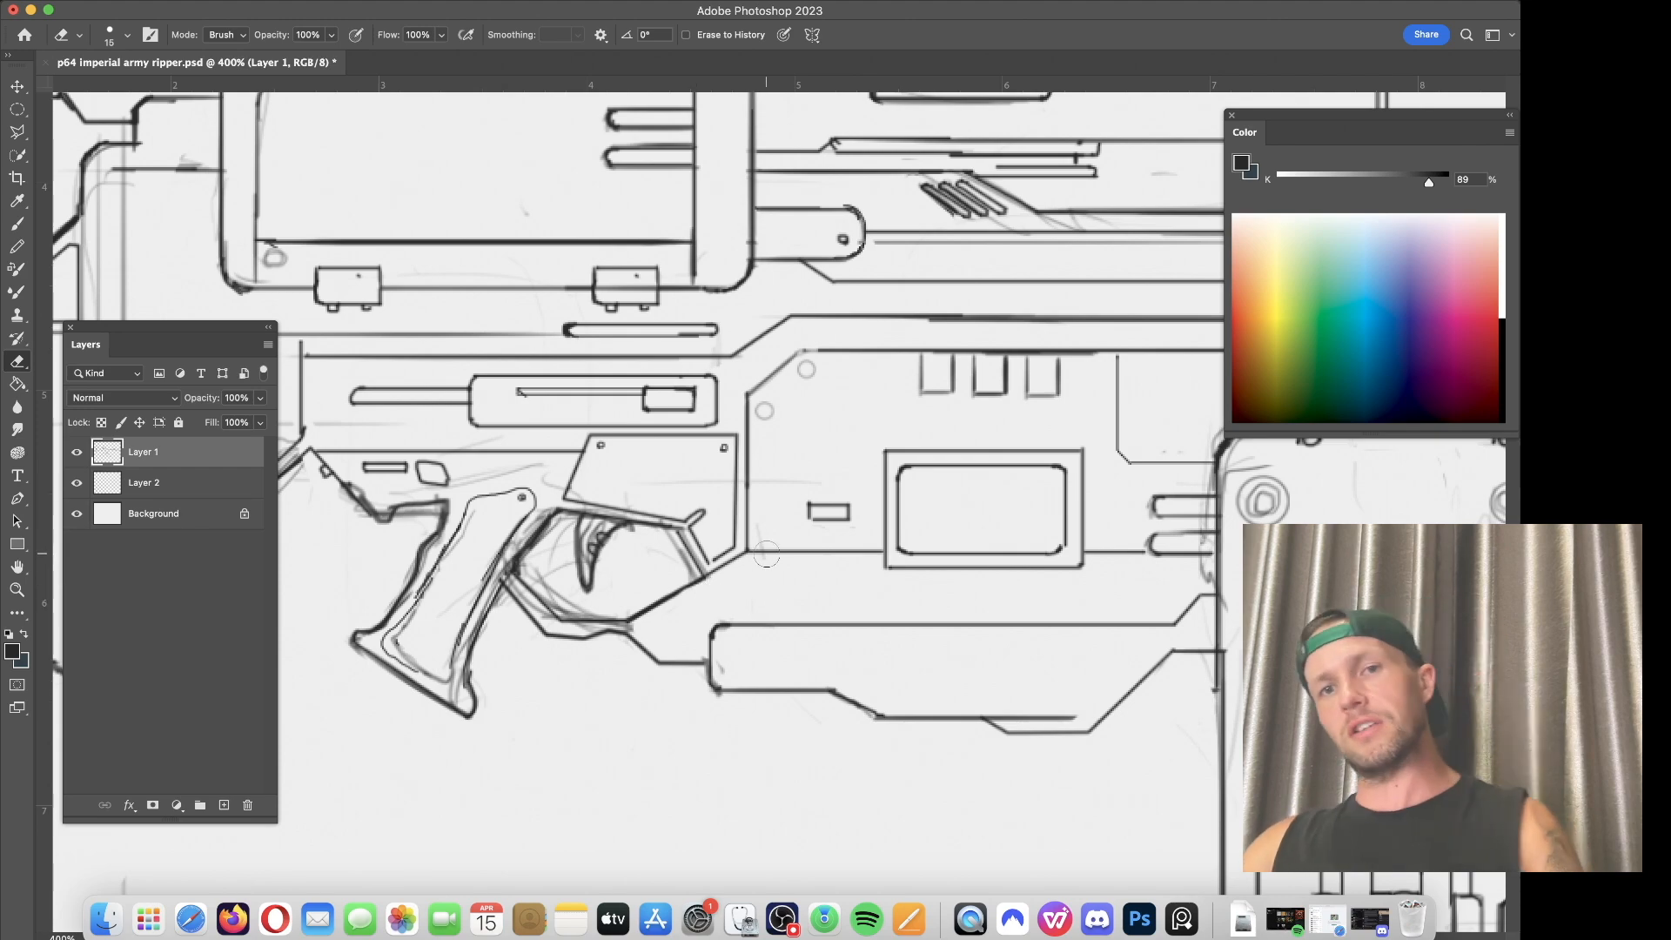
key("super+minus")
key("super+minus")
key("super+minus")
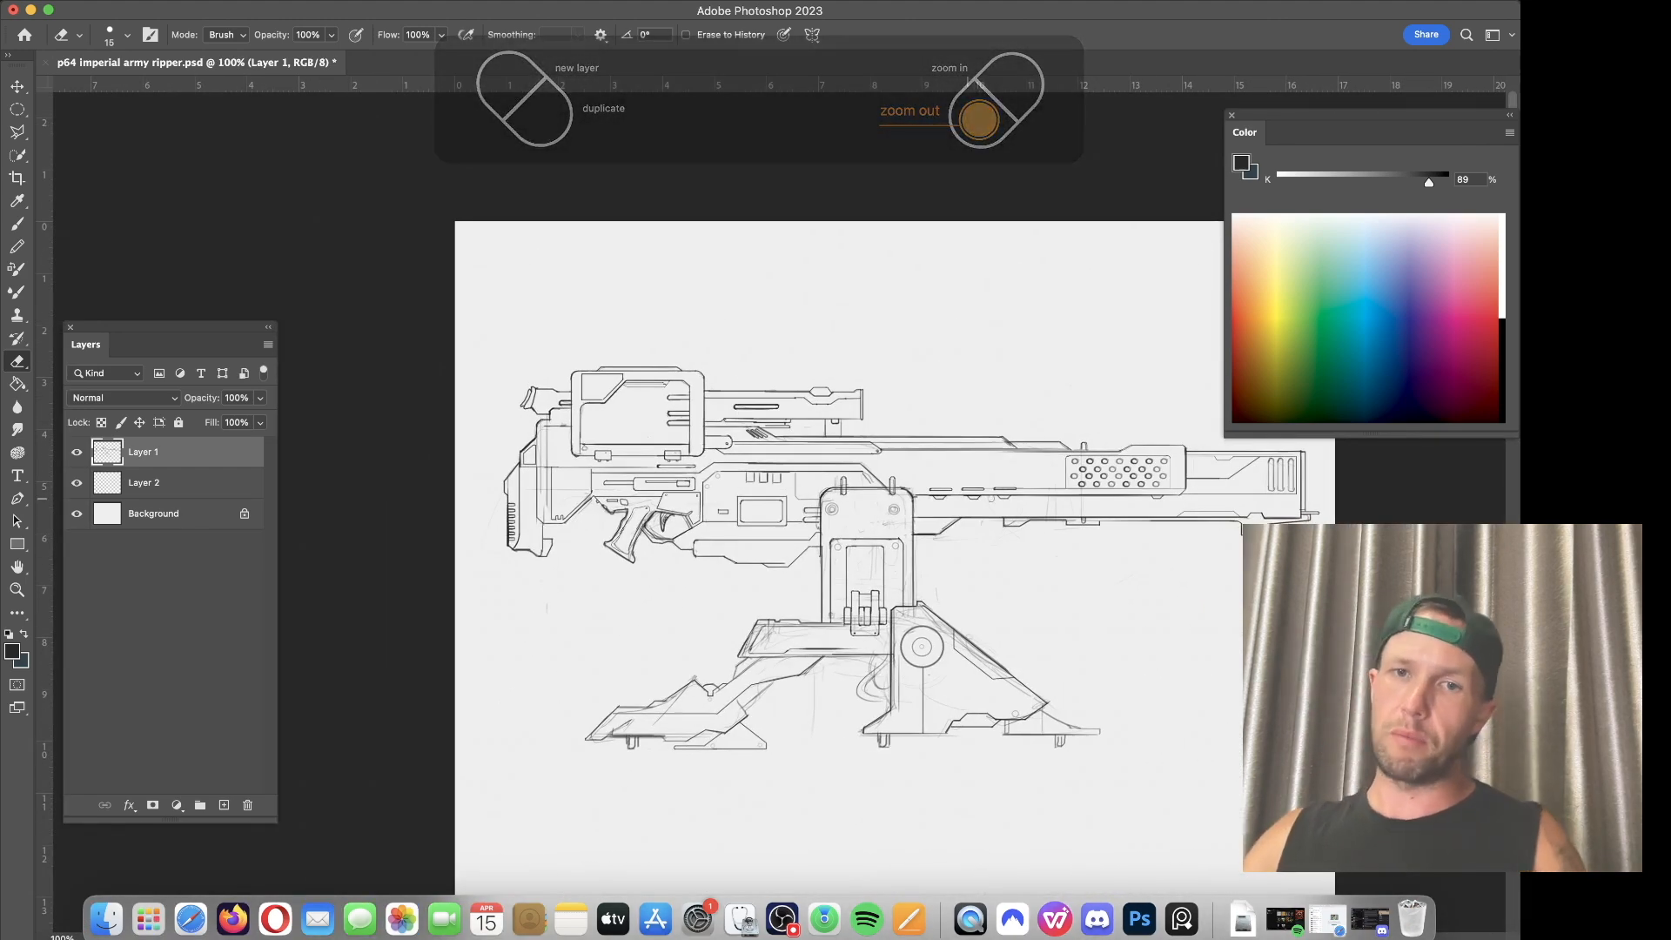
key("super+plus")
key("super+plus")
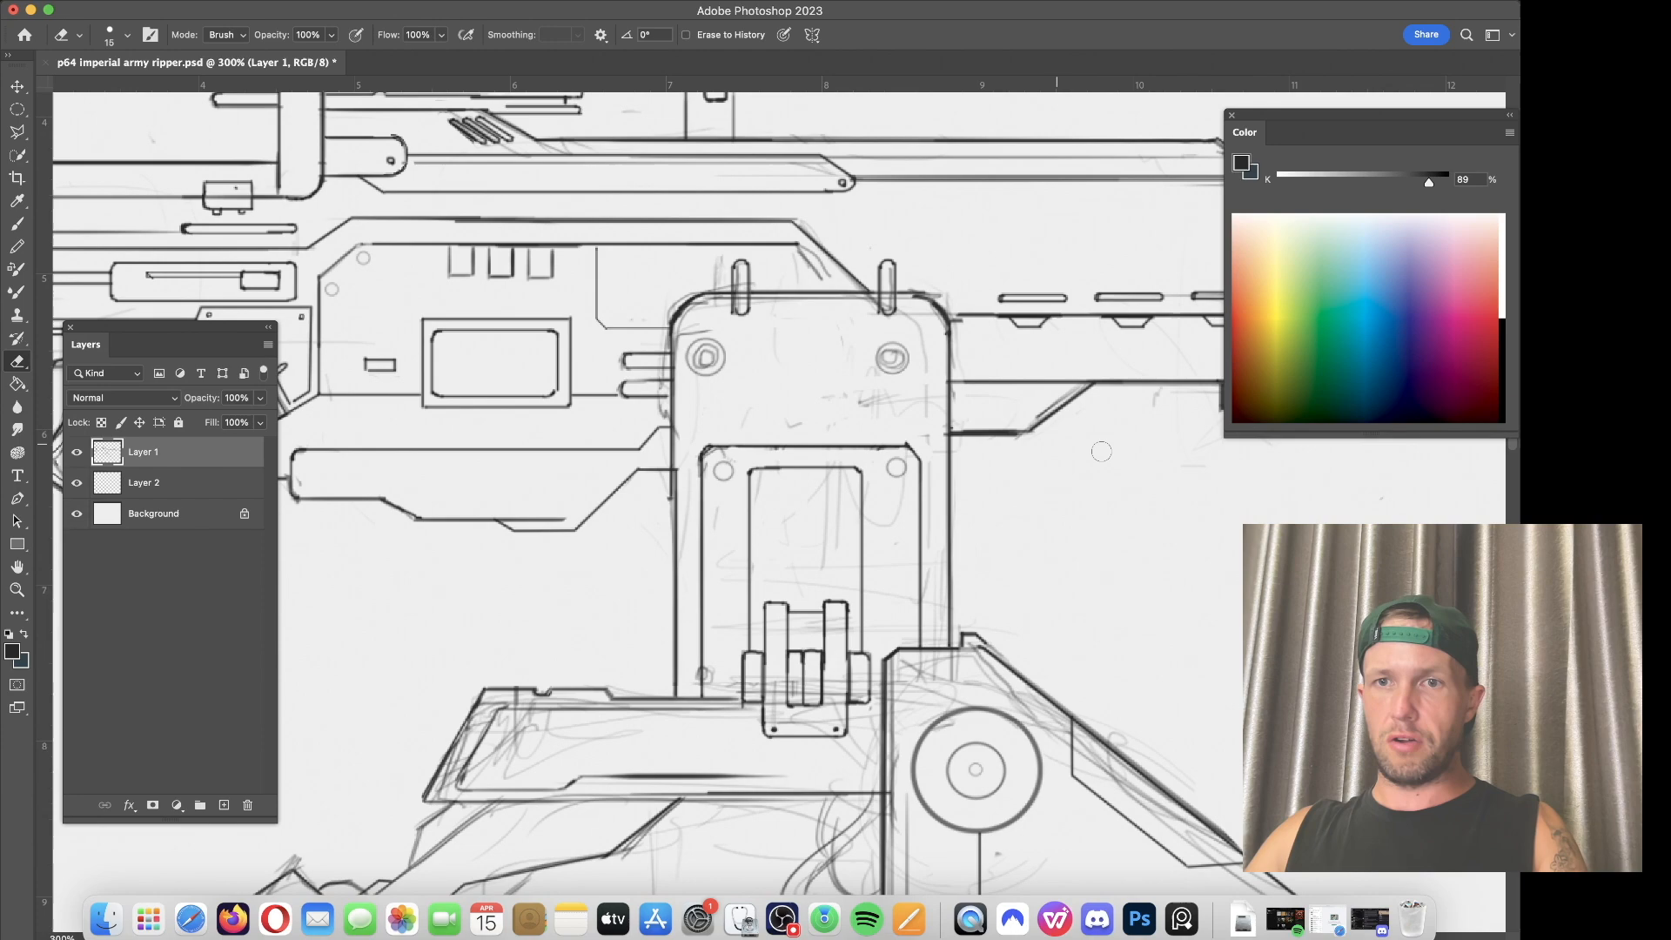
scroll(823, 460, "right", 5)
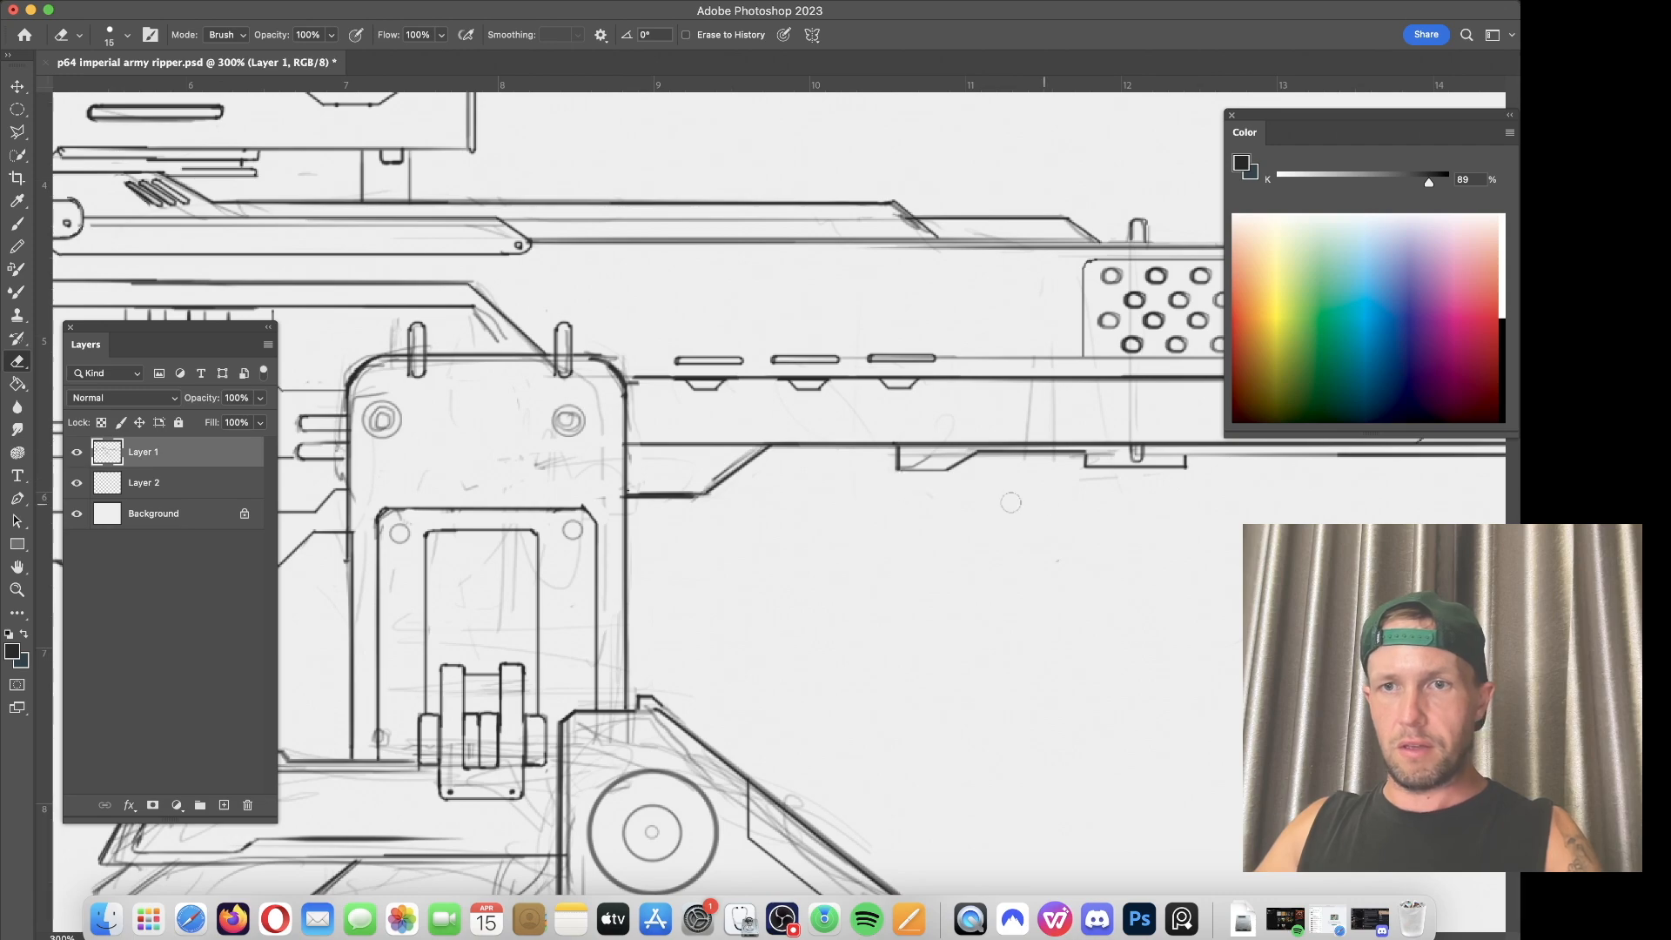
left_click_drag(981, 457, 731, 488)
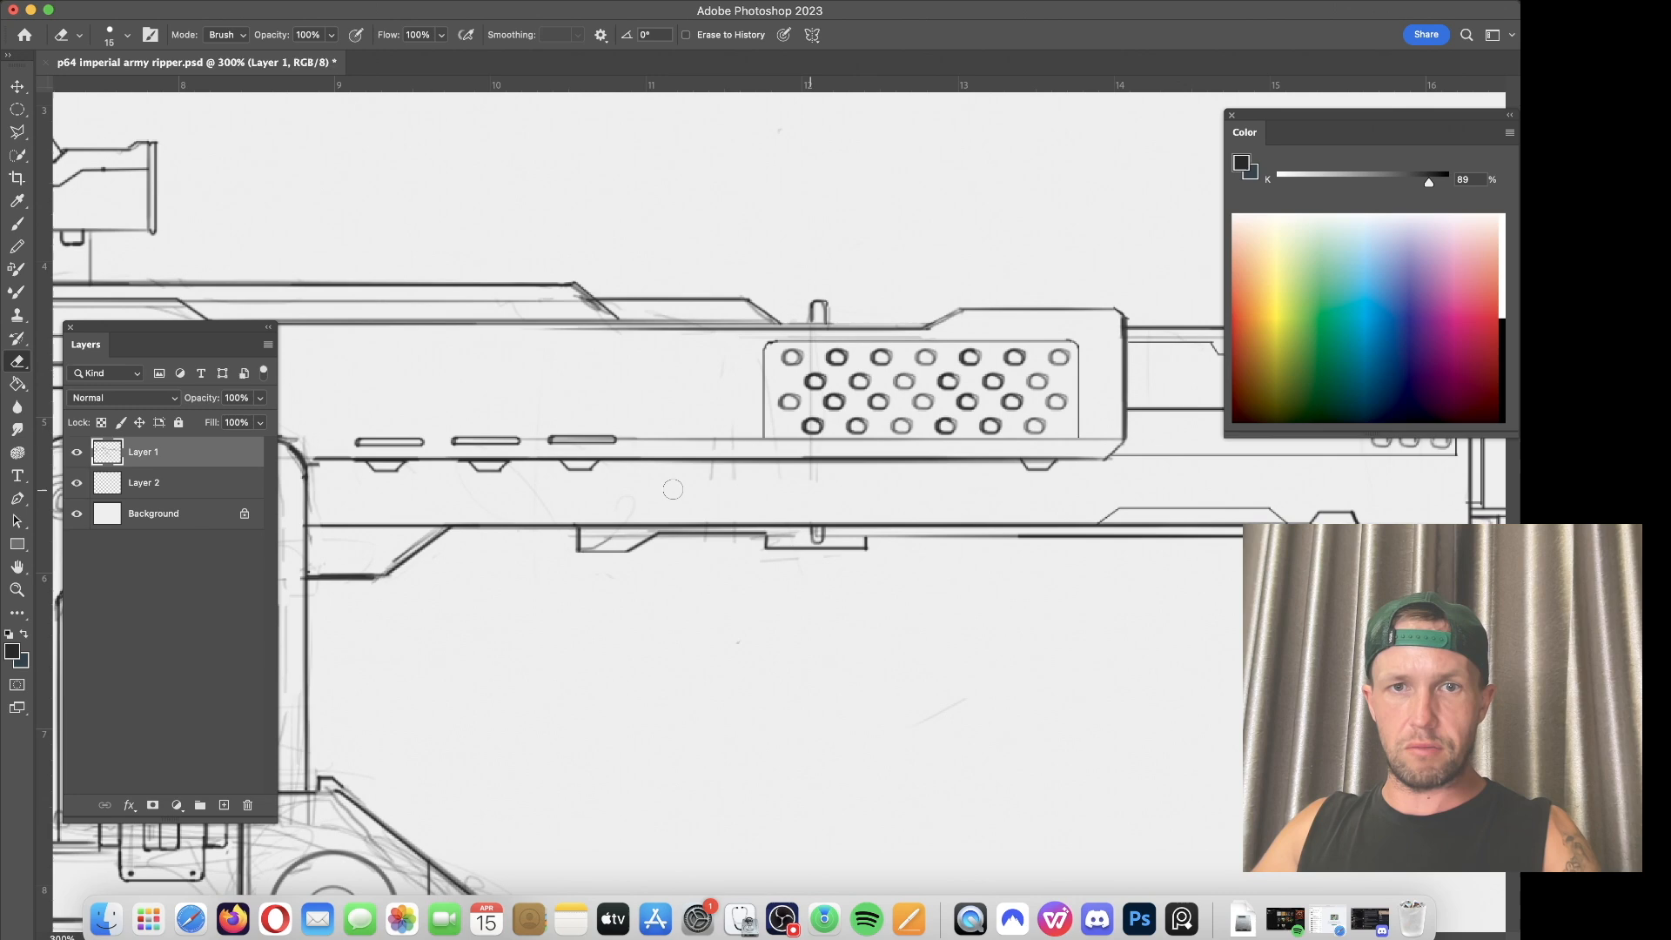
left_click_drag(1144, 491, 739, 525)
left_click_drag(771, 429, 1299, 495)
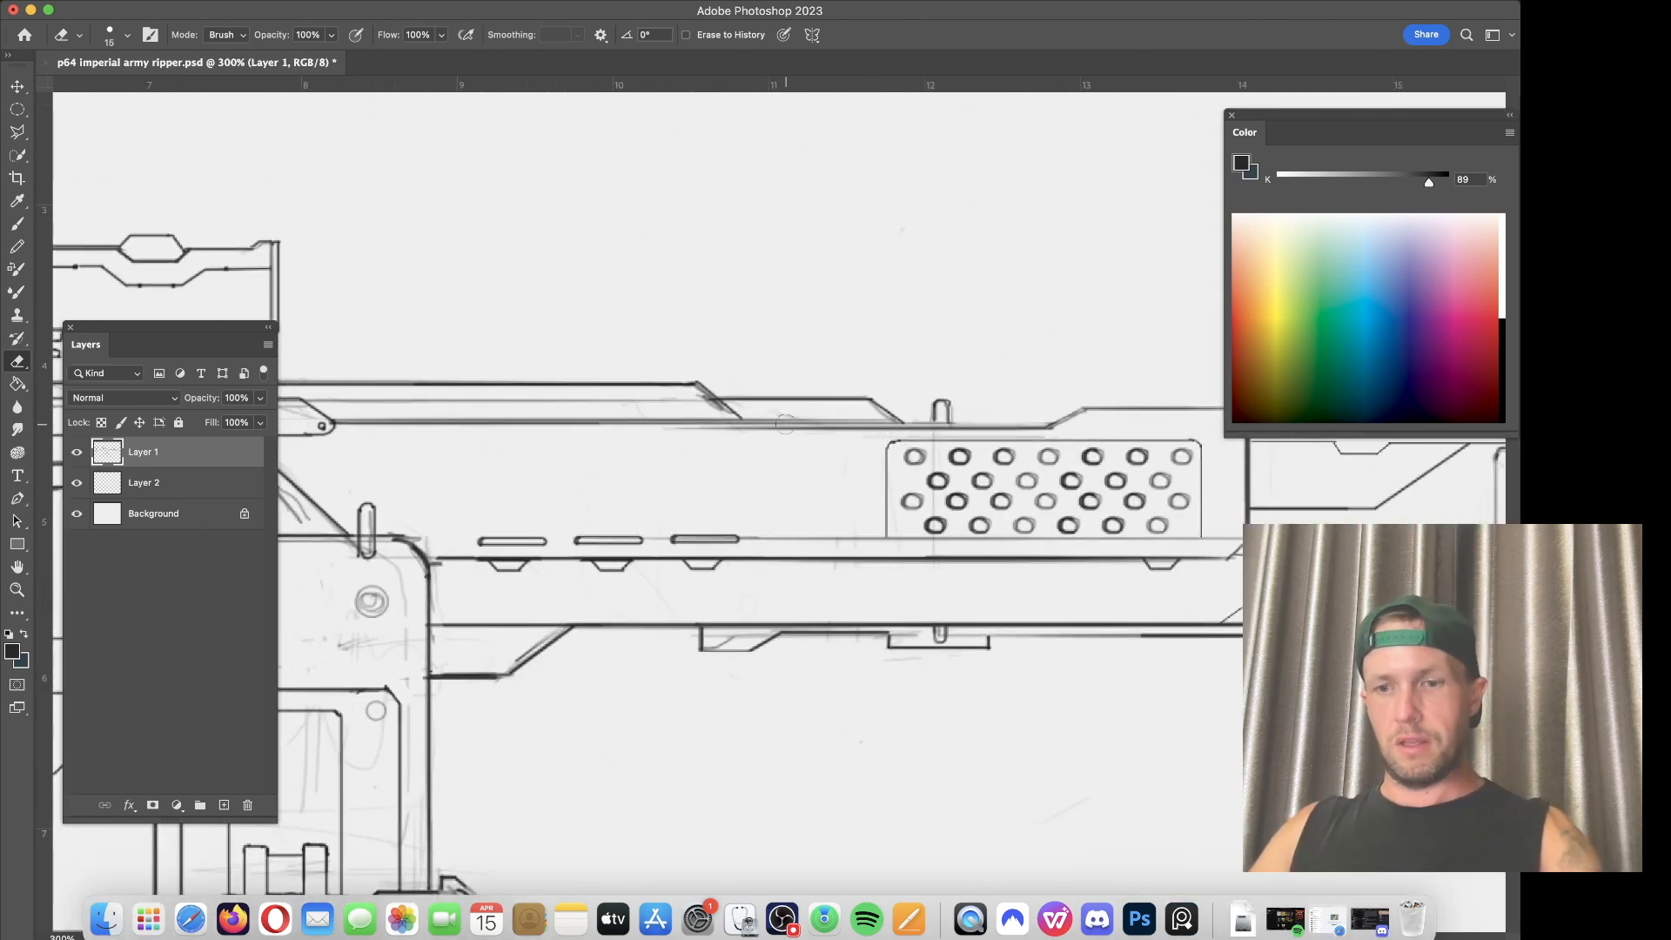
left_click_drag(522, 401, 506, 400)
Step: Brush a straight horizontal line along the barrel's upper edge, from before the perforated vent back to the rail's pivot
key("b")
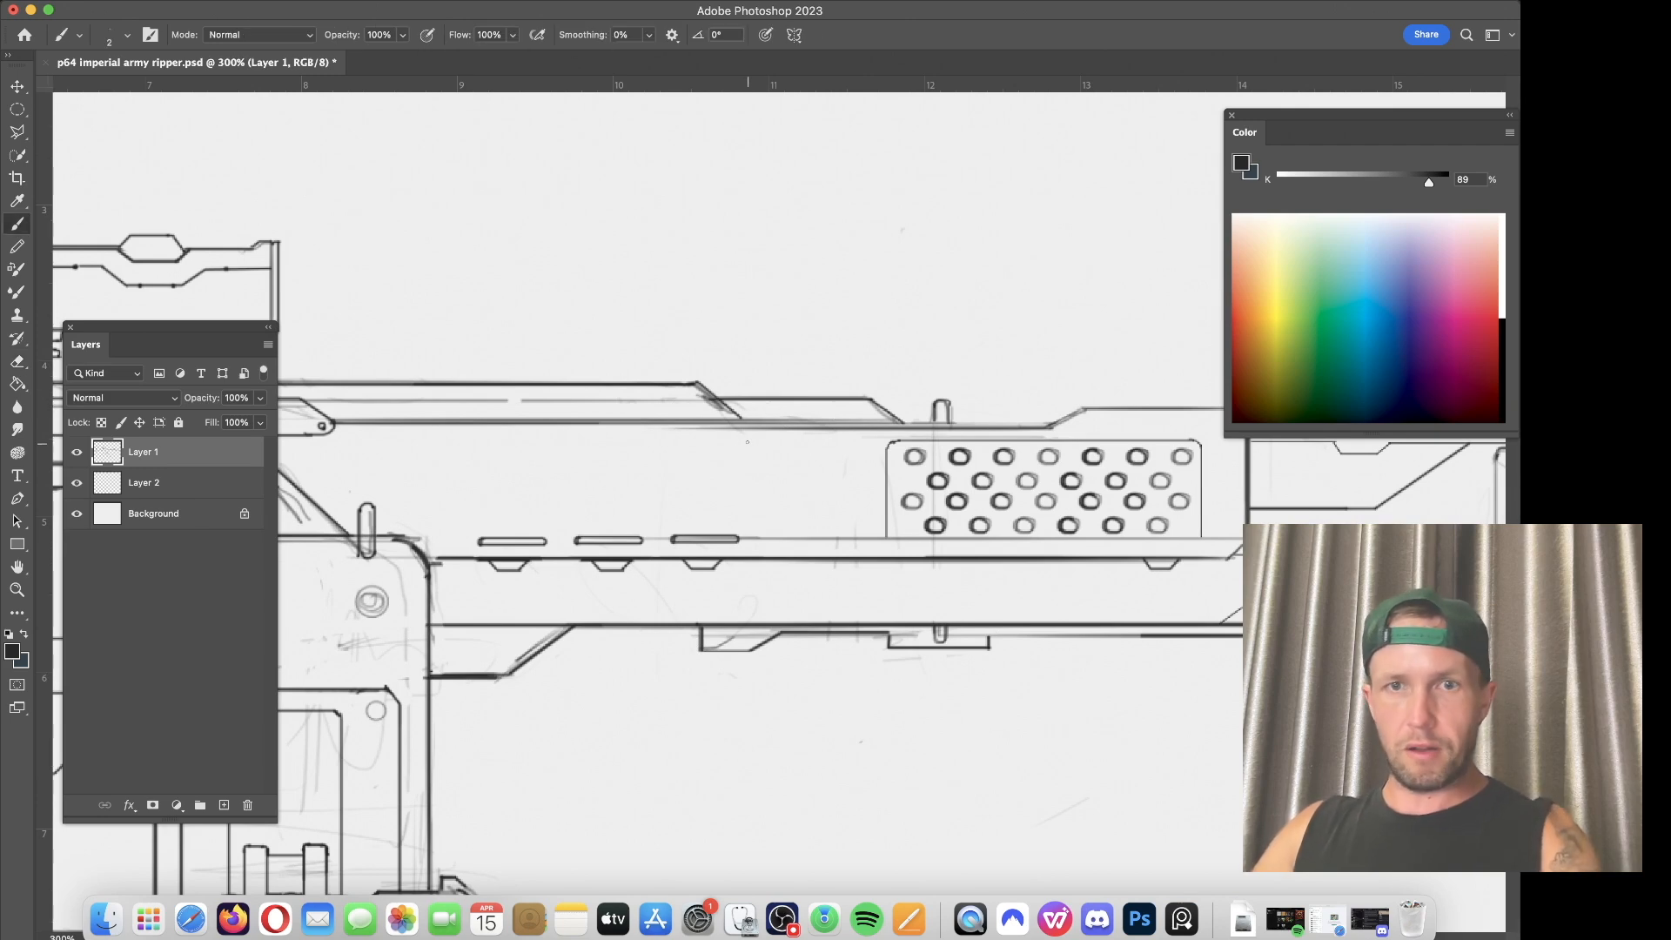
left_click_drag(748, 430, 466, 431)
key("super+z")
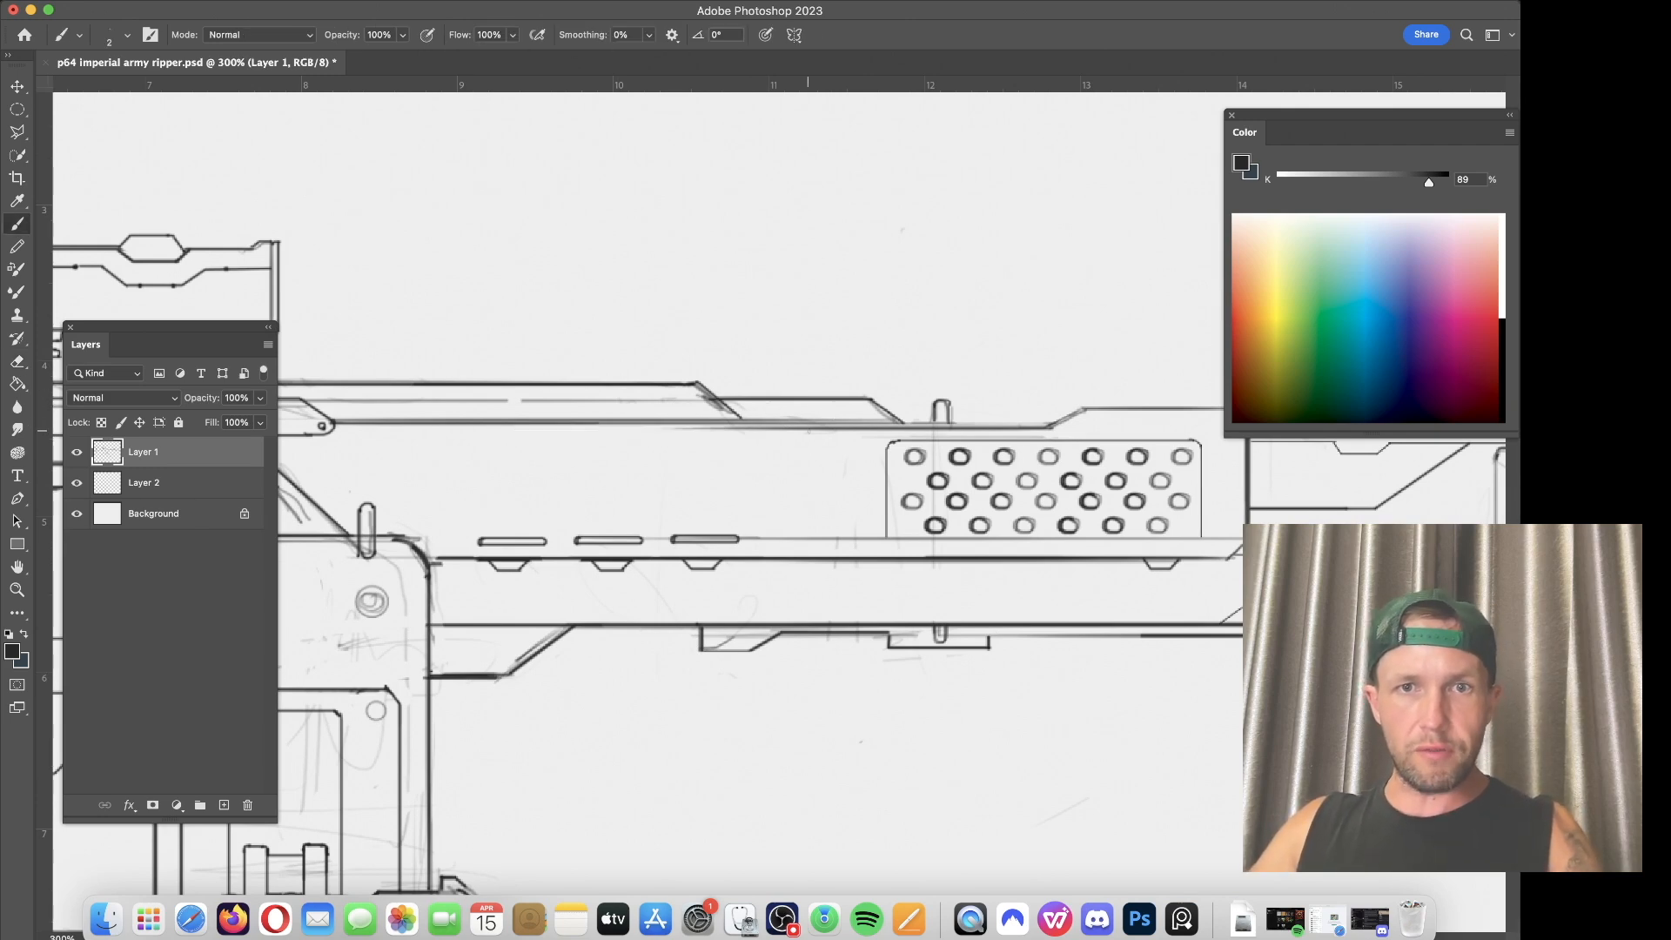
left_click_drag(798, 428, 352, 428)
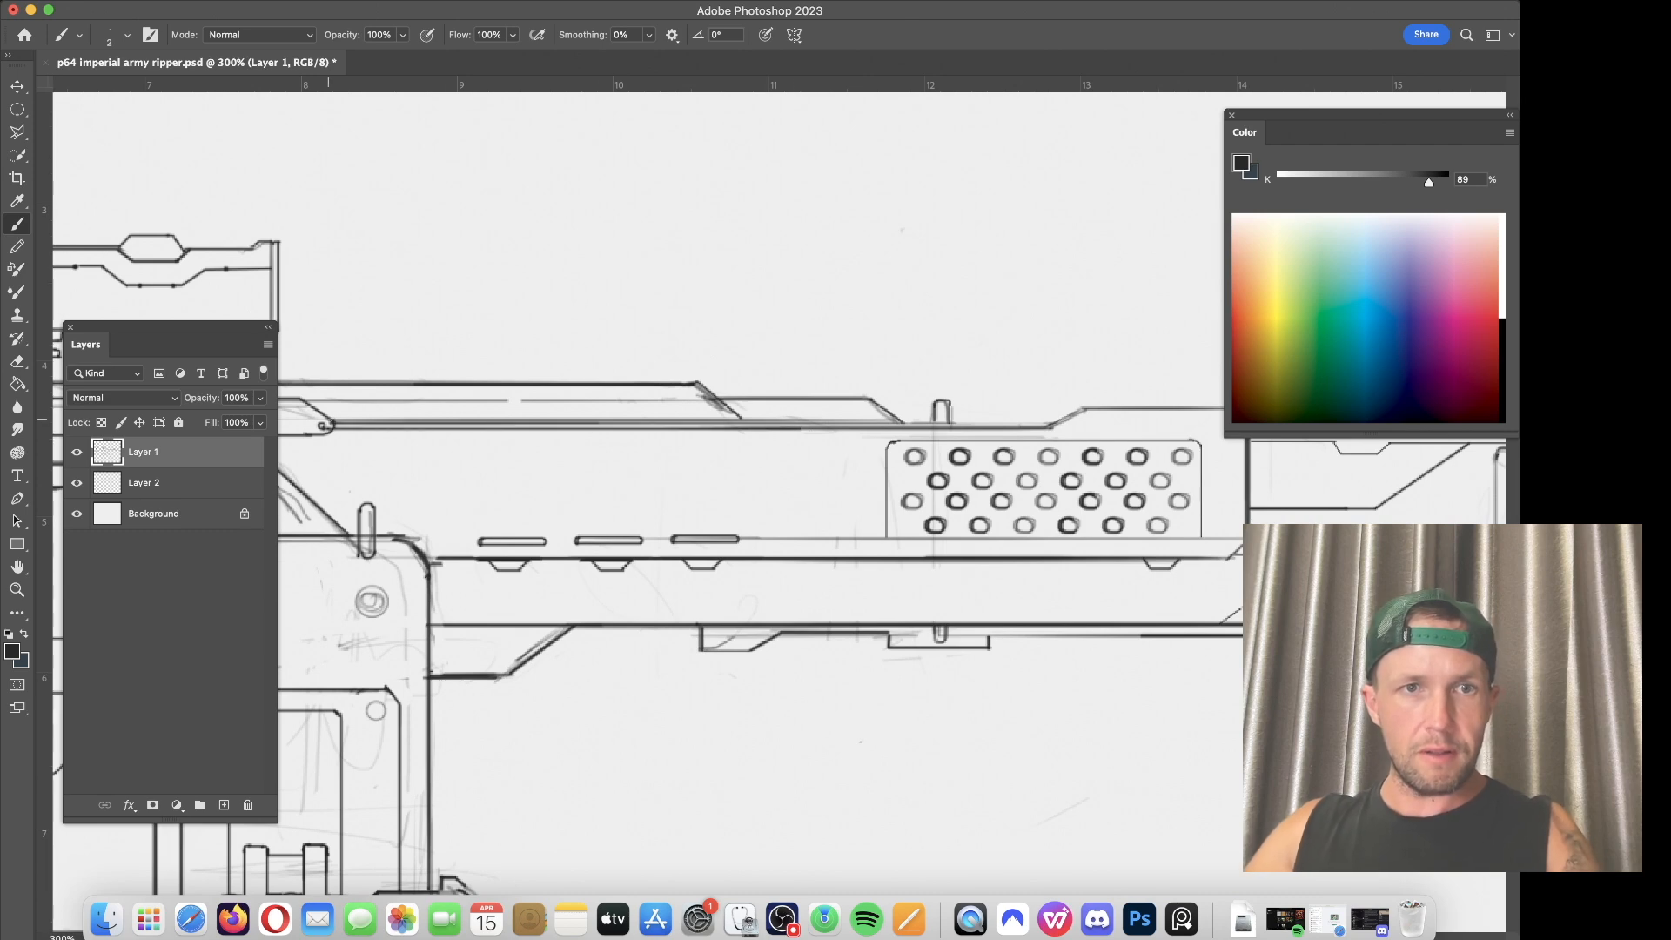
Step: Set the brush to 79% opacity, 83% flow and size 1, and sample the dark grey of the housing's linework
scroll(342, 416, "left", 10)
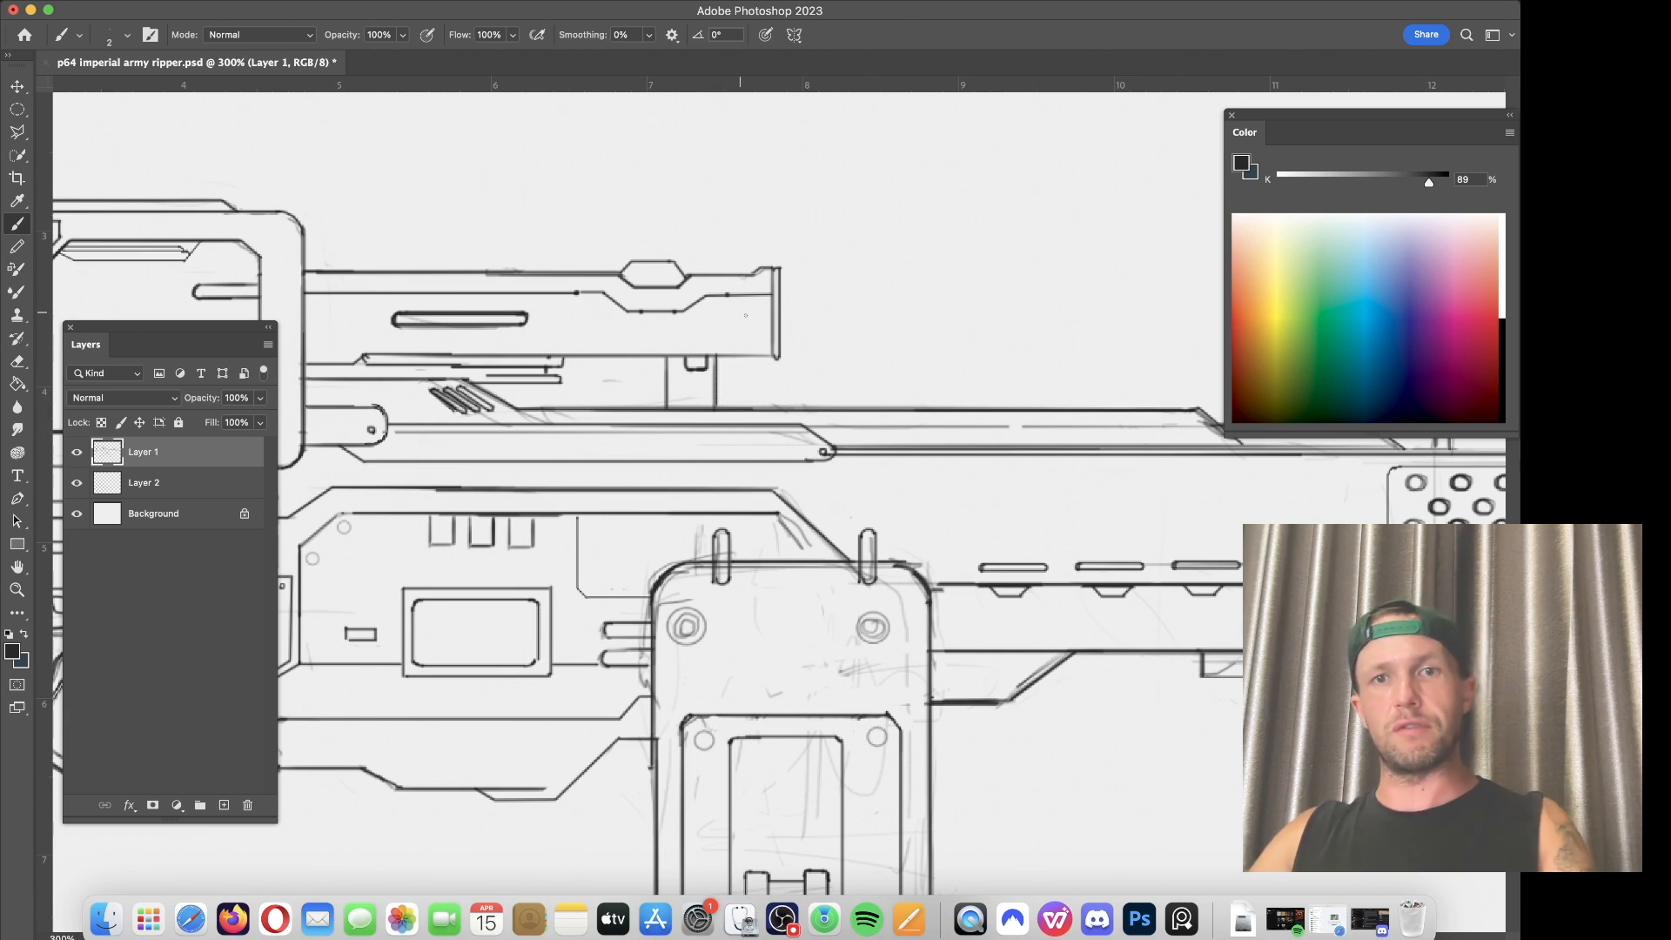
scroll(969, 359, "left", 8)
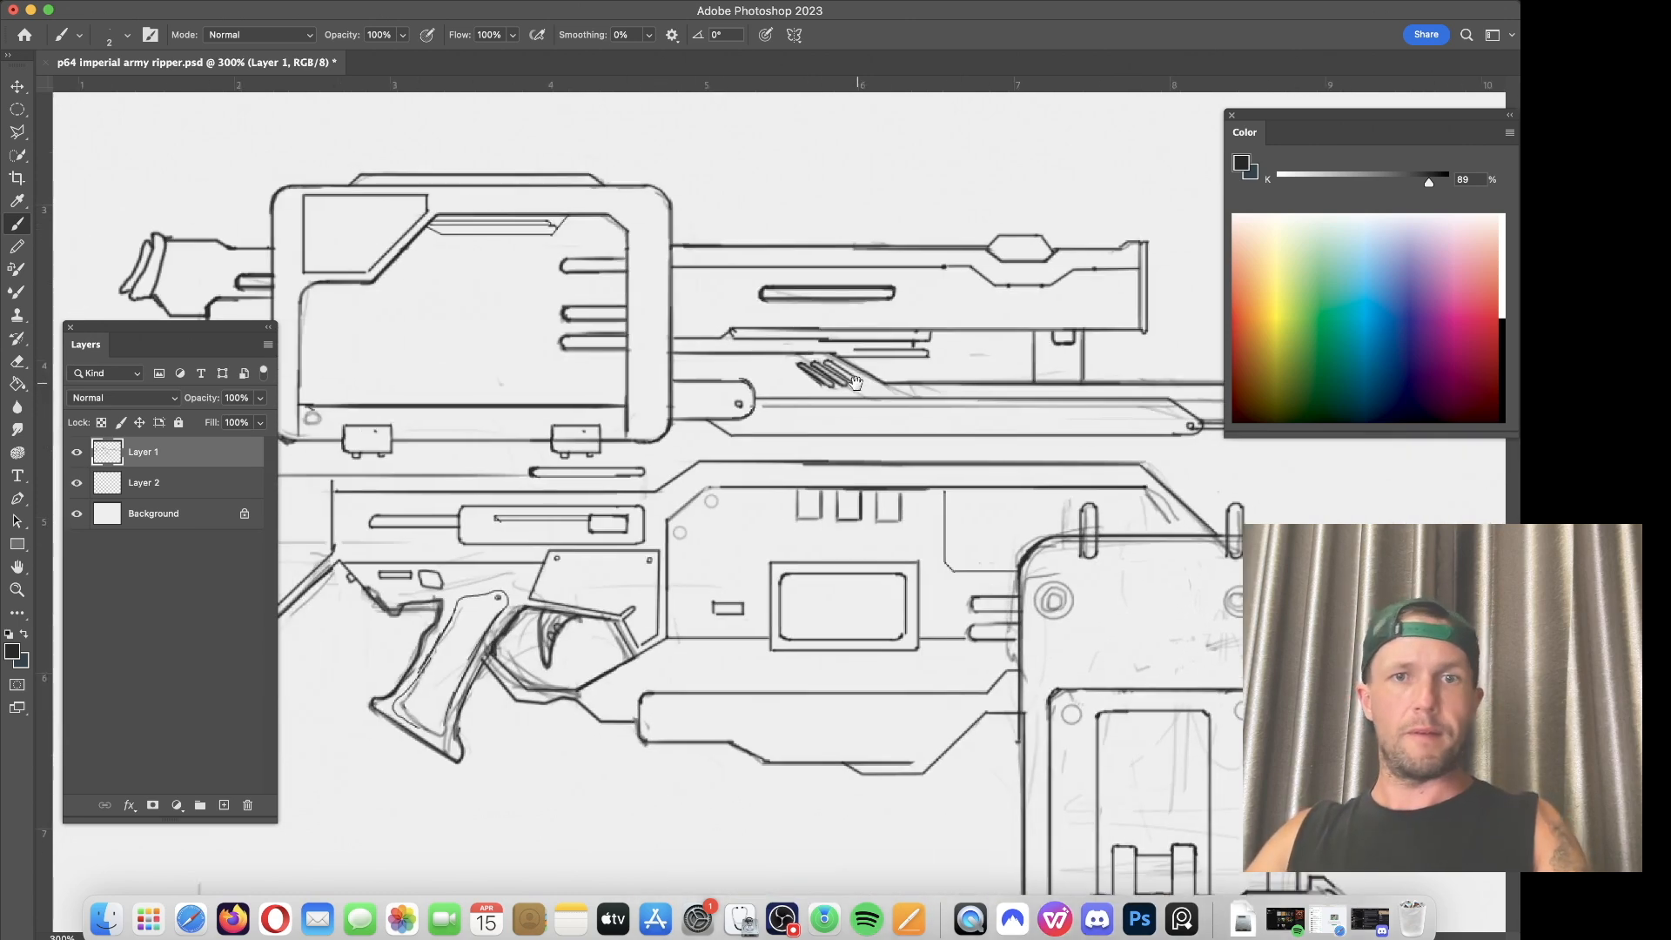
key("e")
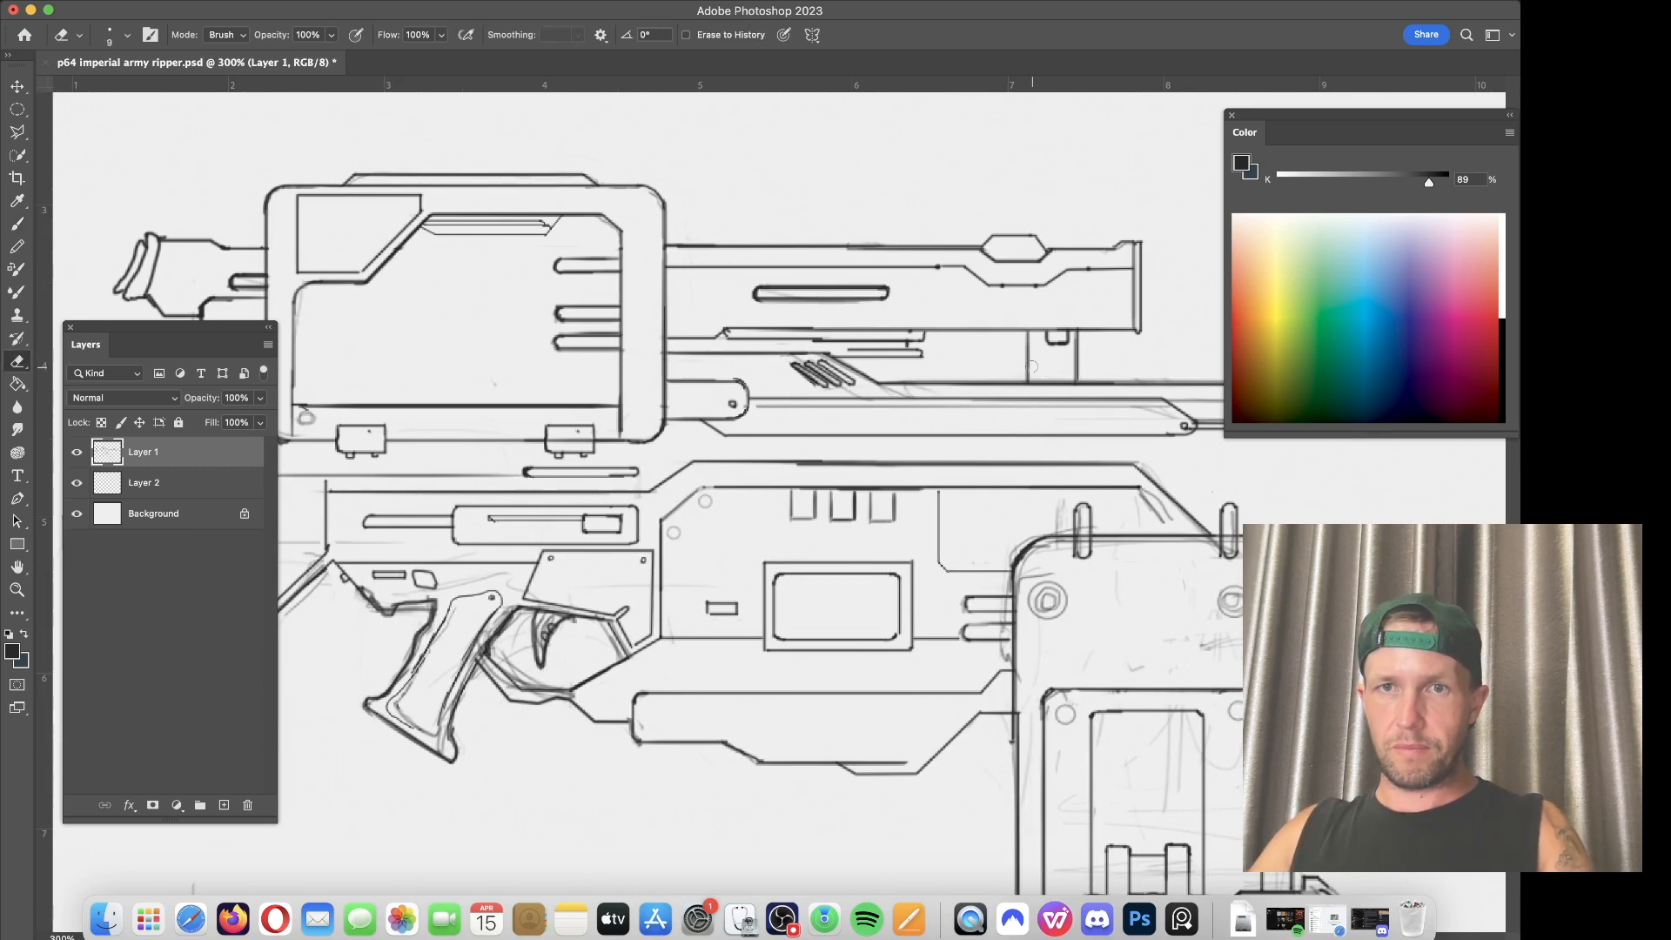
scroll(673, 532, "left", 7)
scroll(672, 532, "down", 2)
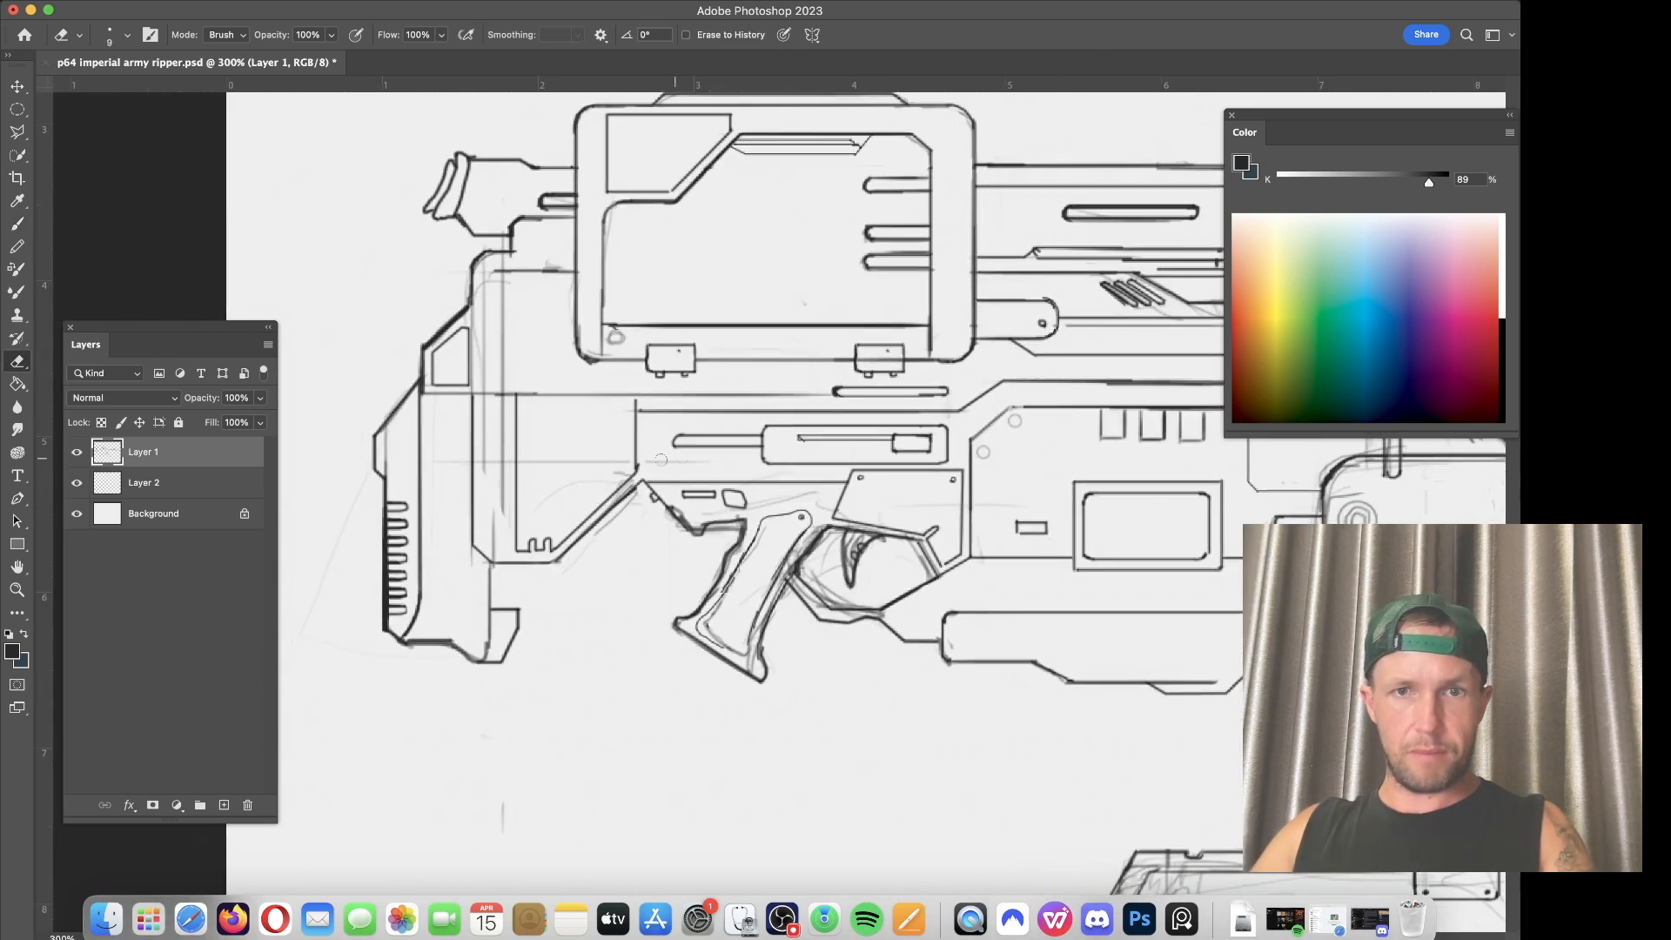
key("b")
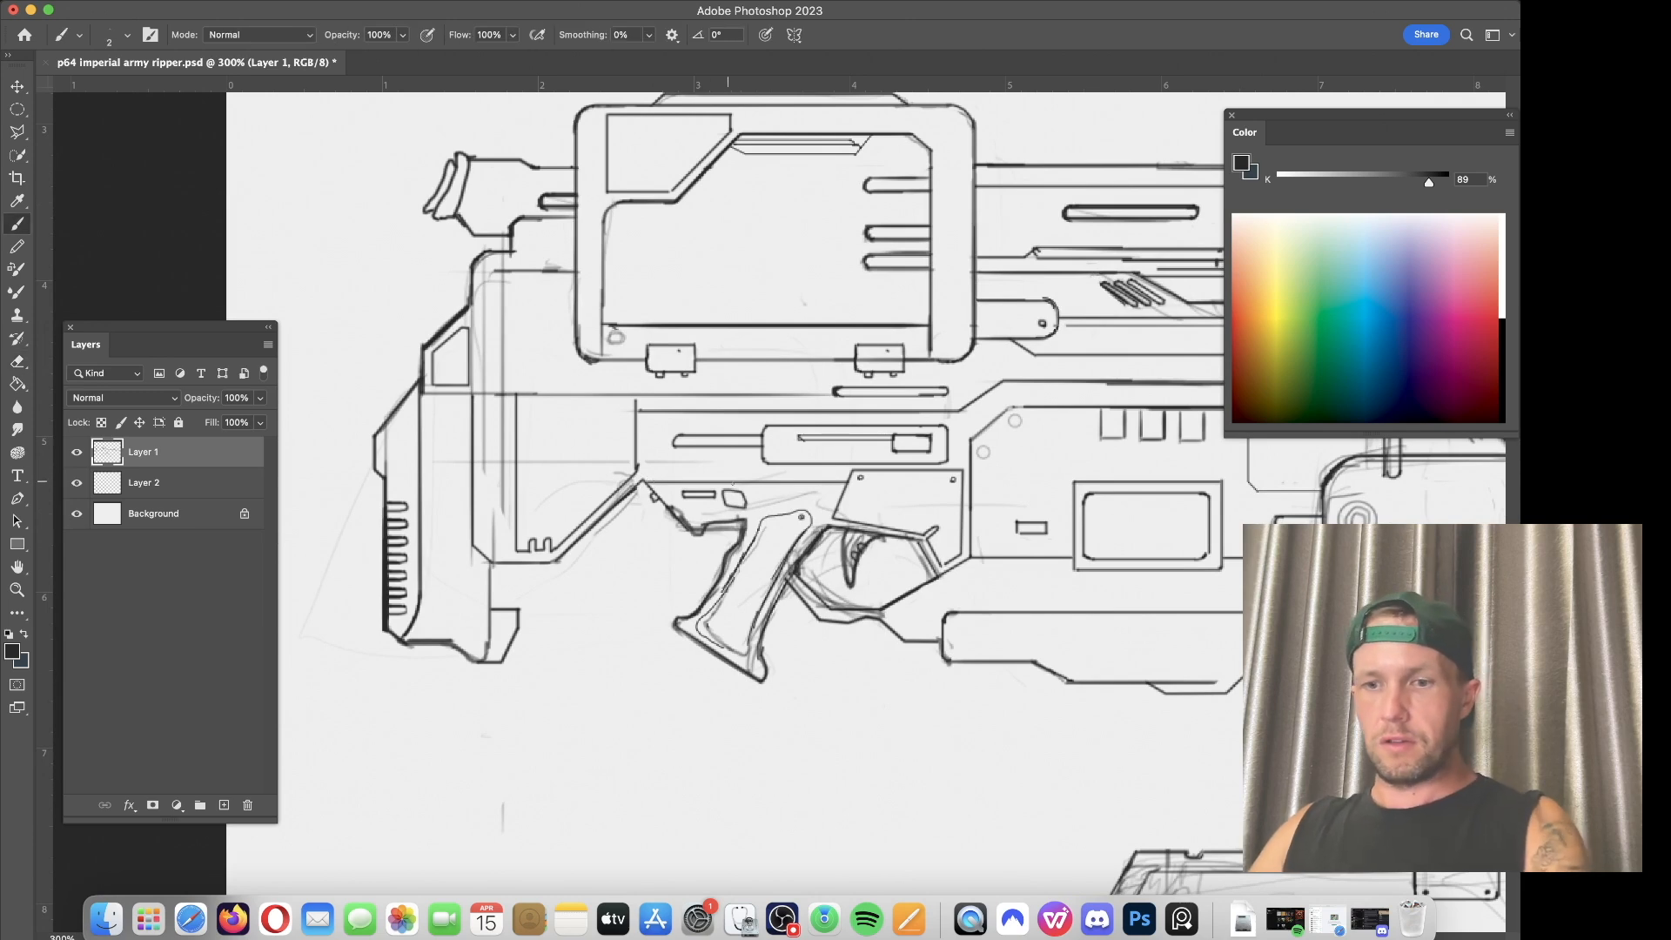
left_click(513, 35)
left_click_drag(508, 55, 383, 55)
left_click(403, 35)
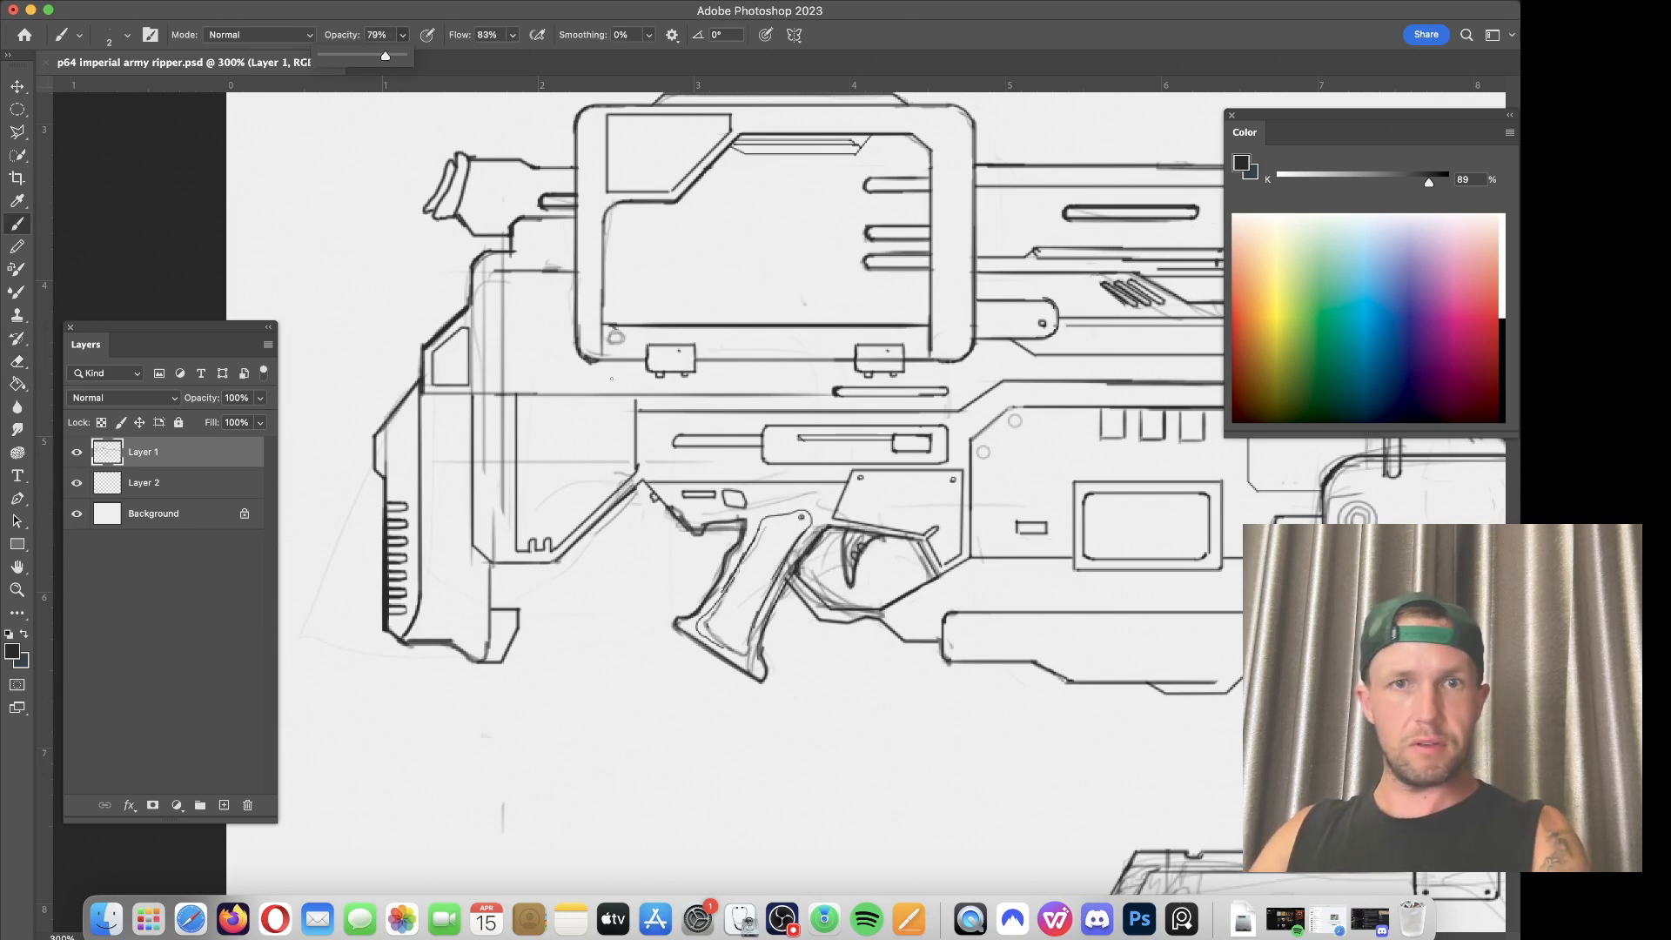
key("[")
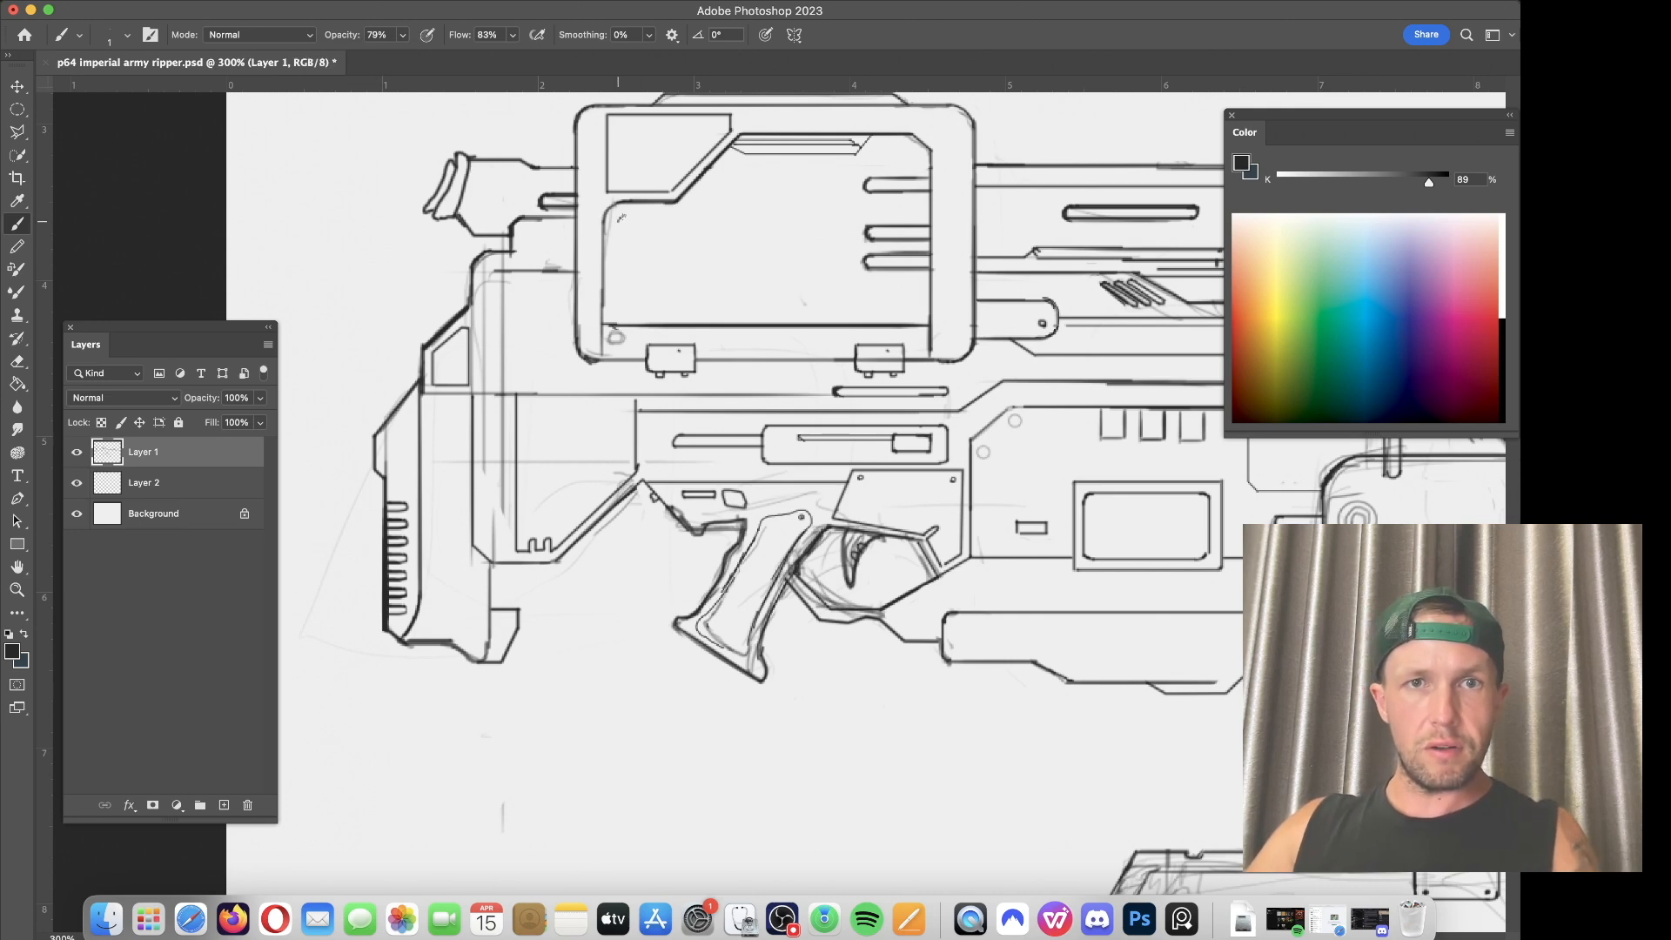
left_click(625, 207, "alt")
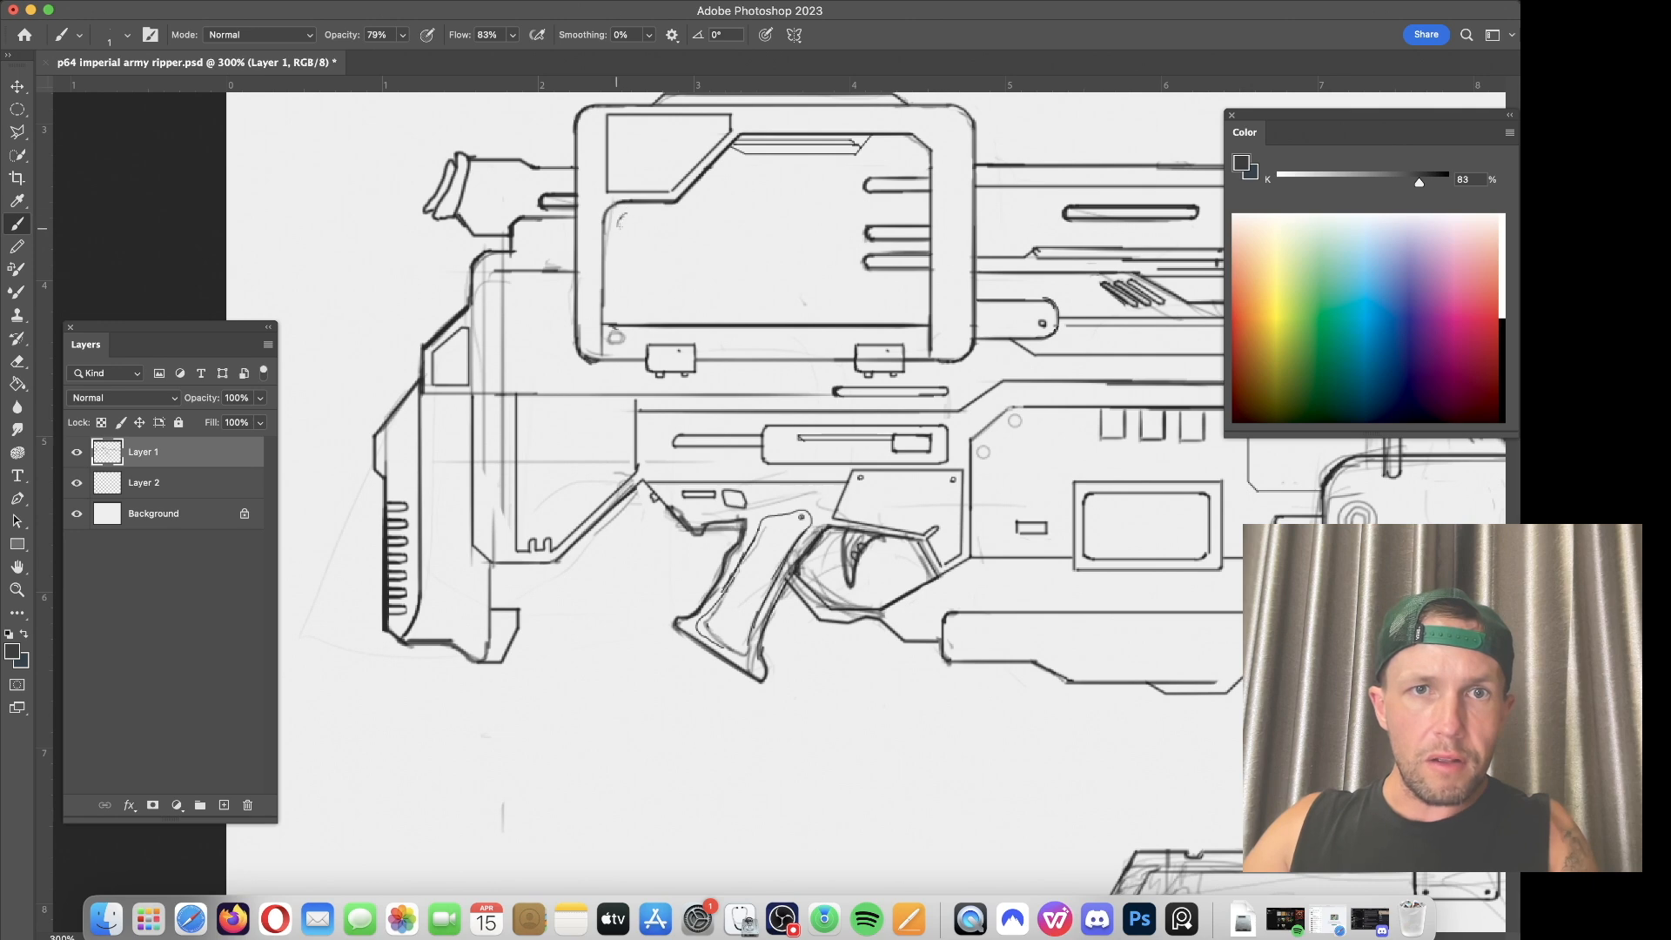
Step: Reduce the brush flow to 60% and draw a thin inset outline inside the large upper housing's panel
left_click_drag(616, 228, 610, 296)
key("ctrl+z")
left_click(512, 35)
left_click_drag(513, 54, 494, 55)
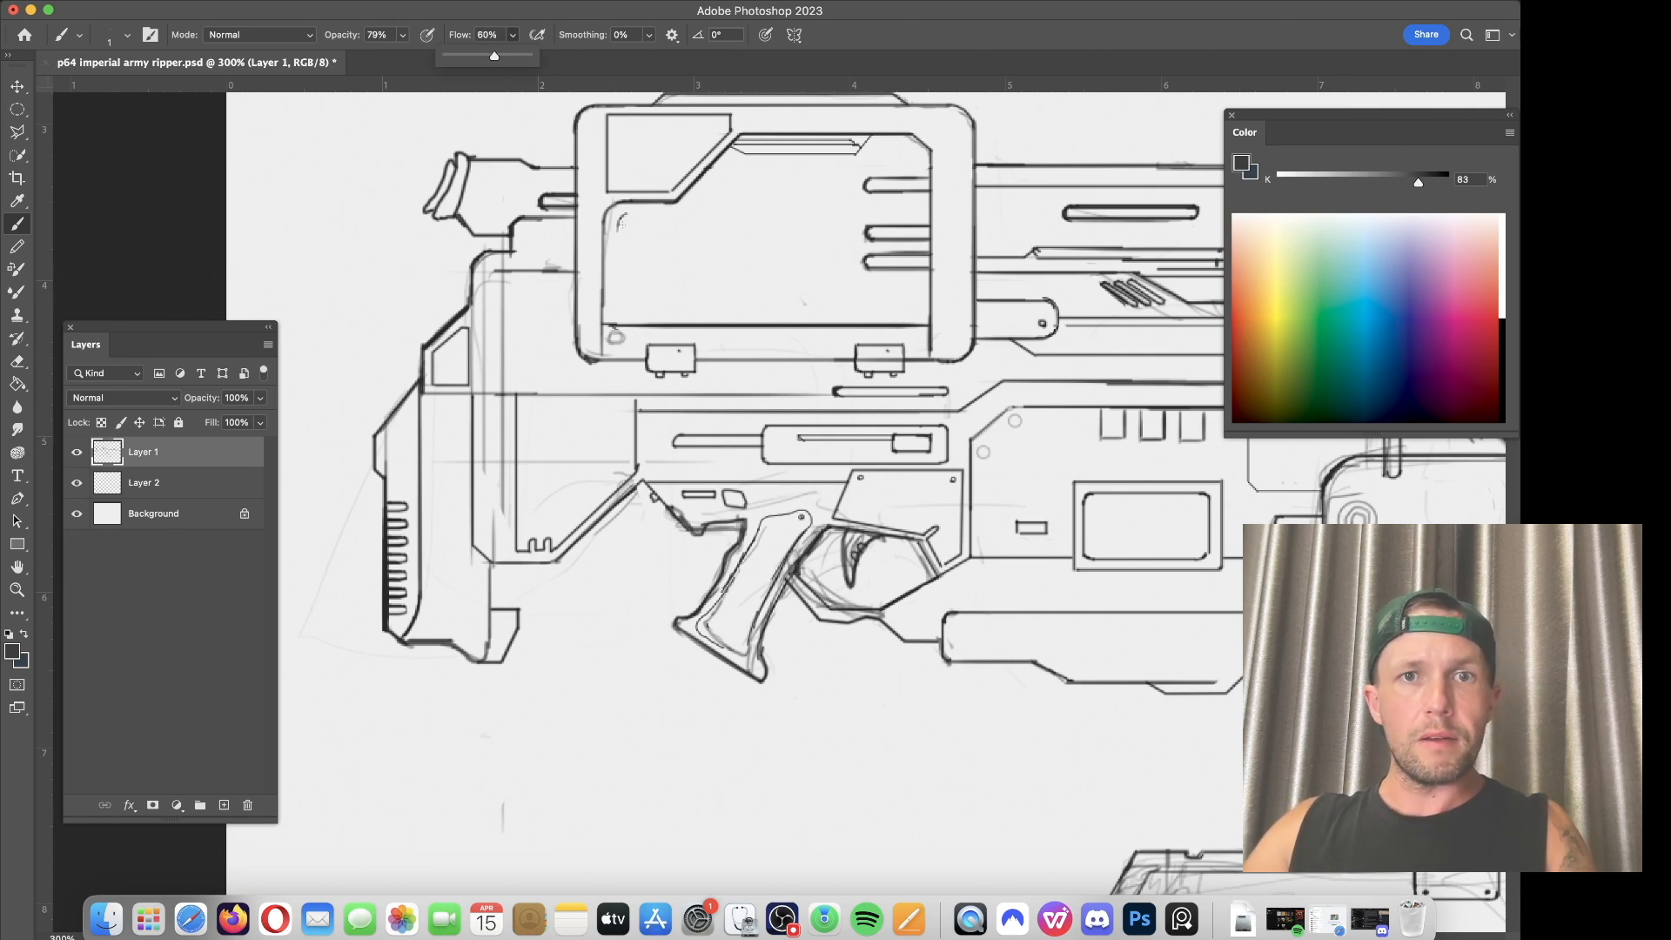
left_click_drag(616, 228, 611, 310)
key("ctrl+z")
left_click_drag(615, 318, 920, 318)
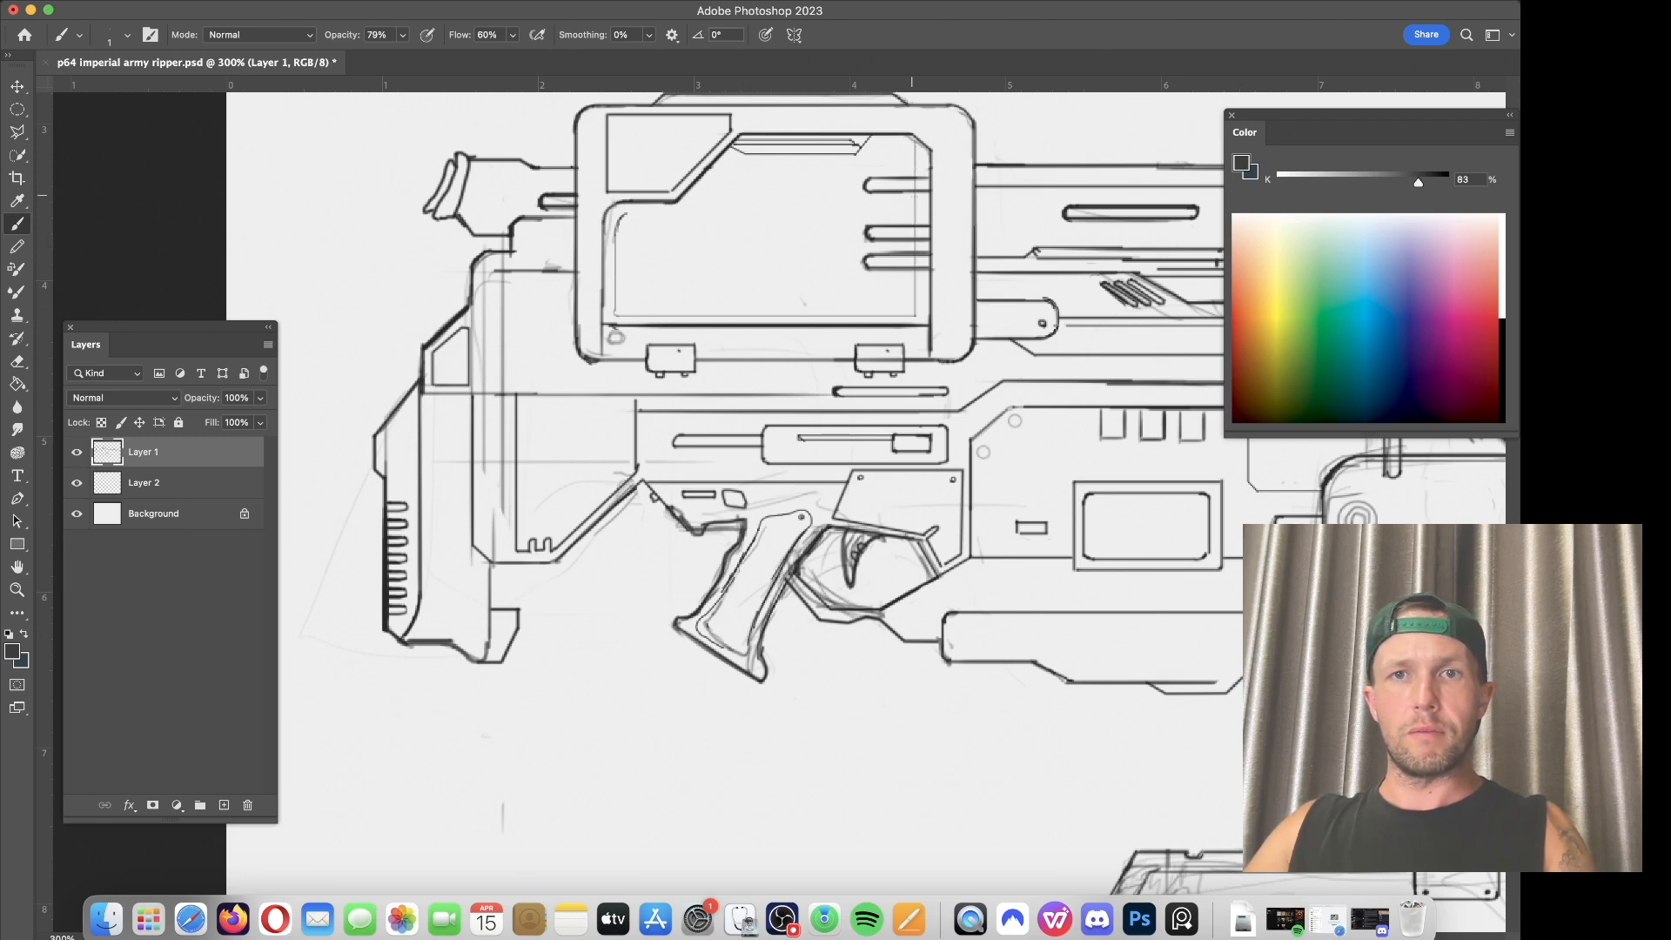
Step: Draw a small thin-lined rounded rectangle panel on the stock, just behind the receiver's long slot
key("e")
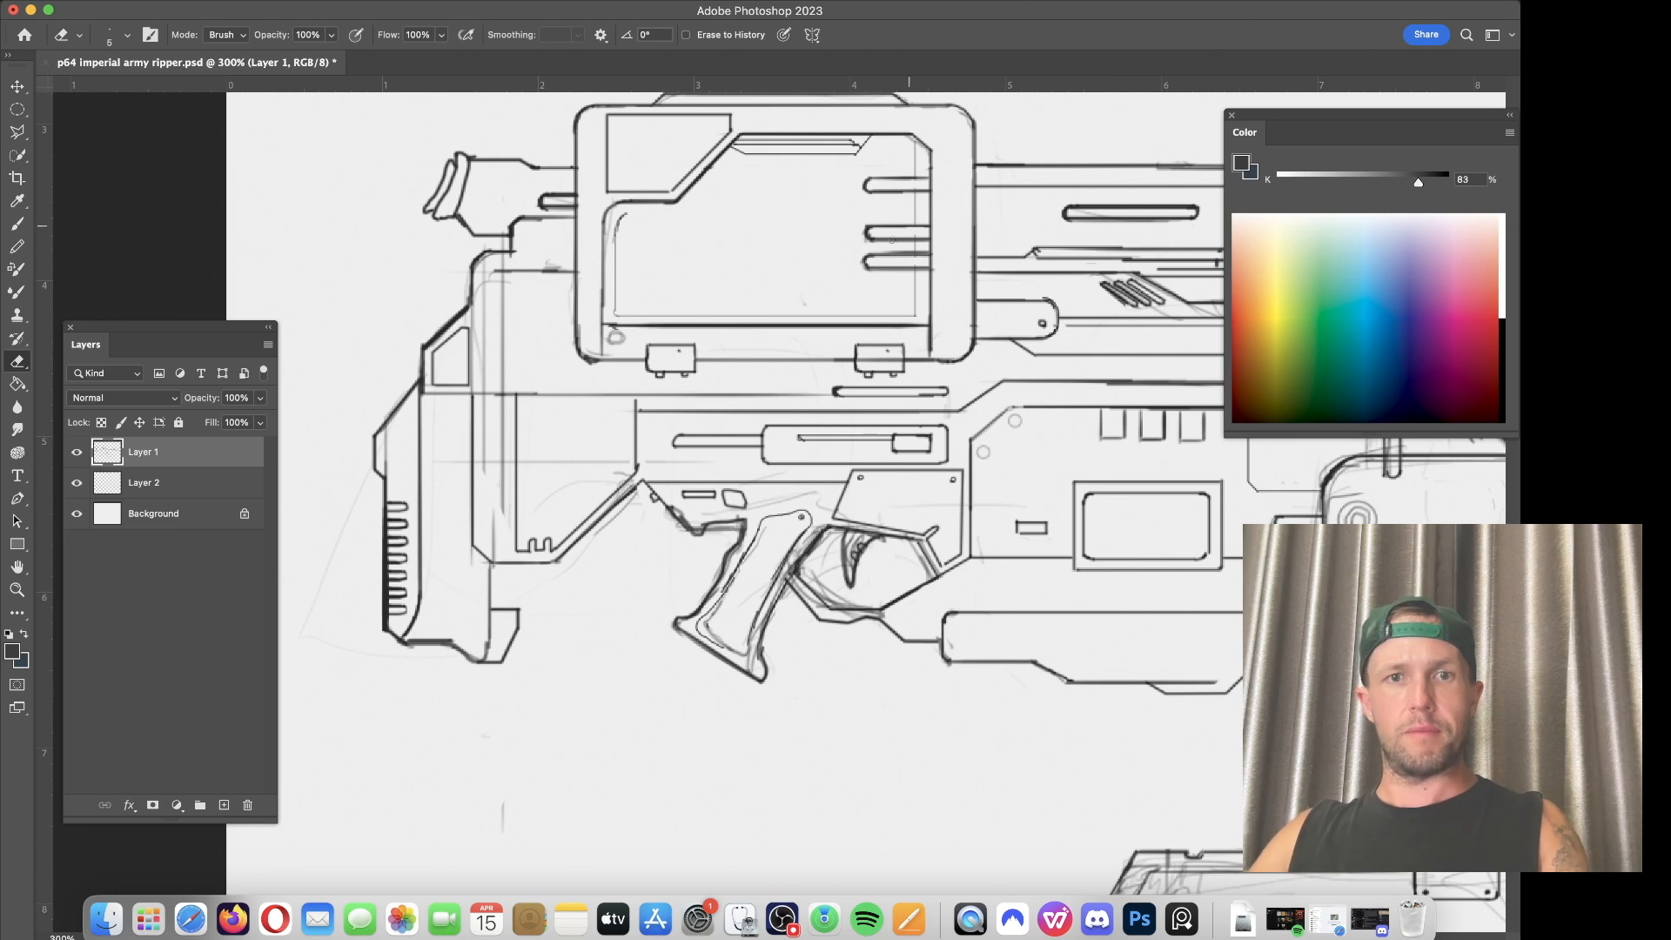
key("b")
left_click_drag(535, 405, 621, 405)
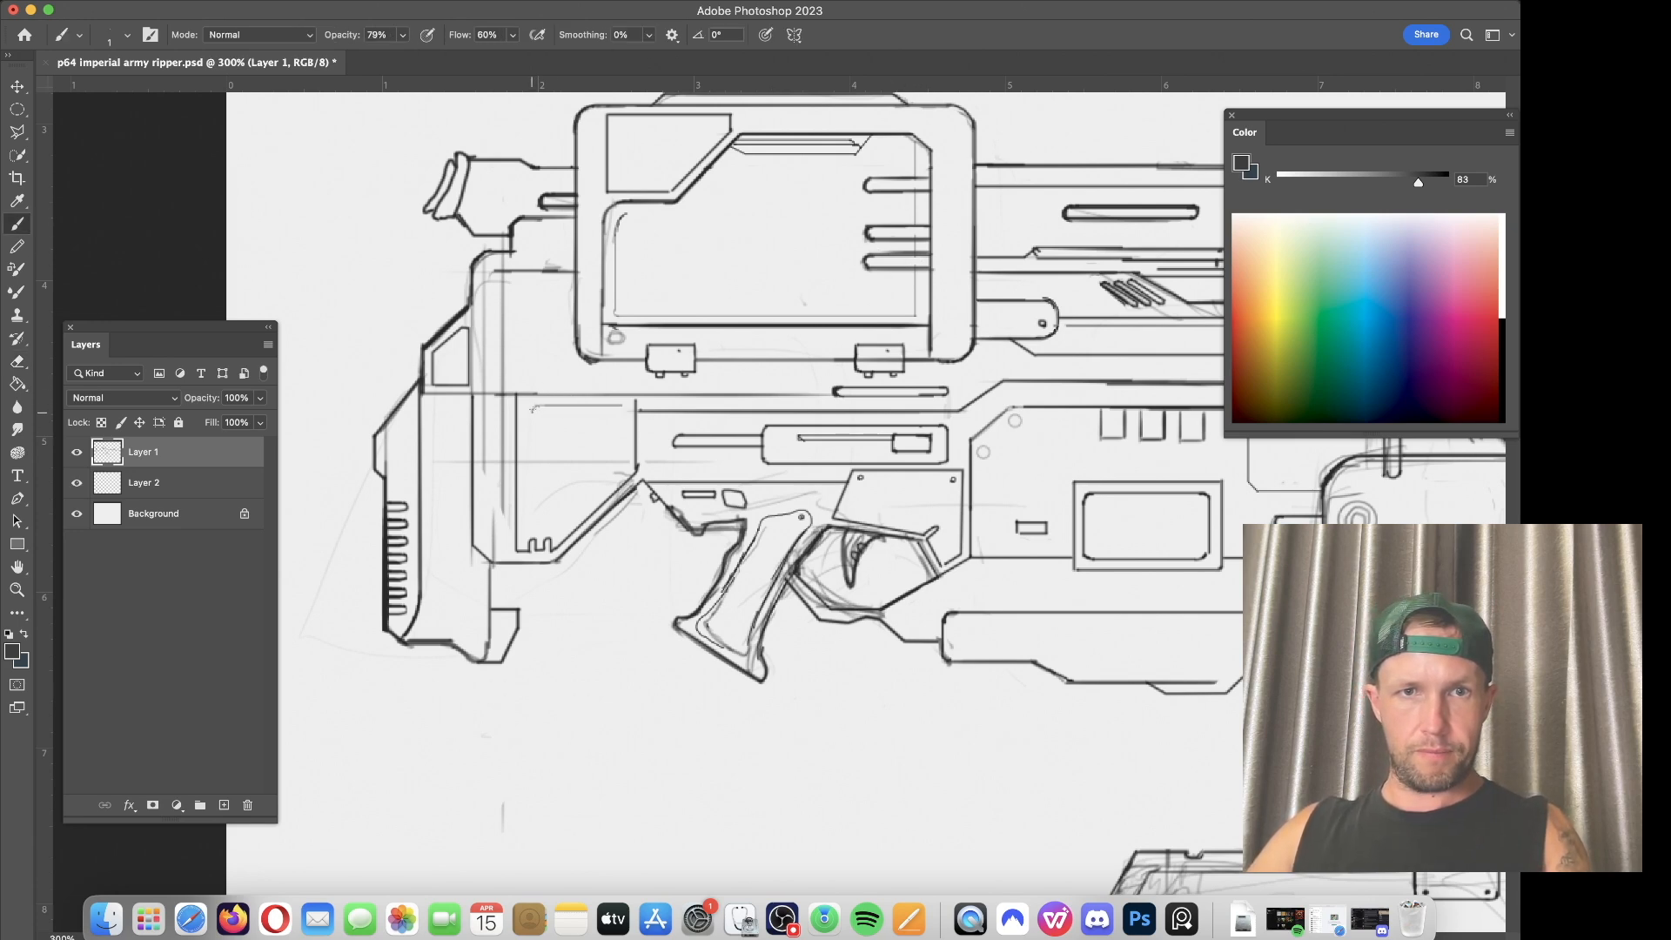
left_click_drag(537, 447, 612, 448)
mouse_move(645, 341)
left_mouse_down()
mouse_move(749, 677)
mouse_move(640, 324)
left_mouse_up()
key("super+z")
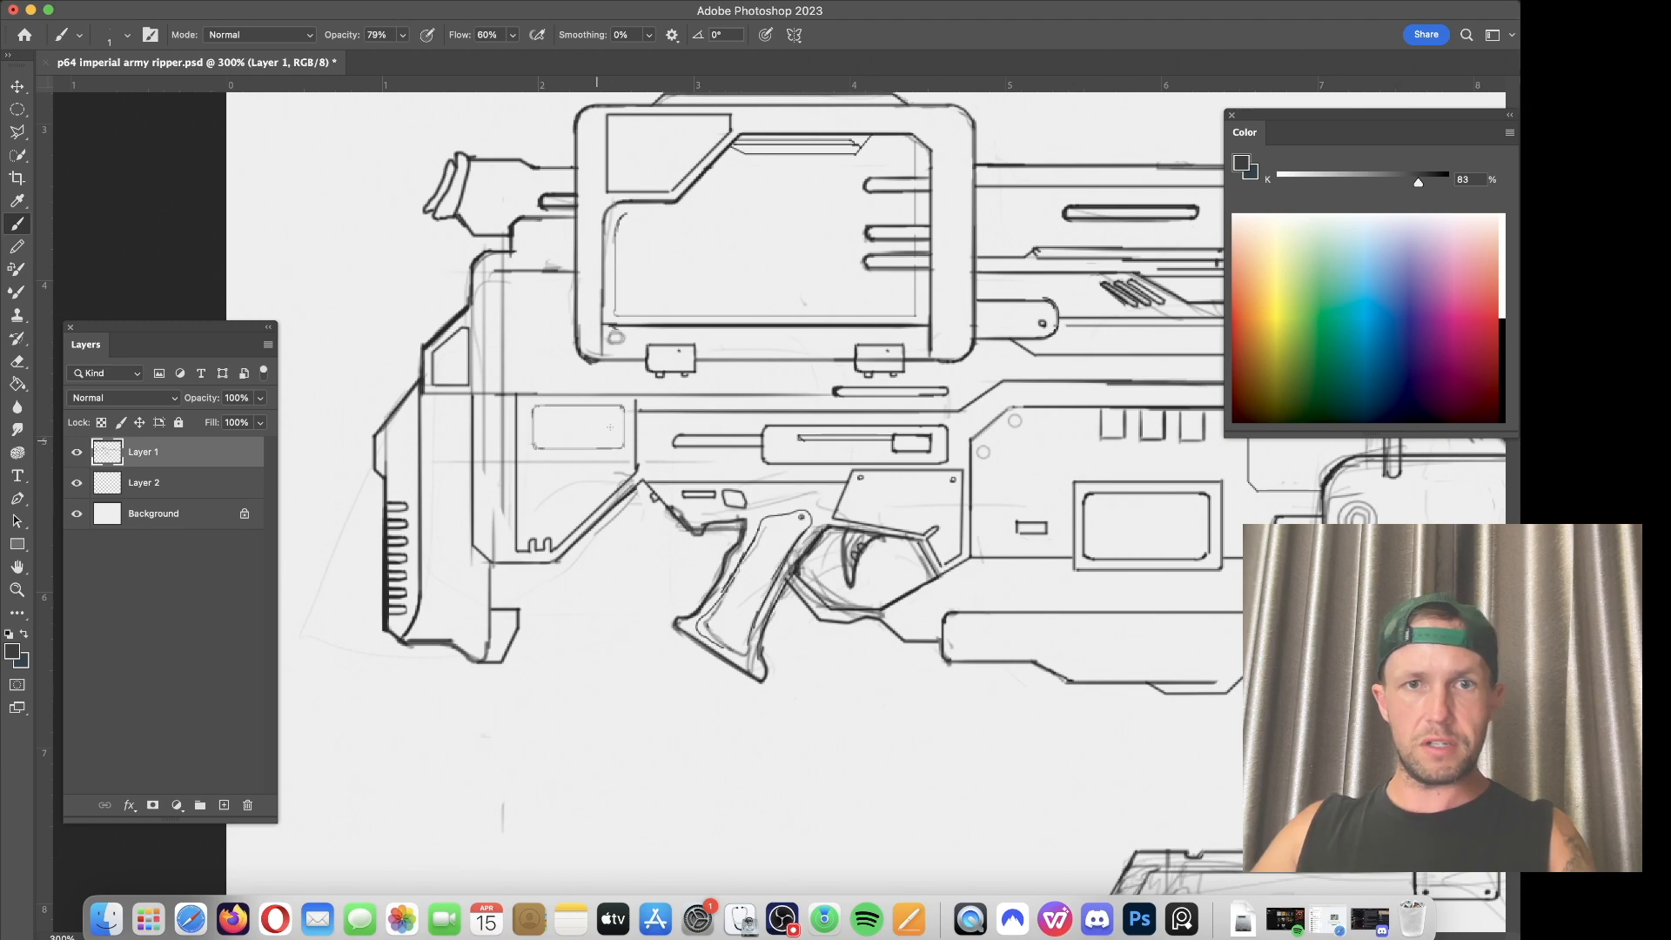
Step: Draw bevel lines along the lower handguard's front slope and bottom edge, using brush sizes 3 and 2
left_click_drag(1389, 569, 859, 474)
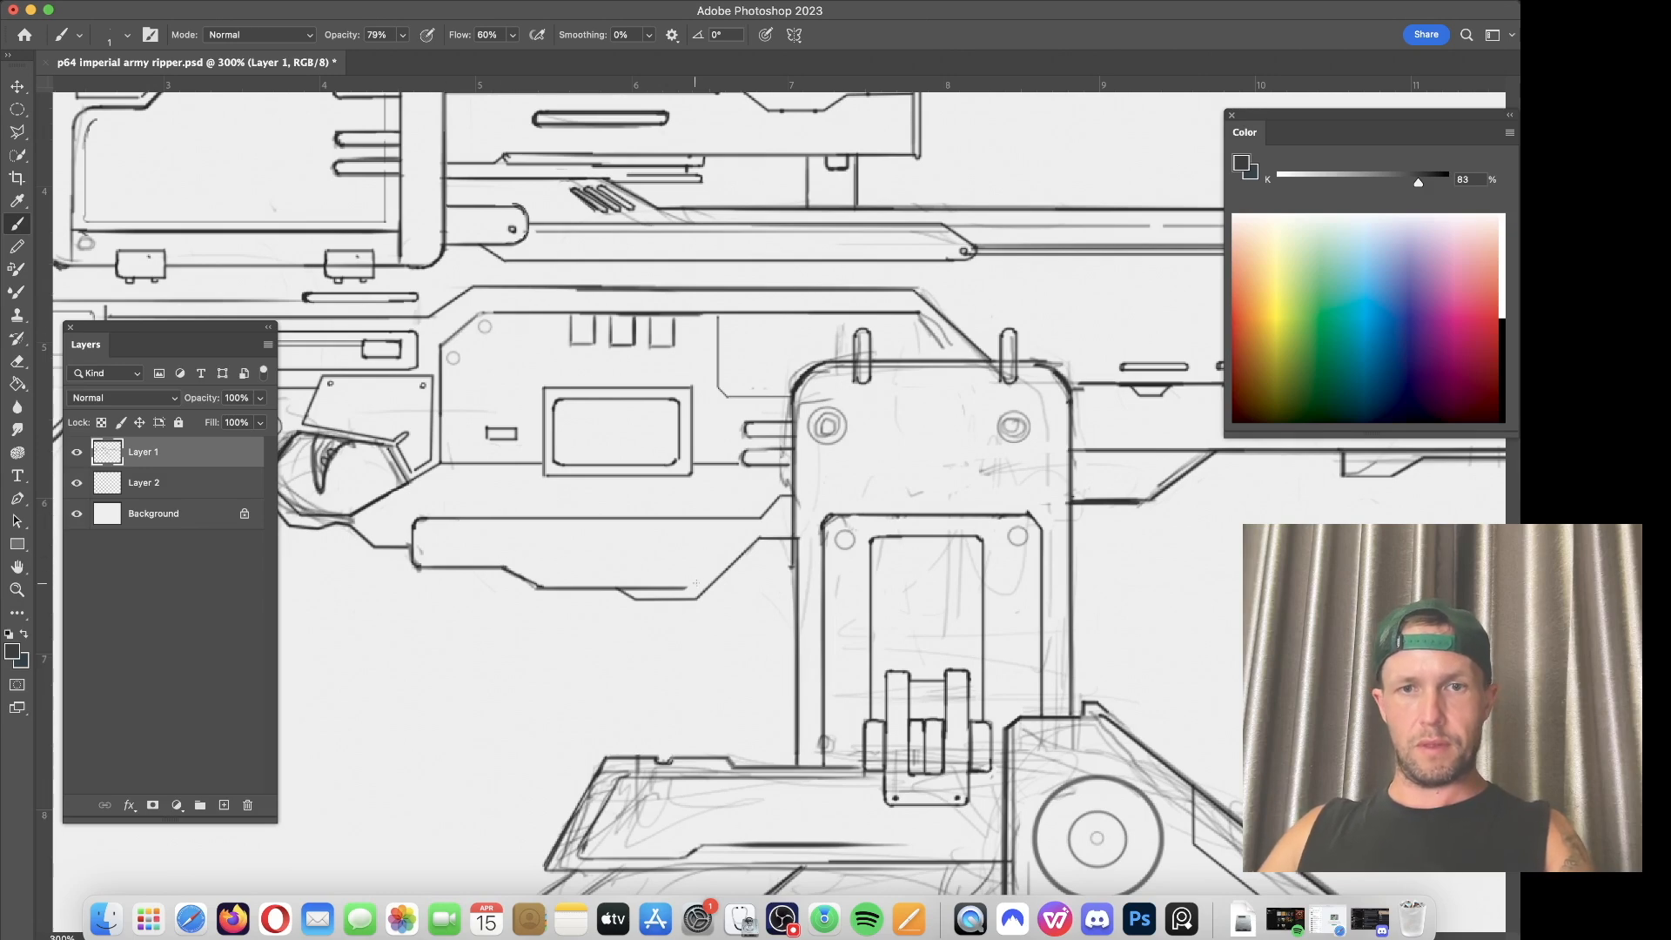
key("bracketright")
key("bracketright")
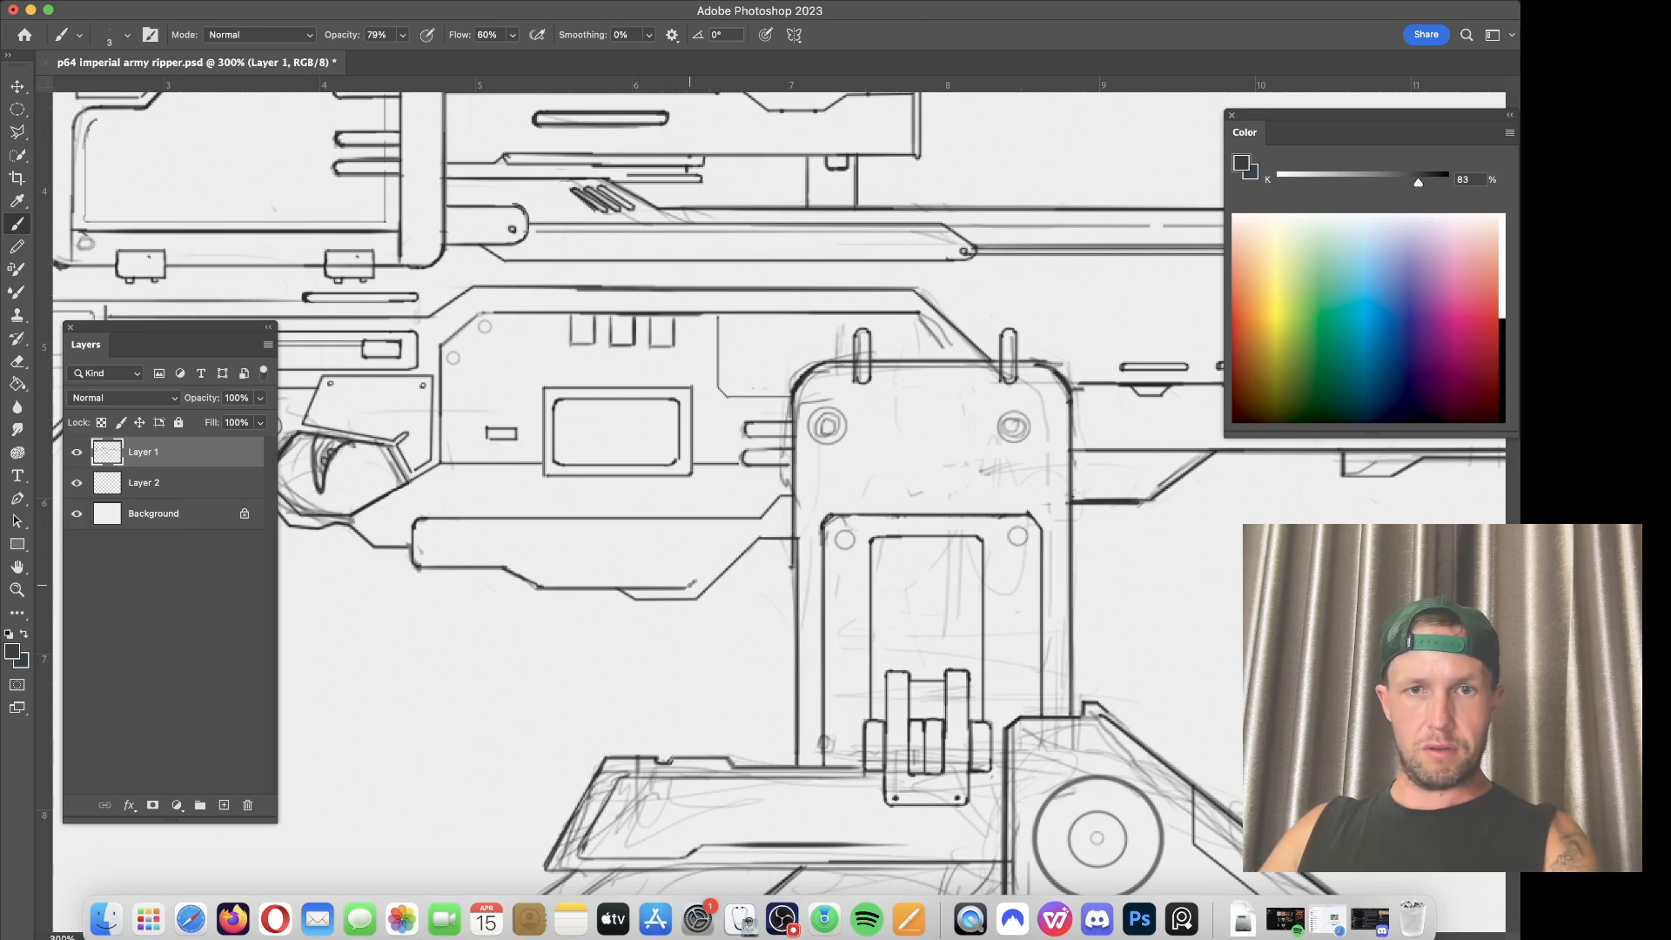
left_click_drag(697, 575, 721, 551)
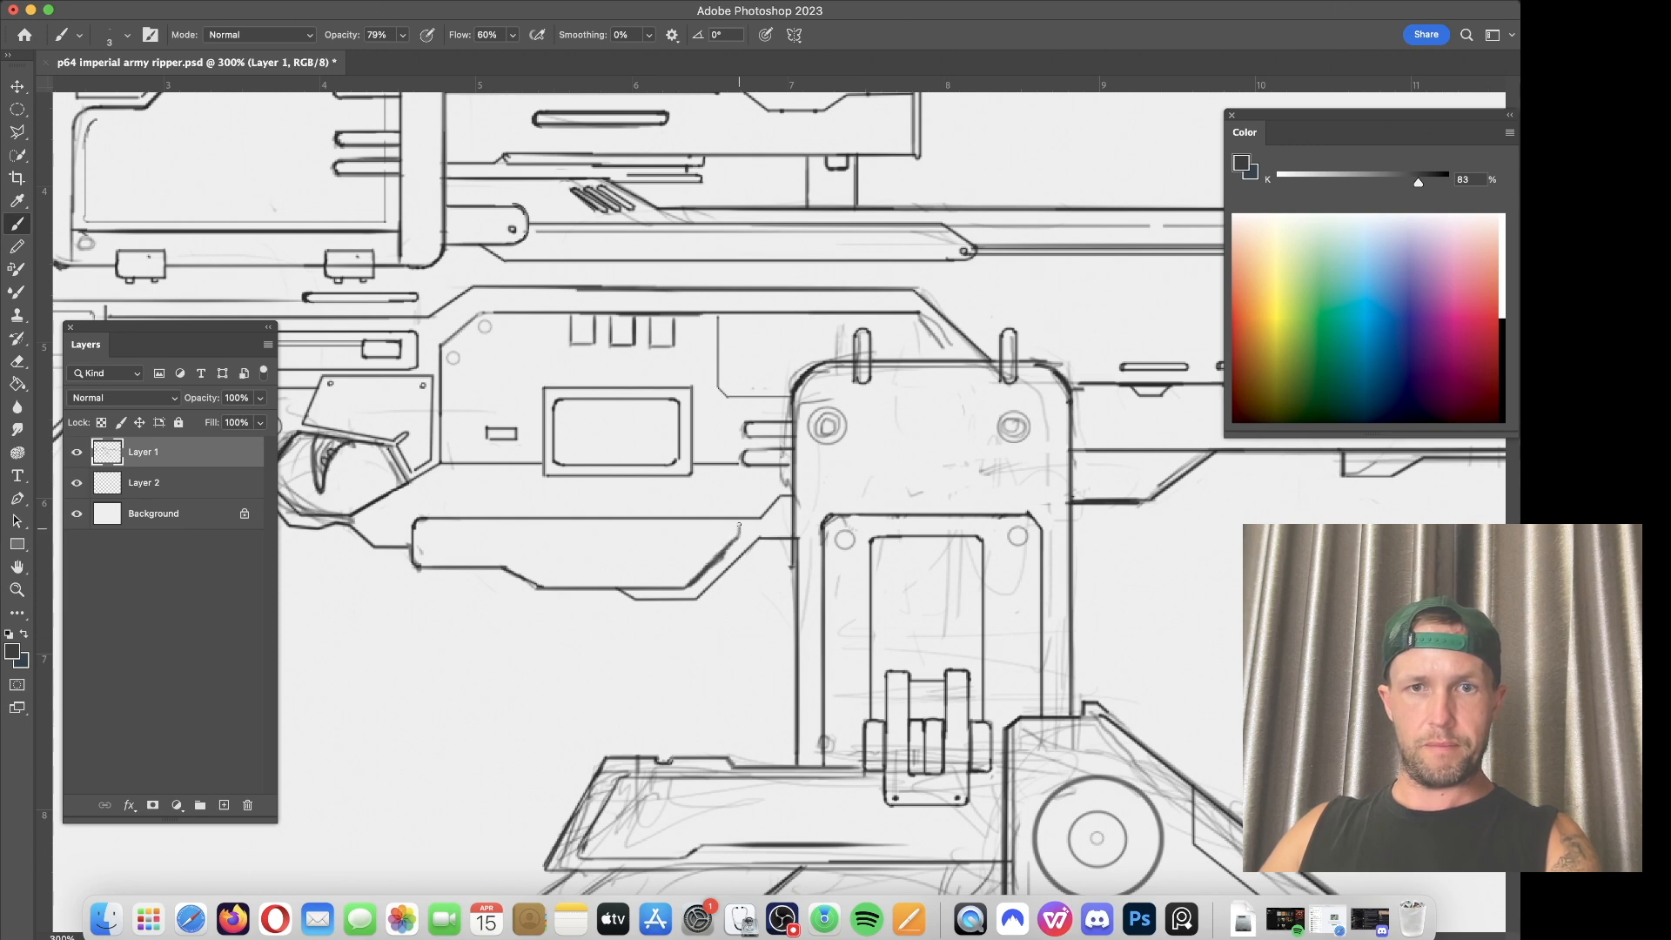
key("bracketleft")
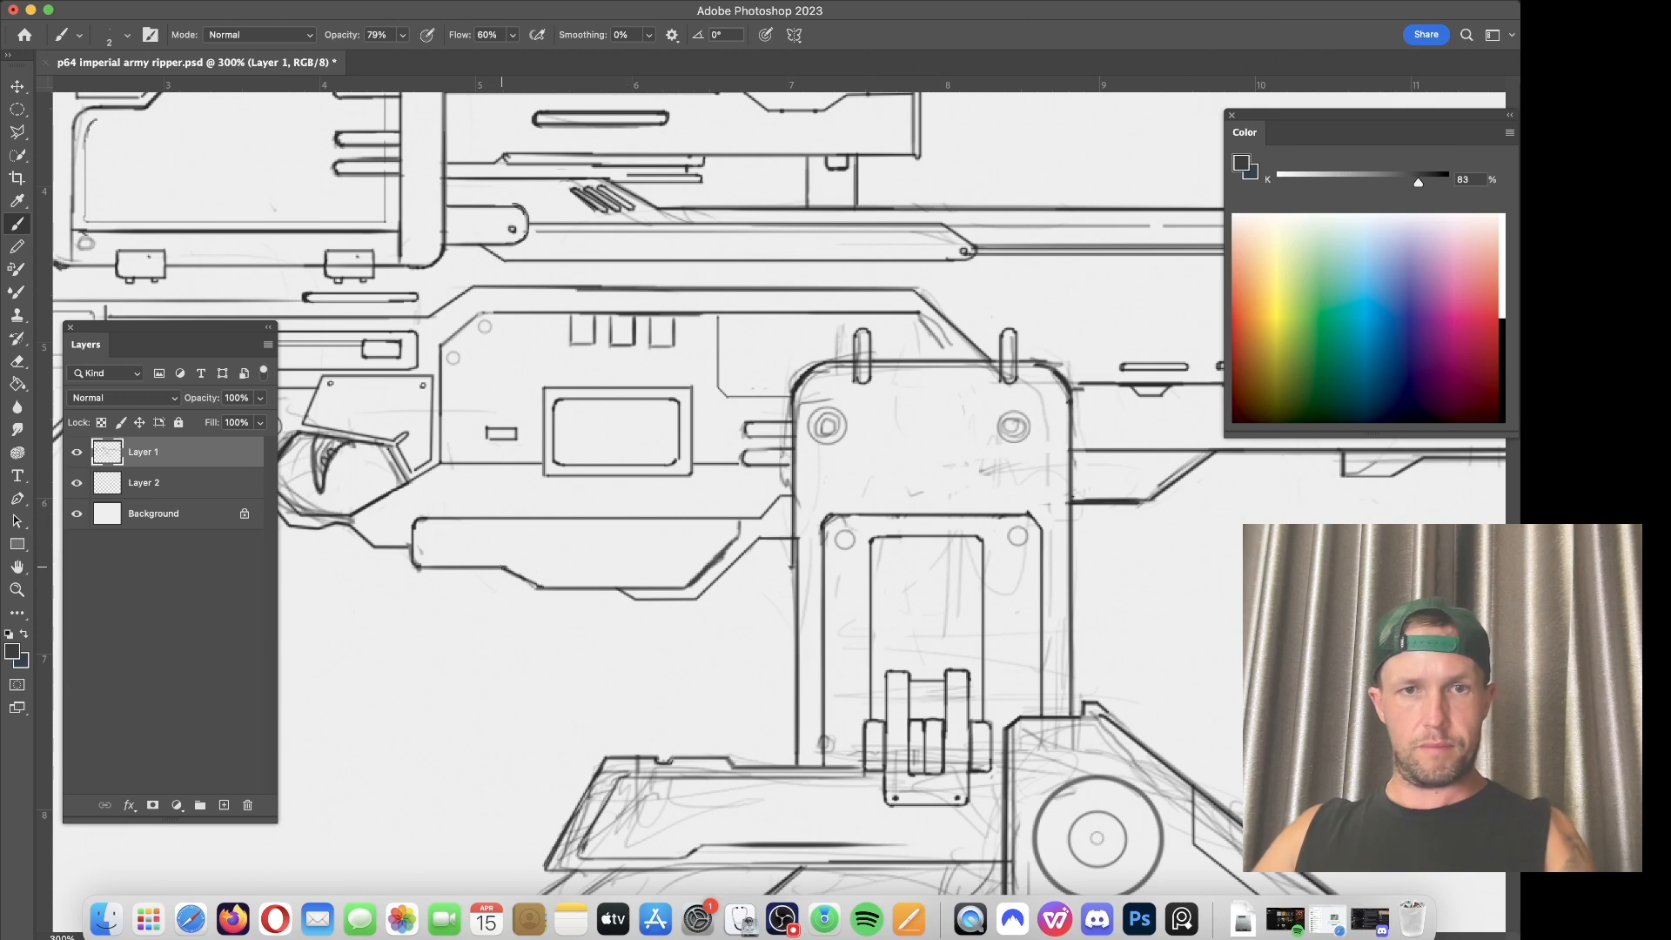
left_click_drag(514, 569, 694, 565)
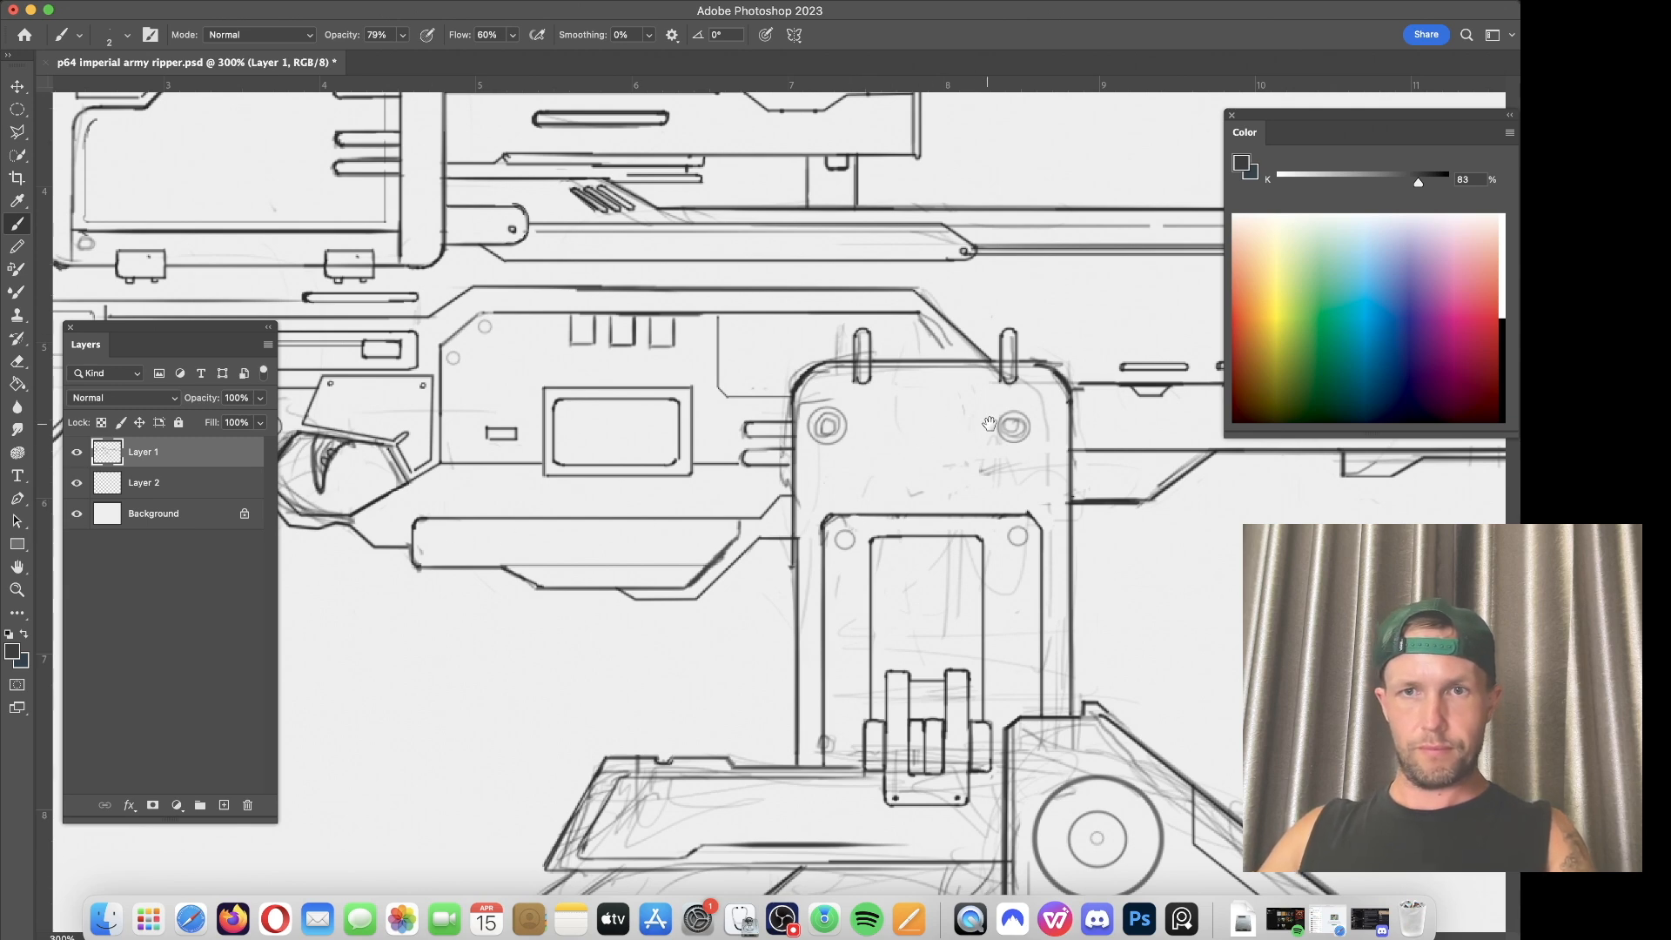
Step: Draw thin vertical panel lines on the upper part of the mount plate, above its inner plate
left_click_drag(984, 423, 867, 431)
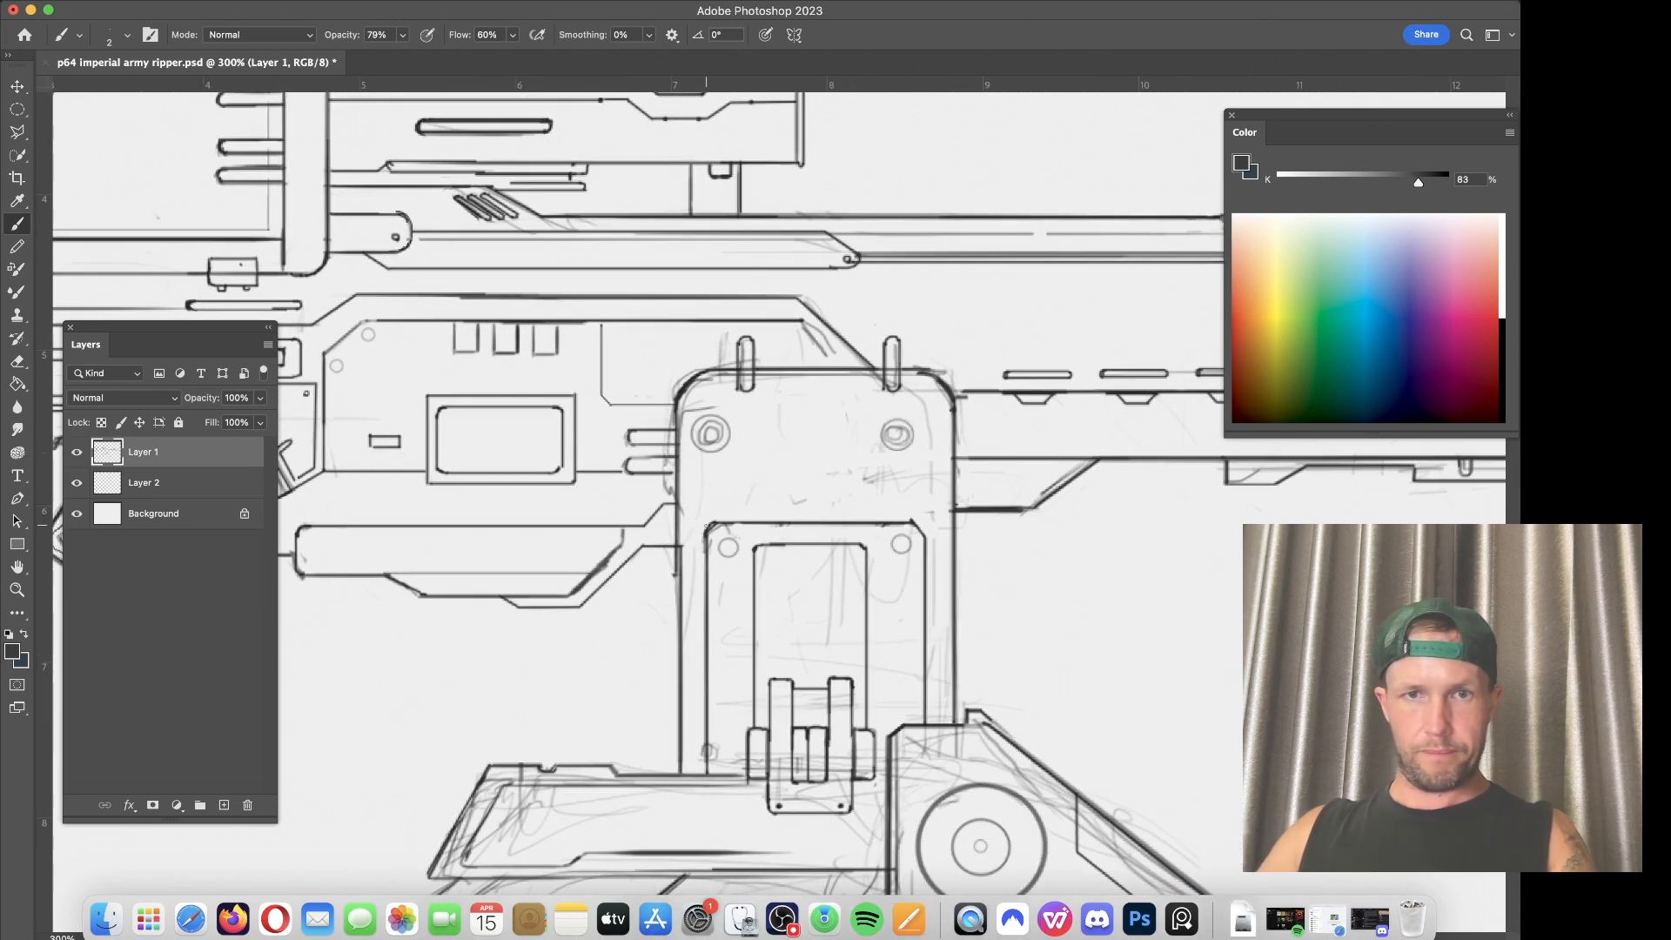
left_click_drag(743, 520, 744, 436)
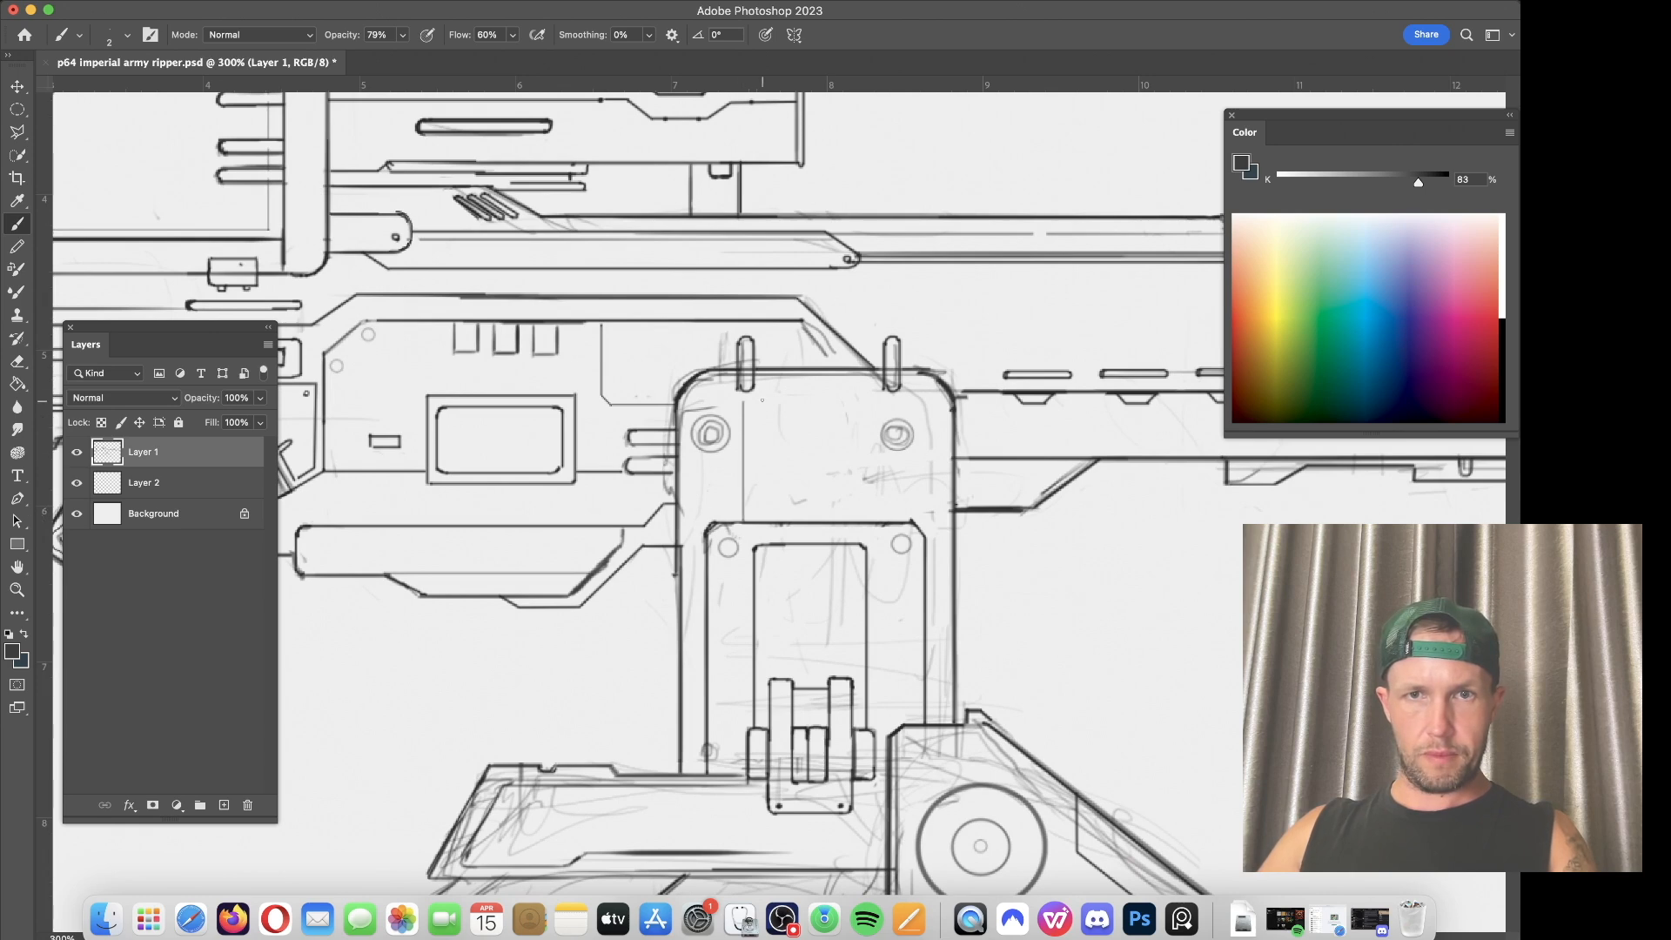
mouse_move(891, 418)
left_mouse_down()
mouse_move(892, 493)
mouse_move(888, 435)
mouse_move(905, 422)
left_mouse_up()
Step: Erase the two bolt circles on the upper mount plate and the stray strokes beside the receiver's sloped edge
key("e")
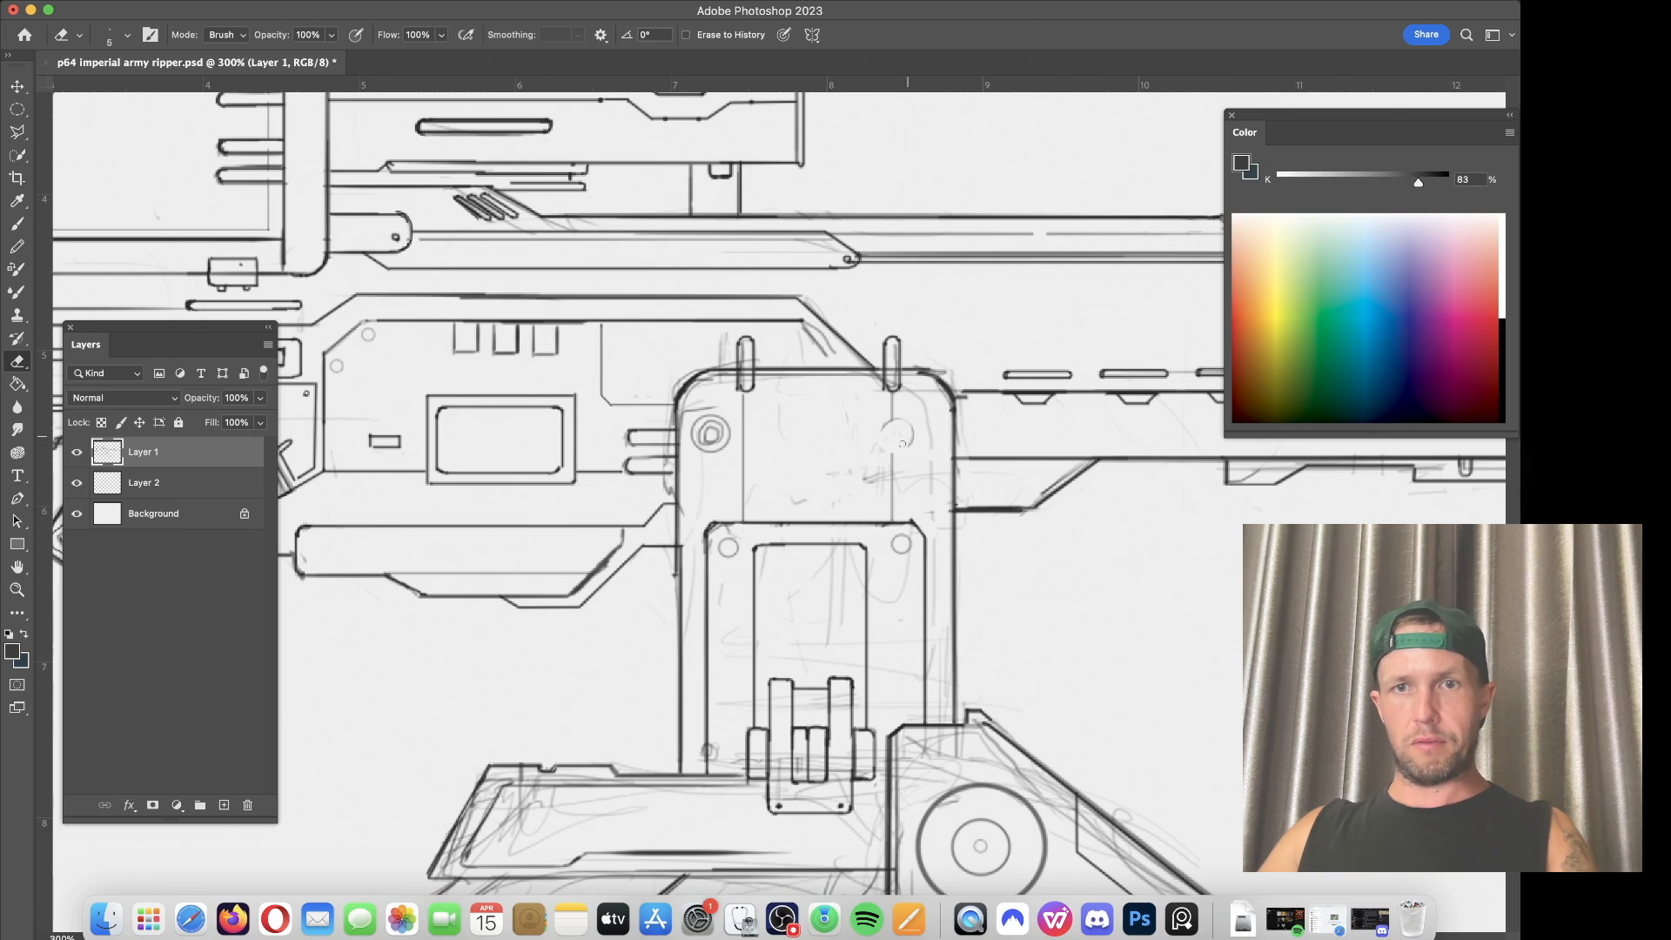
key("bracketright")
key("bracketright")
key("bracketright")
key("bracketright")
mouse_move(707, 425)
left_mouse_down()
mouse_move(714, 449)
mouse_move(692, 404)
mouse_move(722, 381)
left_mouse_up()
key("bracketleft")
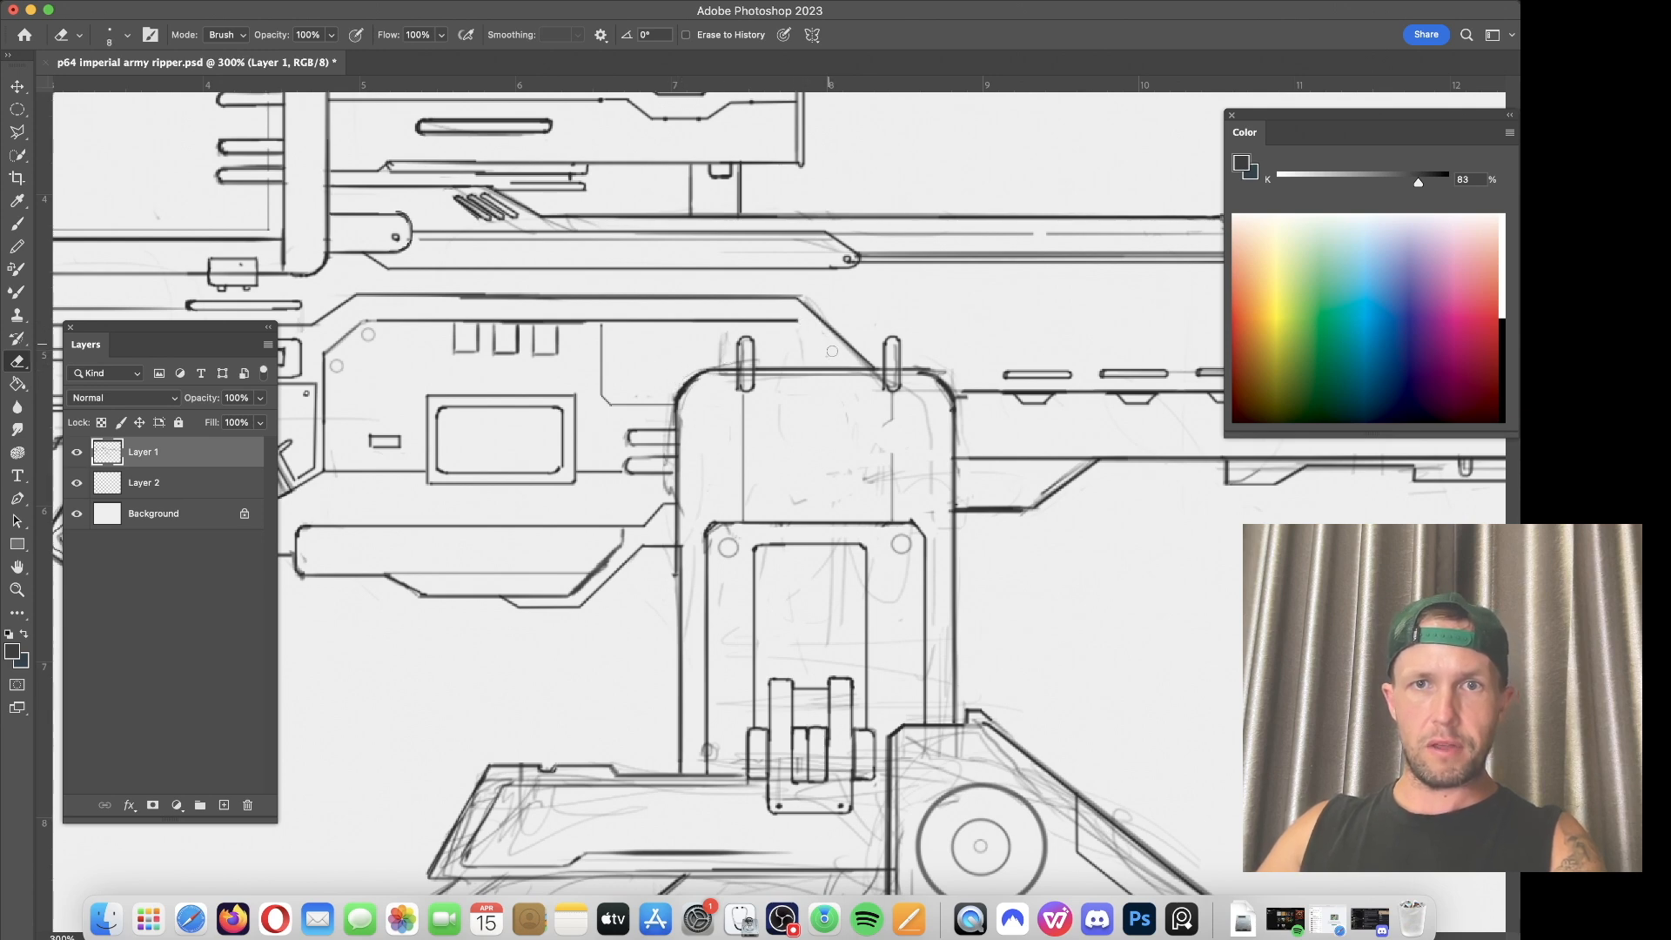
Step: Draw a short vertical panel line on the receiver between the two pins above the mount plate
key("b")
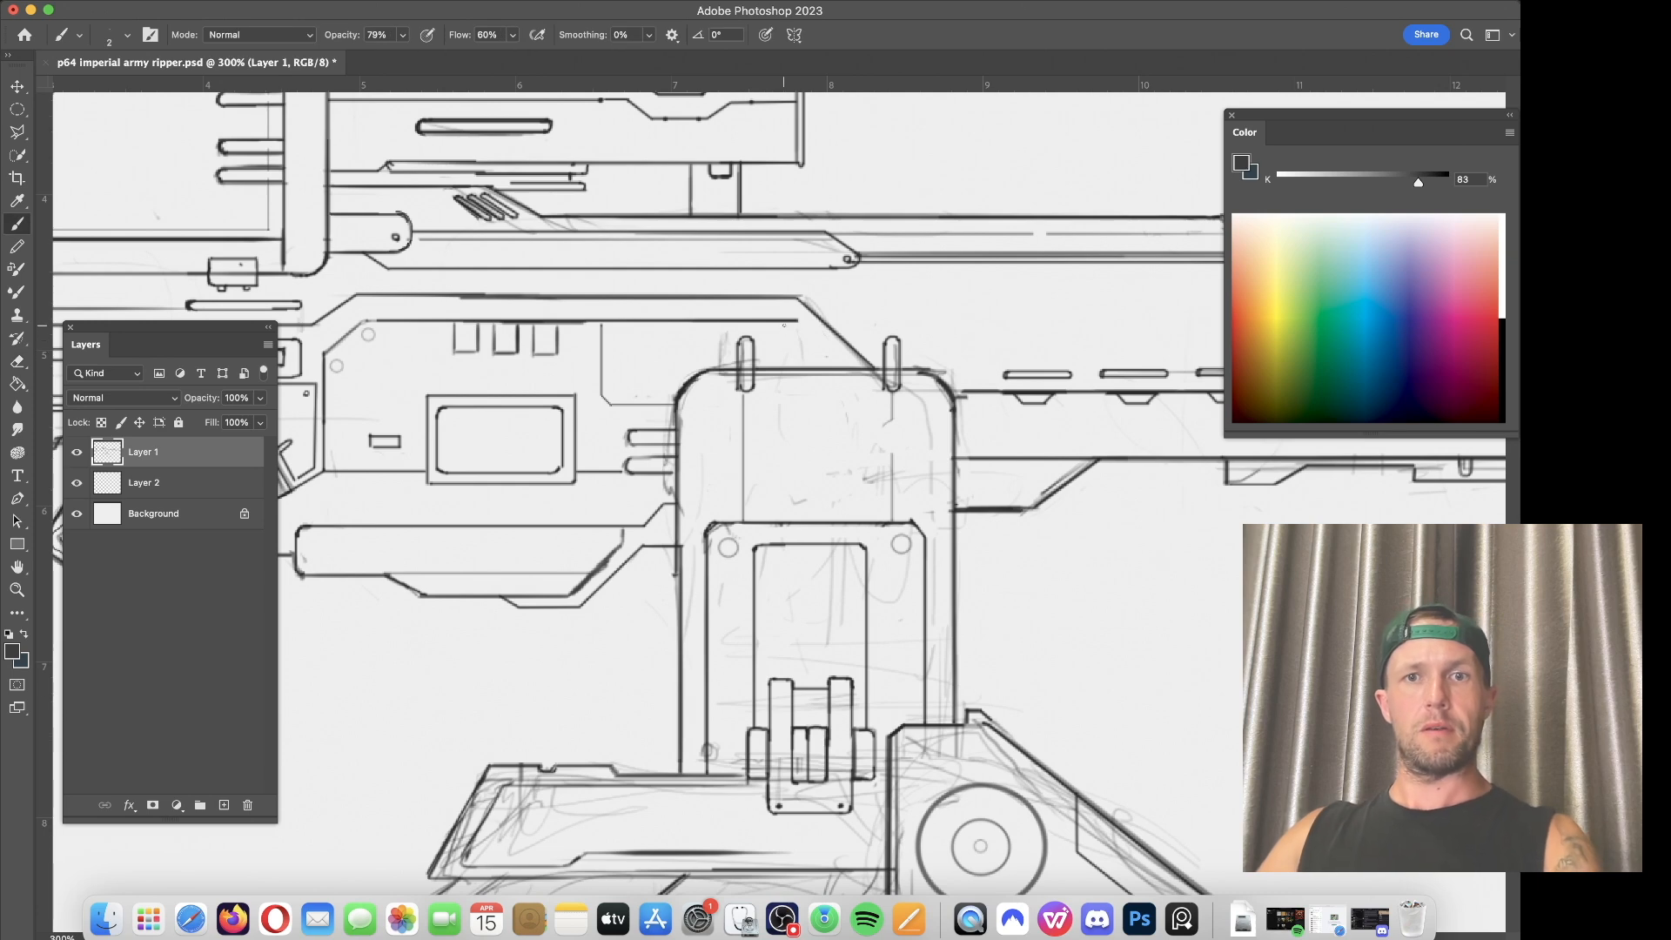
left_click_drag(786, 322, 784, 355)
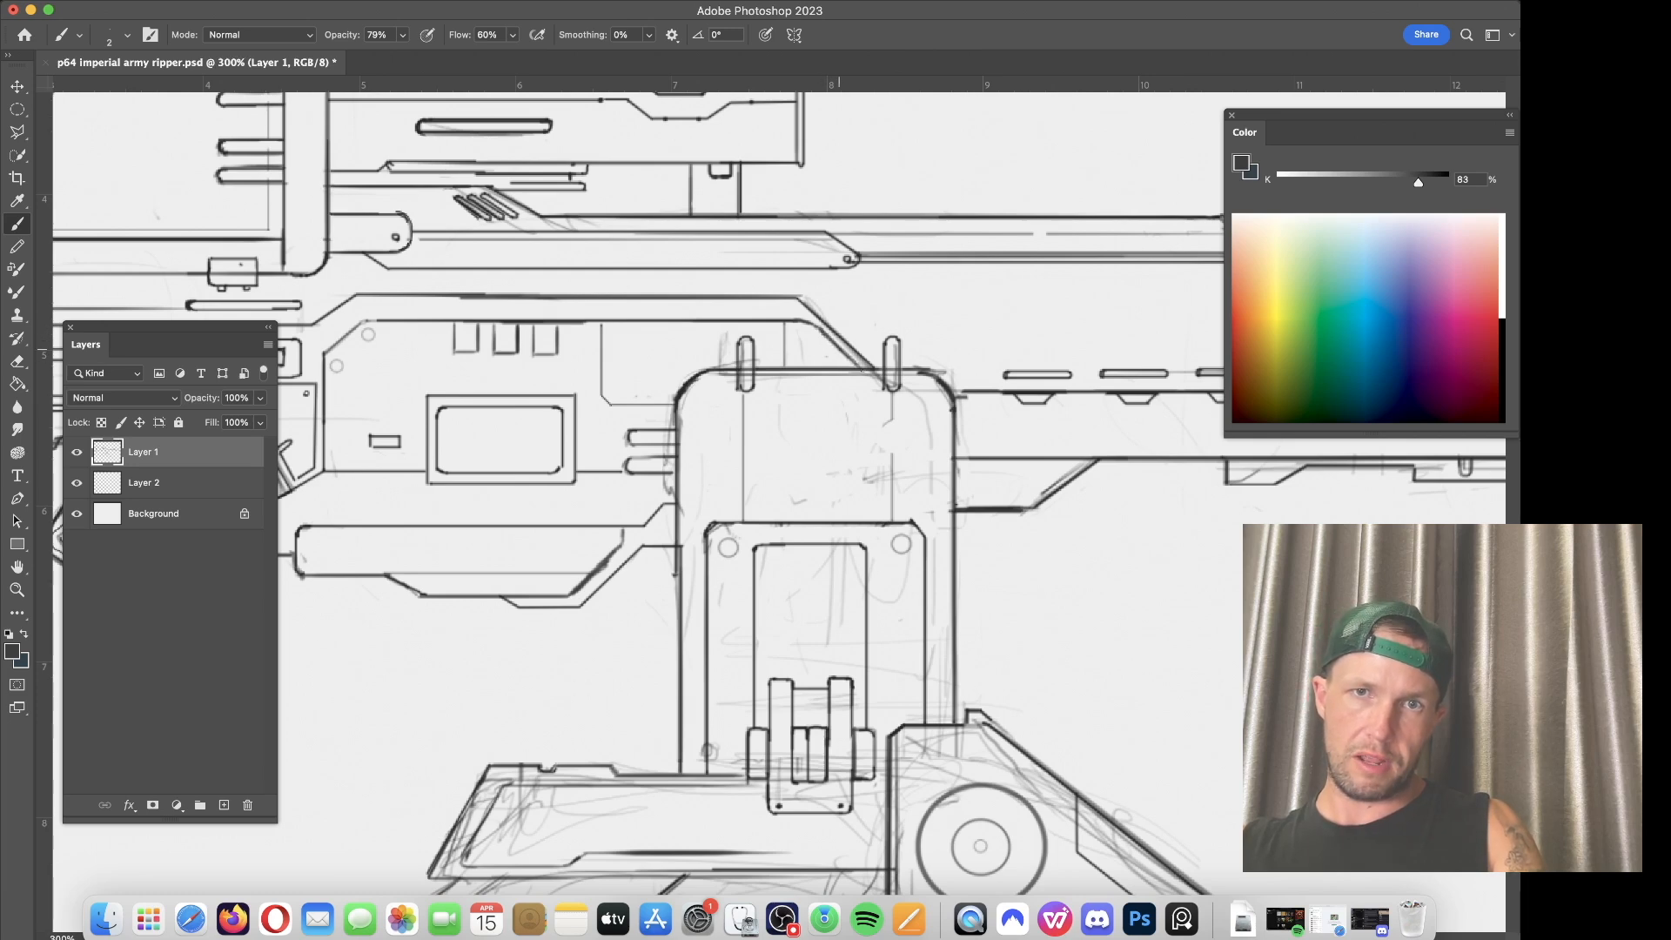
key("e")
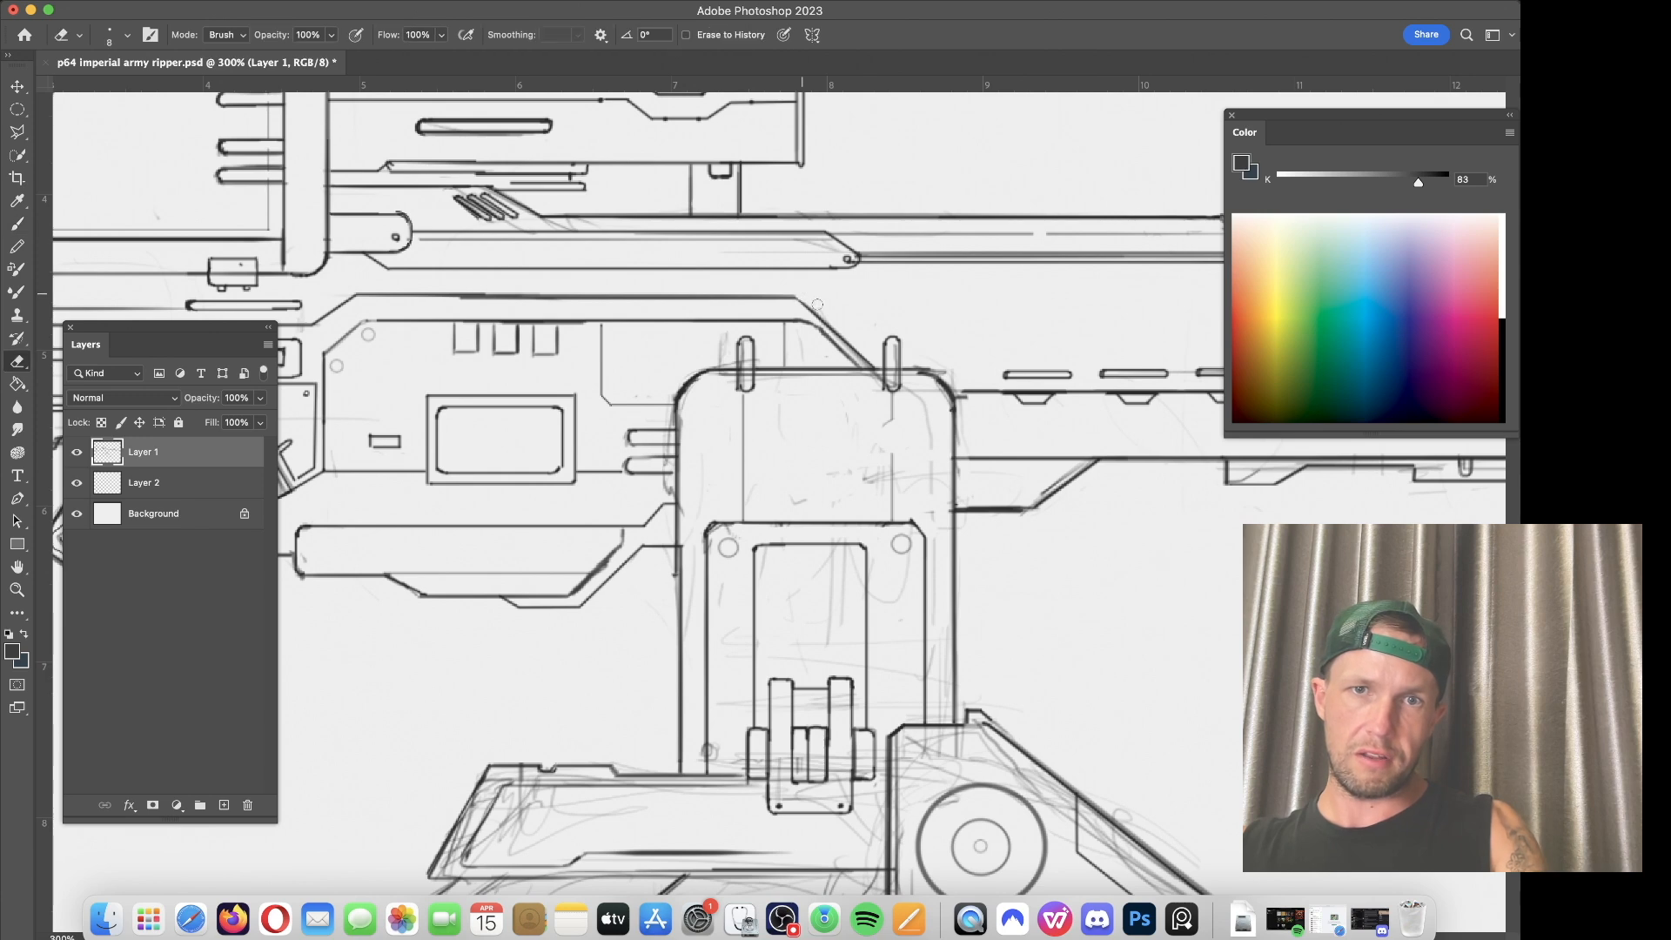
key("b")
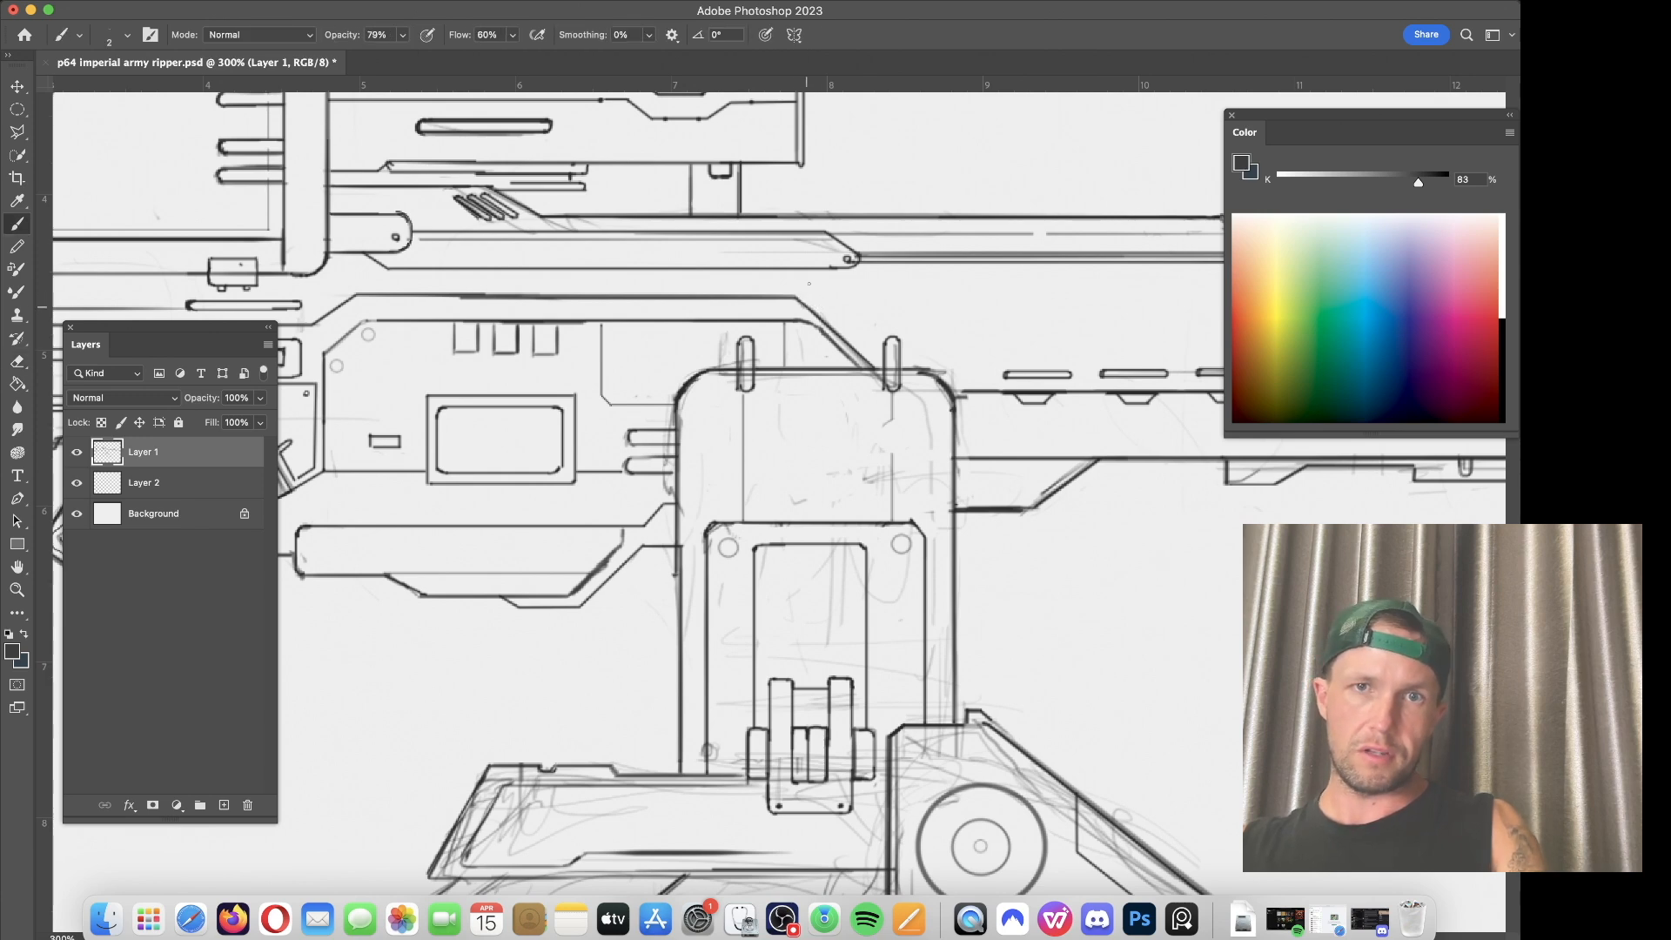
Step: Erase the rough thin line inside the long upper rail and redraw it as a straight horizontal panel line
key("e")
left_click_drag(810, 242, 618, 241)
key("b")
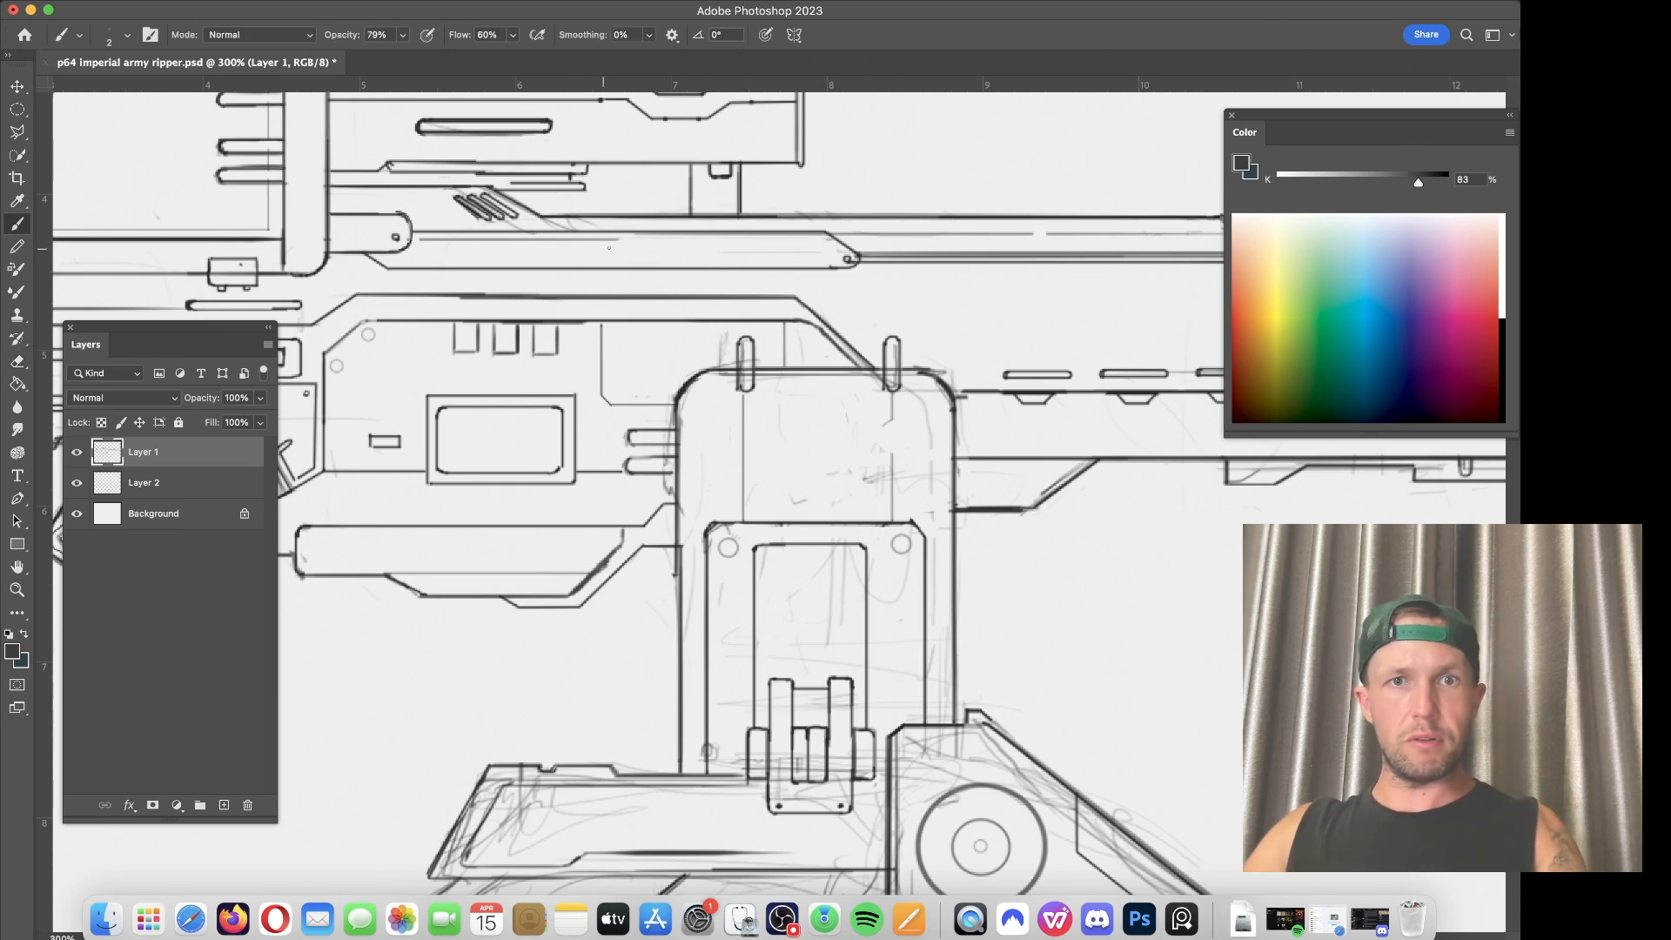
left_click_drag(615, 240, 820, 240)
Step: Join the lower barrel line to the mount plate's upper corner and erase the stray strokes inside the plate's front edge
mouse_move(1068, 380)
left_mouse_down()
mouse_move(834, 350)
mouse_move(724, 371)
left_mouse_up()
key("e")
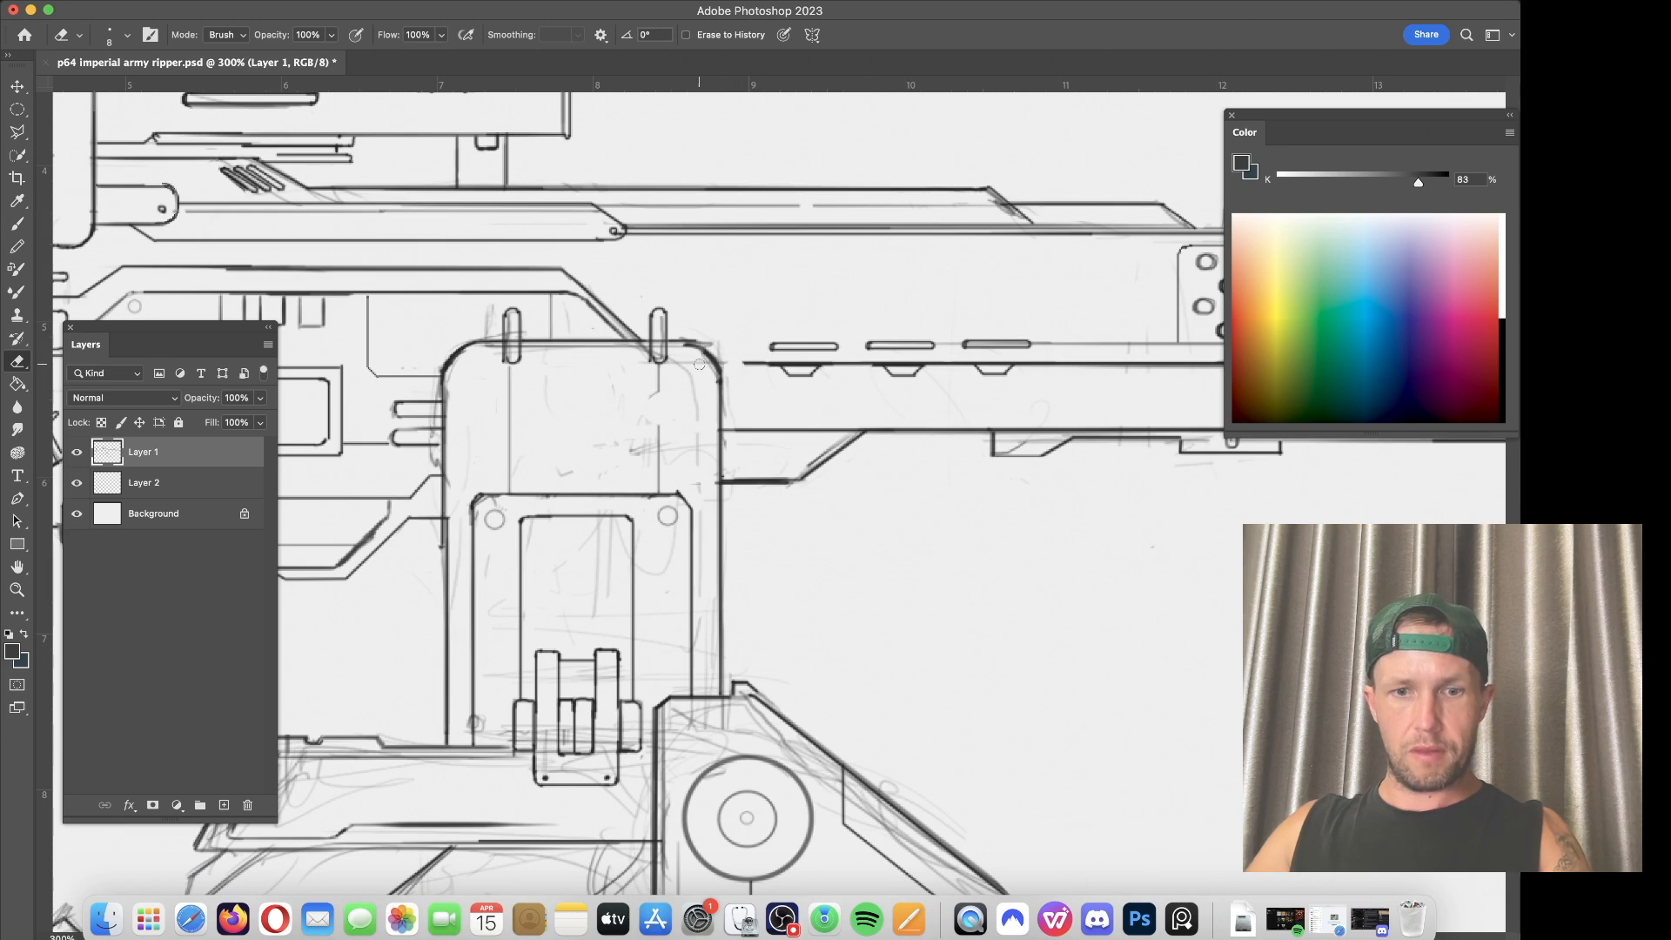
key("b")
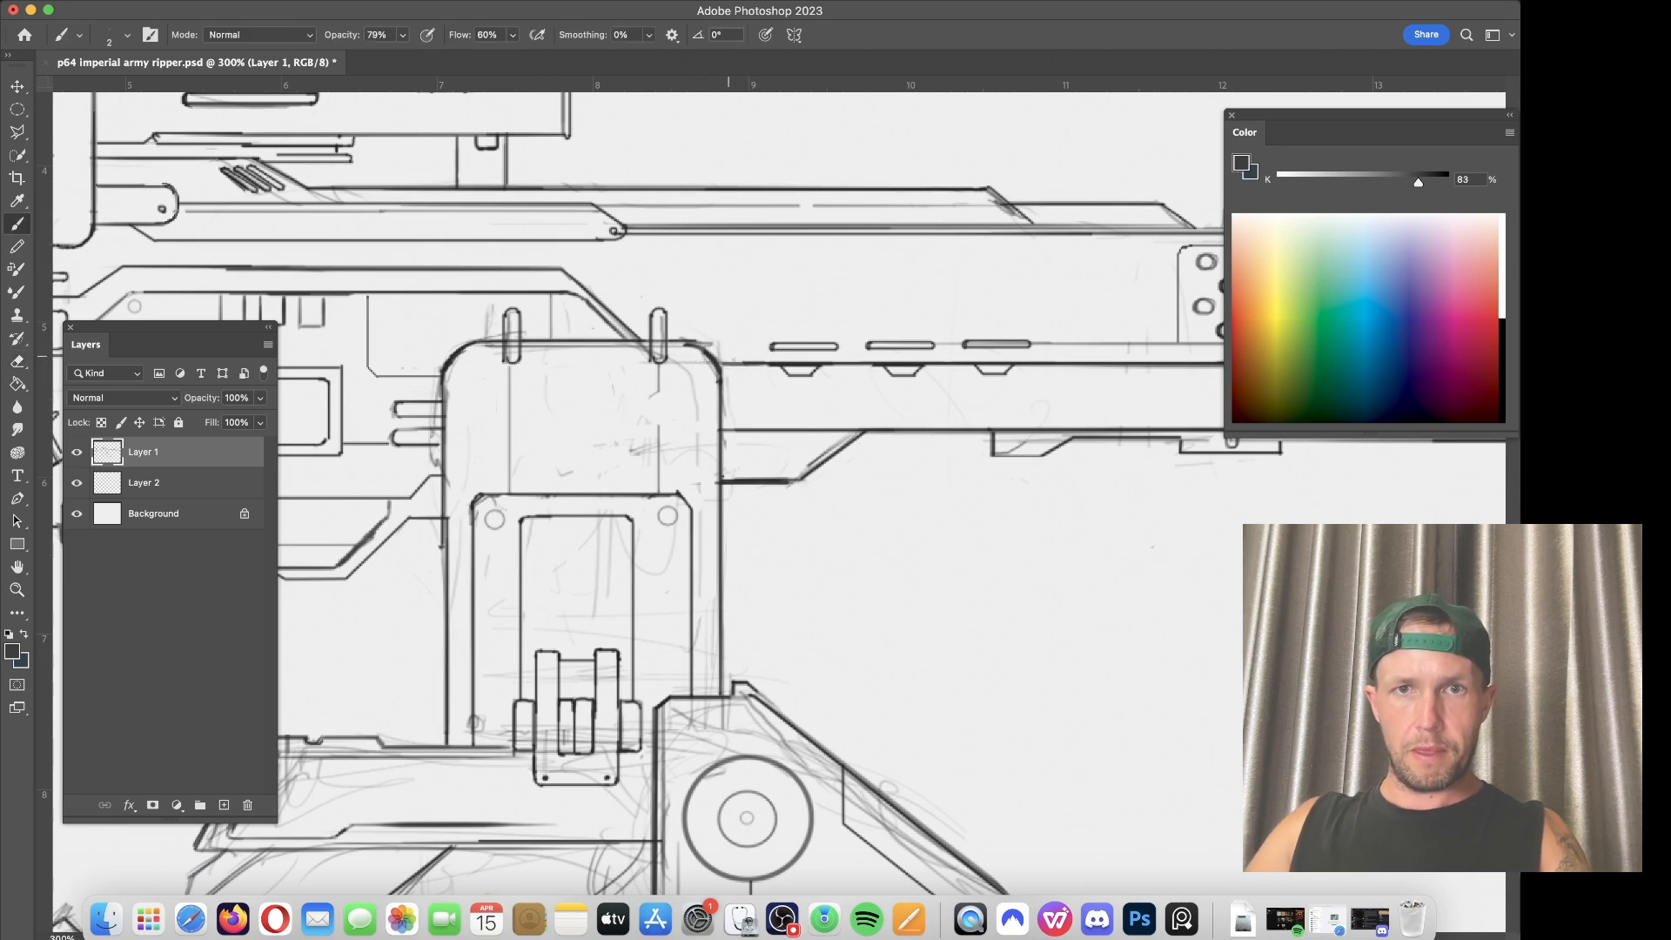
key("e")
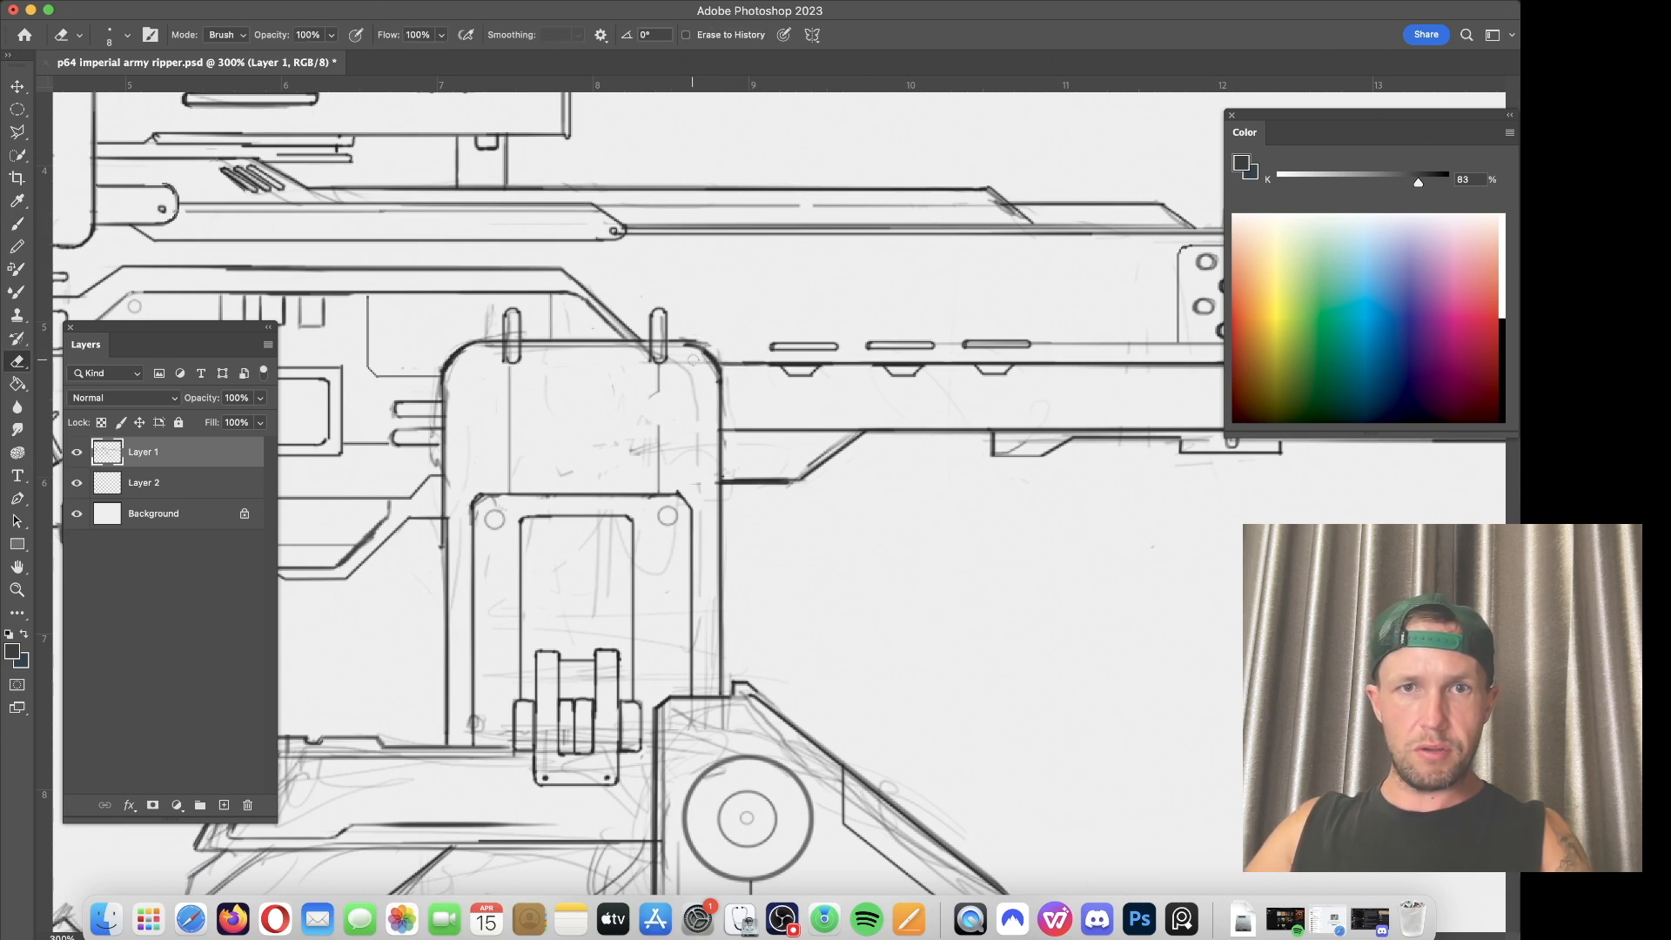
mouse_move(697, 369)
left_mouse_down()
mouse_move(684, 360)
mouse_move(696, 449)
left_mouse_up()
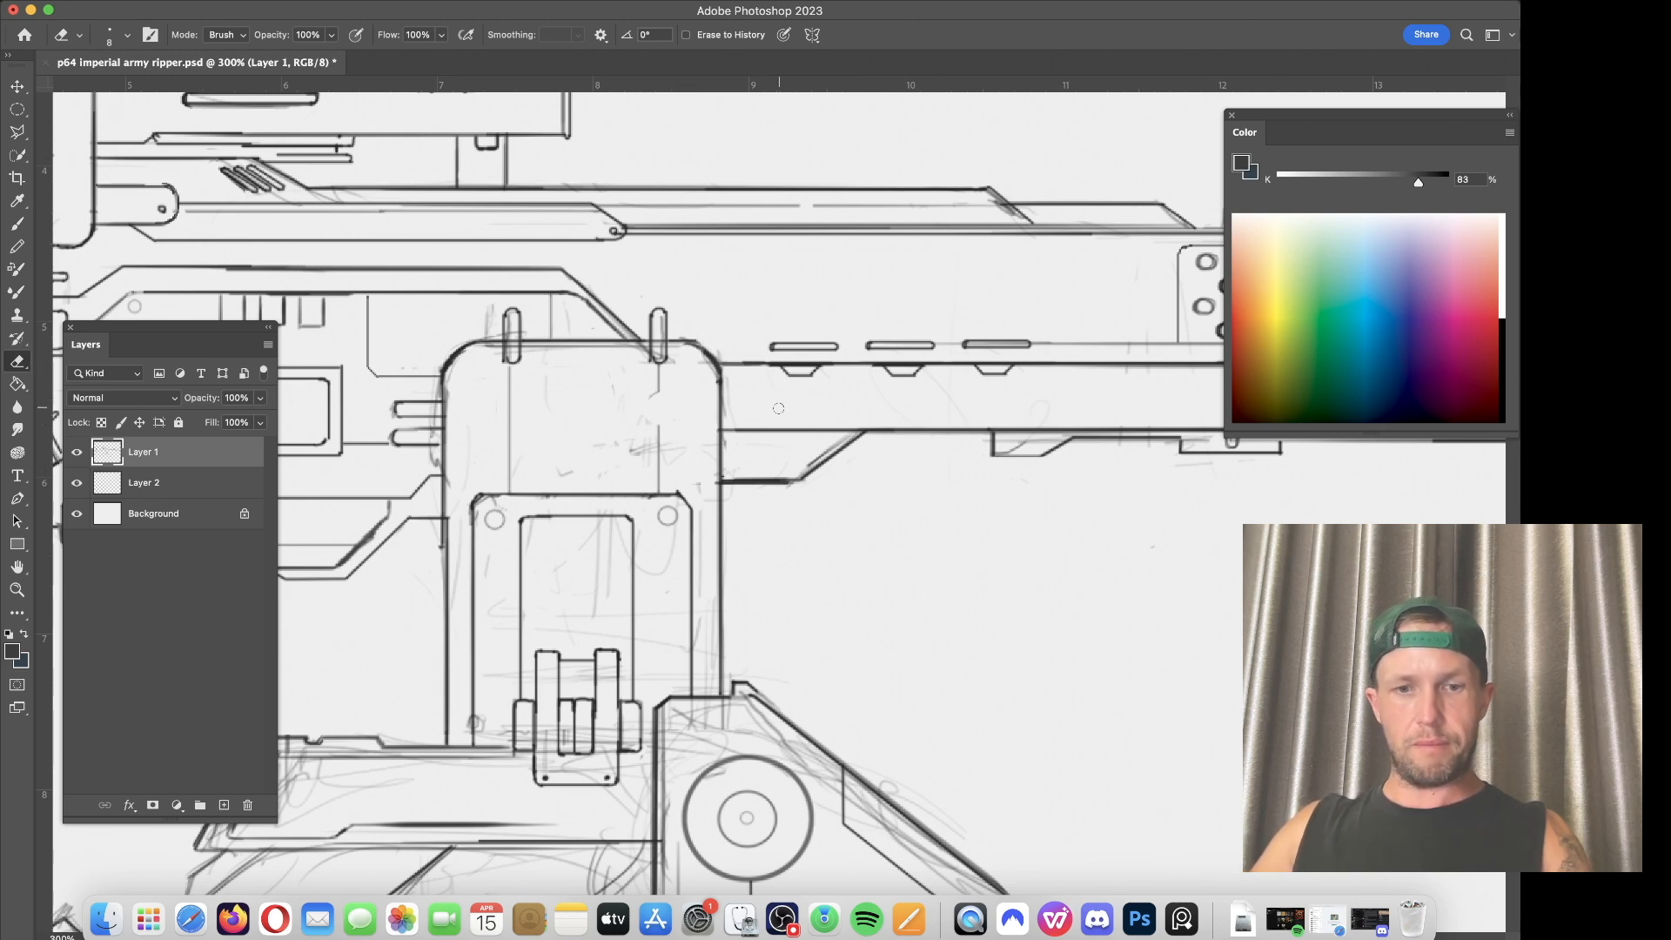
Step: Draw thin bevel lines along the slope and bottom edge of the bracket under the barrel, just ahead of the mount plate
key("b")
left_click_drag(848, 434, 797, 472)
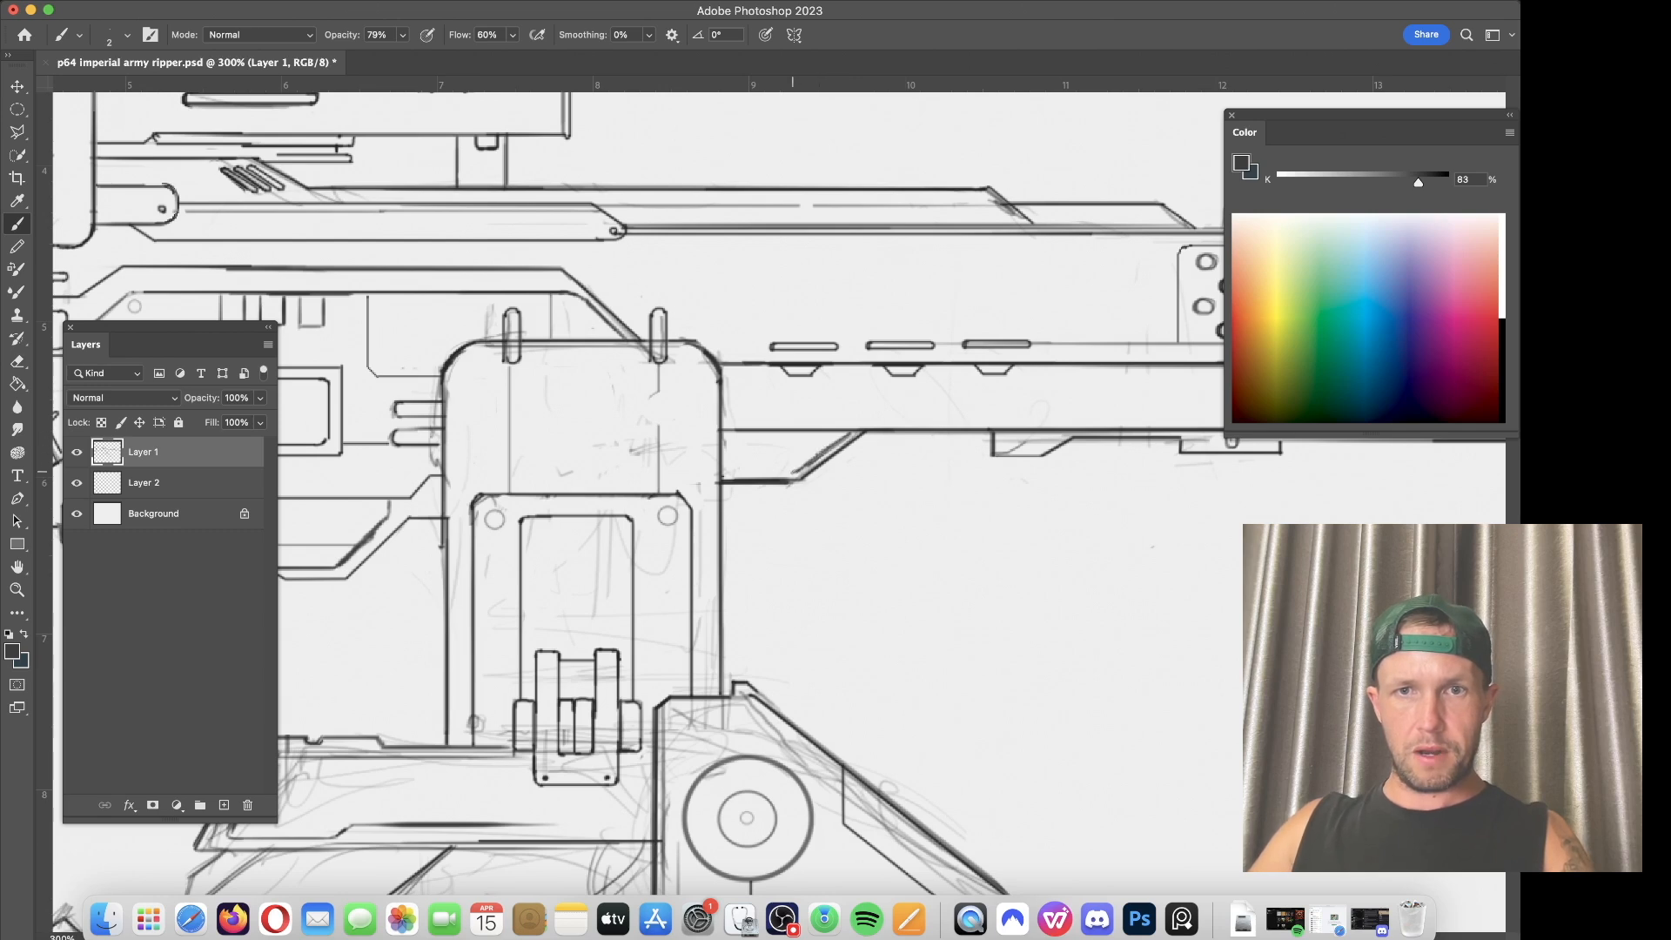
left_click_drag(726, 471, 780, 475)
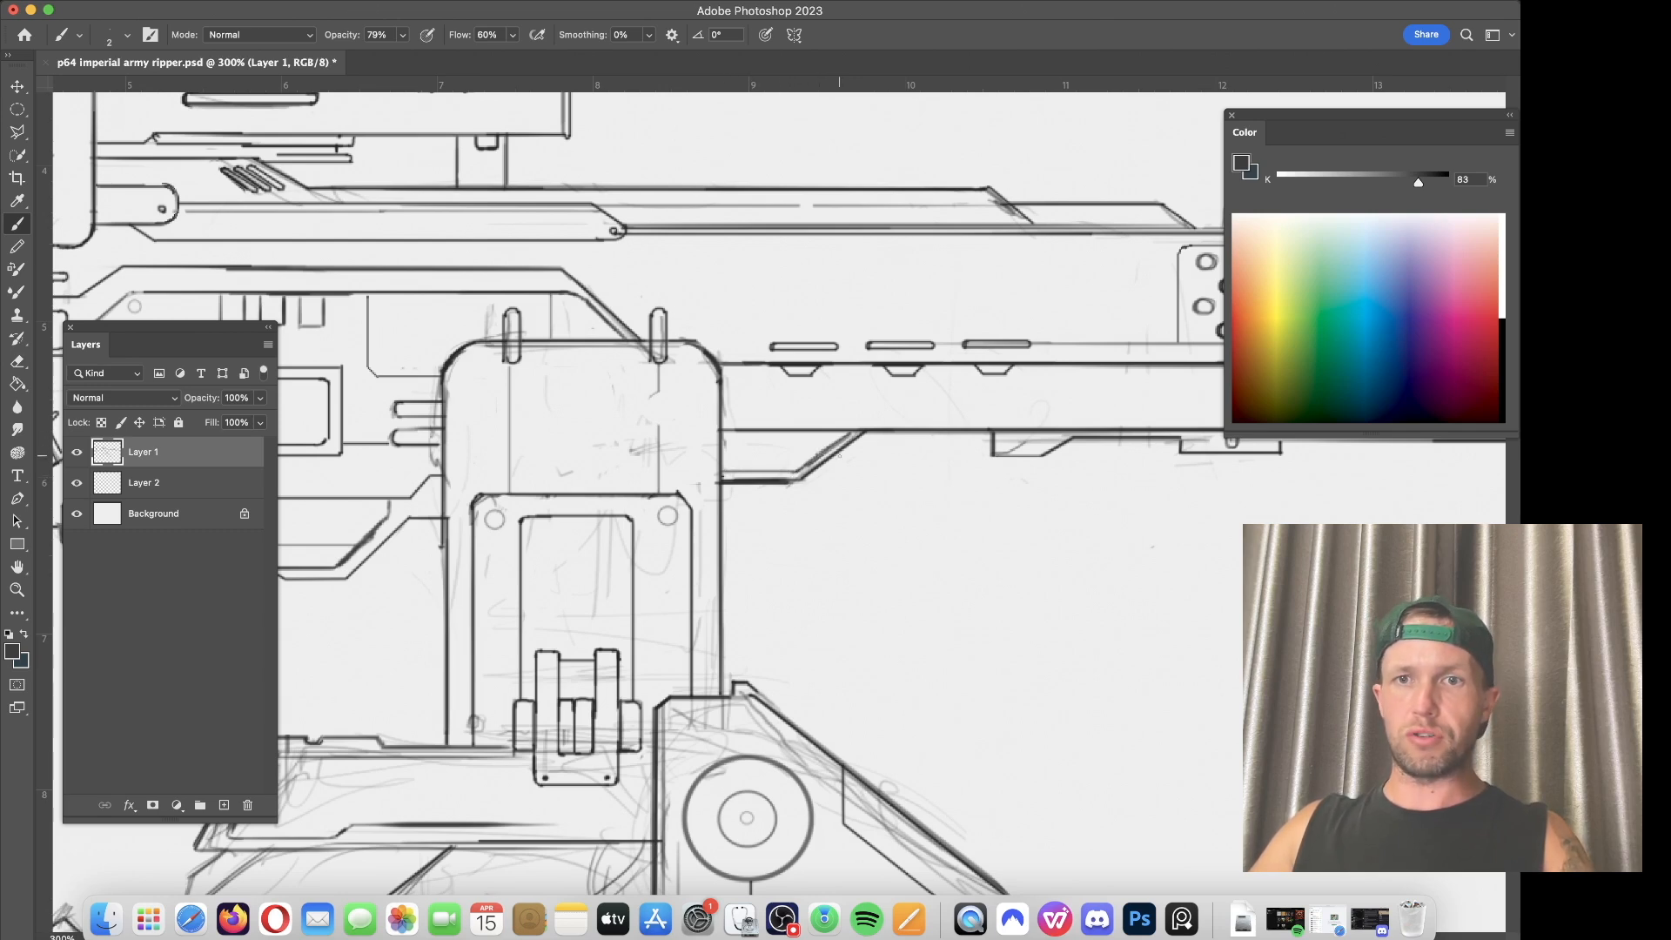
scroll(838, 455, "right", 10)
mouse_move(618, 444)
left_mouse_down()
mouse_move(499, 448)
mouse_move(621, 450)
mouse_move(477, 454)
mouse_move(599, 447)
mouse_move(491, 449)
mouse_move(556, 449)
left_mouse_up()
key("super+z")
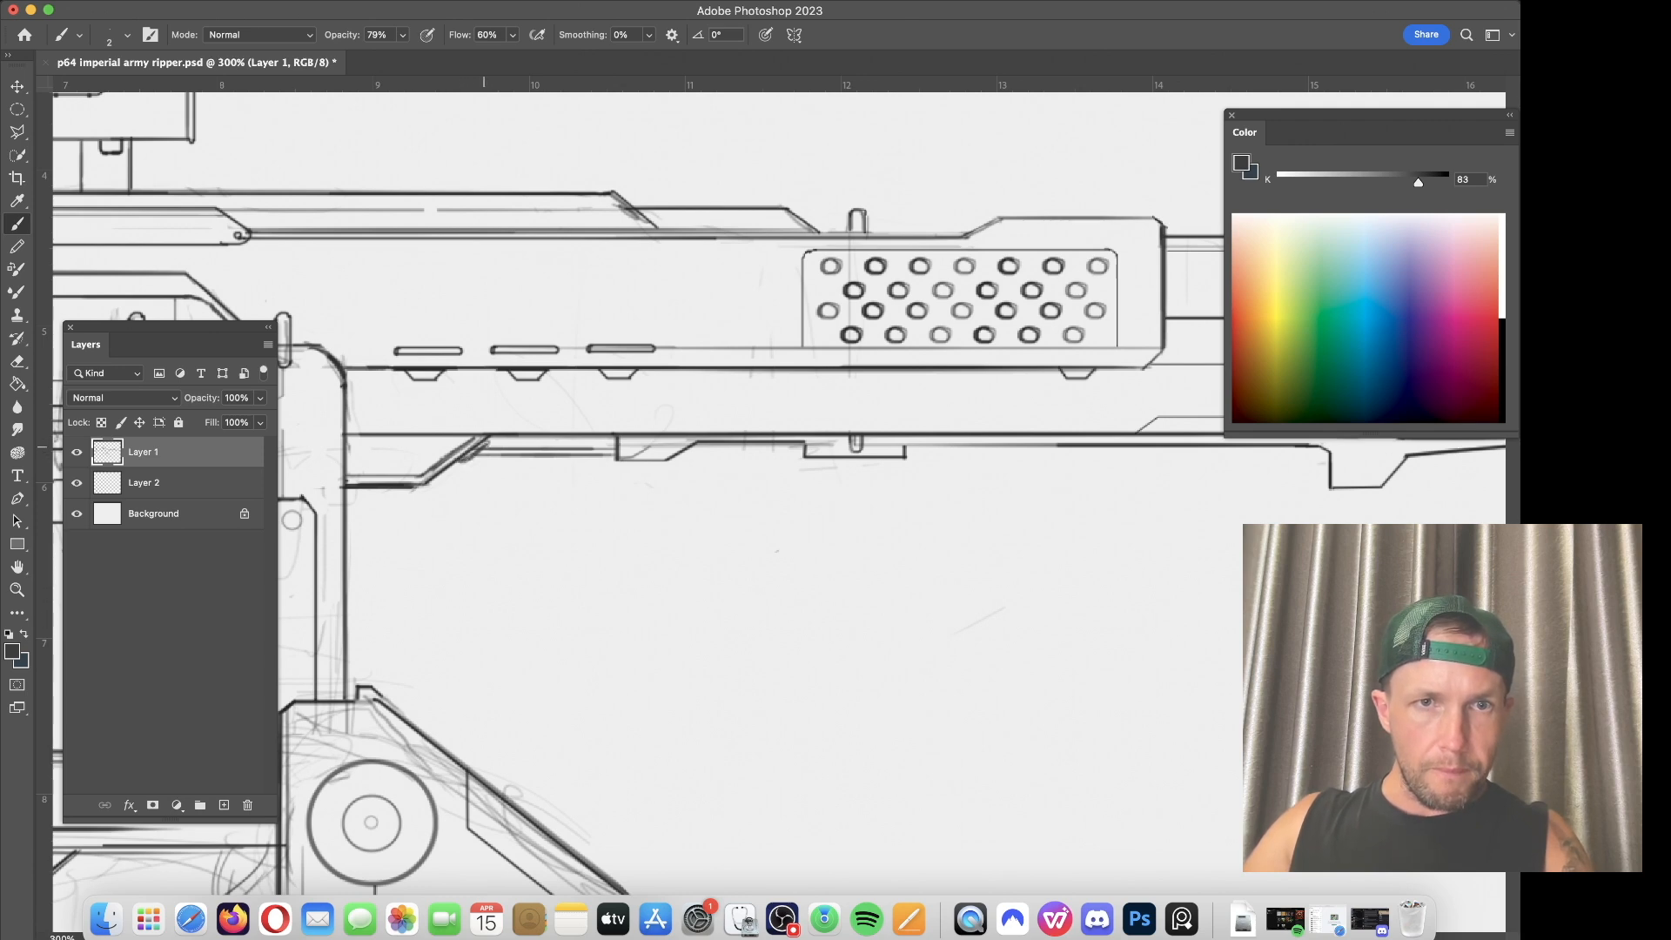
Step: Set the colour to K 88% and add small size 3 rivet dots on the panel lines at the barrel's front end
left_click(1426, 181)
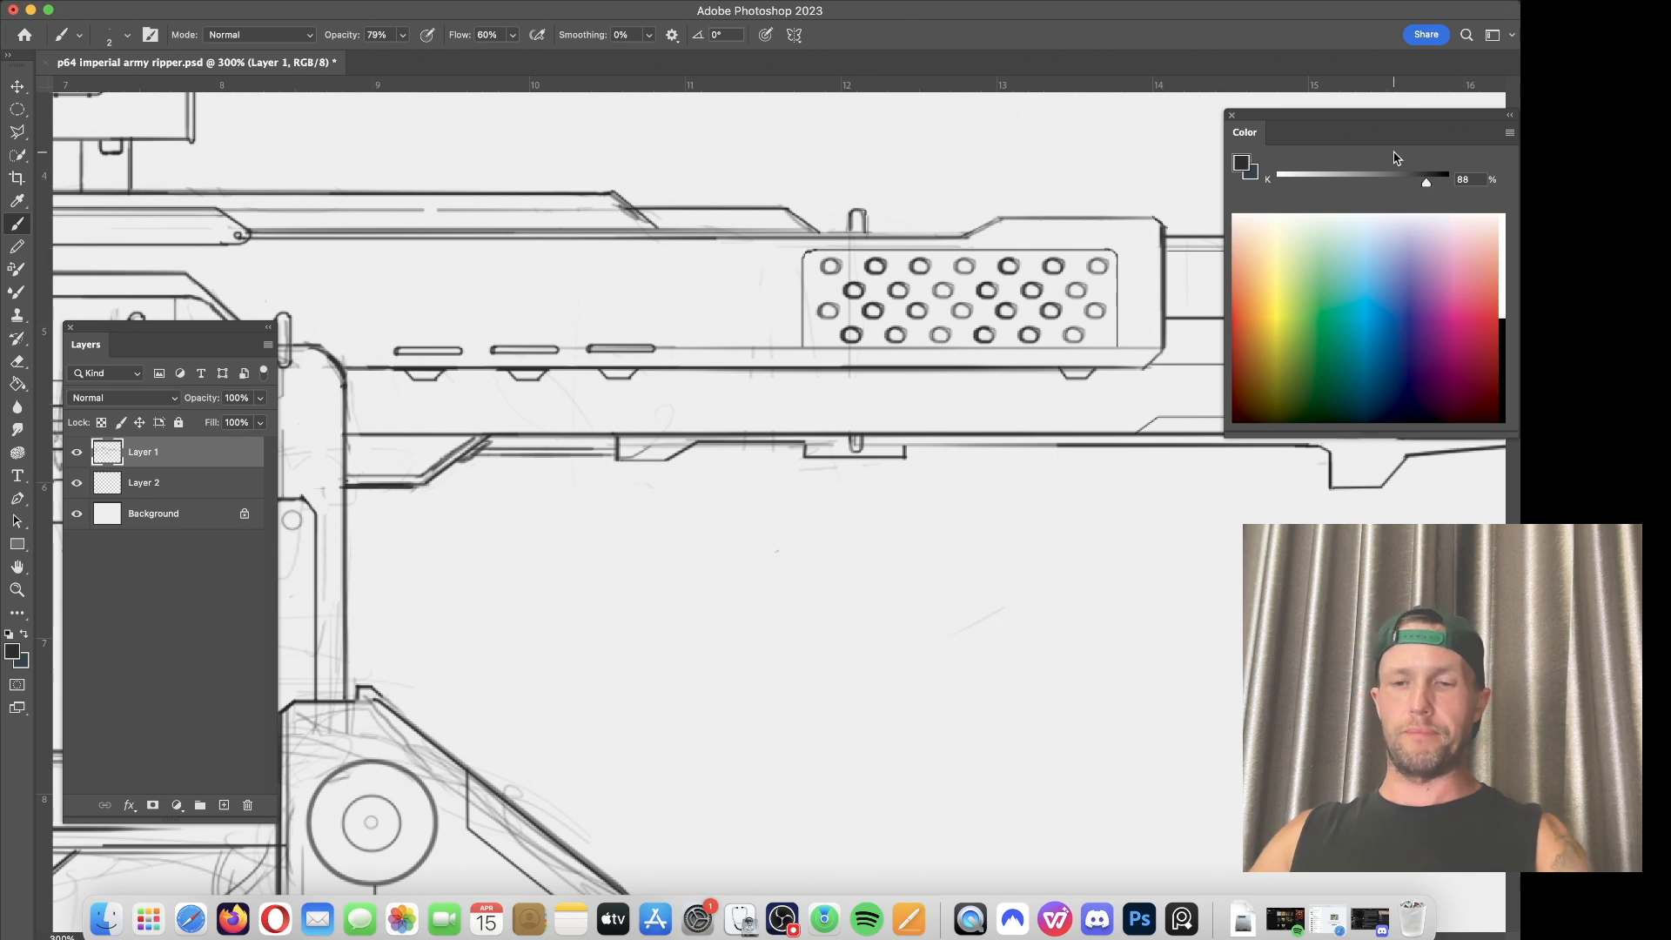
key("bracketright")
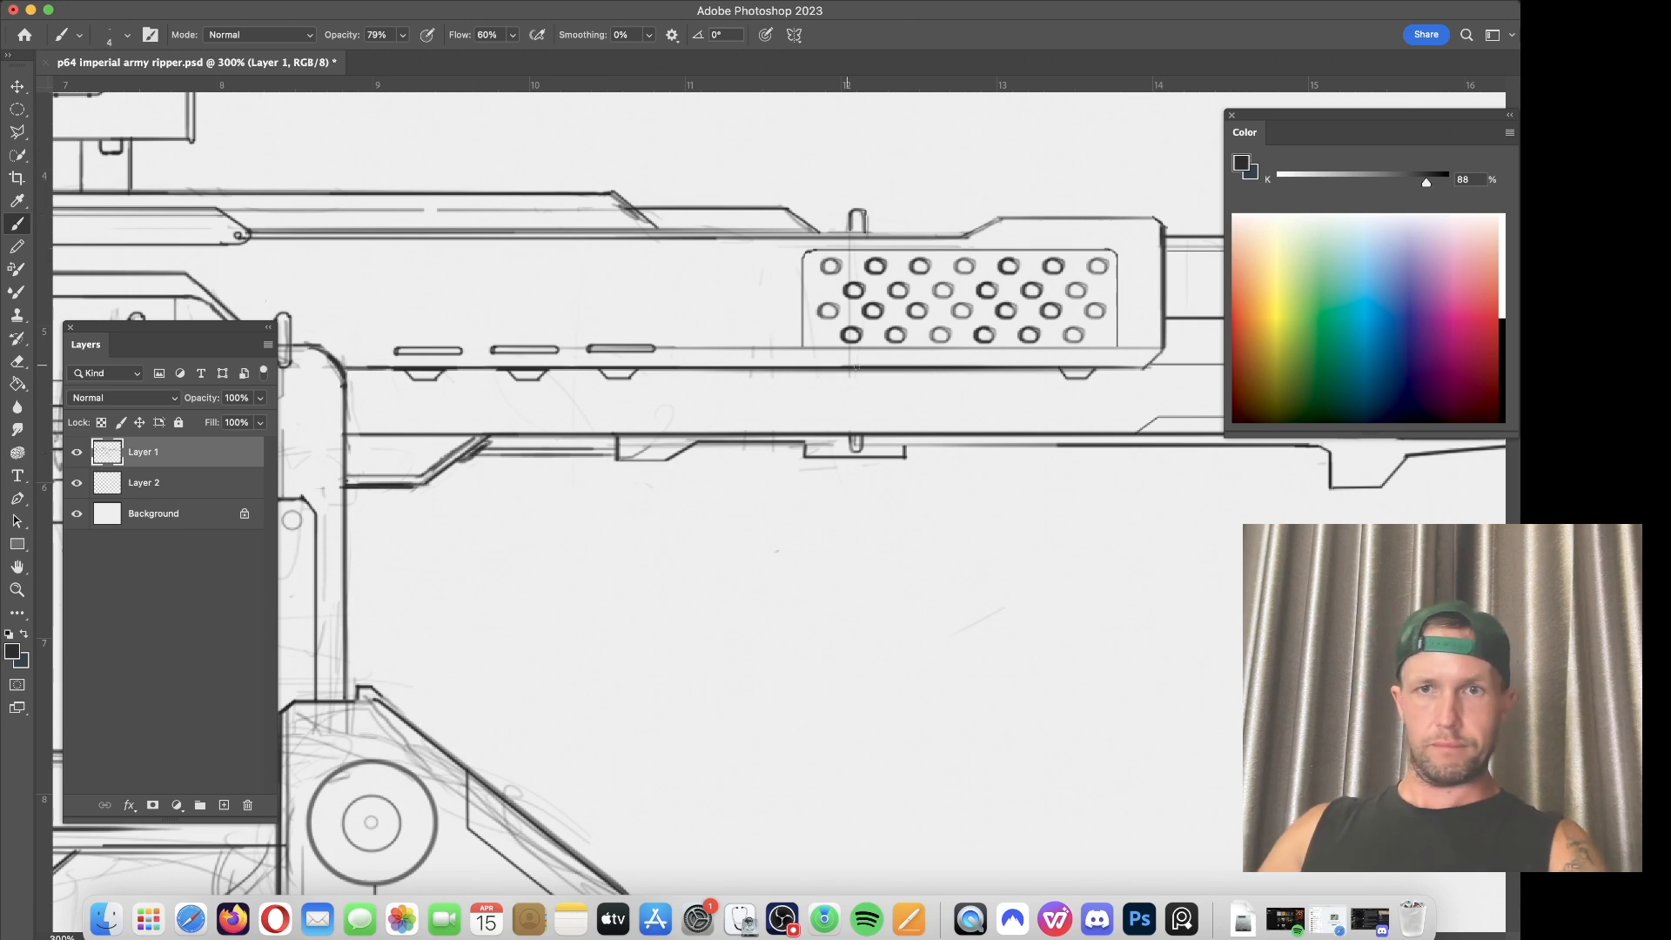
left_click_drag(1036, 421, 683, 462)
left_click_drag(525, 424, 632, 417)
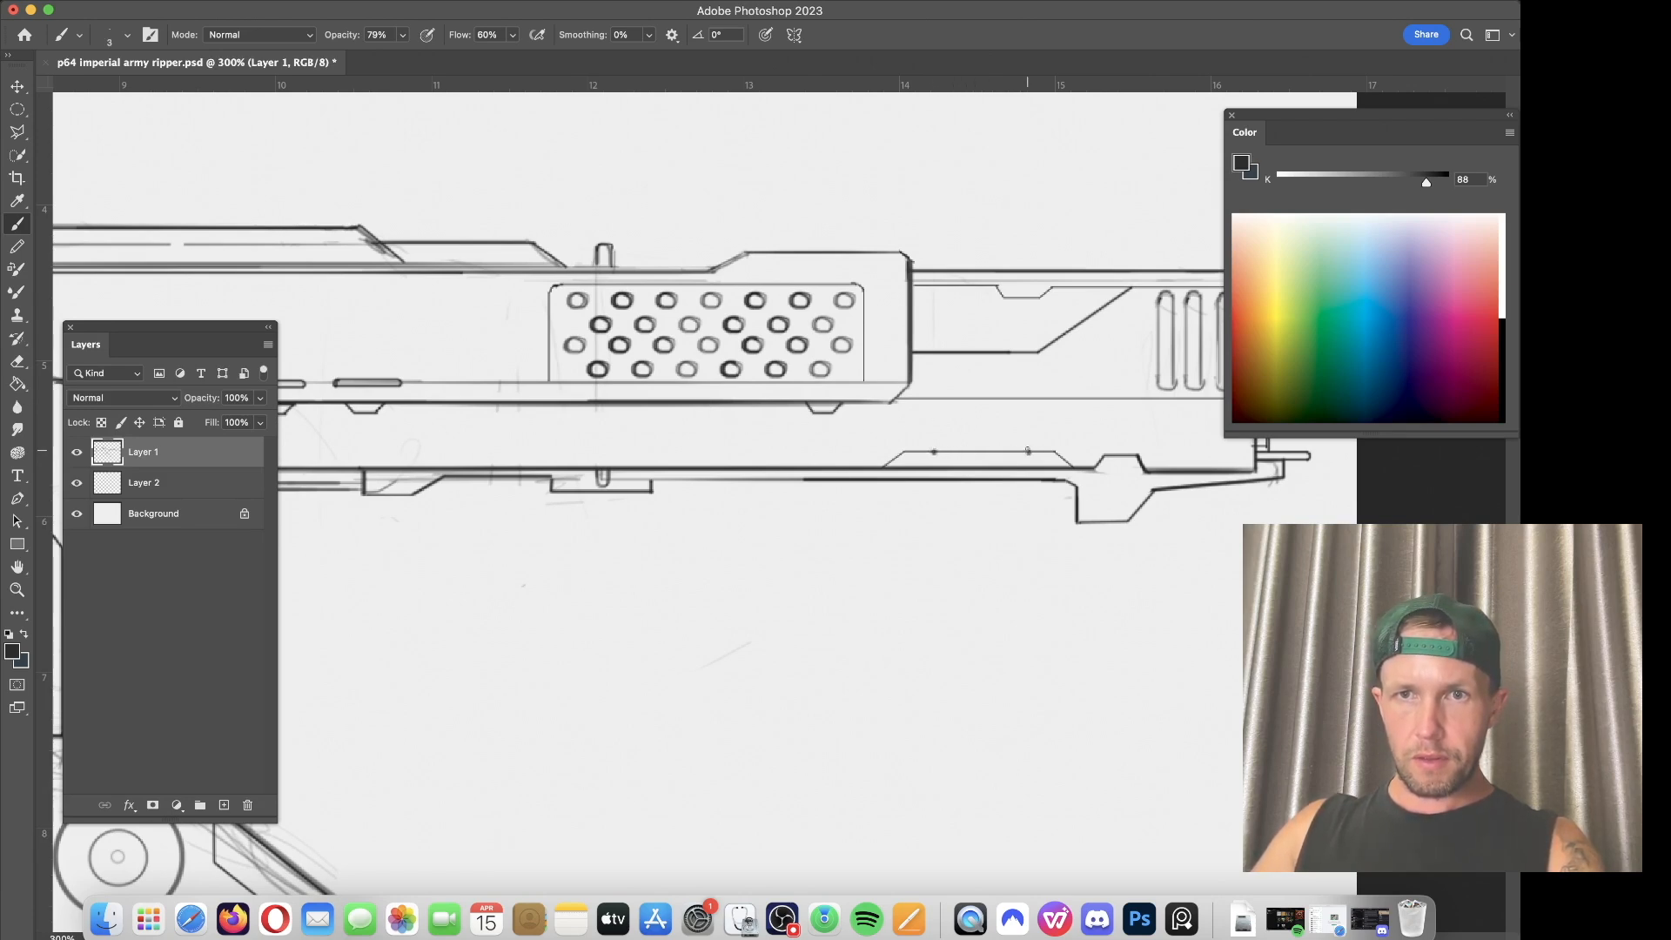
left_click_drag(1027, 451, 679, 568)
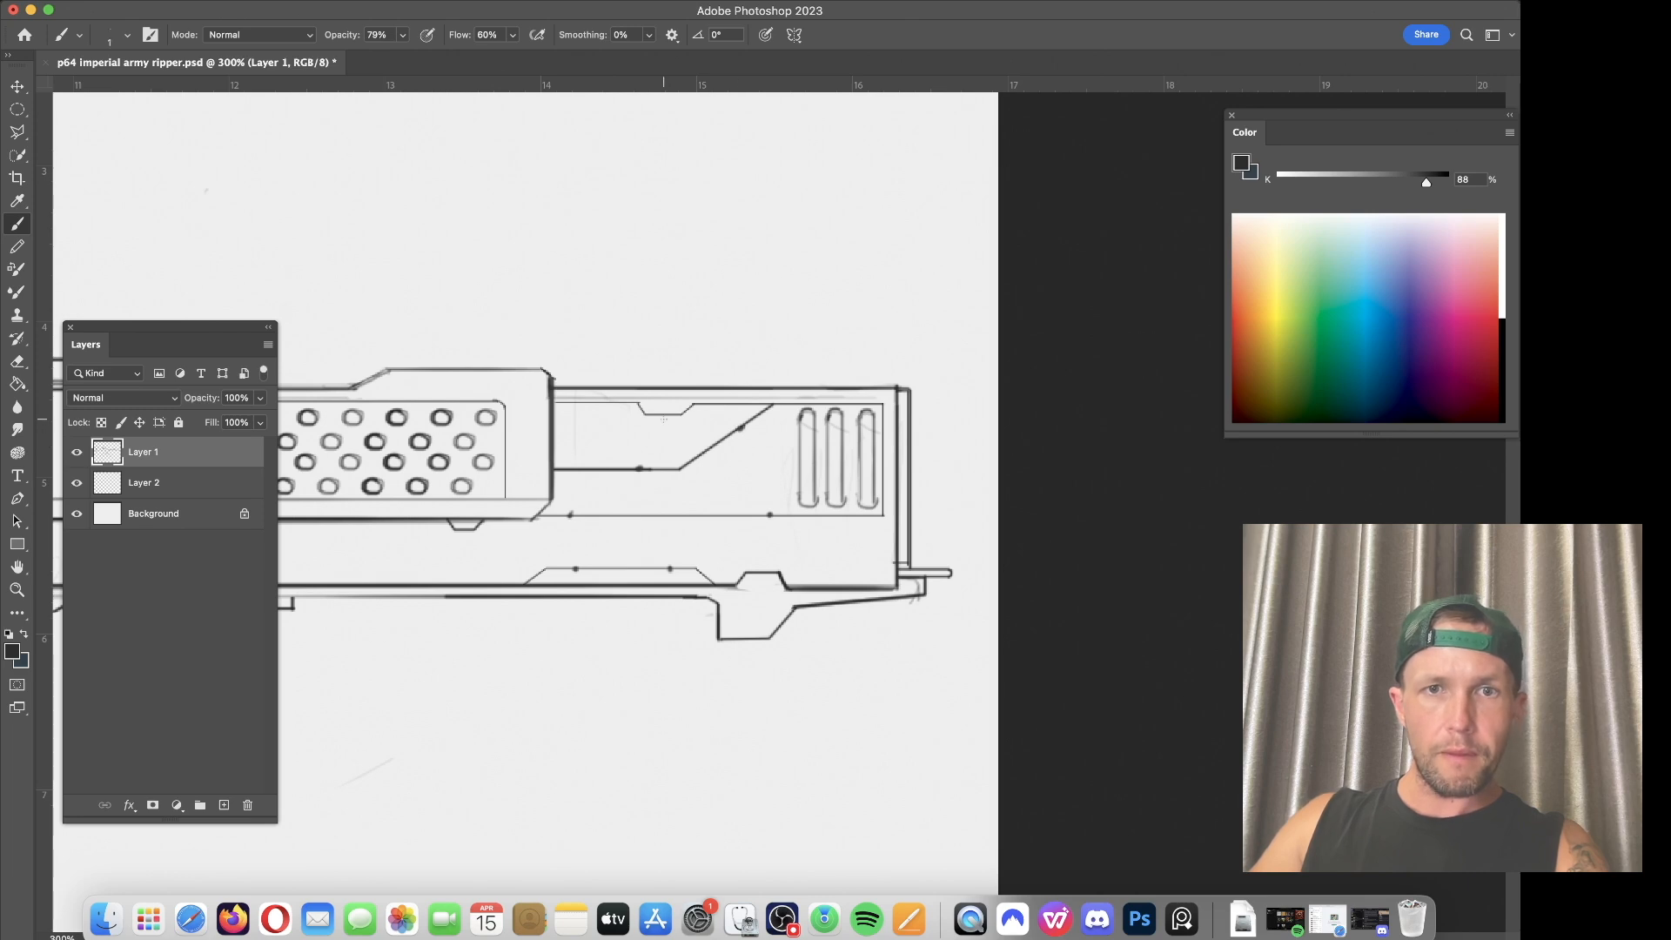
Step: Draw a long stepped panel line along the barrel shroud, from above the mount plate to the perforated vent panel, with brush size 2
scroll(664, 419, "left", 10)
mouse_move(689, 450)
left_mouse_down()
mouse_move(952, 463)
mouse_move(434, 442)
left_mouse_up()
left_click_drag(950, 469, 787, 469)
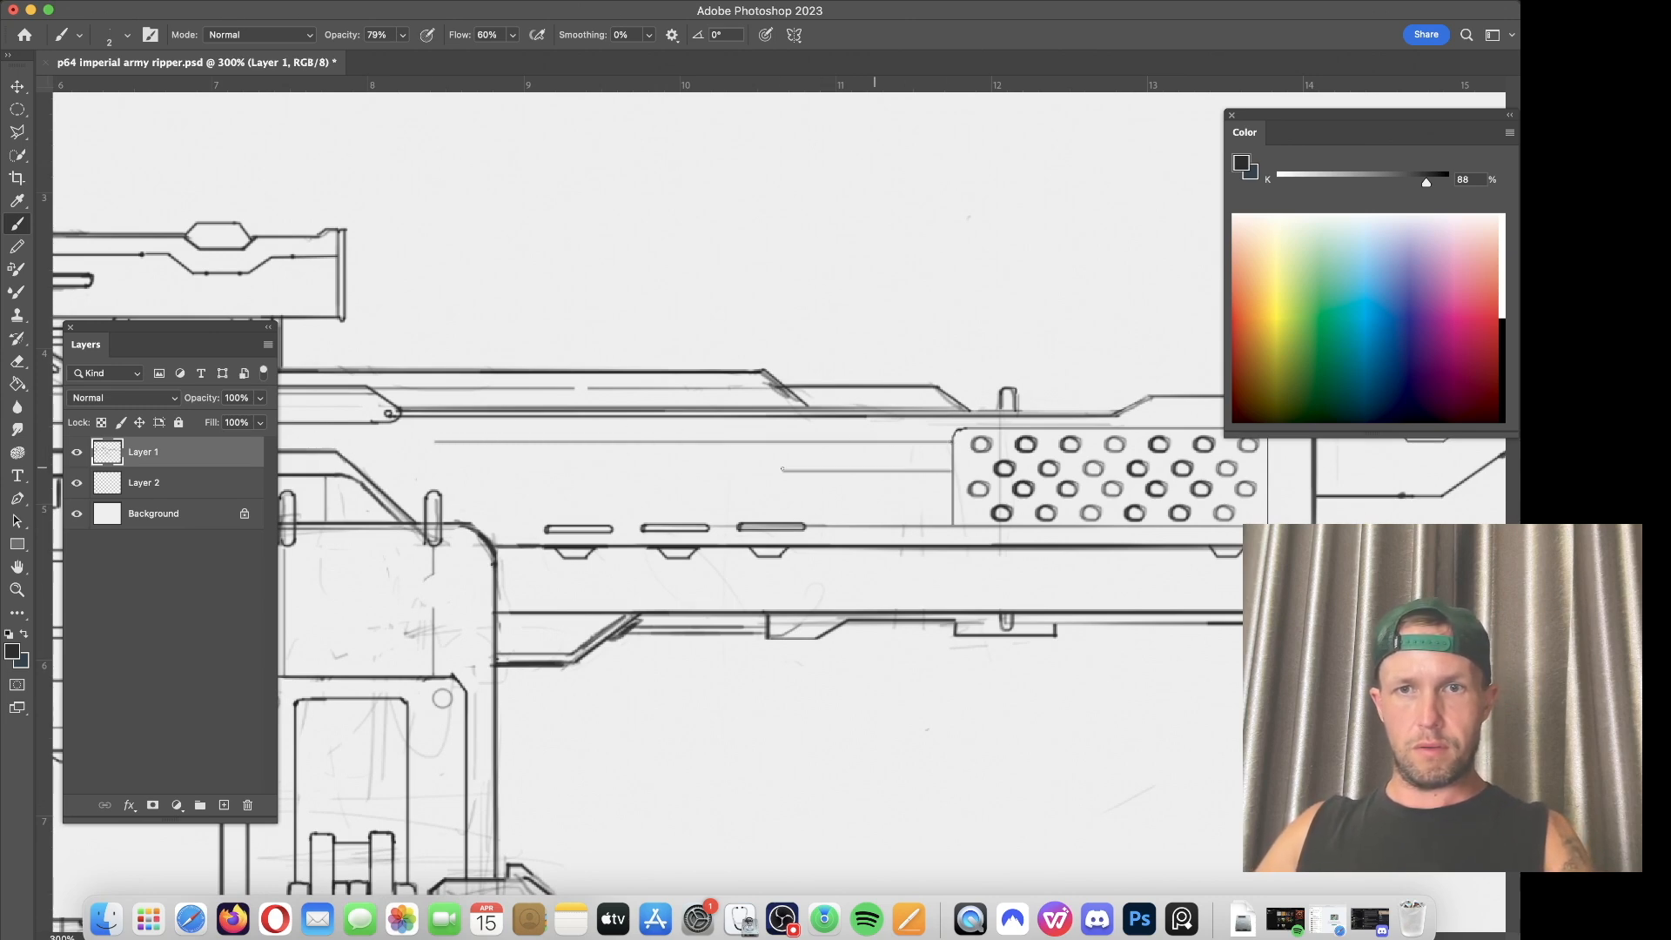
left_click(748, 455, "shift")
left_click(287, 455, "shift")
left_click_drag(564, 386, 977, 397)
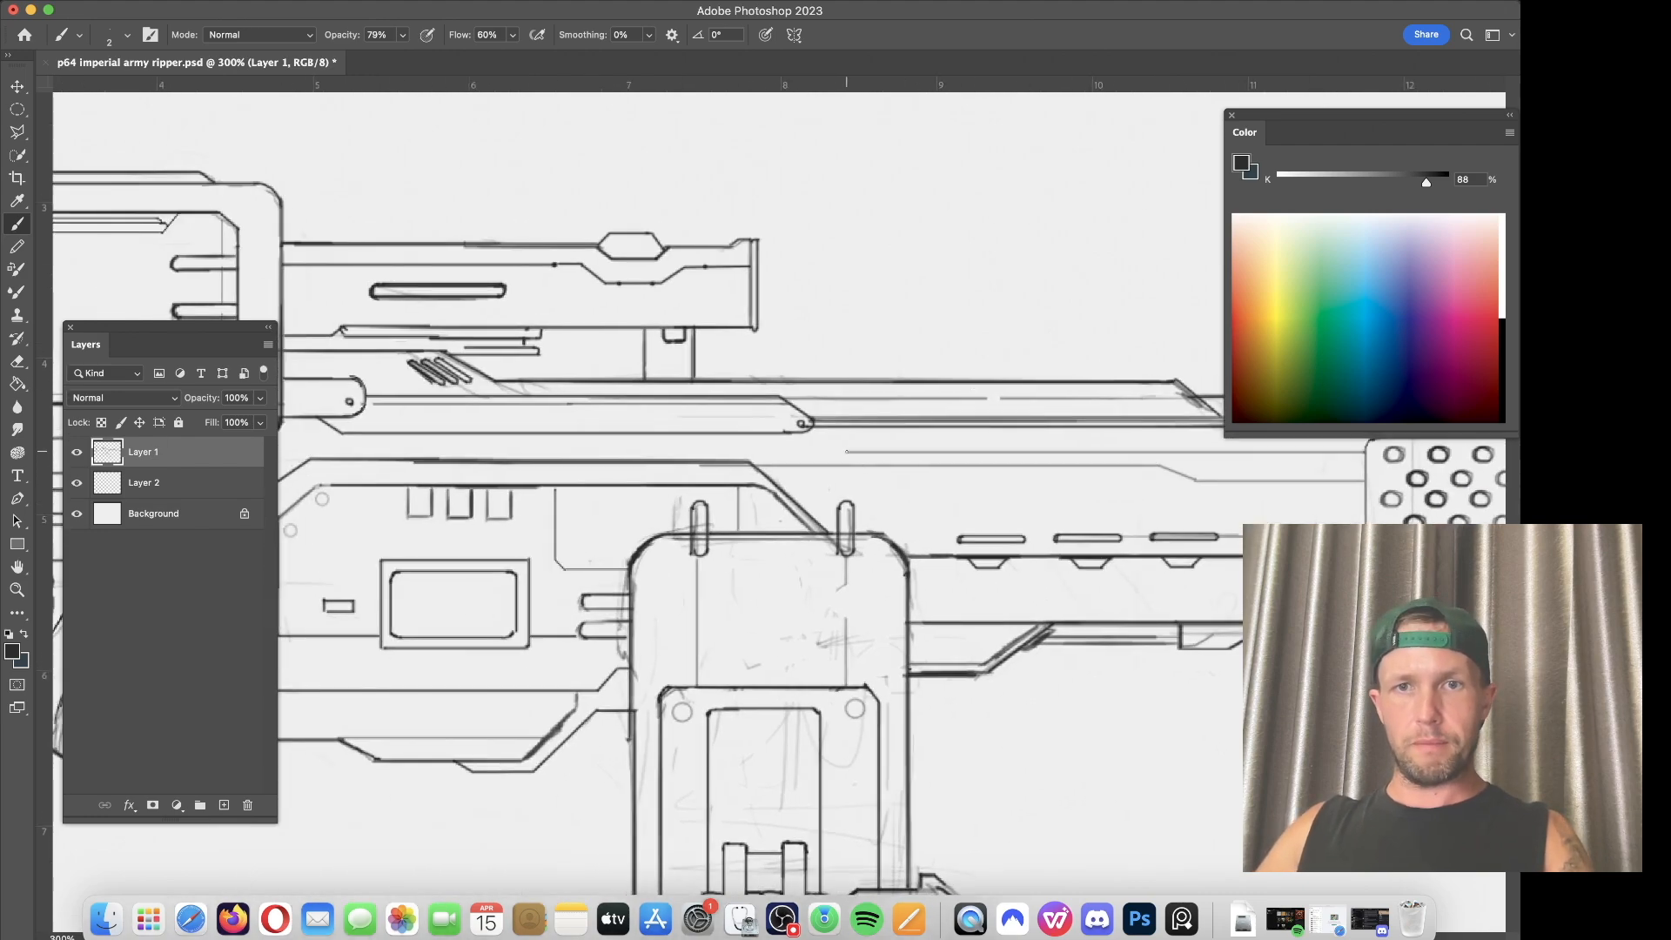
left_click_drag(834, 456, 658, 458)
Step: Save the drawing
key("super+minus")
key("super+minus")
key("super+minus")
key("super+minus")
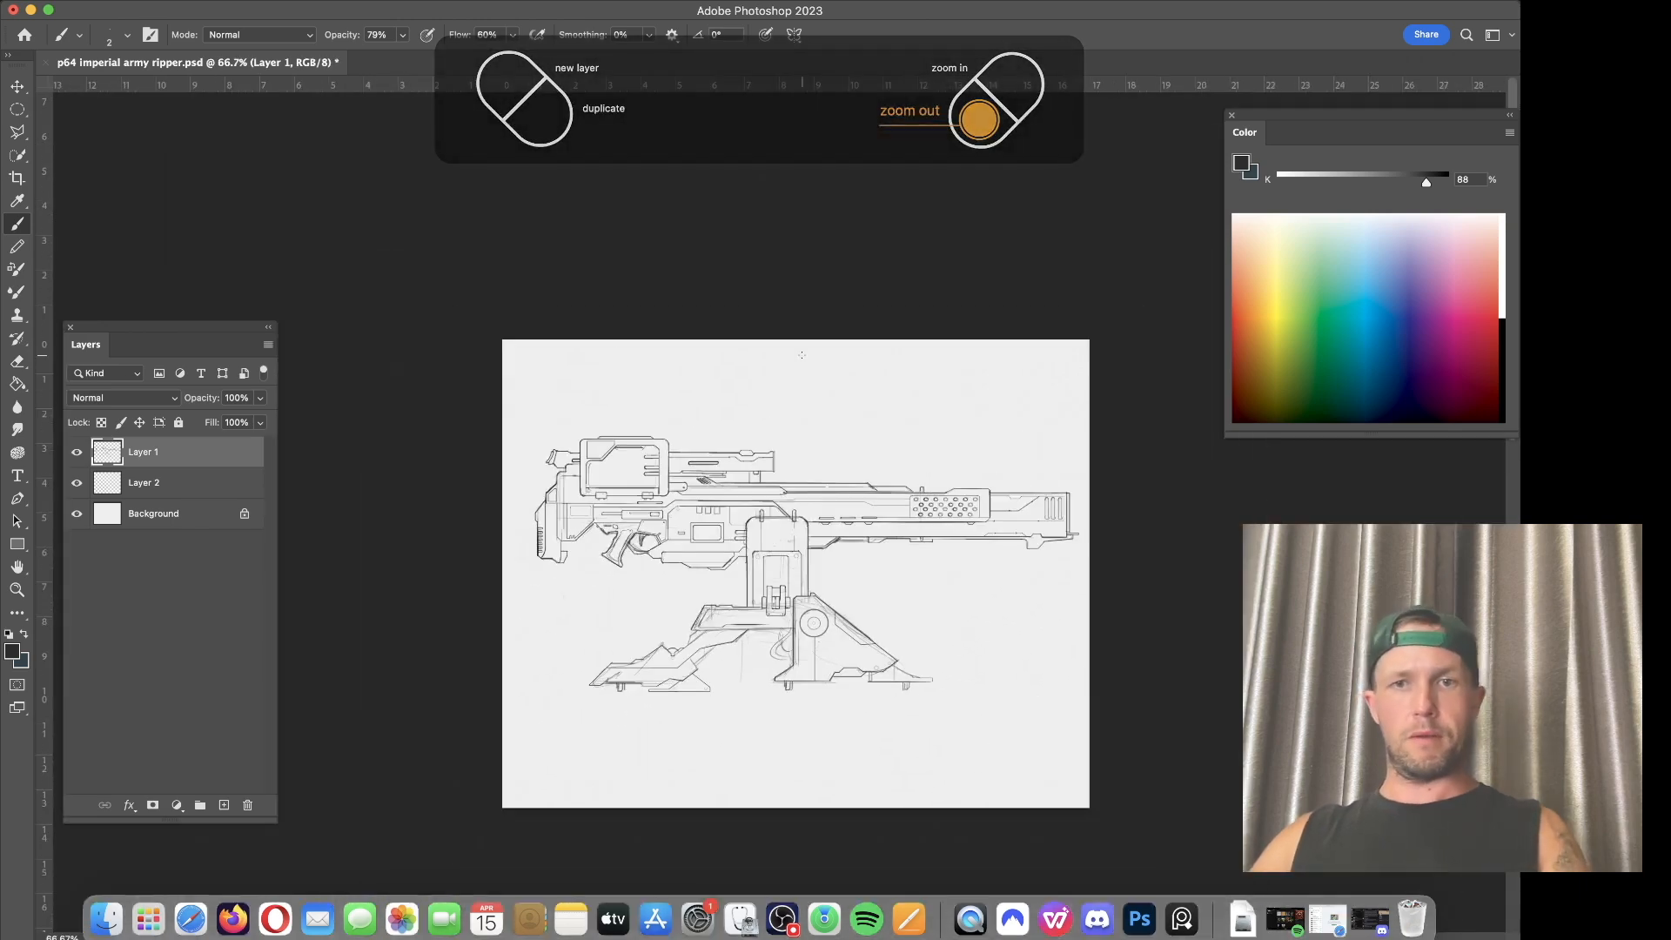
key("super+s")
Step: Erase sketch strokes inside the mount's horizontal arm and above the rear leg's peak, and darken the arm's inner top edge
key("super+equal")
key("super+equal")
key("super+equal")
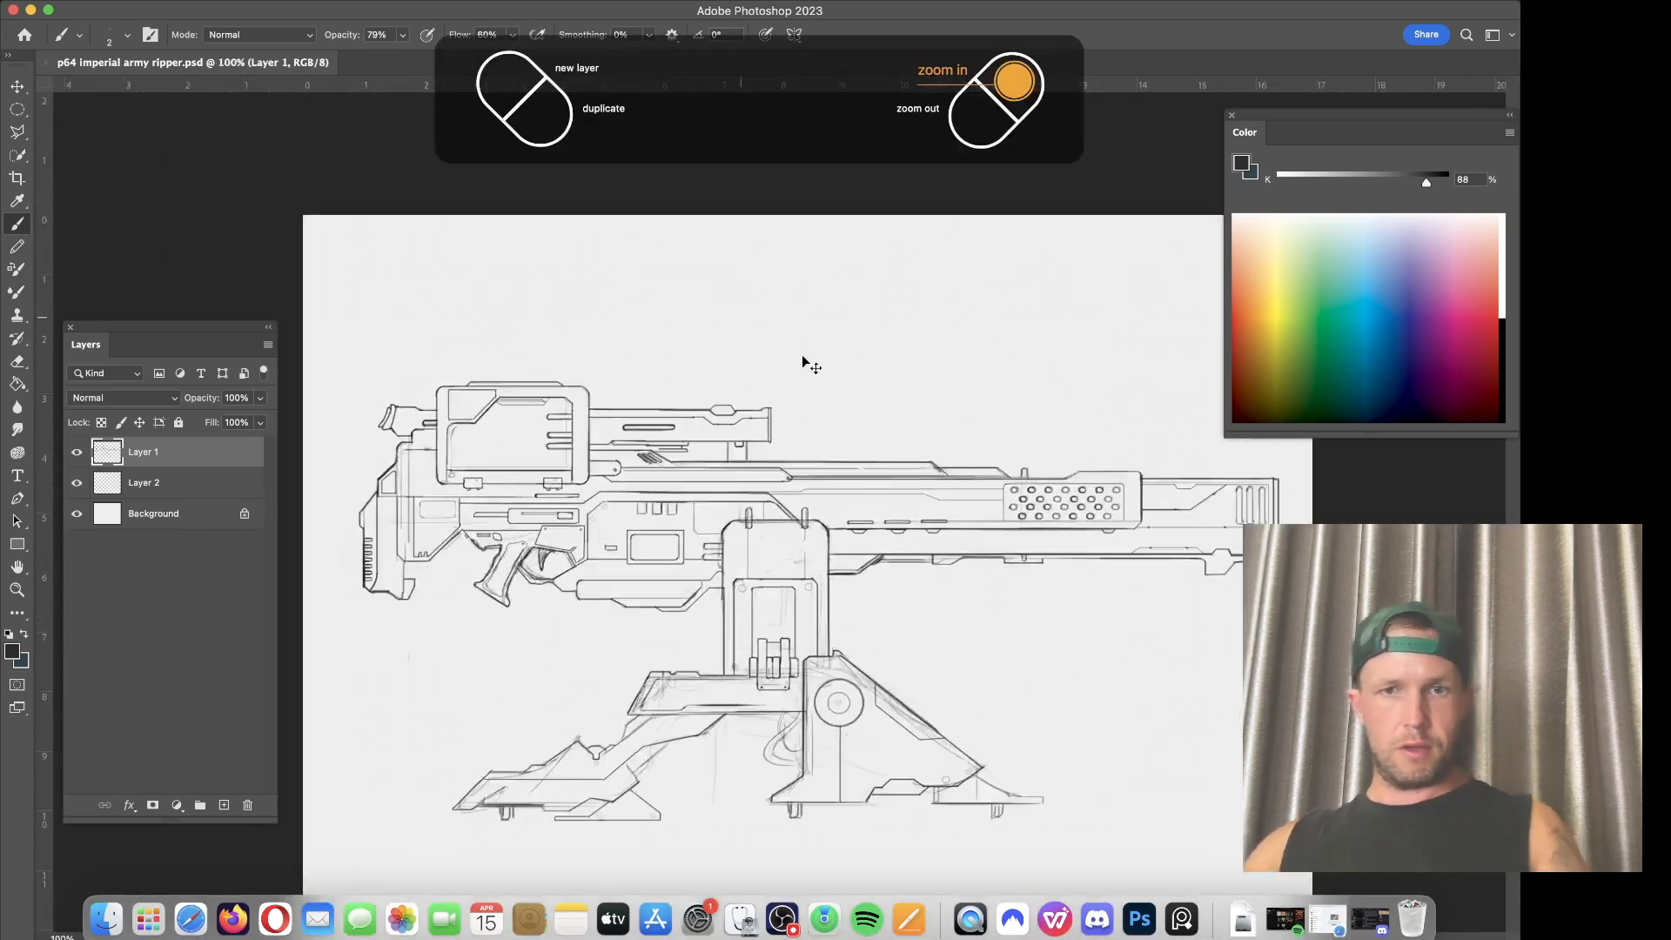
left_click_drag(653, 656, 921, 194)
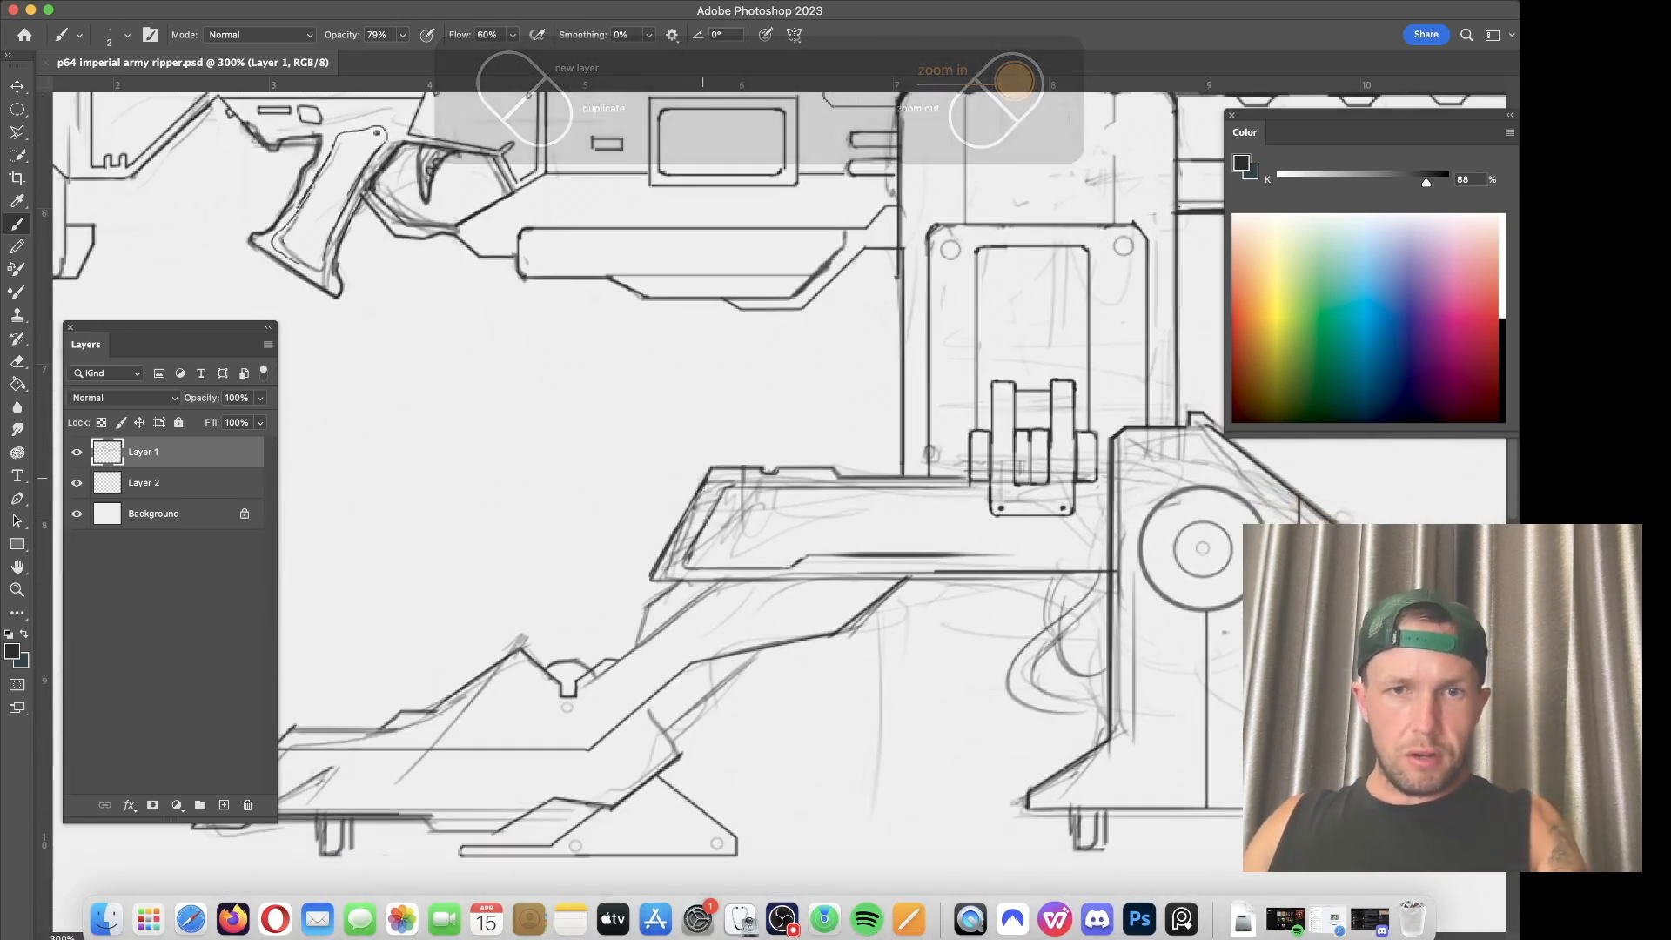
key("e")
mouse_move(748, 544)
left_mouse_down()
mouse_move(719, 527)
mouse_move(738, 495)
mouse_move(864, 523)
mouse_move(837, 506)
mouse_move(734, 522)
mouse_move(905, 501)
mouse_move(762, 493)
left_mouse_up()
key("b")
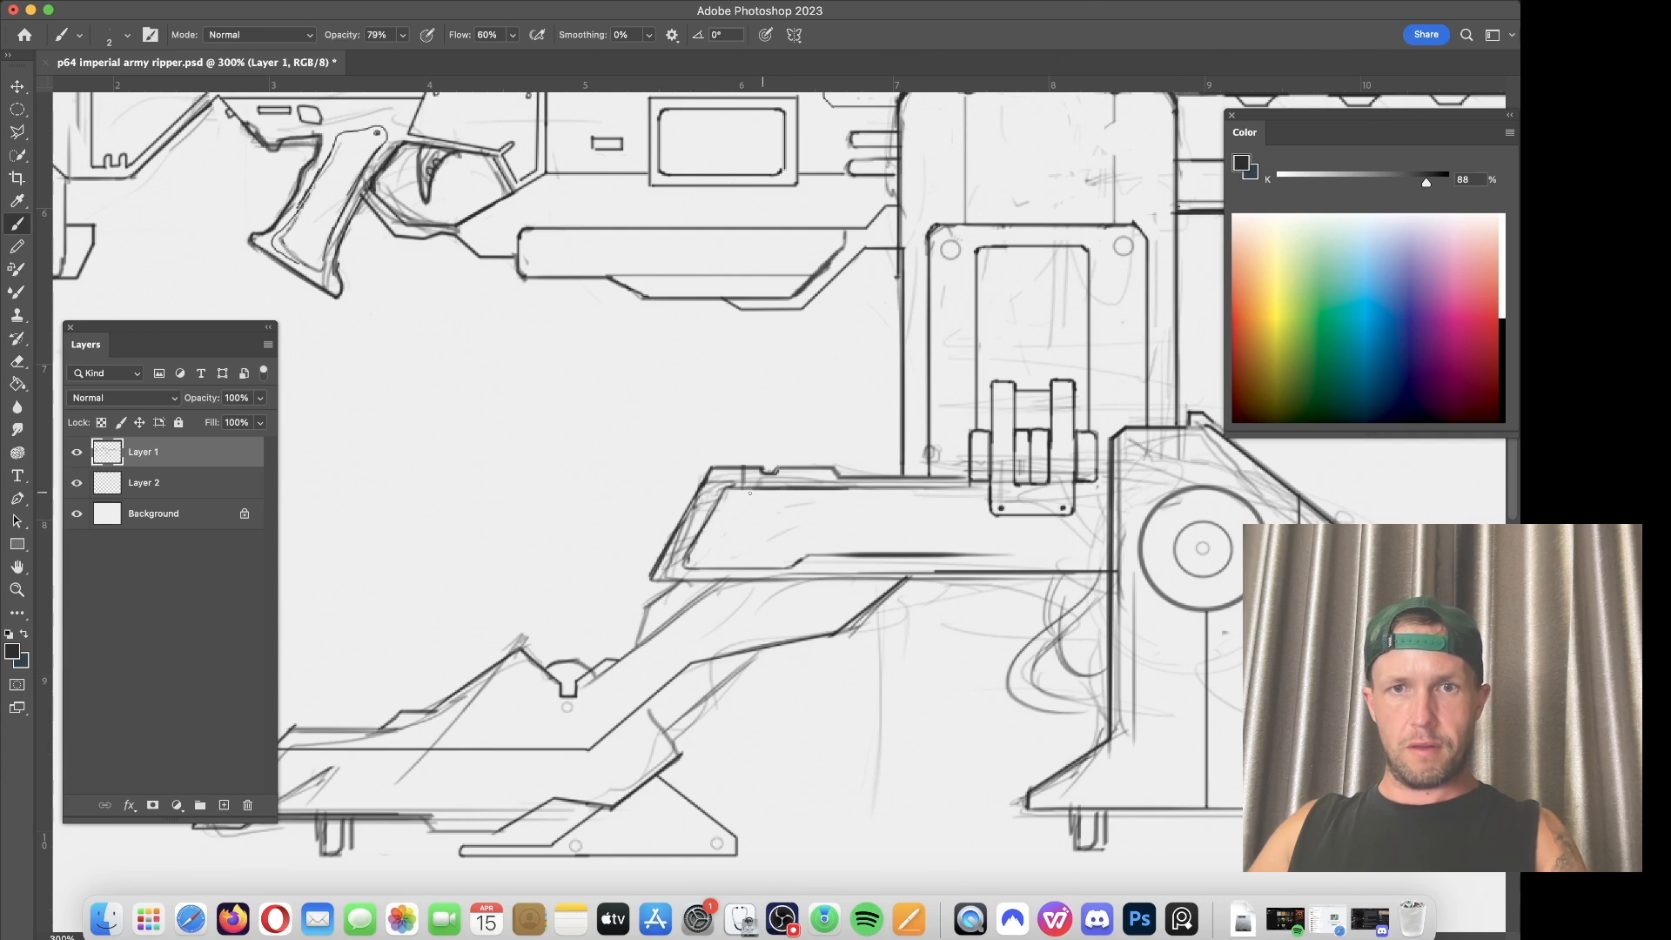
key("e")
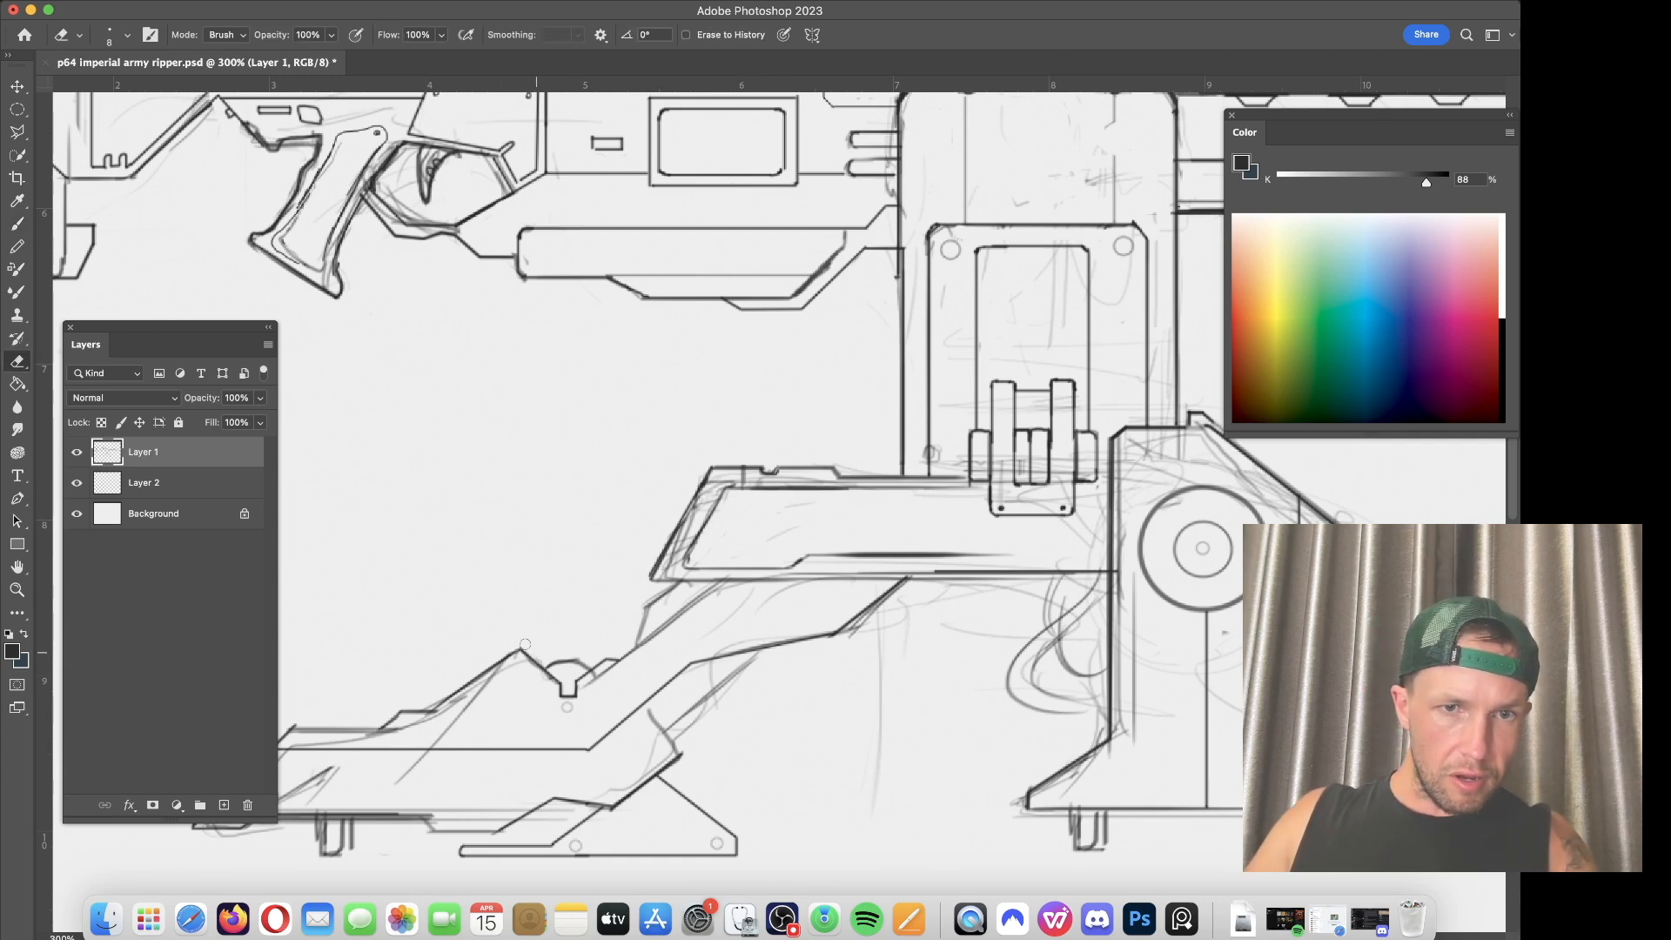
Step: Set the brush's opacity and flow to 100%
key("b")
left_click(402, 35)
left_click_drag(414, 61, 598, 68)
left_click(512, 35)
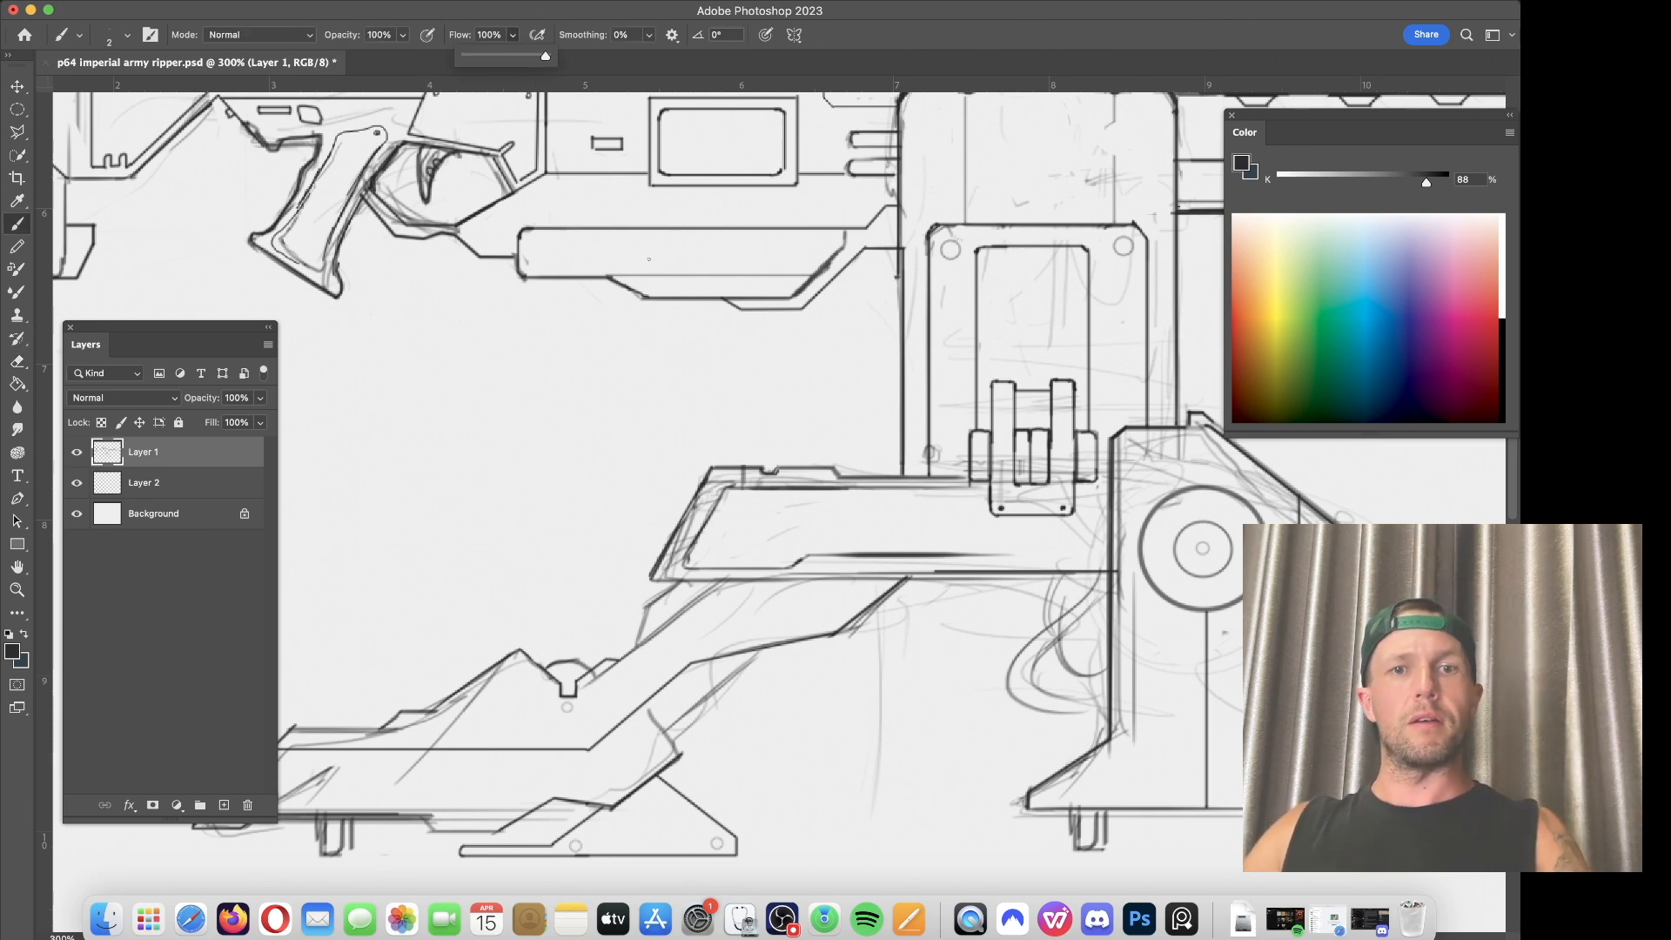
Step: Replace the pointed peak on the rear leg's upper edge with a flat top, drawn in K 89%
scroll(914, 343, "left", 10)
scroll(913, 343, "down", 5)
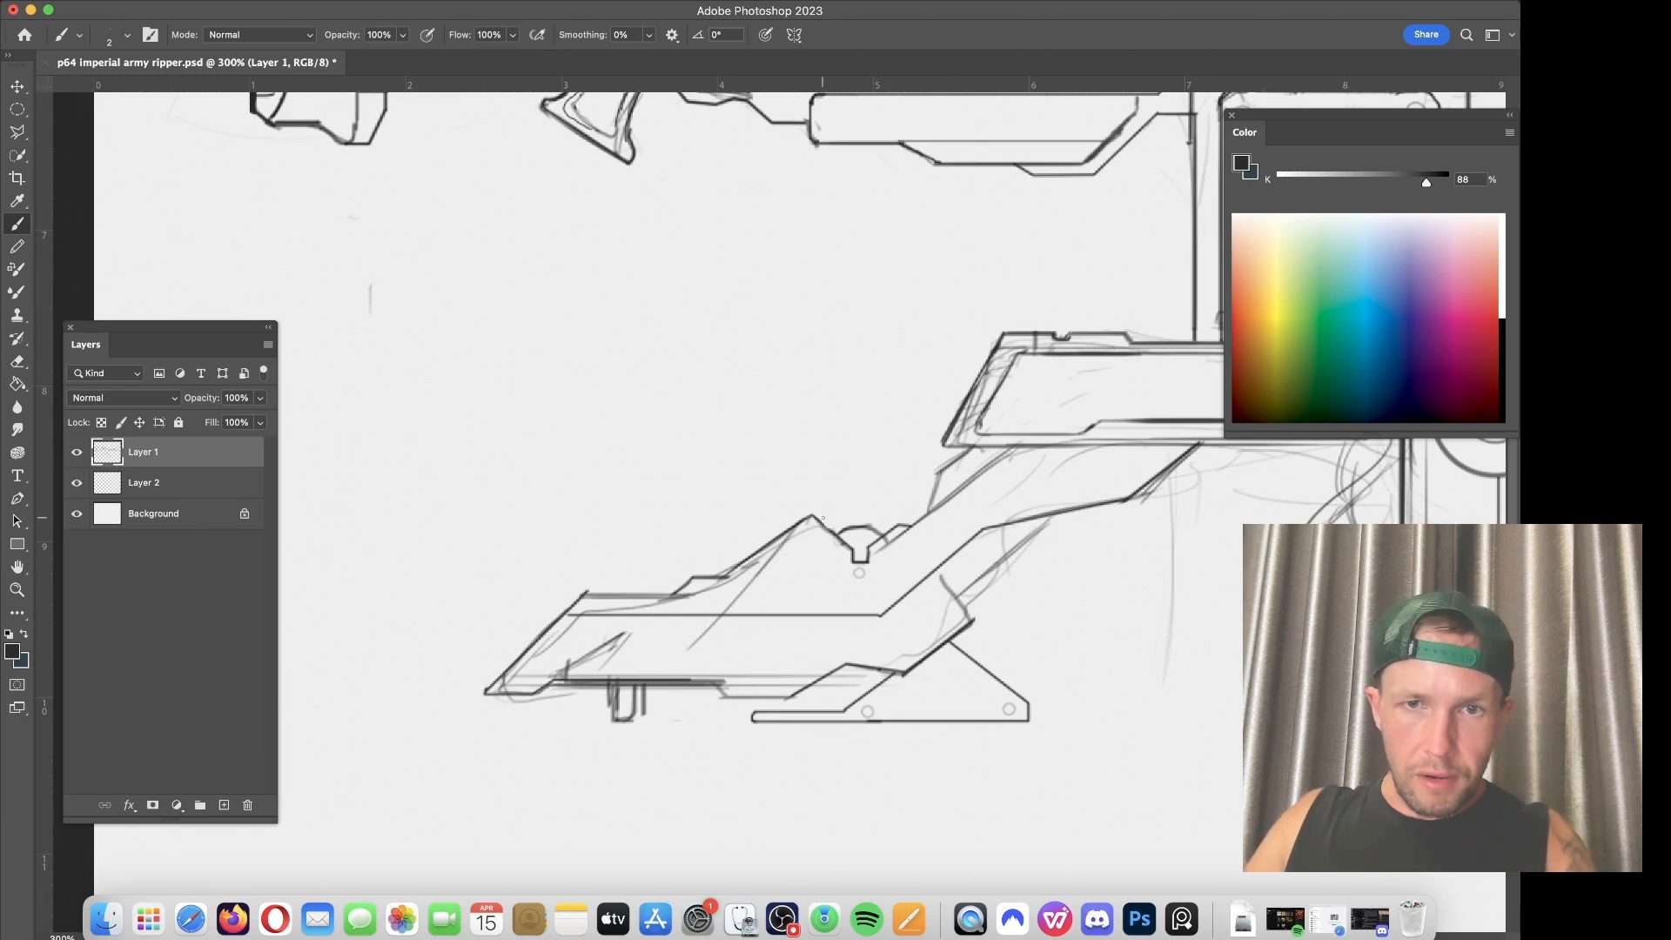
key("e")
mouse_move(821, 514)
left_mouse_down()
mouse_move(796, 524)
mouse_move(823, 526)
left_mouse_up()
key("b")
left_click(1428, 182)
key("ctrl+z")
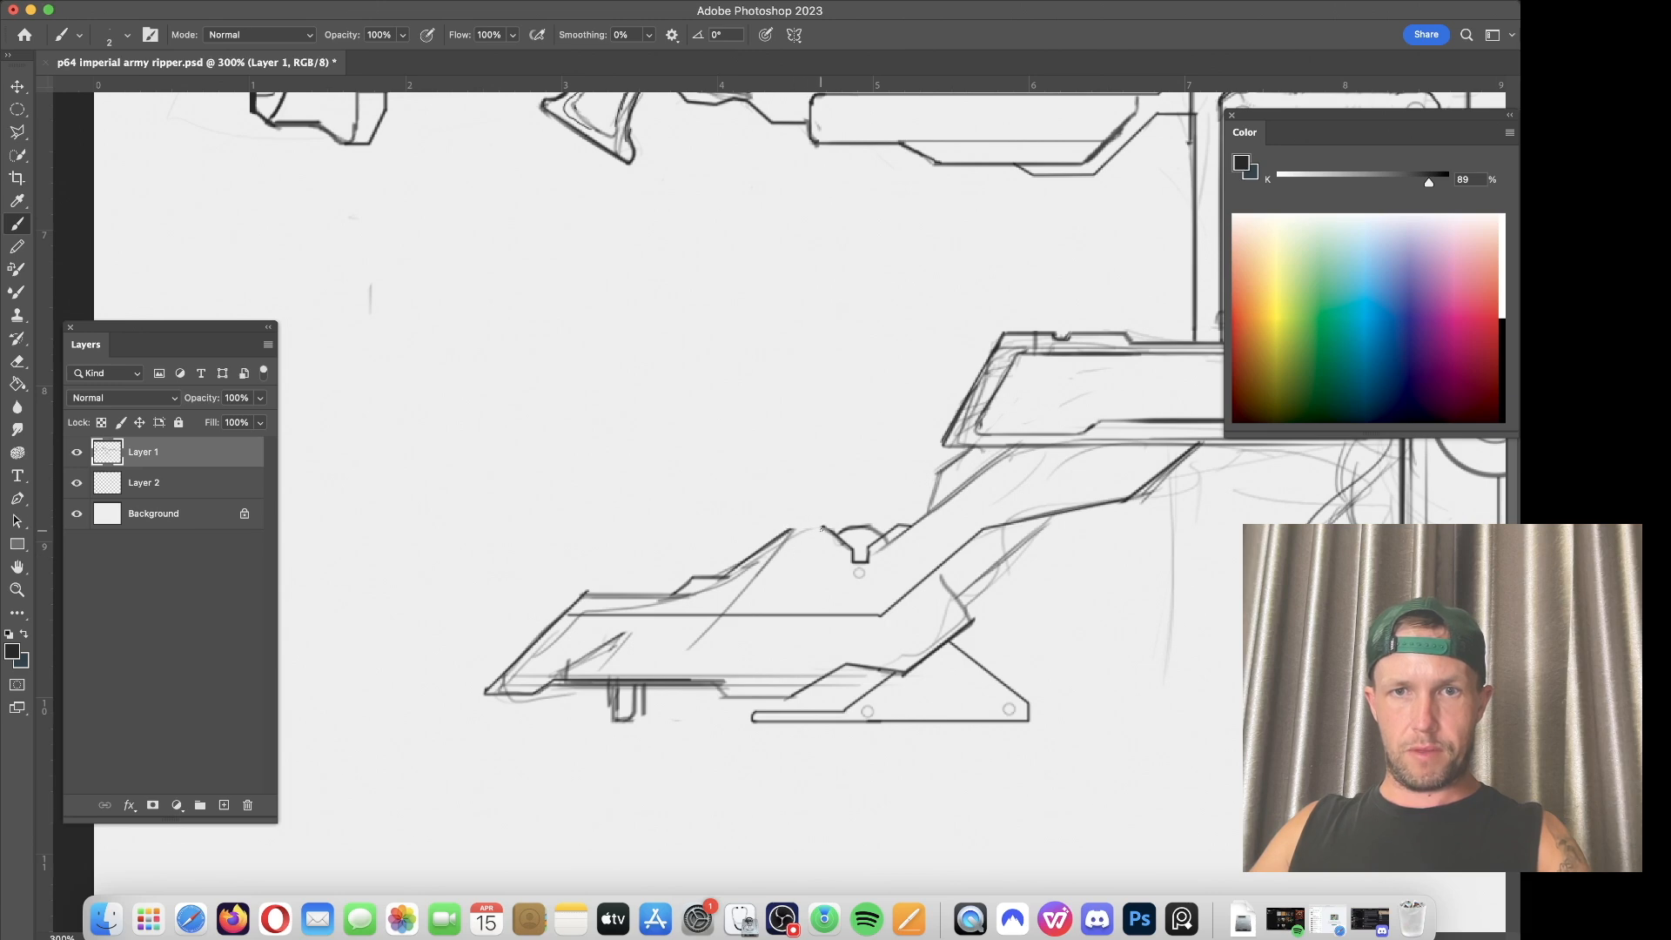
key("e")
left_click_drag(815, 528, 785, 534)
key("b")
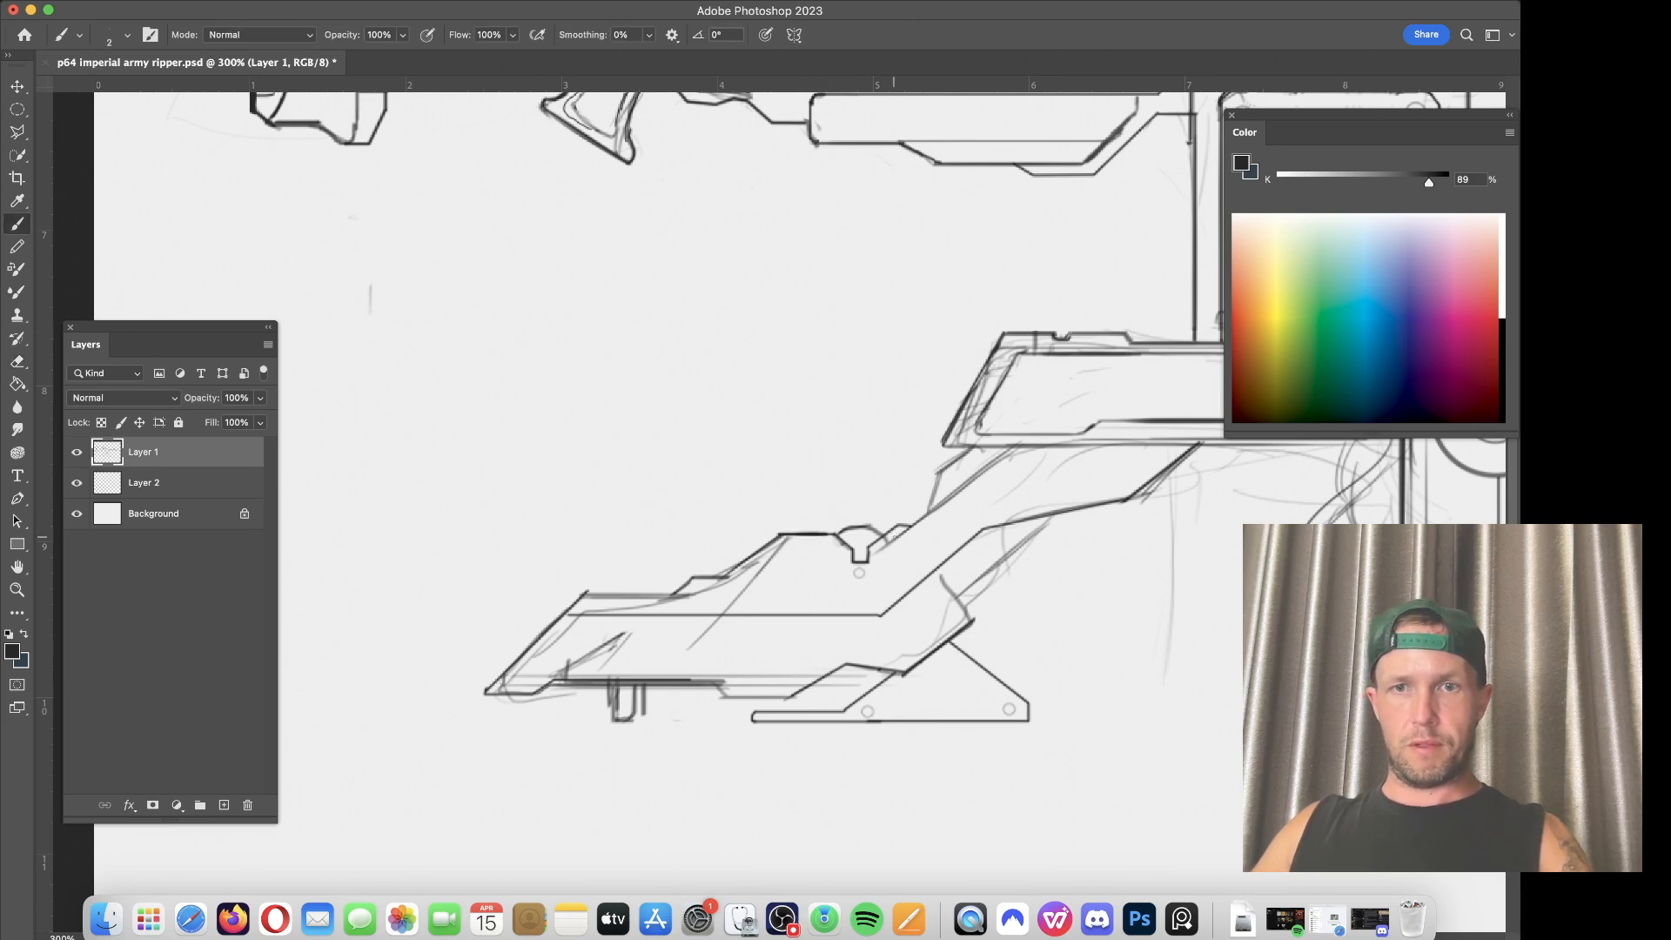
Step: Erase the rear leg's diagonal stroke, leaving a gap in its long panel line, and draw a horizontal line below the flat top
key("e")
mouse_move(723, 614)
left_mouse_down()
mouse_move(684, 648)
mouse_move(788, 551)
mouse_move(720, 596)
left_mouse_up()
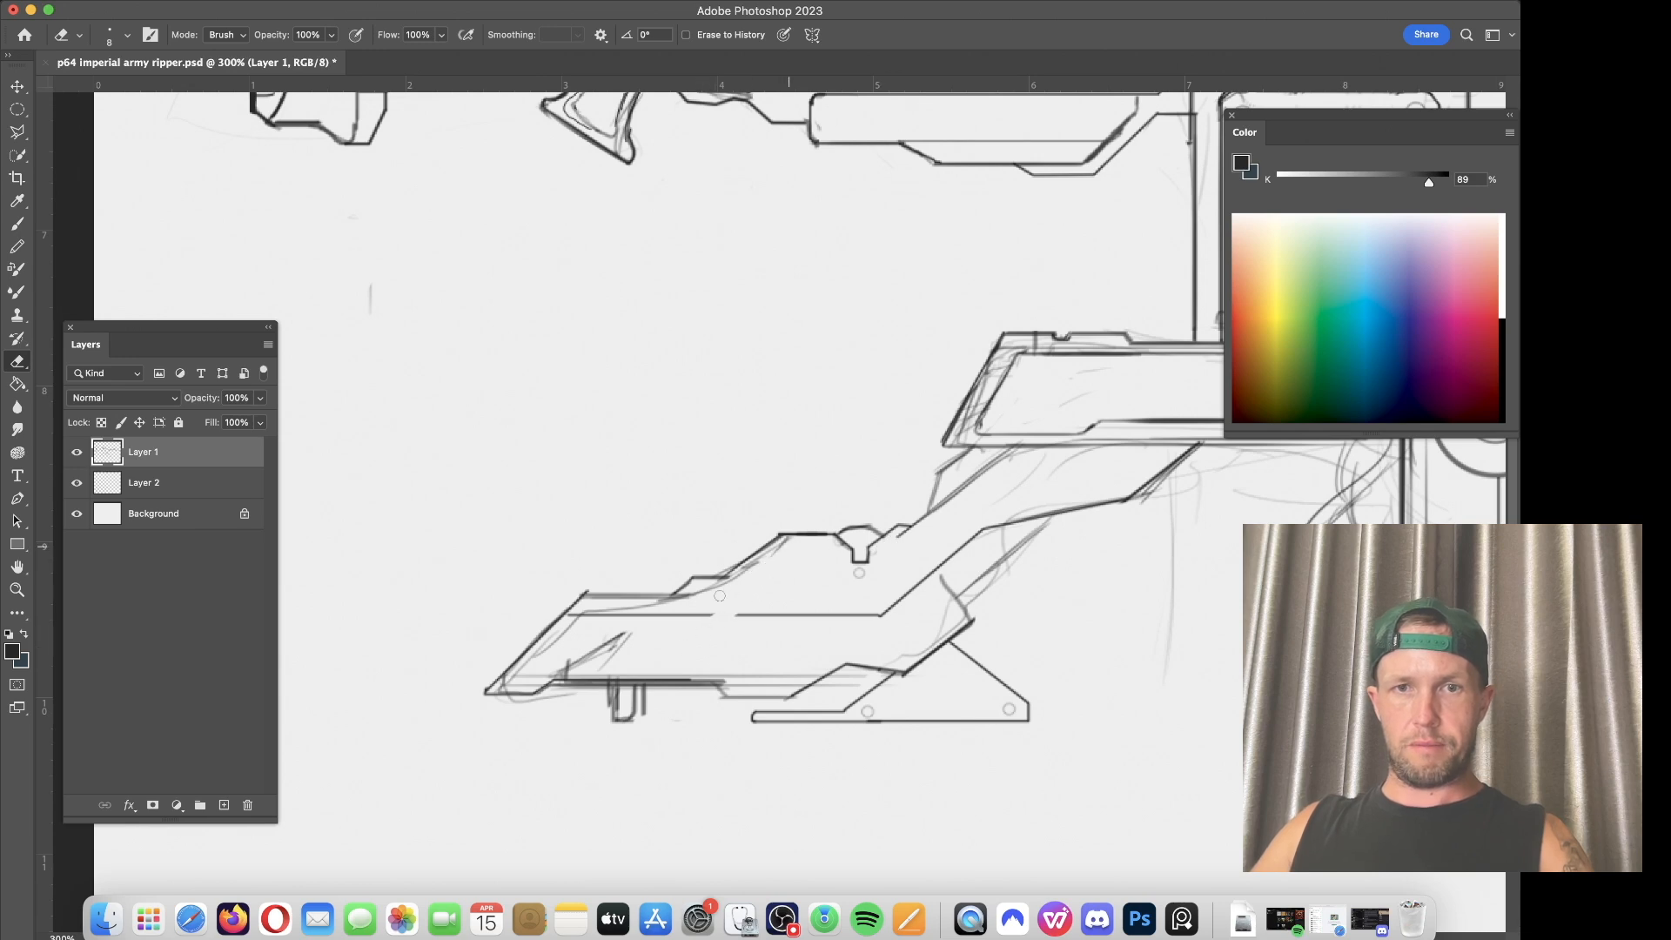
key("l")
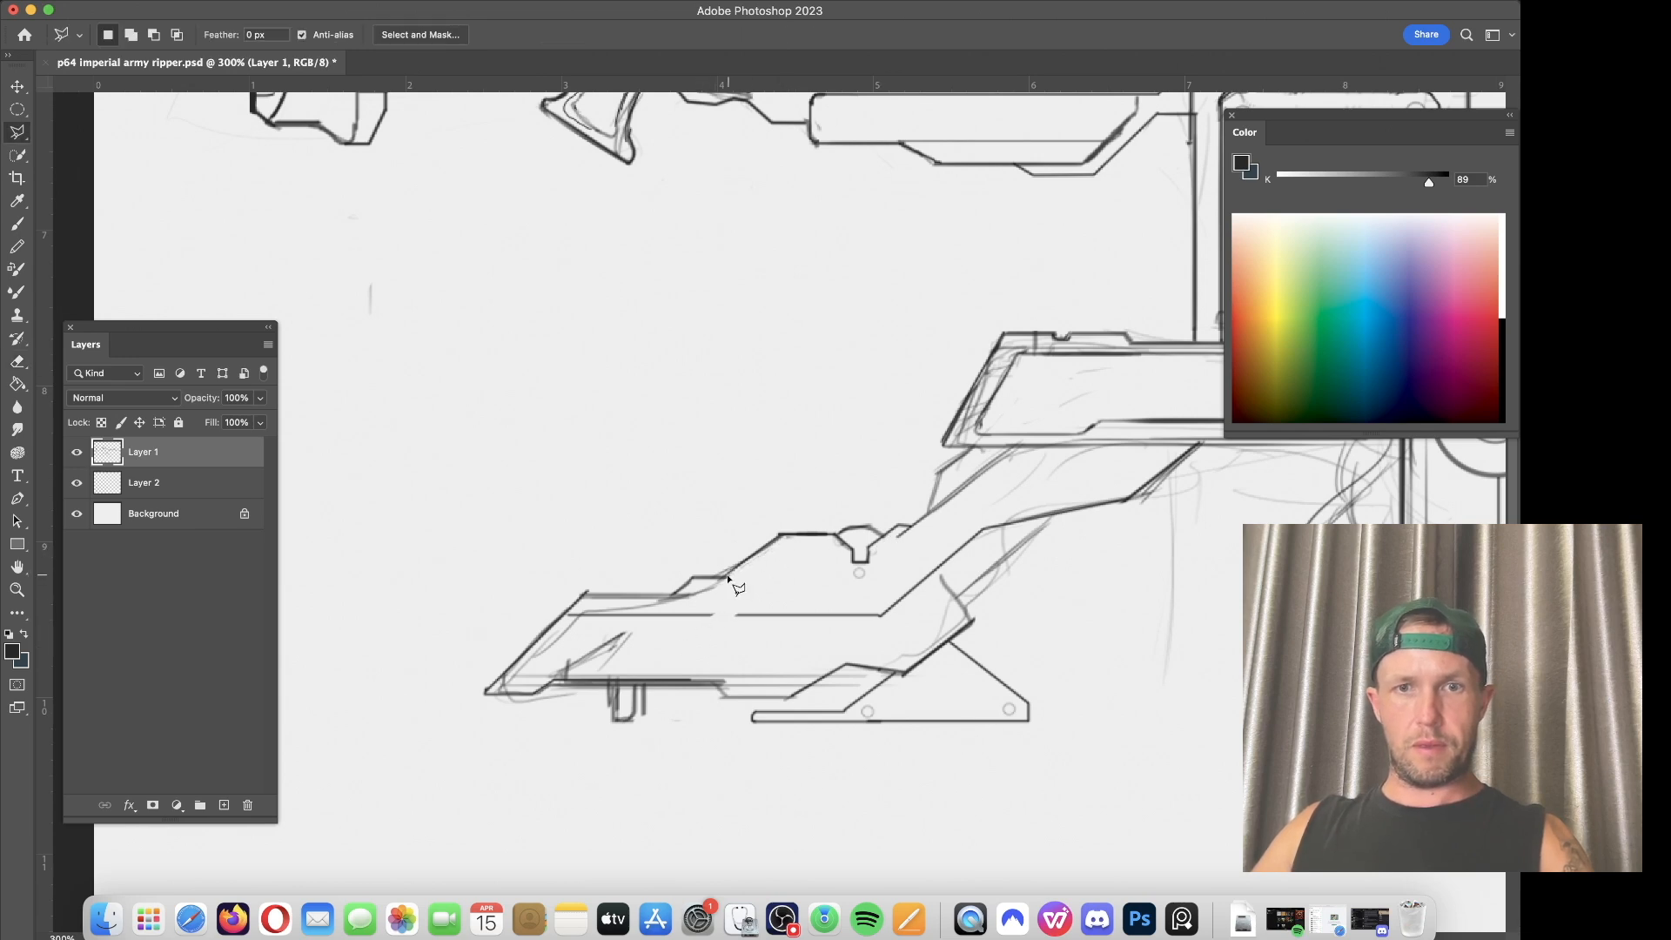
key("b")
left_click_drag(715, 574, 846, 574)
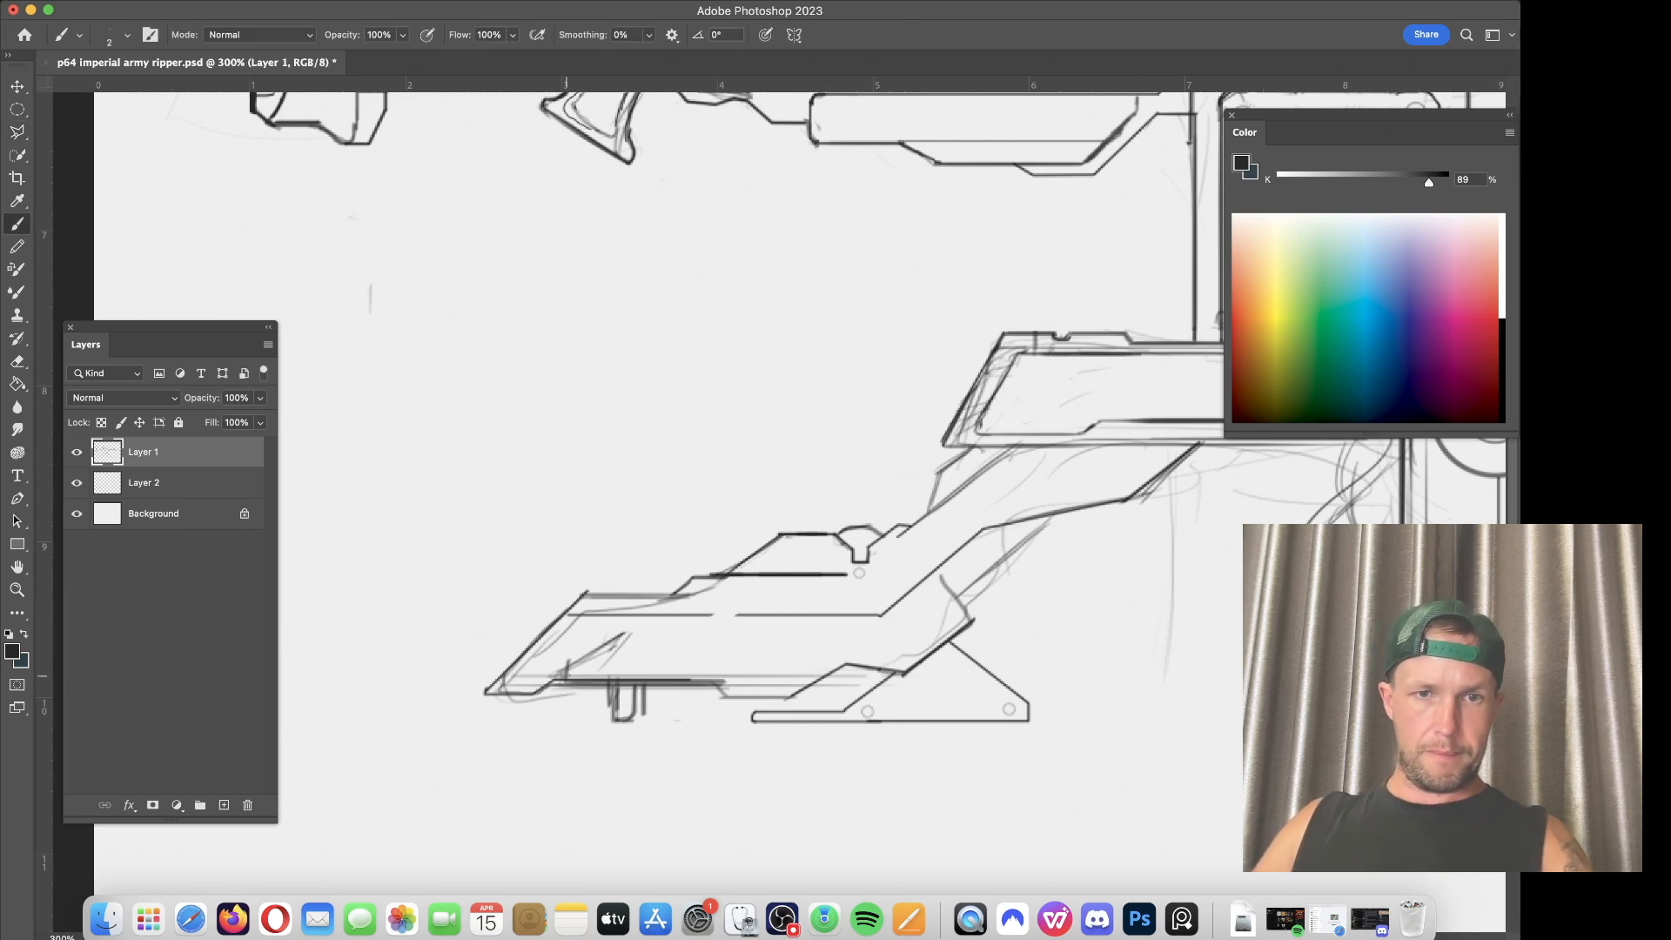
Step: Erase the diagonal strokes inside the rear foot's tip and redraw the side of the small peg beneath it
key("e")
mouse_move(625, 635)
left_mouse_down()
mouse_move(562, 665)
mouse_move(614, 657)
left_mouse_up()
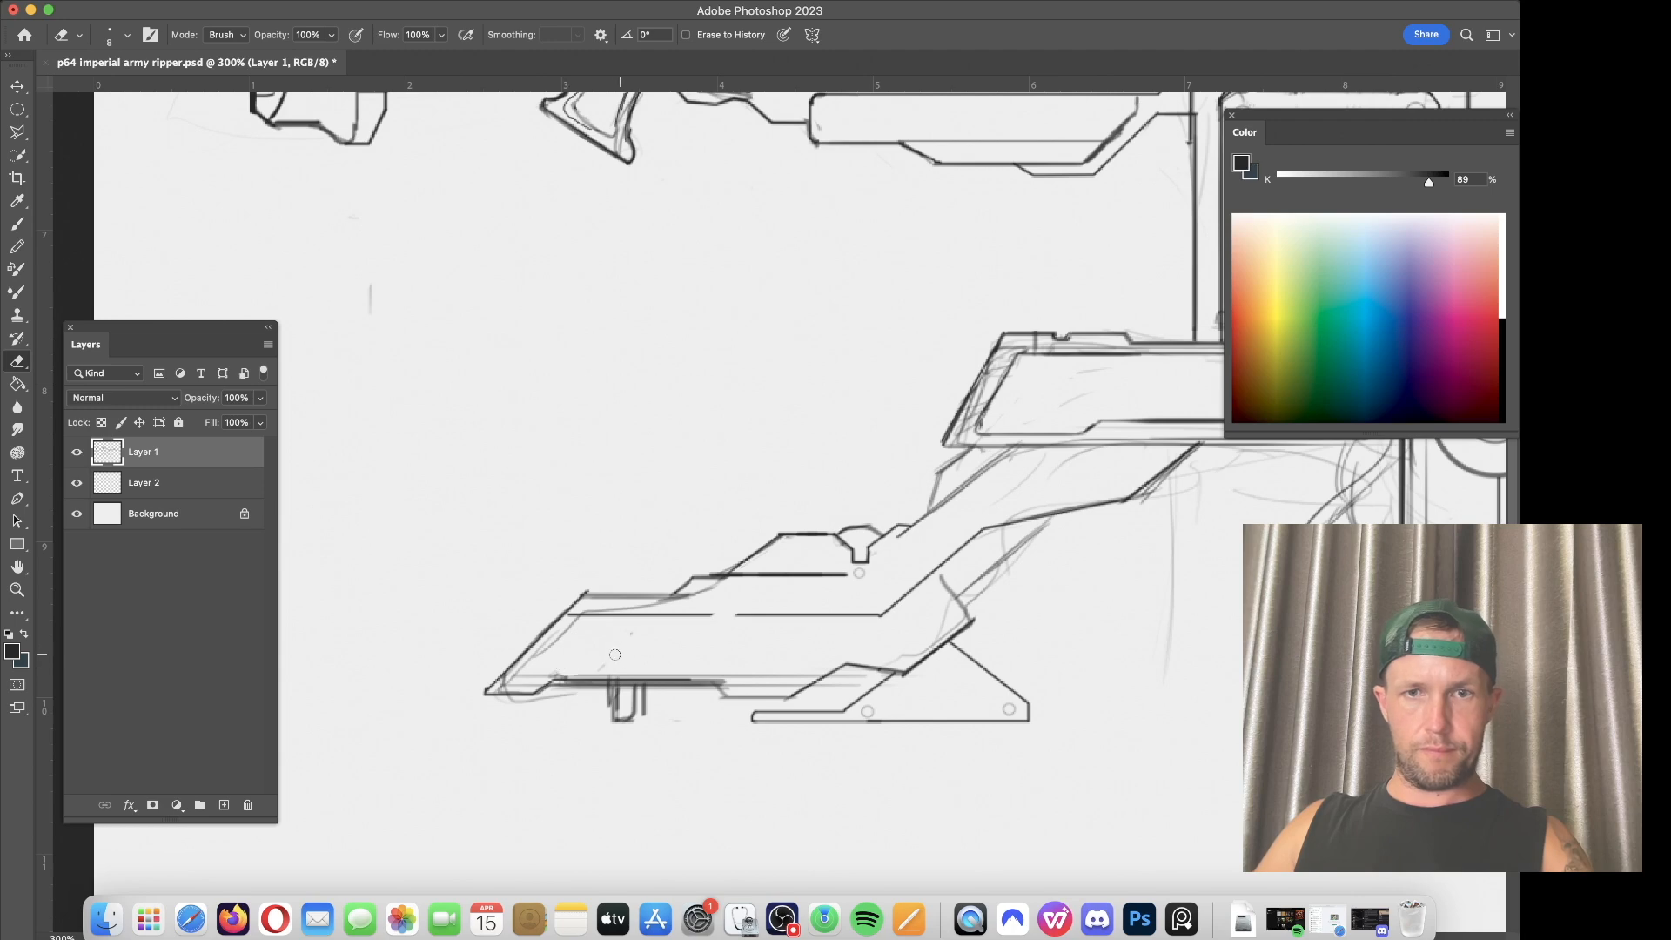
key("b")
left_click_drag(614, 683, 611, 715)
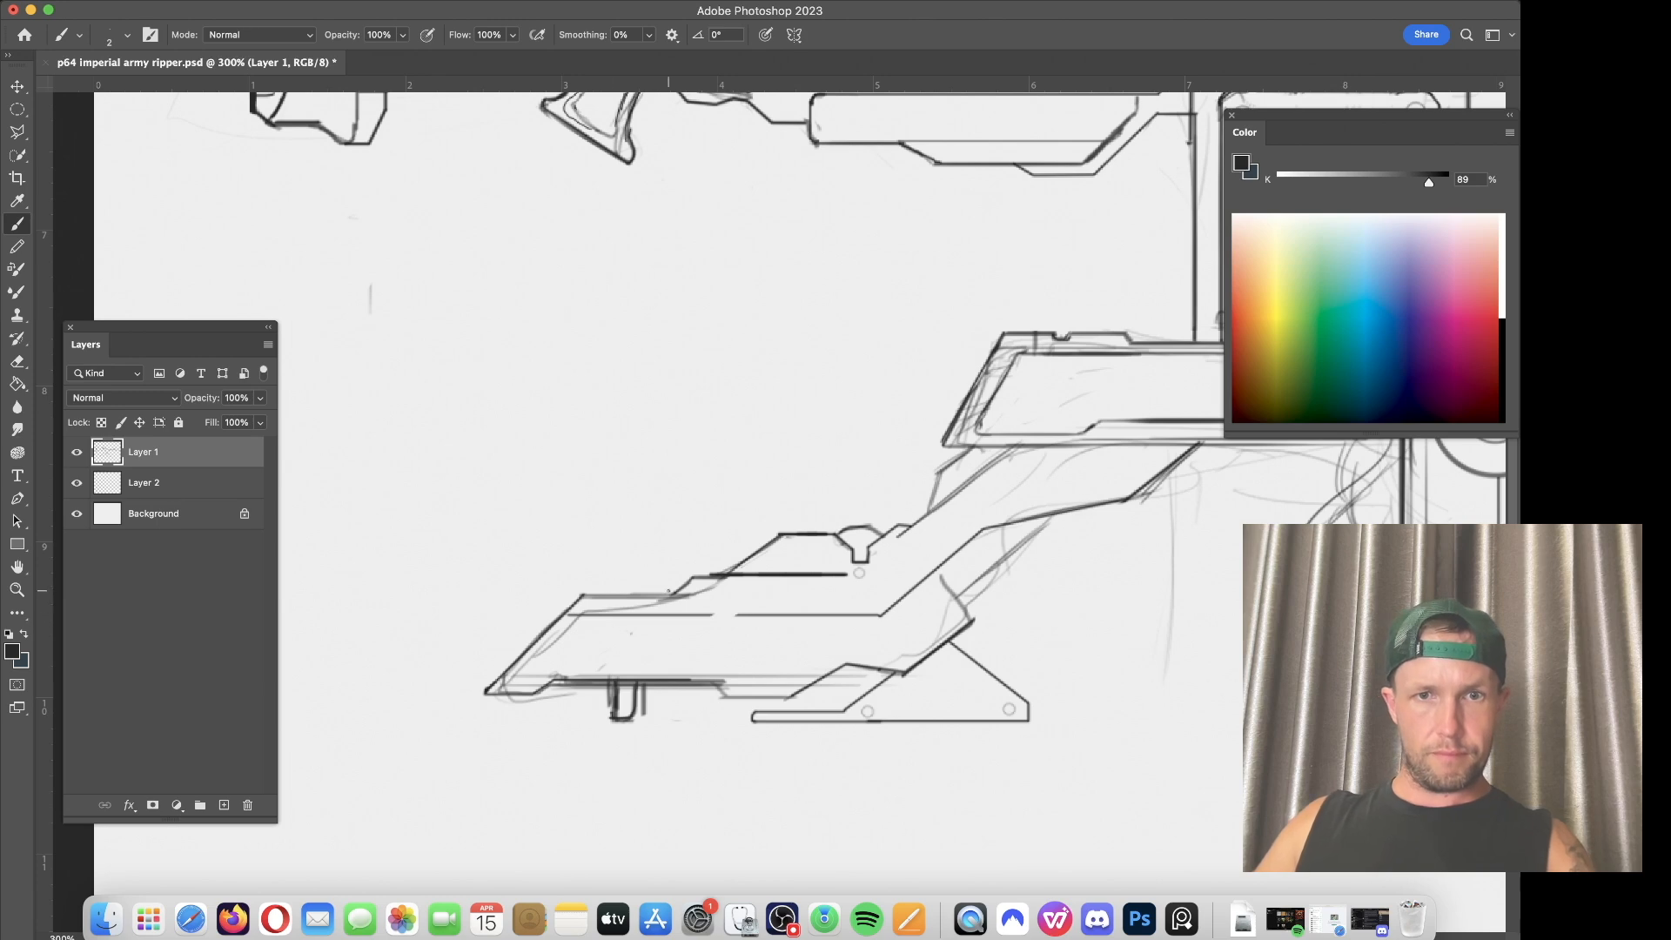
Step: Darken the rear foot's top edge, stepped underside and peg with brush size 3
key("]")
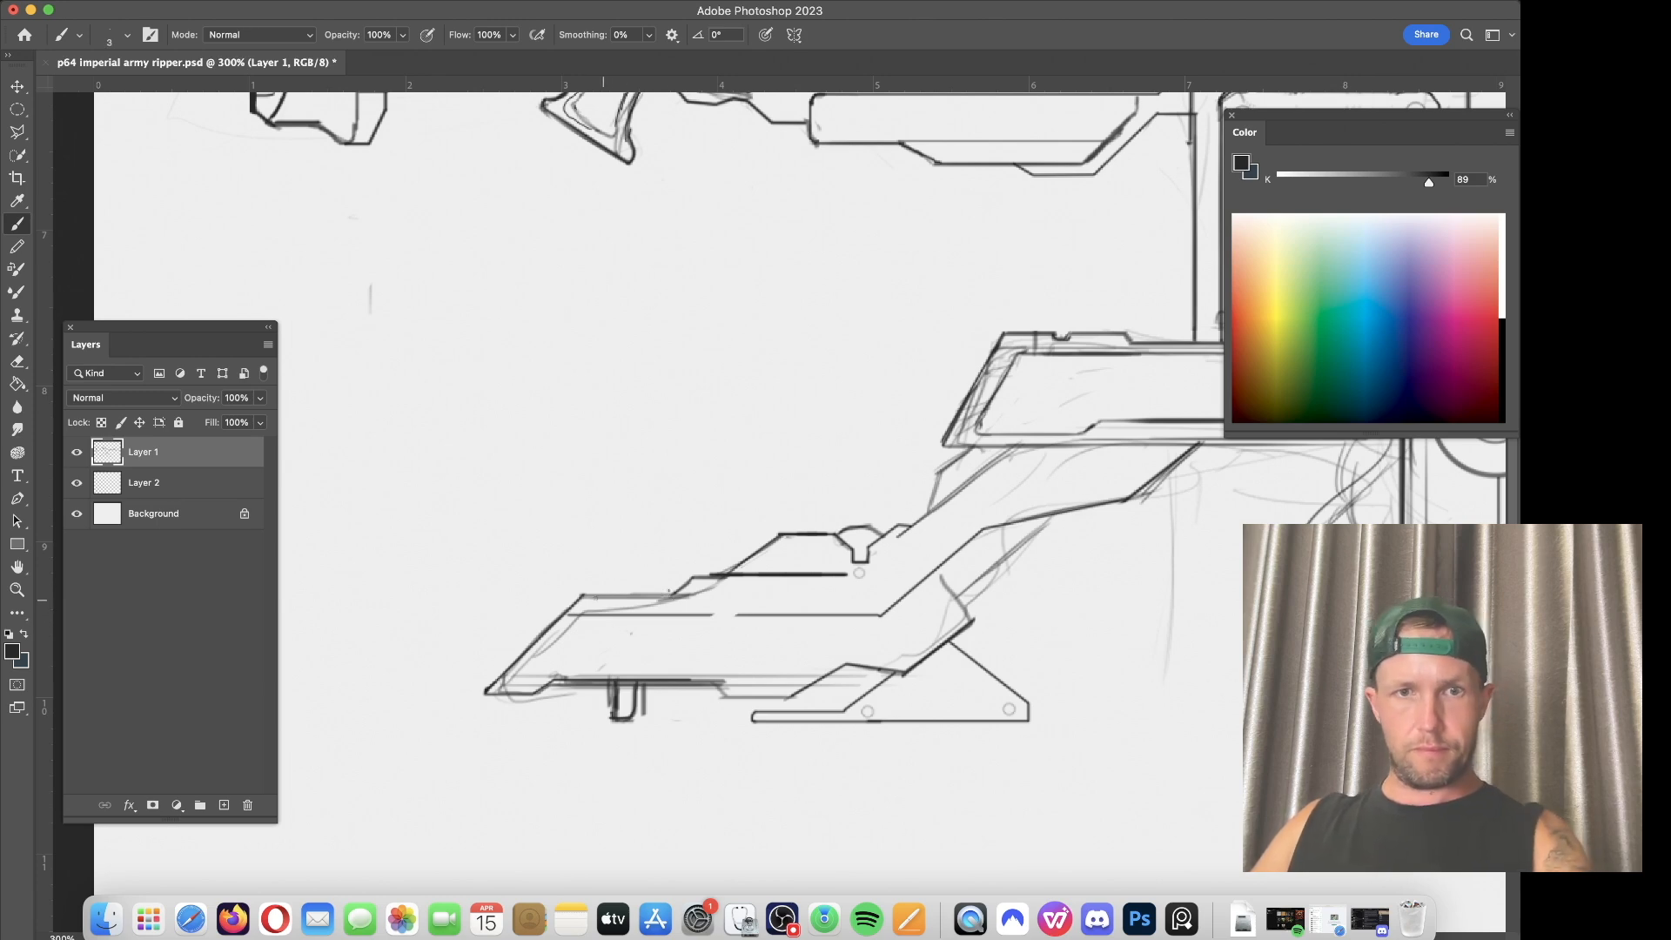
left_click_drag(586, 595, 659, 599)
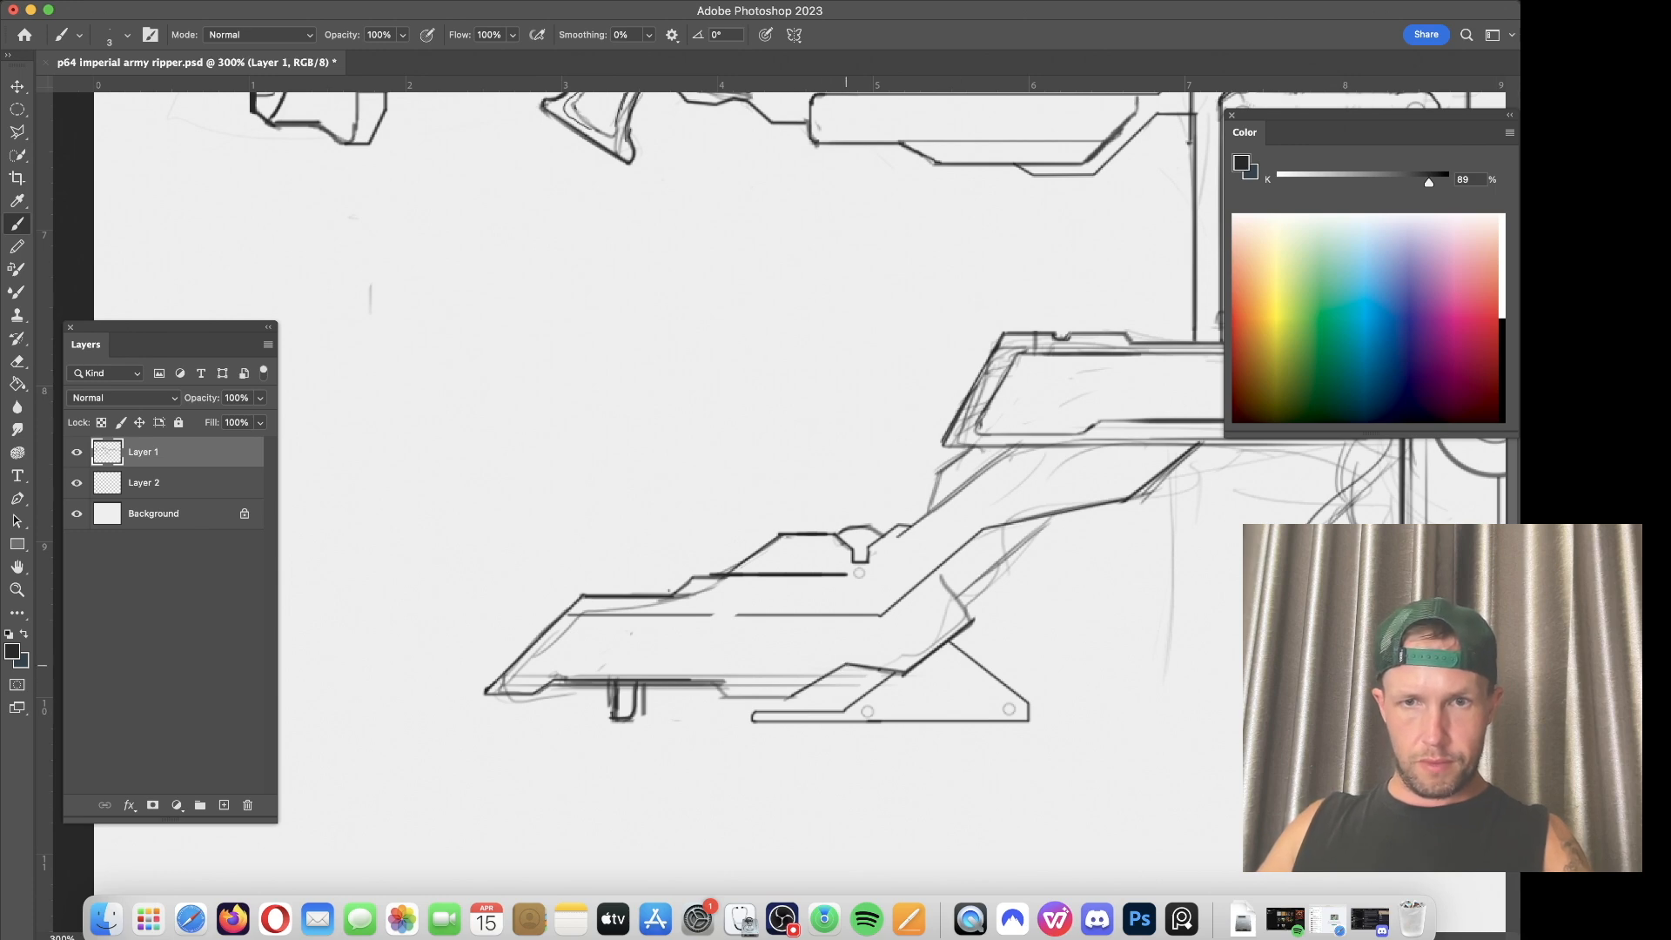
mouse_move(791, 697)
left_mouse_down()
mouse_move(845, 663)
mouse_move(648, 707)
mouse_move(646, 687)
mouse_move(606, 689)
mouse_move(605, 719)
left_mouse_up()
Step: Enlarge the eraser and remove the loose sketch curves below the horizontal arm, beside the rear leg
key("e")
scroll(604, 698, "right", 5)
scroll(604, 697, "down", 2)
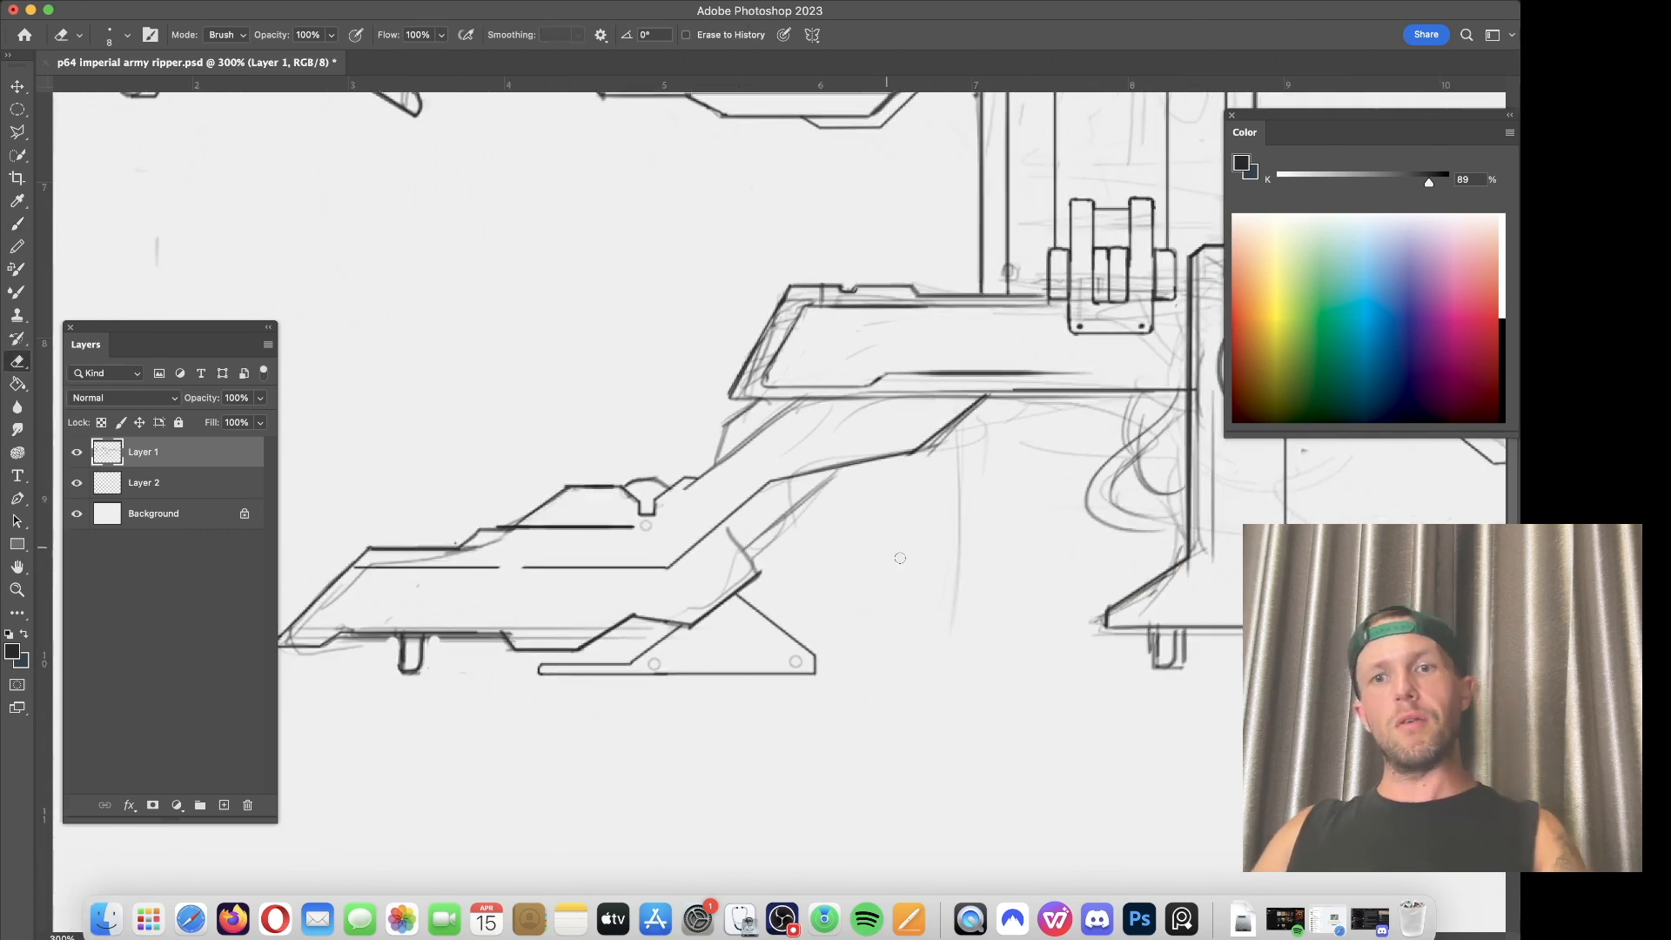
key("bracketright")
key("bracketright")
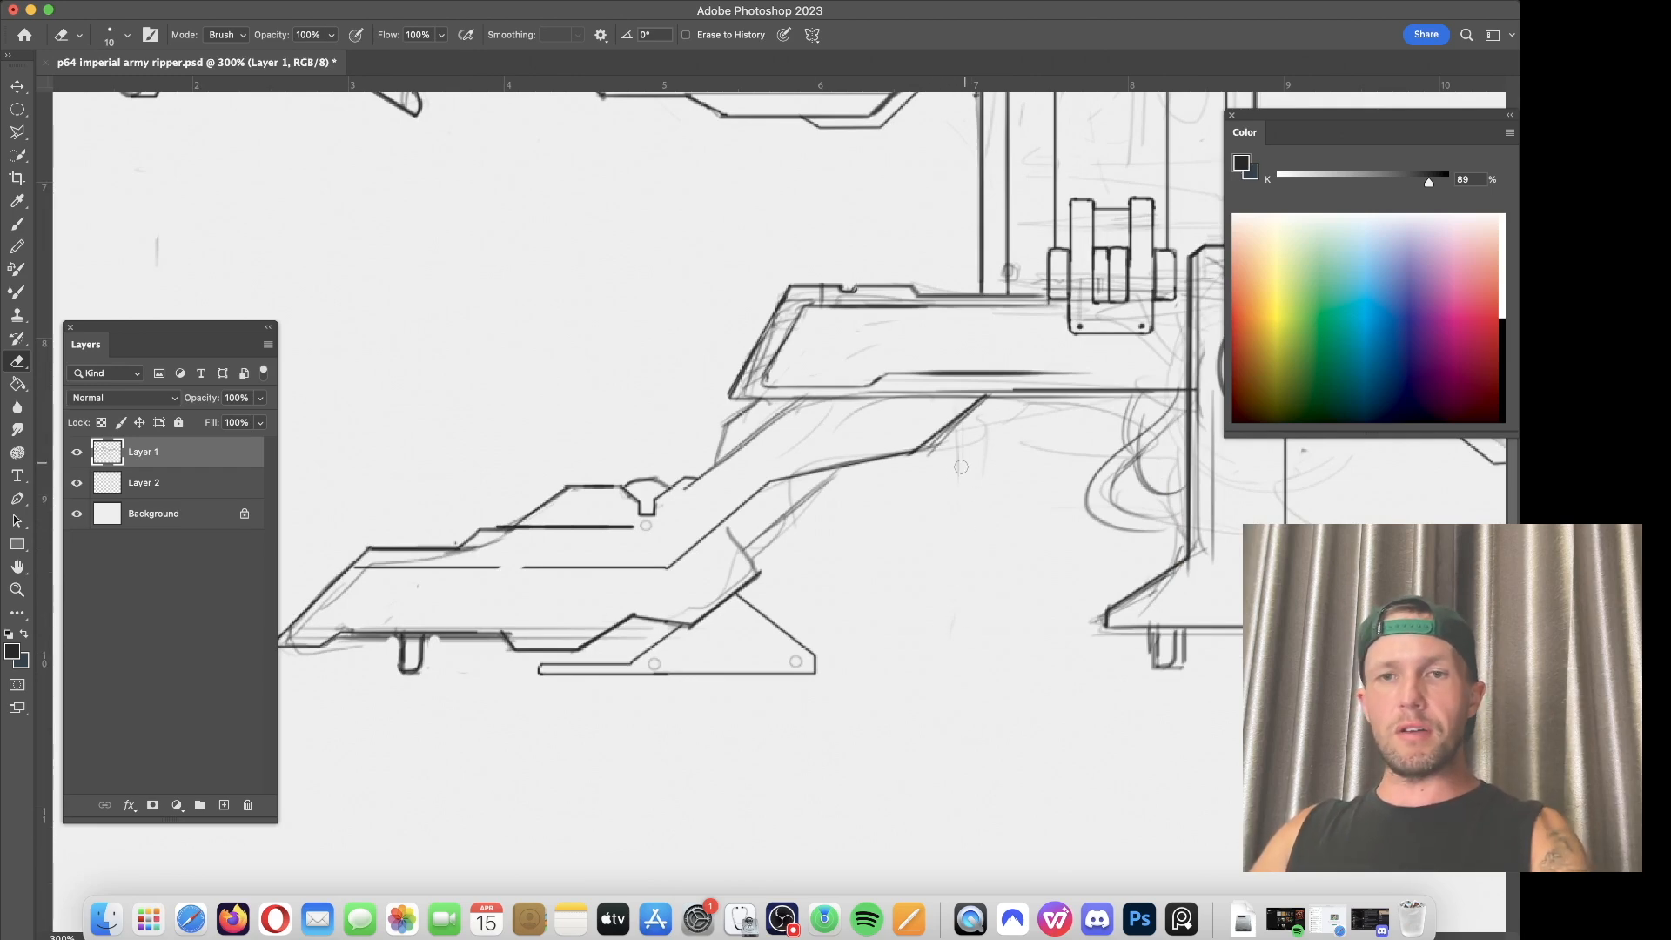
key("bracketright")
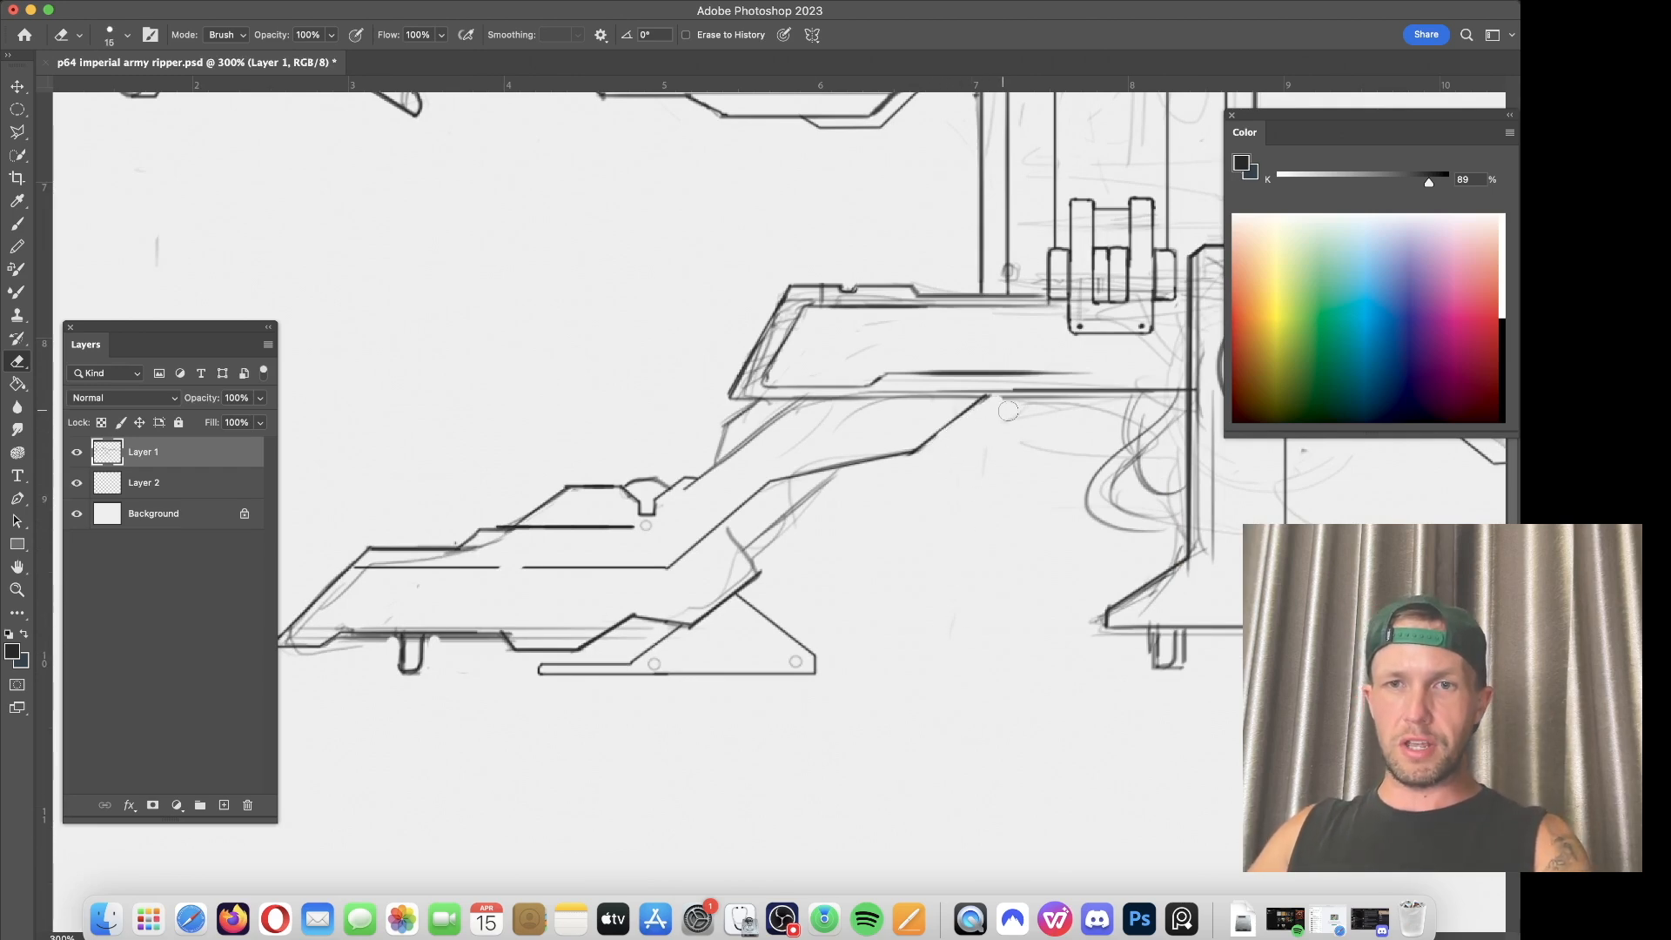
Step: Redraw the horizontal arm's bottom edge from the rear leg to the front base with brush size 3
key("b")
scroll(992, 422, "right", 5)
scroll(992, 422, "up", 2)
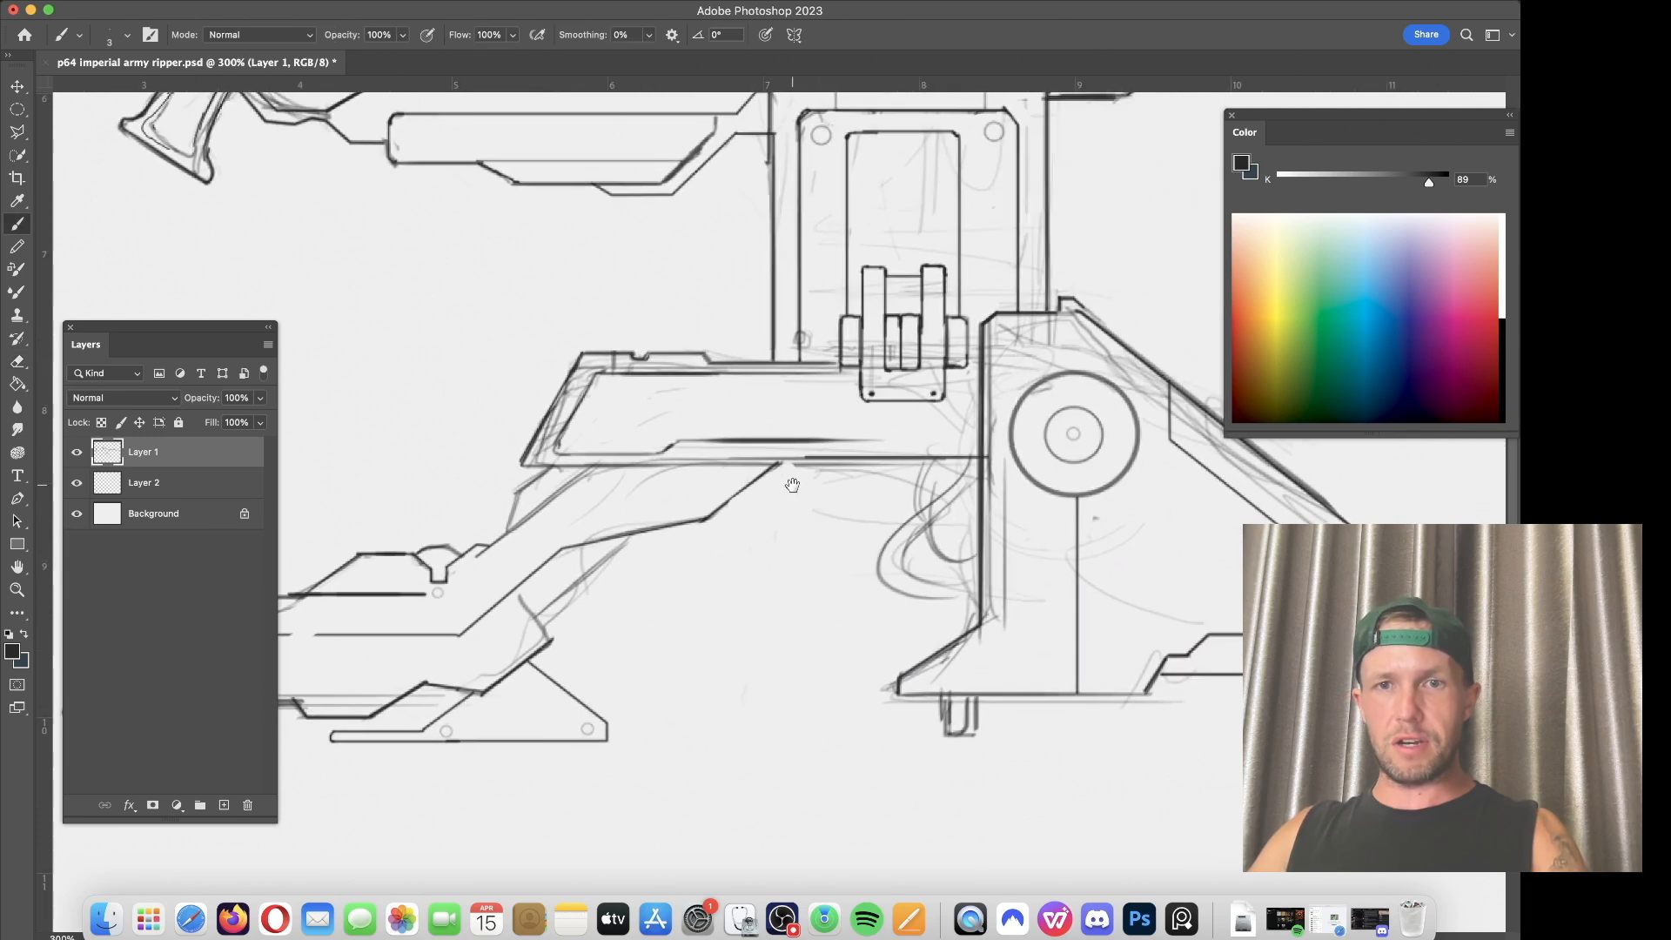
left_click_drag(783, 466, 970, 467)
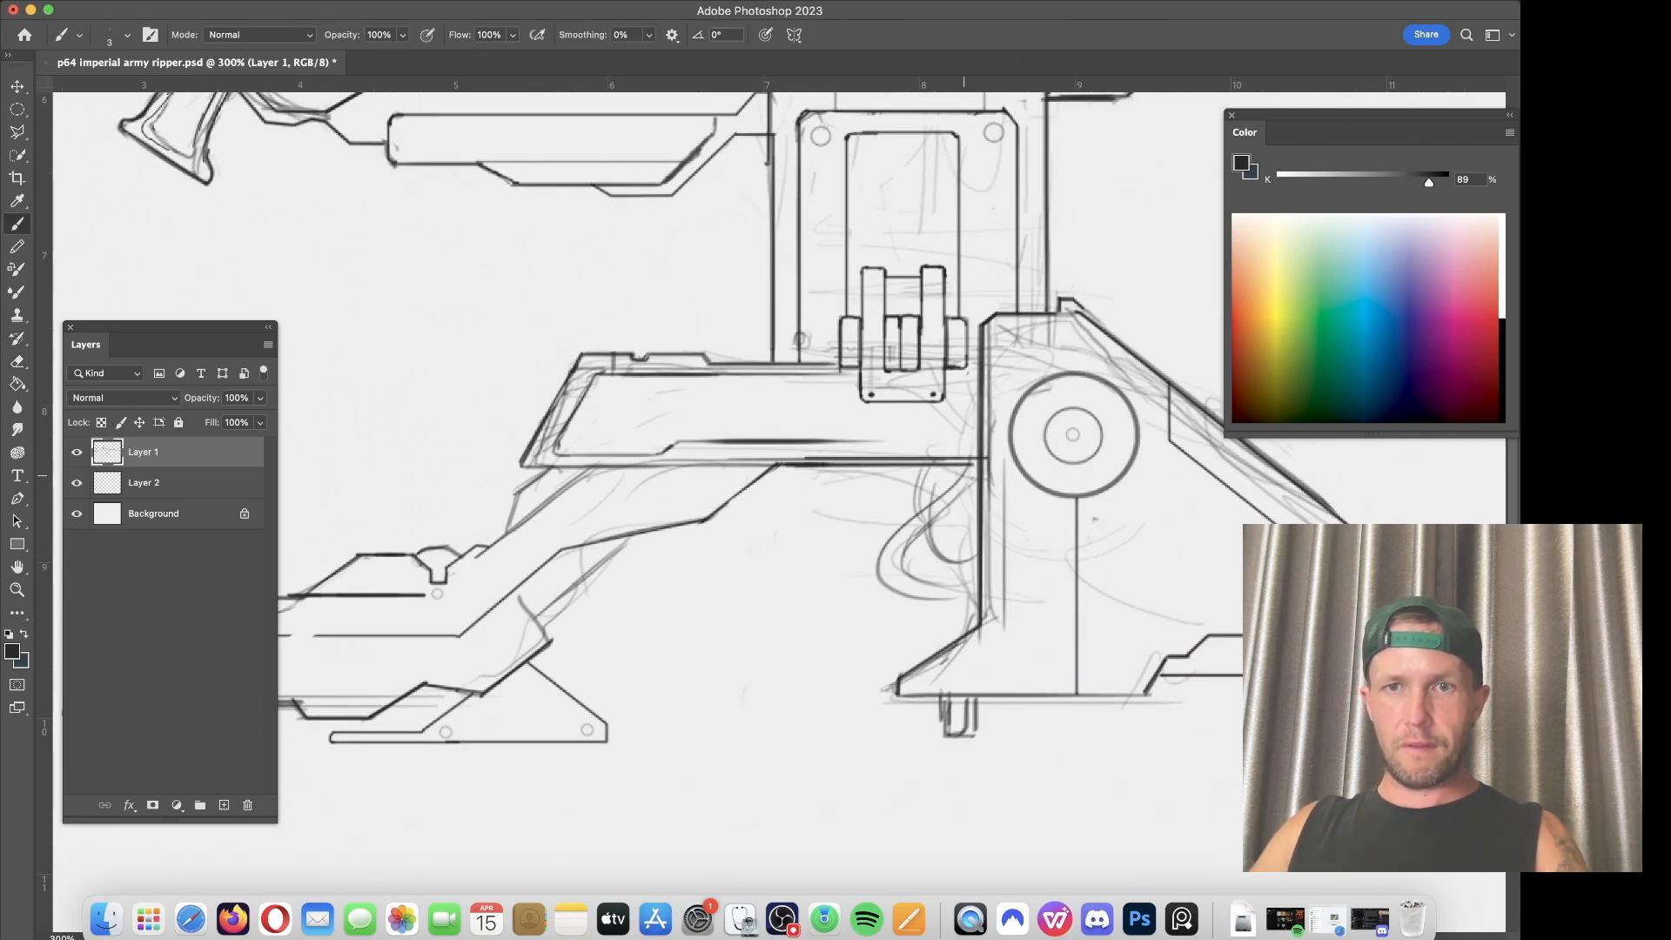
Step: Darken the rear leg's small strut, angled end and upper joint with brush size 3, and extend the arm's inner panel line toward the front base
key("e")
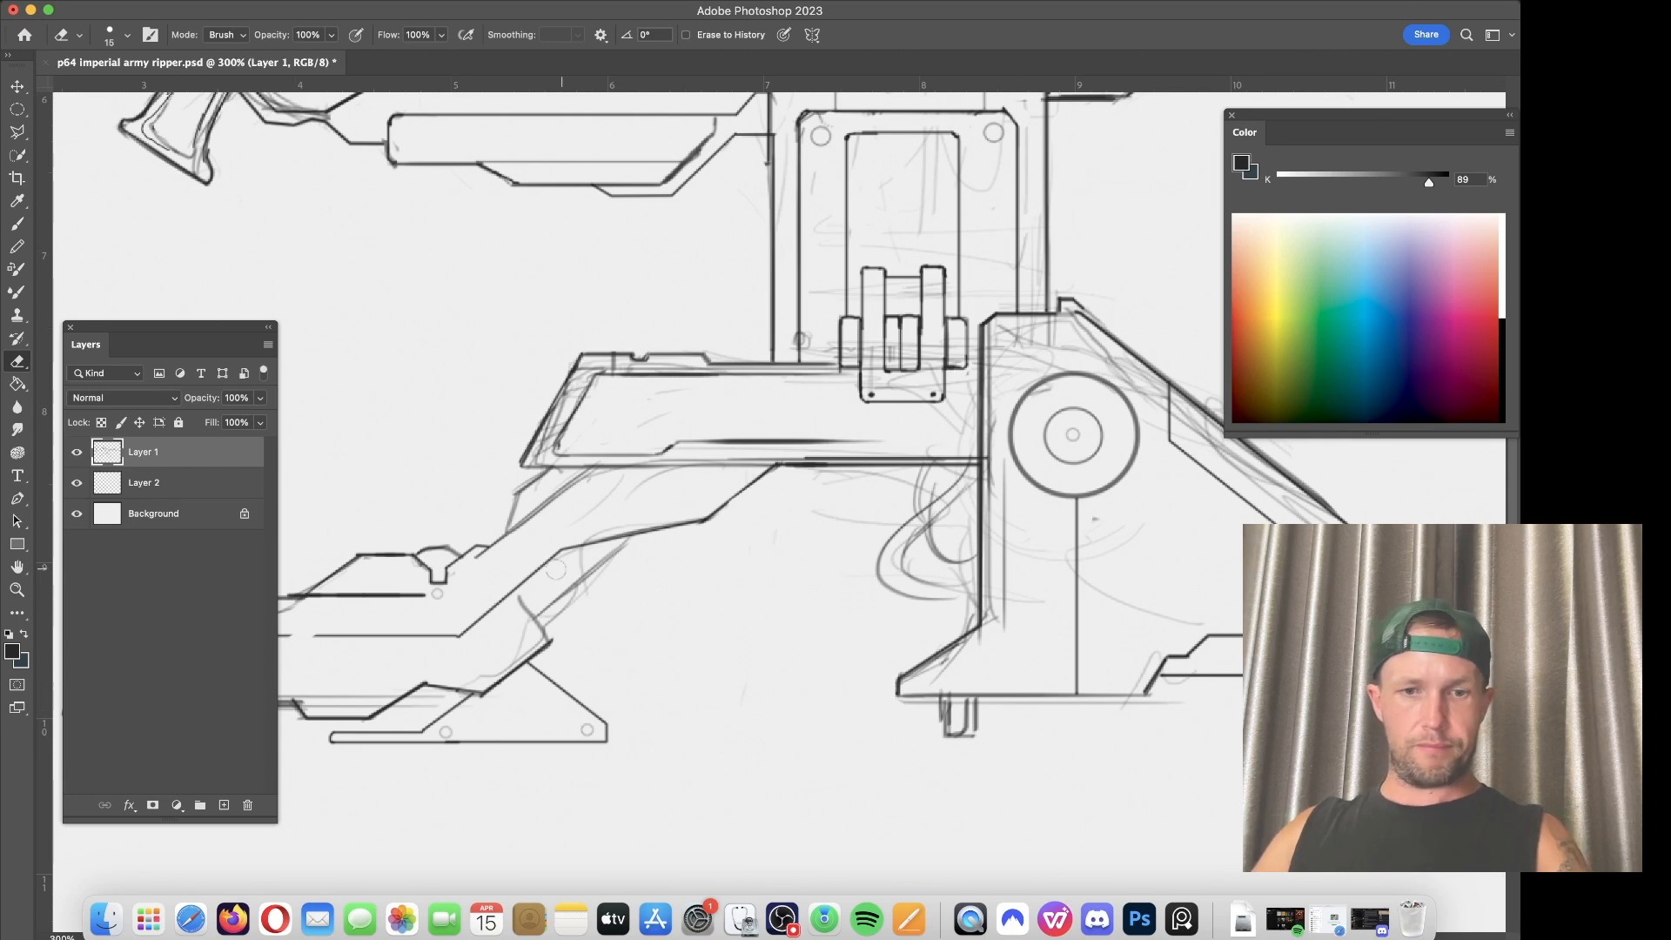
key("b")
mouse_move(635, 534)
left_mouse_down()
mouse_move(532, 617)
mouse_move(543, 625)
left_mouse_up()
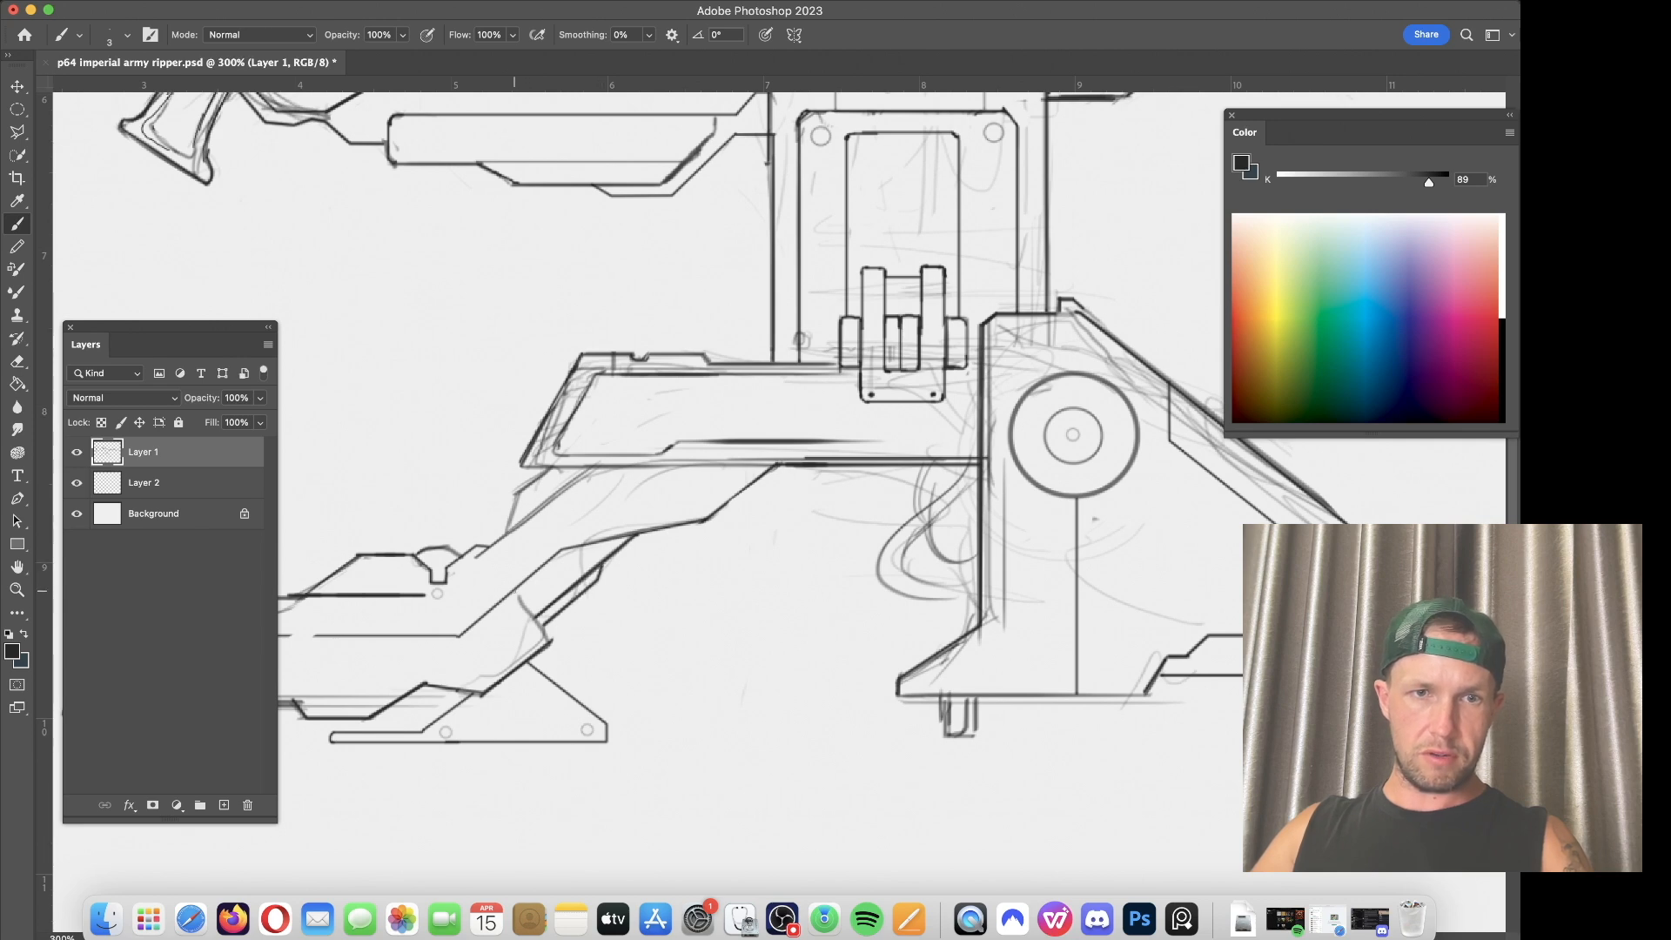
left_click_drag(514, 593, 552, 643)
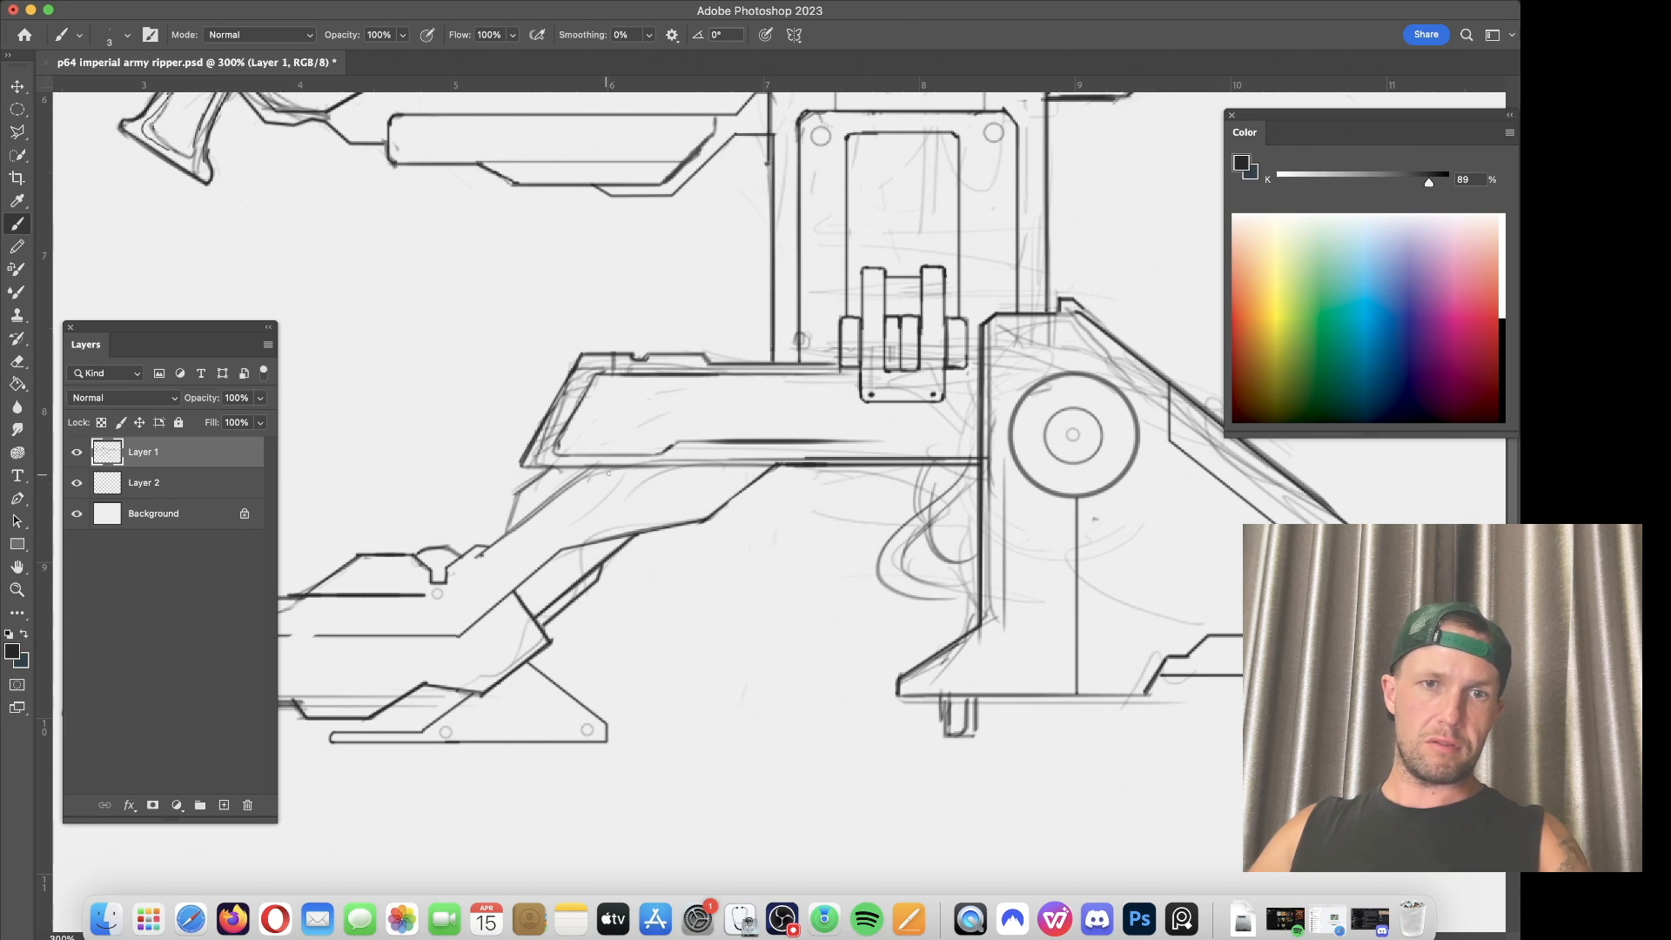
left_click_drag(595, 470, 483, 554)
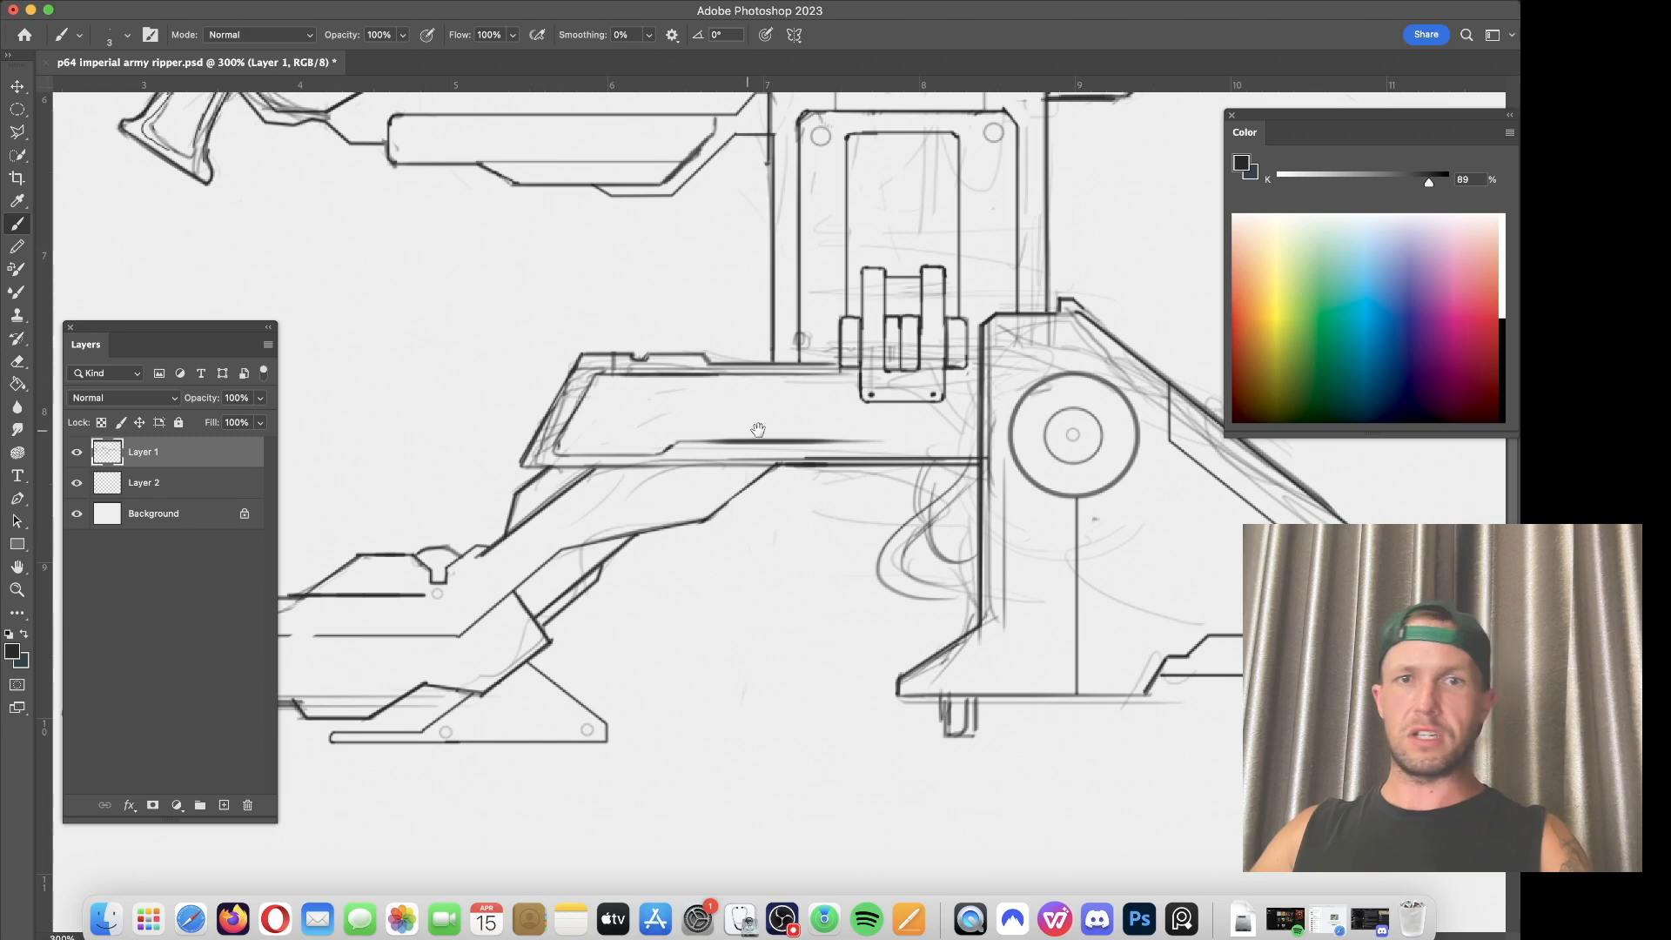
scroll(503, 540, "right", 2)
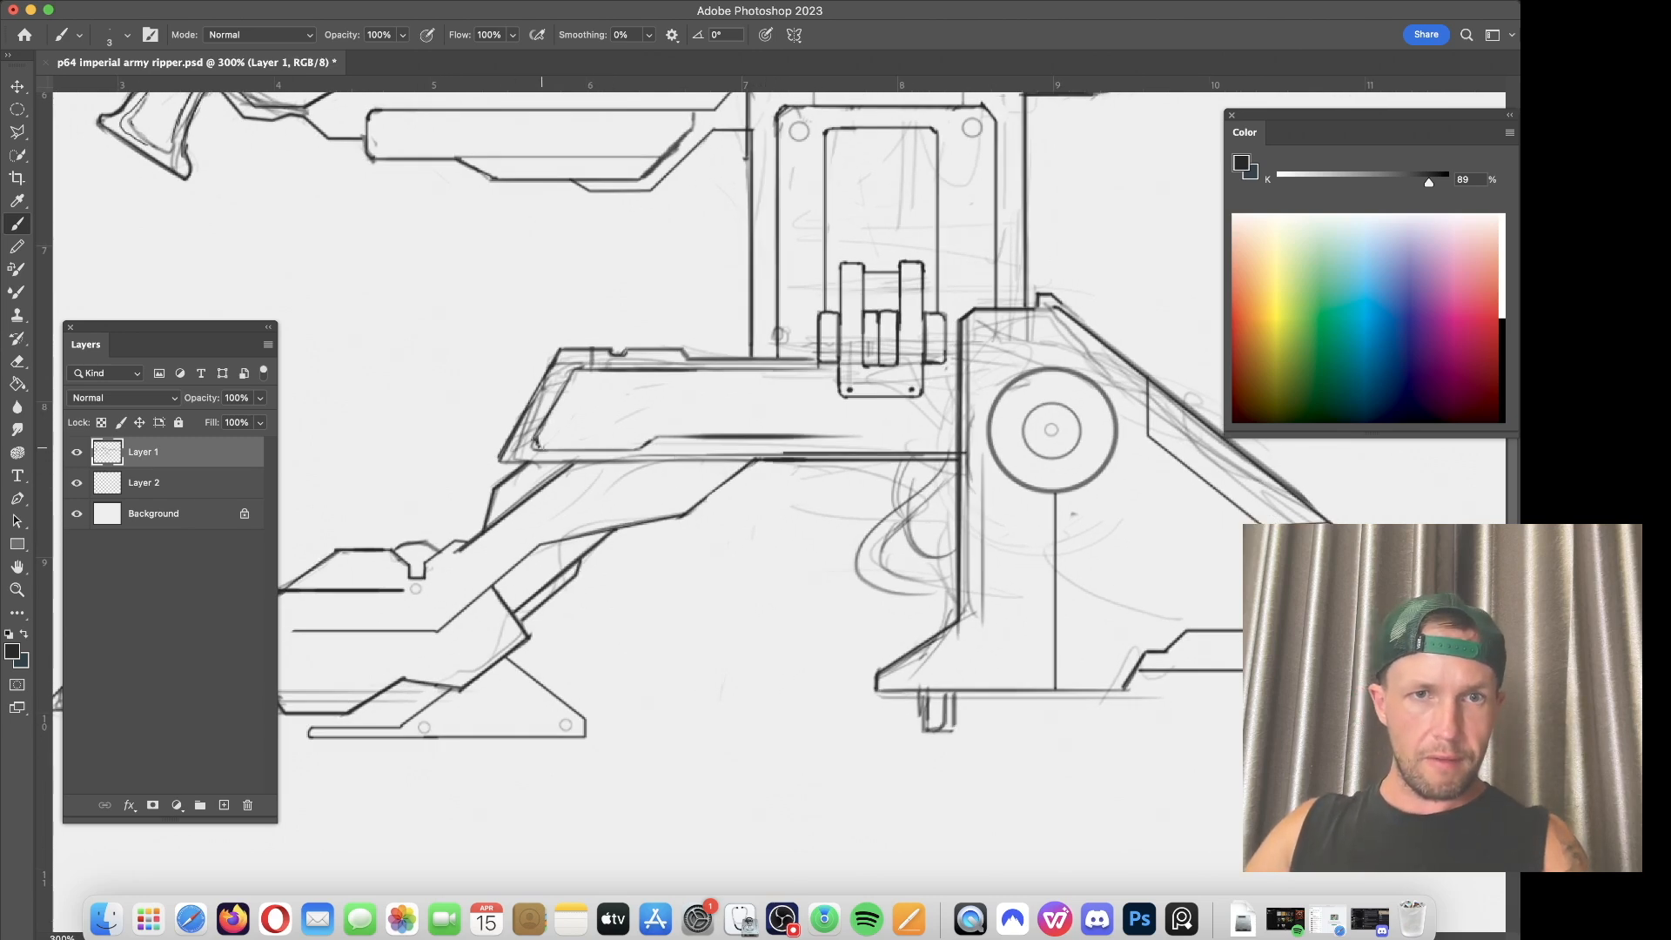
left_click_drag(659, 437, 953, 437)
Step: Erase the stray lines beneath the front base, and darken the front foot's bottom edge and the peg under it
scroll(692, 441, "right", 10)
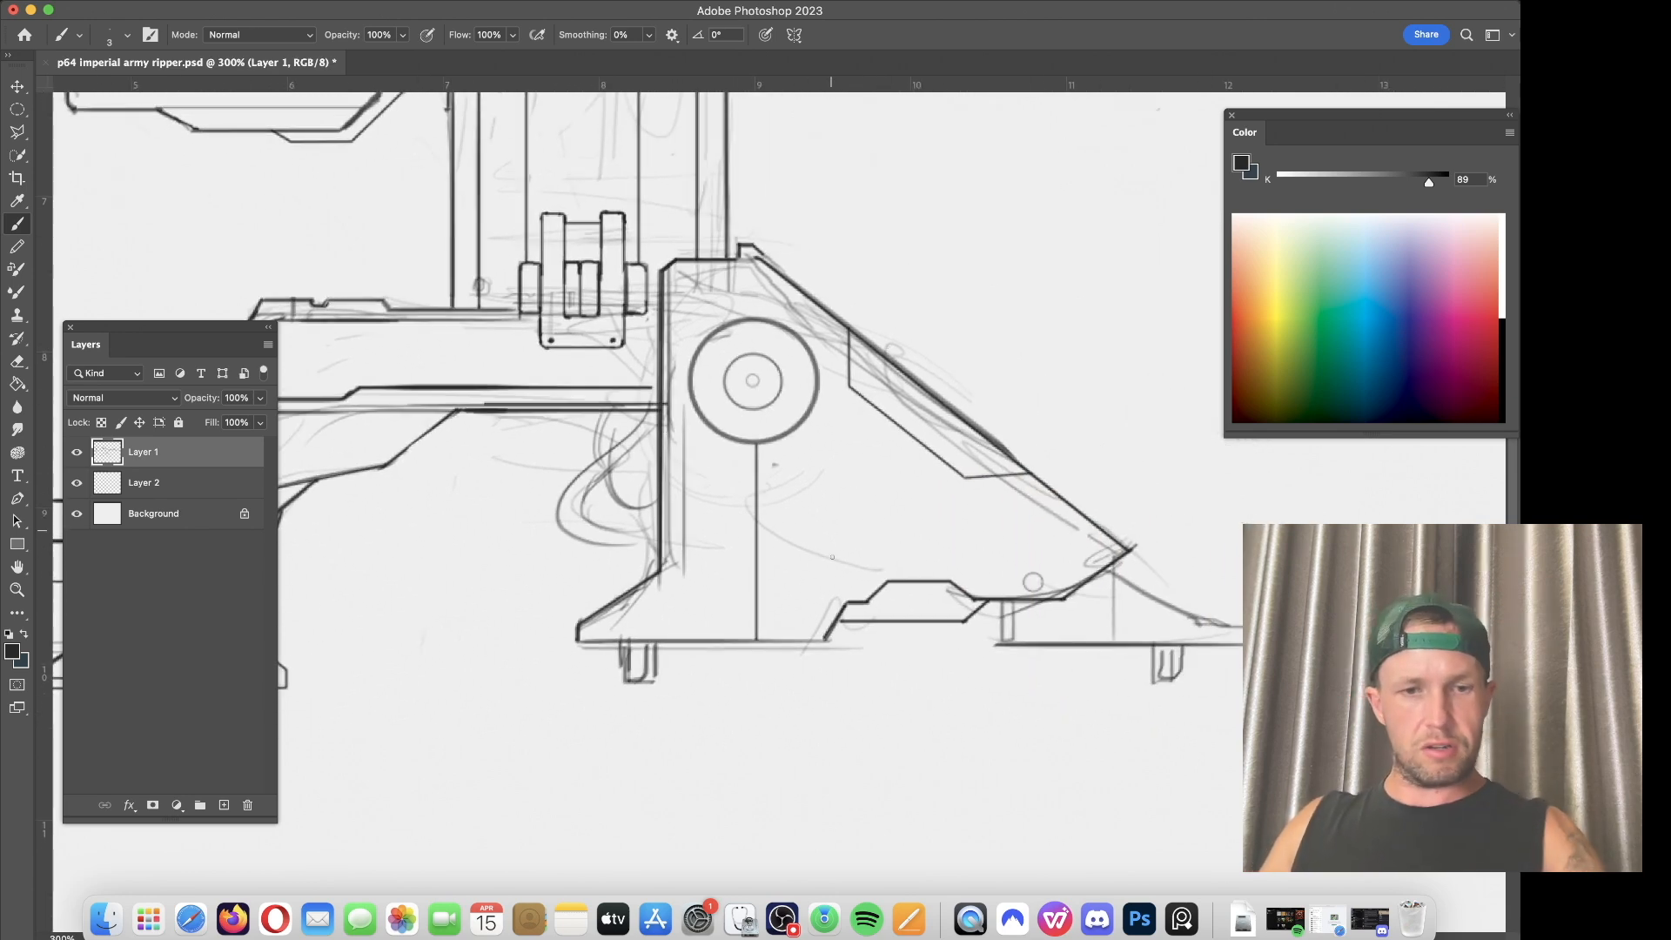
key("e")
left_click_drag(836, 652, 598, 654)
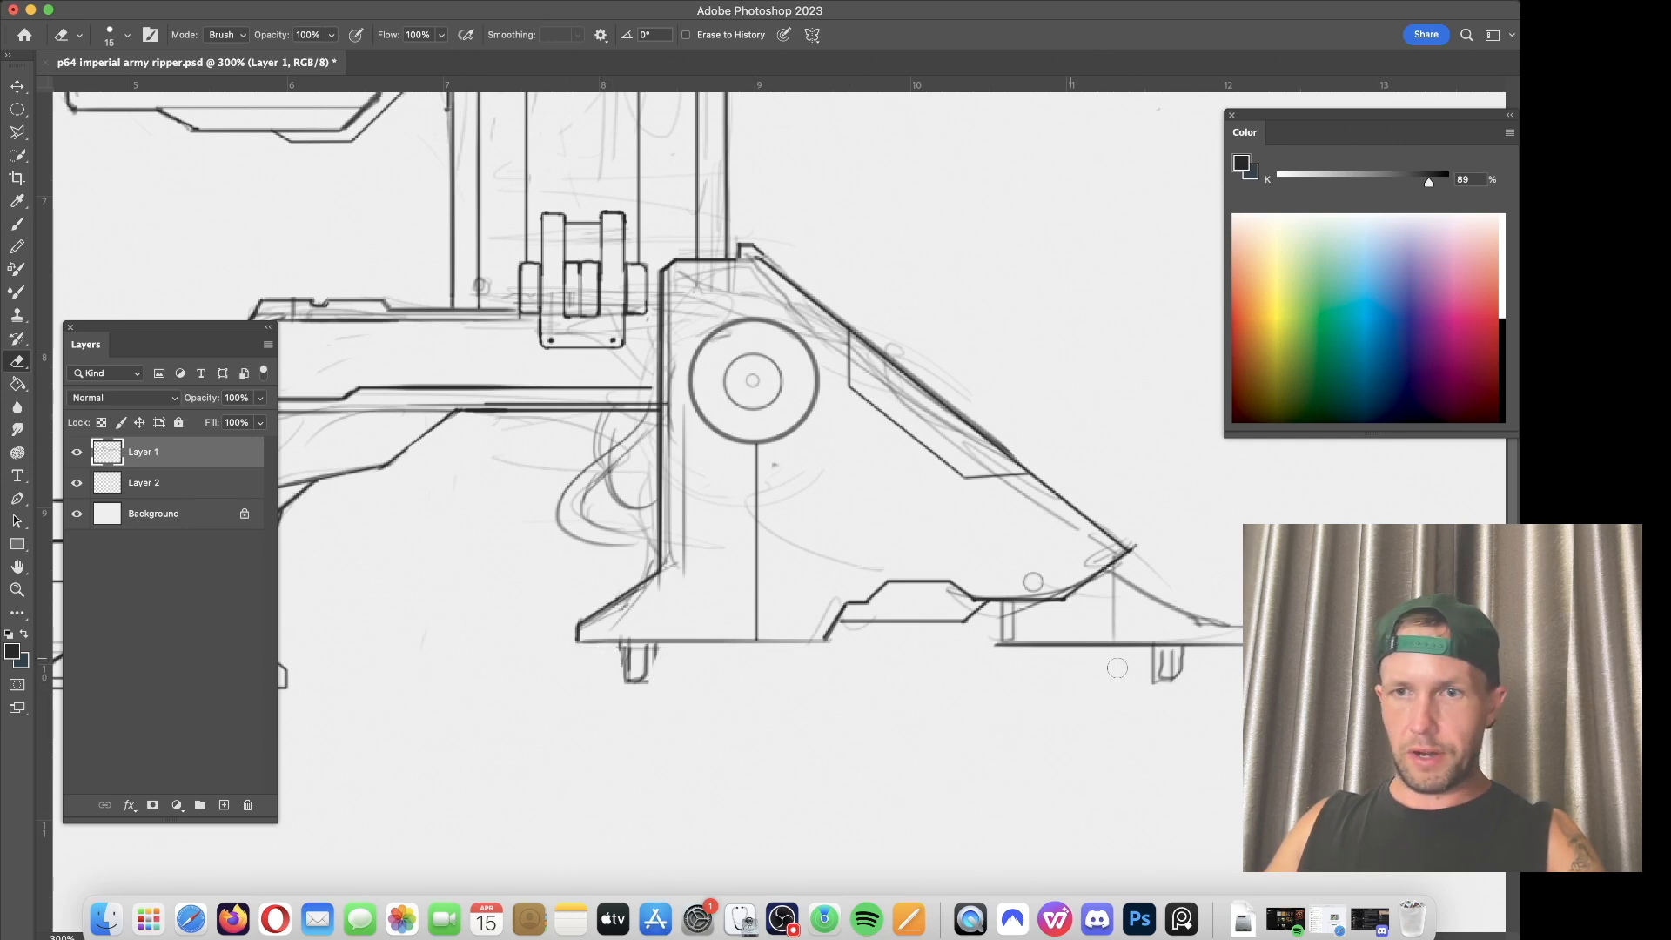
key("b")
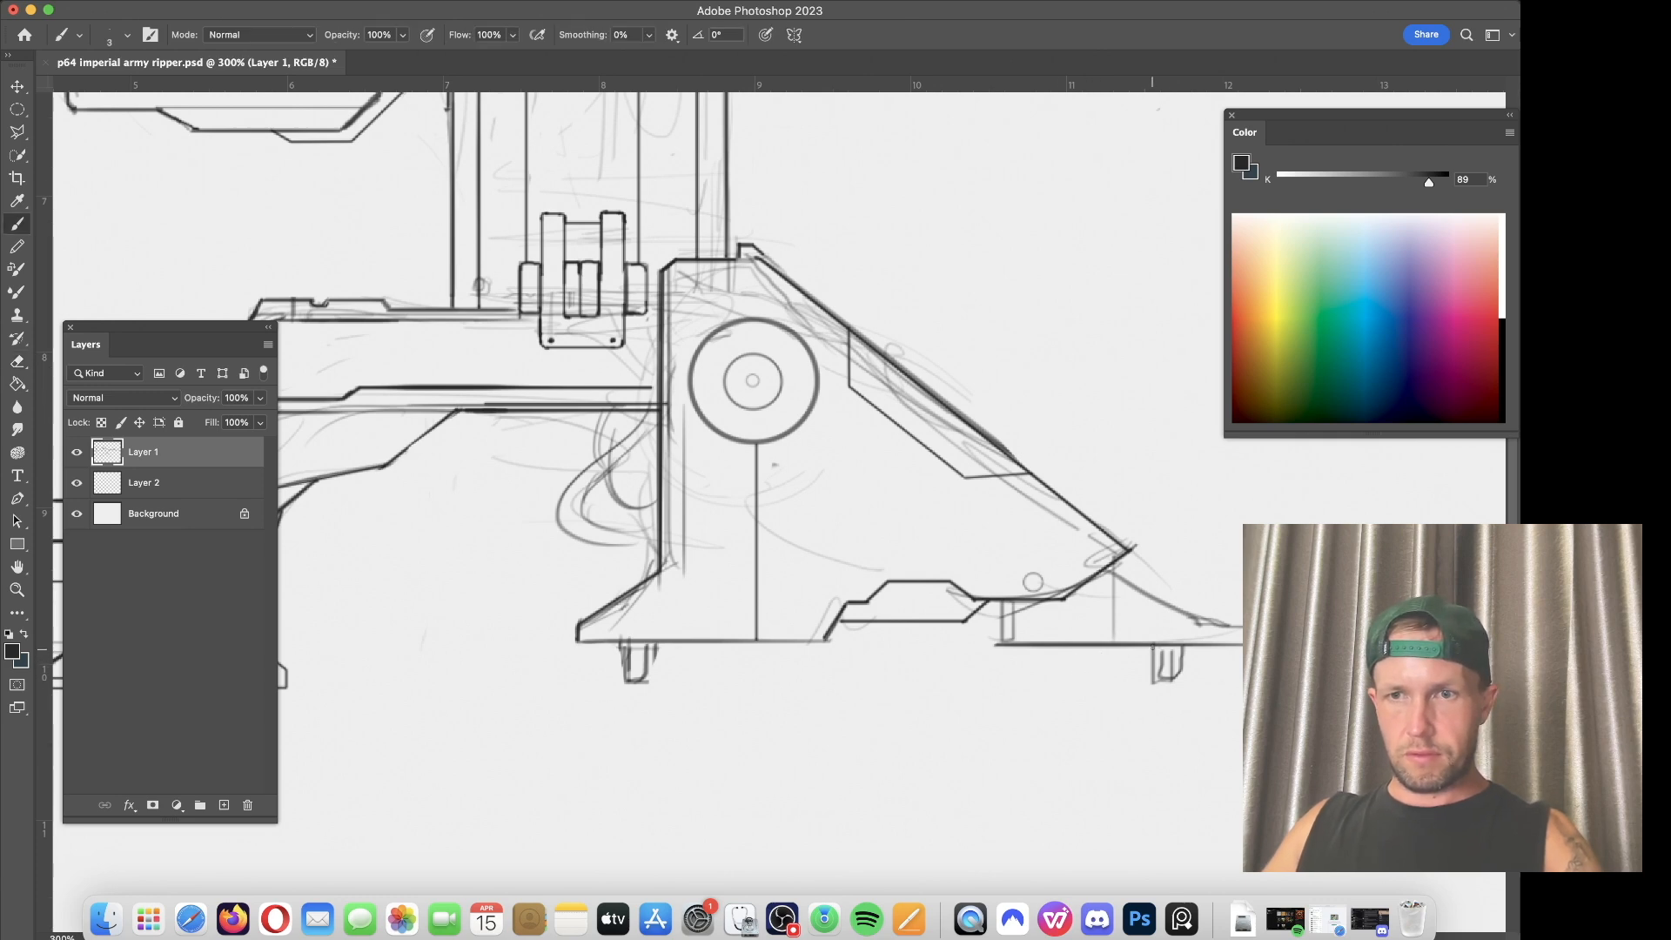
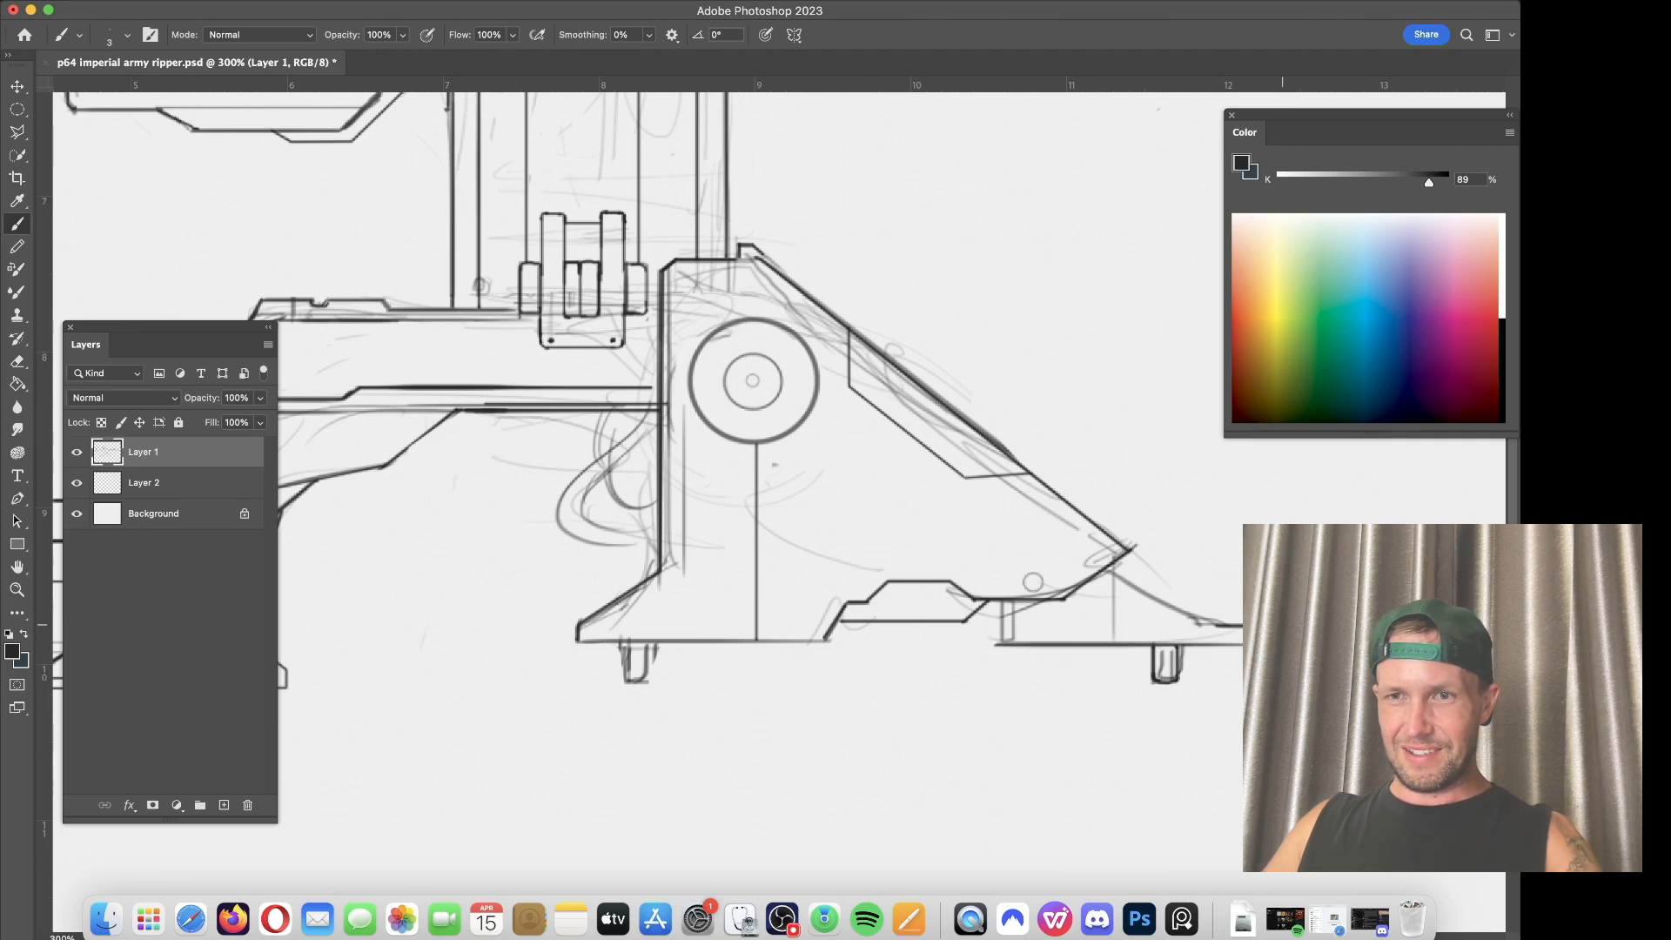
left_click_drag(1274, 643, 1049, 643)
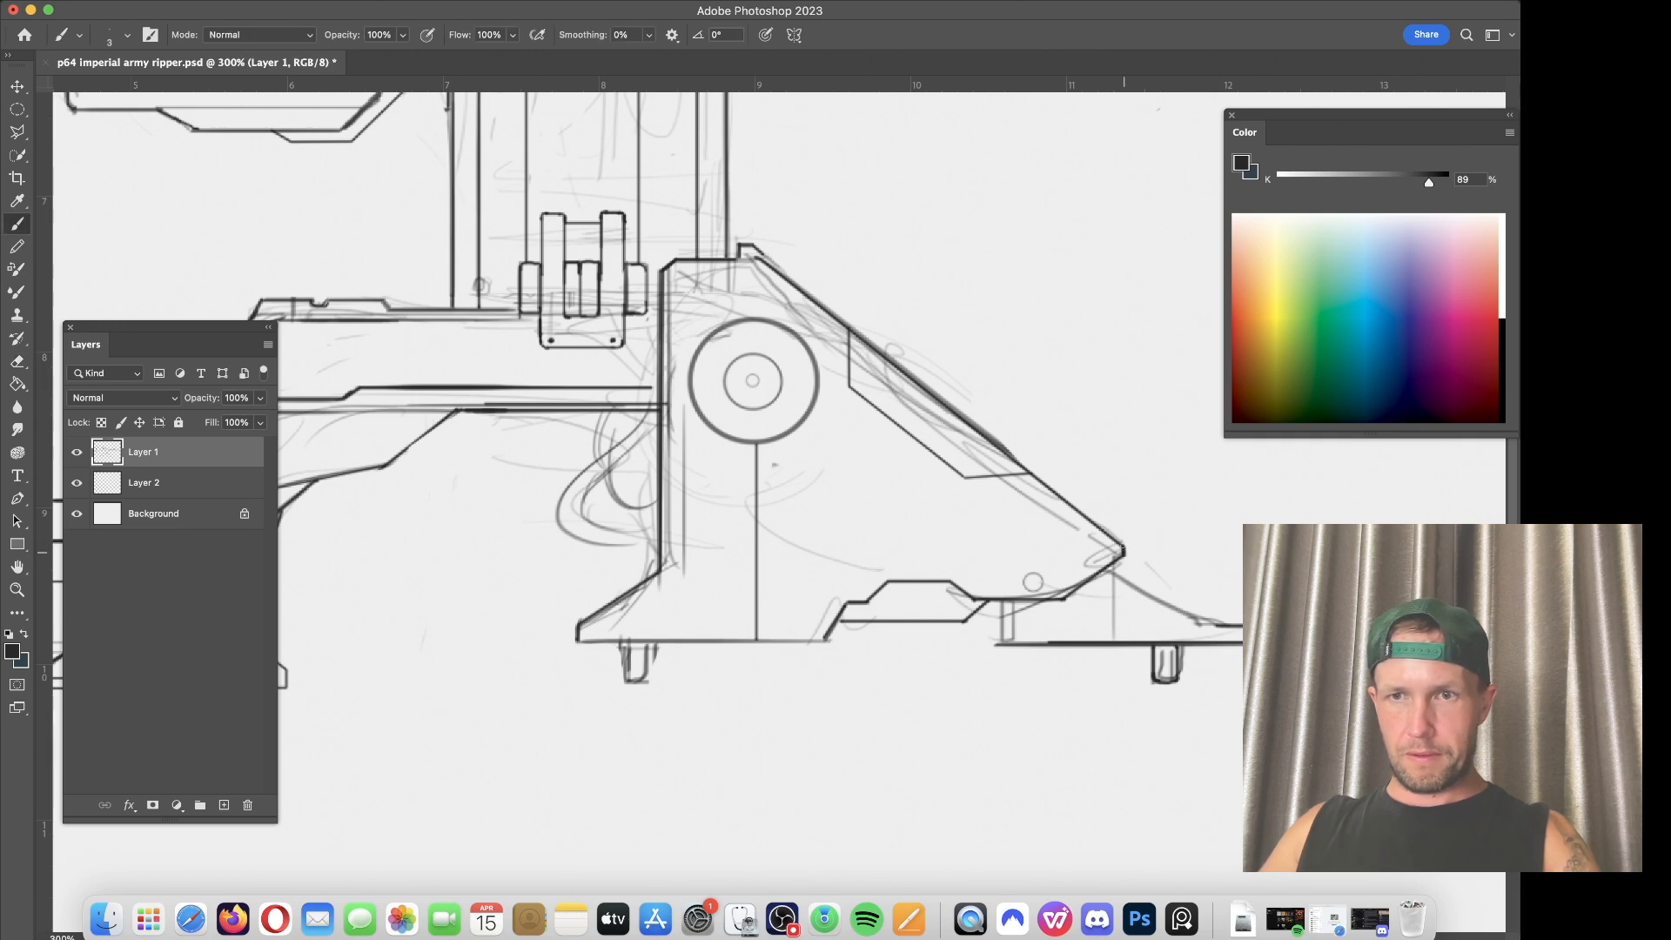
Step: Cut a recess into the front leg's sloping edge by erasing the outer line and darkening the inner notch and upper slope
scroll(1130, 485, "up", 5)
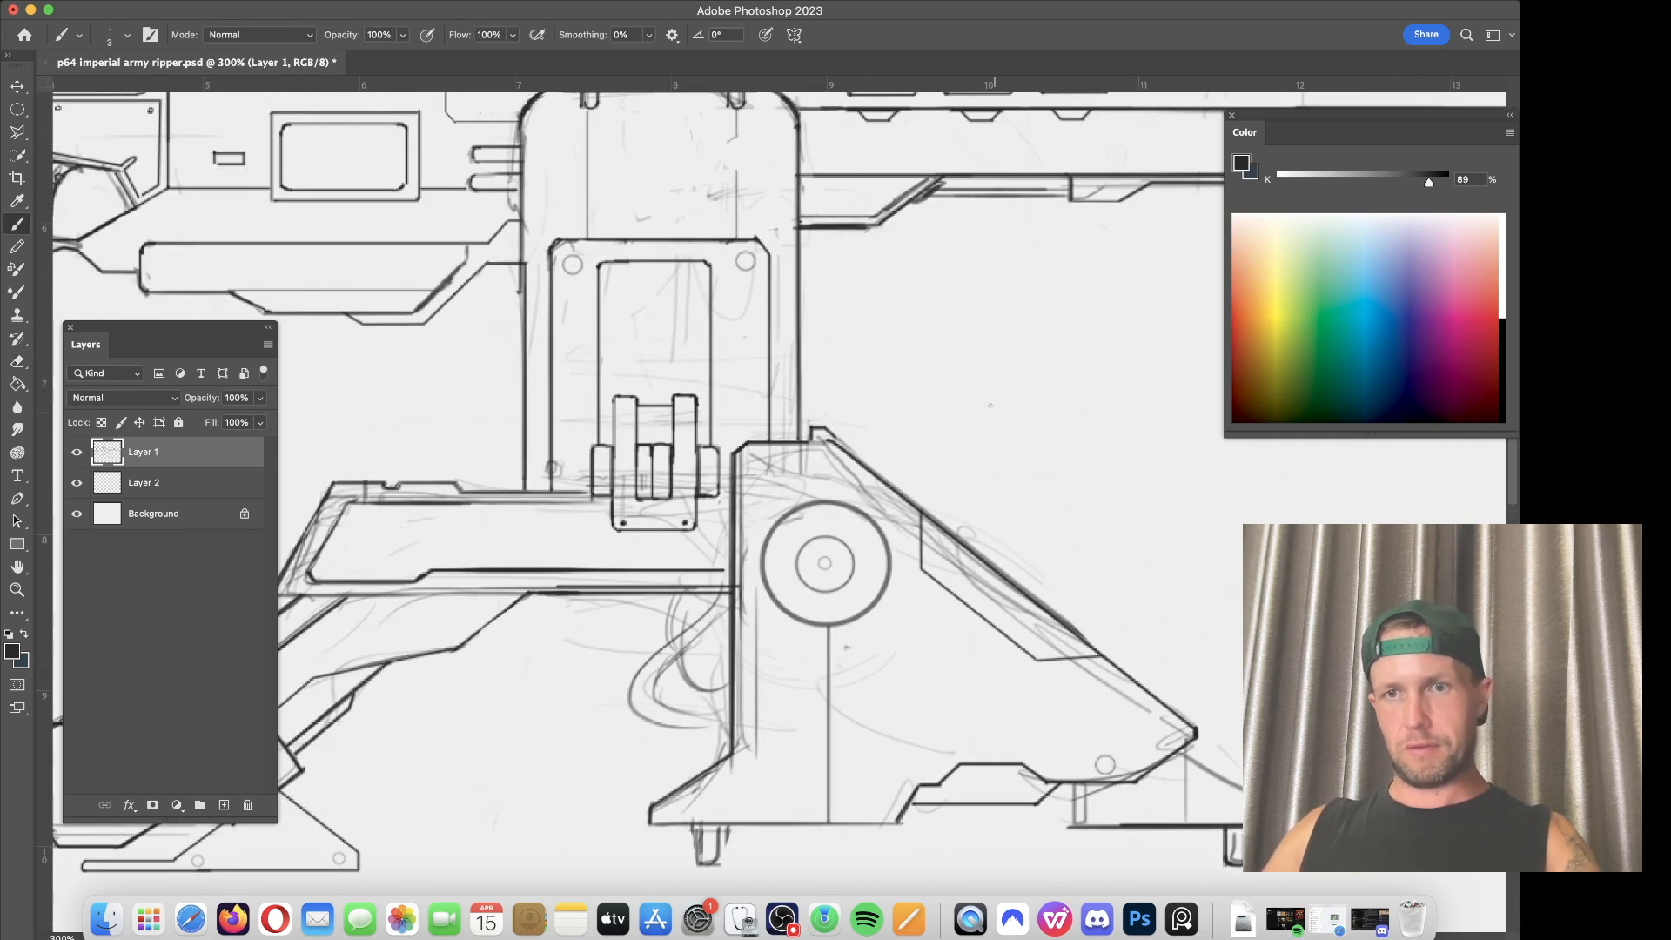
key("e")
mouse_move(979, 557)
left_mouse_down()
mouse_move(935, 511)
mouse_move(1098, 652)
left_mouse_up()
key("b")
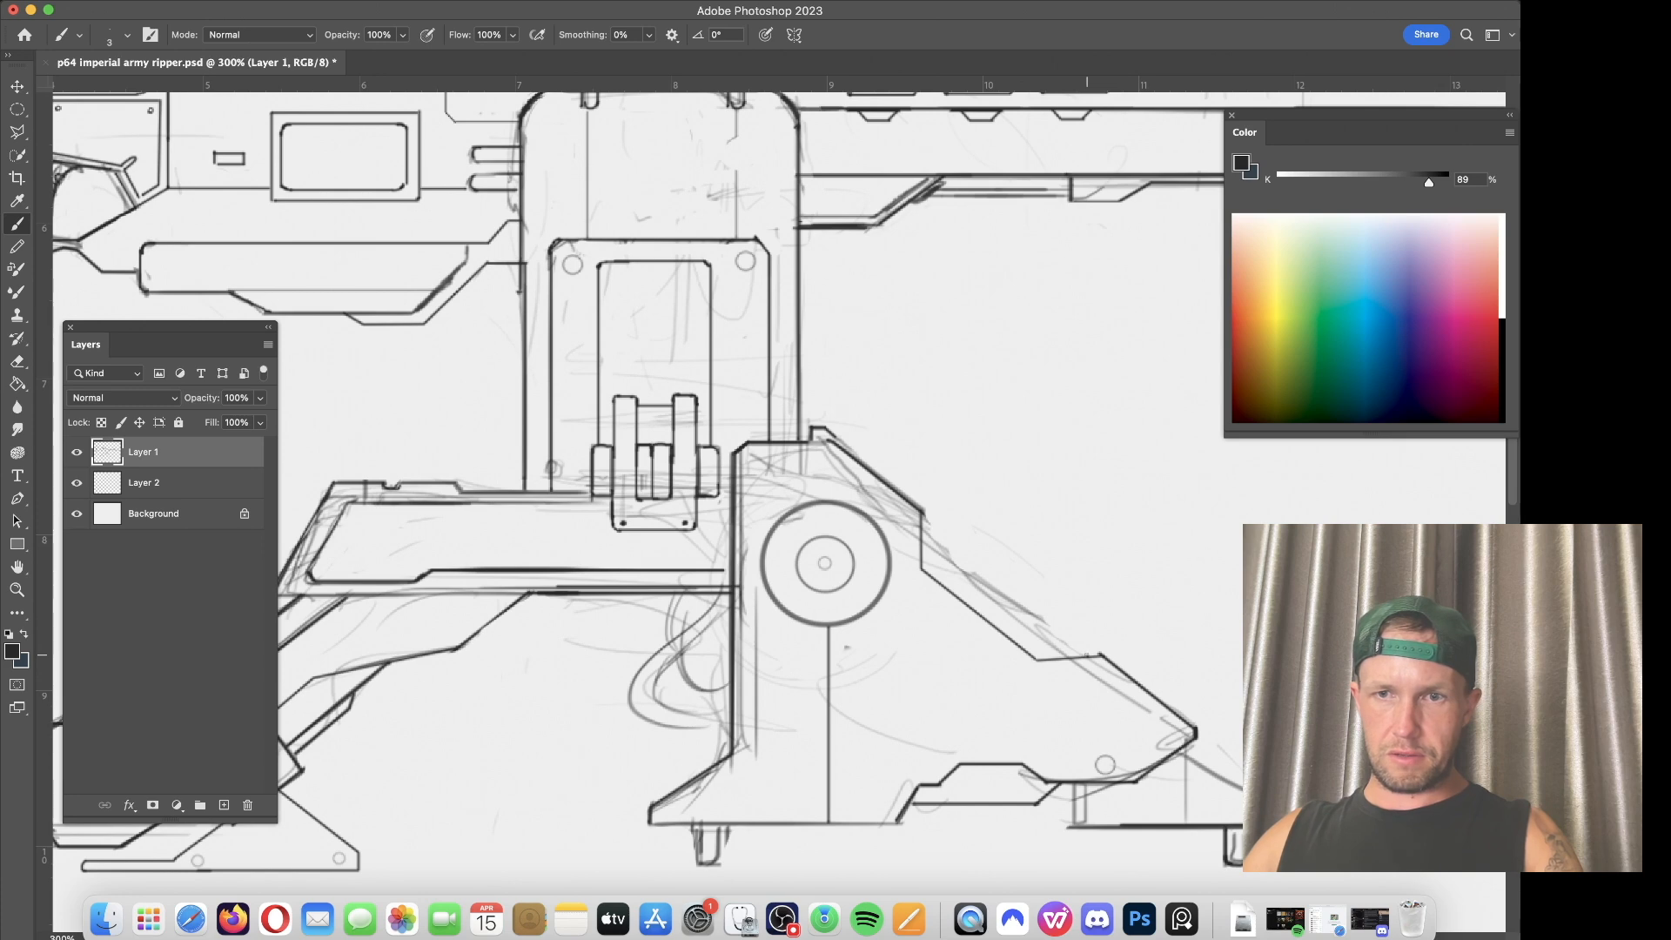
left_click_drag(924, 521, 1088, 657)
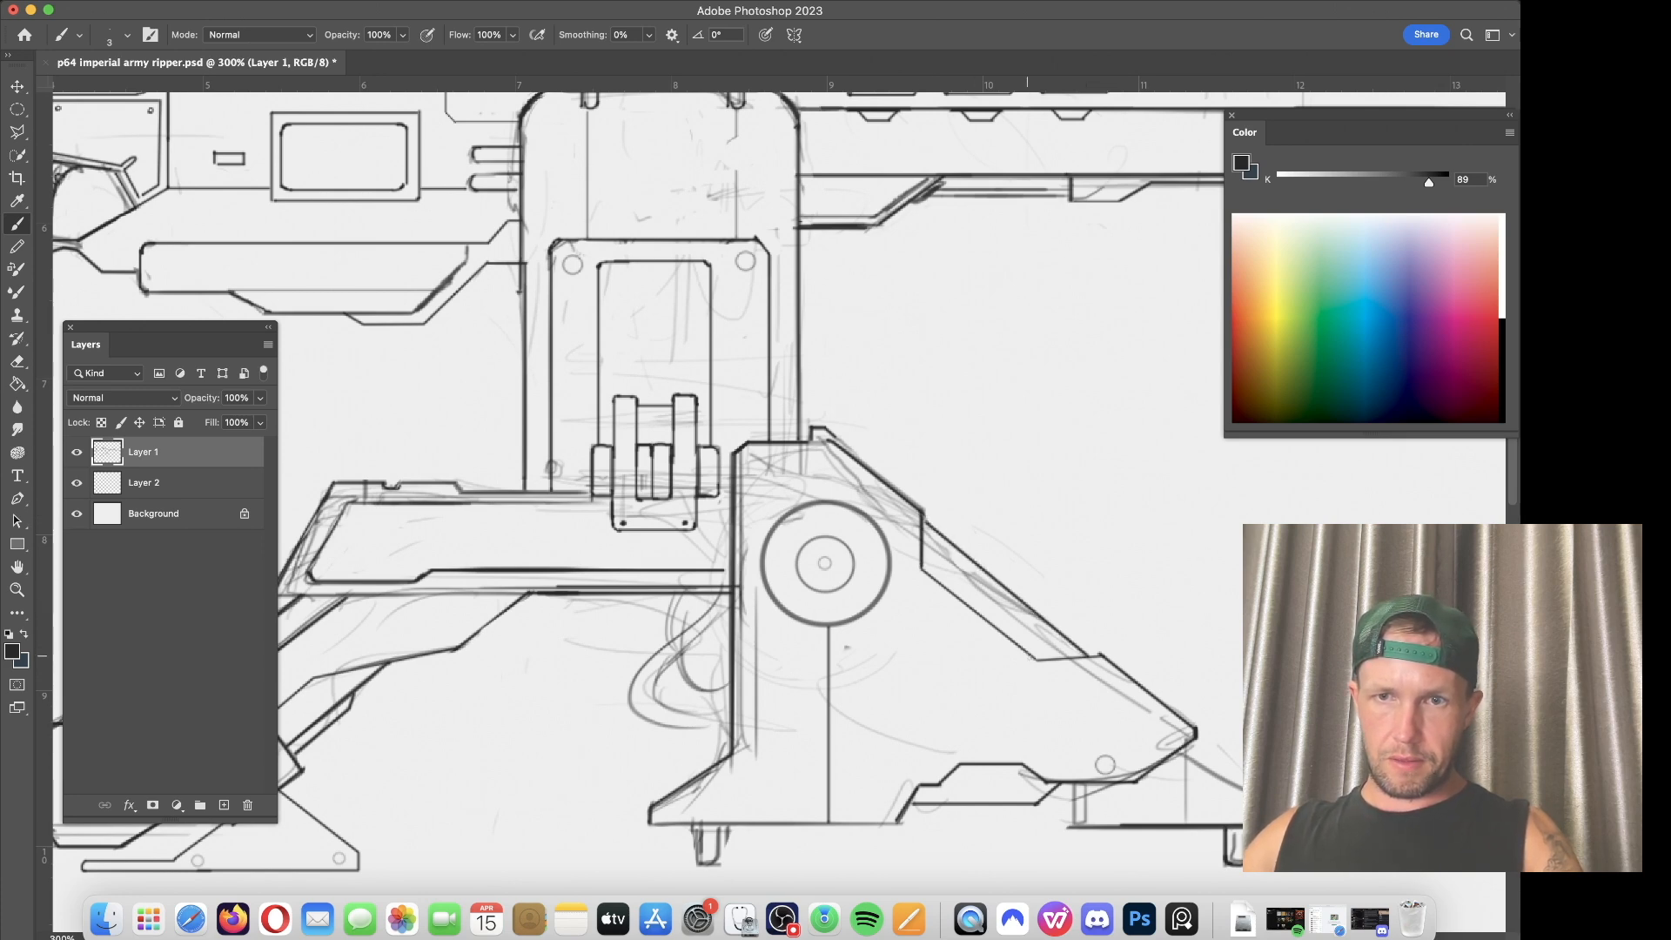
left_click(1035, 660, "shift")
left_click(1100, 654, "shift")
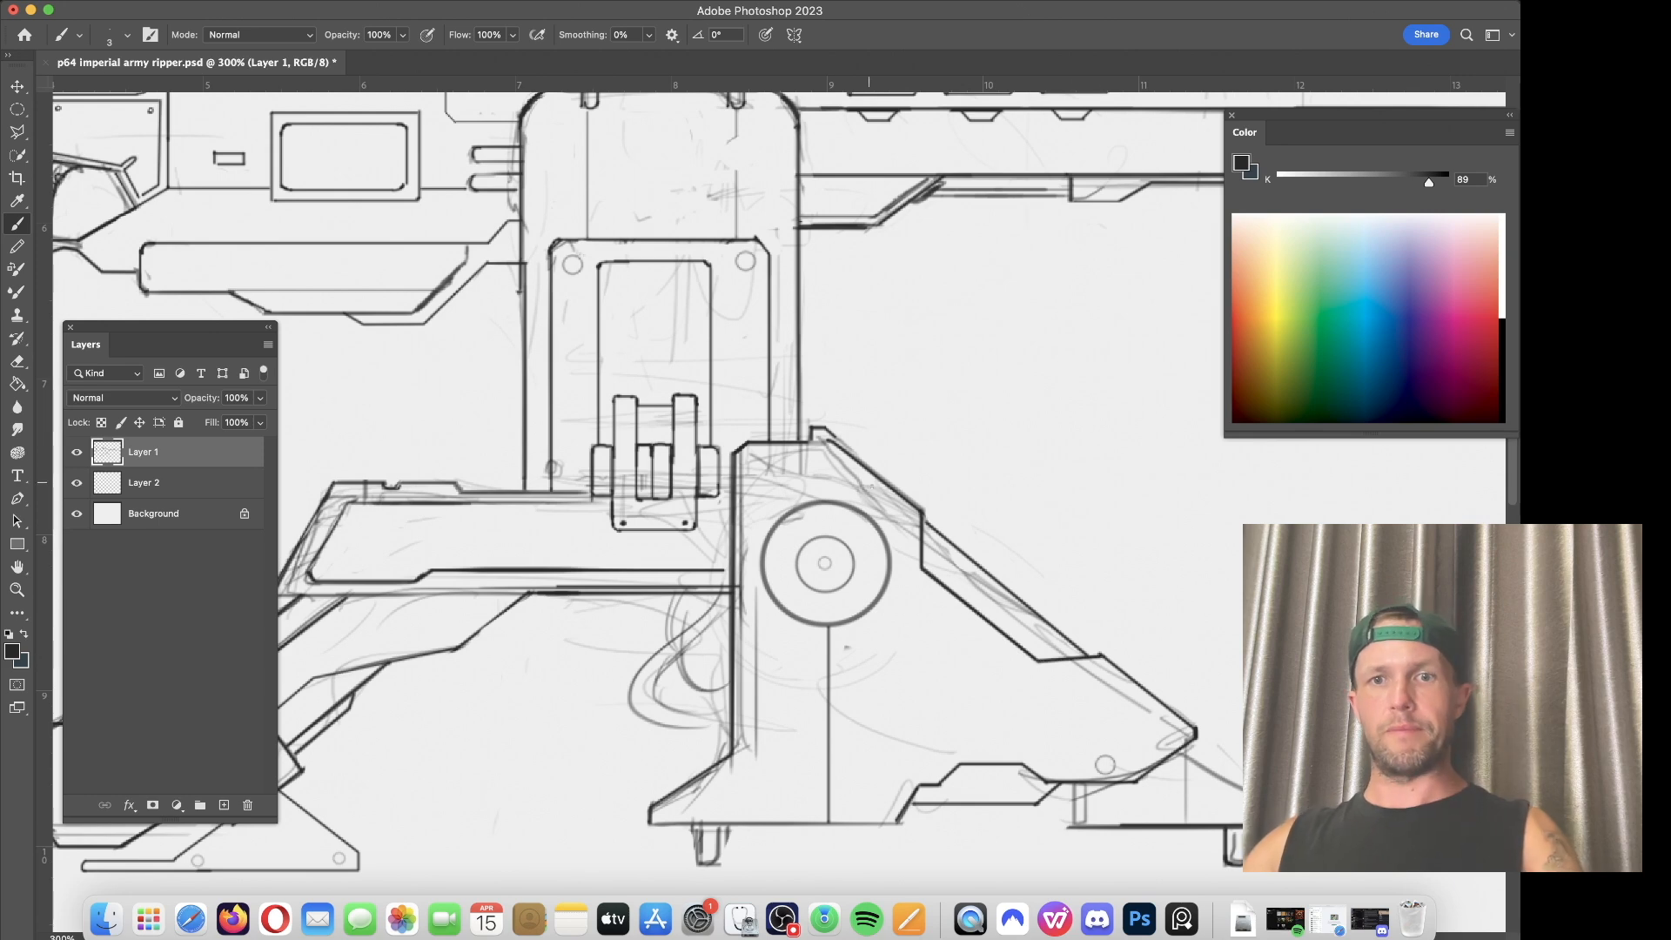
left_click_drag(771, 369, 787, 382)
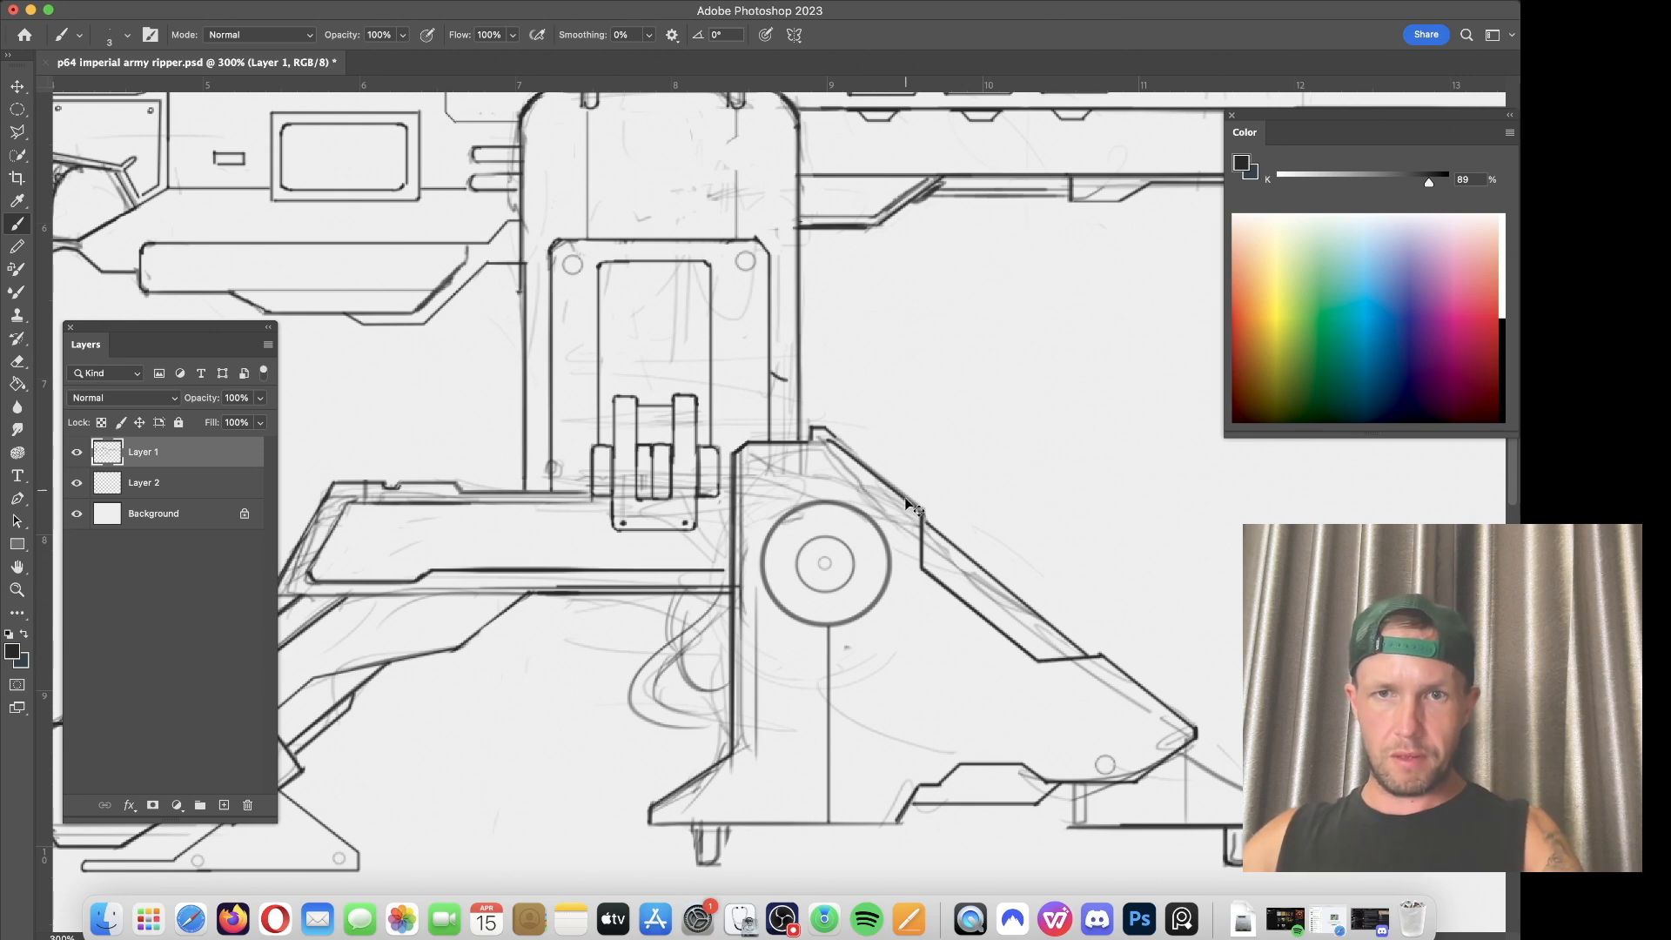
left_click(825, 427, "shift")
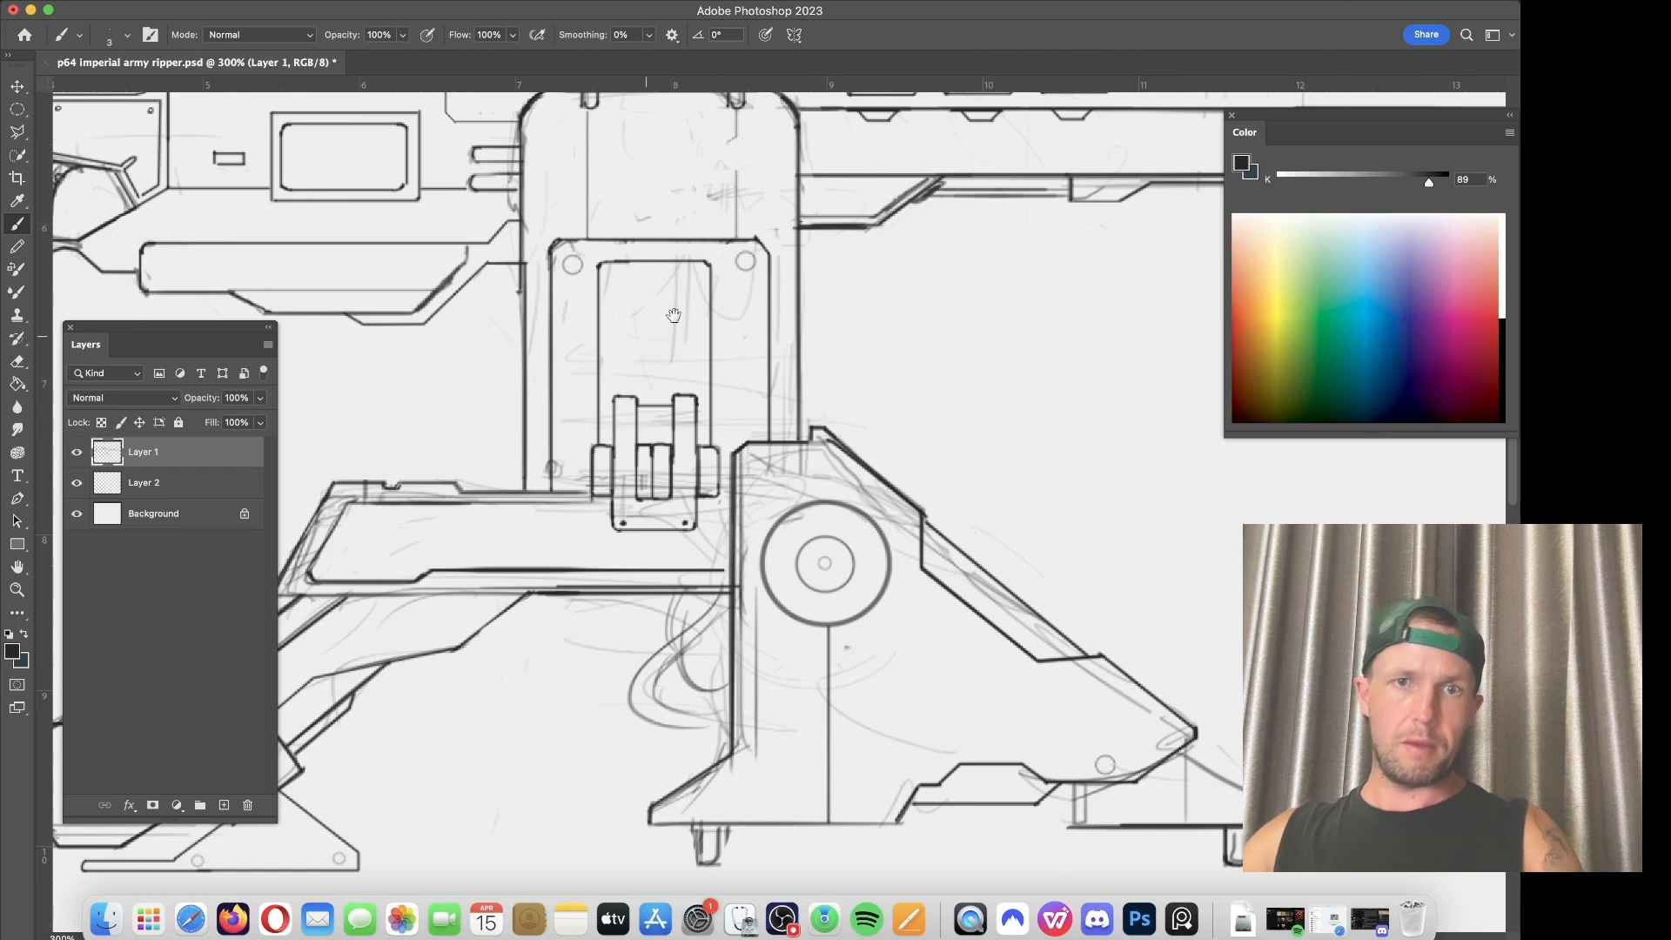
Step: Erase the stray sketch lines at the front base's top and darken both outer sides of the vertical mount column
left_click_drag(718, 348, 824, 462)
key("e")
mouse_move(874, 594)
left_mouse_down()
mouse_move(866, 579)
mouse_move(914, 576)
left_mouse_up()
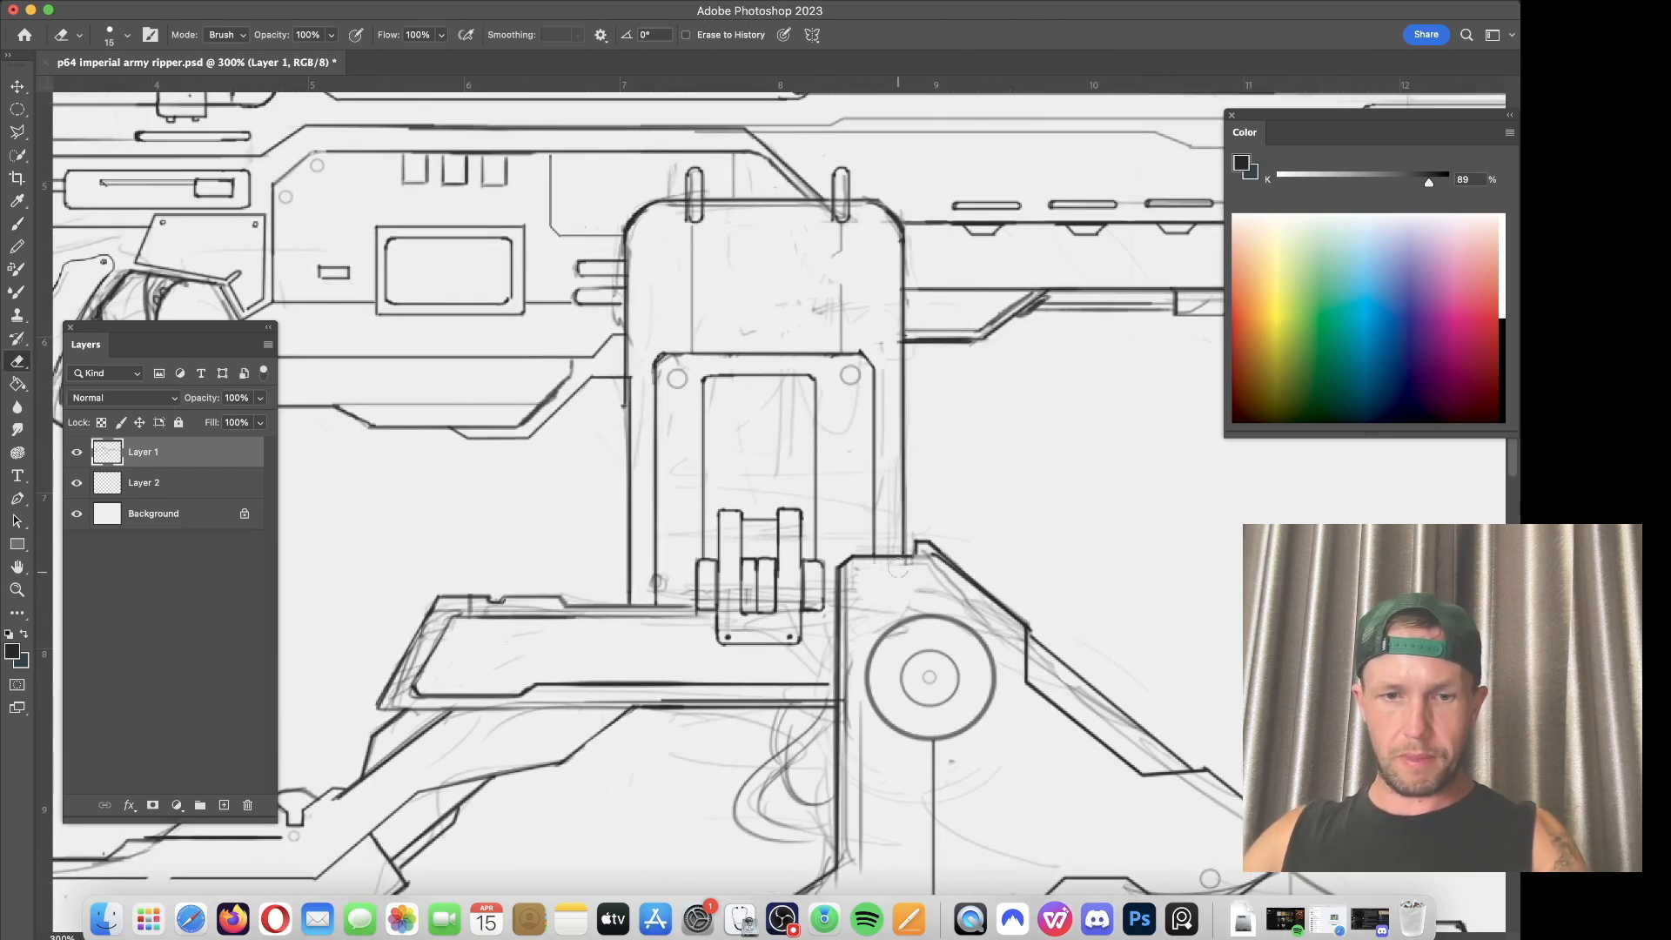
key("b")
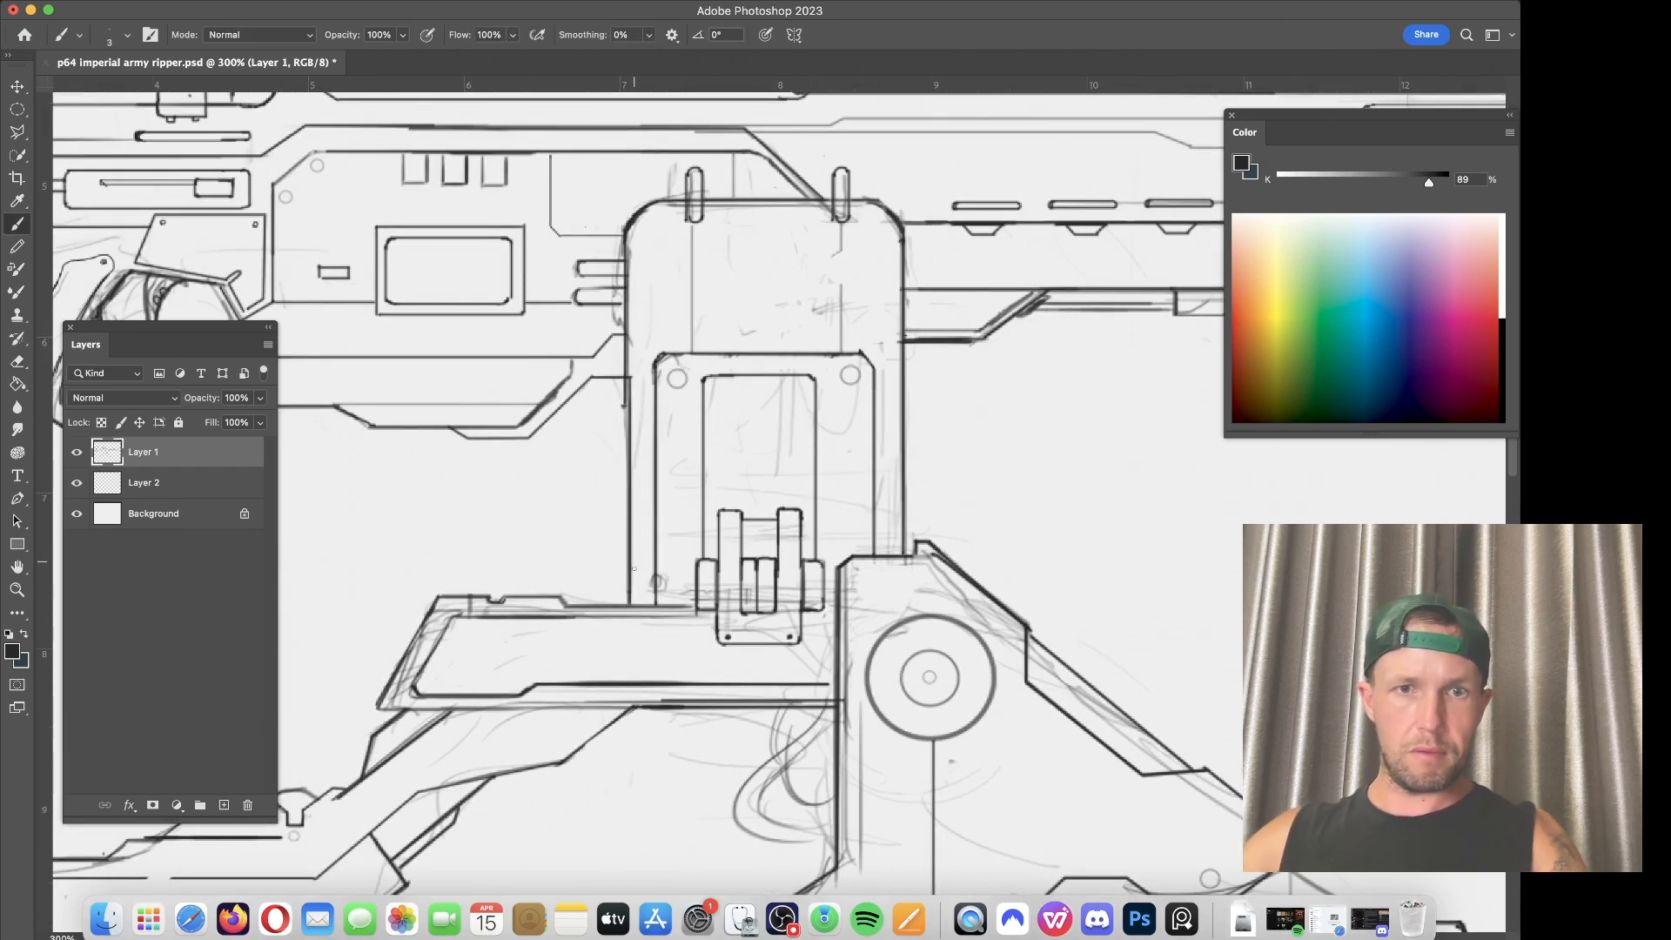
left_click_drag(627, 604, 624, 271)
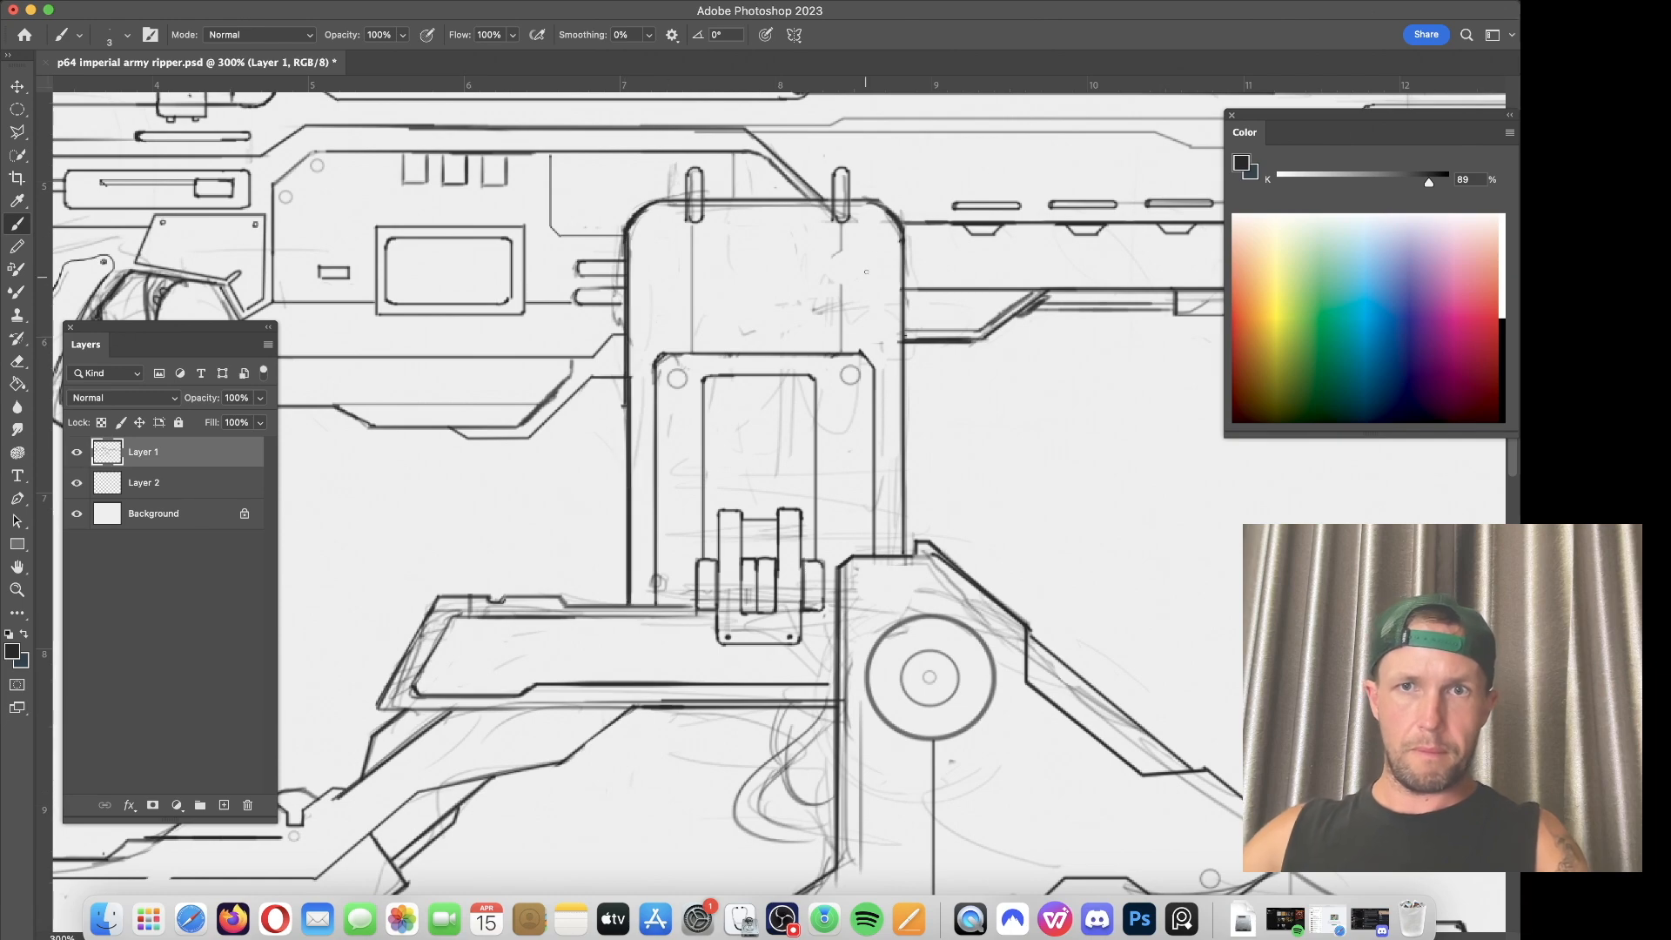
left_click_drag(900, 232, 900, 540)
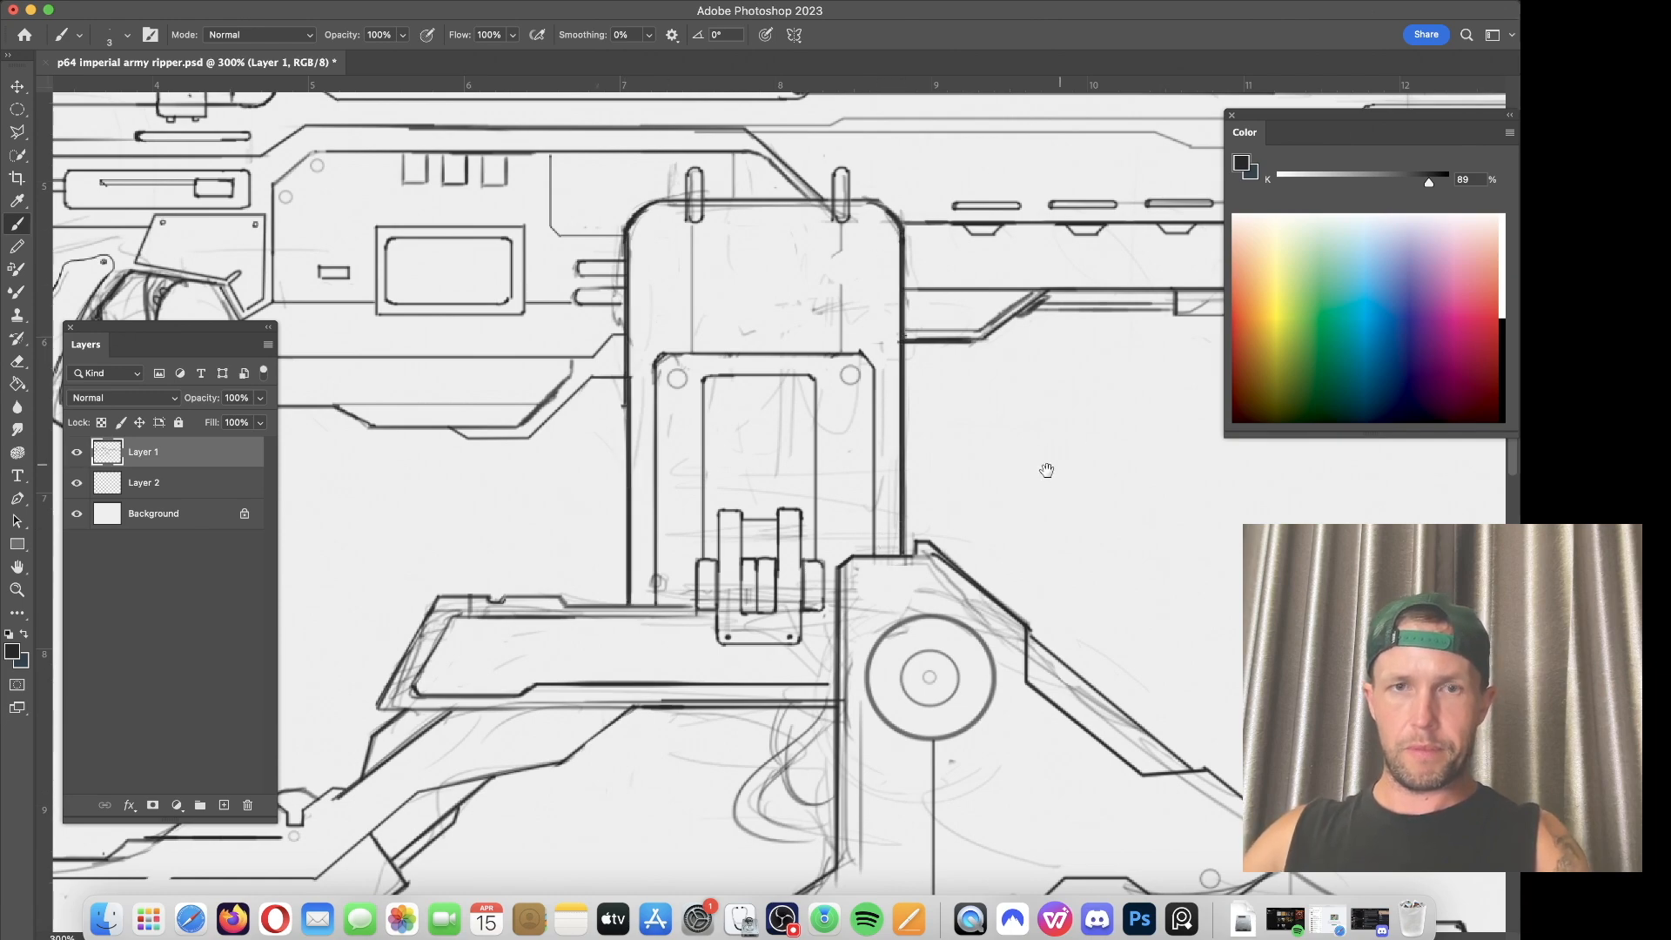
Step: Darken the stepped edges along the barrel's underside, from the mount column toward the muzzle
left_click_drag(1076, 446, 655, 549)
left_click_drag(754, 414, 636, 413)
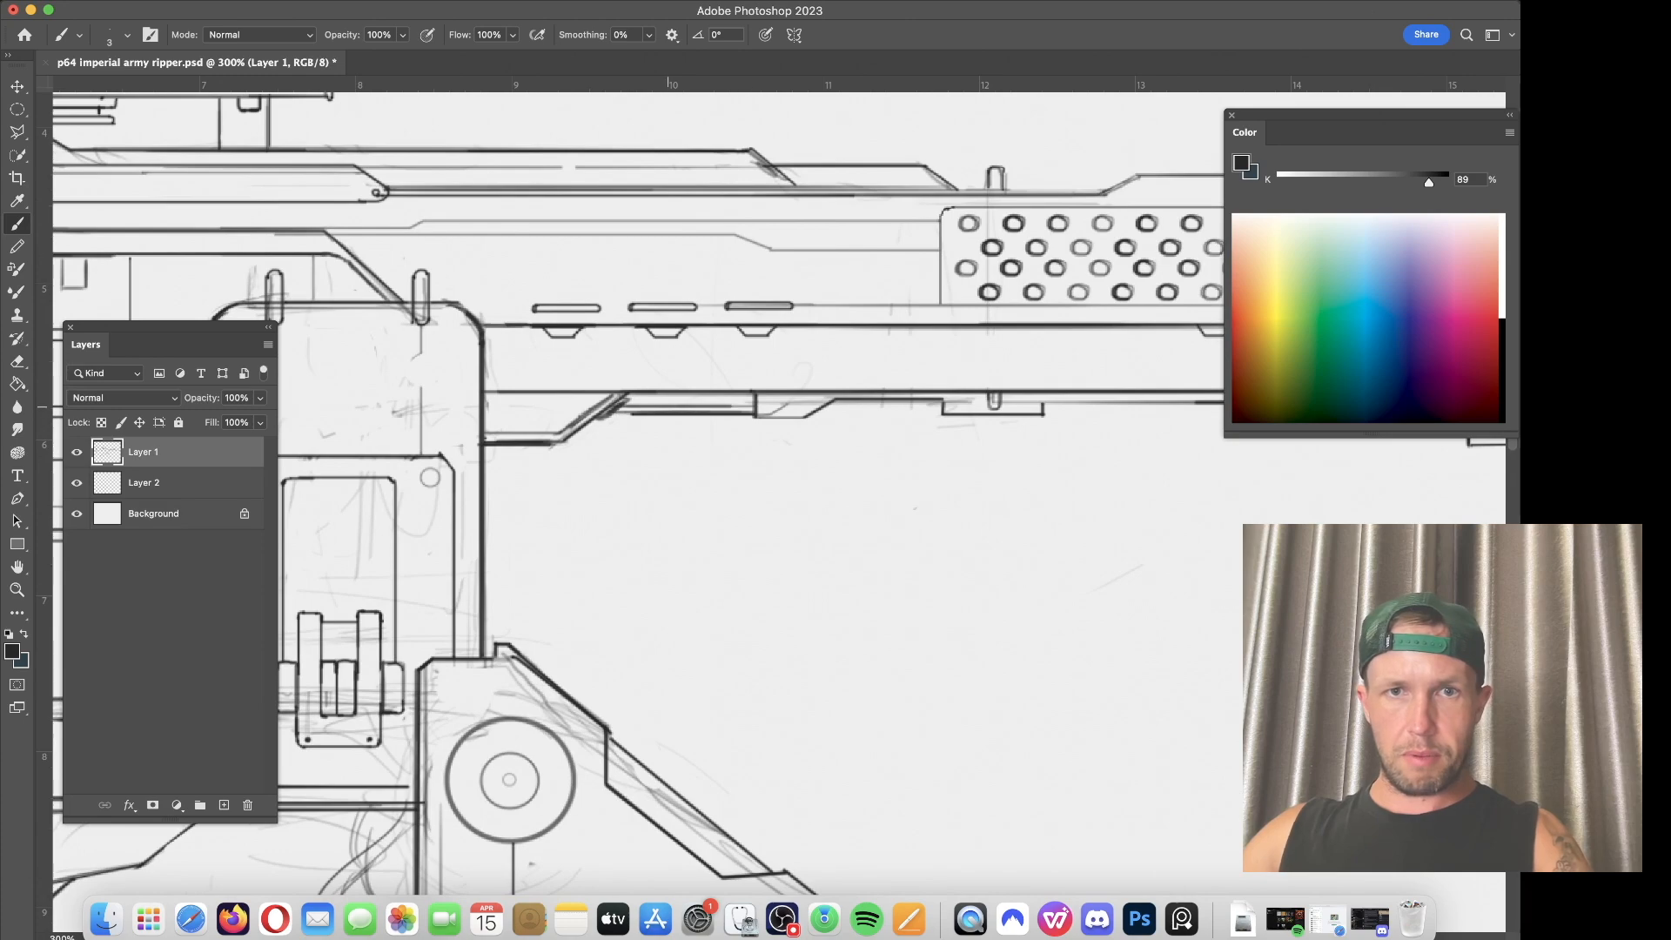
left_click_drag(1104, 484, 744, 534)
left_click_drag(683, 453, 1005, 455)
Step: Darken the barrel's top edge, the top outline of the perforated housing and the upper rail's top edge with brush size 3
mouse_move(1142, 484)
left_mouse_down()
mouse_move(774, 537)
mouse_move(1090, 402)
left_mouse_up()
key("e")
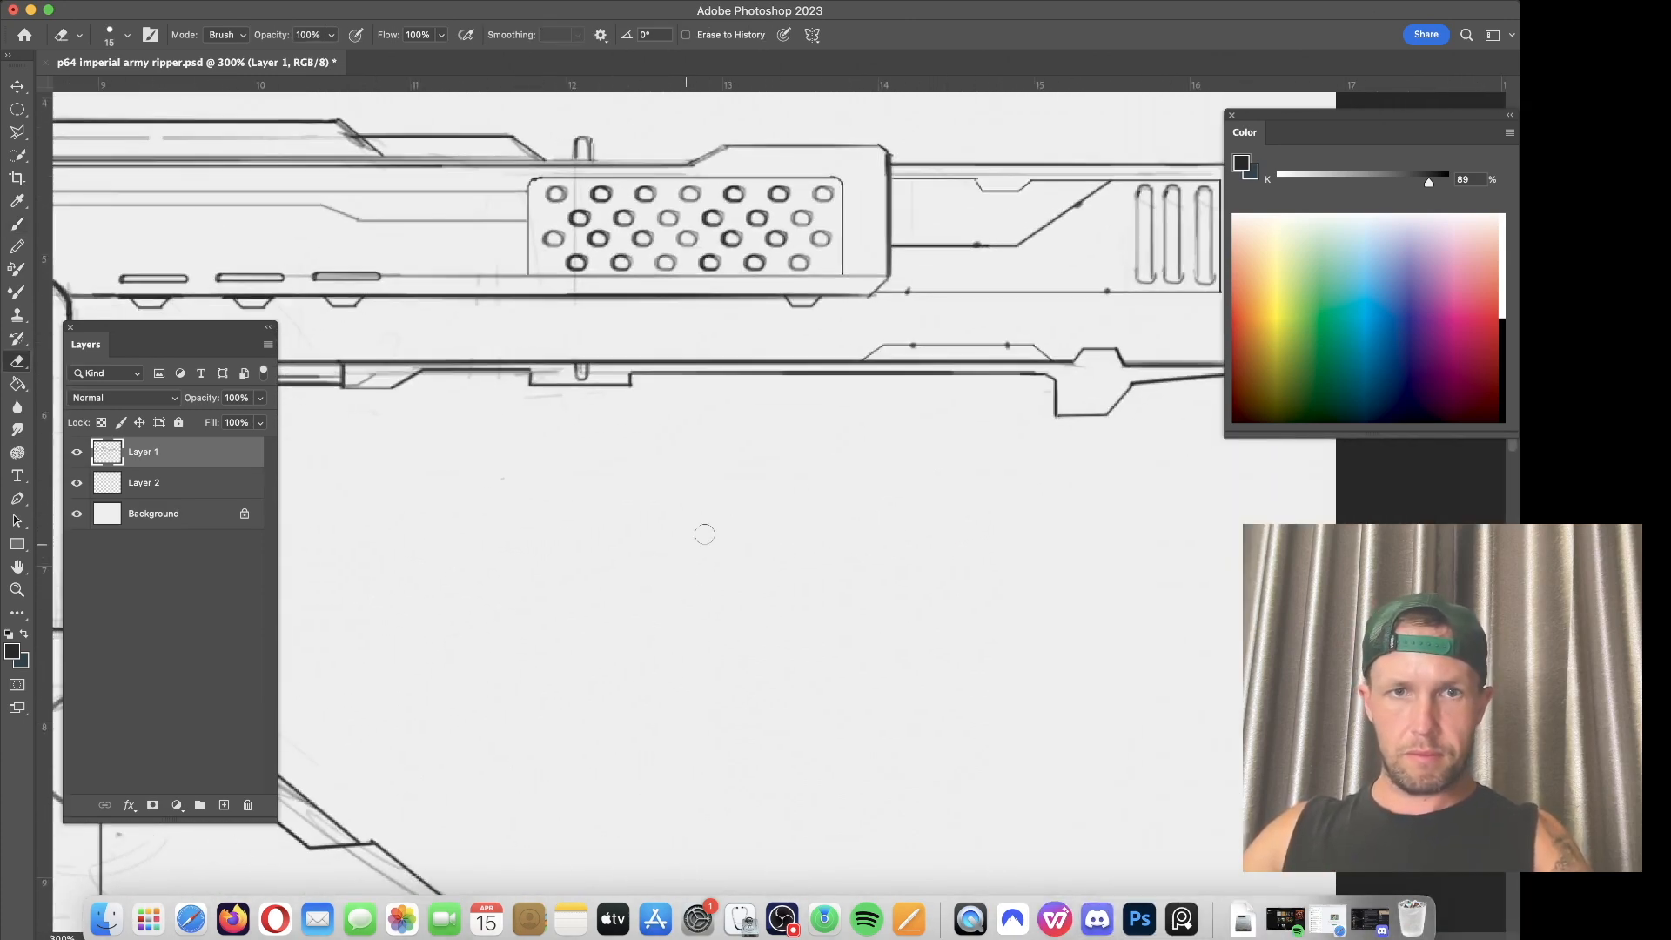
left_click_drag(941, 458, 571, 623)
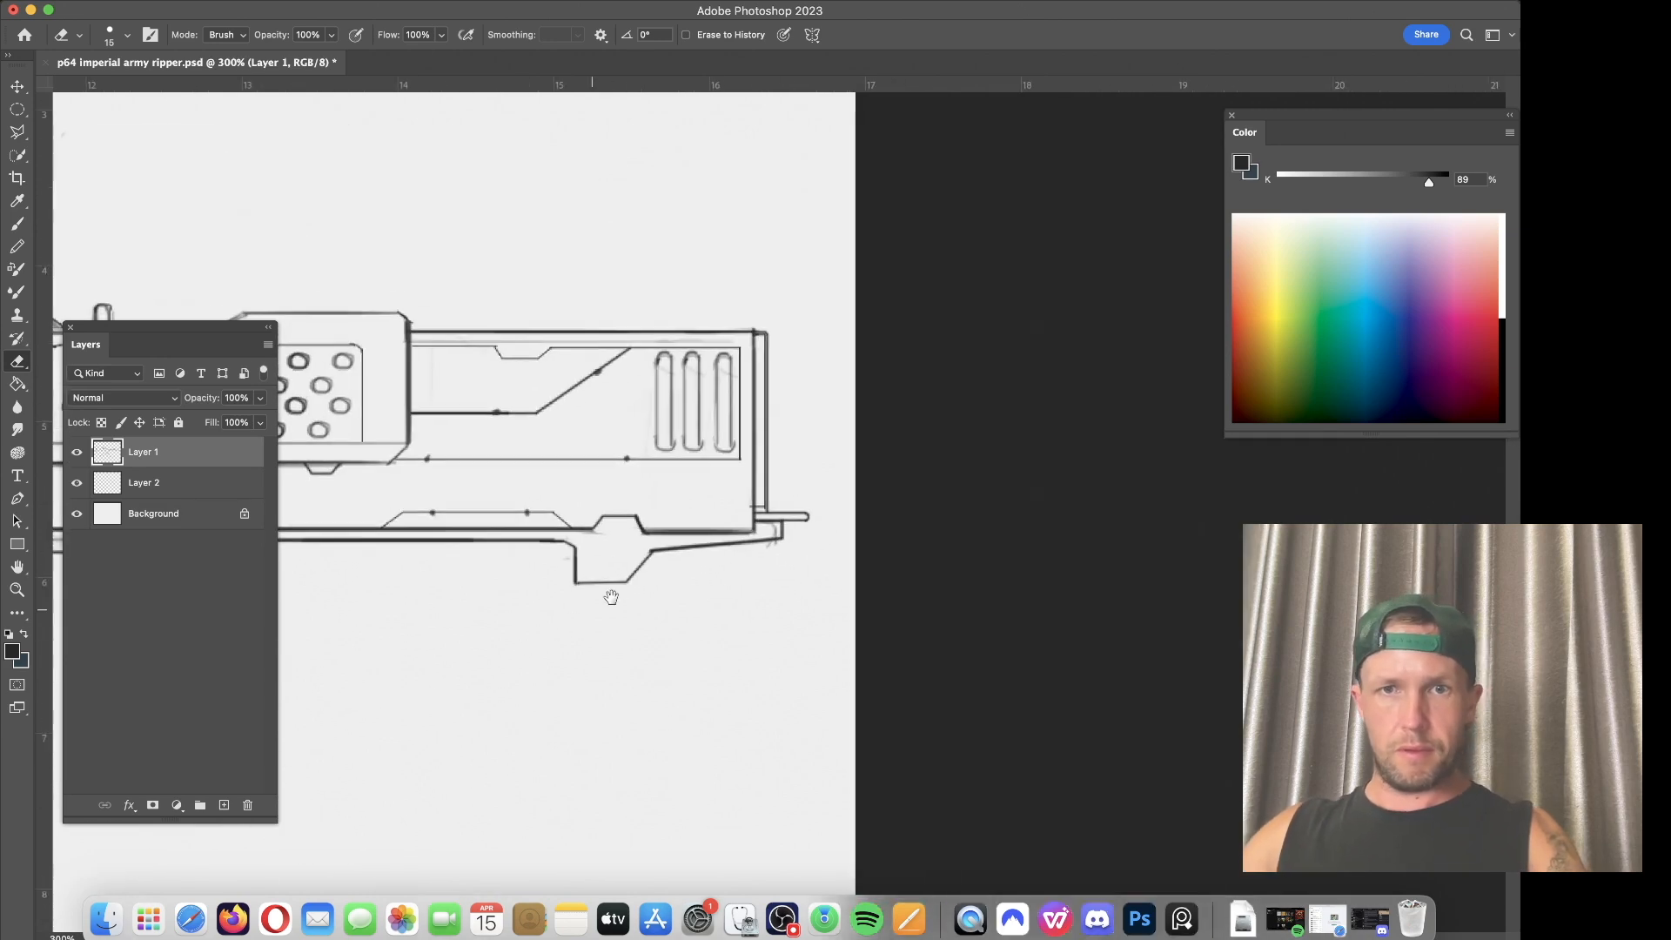
mouse_move(802, 449)
left_mouse_down()
mouse_move(1002, 467)
mouse_move(1255, 566)
left_mouse_up()
key("b")
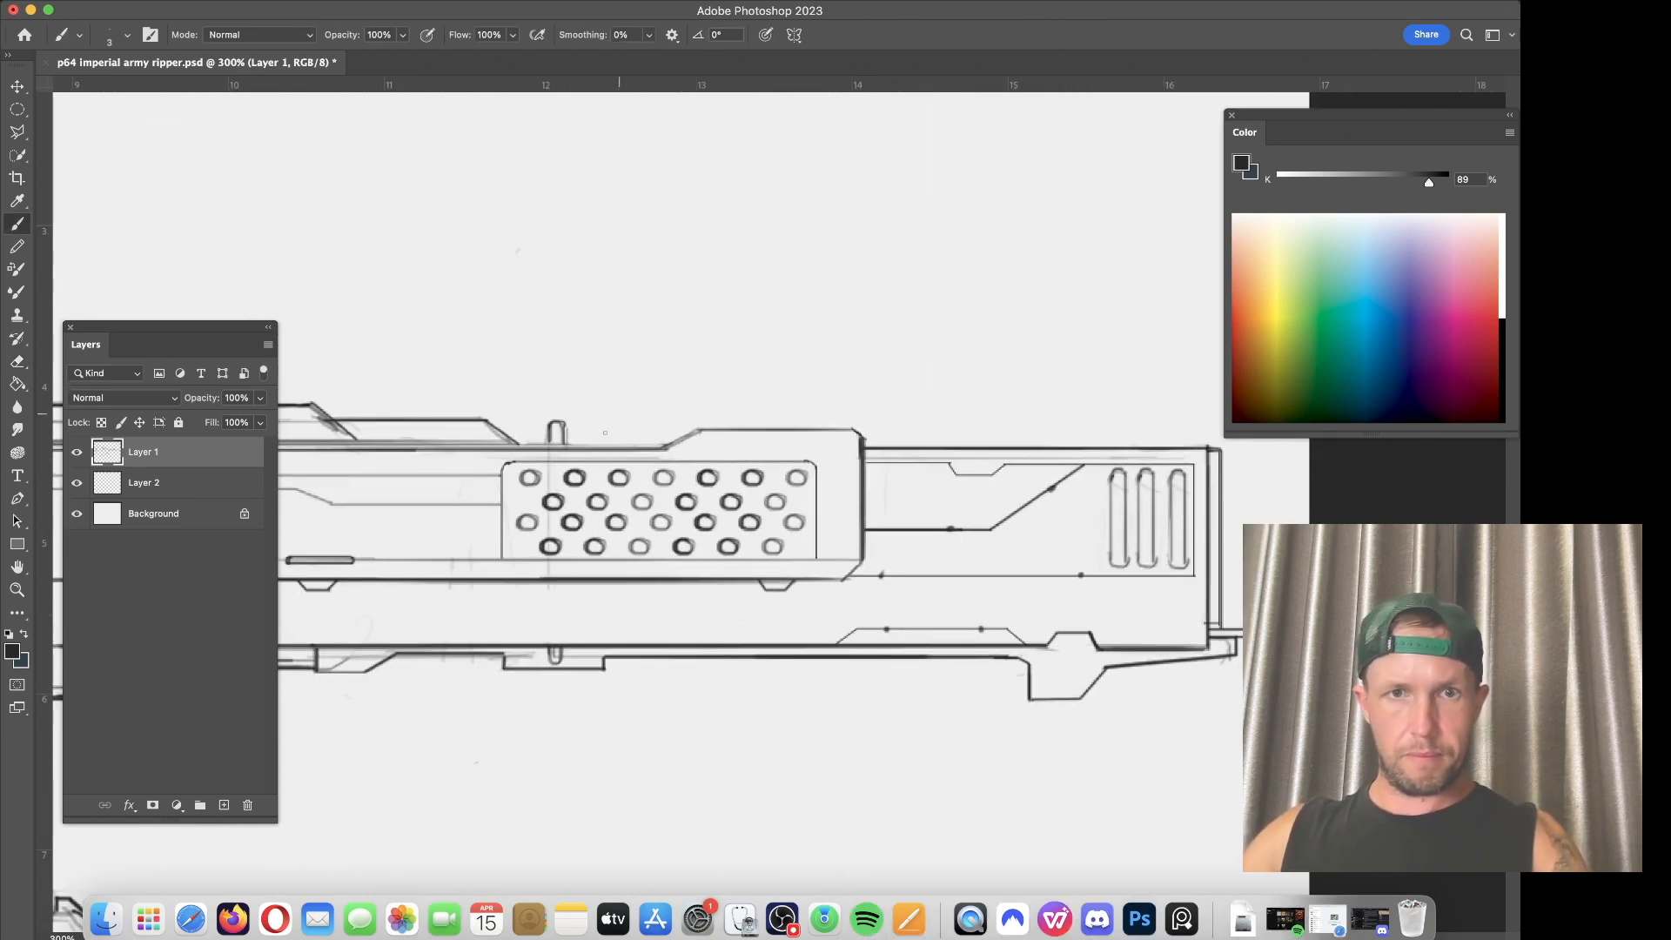
mouse_move(506, 446)
left_mouse_down()
mouse_move(667, 448)
mouse_move(277, 447)
left_mouse_up()
left_click_drag(621, 387, 945, 430)
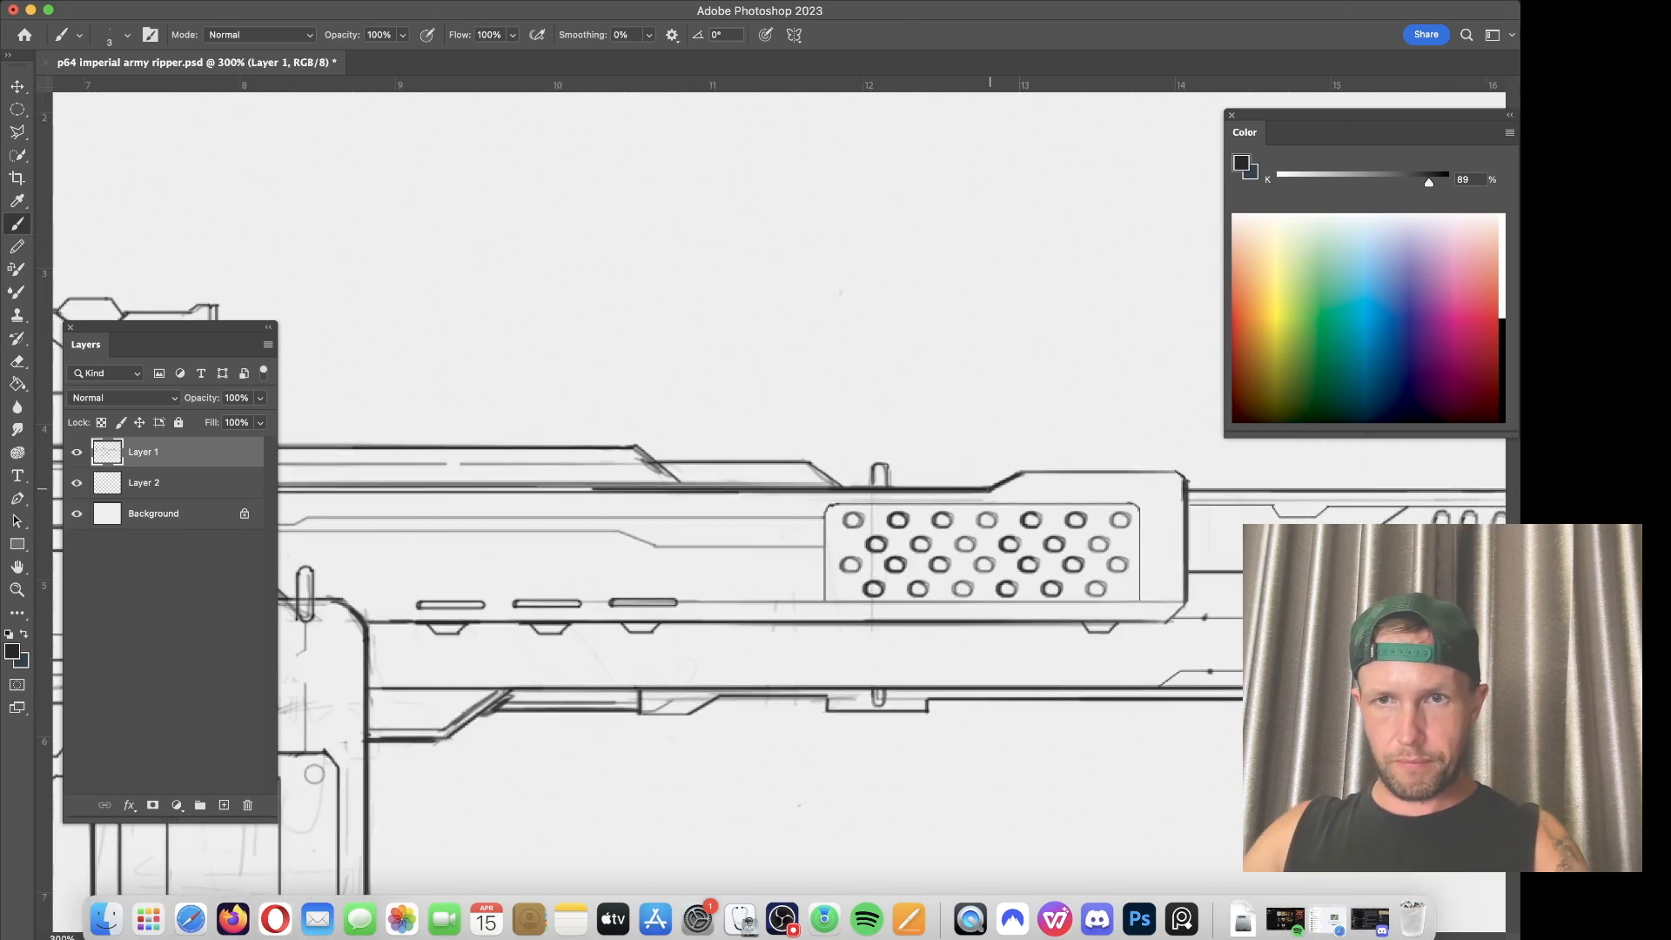
left_click_drag(1018, 472, 1156, 478)
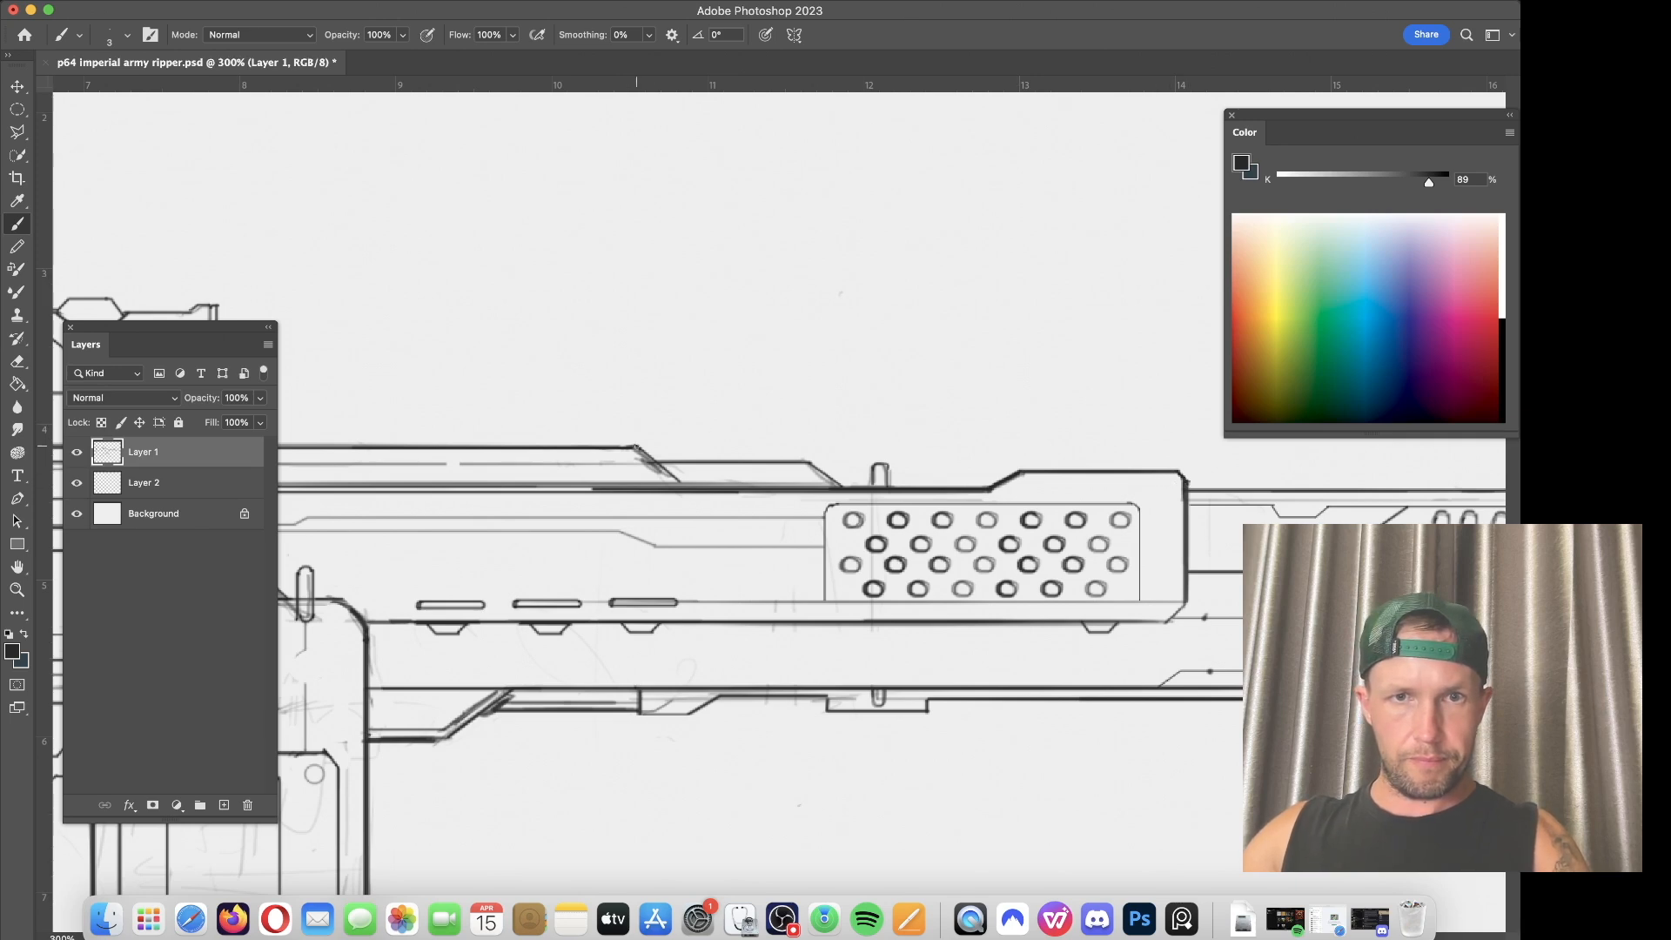
left_click_drag(636, 447, 475, 447)
left_click_drag(820, 435, 1286, 432)
Step: Check the line work with Layer 2 hidden and shown, and merge Layer 1 down into Layer 2
key("super+minus")
key("super+minus")
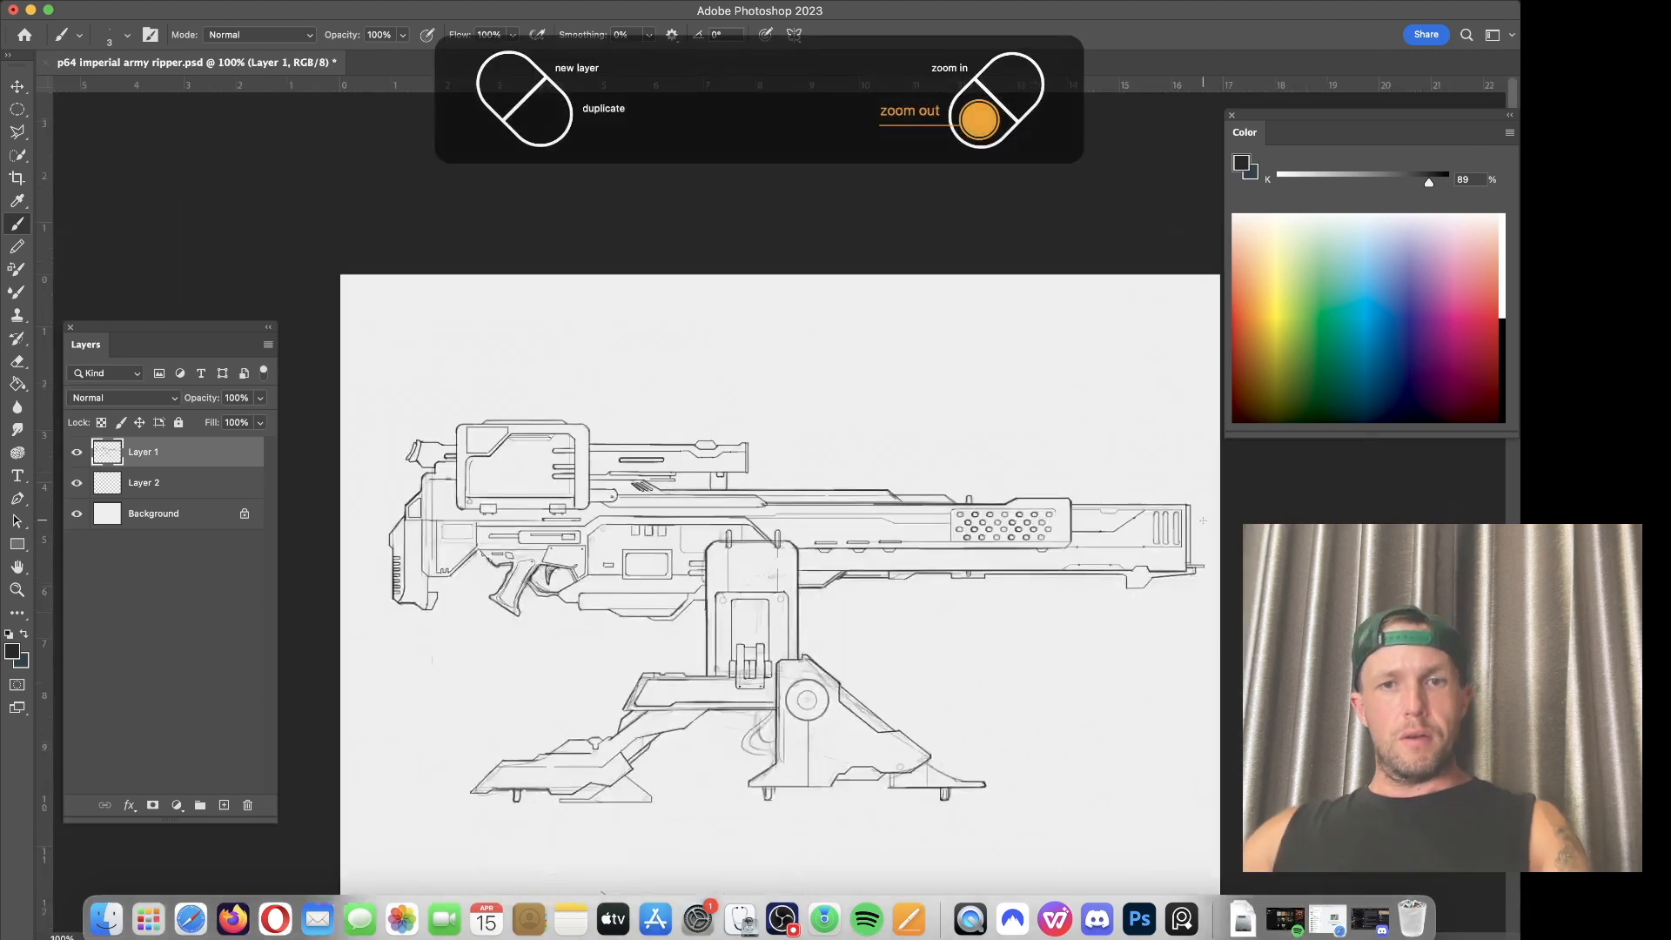
key("super+minus")
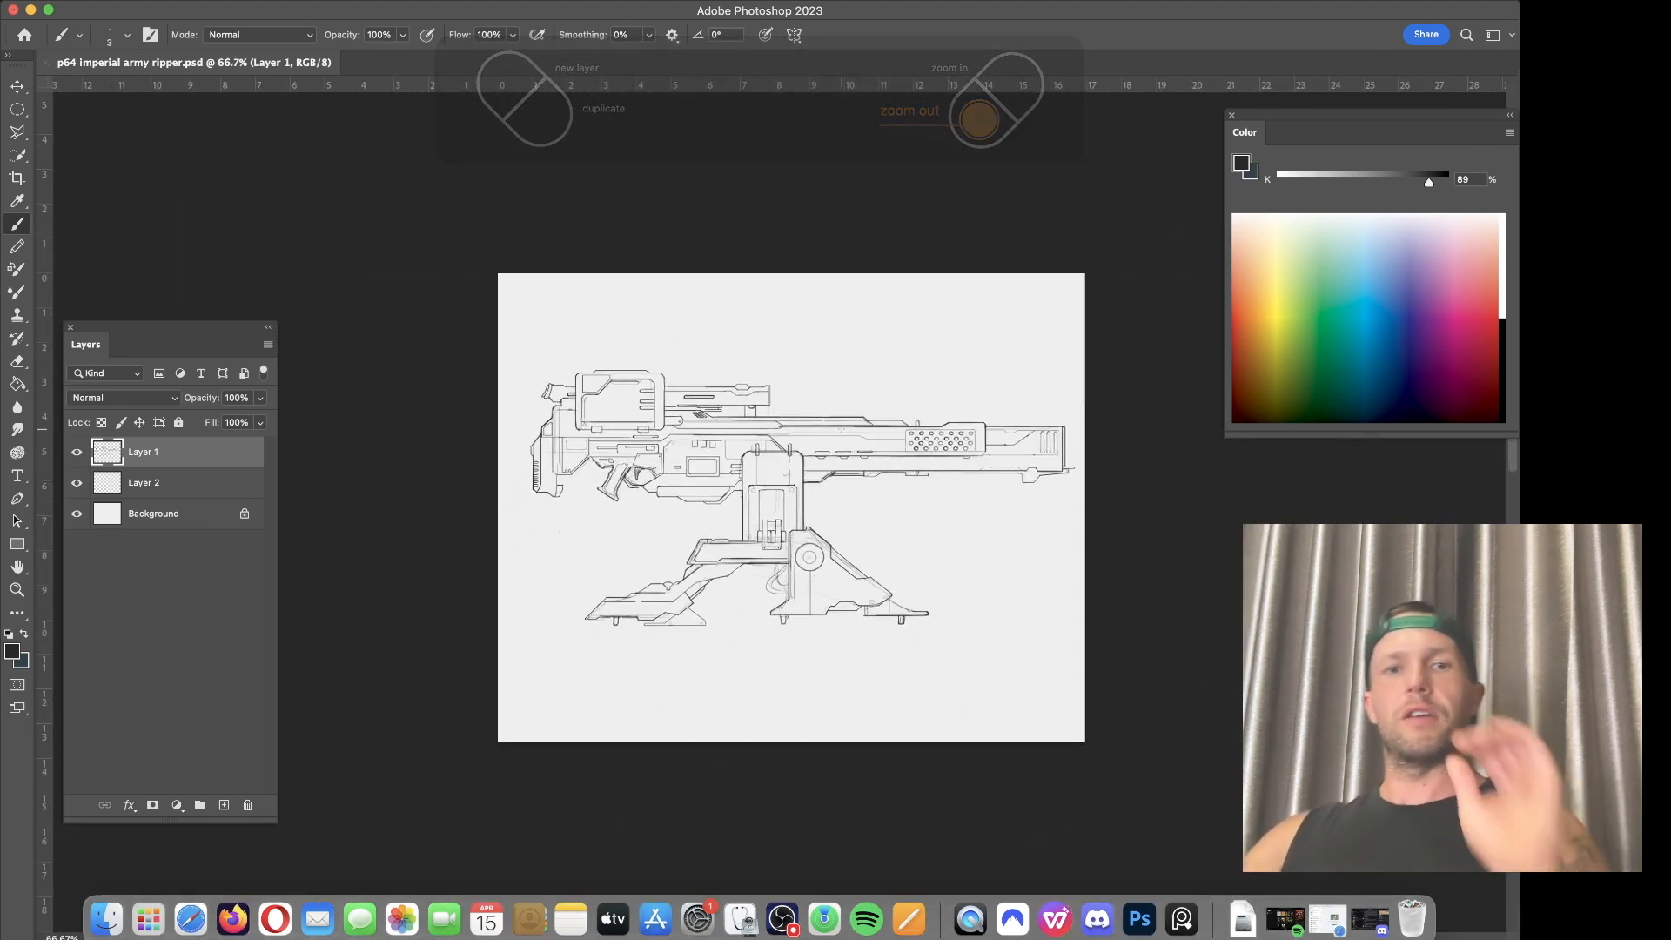
key("super+plus")
left_click(357, 2)
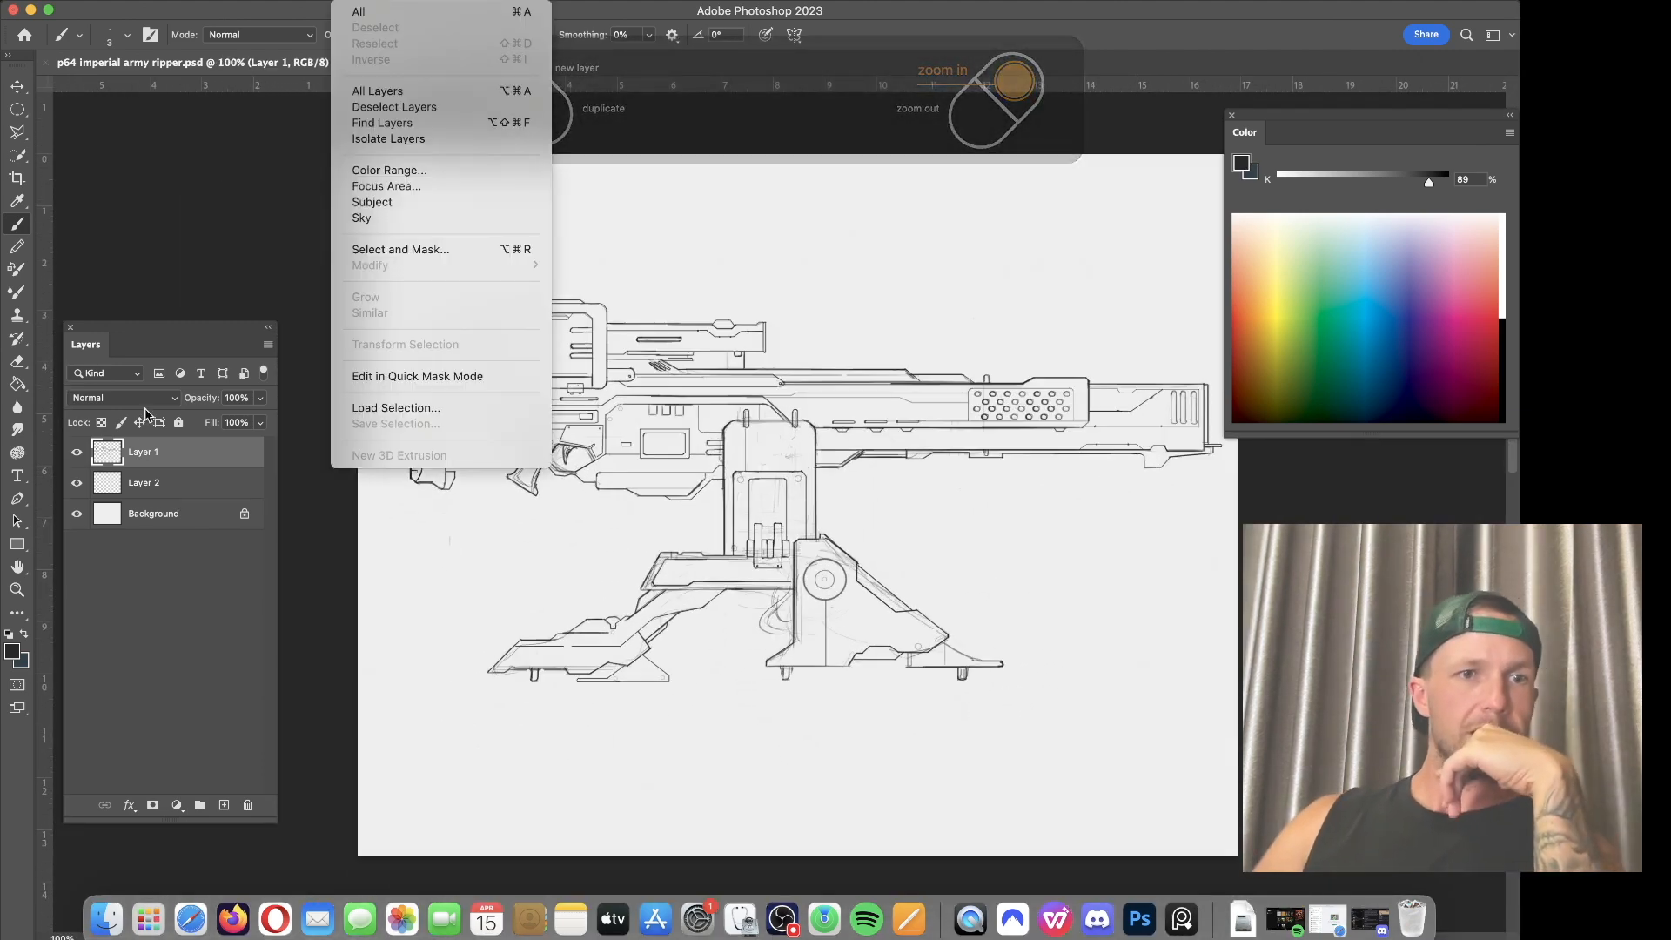
left_click(143, 483)
left_click(75, 483)
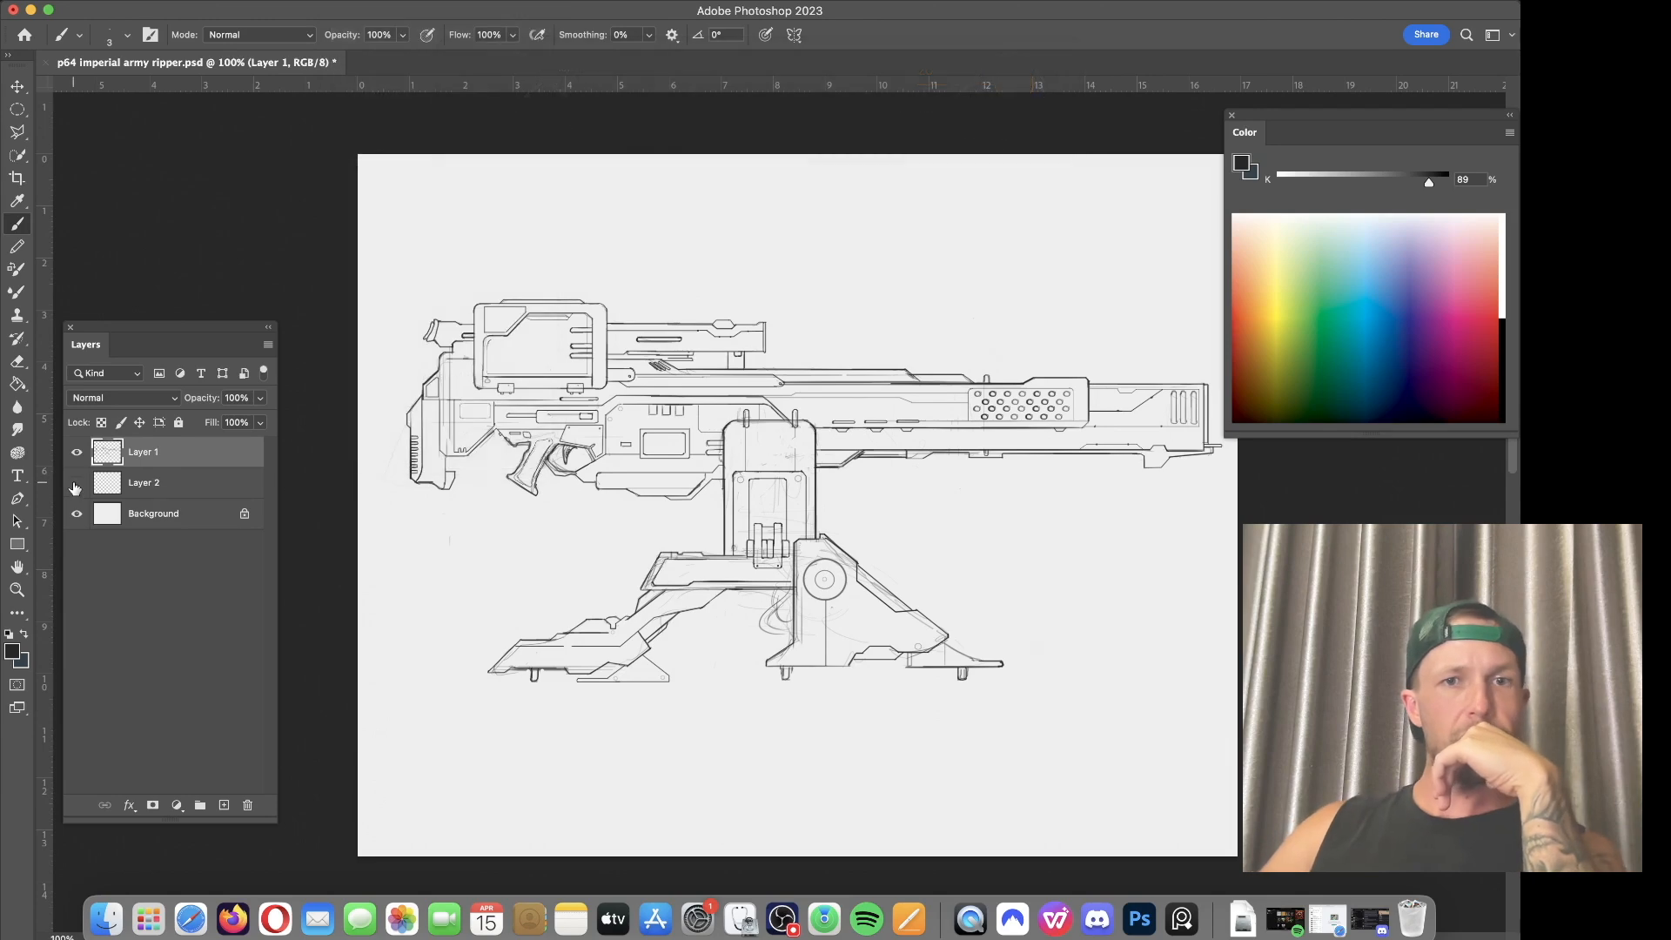
right_click(161, 464)
scroll(207, 627, "down", 5)
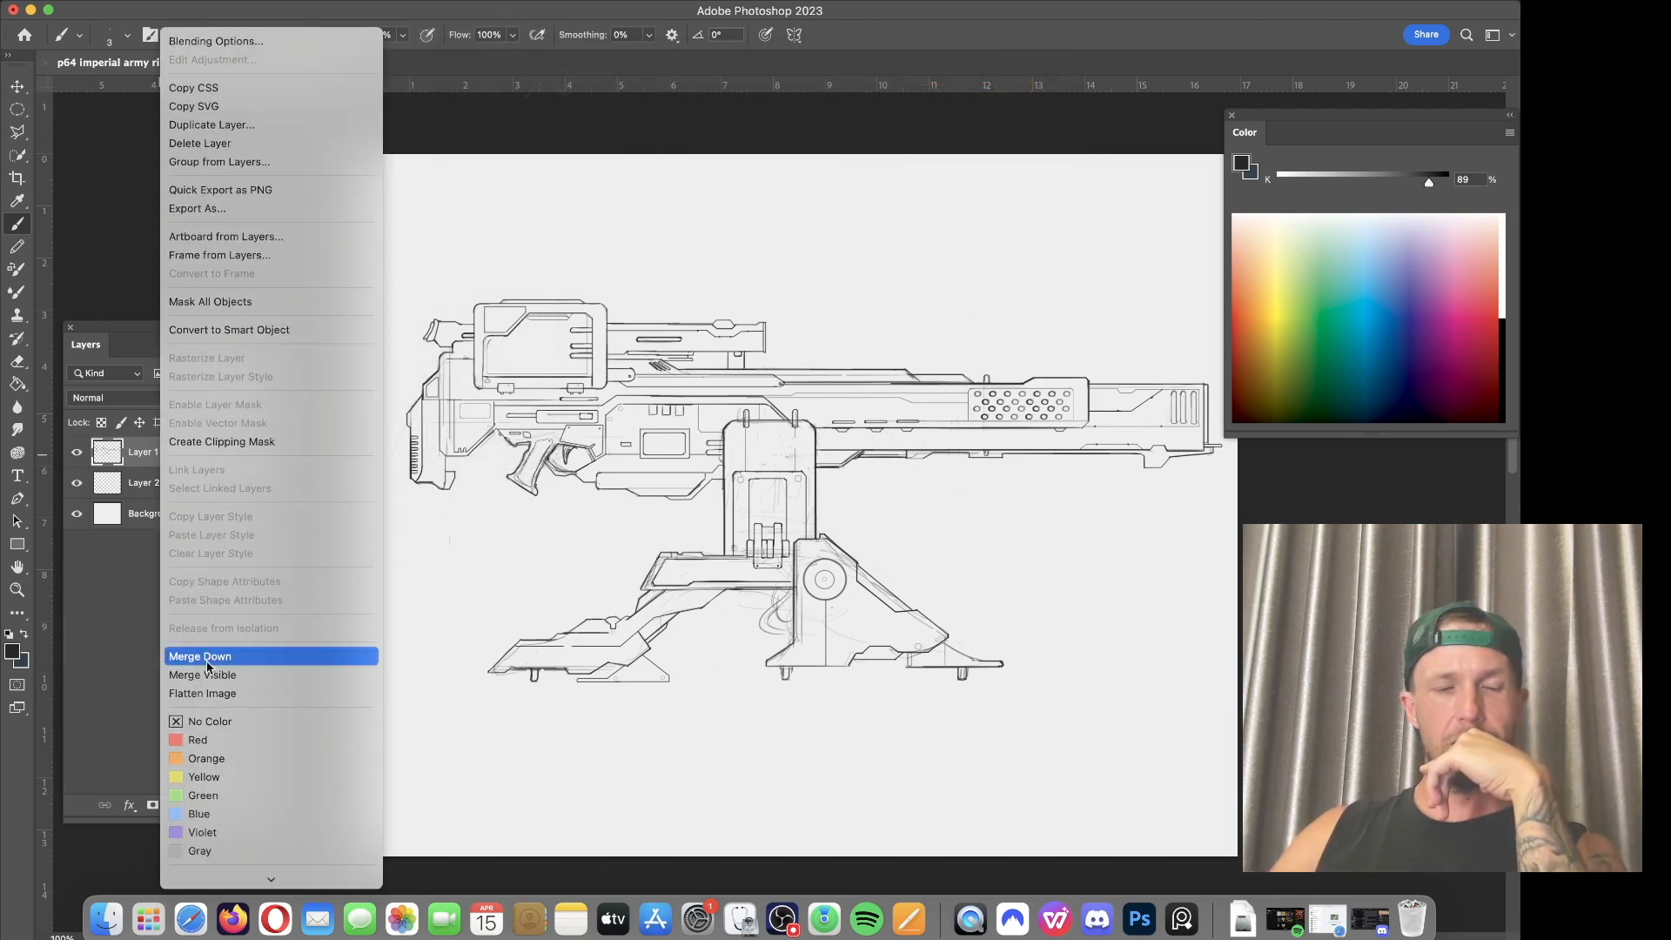
left_click(207, 665)
Step: Hide and show the merged Layer 2 to check it, and save the document
left_click(77, 452)
left_click(80, 453)
key("super+s")
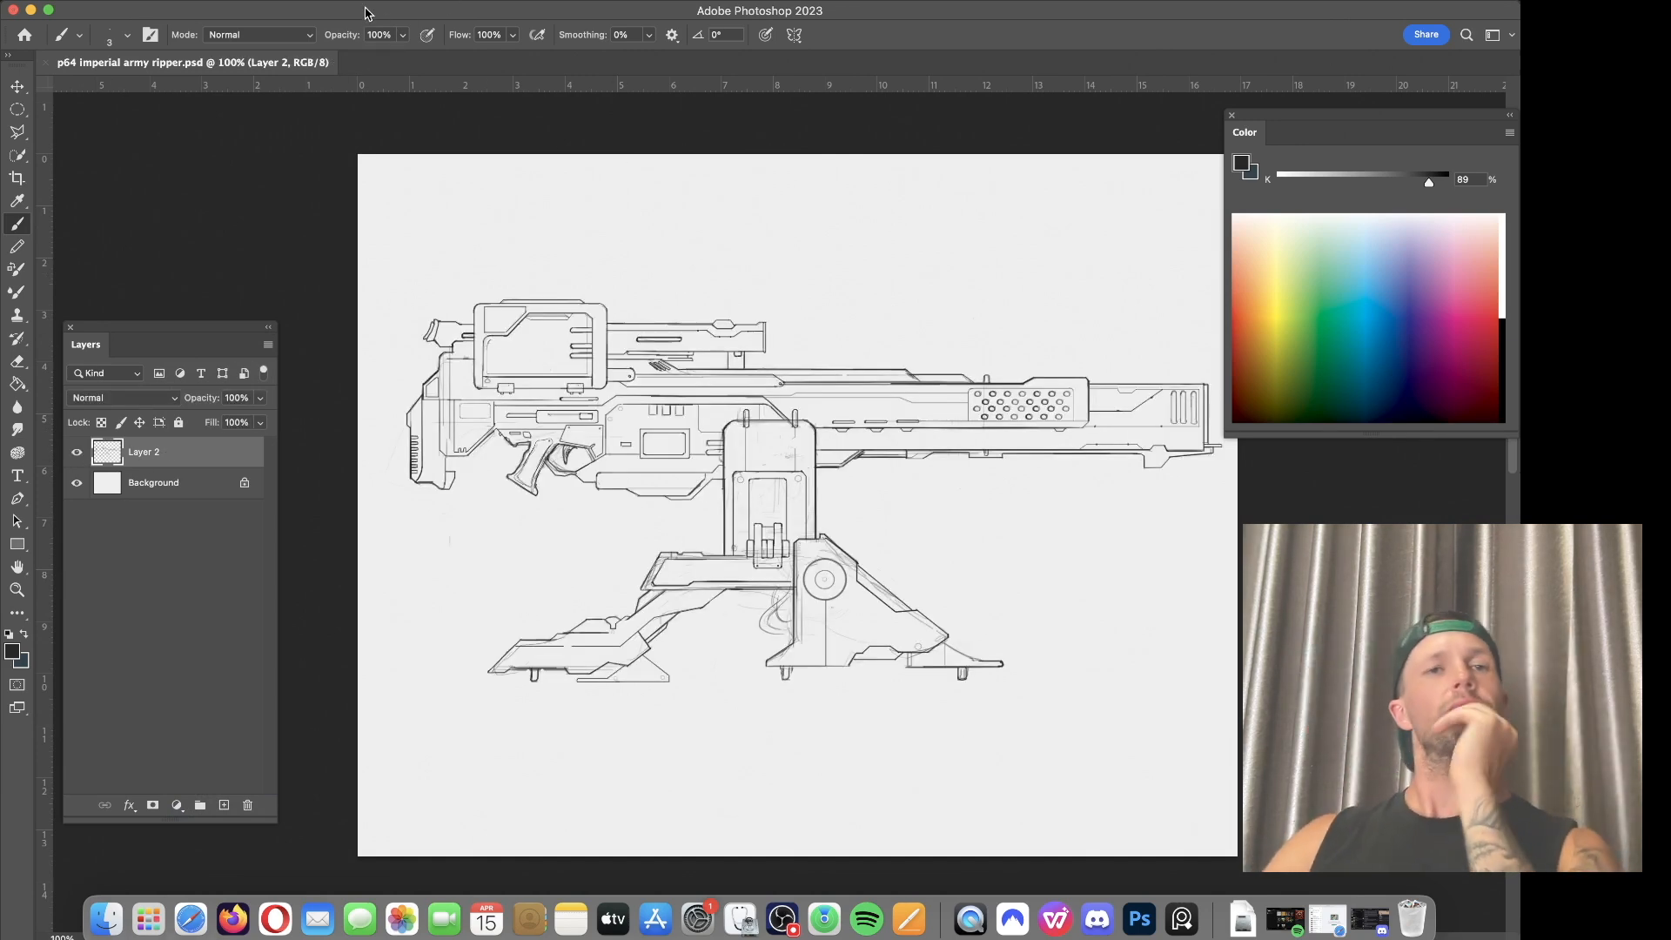
left_click(27, 158)
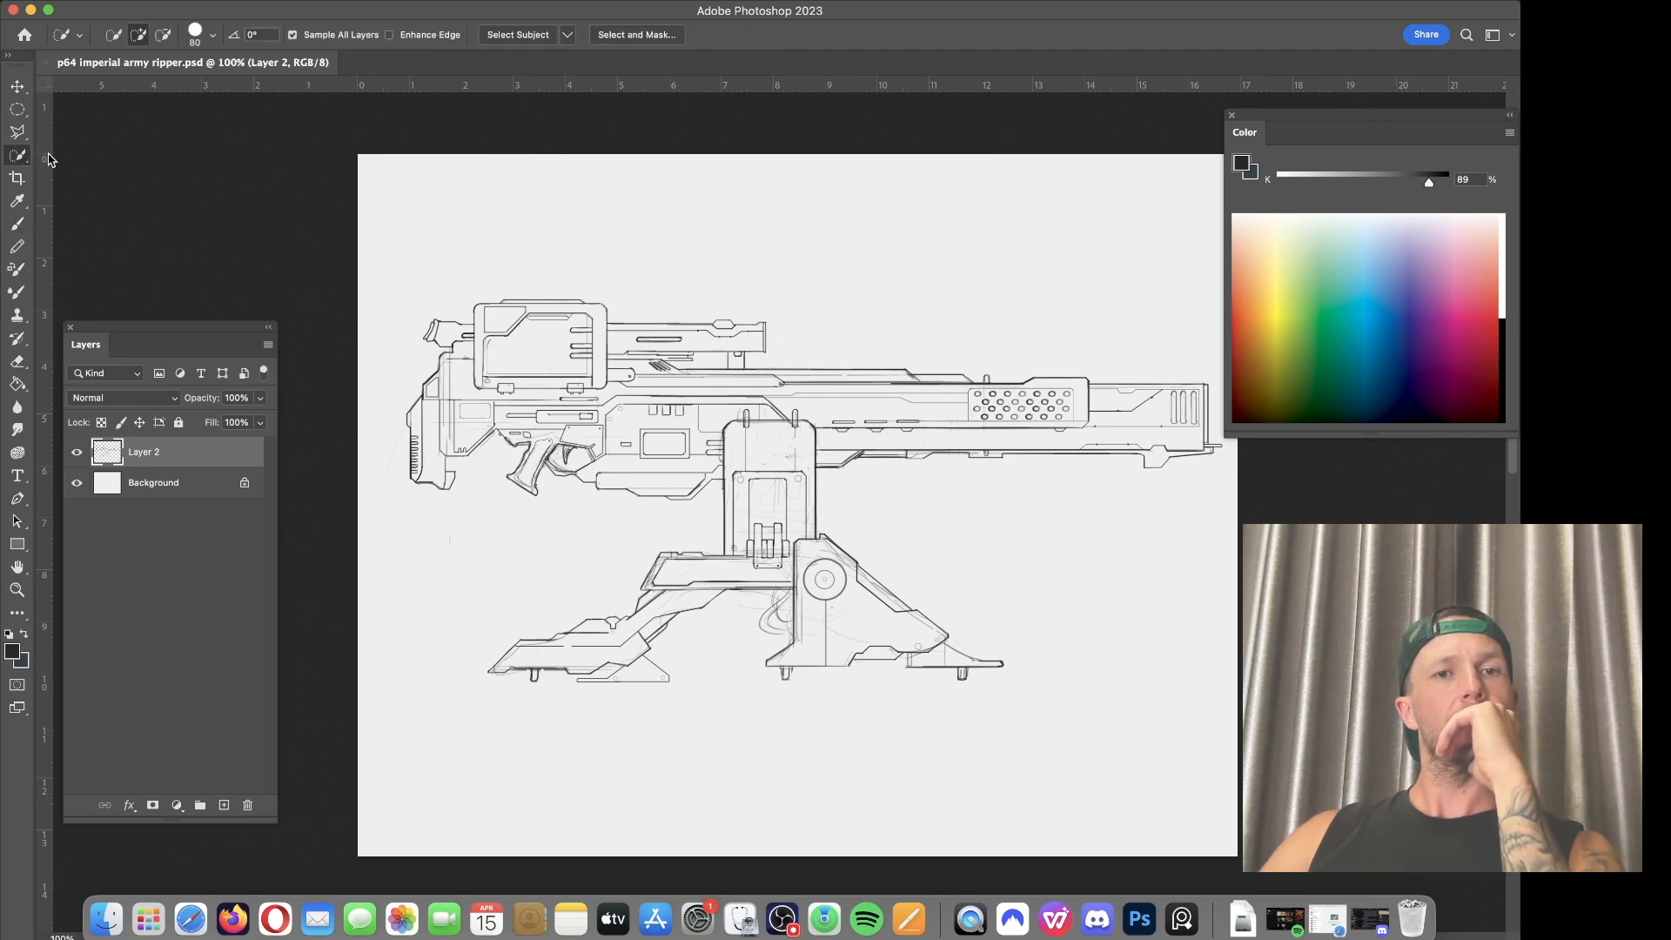
mouse_move(606, 223)
left_mouse_down()
mouse_move(689, 221)
mouse_move(683, 234)
mouse_move(825, 265)
mouse_move(954, 246)
mouse_move(674, 177)
left_mouse_up()
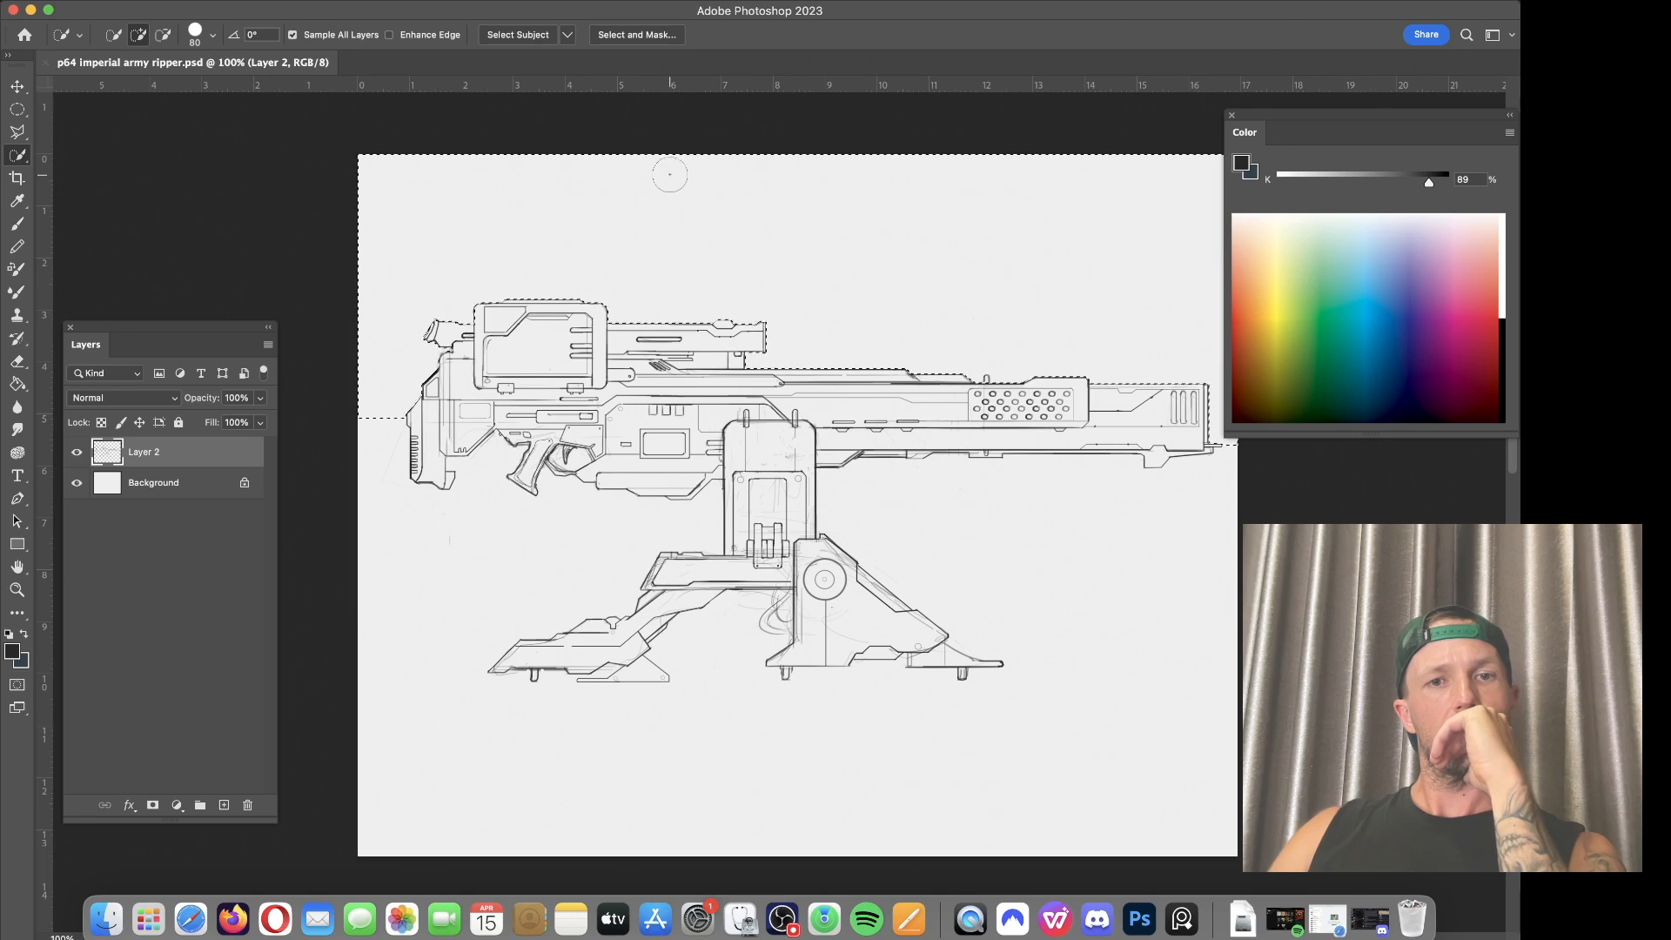
left_click(353, 2)
left_click(381, 29)
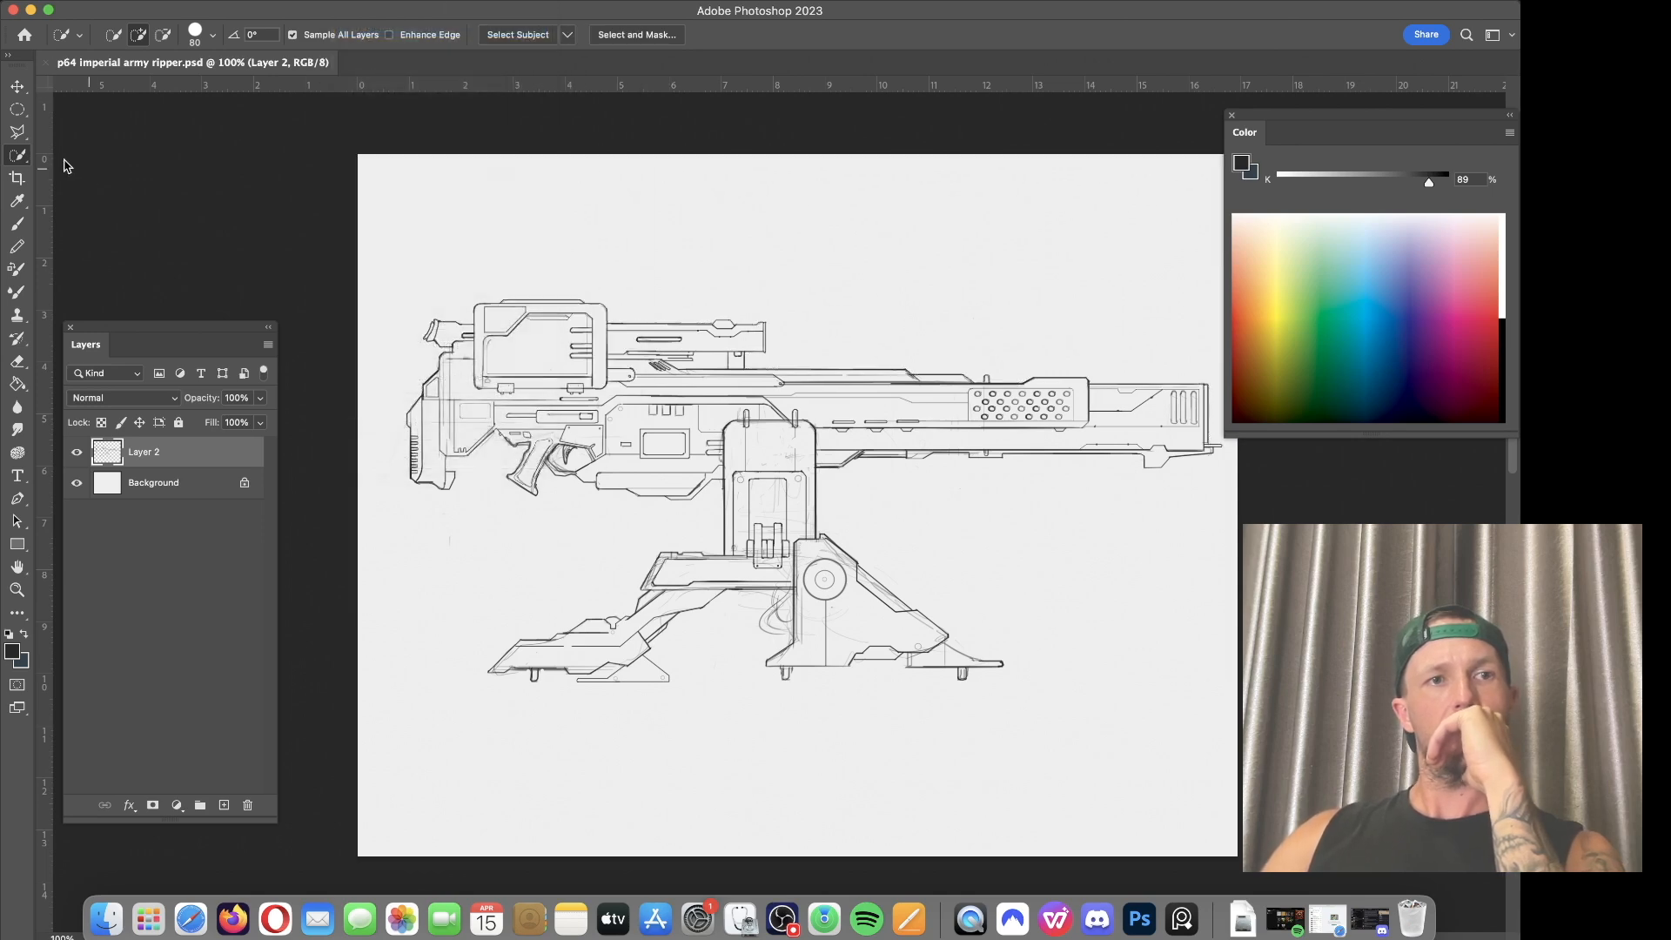
Step: Try to select the gun and its mount with the Object Selection tool, and clear the selection
right_click(17, 155)
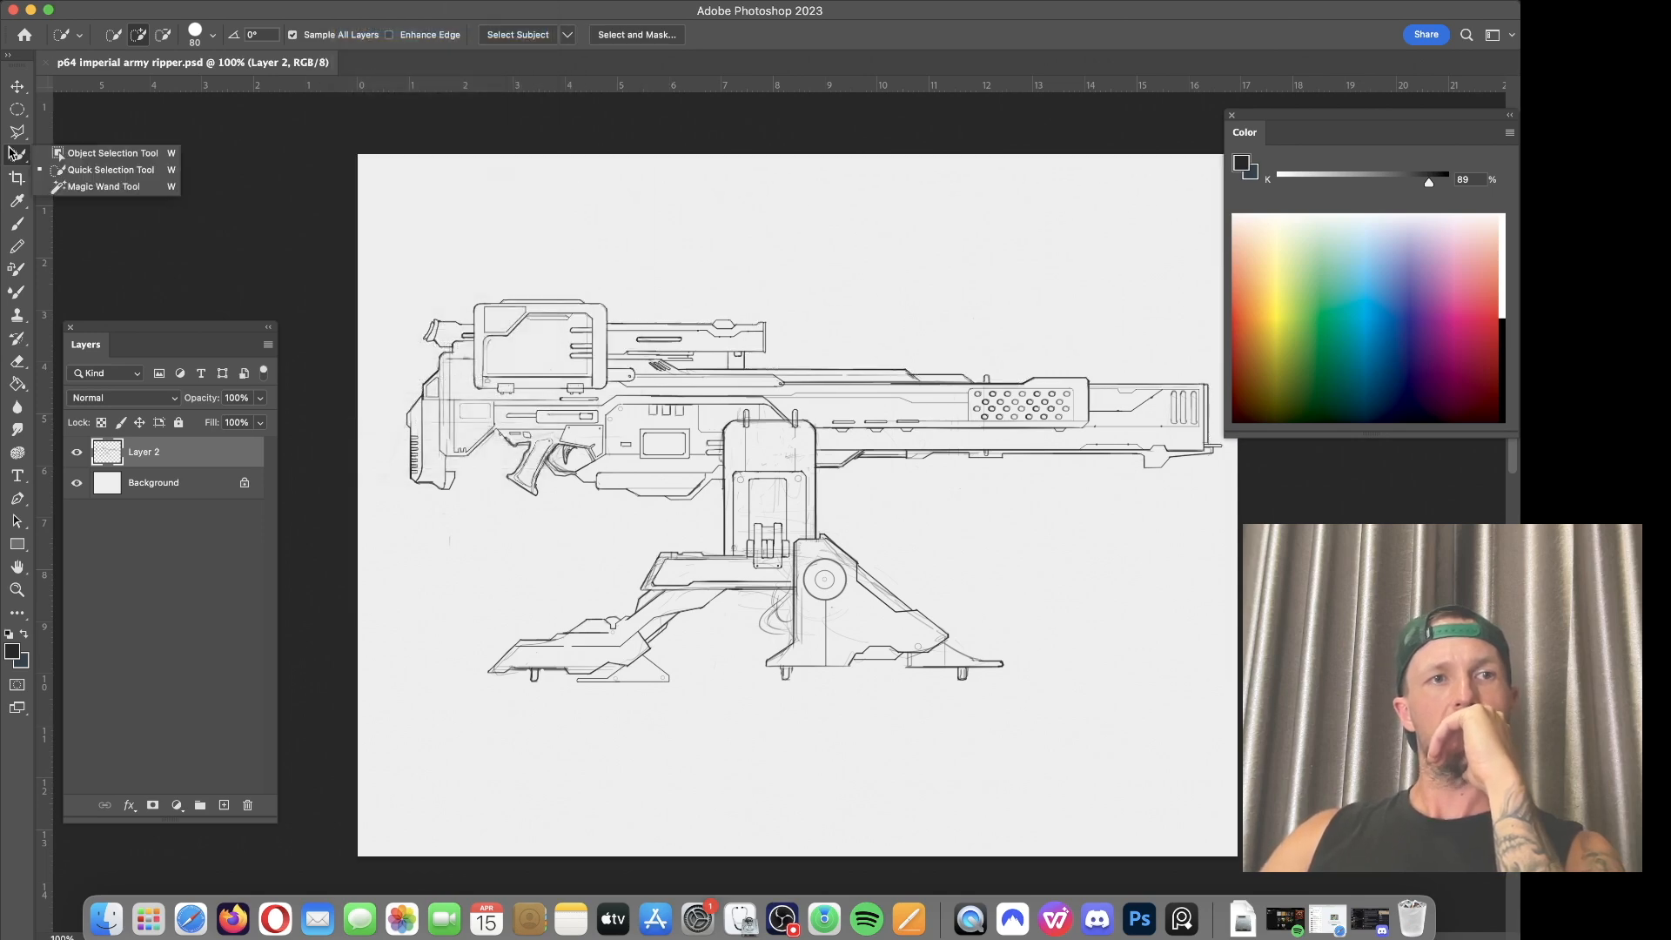
left_click(120, 154)
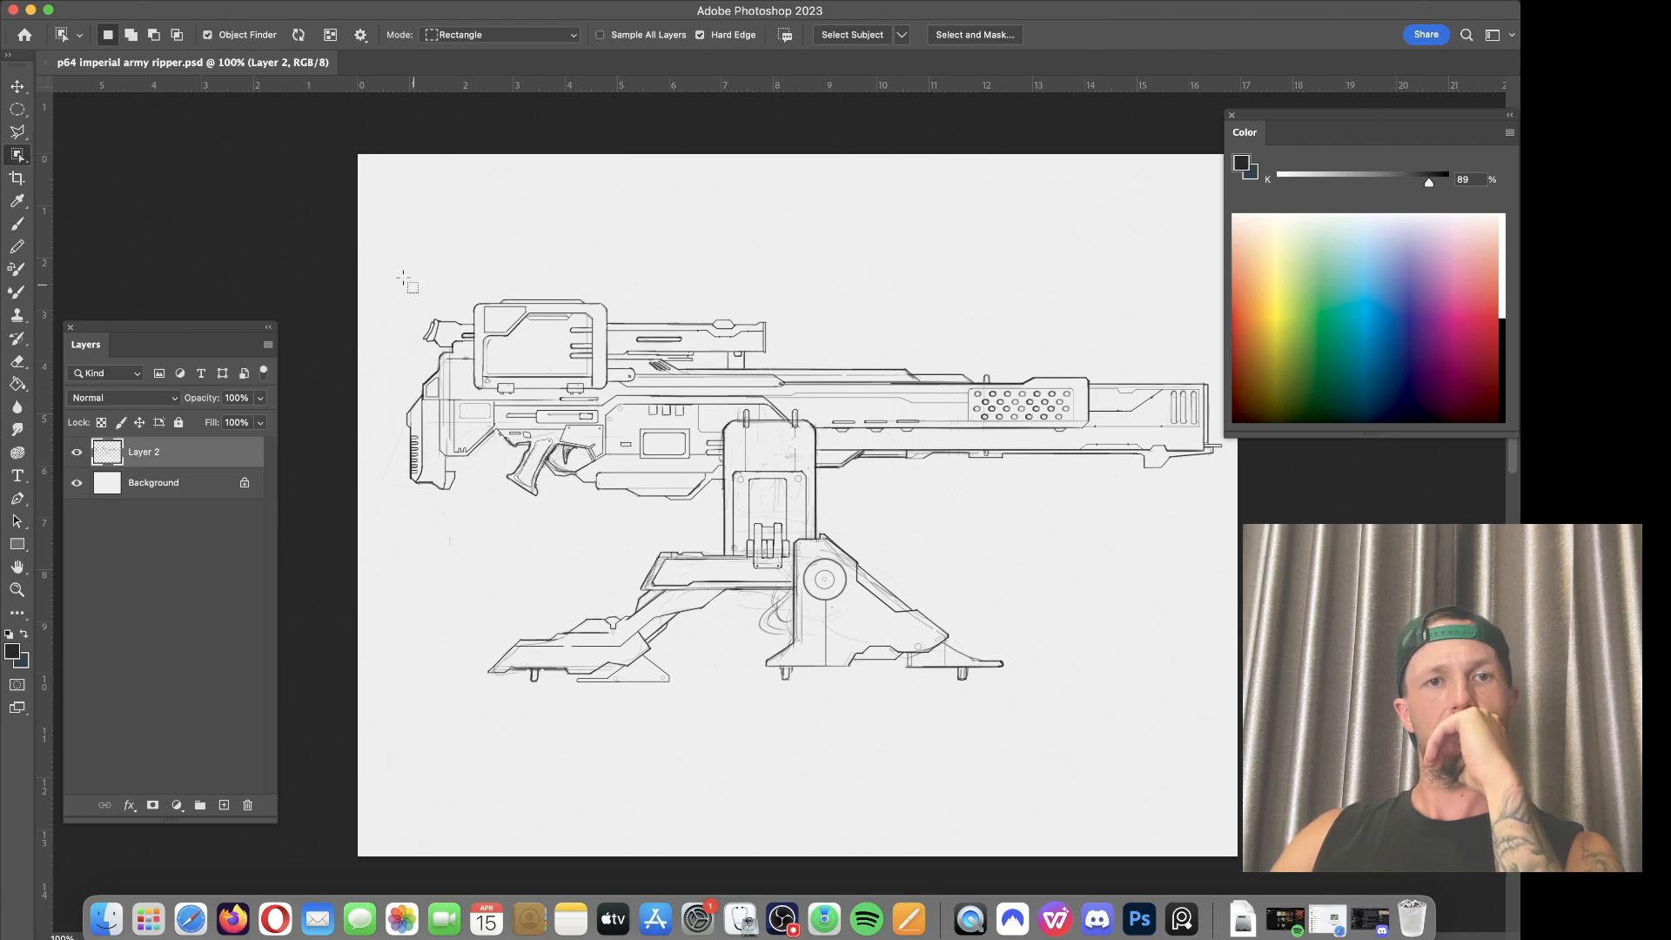
left_click_drag(381, 260, 1197, 738)
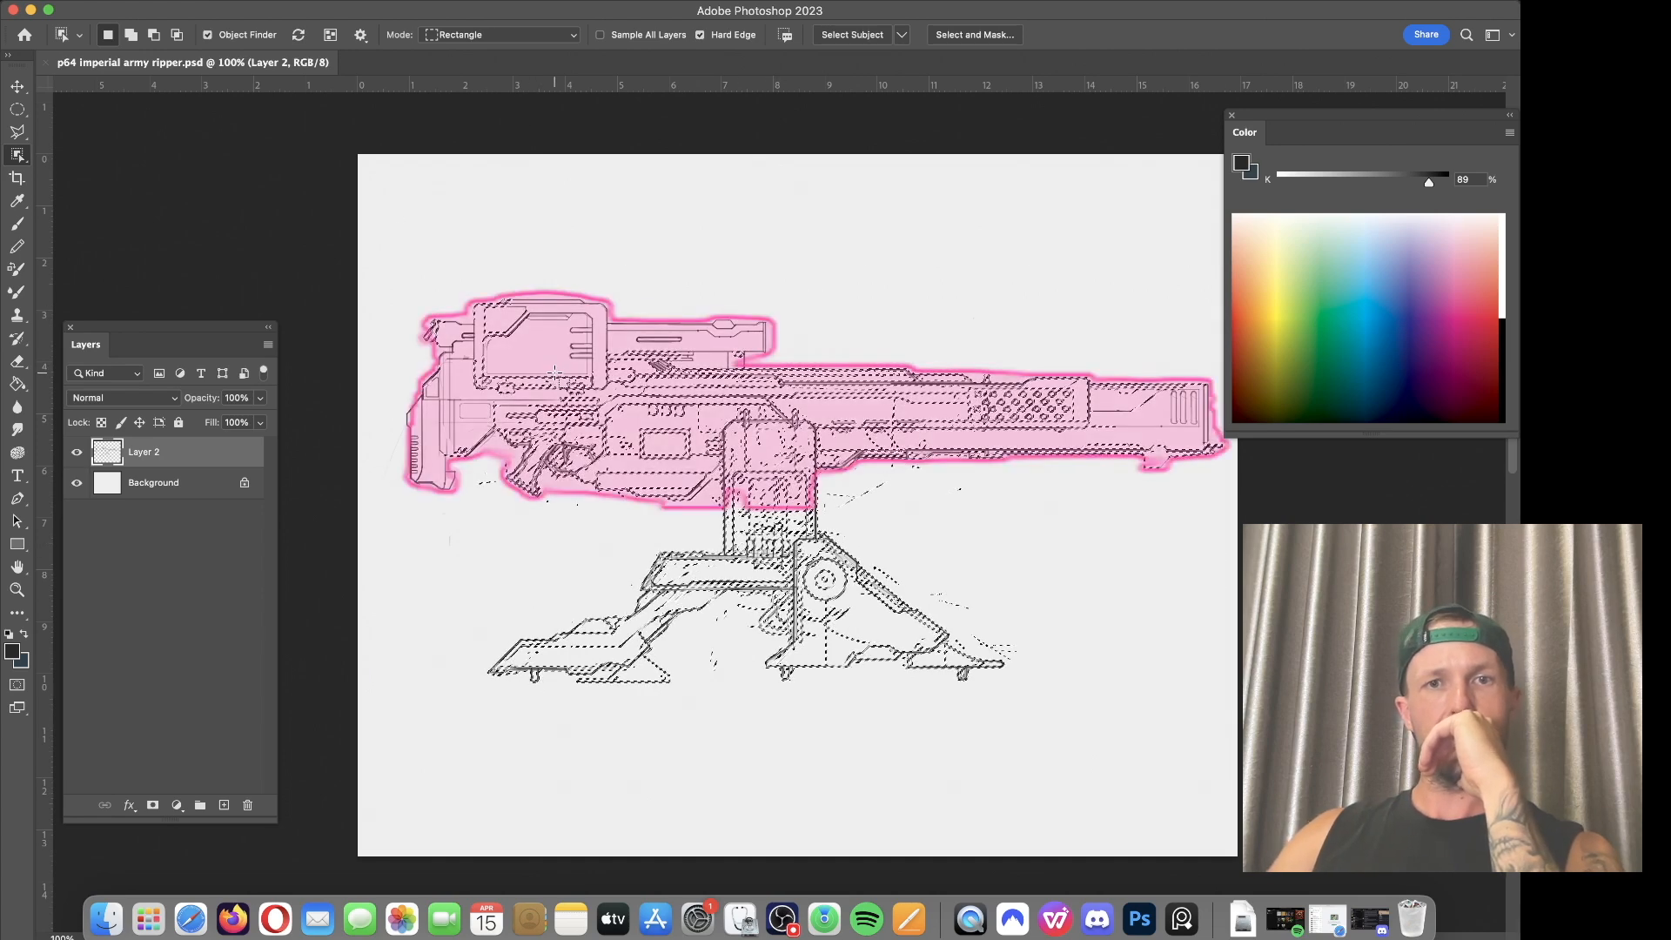
left_click(686, 387)
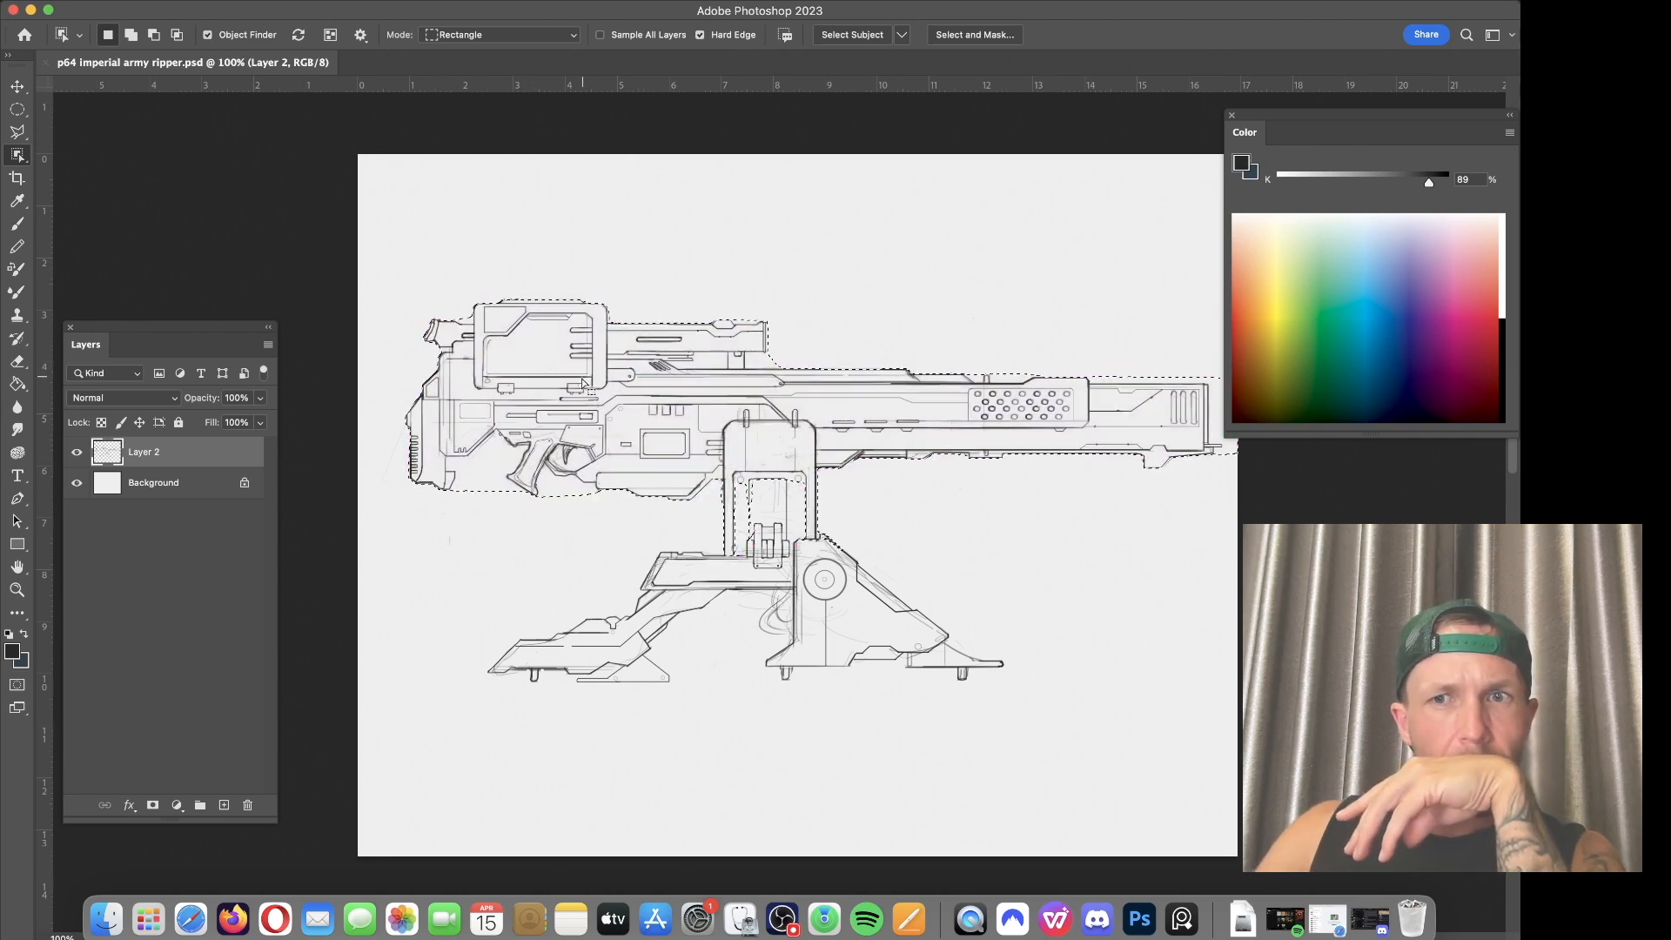
left_click(366, 3)
left_click(372, 29)
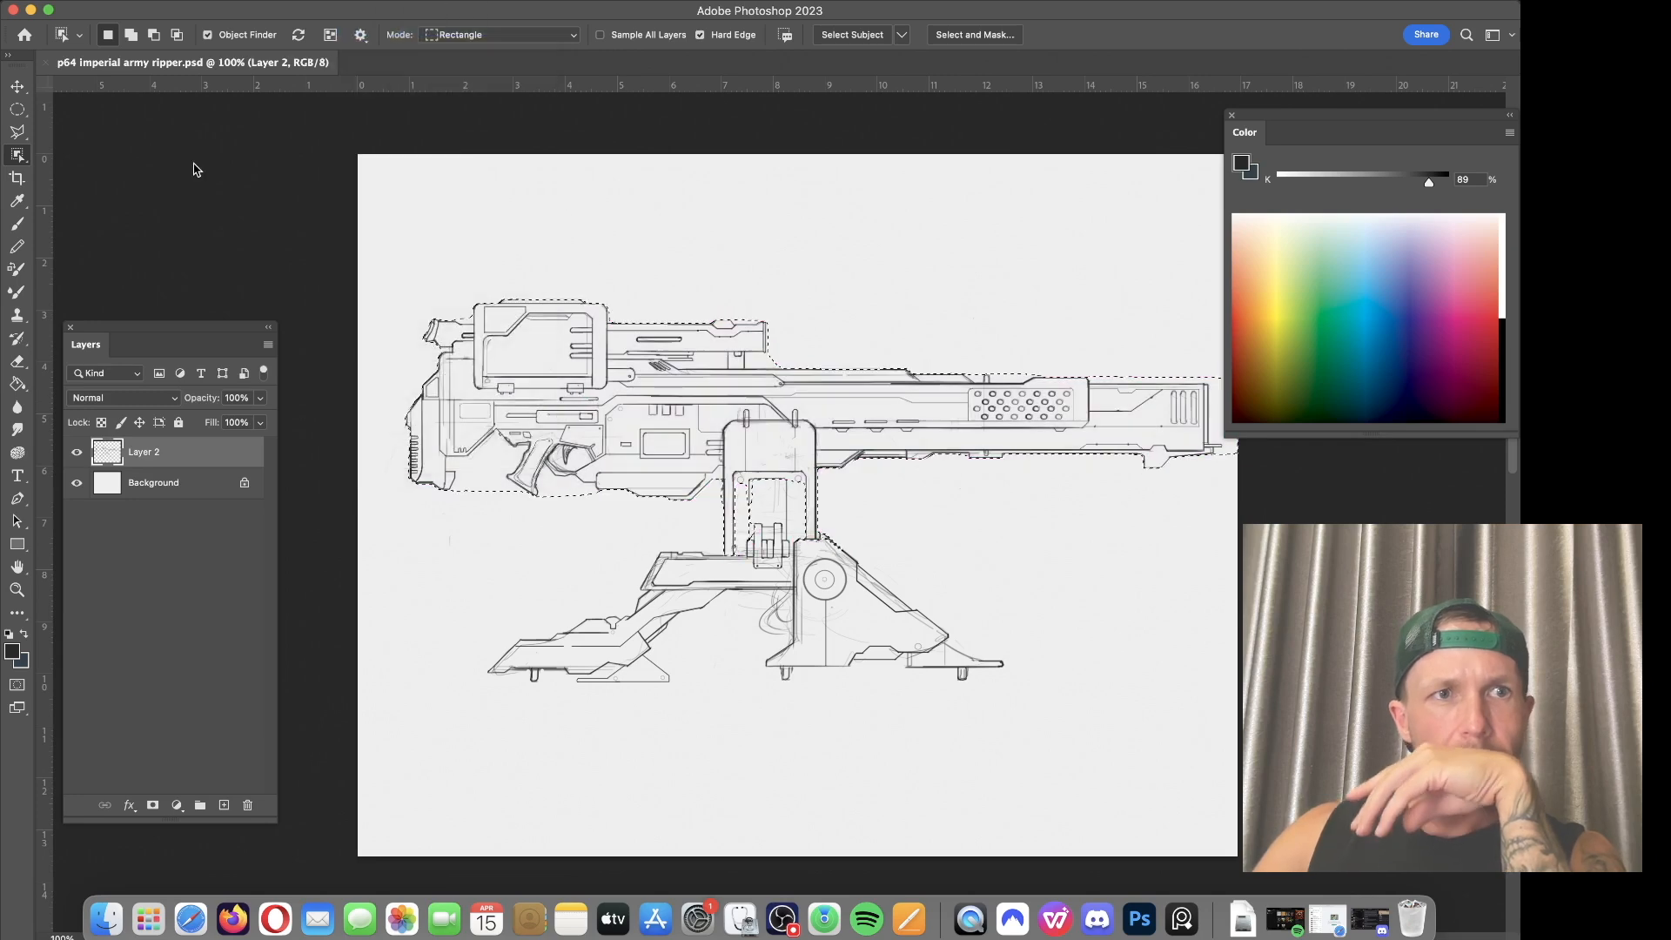
Step: Select the empty area around the gun with the Magic Wand at tolerance 32 and invert the selection
right_click(17, 157)
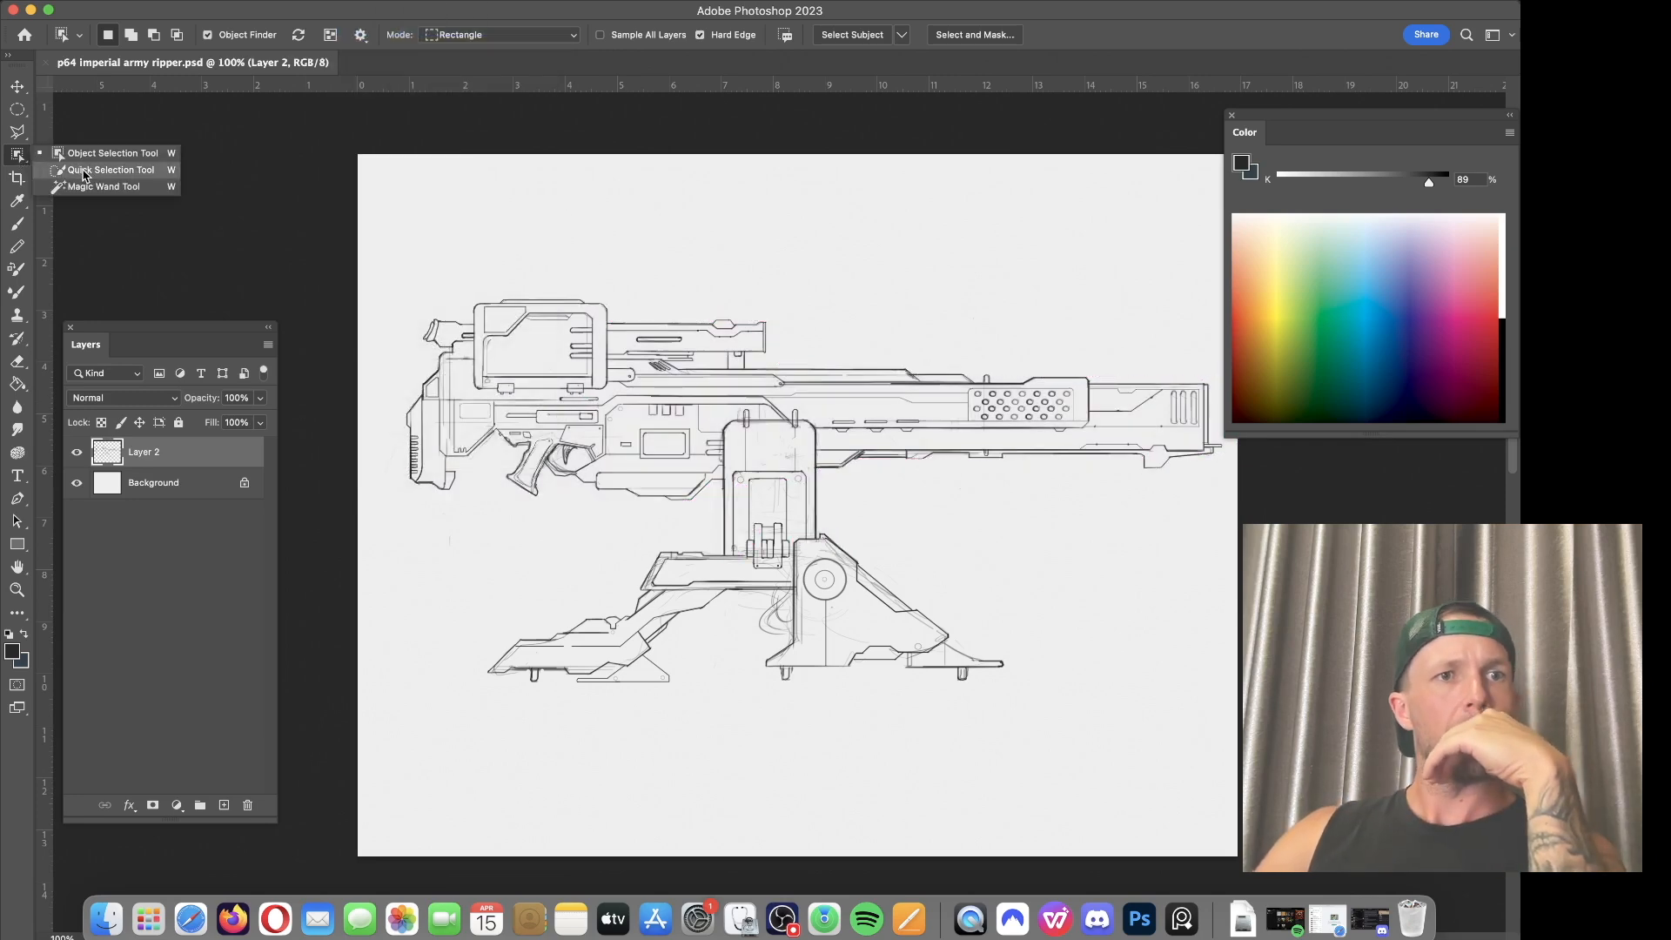
left_click(84, 171)
right_click(17, 157)
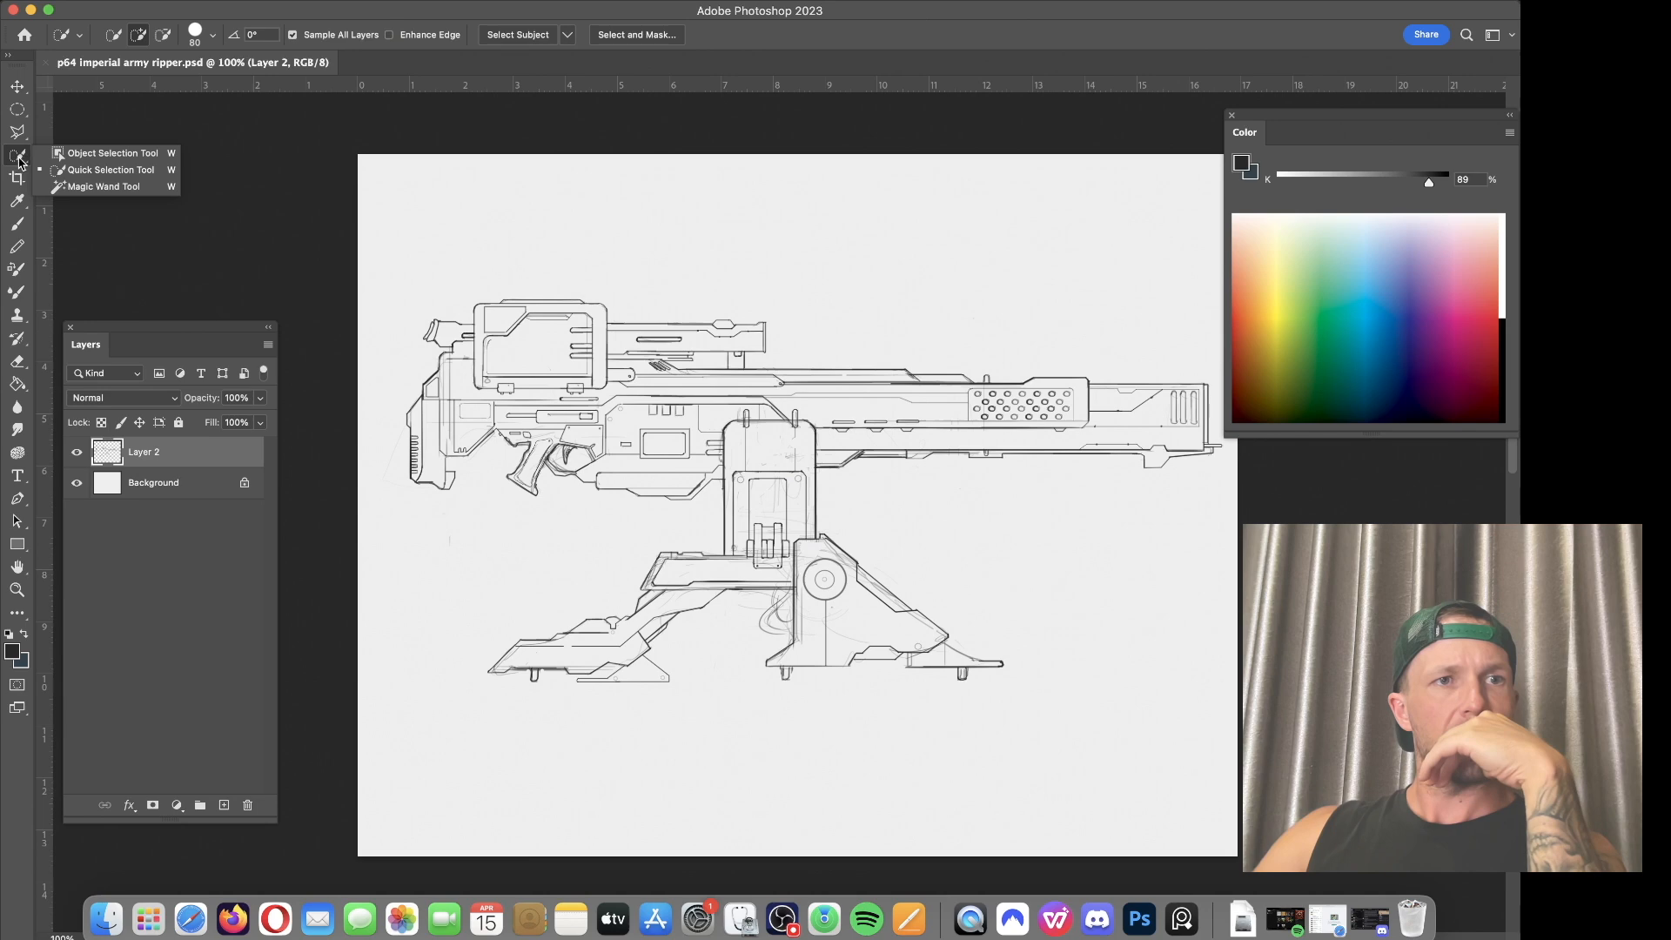
left_click(78, 187)
left_click(616, 245)
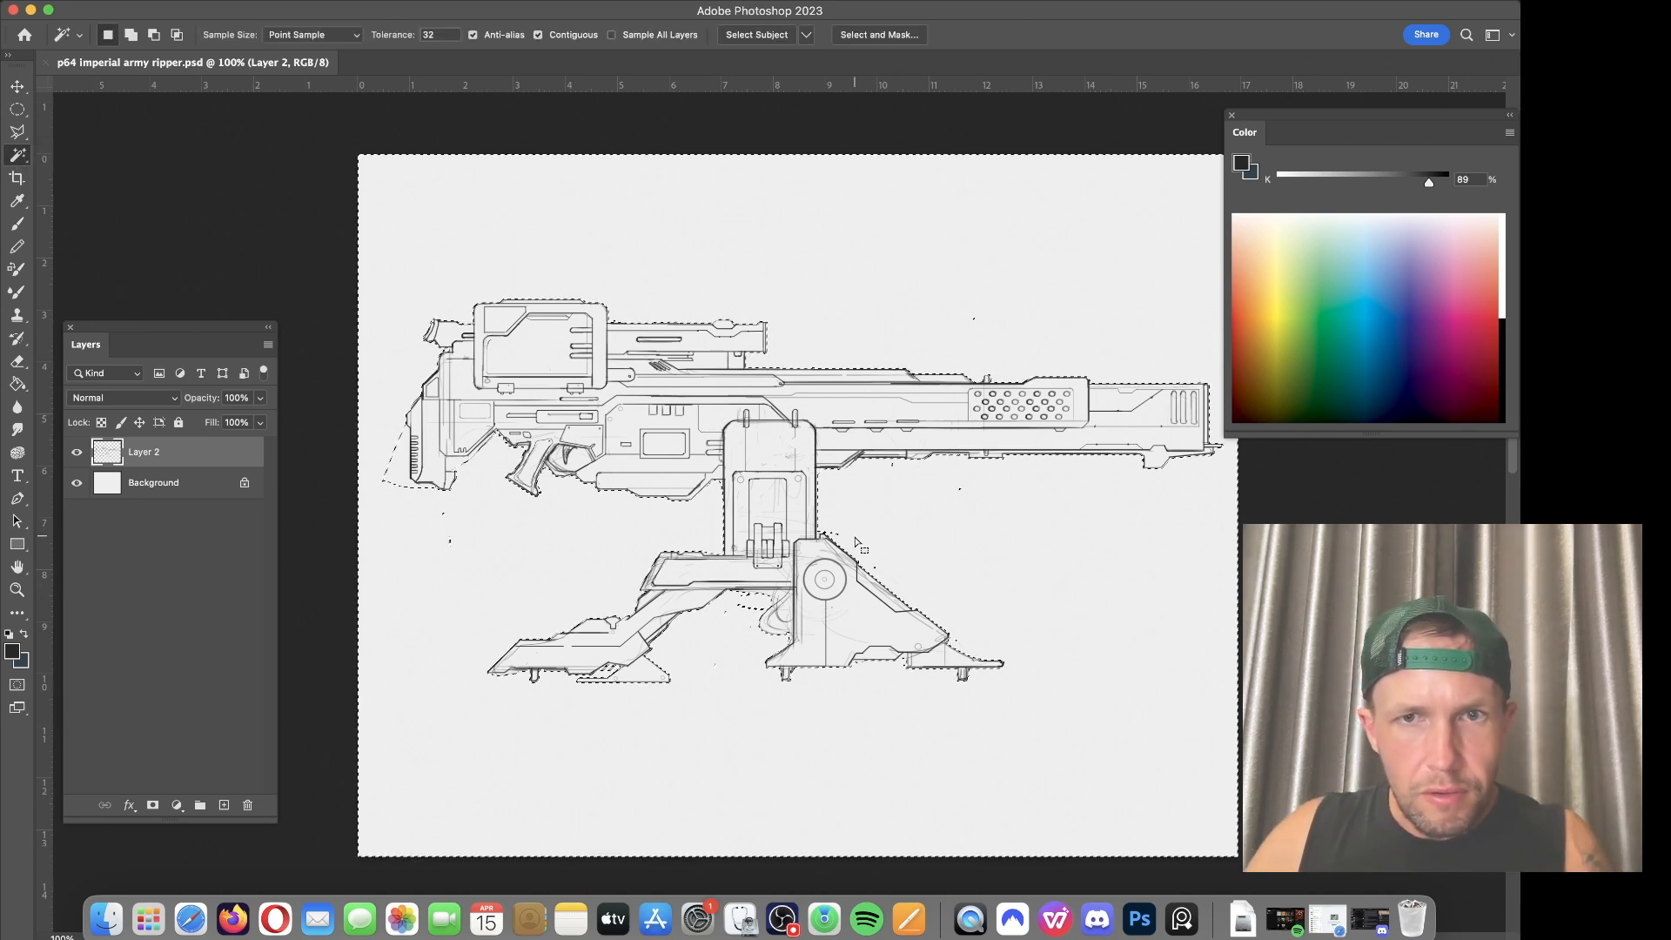
left_click(352, 1)
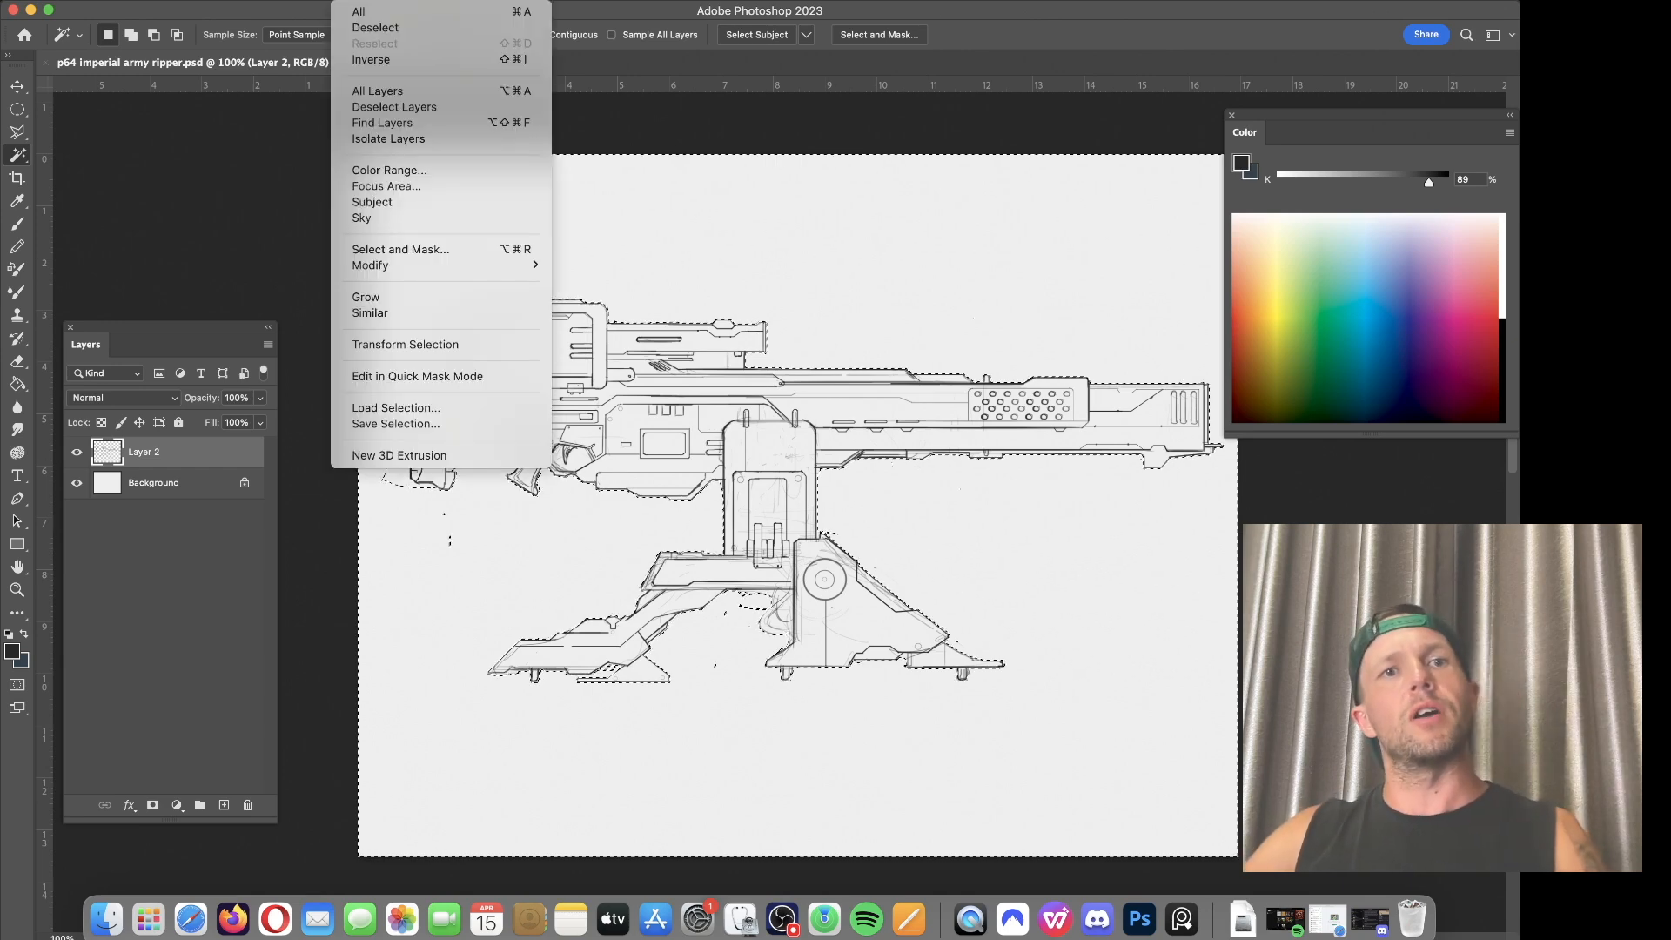
left_click(376, 59)
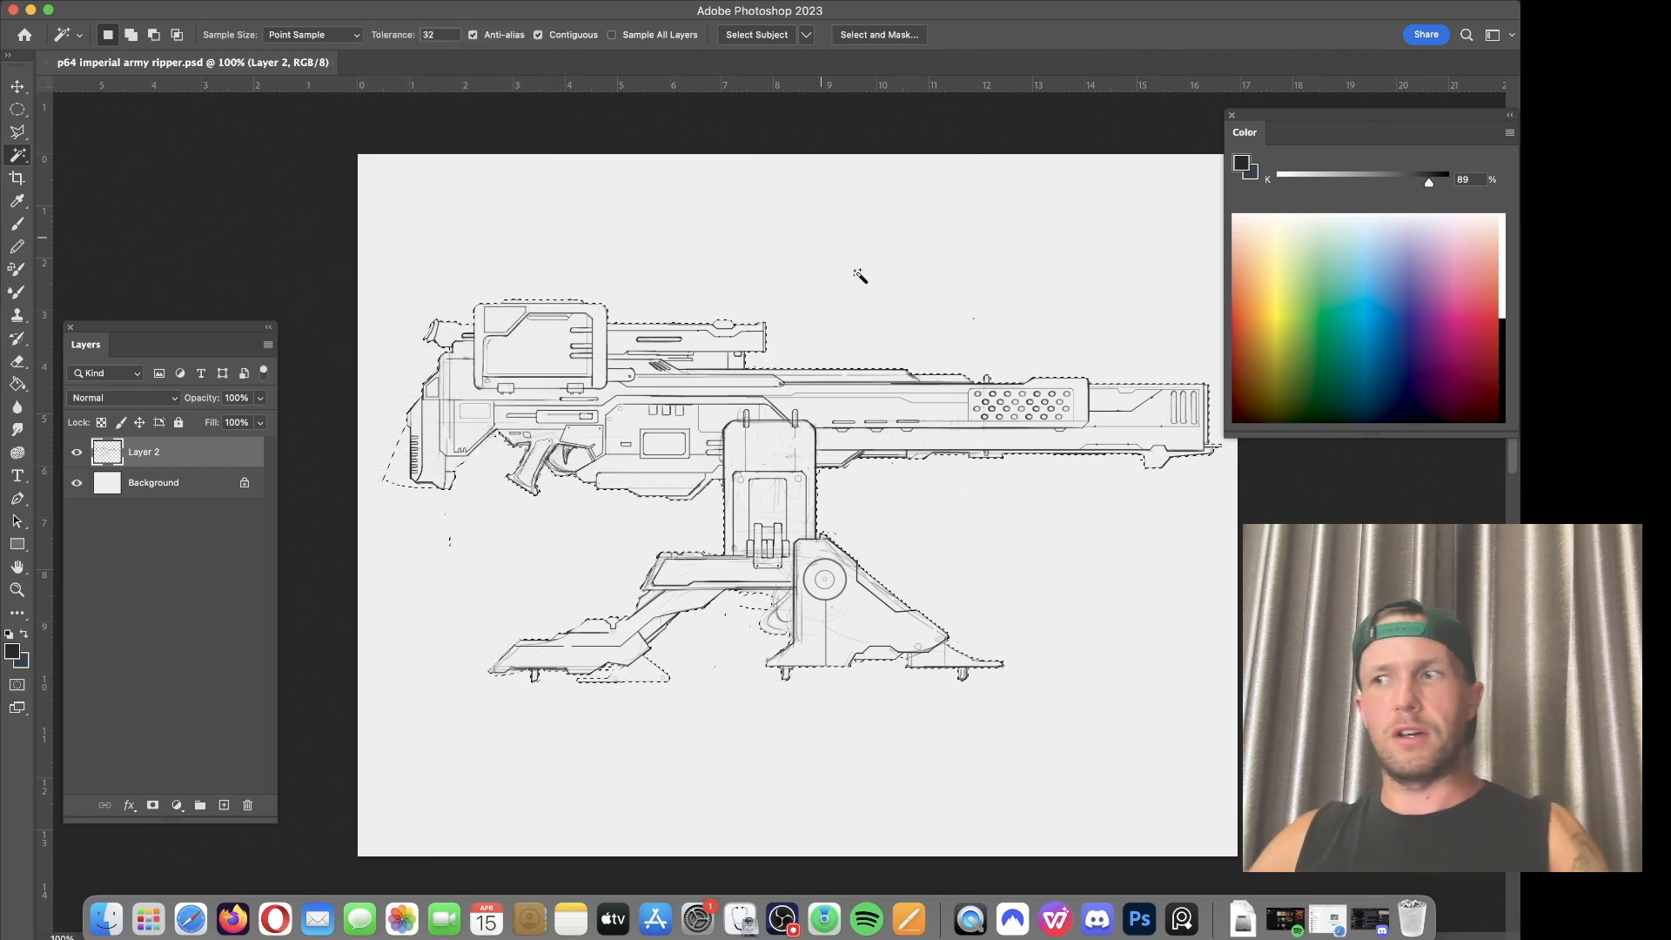
Step: Set the brush to a 48% grey at size 100, and undo the trial strokes over the stock on Layer 2
key("b")
left_click(1361, 179)
left_click_drag(1365, 181, 1359, 181)
key("]")
key("]")
key("]")
key("]")
key("]")
key("]")
key("]")
key("]")
key("]")
key("]")
key("]")
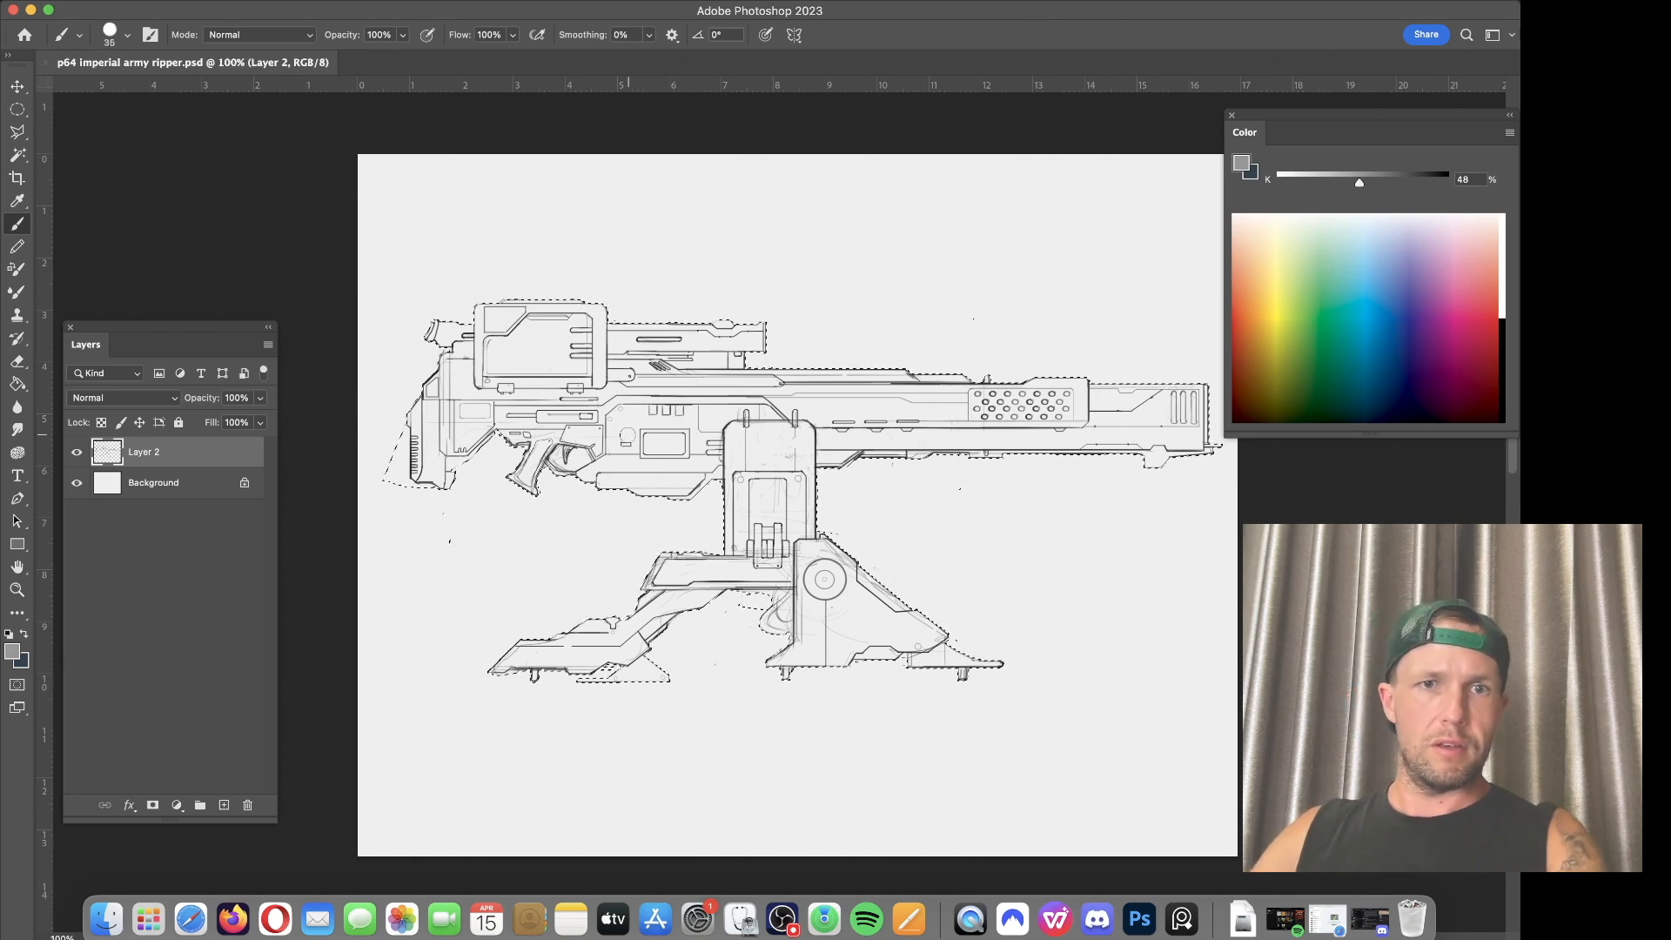
mouse_move(566, 461)
left_mouse_down()
mouse_move(606, 304)
mouse_move(409, 331)
left_mouse_up()
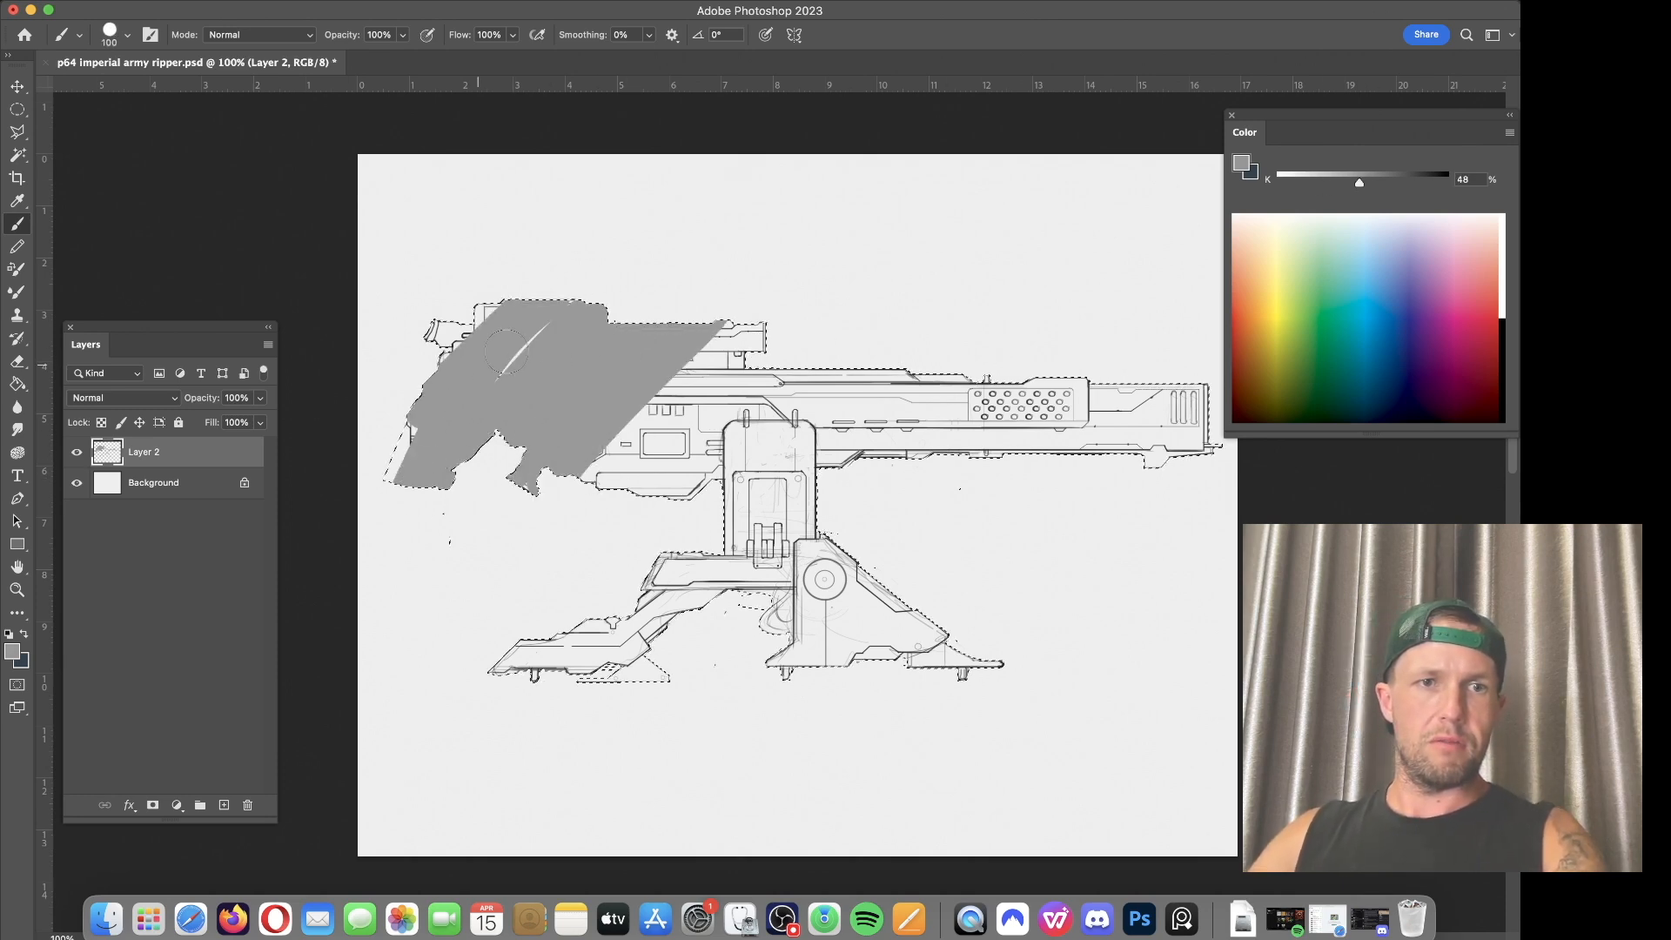
key("ctrl+z")
Step: Add a new layer below Layer 2, paint the whole gun and mount selection grey with a 250 brush, and deselect
left_click(169, 483)
left_click(223, 805)
mouse_move(601, 453)
left_mouse_down()
mouse_move(609, 326)
mouse_move(446, 391)
mouse_move(418, 470)
mouse_move(485, 280)
mouse_move(670, 330)
mouse_move(929, 294)
left_mouse_up()
key("]")
key("]")
key("]")
key("]")
key("]")
key("]")
mouse_move(531, 671)
left_mouse_down()
mouse_move(696, 585)
mouse_move(997, 355)
mouse_move(975, 566)
mouse_move(821, 634)
left_mouse_up()
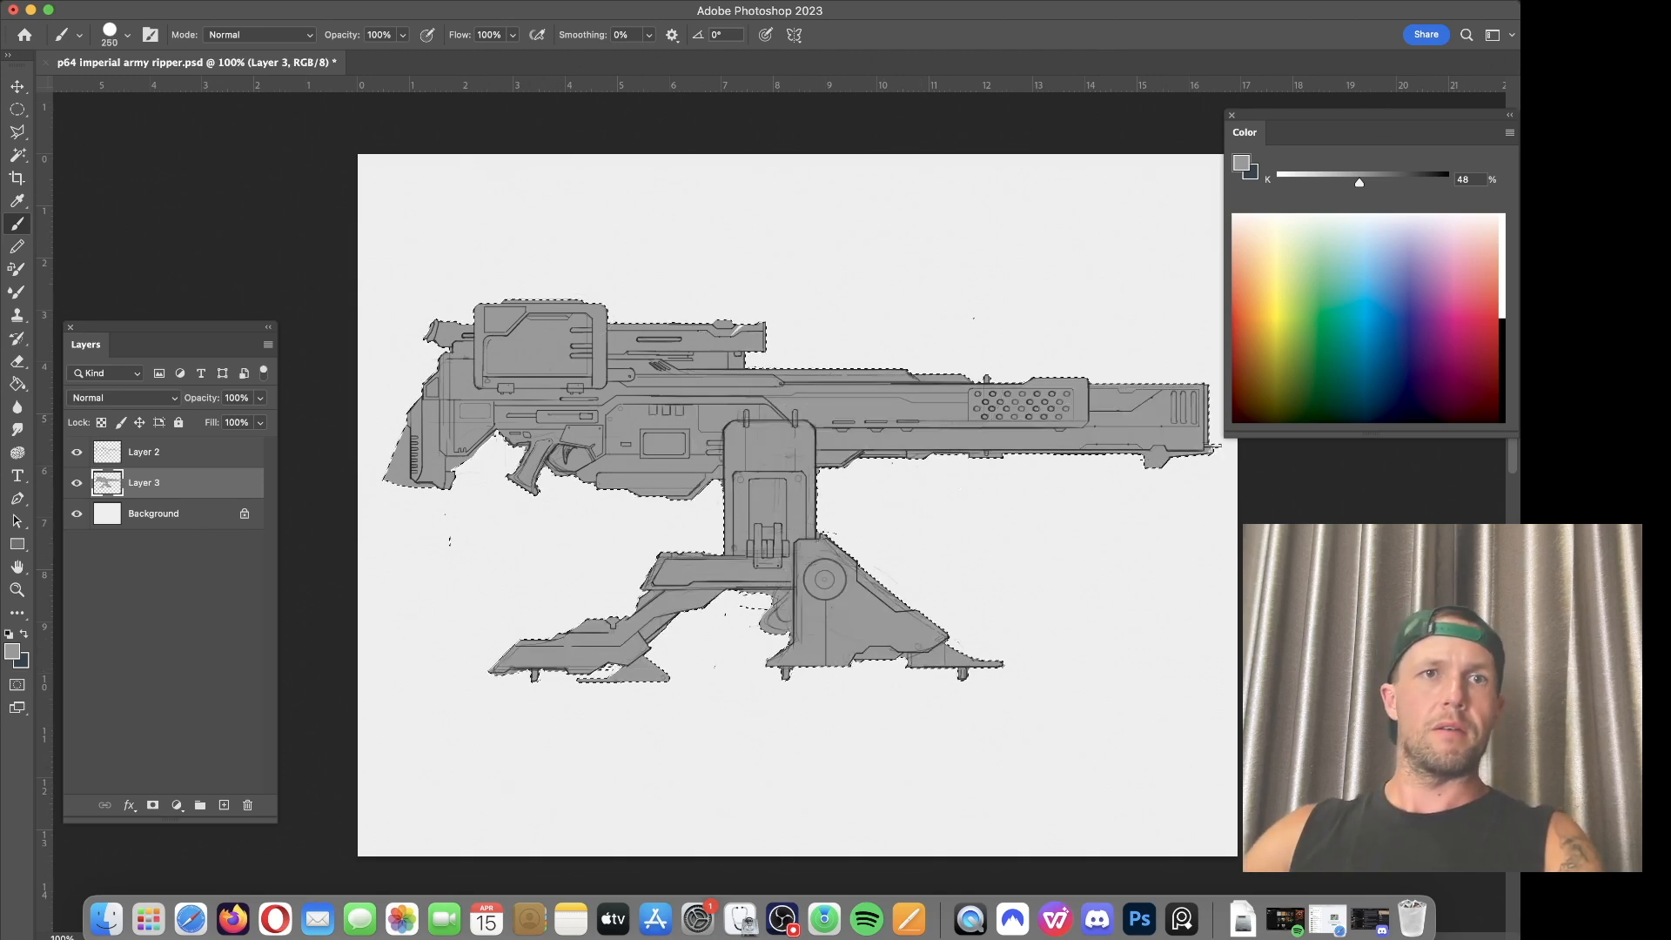
left_click(348, 9)
left_click(378, 31)
Step: Erase the excess grey behind the stock and in the gap between the stock and the pistol grip
key("super+equal")
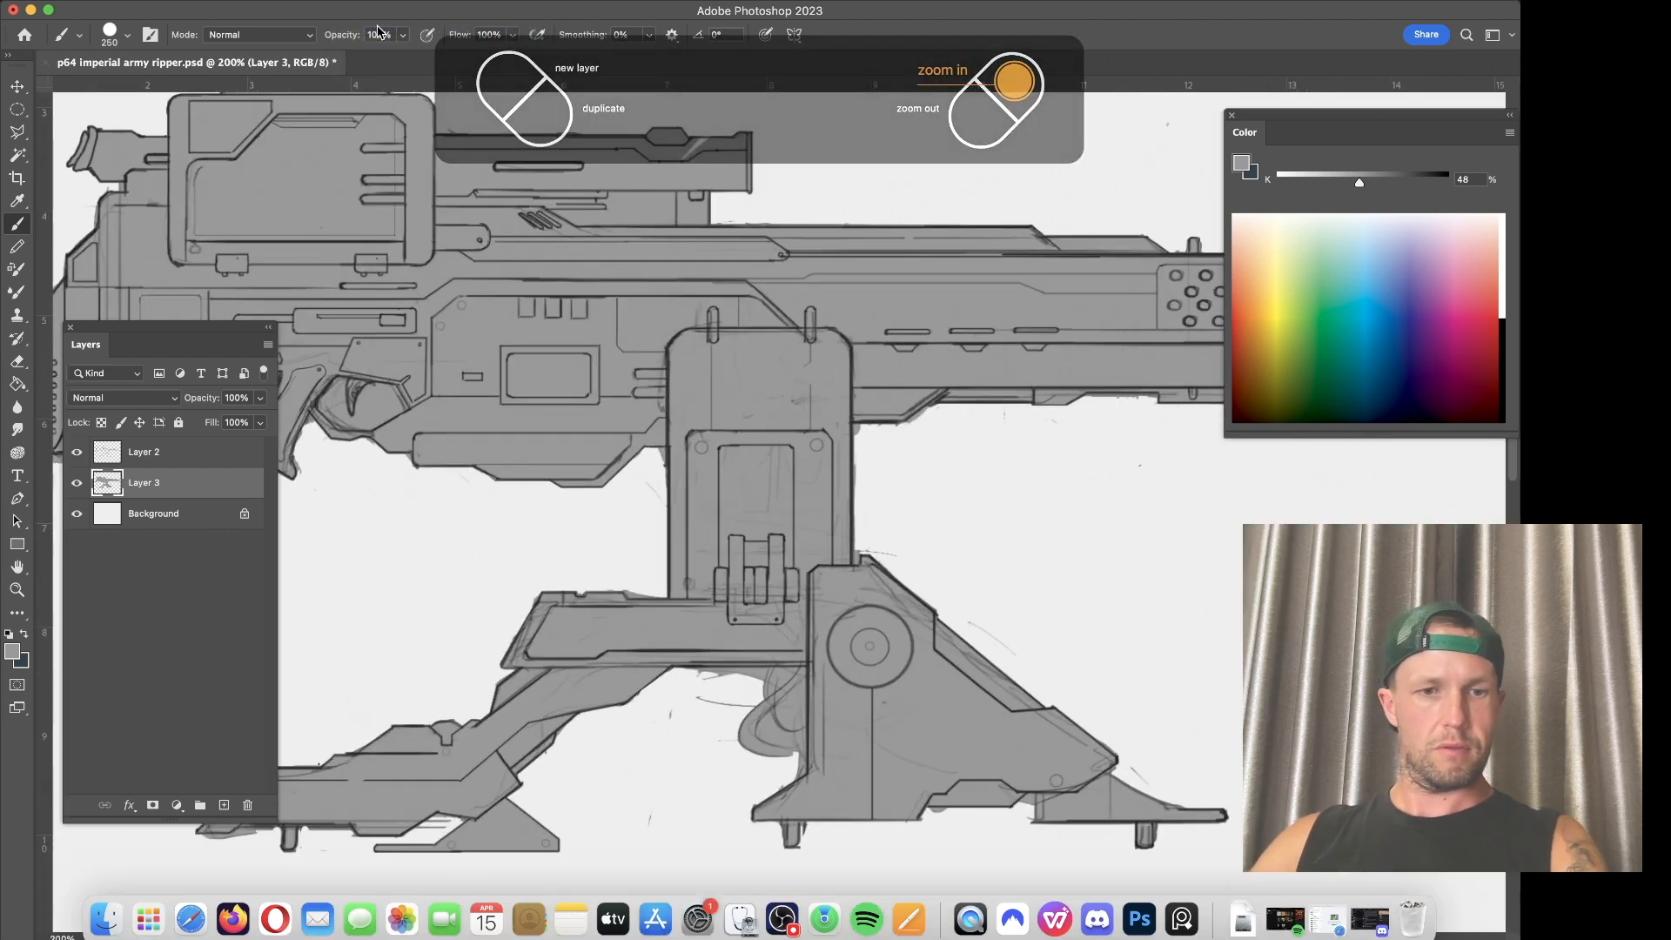
key("e")
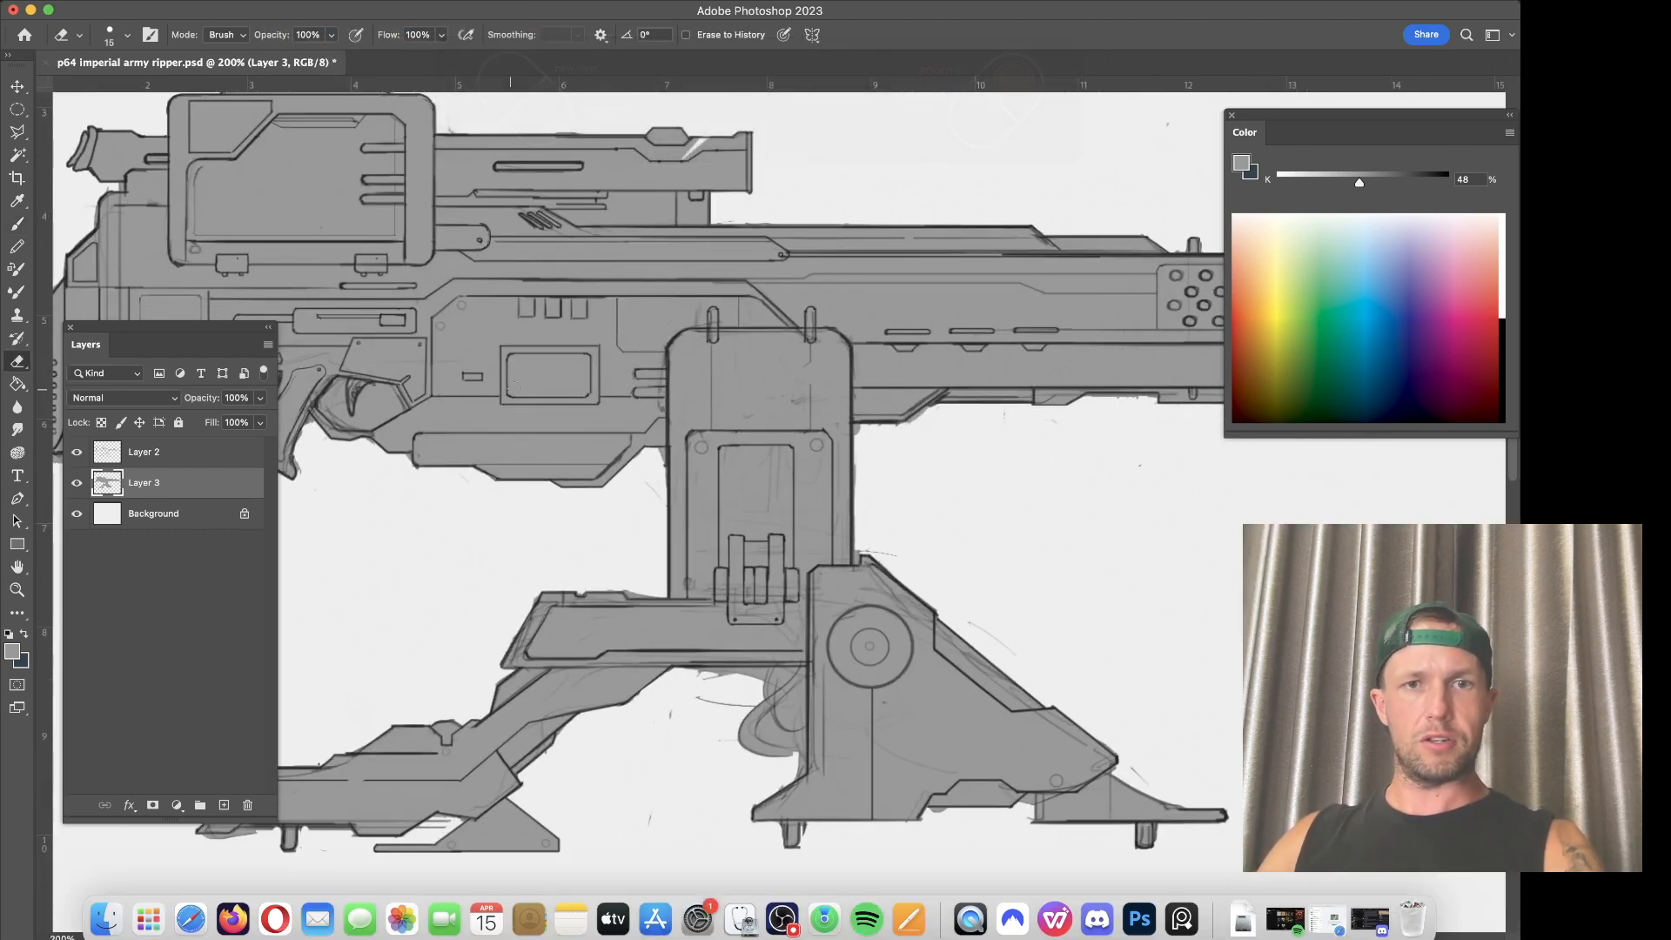
scroll(523, 388, "left", 10)
scroll(541, 358, "left", 6)
scroll(541, 358, "up", 4)
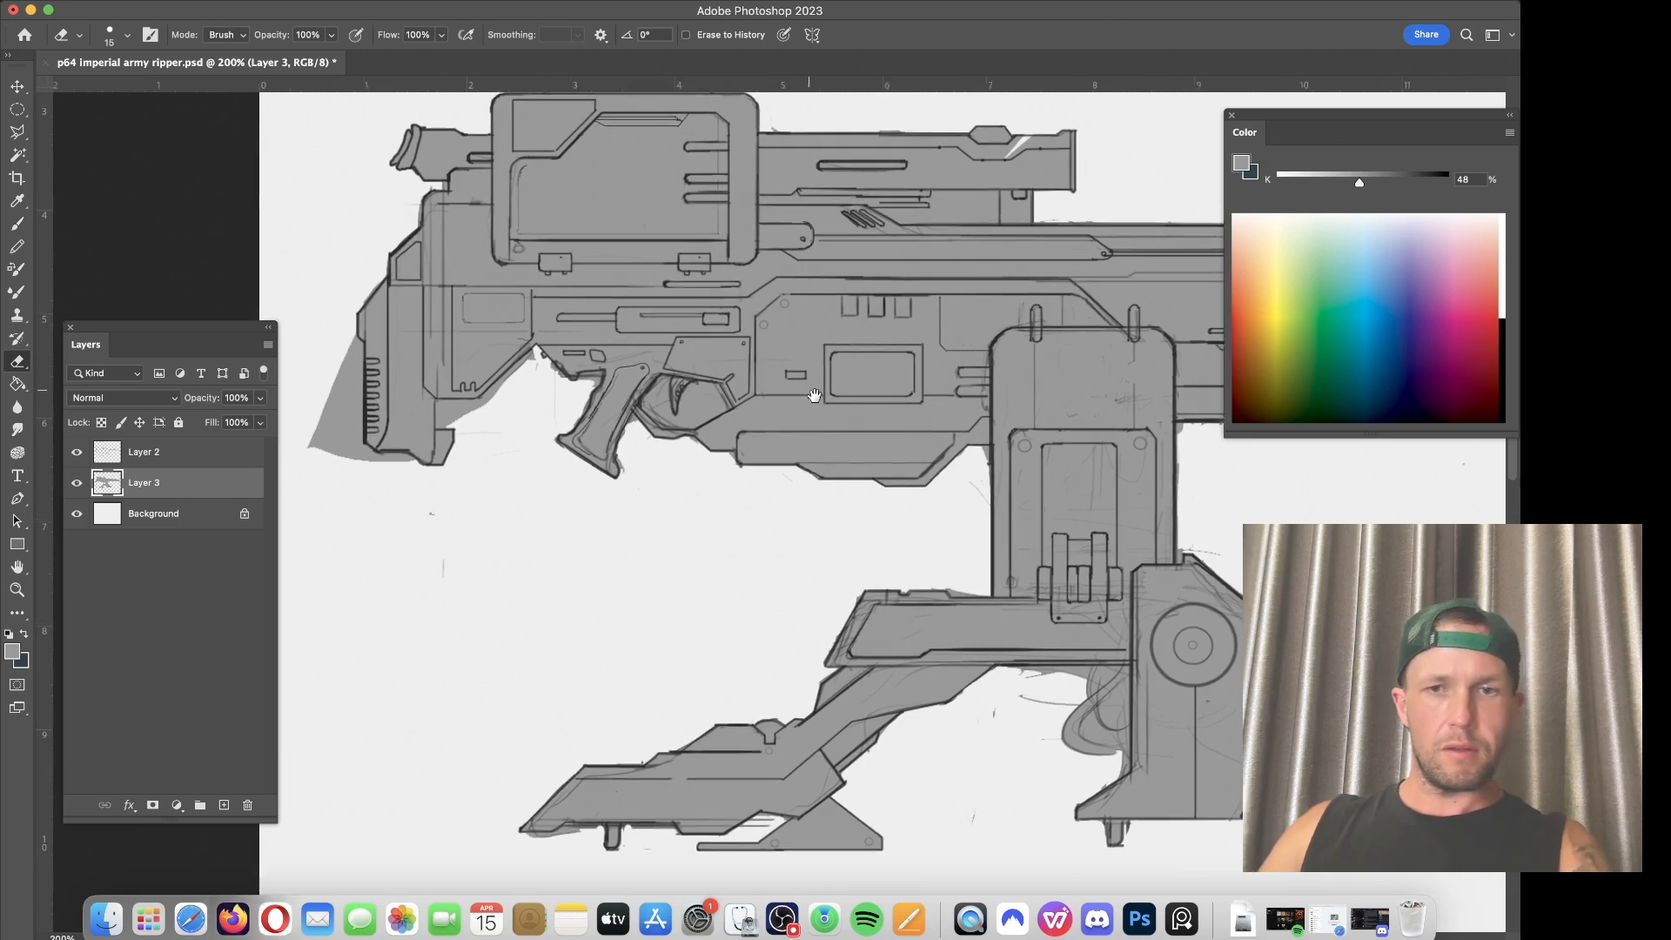
key("bracketright")
key("bracketright")
key("bracketright")
mouse_move(474, 513)
left_mouse_down()
mouse_move(478, 561)
mouse_move(492, 462)
mouse_move(485, 642)
left_mouse_up()
mouse_move(494, 582)
left_mouse_down()
mouse_move(550, 592)
mouse_move(619, 548)
left_mouse_up()
key("bracketleft")
key("bracketleft")
key("bracketleft")
key("bracketleft")
mouse_move(626, 525)
left_mouse_down()
mouse_move(590, 538)
mouse_move(642, 521)
left_mouse_up()
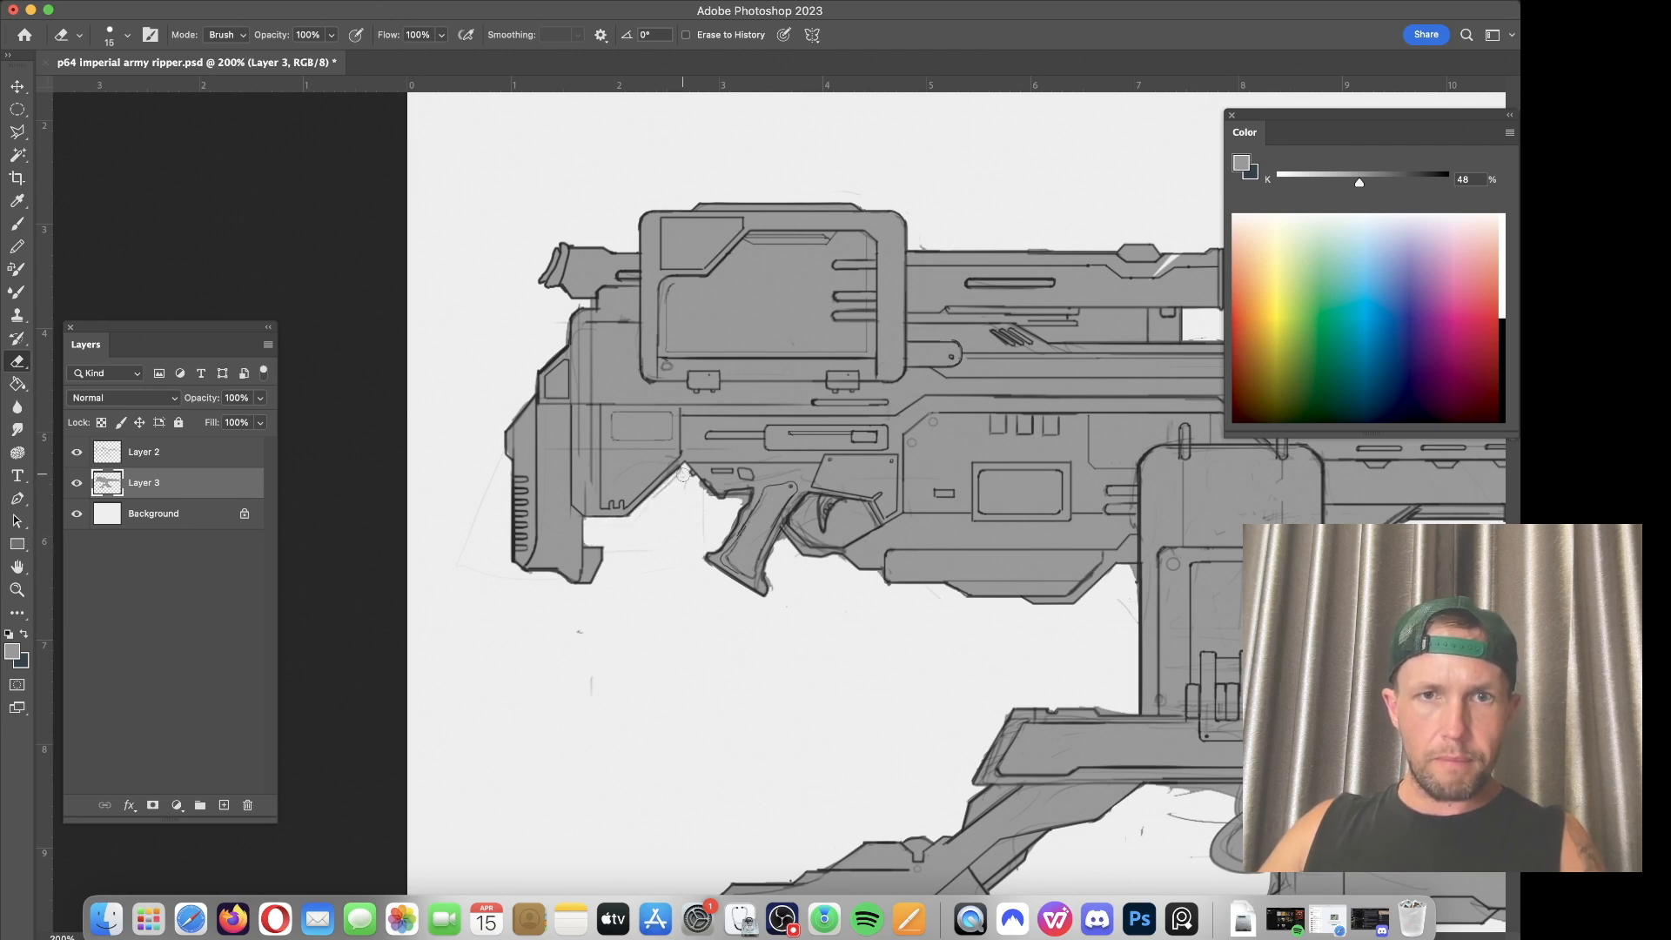
Step: Erase the grey spill beside the mount column and inside the loose cable loops behind the mount's leg
left_click_drag(1061, 520, 696, 338)
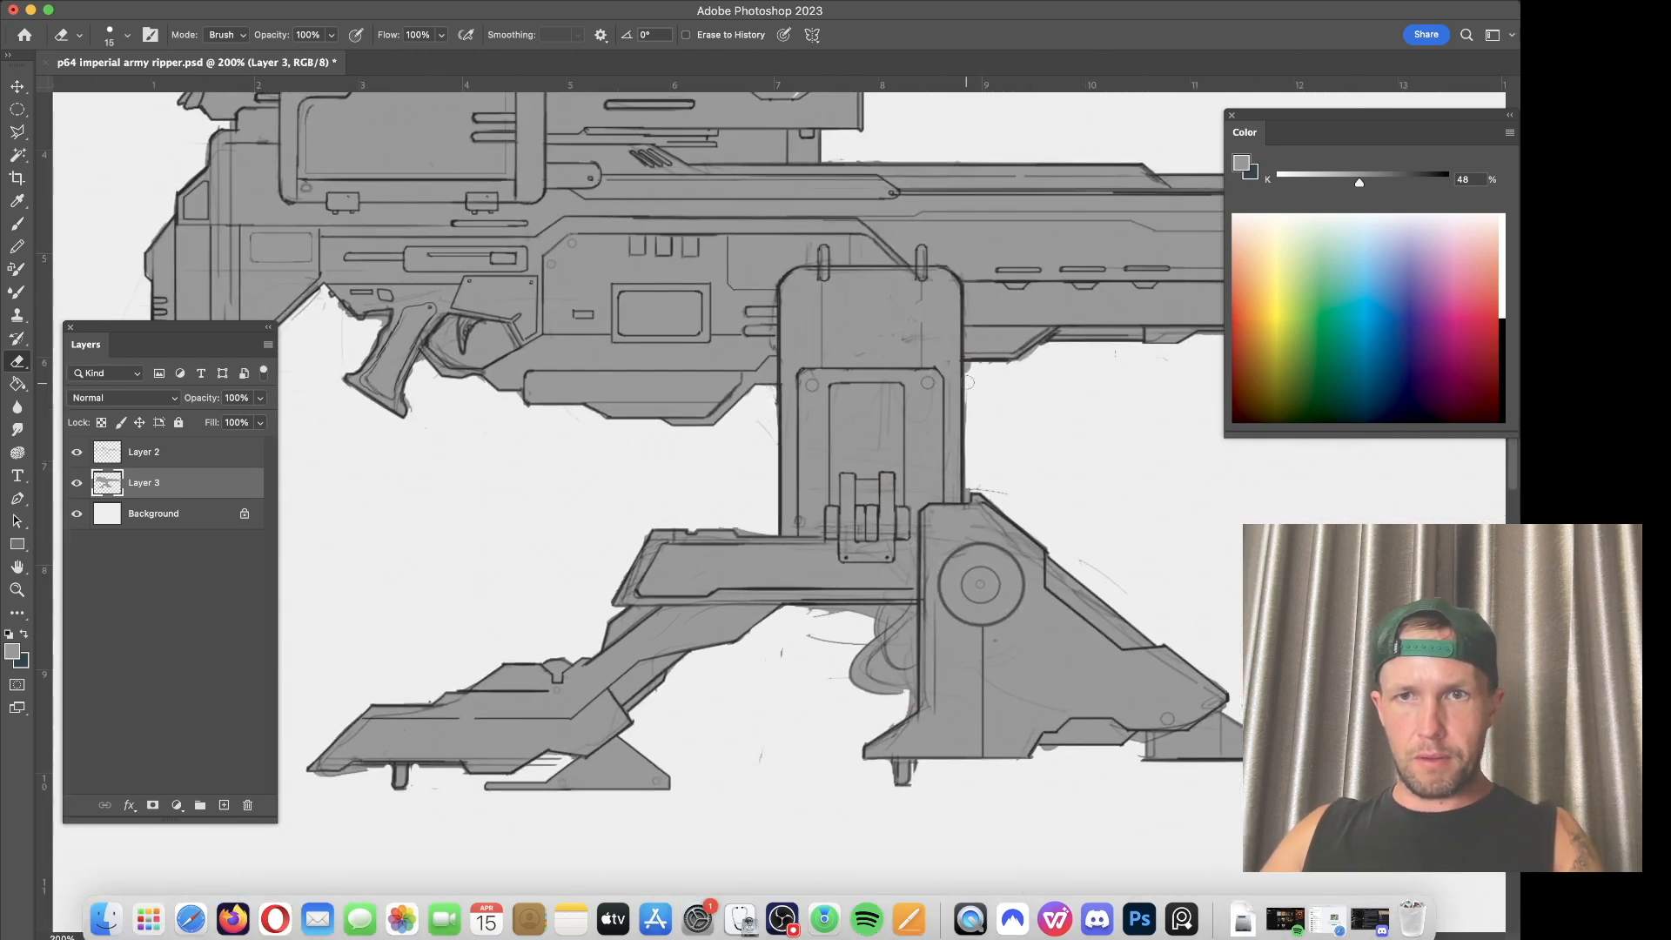
left_click_drag(1028, 357, 1044, 349)
left_click_drag(949, 435, 1041, 276)
left_click_drag(882, 452, 1001, 450)
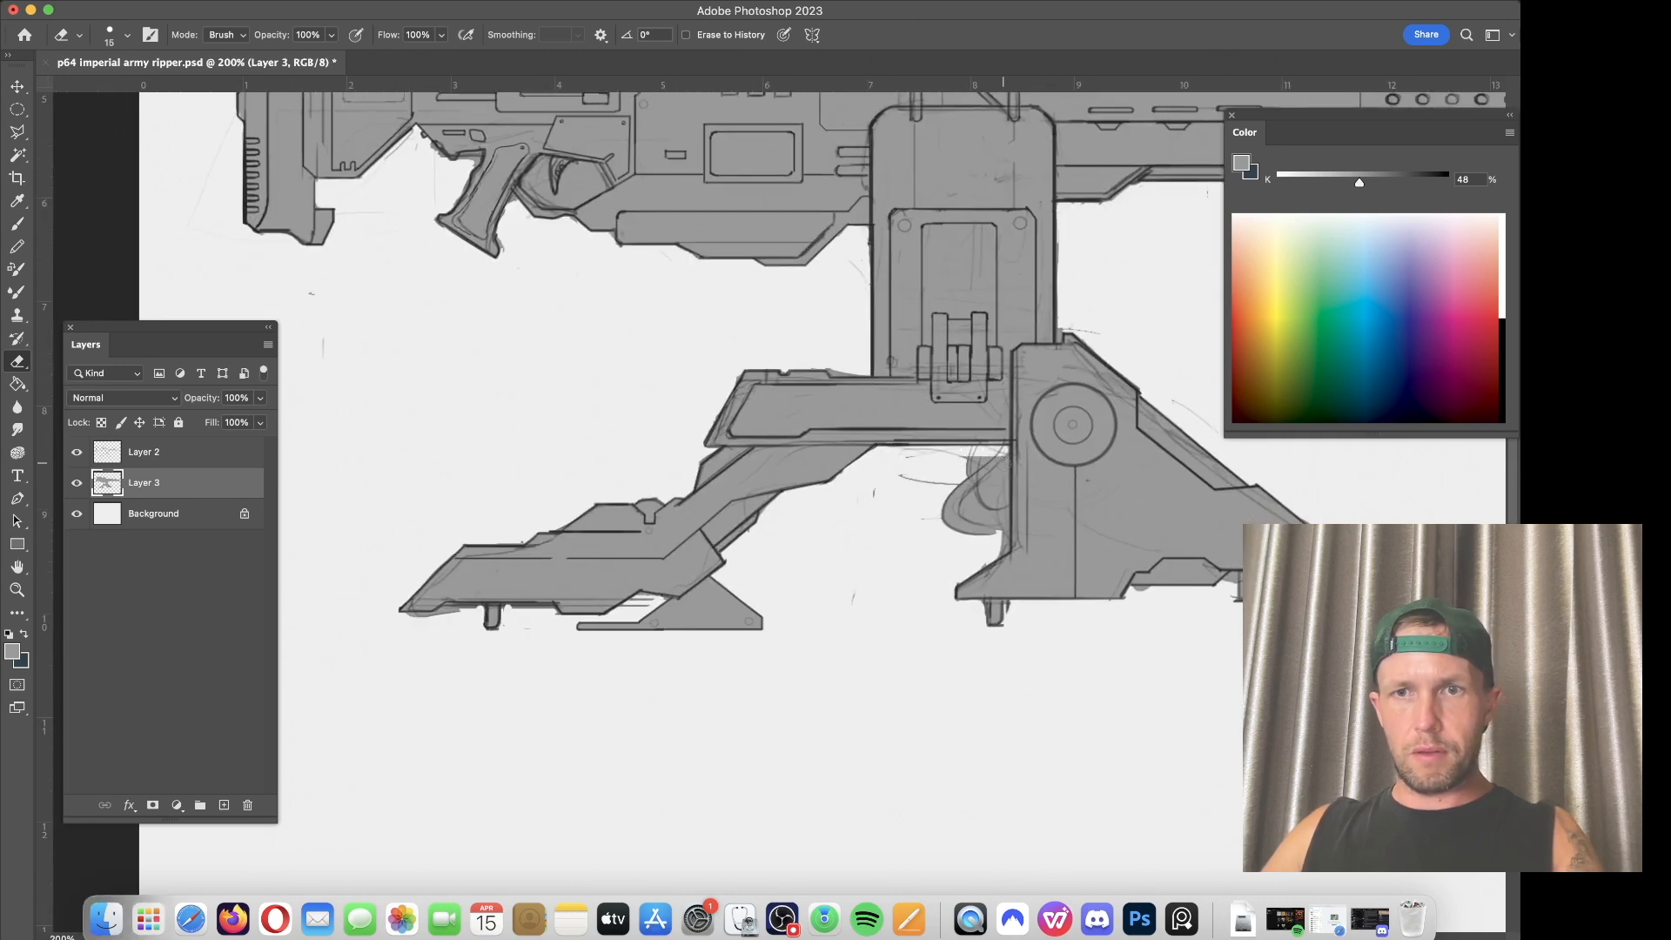
mouse_move(984, 546)
left_mouse_down()
mouse_move(963, 486)
mouse_move(975, 468)
left_mouse_up()
left_click_drag(964, 540, 993, 495)
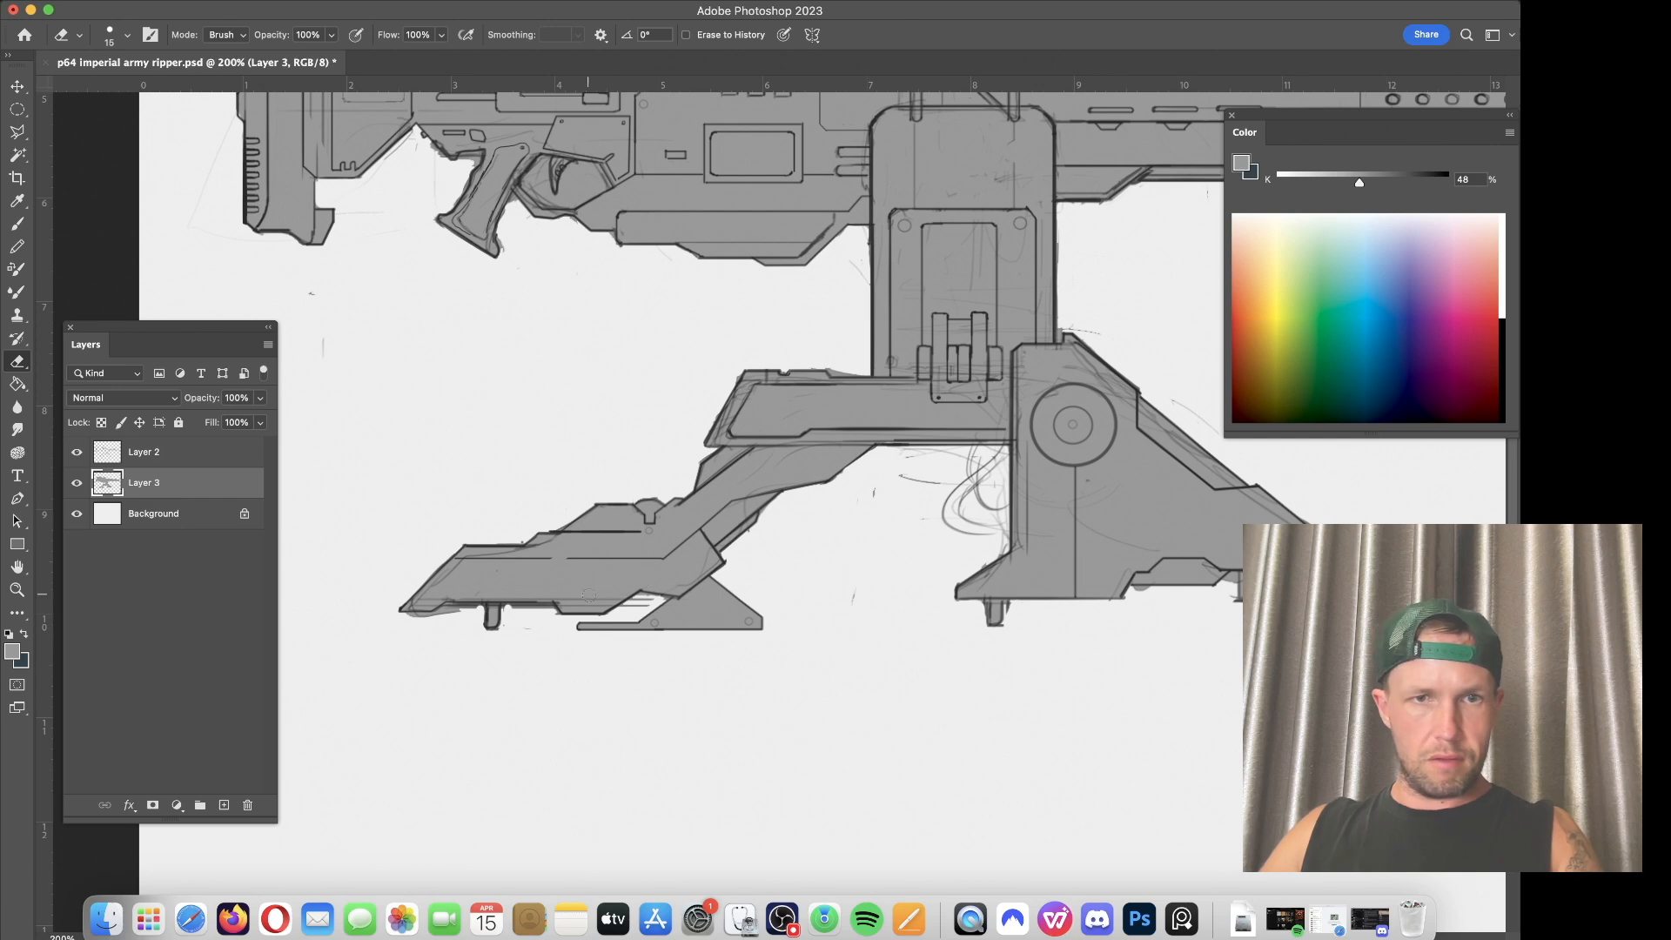
Step: Erase the grey spill beneath the mount's rear foot and check the remaining outer edges of the silhouette
left_click_drag(440, 615, 399, 622)
left_click_drag(942, 500, 475, 537)
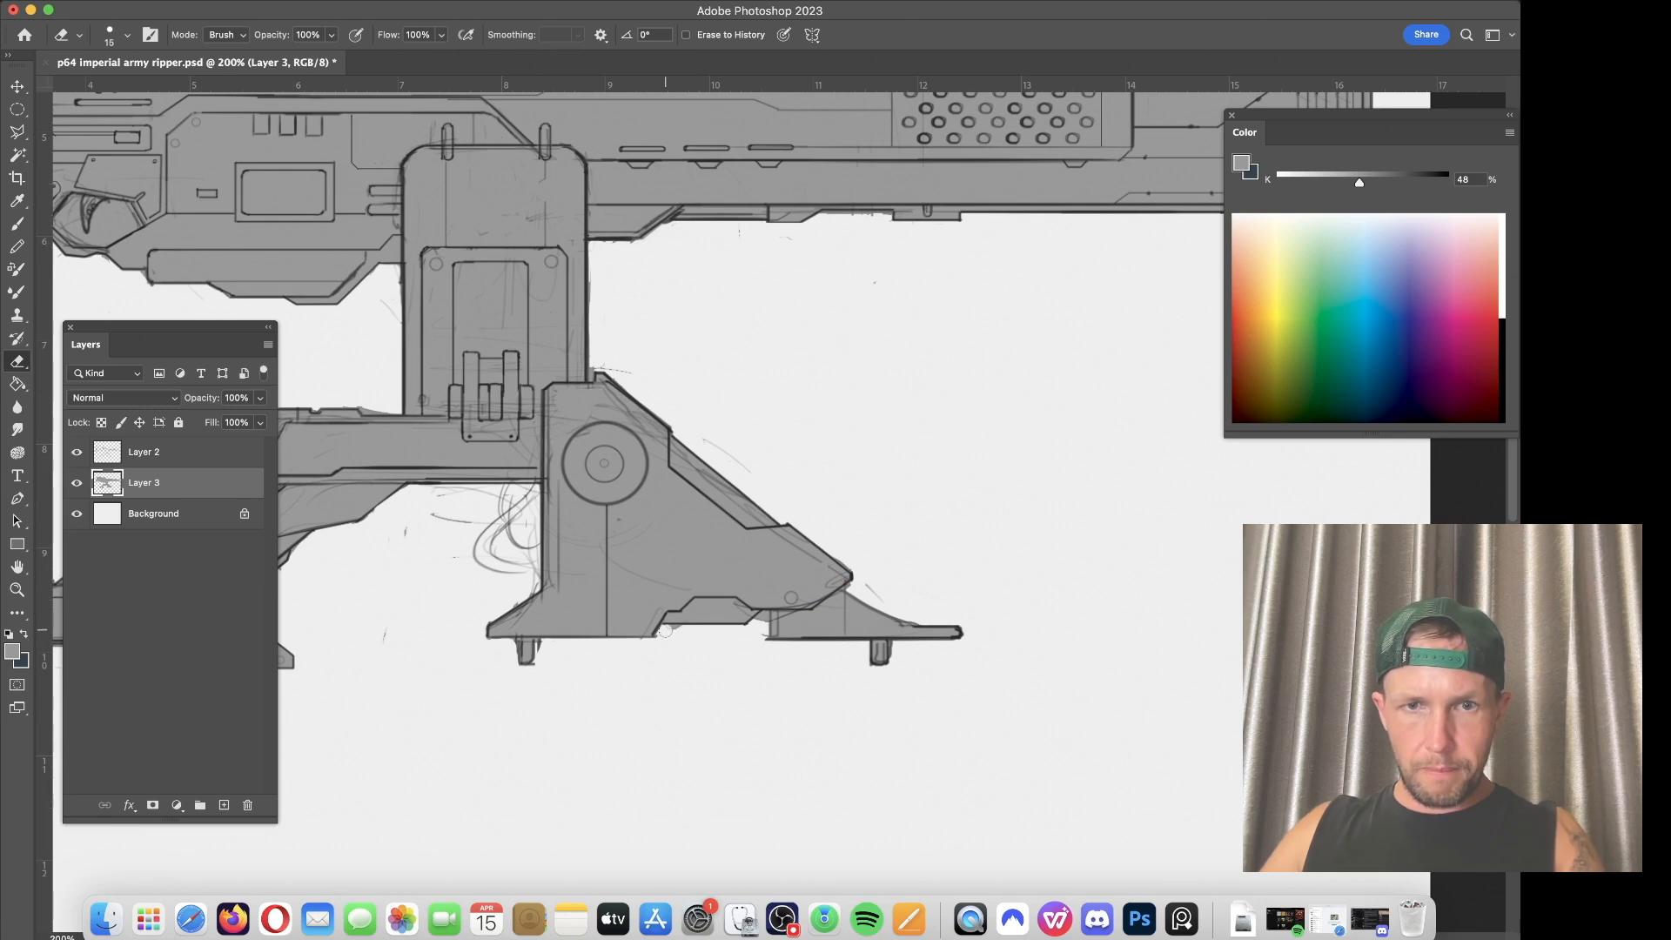
scroll(702, 637, "up", 5)
scroll(702, 636, "right", 2)
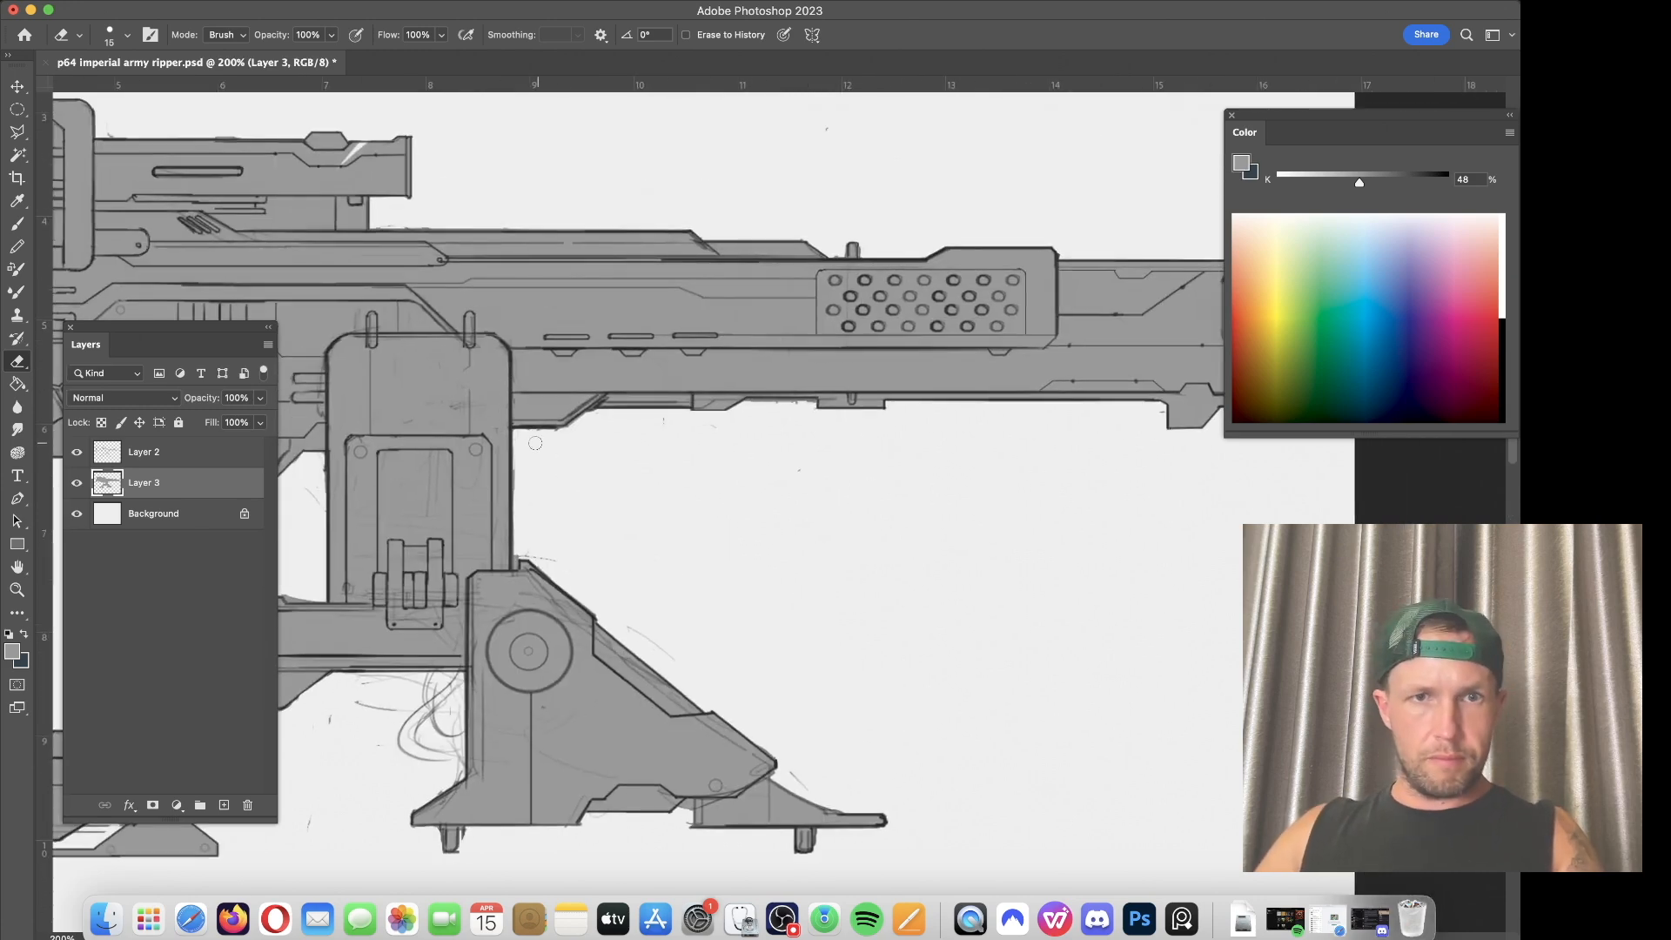
scroll(662, 413, "down", 5)
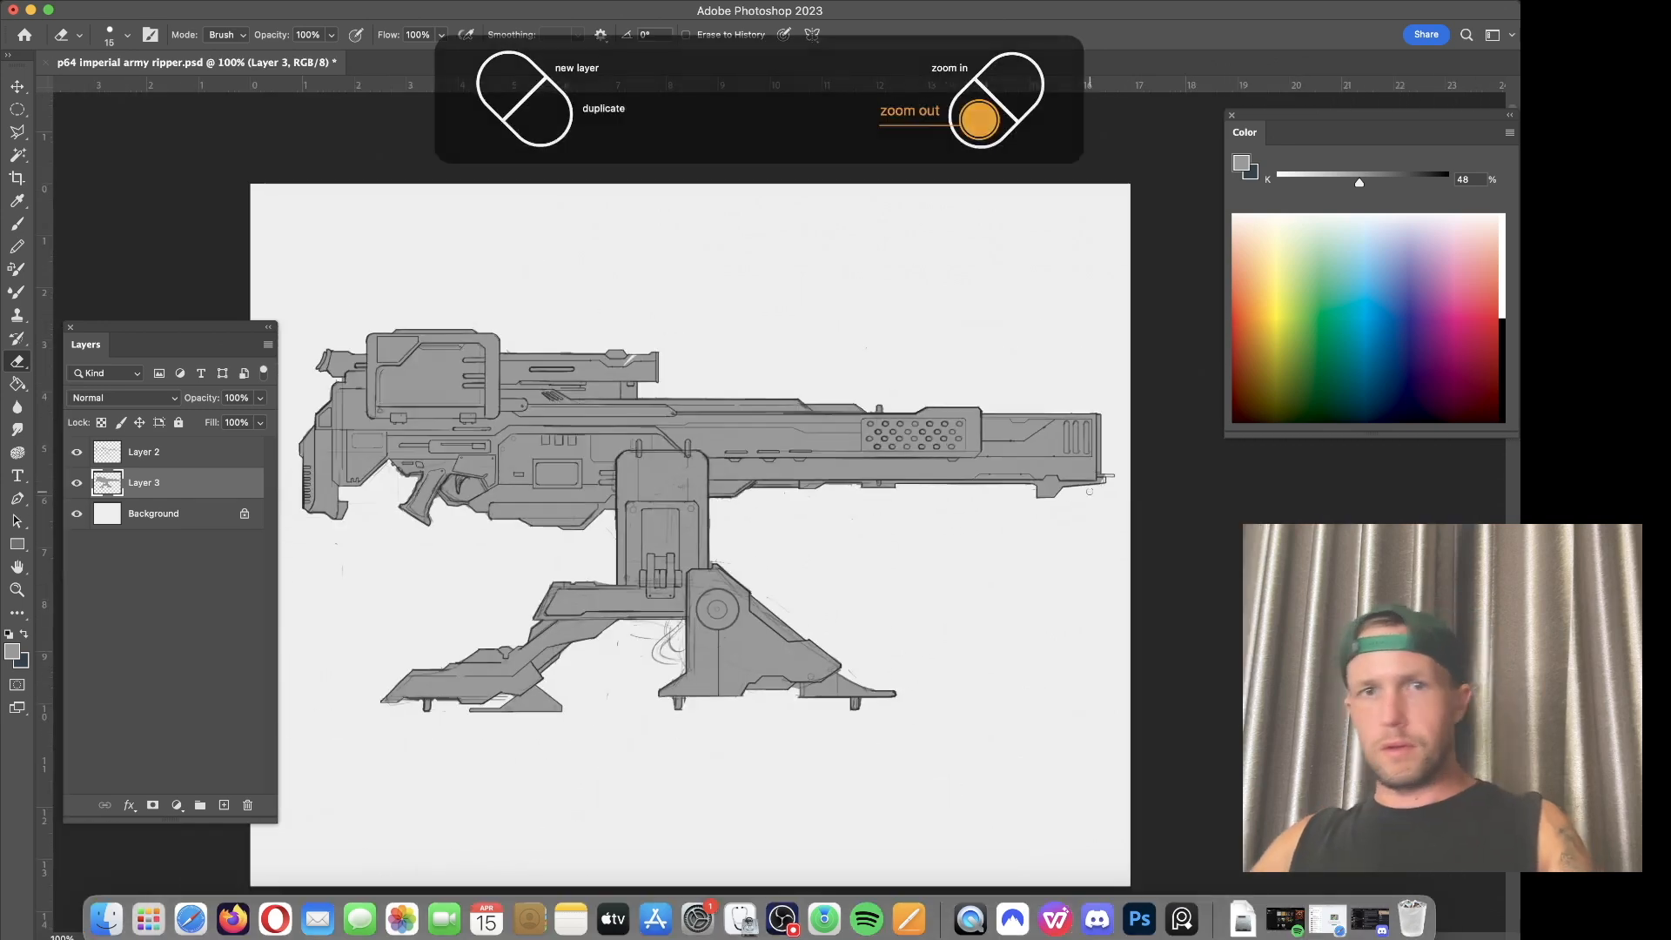
scroll(691, 534, "down", 1)
left_click(213, 9)
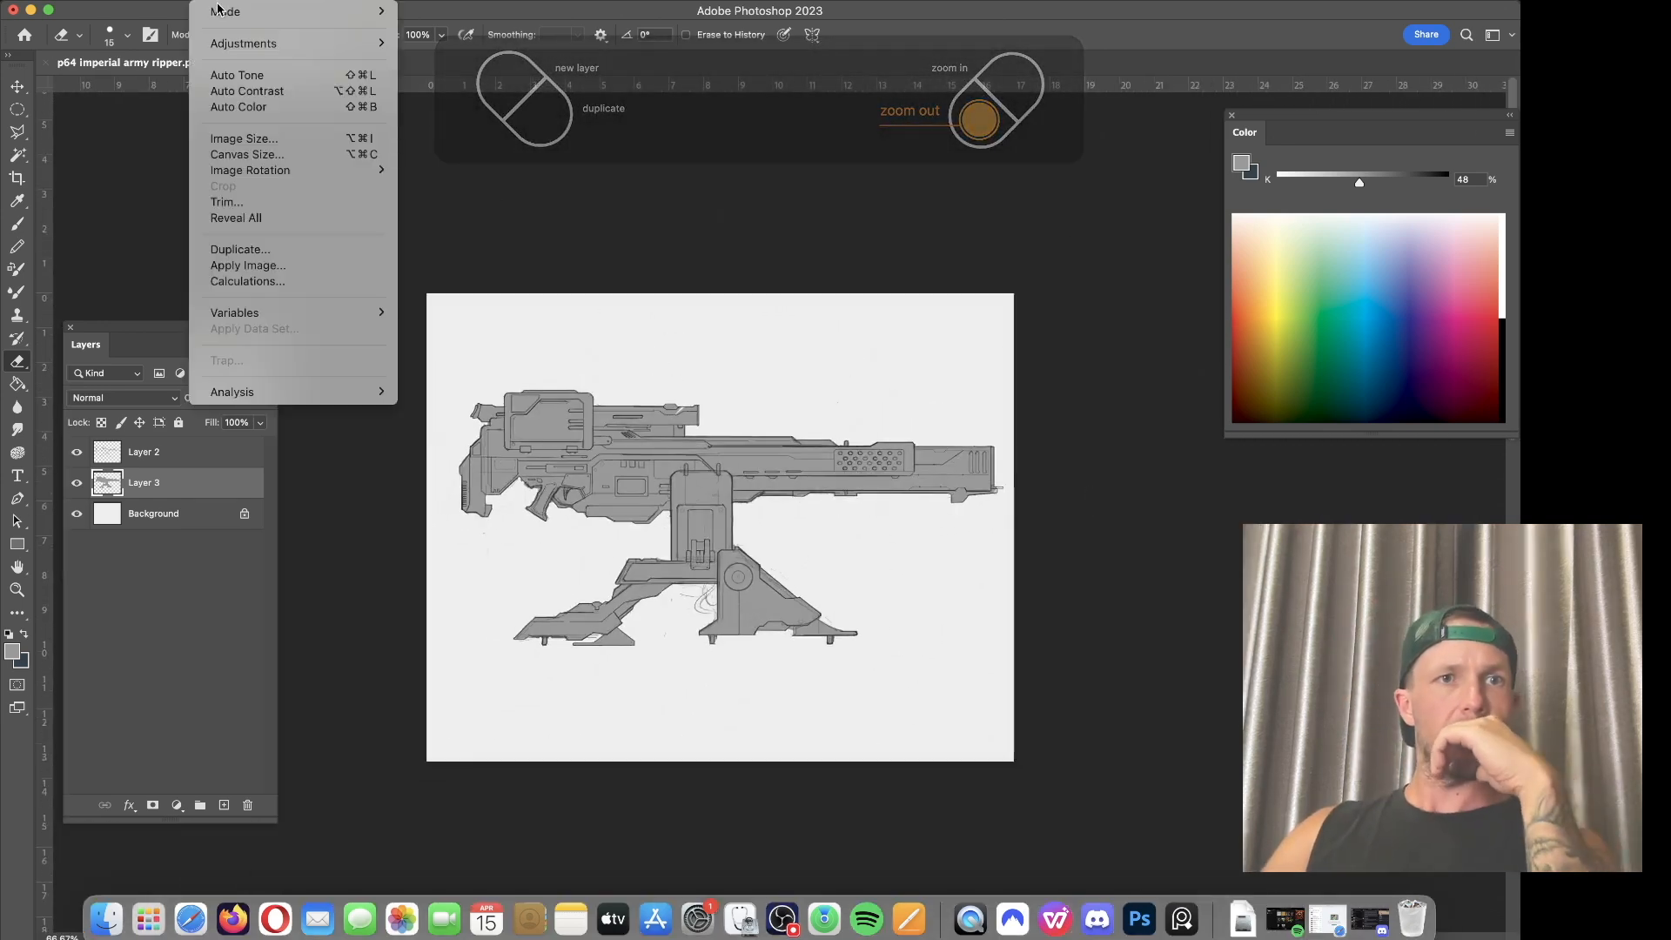
mouse_move(240, 47)
left_click(734, 224)
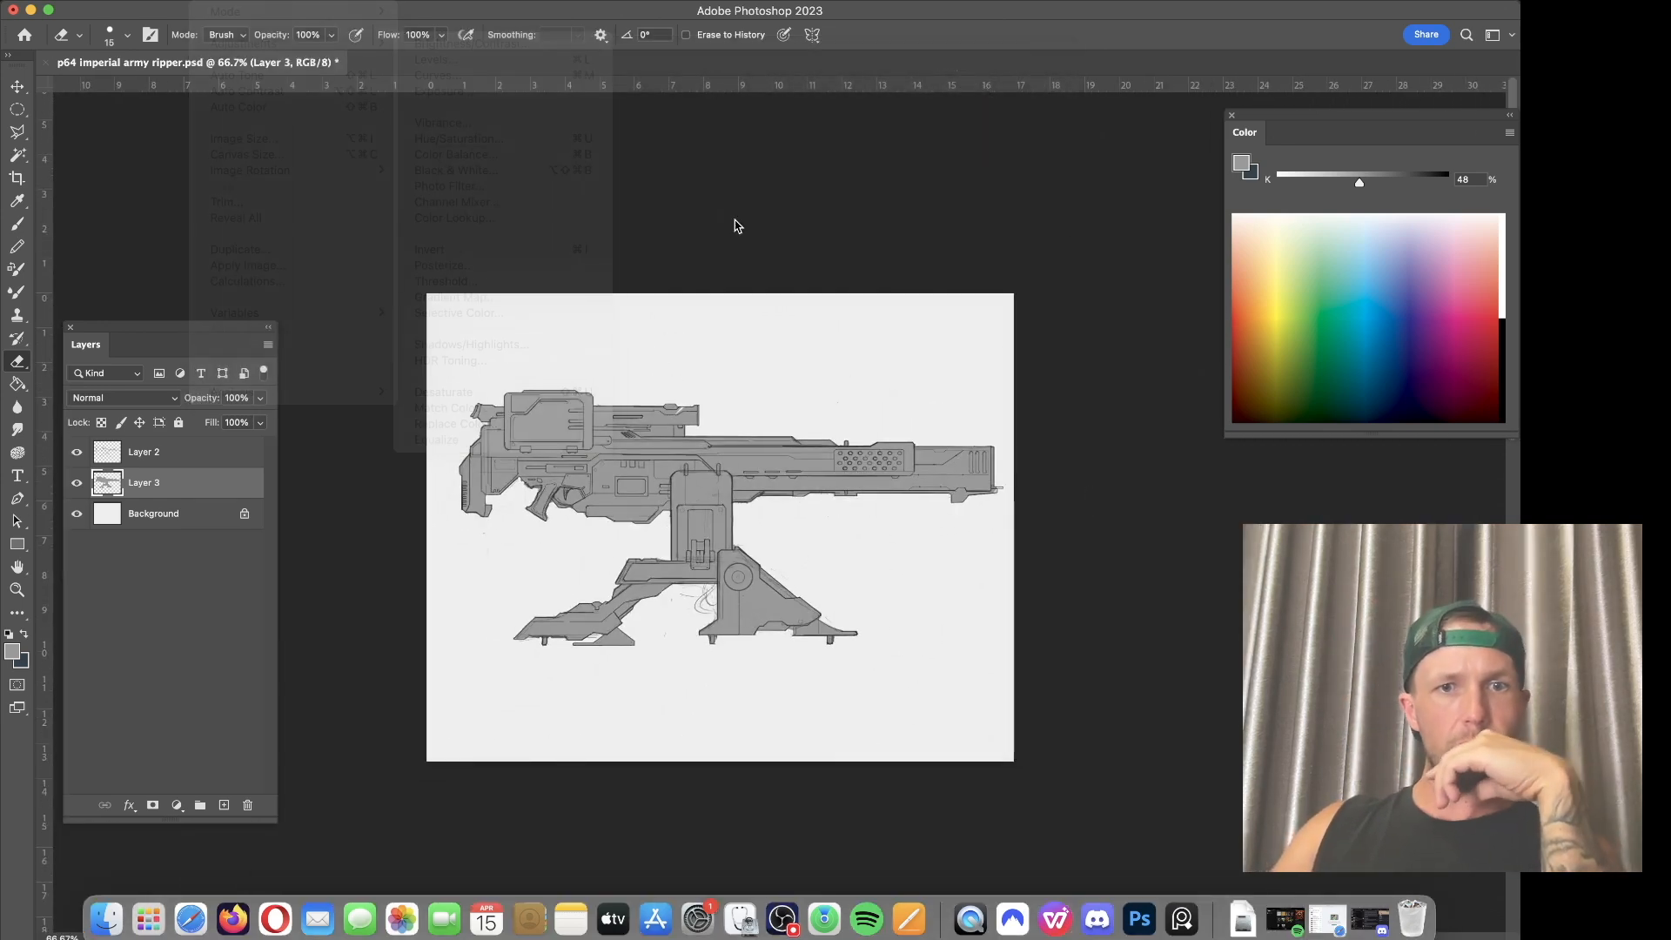
Step: Erase the grey inside the trigger guard around the trigger and along the pistol grip's edges with a small eraser
key("super+plus")
key("super+plus")
key("super+plus")
key("super+plus")
left_click_drag(661, 549, 1157, 600)
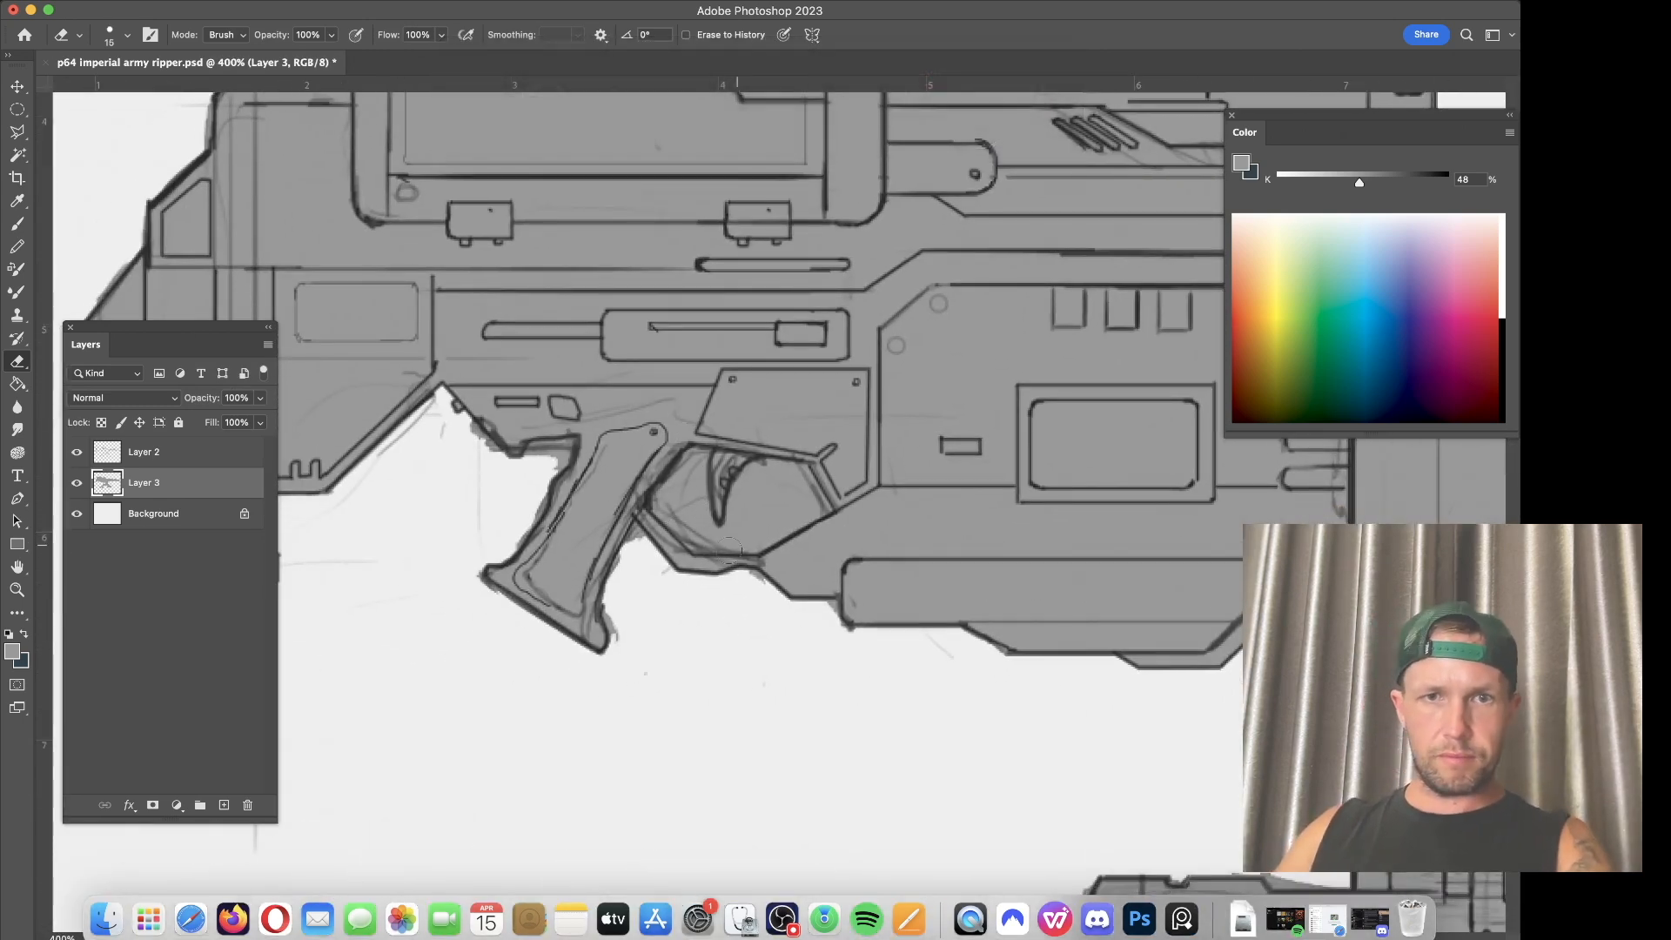
key("bracketleft")
mouse_move(679, 509)
left_mouse_down()
mouse_move(692, 488)
mouse_move(661, 501)
mouse_move(684, 478)
left_mouse_up()
left_click_drag(620, 564, 615, 623)
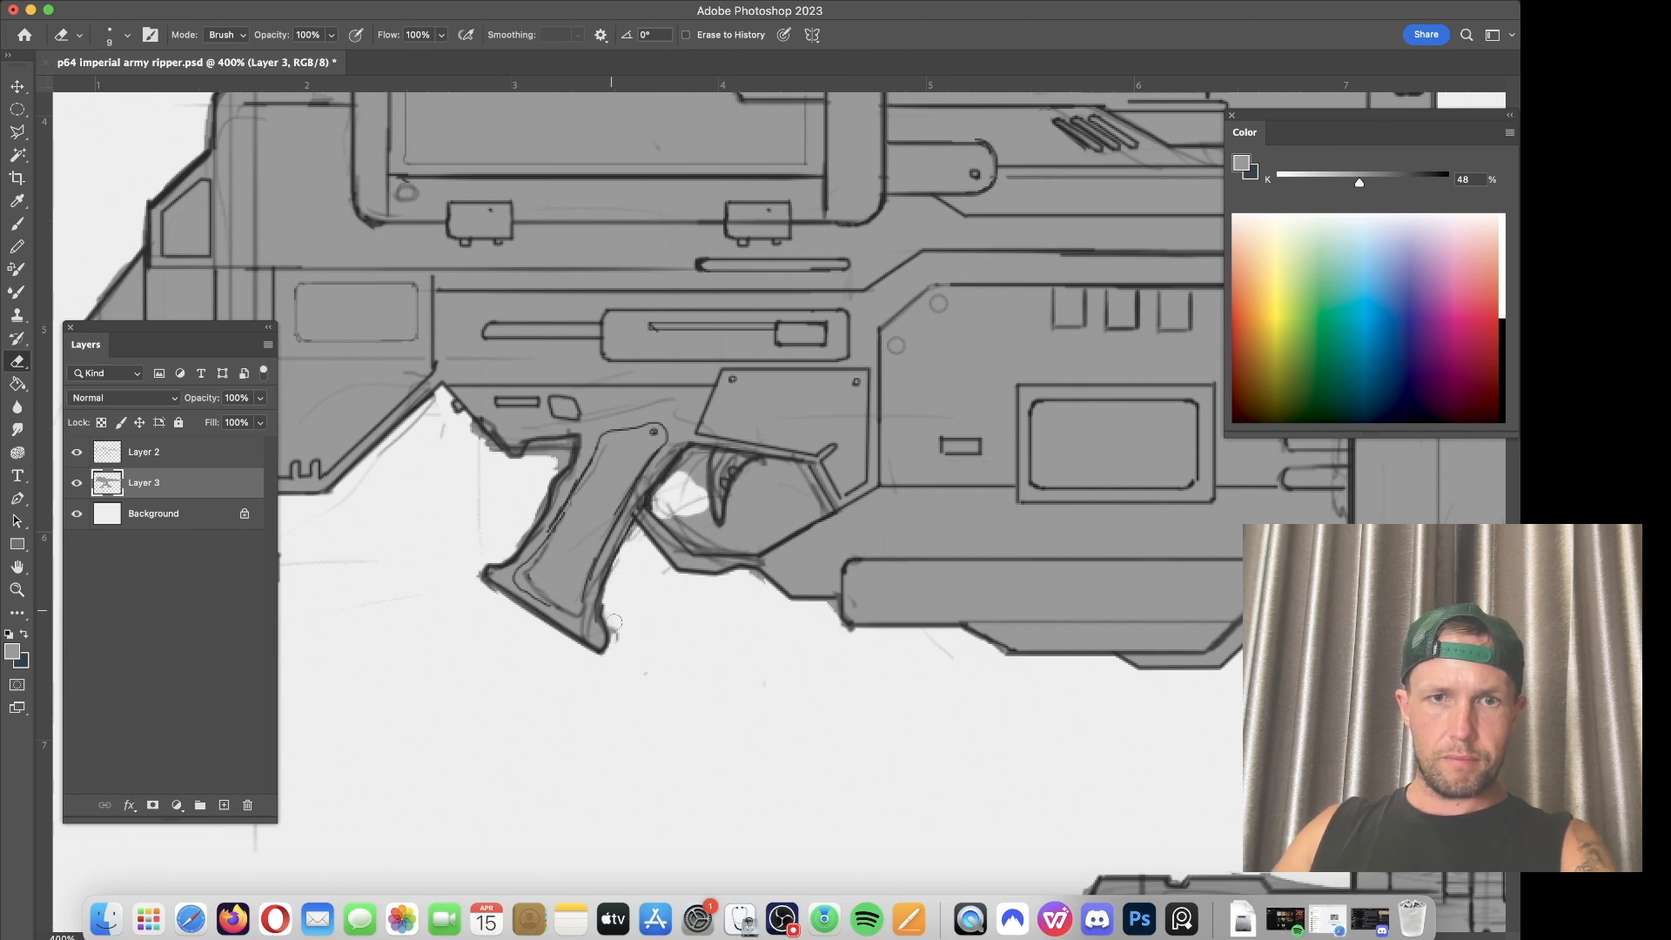
mouse_move(488, 449)
left_mouse_down()
mouse_move(527, 475)
mouse_move(562, 457)
mouse_move(537, 452)
mouse_move(527, 466)
mouse_move(565, 455)
mouse_move(560, 469)
left_mouse_up()
mouse_move(677, 481)
left_mouse_down()
mouse_move(688, 462)
mouse_move(678, 524)
mouse_move(697, 546)
mouse_move(764, 541)
mouse_move(823, 509)
mouse_move(783, 470)
mouse_move(741, 477)
mouse_move(738, 522)
mouse_move(780, 516)
mouse_move(781, 495)
mouse_move(698, 513)
left_mouse_up()
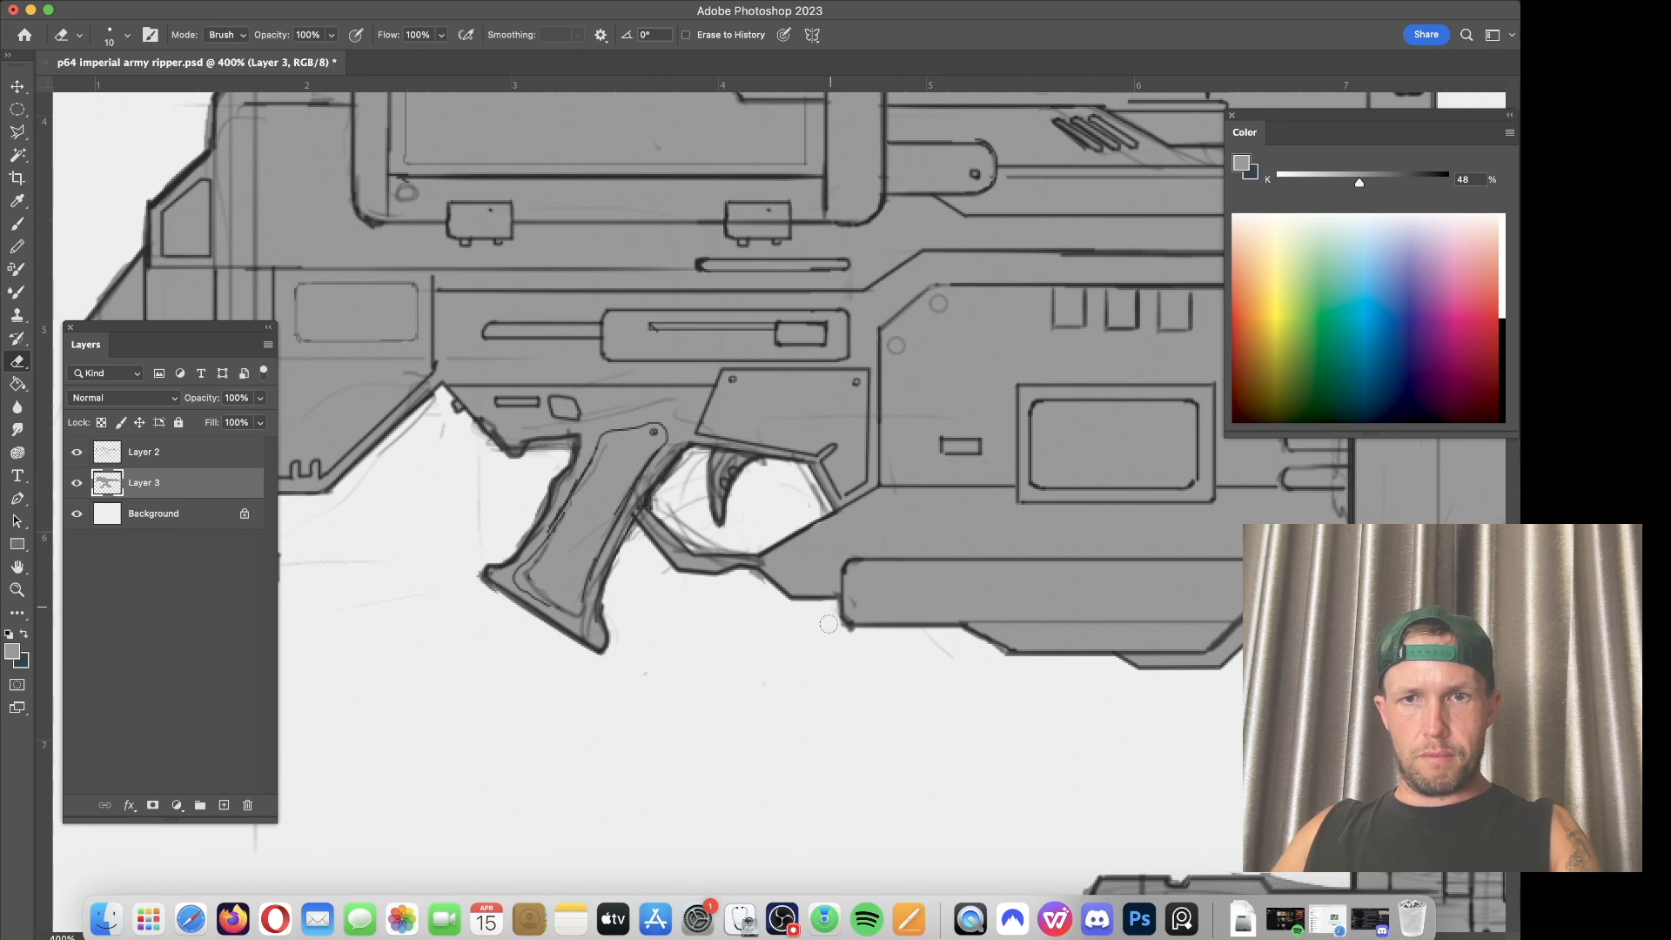
Step: Erase the grey spill along the pistol grip's rear edge and at the stock's upper corner below the scope eyepiece
scroll(844, 618, "left", 5)
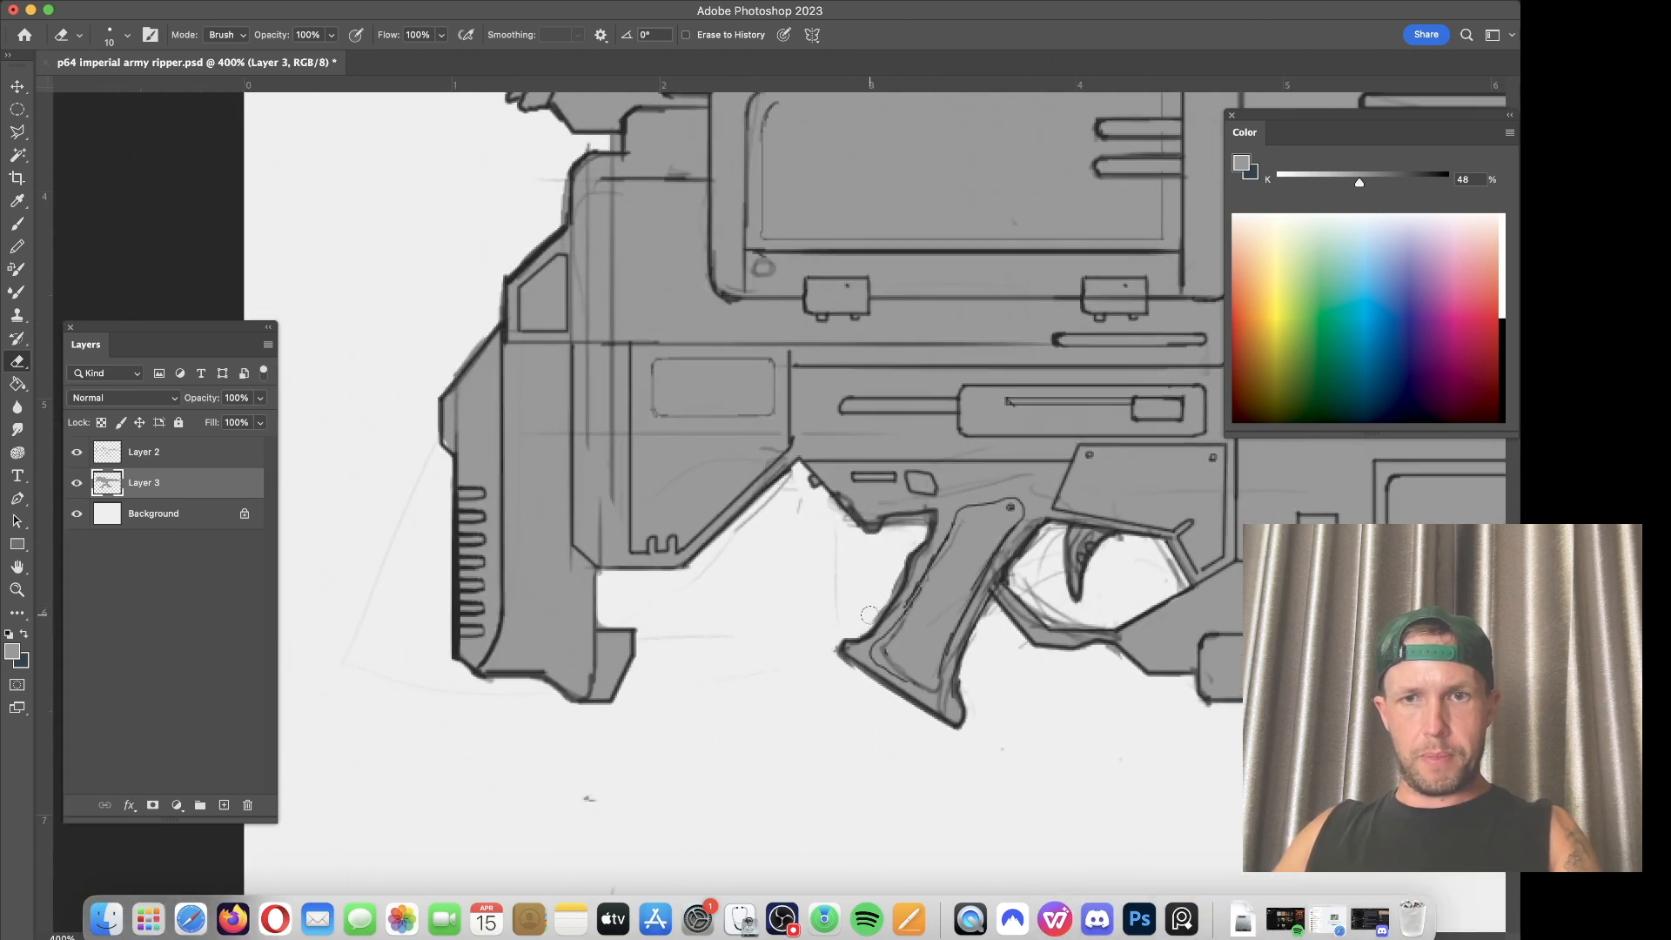
left_click_drag(890, 575, 918, 529)
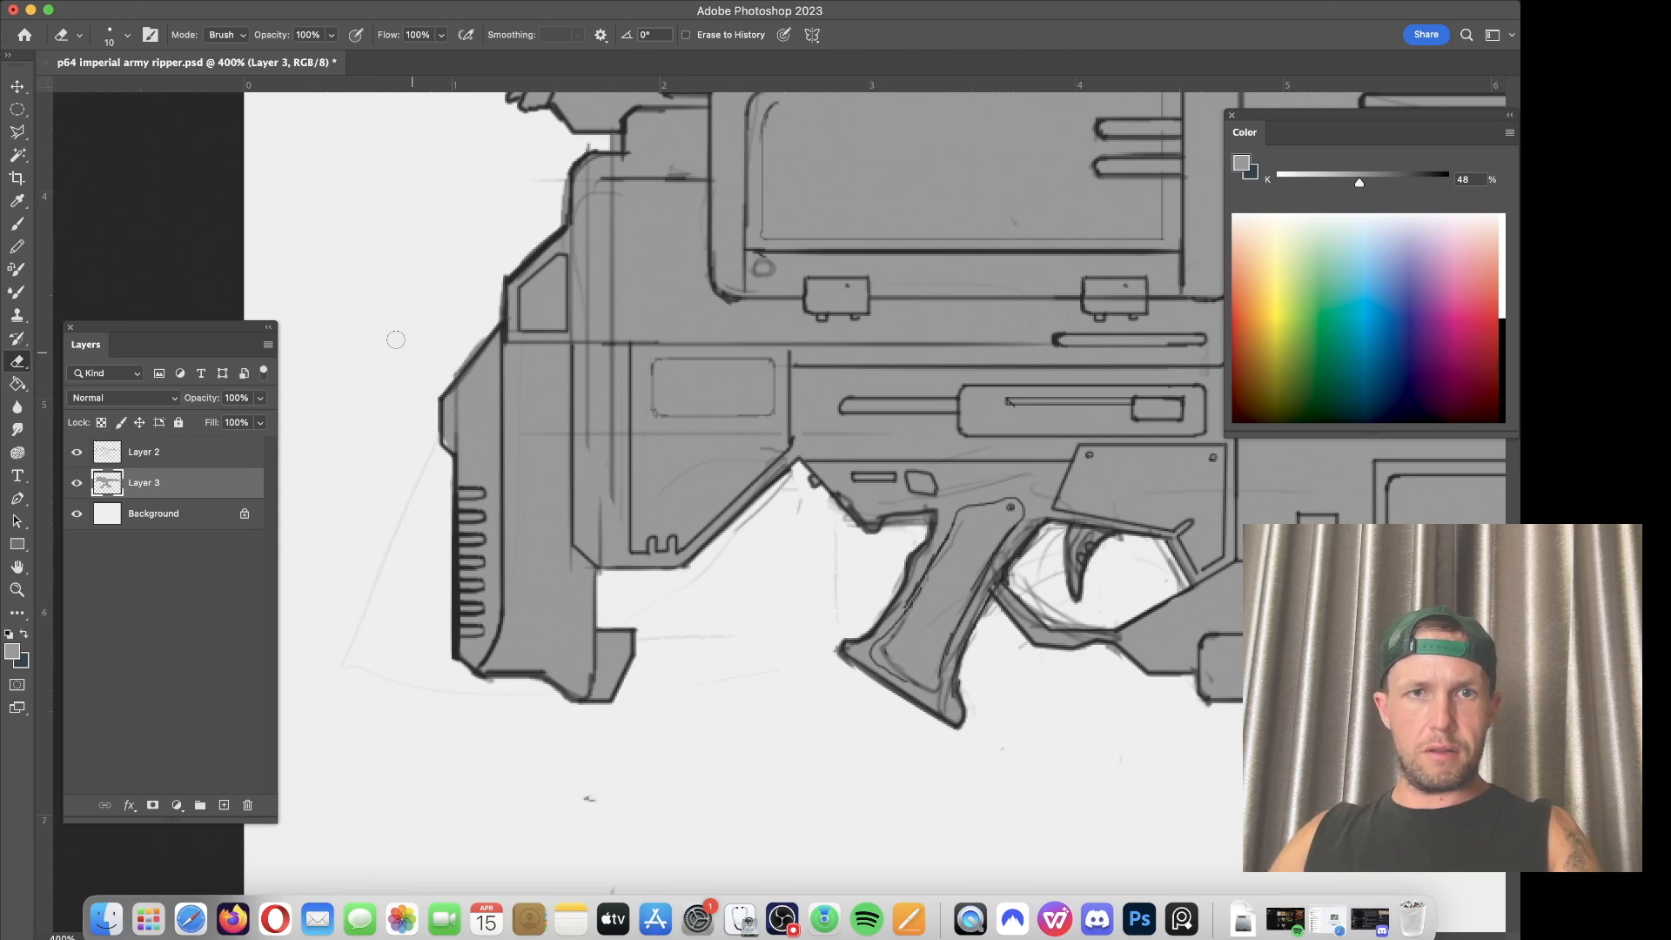
scroll(478, 336, "up", 10)
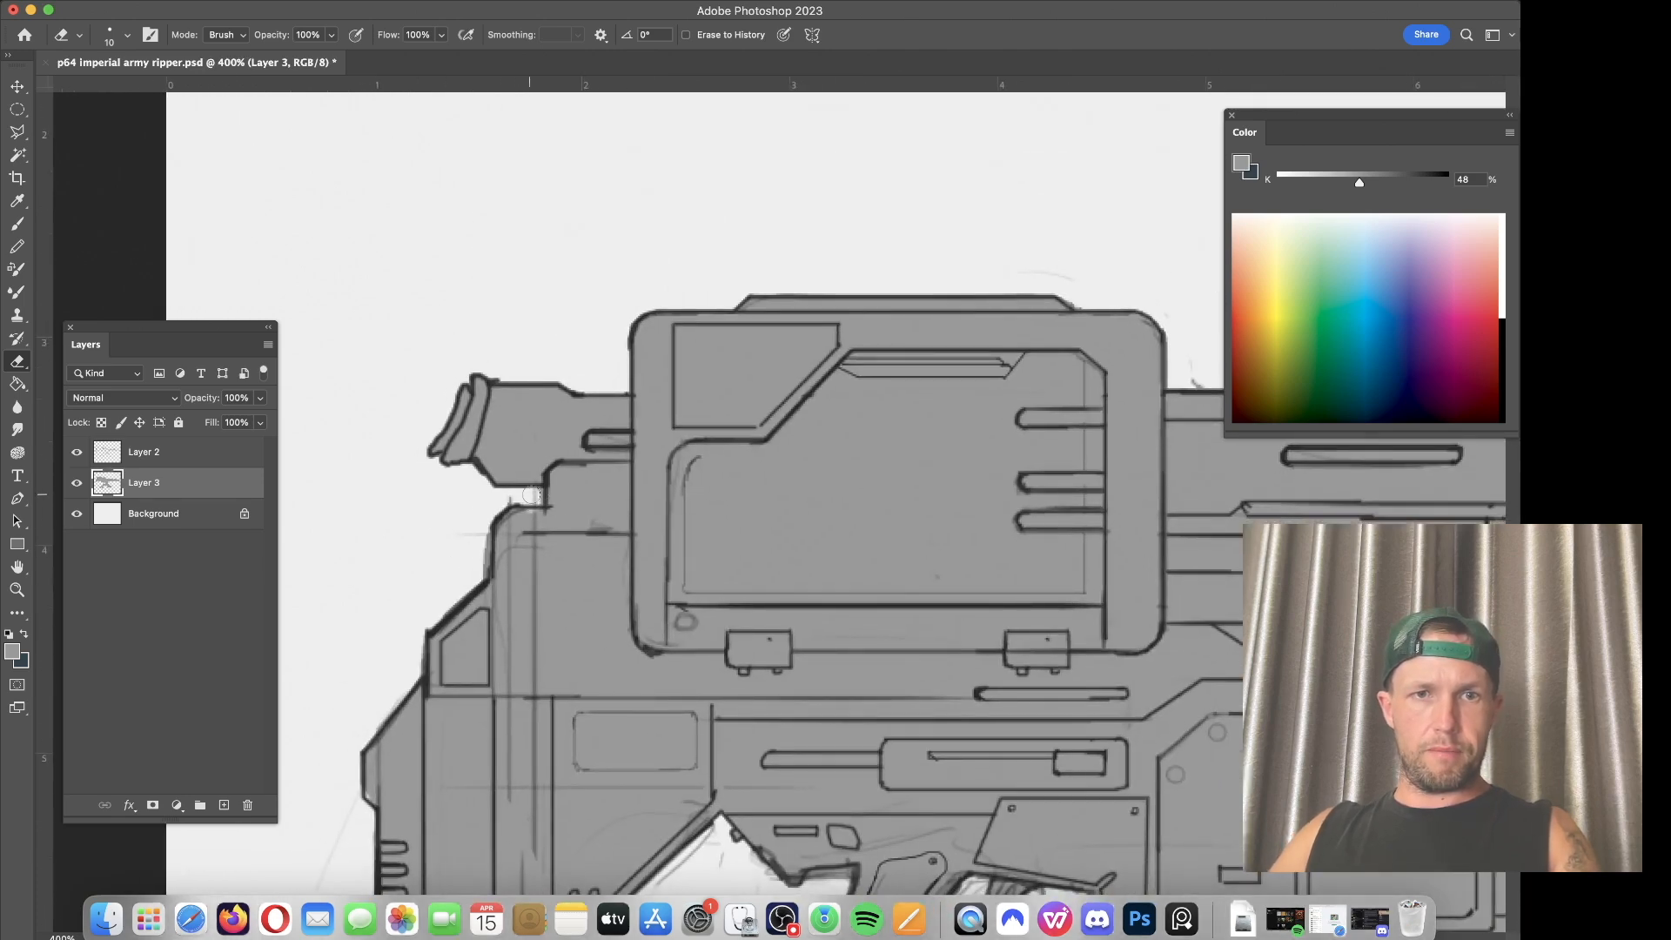
left_click_drag(486, 527, 476, 557)
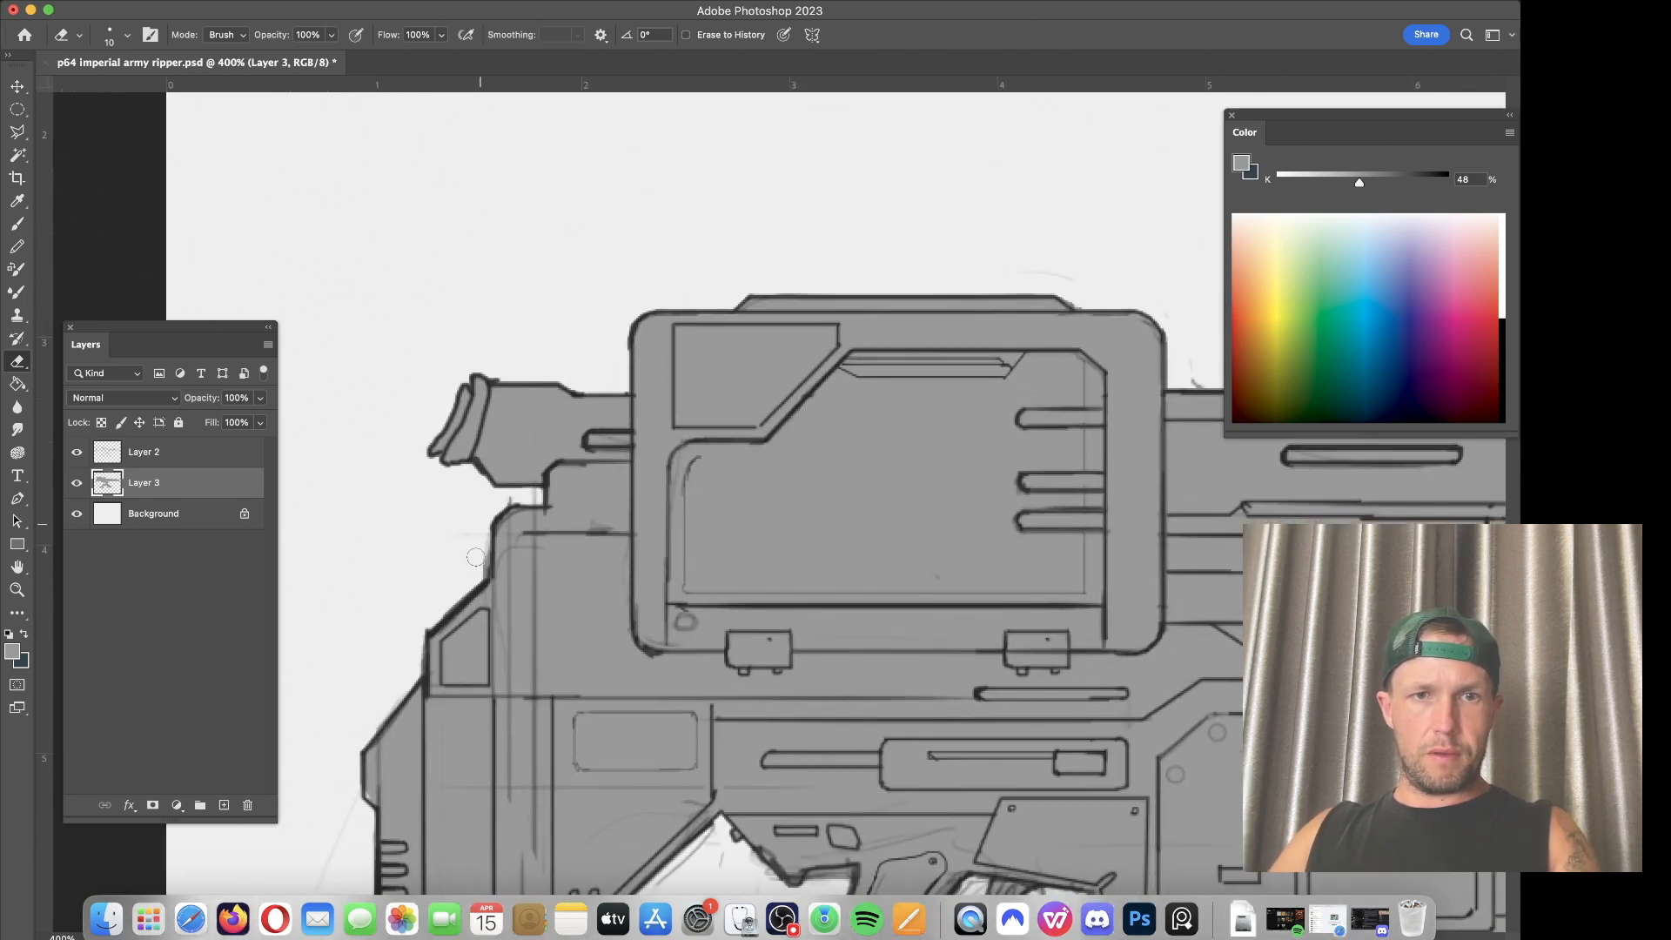
Step: Paint over the unfilled sliver near the scope's front end in the sampled grey with brush size 30
scroll(597, 467, "right", 10)
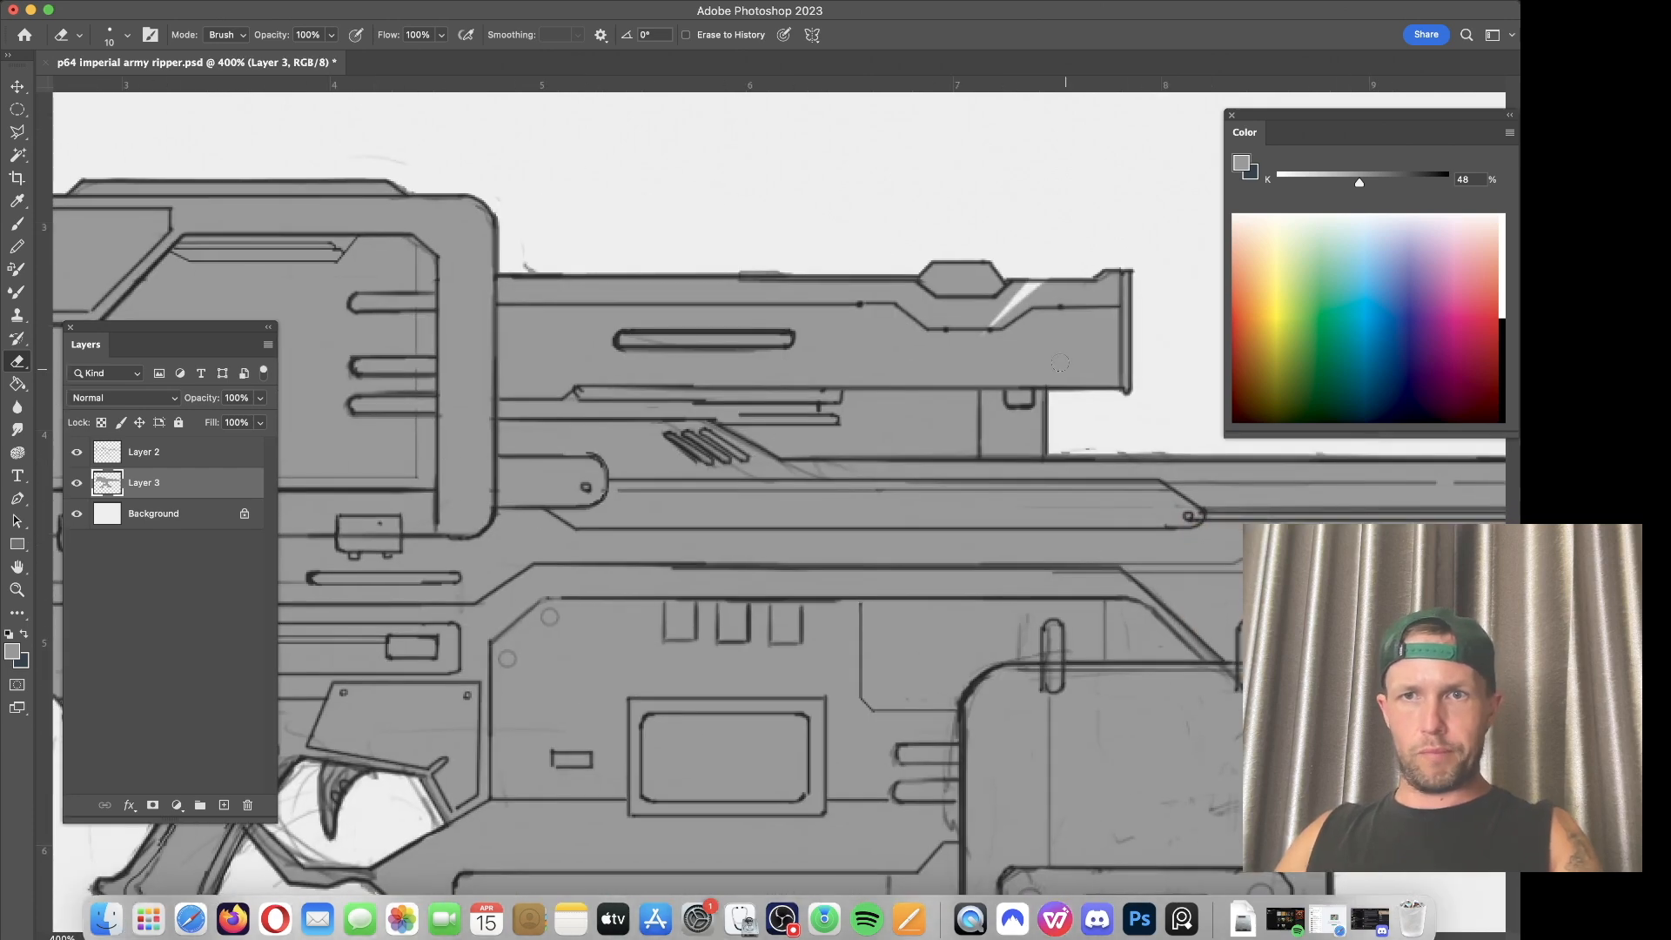
key("b")
left_click(1031, 333, "alt")
key("[")
key("[")
key("[")
key("[")
key("[")
key("[")
key("[")
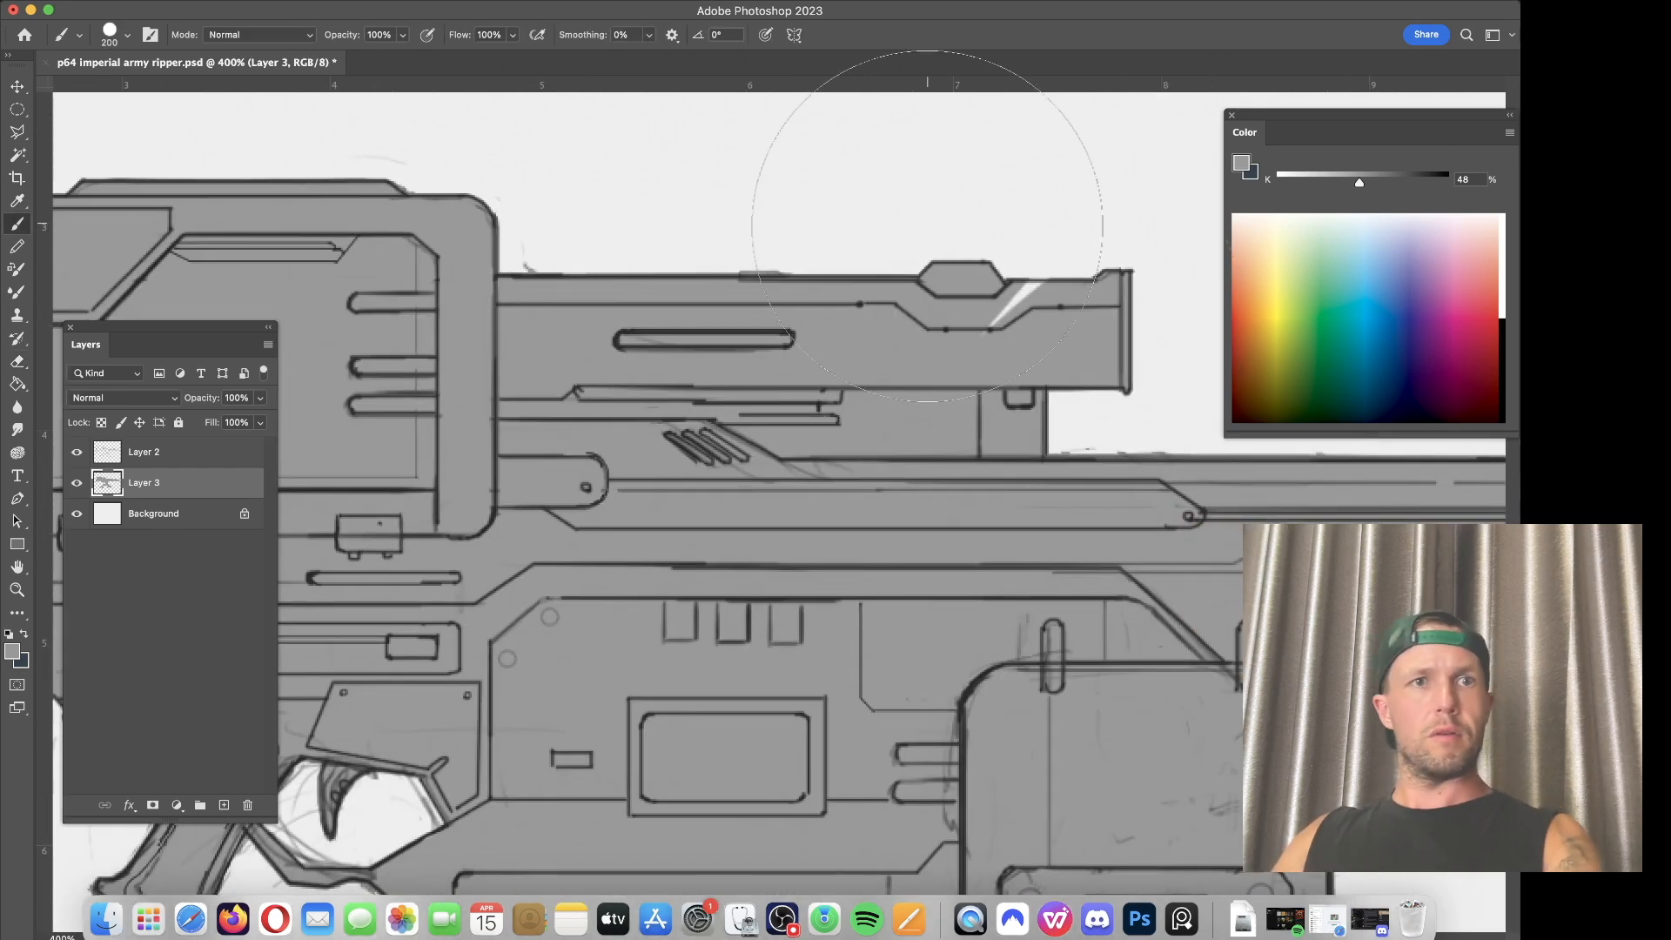
key("[")
left_click_drag(1004, 354, 1019, 321)
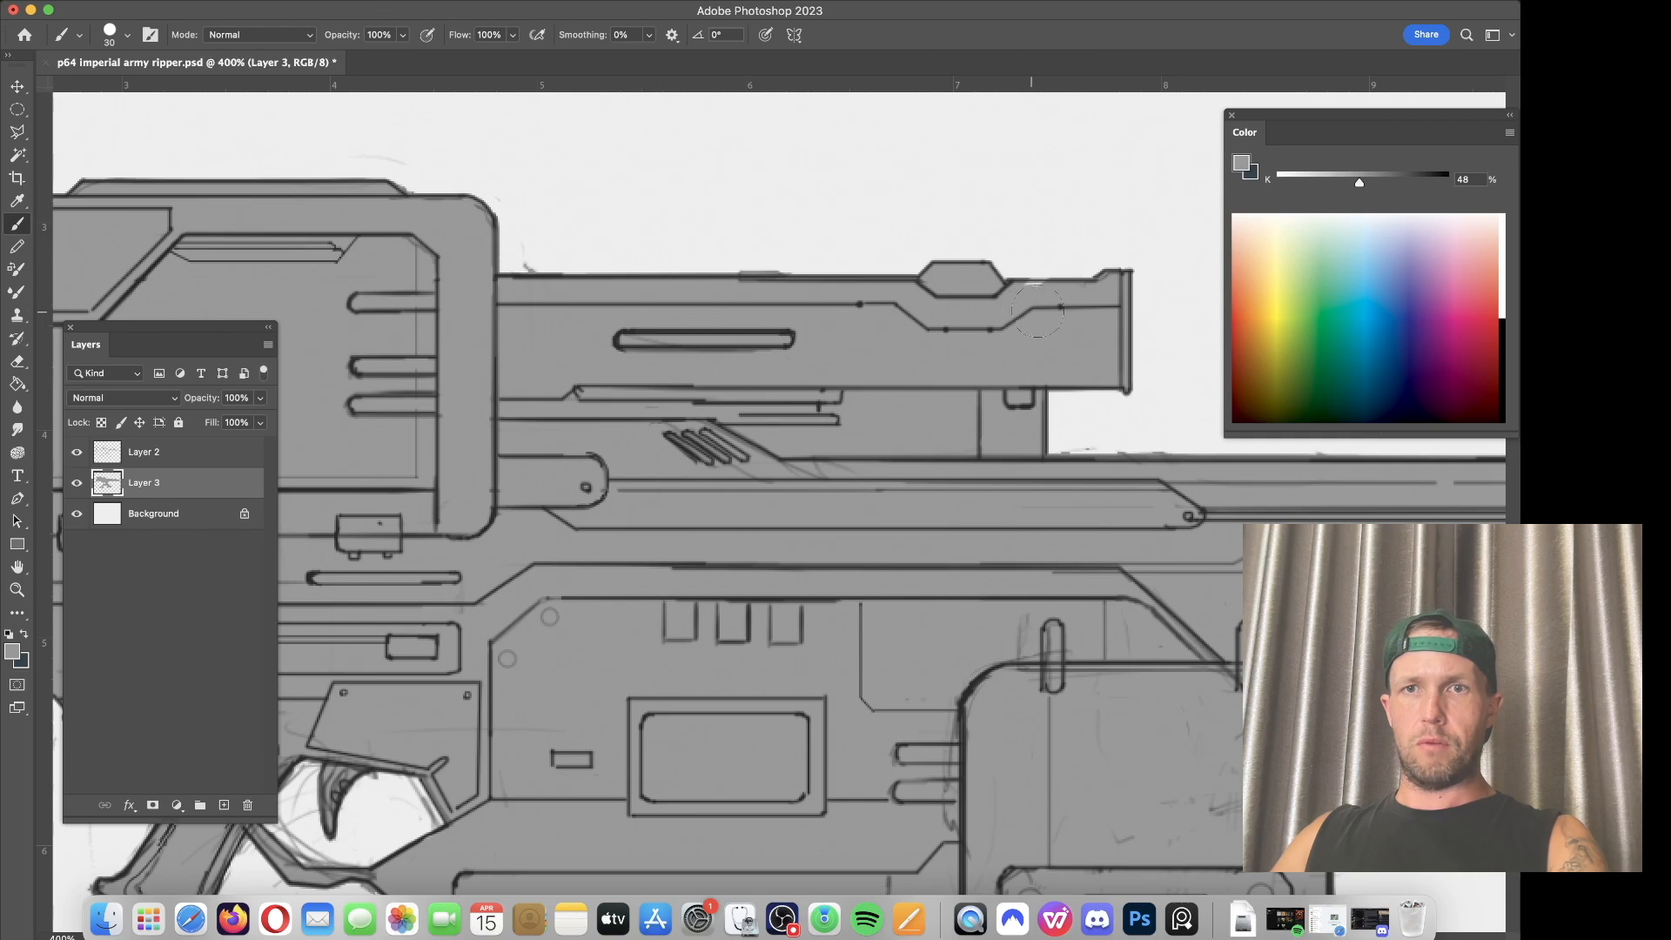
Step: Erase the grey spill at the upper corner of the mount's front leg and along its sloping outer edge
left_click_drag(1150, 630, 851, 339)
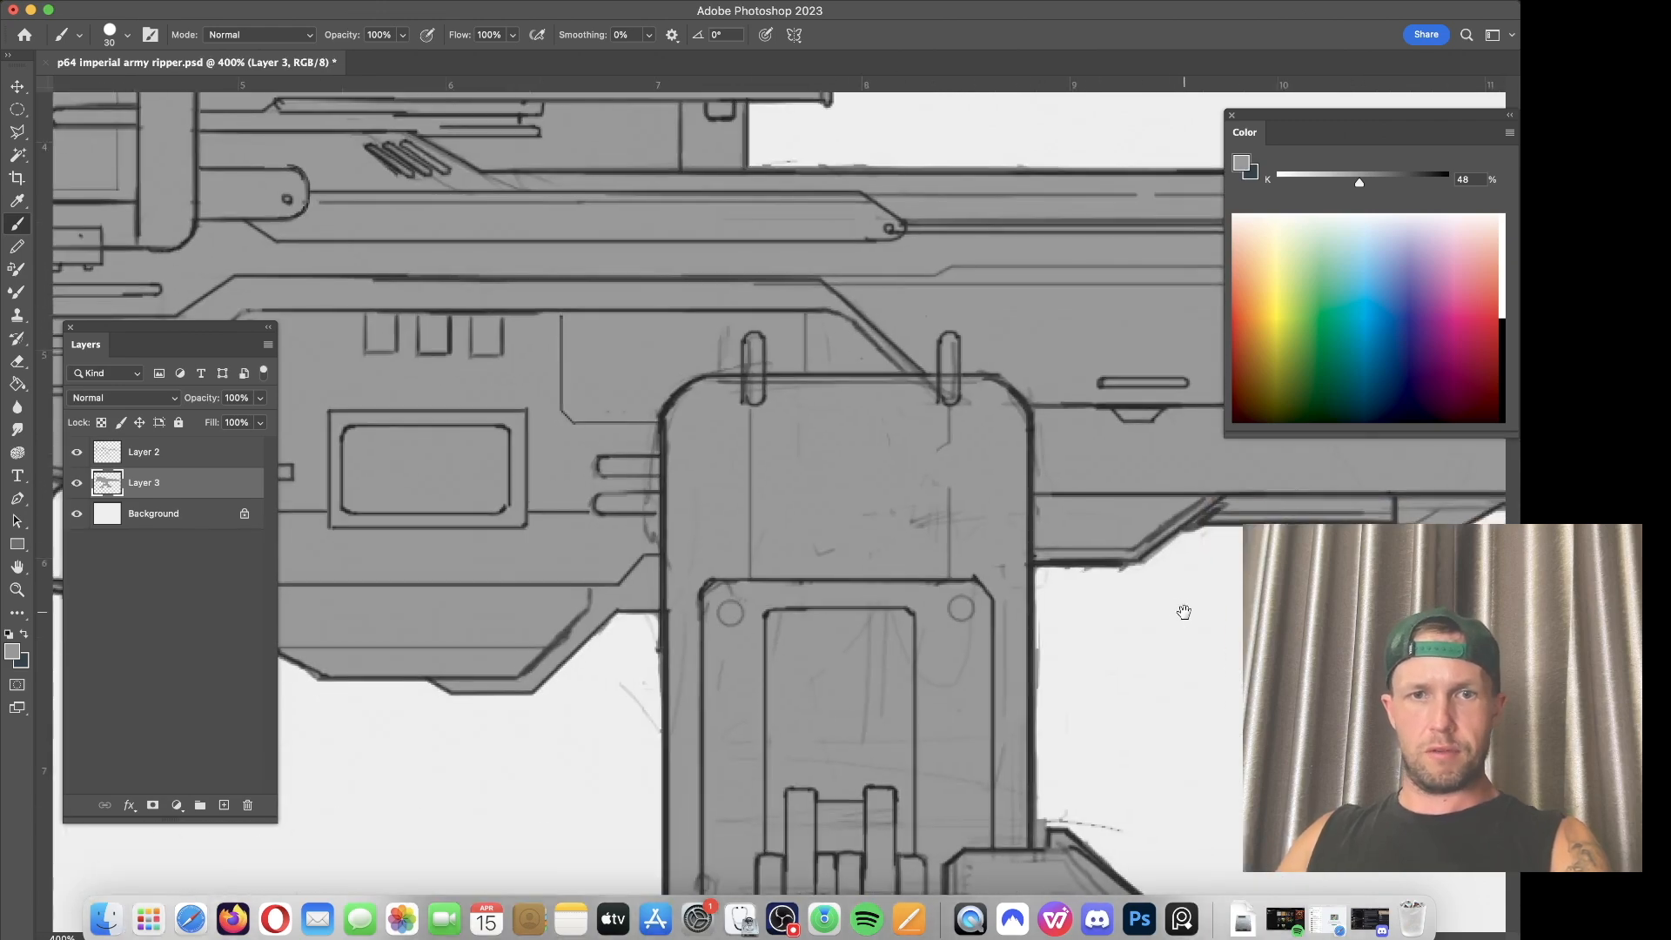
left_click_drag(1122, 533, 868, 421)
key("e")
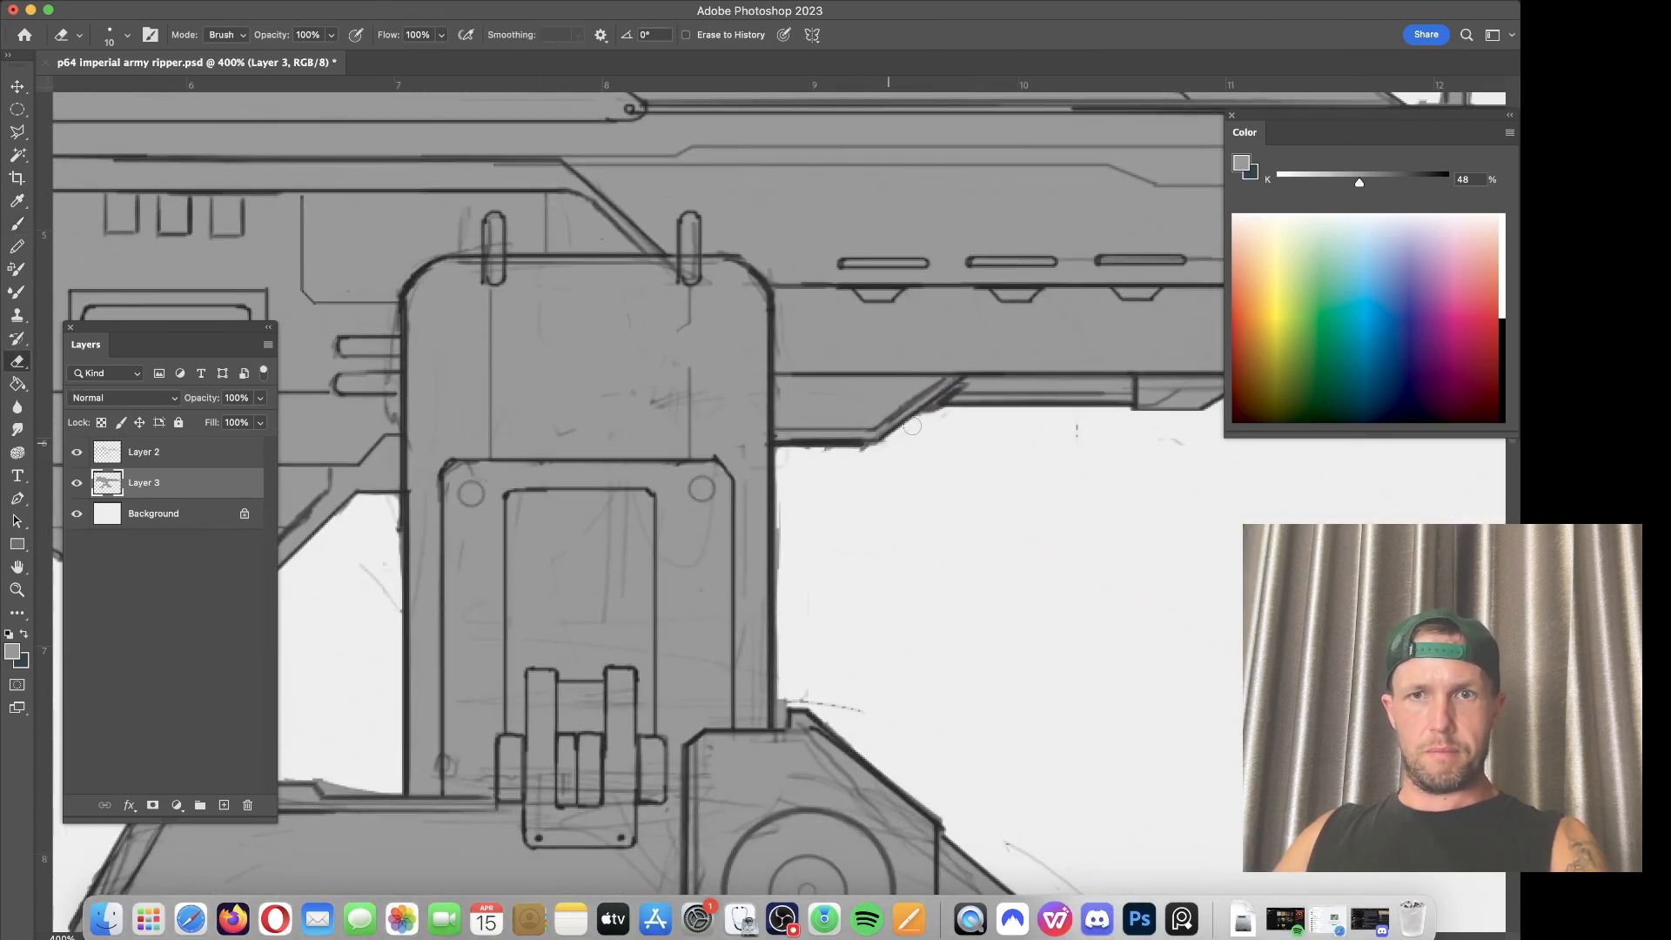
left_click_drag(901, 588, 923, 367)
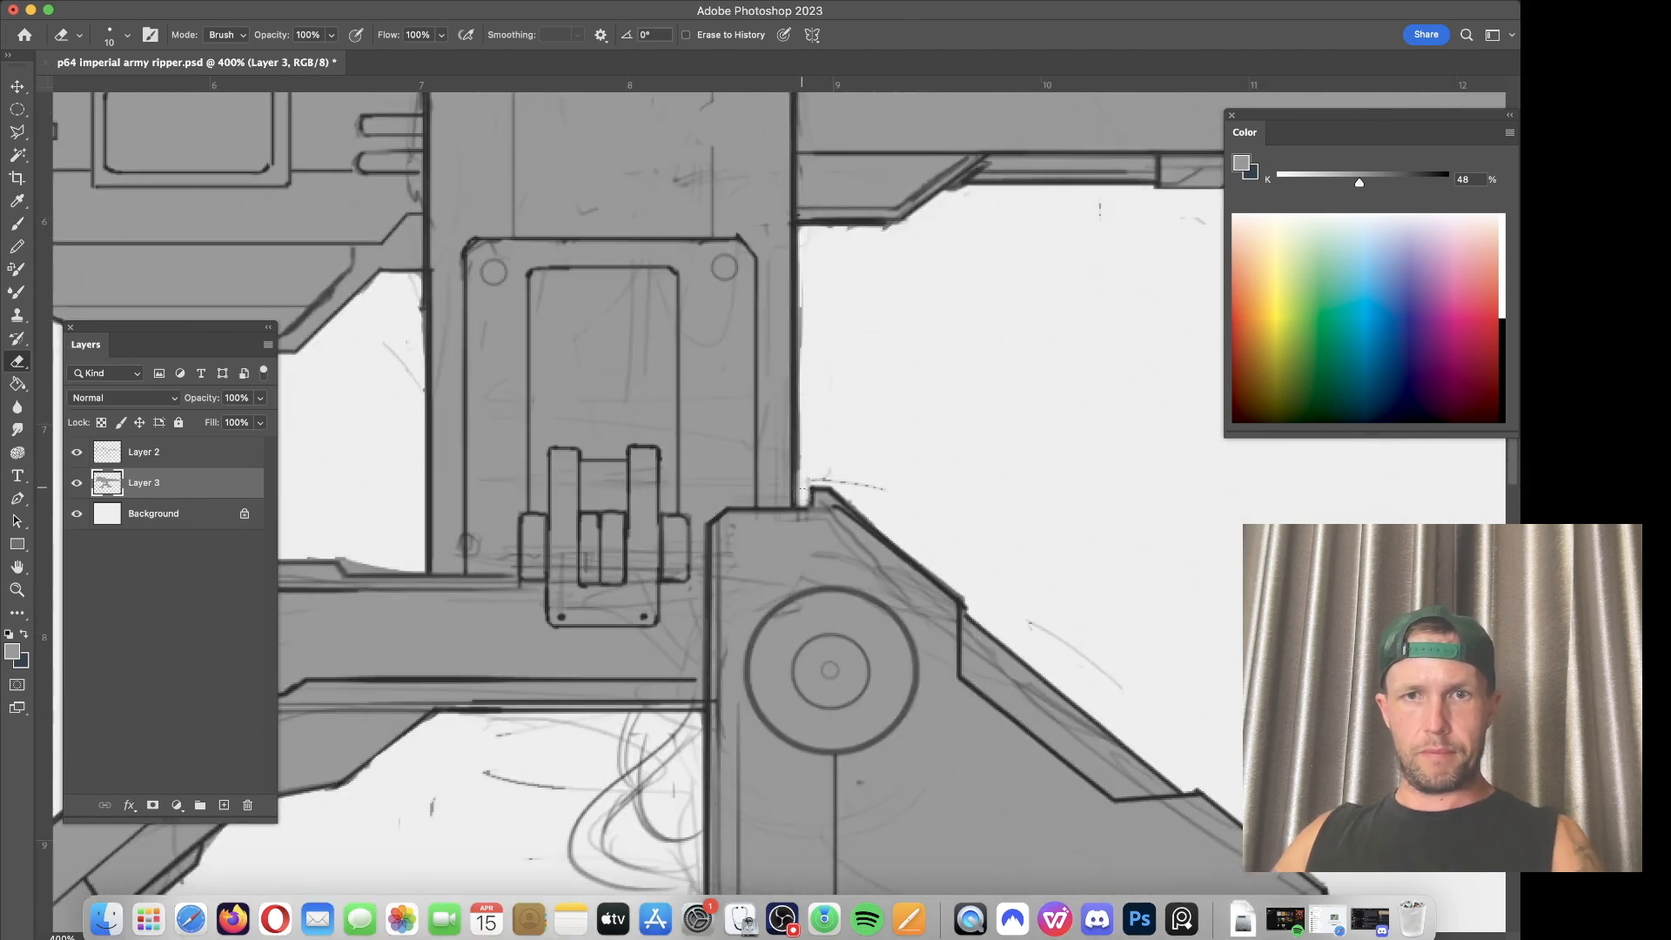
left_click_drag(806, 481, 803, 494)
left_click_drag(872, 749, 787, 352)
left_click_drag(1048, 599, 1059, 577)
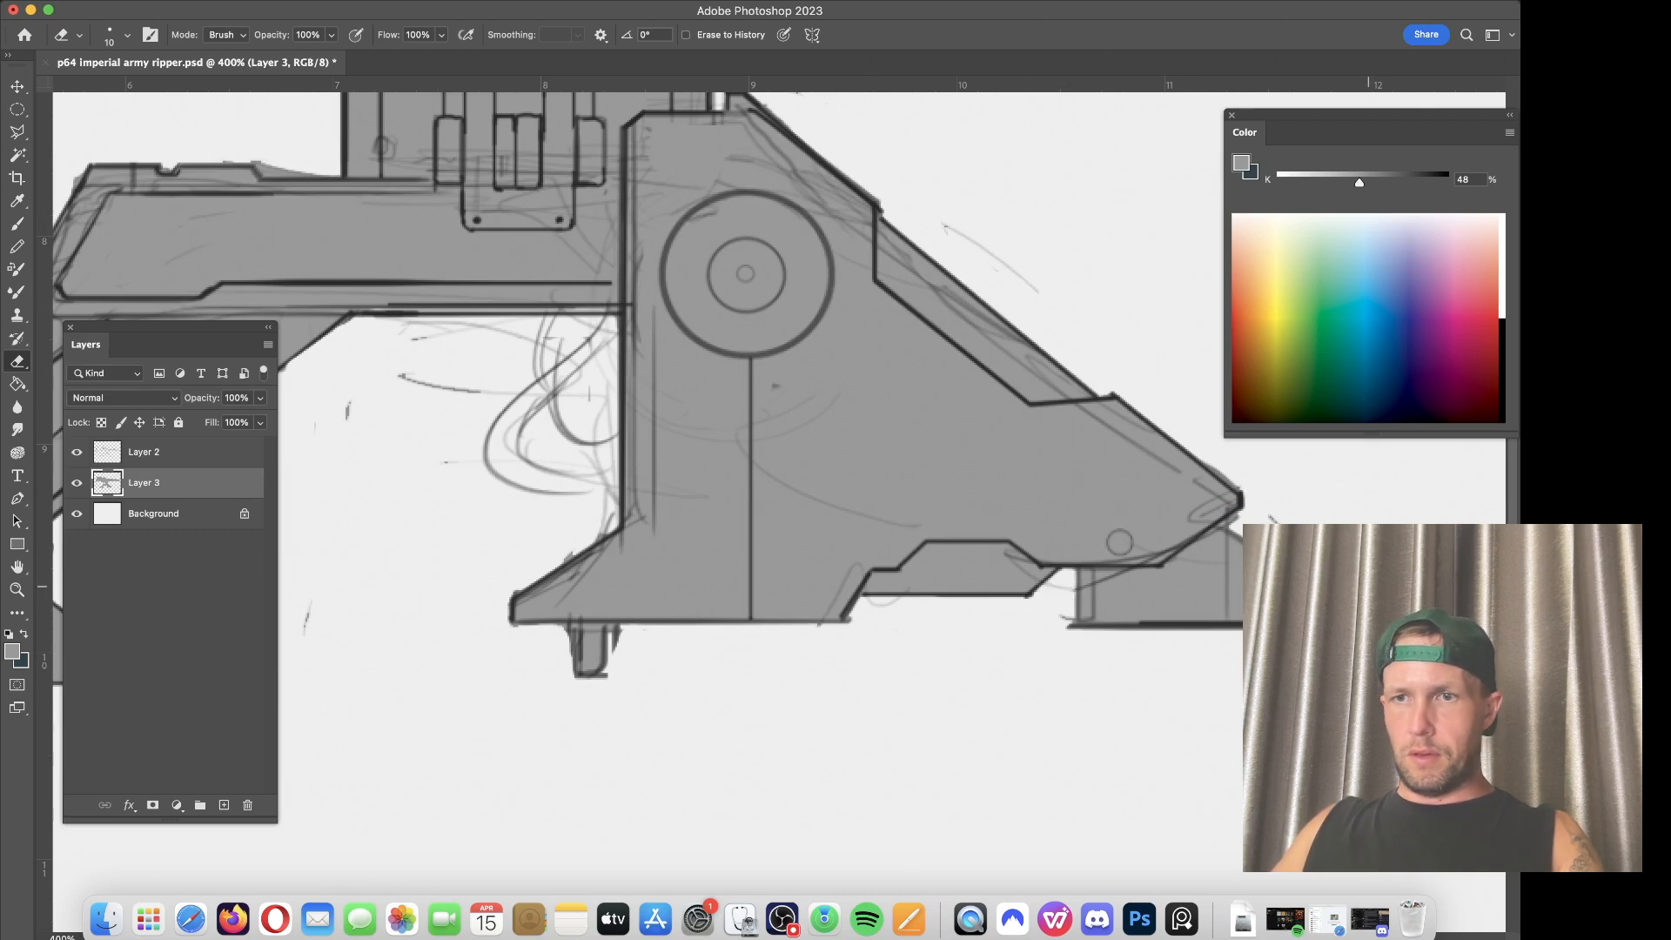
Step: Try to erase grey along the underside of the mount's rear foot, undo it, and check the whole silhouette
scroll(1043, 492, "left", 10)
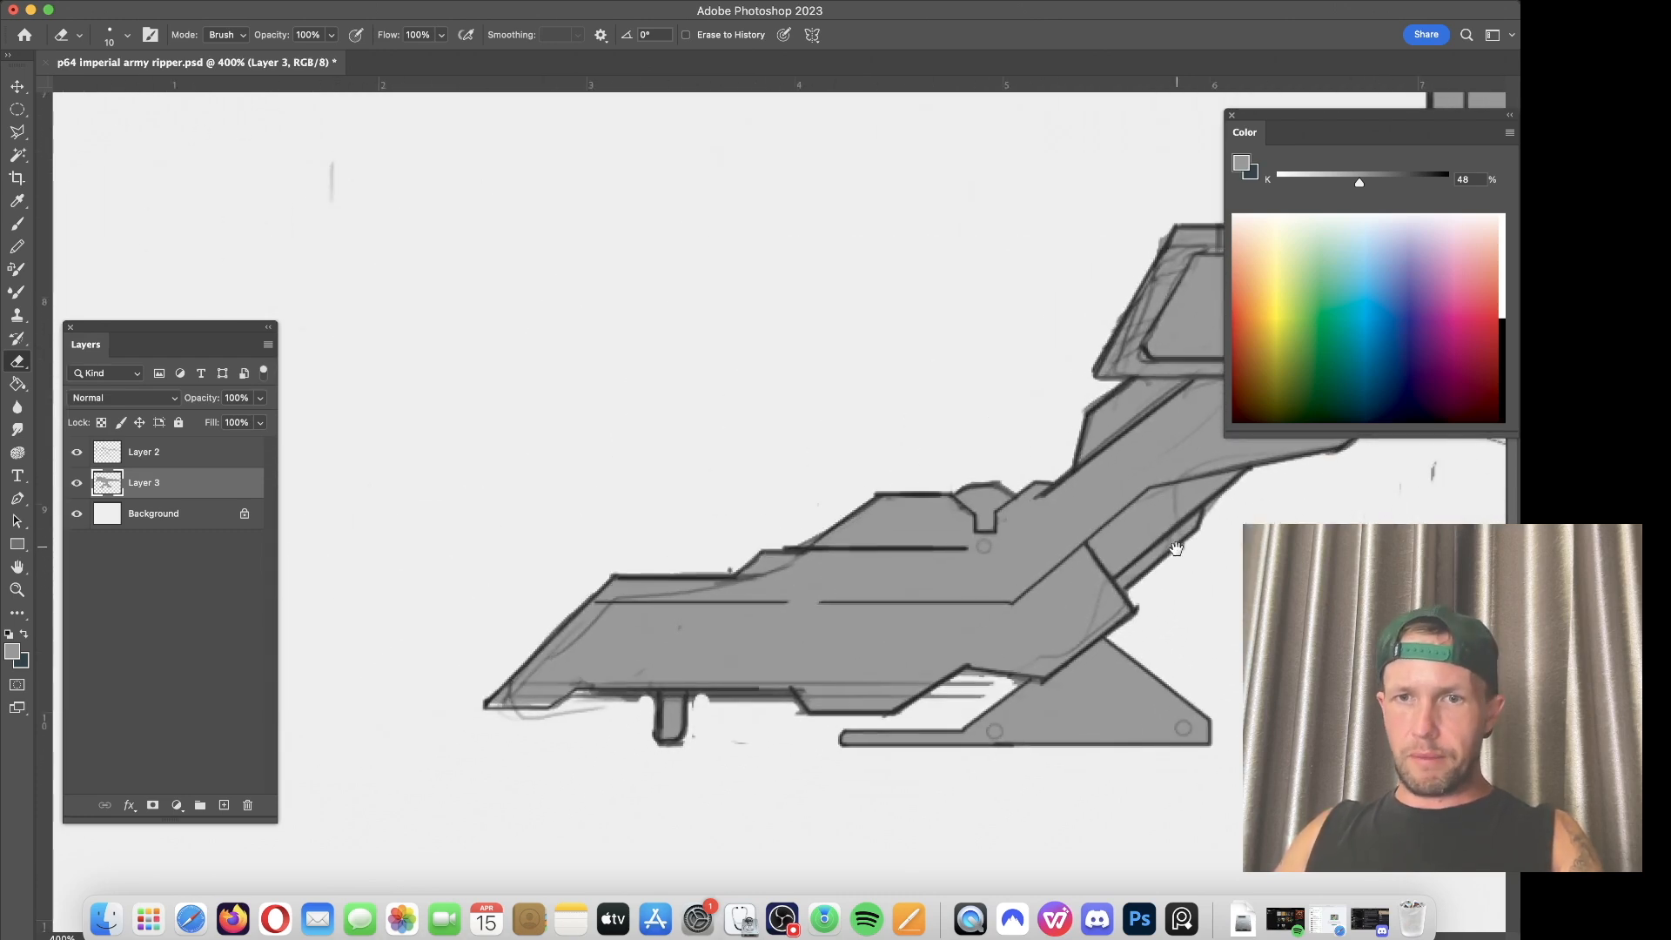
left_click_drag(999, 681, 942, 697)
key("super+z")
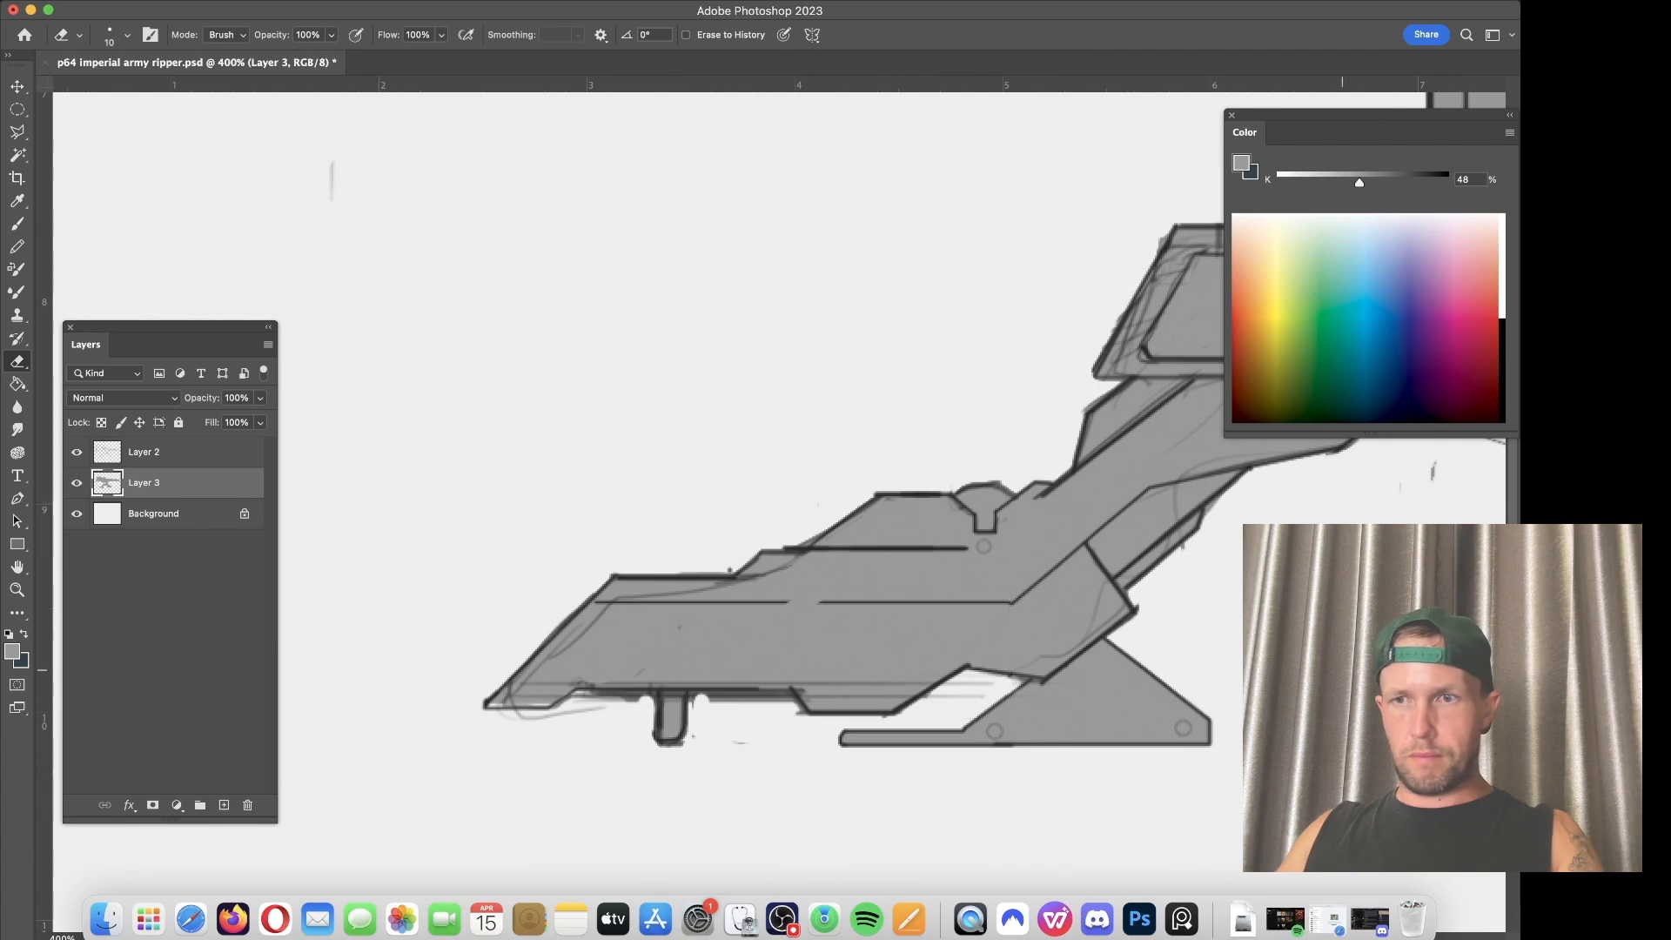
scroll(859, 546, "right", 10)
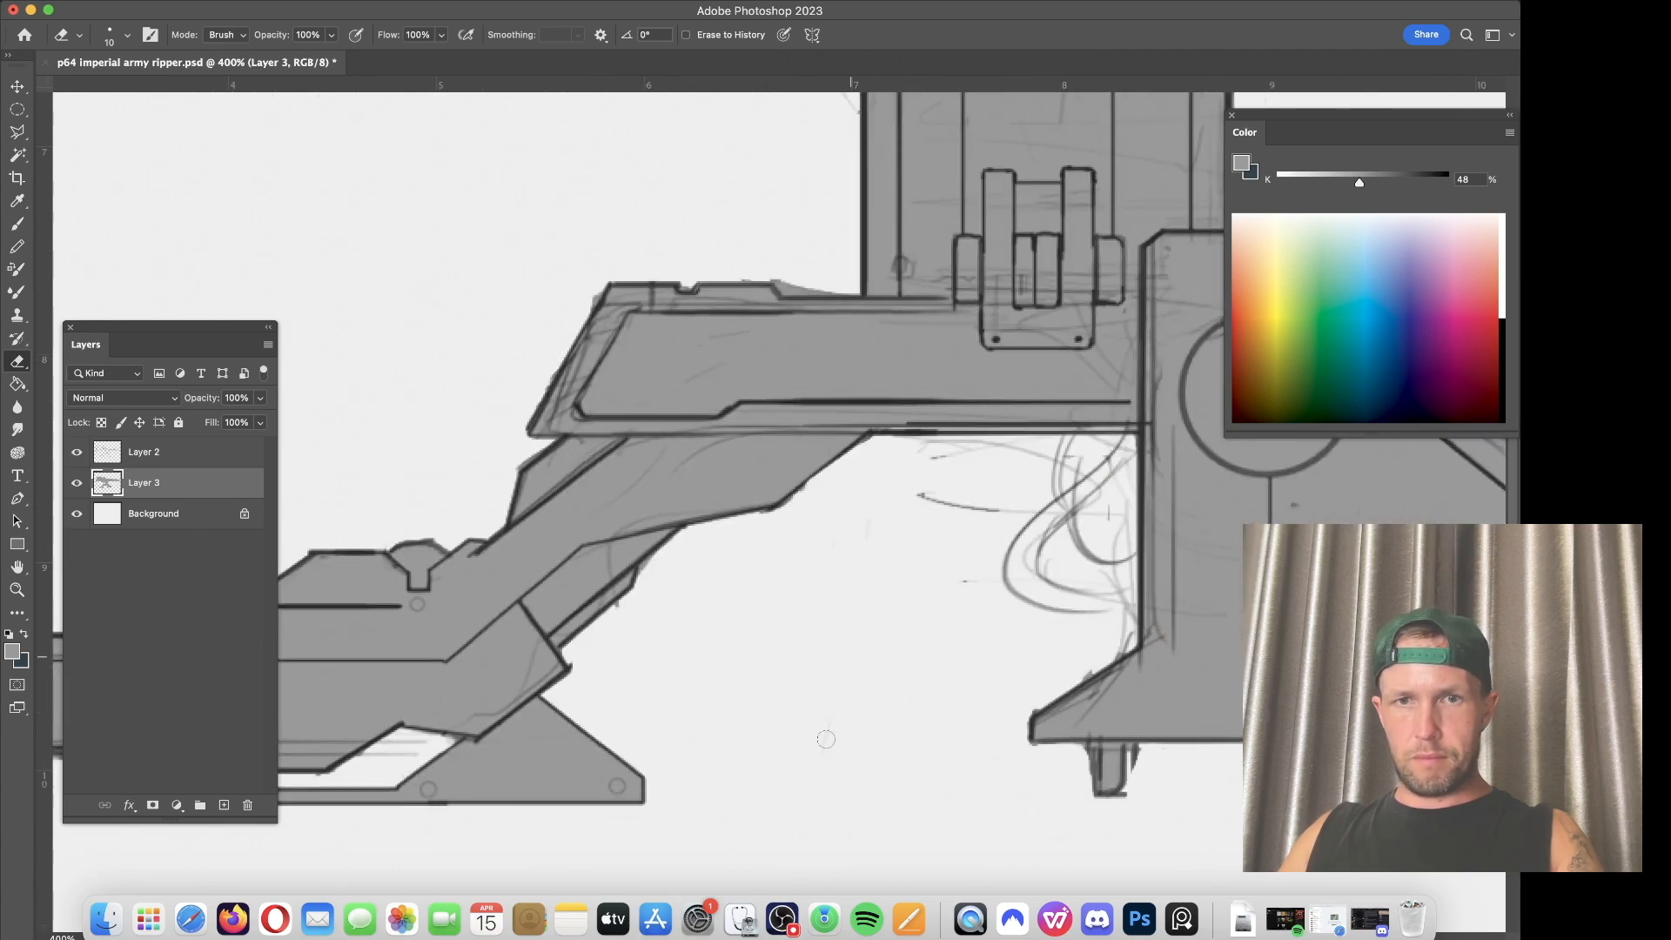
key("super+minus")
key("super+minus")
key("super+minus")
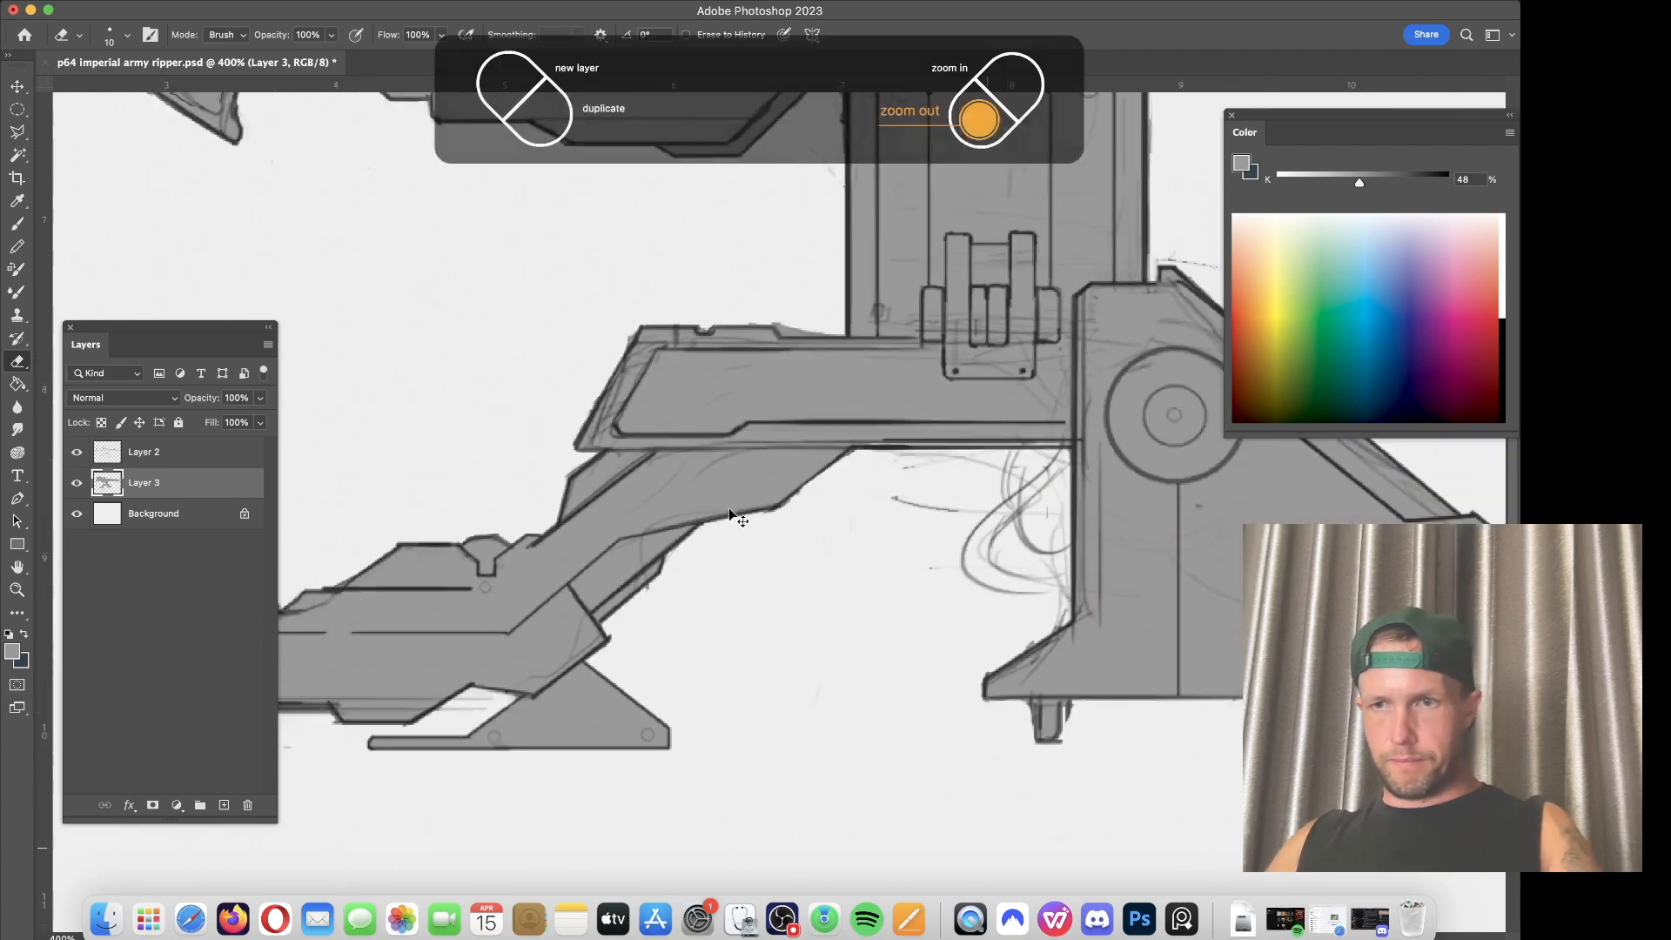
left_click_drag(801, 423, 713, 440)
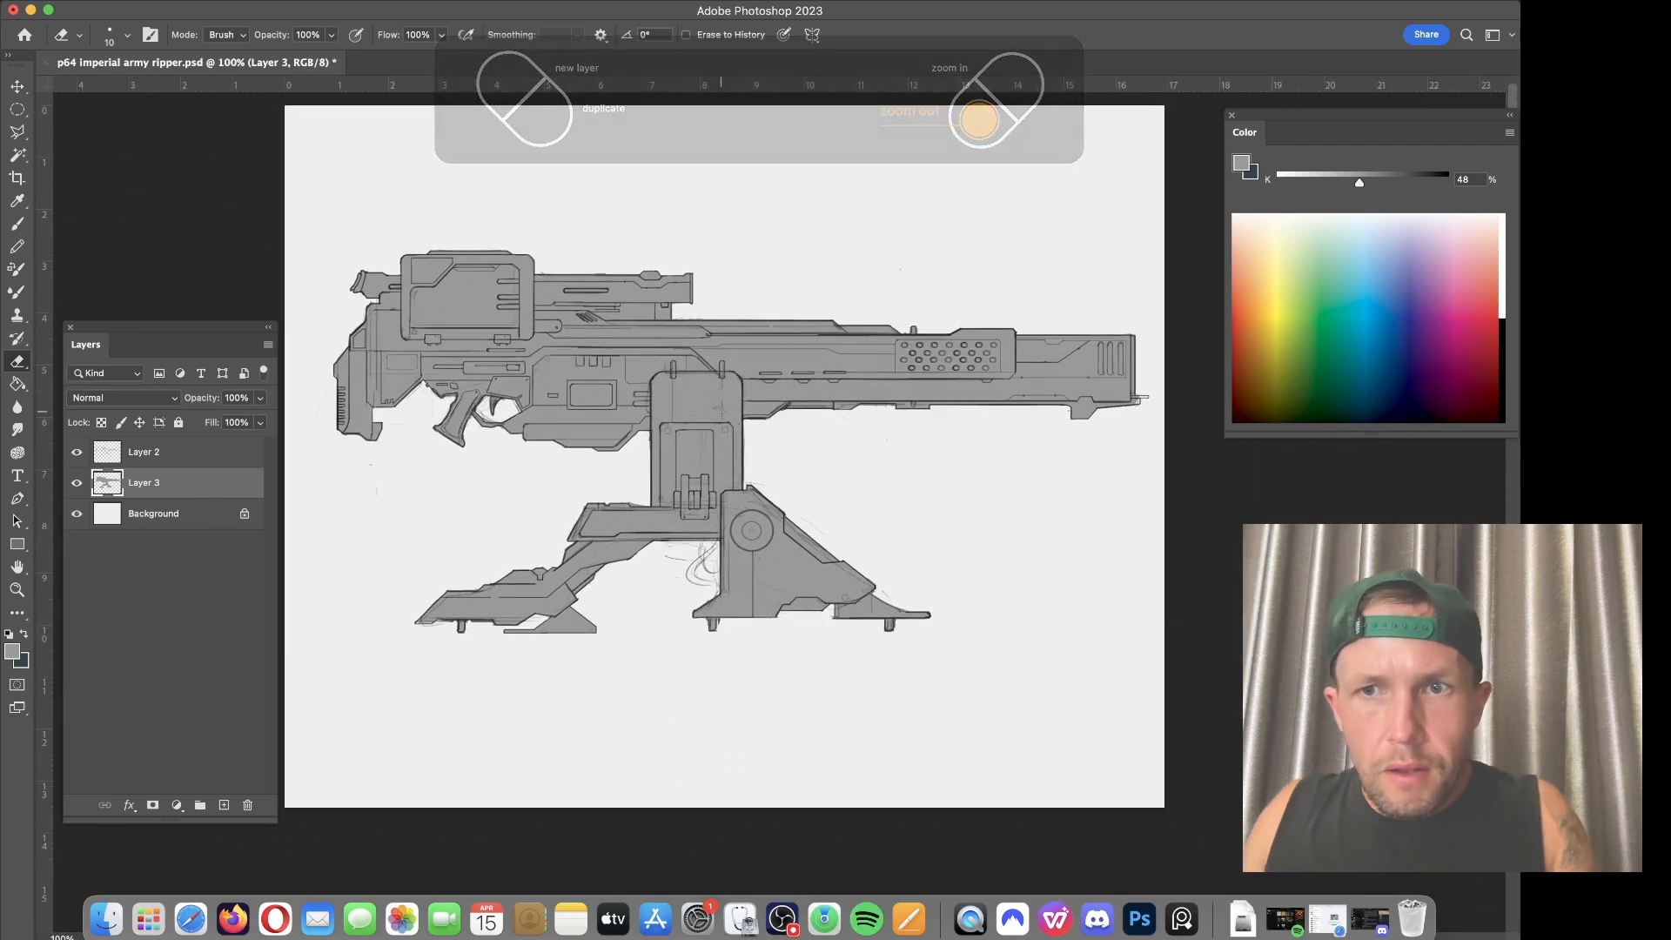
Step: Reduce the brush to size 6 for touching up the thin pin below the muzzle, and save the document
key("super+plus")
key("super+plus")
key("super+plus")
key("b")
scroll(721, 409, "right", 12)
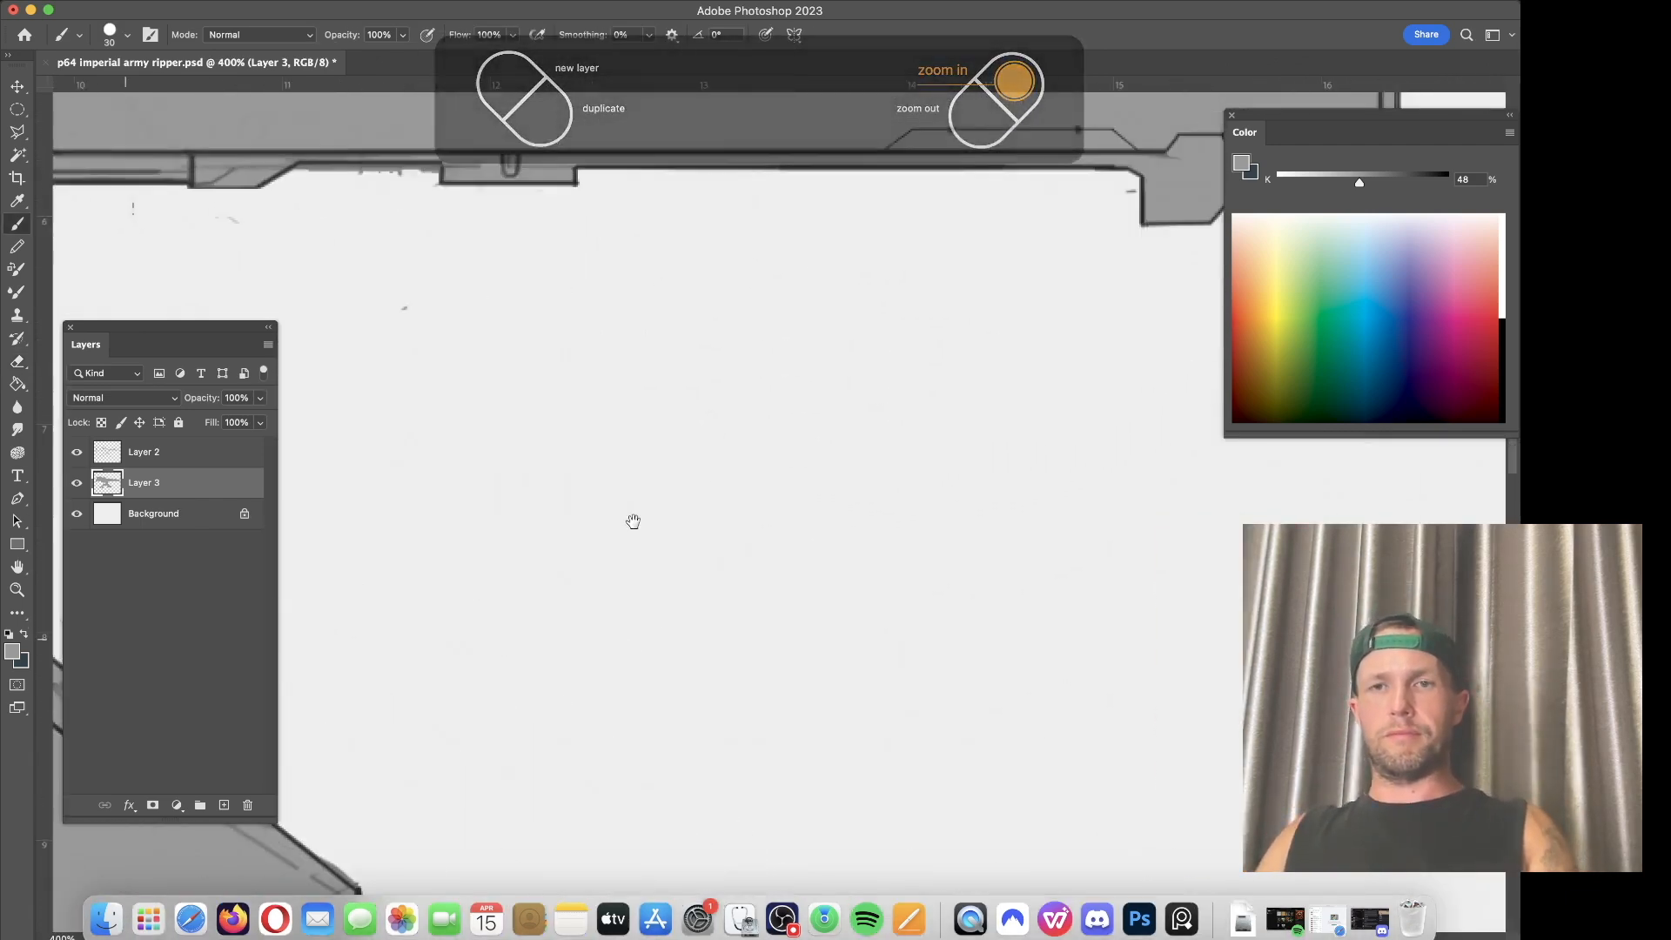
scroll(630, 519, "up", 3)
key("bracketleft")
key("bracketleft")
key("bracketleft")
key("bracketleft")
key("bracketleft")
key("bracketleft")
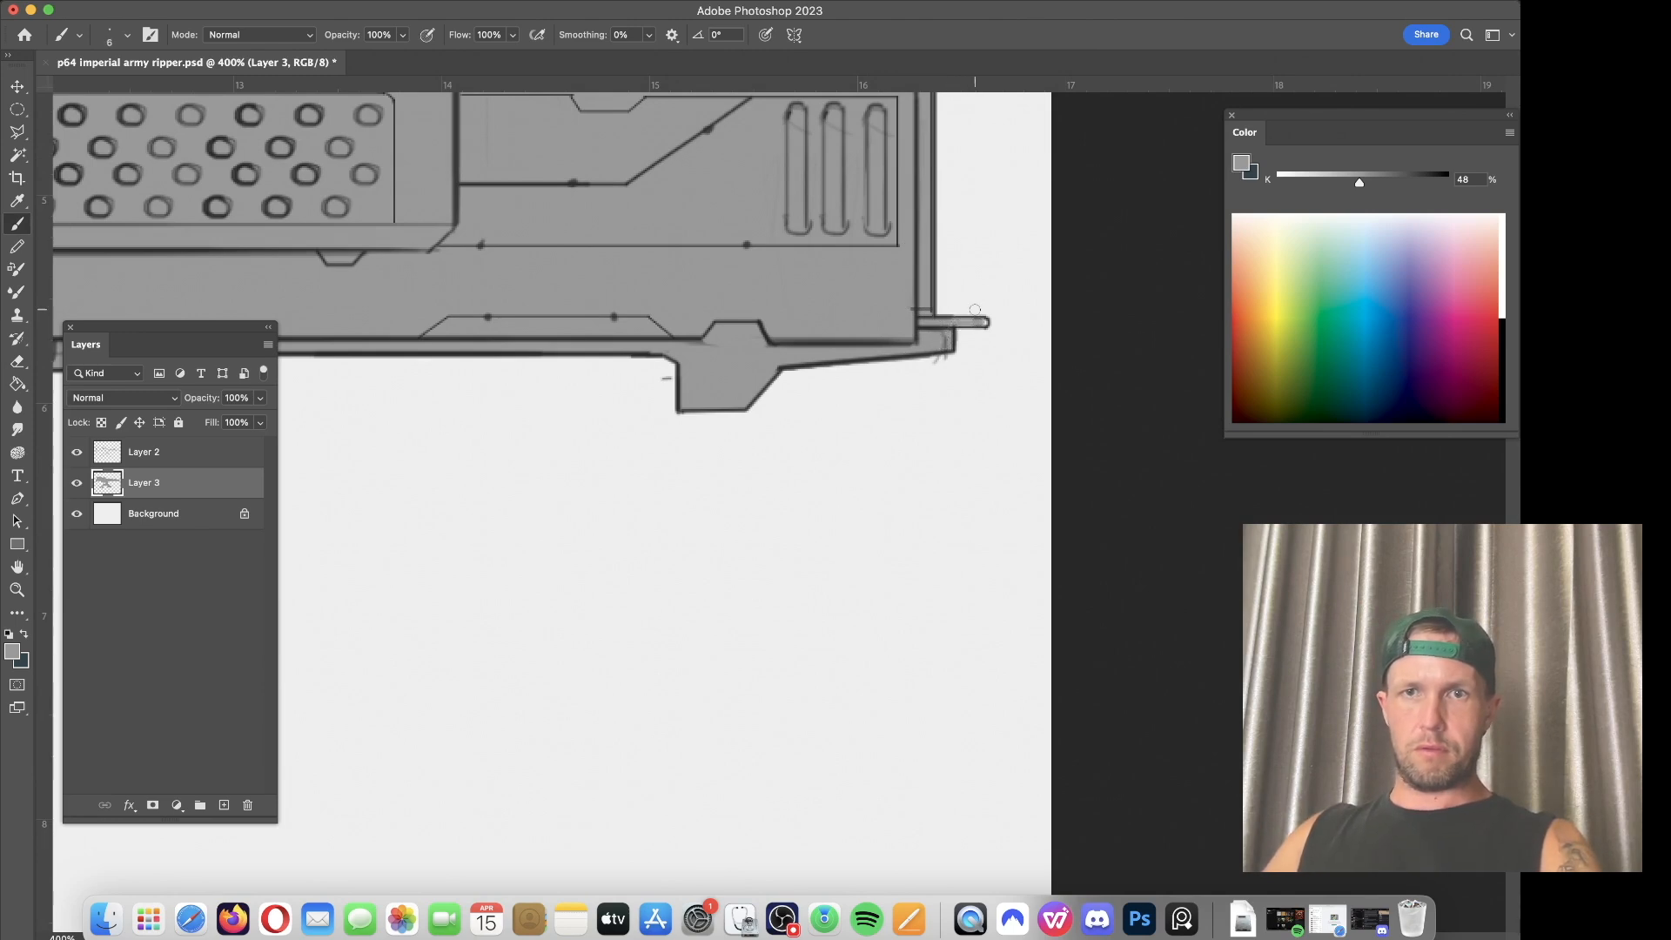
key("super+minus")
key("super+minus")
key("super+minus")
key("super+minus")
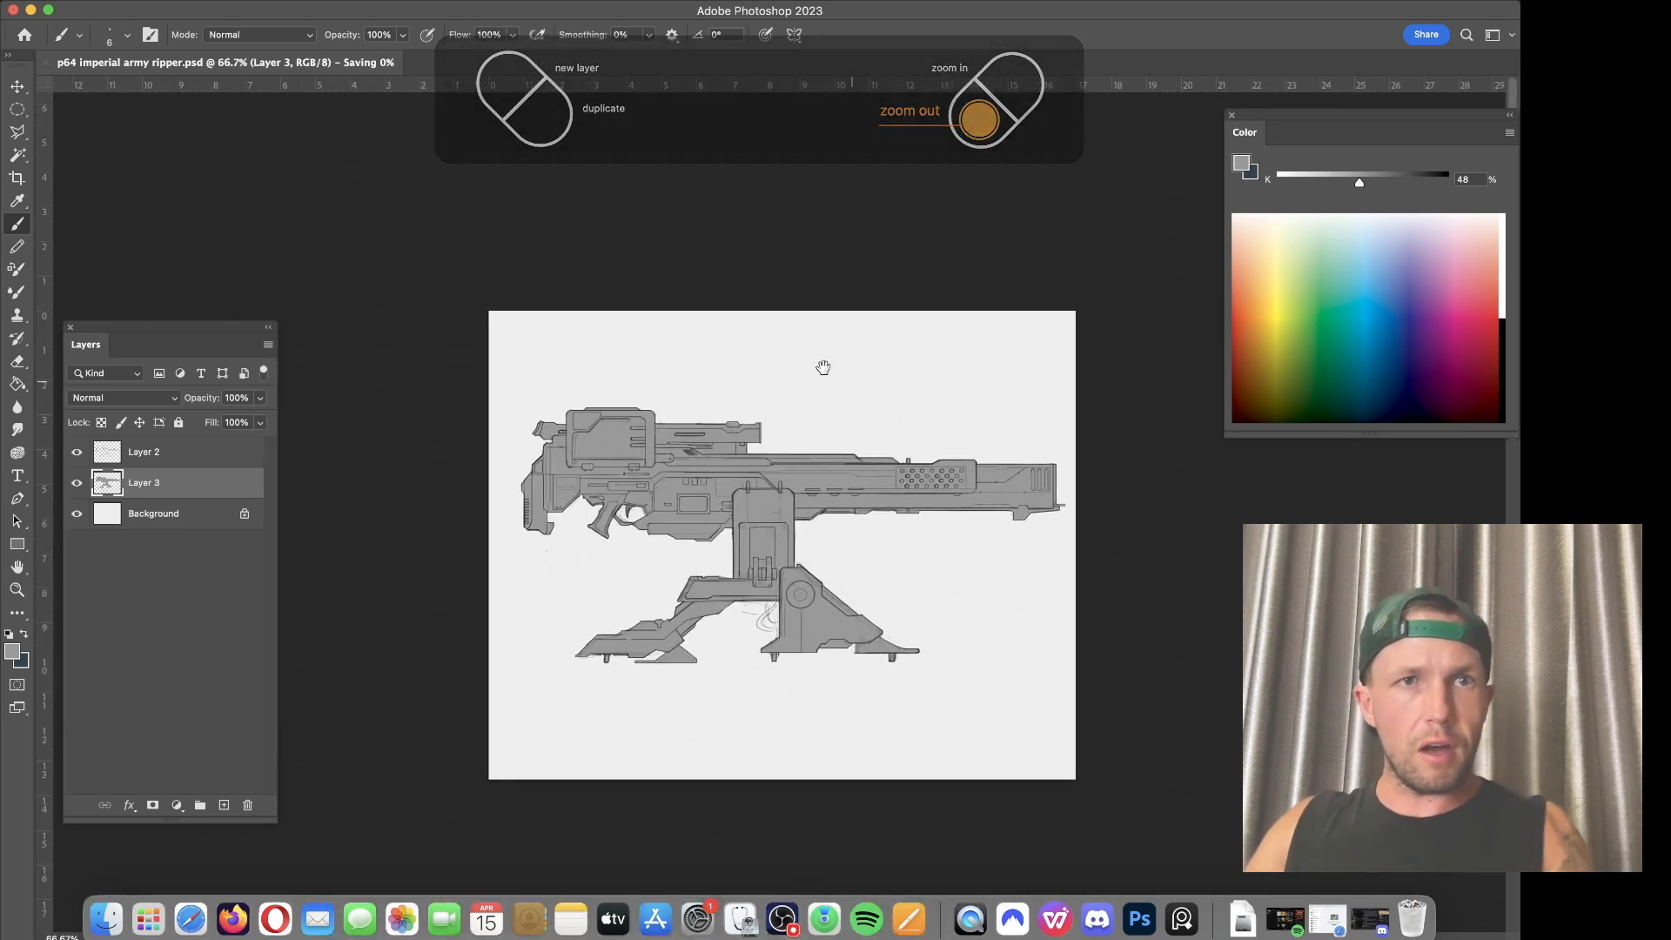
Step: Darken the grey fill on Layer 3 with a Brightness/Contrast adjustment, setting brightness to -21
left_click(217, 1)
mouse_move(296, 44)
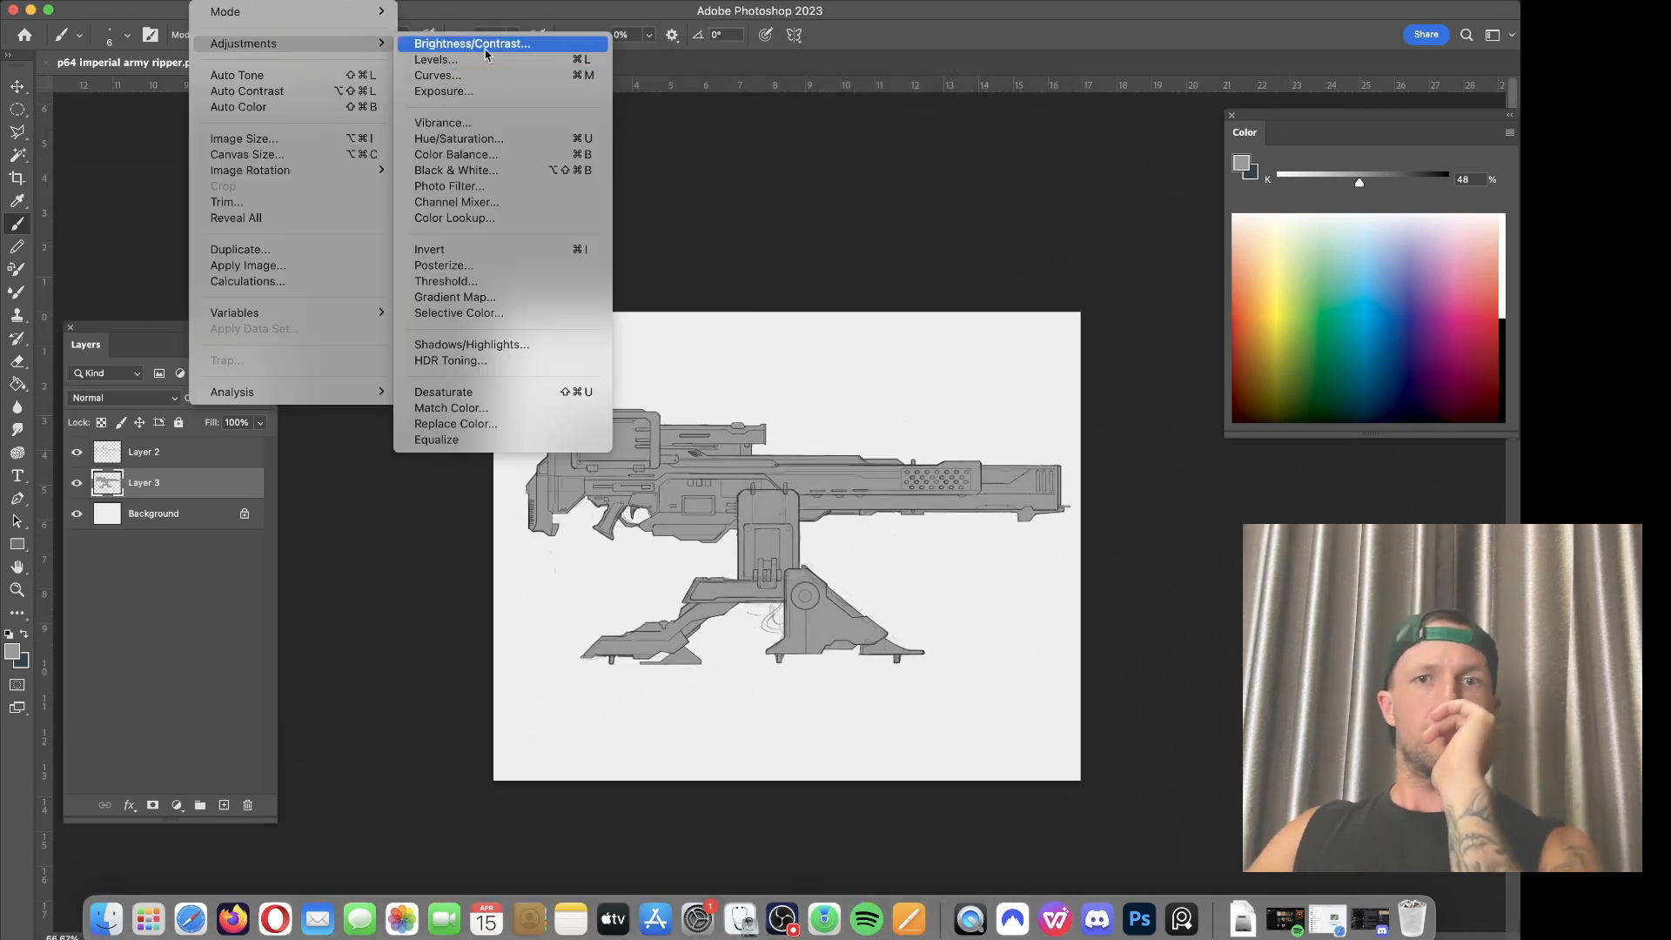
left_click(474, 44)
left_click_drag(1073, 567, 1062, 569)
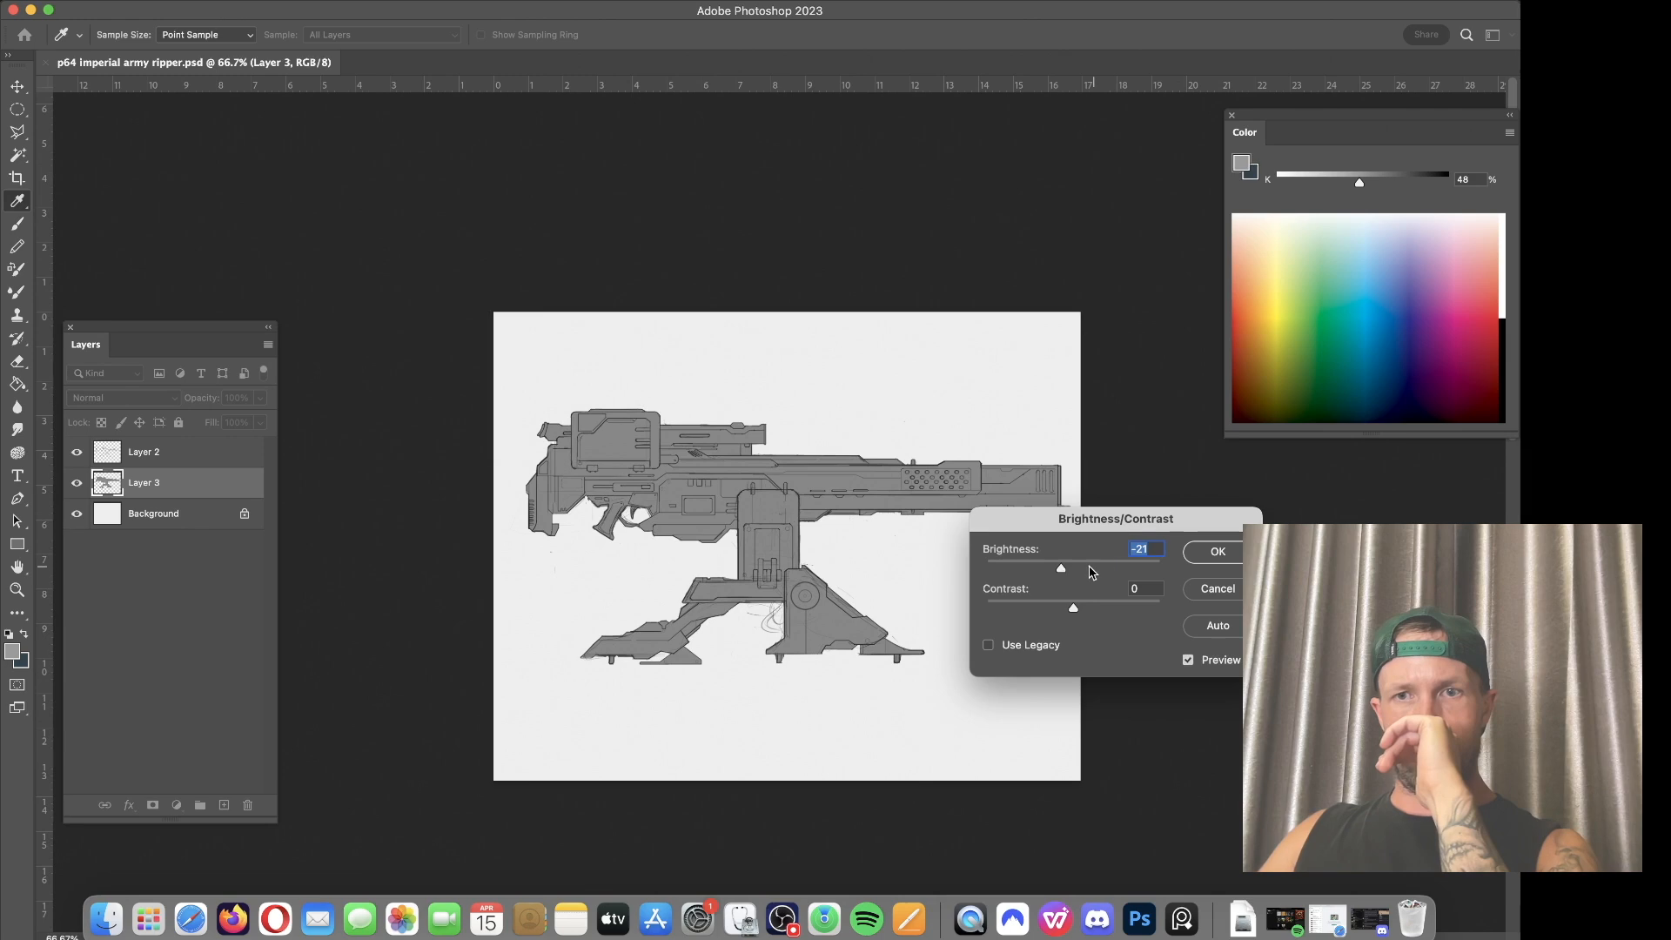
left_click(1217, 551)
key("b")
key("super+equal")
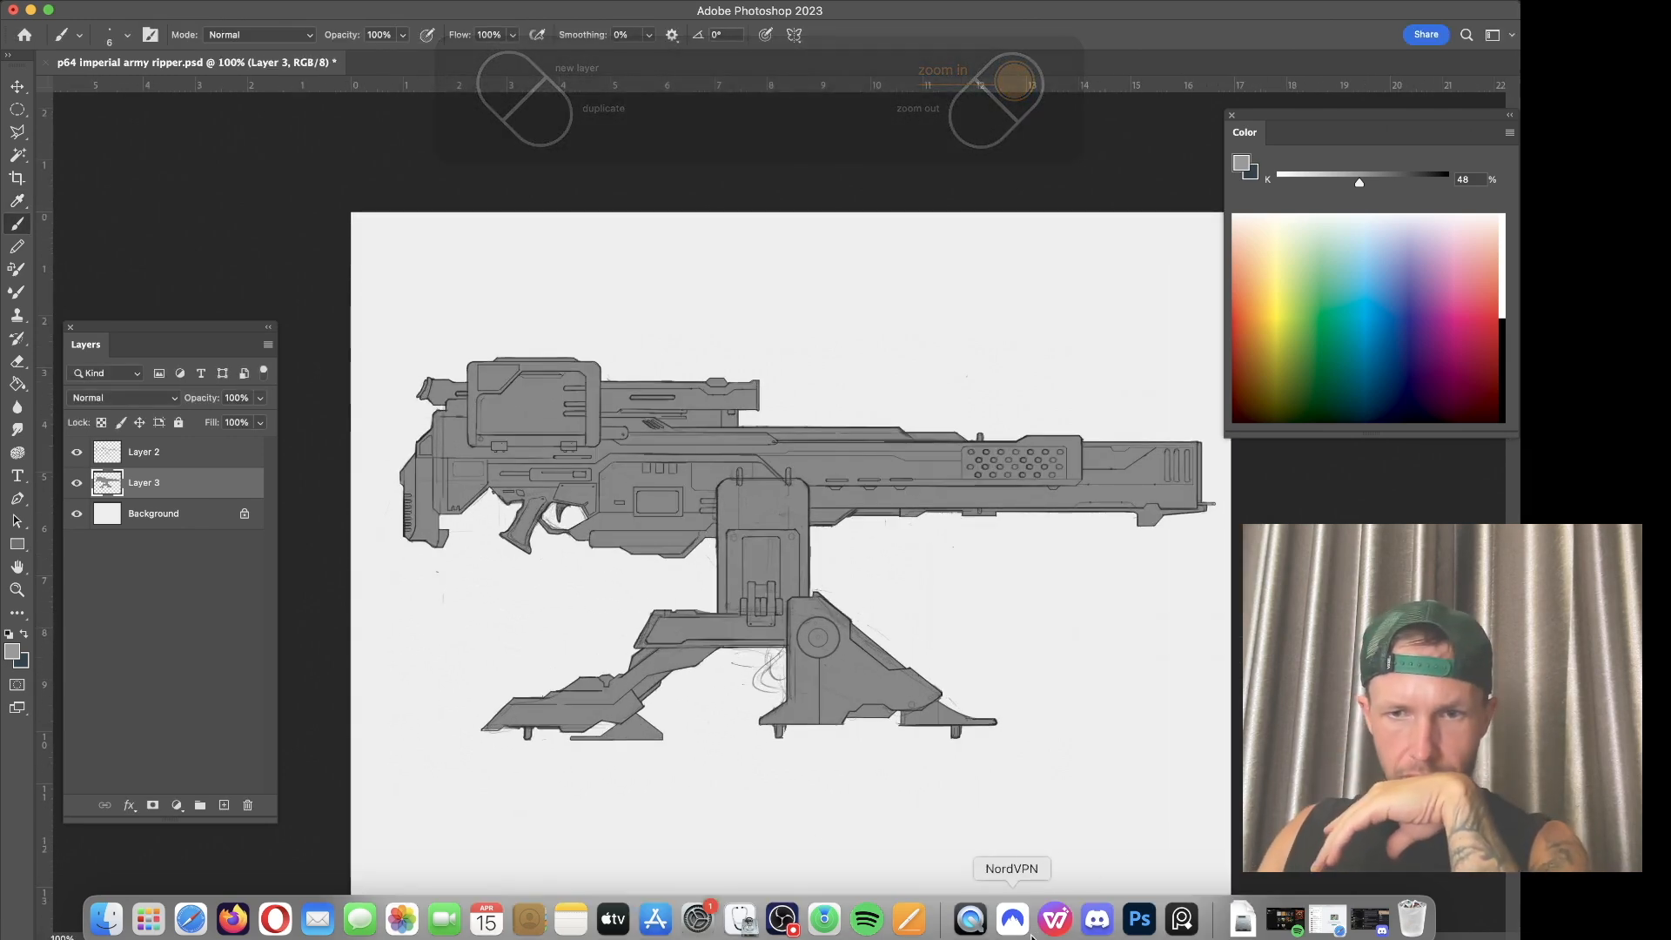
Step: Switch to the art spec in WPS Office, review the P64 Ripper brief and imperial weapon colour references, and return to Photoshop
left_click(1055, 918)
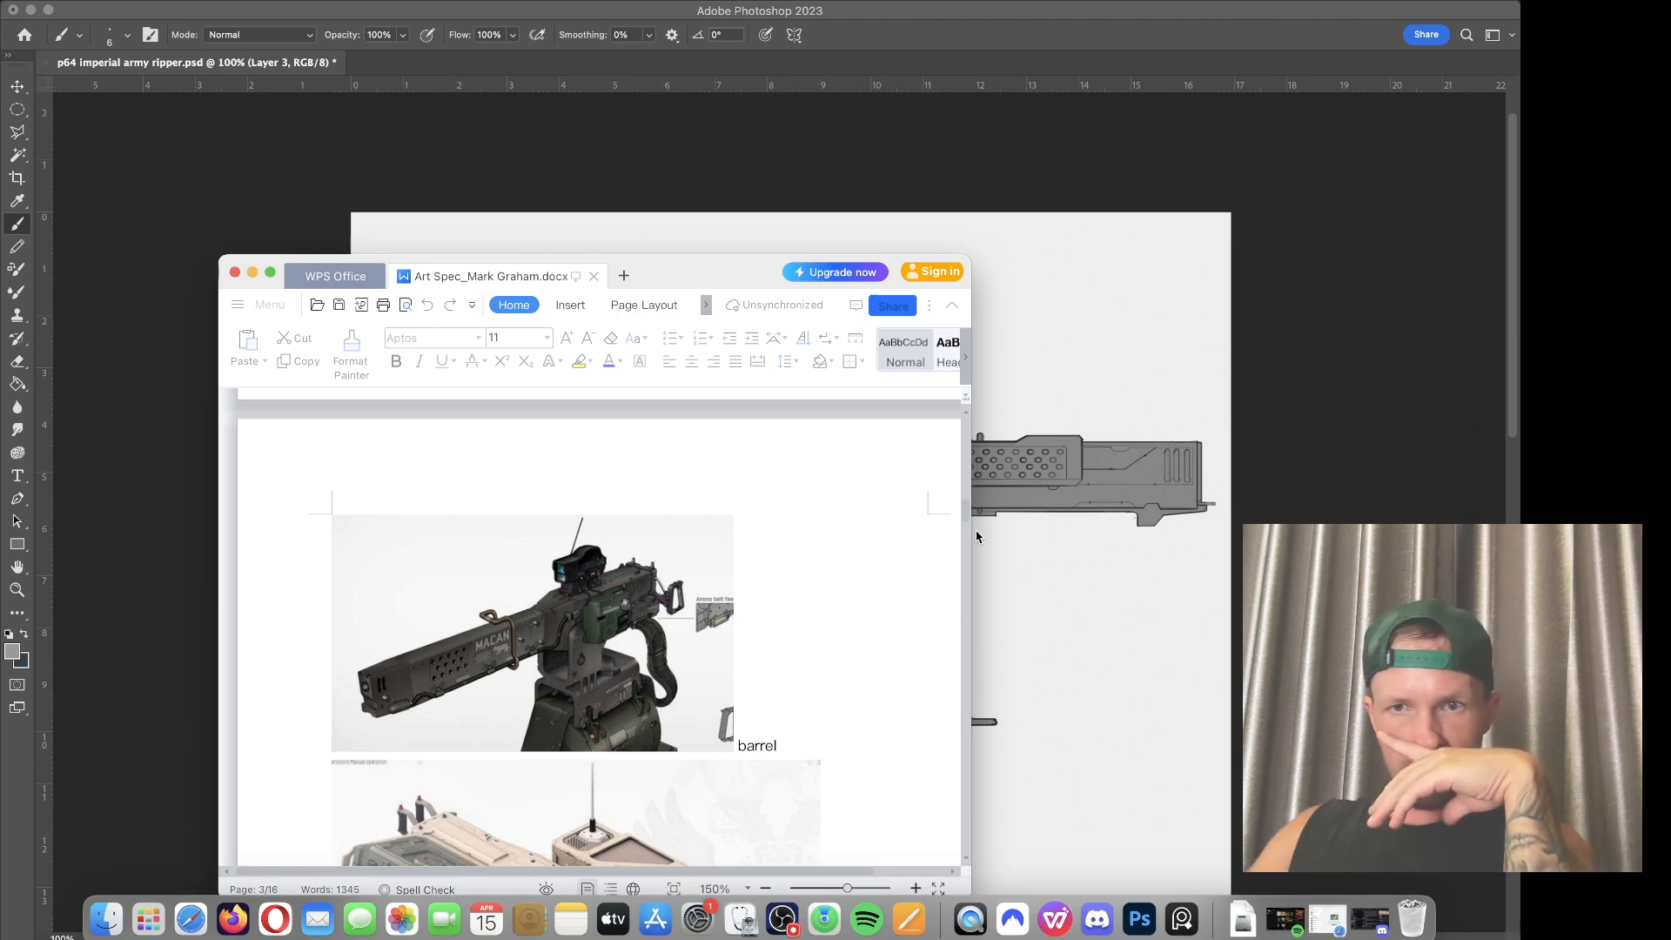
scroll(966, 514, "down", 10)
scroll(965, 507, "up", 2)
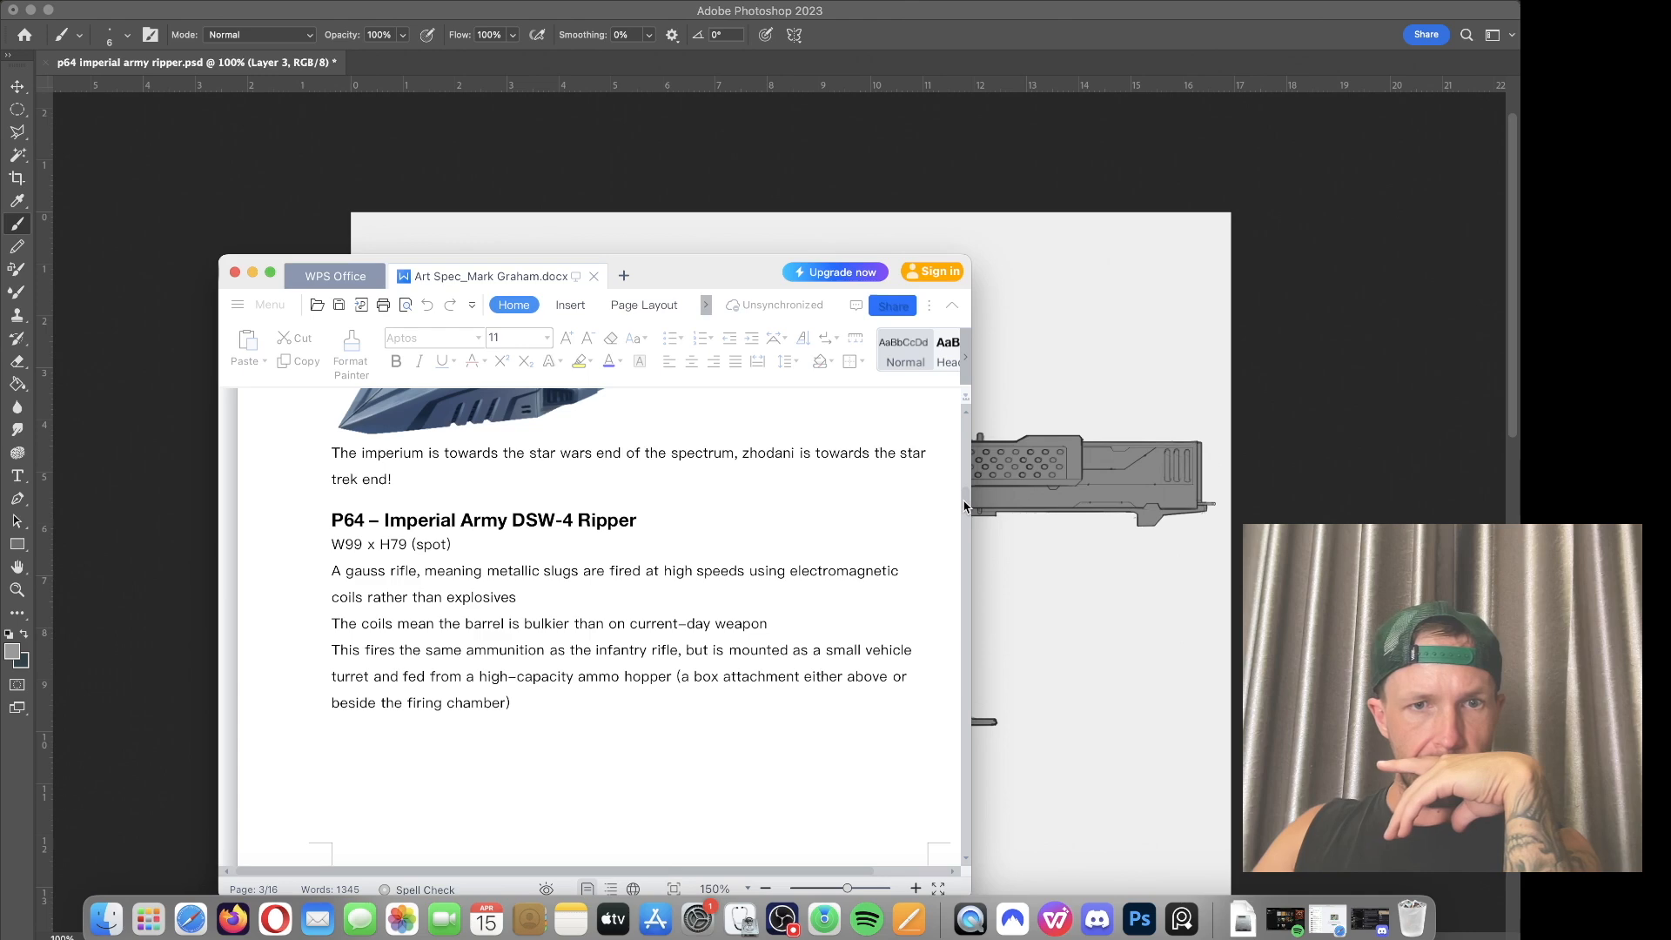
scroll(957, 514, "up", 2)
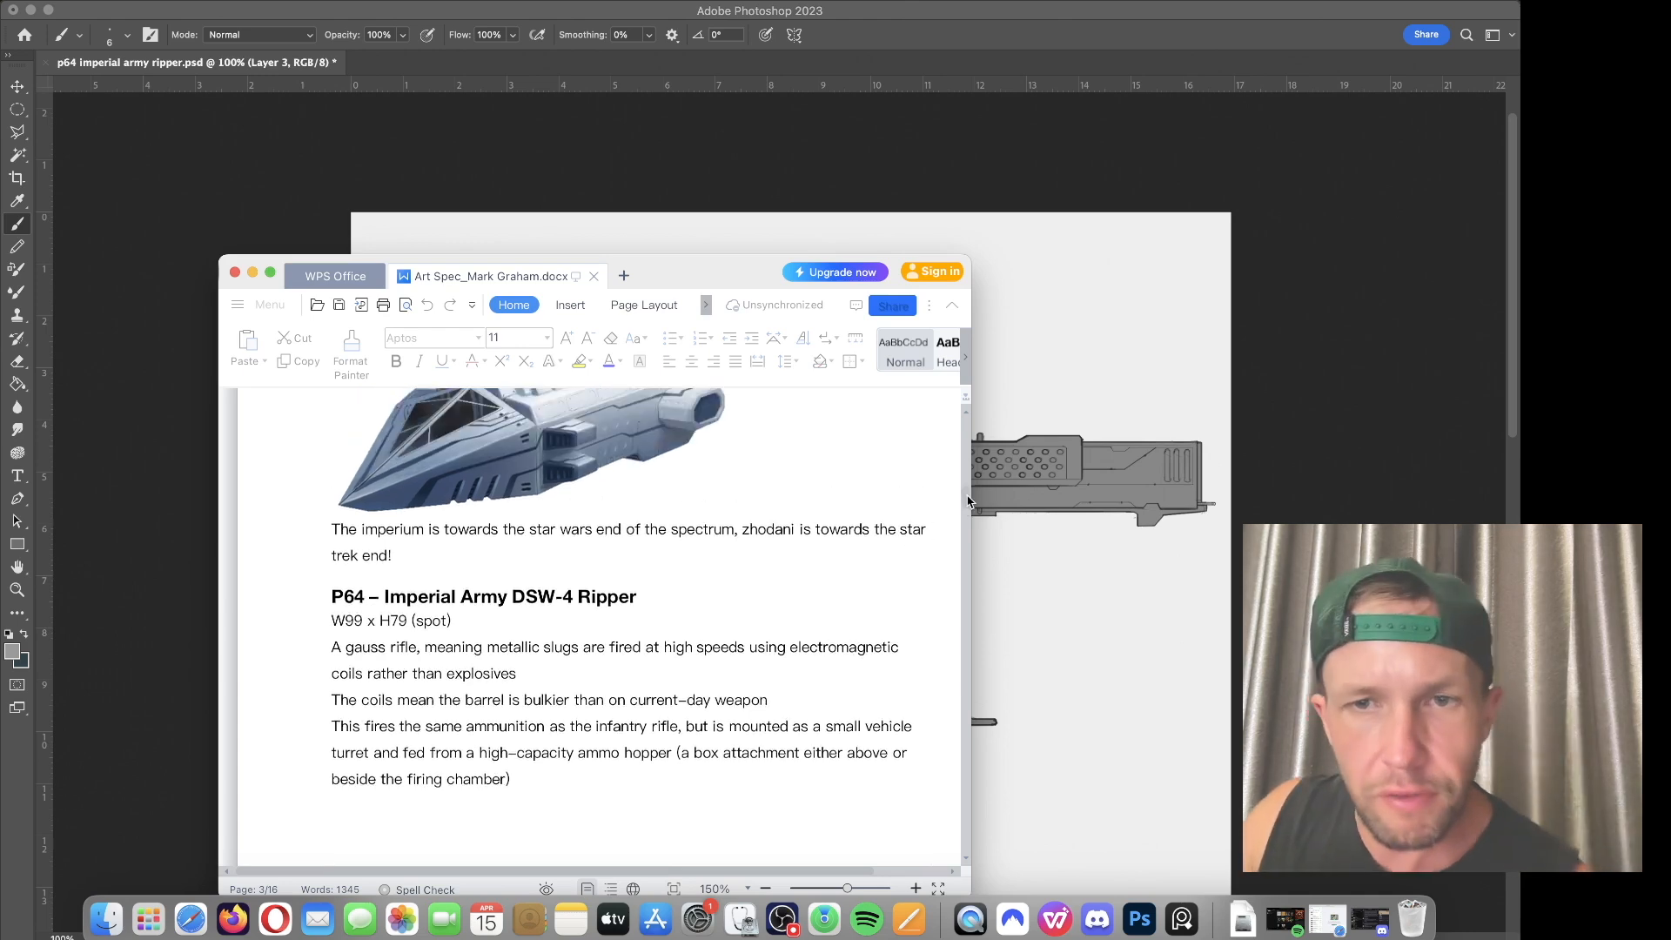
scroll(961, 499, "up", 10)
scroll(966, 477, "up", 1)
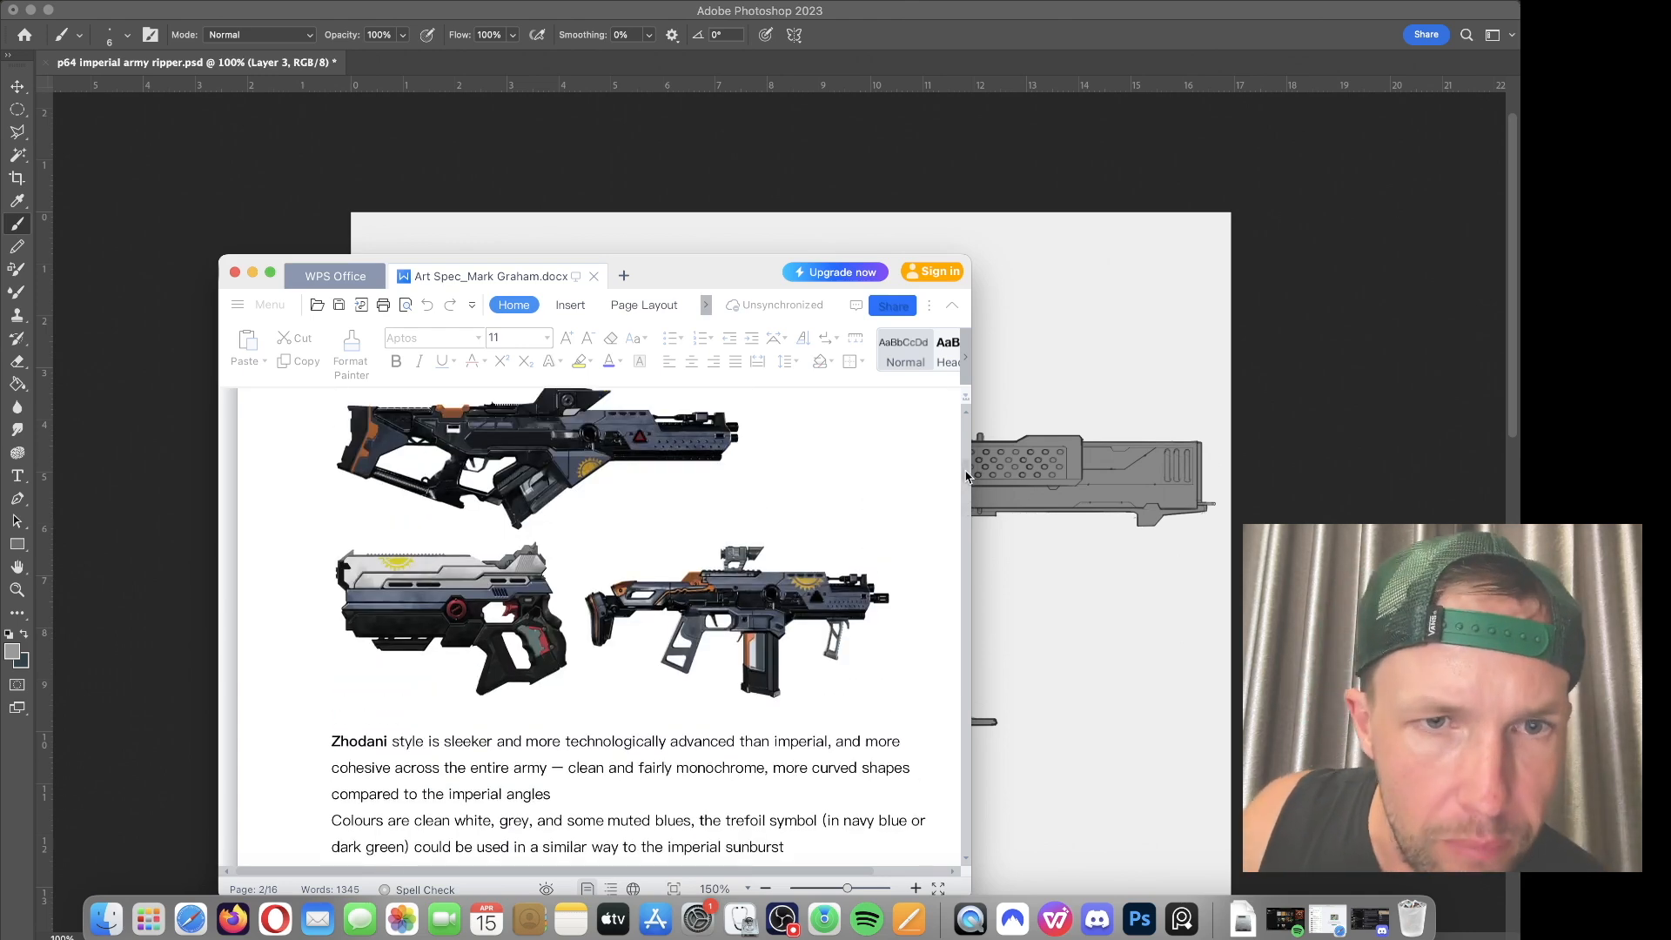
scroll(966, 477, "up", 2)
scroll(957, 475, "up", 3)
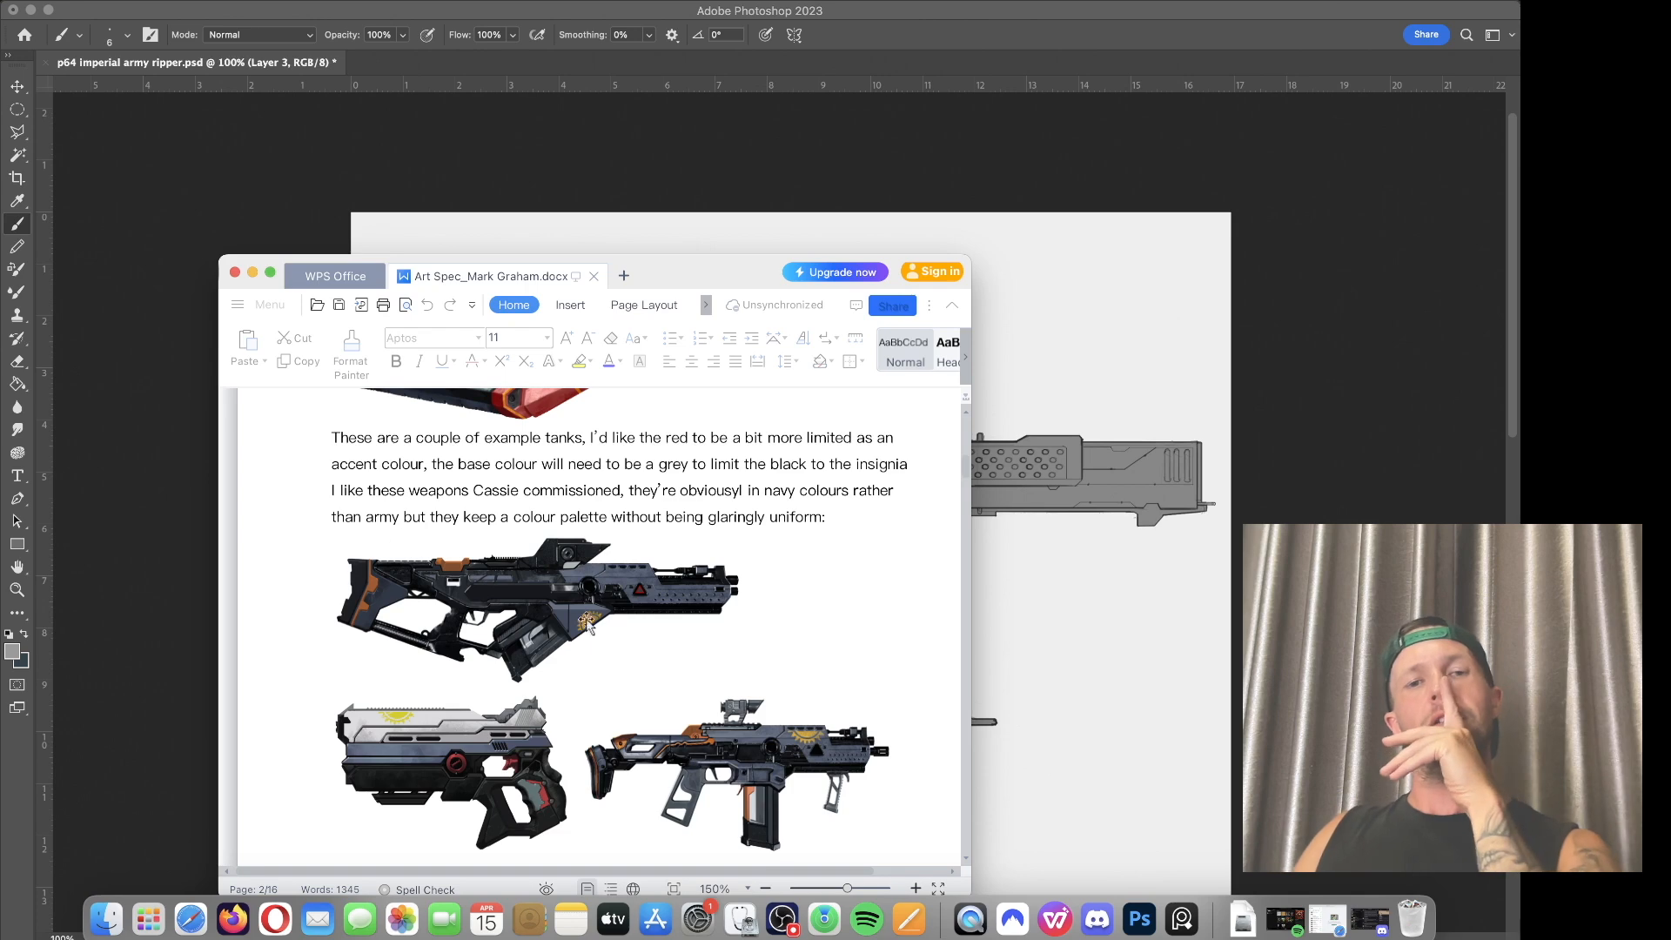
left_click(662, 304)
left_click_drag(712, 273, 1670, 335)
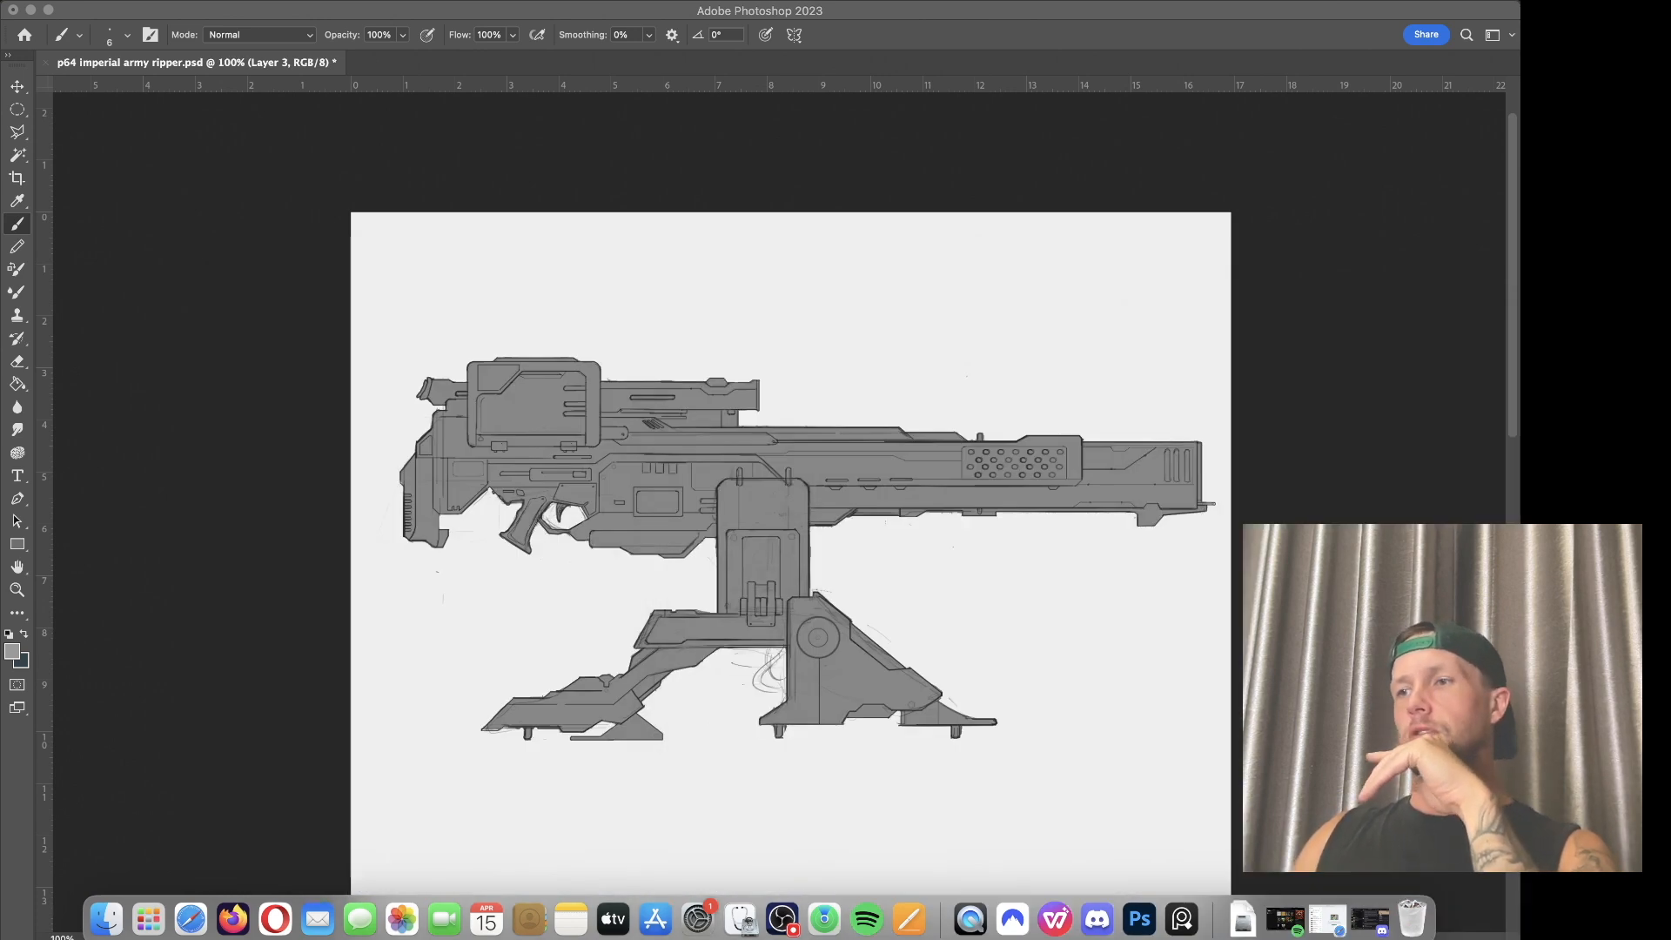
left_click(1232, 344)
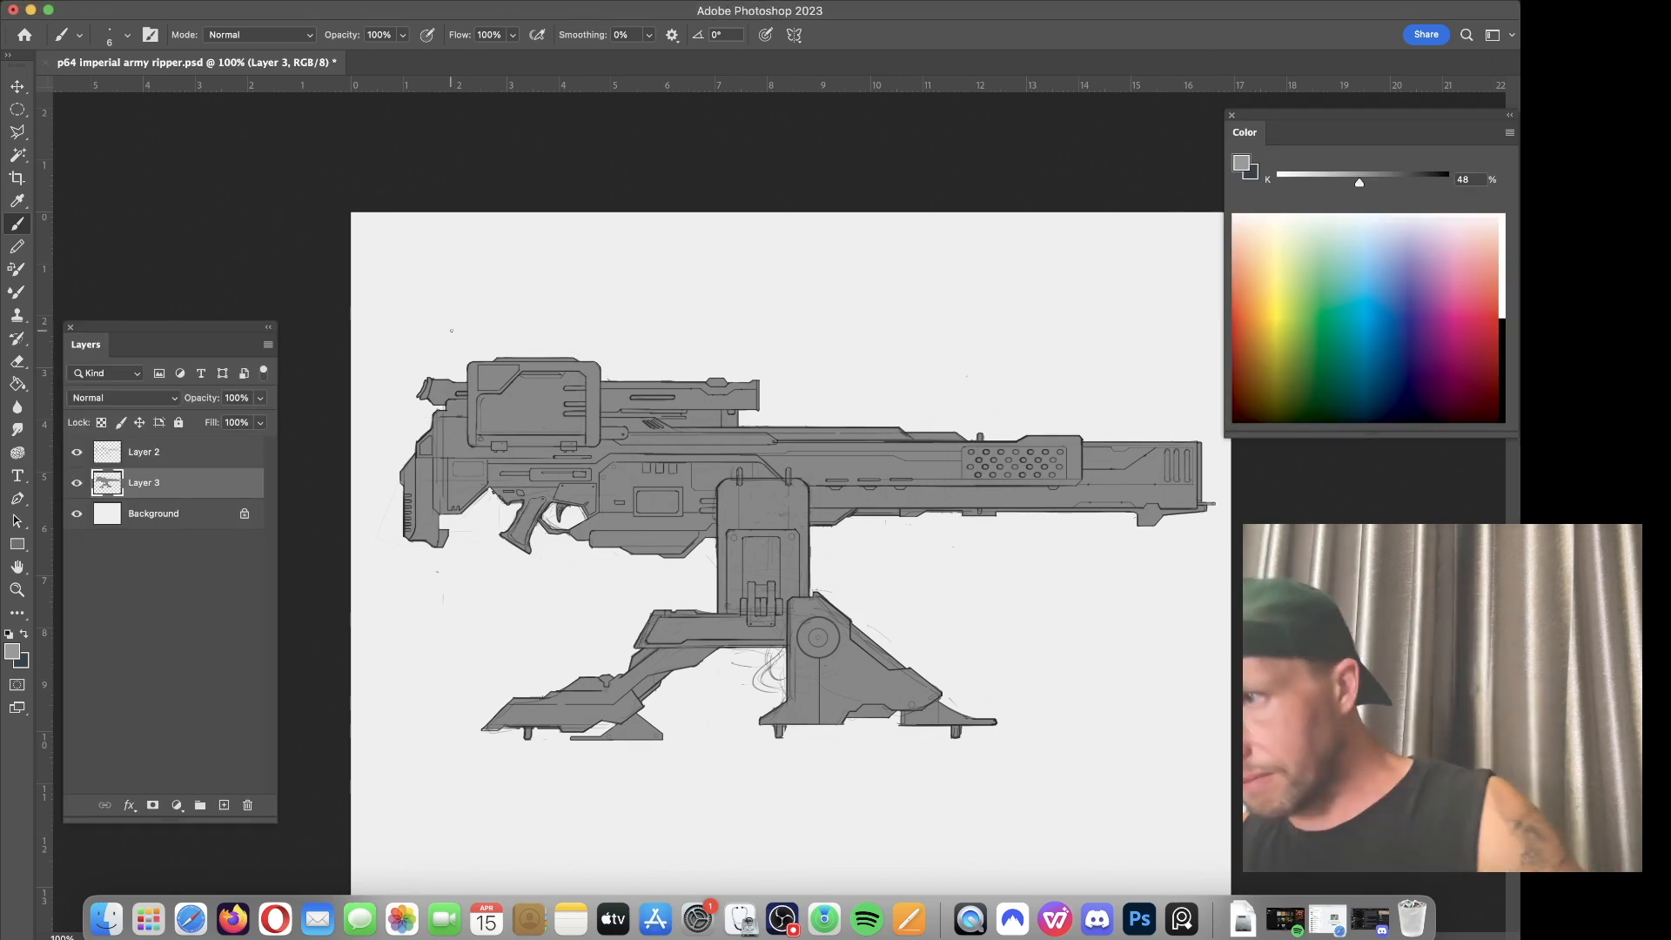
Step: Choose a size 50 brush from the favourites brush folder, try a stroke across the gun body, and undo it
key("super+equal")
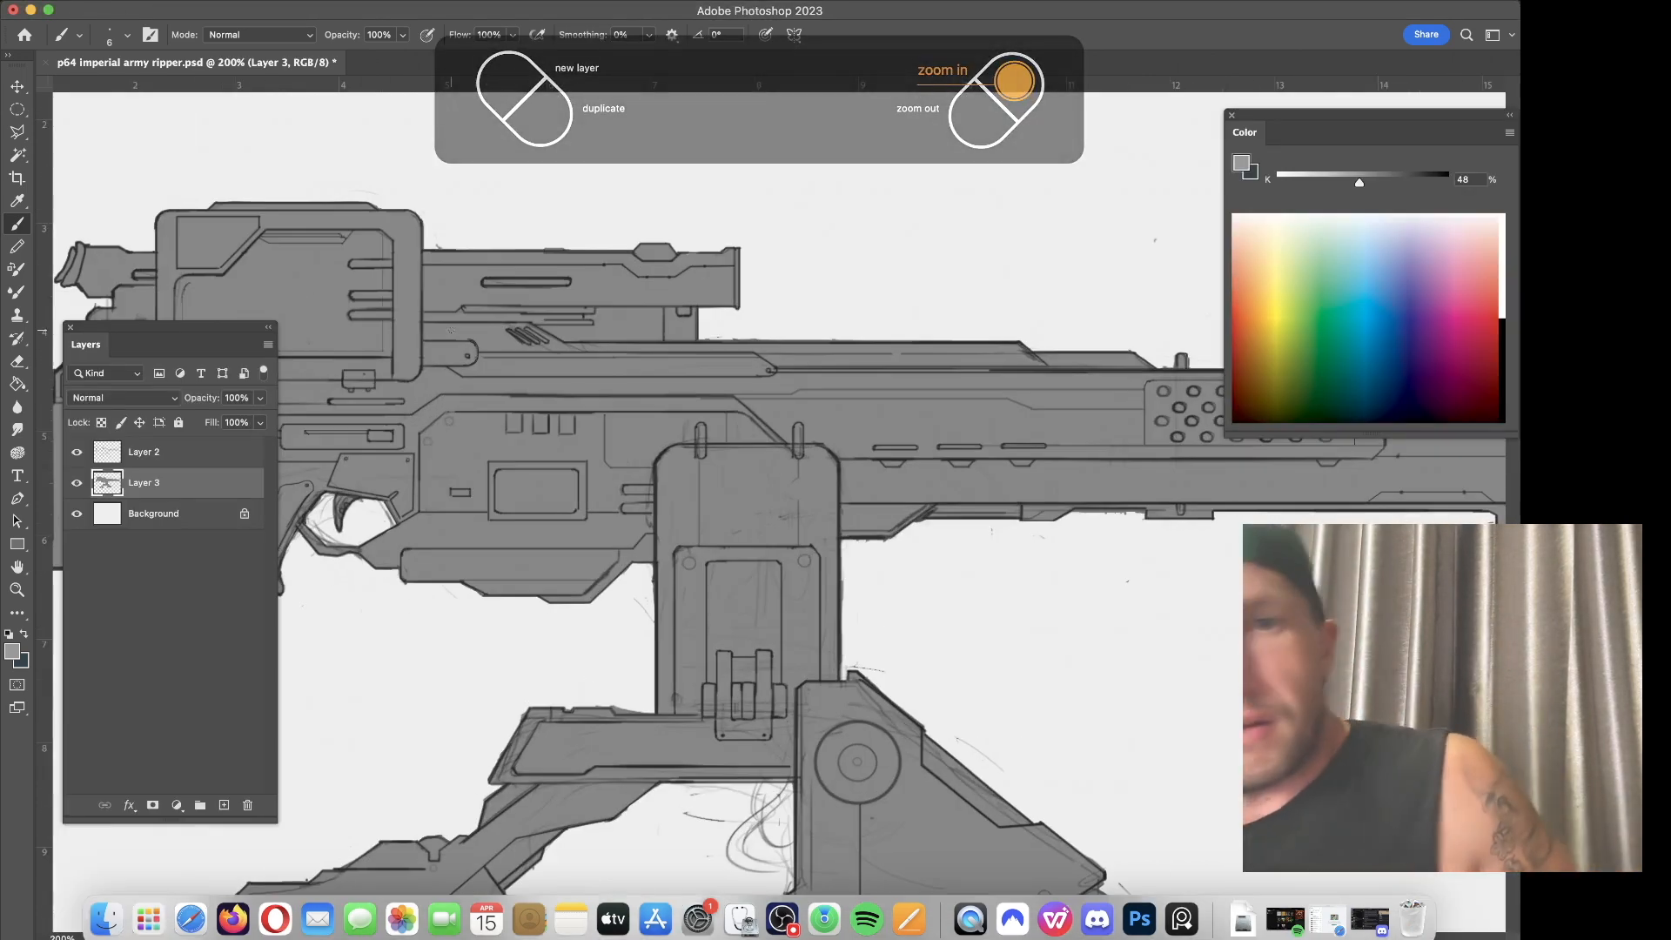
left_click_drag(823, 512, 628, 558)
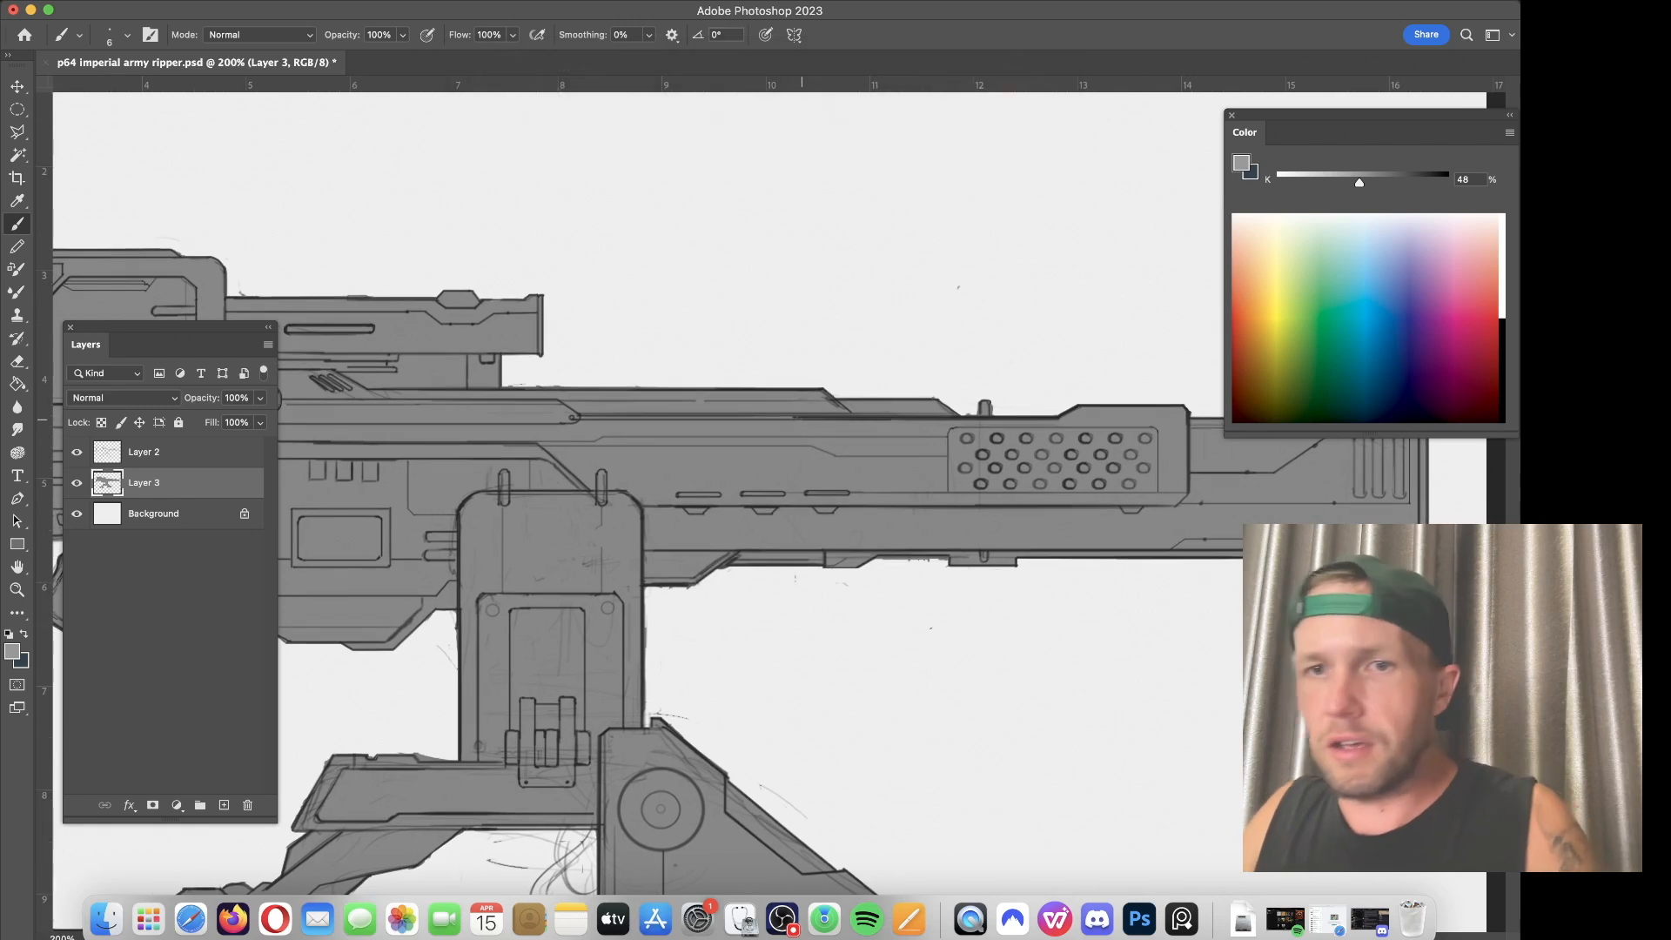
right_click(946, 526)
left_click(756, 553)
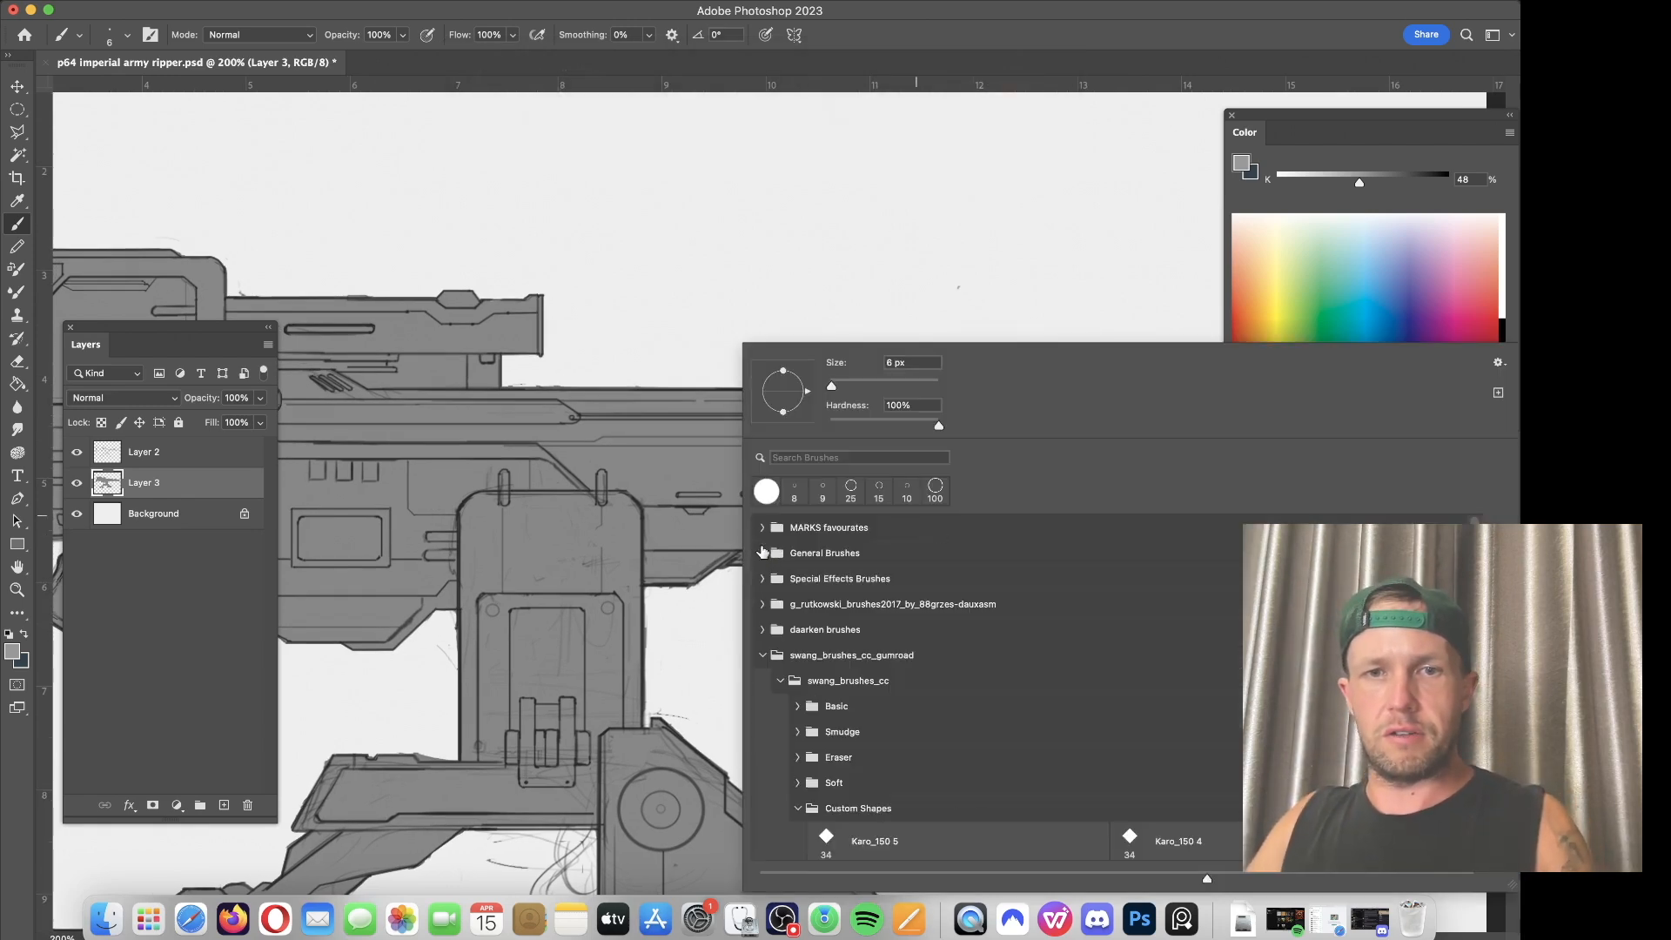
left_click(758, 528)
left_click(1136, 580)
left_click_drag(619, 440, 351, 593)
key("super+z")
Step: Set the paint colour to 23% grey, test a light stroke across the barrel on Layer 3, and undo it
left_click(1344, 178)
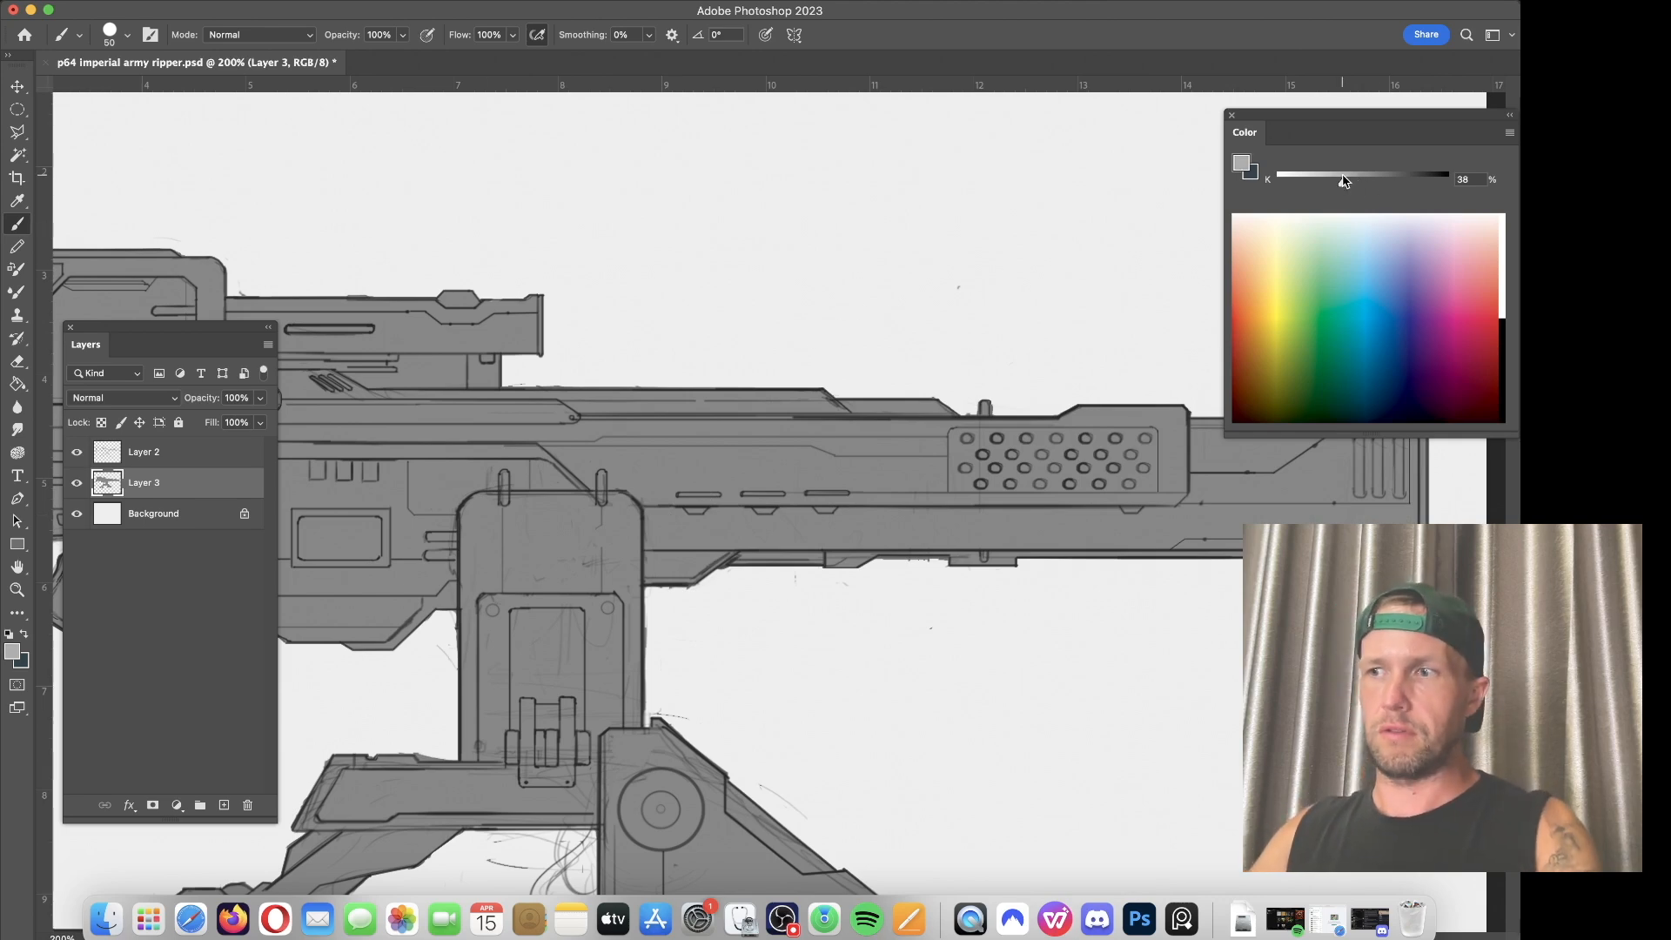
left_click(1317, 183)
mouse_move(823, 455)
left_mouse_down()
mouse_move(905, 425)
mouse_move(431, 519)
left_mouse_up()
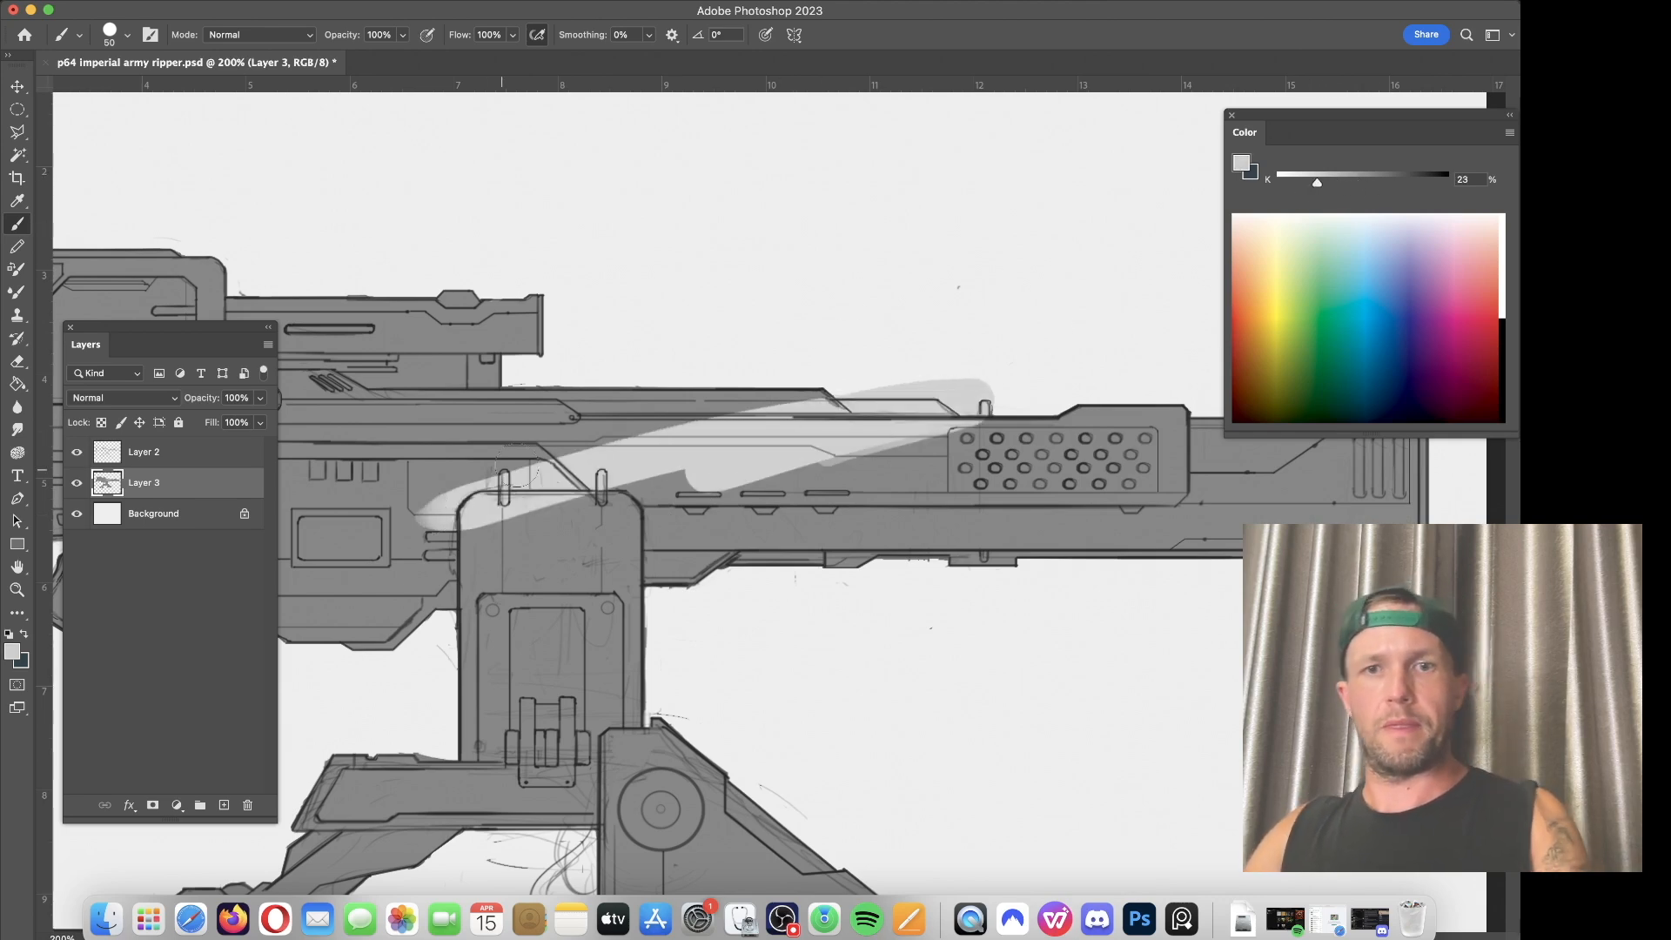
key("super+z")
Step: Select the pixels of the grey silhouette on Layer 3 and add a new layer above it
right_click(108, 489)
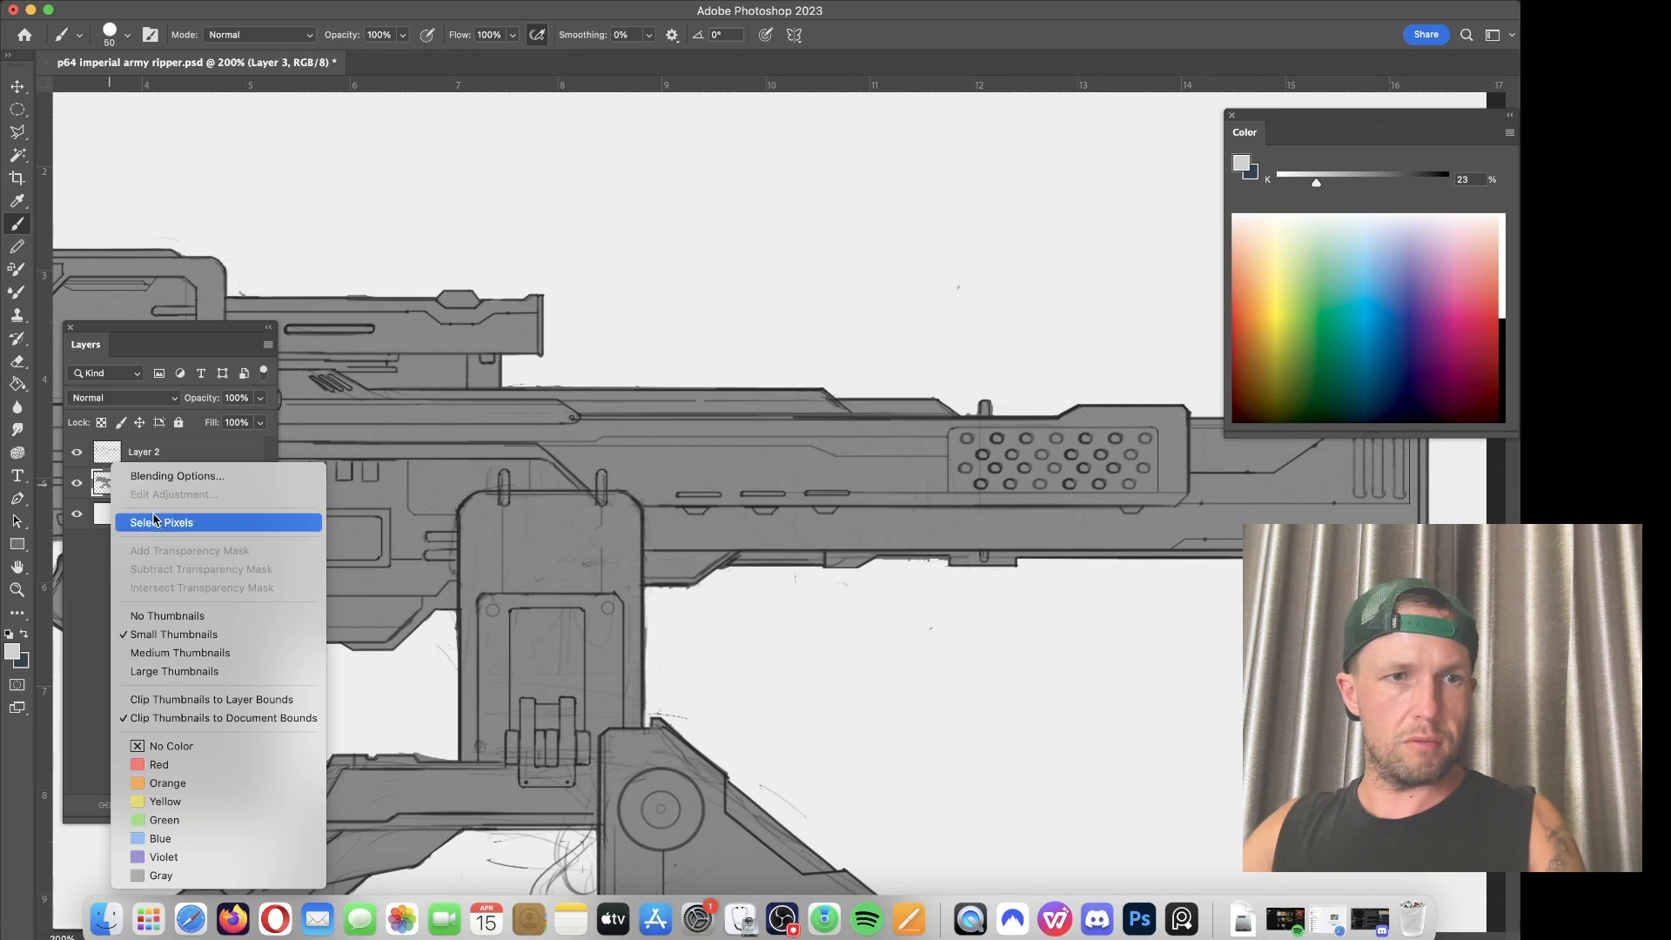
left_click(158, 523)
left_click(225, 806)
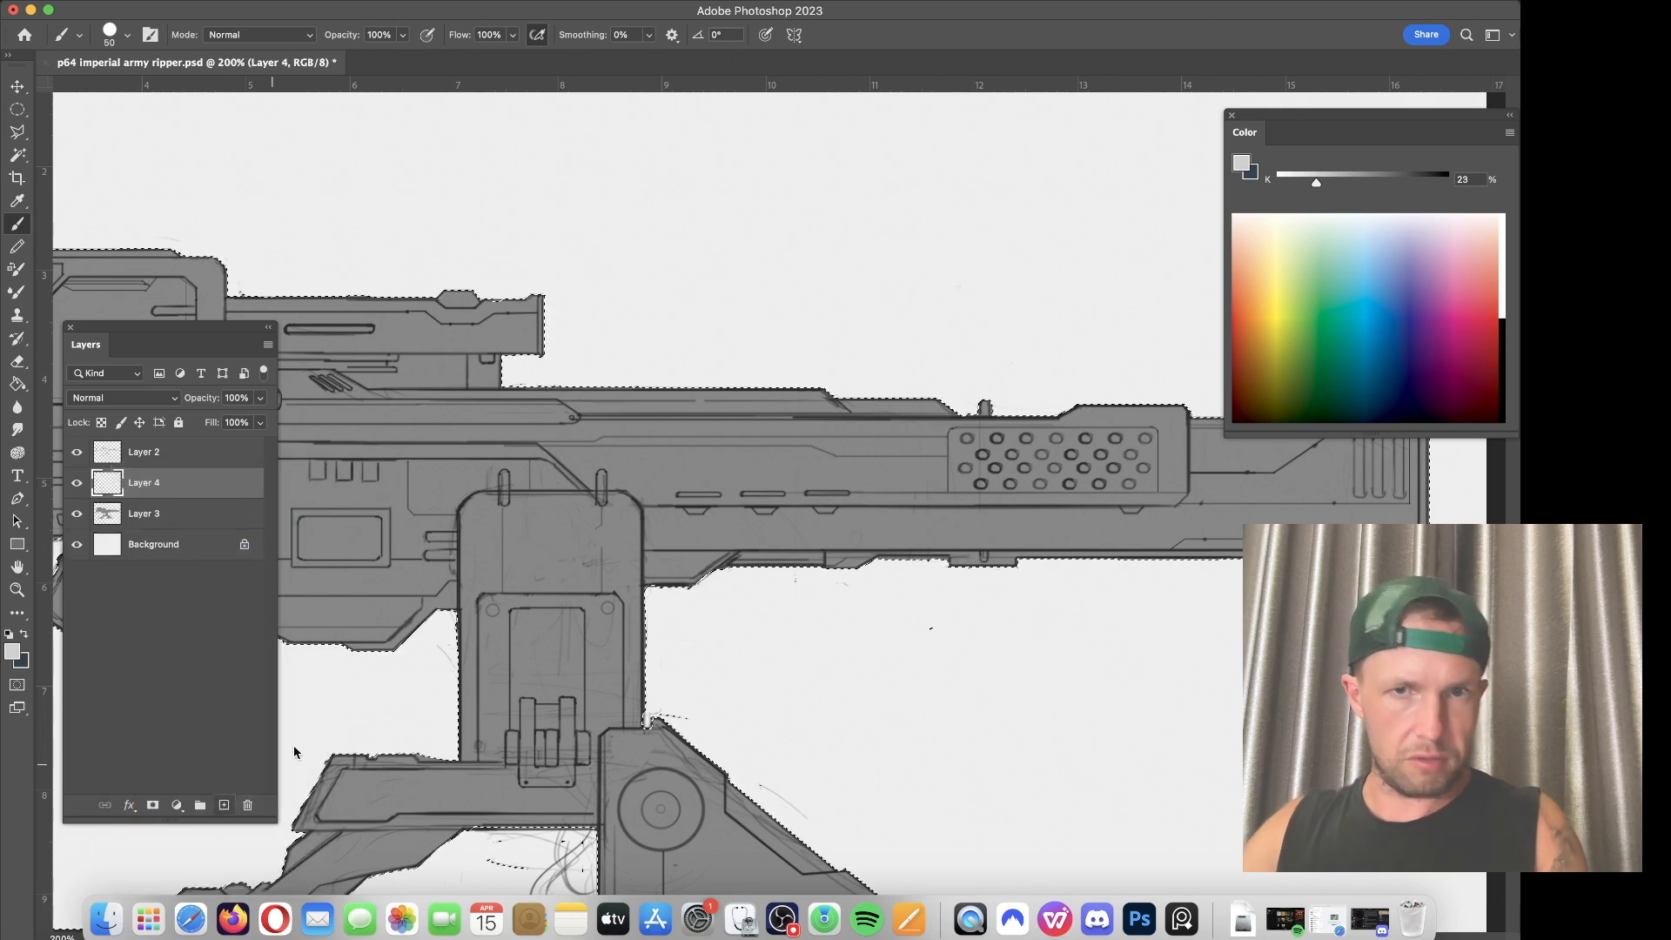
Step: Paint light grey strokes over the upper rear corner of the box on top of the gun with brush size 30
scroll(663, 512, "left", 5)
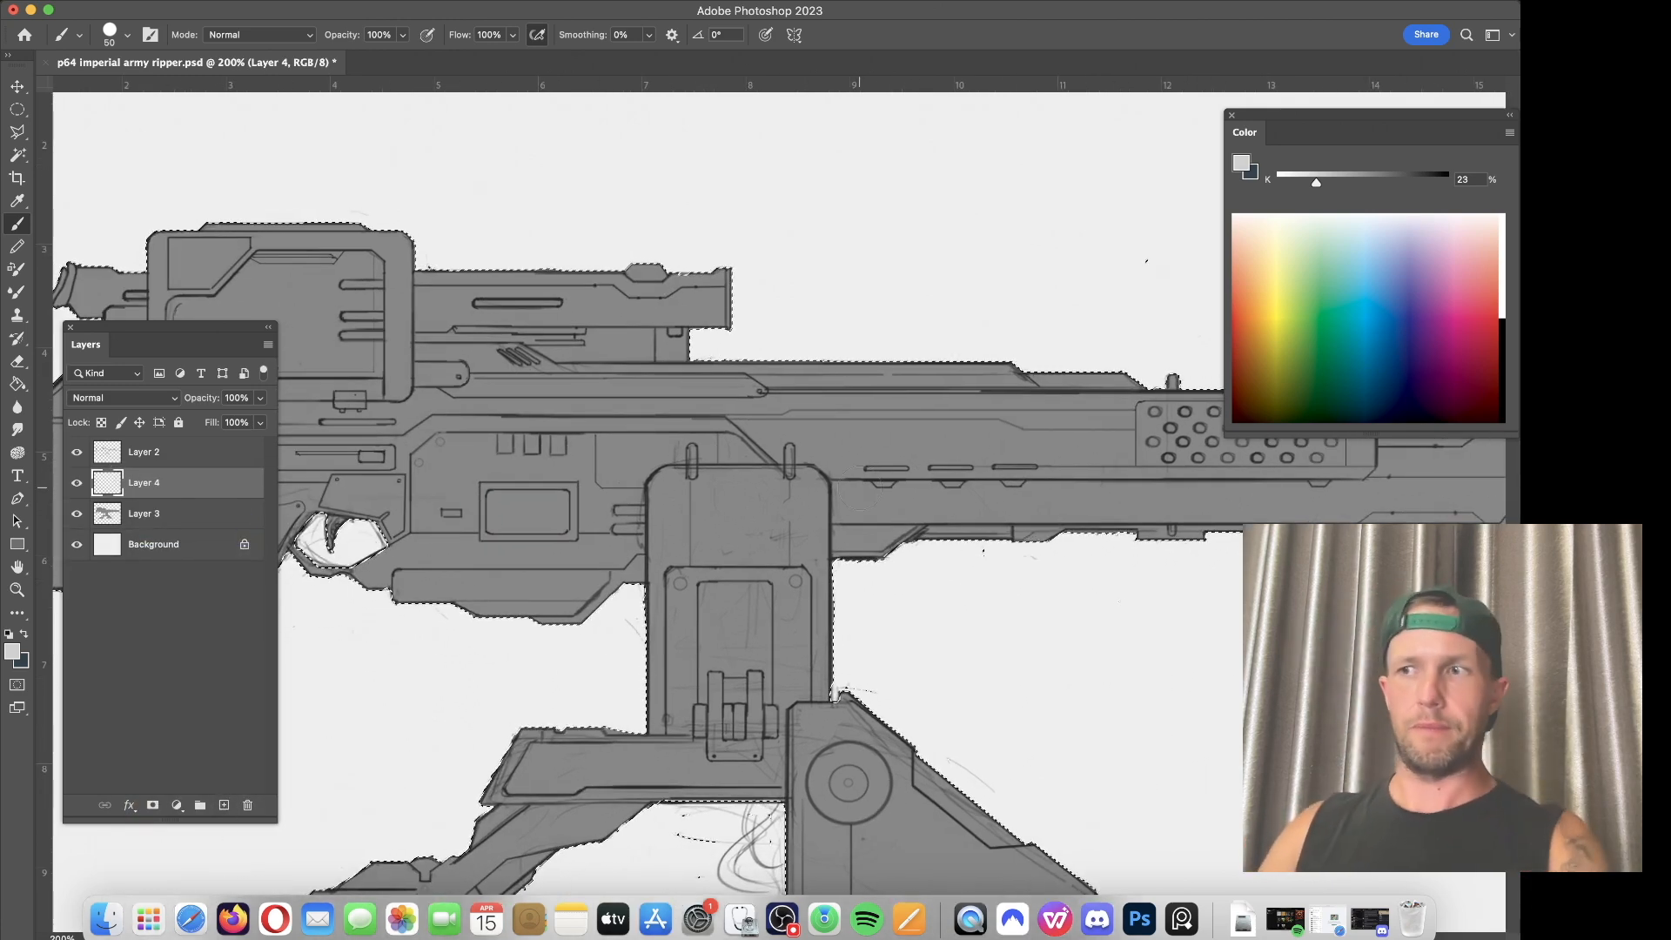
scroll(661, 512, "right", 7)
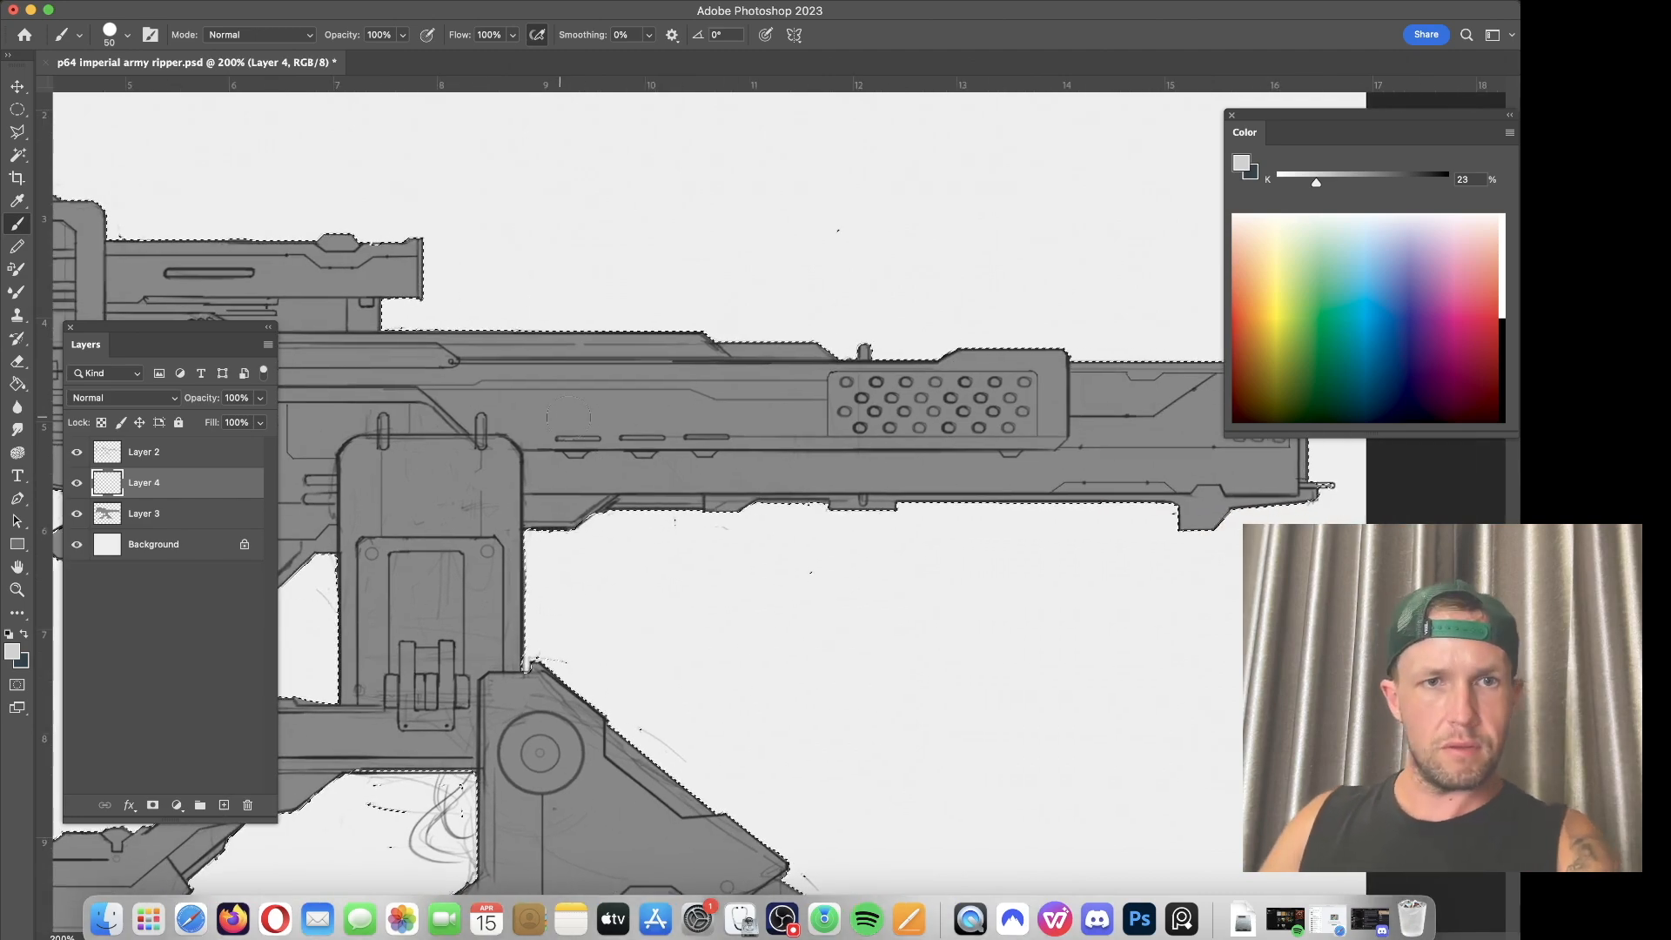
key("super+minus")
left_click_drag(654, 391, 915, 442)
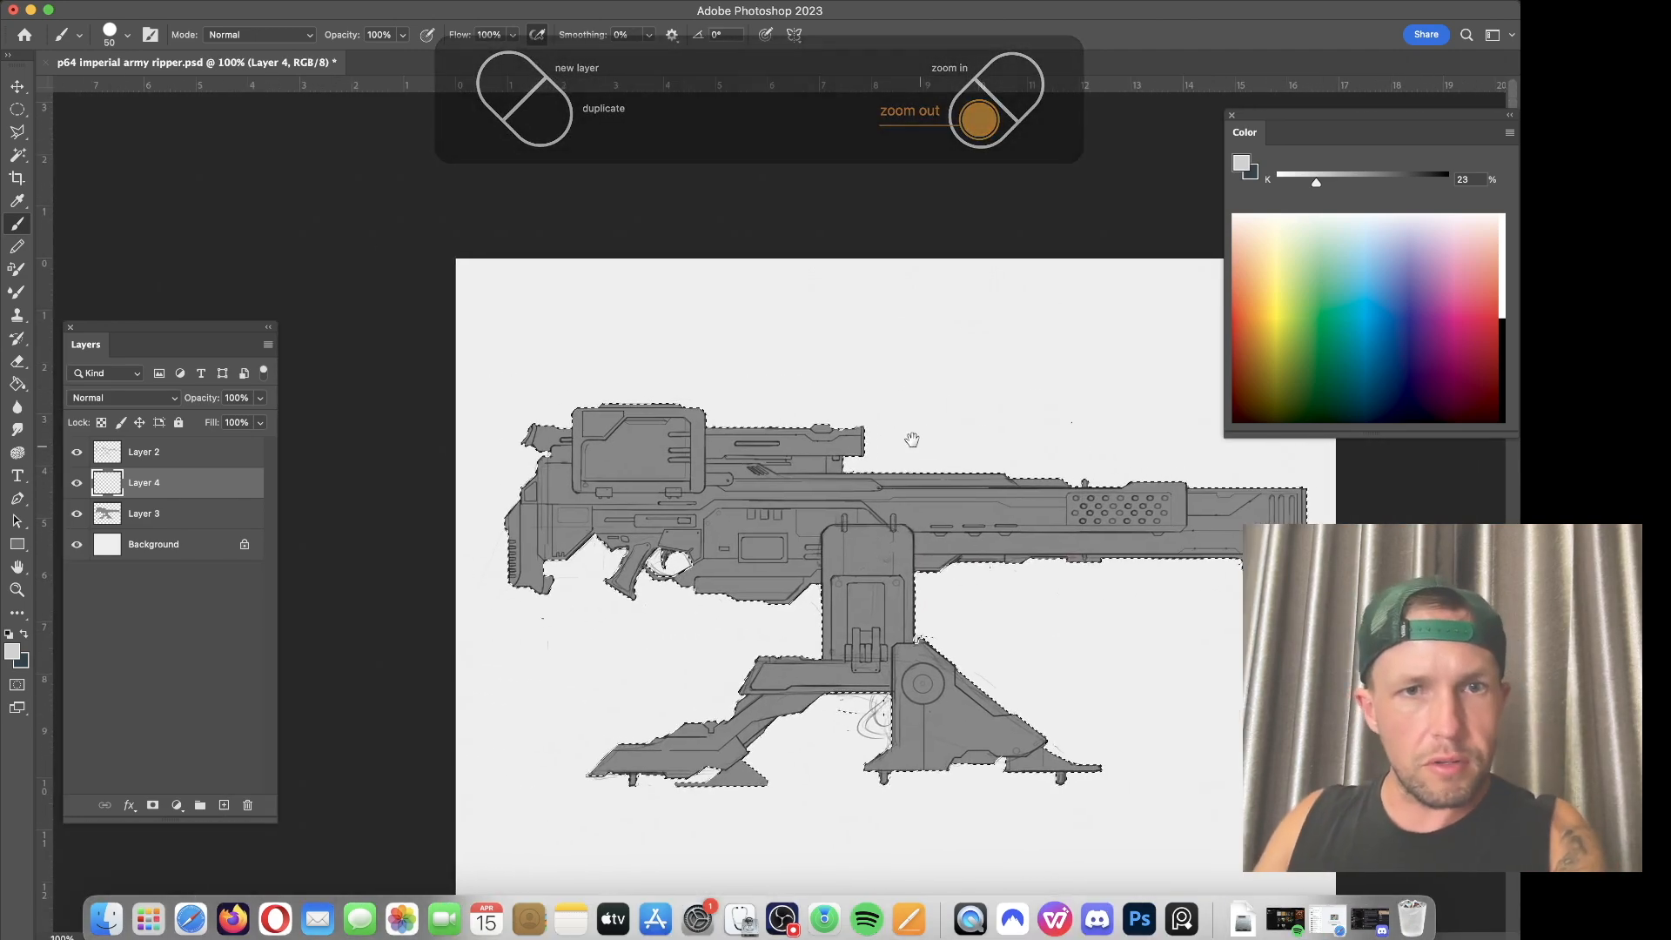
key("super+plus")
left_click_drag(653, 396, 947, 440)
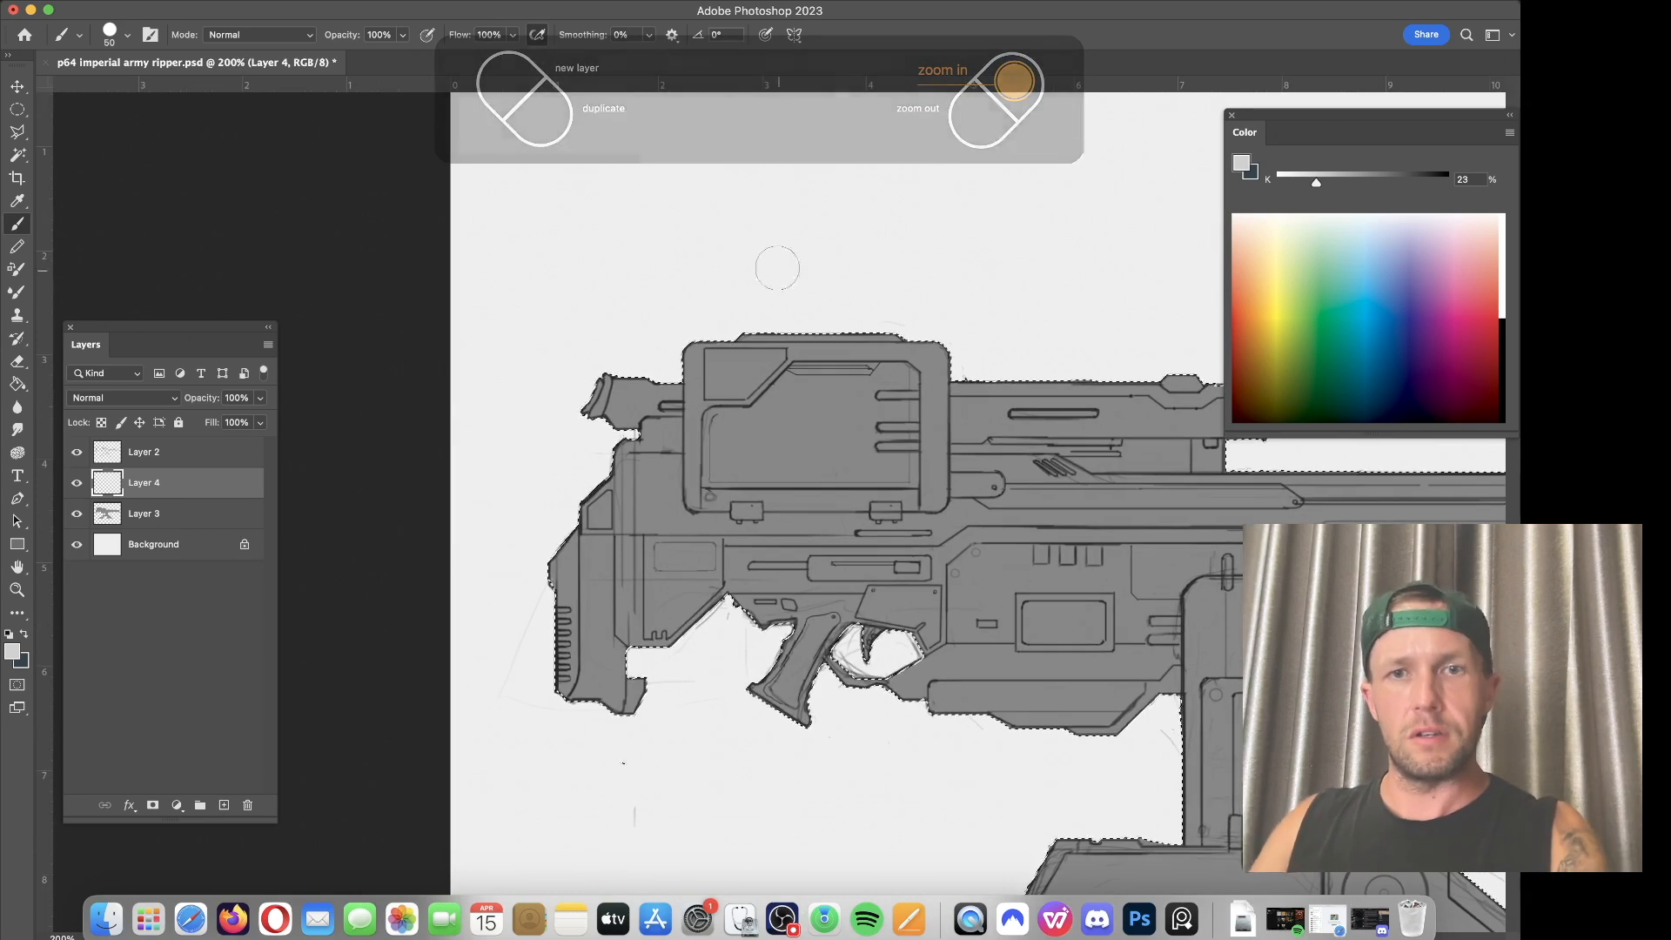
key("bracketleft")
key("bracketleft")
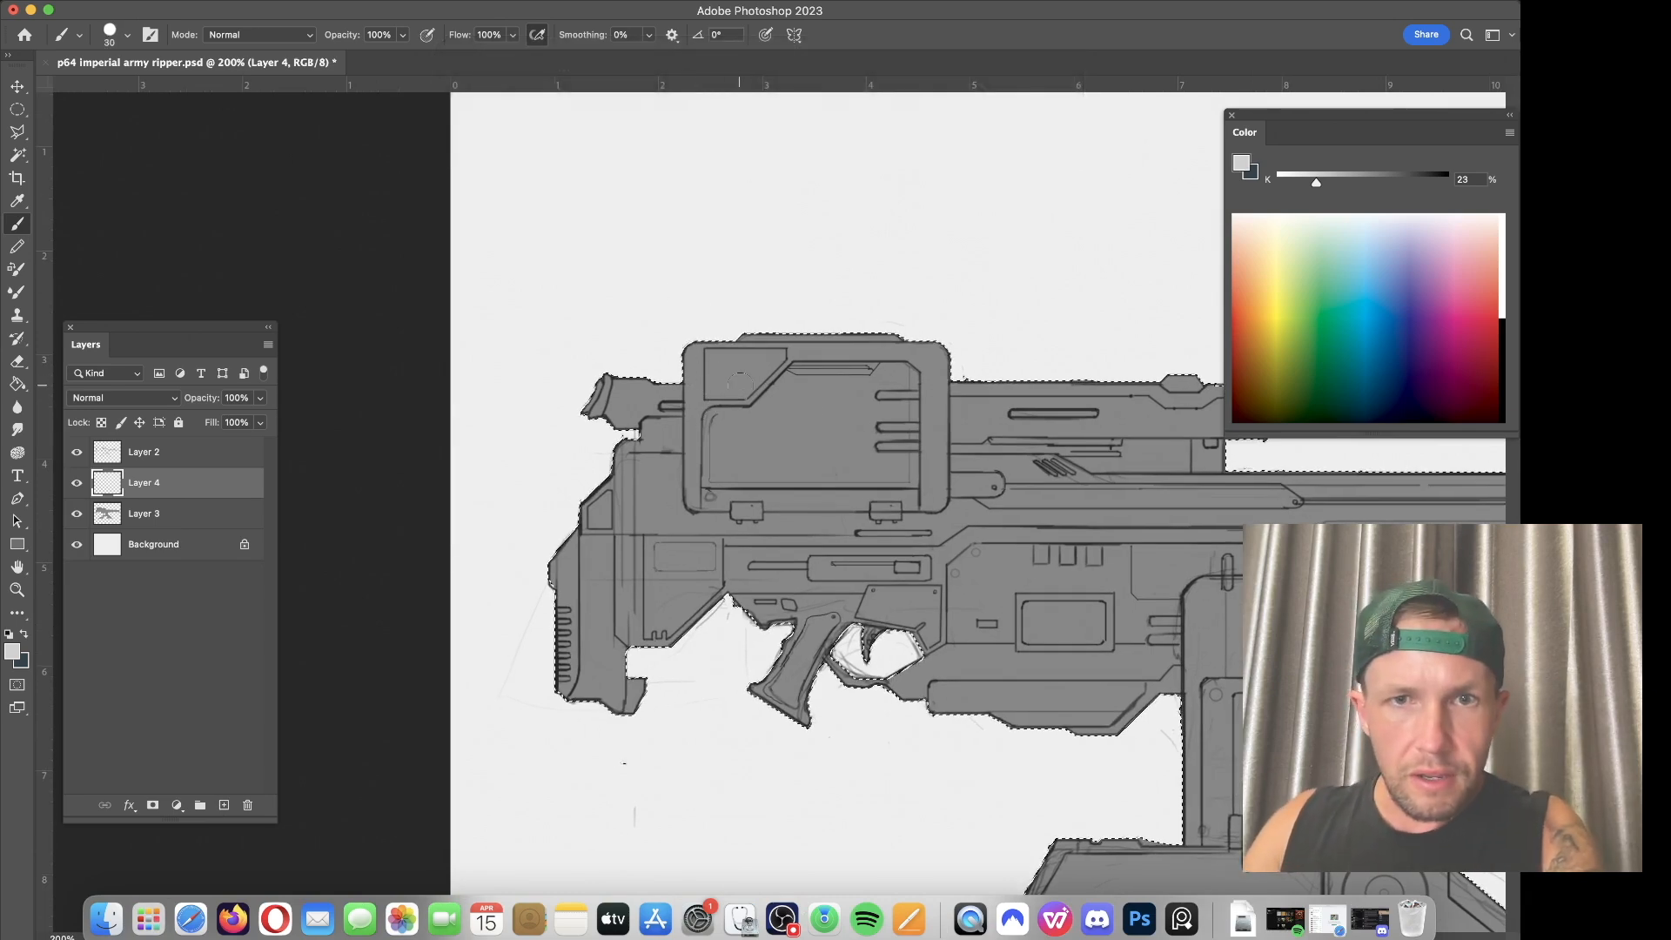
mouse_move(739, 383)
left_mouse_down()
mouse_move(752, 361)
mouse_move(718, 390)
mouse_move(697, 336)
left_mouse_up()
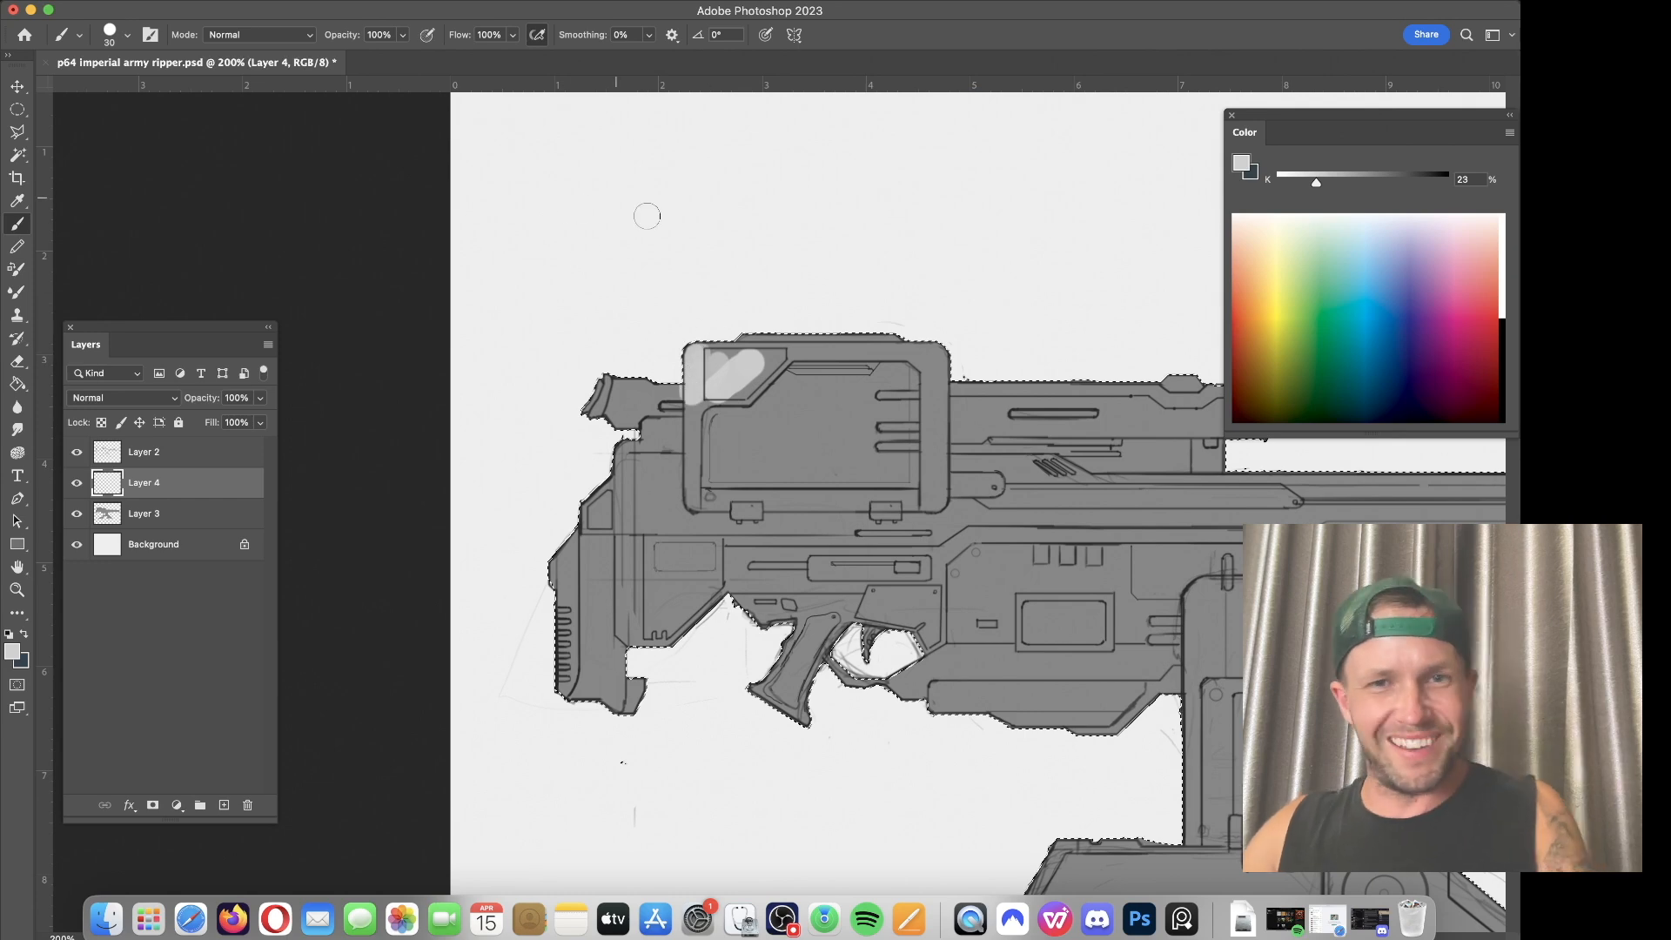
Step: Paint light grey along the top band of the box's frame and around its upper rear corner panel with a smaller brush
key("super+equal")
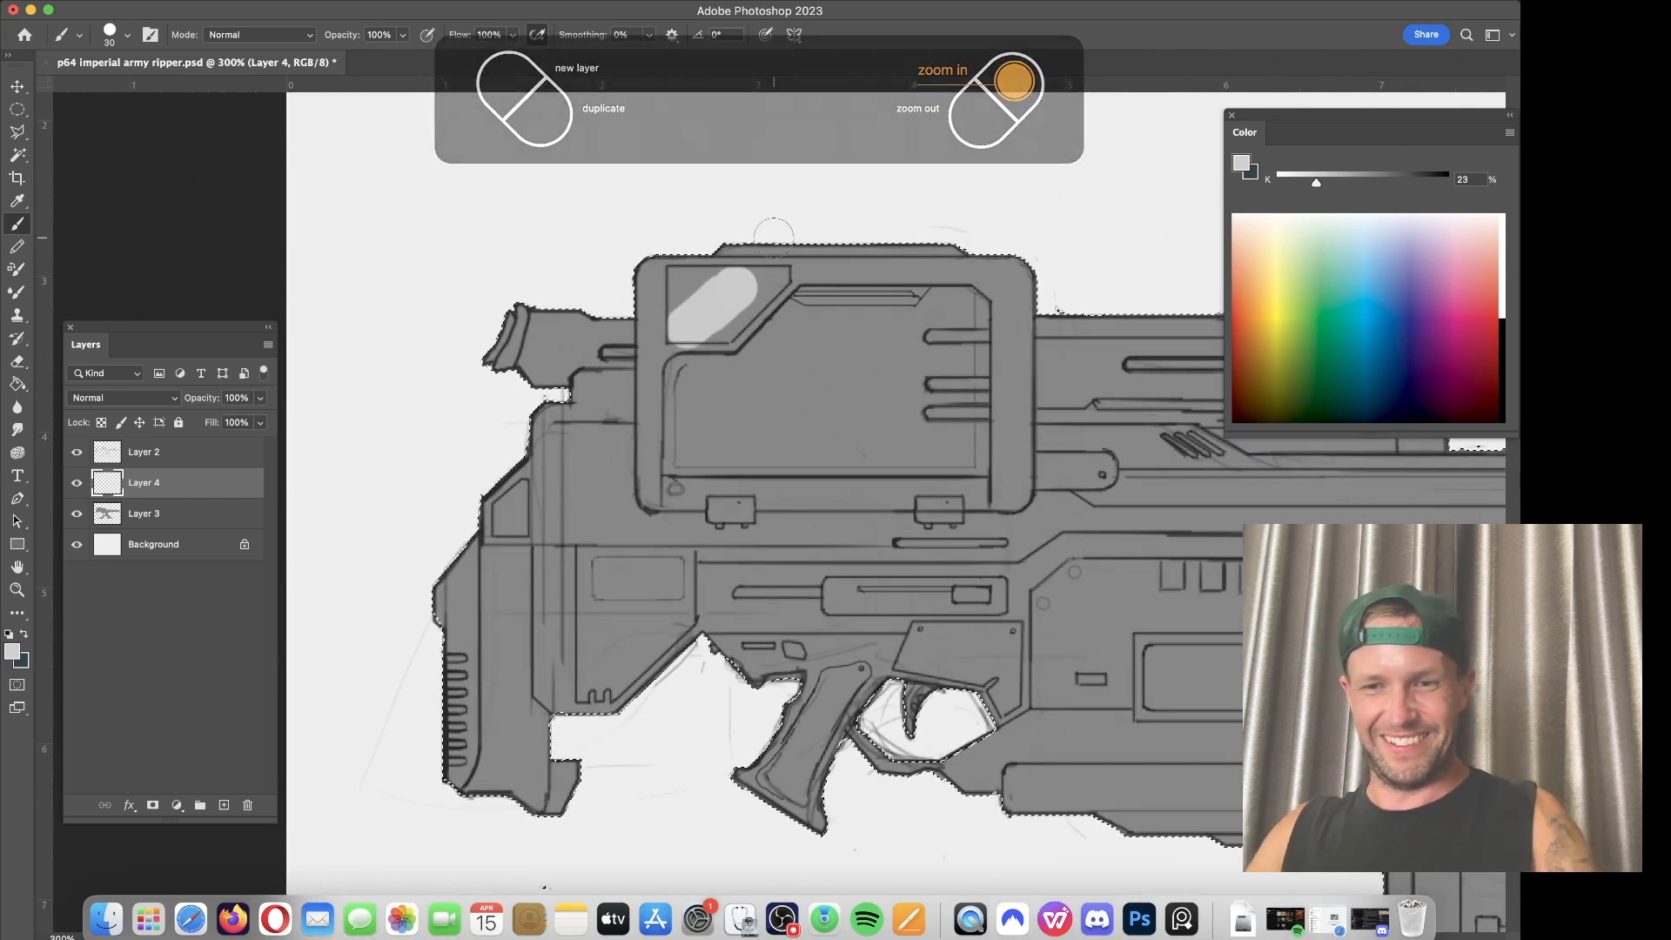
key("bracketleft")
key("bracketleft")
key("bracketleft")
mouse_move(667, 304)
left_mouse_down()
mouse_move(648, 340)
mouse_move(648, 266)
mouse_move(1033, 265)
left_mouse_up()
key("bracketleft")
mouse_move(693, 274)
left_mouse_down()
mouse_move(664, 300)
mouse_move(706, 278)
mouse_move(743, 303)
mouse_move(797, 274)
mouse_move(1088, 306)
mouse_move(996, 283)
left_mouse_up()
Step: Fill the remaining gaps in the corner panel and paint the rear and front uprights of the box's frame light grey
key("bracketright")
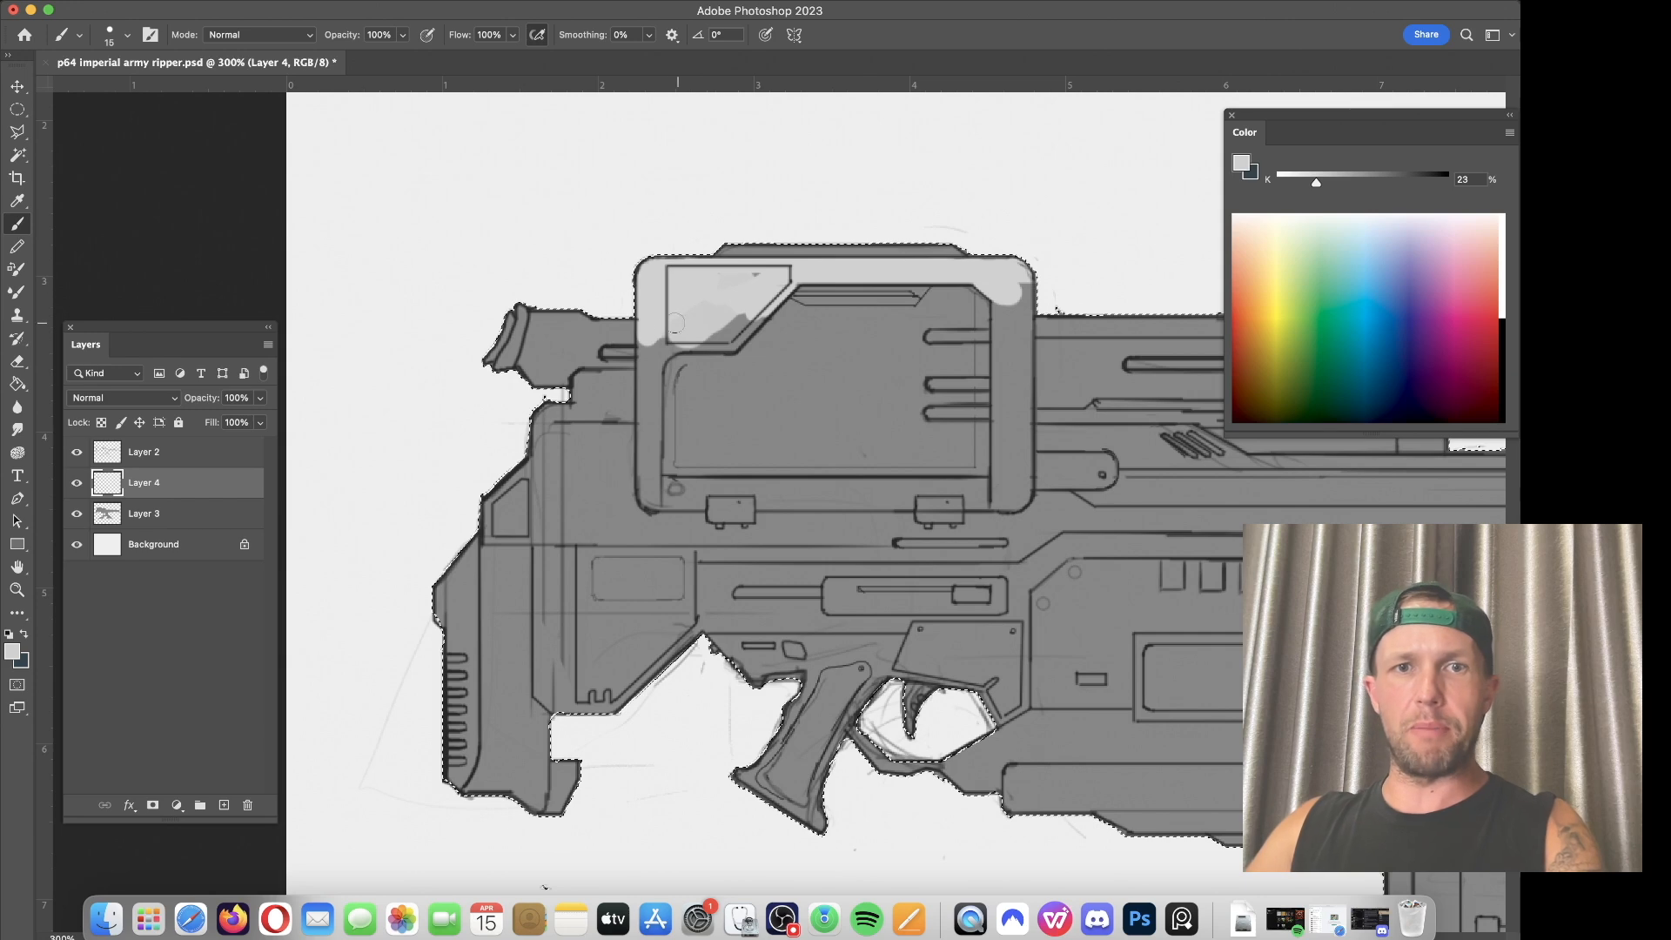
mouse_move(677, 336)
left_mouse_down()
mouse_move(696, 348)
mouse_move(746, 322)
mouse_move(724, 327)
left_mouse_up()
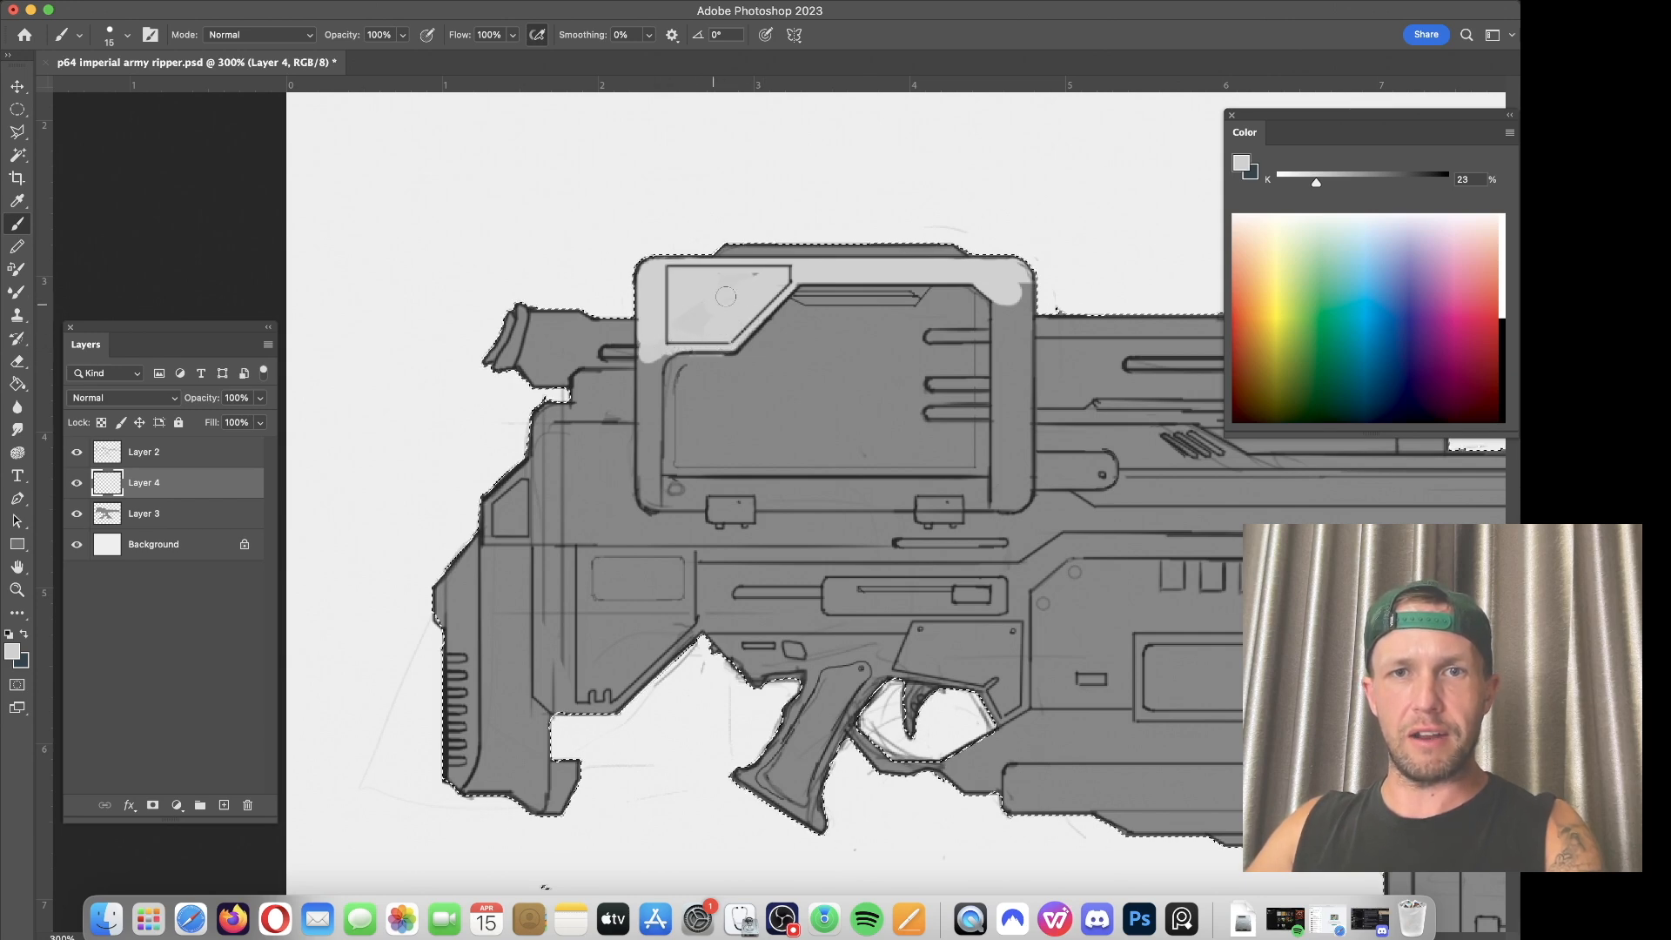
mouse_move(643, 346)
left_mouse_down()
mouse_move(644, 505)
mouse_move(656, 359)
left_mouse_up()
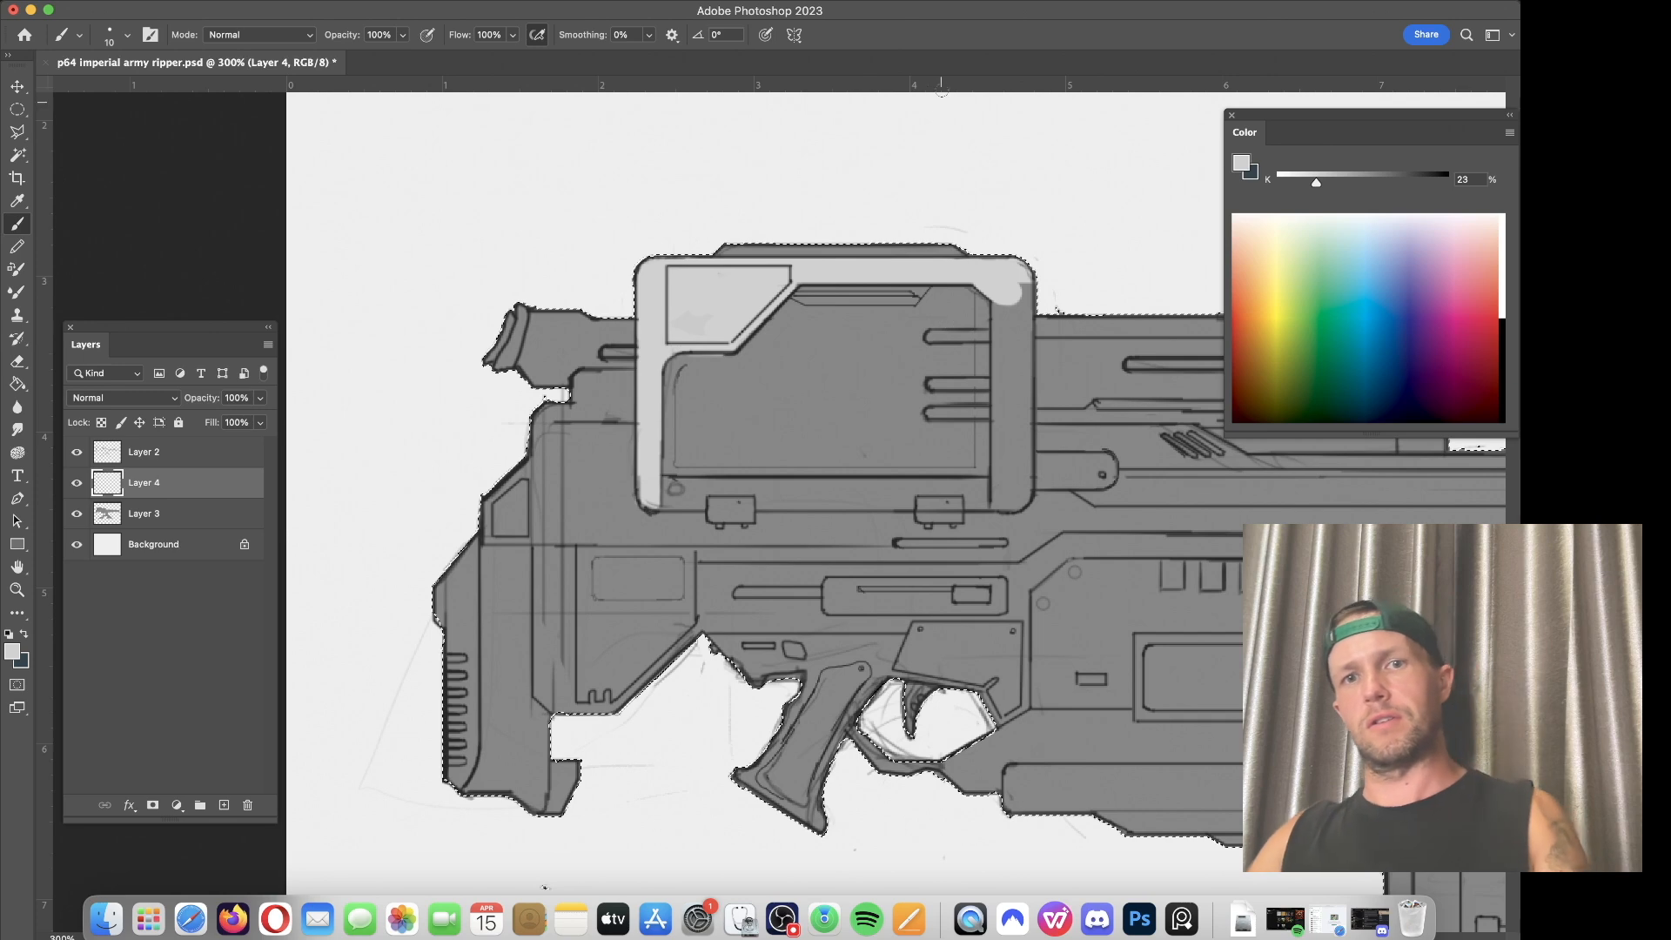
key("bracketright")
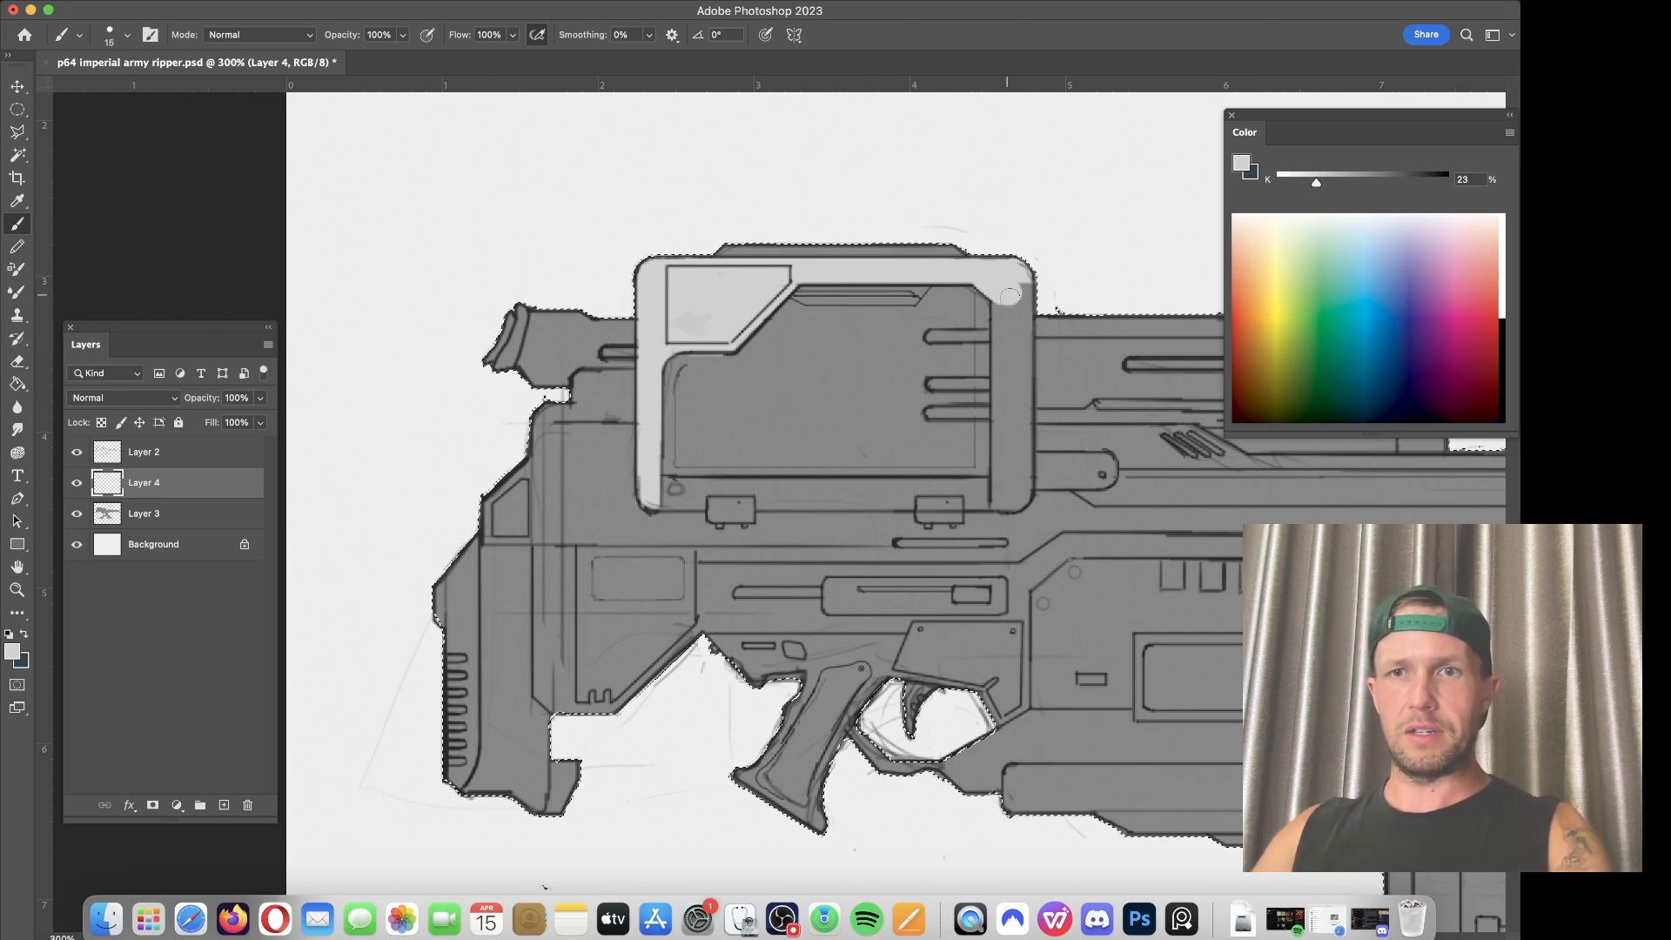
mouse_move(1007, 296)
left_mouse_down()
mouse_move(999, 500)
mouse_move(1020, 483)
mouse_move(1025, 285)
mouse_move(1008, 461)
left_mouse_up()
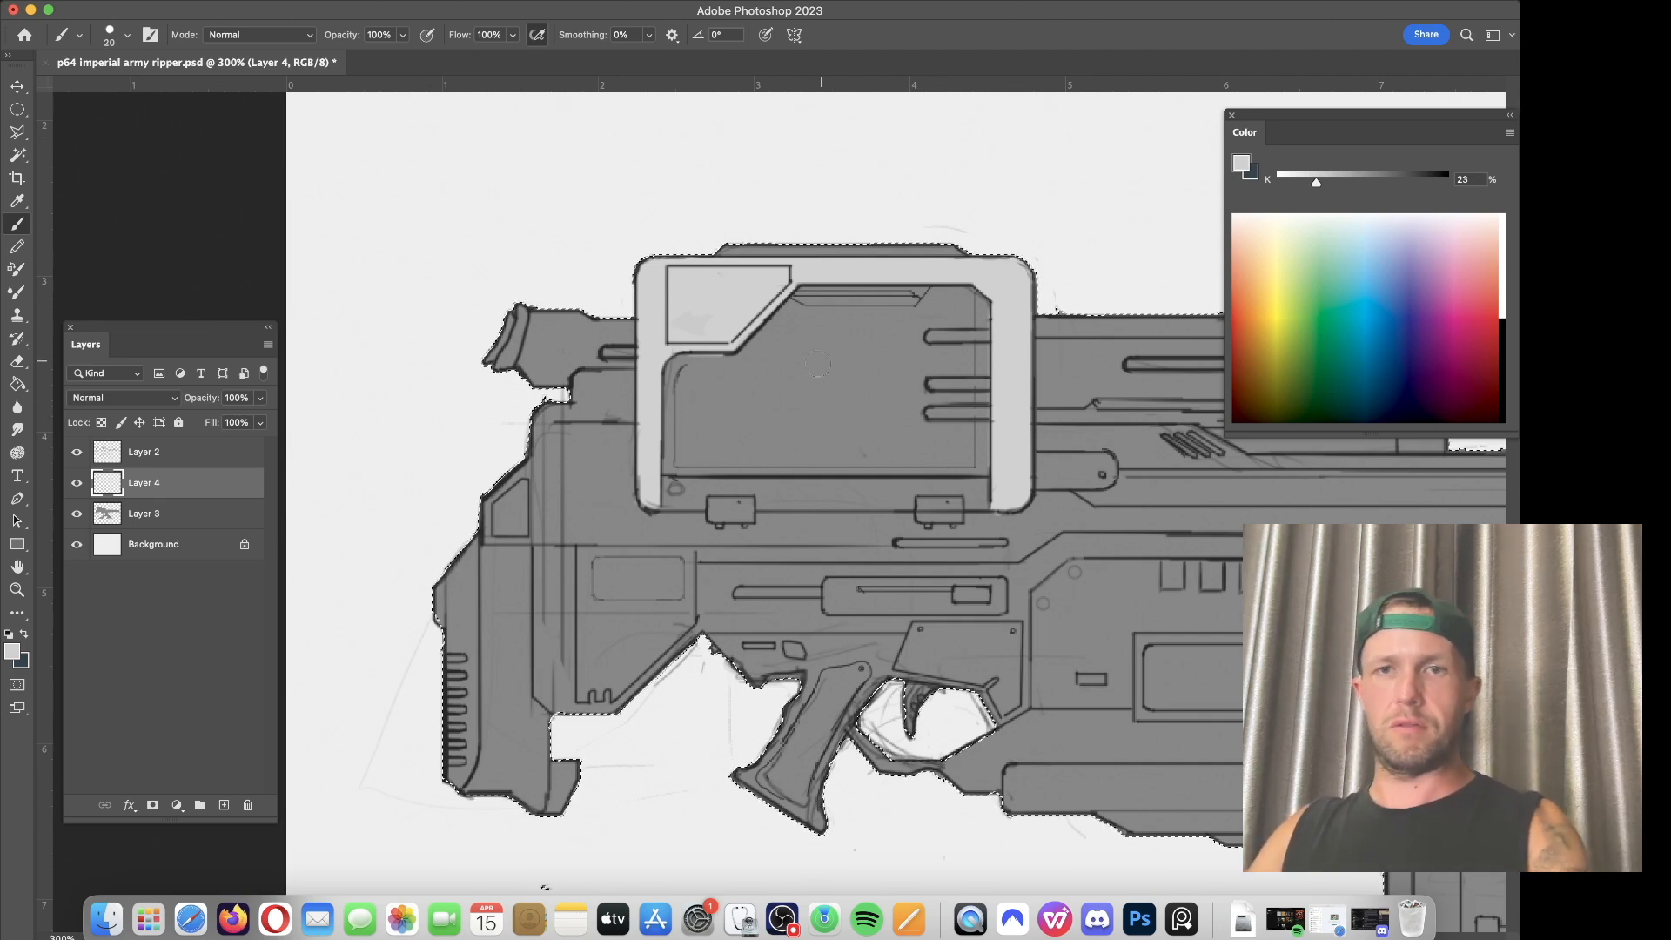
Step: Set the paint colour to 28% grey and block in the middle of the box's recessed side panel
mouse_move(834, 357)
left_mouse_down()
mouse_move(741, 370)
mouse_move(687, 427)
left_mouse_up()
key("super+z")
left_click(1323, 193)
mouse_move(802, 391)
left_mouse_down()
mouse_move(847, 355)
mouse_move(757, 386)
mouse_move(787, 349)
mouse_move(735, 386)
mouse_move(686, 375)
mouse_move(747, 373)
mouse_move(818, 297)
left_mouse_up()
Step: Paint the rear and lower edges of the recessed side panel with brush size 10
key("bracketleft")
key("bracketleft")
key("bracketleft")
key("bracketleft")
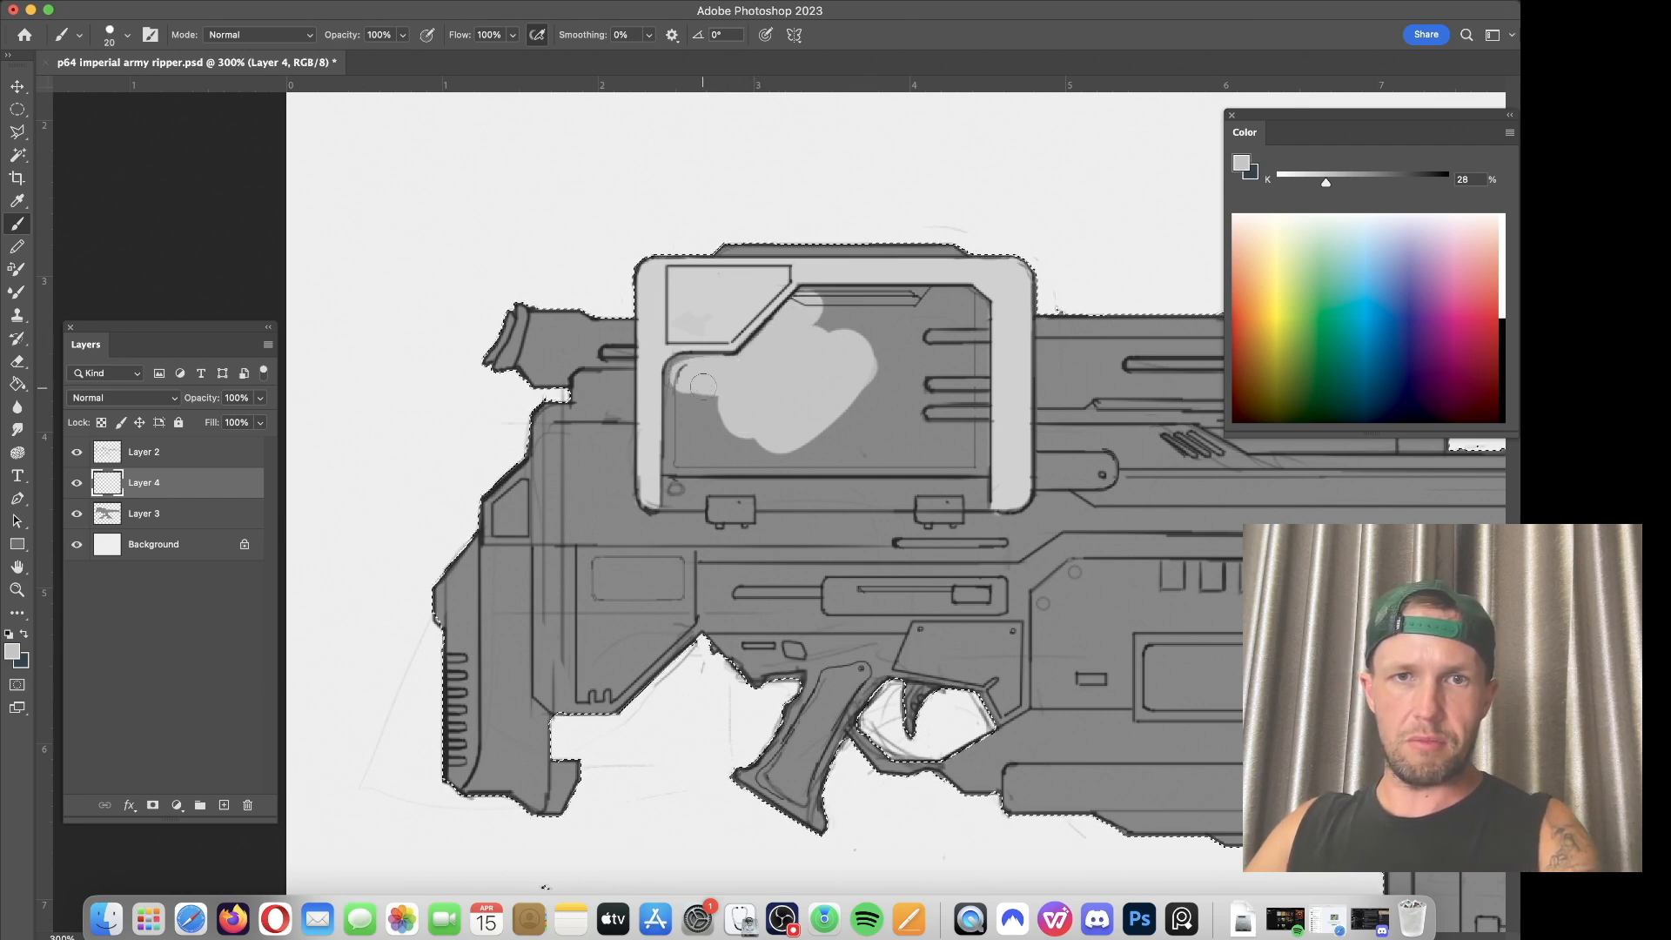
key("bracketleft")
mouse_move(681, 377)
left_mouse_down()
mouse_move(671, 465)
mouse_move(983, 466)
left_mouse_up()
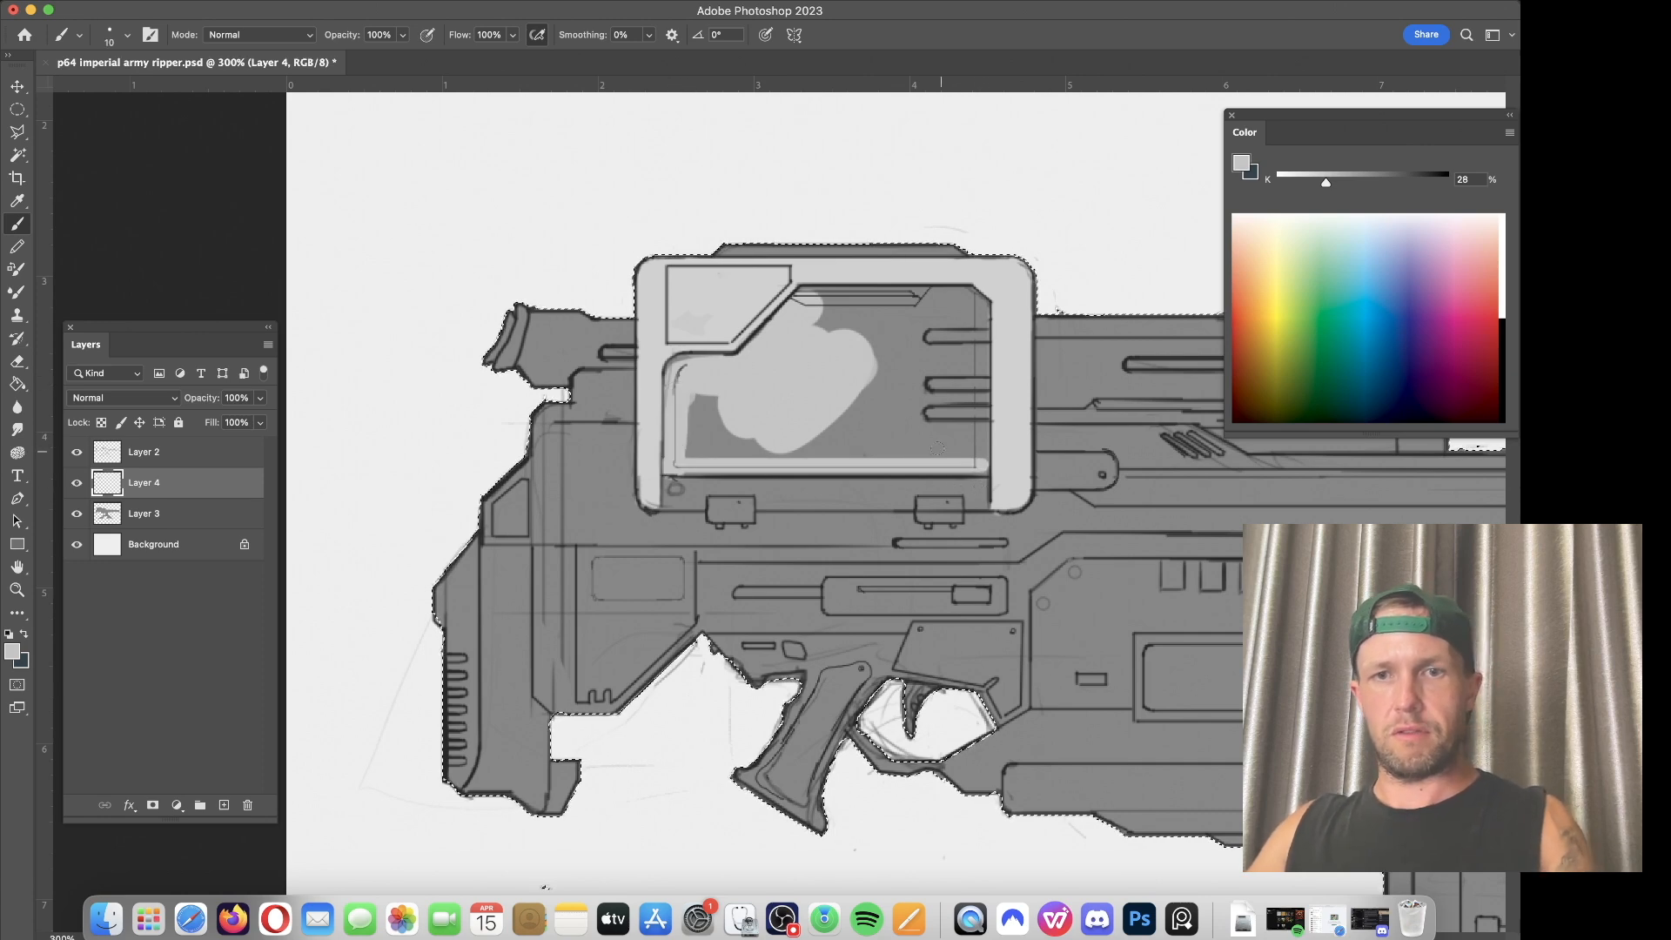
Step: Fill the rear half of the recessed side panel with 28% grey using a larger brush
key("bracketright")
key("bracketright")
key("bracketright")
key("bracketright")
mouse_move(724, 393)
left_mouse_down()
mouse_move(683, 444)
mouse_move(798, 447)
left_mouse_up()
left_click_drag(823, 306, 832, 333)
key("e")
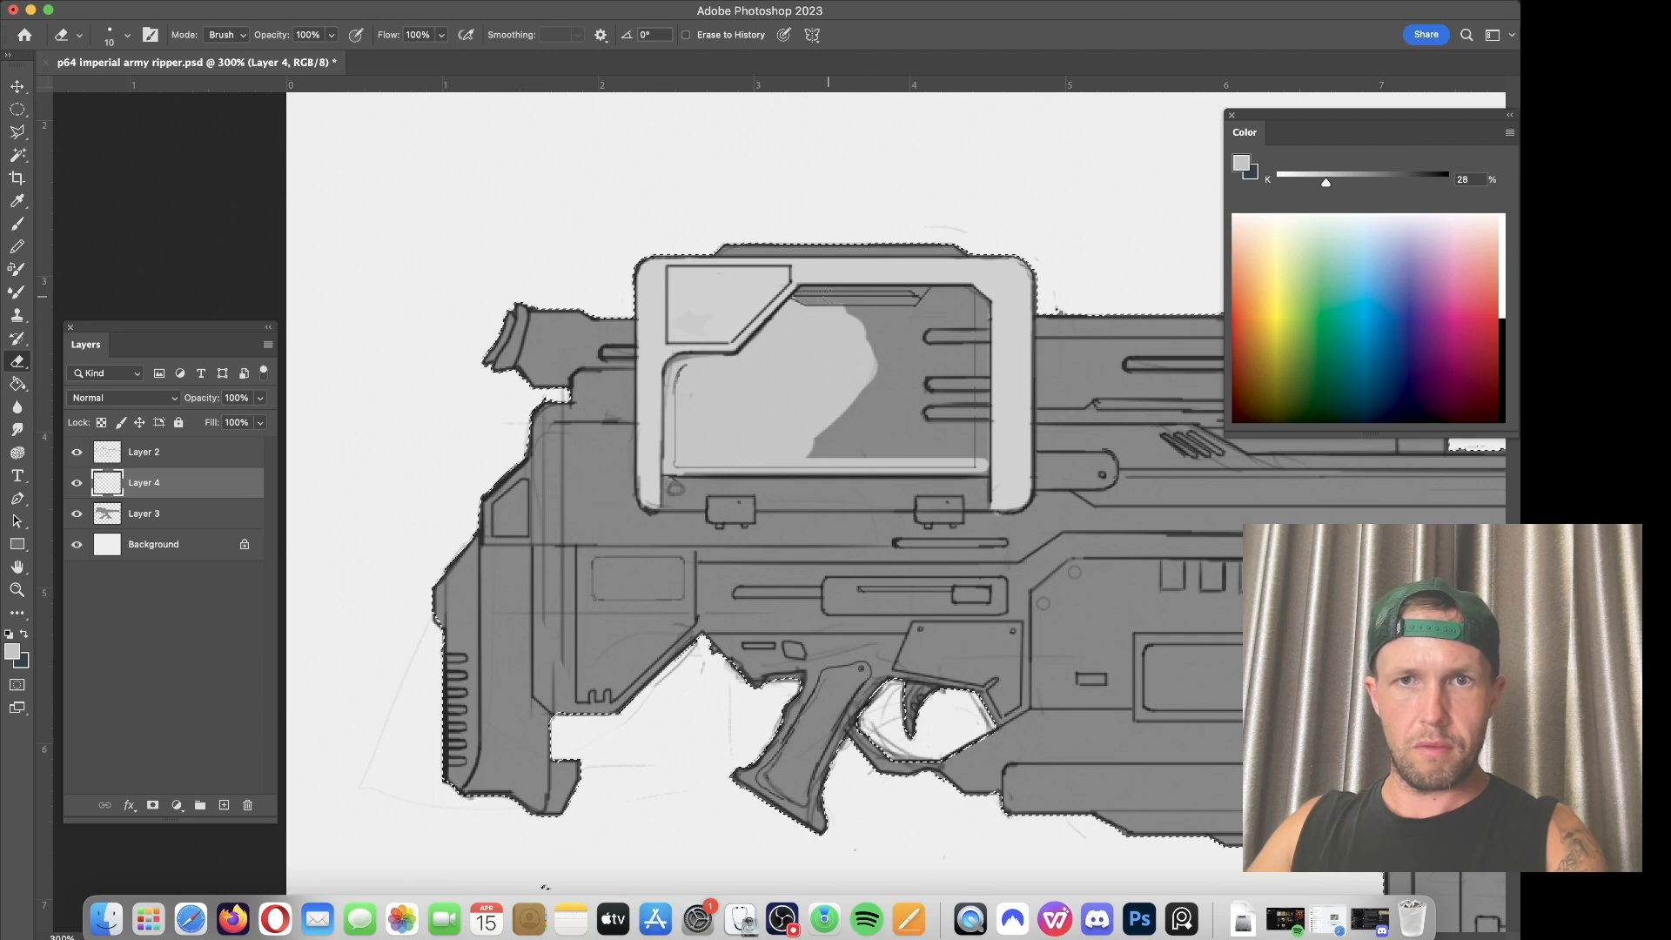
Step: Paint the upper front corner of the side panel and extend the grey down towards the slots
key("b")
mouse_move(883, 340)
left_mouse_down()
mouse_move(864, 331)
mouse_move(951, 307)
mouse_move(936, 300)
mouse_move(964, 320)
mouse_move(967, 296)
left_mouse_up()
key("bracketleft")
key("bracketleft")
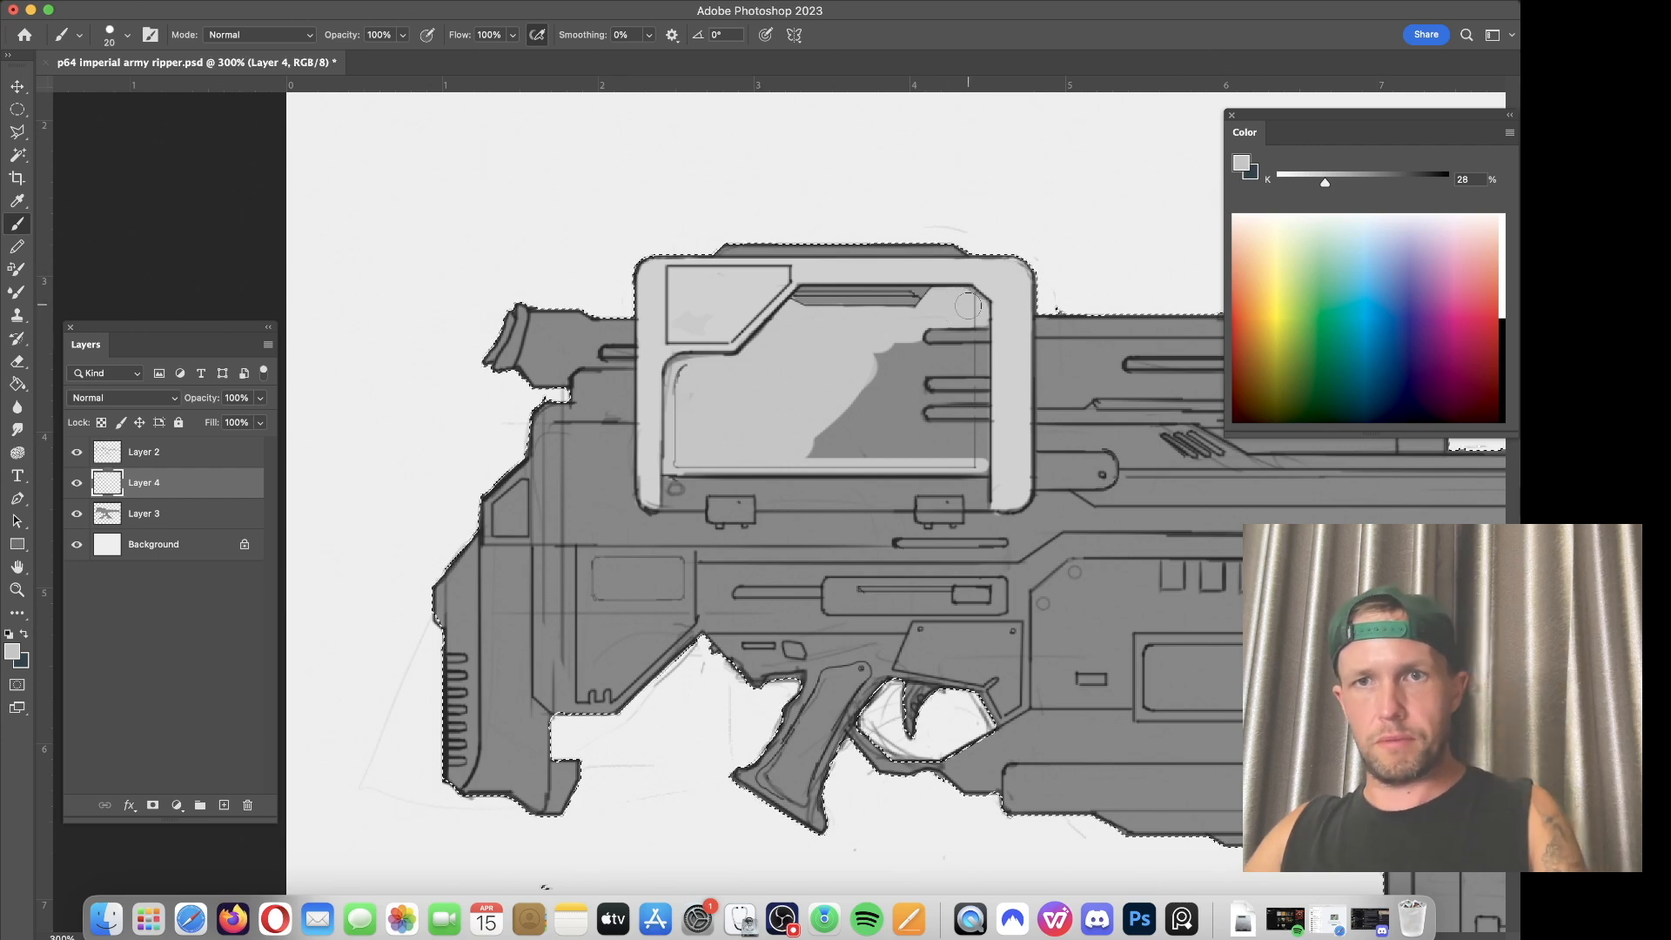
left_click_drag(901, 345, 854, 428)
key("bracketleft")
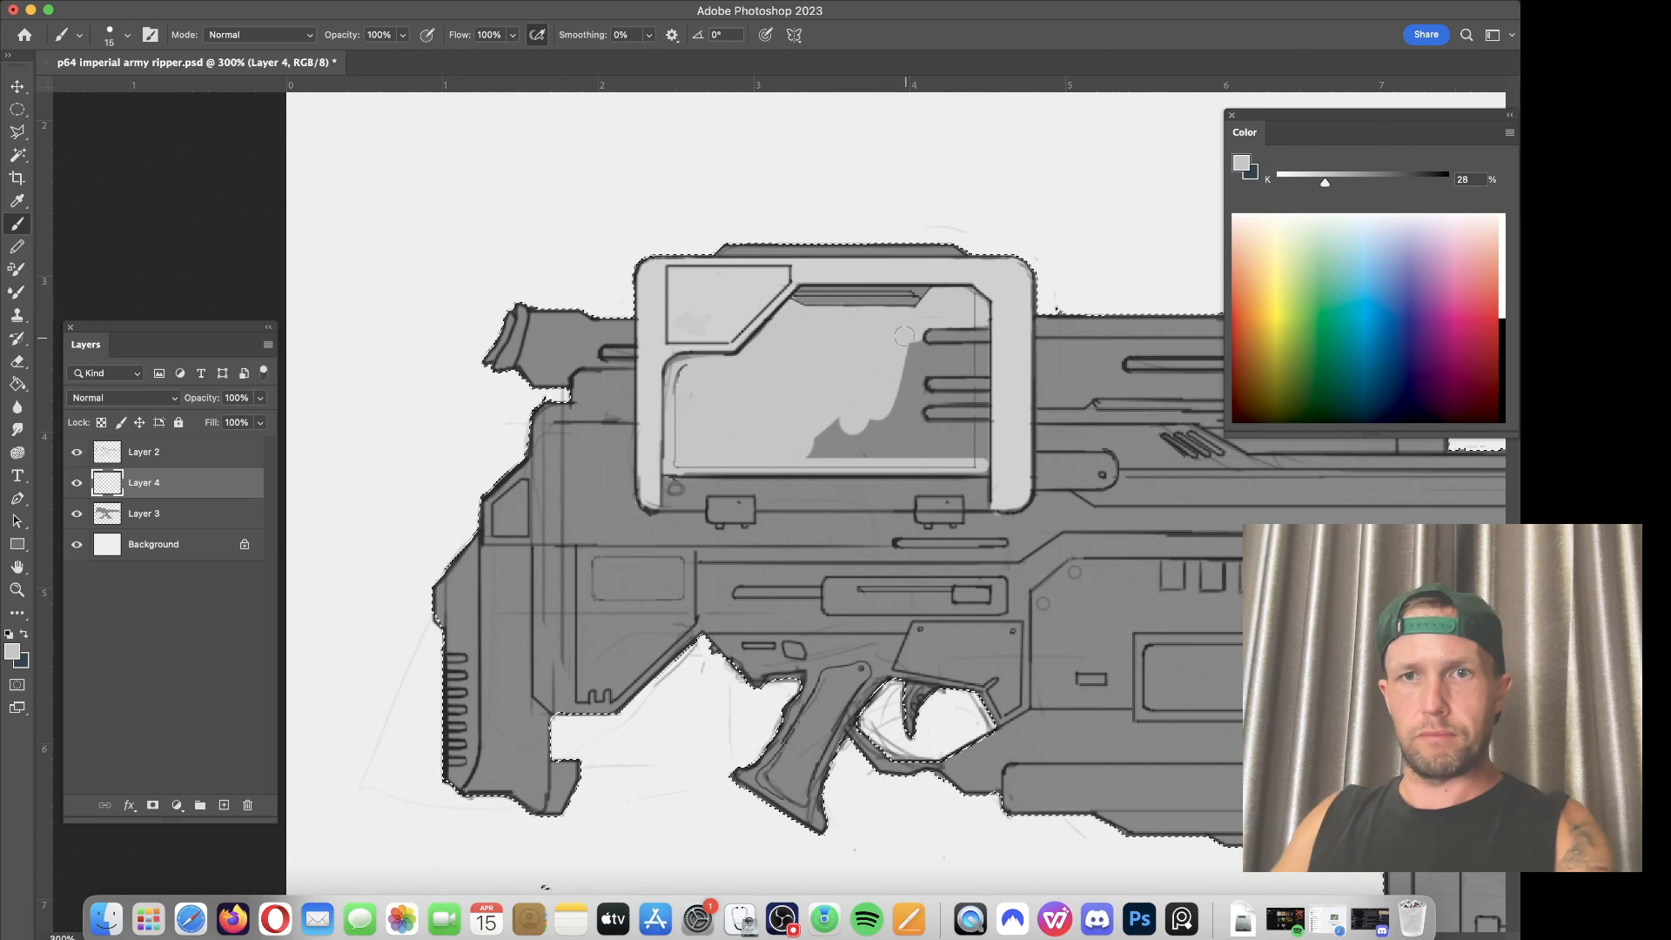
key("bracketleft")
left_click_drag(912, 351, 916, 354)
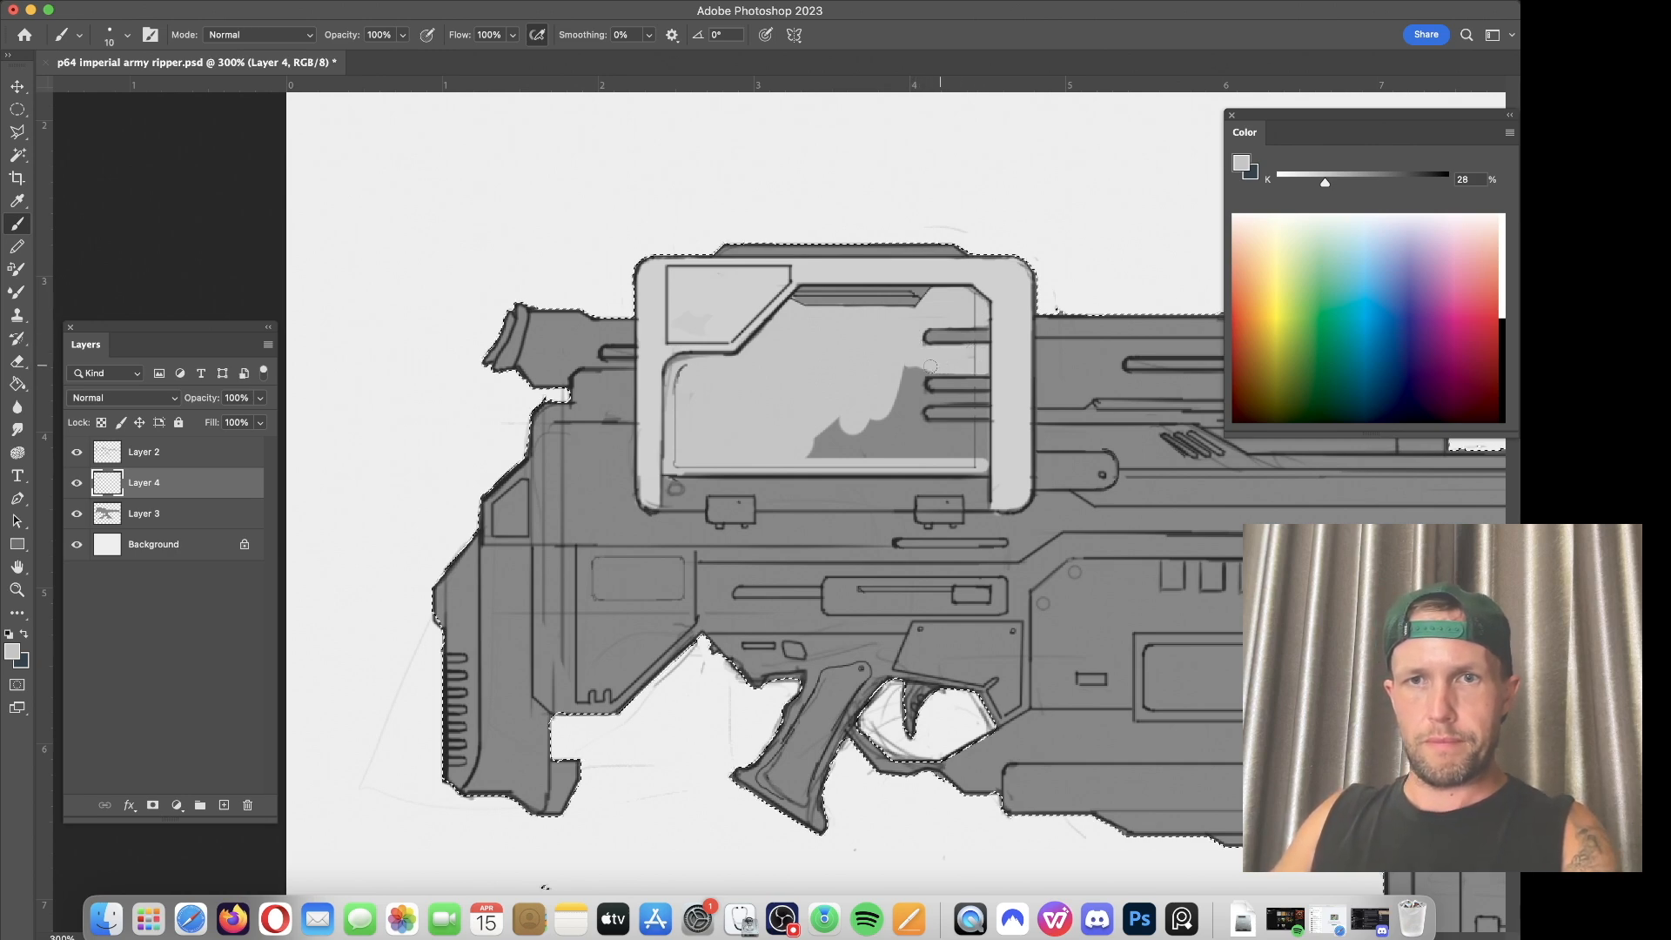
Step: Fill the remaining dark area in the side panel's lower front corner and between the three slots
mouse_move(821, 428)
left_mouse_down()
mouse_move(875, 441)
mouse_move(816, 450)
left_mouse_up()
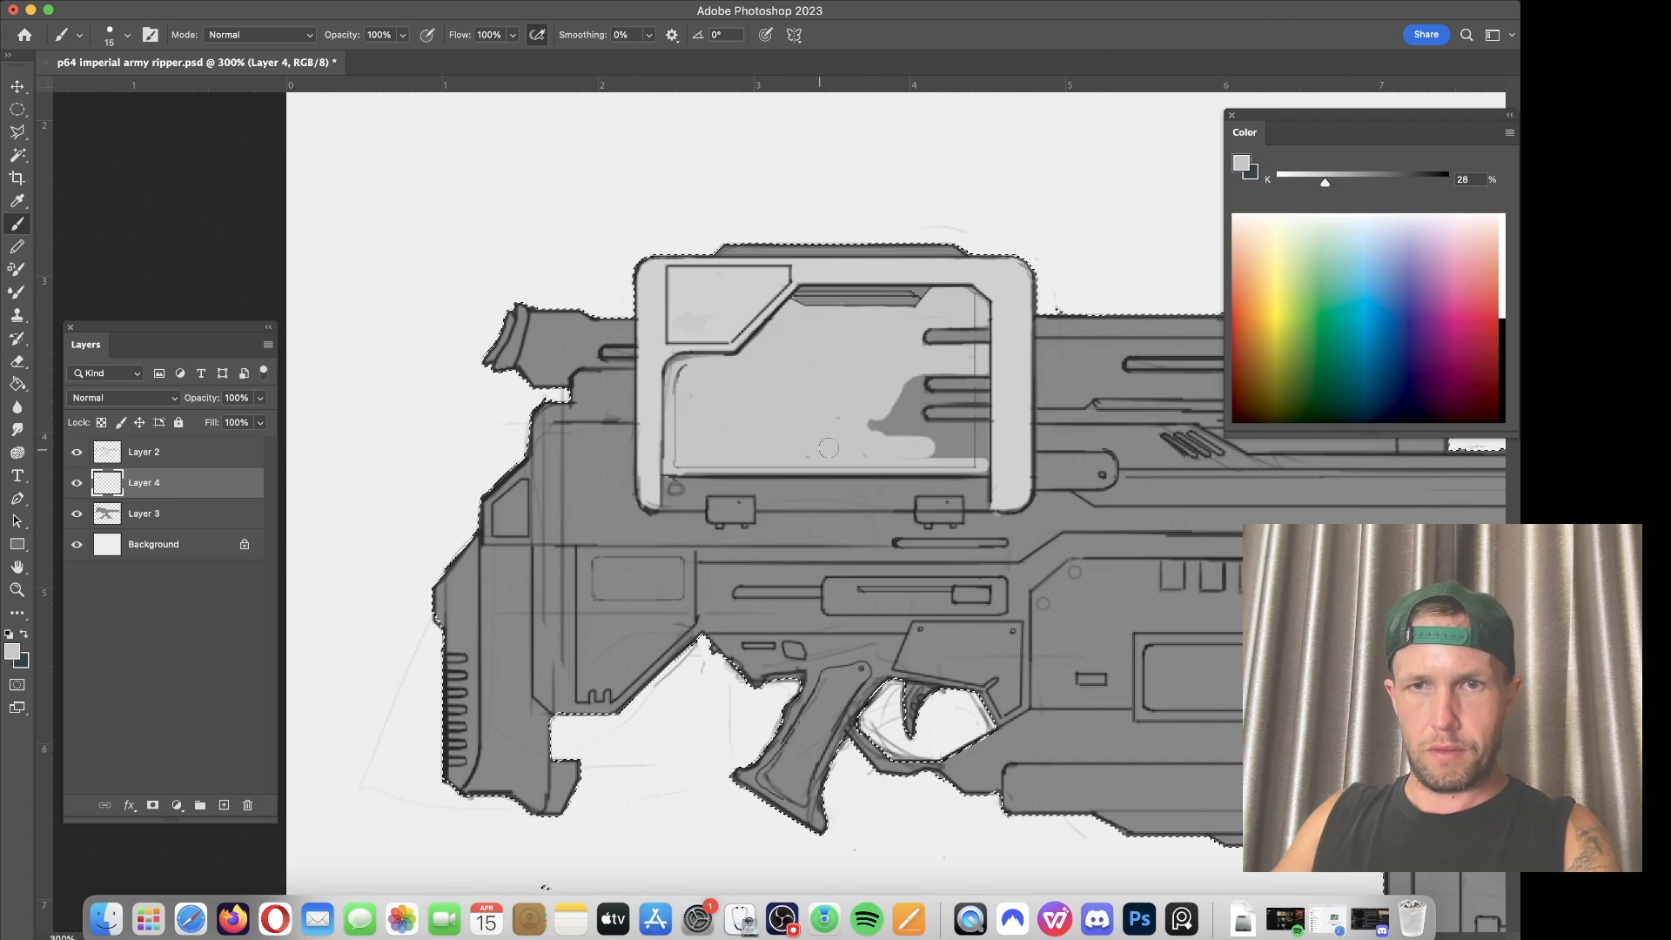
left_click_drag(878, 404, 903, 372)
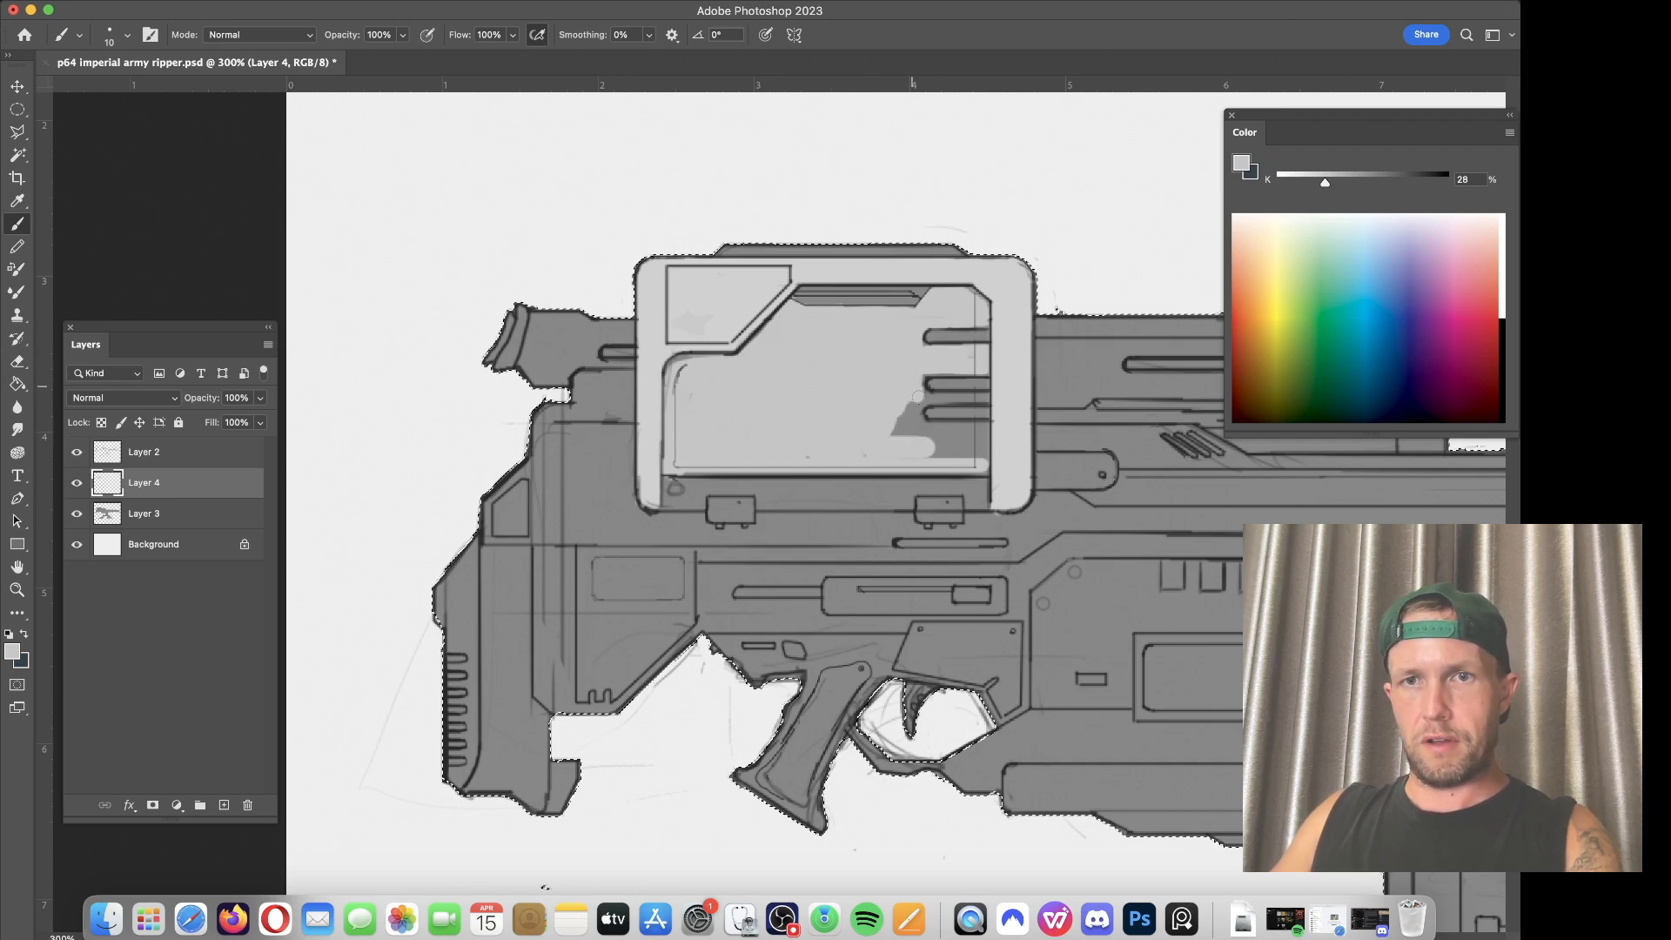
key("bracketright")
left_click_drag(901, 407, 911, 419)
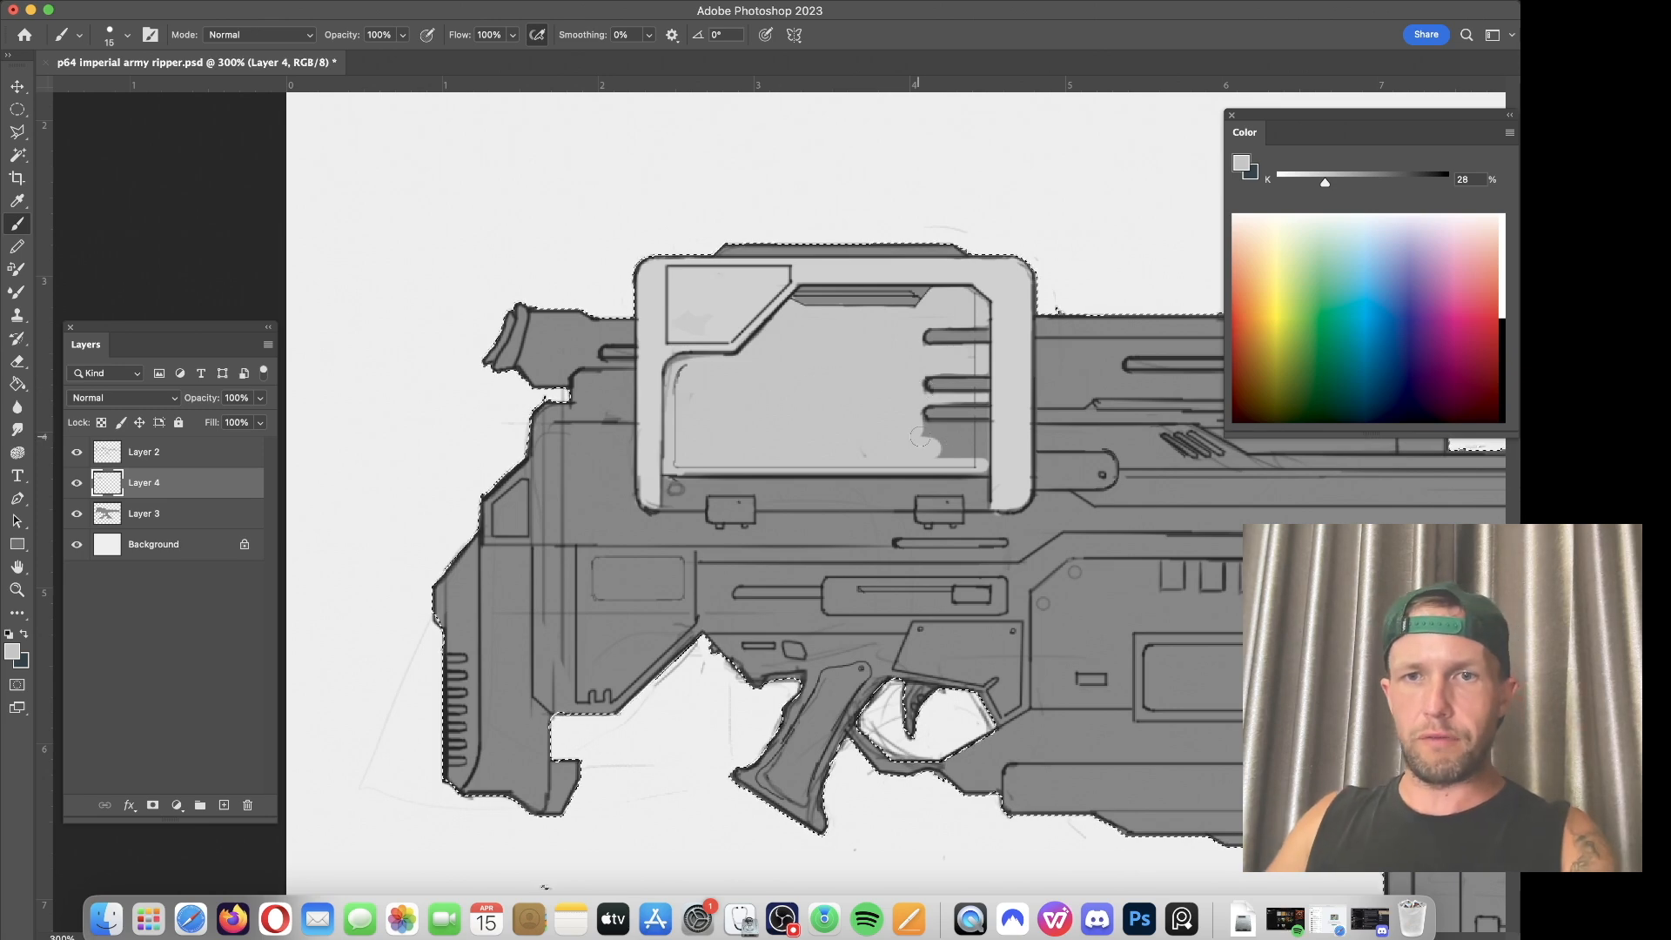
left_click_drag(918, 428, 958, 435)
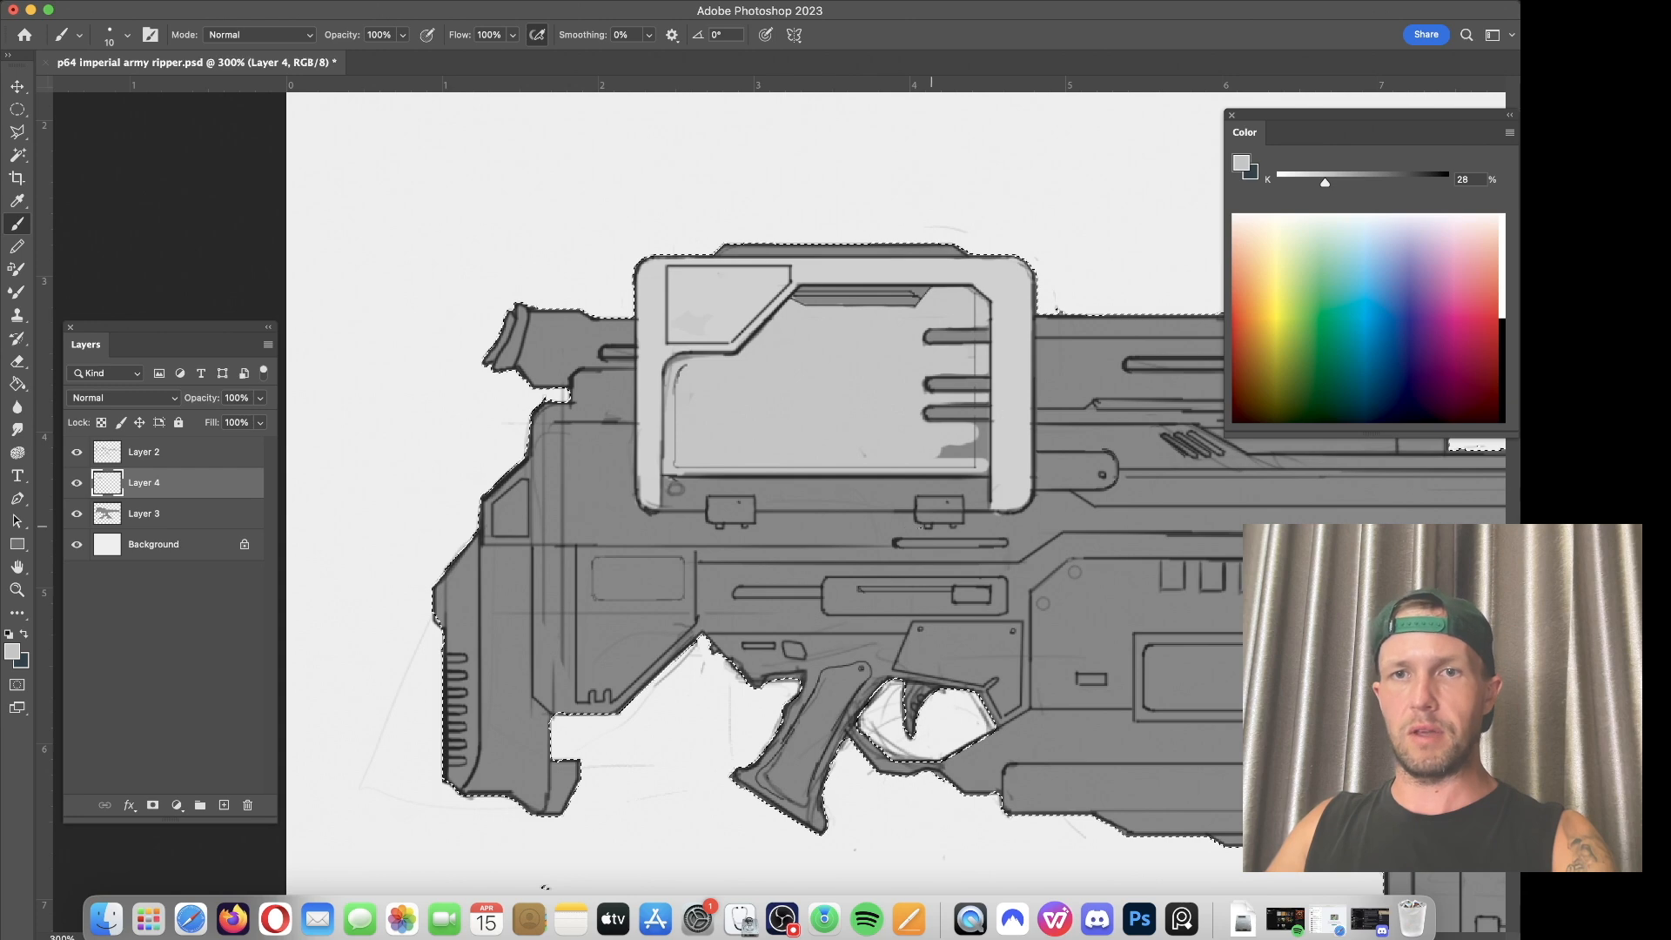
key("bracketleft")
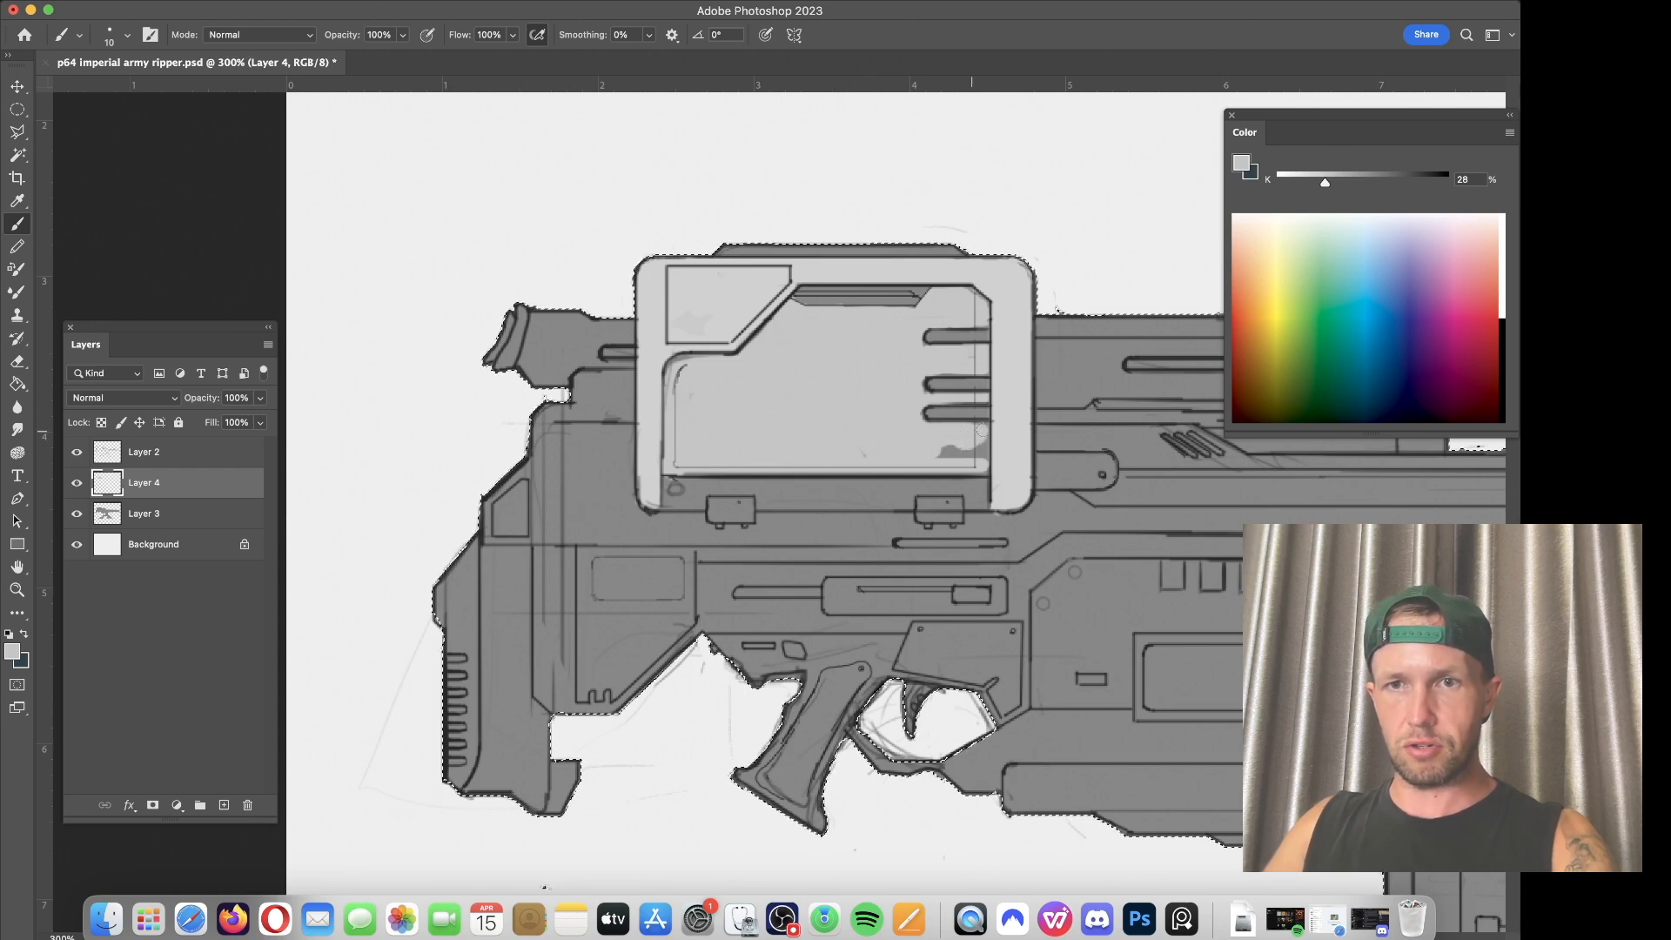
left_click_drag(981, 444, 956, 449)
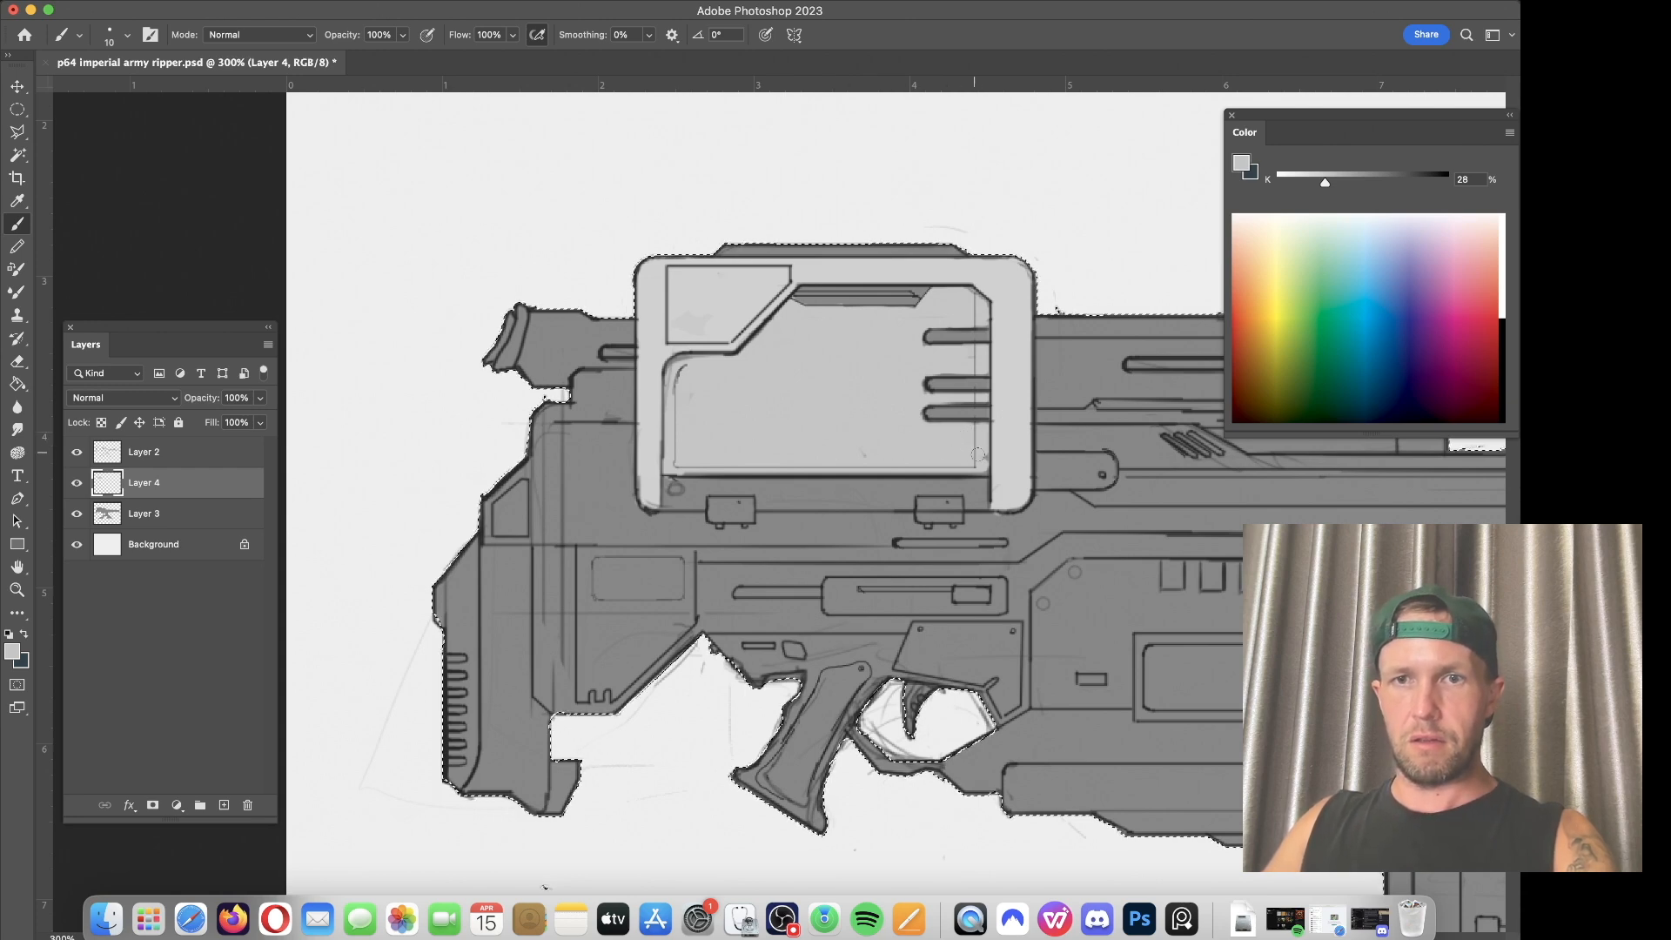
key("bracketleft")
left_click_drag(968, 334, 947, 335)
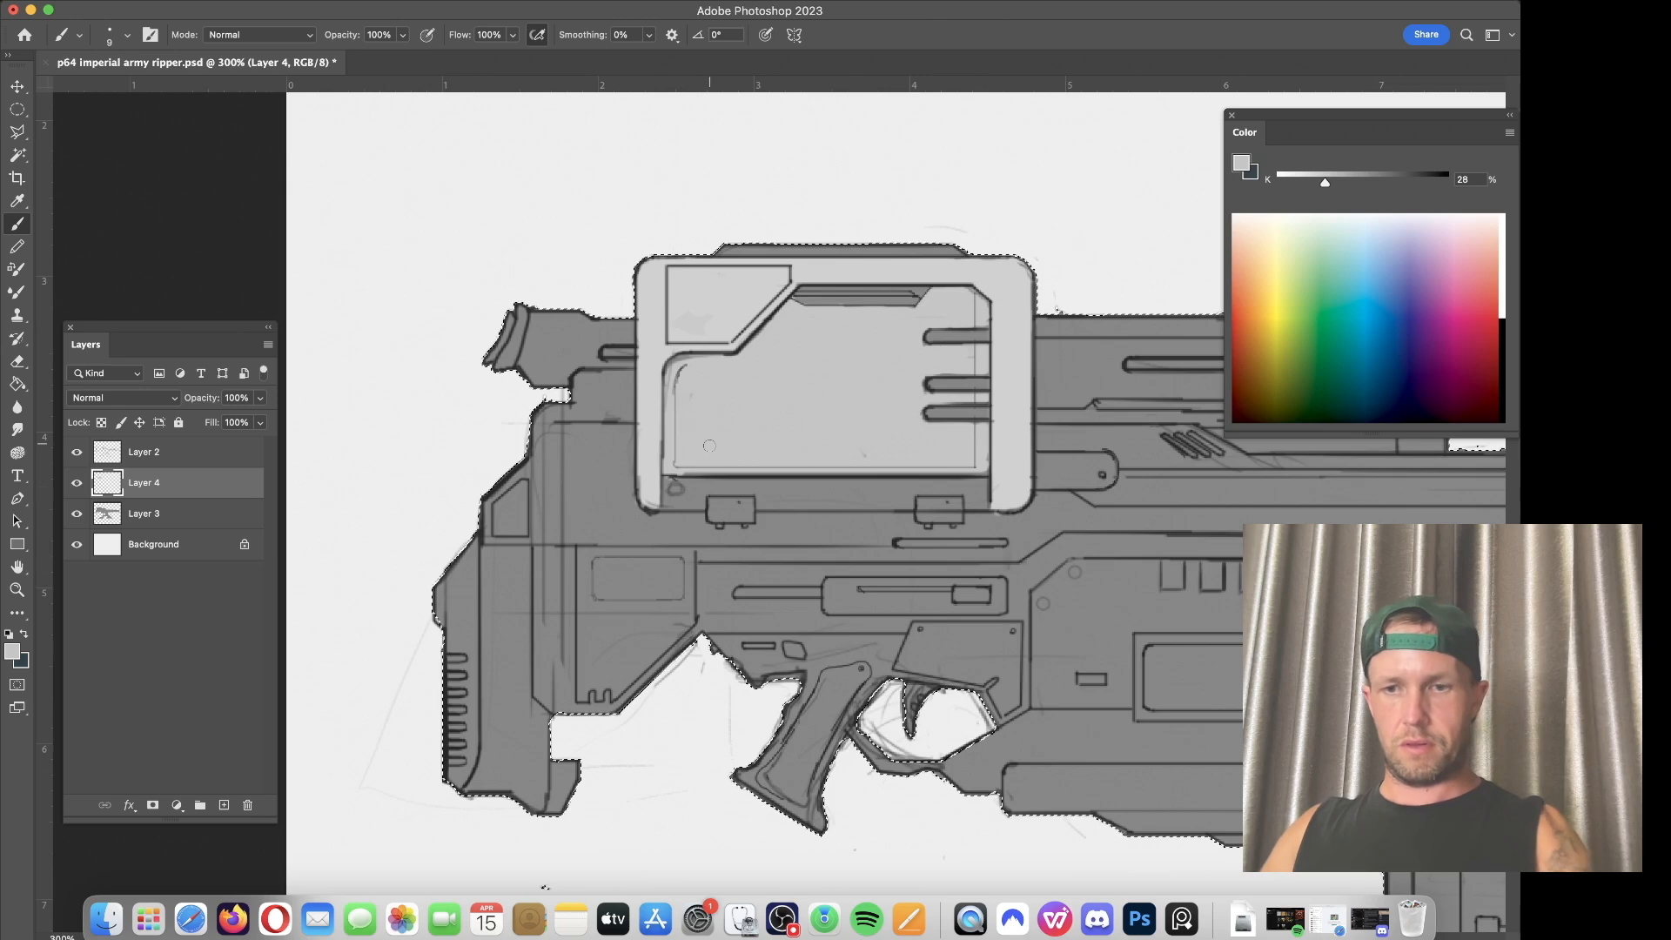
Step: Paint 28% grey over the upper rear corner of the vertical mount post below the gun
left_click_drag(789, 569, 484, 459)
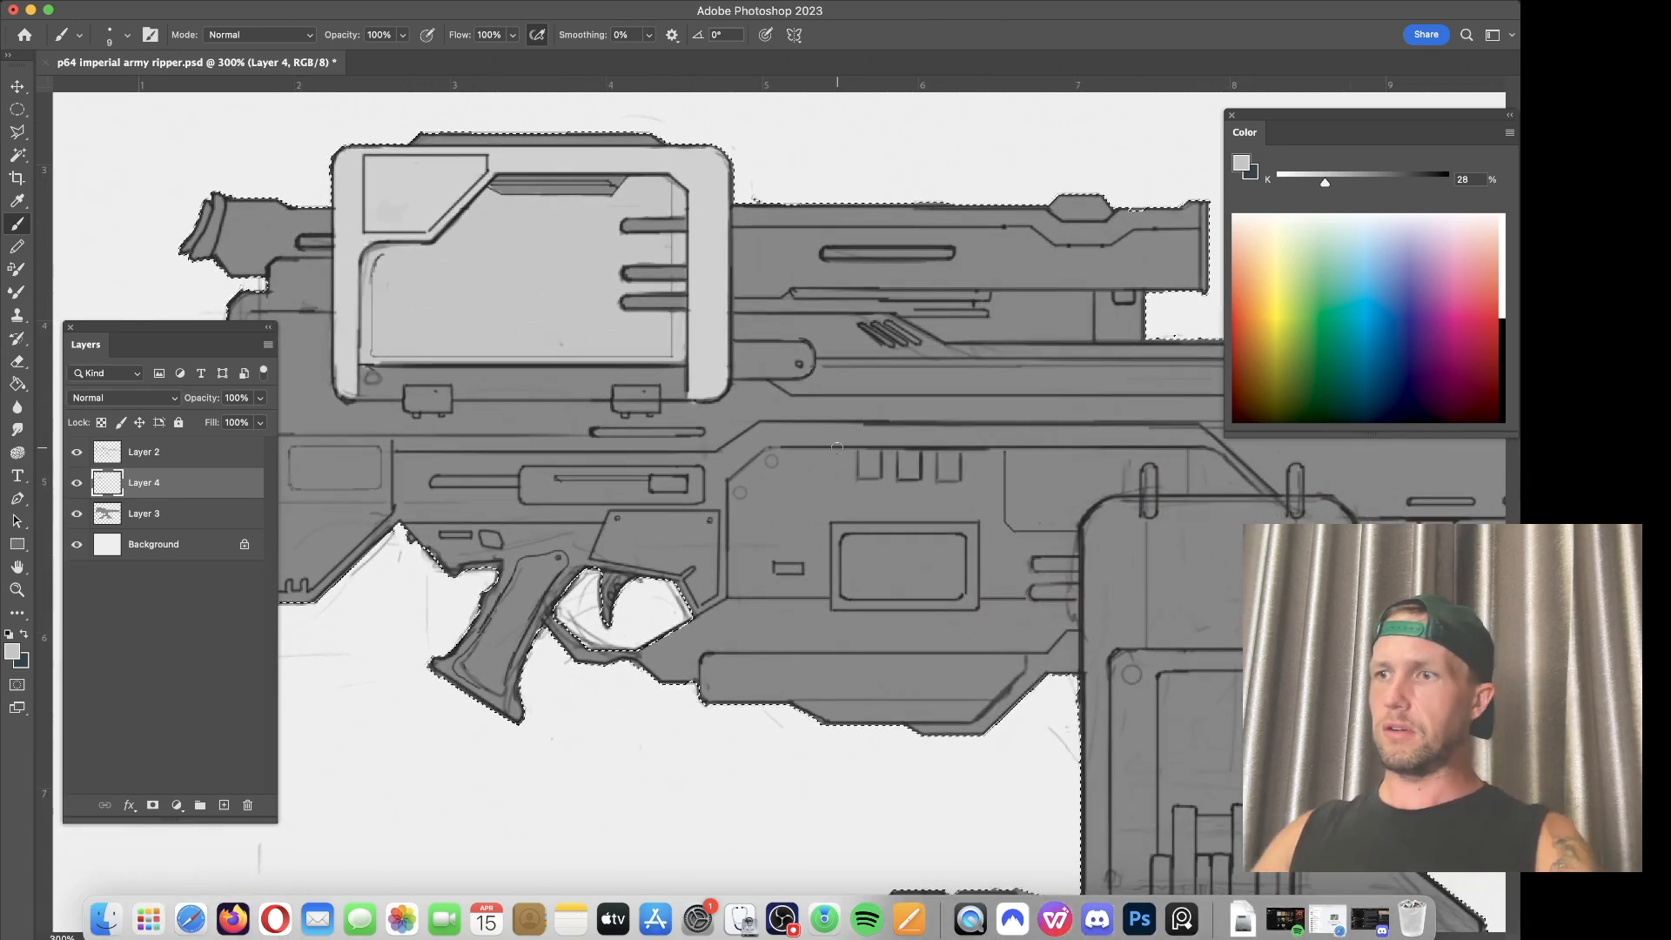
key("super+minus")
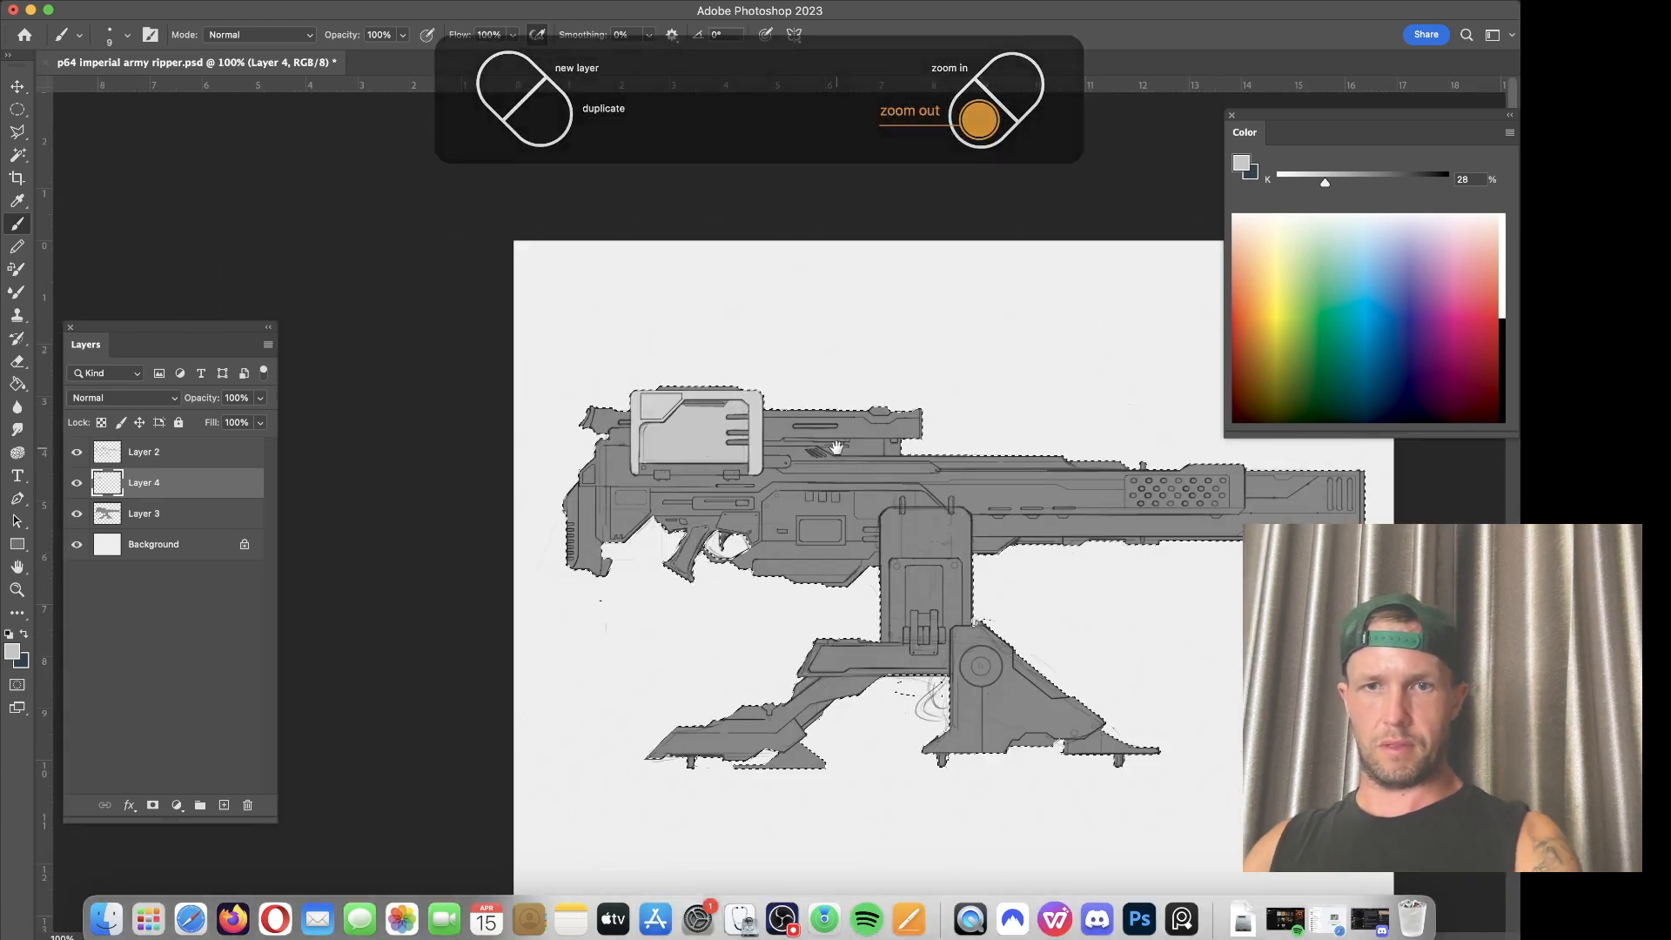
key("super+plus")
left_click_drag(791, 459, 738, 572)
left_click(761, 355)
mouse_move(761, 359)
left_mouse_down()
mouse_move(724, 321)
mouse_move(738, 299)
mouse_move(712, 396)
mouse_move(718, 679)
mouse_move(729, 423)
left_mouse_up()
Step: Paint a narrow grey strip down the rear edge of the mount post with a smaller brush, undoing stray strokes
key("[")
key("[")
key("super+z")
left_click_drag(727, 680, 727, 417)
key("super+z")
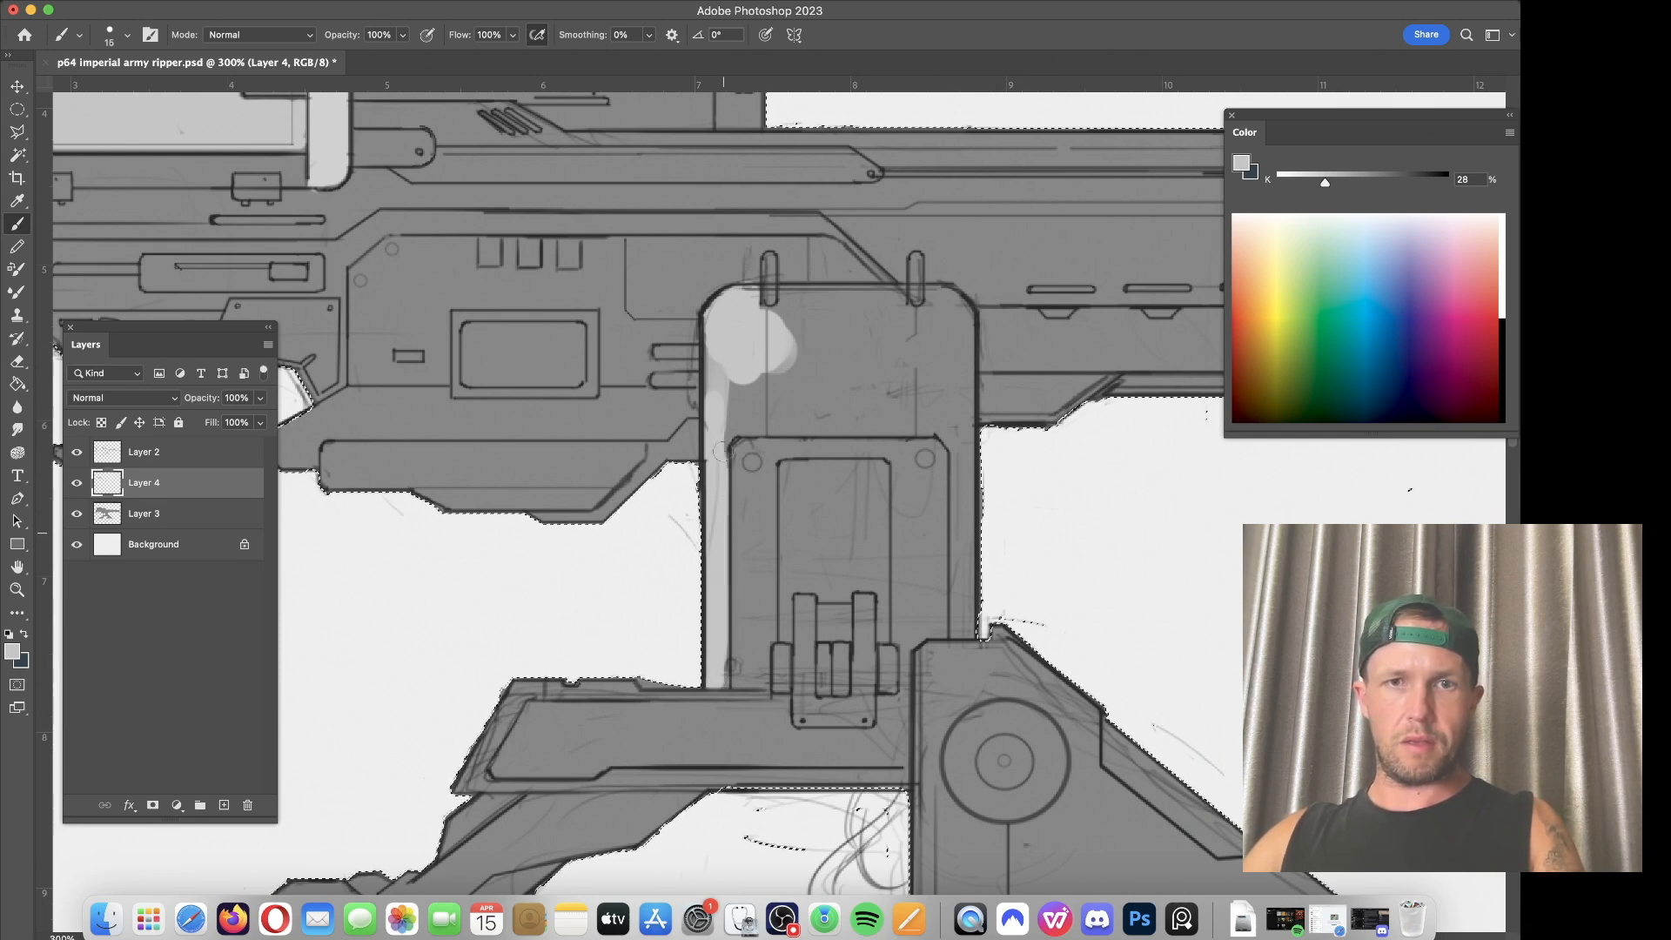
Step: Extend the grey along the mount post's top edge, undo the stray strokes, and deselect the silhouette
mouse_move(779, 409)
left_mouse_down()
mouse_move(725, 380)
mouse_move(802, 341)
mouse_move(770, 325)
mouse_move(796, 307)
mouse_move(760, 321)
mouse_move(811, 300)
left_mouse_up()
key("super+z")
key("super+z")
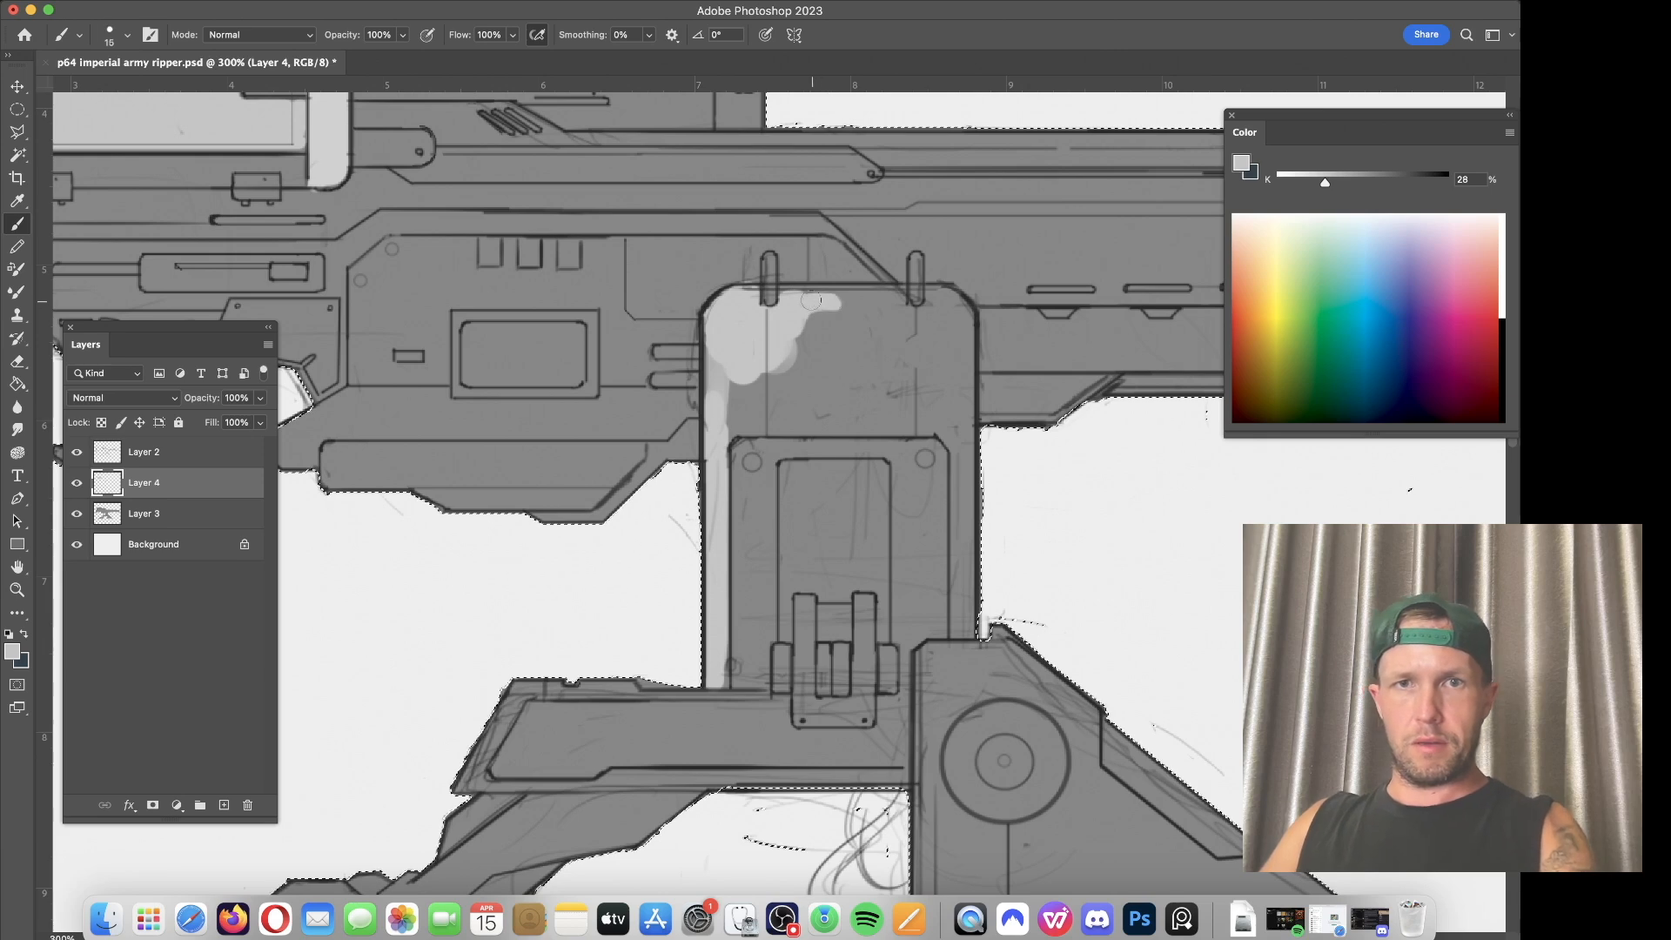
left_click(349, 0)
left_click(363, 29)
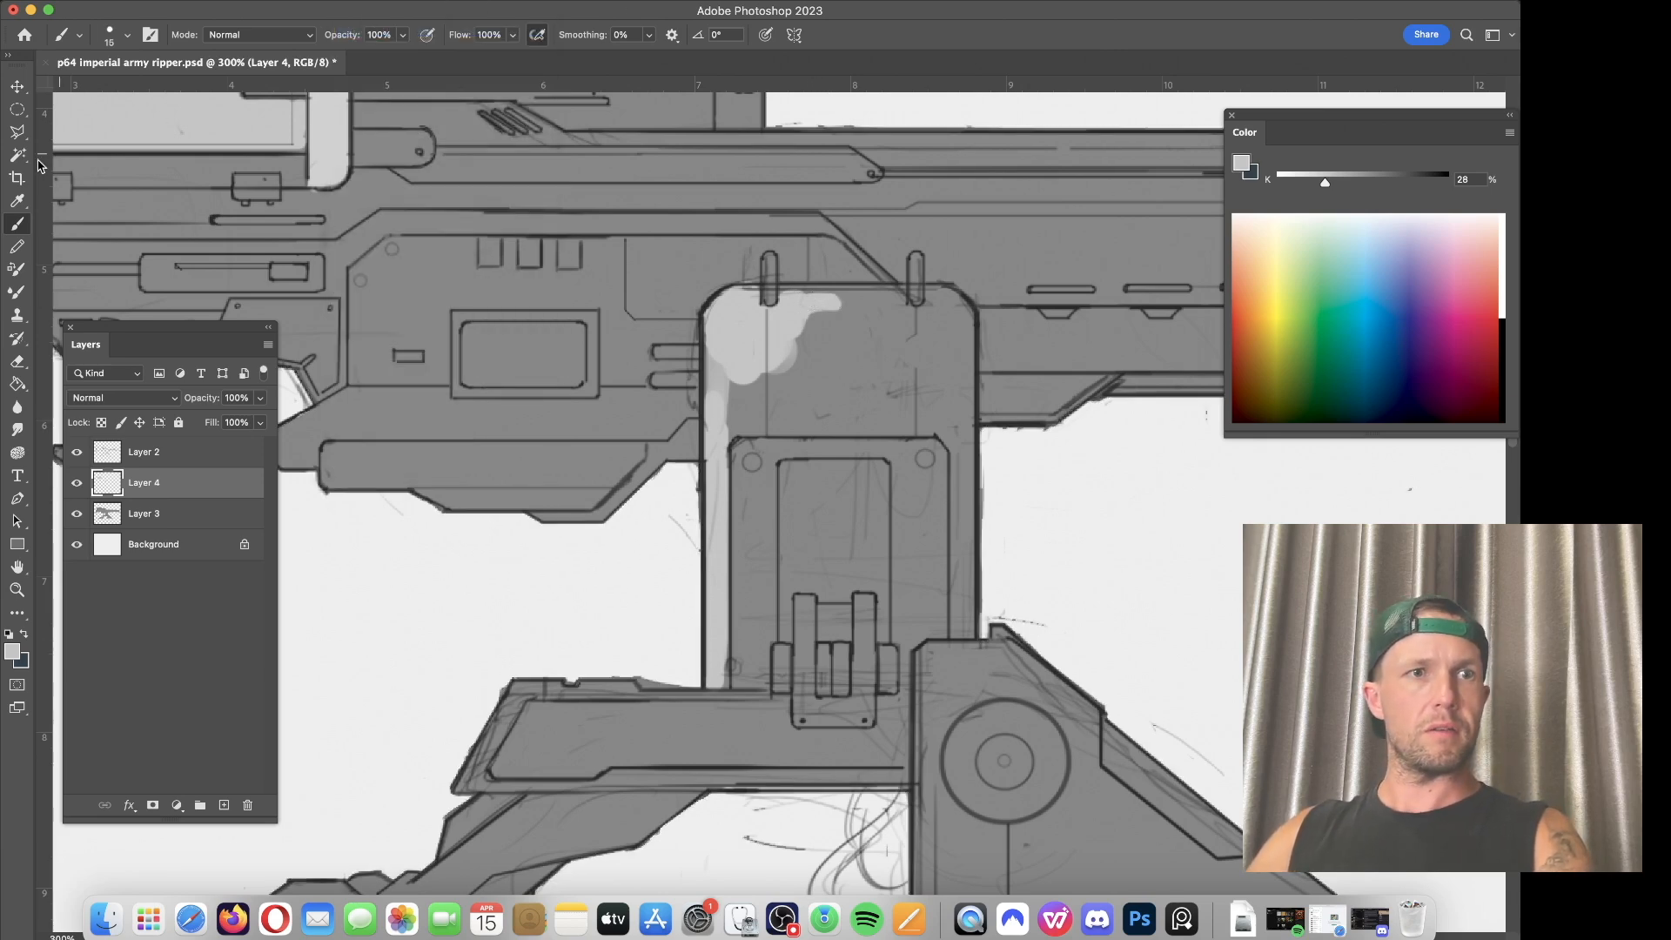
Step: Try to select the mount post's upper face with the Magic Wand on Layer 4 and Layer 2, clearing each selection
left_click(17, 156)
left_click(777, 353)
left_click(348, 0)
left_click(363, 28)
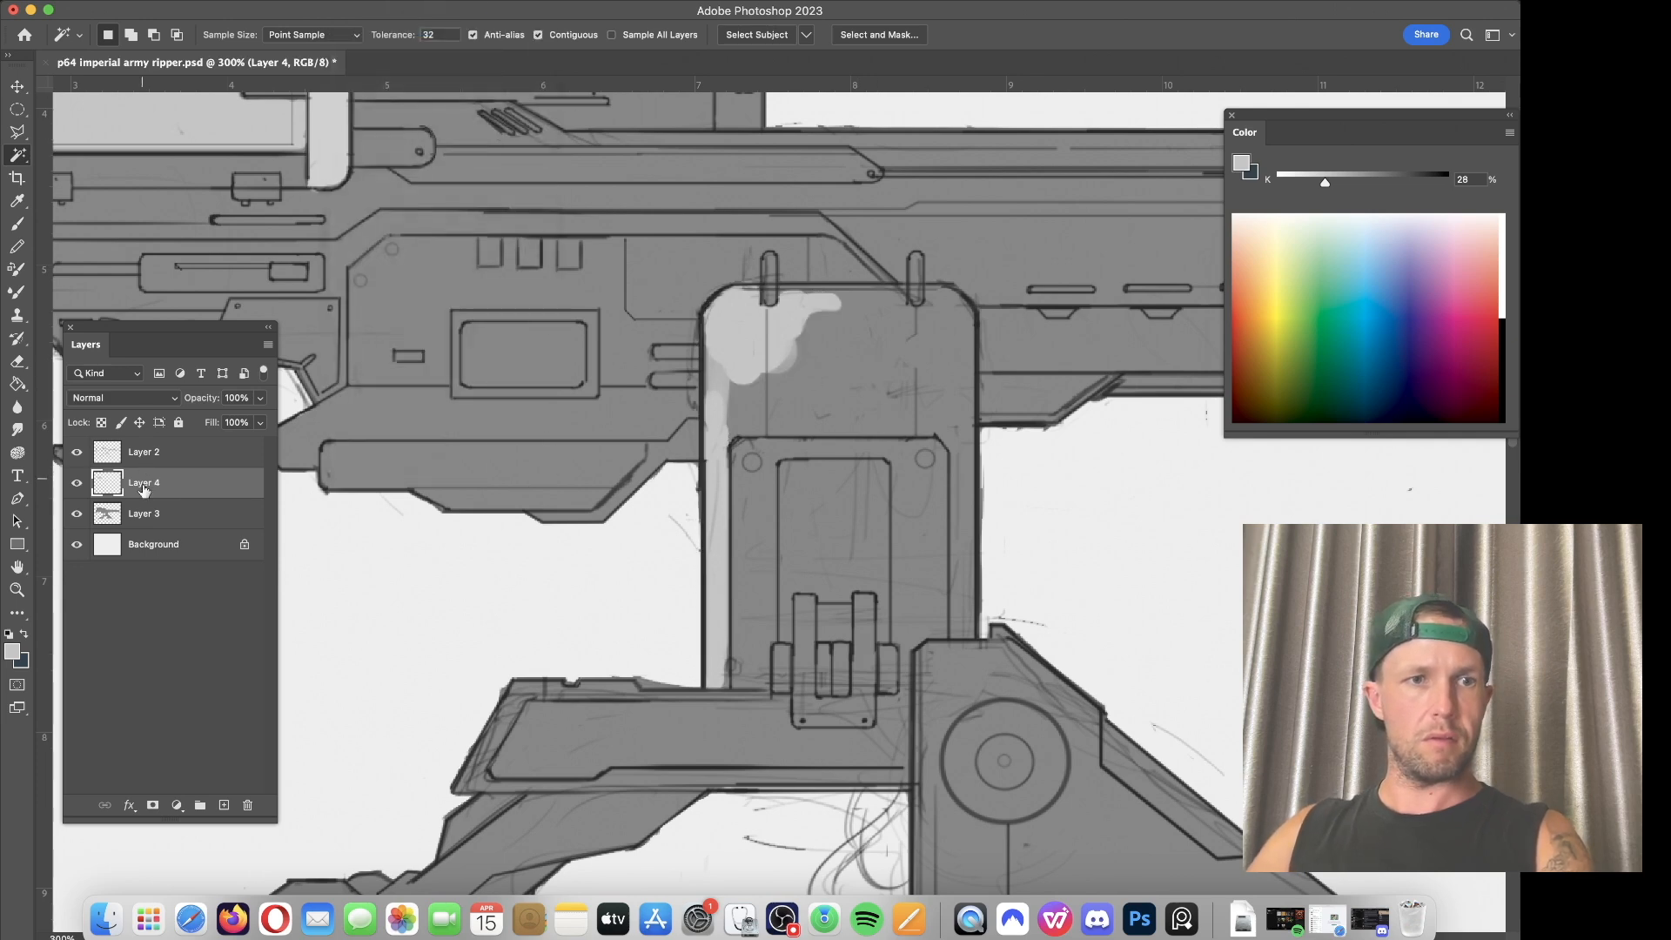
left_click(164, 456)
left_click(797, 394)
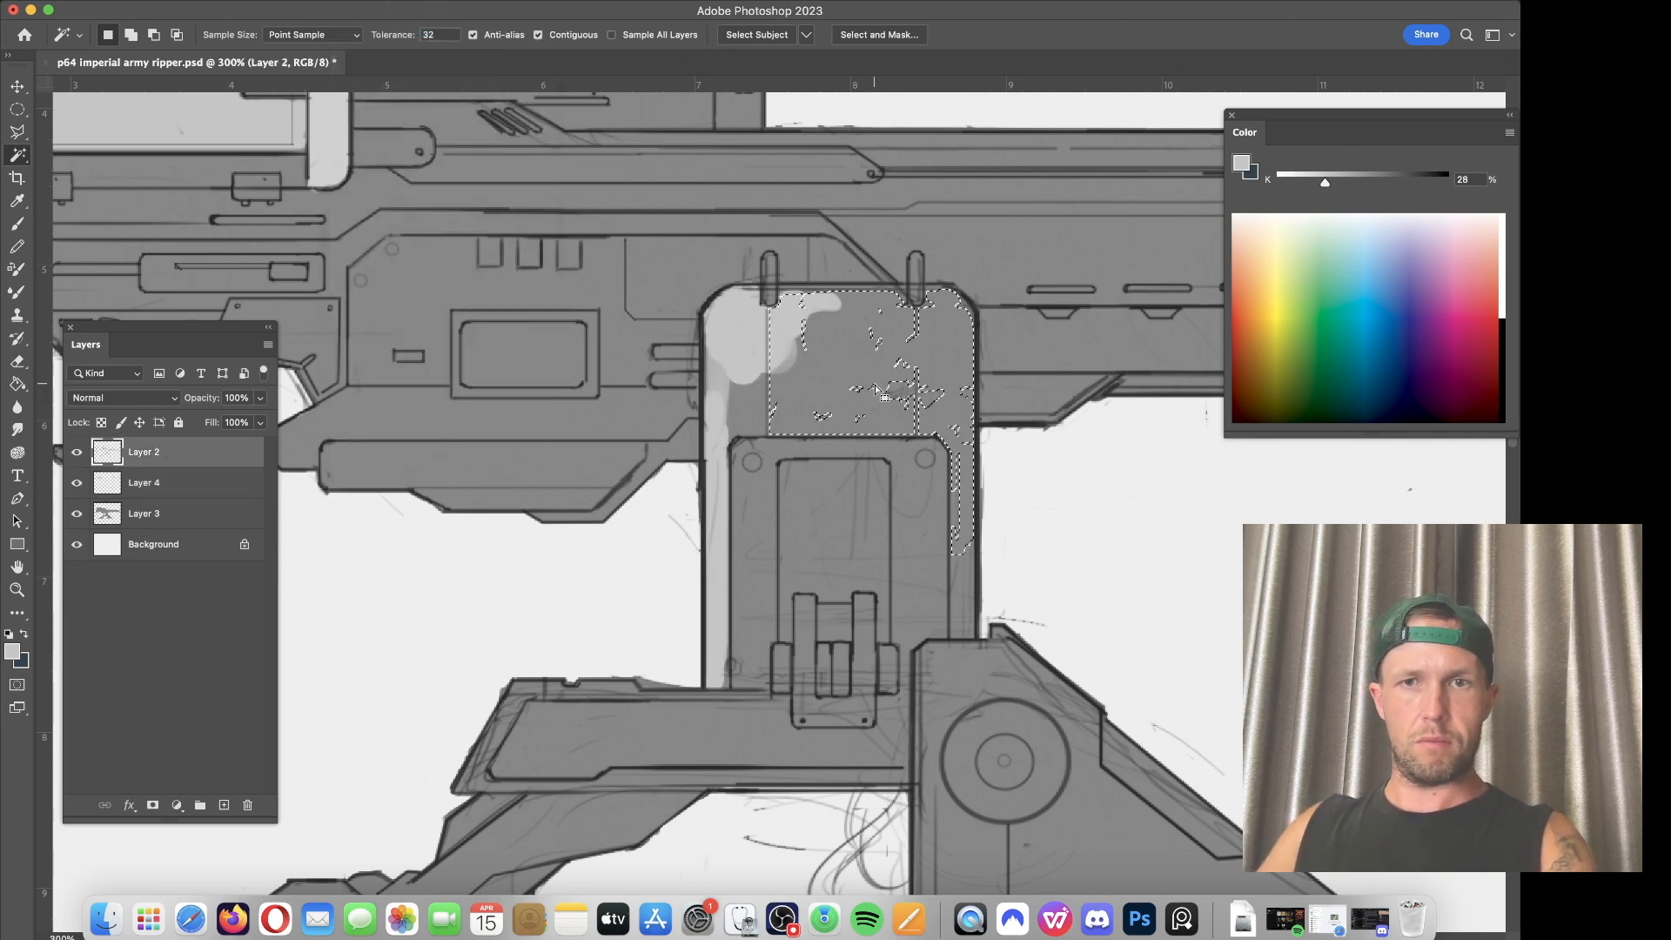
left_click(348, 2)
left_click(365, 28)
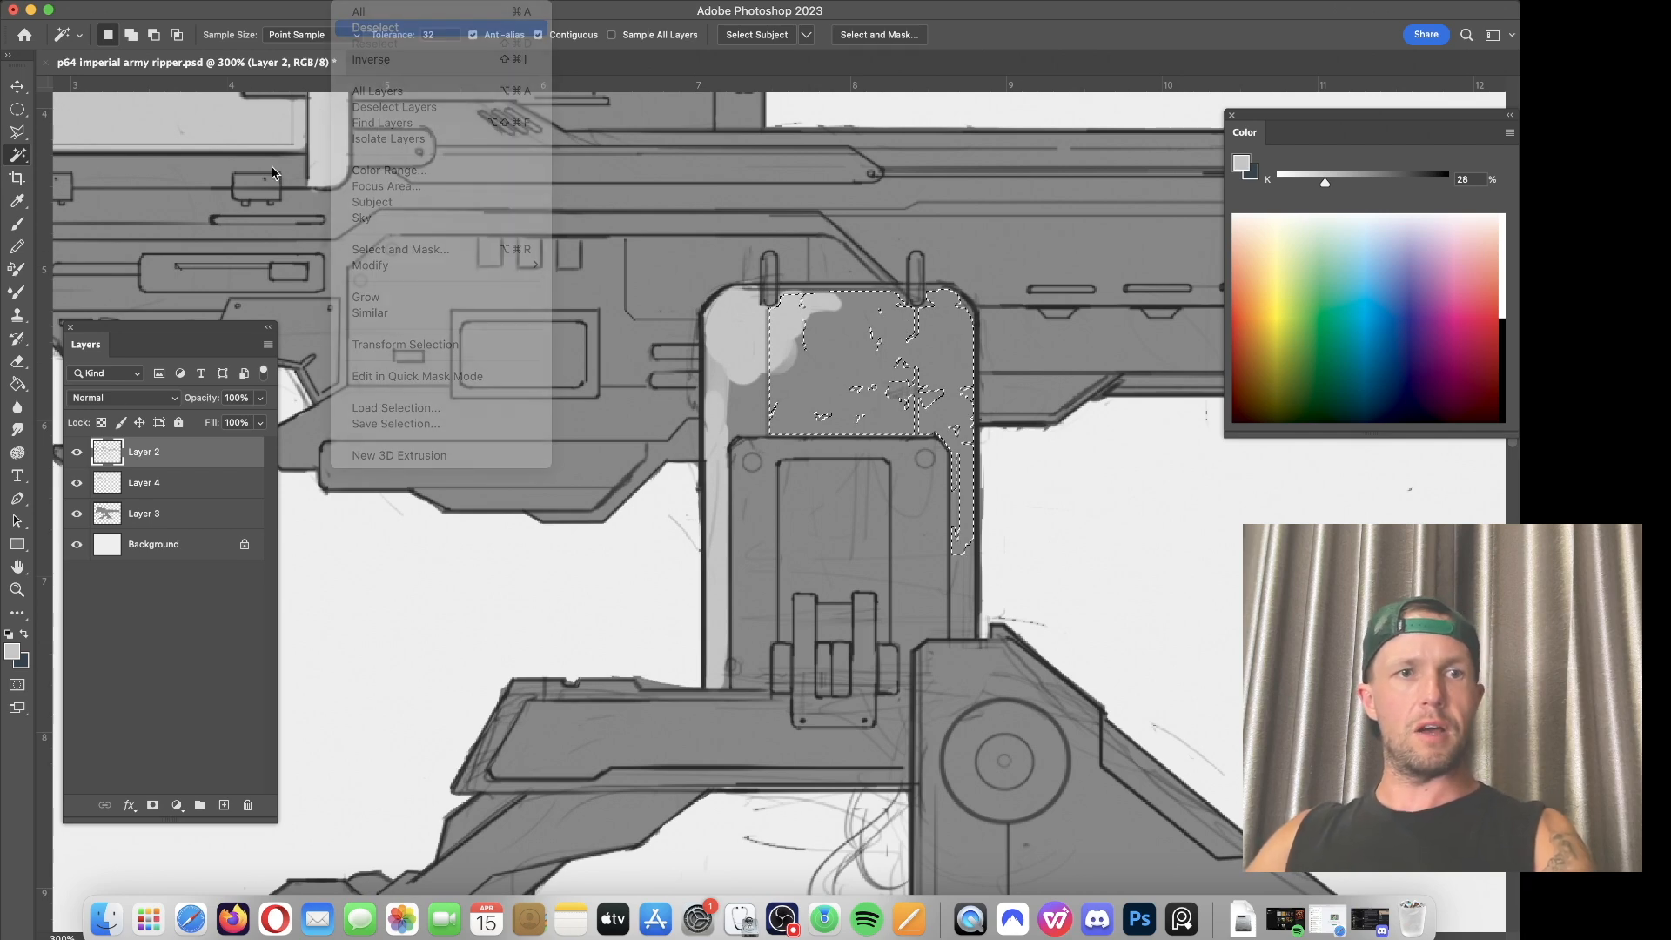
Step: Check Layer 4 by toggling its visibility, make it active, and paint grey across the mount post's upper face
left_click(77, 488)
left_click(78, 489)
left_click(78, 484)
left_click(161, 483)
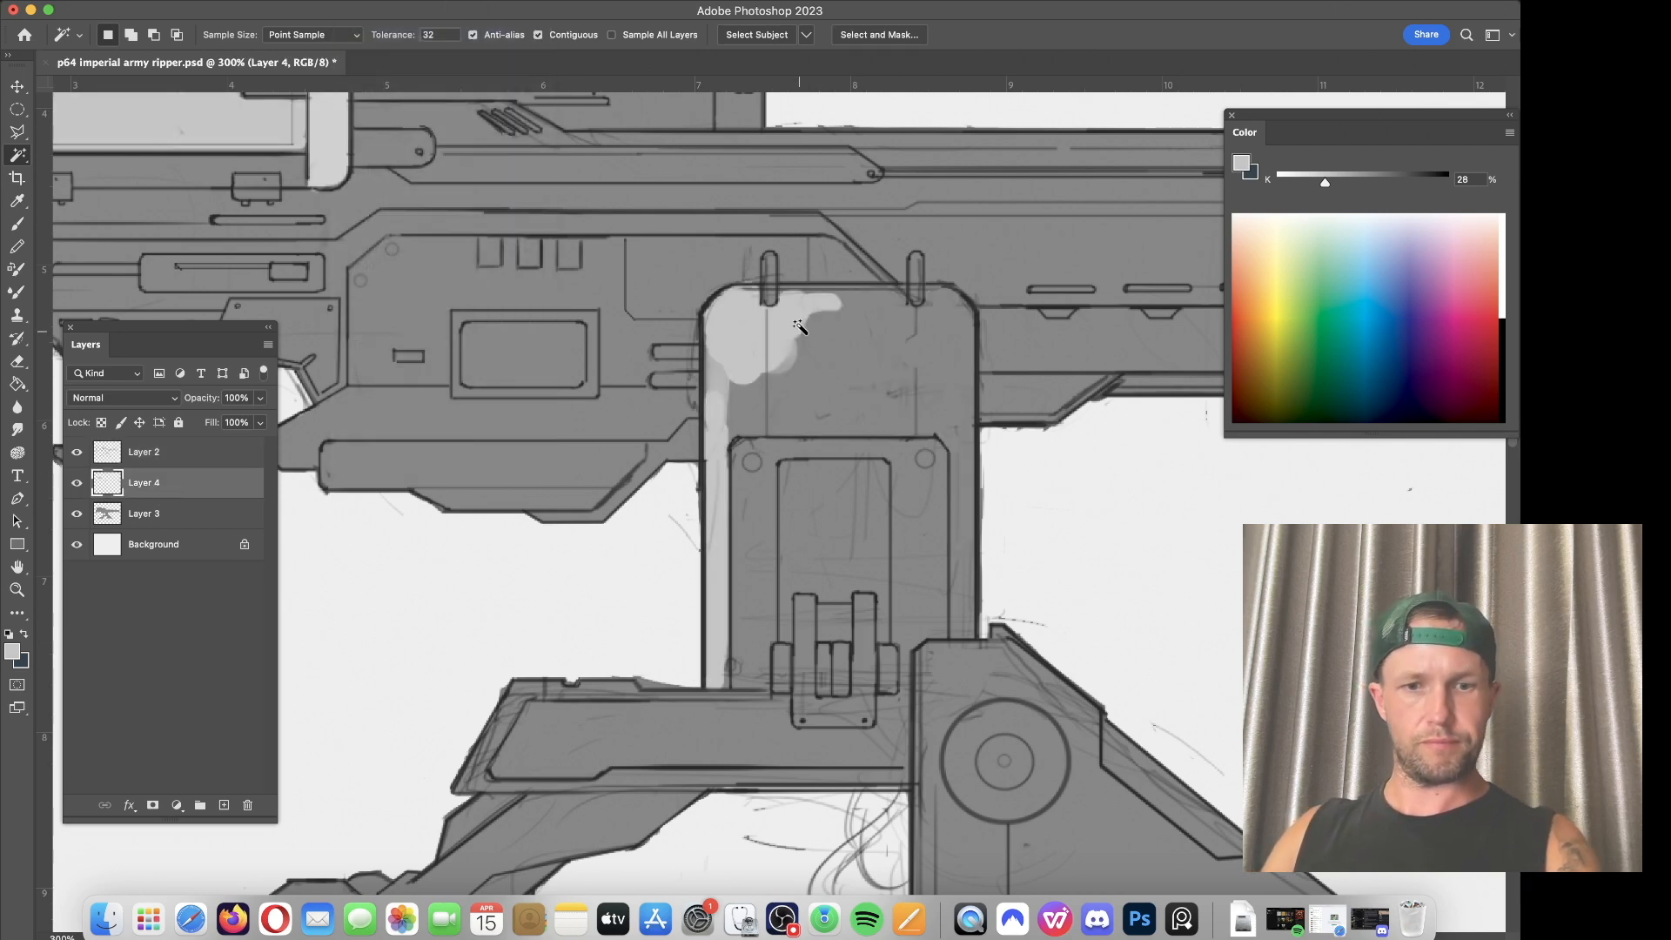
key("b")
mouse_move(840, 403)
left_mouse_down()
mouse_move(866, 409)
mouse_move(822, 365)
mouse_move(750, 396)
mouse_move(731, 386)
left_mouse_up()
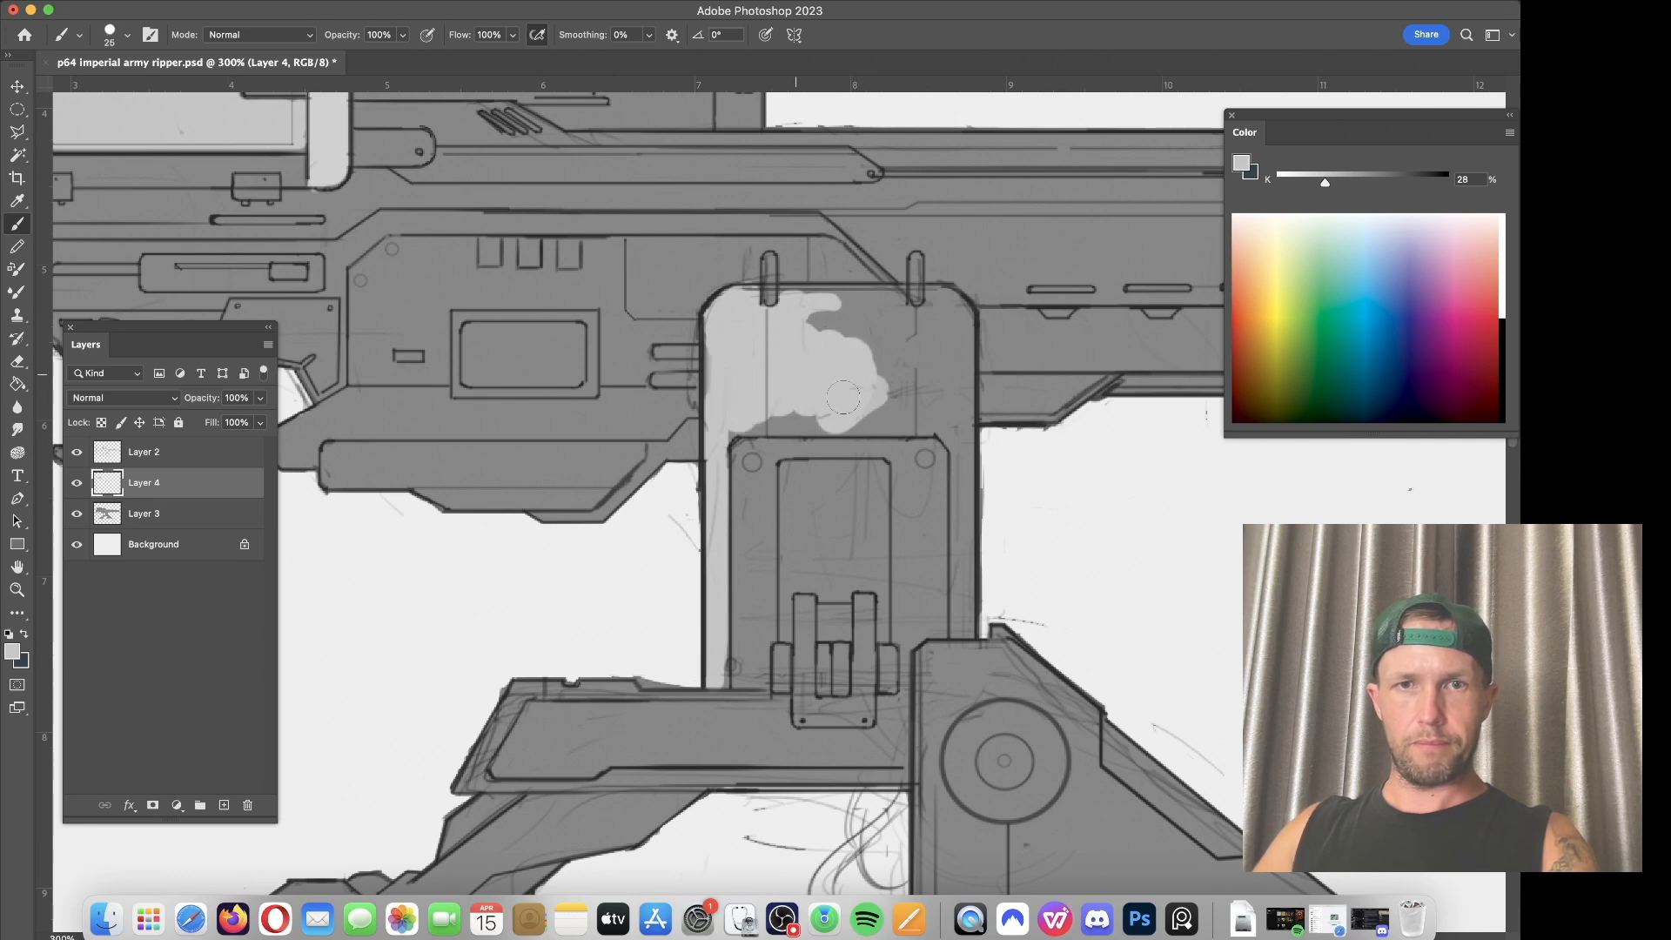
mouse_move(748, 424)
left_mouse_down()
mouse_move(935, 422)
mouse_move(894, 410)
mouse_move(839, 302)
mouse_move(788, 300)
mouse_move(884, 299)
left_mouse_up()
Step: Paint the mount post's front corner and front edge strip grey with a smaller brush, filling the last gap in the upper face
key("bracketleft")
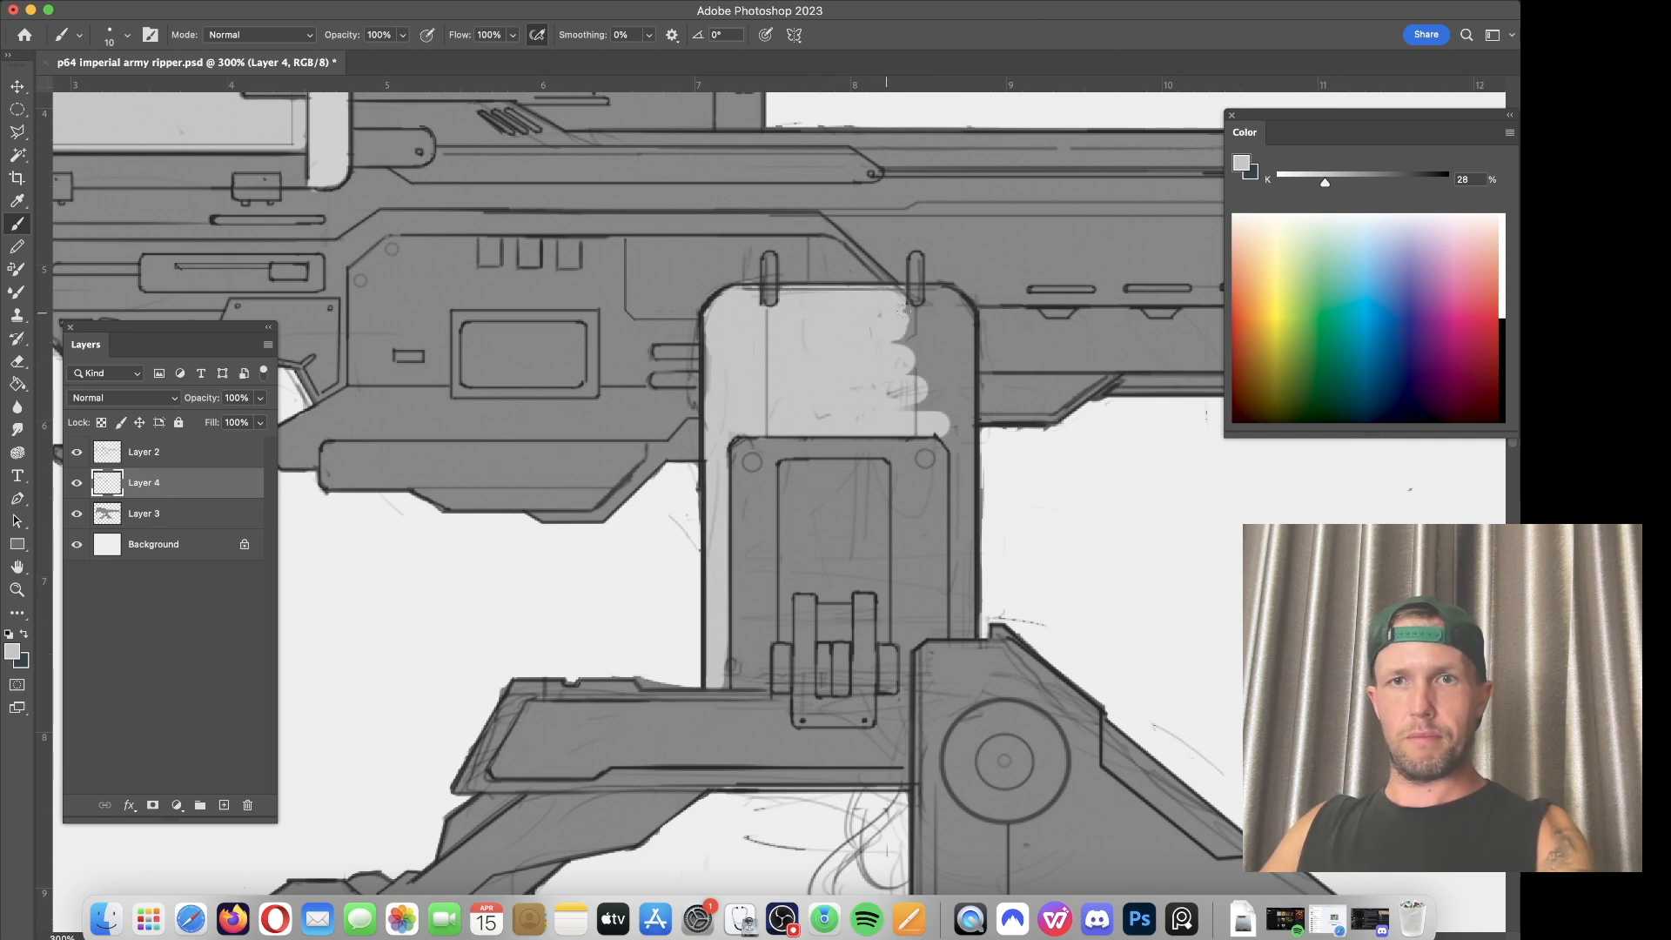
mouse_move(951, 325)
left_mouse_down()
mouse_move(890, 371)
mouse_move(978, 370)
mouse_move(939, 362)
mouse_move(914, 400)
mouse_move(902, 370)
mouse_move(933, 358)
mouse_move(946, 376)
mouse_move(961, 343)
mouse_move(961, 434)
left_mouse_up()
key("bracketright")
key("bracketleft")
key("super+z")
left_click_drag(964, 349, 965, 607)
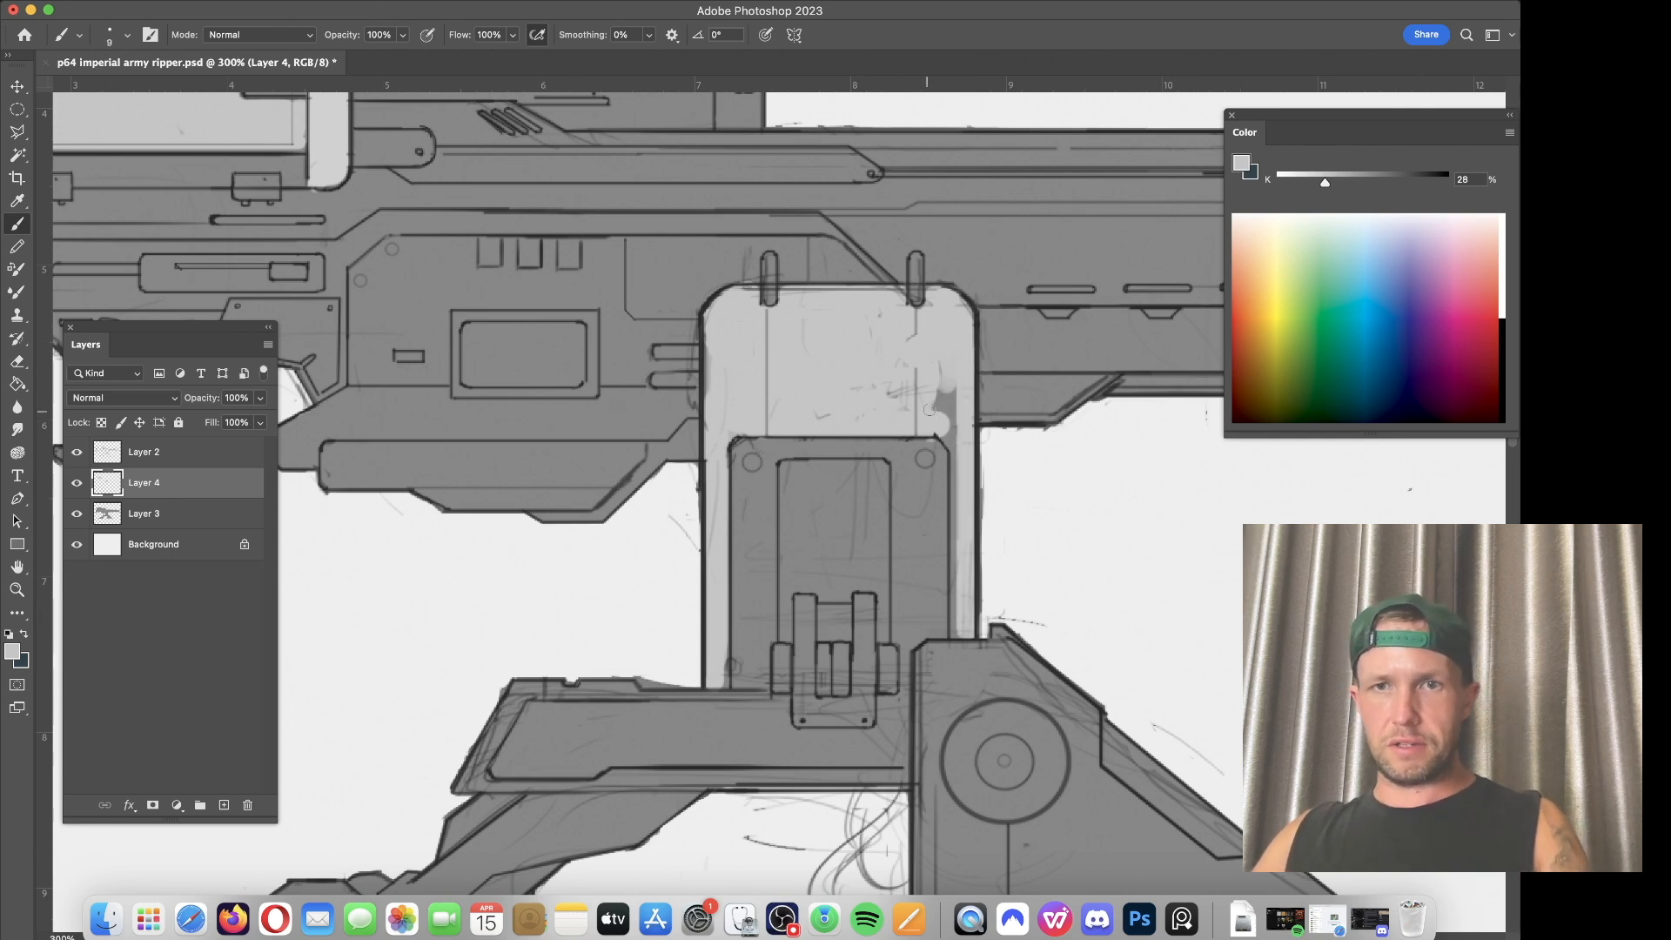
left_click_drag(943, 408, 951, 402)
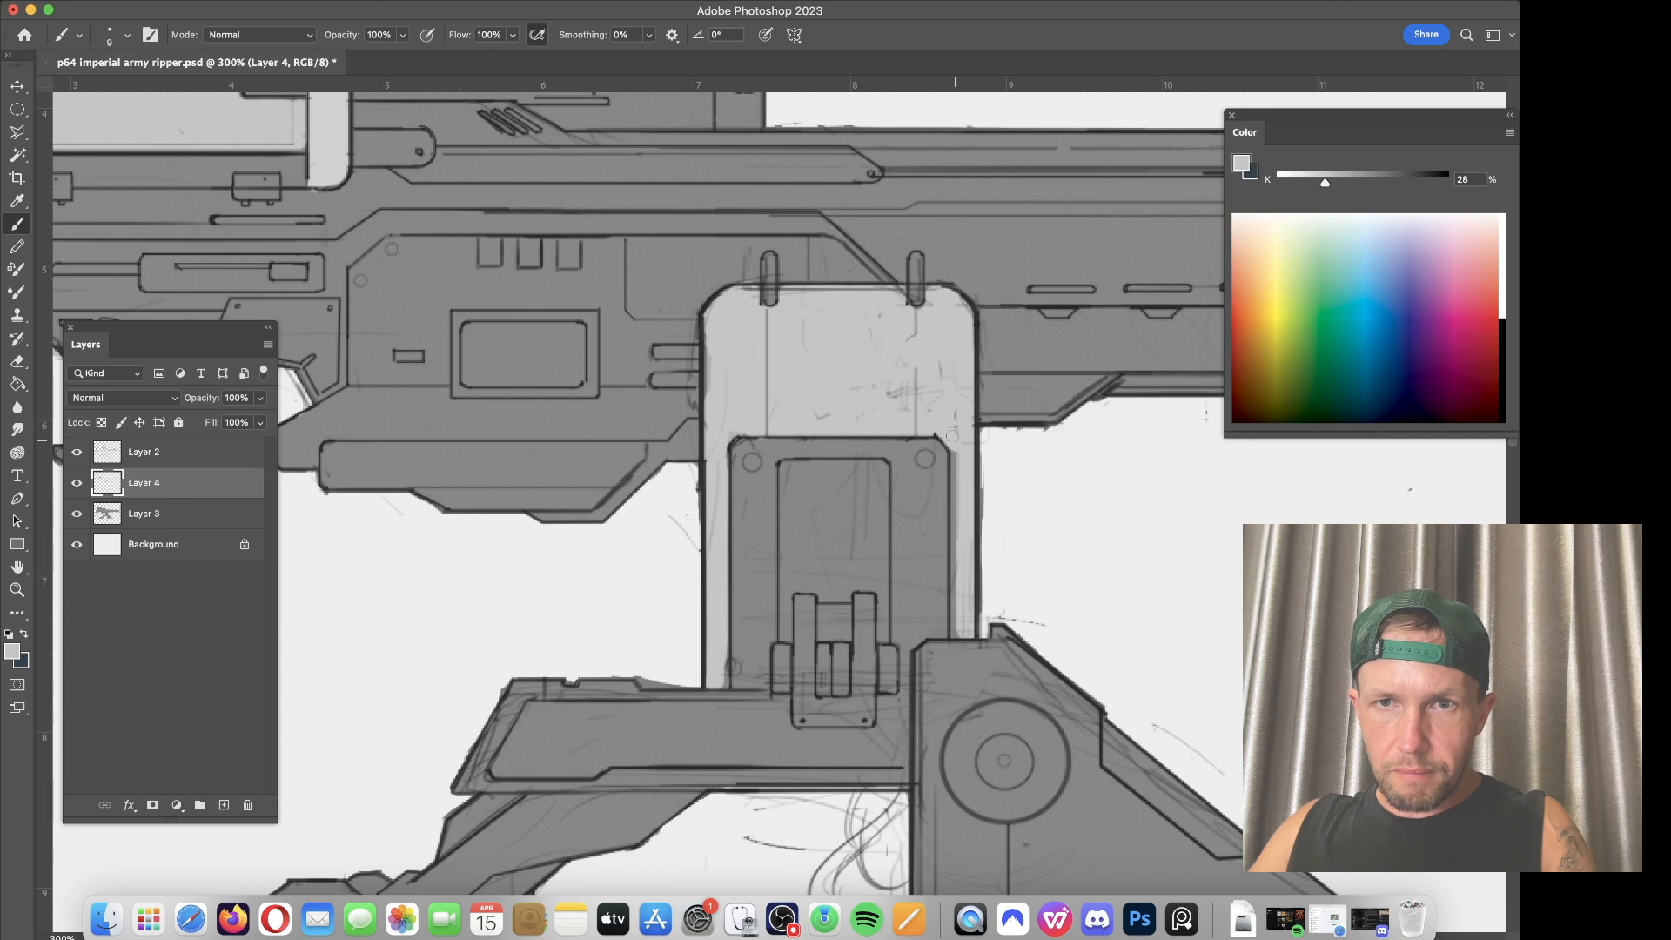
left_click_drag(955, 455, 942, 624)
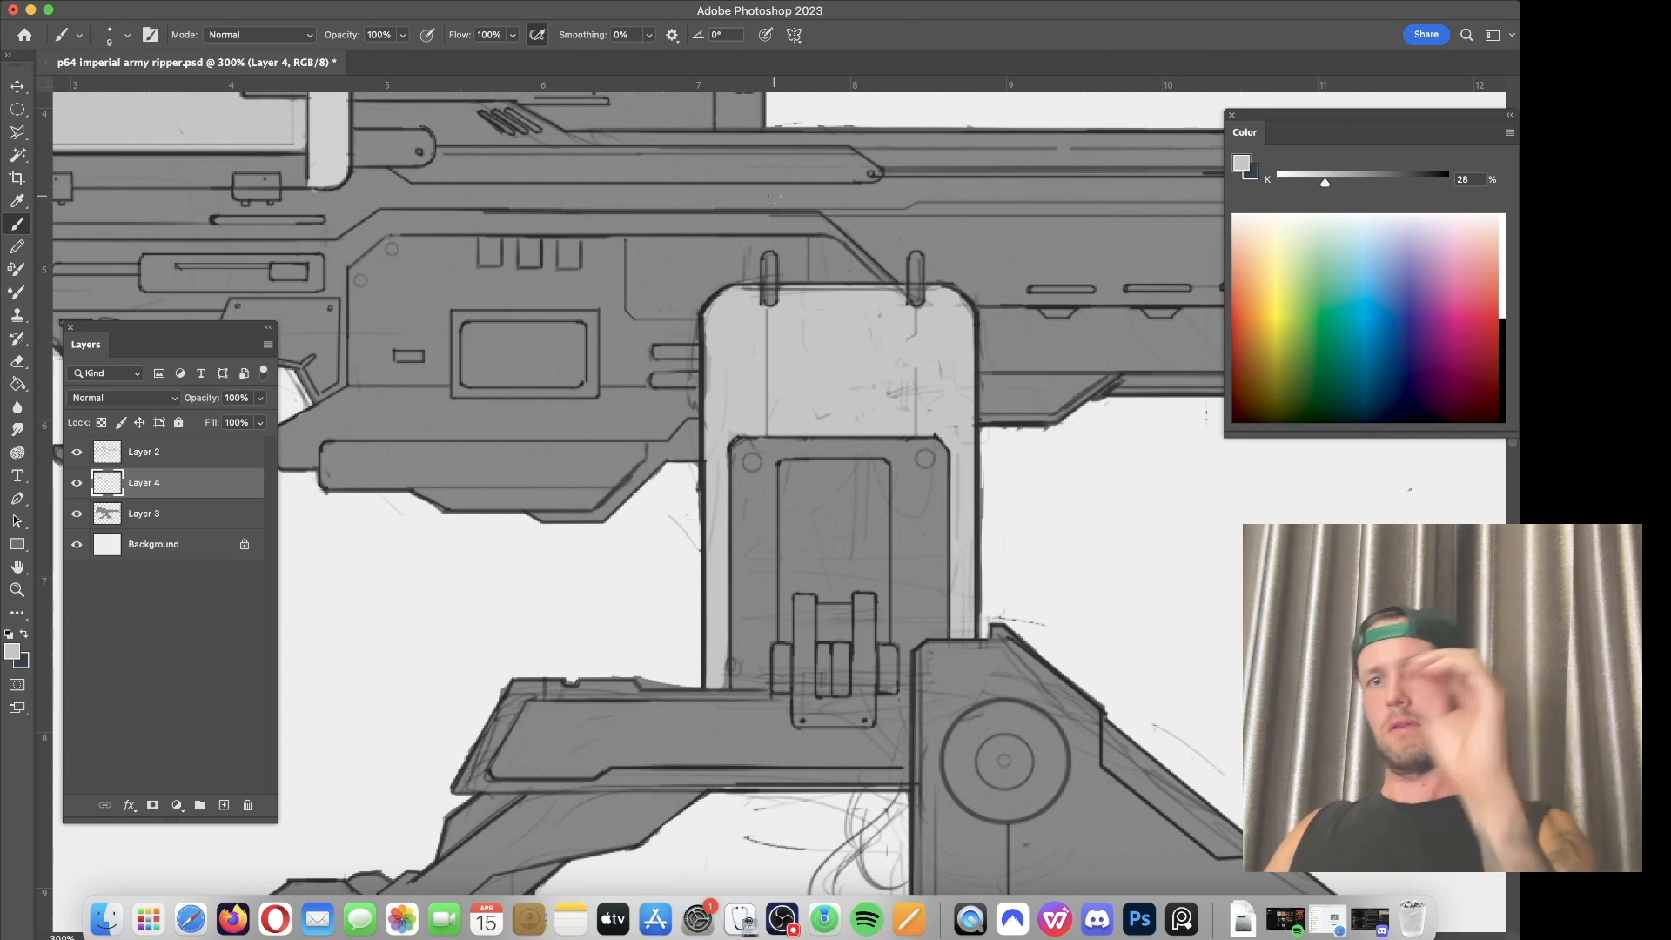
Step: Load the pixels of the gun silhouette on Layer 3 as a selection and enlarge the brush to 25
left_click_drag(798, 520, 760, 449)
key("super+minus")
key("super+minus")
key("super+plus")
key("super+plus")
scroll(827, 417, "down", 5)
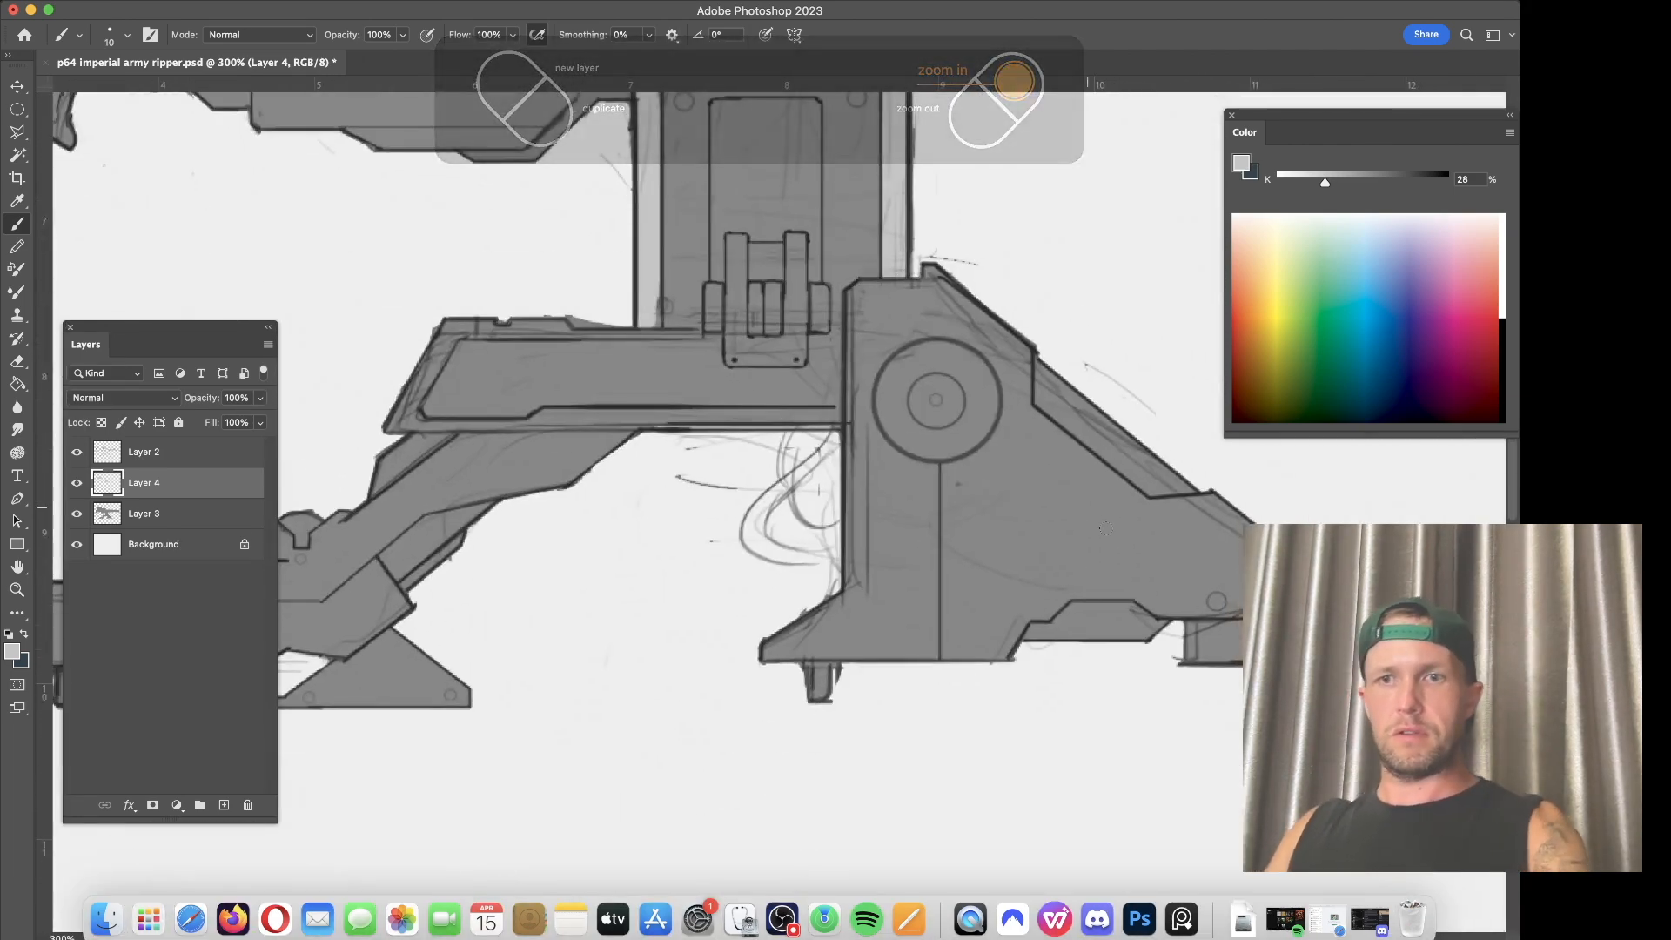
key("bracketright")
key("bracketright")
right_click(109, 512)
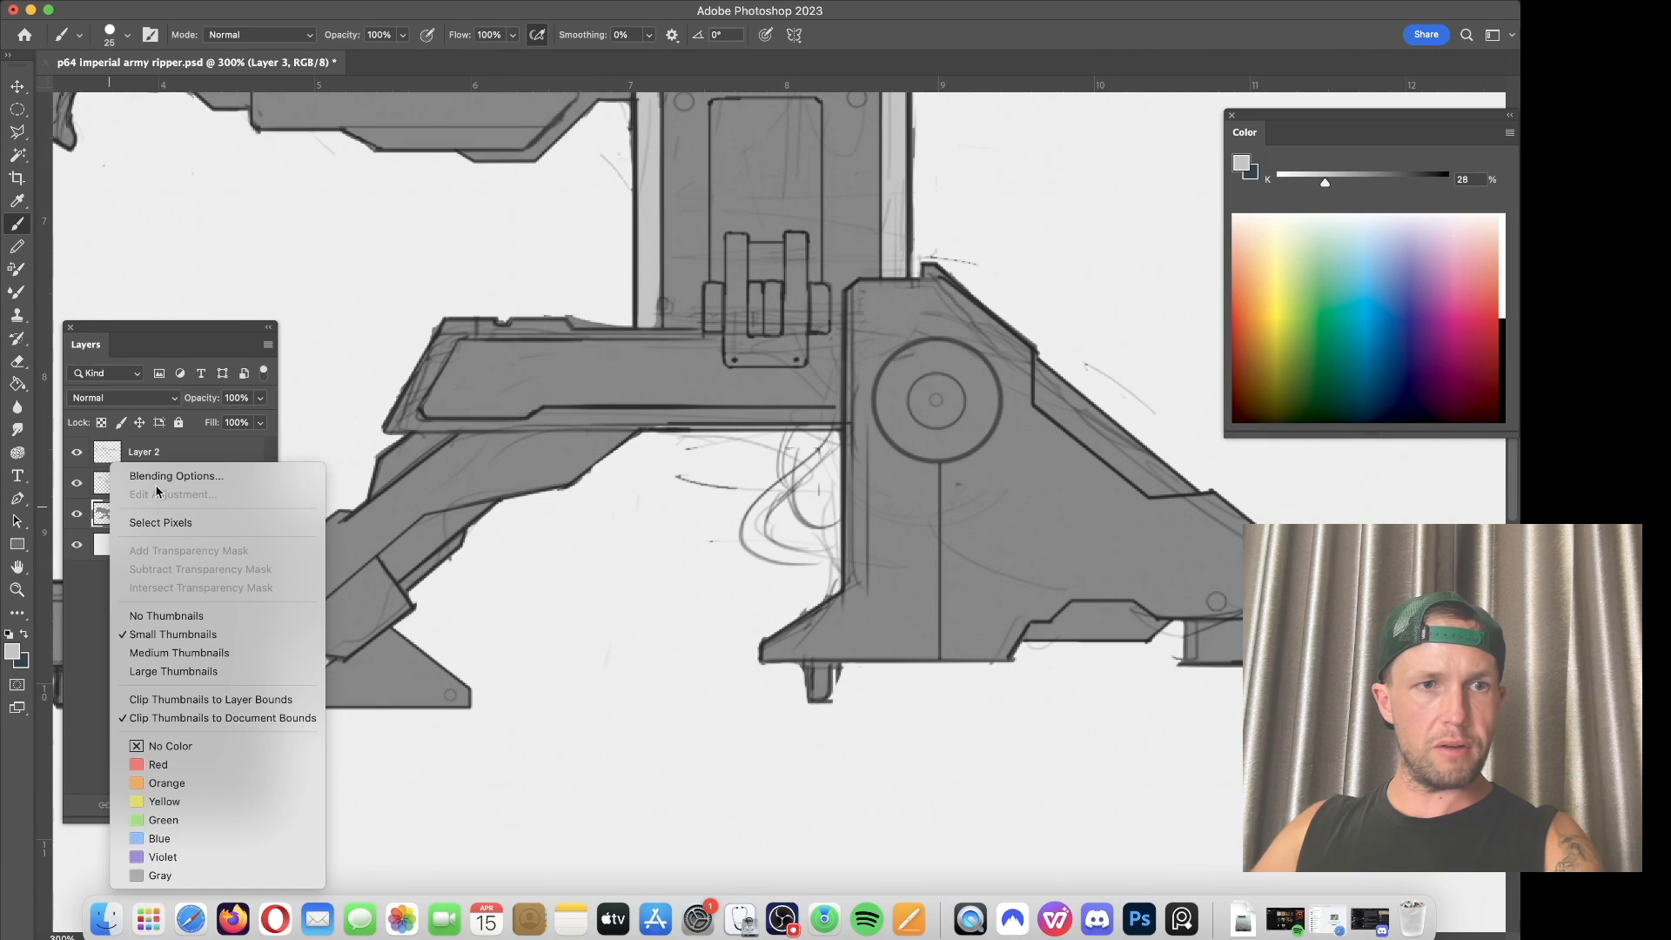
left_click(143, 523)
Step: Paint light grey across the lower part of the tripod's front housing, within the silhouette on Layer 3
mouse_move(1170, 511)
left_mouse_down()
mouse_move(1132, 538)
mouse_move(1225, 519)
mouse_move(1210, 518)
mouse_move(1251, 528)
mouse_move(1210, 556)
mouse_move(1259, 571)
mouse_move(1202, 596)
mouse_move(990, 569)
mouse_move(1041, 530)
mouse_move(903, 580)
mouse_move(882, 559)
mouse_move(873, 597)
mouse_move(791, 606)
mouse_move(735, 640)
mouse_move(959, 637)
mouse_move(1045, 587)
left_mouse_up()
key("bracketright")
key("bracketleft")
key("bracketleft")
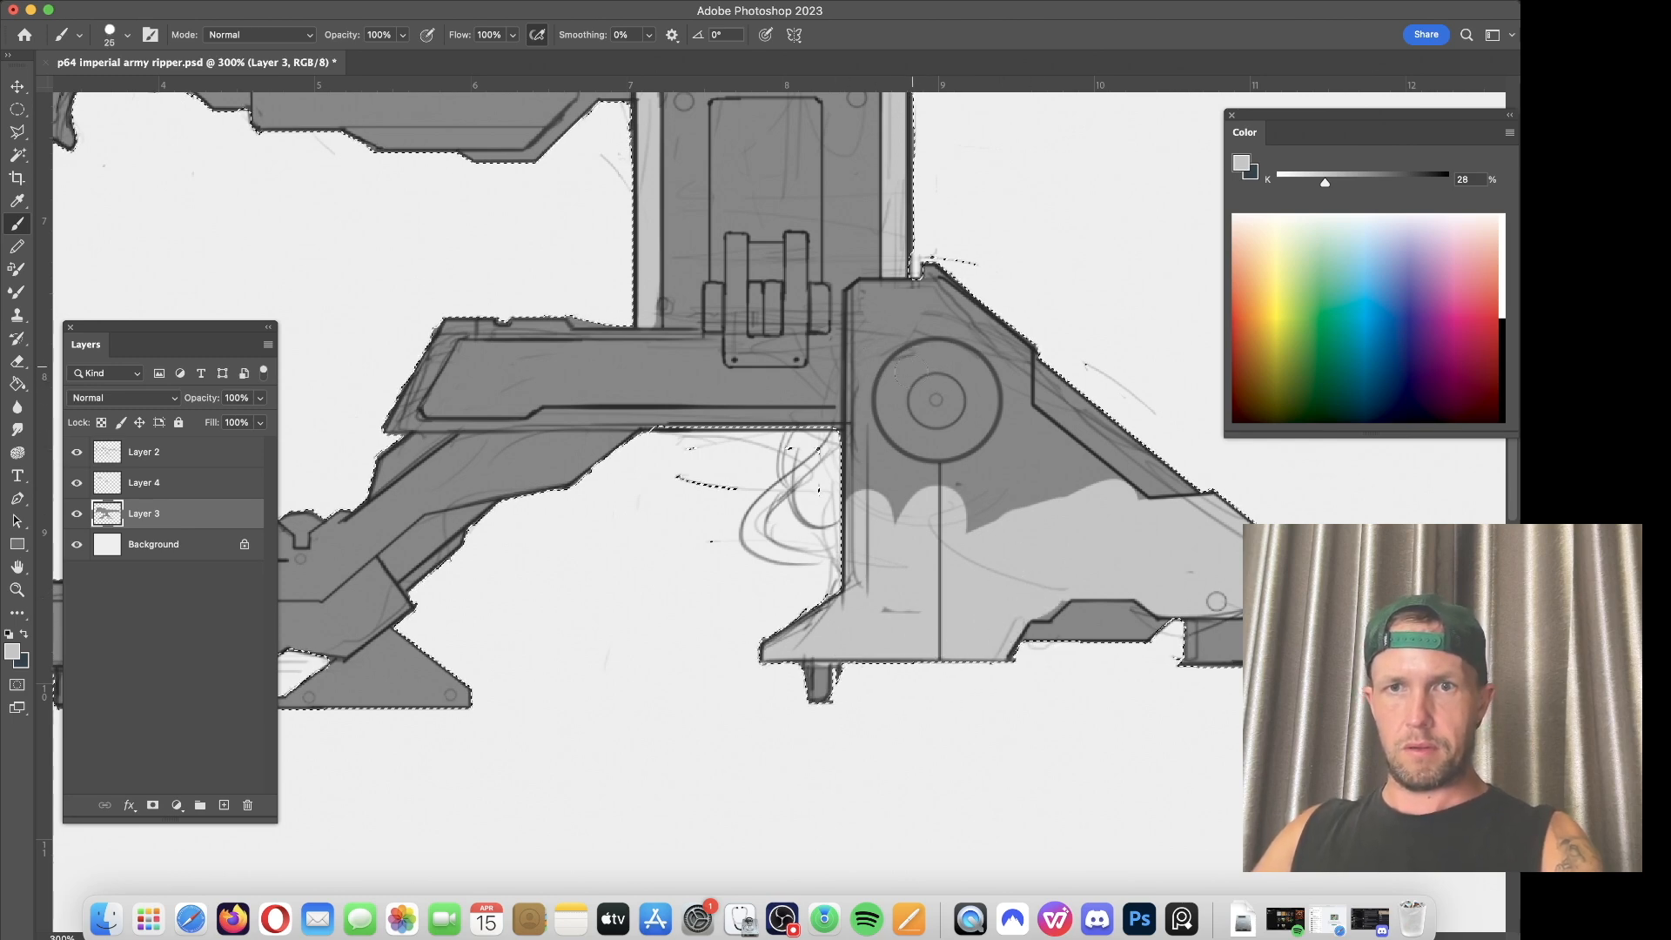
Step: Paint the front housing's upper part light grey around the round joint, filling down to the lower grey area
mouse_move(894, 305)
left_mouse_down()
mouse_move(876, 303)
mouse_move(962, 287)
mouse_move(927, 315)
mouse_move(870, 321)
mouse_move(857, 496)
left_mouse_up()
key("bracketleft")
mouse_move(864, 370)
left_mouse_down()
mouse_move(899, 325)
mouse_move(878, 348)
mouse_move(1006, 302)
mouse_move(954, 310)
mouse_move(1015, 348)
left_mouse_up()
key("bracketright")
key("bracketleft")
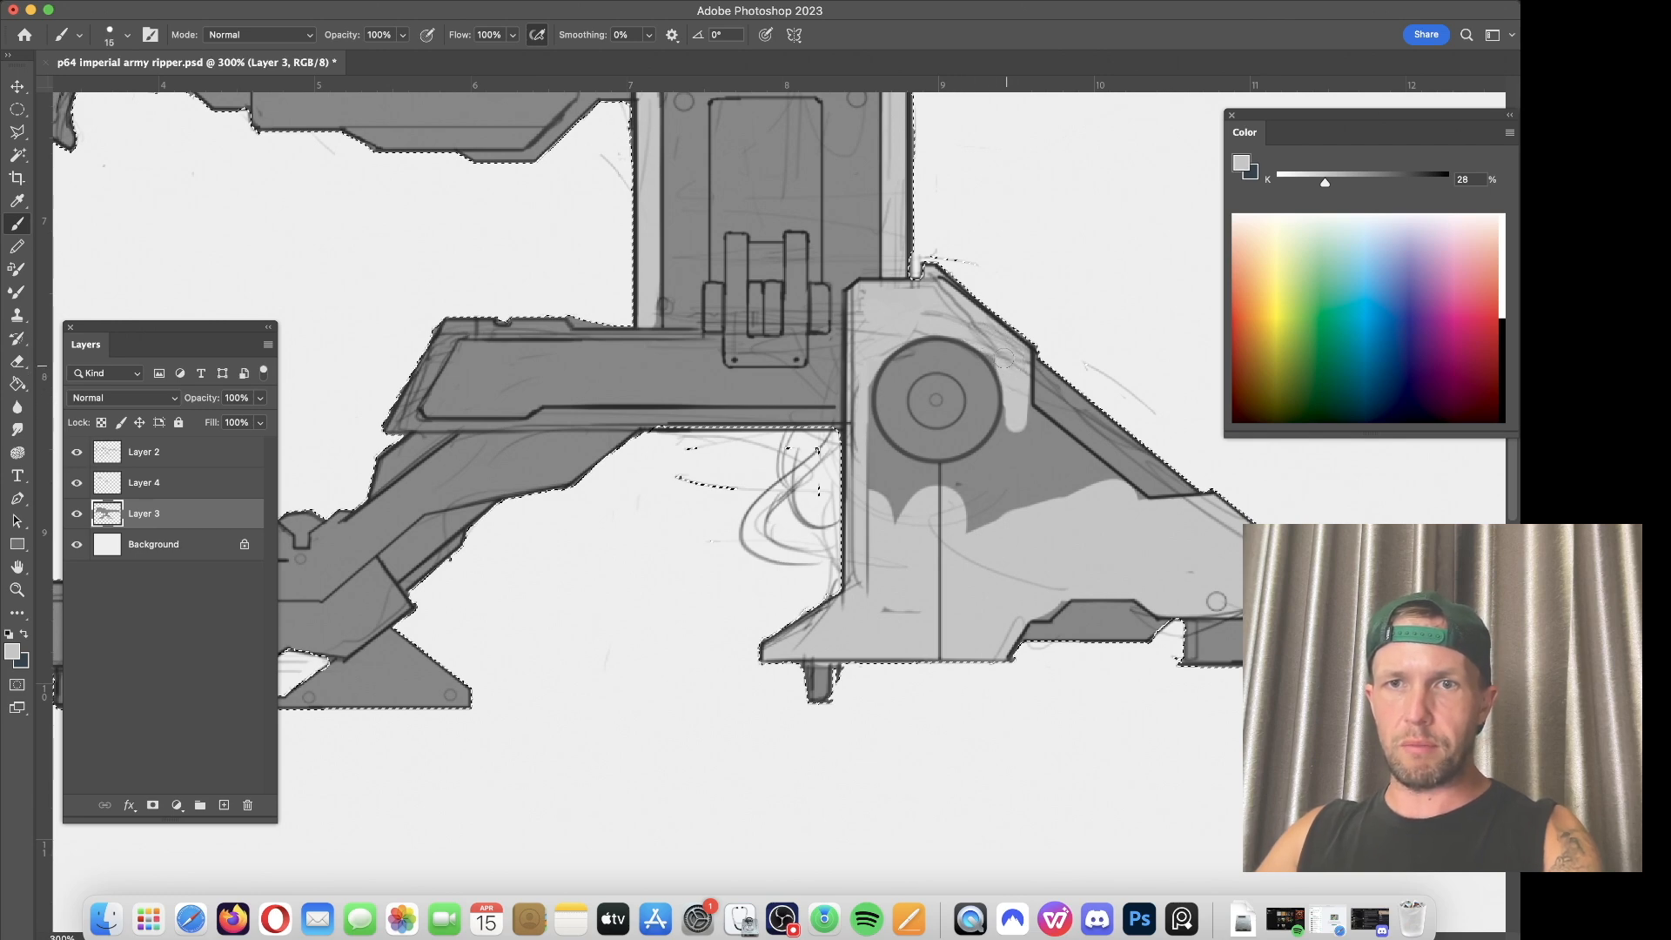
mouse_move(862, 386)
left_mouse_down()
mouse_move(870, 444)
mouse_move(907, 484)
mouse_move(887, 504)
mouse_move(902, 509)
mouse_move(918, 483)
mouse_move(901, 476)
mouse_move(985, 470)
mouse_move(947, 482)
mouse_move(996, 458)
mouse_move(1014, 424)
mouse_move(973, 518)
mouse_move(1003, 486)
mouse_move(921, 519)
mouse_move(1018, 473)
mouse_move(1058, 481)
mouse_move(1026, 430)
mouse_move(1059, 463)
left_mouse_up()
key("bracketright")
key("bracketright")
key("bracketright")
key("bracketright")
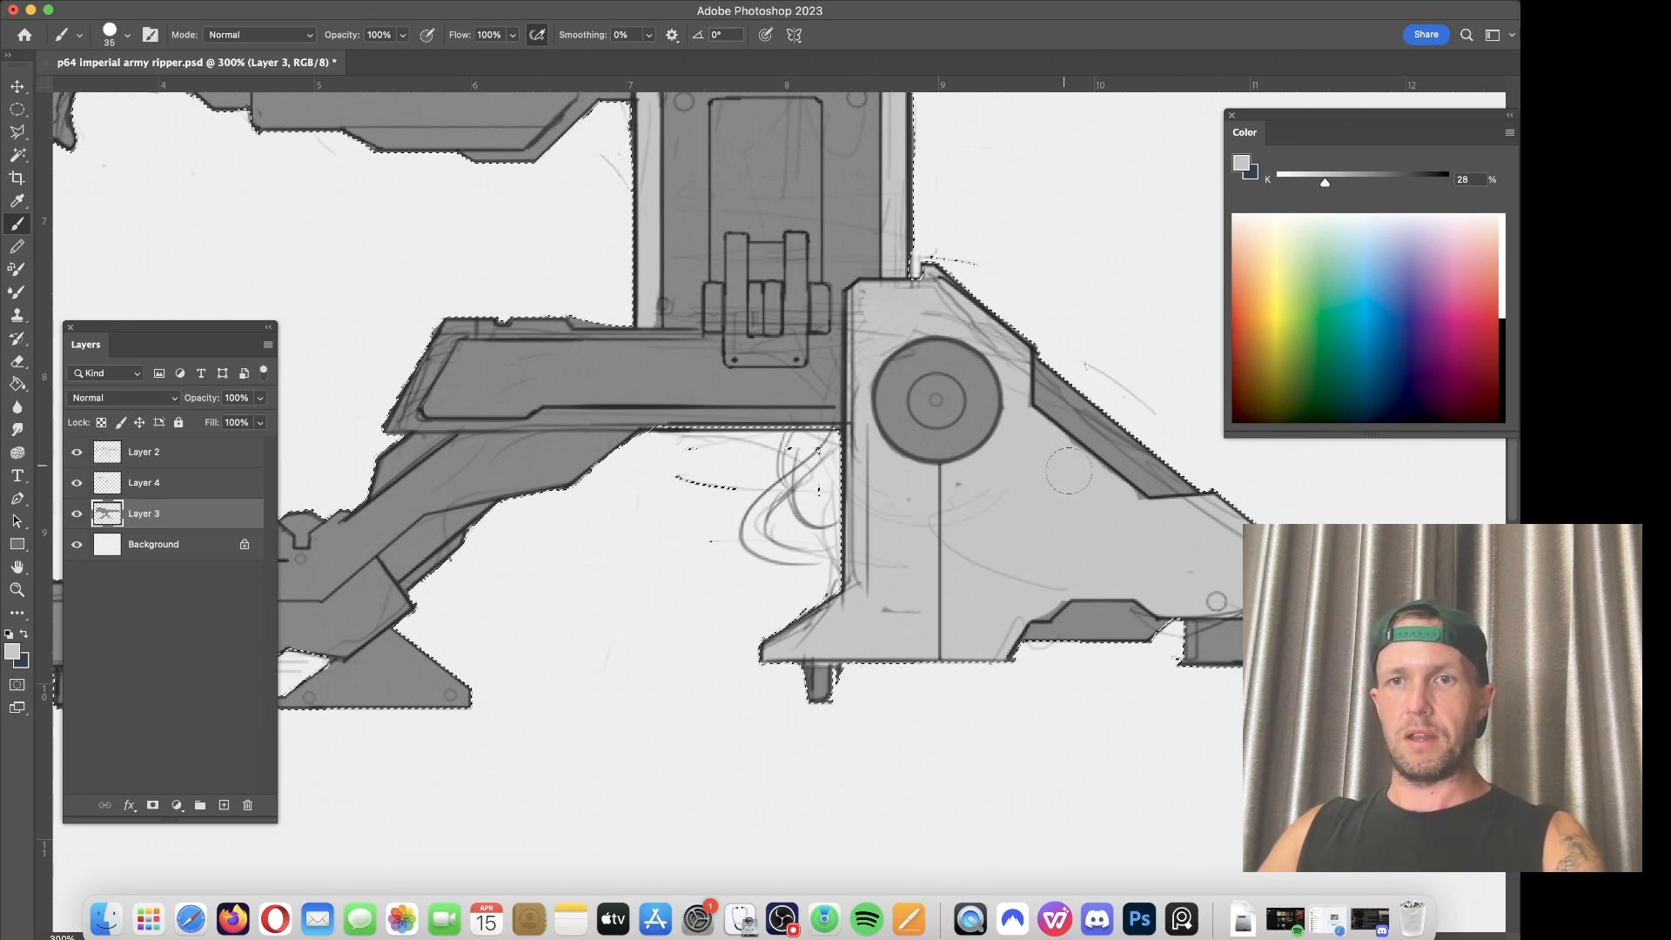
Step: Paint the upper section of the tripod's rear leg light grey, starting beneath the crossbeam, with a 25 brush
left_click_drag(601, 432, 1064, 304)
key("bracketleft")
key("bracketleft")
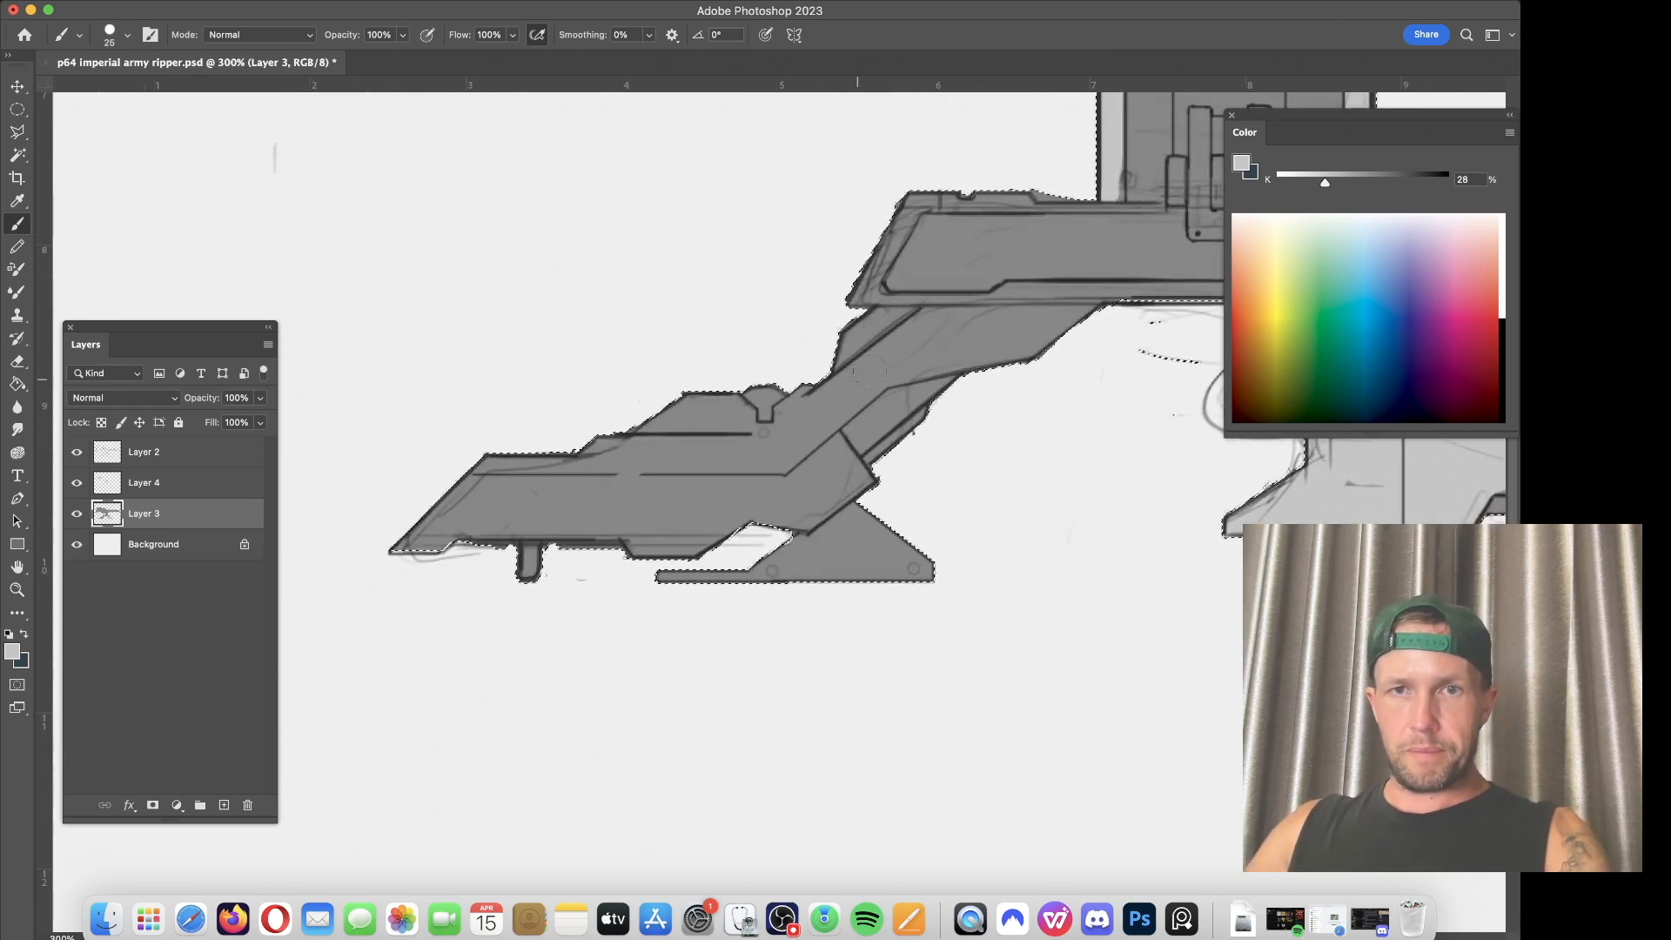
mouse_move(948, 329)
left_mouse_down()
mouse_move(862, 380)
mouse_move(928, 321)
mouse_move(1094, 326)
mouse_move(915, 373)
mouse_move(936, 338)
left_mouse_up()
Step: Make Layer 4 active, sample the light grey, and extend it down the rear leg to its bend
key("e")
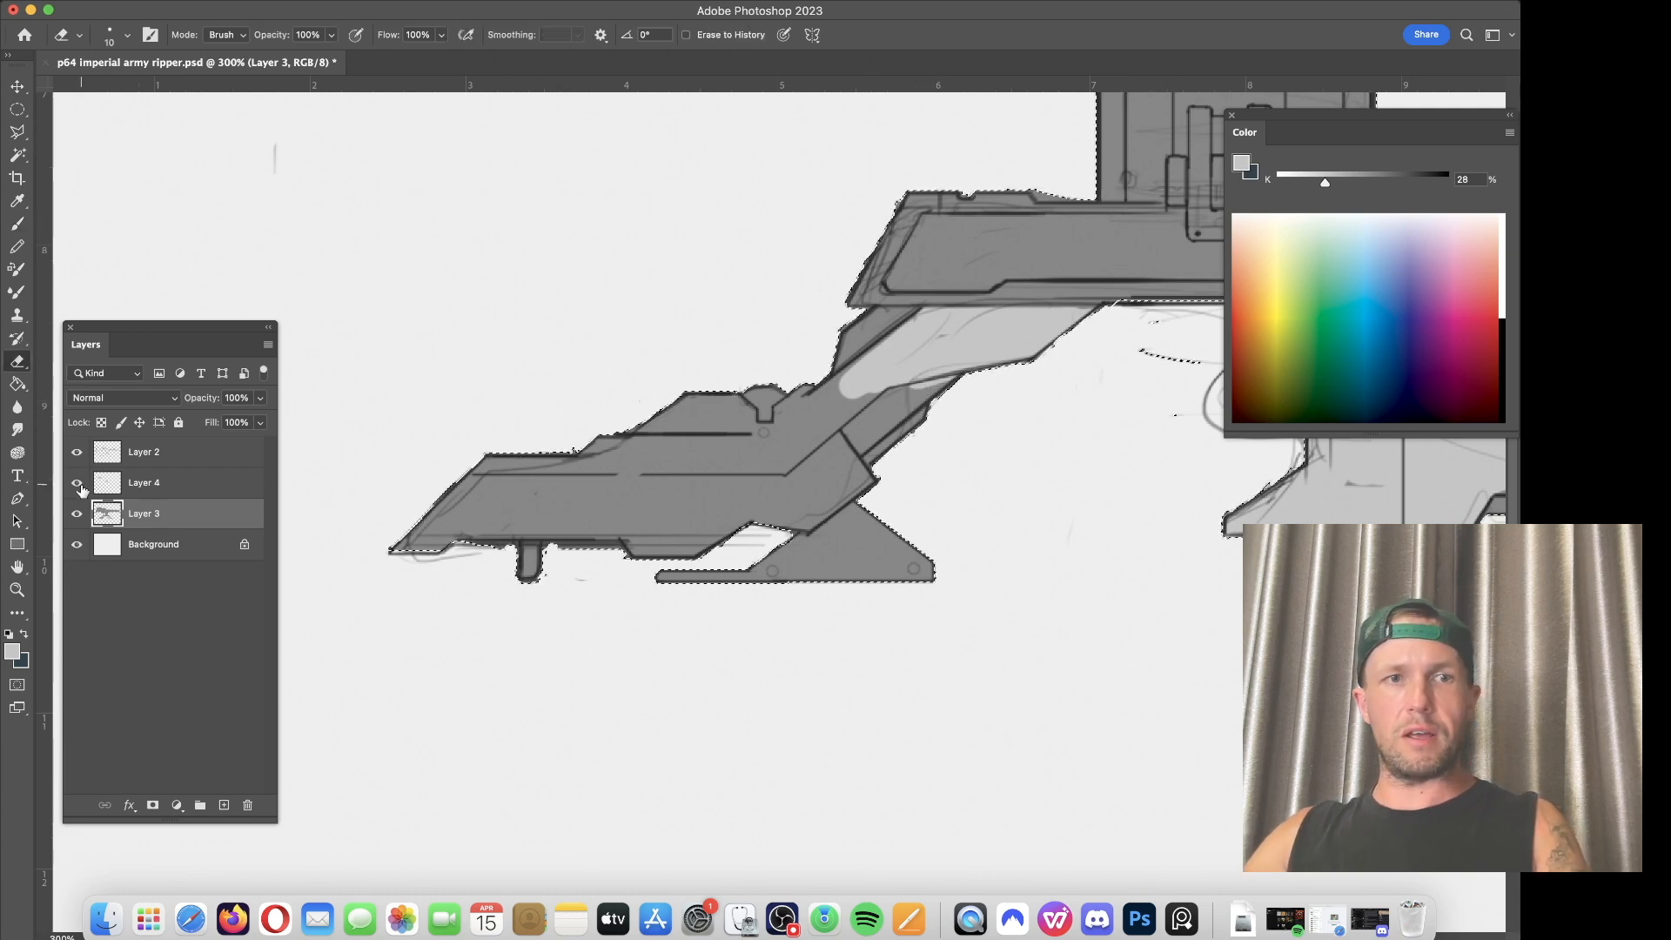
left_click(139, 483)
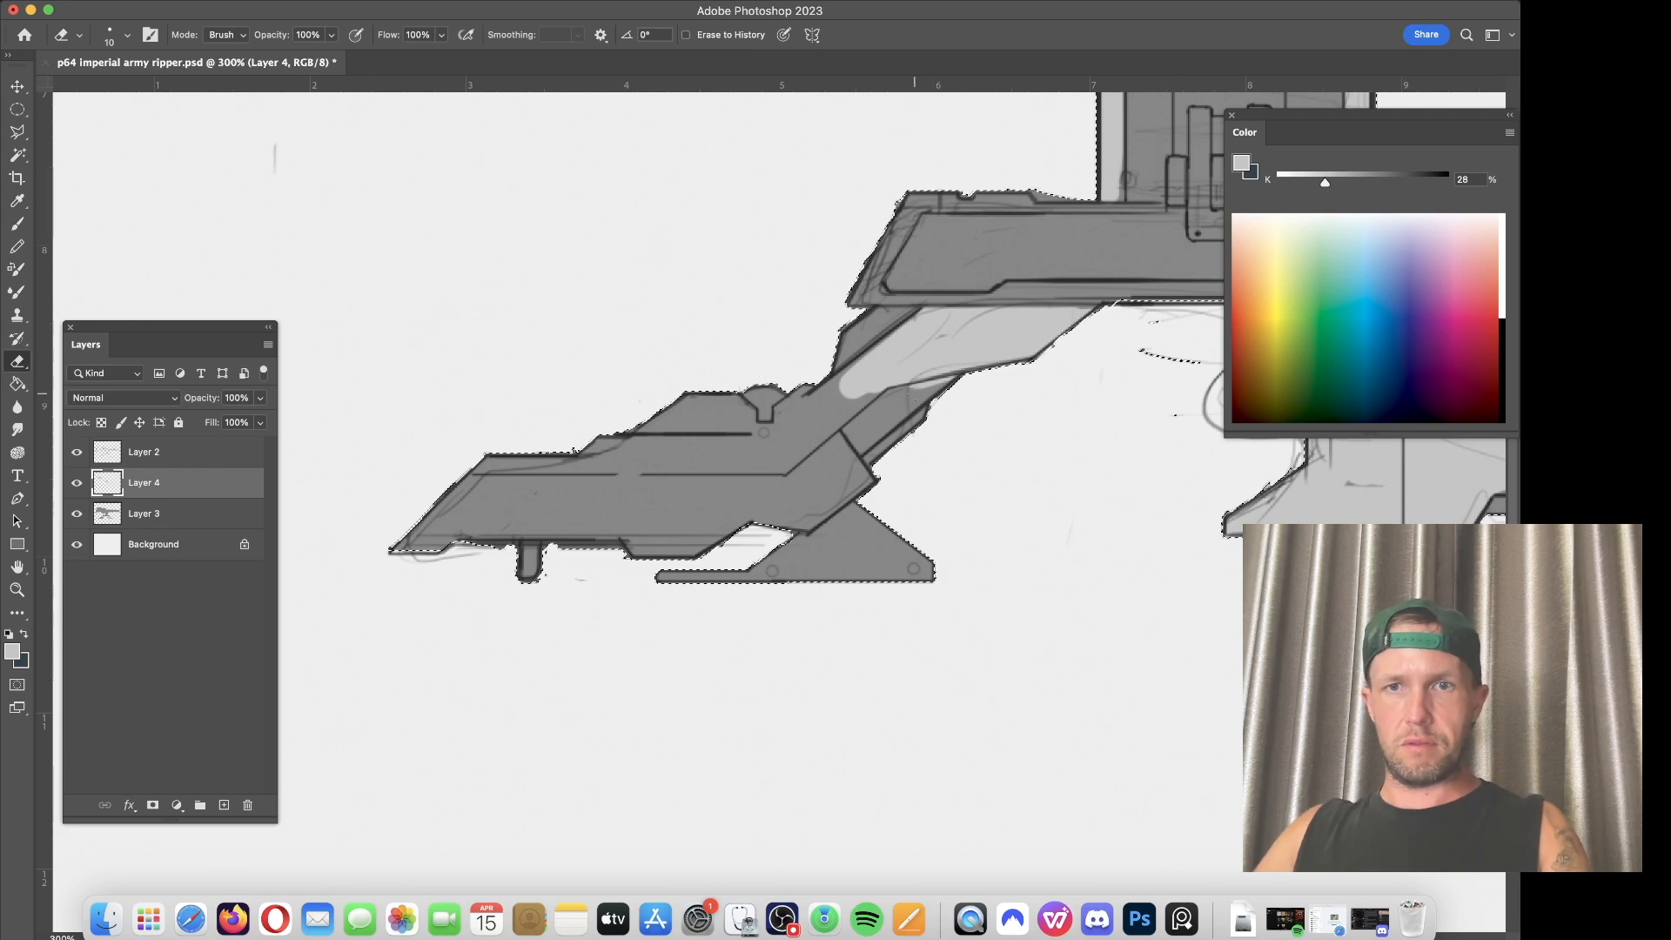
key("b")
left_click(911, 394, "alt")
left_click(958, 357, "alt")
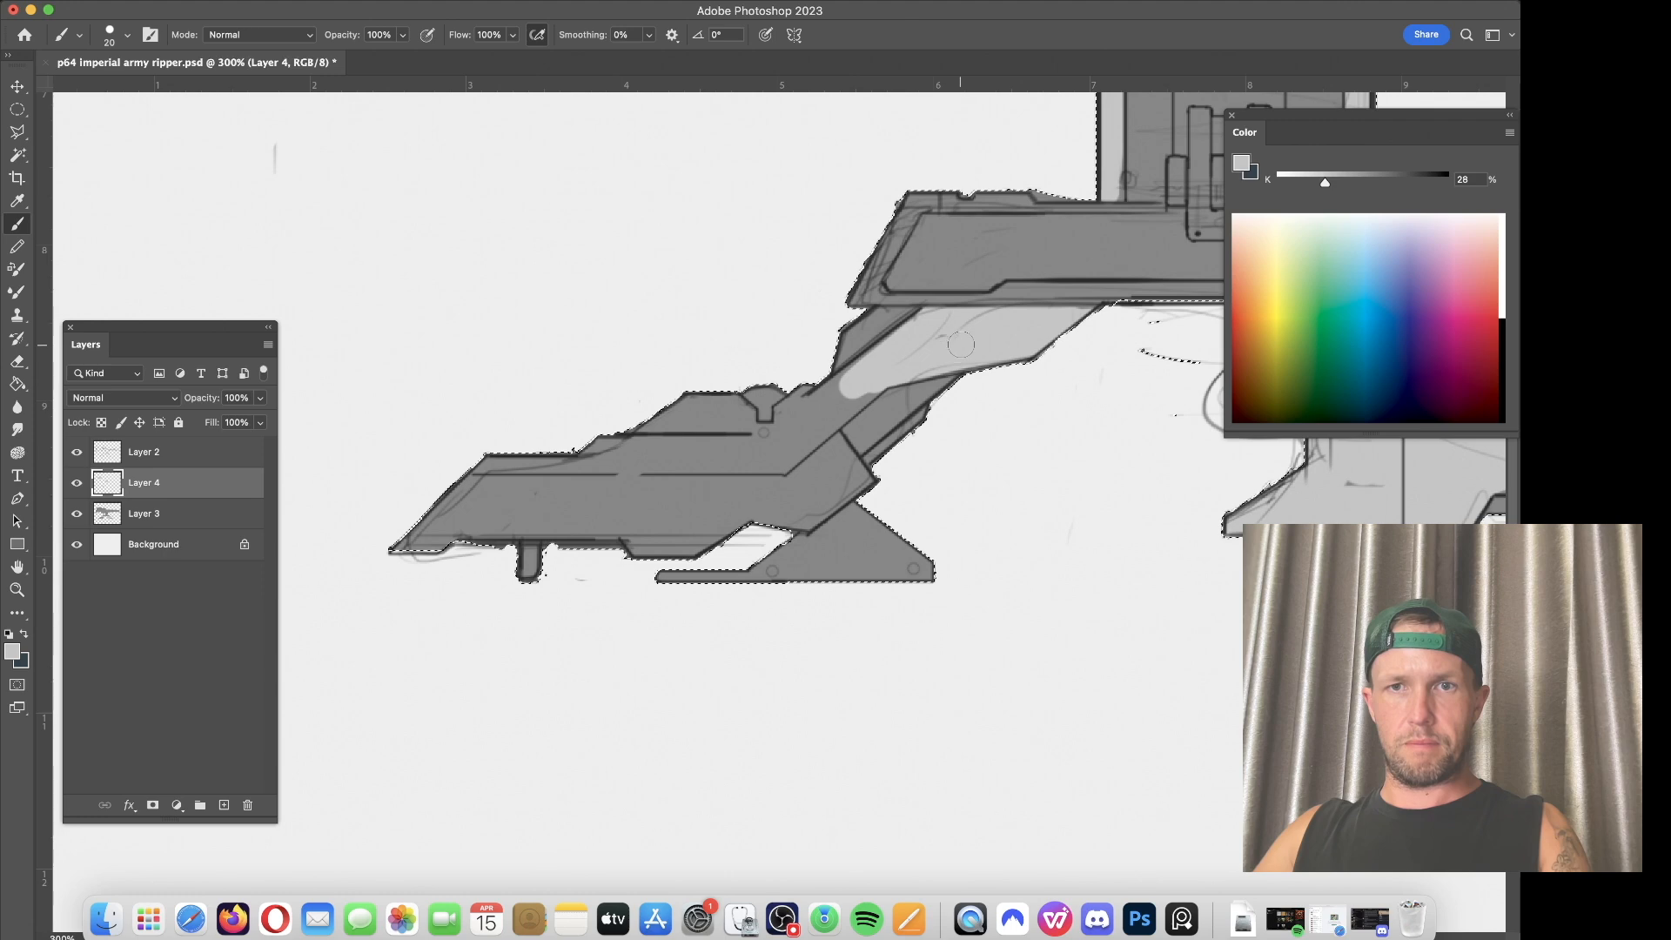
key("bracketleft")
mouse_move(845, 387)
left_mouse_down()
mouse_move(872, 361)
mouse_move(816, 418)
mouse_move(874, 384)
left_mouse_up()
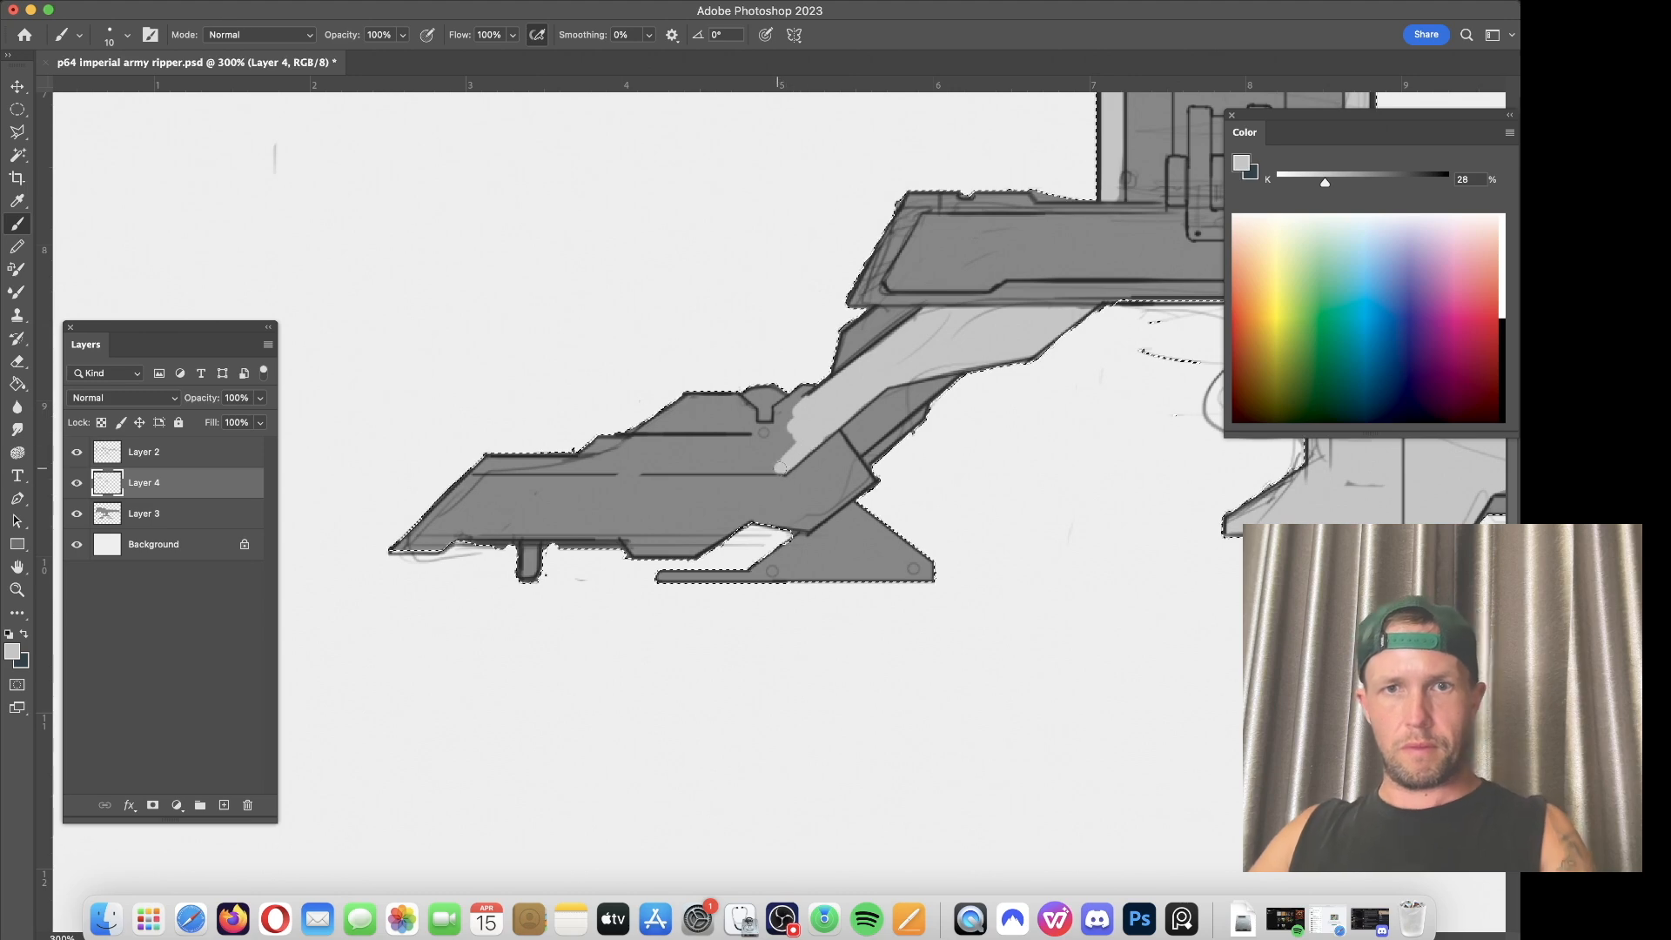
Step: Fill the rear leg's long foot section and its lower joint end with light grey on Layer 4
left_click_drag(780, 468, 469, 470)
key("bracketright")
mouse_move(421, 560)
left_mouse_down()
mouse_move(463, 471)
mouse_move(404, 558)
mouse_move(456, 523)
mouse_move(511, 518)
mouse_move(691, 542)
mouse_move(811, 492)
mouse_move(461, 473)
left_mouse_up()
mouse_move(821, 466)
left_mouse_down()
mouse_move(805, 449)
mouse_move(835, 439)
mouse_move(857, 479)
mouse_move(806, 518)
left_mouse_up()
scroll(680, 421, "up", 2)
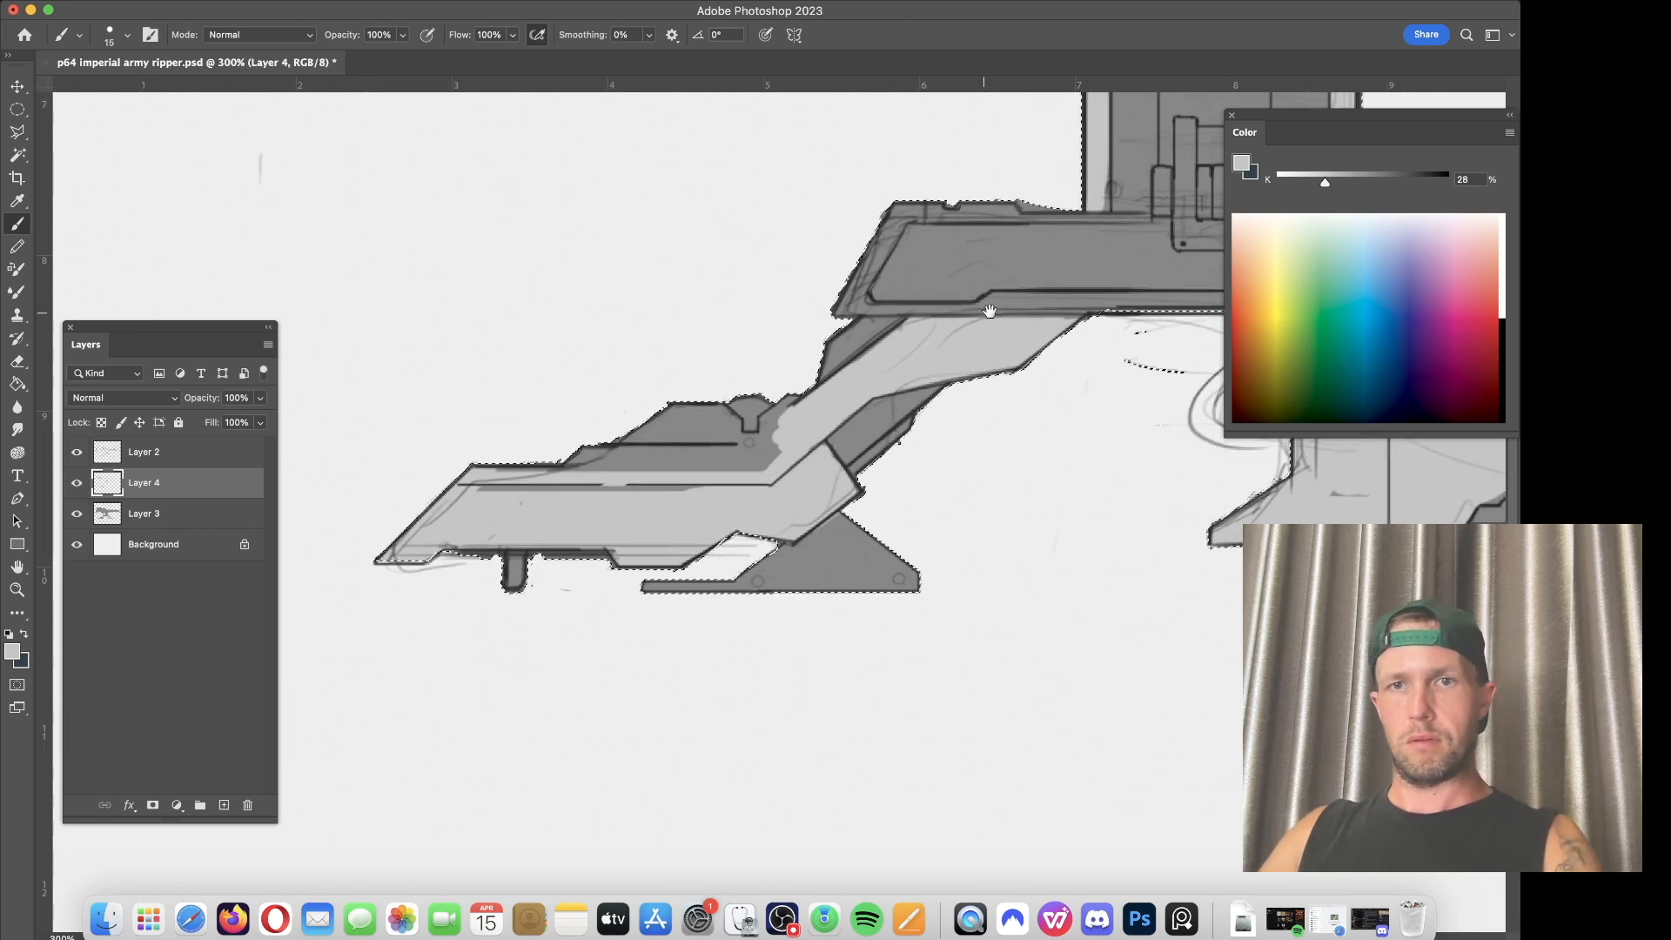
Step: Paint the tripod's crossbeam light grey up to the front housing, working around the hinge with a smaller brush
left_click_drag(982, 313, 647, 474)
left_click_drag(448, 469, 558, 439)
key("bracketleft")
mouse_move(599, 426)
left_mouse_down()
mouse_move(533, 435)
mouse_move(540, 481)
mouse_move(512, 488)
mouse_move(936, 511)
mouse_move(937, 493)
mouse_move(873, 477)
mouse_move(891, 459)
mouse_move(830, 447)
mouse_move(834, 423)
mouse_move(610, 413)
mouse_move(593, 429)
mouse_move(824, 449)
mouse_move(729, 466)
mouse_move(801, 449)
mouse_move(591, 455)
mouse_move(554, 473)
mouse_move(667, 469)
left_mouse_up()
key("super+z")
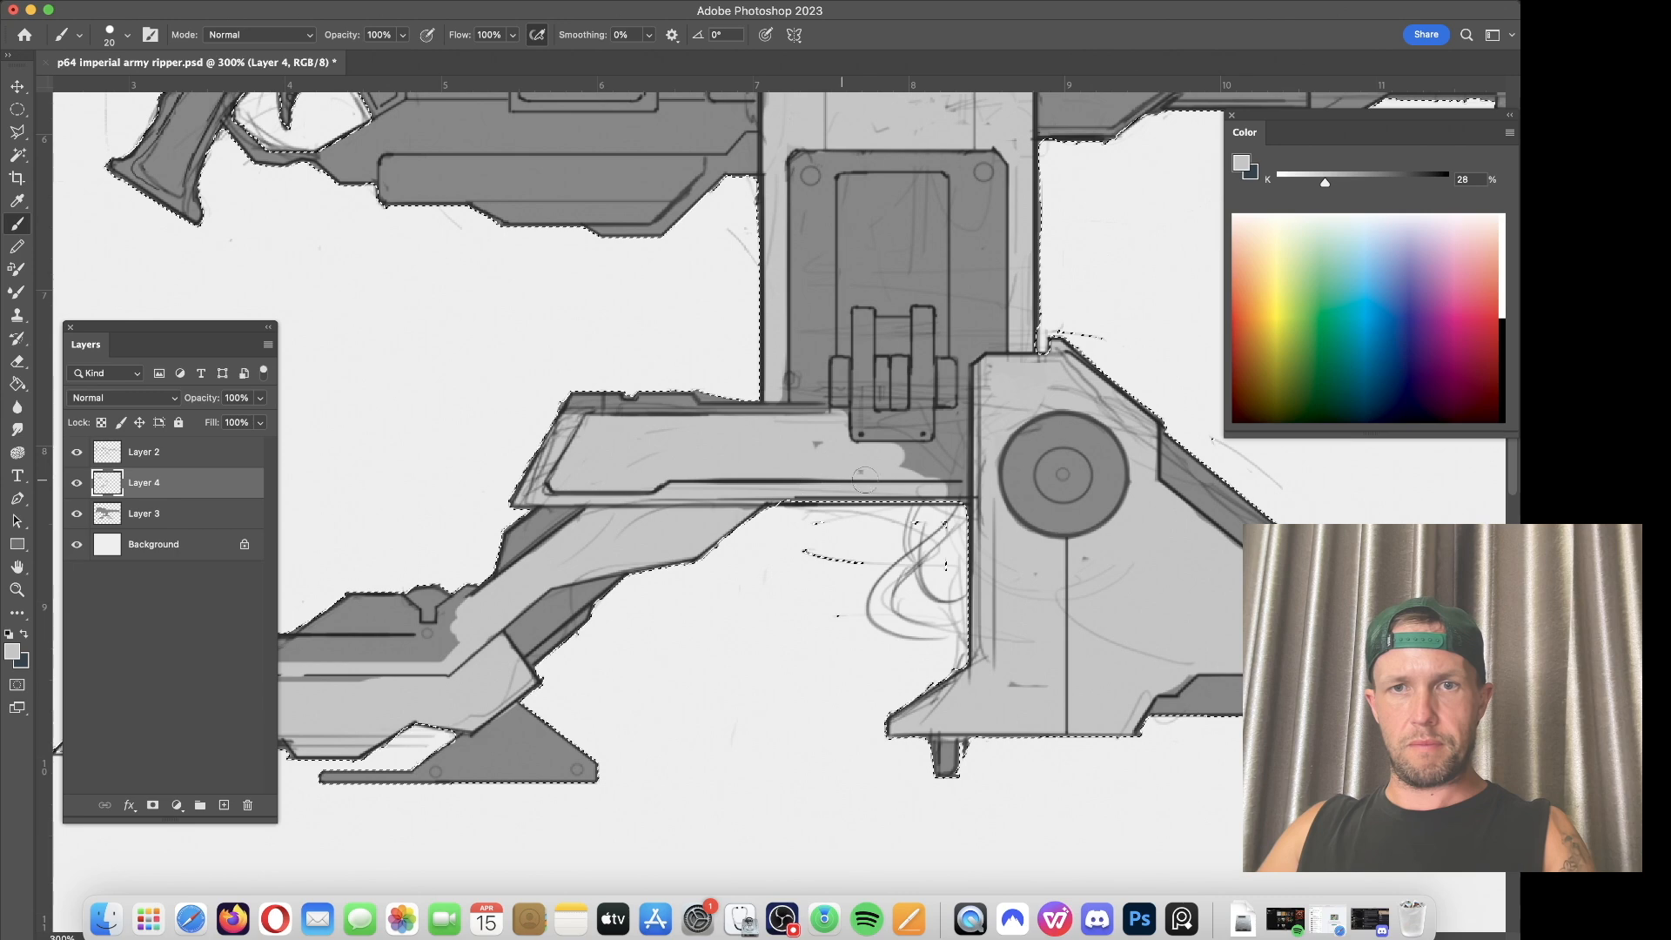
key("bracketleft")
mouse_move(883, 463)
left_mouse_down()
mouse_move(943, 448)
mouse_move(921, 448)
mouse_move(957, 436)
left_mouse_up()
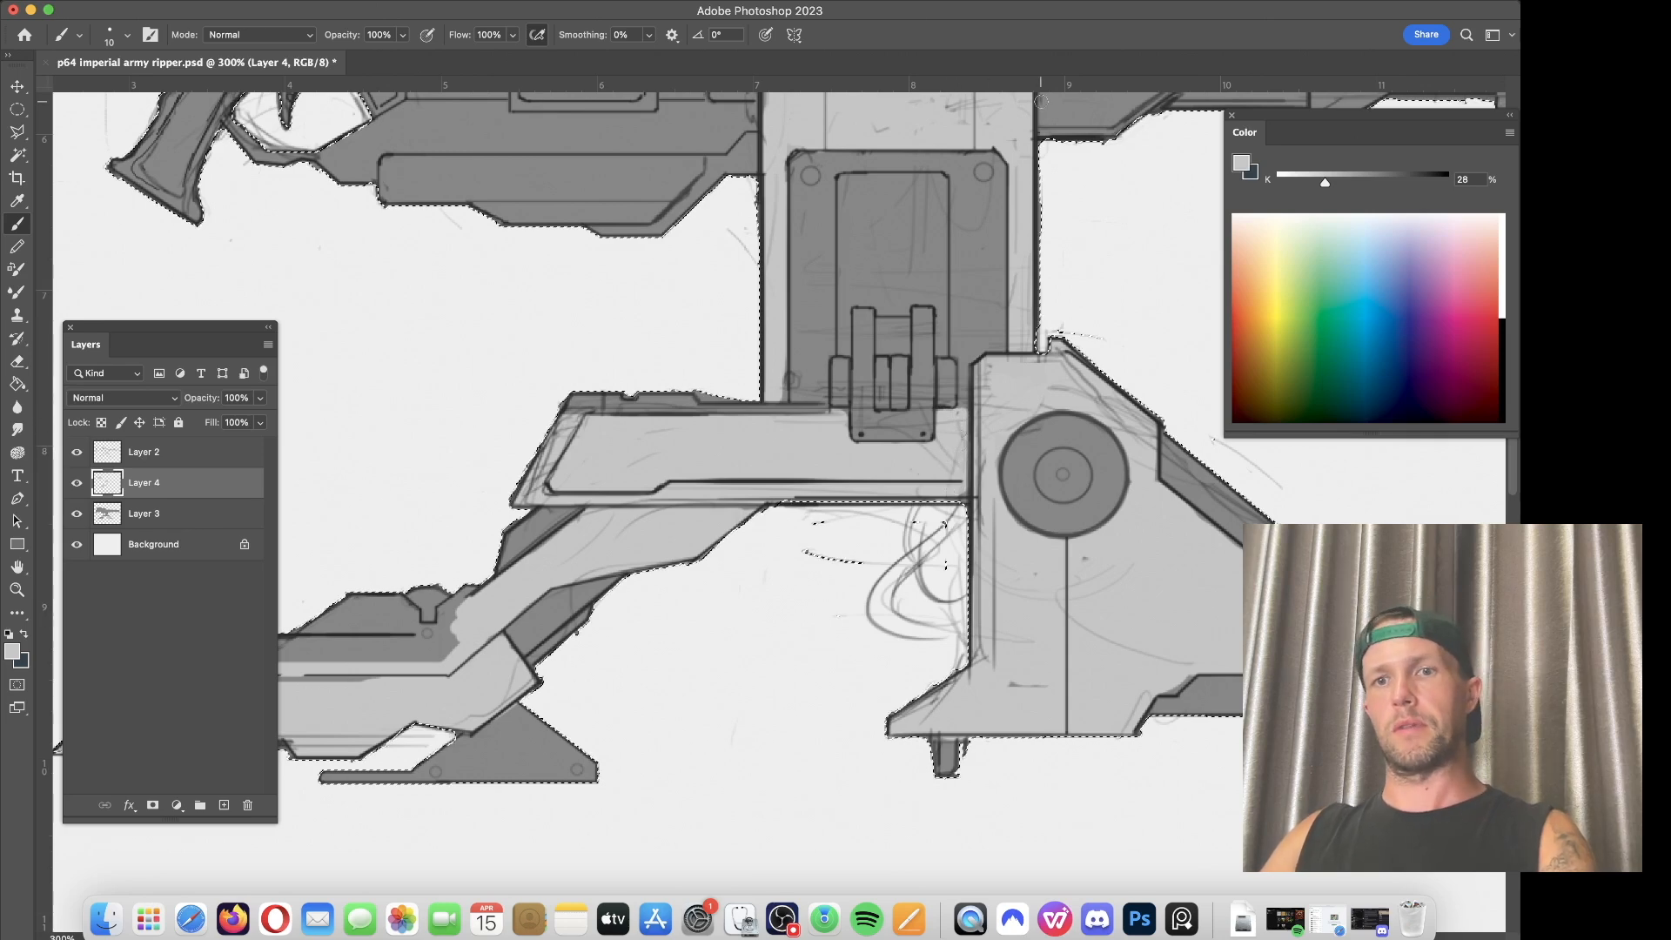
Step: Paint the inner circle of the front housing's round joint light grey with a 20 brush
key("bracketright")
left_click_drag(1076, 489, 1056, 476)
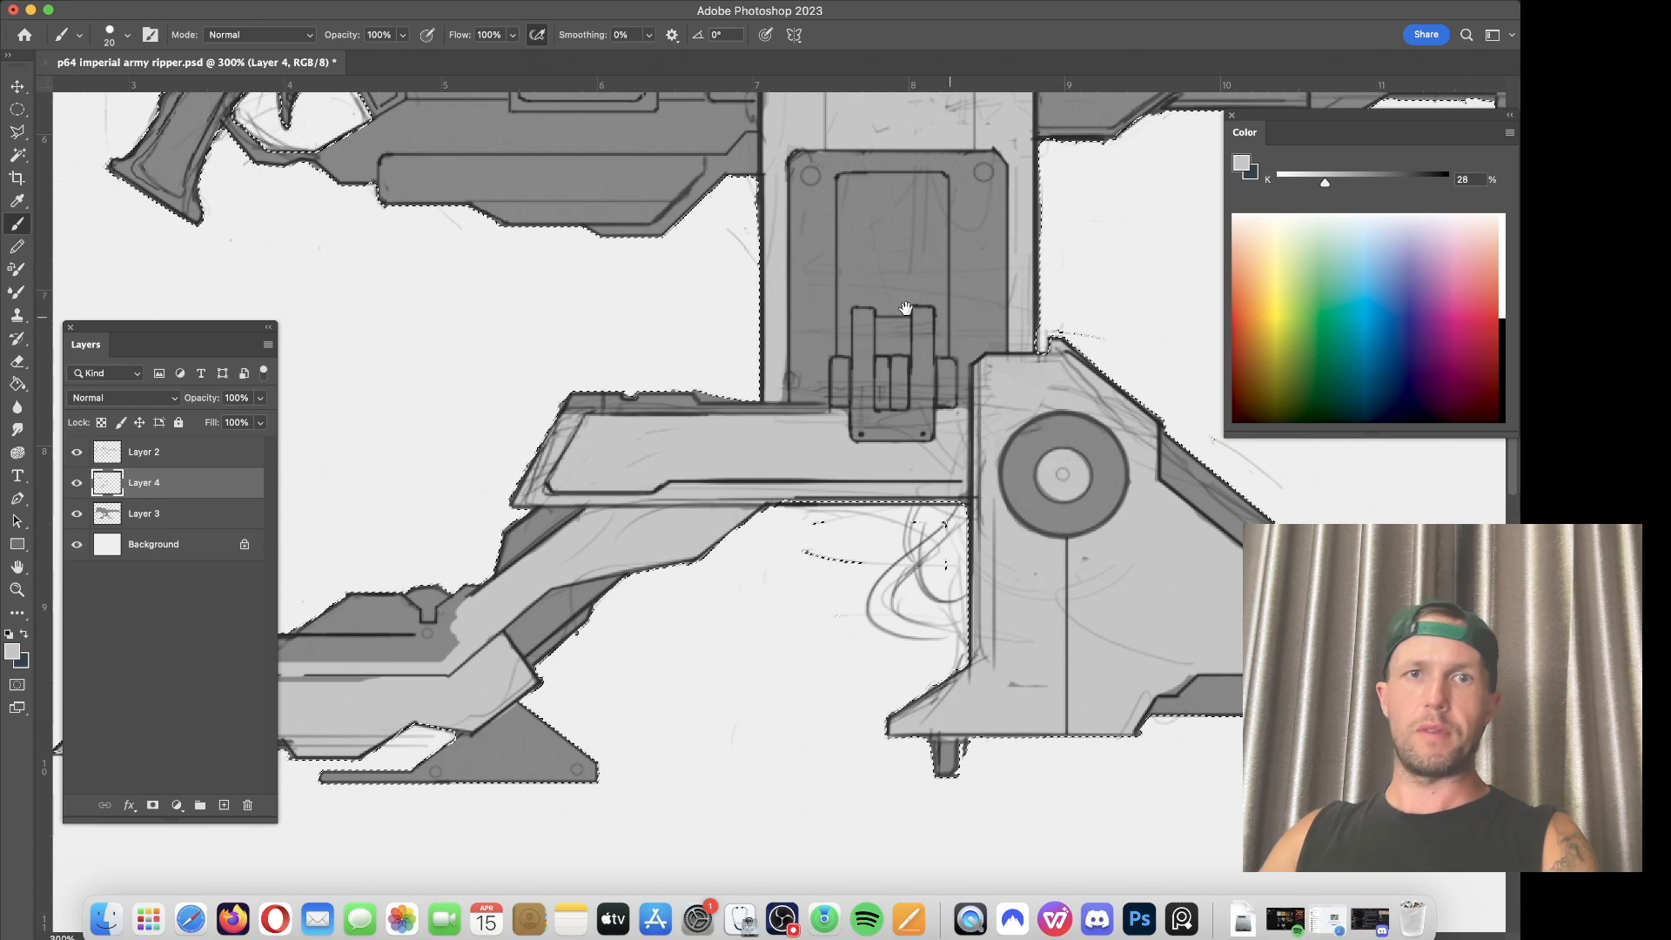
scroll(964, 320, "up", 5)
scroll(964, 320, "left", 2)
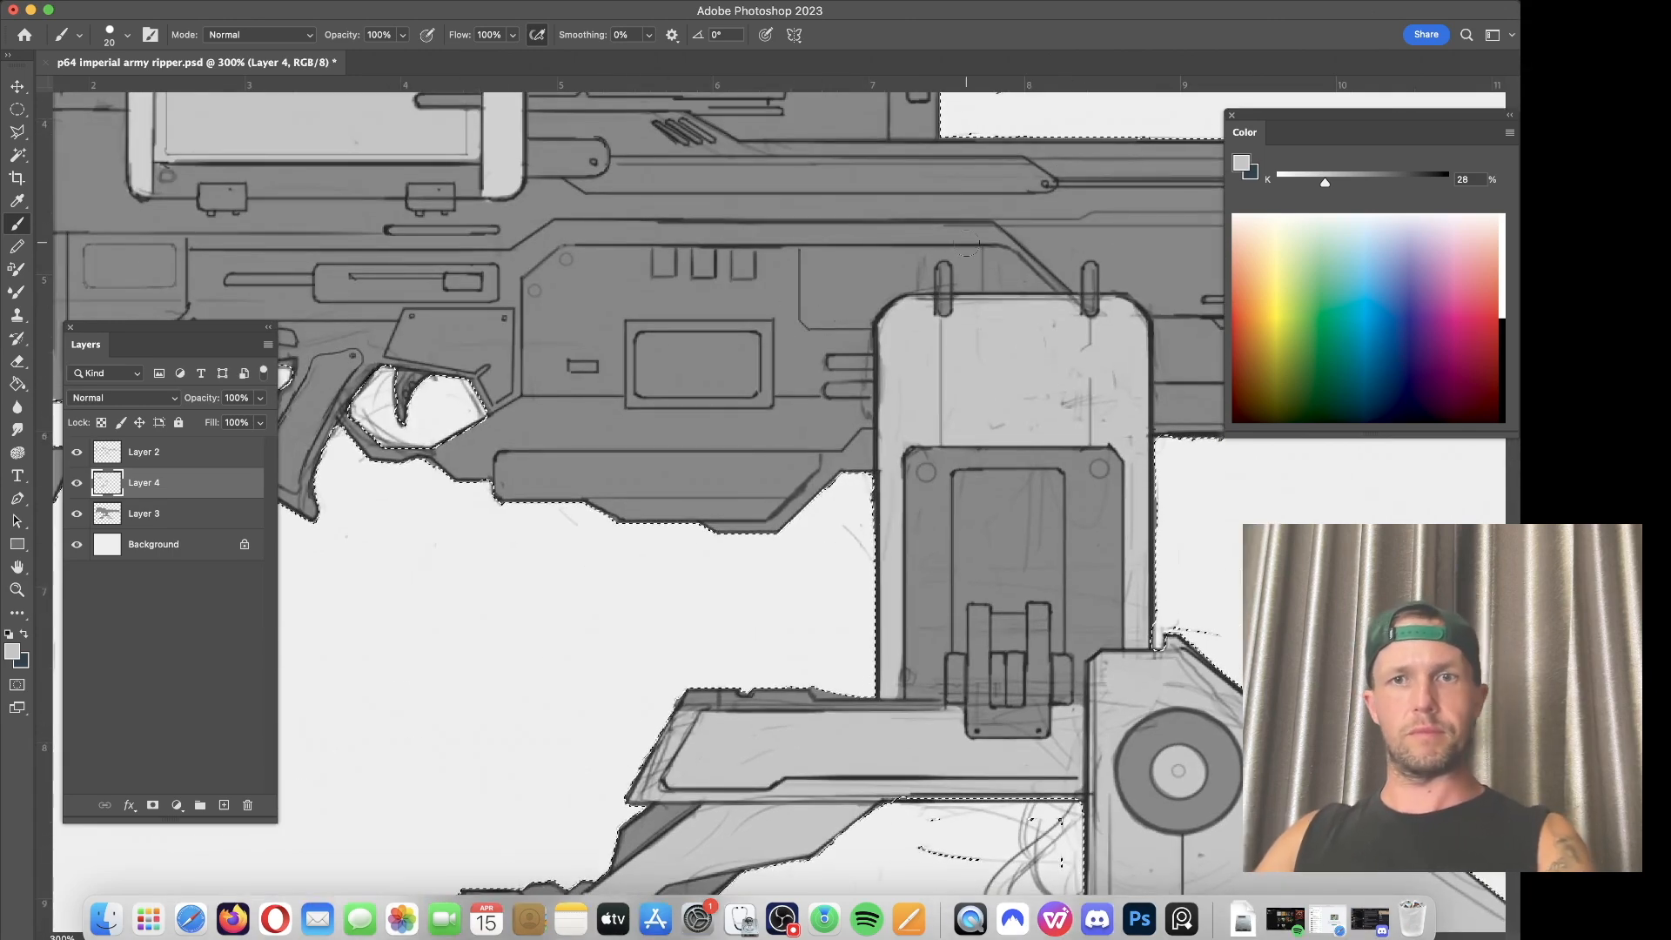
Step: Paint the barrel's upper half light grey from the mount post to the muzzle with a 30 brush
key("super+minus")
key("super+minus")
key("super+equal")
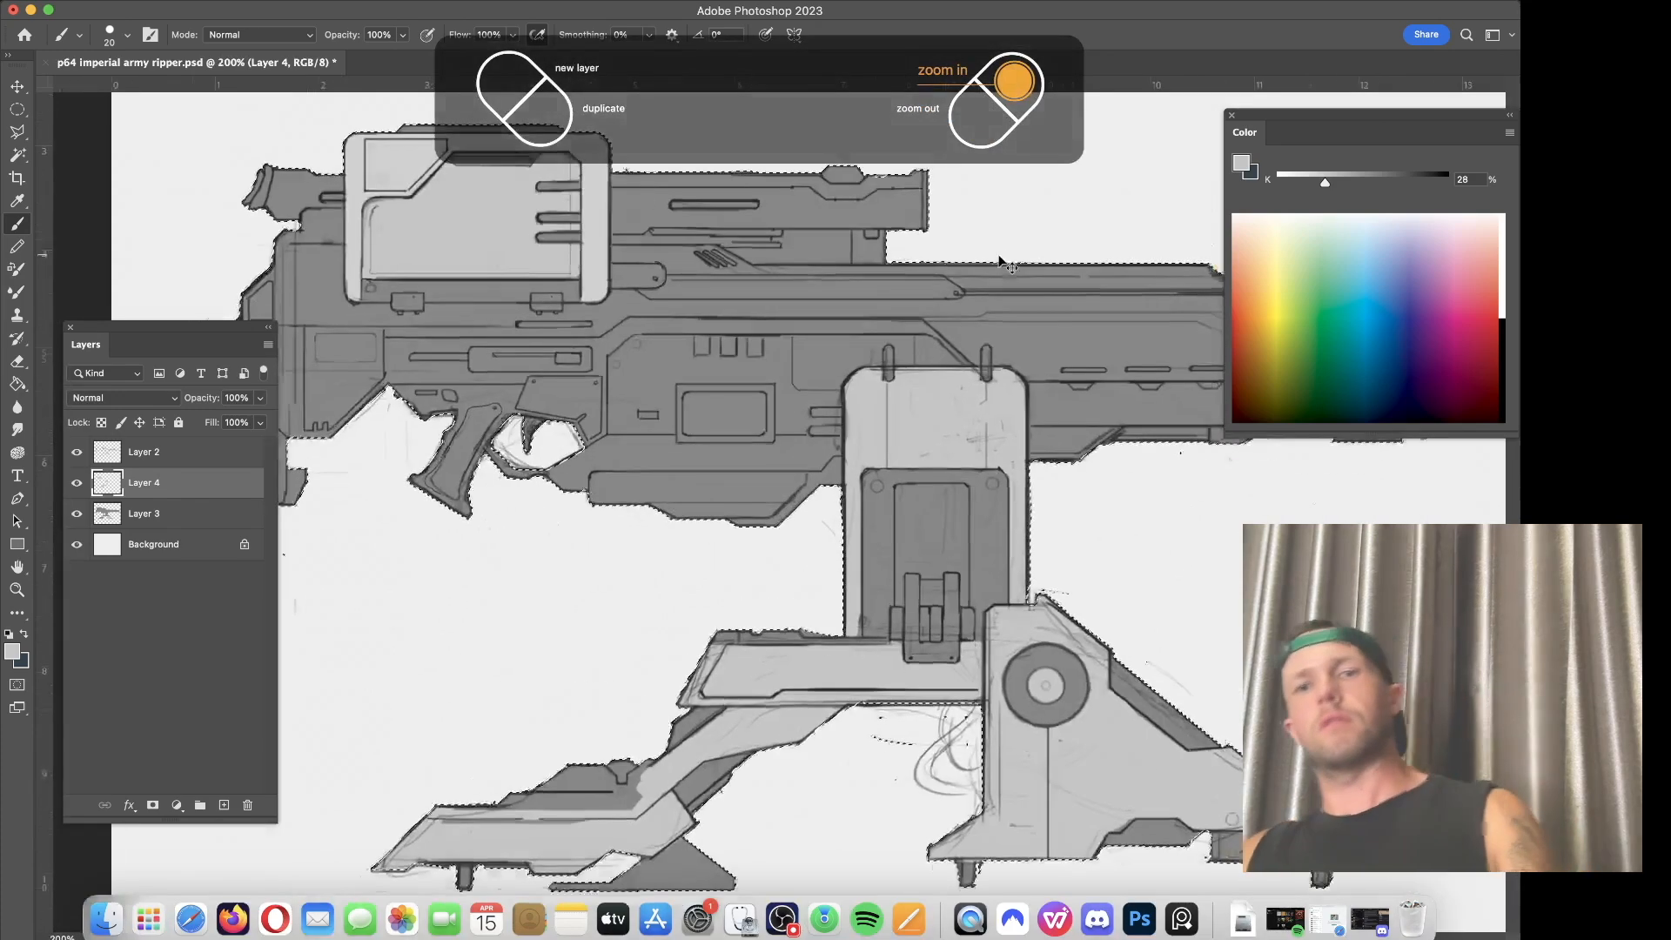
key("super+equal")
key("super+minus")
left_click_drag(951, 440, 717, 410)
key("bracketright")
key("bracketright")
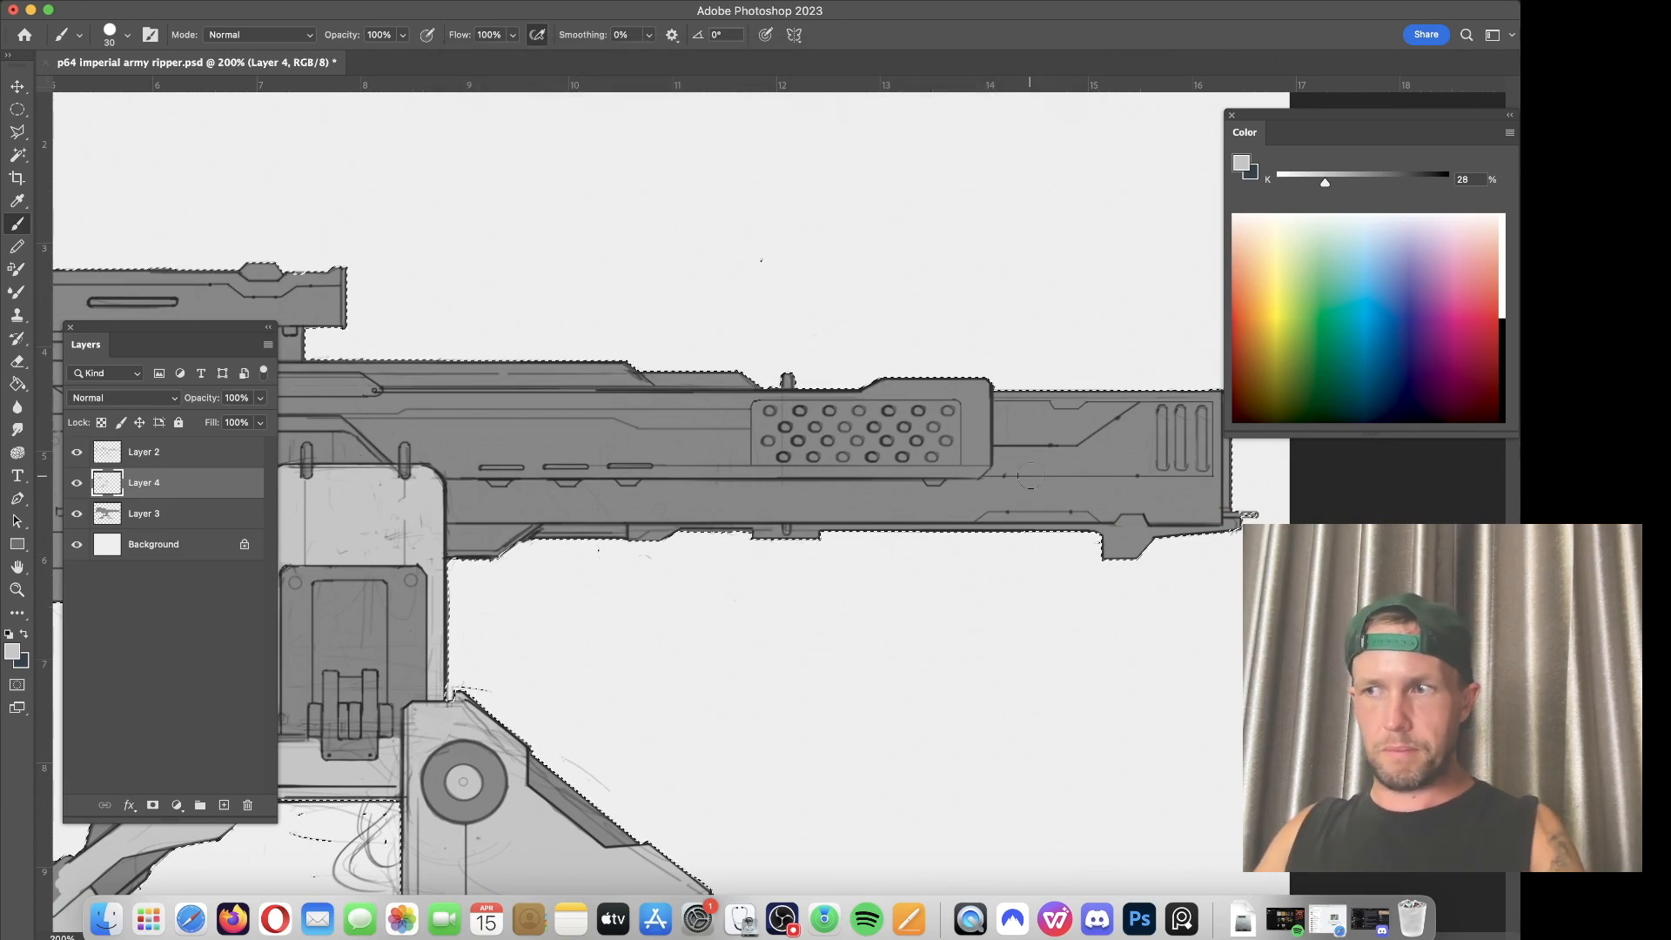
mouse_move(1229, 464)
left_mouse_down()
mouse_move(873, 464)
mouse_move(452, 407)
left_mouse_up()
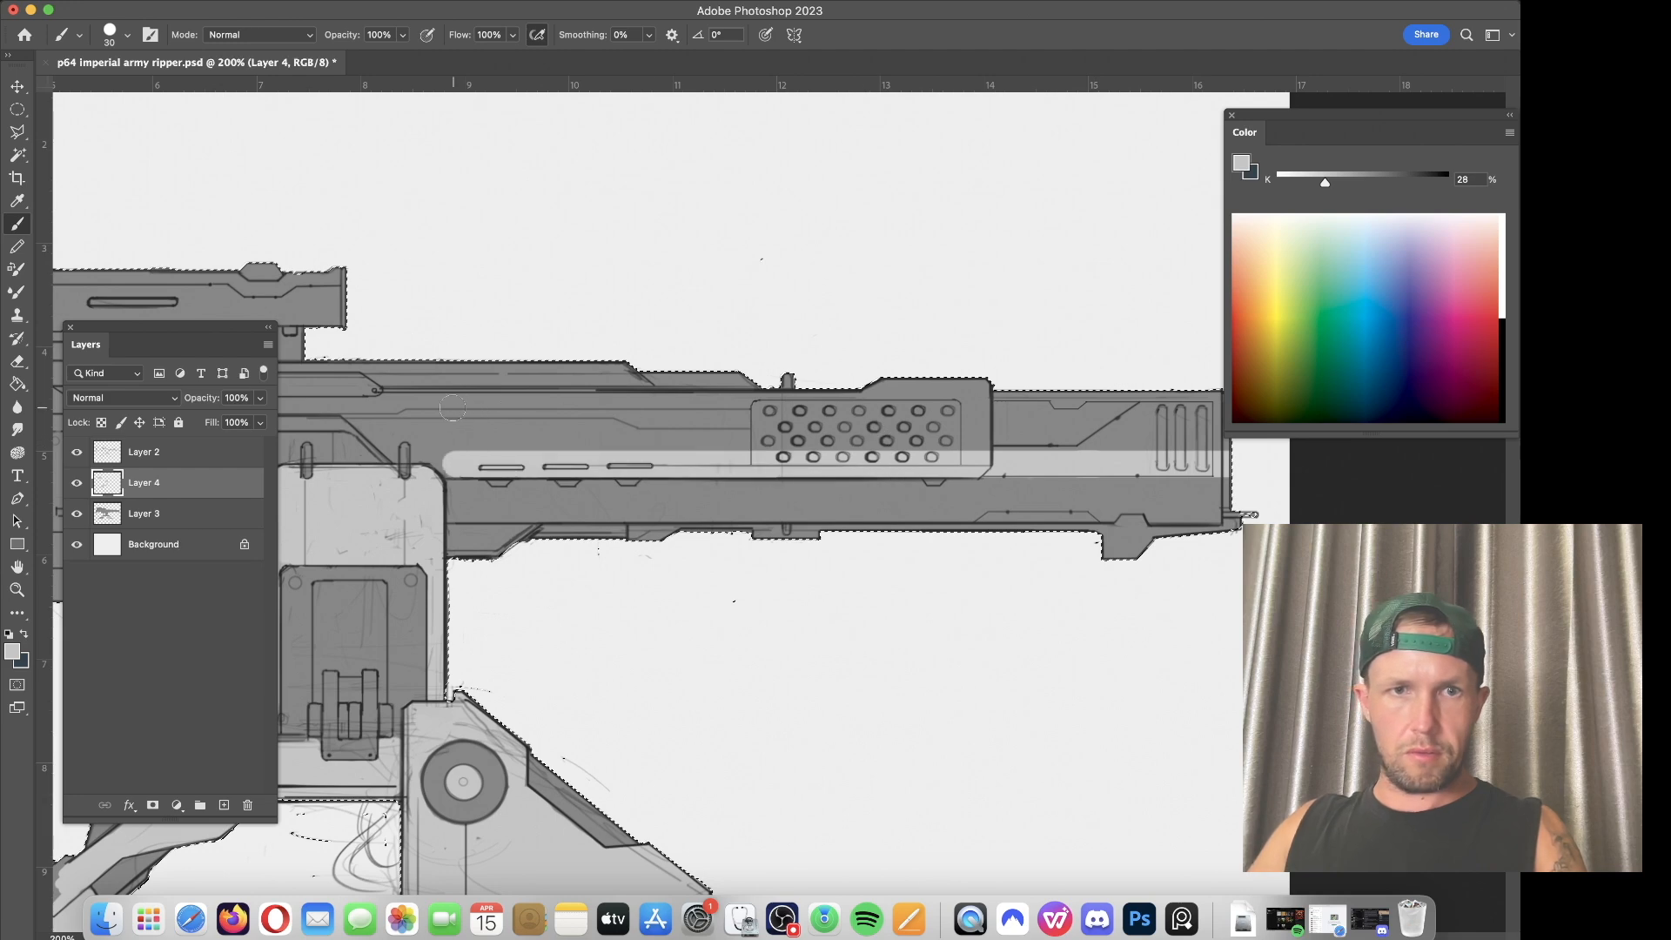
mouse_move(1244, 453)
left_mouse_down()
mouse_move(966, 419)
mouse_move(439, 405)
mouse_move(392, 405)
mouse_move(383, 454)
left_mouse_up()
left_click_drag(733, 420, 610, 434)
mouse_move(1150, 451)
left_mouse_down()
mouse_move(353, 446)
mouse_move(835, 474)
mouse_move(1305, 464)
mouse_move(1345, 489)
mouse_move(1220, 492)
left_mouse_up()
Step: Extend the light grey strip above the mount post back to the box, and check the barrel and whole gun
scroll(392, 453, "left", 10)
scroll(391, 453, "up", 2)
mouse_move(1061, 489)
left_mouse_down()
mouse_move(855, 482)
mouse_move(756, 500)
mouse_move(758, 513)
mouse_move(710, 481)
mouse_move(797, 485)
left_mouse_up()
scroll(656, 484, "left", 5)
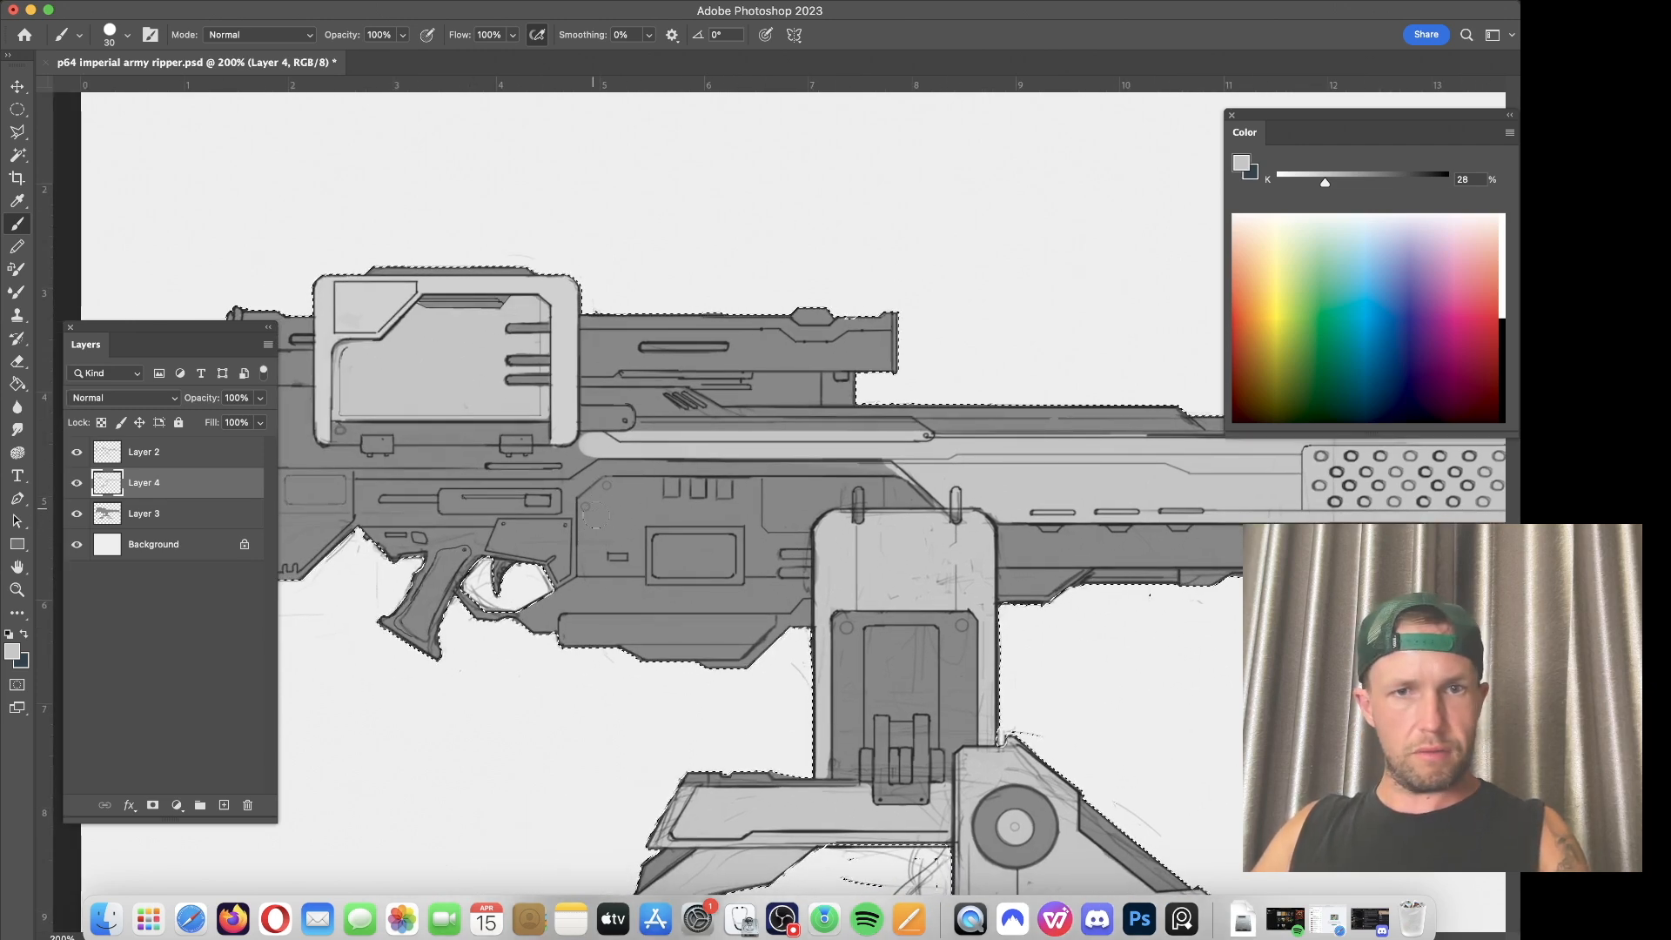
scroll(1093, 527, "right", 10)
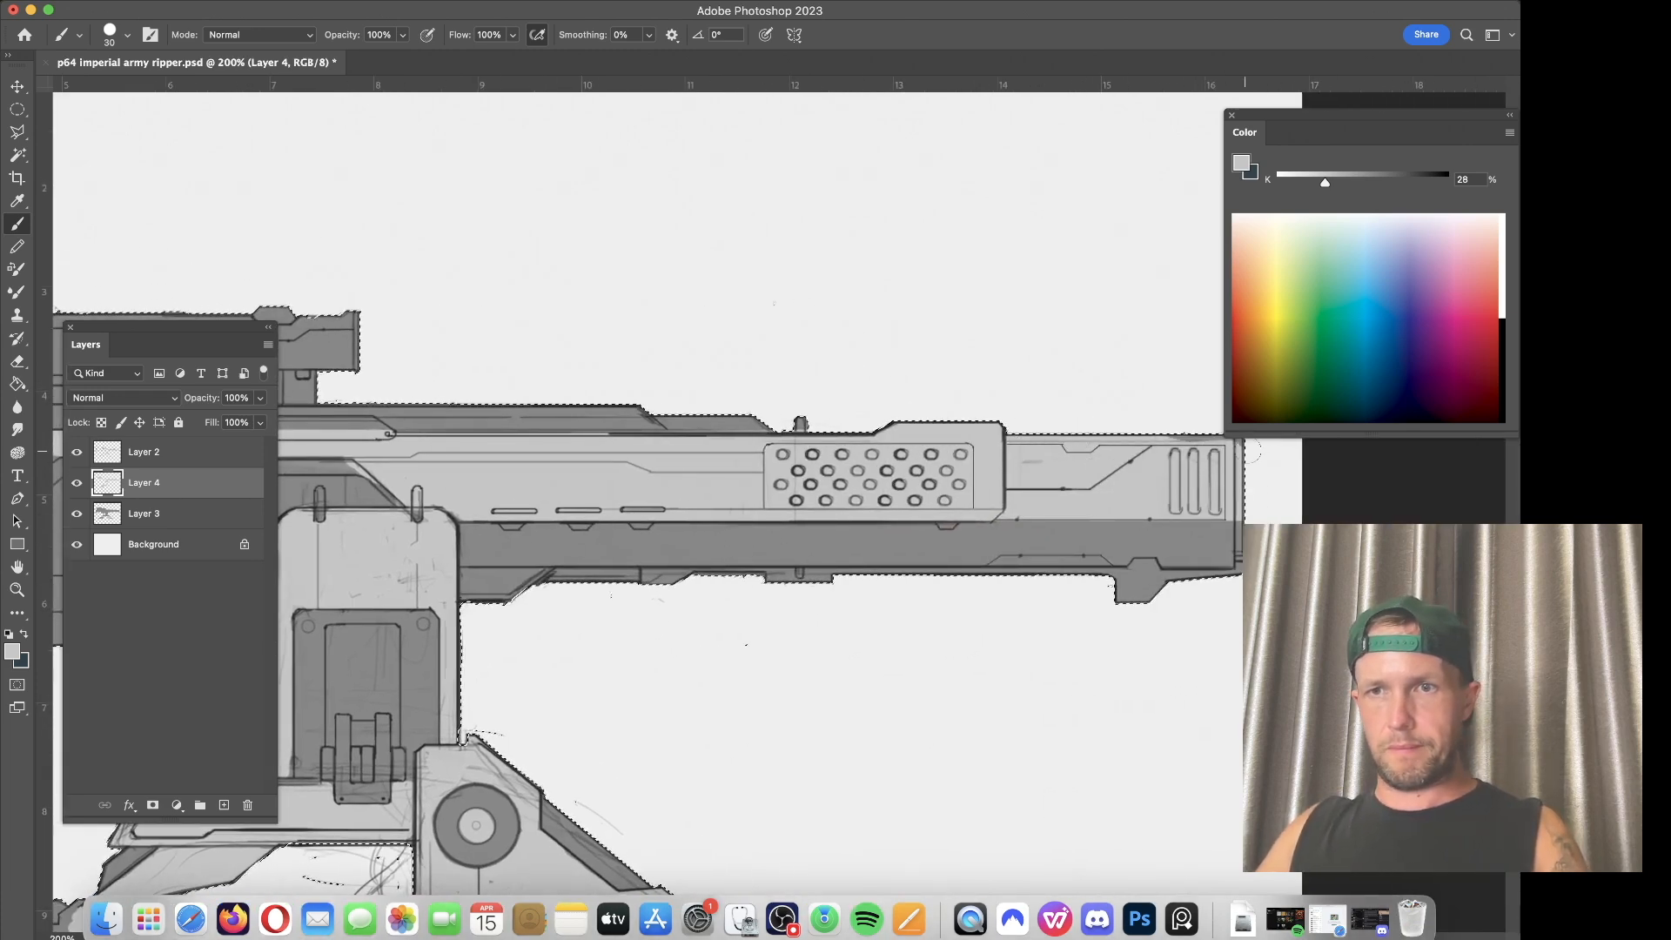
scroll(1035, 463, "right", 4)
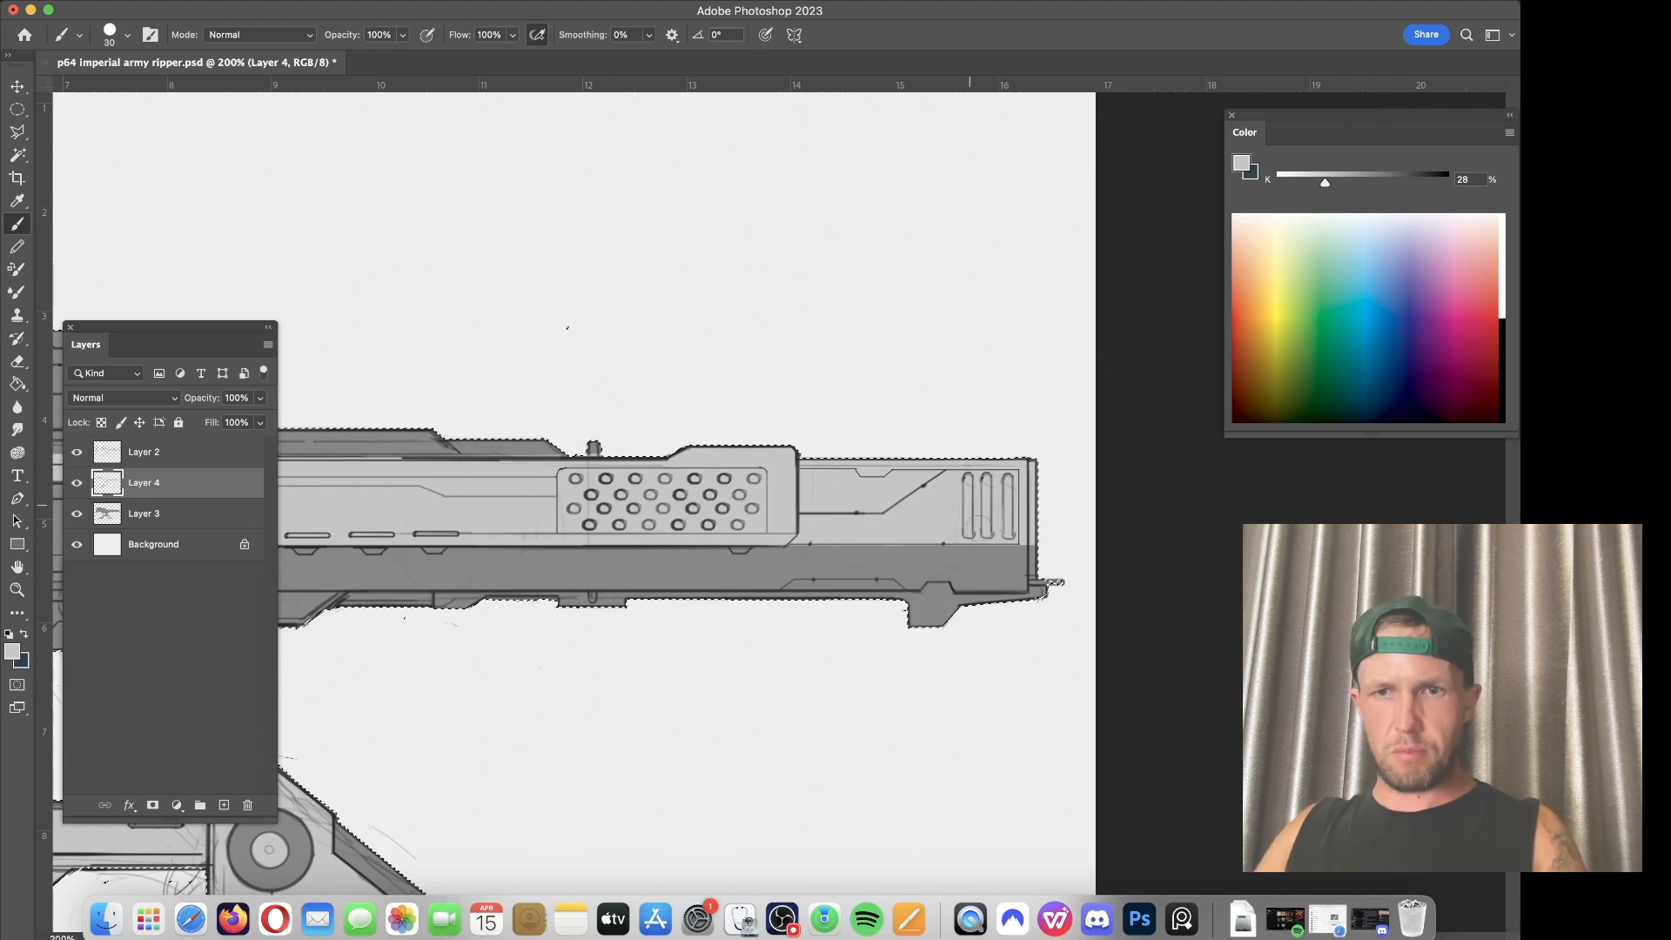
scroll(546, 341, "left", 4)
scroll(545, 341, "down", 1)
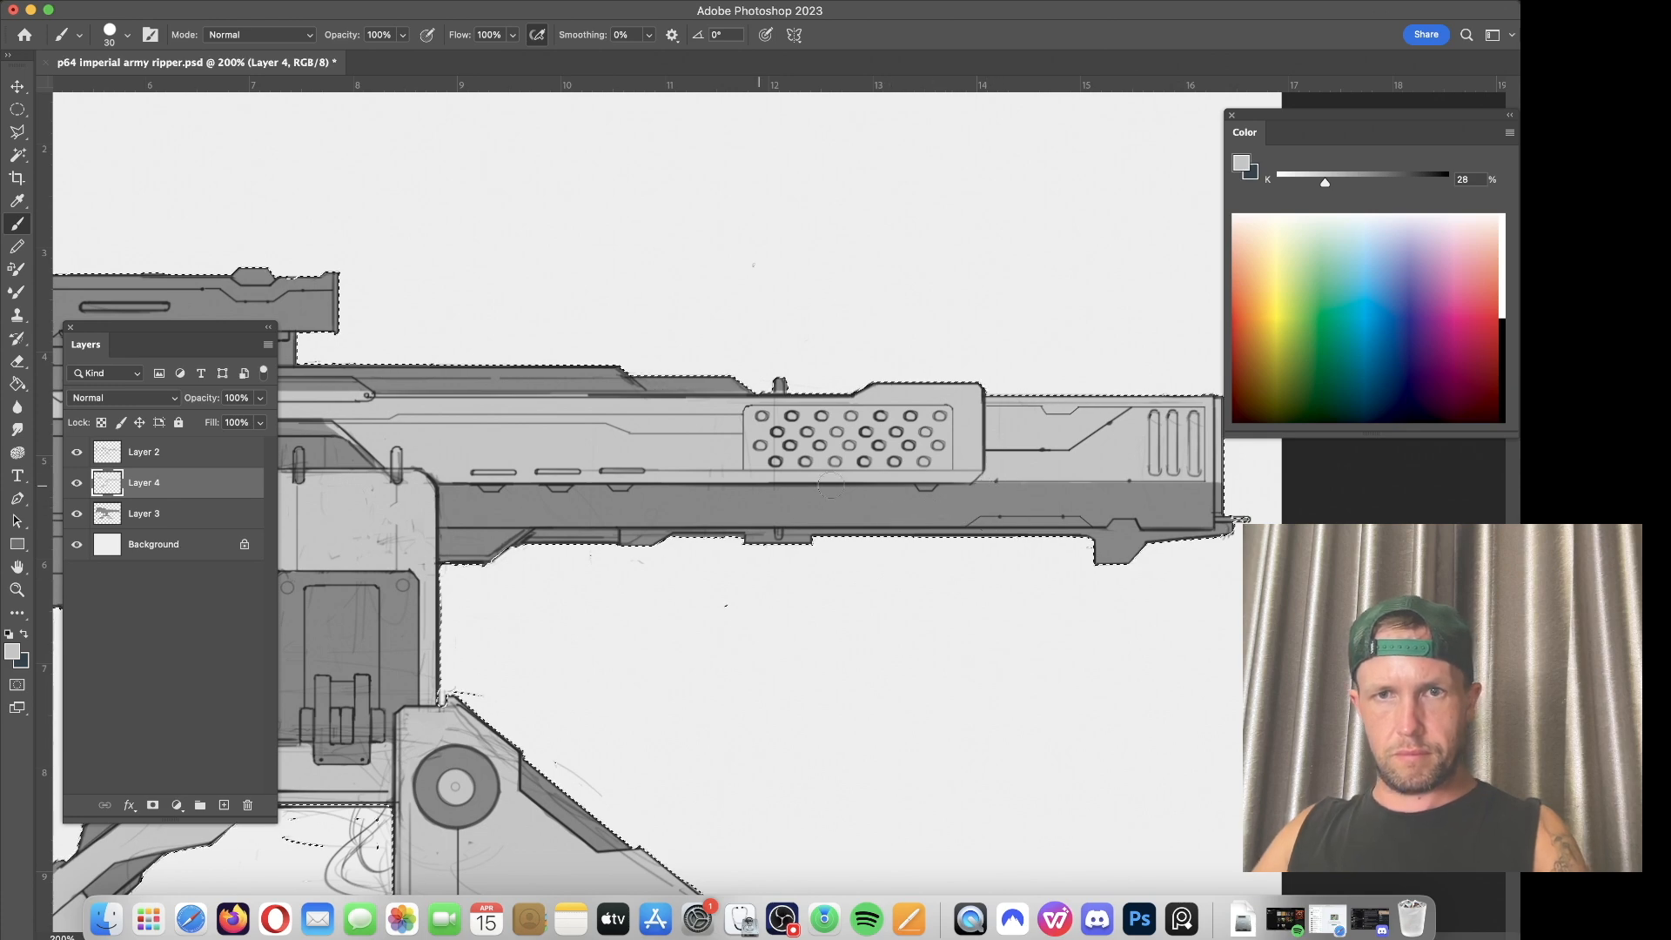
key("super+minus")
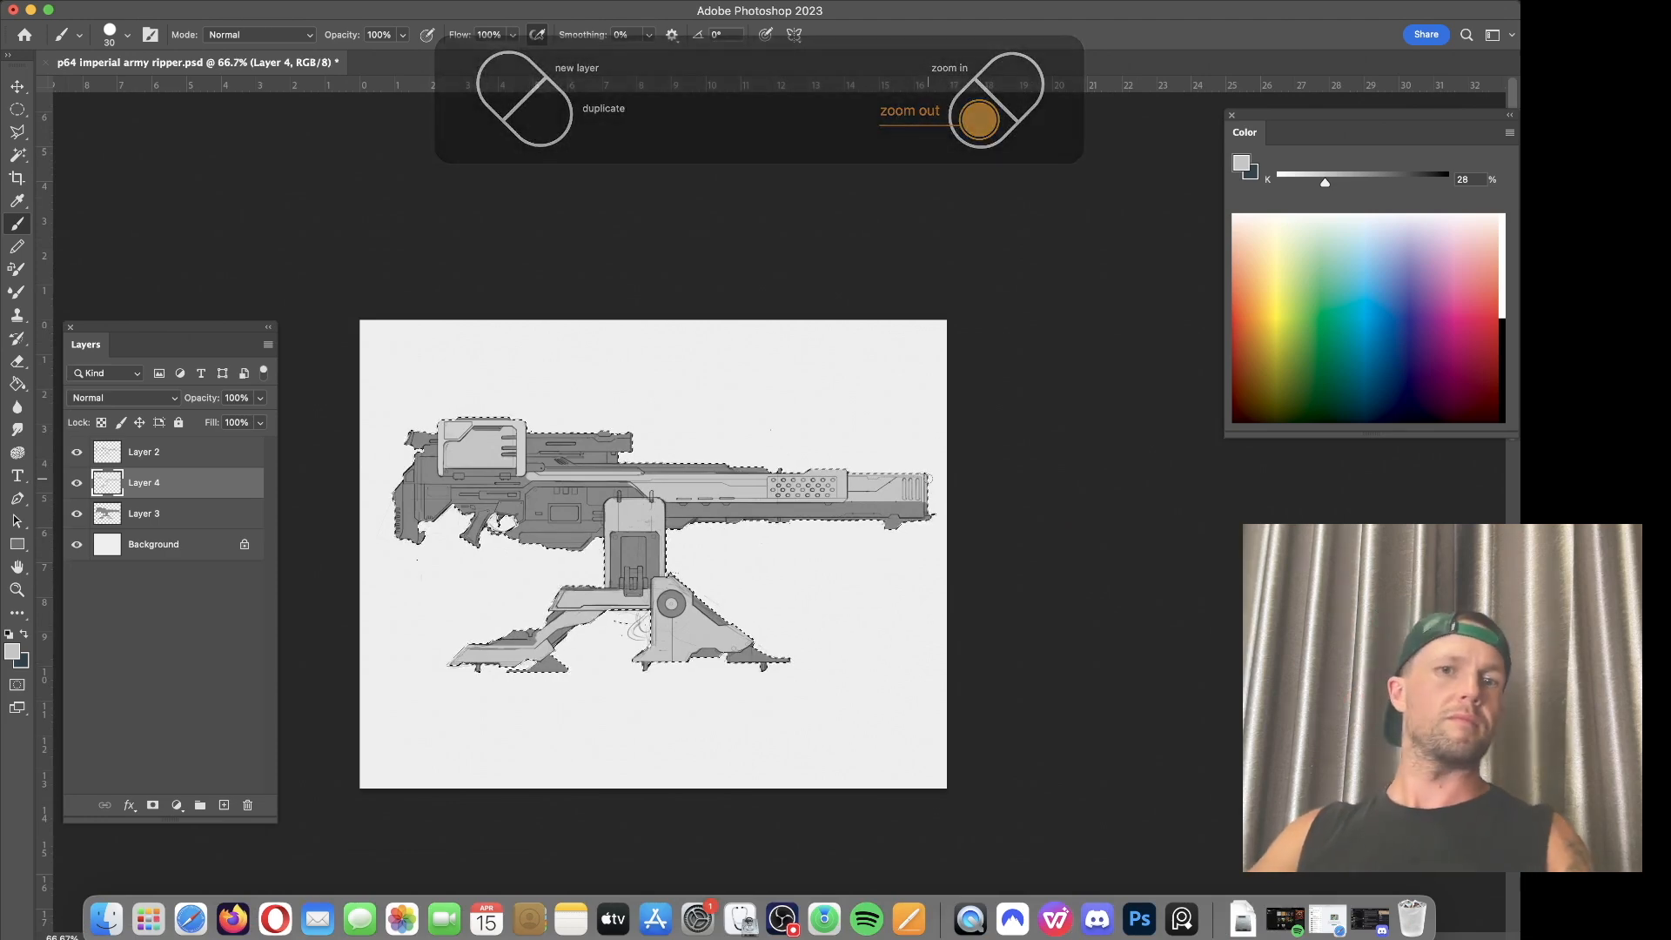
Step: Paint the scope's front tube and rear eyepiece light grey on both sides of the box with a 15 brush
key("super+plus")
key("bracketleft")
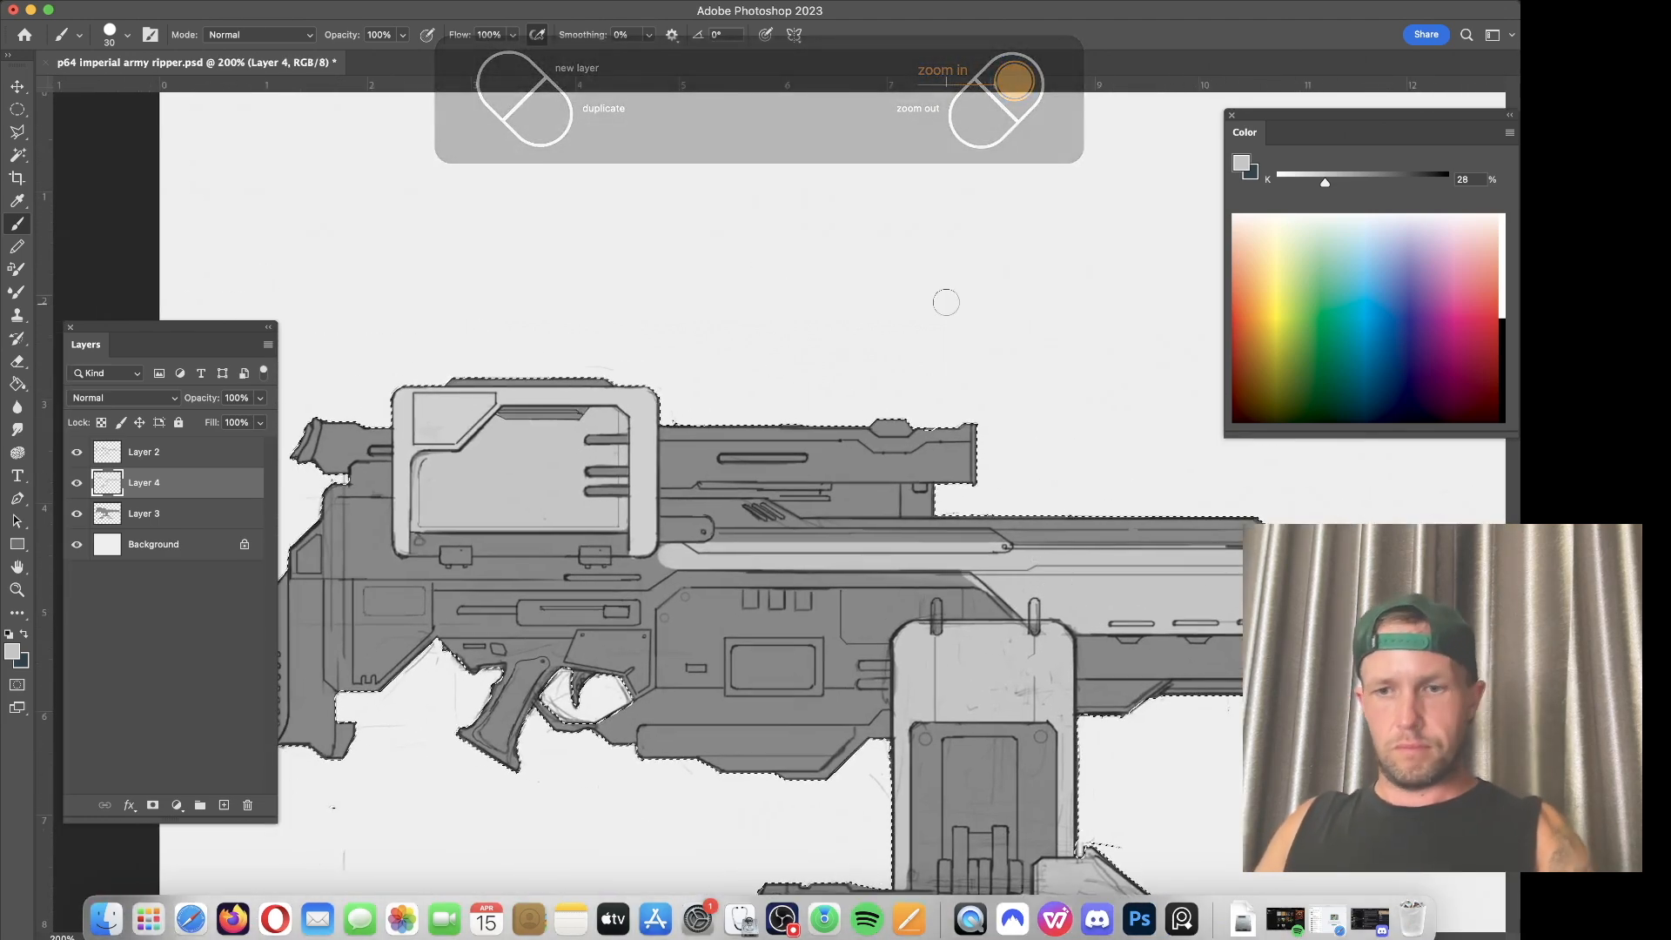
key("bracketleft")
key("bracketleft")
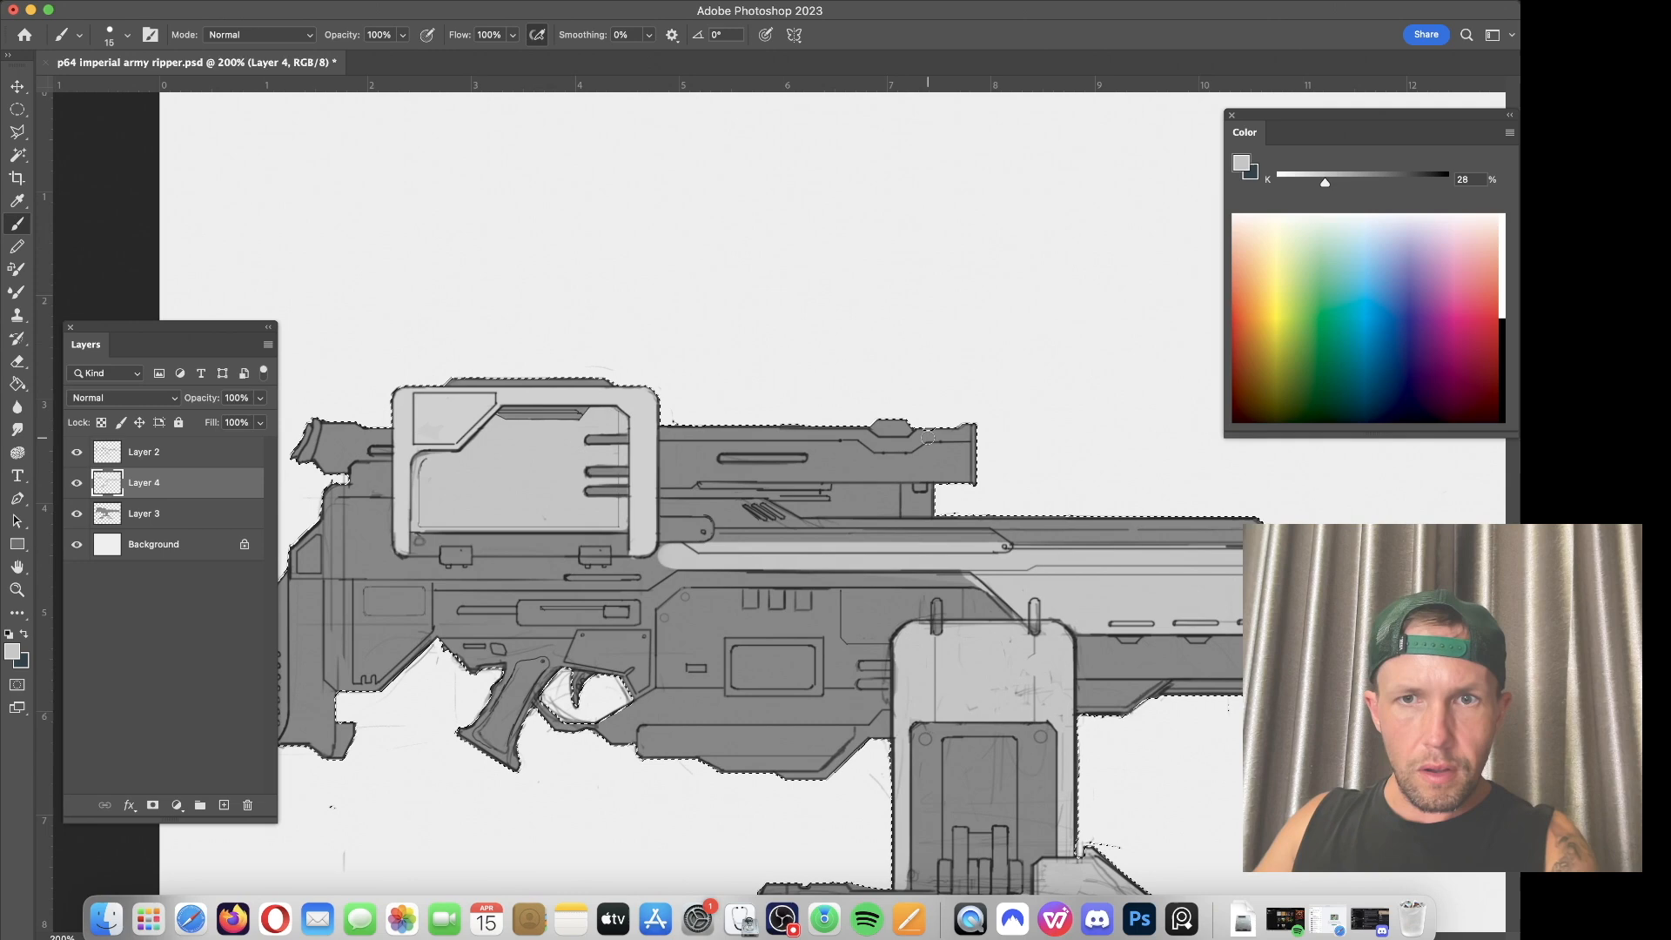
mouse_move(667, 479)
left_mouse_down()
mouse_move(1073, 499)
mouse_move(984, 467)
mouse_move(664, 458)
mouse_move(670, 443)
mouse_move(840, 422)
mouse_move(896, 447)
mouse_move(959, 422)
mouse_move(965, 447)
mouse_move(910, 457)
mouse_move(953, 462)
mouse_move(677, 463)
mouse_move(683, 445)
mouse_move(834, 442)
left_mouse_up()
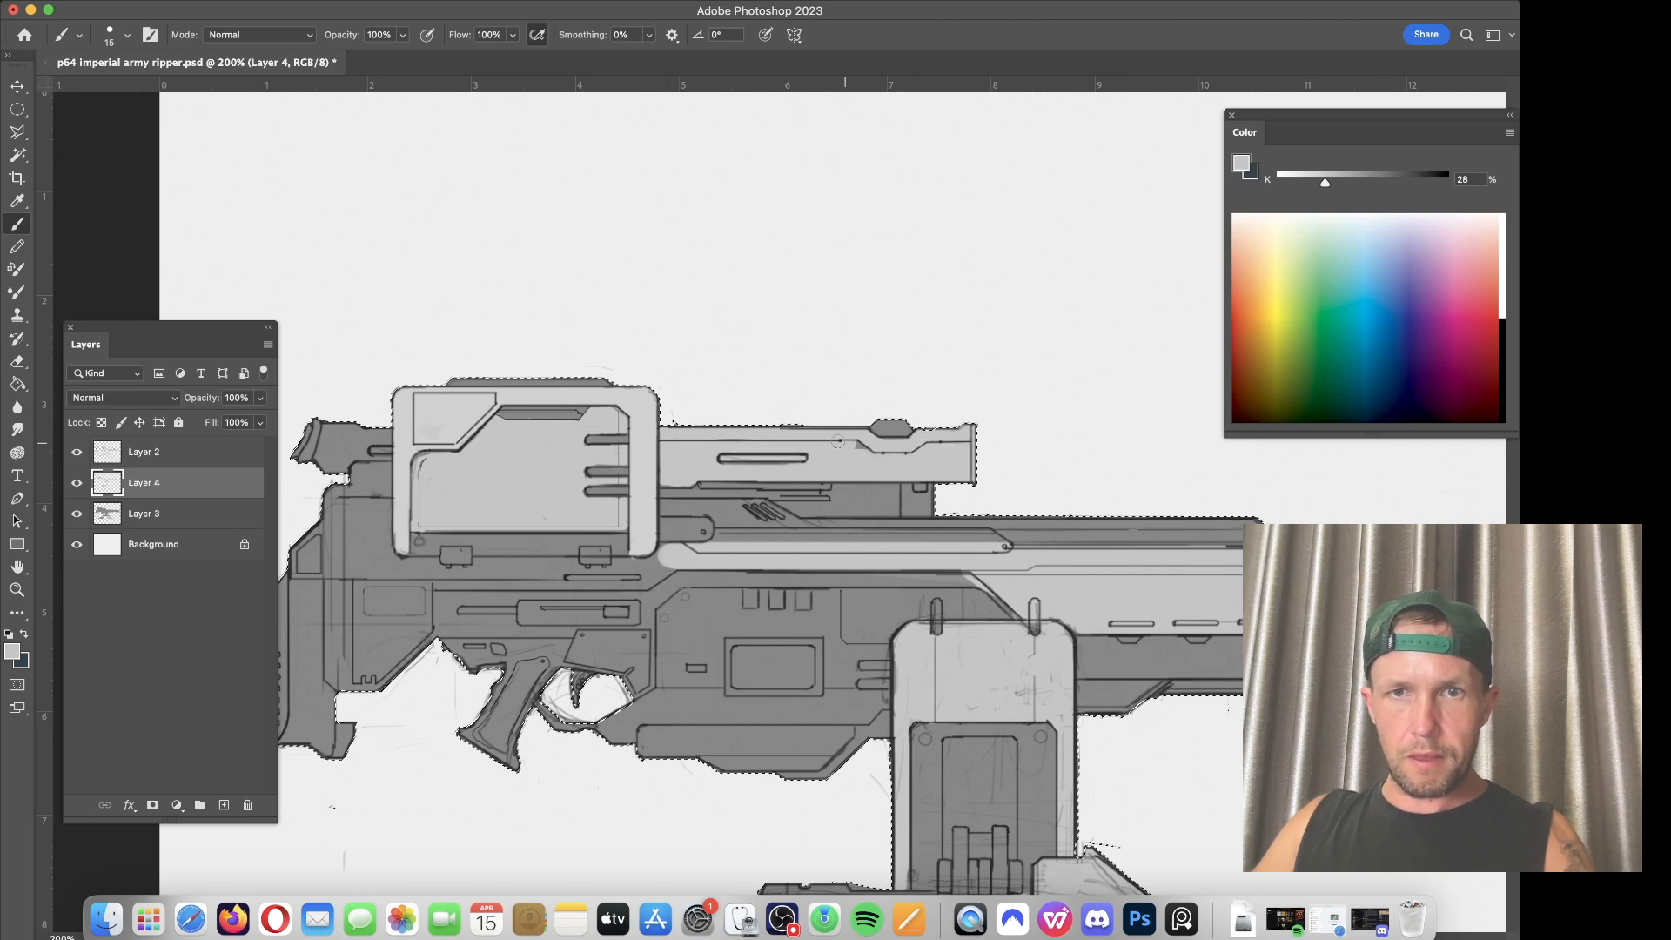
left_click_drag(566, 469, 880, 466)
mouse_move(628, 423)
left_mouse_down()
mouse_move(631, 472)
mouse_move(692, 447)
mouse_move(679, 444)
left_mouse_up()
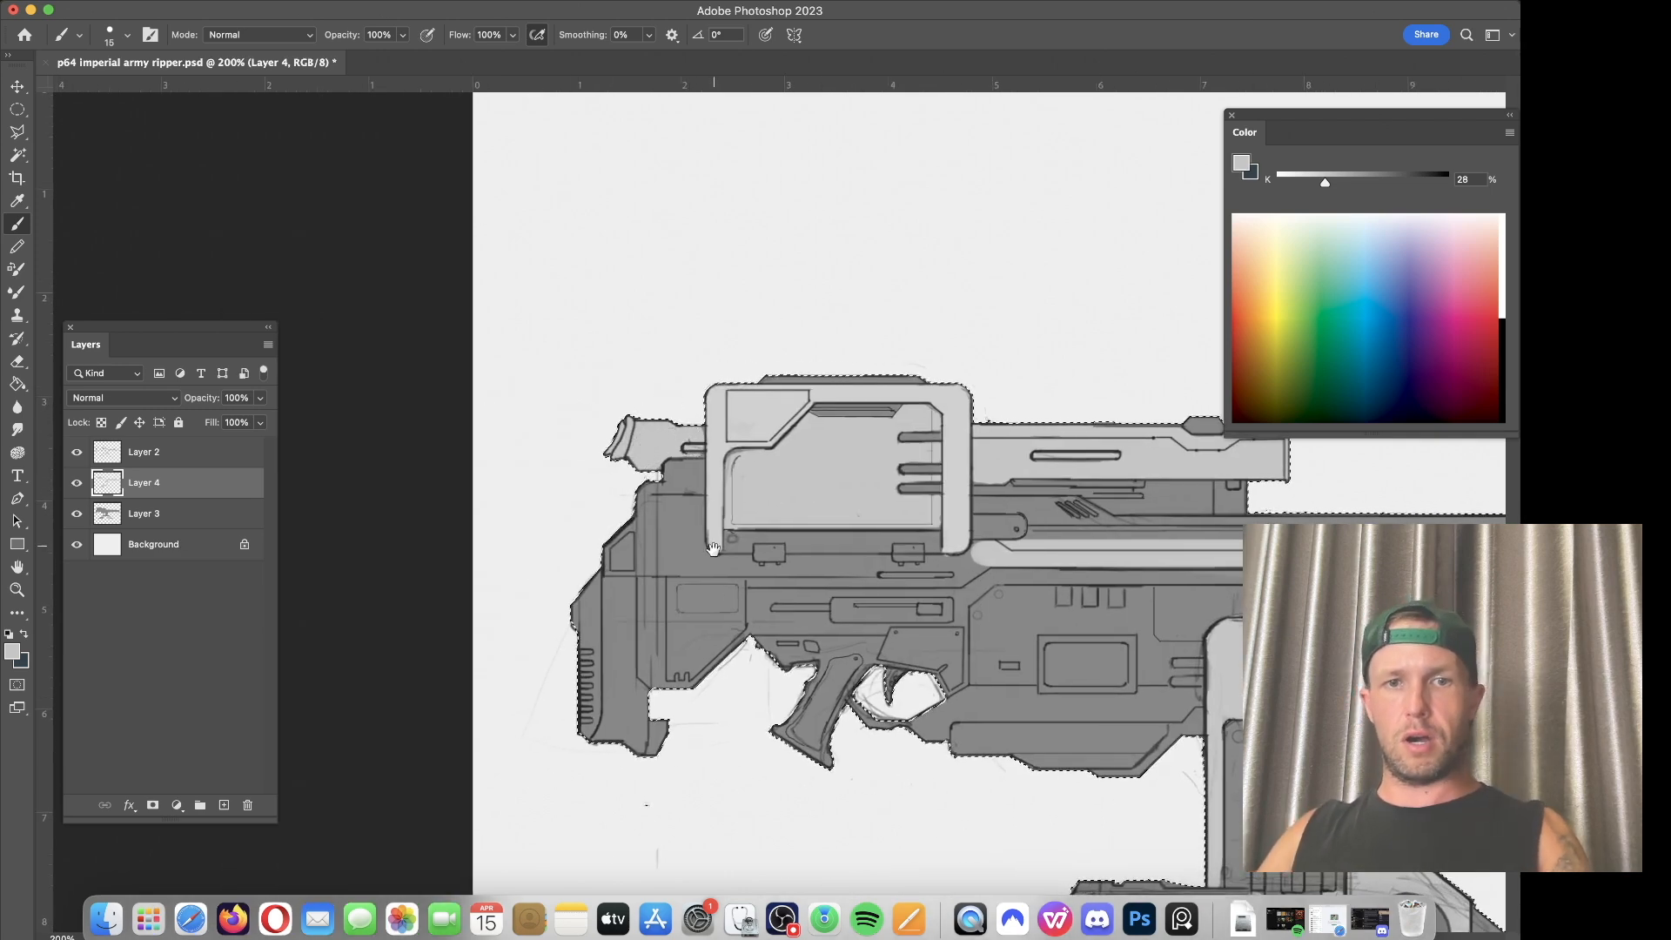
Step: Fill the butt stock at the gun's rear with light grey using a 25 brush, undoing the first stroke
left_click_drag(713, 549, 754, 408)
key("bracketright")
key("bracketright")
left_click_drag(624, 441, 614, 509)
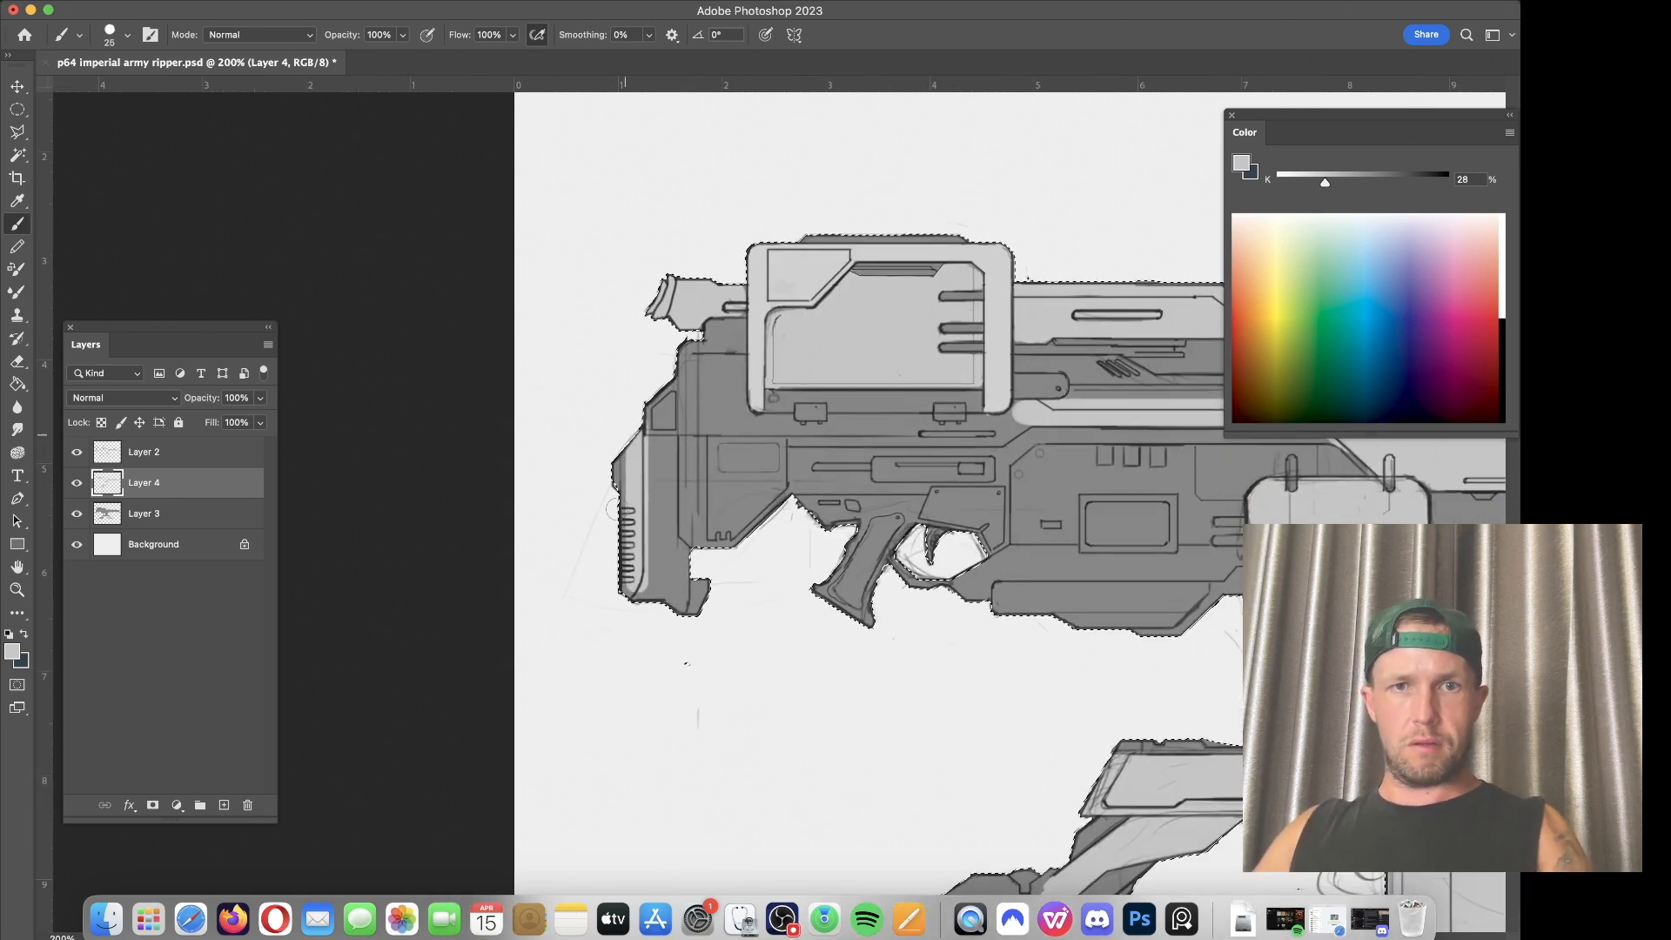
key("super+z")
left_click_drag(655, 401, 650, 601)
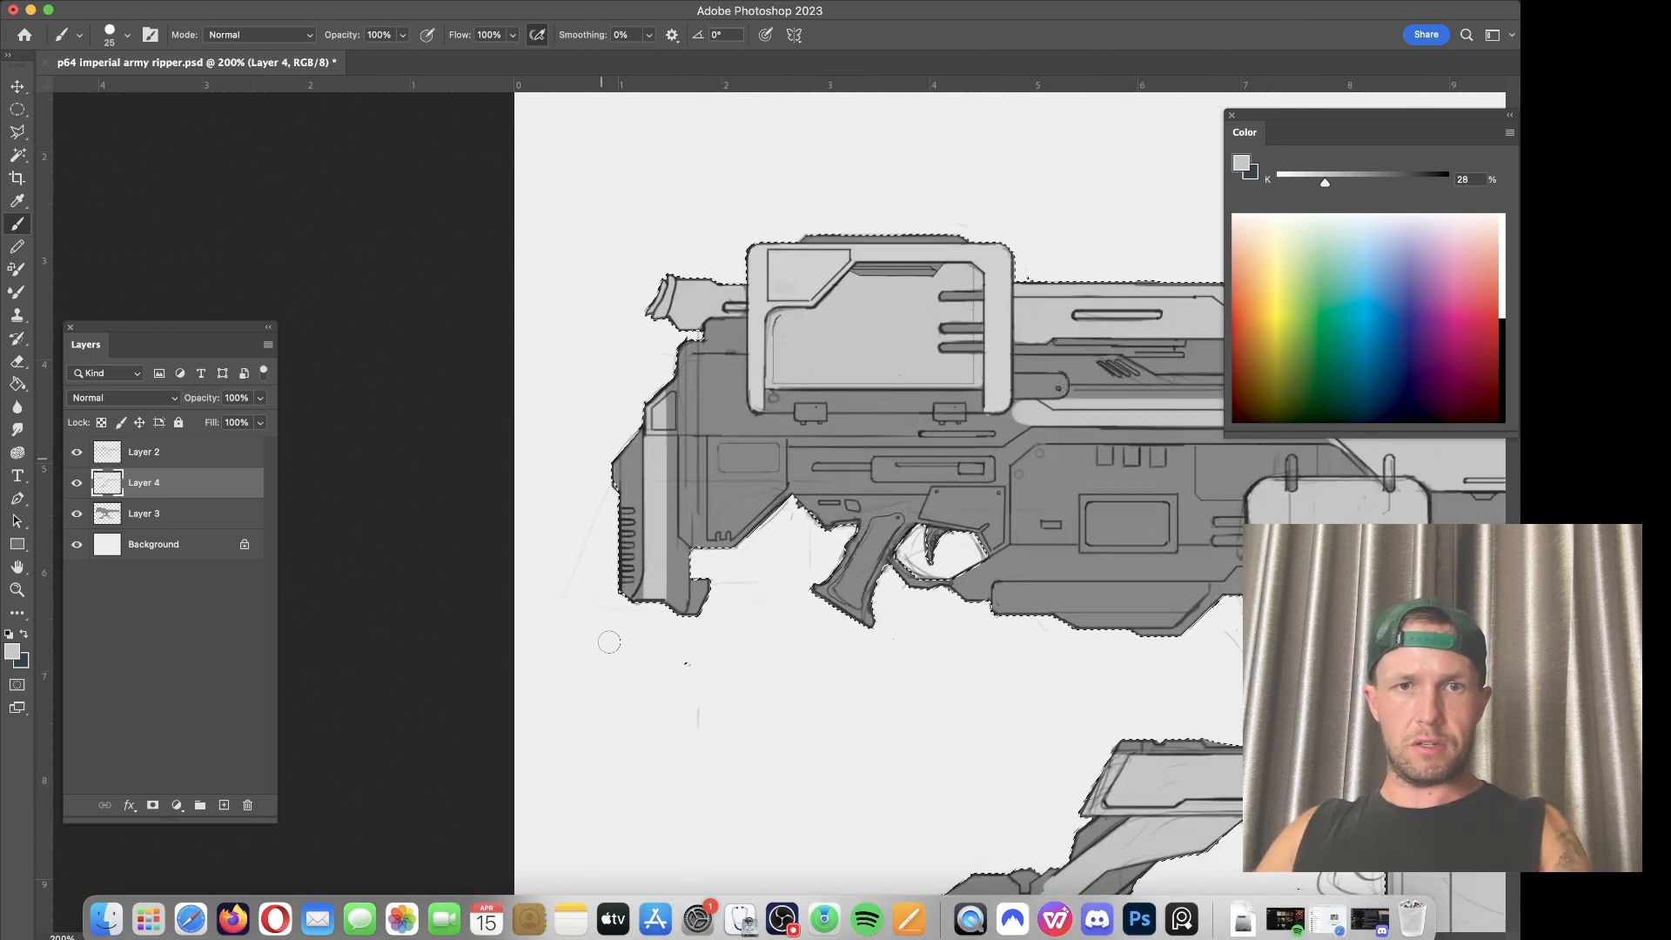
left_click_drag(625, 442, 613, 640)
left_click_drag(635, 436, 638, 532)
mouse_move(670, 435)
left_mouse_down()
mouse_move(640, 645)
mouse_move(648, 613)
mouse_move(673, 621)
mouse_move(681, 559)
left_mouse_up()
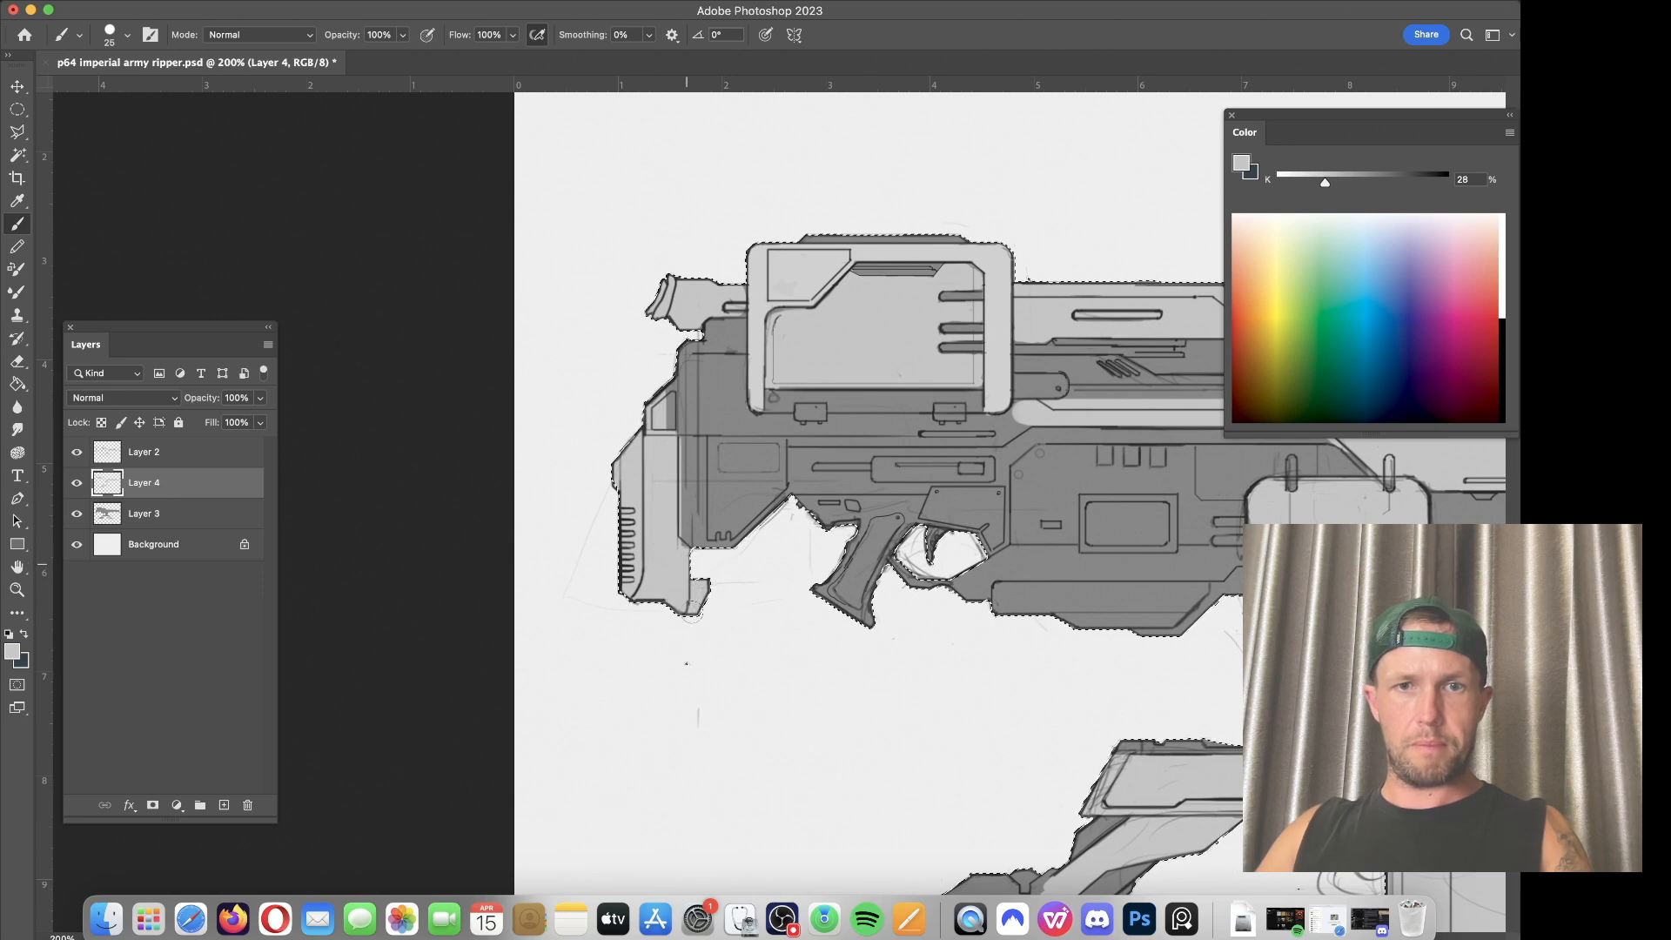
key("e")
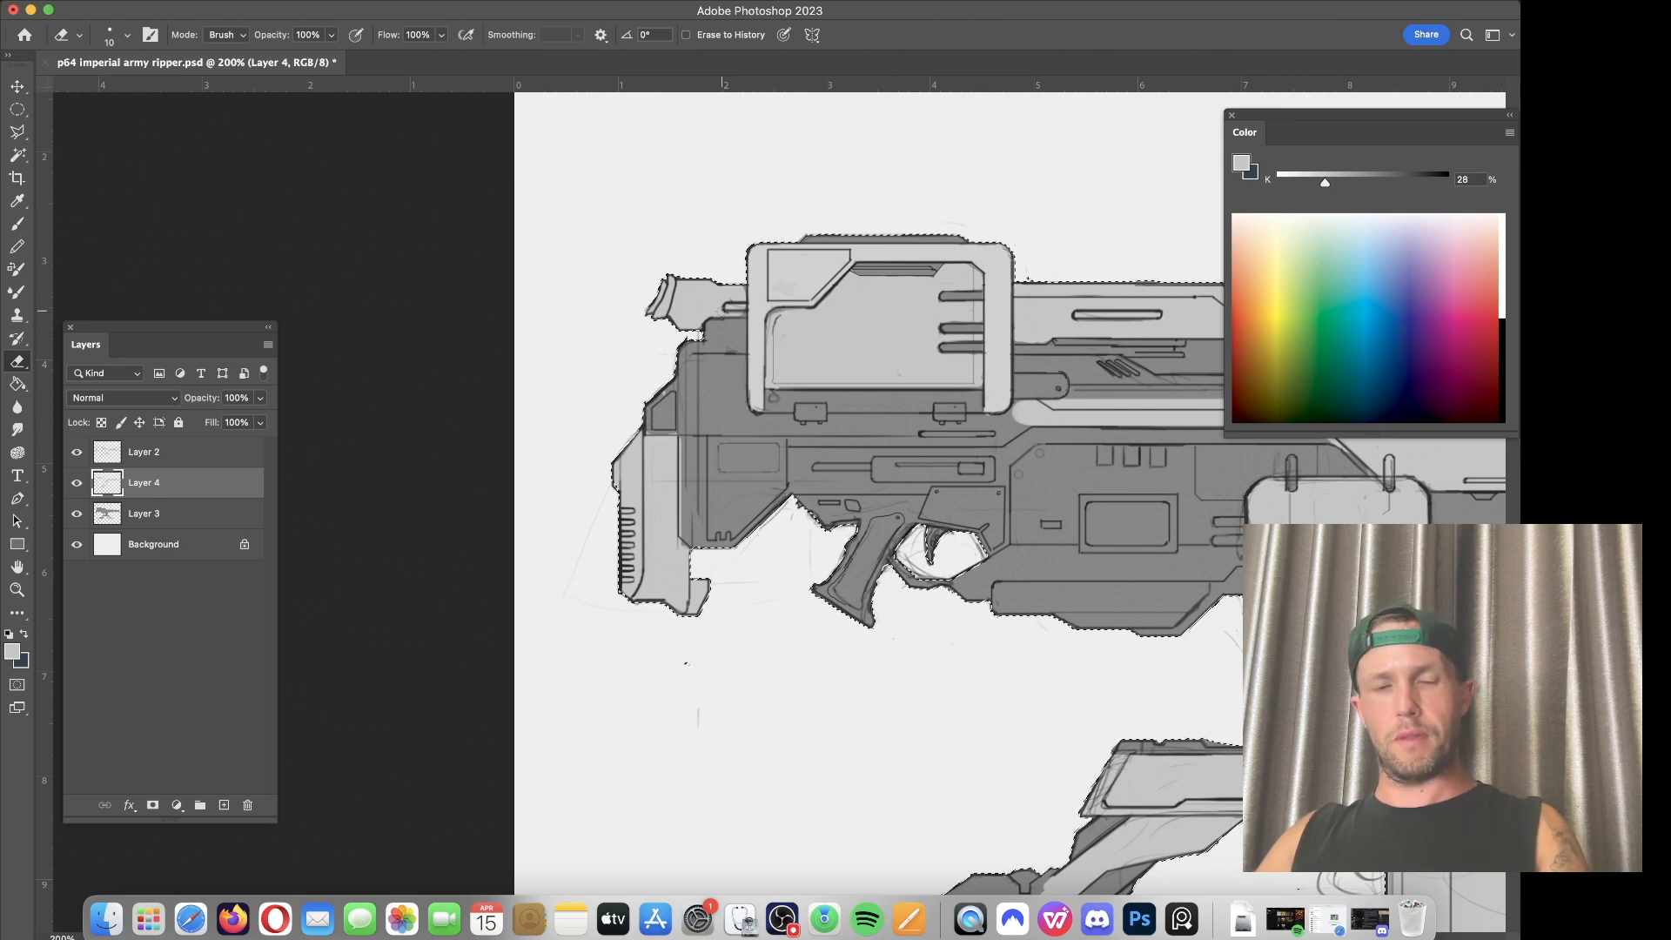
key("b")
Step: Paint the receiver's upper band light grey from the stock beneath the box to the barrel, refining with a smaller brush
left_click_drag(868, 433, 711, 436)
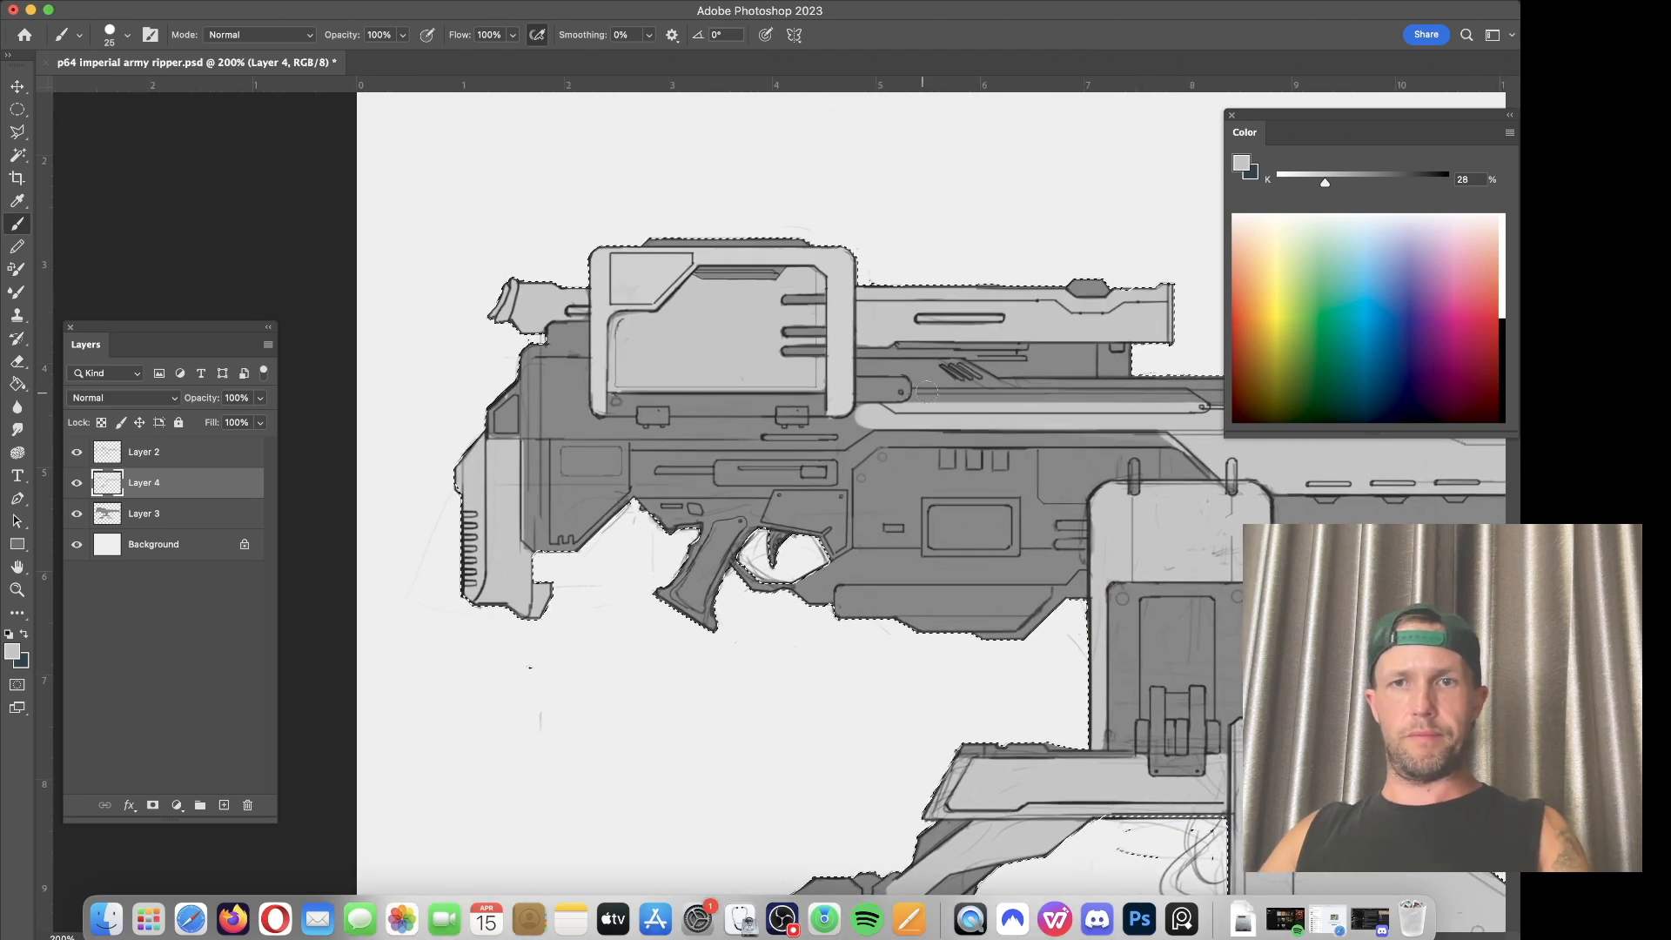
left_click_drag(972, 376, 536, 374)
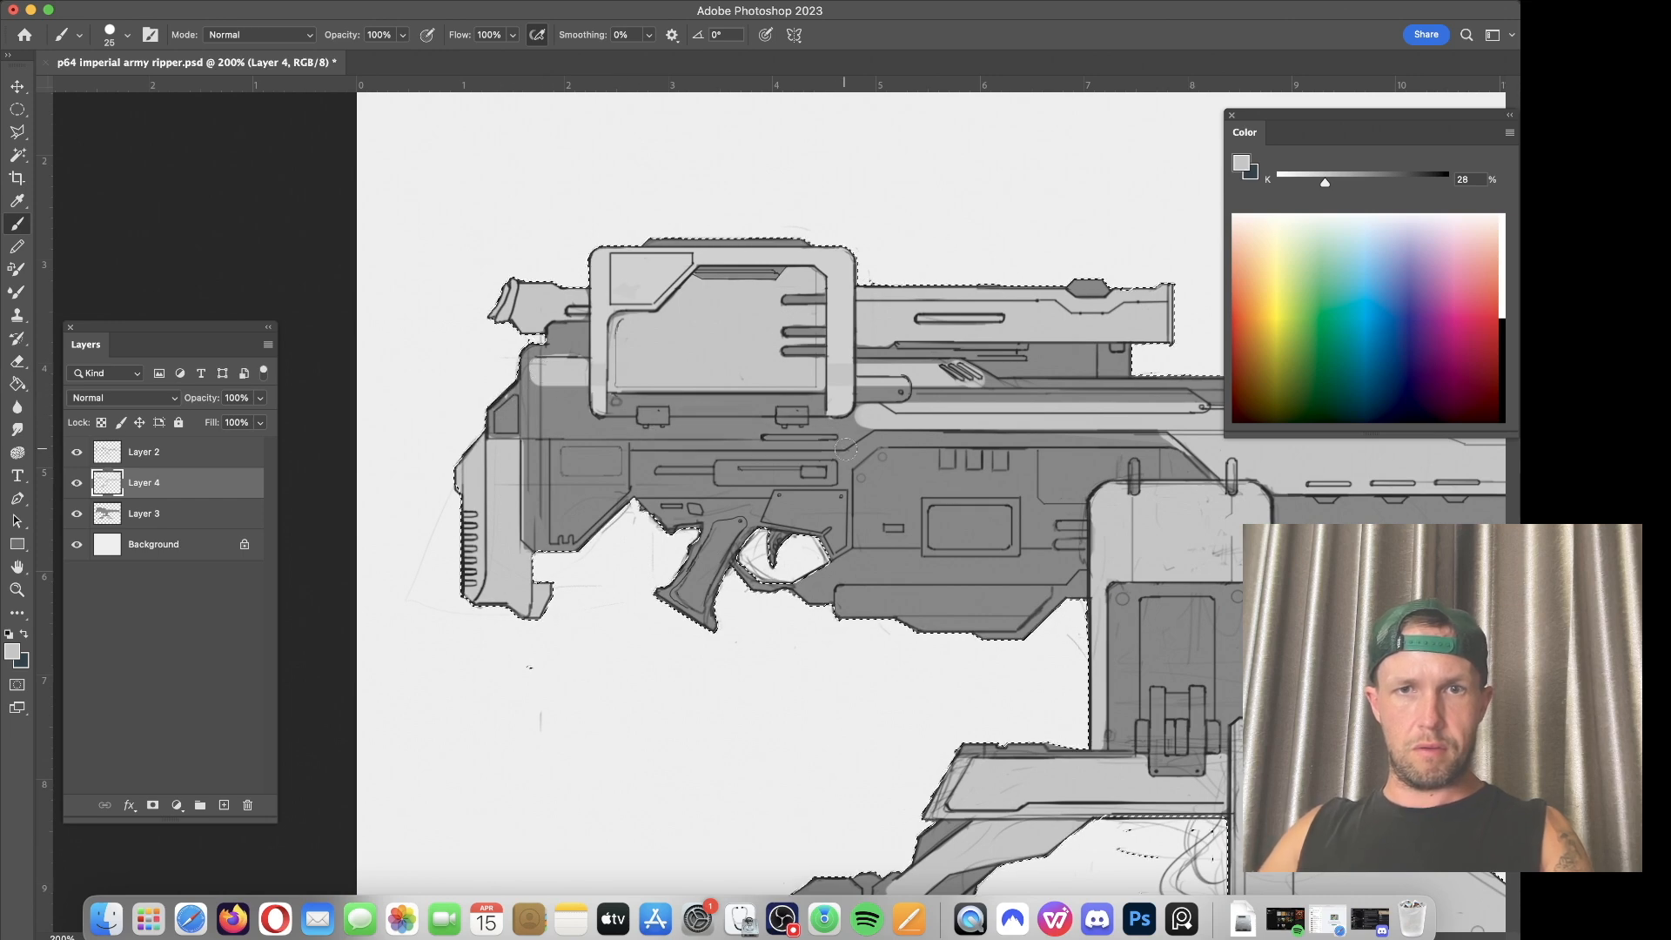
mouse_move(846, 437)
left_mouse_down()
mouse_move(476, 425)
mouse_move(533, 370)
mouse_move(507, 371)
mouse_move(530, 410)
mouse_move(583, 407)
mouse_move(572, 387)
mouse_move(596, 433)
mouse_move(863, 440)
left_mouse_up()
key("bracketleft")
key("bracketleft")
key("bracketleft")
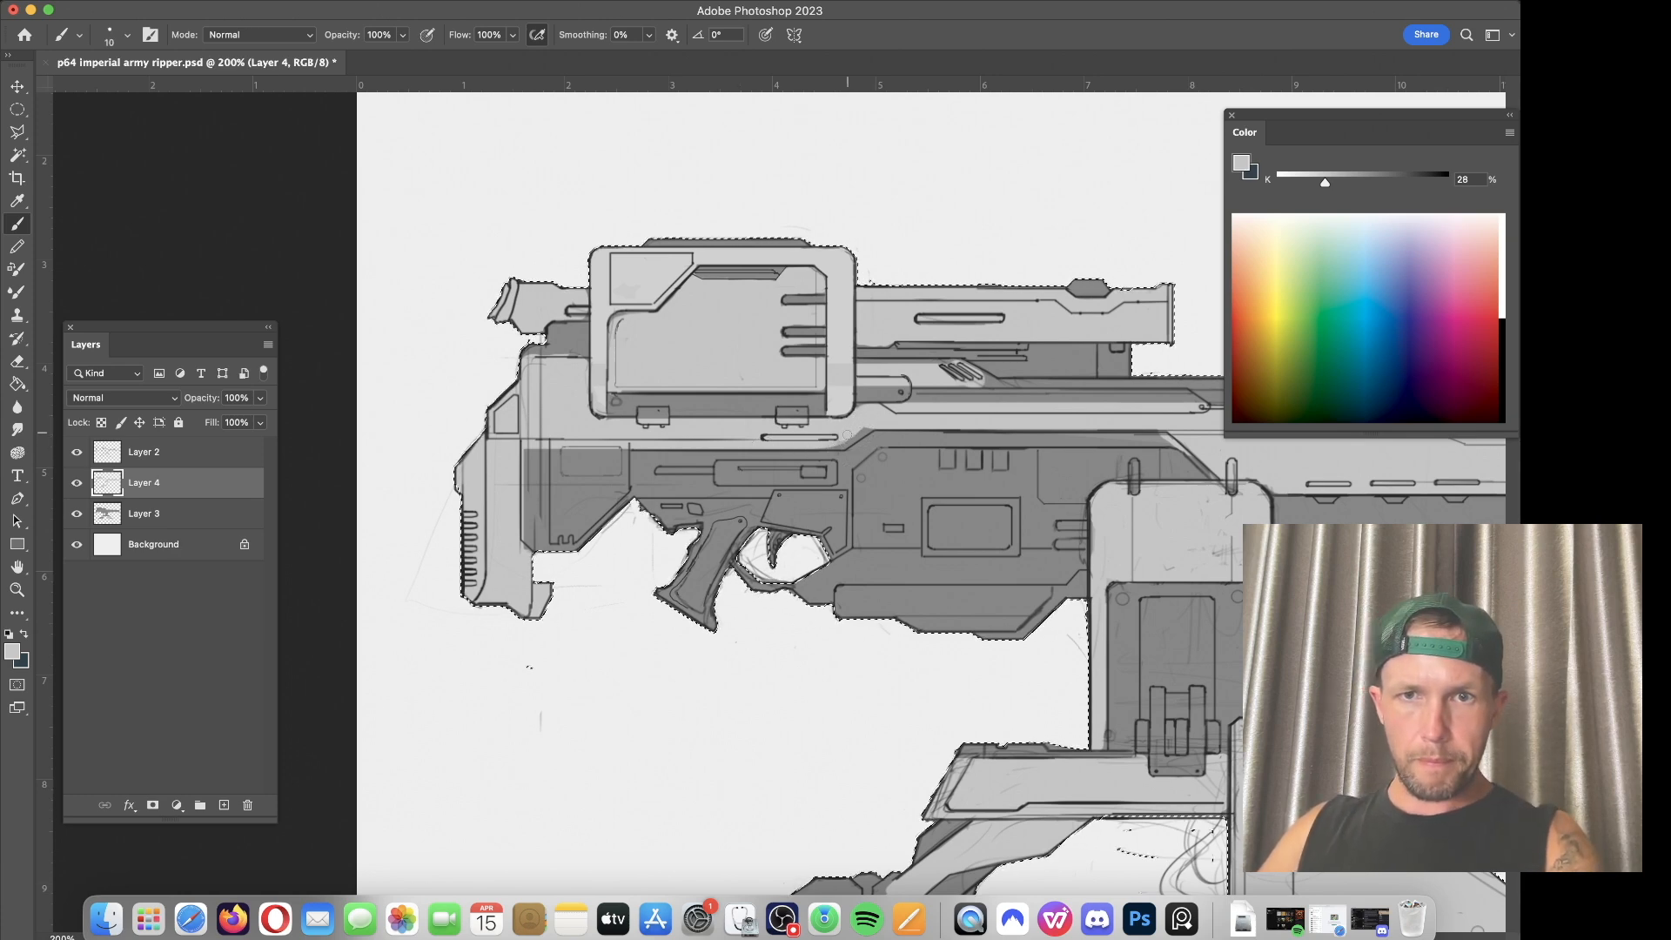
key("bracketright")
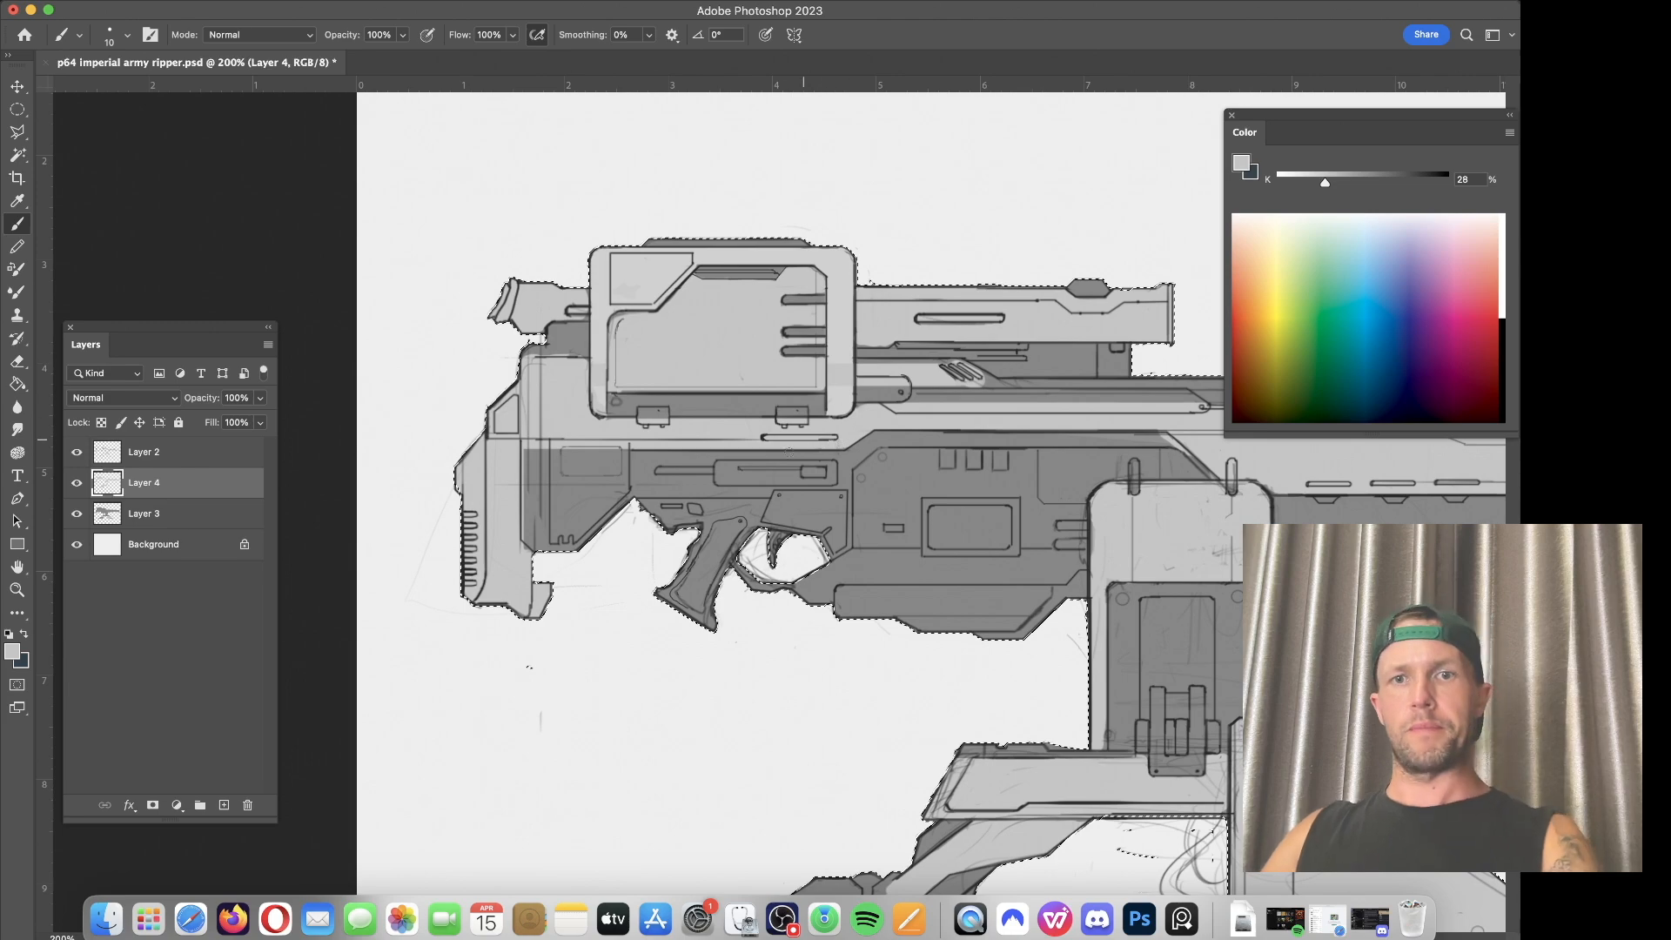
Step: Paint the inset face of the pistol grip light grey with a 10 brush, staying inside its outline
key("super+equal")
left_click_drag(812, 489, 829, 403)
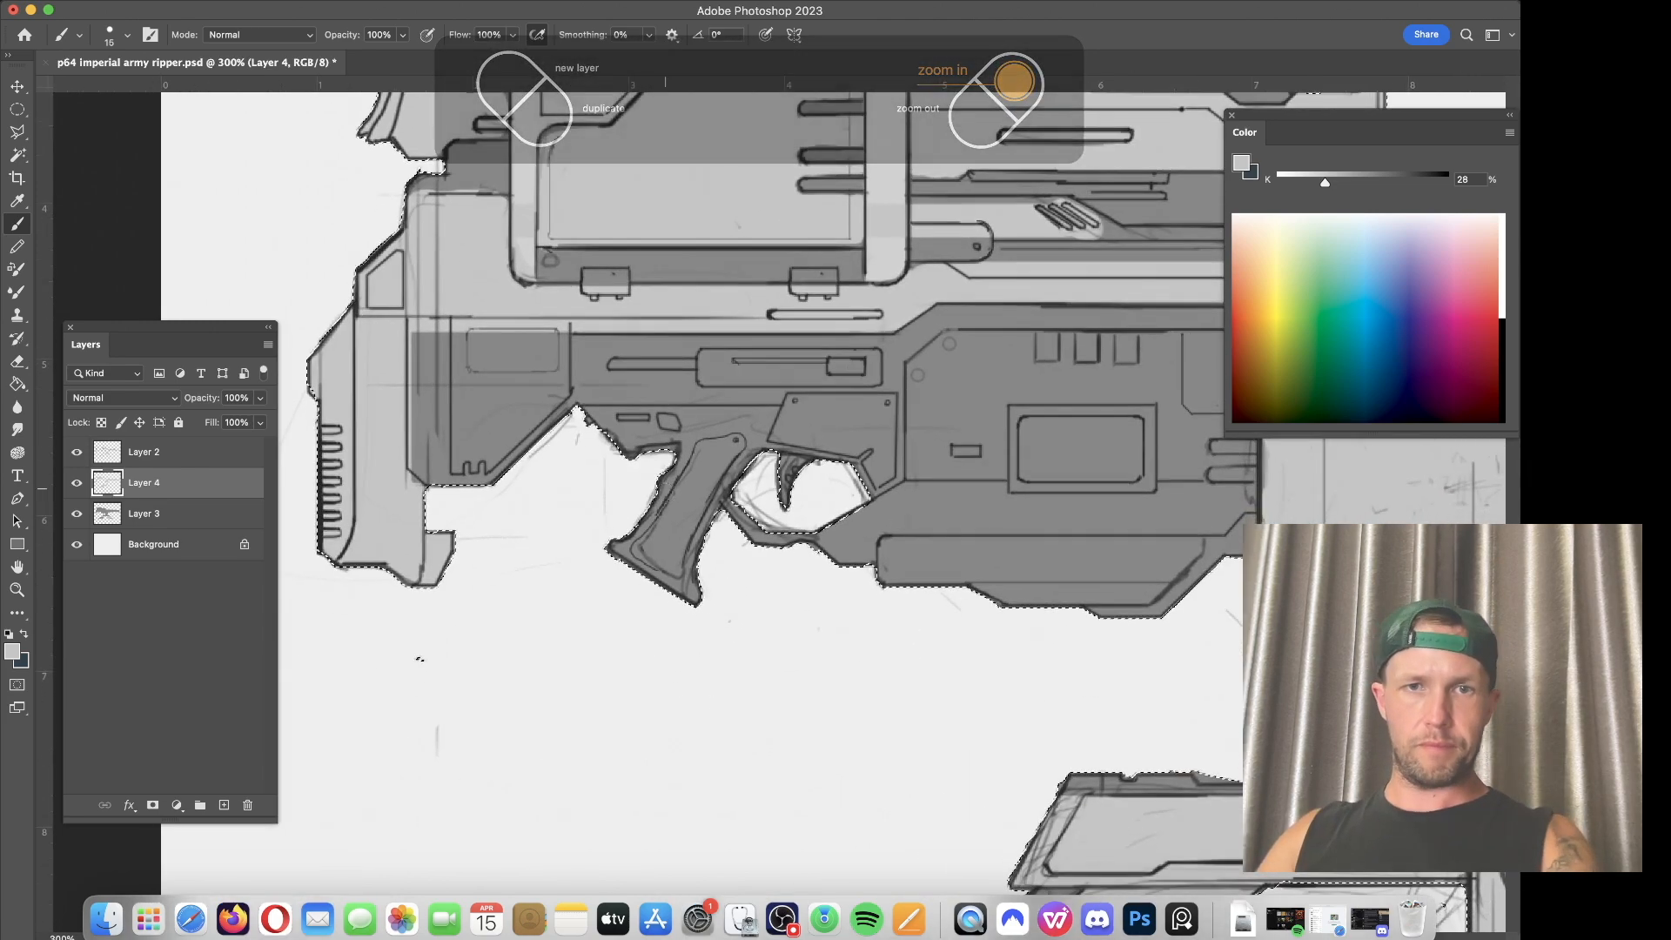
key("bracketright")
key("bracketright")
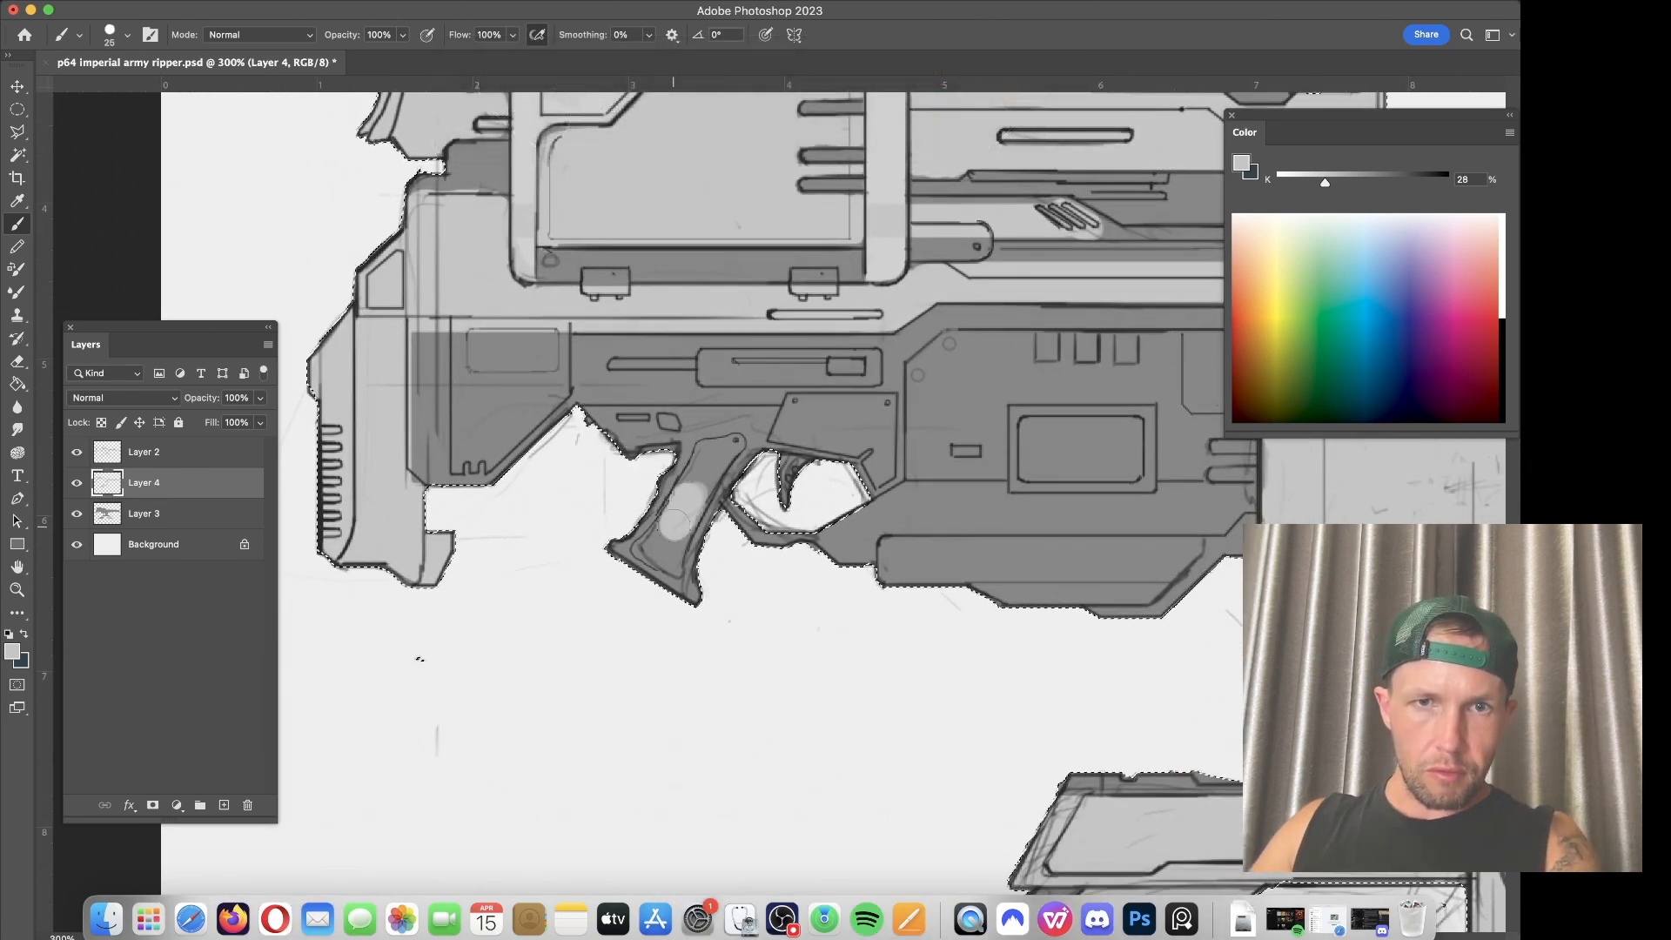
key("bracketleft")
key("bracketleft")
key("bracketleft")
left_click_drag(692, 484, 651, 546)
left_click_drag(699, 475, 673, 505)
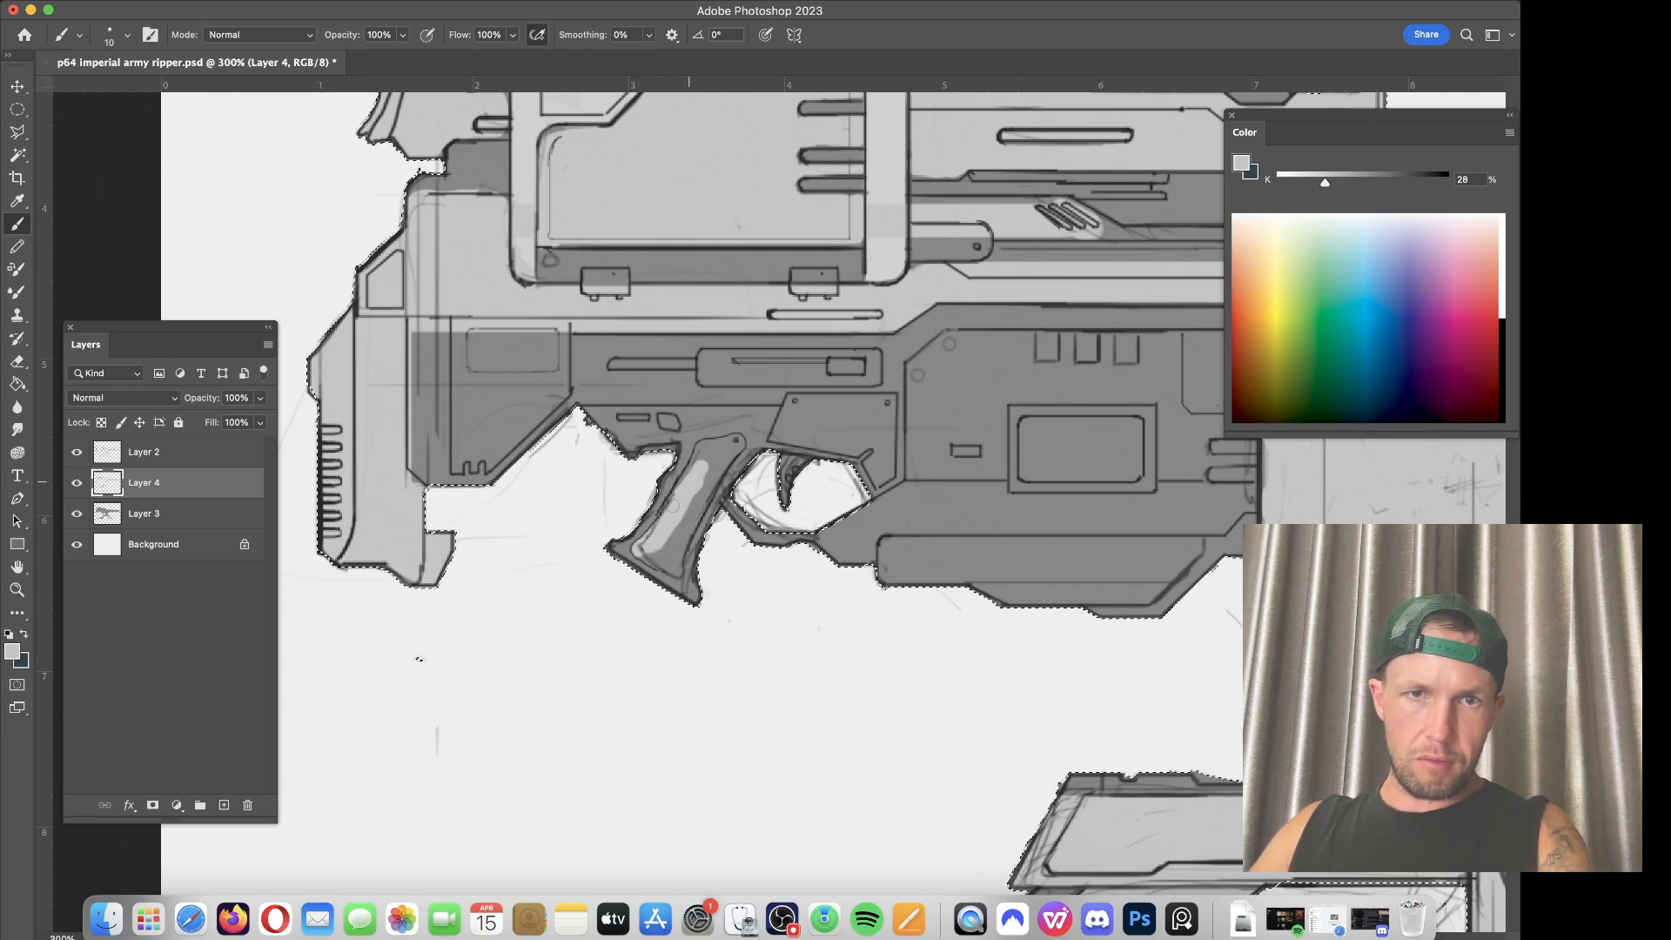
left_click(703, 449)
key("bracketright")
left_click_drag(733, 442, 653, 564)
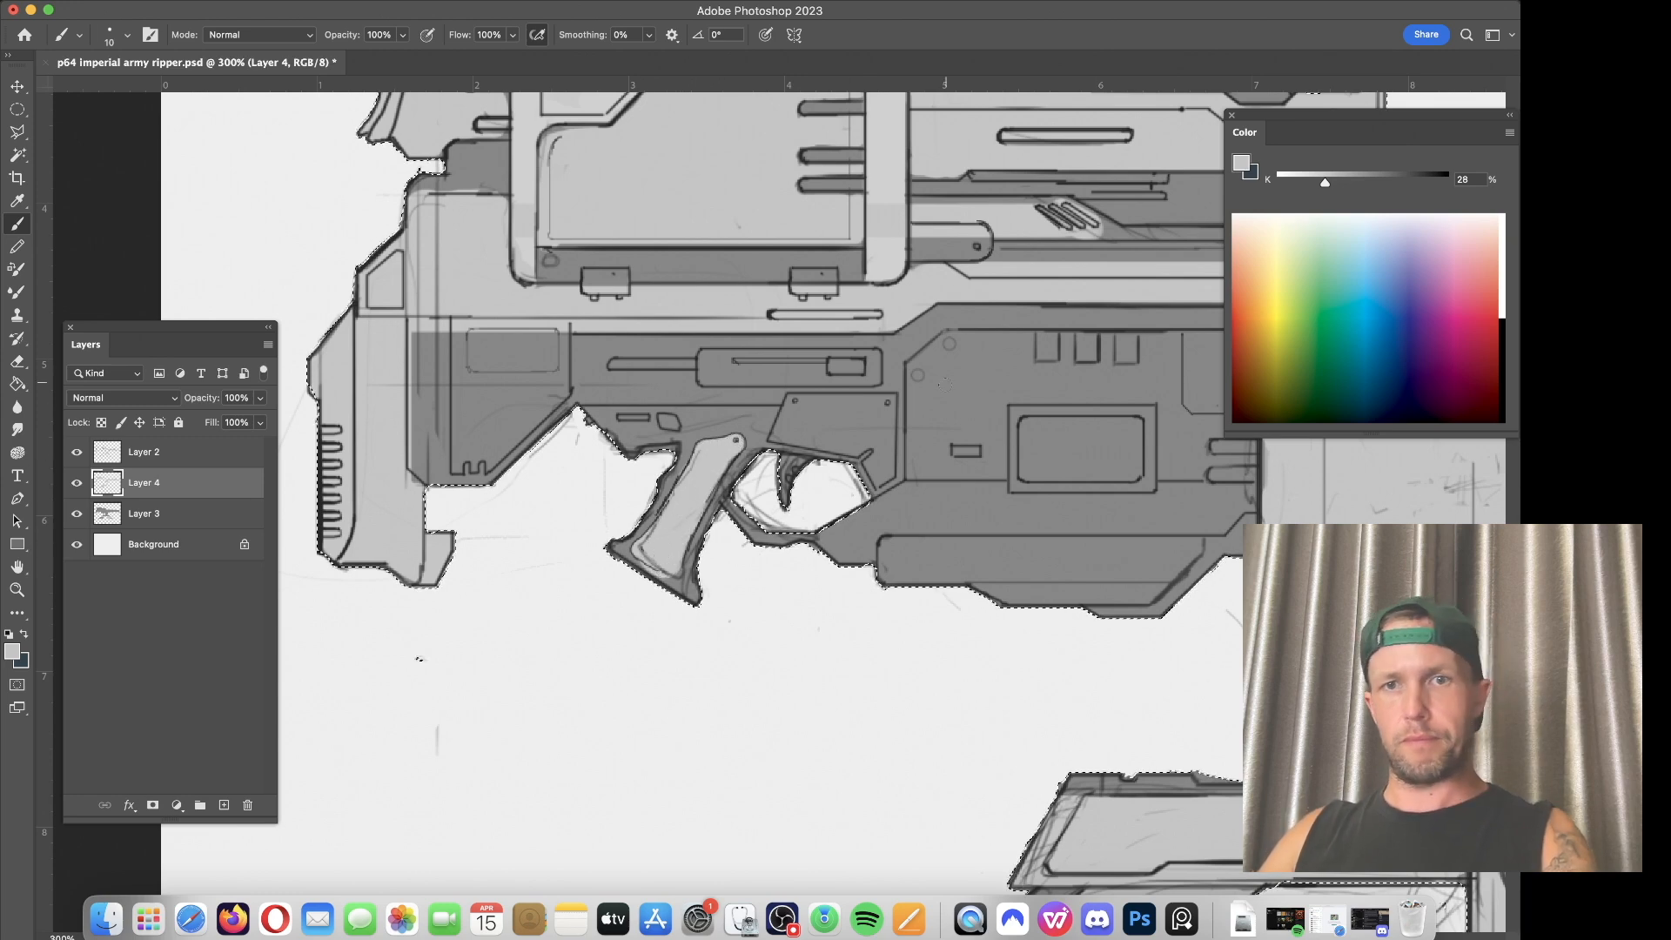
scroll(784, 504, "right", 5)
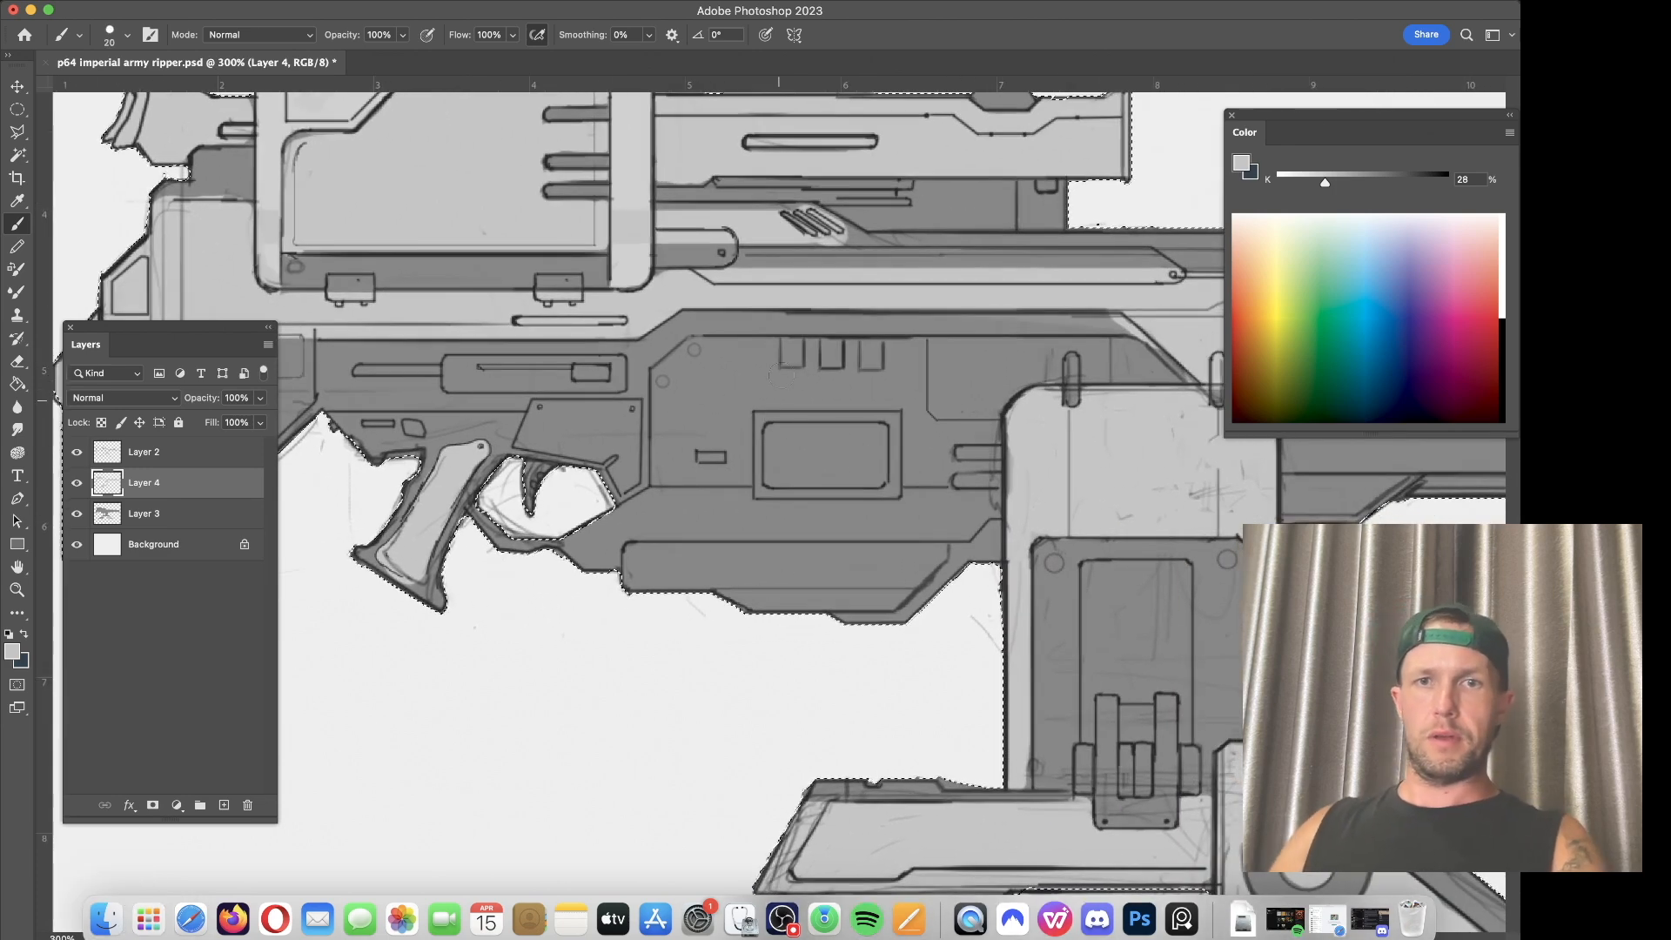
key("bracketleft")
key("bracketleft")
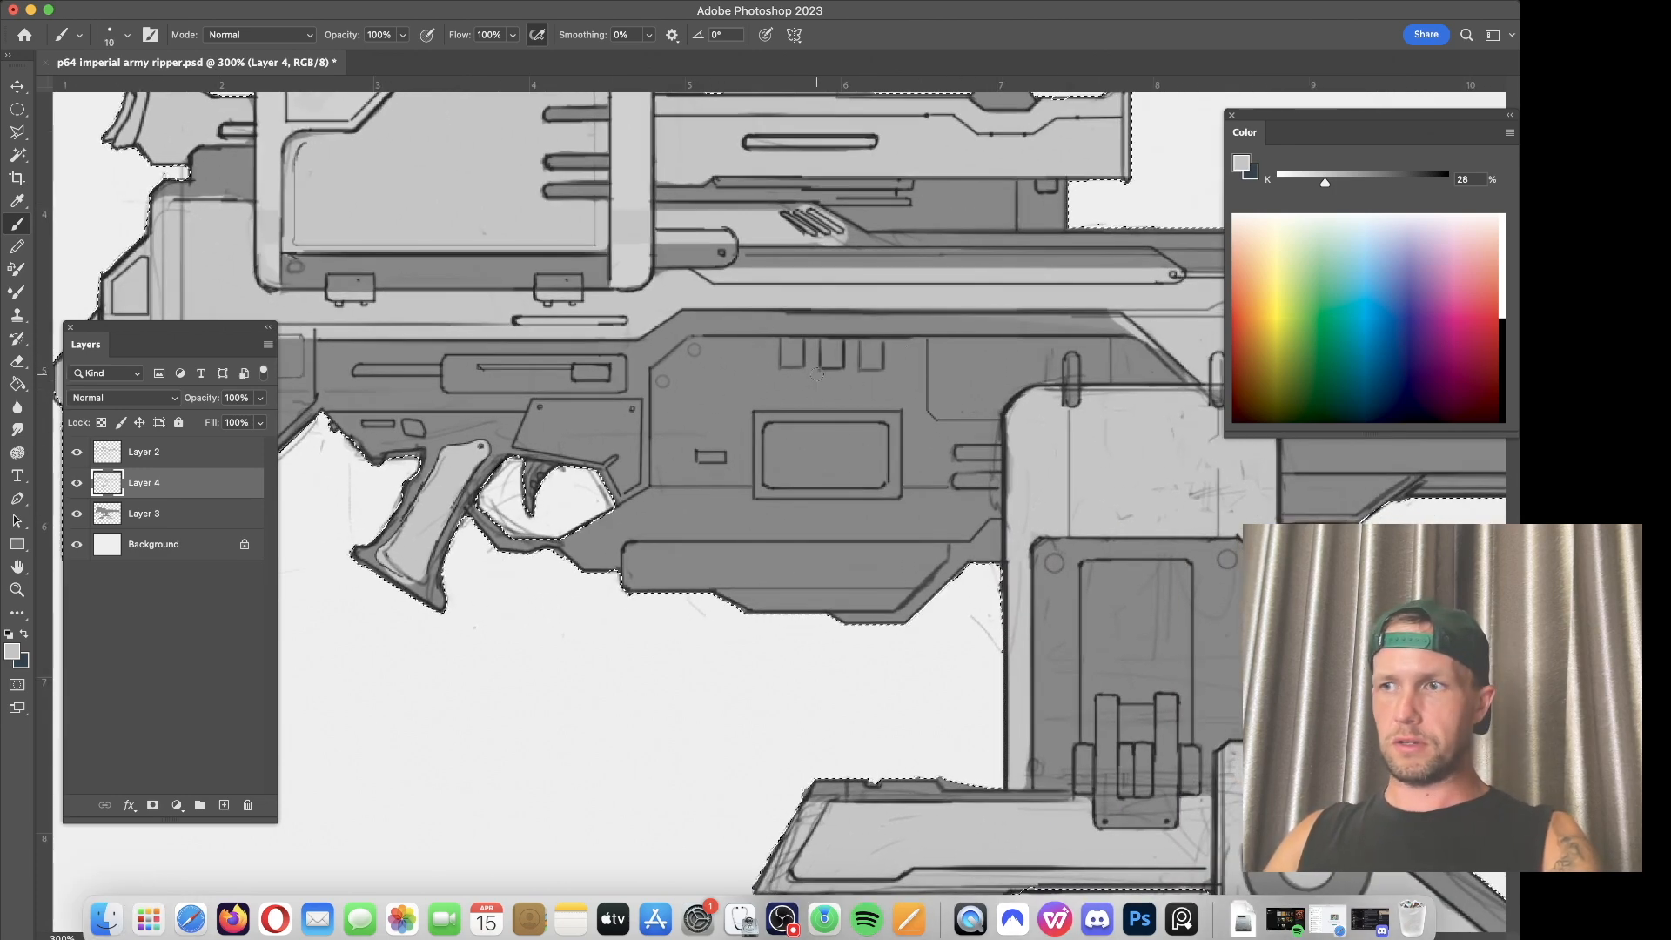
left_click_drag(733, 444, 700, 457)
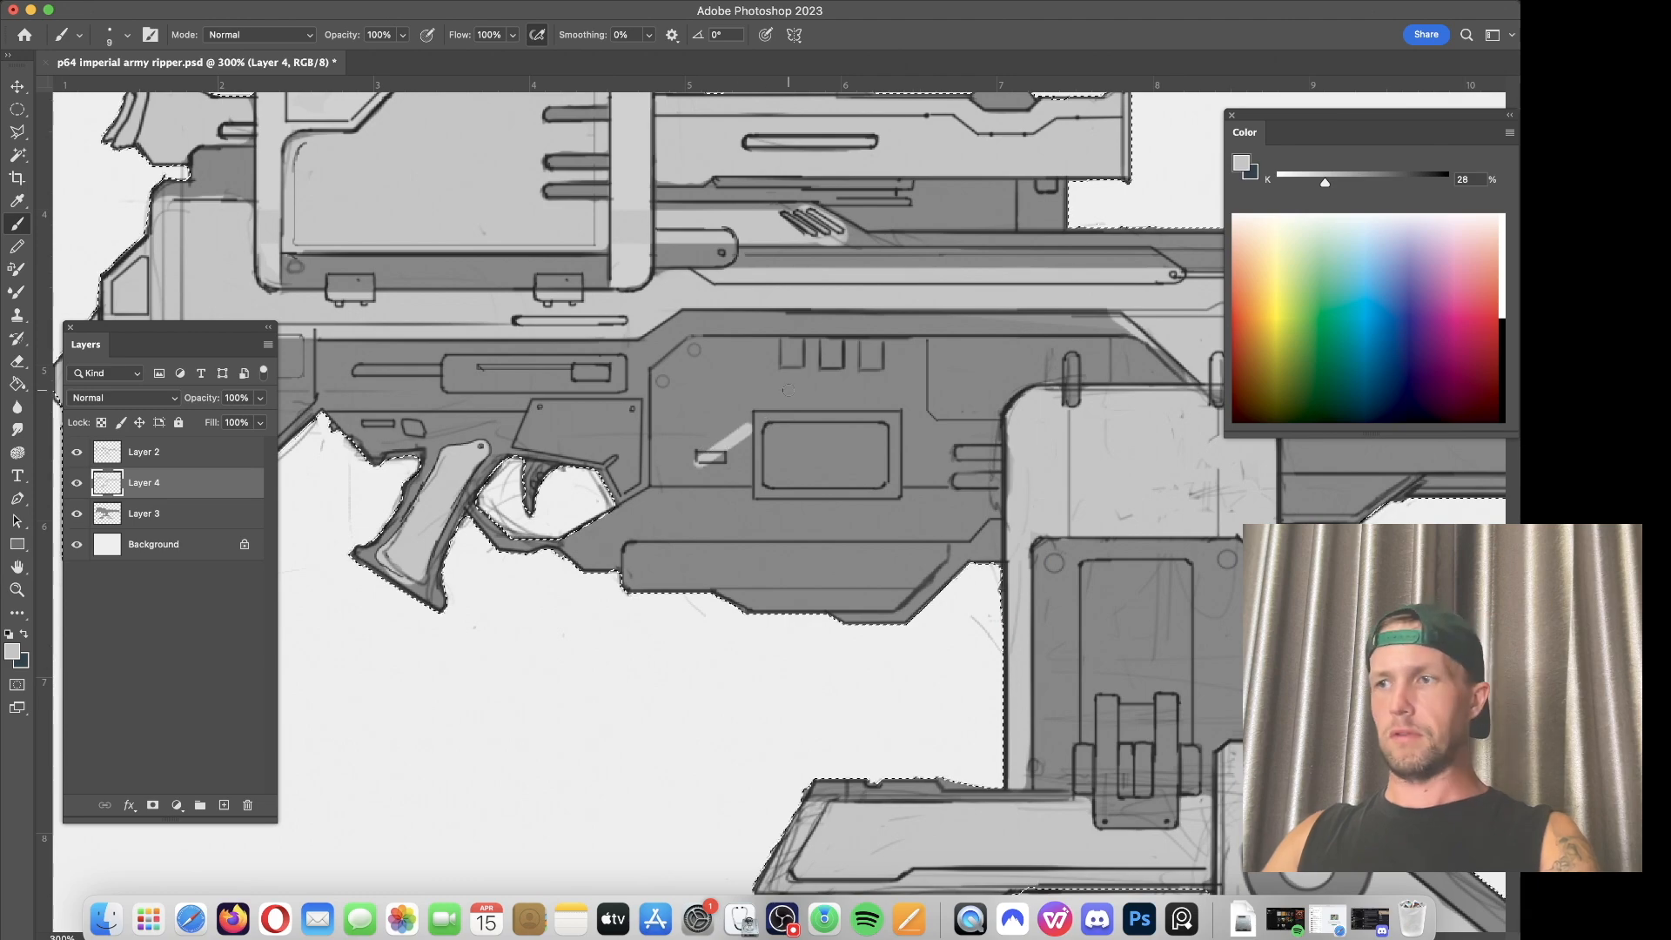
key("super+z")
key("bracketright")
key("super+minus")
key("super+minus")
key("super+minus")
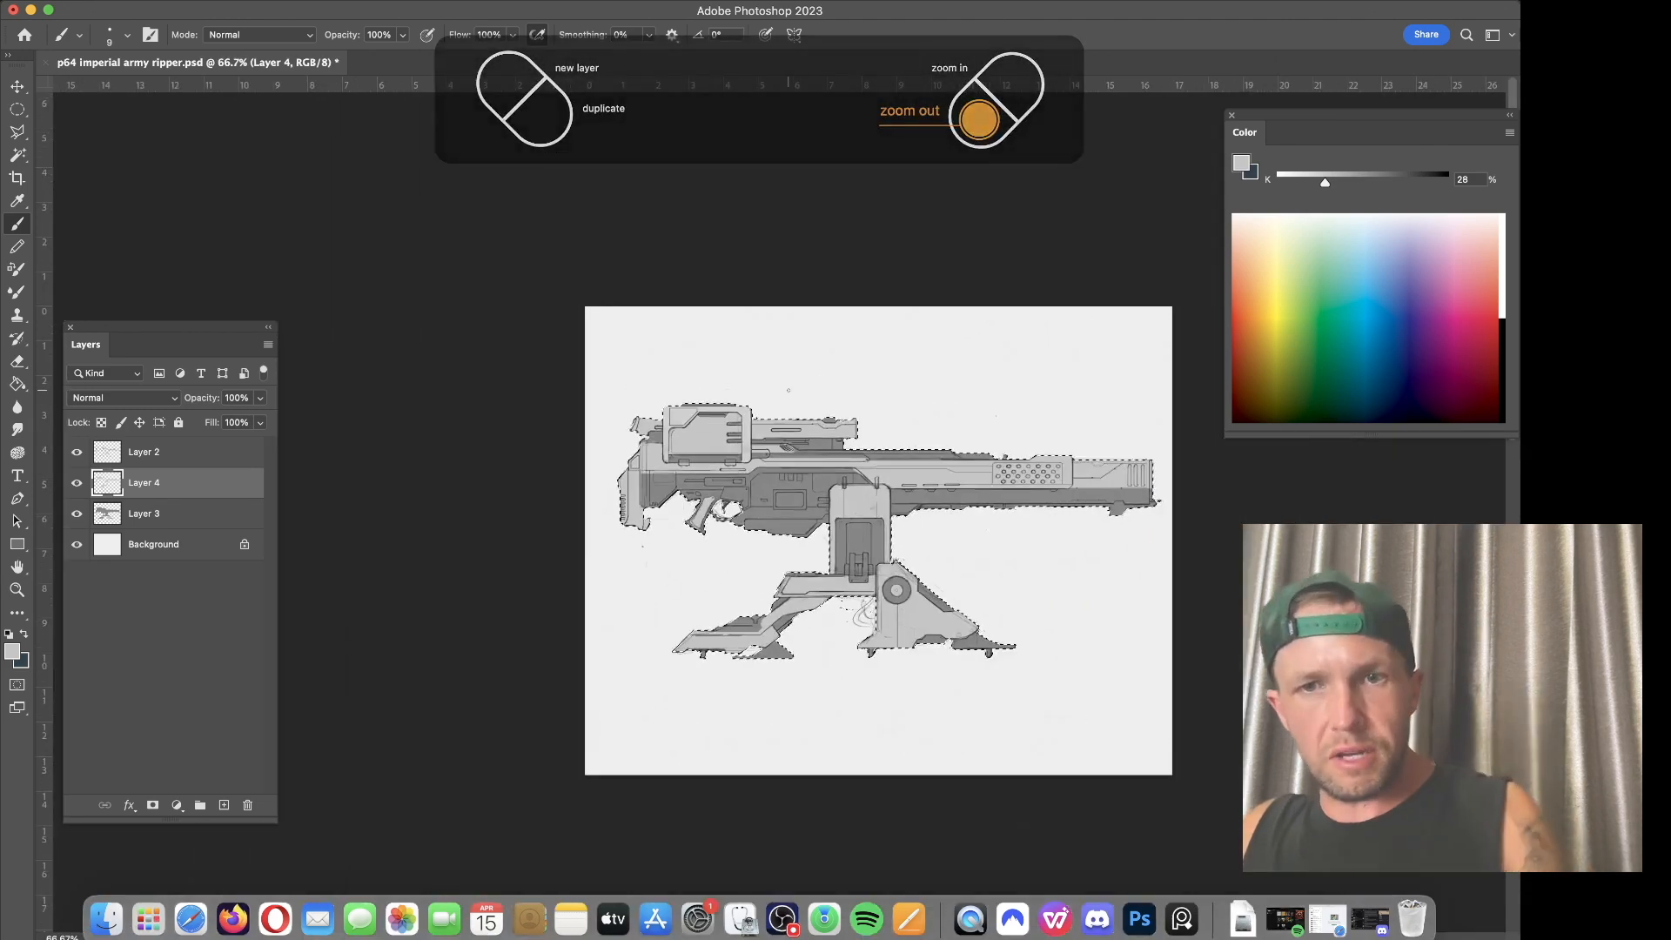
key("super+equal")
key("super+equal")
key("super+equal")
key("bracketright")
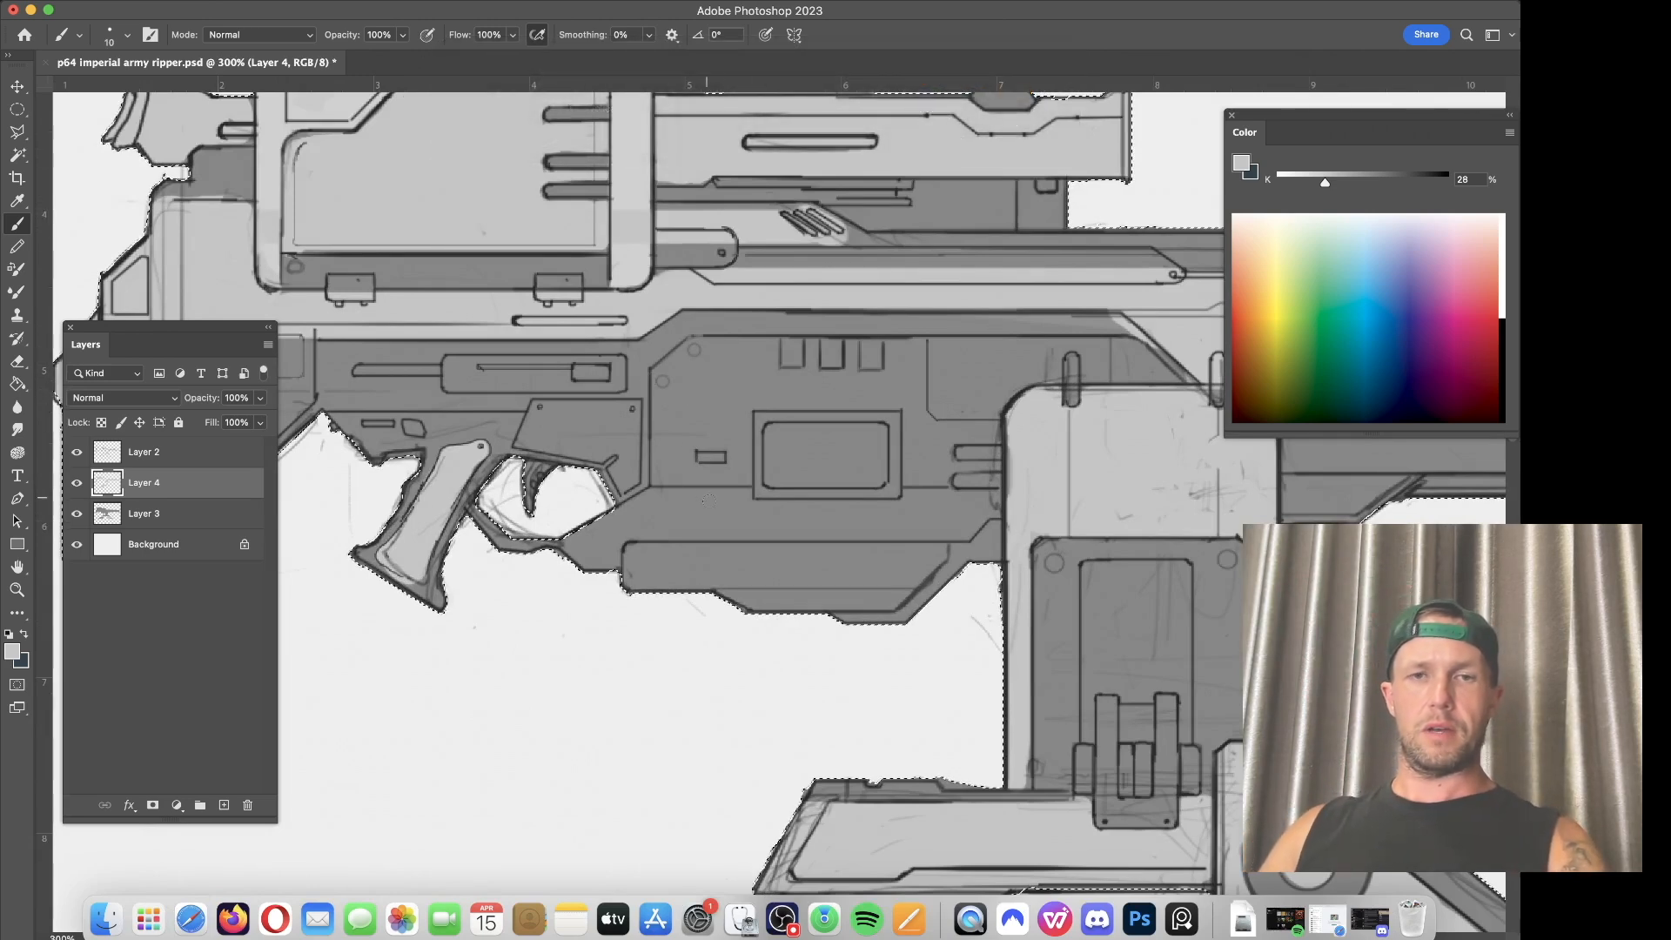
left_click_drag(701, 470, 697, 362)
key("super+z")
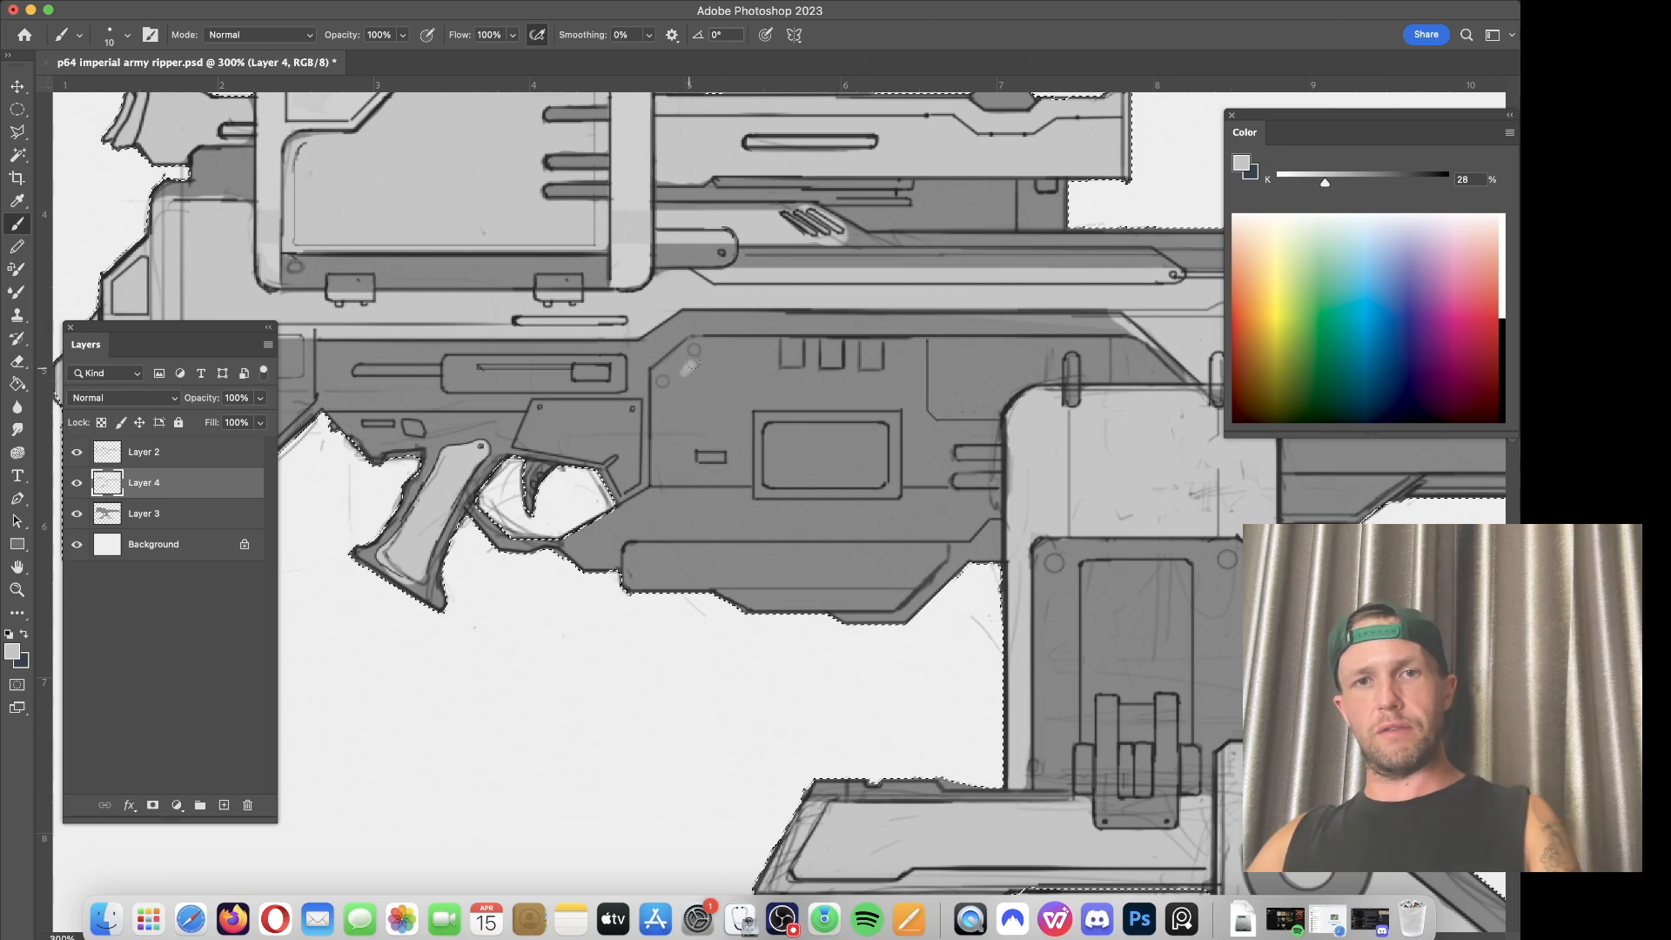
Step: Fill the large receiver side panel behind the mount post with light grey, using a 10 brush along edges and 25 inside
left_click_drag(692, 345, 1135, 346)
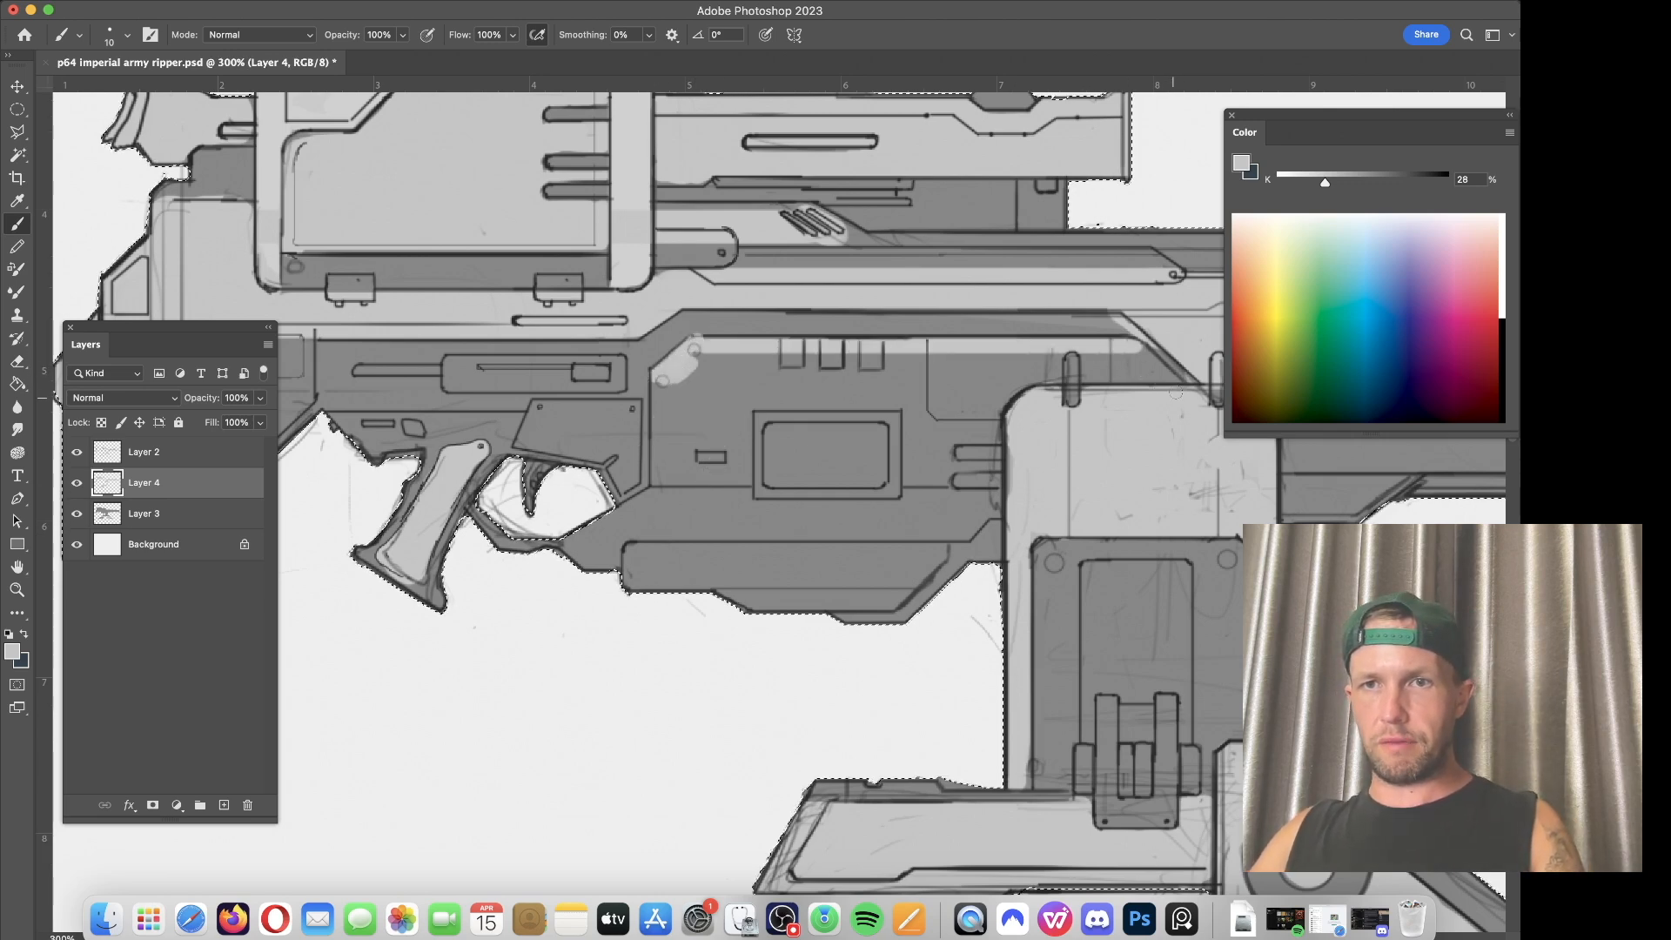
key("bracketright")
key("bracketright")
key("bracketright")
mouse_move(701, 365)
left_mouse_down()
mouse_move(663, 422)
mouse_move(667, 474)
mouse_move(735, 473)
left_mouse_up()
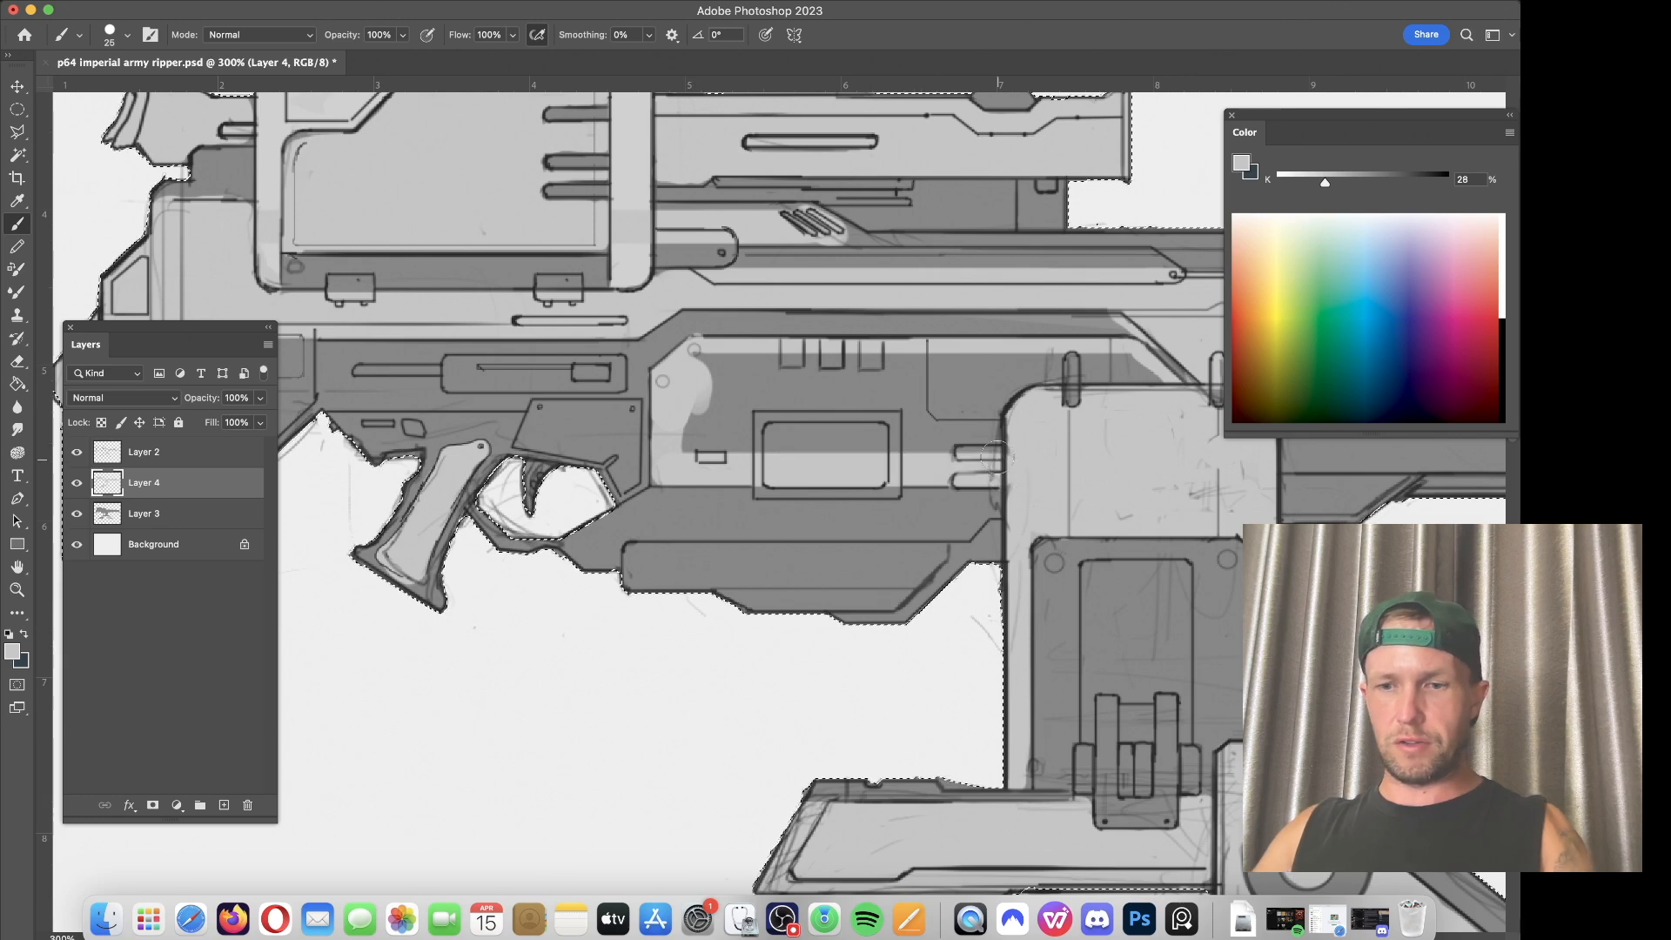
mouse_move(1016, 447)
left_mouse_down()
mouse_move(709, 442)
mouse_move(731, 407)
mouse_move(704, 362)
mouse_move(1136, 385)
mouse_move(1120, 367)
mouse_move(825, 389)
left_mouse_up()
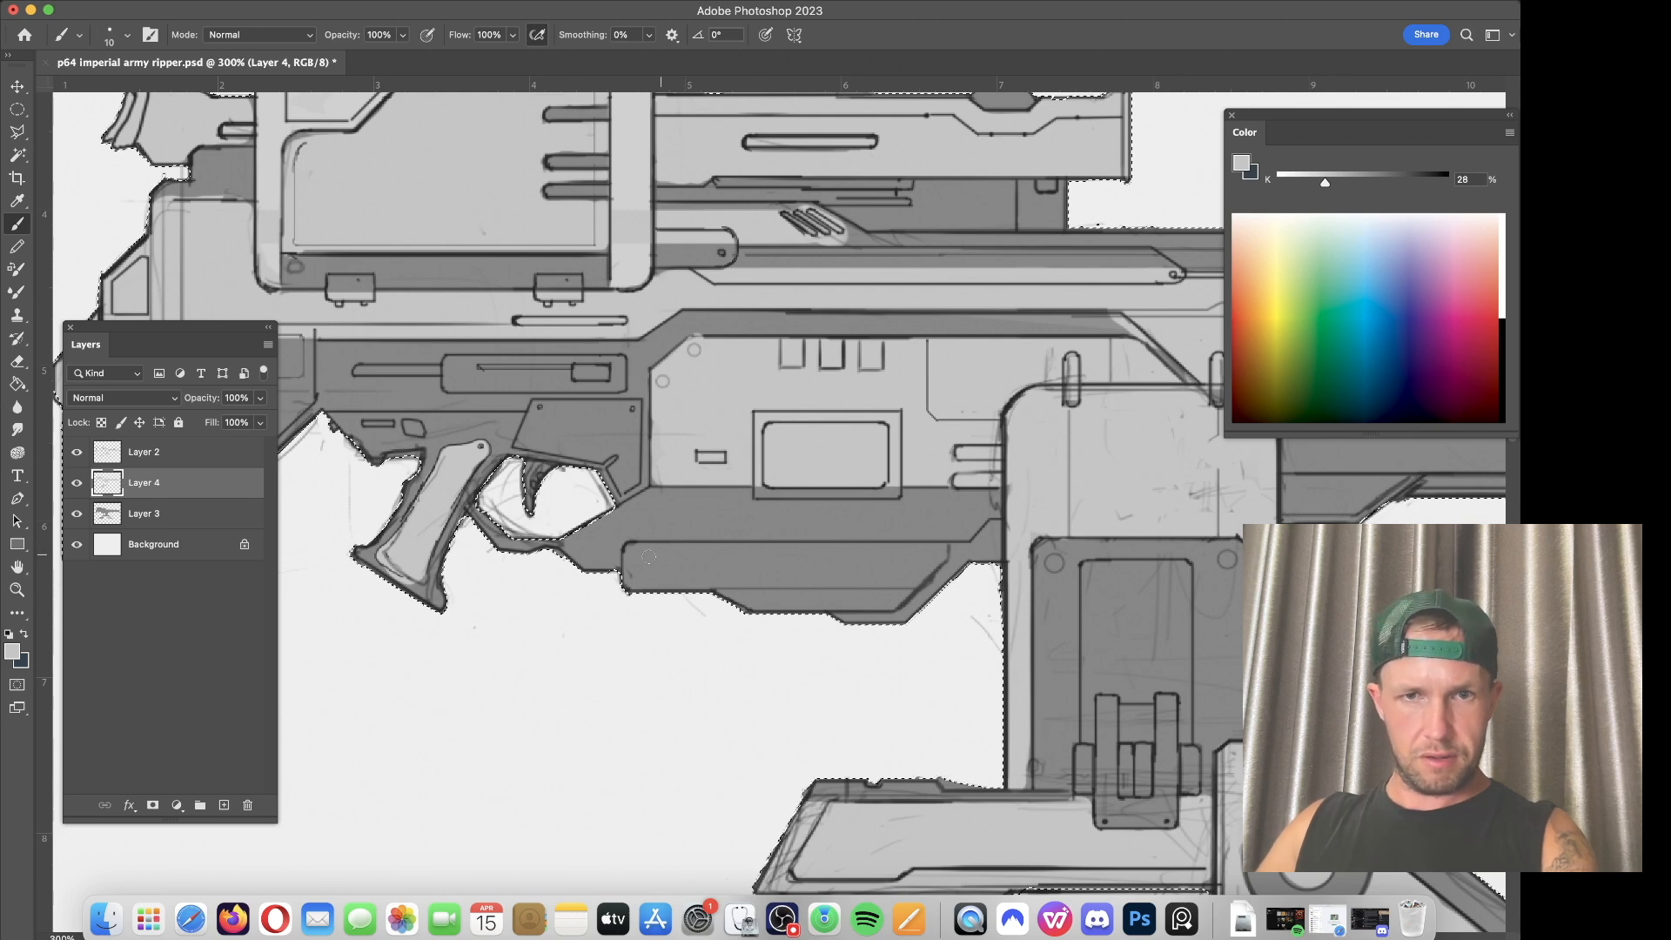
Step: Extend the light grey over the receiver strip below the side panel, from the trigger guard to the mount post
key("bracketright")
mouse_move(597, 541)
left_mouse_down()
mouse_move(667, 498)
mouse_move(1038, 509)
mouse_move(875, 525)
mouse_move(632, 502)
mouse_move(600, 554)
left_mouse_up()
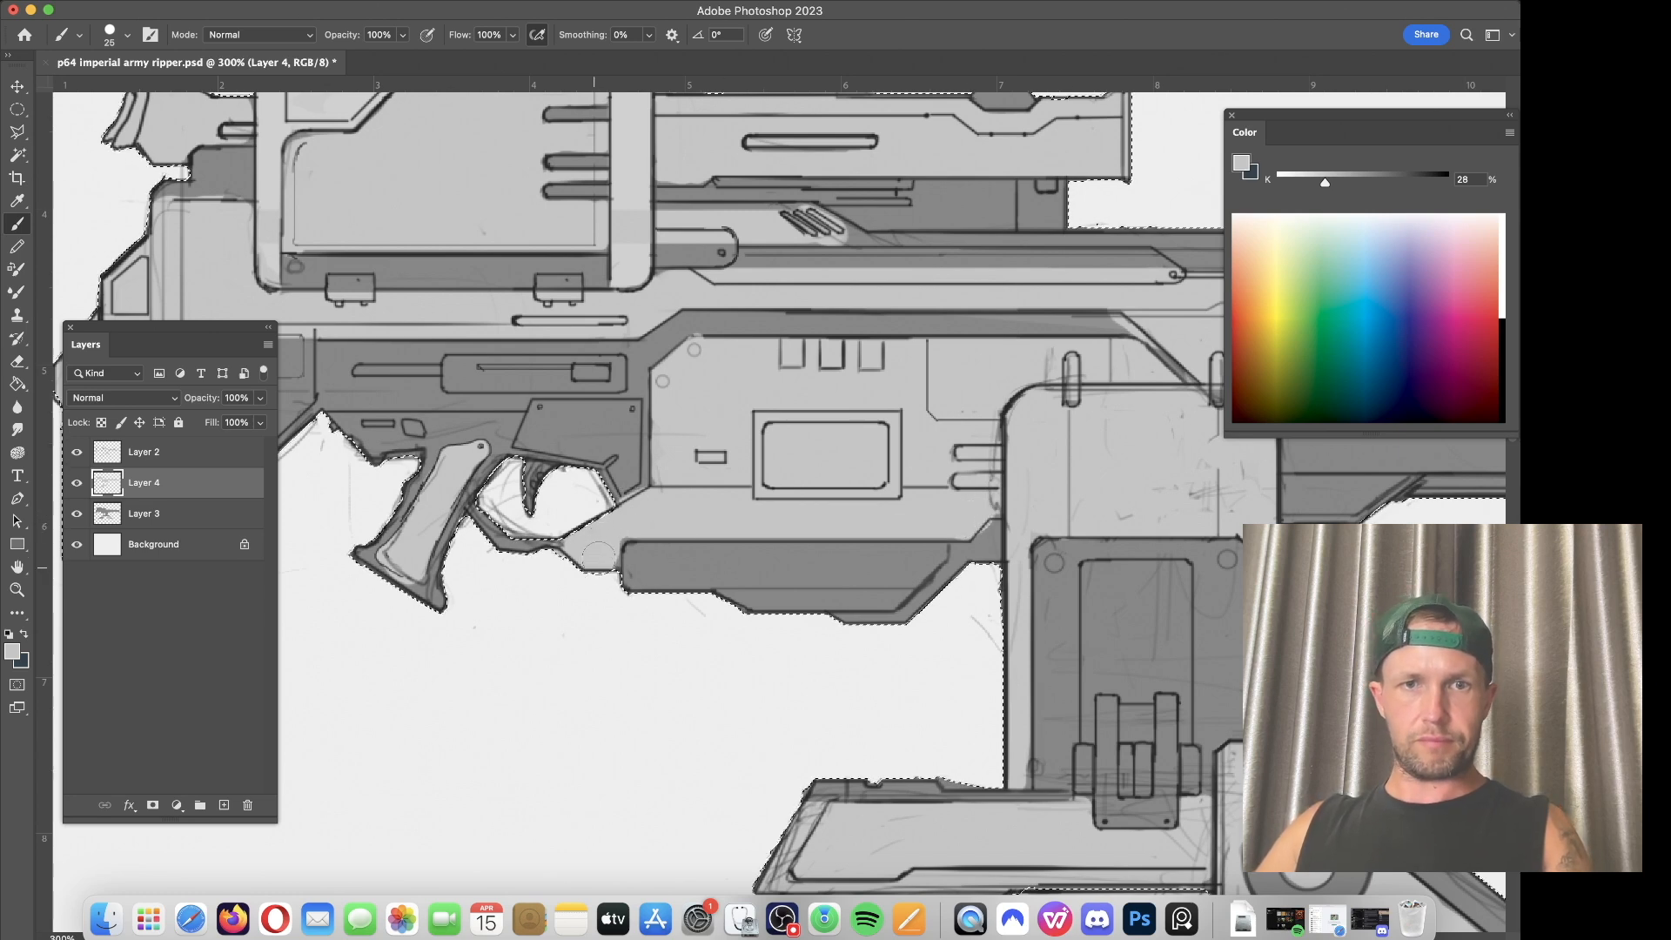
key("bracketleft")
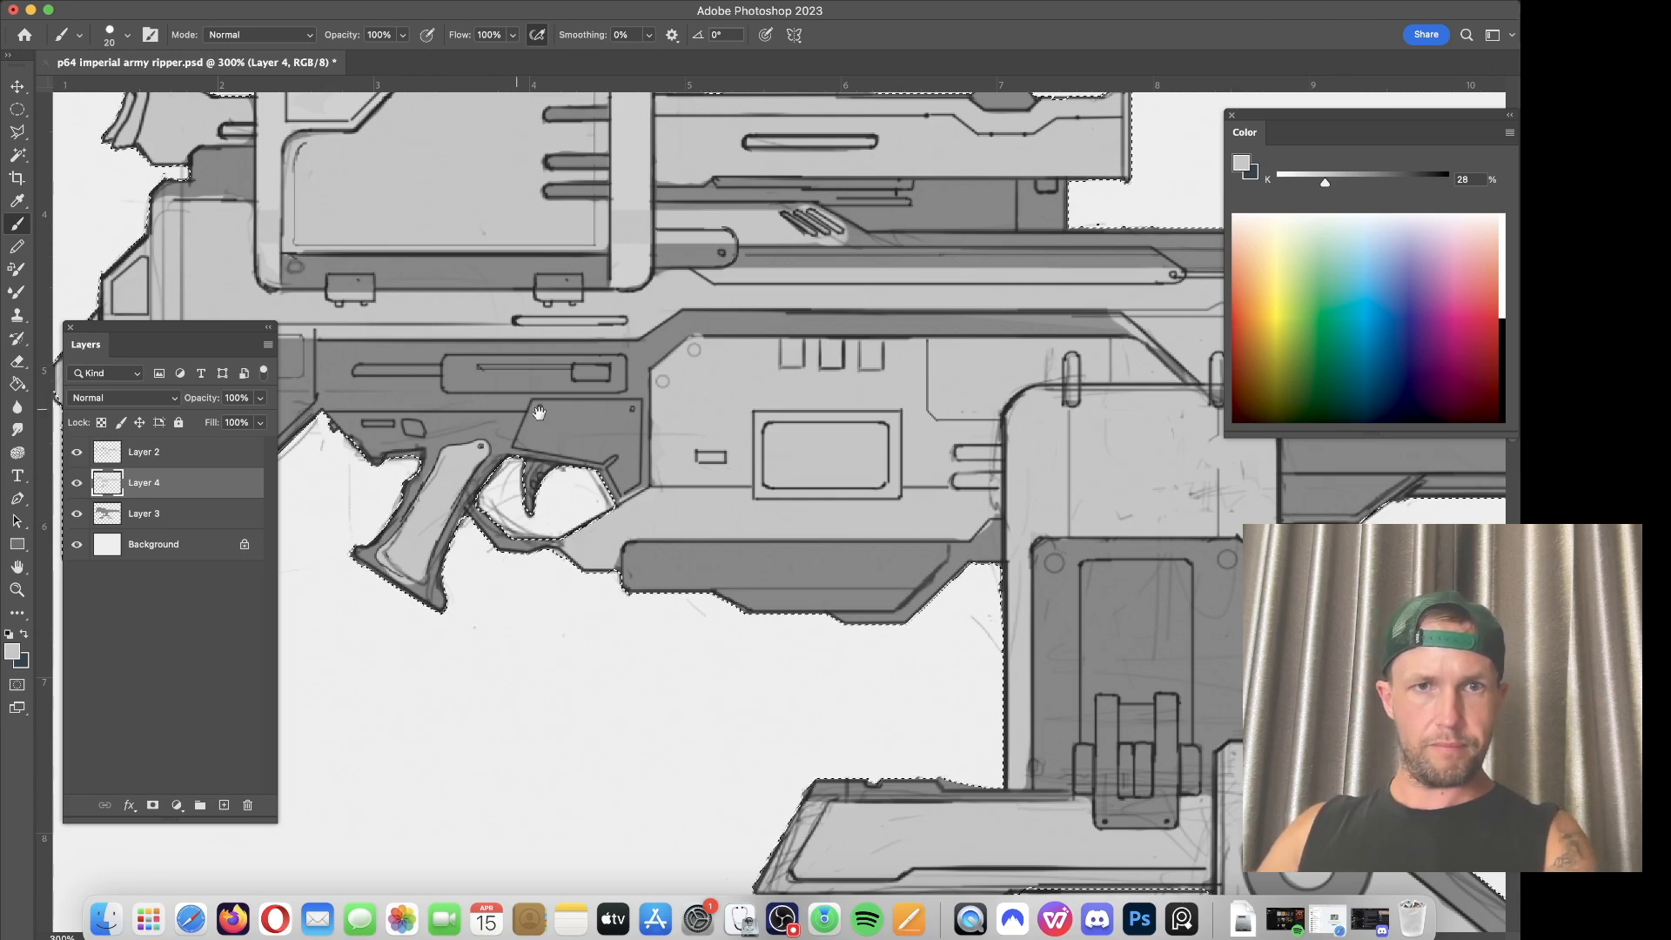
Step: Paint the rear receiver panel between the stock and grip light grey, leaving its narrow rear strip dark
left_click_drag(496, 405, 761, 438)
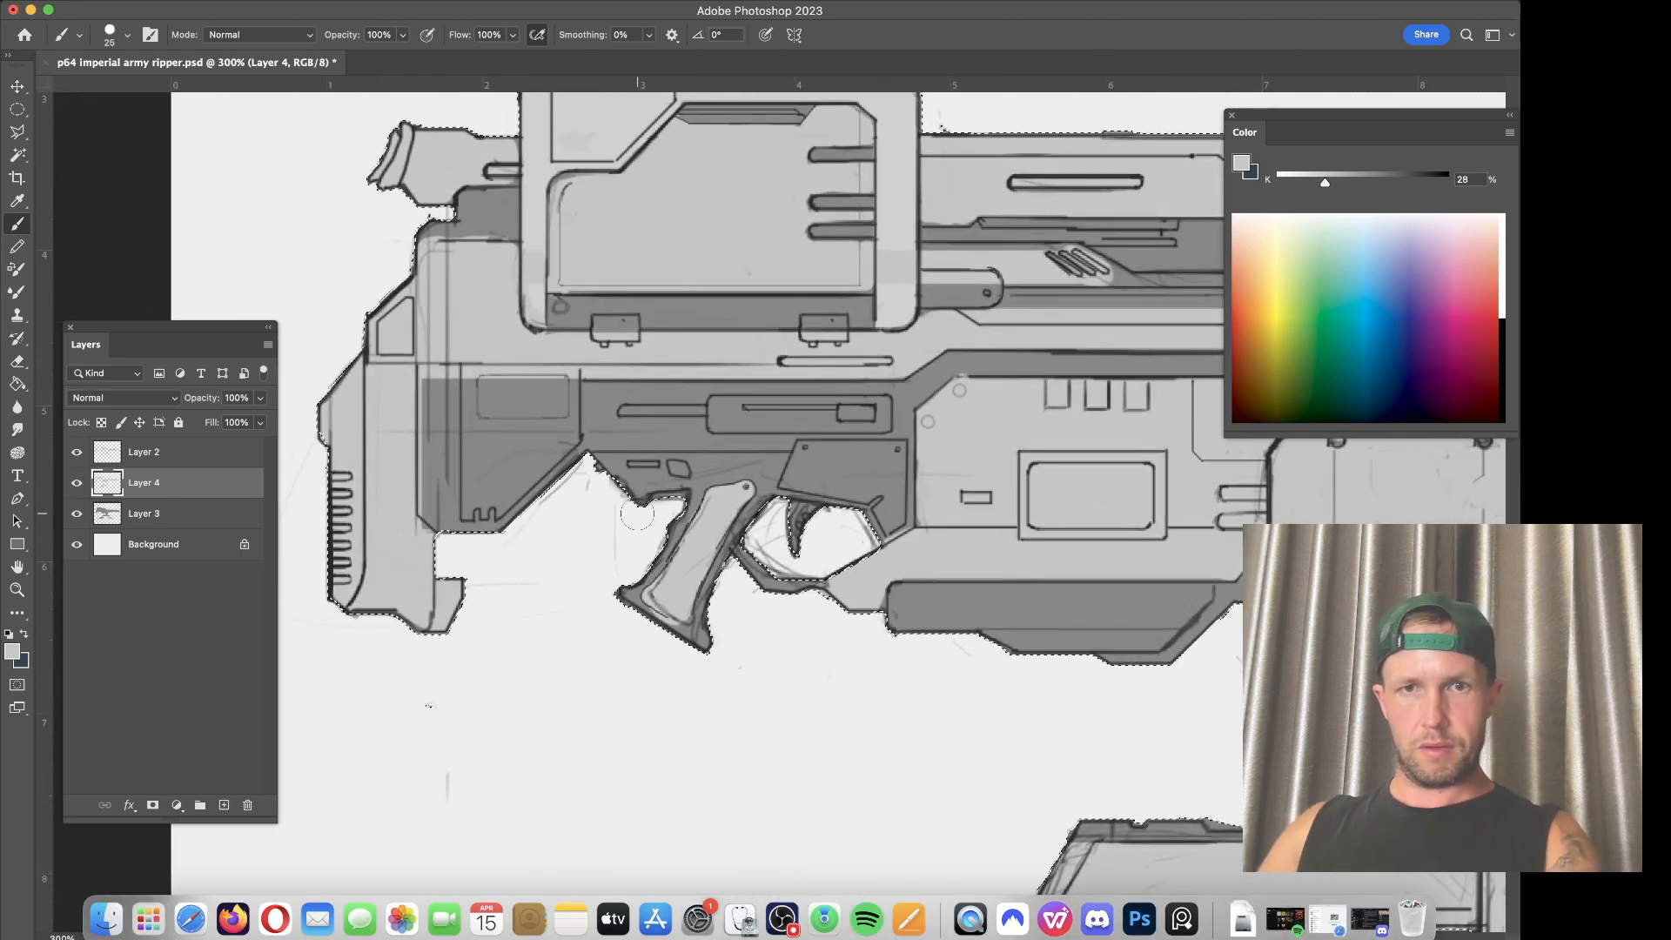
key("bracketright")
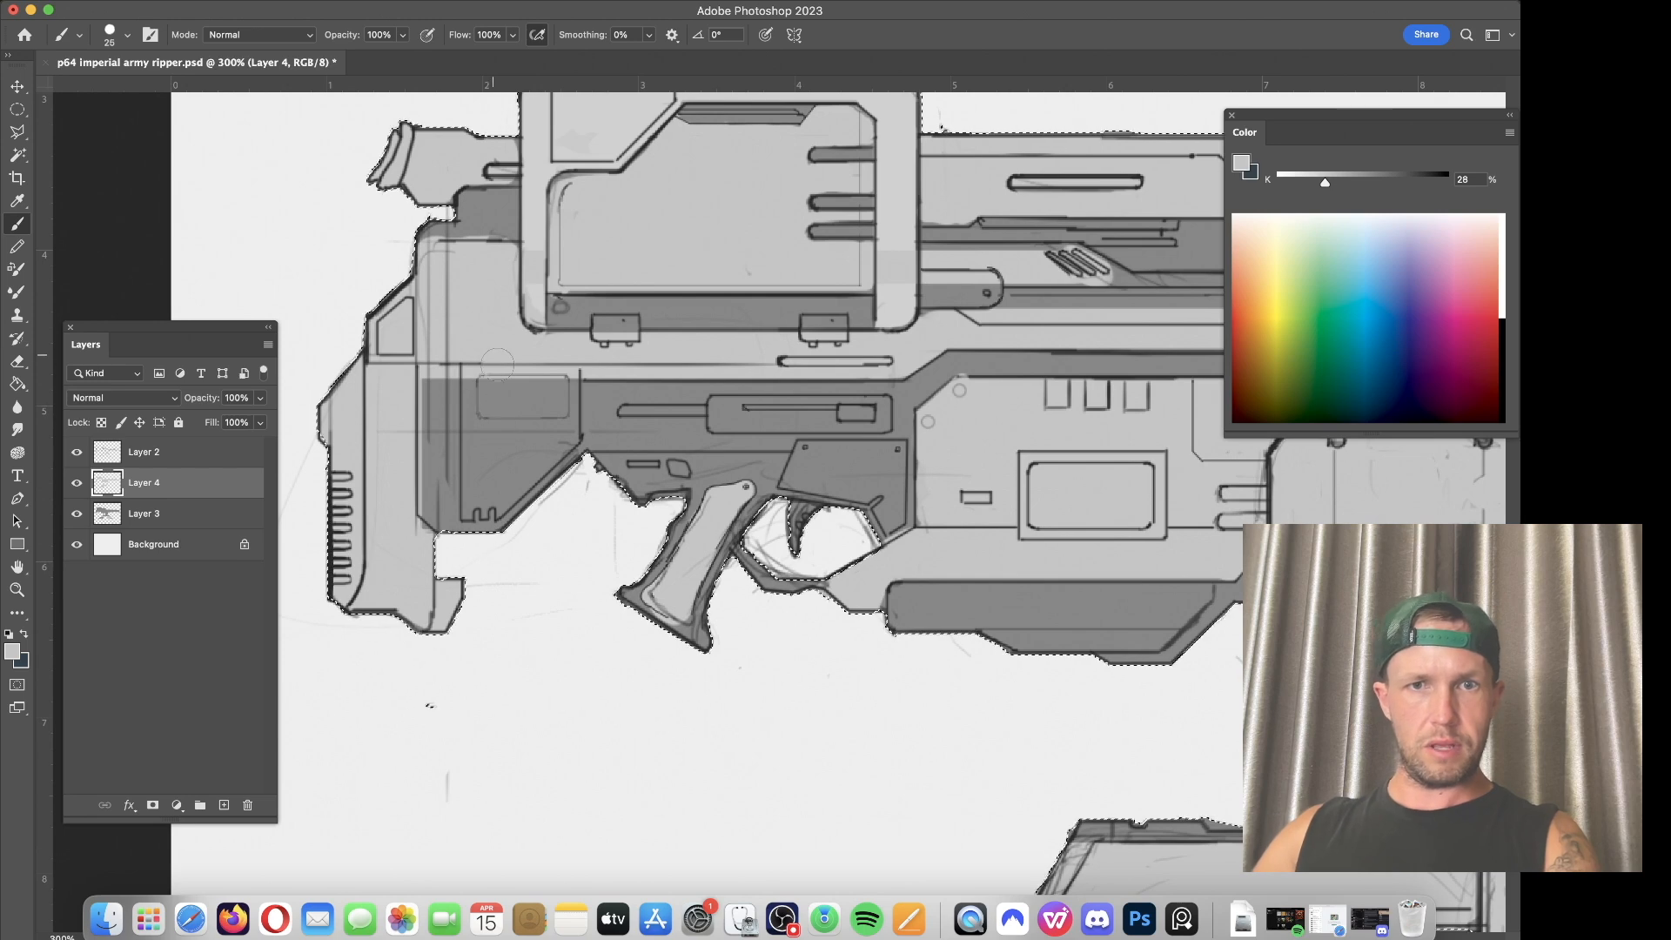
mouse_move(499, 396)
left_mouse_down()
mouse_move(473, 441)
mouse_move(472, 515)
mouse_move(533, 457)
mouse_move(548, 465)
mouse_move(564, 413)
mouse_move(538, 444)
mouse_move(506, 408)
left_mouse_up()
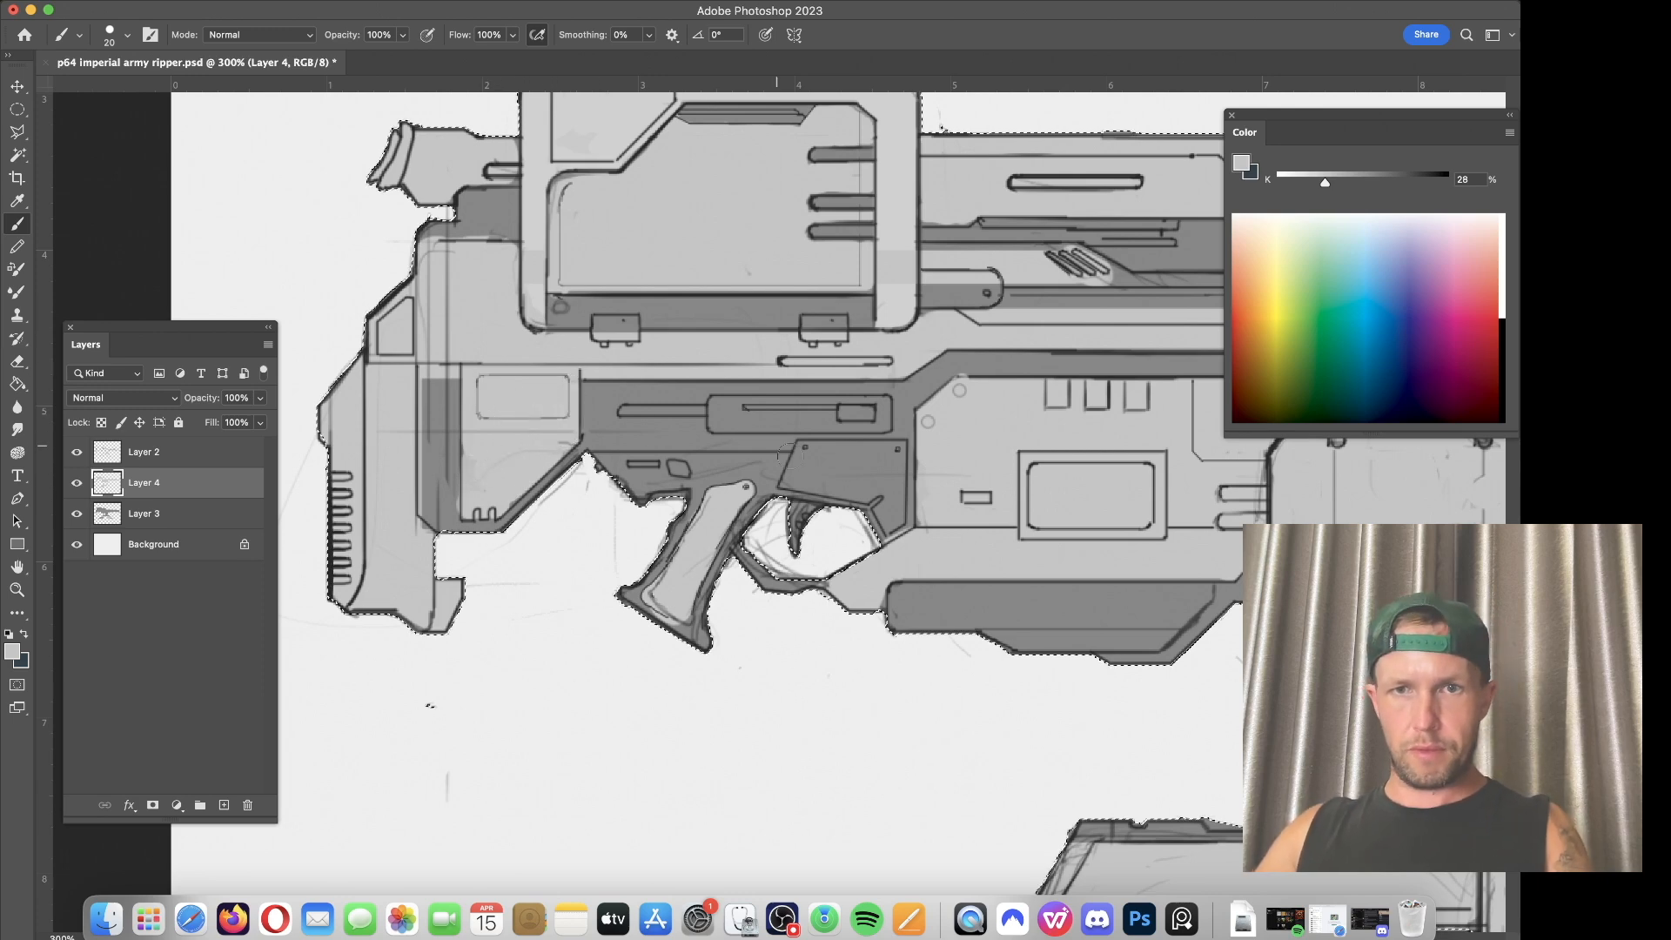
Step: Paint the small angled plate above the trigger light grey with a 10 brush, undoing the first stroke
mouse_move(828, 463)
left_mouse_down()
mouse_move(848, 453)
mouse_move(796, 463)
mouse_move(880, 501)
mouse_move(896, 498)
mouse_move(889, 462)
mouse_move(806, 474)
mouse_move(809, 446)
mouse_move(896, 452)
left_mouse_up()
key("cmd+z")
key("bracketleft")
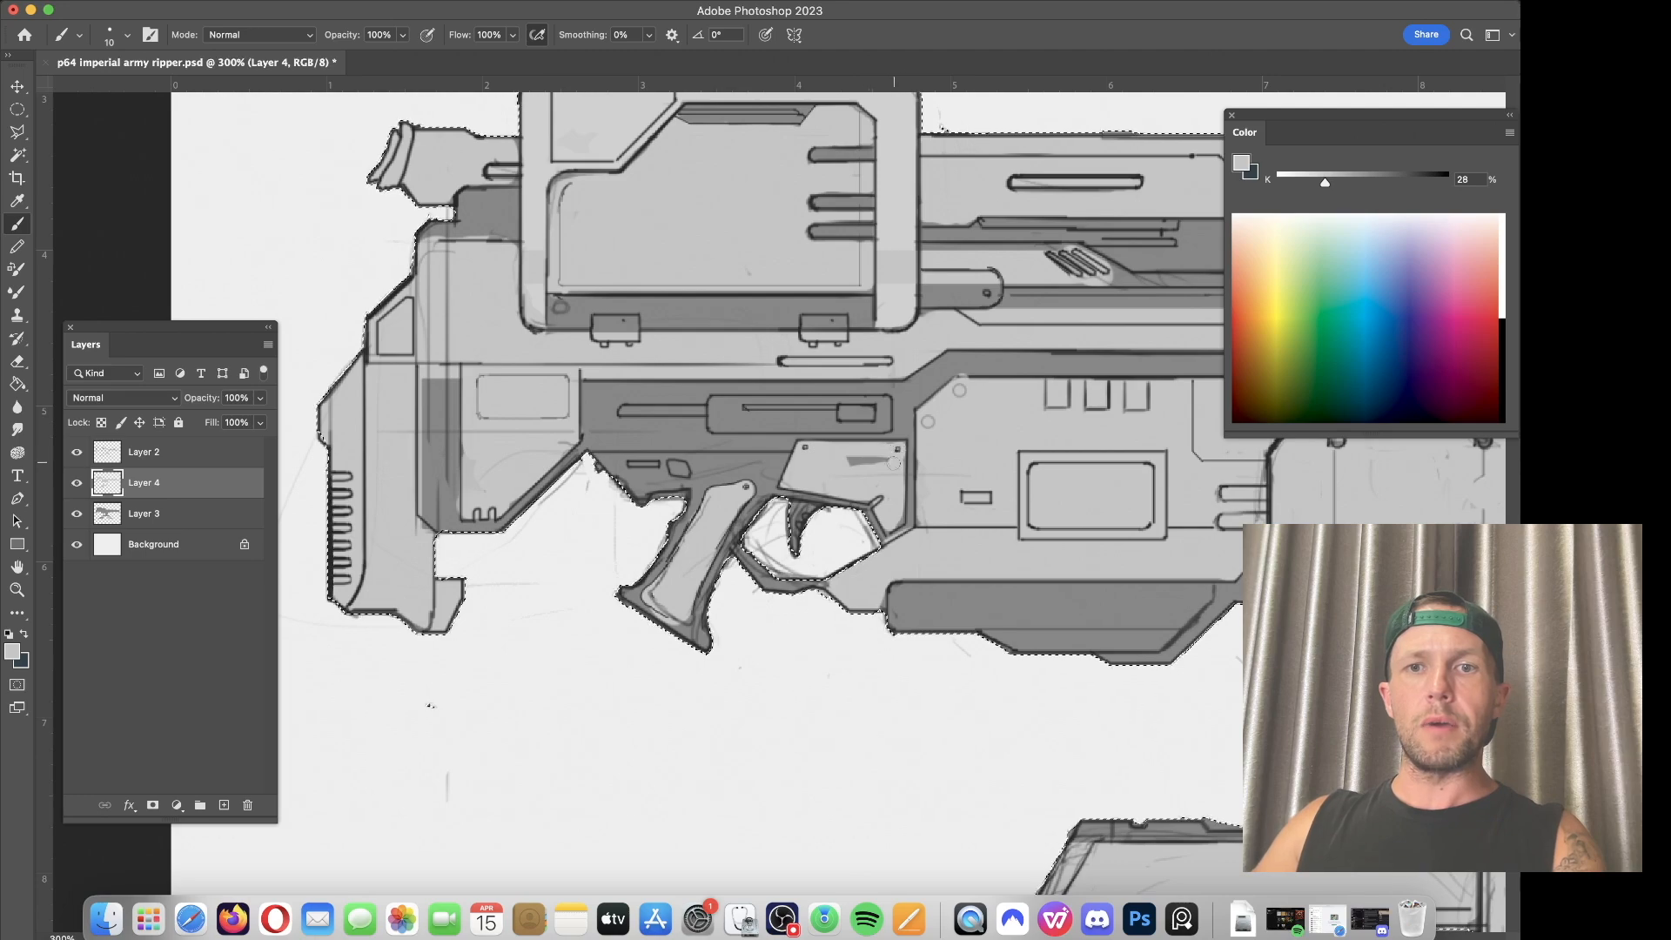
Step: Check the whole gun's values, deselect the silhouette, and compare the drawing with Layer 4 hidden and shown
key("super+minus")
key("super+minus")
key("super+minus")
key("super+minus")
left_click_drag(877, 384, 824, 328)
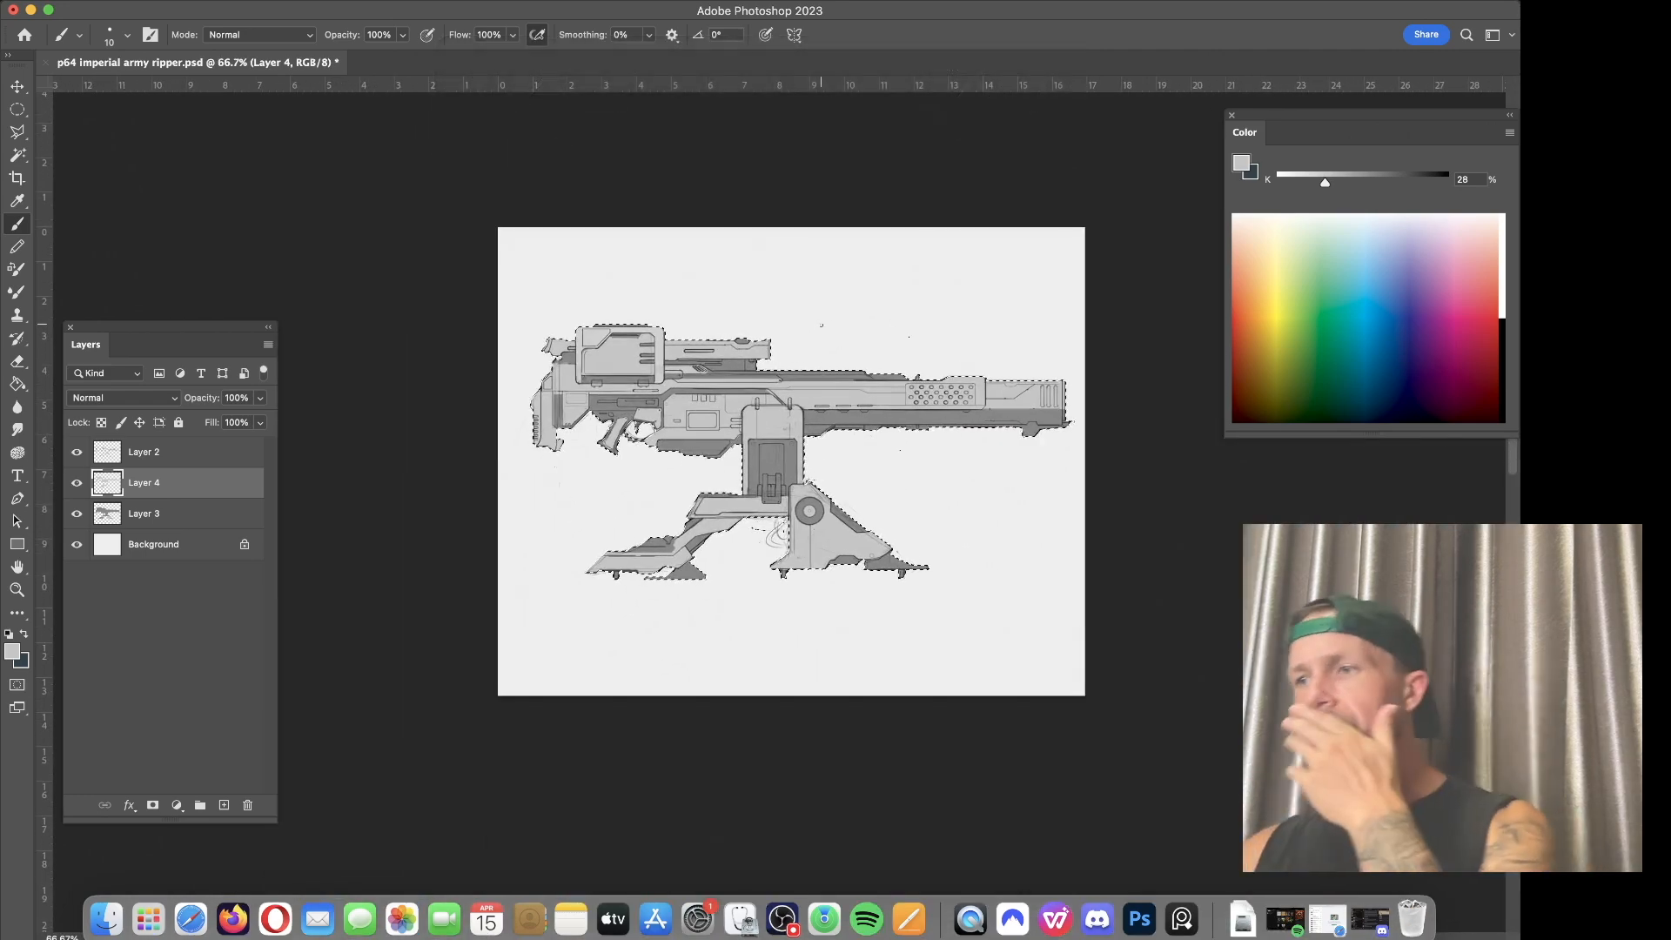
key("super+equal")
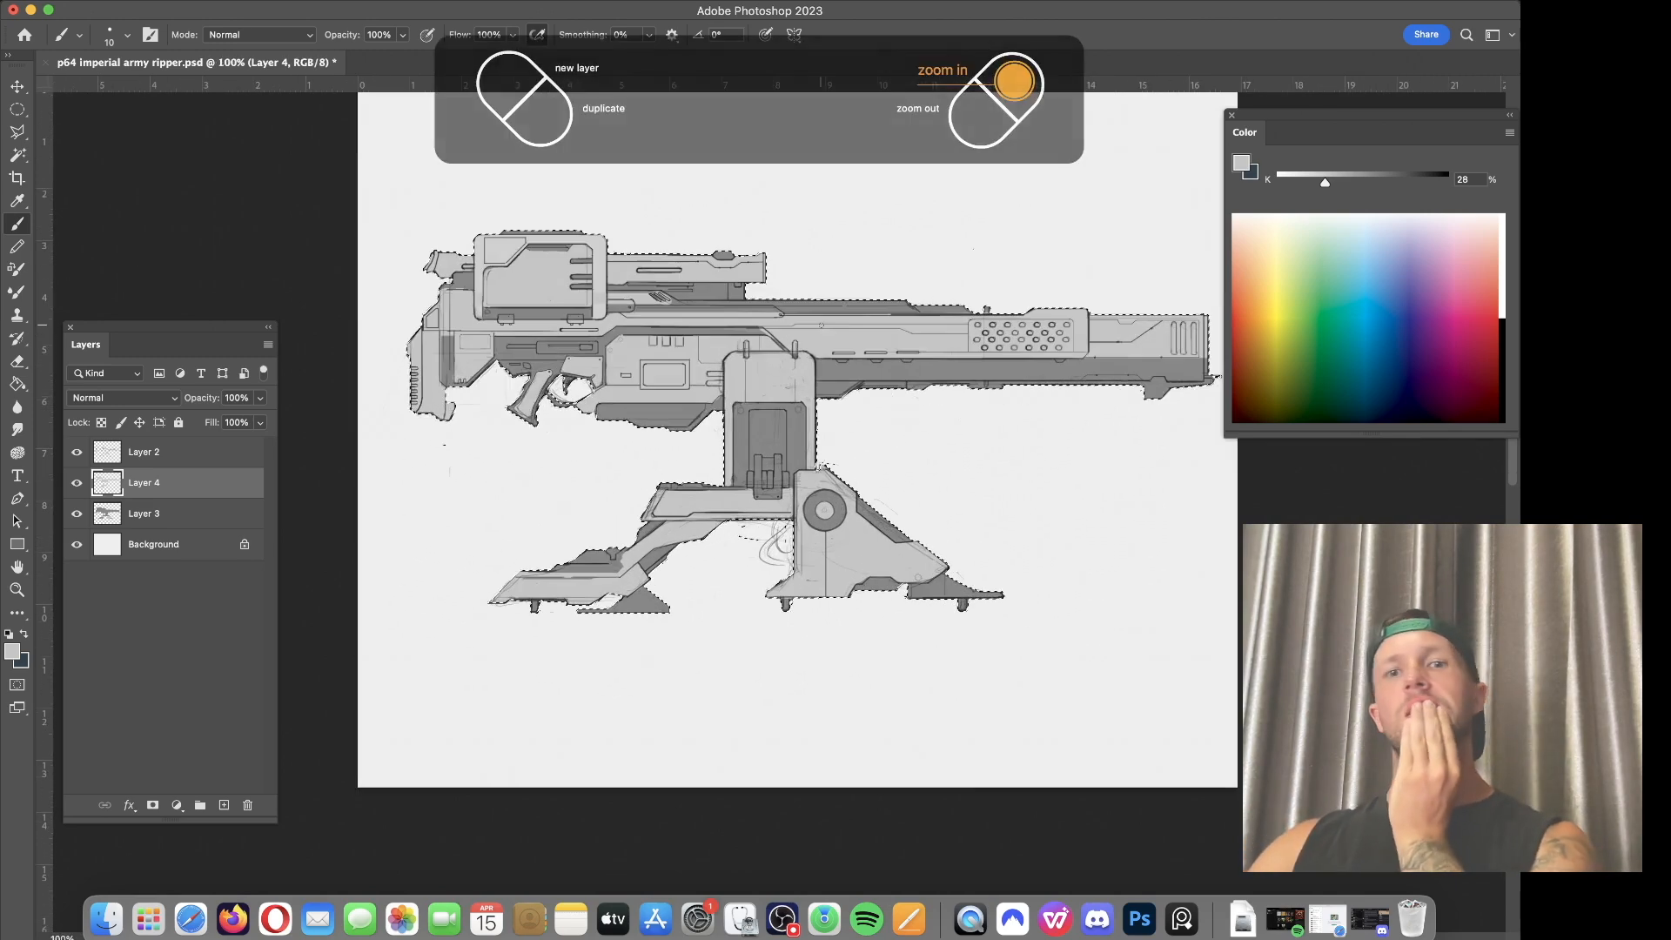
left_click(365, 2)
left_click(380, 30)
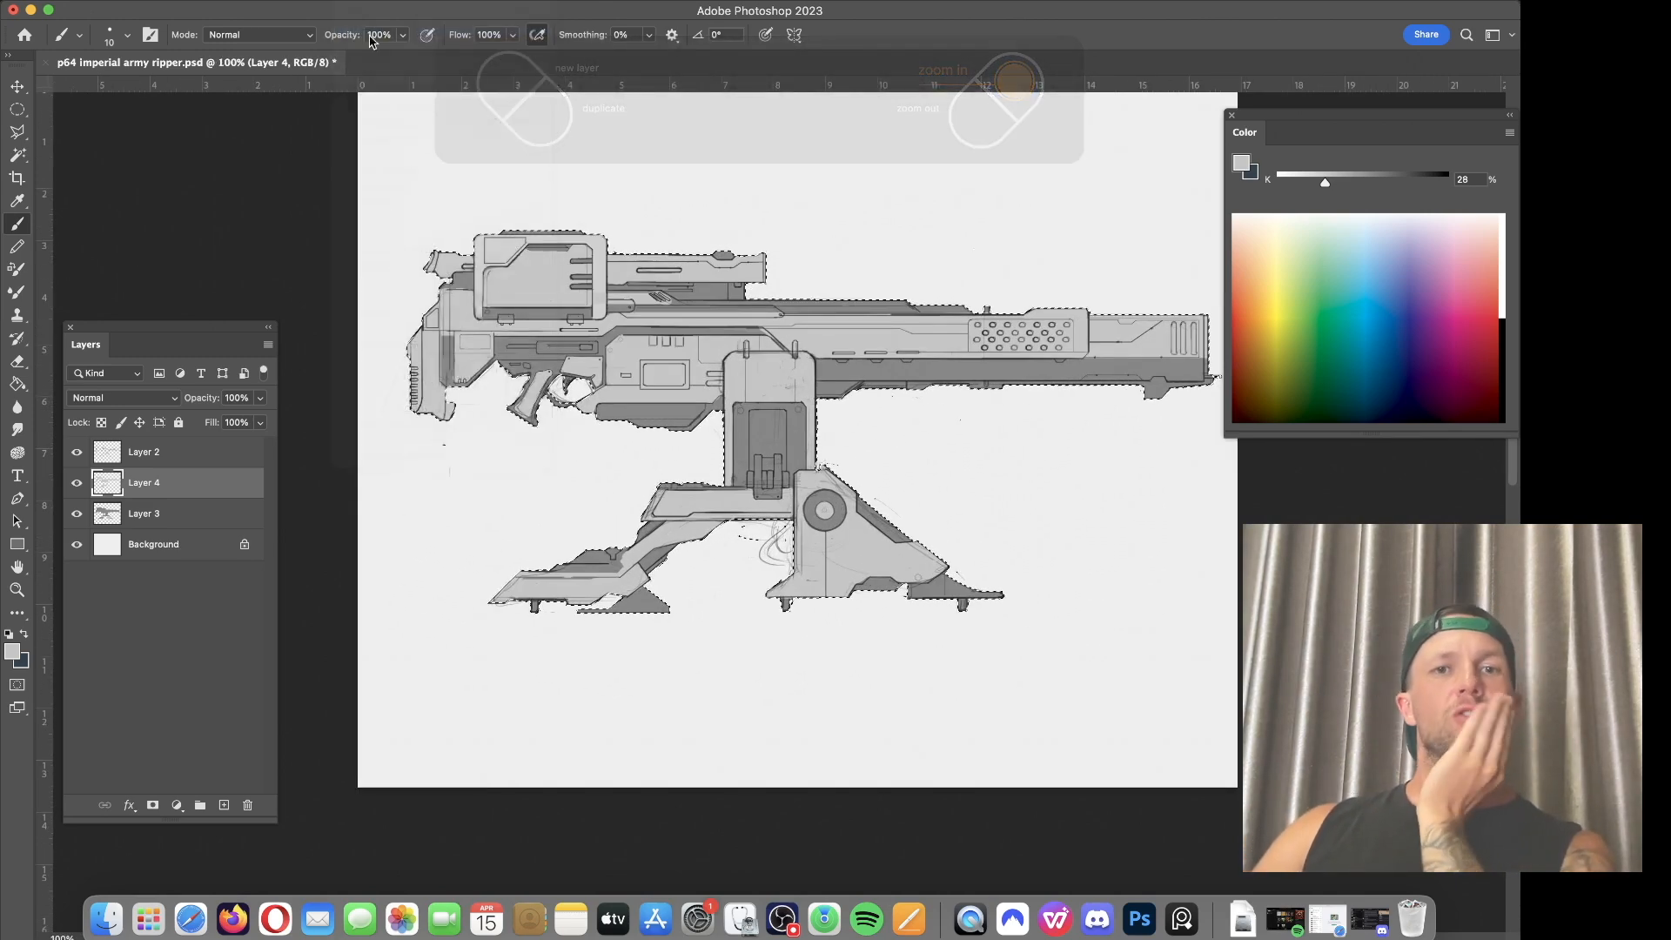
left_click(210, 2)
mouse_move(240, 49)
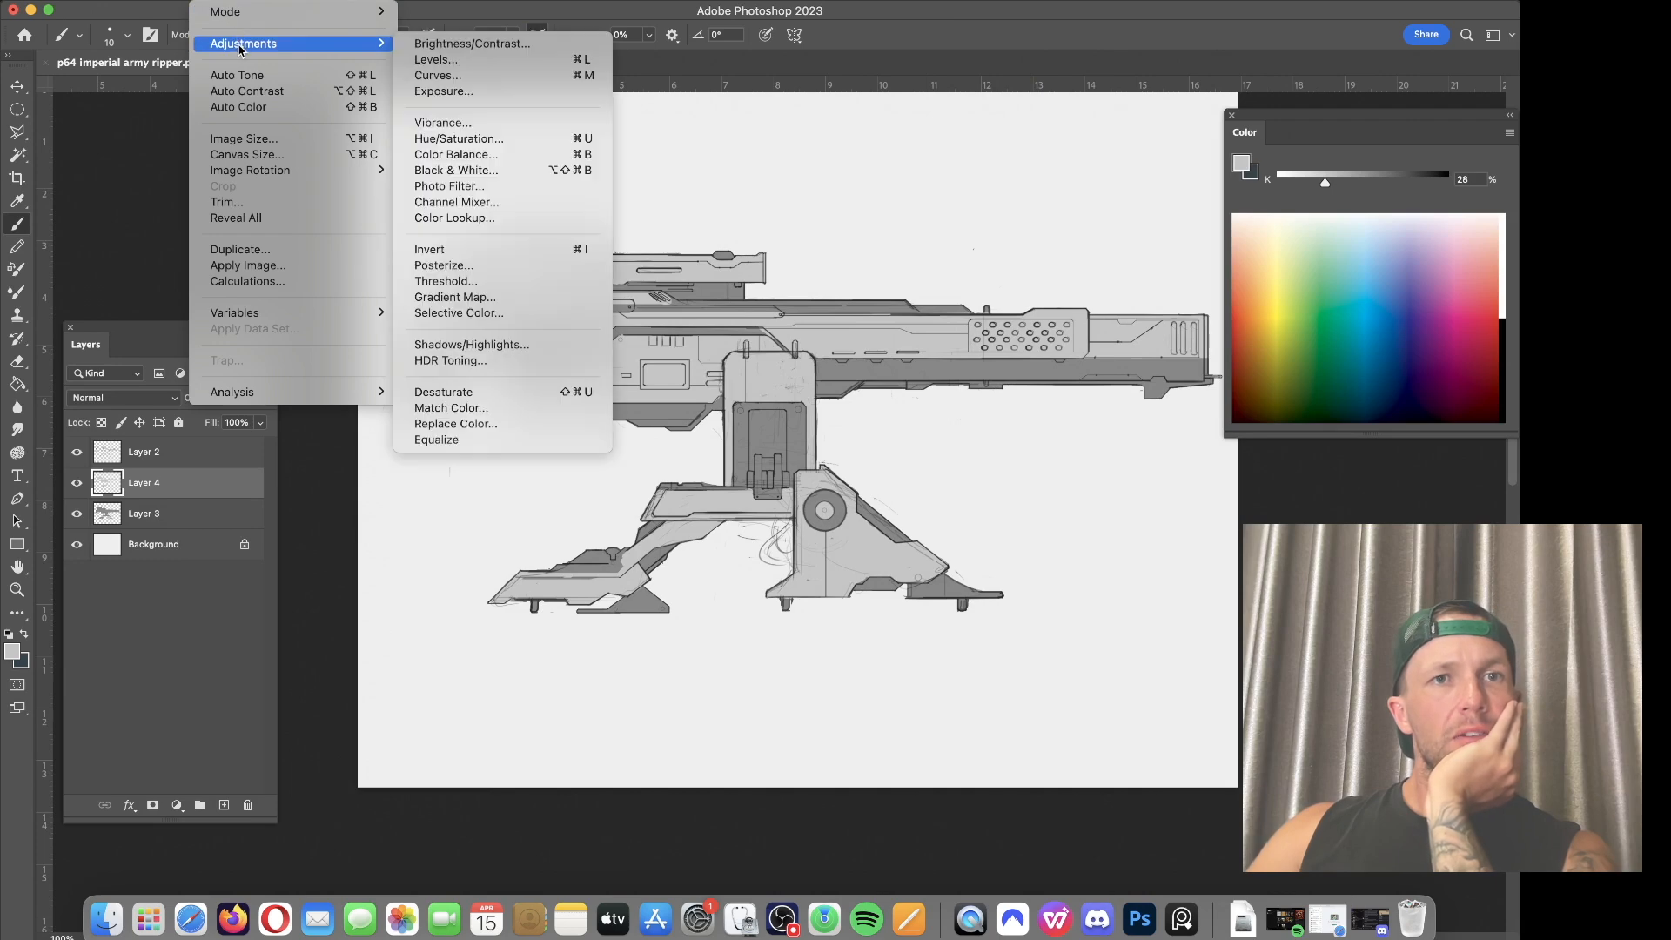
left_click(163, 487)
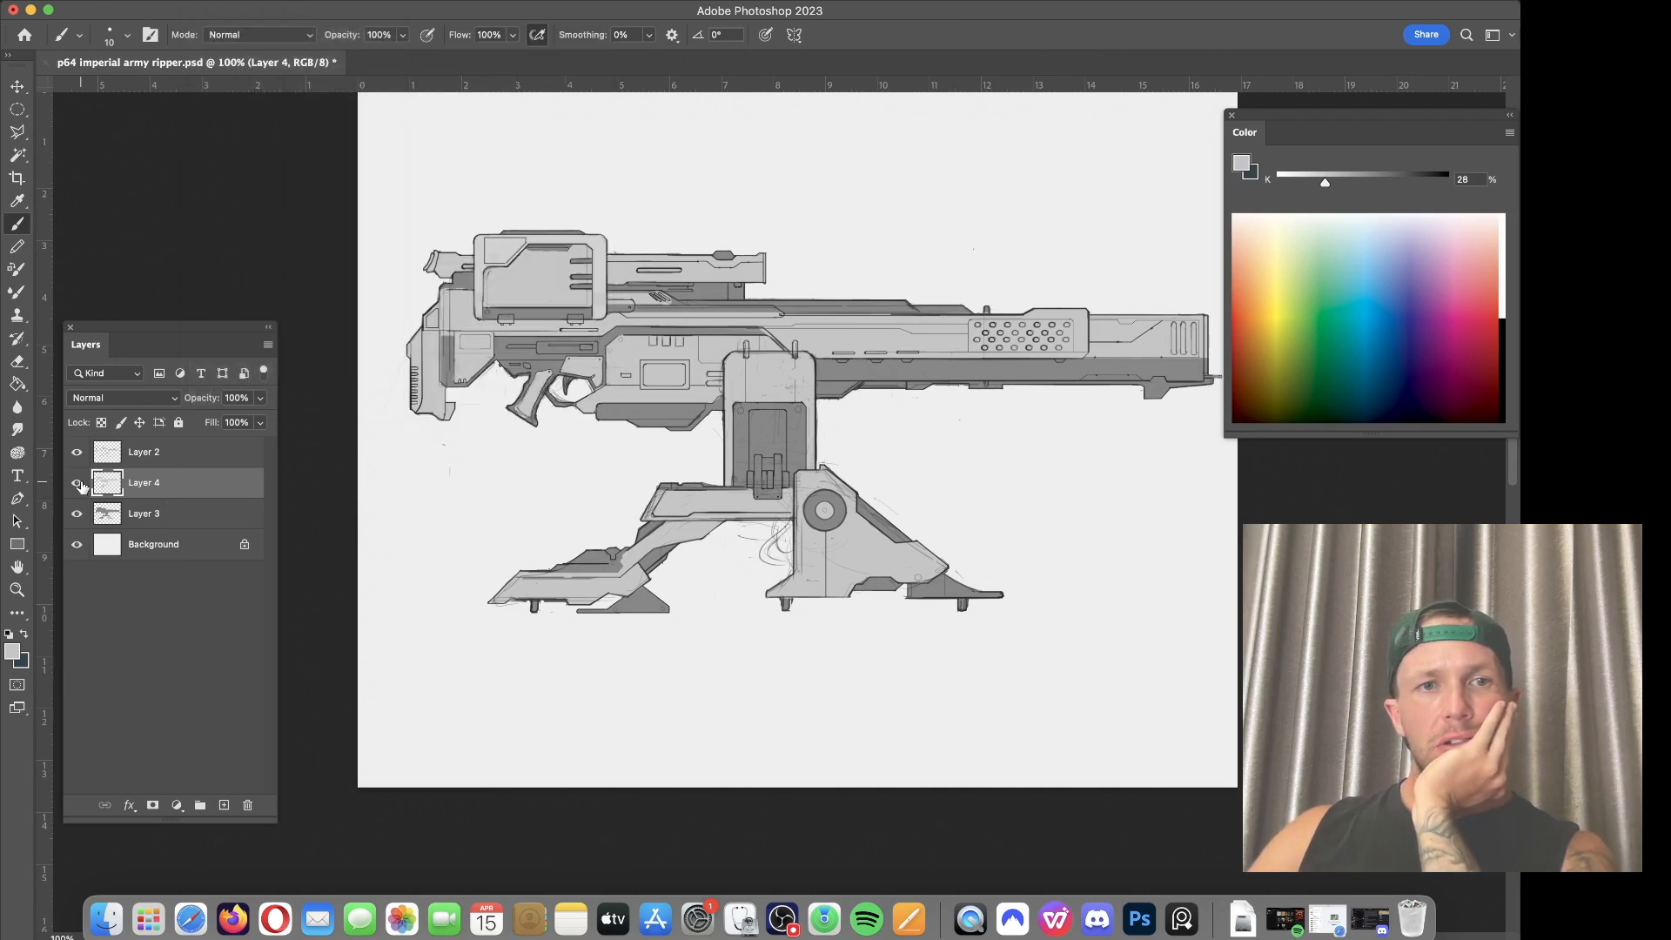
left_click(78, 484)
left_click(78, 483)
Step: Darken the light grey values on Layer 4 with a Brightness/Contrast adjustment and return to the Brush tool
left_click(291, 3)
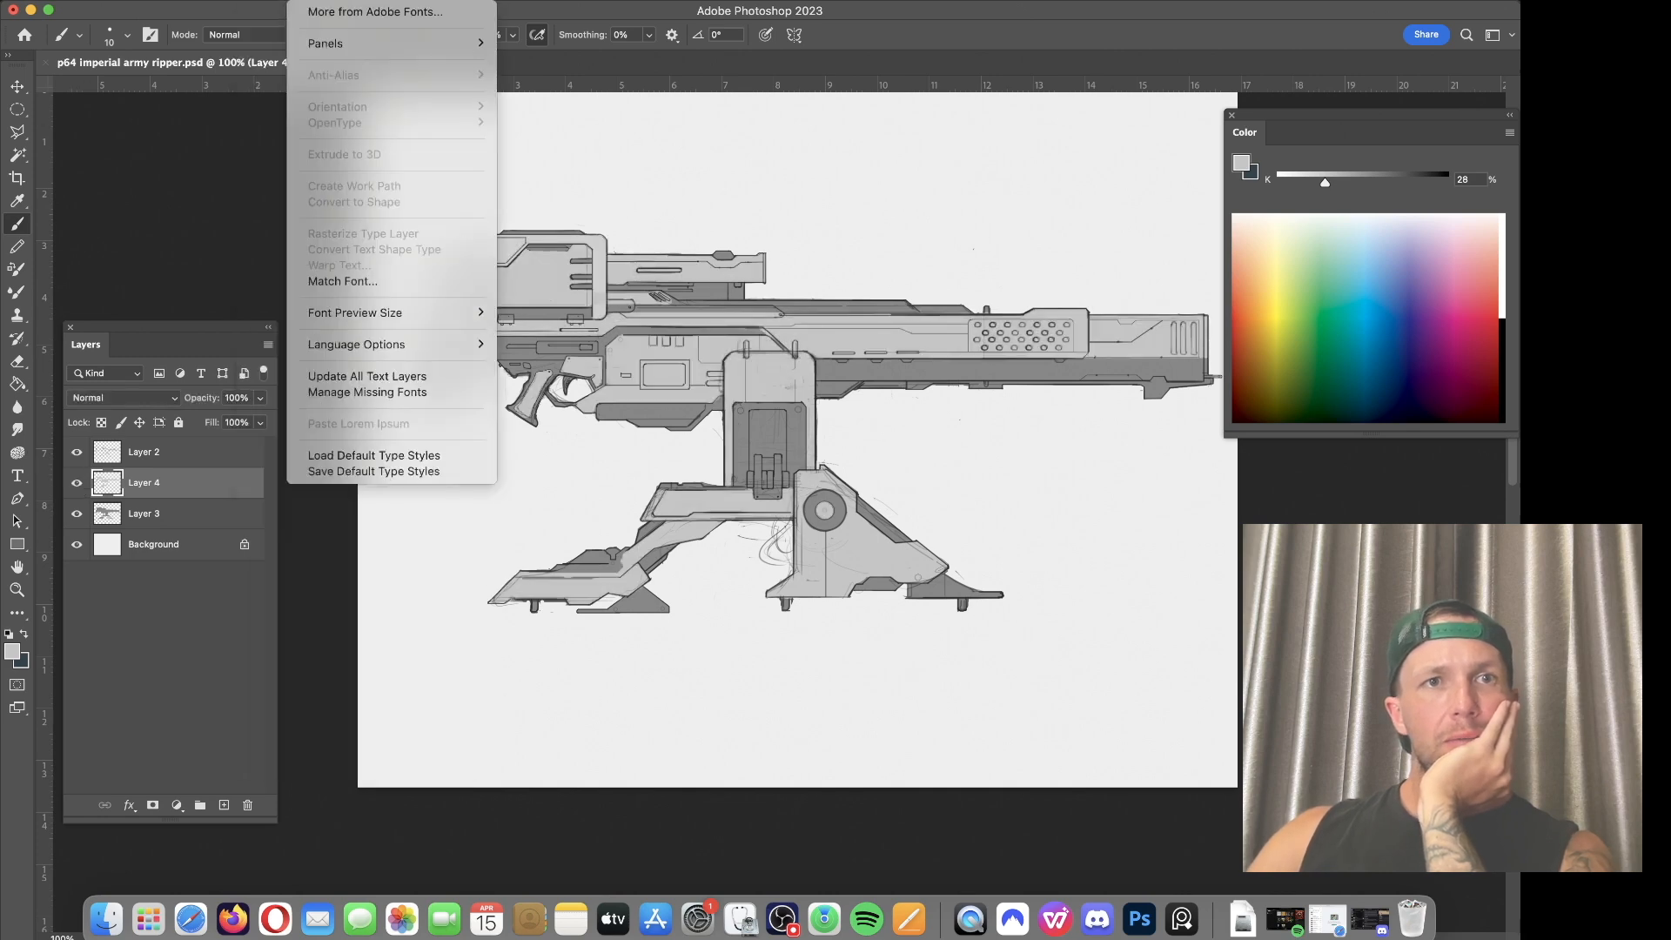
mouse_move(215, 4)
mouse_move(346, 42)
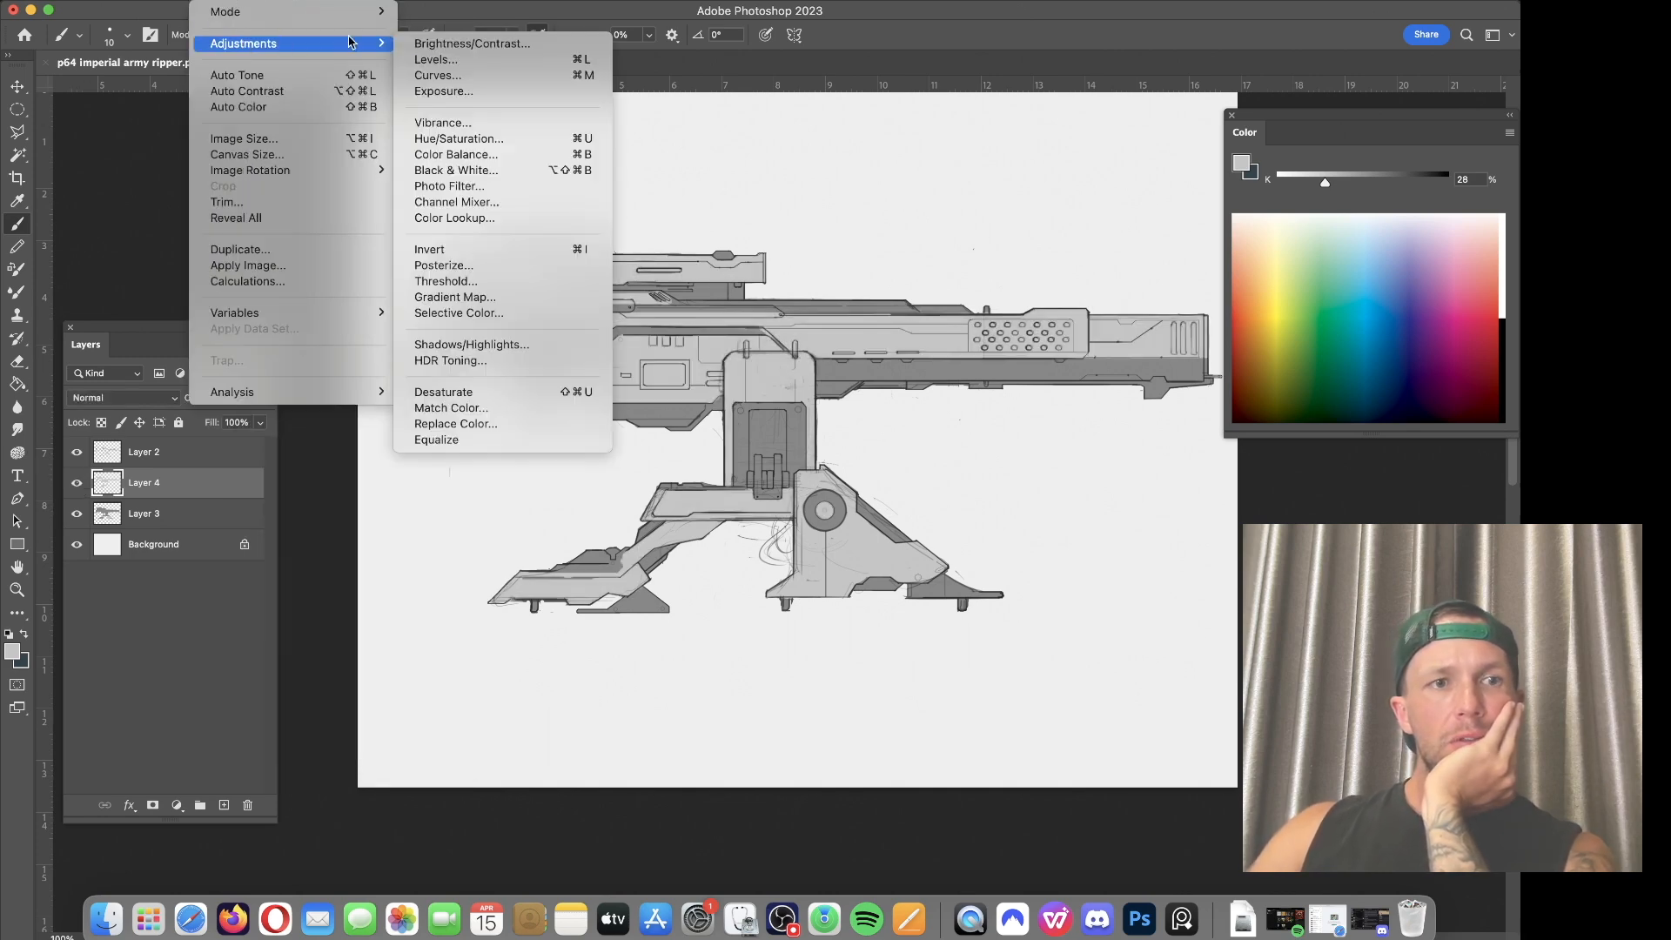
left_click(543, 44)
left_click_drag(1073, 570, 1063, 567)
left_click(1201, 560)
key("b")
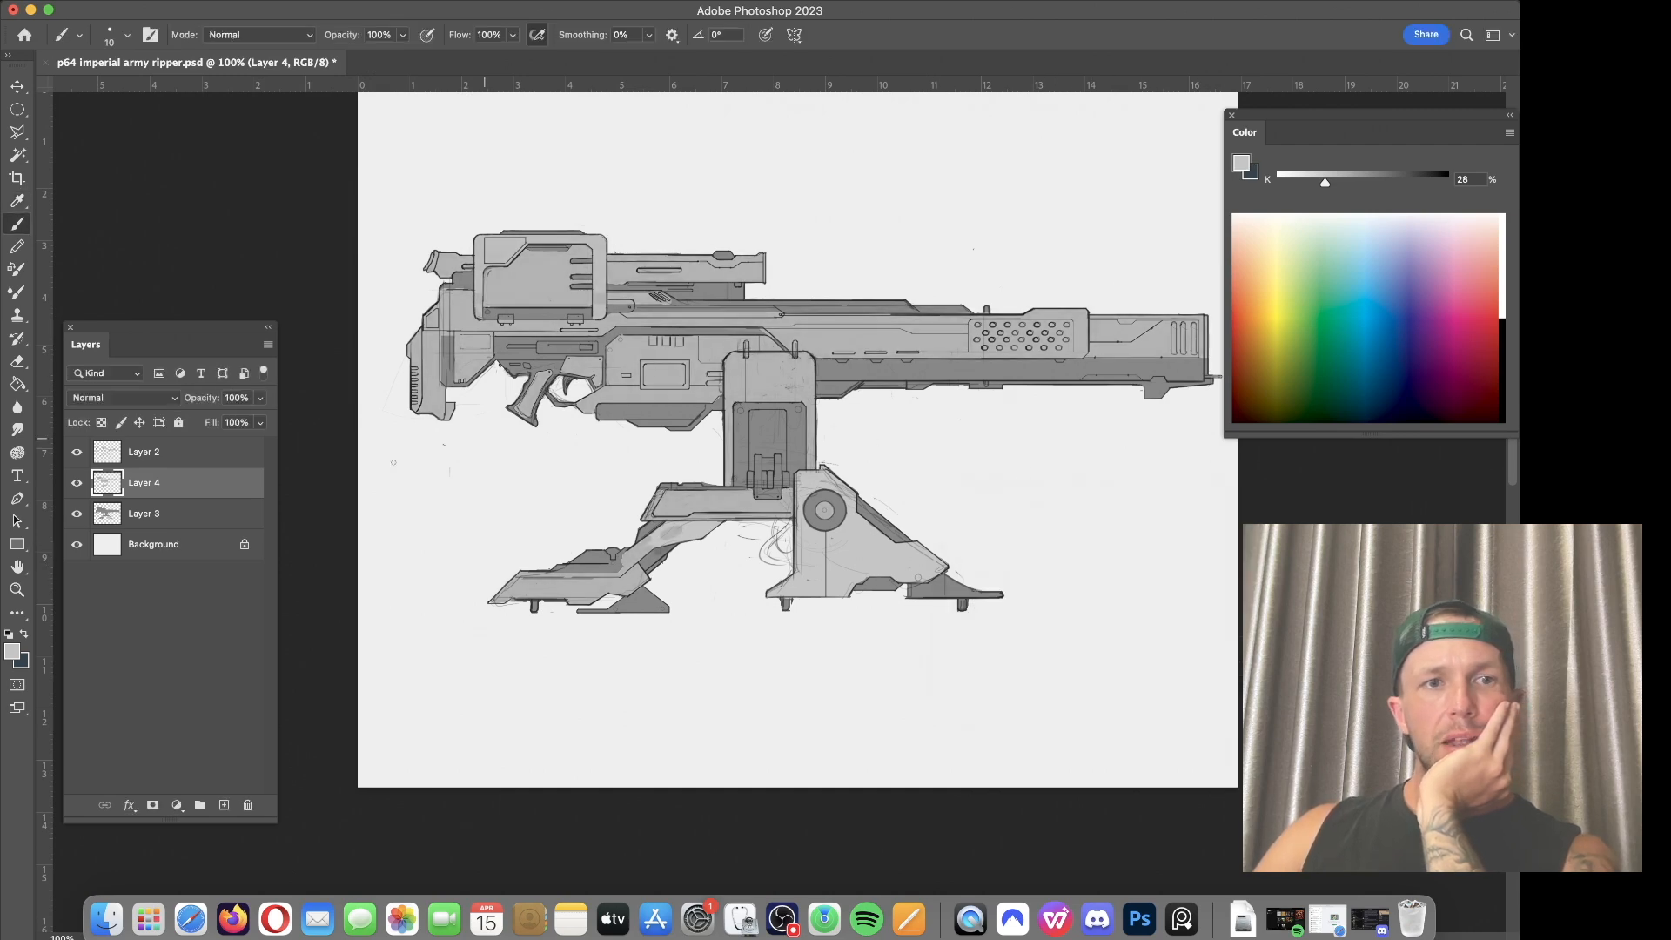
Step: Add a new layer directly above Layer 3 and set the brush colour to 79% grey
left_click(197, 515)
key("super+shift+alt+n")
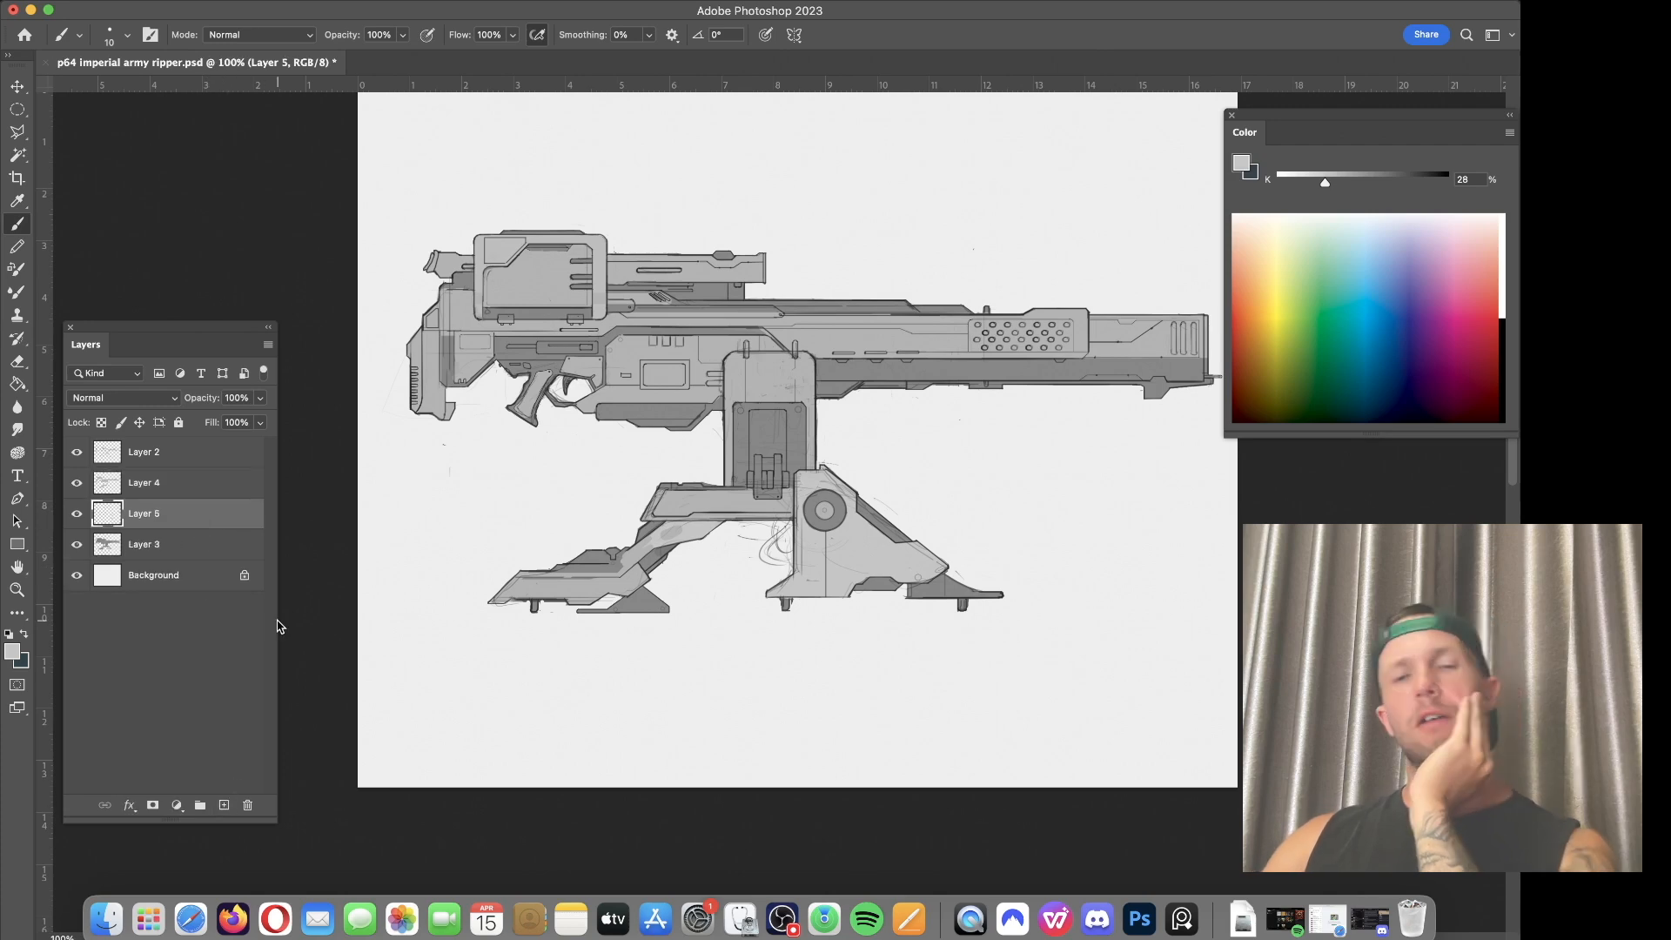
key("super+equal")
key("super+equal")
left_click(834, 296, "alt")
left_click(1410, 181)
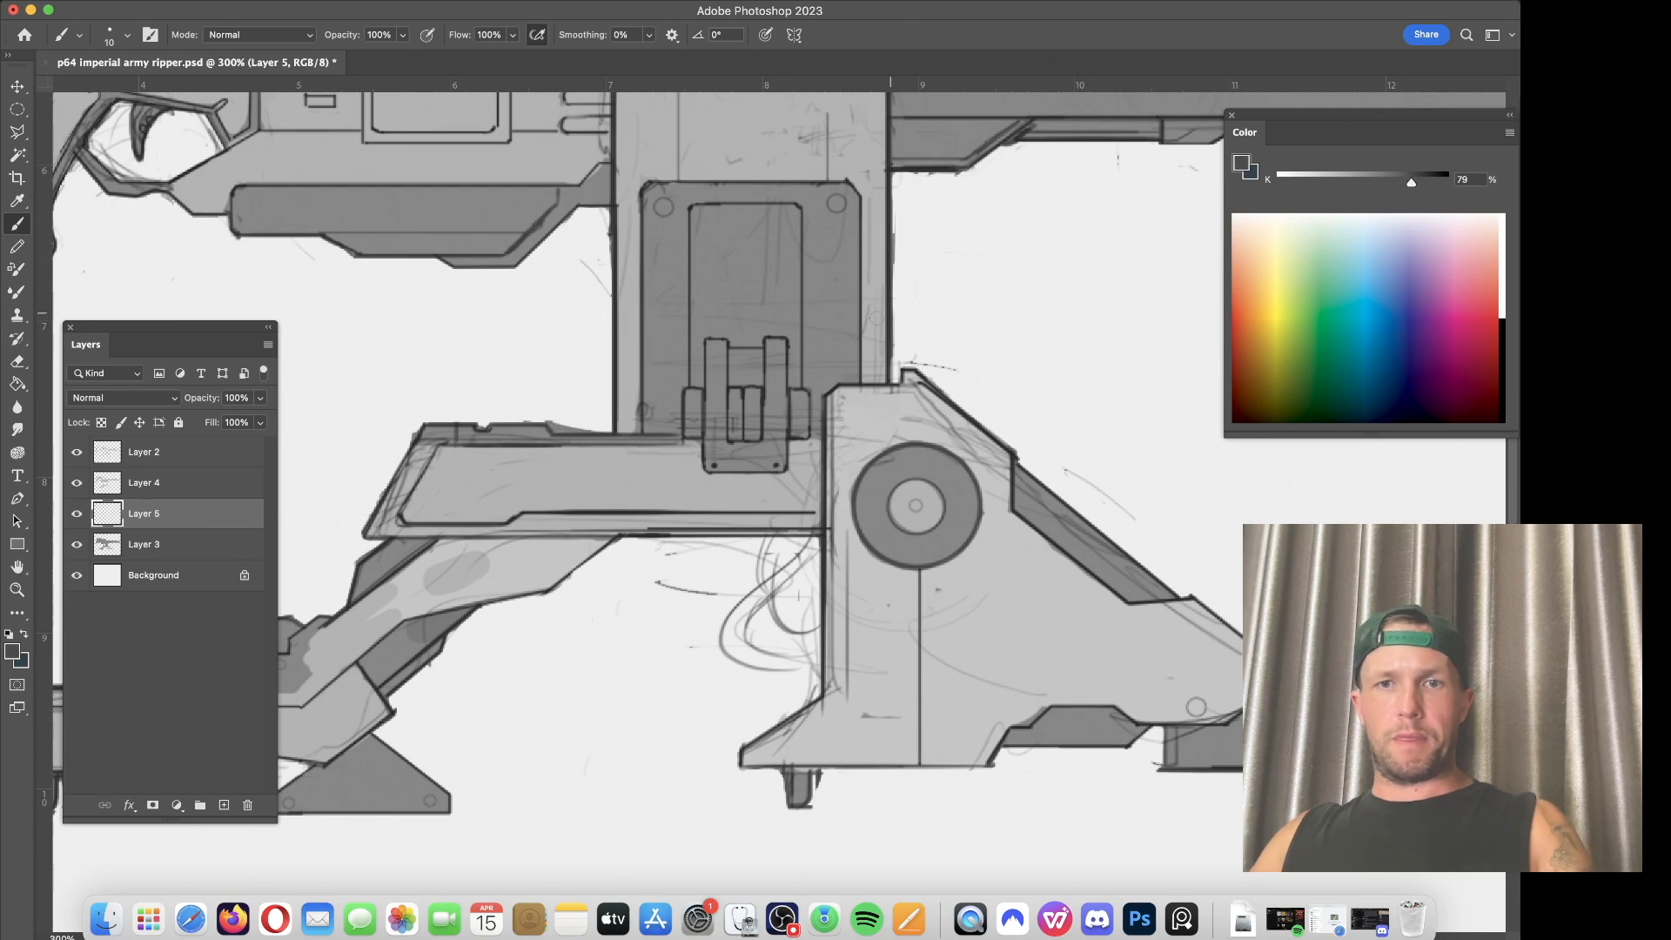
Step: Load the gun silhouette as a selection from Layer 3's pixels, keeping the new layer active
key("bracketright")
scroll(642, 528, "down", 5)
scroll(643, 528, "left", 10)
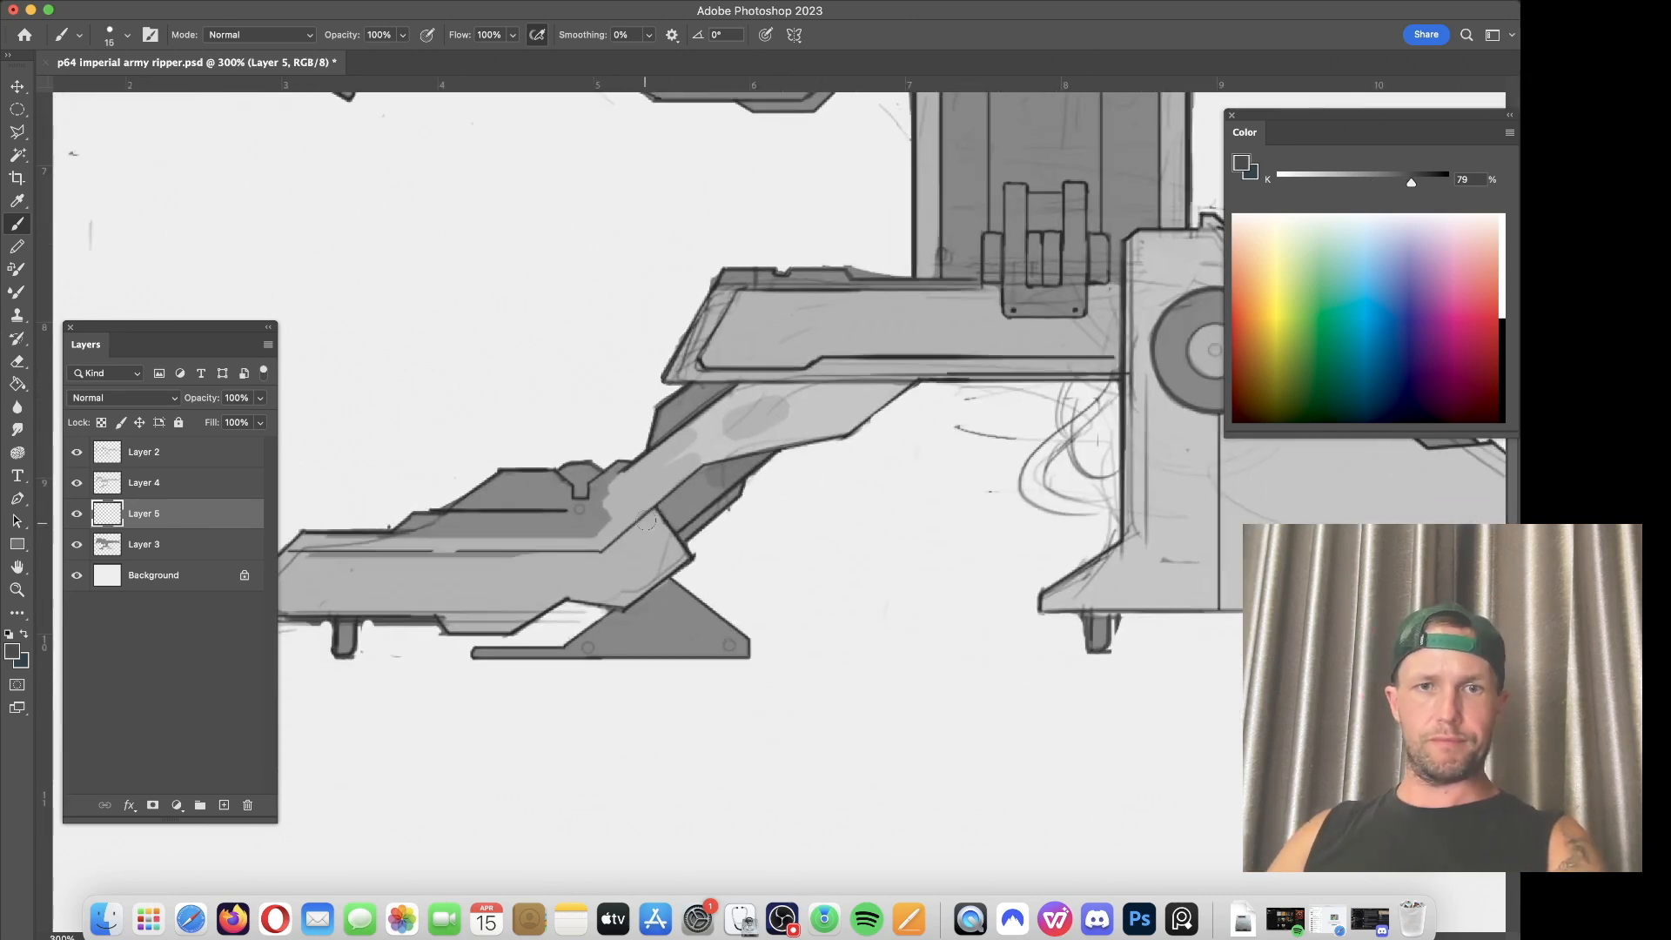
scroll(841, 323, "up", 10)
scroll(840, 324, "right", 8)
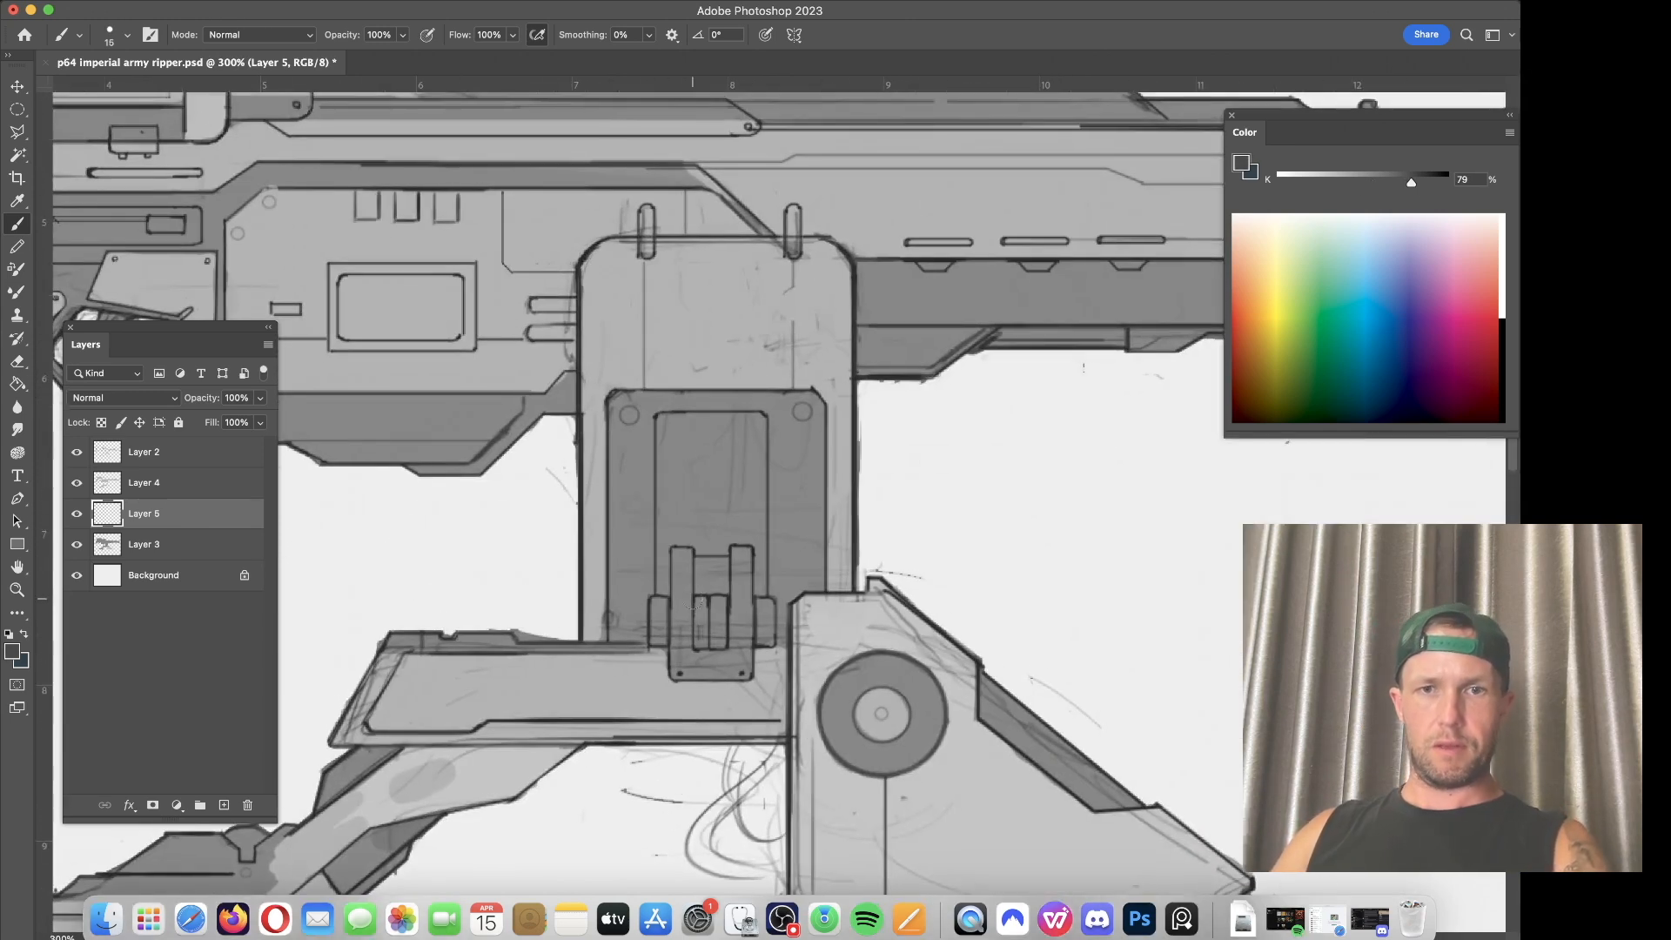
scroll(580, 310, "left", 15)
scroll(581, 310, "up", 4)
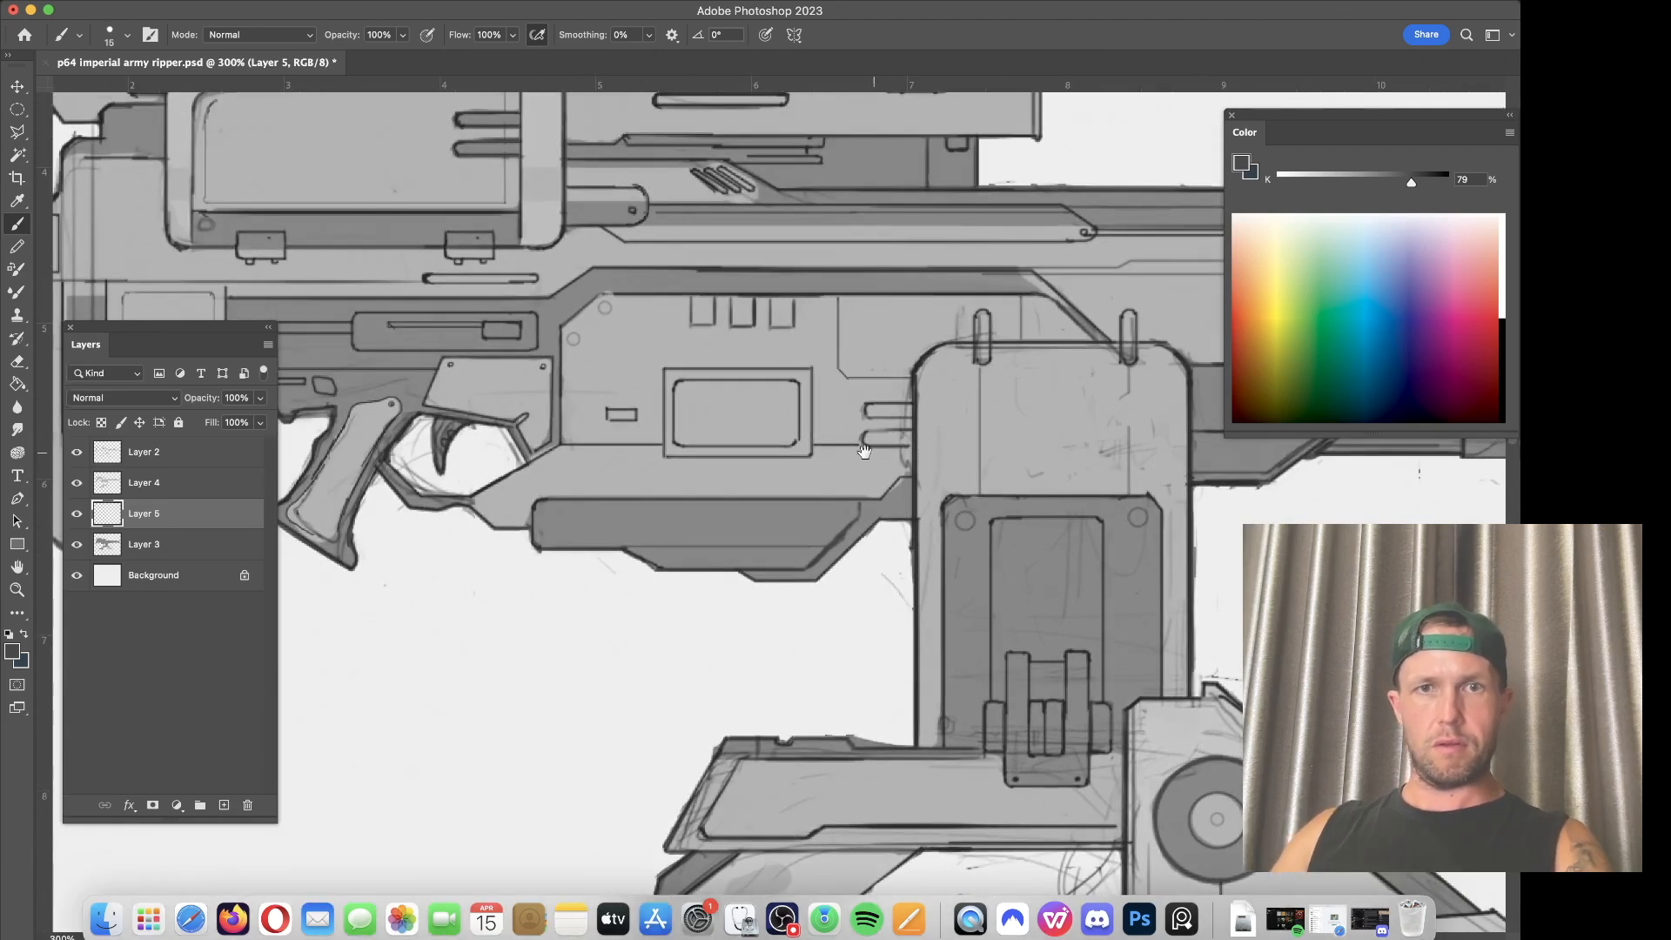
right_click(107, 553)
left_click(196, 524)
Step: Paint dark grey inside the rear hinge block beneath the upper housing on Layer 5
mouse_move(710, 470)
left_mouse_down()
mouse_move(692, 474)
mouse_move(702, 461)
left_mouse_up()
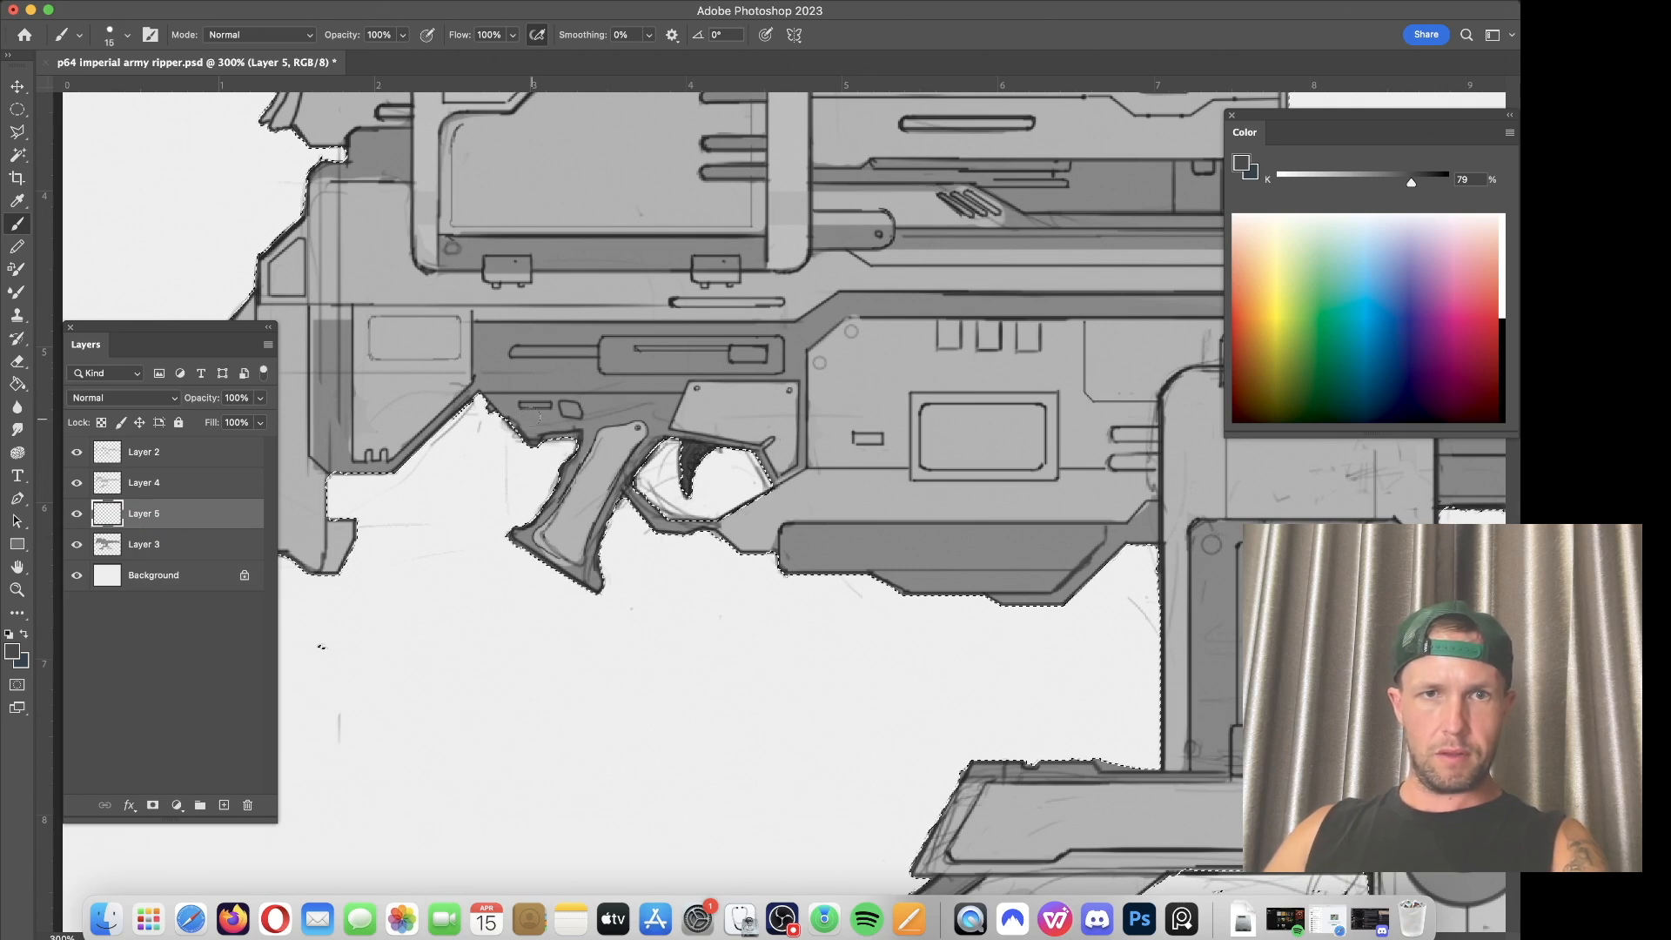
key("]")
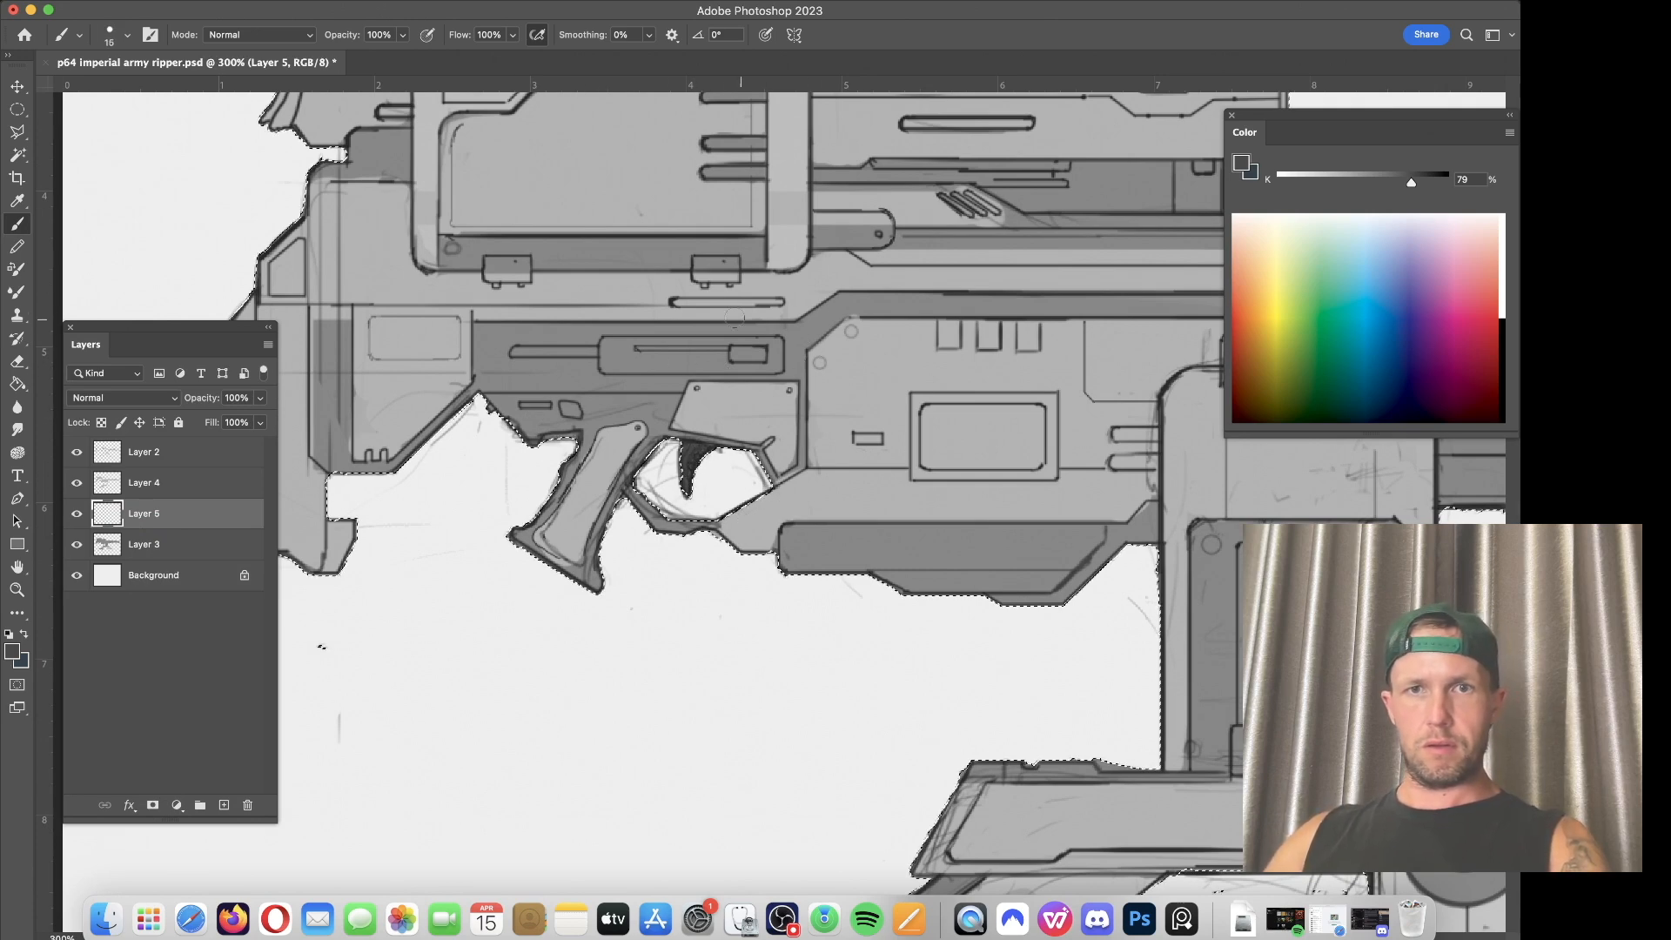
left_click_drag(495, 268, 517, 264)
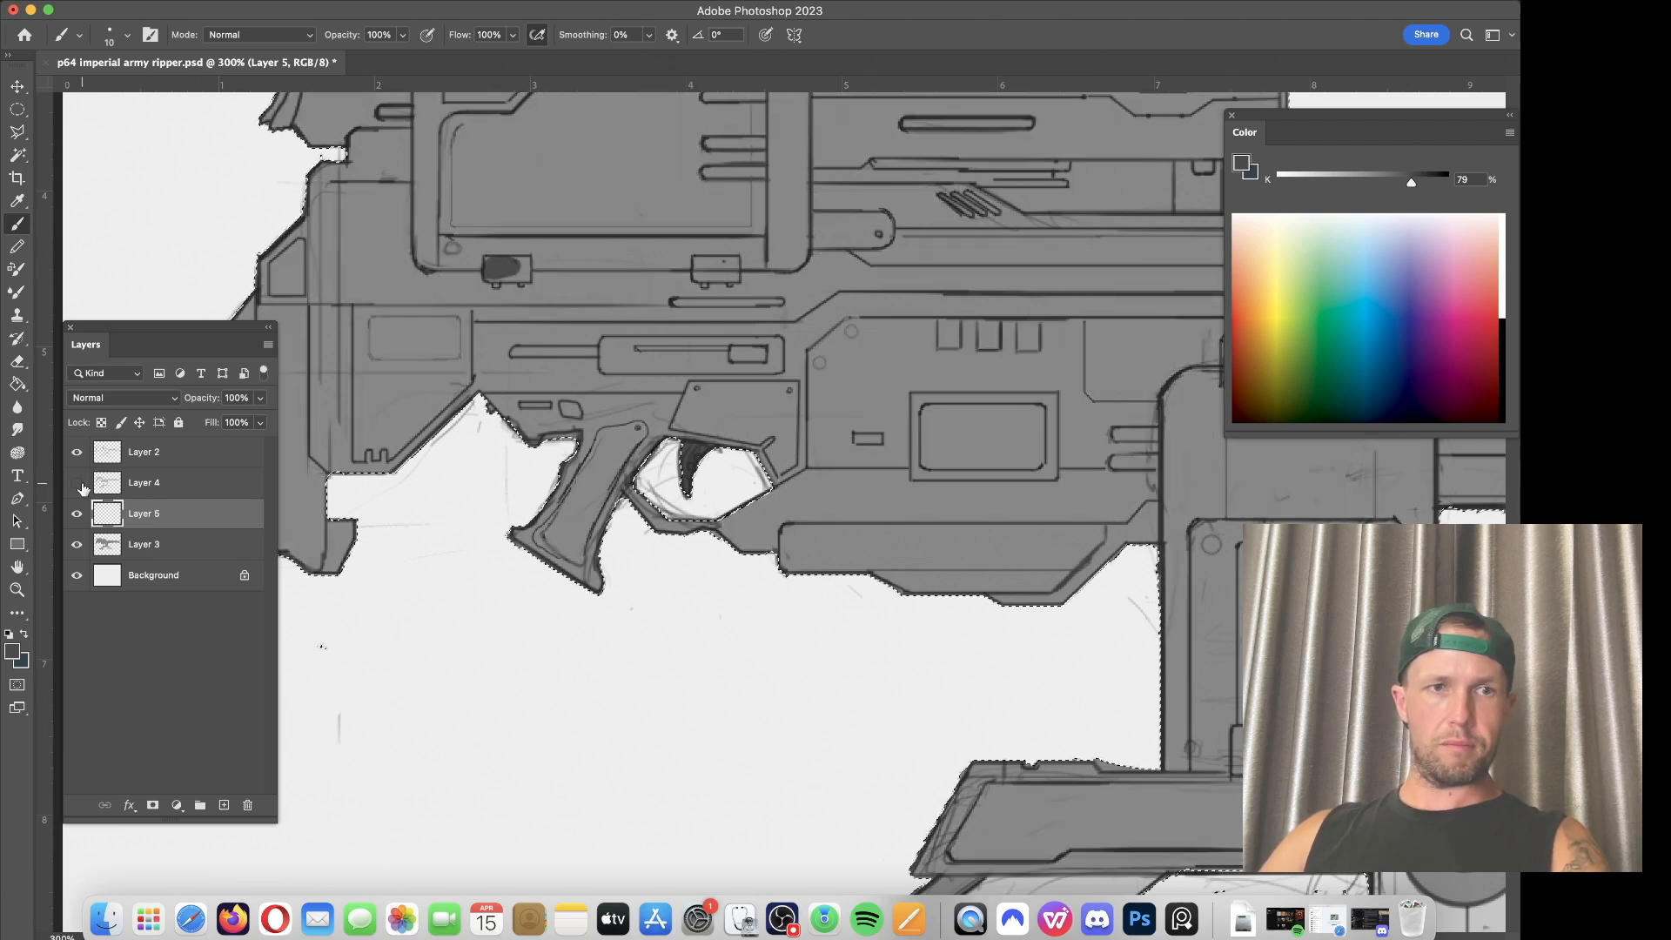
Step: Make Layer 4 active and erase its light grey inside the long slot on the scope's side
left_click(103, 488)
key("e")
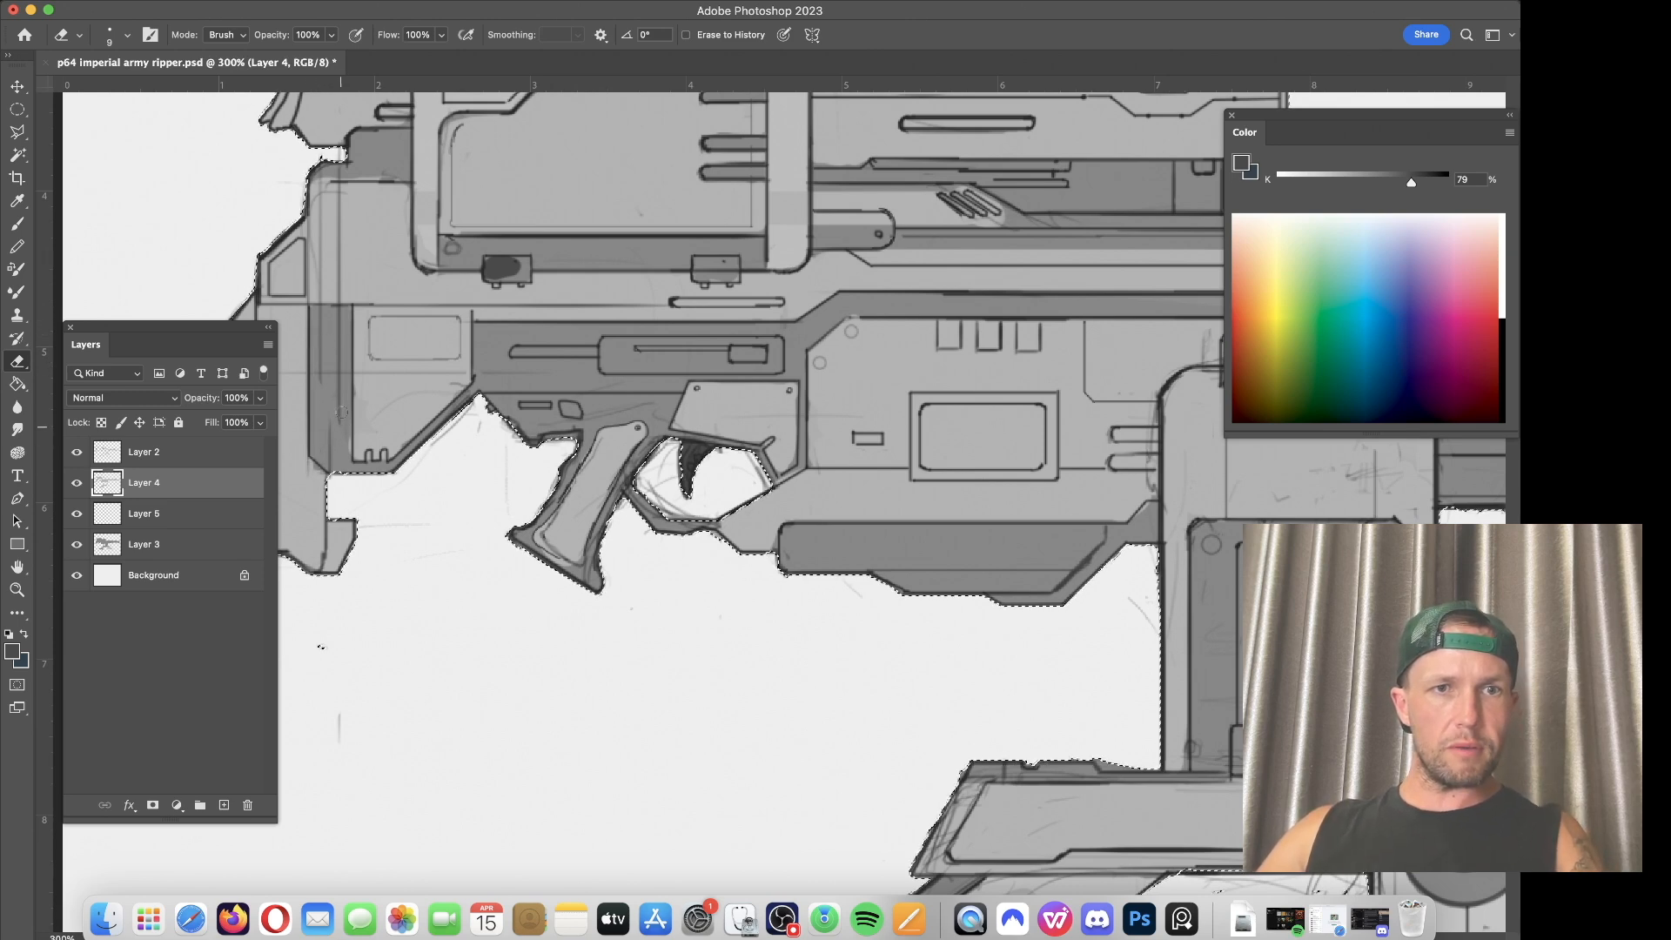
scroll(400, 409, "up", 5)
scroll(400, 409, "left", 2)
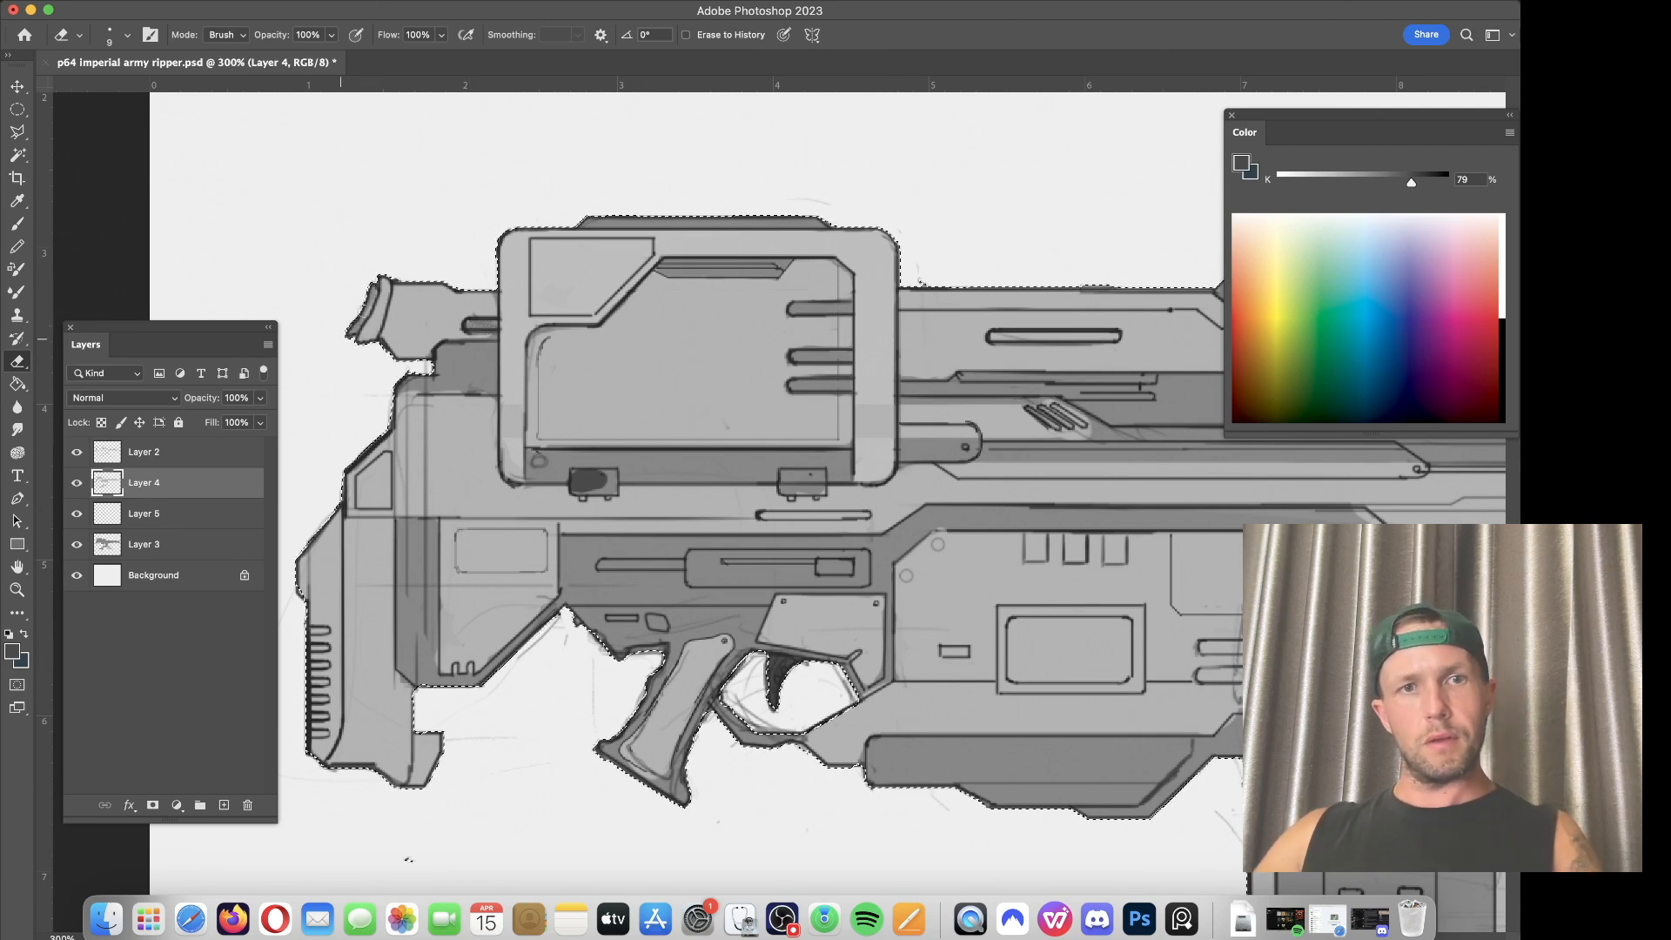
scroll(684, 415, "right", 10)
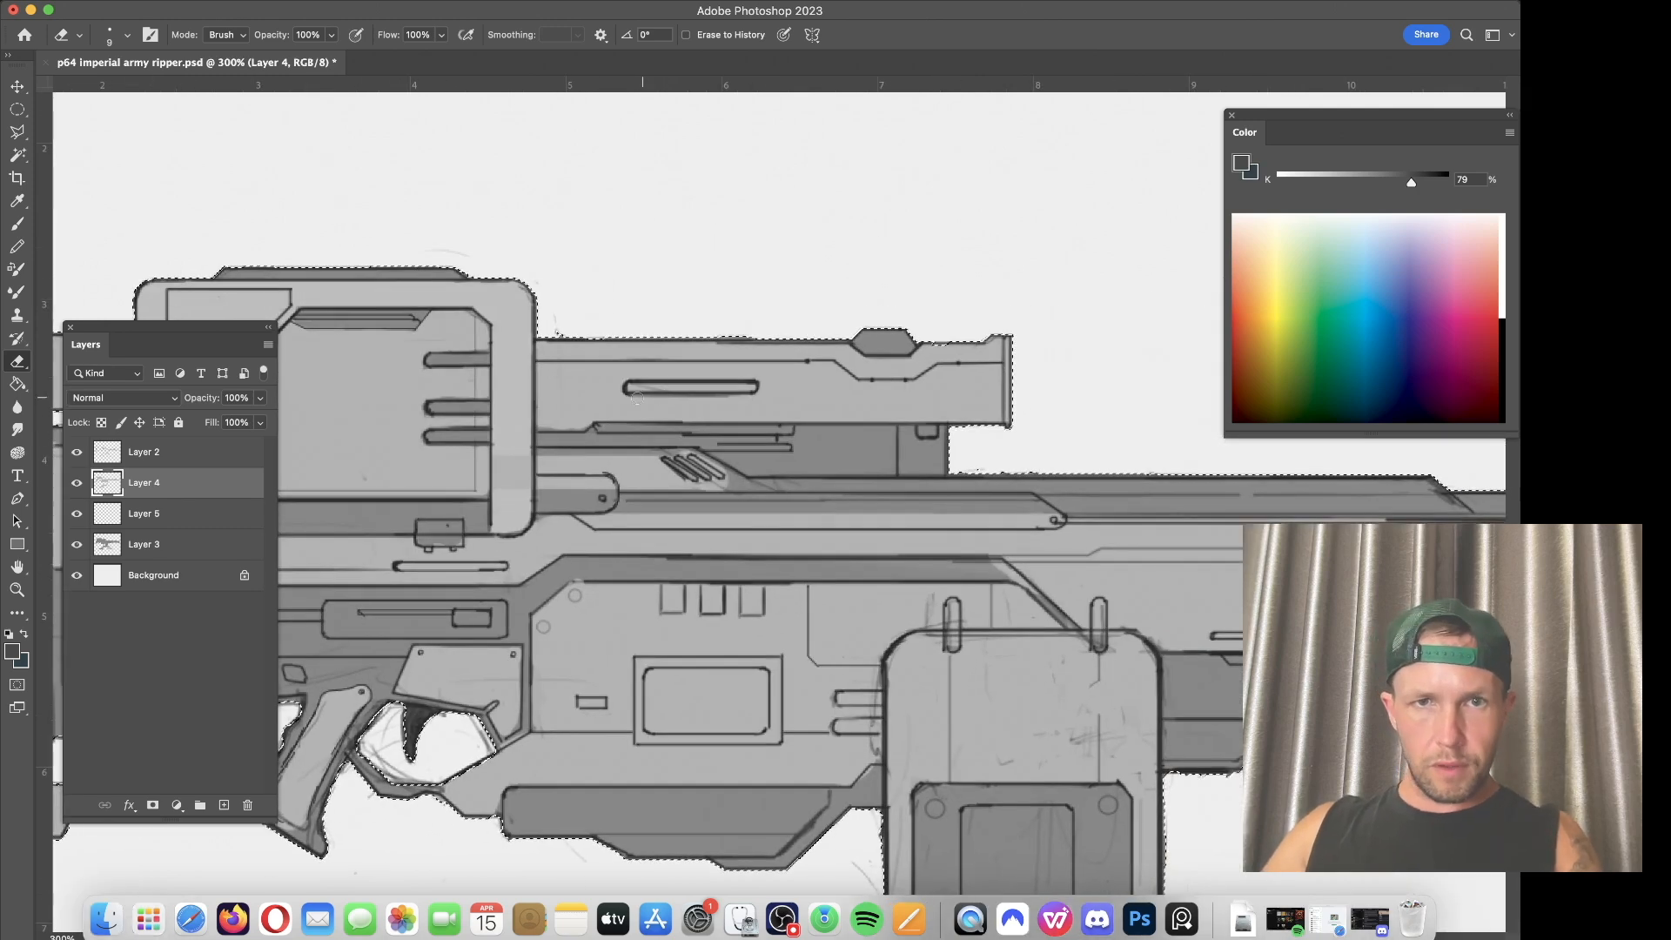
left_click_drag(750, 385, 625, 387)
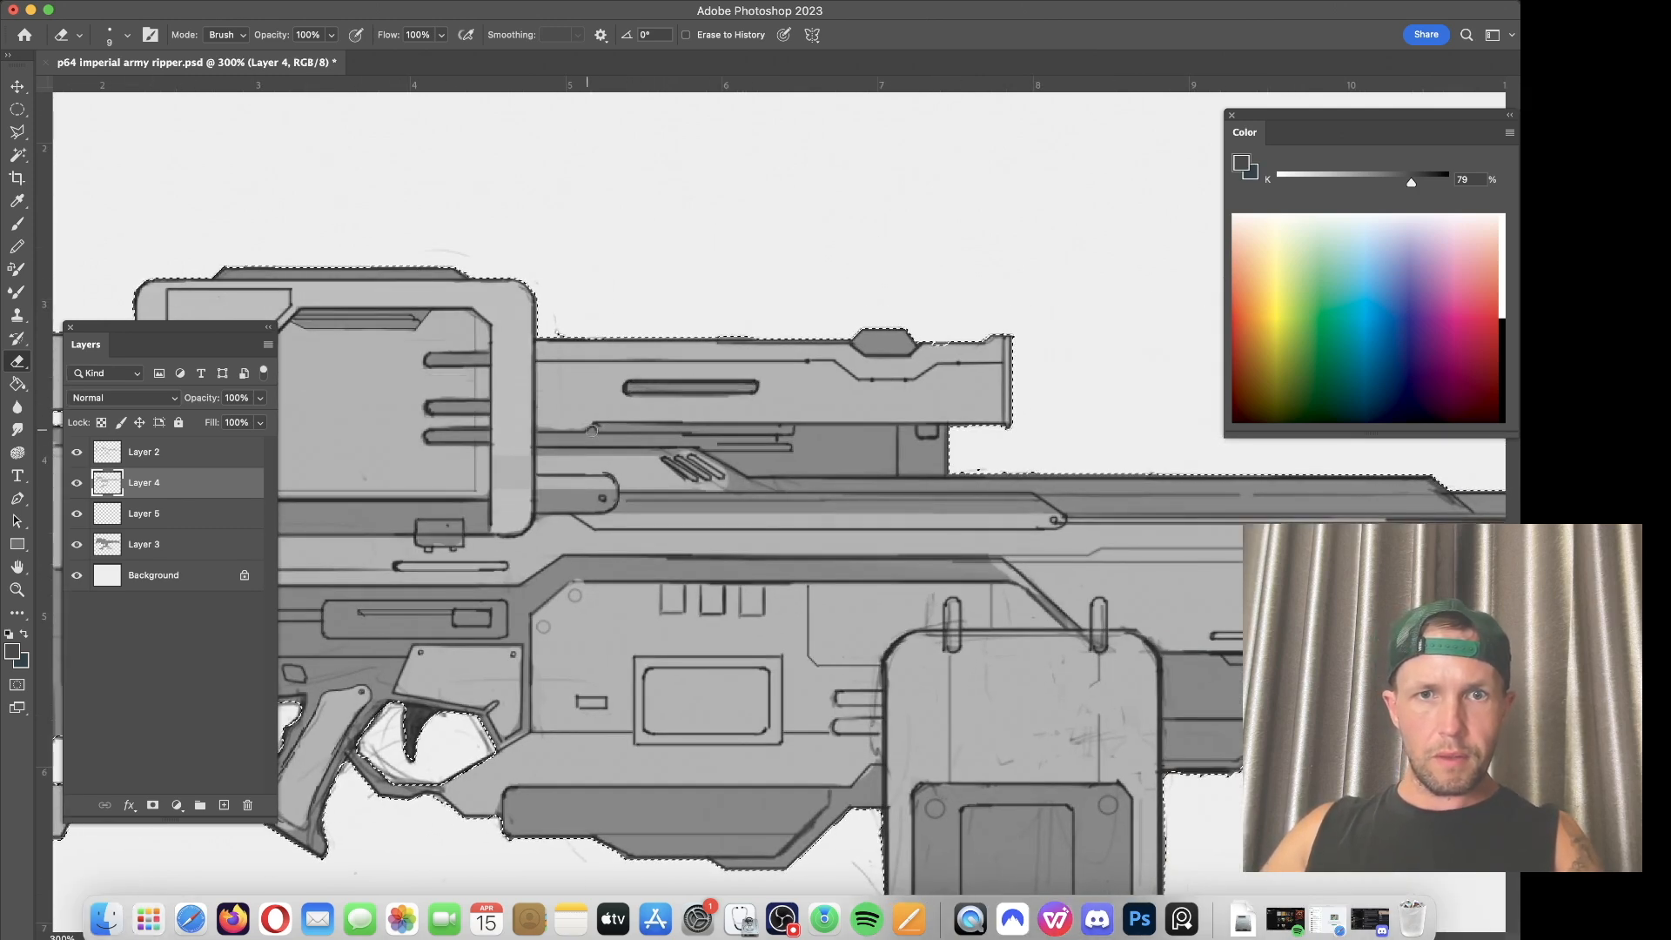
Step: Sample the light grey and paint over the stray erased streak below the scope slot and the rounded arm beside the housing
left_click(732, 485, "shift")
mouse_move(733, 485)
left_mouse_down()
mouse_move(621, 486)
mouse_move(670, 465)
mouse_move(541, 465)
mouse_move(621, 472)
left_mouse_up()
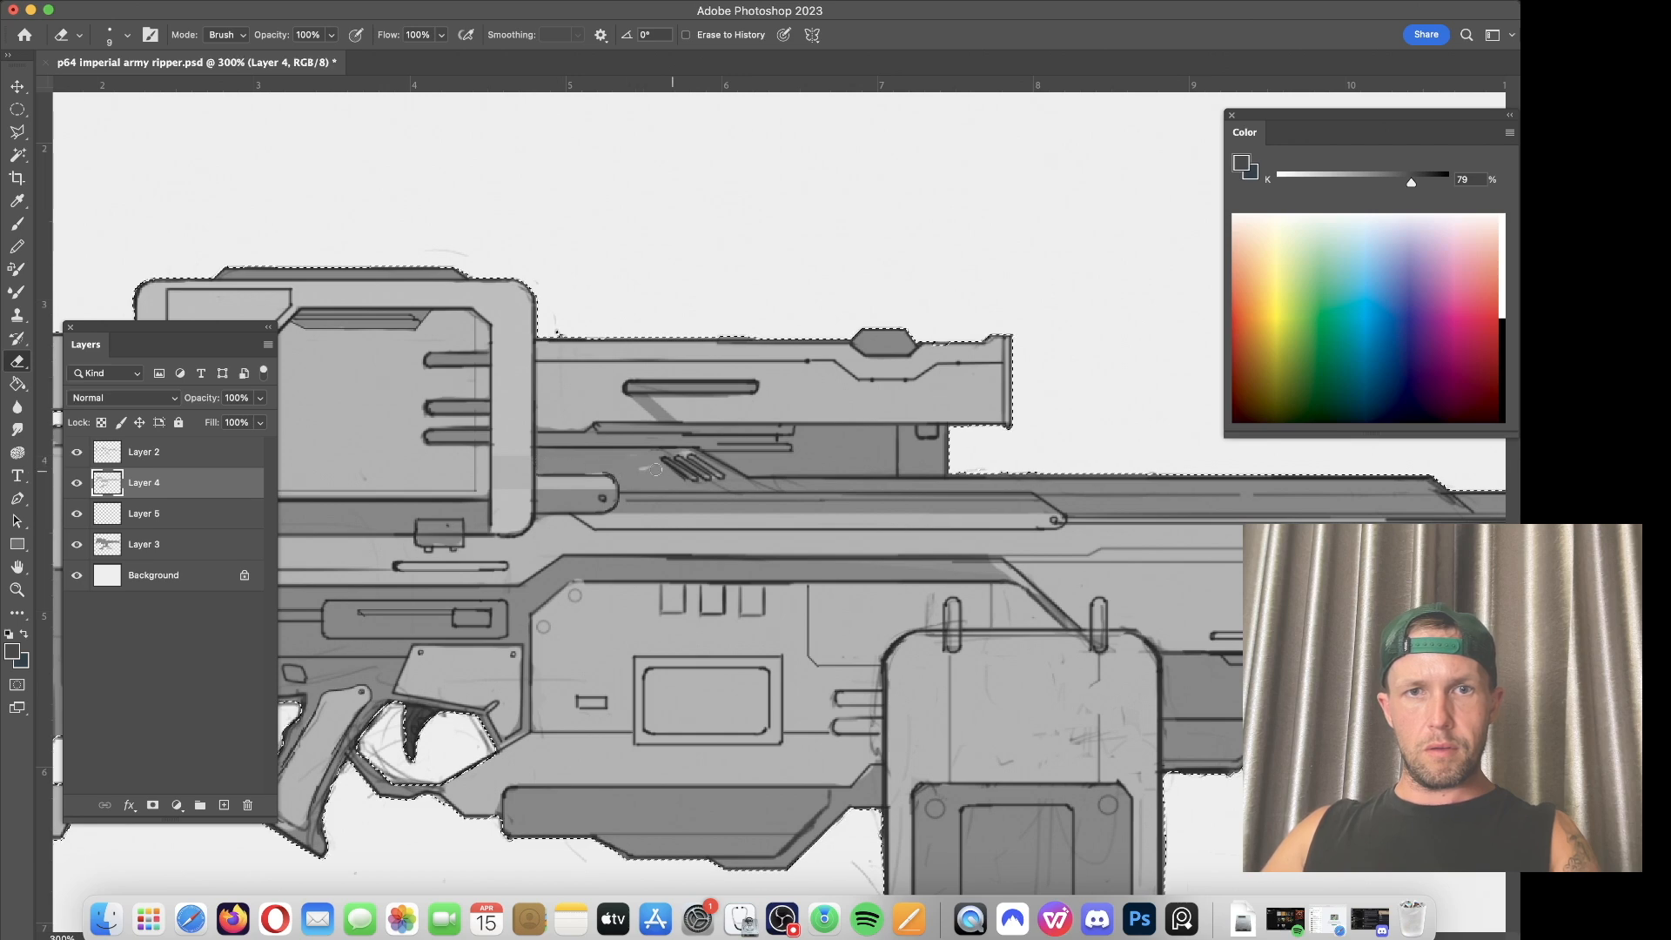
key("b")
left_click(663, 405, "alt")
left_click_drag(663, 408, 634, 407)
mouse_move(565, 492)
left_mouse_down()
mouse_move(540, 503)
mouse_move(587, 500)
left_mouse_up()
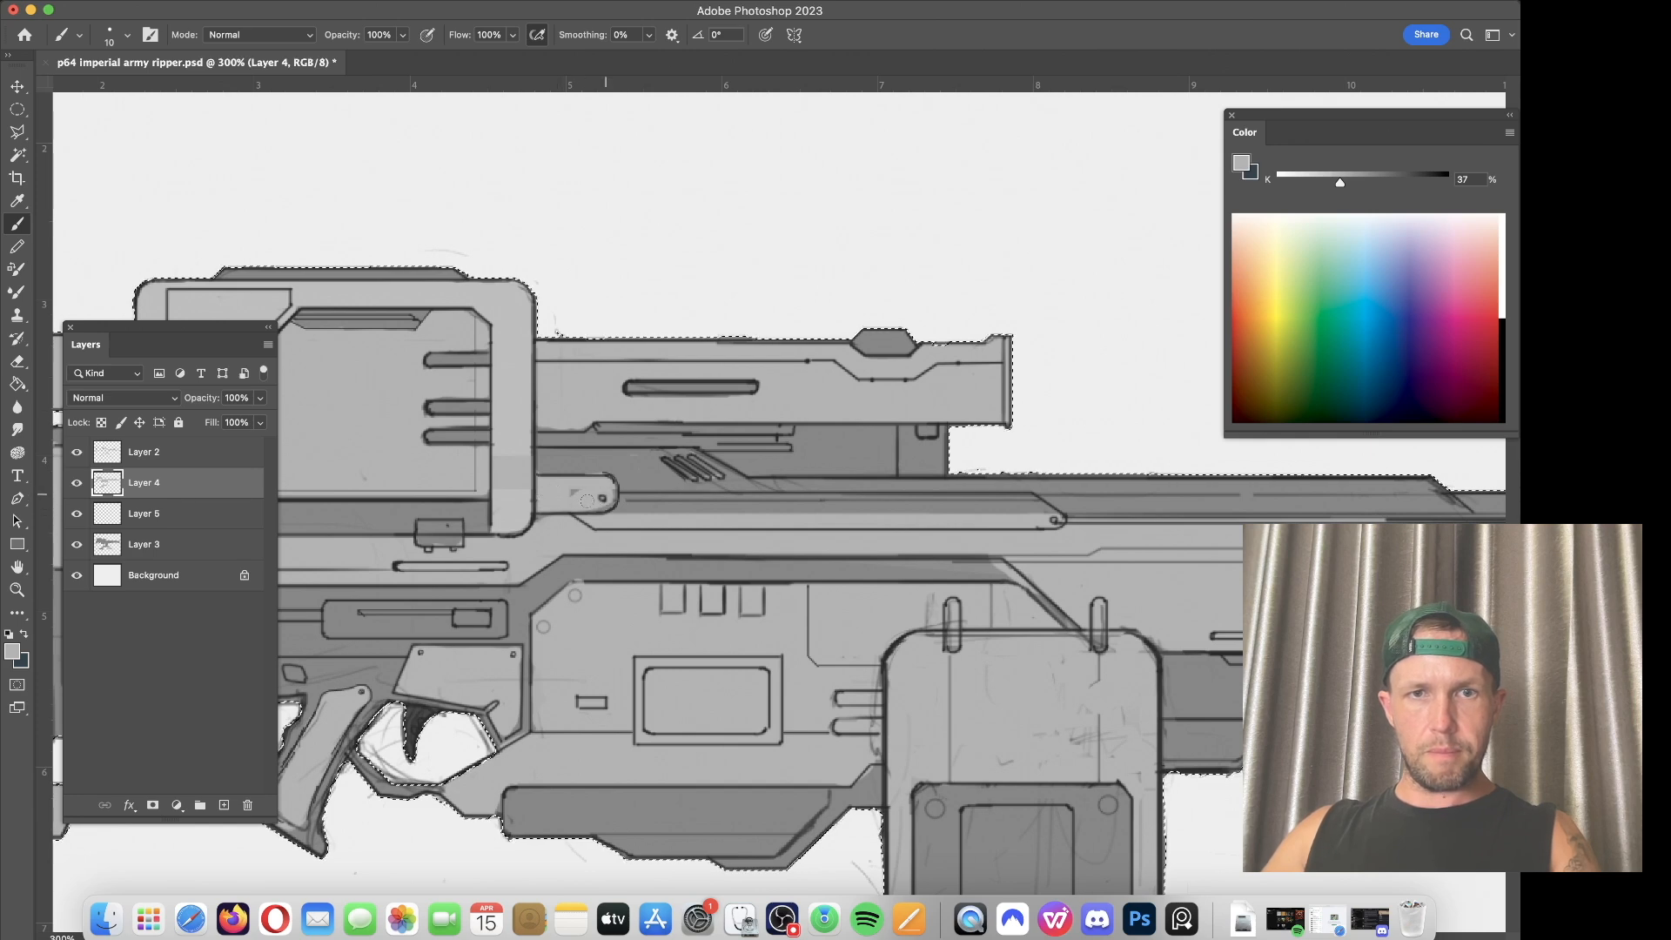
Step: Erase Layer 4's light grey inside the small rectangular body slot and the two horizontal slots behind the magazine housing
key("e")
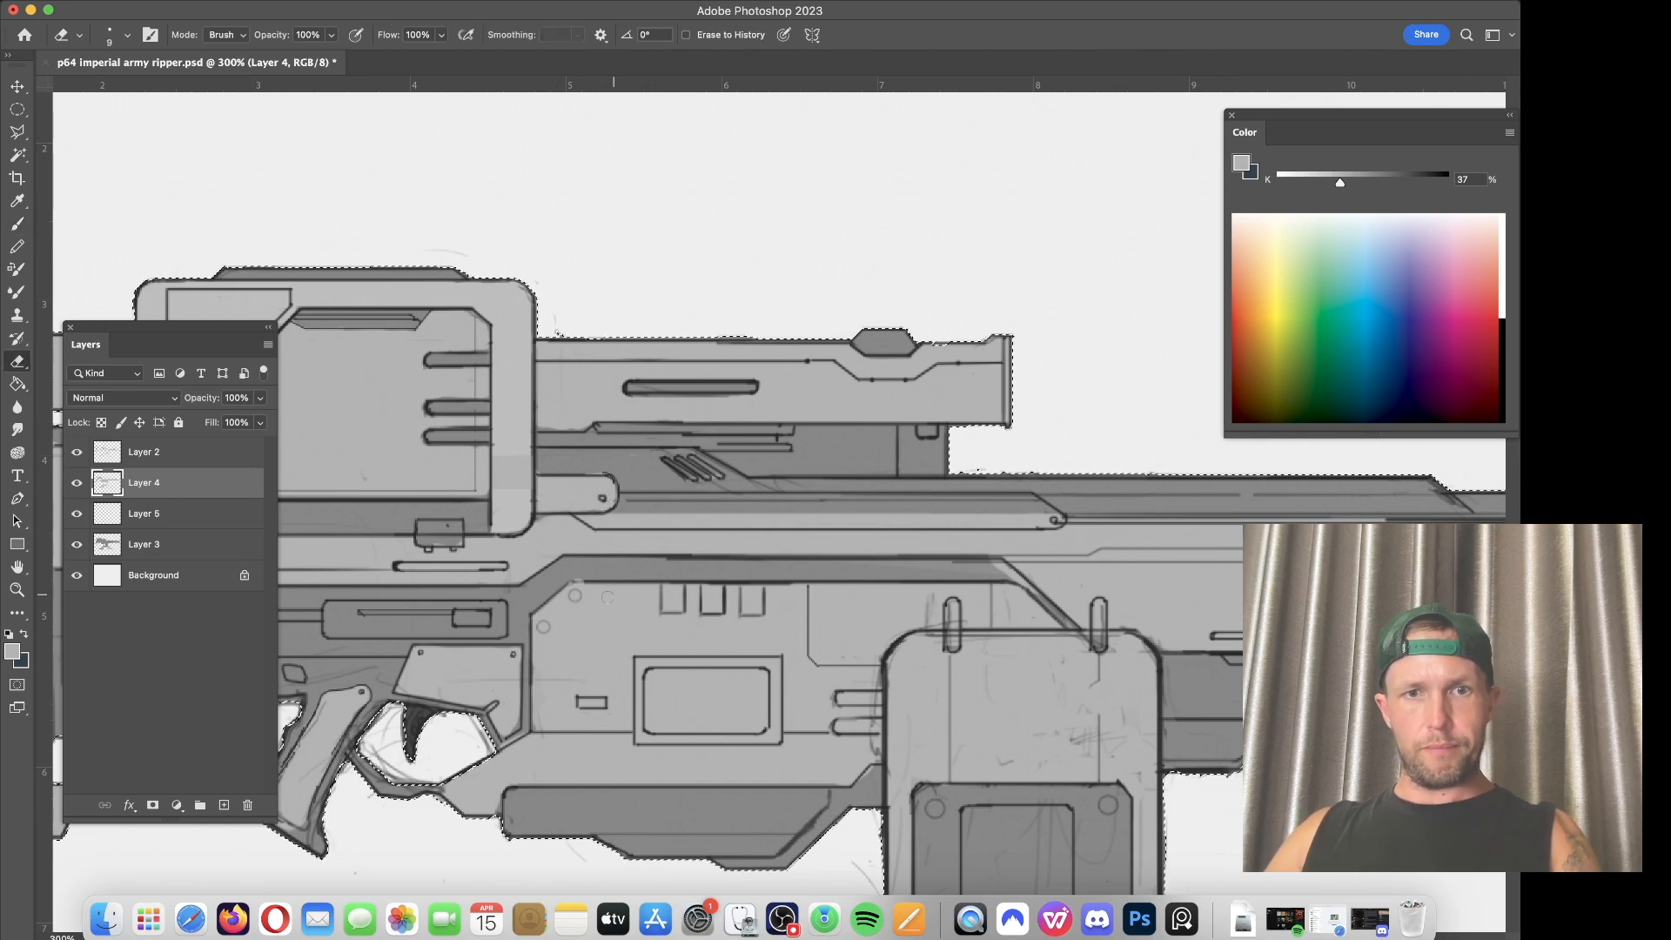
scroll(641, 628, "down", 5)
left_click_drag(630, 497, 653, 498)
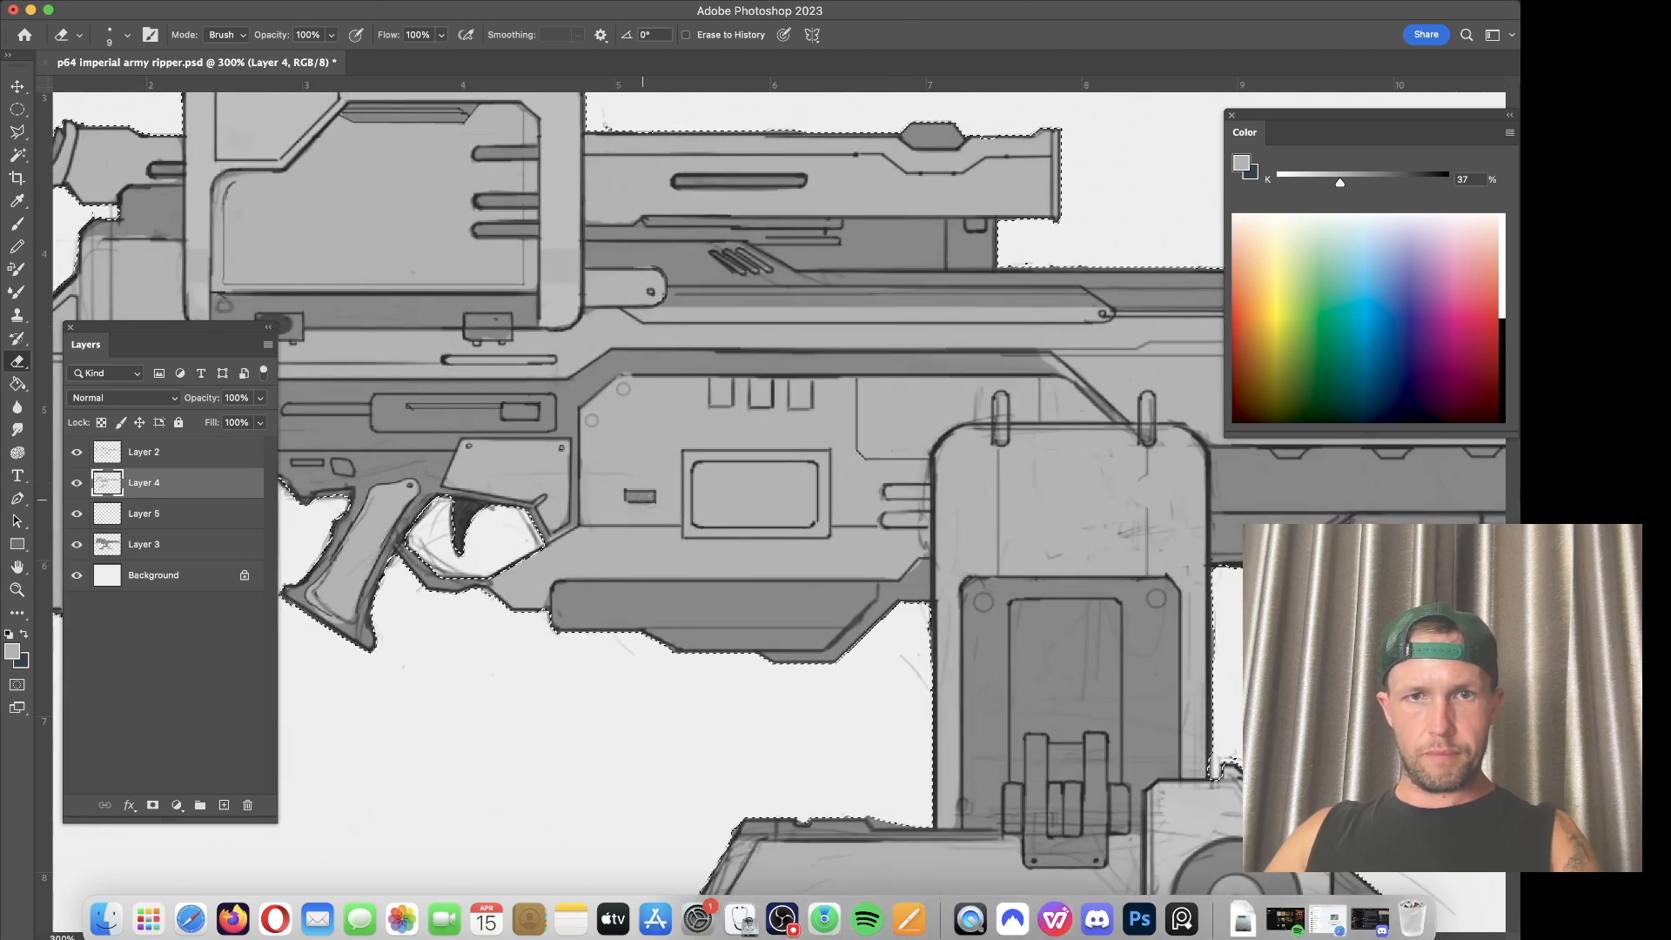
mouse_move(928, 492)
left_mouse_down()
mouse_move(888, 490)
mouse_move(924, 495)
left_mouse_up()
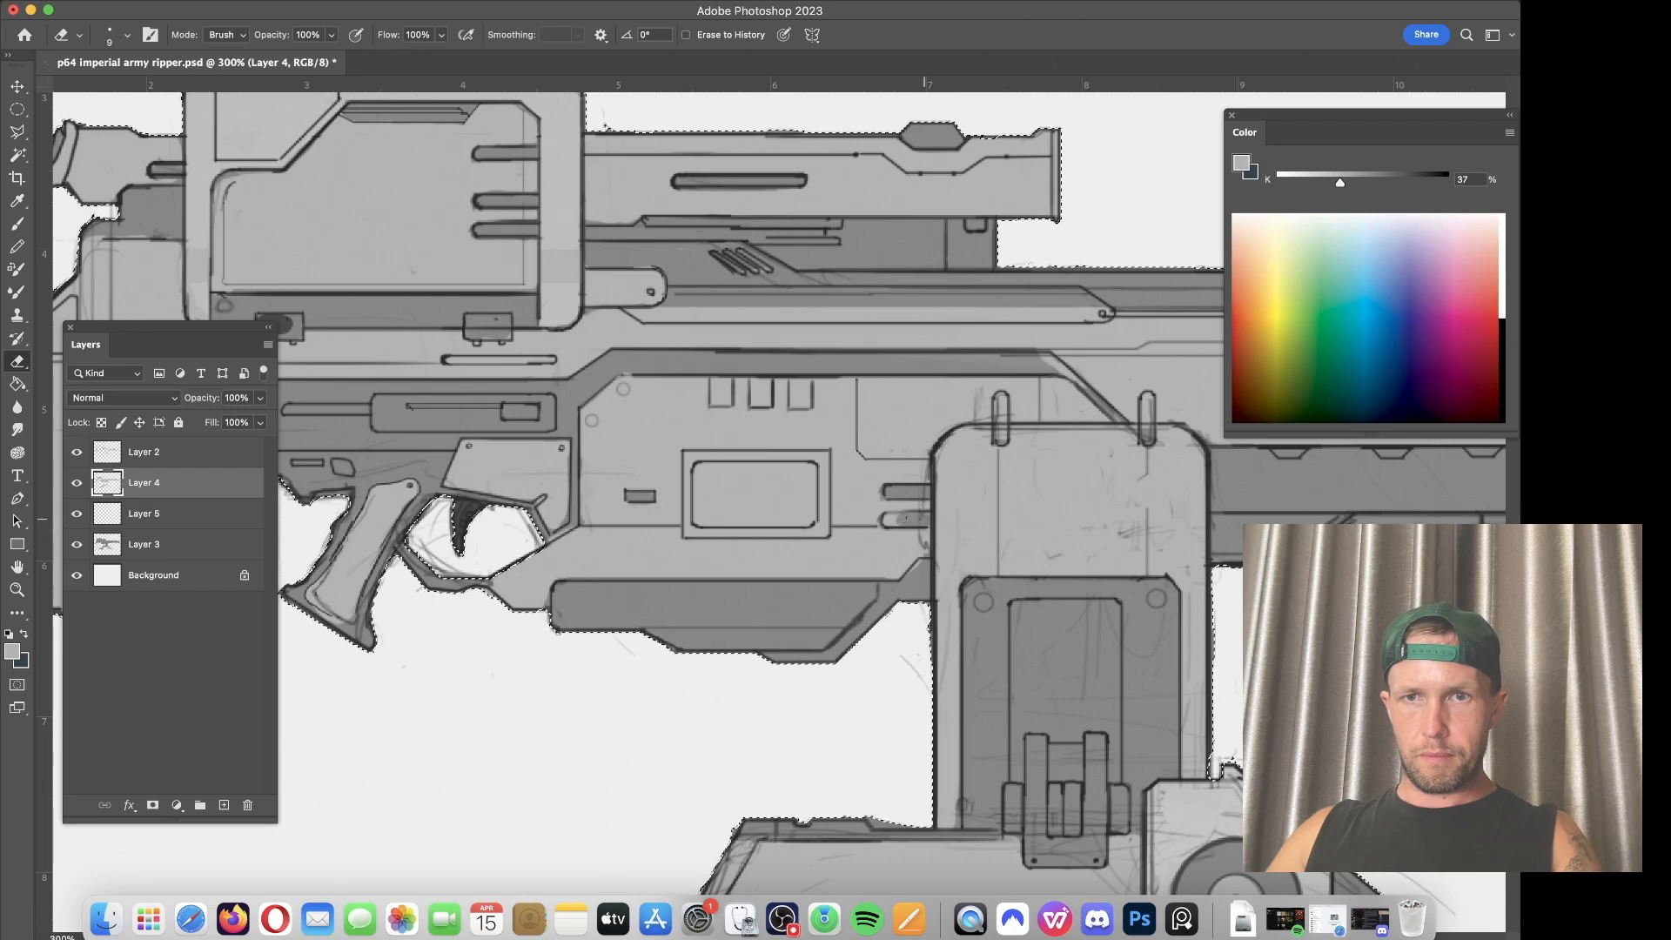
Step: Reduce the brush size to 6 and deselect the gun silhouette
left_click_drag(870, 446, 592, 546)
left_click_drag(1006, 528, 783, 513)
key("b")
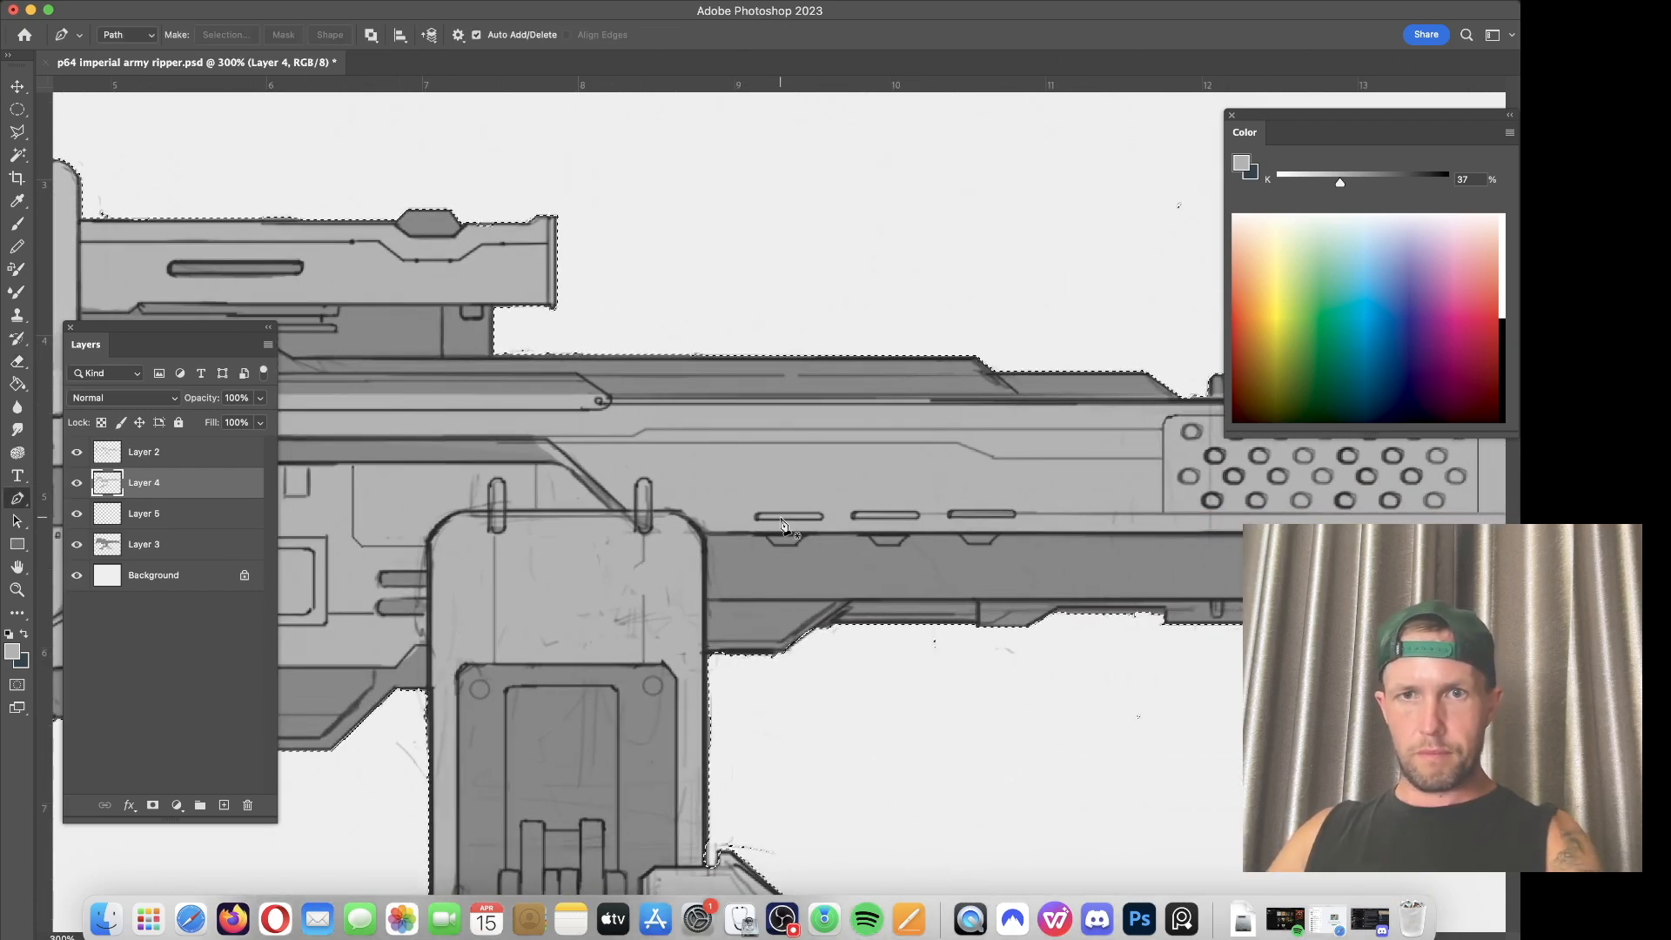
key("bracketleft")
key("bracketleft")
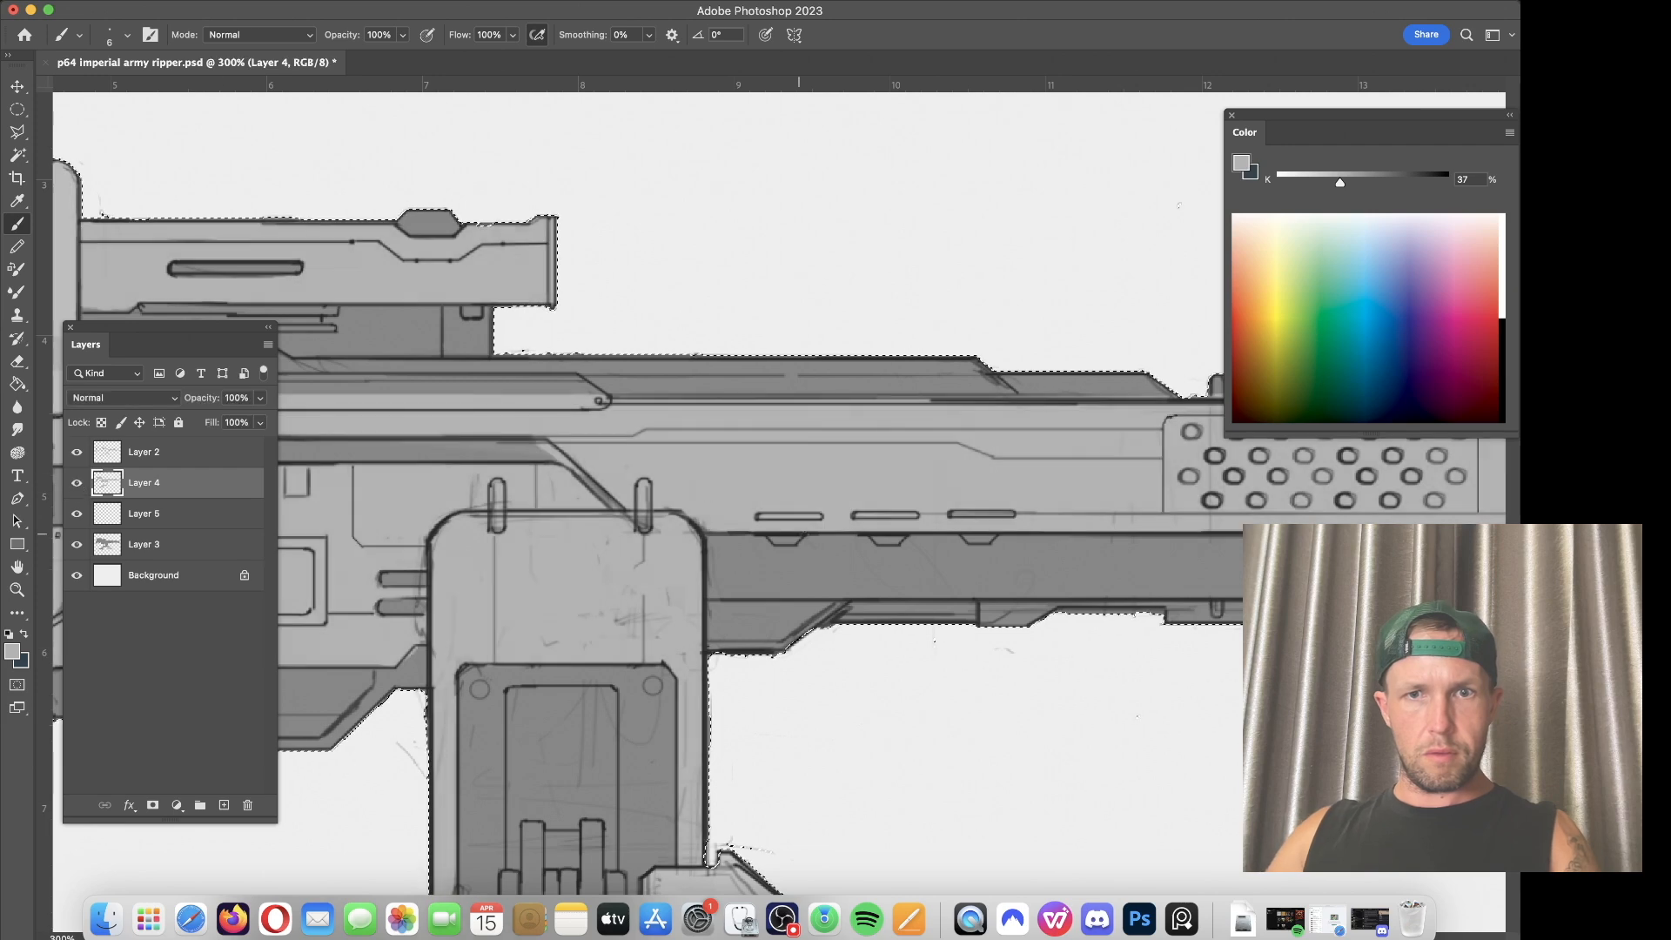
left_click(348, 2)
left_click(383, 31)
key("ctrl+d")
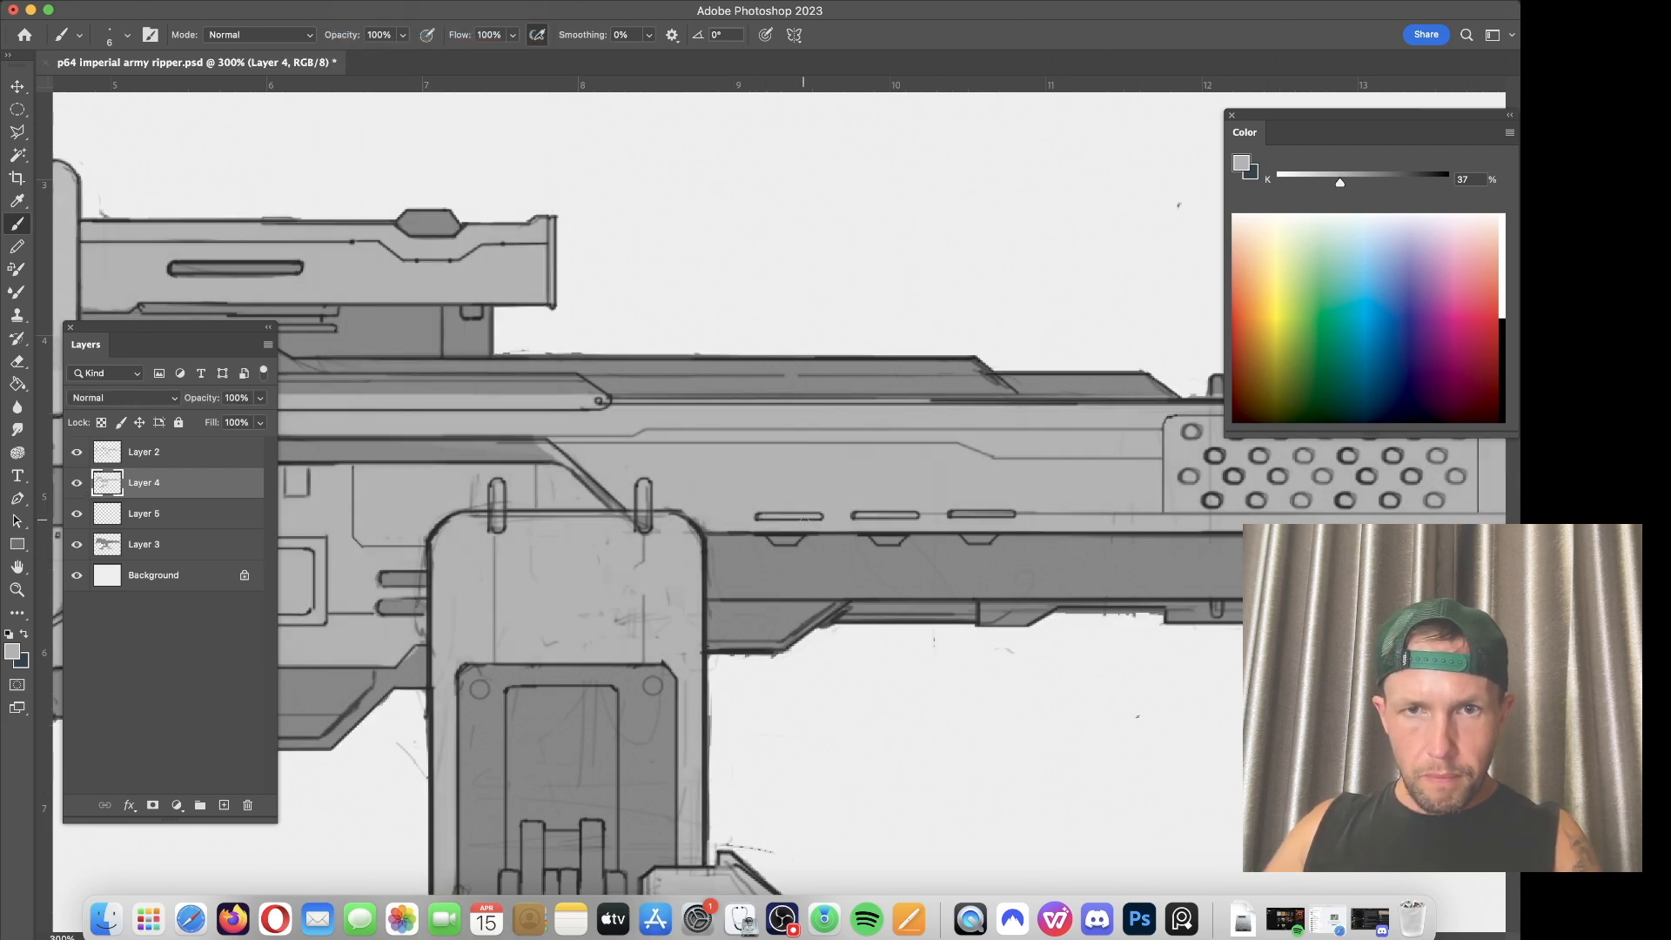
Step: Erase the light grey inside the three long slots along the barrel's lower edge with a size 7 eraser
key("e")
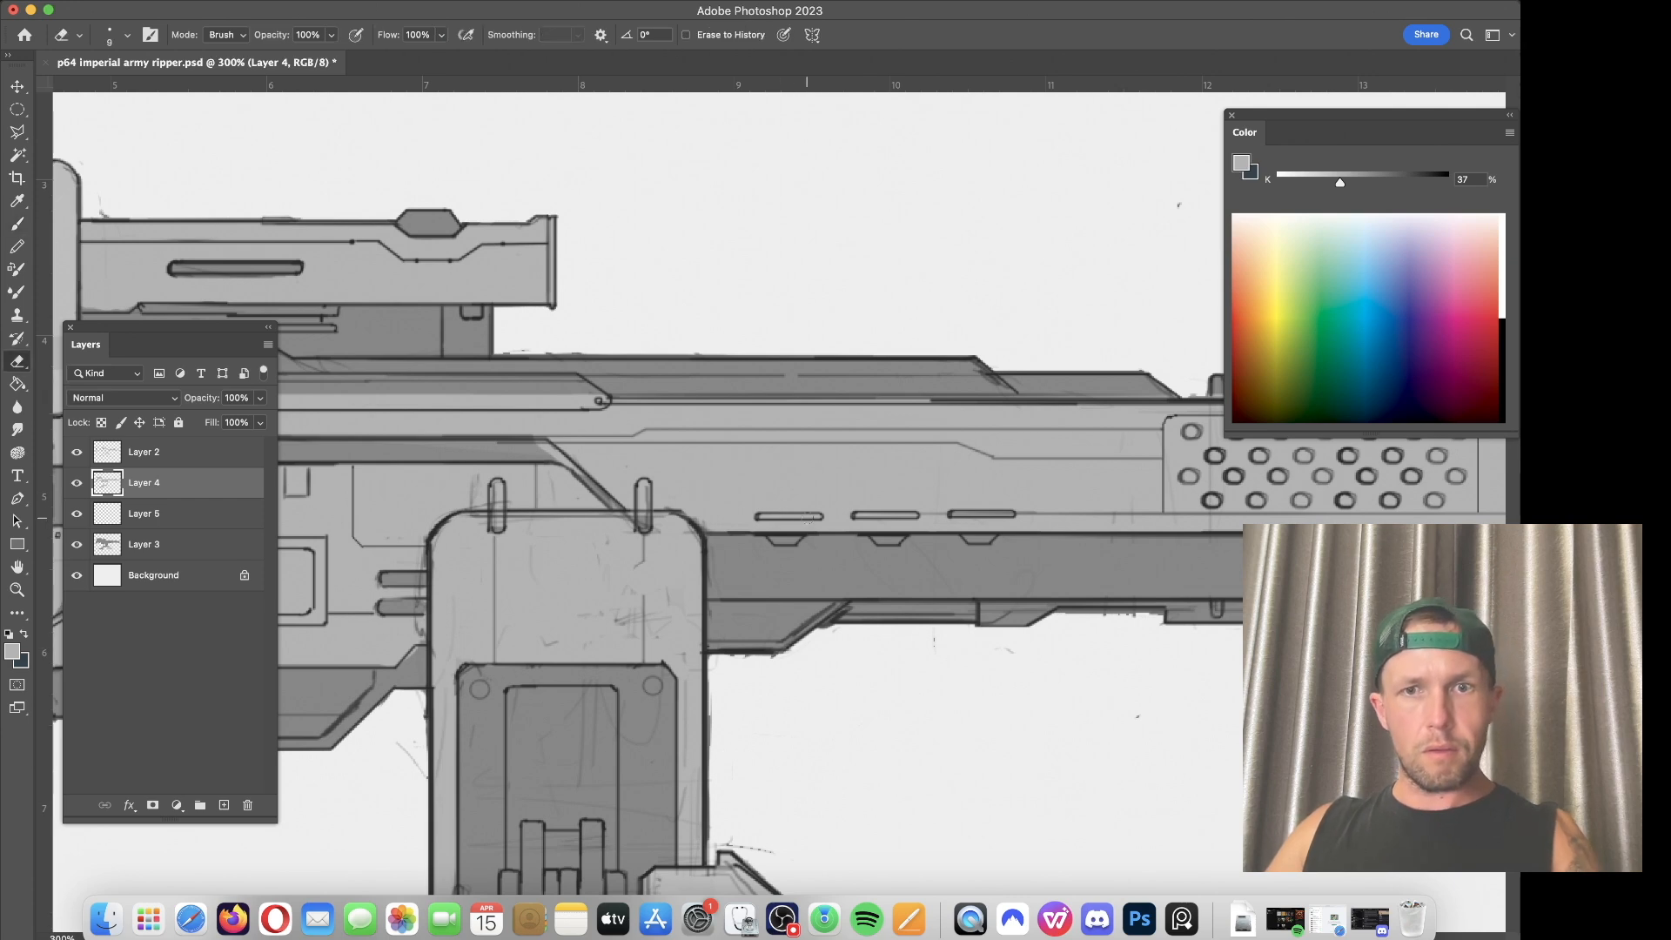
key("bracketleft")
key("bracketleft")
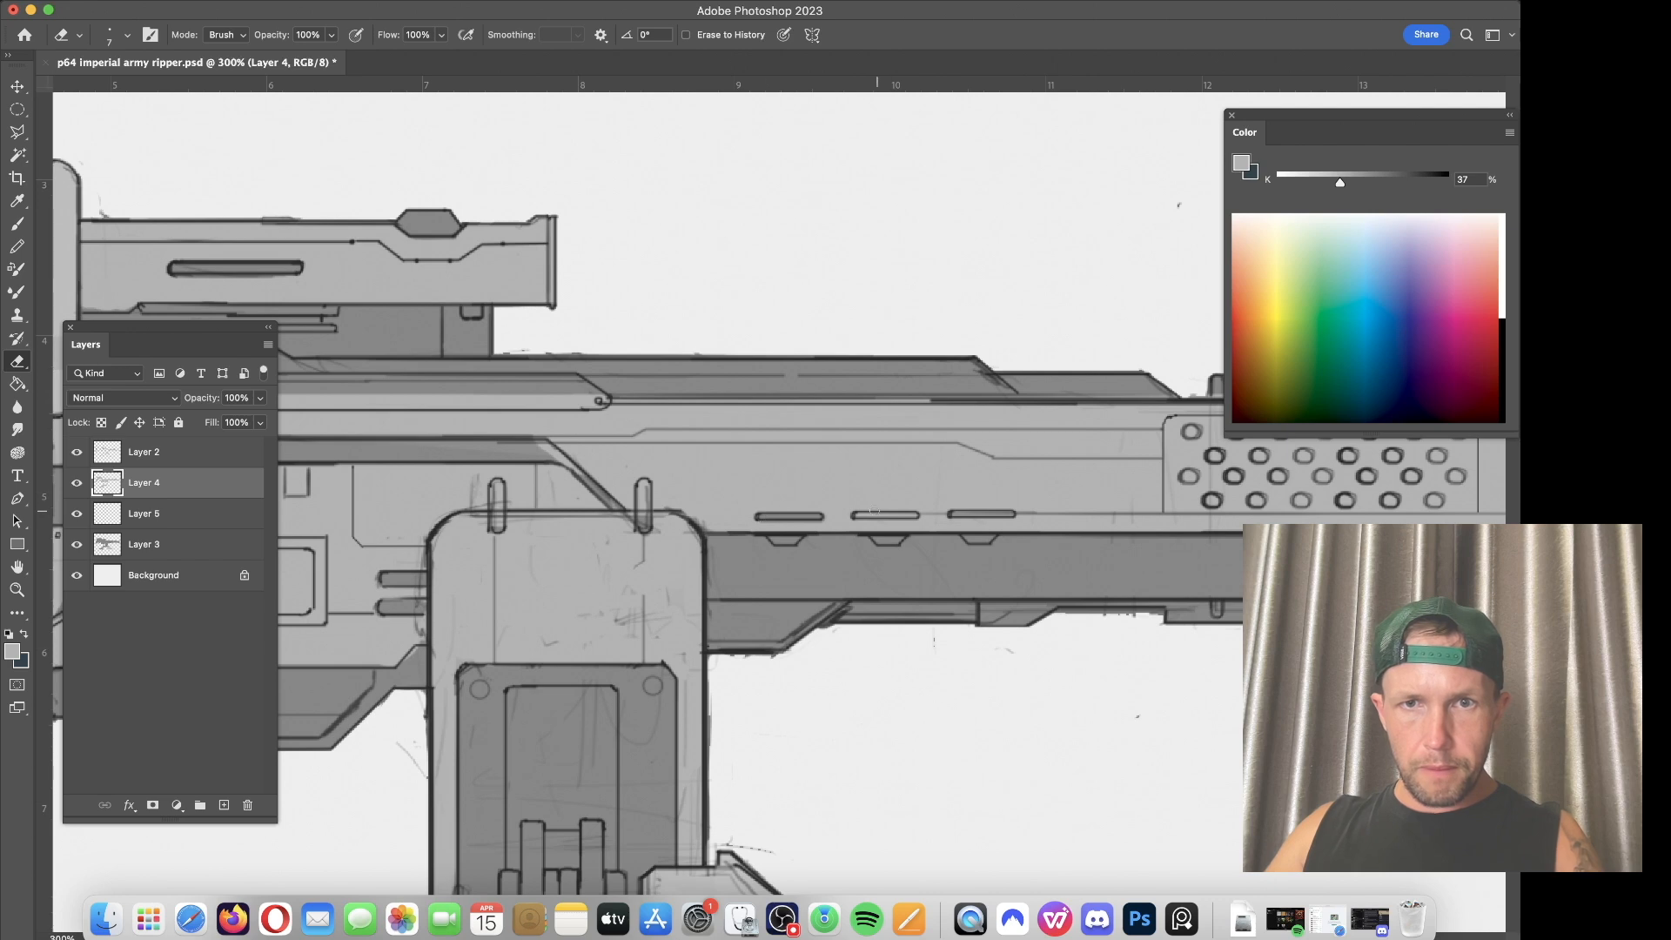
mouse_move(852, 515)
left_mouse_down()
mouse_move(1010, 513)
mouse_move(594, 477)
left_mouse_up()
Step: Enlarge the eraser to size 10 and erase the light grey inside the round vent holes of the barrel shroud
key("bracketright")
key("bracketright")
key("bracketright")
left_click_drag(747, 431, 708, 394)
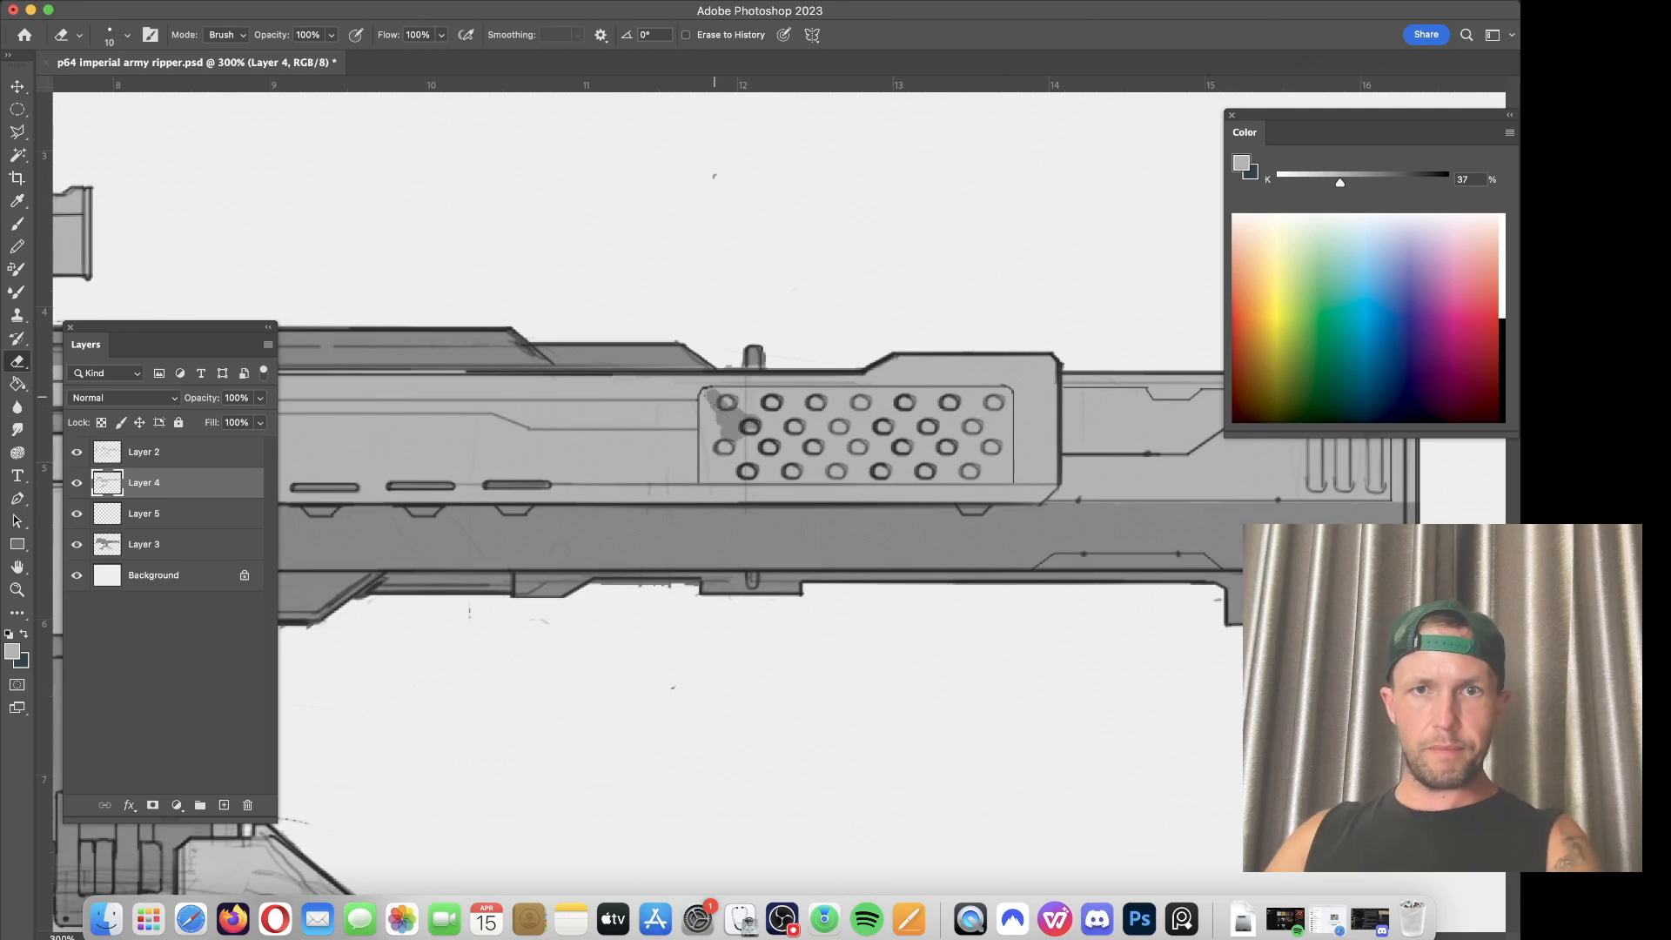
key("super+z")
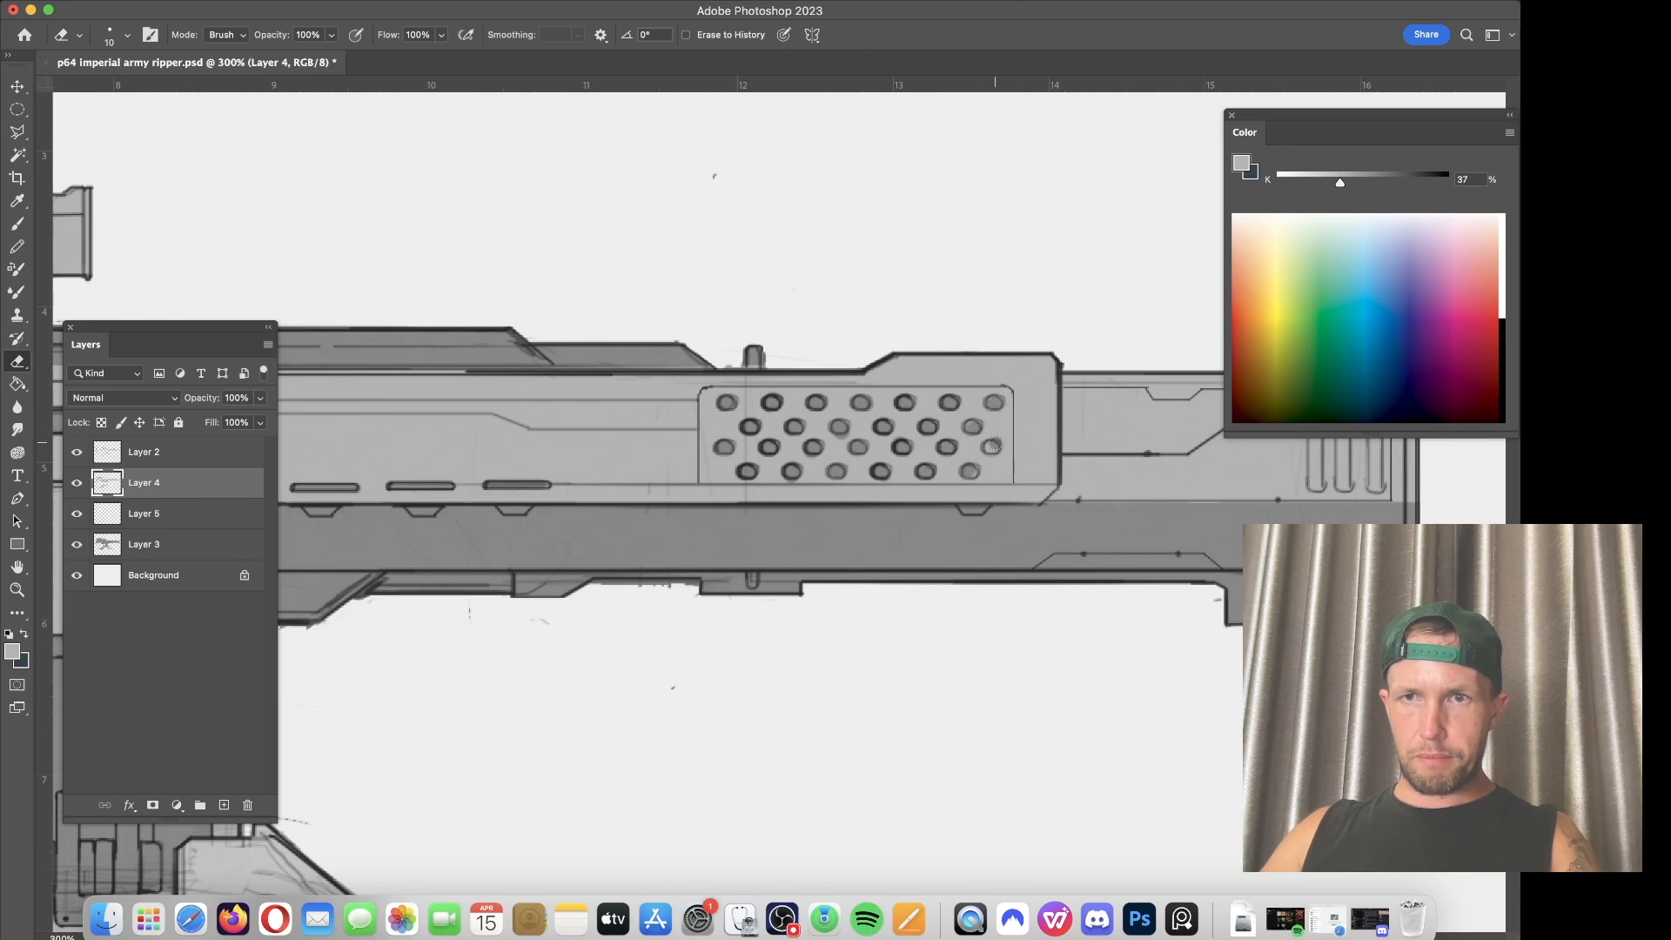
Step: Erase the light grey inside the three vertical vent slots near the muzzle
scroll(979, 462, "right", 5)
left_click_drag(859, 430, 861, 520)
left_click_drag(861, 426, 863, 509)
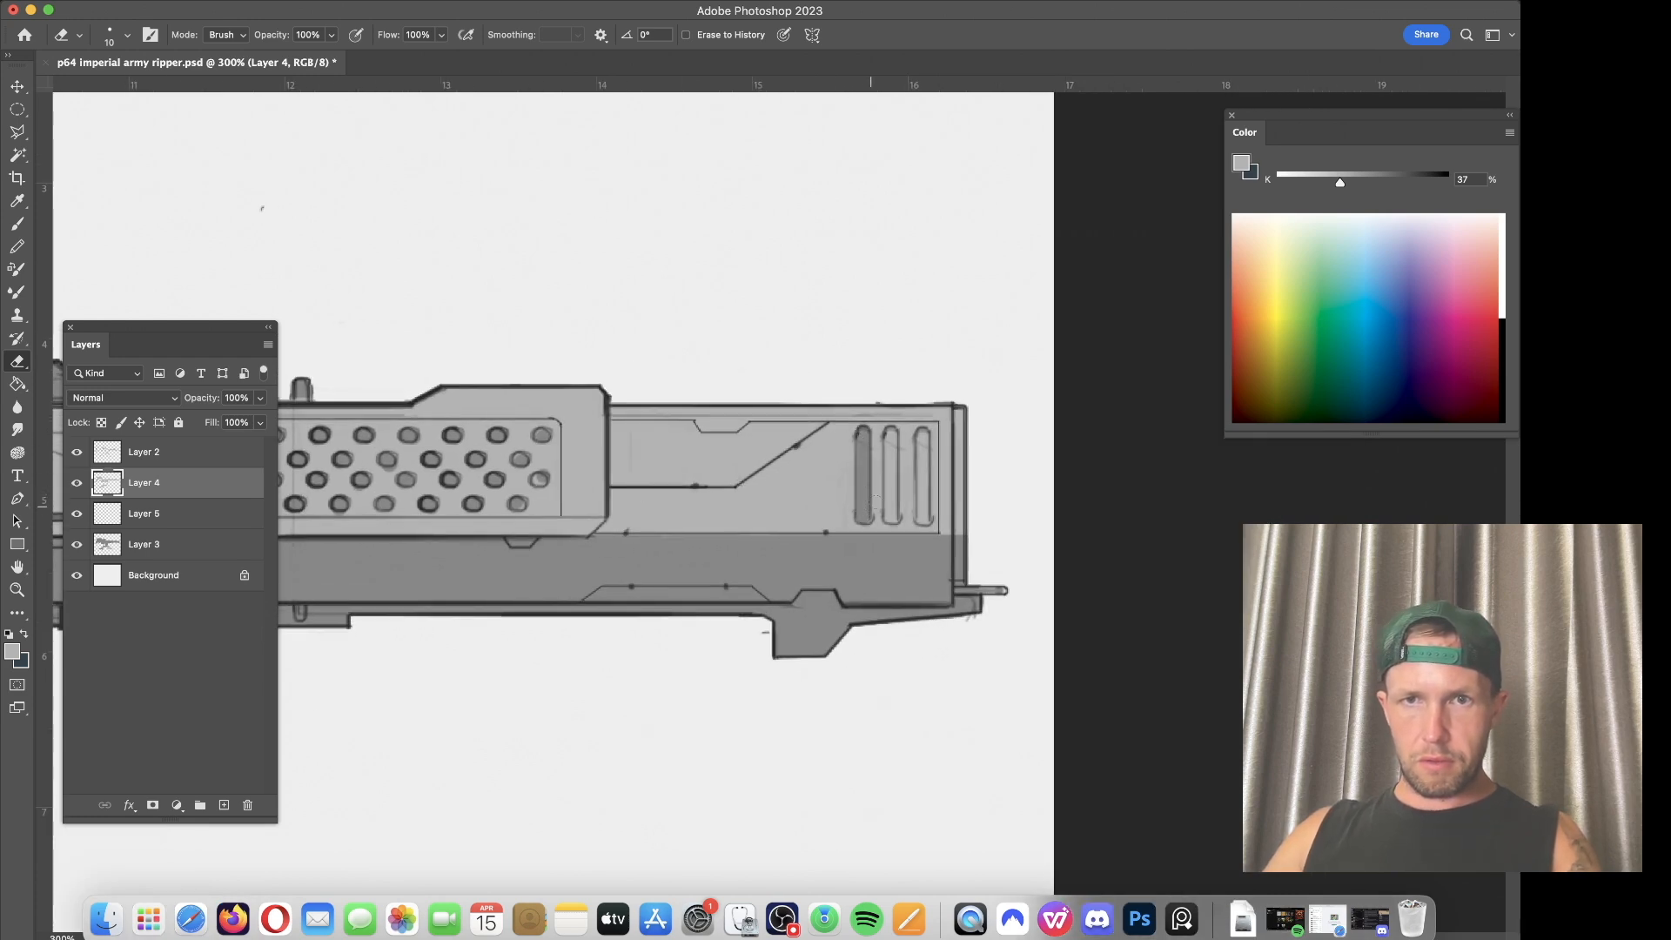
left_click_drag(890, 442, 886, 517)
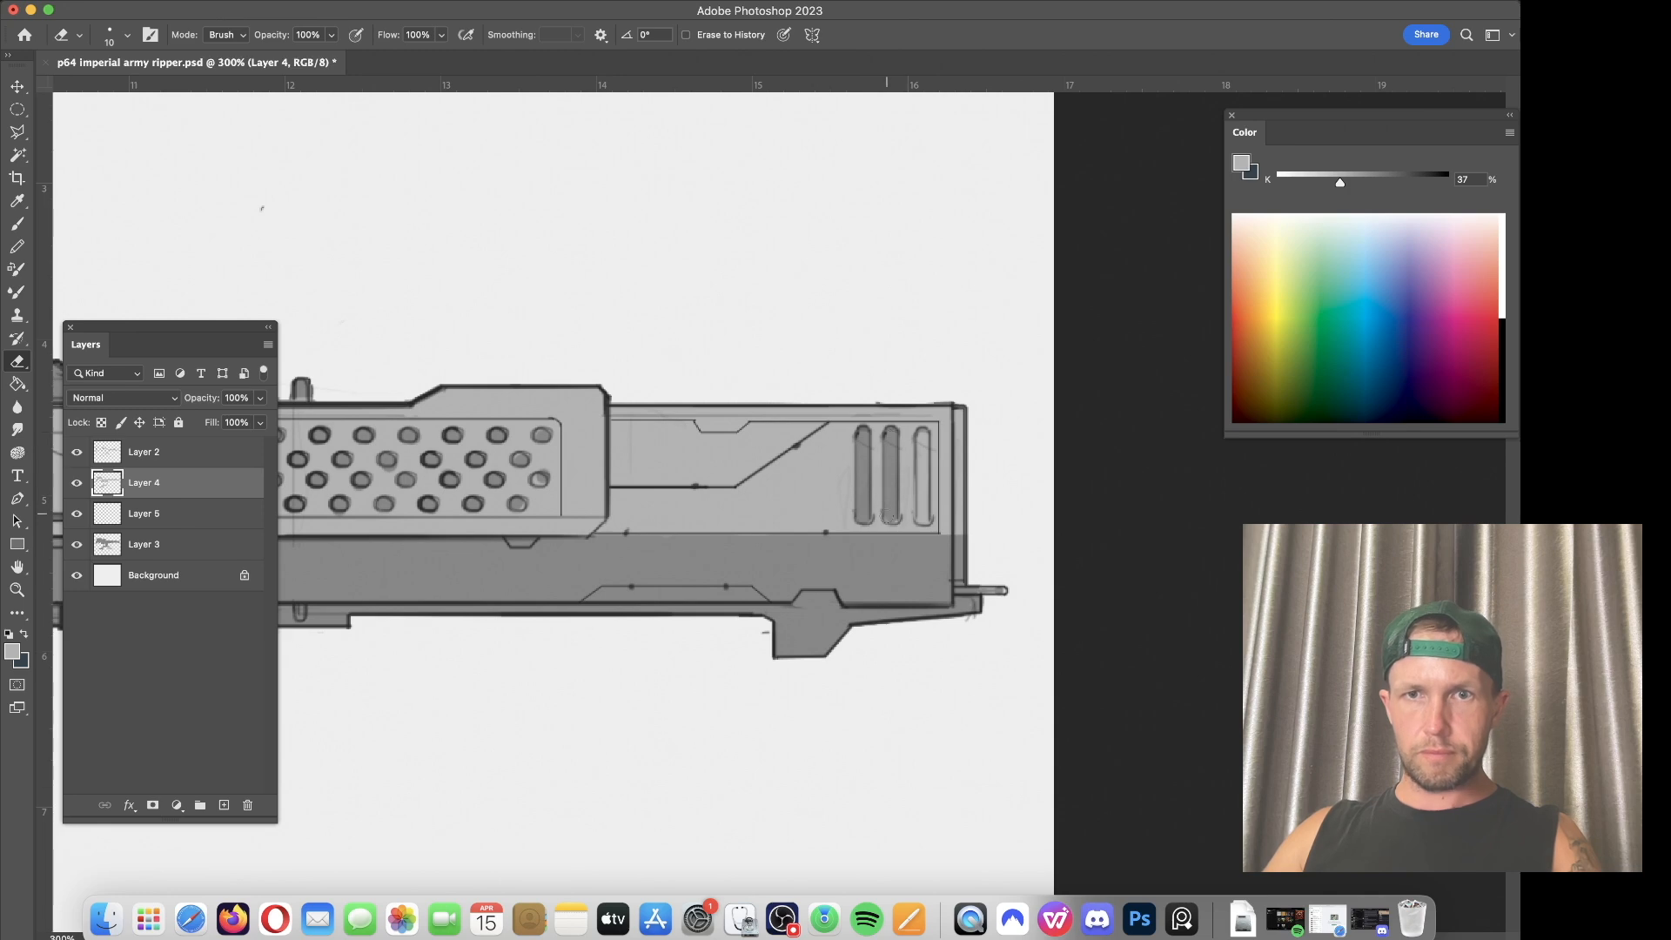
left_click_drag(922, 440, 913, 507)
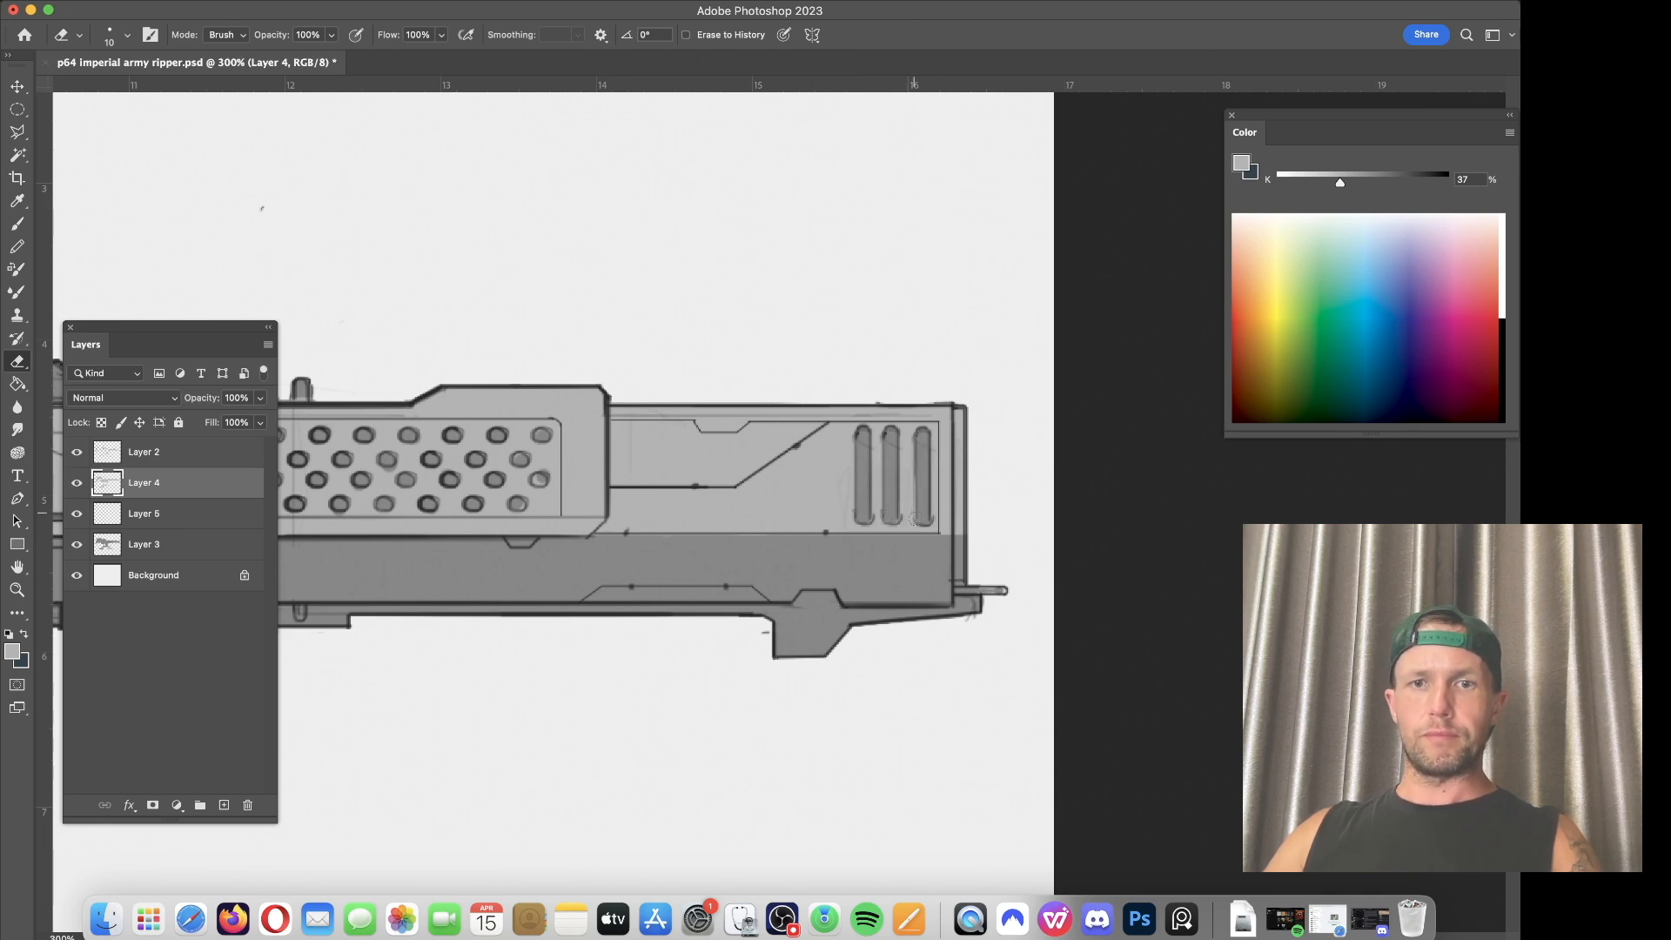
Step: Make Layer 5 active and sample the trigger's 83% dark grey as the brush colour
left_click_drag(462, 561, 839, 473)
left_click_drag(608, 522, 1036, 477)
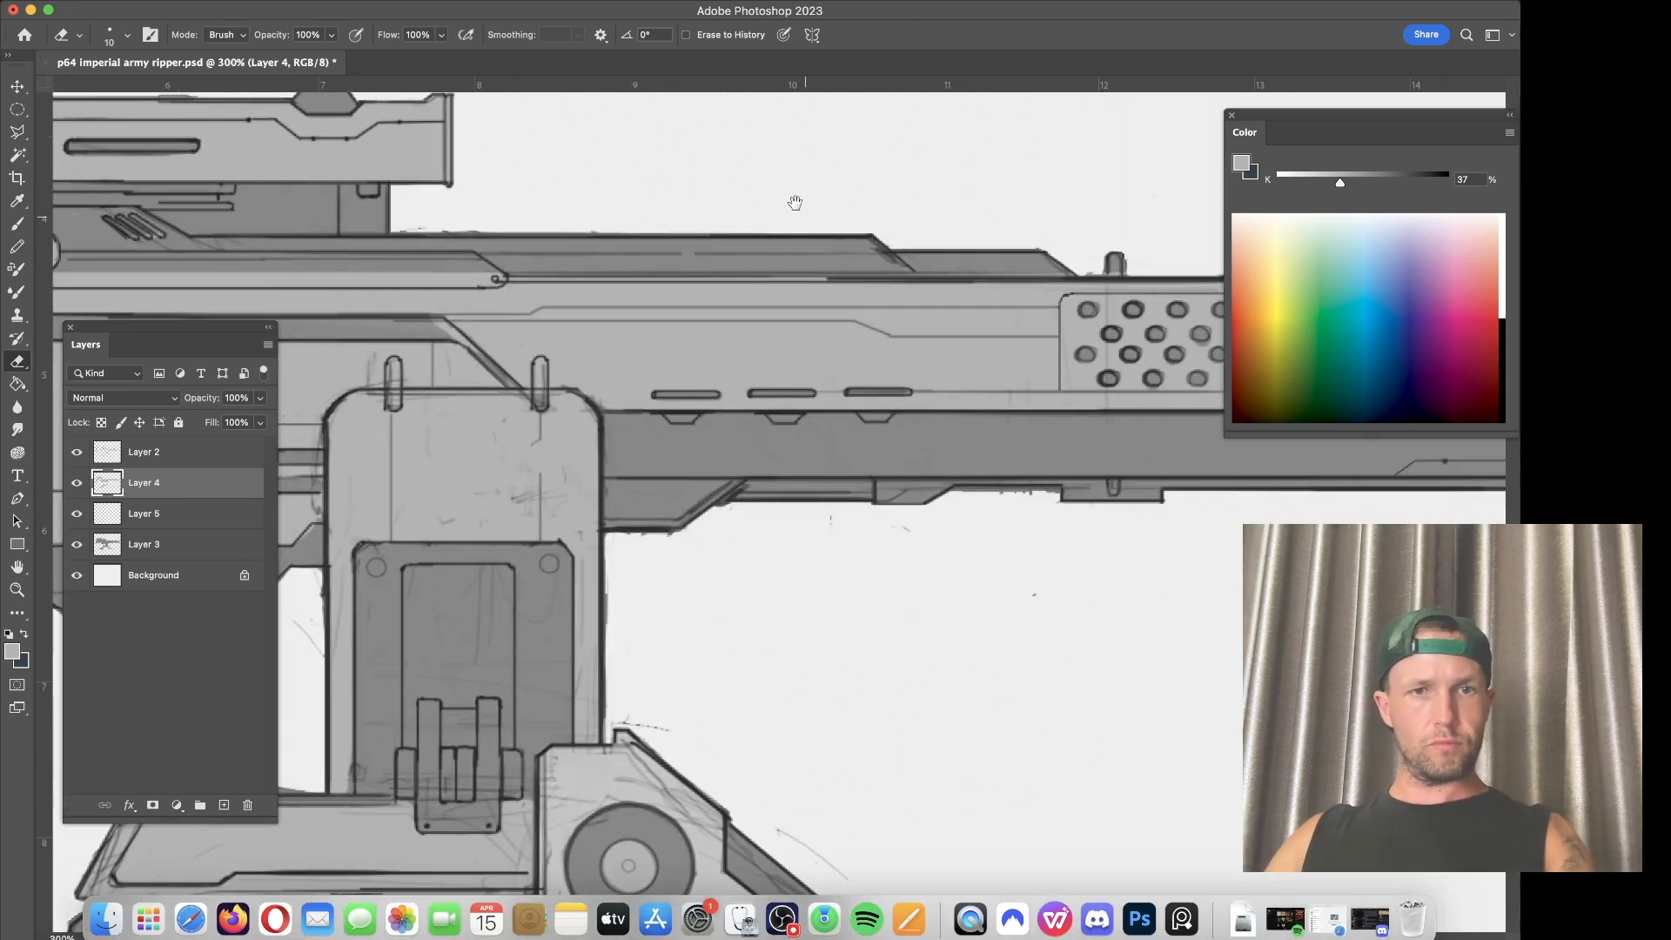
left_click_drag(701, 540, 1029, 350)
left_click_drag(703, 369, 1082, 578)
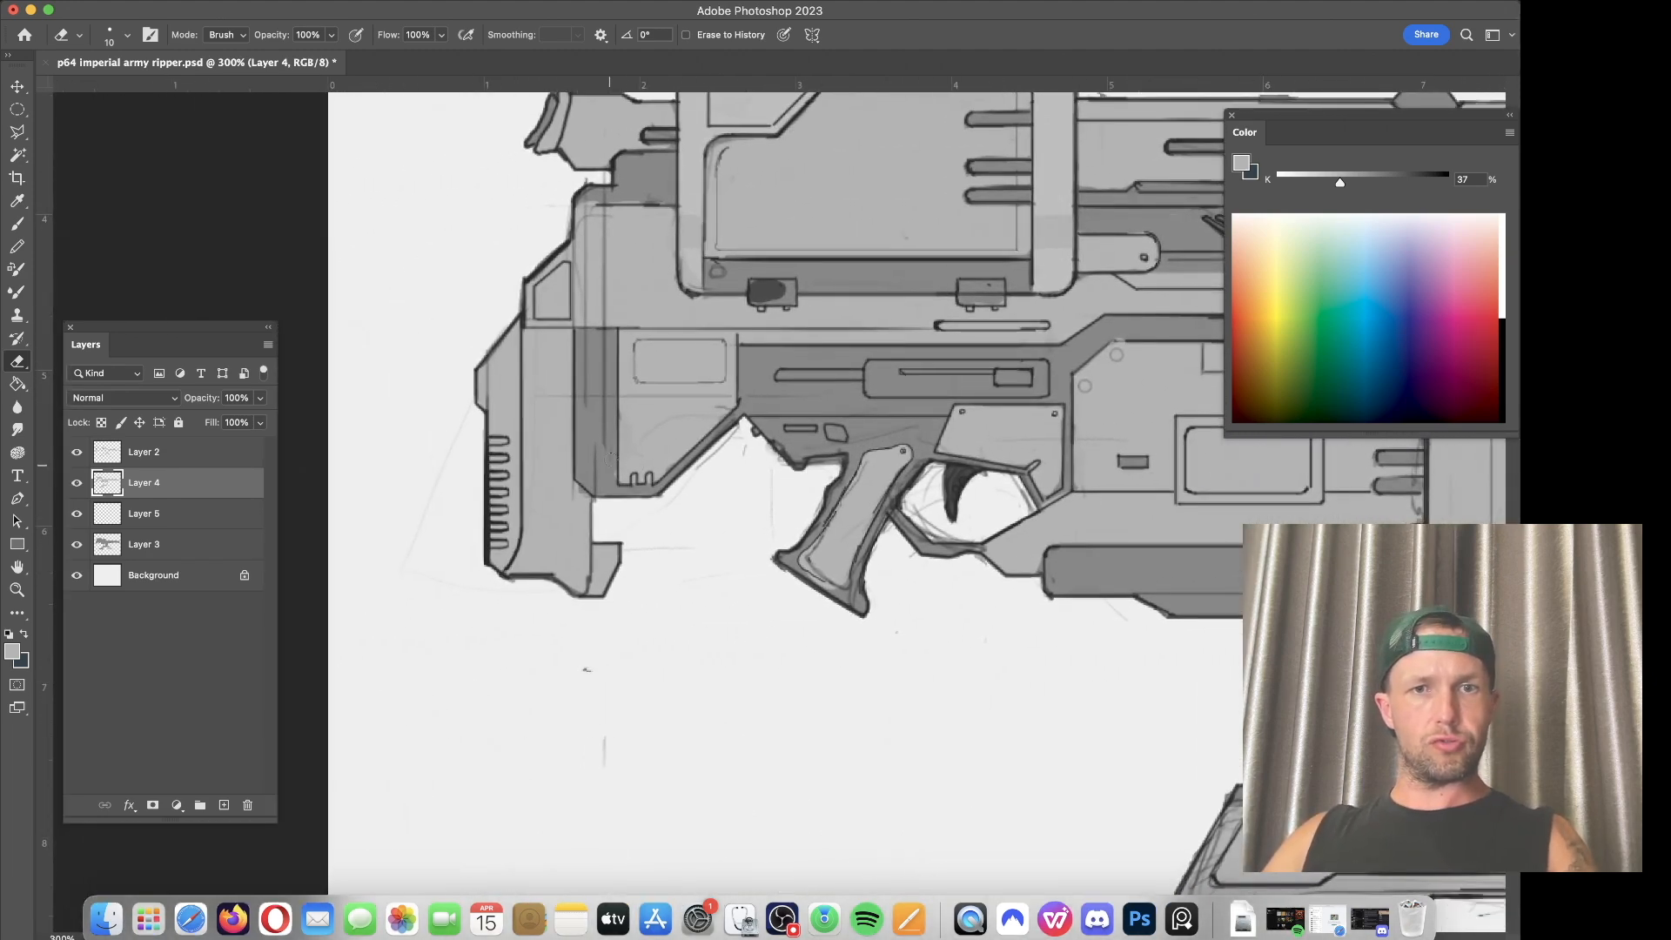
left_click(164, 514)
key("b")
left_click(964, 467, "alt")
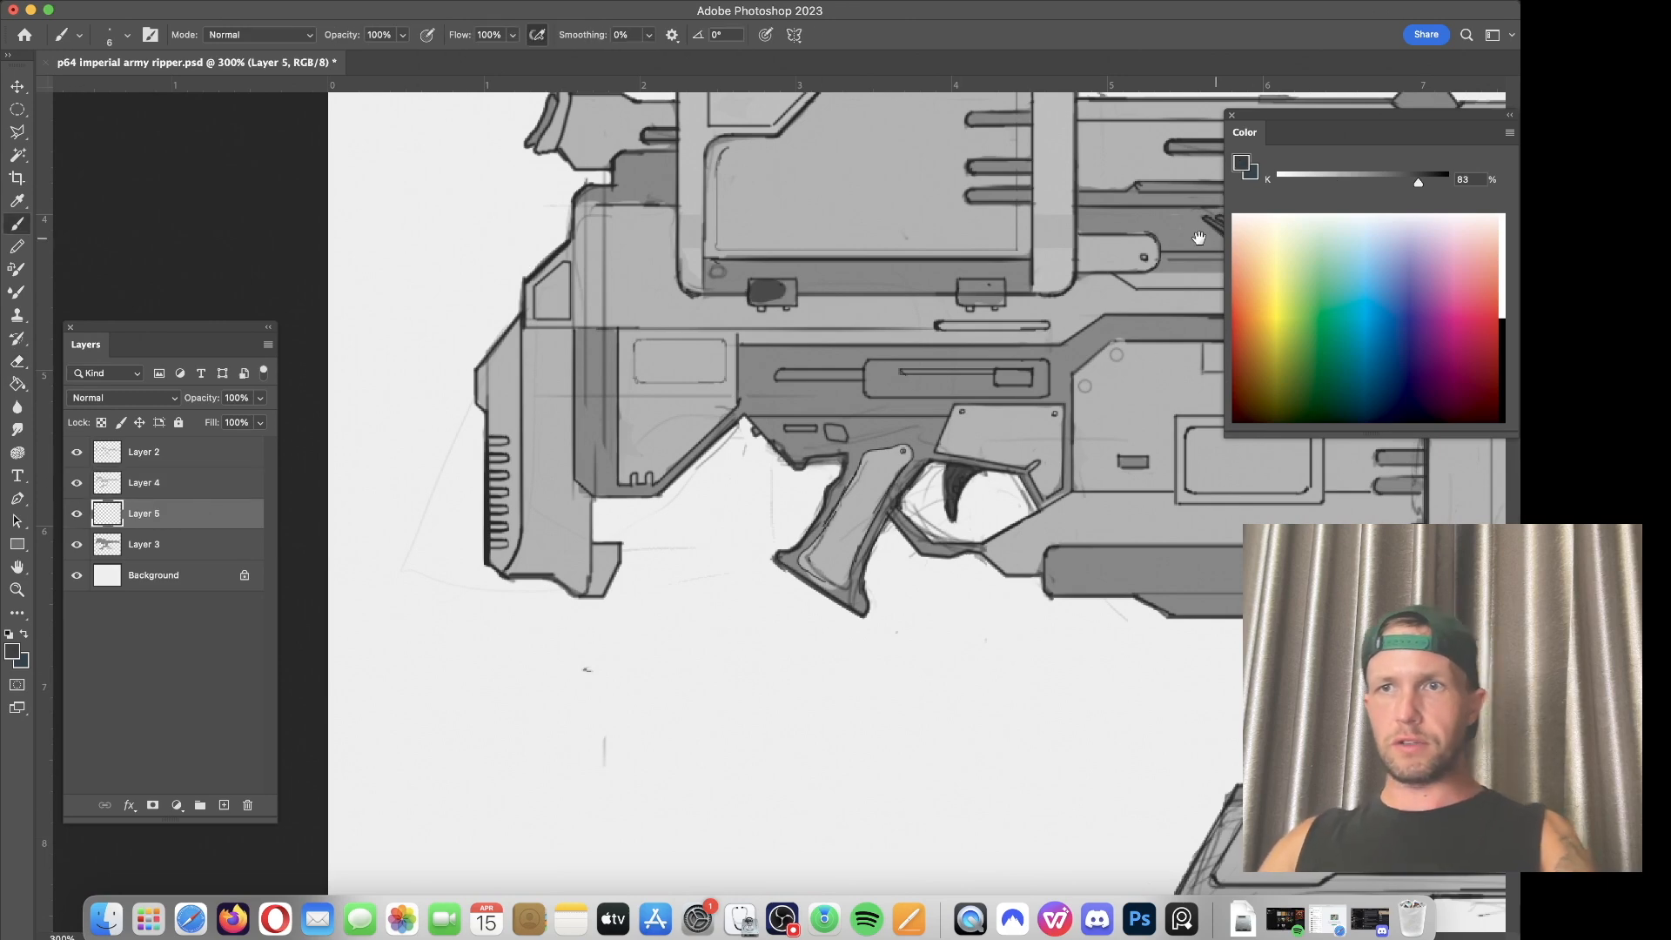
Step: Load Layer 3's pixels as a selection of the gun silhouette, keeping Layer 5 active
scroll(595, 90, "right", 5)
scroll(595, 90, "up", 4)
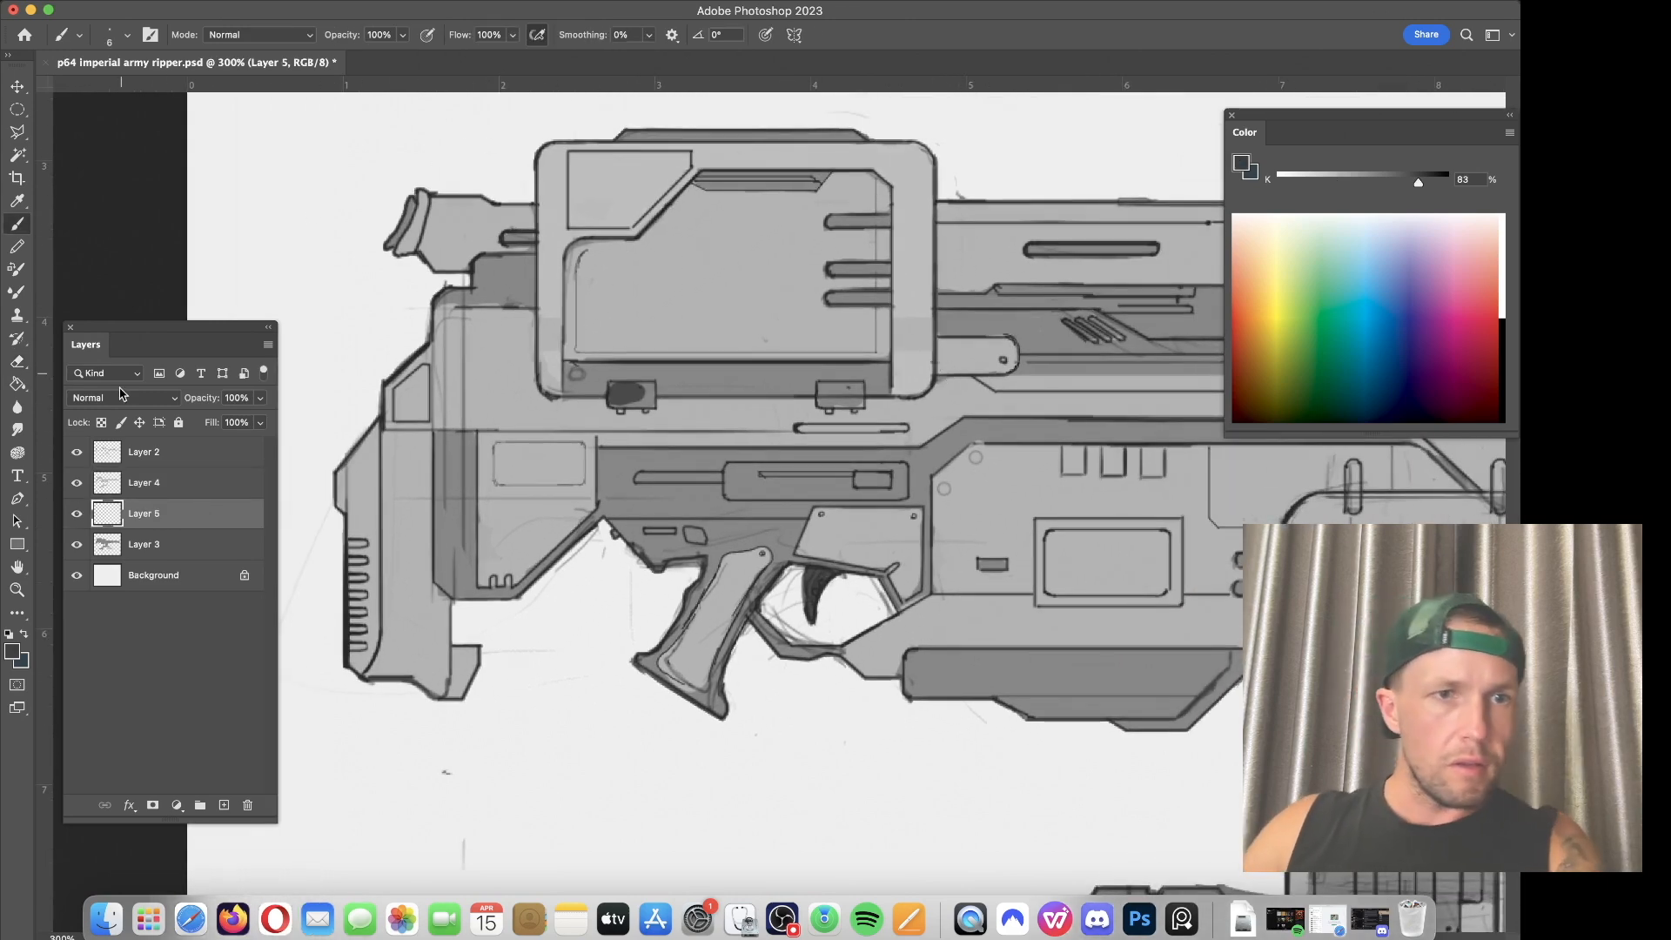
right_click(111, 544)
left_click(176, 528)
left_click(163, 515)
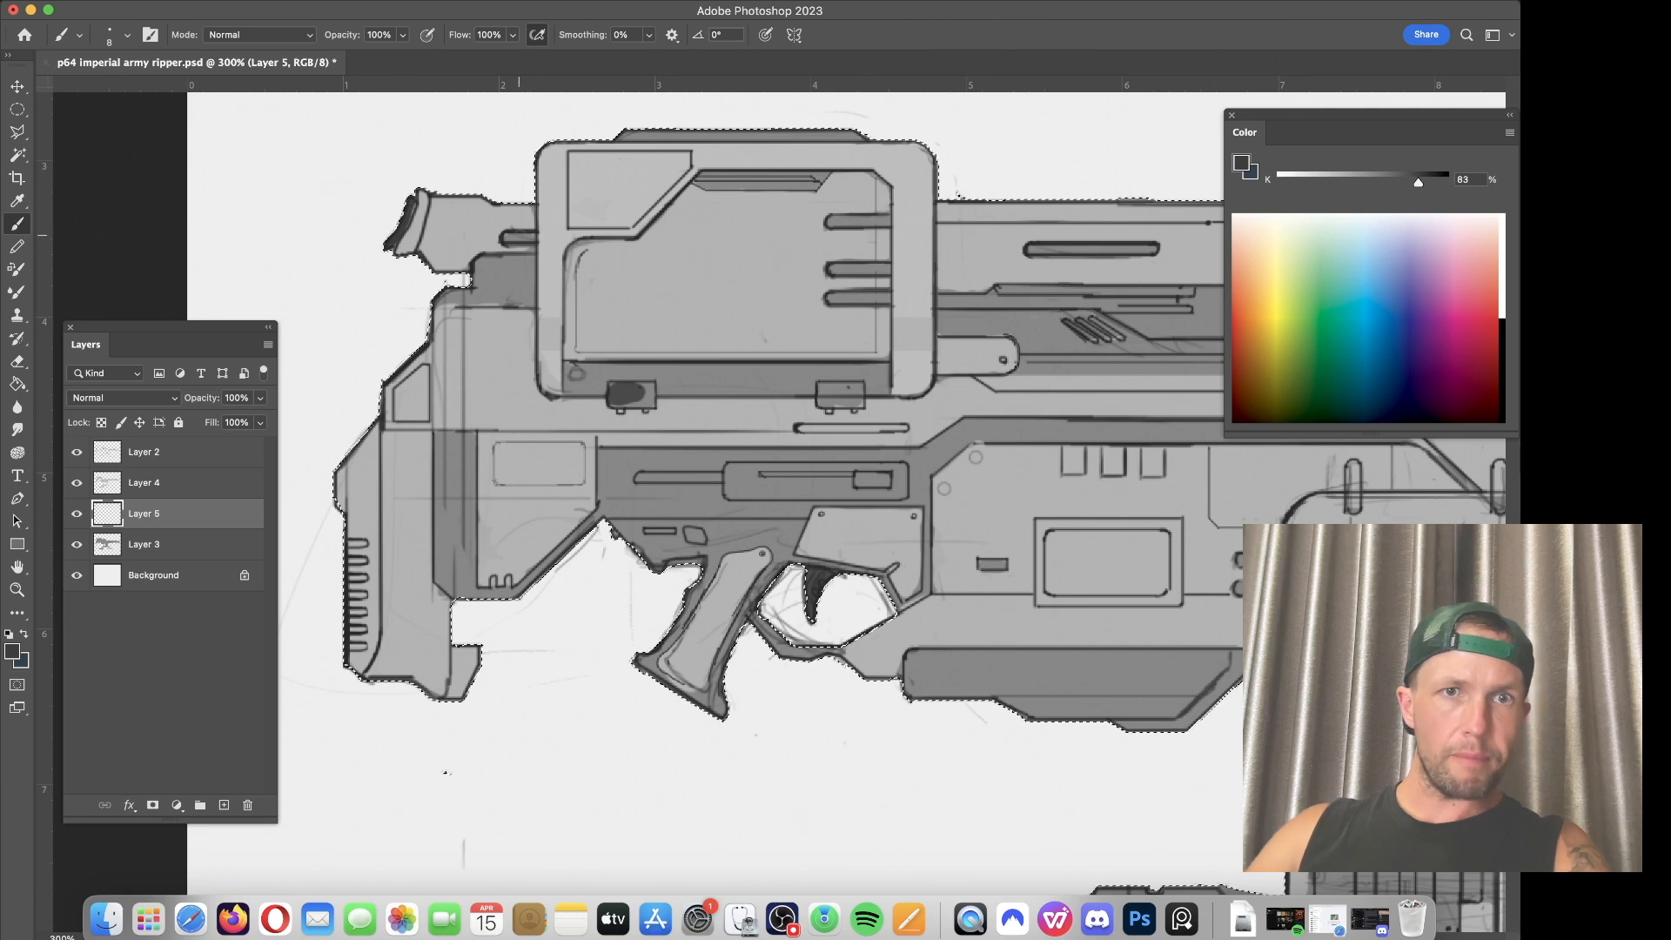
Step: Paint dark grey over the scope's long side slot, its top knob and the thin rail strip below it
scroll(524, 238, "right", 10)
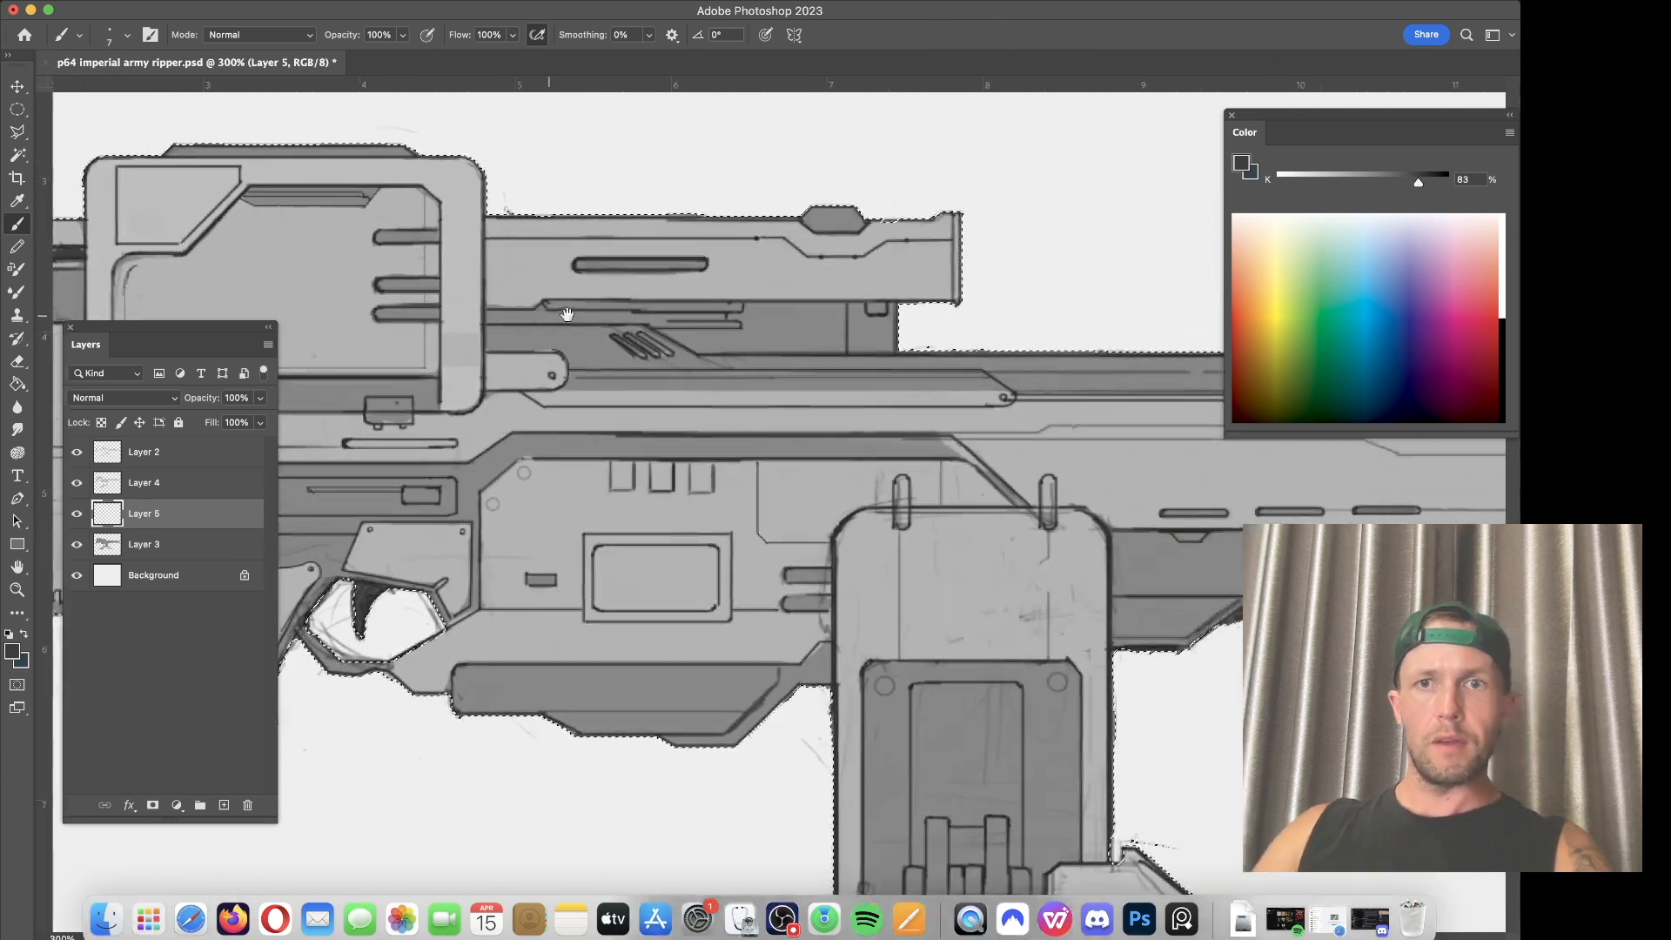
left_click_drag(593, 276, 715, 273)
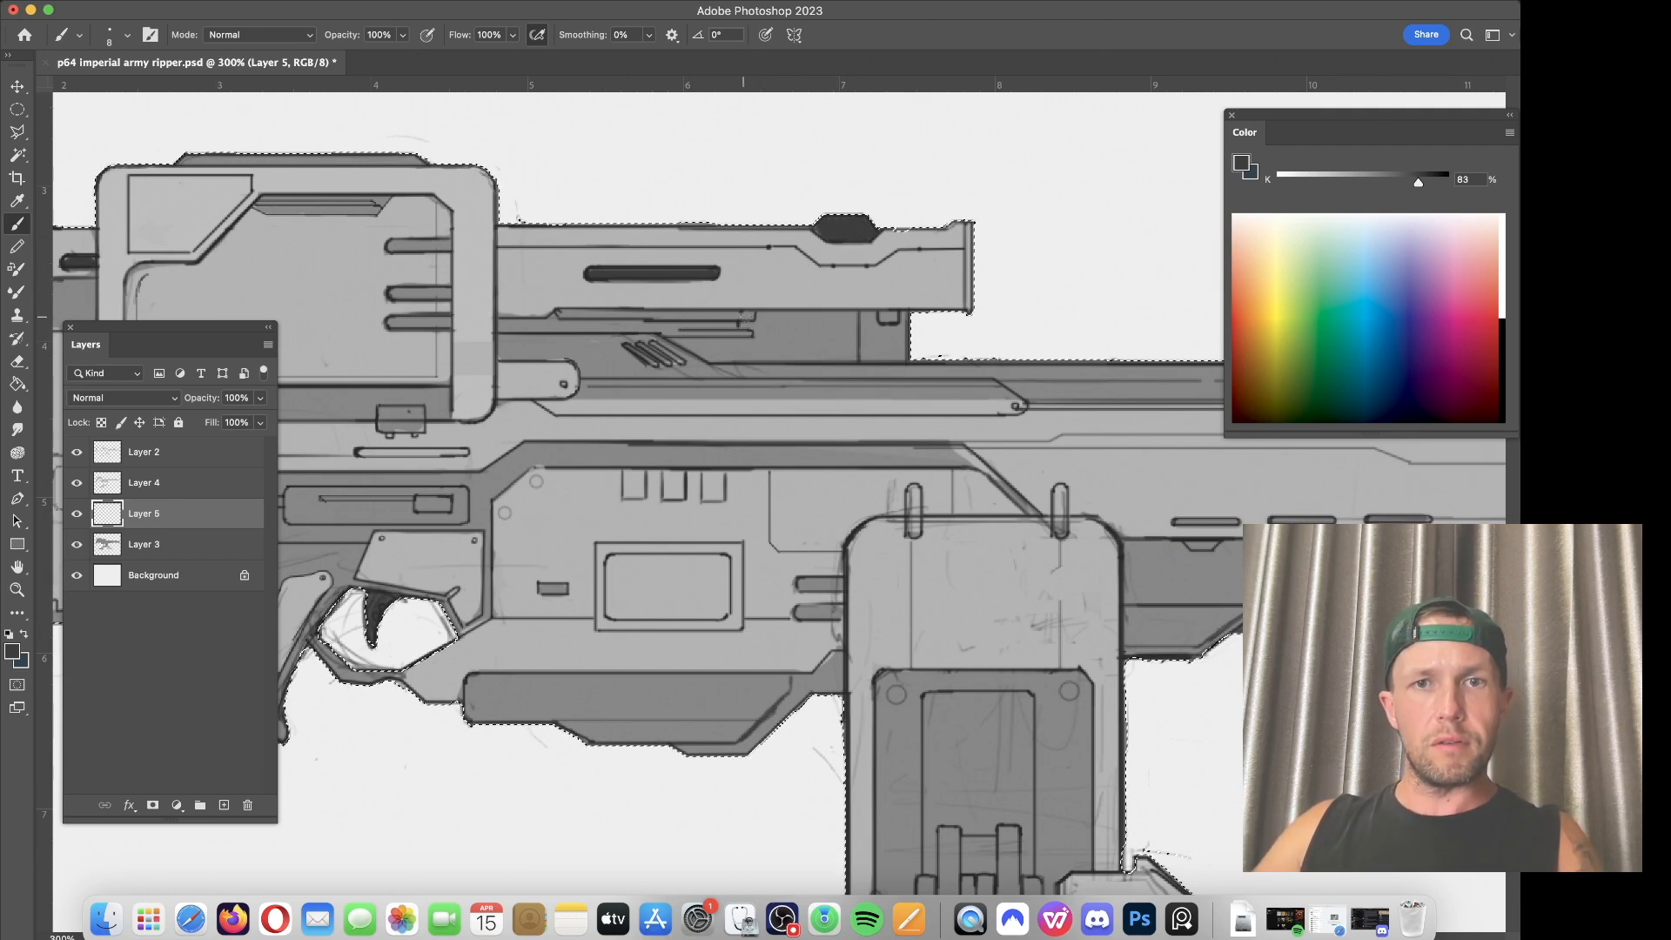
left_click_drag(748, 319, 638, 319)
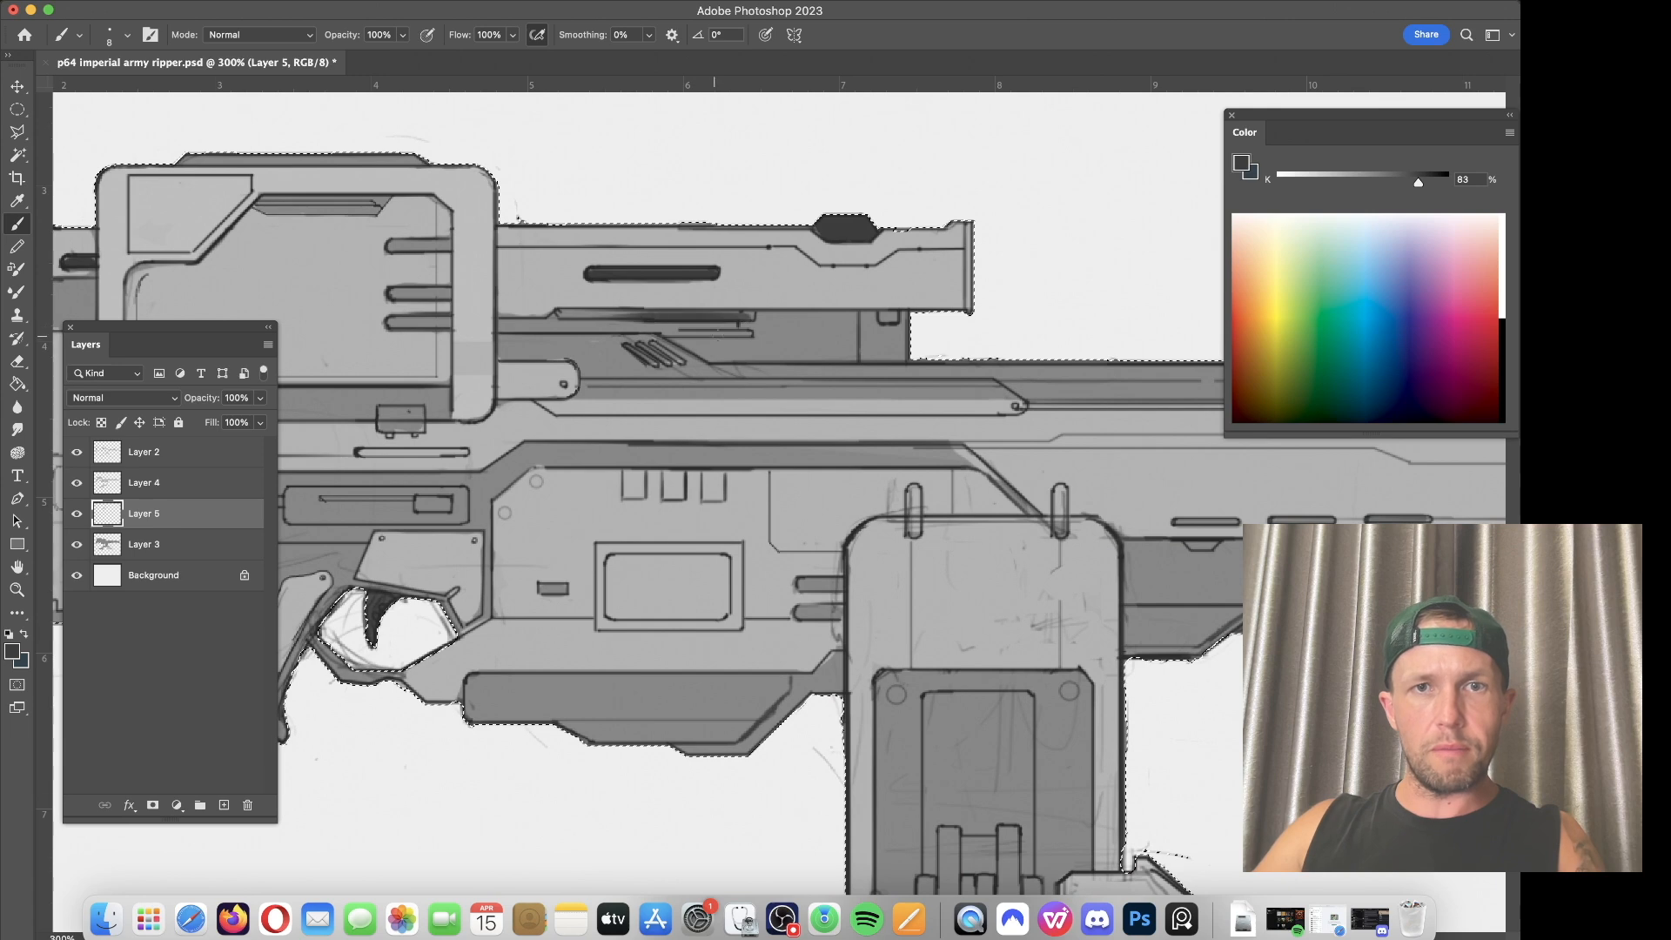
Step: Paint dark grey into the three horizontal slots on the upper housing and the narrow recess near its top
left_click_drag(394, 295, 442, 295)
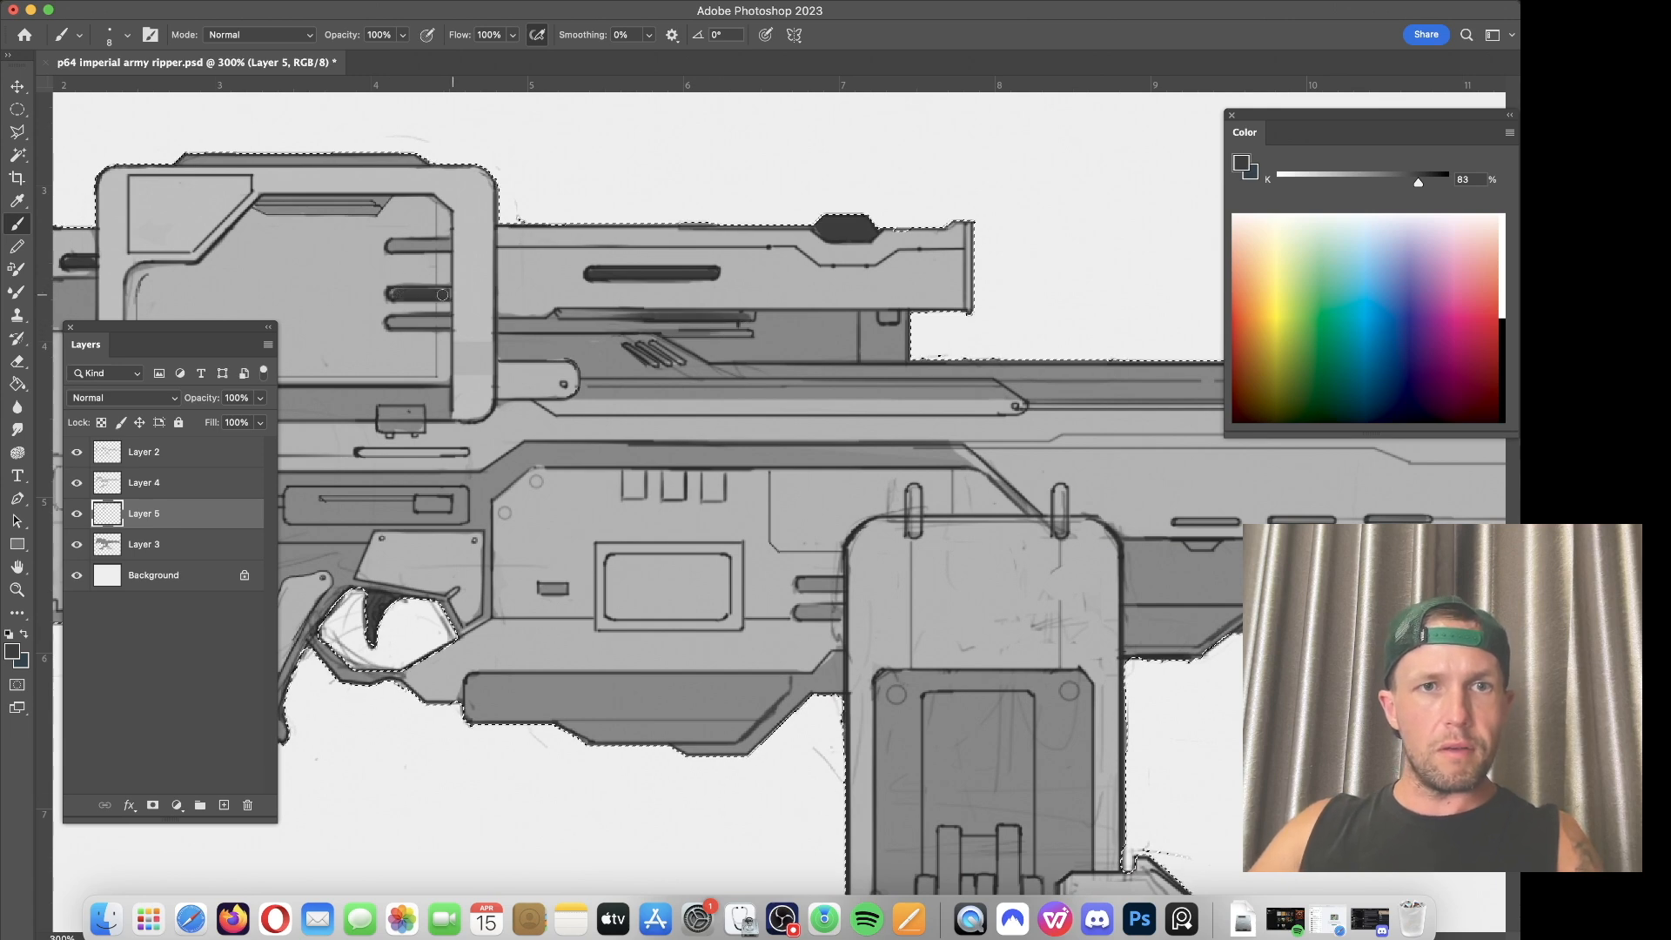
left_click_drag(392, 247, 442, 246)
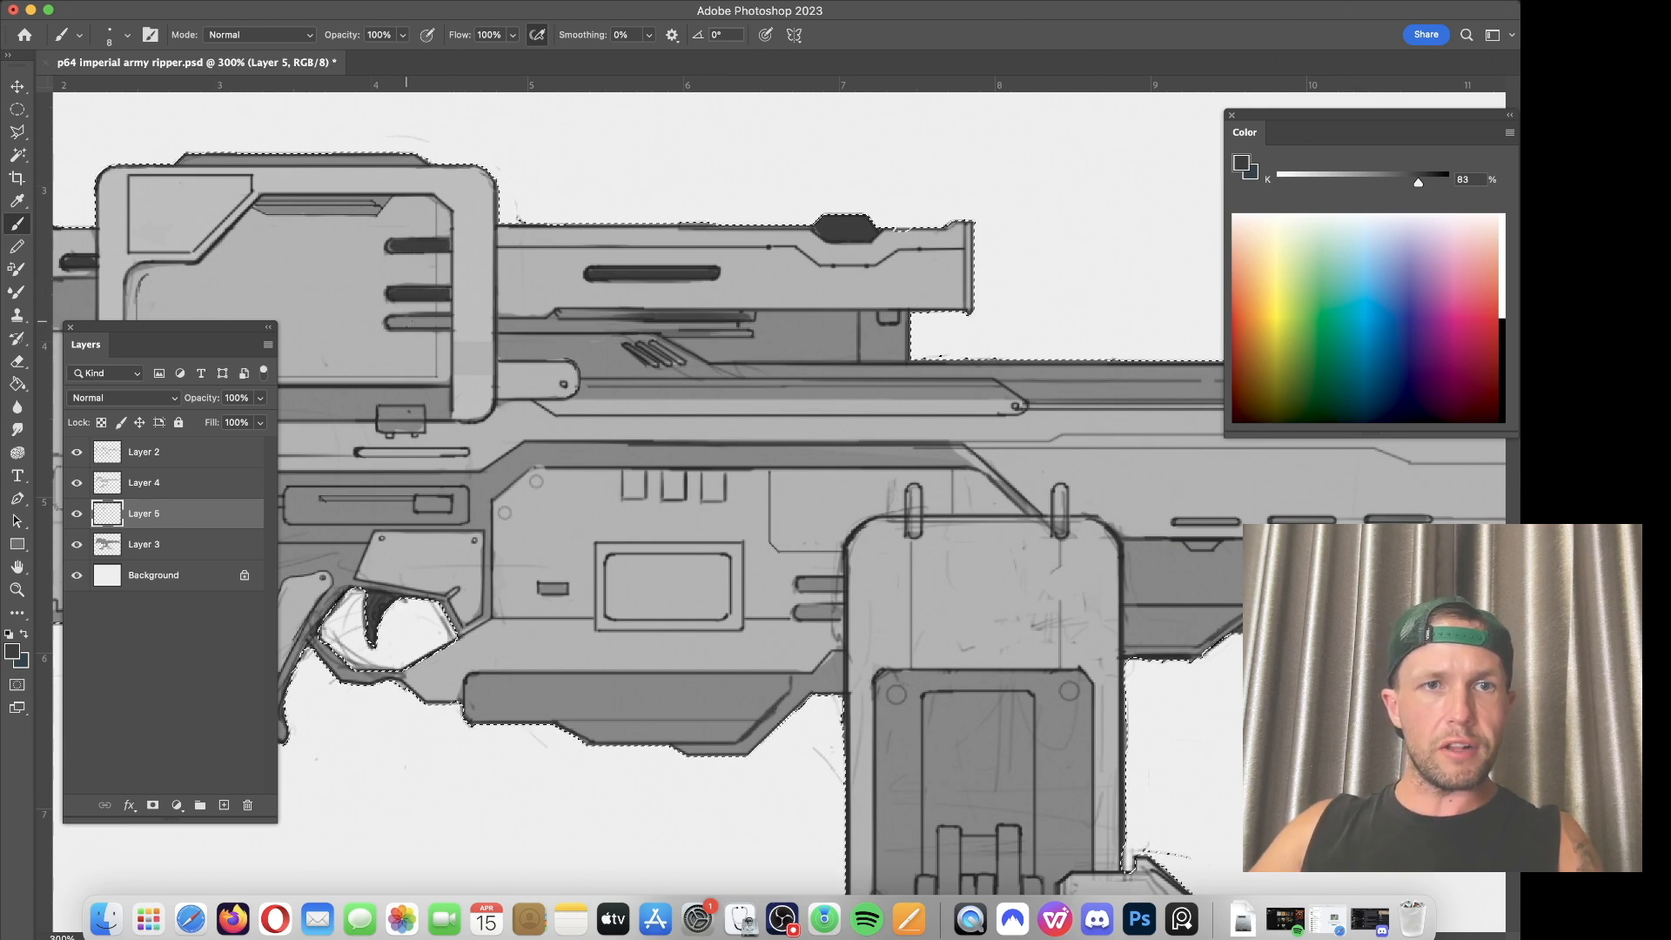
left_click_drag(391, 321, 446, 322)
left_click_drag(257, 208, 355, 209)
Step: Paint dark grey into the three long slots along the barrel's lower edge
left_click_drag(911, 387, 464, 251)
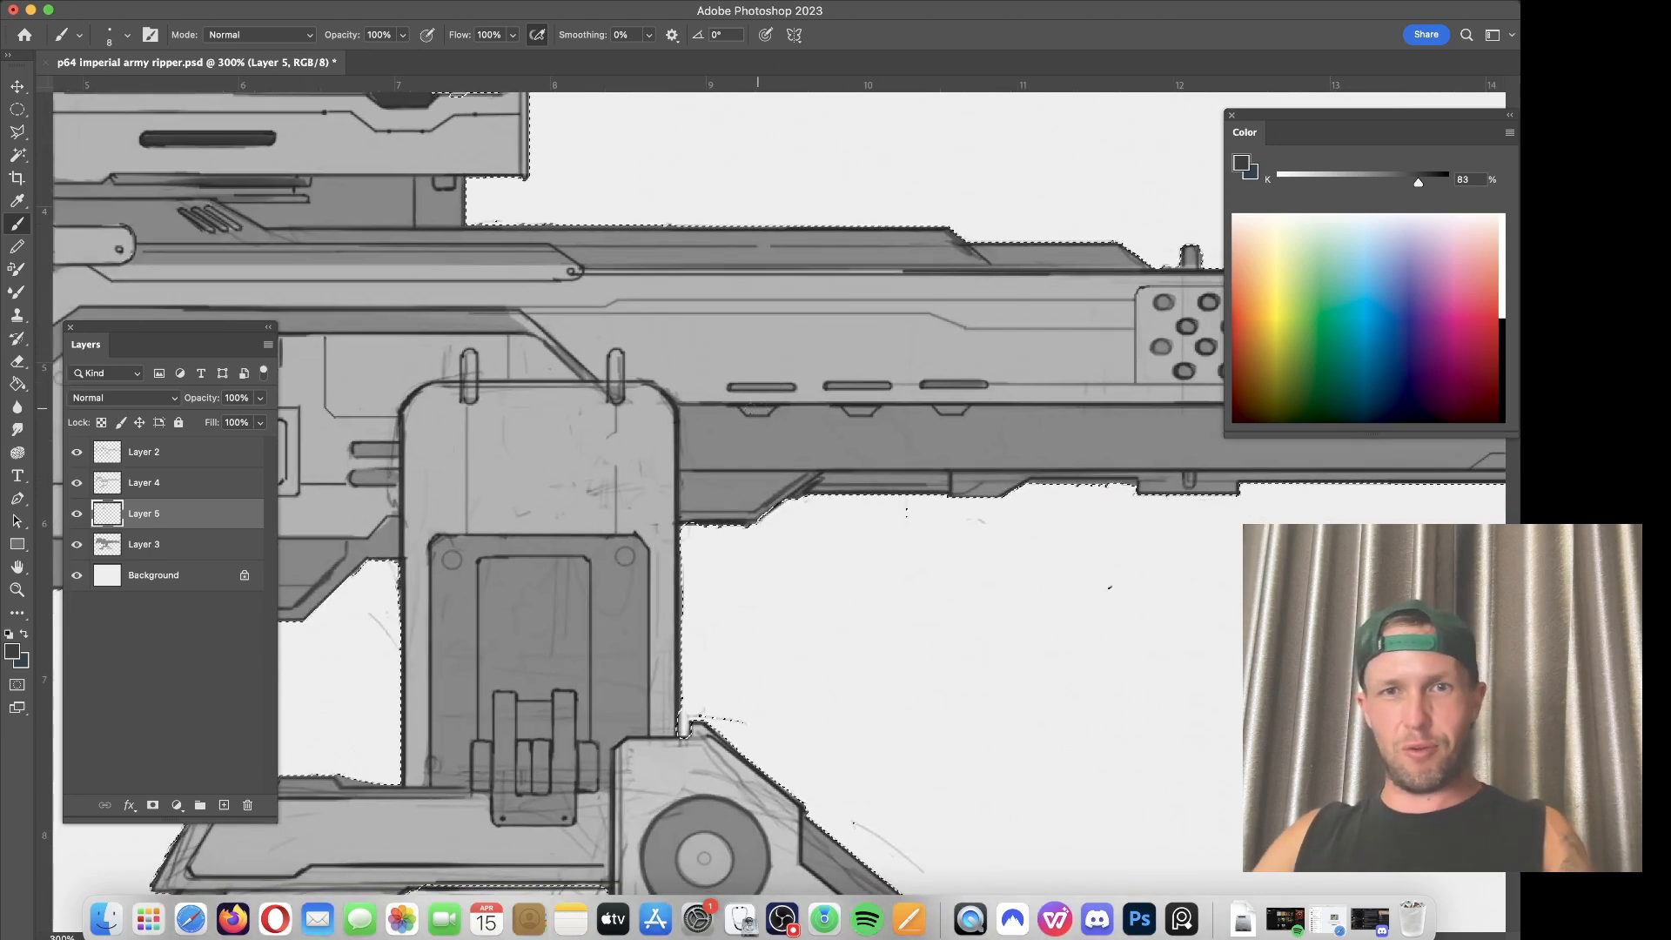
left_click_drag(729, 385, 794, 385)
left_click_drag(825, 386, 890, 386)
left_click_drag(923, 385, 985, 385)
Step: Fill the round vent holes on the barrel shroud with dark grey and enlarge the brush to size 35
left_click_drag(1088, 370, 644, 395)
key("bracketright")
key("bracketright")
key("bracketright")
key("bracketright")
key("bracketright")
key("bracketright")
key("bracketright")
left_click_drag(788, 377, 699, 377)
left_click(701, 334)
left_click(747, 334)
left_click(838, 338)
left_click(816, 359)
left_click(924, 334)
left_click(867, 362)
left_click(969, 333)
left_click(875, 376)
left_click_drag(855, 401, 769, 391)
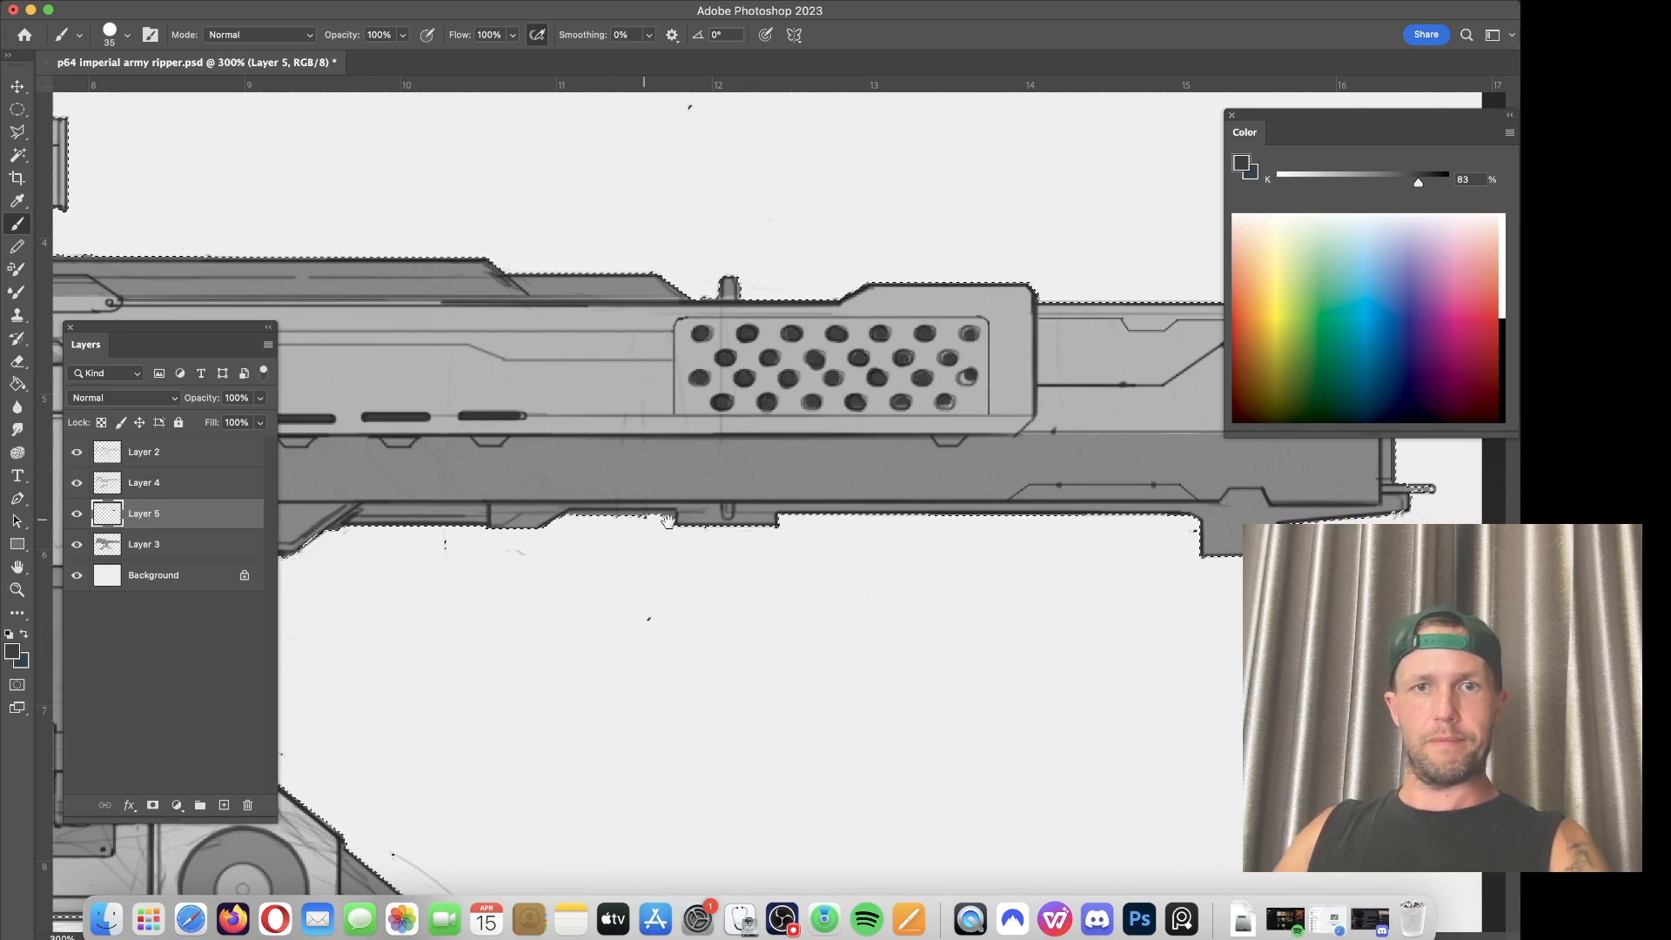
Step: Paint dark grey along the strip under the barrel, the lug beneath the muzzle and the muzzle's end edge
left_click_drag(646, 519, 765, 502)
left_click_drag(484, 513, 1192, 514)
key("super+z")
mouse_move(481, 515)
left_mouse_down()
mouse_move(1036, 545)
mouse_move(1205, 526)
left_mouse_up()
left_click_drag(1191, 595, 642, 600)
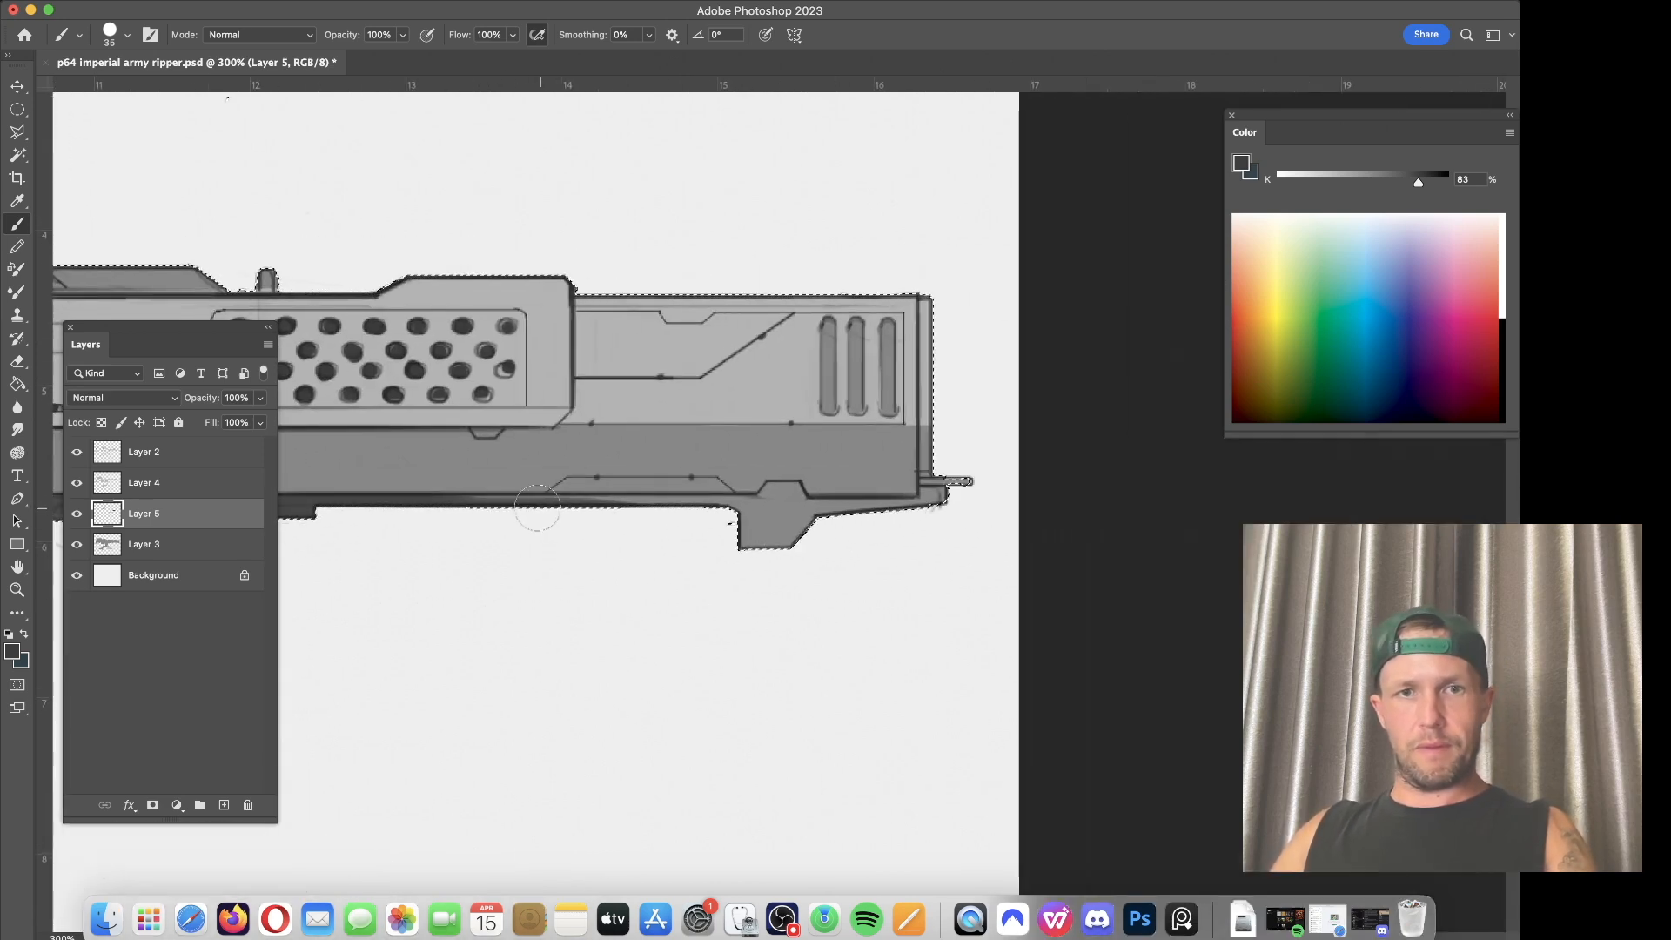
mouse_move(608, 524)
left_mouse_down()
mouse_move(774, 511)
mouse_move(781, 496)
mouse_move(727, 529)
mouse_move(732, 554)
mouse_move(761, 513)
left_mouse_up()
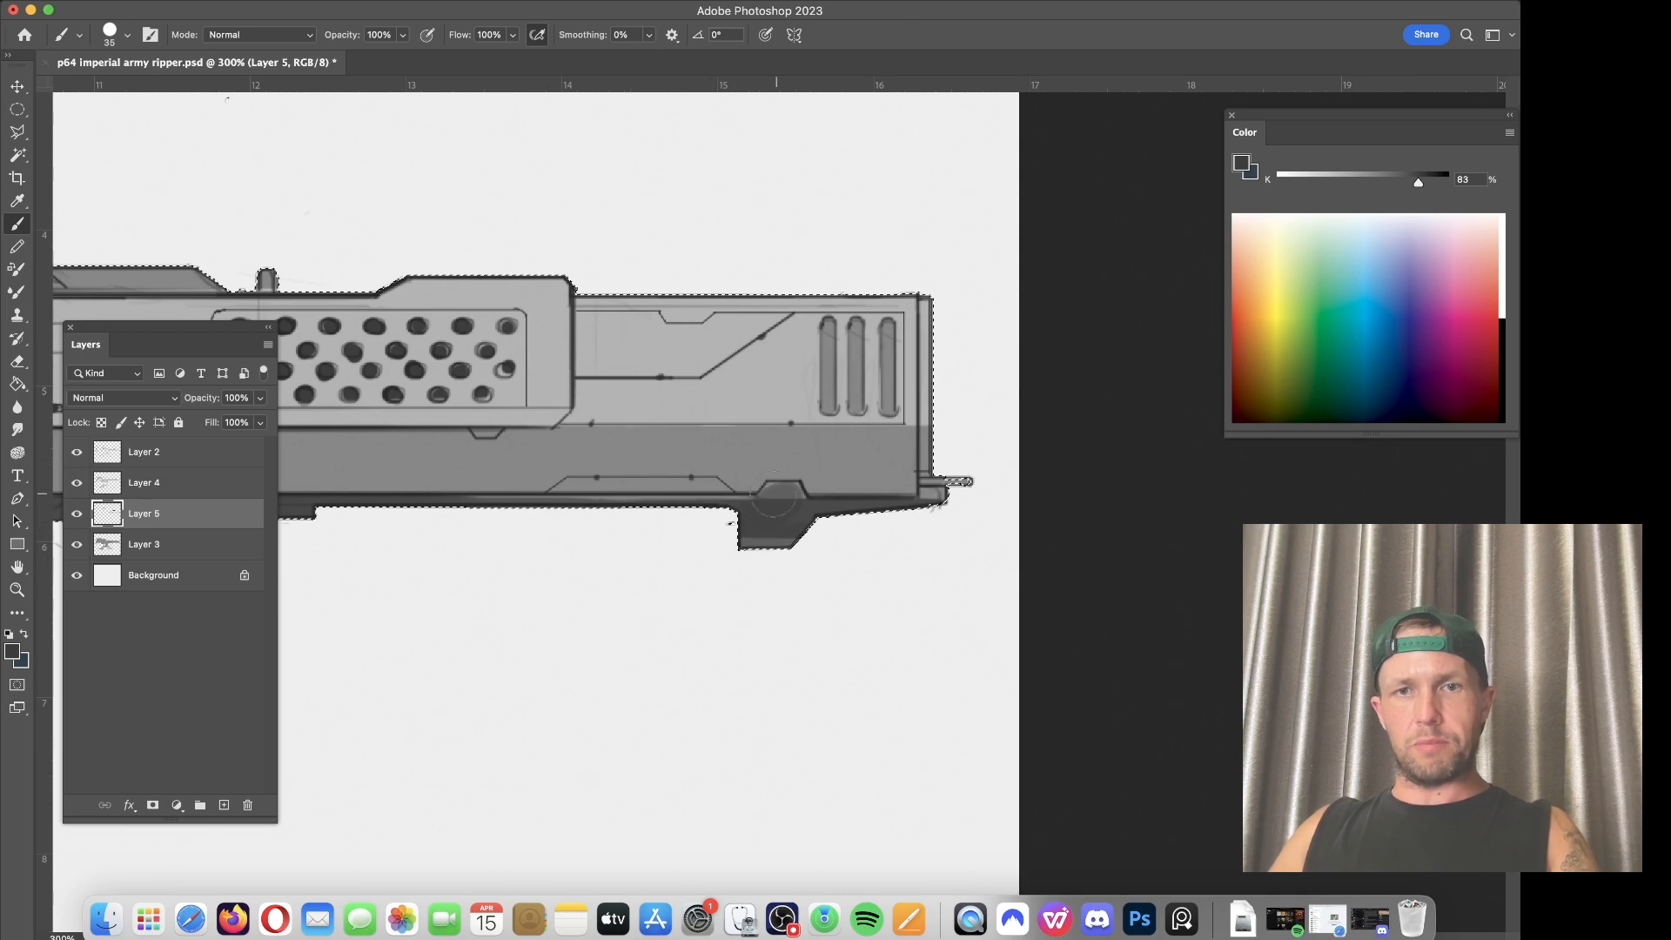
left_click_drag(940, 503, 926, 430)
left_click_drag(792, 514, 755, 539)
Step: Erase the light grey on Layer 4 from the muzzle's narrow end strip and return to Layer 5
left_click(77, 482)
left_click(144, 482)
key("e")
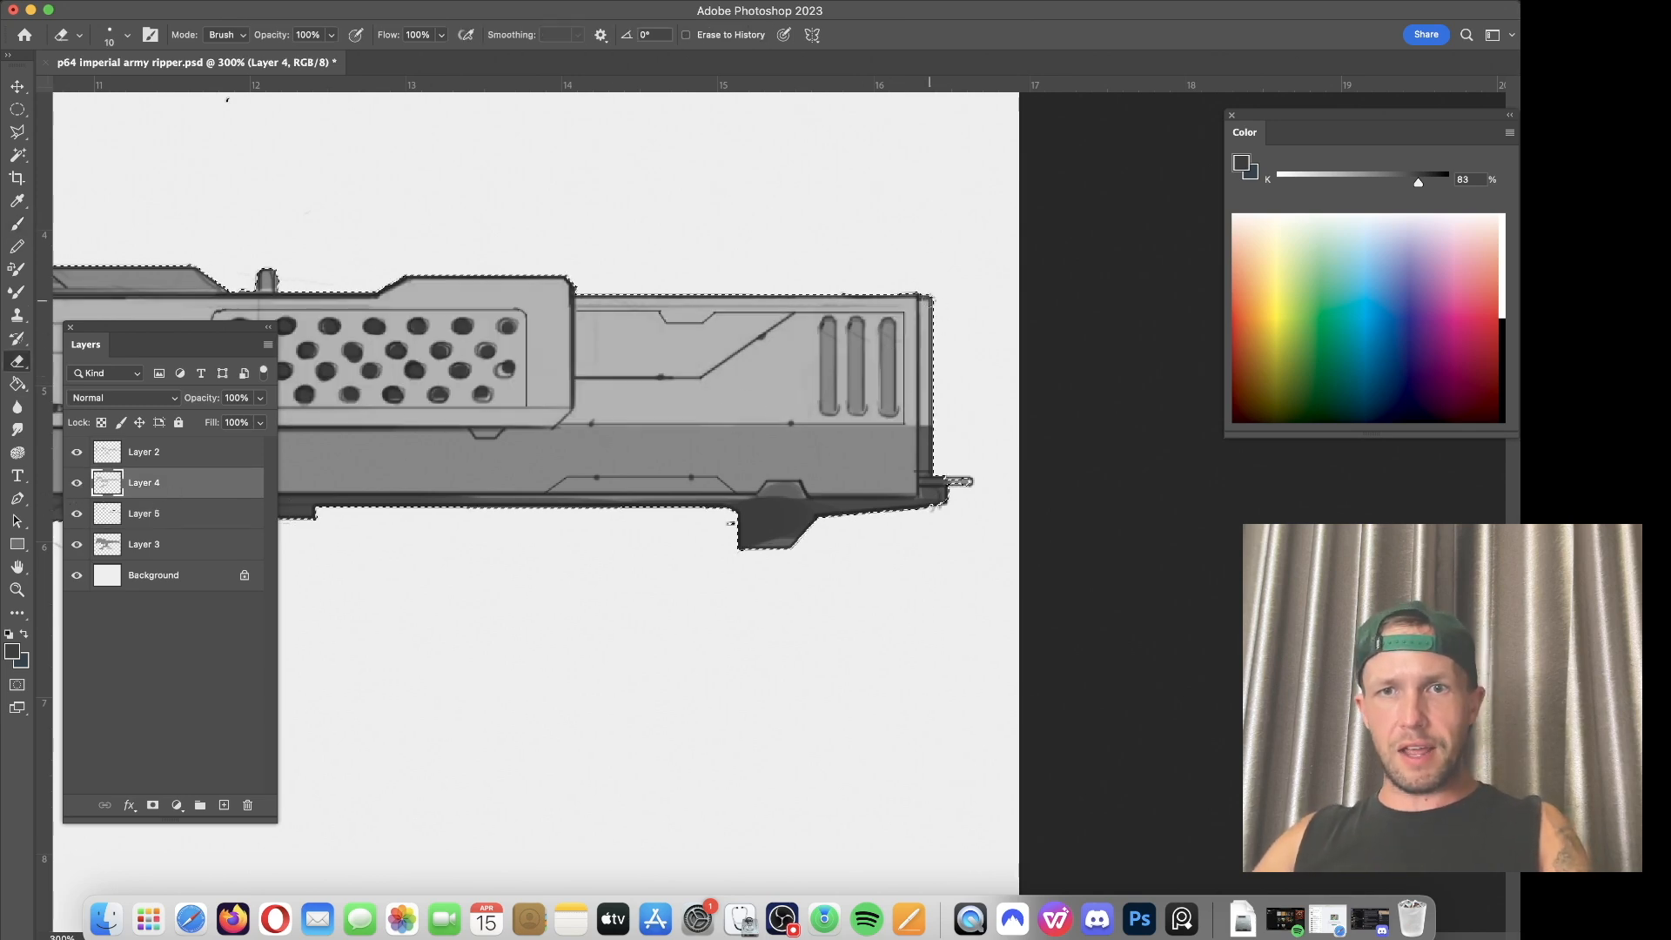
left_click_drag(930, 301, 923, 416)
key("b")
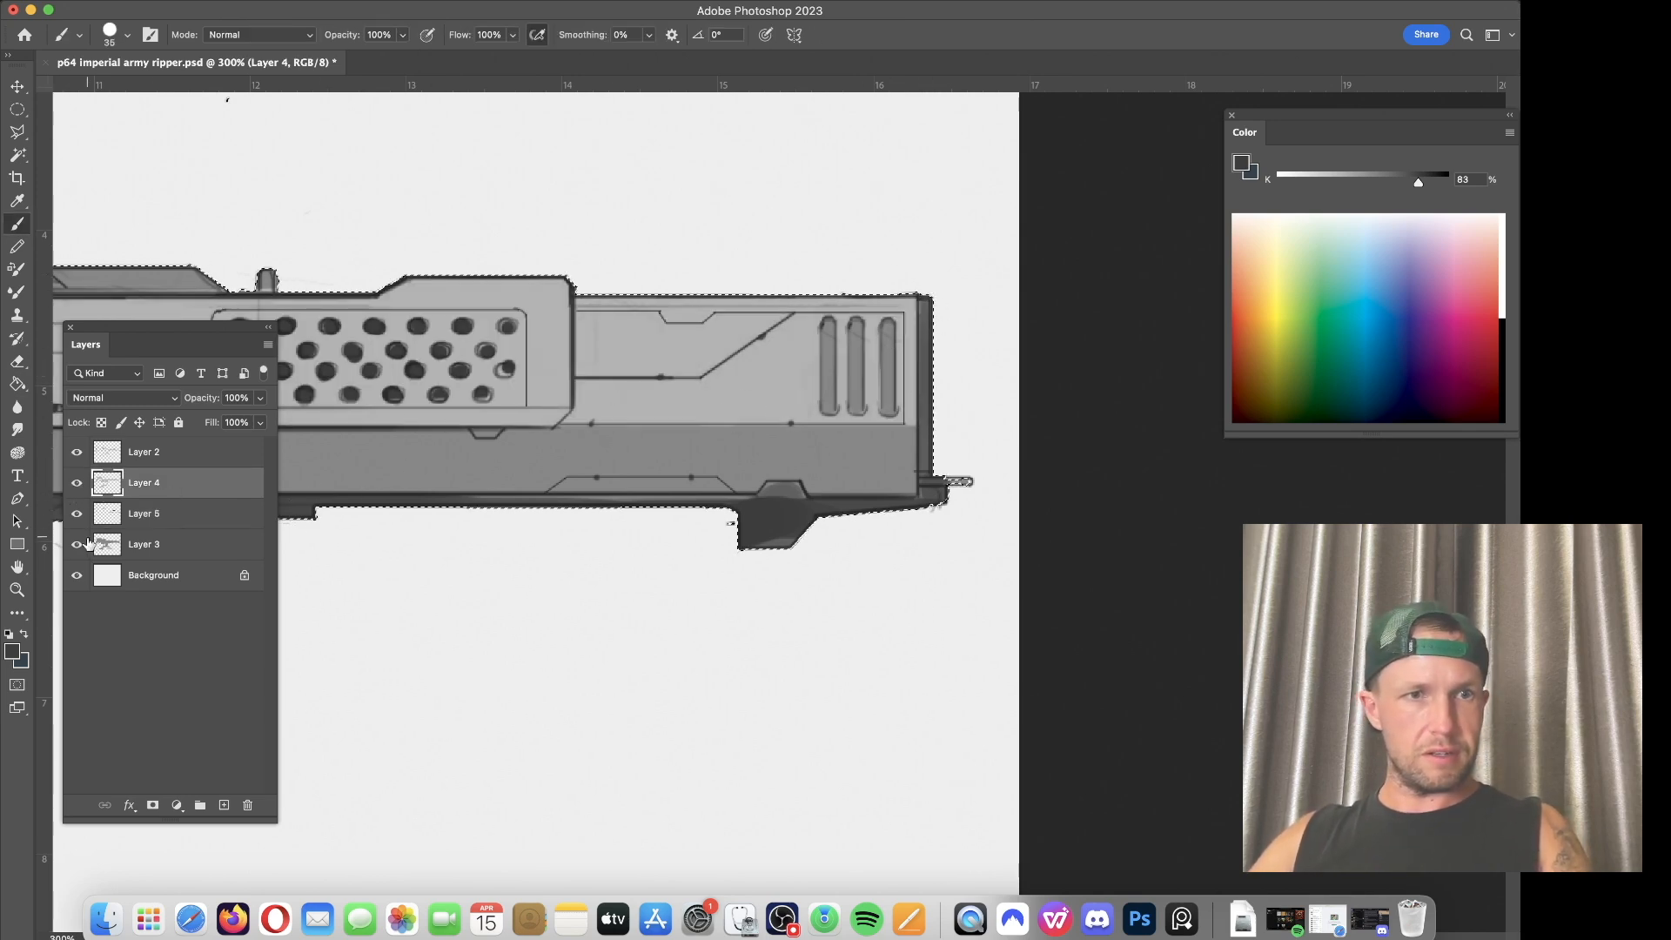
left_click(131, 522)
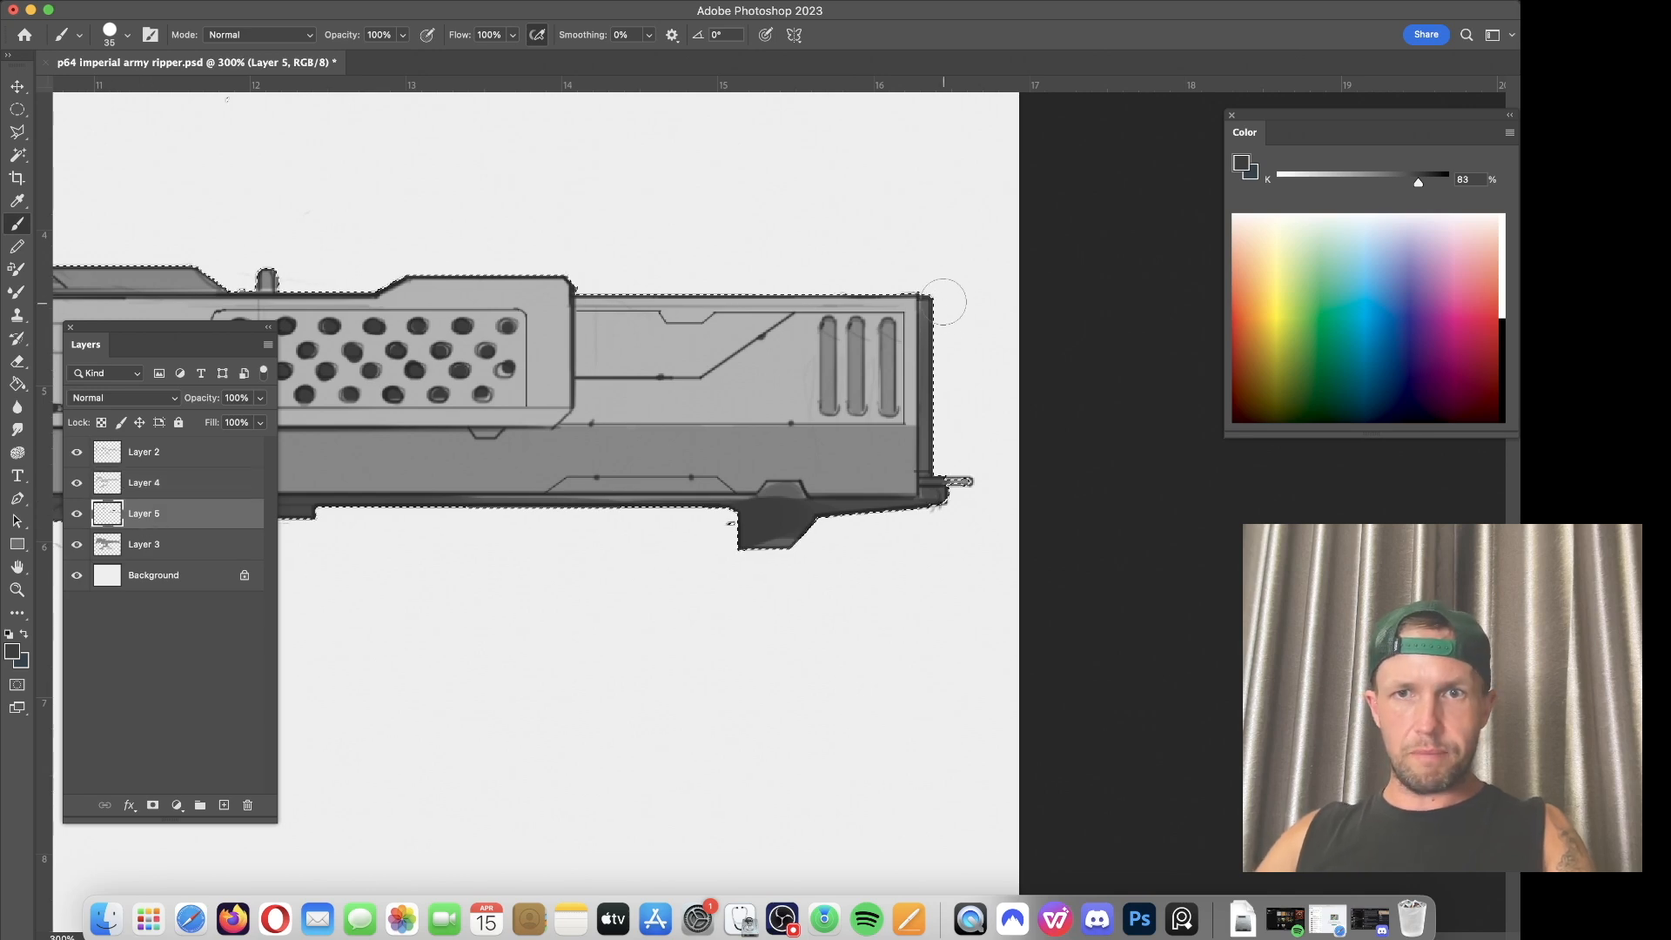
mouse_move(823, 394)
left_mouse_down()
mouse_move(685, 448)
mouse_move(453, 463)
mouse_move(251, 446)
left_mouse_up()
key("super+z")
key("super+z")
Step: Paint dark grey over the ring around the mount's wheel hub and the front leg's peg, foot and lower recess
scroll(631, 492, "left", 10)
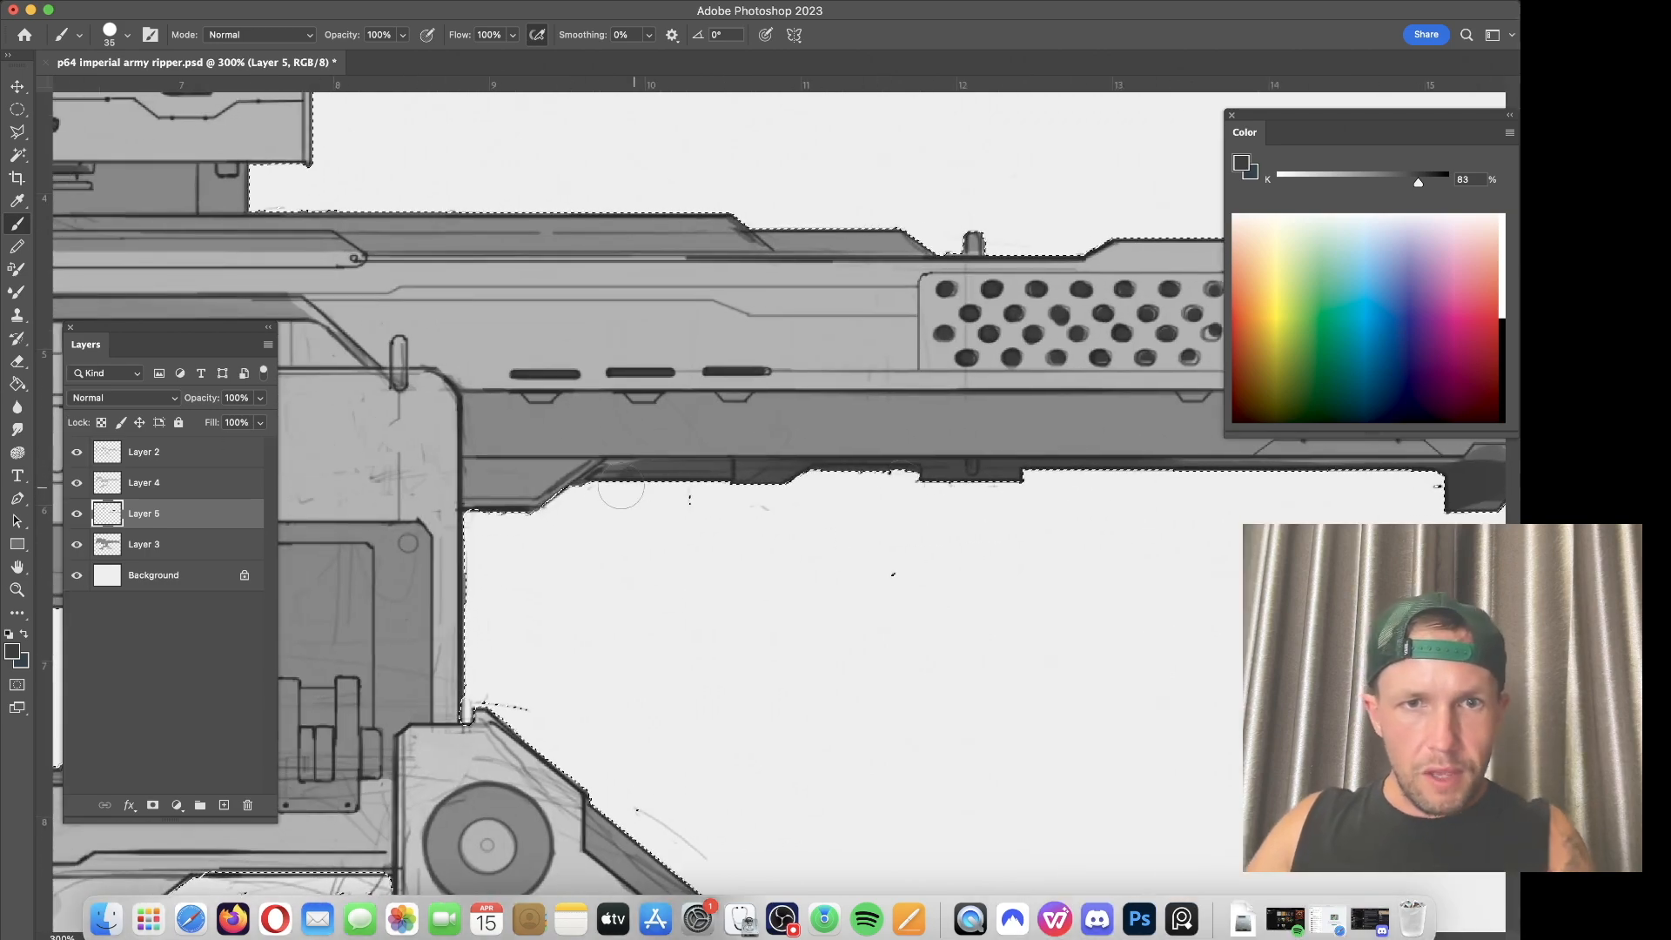
left_click_drag(576, 605, 1003, 253)
mouse_move(913, 494)
left_mouse_down()
mouse_move(870, 522)
mouse_move(953, 527)
mouse_move(934, 468)
mouse_move(918, 500)
mouse_move(940, 470)
left_mouse_up()
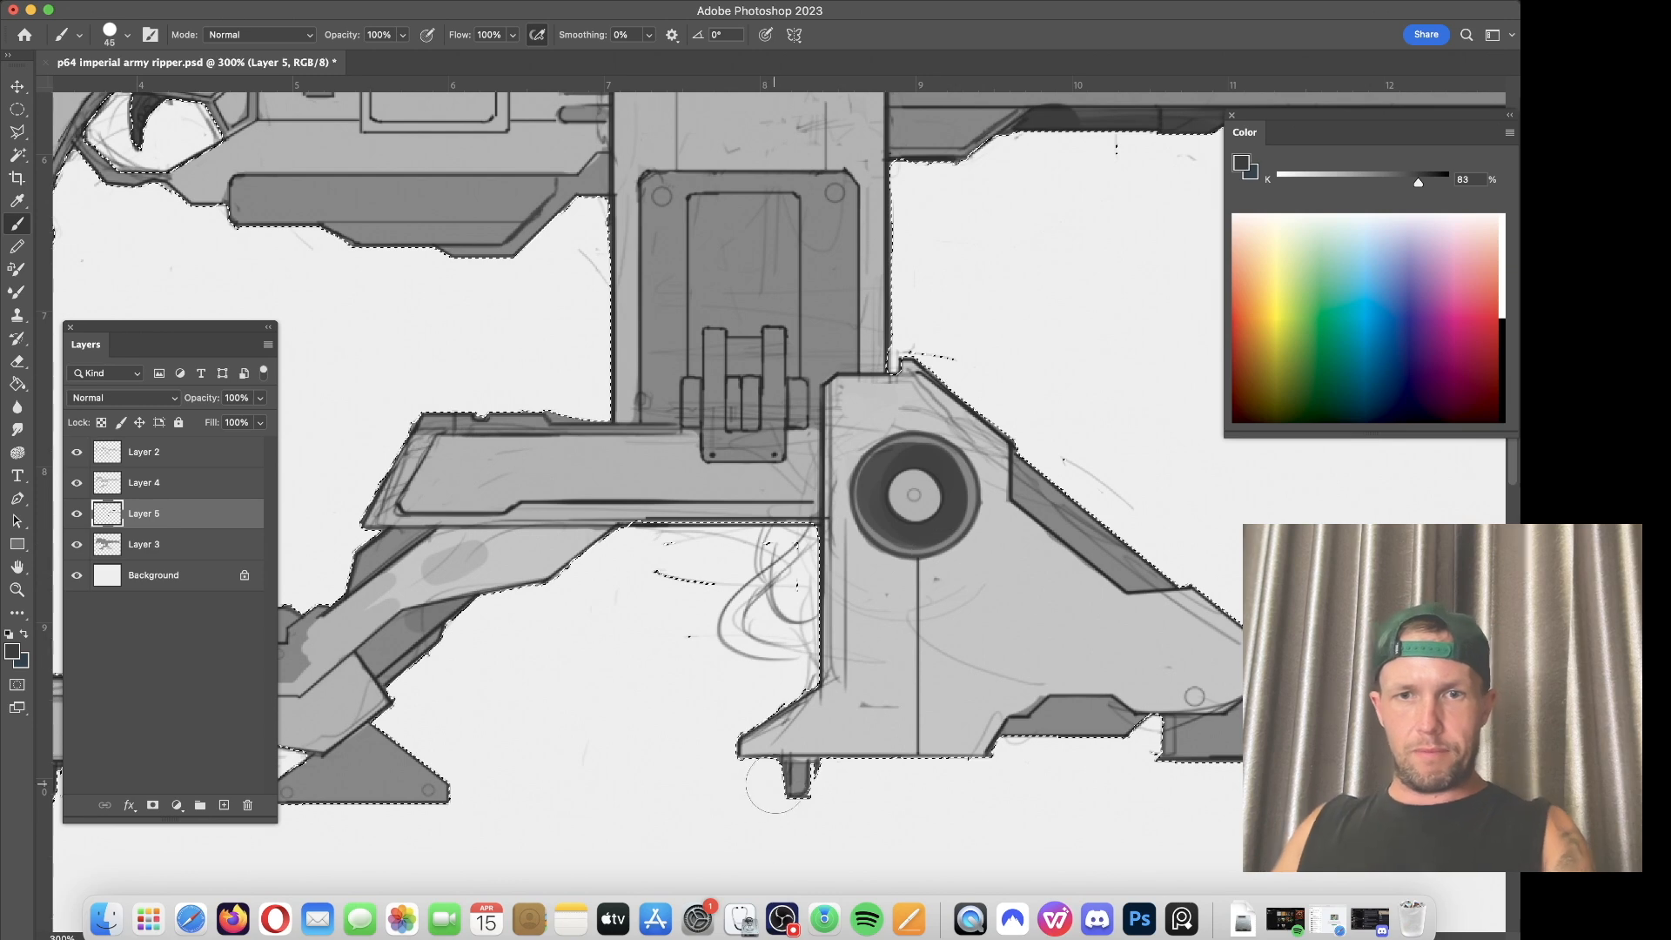
left_click_drag(783, 770, 1253, 809)
mouse_move(1088, 759)
left_mouse_down()
mouse_move(1041, 747)
mouse_move(1445, 787)
left_mouse_up()
key("super+z")
mouse_move(1069, 764)
left_mouse_down()
mouse_move(1027, 746)
mouse_move(1086, 714)
mouse_move(1123, 739)
mouse_move(1192, 735)
mouse_move(1136, 744)
left_mouse_up()
mouse_move(1098, 513)
left_mouse_down()
mouse_move(1031, 462)
mouse_move(1162, 578)
mouse_move(1070, 531)
mouse_move(1103, 532)
mouse_move(1118, 556)
mouse_move(1032, 486)
left_mouse_up()
key("super+z")
Step: Paint dark grey over the rear leg's triangular foot, small peg and diagonal braces behind the leg
left_click_drag(904, 564, 1375, 533)
mouse_move(823, 733)
left_mouse_down()
mouse_move(856, 757)
mouse_move(726, 793)
mouse_move(654, 782)
mouse_move(790, 755)
mouse_move(827, 718)
left_mouse_up()
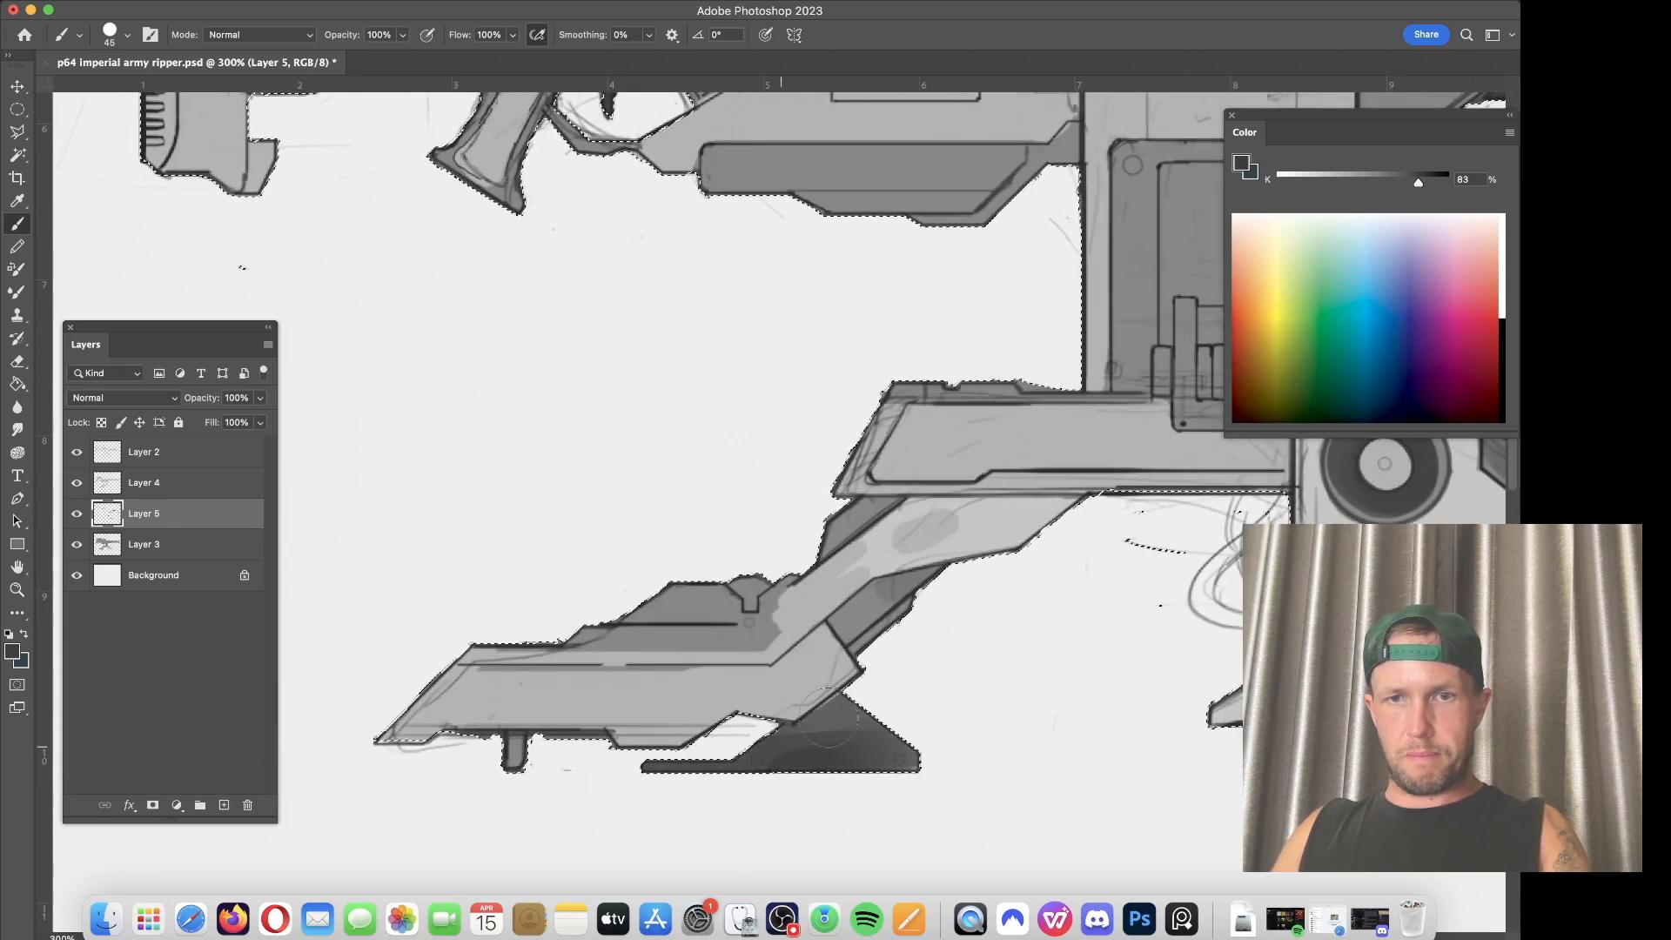
left_click_drag(548, 757, 505, 750)
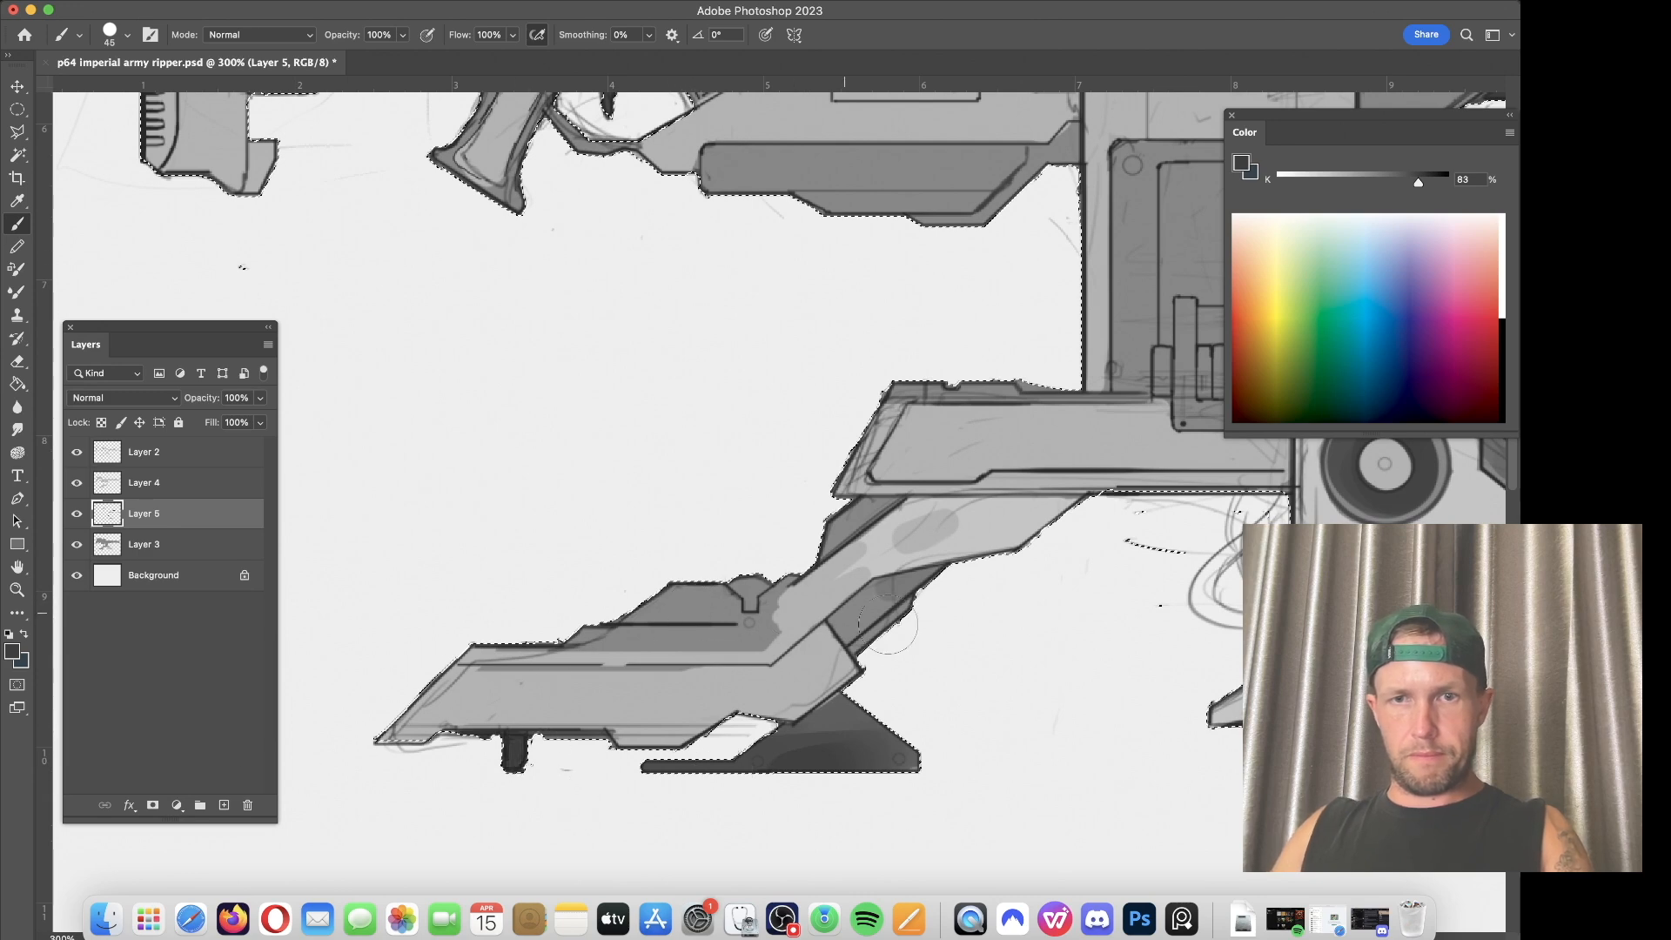
mouse_move(925, 607)
left_mouse_down()
mouse_move(875, 649)
mouse_move(853, 614)
mouse_move(870, 644)
left_mouse_up()
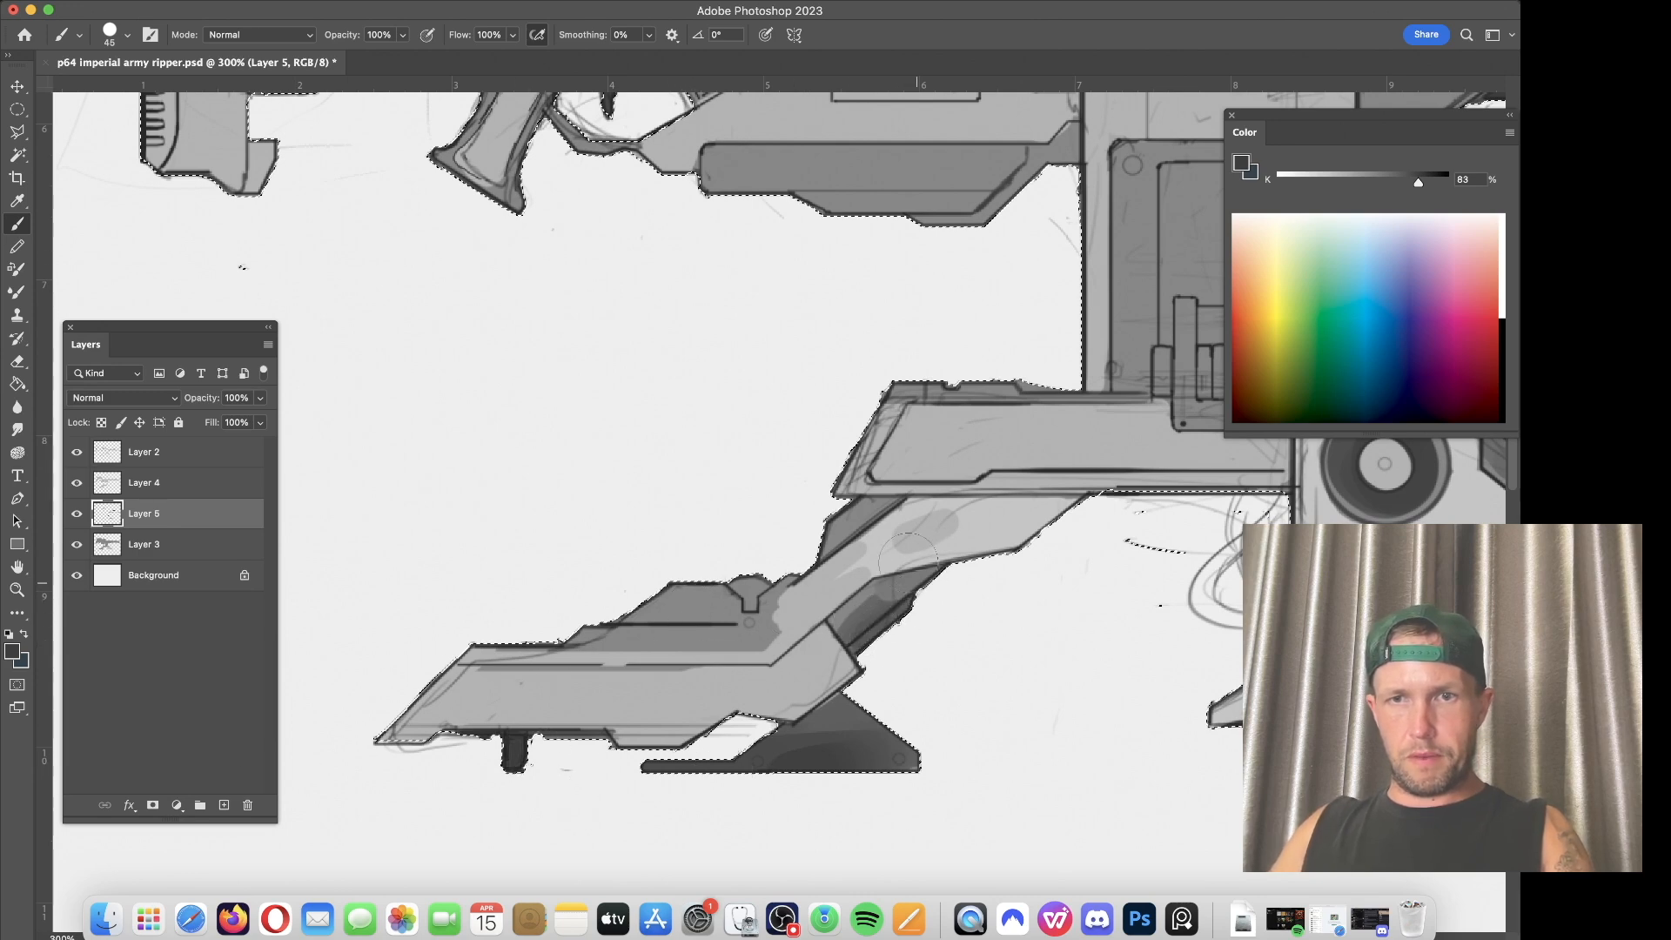
left_click_drag(846, 501, 841, 536)
left_click_drag(954, 373, 1010, 377)
Step: Paint dark grey over the hinge bracket on the mount post and the long channel along the receiver
left_click_drag(1034, 355, 585, 635)
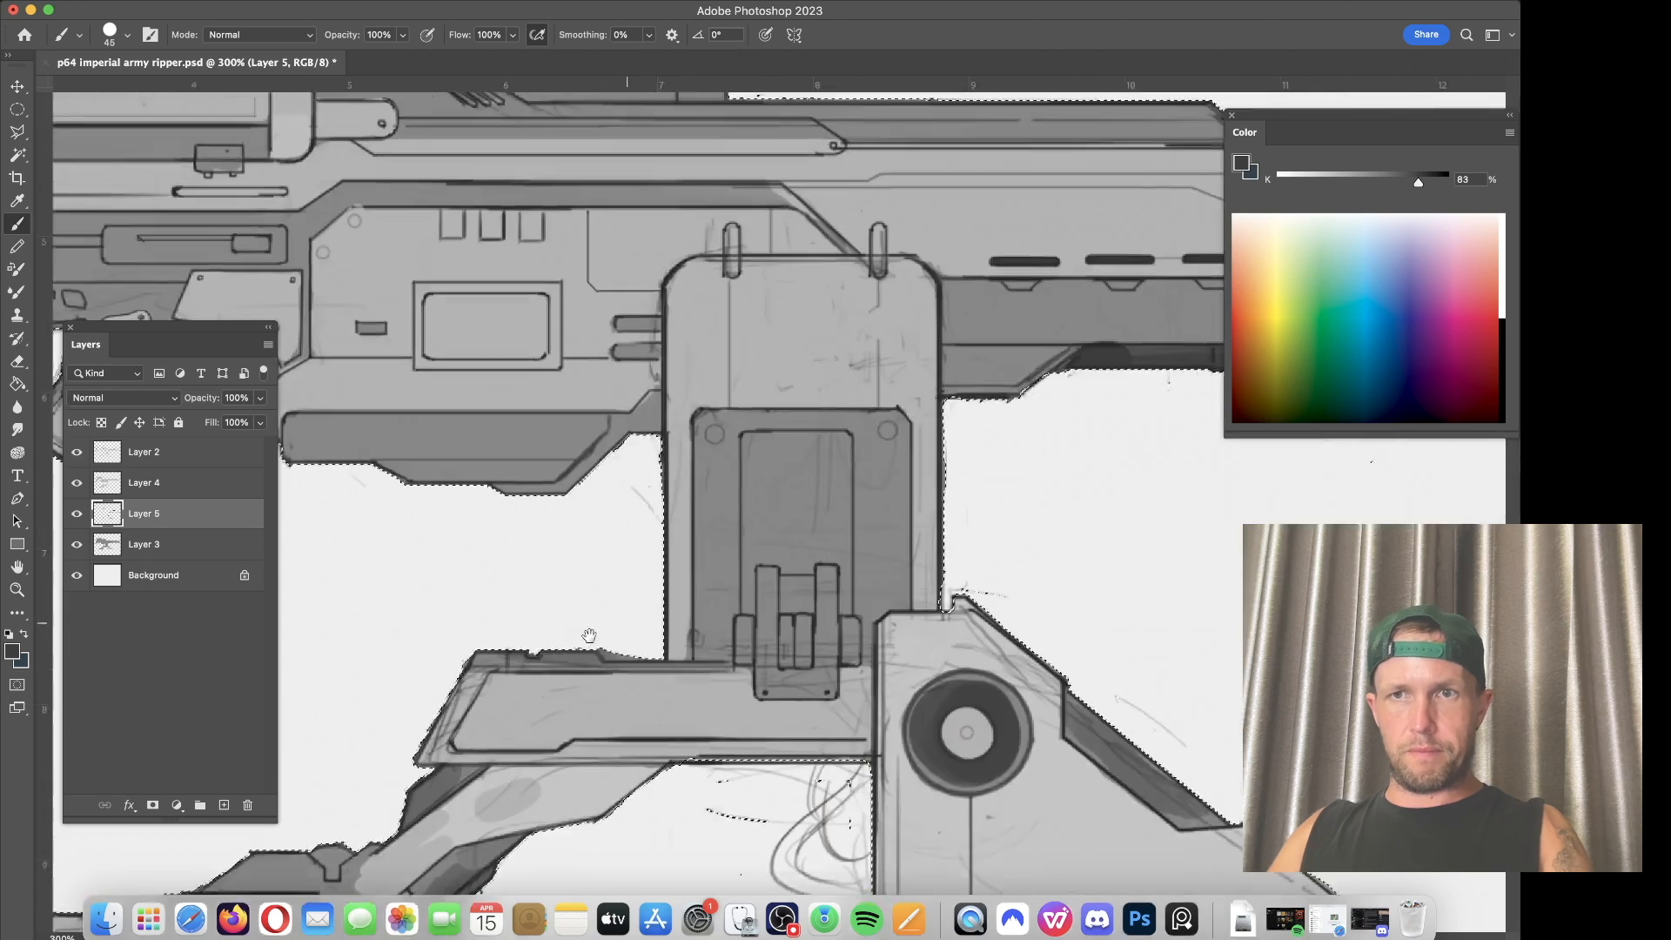
mouse_move(744, 613)
left_mouse_down()
mouse_move(741, 660)
mouse_move(736, 597)
mouse_move(727, 686)
mouse_move(722, 652)
mouse_move(710, 660)
mouse_move(788, 590)
mouse_move(784, 656)
mouse_move(769, 635)
mouse_move(781, 696)
left_mouse_up()
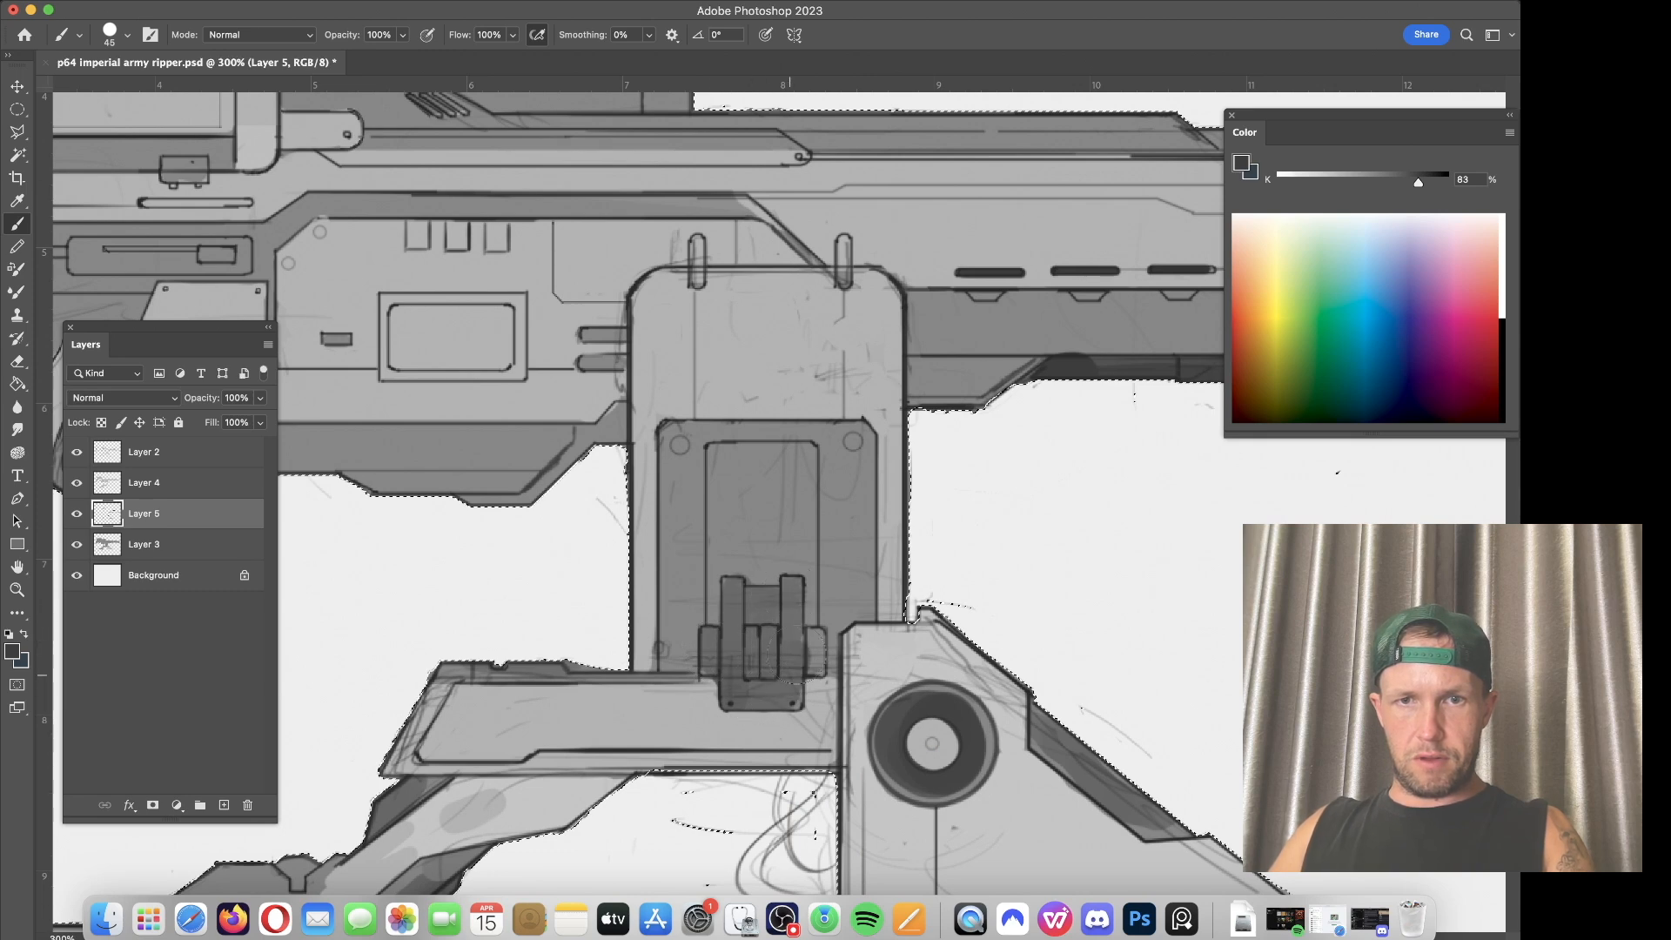
mouse_move(625, 336)
left_mouse_down()
mouse_move(600, 336)
mouse_move(590, 367)
mouse_move(1008, 467)
left_mouse_up()
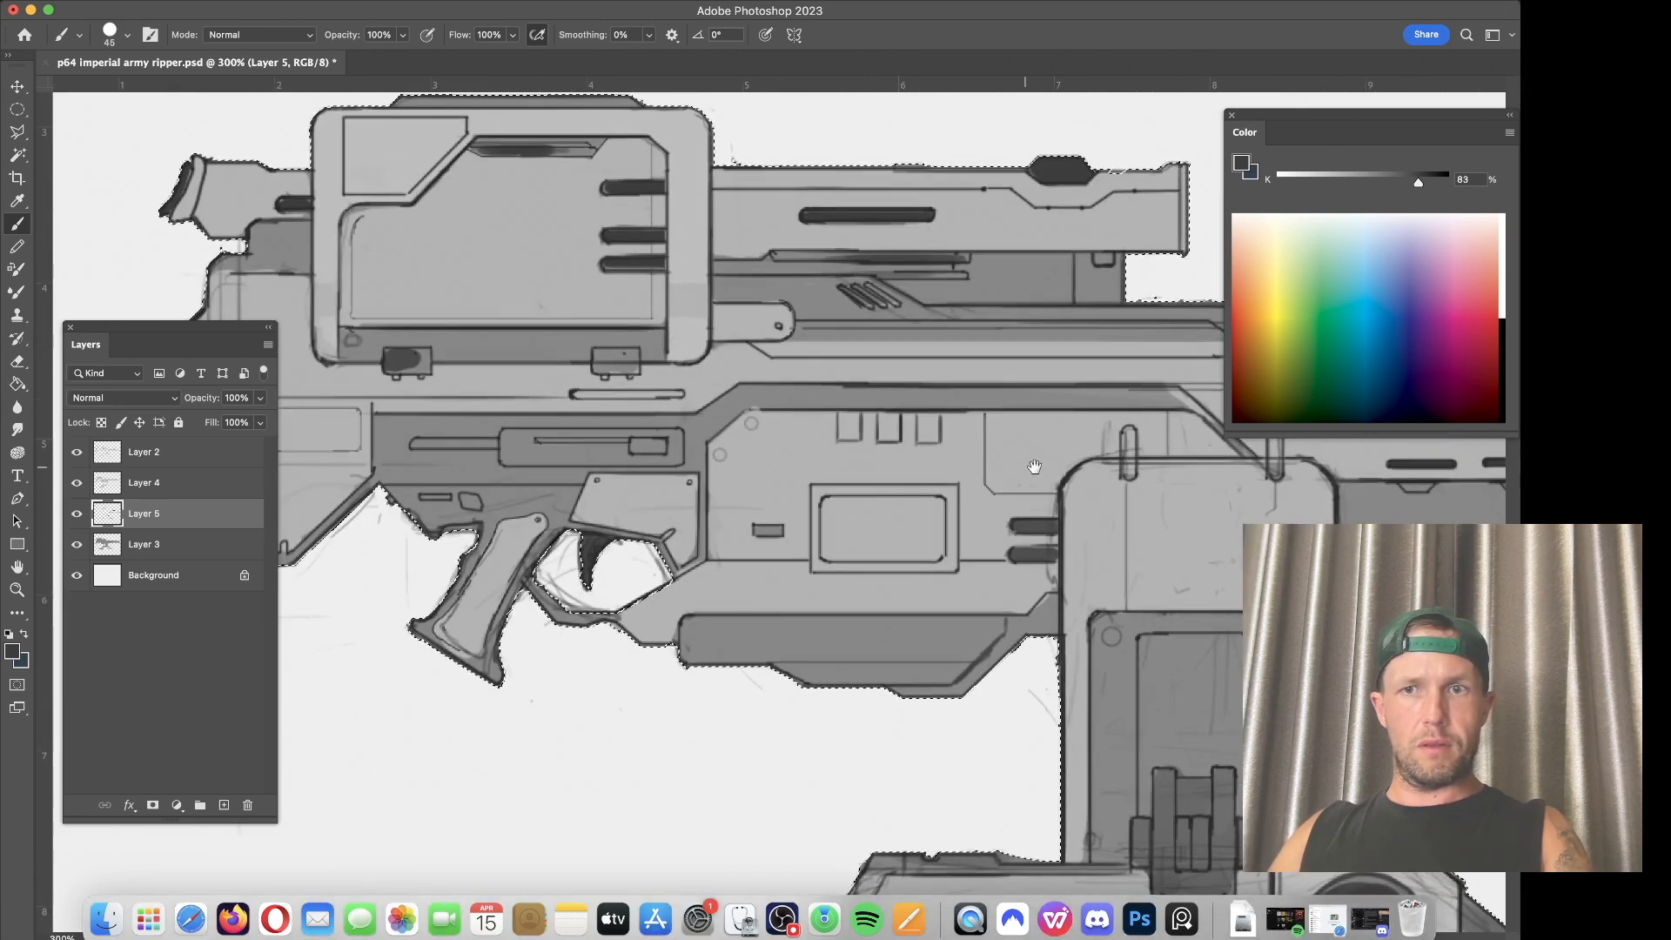
left_click_drag(733, 383, 1169, 420)
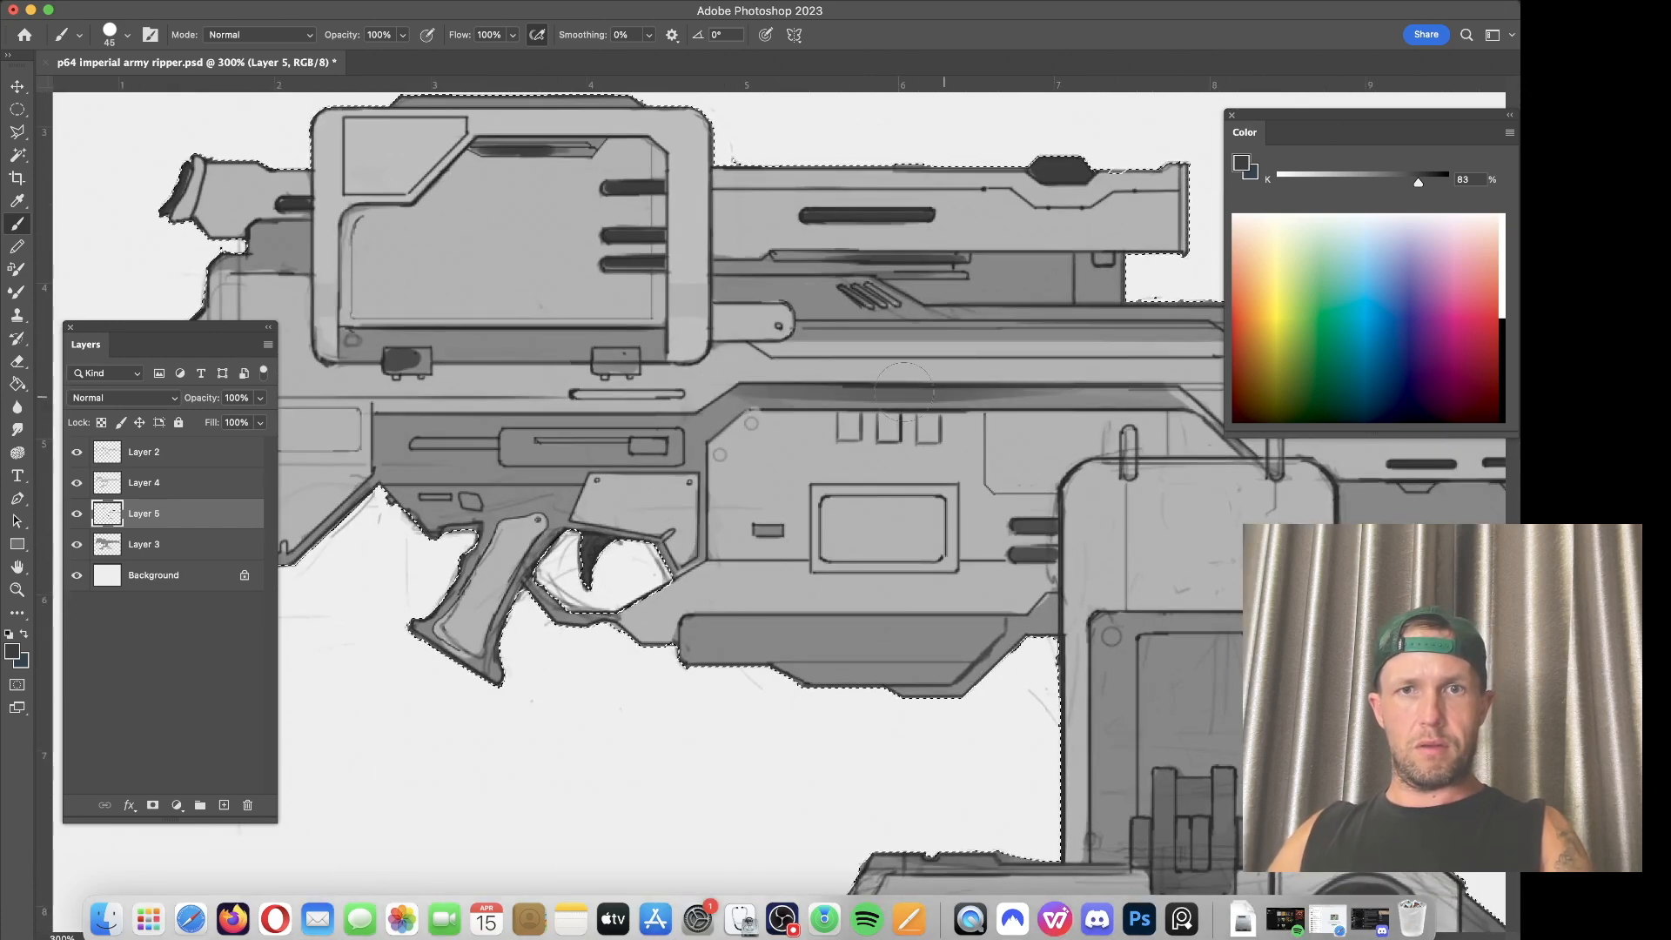
Step: Reduce the brush to size 25 and fill the two latches under the large side box with dark grey
left_click_drag(609, 372, 615, 362)
key("bracketleft")
key("bracketleft")
key("bracketleft")
key("bracketleft")
left_click_drag(391, 366, 418, 361)
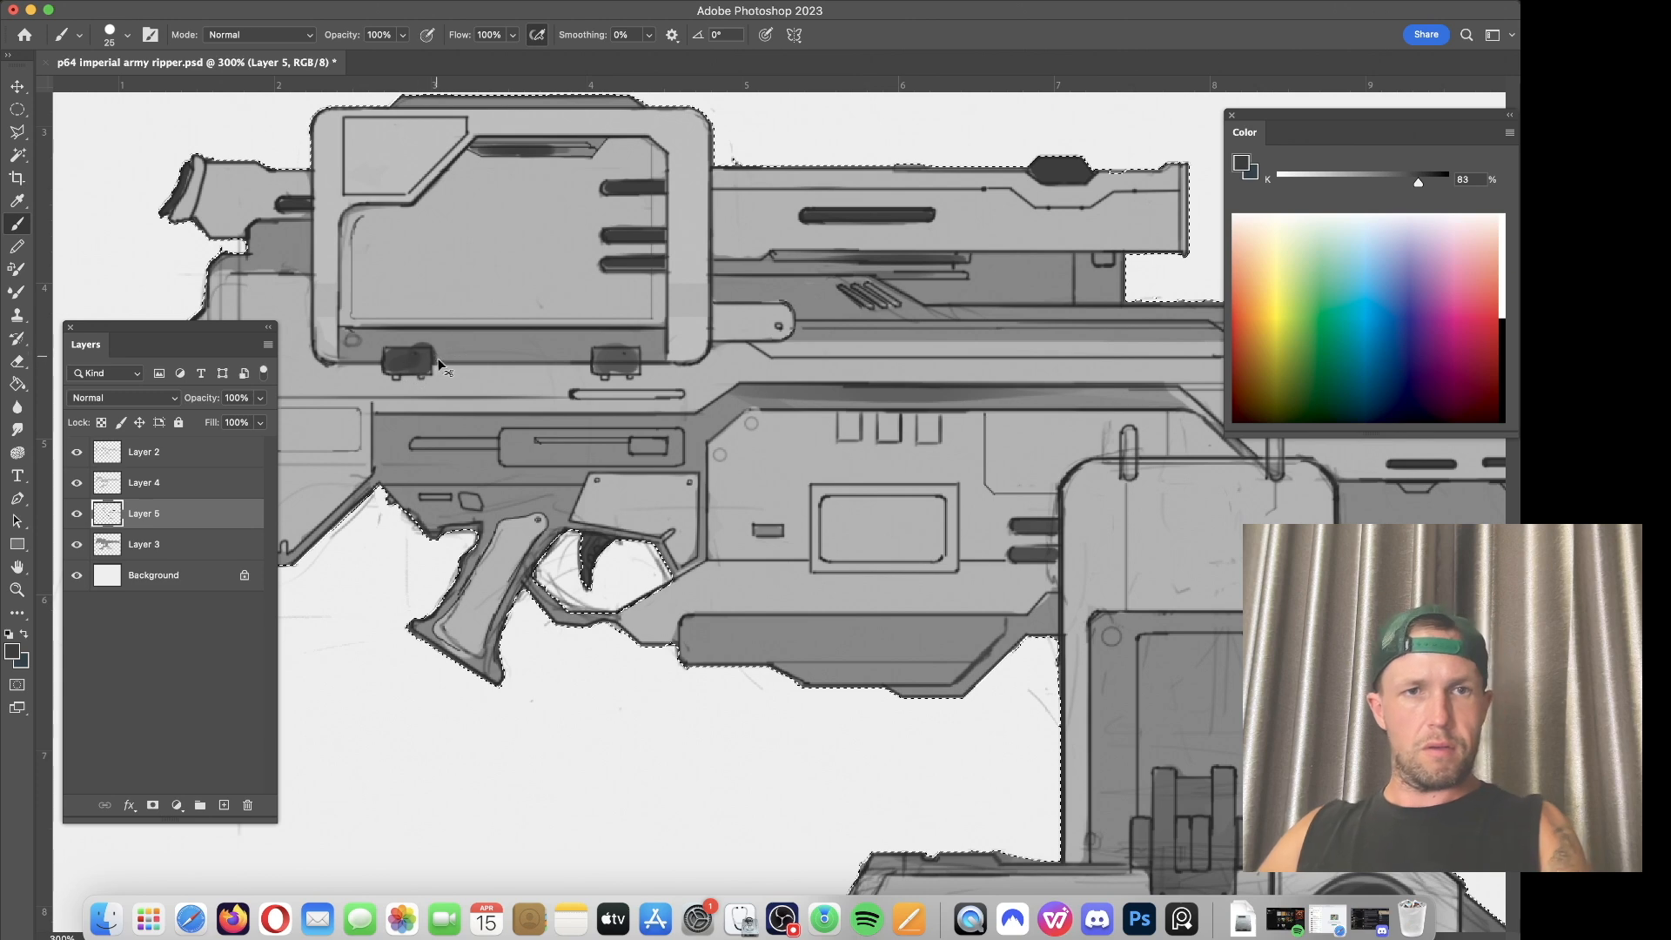
mouse_move(416, 365)
left_mouse_down()
mouse_move(400, 351)
mouse_move(422, 355)
left_mouse_up()
left_click_drag(615, 357, 557, 341)
Step: Paint dark grey on the stock's top corner, its vertical strip and its angled lower edge
scroll(609, 355, "left", 10)
scroll(609, 355, "up", 2)
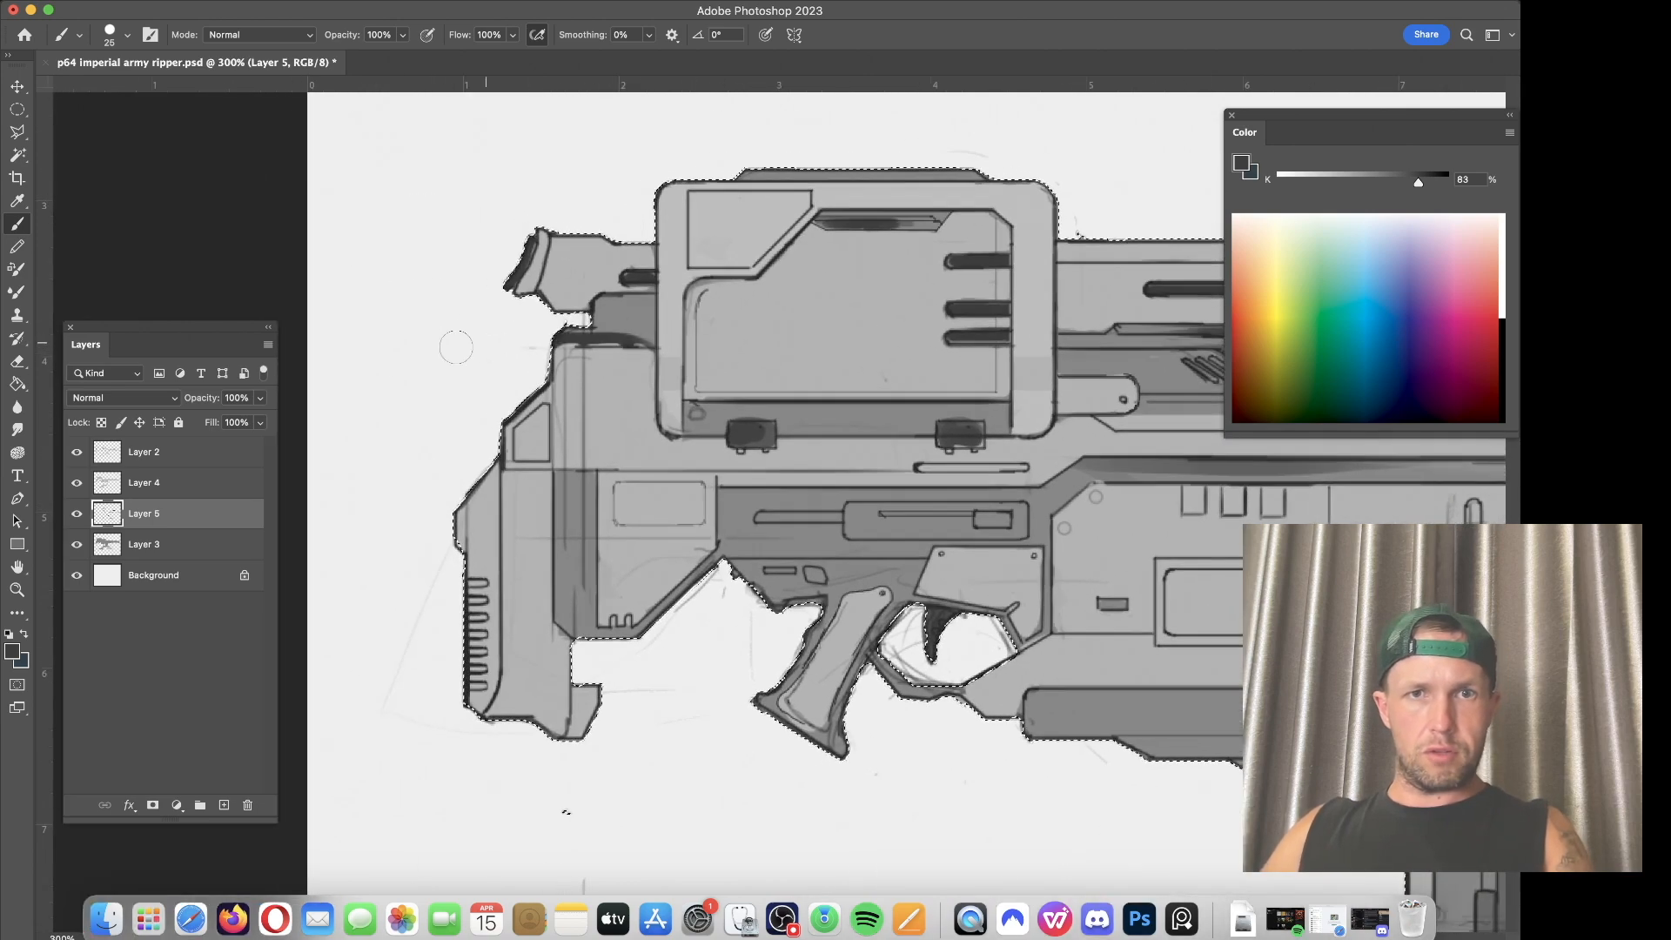
mouse_move(696, 578)
left_mouse_down()
mouse_move(628, 644)
mouse_move(624, 628)
left_mouse_up()
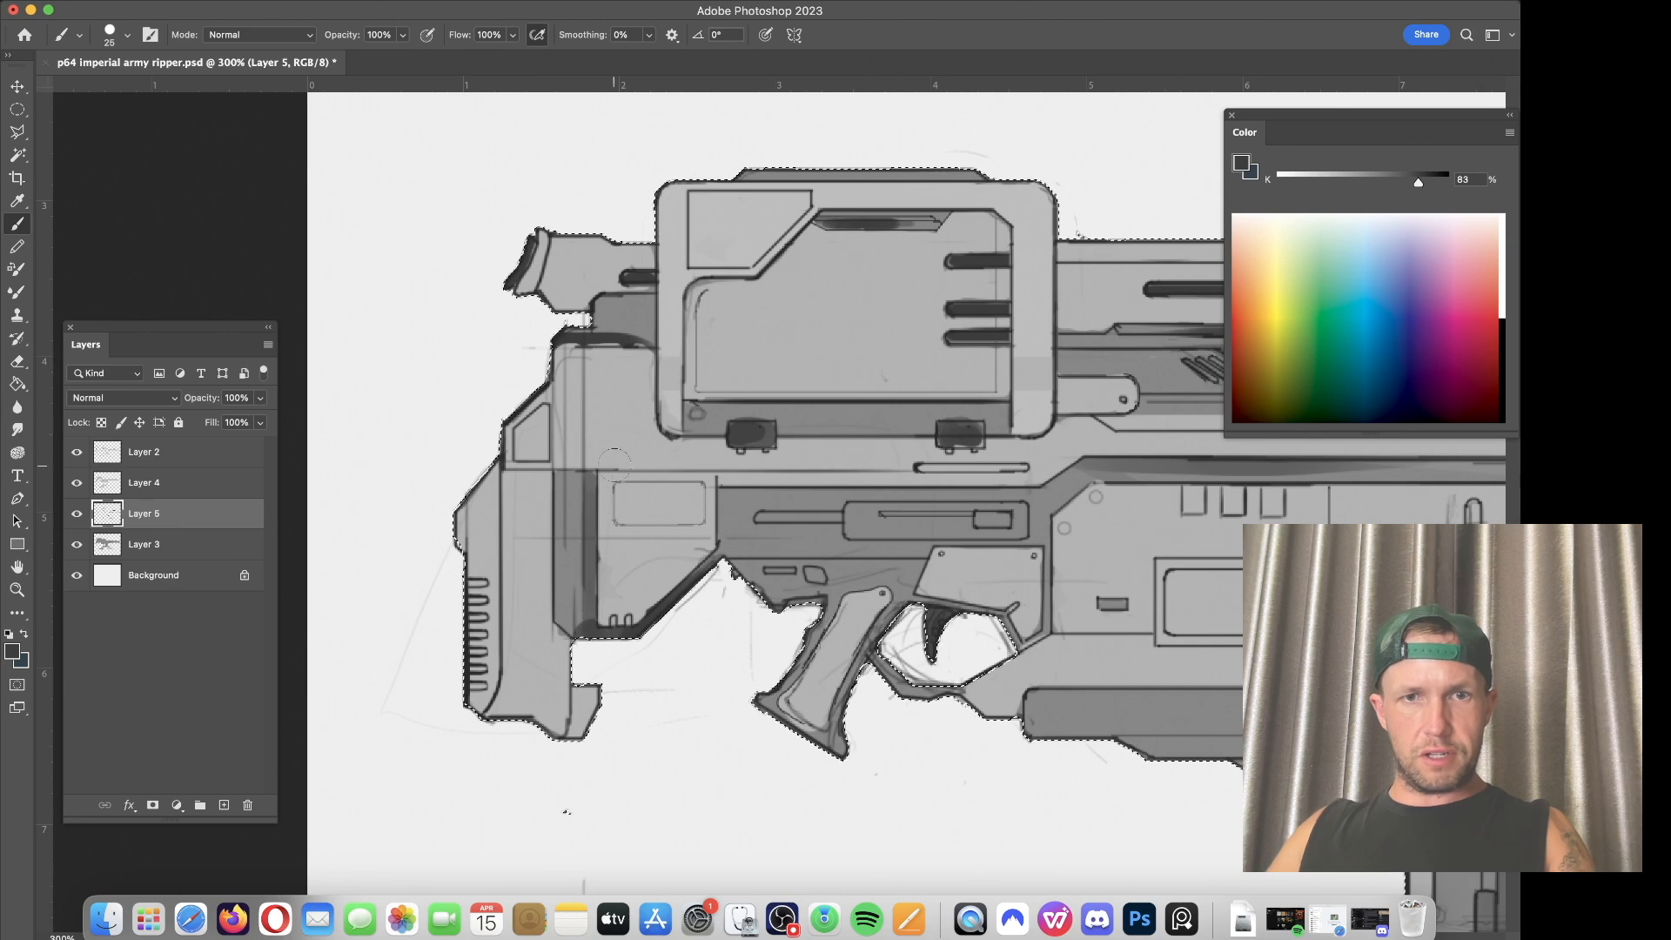
Step: Reduce the brush to size 10 and fill the rectangular panel and thin slot above the grip with dark grey
key("bracketleft")
key("bracketleft")
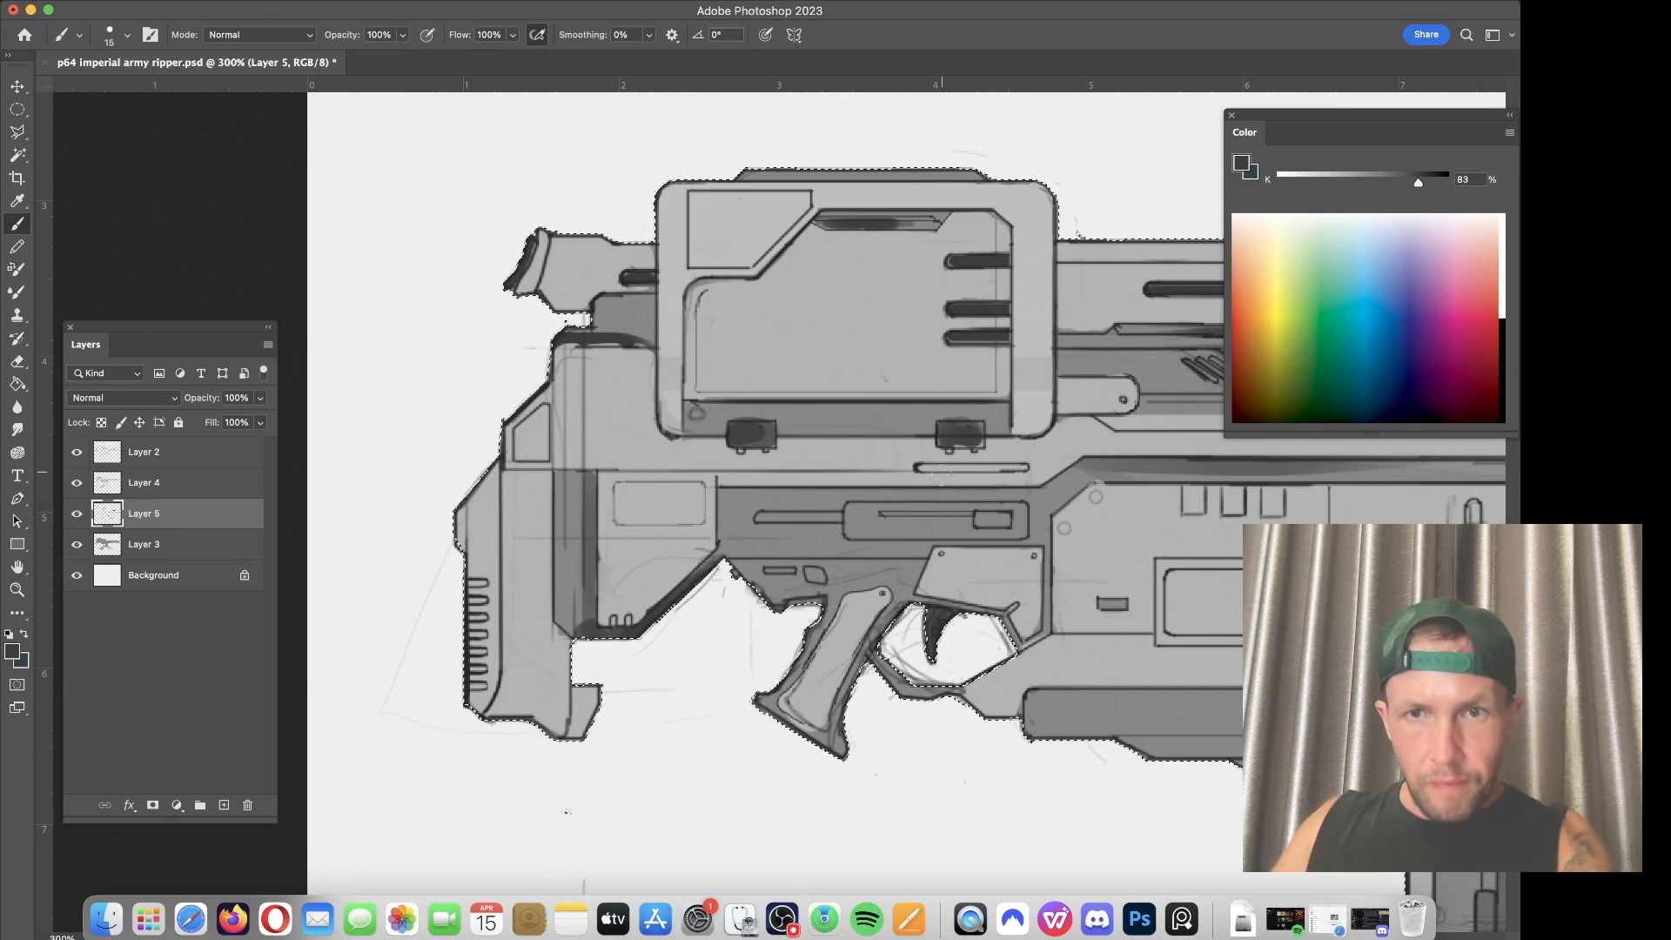
mouse_move(914, 524)
left_mouse_down()
mouse_move(865, 514)
mouse_move(1021, 525)
mouse_move(892, 533)
mouse_move(854, 514)
mouse_move(997, 519)
left_mouse_up()
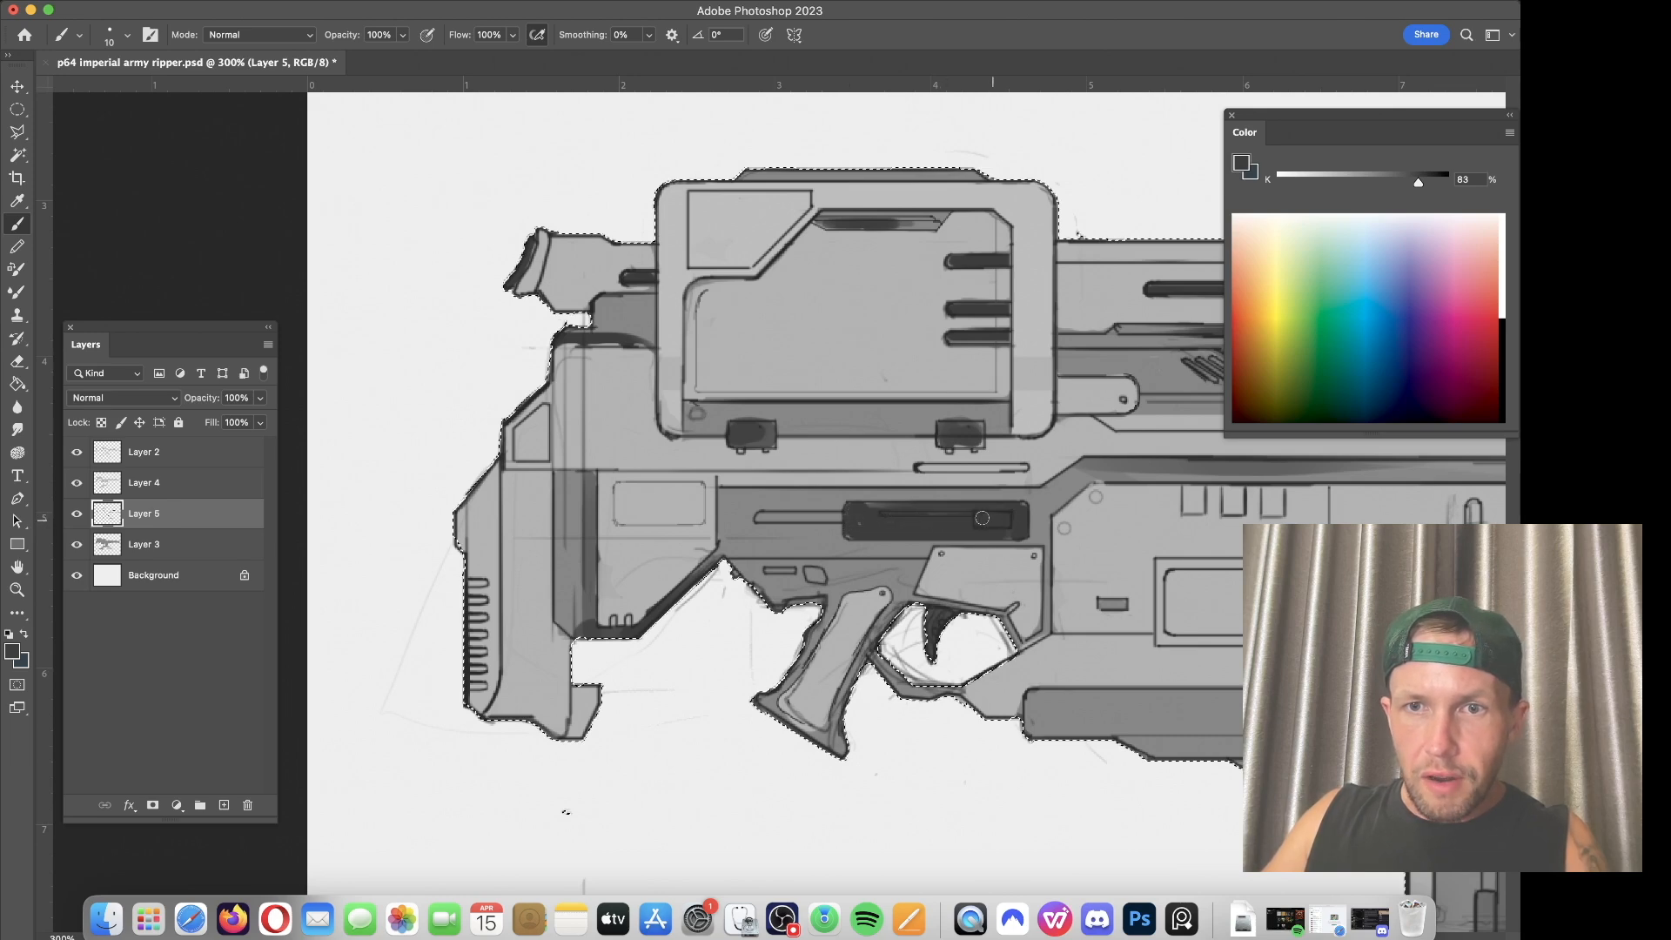
left_click_drag(842, 517, 757, 517)
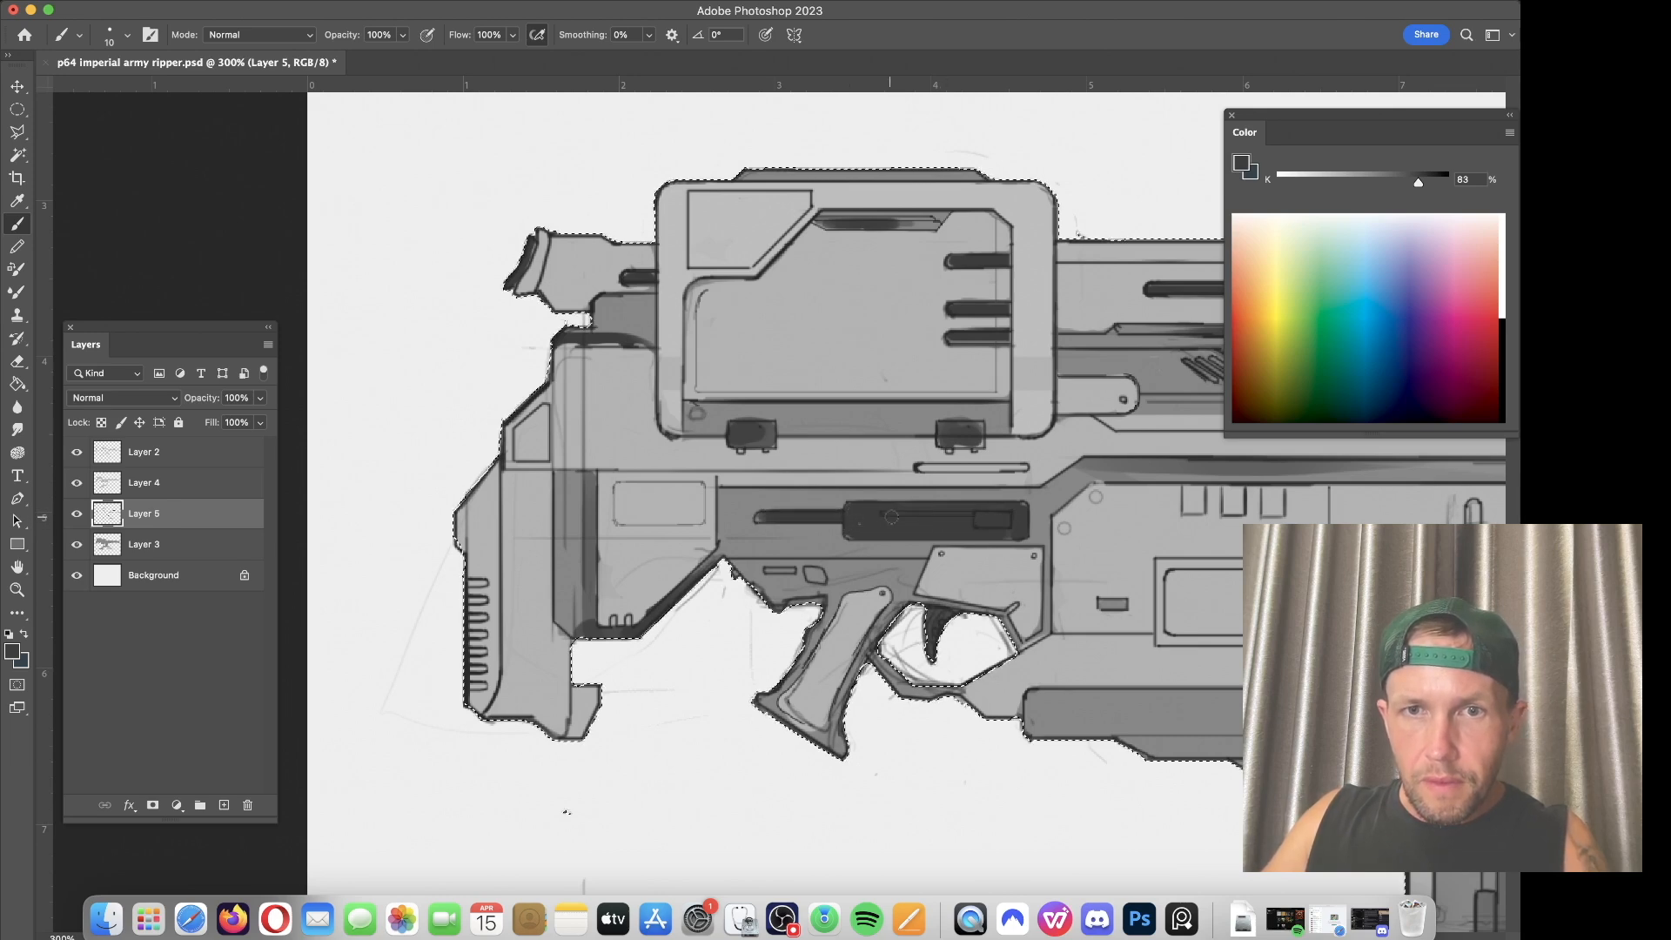
Step: Enlarge the brush to size 25 and darken the bottom end of the pistol grip
key("bracketright")
key("bracketright")
key("bracketright")
mouse_move(770, 706)
left_mouse_down()
mouse_move(853, 778)
mouse_move(870, 758)
mouse_move(899, 780)
left_mouse_up()
Step: Reduce the brush to size 10 and paint dark grey into the long narrow grooves along the upper rail
left_click_drag(1067, 481, 814, 571)
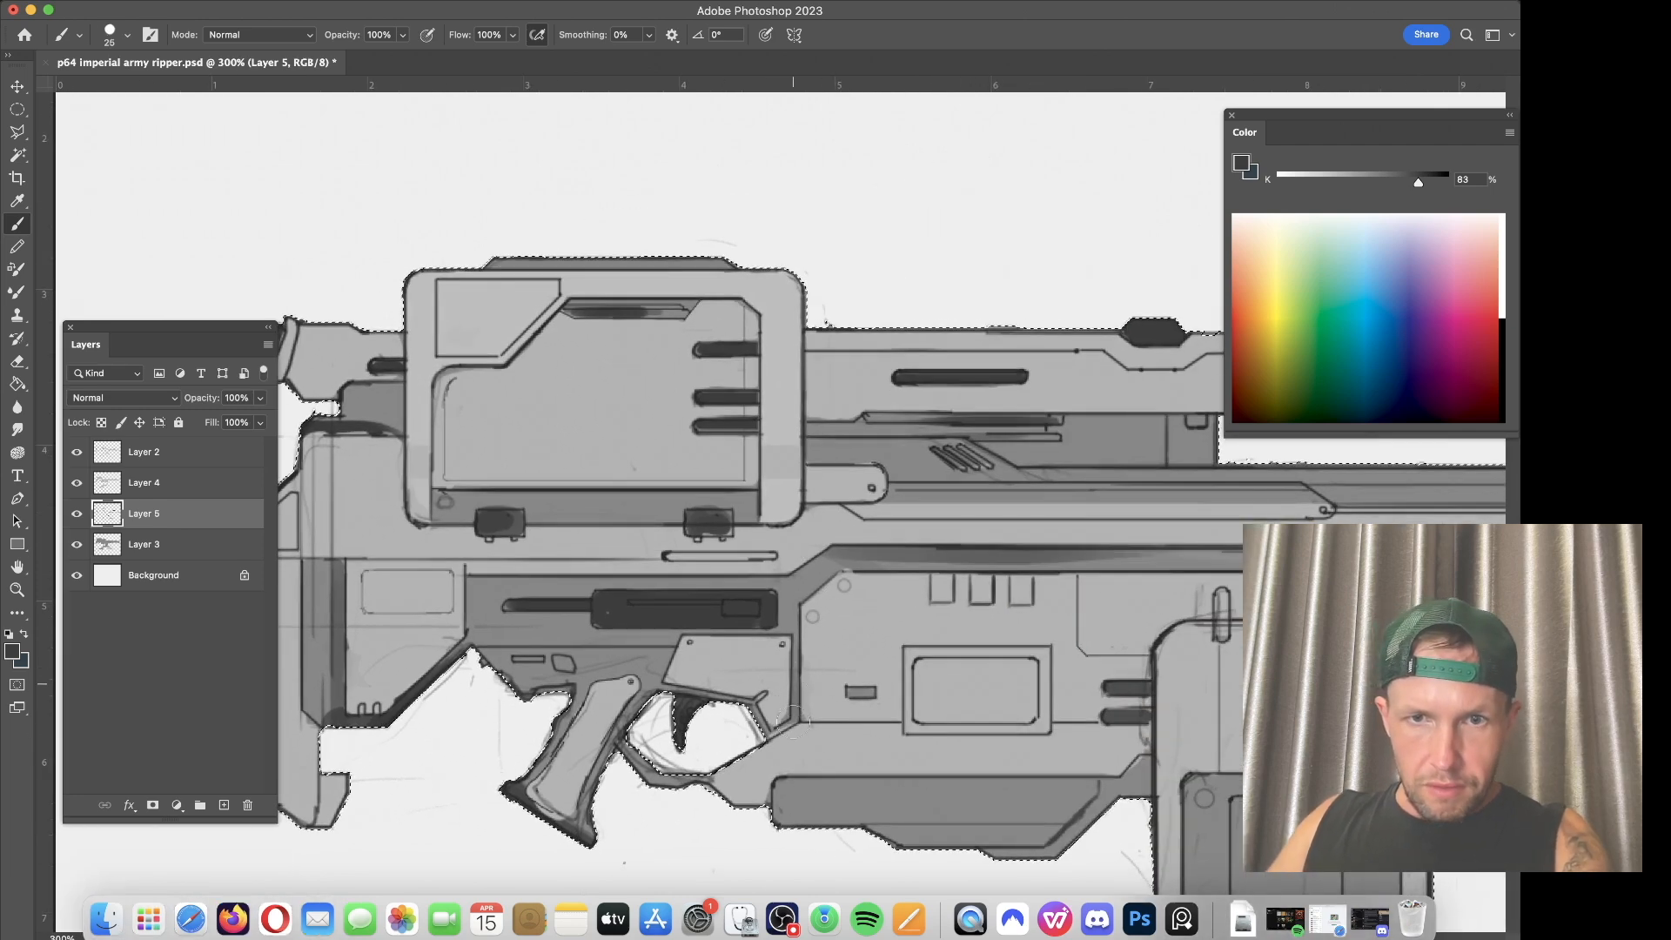
left_click_drag(933, 685, 683, 644)
key("bracketleft")
key("bracketleft")
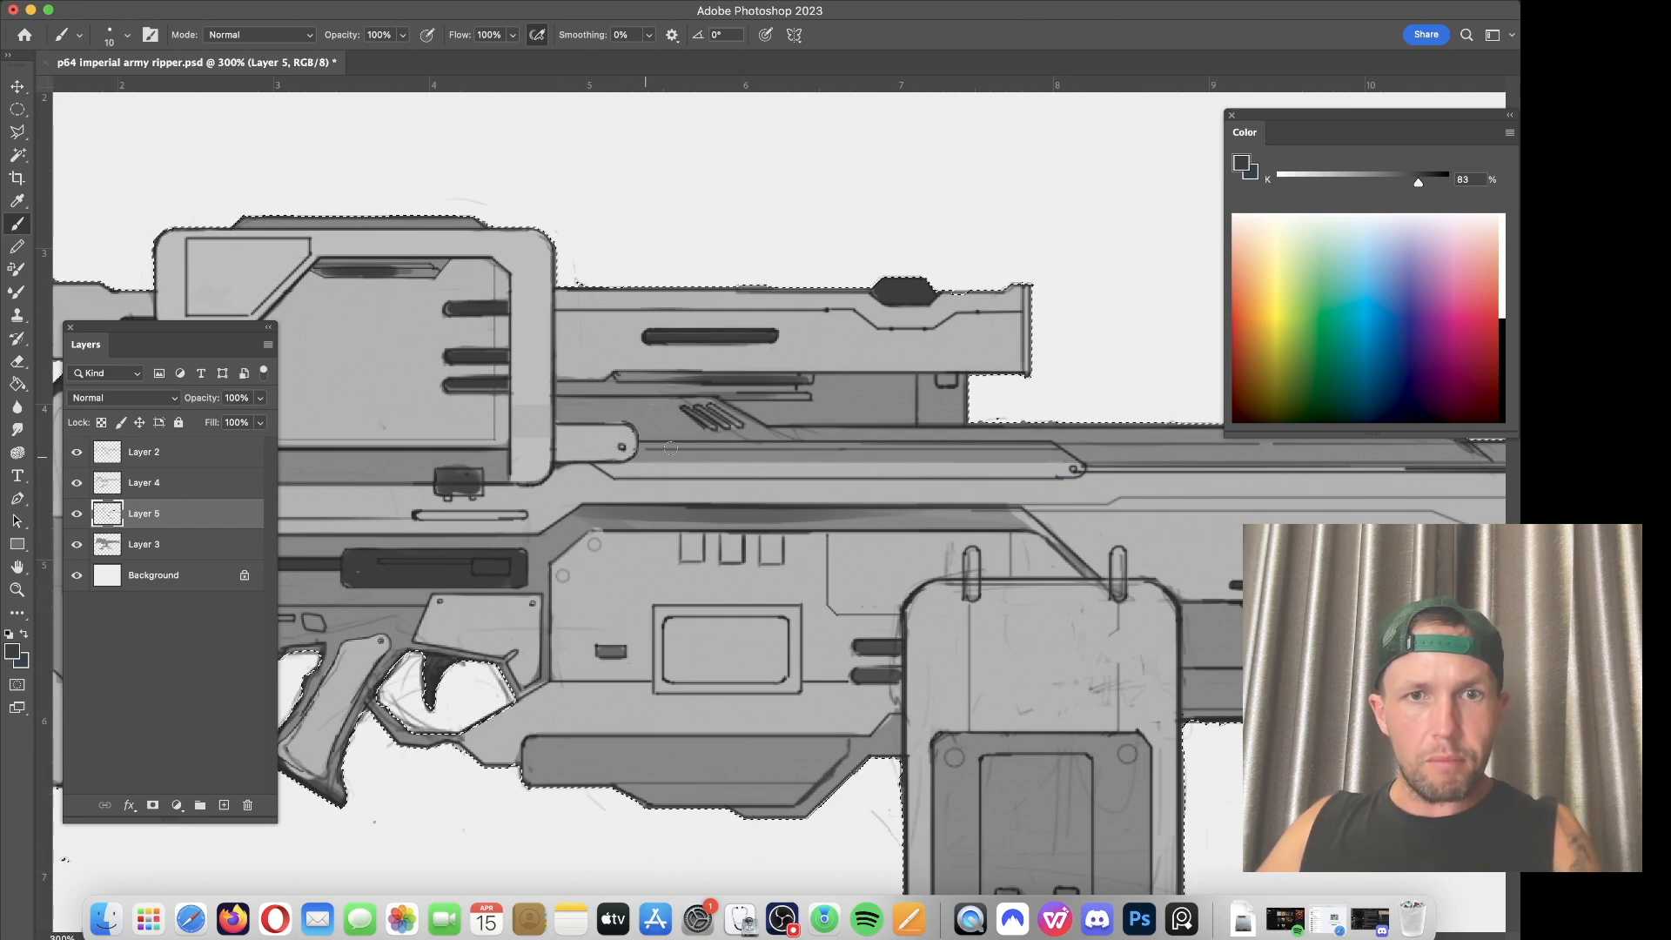
left_click_drag(635, 440, 1060, 438)
left_click_drag(1203, 517, 867, 515)
left_click_drag(737, 463, 1099, 461)
mouse_move(1217, 475)
left_mouse_down()
mouse_move(869, 514)
mouse_move(523, 496)
left_mouse_up()
Step: Undo the last stroke and paint a dark grey shadow along the seam below the muzzle's upper panel
mouse_move(1272, 684)
left_mouse_down()
mouse_move(833, 585)
mouse_move(1057, 599)
left_mouse_up()
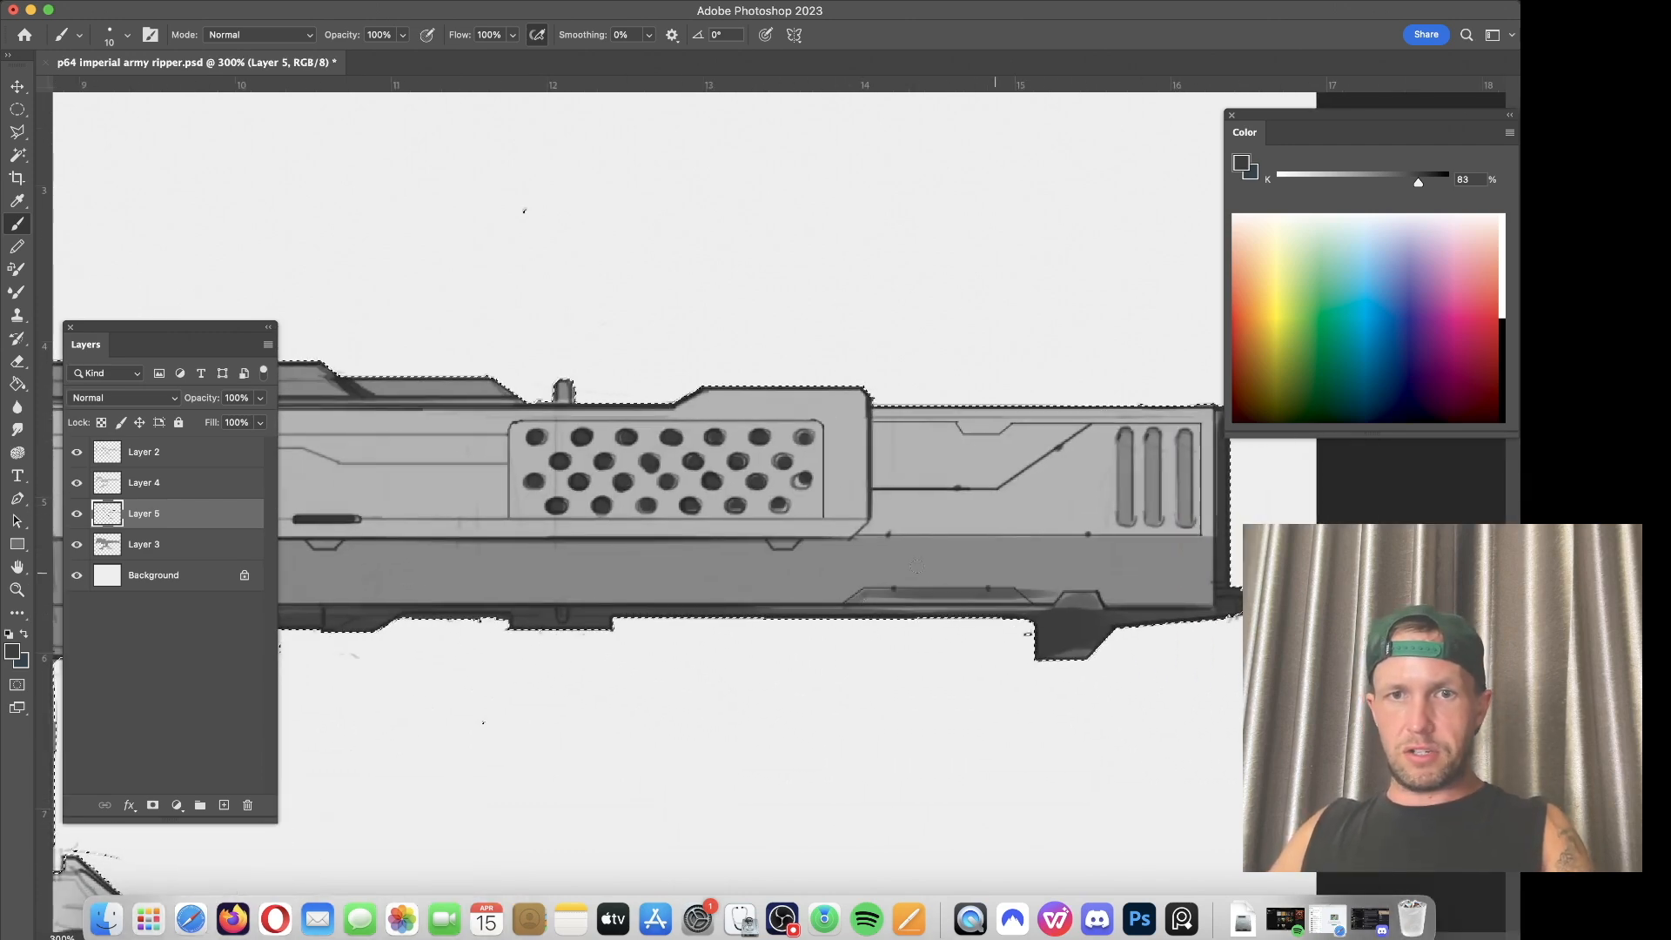
key("super+z")
left_click_drag(853, 560, 974, 559)
key("super+z")
left_click_drag(848, 540, 1210, 540)
Step: Enlarge the brush to size 25 and fill the three vertical vent slots near the muzzle with dark grey
key("bracketright")
key("bracketright")
key("bracketright")
mouse_move(1126, 428)
left_mouse_down()
mouse_move(1126, 518)
mouse_move(1153, 520)
left_mouse_up()
left_click_drag(1184, 429, 1185, 516)
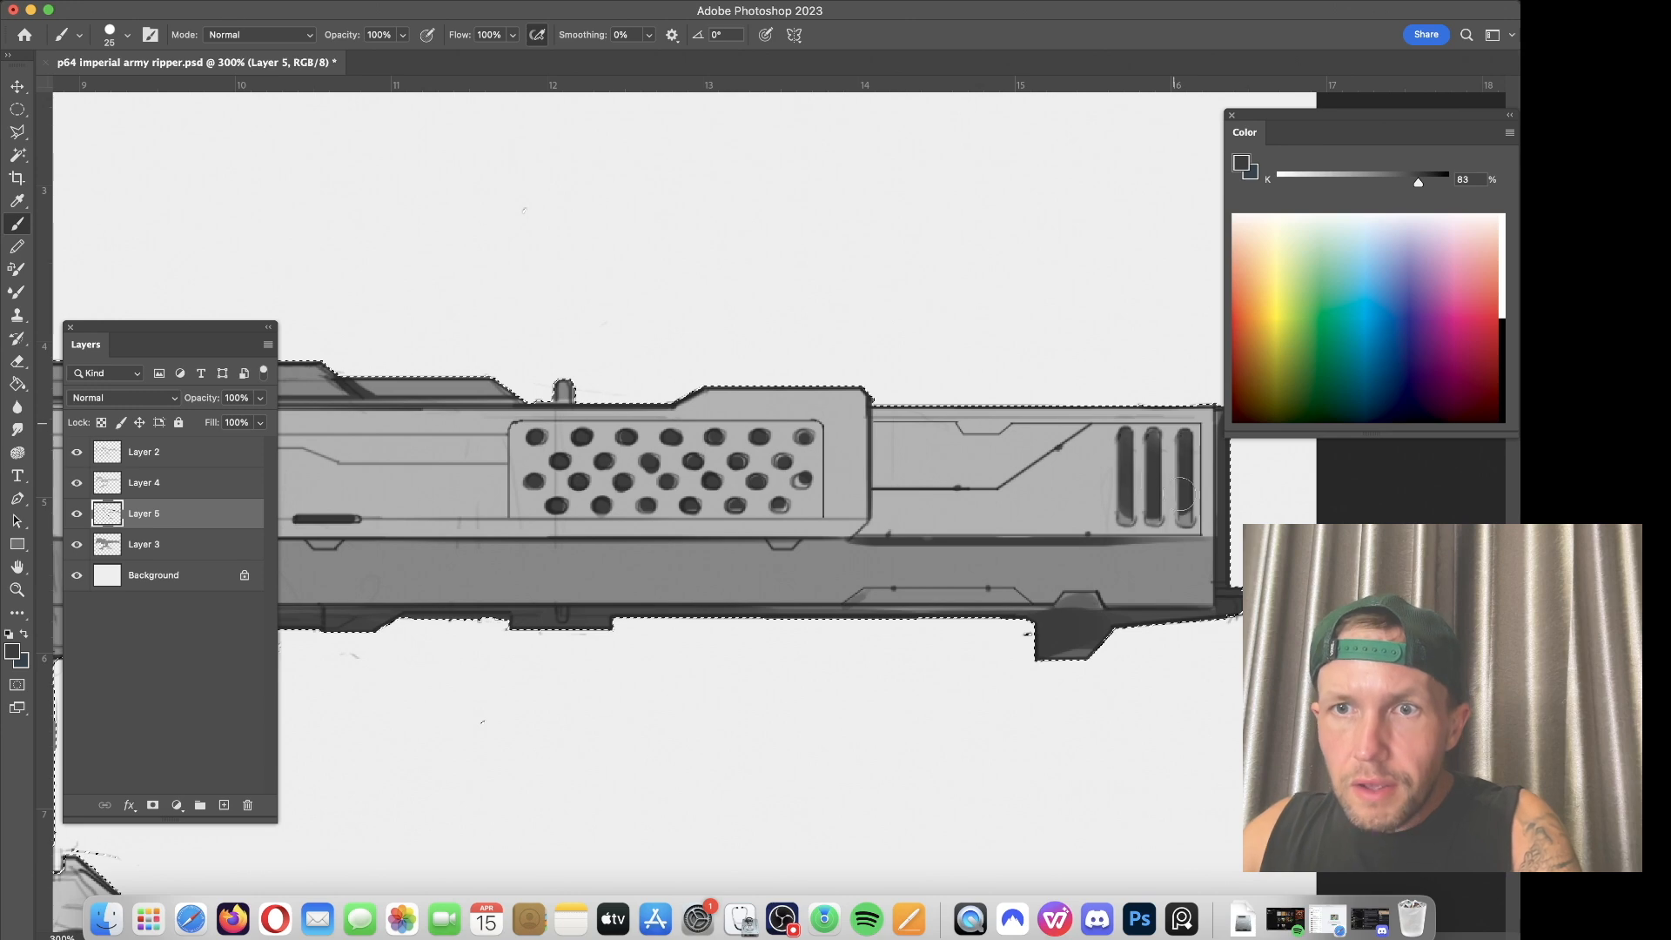
Step: Deselect the gun's silhouette selection
key("super+minus")
key("super+minus")
key("super+minus")
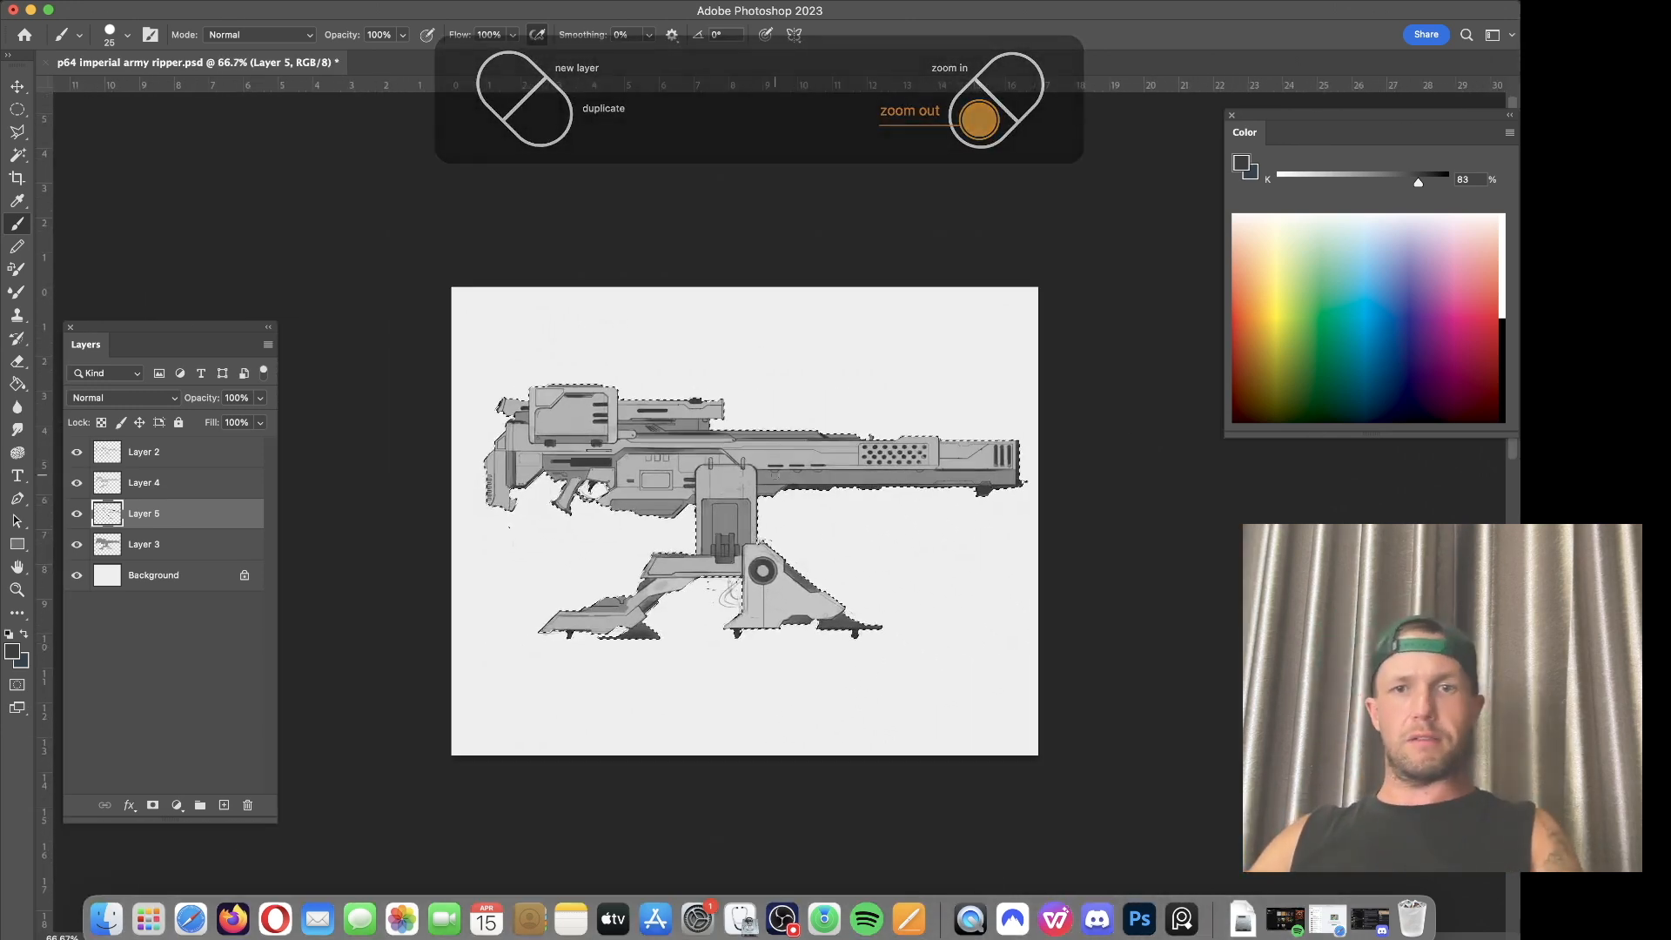
left_click(409, 1)
mouse_move(357, 2)
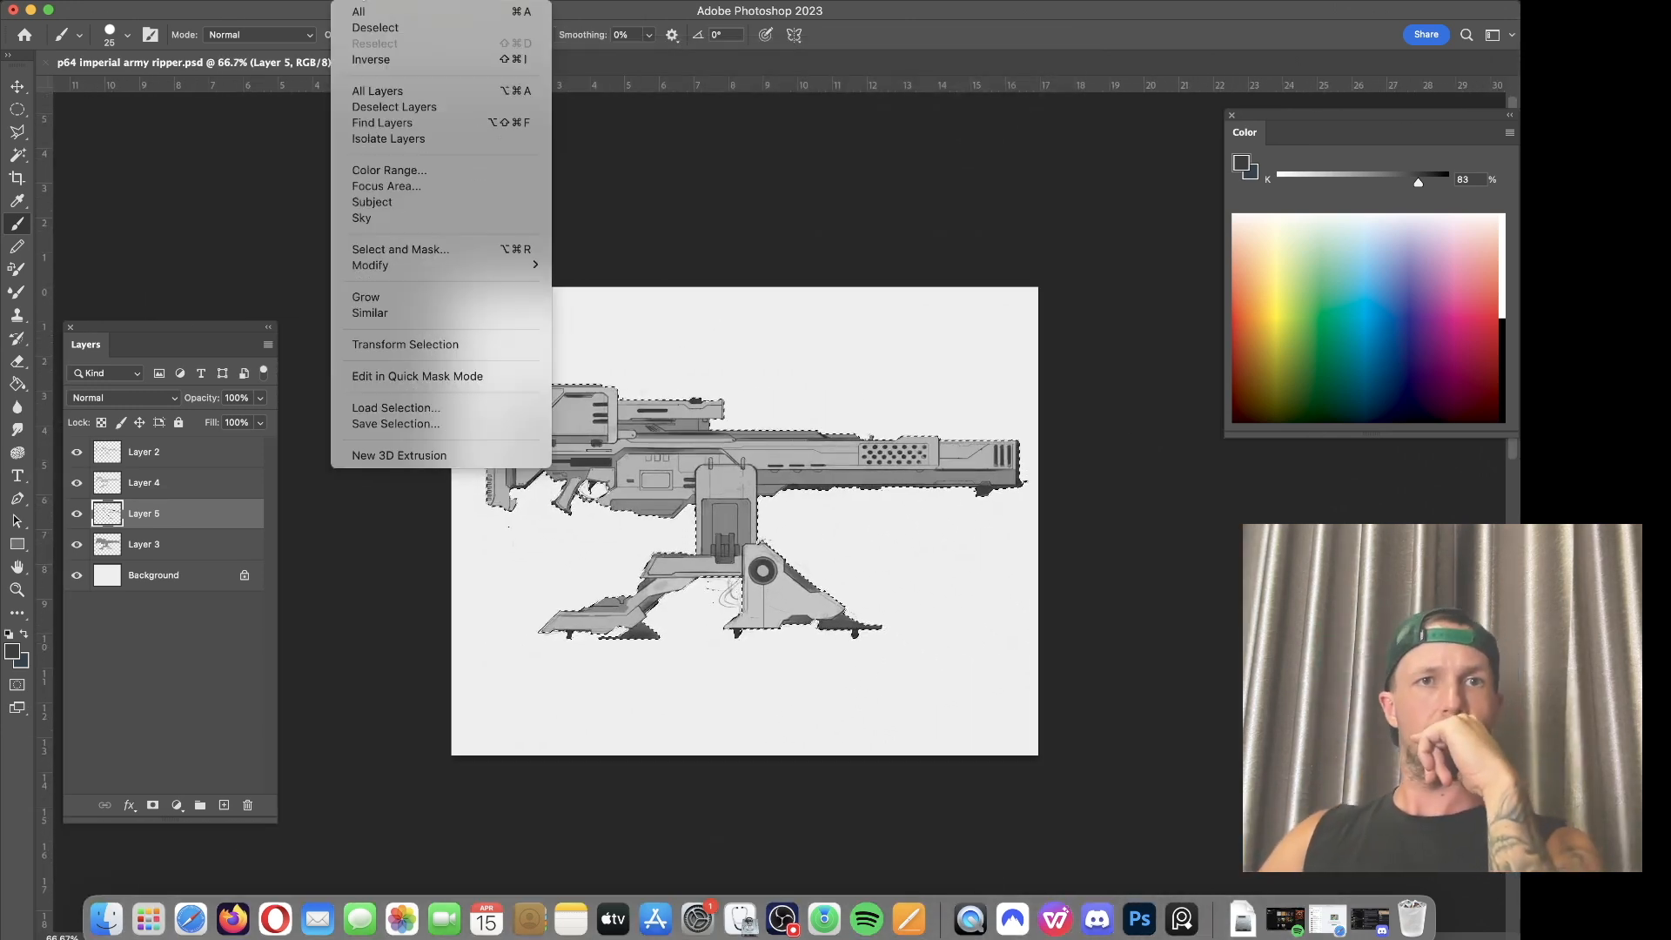
left_click(389, 29)
Step: Add a new empty layer above Layer 2
key("super+equal")
key("super+equal")
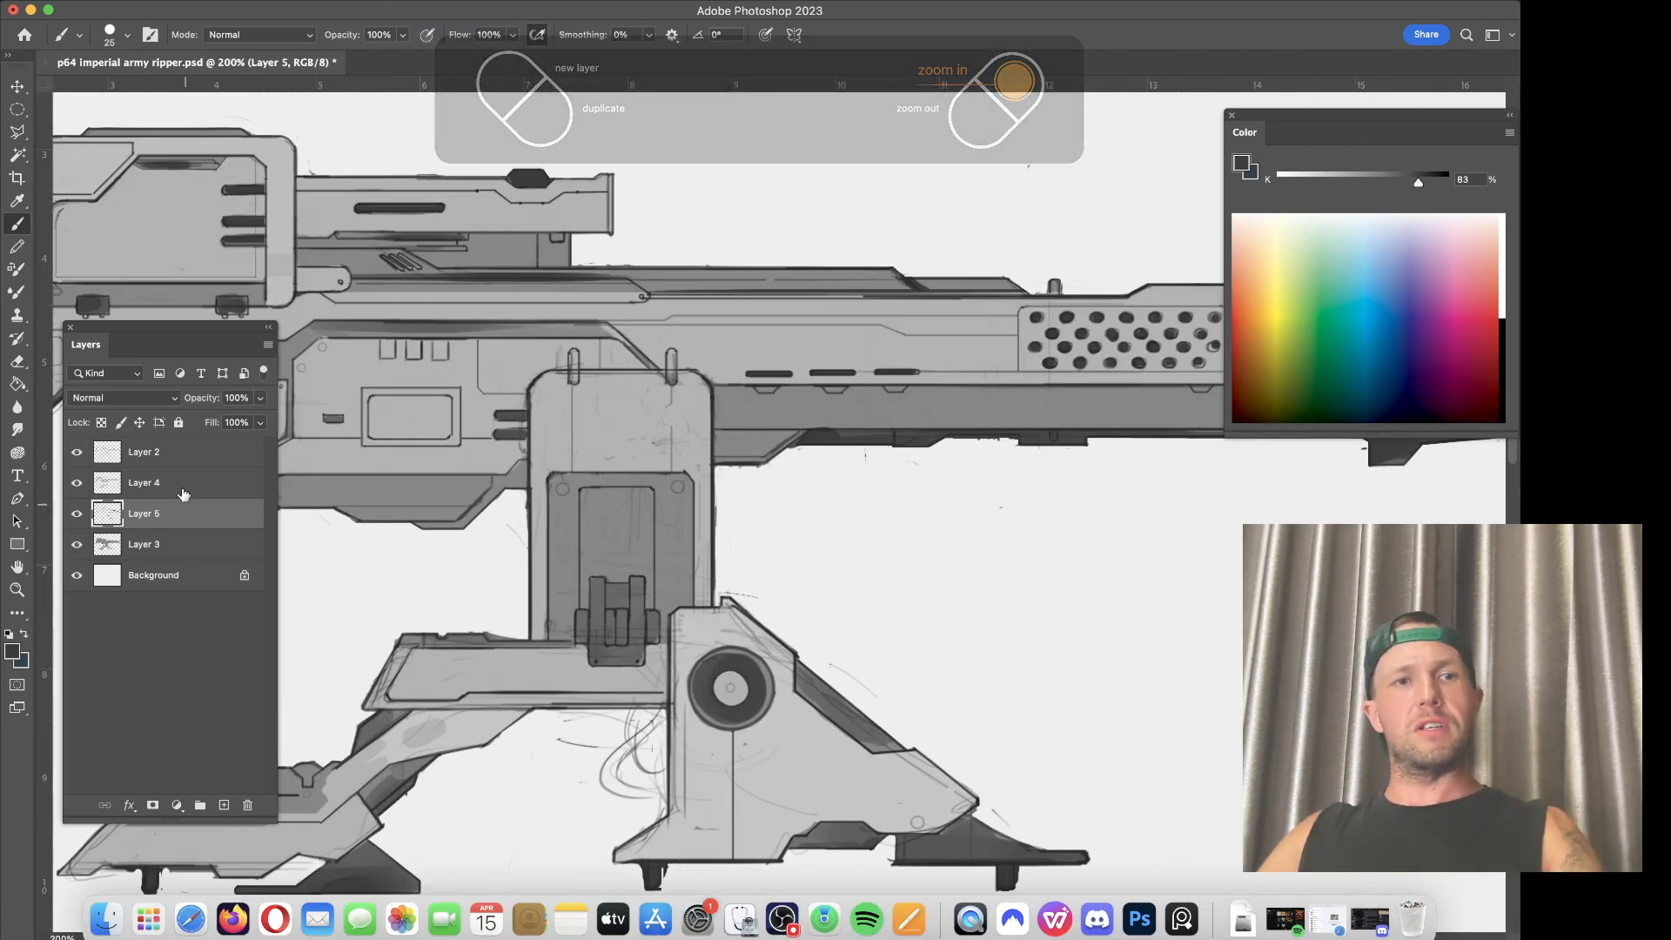
left_click(181, 453)
left_click(224, 808)
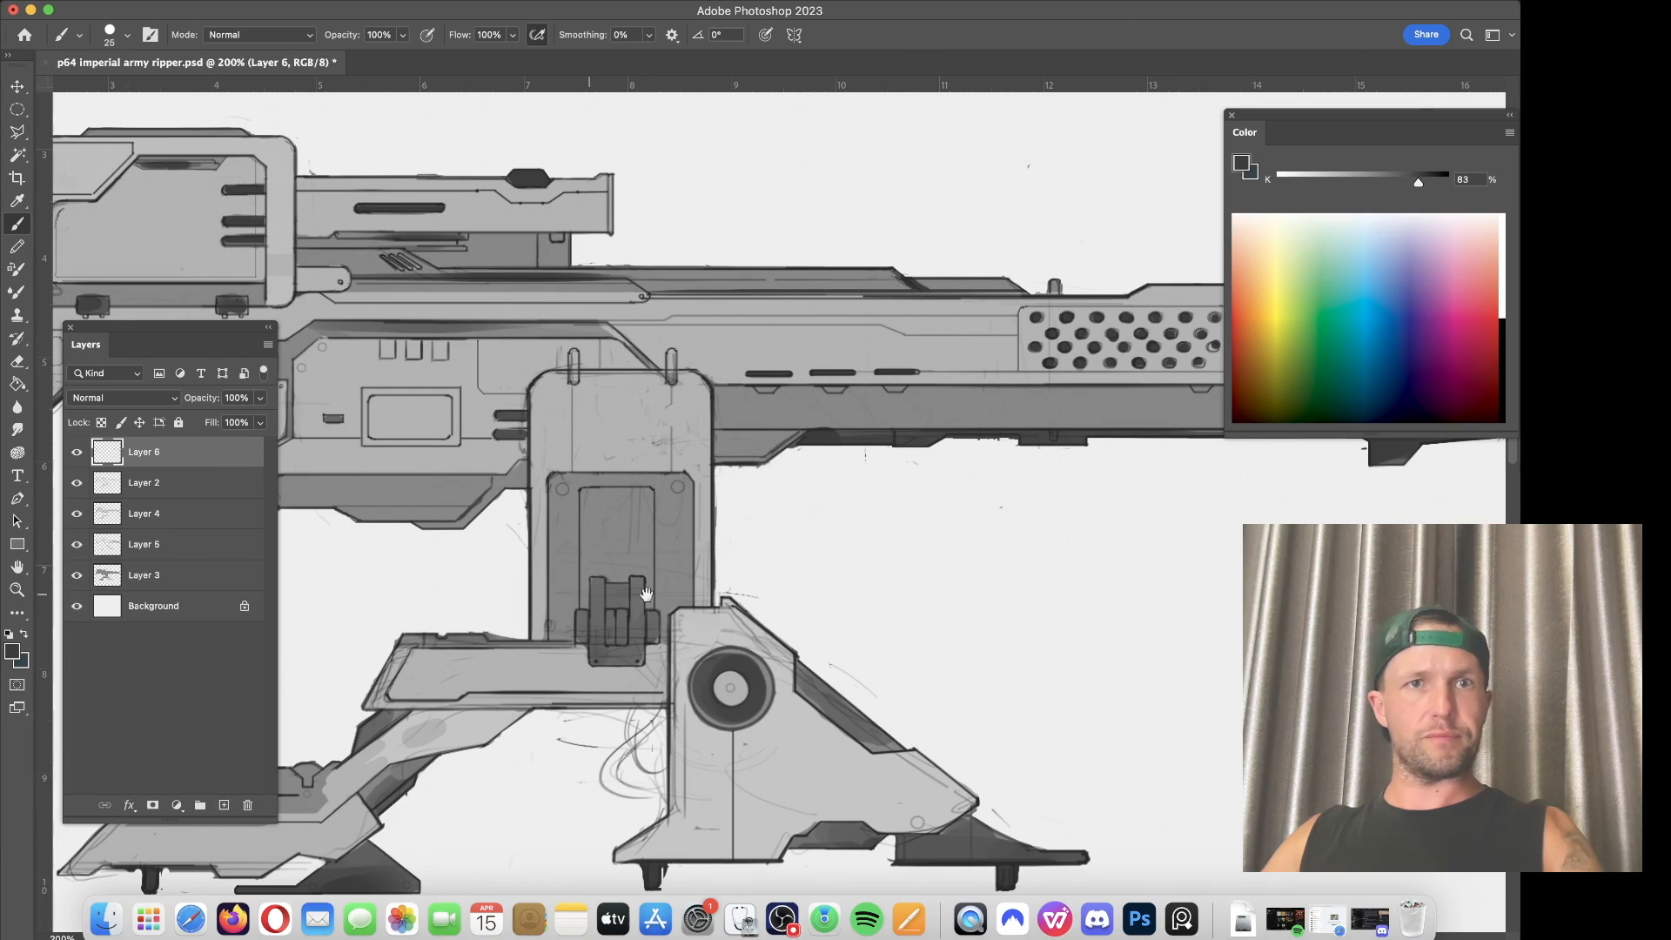
Step: Erase the scribbled cable sketch lines below the mount's horizontal arm on Layer 2
scroll(920, 387, "down", 5)
scroll(921, 387, "left", 5)
key("super+equal")
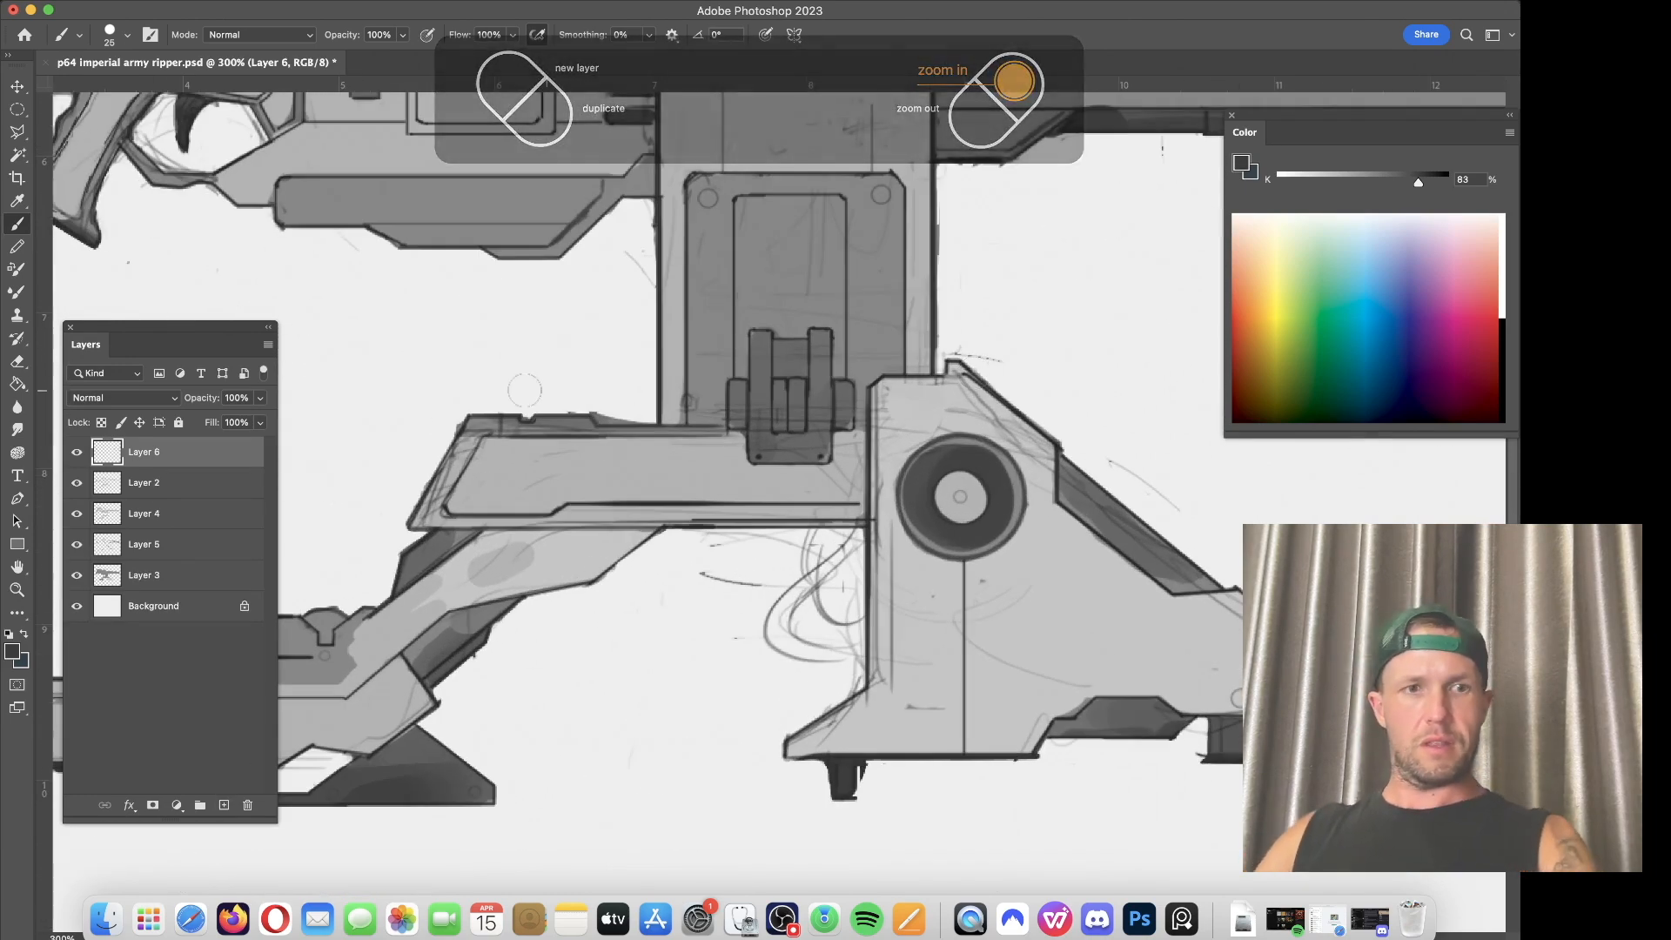
left_click(181, 481)
key("e")
left_click_drag(757, 605, 778, 626)
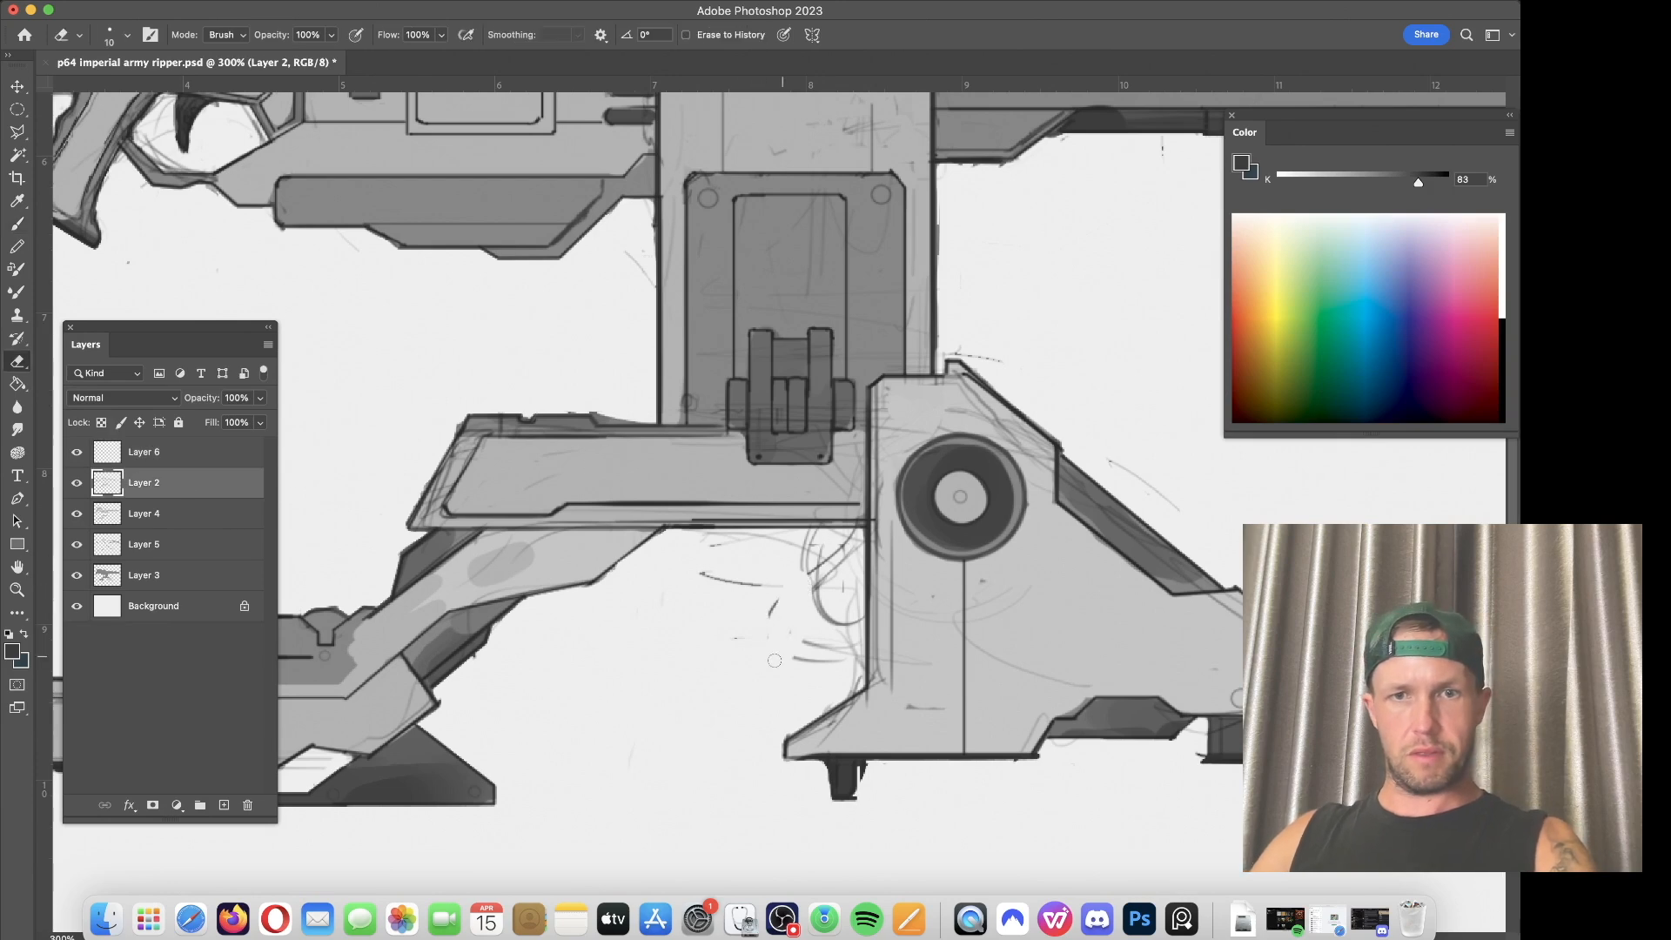
mouse_move(751, 589)
left_mouse_down()
mouse_move(808, 564)
mouse_move(726, 546)
mouse_move(835, 548)
mouse_move(818, 644)
mouse_move(857, 665)
mouse_move(827, 639)
left_mouse_up()
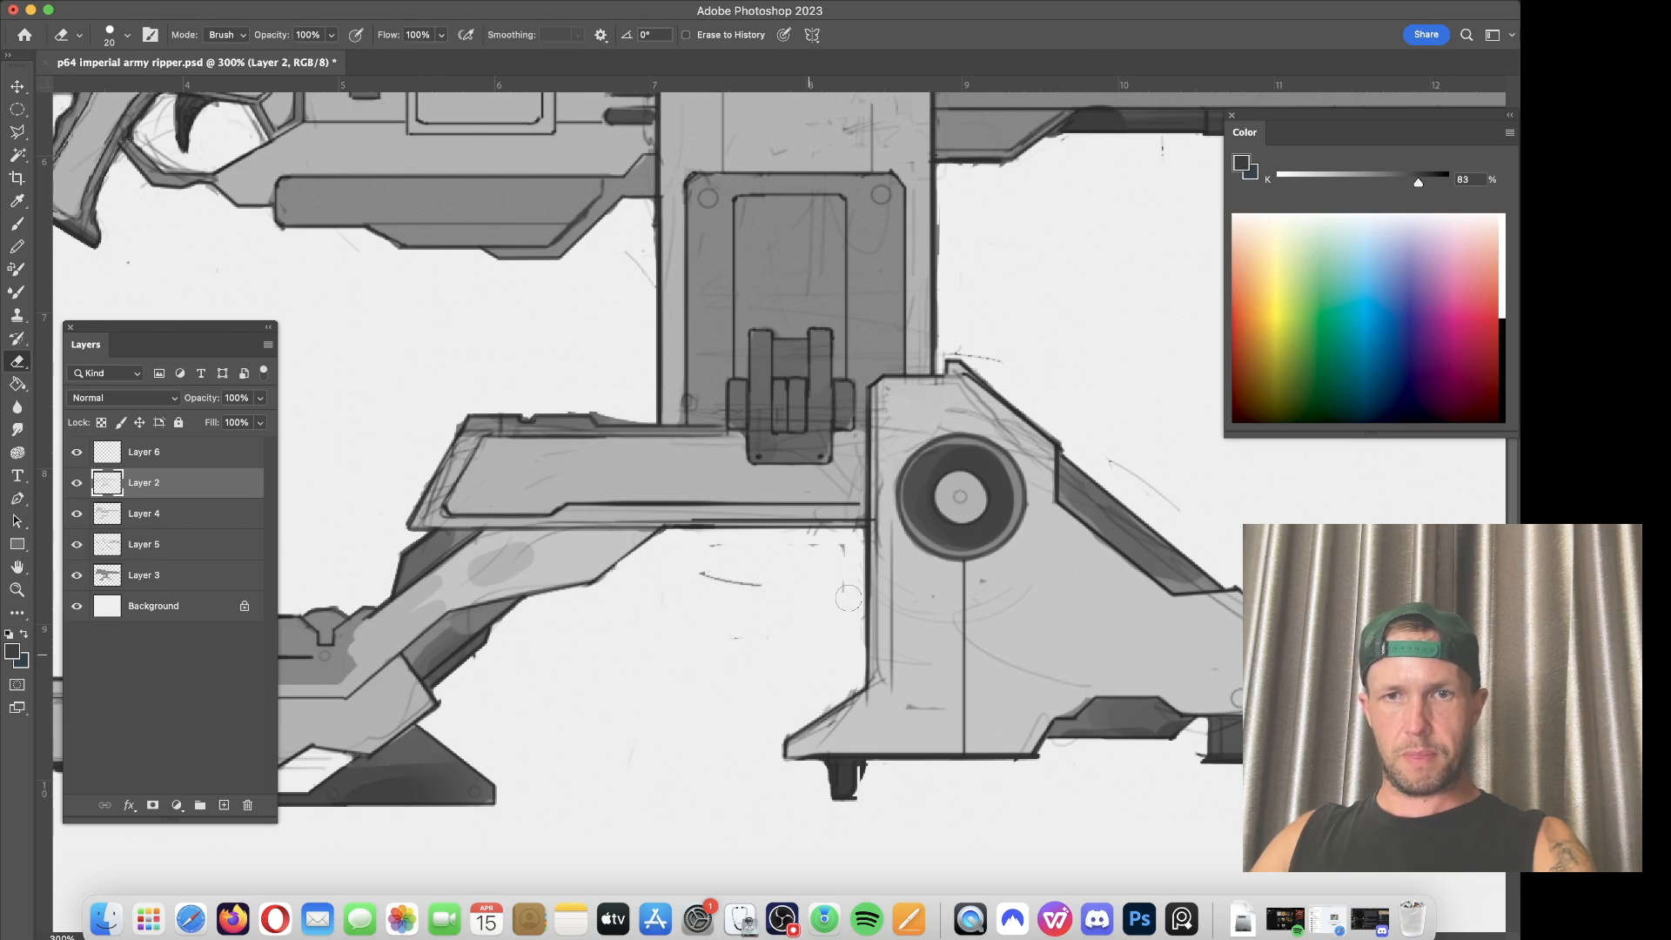
Step: Toggle Layer 4 and Layer 3 to locate the leftover marks below the arm, and erase them on Layer 3
left_click(78, 514)
left_click(78, 514)
left_click(76, 575)
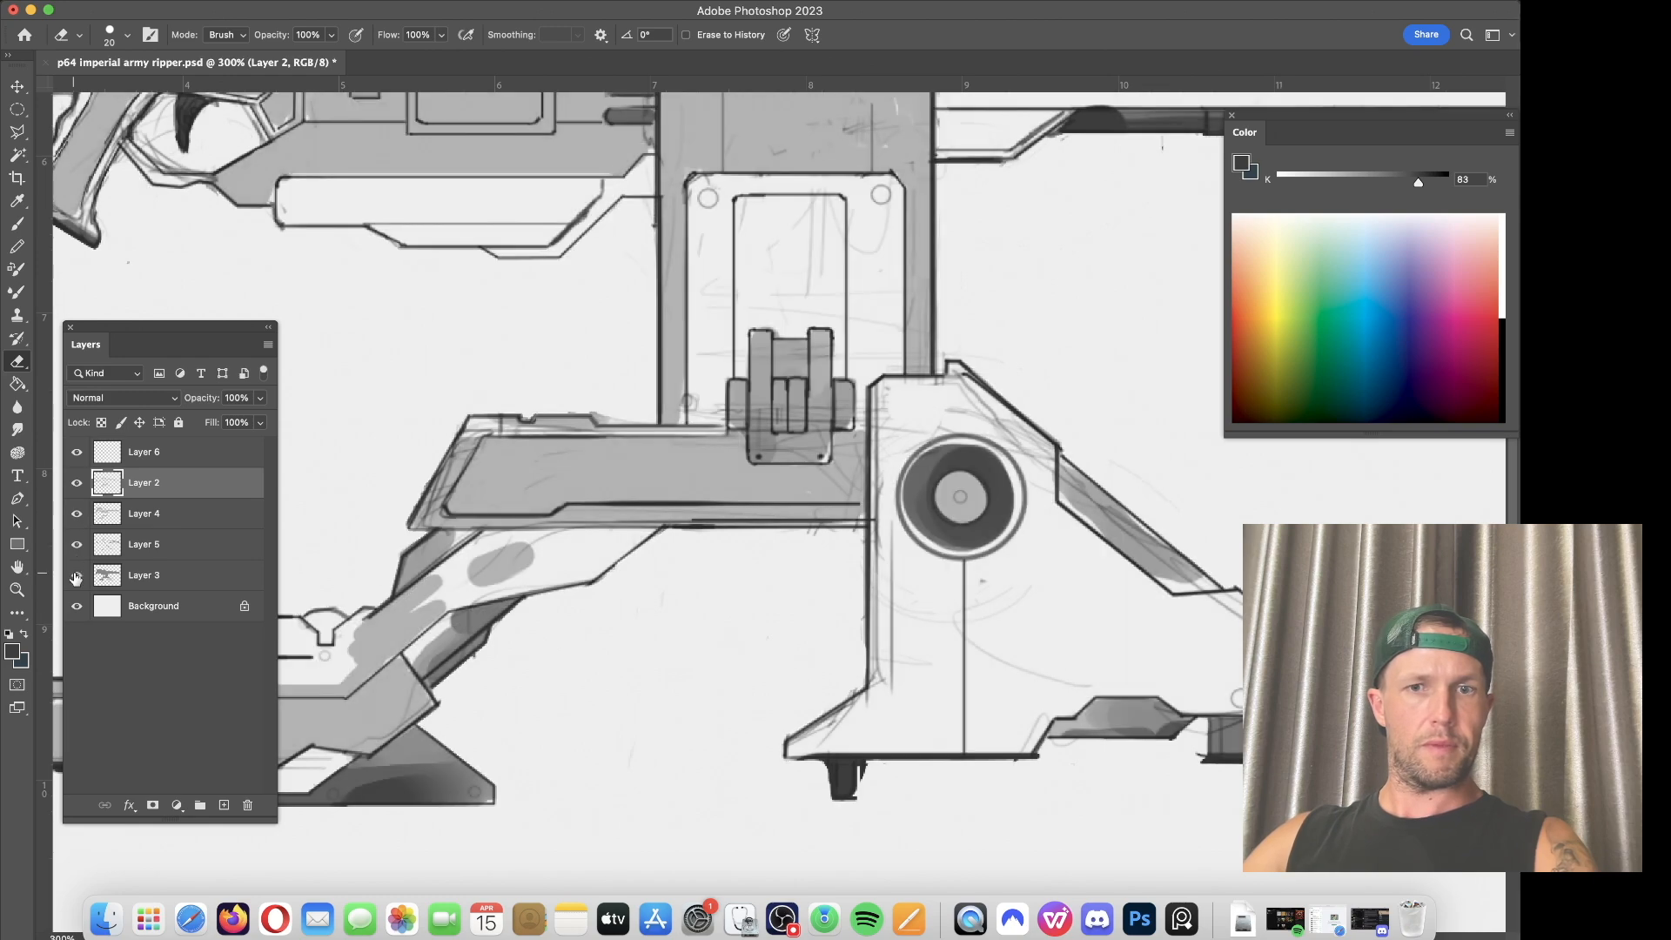
left_click(77, 575)
left_click(174, 575)
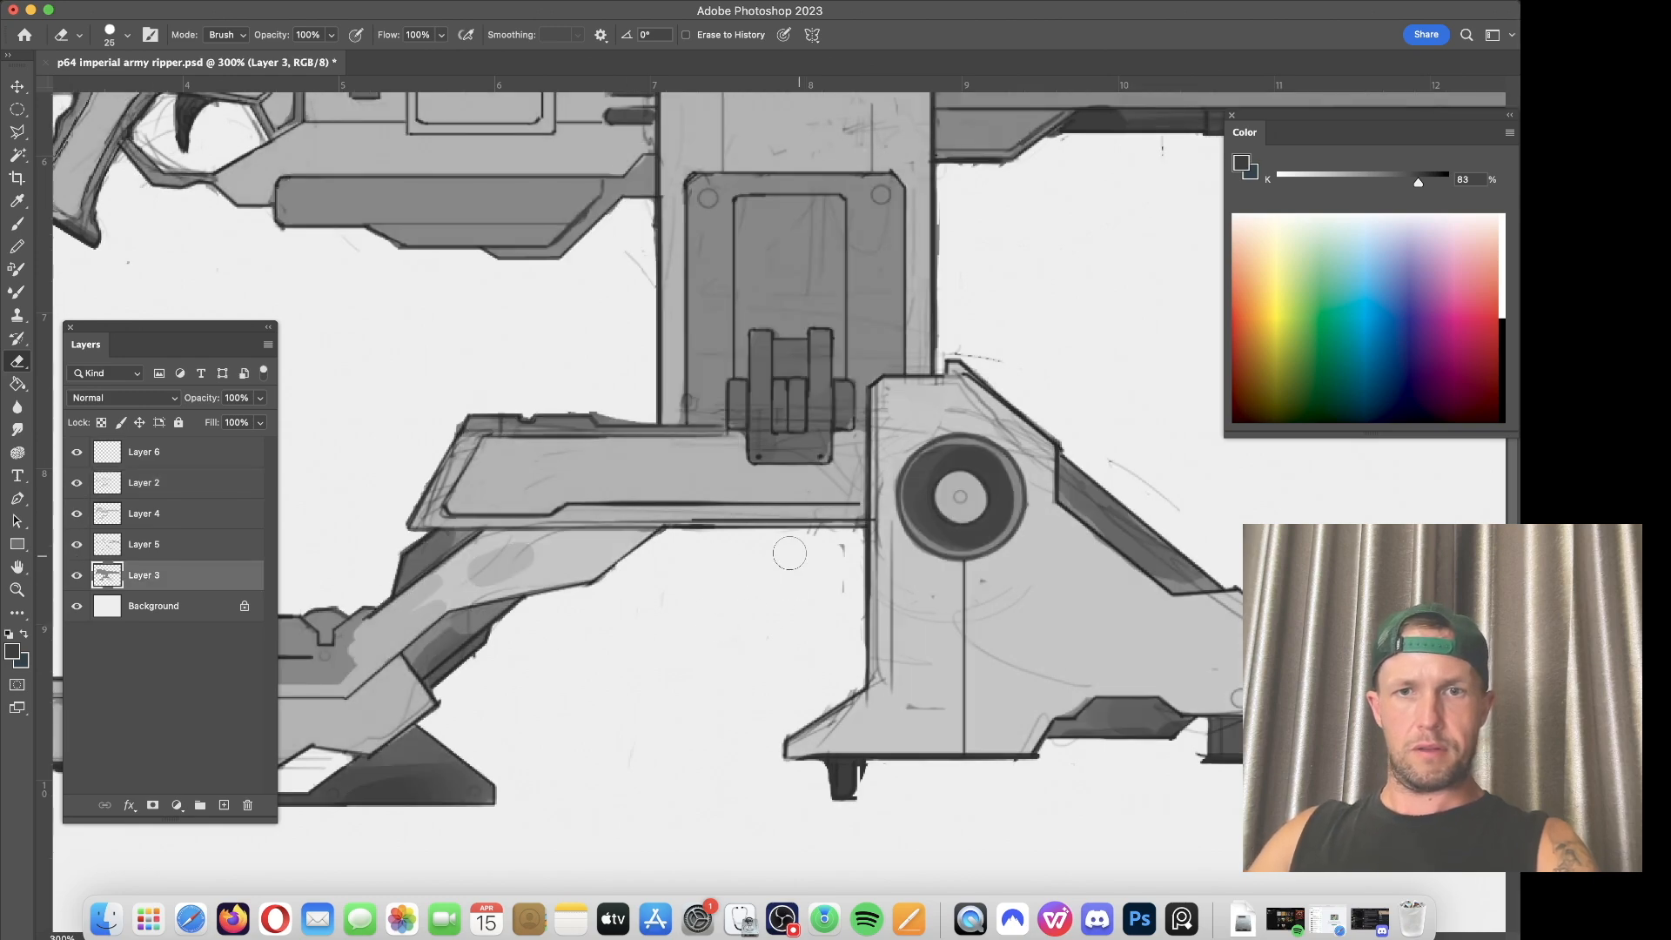
key("super+minus")
key("super+minus")
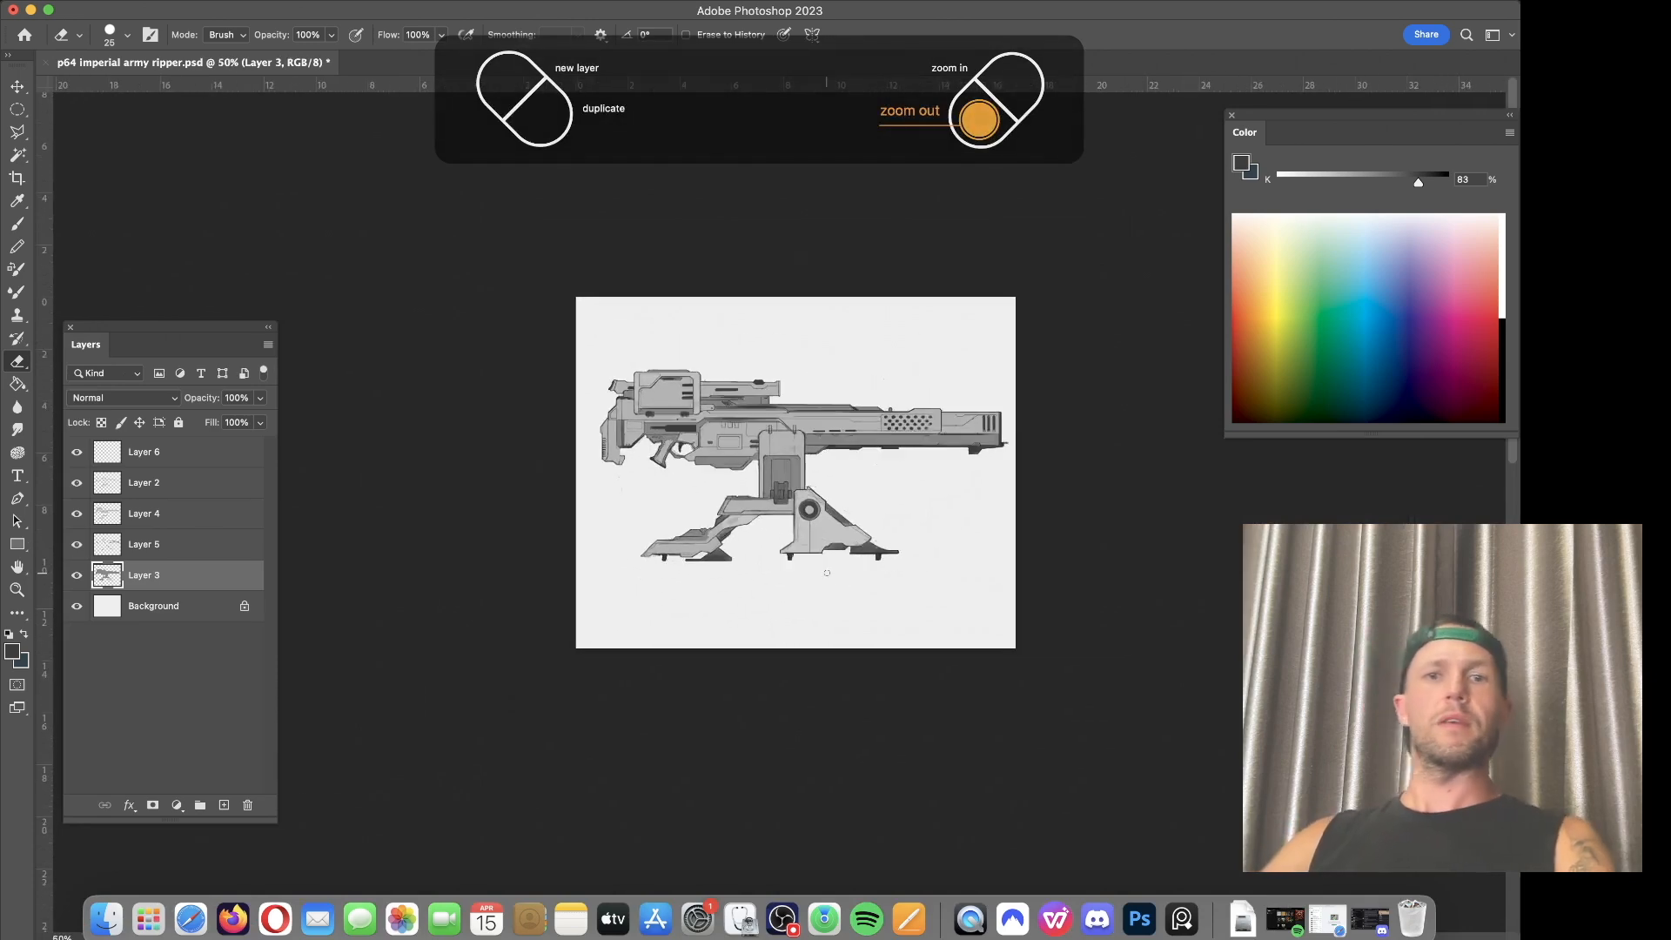
key("super+equal")
key("super+equal")
key("super+equal")
key("super+equal")
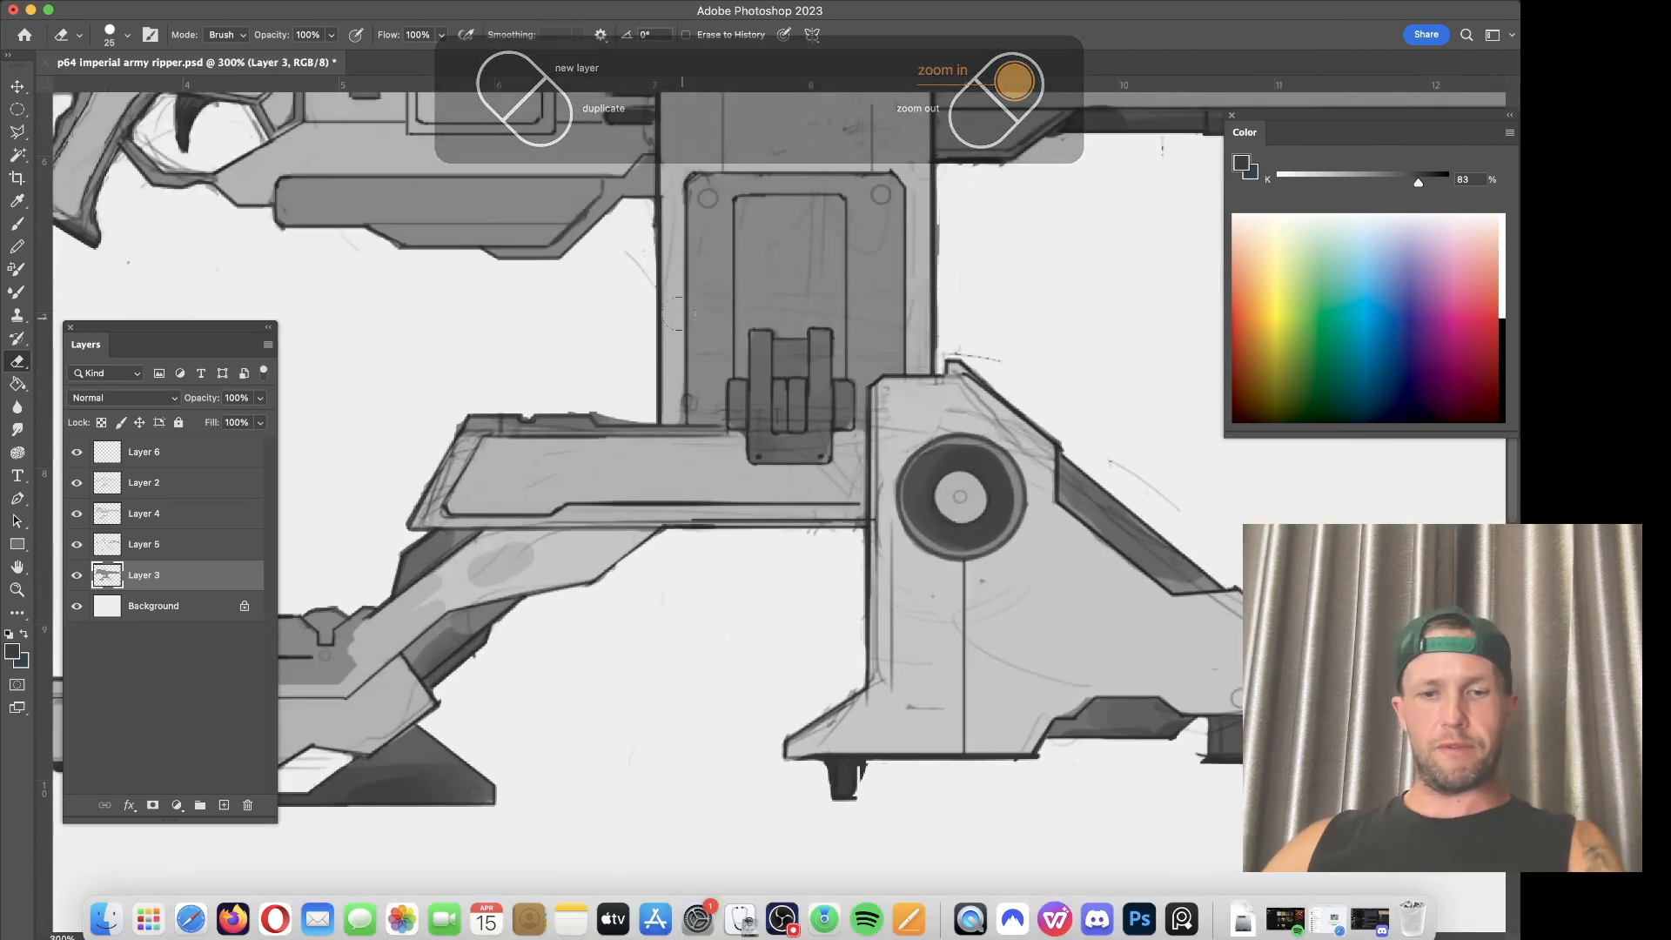
Step: On Layer 6, paint thin dark cables hanging from the horizontal arm's underside into the edge of the support leg
left_click(174, 453)
key("b")
key("bracketleft")
key("bracketleft")
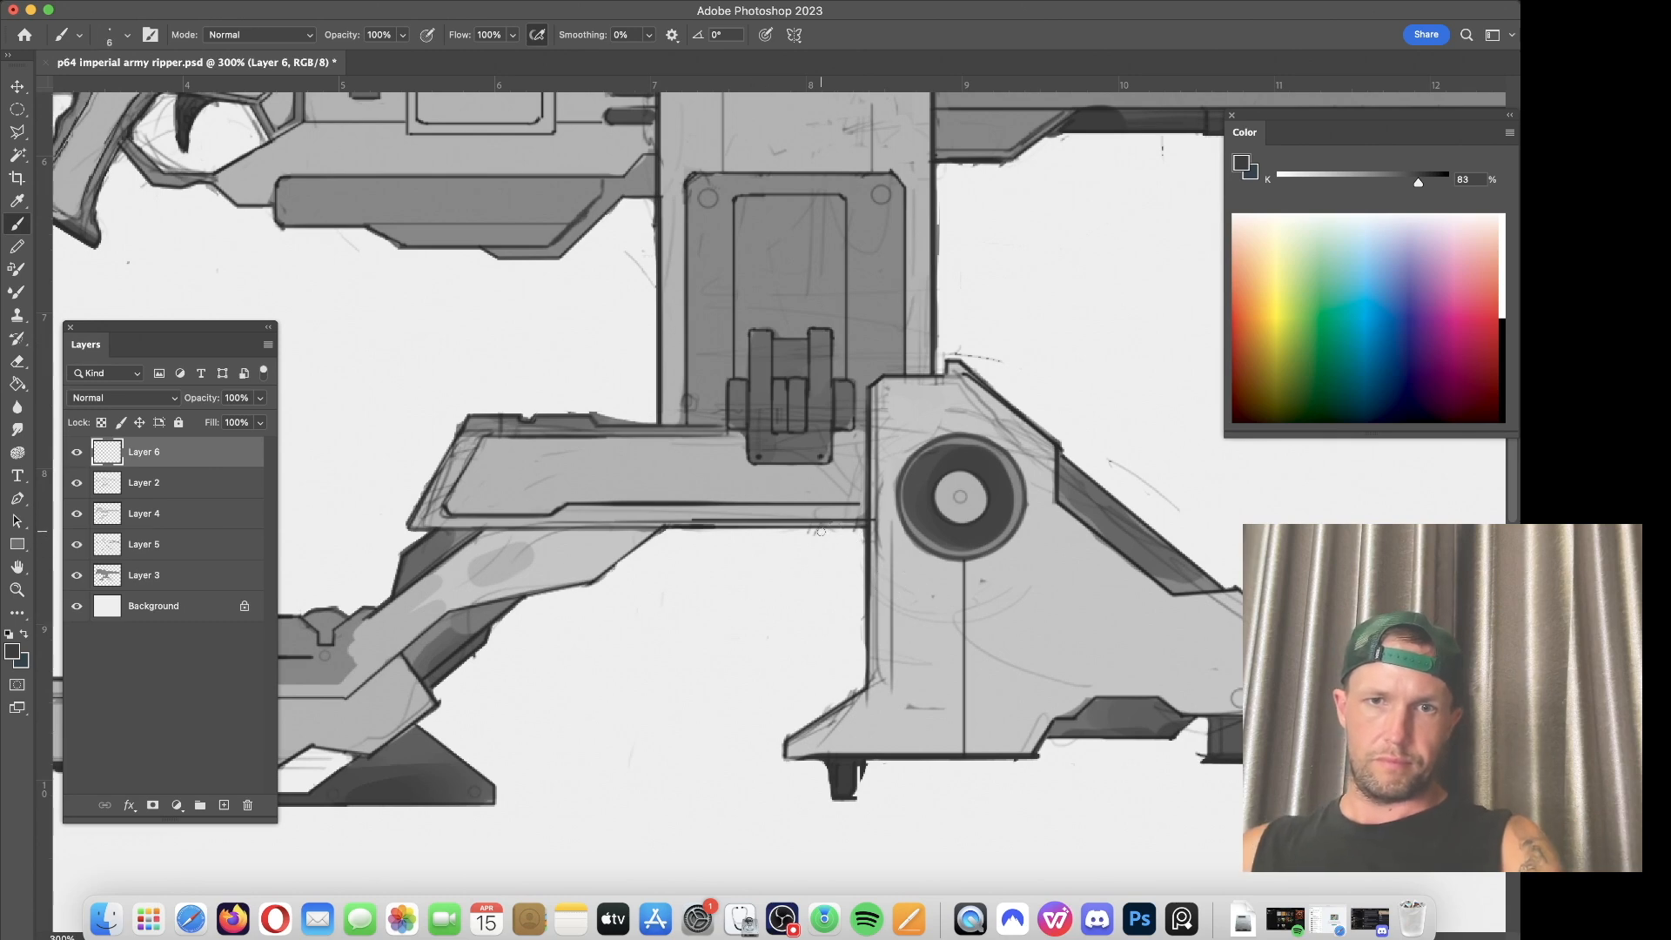
left_click_drag(815, 527, 861, 617)
mouse_move(793, 526)
left_mouse_down()
mouse_move(834, 565)
mouse_move(866, 557)
left_mouse_up()
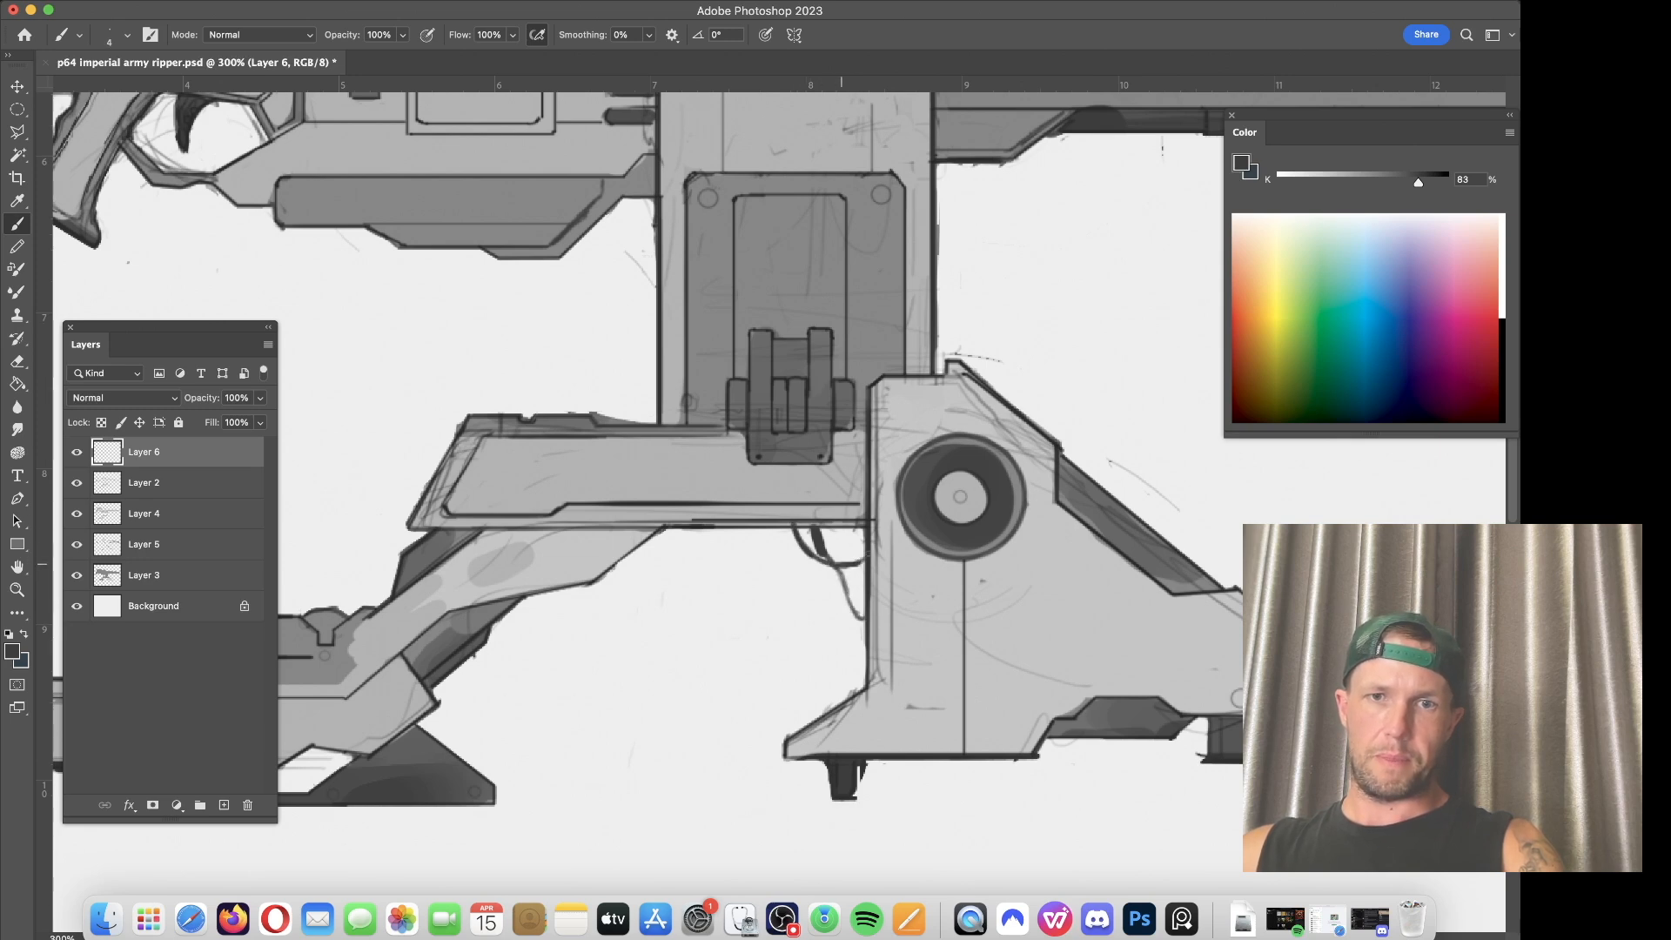
Step: Add thicker cable strokes beside the support leg and one long sagging cable from the middle of the arm's underside
key("bracketleft")
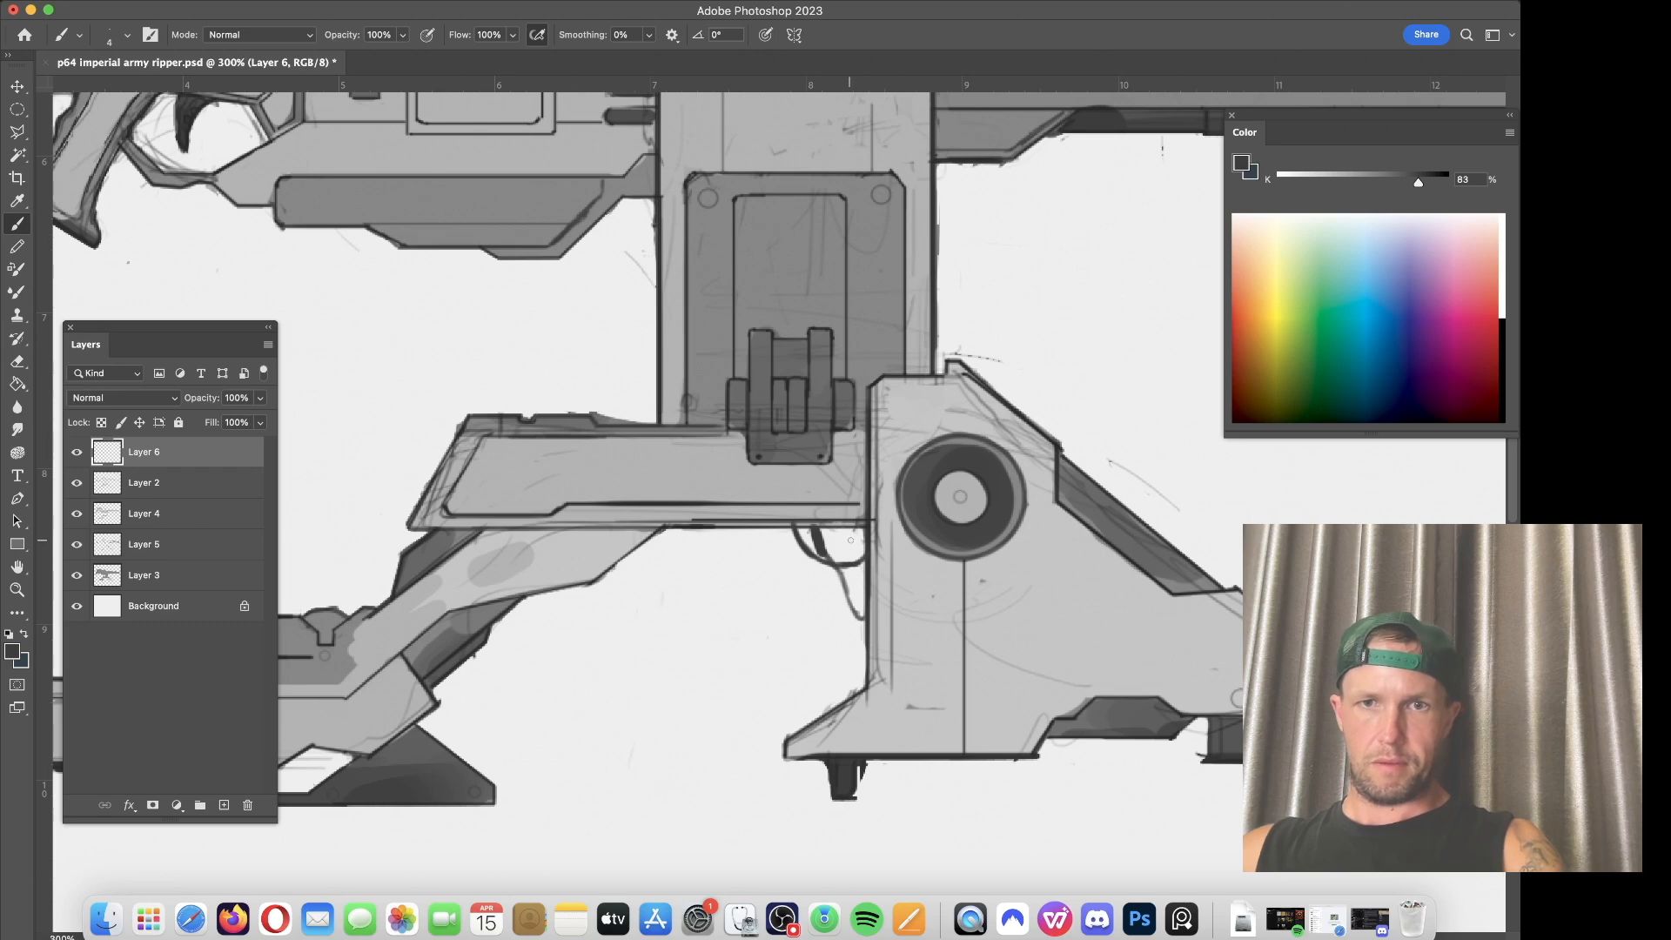
key("bracketright")
left_click_drag(844, 531, 862, 588)
left_click_drag(844, 526, 862, 607)
mouse_move(731, 531)
left_mouse_down()
mouse_move(766, 567)
mouse_move(861, 592)
mouse_move(836, 588)
left_mouse_up()
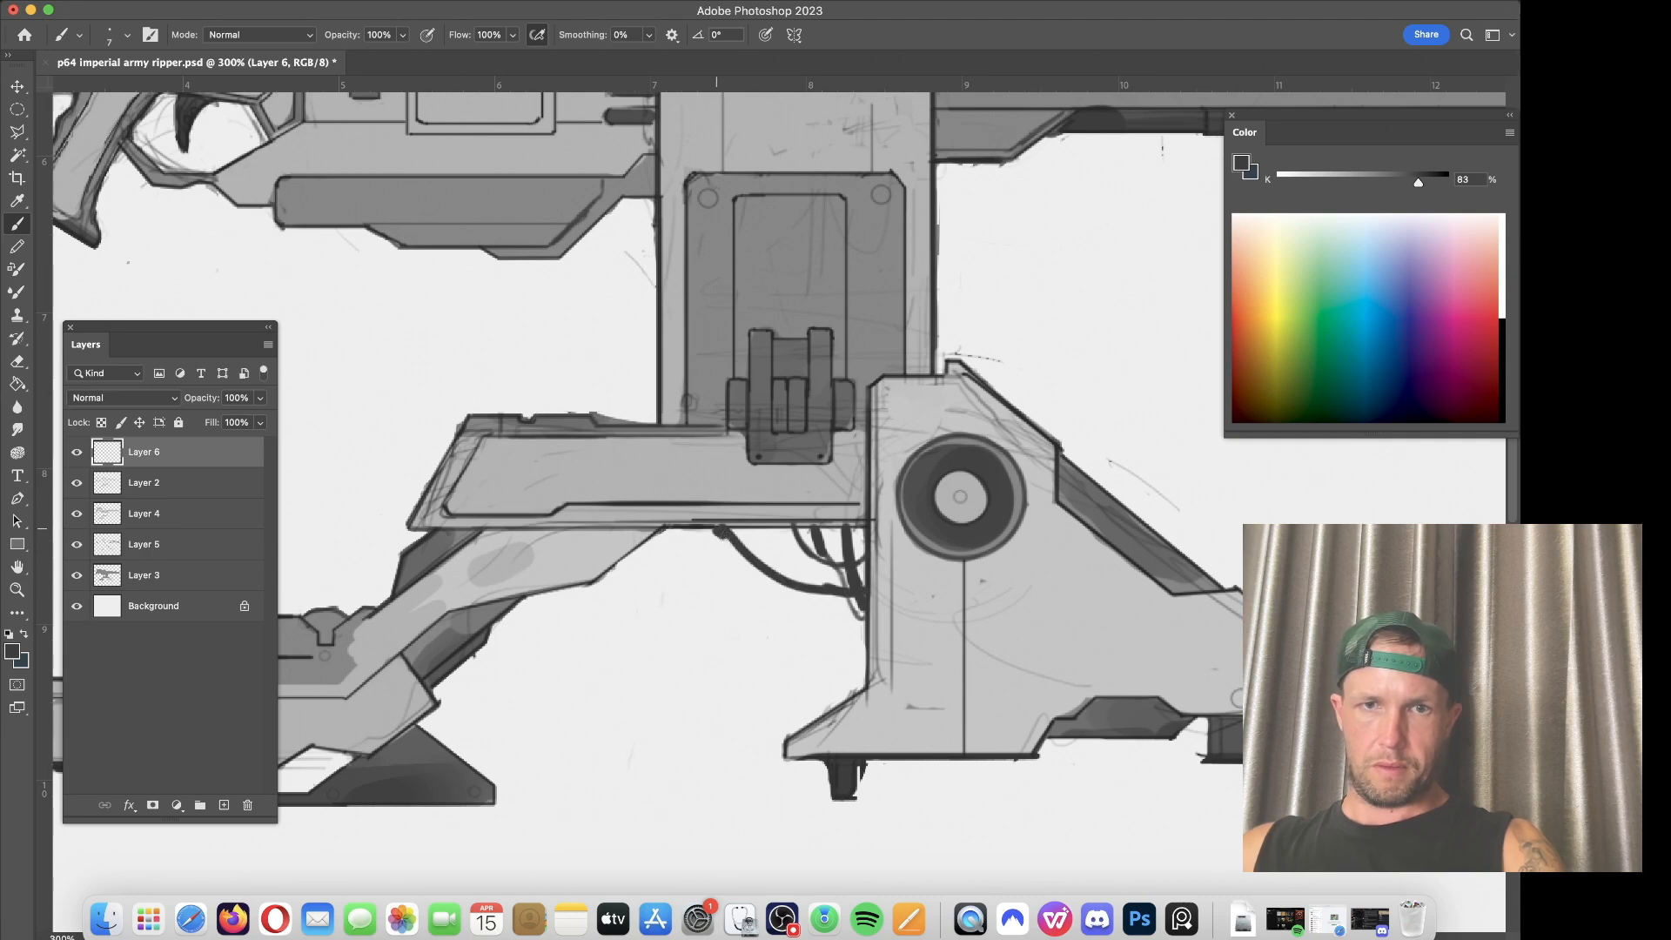
Step: Paint a dark curved cable from the underside of the gun's lower housing to the edge of the mount column
key("super+minus")
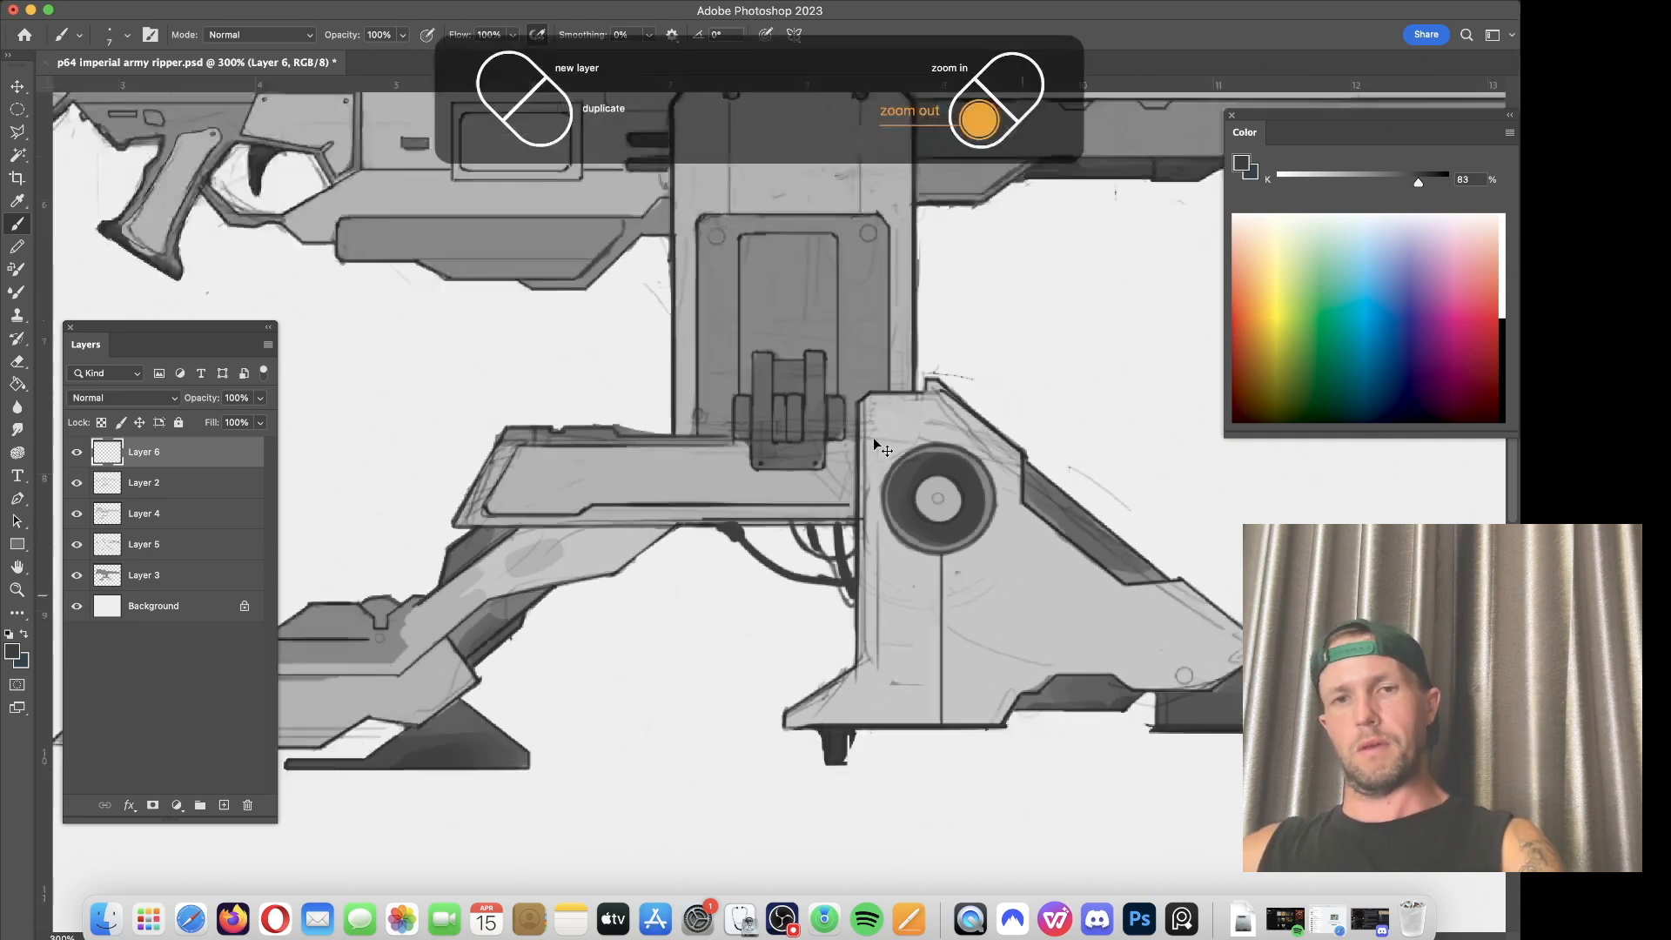
key("super+minus")
key("super+minus")
key("super+plus")
key("super+plus")
key("super+plus")
left_click_drag(871, 439, 1055, 571)
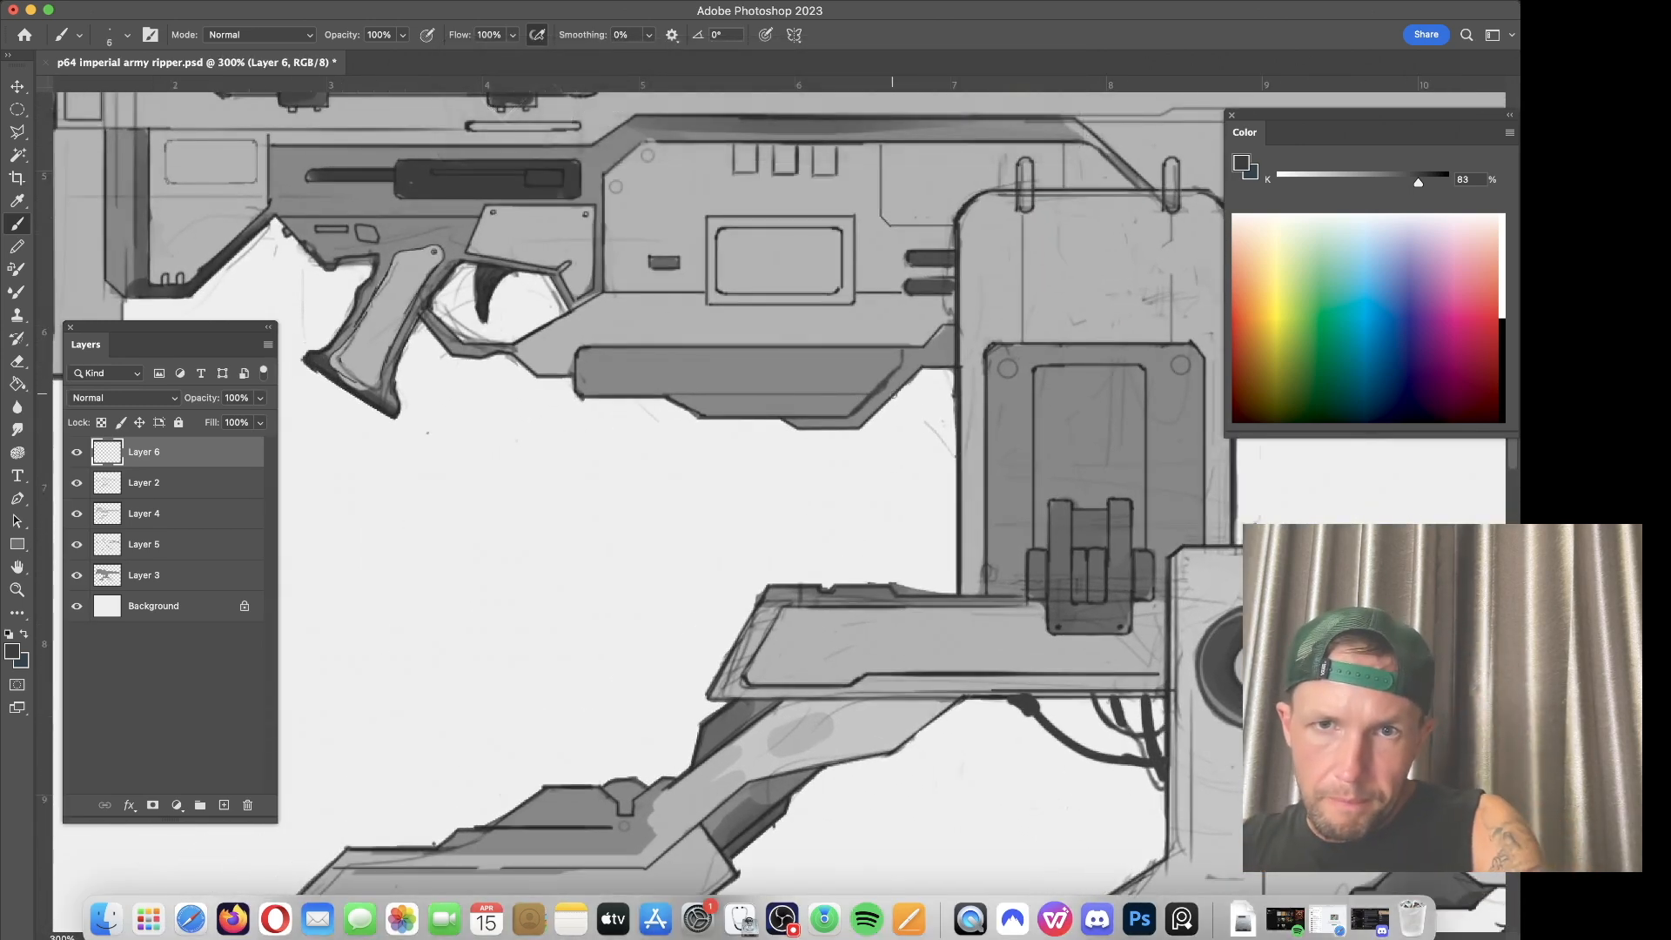
key("bracketright")
mouse_move(883, 388)
left_mouse_down()
mouse_move(929, 443)
mouse_move(962, 448)
left_mouse_up()
Step: Thicken the cable between the gun's lower housing and the mount column, and add a thinner cable above it
key("bracketright")
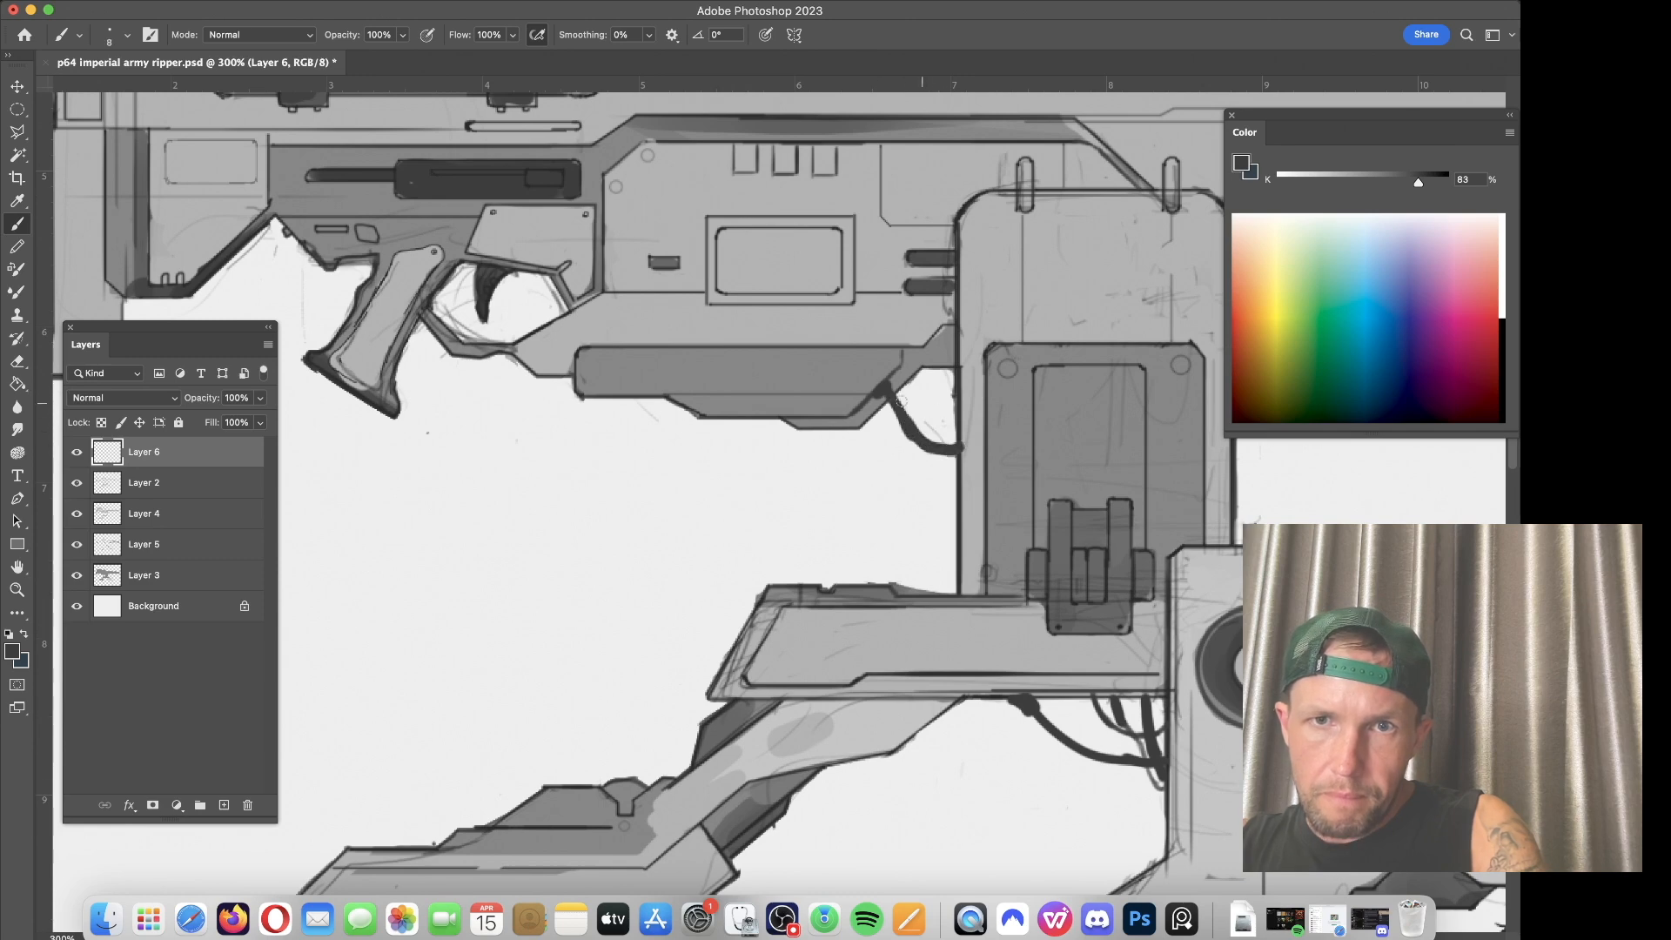
left_click_drag(883, 398, 960, 440)
key("bracketright")
key("bracketleft")
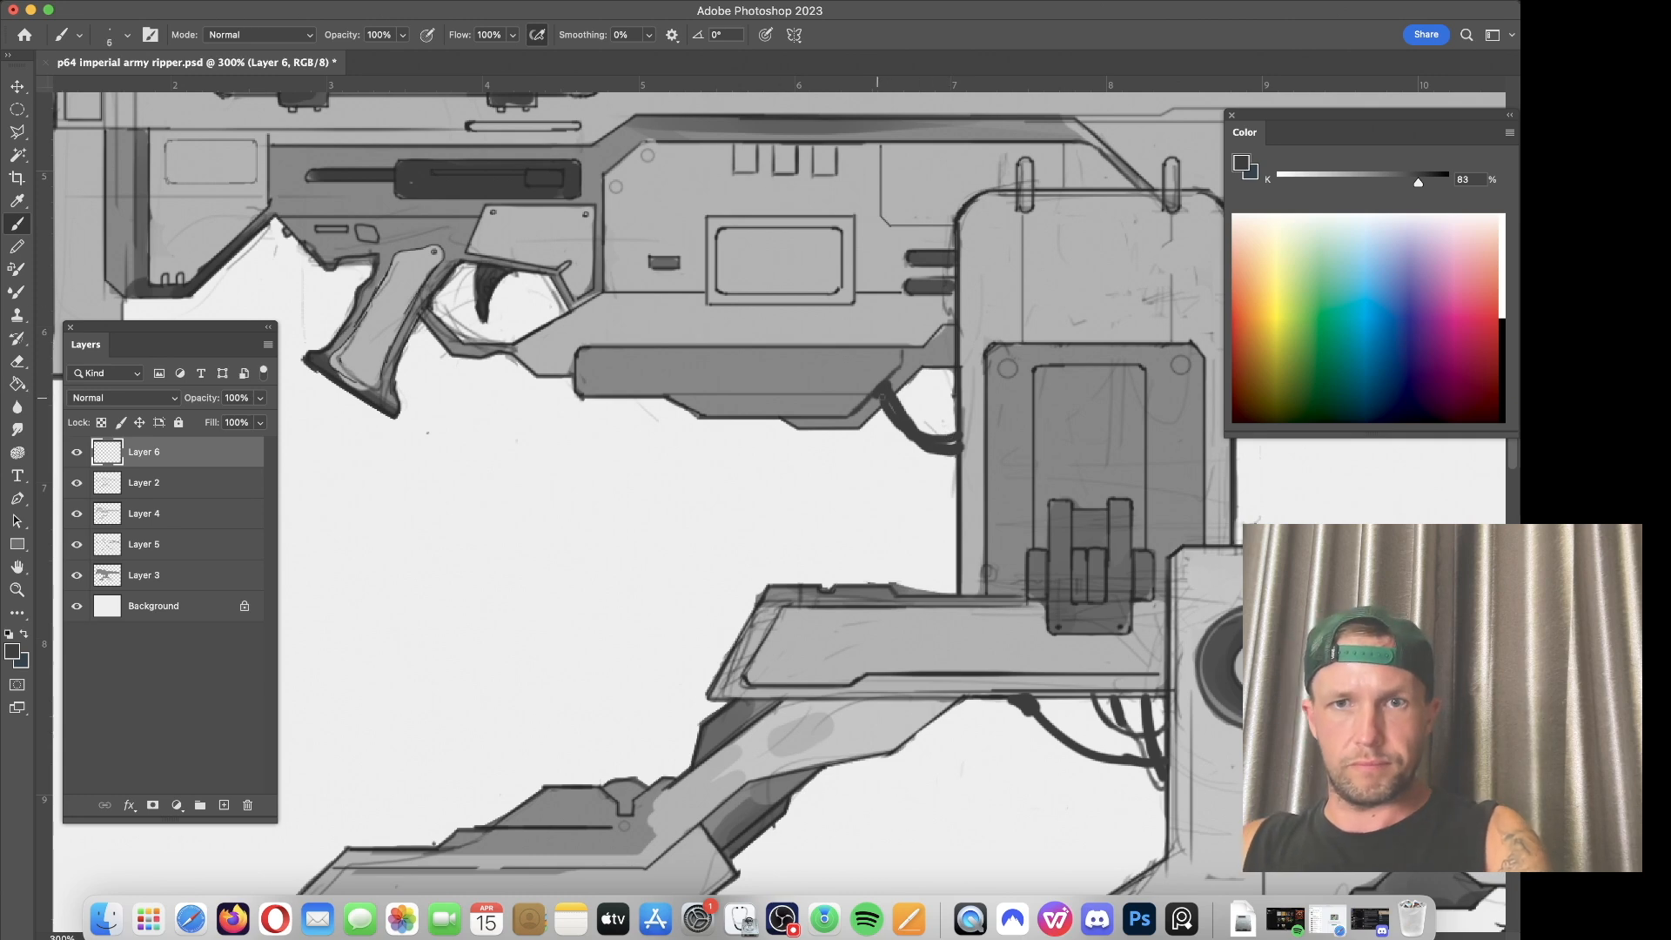
left_click_drag(890, 404, 942, 413)
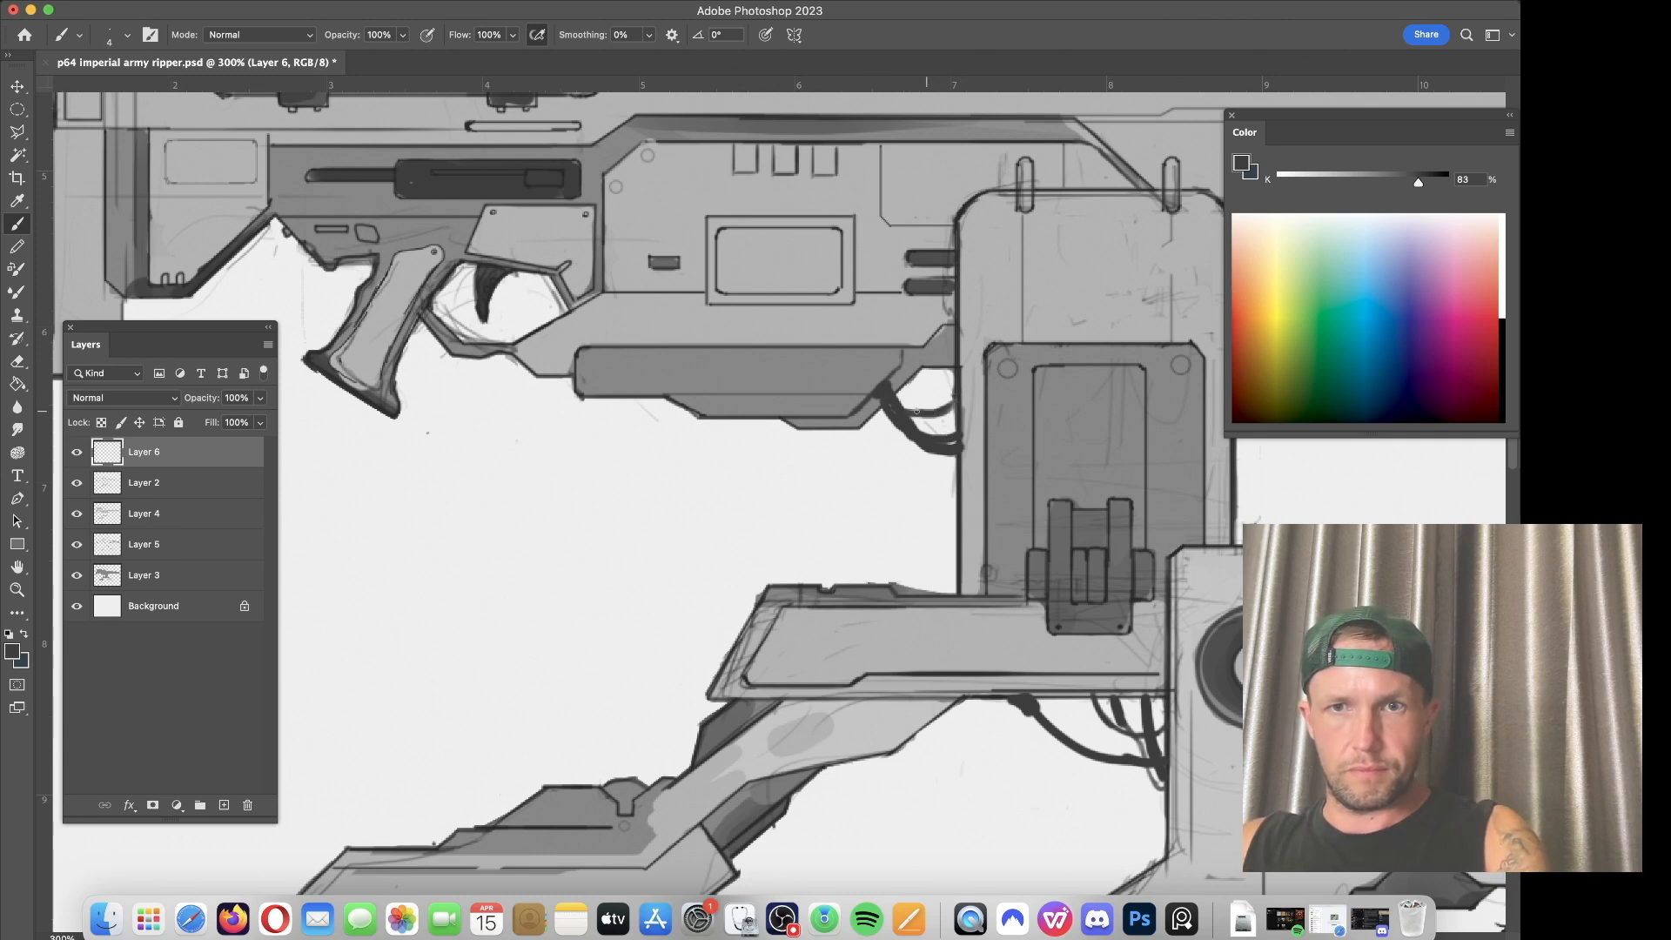
Step: Examine the gun's grip and stock area and the overall design of the complete mounted gun
mouse_move(509, 344)
left_mouse_down()
mouse_move(571, 311)
mouse_move(529, 298)
mouse_move(913, 433)
left_mouse_up()
mouse_move(613, 509)
left_mouse_down()
mouse_move(616, 489)
mouse_move(613, 565)
mouse_move(620, 490)
mouse_move(643, 550)
mouse_move(624, 547)
left_mouse_up()
key("bracketright")
key("bracketright")
left_click_drag(837, 293, 551, 631)
key("super+minus")
key("super+minus")
key("super+minus")
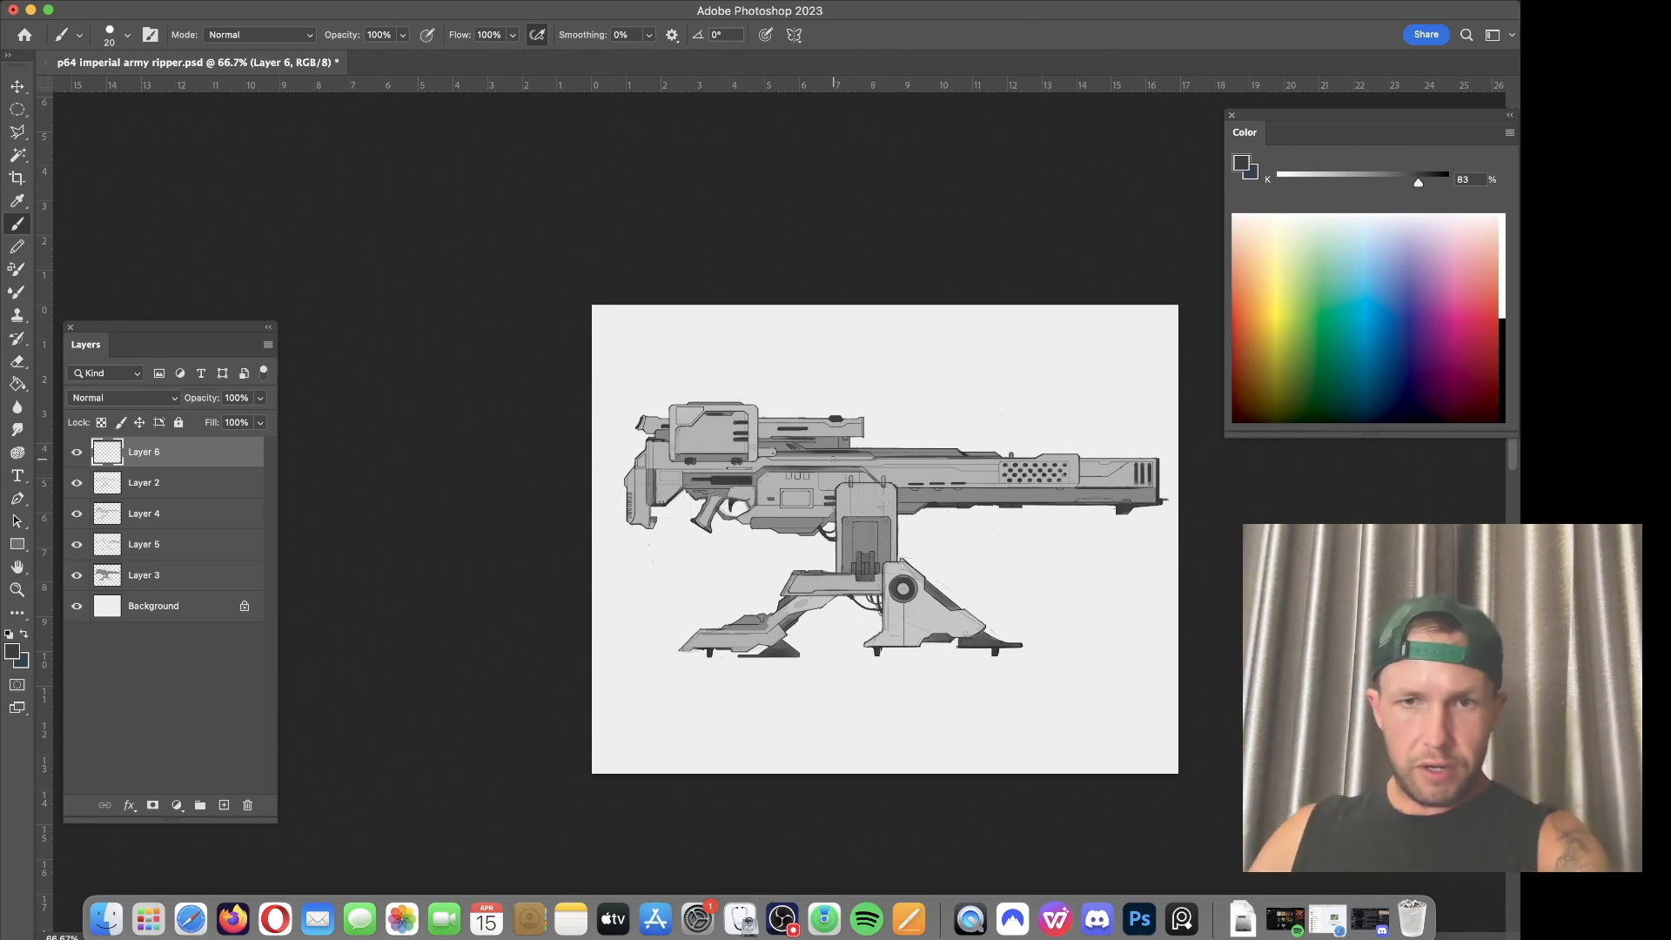
left_click(782, 918)
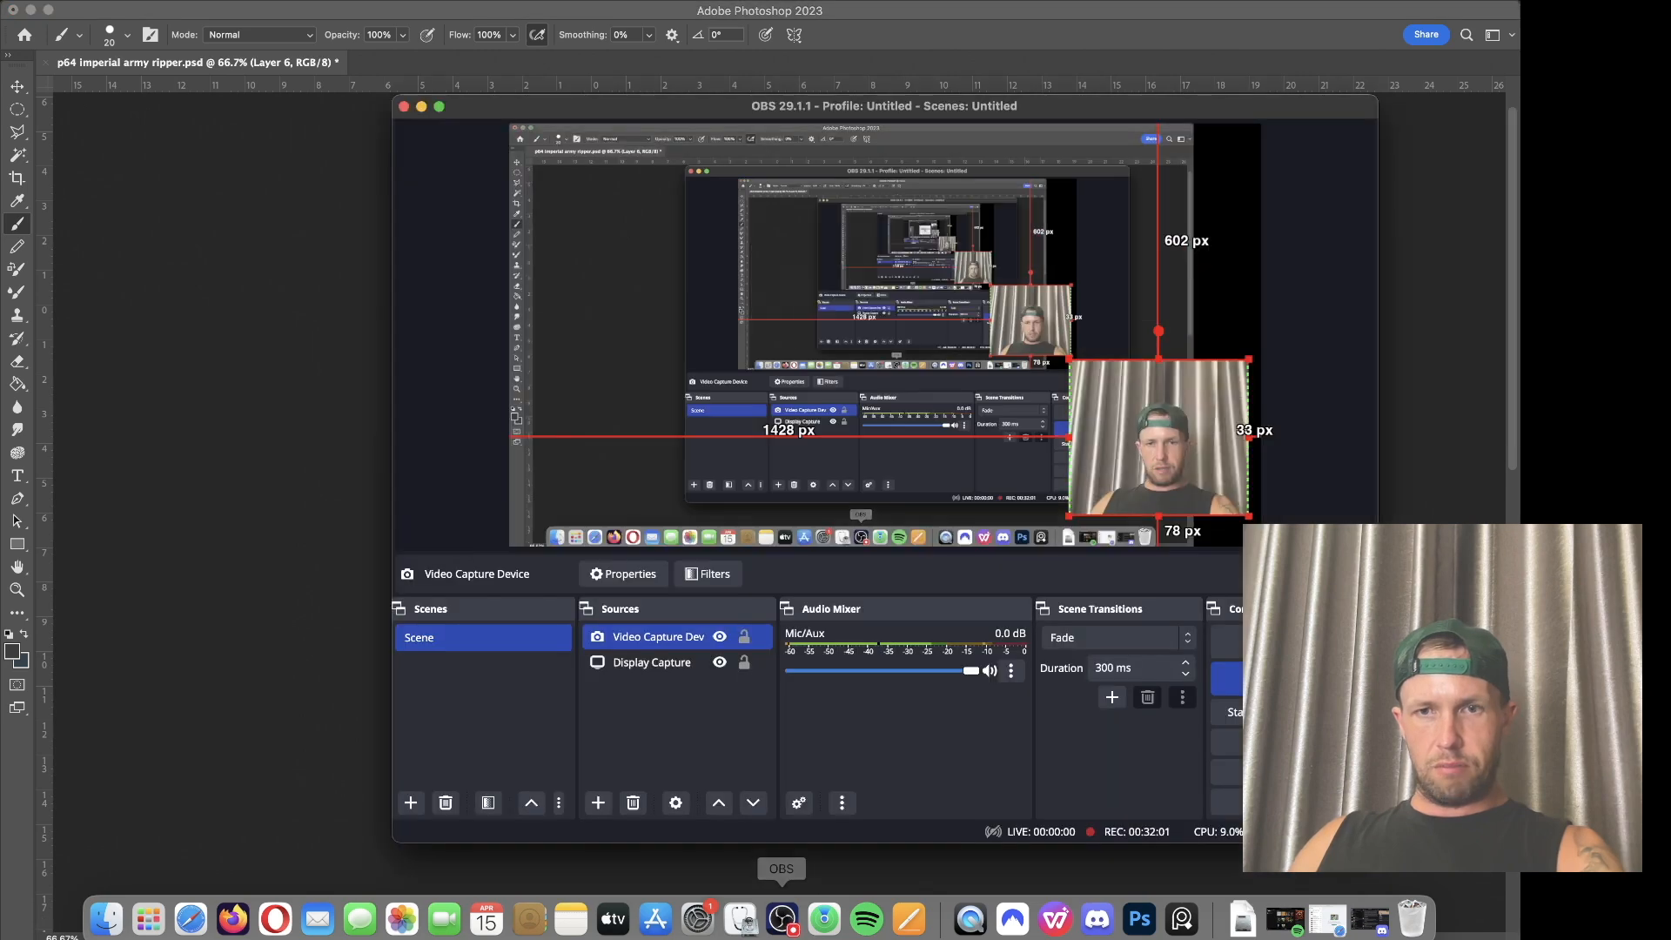